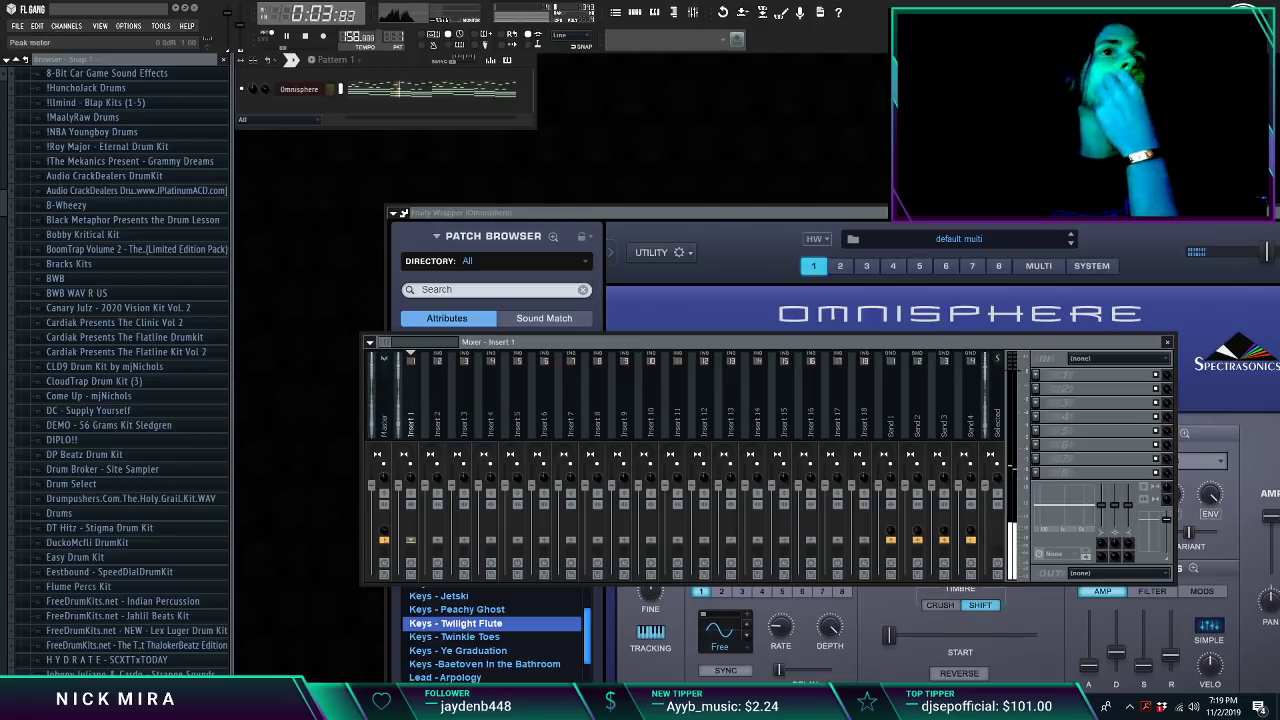
Step: Load iZotope Ozone 5 Imager on mixer Insert 1 and widen Band 2 to about 57.8% and Band 3 to about 39.1%
{"action": "left_click", "coordinate": [1085, 374]}
{"action": "left_click", "coordinate": [1181, 573]}
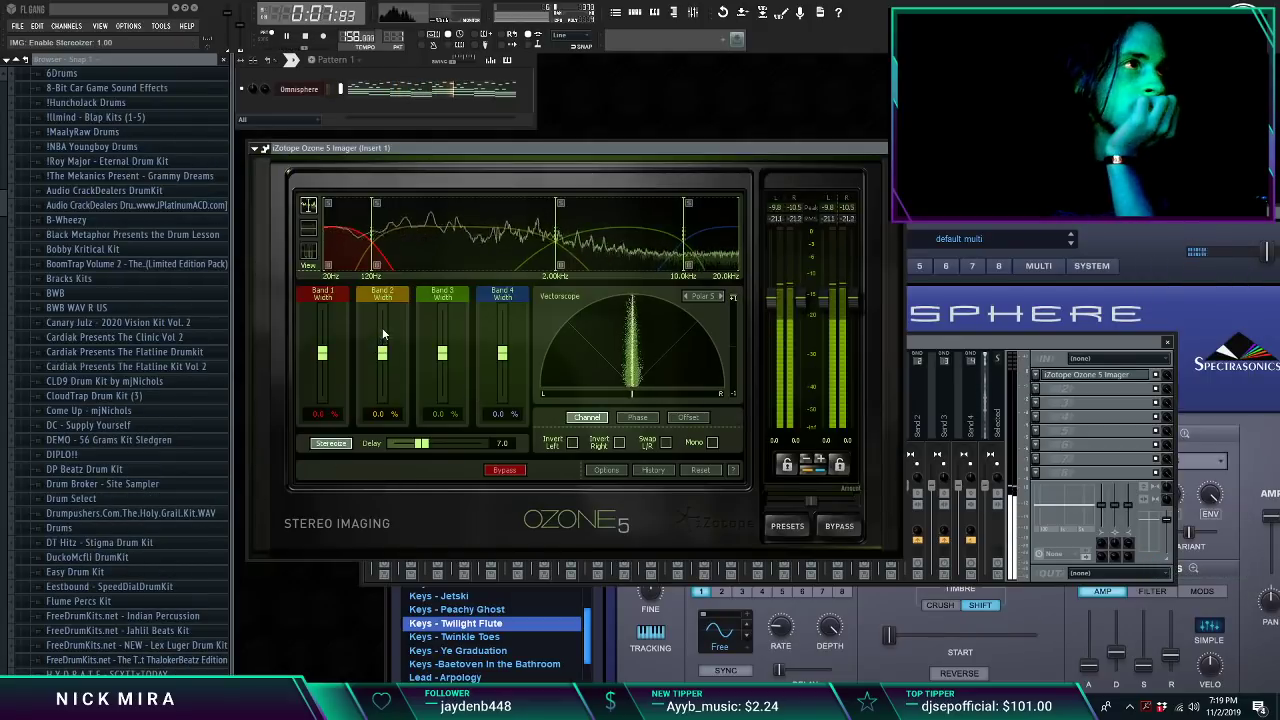
{"action": "left_click_drag", "start_coordinate": [382, 352], "coordinate": [442, 336]}
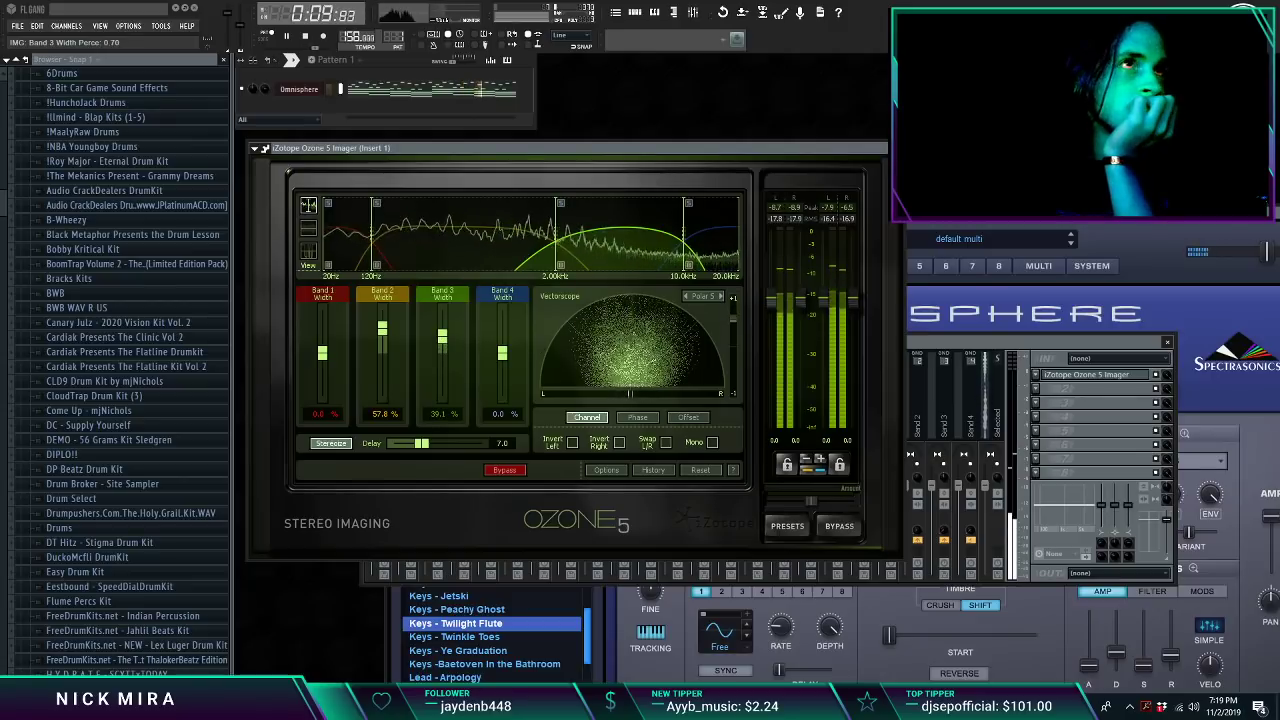
{"action": "key", "text": "Escape"}
Step: Transpose all the Omnisphere notes up one octave in the piano roll and listen to the melody
{"action": "left_click", "coordinate": [481, 91]}
{"action": "scroll", "coordinate": [481, 91], "scroll_direction": "down", "scroll_amount": 6}
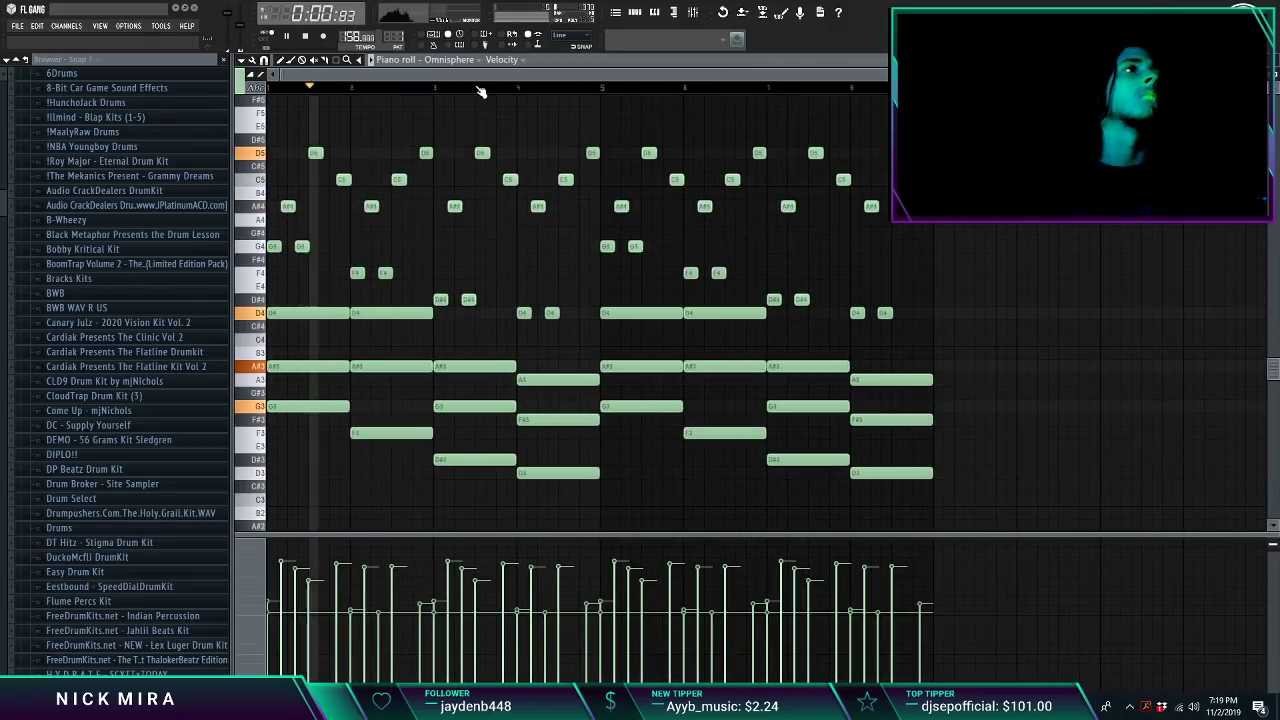
{"action": "key", "text": "space"}
{"action": "key", "text": "space"}
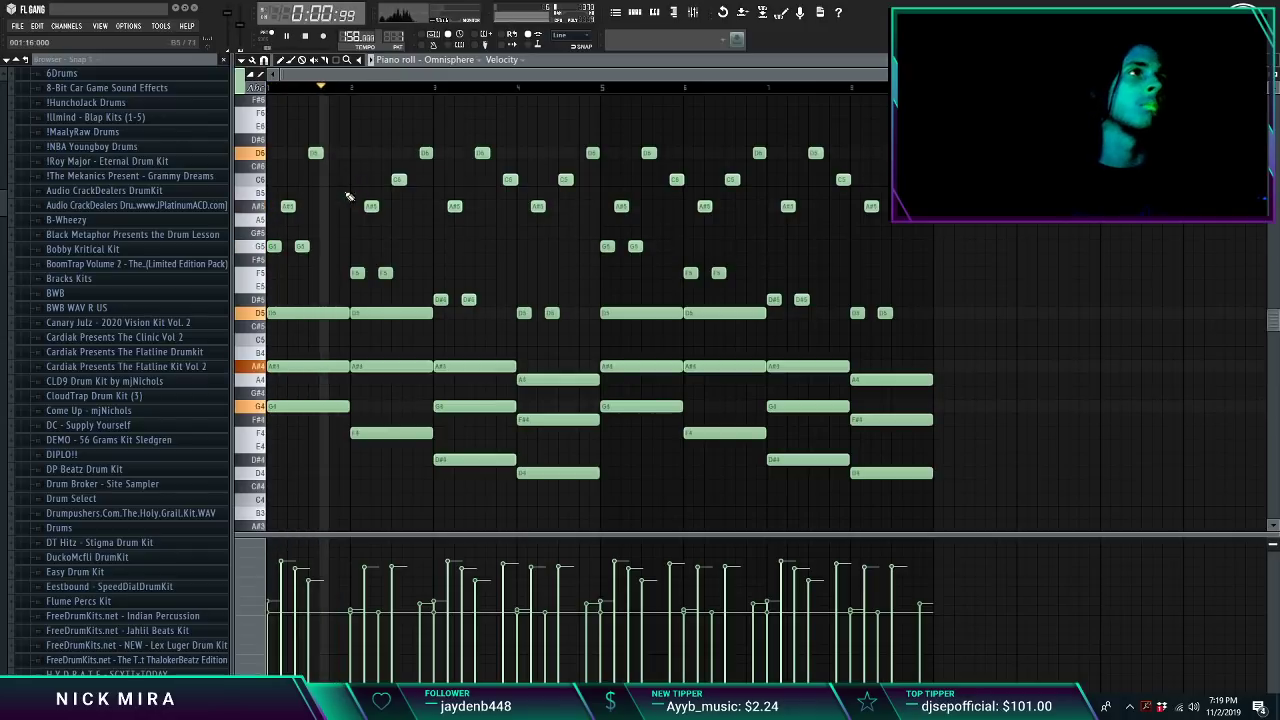
{"action": "right_click", "coordinate": [343, 179]}
{"action": "key", "text": "ctrl+z"}
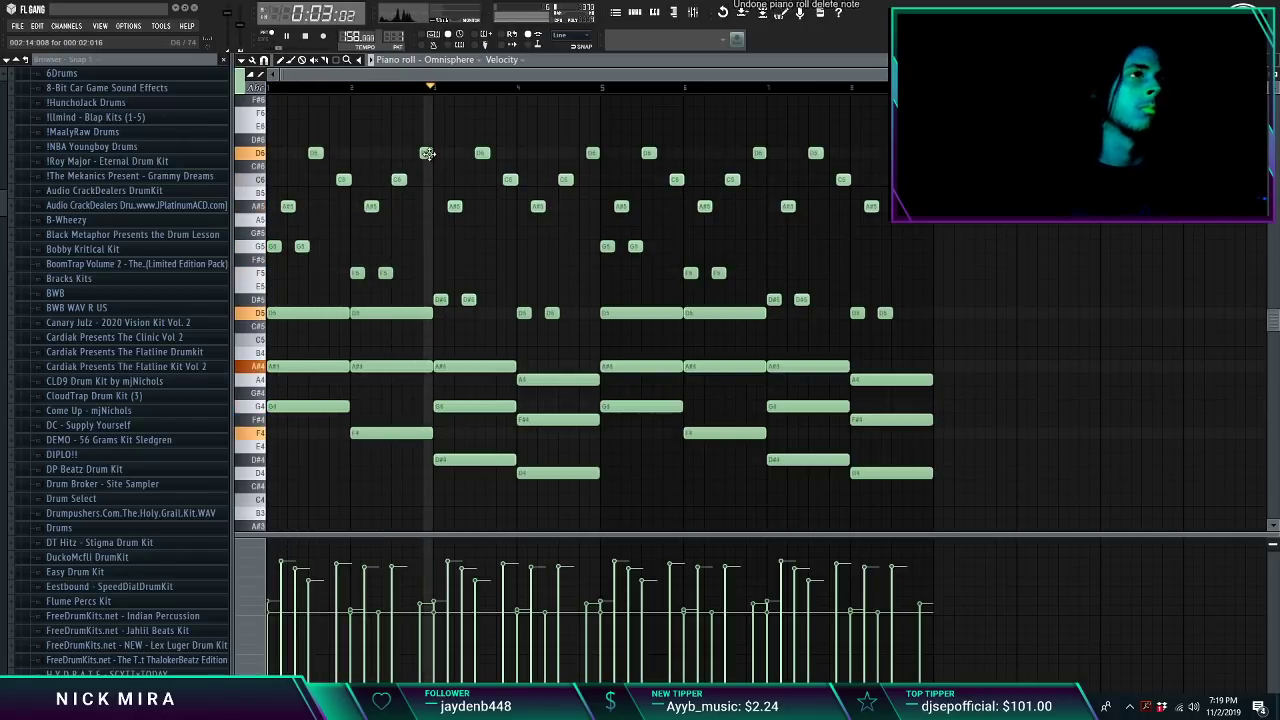
Step: Place a Pattern 1 clip at bar 1 of Track 1 in the playlist and remove the clip at bar 9
{"action": "key", "text": "F5"}
{"action": "key", "text": "F5"}
{"action": "key", "text": "F5"}
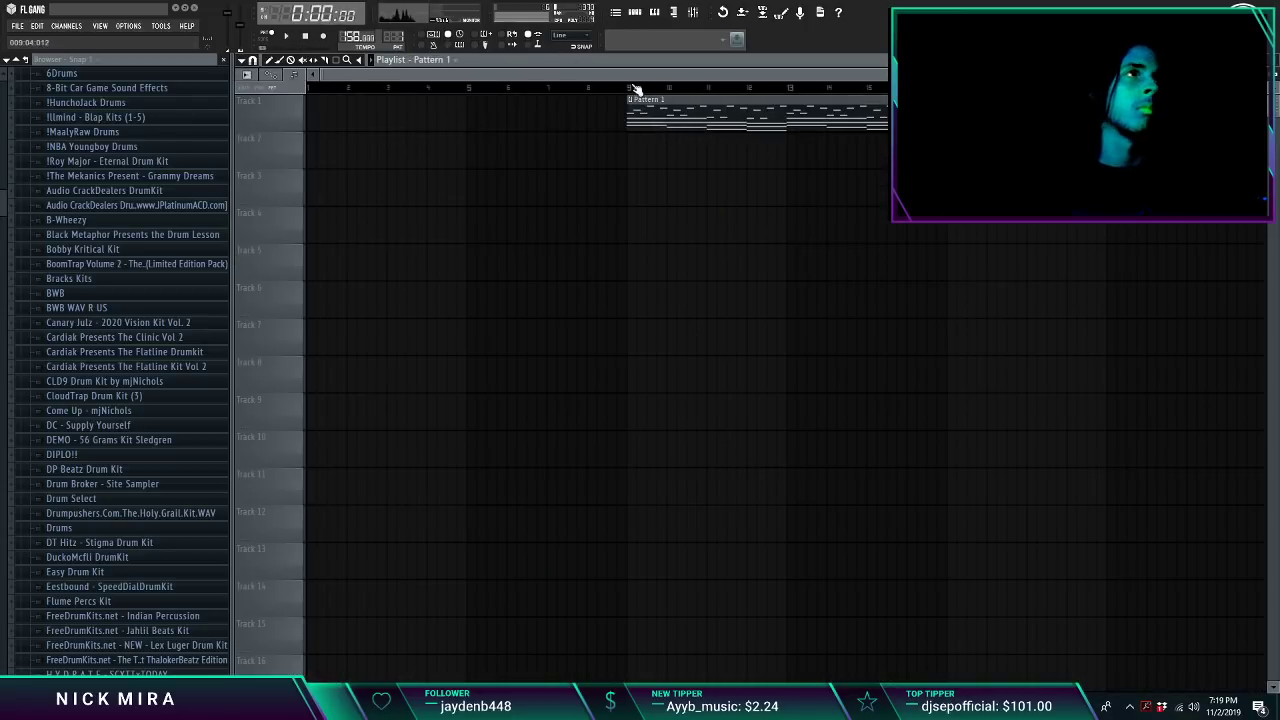
{"action": "left_click", "coordinate": [321, 104]}
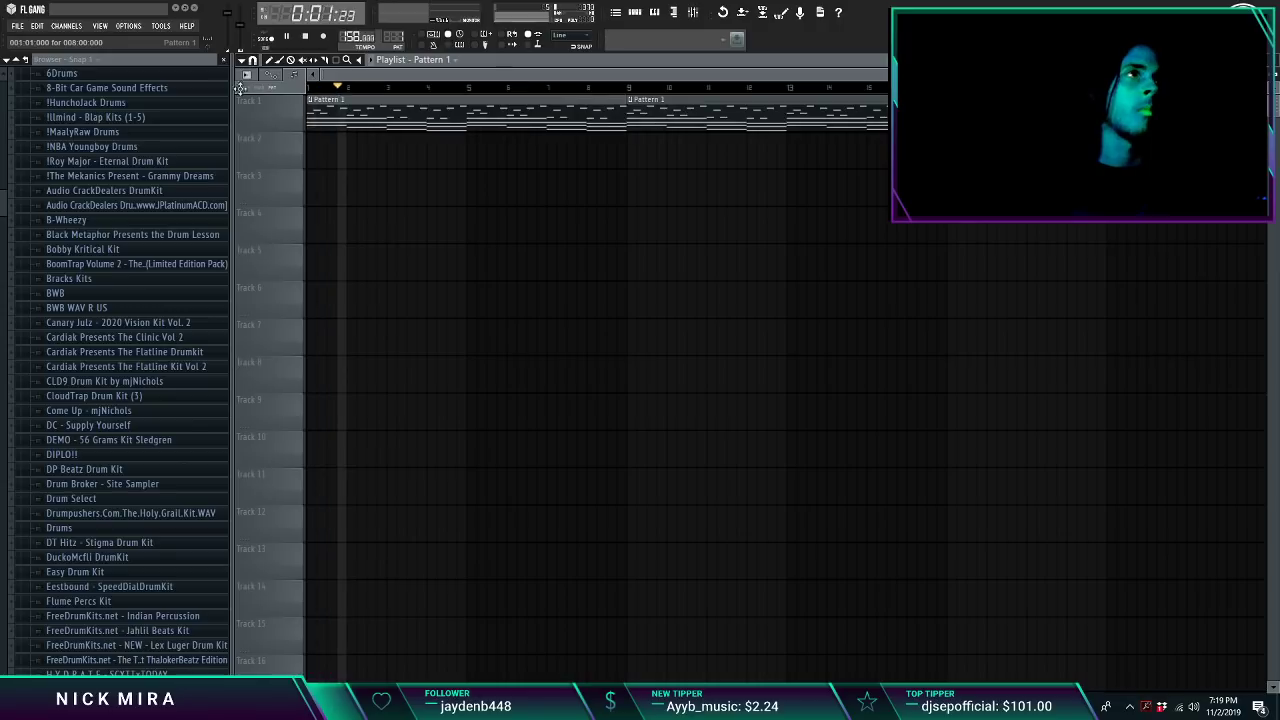
{"action": "left_click", "coordinate": [311, 101]}
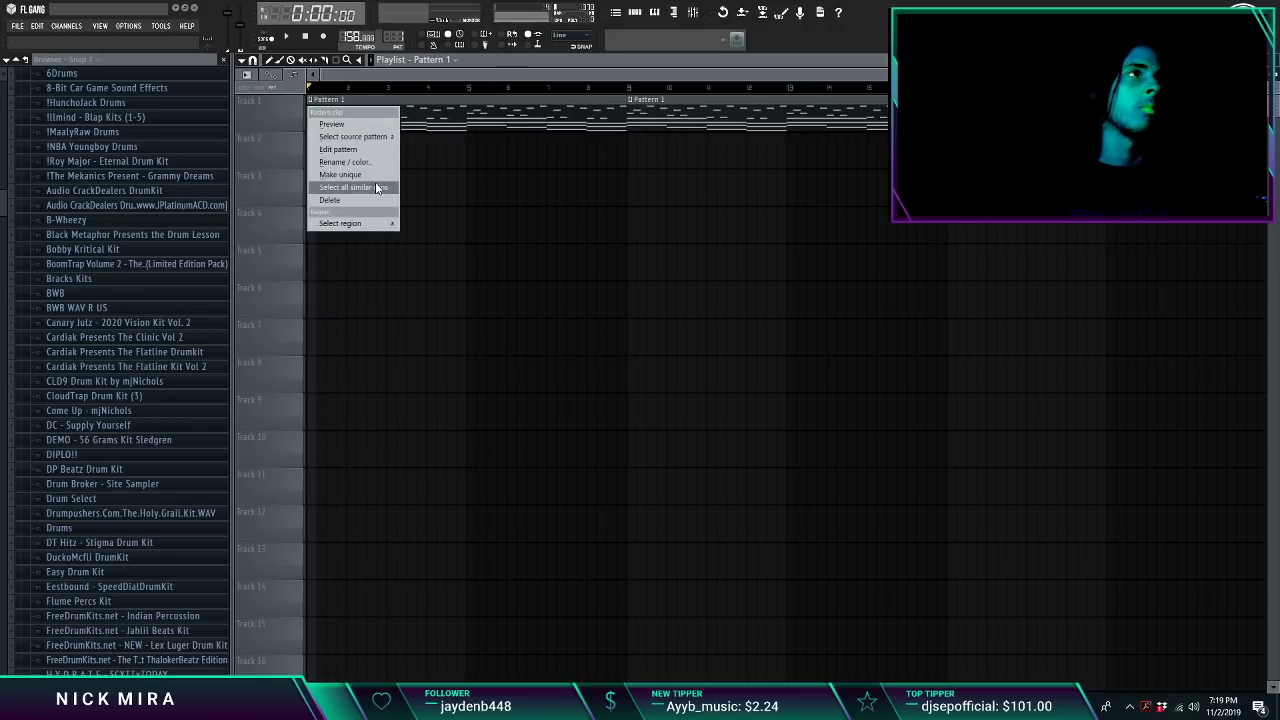
{"action": "left_click", "coordinate": [469, 174]}
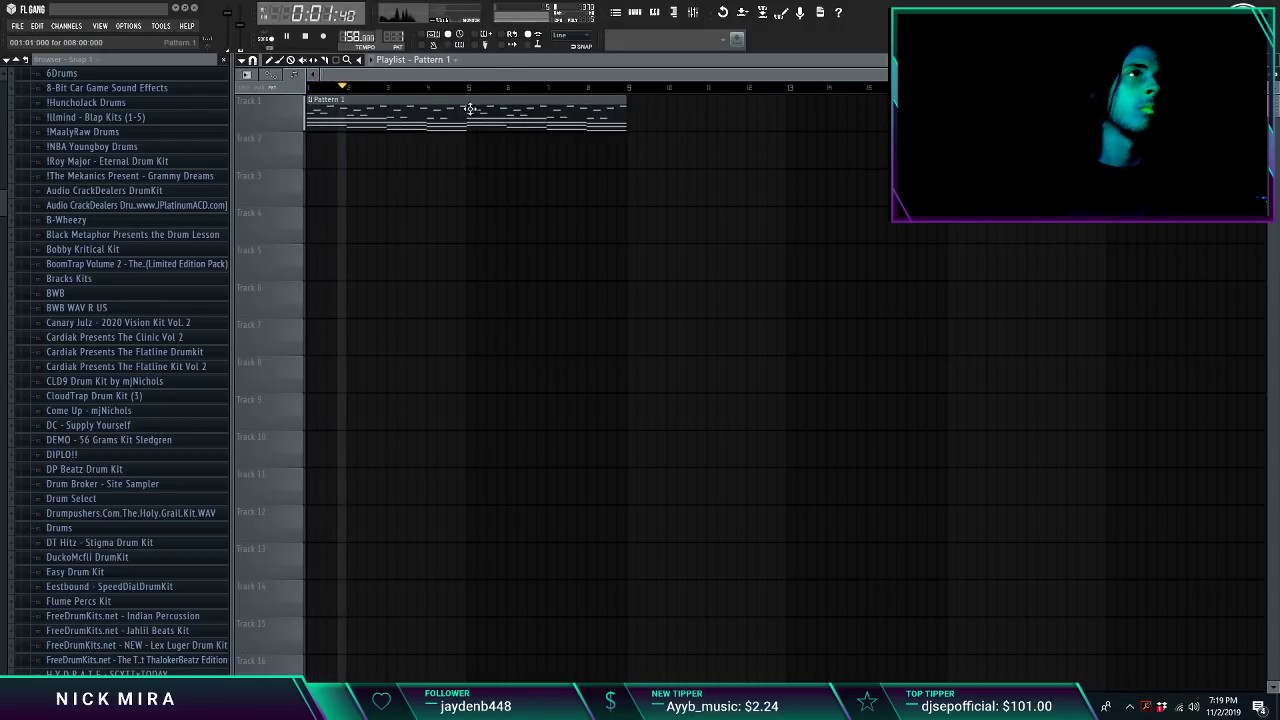
Step: Try to make the Pattern 1 clip at bar 1 unique
{"action": "left_click", "coordinate": [311, 101]}
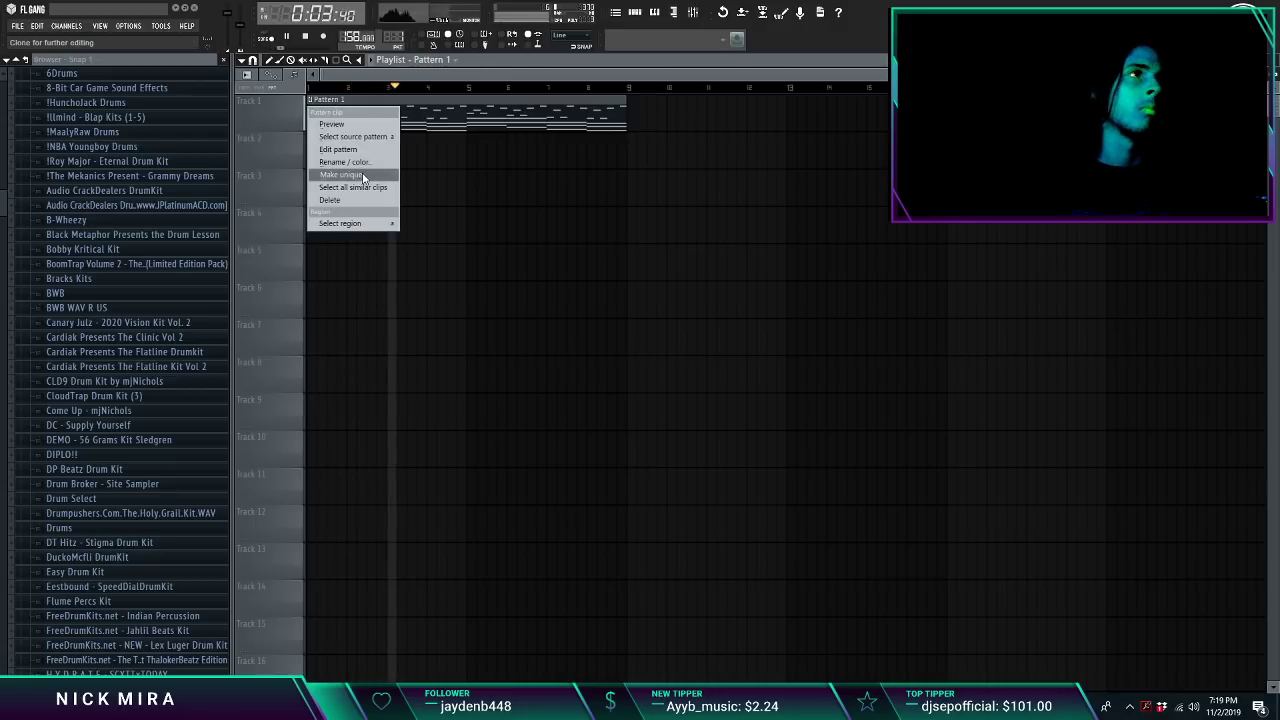
{"action": "left_click", "coordinate": [363, 177]}
{"action": "left_click", "coordinate": [723, 389]}
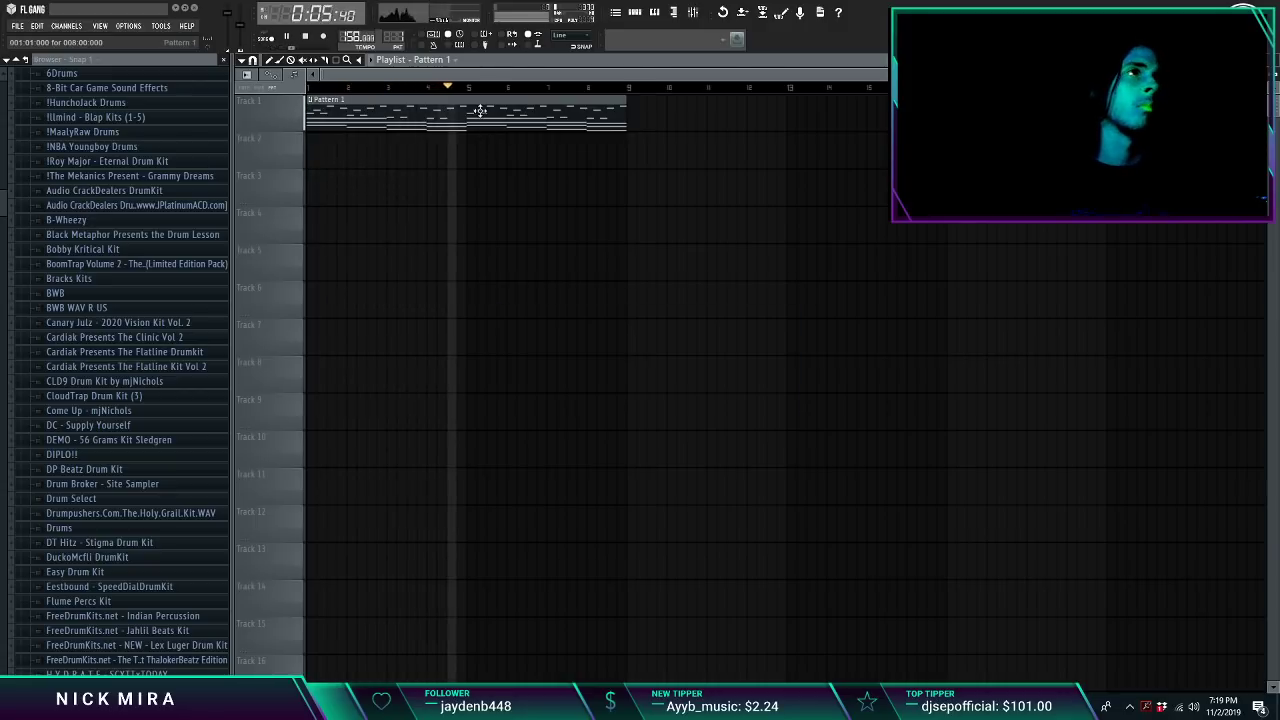
Step: Open the Pattern 1 clip's Omnisphere notes in the piano roll and undo the last note duplication
{"action": "double_click", "coordinate": [480, 110]}
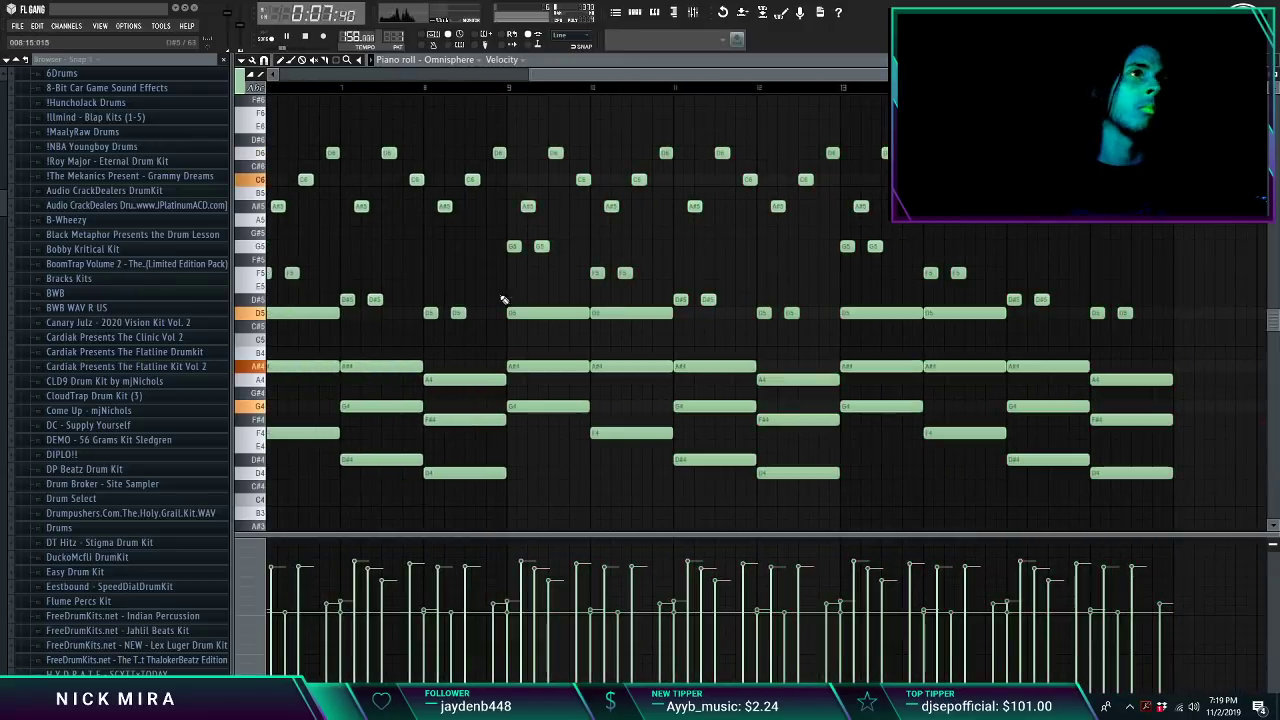
{"action": "scroll", "coordinate": [472, 82], "scroll_direction": "down", "scroll_amount": 3}
{"action": "key", "text": "ctrl+z"}
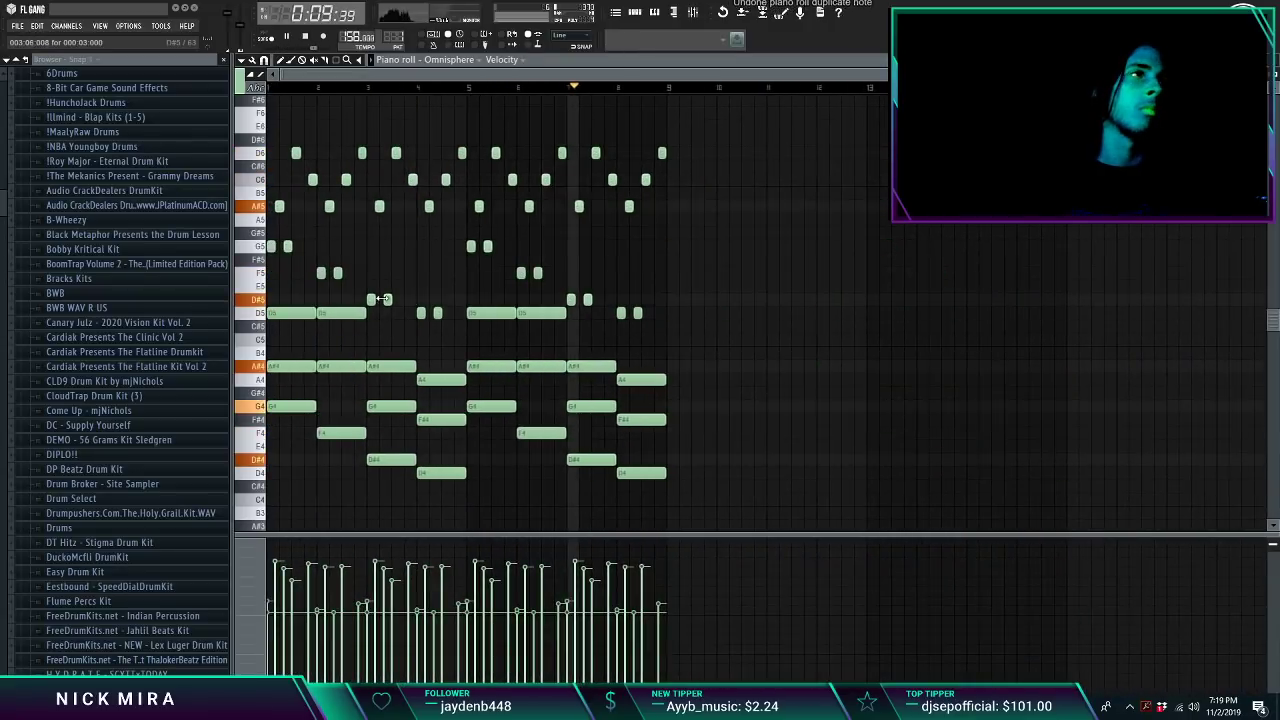
Step: Select only the long chord notes in bars 1 to 8 and copy them to bar 17
{"action": "key", "text": "ctrl+a"}
{"action": "left_click", "coordinate": [309, 326], "text": "ctrl"}
{"action": "left_click_drag", "start_coordinate": [292, 309], "coordinate": [364, 508]}
{"action": "left_click_drag", "start_coordinate": [383, 361], "coordinate": [485, 530]}
{"action": "left_click_drag", "start_coordinate": [514, 264], "coordinate": [672, 452]}
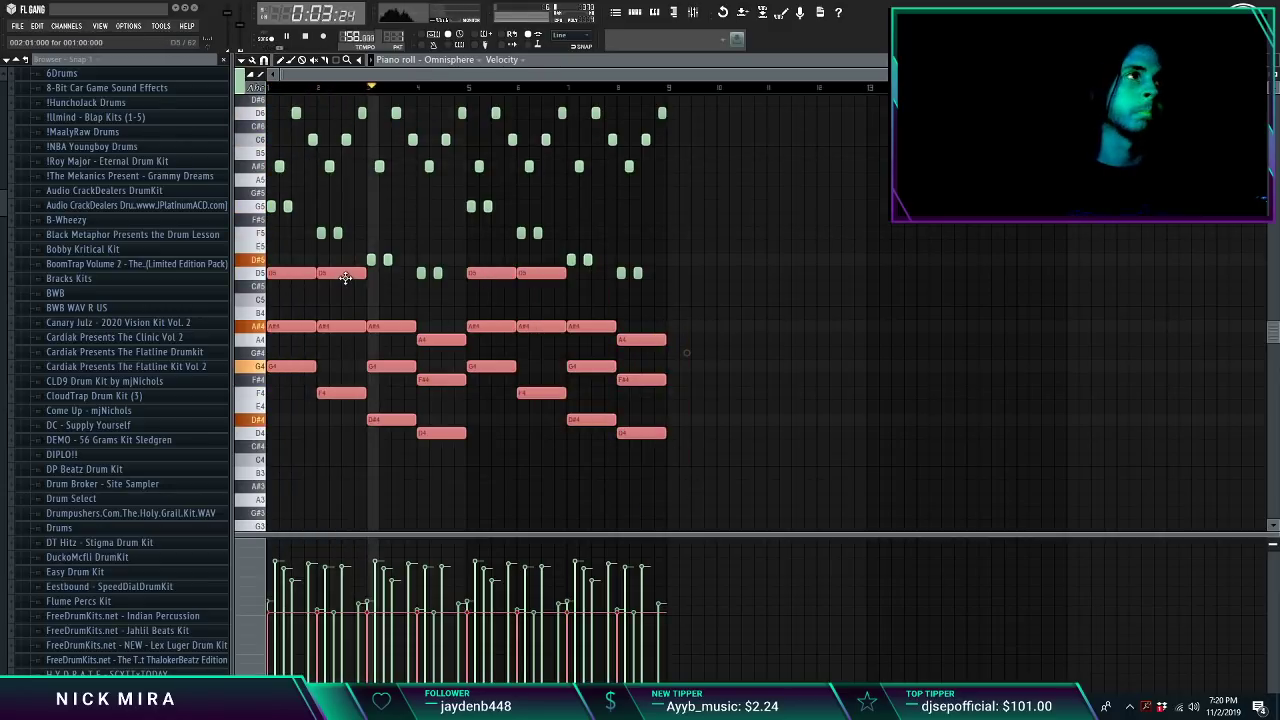
{"action": "mouse_move", "coordinate": [301, 275]}
{"action": "left_mouse_down"}
{"action": "mouse_move", "coordinate": [1113, 278]}
{"action": "mouse_move", "coordinate": [1101, 278]}
{"action": "left_mouse_up"}
{"action": "scroll", "coordinate": [734, 137], "scroll_direction": "down", "scroll_amount": 2}
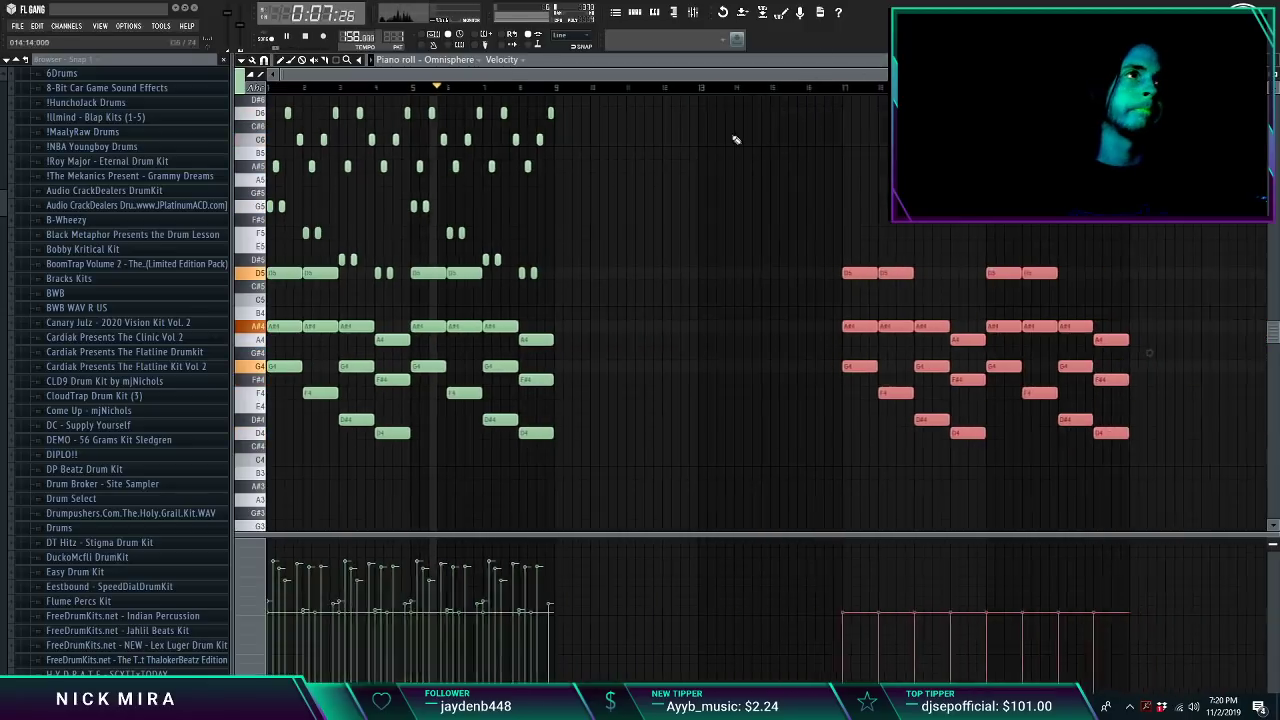
Step: Rearrange the notes so the chords alone fill bars 1 to 8 and the chords with melody start at bar 9
{"action": "left_click", "coordinate": [633, 519], "text": "ctrl"}
{"action": "left_click_drag", "start_coordinate": [632, 519], "coordinate": [240, 92]}
{"action": "left_click_drag", "start_coordinate": [286, 369], "coordinate": [134, 352]}
{"action": "key", "text": "ctrl+a"}
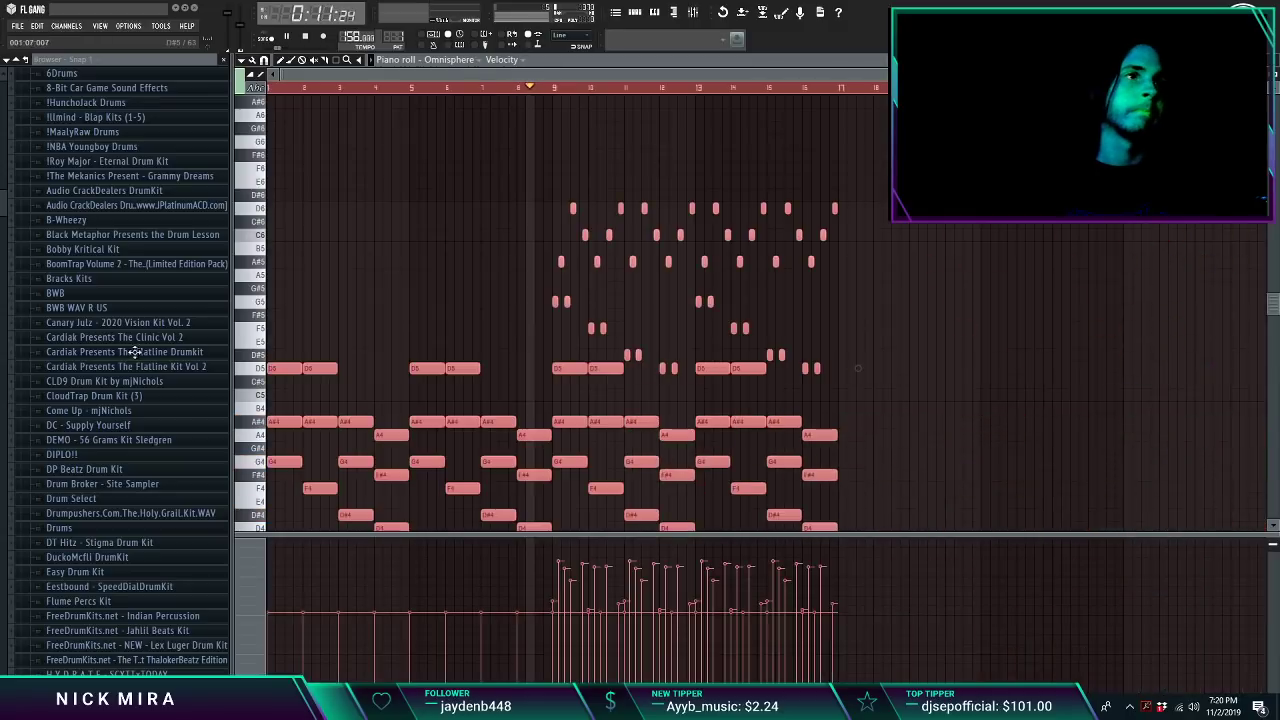
{"action": "key", "text": "ctrl+d"}
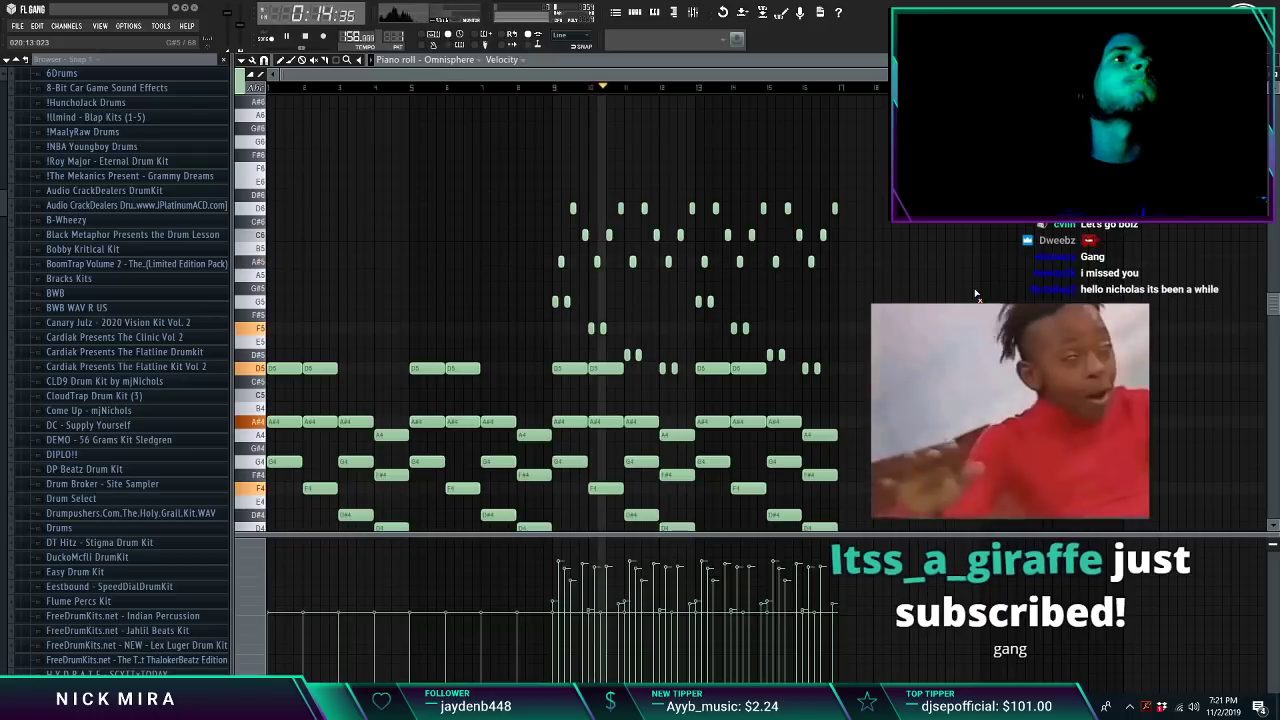
{"action": "key", "text": "Escape"}
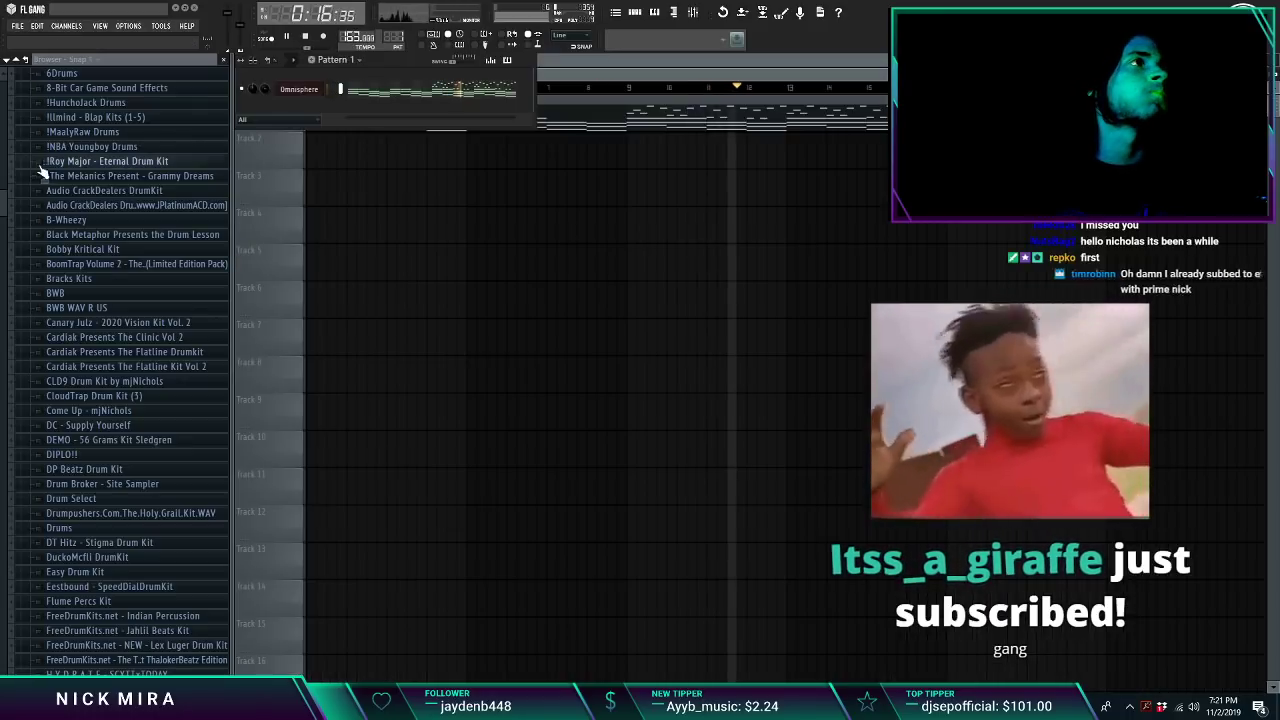
Step: Add YK - PortOfMiami (Kick)_2 and DT - Gatsby (Clap) from the !NBA Youngboy Drums folder as new channels
{"action": "left_click", "coordinate": [63, 147]}
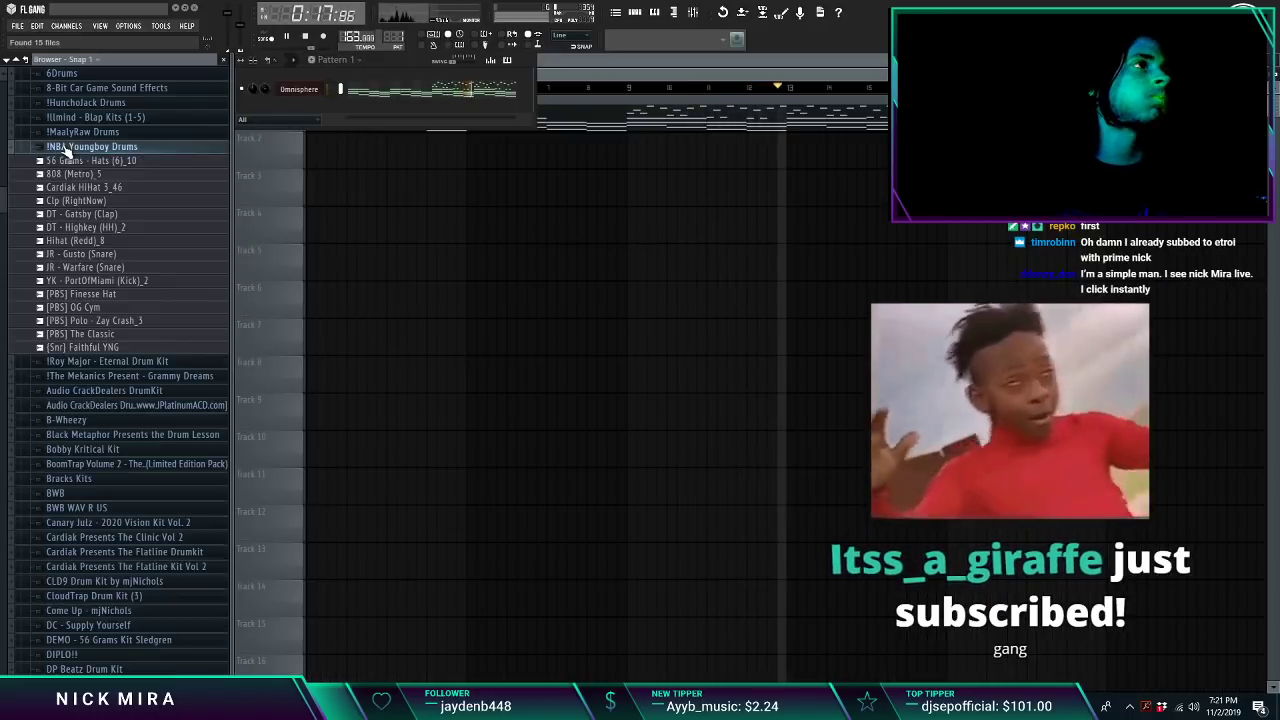
{"action": "left_click", "coordinate": [119, 283]}
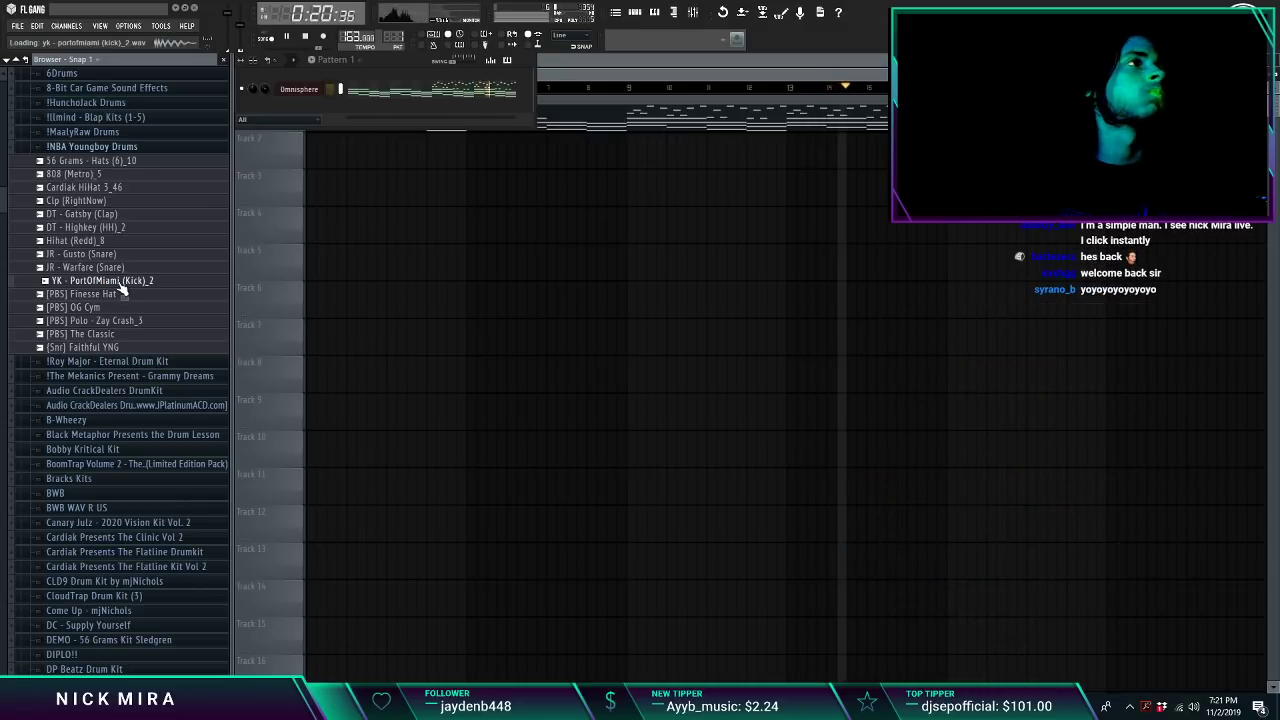
{"action": "left_click_drag", "start_coordinate": [309, 110], "coordinate": [310, 112]}
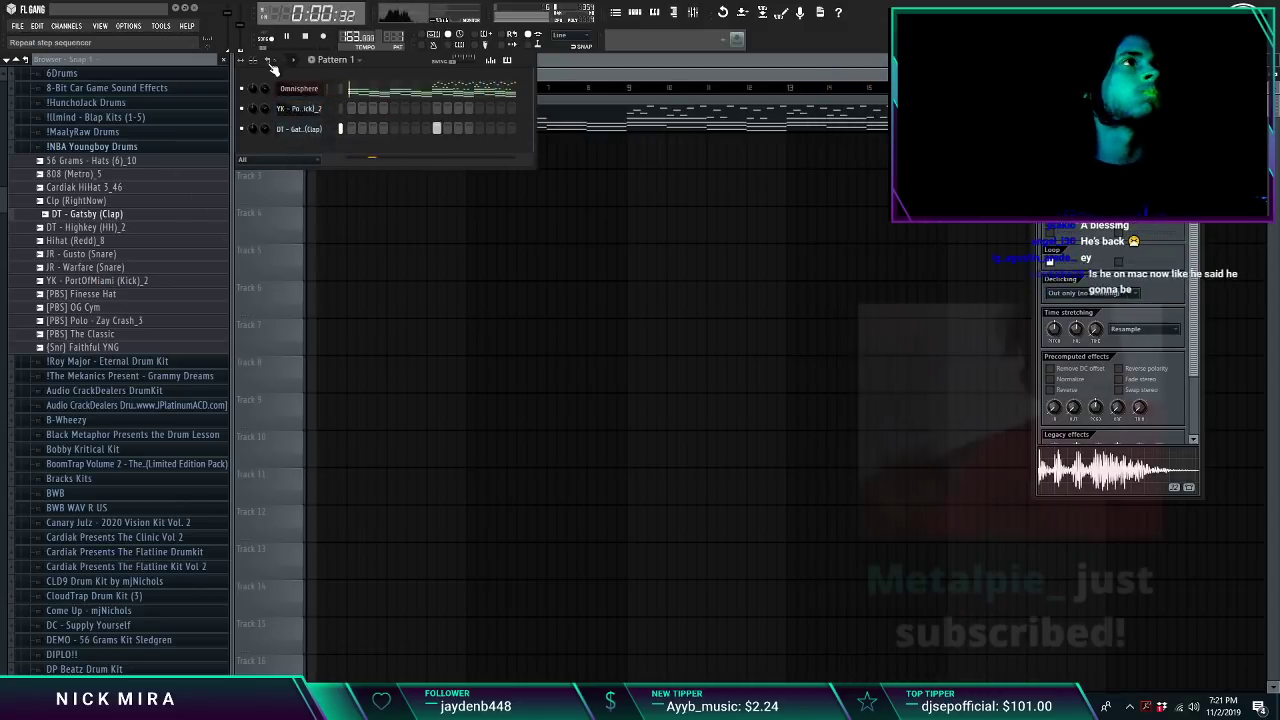
Step: Convert the DT - Gatsby clap pattern to piano roll notes with a hit on beat 3 of every bar
{"action": "right_click", "coordinate": [318, 135]}
{"action": "left_click", "coordinate": [340, 130]}
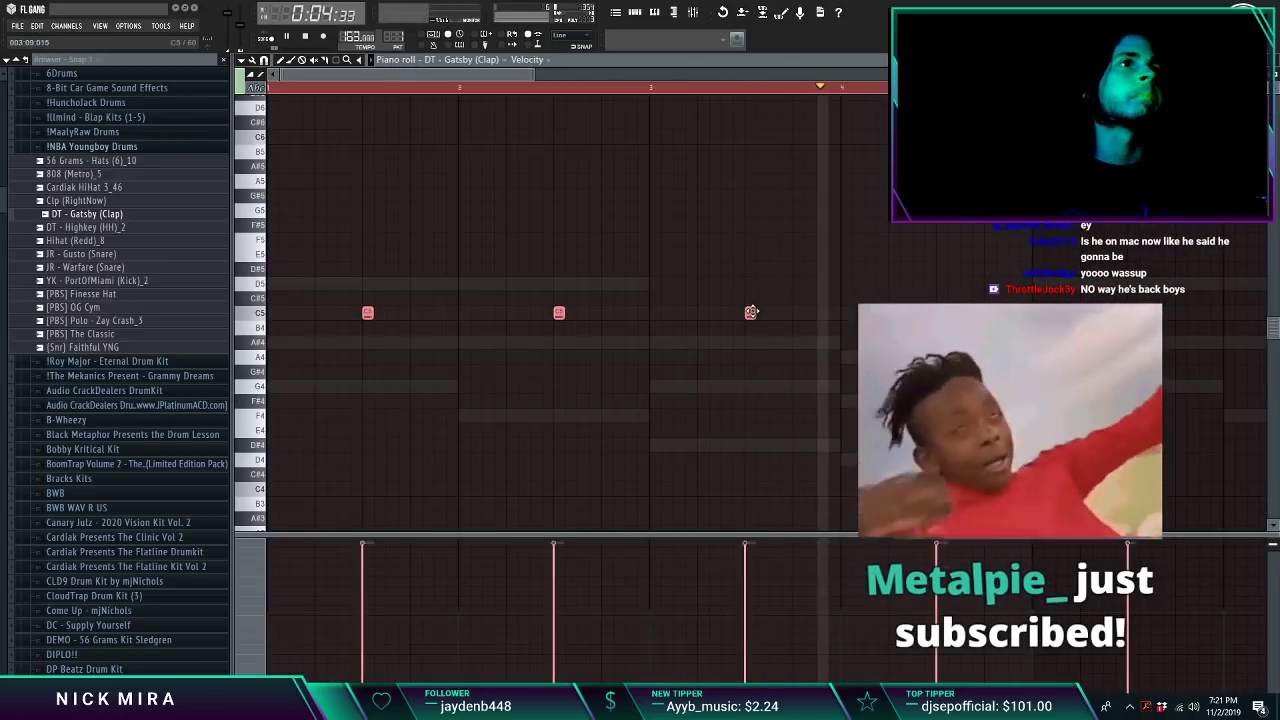
{"action": "key", "text": "ctrl+d"}
{"action": "key", "text": "Escape"}
Step: Add Cardiak HiHat 3_46 as a channel, open its piano roll and set the snap to 1/3 beat
{"action": "left_click_drag", "start_coordinate": [141, 190], "coordinate": [300, 150]}
{"action": "right_click", "coordinate": [316, 149]}
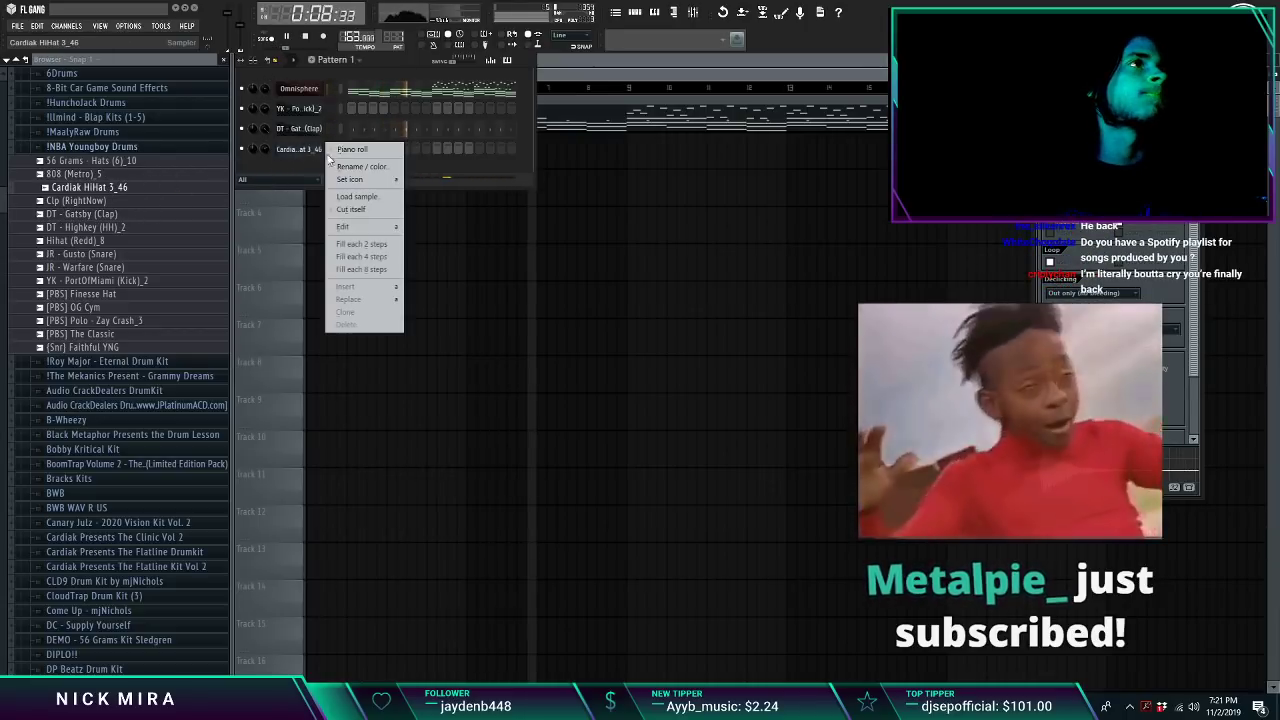
{"action": "left_click", "coordinate": [352, 149]}
{"action": "left_click", "coordinate": [264, 60]}
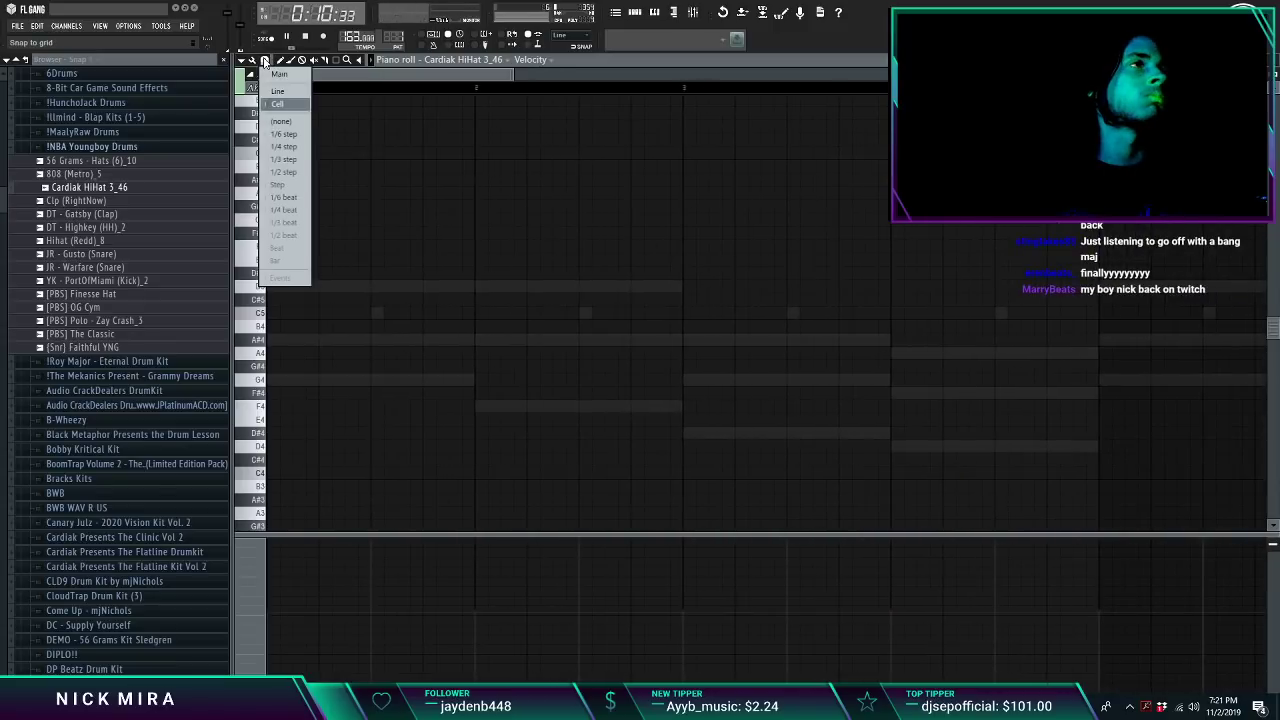
{"action": "left_click", "coordinate": [296, 223]}
{"action": "left_click", "coordinate": [264, 60]}
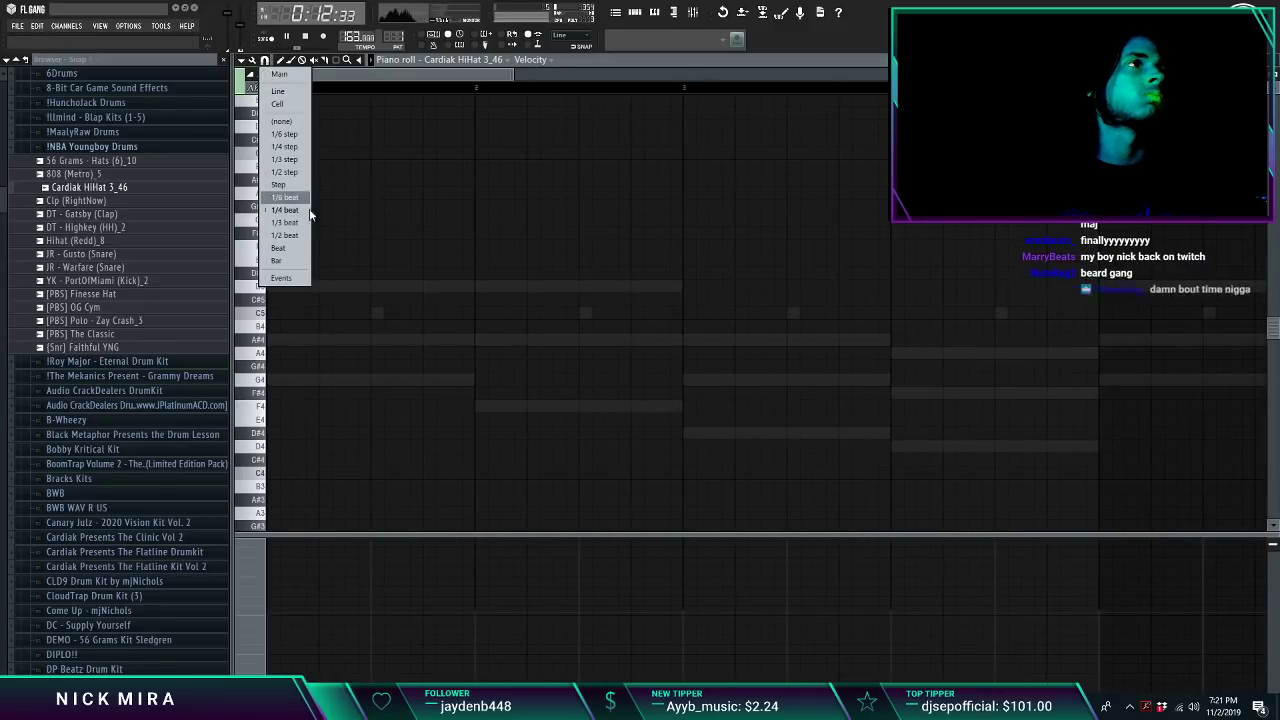
{"action": "left_click", "coordinate": [286, 223]}
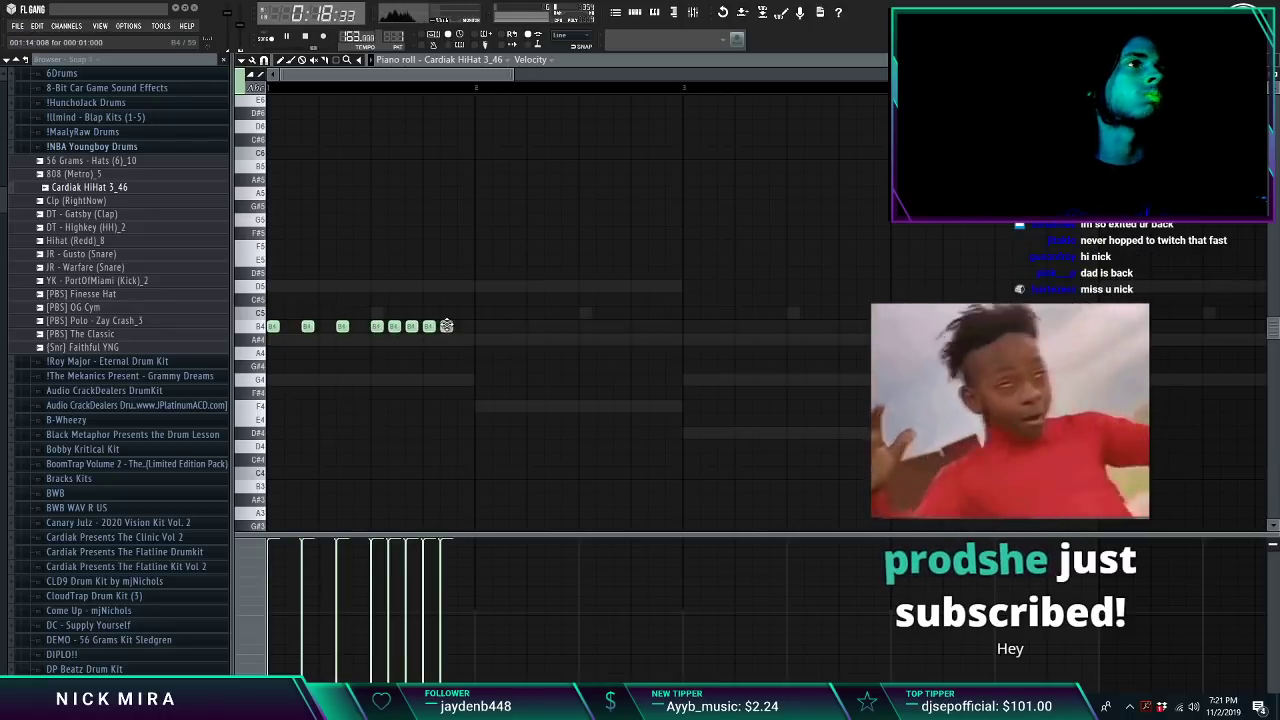
Step: Draw a one-bar hi-hat pattern on B4 with three 2/3-beat notes and six 1/3-beat notes, and repeat it through bar 8
{"action": "key", "text": "space"}
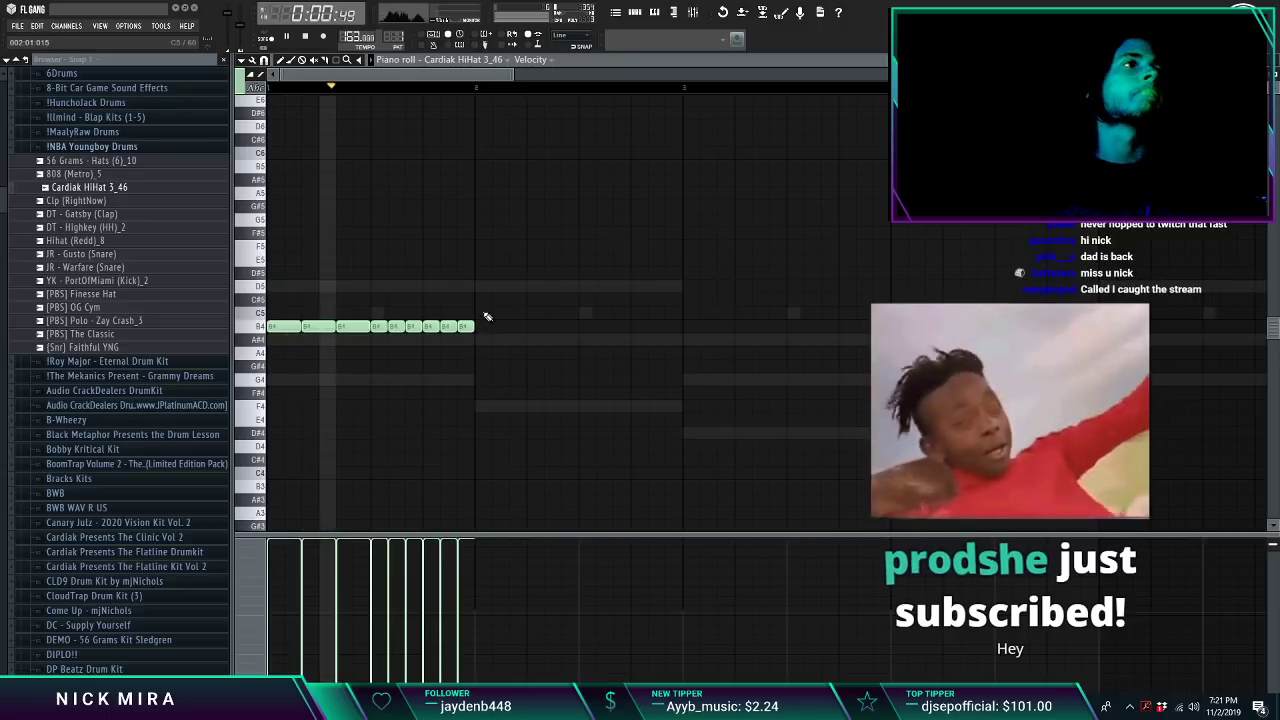
{"action": "key", "text": "ctrl+b"}
{"action": "key", "text": "ctrl+b"}
{"action": "key", "text": "ctrl+b"}
{"action": "key", "text": "ctrl+b"}
{"action": "key", "text": "ctrl+b"}
{"action": "key", "text": "ctrl+b"}
{"action": "key", "text": "ctrl+b"}
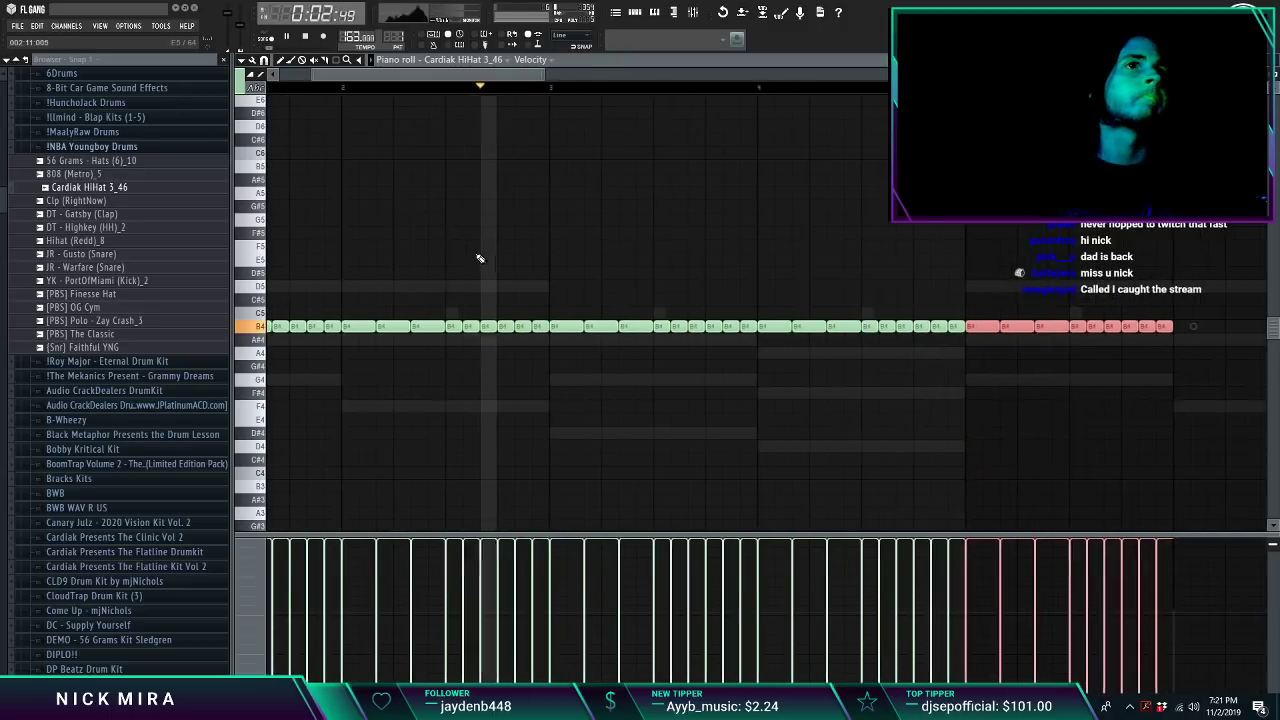
Step: Shorten all the hi-hat notes equally and duplicate the eight-bar pattern to fill bars 9 to 16
{"action": "left_click", "coordinate": [487, 112], "text": "ctrl"}
{"action": "scroll", "coordinate": [503, 94], "scroll_direction": "down", "scroll_amount": 5}
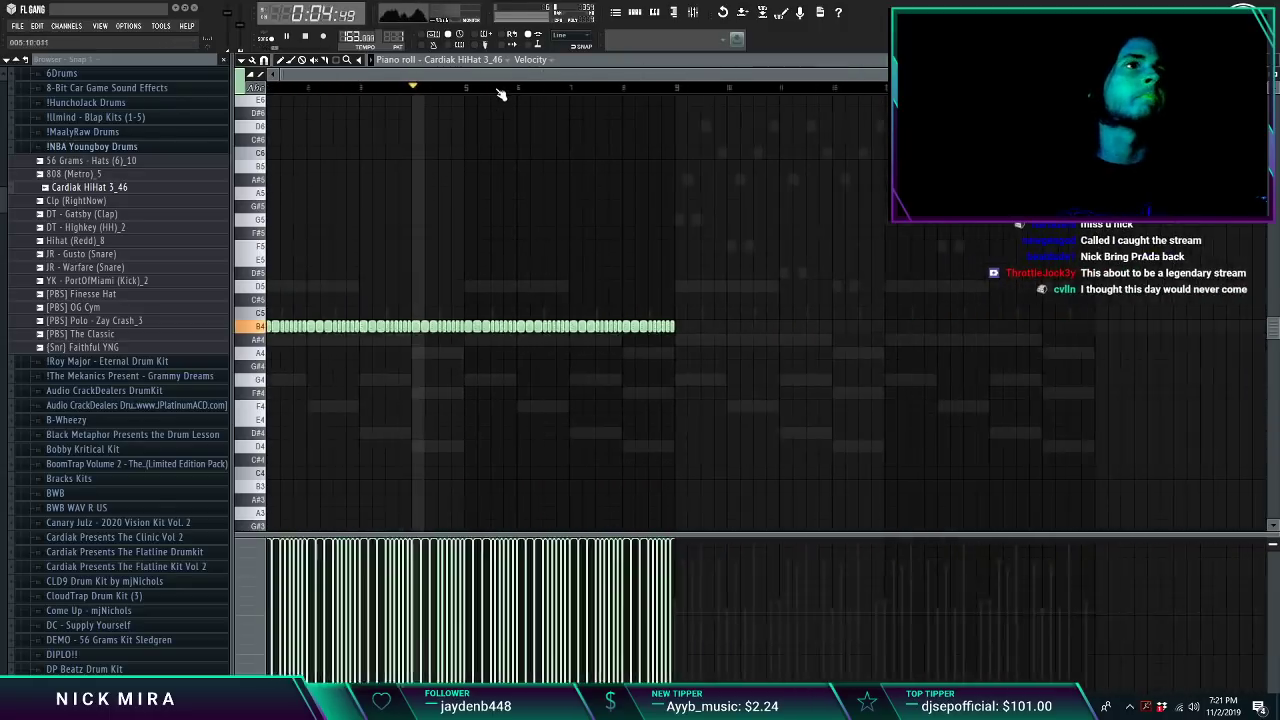
{"action": "key", "text": "ctrl+a"}
{"action": "left_click_drag", "start_coordinate": [576, 326], "coordinate": [563, 326]}
{"action": "scroll", "coordinate": [560, 325], "scroll_direction": "down", "scroll_amount": 3}
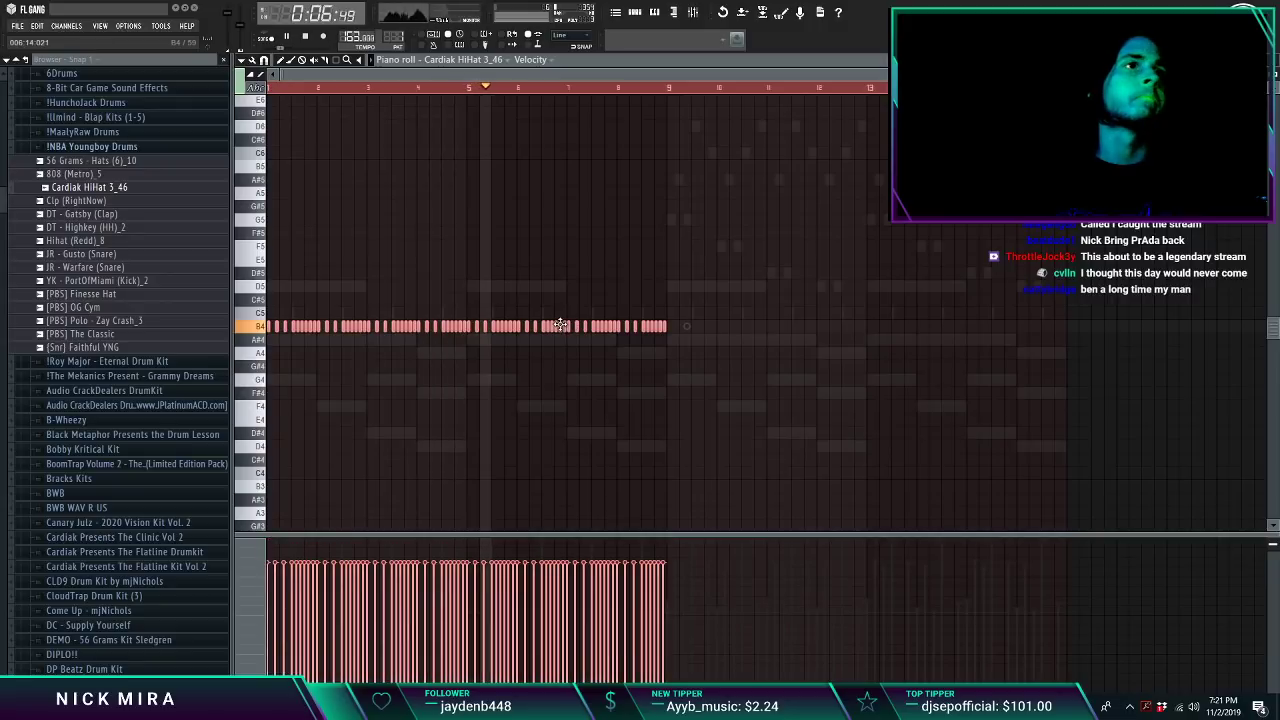
{"action": "key", "text": "ctrl+d"}
{"action": "key", "text": "ctrl+b"}
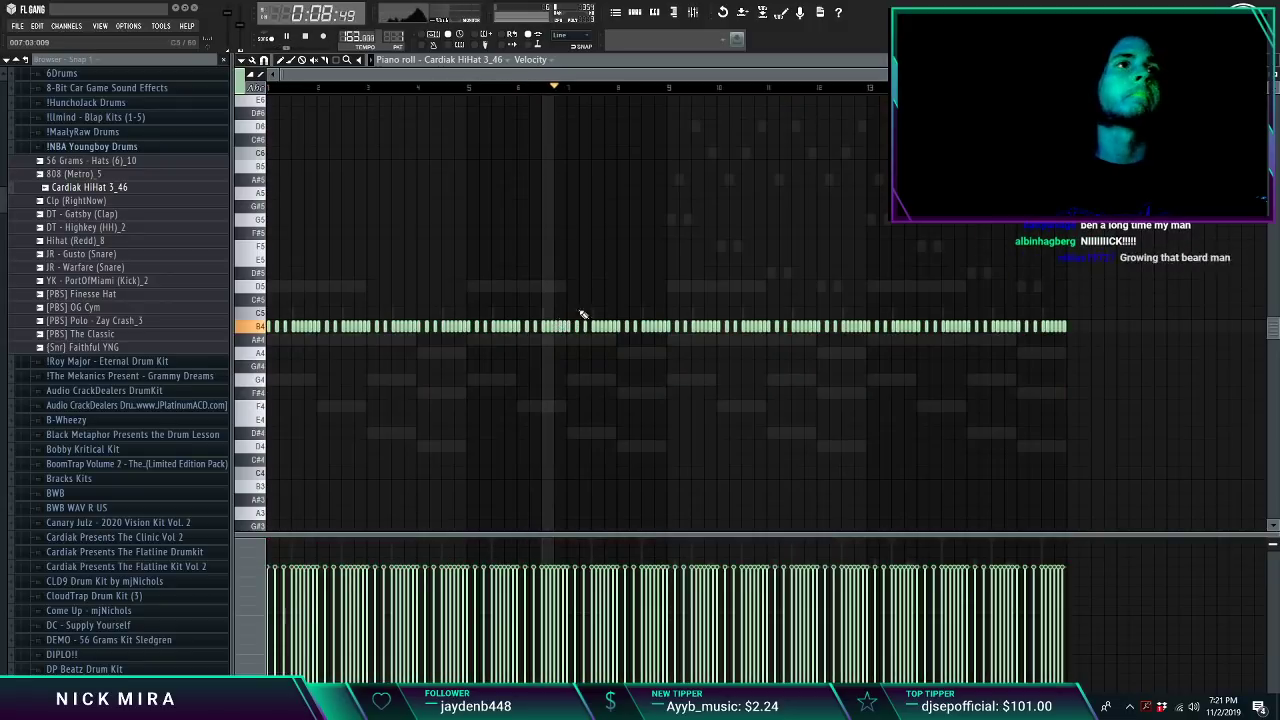
{"action": "key", "text": "Escape"}
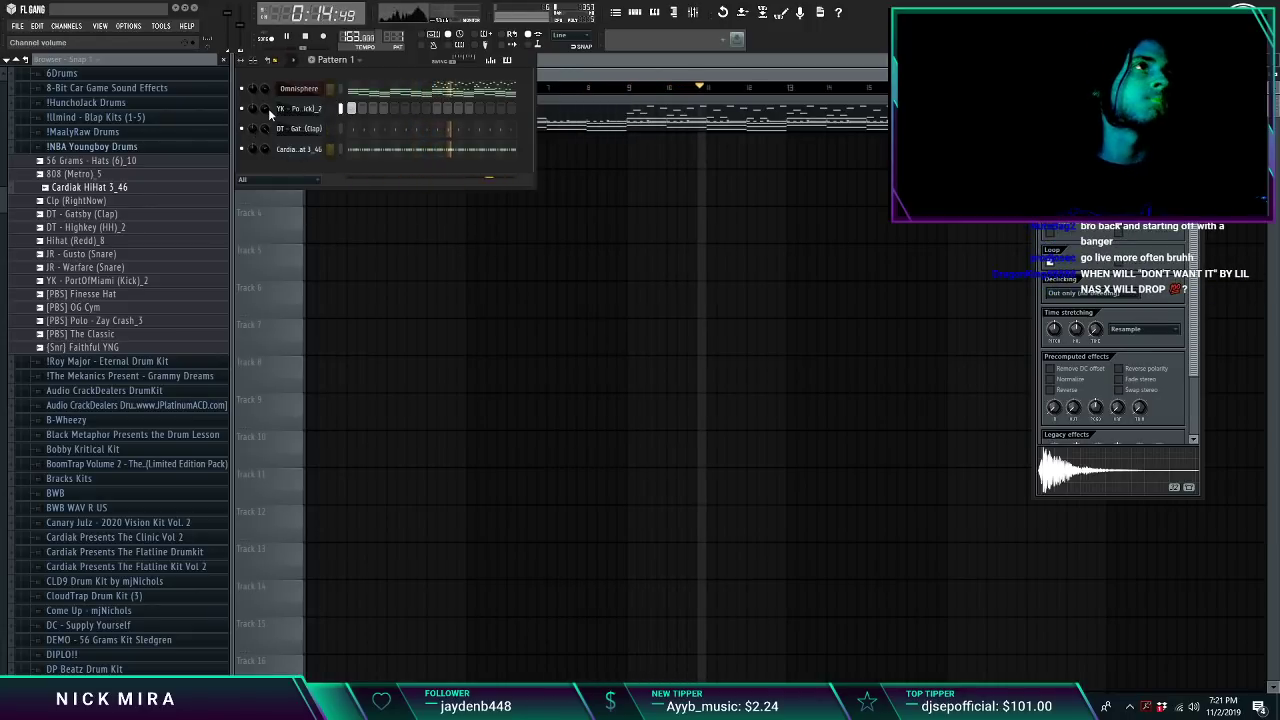
Step: Convert the YK - PortOfMiami kick steps to piano roll notes and delete the hit at the start of bar 2
{"action": "right_click", "coordinate": [331, 108]}
{"action": "left_click", "coordinate": [348, 109]}
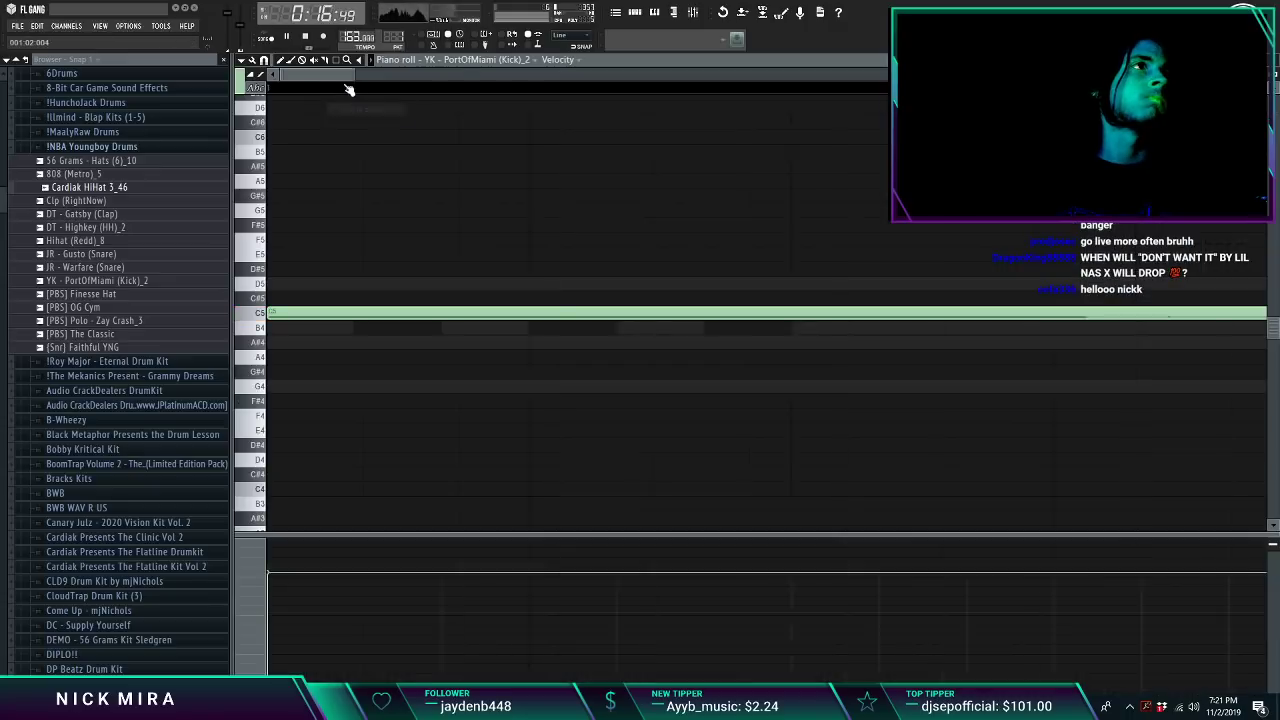
{"action": "right_click", "coordinate": [317, 315]}
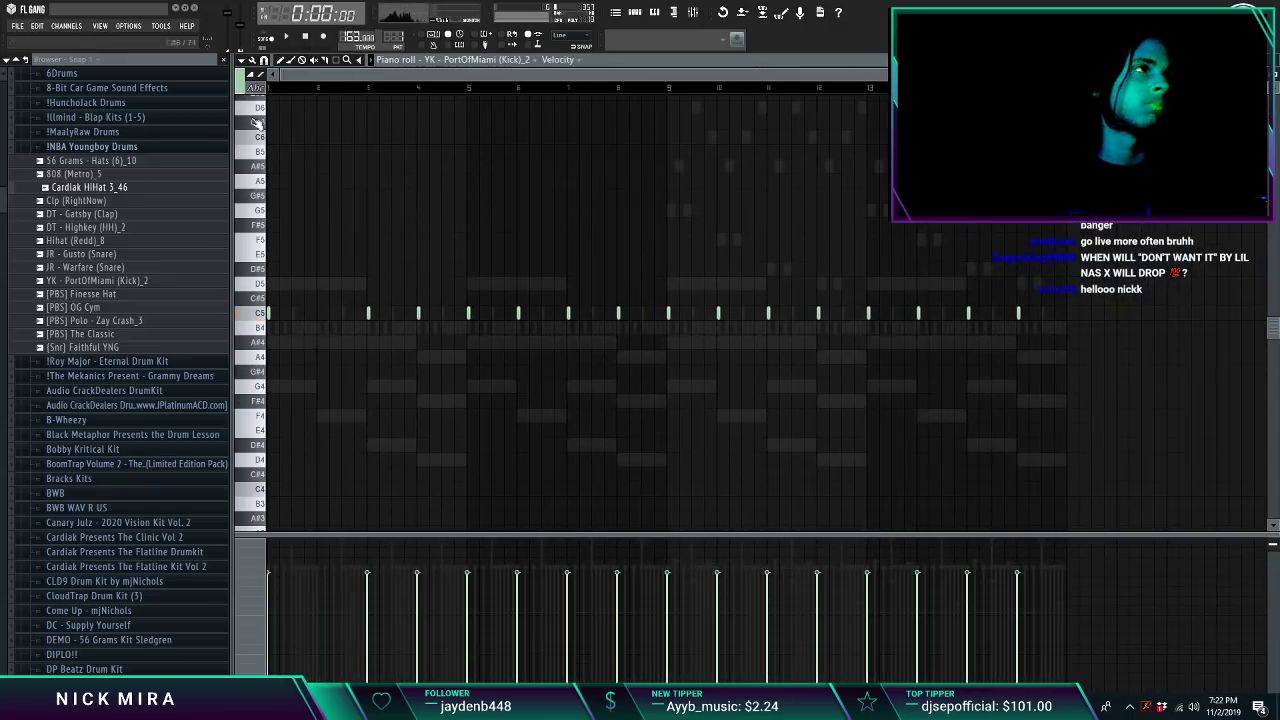
{"action": "left_click", "coordinate": [272, 87]}
{"action": "scroll", "coordinate": [278, 103], "scroll_direction": "up", "scroll_amount": 3}
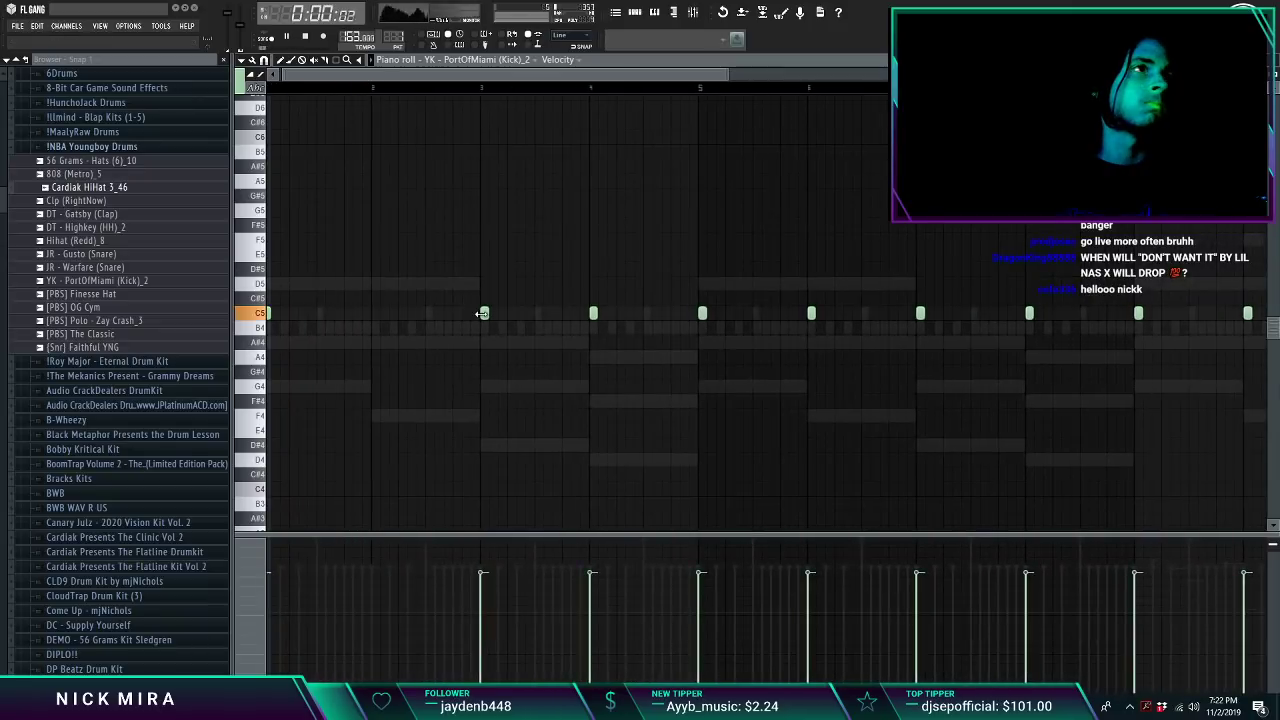
Step: Try extra kick hits on beat 4 of bar 1 and beat 2 of bar 2, and remove both after listening
{"action": "left_click", "coordinate": [348, 313]}
{"action": "left_click", "coordinate": [400, 313]}
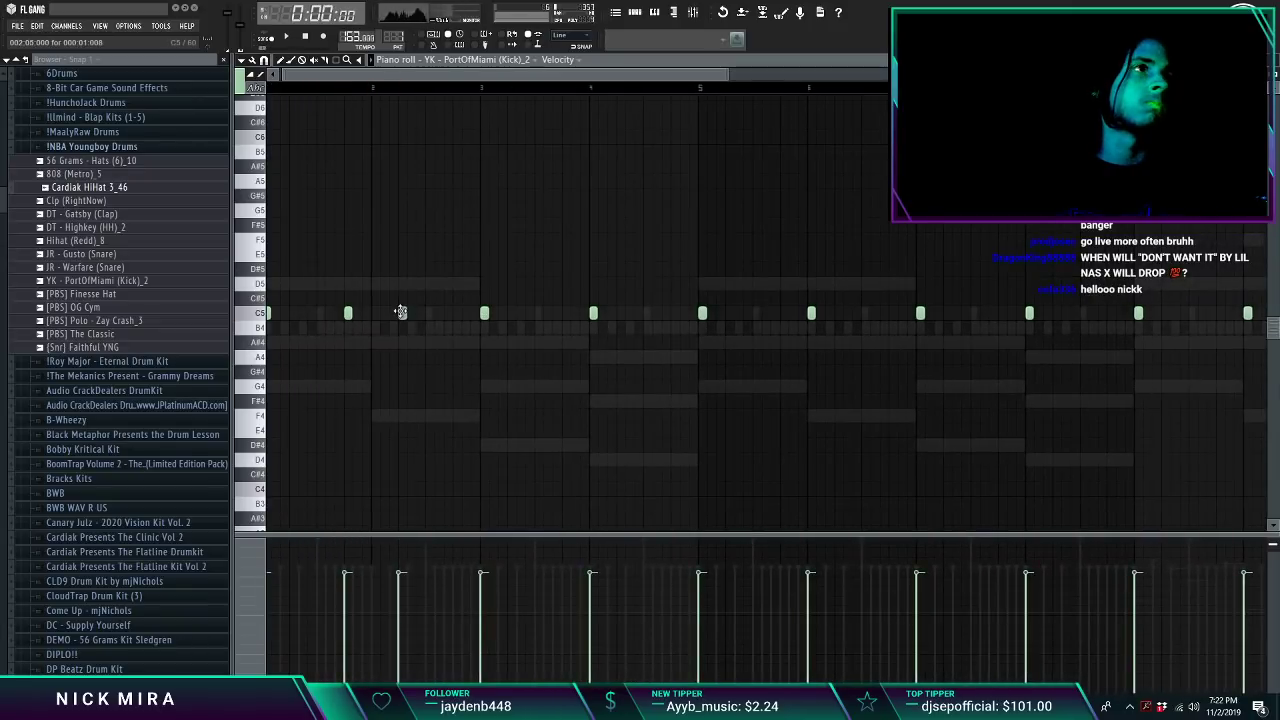
{"action": "right_click", "coordinate": [348, 313]}
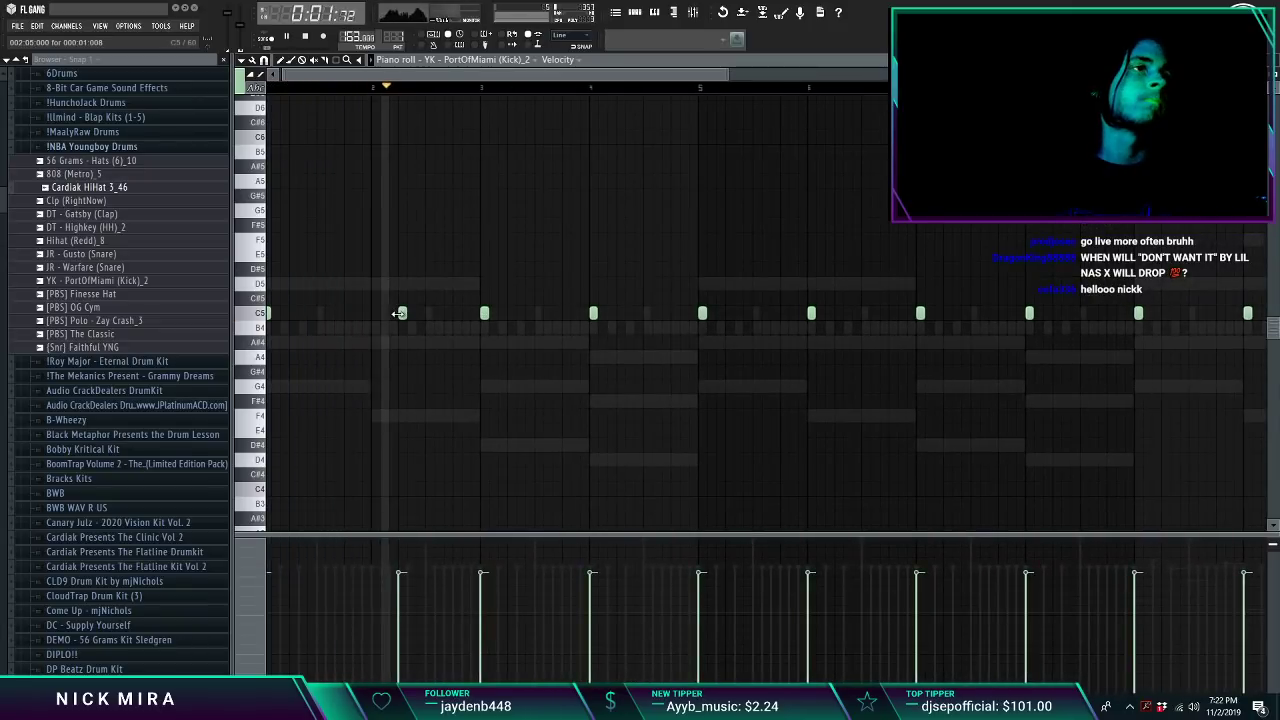
{"action": "key", "text": "space"}
{"action": "key", "text": "space"}
{"action": "right_click", "coordinate": [403, 314]}
Step: Place kick hits on beat 4 of bar 1 and beat 1 of bar 2, and raise all kick velocities to maximum
{"action": "left_click", "coordinate": [383, 313]}
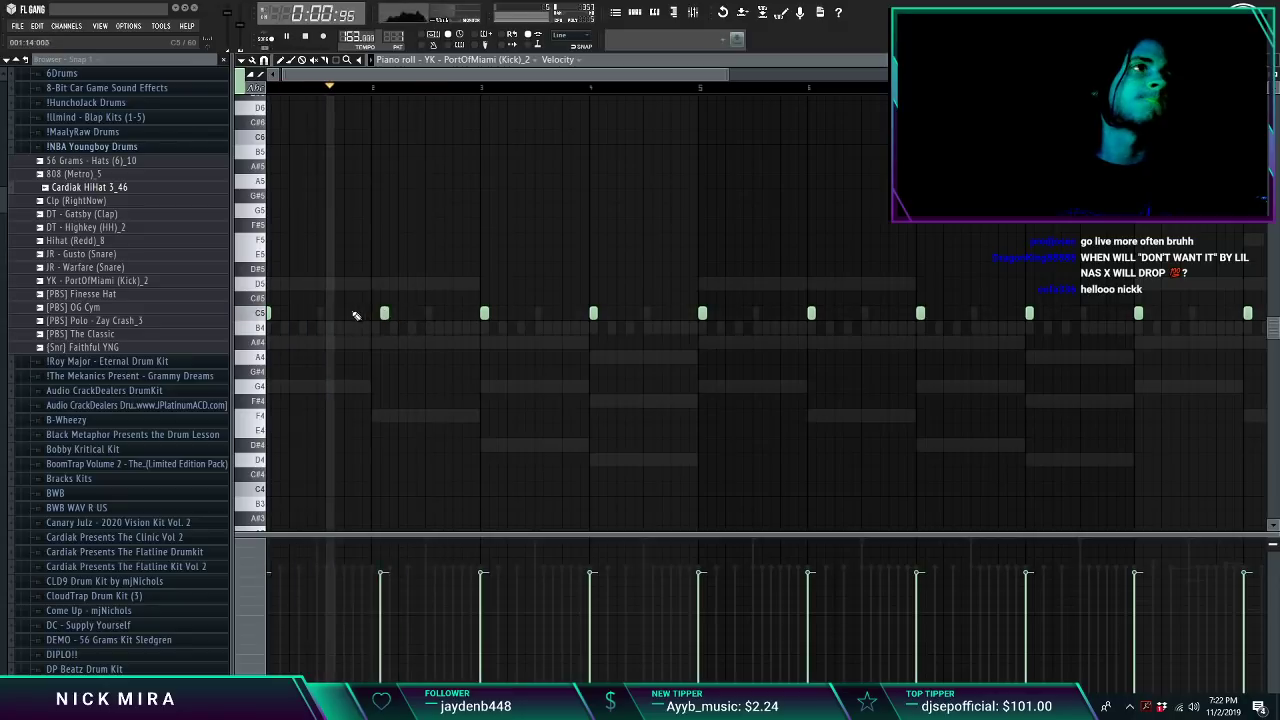
{"action": "left_click", "coordinate": [355, 313]}
{"action": "left_click_drag", "start_coordinate": [355, 314], "coordinate": [363, 313]}
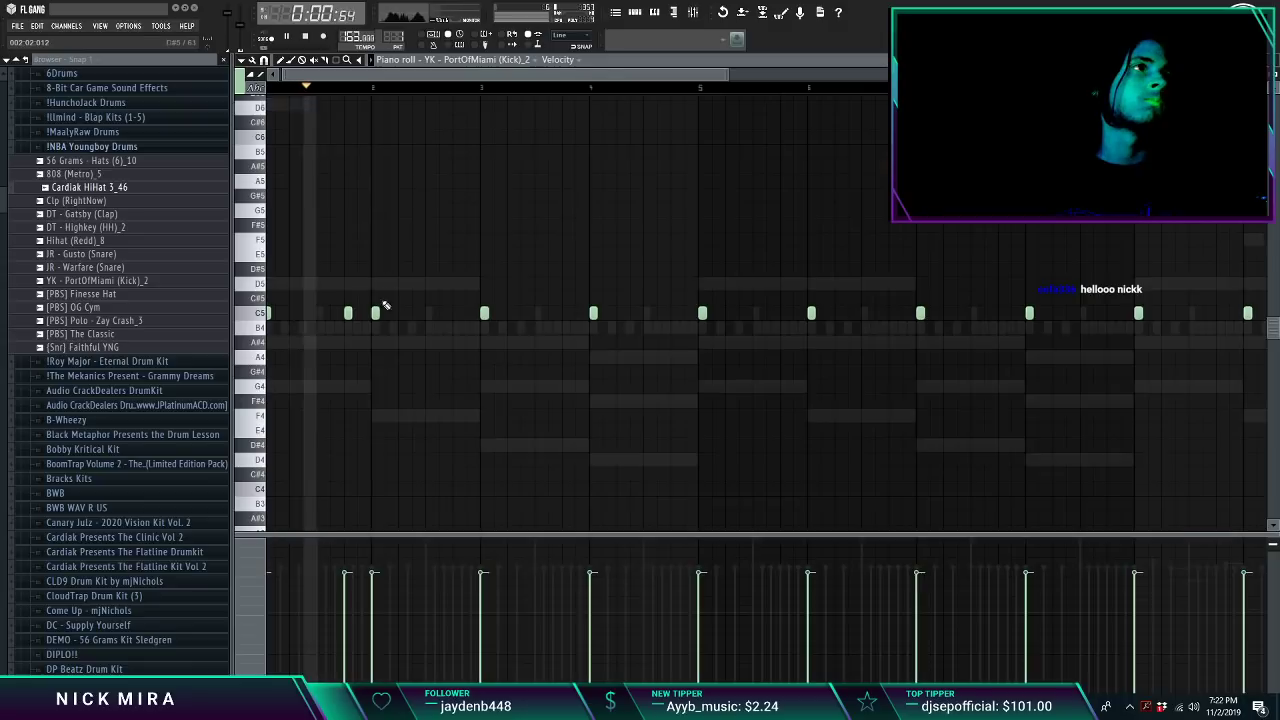
{"action": "key", "text": "ctrl+a"}
{"action": "key", "text": "ctrl+d"}
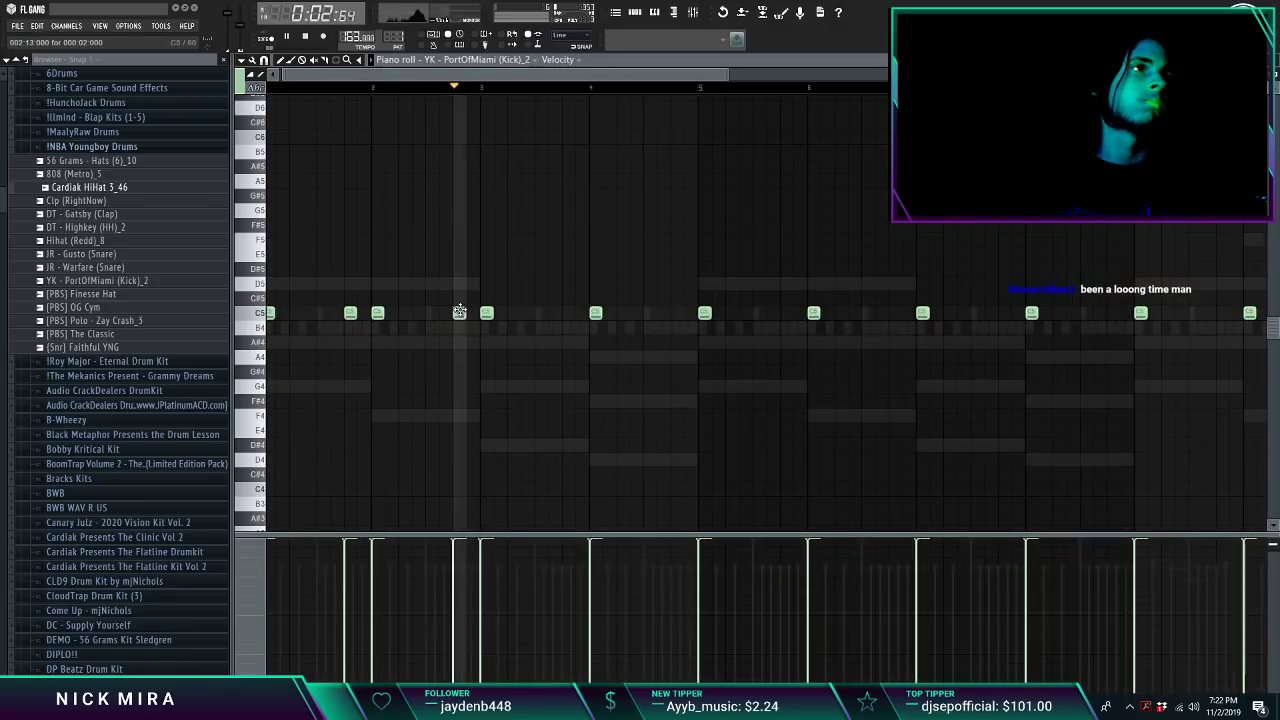
Step: Try the kick pattern without the hit at the start of bar 4
{"action": "right_click", "coordinate": [595, 316]}
{"action": "key", "text": "space"}
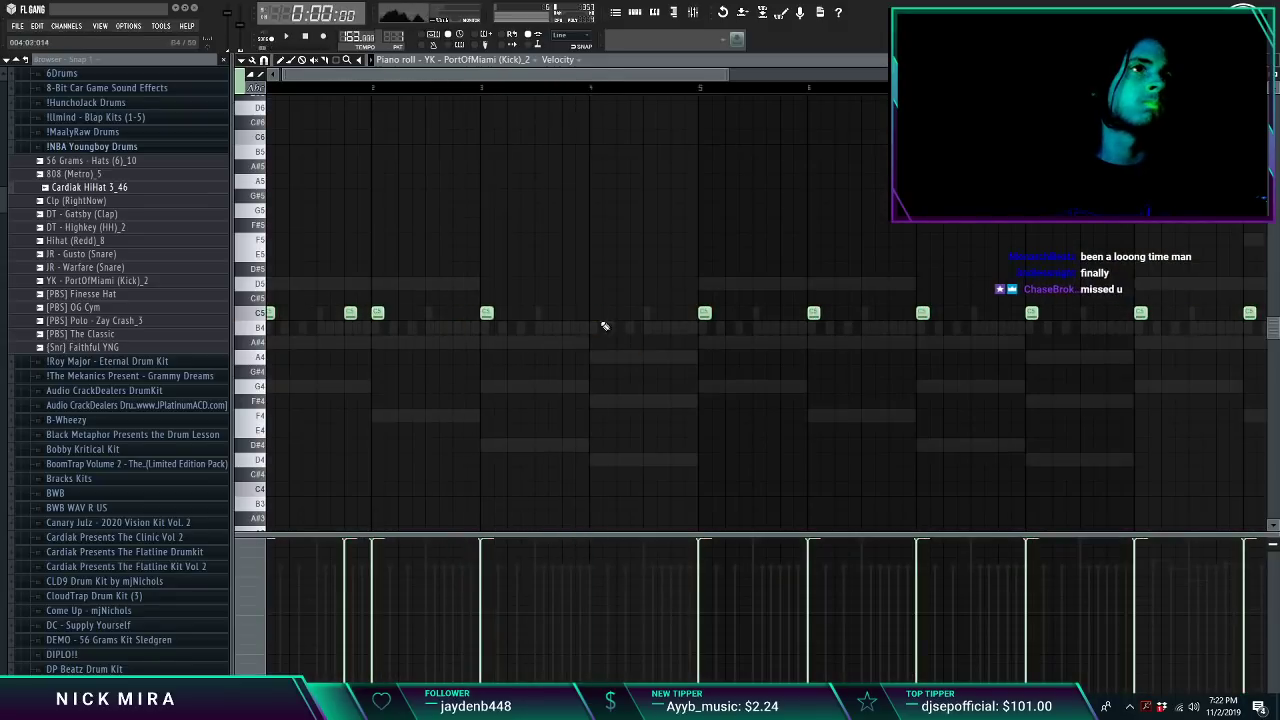
{"action": "key", "text": "space"}
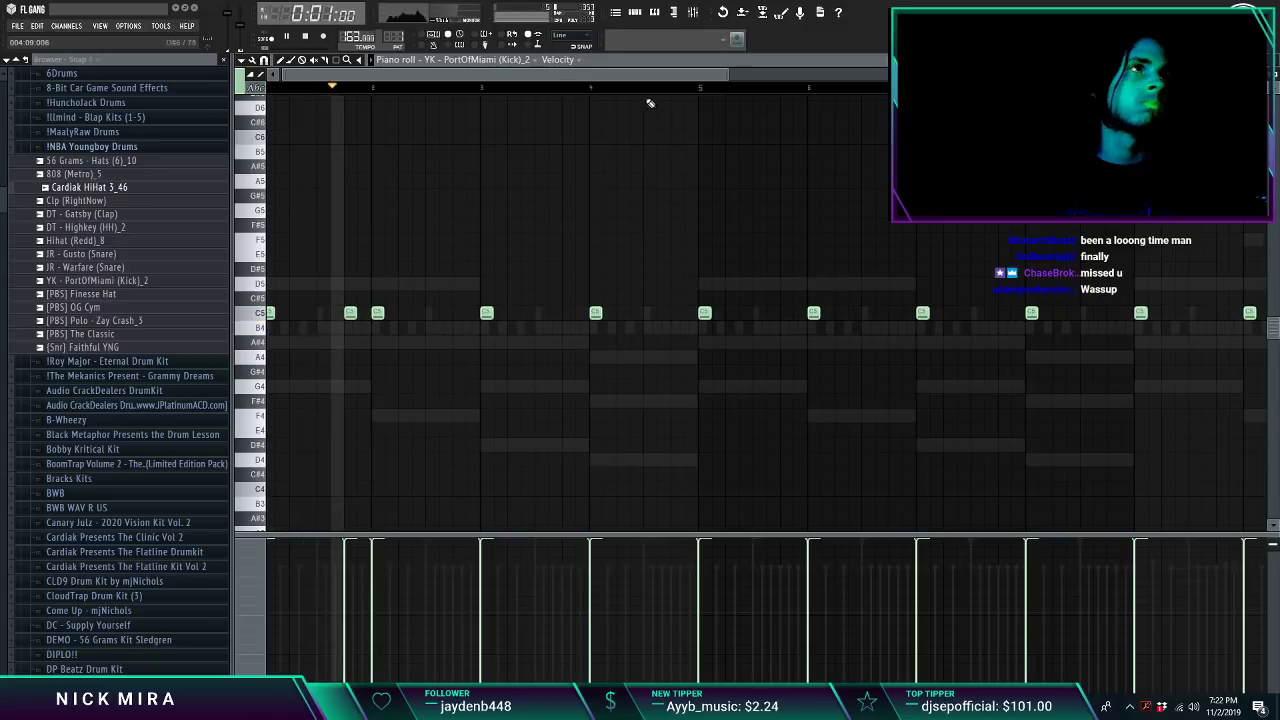
Step: Set the snap to 1/3 beat and add two kick hits on C5 in the second half of bar 4
{"action": "scroll", "coordinate": [646, 90], "scroll_direction": "up", "scroll_amount": 3}
{"action": "left_click", "coordinate": [266, 60]}
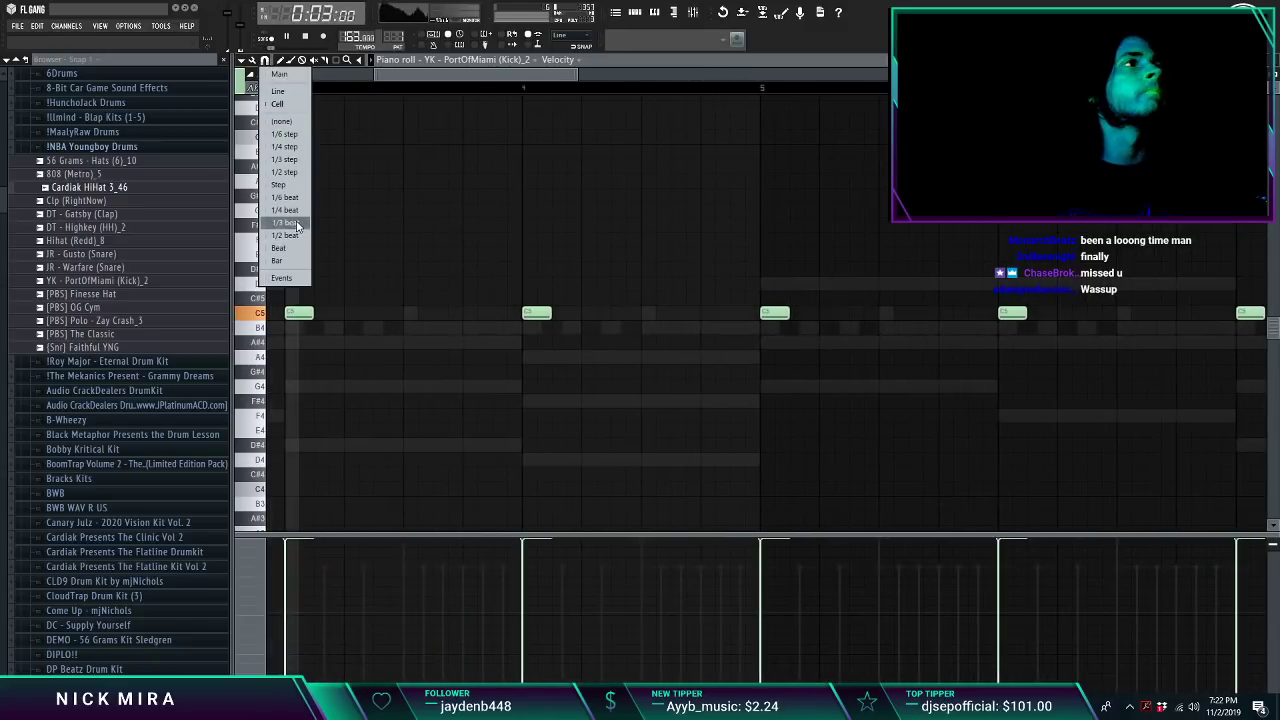
{"action": "left_click", "coordinate": [296, 224]}
{"action": "left_click", "coordinate": [691, 314]}
{"action": "left_click", "coordinate": [729, 314]}
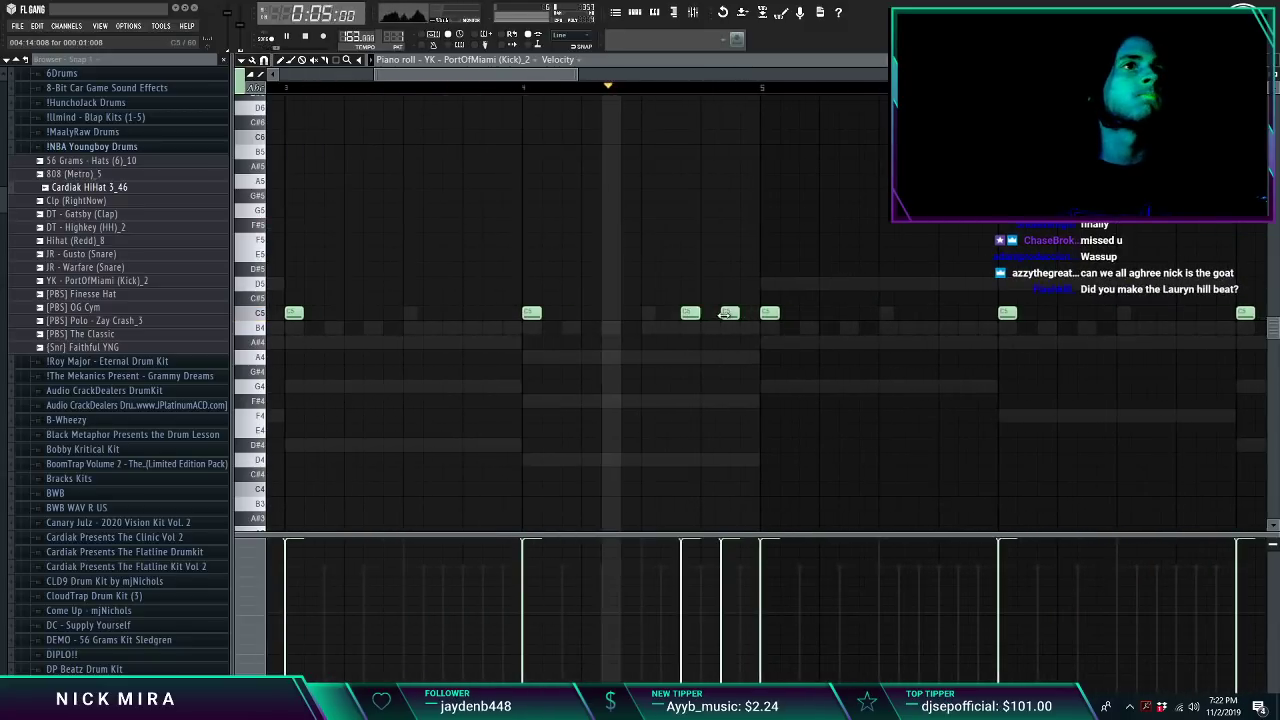
Step: Apply quick legato to the kick notes and delete every kick from bar 5 onward
{"action": "scroll", "coordinate": [714, 95], "scroll_direction": "down", "scroll_amount": 4}
{"action": "key", "text": "ctrl+l"}
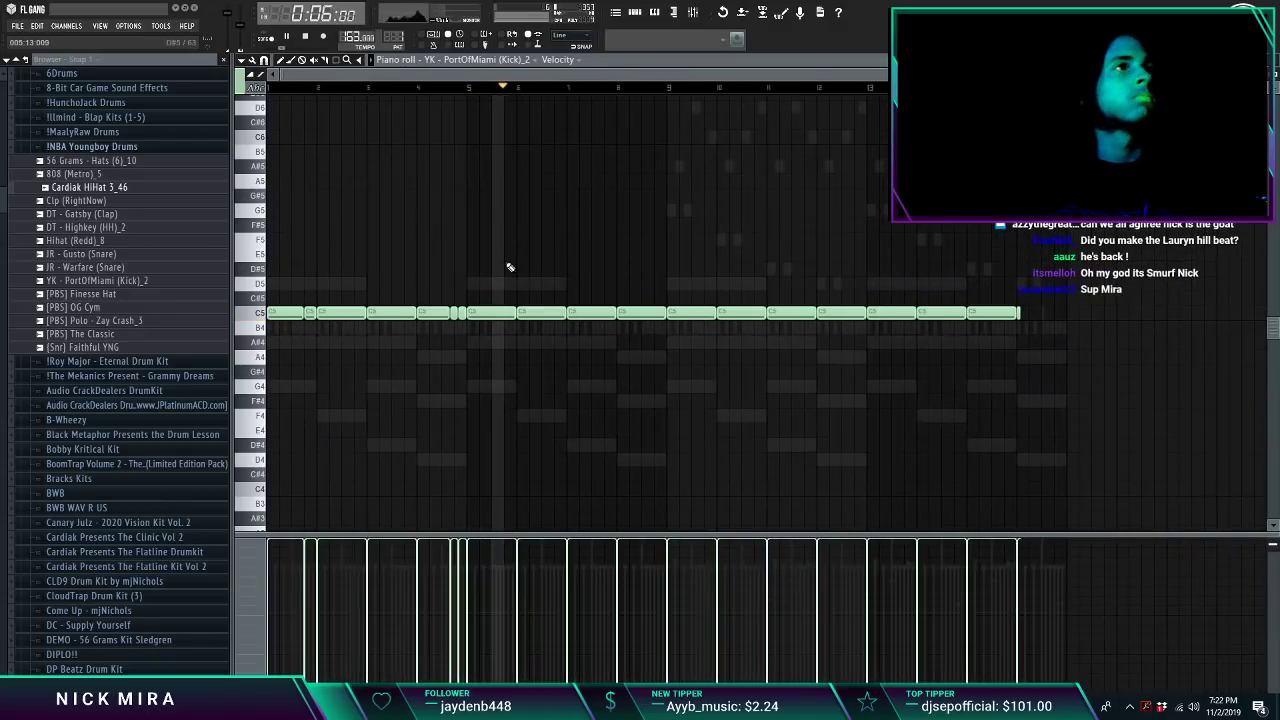
{"action": "left_click_drag", "start_coordinate": [507, 264], "coordinate": [1180, 380]}
{"action": "key", "text": "Delete"}
Step: Duplicate the four-bar kick pattern through bar 16 and close its piano roll
{"action": "key", "text": "ctrl+b"}
{"action": "key", "text": "ctrl+b"}
{"action": "key", "text": "ctrl+b"}
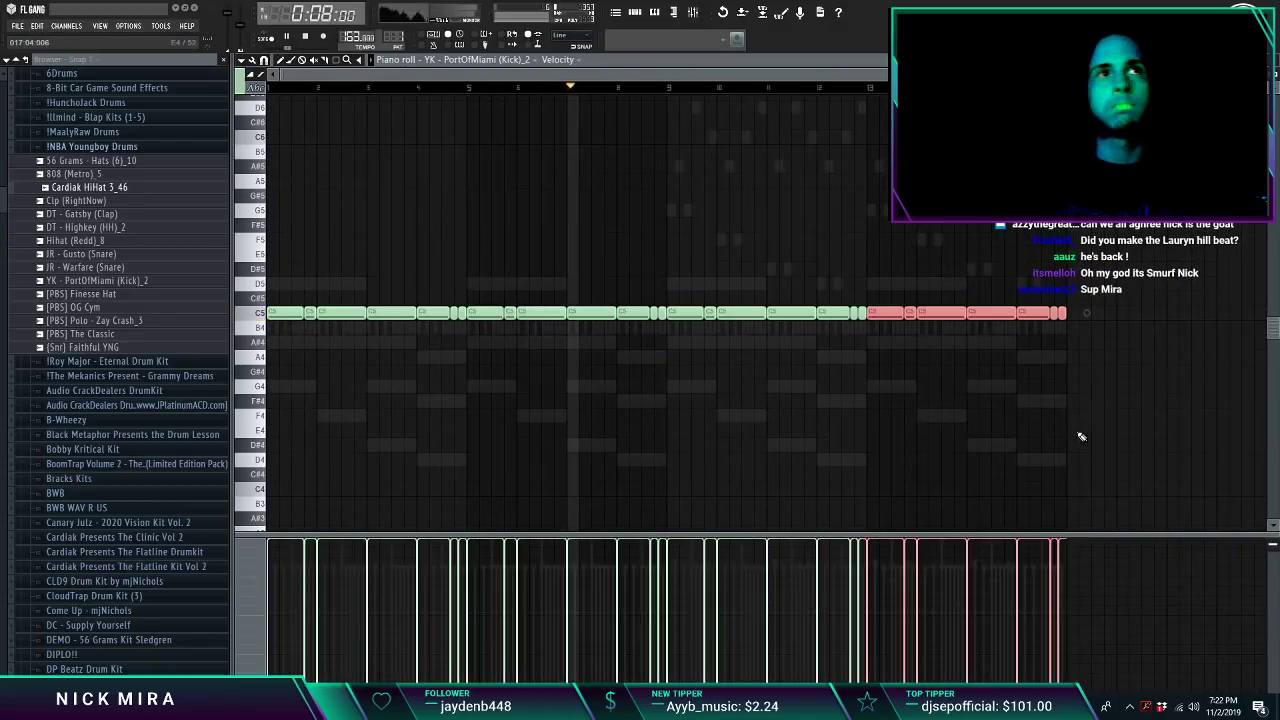
{"action": "key", "text": "ctrl+d"}
{"action": "key", "text": "shift+d"}
{"action": "scroll", "coordinate": [806, 91], "scroll_direction": "up", "scroll_amount": 2}
{"action": "key", "text": "Escape"}
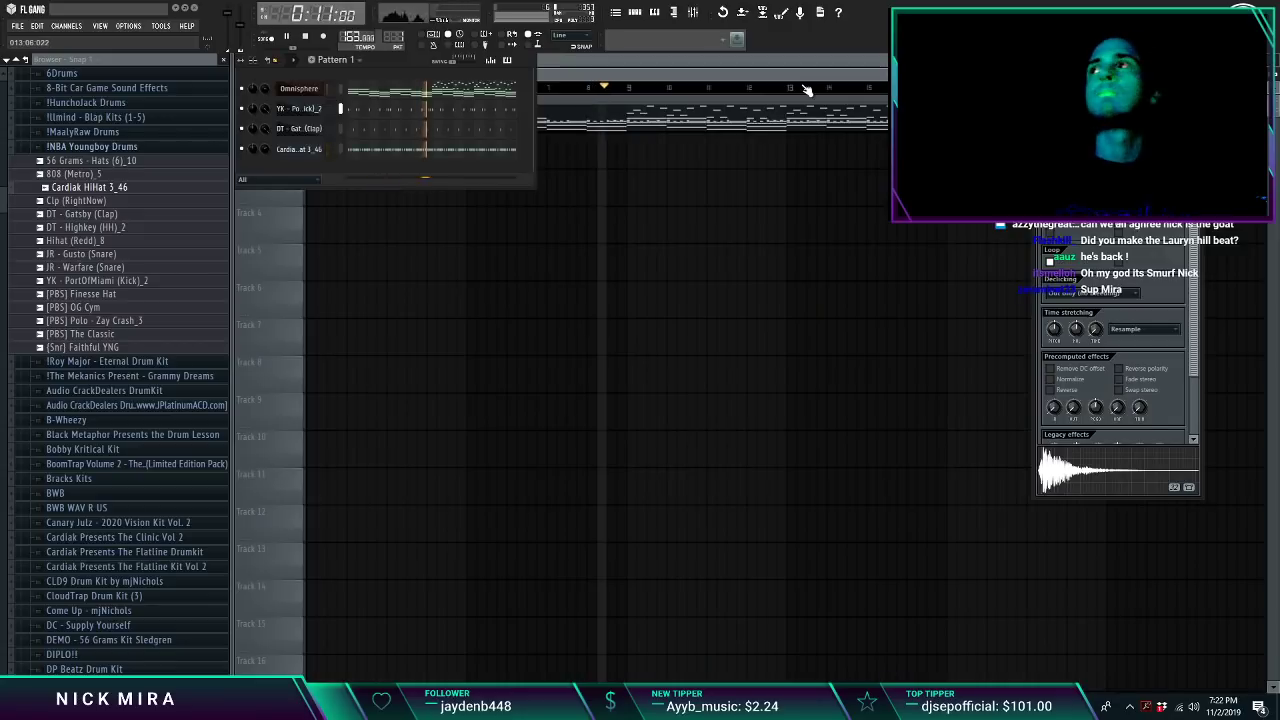
Step: Load Fruity Limiter into an effect slot on the mixer's Master track
{"action": "left_click", "coordinate": [706, 13]}
{"action": "left_click", "coordinate": [1040, 477]}
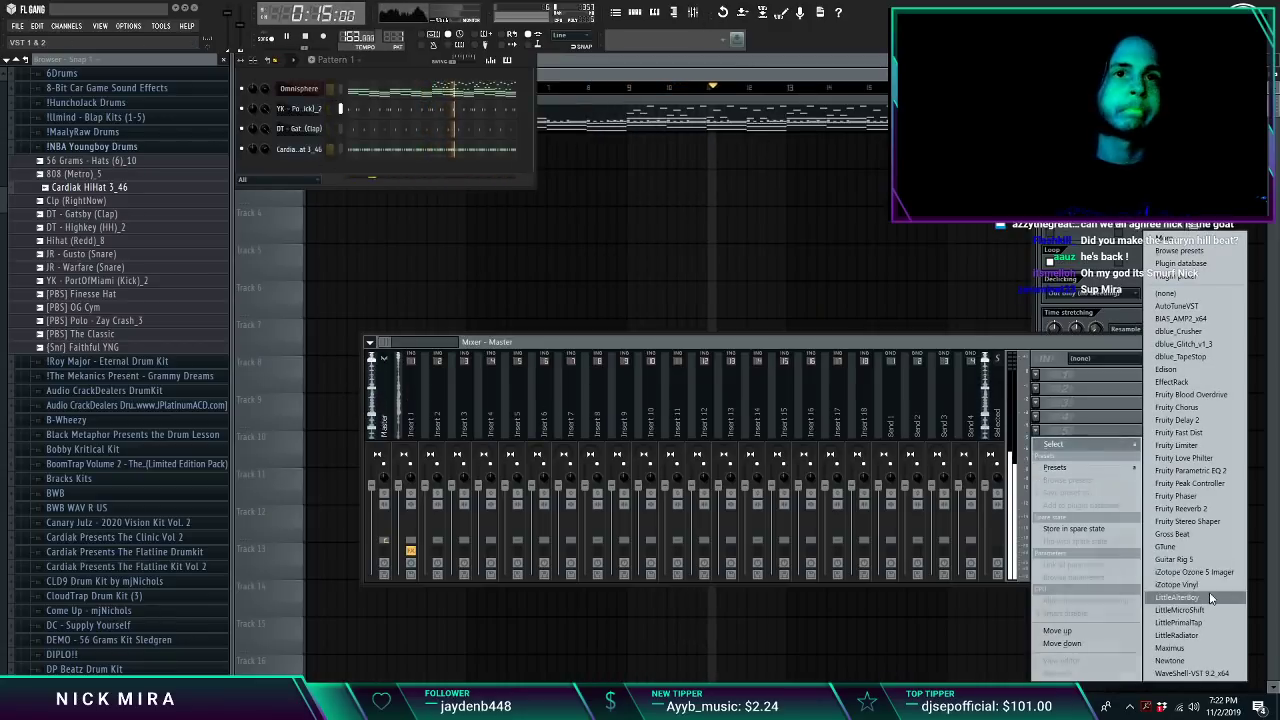
{"action": "left_click", "coordinate": [1195, 445]}
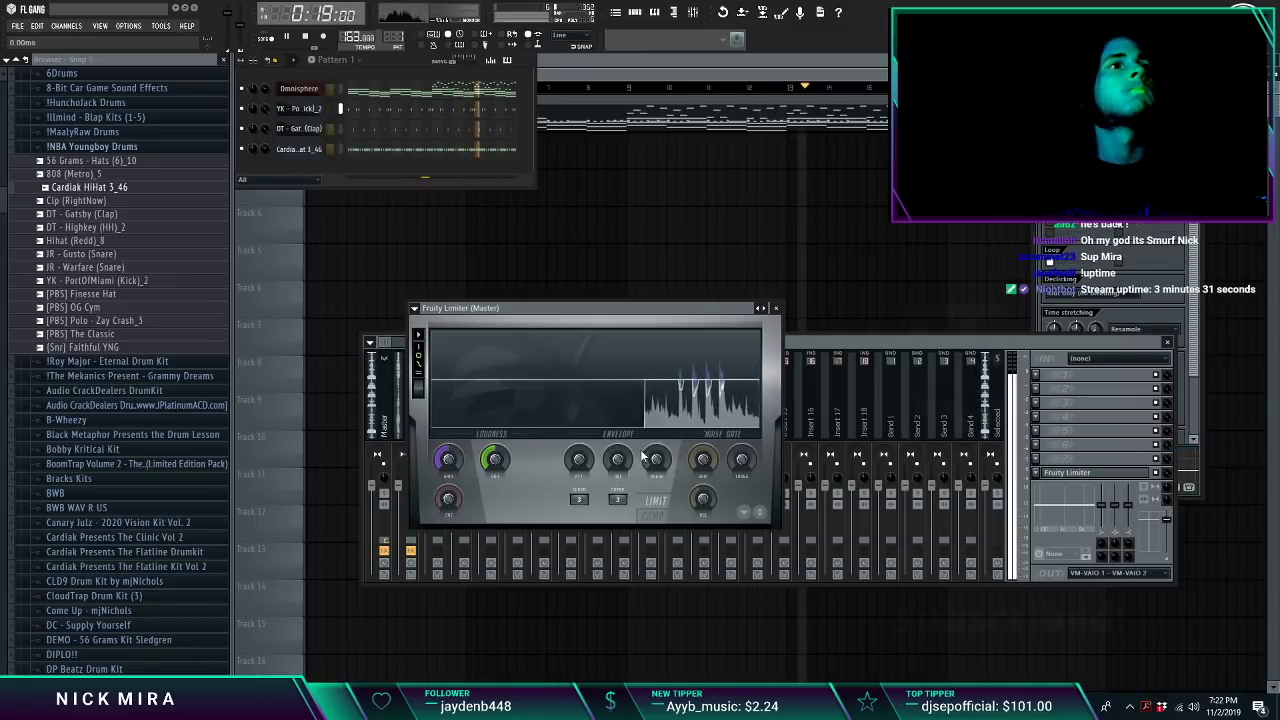
{"action": "key", "text": "Escape"}
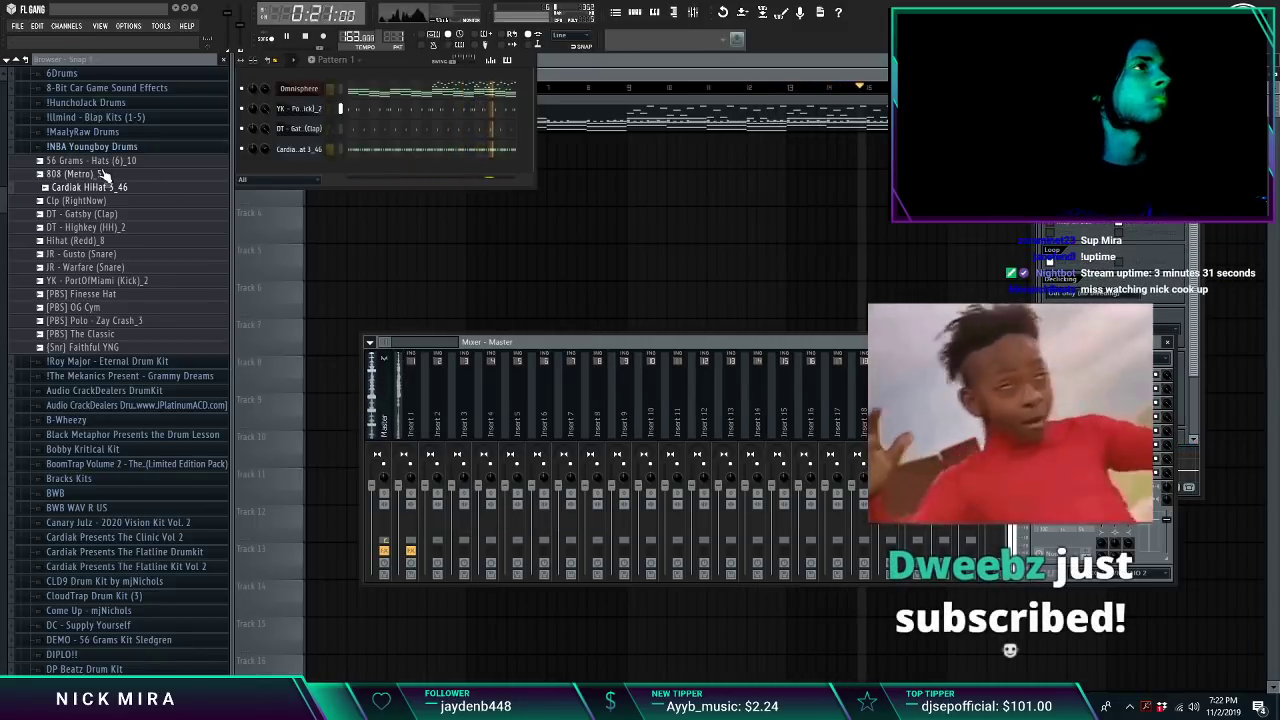
Step: Add 808 (Metro)_5 as a channel and select Omnisphere's lowest chord notes in bars 1 to 4: G4, F4, D#4 and D4
{"action": "left_click_drag", "start_coordinate": [103, 175], "coordinate": [297, 112]}
{"action": "scroll", "coordinate": [382, 93], "scroll_direction": "down", "scroll_amount": 5}
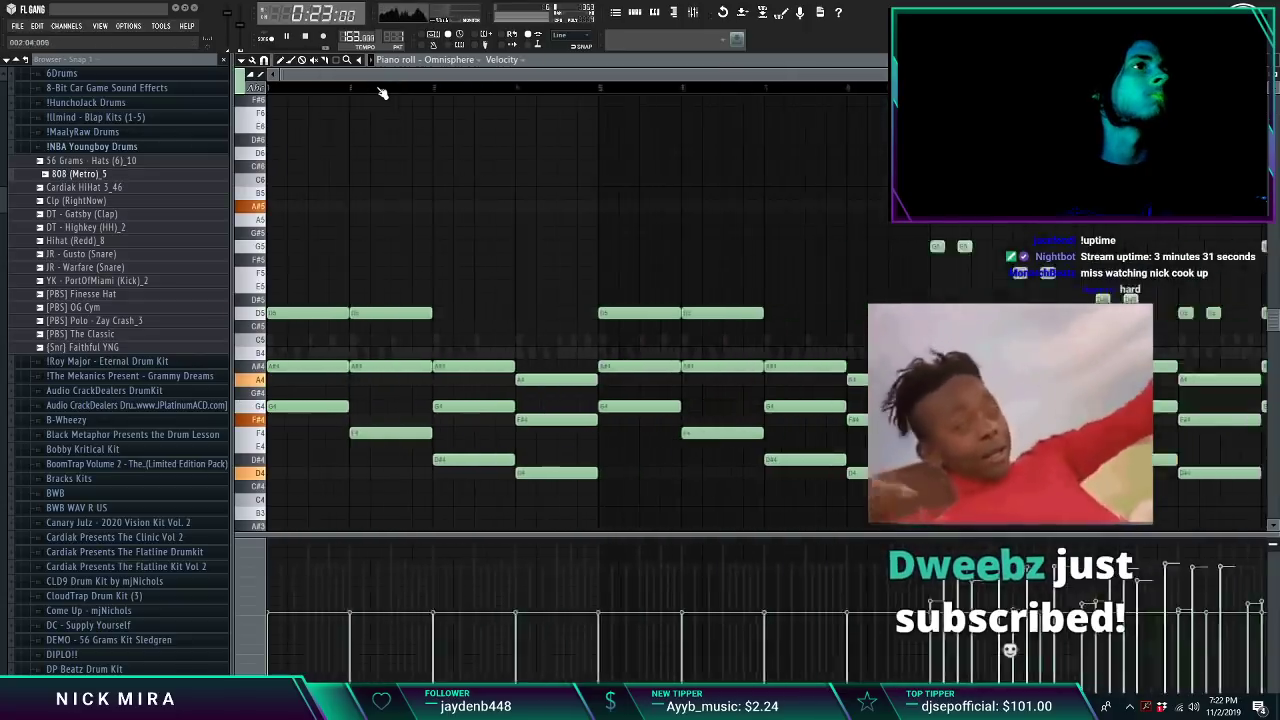
{"action": "left_click", "coordinate": [285, 408], "text": "ctrl+shift"}
{"action": "left_click", "coordinate": [344, 433], "text": "ctrl+shift"}
{"action": "left_click", "coordinate": [392, 460], "text": "ctrl+shift"}
{"action": "left_click", "coordinate": [442, 473], "text": "ctrl+shift"}
{"action": "scroll", "coordinate": [407, 225], "scroll_direction": "down", "scroll_amount": 1}
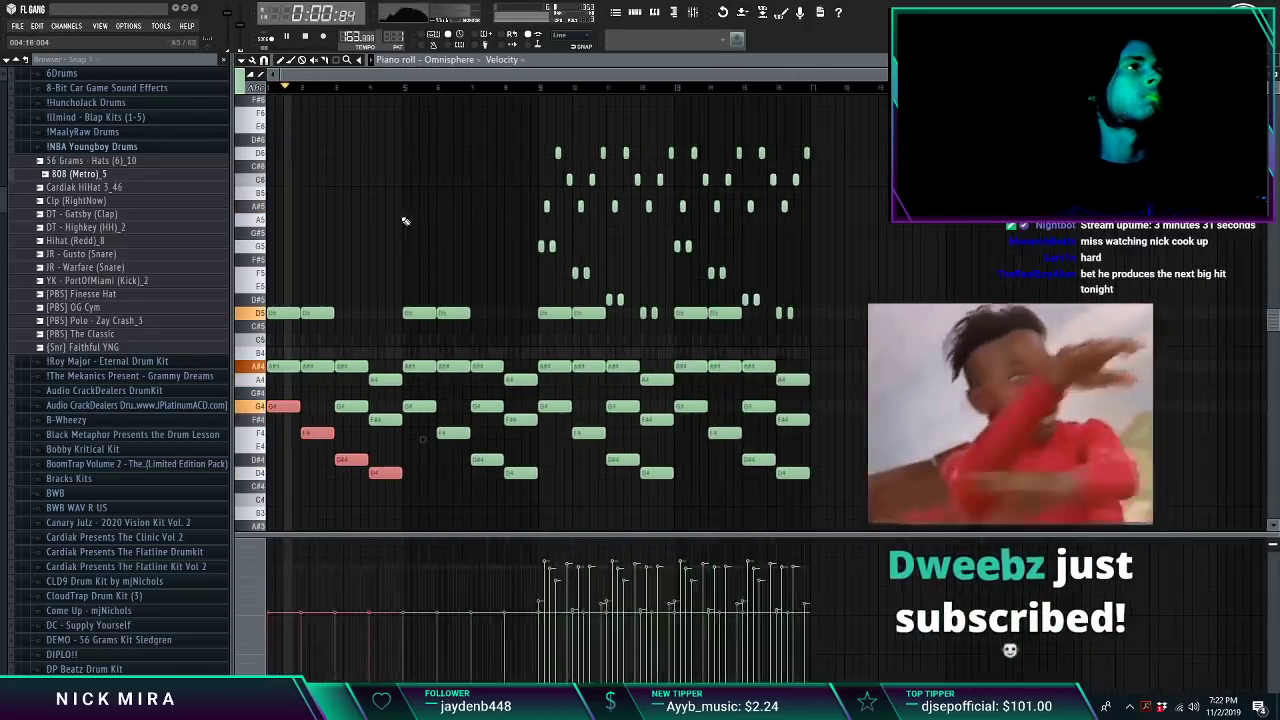
Step: Paste the Omnisphere root notes into the 808's piano roll, moved up one octave and raised to full velocity
{"action": "key", "text": "Escape"}
{"action": "right_click", "coordinate": [324, 106]}
{"action": "left_click", "coordinate": [346, 108]}
{"action": "key", "text": "ctrl+v"}
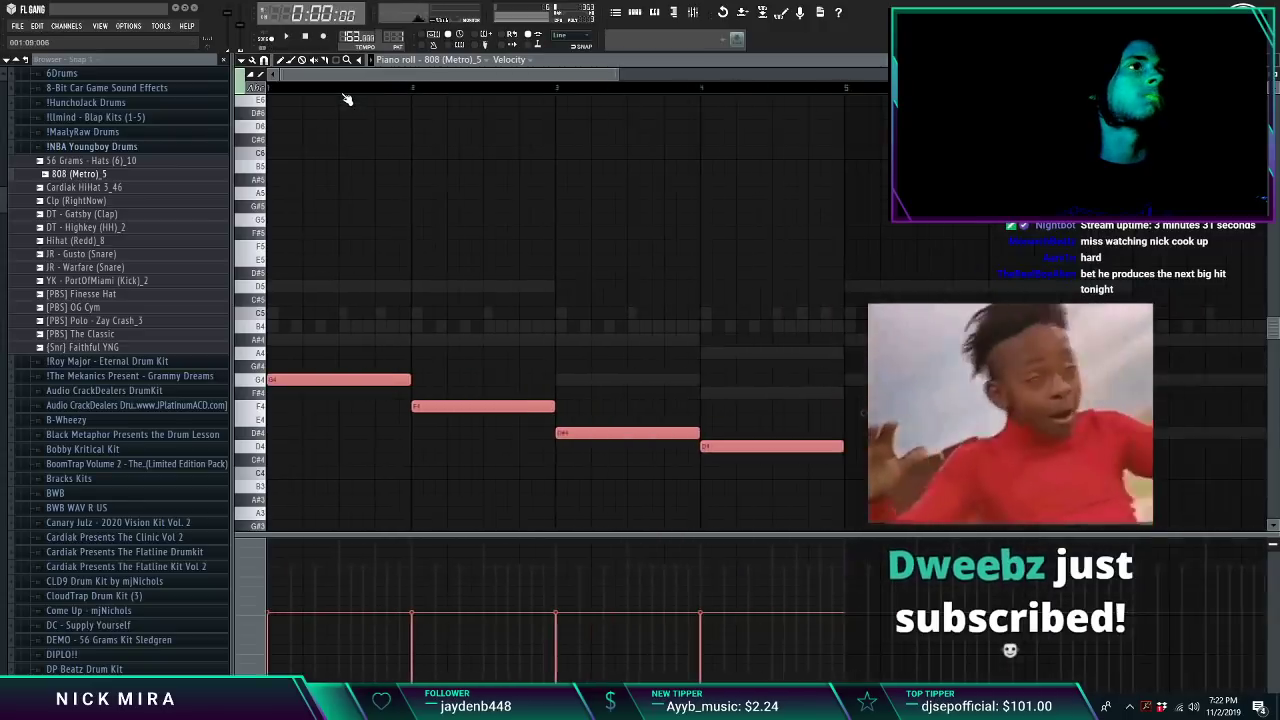
{"action": "key", "text": "space"}
{"action": "key", "text": "ctrl+a"}
{"action": "scroll", "coordinate": [449, 306], "scroll_direction": "up", "scroll_amount": 10}
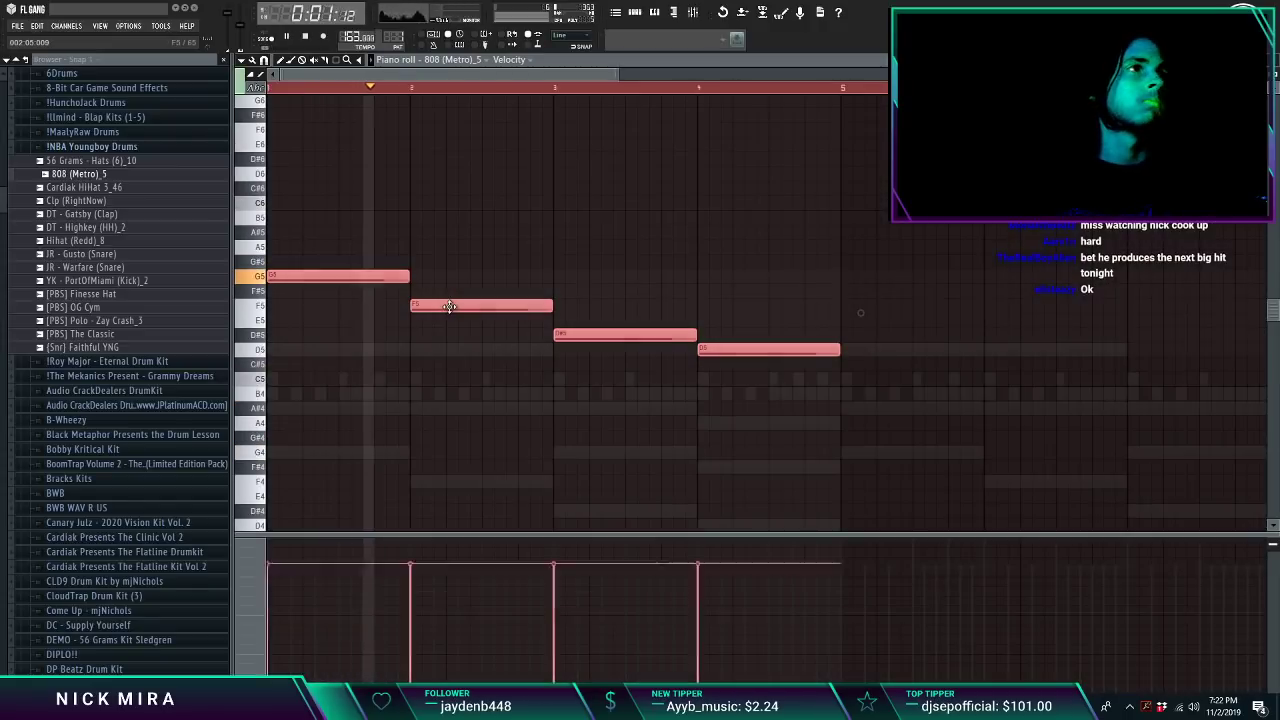
{"action": "key", "text": "ctrl+d"}
{"action": "key", "text": "space"}
{"action": "key", "text": "space"}
Step: Slice the 808's G5 note at beat 4 of bar 1, and try the same cut on the D#5 note
{"action": "left_click", "coordinate": [375, 277]}
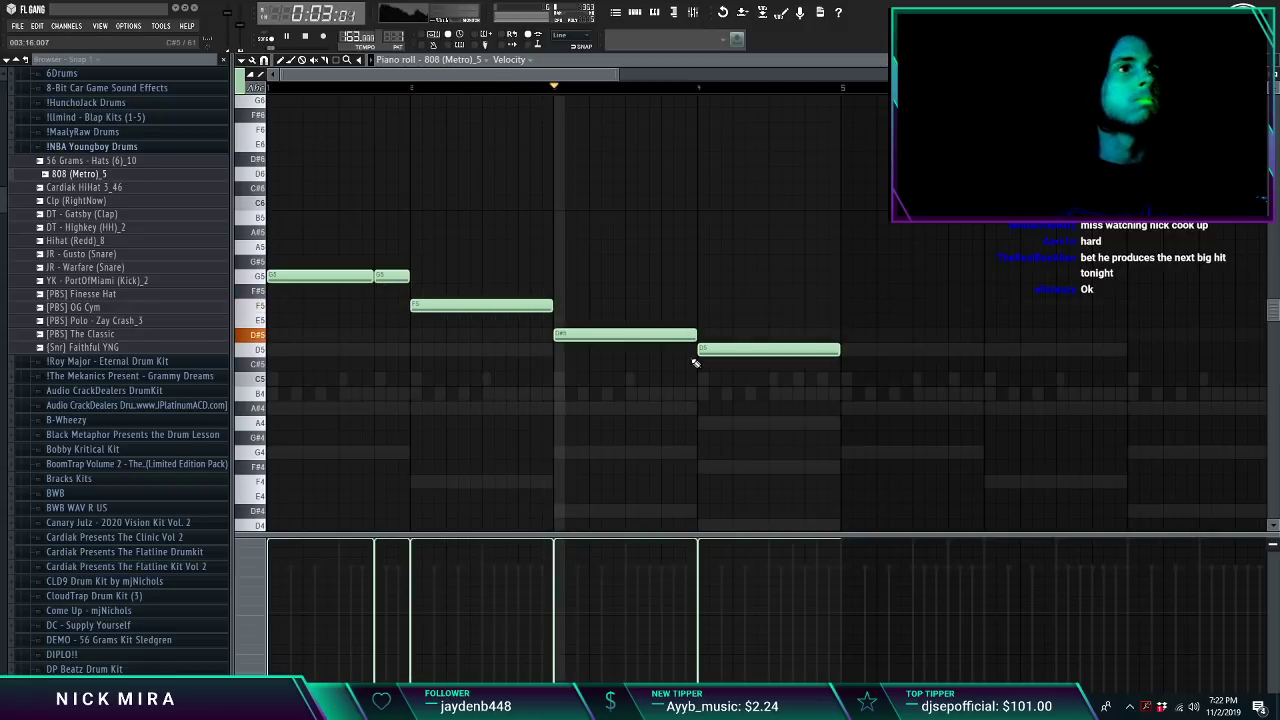
{"action": "left_click", "coordinate": [668, 336]}
{"action": "key", "text": "ctrl+z"}
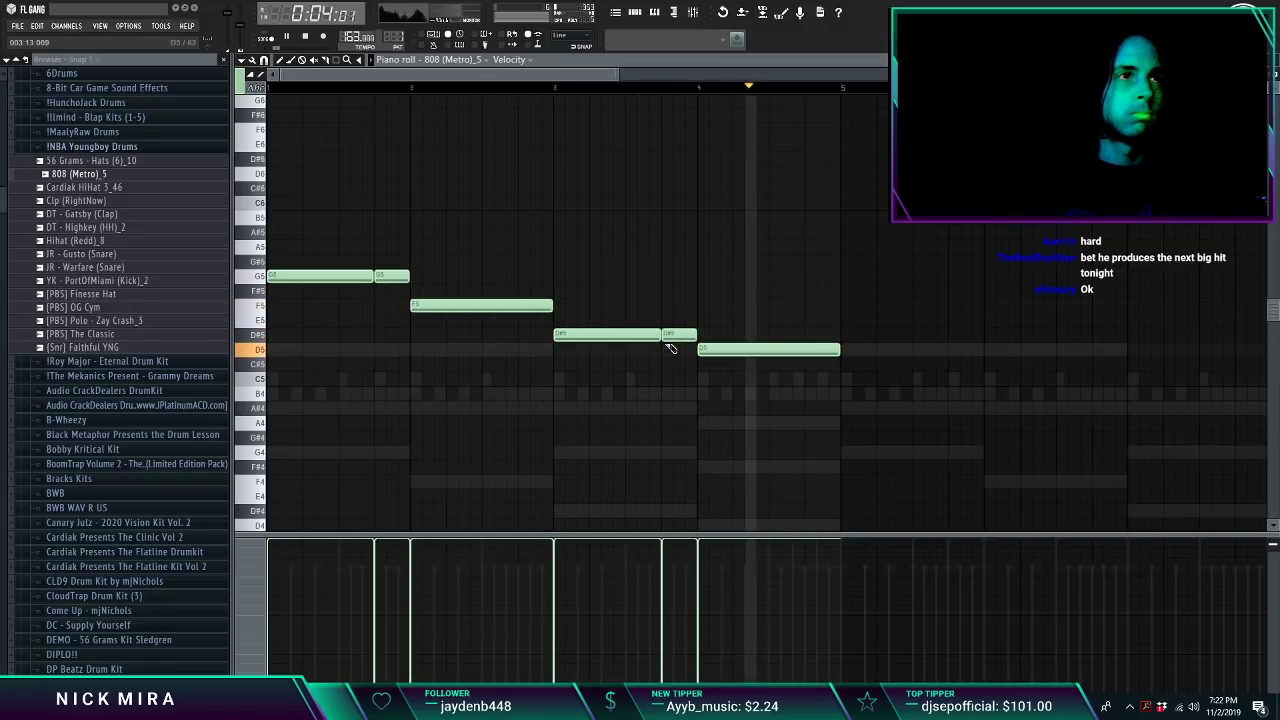
Step: Slice the 808's D5 note in bar 4 twice on a 1/3-beat snap and duplicate the four-bar pattern through bar 16
{"action": "left_click", "coordinate": [264, 61]}
{"action": "left_click", "coordinate": [290, 223]}
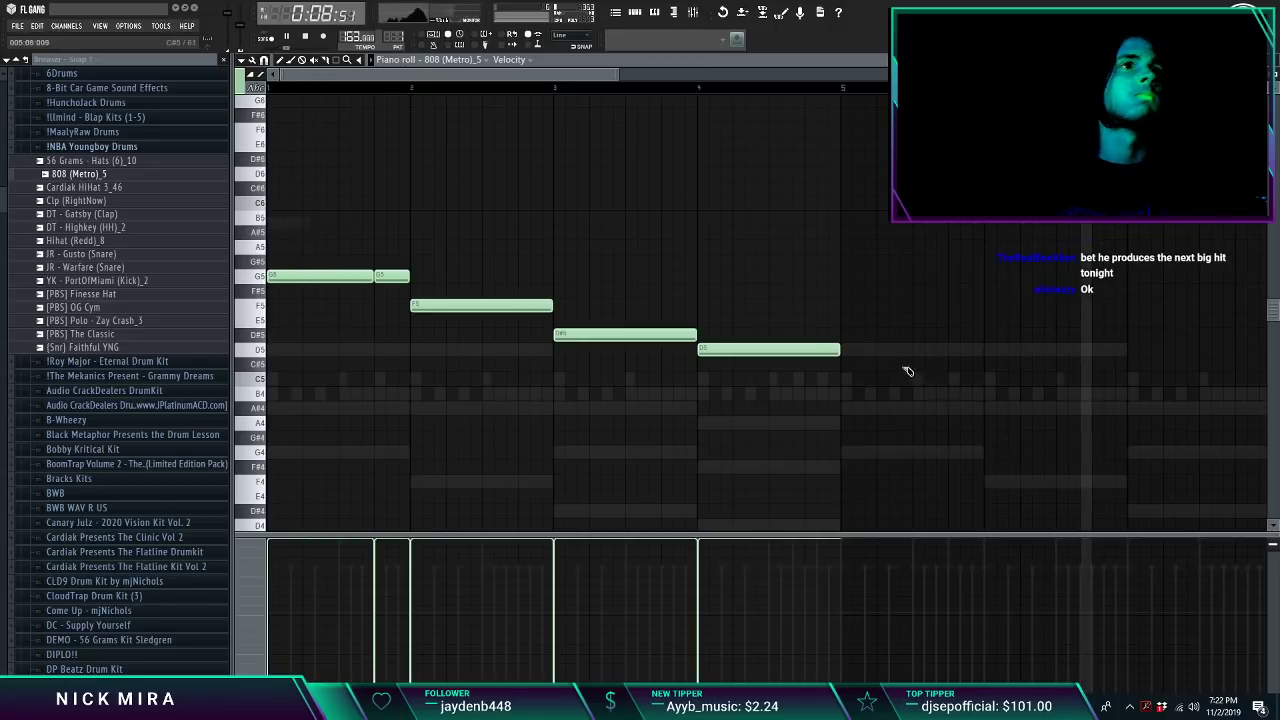
{"action": "left_click", "coordinate": [806, 349]}
{"action": "left_click", "coordinate": [816, 349]}
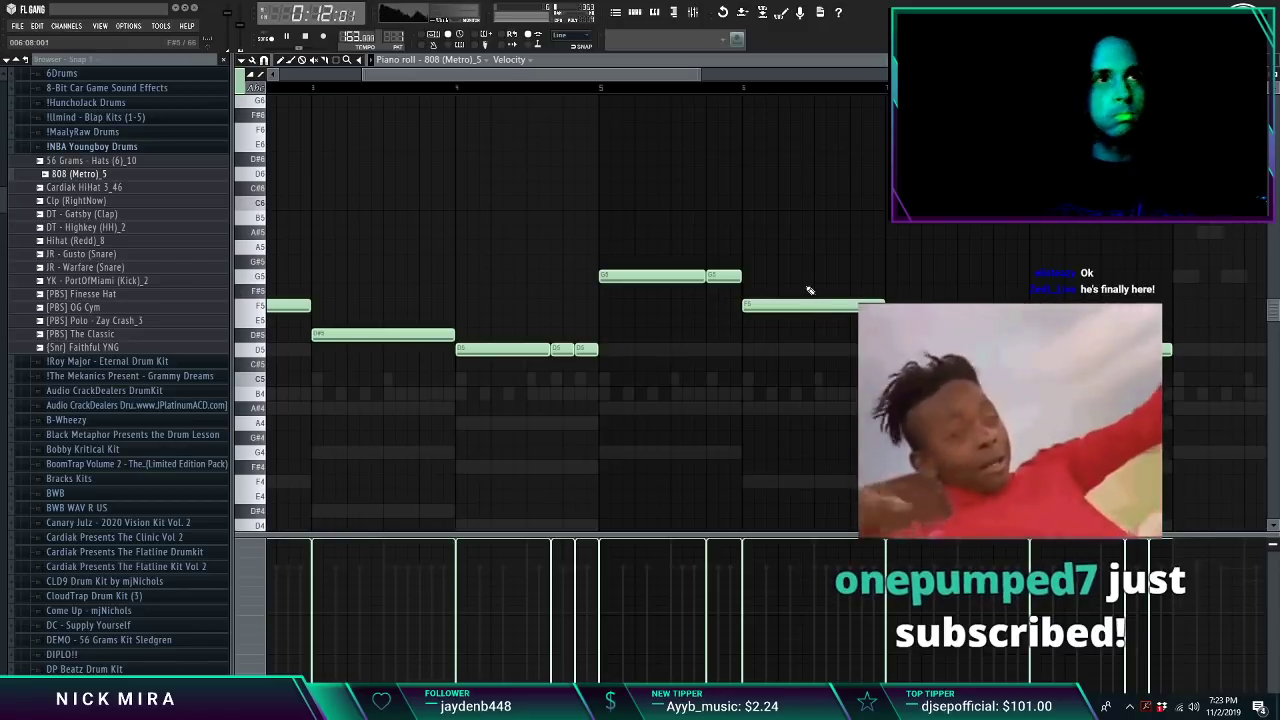
{"action": "key", "text": "ctrl+b"}
{"action": "key", "text": "Escape"}
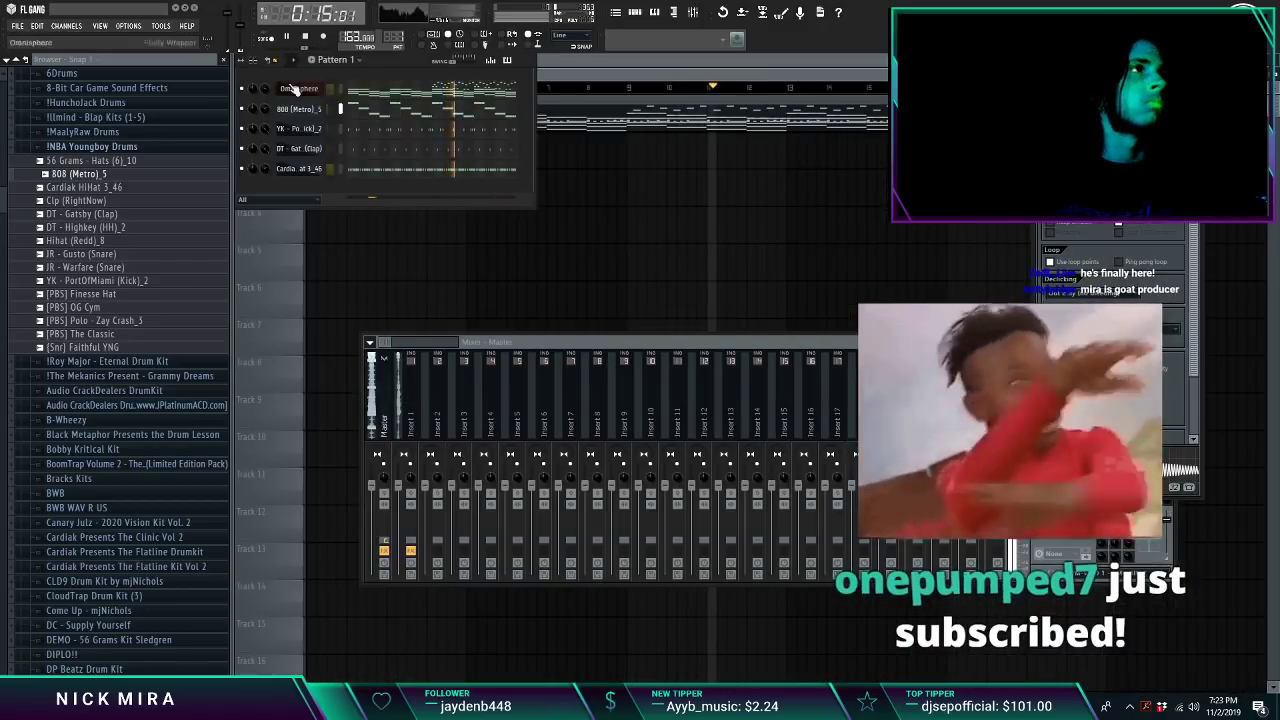
Step: Transpose all Omnisphere notes up one octave and level their velocities to one uniform value below maximum
{"action": "key", "text": "F7"}
{"action": "scroll", "coordinate": [368, 90], "scroll_direction": "down", "scroll_amount": 3}
{"action": "scroll", "coordinate": [366, 106], "scroll_direction": "up", "scroll_amount": 3}
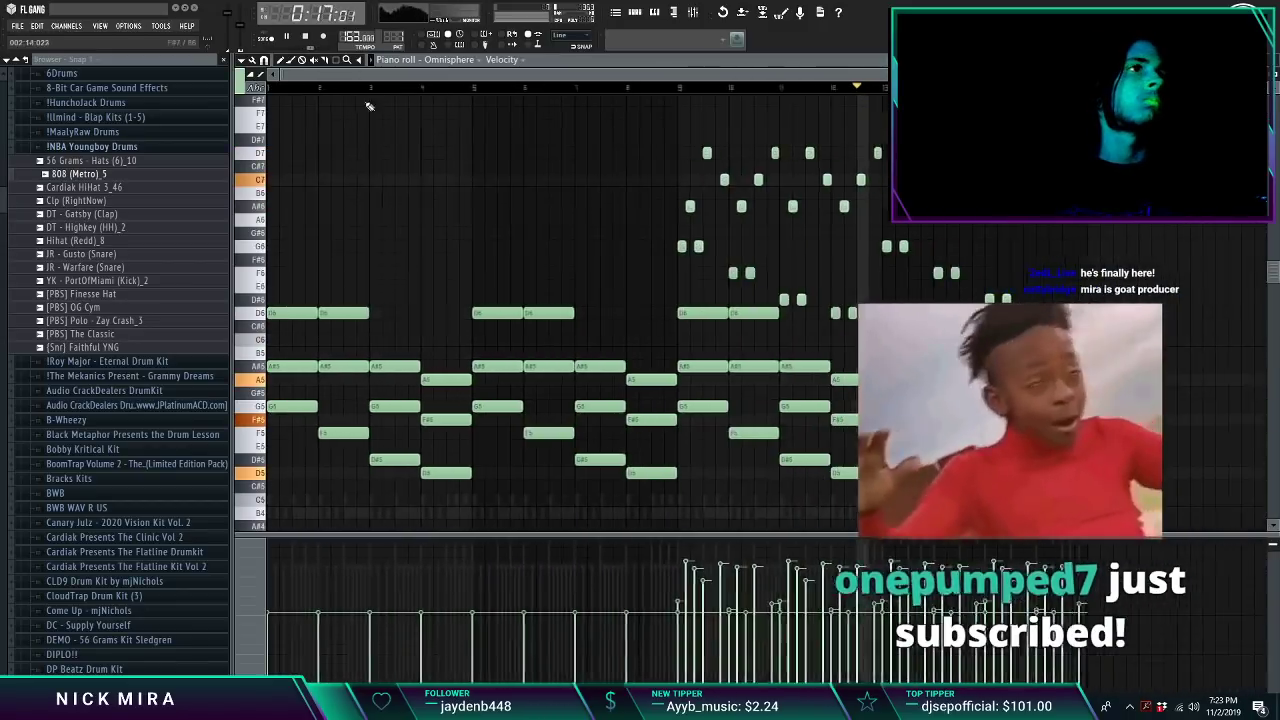
{"action": "key", "text": "ctrl+a"}
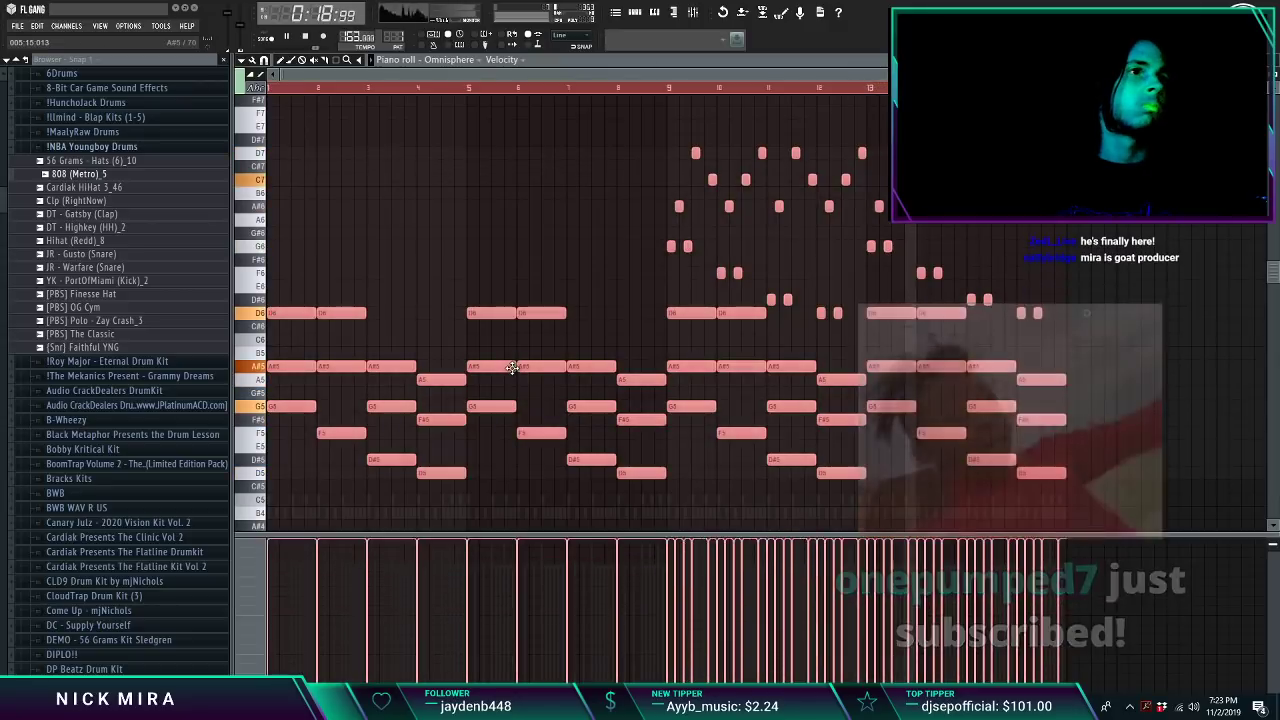
{"action": "key", "text": "ctrl+d"}
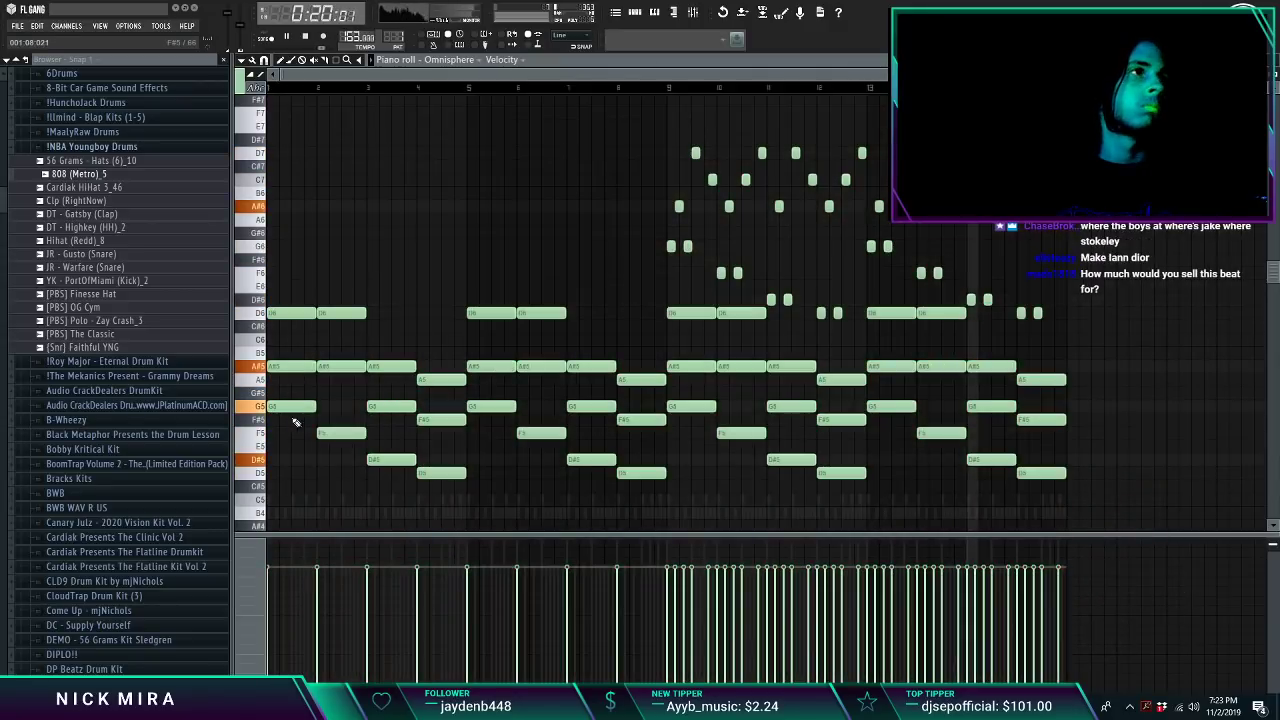
{"action": "key", "text": "ctrl+d"}
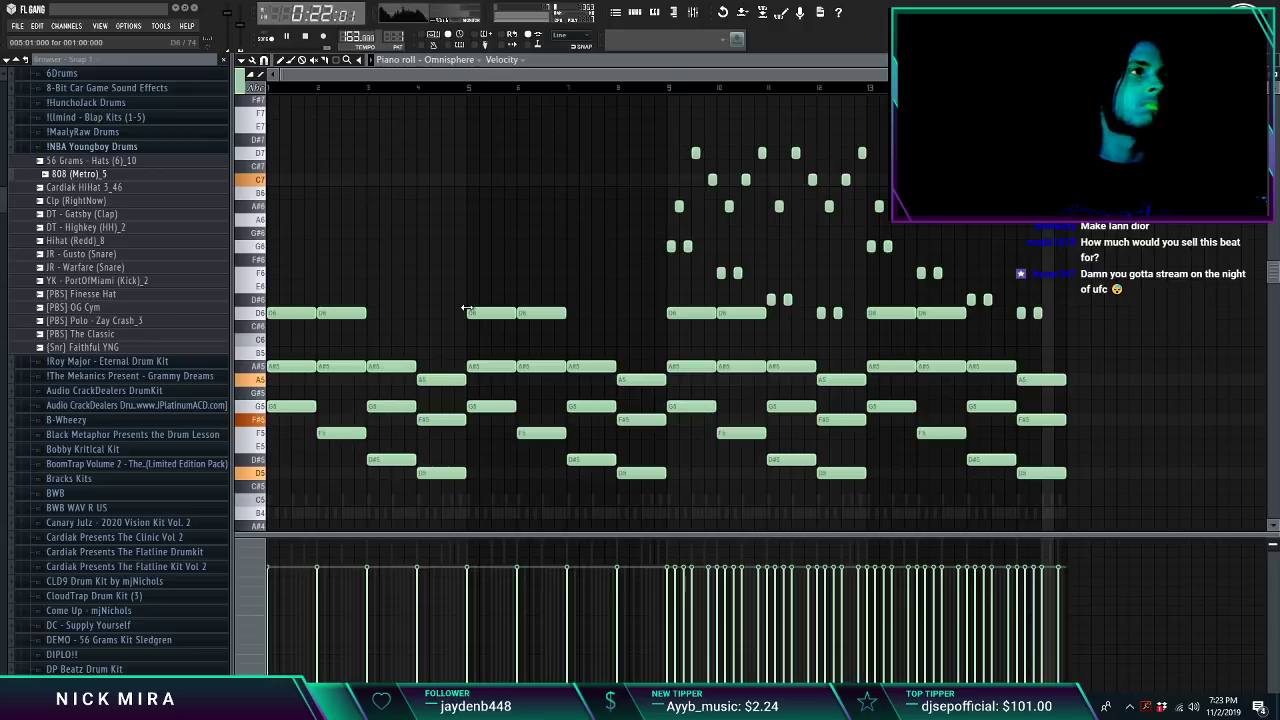
{"action": "key", "text": "F7"}
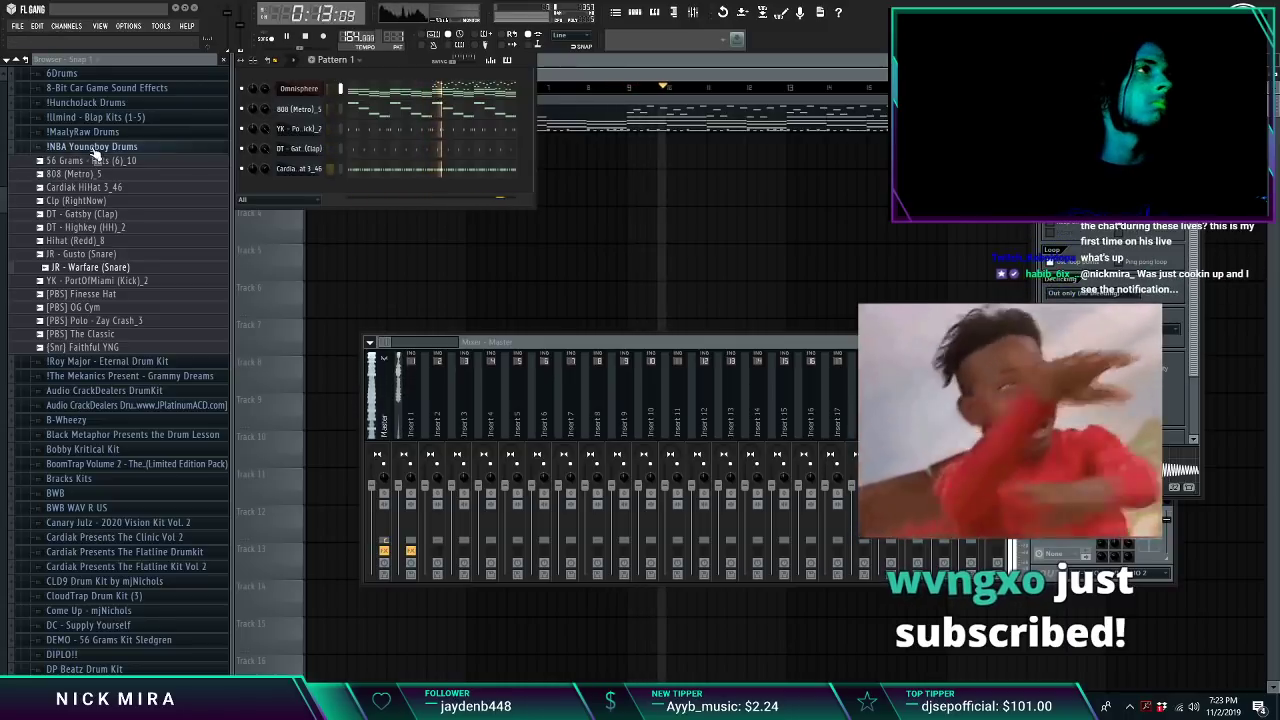
Step: Add the [PBS] OG Cym sample as a new channel and place a hit at the start of every bar
{"action": "left_click_drag", "start_coordinate": [90, 307], "coordinate": [334, 188]}
{"action": "left_click", "coordinate": [361, 190]}
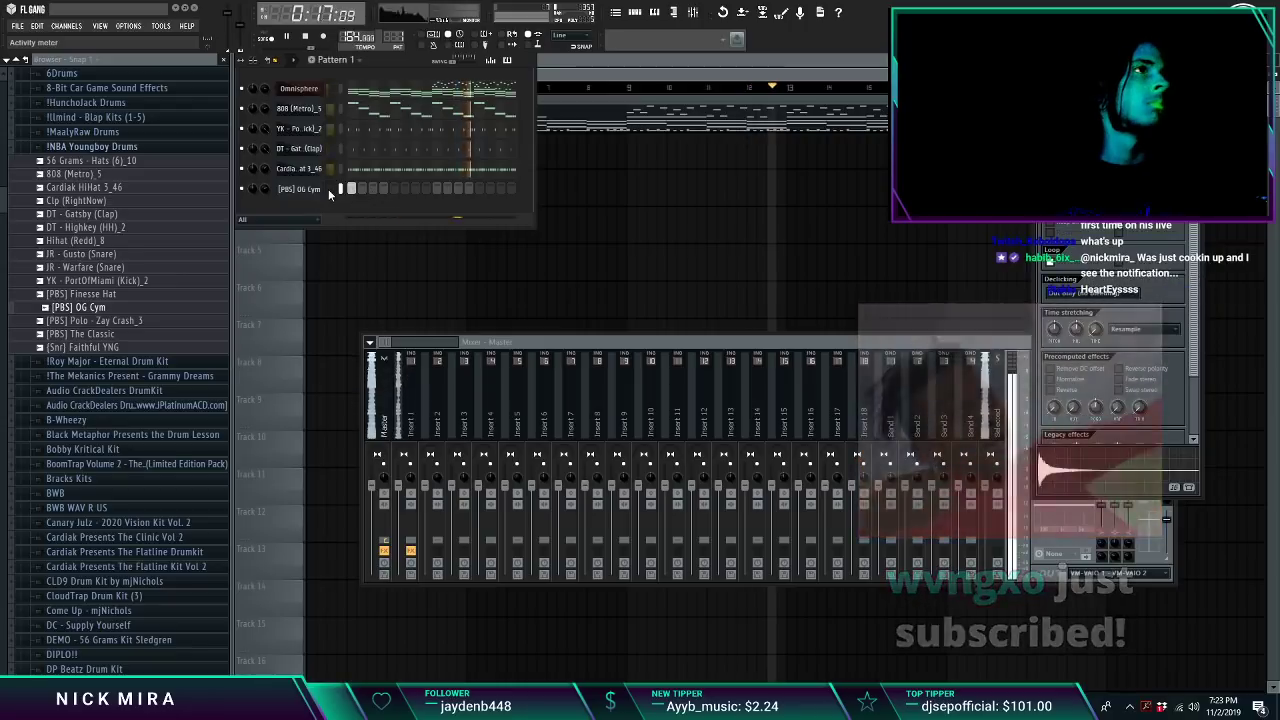
{"action": "right_click", "coordinate": [362, 189]}
{"action": "left_click", "coordinate": [362, 297]}
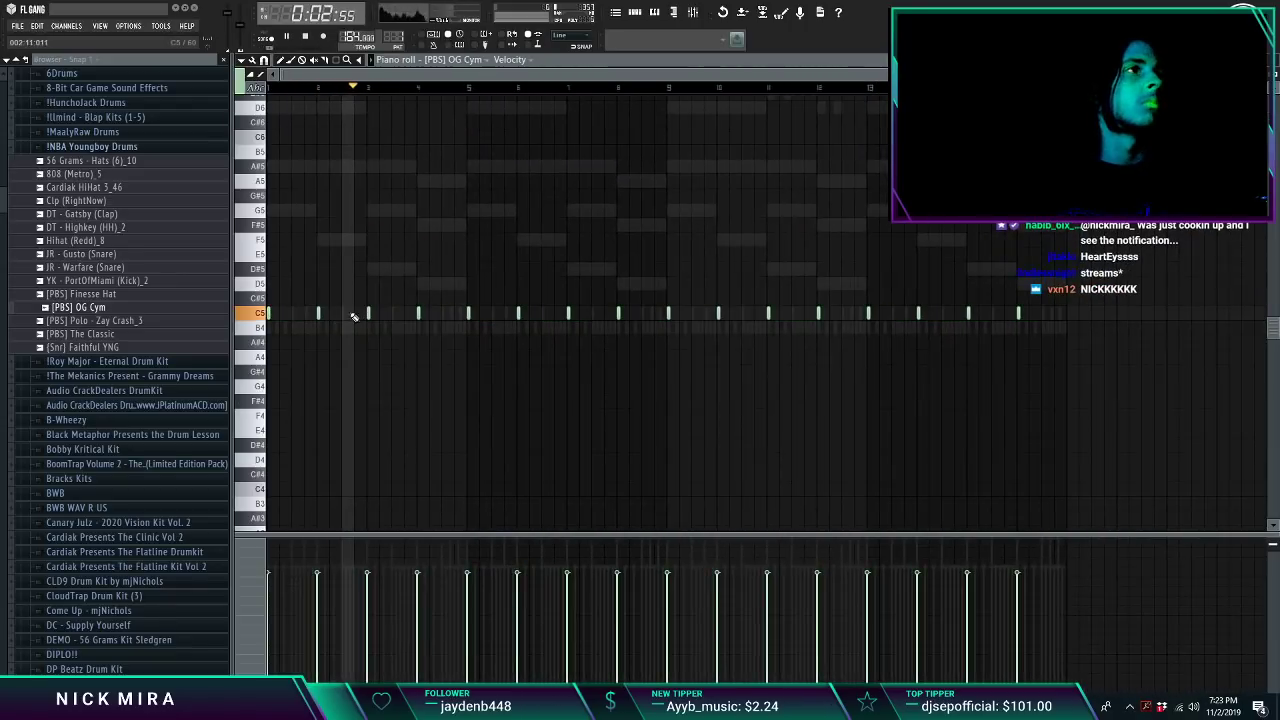
Step: Delete the OG Cym hits at the start of bars 4, 8, 12 and 16
{"action": "right_click", "coordinate": [418, 313]}
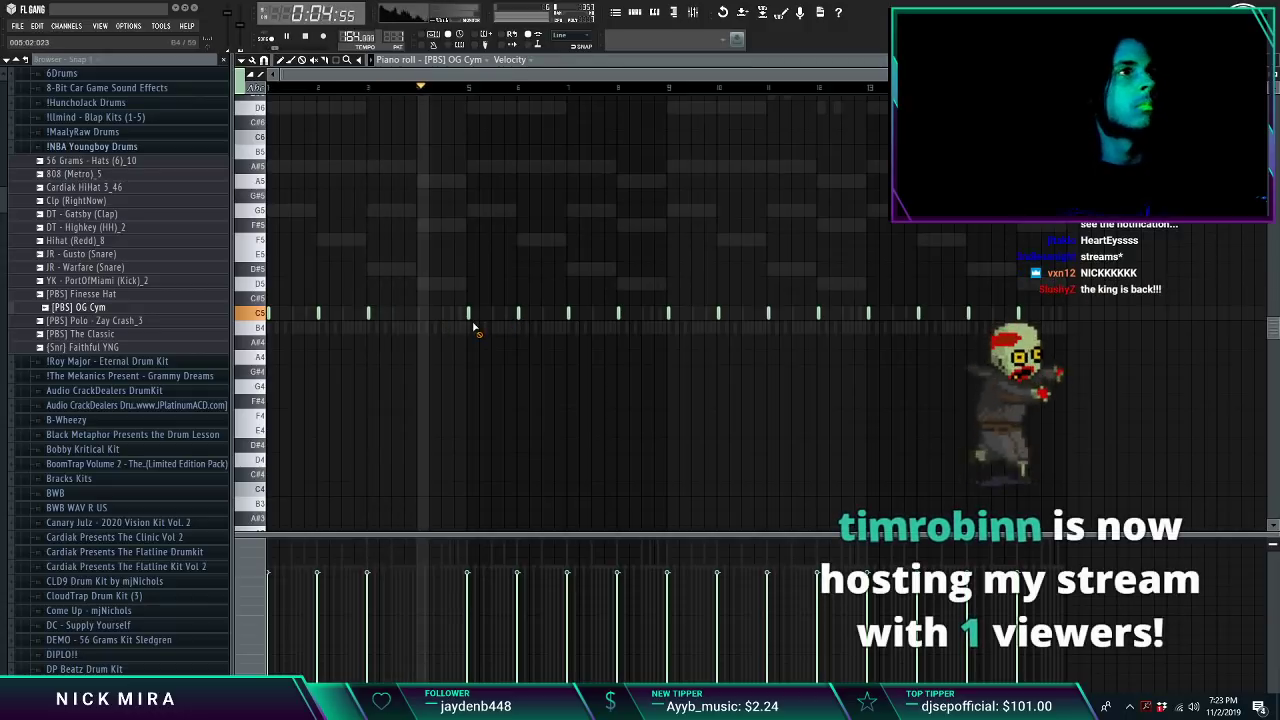
{"action": "right_click", "coordinate": [618, 313]}
{"action": "right_click", "coordinate": [768, 315]}
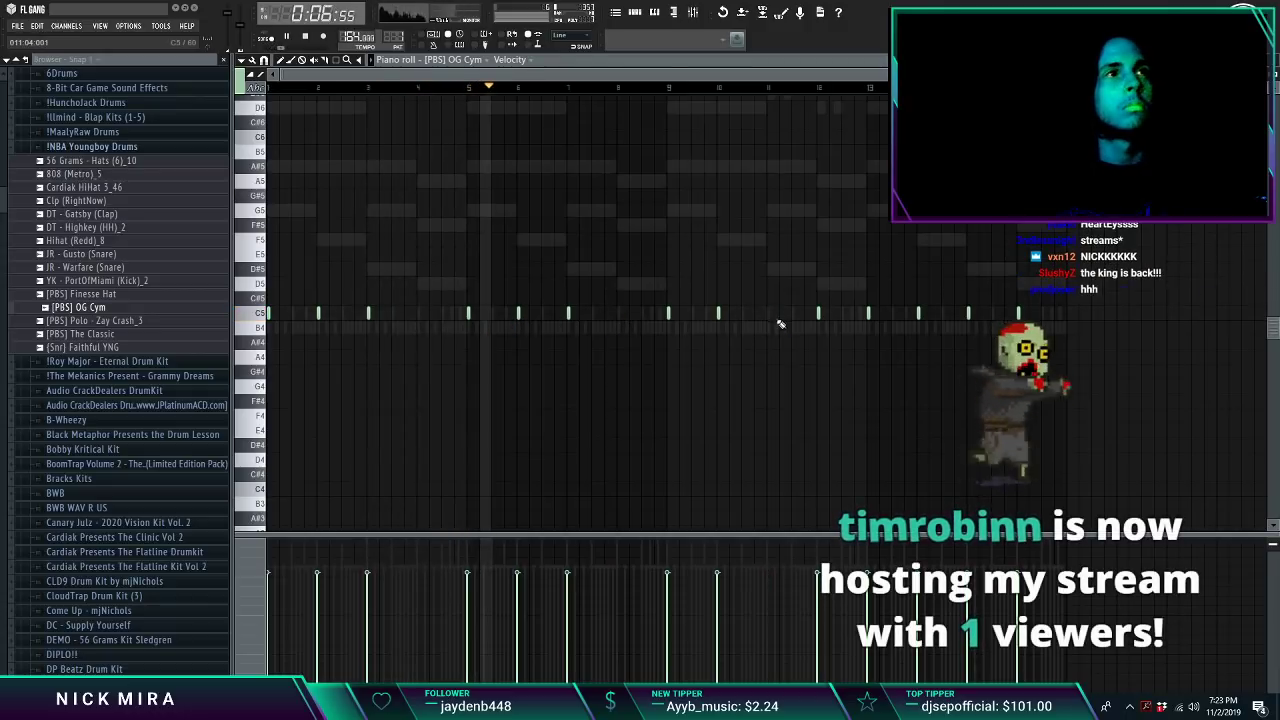
{"action": "key", "text": "ctrl+z"}
{"action": "right_click", "coordinate": [818, 313]}
{"action": "right_click", "coordinate": [1018, 313]}
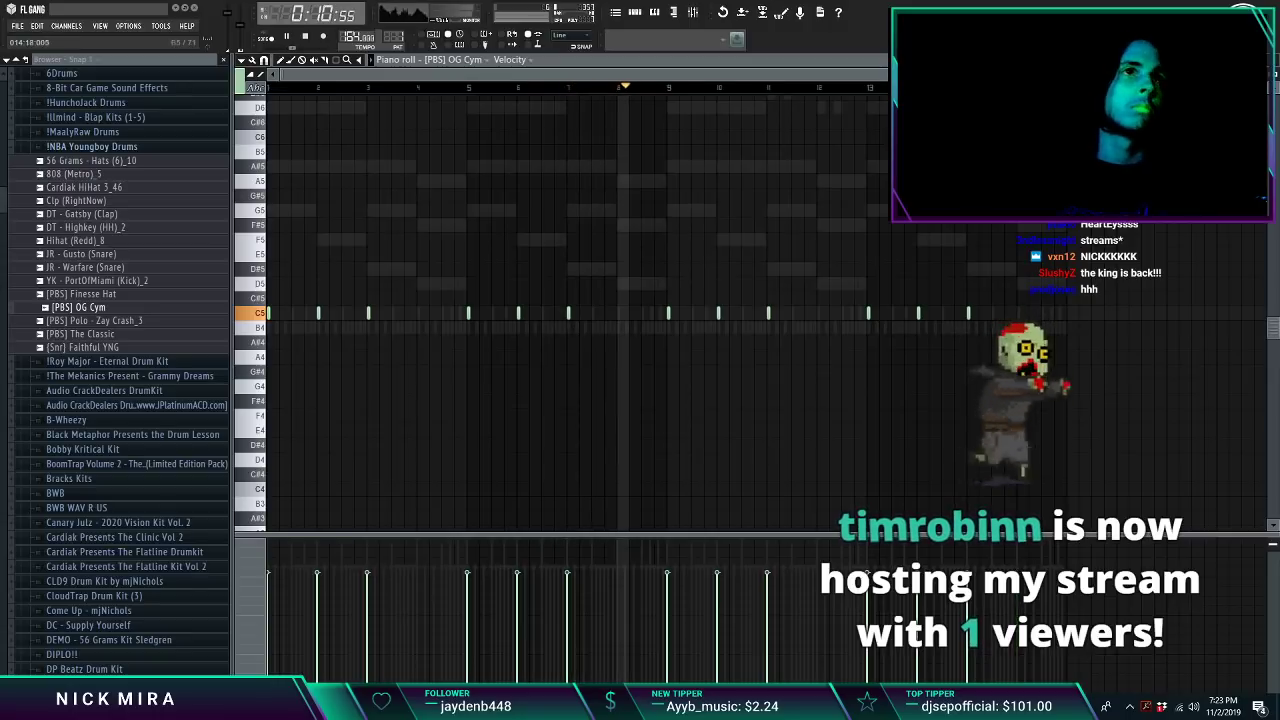
Step: Try transposing all the OG Cym hits down four semitones to G#4
{"action": "scroll", "coordinate": [1010, 88], "scroll_direction": "up", "scroll_amount": 1}
{"action": "scroll", "coordinate": [1009, 130], "scroll_direction": "down", "scroll_amount": 1}
{"action": "key", "text": "shift+Down"}
{"action": "key", "text": "shift+Down"}
{"action": "key", "text": "shift+Down"}
{"action": "key", "text": "shift+Down"}
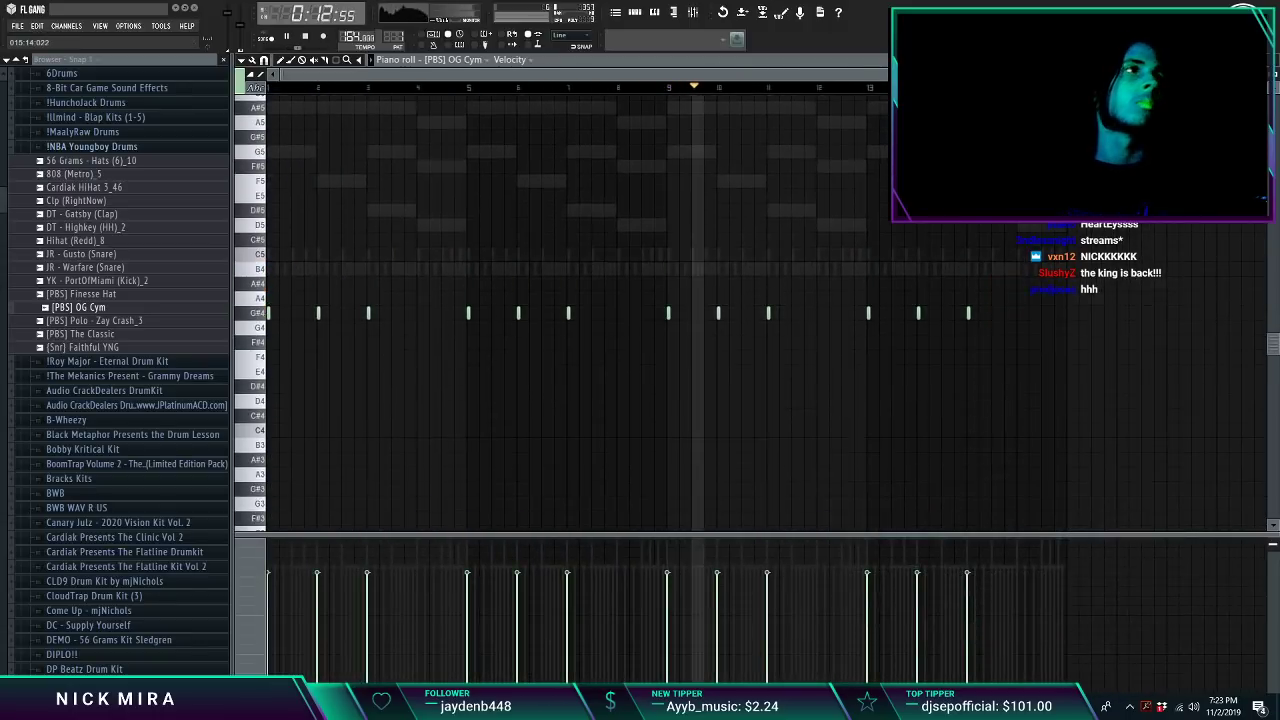
Step: Swap the OG Cym channel's sample for DT - Spoon (OH) from the DT Hitz - Stigma Drum Kit's Open Hats folder
{"action": "key", "text": "F7"}
{"action": "left_click", "coordinate": [91, 149]}
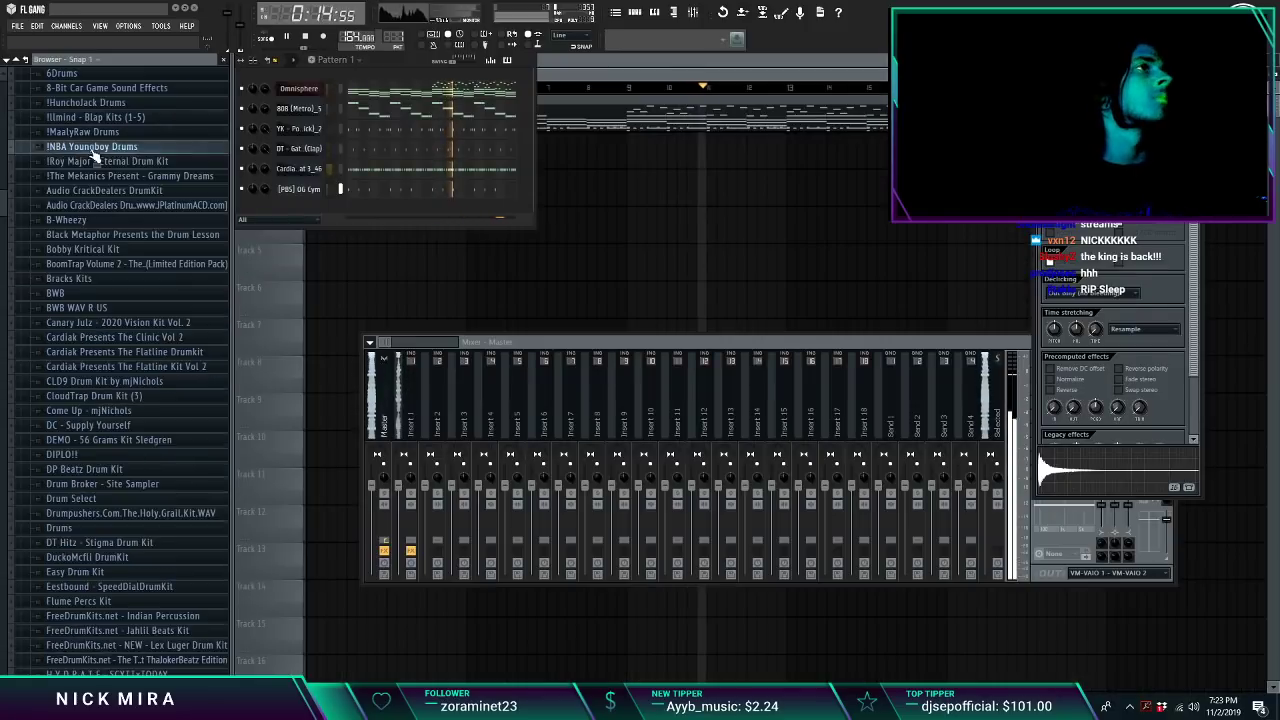
{"action": "scroll", "coordinate": [82, 180], "scroll_direction": "up", "scroll_amount": 5}
{"action": "scroll", "coordinate": [145, 265], "scroll_direction": "down", "scroll_amount": 9}
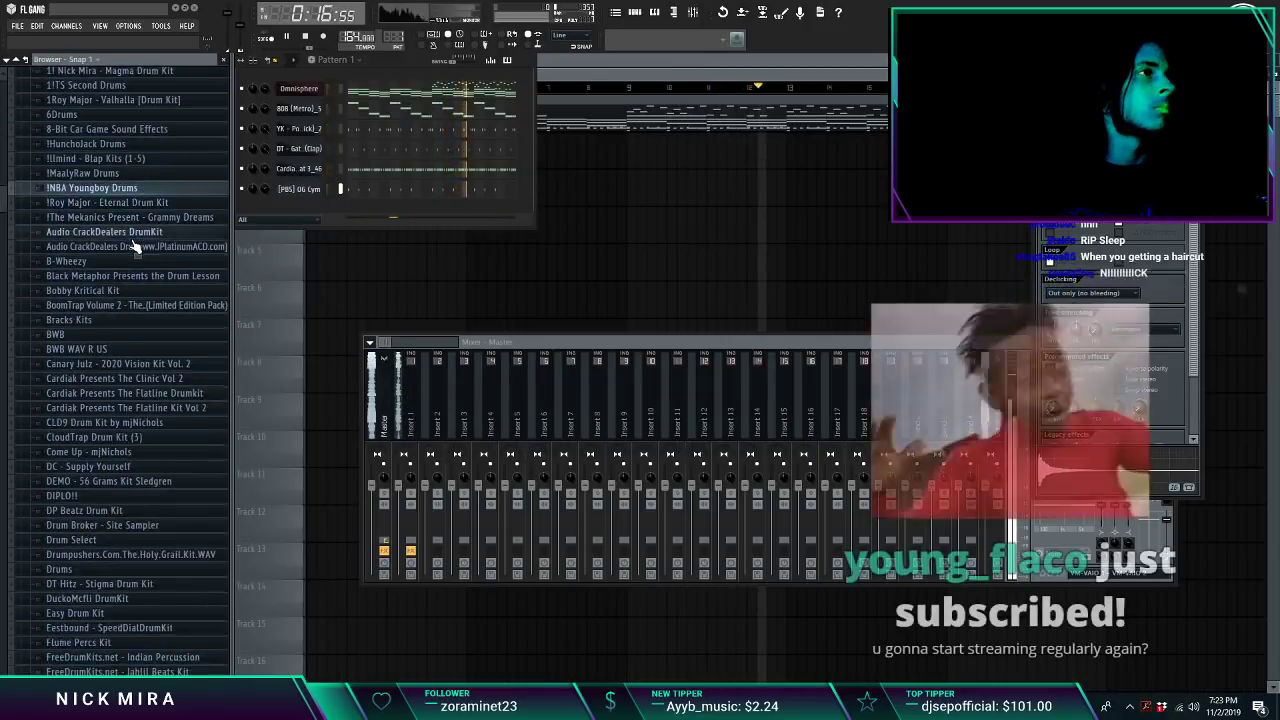
{"action": "key", "text": "space"}
{"action": "left_click", "coordinate": [99, 382]}
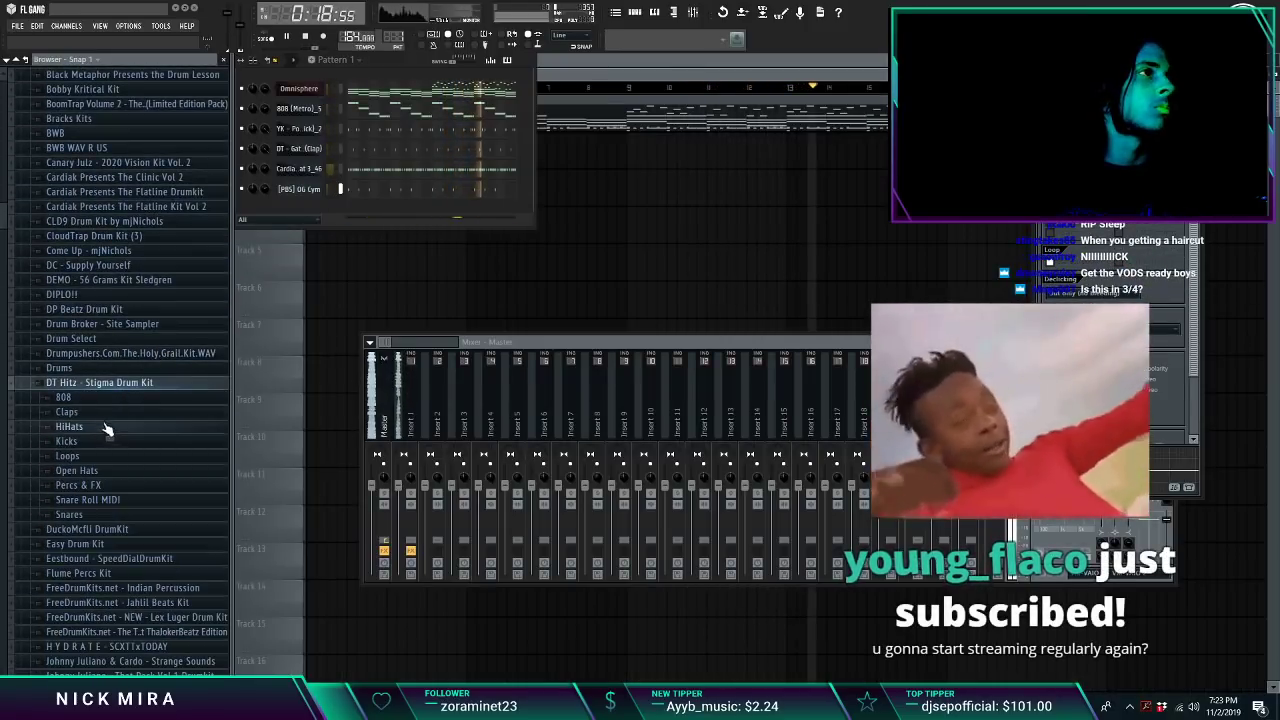
{"action": "left_click", "coordinate": [76, 470]}
{"action": "left_click", "coordinate": [122, 551]}
{"action": "left_click_drag", "start_coordinate": [122, 539], "coordinate": [337, 191]}
{"action": "key", "text": "space"}
{"action": "left_click", "coordinate": [403, 194]}
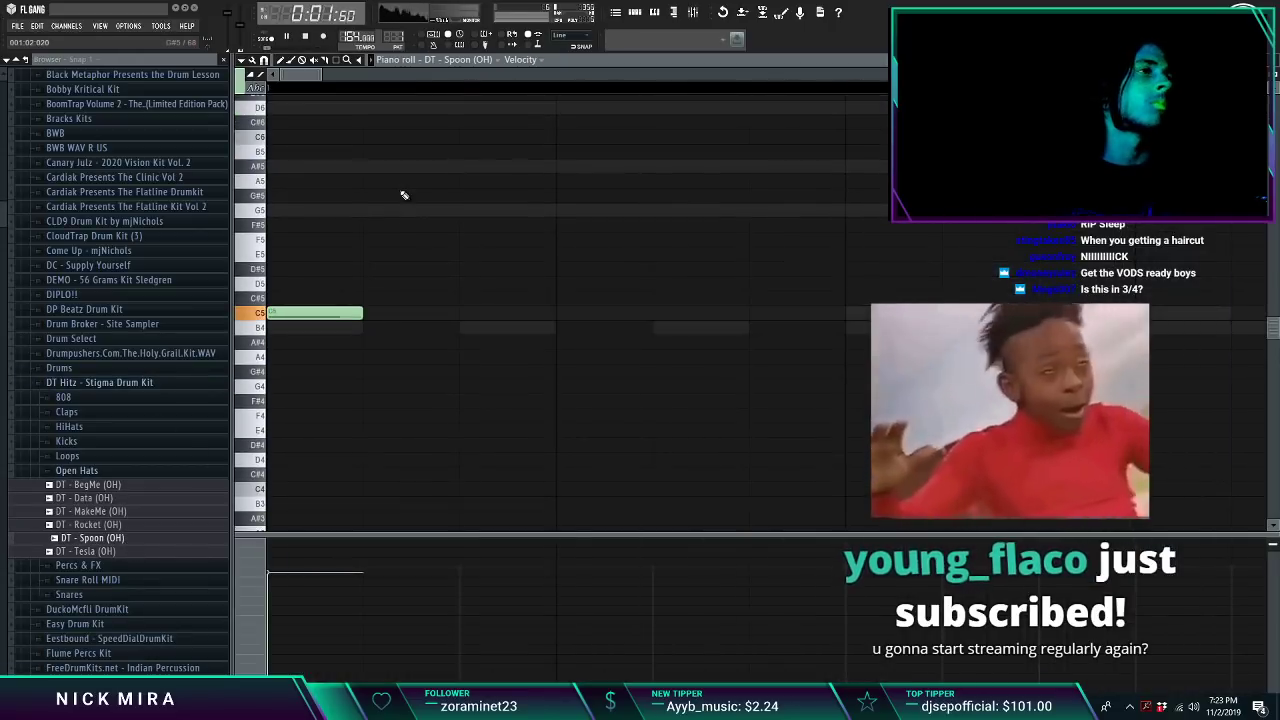
{"action": "key", "text": "Escape"}
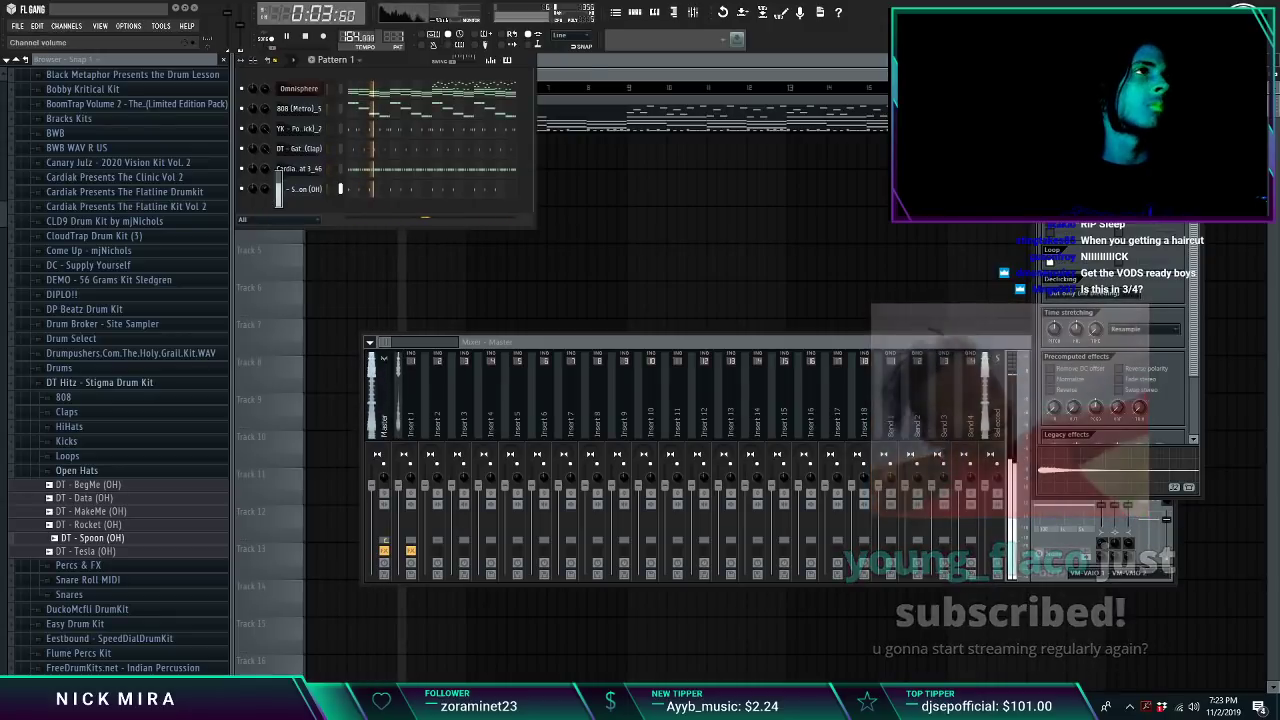
Step: Move the kick channel above the 808 and insert an FL Keys channel above Omnisphere
{"action": "key", "text": "alt+Up"}
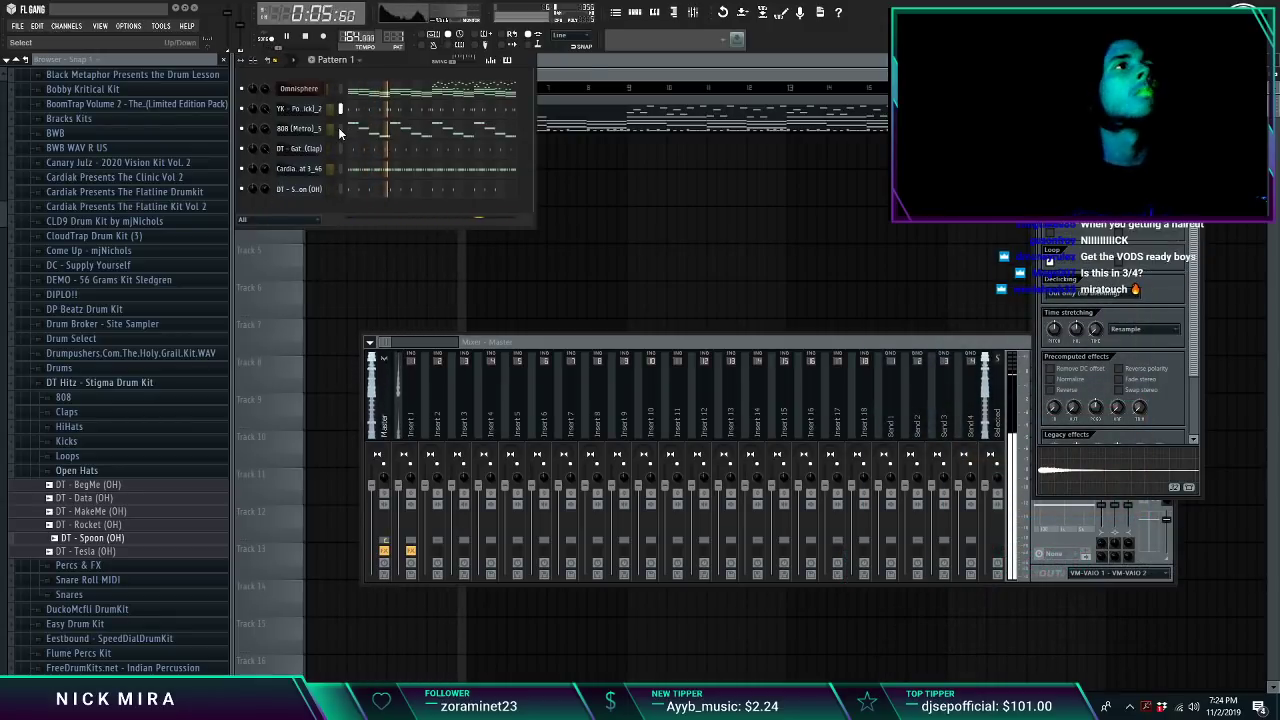
{"action": "right_click", "coordinate": [313, 89]}
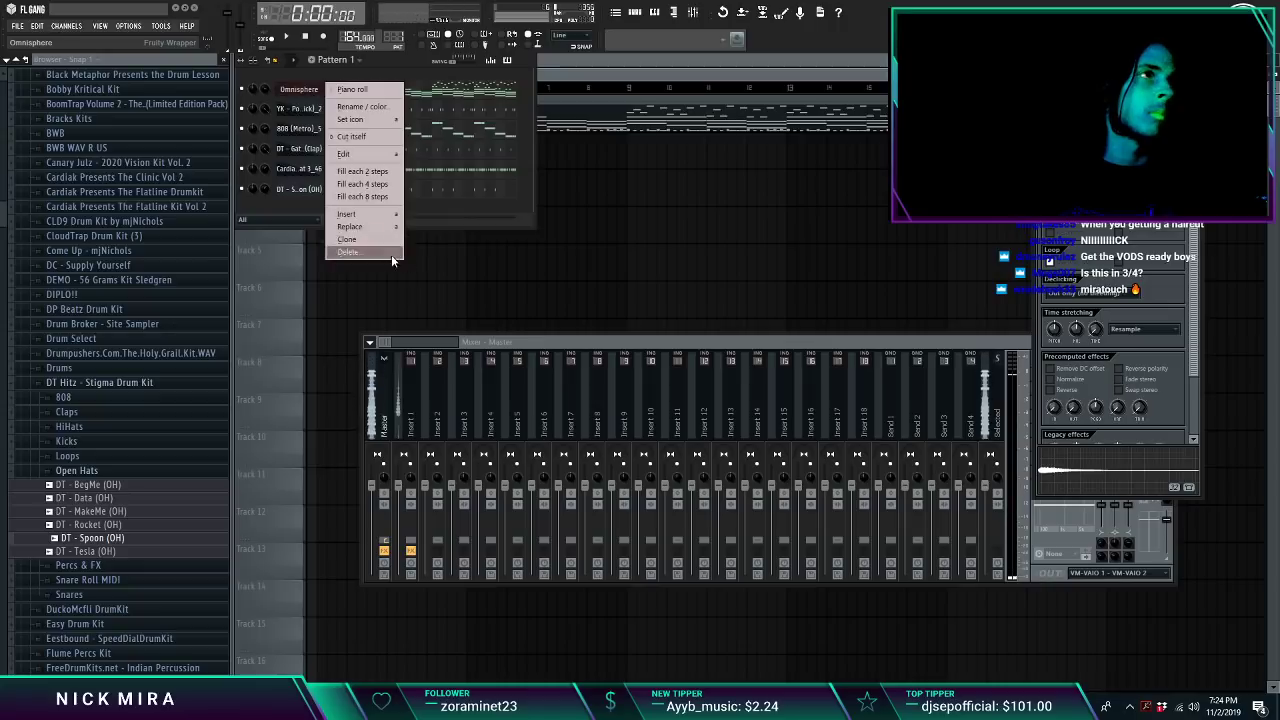
{"action": "mouse_move", "coordinate": [378, 217]}
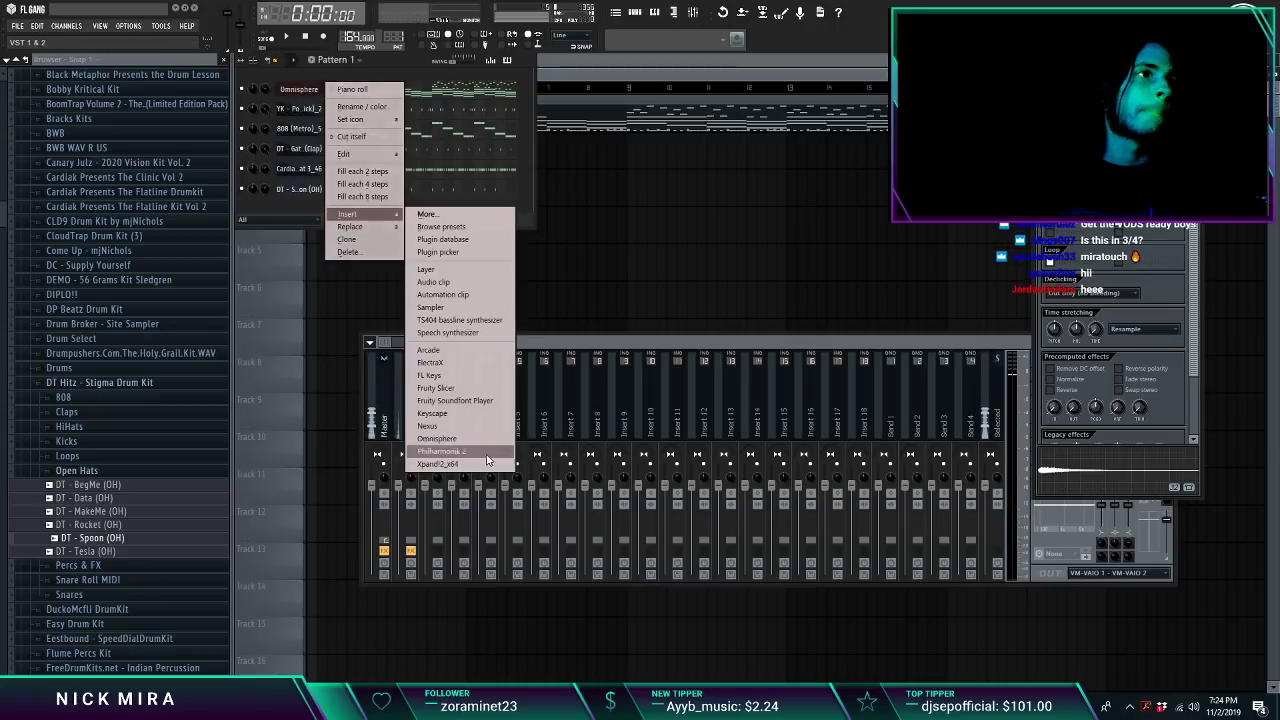
{"action": "left_click", "coordinate": [447, 376]}
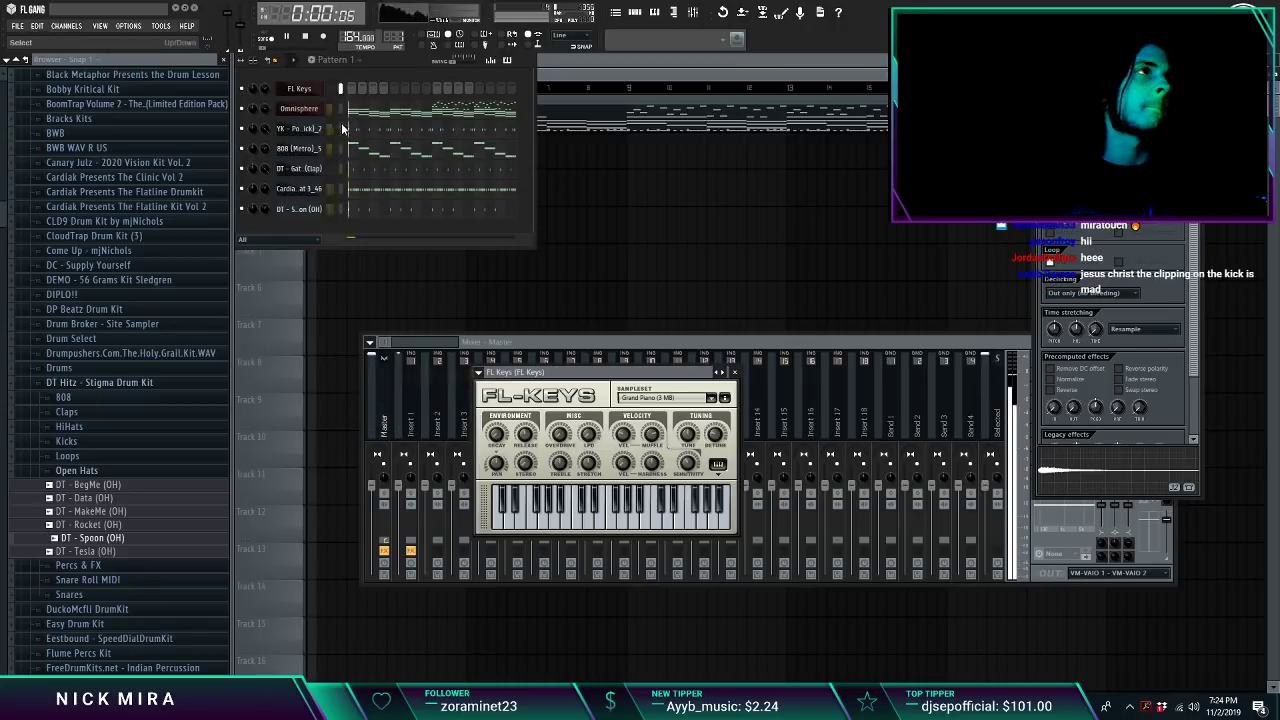
{"action": "key", "text": "space"}
Step: Copy the Omnisphere notes into the FL Keys channel, keeping the original Omnisphere pattern
{"action": "key", "text": "ctrl+x"}
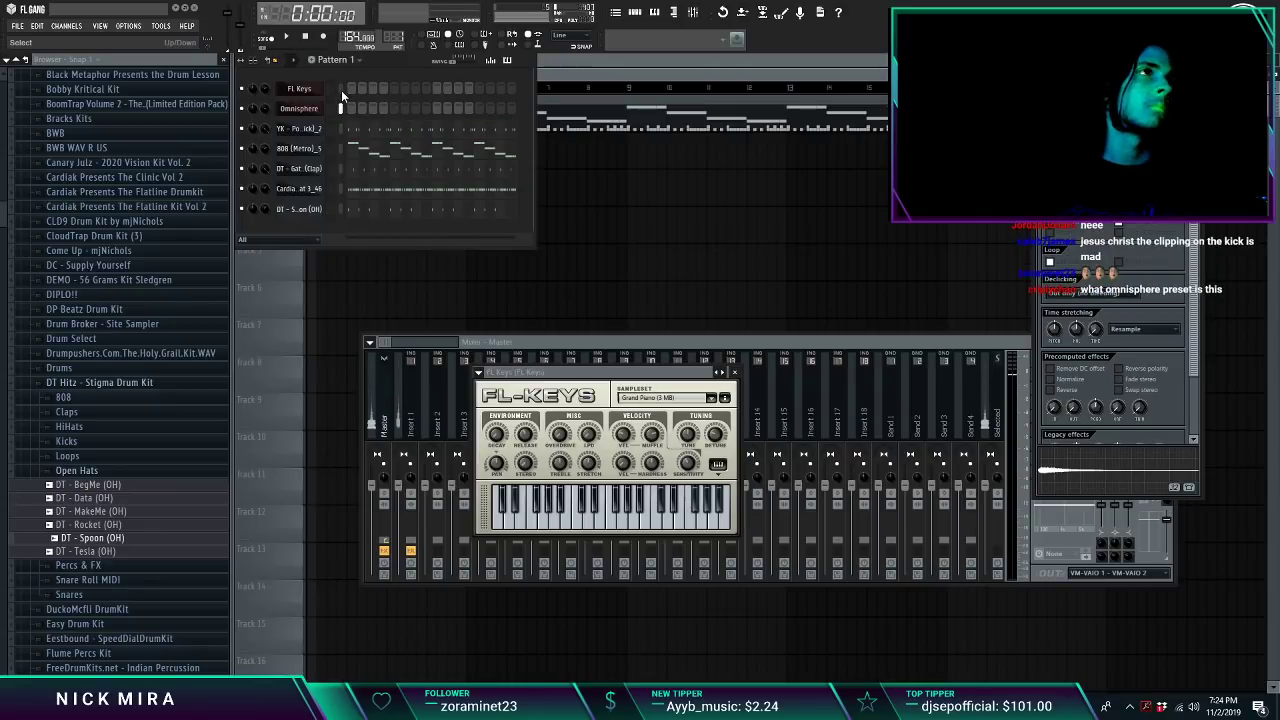
{"action": "key", "text": "ctrl+v"}
{"action": "left_click", "coordinate": [340, 89]}
{"action": "key", "text": "ctrl+v"}
{"action": "key", "text": "space"}
{"action": "key", "text": "space"}
{"action": "key", "text": "space"}
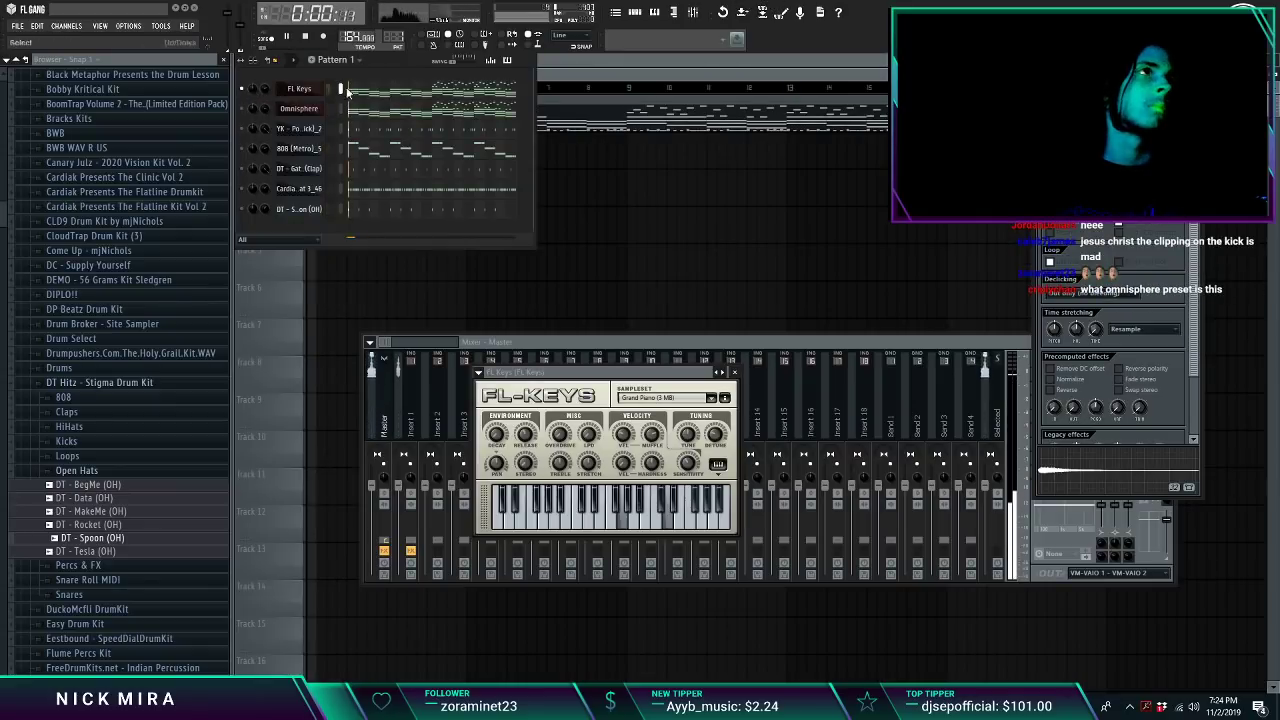
Step: Arpeggiate the FL Keys notes with a Normal pattern, a Normal range of 2 and Time sync
{"action": "left_click", "coordinate": [358, 88]}
{"action": "scroll", "coordinate": [358, 88], "scroll_direction": "down", "scroll_amount": 5}
{"action": "key", "text": "alt+a"}
{"action": "key", "text": "space"}
{"action": "key", "text": "space"}
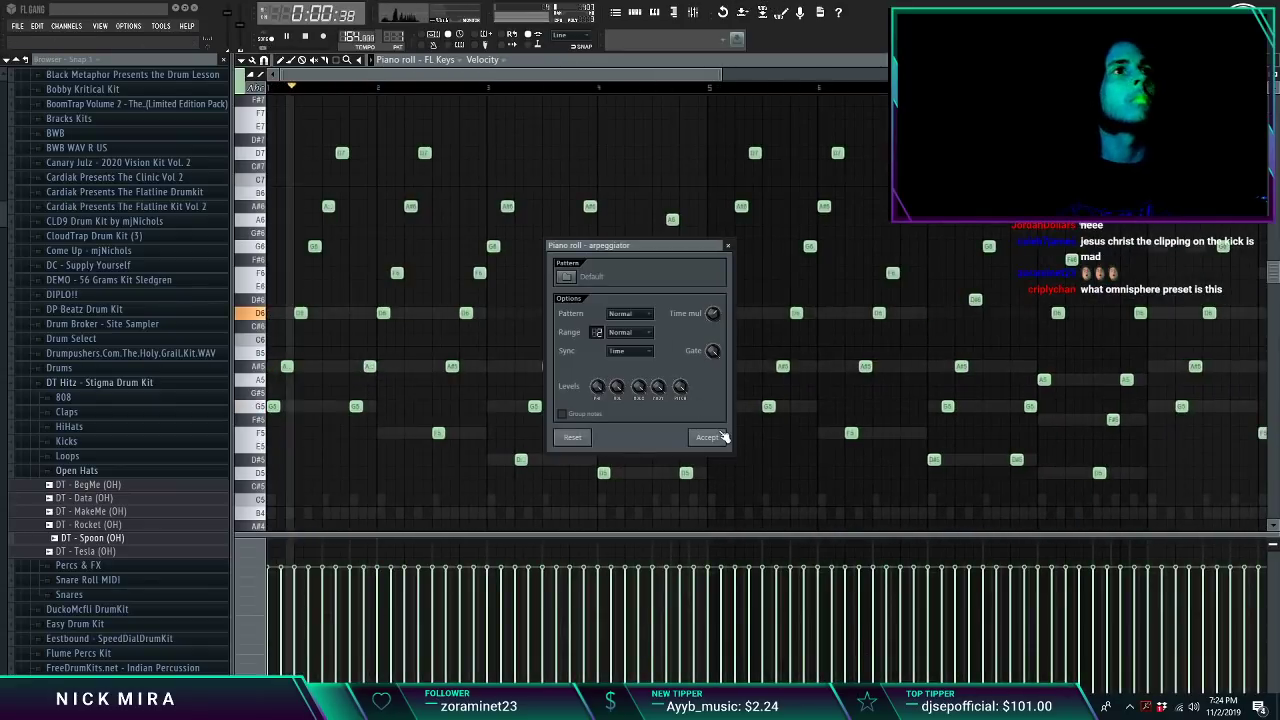
{"action": "key", "text": "Return"}
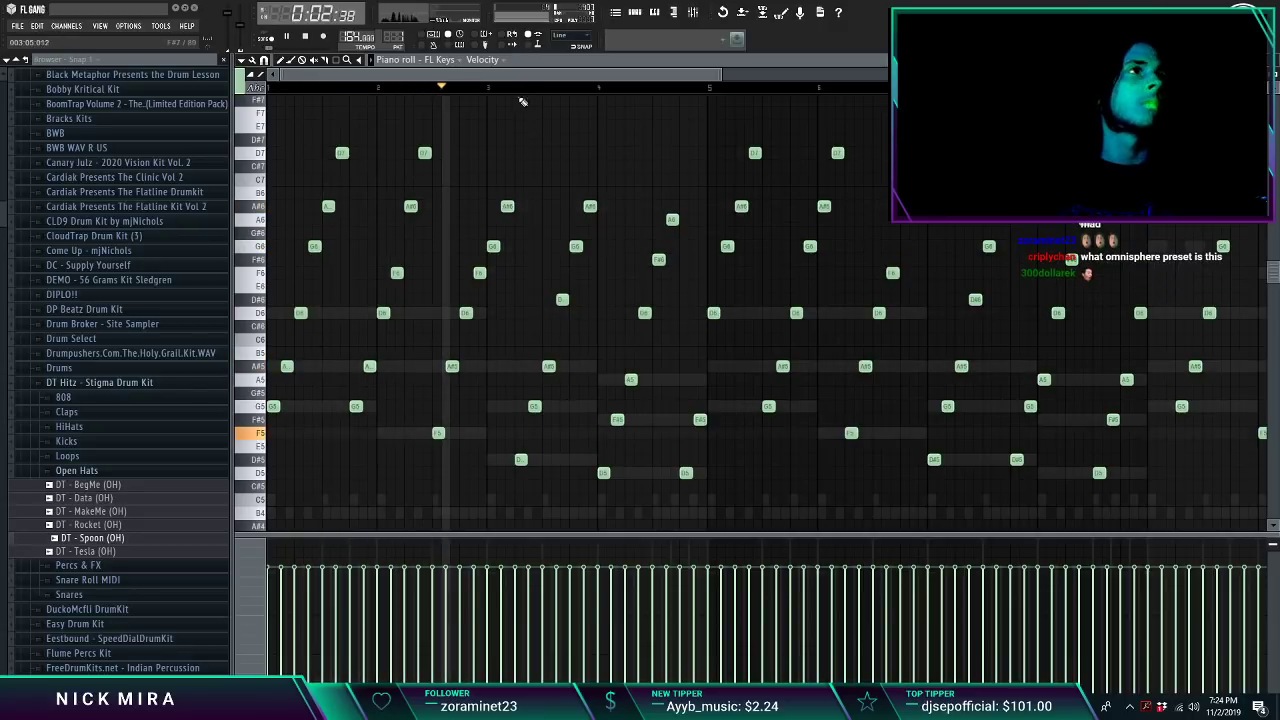
Step: Delete the FL Keys arpeggio notes from bar 5 onward and duplicate the first four bars through bar 16
{"action": "scroll", "coordinate": [514, 76], "scroll_direction": "down", "scroll_amount": 3}
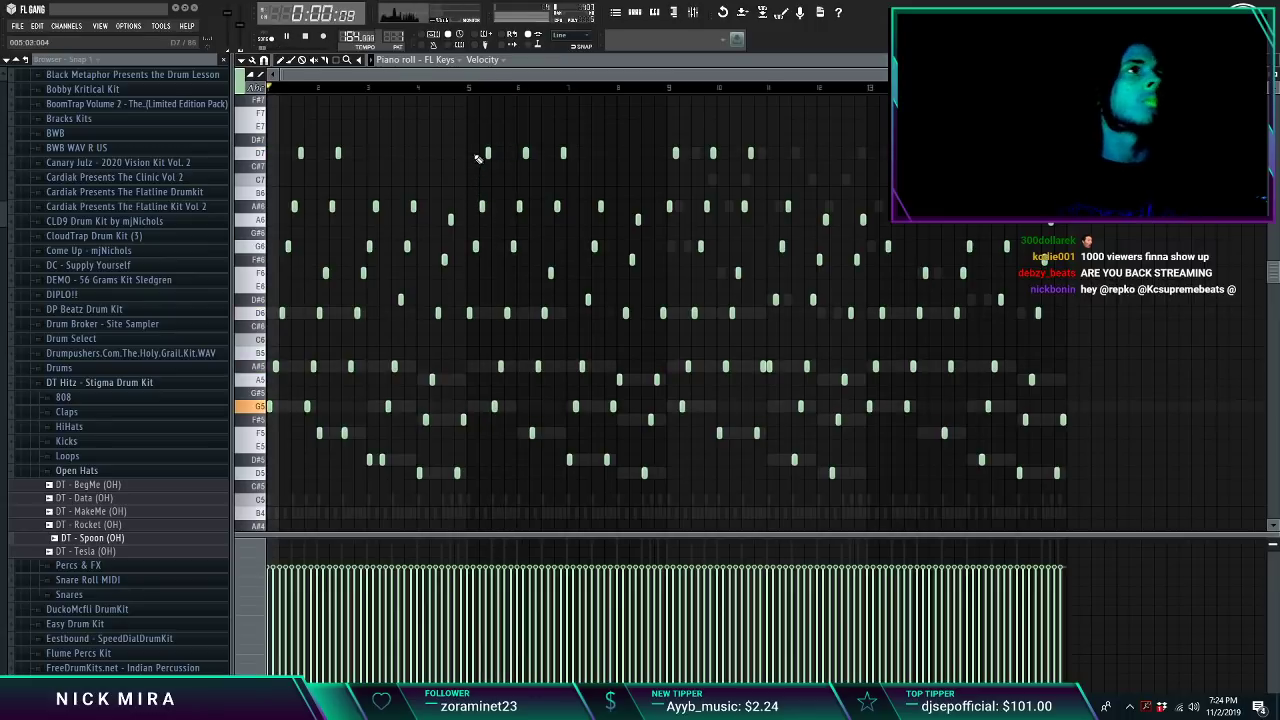
{"action": "left_click_drag", "start_coordinate": [471, 134], "coordinate": [1162, 530]}
{"action": "key", "text": "Delete"}
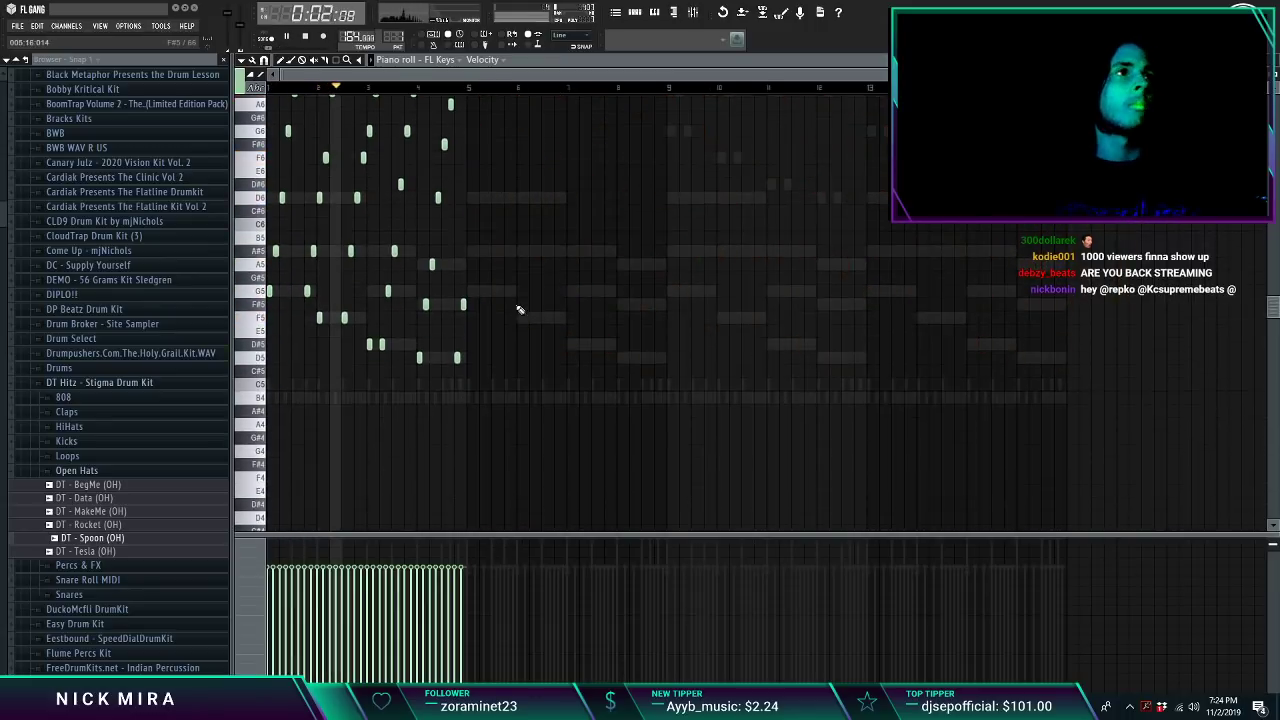
{"action": "key", "text": "ctrl+b"}
{"action": "left_click", "coordinate": [583, 172], "text": "ctrl"}
{"action": "key", "text": "ctrl+b"}
{"action": "left_click", "coordinate": [583, 172], "text": "ctrl"}
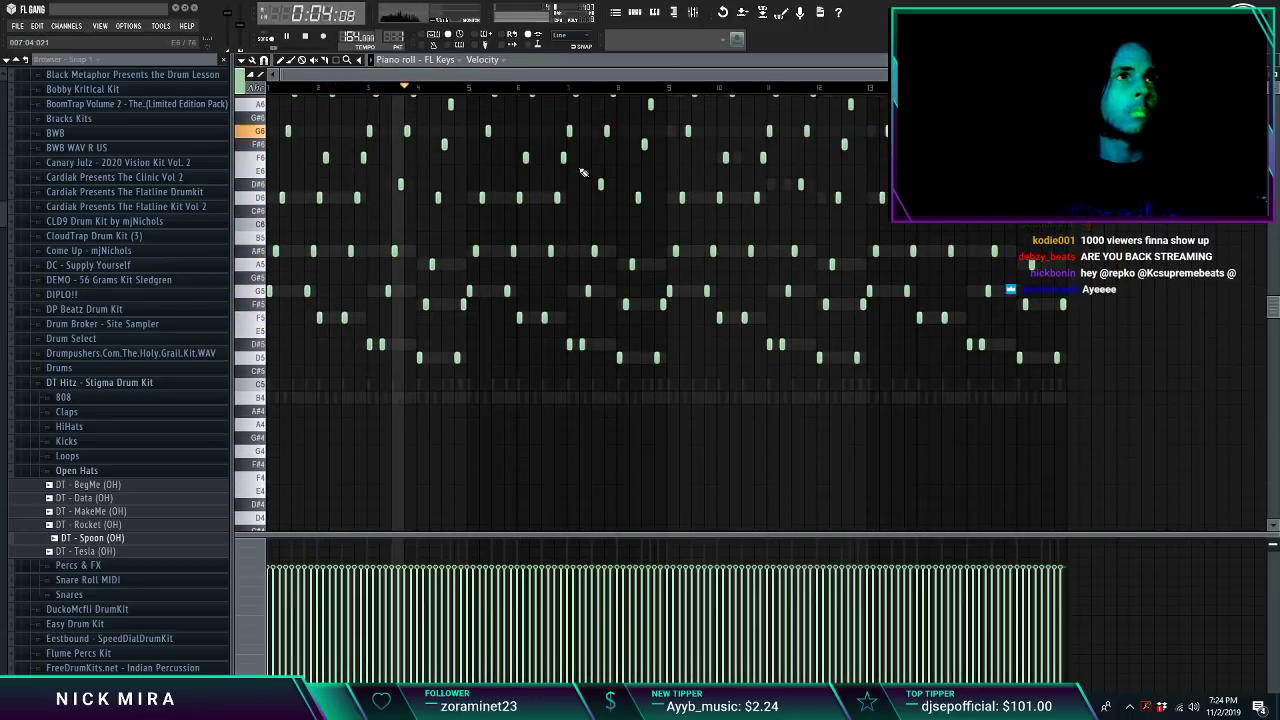
{"action": "scroll", "coordinate": [583, 172], "scroll_direction": "up", "scroll_amount": 2}
{"action": "key", "text": "F7"}
Step: Route the FL Keys channel to mixer insert 2 and give the insert the channel's name and color
{"action": "left_click", "coordinate": [437, 365]}
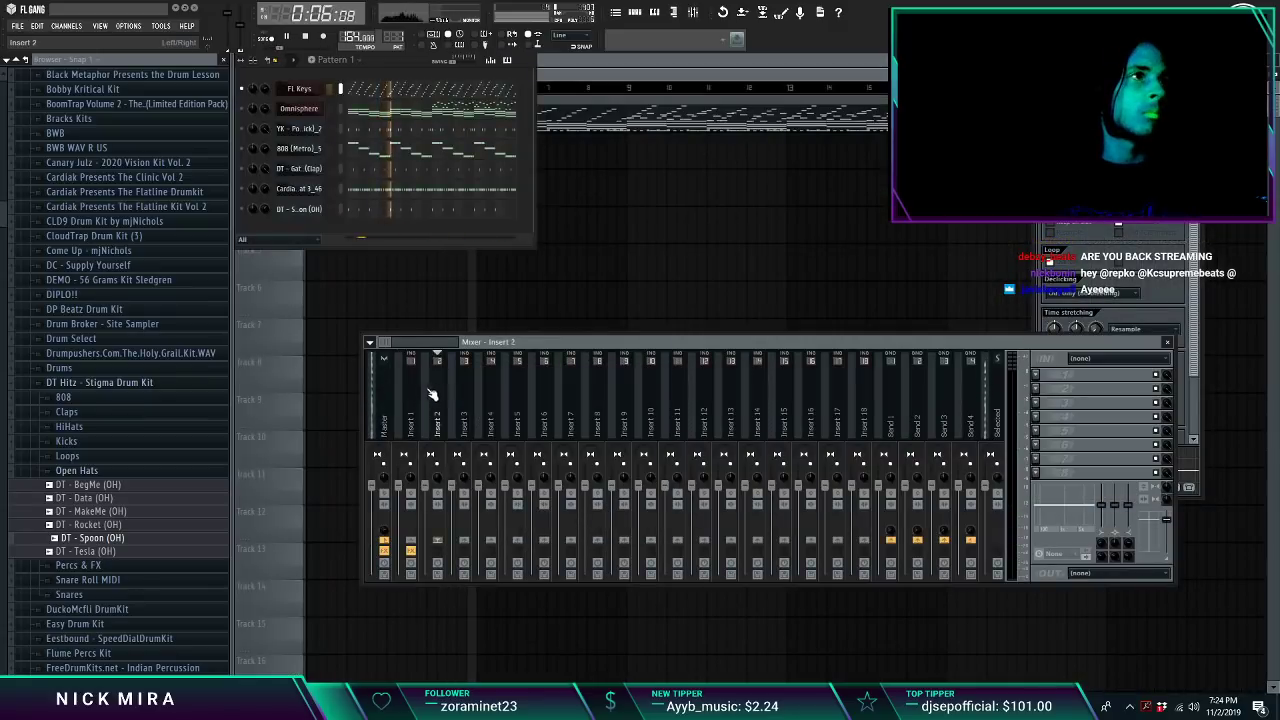
{"action": "right_click", "coordinate": [448, 352]}
{"action": "mouse_move", "coordinate": [530, 400]}
{"action": "left_click", "coordinate": [606, 400]}
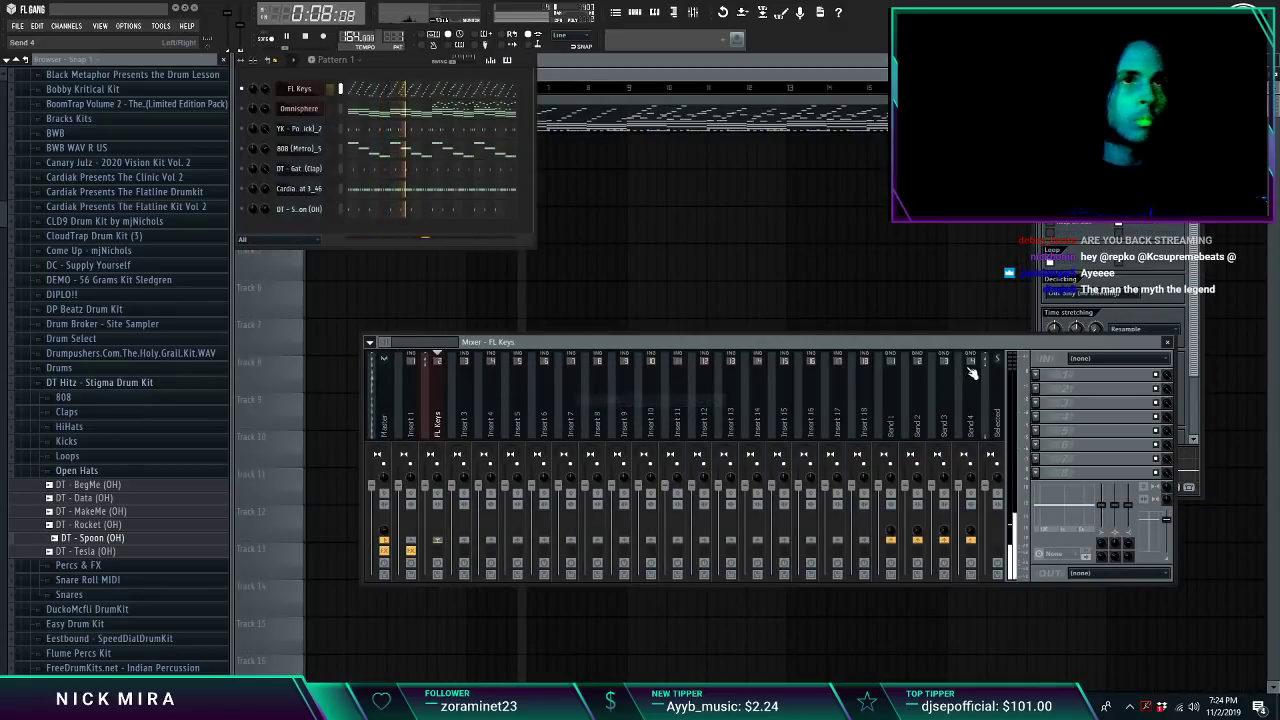
Step: Load Gross Beat on the FL Keys insert, apply the preset starting with "Gross M" and select the first time slot in the second row
{"action": "left_click", "coordinate": [1038, 375]}
{"action": "mouse_move", "coordinate": [1060, 390]}
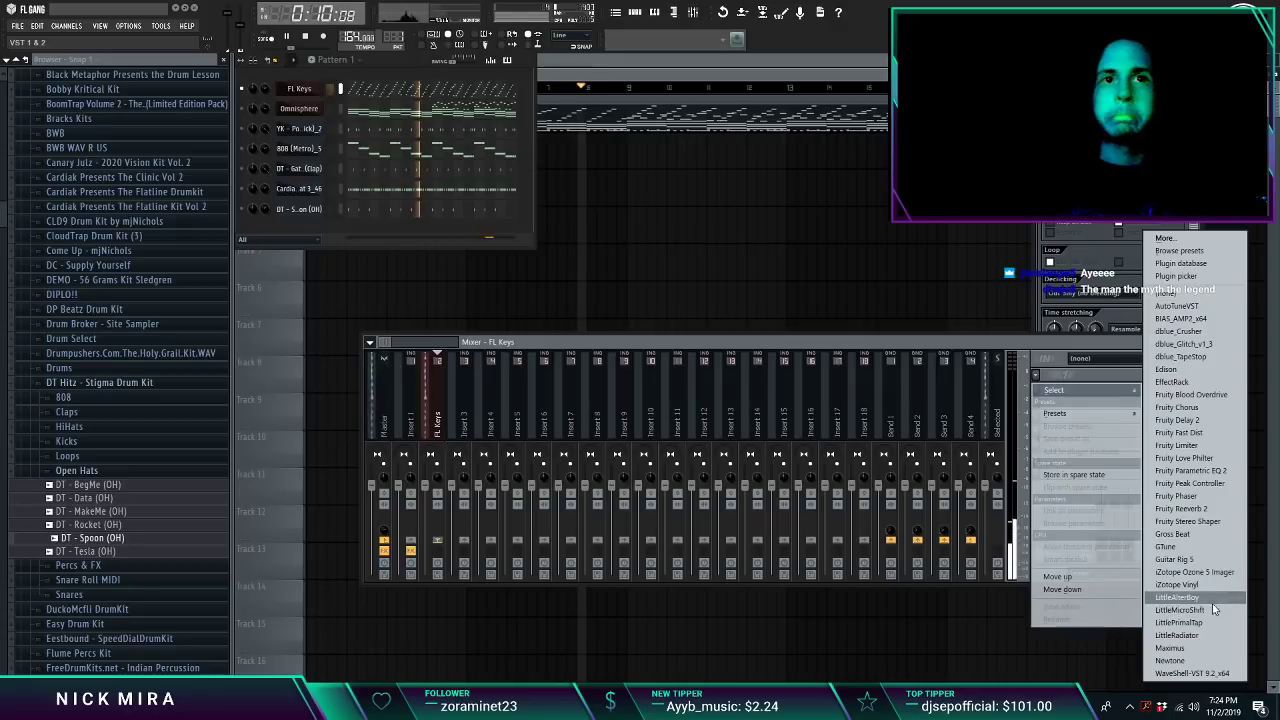
{"action": "left_click", "coordinate": [1172, 534]}
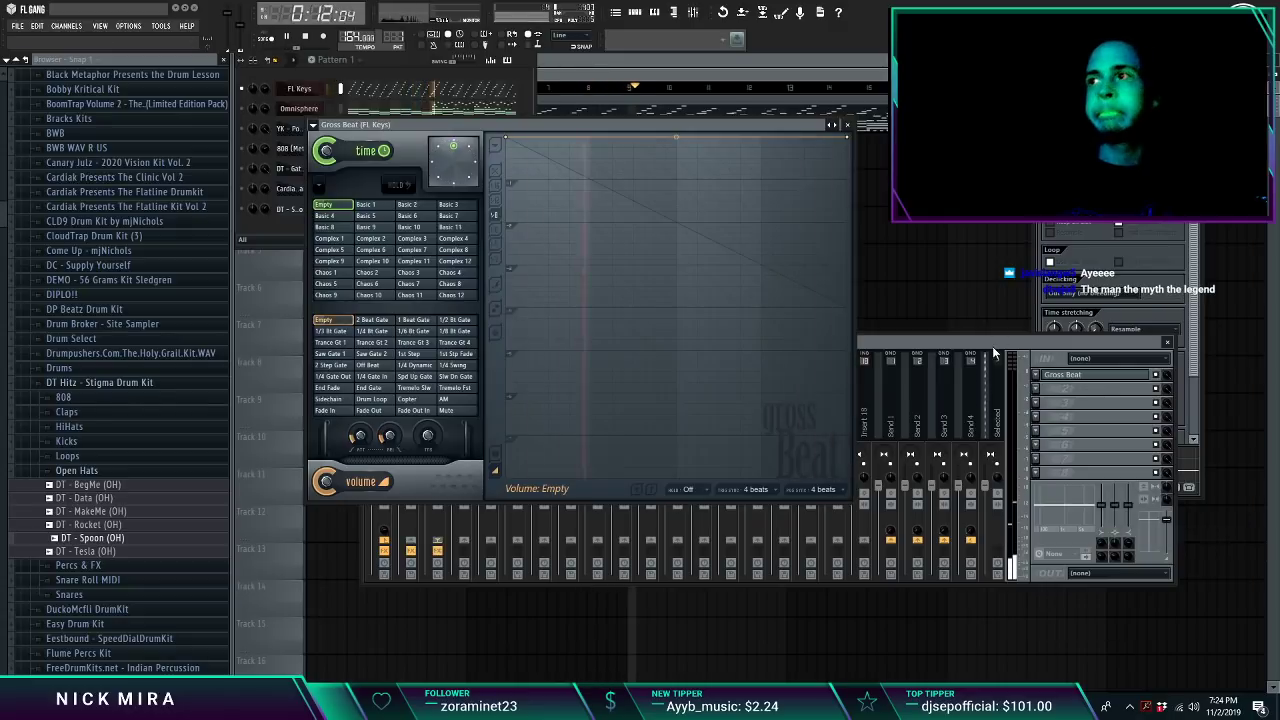
{"action": "left_click", "coordinate": [833, 125]}
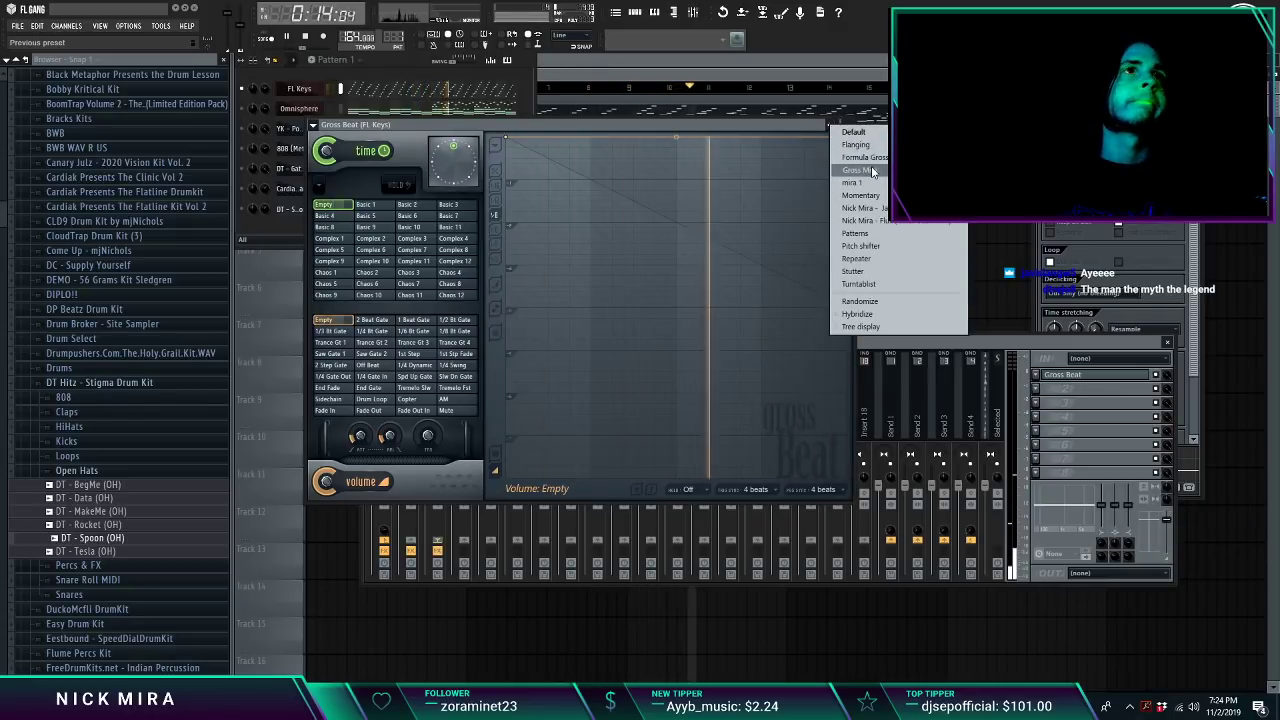
{"action": "left_click", "coordinate": [855, 170]}
{"action": "left_click", "coordinate": [330, 217]}
{"action": "key", "text": "space"}
{"action": "key", "text": "space"}
{"action": "key", "text": "Escape"}
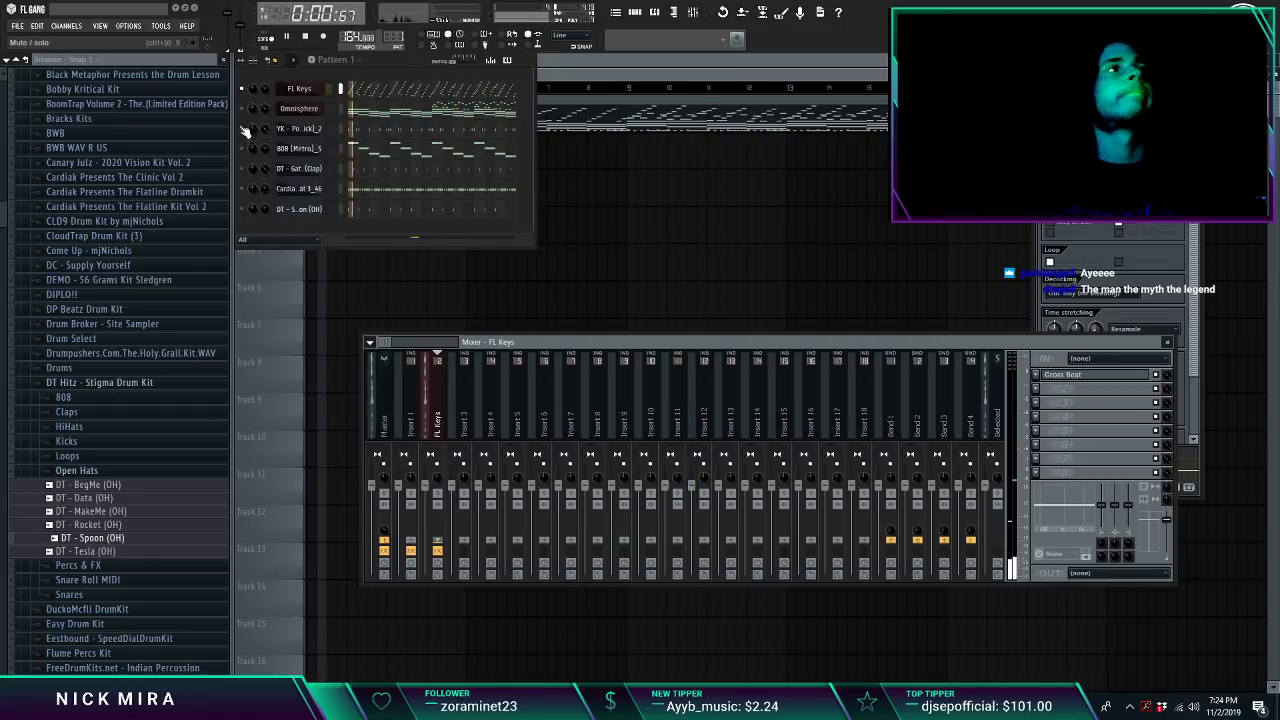
Step: Unmute Omnisphere and load EffectRack in the FL Keys insert's second effect slot with the Color - Cheap Tape preset
{"action": "left_click", "coordinate": [243, 110]}
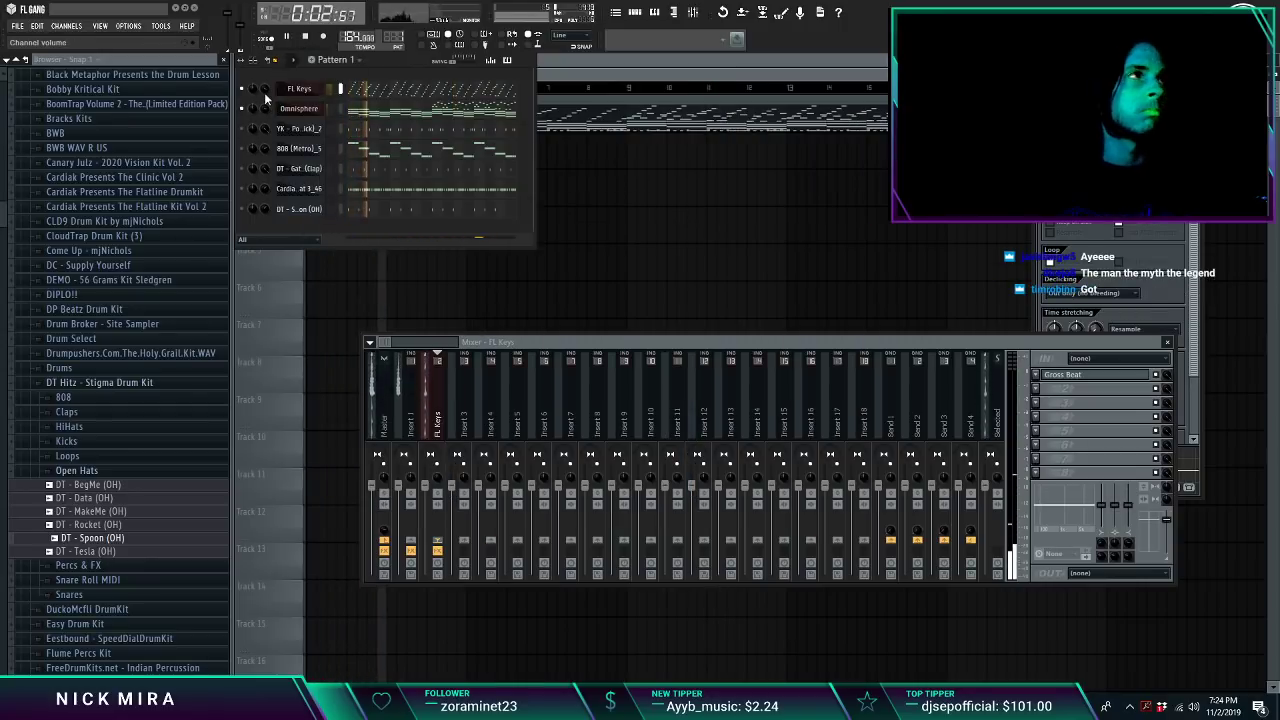
{"action": "left_click", "coordinate": [1038, 398]}
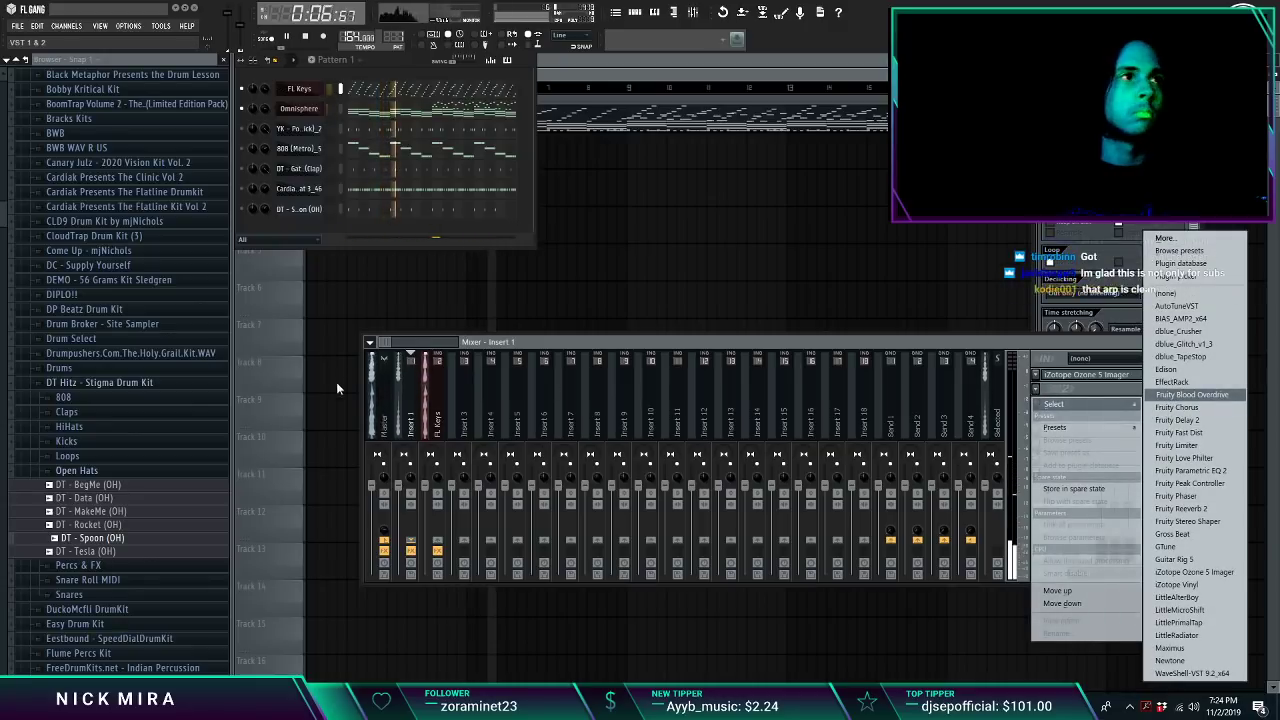
{"action": "left_click", "coordinate": [432, 390]}
{"action": "left_click", "coordinate": [1040, 390]}
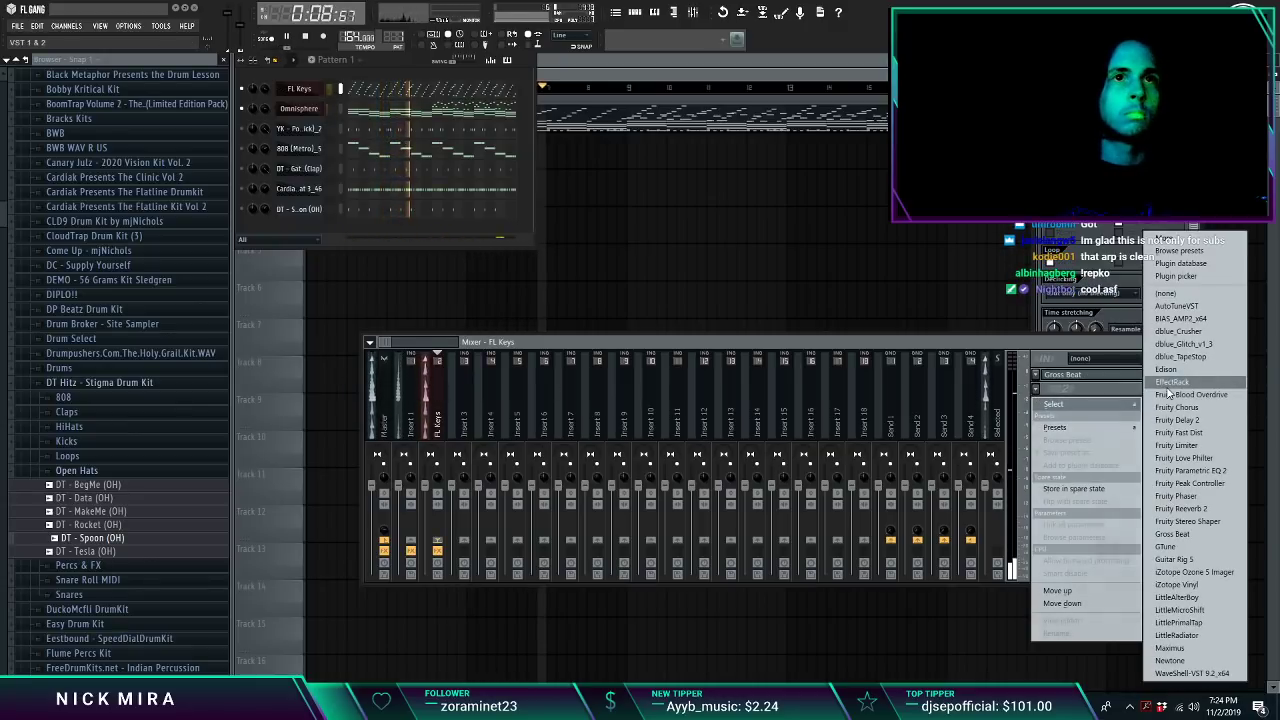
{"action": "left_click", "coordinate": [1176, 382]}
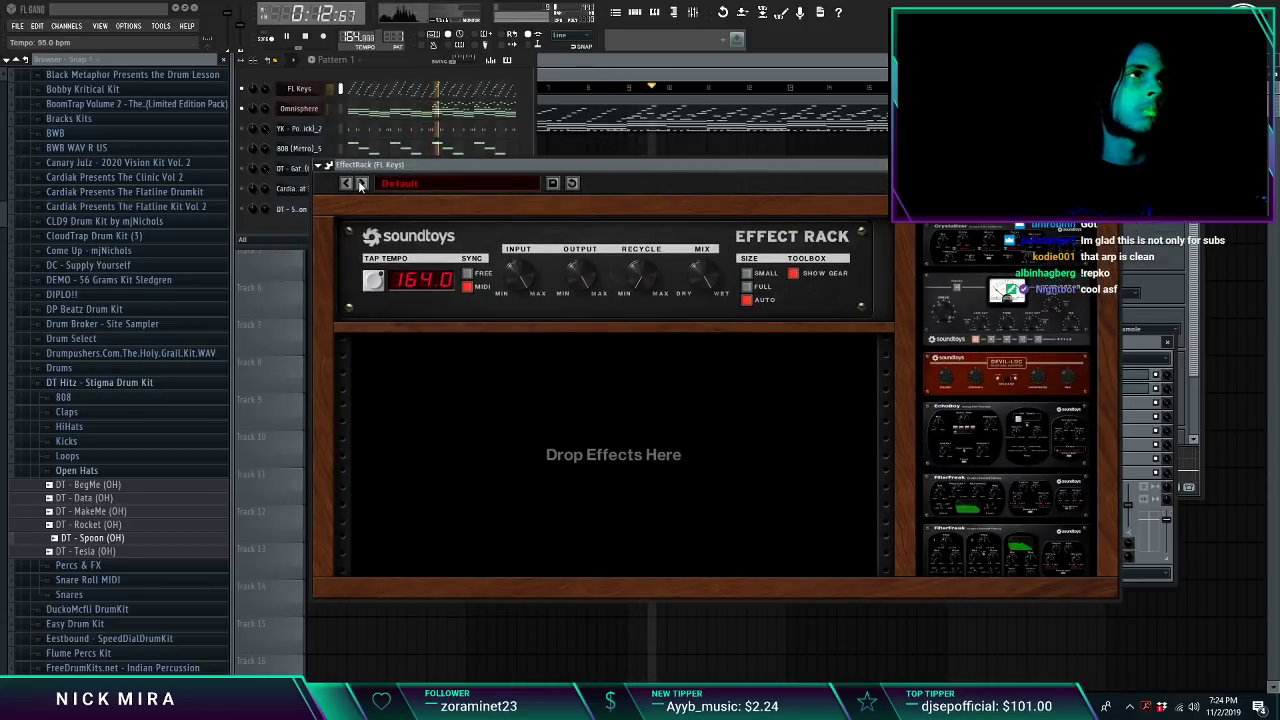
{"action": "left_click", "coordinate": [362, 184]}
{"action": "key", "text": "Escape"}
{"action": "key", "text": "space"}
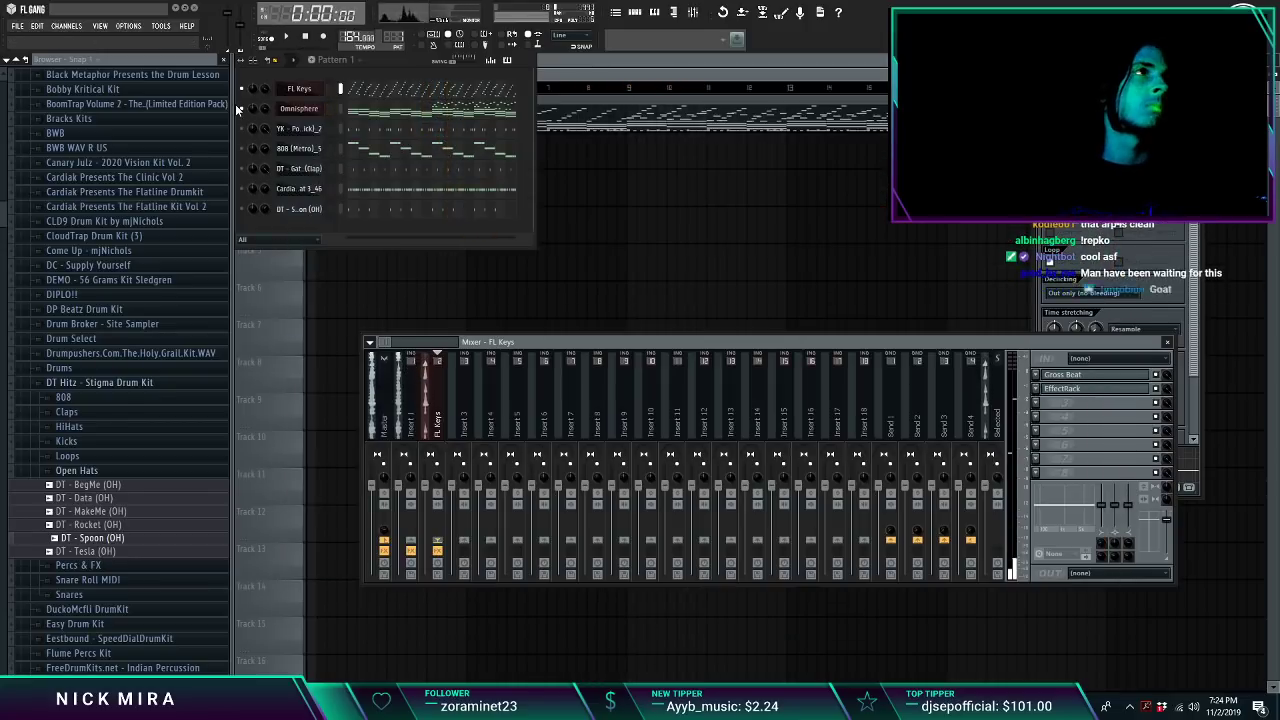
Step: Solo FL Keys during playback and examine the EffectRack's Color - Cheap Tape settings
{"action": "right_click", "coordinate": [242, 89]}
{"action": "key", "text": "space"}
{"action": "left_click", "coordinate": [1050, 389]}
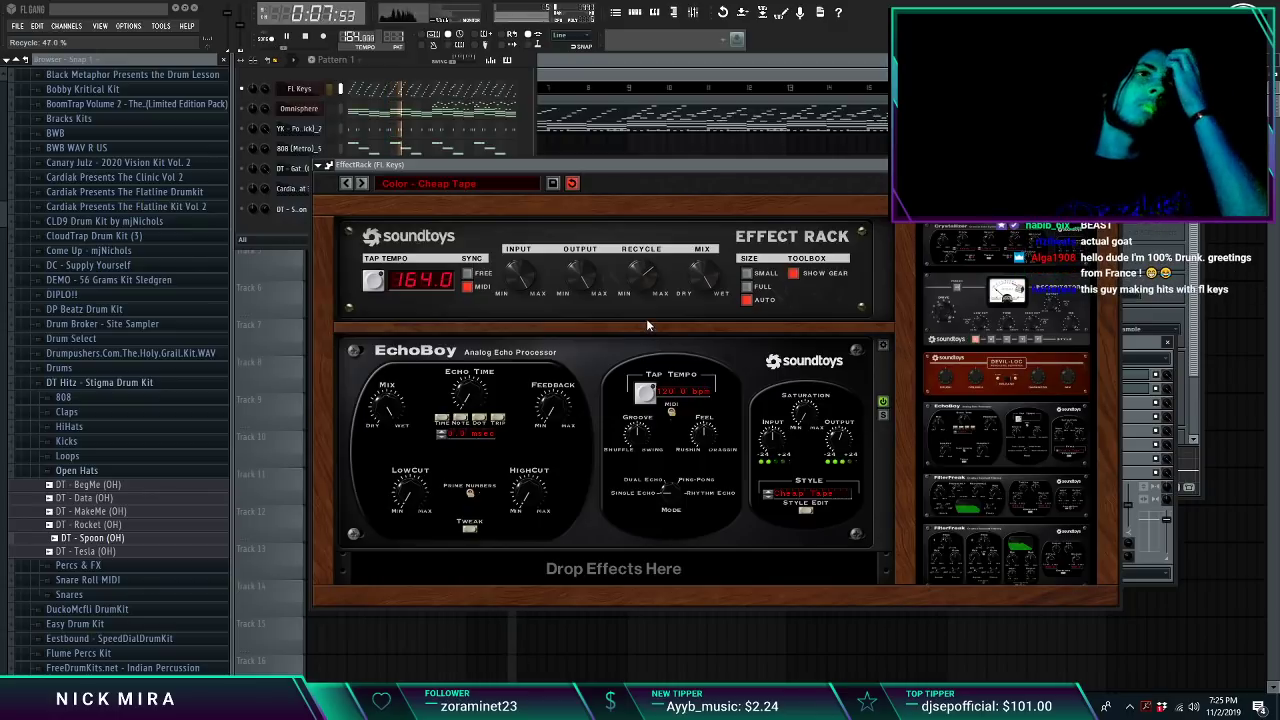
{"action": "left_click", "coordinate": [1110, 165]}
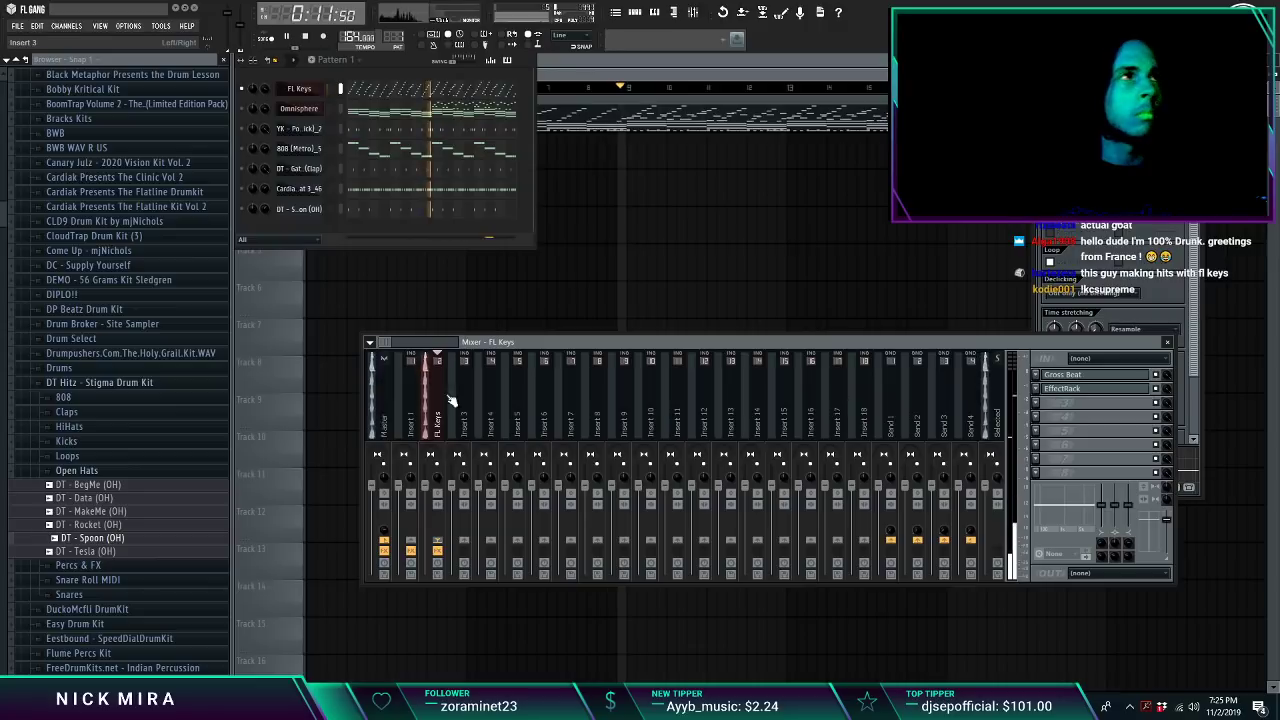
Step: Apply the Dark Piano preset to the FL Keys channel and restart playback to audition it
{"action": "left_click", "coordinate": [300, 91]}
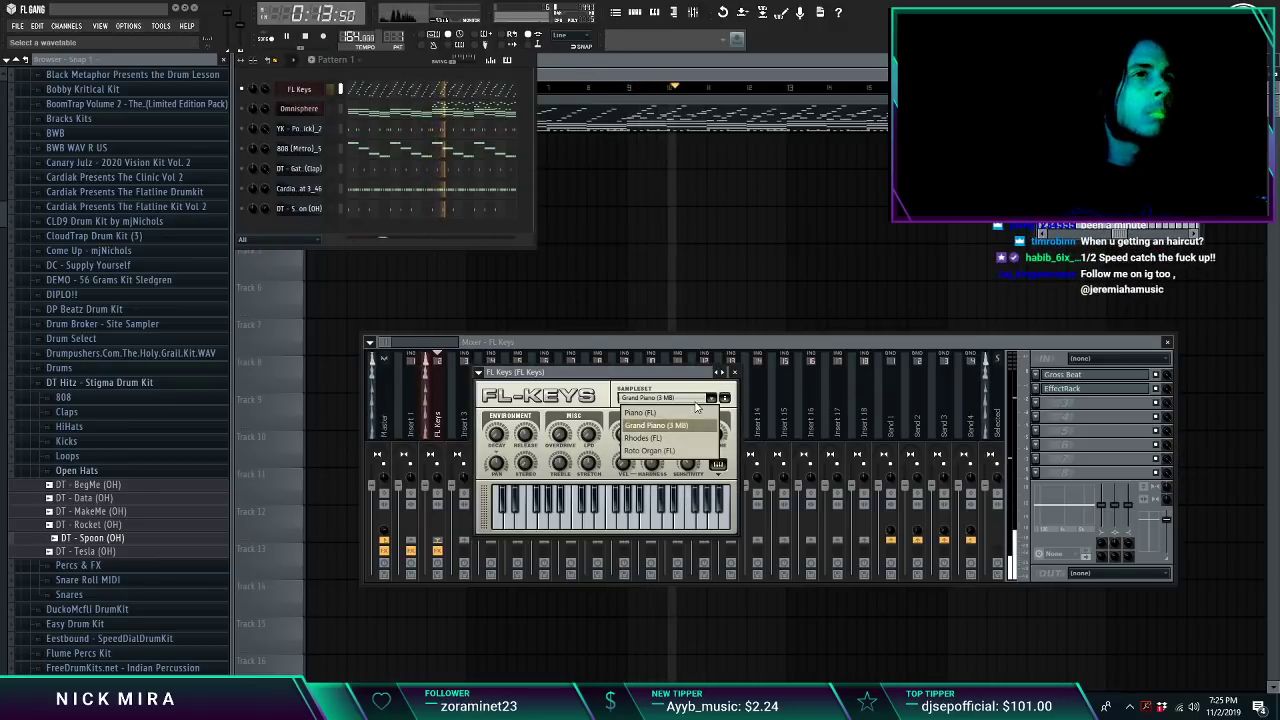
{"action": "right_click", "coordinate": [716, 372]}
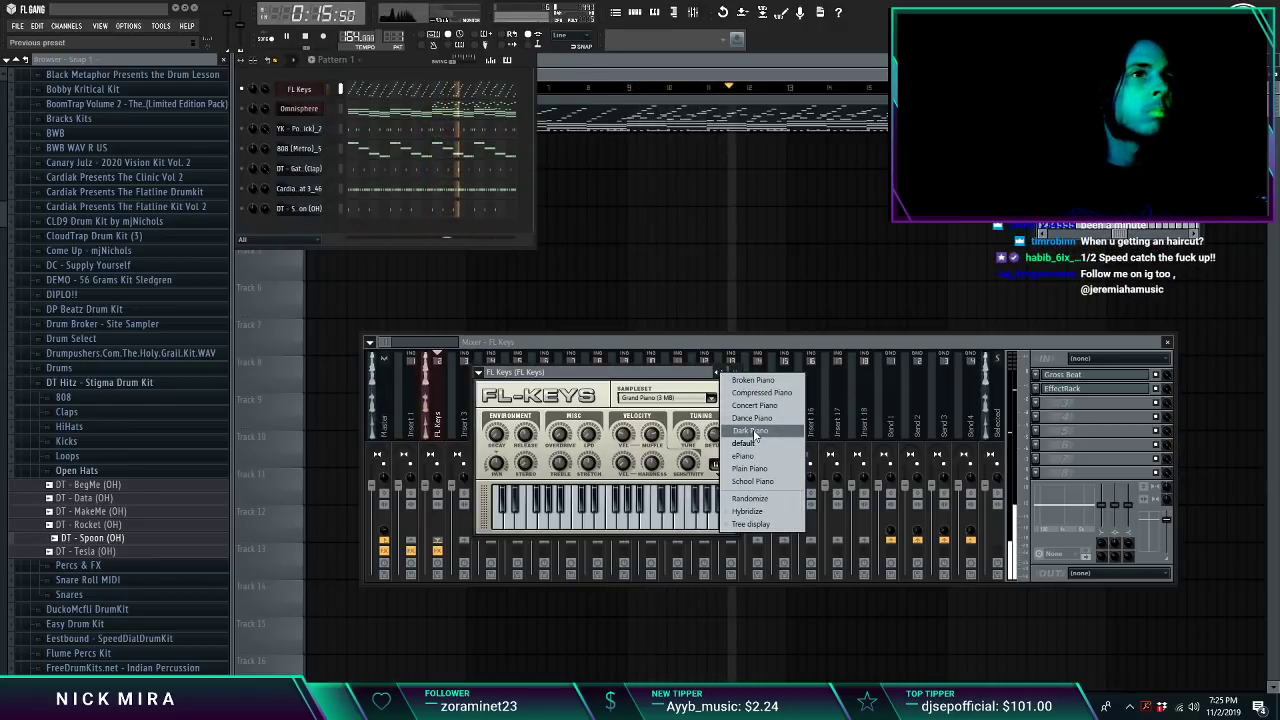
{"action": "left_click", "coordinate": [750, 431]}
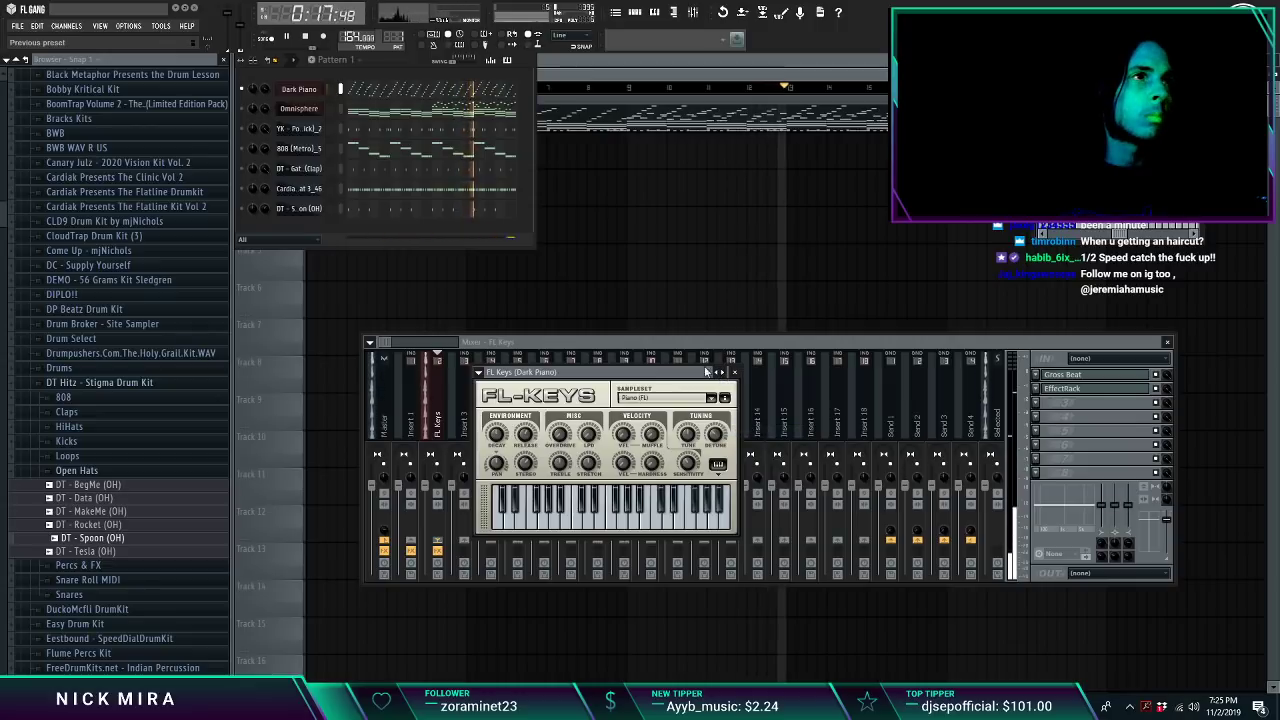
{"action": "key", "text": "space"}
{"action": "key", "text": "space"}
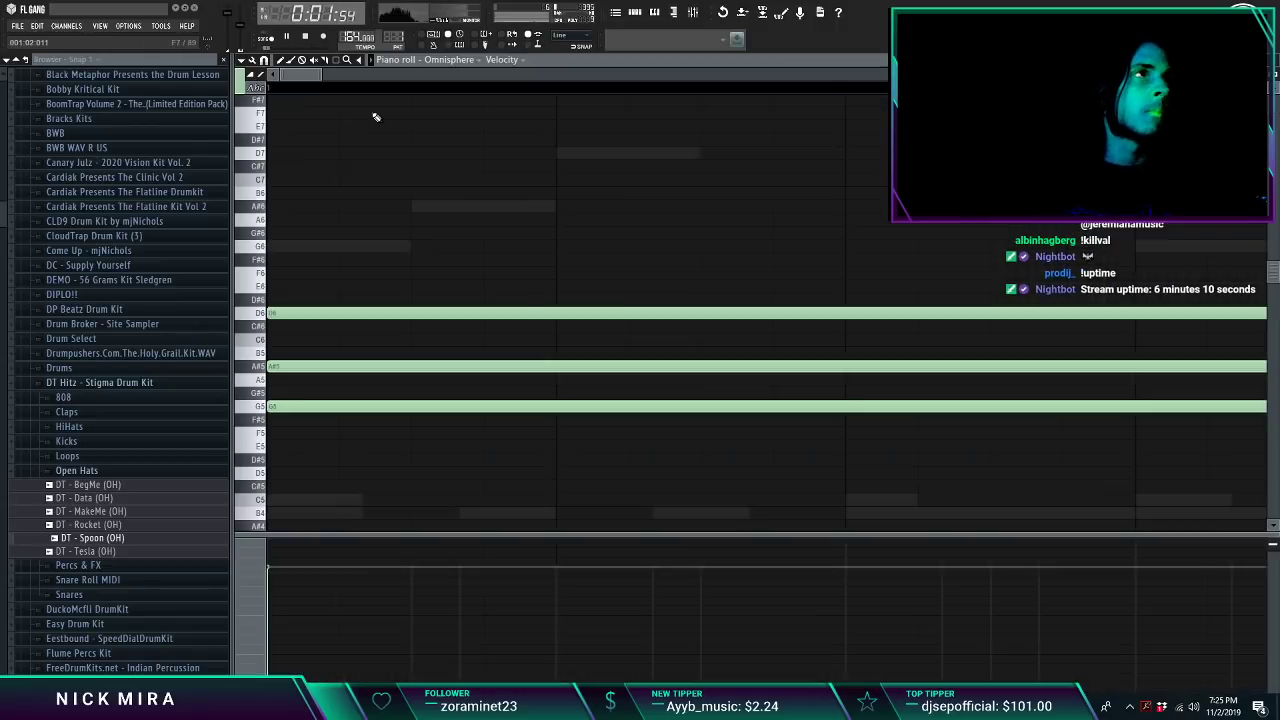
Step: Copy the Omnisphere notes and insert an Xpand!2 channel above Dark Piano
{"action": "left_click", "coordinate": [378, 110]}
{"action": "key", "text": "F7"}
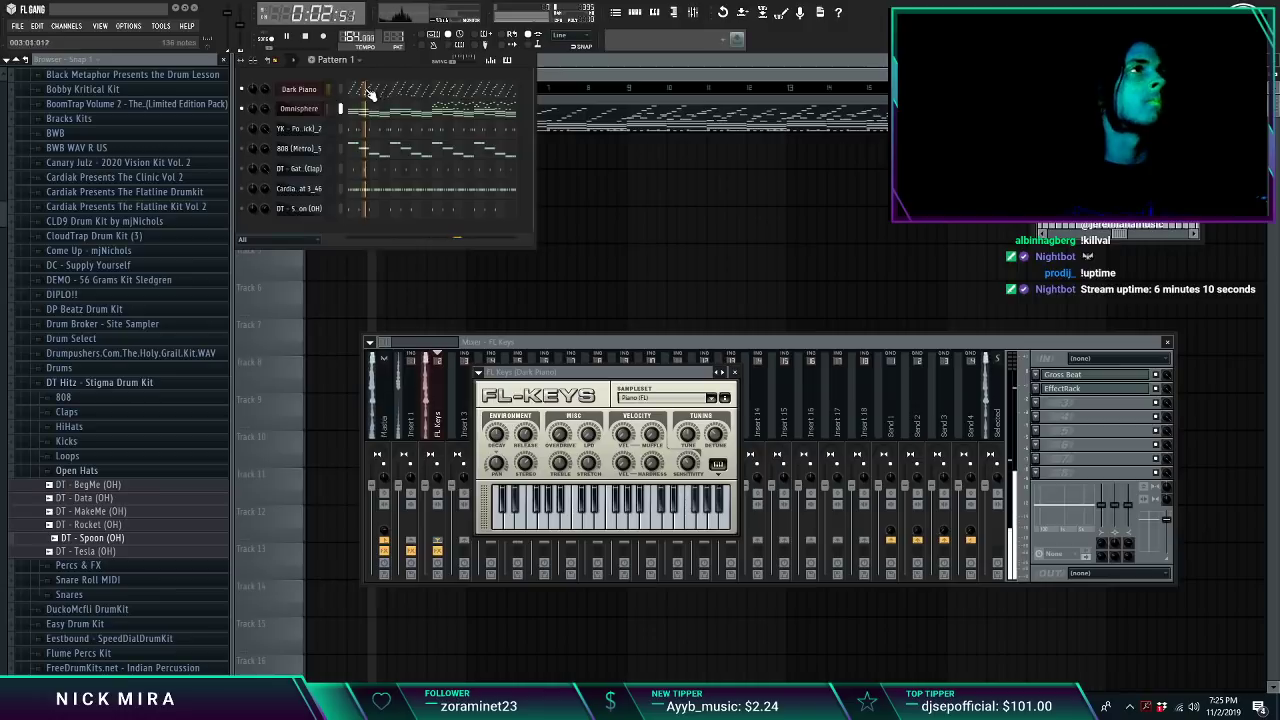
{"action": "right_click", "coordinate": [318, 90]}
{"action": "mouse_move", "coordinate": [378, 236]}
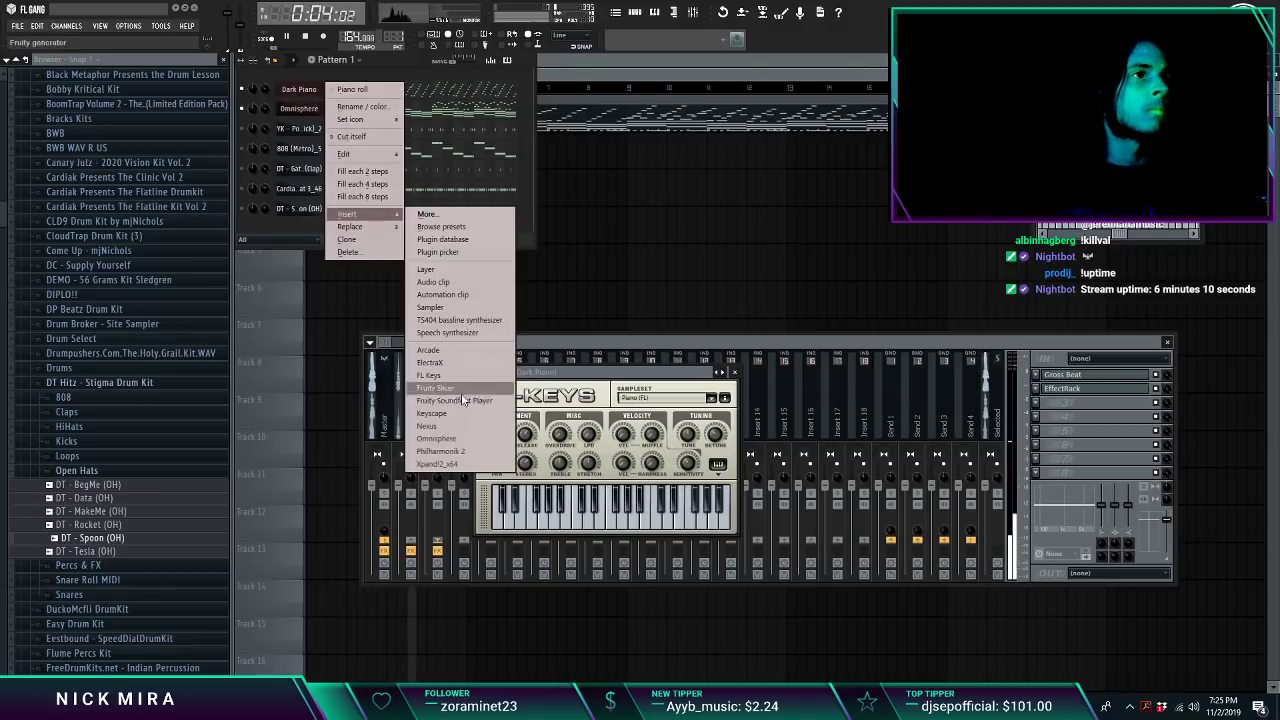
{"action": "left_click", "coordinate": [468, 463]}
Step: Set Xpand!2 part A to Bent Marimba from the 017 Mallets category
{"action": "left_click", "coordinate": [370, 262]}
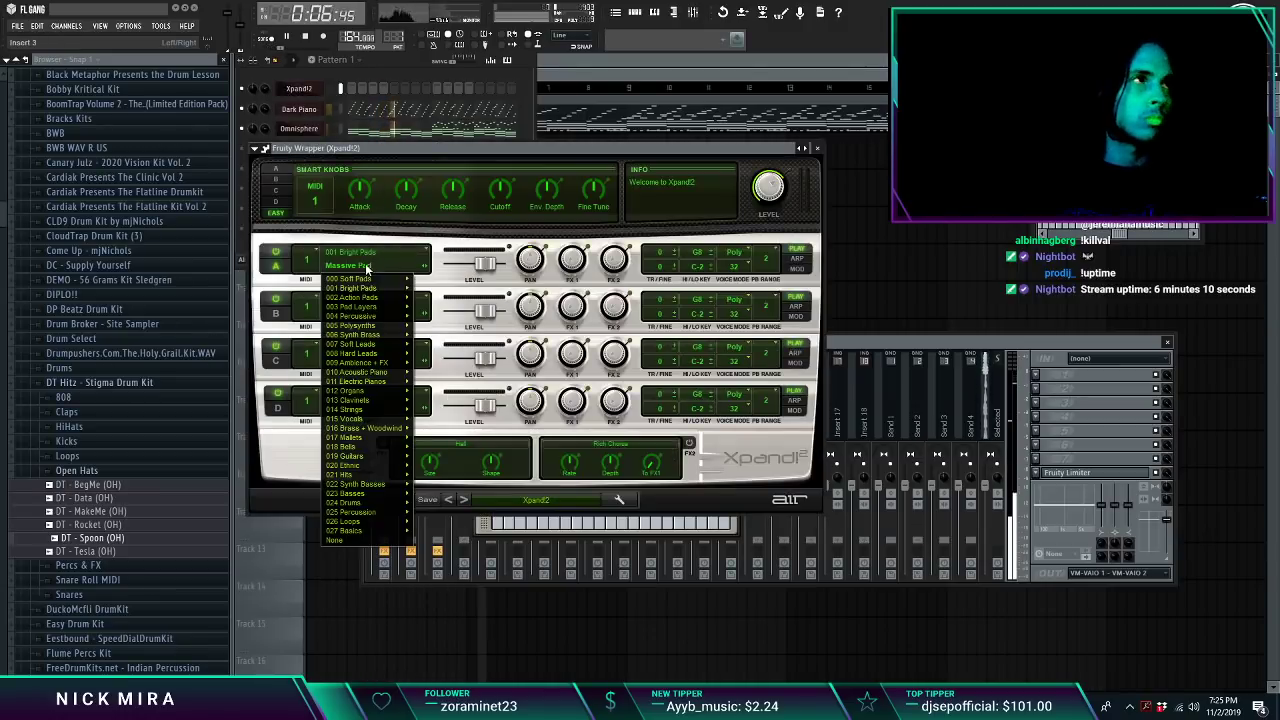
{"action": "mouse_move", "coordinate": [370, 441]}
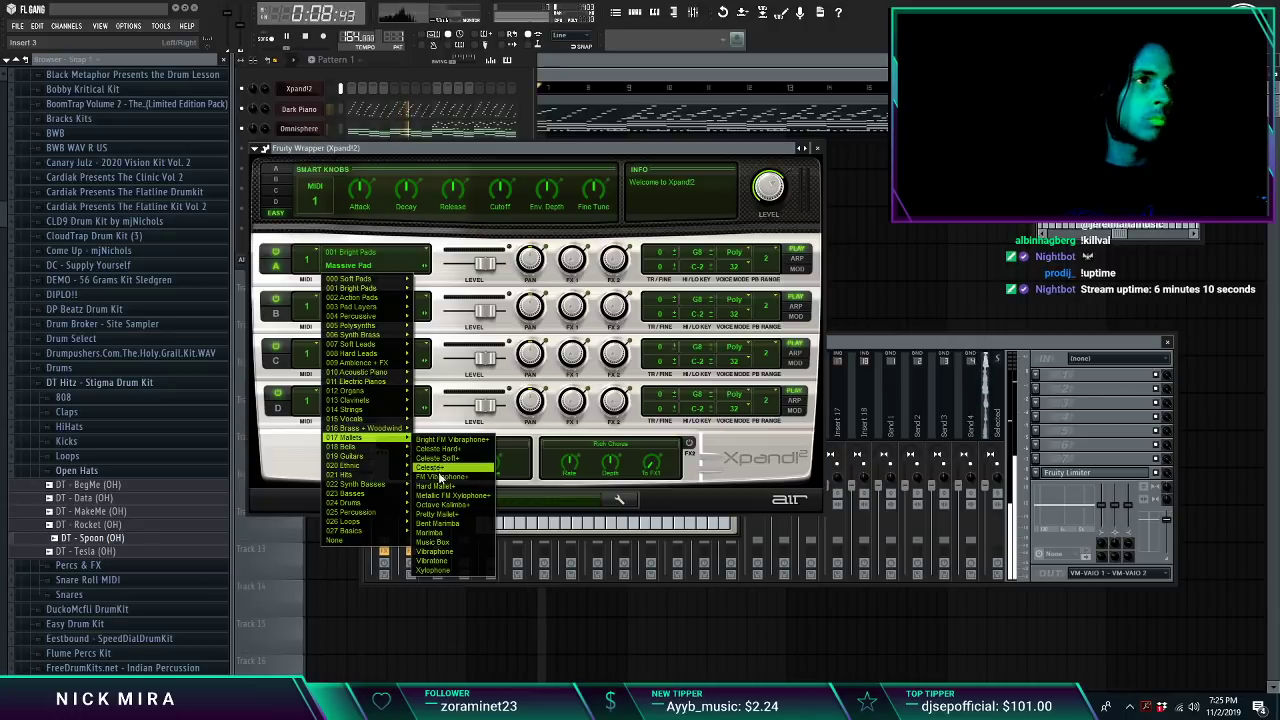
{"action": "left_click", "coordinate": [455, 524]}
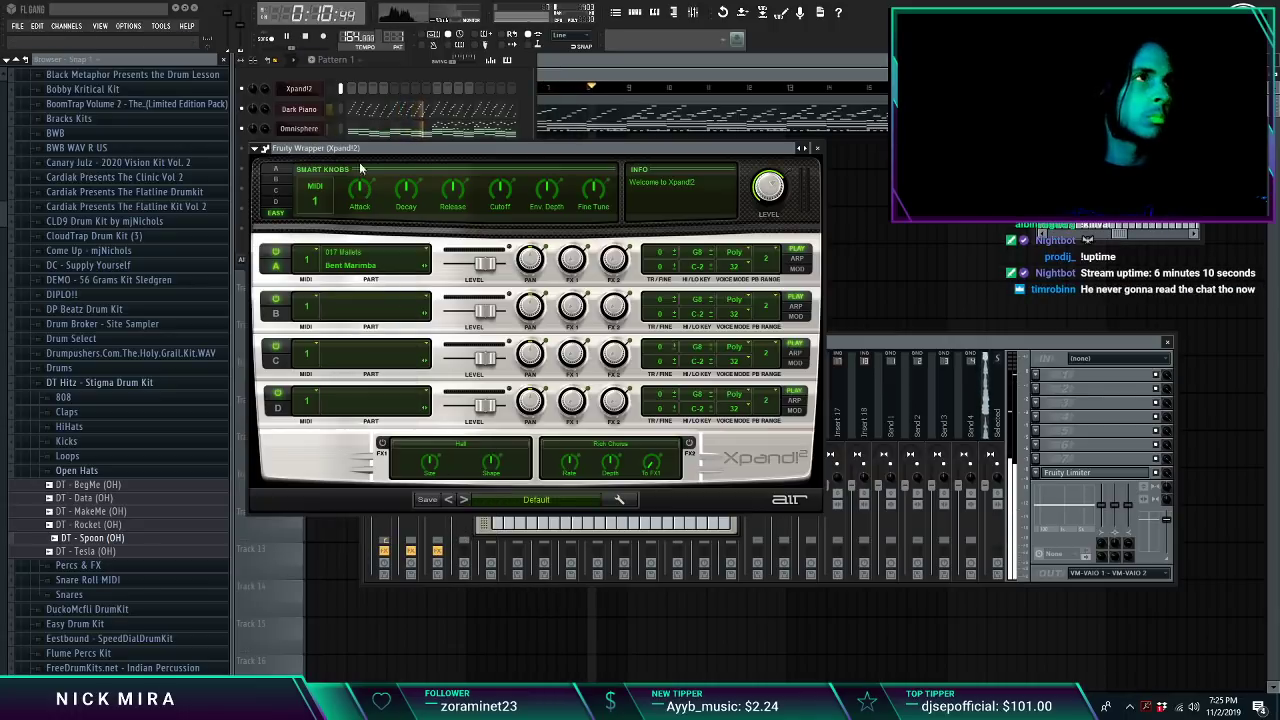
Step: Paste the Omnisphere notes into Xpand!2 one octave lower and play them with the drum channels unmuted
{"action": "left_click", "coordinate": [343, 135]}
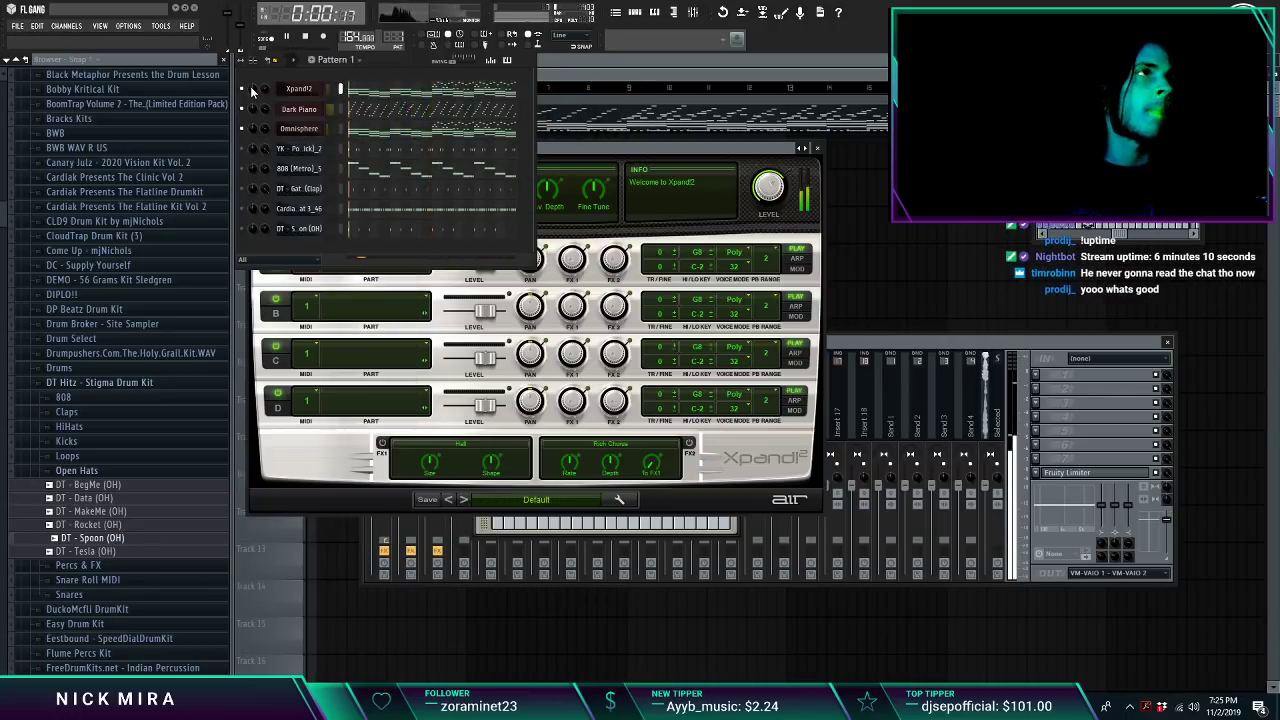
{"action": "key", "text": "space"}
{"action": "left_click", "coordinate": [398, 88]}
{"action": "key", "text": "space"}
{"action": "key", "text": "space"}
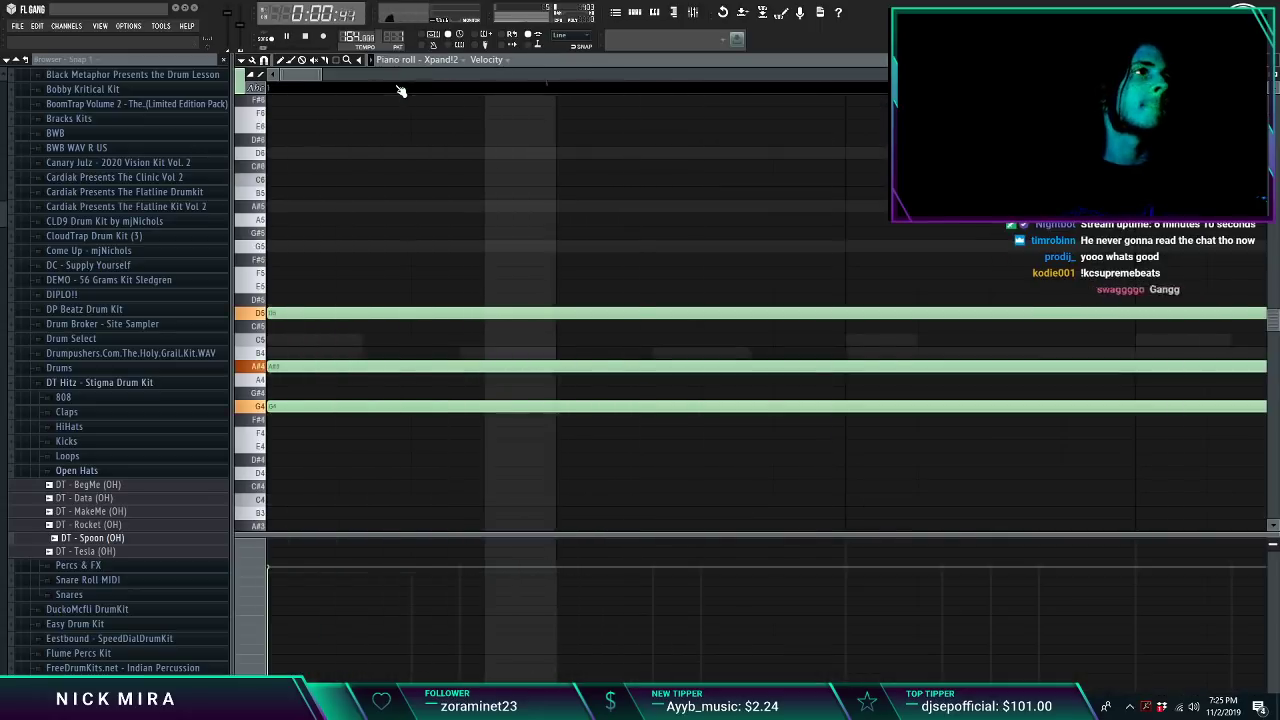
{"action": "key", "text": "Escape"}
{"action": "left_click", "coordinate": [547, 196]}
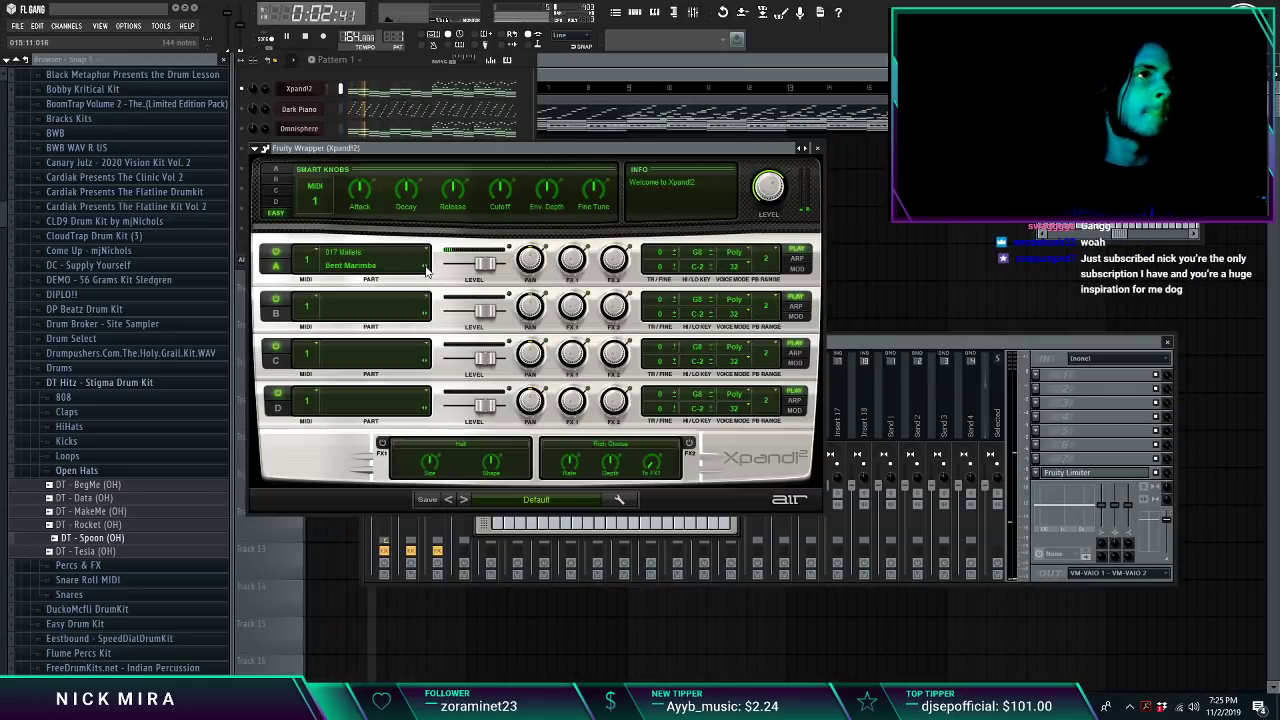
{"action": "left_click", "coordinate": [238, 154]}
{"action": "key", "text": "space"}
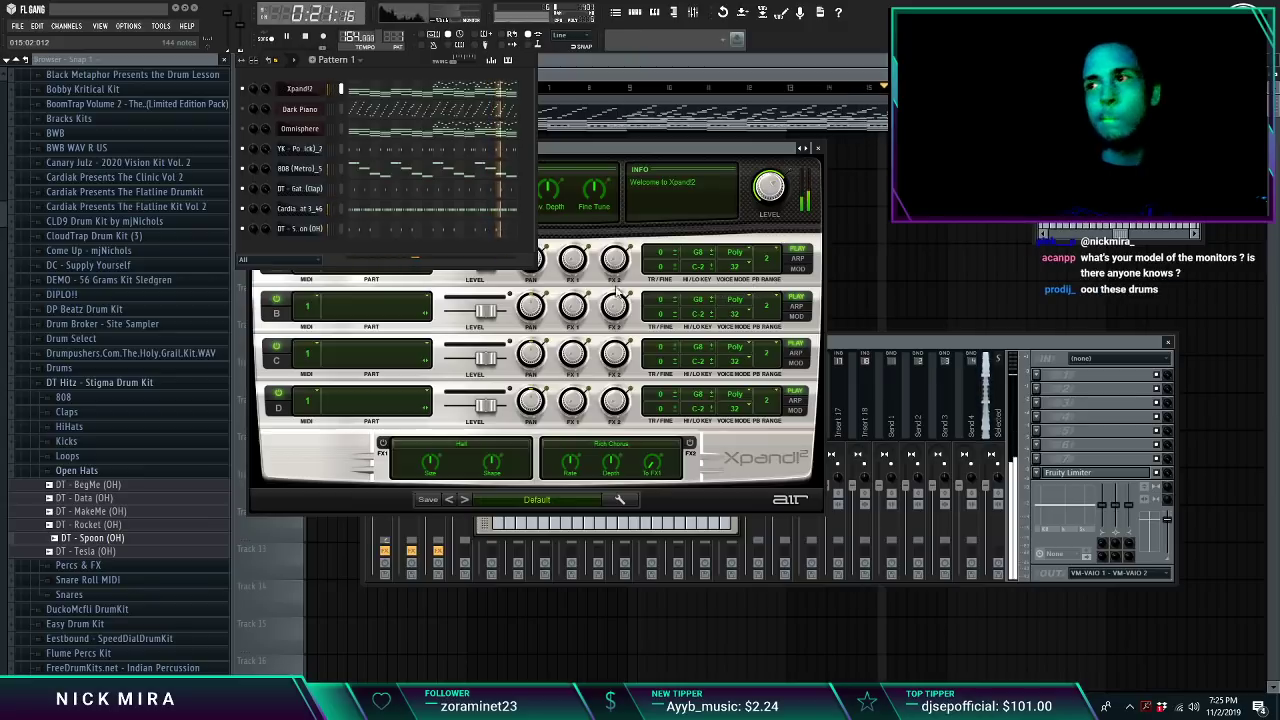
Step: Try the DT - Blockstar (Snare) sample from the Stigma Drum Kit on the open-hat channel
{"action": "left_click", "coordinate": [80, 471]}
{"action": "left_click", "coordinate": [77, 529]}
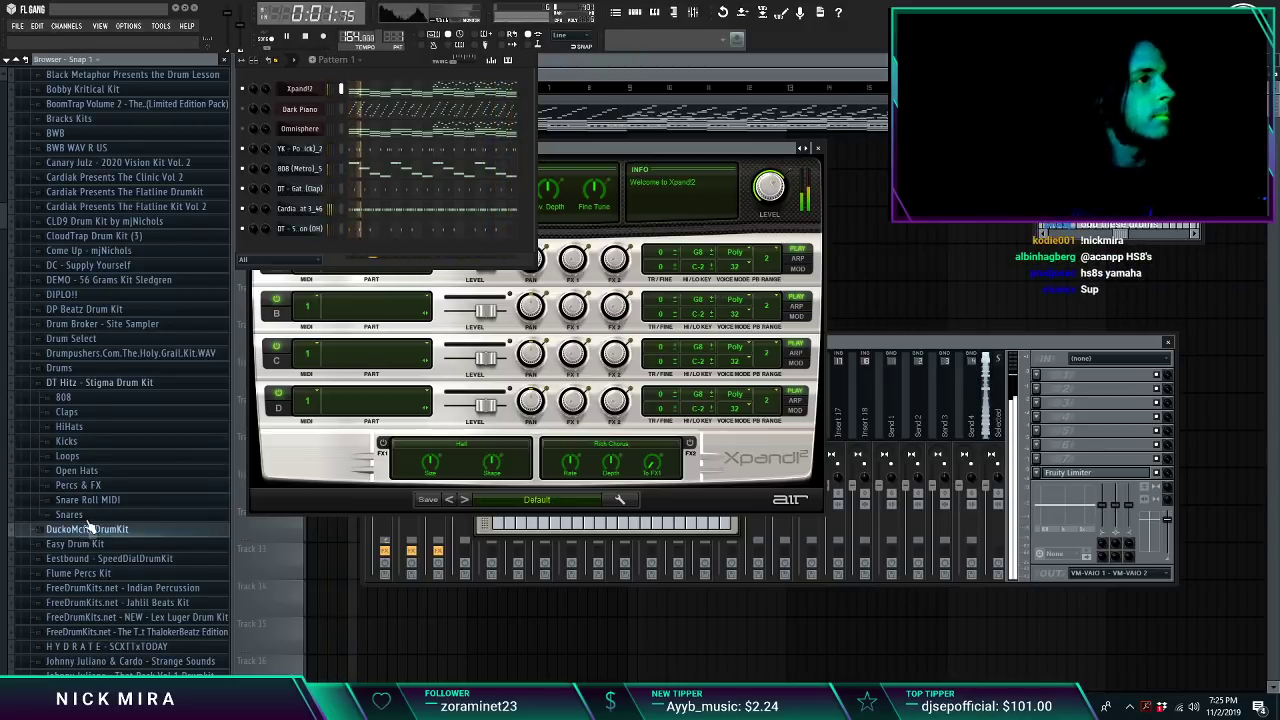
{"action": "key", "text": "space"}
{"action": "left_click", "coordinate": [86, 516]}
{"action": "left_click", "coordinate": [90, 528]}
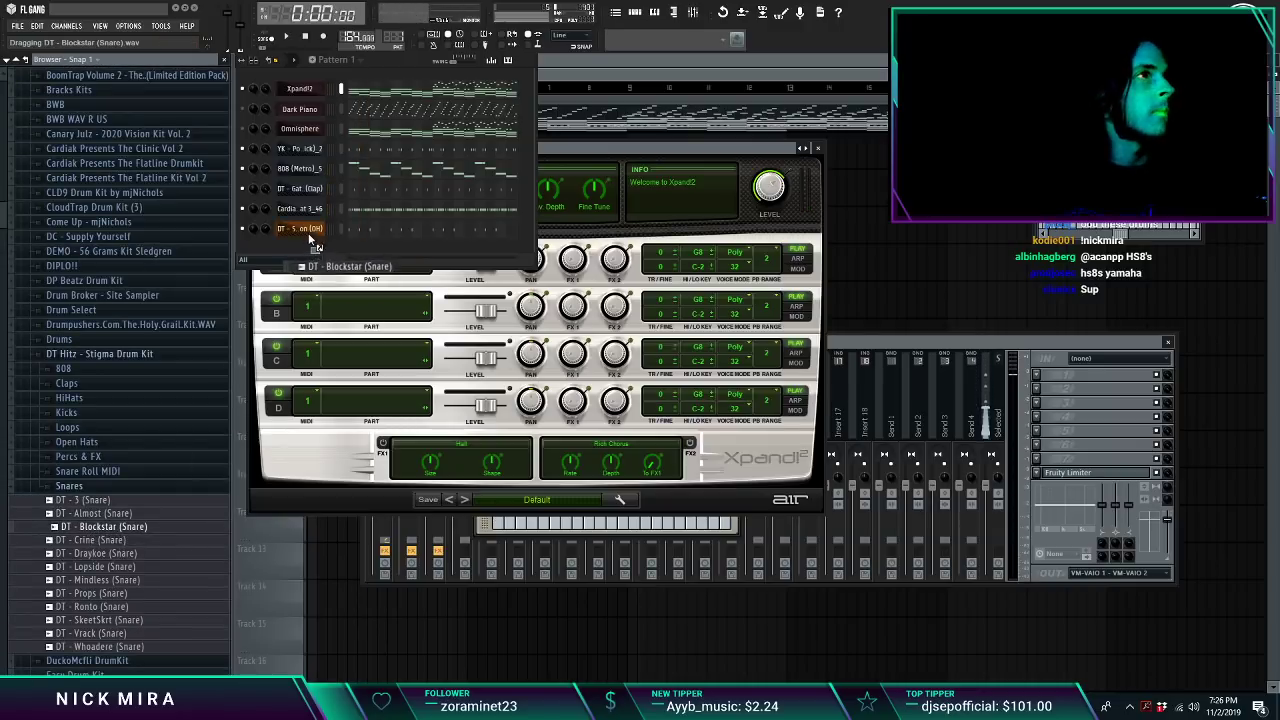
{"action": "left_click_drag", "start_coordinate": [313, 245], "coordinate": [310, 236]}
{"action": "key", "text": "space"}
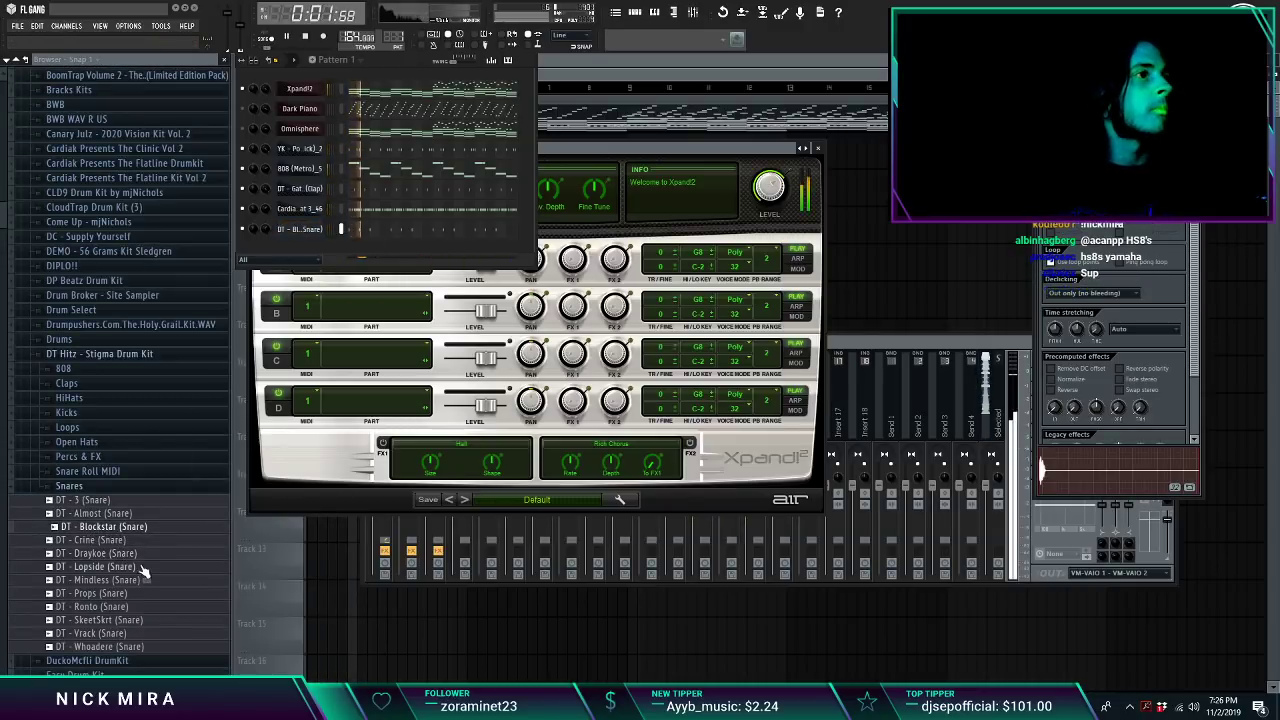
Step: Reload DT - Spoon (OH) on the open-hat channel and replace the clap sample with DT - Blockstar (Snare)
{"action": "left_click", "coordinate": [76, 441]}
{"action": "left_click_drag", "start_coordinate": [92, 509], "coordinate": [310, 231]}
{"action": "left_click", "coordinate": [145, 633]}
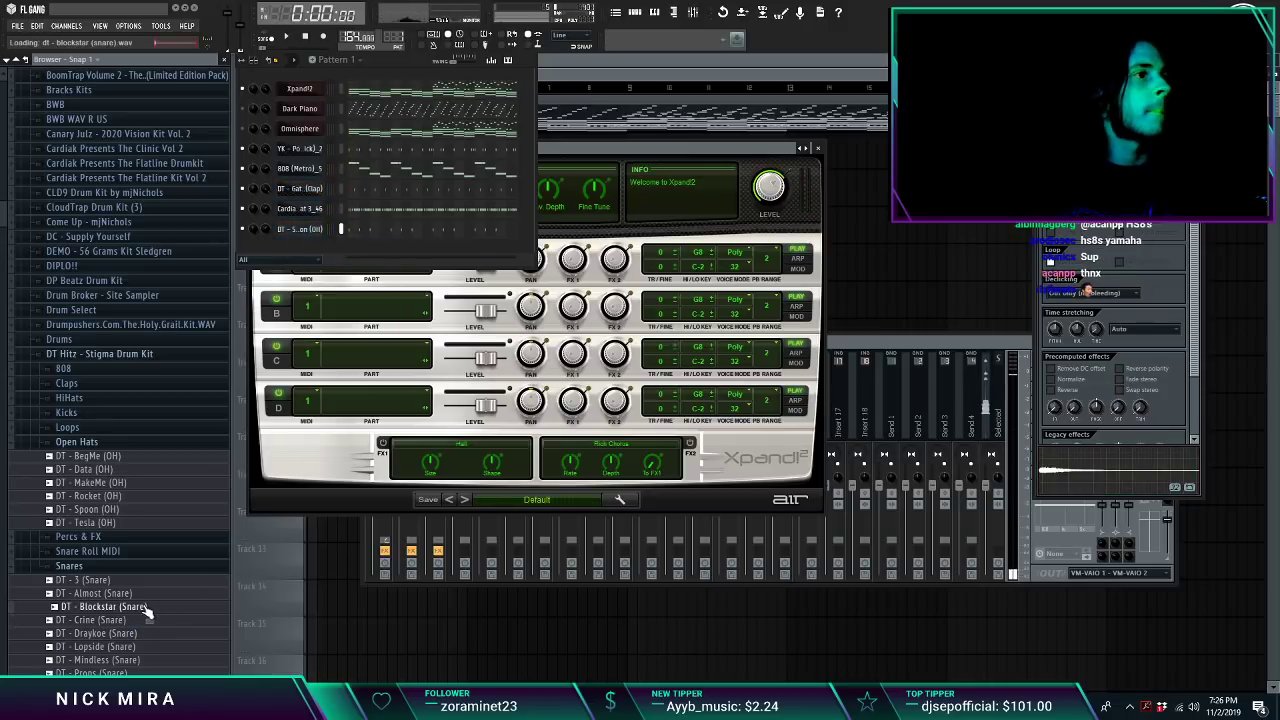
{"action": "left_click_drag", "start_coordinate": [313, 188], "coordinate": [313, 188]}
{"action": "key", "text": "space"}
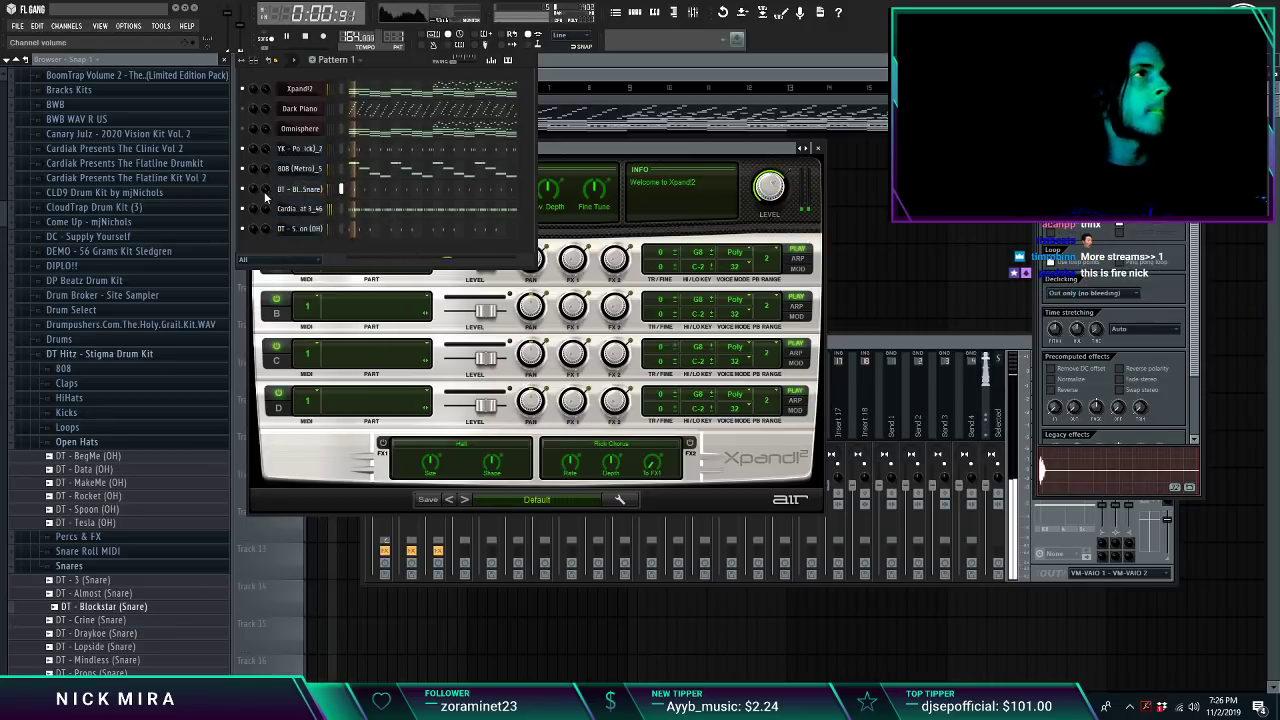
Step: Add DT - Fresh (HH) from the Stigma kit's HiHats folder as a new channel and move the hi-hat pattern onto it
{"action": "left_click", "coordinate": [69, 566]}
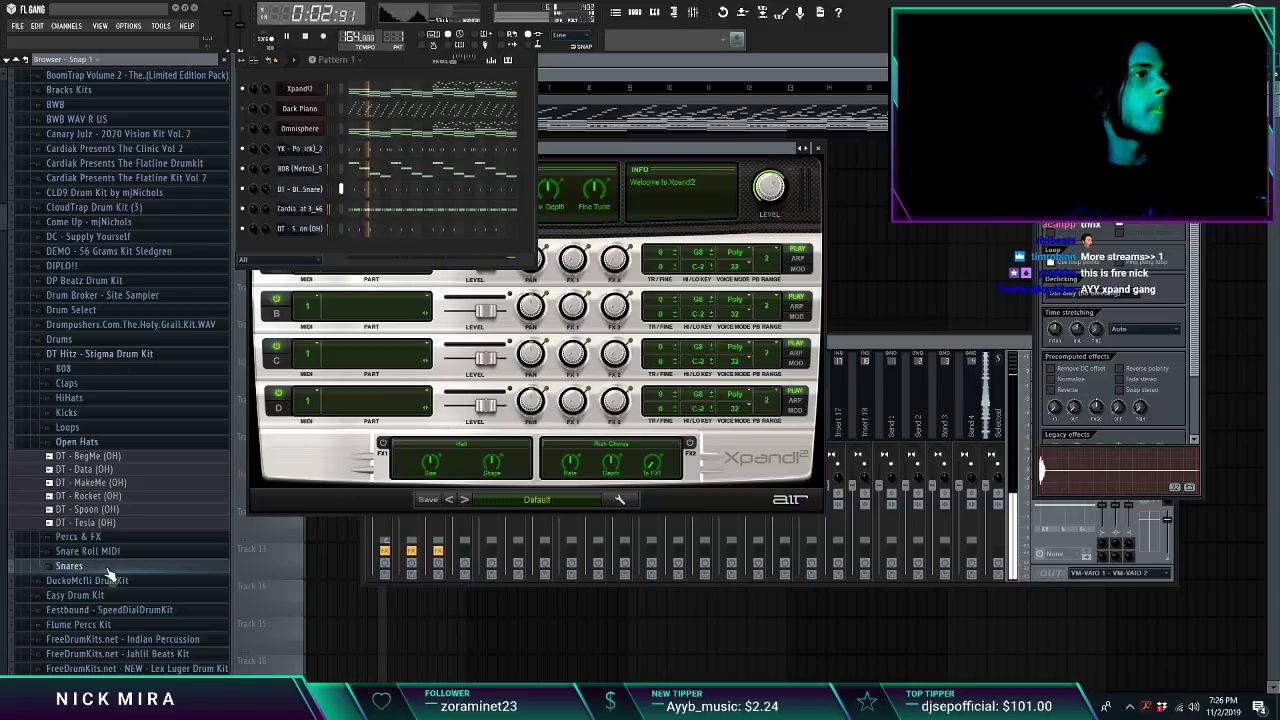
{"action": "left_click", "coordinate": [76, 441]}
{"action": "left_click", "coordinate": [69, 397]}
{"action": "key", "text": "space"}
{"action": "left_click", "coordinate": [97, 441]}
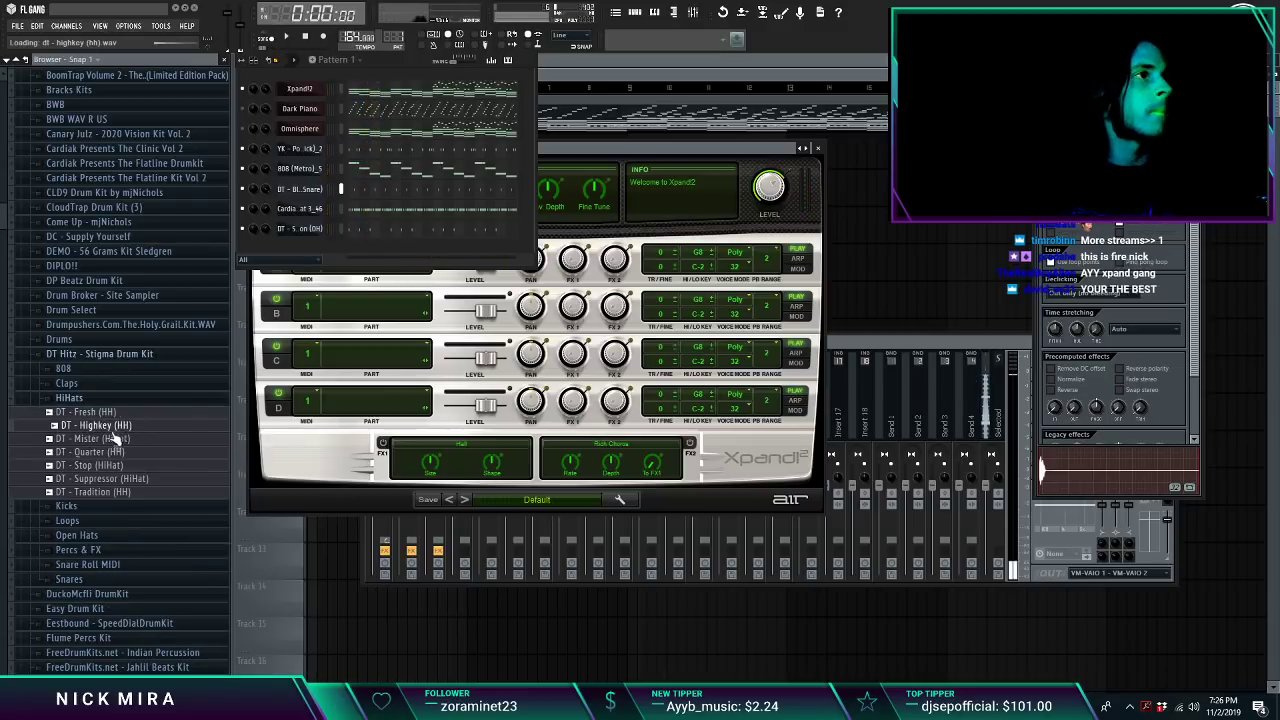
{"action": "key", "text": "space"}
{"action": "left_click_drag", "start_coordinate": [125, 420], "coordinate": [363, 226]}
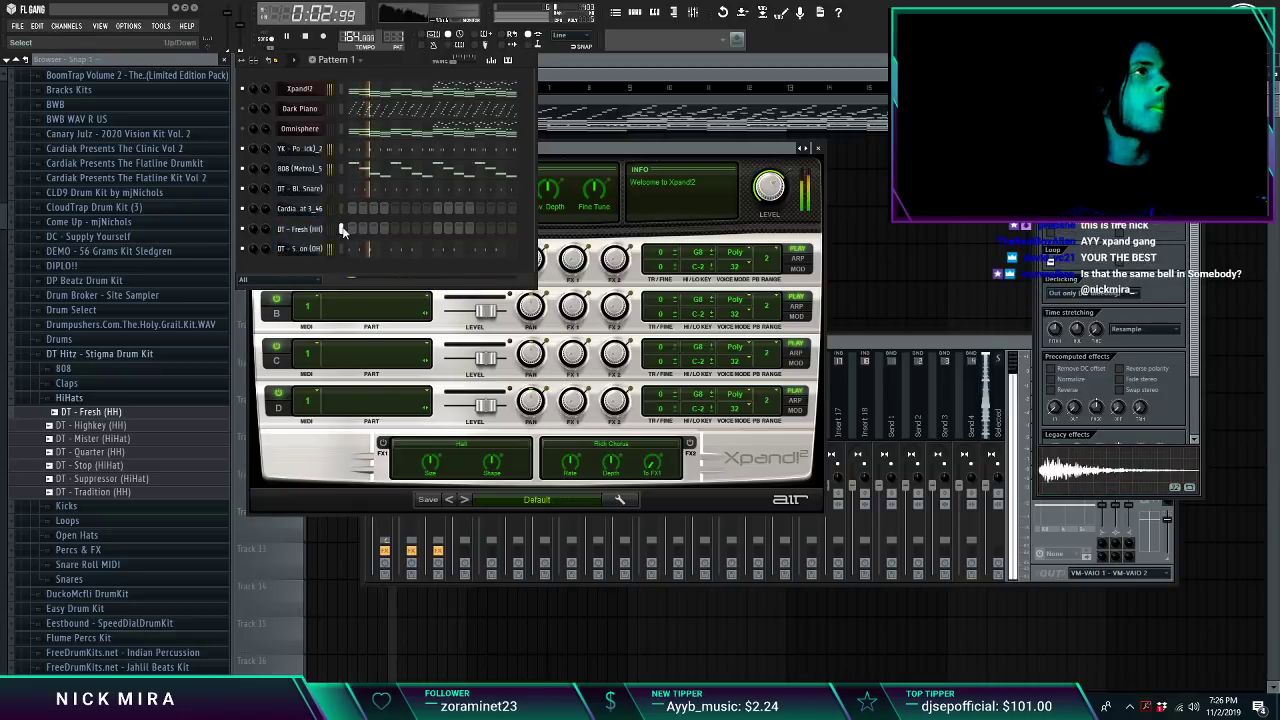
{"action": "key", "text": "ctrl+v"}
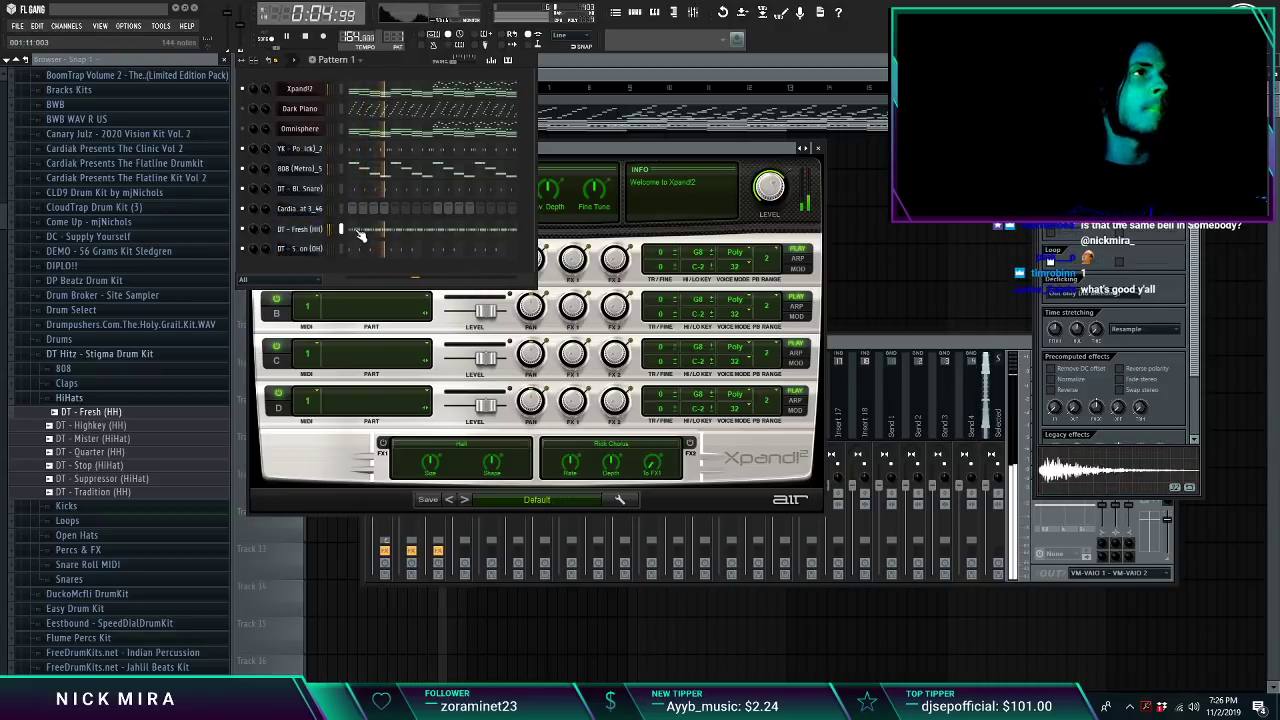
Step: Move the hi-hat pattern back to the Cardiak hi-hat channel and delete the DT - Fresh (HH) channel
{"action": "key", "text": "ctrl+x"}
{"action": "left_click", "coordinate": [343, 209]}
{"action": "key", "text": "ctrl+v"}
{"action": "right_click", "coordinate": [310, 230]}
{"action": "key", "text": "d"}
{"action": "key", "text": "Return"}
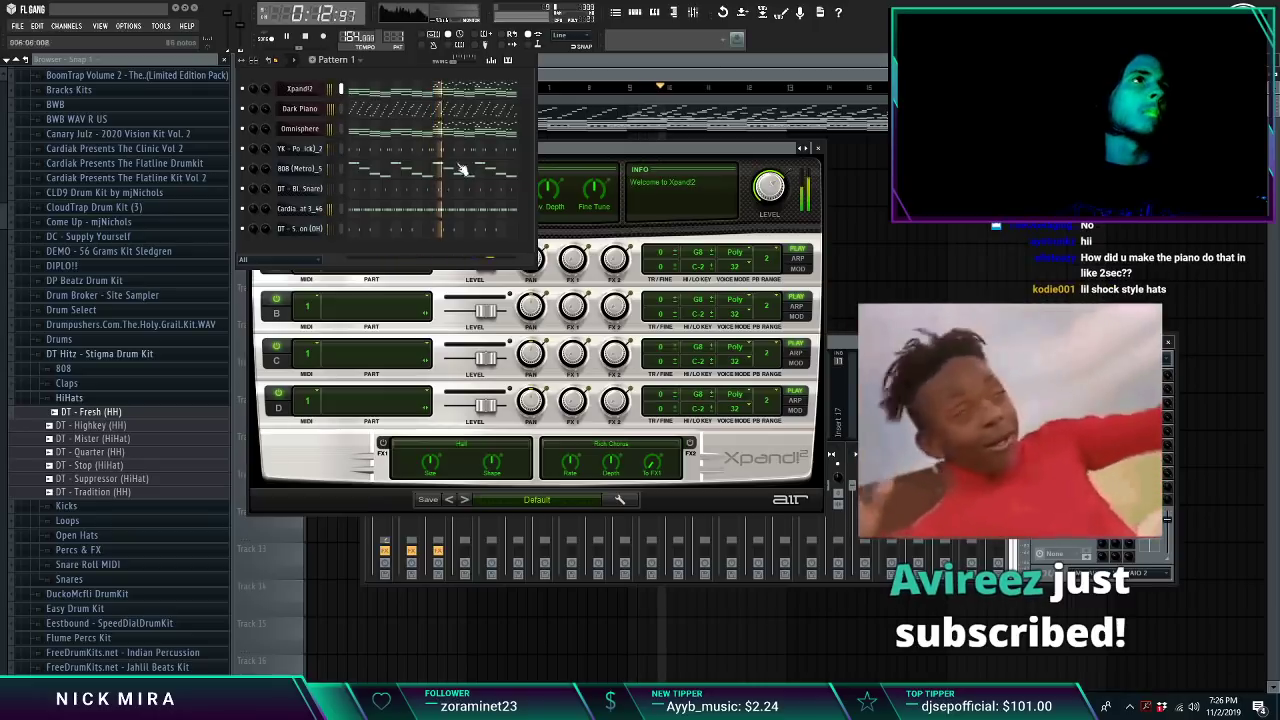
Step: Link the Xpand!2 channel to mixer insert 3
{"action": "key", "text": "F9"}
{"action": "right_click", "coordinate": [465, 415]}
{"action": "mouse_move", "coordinate": [530, 400]}
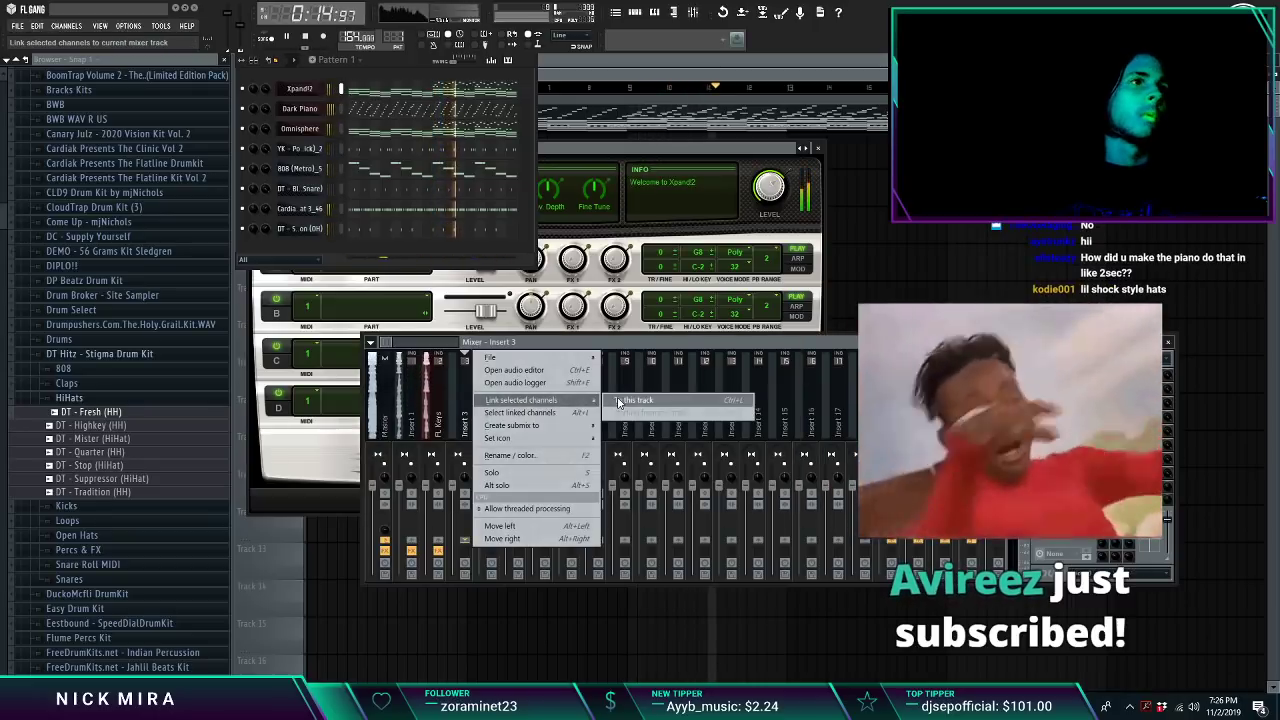
{"action": "left_click", "coordinate": [622, 401]}
Step: Lower the faders of the FL Keys and Xpand!2 inserts and set Insert 1 to about -6.6 dB
{"action": "left_click_drag", "start_coordinate": [426, 487], "coordinate": [427, 513]}
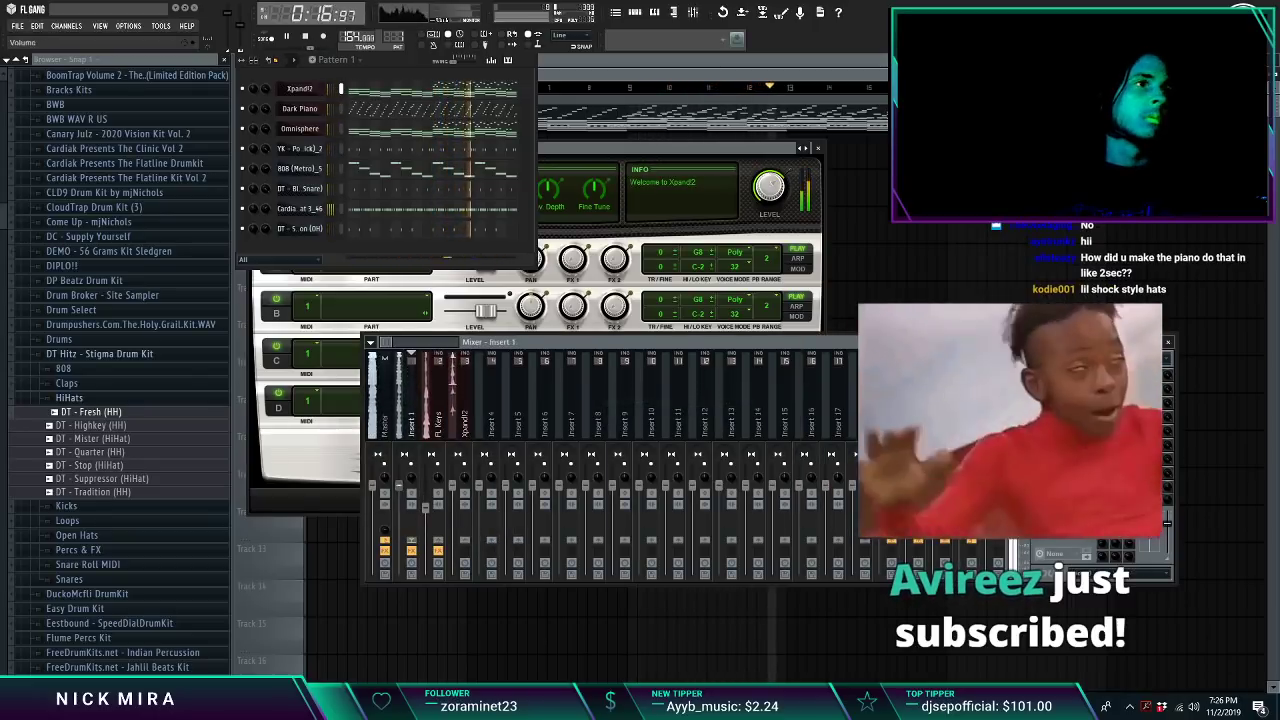
{"action": "left_click", "coordinate": [457, 490]}
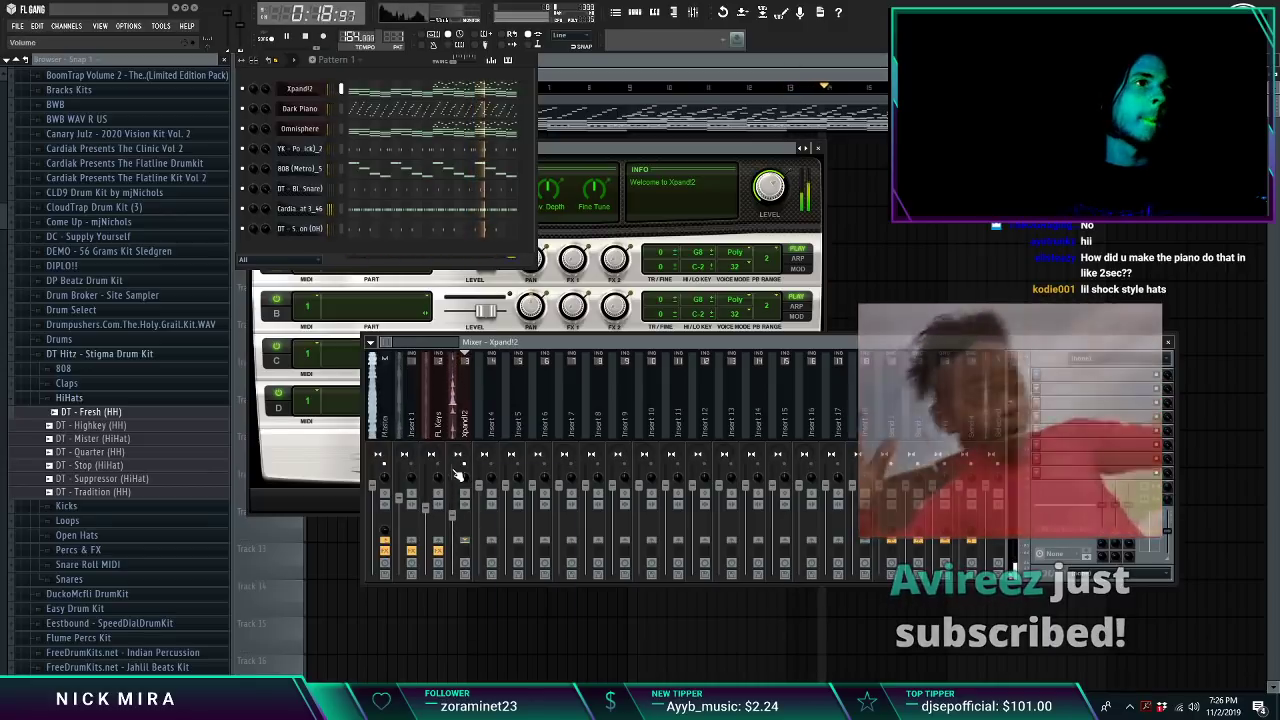
{"action": "left_click", "coordinate": [410, 487]}
{"action": "left_click_drag", "start_coordinate": [399, 497], "coordinate": [399, 509]}
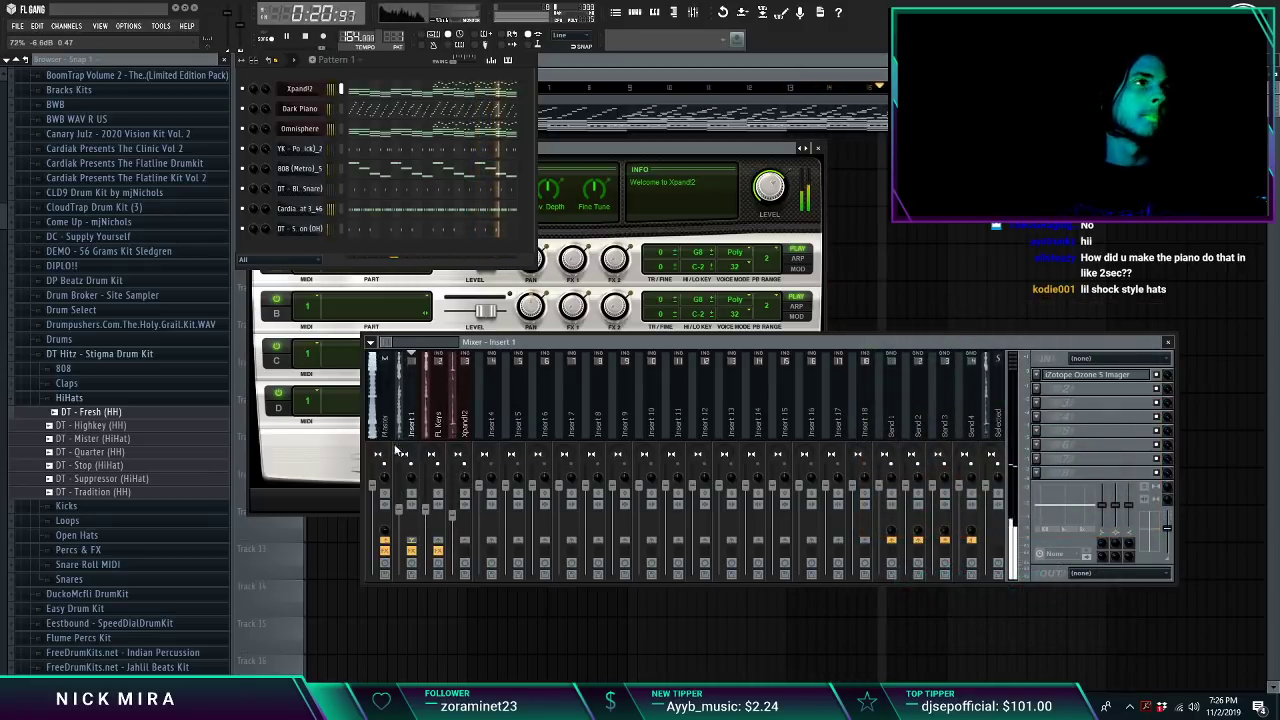
Step: Link the drum and 808 channels to inserts 8 to 12 and balance levels, raising Xpand!2's fader and cutting its low band
{"action": "right_click", "coordinate": [605, 417]}
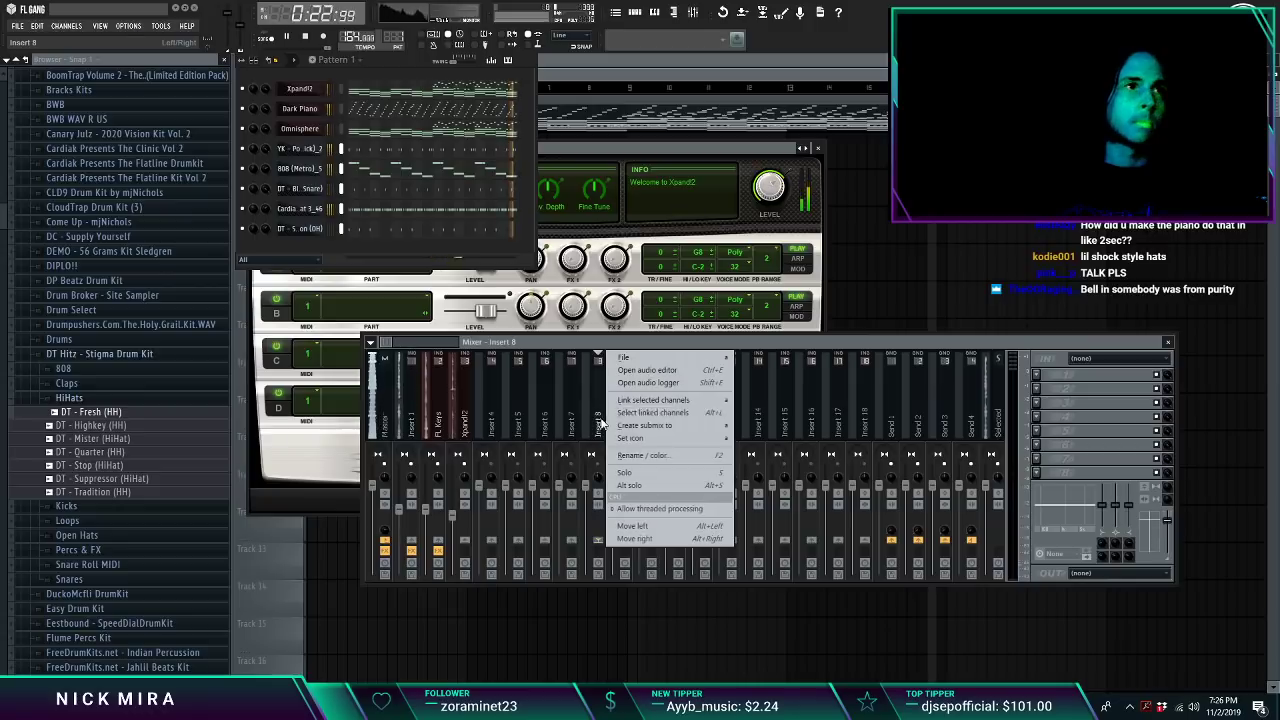
{"action": "left_click", "coordinate": [800, 414]}
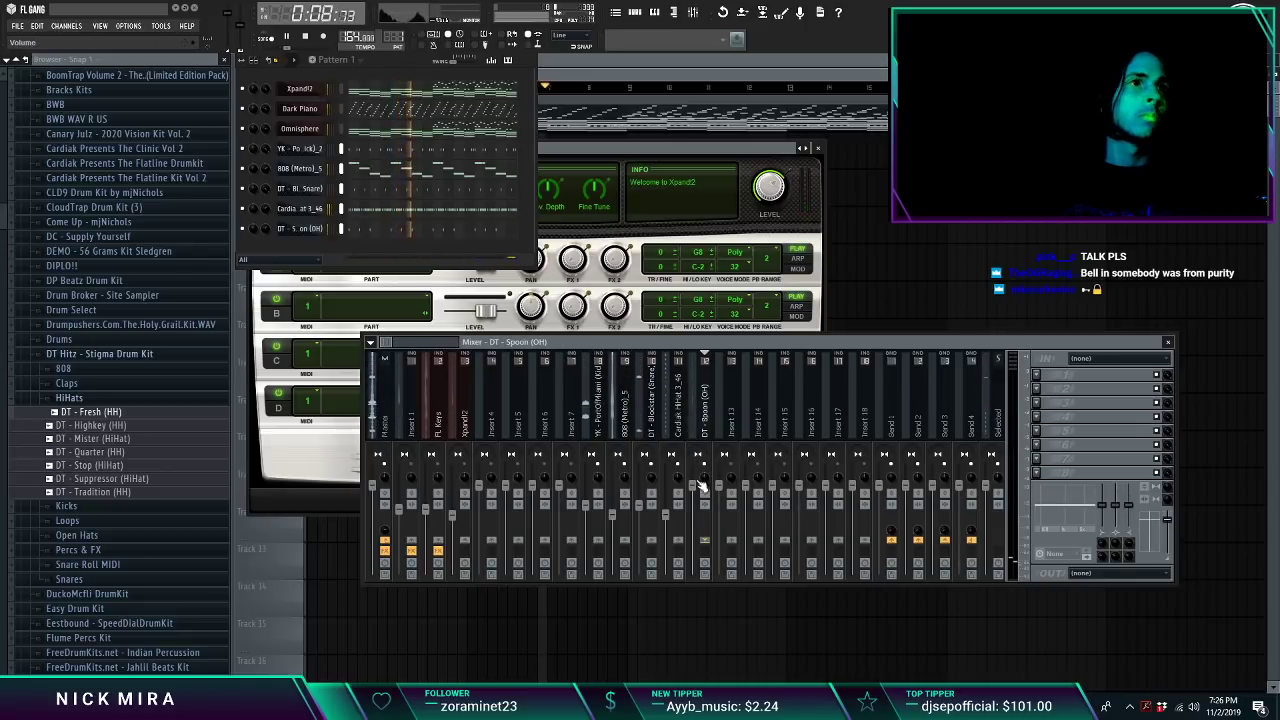
{"action": "left_click_drag", "start_coordinate": [700, 485], "coordinate": [700, 512]}
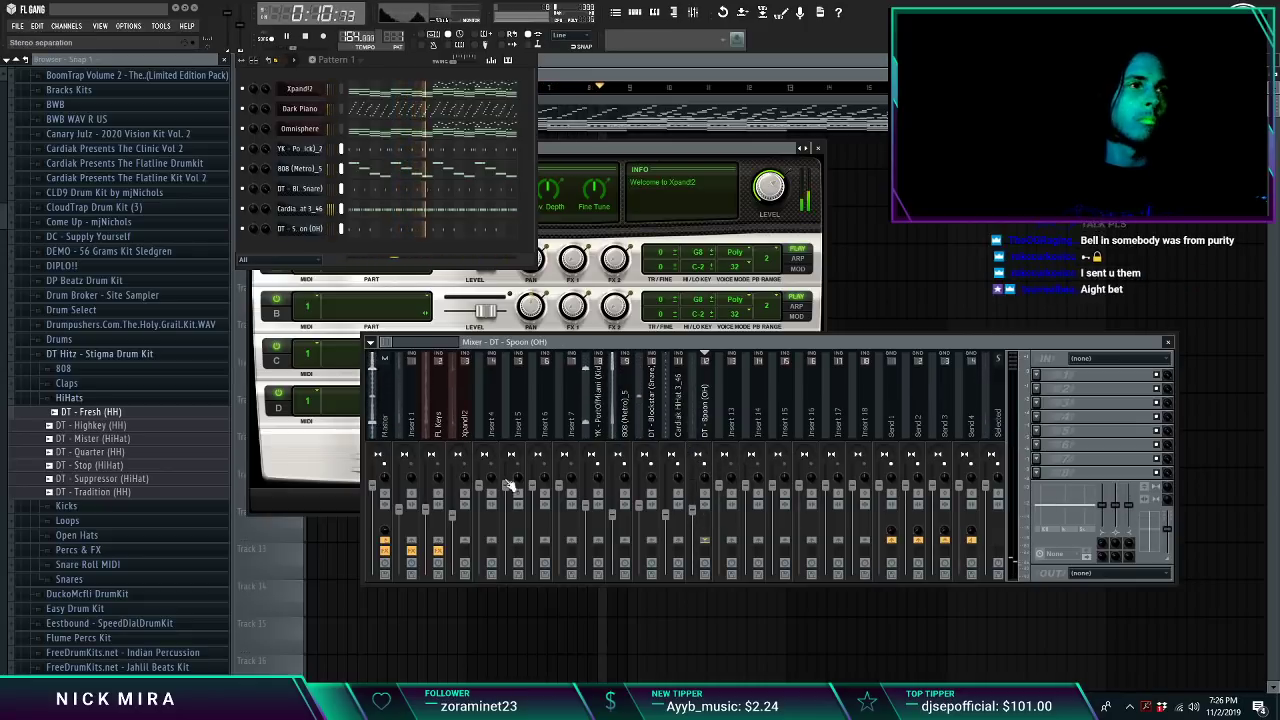
{"action": "left_click_drag", "start_coordinate": [452, 516], "coordinate": [453, 505]}
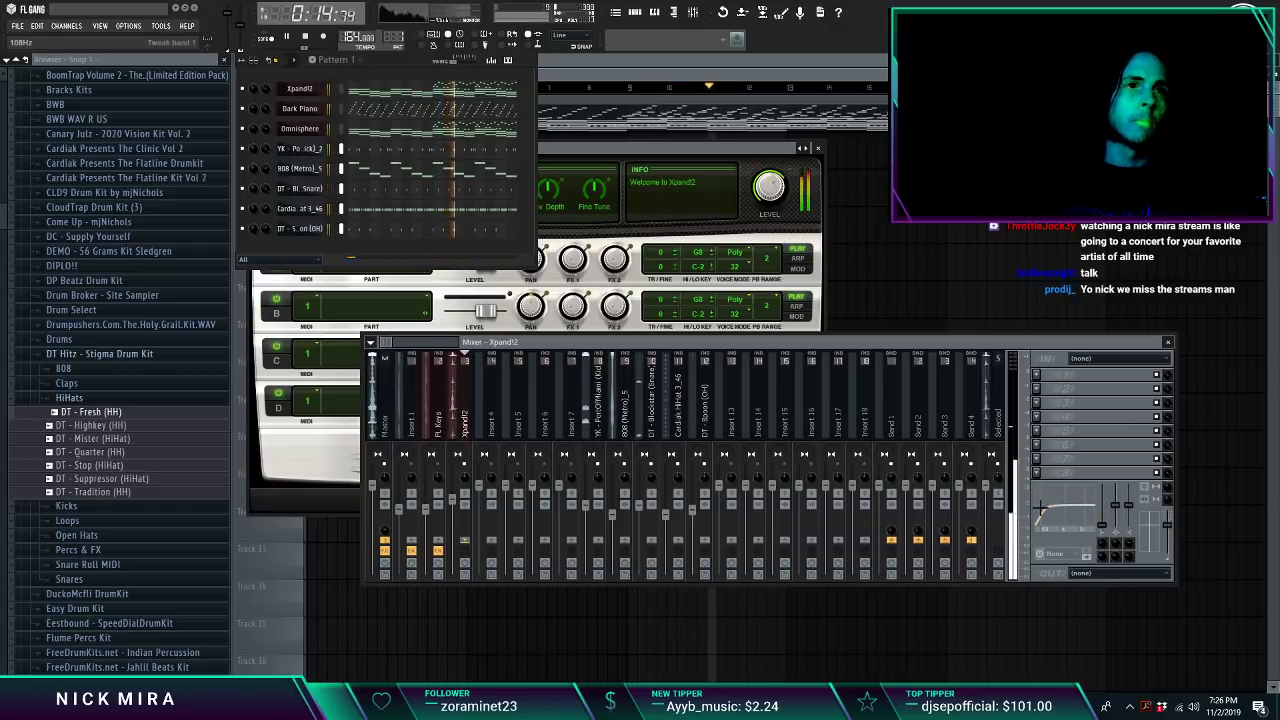
Step: Review the 808 notes in the piano roll and fine-tune the 808 channel's pitch to about -14 cents
{"action": "left_click", "coordinate": [375, 174]}
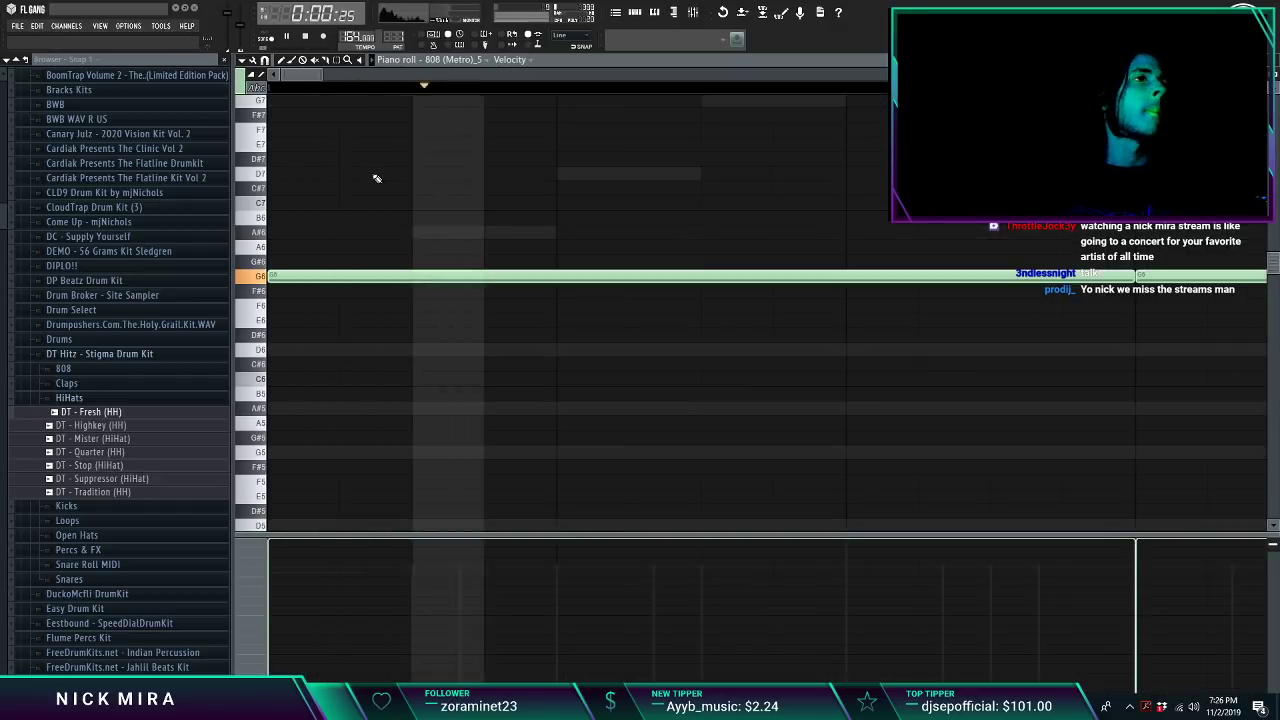
{"action": "key", "text": "Escape"}
{"action": "left_click", "coordinate": [295, 173]}
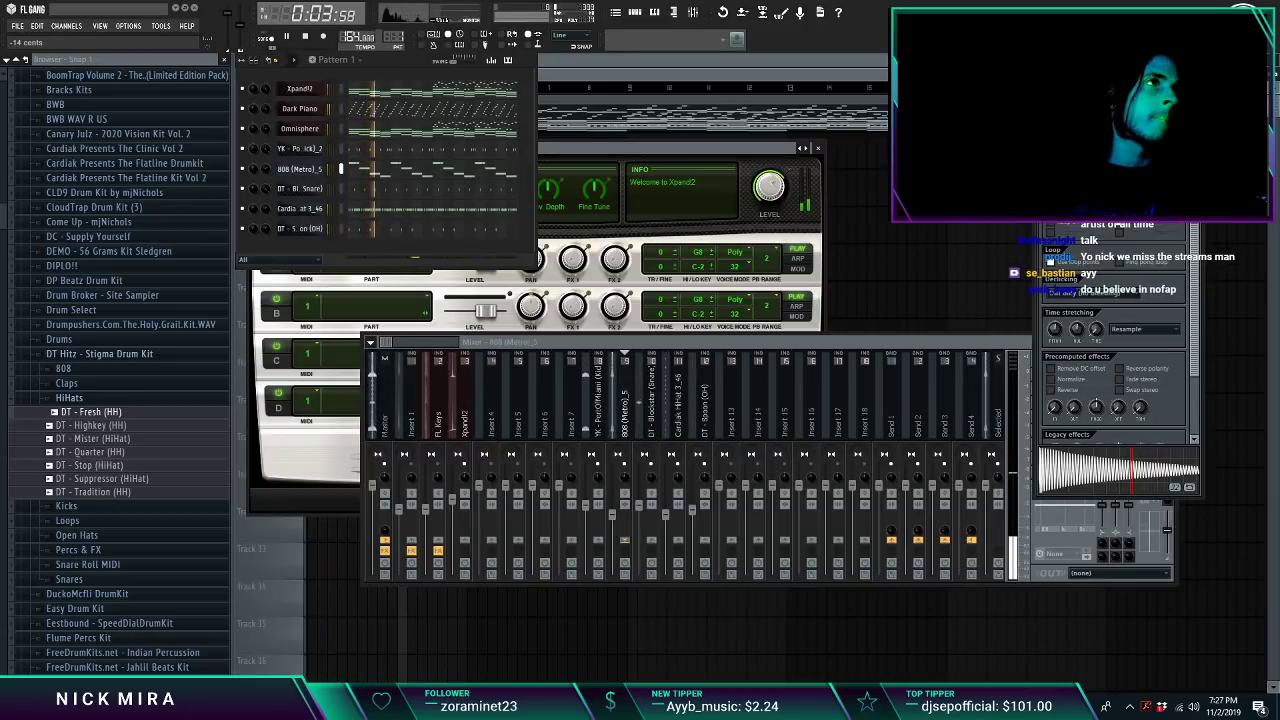
{"action": "left_click", "coordinate": [395, 181]}
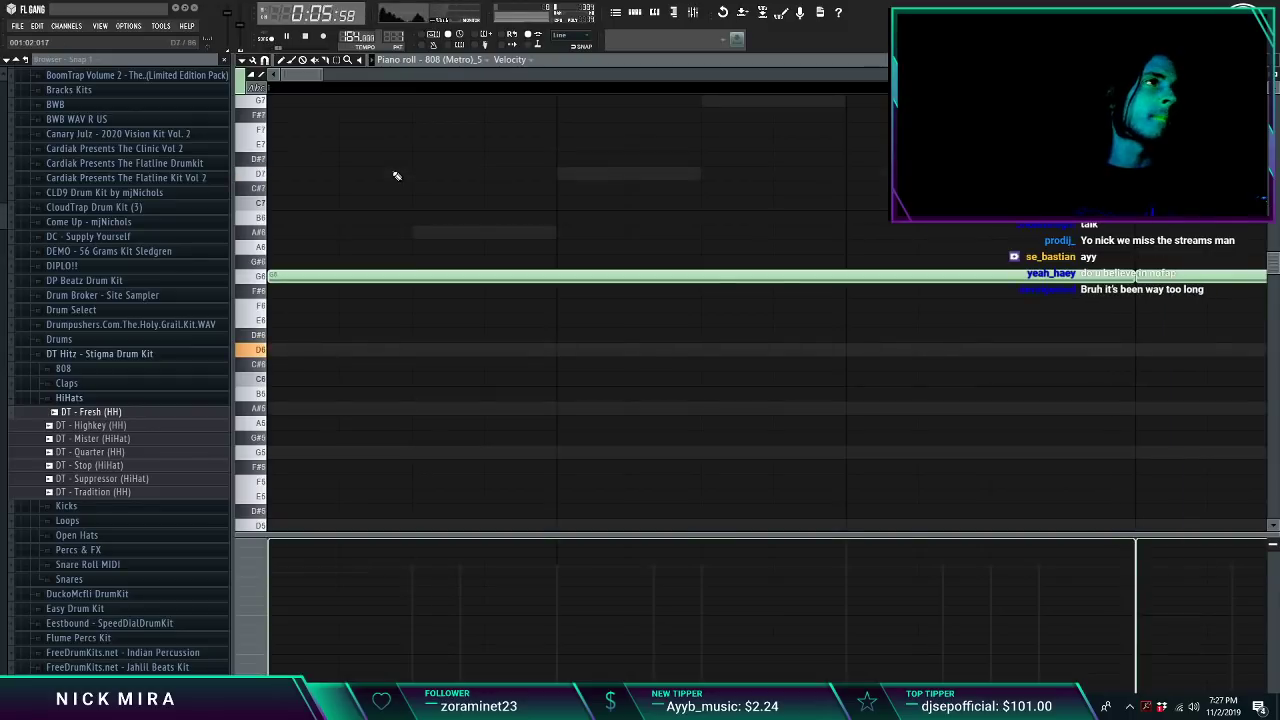
{"action": "scroll", "coordinate": [397, 176], "scroll_direction": "down", "scroll_amount": 4}
{"action": "key", "text": "F7"}
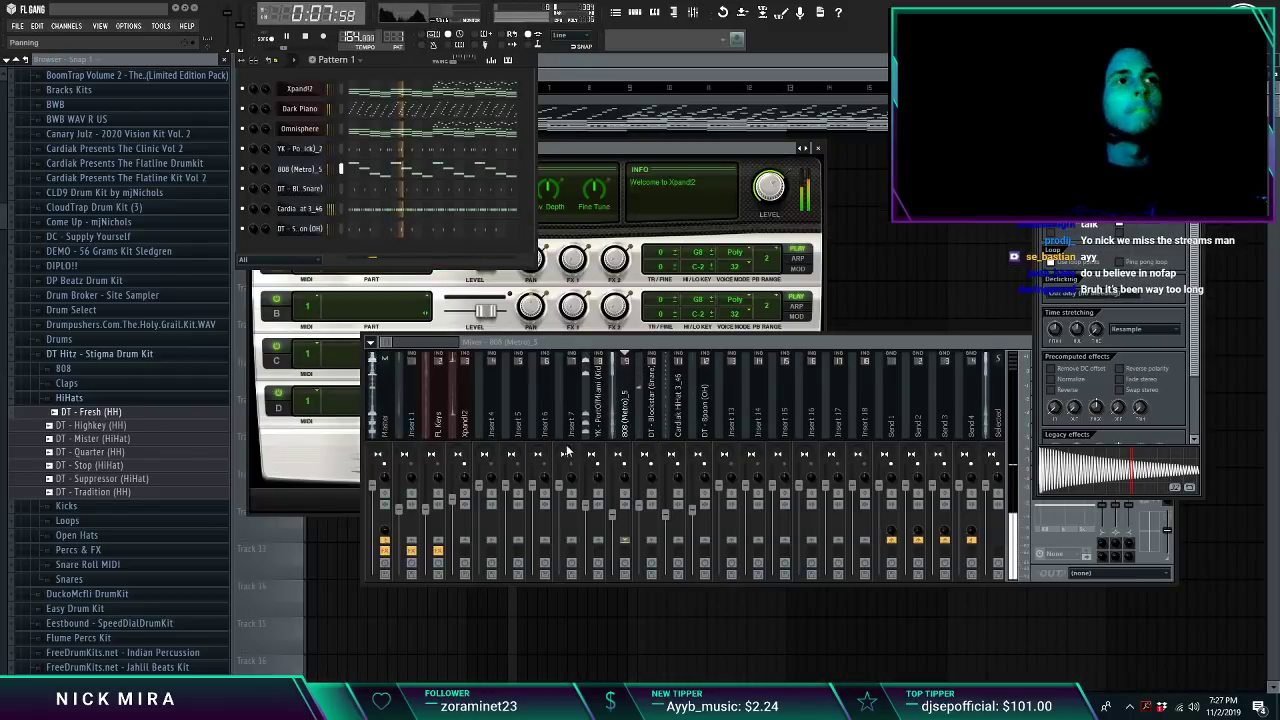
Step: Check the FL Keys insert and slightly lower Insert 1's fader in the mixer
{"action": "left_click", "coordinate": [440, 472]}
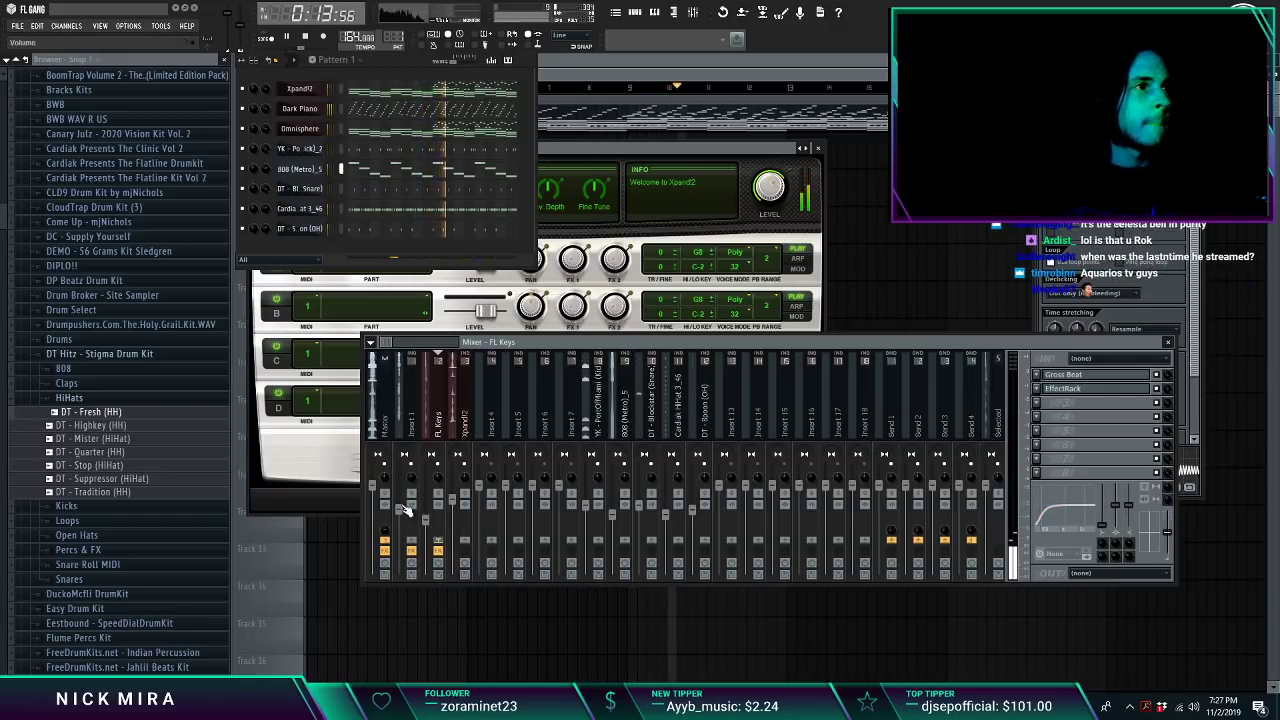
{"action": "left_click", "coordinate": [415, 483]}
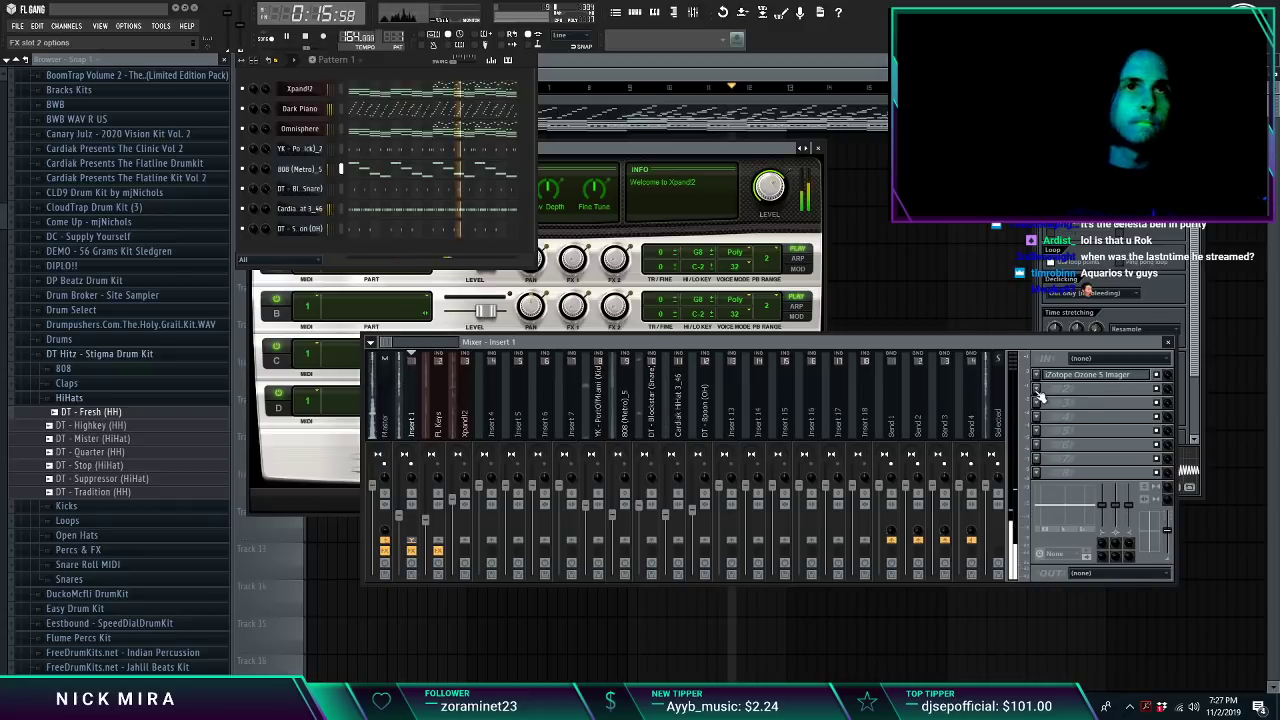
Step: Copy the lowest chord note in each of Omnisphere's first four bars and place the copies an octave lower
{"action": "left_click", "coordinate": [405, 129]}
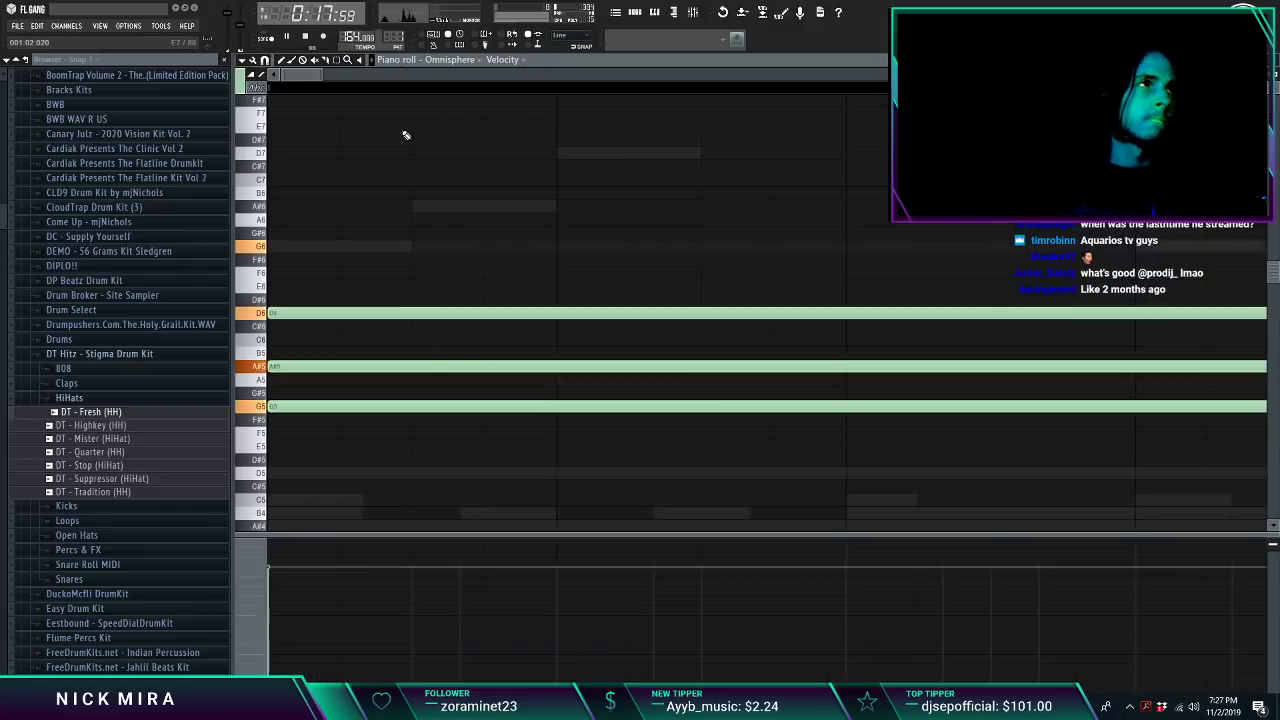
{"action": "scroll", "coordinate": [425, 93], "scroll_direction": "down", "scroll_amount": 5}
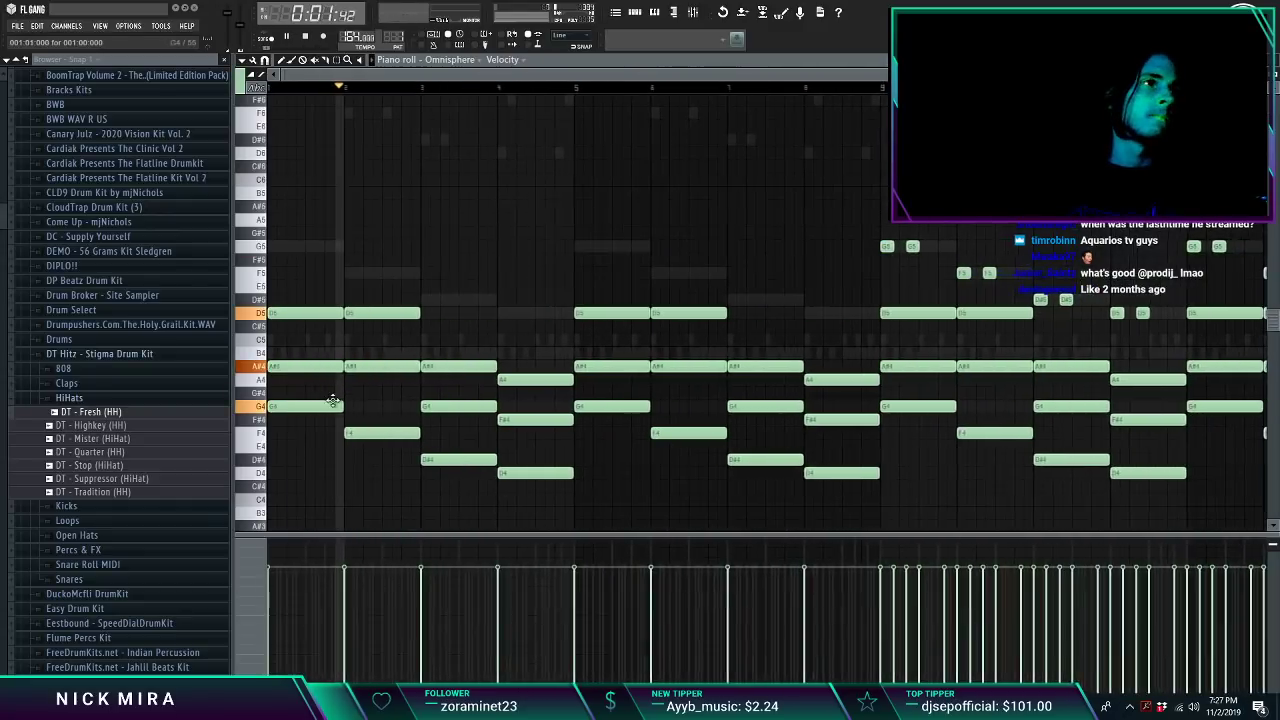
{"action": "left_click", "coordinate": [335, 406], "text": "ctrl+shift"}
{"action": "left_click", "coordinate": [385, 433], "text": "ctrl+shift"}
{"action": "left_click", "coordinate": [450, 460], "text": "ctrl+shift"}
{"action": "left_click", "coordinate": [528, 473], "text": "ctrl+shift"}
{"action": "key", "text": "ctrl+c"}
{"action": "key", "text": "ctrl+v"}
{"action": "key", "text": "ctrl+Down"}
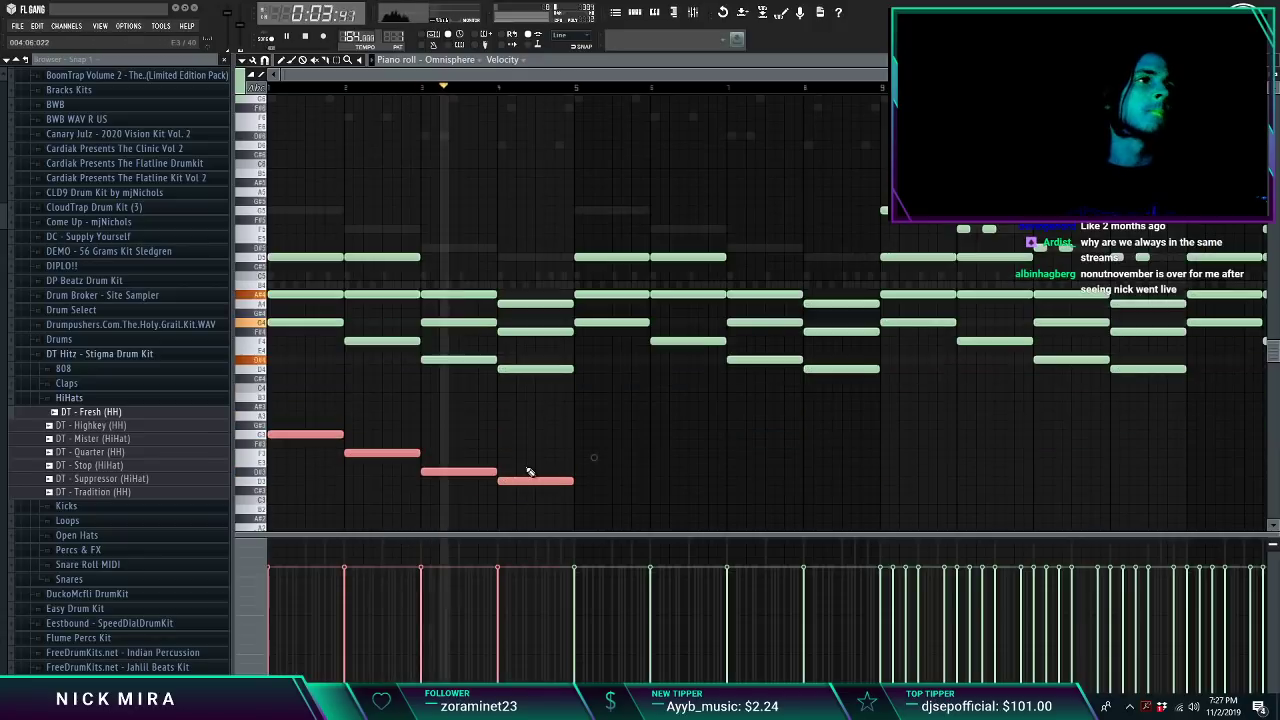
Step: Duplicate the four-bar Omnisphere bass line across the rest of the pattern and return to the mixer
{"action": "left_click_drag", "start_coordinate": [571, 396], "coordinate": [119, 580]}
{"action": "key", "text": "ctrl+b"}
{"action": "key", "text": "ctrl+b"}
{"action": "key", "text": "ctrl+b"}
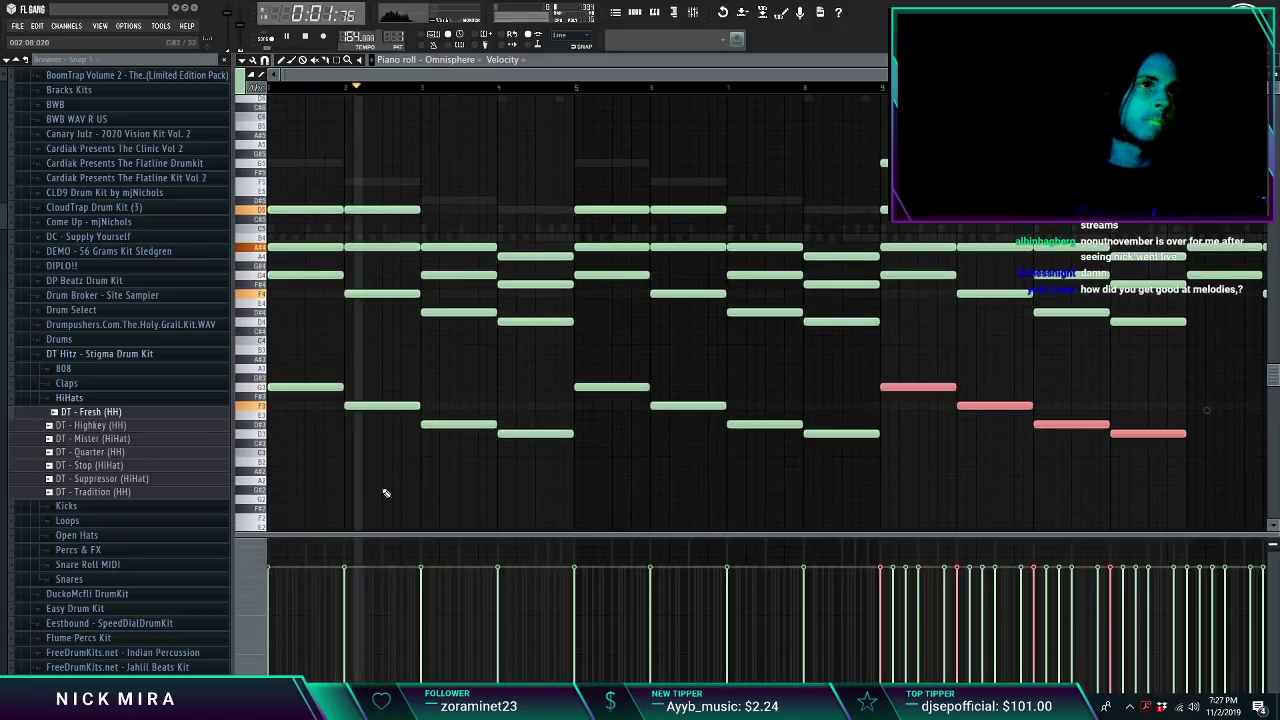
{"action": "key", "text": "ctrl+d"}
{"action": "key", "text": "F7"}
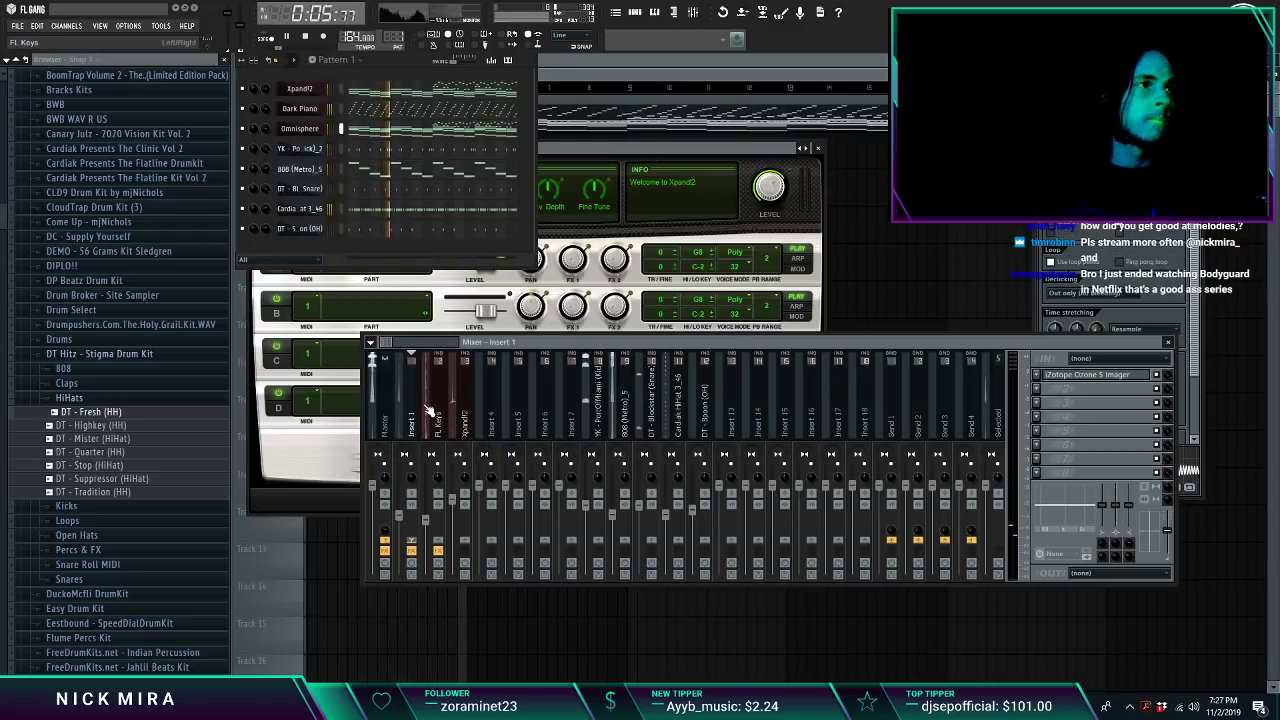
Step: Adjust the loudness of the Fruity Limiter on the Master track to about 5.1 dB
{"action": "left_click", "coordinate": [383, 400]}
{"action": "left_click", "coordinate": [1080, 473]}
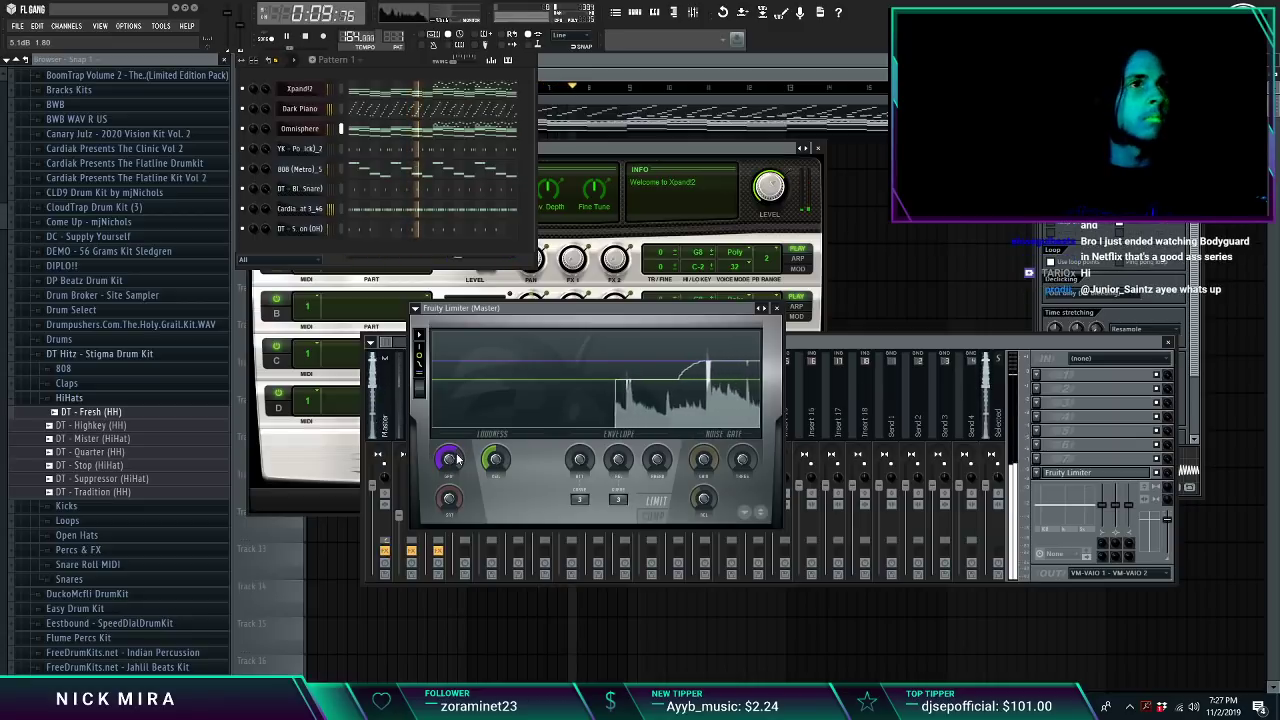
{"action": "key", "text": "Escape"}
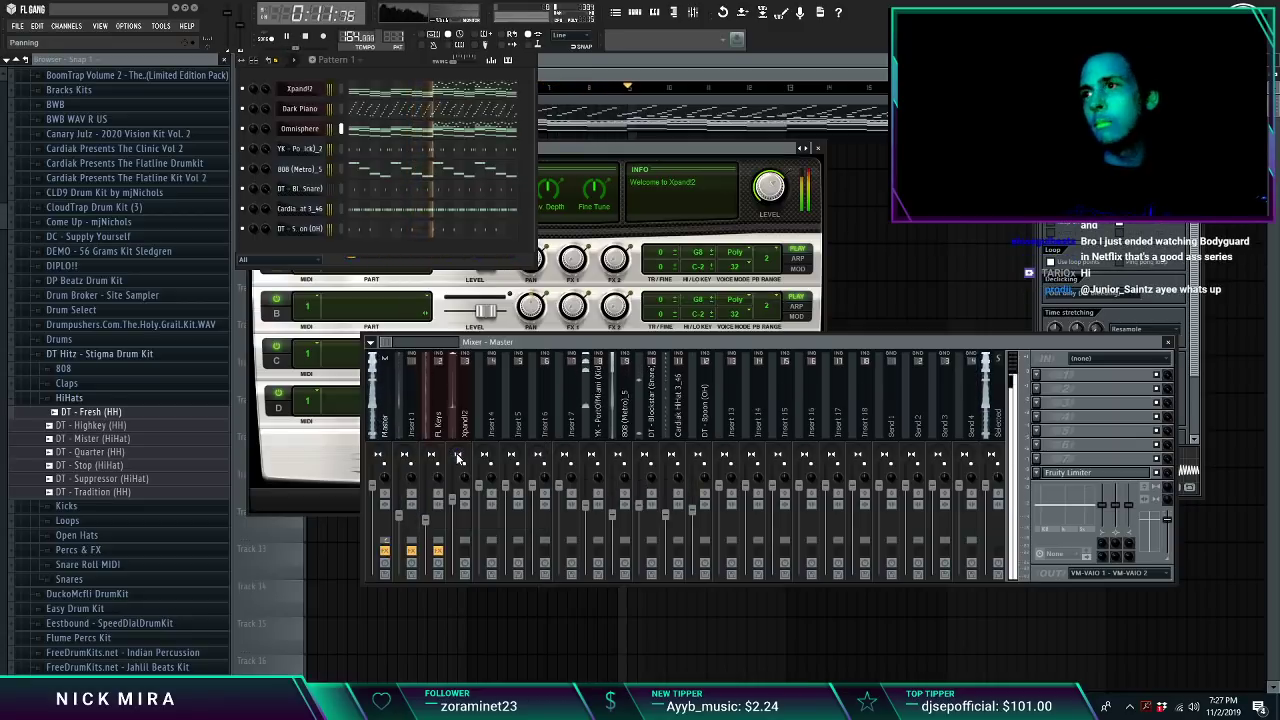
Step: Lower the faders of the Cardiak HiHat 3_46 and Xpand!2 inserts
{"action": "left_click", "coordinate": [625, 420]}
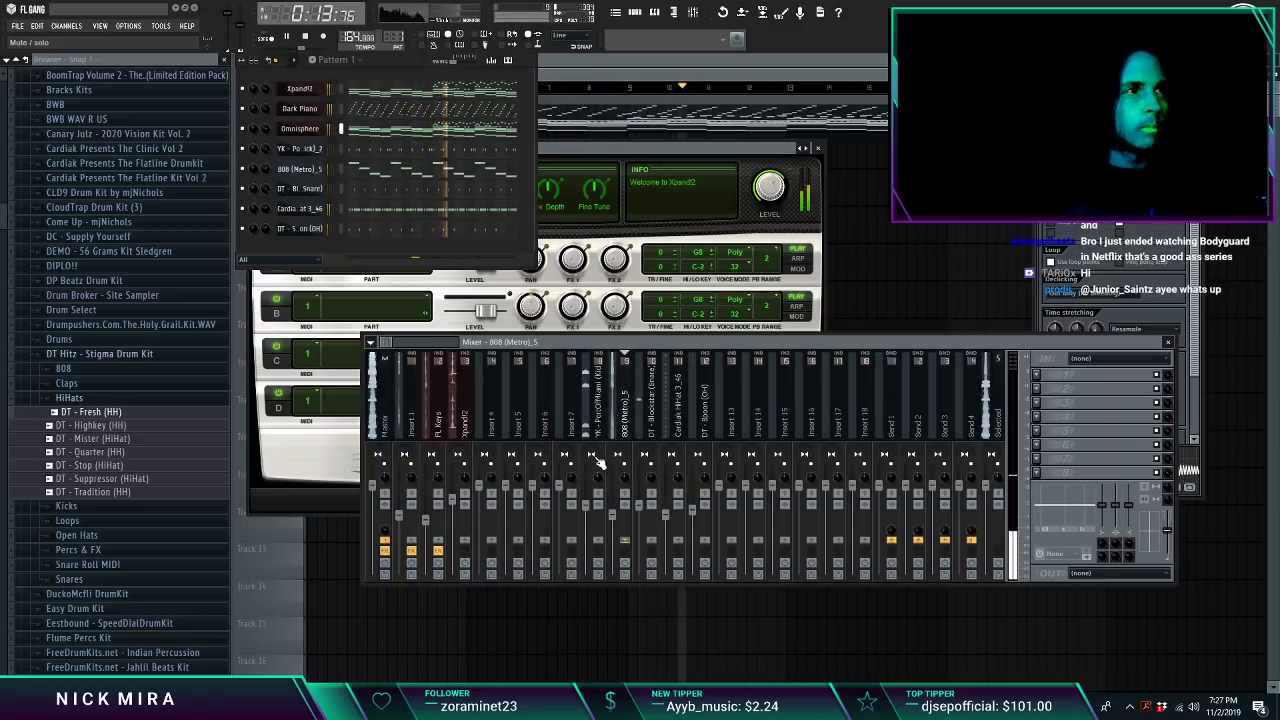
{"action": "left_click_drag", "start_coordinate": [666, 515], "coordinate": [666, 518]}
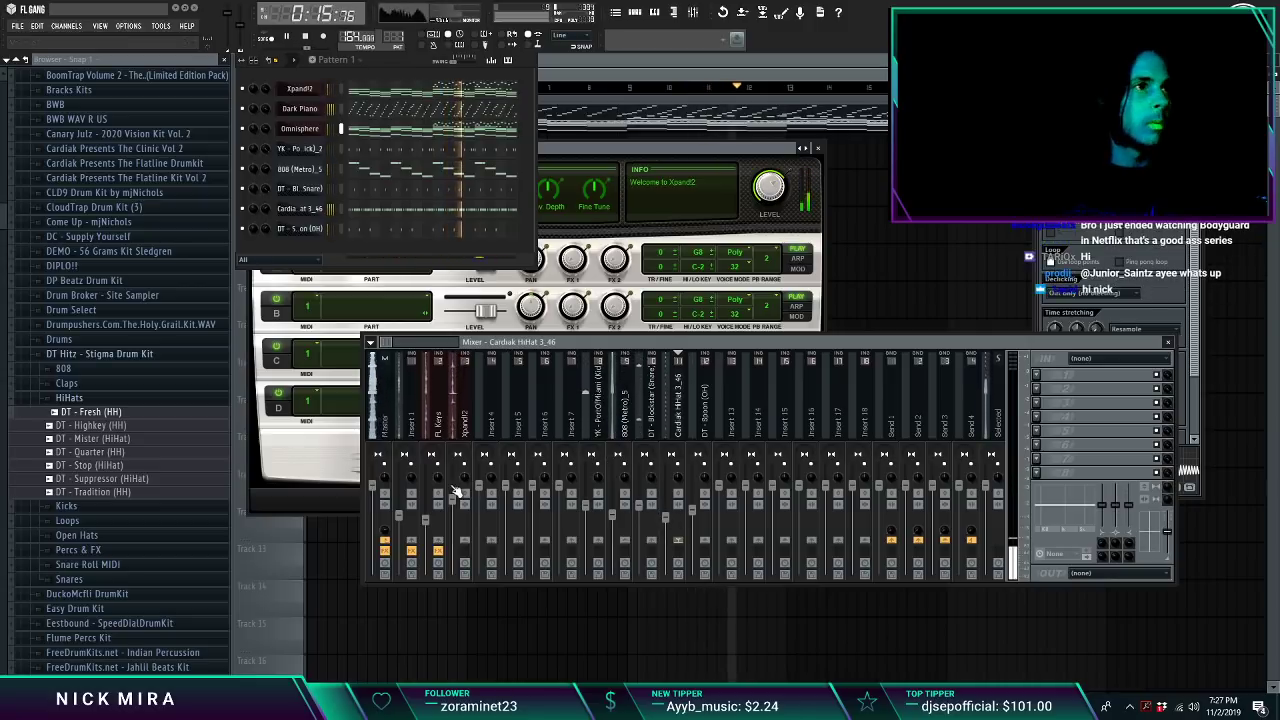
{"action": "left_click_drag", "start_coordinate": [453, 498], "coordinate": [453, 512]}
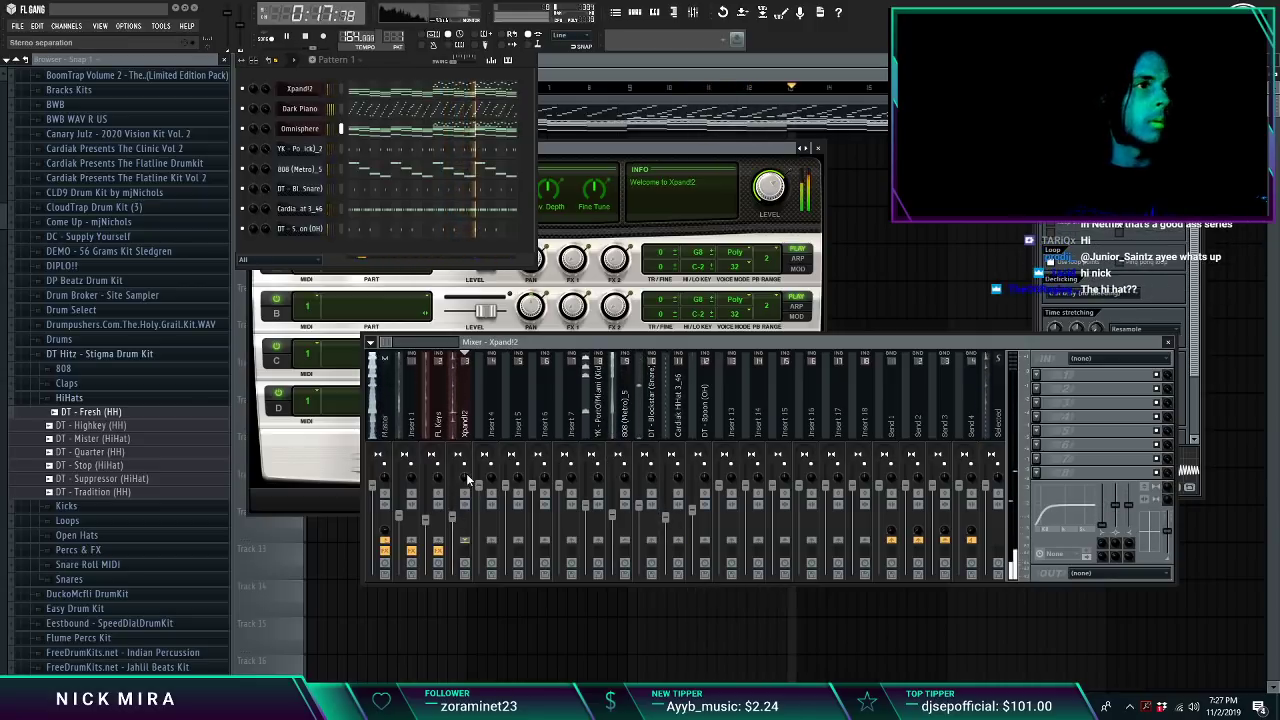
Step: Add EffectRack to the Xpand!2 insert with the Color - Old Tape preset and set Recycle to about 11.7%
{"action": "left_click", "coordinate": [1037, 375]}
{"action": "mouse_move", "coordinate": [1056, 391]}
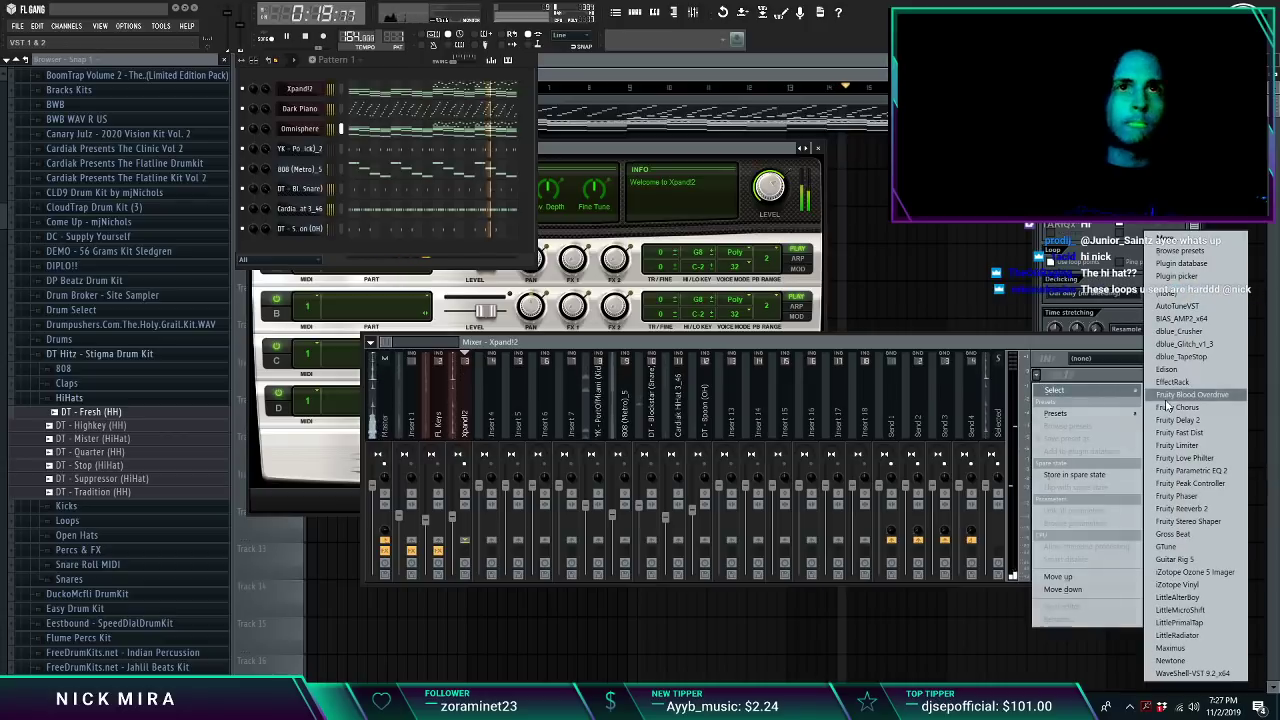
{"action": "left_click", "coordinate": [1168, 382]}
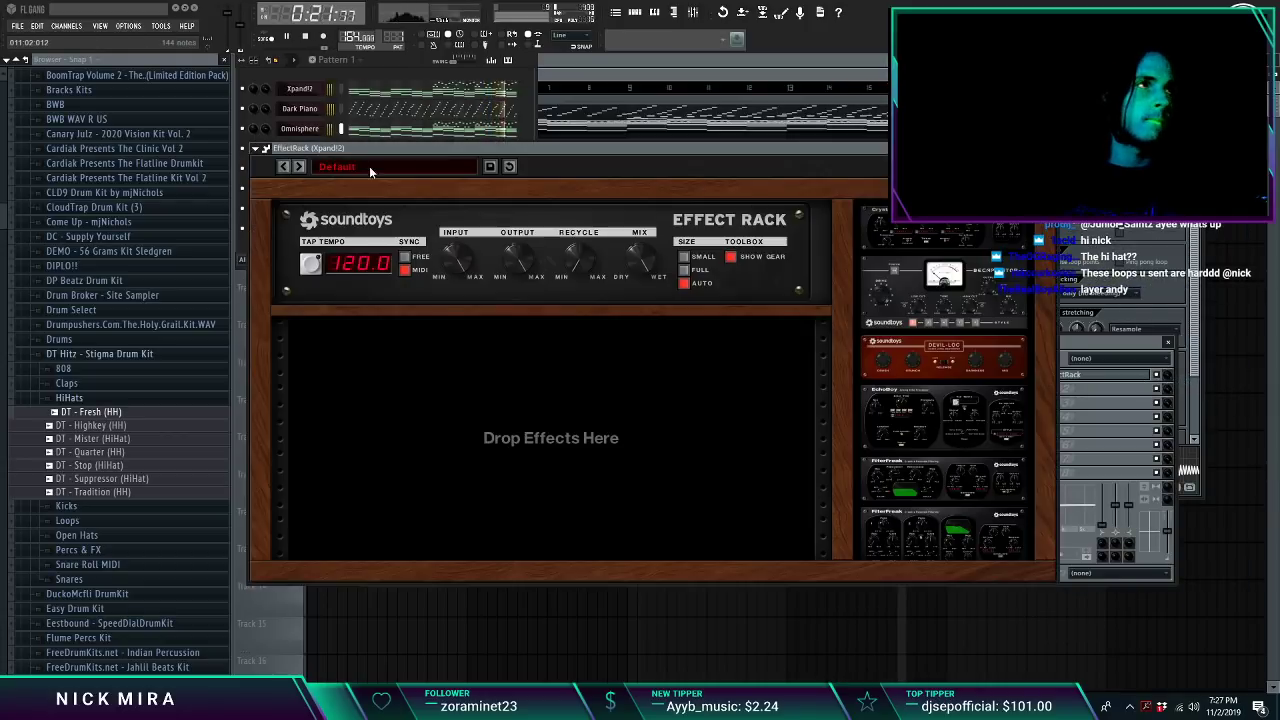
{"action": "left_click", "coordinate": [370, 168]}
{"action": "mouse_move", "coordinate": [375, 170]}
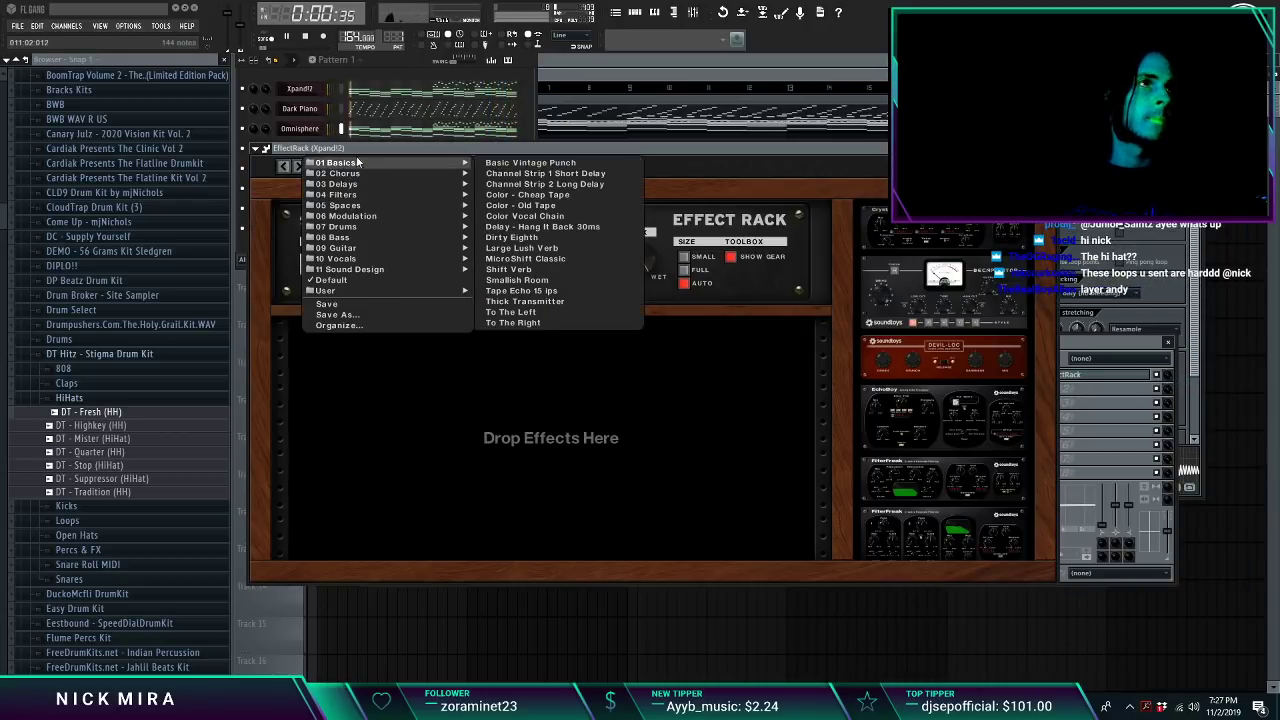
{"action": "left_click", "coordinate": [522, 194]}
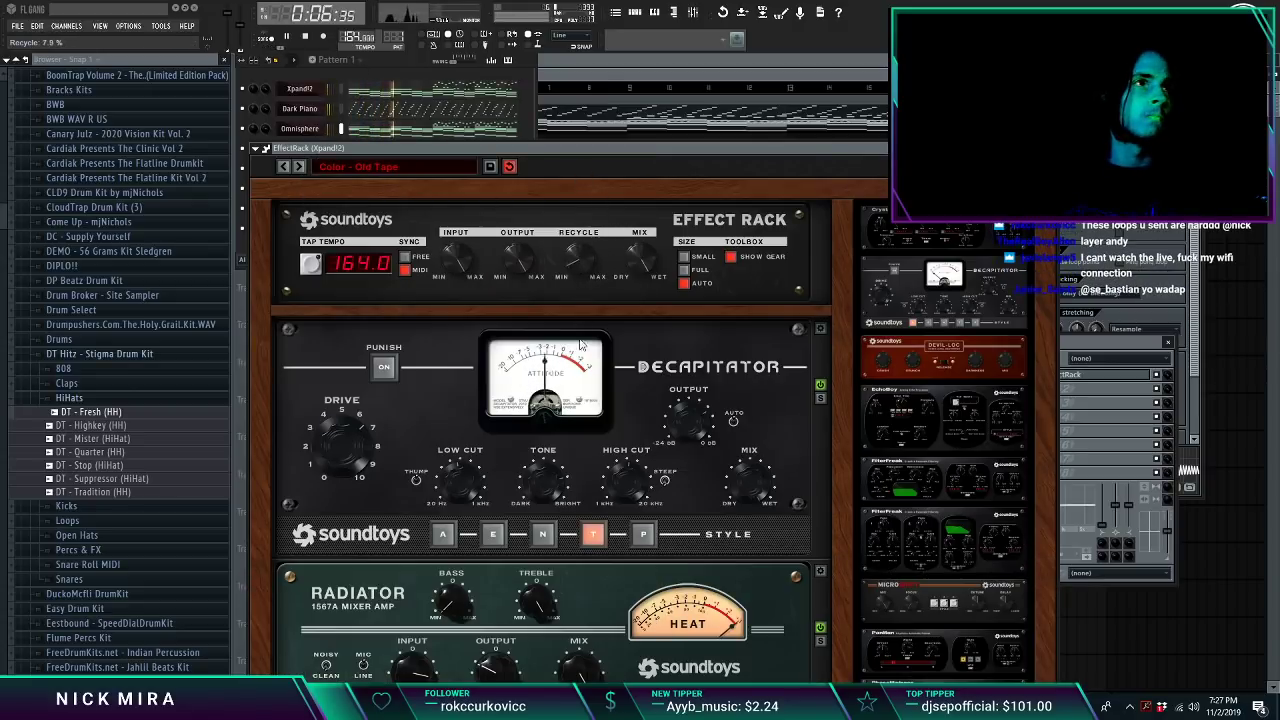
{"action": "key", "text": "space"}
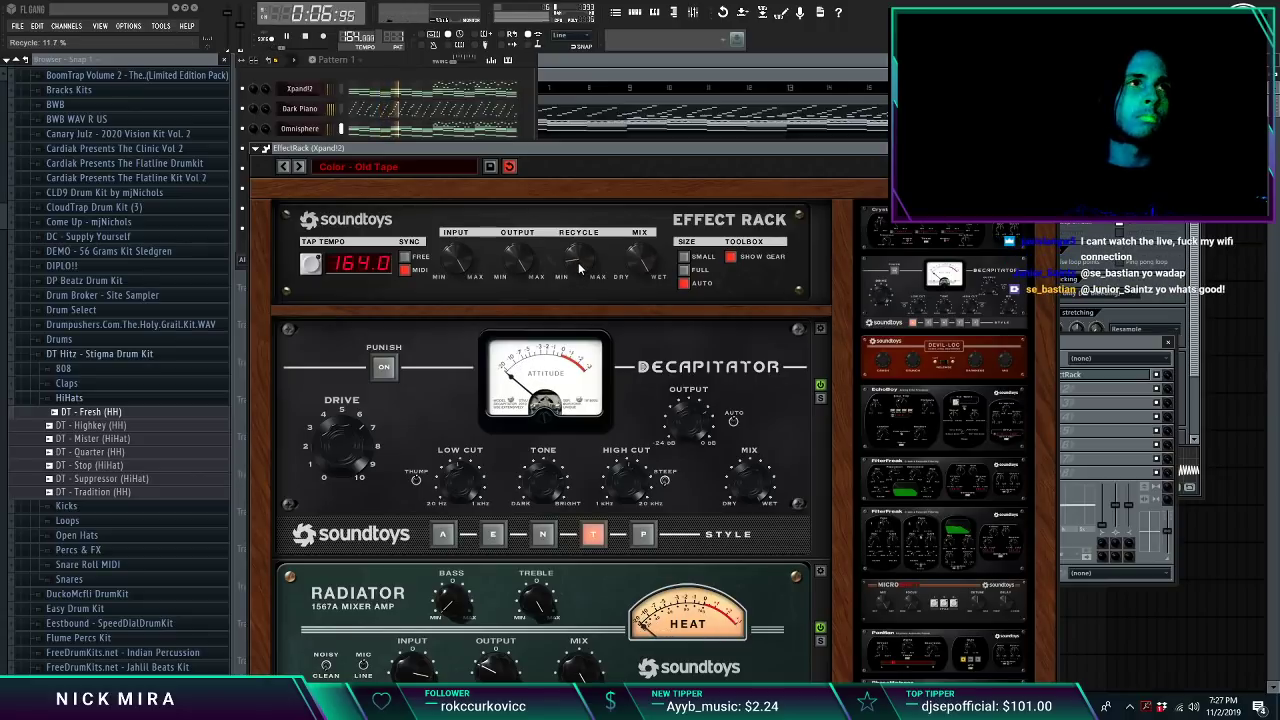
{"action": "left_click", "coordinate": [1057, 376]}
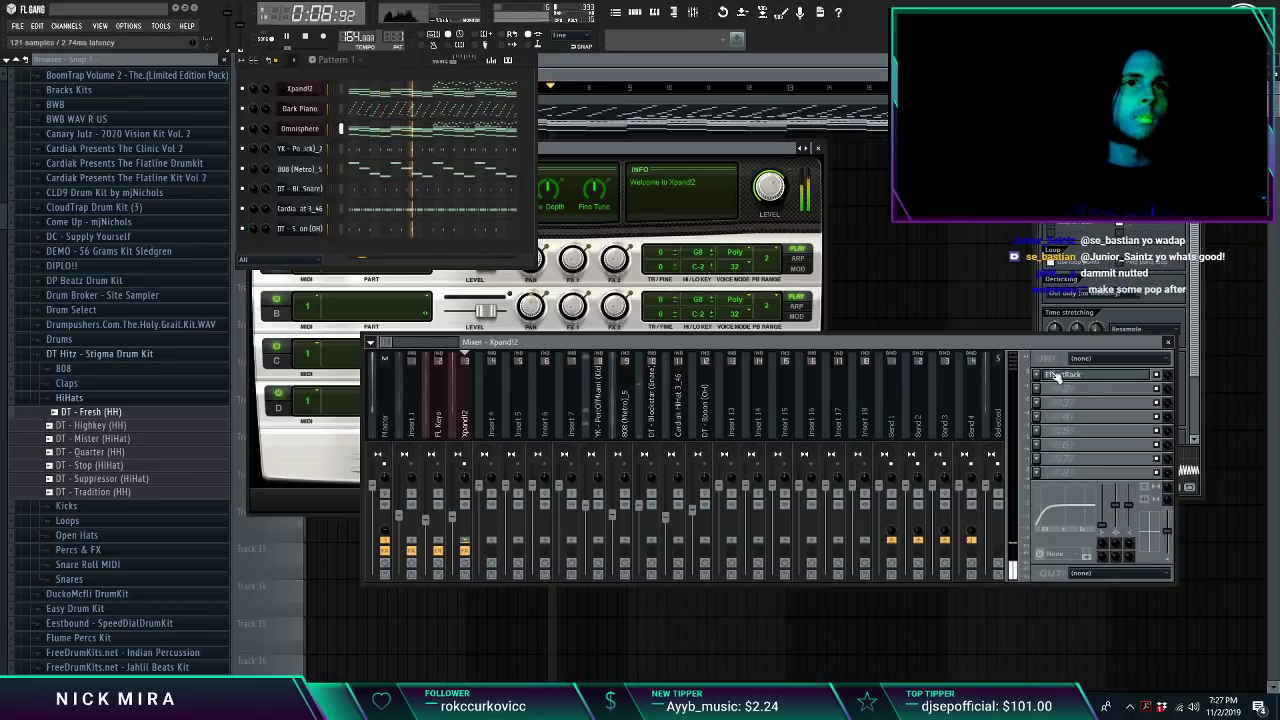
Step: Add iZotope Ozone 5 Imager to the Xpand!2 insert, widening Band 2 to 60.9% and Band 3 to 31.3%
{"action": "left_click", "coordinate": [1037, 389]}
{"action": "mouse_move", "coordinate": [1127, 418]}
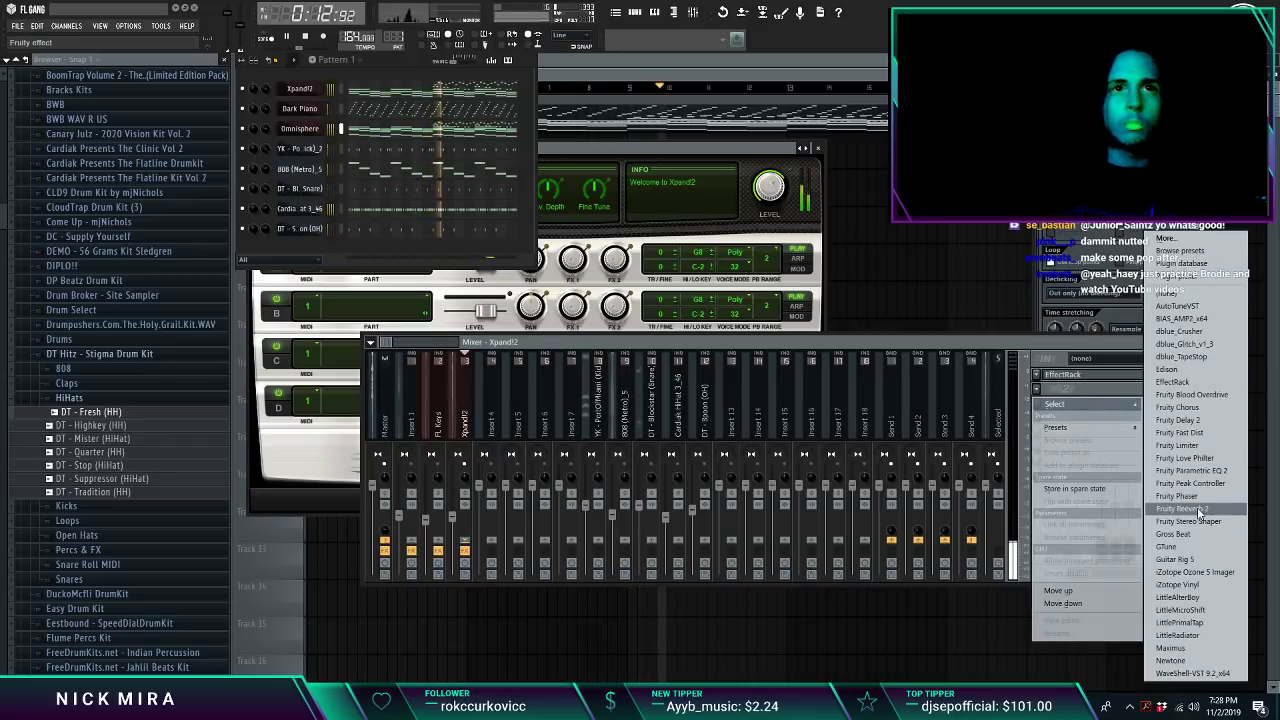
{"action": "left_click", "coordinate": [1195, 572]}
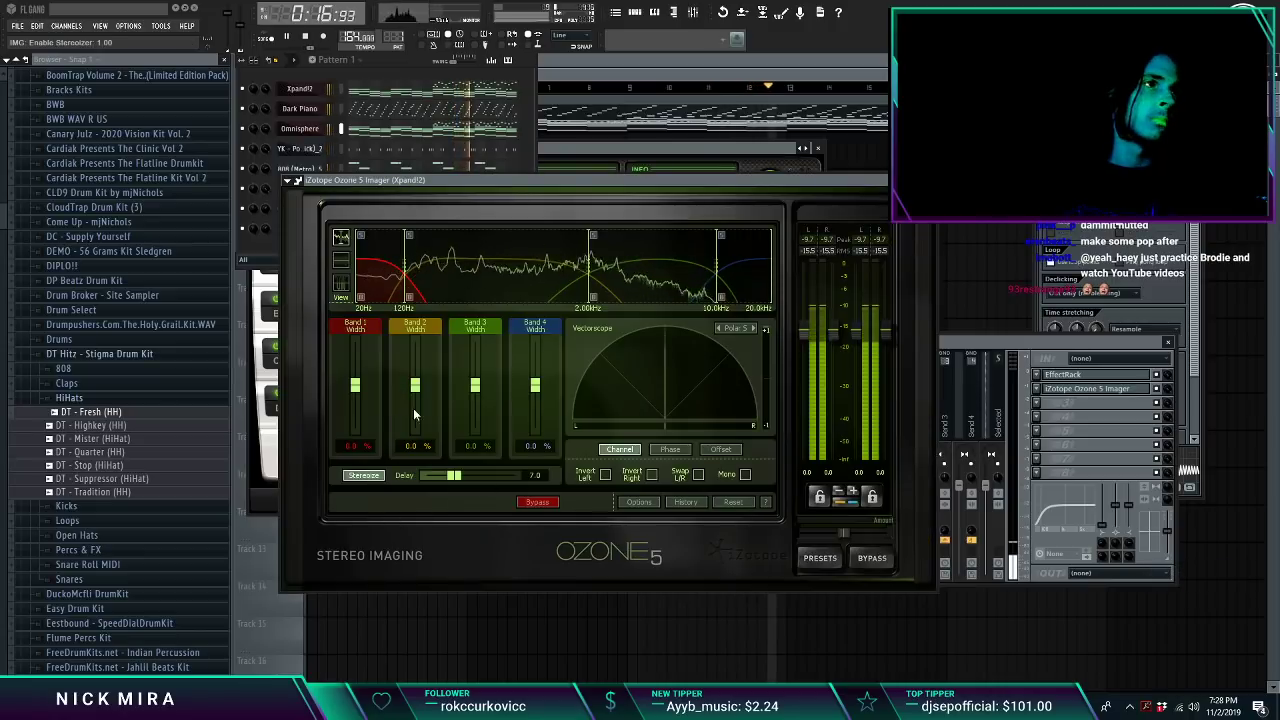
{"action": "left_click_drag", "start_coordinate": [415, 386], "coordinate": [475, 373]}
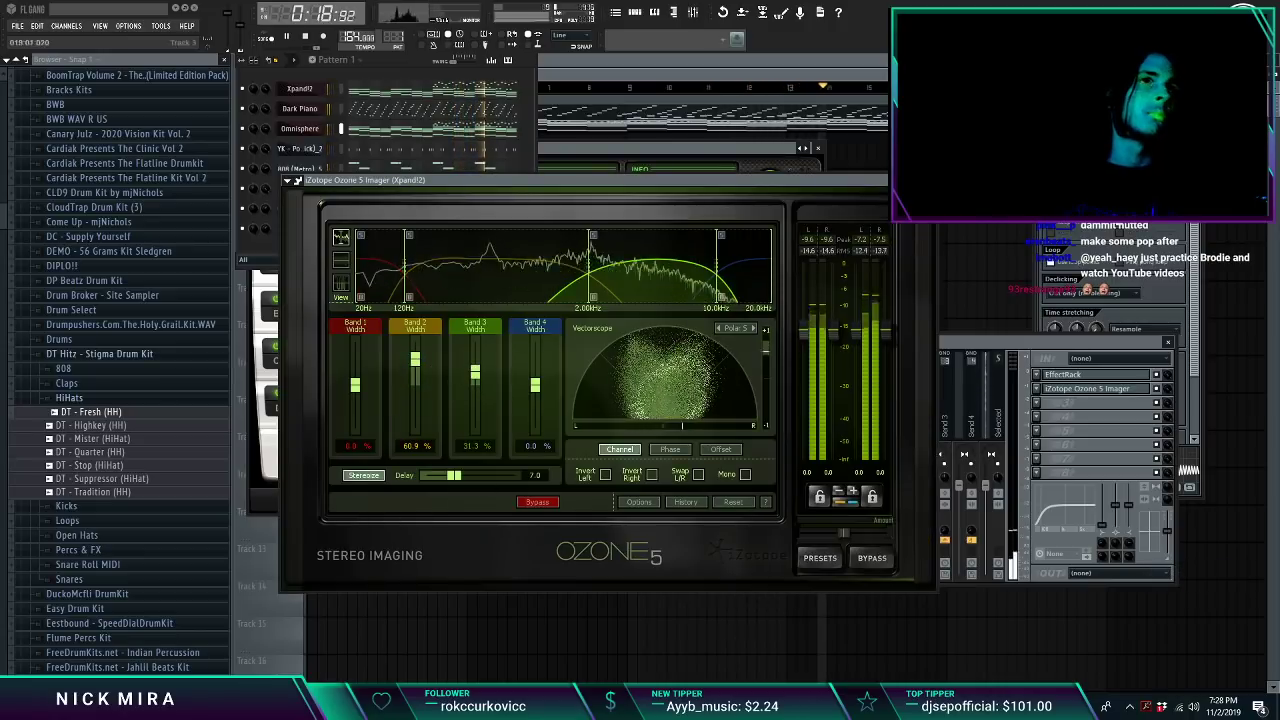
{"action": "left_click", "coordinate": [927, 180]}
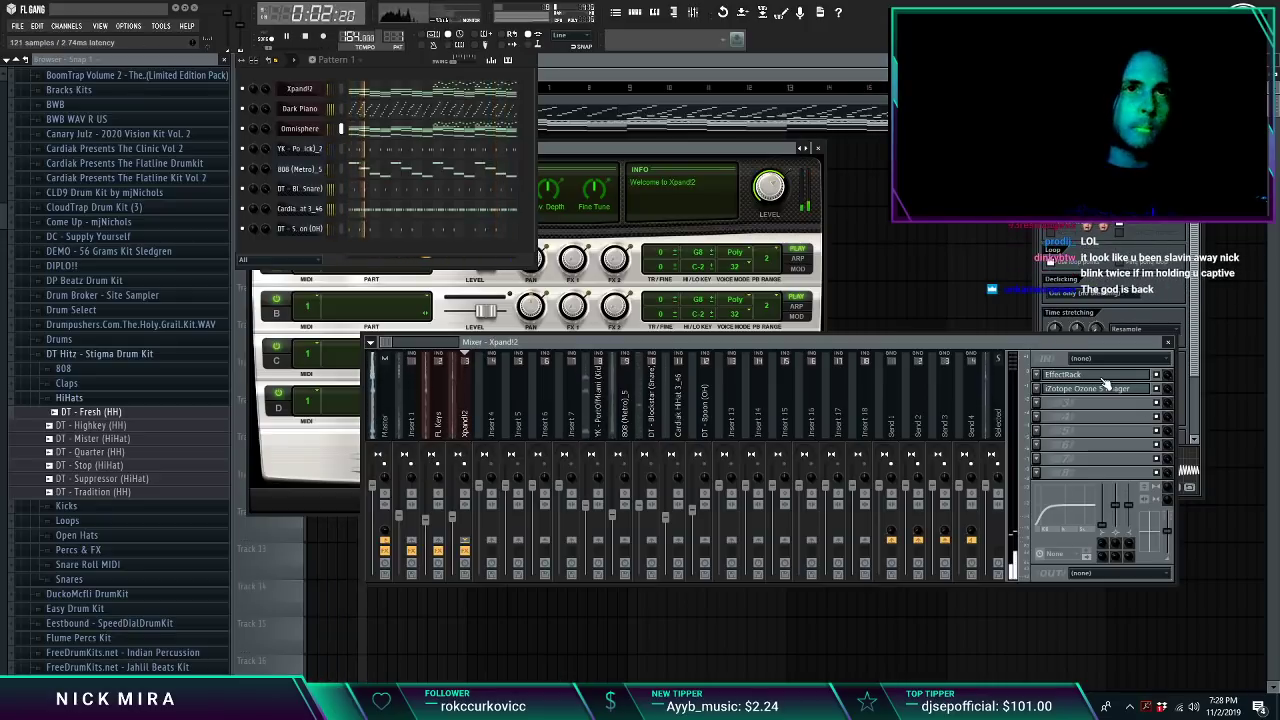
Step: Set the Xpand!2 EffectRack's Recycle to about 9.3% and switch to the FL Keys insert
{"action": "left_click", "coordinate": [1095, 375]}
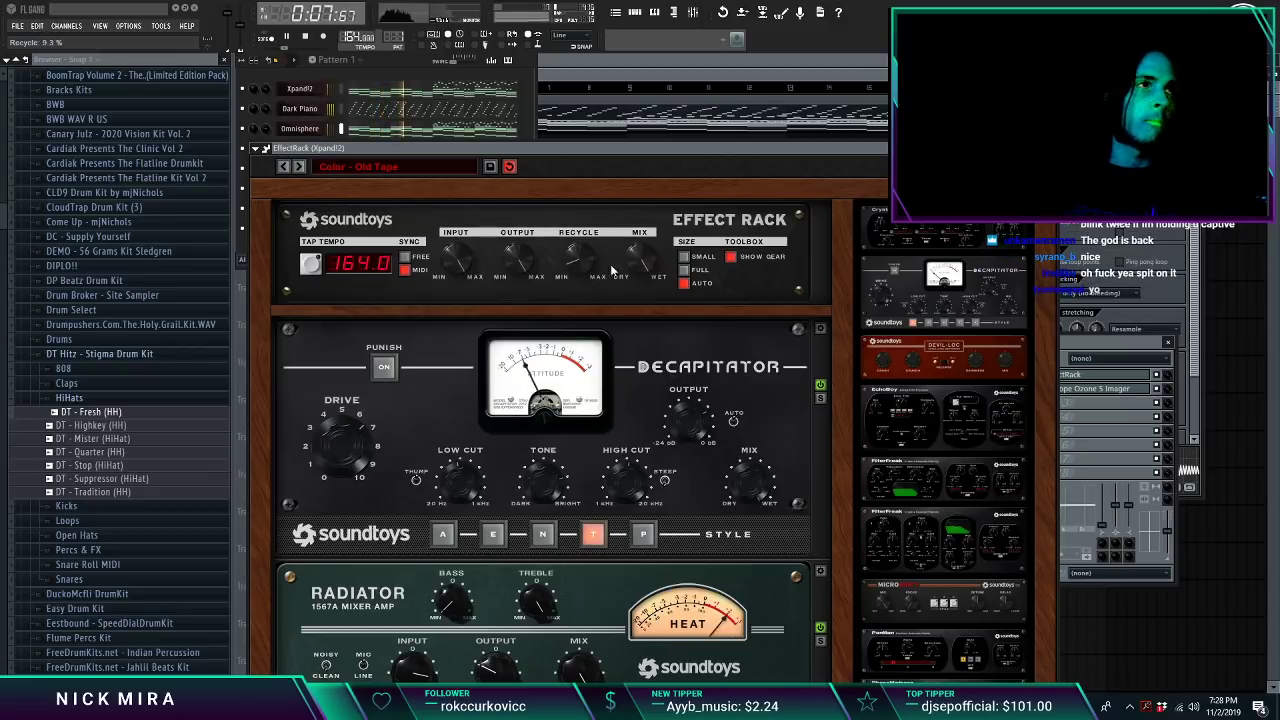
{"action": "left_click", "coordinate": [1052, 148]}
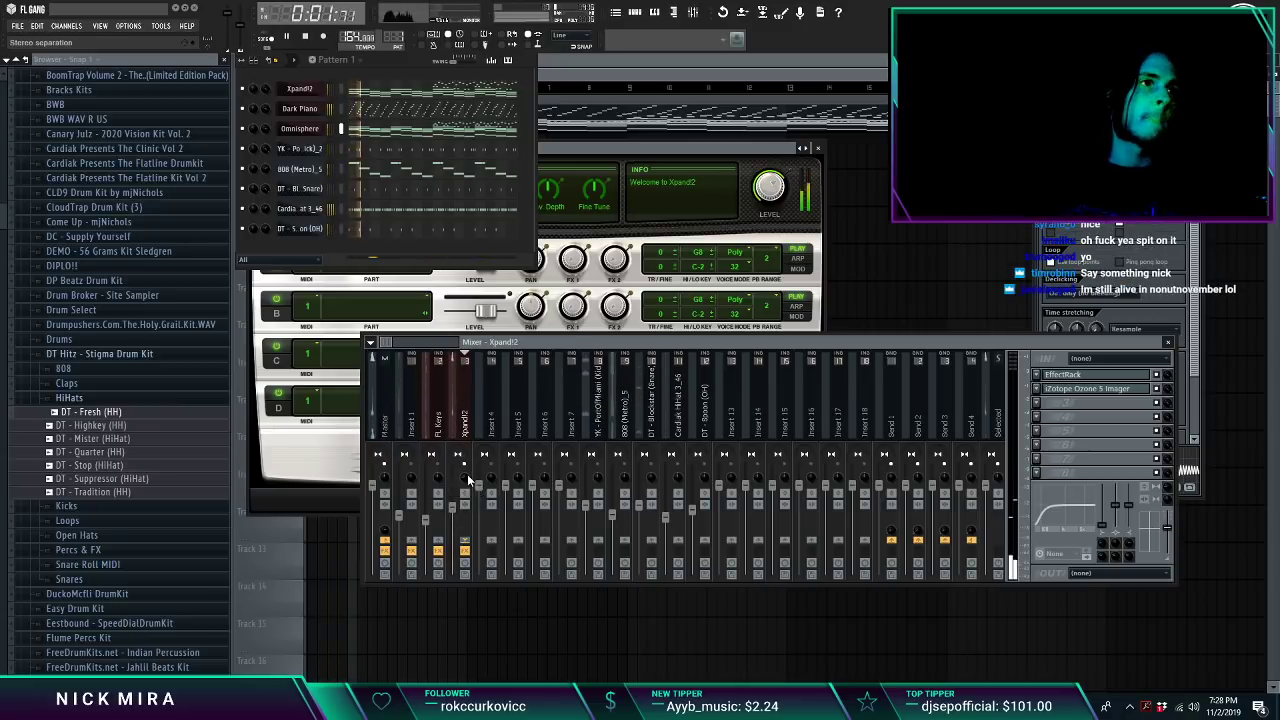
{"action": "left_click", "coordinate": [425, 519]}
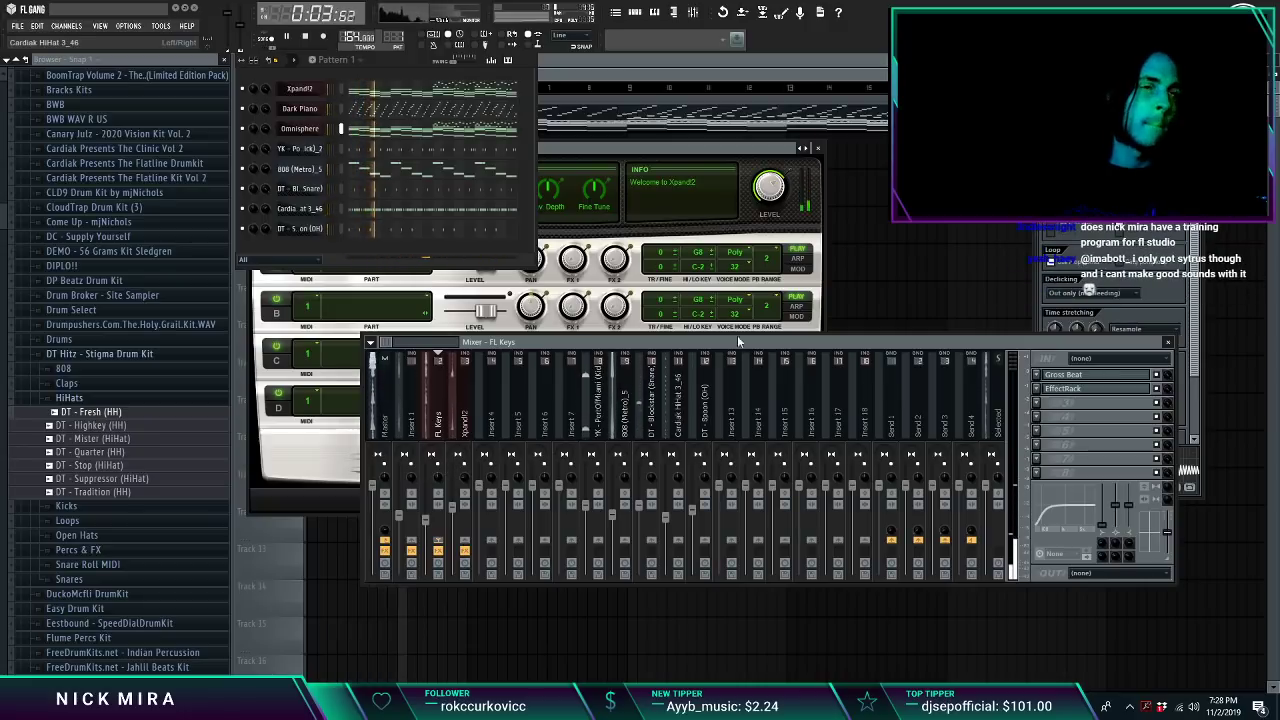
Step: Close the open plugin and mixer windows and bring back the channel rack
{"action": "key", "text": "F12"}
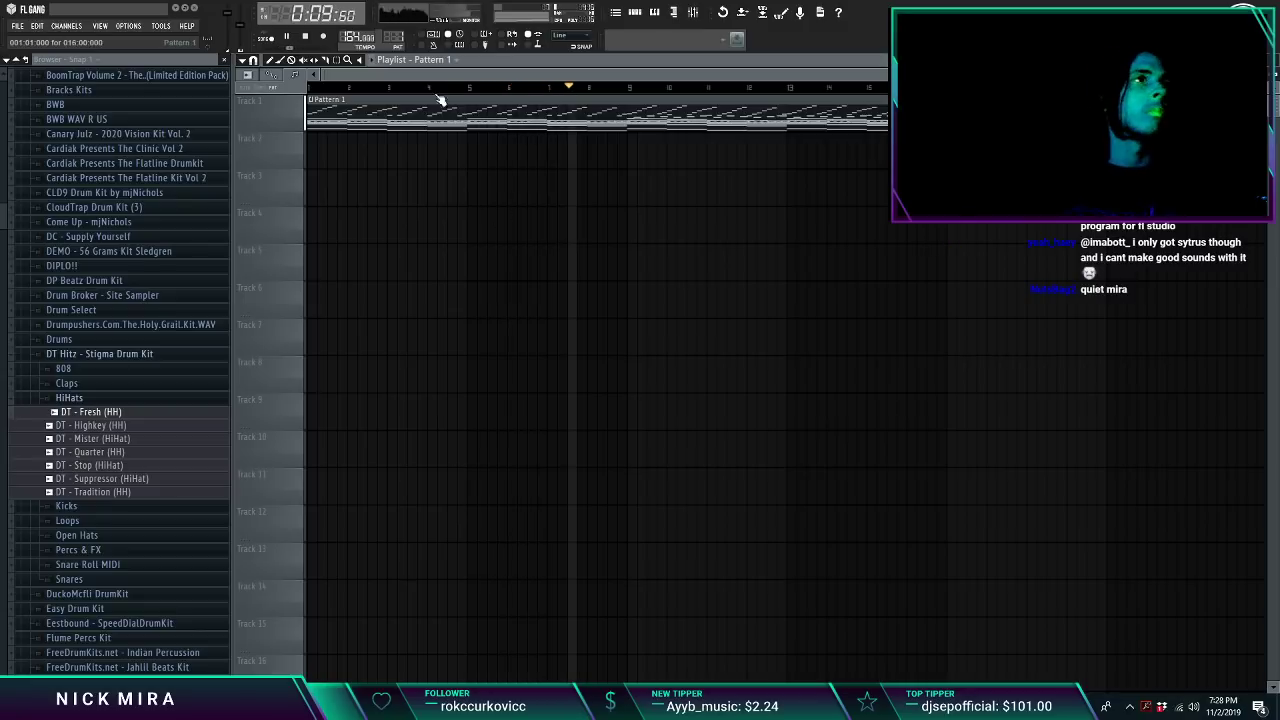
{"action": "key", "text": "F6"}
{"action": "left_click", "coordinate": [345, 60]}
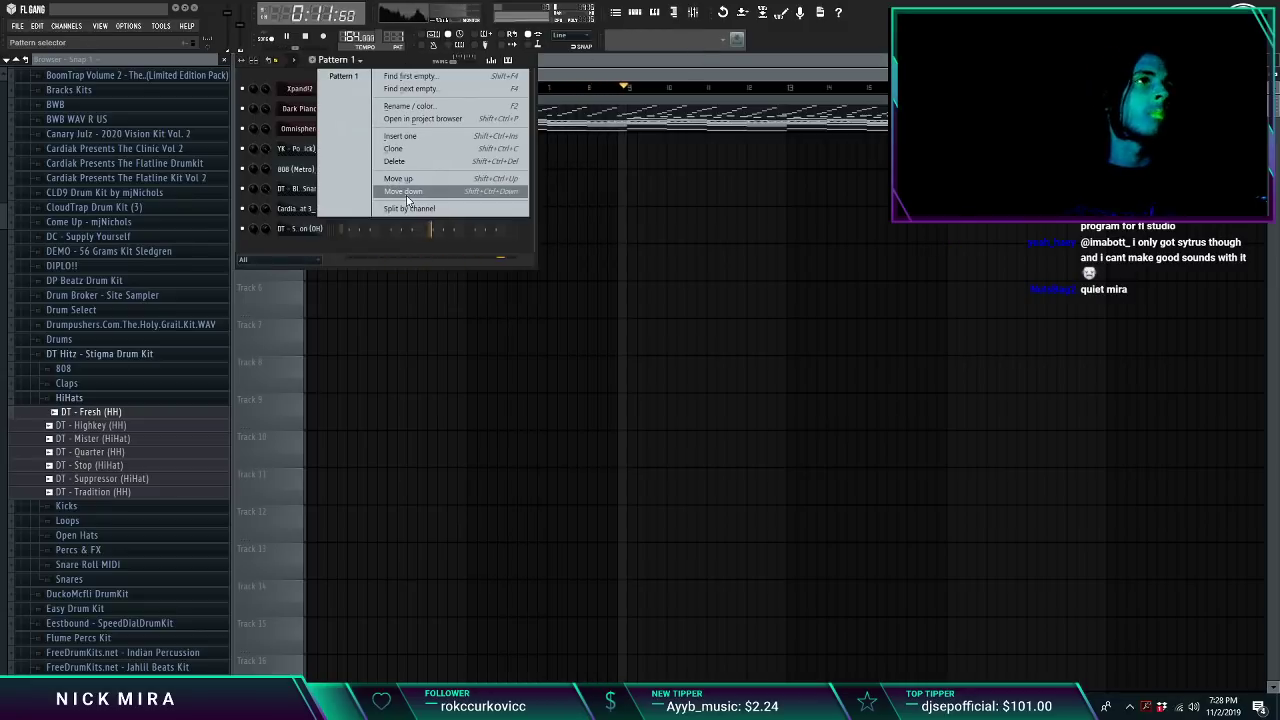
{"action": "left_click", "coordinate": [162, 408]}
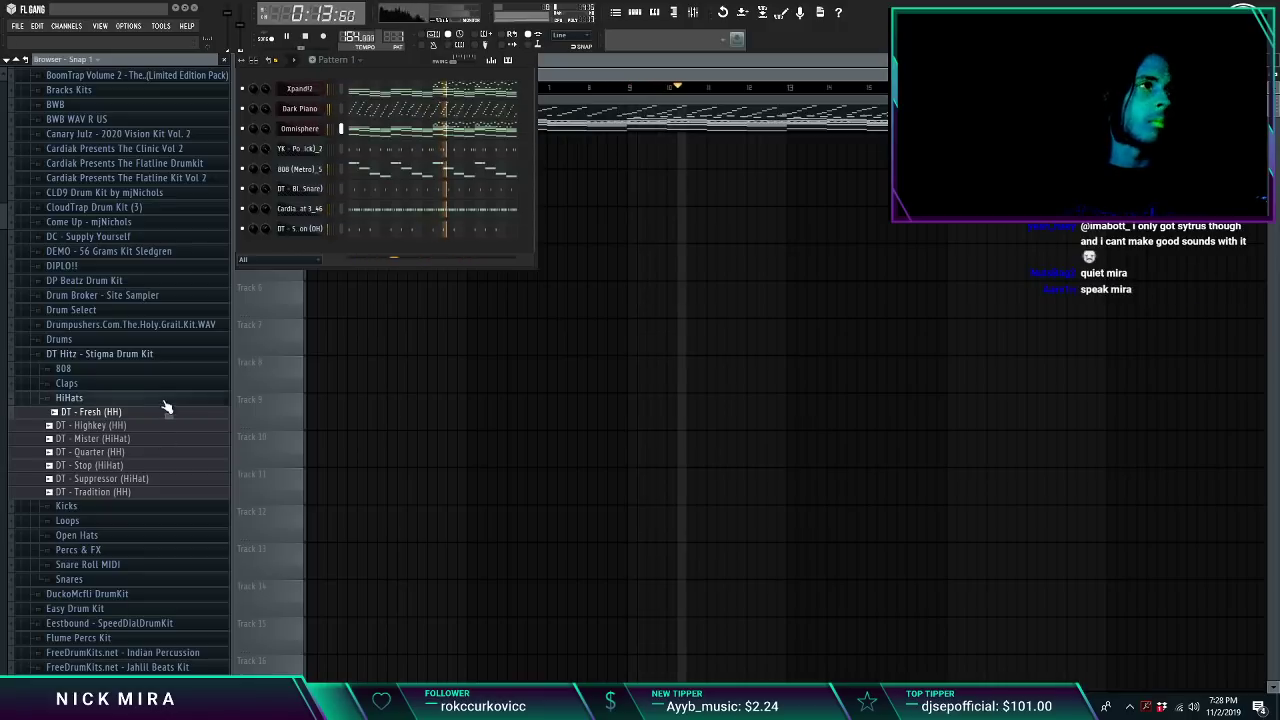
Step: Audition samples in the DT Hitz - Stigma Drum Kit's Snares folder, including DT - Lopside and DT - Whoadere
{"action": "left_click", "coordinate": [131, 399]}
{"action": "left_click", "coordinate": [69, 485]}
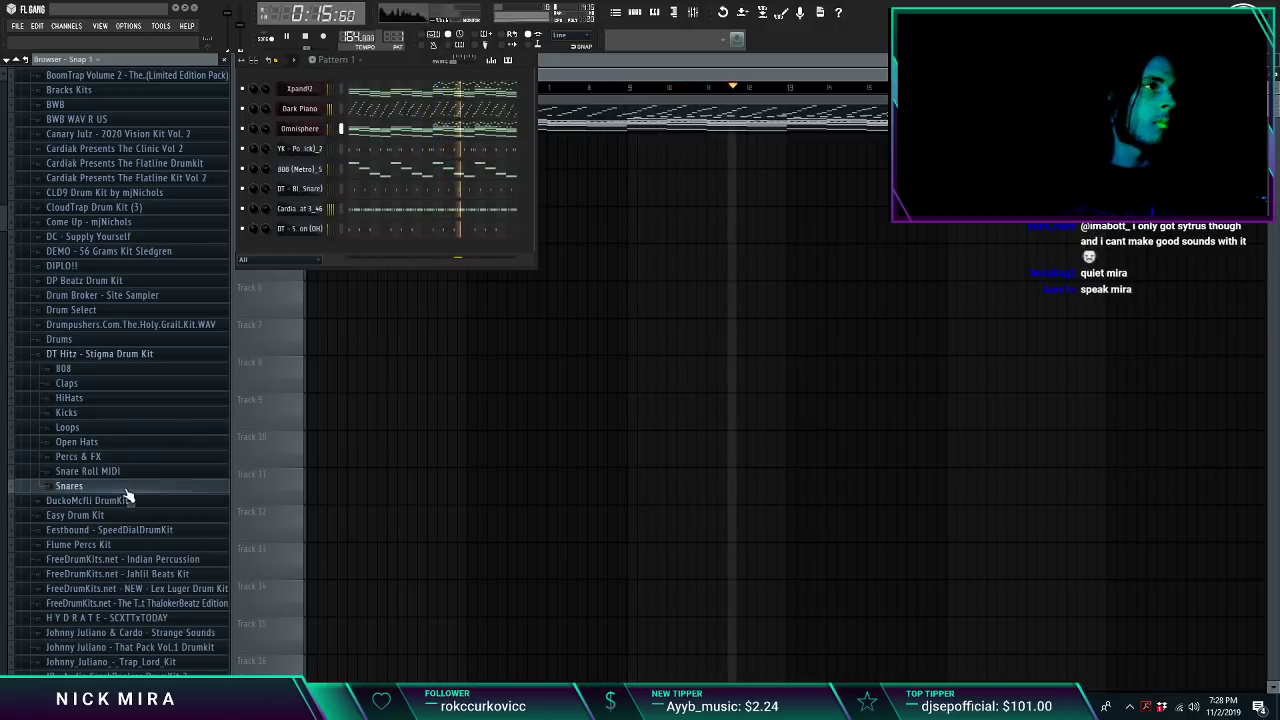
{"action": "left_click", "coordinate": [167, 567]}
{"action": "left_click_drag", "start_coordinate": [168, 571], "coordinate": [214, 486]}
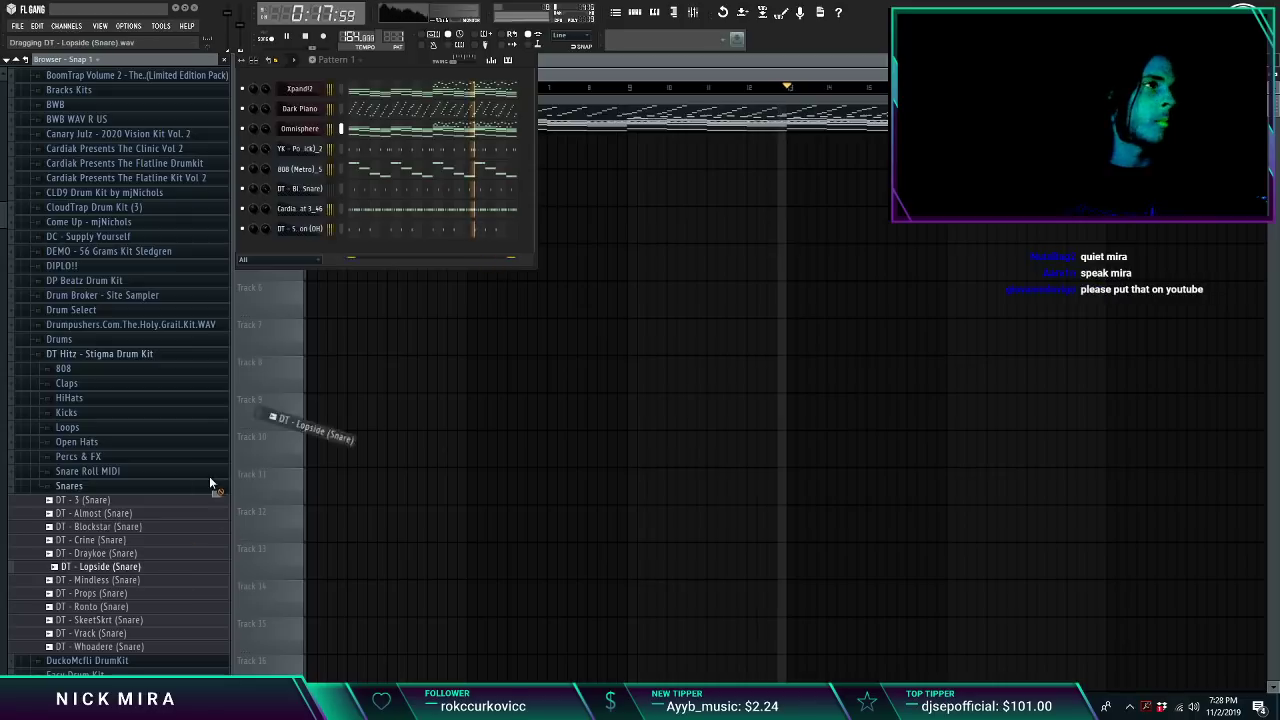
{"action": "left_click", "coordinate": [136, 596]}
{"action": "left_click", "coordinate": [149, 623]}
{"action": "left_click", "coordinate": [150, 646]}
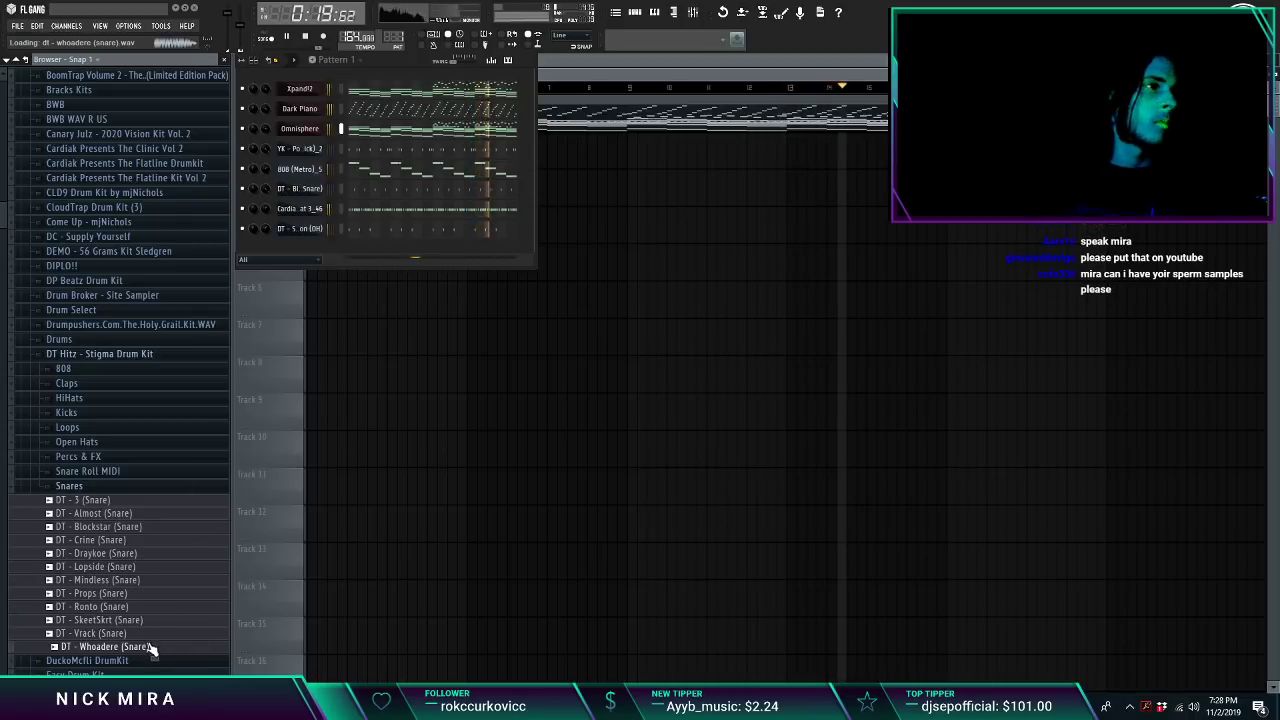
Step: Add DT - Whoadere (Snare) as a new channel below the open hat and restart playback
{"action": "left_click_drag", "start_coordinate": [326, 258], "coordinate": [318, 250]}
{"action": "left_click", "coordinate": [300, 248]}
{"action": "key", "text": "space"}
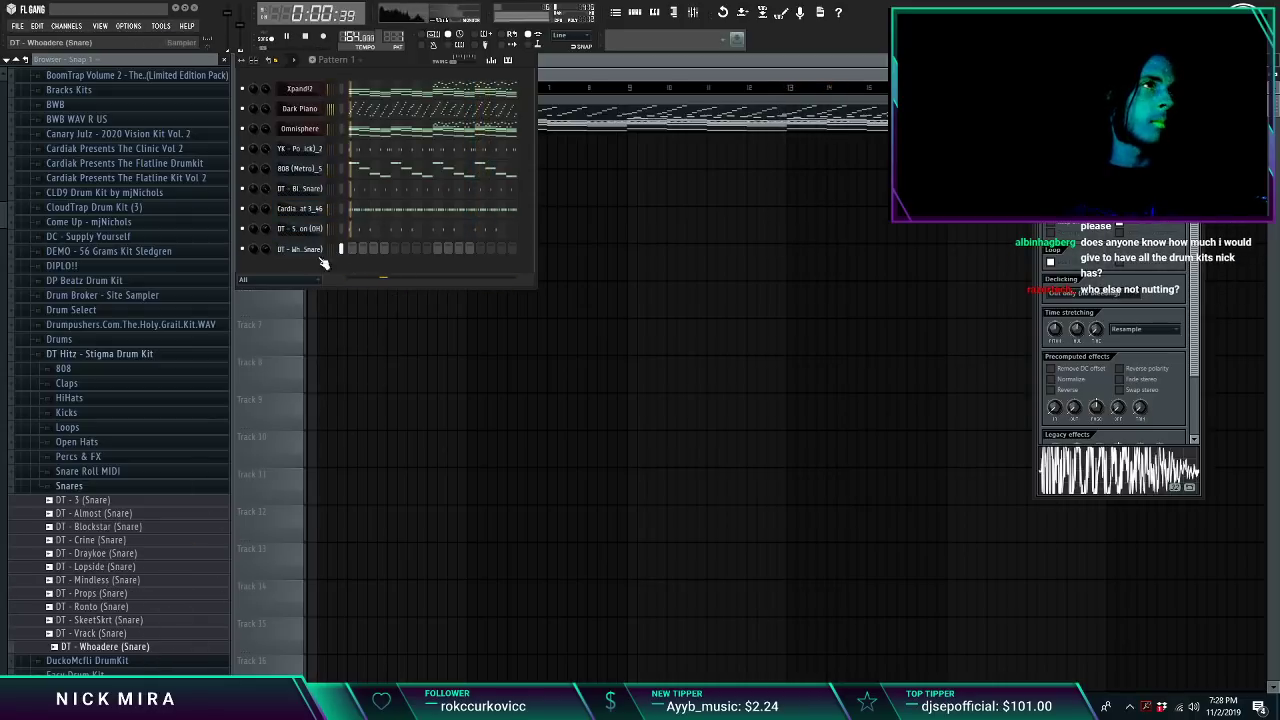
Step: Fill the DT - Whoadere channel with a hit every four steps and send it to the piano roll
{"action": "right_click", "coordinate": [322, 248]}
{"action": "left_click", "coordinate": [380, 357]}
{"action": "right_click", "coordinate": [322, 248]}
{"action": "left_click", "coordinate": [358, 249]}
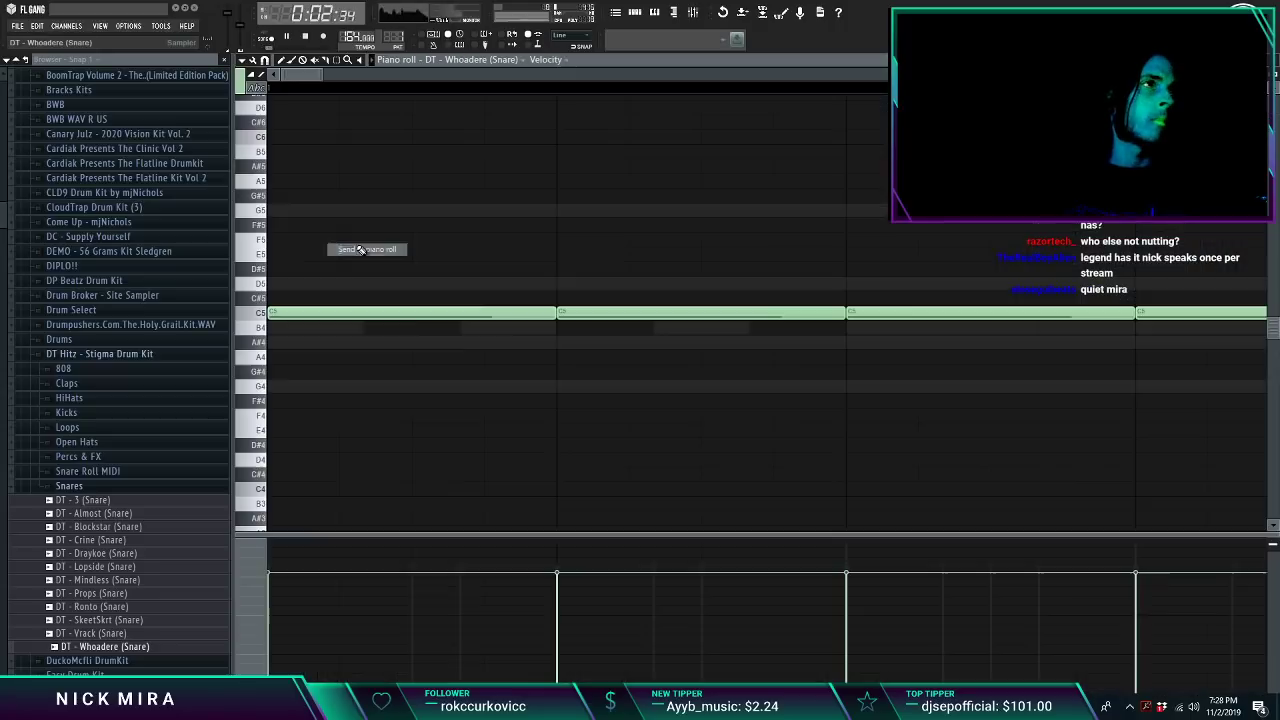
{"action": "scroll", "coordinate": [395, 85], "scroll_direction": "down", "scroll_amount": 8}
{"action": "key", "text": "space"}
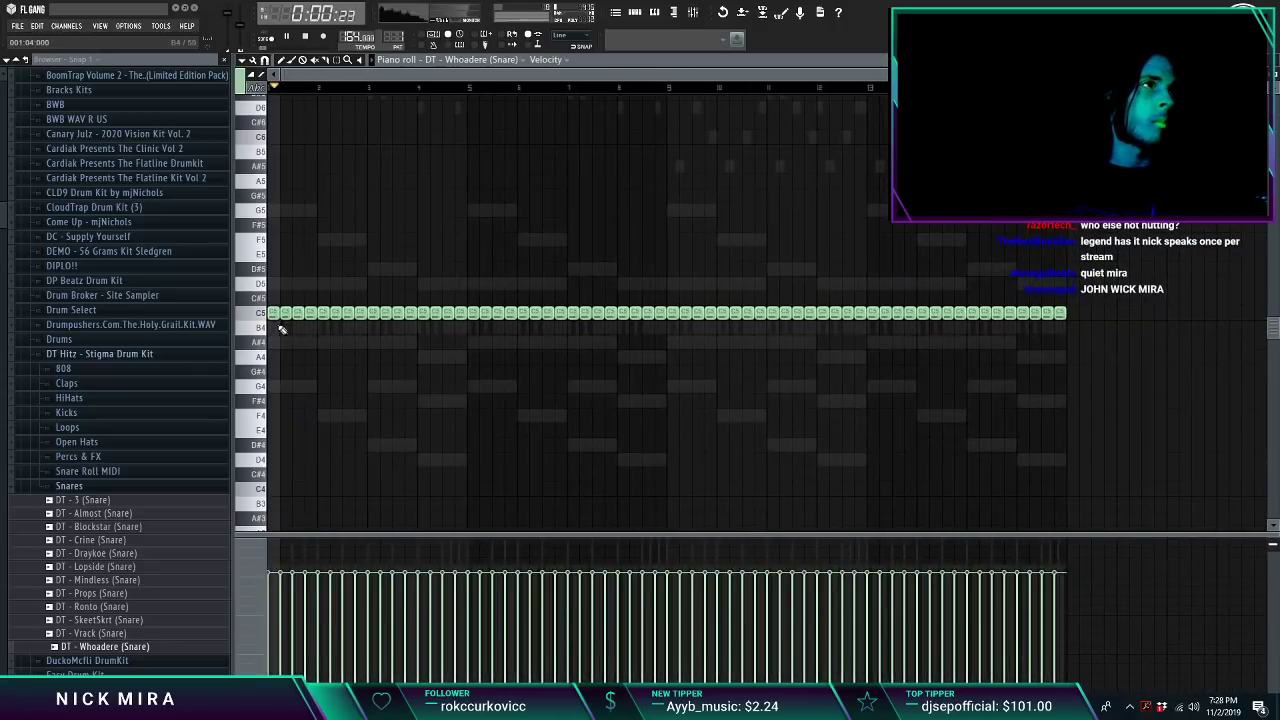
Step: Erase DT - Whoadere (Snare) notes in the opening bars of the C5 row, leaving a few of the repeated hits
{"action": "right_click", "coordinate": [275, 316]}
{"action": "key", "text": "space"}
{"action": "right_click", "coordinate": [395, 314]}
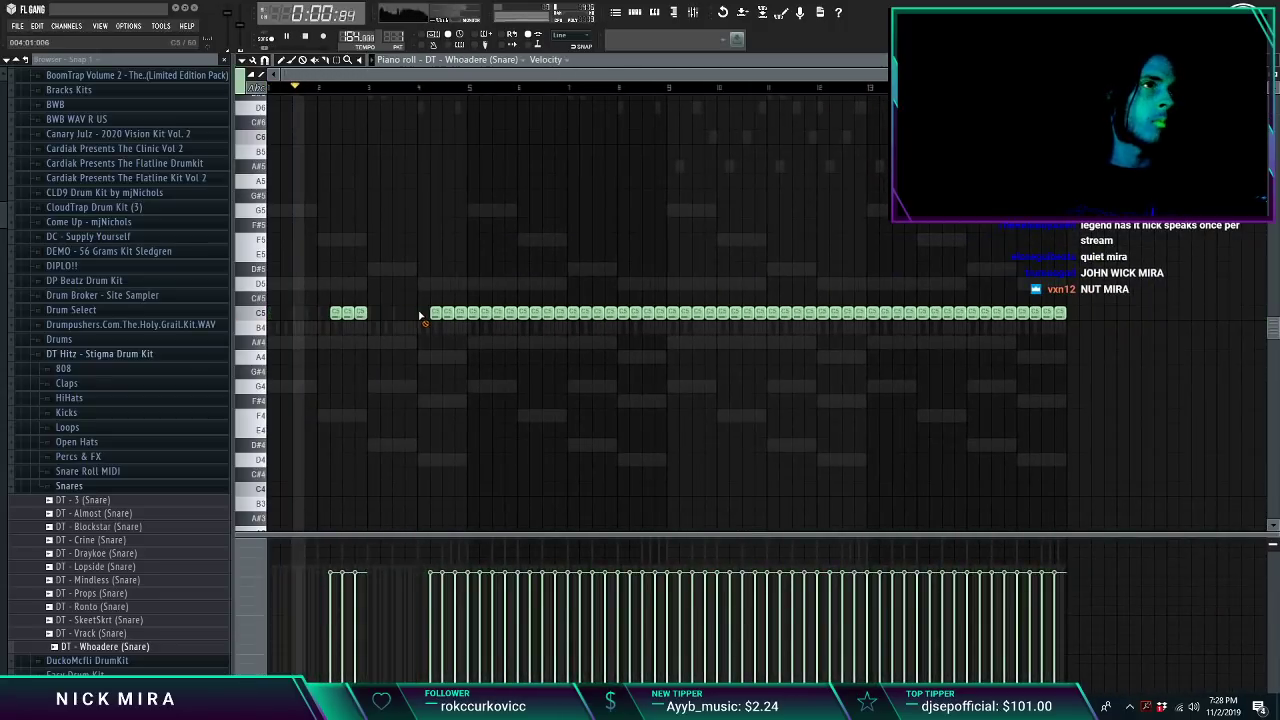
{"action": "scroll", "coordinate": [346, 89], "scroll_direction": "up", "scroll_amount": 2}
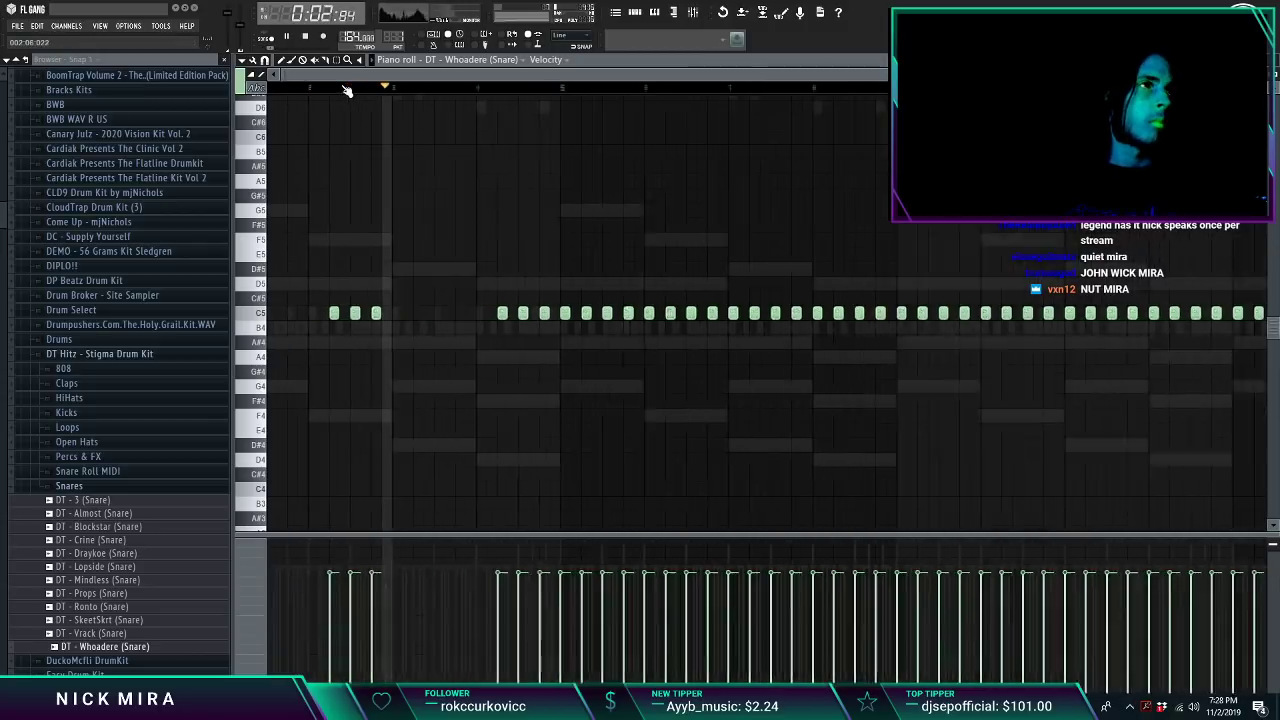
{"action": "scroll", "coordinate": [347, 91], "scroll_direction": "down", "scroll_amount": 2}
Step: Close the piano roll and delete the DT - Whoadere (Snare) channel
{"action": "key", "text": "ctrl+x"}
{"action": "key", "text": "Escape"}
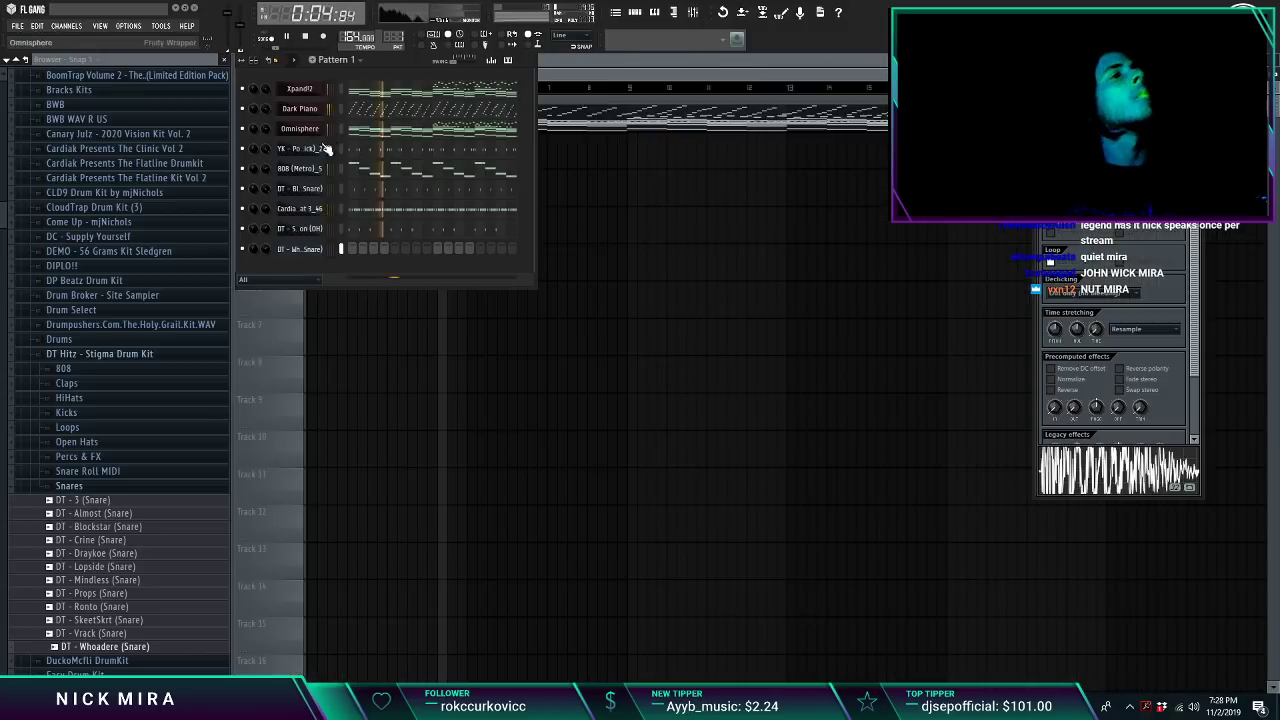
{"action": "key", "text": "alt+Delete"}
{"action": "key", "text": "Return"}
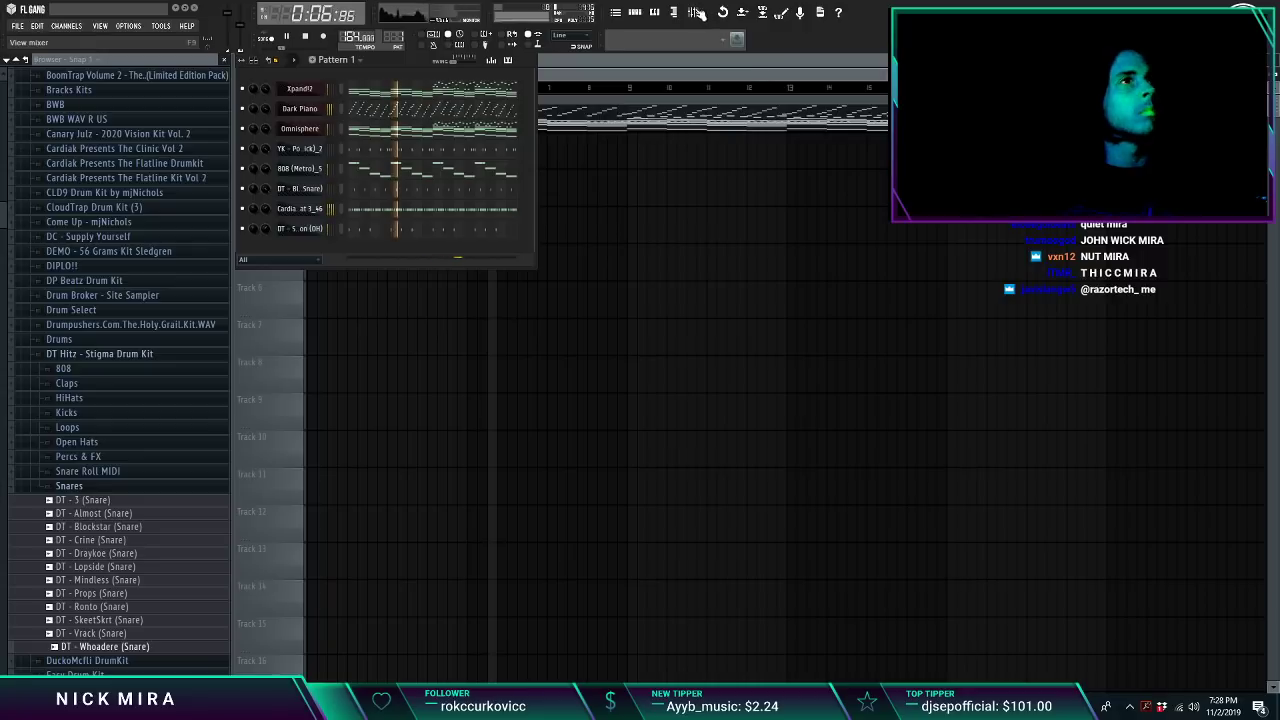
Step: Raise the YK - PortOfMiami kick's mixer volume slightly, lower the Xpand!2 track's volume, and close the open windows
{"action": "key", "text": "F9"}
{"action": "left_click", "coordinate": [1068, 472]}
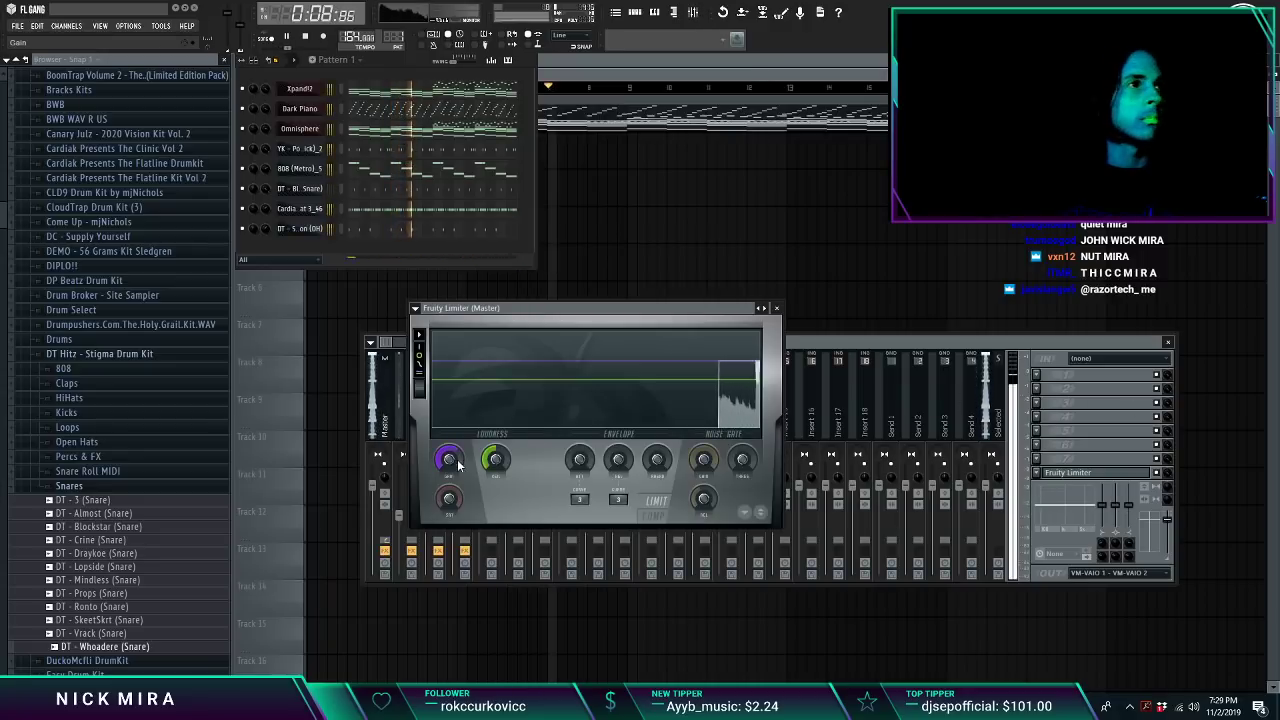
{"action": "left_click", "coordinate": [379, 415]}
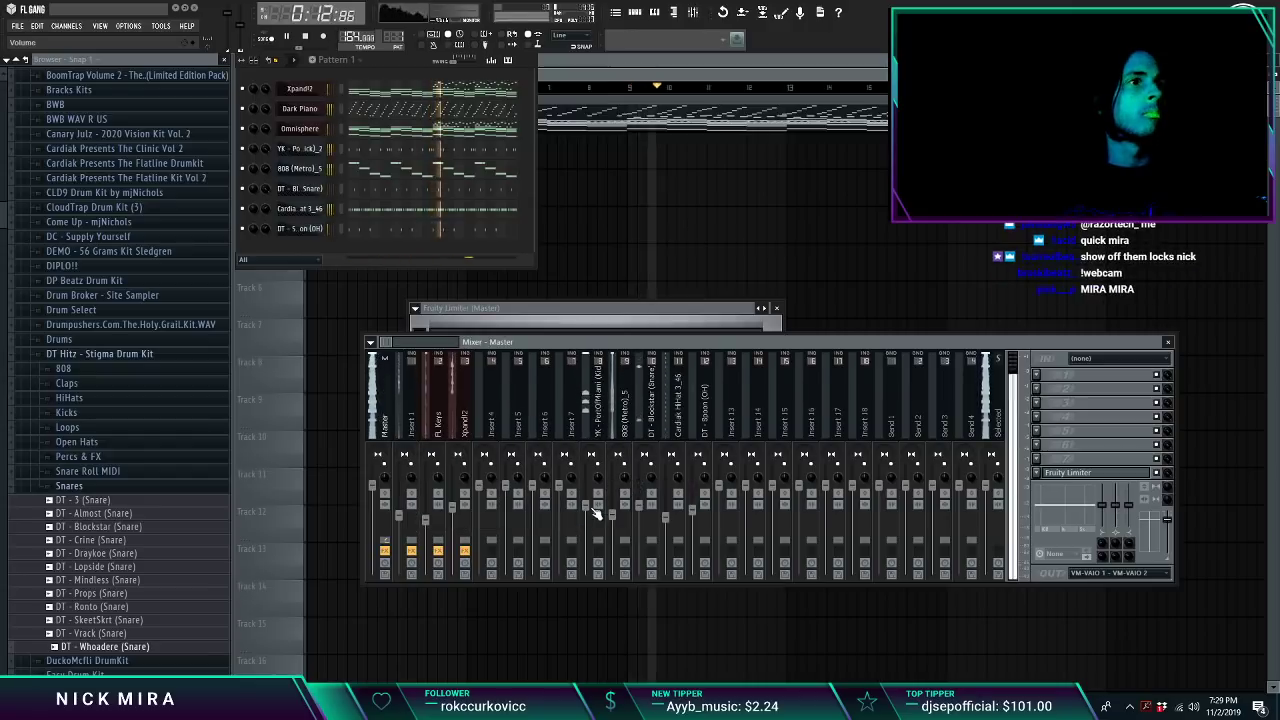
{"action": "left_click", "coordinate": [590, 505]}
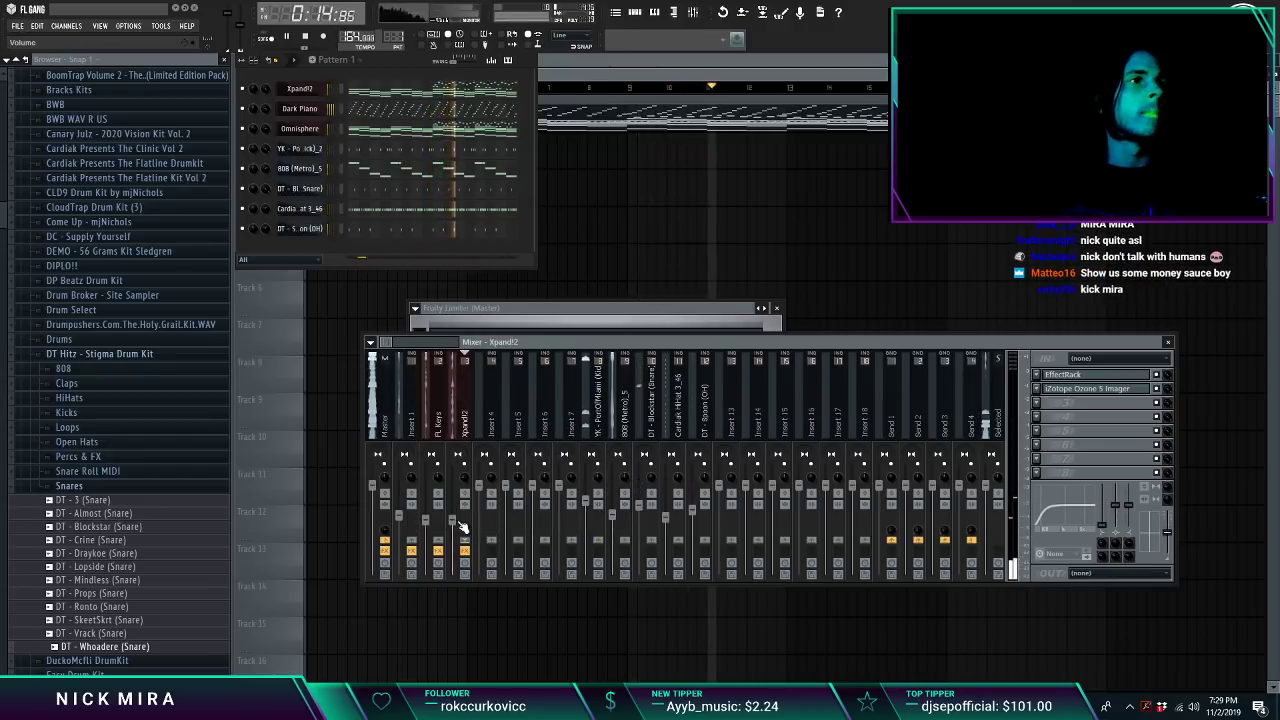
{"action": "key", "text": "F12"}
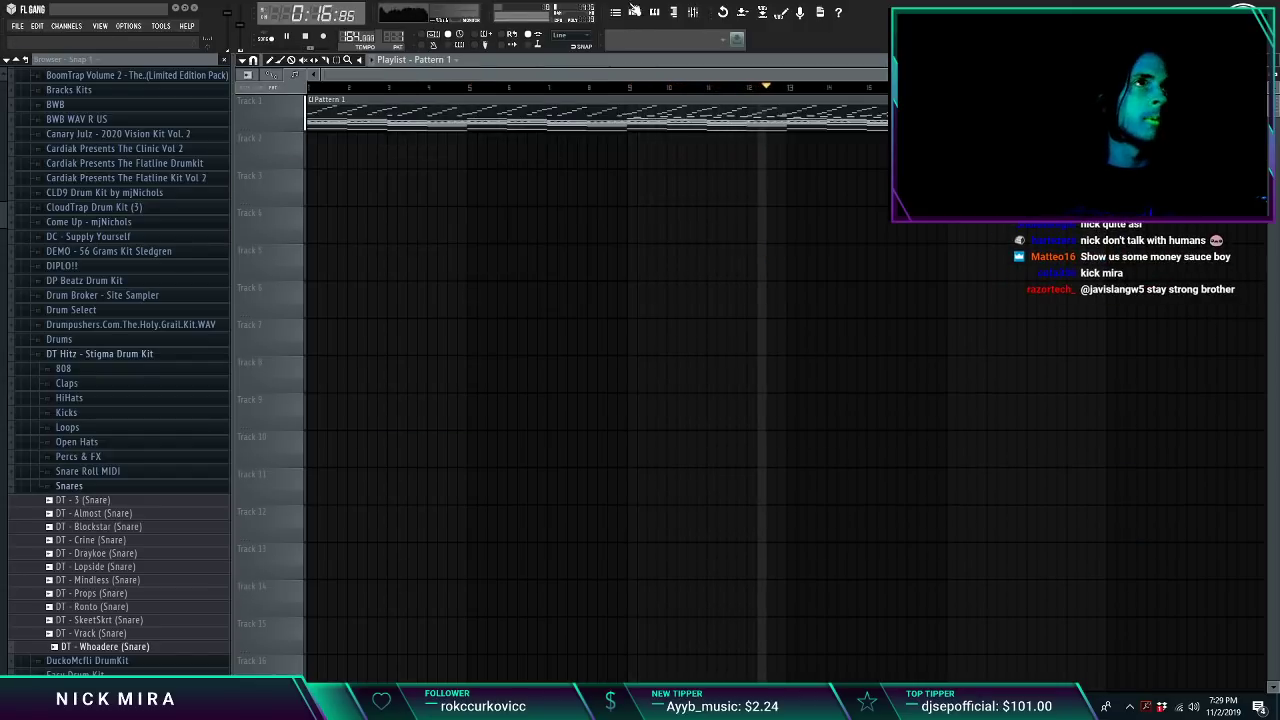
Step: Split Pattern 1 into one pattern per channel and delete the existing clip from Track 1 of the playlist
{"action": "left_click", "coordinate": [635, 11]}
{"action": "left_click", "coordinate": [334, 59]}
{"action": "left_click", "coordinate": [442, 208]}
{"action": "right_click", "coordinate": [588, 177]}
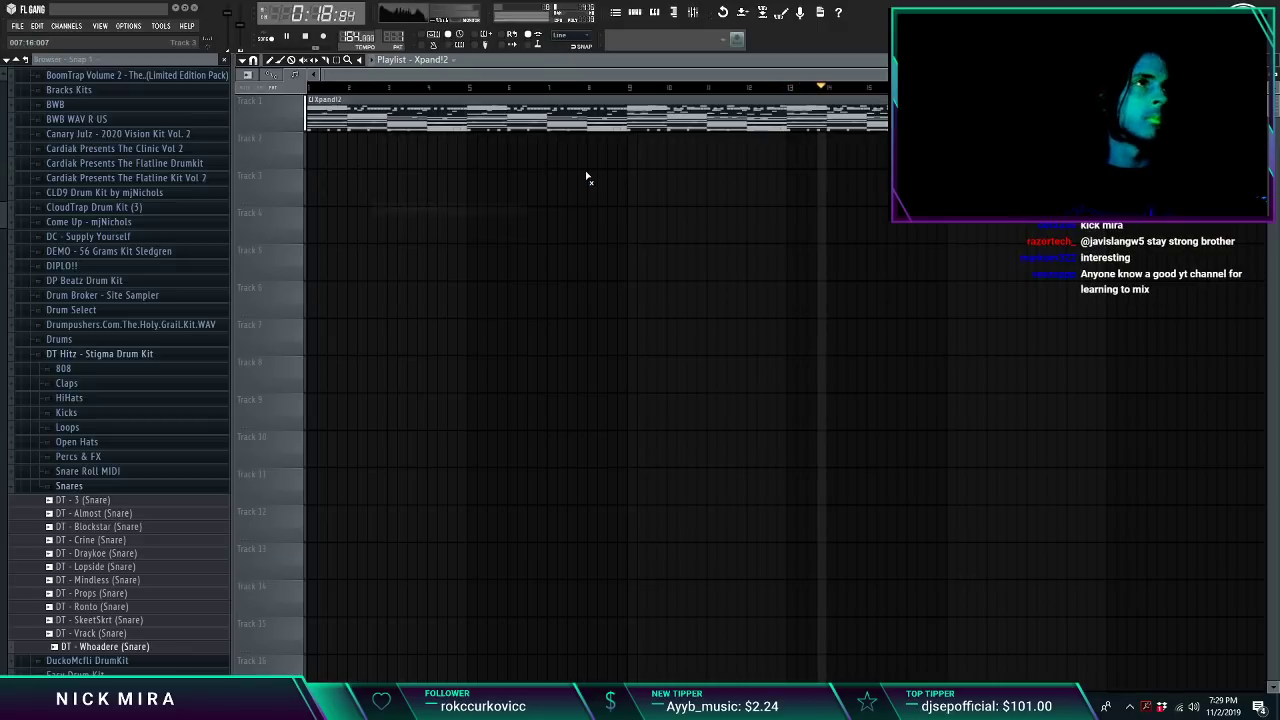
{"action": "right_click", "coordinate": [500, 120]}
Step: Place the split patterns from Xpand!2 to DT - Spoon (OH) at bar 1, one per track on Tracks 2 to 9
{"action": "left_click", "coordinate": [328, 152]}
{"action": "key", "text": "KP_Add"}
{"action": "left_click", "coordinate": [332, 187]}
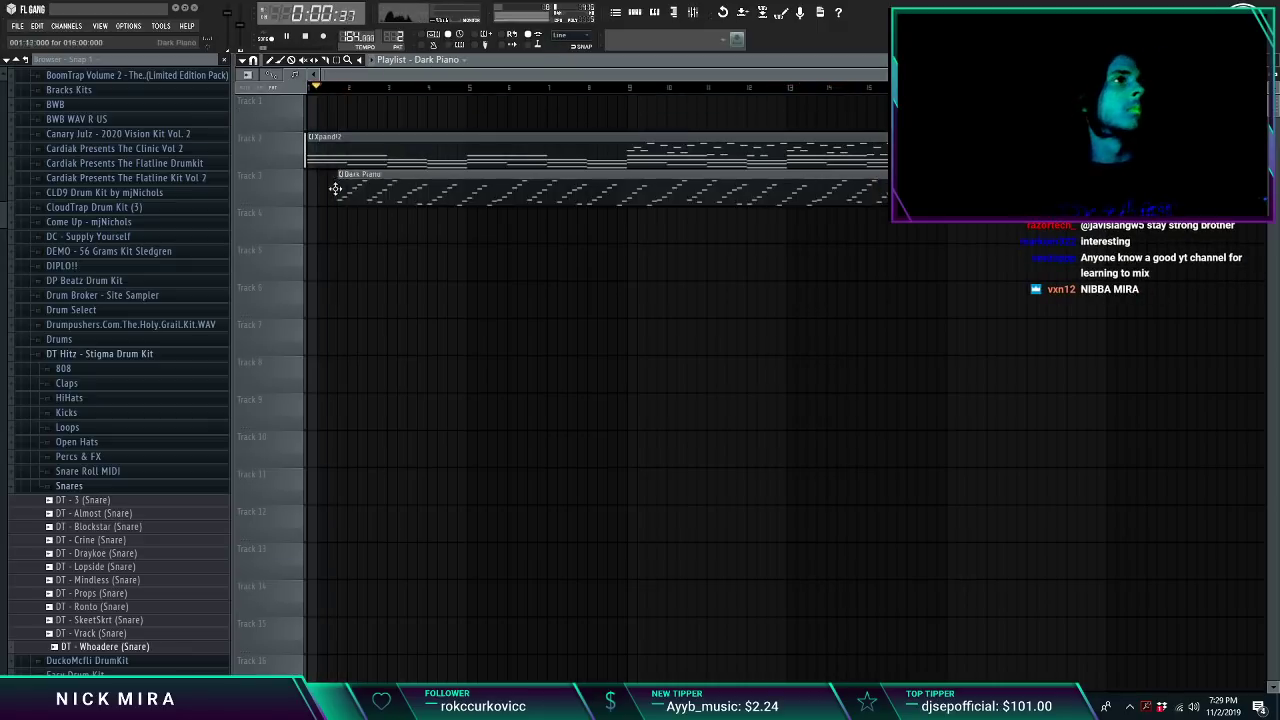
{"action": "key", "text": "KP_Add"}
{"action": "left_click", "coordinate": [328, 225]}
{"action": "left_click", "coordinate": [323, 260]}
{"action": "left_click", "coordinate": [311, 302]}
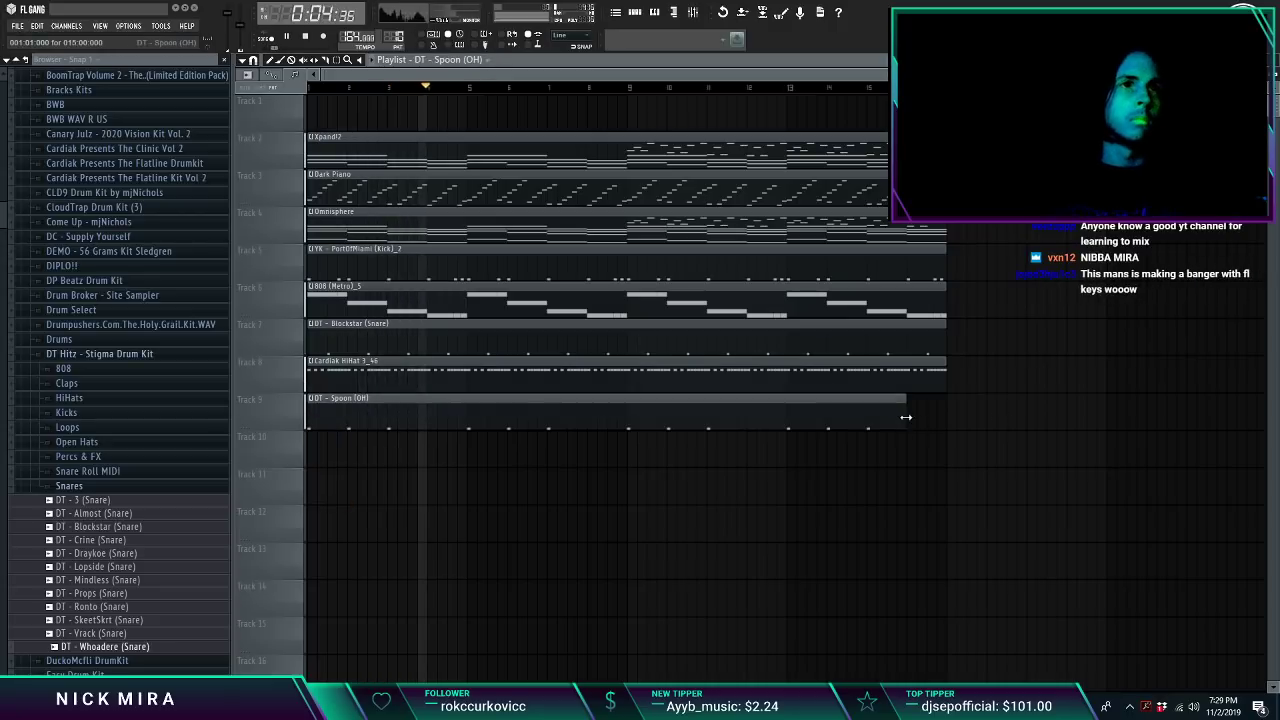
Step: Slice all clips at bar 9 and swap the two halves, shifting the arrangement up to Tracks 1 to 8
{"action": "left_click_drag", "start_coordinate": [622, 127], "coordinate": [630, 508]}
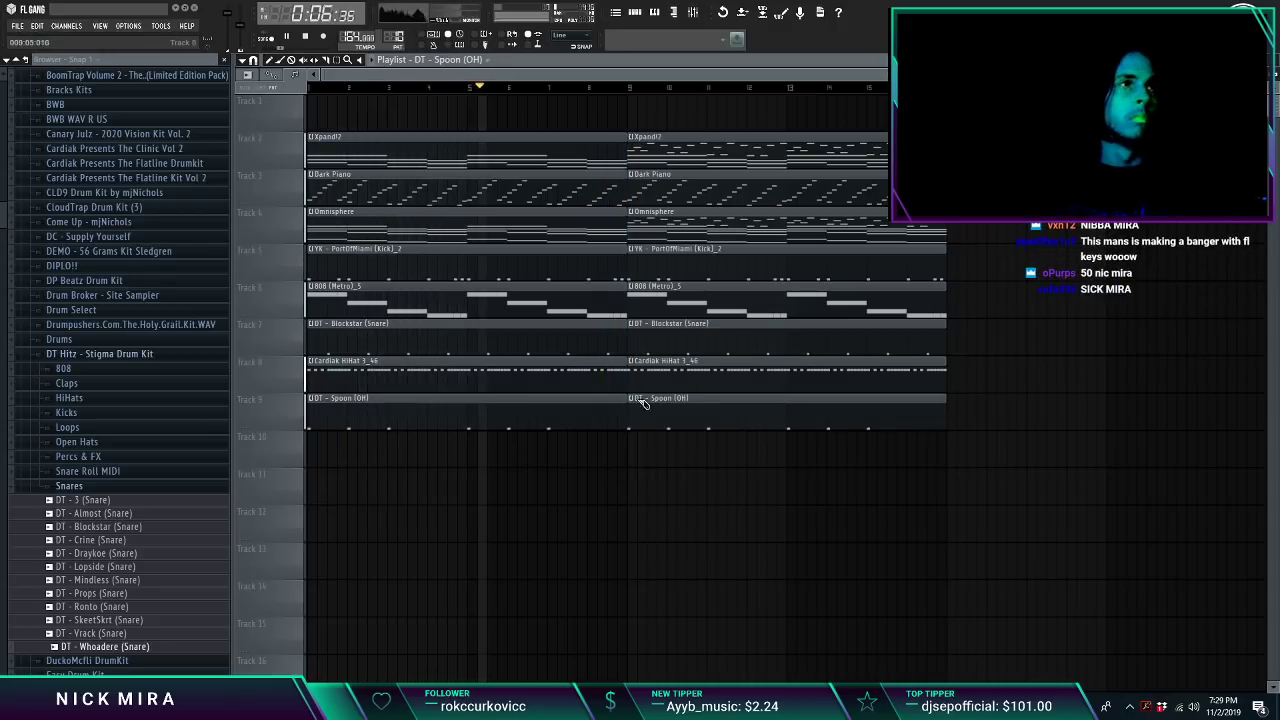
{"action": "key", "text": "b"}
{"action": "left_click_drag", "start_coordinate": [464, 480], "coordinate": [463, 475]}
{"action": "left_click_drag", "start_coordinate": [440, 200], "coordinate": [1080, 200]}
{"action": "key", "text": "ctrl+a"}
{"action": "key", "text": "ctrl+z"}
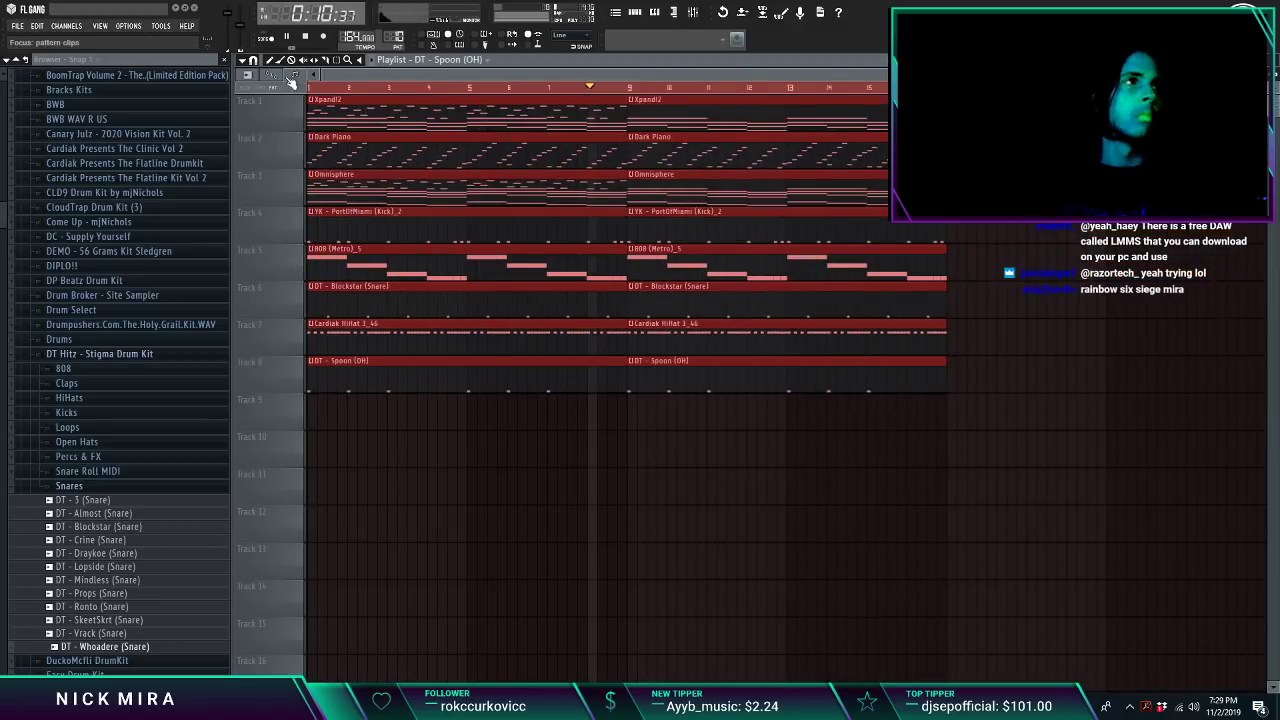
Step: Duplicate the bar 9 section at bar 17 and restart playback from the beginning
{"action": "double_click", "coordinate": [307, 87]}
{"action": "key", "text": "ctrl+d"}
{"action": "scroll", "coordinate": [704, 84], "scroll_direction": "down", "scroll_amount": 4}
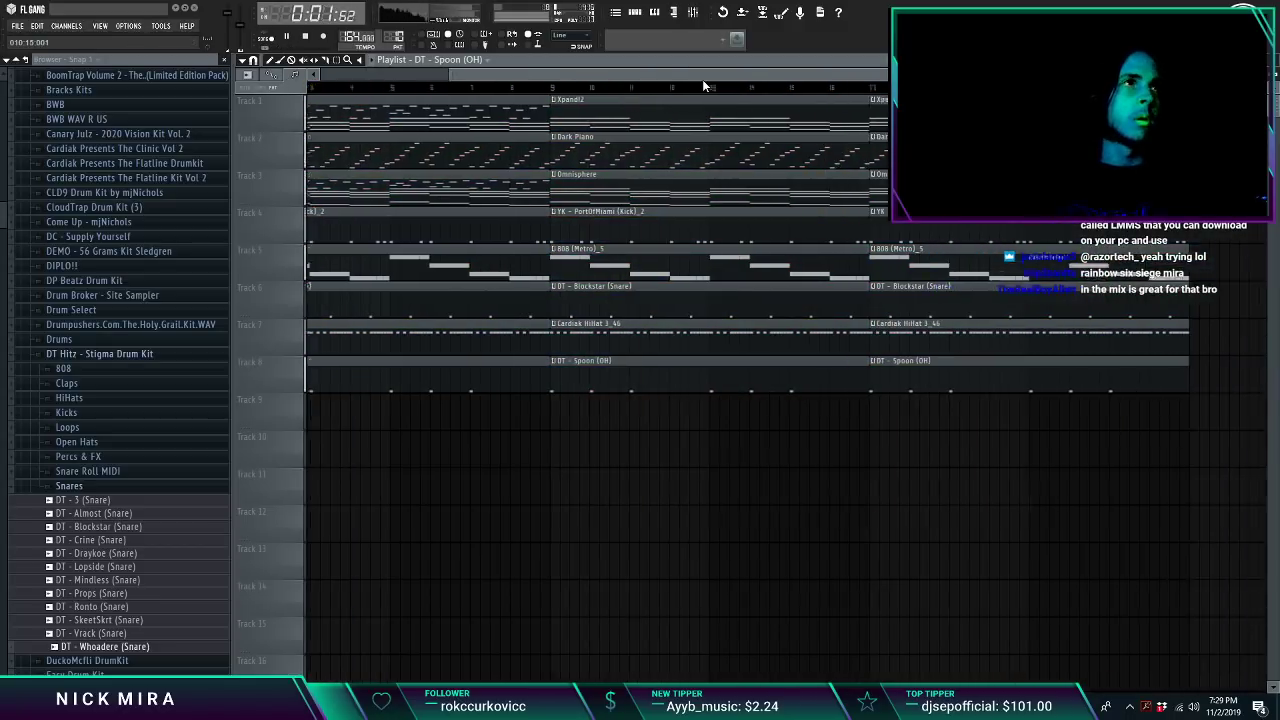
Step: Move all kick, 808, snare, hi-hat and open hat clips down three tracks to Tracks 7 to 11
{"action": "left_click_drag", "start_coordinate": [443, 234], "coordinate": [1036, 613]}
{"action": "key", "text": "shift+Down"}
{"action": "key", "text": "shift+Down"}
{"action": "key", "text": "shift+Down"}
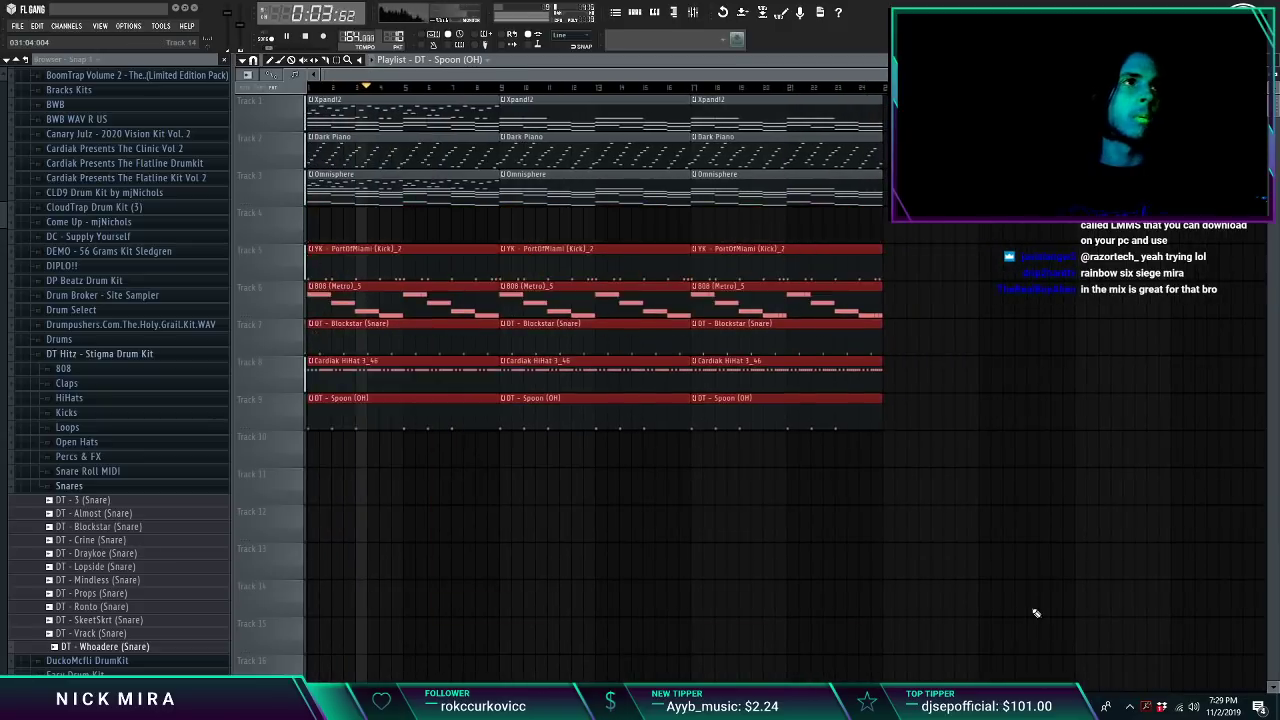
{"action": "key", "text": "ctrl+d"}
Step: Move the Xpand!2, Dark Piano and Omnisphere clips from bar 9 onward down three tracks to Tracks 4 to 6
{"action": "left_click_drag", "start_coordinate": [604, 242], "coordinate": [871, 60]}
{"action": "key", "text": "shift+Down"}
{"action": "key", "text": "shift+Down"}
{"action": "key", "text": "shift+Down"}
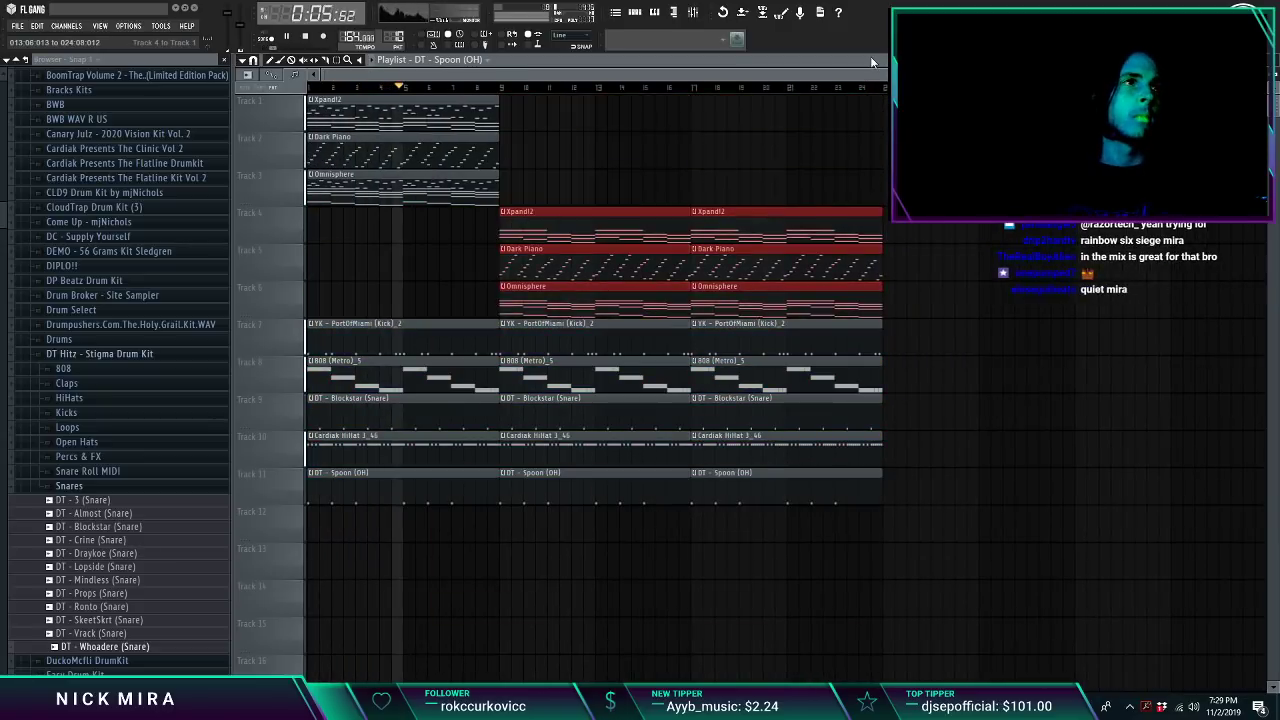
Step: Repeat the sections from bar 9 onward at bar 25, and replace the bar 9 melody clips with copies of the opening ones
{"action": "left_click_drag", "start_coordinate": [512, 209], "coordinate": [900, 505]}
{"action": "key", "text": "ctrl+b"}
{"action": "key", "text": "ctrl+d"}
{"action": "right_click", "coordinate": [608, 302]}
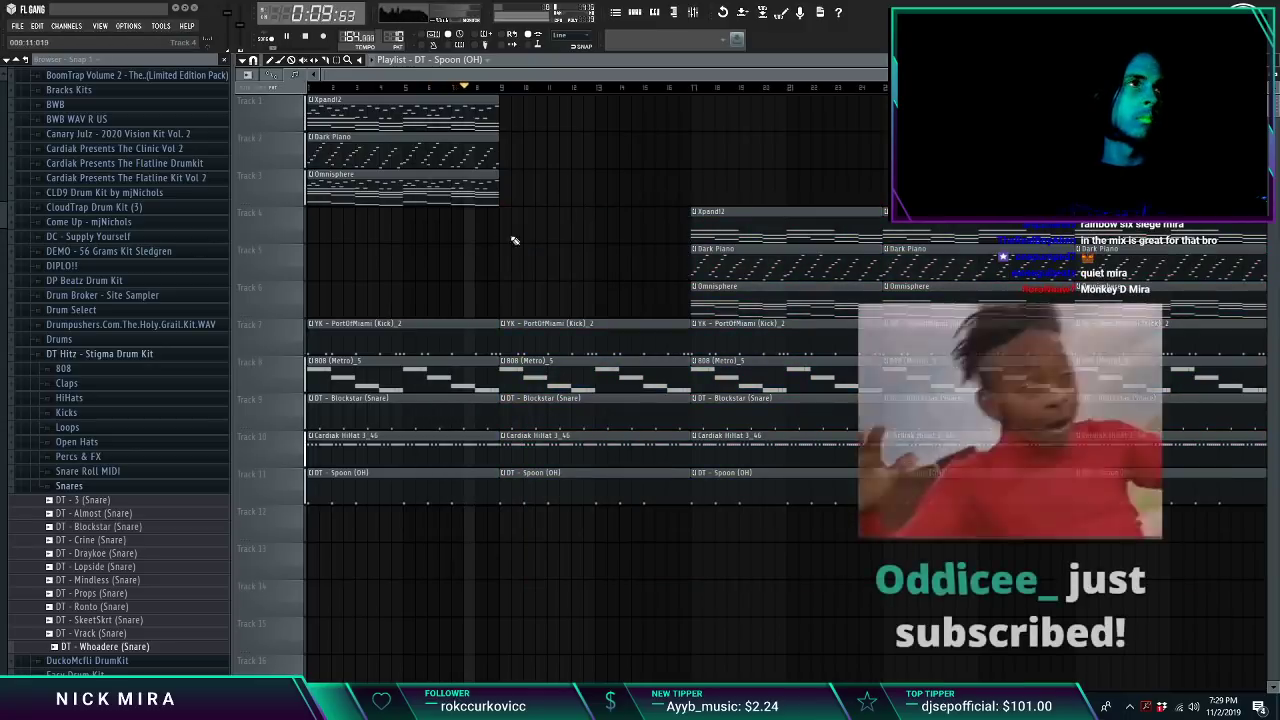
{"action": "key", "text": "ctrl+b"}
Step: Delete the drum clips before bar 9, the bar 9 kick and 808 clips, and the opening Omnisphere clip, and restart playback
{"action": "right_click", "coordinate": [478, 340]}
{"action": "key", "text": "space"}
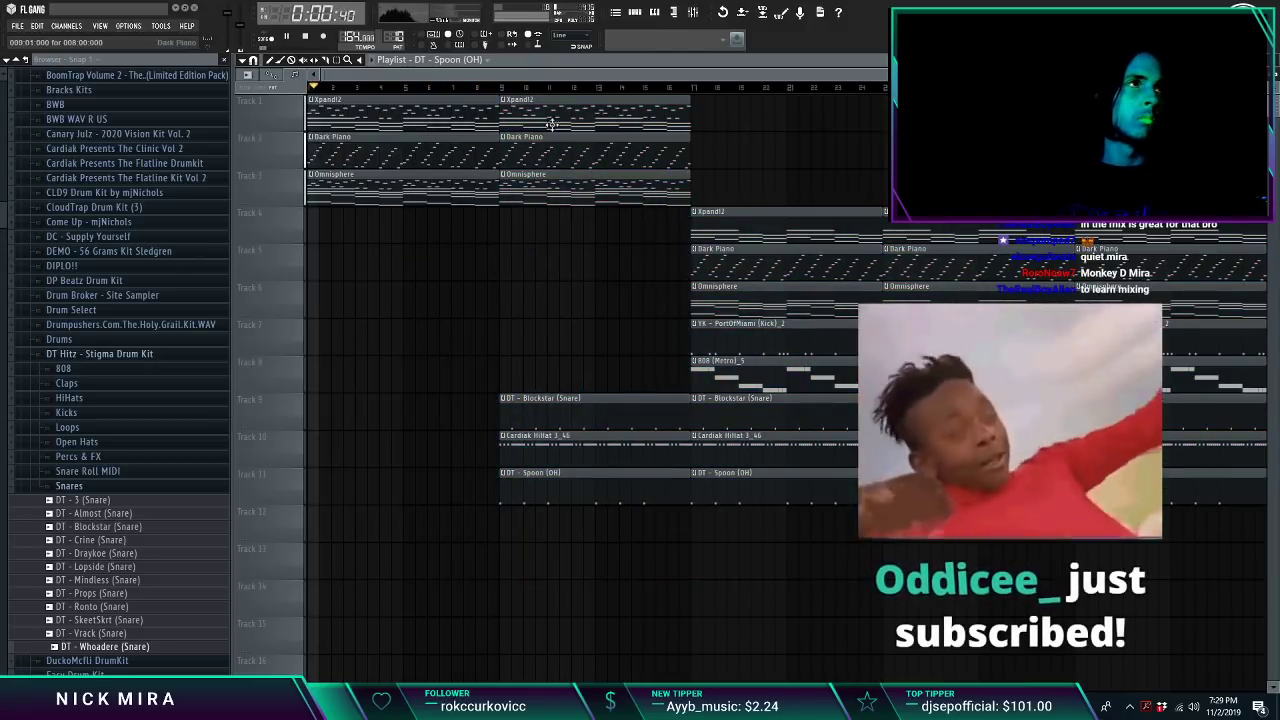
{"action": "key", "text": "F9"}
{"action": "key", "text": "F9"}
{"action": "right_click", "coordinate": [449, 180]}
{"action": "key", "text": "space"}
{"action": "key", "text": "space"}
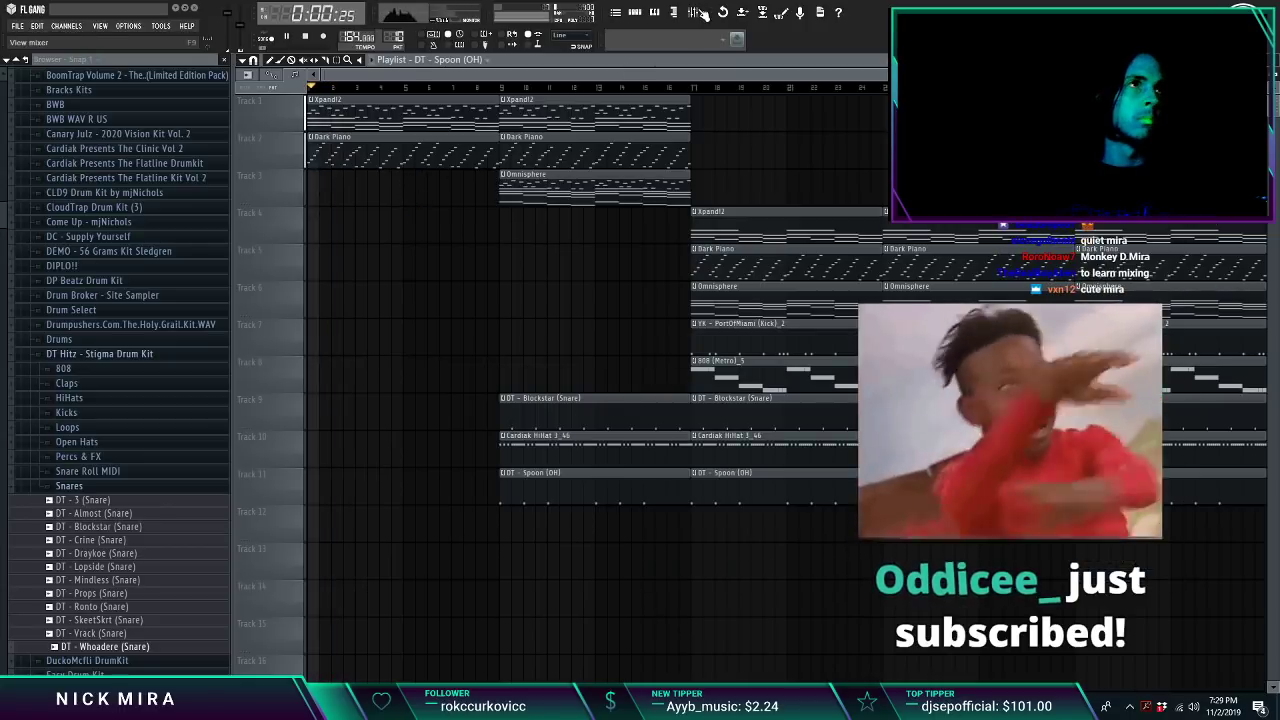
Step: Load Gross Beat into the first effect slot of the mixer's Master track
{"action": "key", "text": "F9"}
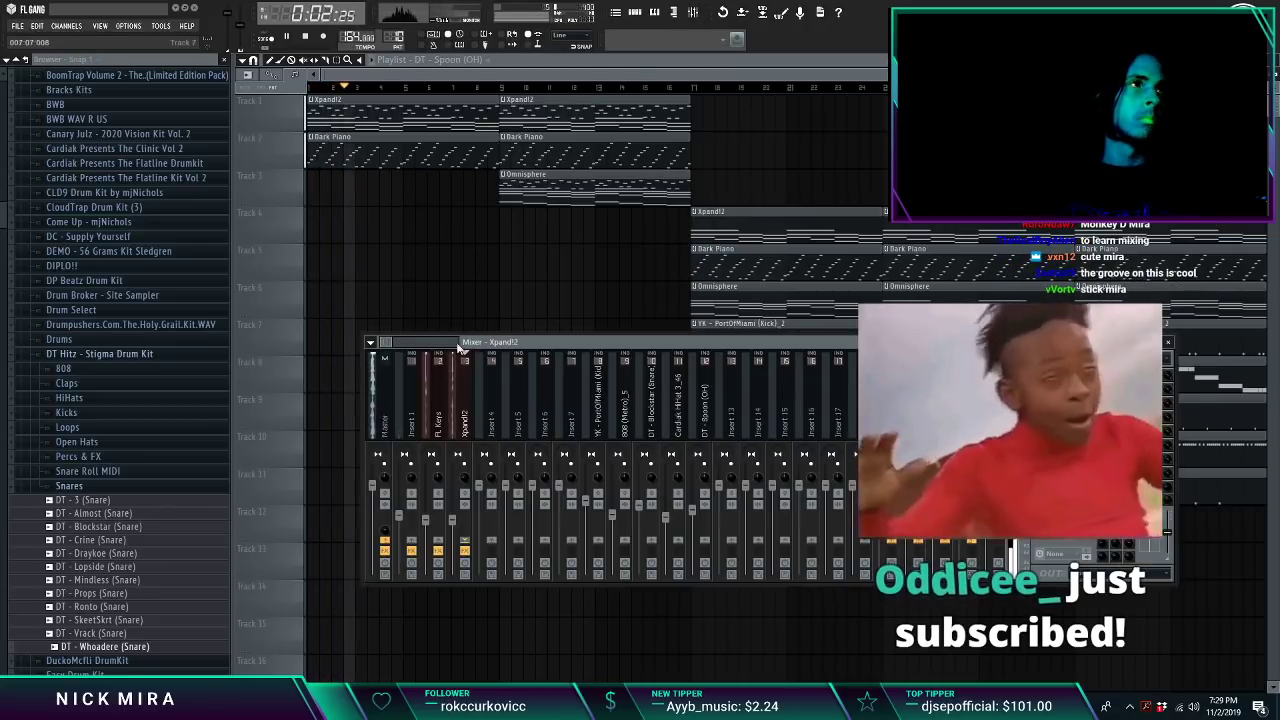
{"action": "left_click", "coordinate": [1037, 375]}
{"action": "mouse_move", "coordinate": [1056, 390]}
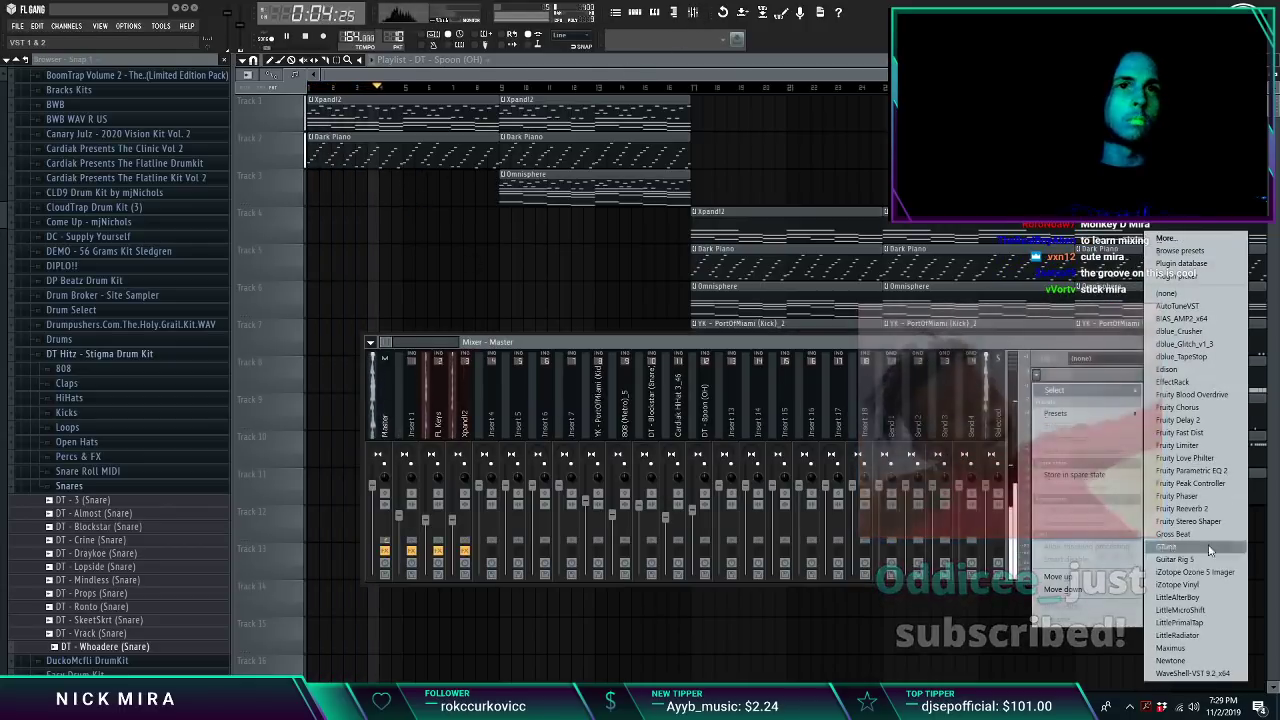
{"action": "left_click", "coordinate": [1175, 534]}
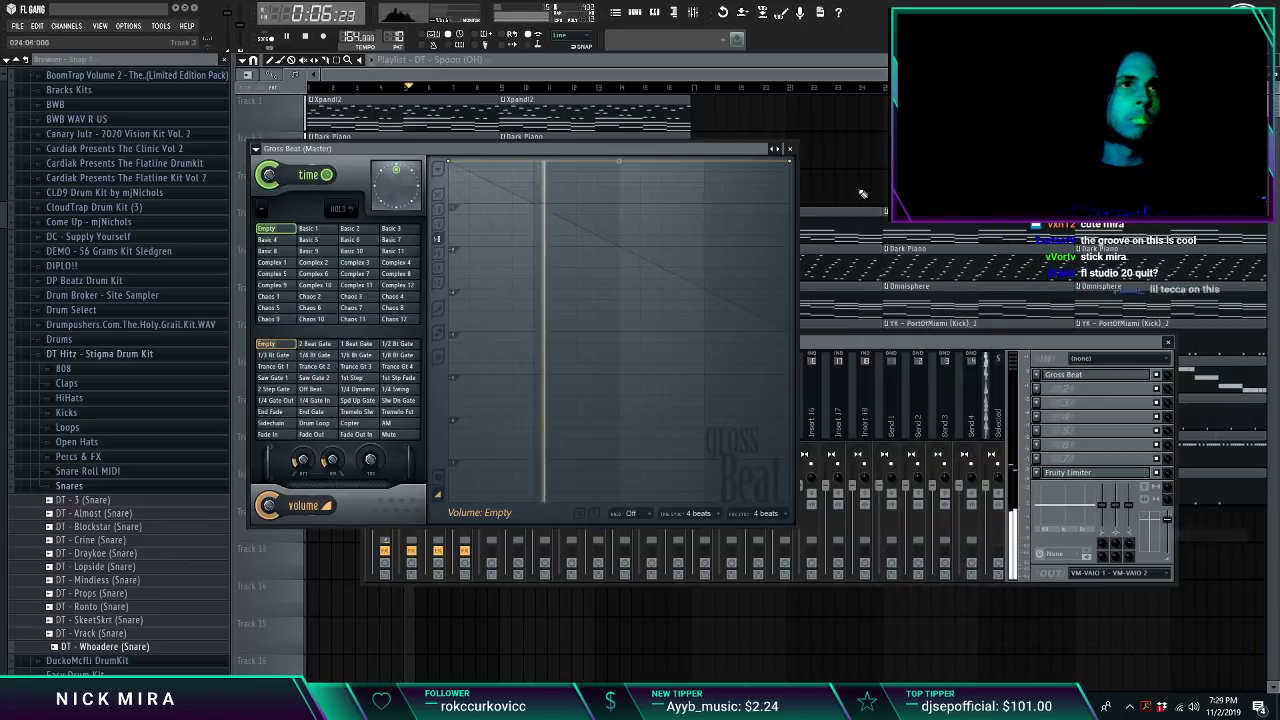
Step: Load the Gross Beat preset with the Mira slots, choose the 1/2 time slot, set the time mix to 0%, and close the windows
{"action": "left_click", "coordinate": [777, 148]}
{"action": "left_click", "coordinate": [824, 208]}
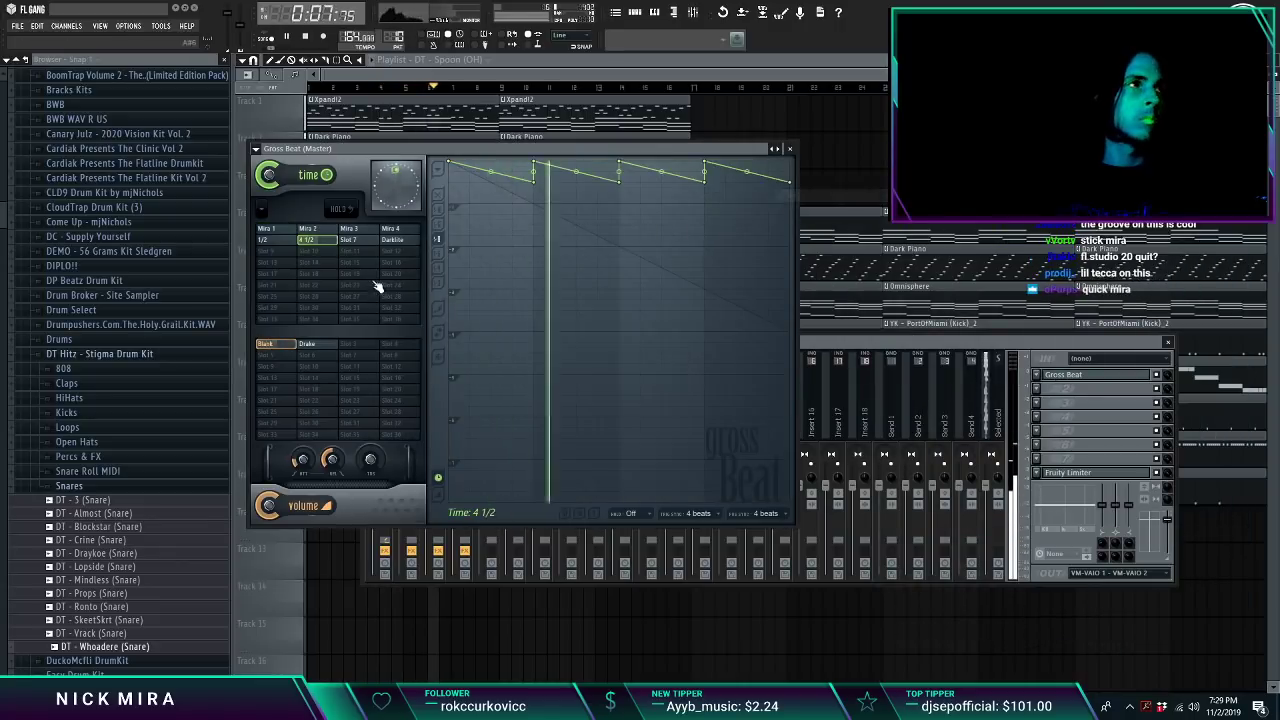
{"action": "left_click", "coordinate": [267, 243]}
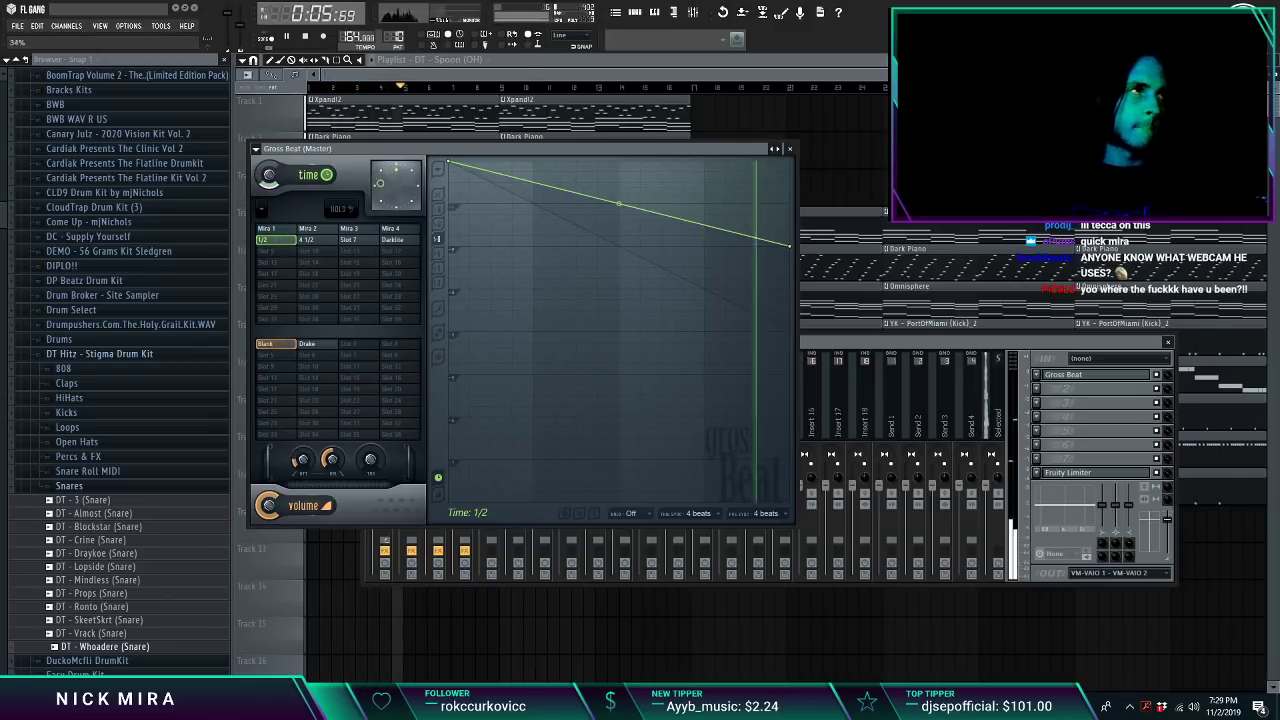
{"action": "left_click_drag", "start_coordinate": [269, 180], "coordinate": [269, 270]}
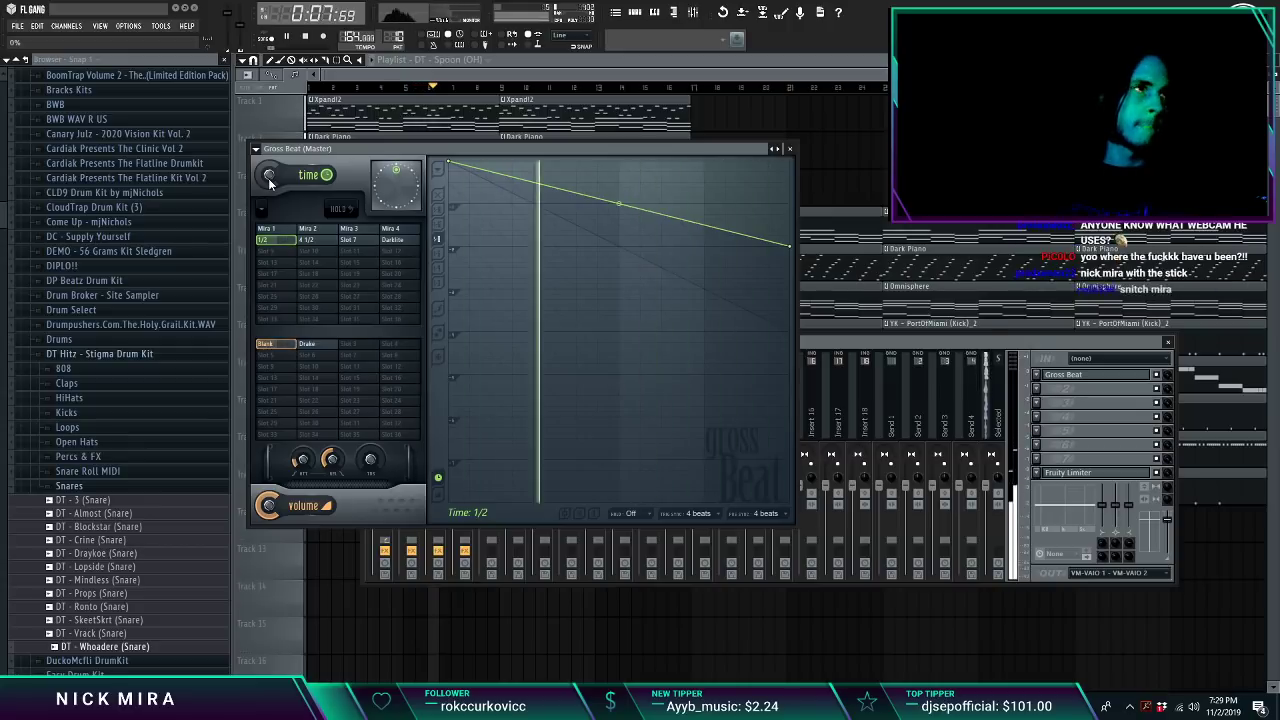
{"action": "left_click", "coordinate": [790, 149]}
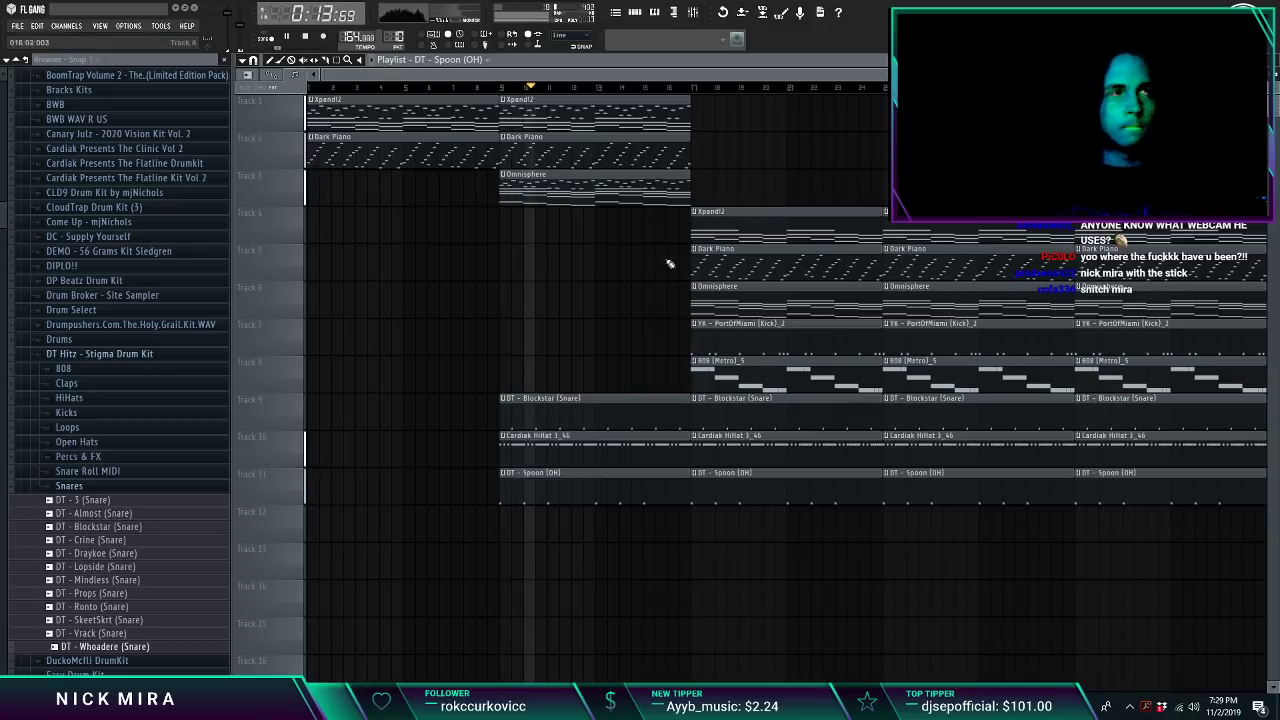
Step: Delete the Xpand!2, Dark Piano and Omnisphere clips at bars 17 and 25 from Tracks 4 to 6
{"action": "right_click", "coordinate": [765, 284]}
{"action": "right_click", "coordinate": [760, 252]}
{"action": "right_click", "coordinate": [760, 215]}
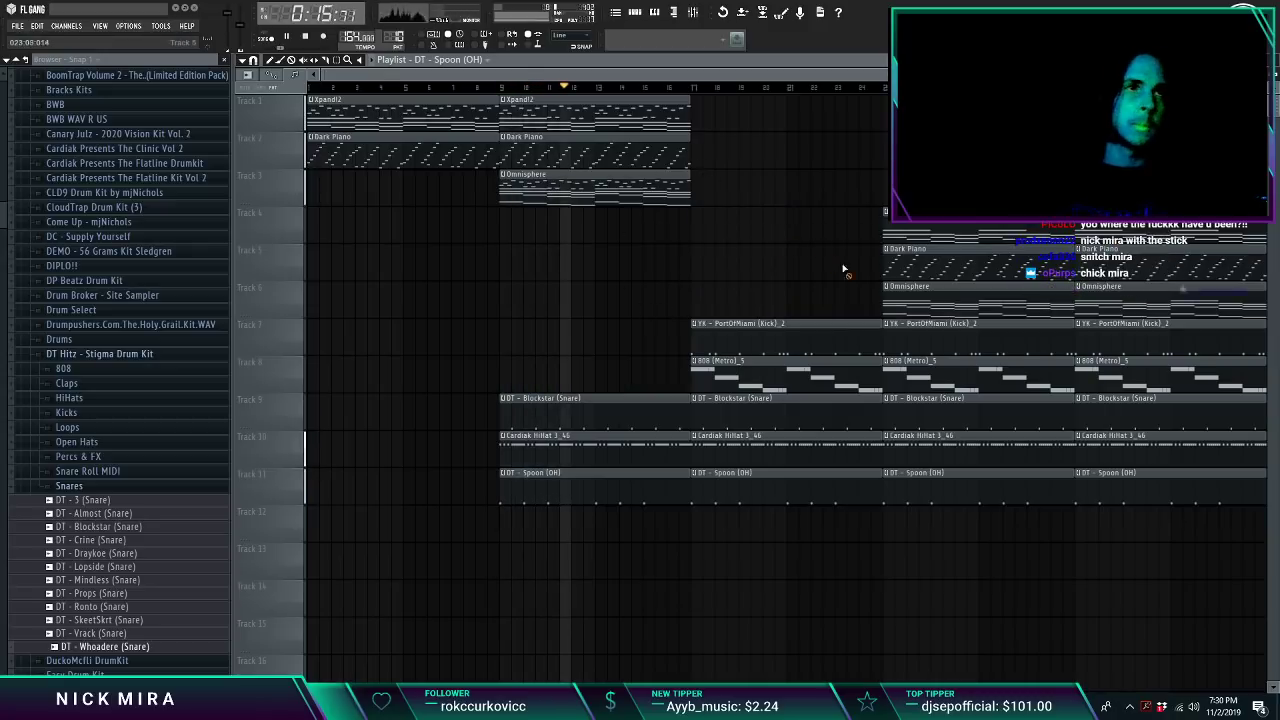
{"action": "right_click", "coordinate": [895, 290]}
{"action": "right_click", "coordinate": [890, 252]}
{"action": "right_click", "coordinate": [883, 214]}
Step: Duplicate the bar 9 Omnisphere and Xpand!2 clips at bar 17 on Tracks 3 and 1
{"action": "left_click_drag", "start_coordinate": [693, 224], "coordinate": [626, 174]}
{"action": "key", "text": "ctrl+b"}
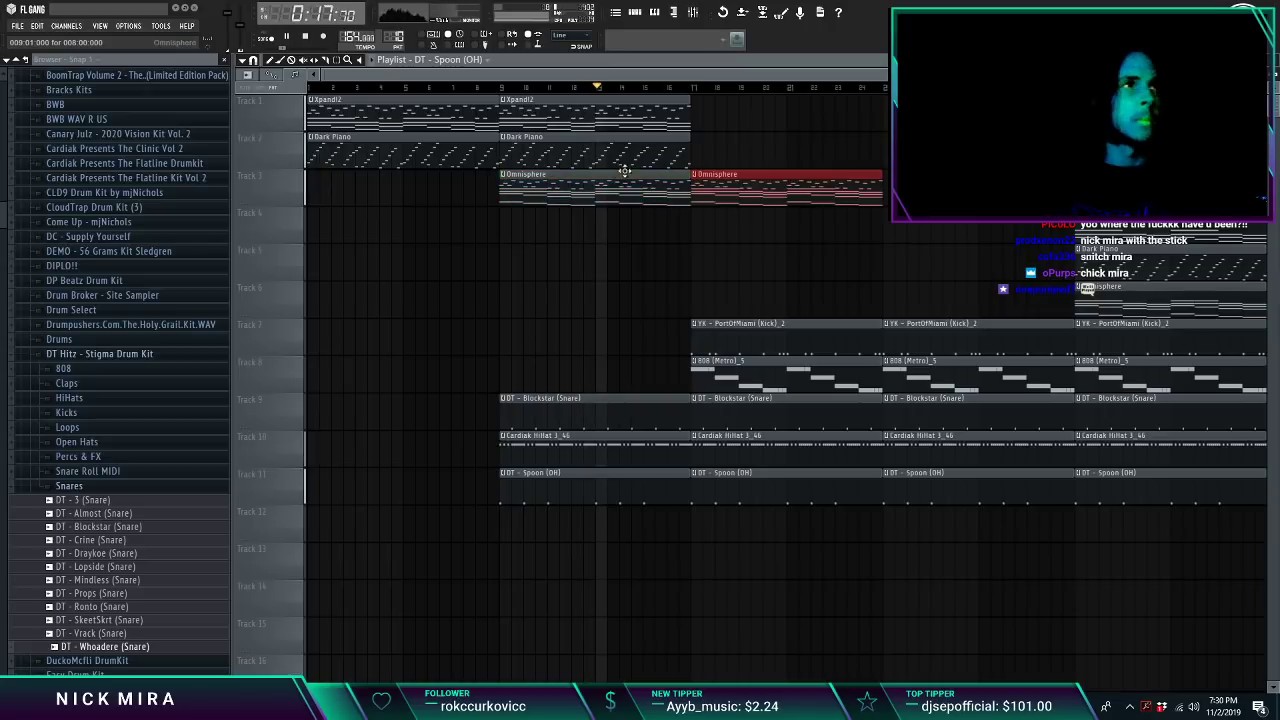
{"action": "left_click", "coordinate": [628, 108], "text": "ctrl"}
{"action": "key", "text": "ctrl+b"}
Step: Duplicate the bar 17 Xpand!2 and Omnisphere clips together at bar 25
{"action": "scroll", "coordinate": [638, 92], "scroll_direction": "down", "scroll_amount": 1}
{"action": "scroll", "coordinate": [638, 92], "scroll_direction": "down", "scroll_amount": 1}
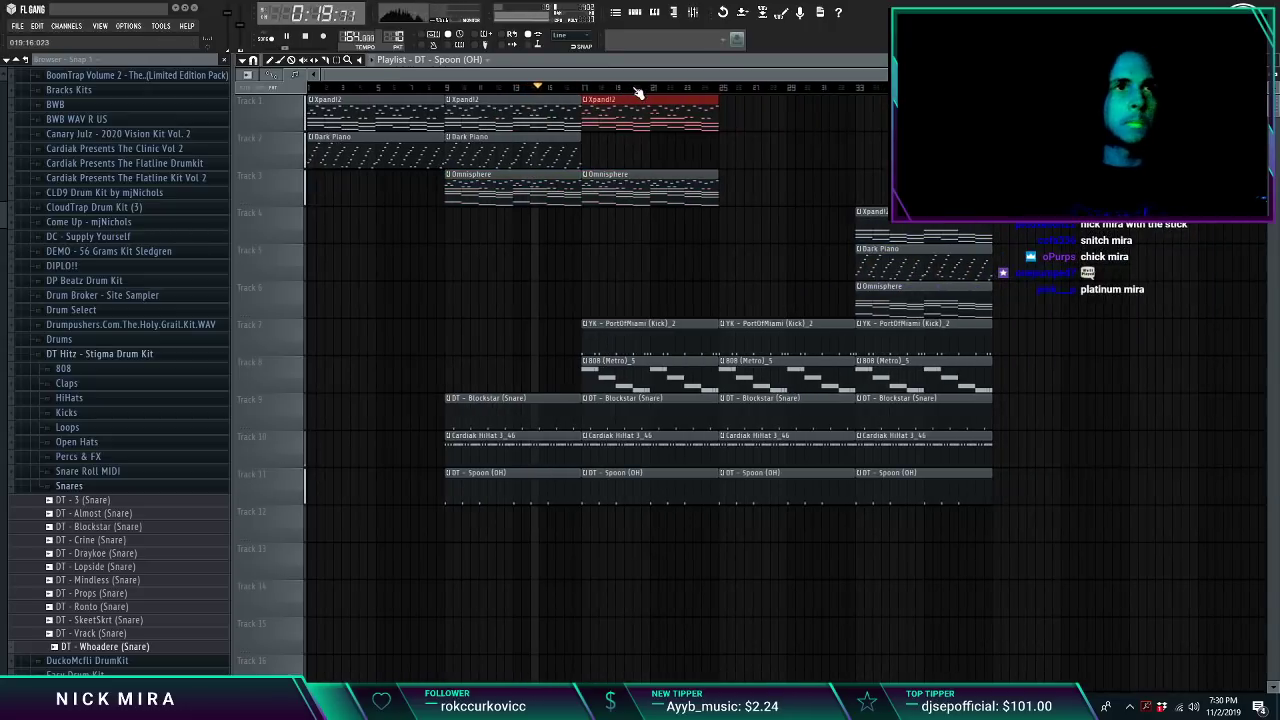
{"action": "left_click_drag", "start_coordinate": [657, 124], "coordinate": [728, 246]}
{"action": "key", "text": "ctrl+b"}
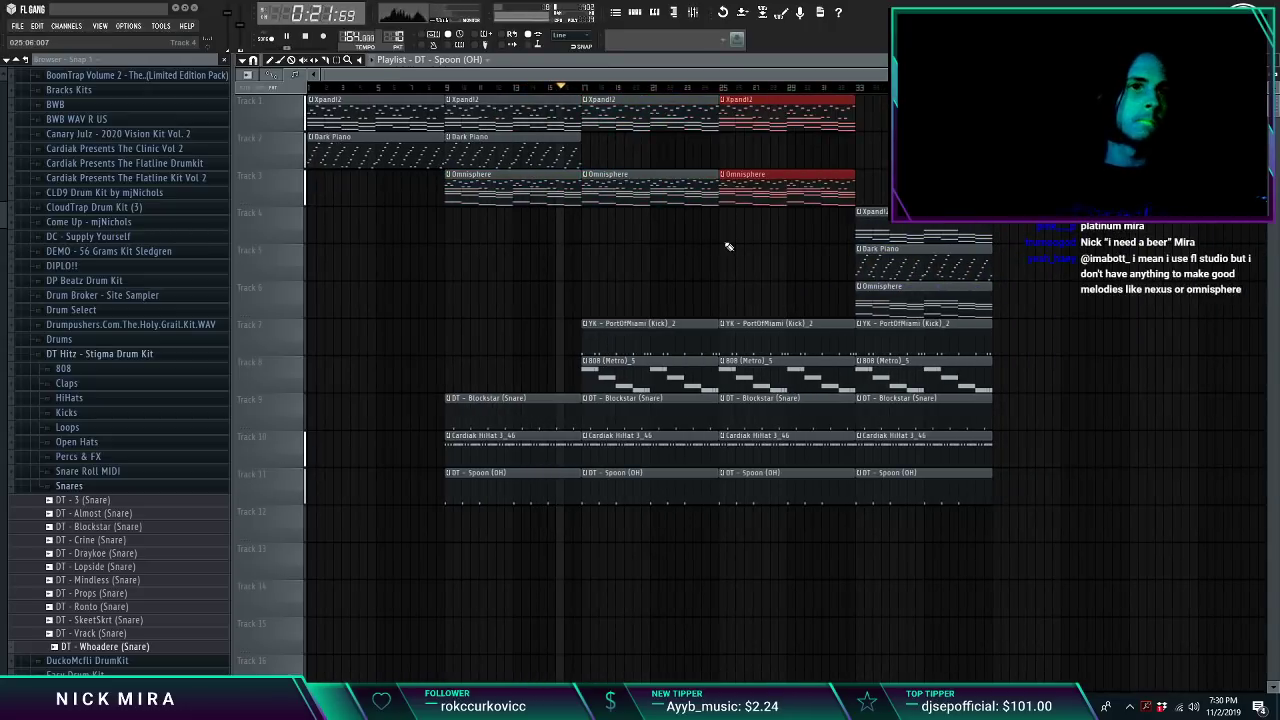
{"action": "right_click", "coordinate": [738, 289]}
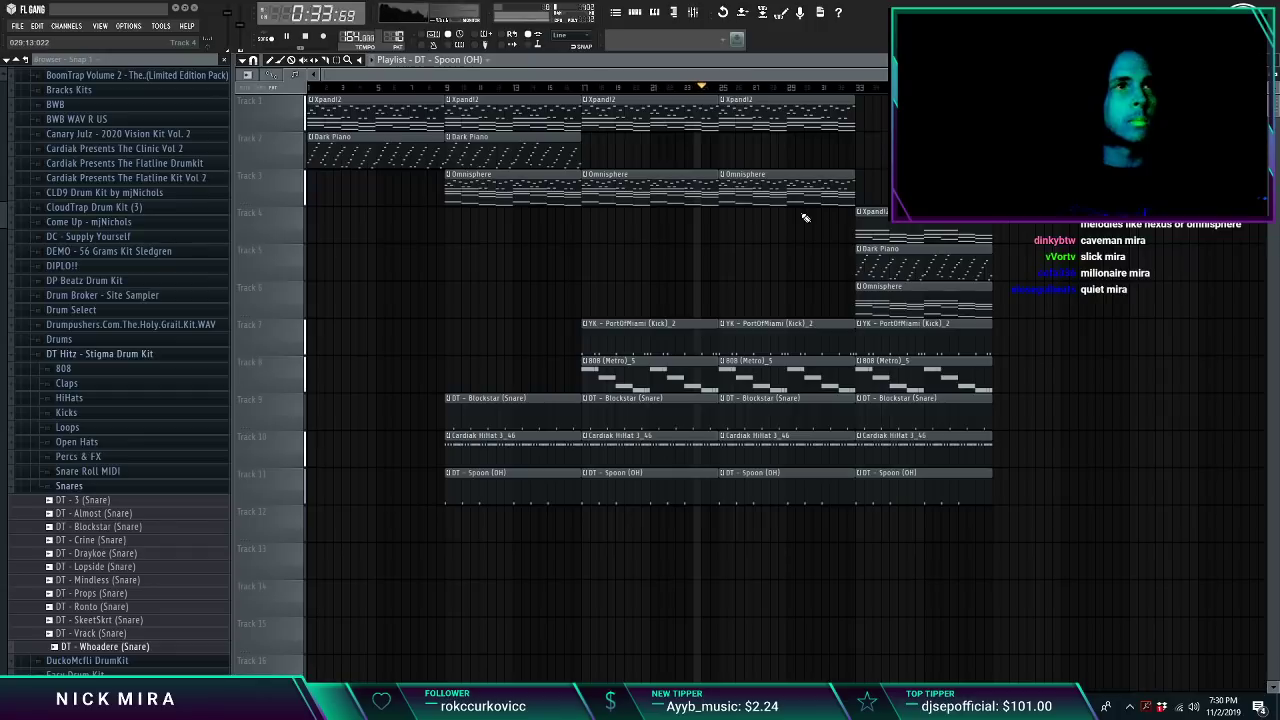
Step: Copy the bar 9 Dark Piano clip to bar 25 on Track 2, keeping bars 17 to 24 empty
{"action": "left_click_drag", "start_coordinate": [542, 151], "coordinate": [500, 146]}
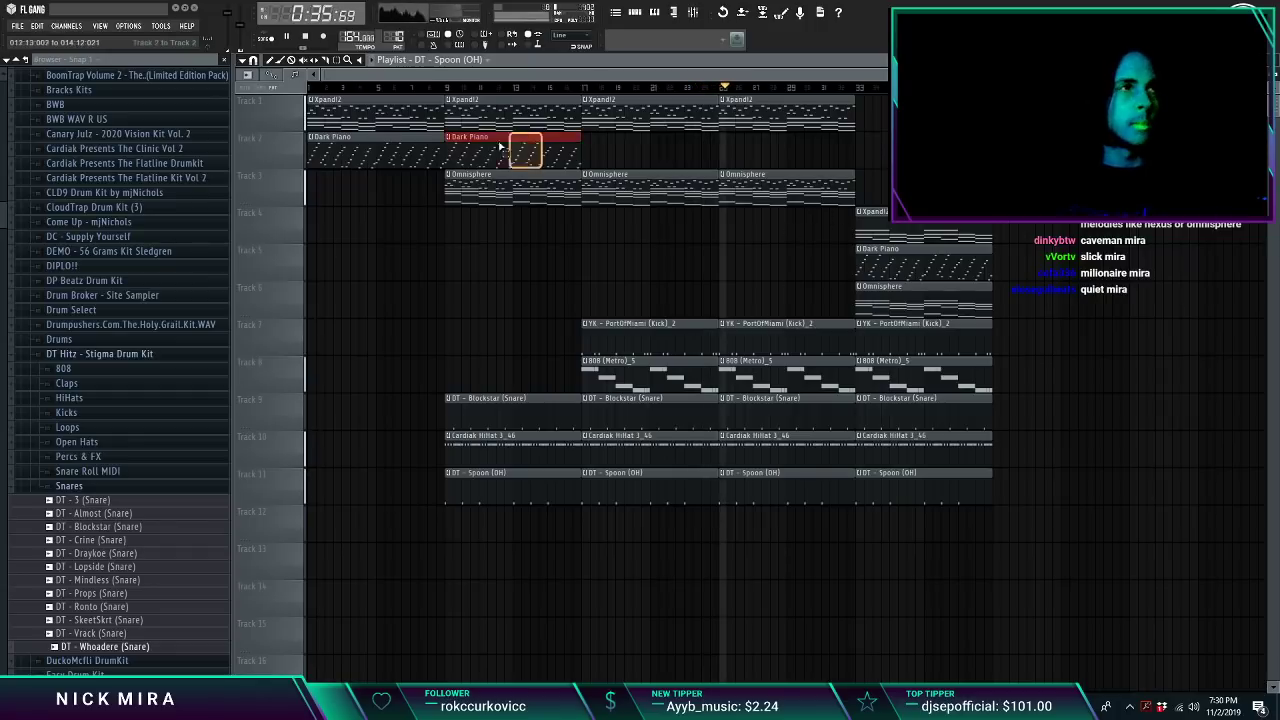
{"action": "key", "text": "ctrl+b"}
{"action": "left_click", "coordinate": [630, 149], "text": "ctrl"}
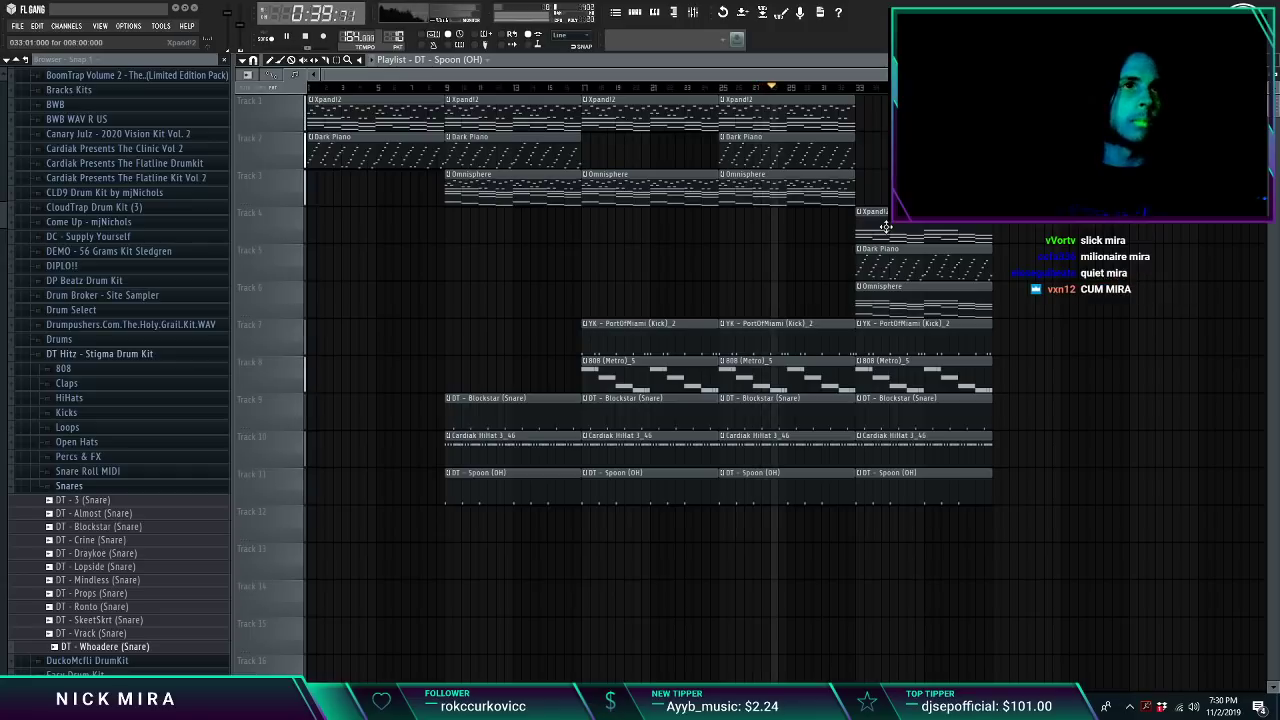
Step: Duplicate the whole bar 33 section at bar 41, and delete the Dark Piano and kick clips from bar 33
{"action": "left_click_drag", "start_coordinate": [886, 226], "coordinate": [1060, 467], "text": "ctrl"}
{"action": "key", "text": "ctrl+b"}
{"action": "right_click", "coordinate": [908, 272]}
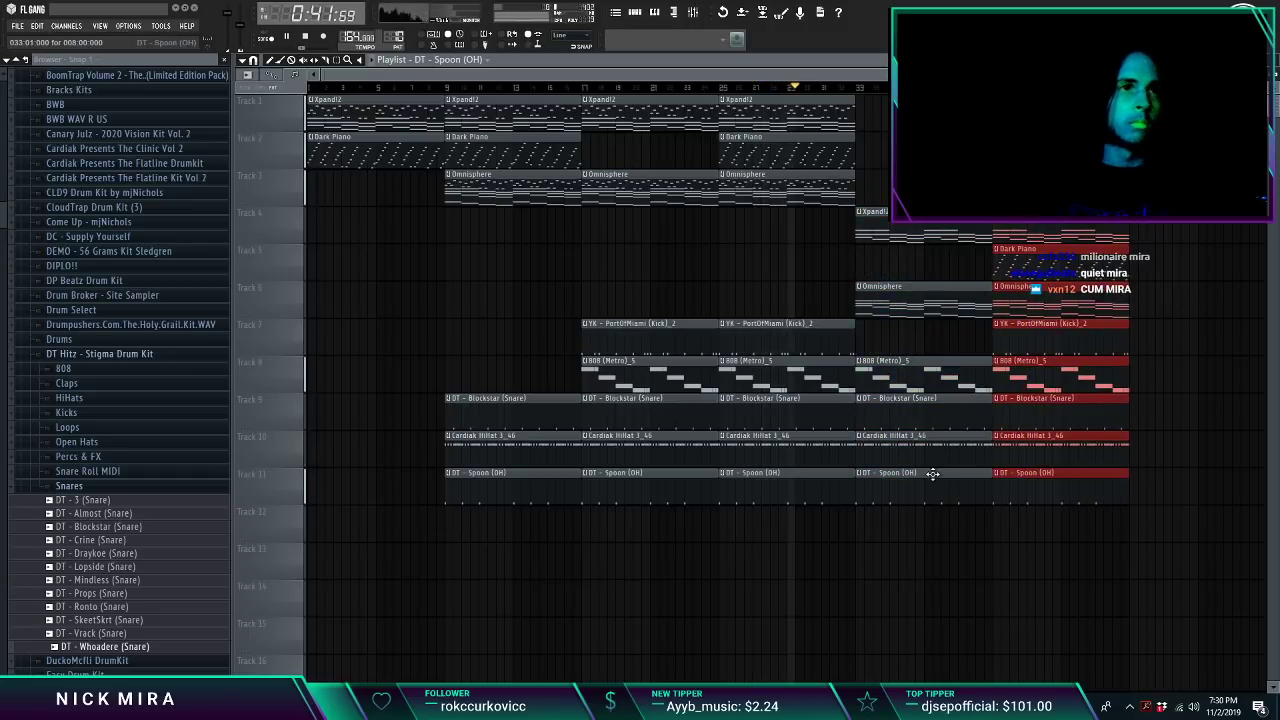
Step: Trim the DT - Spoon (OH) clips at bars 33 and 41 down to a short piece at their start
{"action": "left_click_drag", "start_coordinate": [957, 468], "coordinate": [1166, 542]}
{"action": "left_click_drag", "start_coordinate": [1130, 472], "coordinate": [982, 470]}
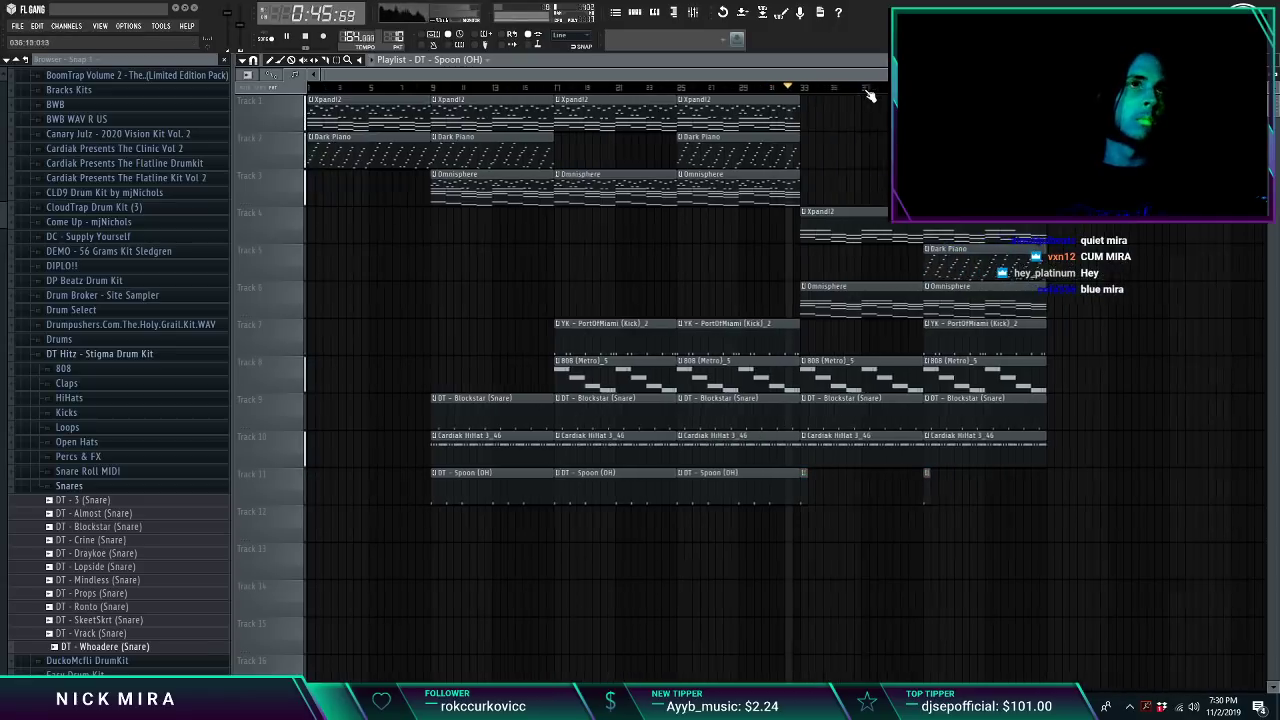
Step: Delete the Omnisphere clip at bar 41 on Track 6
{"action": "scroll", "coordinate": [870, 95], "scroll_direction": "down", "scroll_amount": 2}
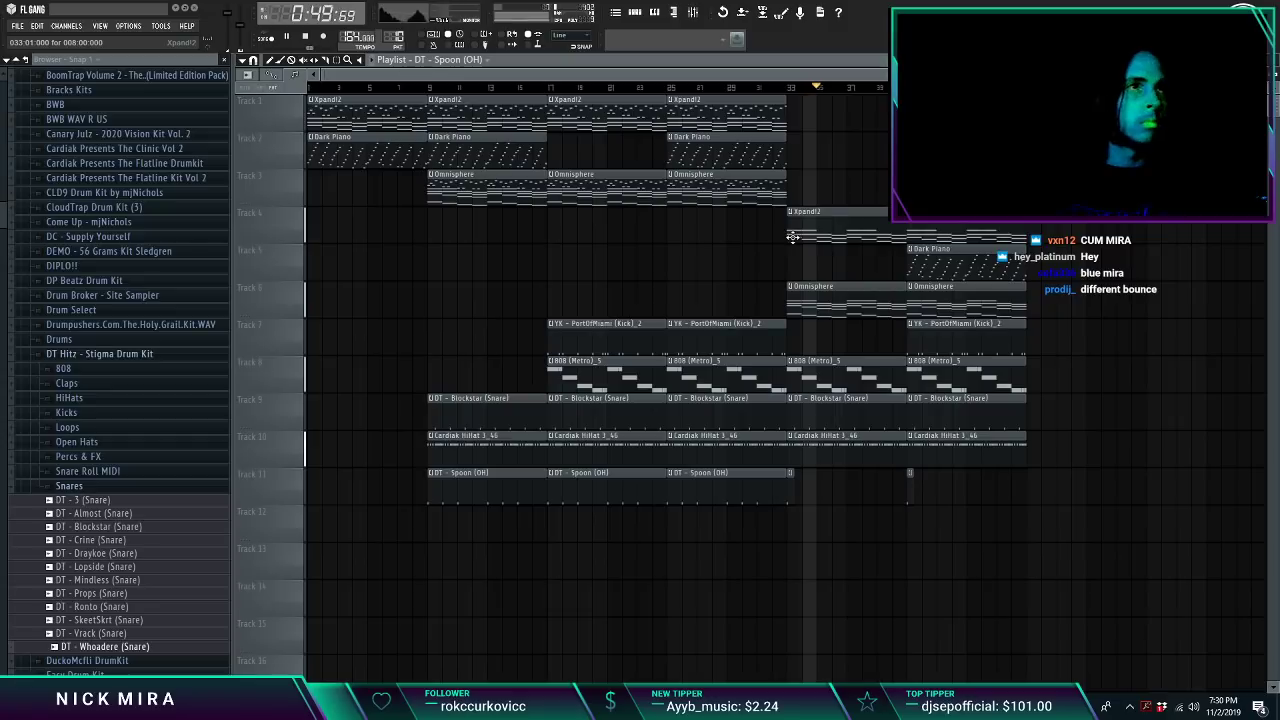
{"action": "left_click_drag", "start_coordinate": [793, 238], "coordinate": [1068, 521]}
{"action": "left_click", "coordinate": [904, 321], "text": "ctrl"}
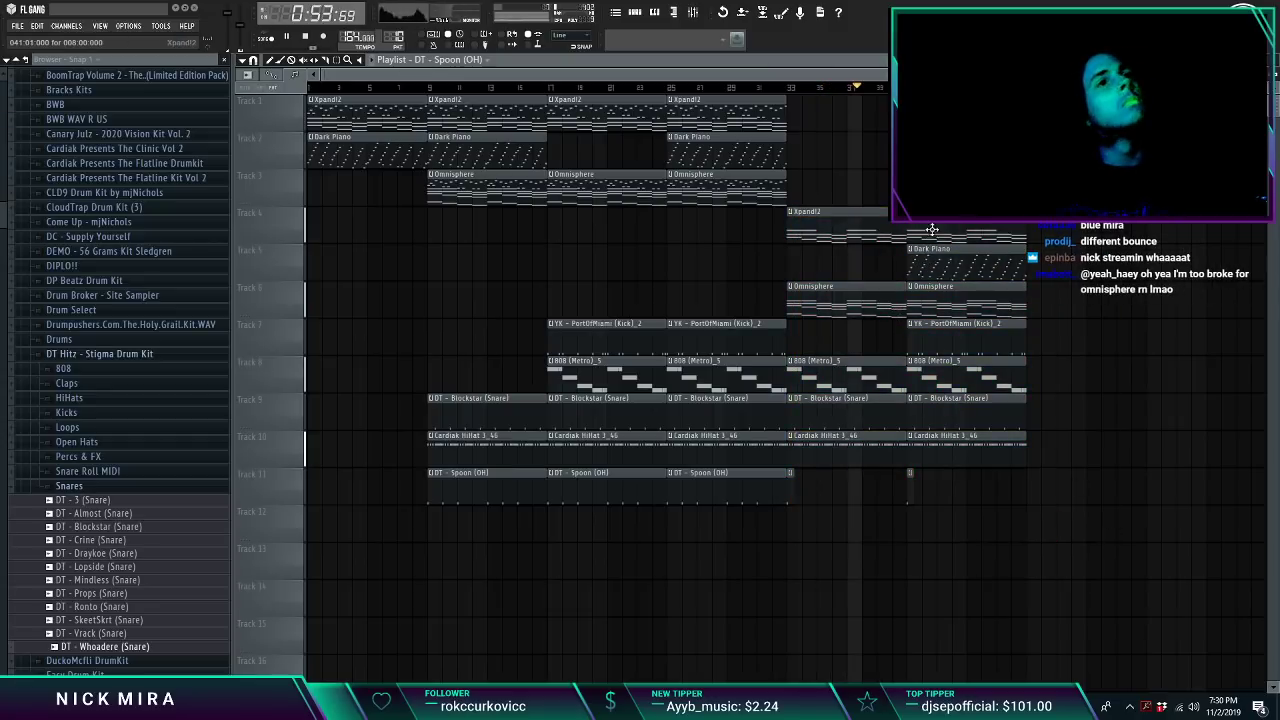
{"action": "right_click", "coordinate": [950, 288]}
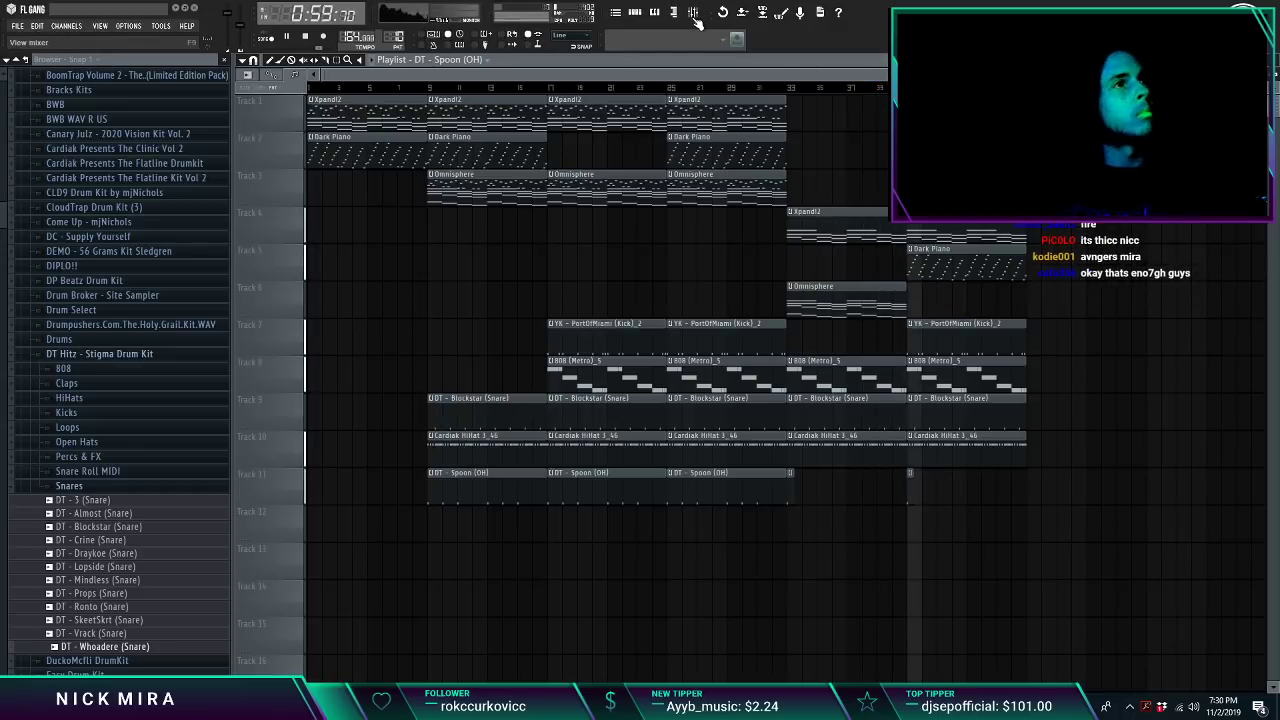
{"action": "left_click", "coordinate": [697, 18]}
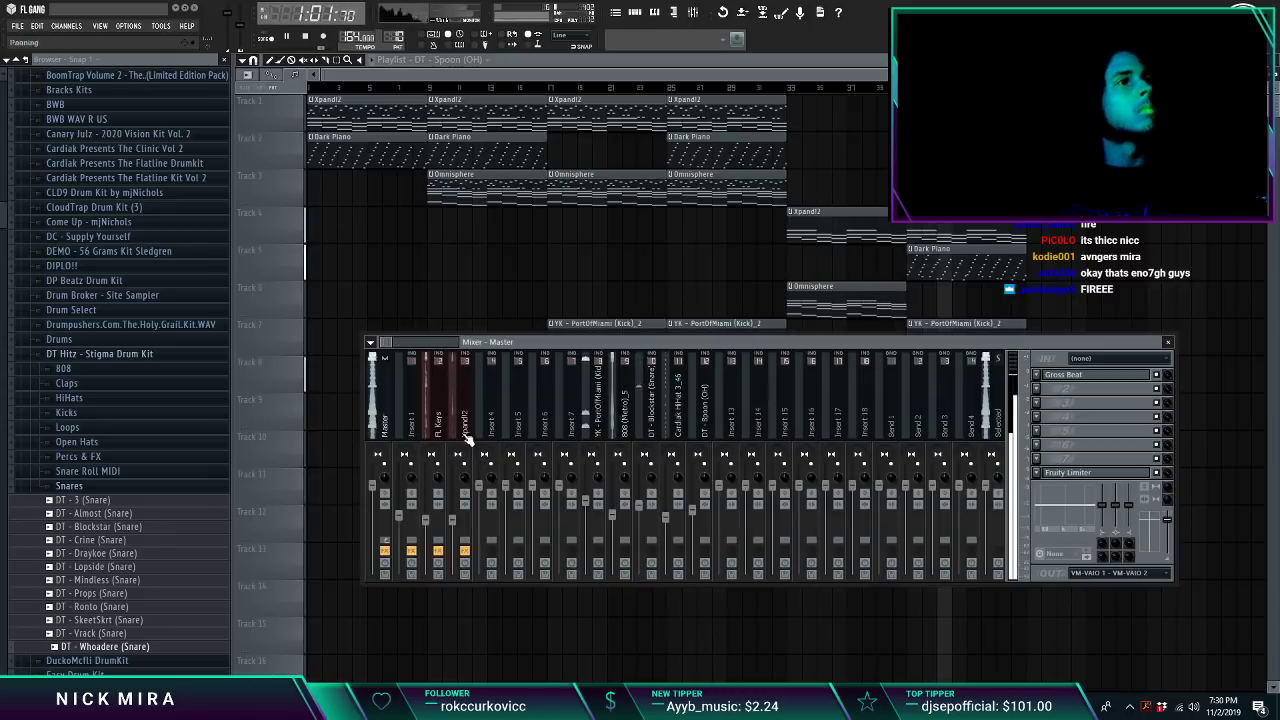
{"action": "left_click", "coordinate": [463, 421]}
{"action": "right_click", "coordinate": [666, 250]}
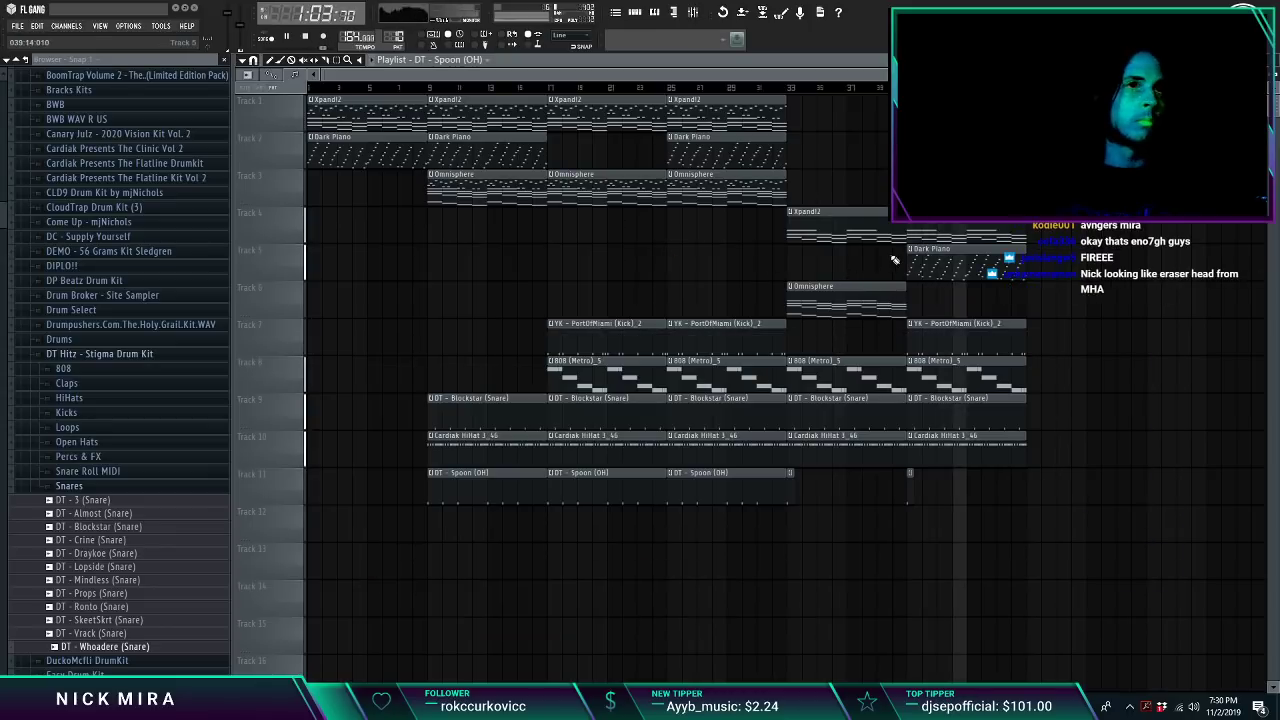
Step: Try duplicating the bar 41 Xpand!2 and Dark Piano clips at bar 49 on Tracks 4 and 5
{"action": "left_click_drag", "start_coordinate": [916, 232], "coordinate": [1110, 522]}
{"action": "left_click", "coordinate": [1060, 471], "text": "ctrl"}
{"action": "left_click_drag", "start_coordinate": [976, 236], "coordinate": [1006, 270]}
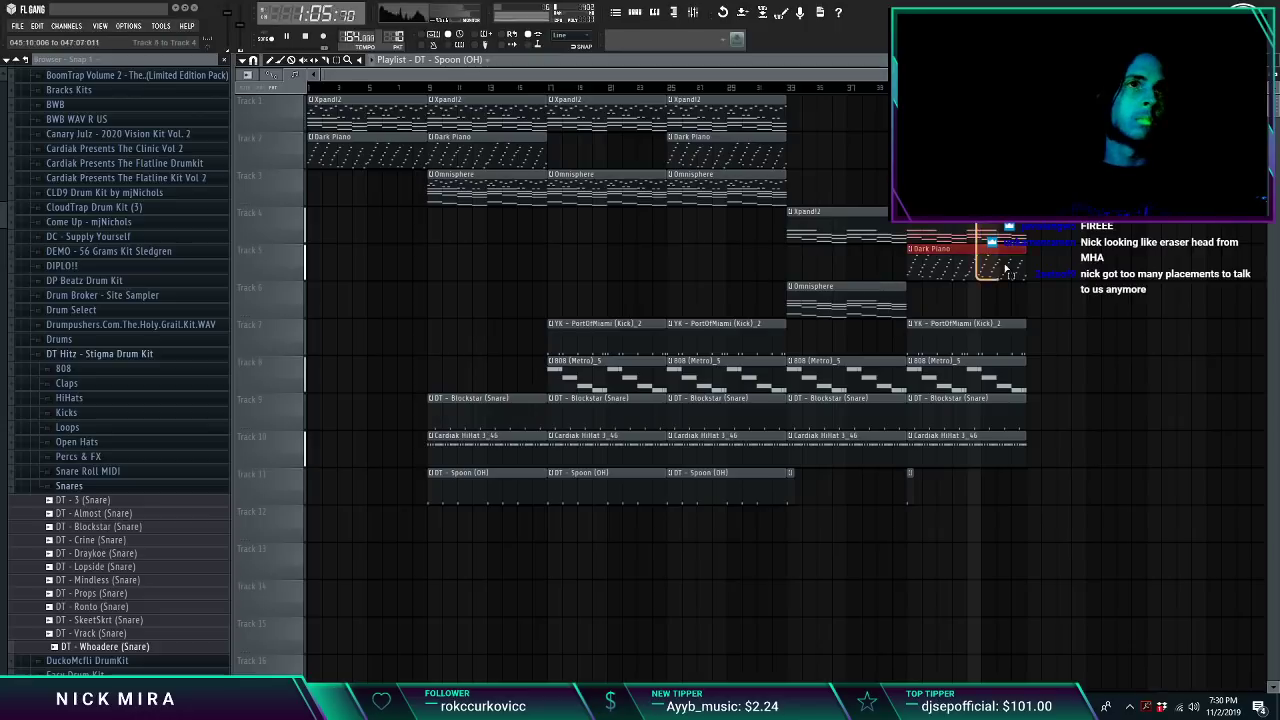
Step: Copy the opening Xpand!2 clip to bar 49 on Track 1, and delete the bar 49 clips on Tracks 4 and 5
{"action": "left_click", "coordinate": [376, 113]}
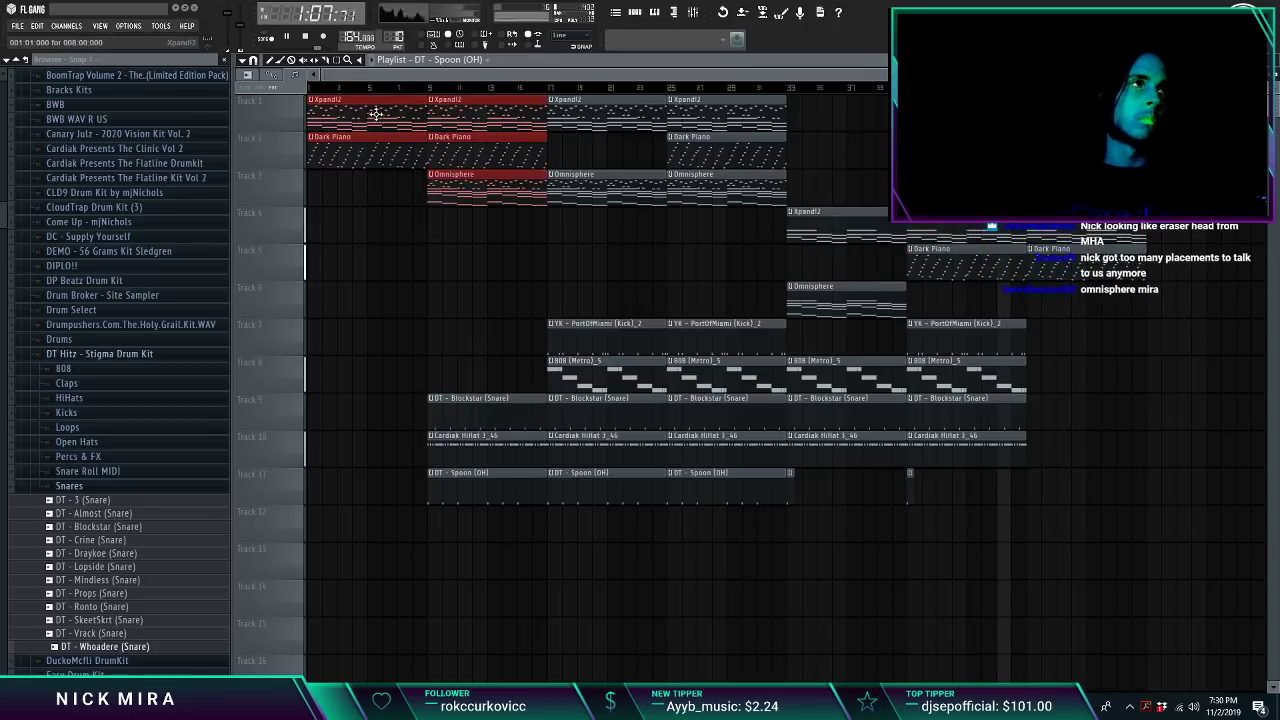
{"action": "left_click_drag", "start_coordinate": [376, 113], "coordinate": [1105, 152]}
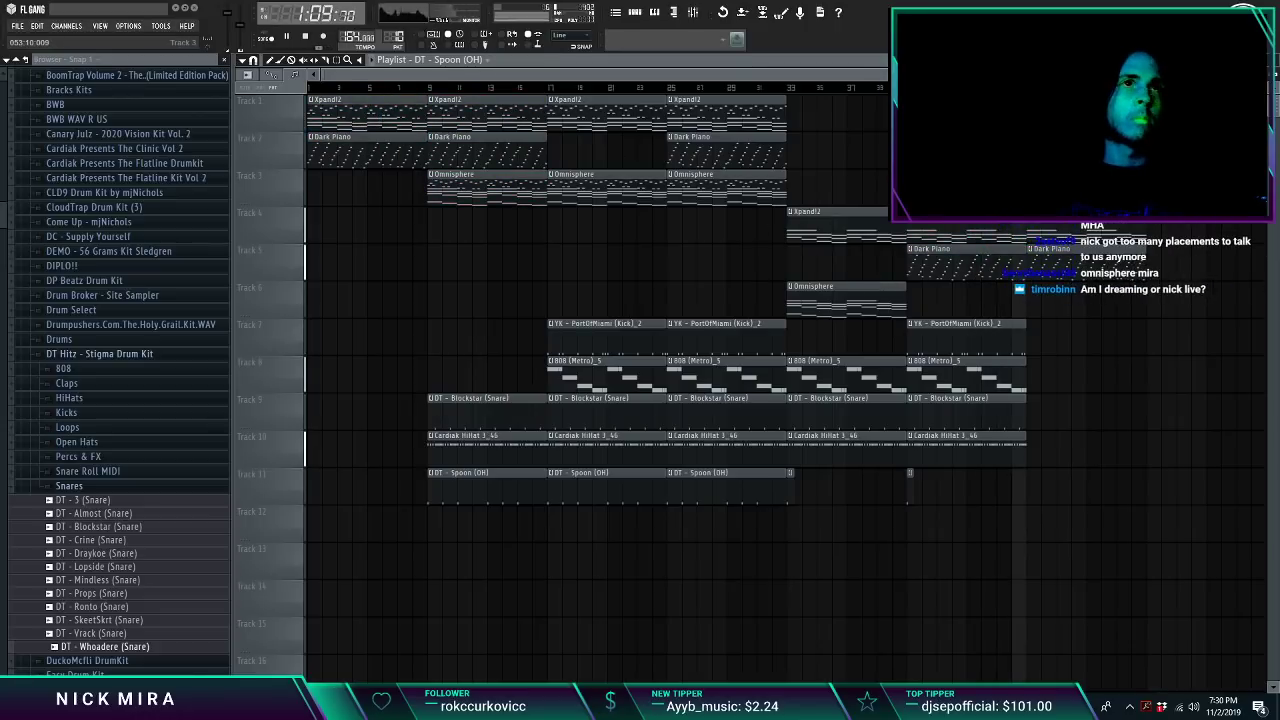
{"action": "right_click", "coordinate": [1094, 234]}
{"action": "right_click", "coordinate": [1090, 263]}
Step: Copy the Omnisphere clip to bar 49 on Track 3, keeping bars 33 to 48 of that track empty
{"action": "left_click_drag", "start_coordinate": [692, 190], "coordinate": [806, 192]}
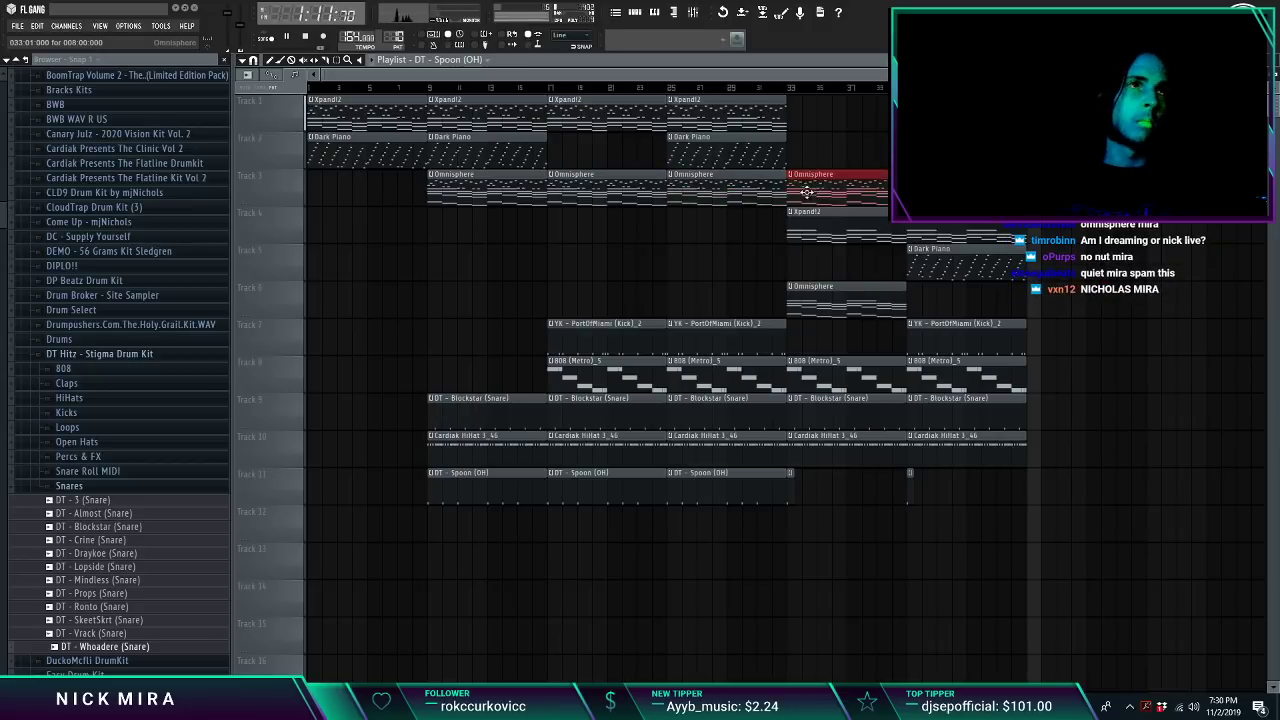
{"action": "key", "text": "ctrl+b"}
{"action": "key", "text": "ctrl+b"}
{"action": "right_click", "coordinate": [846, 191]}
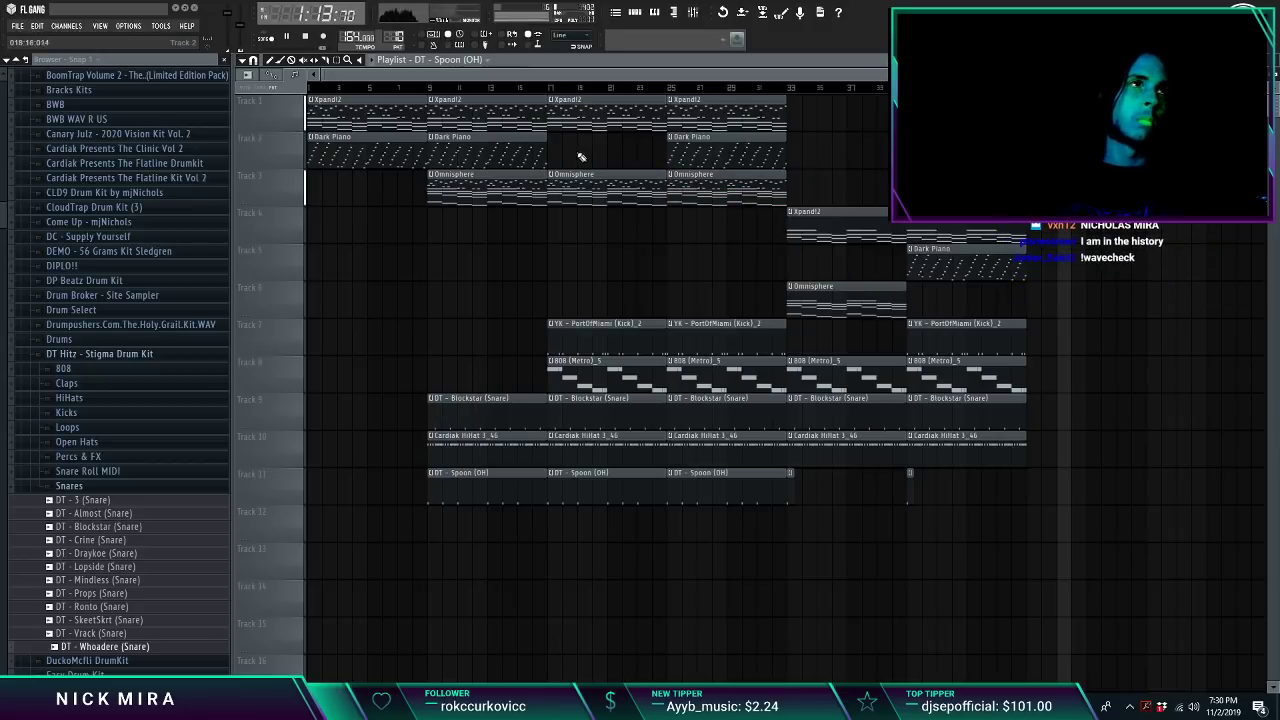
Step: Duplicate the whole section from bars 17 to 56 twice, at bars 57 and 97, and clear the selection
{"action": "left_click_drag", "start_coordinate": [569, 107], "coordinate": [1088, 571]}
{"action": "key", "text": "ctrl+b"}
{"action": "scroll", "coordinate": [702, 92], "scroll_direction": "down", "scroll_amount": 3}
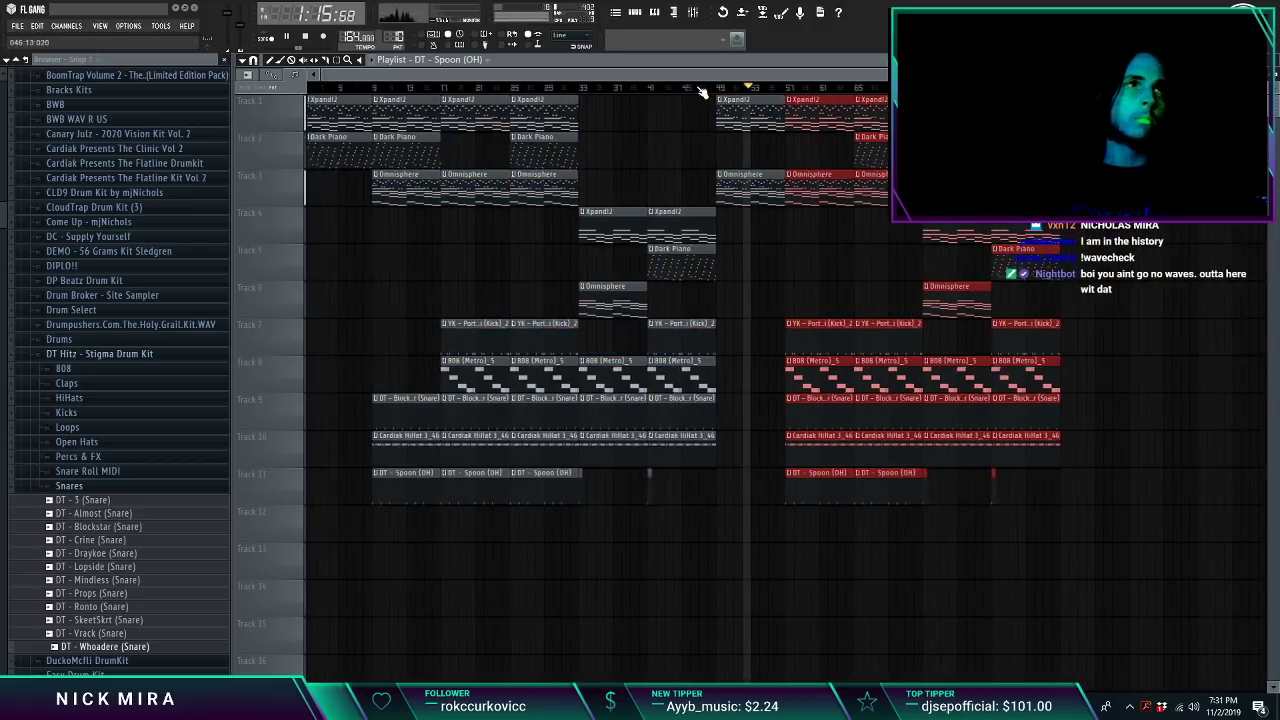
{"action": "key", "text": "ctrl+b"}
{"action": "key", "text": "ctrl+d"}
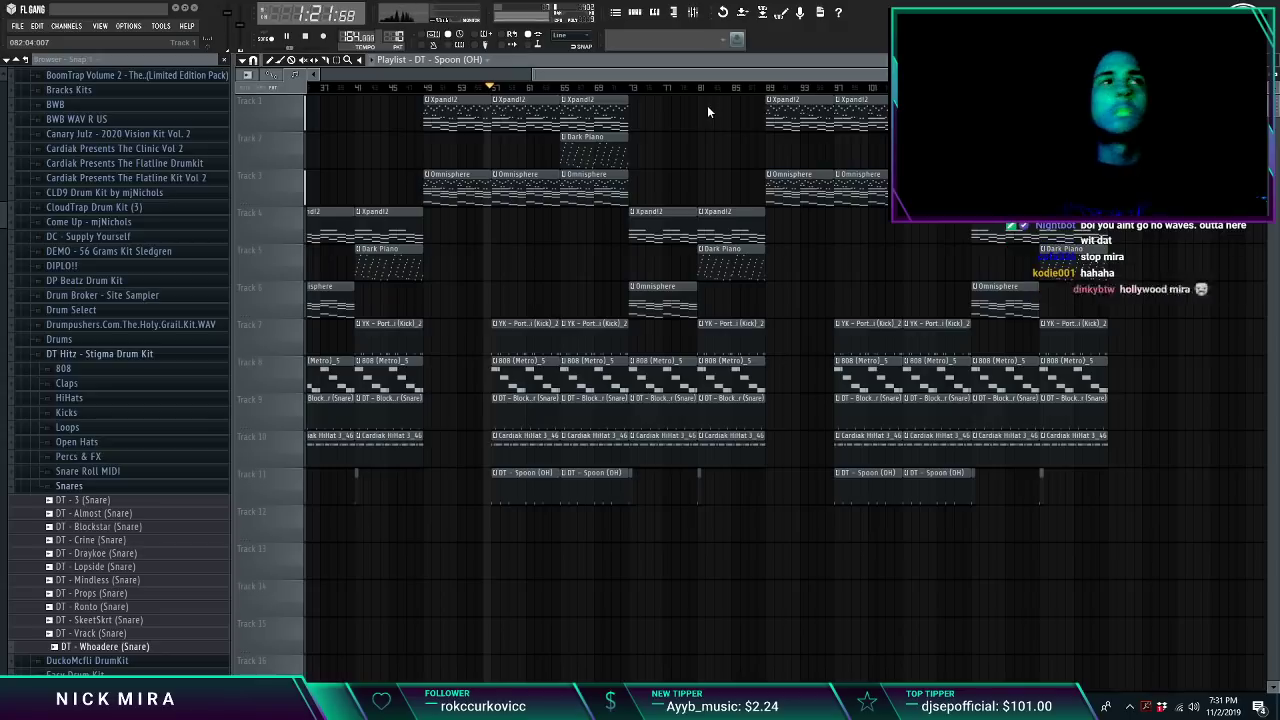
Step: Start saving the project under a new name, choosing the Beats folder inside the November folder of the 2019 beats in Dropbox
{"action": "key", "text": "ctrl+shift+s"}
{"action": "left_click", "coordinate": [488, 201]}
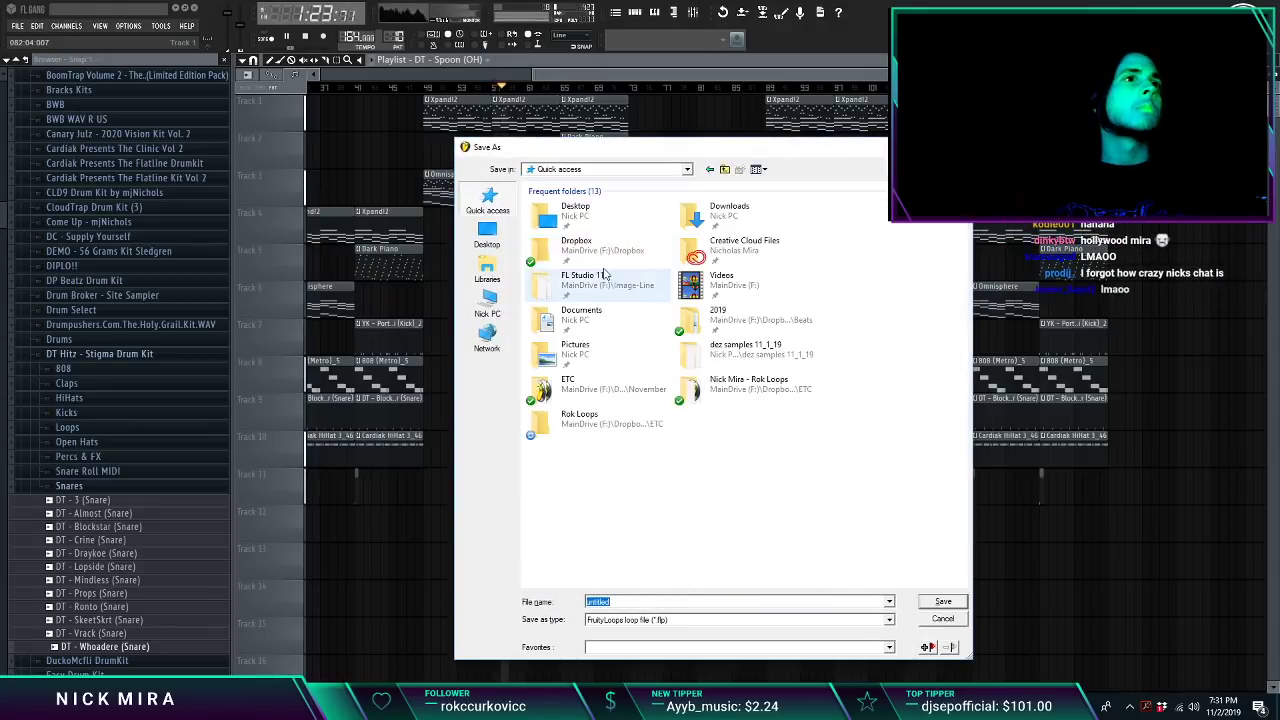
{"action": "double_click", "coordinate": [621, 258]}
{"action": "double_click", "coordinate": [600, 231]}
{"action": "double_click", "coordinate": [594, 208]}
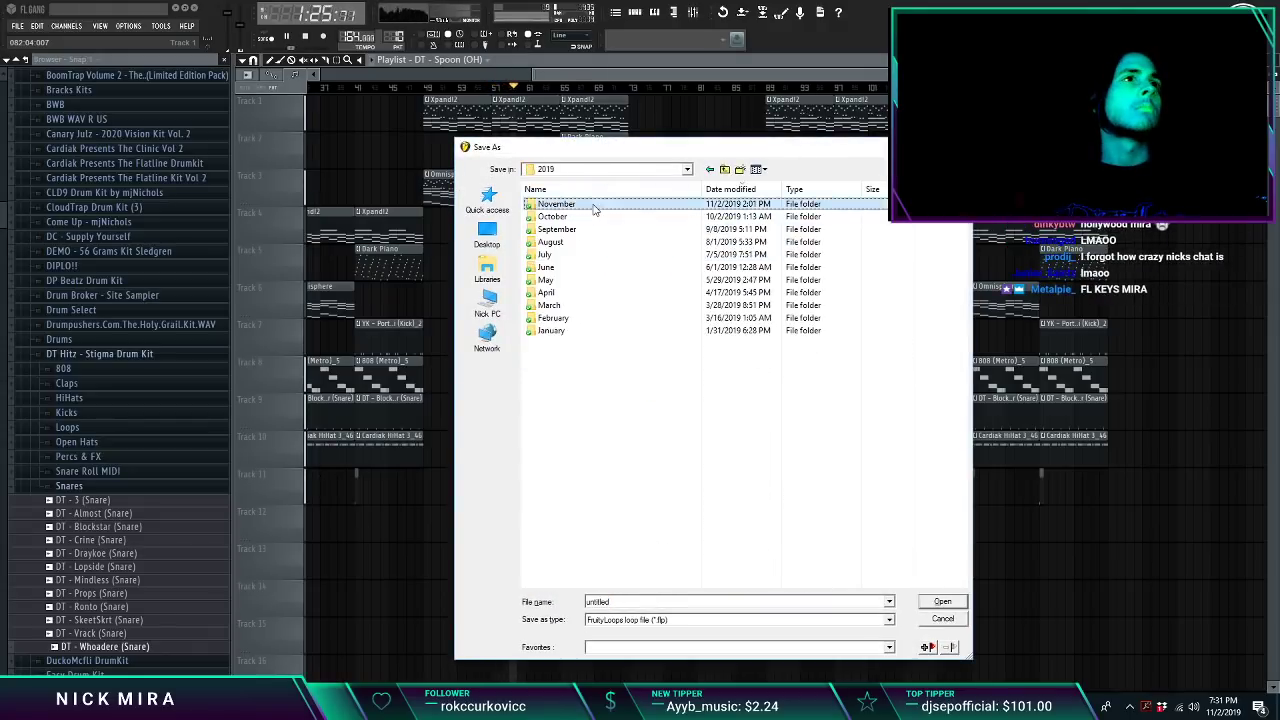
{"action": "double_click", "coordinate": [594, 208]}
{"action": "double_click", "coordinate": [594, 208]}
Step: Create a folder named Done in the Beats folder and open it
{"action": "left_click", "coordinate": [740, 169]}
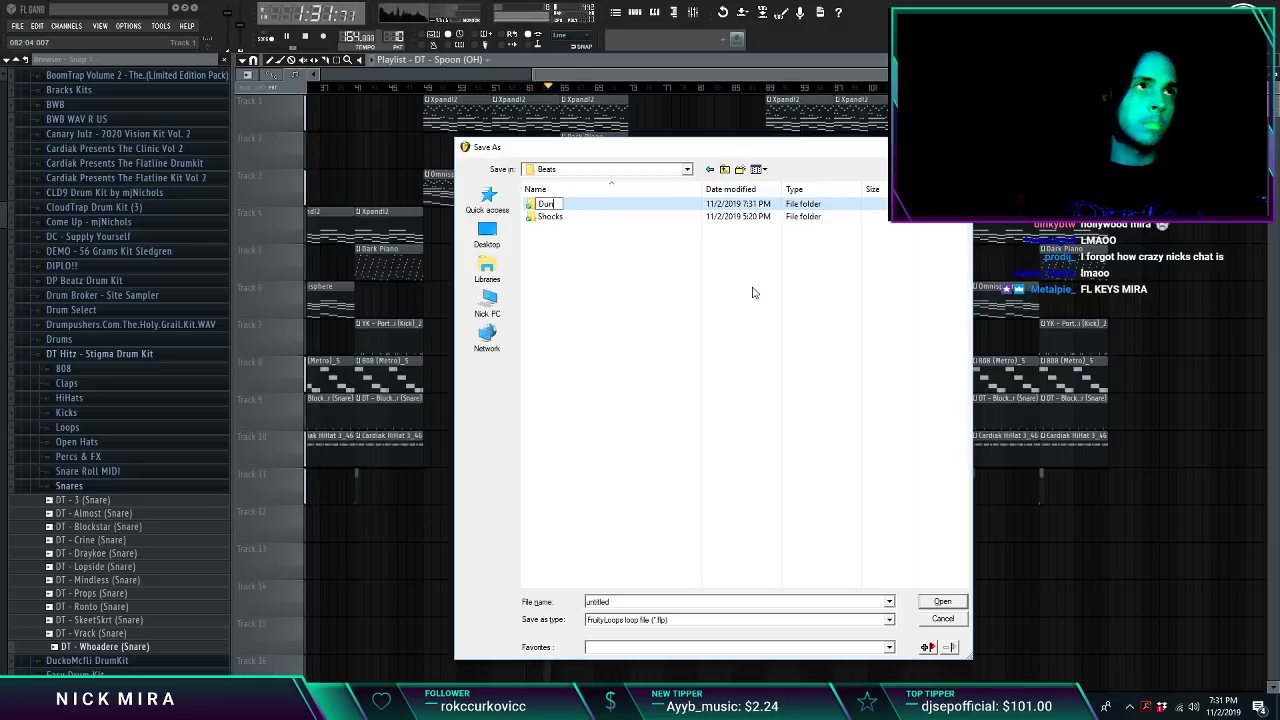
{"action": "type", "text": "Dun"}
{"action": "key", "text": "BackSpace"}
{"action": "key", "text": "BackSpace"}
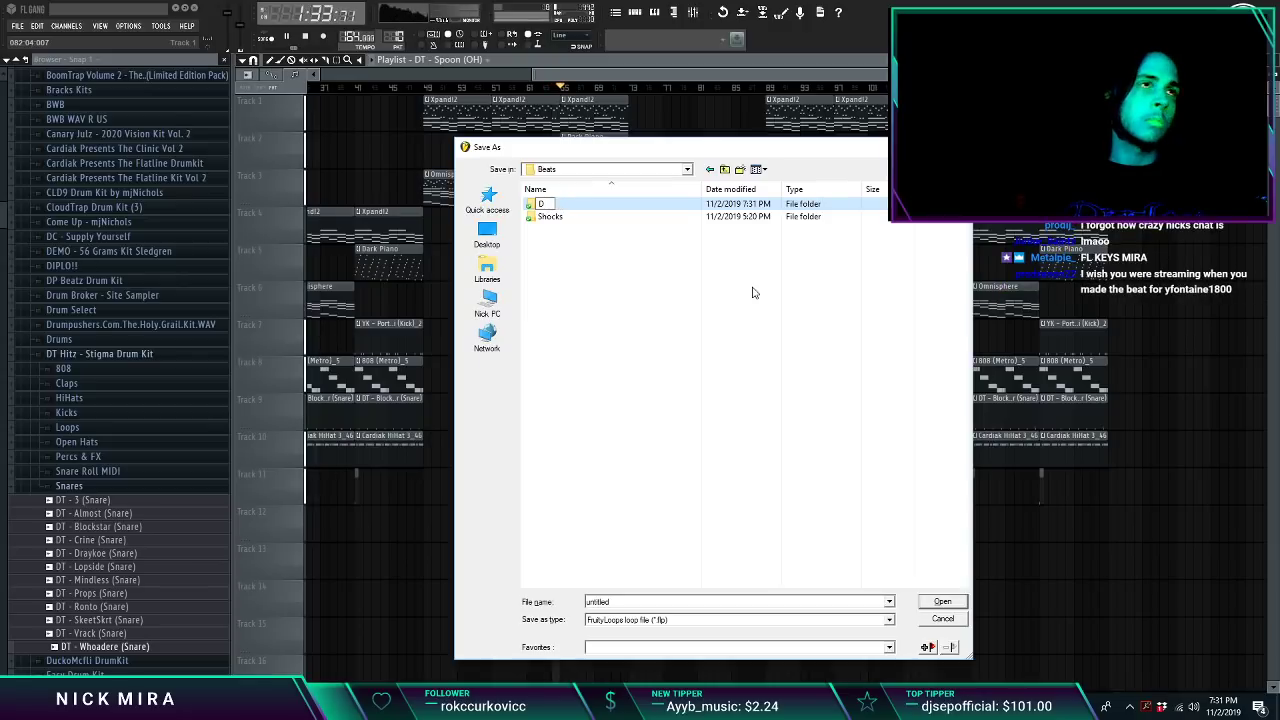
{"action": "type", "text": "one"}
{"action": "key", "text": "Return"}
{"action": "key", "text": "Return"}
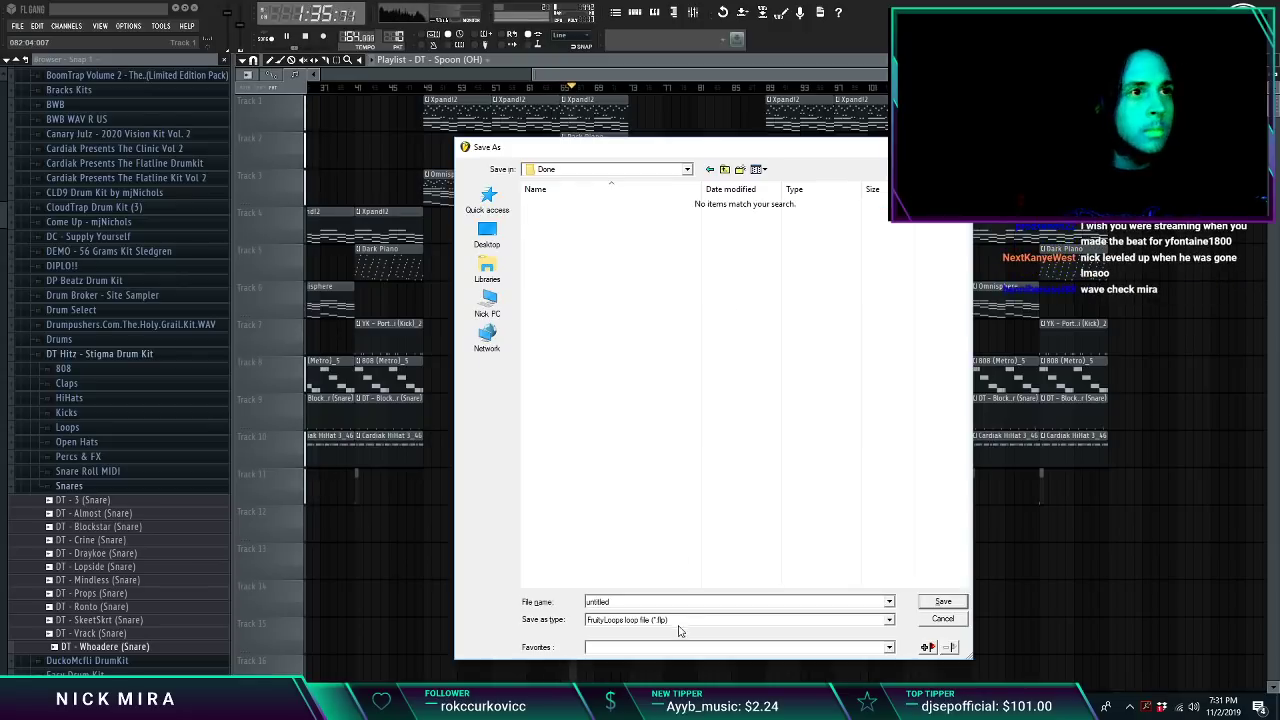
Step: Save the project as "NM - Done 164BPM" in the Done folder
{"action": "type", "text": "NM - D"}
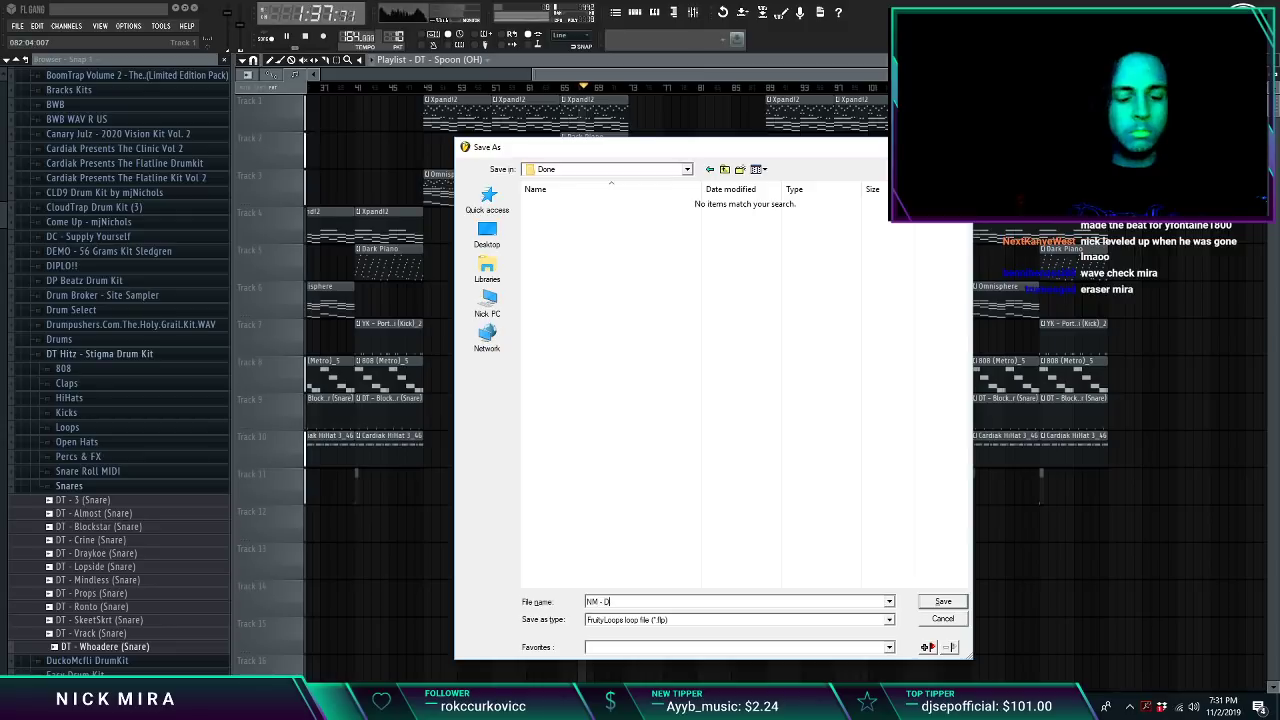
{"action": "type", "text": "one 164B"}
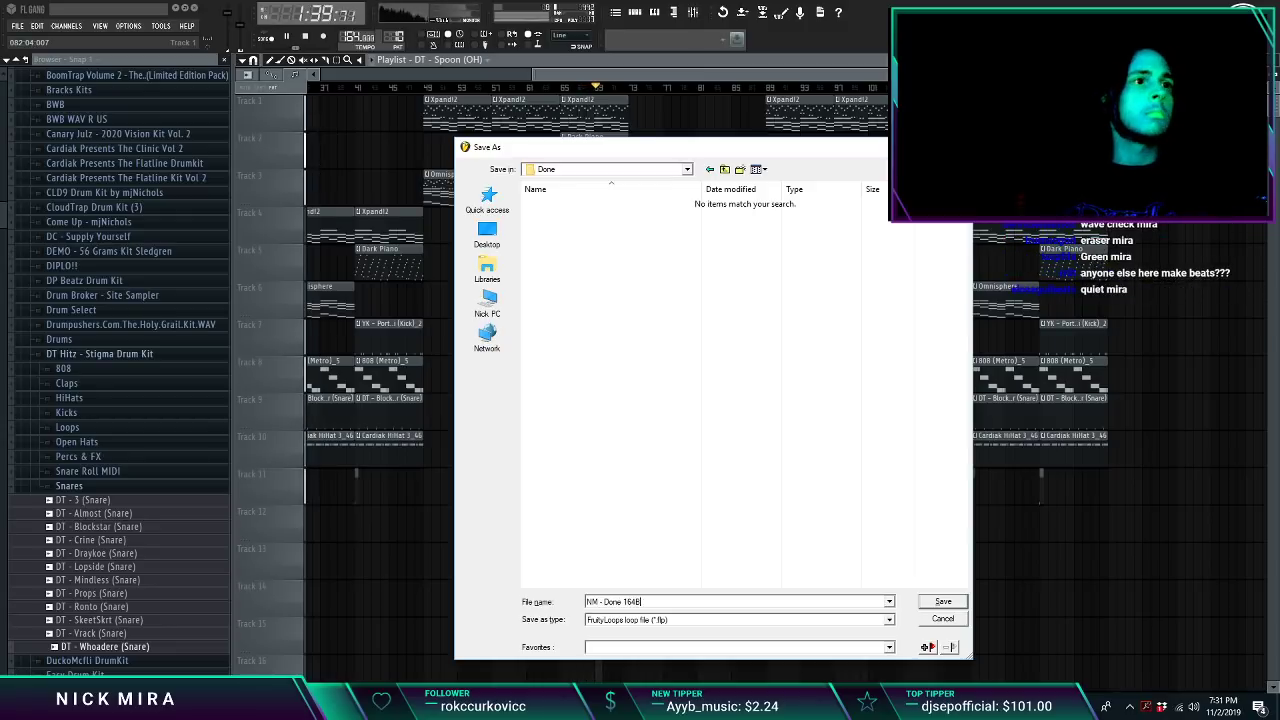
{"action": "type", "text": "PM"}
{"action": "key", "text": "Return"}
Step: Render the full song to WAV and MP3 under the name "NM - Done 164BPM"
{"action": "key", "text": "ctrl+r"}
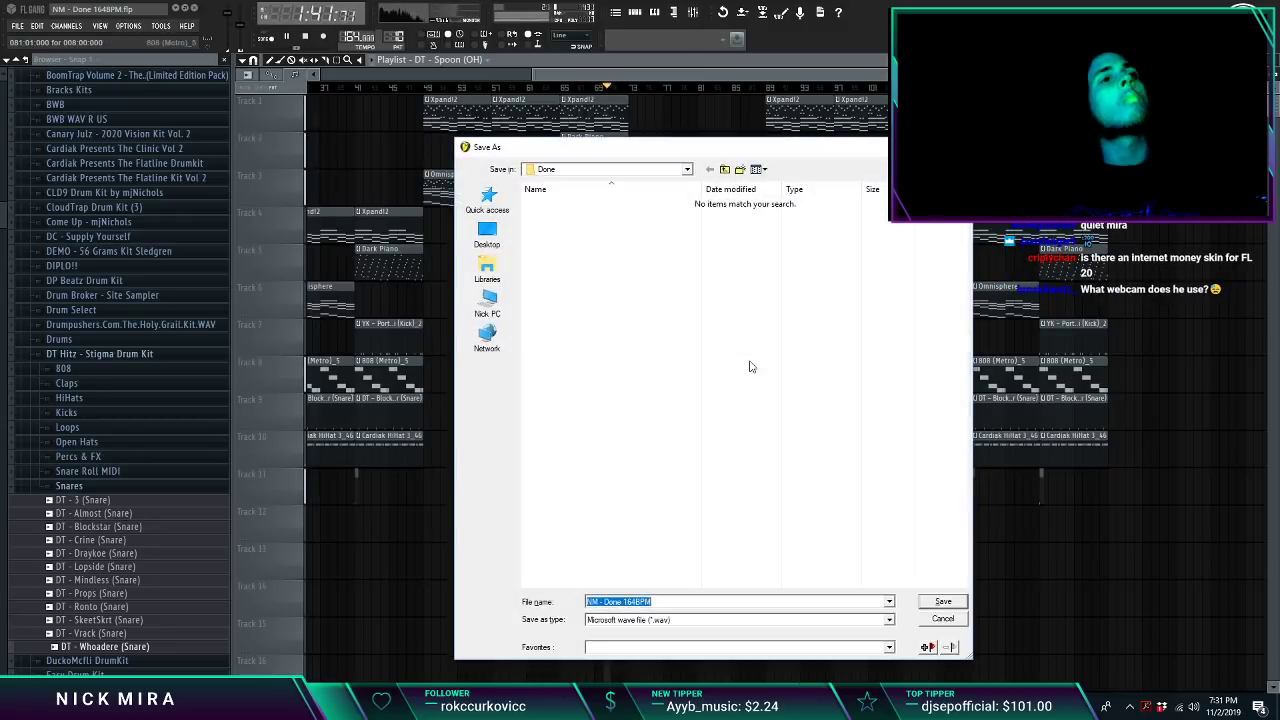
{"action": "key", "text": "Return"}
{"action": "left_click", "coordinate": [707, 250]}
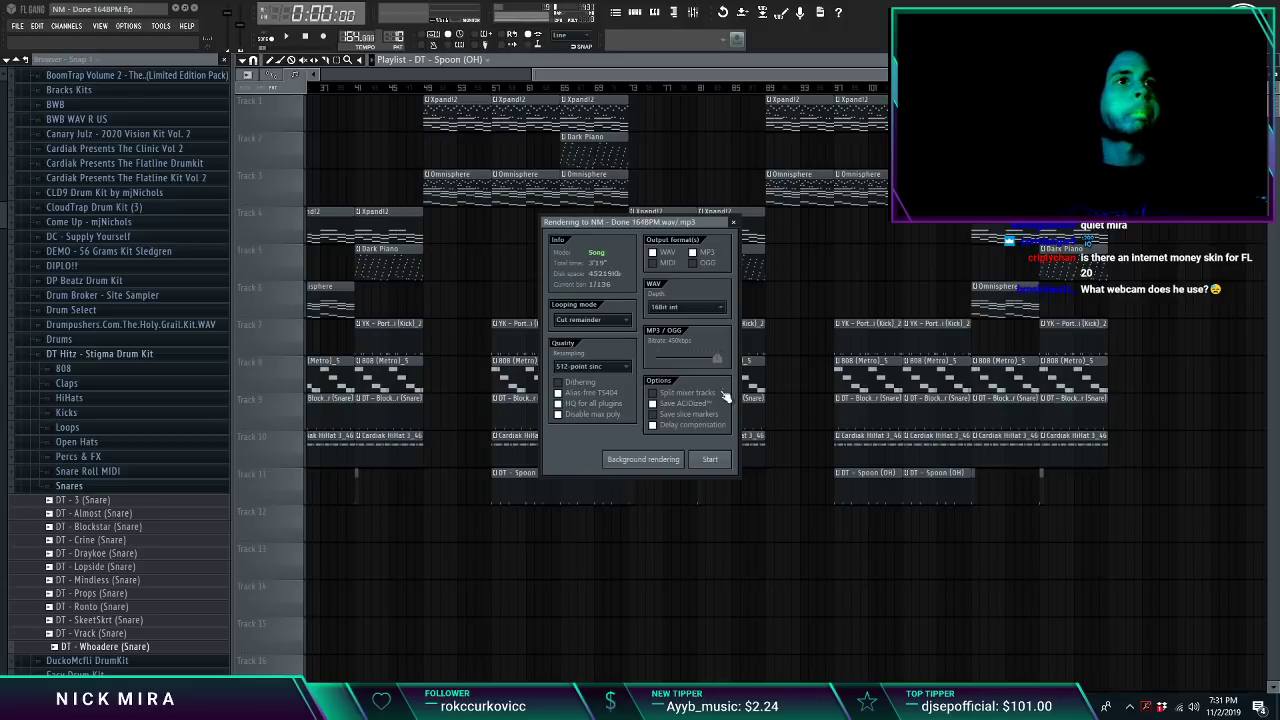
{"action": "left_click", "coordinate": [710, 459]}
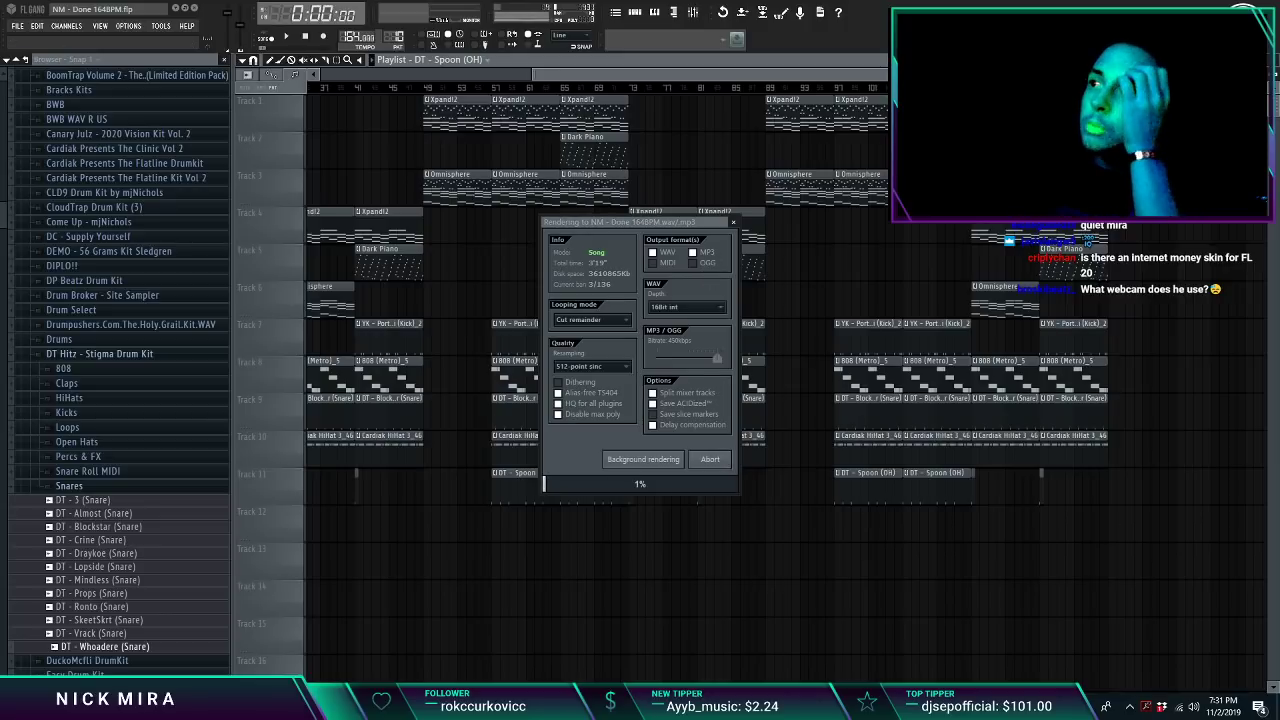
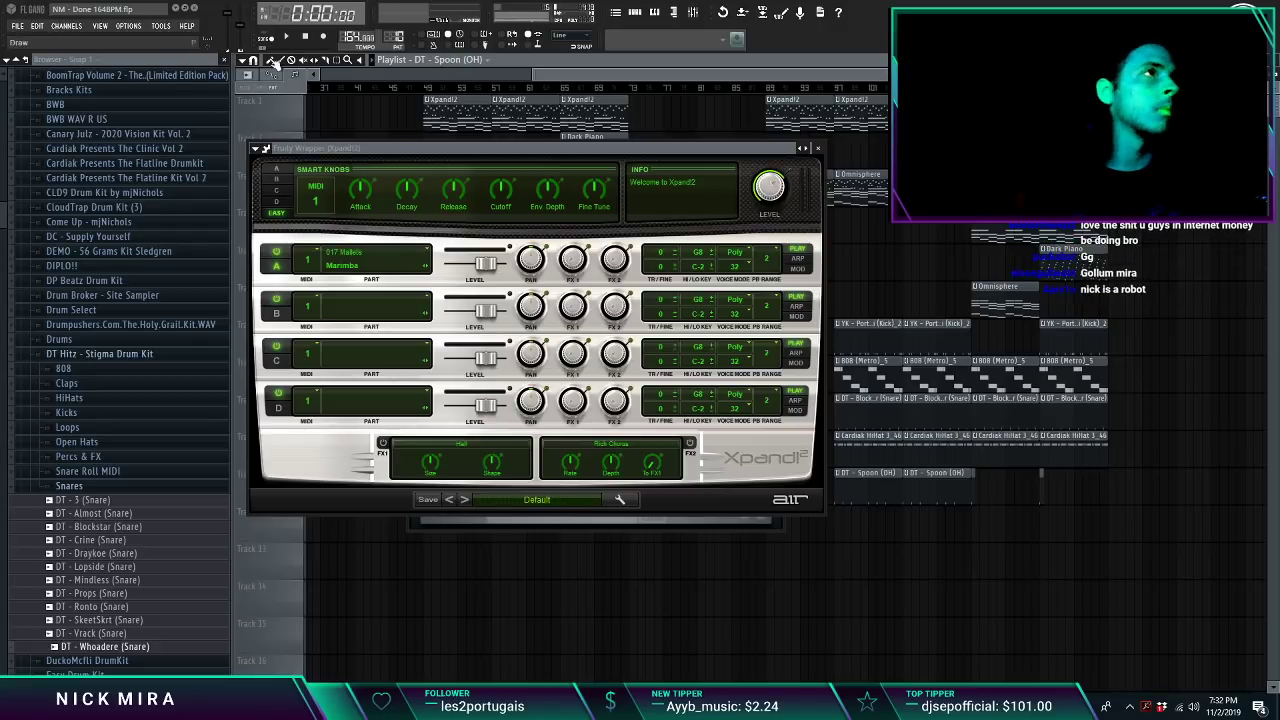
Step: Play the finished song briefly from around bar 41, and start a new empty project
{"action": "left_click", "coordinate": [370, 88]}
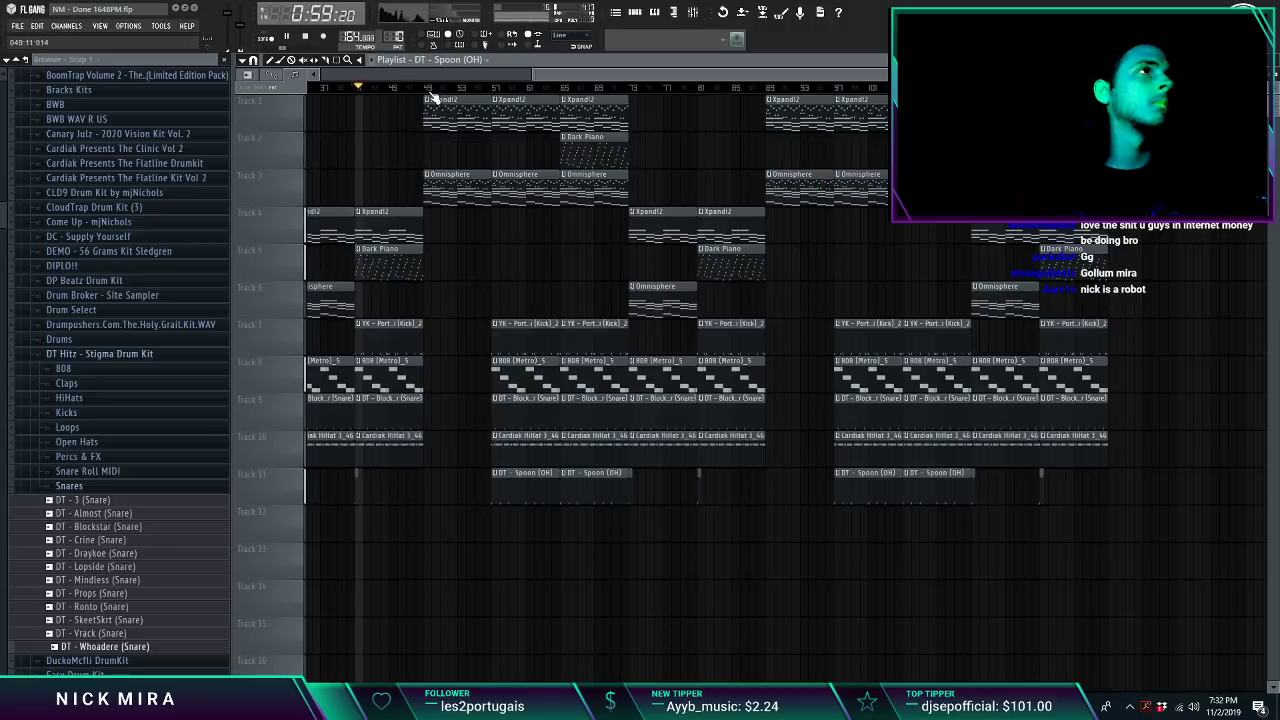
{"action": "left_click", "coordinate": [17, 25]}
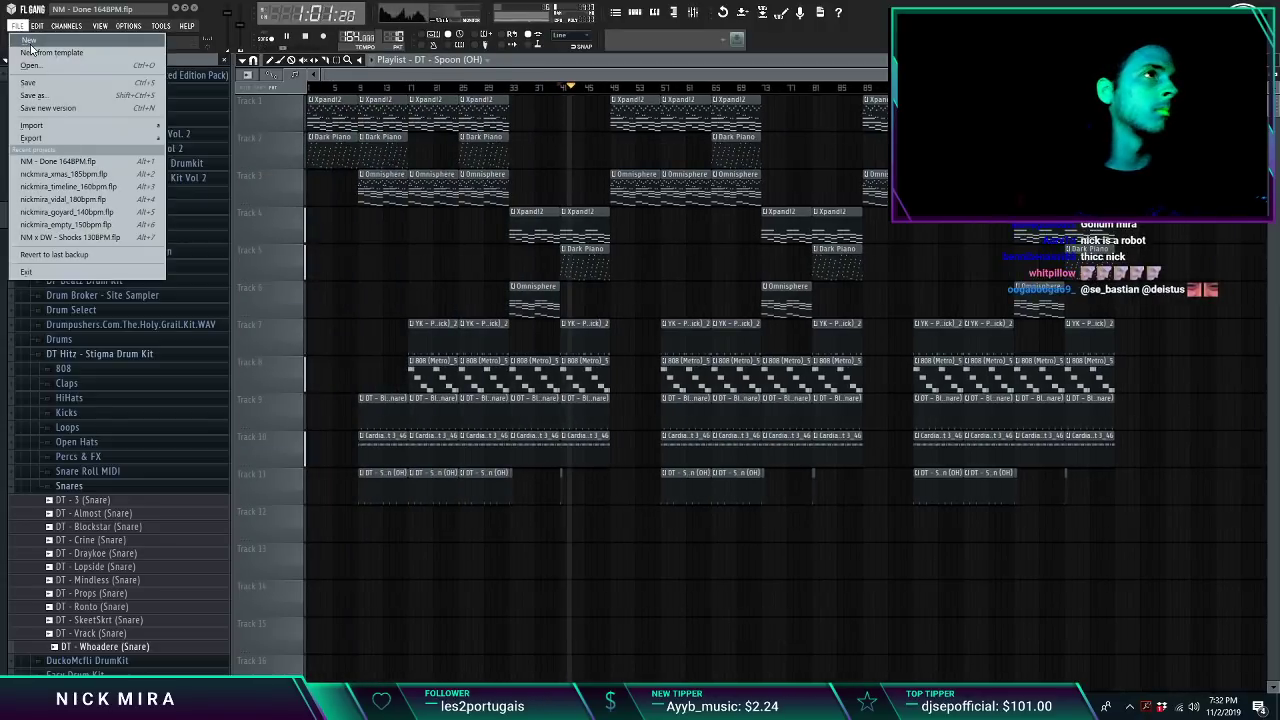
{"action": "left_click", "coordinate": [30, 41]}
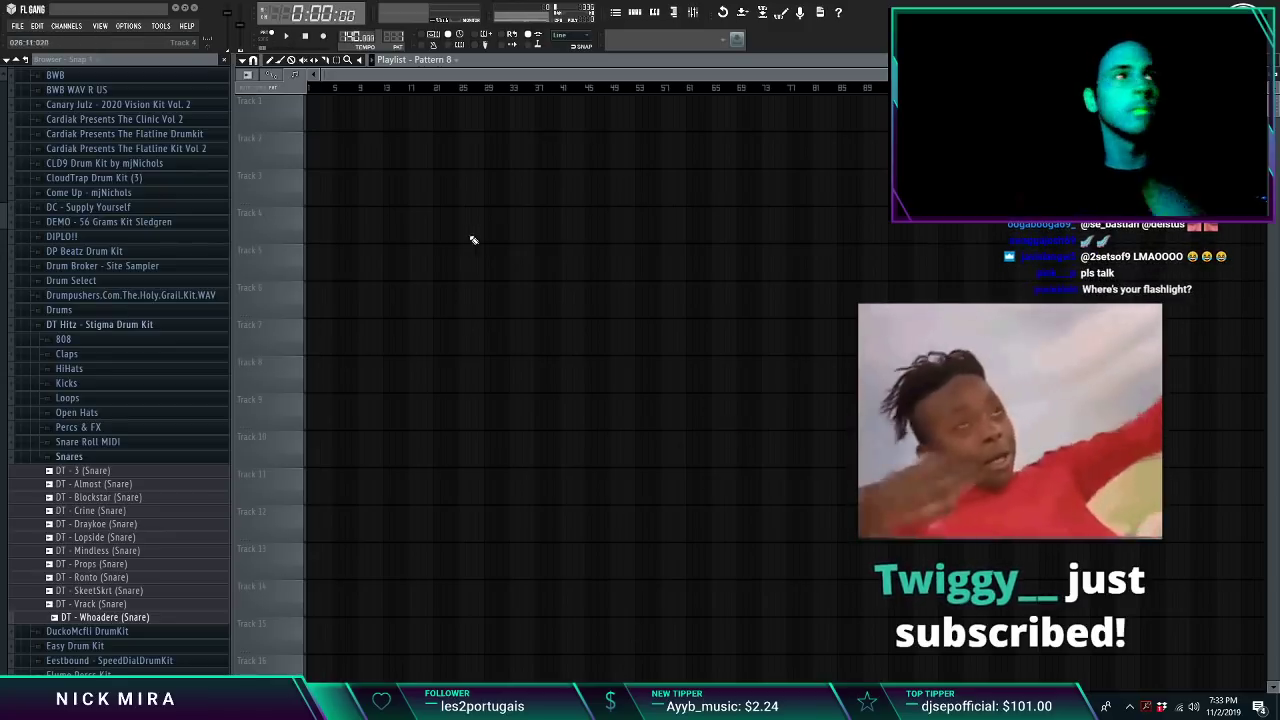
Step: Replace the default Sampler channel with the Xpand!2 instrument
{"action": "key", "text": "F5"}
{"action": "right_click", "coordinate": [305, 90]}
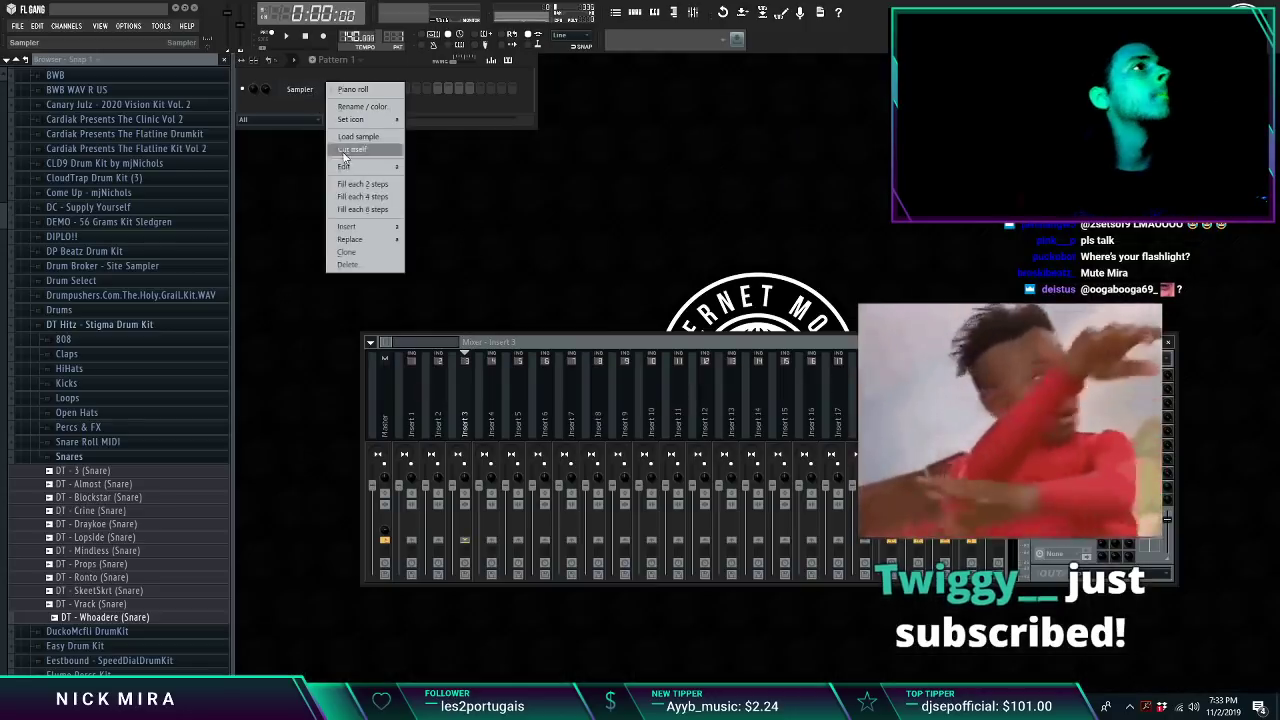
{"action": "mouse_move", "coordinate": [349, 239]}
{"action": "left_click", "coordinate": [468, 472]}
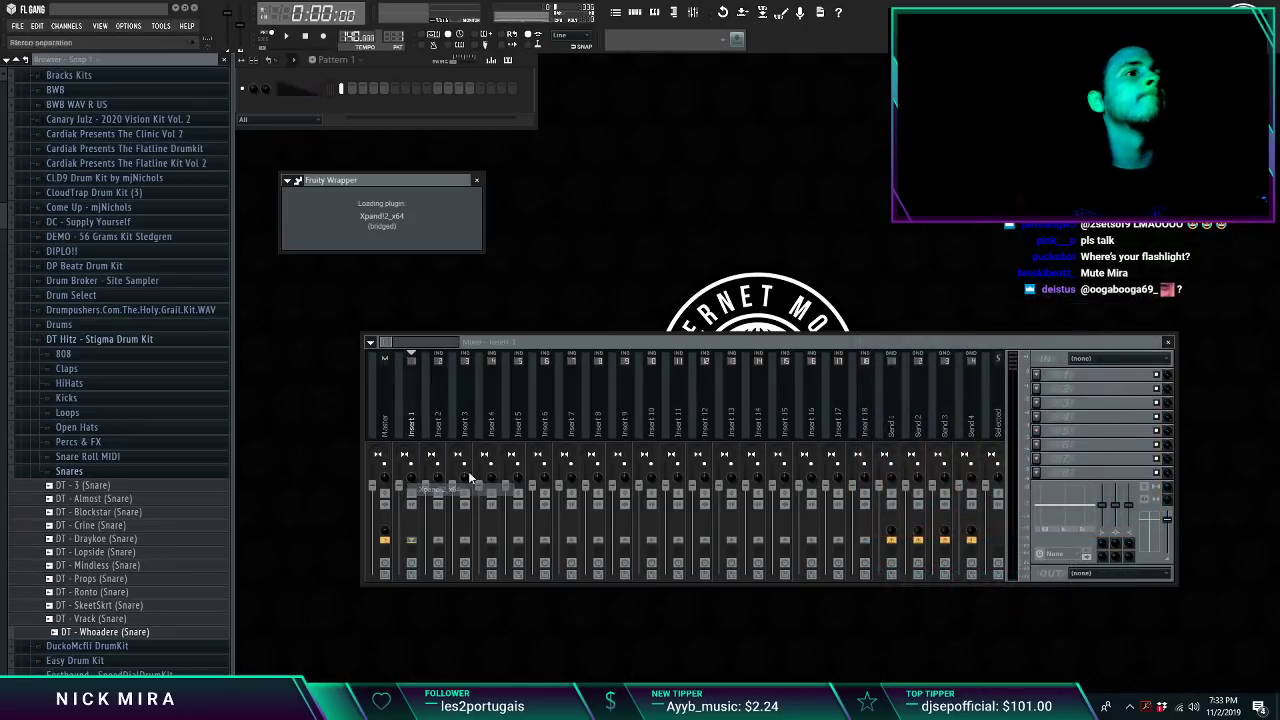
Step: Try the Dirty Guitar sound in Xpand!2 part A, and load Dynamic Wah Clean from 019 Guitars instead
{"action": "left_click", "coordinate": [389, 292]}
{"action": "mouse_move", "coordinate": [422, 553]}
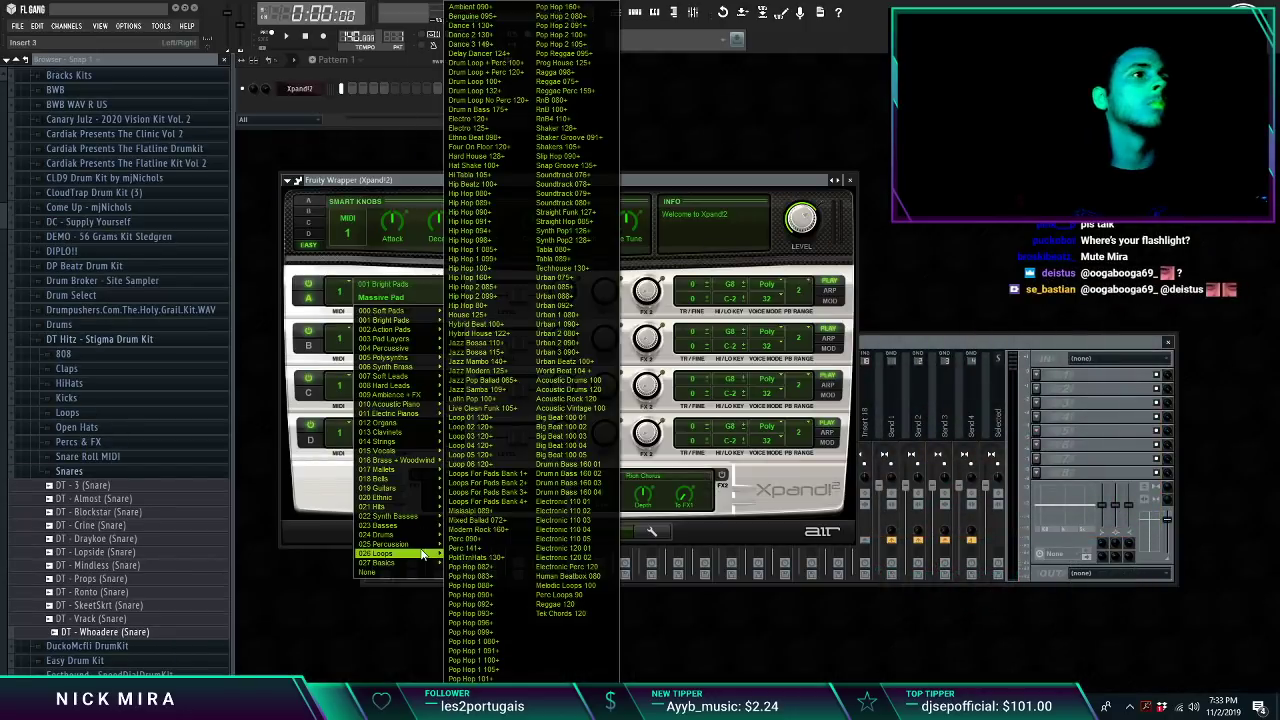
{"action": "mouse_move", "coordinate": [418, 528]}
{"action": "mouse_move", "coordinate": [413, 489]}
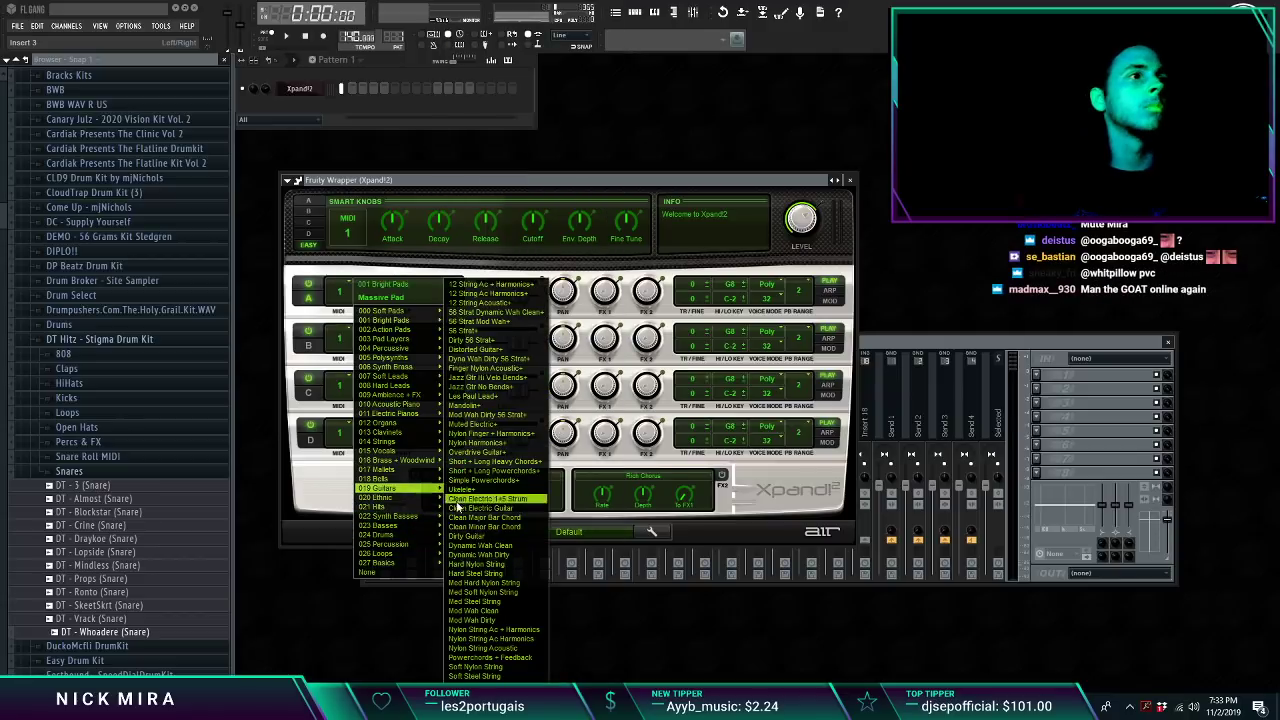
{"action": "left_click", "coordinate": [485, 535]}
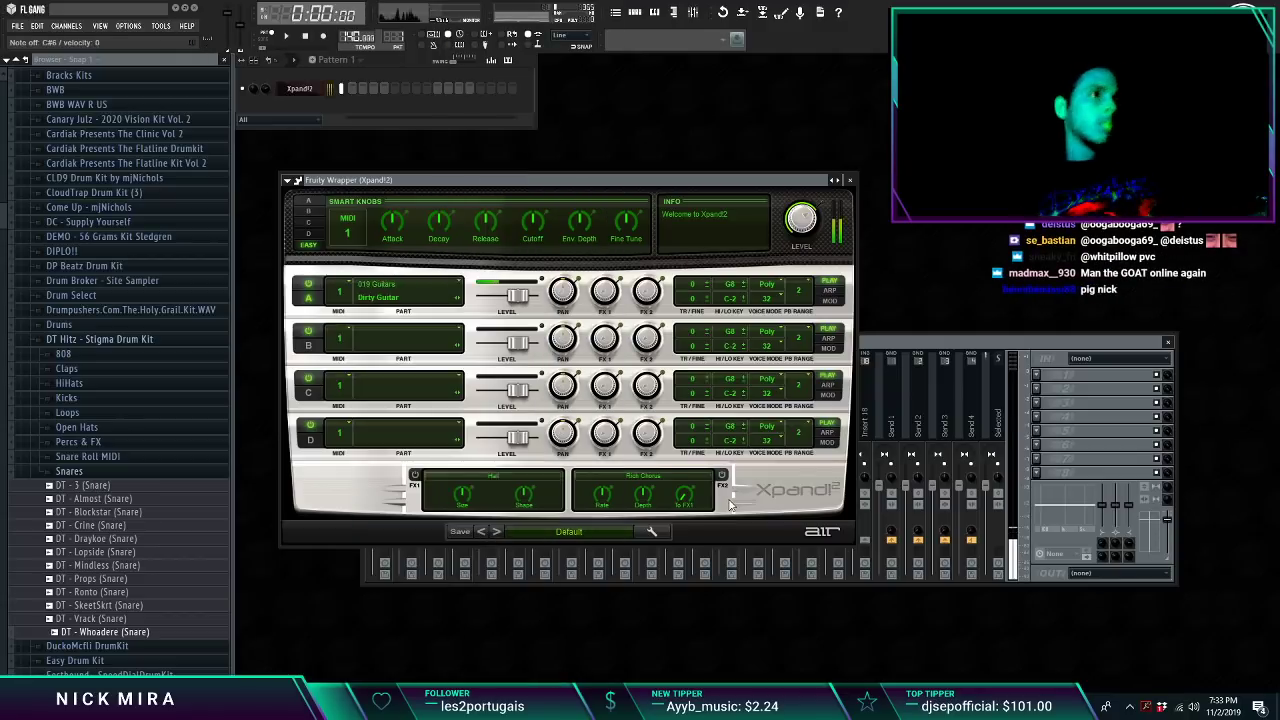
{"action": "right_click", "coordinate": [315, 95]}
{"action": "left_click", "coordinate": [372, 97]}
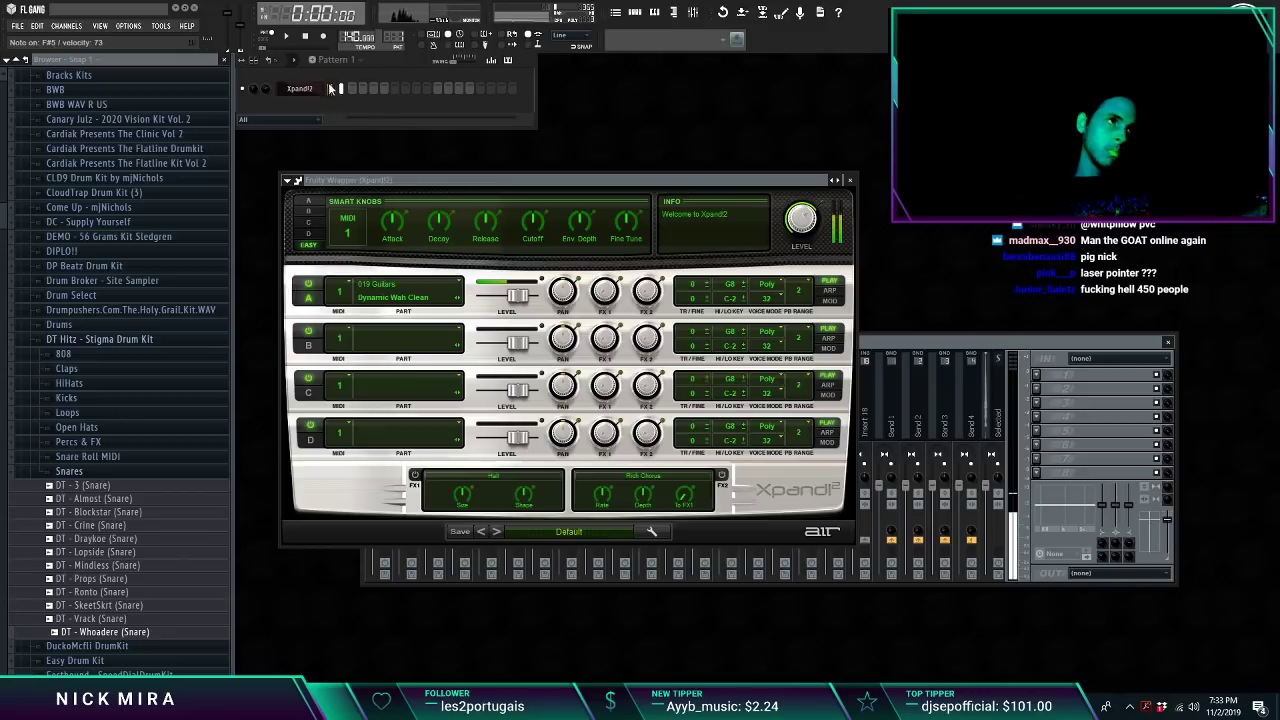
Step: Draw overlapping one-bar notes on A5, G#5, E5 and F#5 in bar 1 of the Xpand!2 piano roll, and play them back
{"action": "right_click", "coordinate": [331, 89]}
{"action": "left_click", "coordinate": [336, 209]}
{"action": "left_click", "coordinate": [275, 195]}
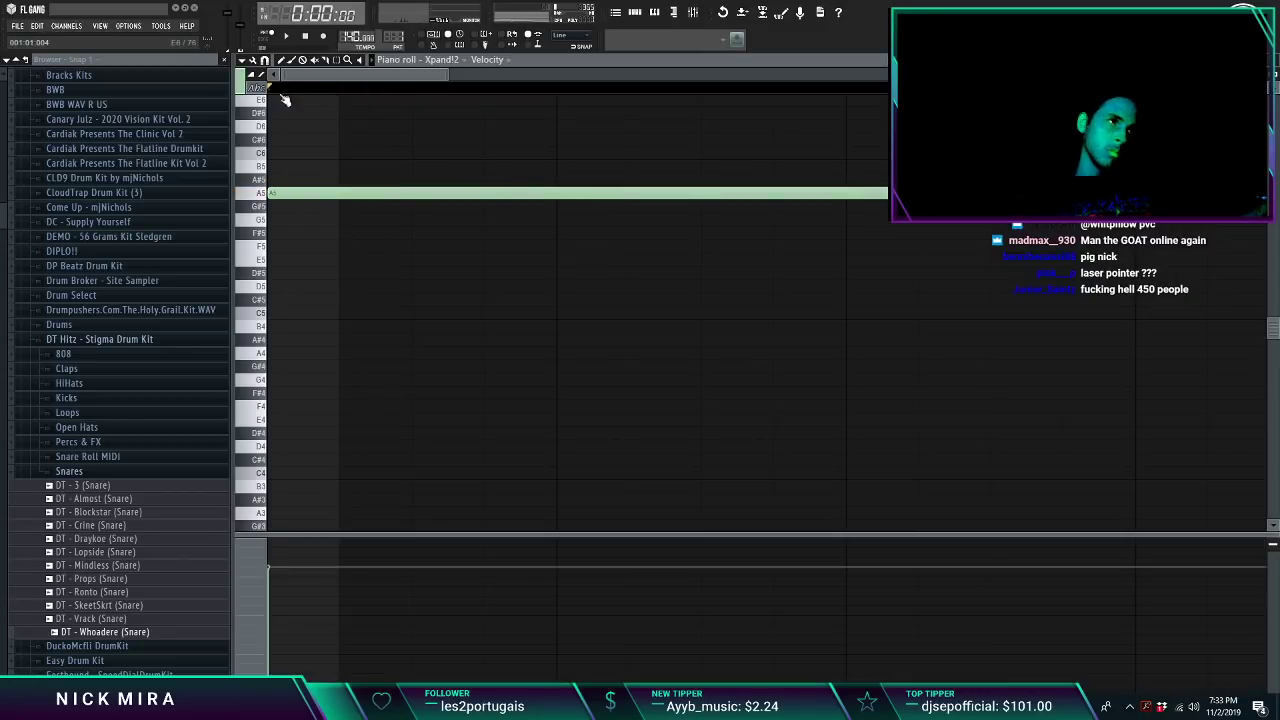
{"action": "scroll", "coordinate": [297, 88], "scroll_direction": "down", "scroll_amount": 1}
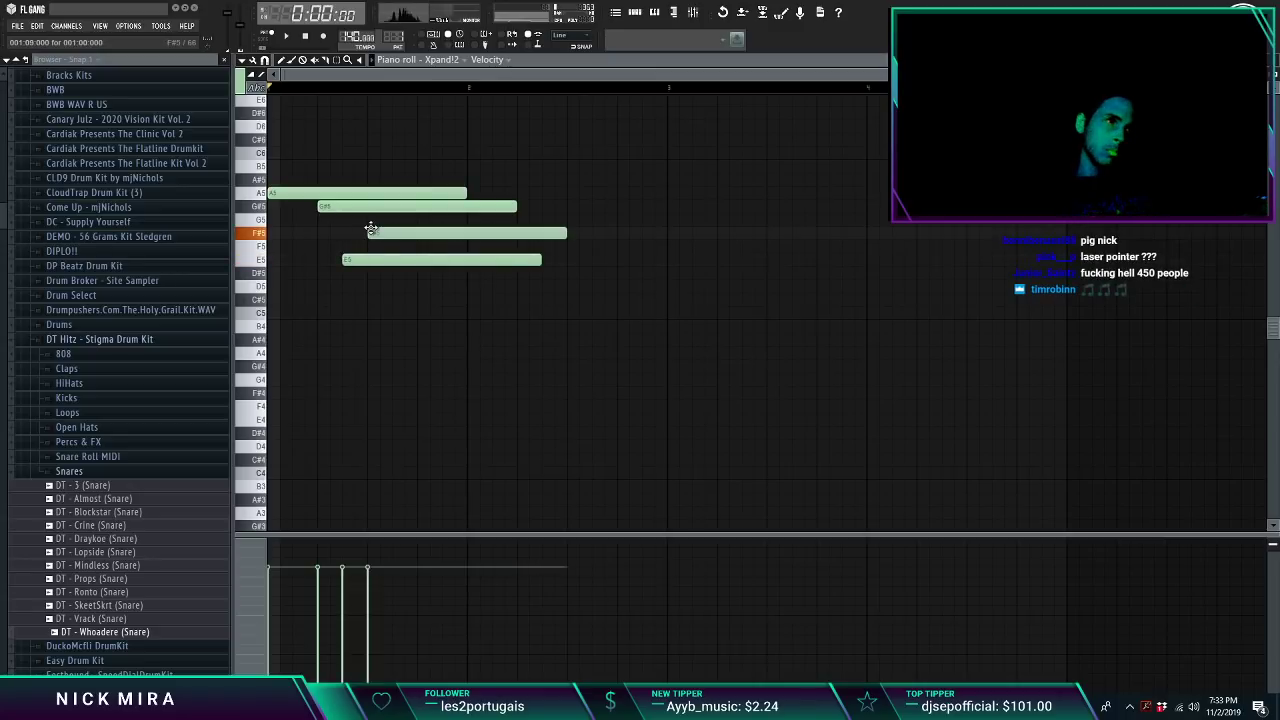
{"action": "key", "text": "space"}
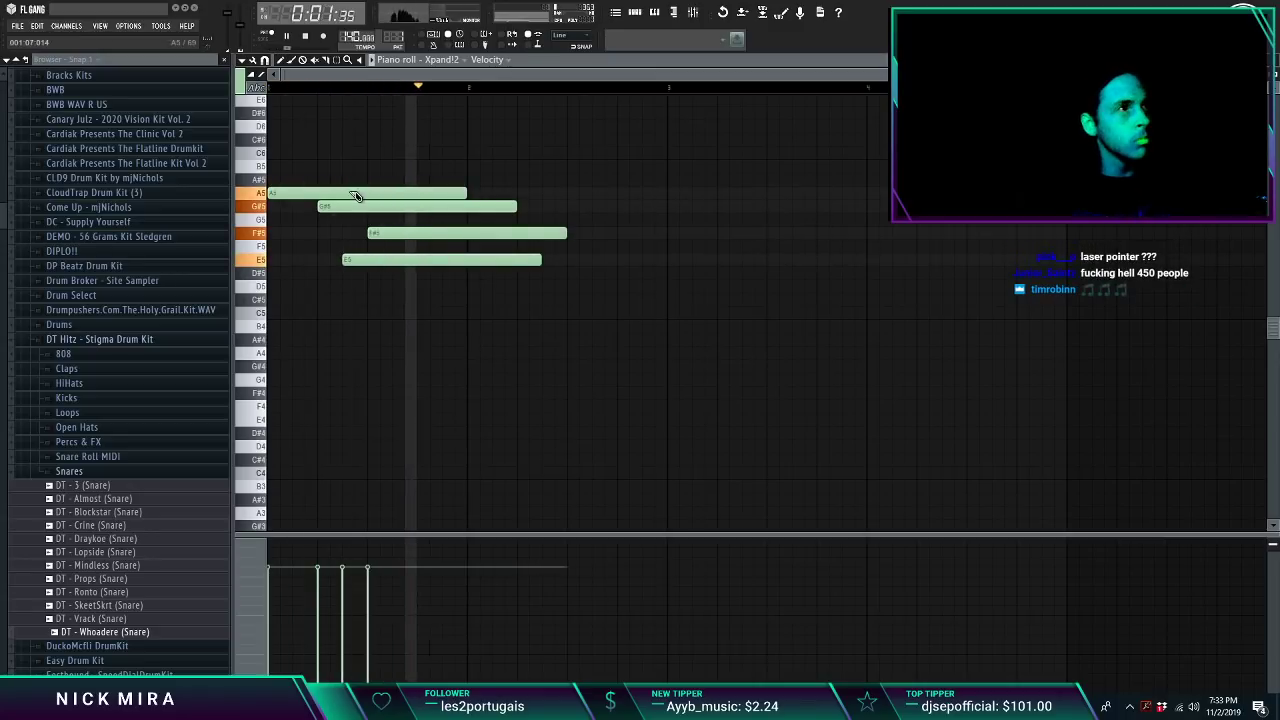
Step: Shorten the A5 note to just over half a bar, and shift the G#5, E5 and F#5 notes one beat later
{"action": "left_click_drag", "start_coordinate": [269, 193], "coordinate": [475, 314]}
{"action": "key", "text": "space"}
{"action": "key", "text": "space"}
{"action": "key", "text": "ctrl+z"}
{"action": "key", "text": "space"}
{"action": "key", "text": "space"}
{"action": "key", "text": "space"}
{"action": "key", "text": "space"}
{"action": "mouse_move", "coordinate": [385, 208]}
{"action": "left_mouse_down"}
{"action": "mouse_move", "coordinate": [435, 211]}
{"action": "mouse_move", "coordinate": [385, 194]}
{"action": "left_mouse_up"}
{"action": "key", "text": "space"}
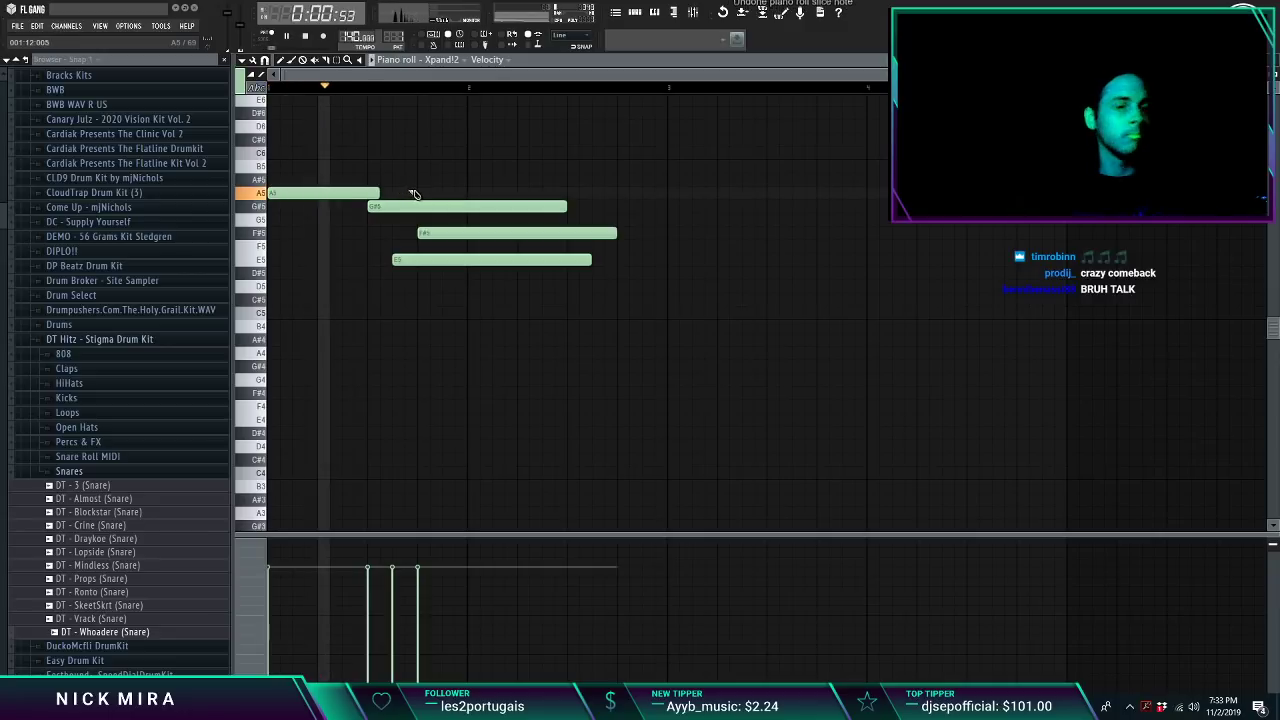
Step: Set the tempo to 163 BPM, and extend the G#5, F#5 and E5 notes to the end of bar 2
{"action": "key", "text": "space"}
{"action": "key", "text": "space"}
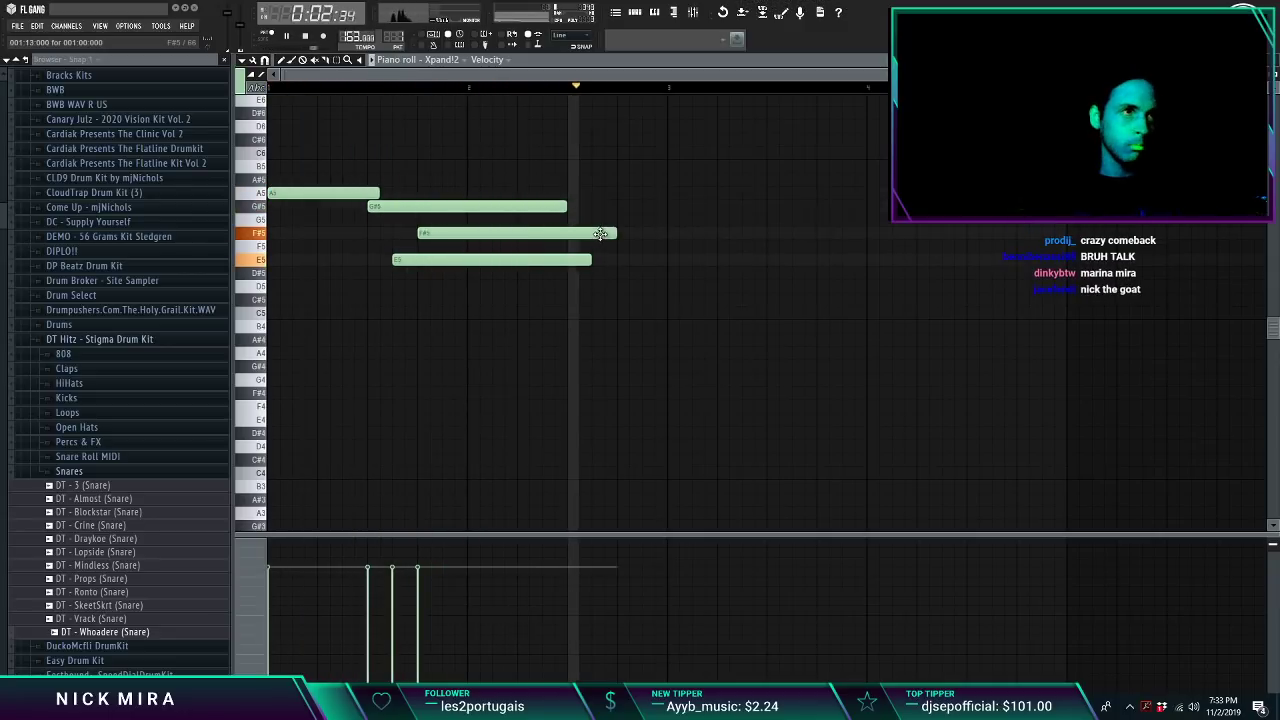
{"action": "left_click_drag", "start_coordinate": [596, 198], "coordinate": [540, 280], "text": "ctrl"}
{"action": "left_click_drag", "start_coordinate": [565, 208], "coordinate": [676, 298]}
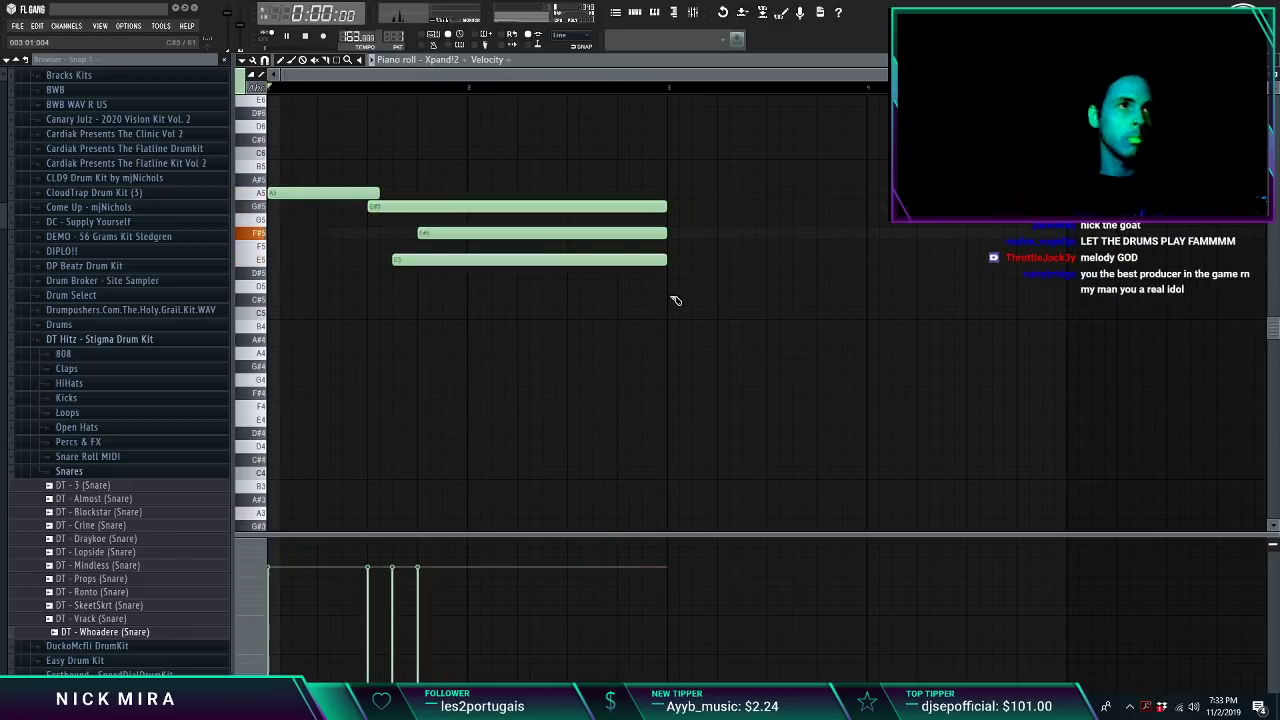
{"action": "key", "text": "space"}
Step: Add an F#4 bass note lasting one and a half bars from the start of bar 1, and play it
{"action": "left_click", "coordinate": [348, 380]}
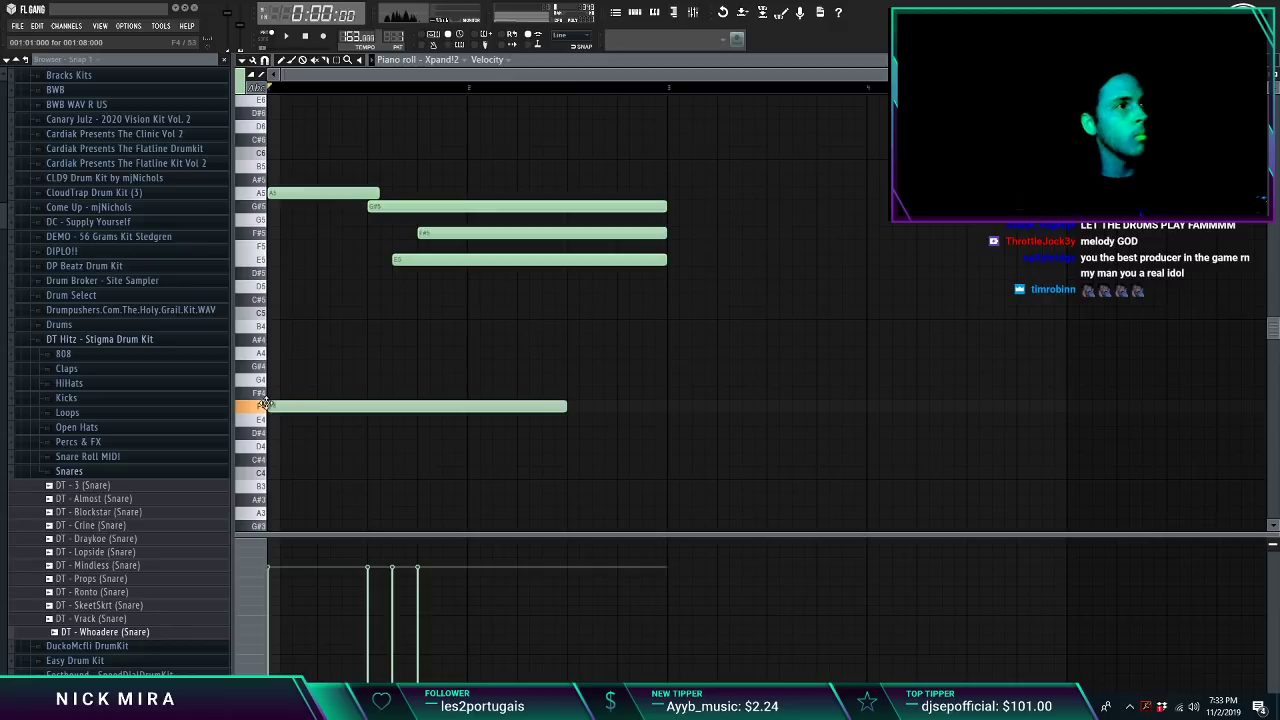
{"action": "left_click_drag", "start_coordinate": [269, 389], "coordinate": [272, 391]}
{"action": "key", "text": "space"}
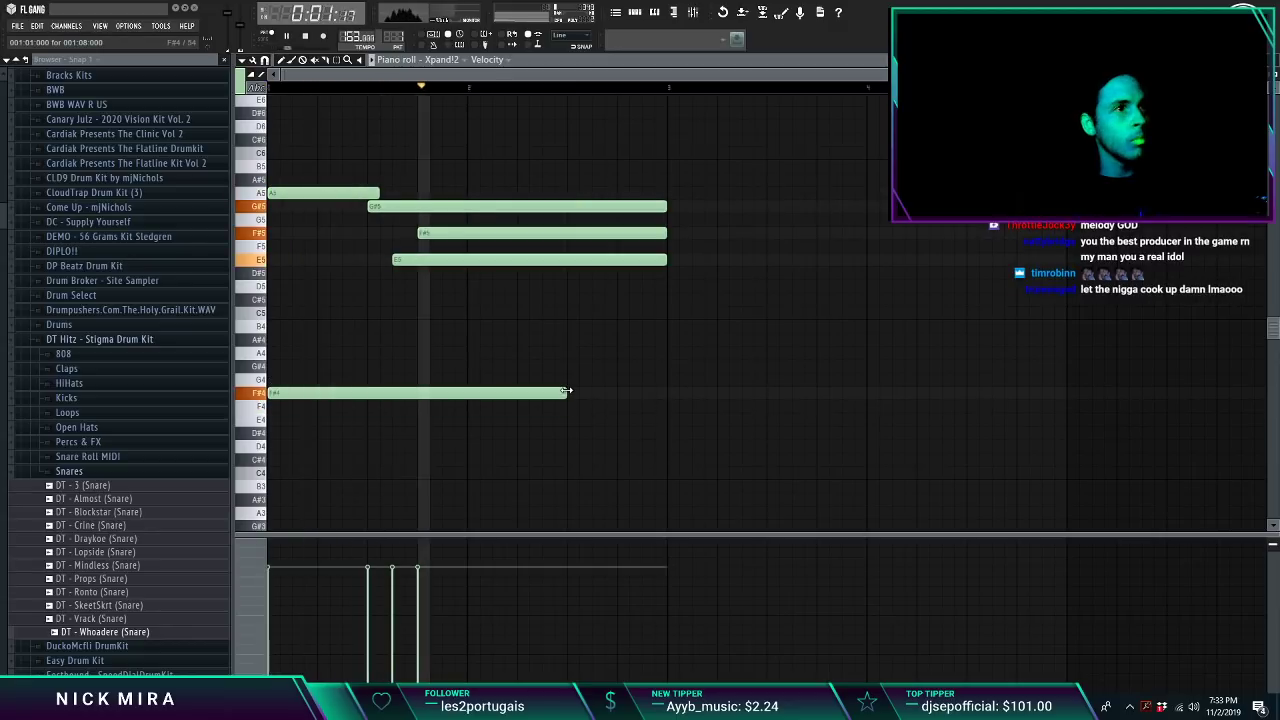
Step: Add an A4 note straight after the F#4 bass note, and trim it to the end of bar 2
{"action": "left_click", "coordinate": [560, 352]}
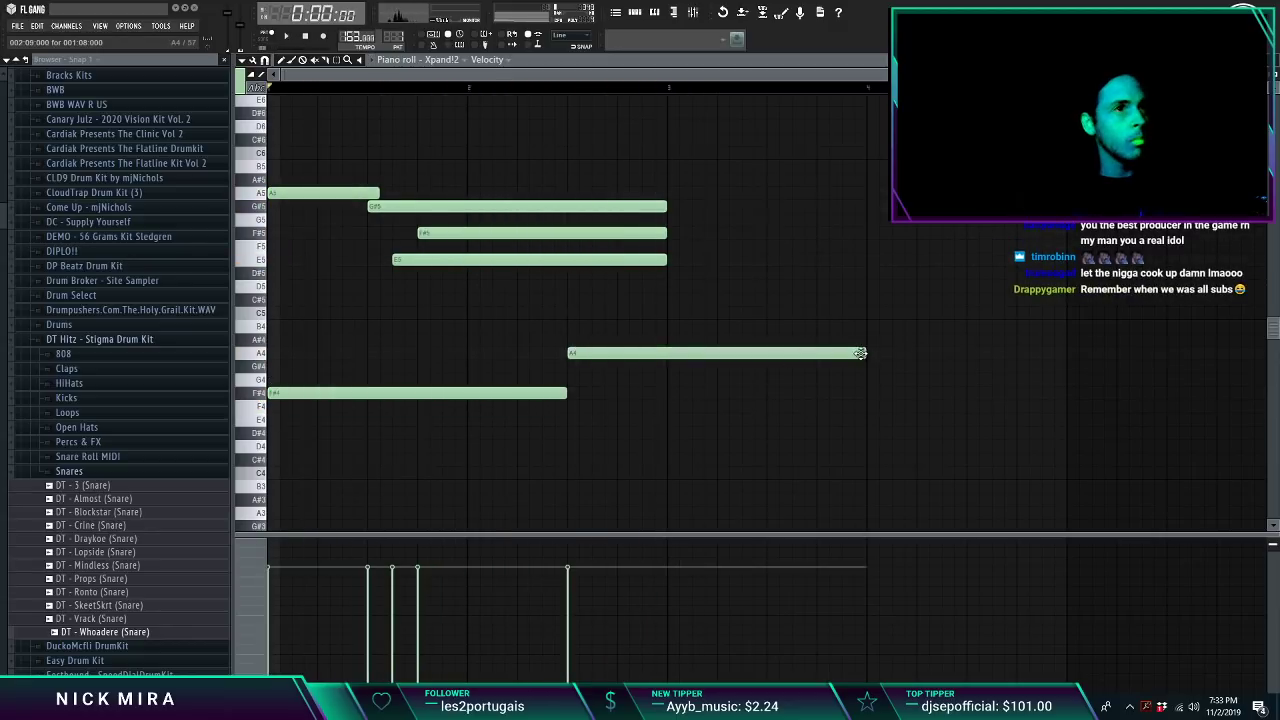
{"action": "left_click_drag", "start_coordinate": [850, 352], "coordinate": [747, 373]}
{"action": "key", "text": "ctrl+z"}
{"action": "key", "text": "c"}
{"action": "left_click_drag", "start_coordinate": [680, 314], "coordinate": [674, 368]}
Step: Repeat the two-bar phrase until it fills bars 1 to 8, and play it back
{"action": "key", "text": "ctrl+b"}
{"action": "key", "text": "ctrl+d"}
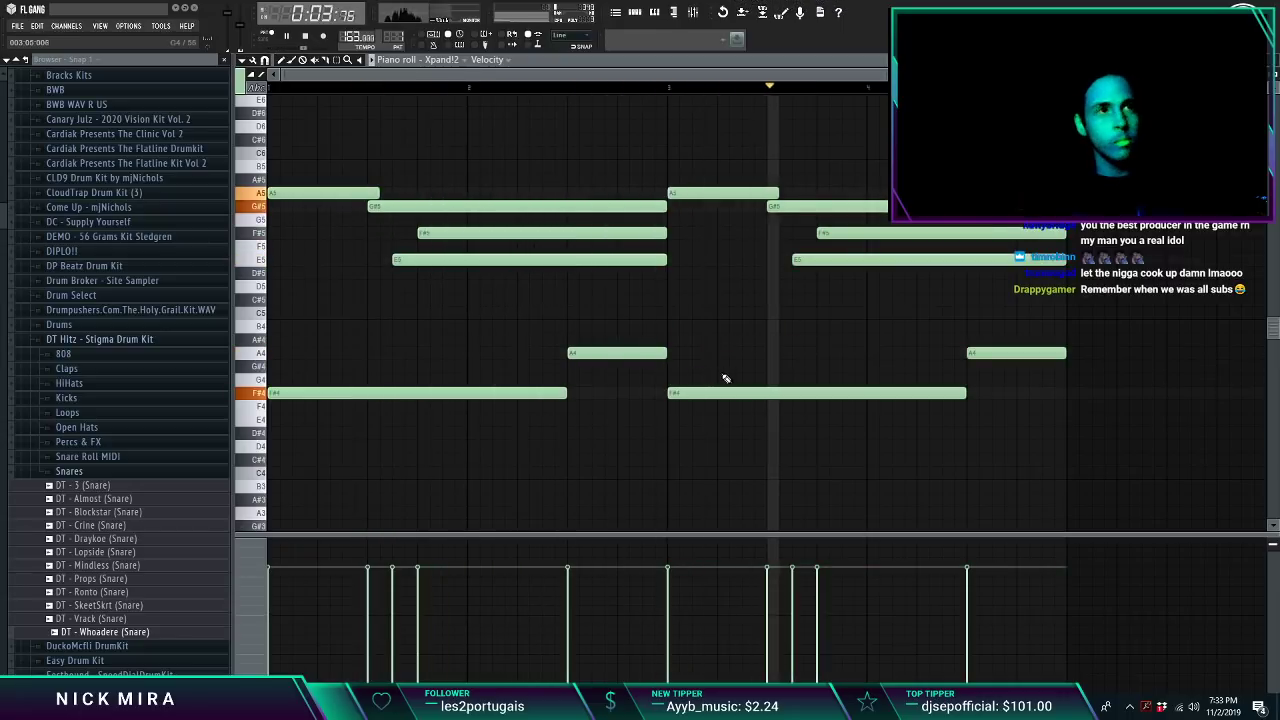
{"action": "left_click_drag", "start_coordinate": [700, 410], "coordinate": [320, 182]}
{"action": "key", "text": "ctrl+d"}
{"action": "key", "text": "ctrl+b"}
{"action": "key", "text": "ctrl+d"}
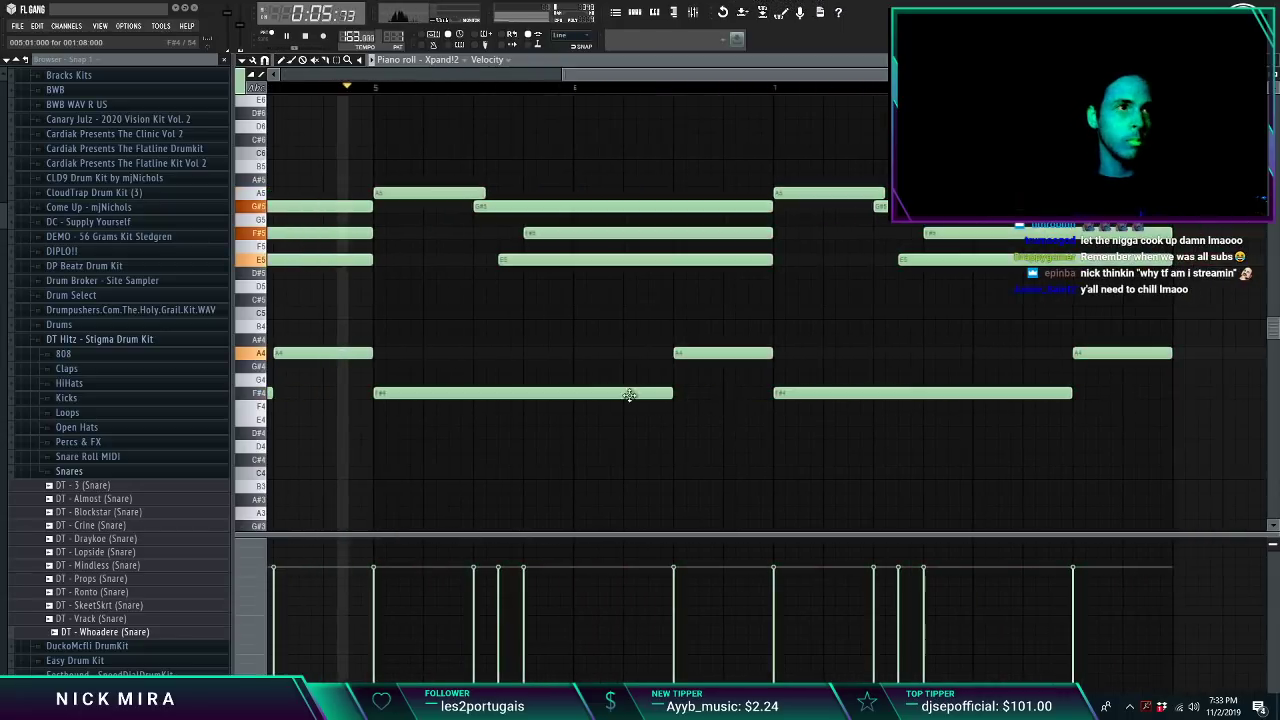
{"action": "left_click_drag", "start_coordinate": [629, 394], "coordinate": [990, 455]}
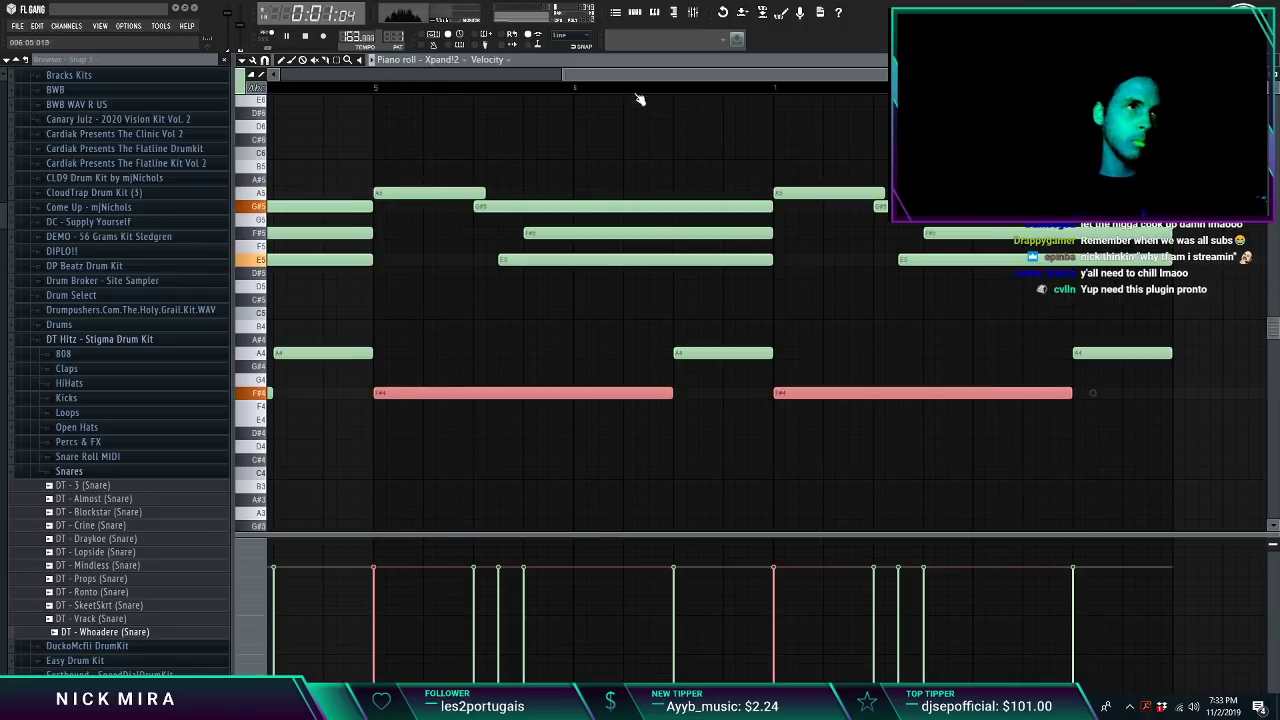
{"action": "scroll", "coordinate": [637, 86], "scroll_direction": "down", "scroll_amount": 5}
{"action": "key", "text": "space"}
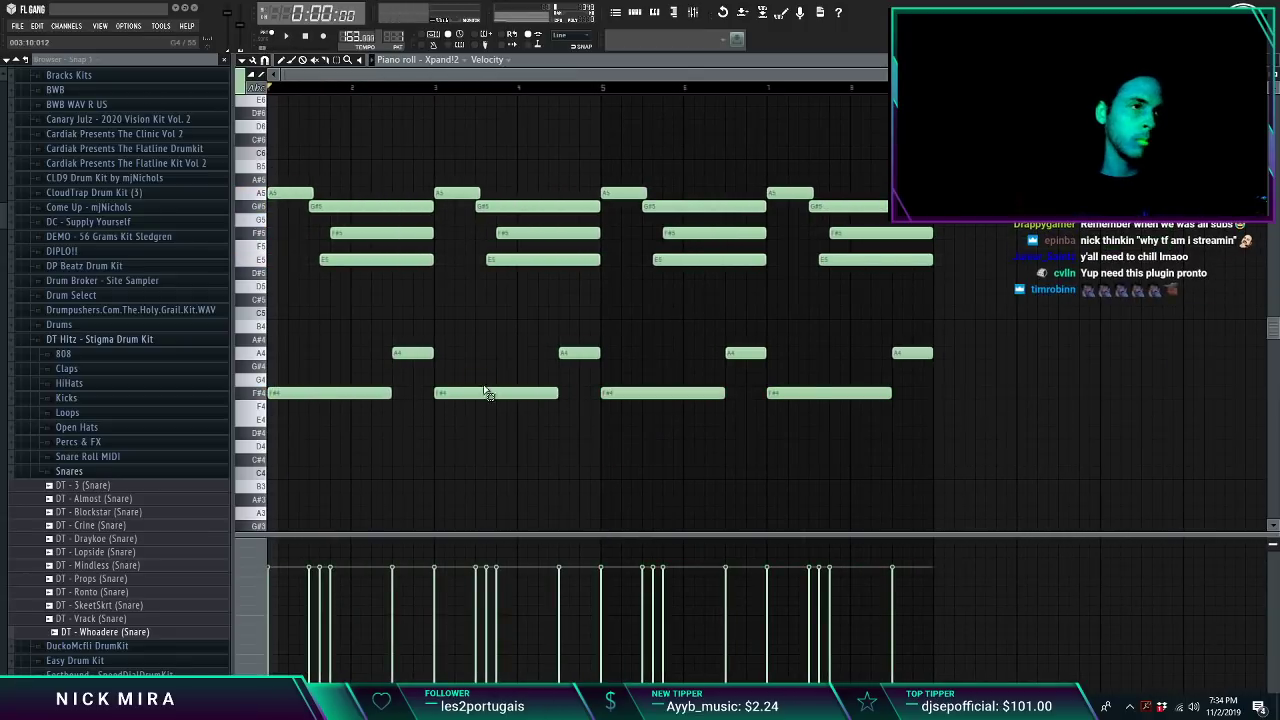
Step: Transpose the F#4 bass note at the start of bar 3 down to B3 during playback
{"action": "left_click_drag", "start_coordinate": [484, 387], "coordinate": [497, 412]}
{"action": "key", "text": "space"}
{"action": "key", "text": "Up"}
{"action": "key", "text": "shift+Up"}
{"action": "key", "text": "shift+Up"}
{"action": "key", "text": "shift+Up"}
{"action": "key", "text": "shift+Up"}
{"action": "key", "text": "shift+Up"}
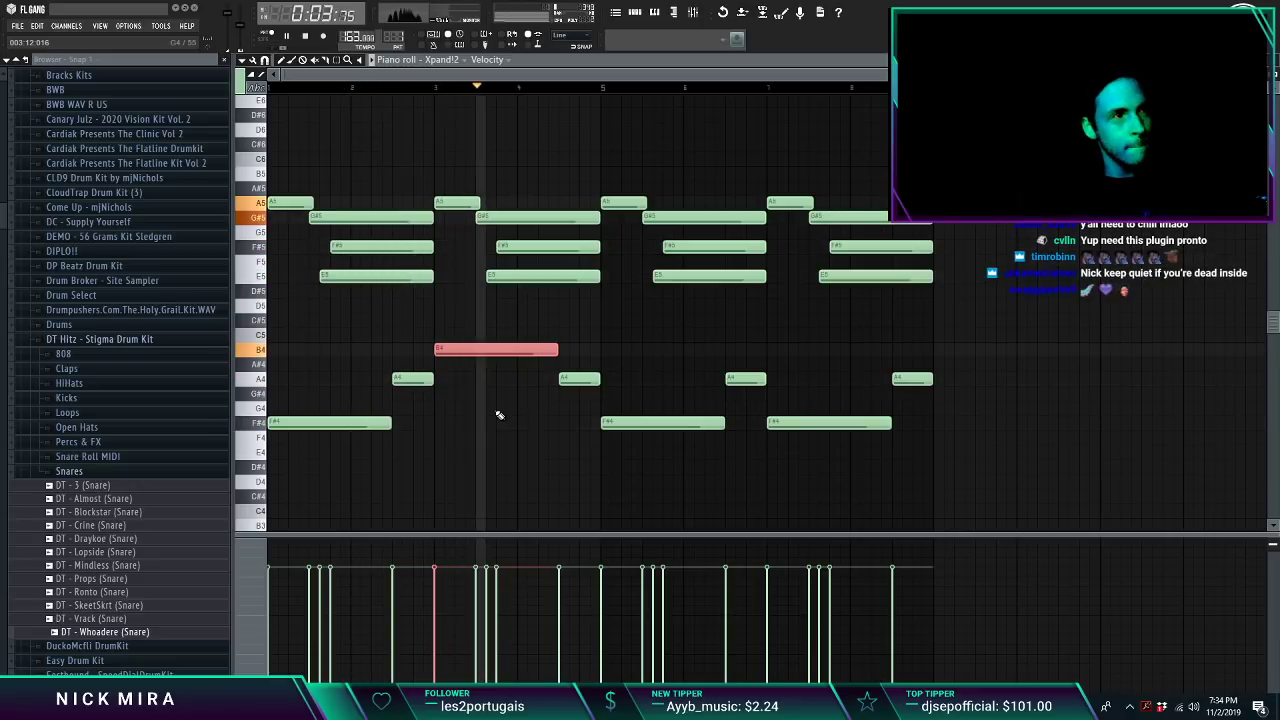
{"action": "key", "text": "ctrl+Down"}
Step: Lower the A4 note in the second half of bar 4 to D4
{"action": "left_click", "coordinate": [580, 328]}
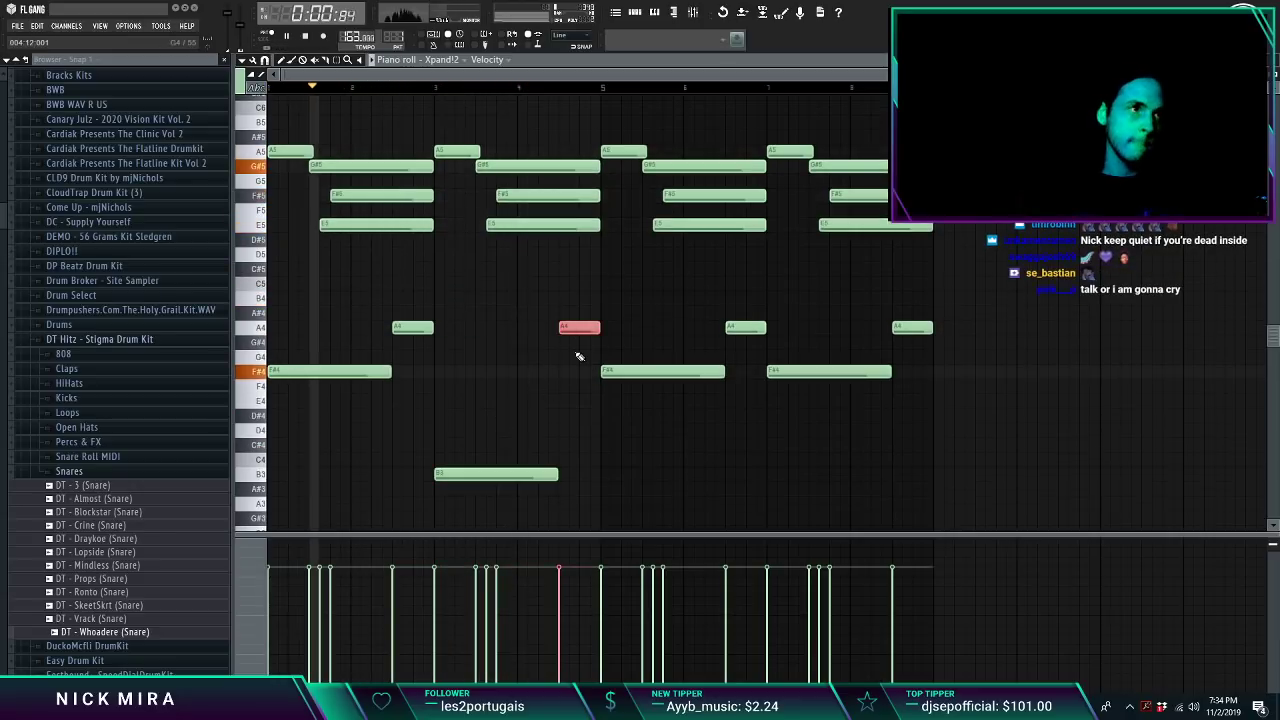
{"action": "key", "text": "shift+Down"}
{"action": "key", "text": "shift+Down"}
{"action": "key", "text": "shift+Down"}
{"action": "key", "text": "shift+Down"}
{"action": "key", "text": "shift+Down"}
{"action": "key", "text": "shift+Down"}
{"action": "key", "text": "shift+Down"}
{"action": "key", "text": "ctrl+d"}
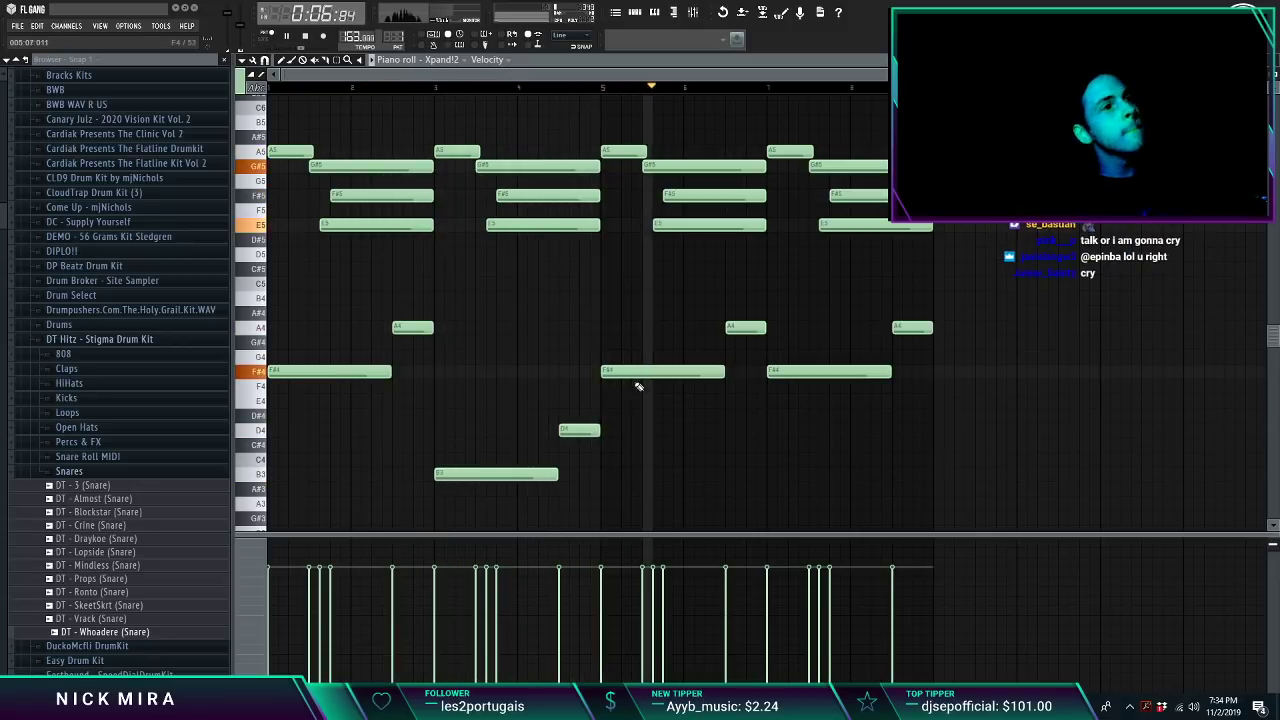
Step: Delete the notes in bars 5 to 8 and replace them with a copy of bars 1 to 4
{"action": "left_click_drag", "start_coordinate": [623, 137], "coordinate": [1067, 451]}
{"action": "key", "text": "Delete"}
{"action": "key", "text": "ctrl+b"}
{"action": "key", "text": "ctrl+d"}
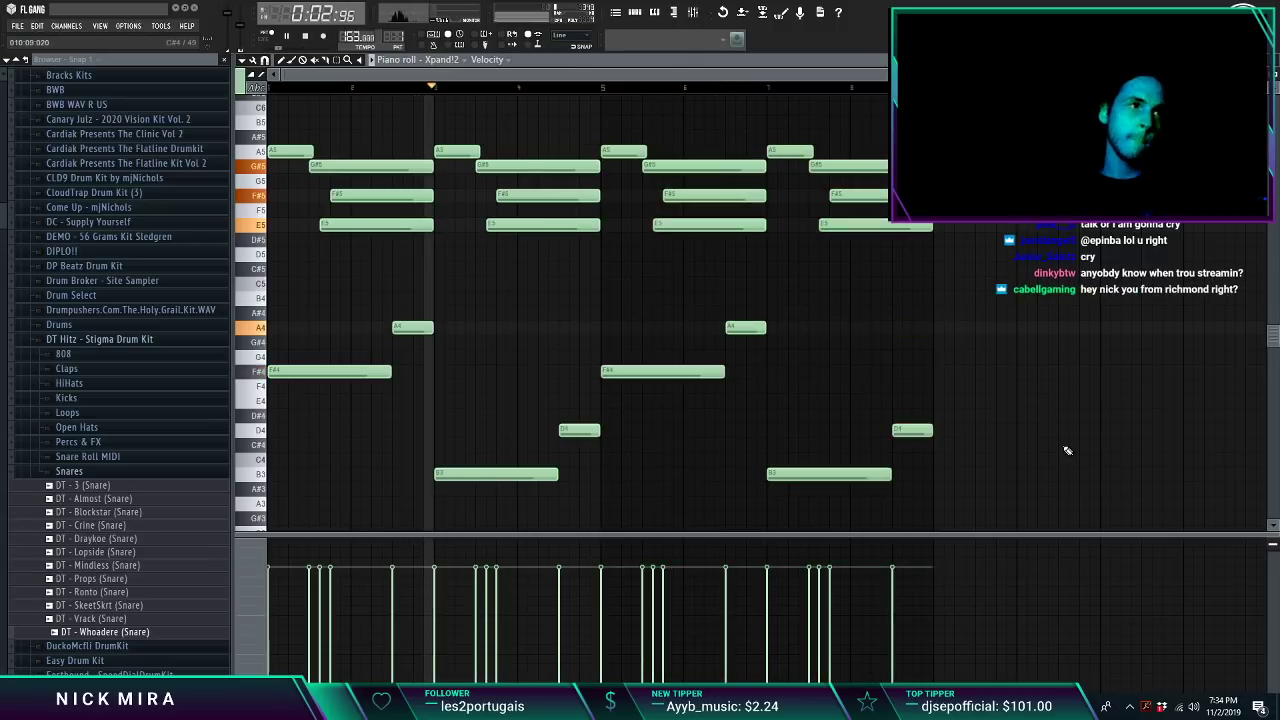
Step: Transpose the whole melody down one octave and start playback
{"action": "scroll", "coordinate": [297, 202], "scroll_direction": "up", "scroll_amount": 3}
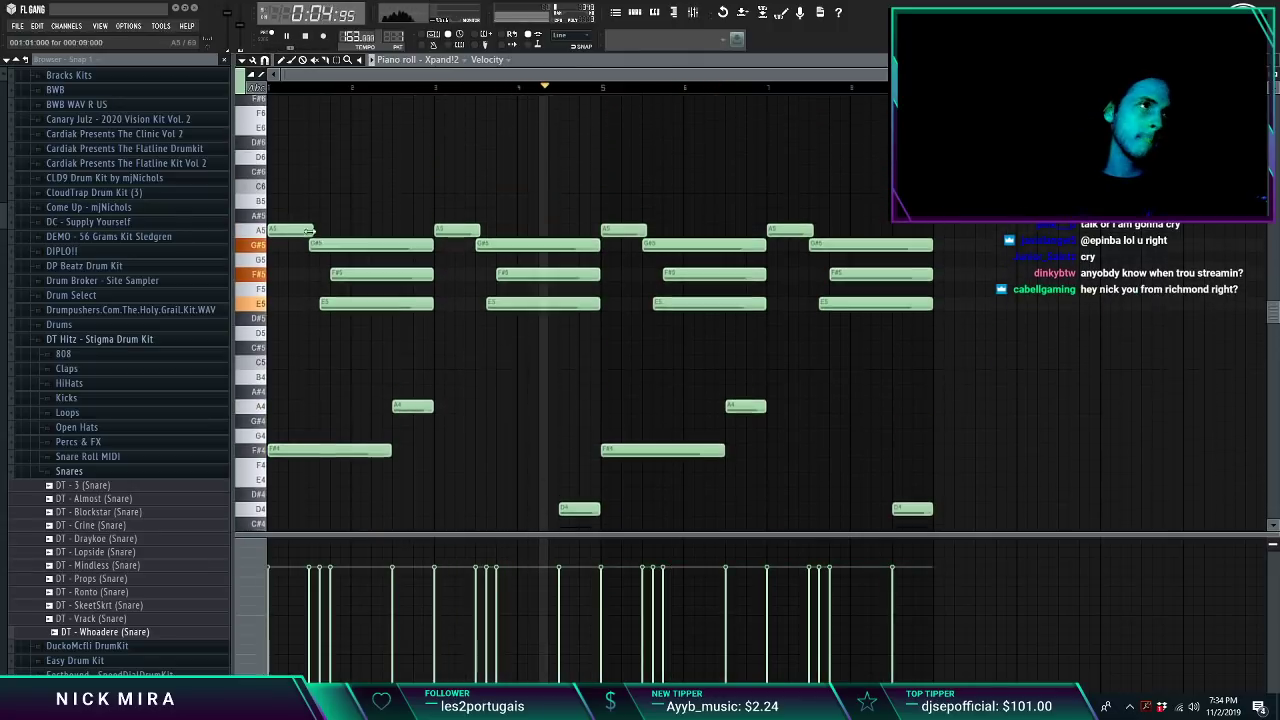
{"action": "key", "text": "space"}
{"action": "key", "text": "ctrl+Down"}
{"action": "key", "text": "space"}
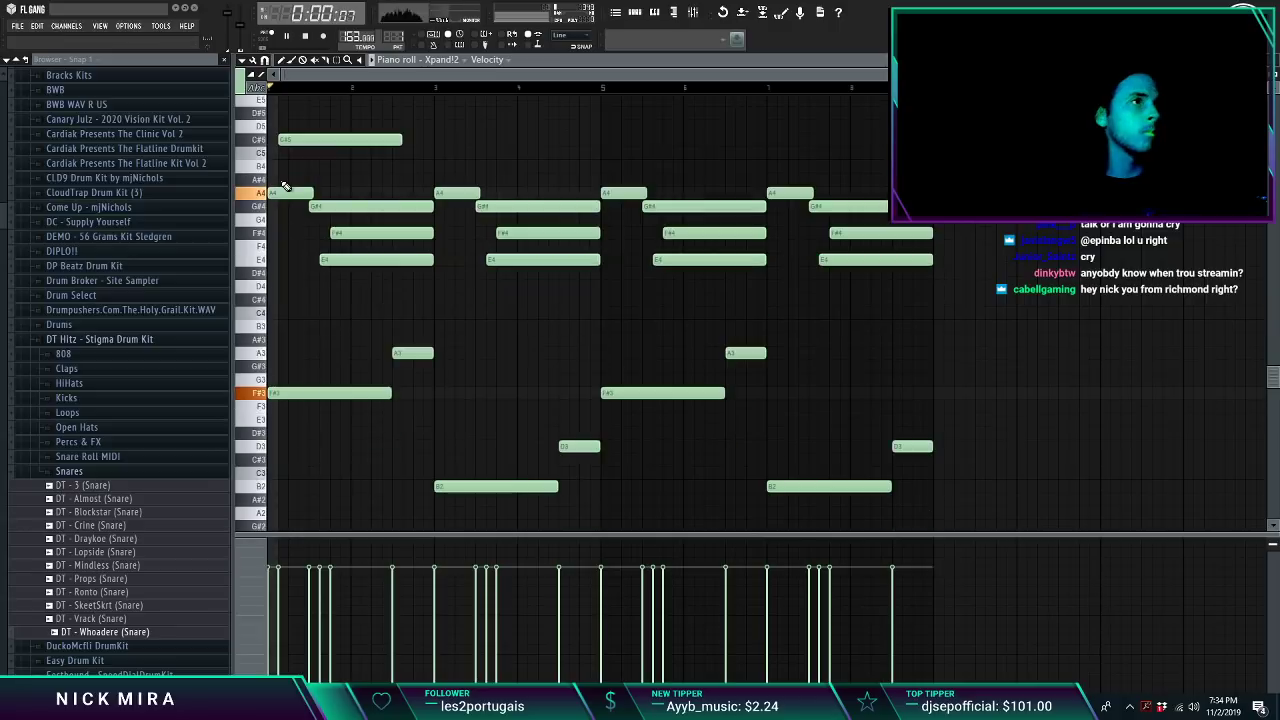
Step: Add a short C#5 note half a beat into bar 1, followed by an E5 note from beat 3 to the end of bar 2
{"action": "scroll", "coordinate": [329, 171], "scroll_direction": "up", "scroll_amount": 1}
{"action": "scroll", "coordinate": [329, 171], "scroll_direction": "up", "scroll_amount": 3}
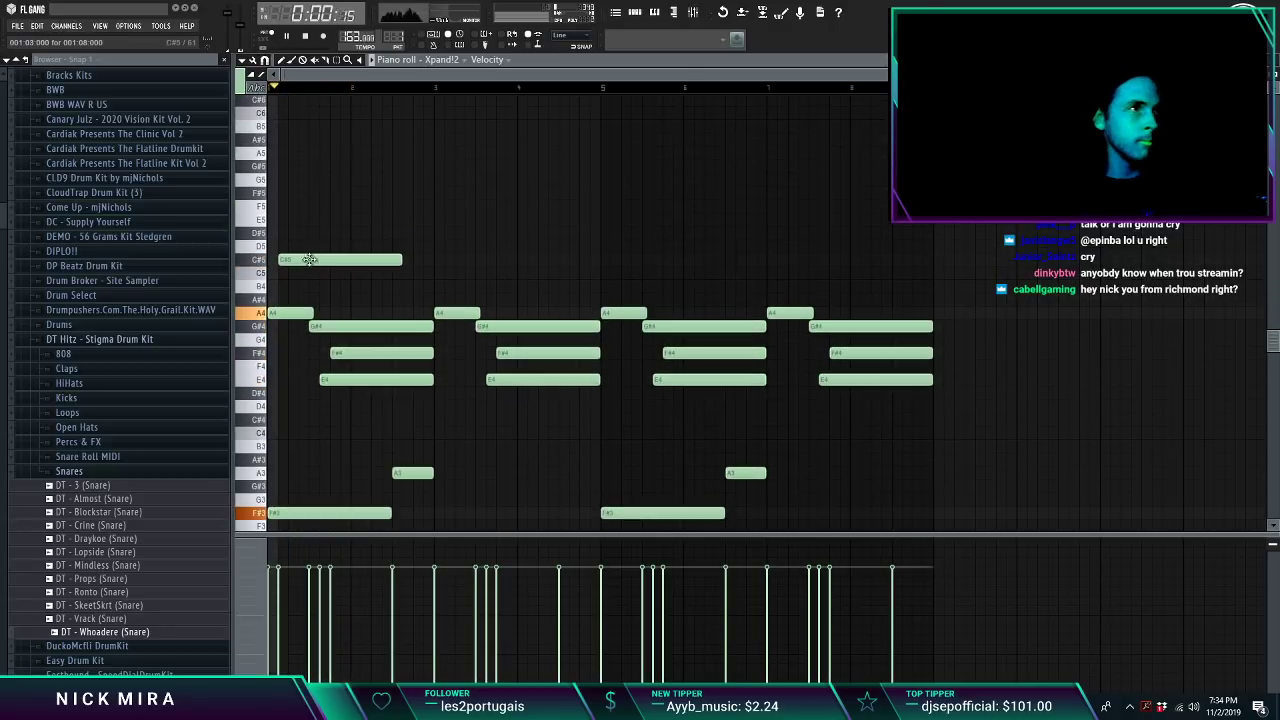
{"action": "key", "text": "space"}
{"action": "left_click", "coordinate": [313, 205]}
{"action": "key", "text": "space"}
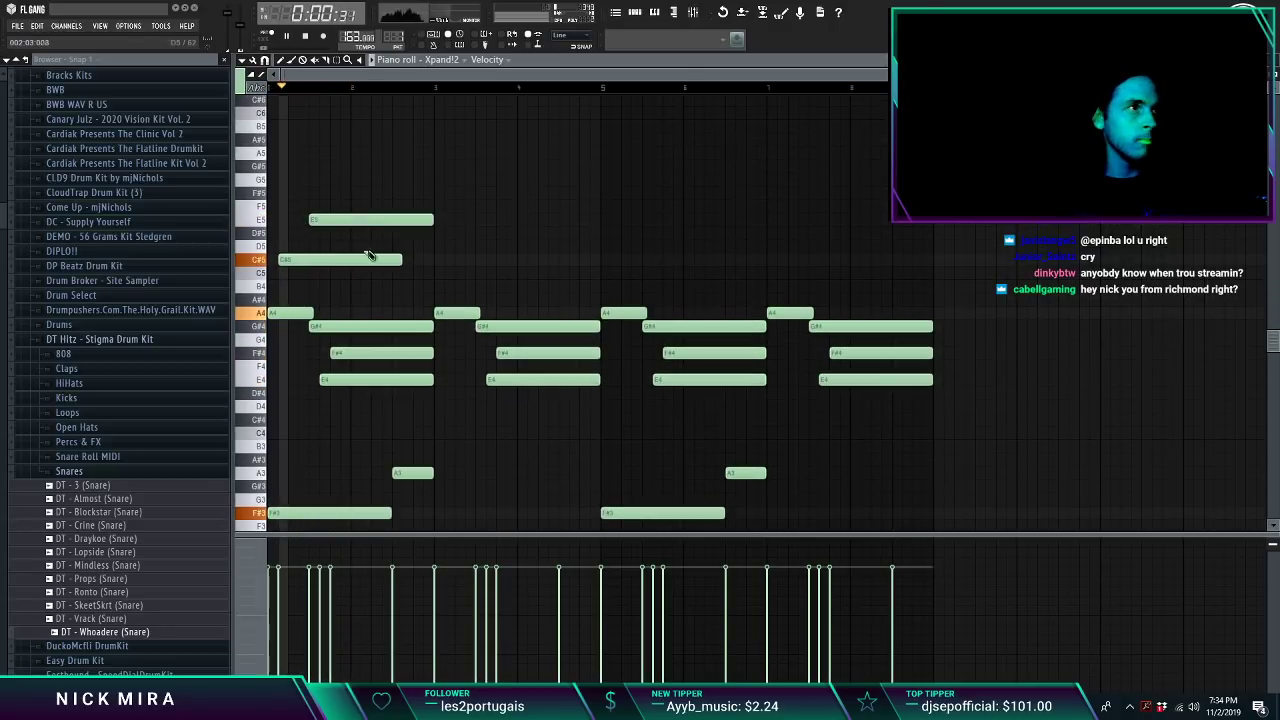
{"action": "key", "text": "ctrl+z"}
{"action": "left_click_drag", "start_coordinate": [328, 259], "coordinate": [309, 260]}
{"action": "key", "text": "space"}
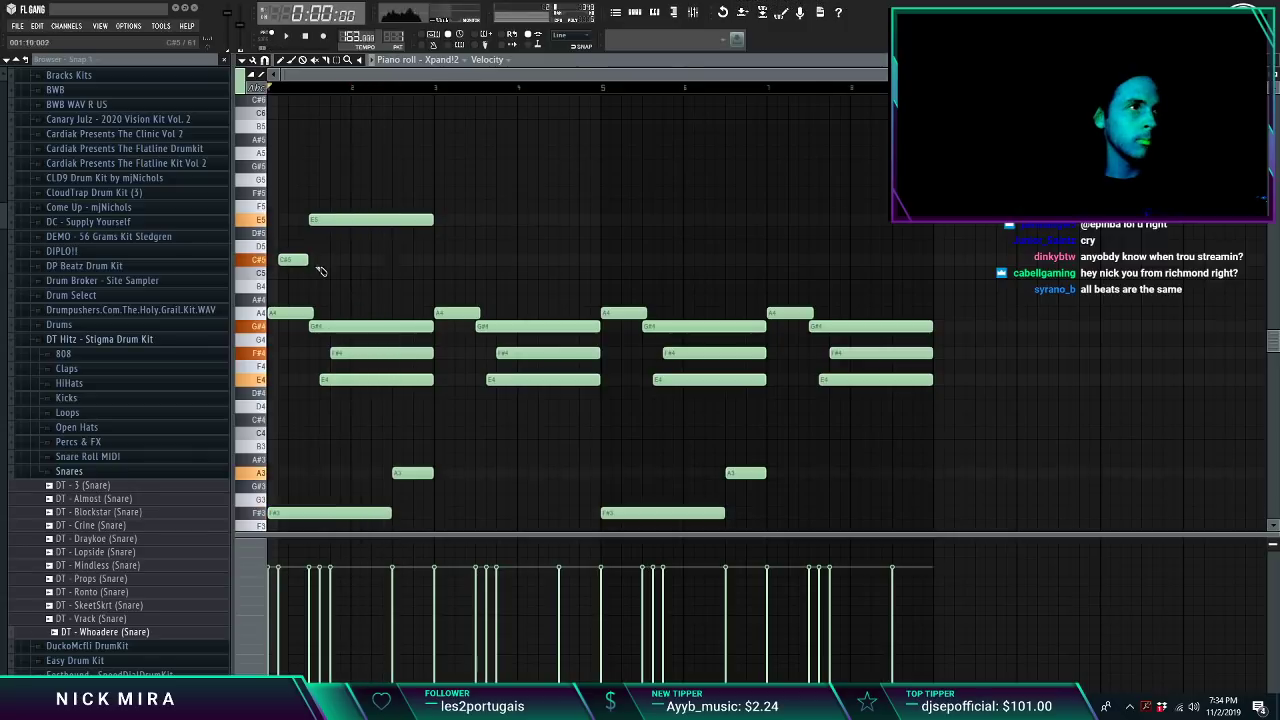
{"action": "key", "text": "space"}
Step: Copy the C#5 and E5 note pair to the matching positions from bars 3, 5 and 7
{"action": "left_click_drag", "start_coordinate": [403, 277], "coordinate": [279, 213]}
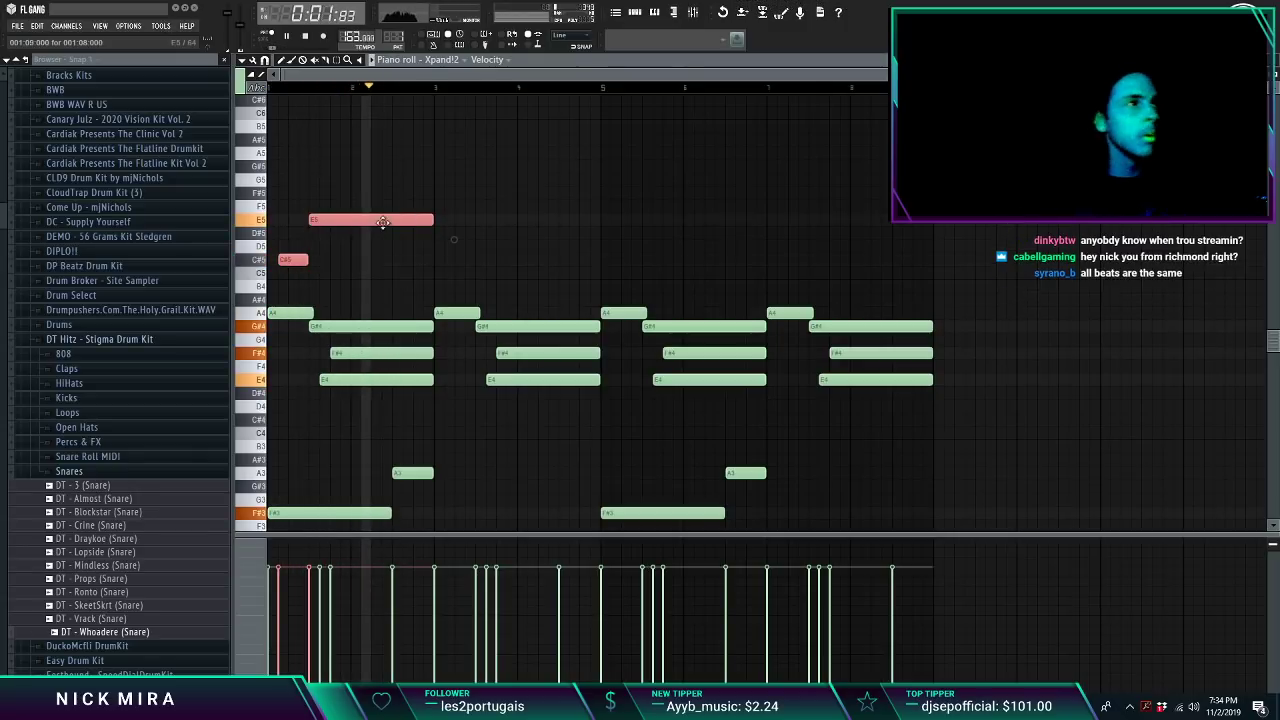
{"action": "mouse_move", "coordinate": [382, 222]}
{"action": "left_mouse_down"}
{"action": "mouse_move", "coordinate": [577, 222]}
{"action": "mouse_move", "coordinate": [516, 246]}
{"action": "mouse_move", "coordinate": [292, 212]}
{"action": "mouse_move", "coordinate": [843, 261]}
{"action": "mouse_move", "coordinate": [688, 241]}
{"action": "left_mouse_up"}
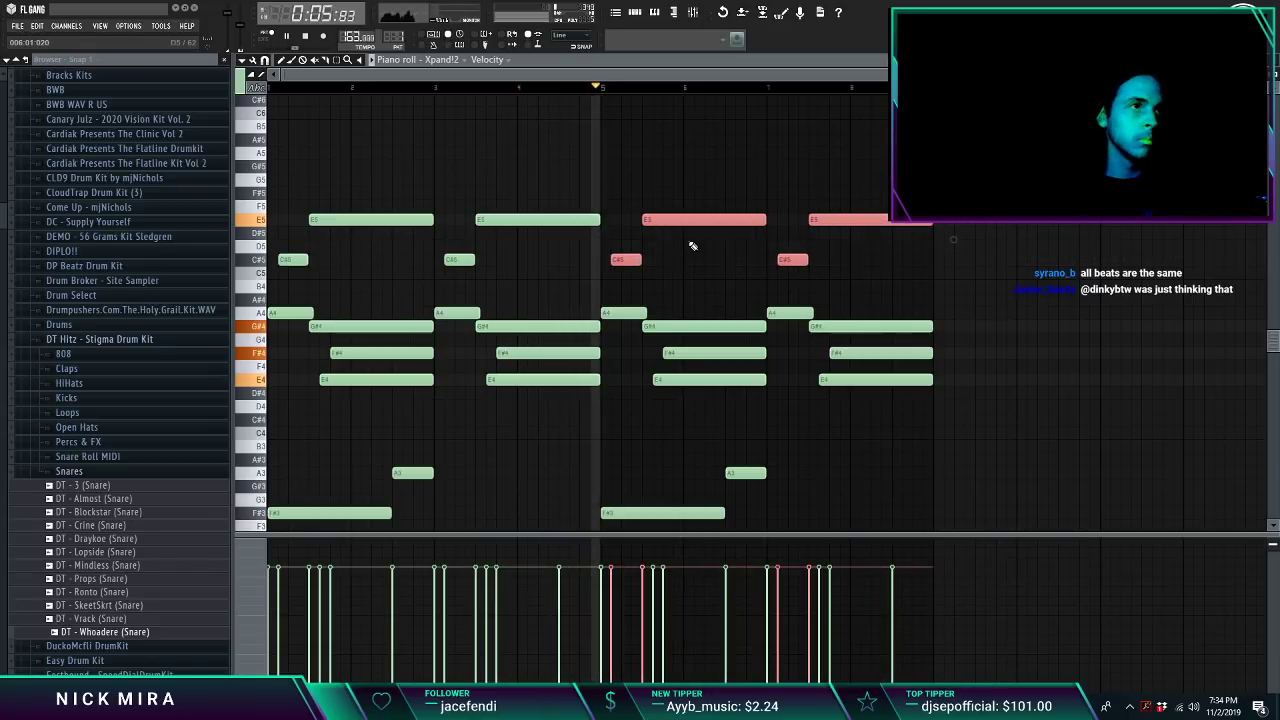
{"action": "left_click", "coordinate": [691, 246], "text": "ctrl"}
Step: Raise the D3 note in the second half of bar 4 to A3
{"action": "scroll", "coordinate": [648, 316], "scroll_direction": "down", "scroll_amount": 3}
{"action": "key", "text": "space"}
{"action": "left_click_drag", "start_coordinate": [586, 448], "coordinate": [596, 341]}
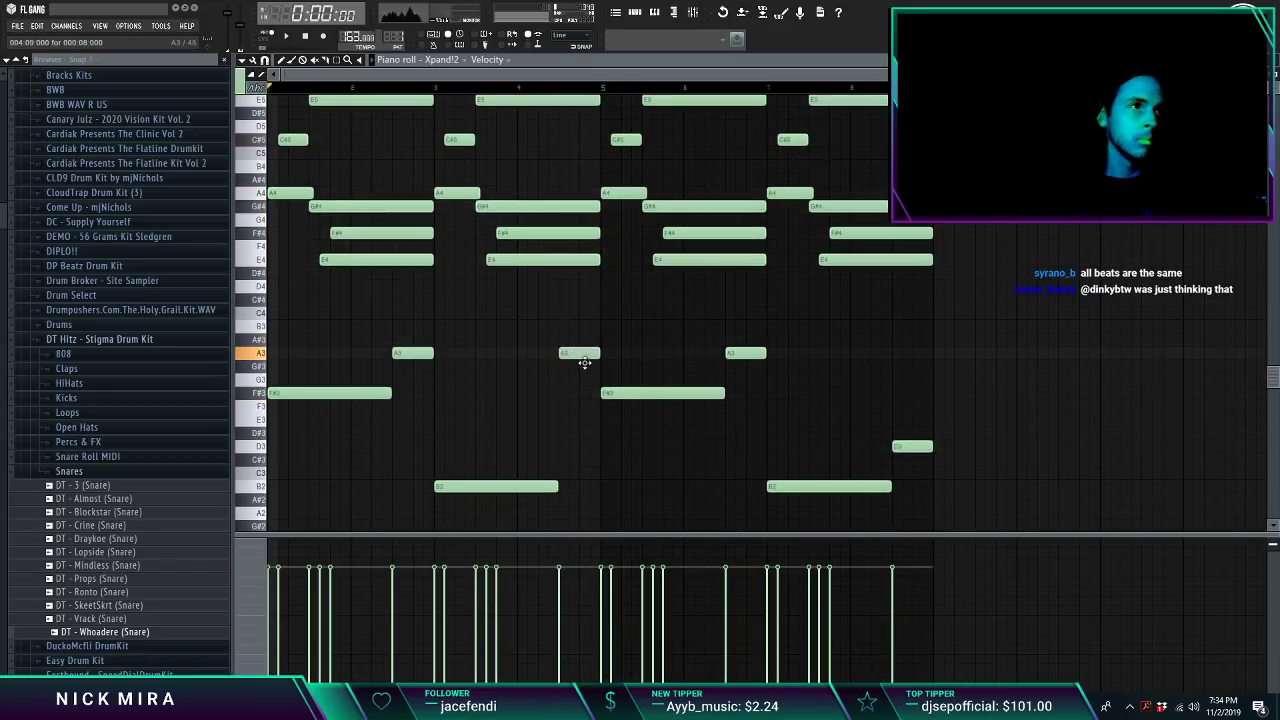
Step: Move the bass note at the start of bar 5 to D3, and the one at the start of bar 7 to C#3
{"action": "left_click_drag", "start_coordinate": [652, 396], "coordinate": [659, 479]}
{"action": "key", "text": "shift+Up"}
{"action": "key", "text": "shift+Up"}
{"action": "left_click", "coordinate": [658, 480], "text": "ctrl"}
{"action": "left_click_drag", "start_coordinate": [863, 486], "coordinate": [796, 462]}
{"action": "key", "text": "shift+Up"}
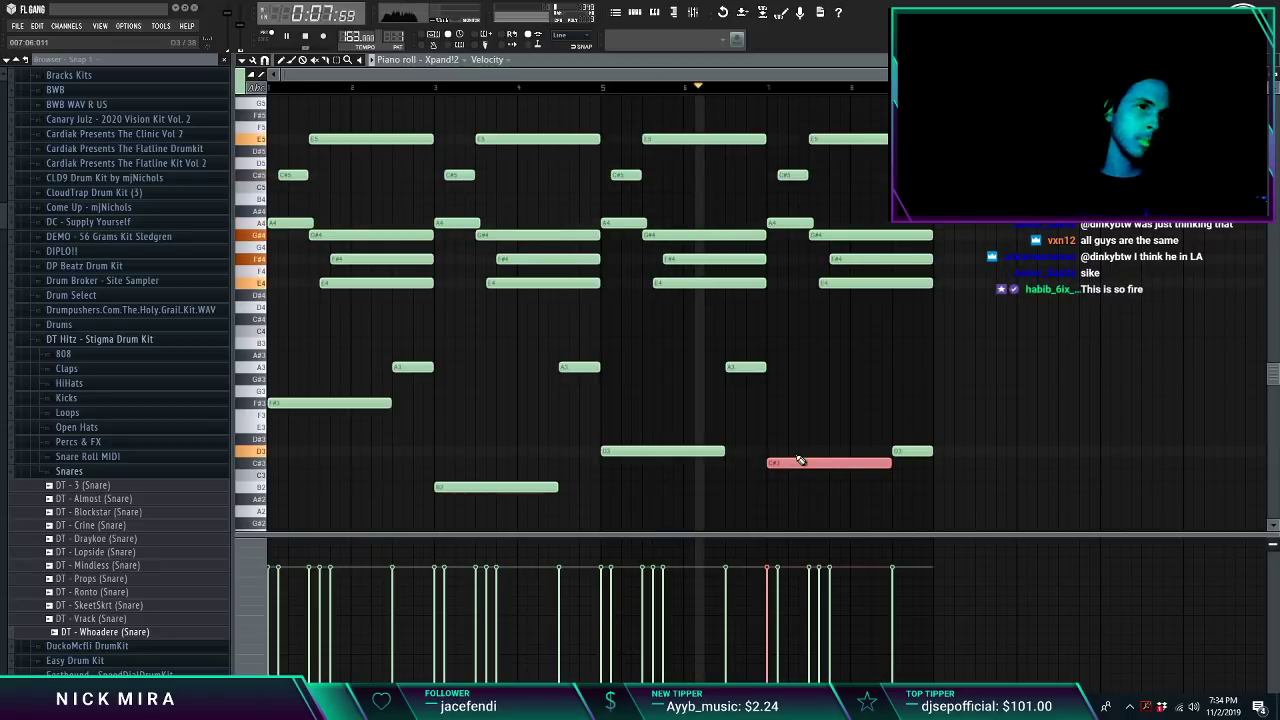
Step: Lower the A4 note at the start of bar 7 to C#4, and raise that bar's F#4 note to B4
{"action": "left_click", "coordinate": [832, 423], "text": "ctrl"}
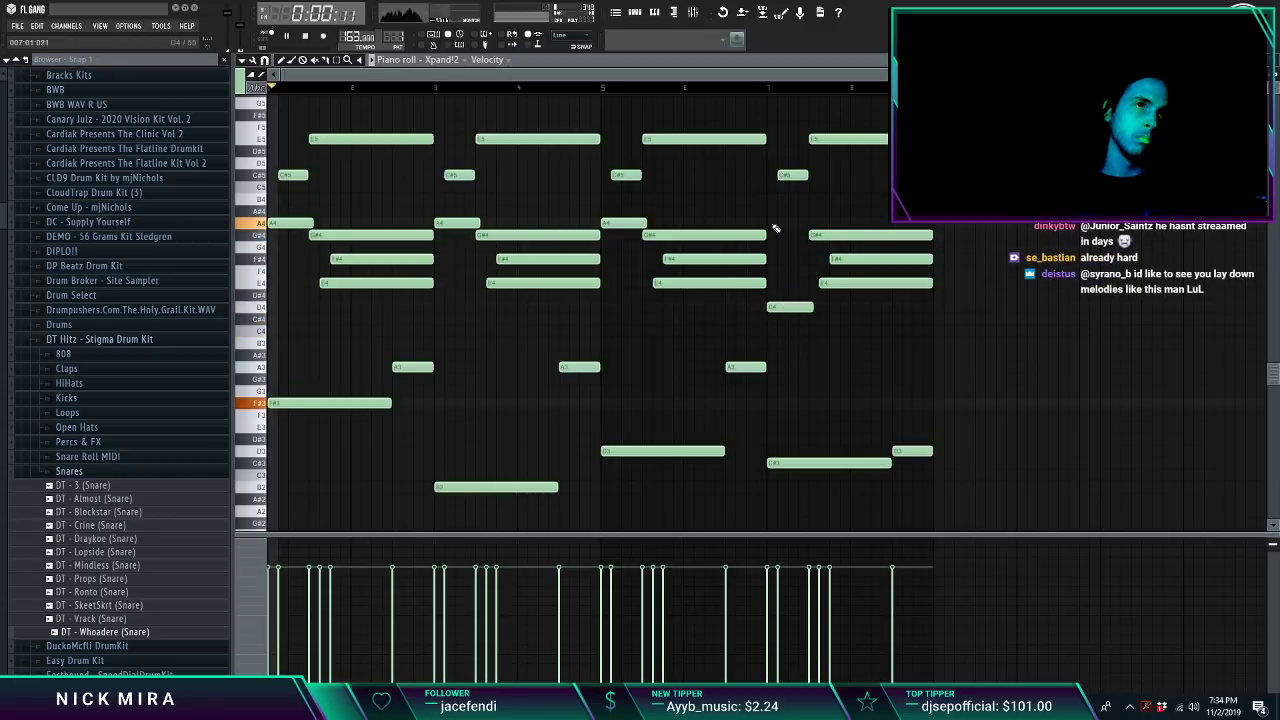
{"action": "left_click_drag", "start_coordinate": [790, 307], "coordinate": [790, 320]}
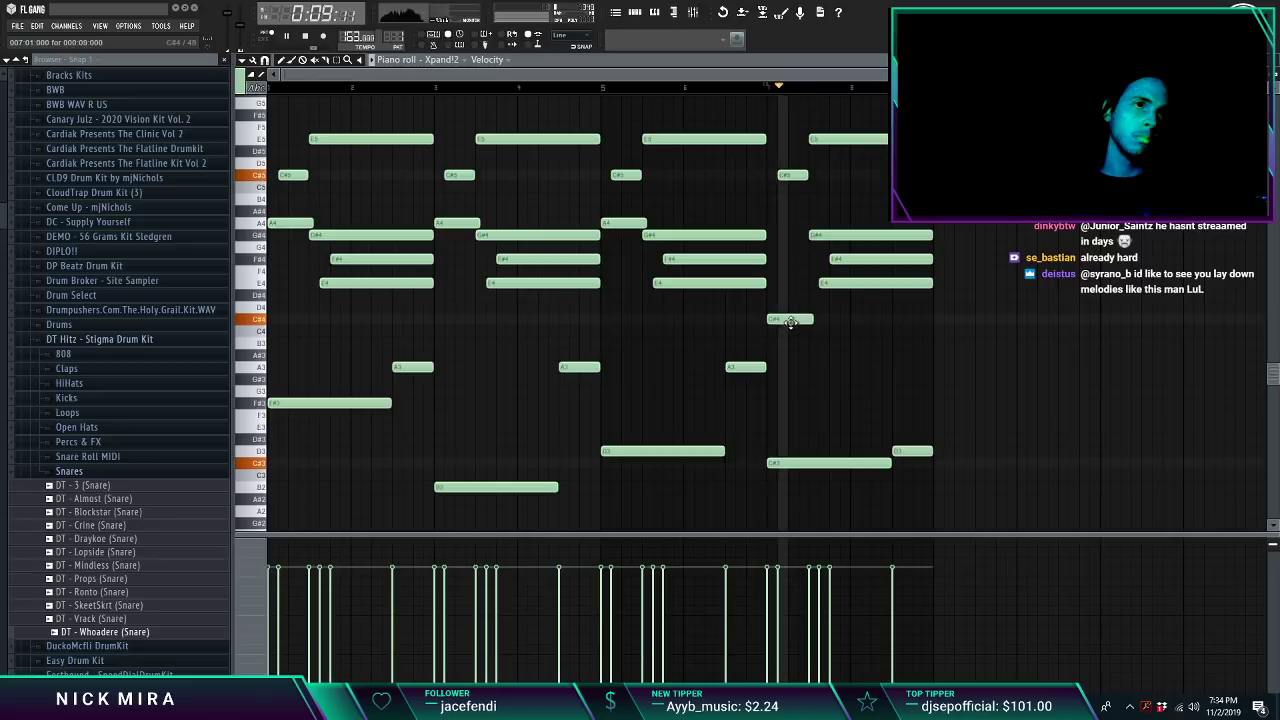
{"action": "key", "text": "space"}
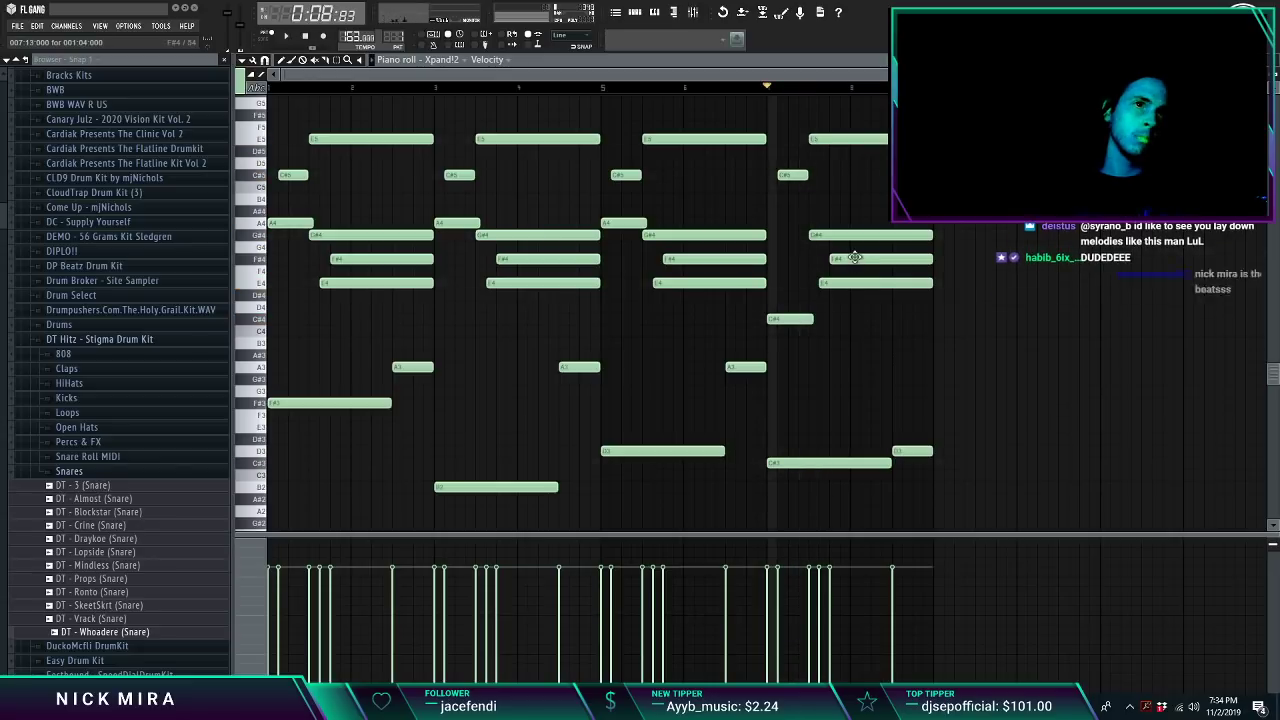
{"action": "key", "text": "space"}
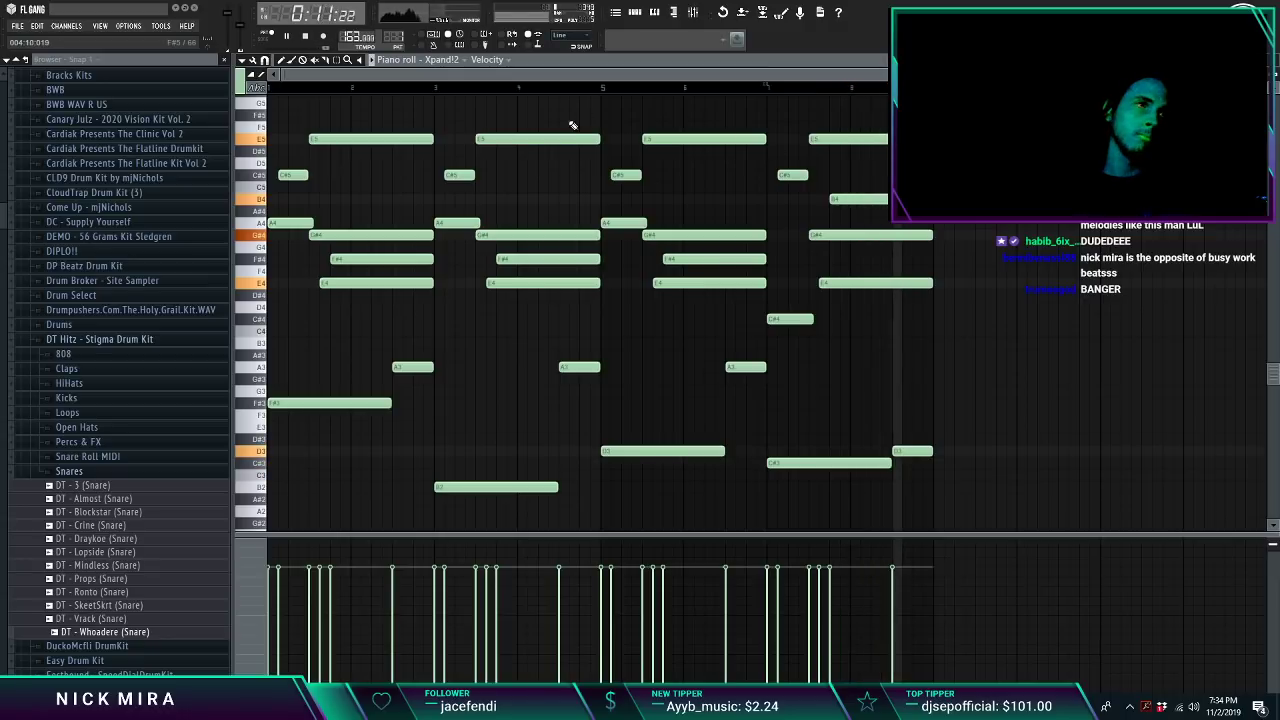
Step: Set the tempo to 167 BPM and transpose all the Xpand!2 notes up one octave
{"action": "left_click_drag", "start_coordinate": [353, 37], "coordinate": [353, 43]}
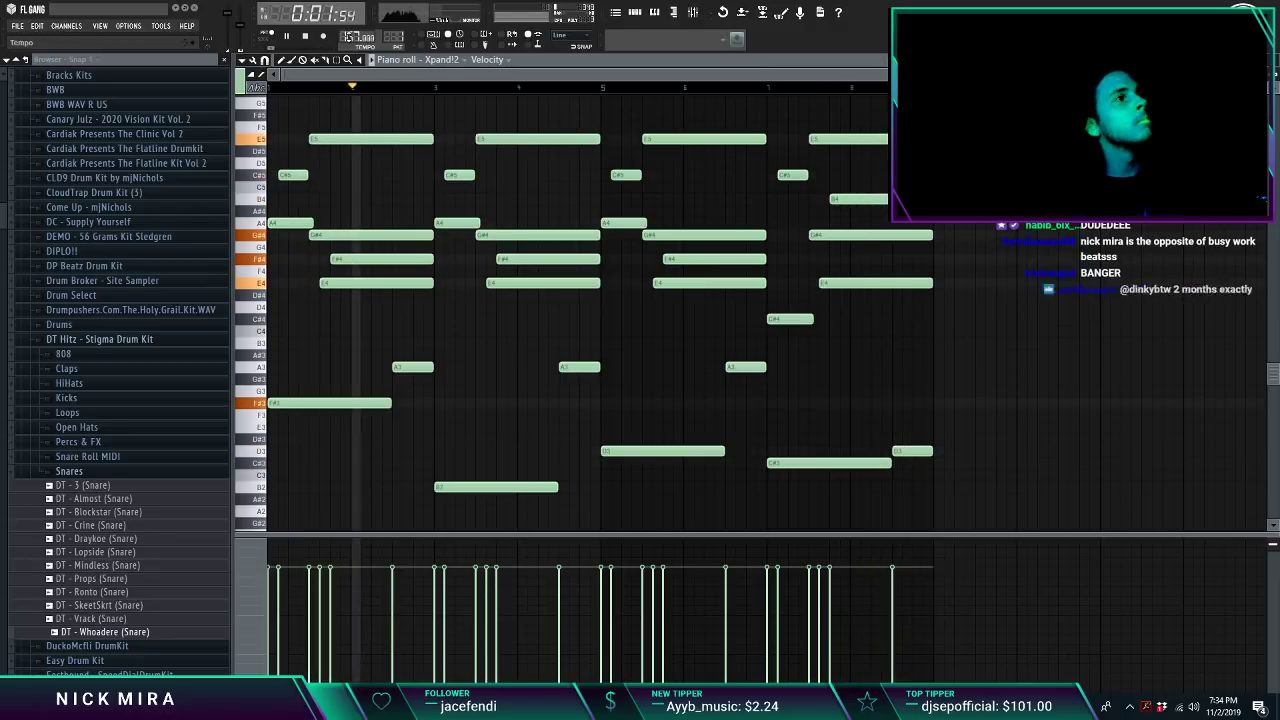
{"action": "key", "text": "Escape"}
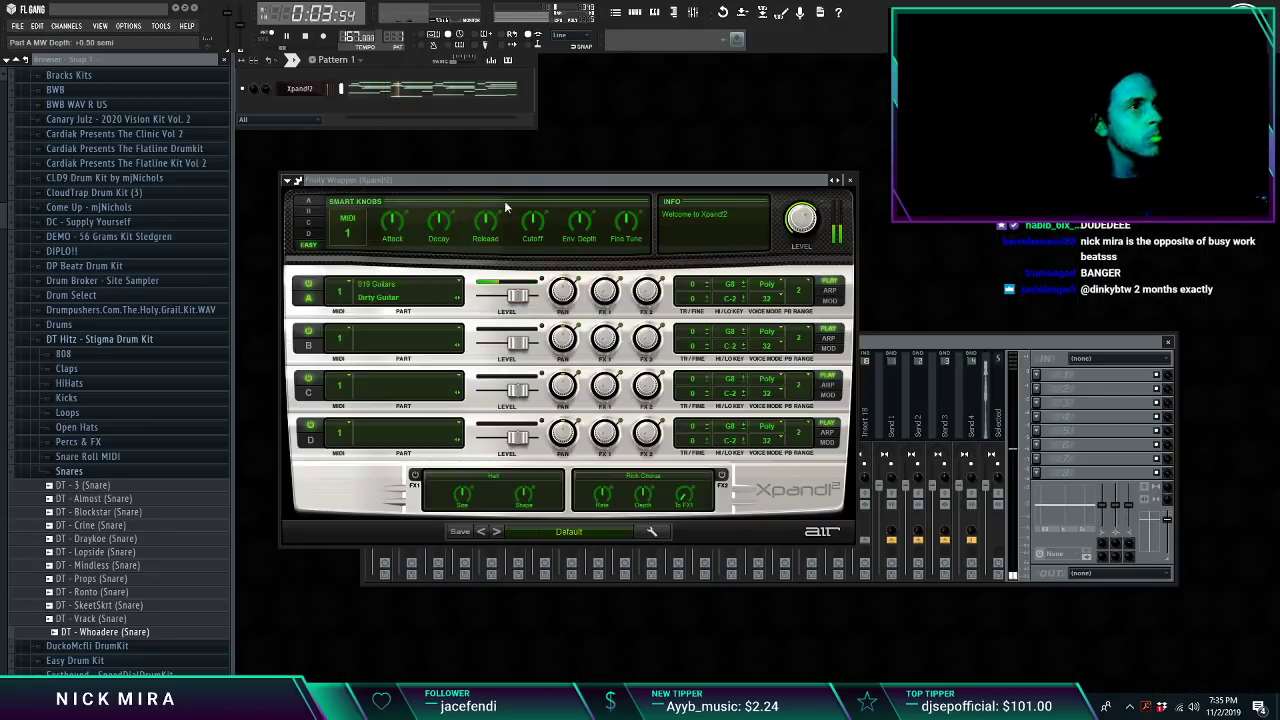
{"action": "left_click", "coordinate": [410, 90]}
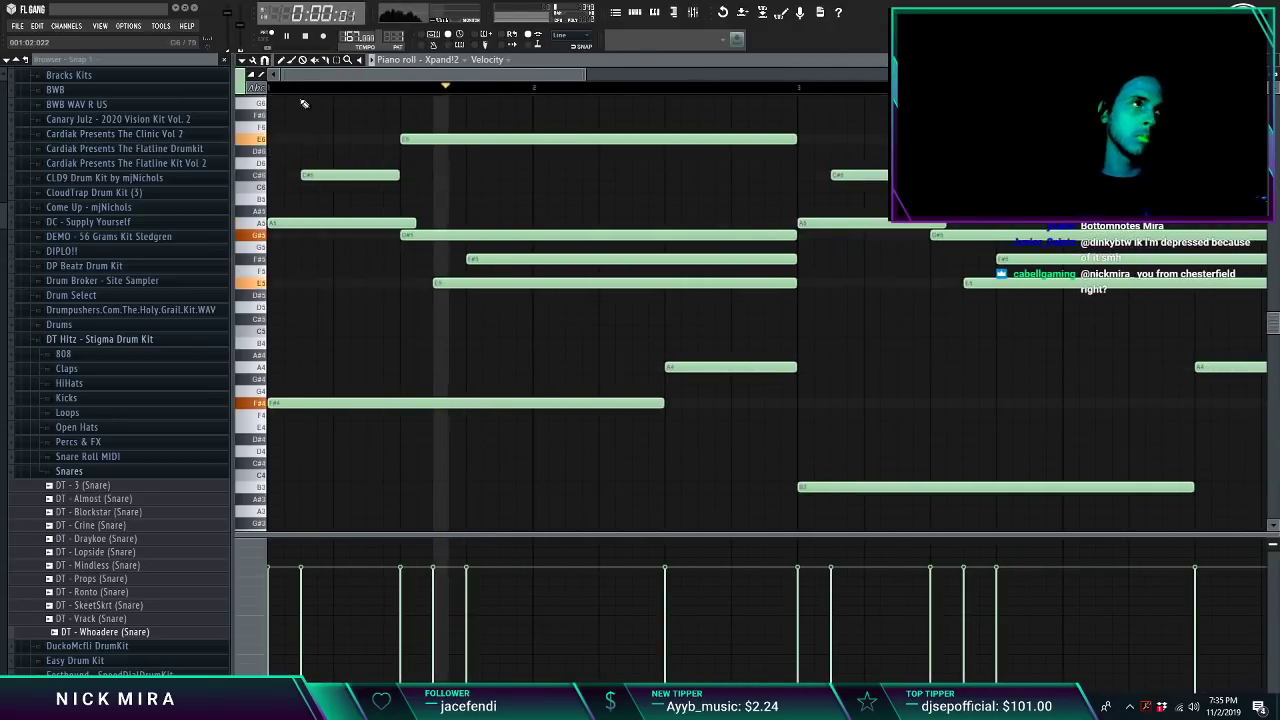
Step: Load the Ukelele+ sound from 019 Guitars in Xpand!2 part A, and close the instrument window
{"action": "key", "text": "F7"}
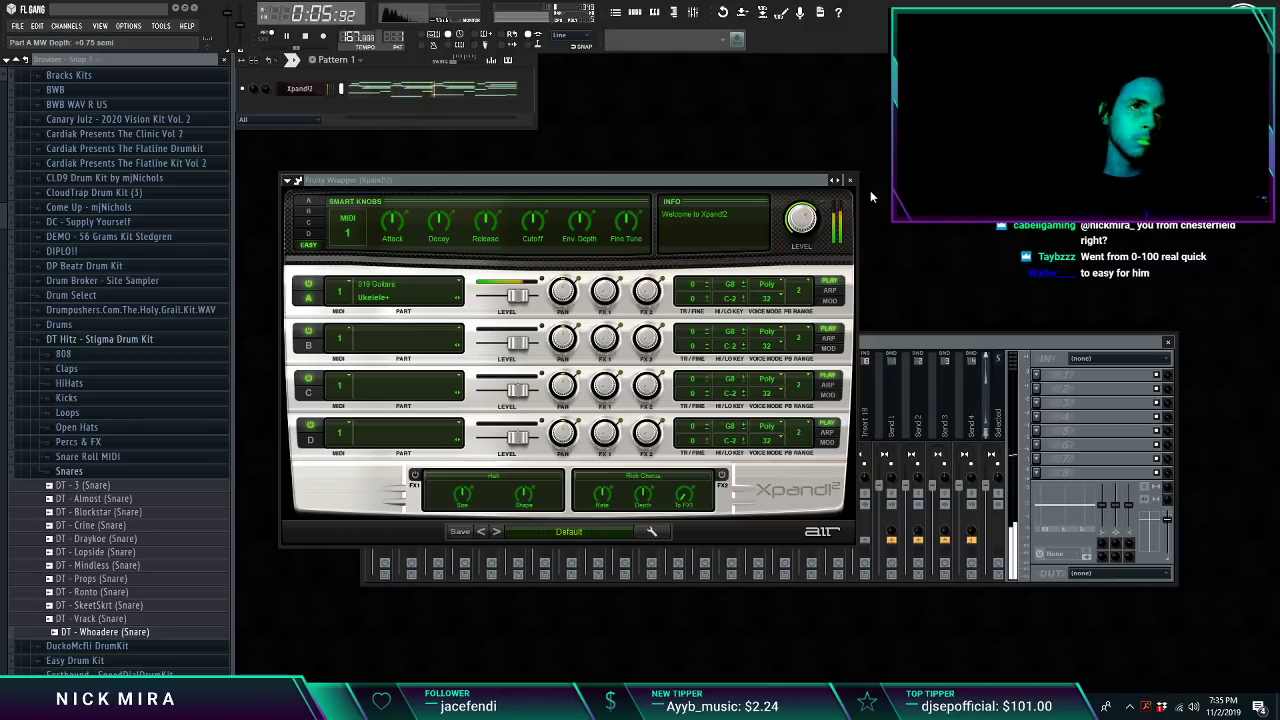
{"action": "left_click", "coordinate": [850, 181]}
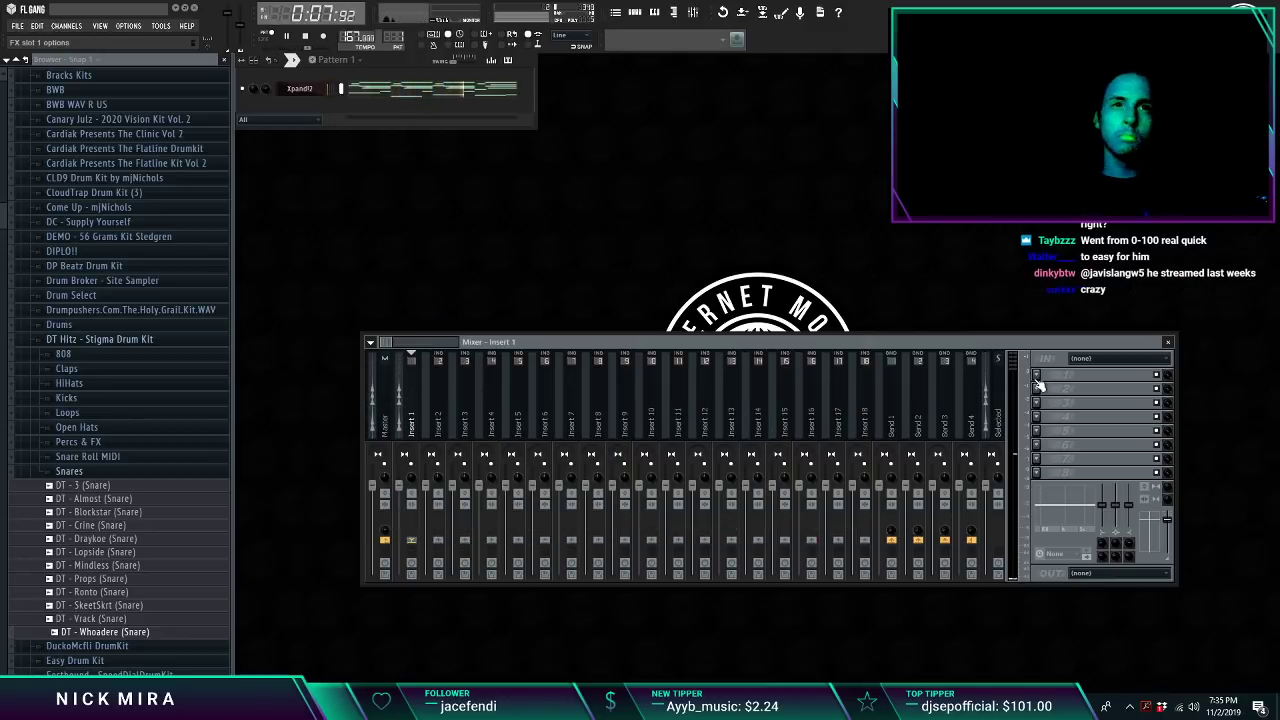
Step: Load EffectRack in Insert 1's first effect slot and try the Color - Cheap Tape, Color - Old Tape and Color Vocal Chain presets
{"action": "left_click", "coordinate": [1037, 380]}
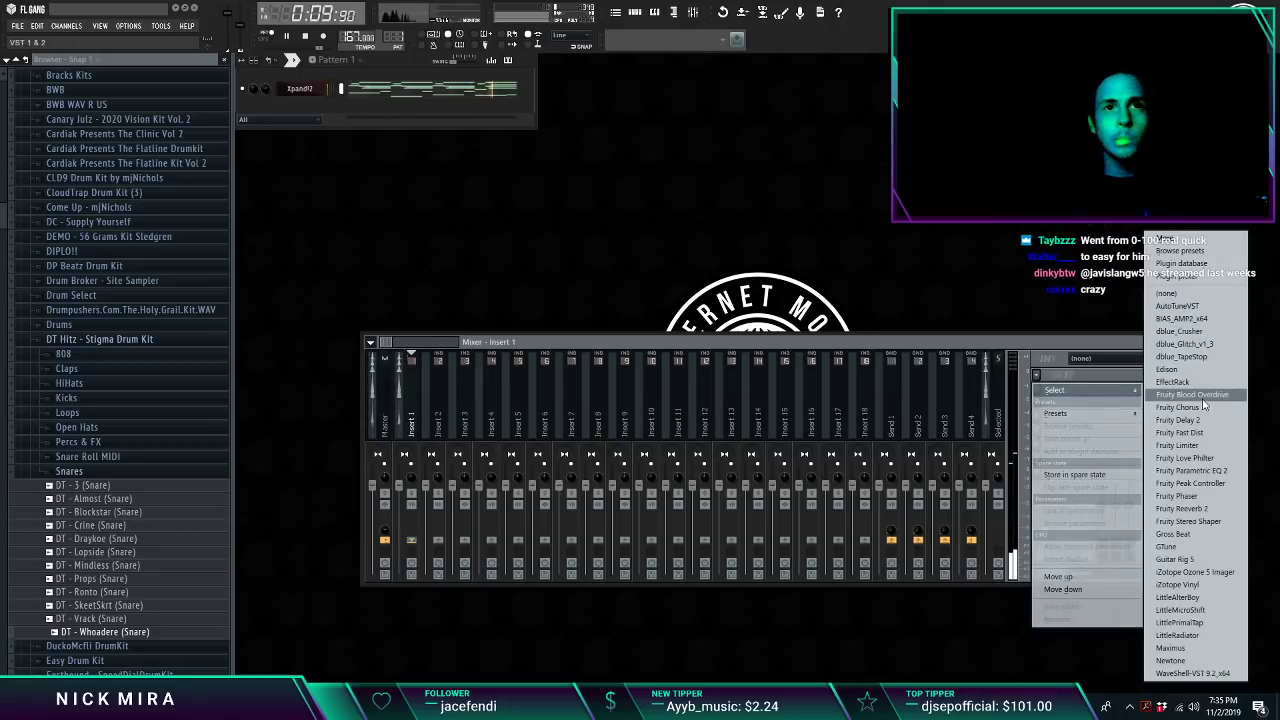
{"action": "left_click", "coordinate": [1172, 381]}
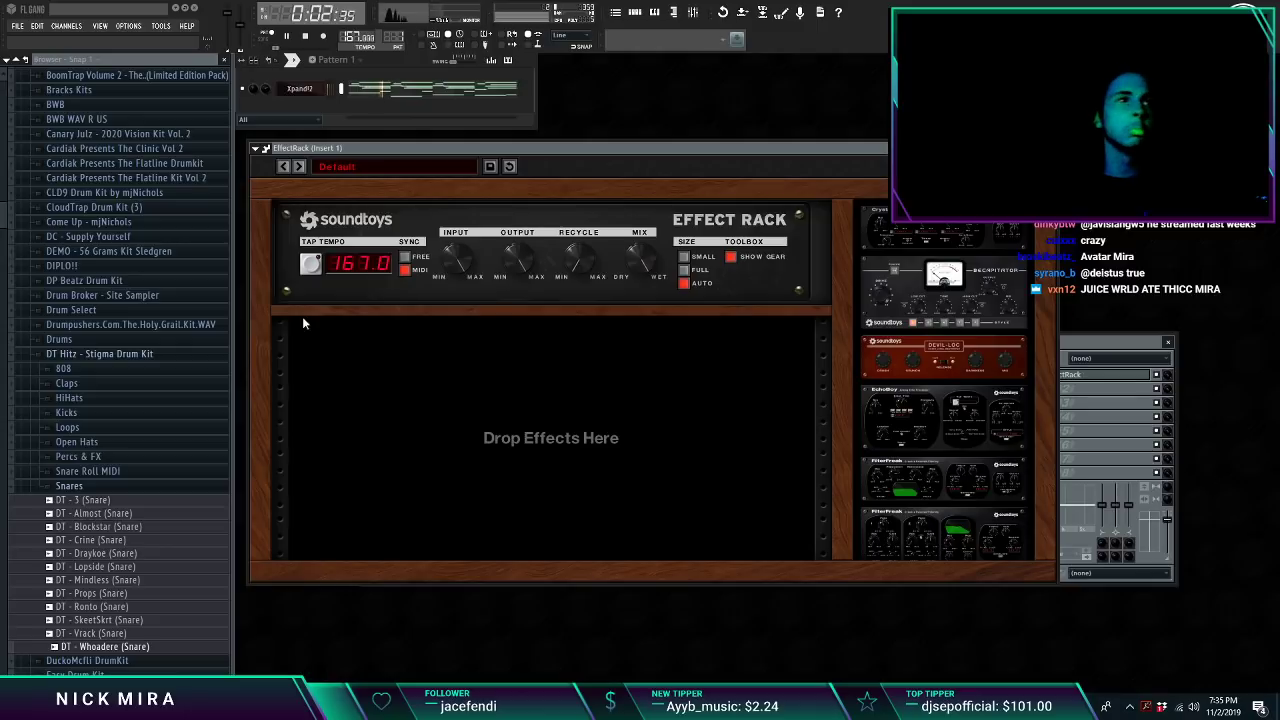
{"action": "left_click", "coordinate": [356, 167]}
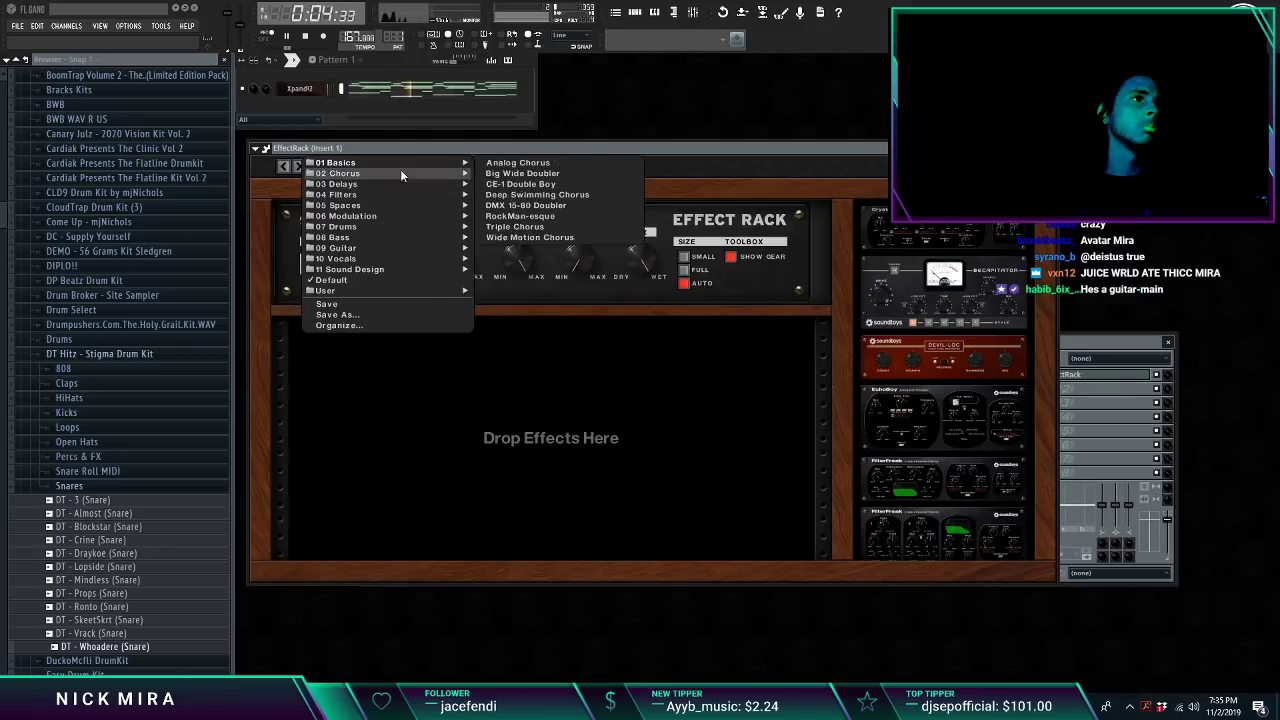
{"action": "mouse_move", "coordinate": [400, 163]}
{"action": "left_click", "coordinate": [496, 194]}
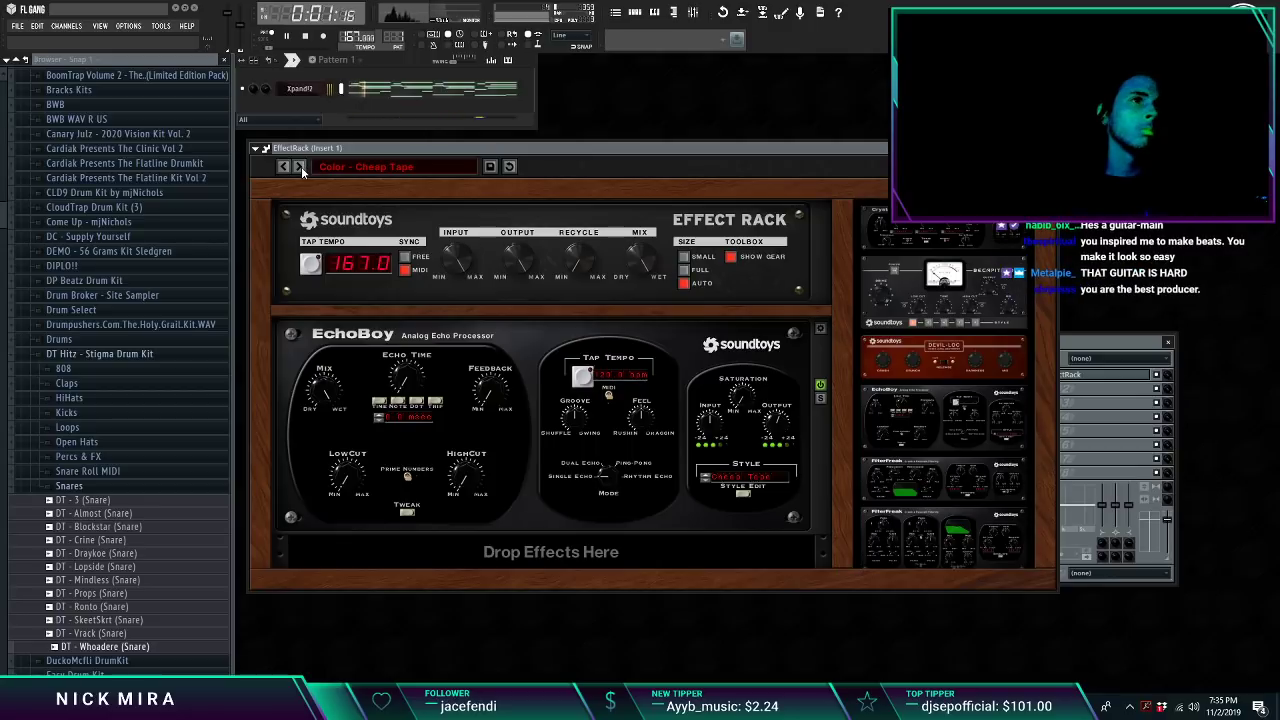
{"action": "left_click", "coordinate": [301, 166]}
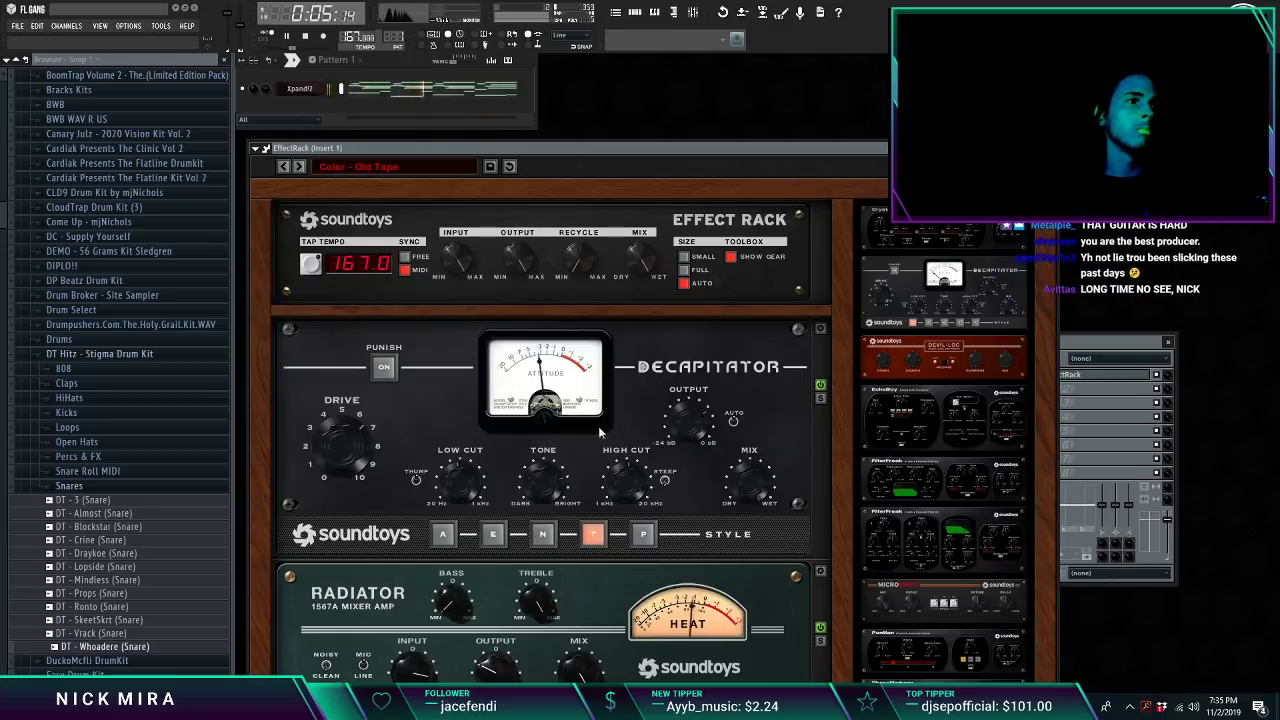
{"action": "left_click", "coordinate": [302, 168]}
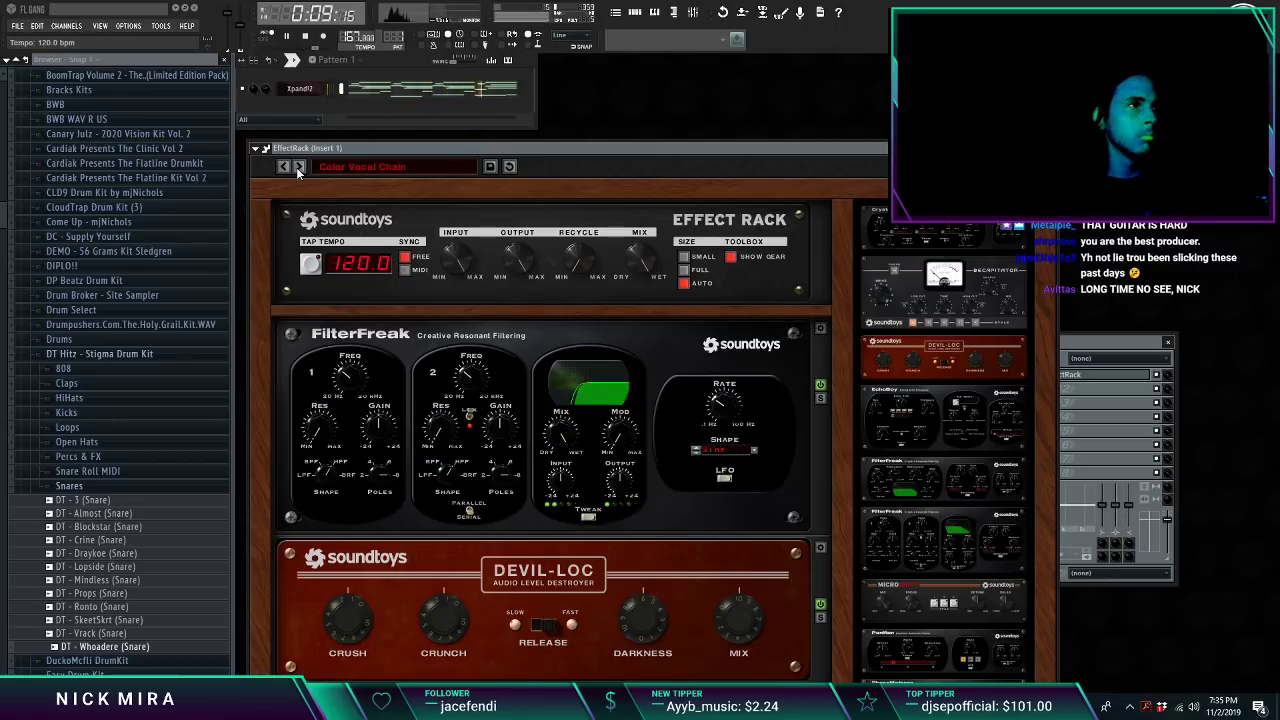
Step: Add an A#6 note at the start of bar 1 in the Xpand!2 piano roll
{"action": "left_click", "coordinate": [394, 97]}
{"action": "scroll", "coordinate": [394, 97], "scroll_direction": "down", "scroll_amount": 3}
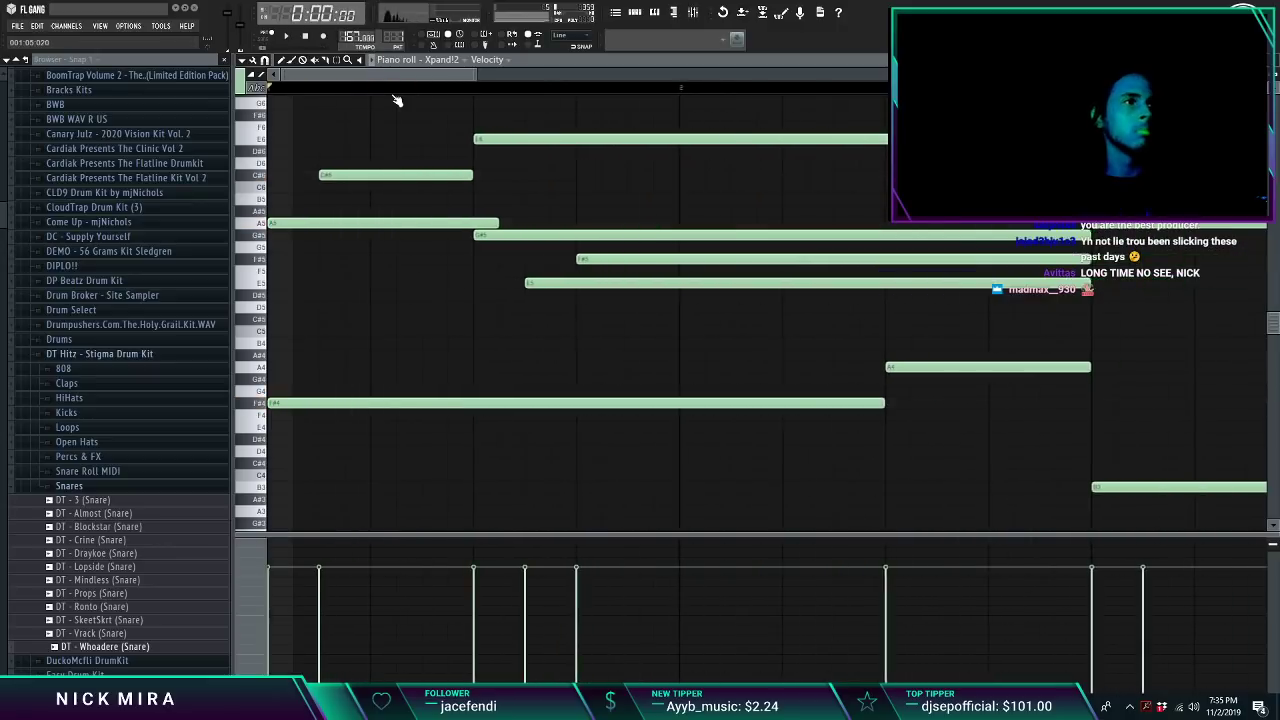
{"action": "key", "text": "space"}
{"action": "scroll", "coordinate": [395, 99], "scroll_direction": "down", "scroll_amount": 4}
{"action": "scroll", "coordinate": [363, 206], "scroll_direction": "up", "scroll_amount": 2}
{"action": "left_click", "coordinate": [272, 172]}
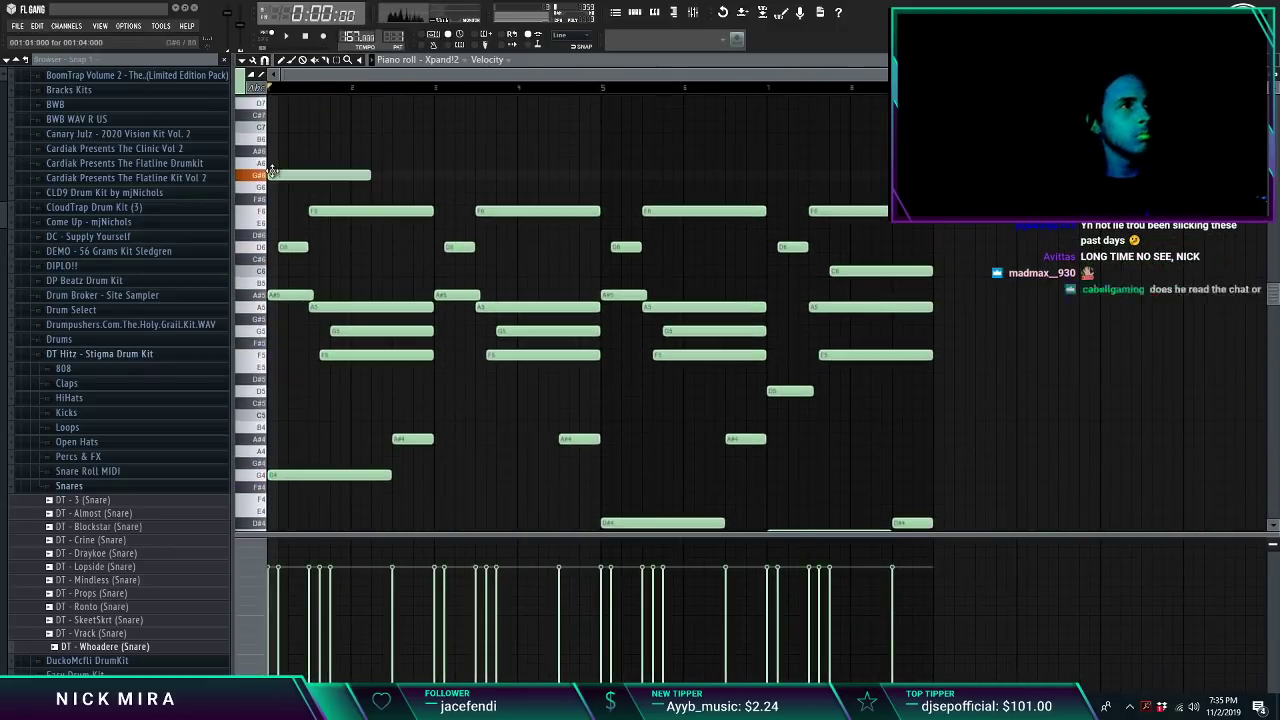
{"action": "left_click_drag", "start_coordinate": [266, 138], "coordinate": [268, 151]}
{"action": "key", "text": "space"}
{"action": "key", "text": "space"}
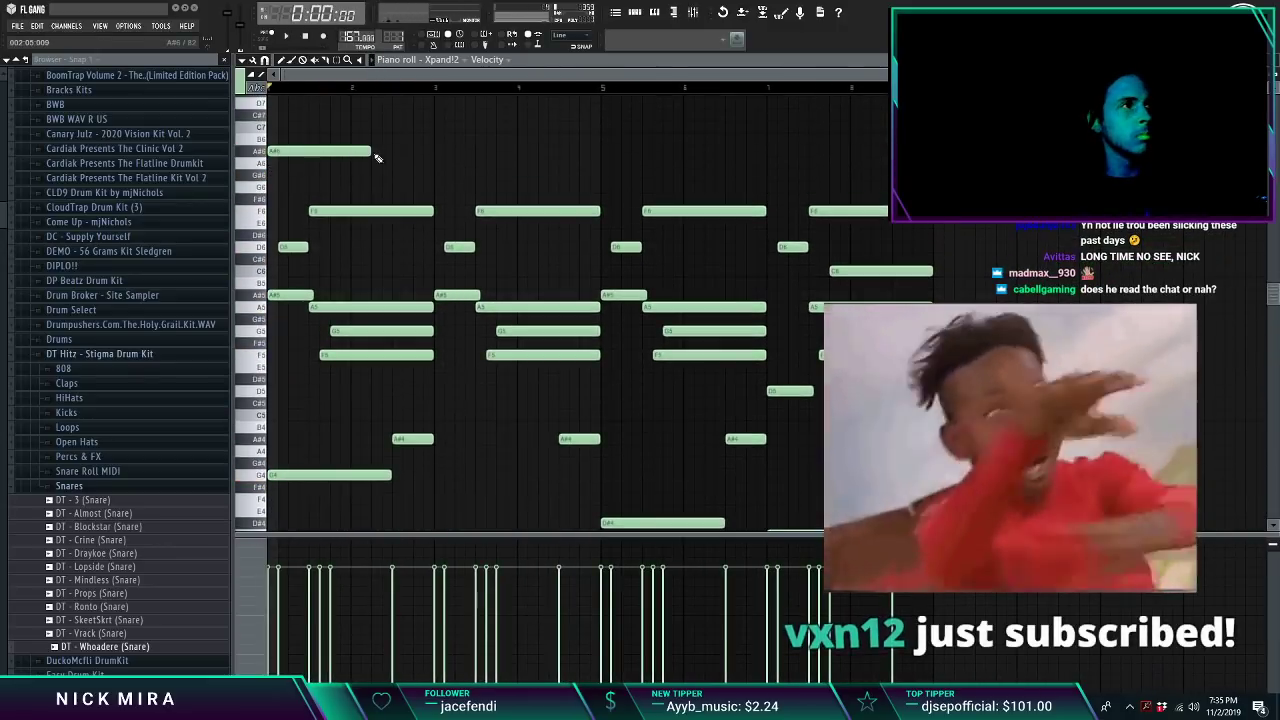
Step: Shorten the A#6 note to one beat, and add one-beat C7, D7 and A#6 notes to fill the rest of bar 1
{"action": "left_click_drag", "start_coordinate": [366, 151], "coordinate": [298, 127]}
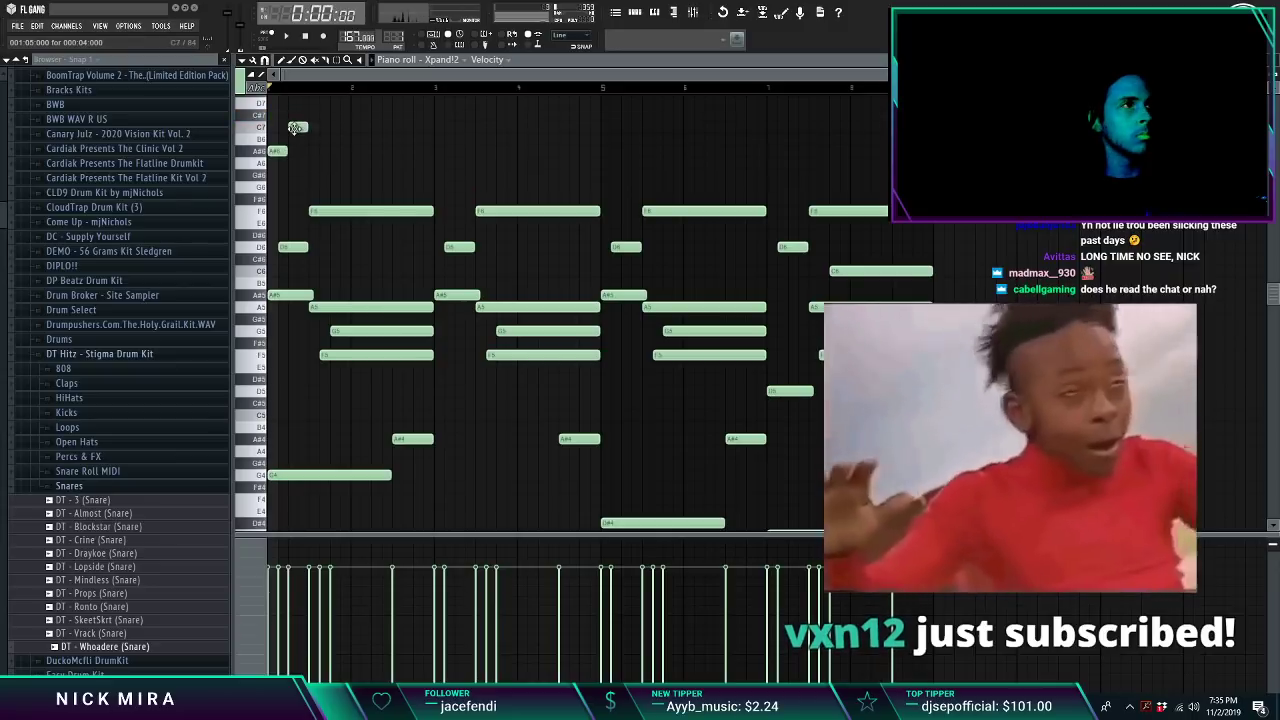
{"action": "scroll", "coordinate": [316, 144], "scroll_direction": "up", "scroll_amount": 1}
{"action": "left_click", "coordinate": [318, 139]}
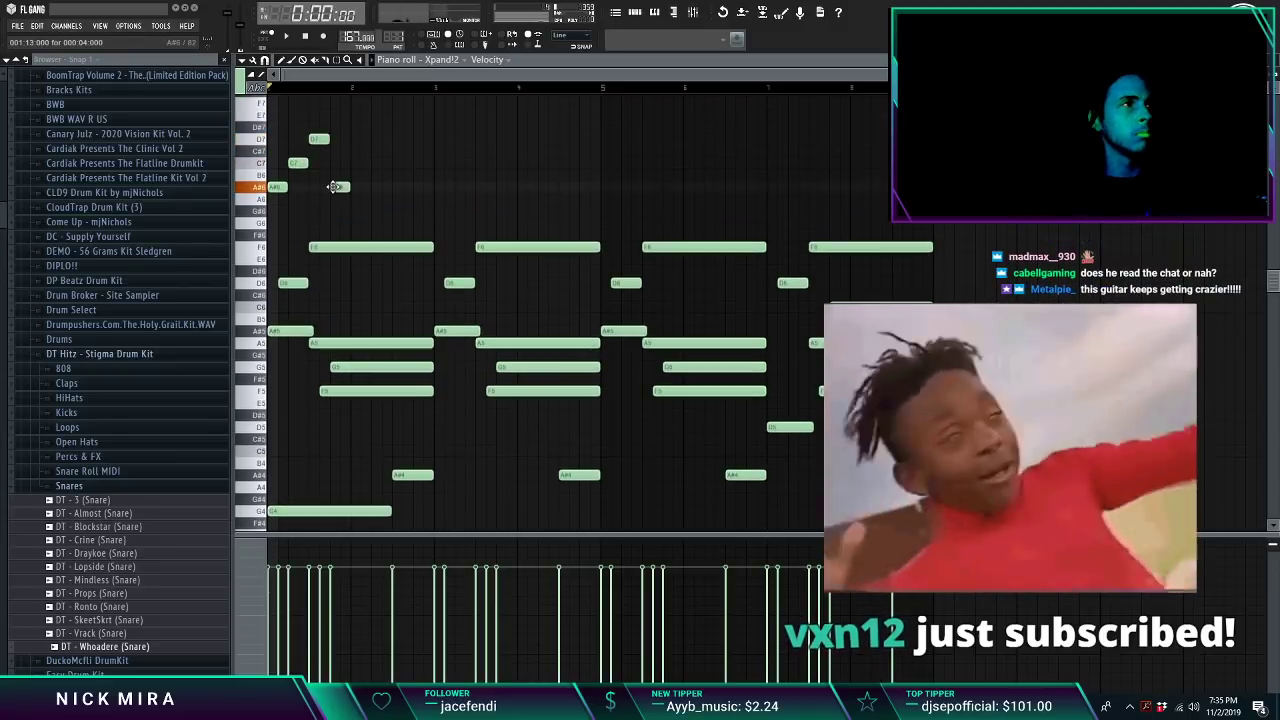
{"action": "left_click", "coordinate": [340, 187]}
{"action": "key", "text": "space"}
Step: Duplicate the four high notes into bar 2, and replace that bar's D7 note with A6
{"action": "left_click_drag", "start_coordinate": [358, 204], "coordinate": [270, 126]}
{"action": "key", "text": "ctrl+b"}
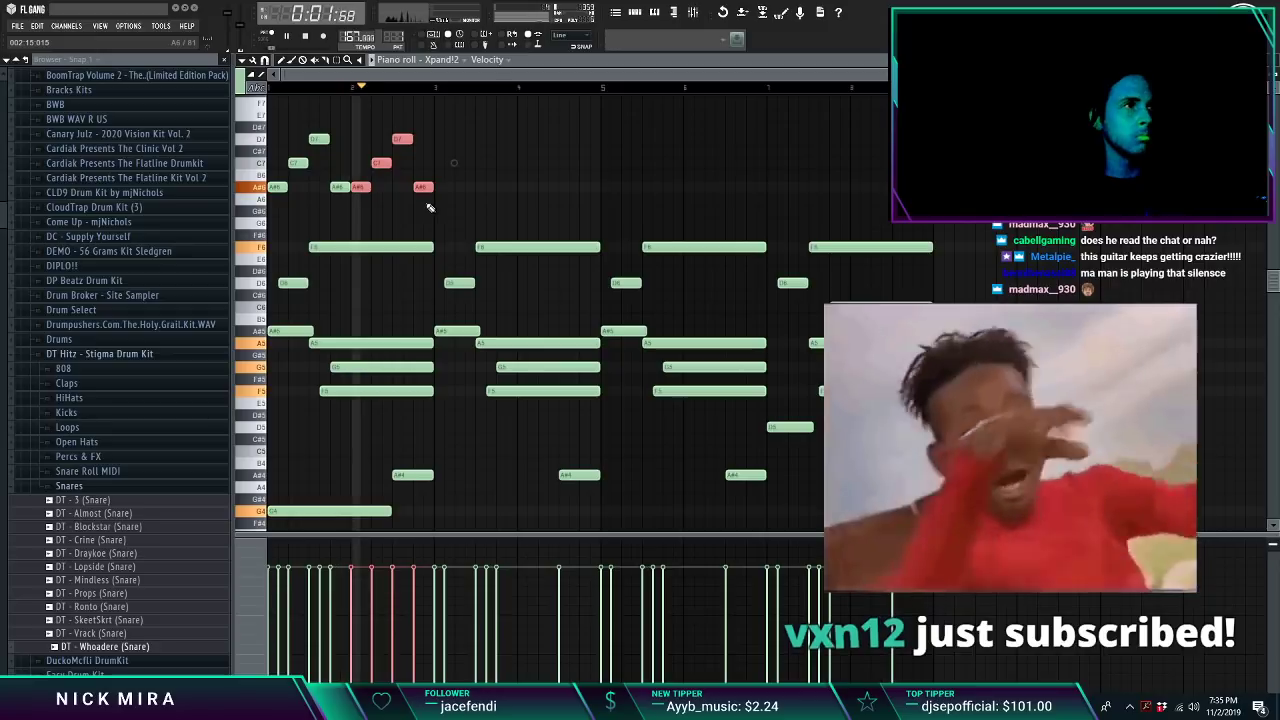
{"action": "key", "text": "space"}
{"action": "right_click", "coordinate": [402, 140]}
{"action": "left_click", "coordinate": [402, 197]}
{"action": "key", "text": "space"}
Step: Duplicate the two-bar high-note phrase three times to fill bars 3 to 8
{"action": "left_click_drag", "start_coordinate": [440, 205], "coordinate": [28, 62]}
{"action": "key", "text": "ctrl+b"}
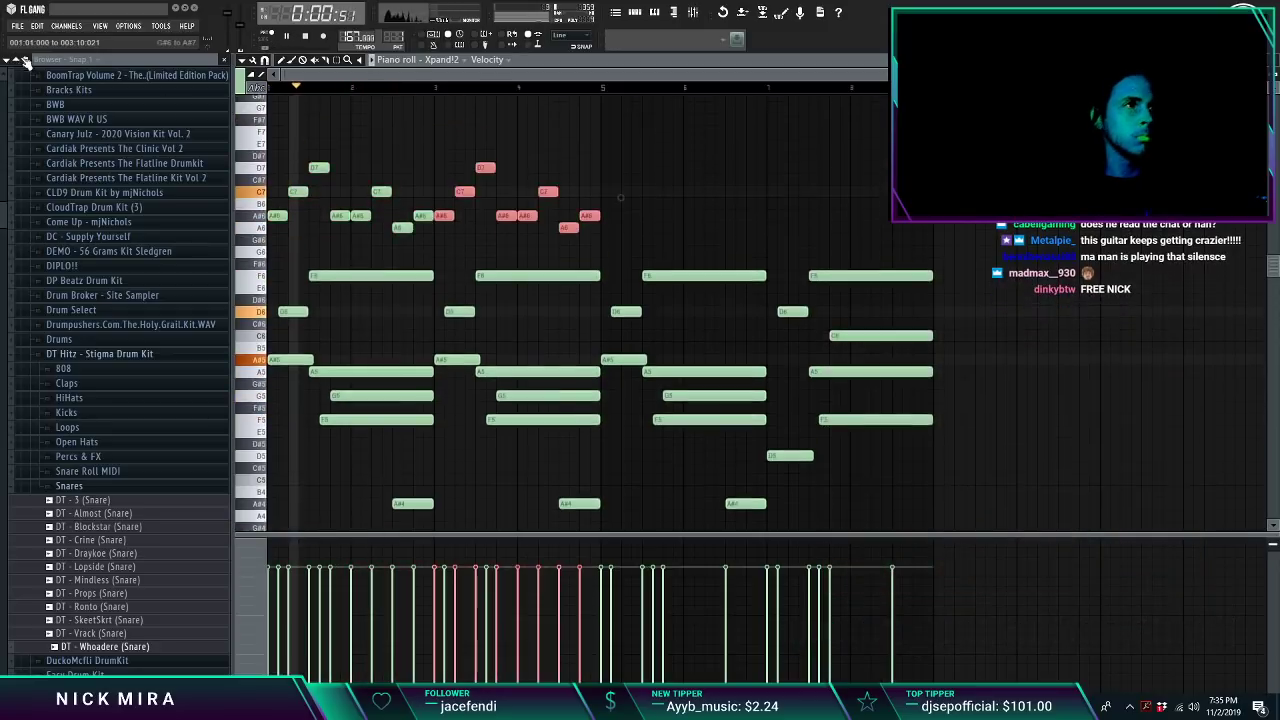
{"action": "key", "text": "ctrl+b"}
{"action": "key", "text": "ctrl+b"}
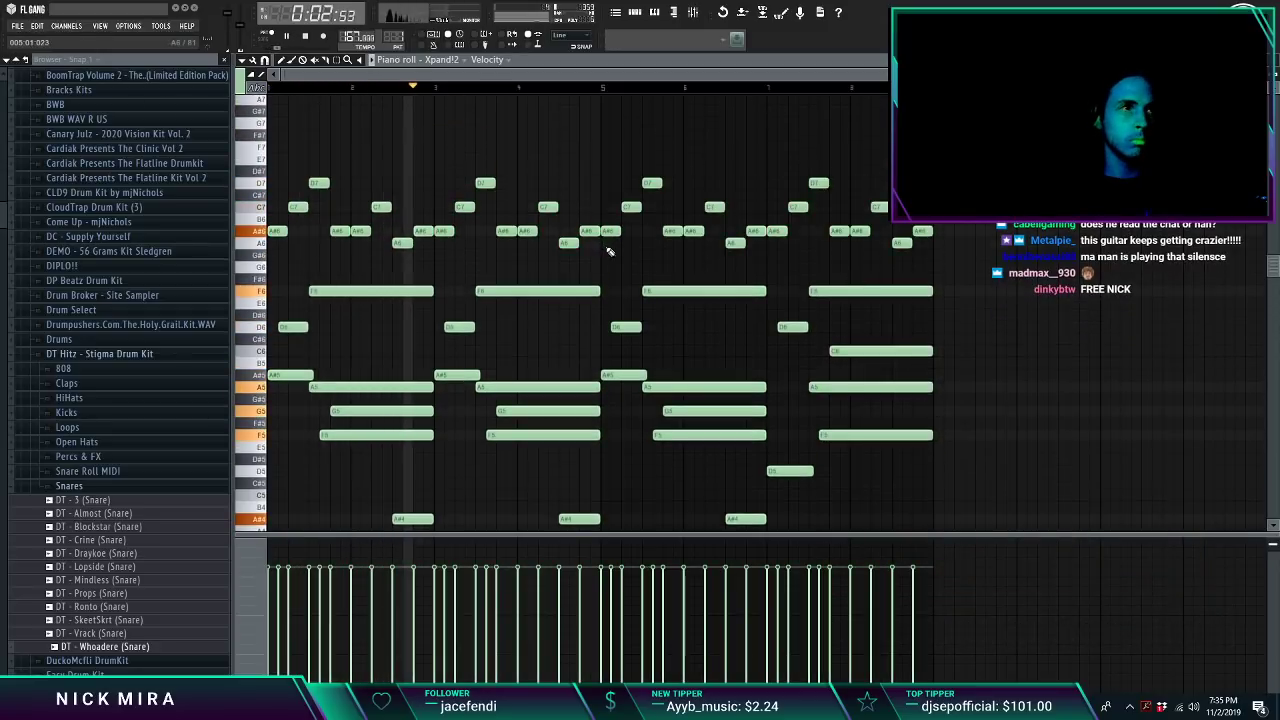
Step: Delete the high-note phrase from bars 1 to 4
{"action": "left_click_drag", "start_coordinate": [605, 143], "coordinate": [1040, 247]}
{"action": "left_click_drag", "start_coordinate": [586, 261], "coordinate": [214, 136]}
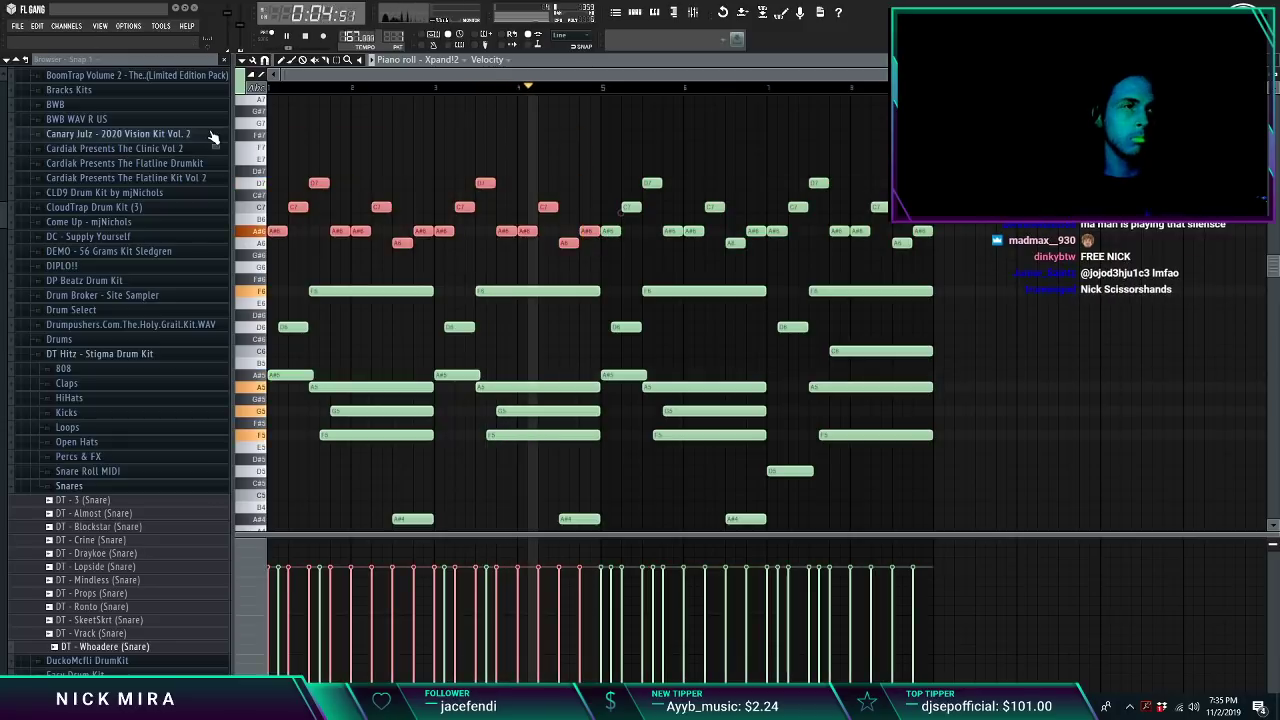
{"action": "key", "text": "Delete"}
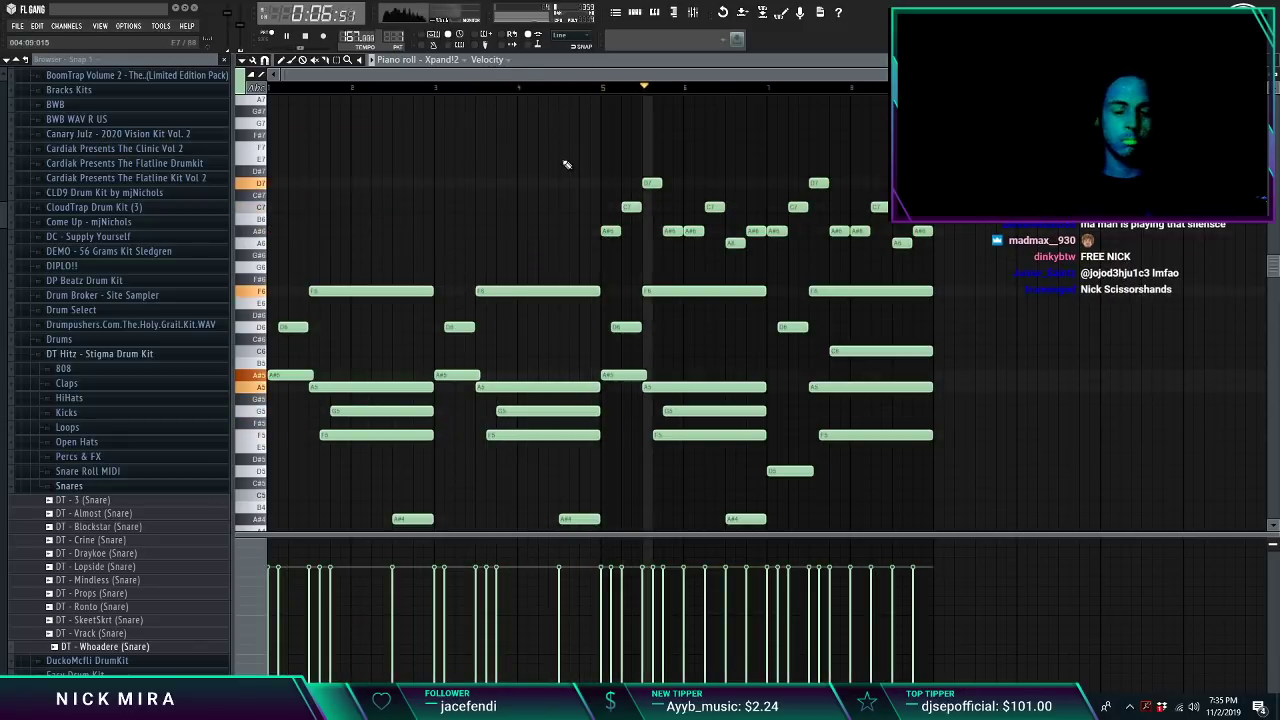
{"action": "key", "text": "ctrl+b"}
{"action": "key", "text": "ctrl+z"}
{"action": "scroll", "coordinate": [567, 165], "scroll_direction": "down", "scroll_amount": 1}
{"action": "key", "text": "ctrl+d"}
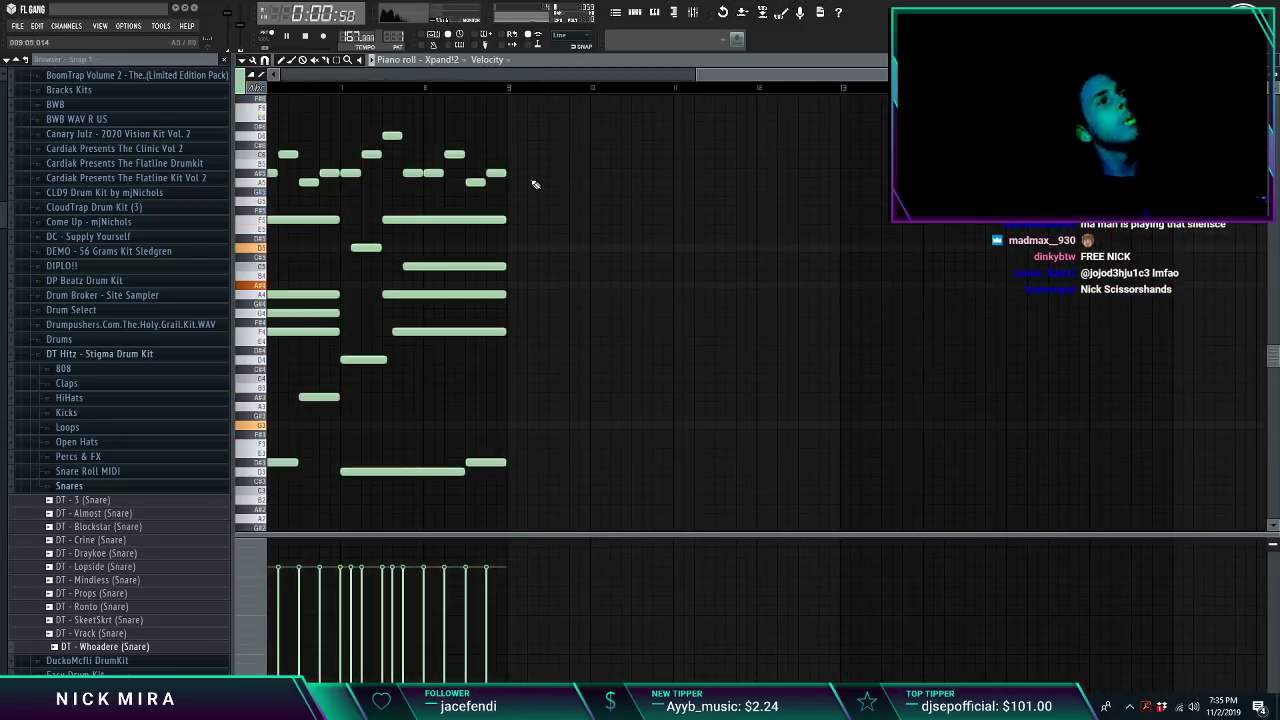
{"action": "key", "text": "Escape"}
{"action": "scroll", "coordinate": [385, 91], "scroll_direction": "down", "scroll_amount": 3}
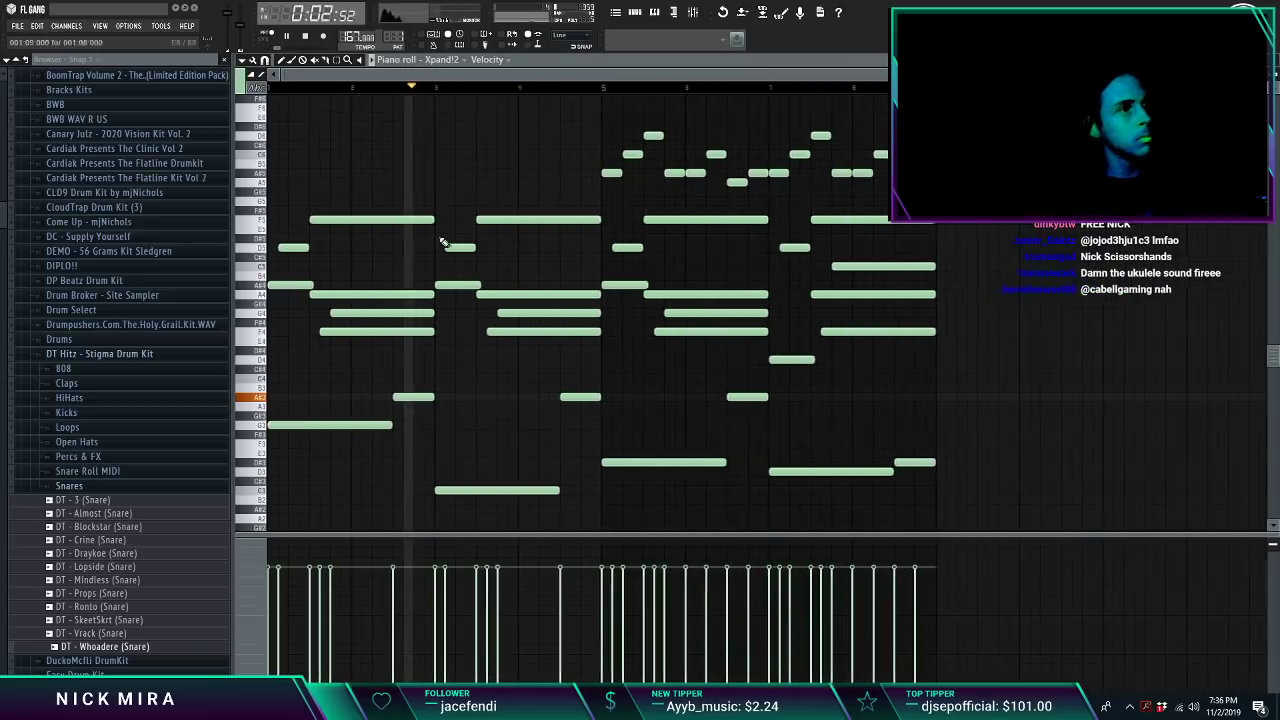
{"action": "scroll", "coordinate": [508, 324], "scroll_direction": "down", "scroll_amount": 2}
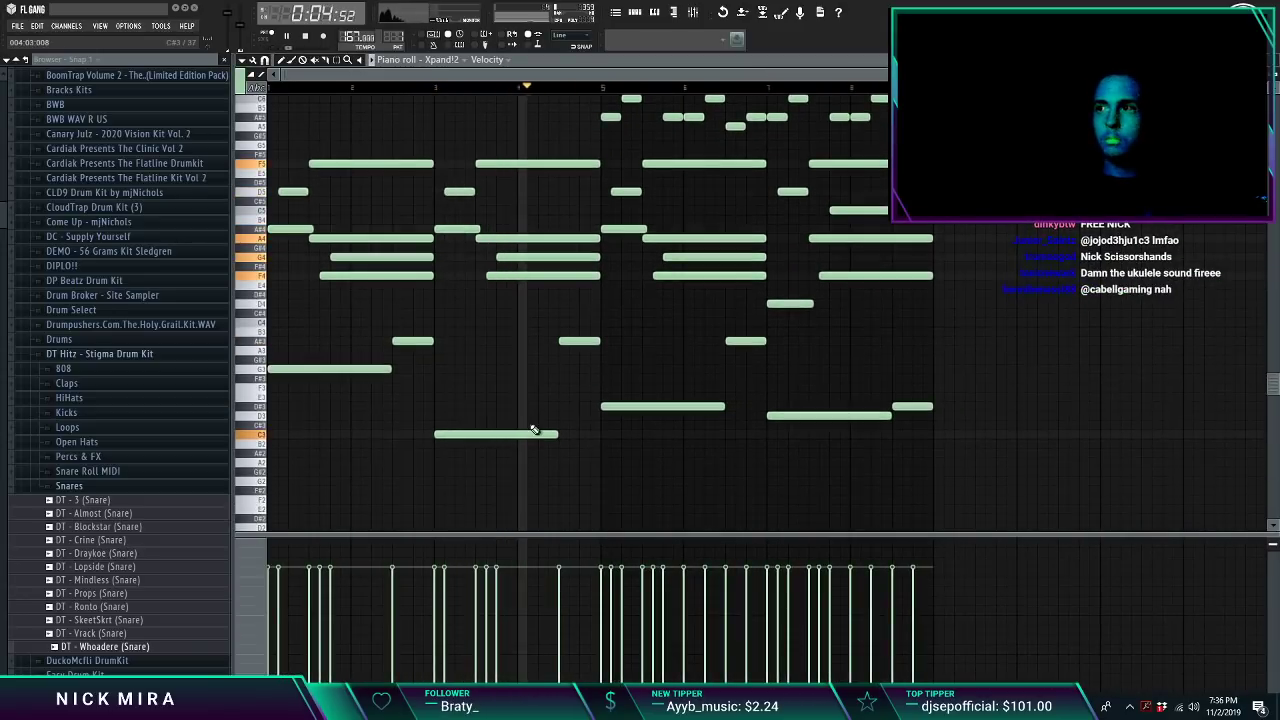
Step: Load the GateVerb preset from 07 Drums in EffectRack, and close the effect window
{"action": "key", "text": "space"}
{"action": "scroll", "coordinate": [531, 429], "scroll_direction": "up", "scroll_amount": 2}
{"action": "key", "text": "space"}
{"action": "key", "text": "Escape"}
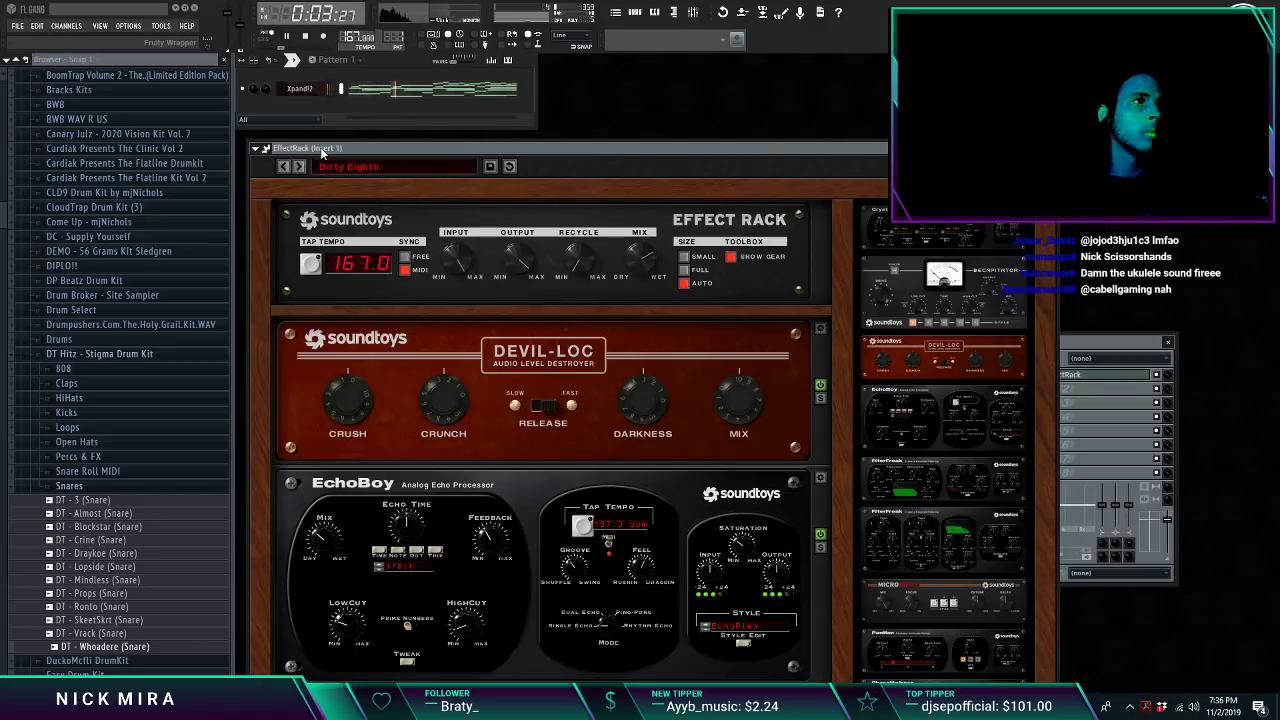
{"action": "left_click", "coordinate": [367, 167]}
{"action": "mouse_move", "coordinate": [406, 216]}
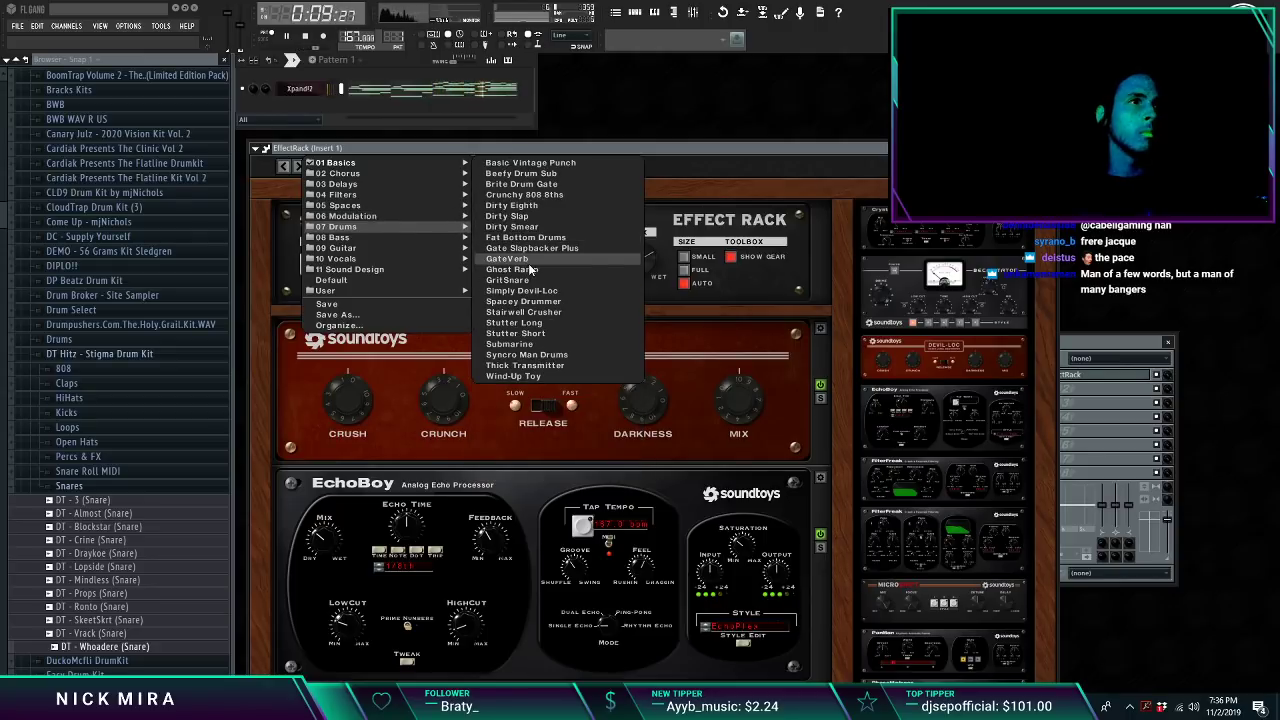
{"action": "left_click", "coordinate": [529, 264]}
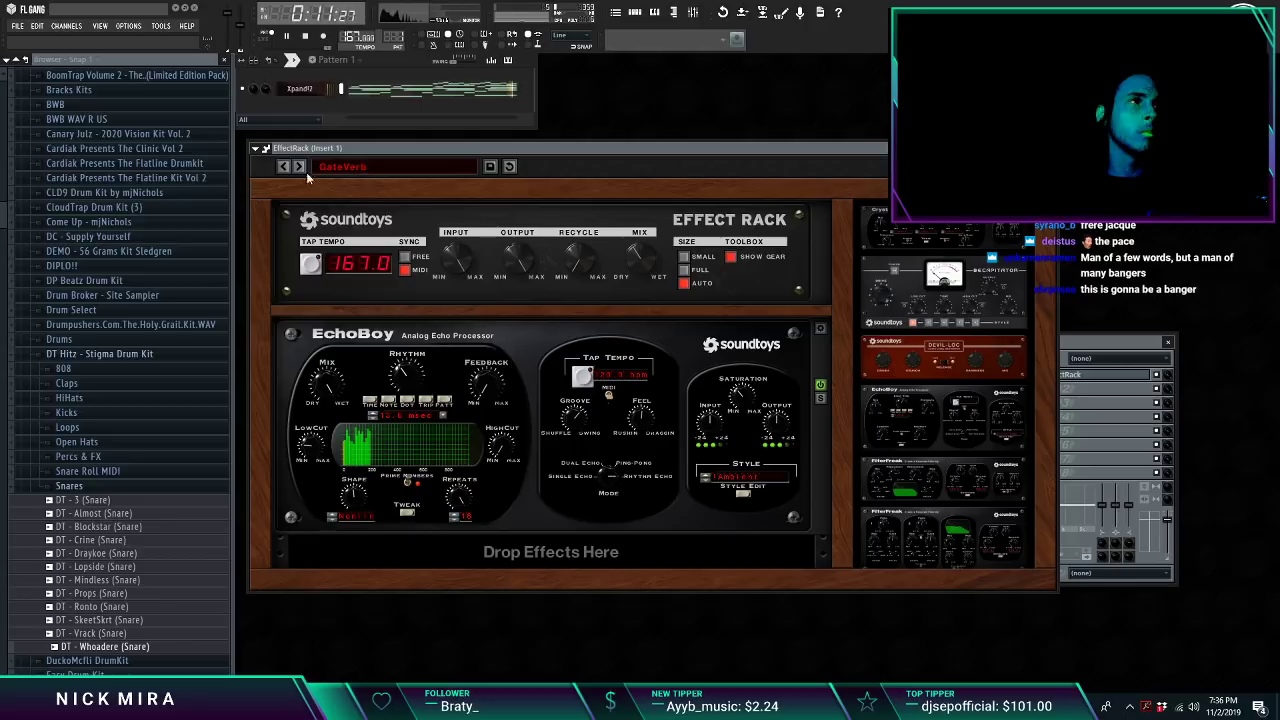
{"action": "left_click", "coordinate": [355, 168]}
{"action": "mouse_move", "coordinate": [443, 183]}
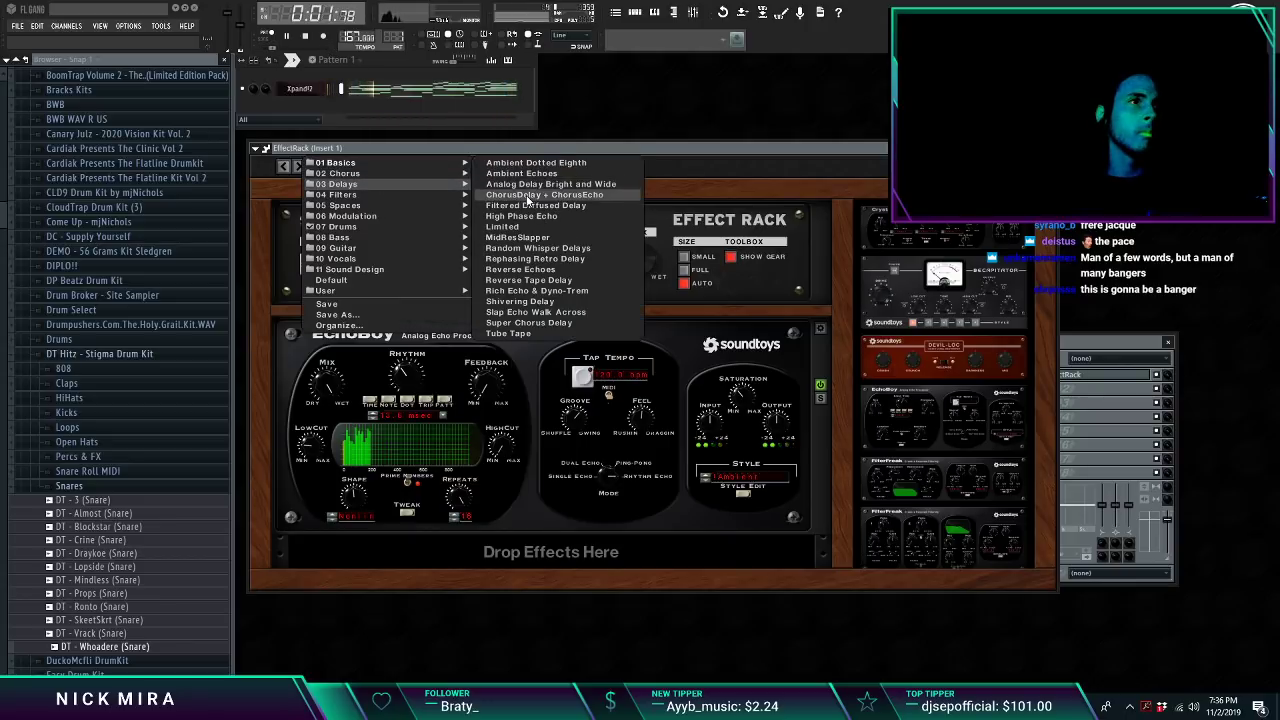
{"action": "key", "text": "Escape"}
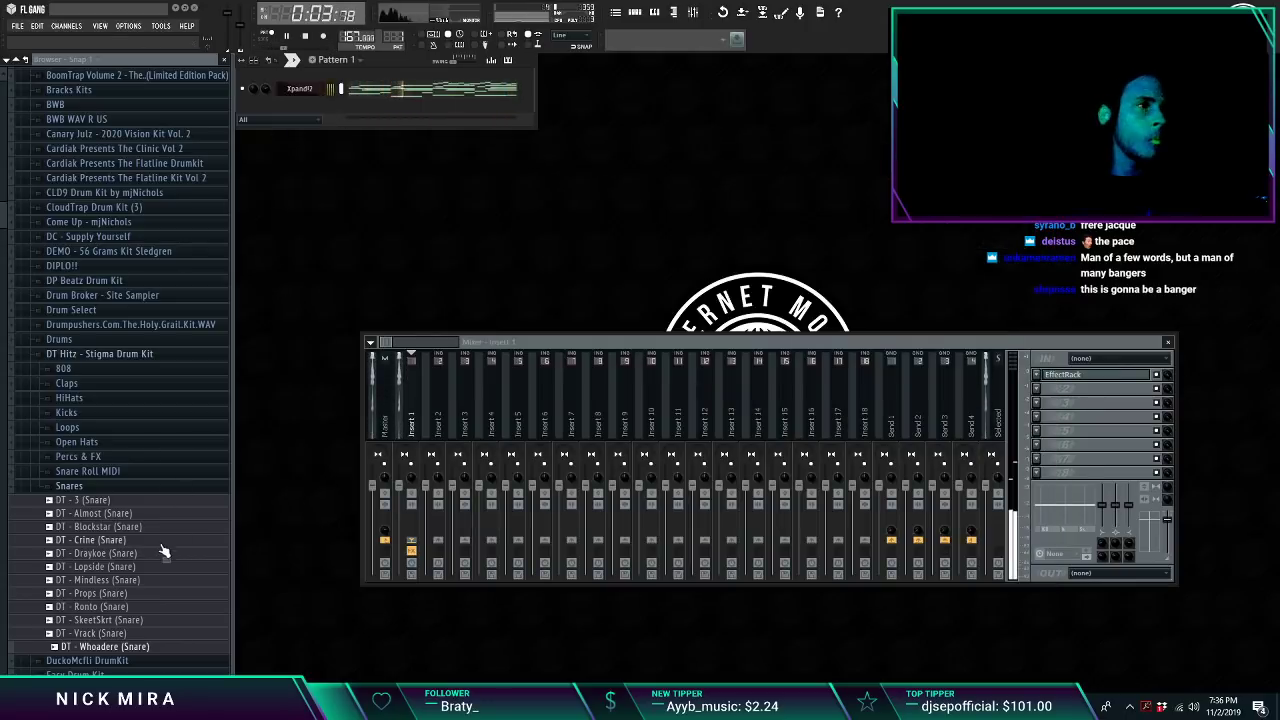
Step: Audition snares from the DT Hitz - Stigma Drum Kit and add DT - Almost (Snare) as a new channel
{"action": "left_click", "coordinate": [116, 488]}
{"action": "left_click", "coordinate": [118, 530]}
{"action": "left_click", "coordinate": [116, 549]}
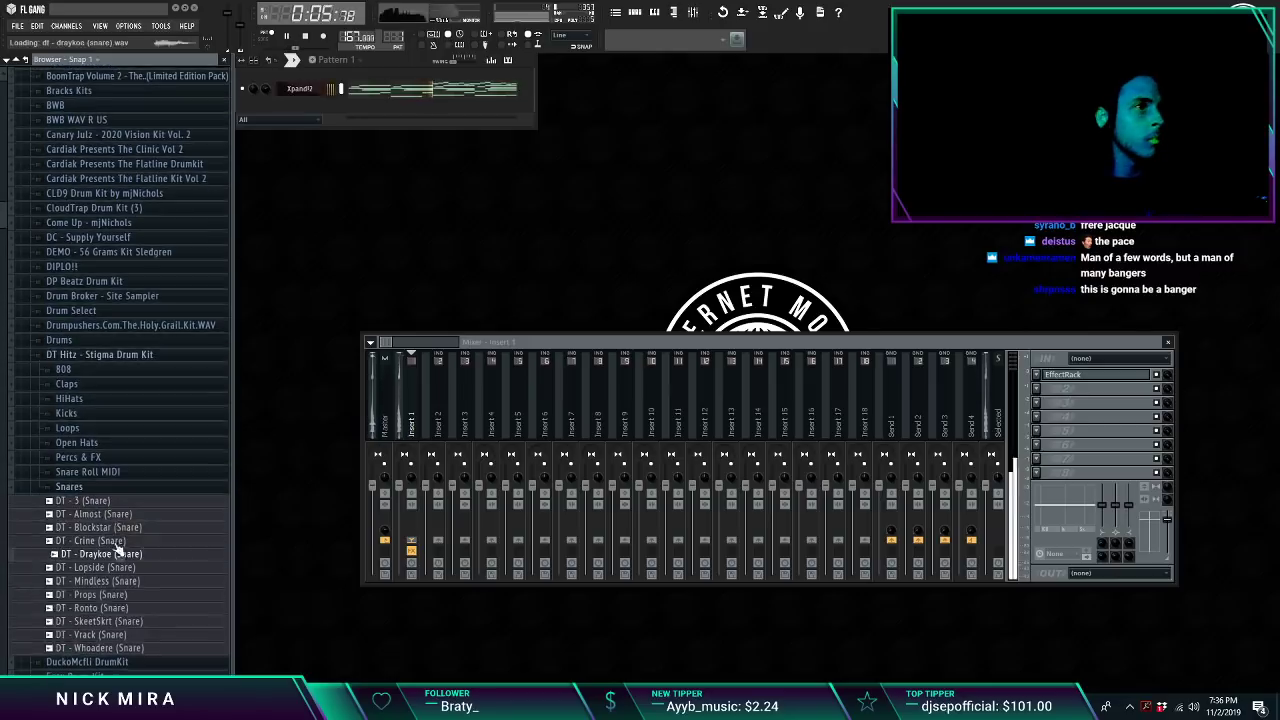
{"action": "key", "text": "space"}
{"action": "left_click", "coordinate": [118, 528]}
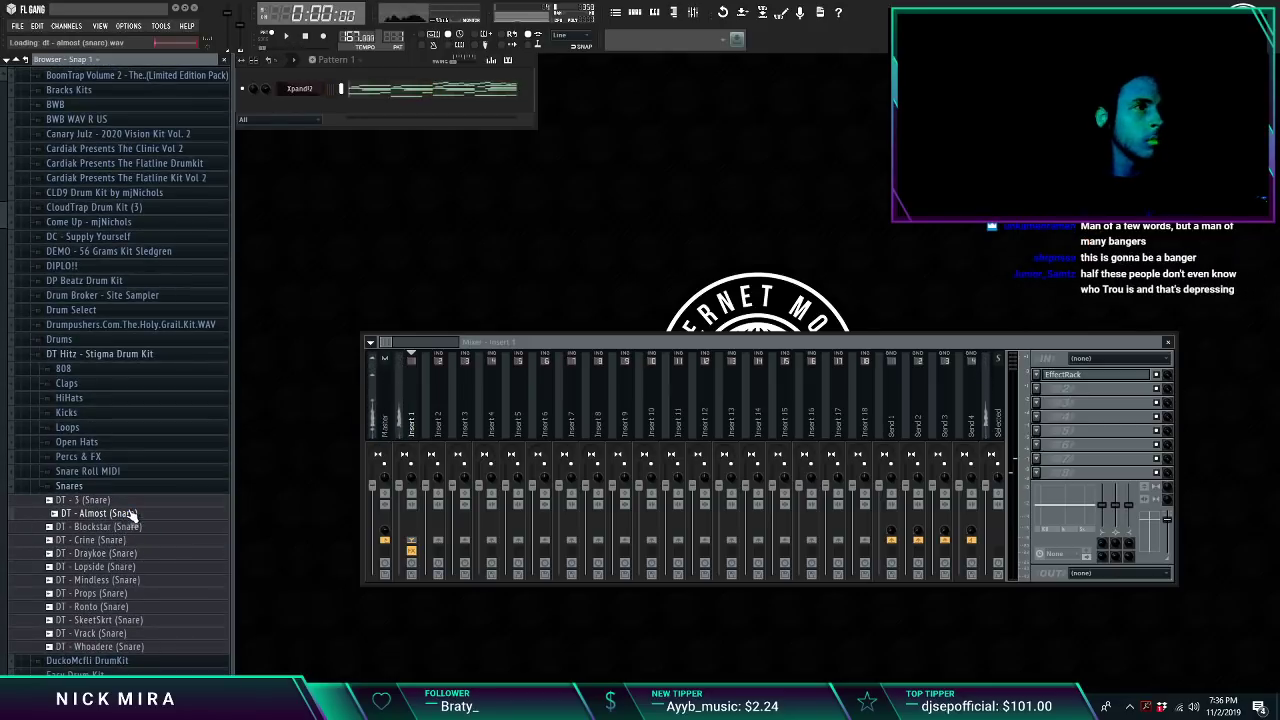
{"action": "left_click_drag", "start_coordinate": [305, 143], "coordinate": [330, 110]}
Step: Place a snare hit on the third beat of bar 1 and open the snare channel's piano roll
{"action": "key", "text": "space"}
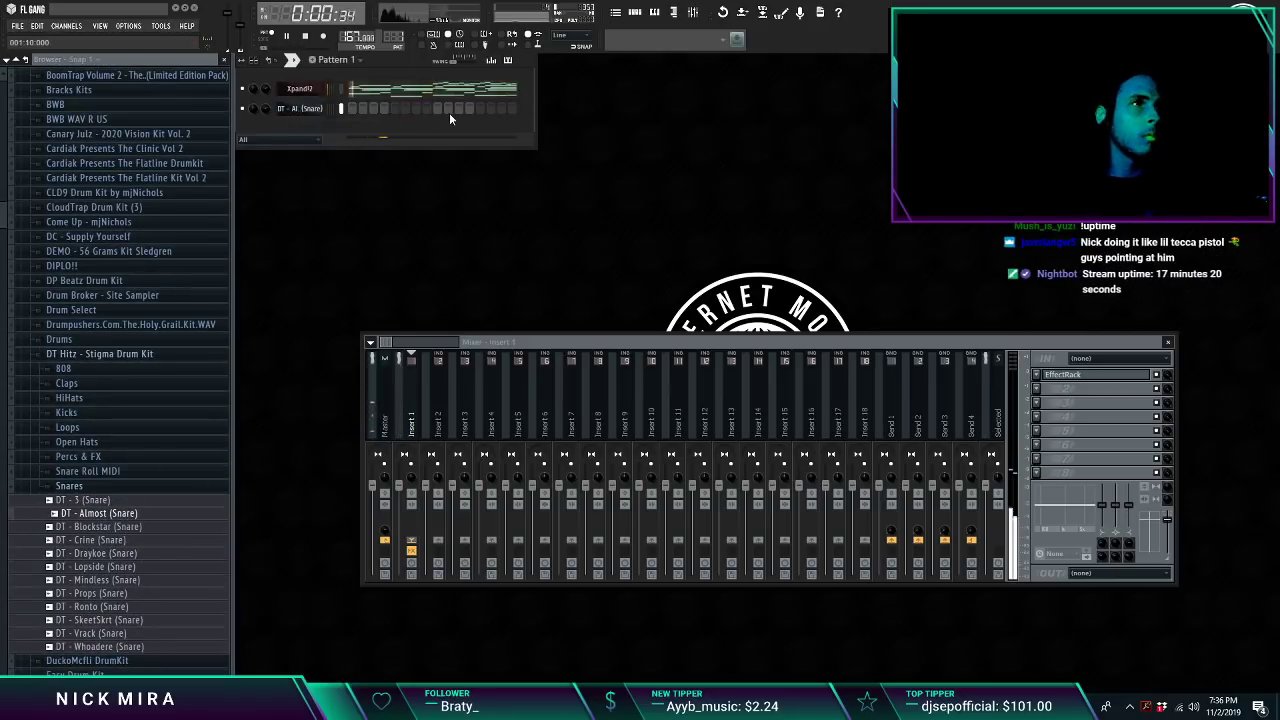
{"action": "left_click", "coordinate": [493, 61]}
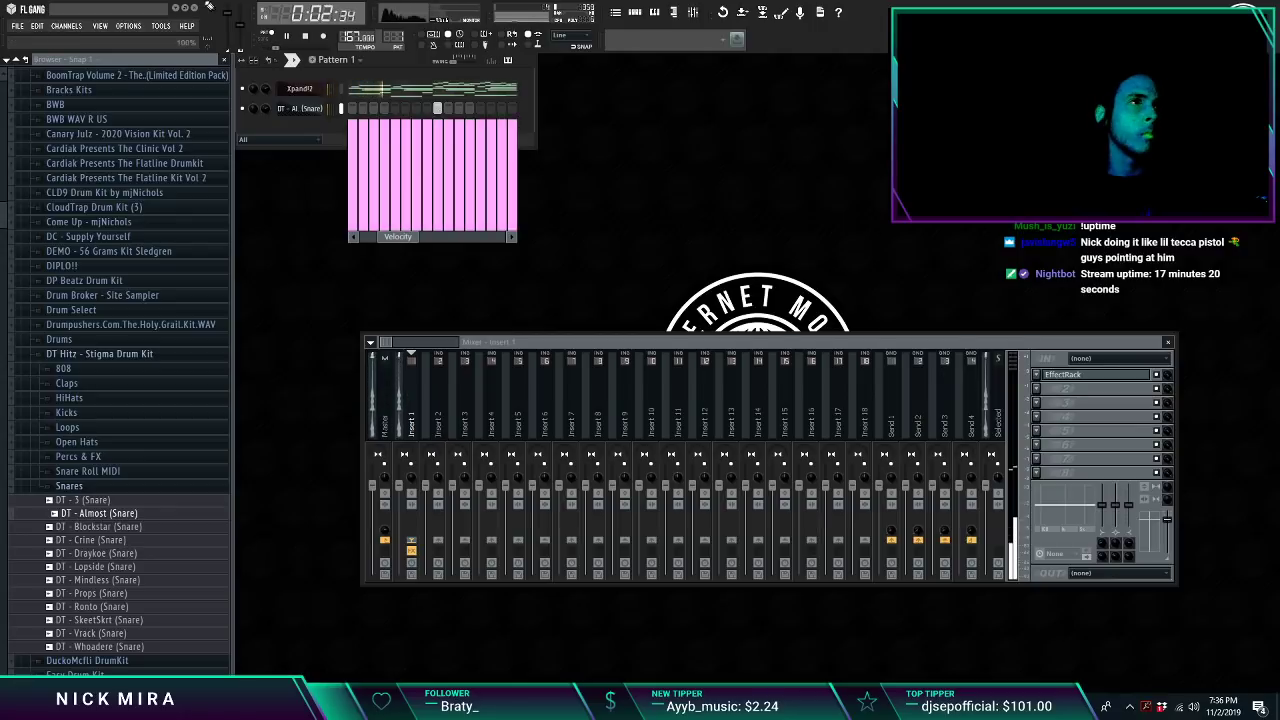
{"action": "right_click", "coordinate": [316, 110]}
{"action": "left_click", "coordinate": [361, 106]}
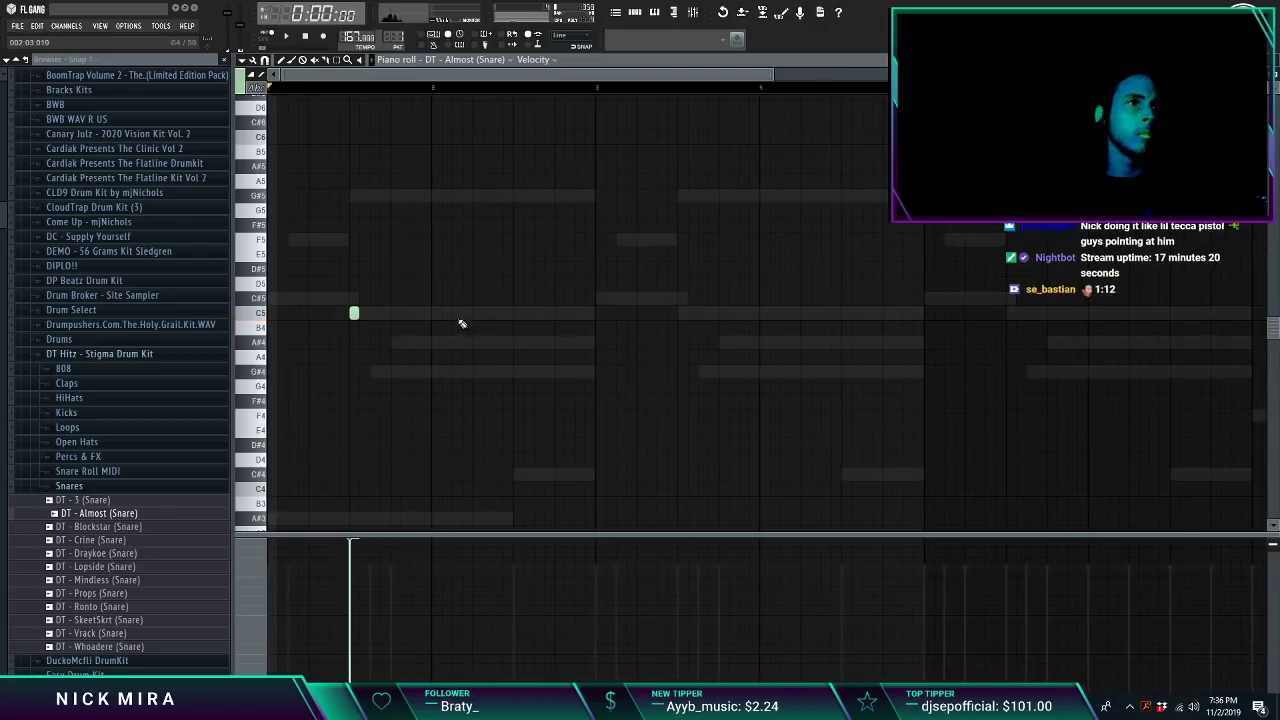
Step: Repeat the C5 snare hit on the third beat of every bar through bar 8, and close the piano roll
{"action": "left_click", "coordinate": [521, 314]}
{"action": "right_click", "coordinate": [521, 312]}
{"action": "key", "text": "ctrl+b"}
{"action": "key", "text": "ctrl+b"}
{"action": "key", "text": "ctrl+b"}
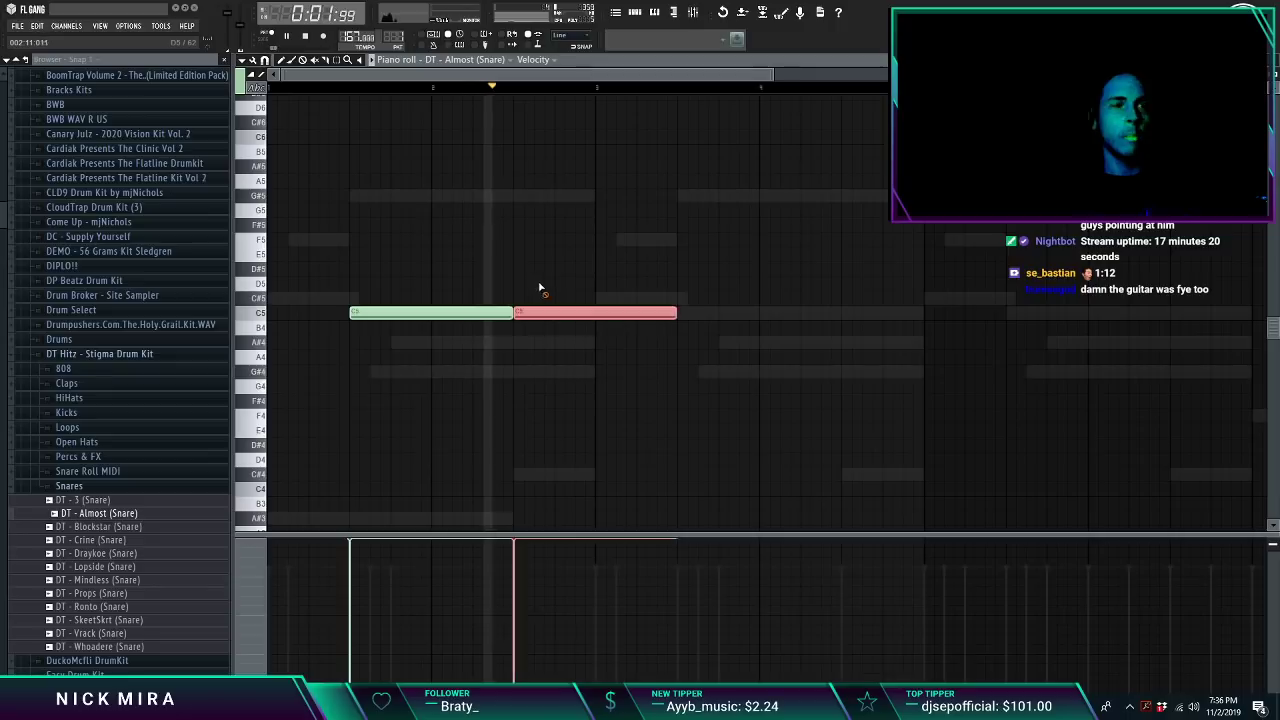
{"action": "key", "text": "ctrl+d"}
{"action": "scroll", "coordinate": [545, 283], "scroll_direction": "left", "scroll_amount": 3}
{"action": "key", "text": "shift+d"}
{"action": "key", "text": "ctrl+a"}
{"action": "key", "text": "ctrl+d"}
{"action": "key", "text": "F7"}
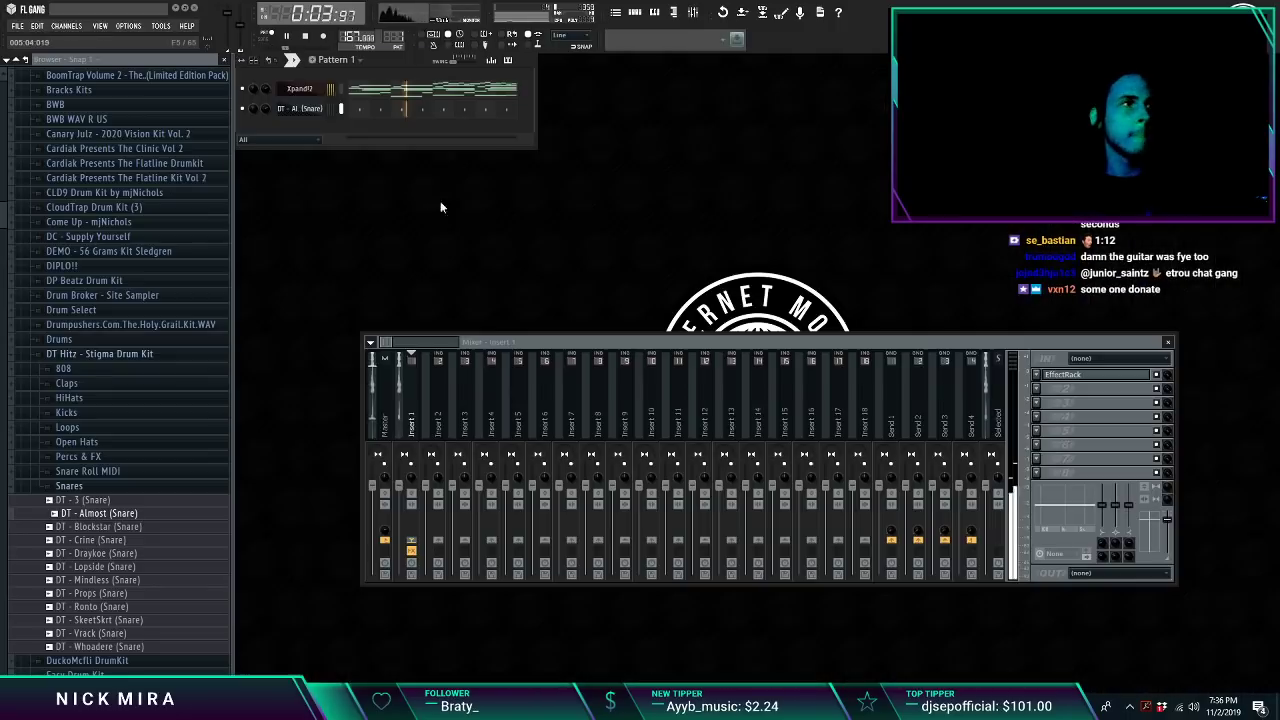
Step: Open the snare channel's sample settings and look through the DT Hitz - Stigma Drum Kit folders for hats and kicks
{"action": "left_click", "coordinate": [312, 110]}
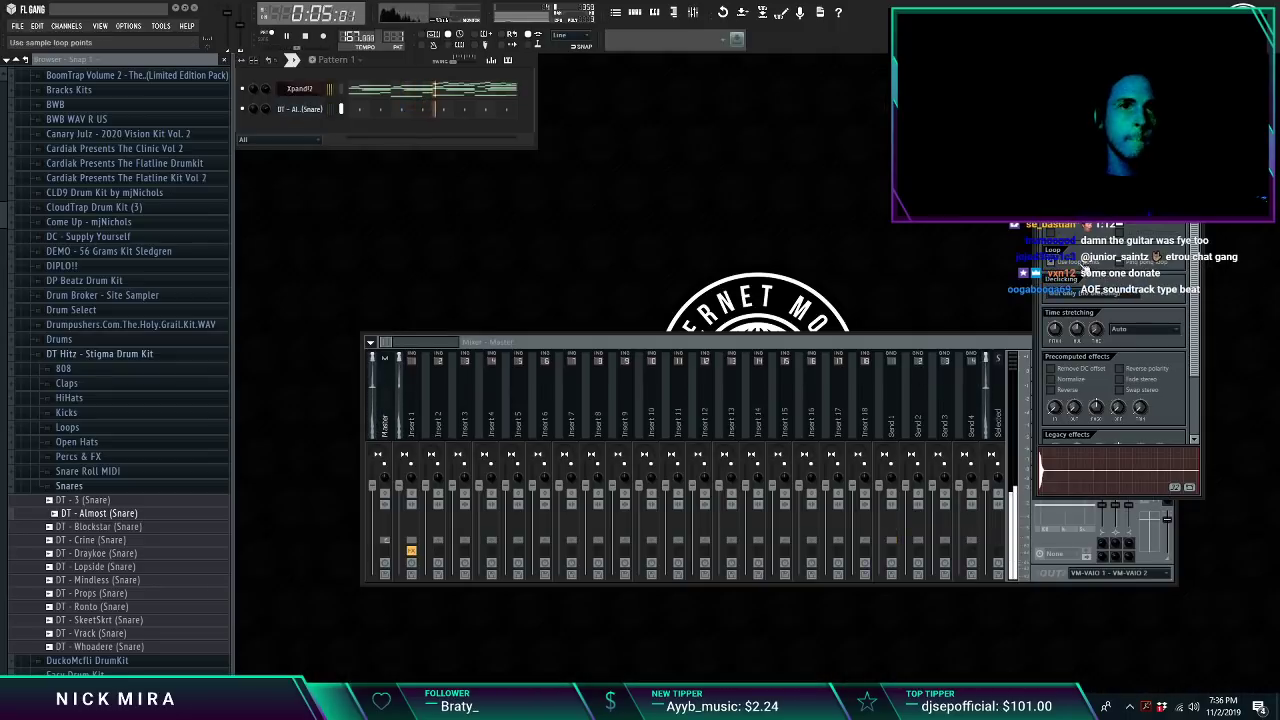
{"action": "left_click", "coordinate": [66, 487]}
{"action": "left_click", "coordinate": [79, 413]}
{"action": "left_click", "coordinate": [82, 412]}
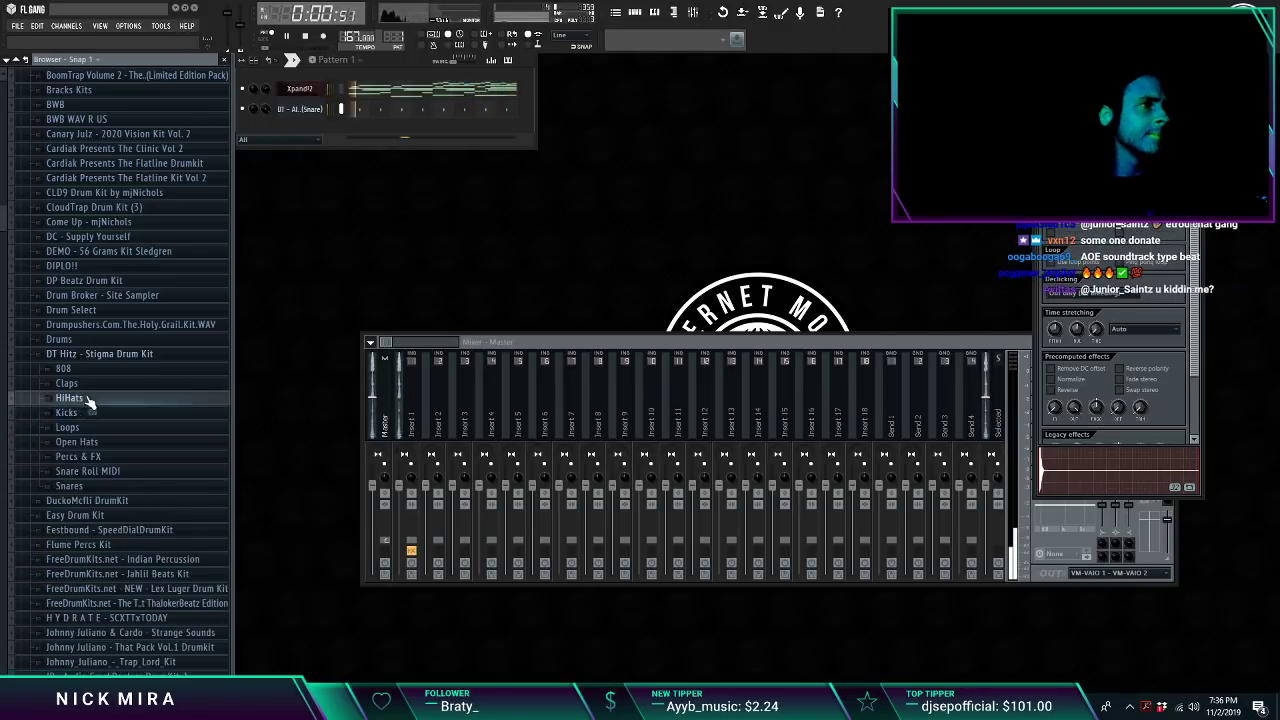
{"action": "left_click", "coordinate": [87, 400]}
{"action": "left_click", "coordinate": [95, 439]}
{"action": "left_click", "coordinate": [69, 397]}
{"action": "left_click", "coordinate": [104, 357]}
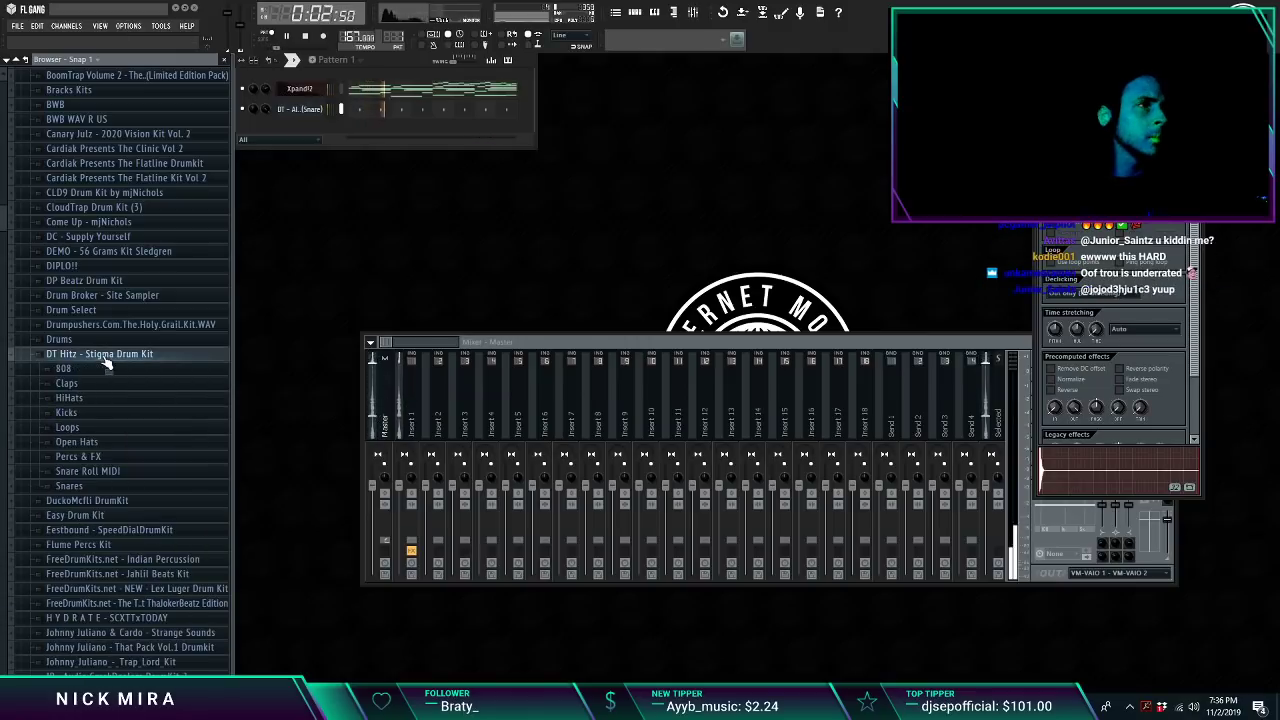
Step: Add YK - Metro HH (Hats)_2 from the 1 STASH Hi-Hats folder as a channel and fill each 2 steps
{"action": "scroll", "coordinate": [104, 365], "scroll_direction": "up", "scroll_amount": 15}
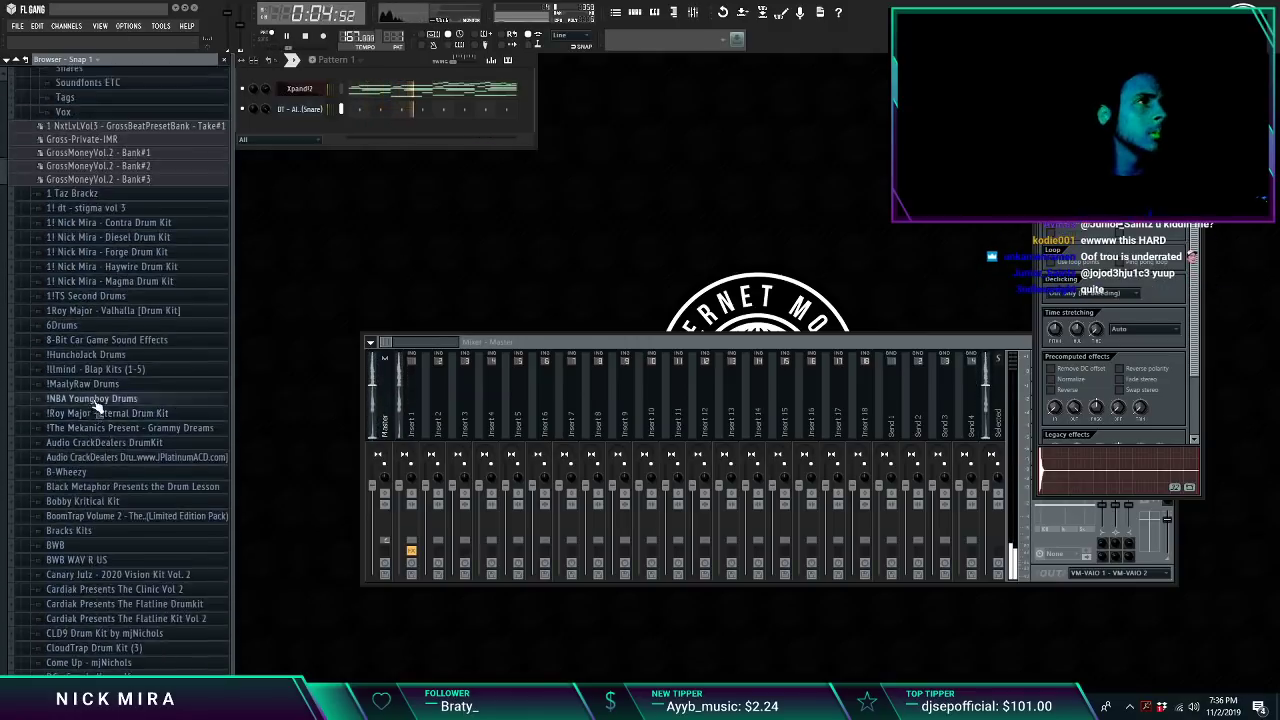
{"action": "scroll", "coordinate": [106, 395], "scroll_direction": "up", "scroll_amount": 2}
{"action": "left_click", "coordinate": [108, 382]}
{"action": "scroll", "coordinate": [140, 560], "scroll_direction": "down", "scroll_amount": 1}
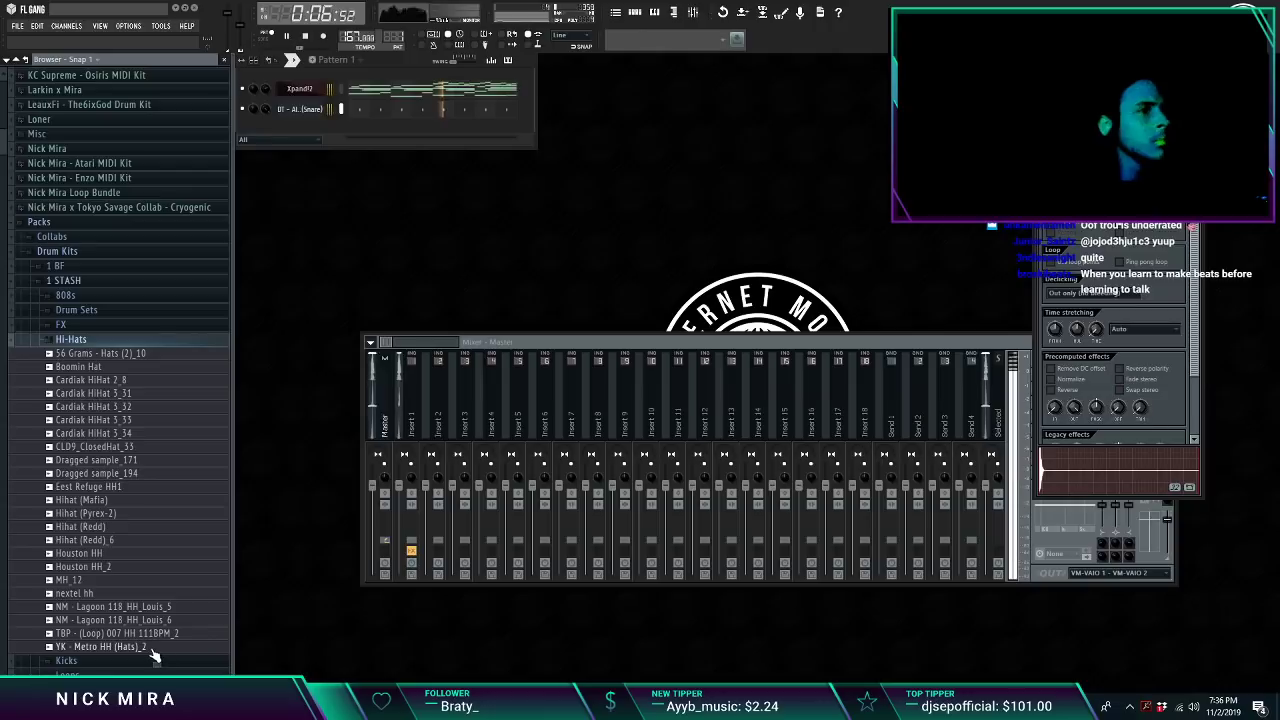
{"action": "left_click_drag", "start_coordinate": [301, 122], "coordinate": [301, 125]}
{"action": "right_click", "coordinate": [301, 126]}
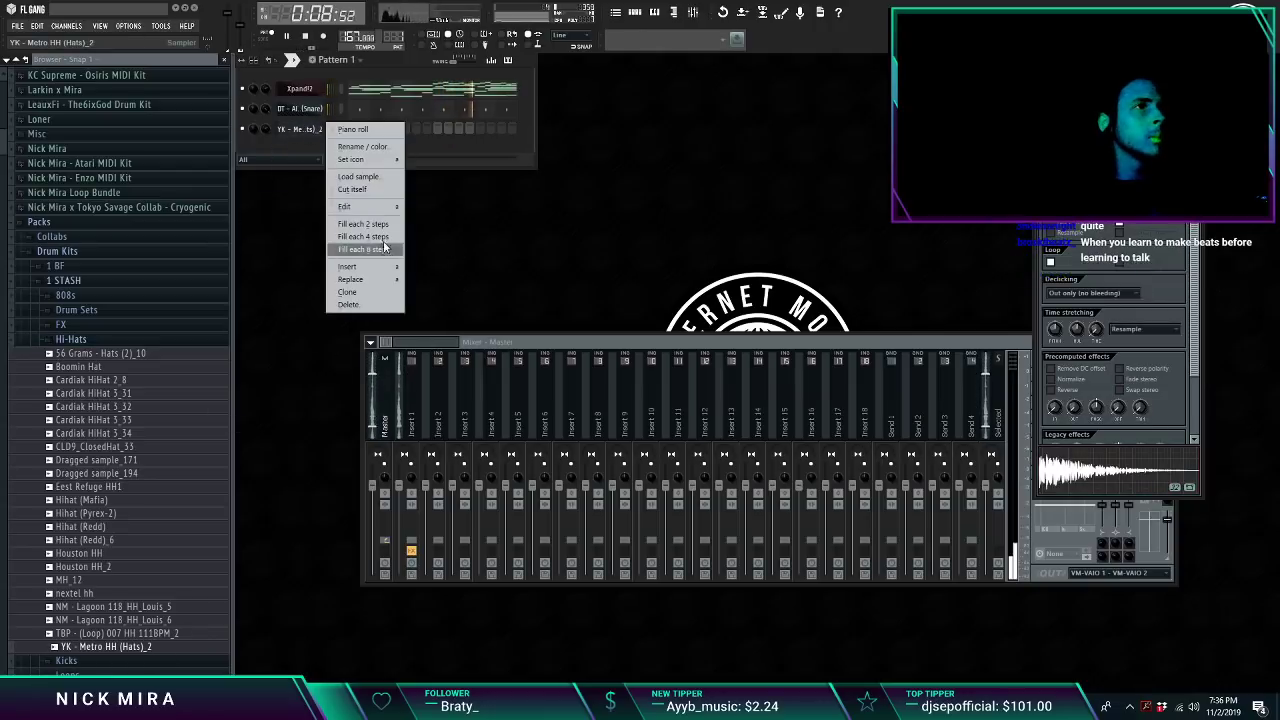
{"action": "left_click", "coordinate": [383, 249]}
{"action": "left_click", "coordinate": [93, 341]}
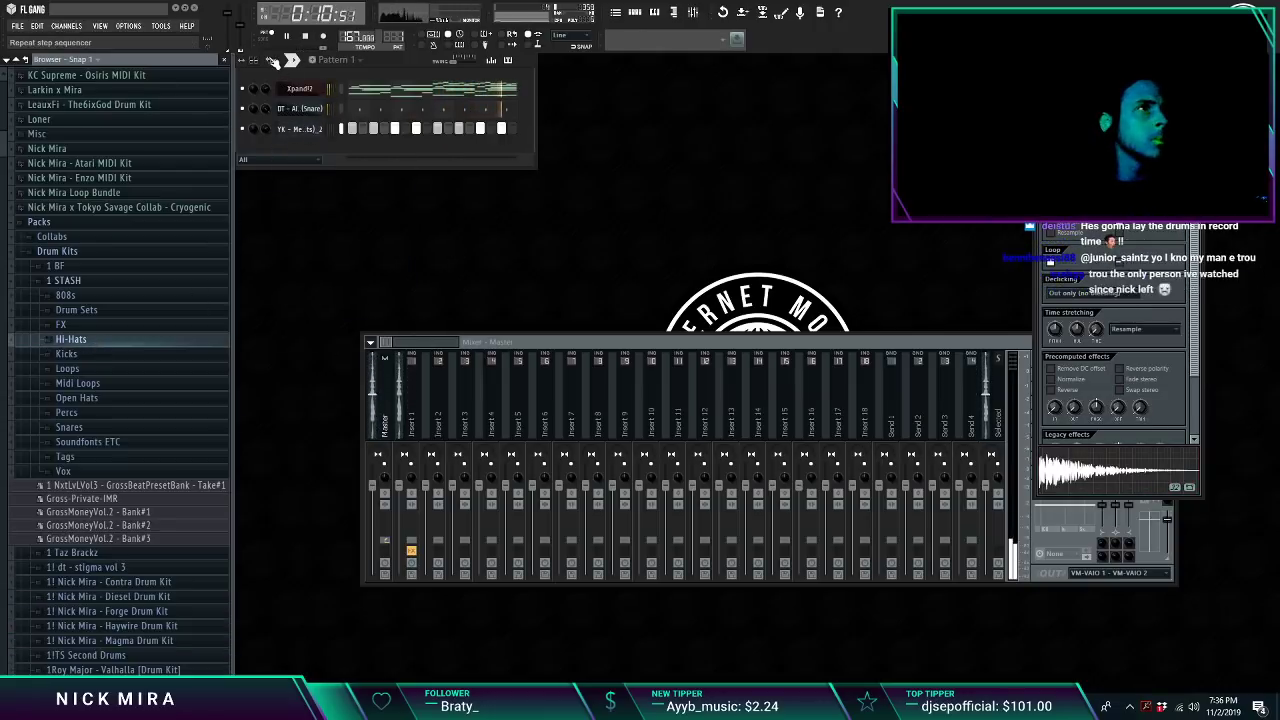
Step: Load TBP - Thugger 808 - Loop from the 1 STASH 808s folder into Edison
{"action": "left_click", "coordinate": [114, 292]}
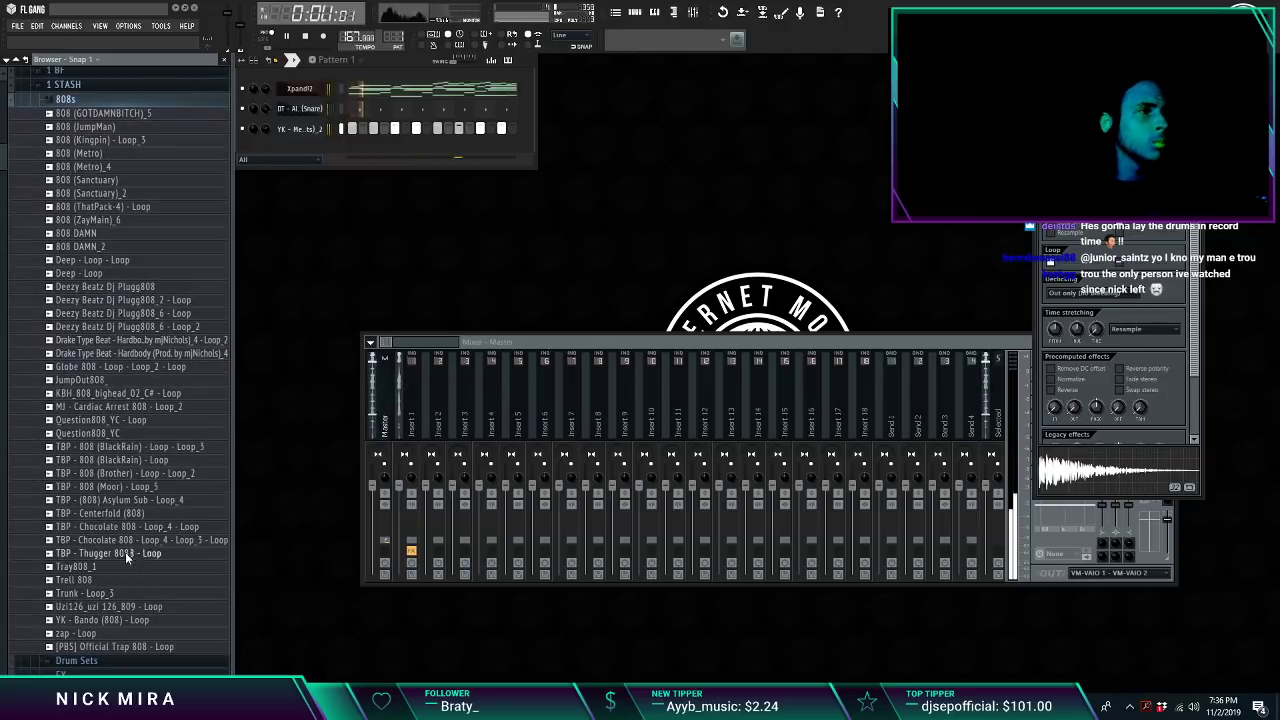
{"action": "right_click", "coordinate": [126, 558]}
{"action": "left_click", "coordinate": [210, 583]}
Step: Set the sample's title to WEE 808 in Edison and save a copy into the 808s folder
{"action": "left_click", "coordinate": [305, 204]}
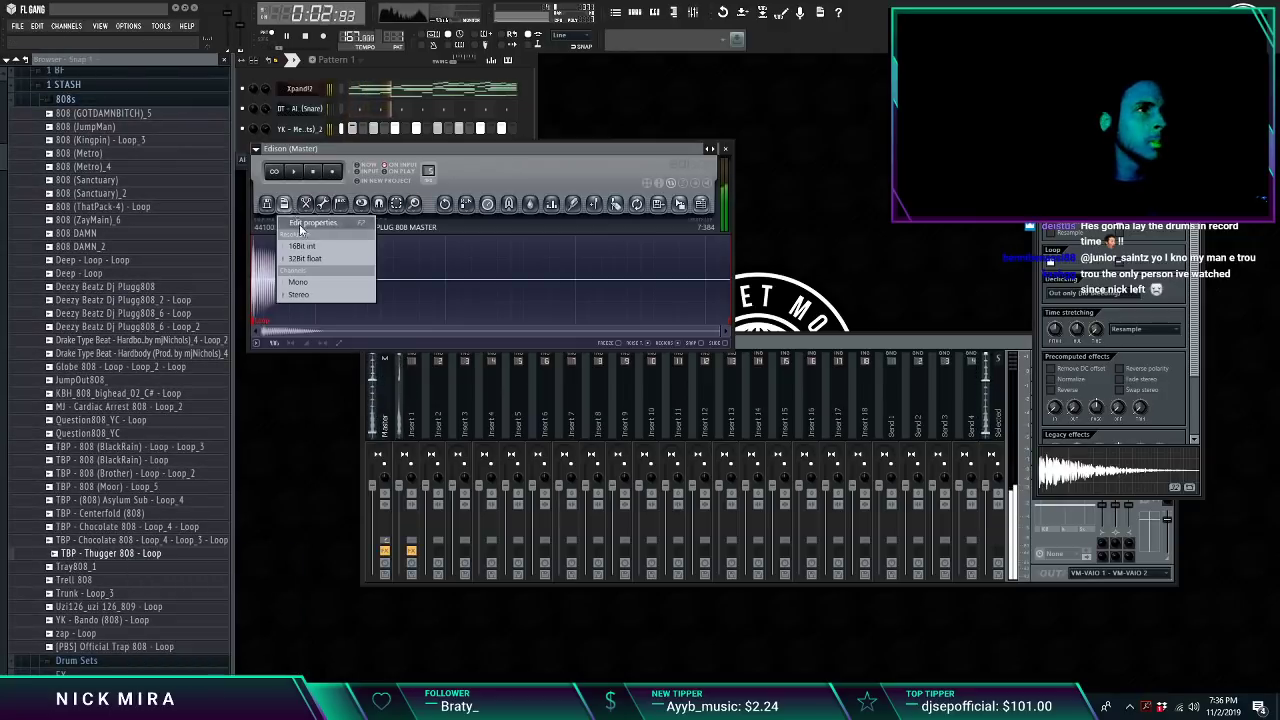
{"action": "left_click", "coordinate": [314, 223]}
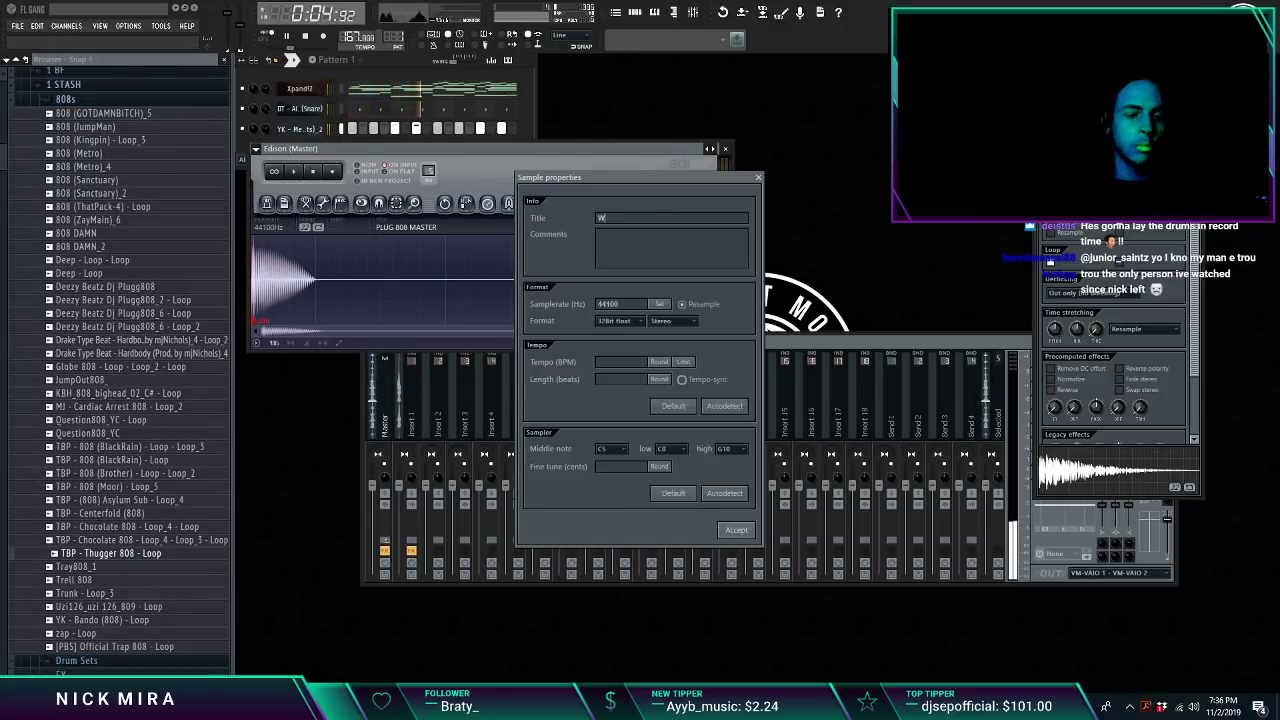
{"action": "key", "text": "Return"}
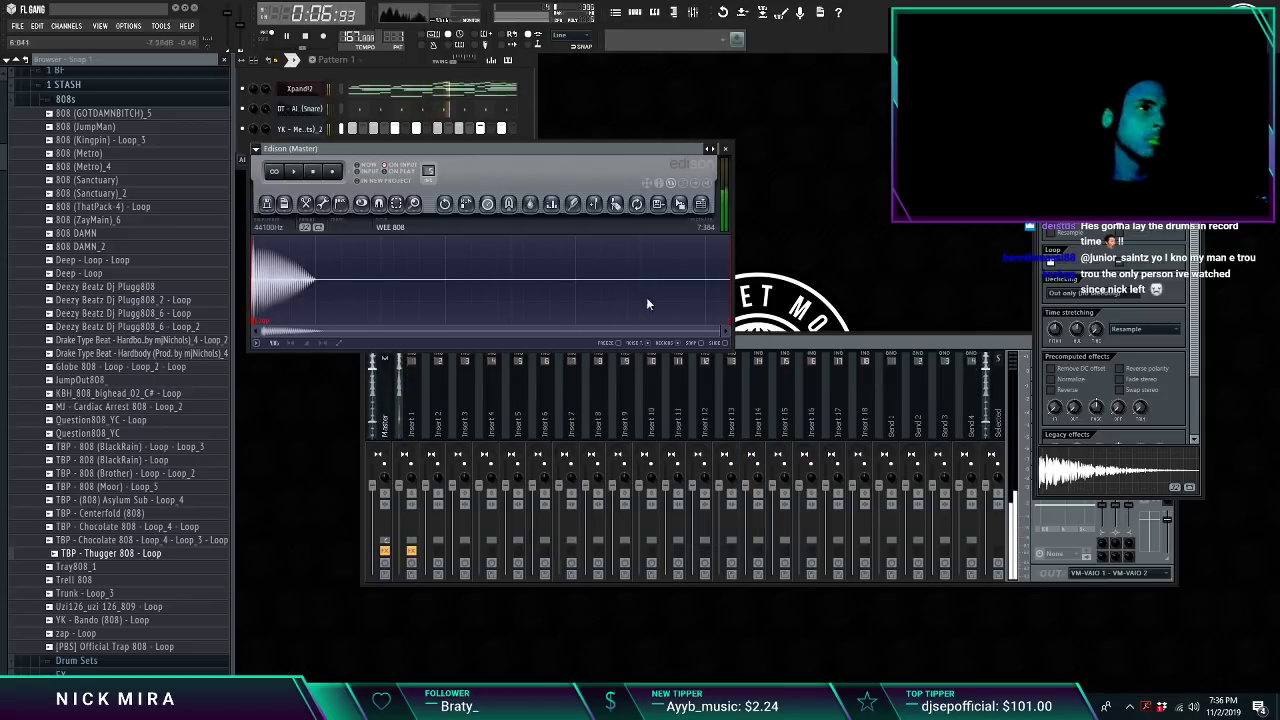
{"action": "left_click_drag", "start_coordinate": [690, 205], "coordinate": [128, 562]}
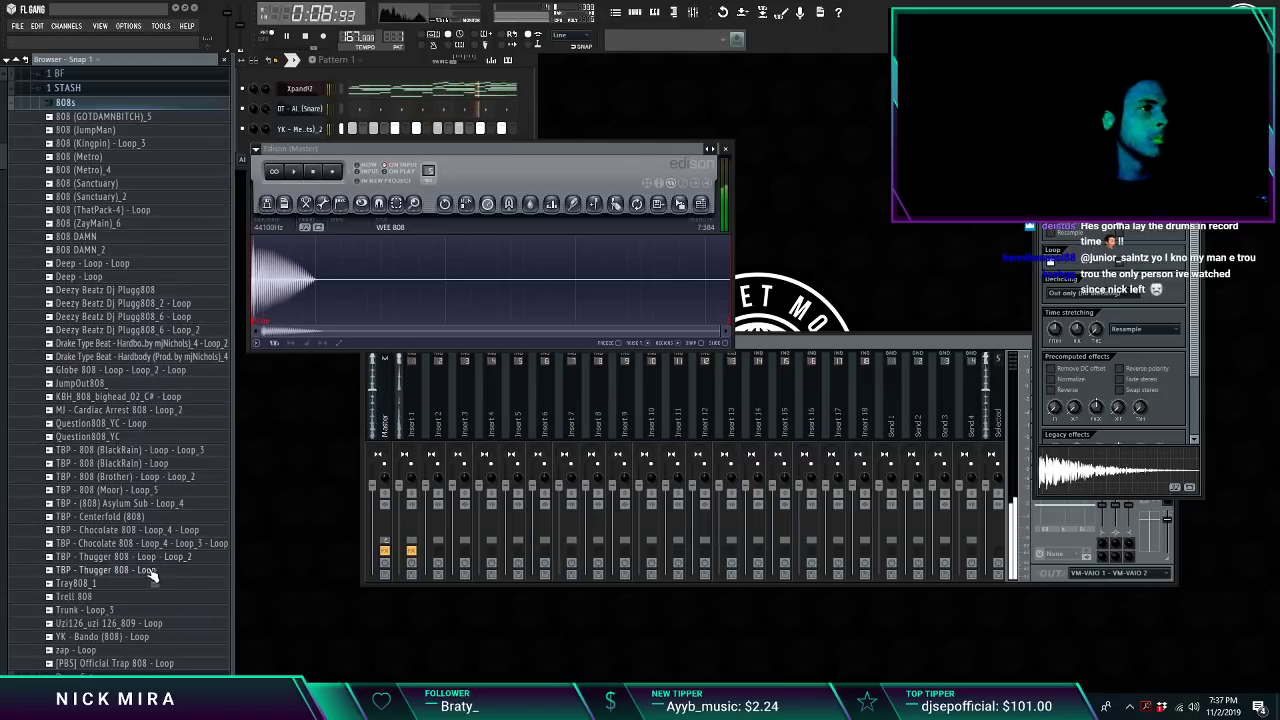
Step: Add TBP - Thugger 808 - Loop - Loop_2 as a soloed channel with a hit on its first step
{"action": "left_click_drag", "start_coordinate": [679, 205], "coordinate": [496, 233]}
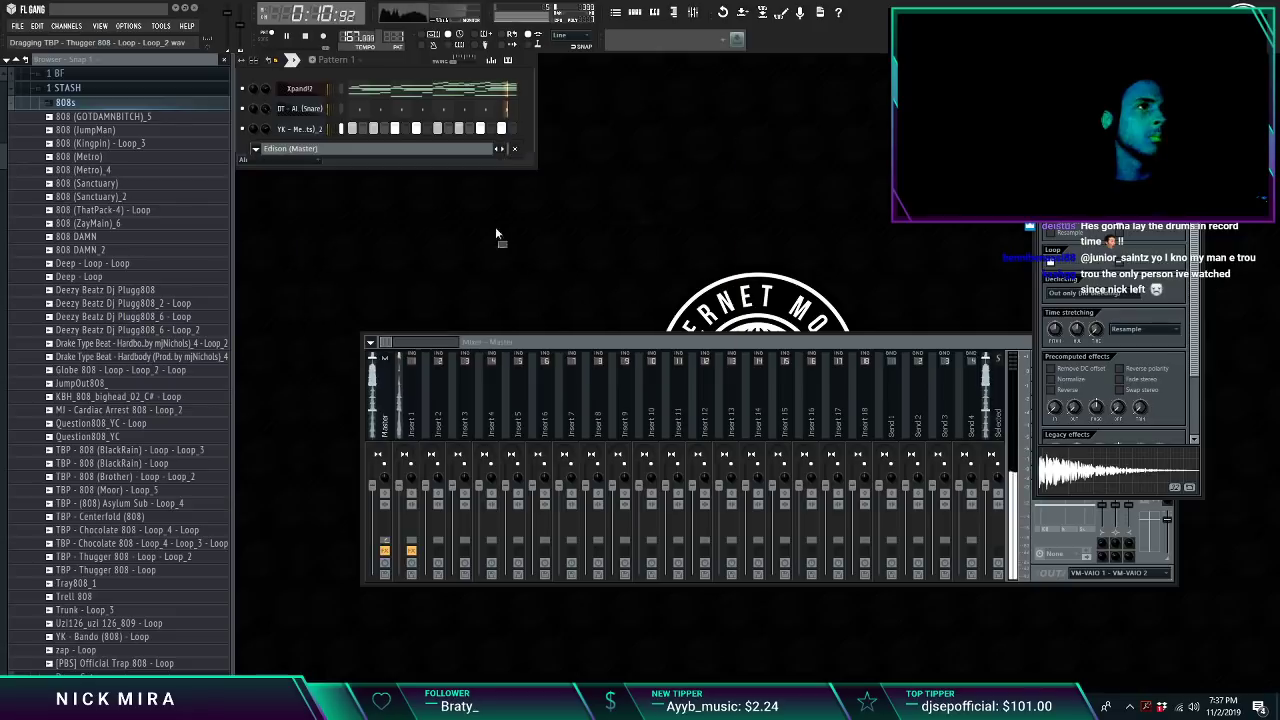
{"action": "left_click_drag", "start_coordinate": [274, 99], "coordinate": [266, 108]}
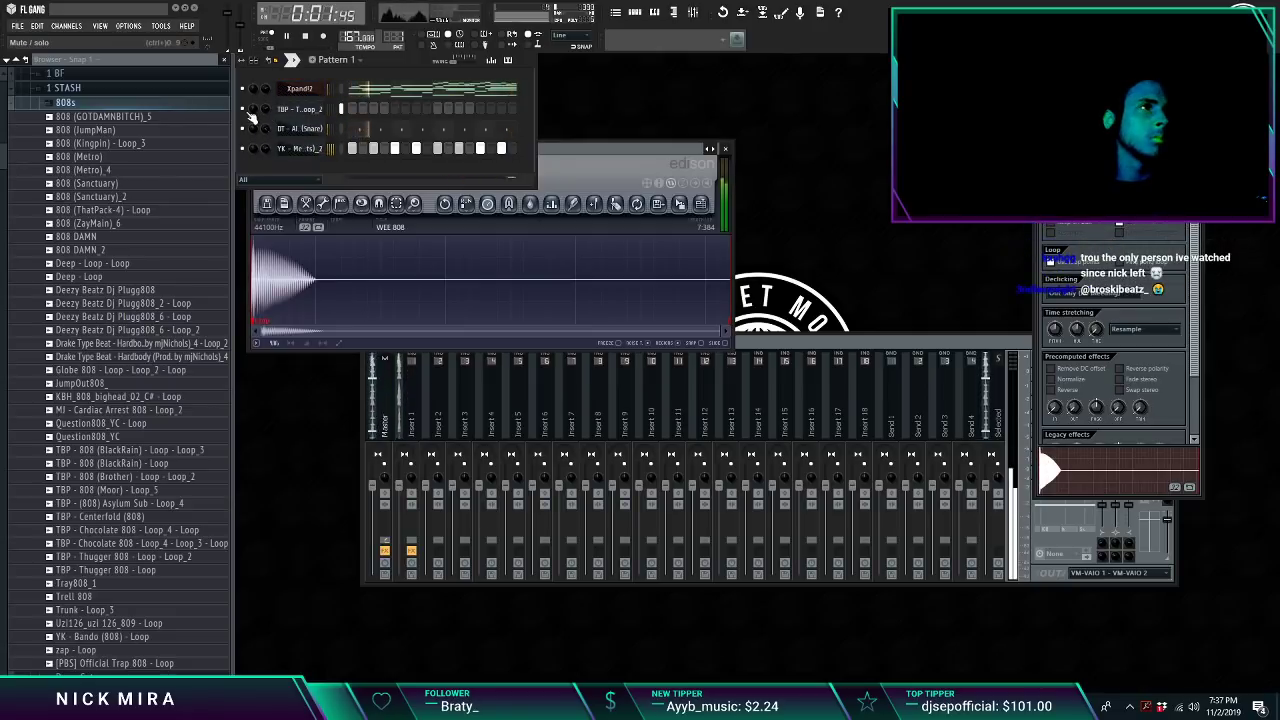
{"action": "right_click", "coordinate": [318, 108]}
{"action": "left_click", "coordinate": [308, 106]}
{"action": "left_click", "coordinate": [348, 109]}
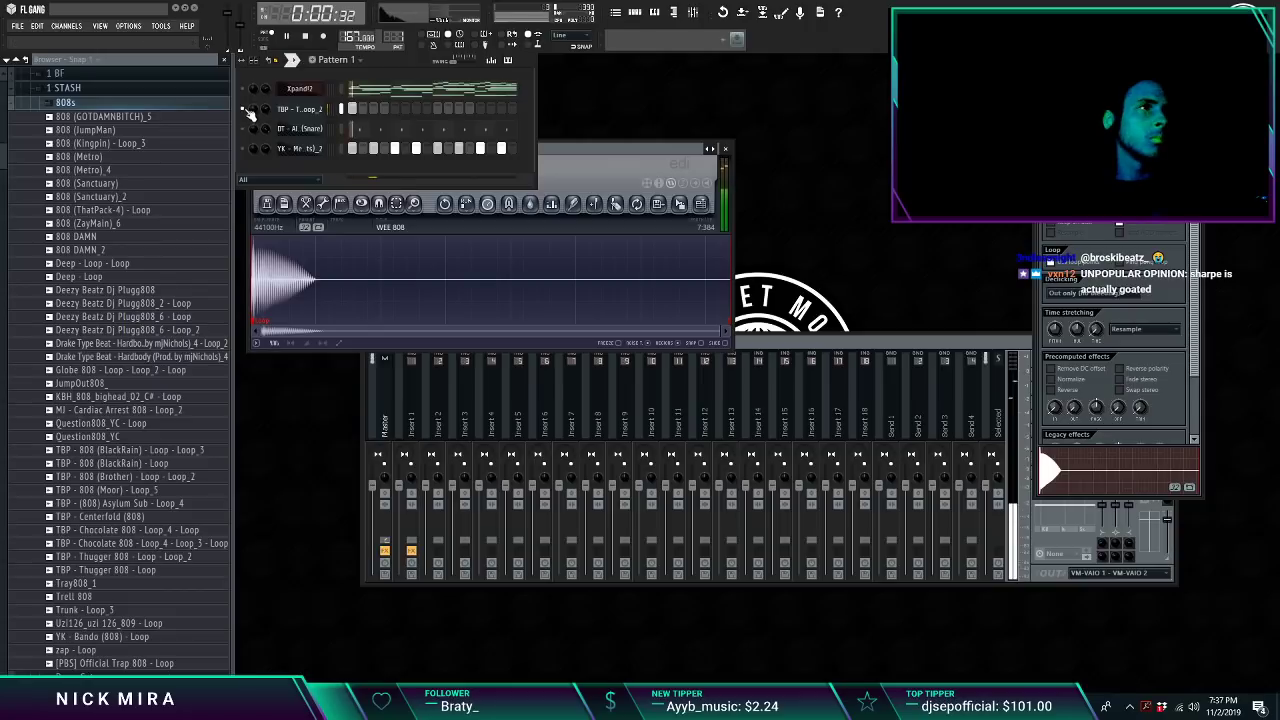
Step: Empty Edison and record the soloed 808 hit from the master
{"action": "left_click", "coordinate": [562, 162]}
{"action": "left_click", "coordinate": [267, 205]}
{"action": "left_click", "coordinate": [284, 223]}
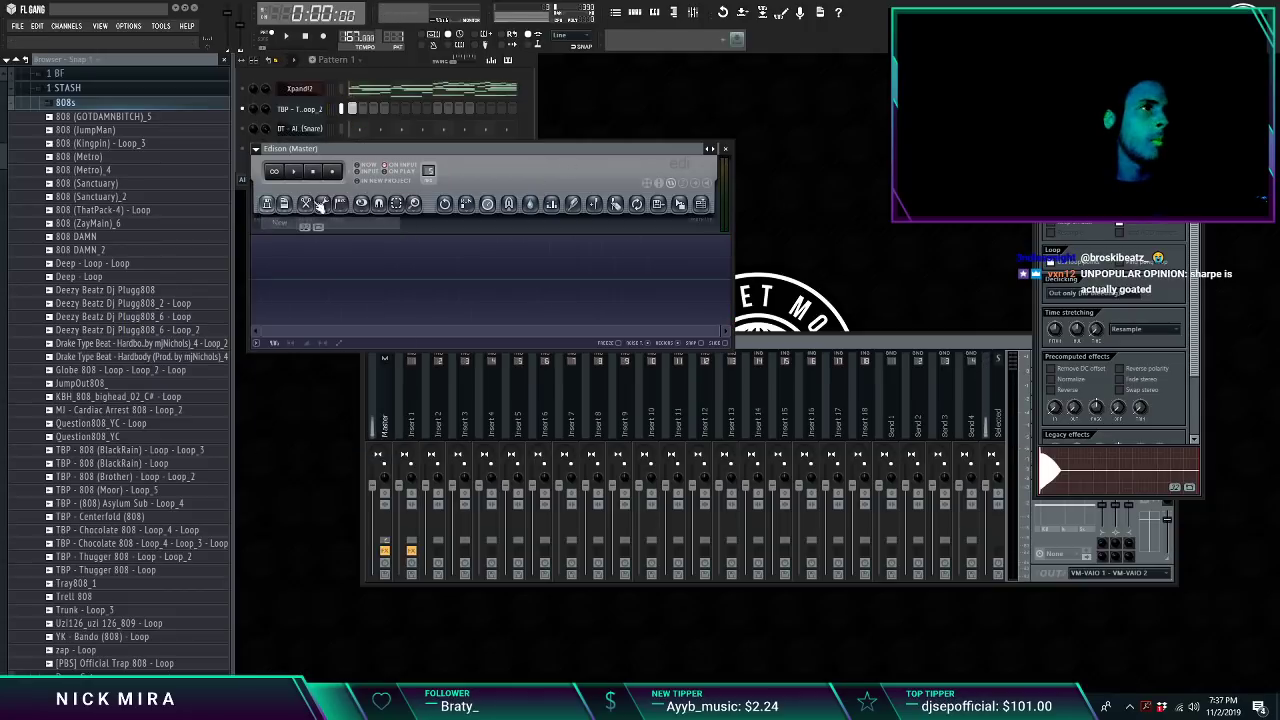
{"action": "left_click", "coordinate": [611, 88]}
{"action": "key", "text": "space"}
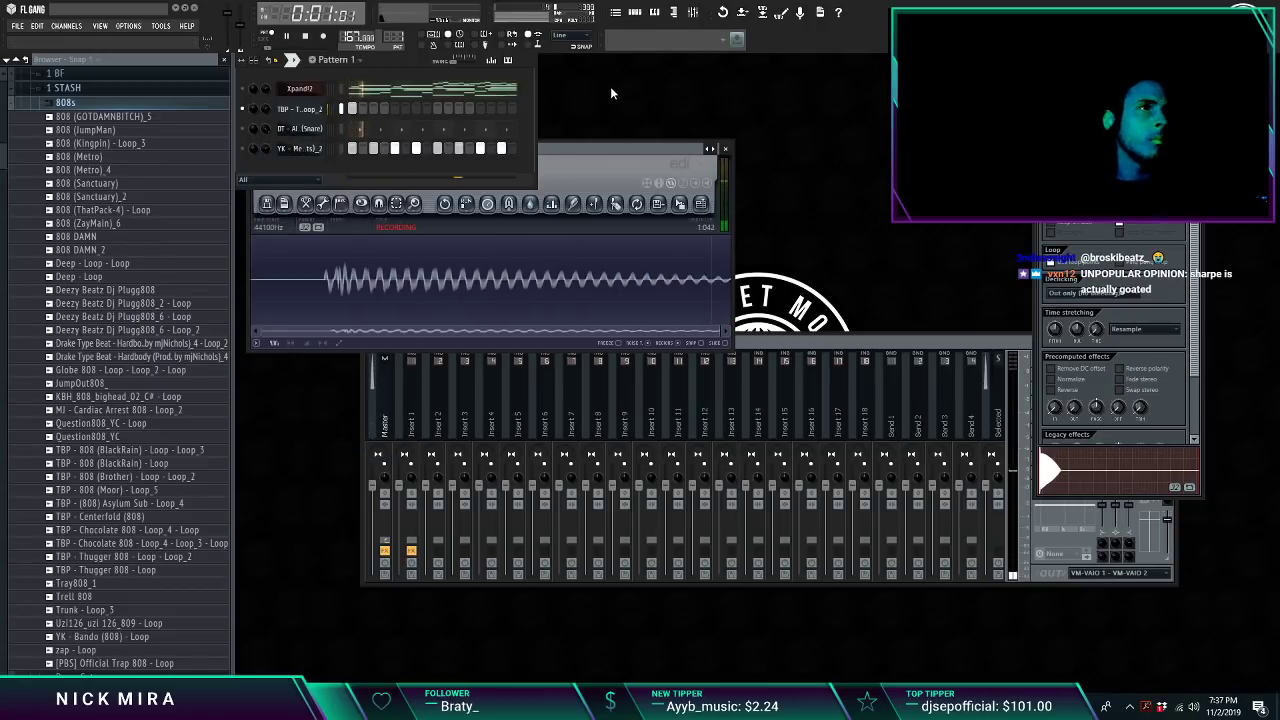
{"action": "key", "text": "space"}
{"action": "left_click", "coordinate": [585, 167]}
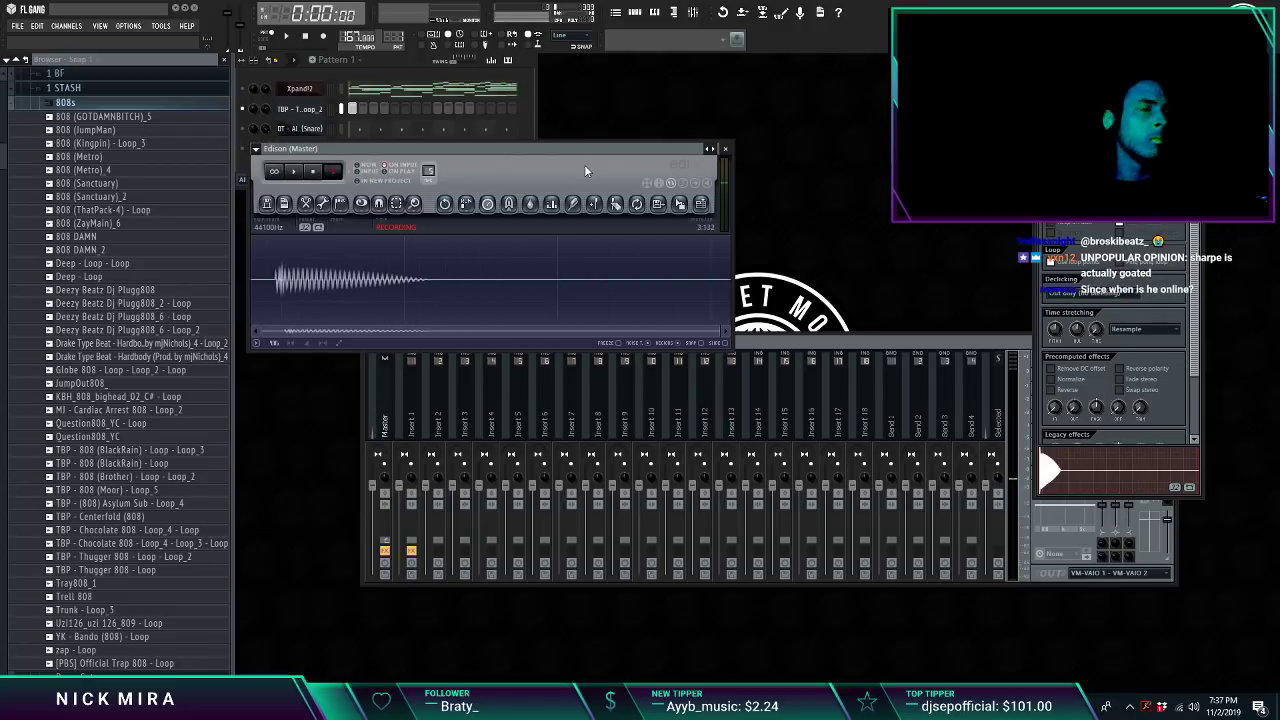
{"action": "left_click", "coordinate": [294, 172]}
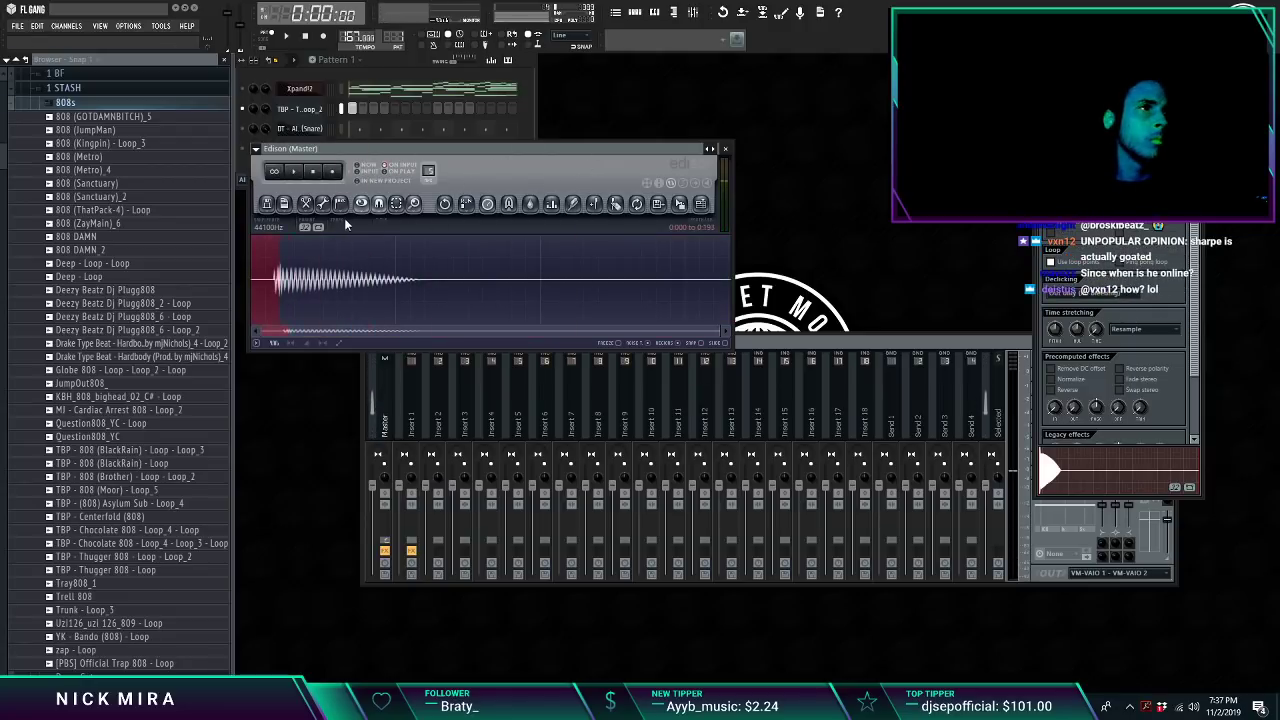
Step: Apply Declick in to the selected lead-in of the 808 recording and enlarge the Edison window
{"action": "left_click", "coordinate": [322, 203]}
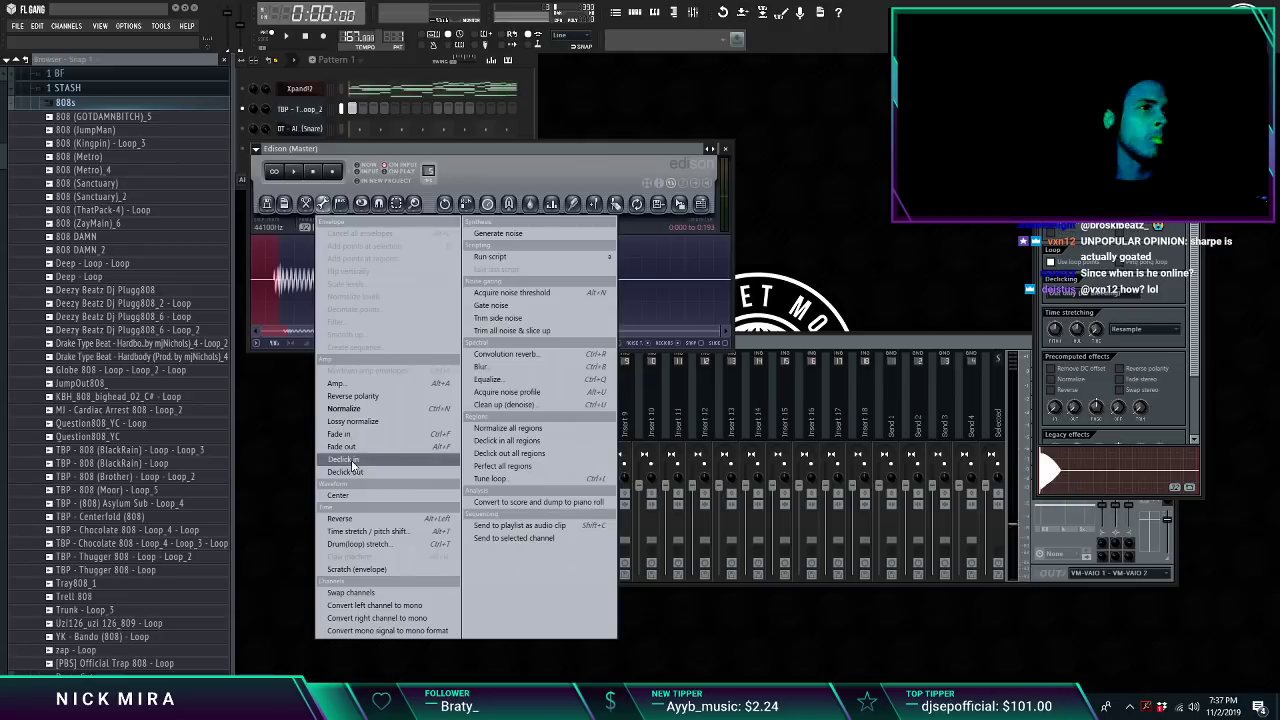
{"action": "left_click", "coordinate": [350, 460]}
{"action": "left_click_drag", "start_coordinate": [731, 349], "coordinate": [1048, 528]}
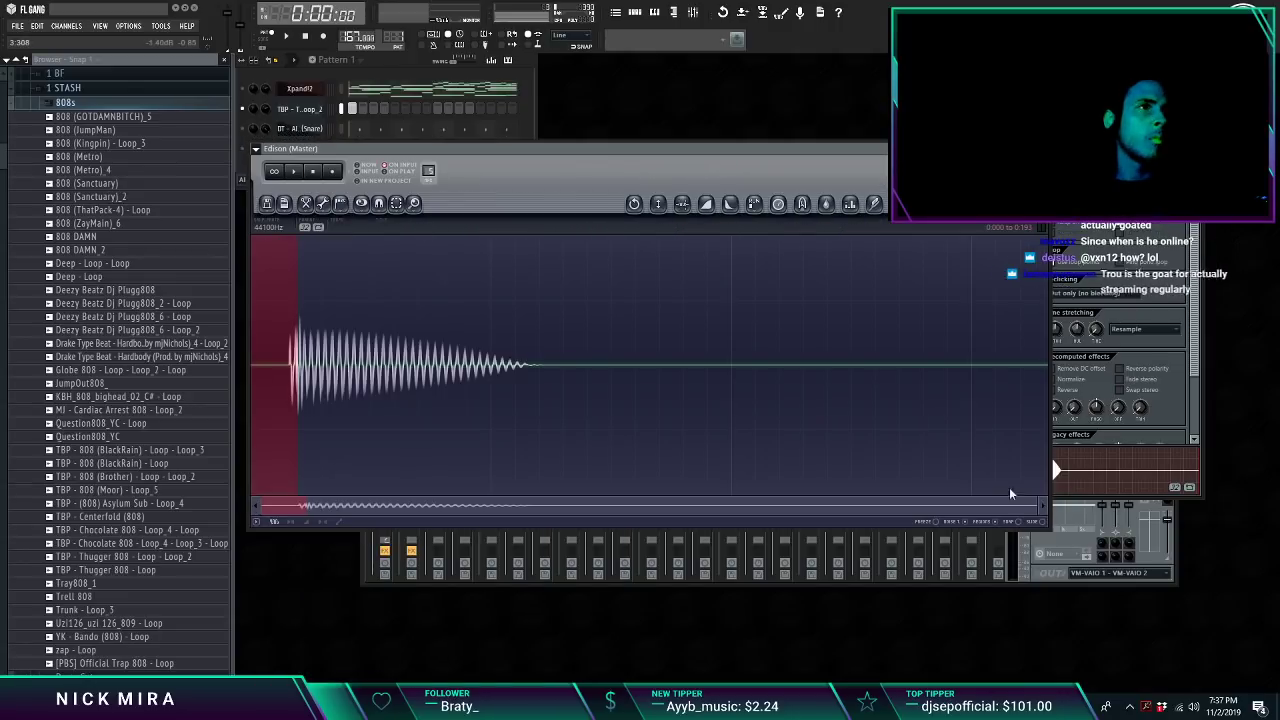
Step: Delete the selected silence before the 808 hit and normalize the recording
{"action": "key", "text": "Delete"}
{"action": "key", "text": "space"}
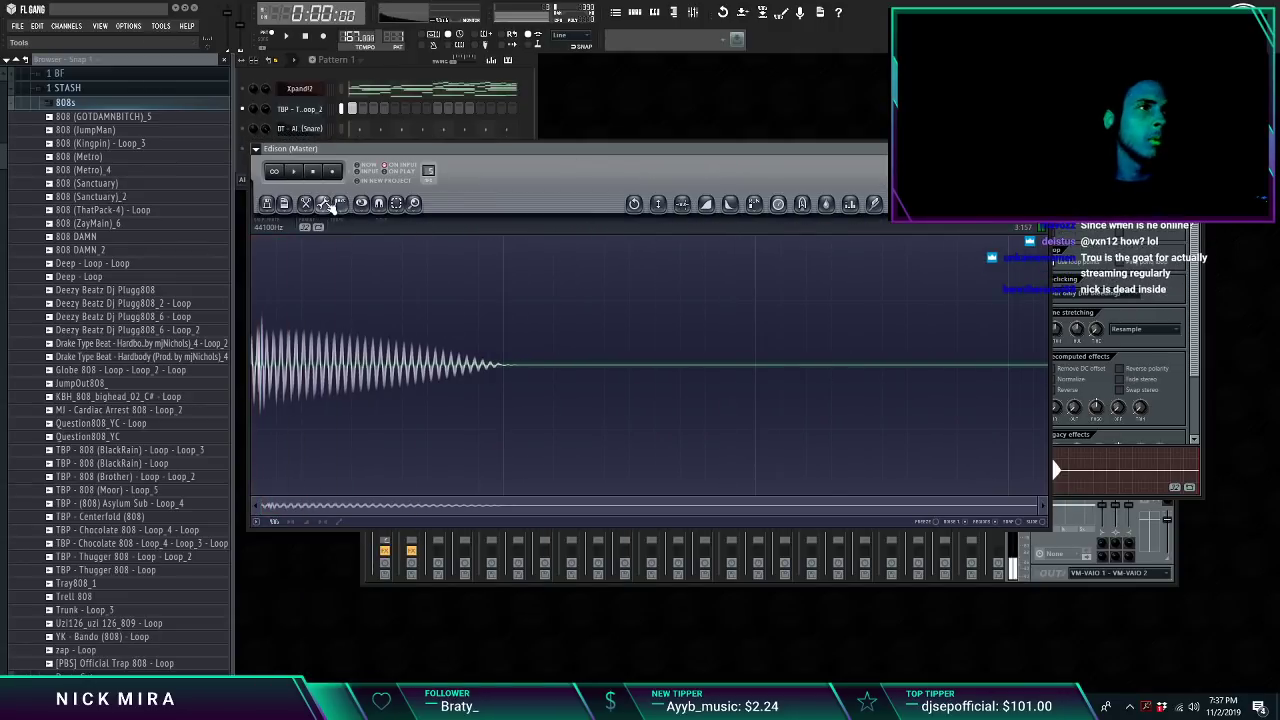
{"action": "left_click", "coordinate": [325, 203]}
{"action": "left_click", "coordinate": [373, 474]}
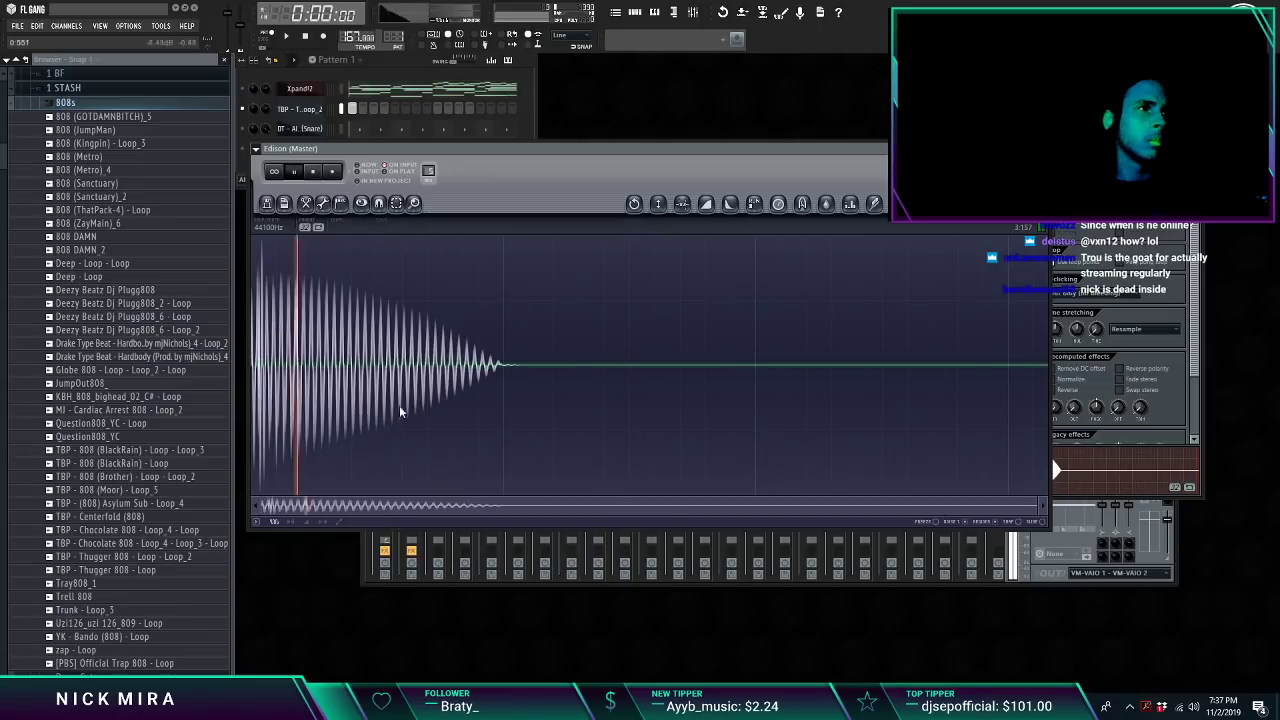
{"action": "left_click", "coordinate": [323, 204]}
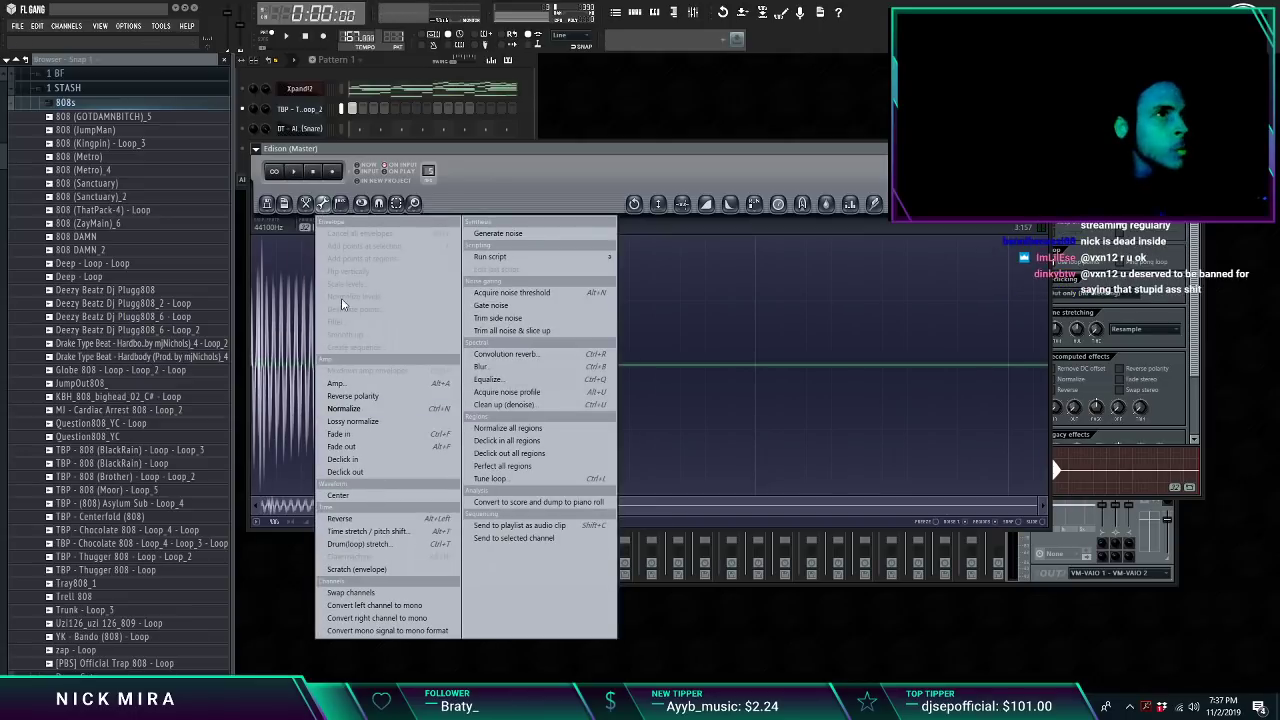
{"action": "left_click", "coordinate": [294, 205]}
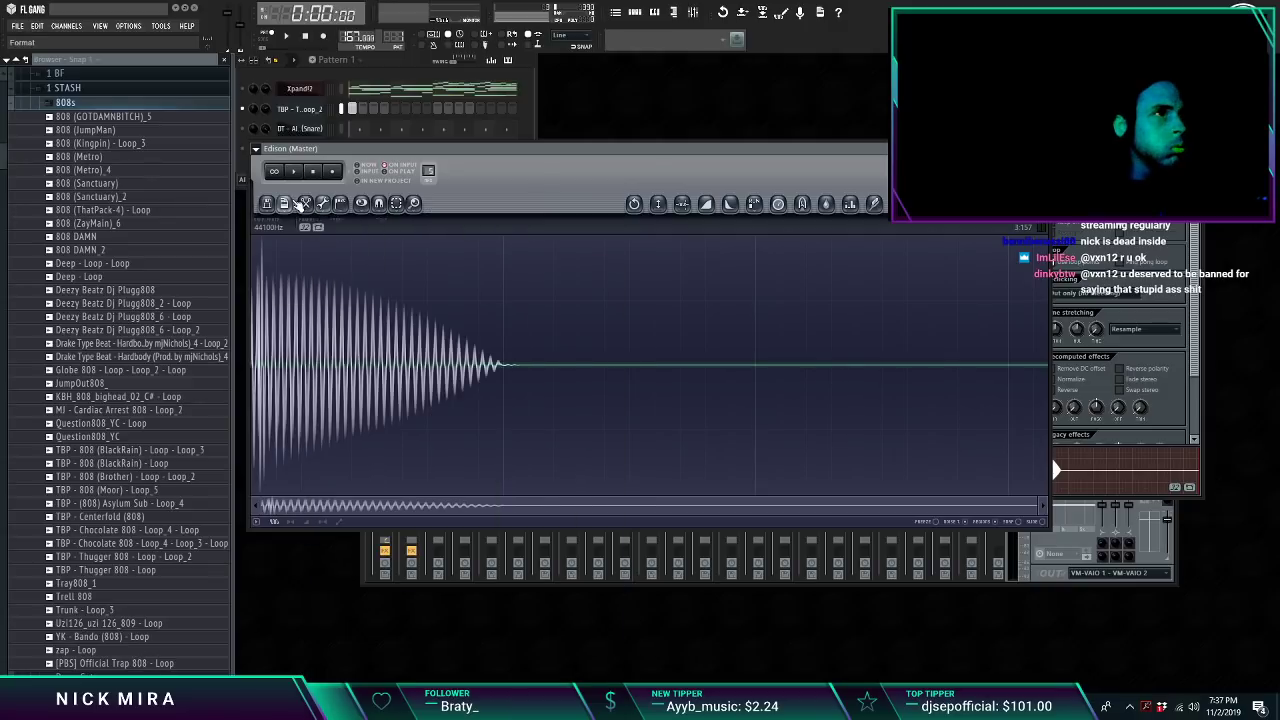
{"action": "left_click", "coordinate": [290, 205]}
{"action": "left_click", "coordinate": [341, 206]}
{"action": "left_click", "coordinate": [341, 206]}
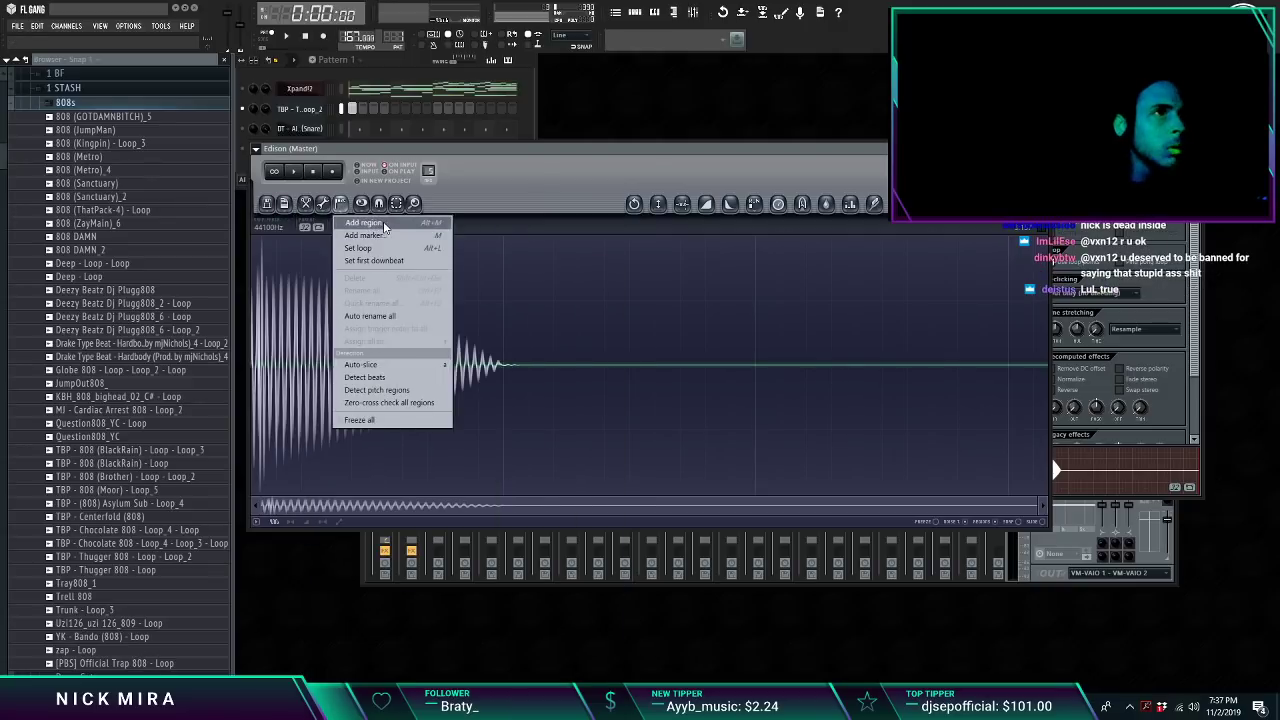
{"action": "left_click", "coordinate": [384, 226]}
{"action": "left_click", "coordinate": [341, 203]}
{"action": "left_click", "coordinate": [355, 241]}
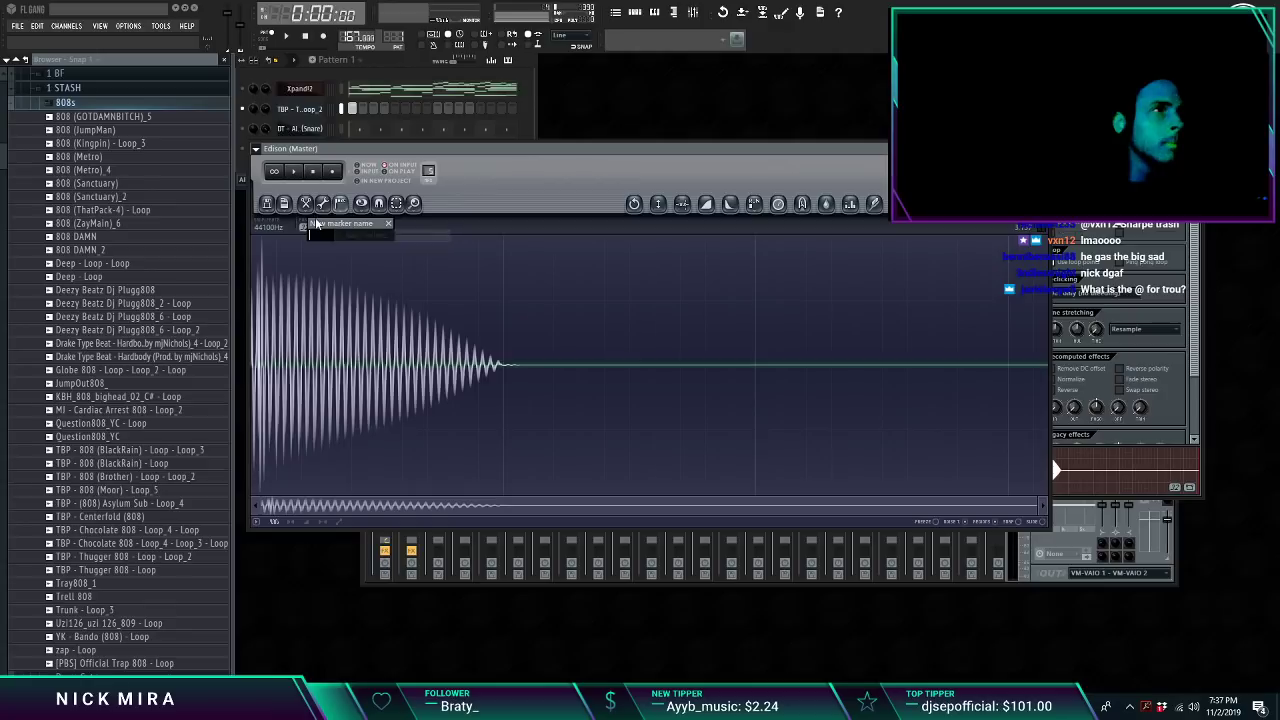
Step: Set a loop over the whole 808 recording and title the sample Boop 808
{"action": "left_click", "coordinate": [341, 203]}
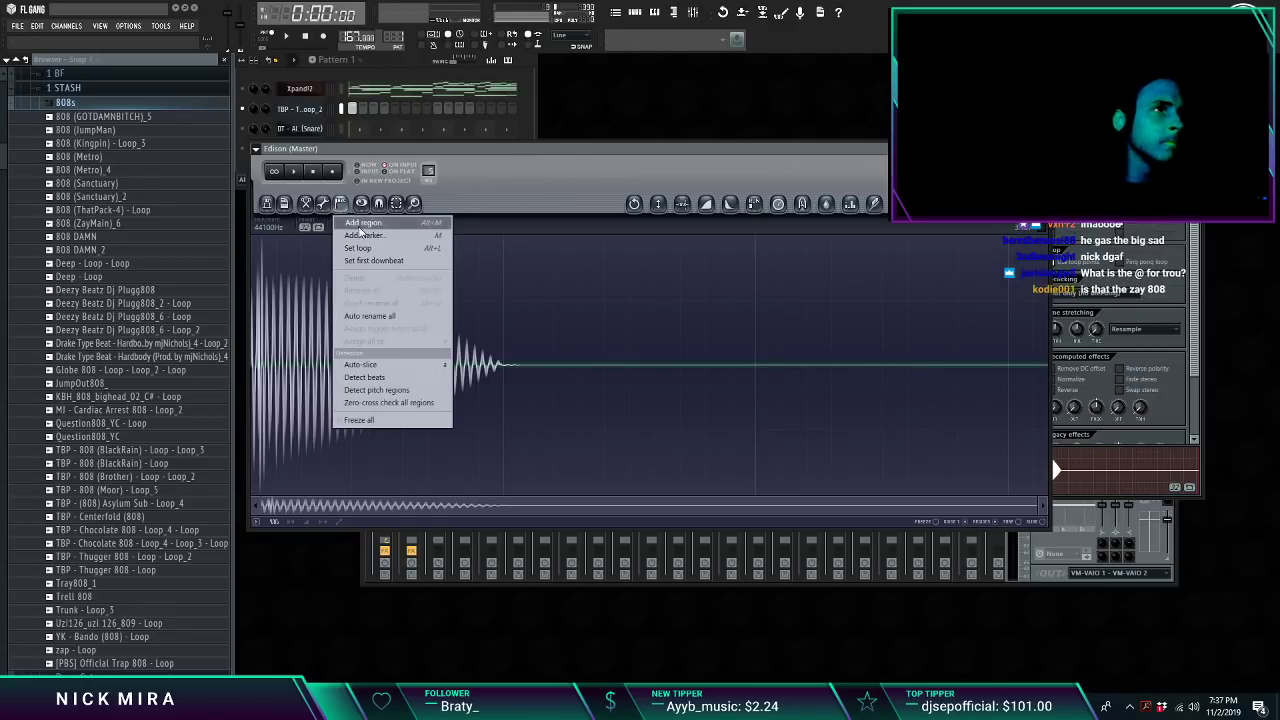
{"action": "left_click", "coordinate": [376, 249]}
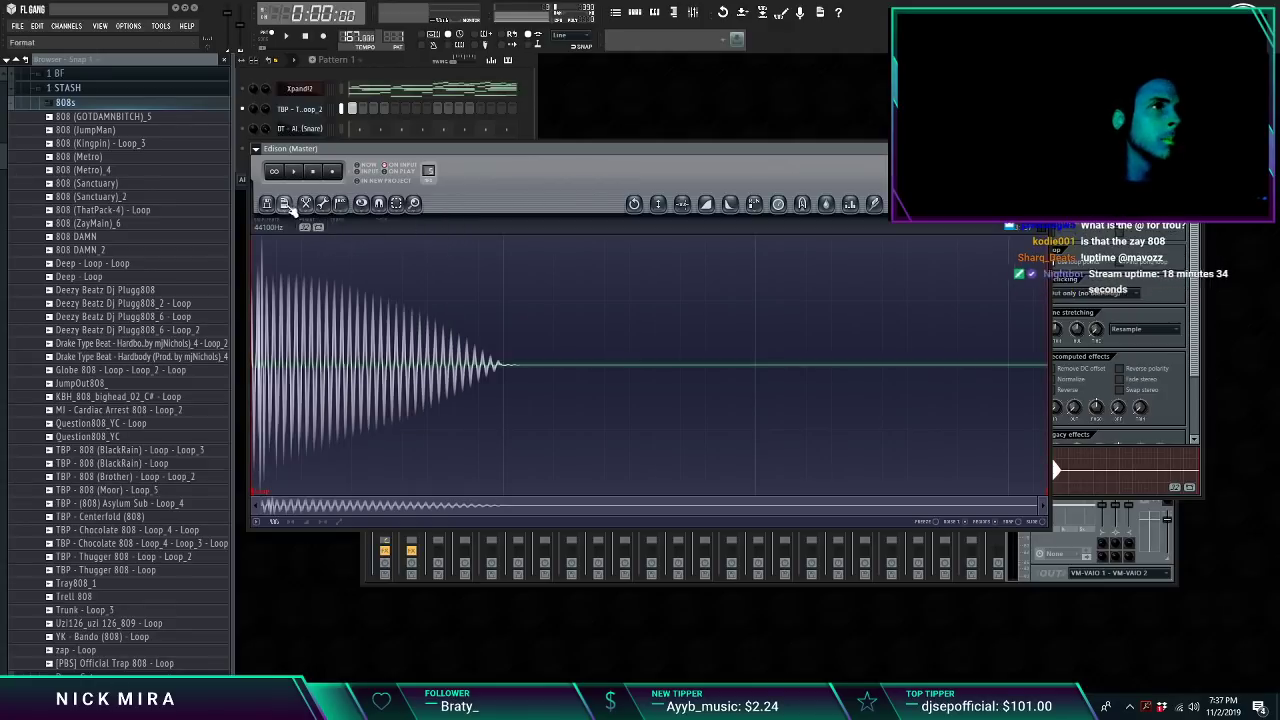
{"action": "left_click", "coordinate": [285, 203]}
{"action": "left_click", "coordinate": [320, 256]}
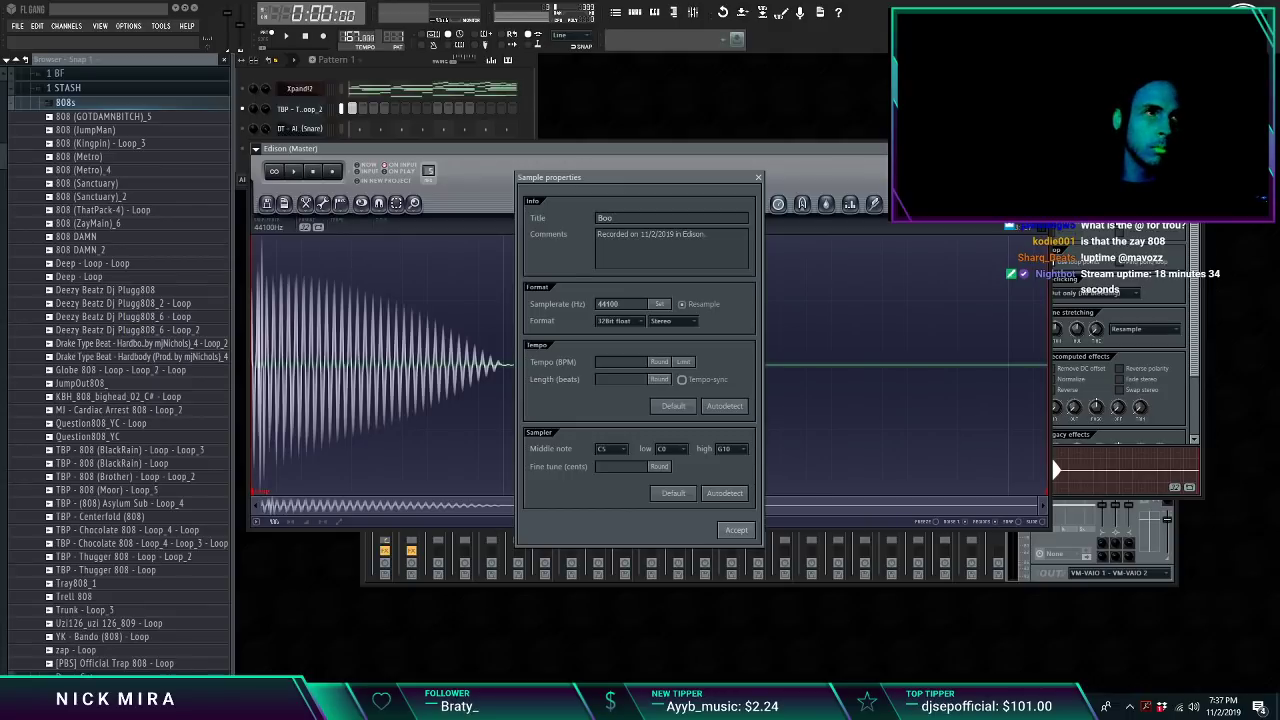
{"action": "key", "text": "Return"}
Step: Save the Boop 808 sample into the 808s folder and close Edison
{"action": "key", "text": "space"}
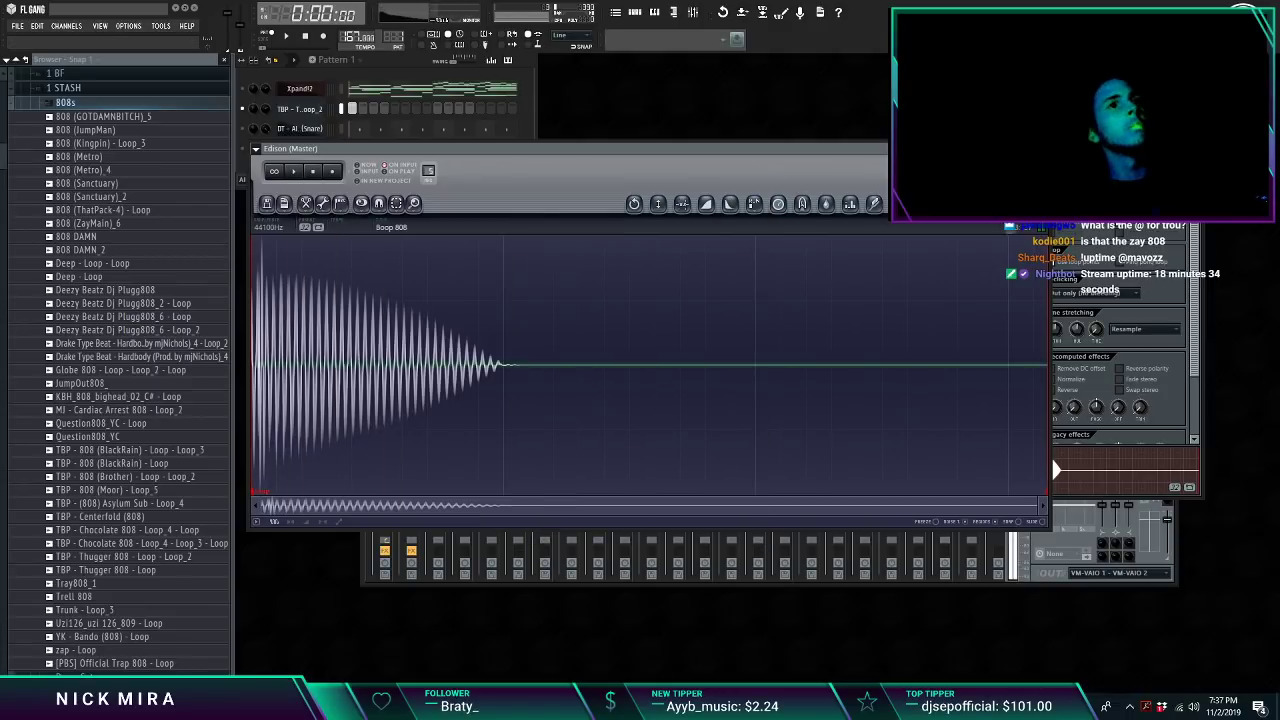
{"action": "left_click_drag", "start_coordinate": [215, 243], "coordinate": [112, 188]}
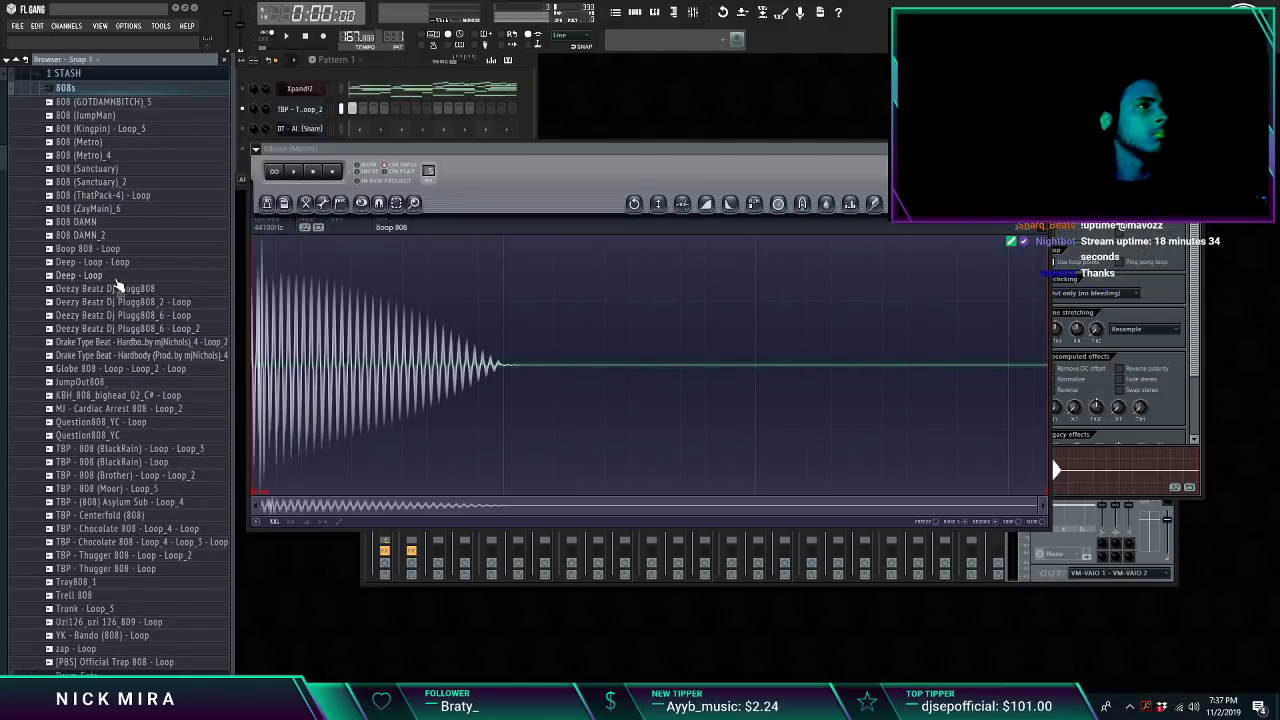
{"action": "key", "text": "Escape"}
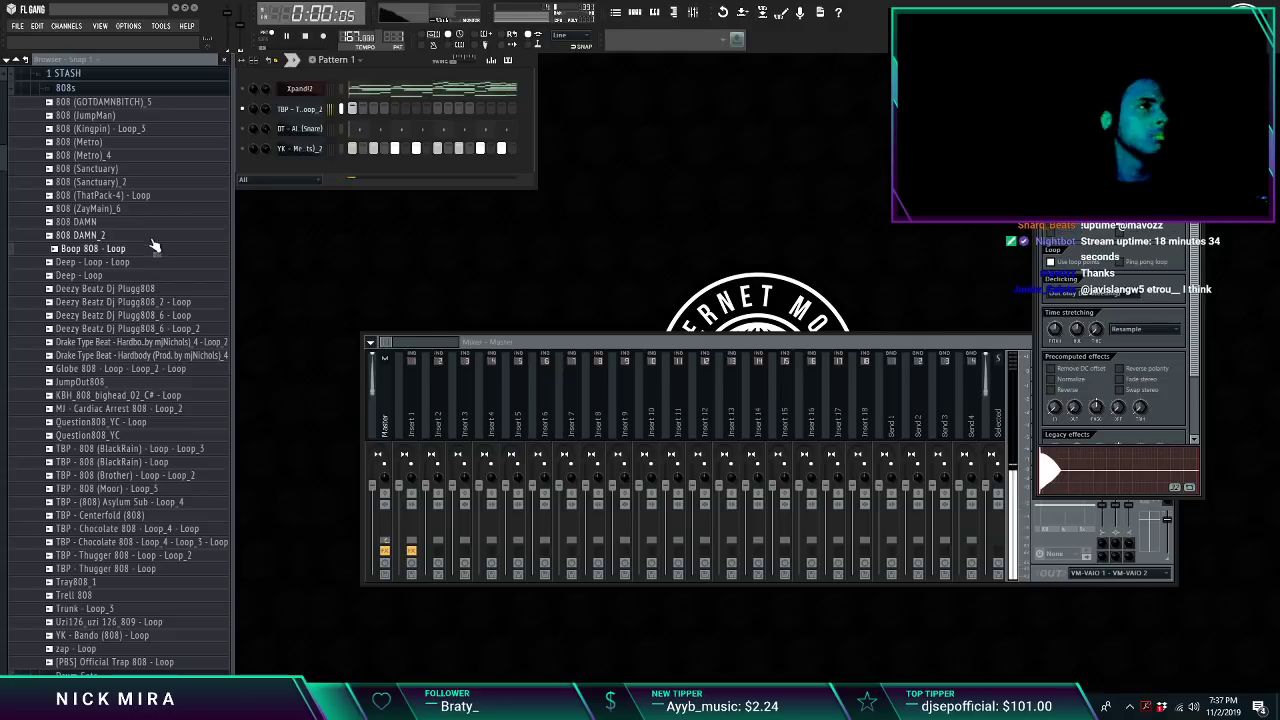
Step: Add Boop 808 - Loop as a channel and delete the TBP - Thugger 808 channel
{"action": "left_click_drag", "start_coordinate": [155, 246], "coordinate": [303, 123]}
{"action": "right_click", "coordinate": [306, 113]}
{"action": "key", "text": "d"}
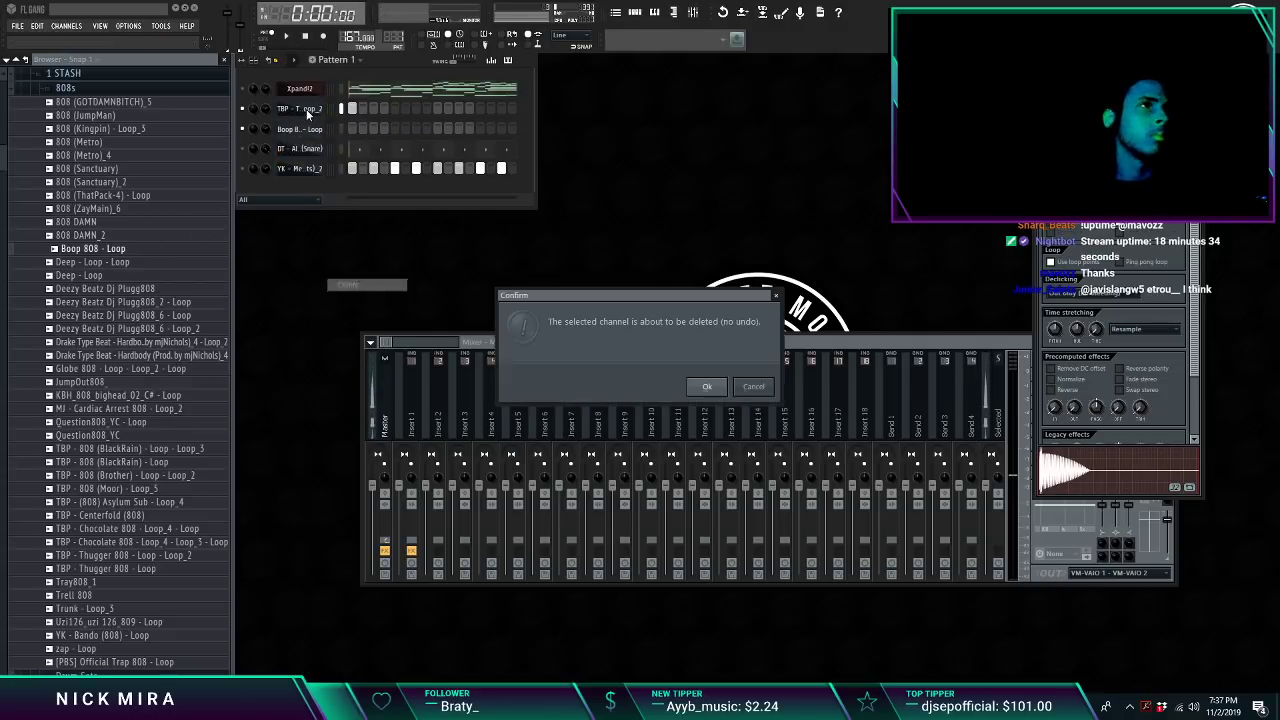
{"action": "key", "text": "Return"}
{"action": "key", "text": "space"}
{"action": "key", "text": "space"}
{"action": "key", "text": "space"}
Step: Copy the lowest notes of the Xpand!2 melody from its piano roll
{"action": "left_click", "coordinate": [374, 90]}
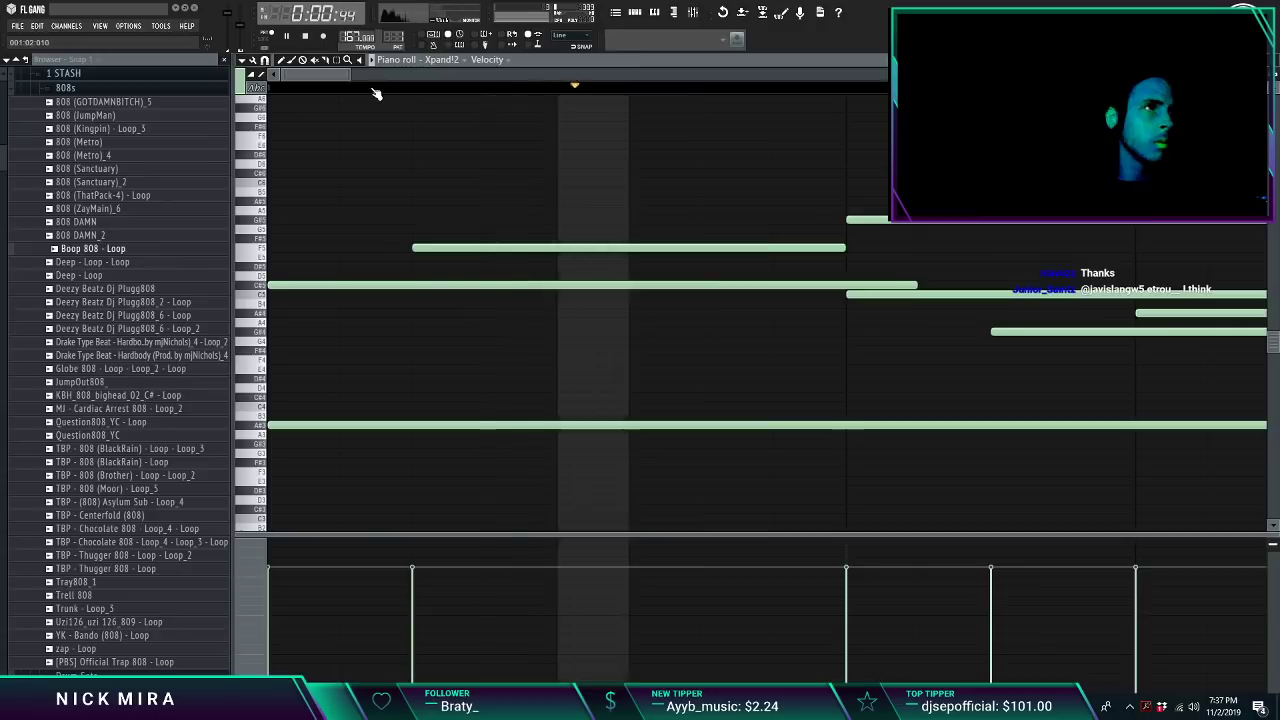
{"action": "scroll", "coordinate": [374, 91], "scroll_direction": "down", "scroll_amount": 6}
{"action": "left_click_drag", "start_coordinate": [262, 392], "coordinate": [264, 523]}
{"action": "key", "text": "ctrl+c"}
{"action": "key", "text": "Escape"}
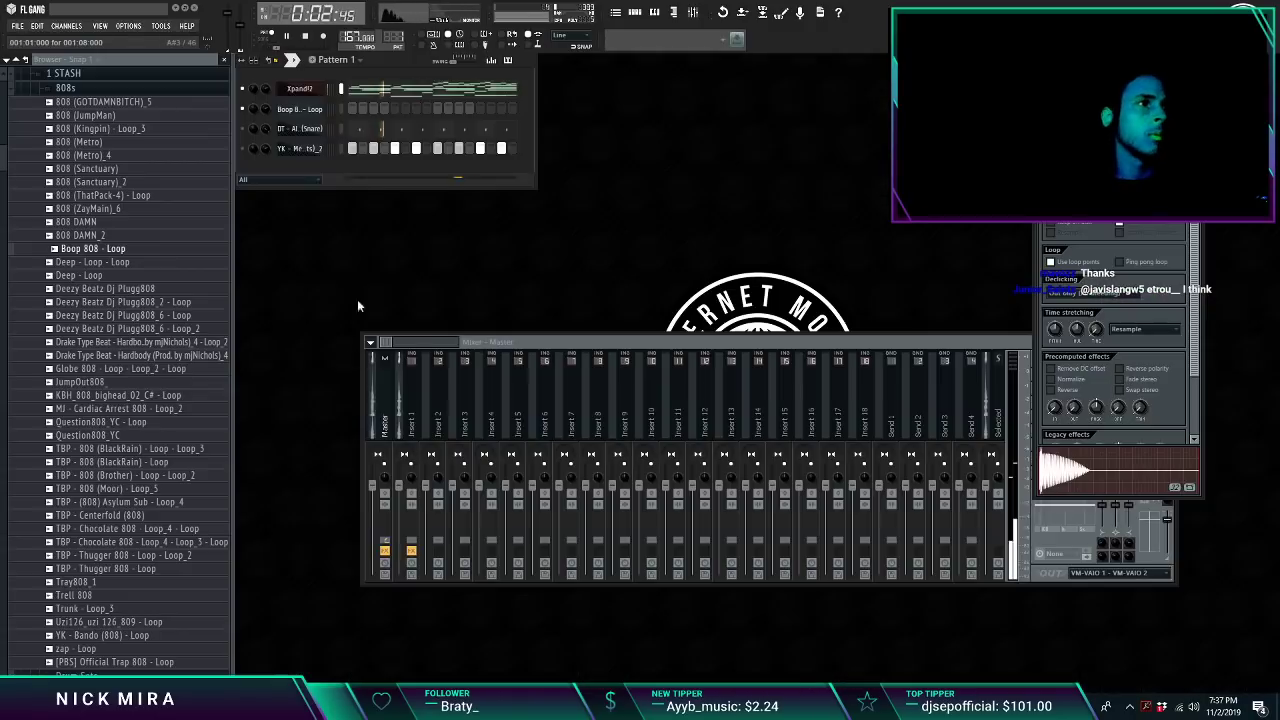
Step: Paste the copied bass notes into the Boop 808 channel's piano roll and raise them one octave
{"action": "right_click", "coordinate": [322, 109]}
{"action": "left_click", "coordinate": [335, 114]}
{"action": "key", "text": "ctrl+v"}
{"action": "key", "text": "ctrl+Up"}
{"action": "key", "text": "space"}
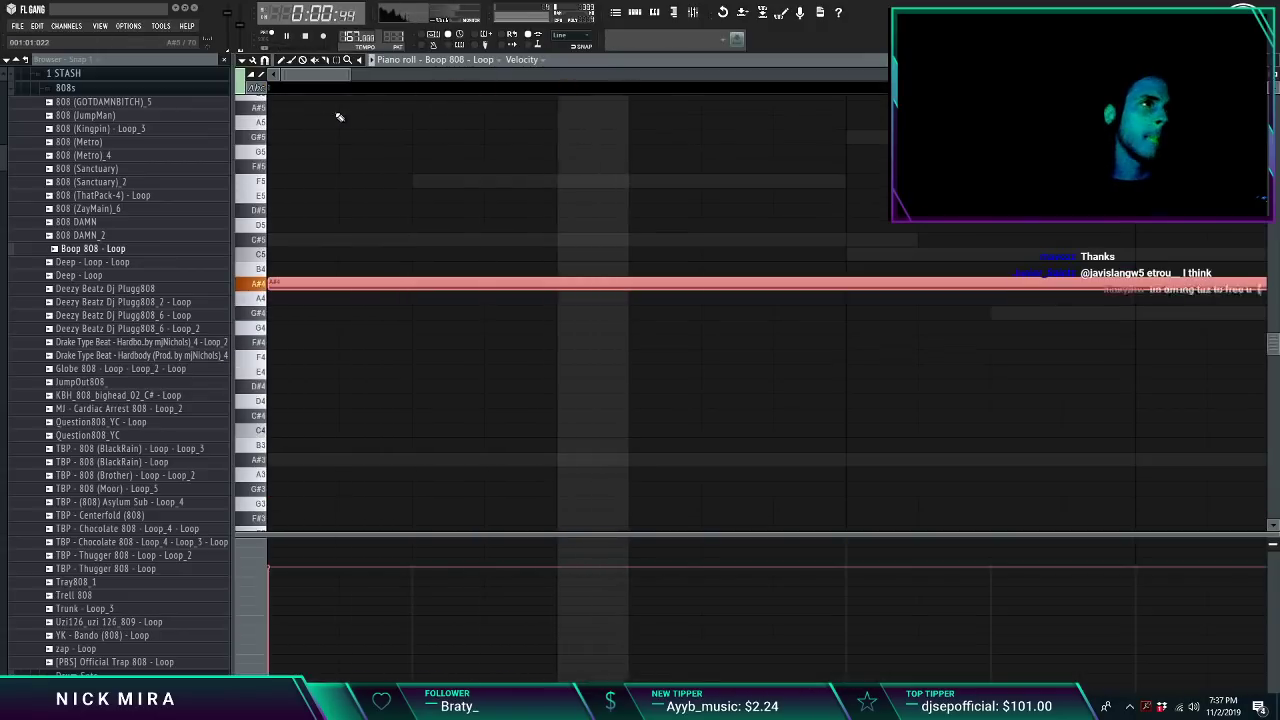
Step: Raise all the pasted 808 notes by another octave so that the line starts on A#5, and play it back
{"action": "scroll", "coordinate": [357, 86], "scroll_direction": "down", "scroll_amount": 4}
{"action": "key", "text": "space"}
{"action": "key", "text": "ctrl+a"}
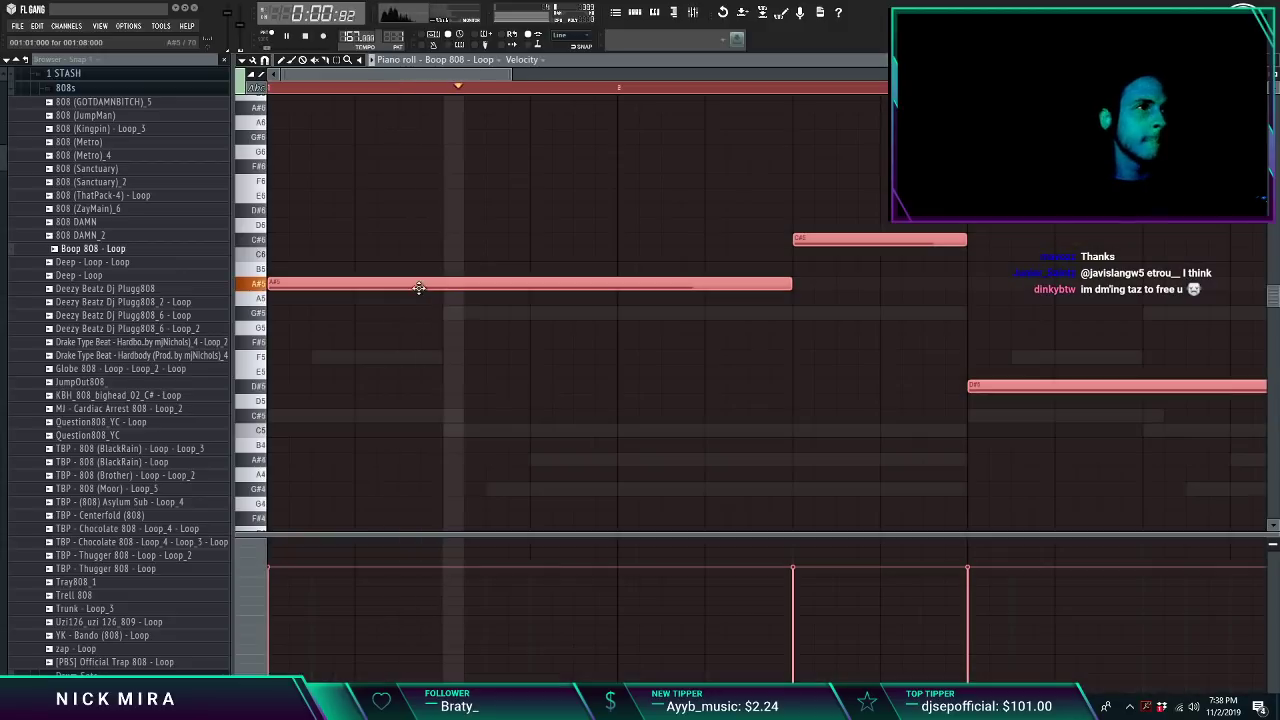
{"action": "scroll", "coordinate": [418, 285], "scroll_direction": "up", "scroll_amount": 5}
{"action": "key", "text": "ctrl+d"}
{"action": "scroll", "coordinate": [443, 91], "scroll_direction": "down", "scroll_amount": 5}
{"action": "key", "text": "space"}
{"action": "key", "text": "space"}
Step: Lower the high 808 notes that follow the opening A#5 note by one octave, and close the piano roll
{"action": "left_click_drag", "start_coordinate": [411, 189], "coordinate": [922, 242]}
{"action": "key", "text": "ctrl+Down"}
{"action": "key", "text": "ctrl+d"}
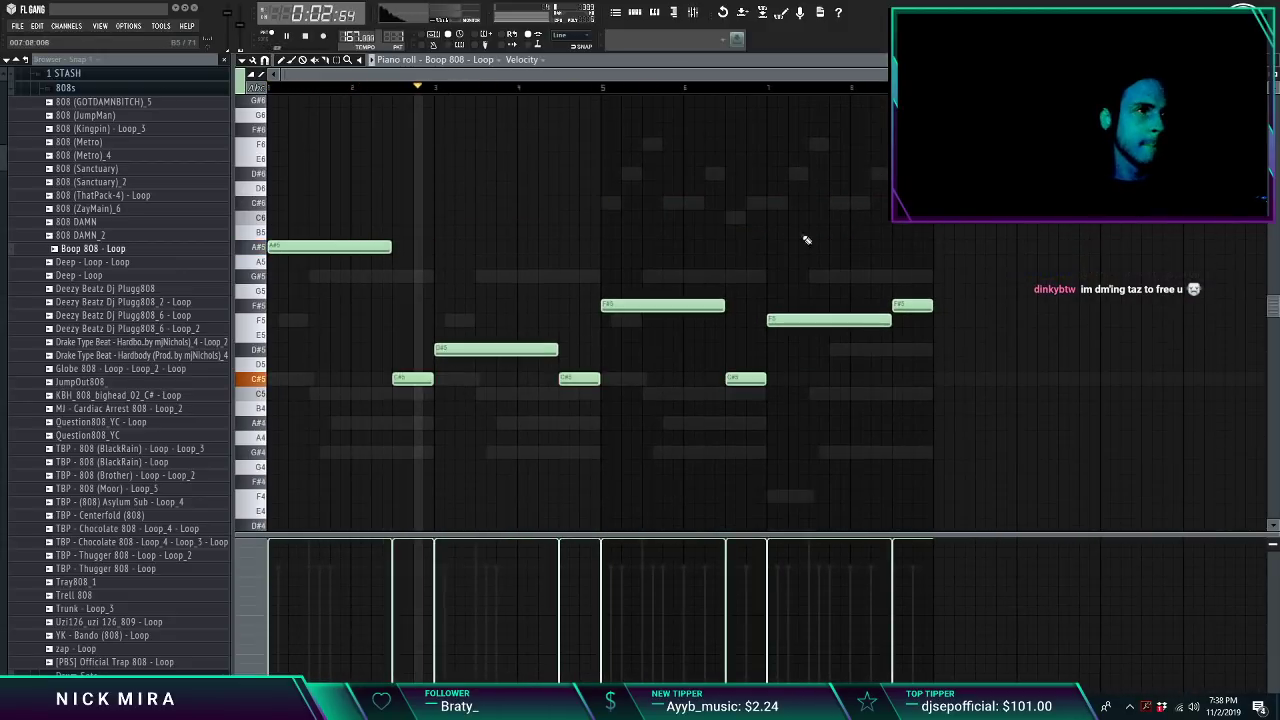
{"action": "left_click", "coordinate": [371, 247]}
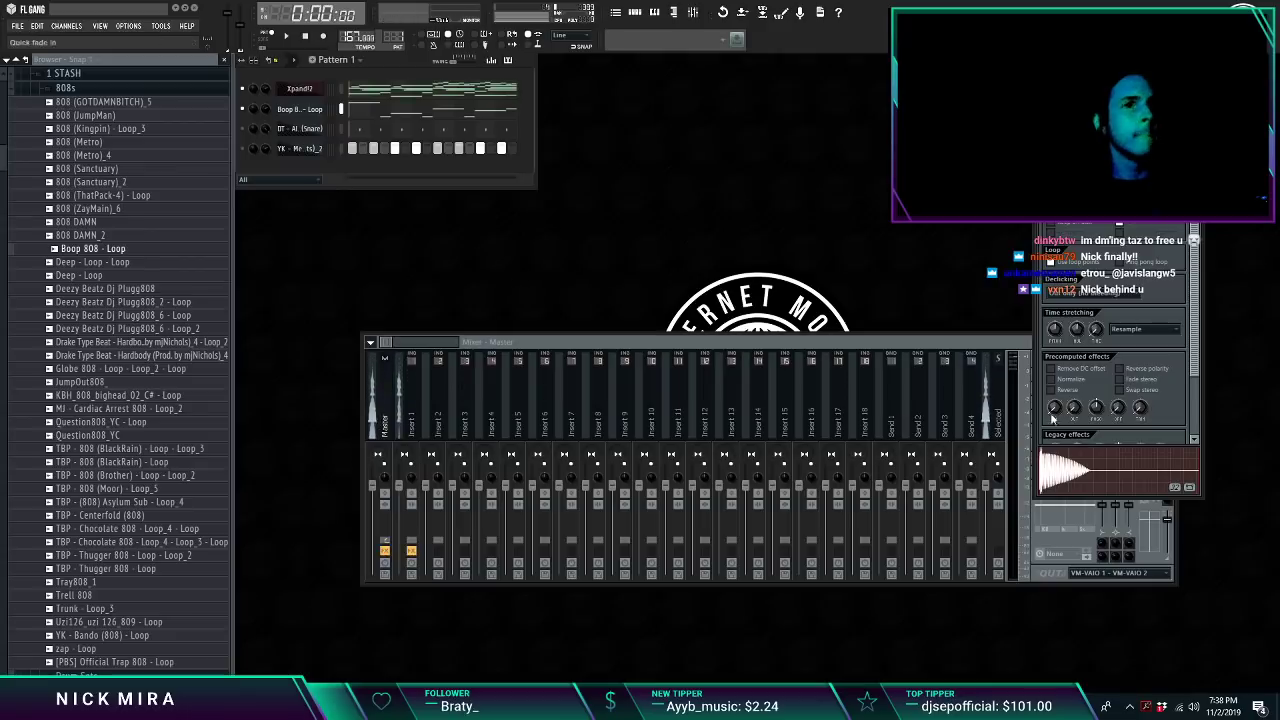
Step: Extend the Boop 808 sample with extra trailing silence in Edison and save it into the 808s browser folder
{"action": "right_click", "coordinate": [1099, 460]}
{"action": "left_click", "coordinate": [1117, 491]}
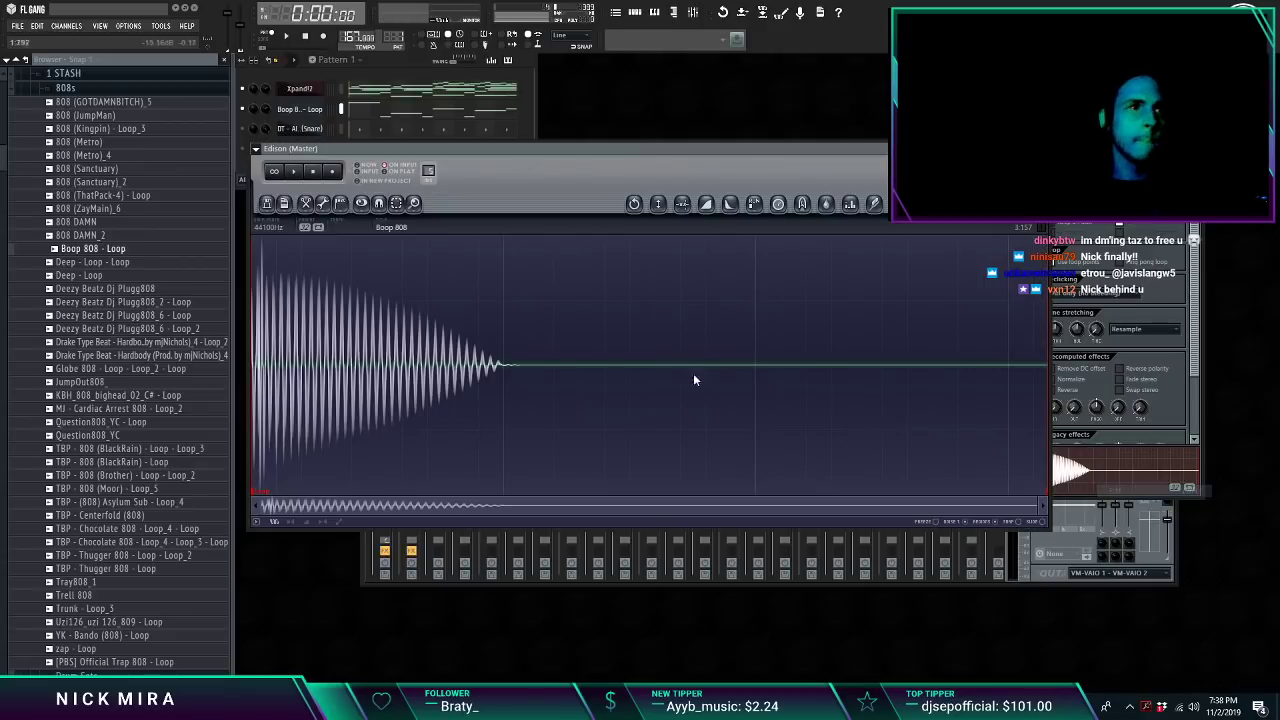
{"action": "scroll", "coordinate": [676, 303], "scroll_direction": "down", "scroll_amount": 2}
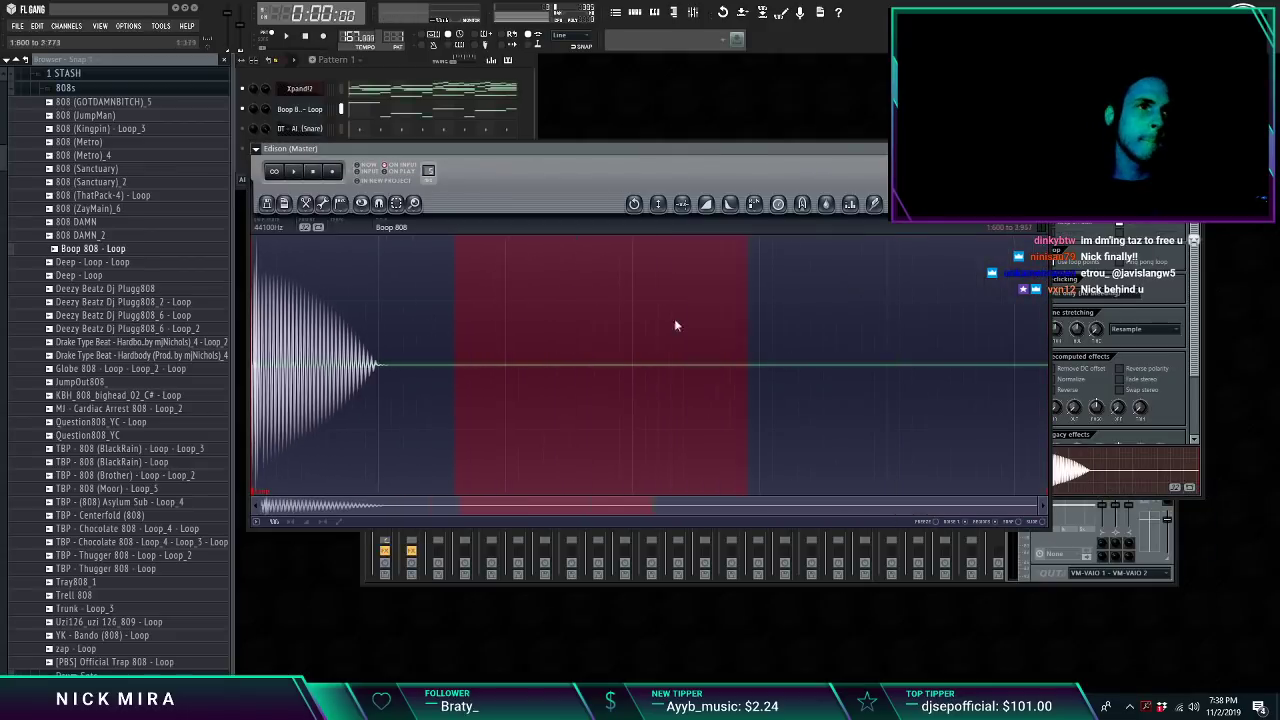
{"action": "left_click_drag", "start_coordinate": [1033, 203], "coordinate": [104, 314]}
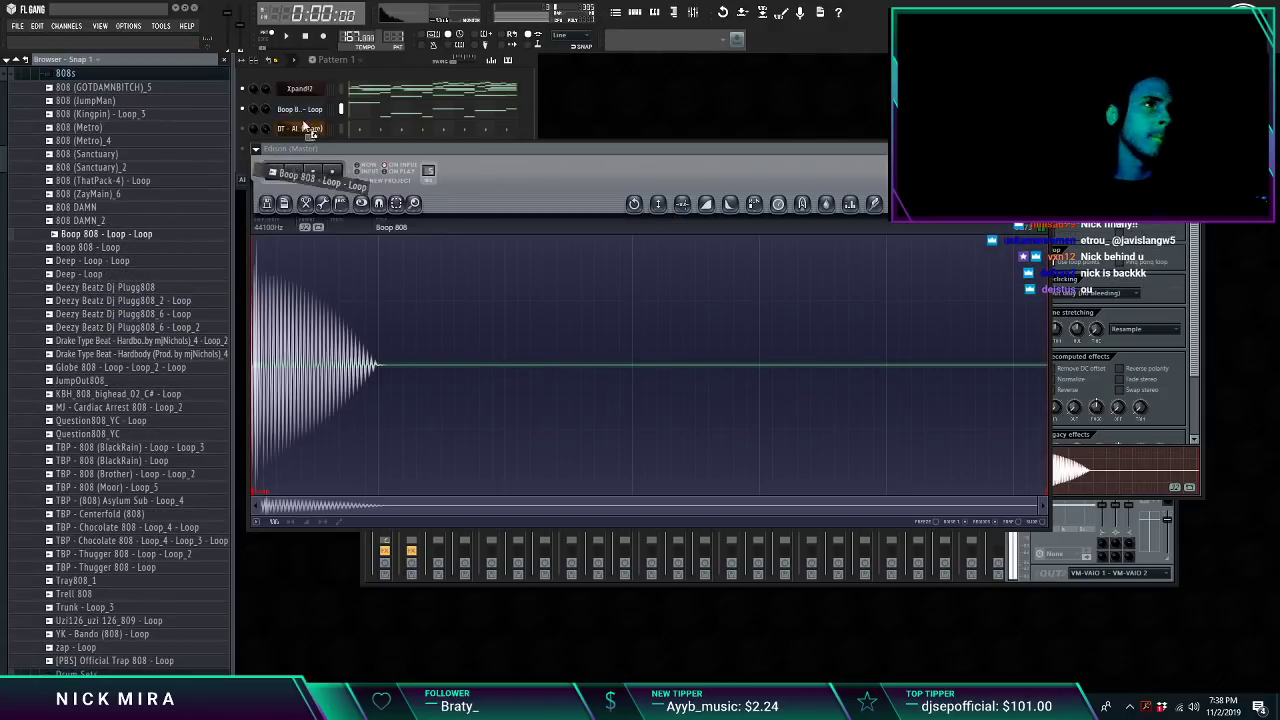
Step: Load the Boop 808 - Loop - Loop sample into the 808 channel, then open its piano roll with the pattern playing
{"action": "left_click_drag", "start_coordinate": [305, 125], "coordinate": [305, 125]}
{"action": "key", "text": "space"}
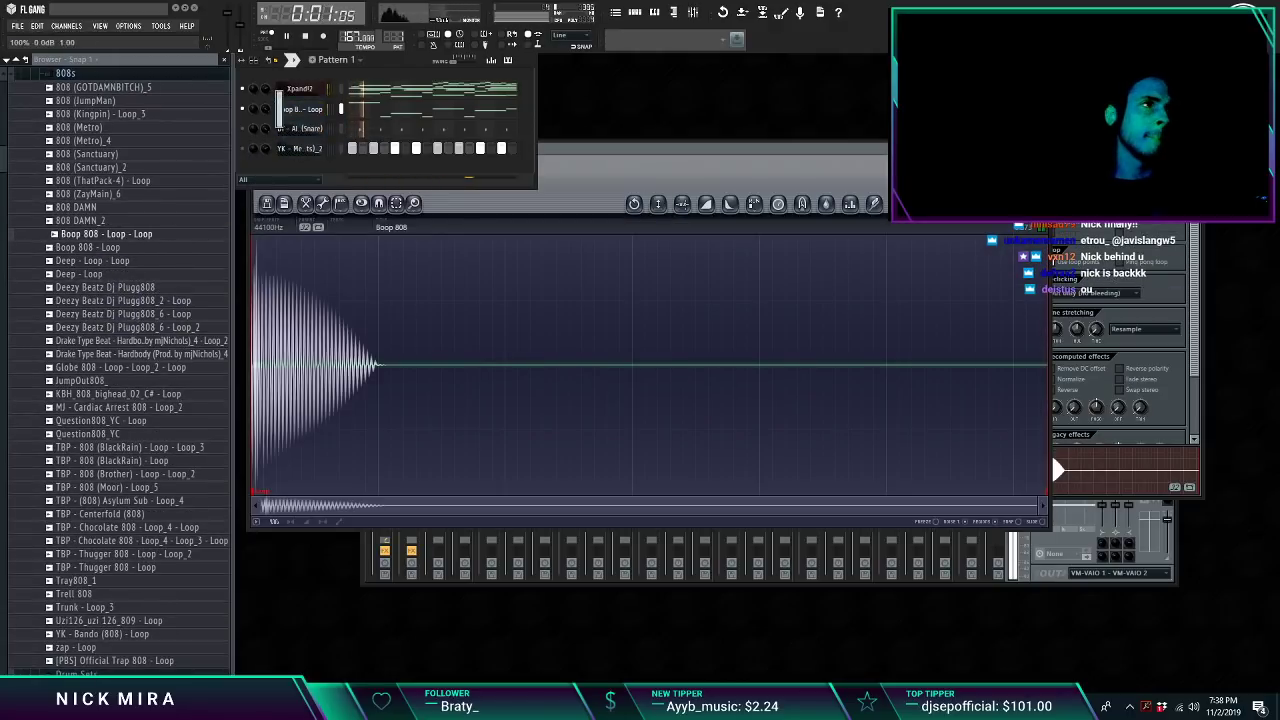
{"action": "left_click", "coordinate": [418, 112]}
{"action": "scroll", "coordinate": [422, 91], "scroll_direction": "down", "scroll_amount": 6}
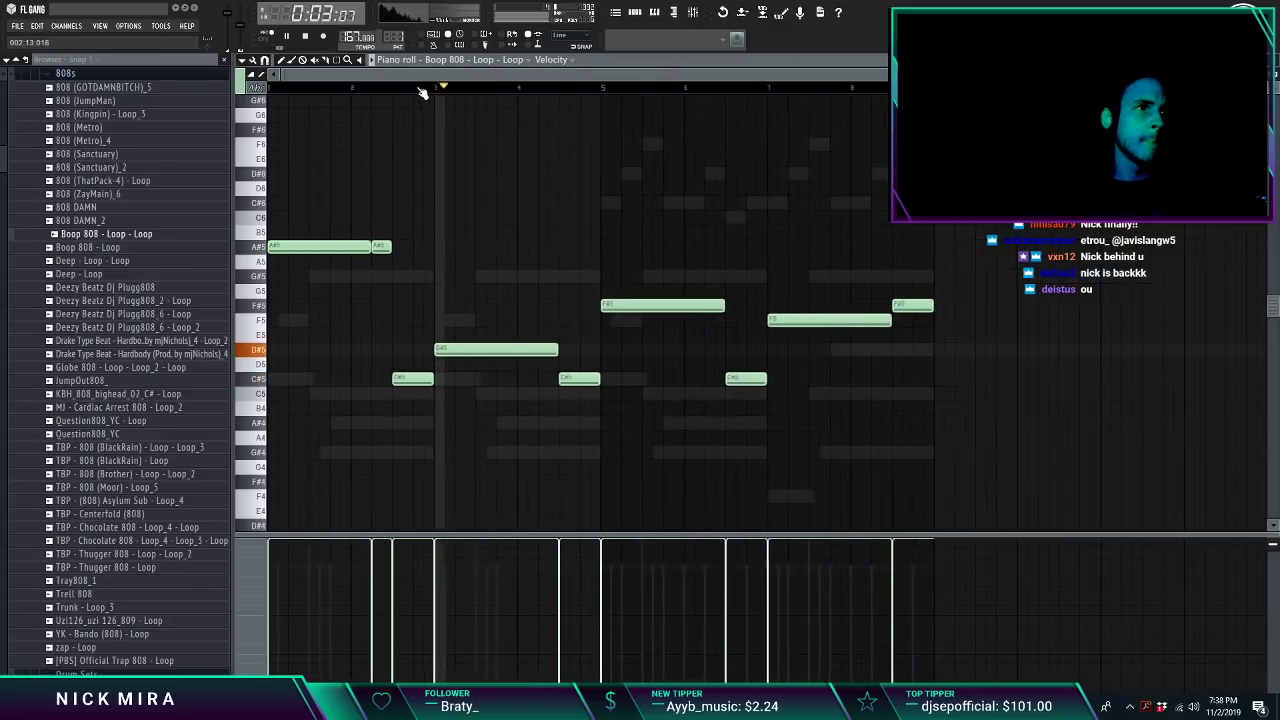
Step: Add Fruity Limiter to the last effect slot of the Master mixer track and close its windows
{"action": "key", "text": "F9"}
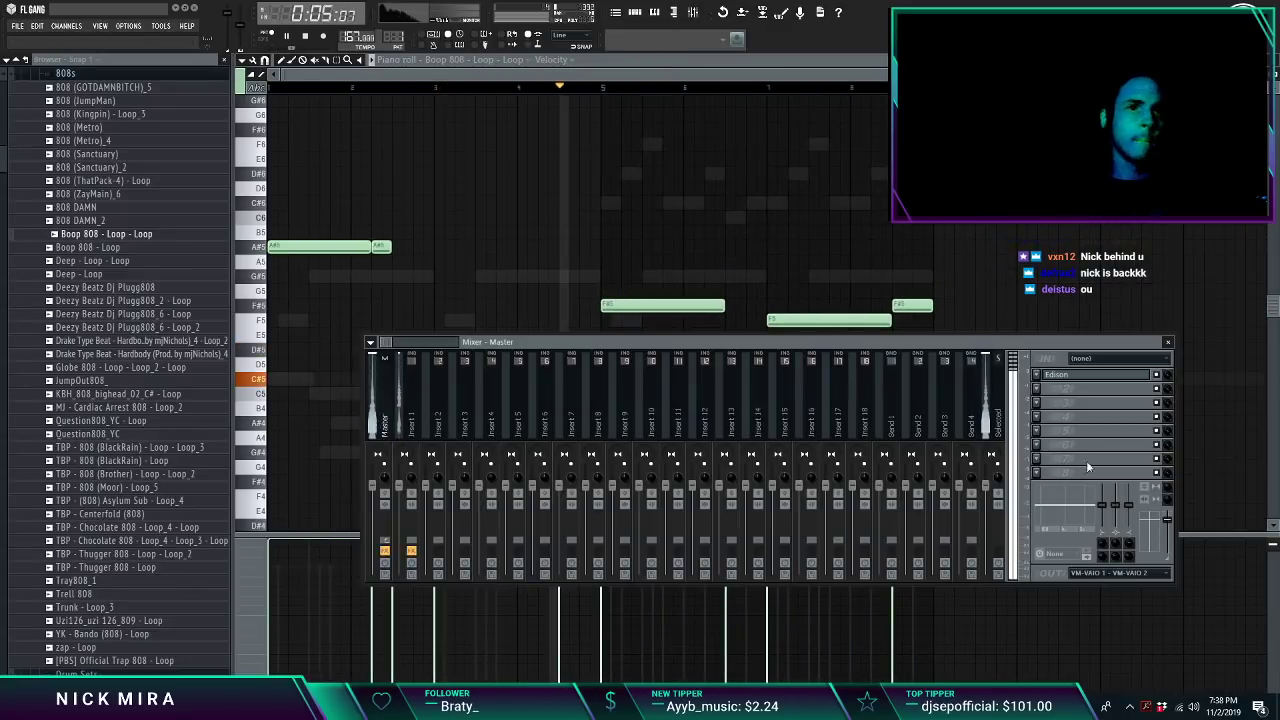
{"action": "left_click", "coordinate": [1088, 466]}
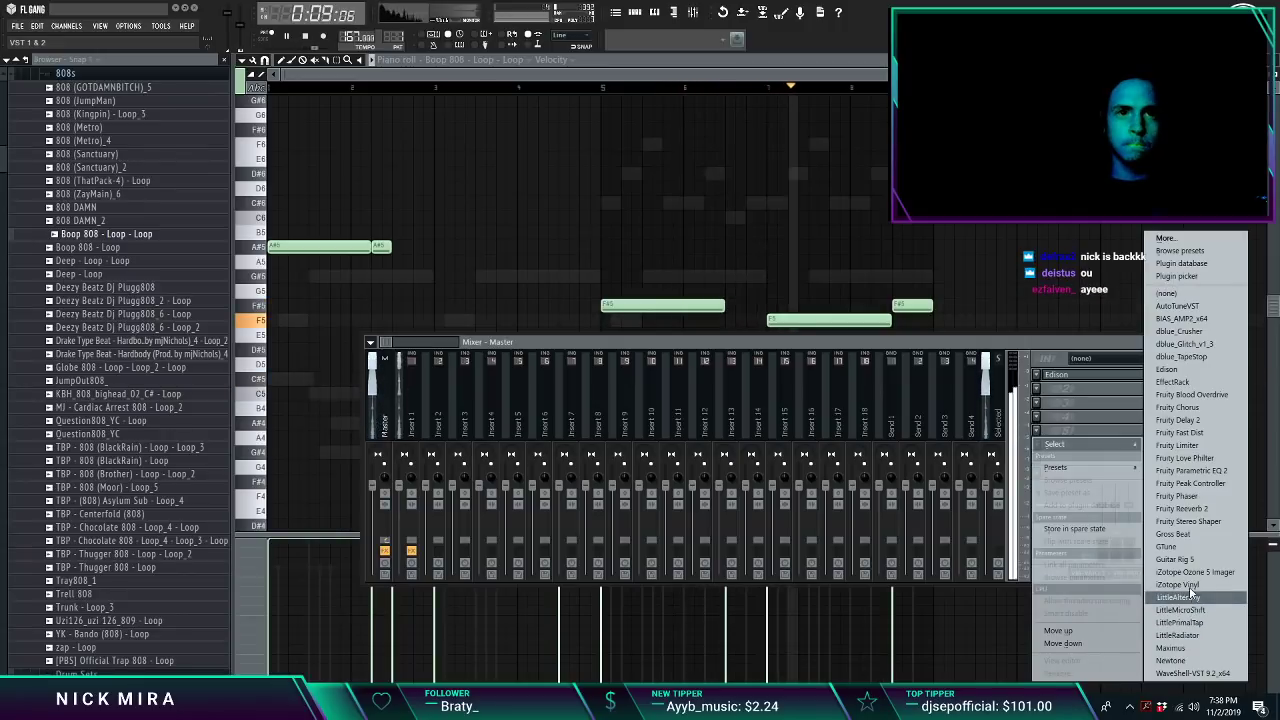
{"action": "left_click", "coordinate": [1178, 445]}
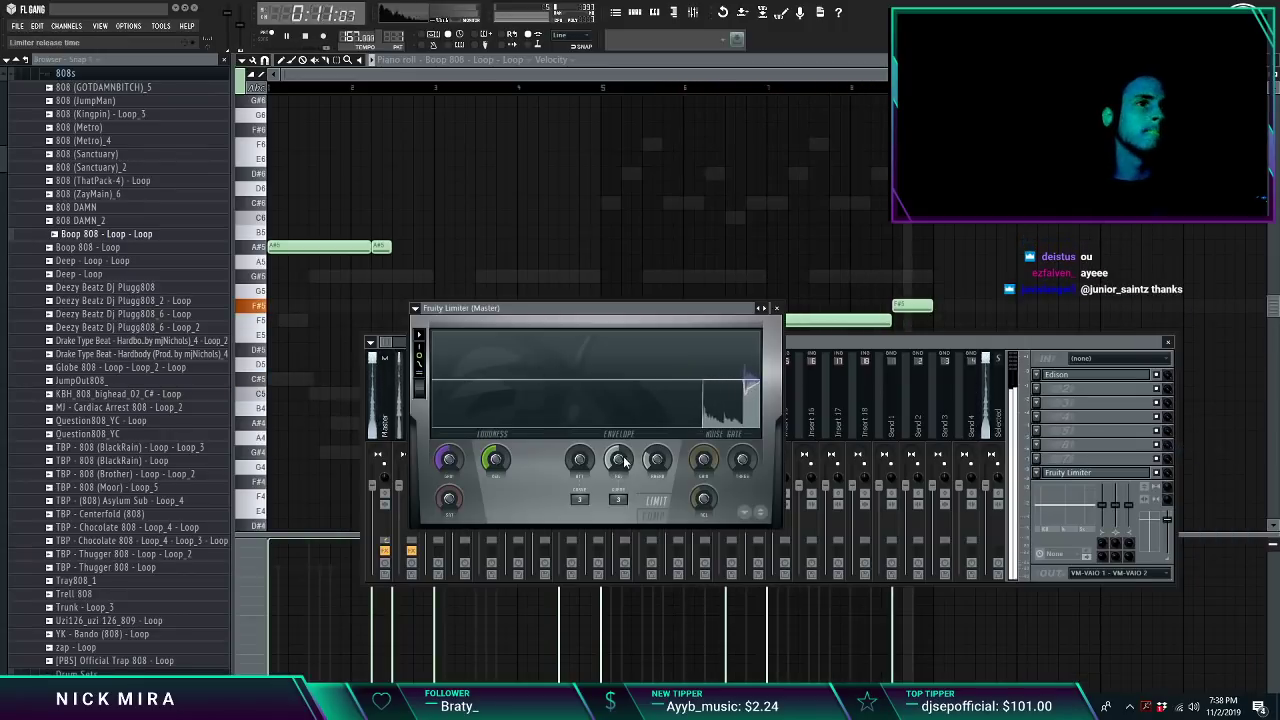
{"action": "key", "text": "Escape"}
{"action": "key", "text": "Escape"}
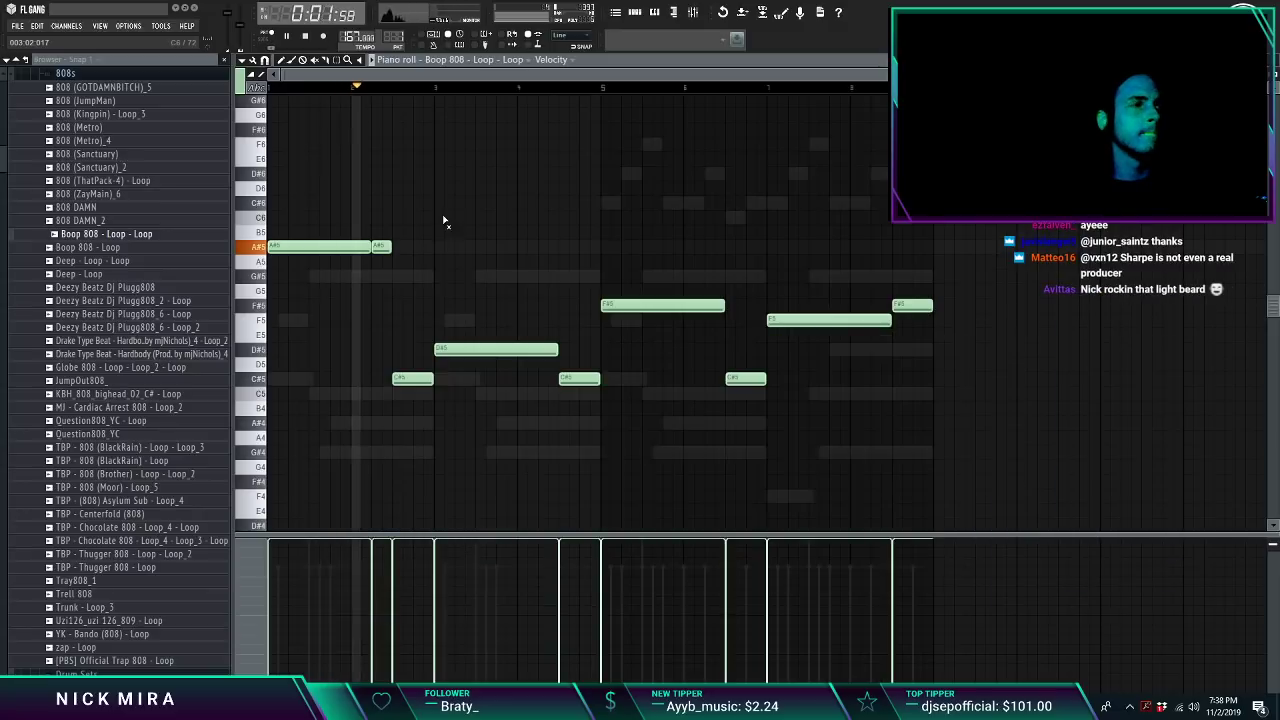
Step: Start the C#5 notes in bars 2 and 4 two steps later, extend A#5 up to the first, and cut the D#5 note into three
{"action": "left_click_drag", "start_coordinate": [413, 378], "coordinate": [424, 378]}
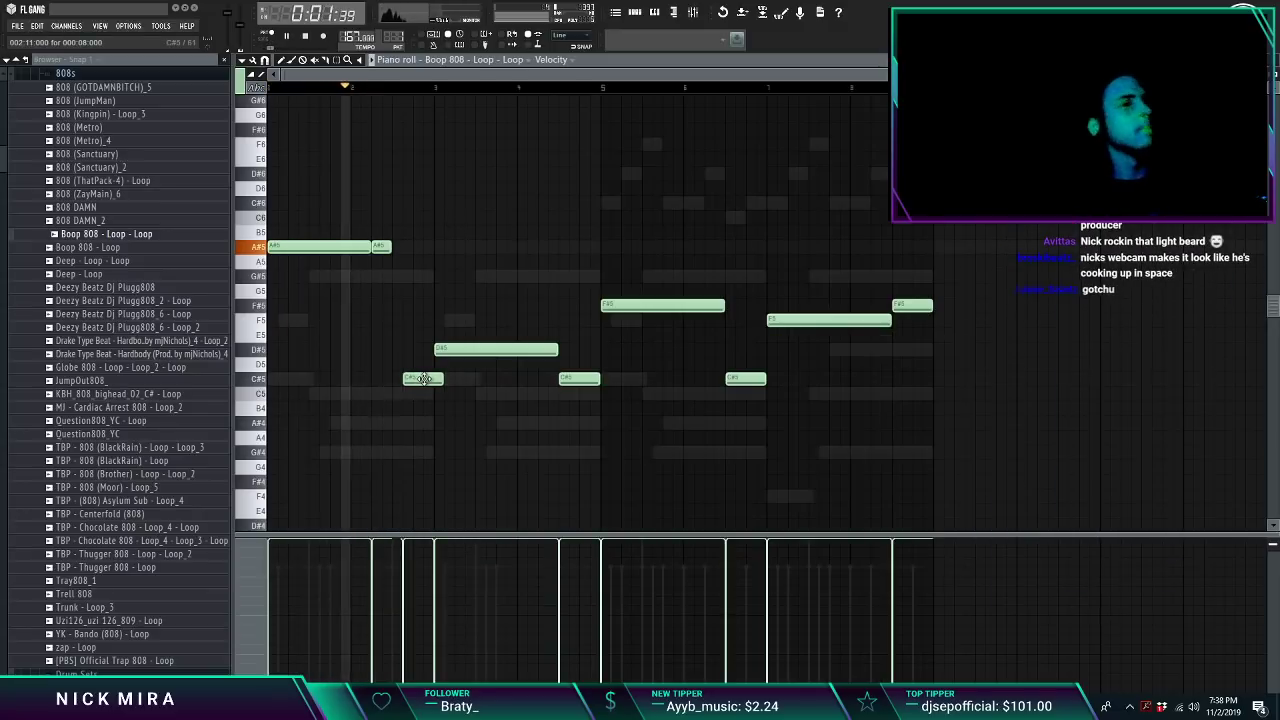
{"action": "key", "text": "ctrl+l"}
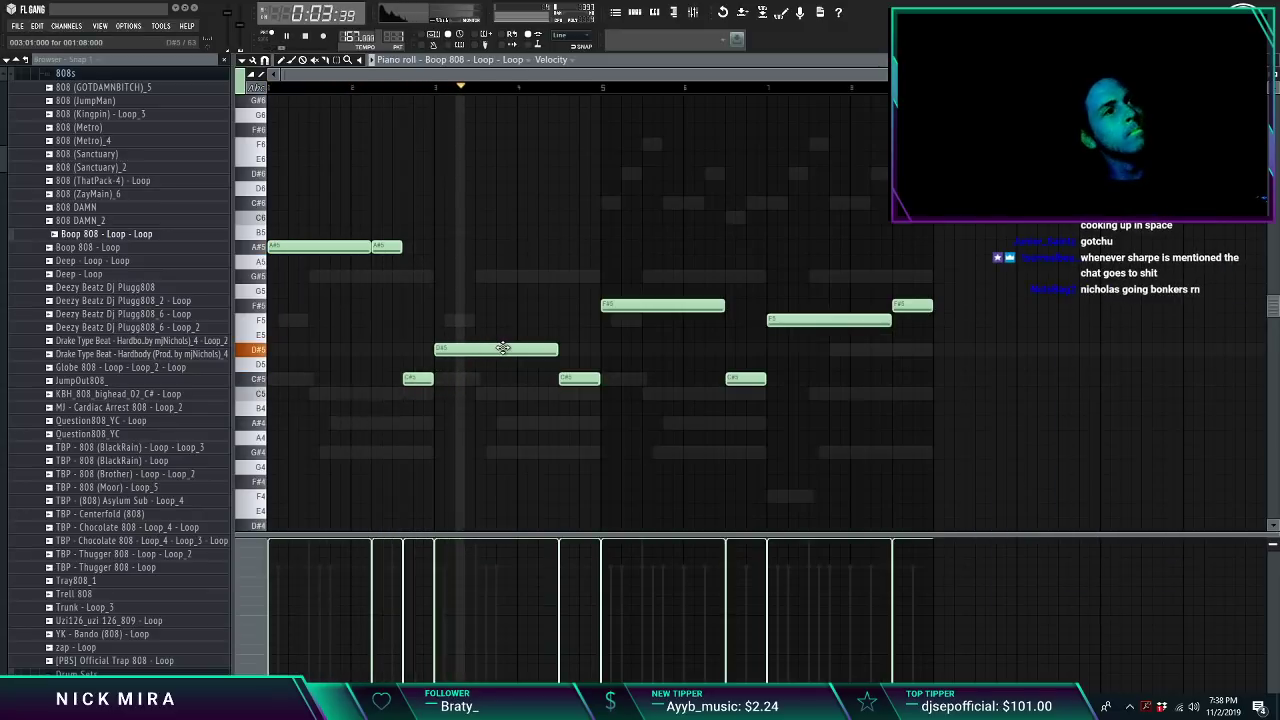
{"action": "key", "text": "c"}
{"action": "left_click_drag", "start_coordinate": [538, 341], "coordinate": [571, 378]}
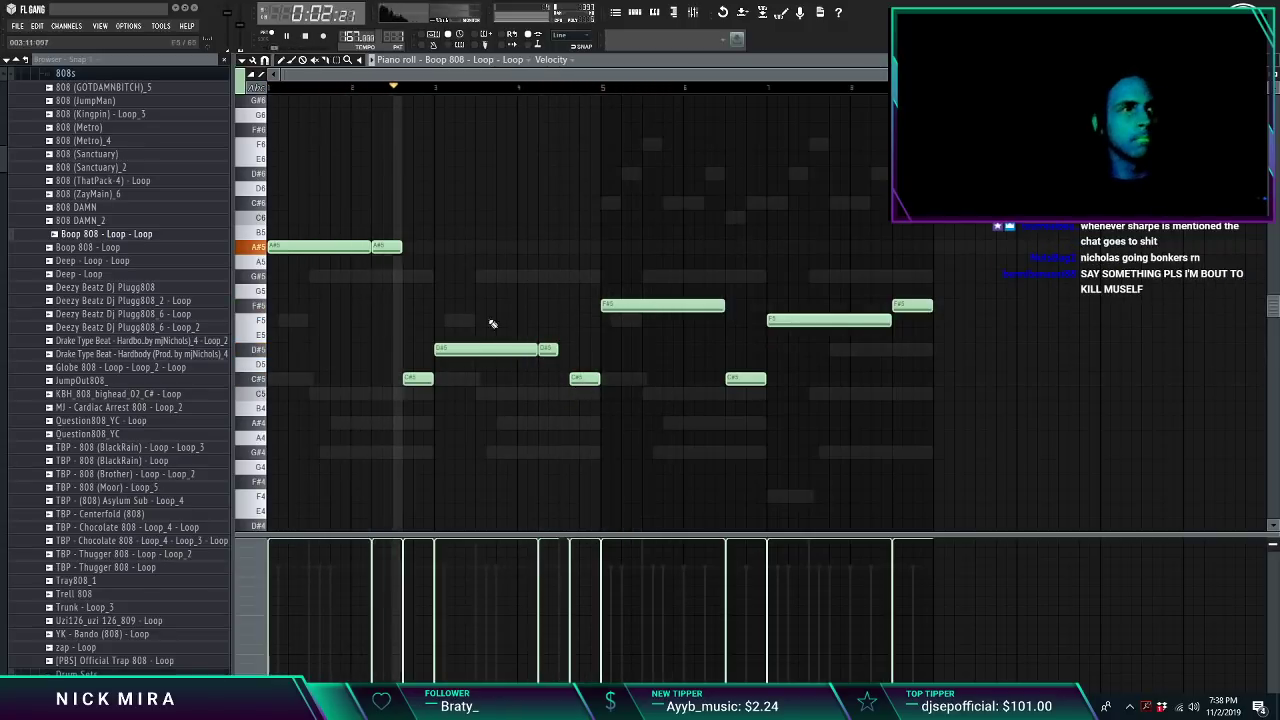
{"action": "left_click", "coordinate": [465, 350]}
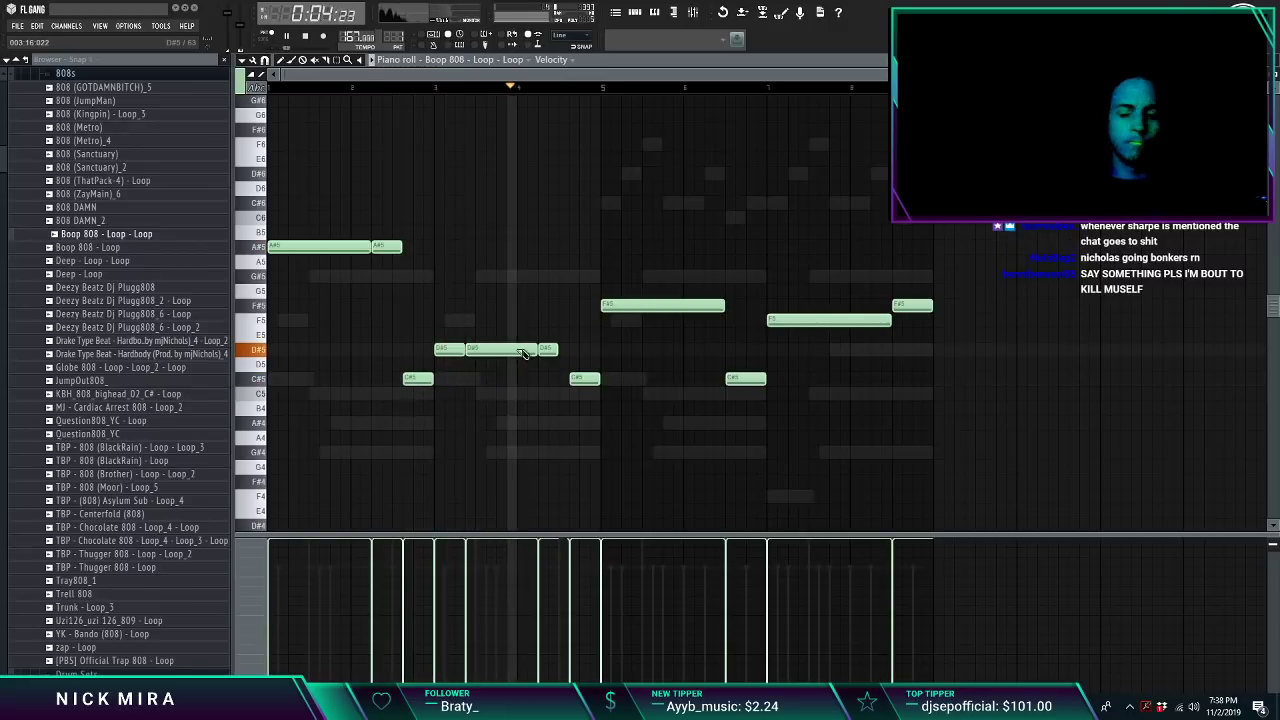
Step: Cut the F#5 note at bar 6 step 5, start bar 6's C#5 note two steps later, and split bar 7's F5 note in half
{"action": "left_click", "coordinate": [706, 306]}
{"action": "left_click_drag", "start_coordinate": [728, 379], "coordinate": [738, 380]}
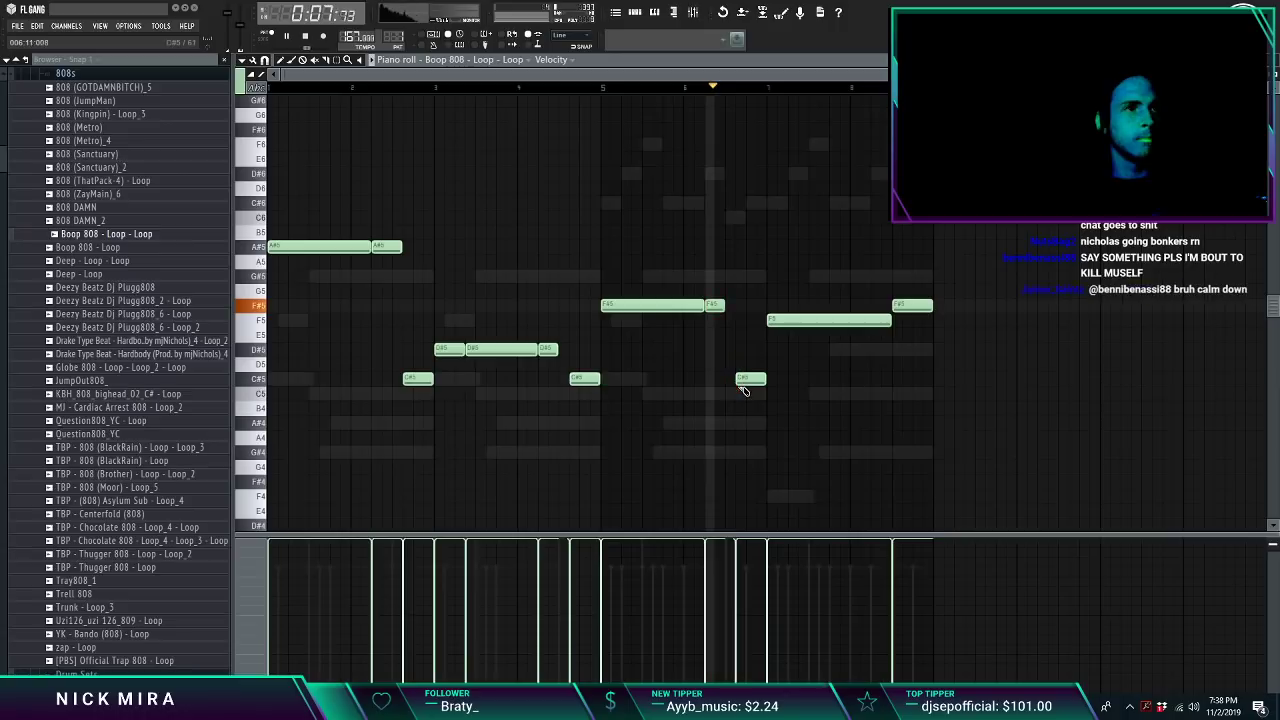
{"action": "left_click", "coordinate": [829, 320]}
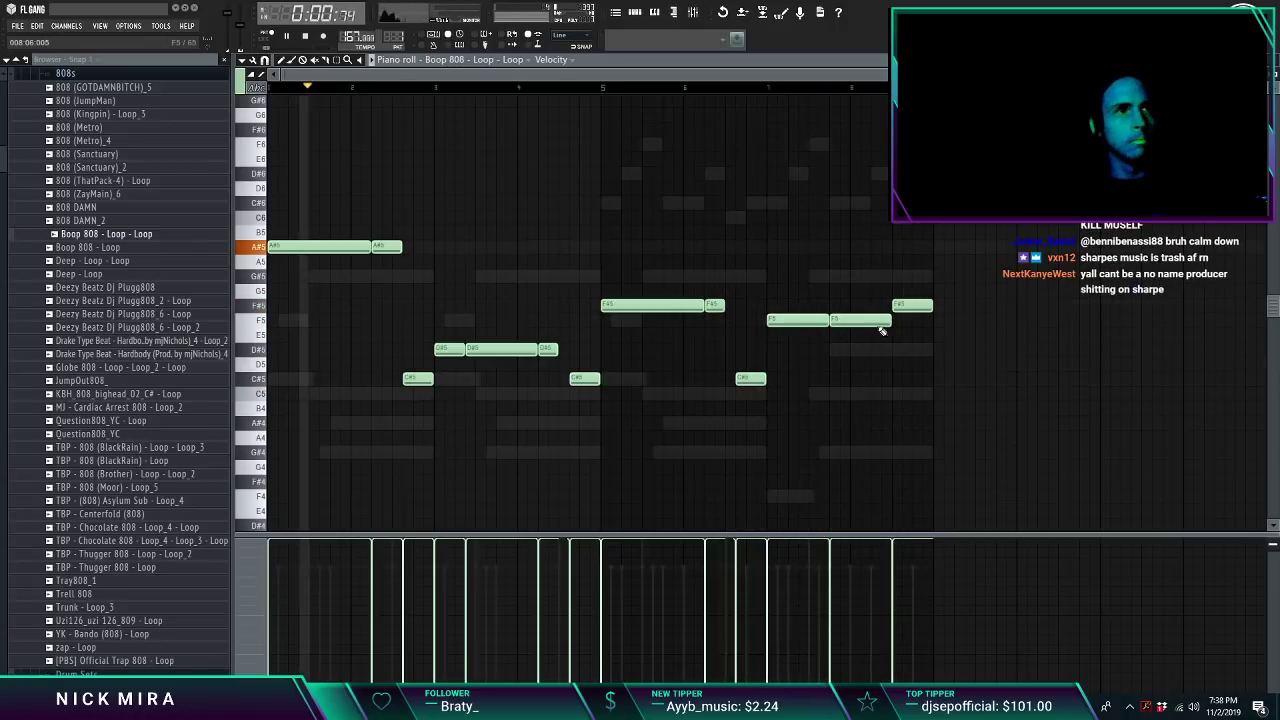
Step: Switch to the Xpand!2 notes and lower the last F#3 bass note in bar 8 to F3
{"action": "scroll", "coordinate": [911, 300], "scroll_direction": "down", "scroll_amount": 4}
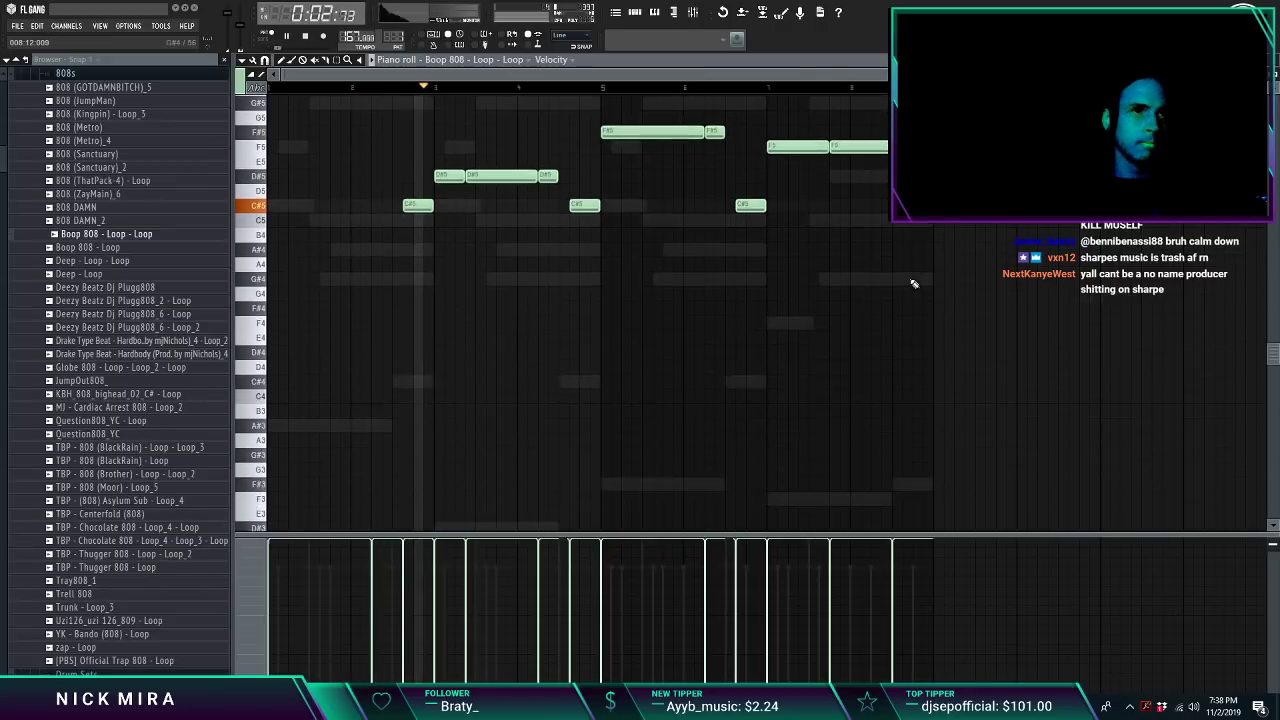
{"action": "scroll", "coordinate": [912, 280], "scroll_direction": "down", "scroll_amount": 3}
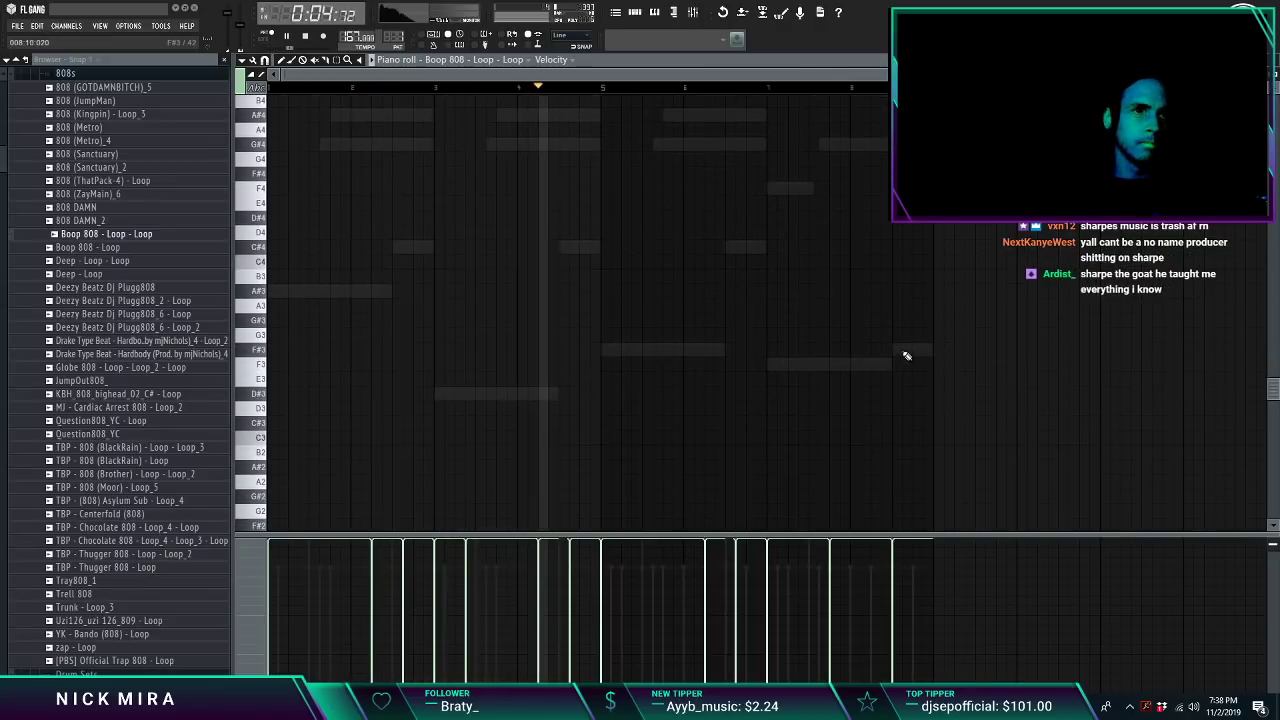
{"action": "right_click", "coordinate": [907, 354]}
{"action": "right_click", "coordinate": [907, 354]}
{"action": "left_click_drag", "start_coordinate": [914, 349], "coordinate": [920, 360]}
Step: Lower the final 808 note to F5 and arrange the closing F5 hits at 7:15, 8:05 and 8:11
{"action": "scroll", "coordinate": [916, 298], "scroll_direction": "up", "scroll_amount": 5}
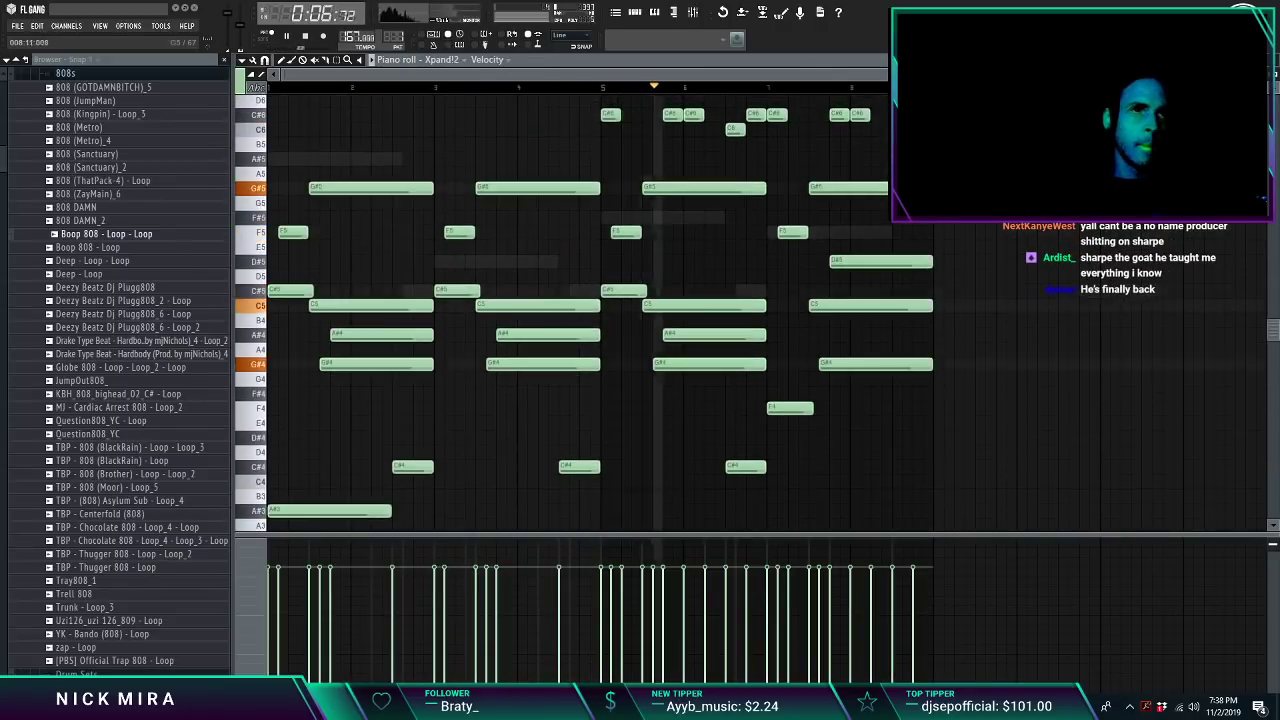
{"action": "right_click", "coordinate": [882, 233]}
{"action": "right_click", "coordinate": [882, 233]}
{"action": "left_click_drag", "start_coordinate": [904, 235], "coordinate": [930, 232]}
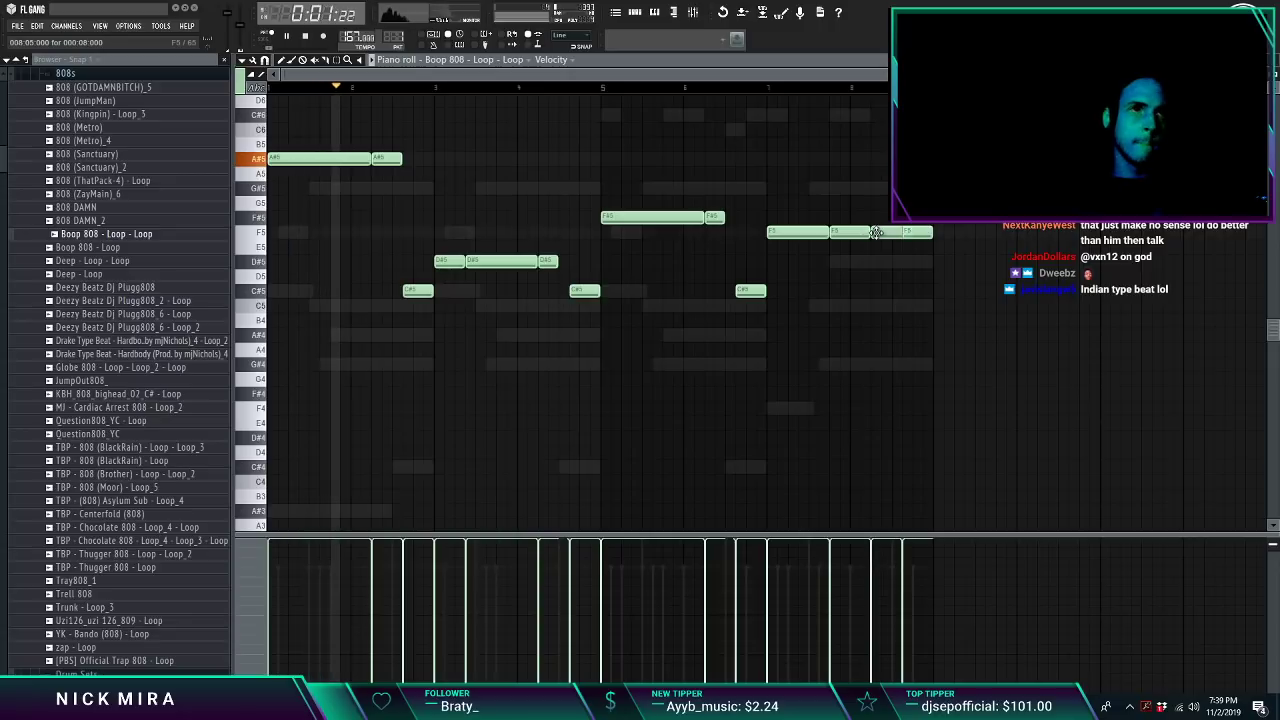
{"action": "mouse_move", "coordinate": [876, 232]}
{"action": "left_mouse_down"}
{"action": "mouse_move", "coordinate": [889, 232]}
{"action": "mouse_move", "coordinate": [855, 232]}
{"action": "left_mouse_up"}
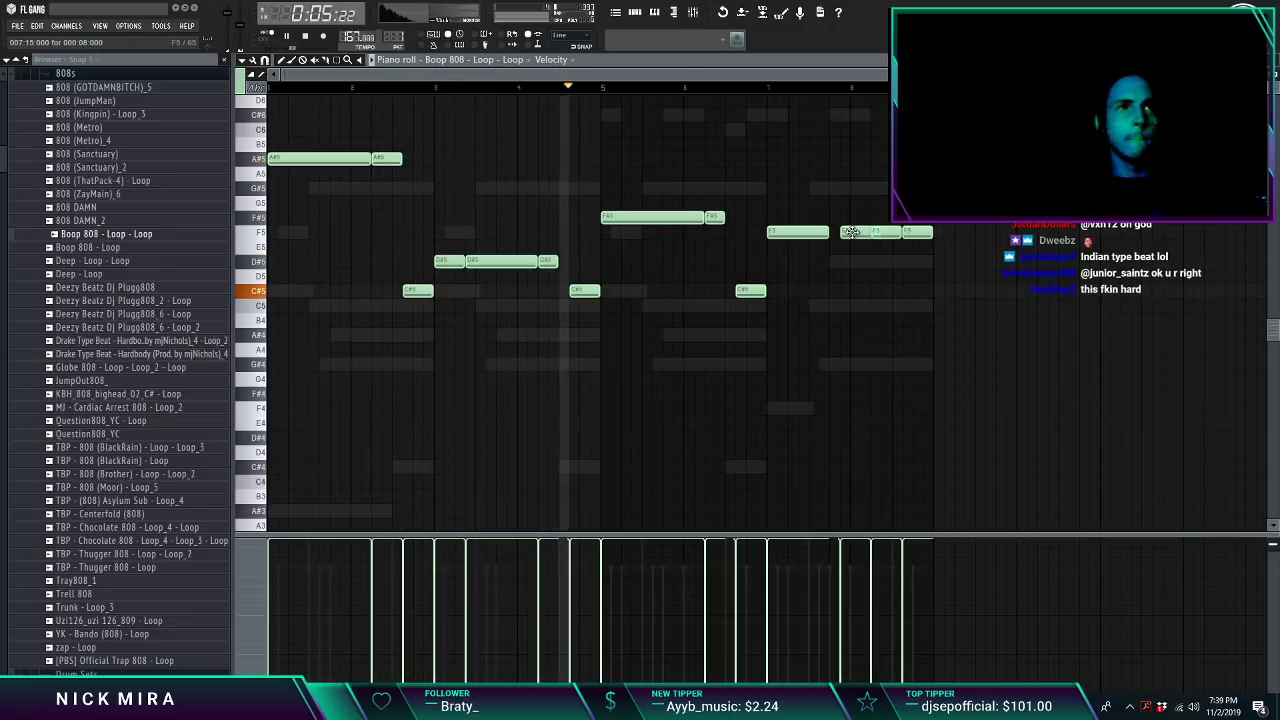
Step: Close Edison and the mixer, and open the YK - Metro HH (Hats)_2 channel in the piano roll
{"action": "key", "text": "Escape"}
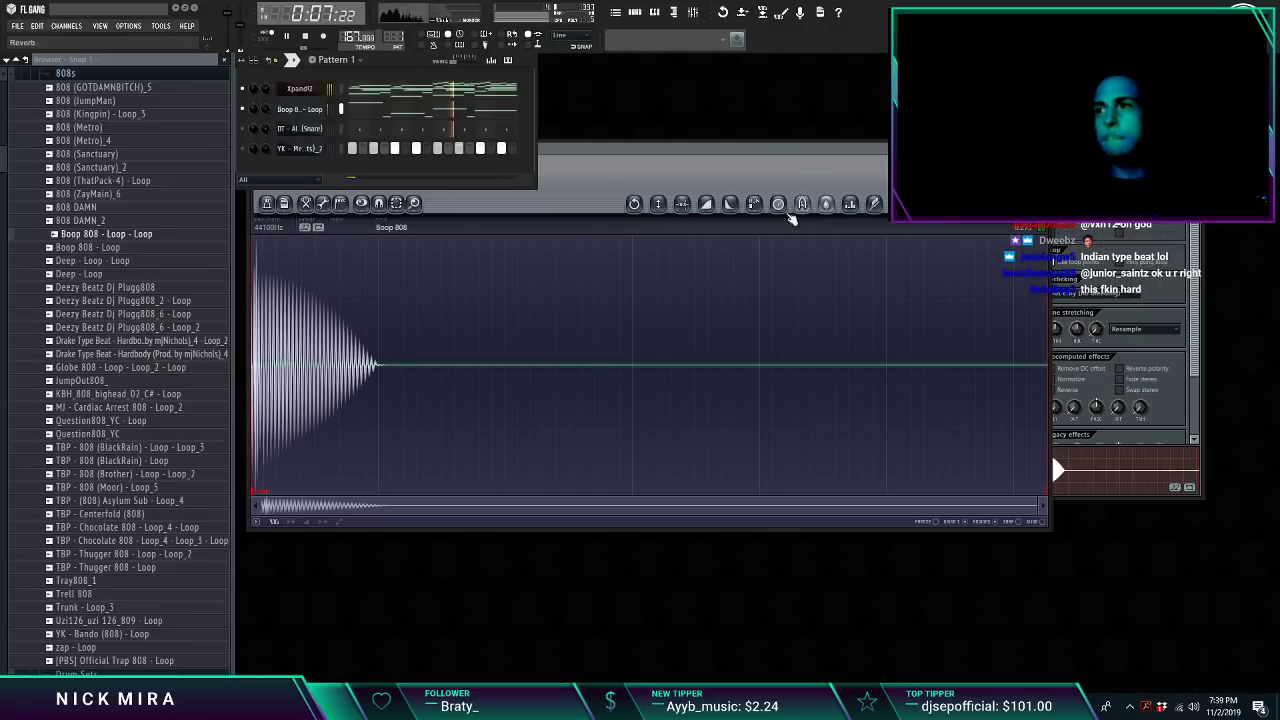
{"action": "left_click", "coordinate": [695, 176]}
{"action": "key", "text": "Escape"}
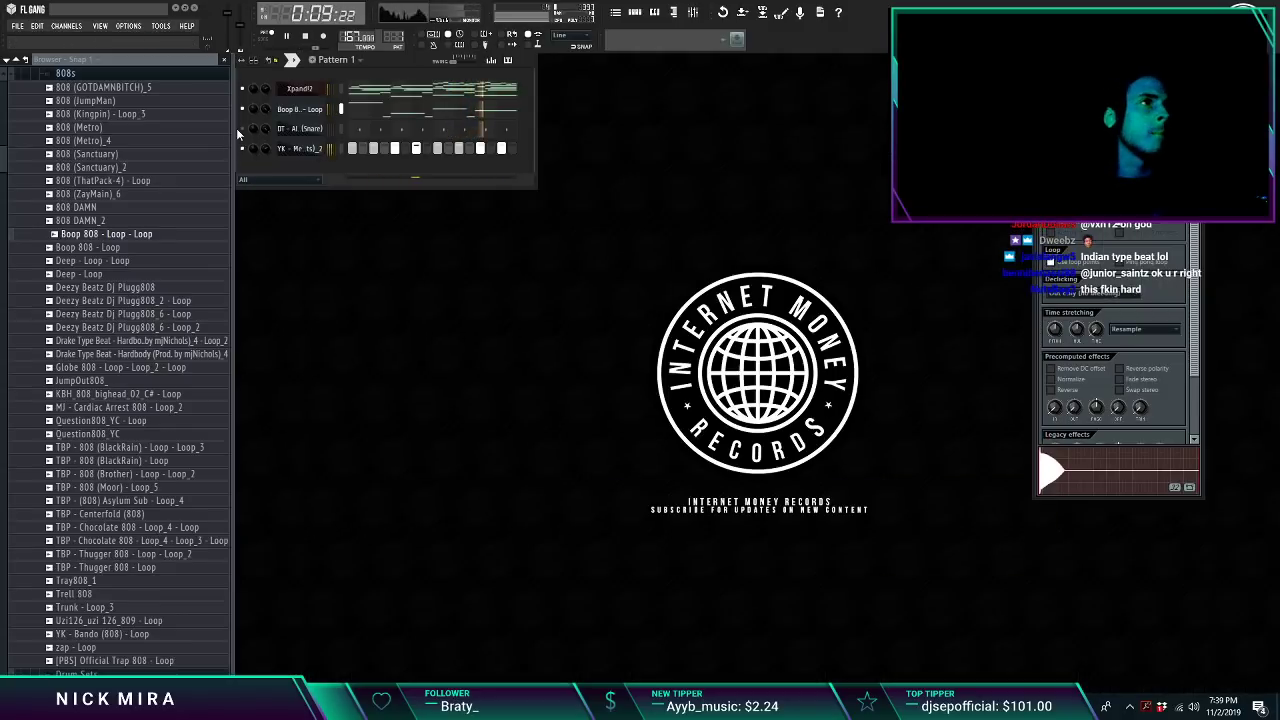
{"action": "right_click", "coordinate": [318, 146]}
{"action": "left_click", "coordinate": [360, 152]}
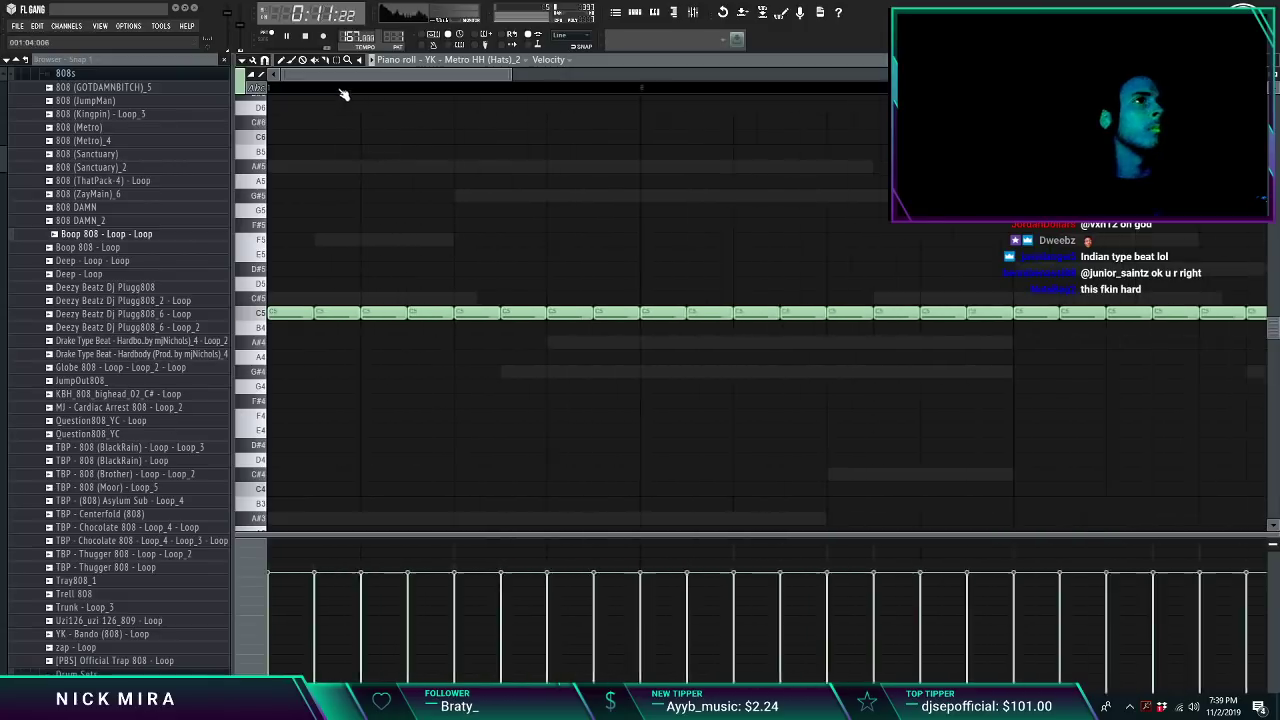
Step: Divide the first two hi-hat notes into three each on a triplet grid to form a six-hit roll
{"action": "left_click", "coordinate": [267, 61]}
{"action": "left_click", "coordinate": [268, 72]}
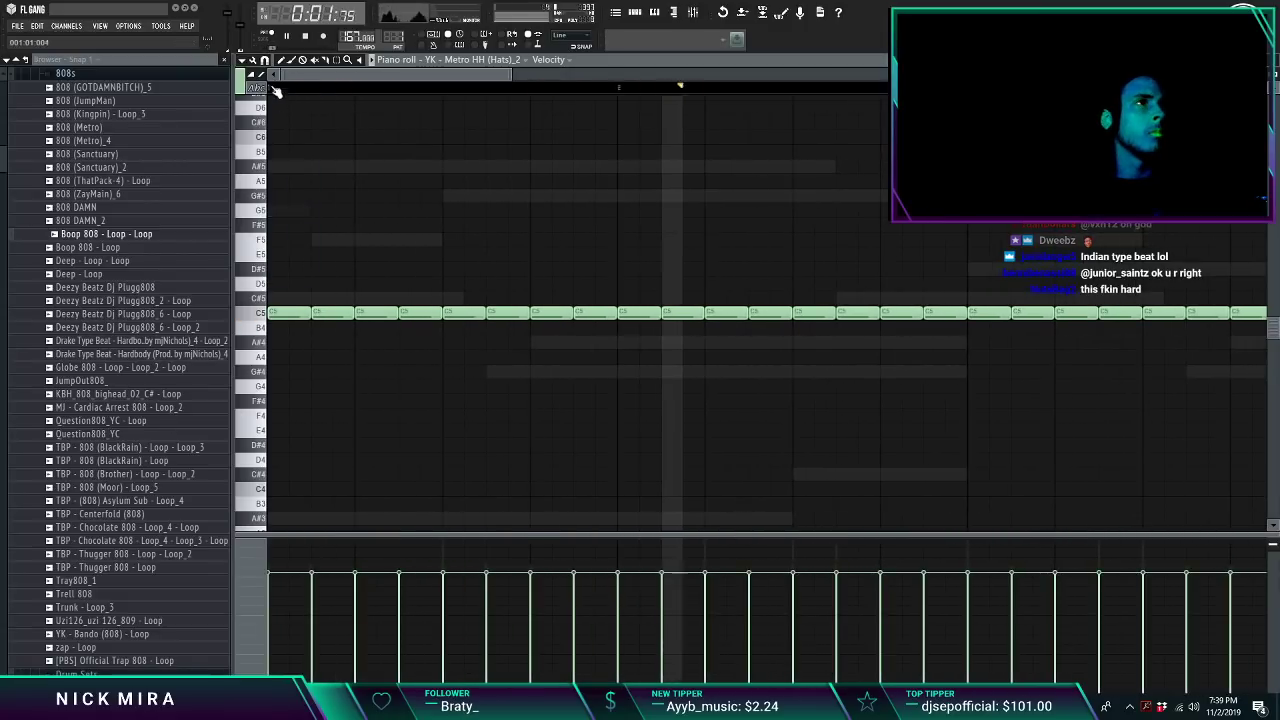
{"action": "left_click", "coordinate": [266, 62]}
{"action": "left_click", "coordinate": [288, 197]}
{"action": "left_click_drag", "start_coordinate": [294, 289], "coordinate": [333, 316]}
{"action": "key", "text": "space"}
{"action": "key", "text": "space"}
{"action": "left_click", "coordinate": [357, 263], "text": "ctrl"}
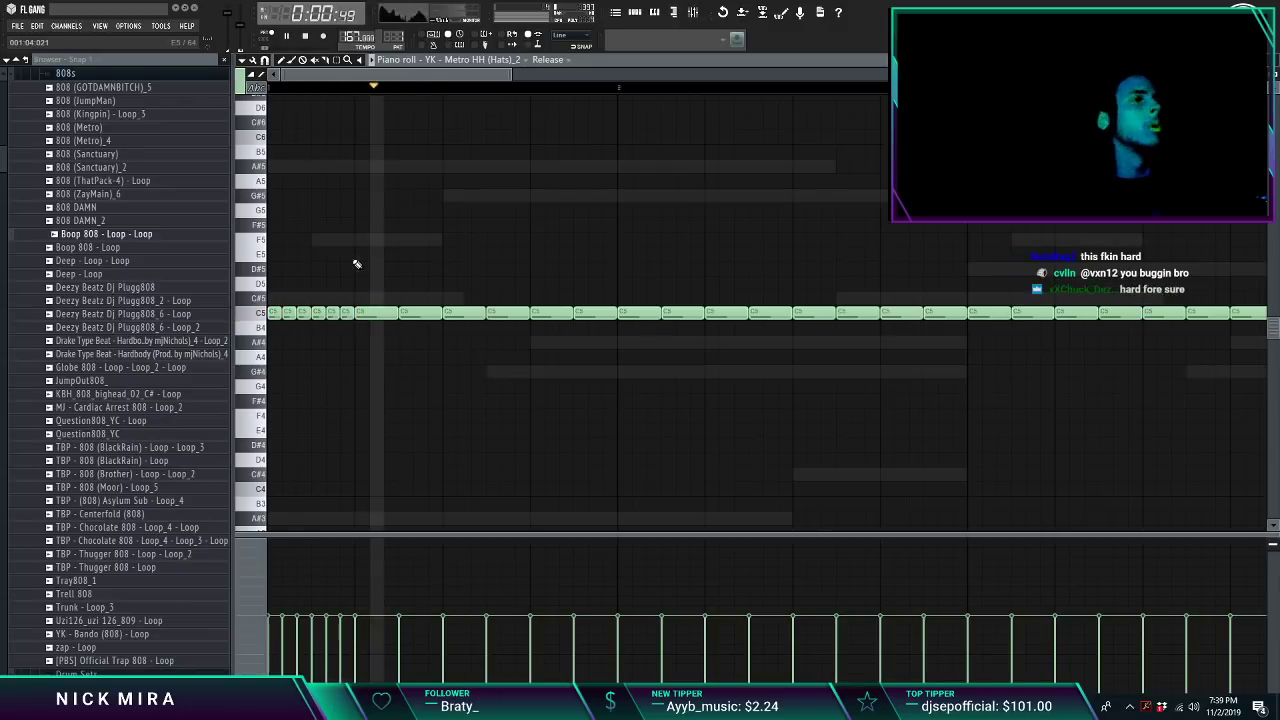
{"action": "key", "text": "Escape"}
Step: Insert a Keyscape channel above the Xpand!2 channel
{"action": "left_click", "coordinate": [411, 89]}
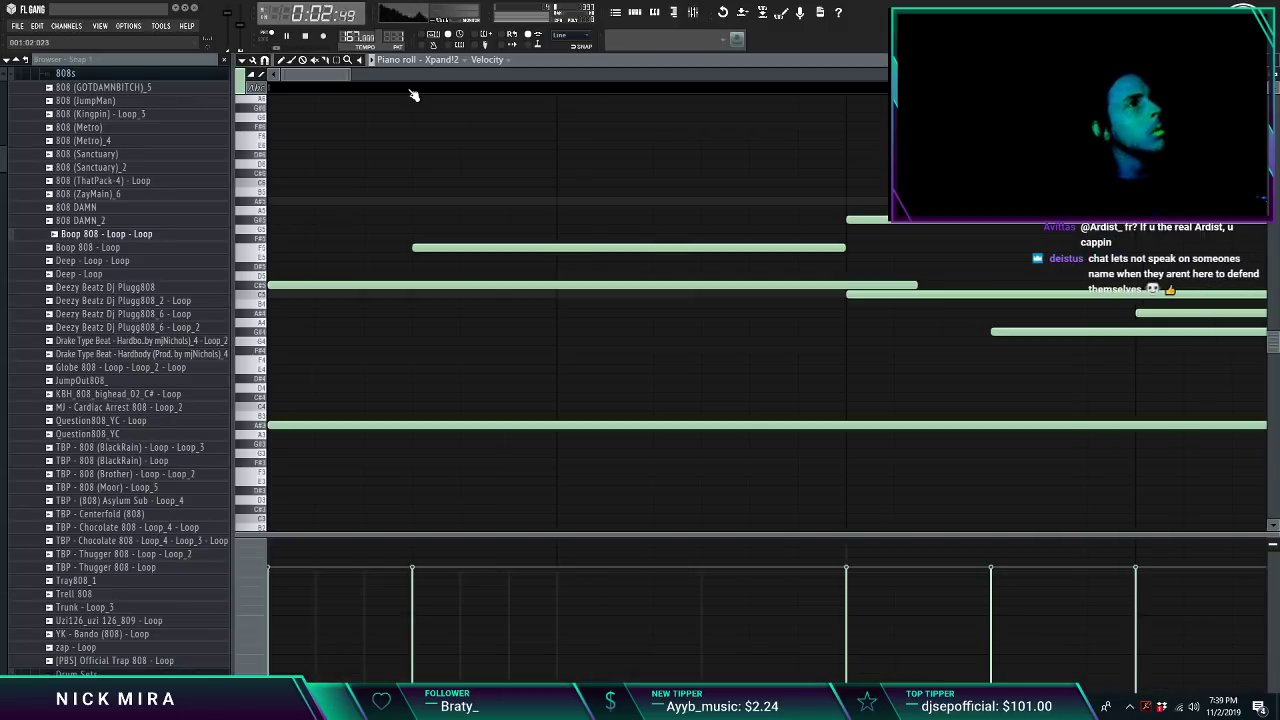
{"action": "key", "text": "Escape"}
{"action": "right_click", "coordinate": [314, 91]}
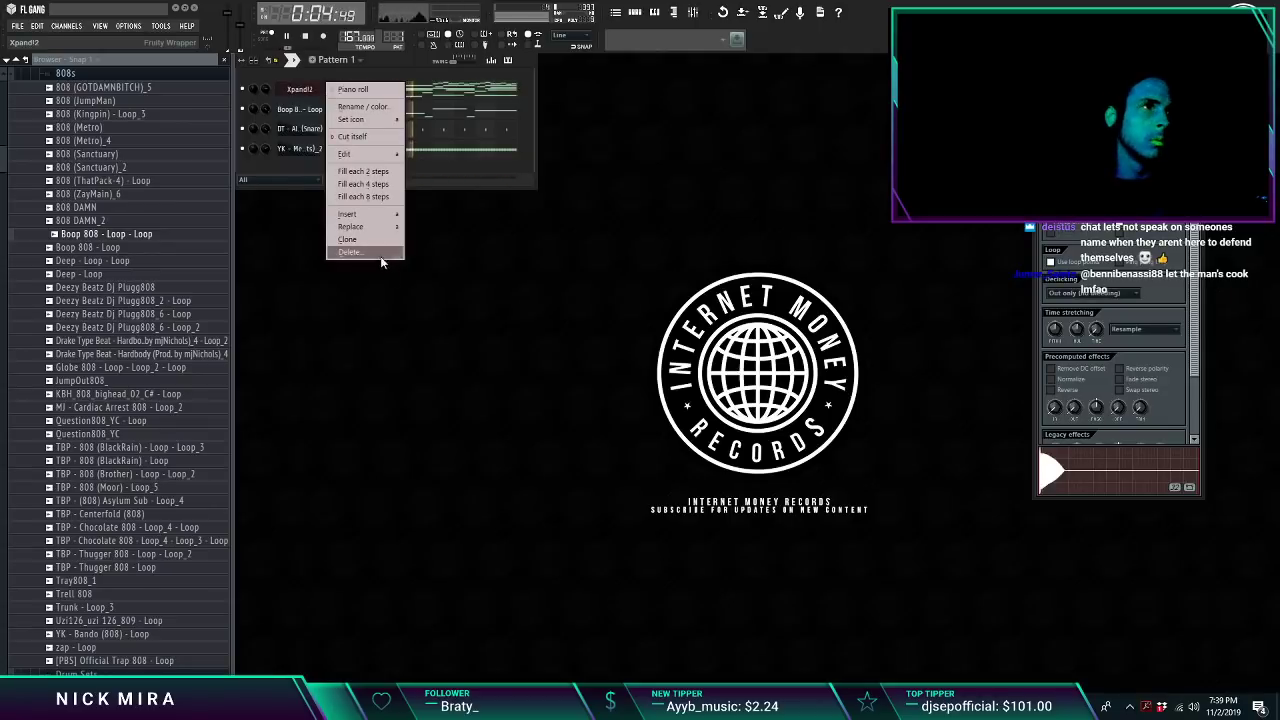
{"action": "mouse_move", "coordinate": [375, 220]}
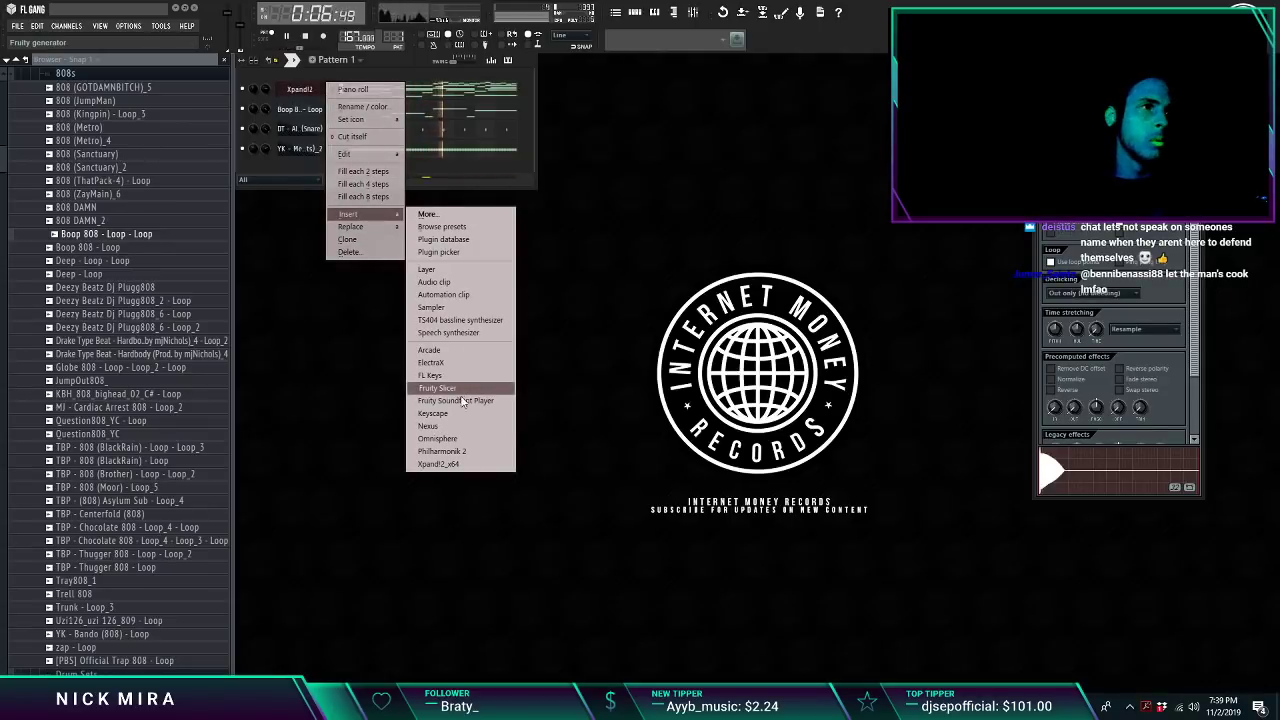
{"action": "left_click", "coordinate": [467, 416]}
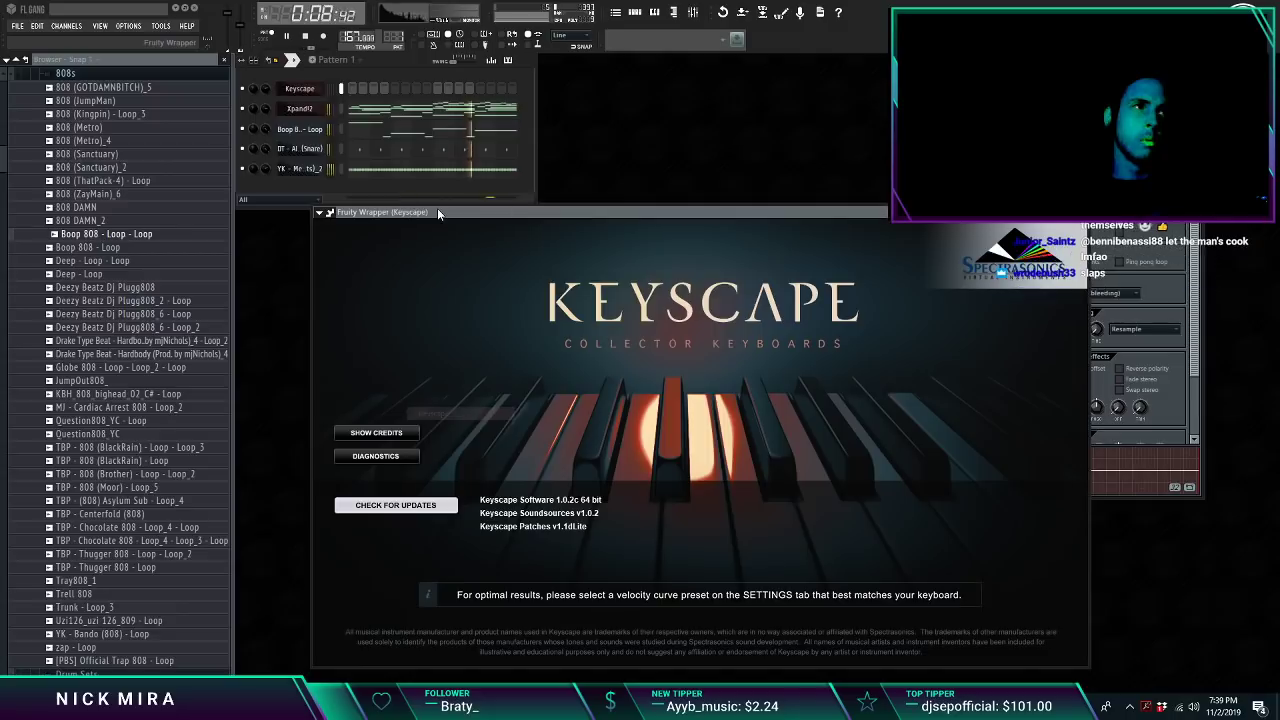
Step: Select the LA Custom C7 Grand Piano patch, copy the Xpand!2 notes to the Keyscape channel, and close the plugin
{"action": "left_click", "coordinate": [415, 441]}
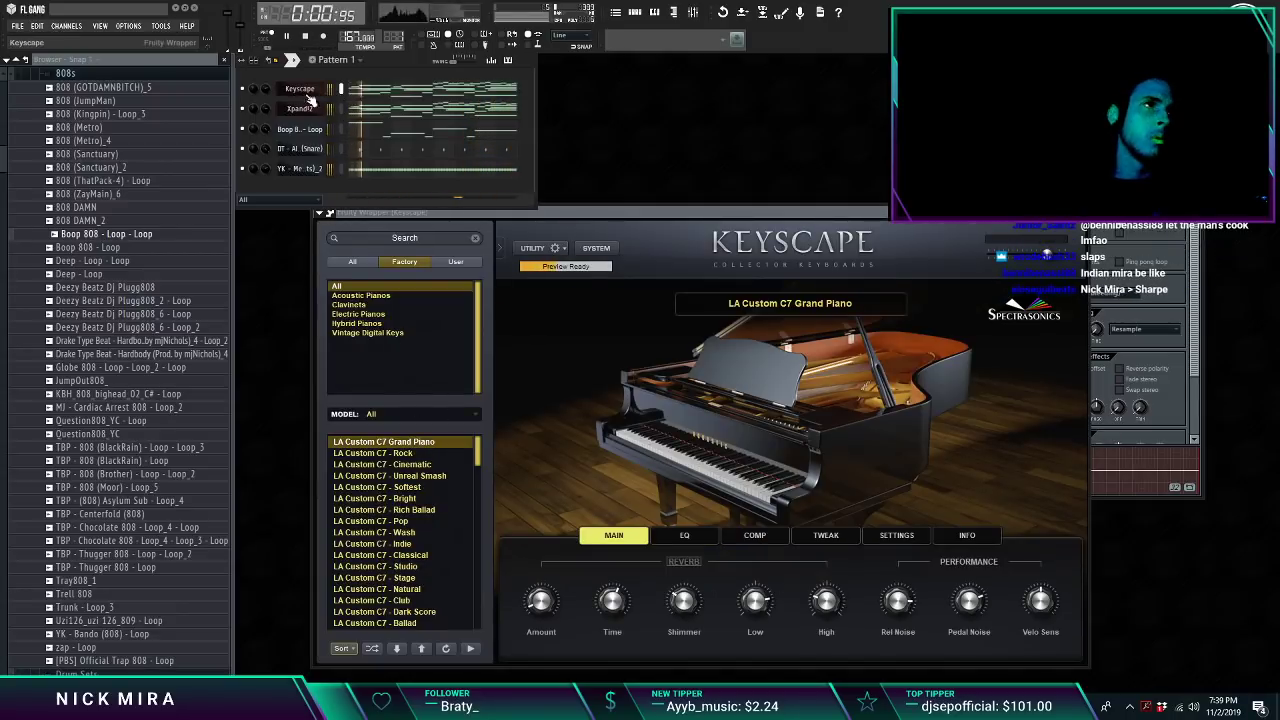
{"action": "left_click", "coordinate": [597, 212]}
{"action": "key", "text": "Escape"}
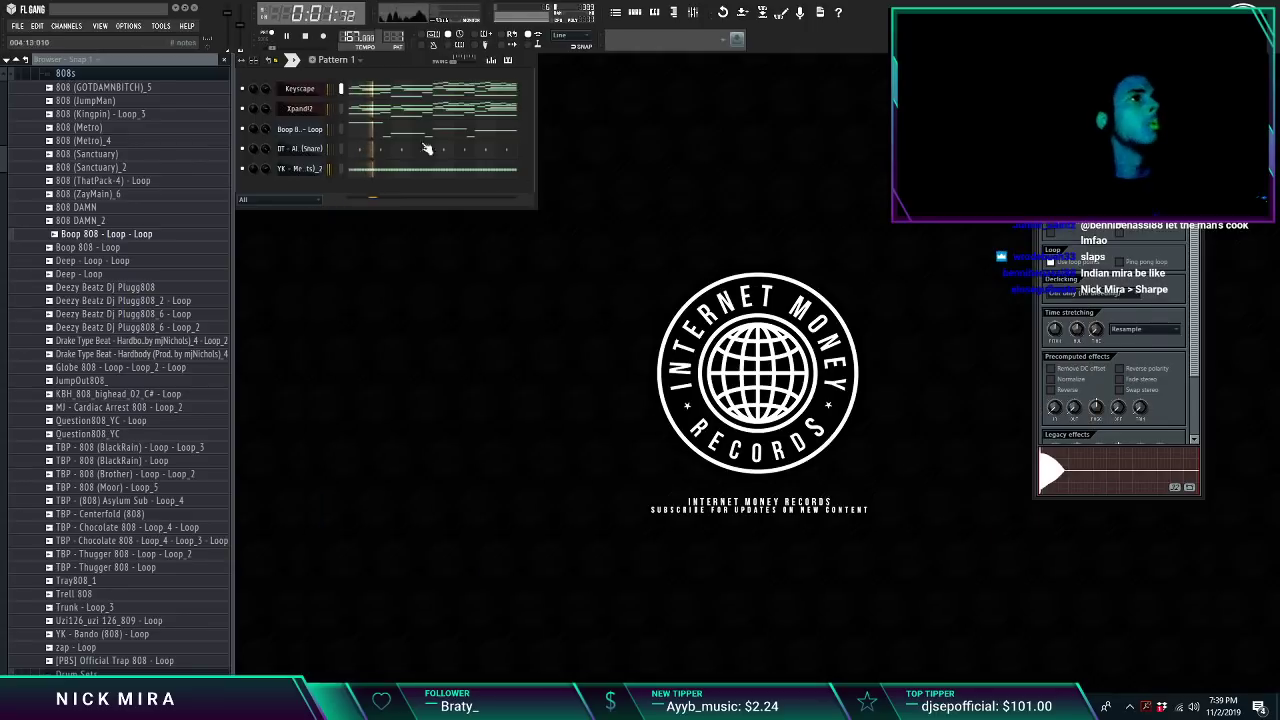
Step: Collapse the 808s folder and chop the YK - Metro HH (Hats)_2 note on beat 2 of bar 2 into a fast roll
{"action": "left_click", "coordinate": [104, 75]}
{"action": "scroll", "coordinate": [115, 145], "scroll_direction": "up", "scroll_amount": 3}
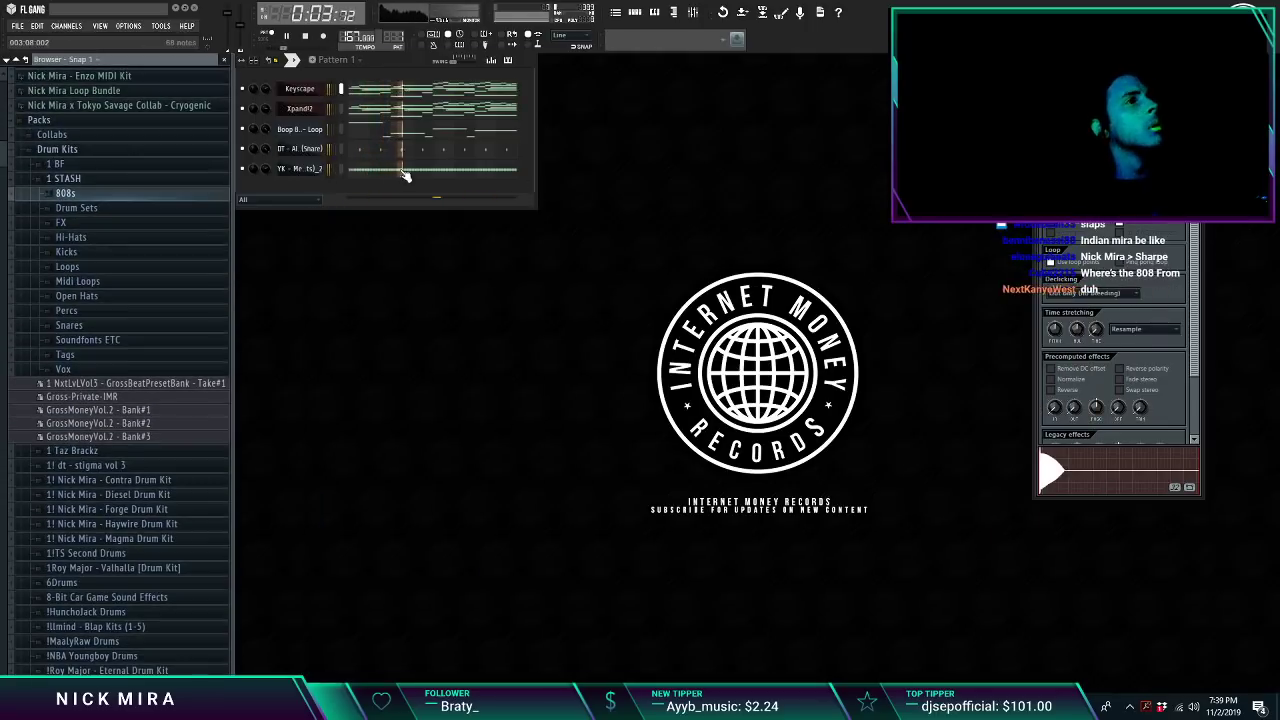
{"action": "left_click", "coordinate": [400, 169]}
{"action": "left_click", "coordinate": [265, 61]}
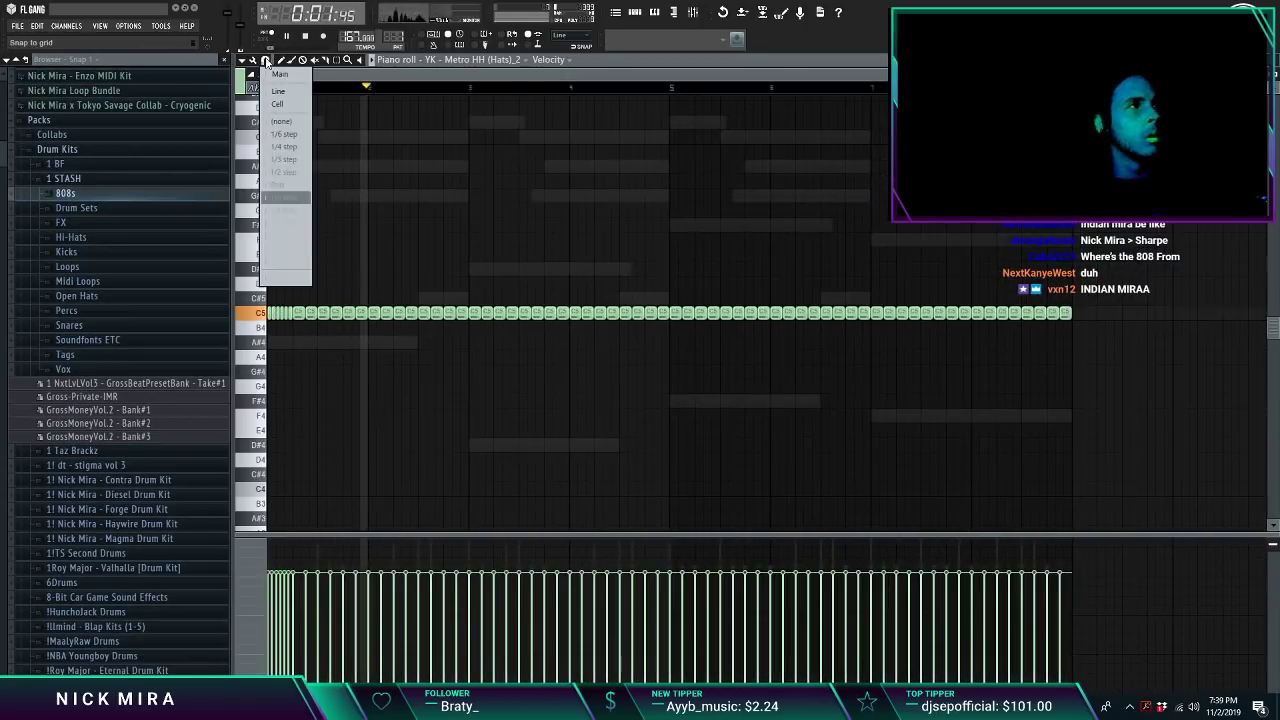
{"action": "left_click", "coordinate": [287, 210]}
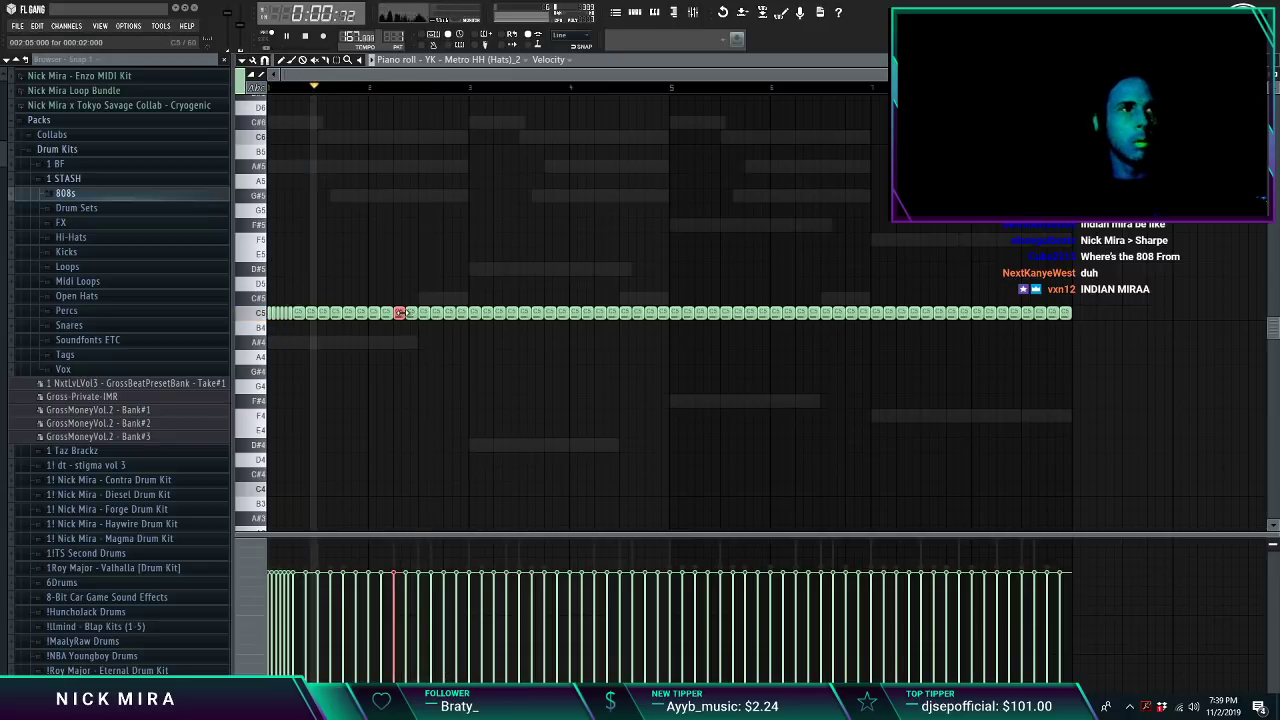
{"action": "key", "text": "alt+u"}
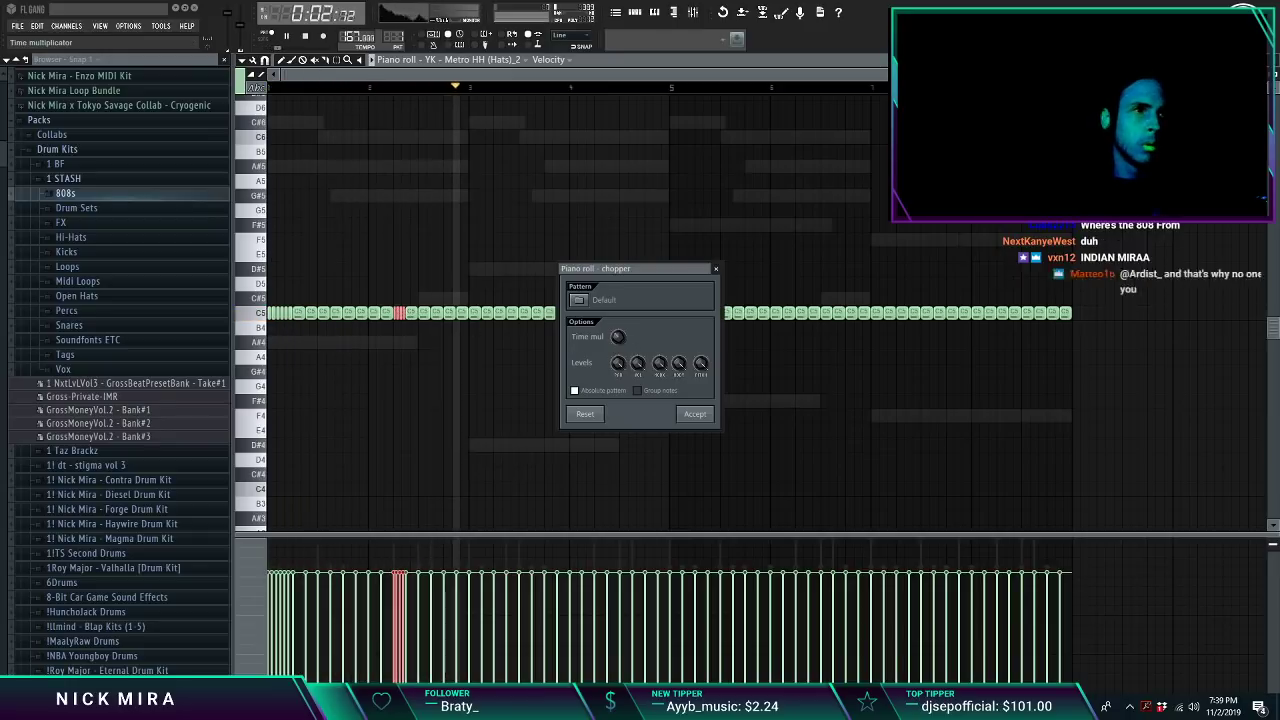
{"action": "left_click", "coordinate": [695, 413]}
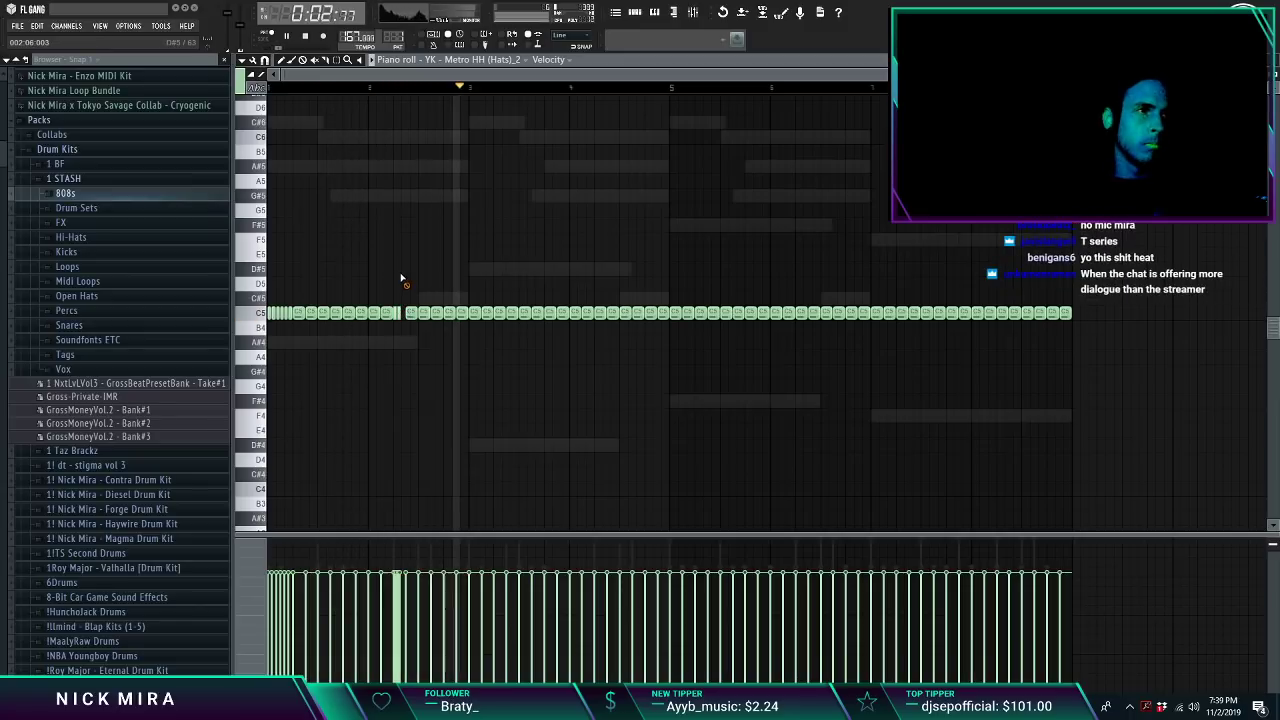
Step: Try out short, lower-pitched hi-hat notes at A#4 on the start of bar 3
{"action": "left_click", "coordinate": [266, 60]}
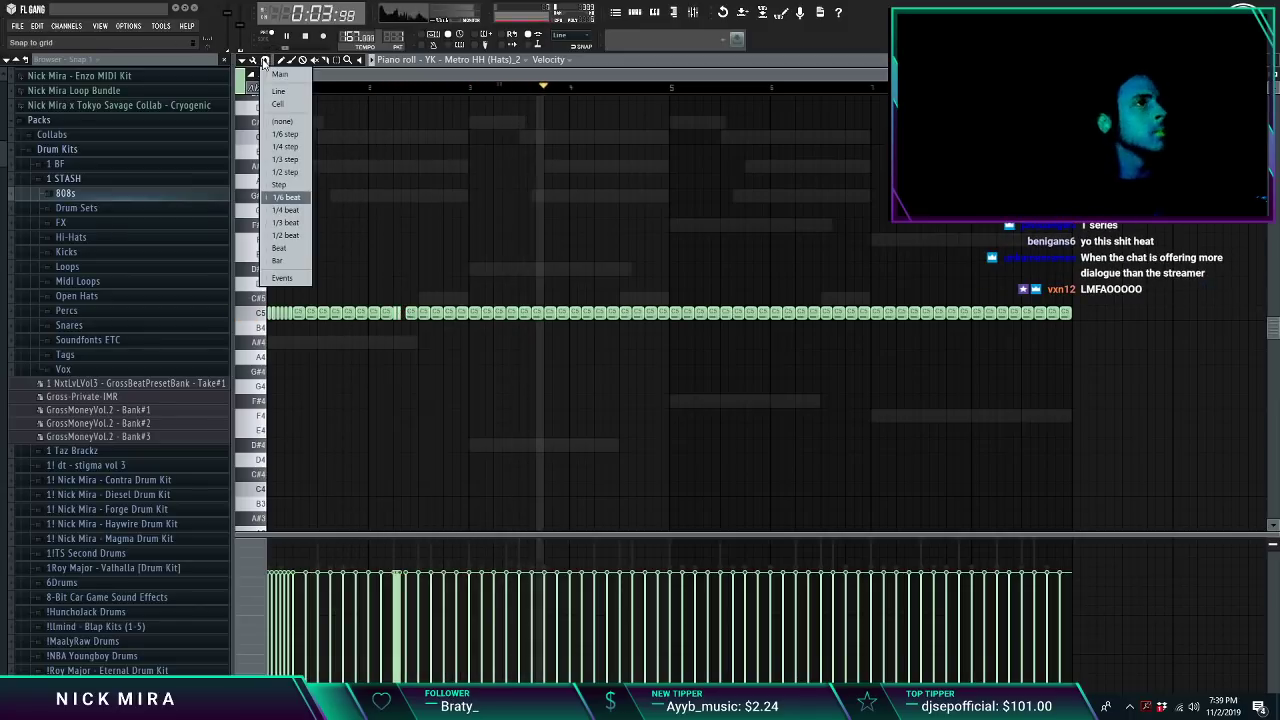
{"action": "left_click", "coordinate": [479, 87]}
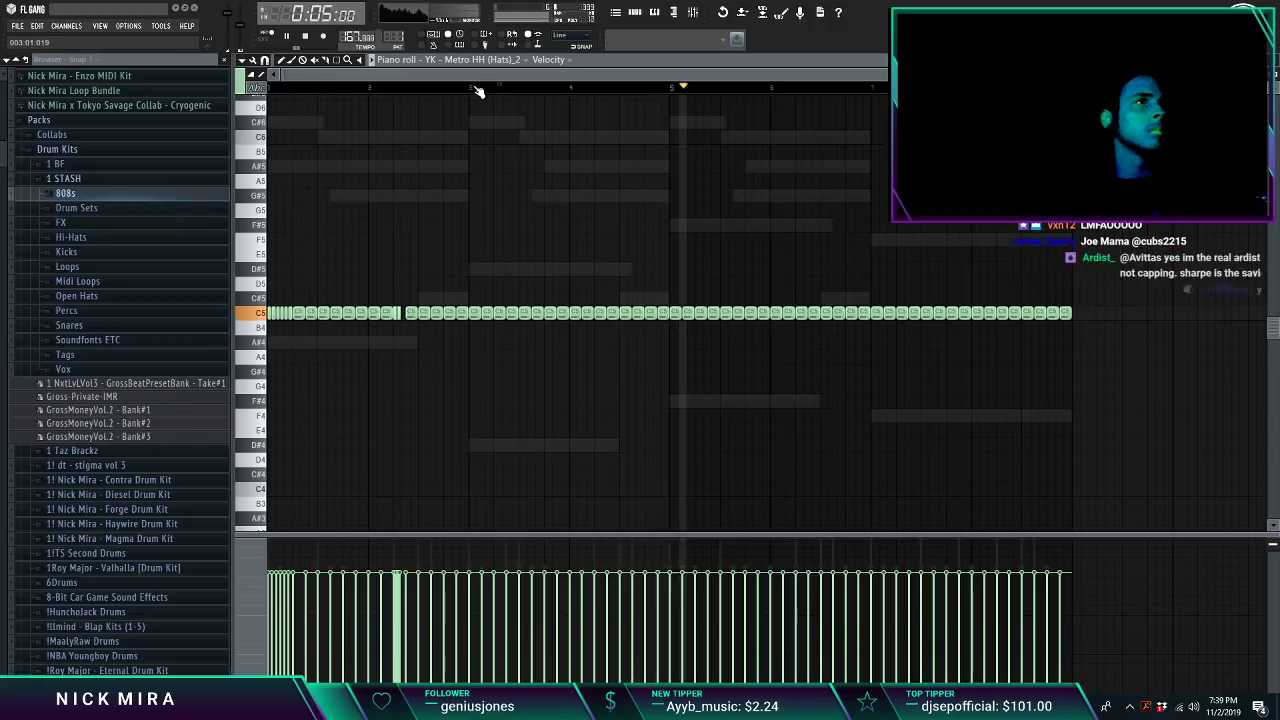
{"action": "scroll", "coordinate": [476, 87], "scroll_direction": "up", "scroll_amount": 3}
{"action": "left_click", "coordinate": [474, 87]}
{"action": "key", "text": "space"}
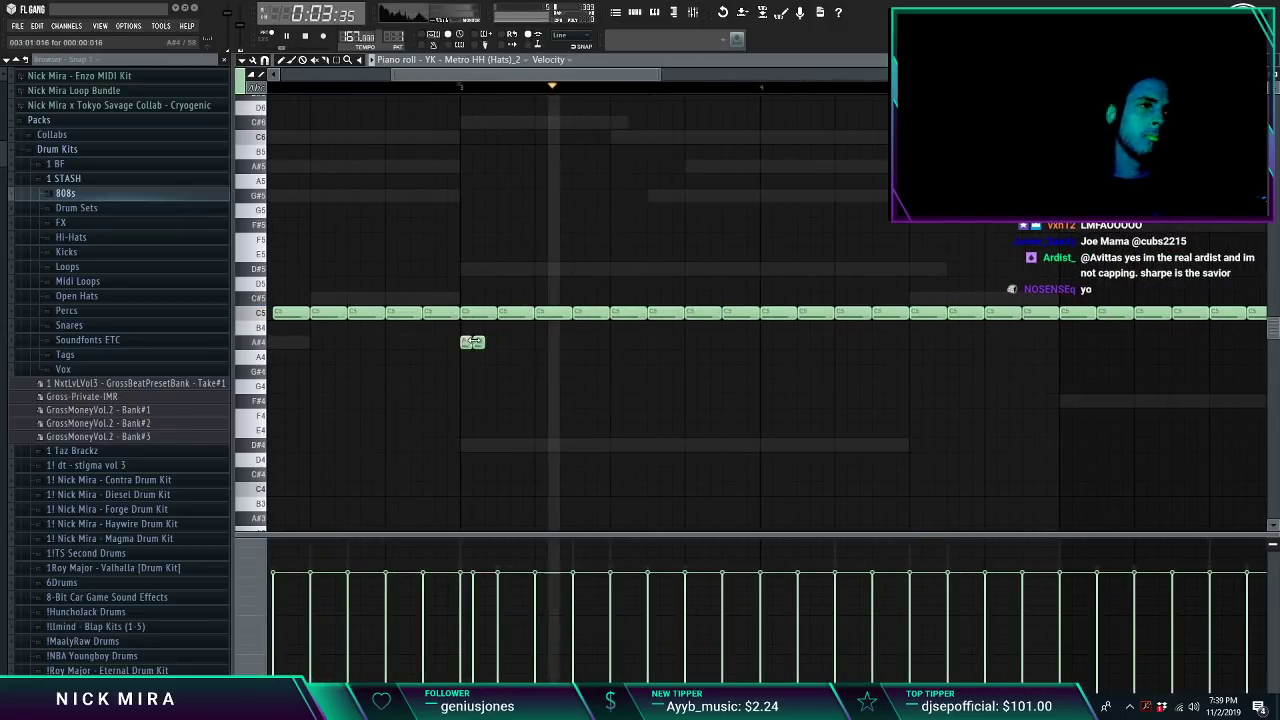
{"action": "key", "text": "space"}
{"action": "key", "text": "space"}
{"action": "key", "text": "space"}
{"action": "left_click_drag", "start_coordinate": [489, 342], "coordinate": [608, 338]}
{"action": "key", "text": "space"}
{"action": "key", "text": "space"}
{"action": "right_click", "coordinate": [505, 343]}
{"action": "key", "text": "space"}
{"action": "key", "text": "space"}
{"action": "right_click", "coordinate": [477, 346], "text": "ctrl"}
{"action": "scroll", "coordinate": [503, 326], "scroll_direction": "down", "scroll_amount": 6}
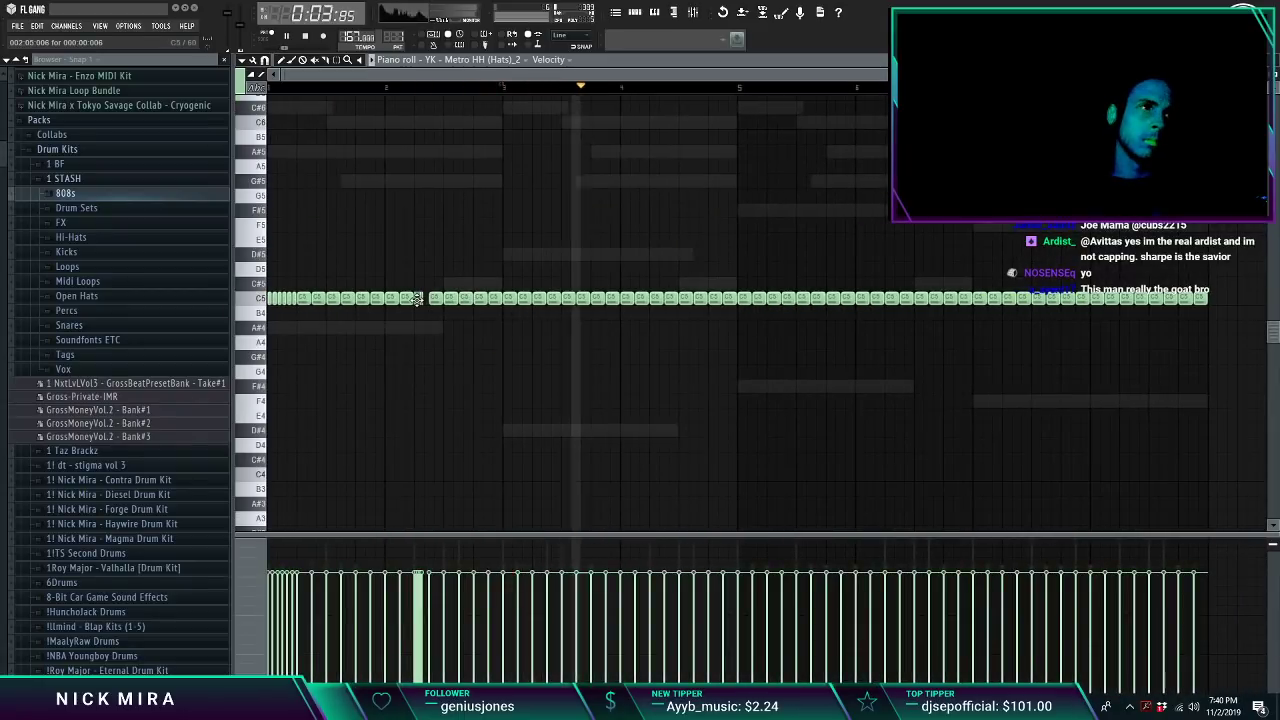
Step: Try copying the chopped bar 2 hi-hat roll down to A#4 at the start of bar 3
{"action": "left_click_drag", "start_coordinate": [414, 303], "coordinate": [506, 328]}
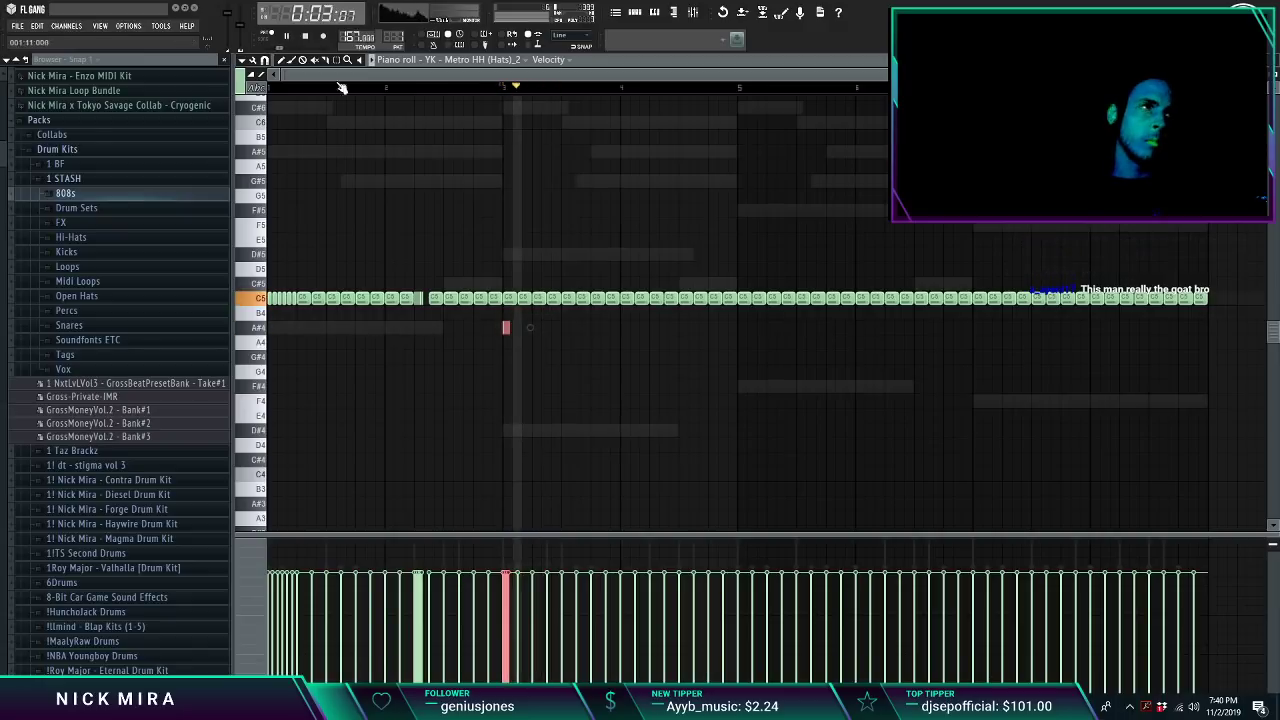
{"action": "mouse_move", "coordinate": [507, 327]}
{"action": "left_mouse_down"}
{"action": "mouse_move", "coordinate": [551, 327]}
{"action": "mouse_move", "coordinate": [508, 326]}
{"action": "left_mouse_up"}
{"action": "right_click", "coordinate": [507, 329]}
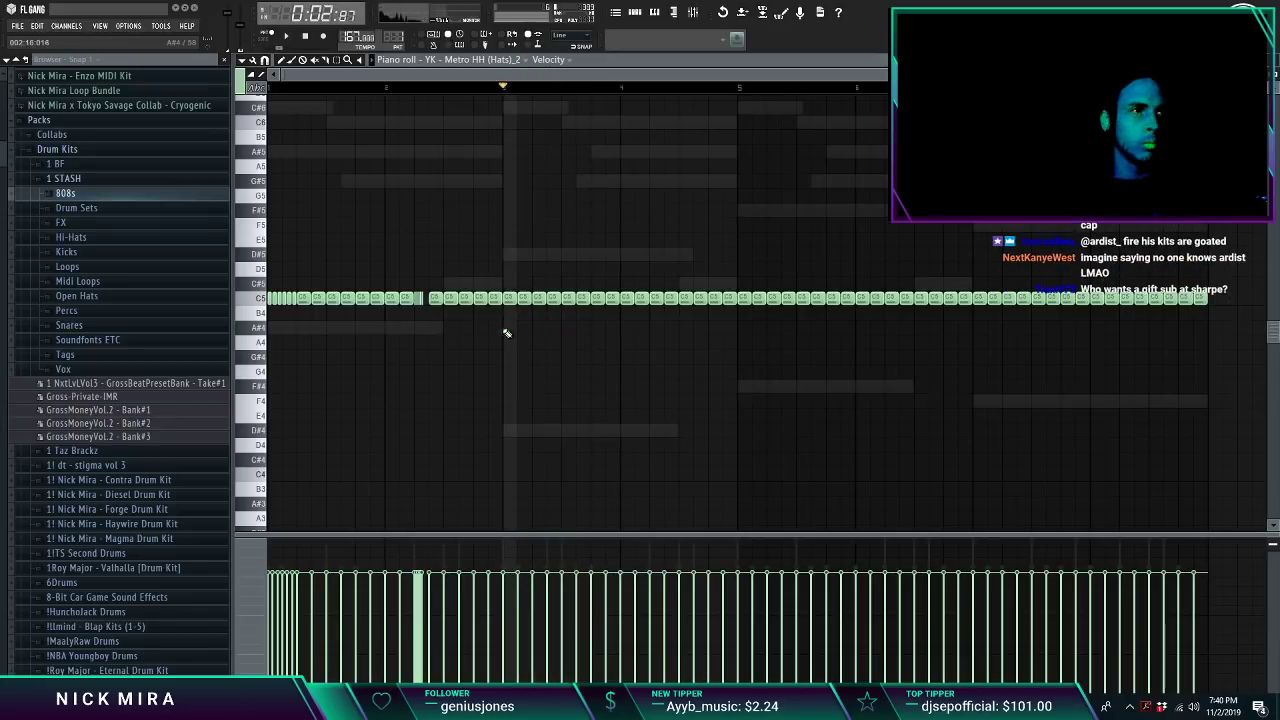
Step: Add short low-pitched hi-hat notes at G4 near the start of bar 3 and at A4 around beat 2 of bar 4
{"action": "left_click", "coordinate": [520, 328]}
{"action": "right_click", "coordinate": [527, 330]}
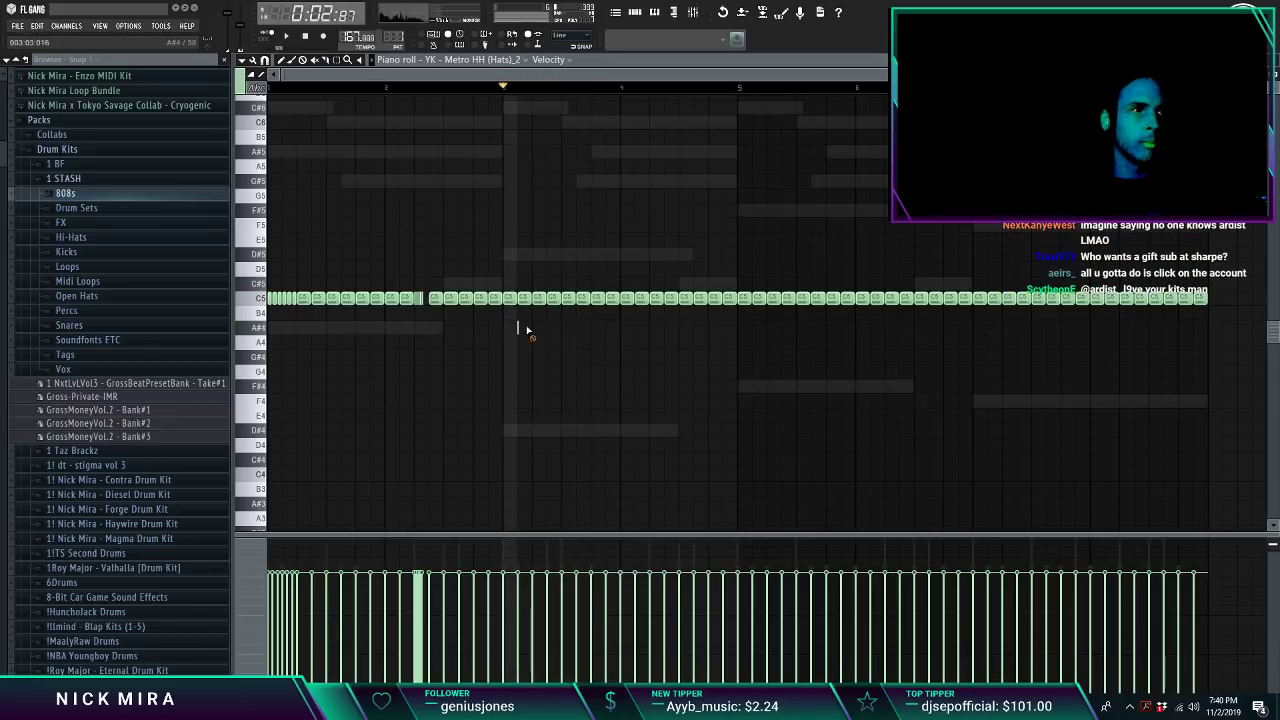
{"action": "left_click", "coordinate": [652, 342]}
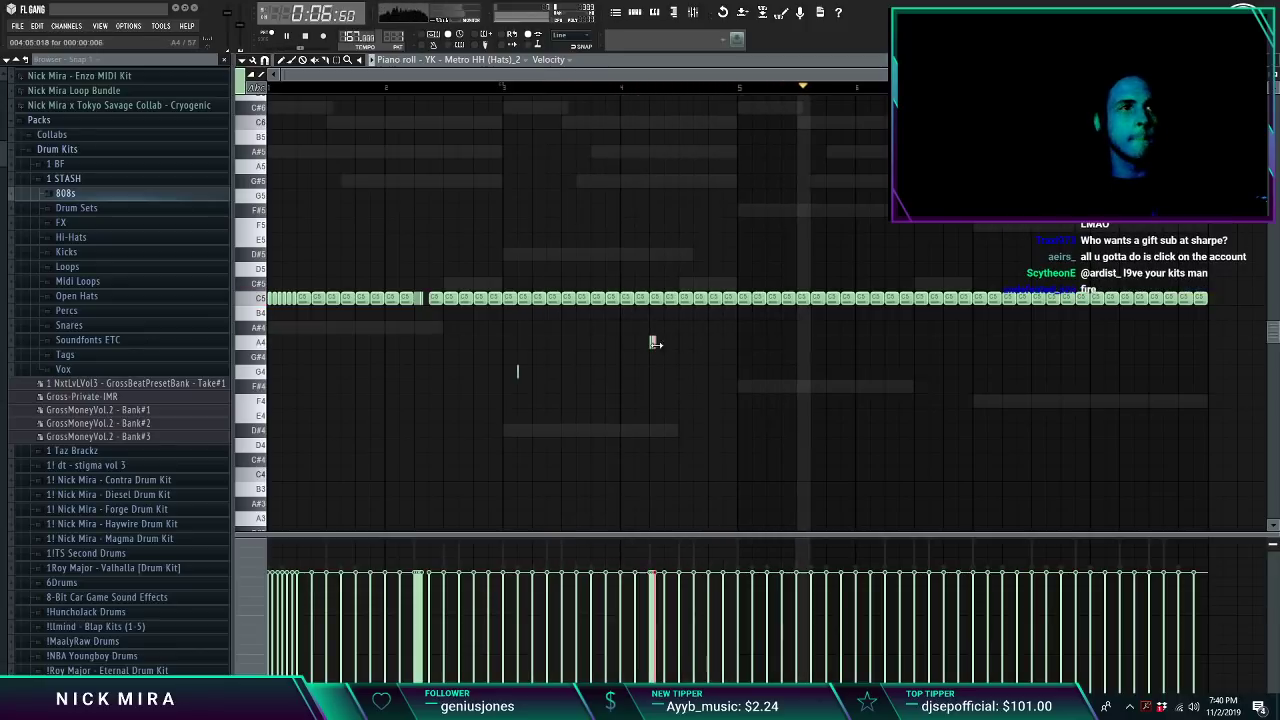
{"action": "left_click", "coordinate": [666, 342]}
Step: Replace the hi-hats from bar 5 onward with a copy of the first four bars, putting the low notes in bar 8 at F4
{"action": "left_click_drag", "start_coordinate": [745, 299], "coordinate": [1276, 372]}
{"action": "key", "text": "Delete"}
{"action": "key", "text": "ctrl+b"}
{"action": "key", "text": "ctrl+d"}
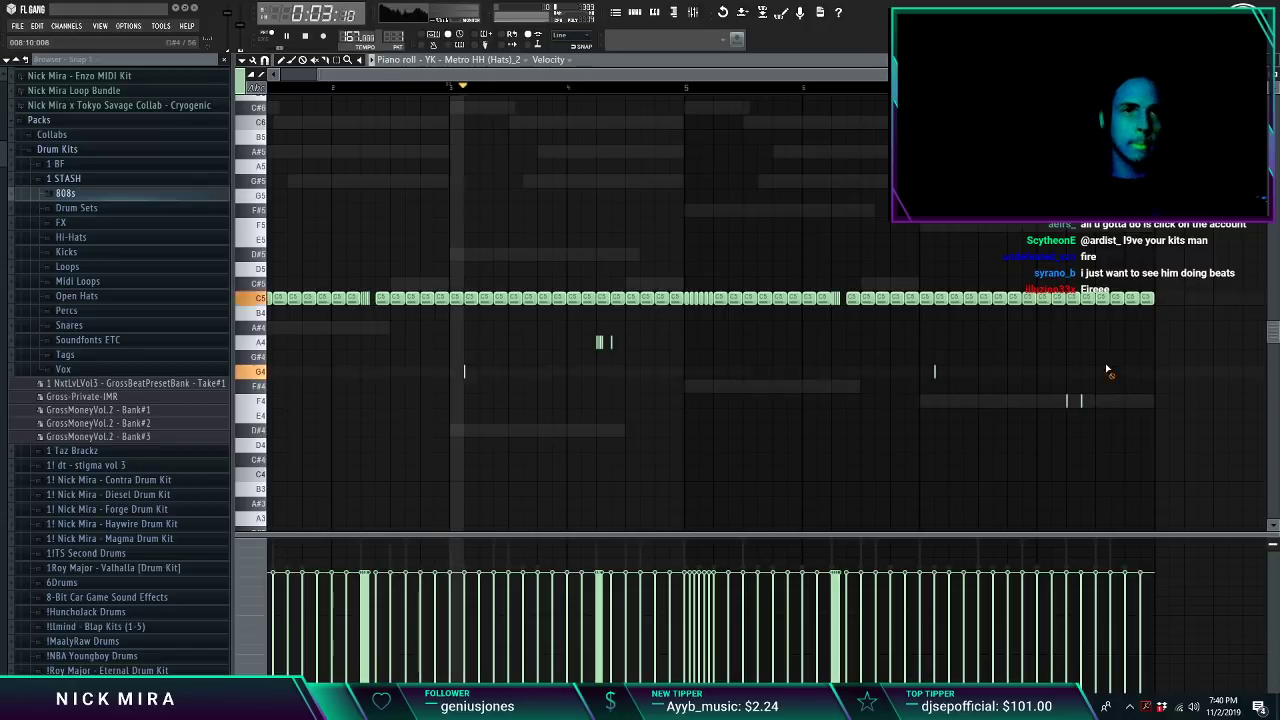
Step: Discard the note lengths of only the low G4 and F4 hi-hats and close the piano roll
{"action": "key", "text": "shift+d"}
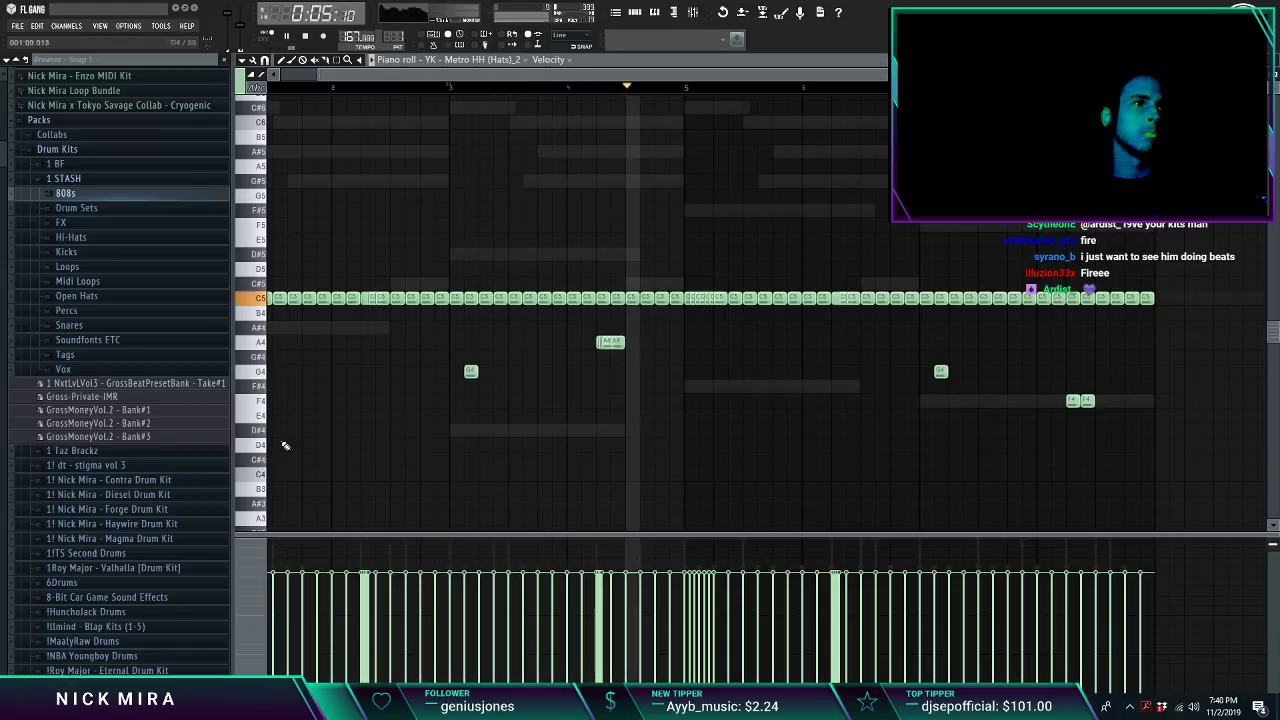
{"action": "key", "text": "ctrl+z"}
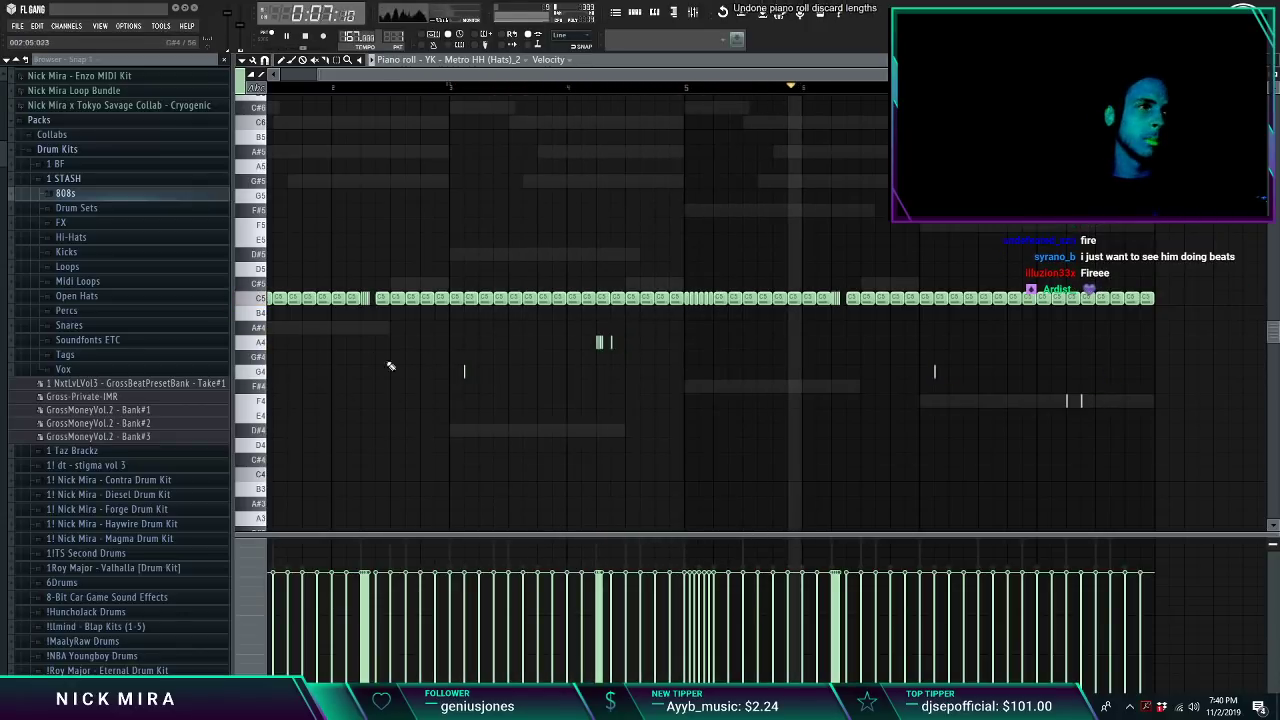
{"action": "left_click_drag", "start_coordinate": [268, 371], "coordinate": [270, 453]}
{"action": "key", "text": "shift+d"}
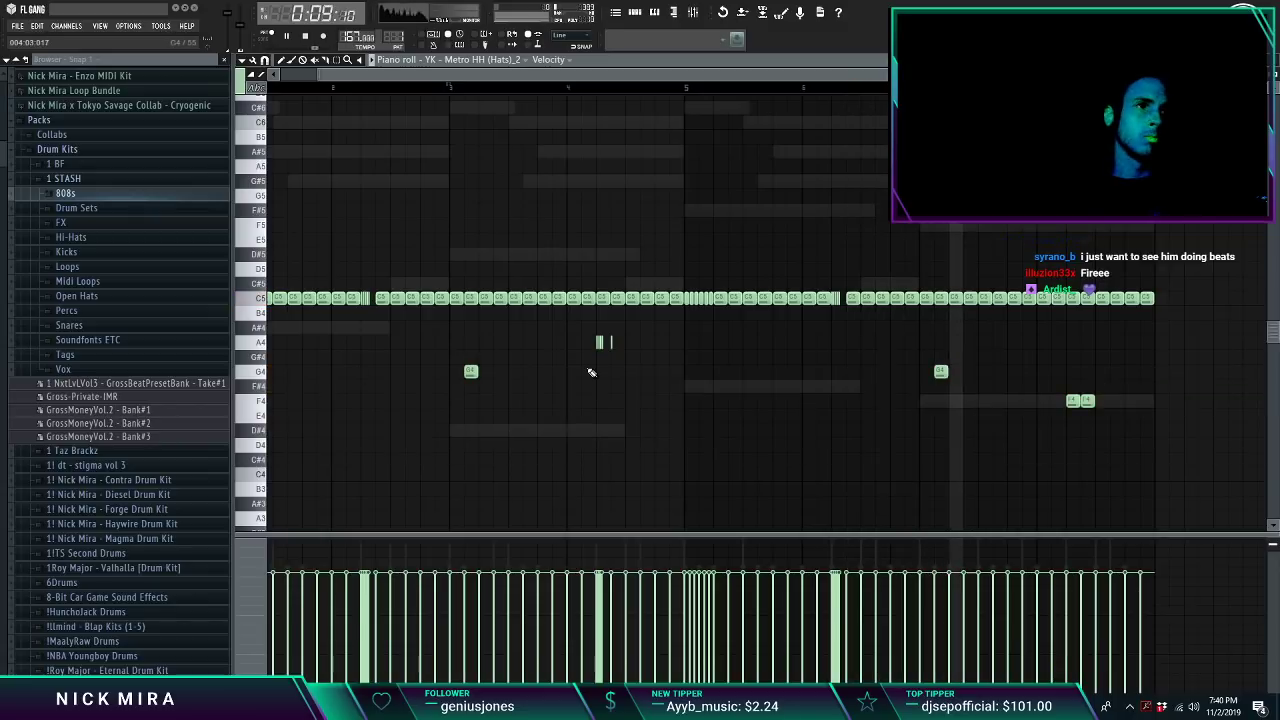
{"action": "key", "text": "F7"}
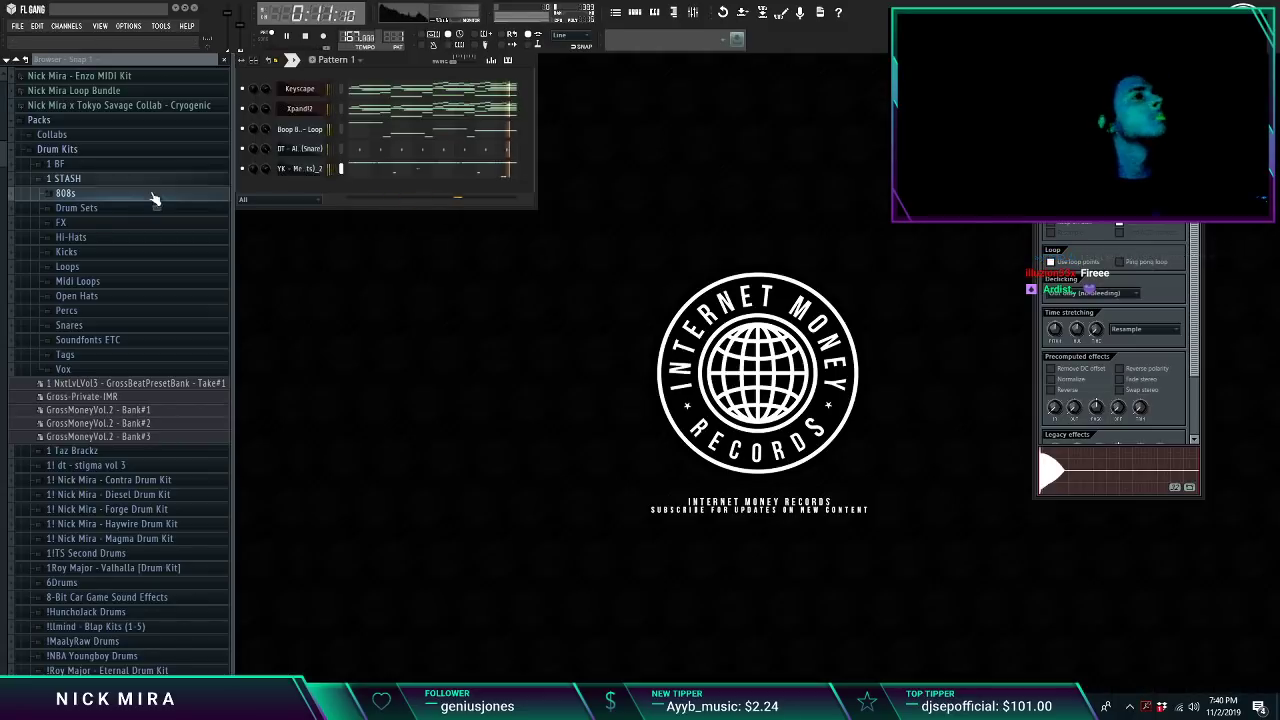
Step: Add the YK - PortOfMiami (Kick) sample from the DOAS folder above the Boop 808 channel and lay out its A4 hits across the pattern
{"action": "left_click", "coordinate": [82, 166]}
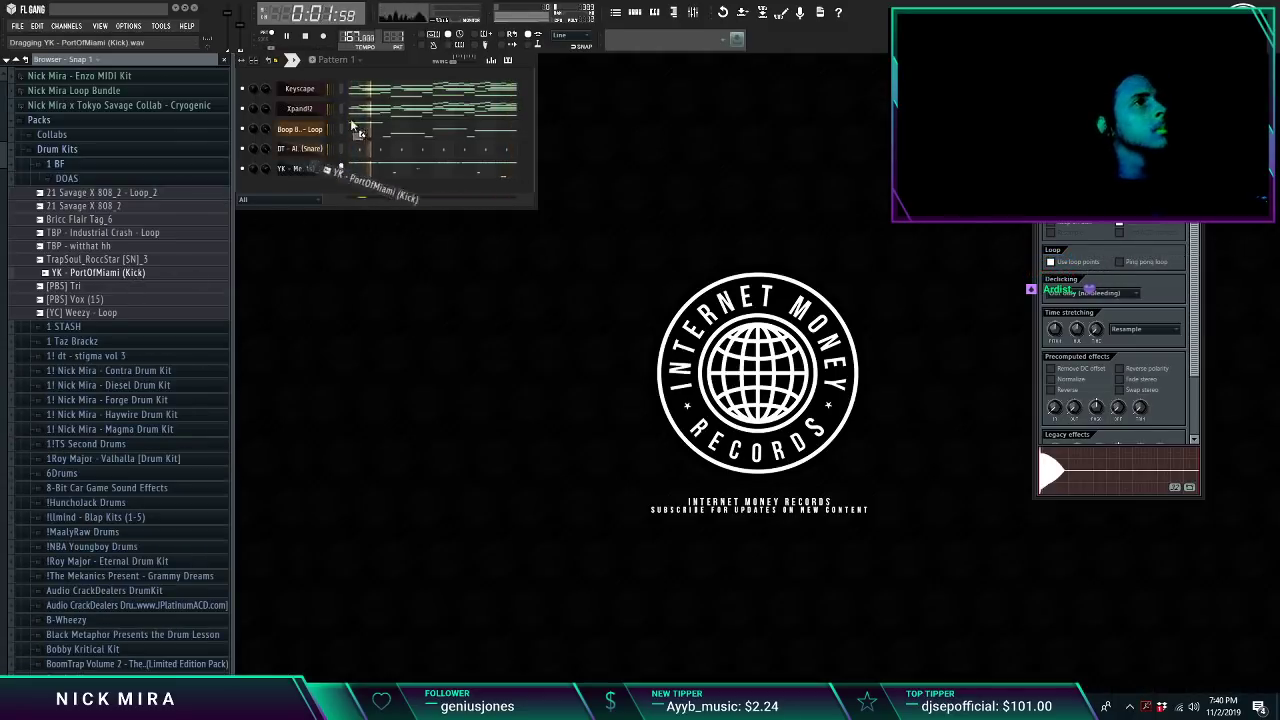
{"action": "left_click_drag", "start_coordinate": [352, 127], "coordinate": [352, 157]}
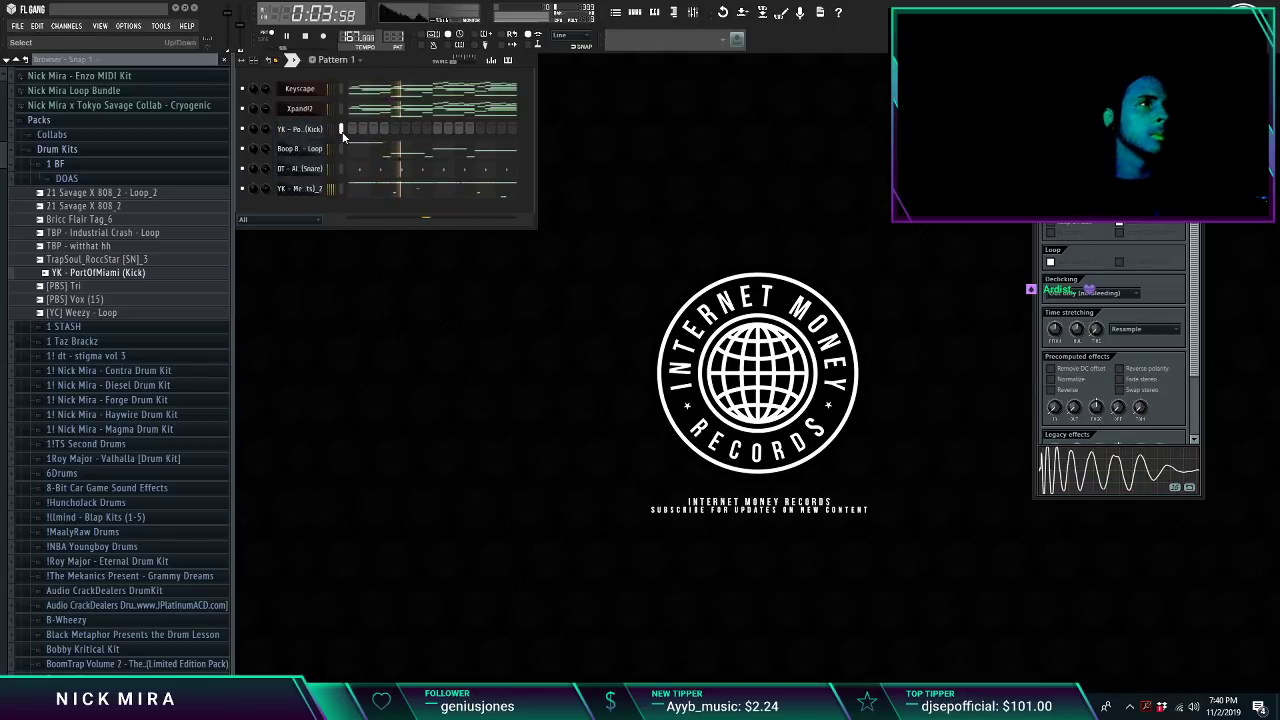
{"action": "key", "text": "F7"}
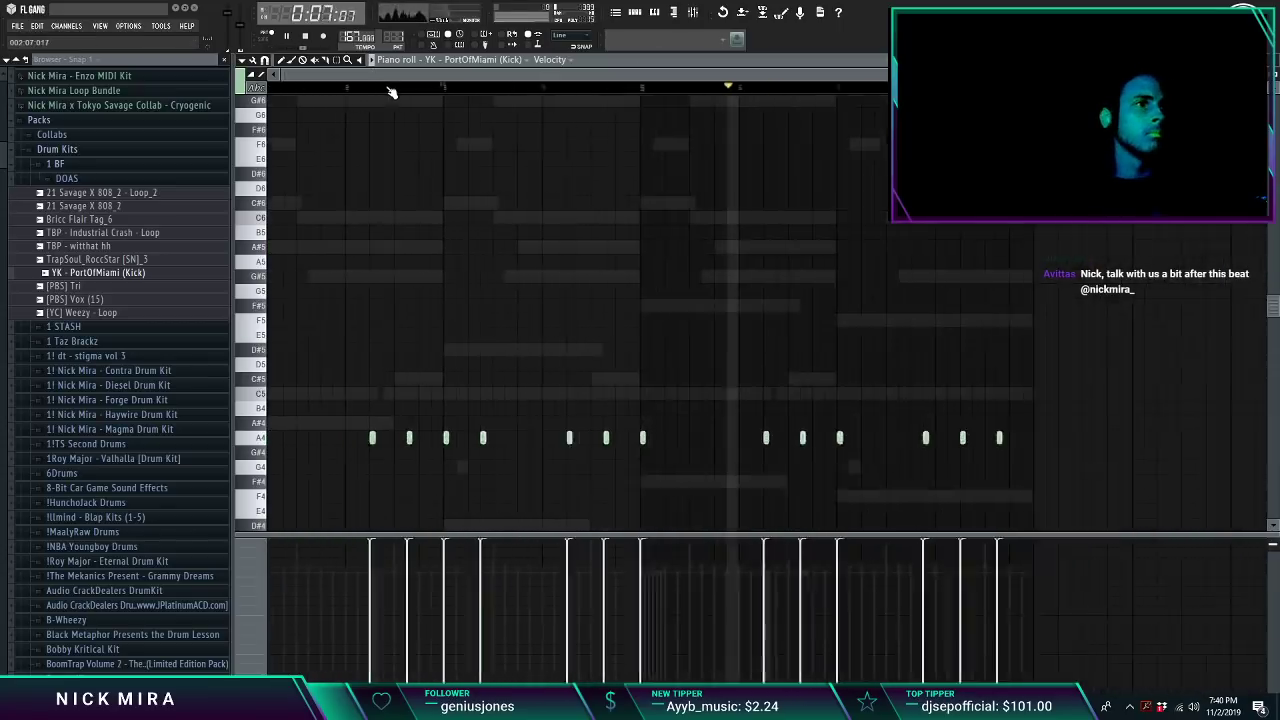
{"action": "key", "text": "F7"}
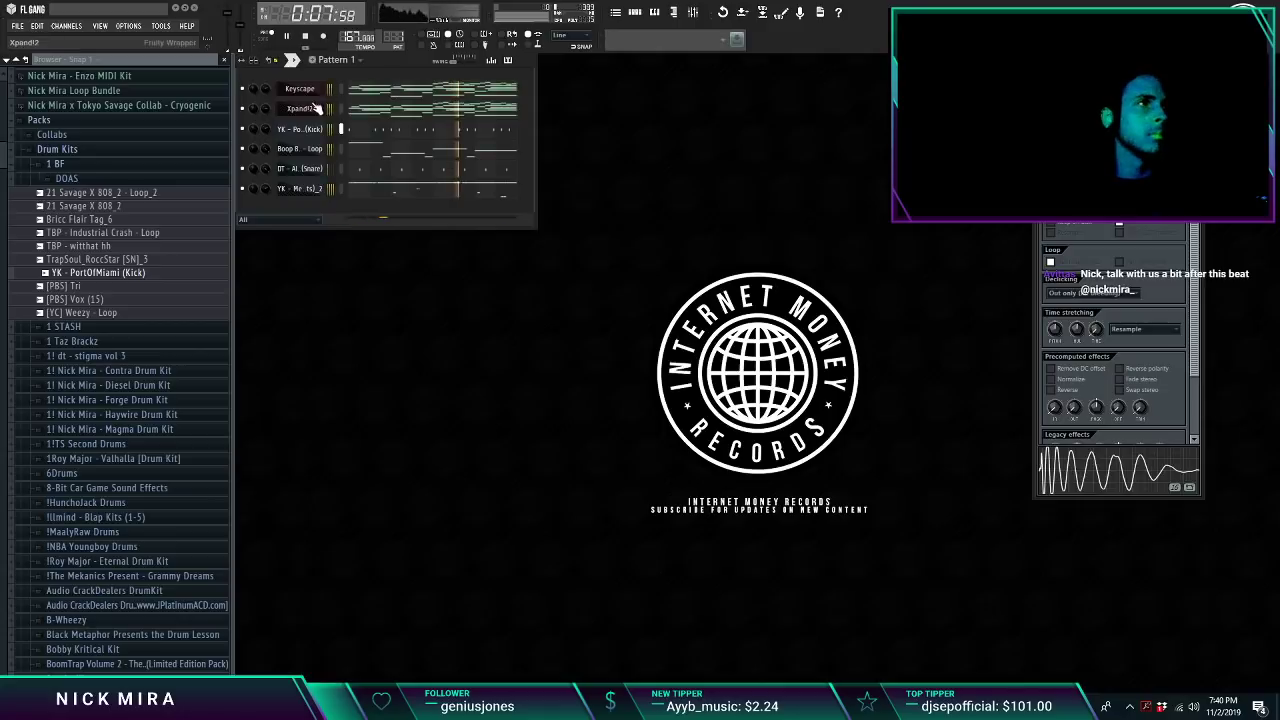
{"action": "key", "text": "F7"}
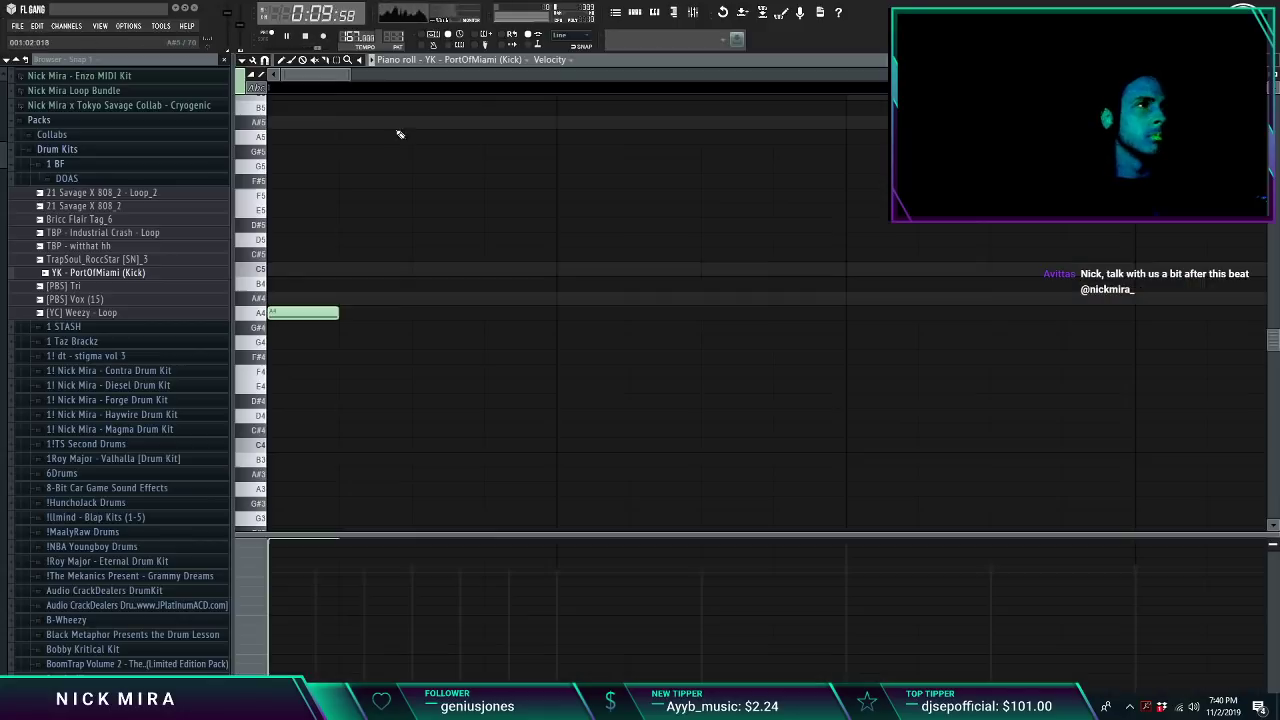
{"action": "key", "text": "F7"}
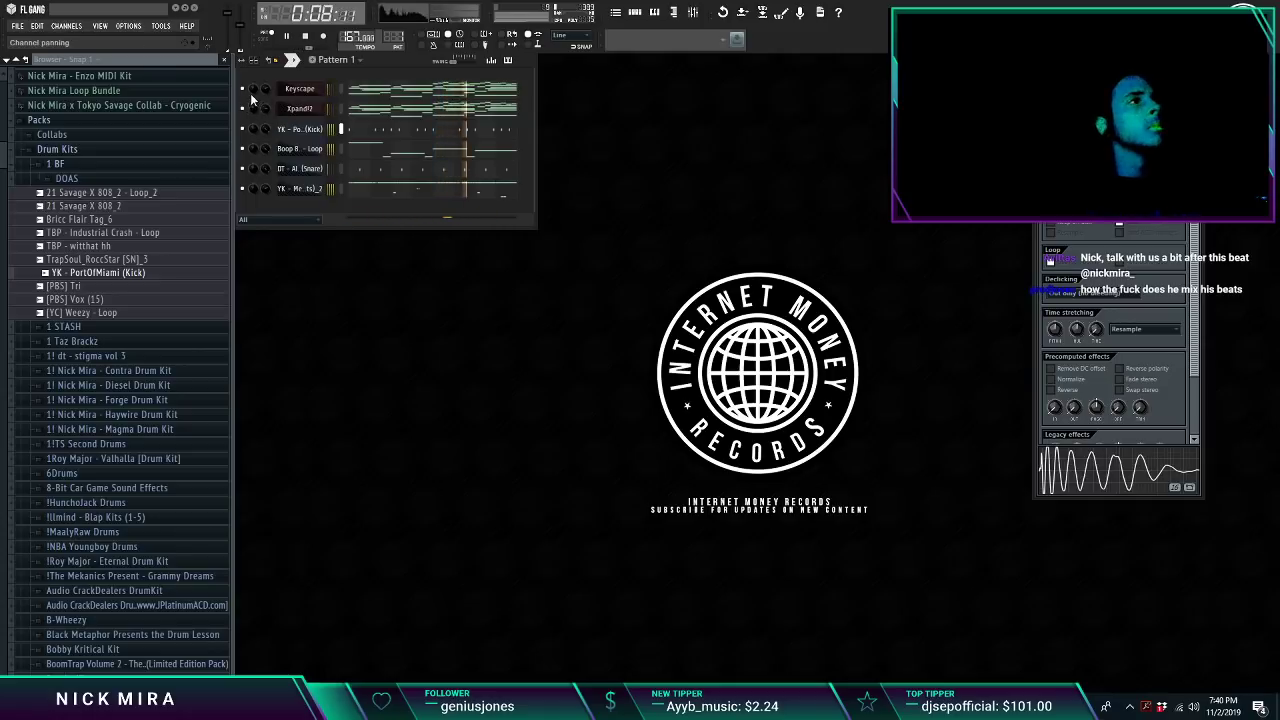
Step: Open the Keyscape notes and add a one-bar D#7 note in bar 1 followed by a C7 note at bar 2
{"action": "left_click", "coordinate": [367, 93]}
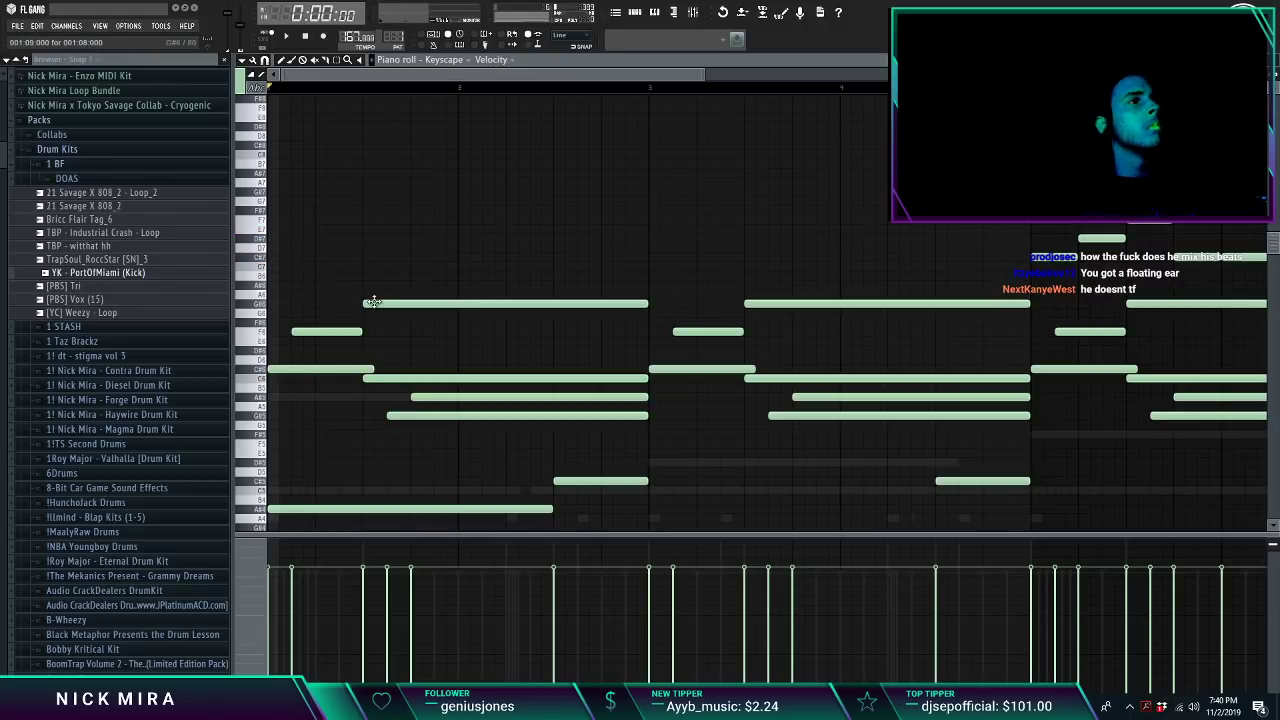
{"action": "scroll", "coordinate": [308, 82], "scroll_direction": "down", "scroll_amount": 3}
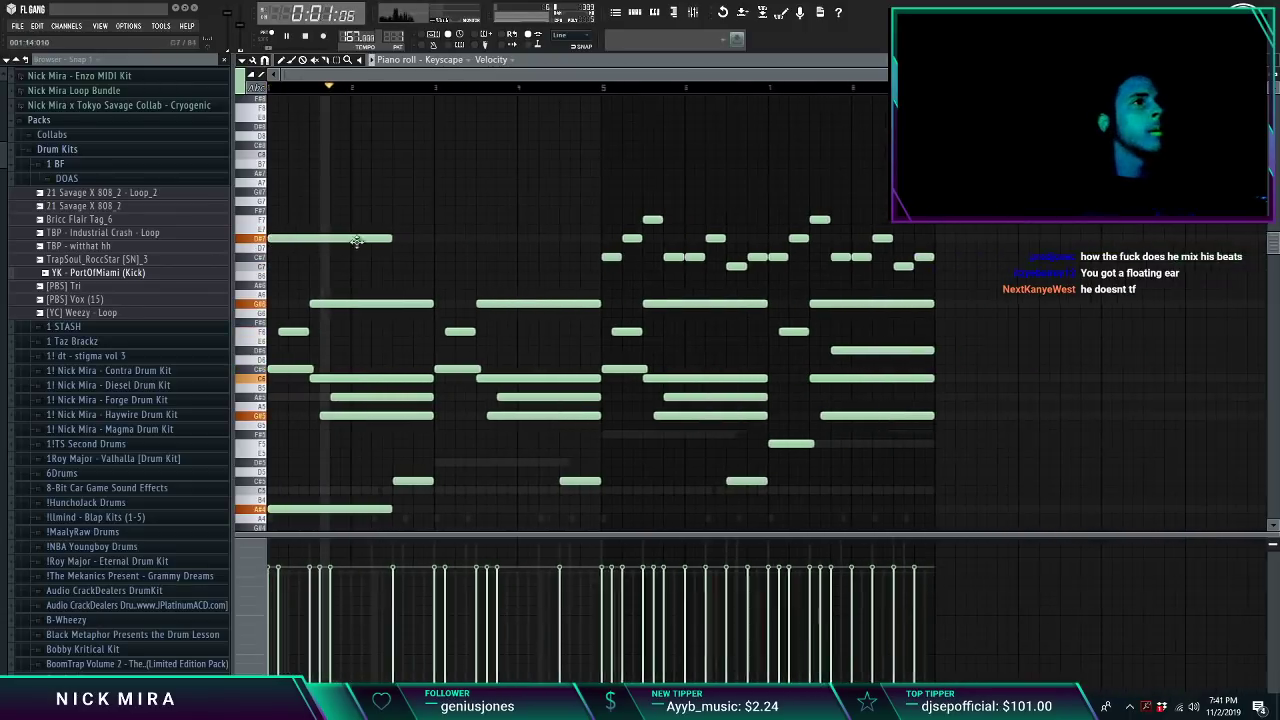
{"action": "key", "text": "space"}
{"action": "left_click", "coordinate": [363, 266]}
{"action": "key", "text": "space"}
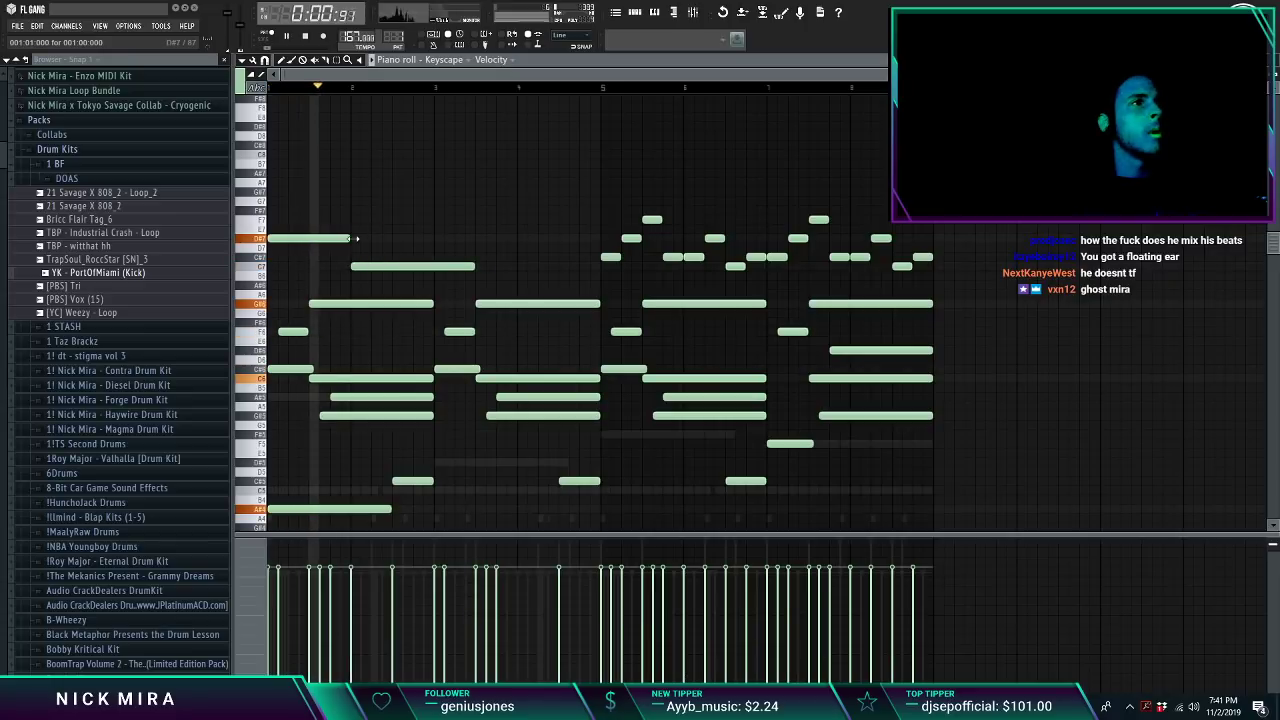
Step: Add a C#7 note midway through bar 2, and shorten it, the C7 note and the first G#6 note
{"action": "left_click", "coordinate": [399, 258]}
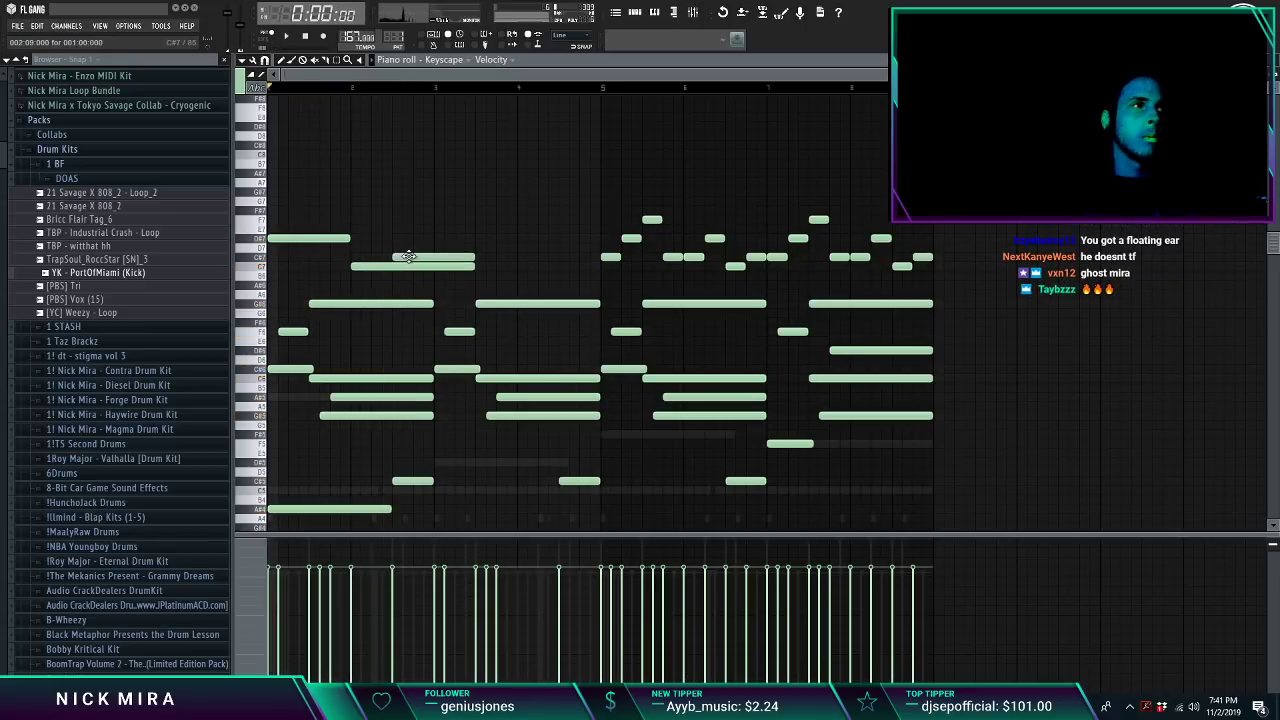
{"action": "key", "text": "space"}
{"action": "mouse_move", "coordinate": [472, 267]}
{"action": "left_mouse_down"}
{"action": "mouse_move", "coordinate": [402, 268]}
{"action": "mouse_move", "coordinate": [454, 257]}
{"action": "left_mouse_up"}
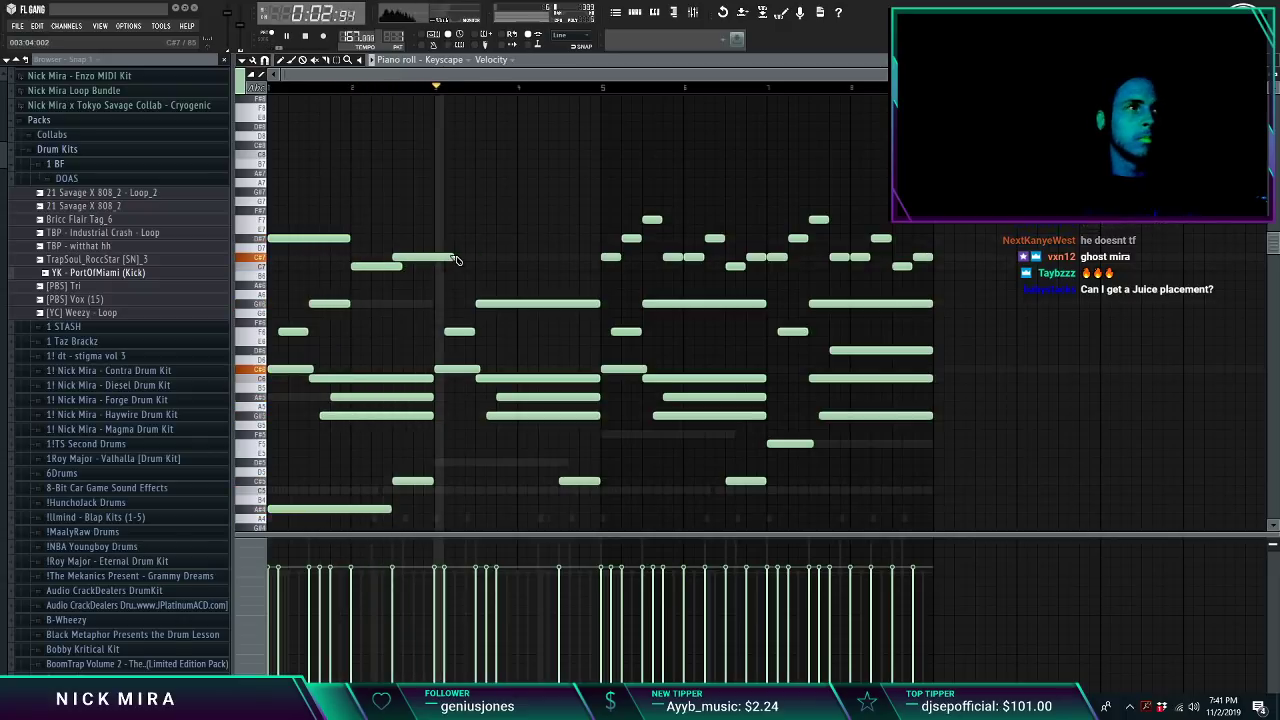
{"action": "key", "text": "space"}
Step: Add short F7, G#7 and D#7 melody notes in sequence, starting one beat before bar 4 of the Keyscape part
{"action": "left_click", "coordinate": [524, 202]}
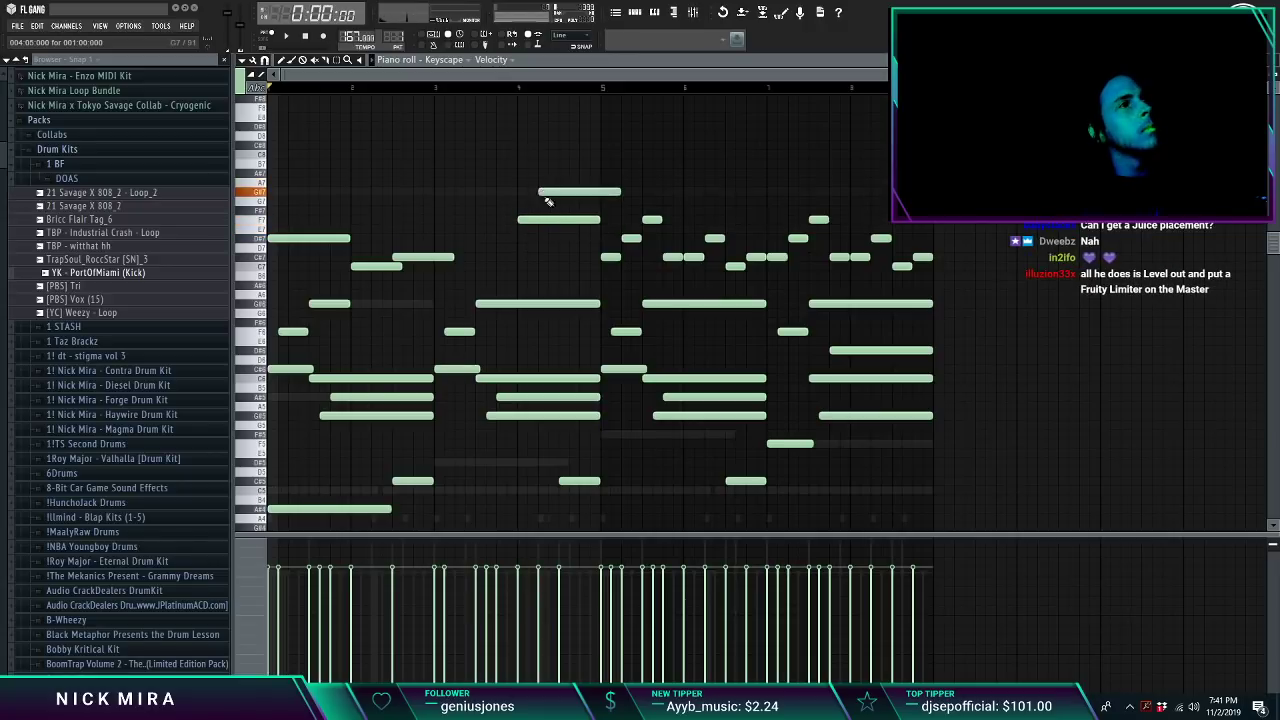
{"action": "key", "text": "space"}
{"action": "left_click_drag", "start_coordinate": [570, 243], "coordinate": [546, 164]}
{"action": "left_click_drag", "start_coordinate": [598, 217], "coordinate": [517, 220]}
Step: Duplicate the F7, G#7 and D#7 melody notes around bar 4 one octave higher
{"action": "left_click", "coordinate": [515, 220], "text": "shift"}
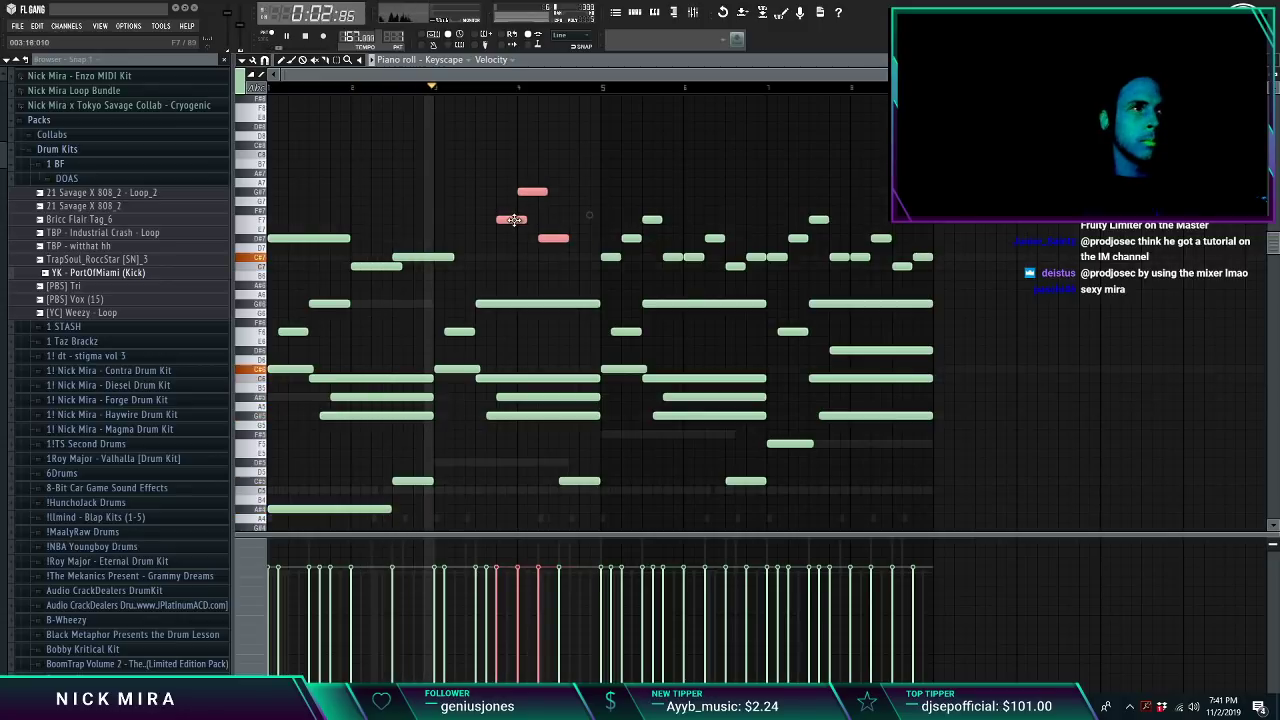
{"action": "key", "text": "ctrl+Up"}
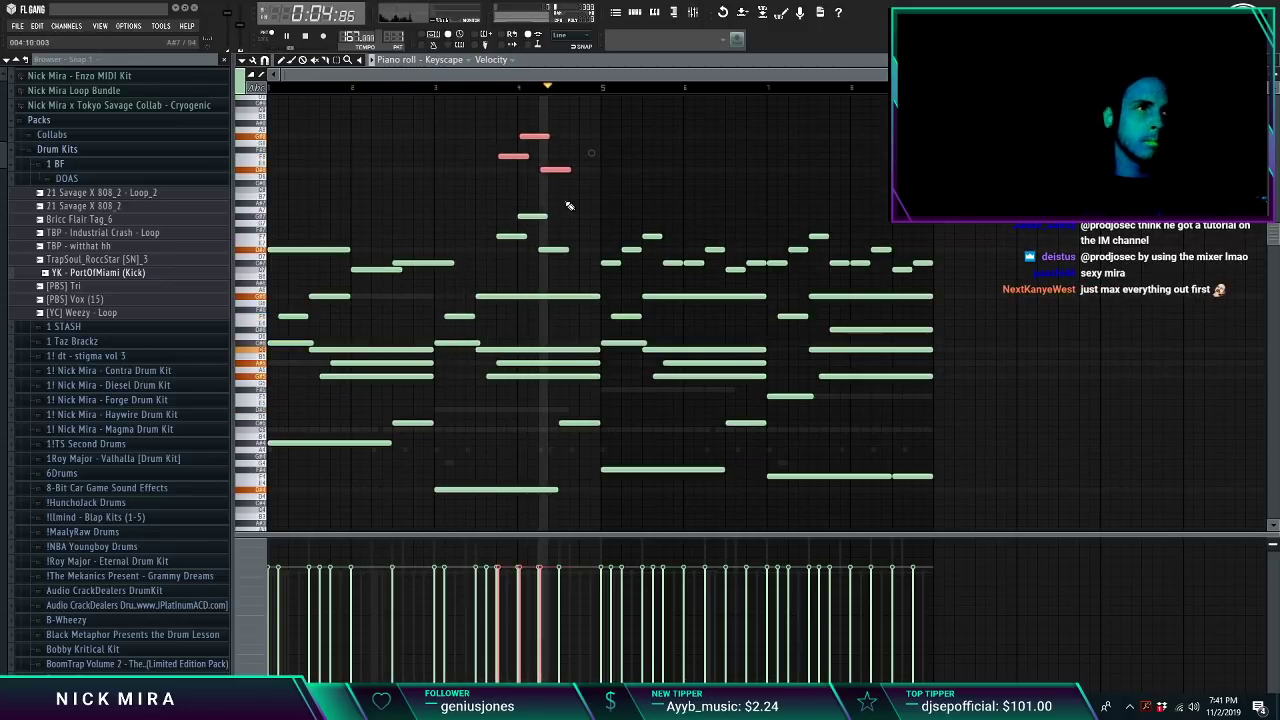
Step: Raise all the Xpand!2 notes by one octave, check them against the piano, and return to the Keyscape notes
{"action": "left_click", "coordinate": [621, 213], "text": "ctrl"}
{"action": "key", "text": "ctrl+Down"}
{"action": "key", "text": "space"}
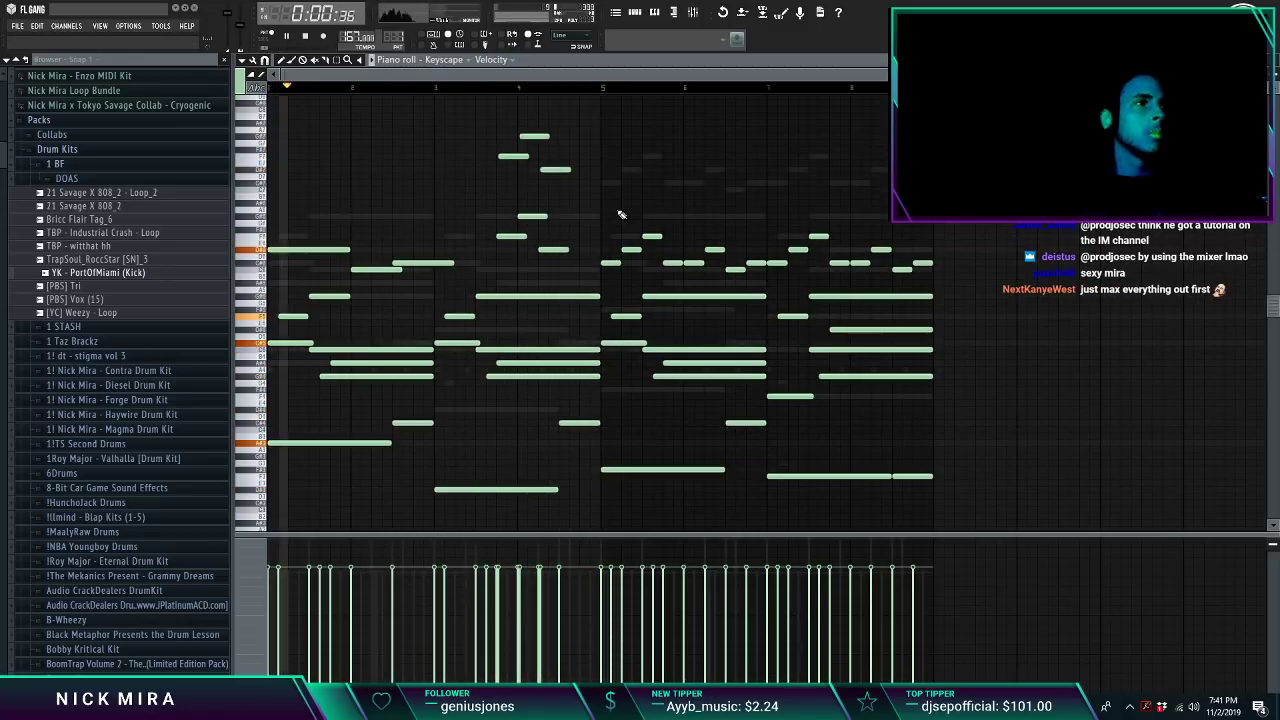
{"action": "right_click", "coordinate": [617, 186]}
{"action": "right_click", "coordinate": [617, 186]}
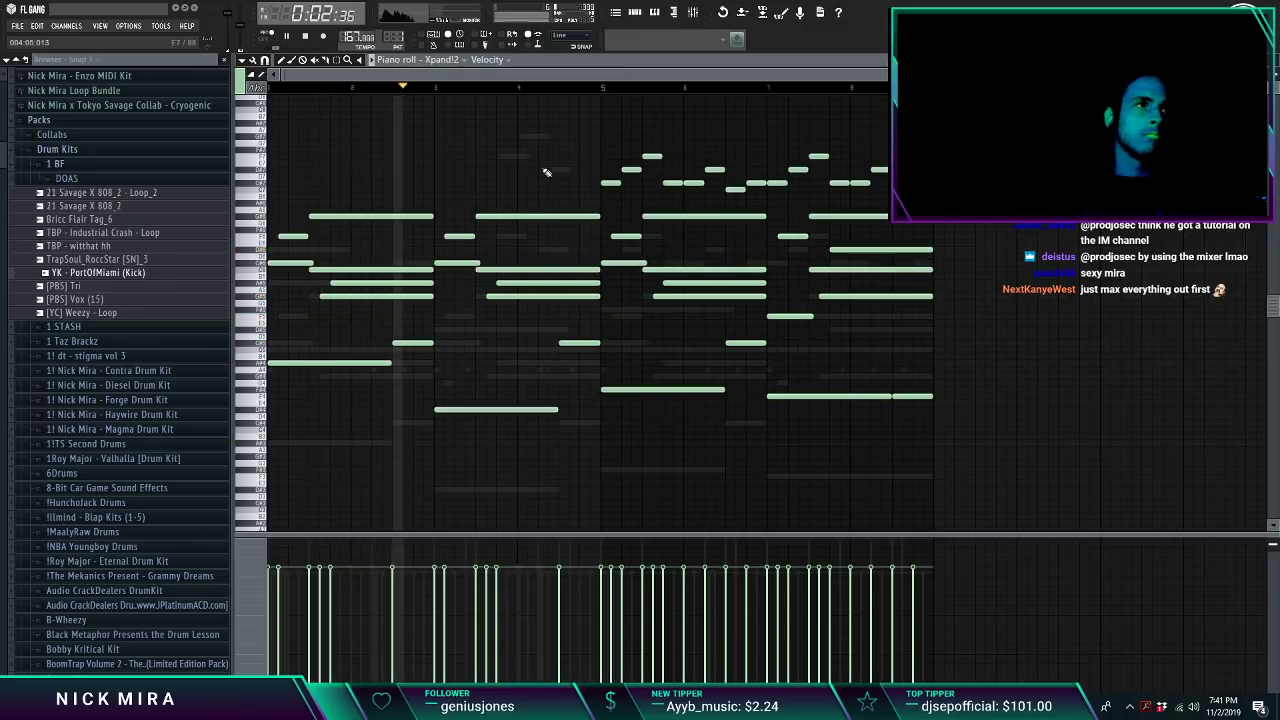
{"action": "key", "text": "Up"}
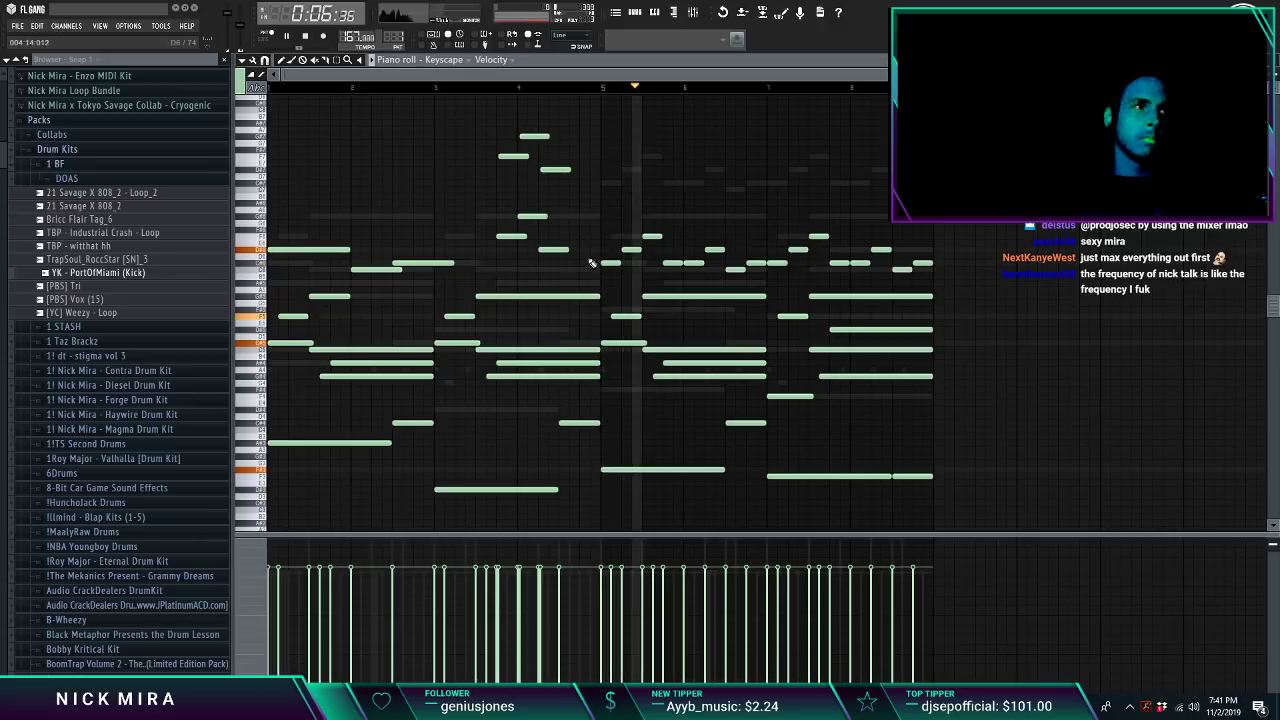
Step: Copy the upper Keyscape melody of bars 1 to 4 into bars 5 to 8, one octave higher
{"action": "left_click_drag", "start_coordinate": [591, 252], "coordinate": [305, 98]}
{"action": "left_click", "coordinate": [364, 317], "text": "ctrl+shift"}
{"action": "left_click", "coordinate": [414, 309], "text": "ctrl+shift"}
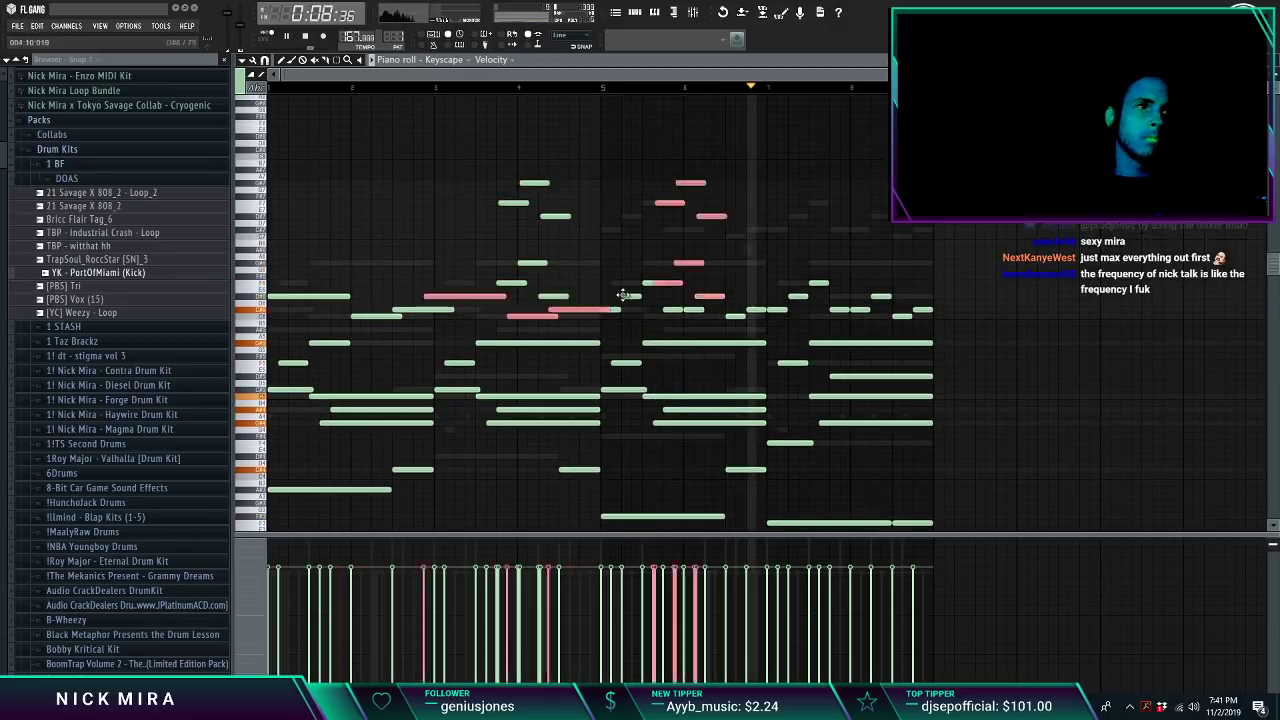
{"action": "key", "text": "ctrl+b"}
{"action": "key", "text": "ctrl+Up"}
{"action": "left_click", "coordinate": [776, 254], "text": "ctrl"}
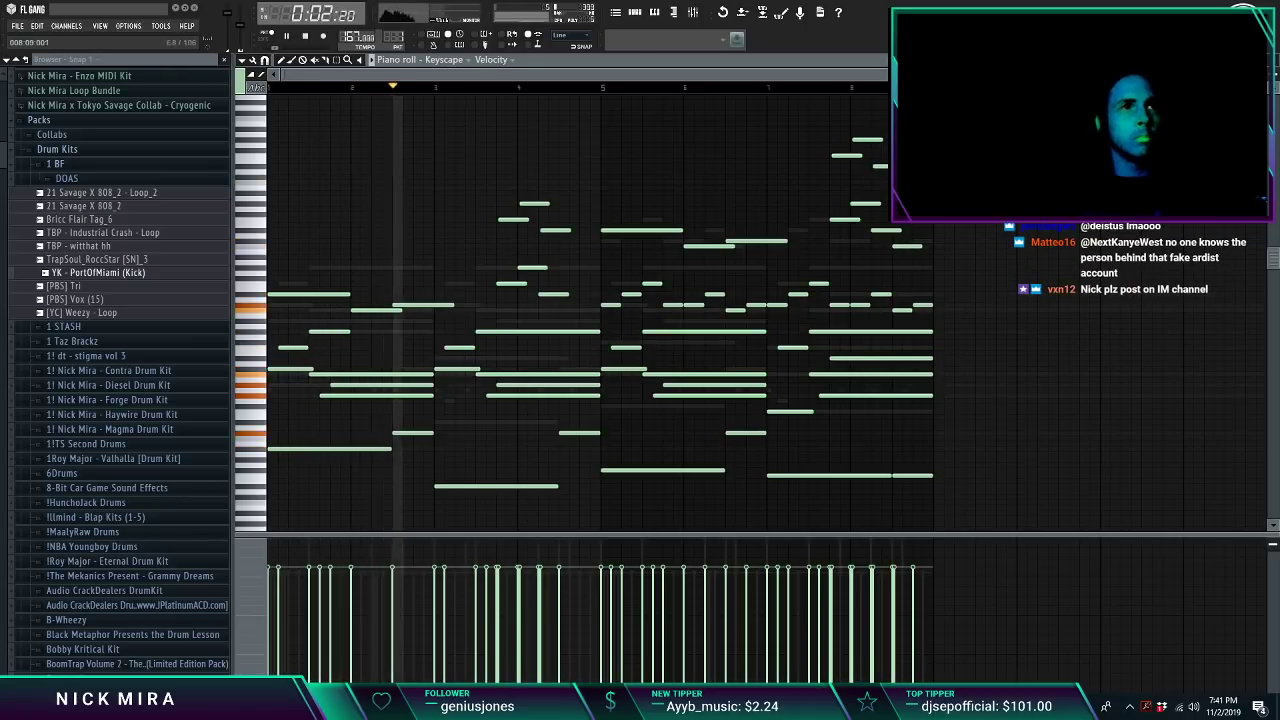
Step: Flip the first two notes of the run before bar 8 horizontally, in both octaves
{"action": "left_click_drag", "start_coordinate": [866, 127], "coordinate": [828, 252]}
{"action": "key", "text": "alt+y"}
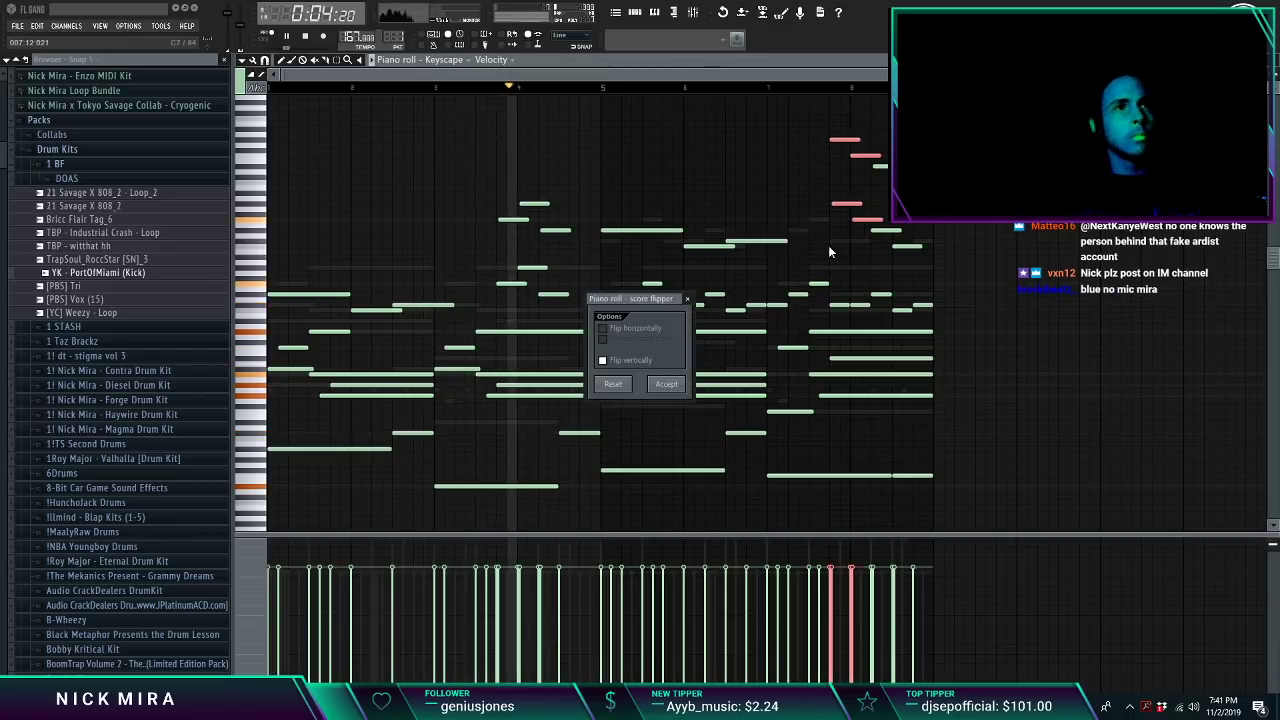
{"action": "left_click", "coordinate": [603, 328]}
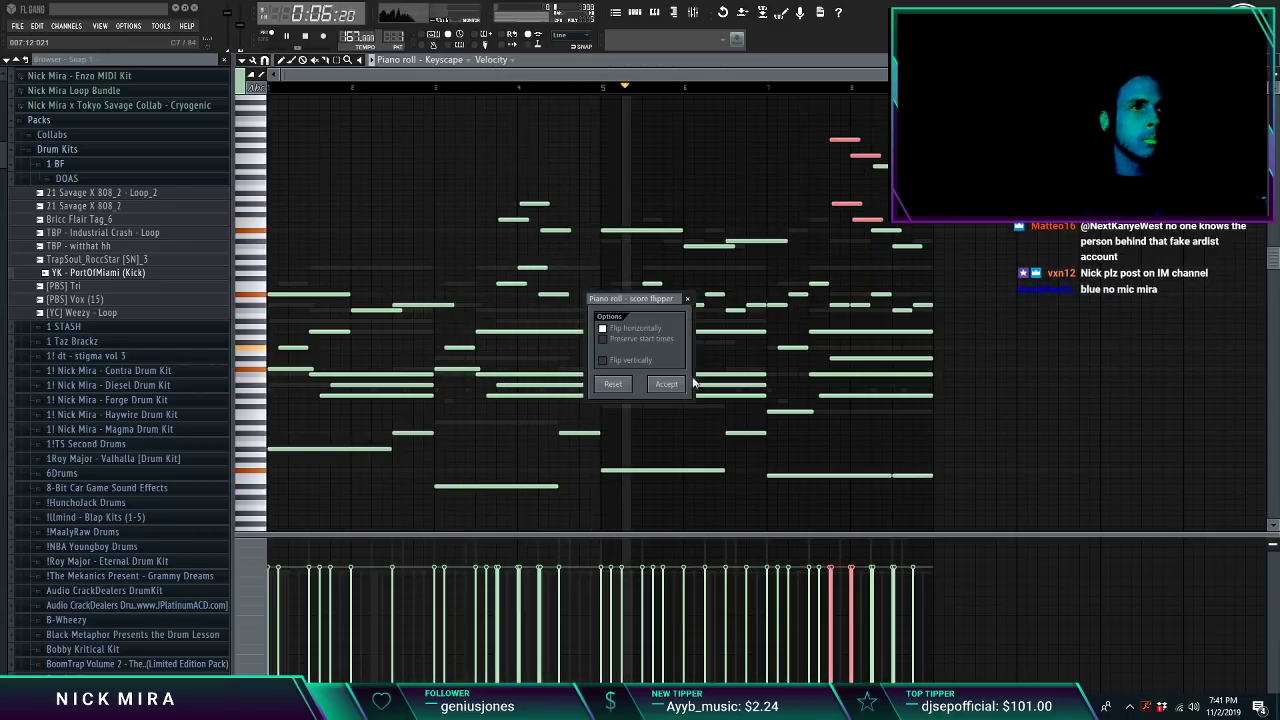
{"action": "left_click", "coordinate": [674, 385]}
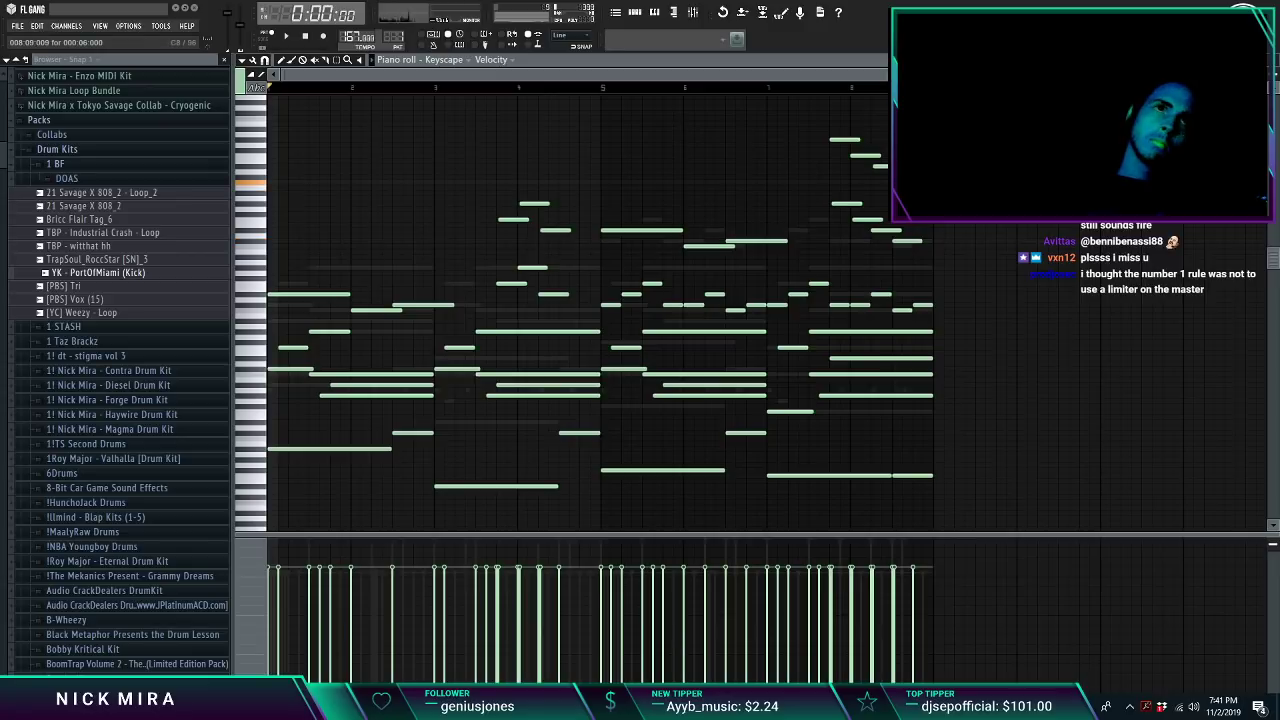
Step: Rework the end of the bar 8 melody into a short C#7 note followed by a short C7 note
{"action": "key", "text": "space"}
{"action": "left_click_drag", "start_coordinate": [911, 241], "coordinate": [943, 281]}
{"action": "key", "text": "Escape"}
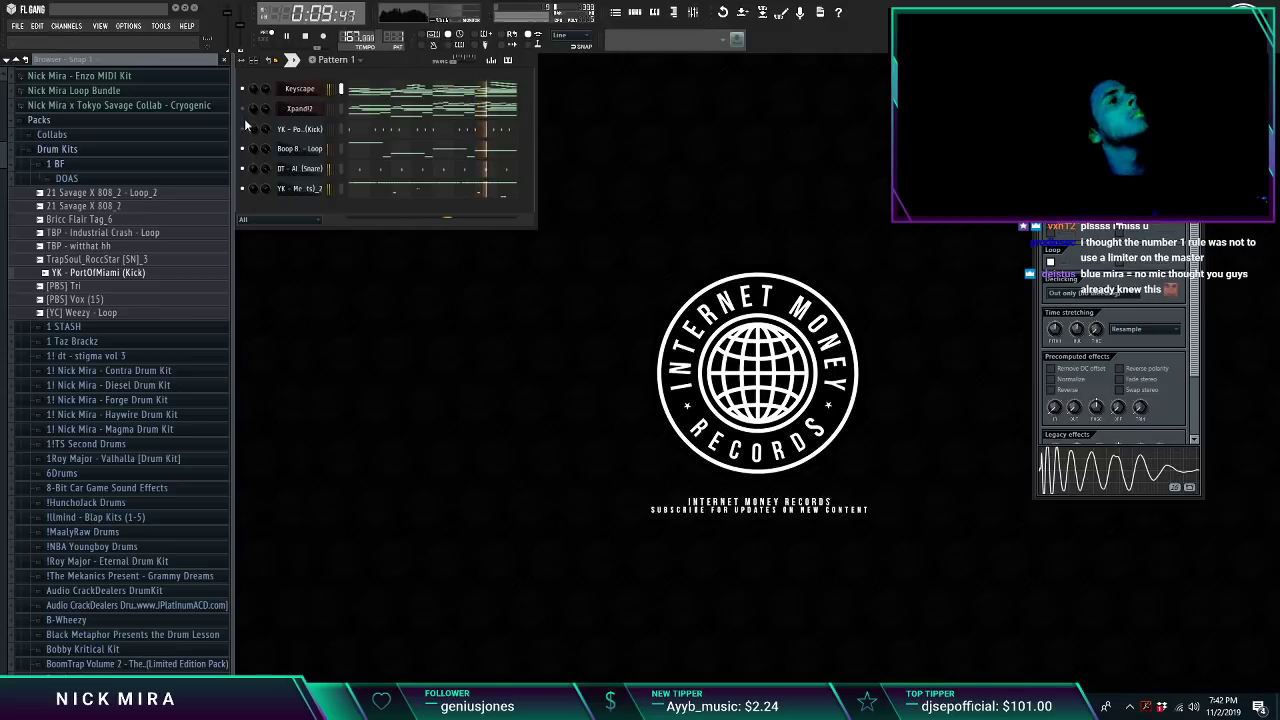
Step: Collapse the 1 BF and Pop Drum Kit folders in the drum kit library
{"action": "left_click", "coordinate": [65, 163]}
{"action": "scroll", "coordinate": [64, 165], "scroll_direction": "down", "scroll_amount": 20}
{"action": "scroll", "coordinate": [63, 163], "scroll_direction": "down", "scroll_amount": 7}
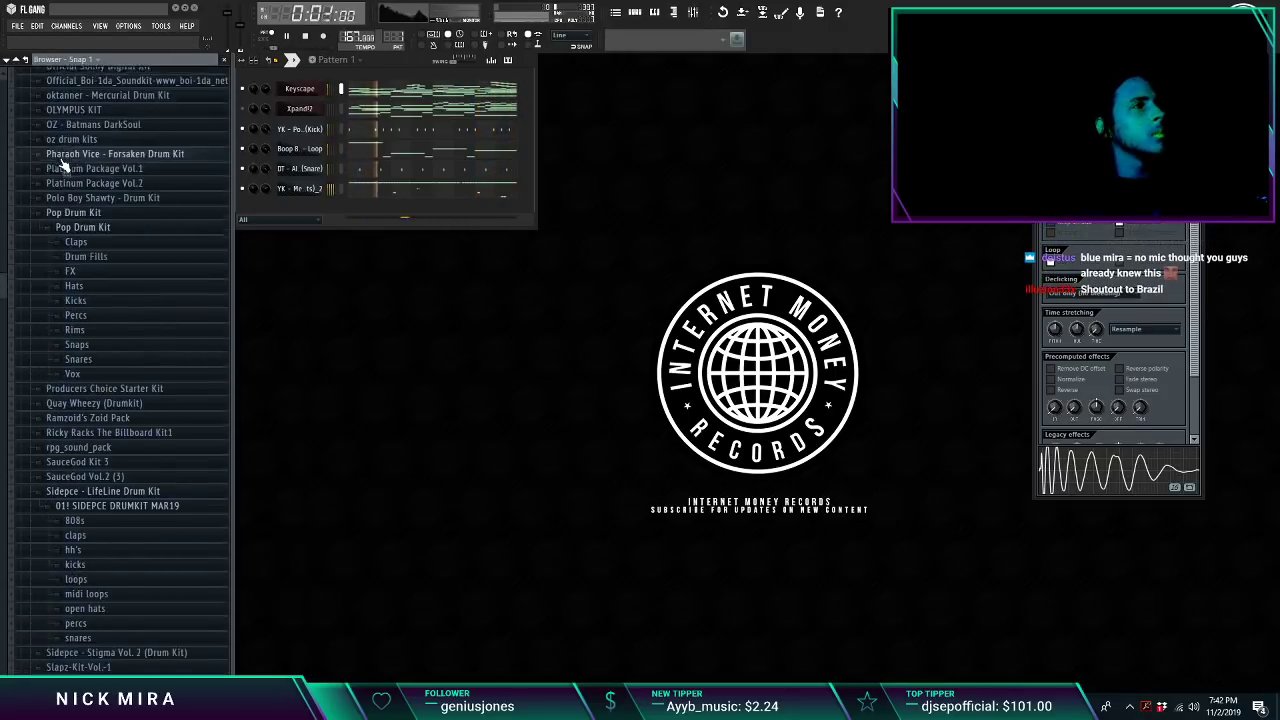
{"action": "left_click", "coordinate": [96, 222]}
{"action": "left_click", "coordinate": [98, 207]}
{"action": "scroll", "coordinate": [100, 208], "scroll_direction": "down", "scroll_amount": 2}
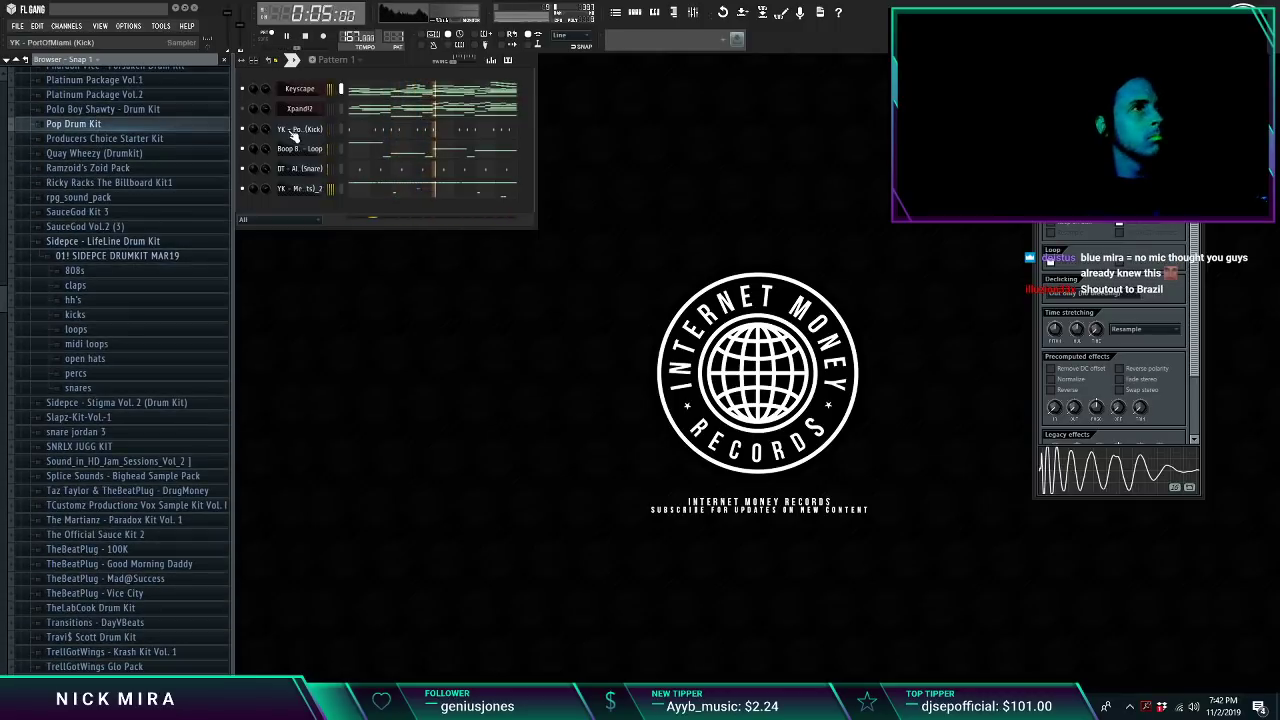
Step: Duplicate the long D#3 bass note at bar 3 of the Keyscape part one octave higher
{"action": "left_click", "coordinate": [367, 96]}
{"action": "scroll", "coordinate": [373, 90], "scroll_direction": "down", "scroll_amount": 3}
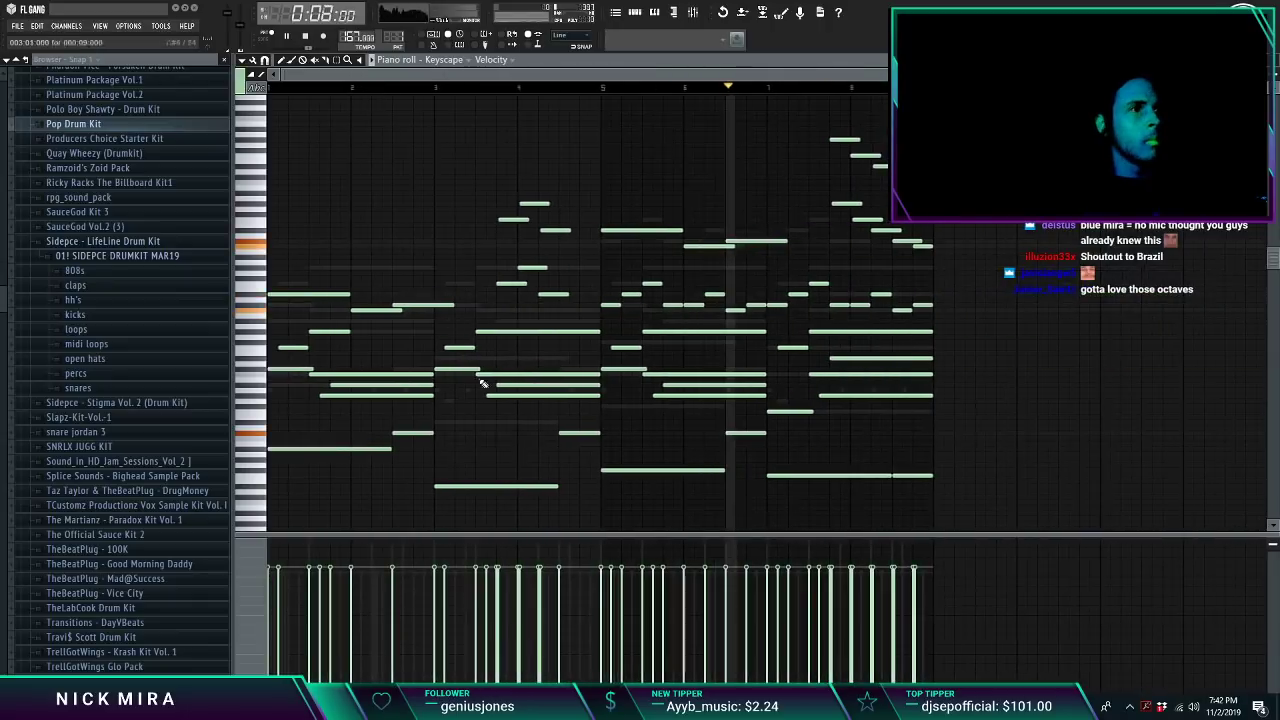
{"action": "left_click", "coordinate": [517, 488], "text": "ctrl"}
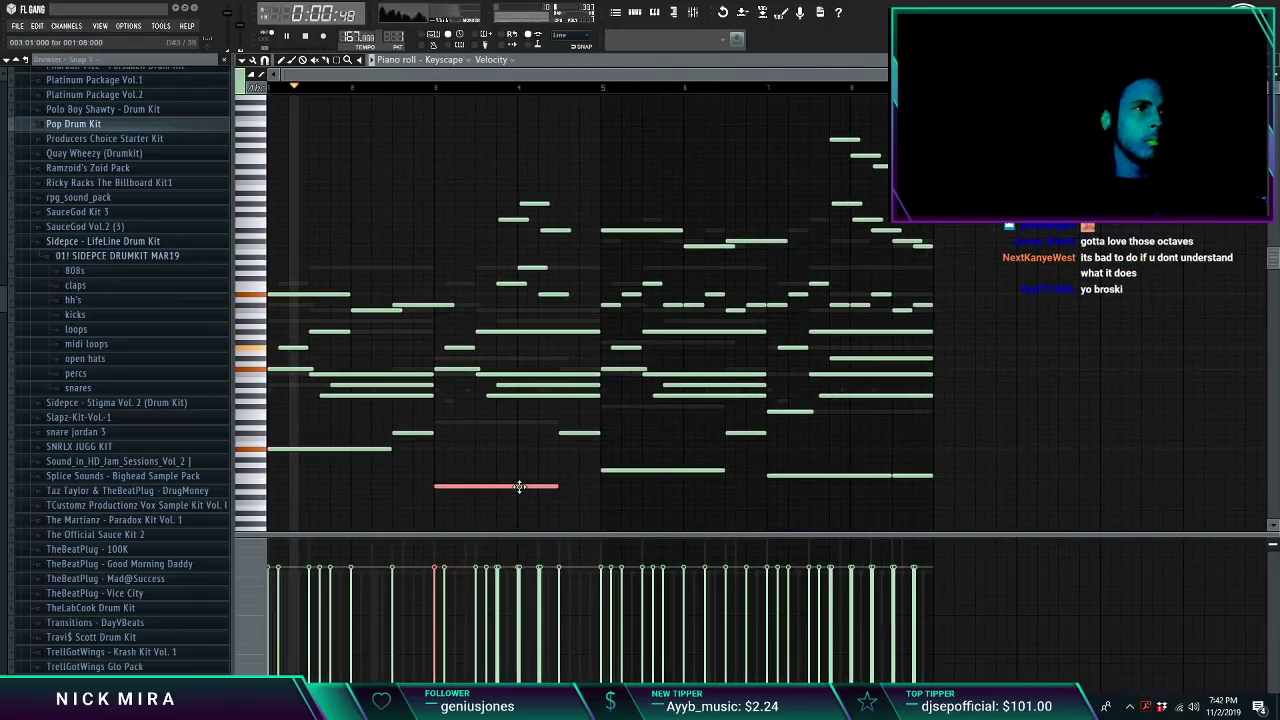
{"action": "left_click", "coordinate": [440, 422]}
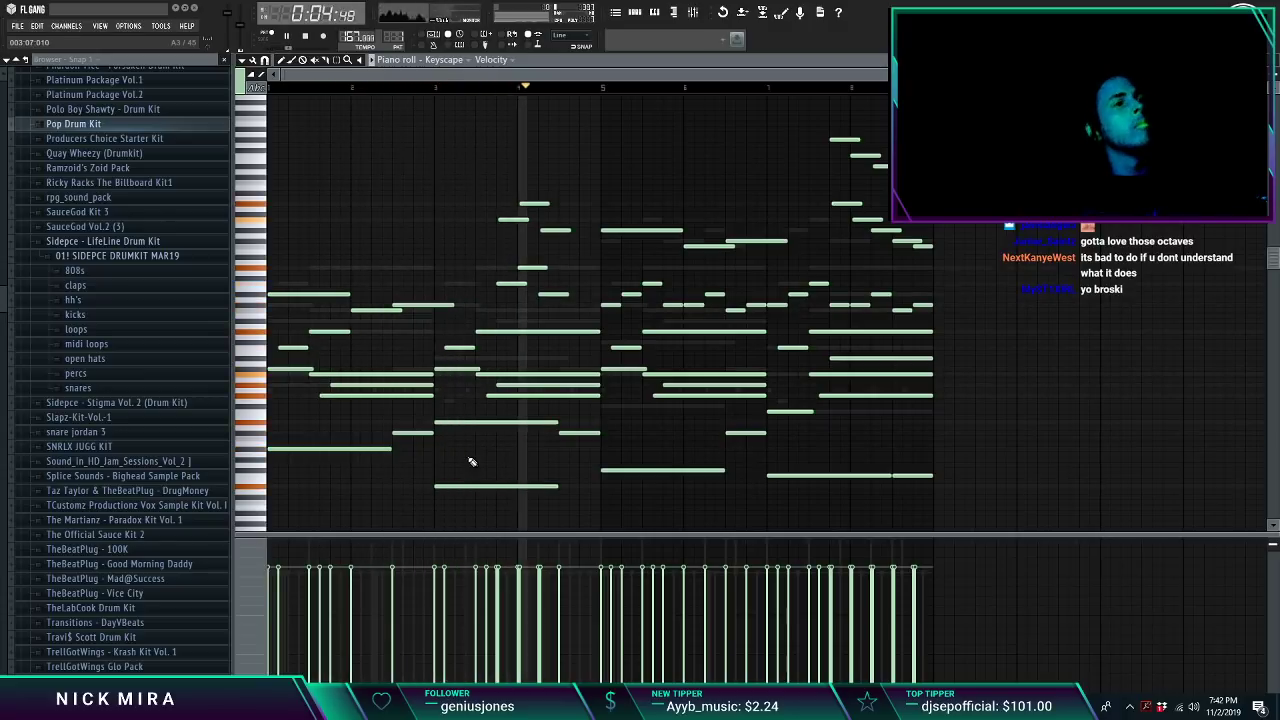
{"action": "key", "text": "F7"}
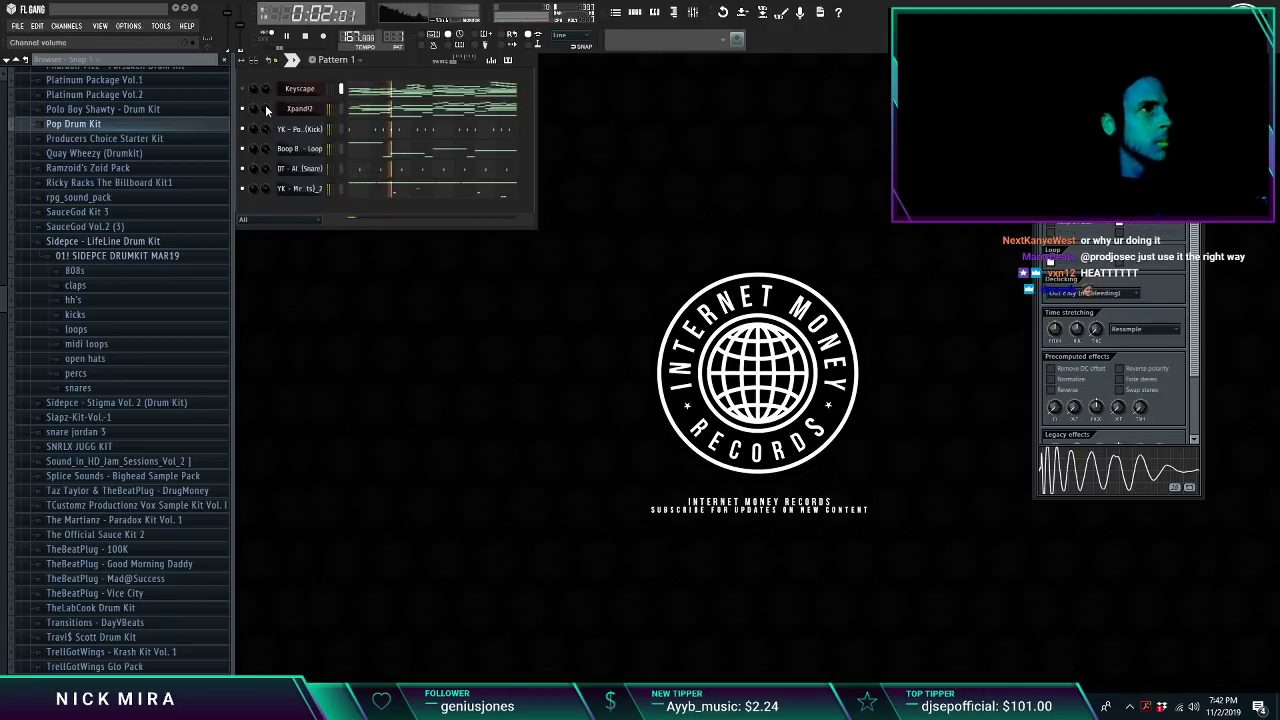
{"action": "left_click", "coordinate": [385, 106]}
{"action": "scroll", "coordinate": [384, 98], "scroll_direction": "down", "scroll_amount": 5}
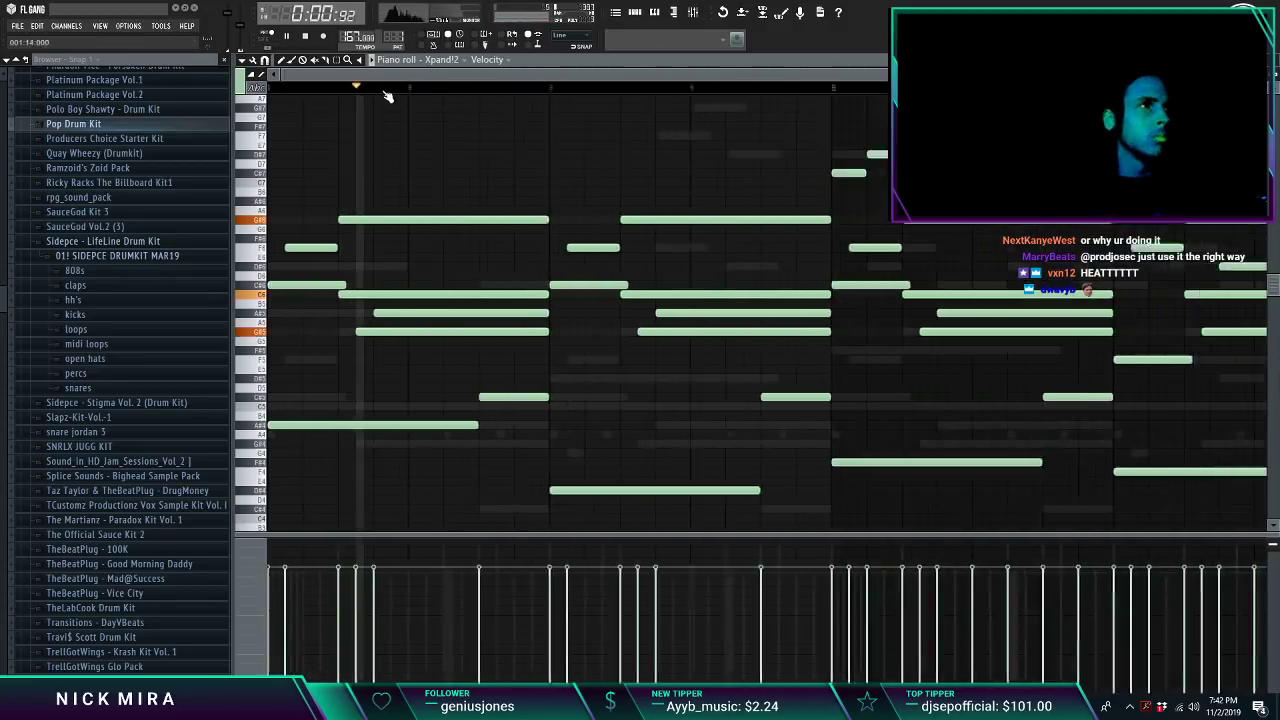
{"action": "key", "text": "Escape"}
{"action": "left_click", "coordinate": [615, 18]}
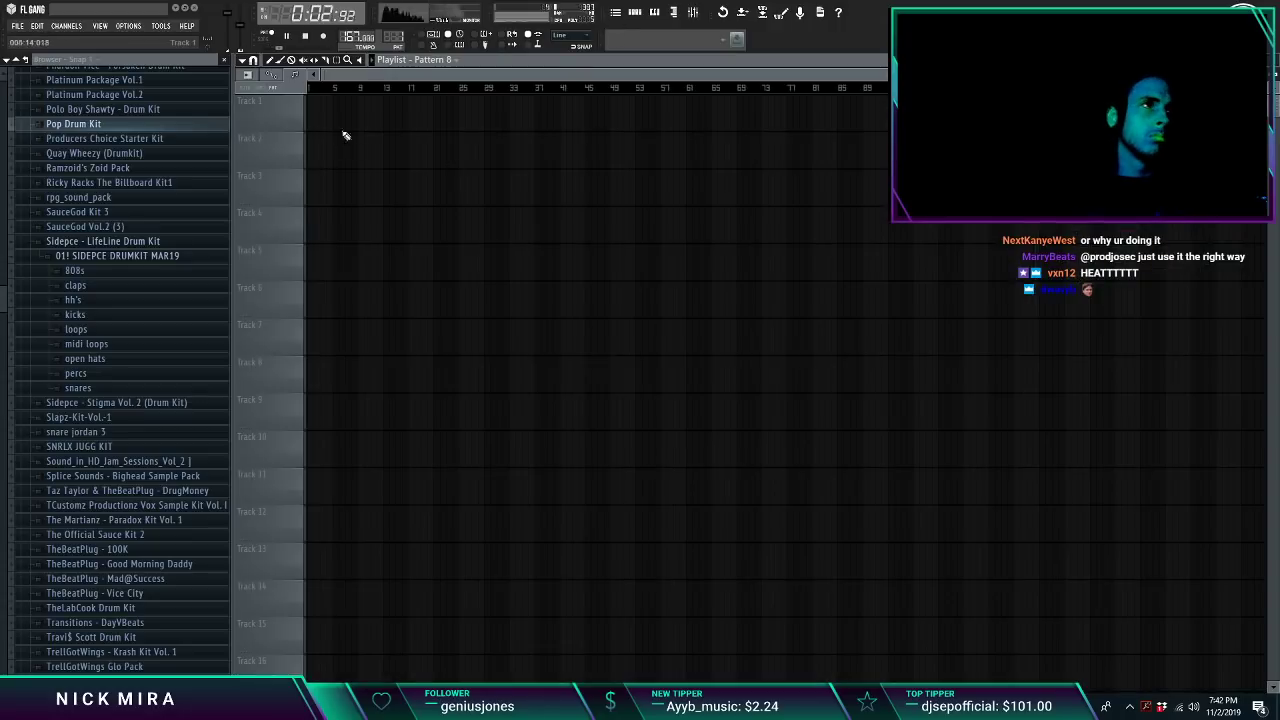
{"action": "key", "text": "F5"}
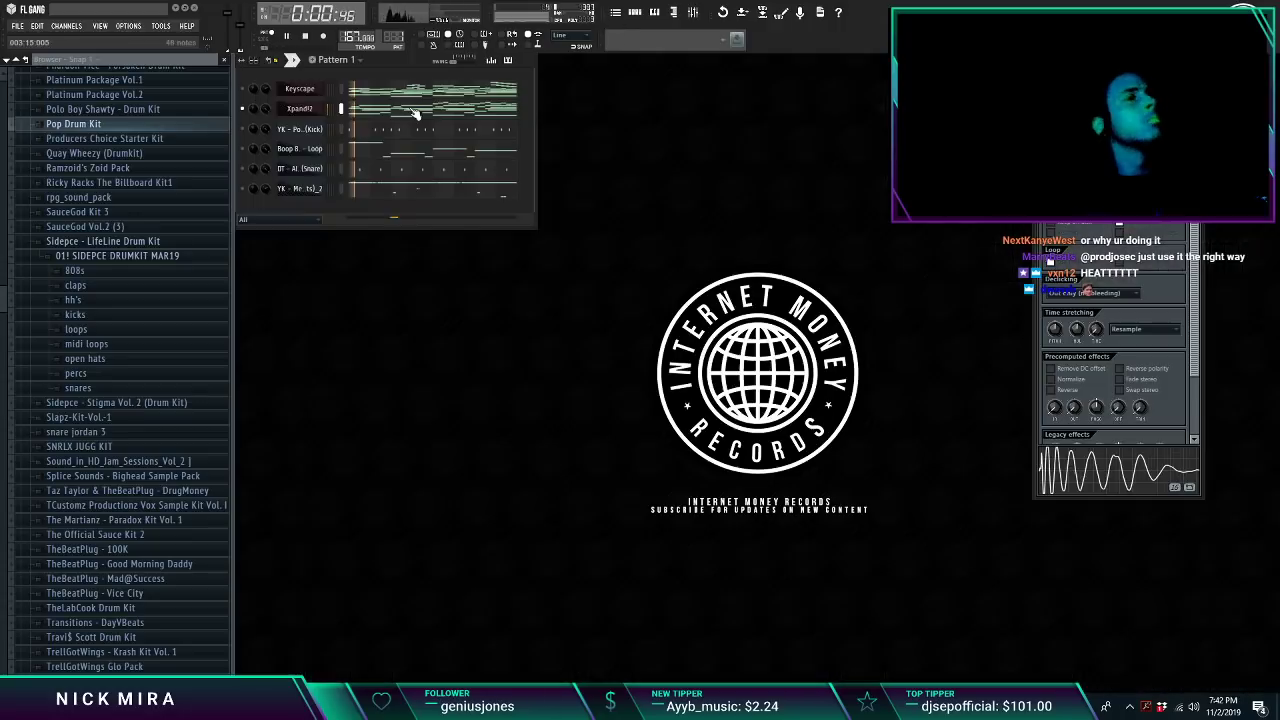
Step: Load the Liquid Vibe modulation preset in the EffectRack on mixer Insert 1
{"action": "left_click", "coordinate": [701, 13]}
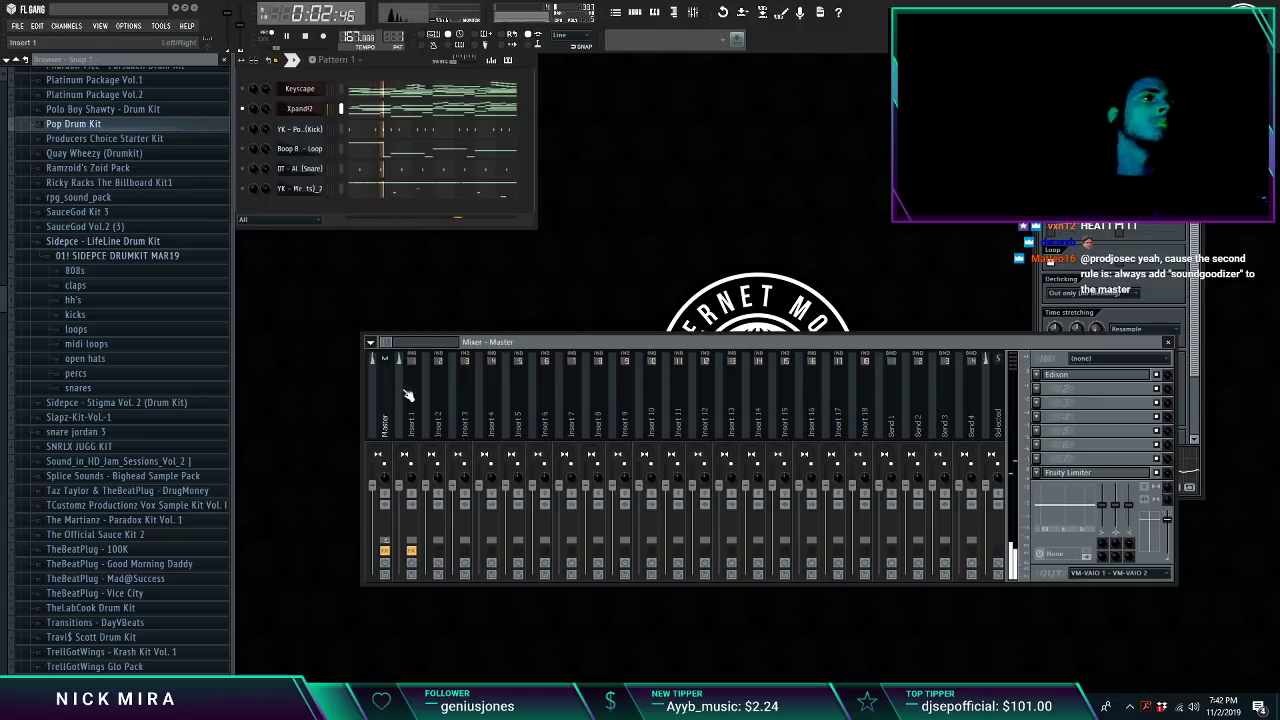
{"action": "left_click", "coordinate": [1111, 375]}
{"action": "mouse_move", "coordinate": [397, 216]}
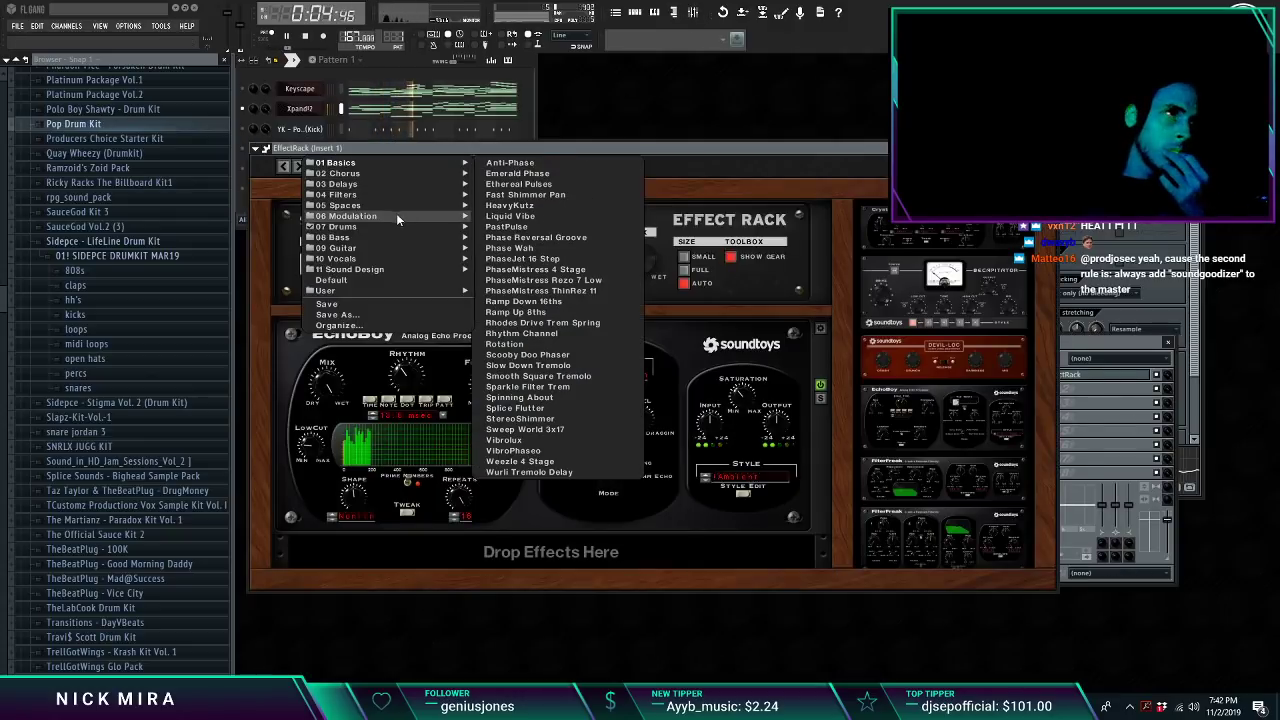
{"action": "left_click", "coordinate": [508, 217]}
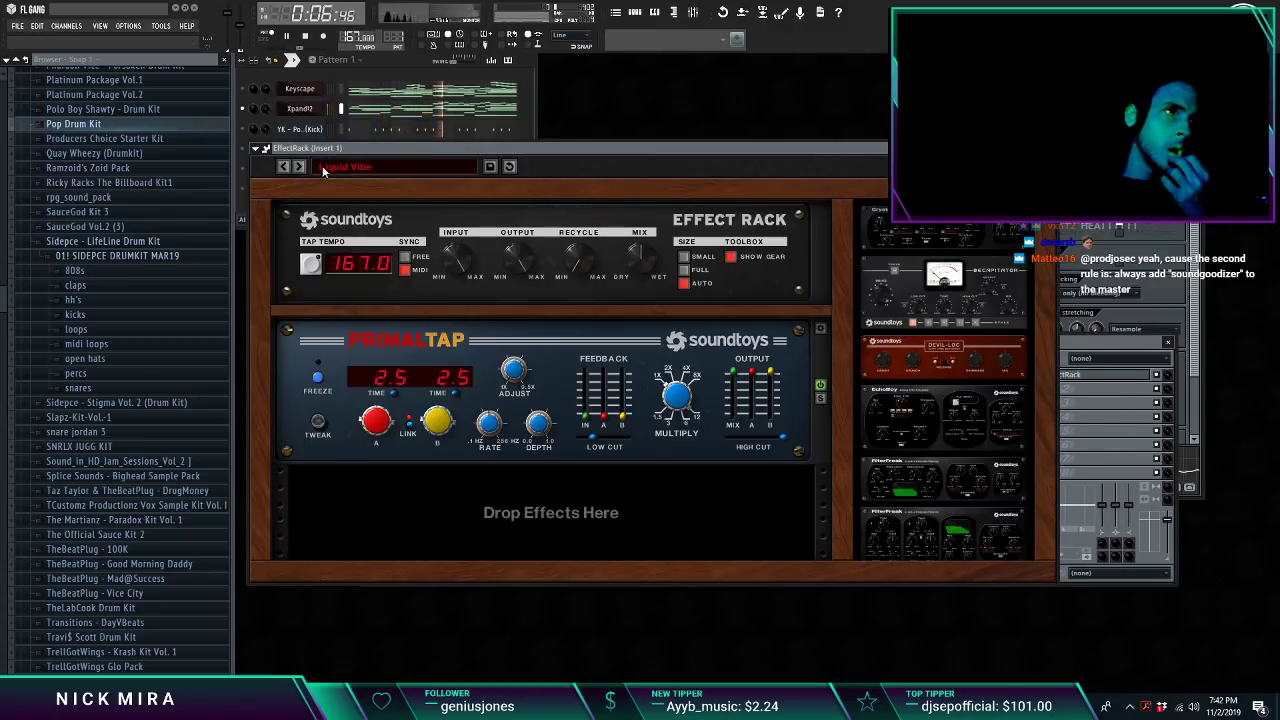
Step: Try the Short + Long Powerchords and Short + Long Heavy Chords guitar sounds in part A of Xpand!2
{"action": "left_click", "coordinate": [310, 109]}
{"action": "left_click", "coordinate": [310, 109]}
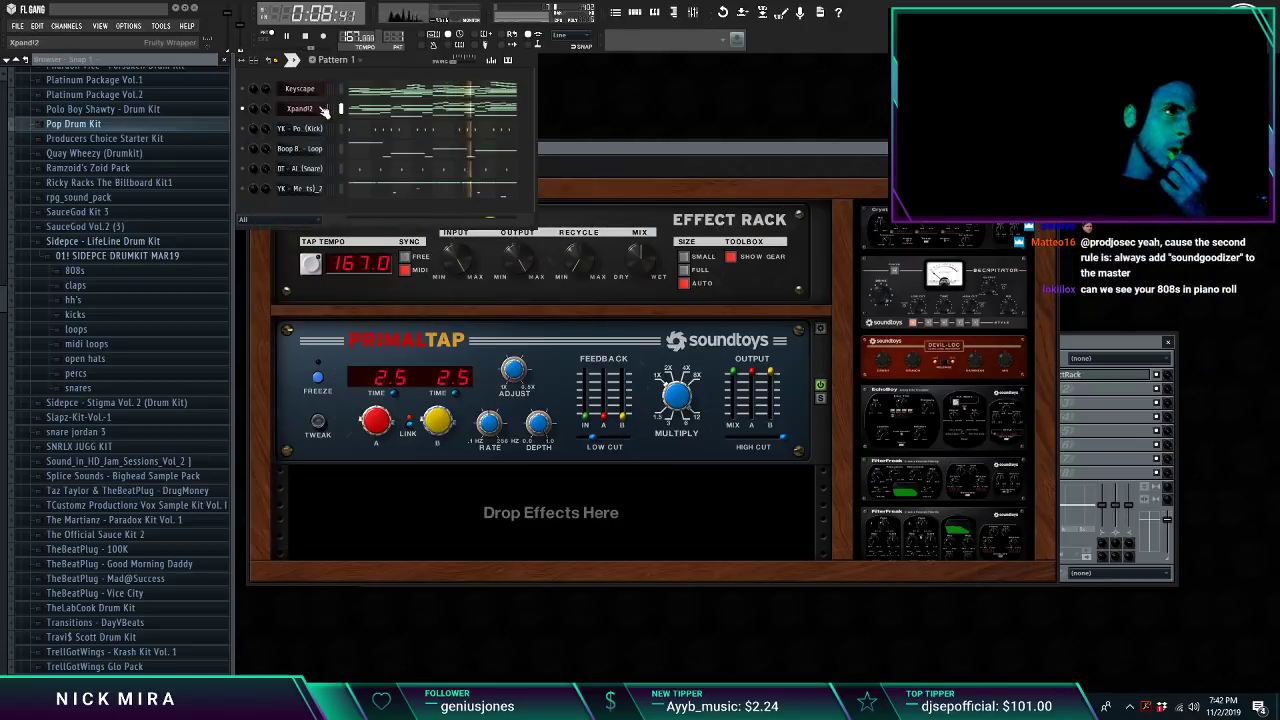
{"action": "left_click", "coordinate": [310, 109]}
{"action": "left_click", "coordinate": [419, 297]}
{"action": "mouse_move", "coordinate": [419, 489]}
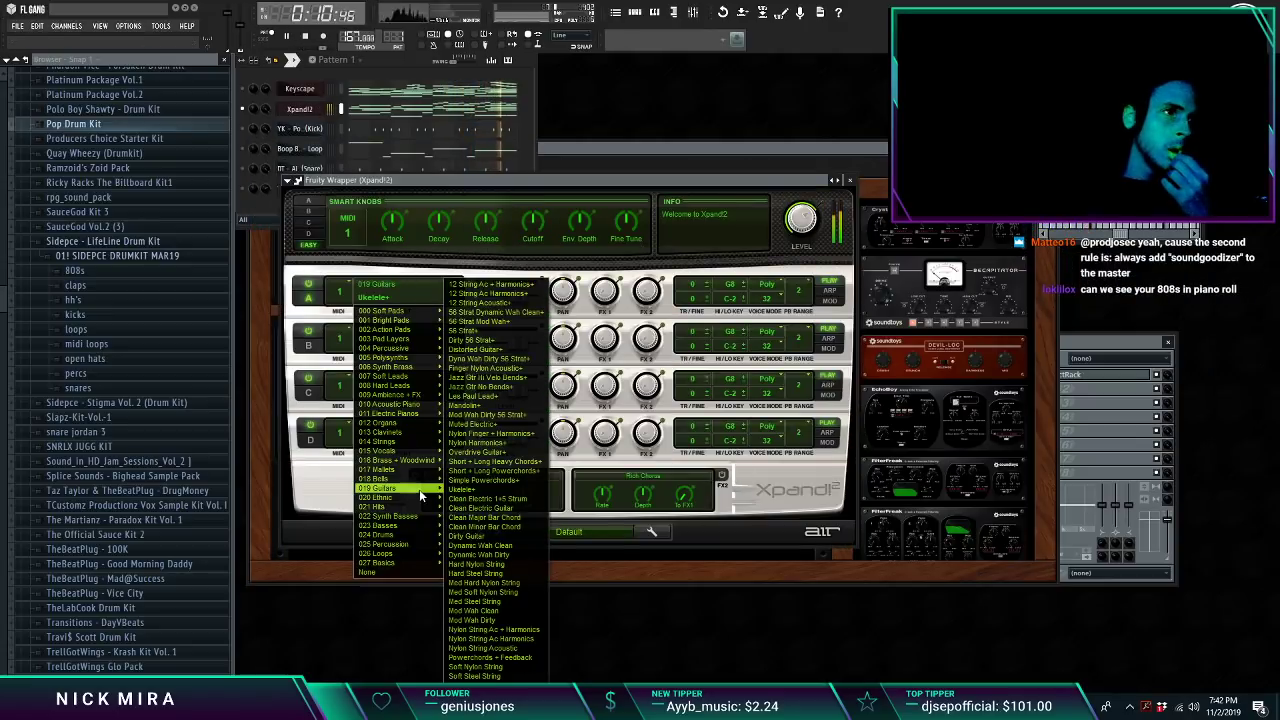
{"action": "left_click", "coordinate": [466, 480]}
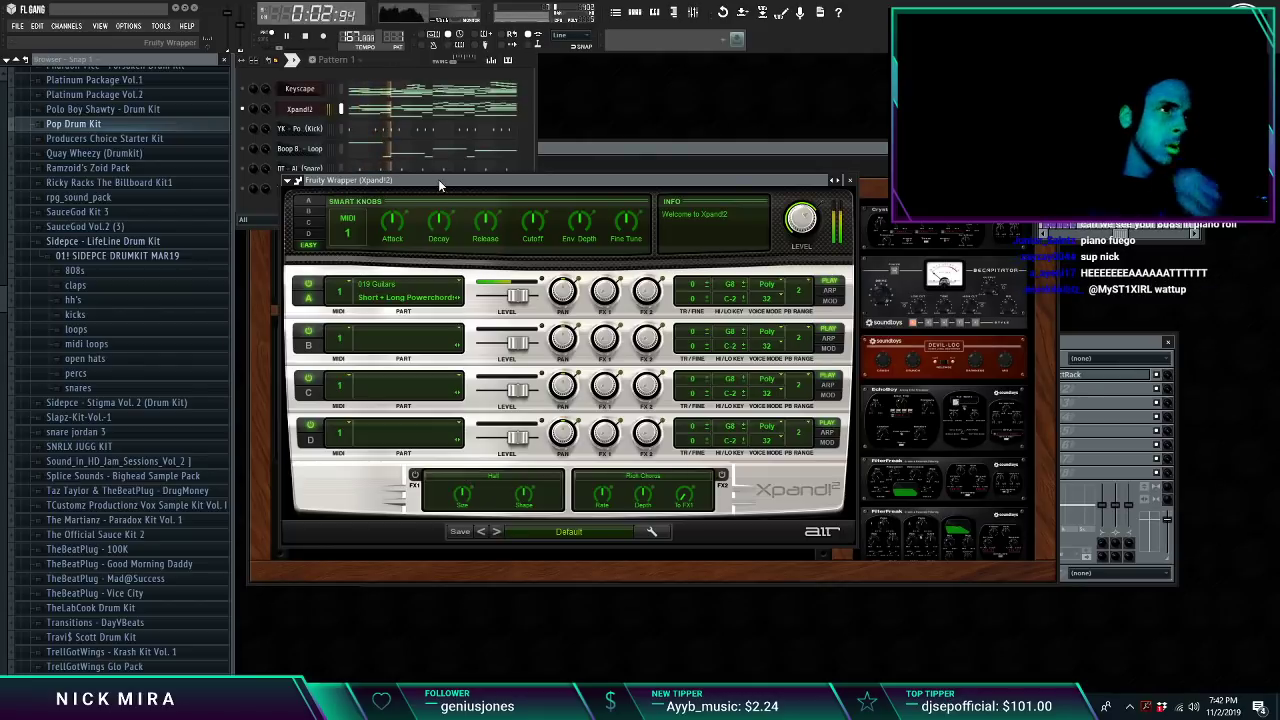
{"action": "key", "text": "space"}
{"action": "key", "text": "space"}
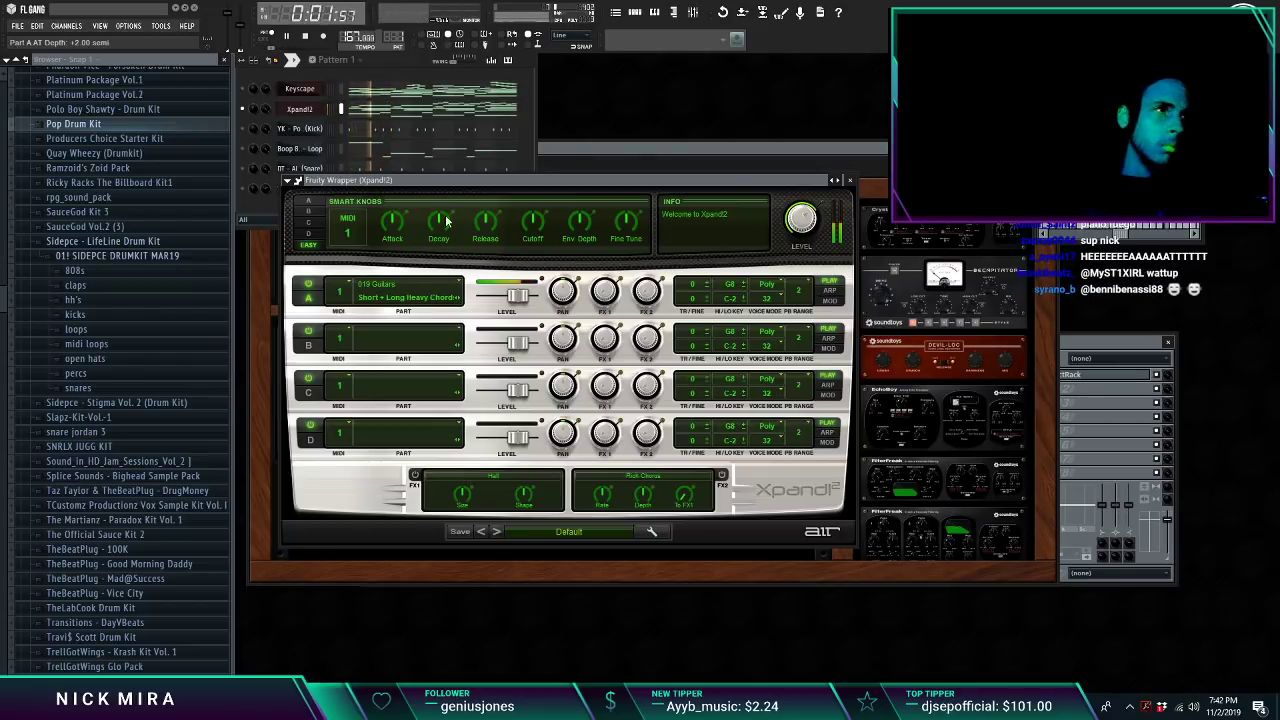
Step: Set part A of Xpand!2 to the Celeste Soft+ mallet sound and close the plugin windows
{"action": "left_click", "coordinate": [416, 298]}
{"action": "mouse_move", "coordinate": [415, 470]}
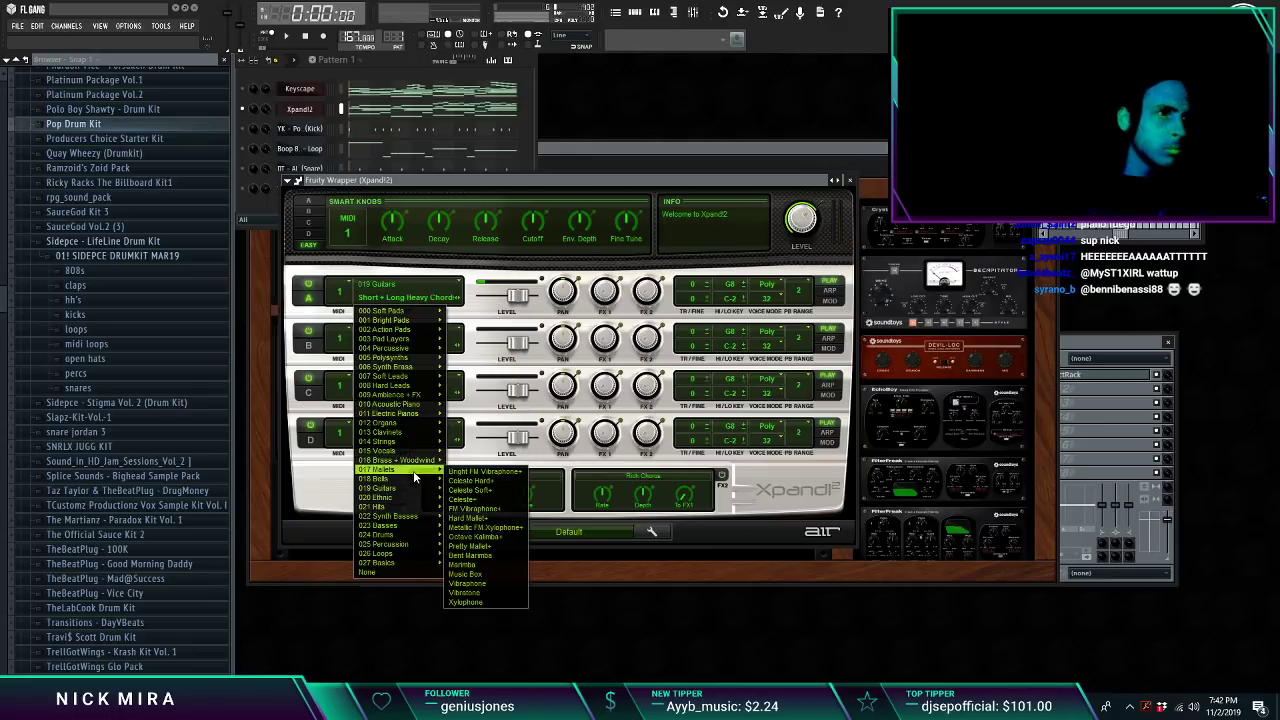
{"action": "left_click", "coordinate": [458, 481]}
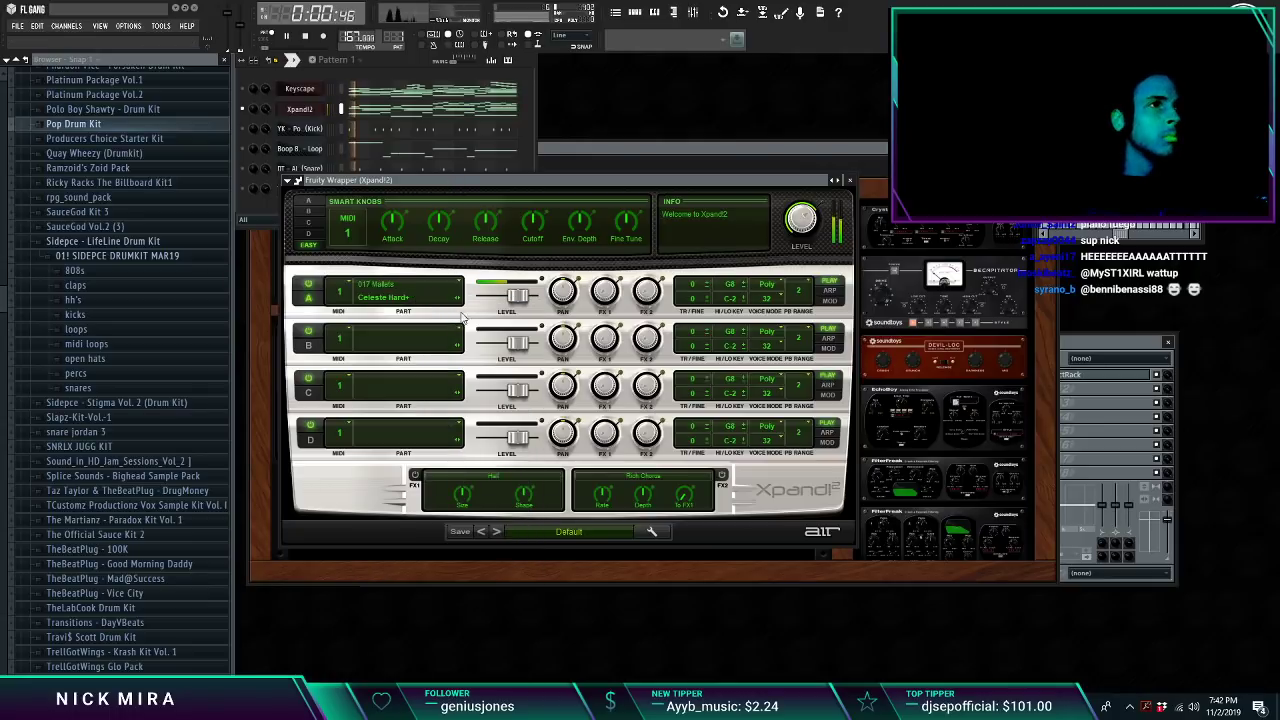
{"action": "key", "text": "space"}
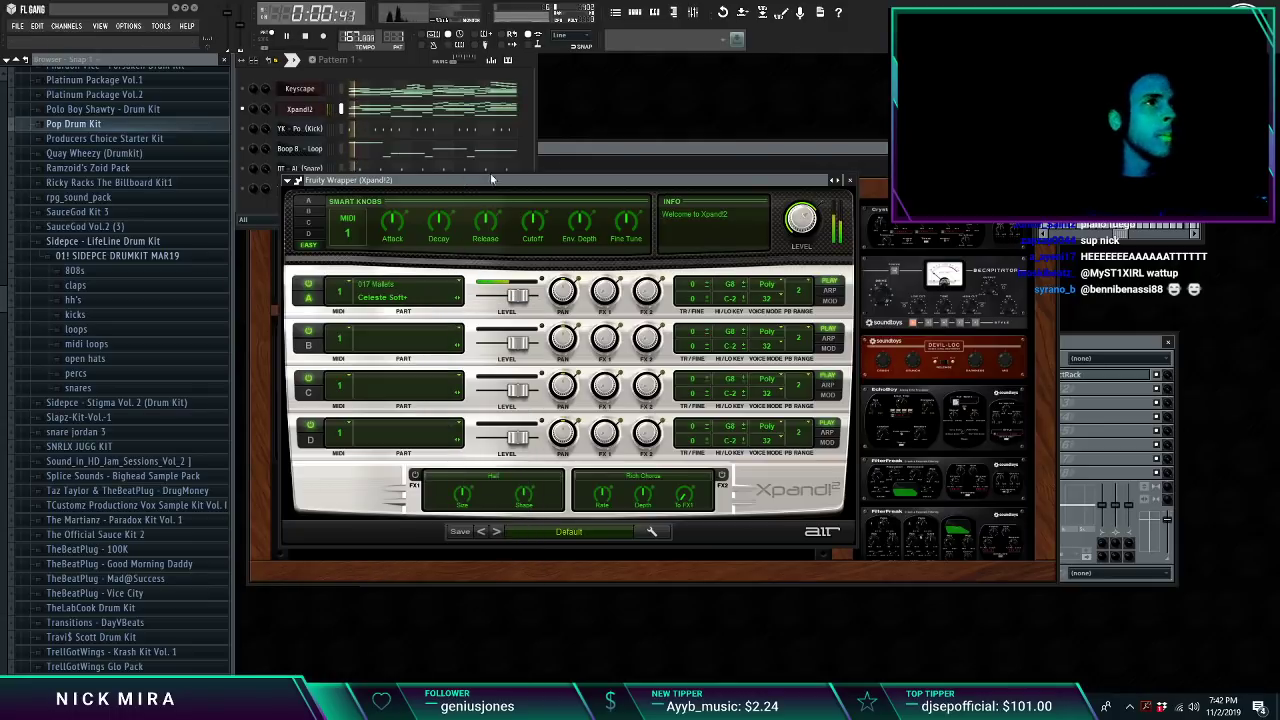
{"action": "key", "text": "Escape"}
{"action": "key", "text": "Escape"}
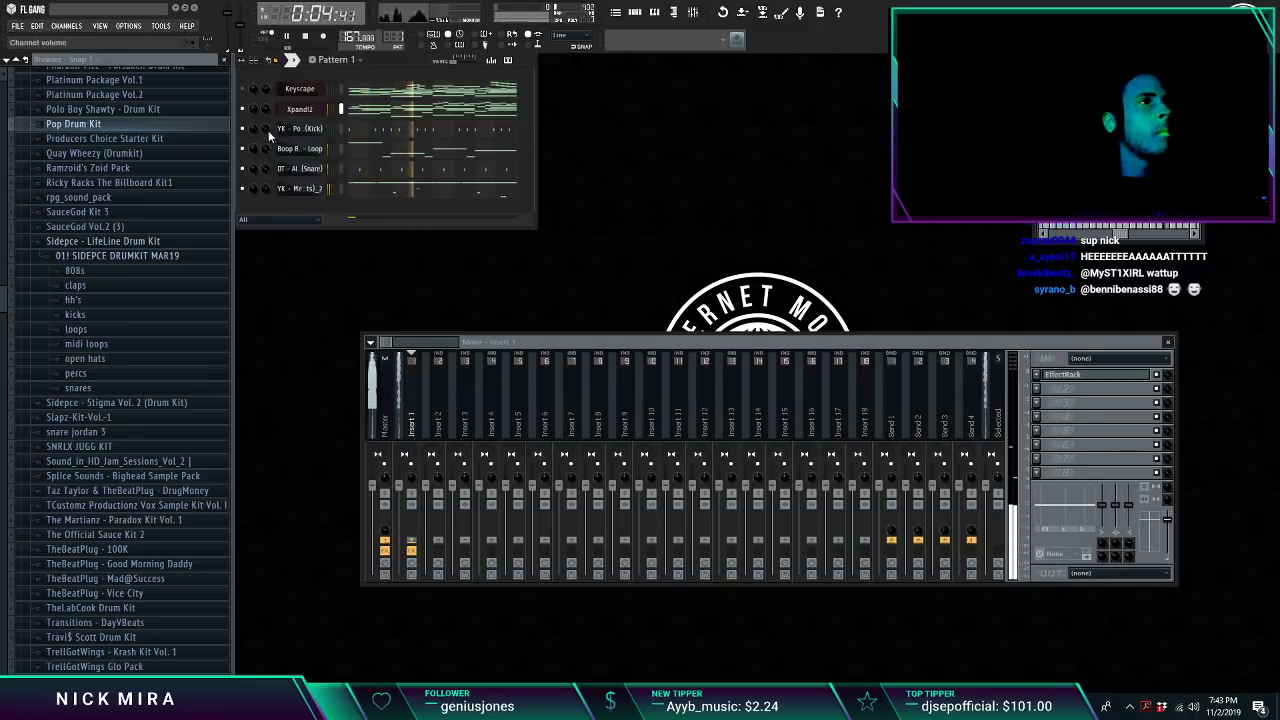
Step: Open the DT - Almost snare in Edison, fade out its short opening section and load that selection into the snare channel
{"action": "key", "text": "space"}
{"action": "left_click", "coordinate": [309, 170]}
{"action": "right_click", "coordinate": [1136, 468]}
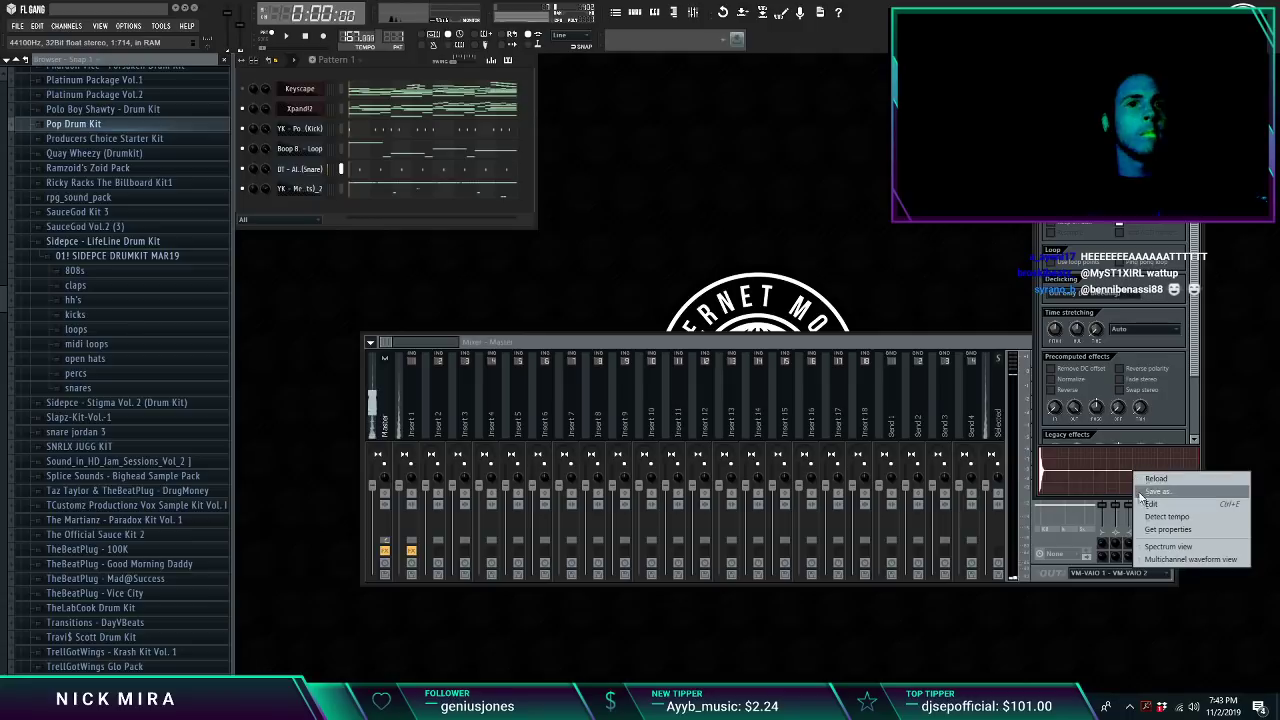
{"action": "left_click", "coordinate": [1150, 498]}
{"action": "left_click_drag", "start_coordinate": [311, 339], "coordinate": [299, 336]}
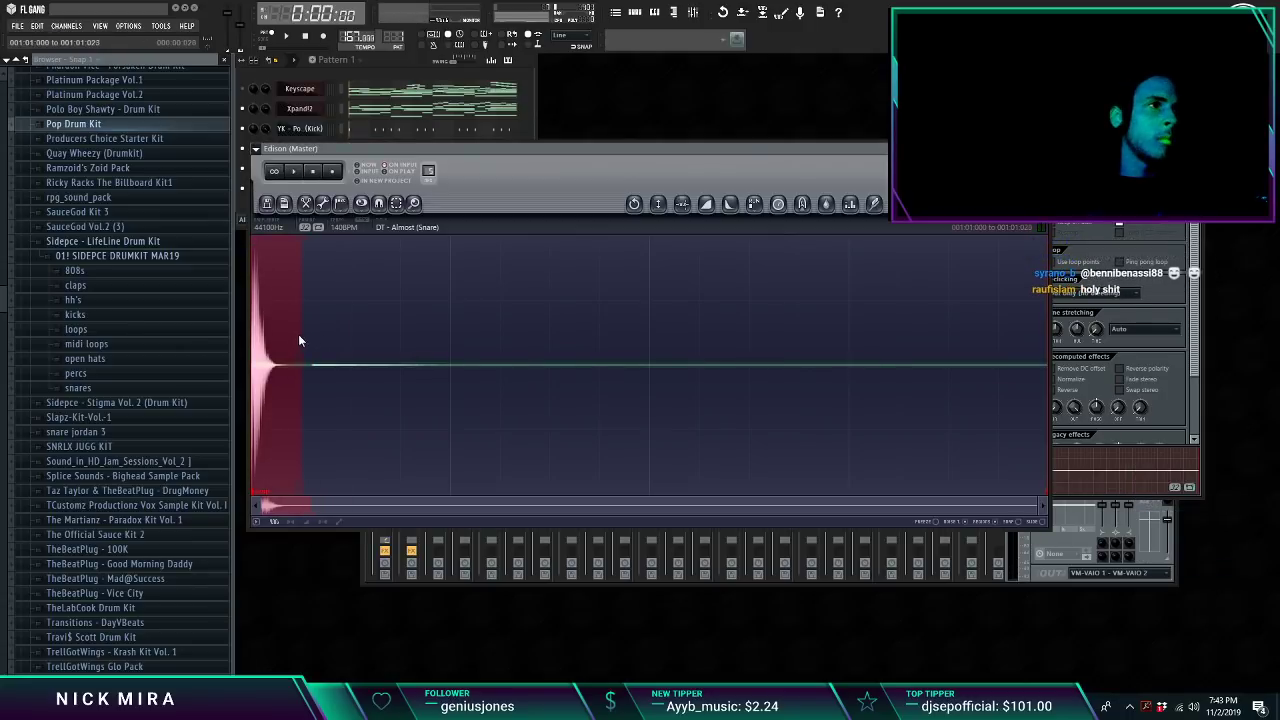
{"action": "left_click_drag", "start_coordinate": [1032, 204], "coordinate": [1103, 483]}
Step: Normalize the snare channel's sample and audition it with the beat
{"action": "key", "text": "space"}
{"action": "left_click", "coordinate": [1042, 148]}
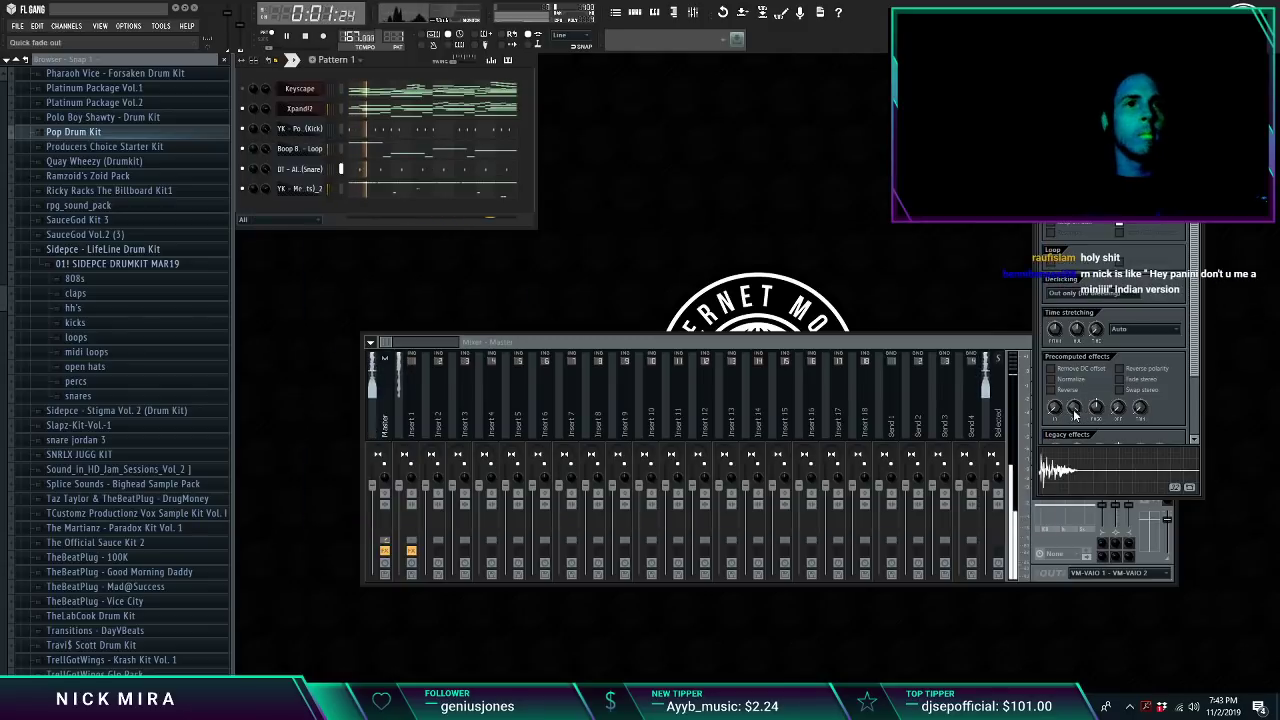
{"action": "left_click", "coordinate": [1072, 379]}
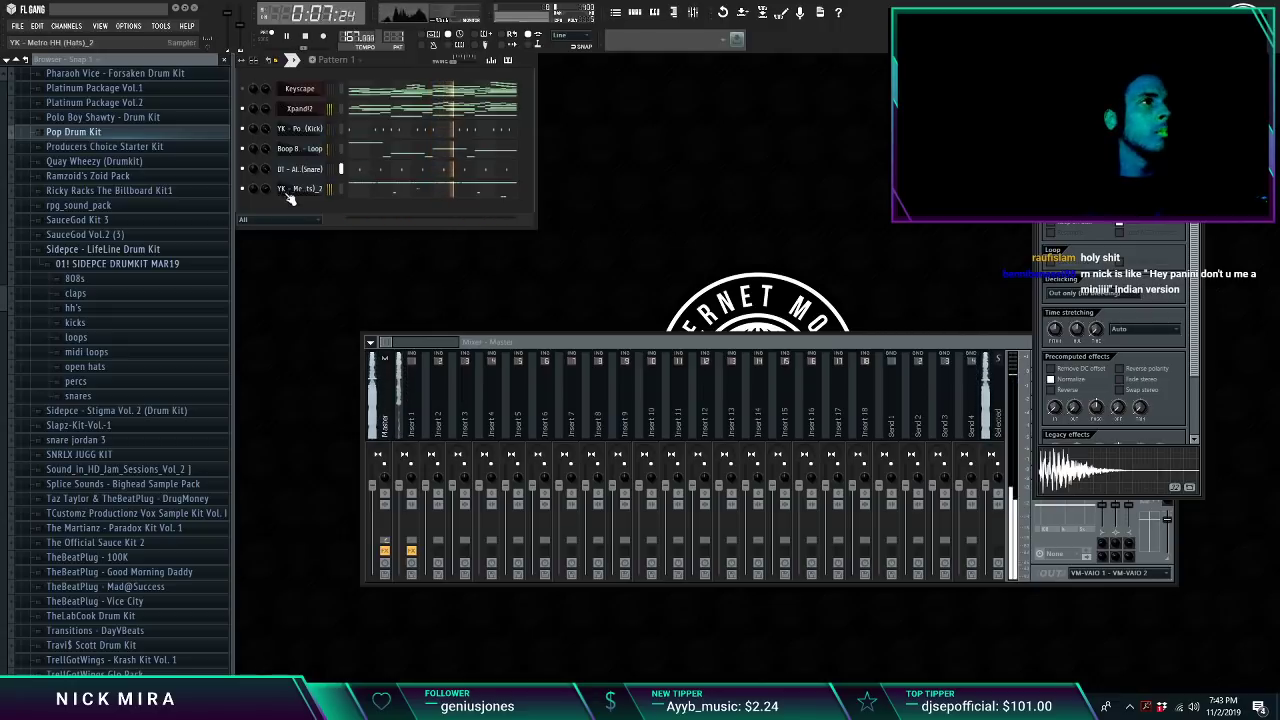
{"action": "key", "text": "space"}
Step: Open the snare in Edison again and undo the last selection and fade-out edits
{"action": "right_click", "coordinate": [1078, 480]}
{"action": "left_click", "coordinate": [1096, 514]}
{"action": "key", "text": "ctrl+z"}
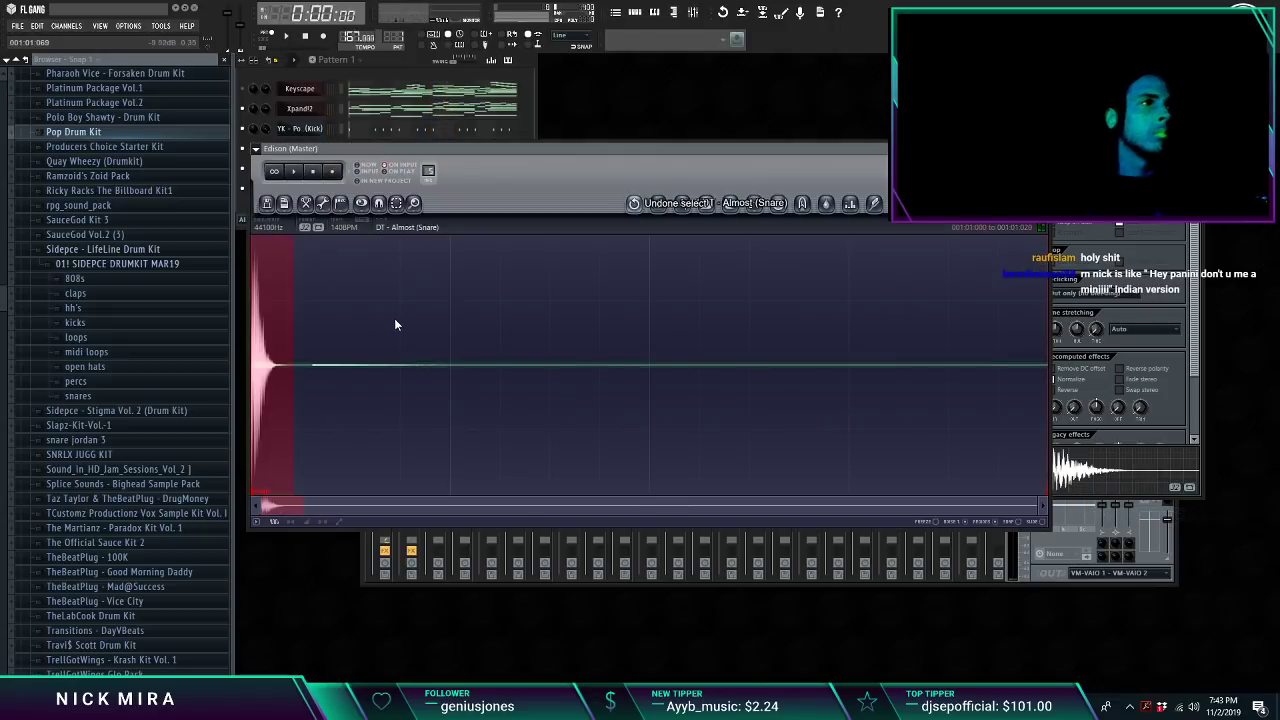
{"action": "key", "text": "ctrl+z"}
{"action": "key", "text": "ctrl+z"}
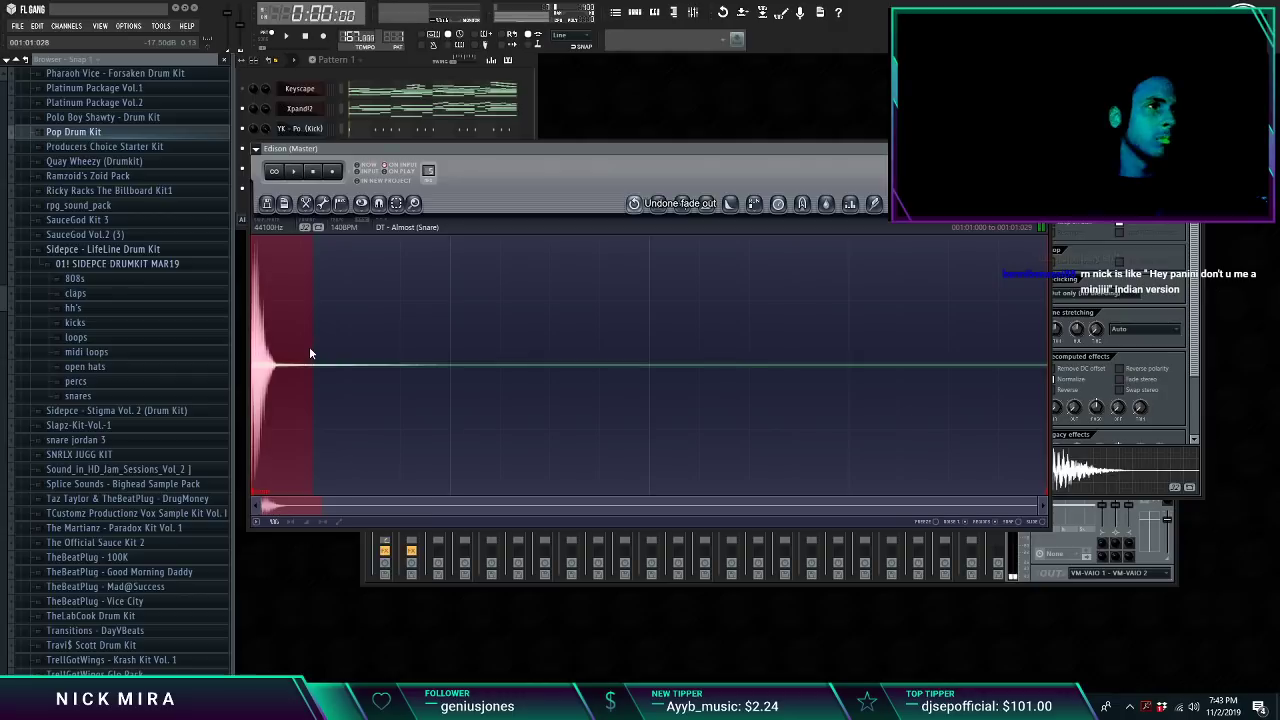
Step: Select a slightly longer opening section of the snare, load it into the snare channel and play the beat
{"action": "left_click_drag", "start_coordinate": [331, 345], "coordinate": [263, 348]}
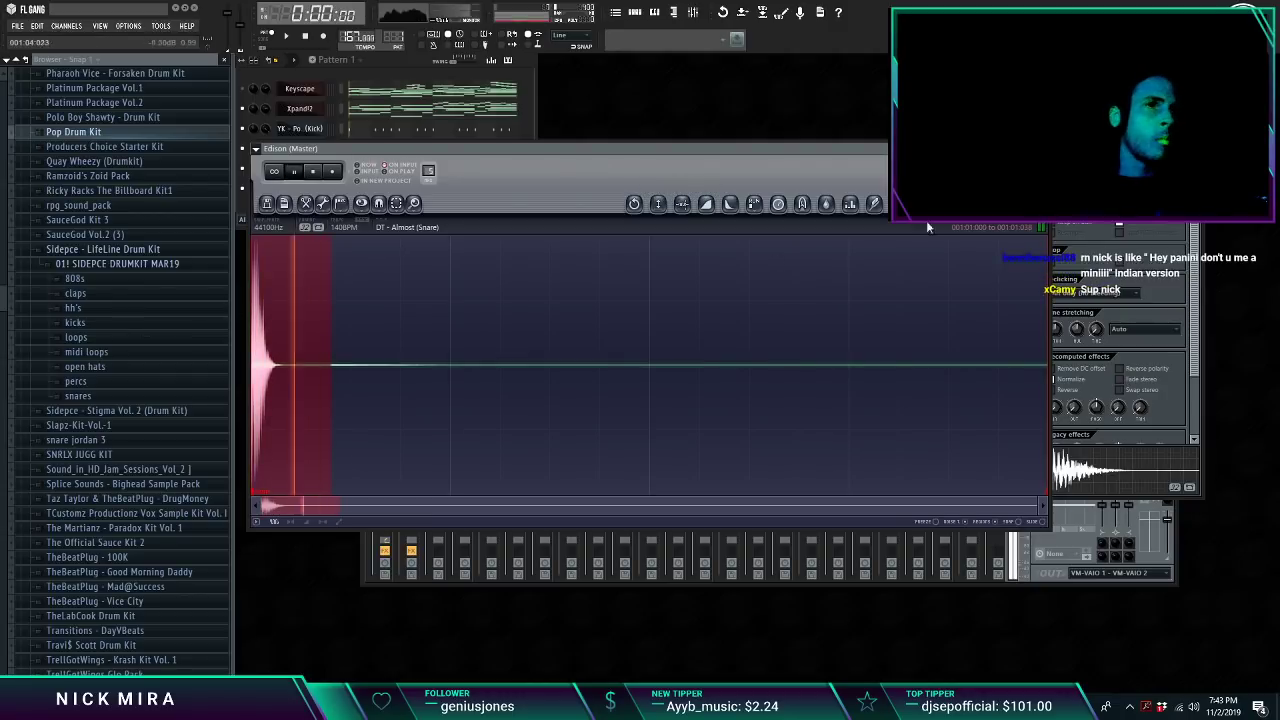
{"action": "left_click_drag", "start_coordinate": [1034, 205], "coordinate": [1110, 470]}
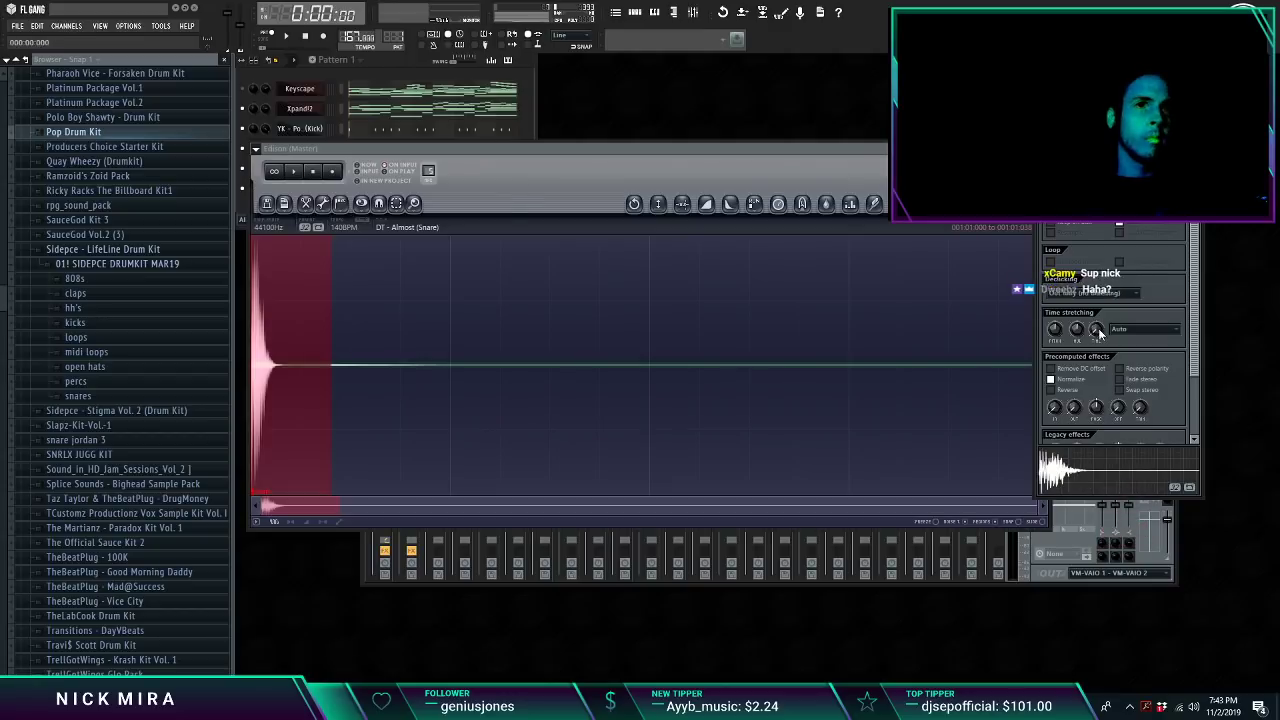
{"action": "key", "text": "space"}
{"action": "left_click", "coordinate": [527, 102]}
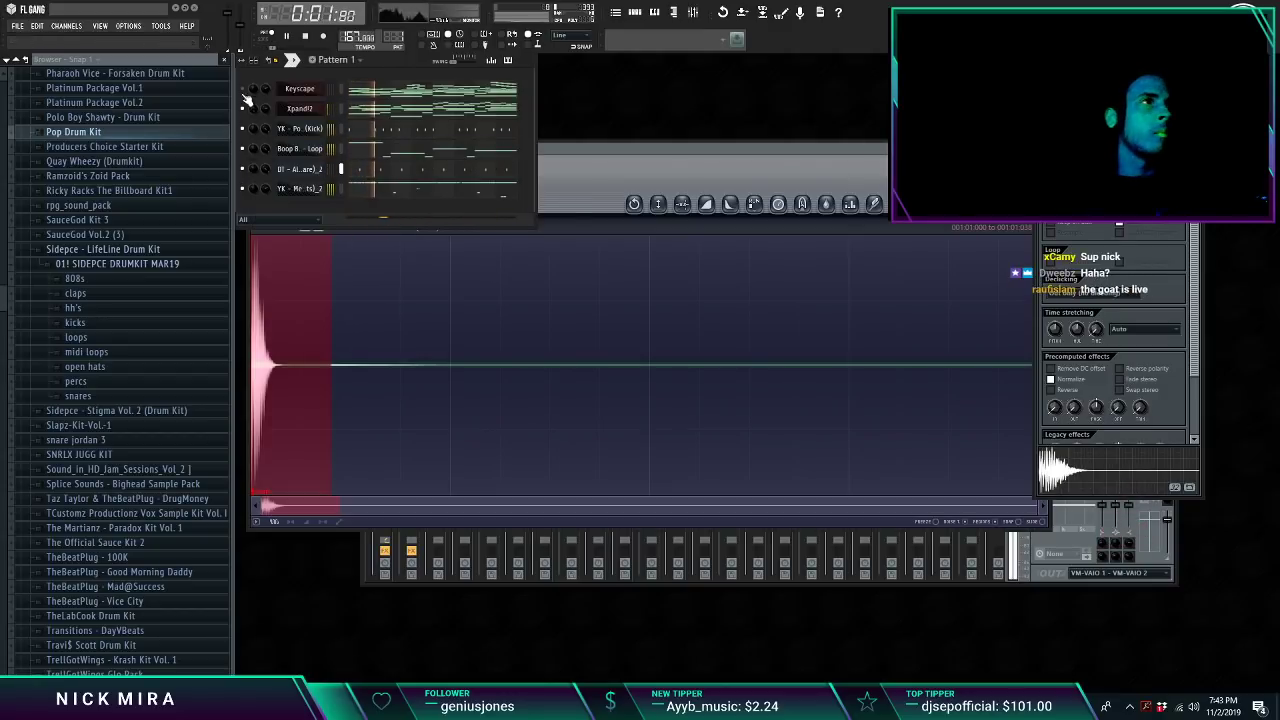
Step: Audition open hats from the Sidepce LifeLine kit, add sidepce - klock oh as a channel and place a hit on its first step
{"action": "left_click", "coordinate": [85, 366]}
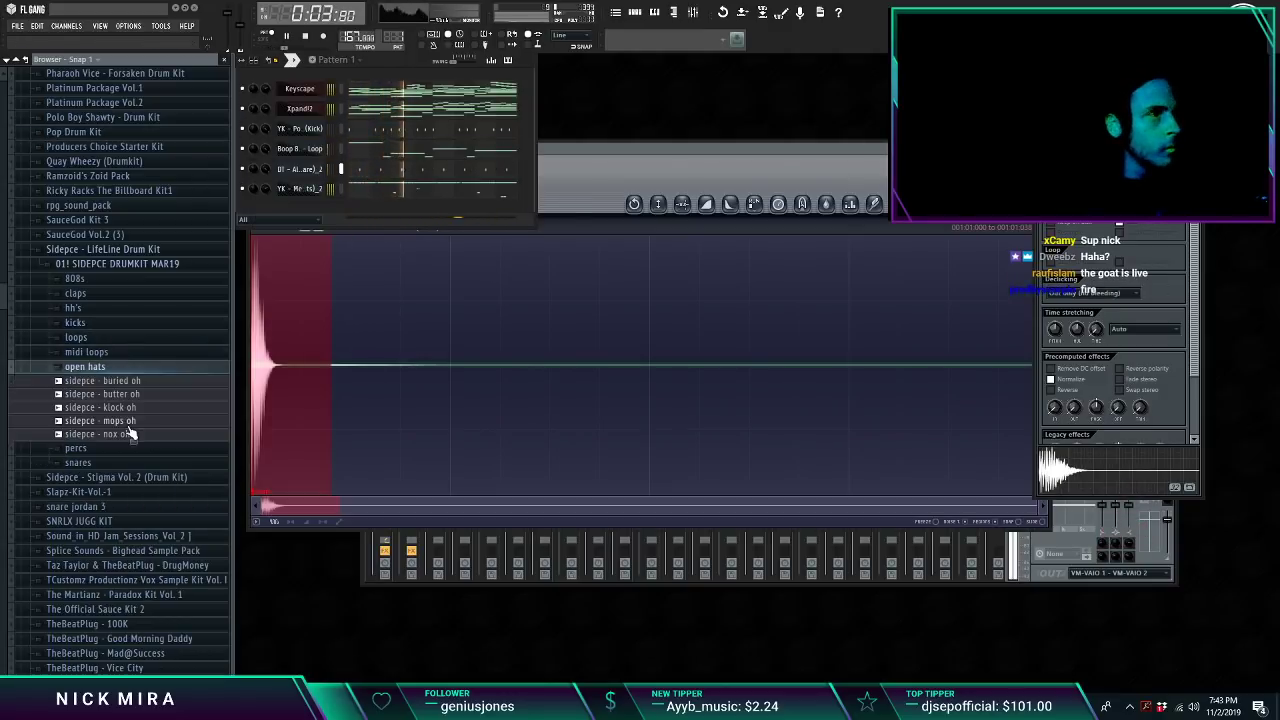
{"action": "left_click", "coordinate": [134, 419]}
{"action": "left_click", "coordinate": [140, 410]}
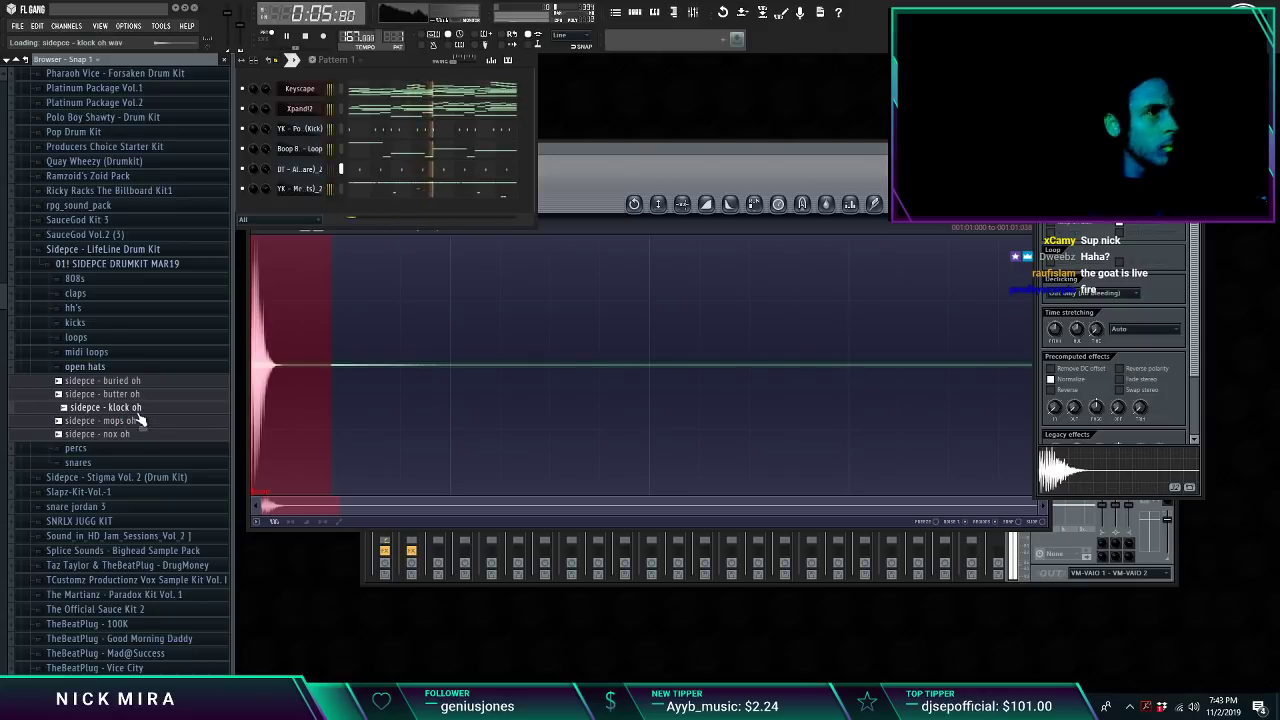
{"action": "left_click_drag", "start_coordinate": [140, 420], "coordinate": [352, 208]}
{"action": "left_click", "coordinate": [353, 208]}
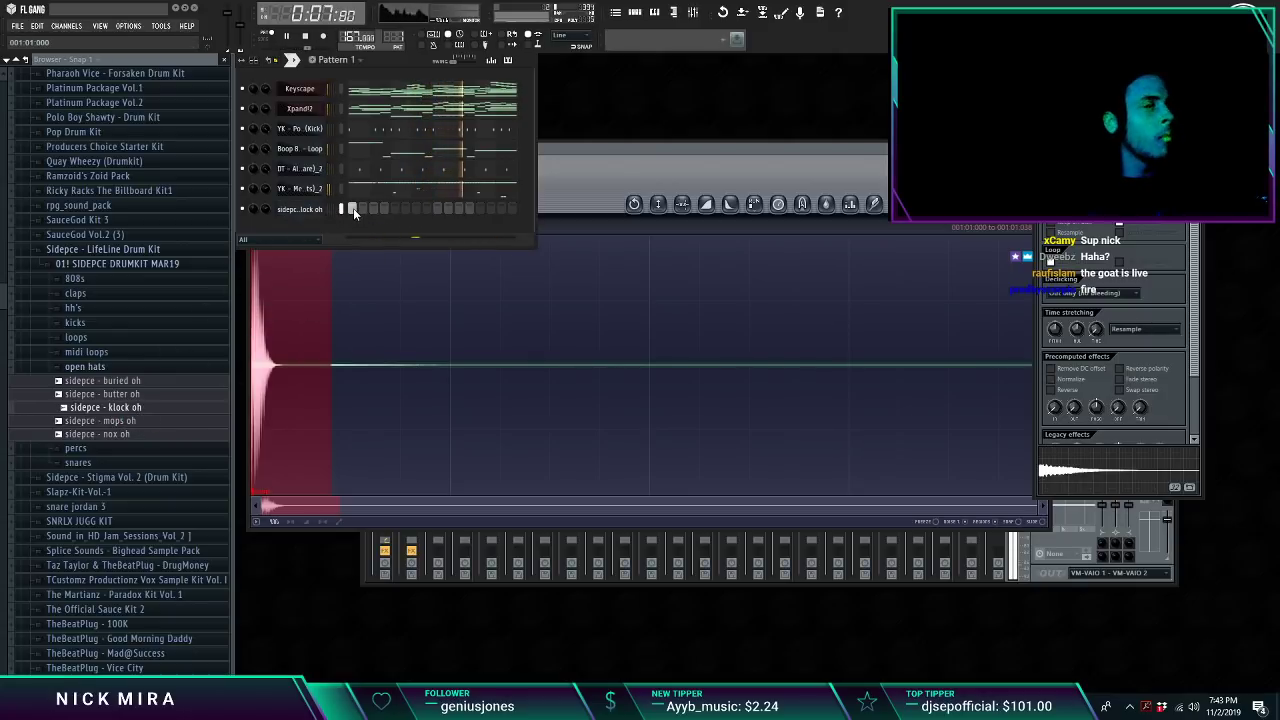
Step: Add a second klock open hat note on C5 halfway through Pattern 1 in the piano roll
{"action": "right_click", "coordinate": [322, 210]}
{"action": "left_click", "coordinate": [340, 209]}
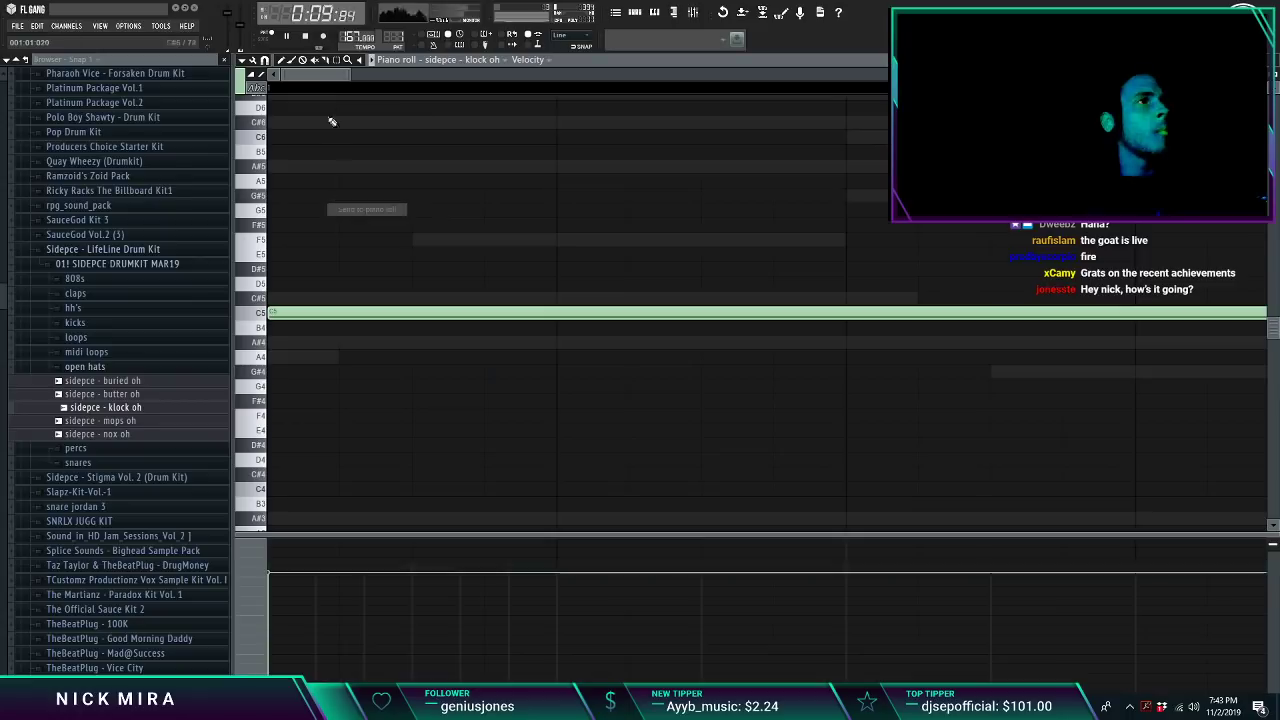
{"action": "scroll", "coordinate": [329, 90], "scroll_direction": "down", "scroll_amount": 7}
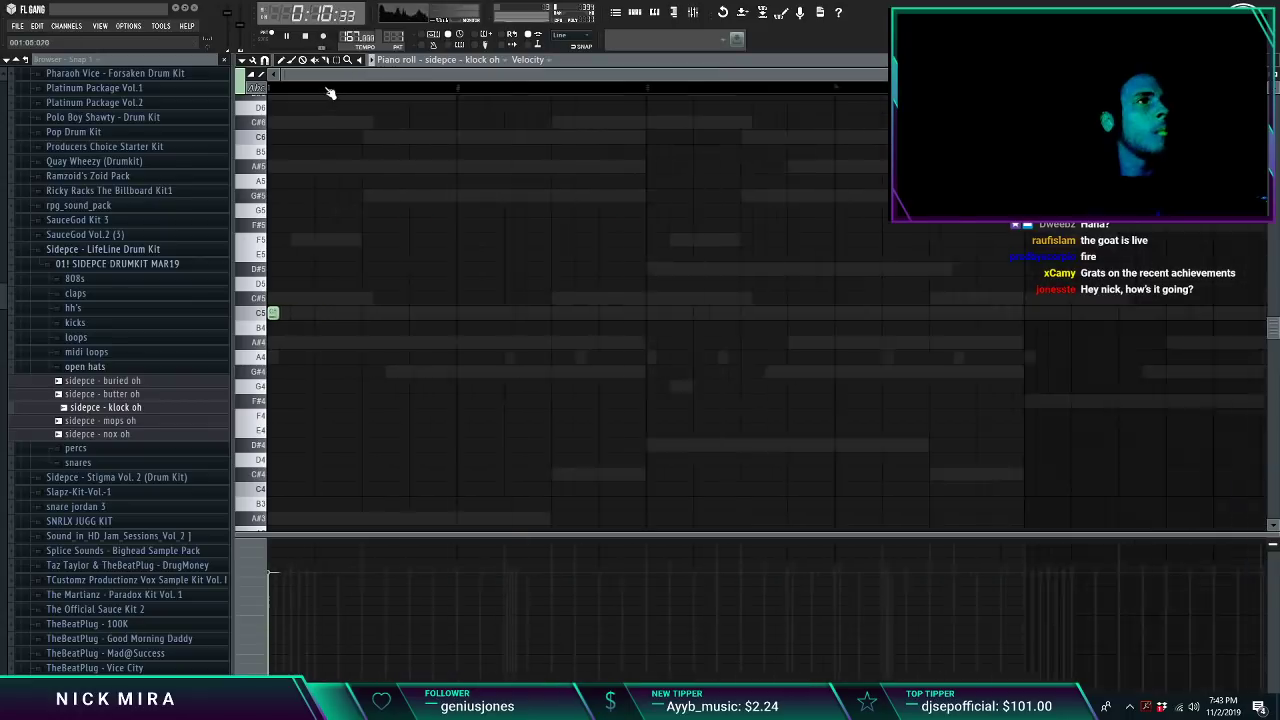
{"action": "left_click", "coordinate": [800, 313]}
{"action": "key", "text": "Escape"}
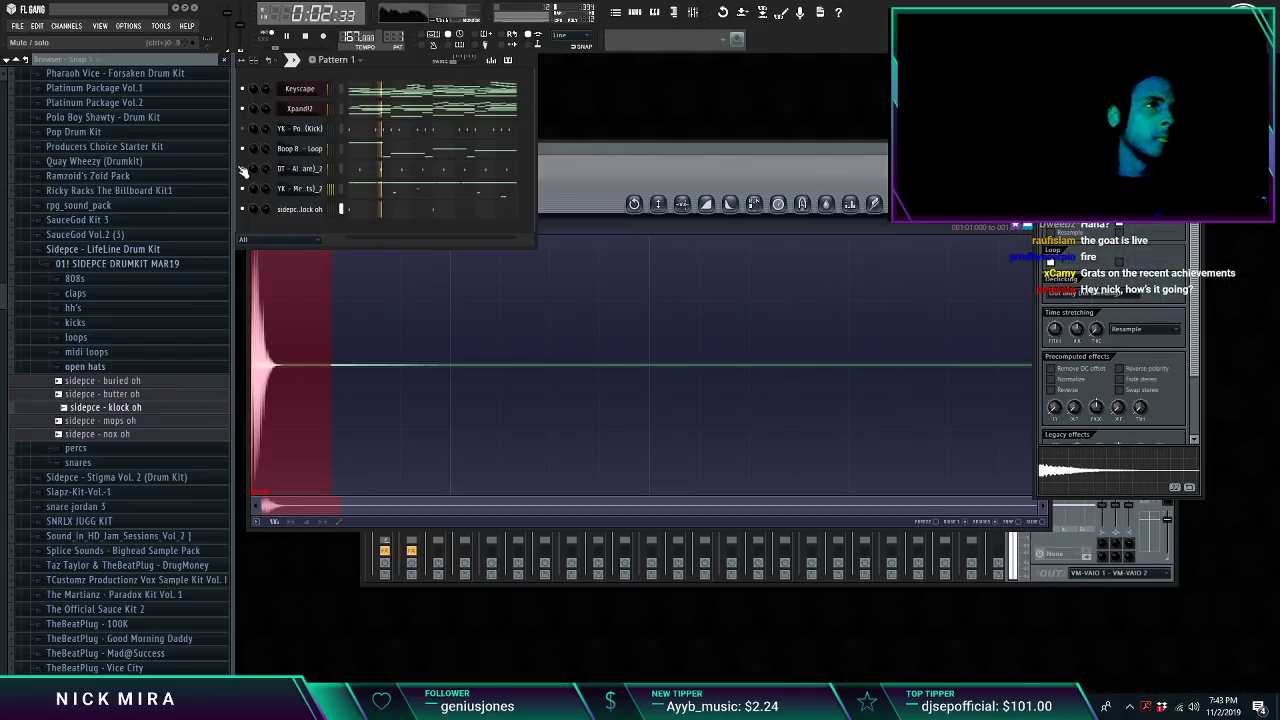
Step: Mute the Xpand!2, kick and klock open hat channels and play the beat
{"action": "right_click", "coordinate": [244, 88]}
{"action": "left_click", "coordinate": [278, 96]}
{"action": "key", "text": "space"}
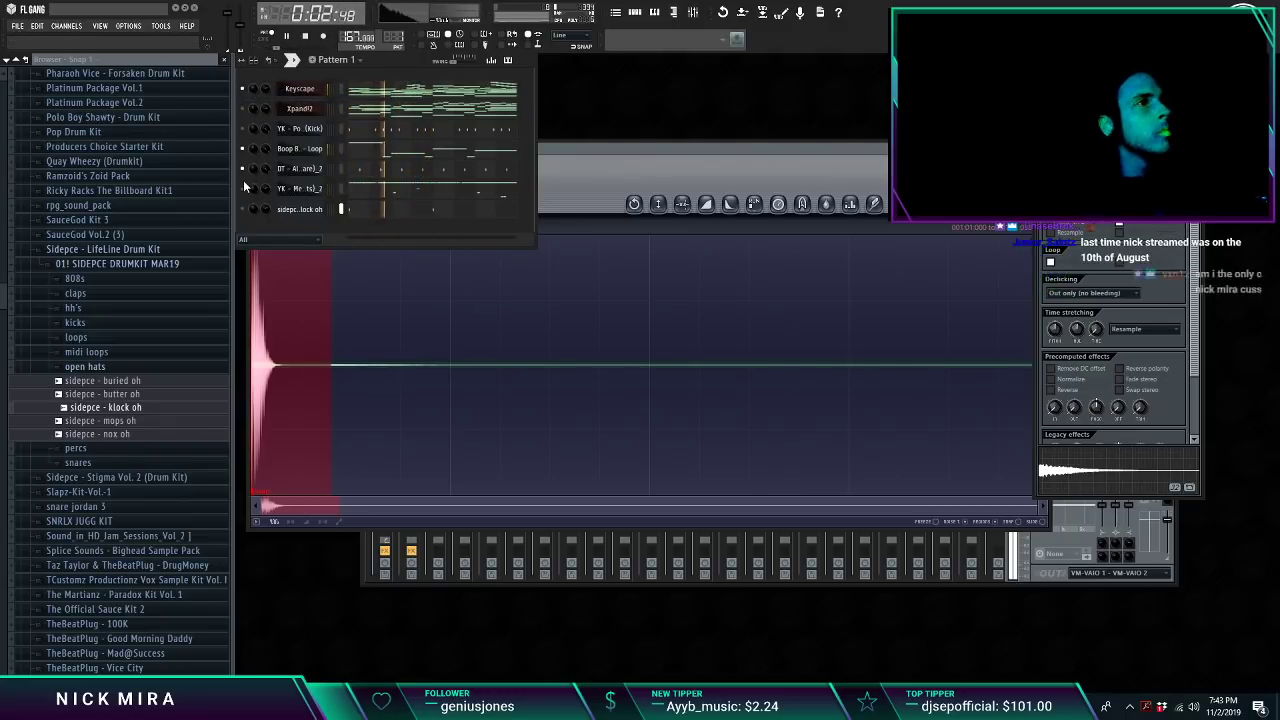
{"action": "right_click", "coordinate": [326, 86]}
{"action": "mouse_move", "coordinate": [350, 214]}
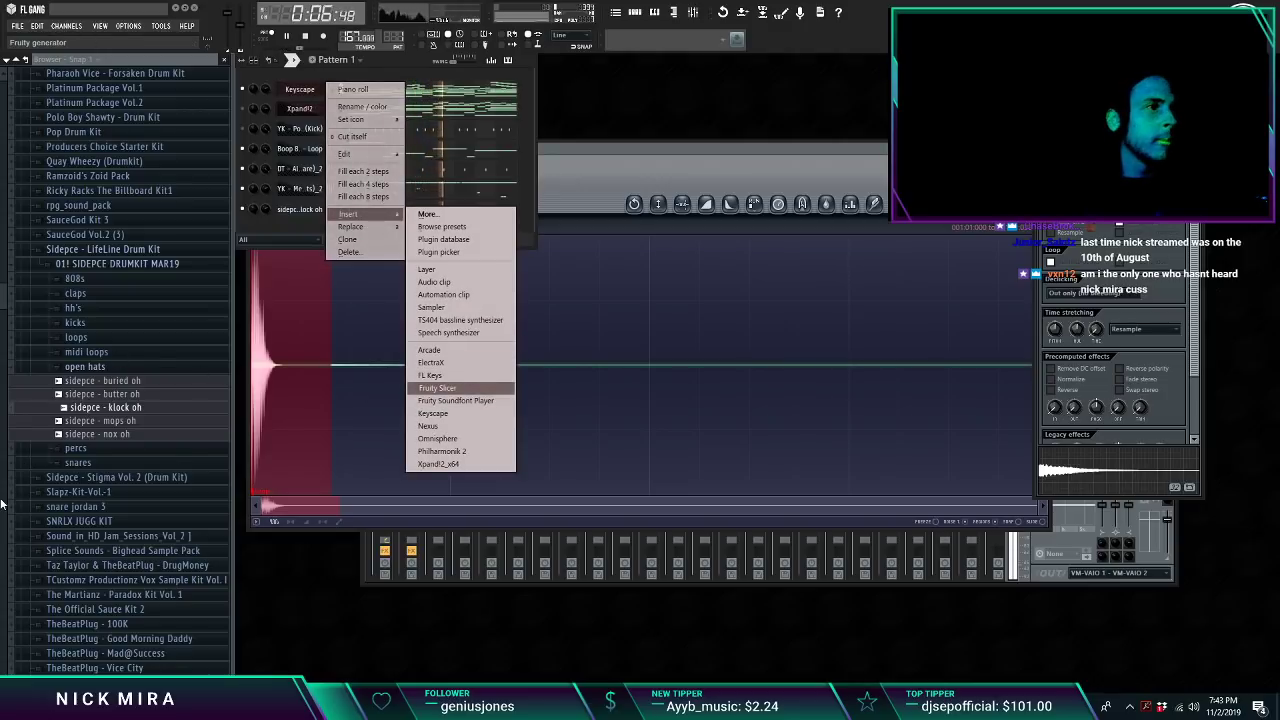
{"action": "left_click", "coordinate": [1, 501]}
Step: Collapse the sidepce peak midi kit folder, find Hot_Sauce_Vocal_Pack_V1 among the sounds and audition its FX_RitualVox1 sample
{"action": "scroll", "coordinate": [105, 192], "scroll_direction": "up", "scroll_amount": 3}
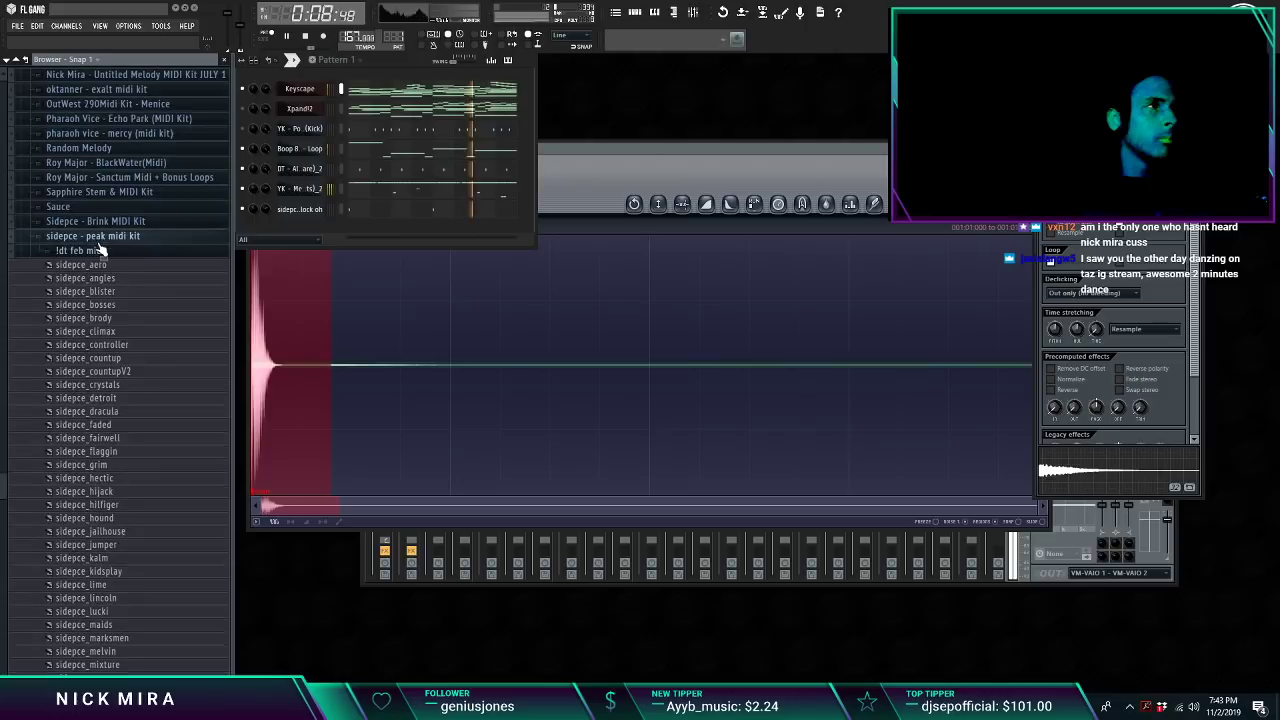
{"action": "left_click", "coordinate": [100, 237]}
{"action": "scroll", "coordinate": [100, 240], "scroll_direction": "down", "scroll_amount": 2}
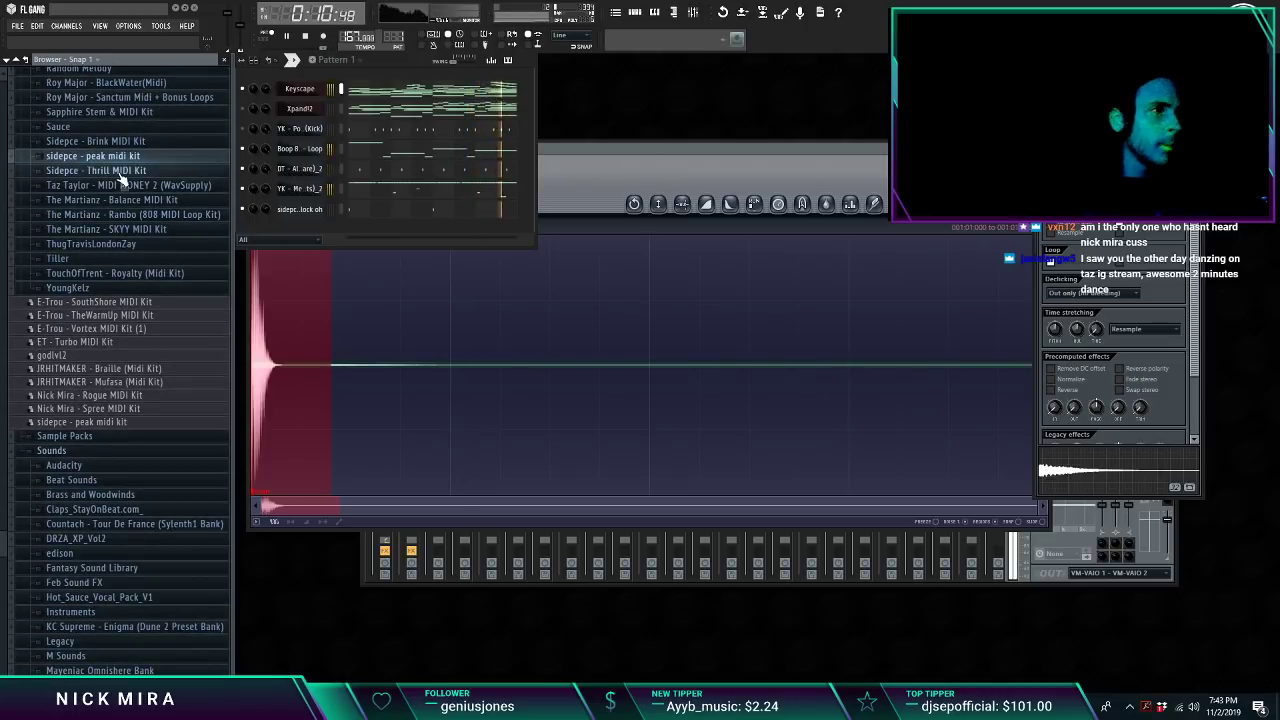
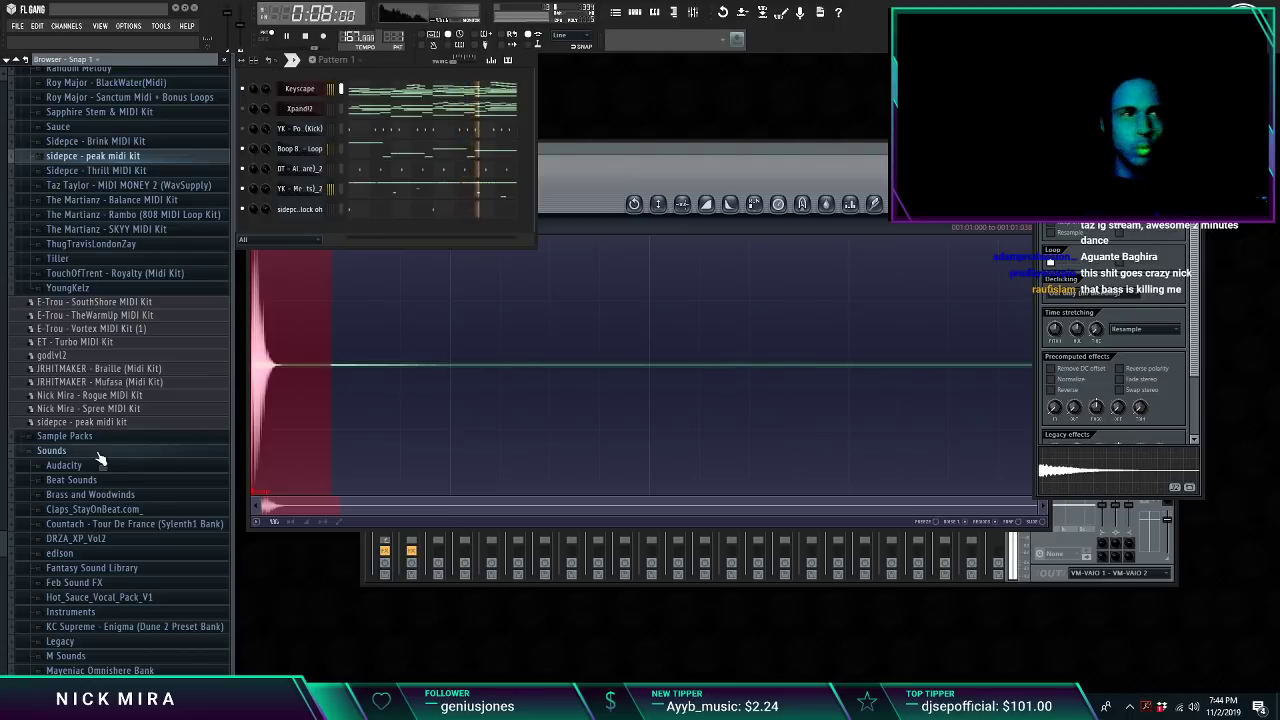
{"action": "scroll", "coordinate": [97, 494], "scroll_direction": "down", "scroll_amount": 3}
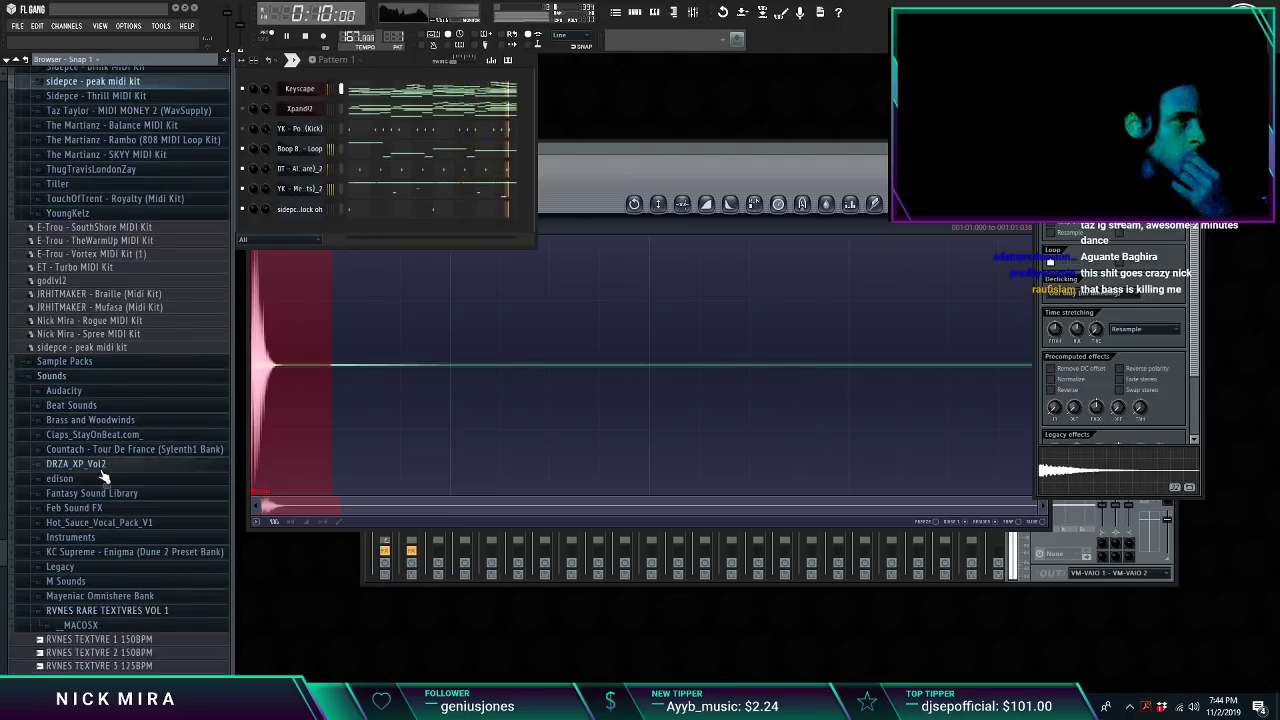
{"action": "left_click", "coordinate": [128, 519]}
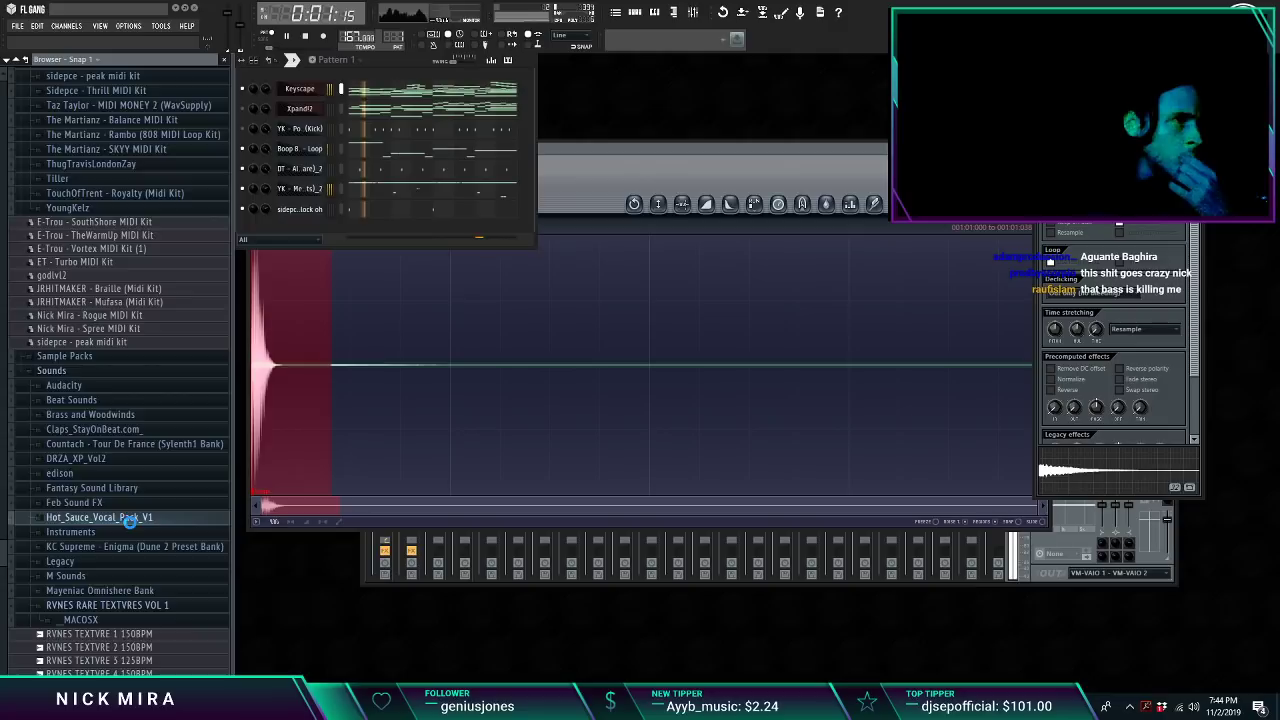
{"action": "left_click", "coordinate": [104, 422]}
{"action": "scroll", "coordinate": [105, 424], "scroll_direction": "up", "scroll_amount": 3}
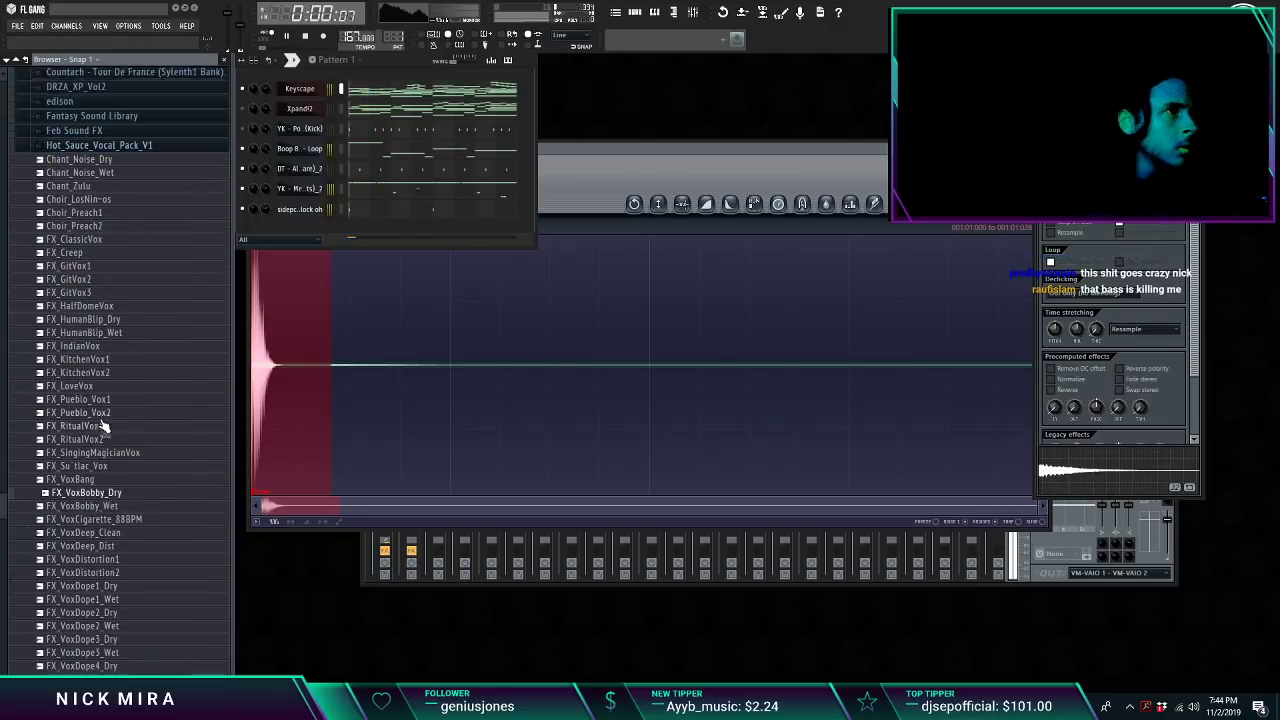
{"action": "left_click", "coordinate": [110, 424]}
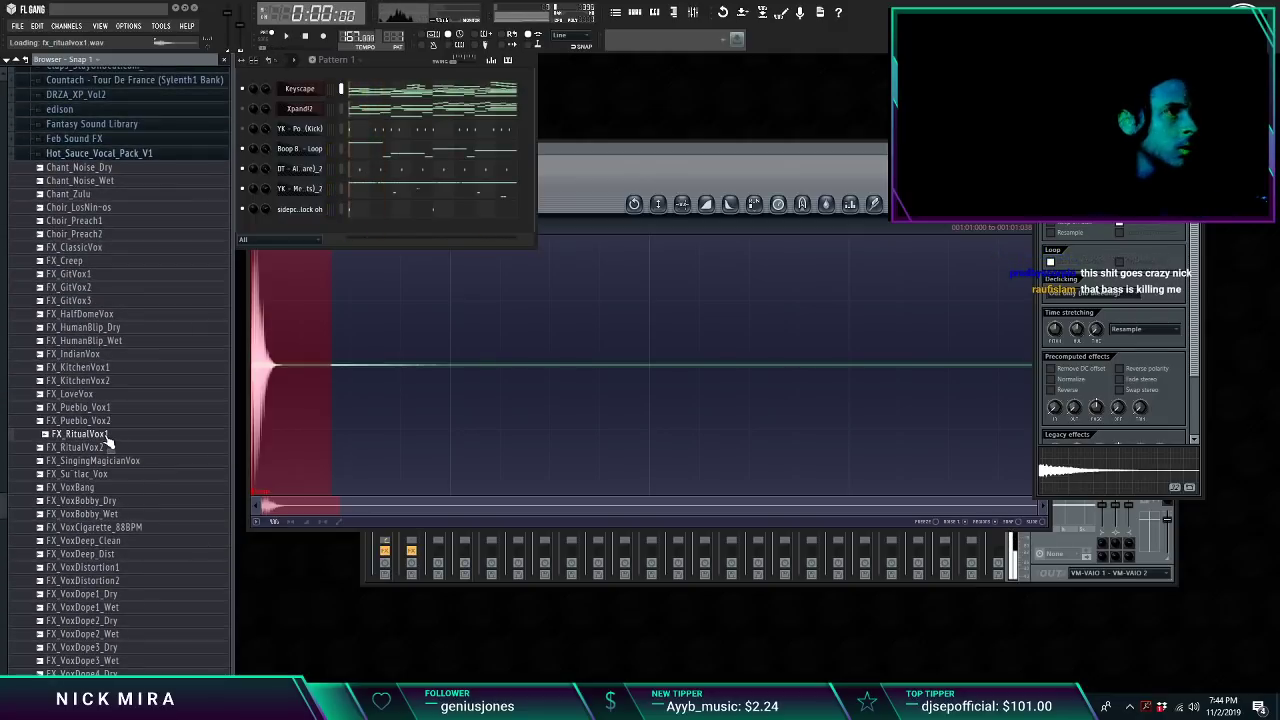
Step: Place the FX_RitualVox1 sample at the start of Track 1 in the playlist and audition it
{"action": "left_click", "coordinate": [616, 12]}
{"action": "key", "text": "space"}
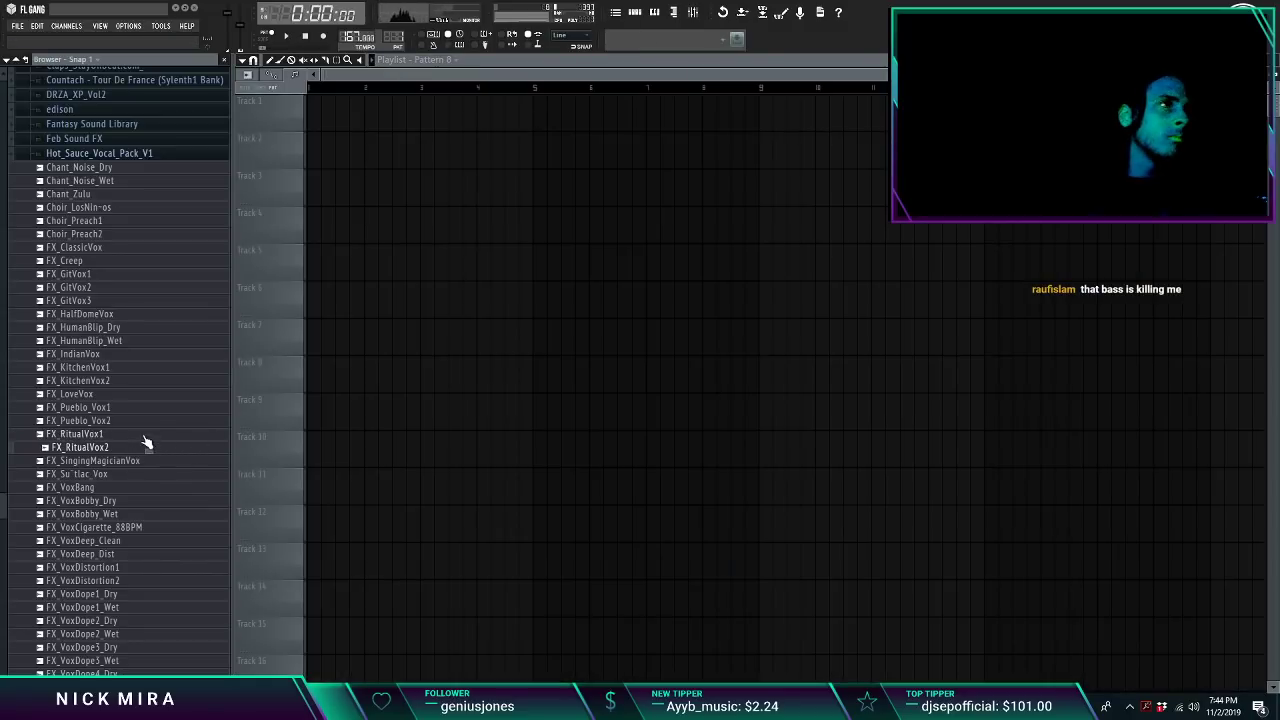
{"action": "left_click_drag", "start_coordinate": [360, 80], "coordinate": [312, 104]}
{"action": "key", "text": "space"}
{"action": "double_click", "coordinate": [367, 115]}
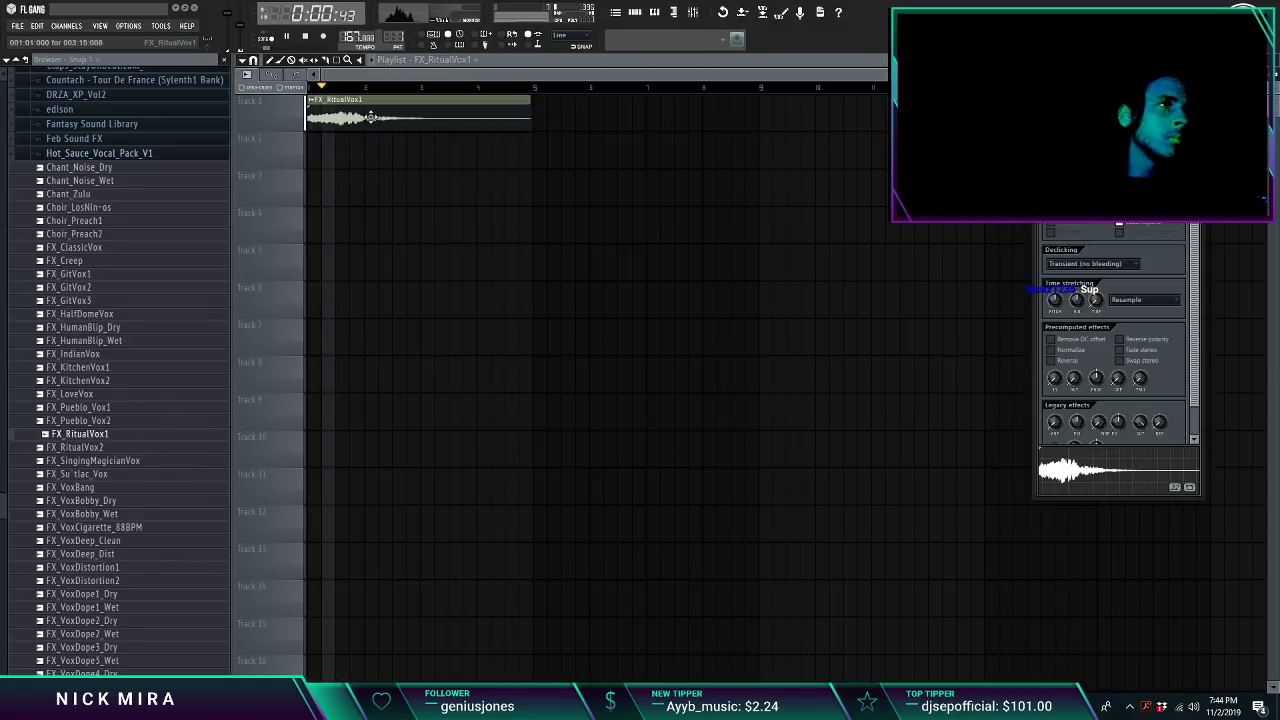
{"action": "key", "text": "space"}
{"action": "key", "text": "space"}
{"action": "key", "text": "Escape"}
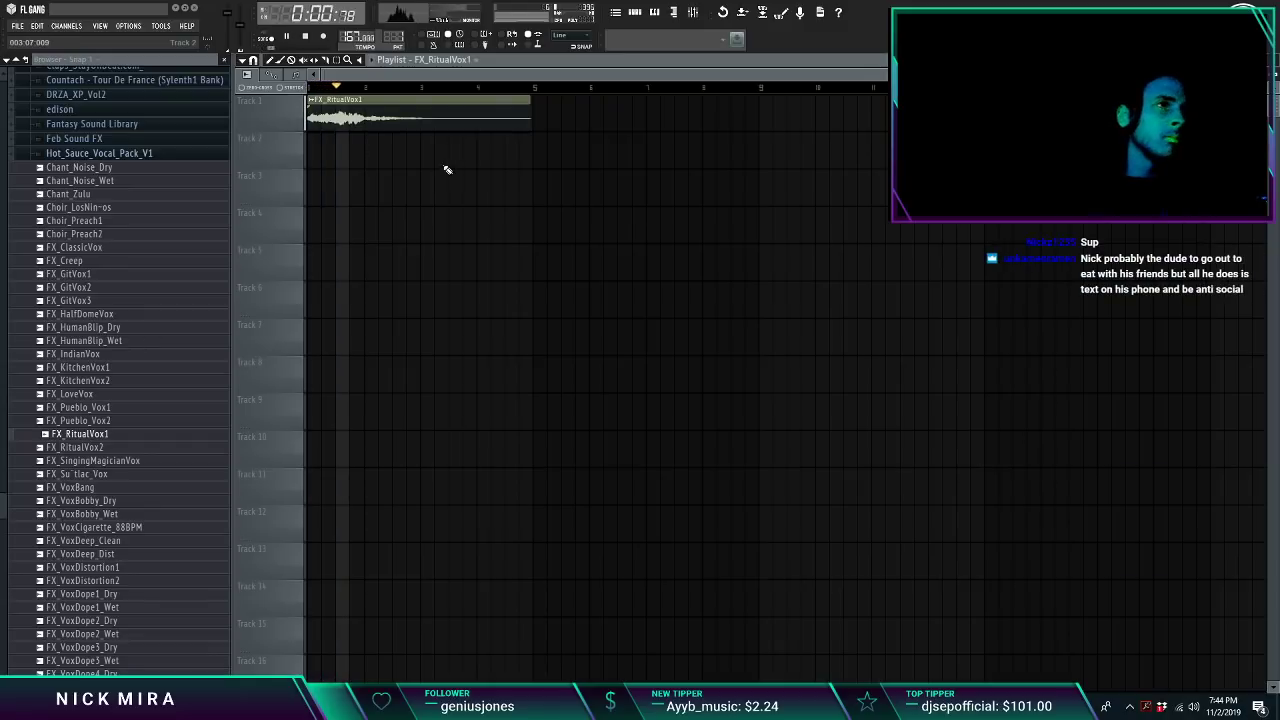
Step: Place Pattern 1 at the start of Track 2 in the playlist and play the arrangement
{"action": "key", "text": "space"}
{"action": "left_click", "coordinate": [316, 150]}
{"action": "key", "text": "space"}
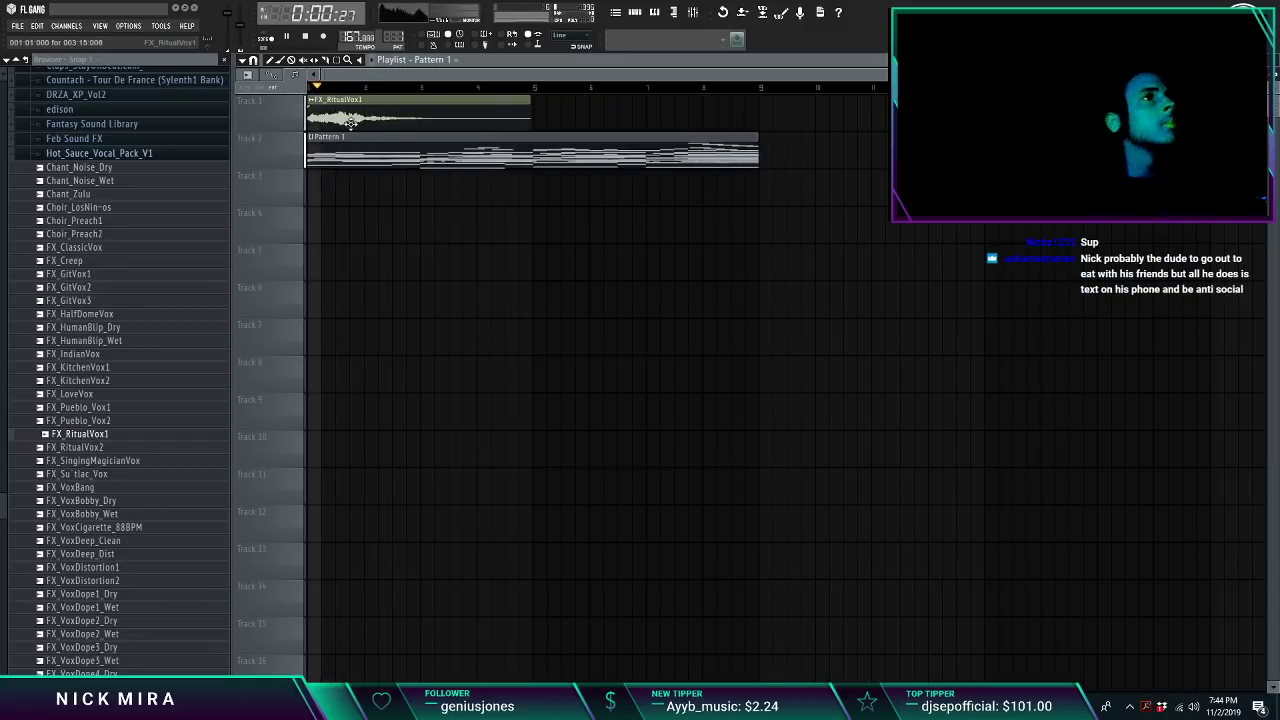
Step: Set the FX_RitualVox1 clip's time stretching mode to Auto and play it with the pattern
{"action": "double_click", "coordinate": [346, 118]}
{"action": "key", "text": "space"}
{"action": "key", "text": "space"}
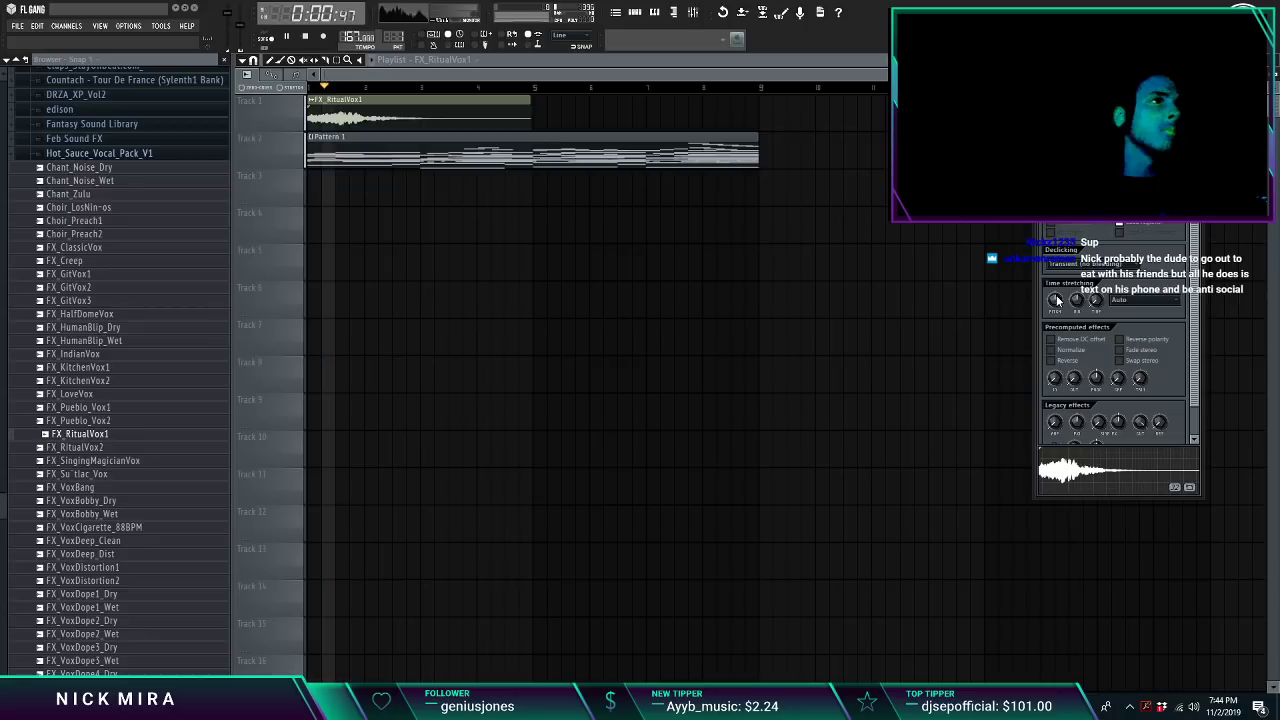
{"action": "key", "text": "space"}
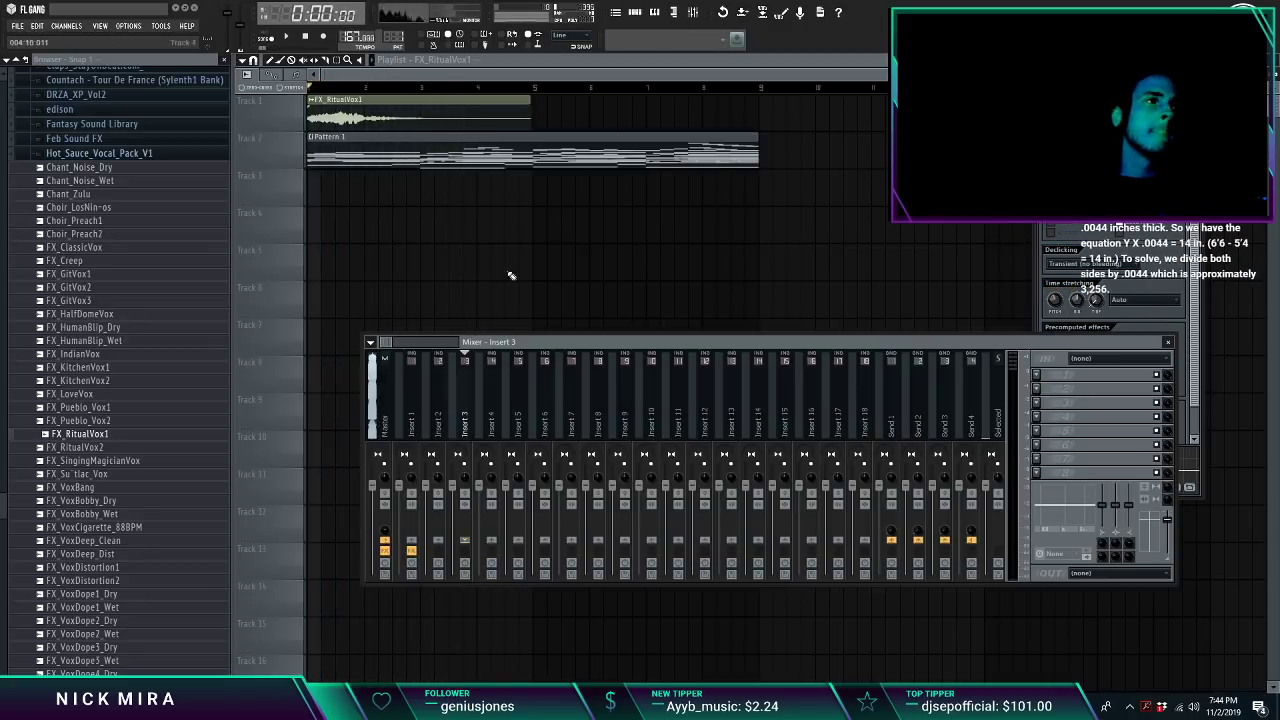
Step: Load the Auto-Tune VST into the first effect slot of mixer Insert 3
{"action": "key", "text": "F9"}
{"action": "left_click", "coordinate": [1040, 374]}
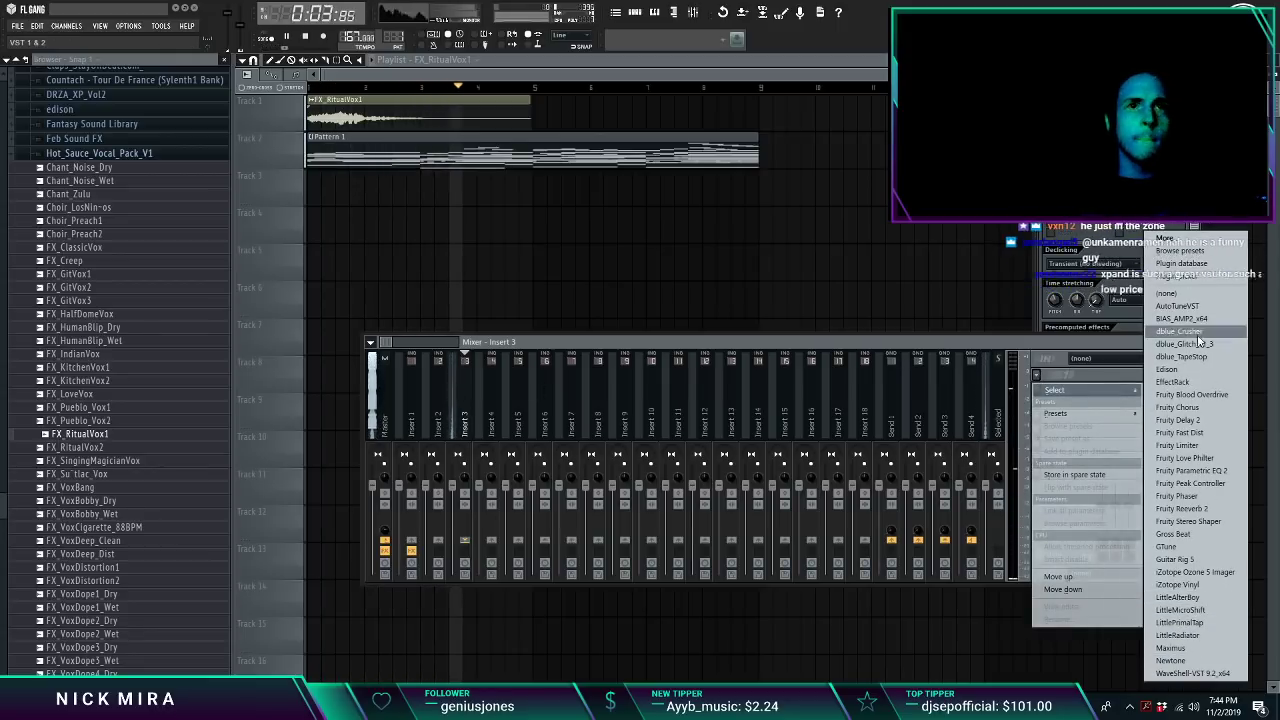
{"action": "left_click", "coordinate": [1177, 305]}
{"action": "left_click", "coordinate": [586, 90]}
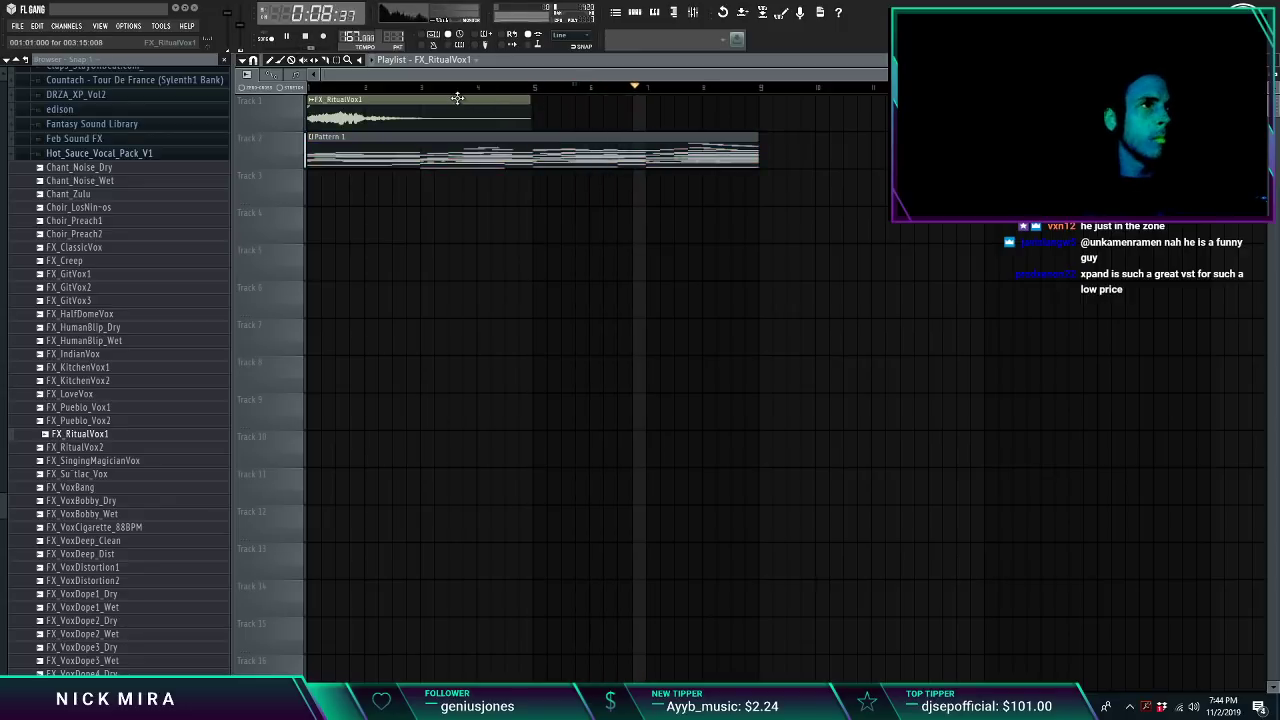
Step: Show all channels in the channel rack and examine the Xpand!2 notes in the piano roll to determine the melody's key
{"action": "key", "text": "F5"}
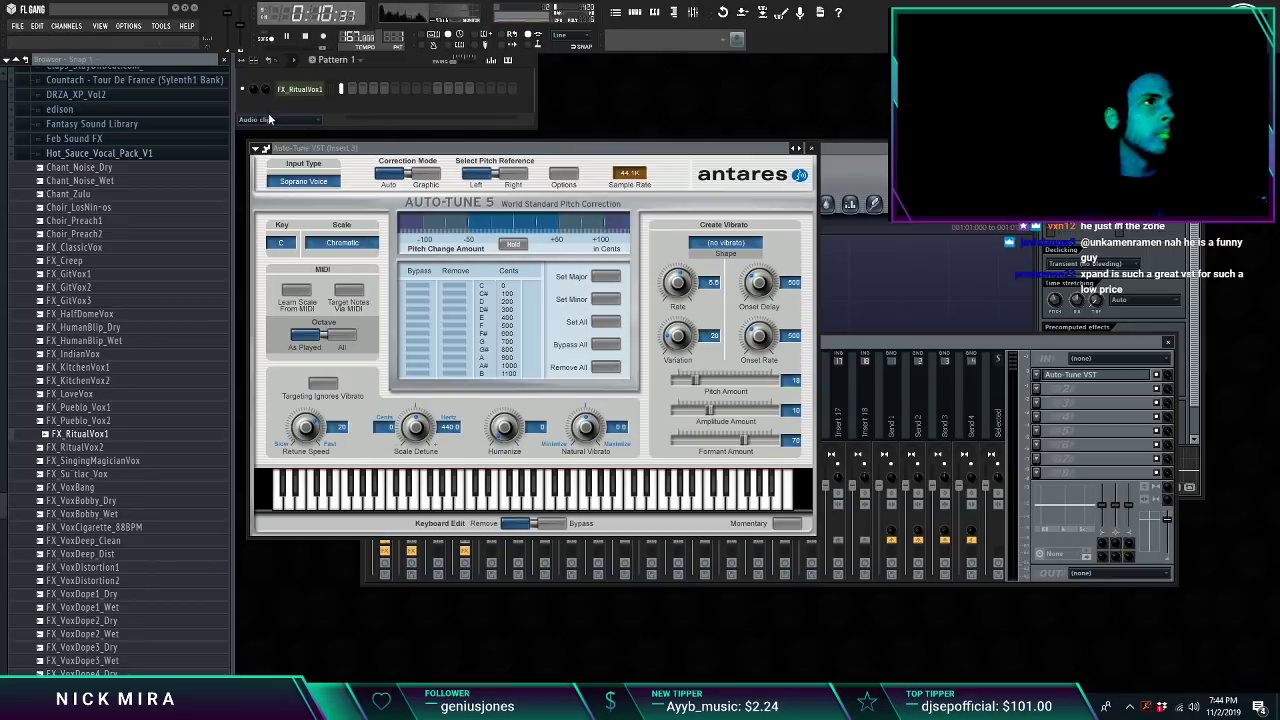
{"action": "left_click", "coordinate": [268, 118]}
{"action": "left_click", "coordinate": [263, 134]}
{"action": "left_click", "coordinate": [356, 113]}
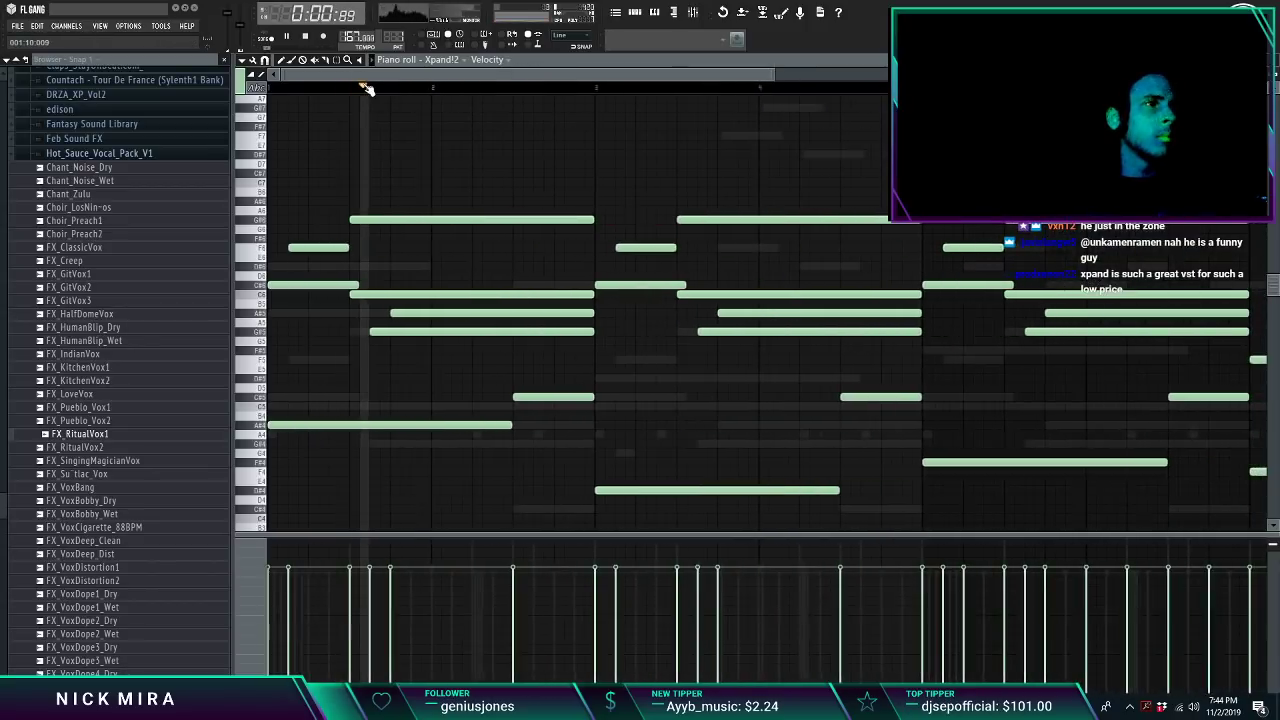
{"action": "key", "text": "F7"}
Step: Set Auto-Tune's key to B-flat, its scale to Minor and its retune speed to 13
{"action": "left_click", "coordinate": [1080, 378]}
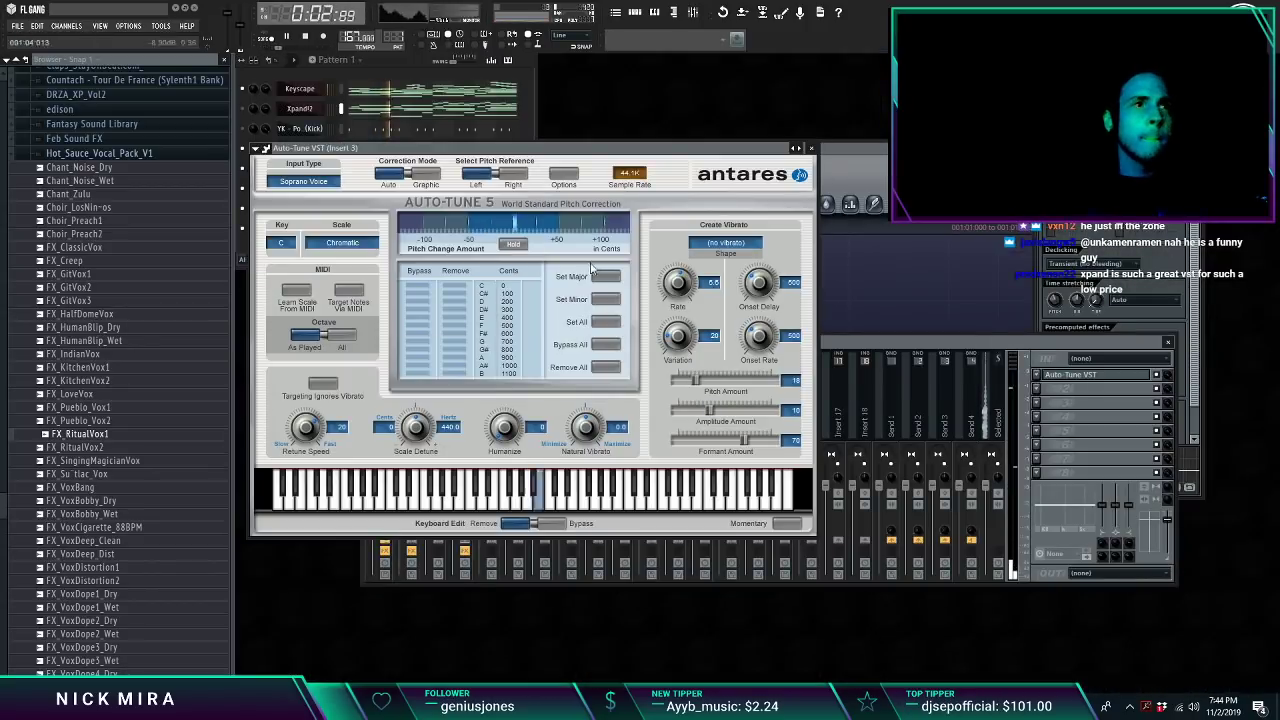
{"action": "left_click", "coordinate": [293, 243]}
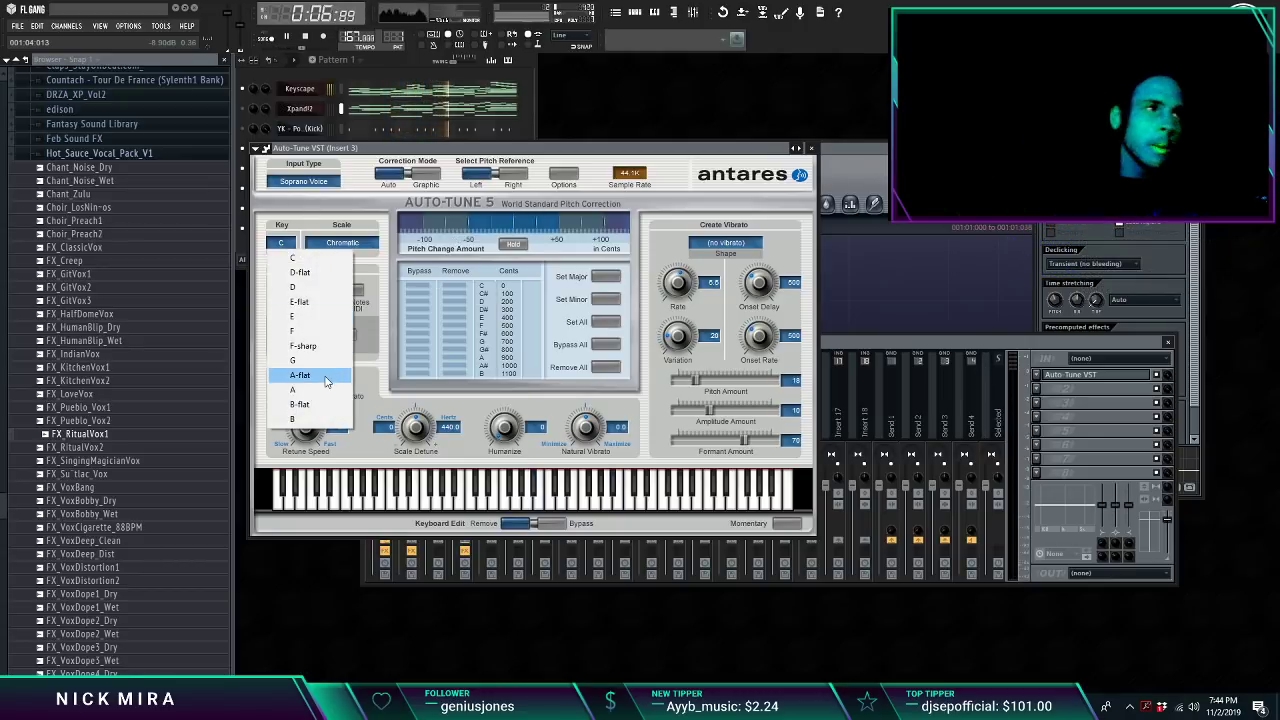
{"action": "left_click", "coordinate": [322, 405]}
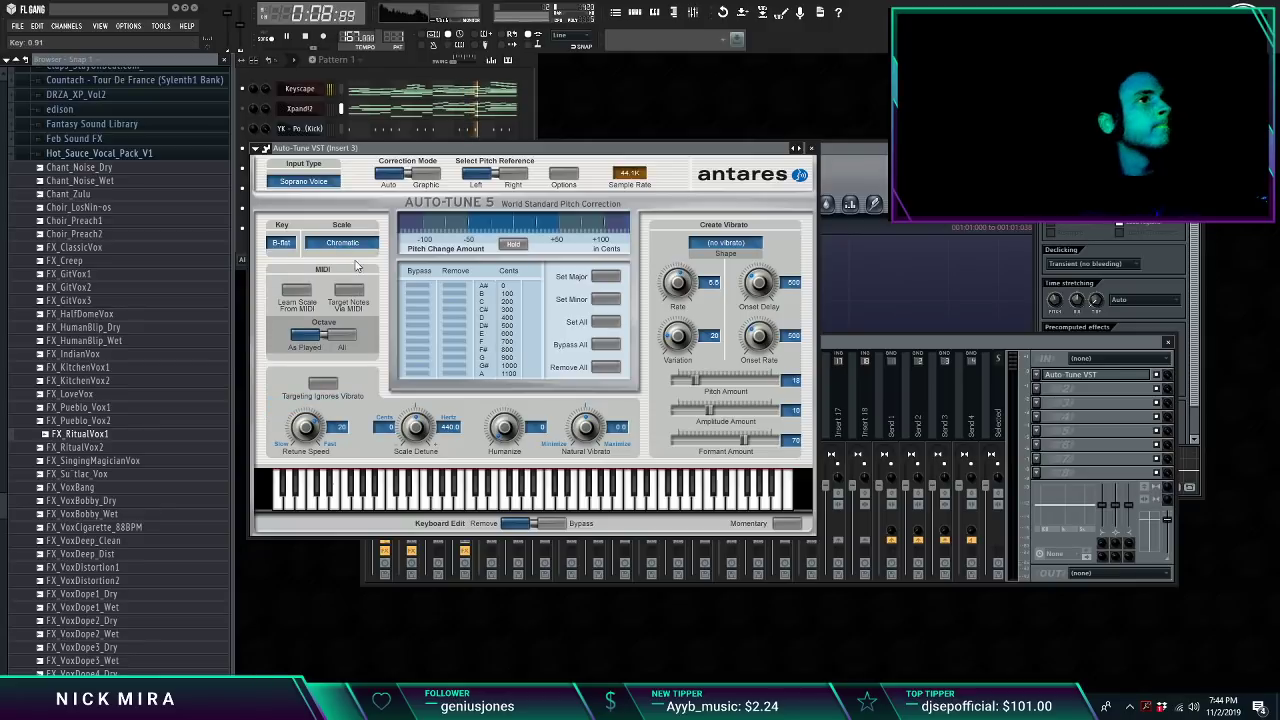
{"action": "left_click", "coordinate": [345, 248]}
{"action": "left_click", "coordinate": [366, 273]}
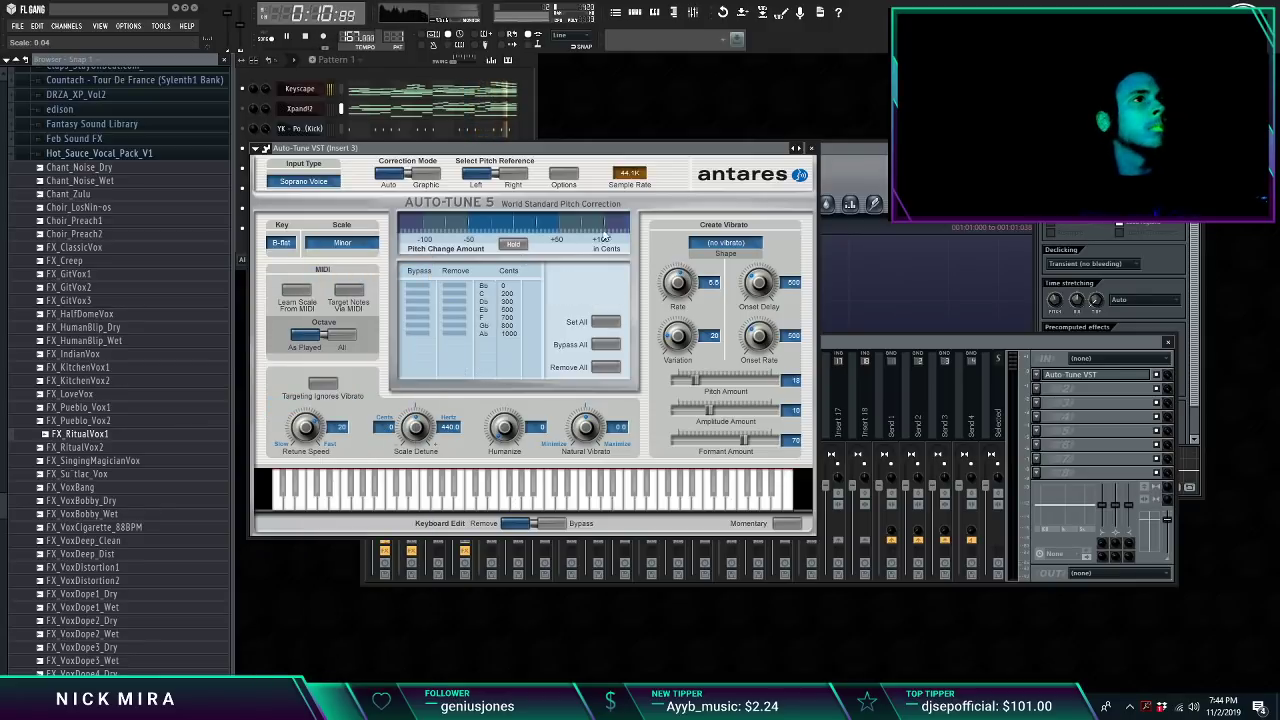
{"action": "left_click", "coordinate": [811, 148]}
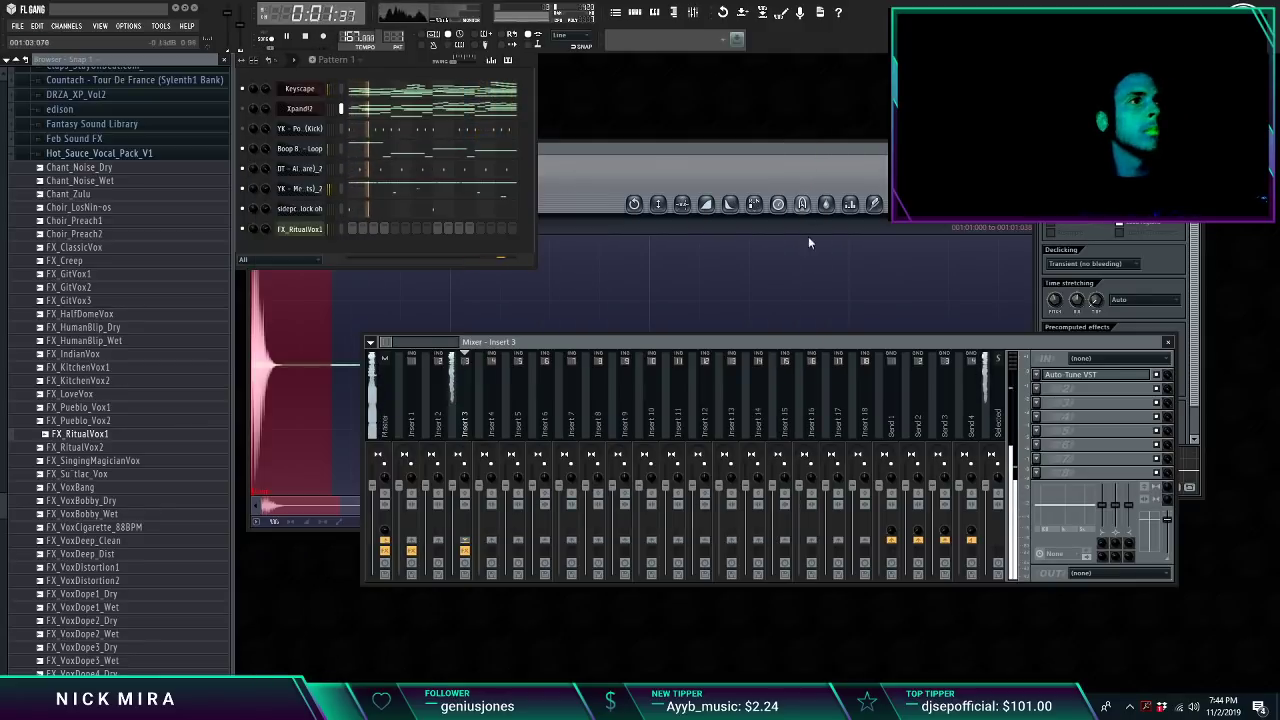
{"action": "left_click", "coordinate": [1064, 376]}
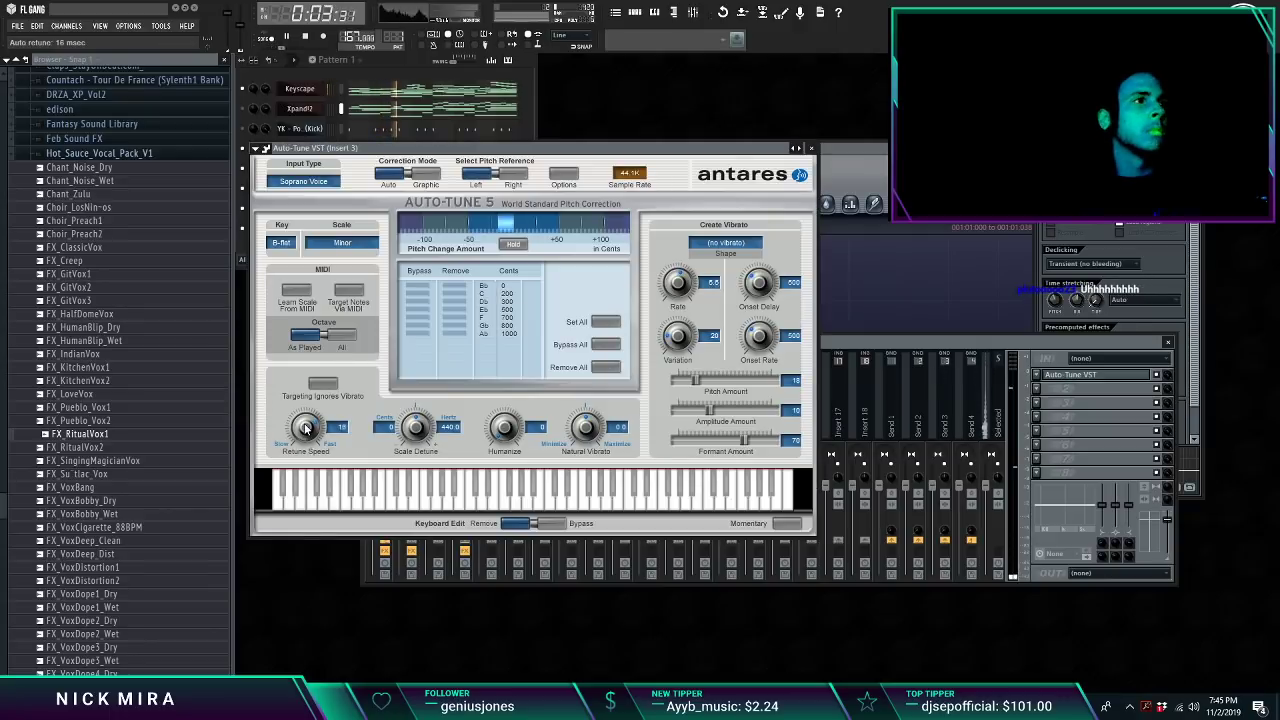
{"action": "left_click", "coordinate": [378, 85]}
Step: Isolate the FX_RitualVox1 channel, set its pitch shift to +1100 cents and play it
{"action": "left_click", "coordinate": [300, 229]}
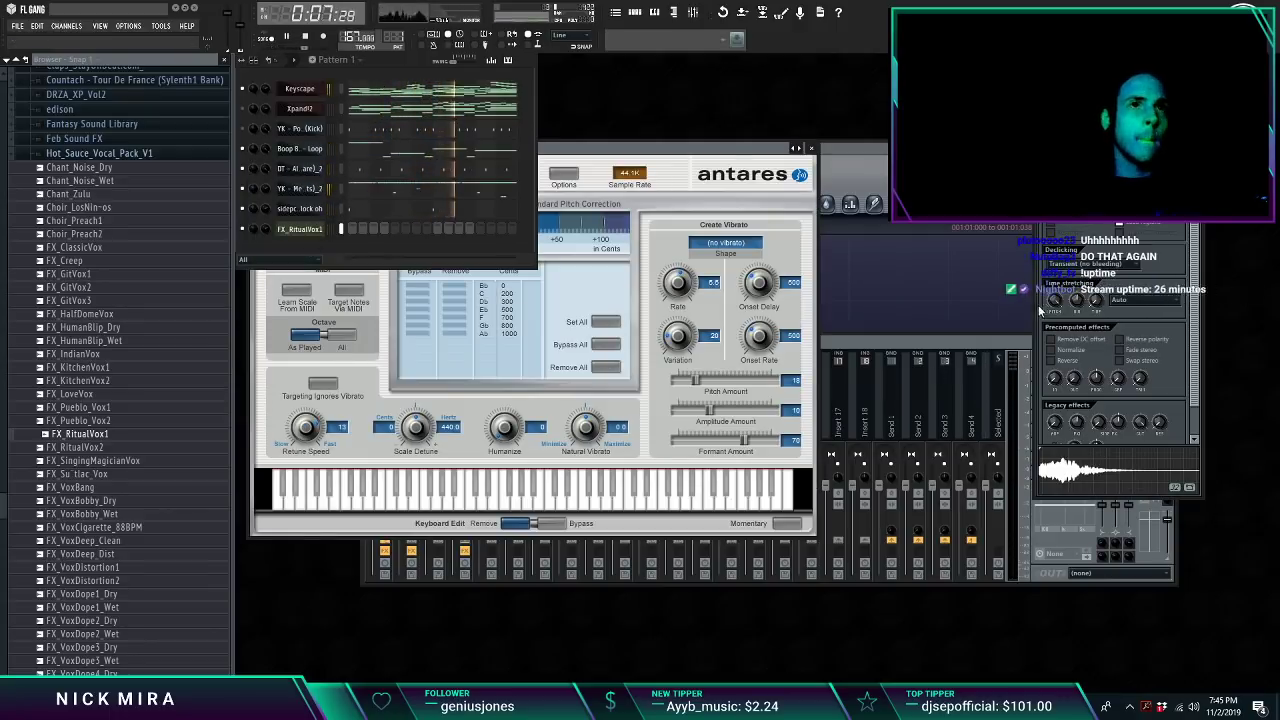
{"action": "key", "text": "space"}
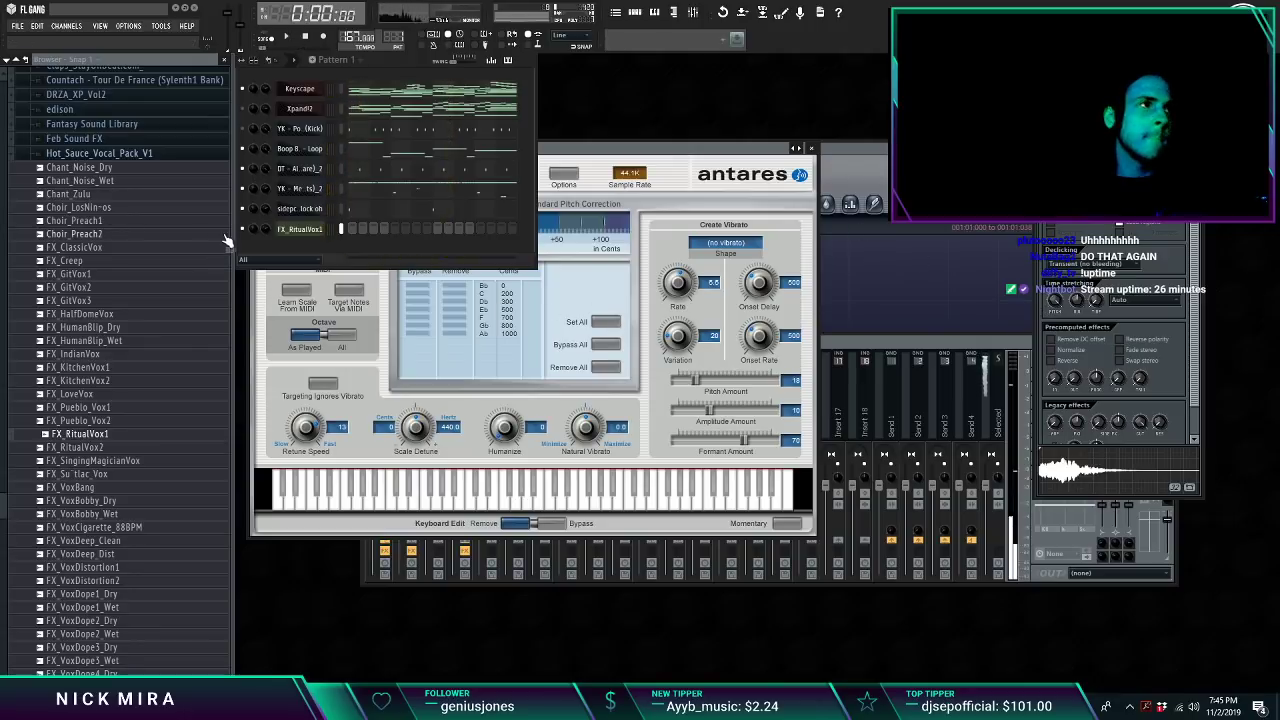
{"action": "left_click", "coordinate": [242, 229]}
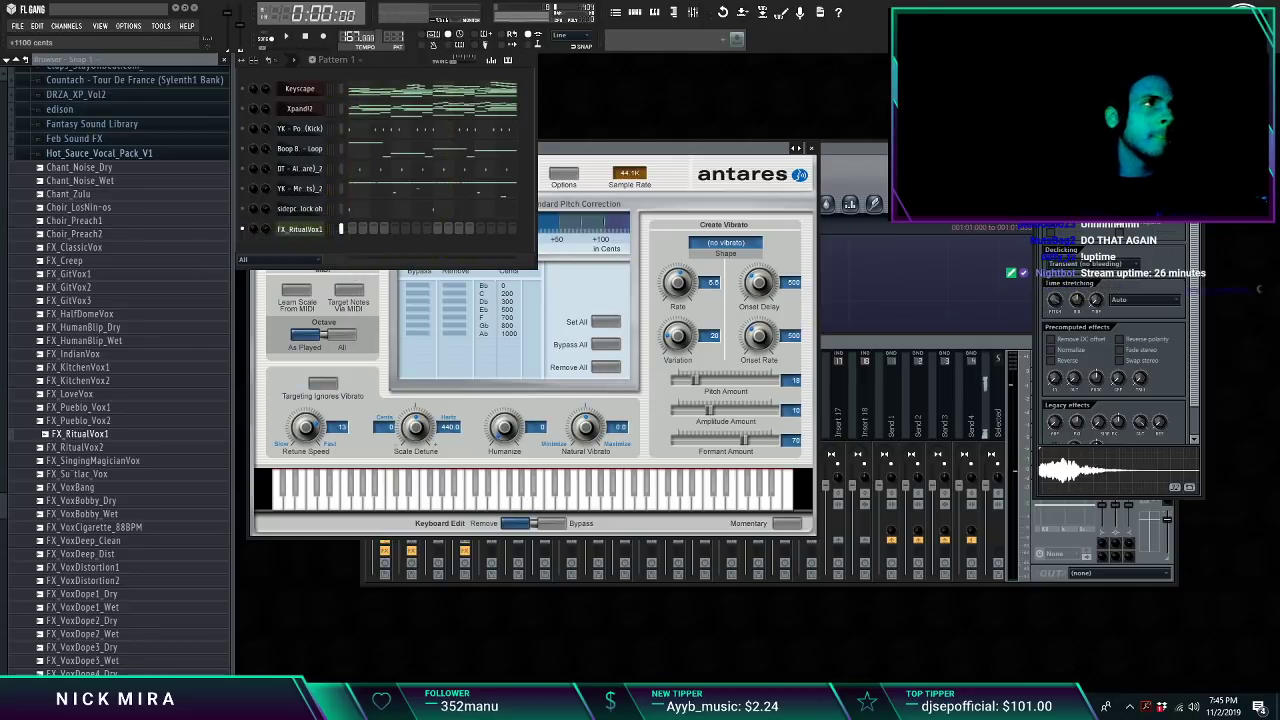
{"action": "key", "text": "space"}
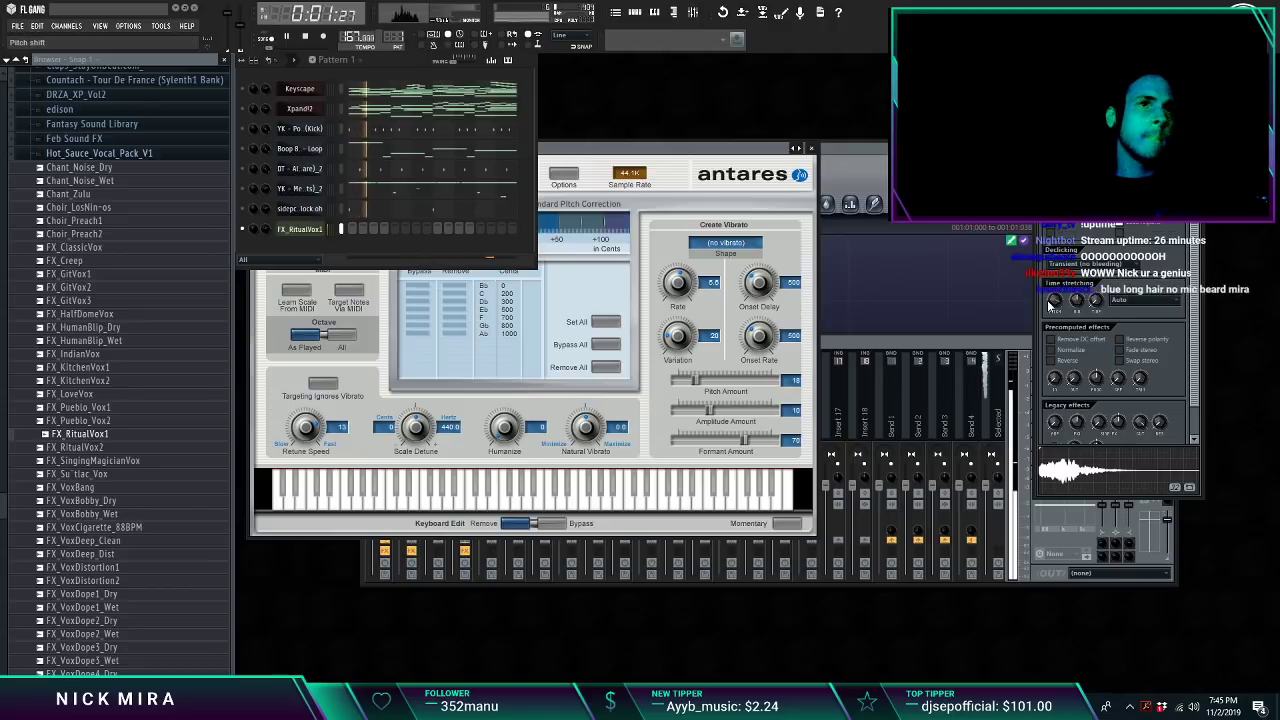
Step: Load Fruity Parametric EQ 2 into the second effect slot of mixer Insert 2 with the 30Hz + 18kHz cut preset
{"action": "key", "text": "space"}
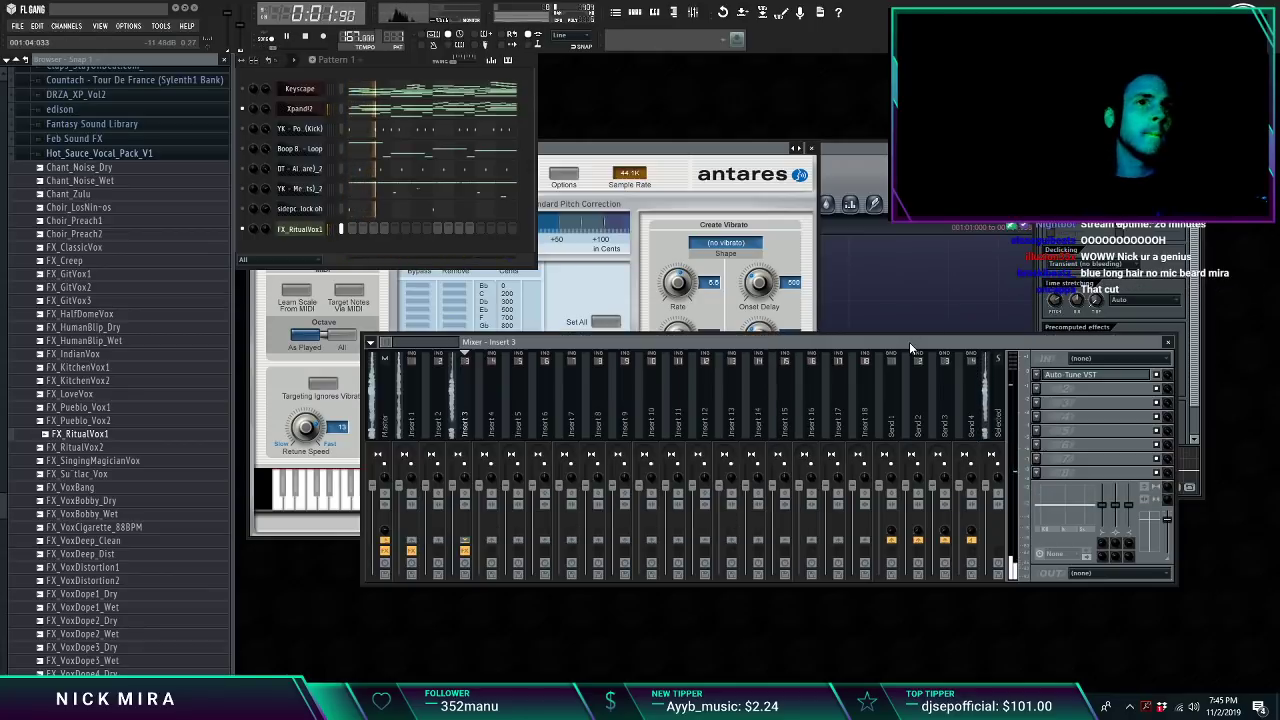
{"action": "left_click", "coordinate": [909, 342]}
{"action": "left_click", "coordinate": [438, 410]}
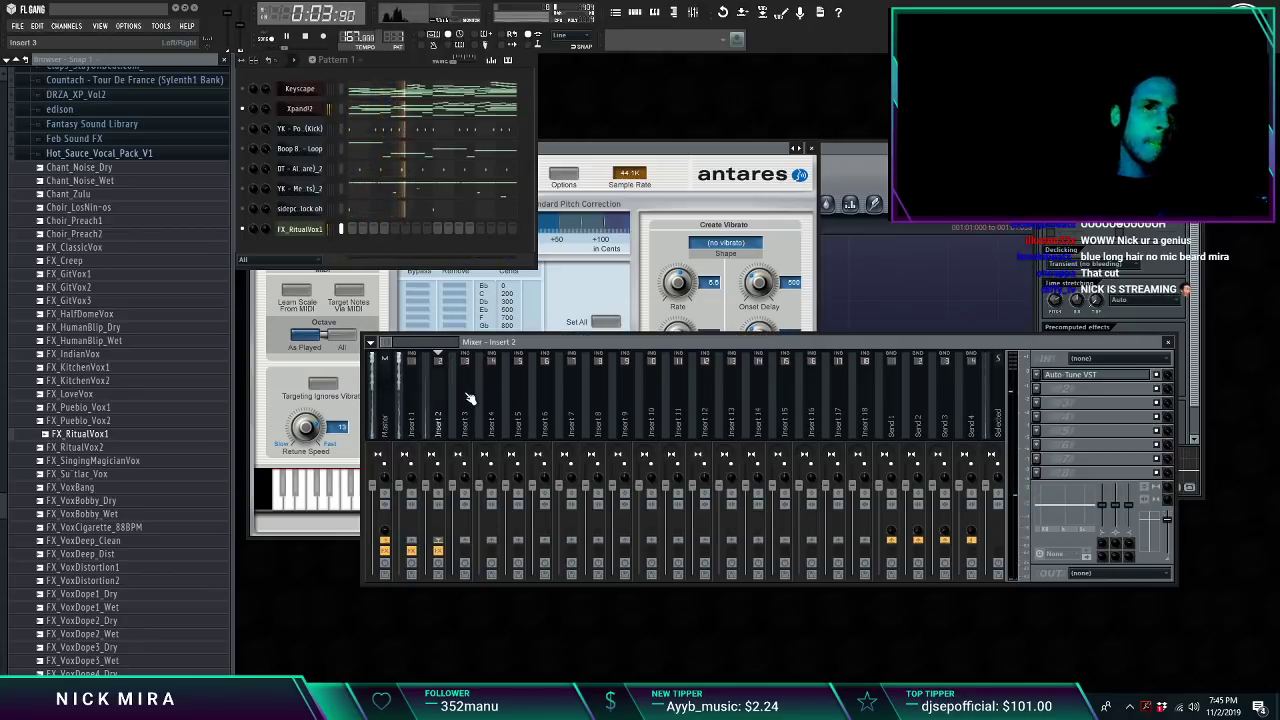
{"action": "left_click", "coordinate": [1047, 400]}
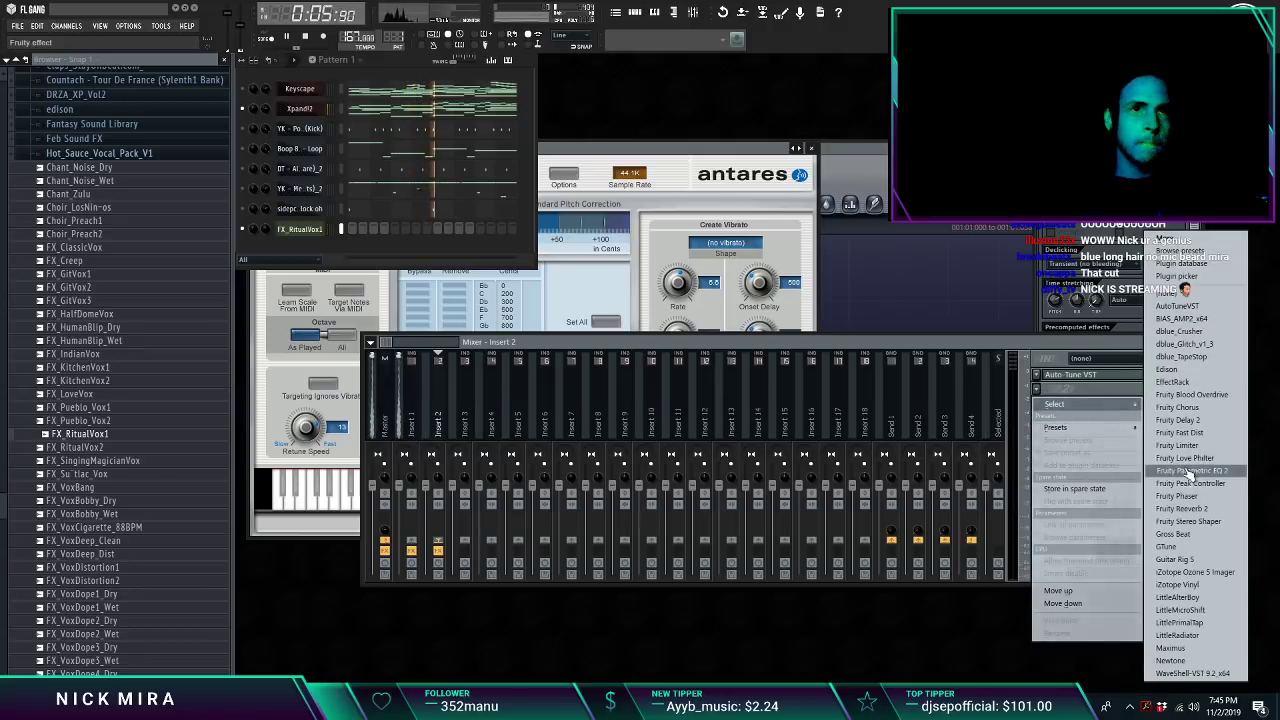
{"action": "left_click", "coordinate": [1195, 476]}
{"action": "left_click", "coordinate": [679, 182]}
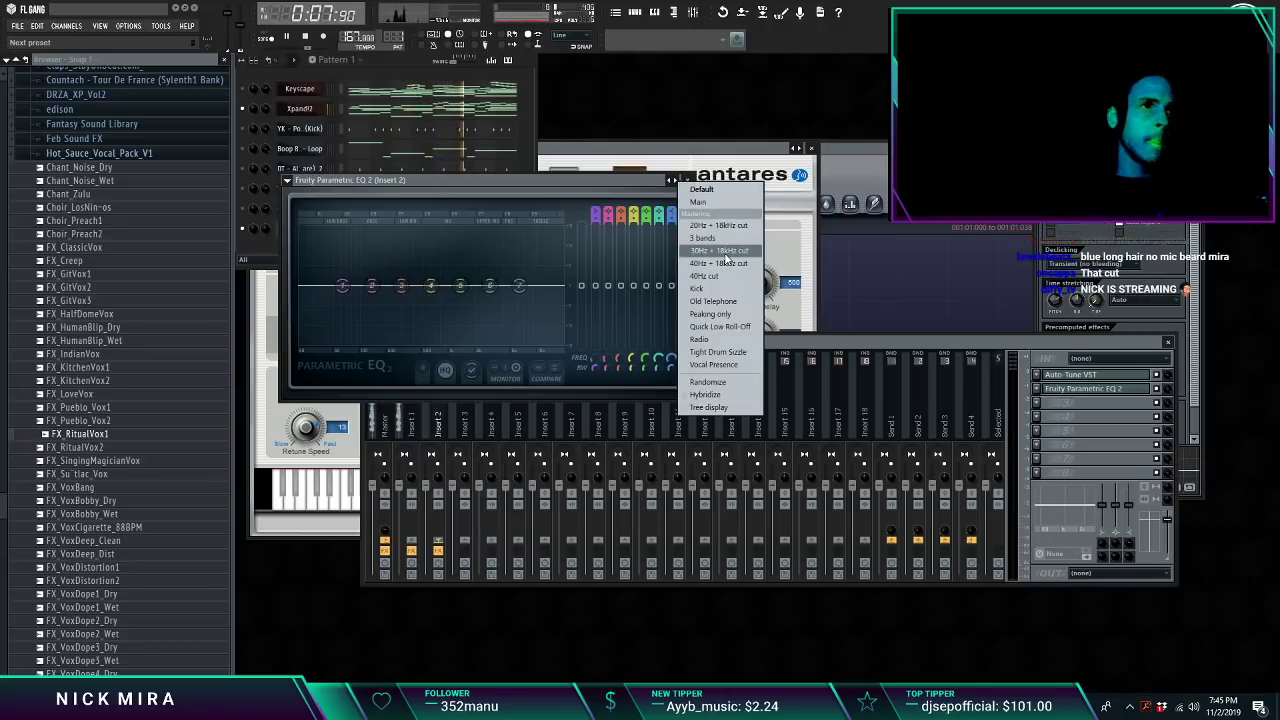
{"action": "left_click", "coordinate": [720, 250]}
Step: Adjust the EQ's high-frequency cut and set its band 1 high-pass to about 403 Hz
{"action": "mouse_move", "coordinate": [500, 290]}
{"action": "left_mouse_down"}
{"action": "mouse_move", "coordinate": [520, 288]}
{"action": "mouse_move", "coordinate": [465, 290]}
{"action": "mouse_move", "coordinate": [509, 287]}
{"action": "left_mouse_up"}
{"action": "left_click_drag", "start_coordinate": [416, 292], "coordinate": [419, 292]}
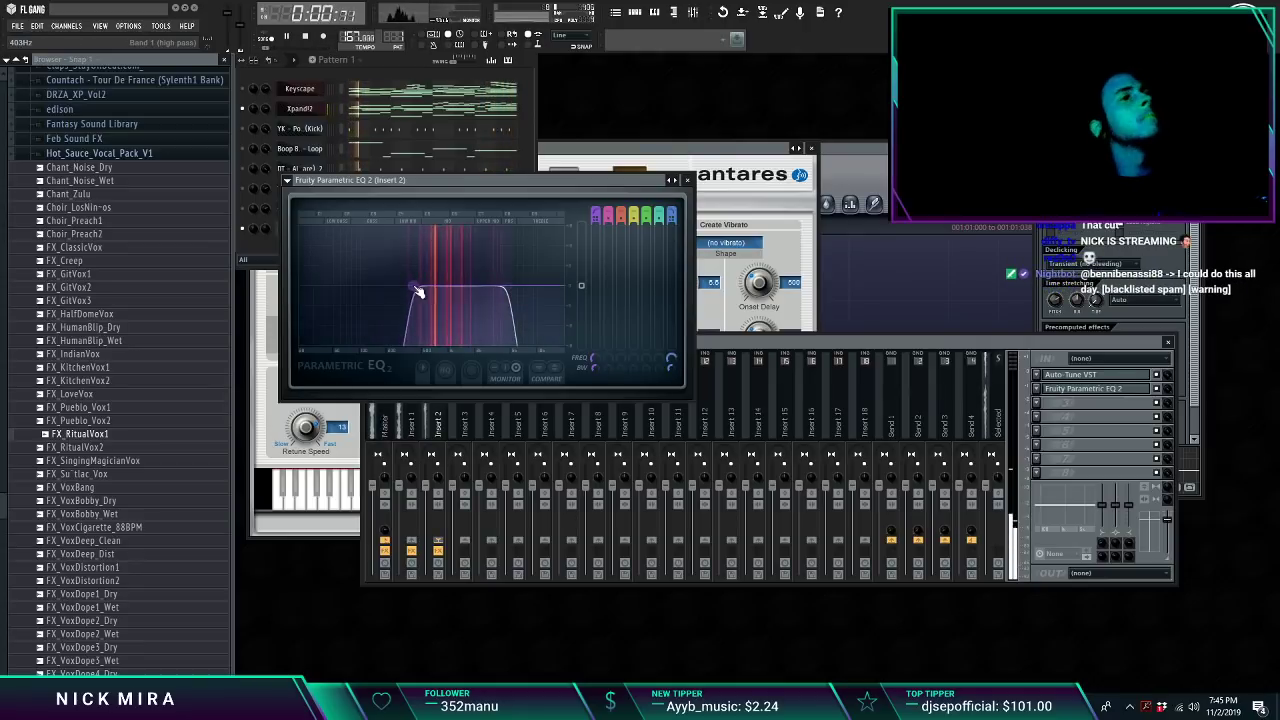
{"action": "key", "text": "Escape"}
Step: Load Fruity Delay 2 into the third effect slot of Insert 2 and play the processed vocal
{"action": "left_click", "coordinate": [1044, 403]}
{"action": "mouse_move", "coordinate": [1054, 418]}
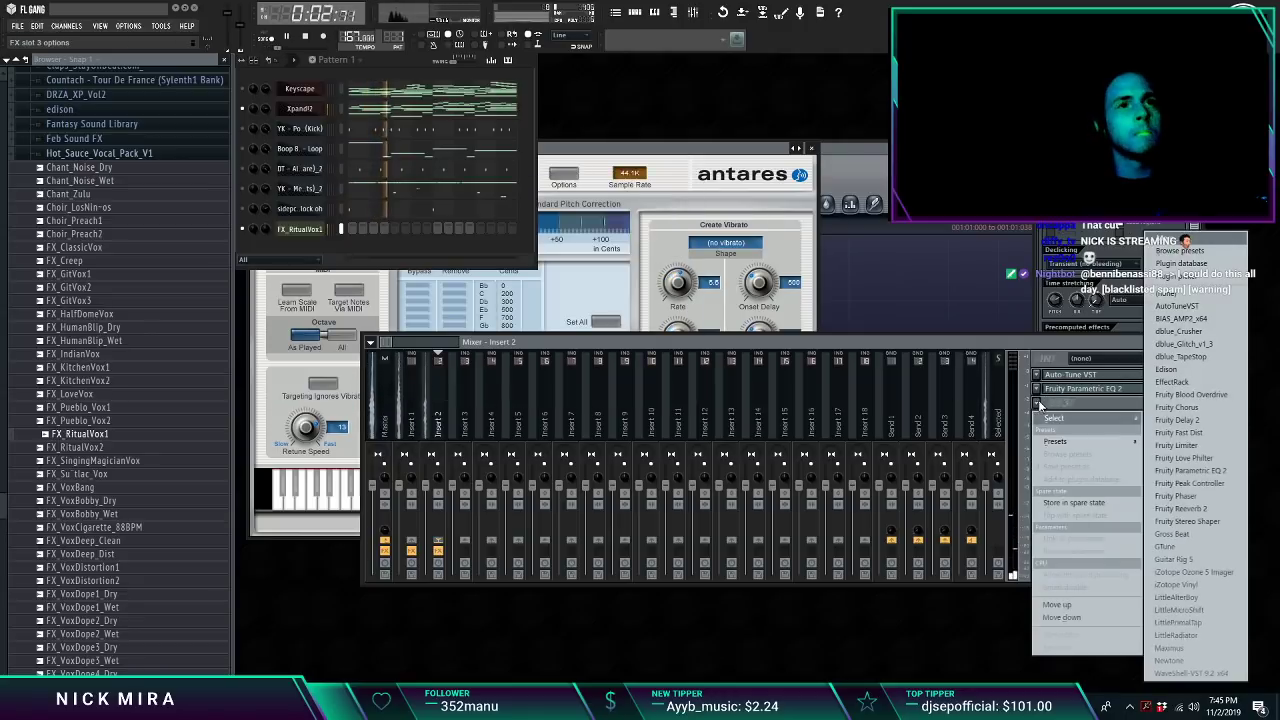
{"action": "left_click", "coordinate": [1177, 419]}
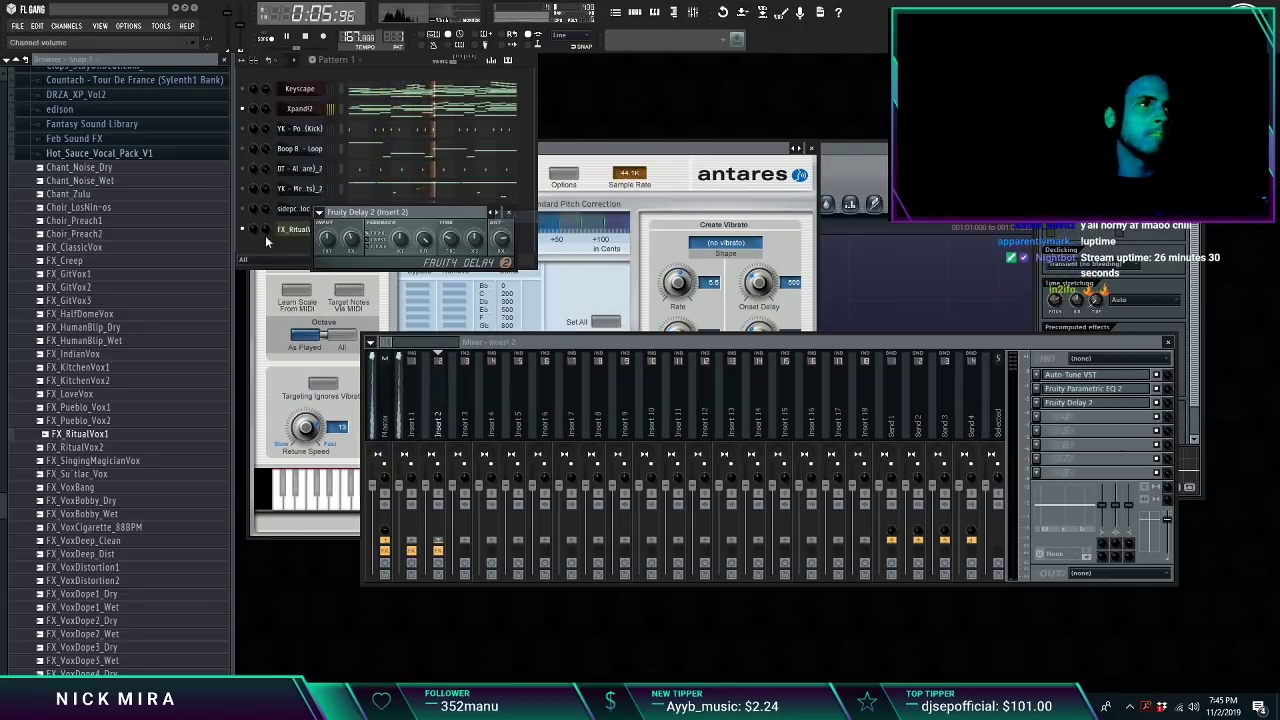
{"action": "key", "text": "space"}
{"action": "key", "text": "Escape"}
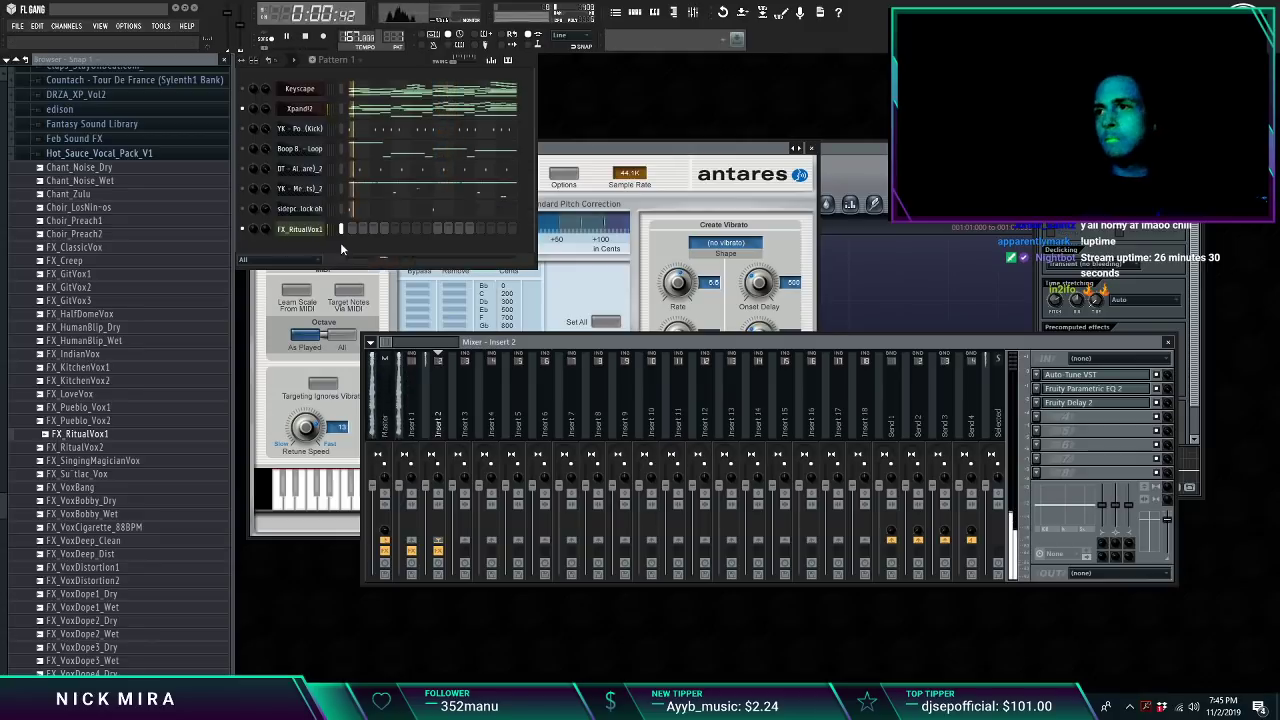
Step: Reactivate all channels and move the FX_RitualVox1 channel up to directly below Xpand!2
{"action": "right_click", "coordinate": [243, 109]}
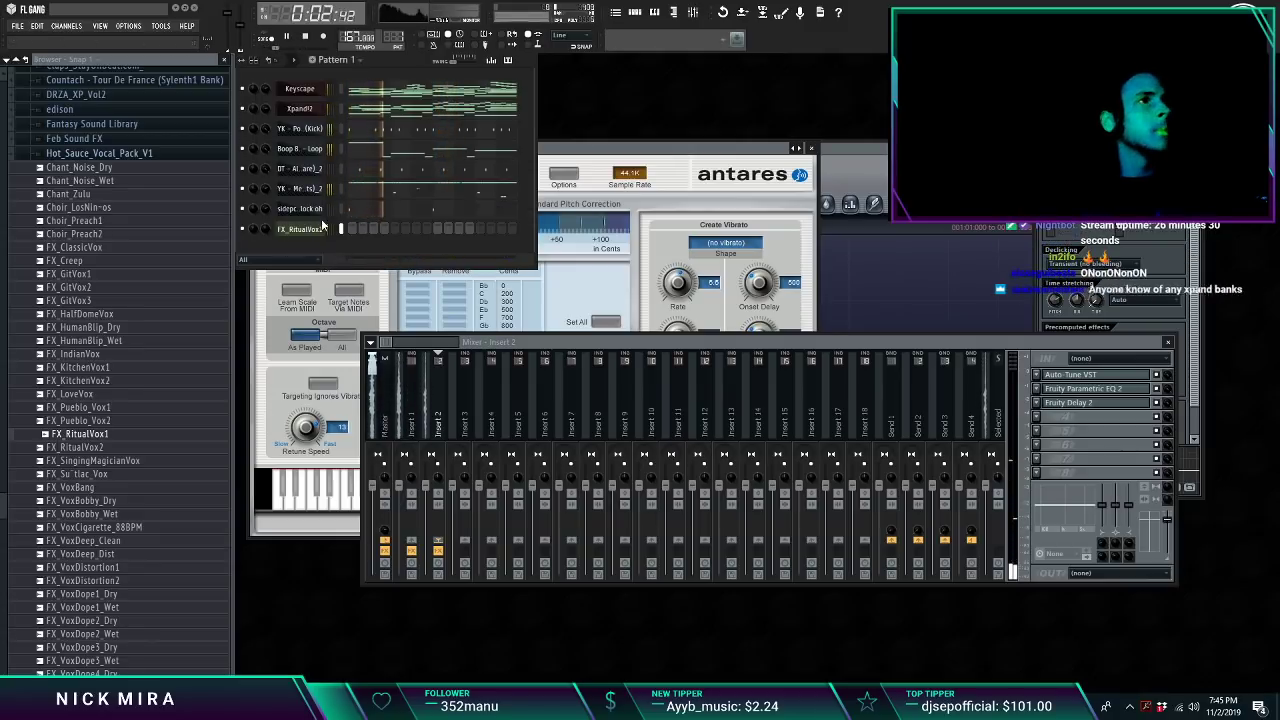
{"action": "key", "text": "alt+Up"}
{"action": "key", "text": "alt+Up"}
{"action": "key", "text": "alt+Up"}
{"action": "key", "text": "alt+Up"}
{"action": "key", "text": "alt+Up"}
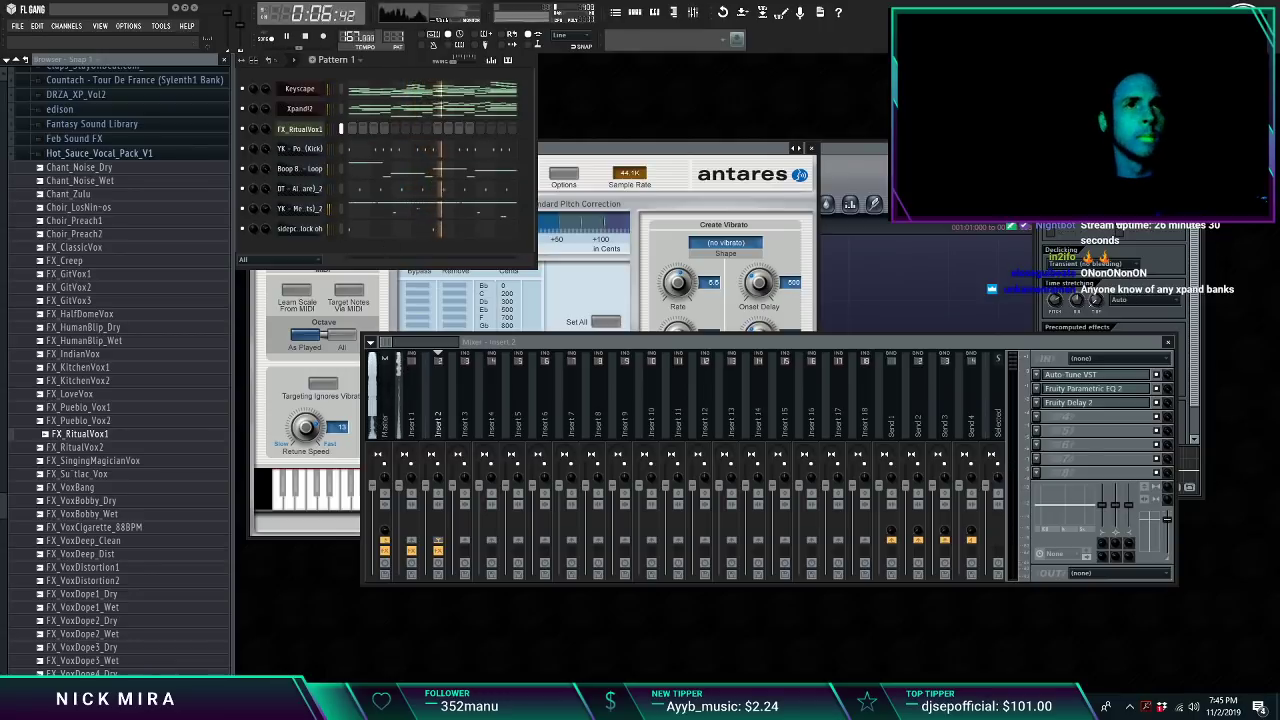
Step: Add a second FX_RitualVox1 clip at bar 5 of playlist Track 1 and make it unique
{"action": "left_click", "coordinate": [618, 18]}
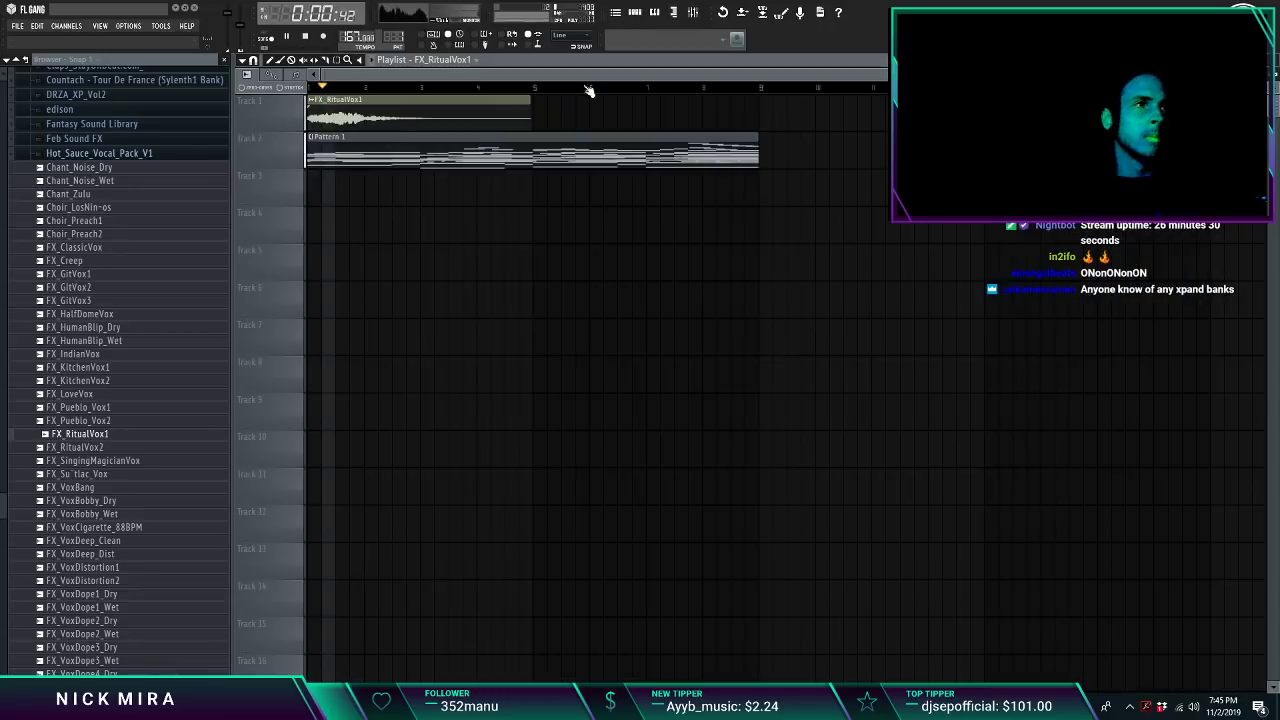
{"action": "left_click", "coordinate": [543, 115]}
{"action": "left_click", "coordinate": [537, 100]}
{"action": "left_click", "coordinate": [586, 174]}
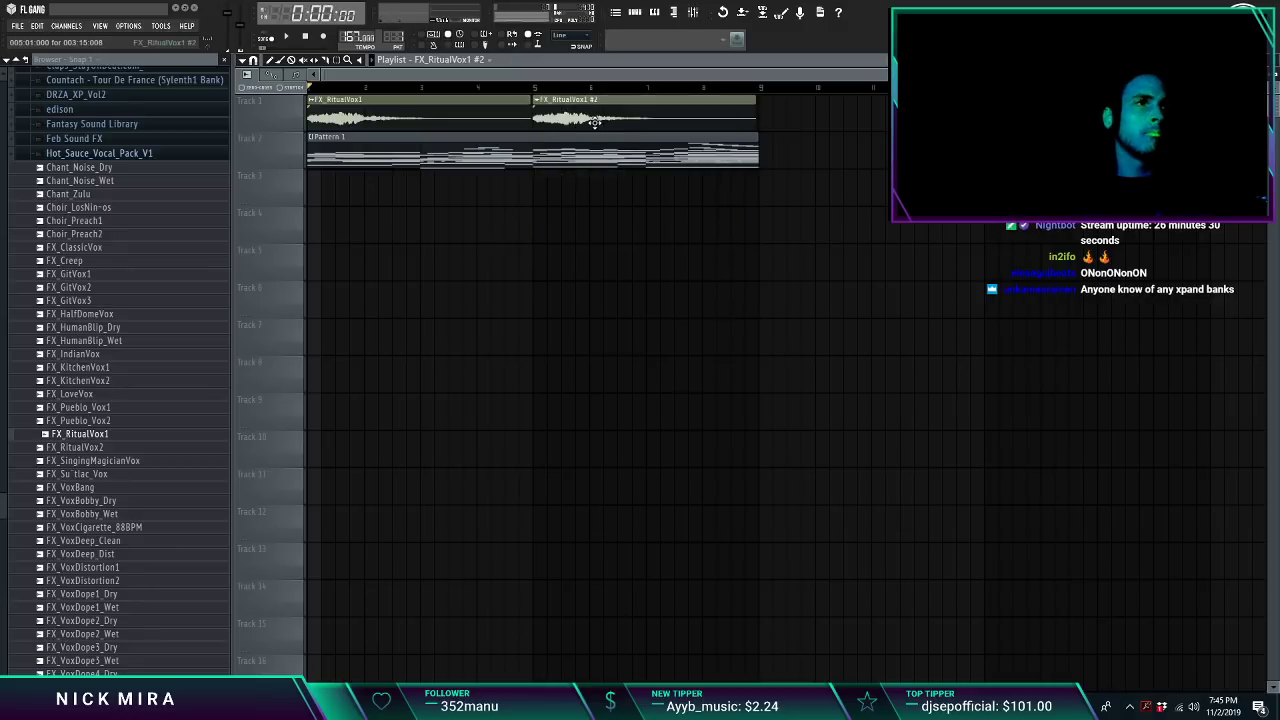
Step: Load the second vocal clip's sample into Edison and send it to Track 1 at bar 5 as a new audio clip
{"action": "double_click", "coordinate": [594, 121]}
{"action": "right_click", "coordinate": [1107, 469]}
{"action": "left_click", "coordinate": [1140, 492]}
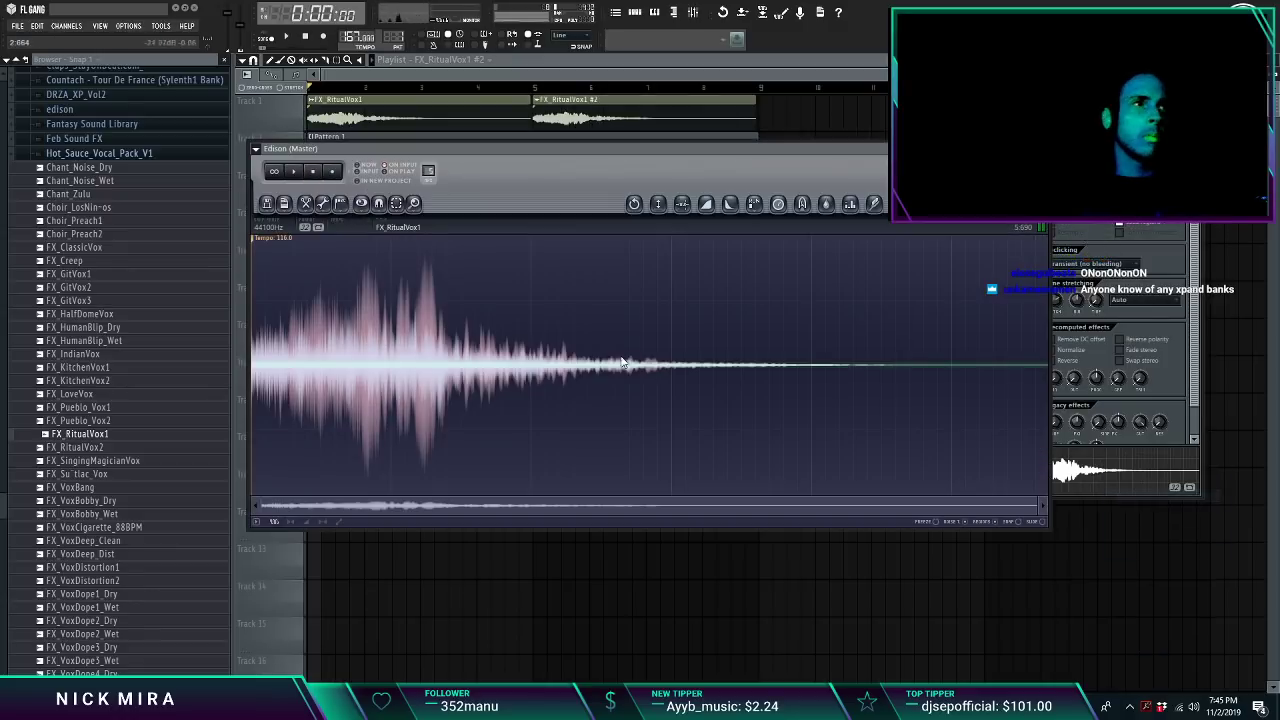
{"action": "left_click", "coordinate": [714, 482]}
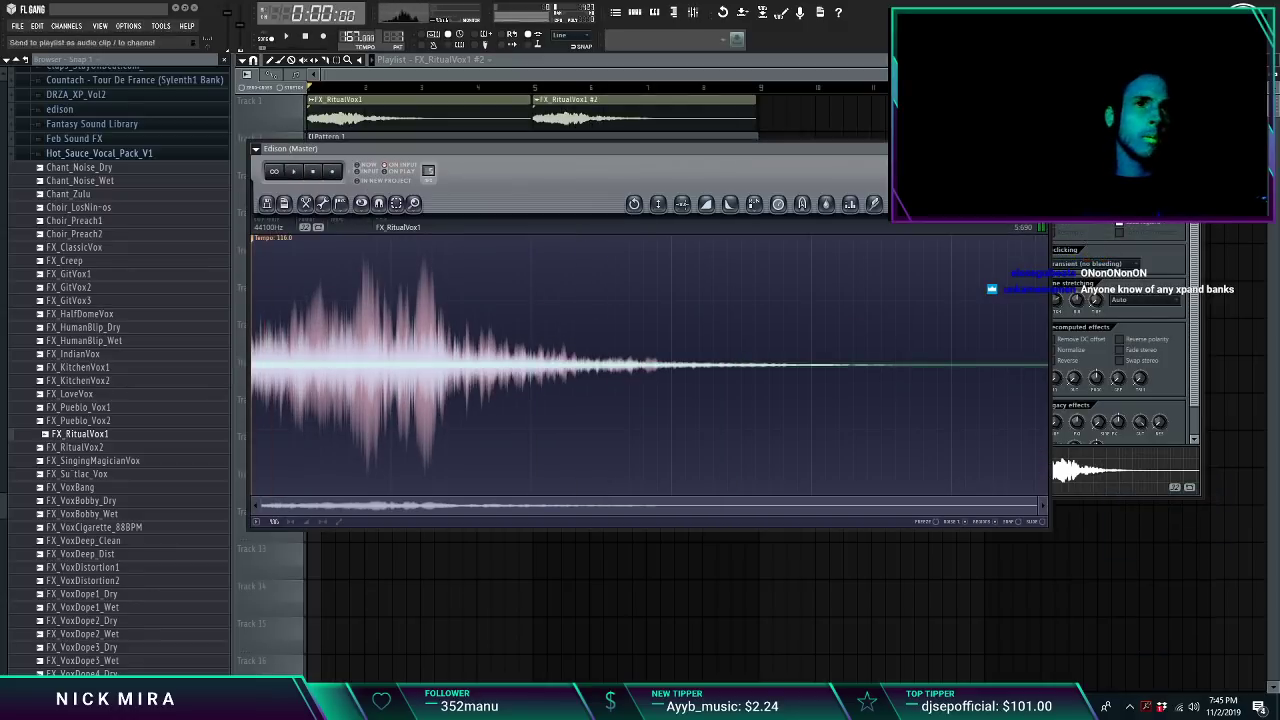
{"action": "left_click_drag", "start_coordinate": [1032, 204], "coordinate": [643, 121]}
Step: Play from bar 5 and adjust the pitch shift of the new FX_RitualVox1 clip
{"action": "key", "text": "space"}
{"action": "left_click", "coordinate": [540, 88]}
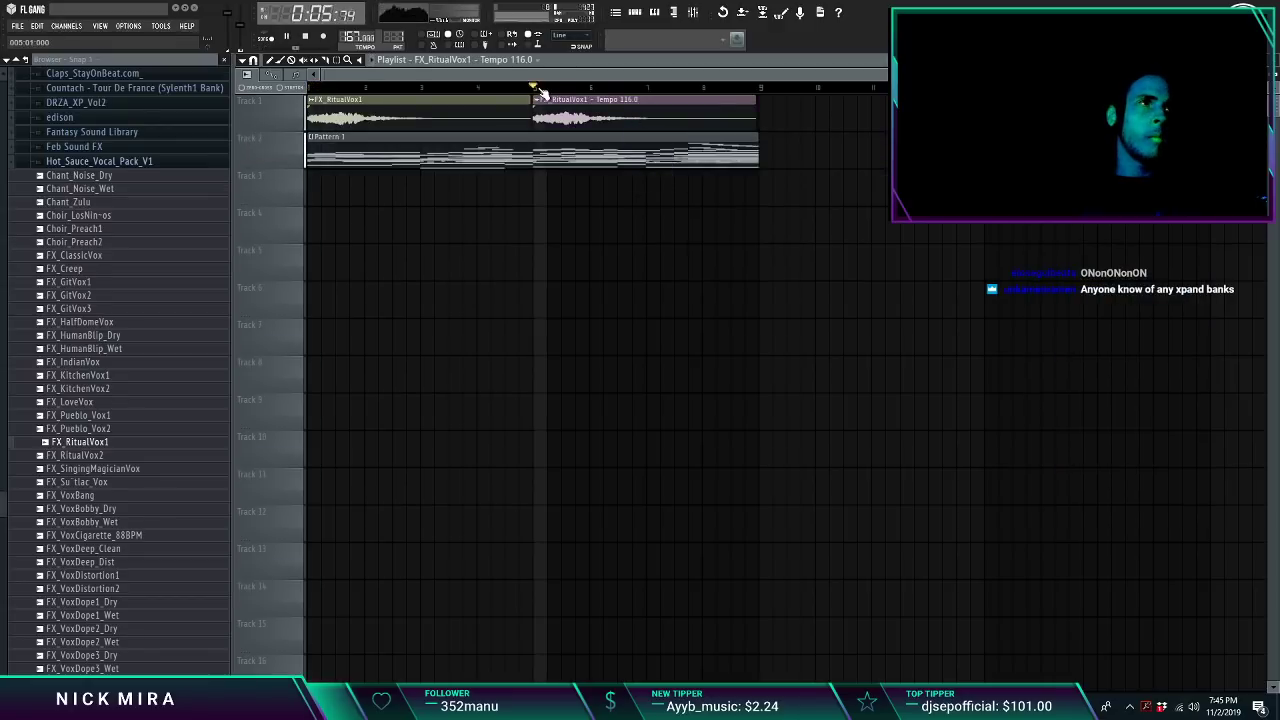
{"action": "left_click", "coordinate": [538, 99]}
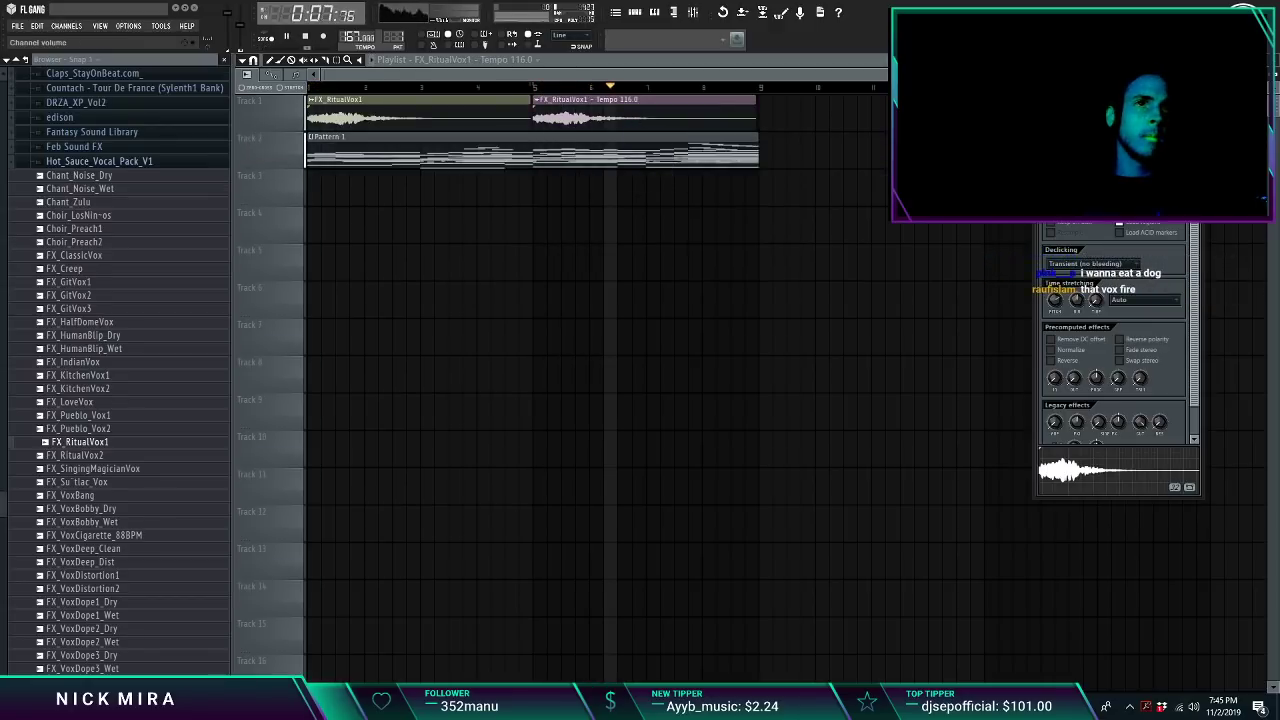
{"action": "key", "text": "space"}
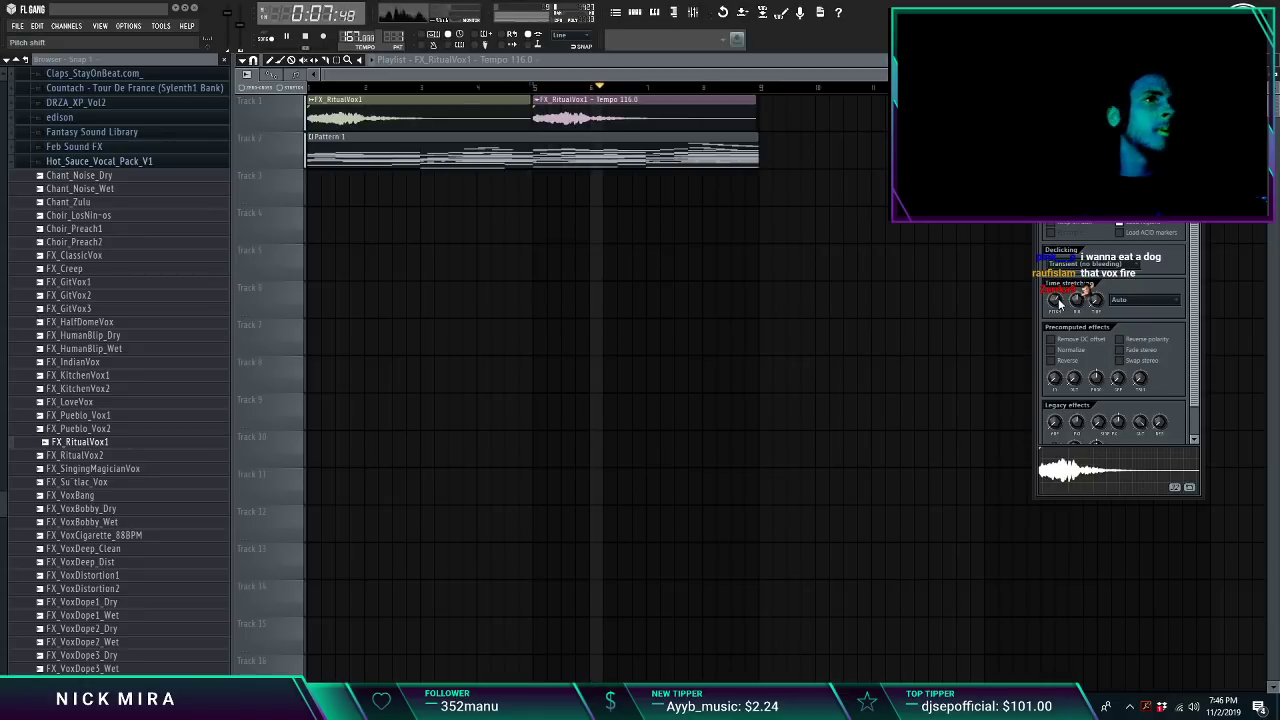
{"action": "key", "text": "space"}
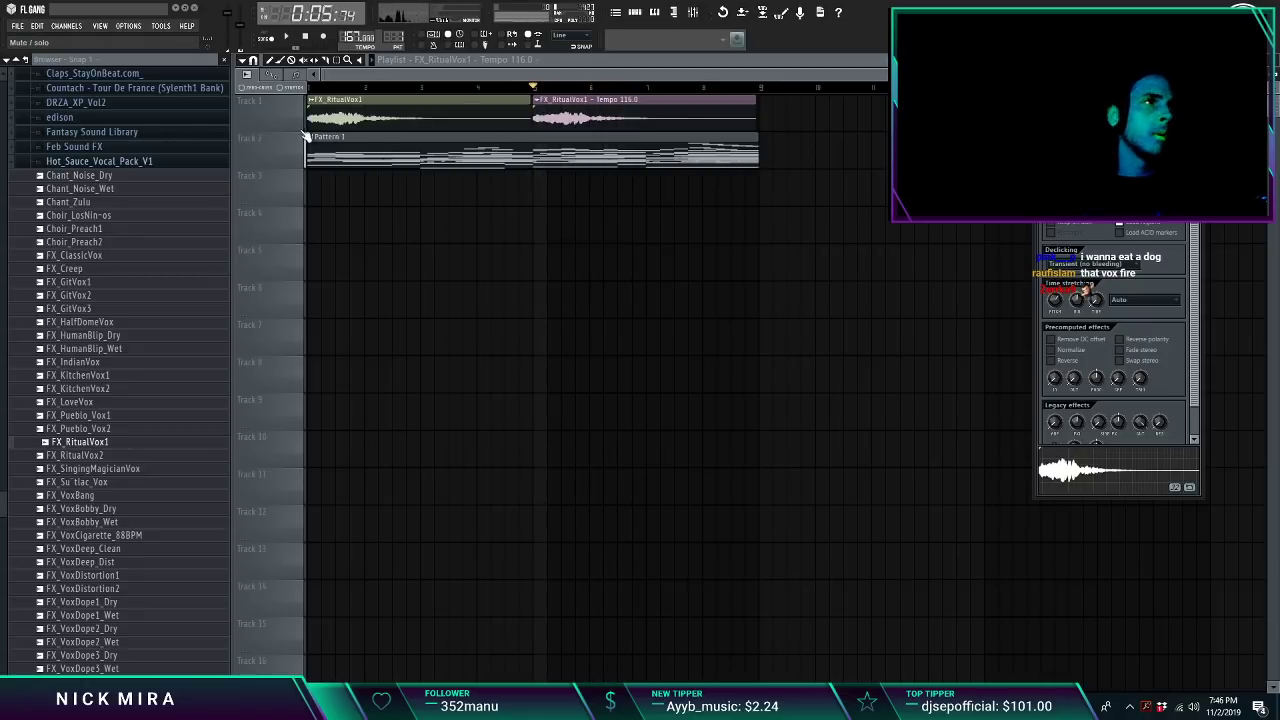
Step: Mute the Pattern 1 track in the playlist and play the vocal from bar 5 on its own
{"action": "right_click", "coordinate": [305, 135]}
{"action": "left_click", "coordinate": [305, 132]}
{"action": "left_click", "coordinate": [305, 134]}
{"action": "key", "text": "space"}
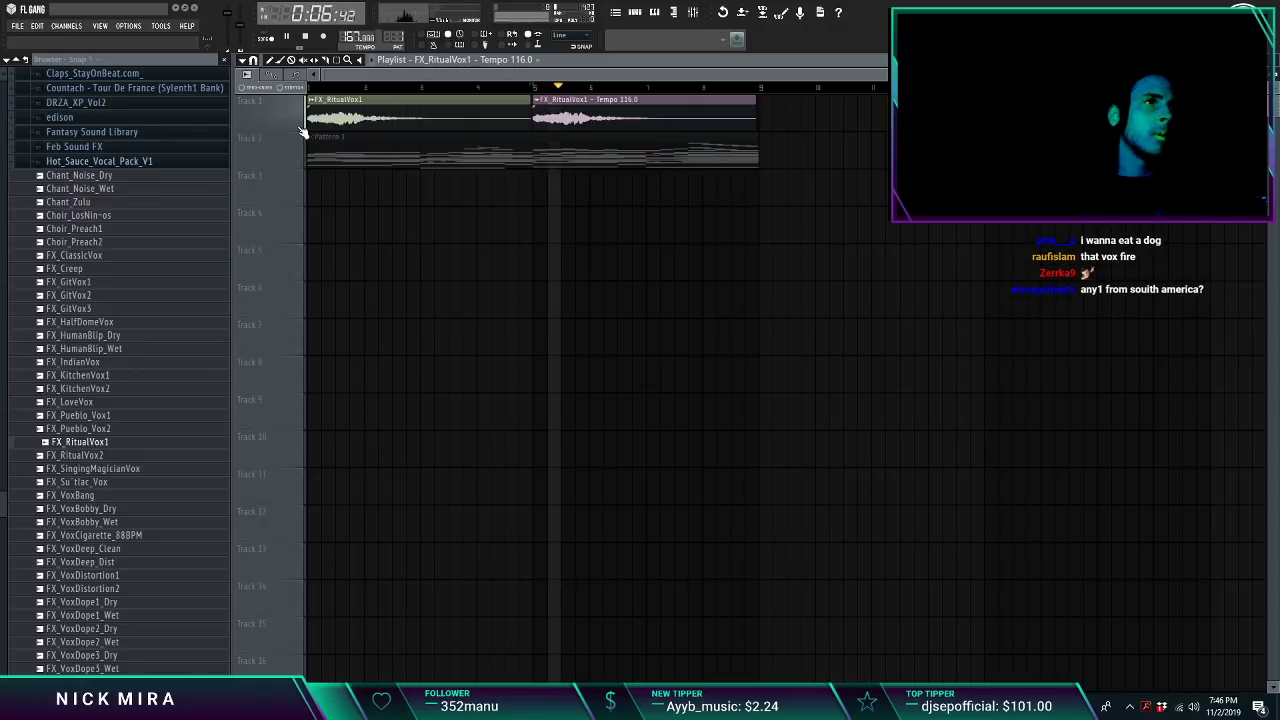
{"action": "key", "text": "space"}
Step: Add a copy of the bar 5 vocal clip at bar 7 of Track 1 and make it unique
{"action": "left_click", "coordinate": [650, 103]}
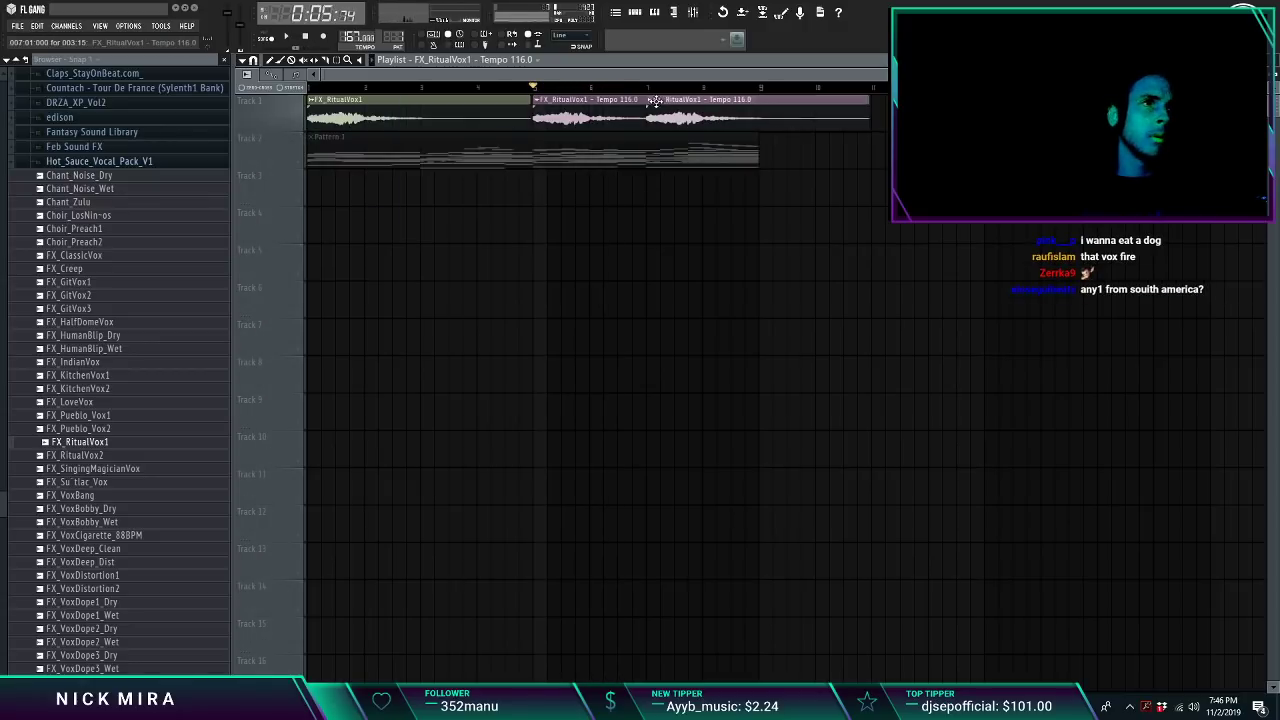
{"action": "left_click", "coordinate": [657, 88]}
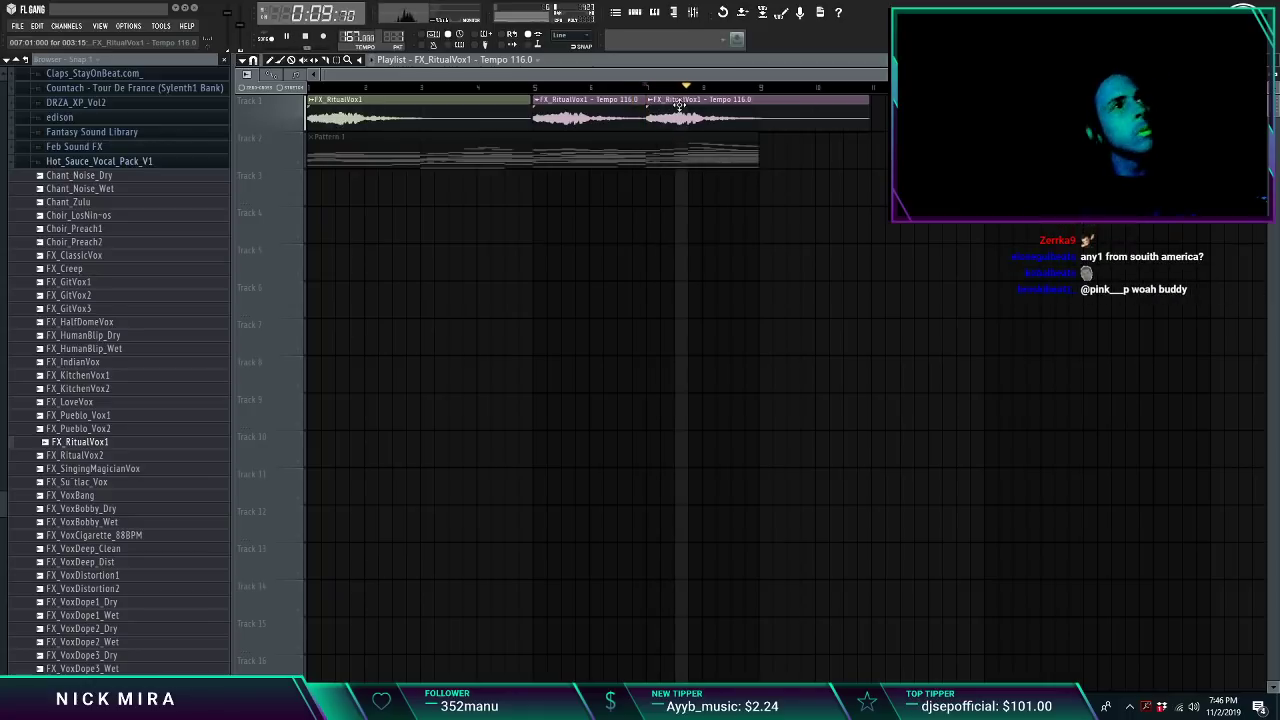
{"action": "double_click", "coordinate": [724, 121]}
{"action": "left_click", "coordinate": [651, 100]}
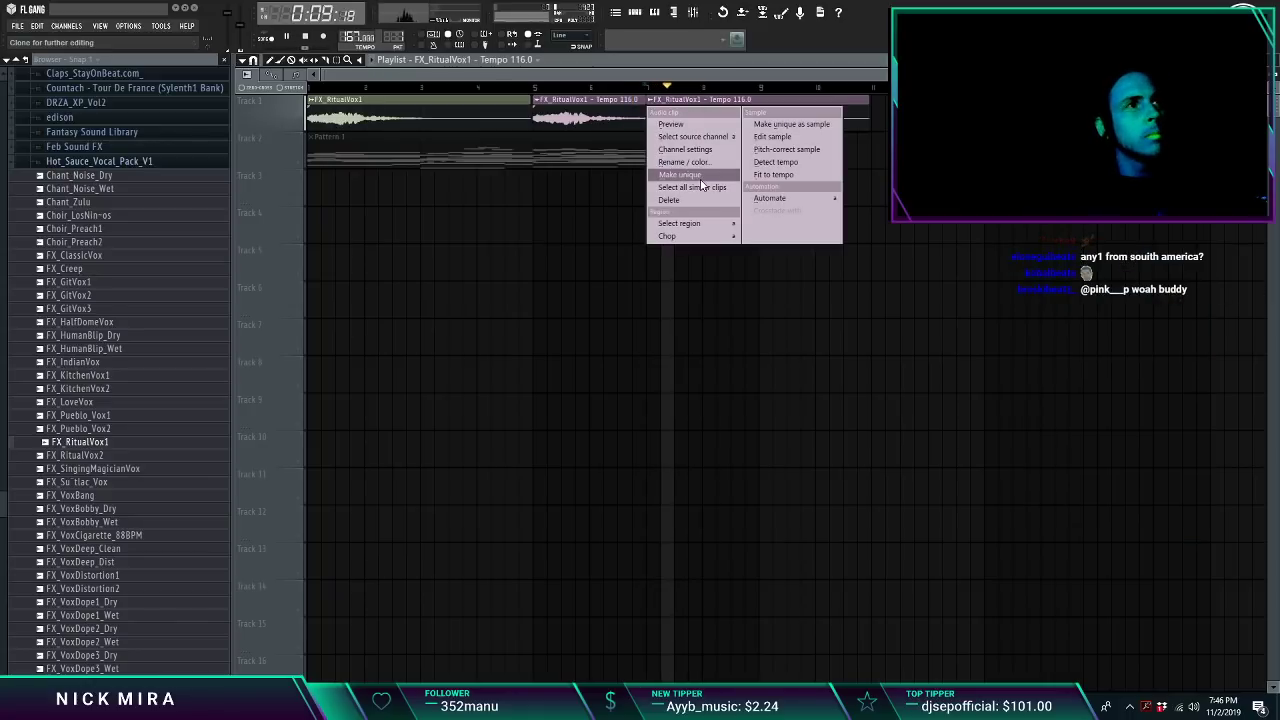
{"action": "left_click", "coordinate": [697, 140]}
Step: Lower the pitch shift of the vocal clip at bar 7 in its channel settings
{"action": "double_click", "coordinate": [704, 117]}
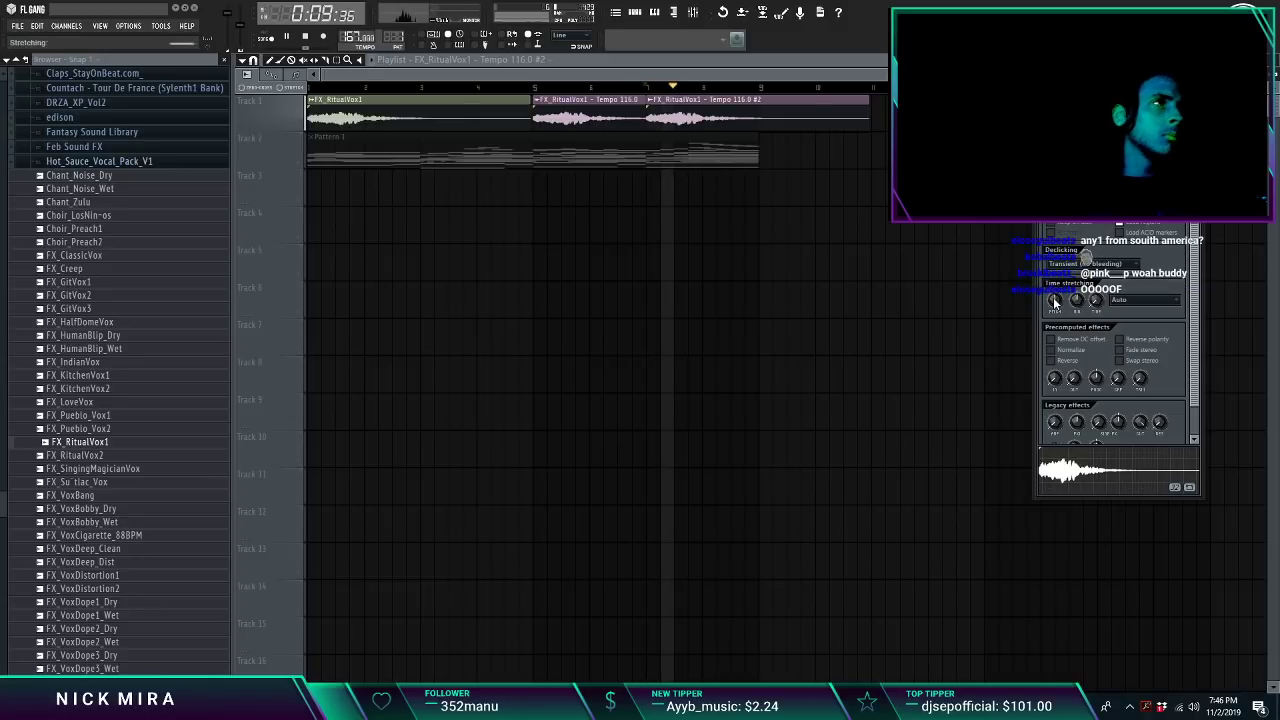
{"action": "left_click", "coordinate": [548, 90]}
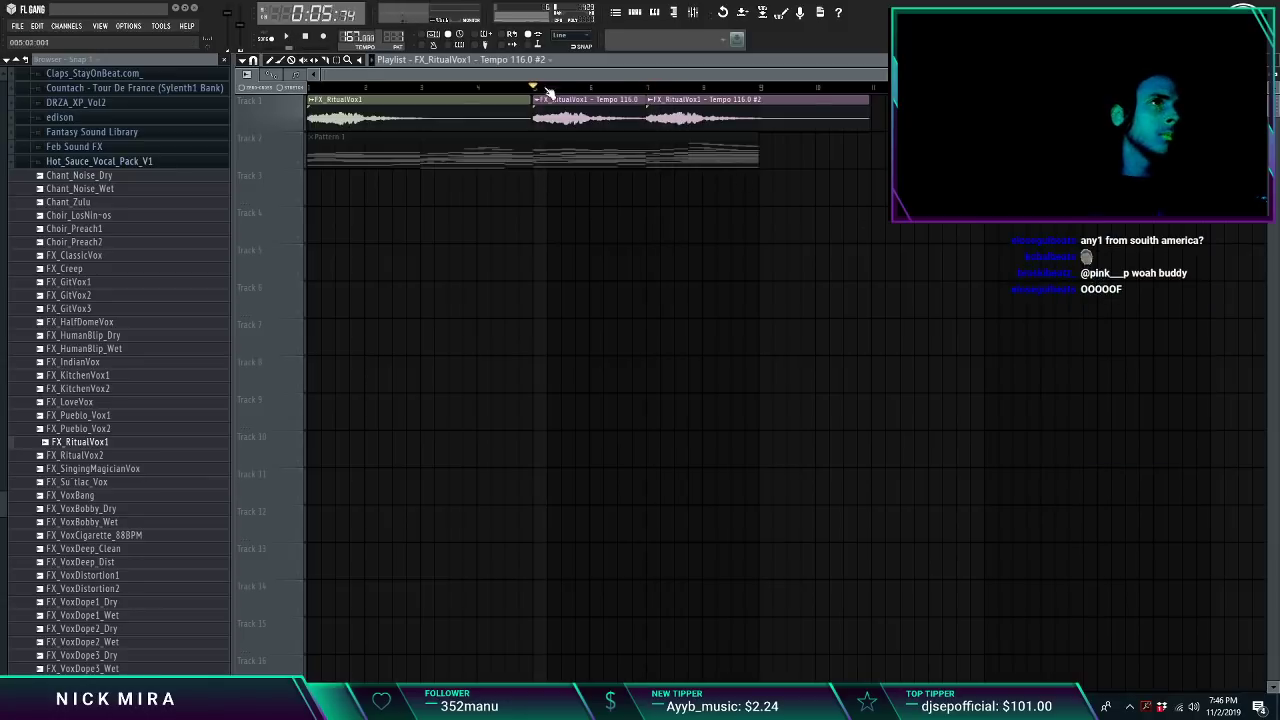
{"action": "double_click", "coordinate": [754, 112]}
{"action": "left_click_drag", "start_coordinate": [1055, 300], "coordinate": [1055, 320]}
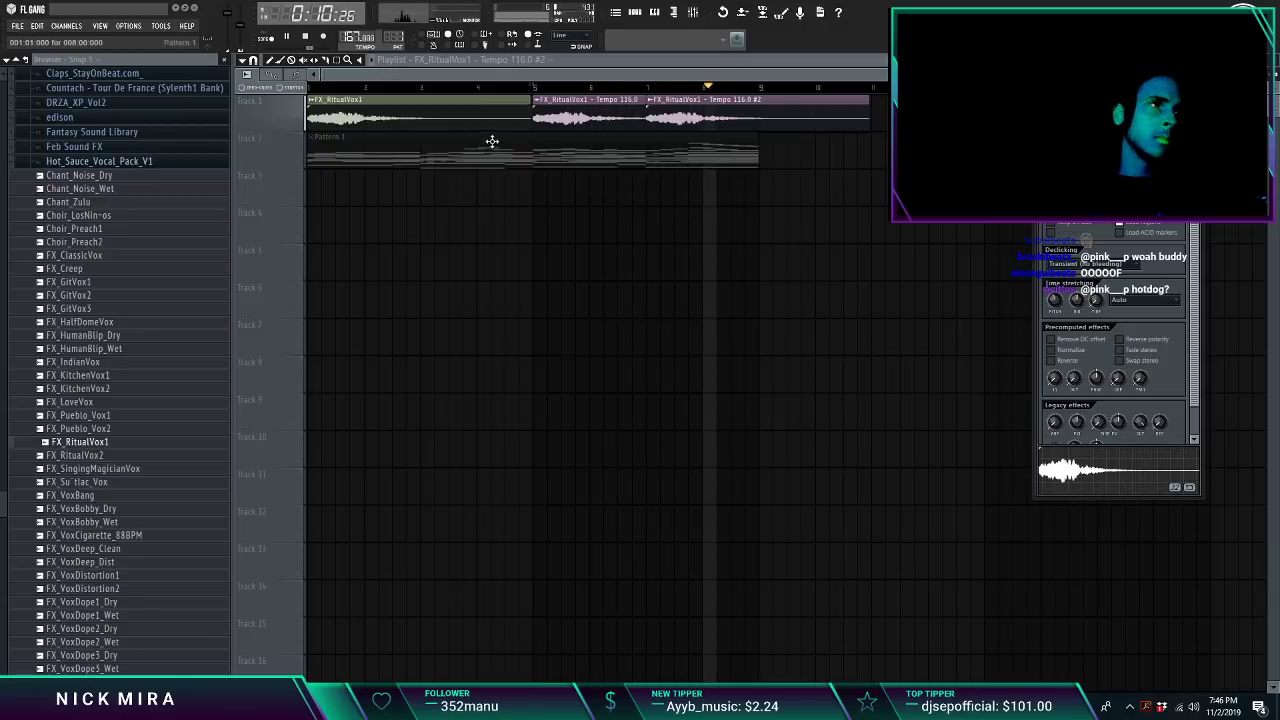
{"action": "key", "text": "Escape"}
Step: Play the vocal clips from bars 1, 5 and 7 to compare their pitches
{"action": "key", "text": "space"}
{"action": "left_click", "coordinate": [312, 88]}
{"action": "key", "text": "space"}
{"action": "key", "text": "space"}
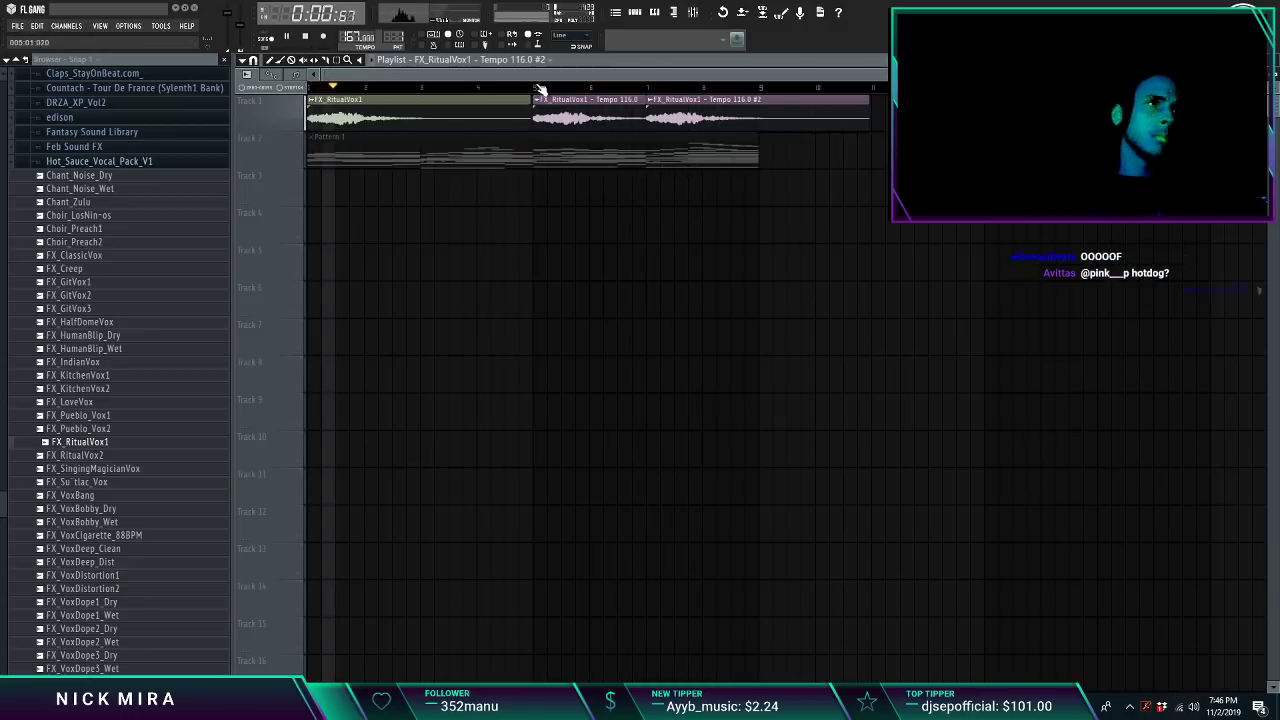
{"action": "left_click", "coordinate": [543, 92]}
{"action": "left_click", "coordinate": [652, 92]}
{"action": "key", "text": "space"}
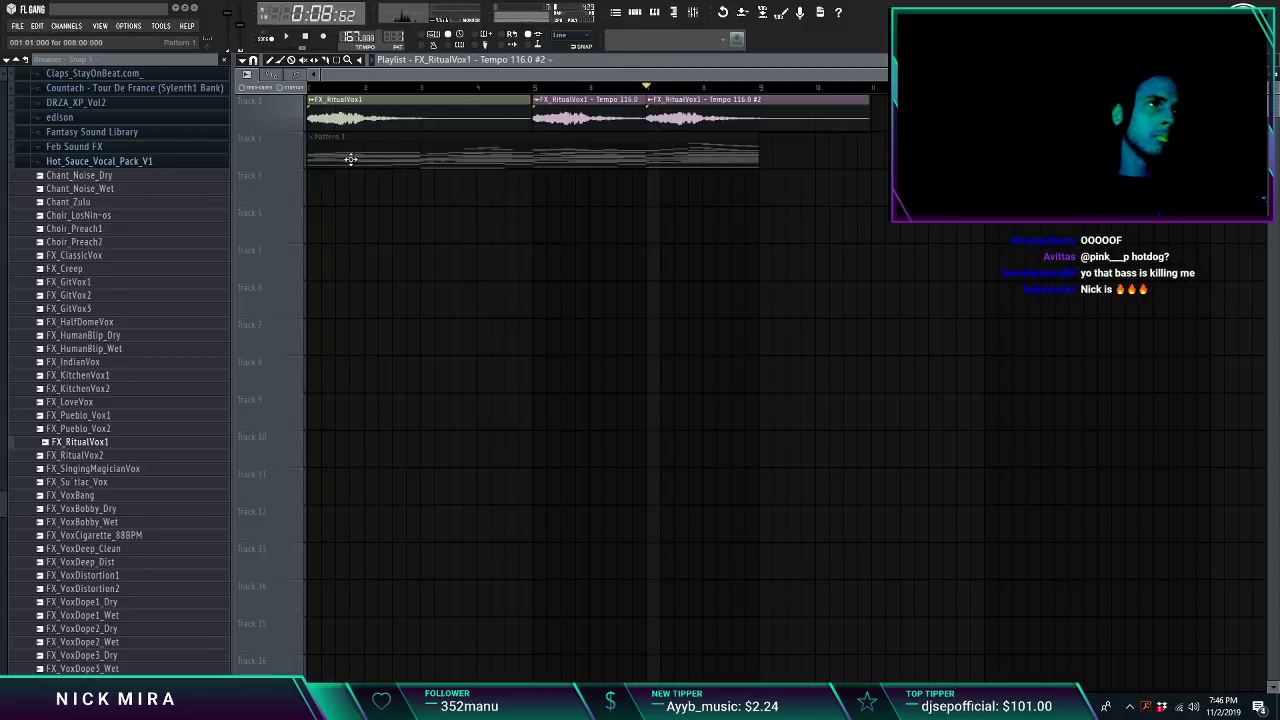
Step: Unmute Track 2 and cut the last vocal clip so it ends at bar 9 with the pattern
{"action": "left_click", "coordinate": [299, 167]}
{"action": "key", "text": "space"}
{"action": "key", "text": "c"}
{"action": "left_click_drag", "start_coordinate": [758, 98], "coordinate": [477, 91]}
{"action": "key", "text": "ctrl+d"}
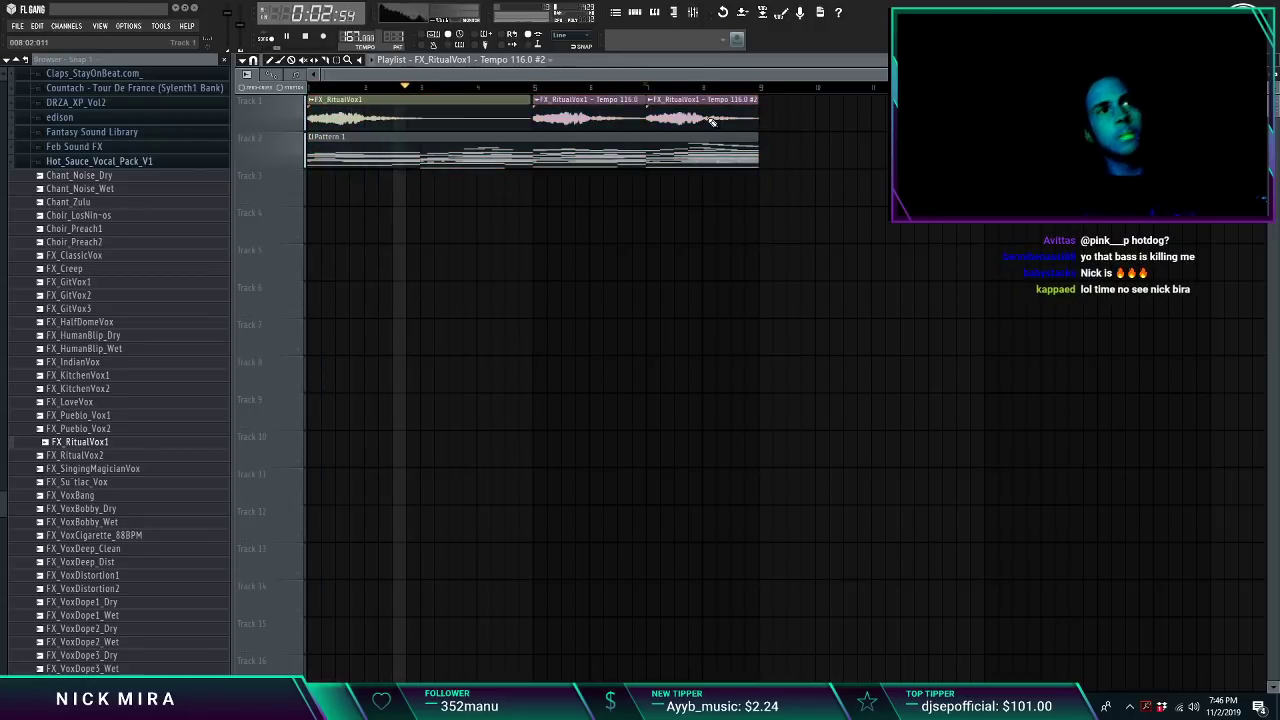
Step: Check the channel settings of the bar 7 vocal clip and the effects on mixer Insert 2
{"action": "double_click", "coordinate": [714, 121]}
{"action": "left_click", "coordinate": [698, 13]}
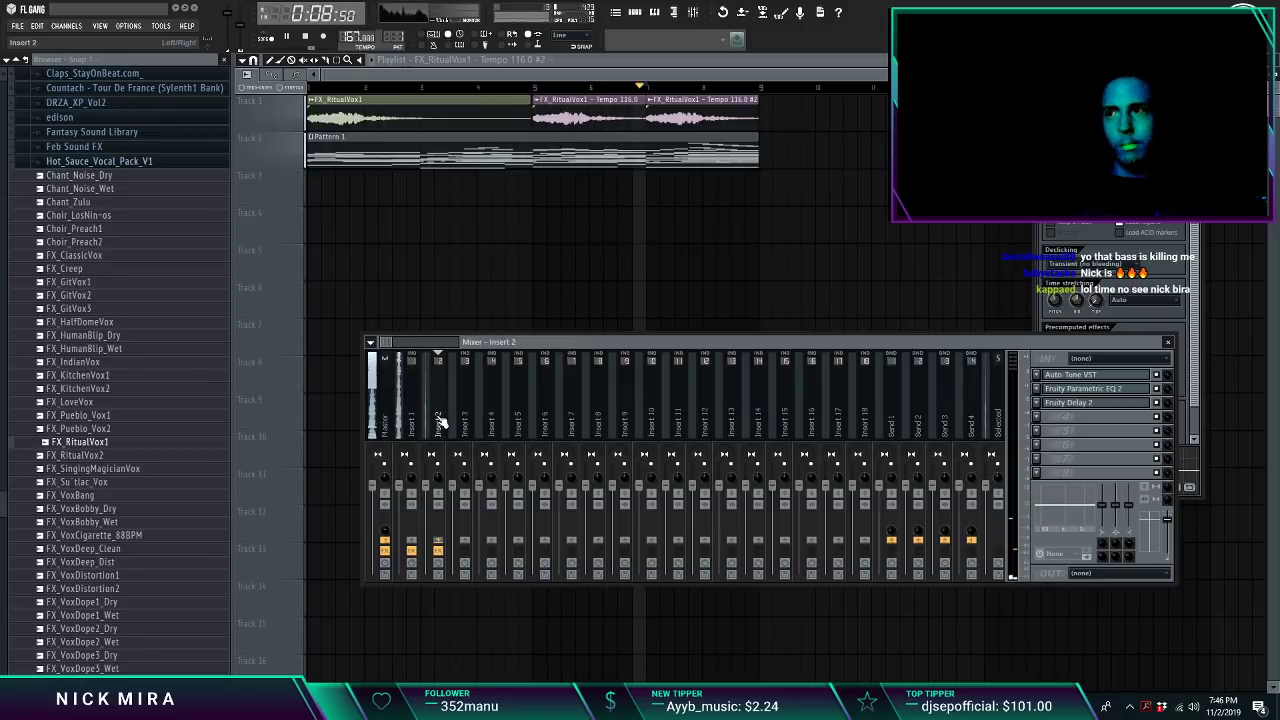
{"action": "right_click", "coordinate": [694, 100]}
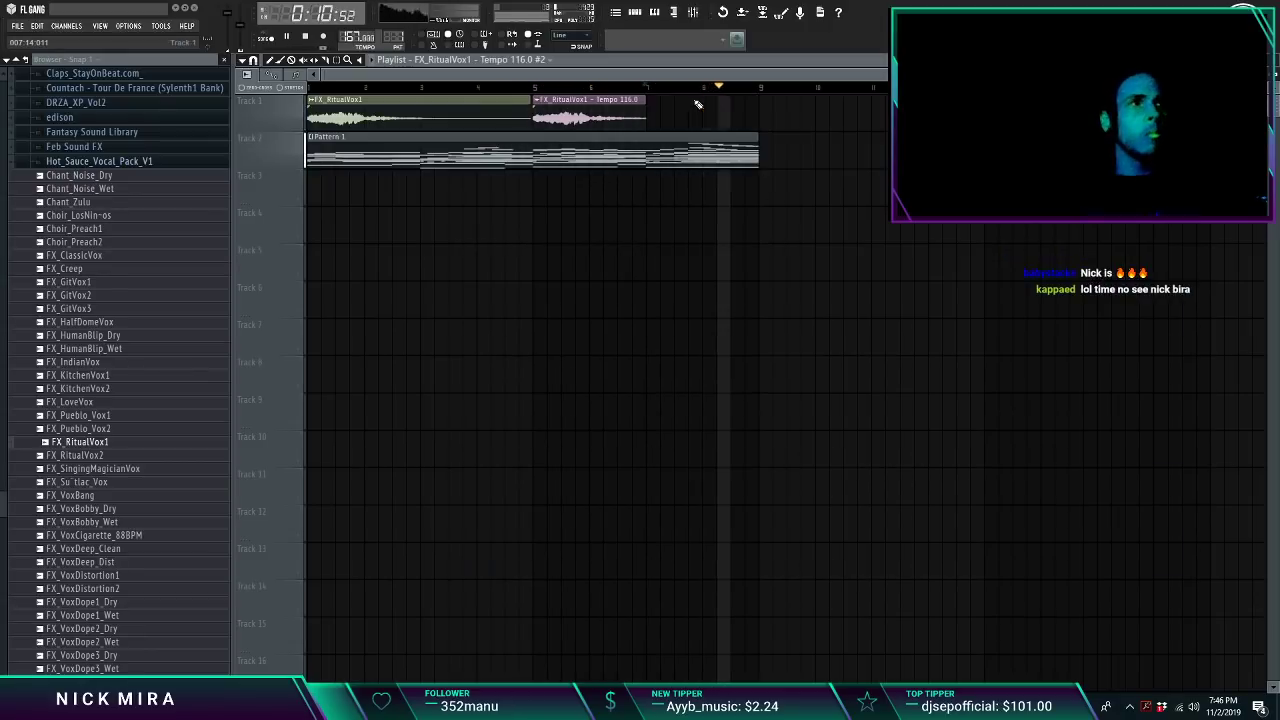
{"action": "key", "text": "ctrl+z"}
Step: Split Pattern 1 by channel into separate patterns and return to the playlist
{"action": "key", "text": "F5"}
{"action": "left_click", "coordinate": [336, 59]}
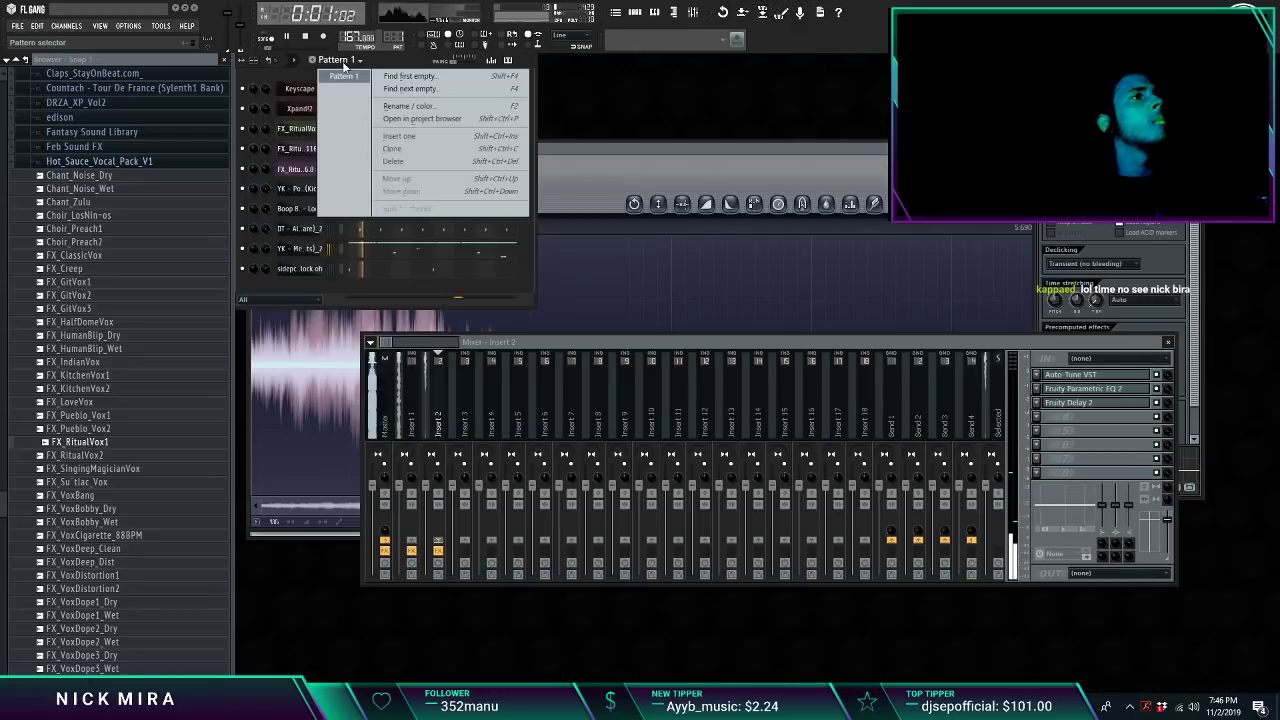
{"action": "left_click", "coordinate": [485, 208]}
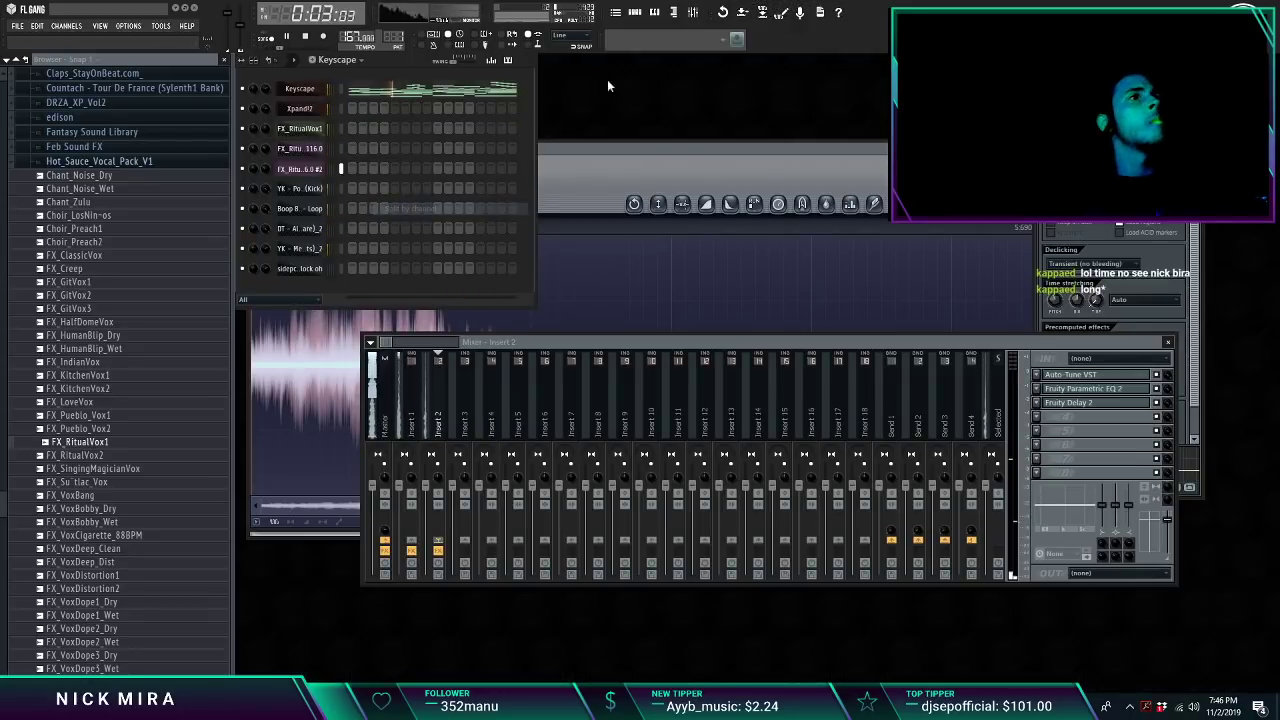
{"action": "key", "text": "F5"}
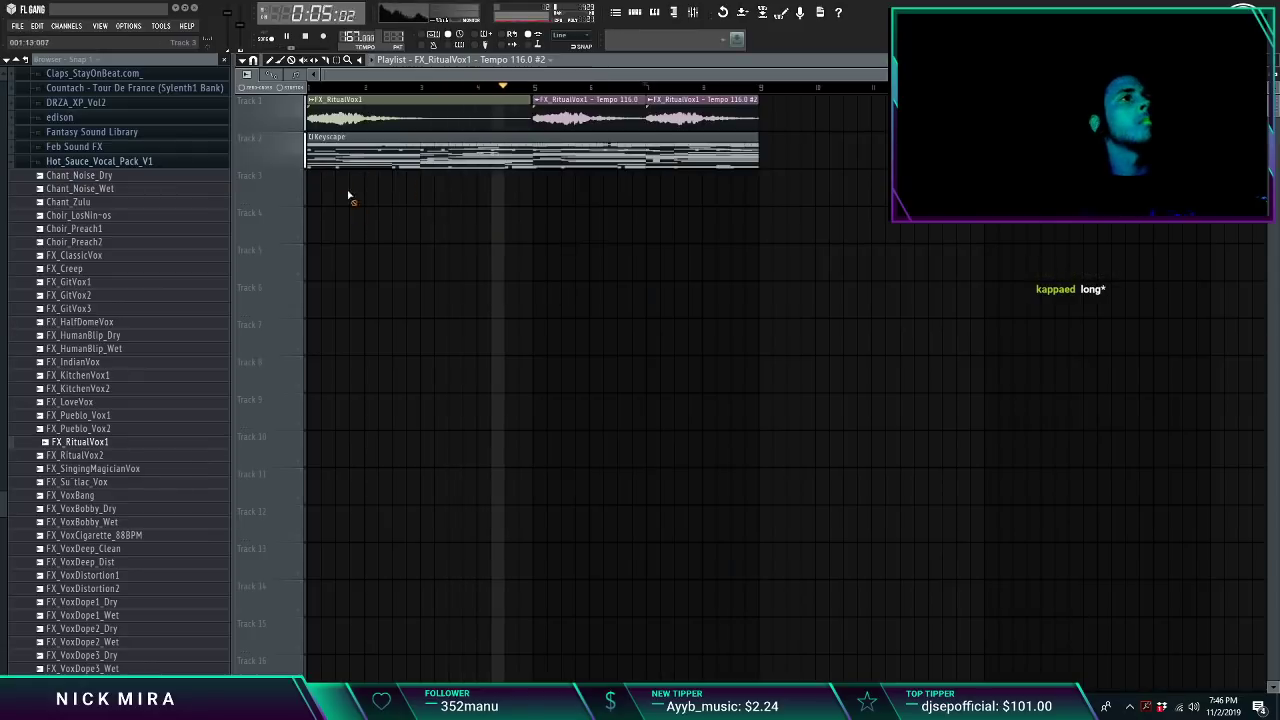
Step: Place the Keyscape pattern on Track 2 and the Xpand!2 pattern on Track 3, both starting at bar 1
{"action": "right_click", "coordinate": [342, 162]}
{"action": "left_click_drag", "start_coordinate": [342, 162], "coordinate": [286, 163]}
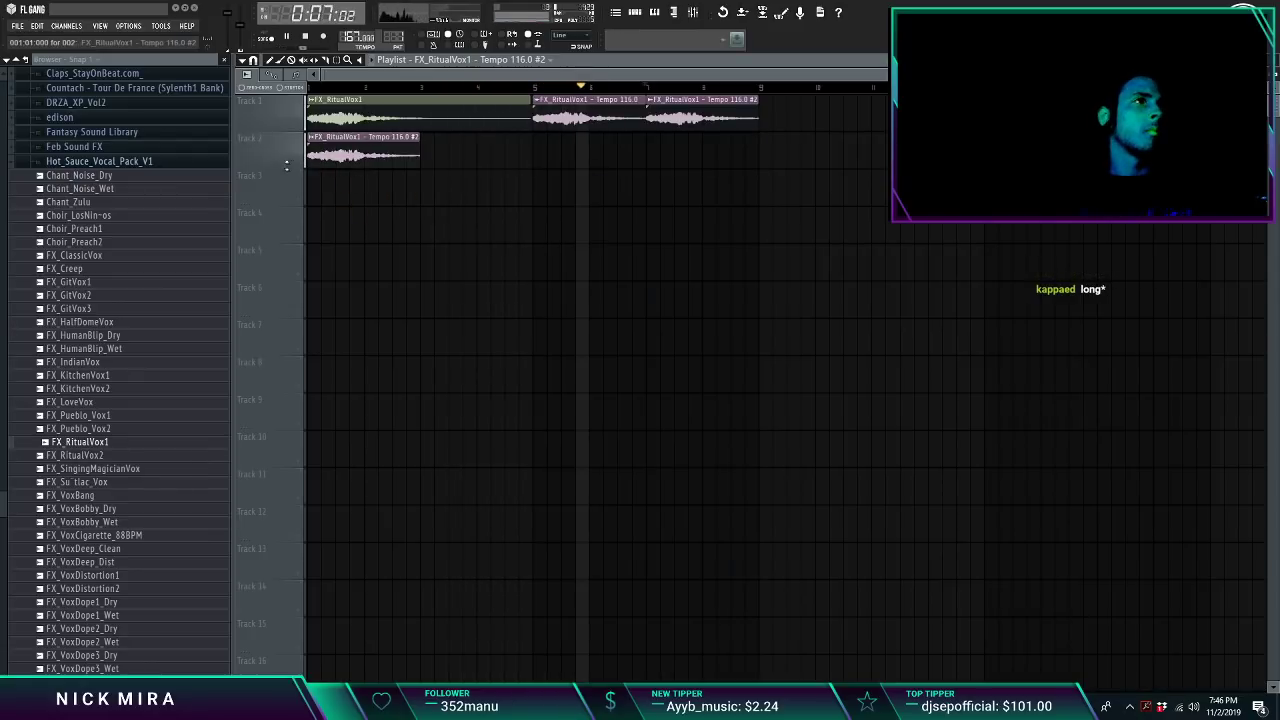
{"action": "right_click", "coordinate": [349, 162]}
{"action": "key", "text": "KP_Add"}
{"action": "left_click", "coordinate": [309, 150]}
{"action": "key", "text": "KP_Add"}
{"action": "left_click", "coordinate": [311, 190]}
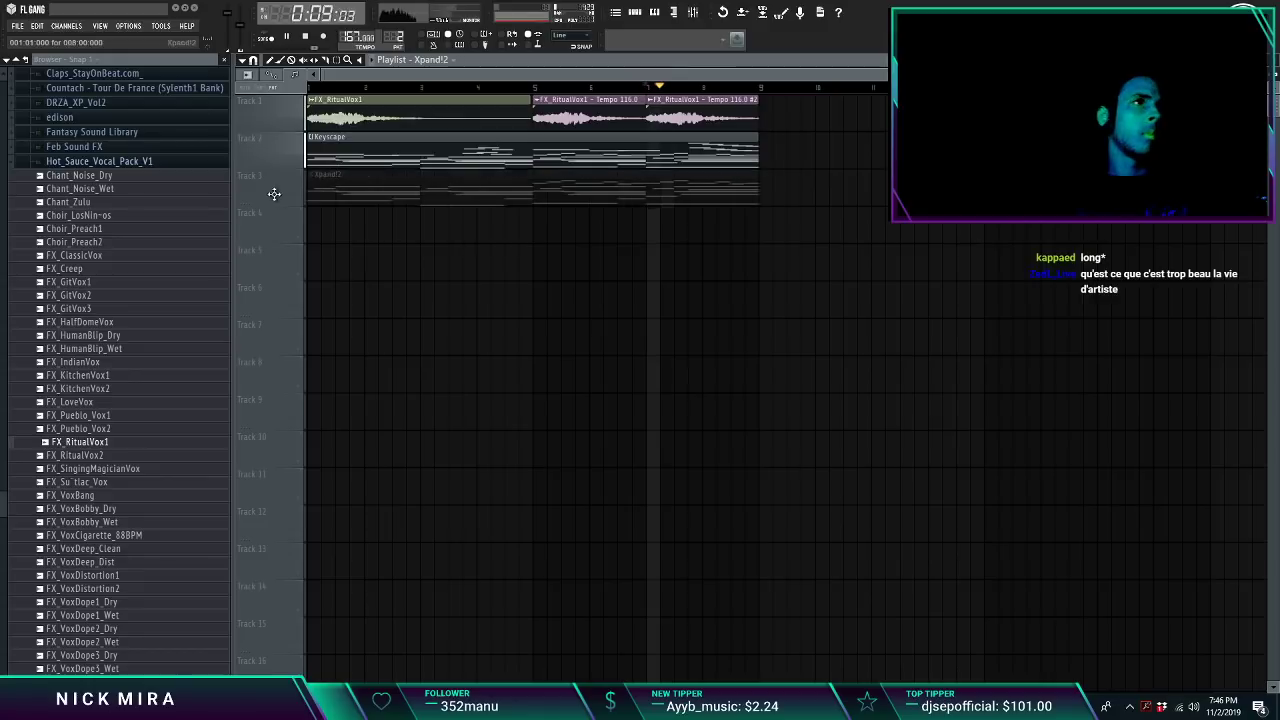
Step: Place the kick, 808, snare, hi-hat and sidepce - klock oh patterns on Tracks 4 to 8, all starting at bar 1
{"action": "key", "text": "KP_Add"}
{"action": "left_click", "coordinate": [314, 228]}
{"action": "key", "text": "KP_Add"}
{"action": "left_click", "coordinate": [318, 265]}
{"action": "key", "text": "KP_Add"}
{"action": "left_click", "coordinate": [312, 305]}
{"action": "key", "text": "KP_Add"}
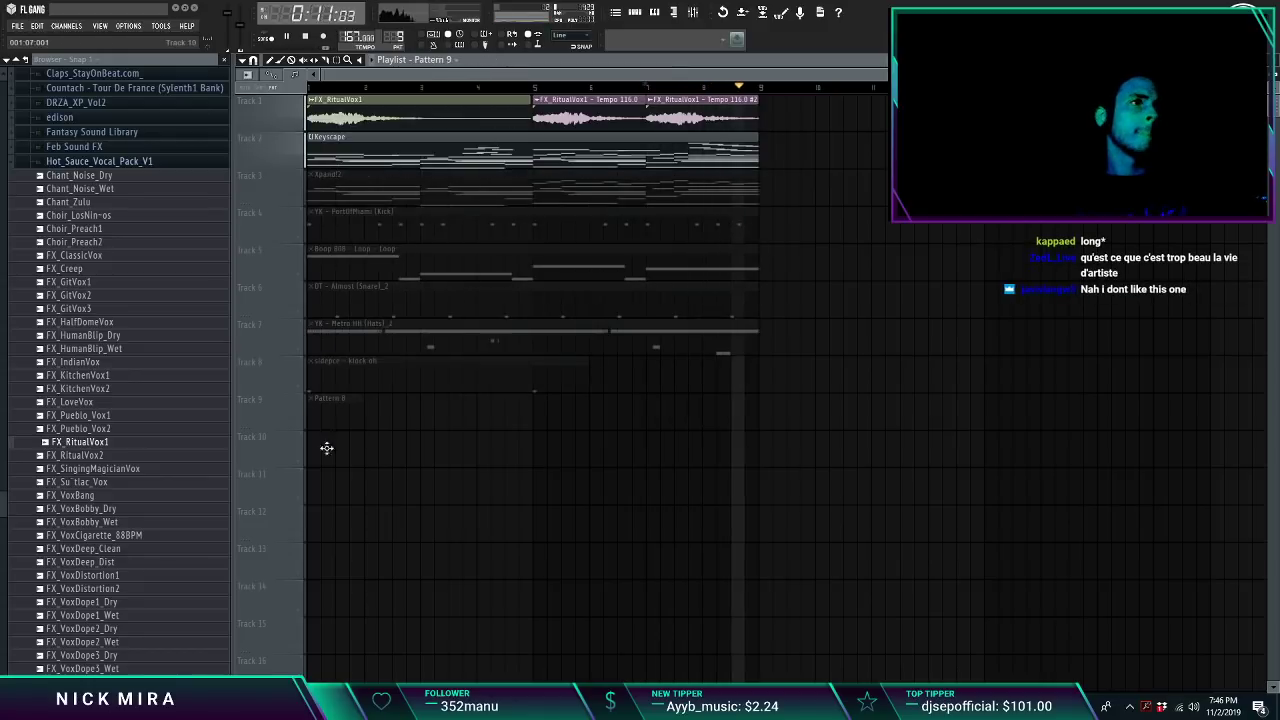
Step: Unmute all playlist tracks and extend the sidepce - klock oh clip on Track 8 to bar 9
{"action": "right_click", "coordinate": [299, 387]}
{"action": "right_click", "coordinate": [299, 387]}
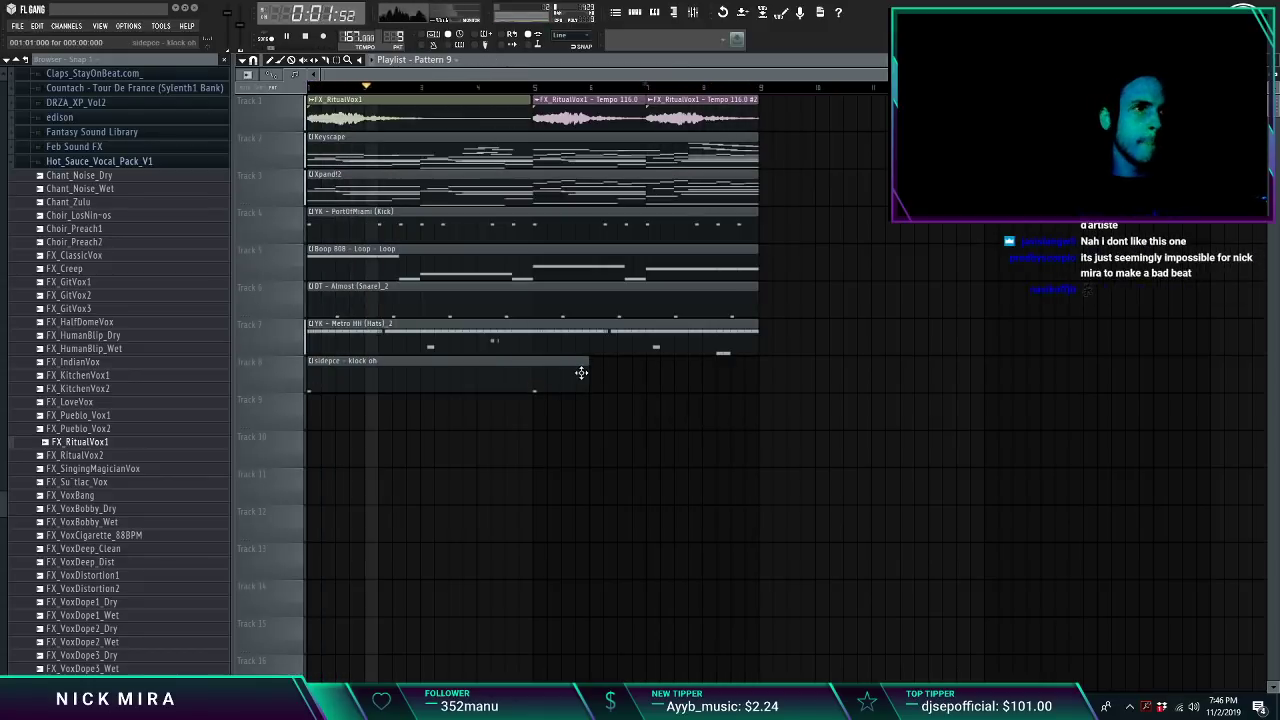
{"action": "left_click_drag", "start_coordinate": [586, 366], "coordinate": [751, 366]}
Step: Duplicate the whole eight-bar arrangement four times end to end up to bar 41, and clear the selection
{"action": "key", "text": "ctrl+a"}
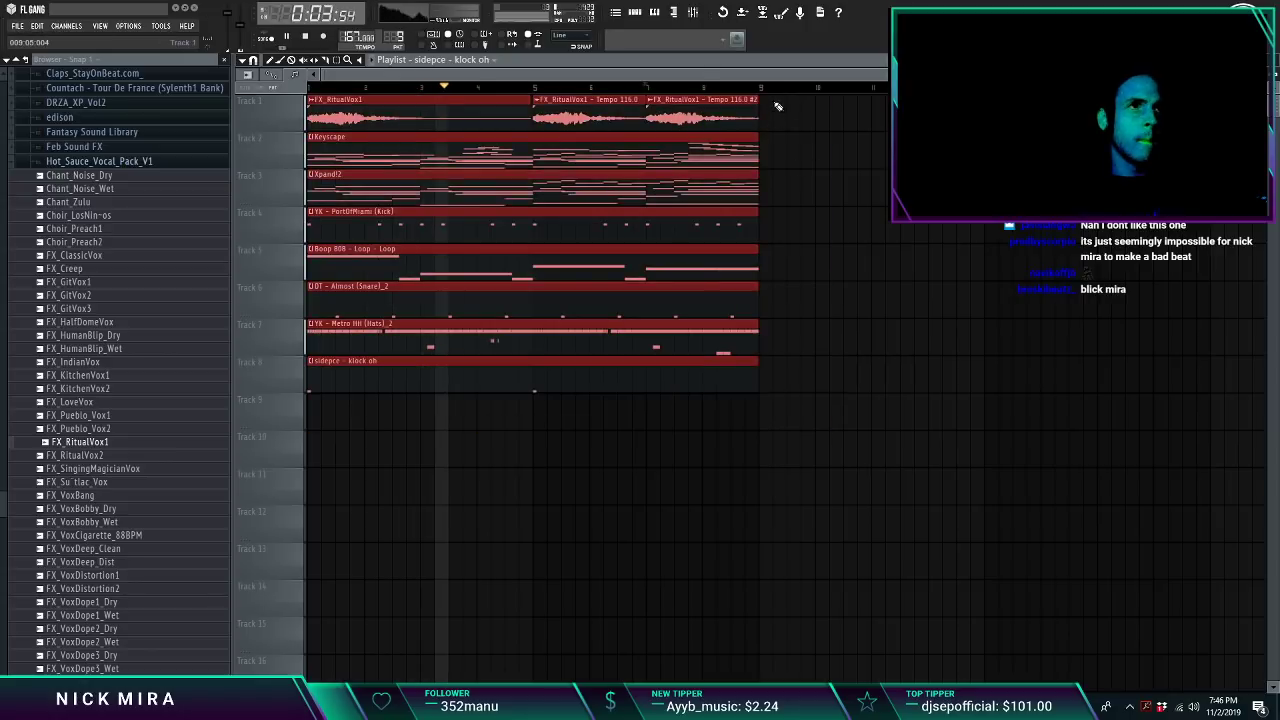
{"action": "scroll", "coordinate": [767, 91], "scroll_direction": "up", "scroll_amount": 2}
{"action": "scroll", "coordinate": [769, 92], "scroll_direction": "down", "scroll_amount": 3}
{"action": "key", "text": "ctrl+b"}
{"action": "key", "text": "ctrl+b"}
{"action": "key", "text": "ctrl+b"}
{"action": "key", "text": "ctrl+b"}
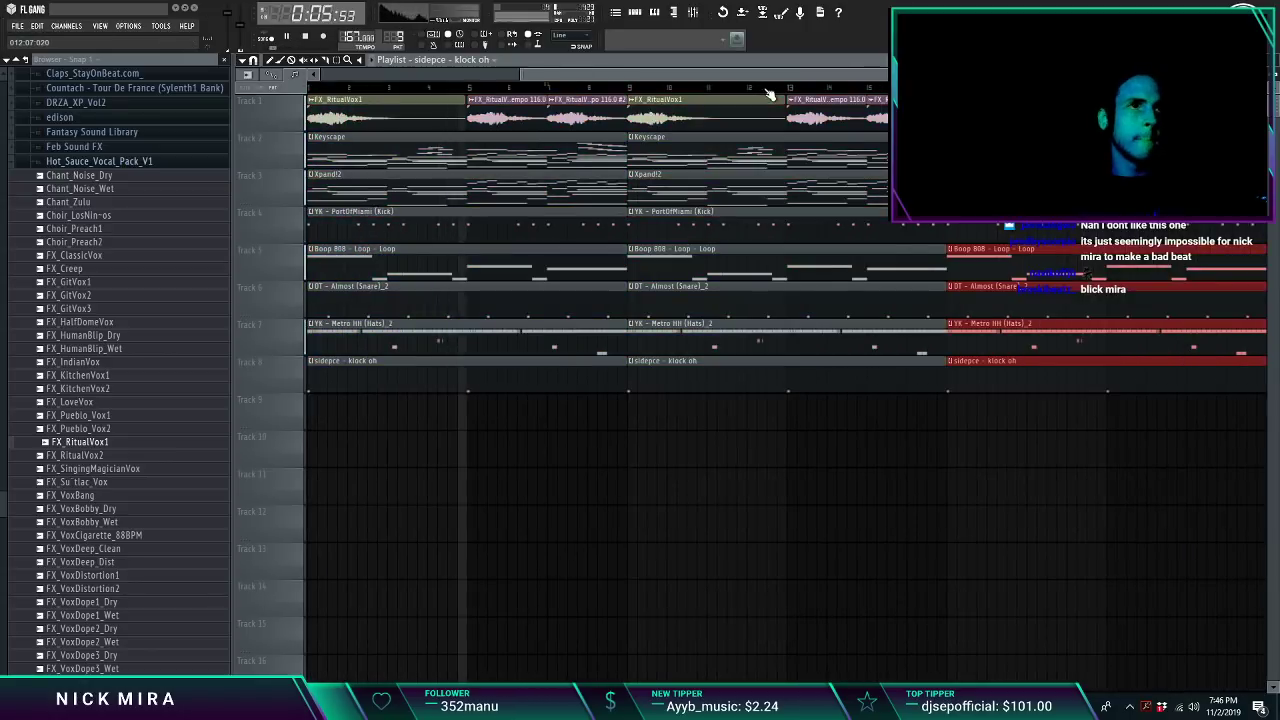
{"action": "scroll", "coordinate": [770, 94], "scroll_direction": "down", "scroll_amount": 3}
{"action": "key", "text": "ctrl+d"}
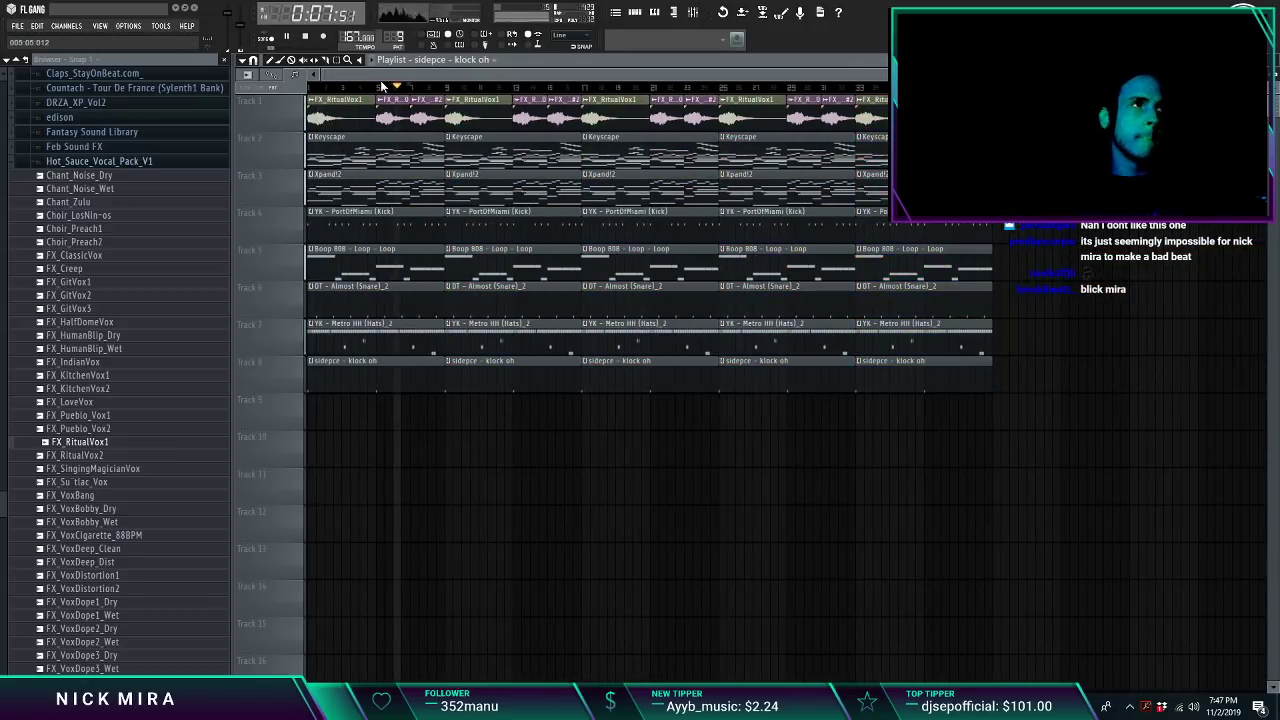
Step: Stop playback and delete the first eight bars' drum, 808, sidepce - klock oh and Xpand!2 clips, keeping only the vocal and Keyscape as an intro
{"action": "key", "text": "space"}
{"action": "right_click", "coordinate": [396, 236]}
{"action": "right_click", "coordinate": [390, 265]}
{"action": "right_click", "coordinate": [384, 302]}
{"action": "right_click", "coordinate": [376, 377]}
{"action": "right_click", "coordinate": [365, 338]}
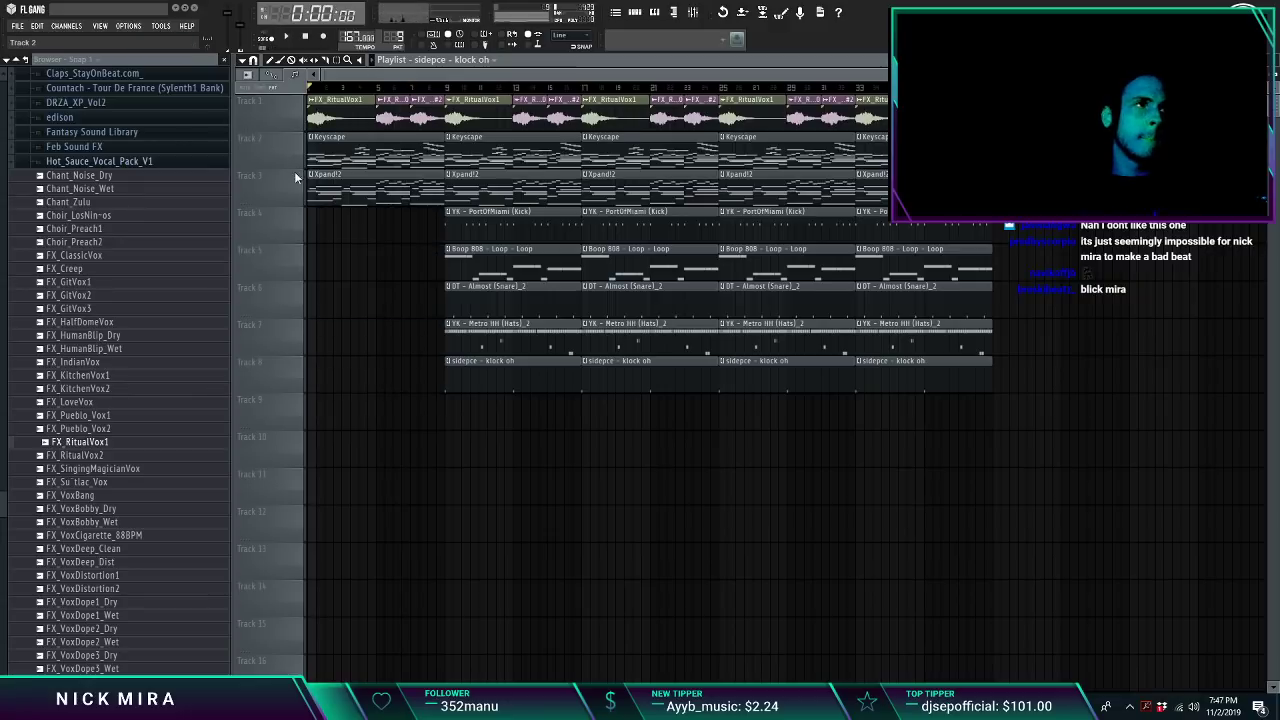
{"action": "right_click", "coordinate": [357, 200]}
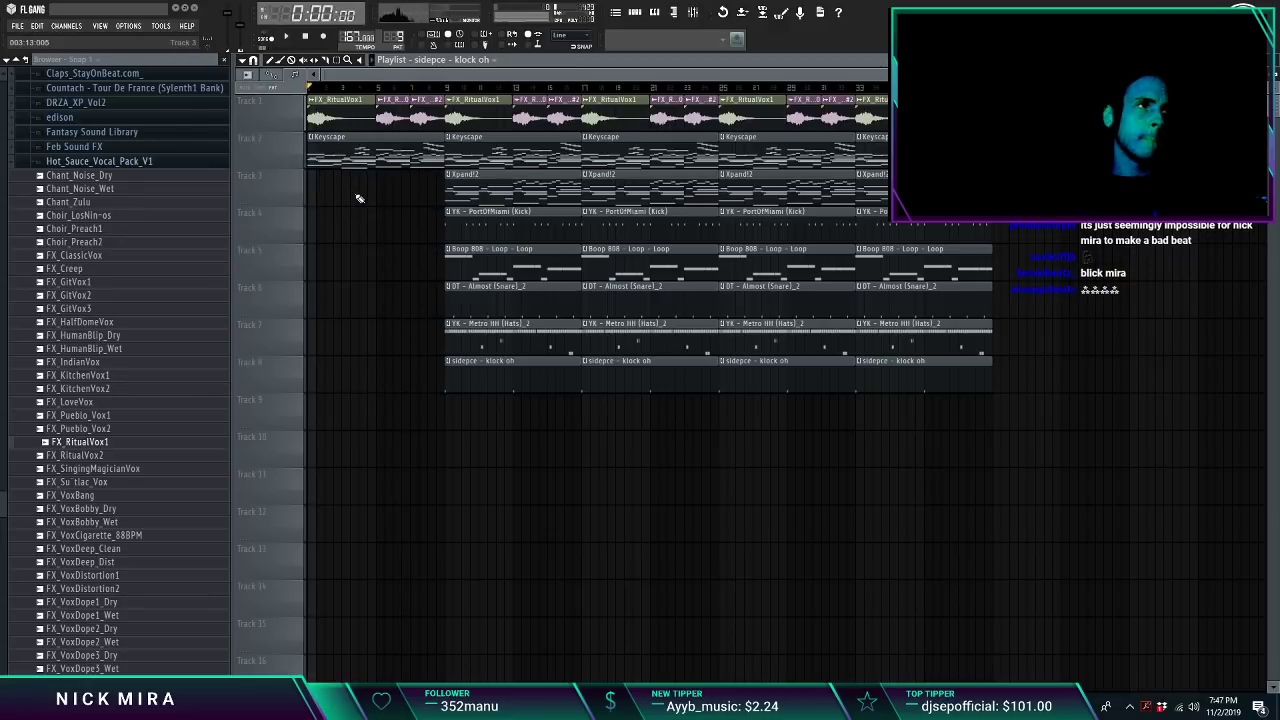
Step: Lower the volume of the vocal on mixer Insert 2 and play the arrangement
{"action": "left_click", "coordinate": [696, 13]}
{"action": "left_click_drag", "start_coordinate": [426, 485], "coordinate": [426, 504]}
{"action": "key", "text": "space"}
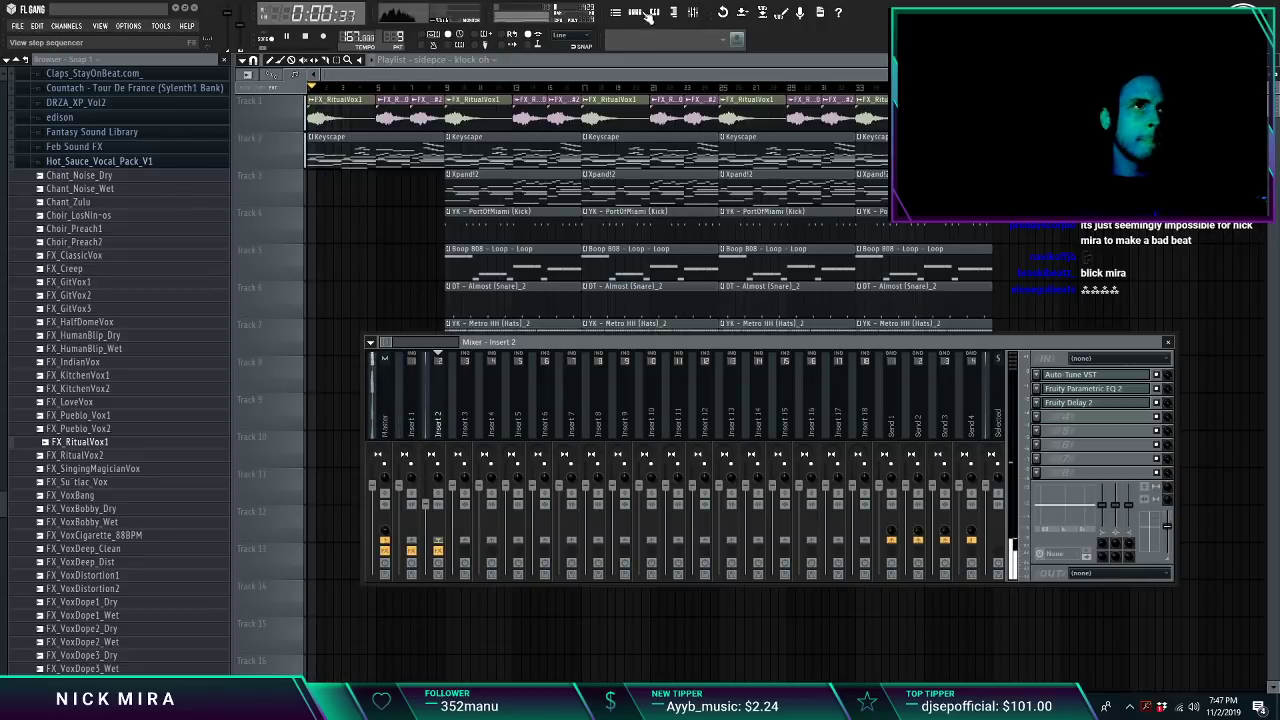
Step: Route the selected drum and 808 channels to consecutive mixer tracks starting from Insert 10
{"action": "left_click", "coordinate": [652, 13]}
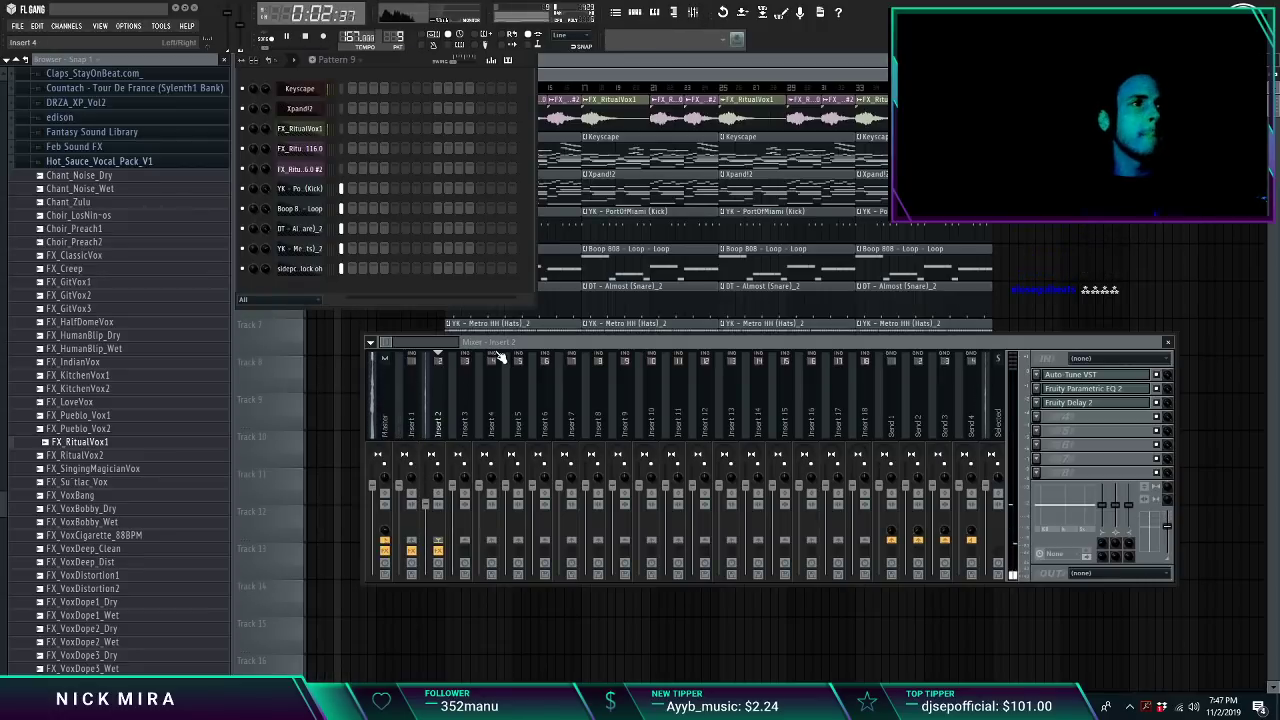
{"action": "right_click", "coordinate": [658, 356]}
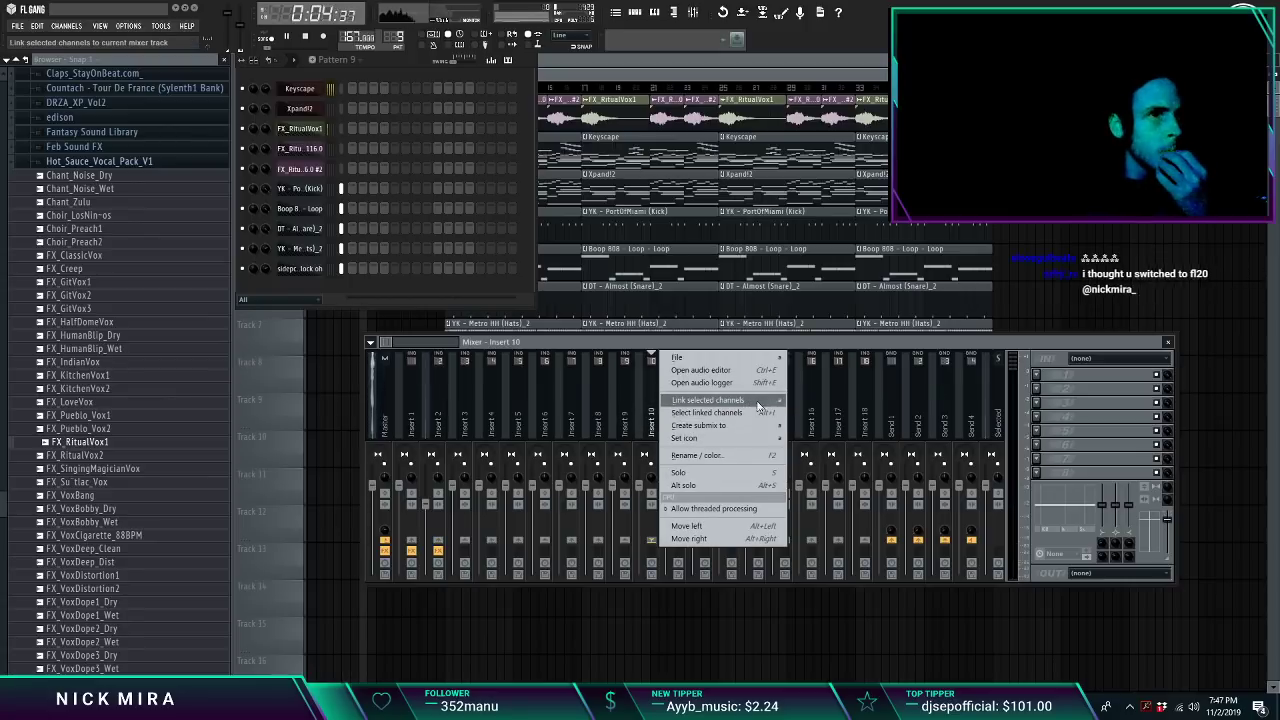
{"action": "mouse_move", "coordinate": [740, 400]}
{"action": "left_click", "coordinate": [810, 413]}
Step: Route the Keyscape channel to mixer Insert 3 and check the Xpand!2 instrument window
{"action": "left_click", "coordinate": [310, 88]}
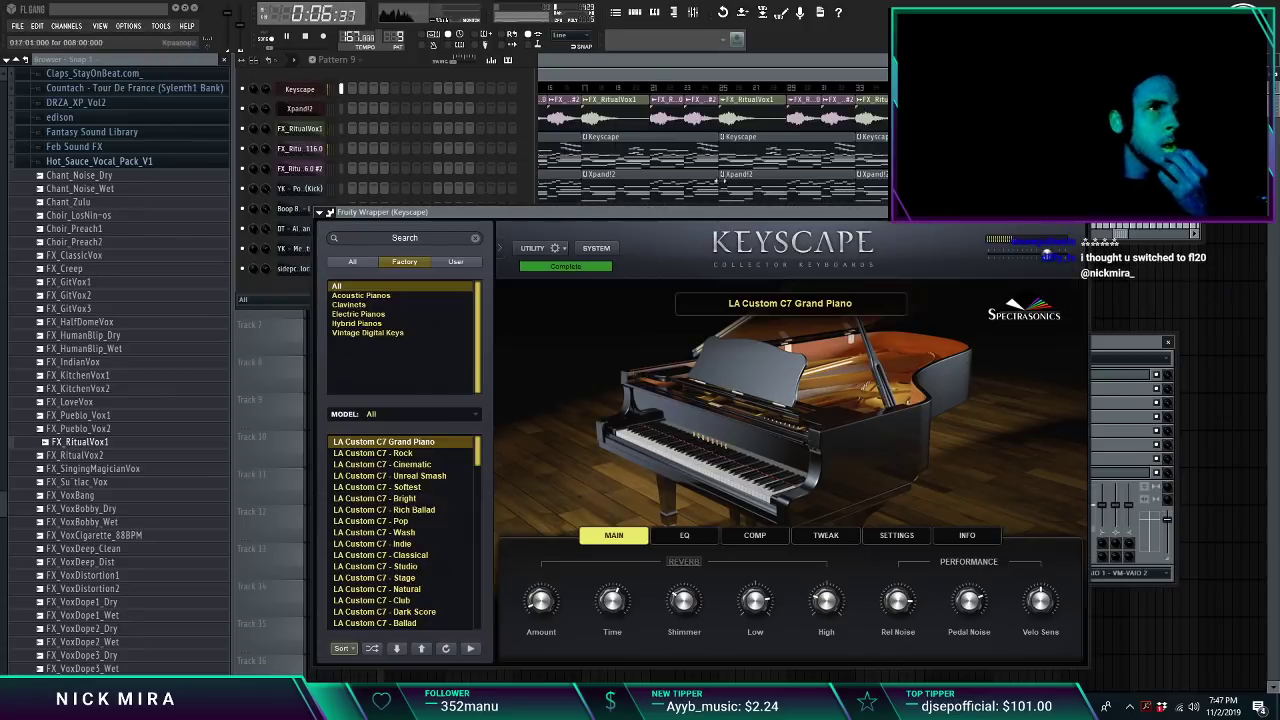
{"action": "left_click", "coordinate": [318, 110]}
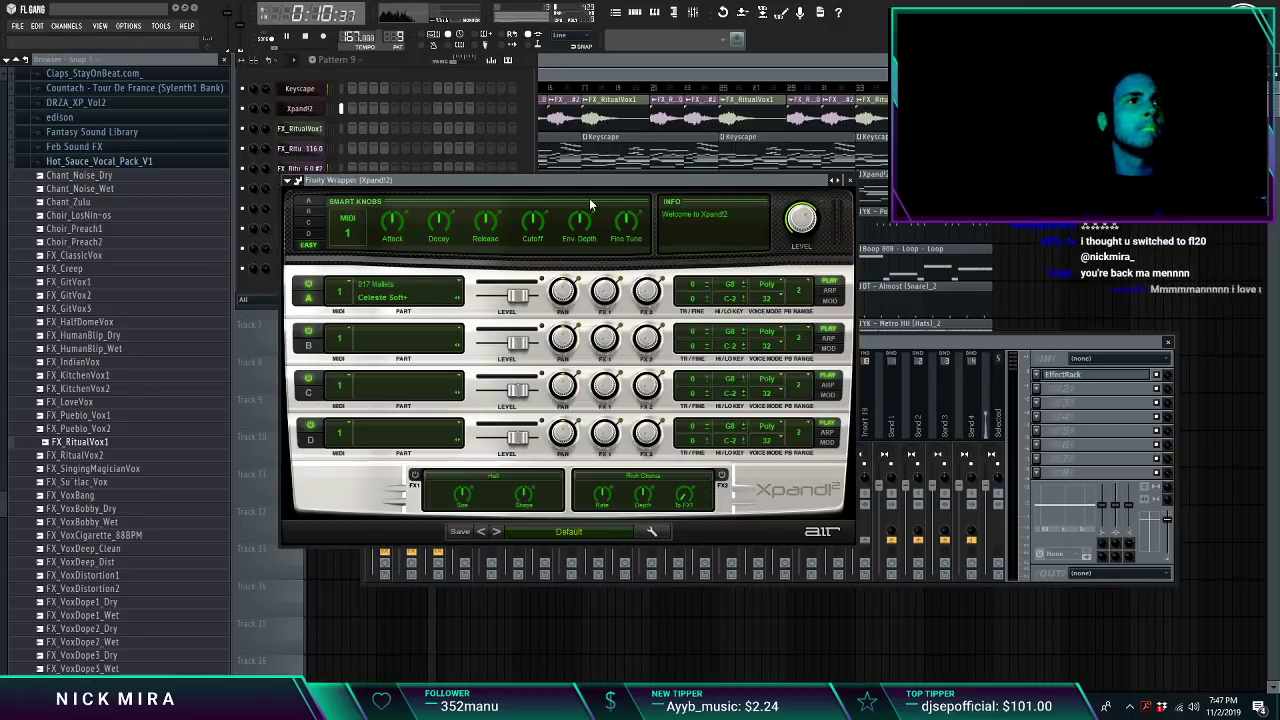
{"action": "left_click", "coordinate": [322, 114]}
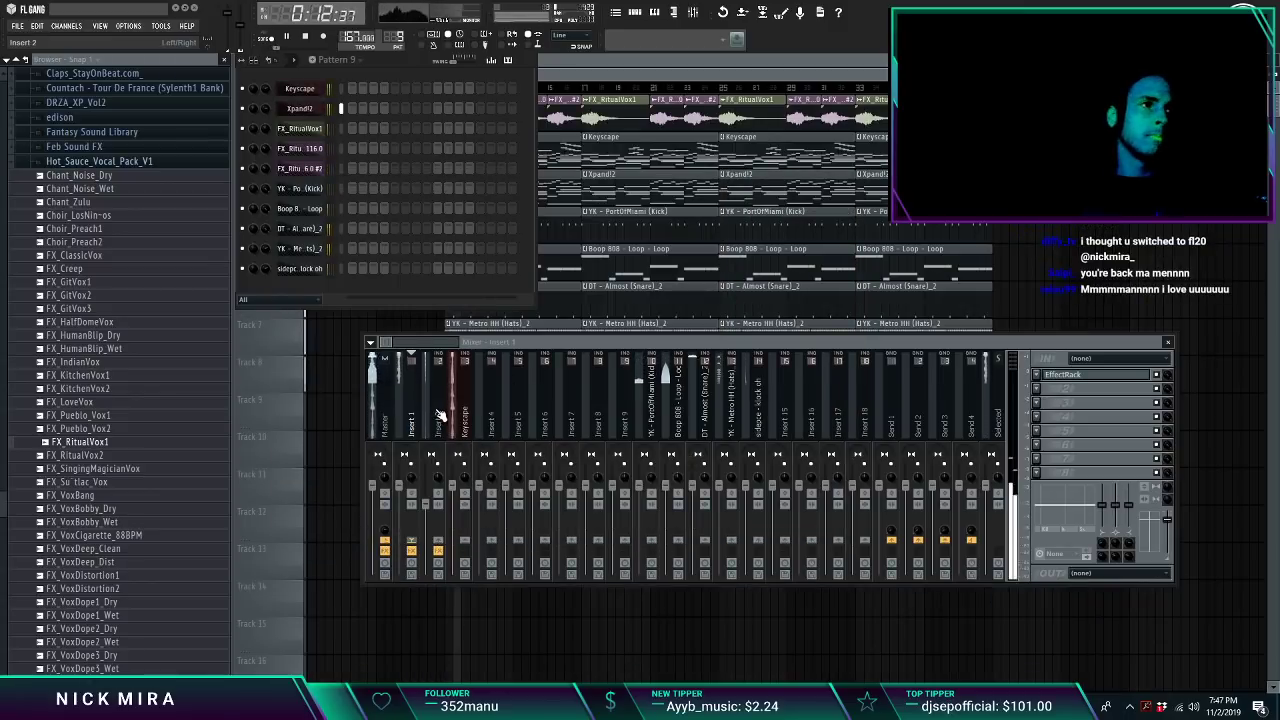
Step: Balance the mixer volumes of the kick, 808 and snare below their defaults while playing from bar 17
{"action": "left_click", "coordinate": [438, 420]}
{"action": "left_click", "coordinate": [641, 514]}
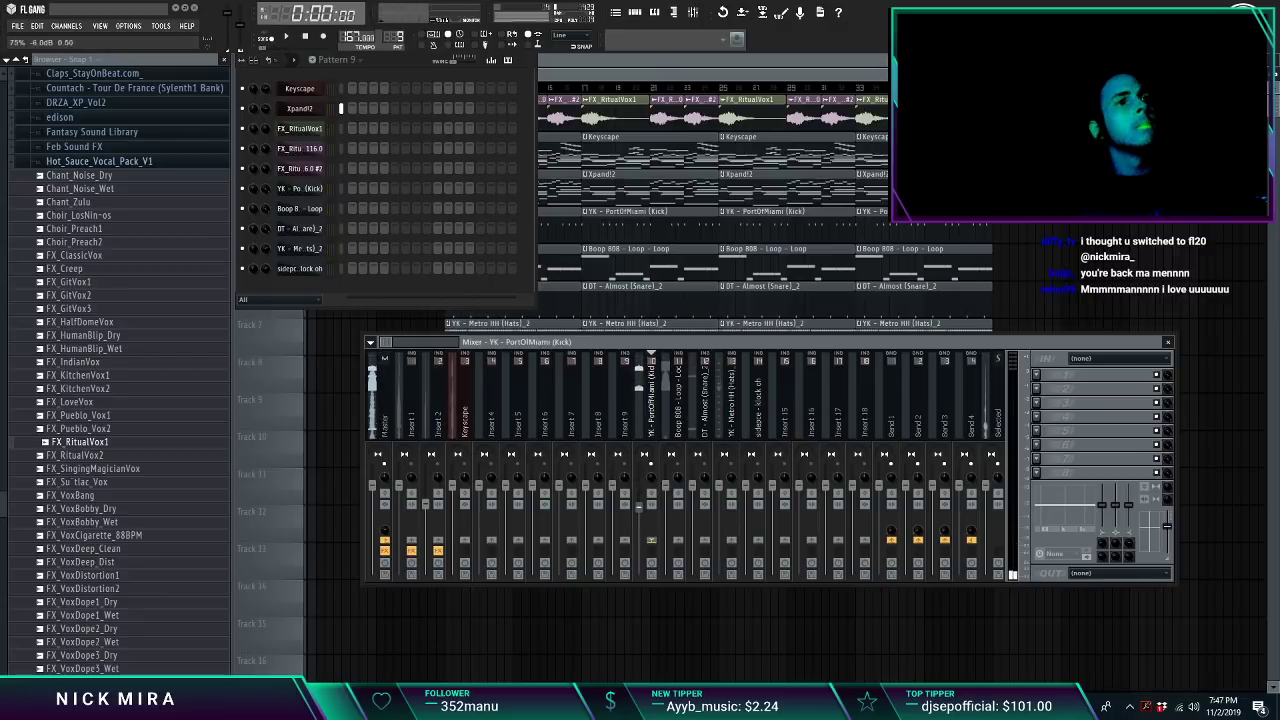
{"action": "left_click", "coordinate": [674, 492]}
{"action": "left_click", "coordinate": [591, 86]}
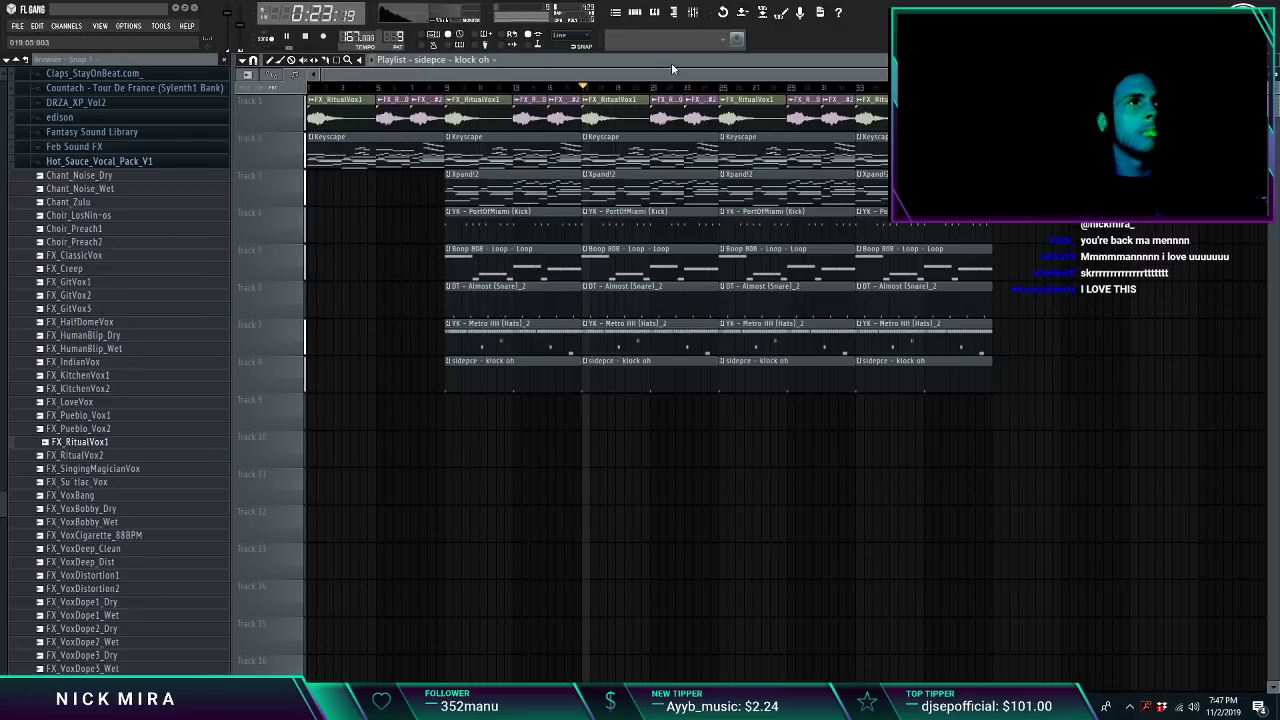
{"action": "left_click", "coordinate": [697, 13]}
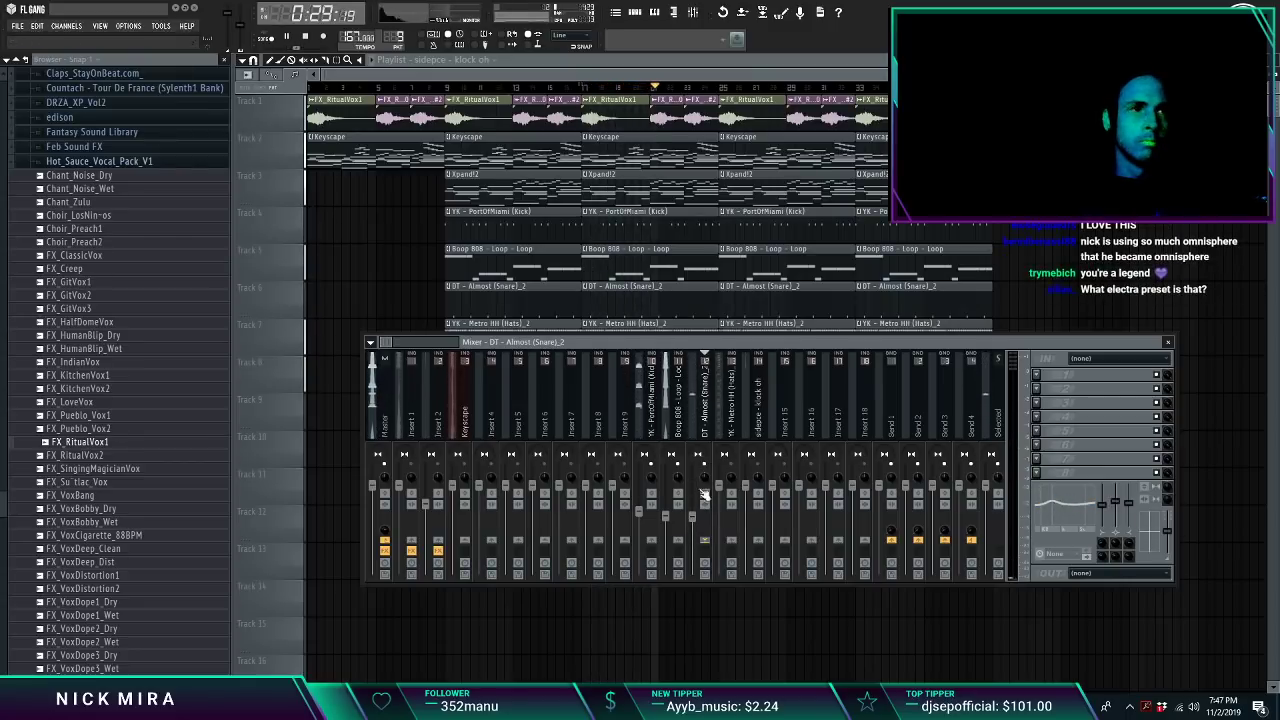
{"action": "left_click", "coordinate": [663, 515]}
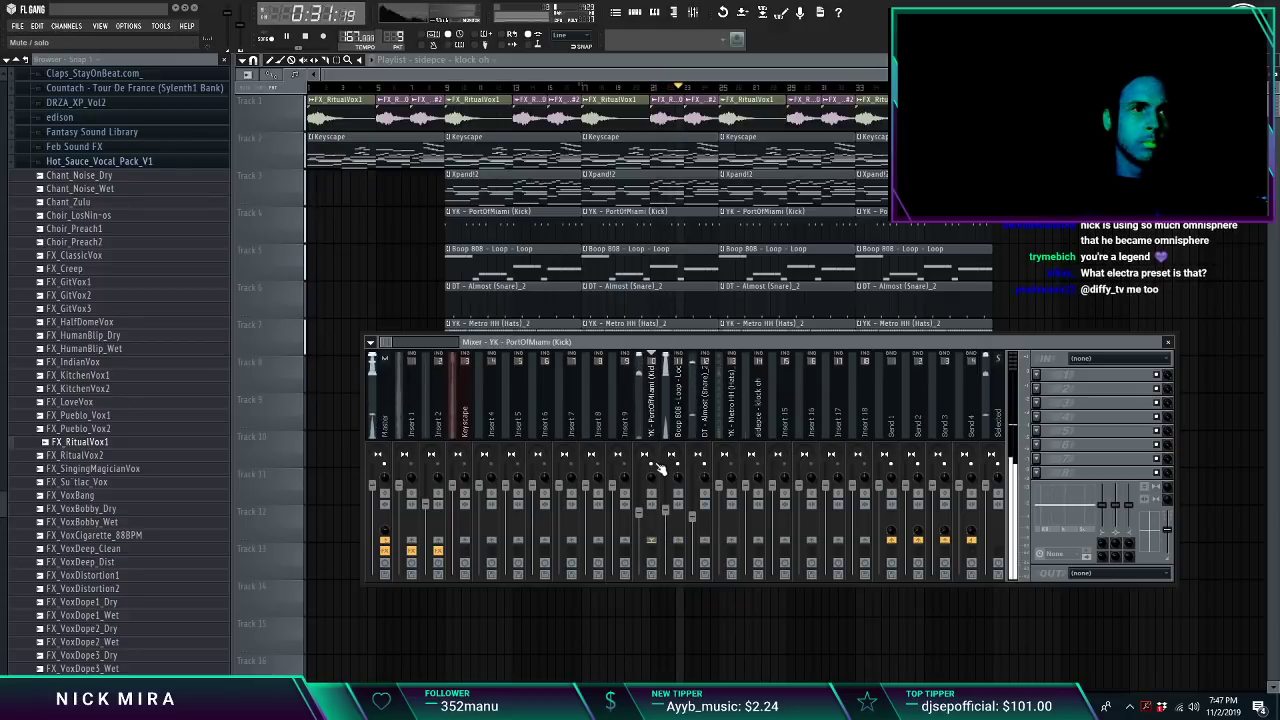
Step: Lower the hi-hat and sidepce - klock oh mixer volumes, trim the snare slightly, and replay from bar 17
{"action": "left_click_drag", "start_coordinate": [720, 487], "coordinate": [720, 523]}
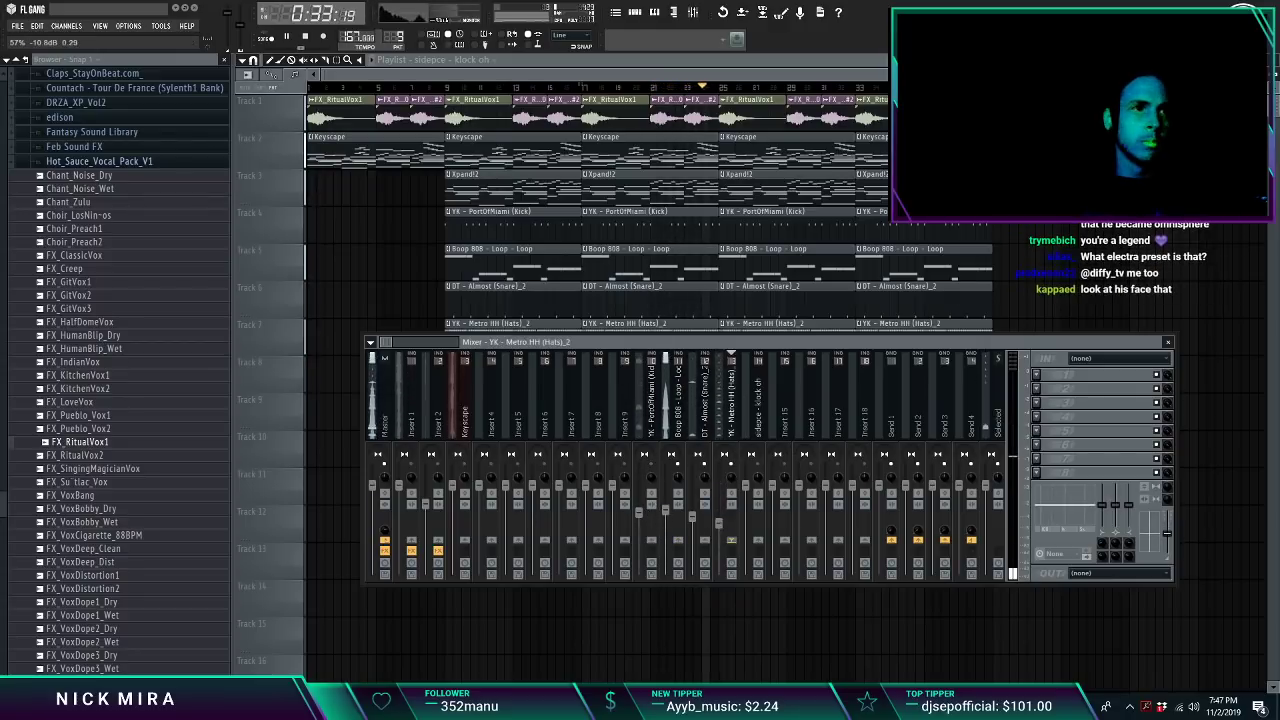
{"action": "left_click", "coordinate": [704, 515]}
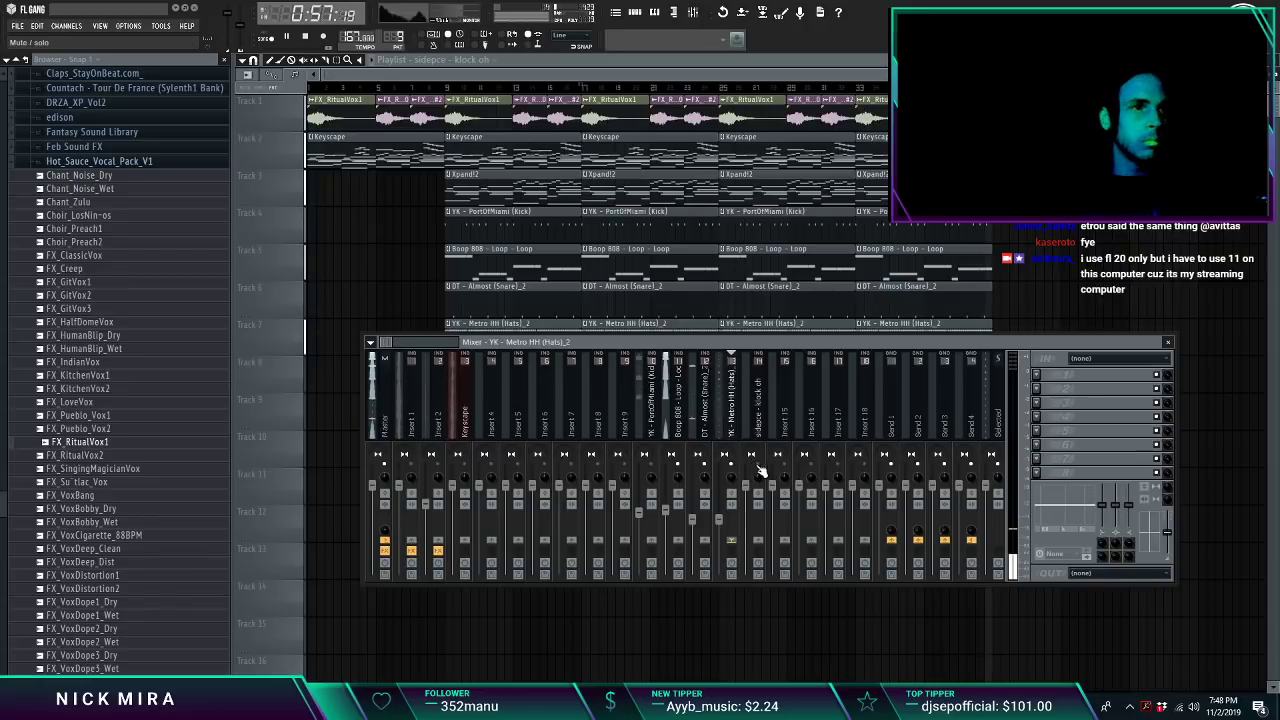
{"action": "left_click_drag", "start_coordinate": [746, 486], "coordinate": [749, 524]}
{"action": "key", "text": "space"}
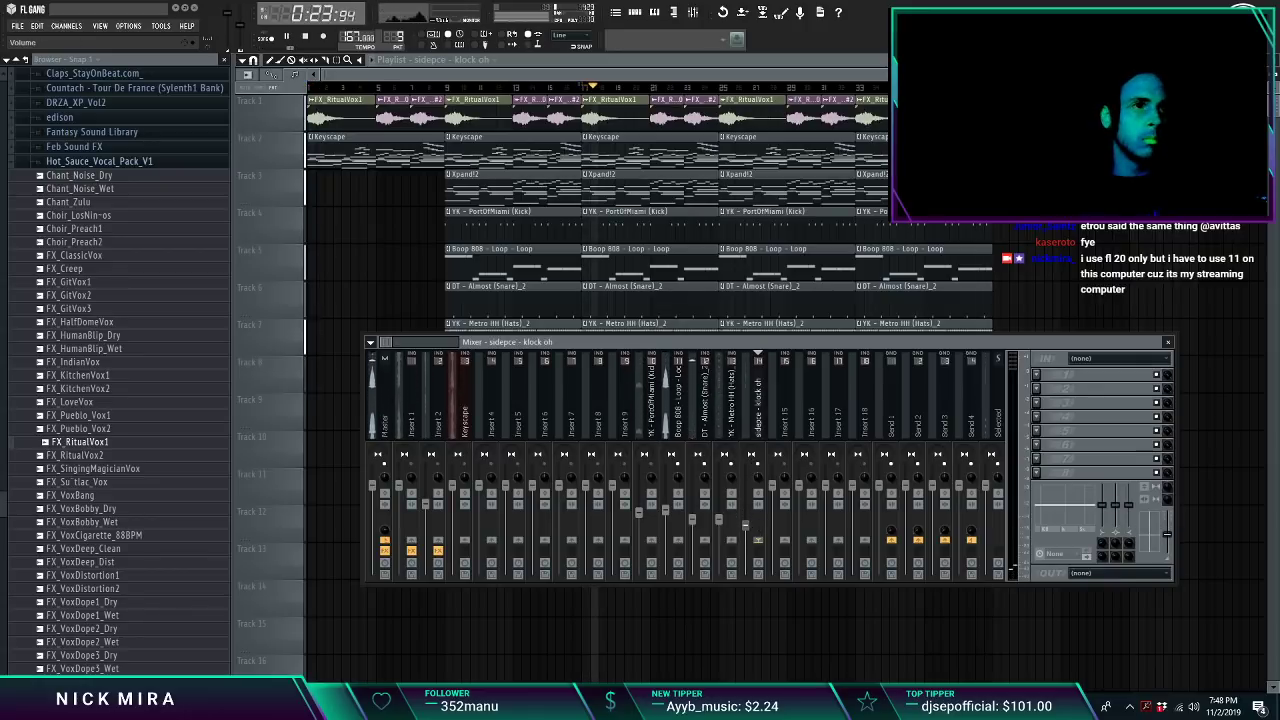
Step: Lower the Keyscape and Insert 1 mixer volumes and set the vocal's Insert 2 to about -14 dB
{"action": "key", "text": "space"}
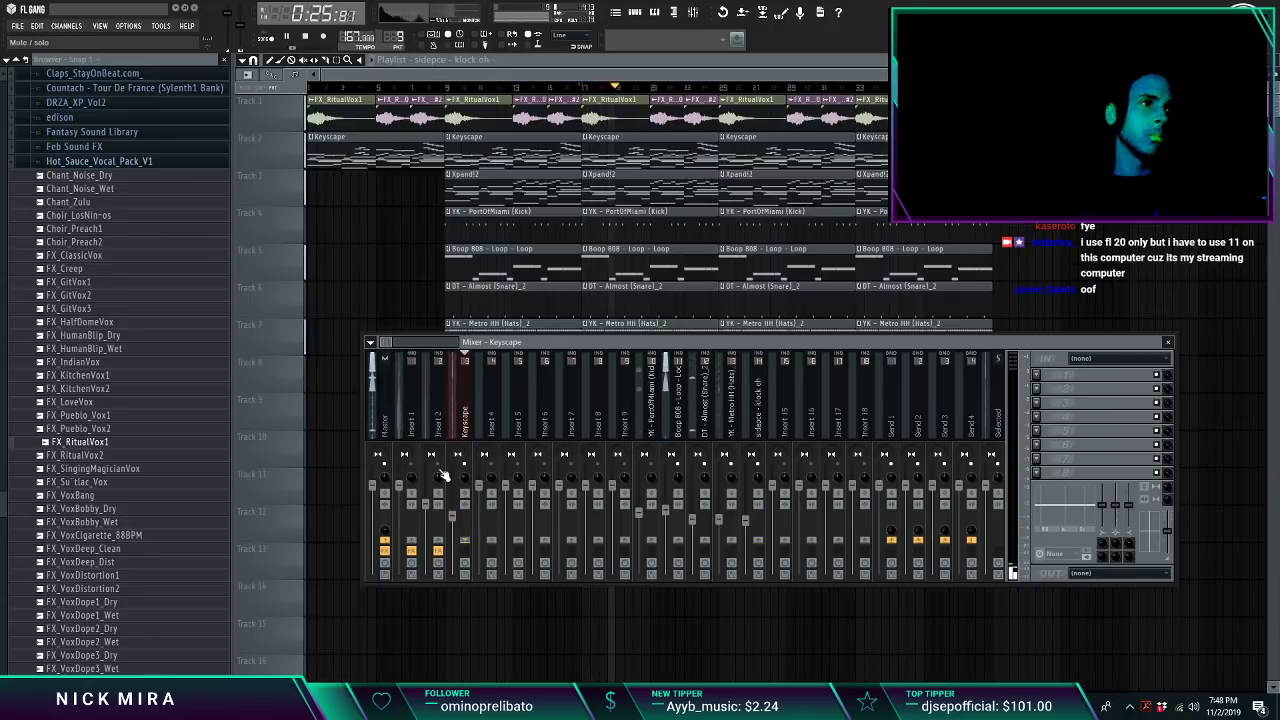
{"action": "left_click_drag", "start_coordinate": [425, 501], "coordinate": [425, 531]}
{"action": "key", "text": "space"}
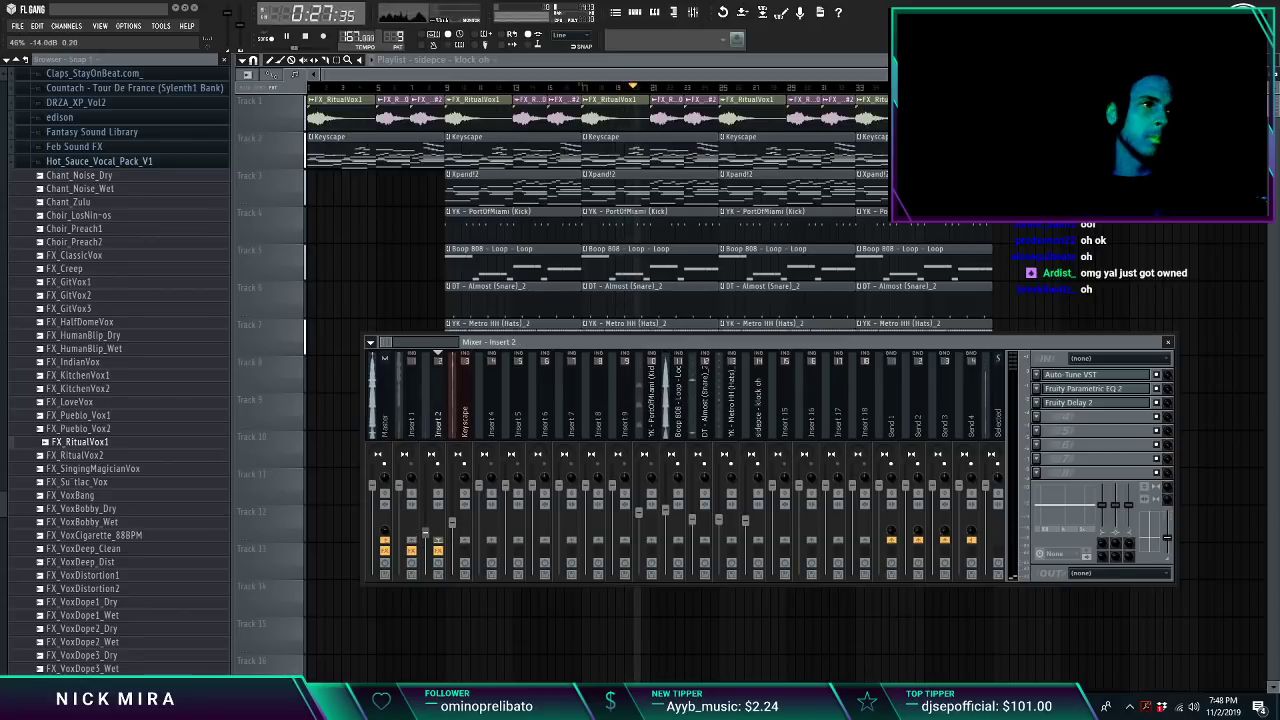
{"action": "left_click", "coordinate": [399, 486]}
{"action": "left_click_drag", "start_coordinate": [399, 486], "coordinate": [402, 532]}
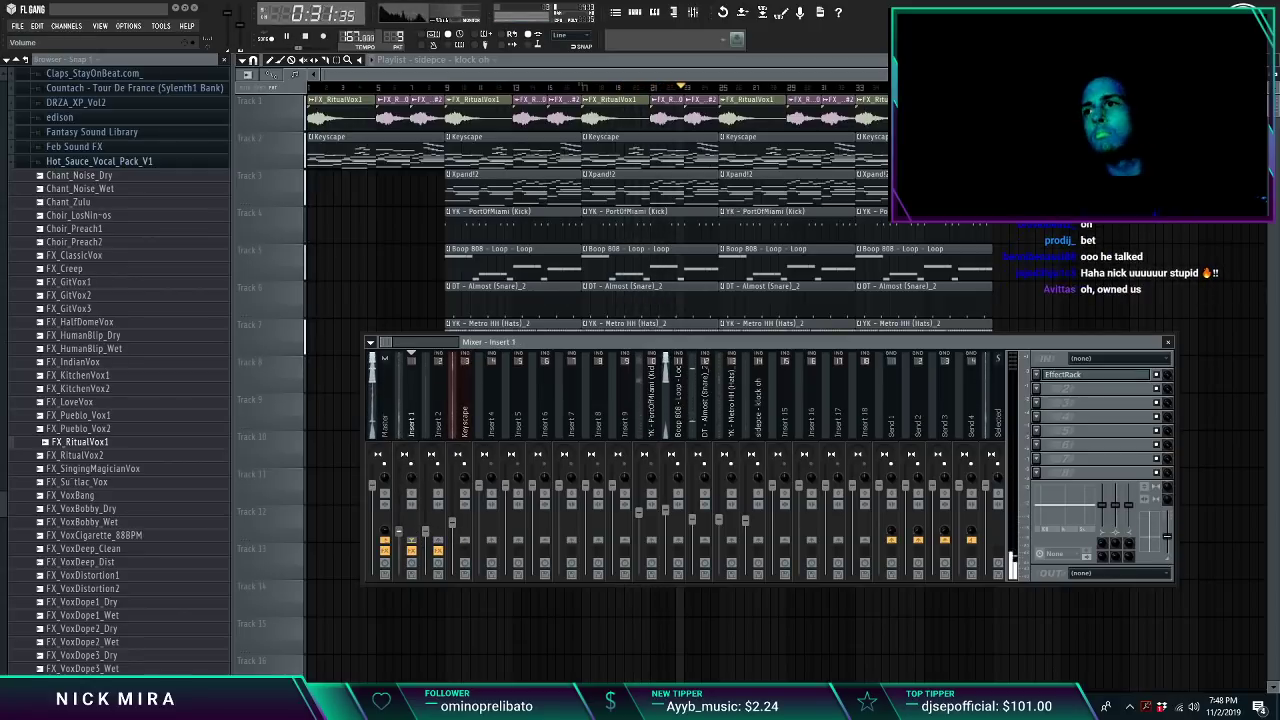
Step: Set the gain of the Fruity Limiter on the Master to about 5.1 dB and listen from bar 17
{"action": "left_click", "coordinate": [397, 383]}
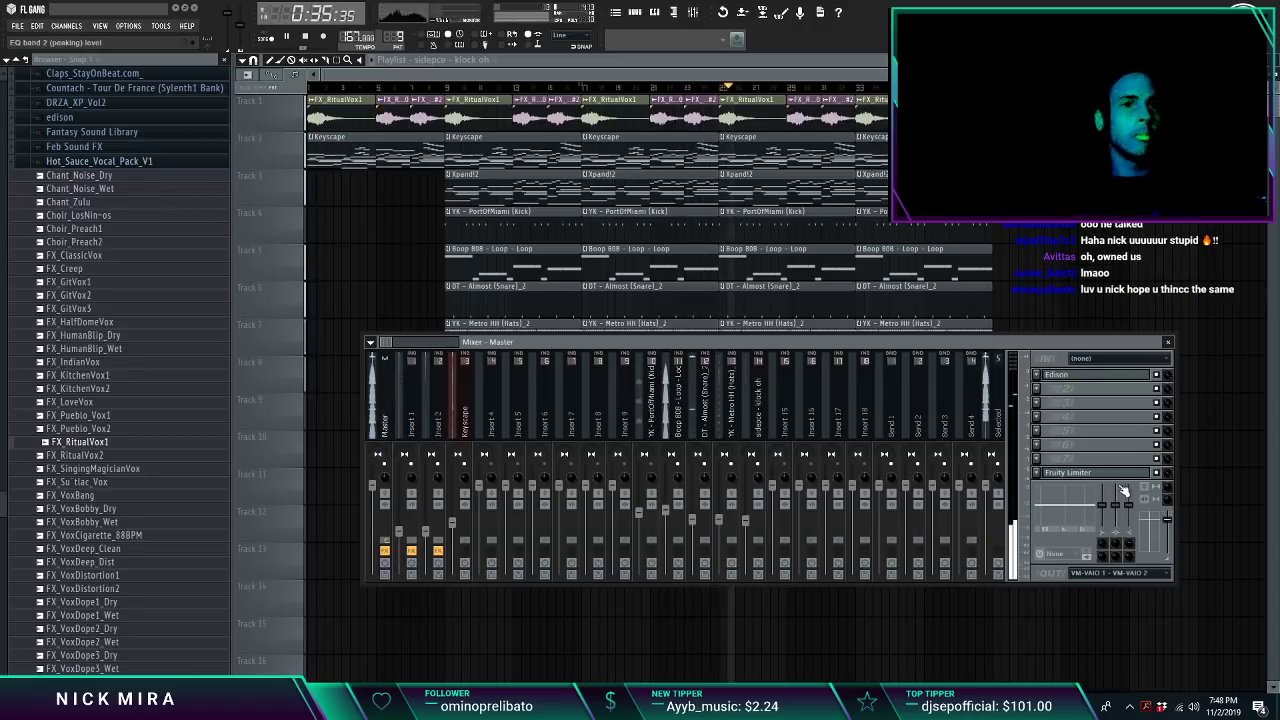
{"action": "left_click", "coordinate": [1112, 476]}
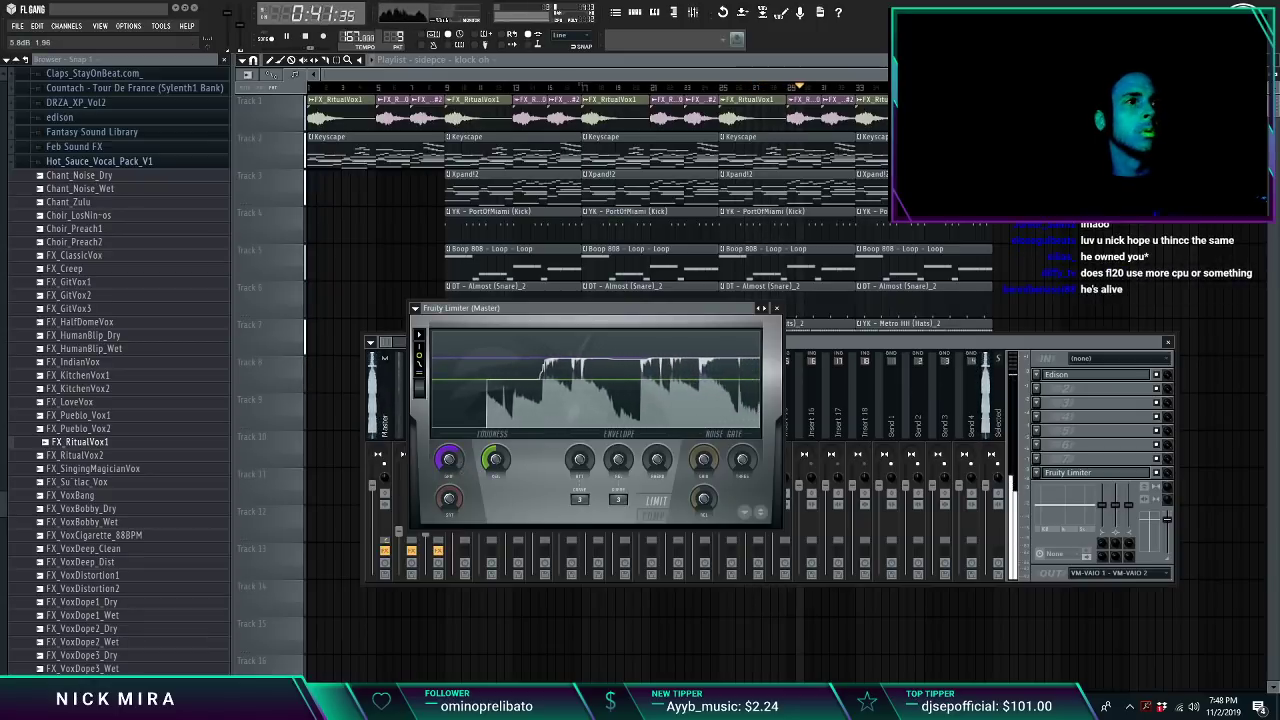
{"action": "left_click_drag", "start_coordinate": [460, 461], "coordinate": [460, 465]}
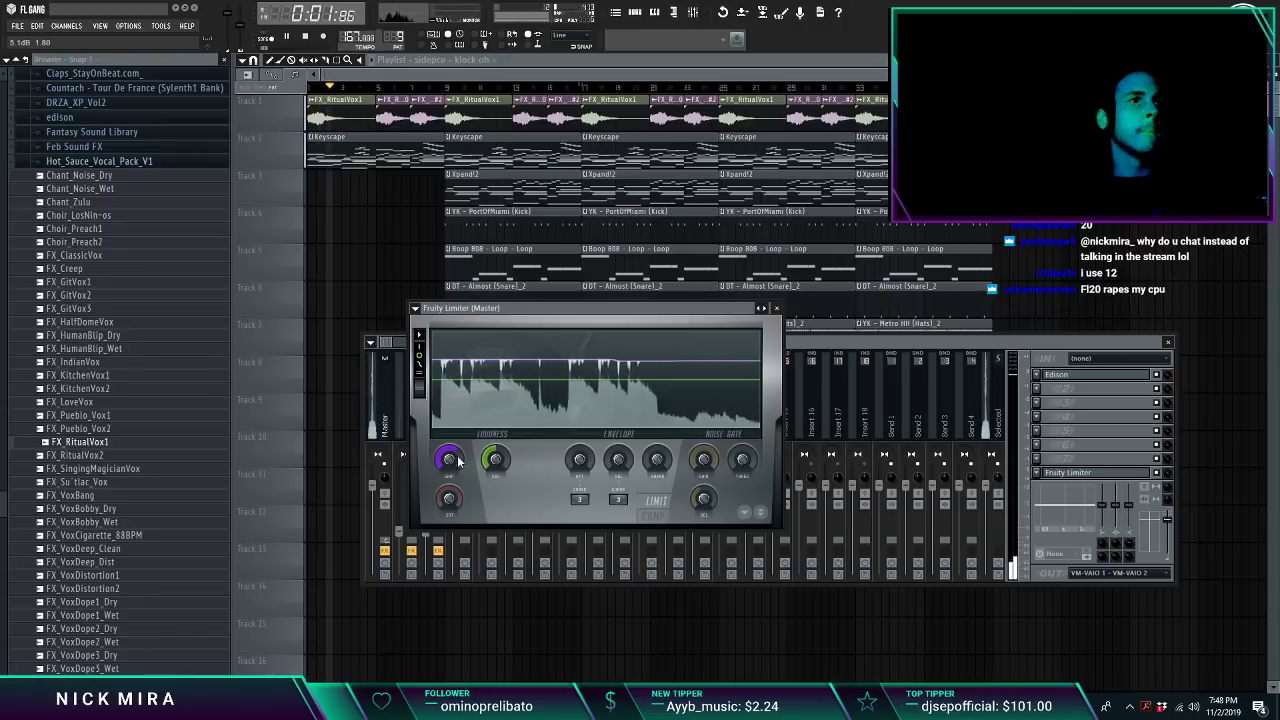
{"action": "key", "text": "KP_Multiply"}
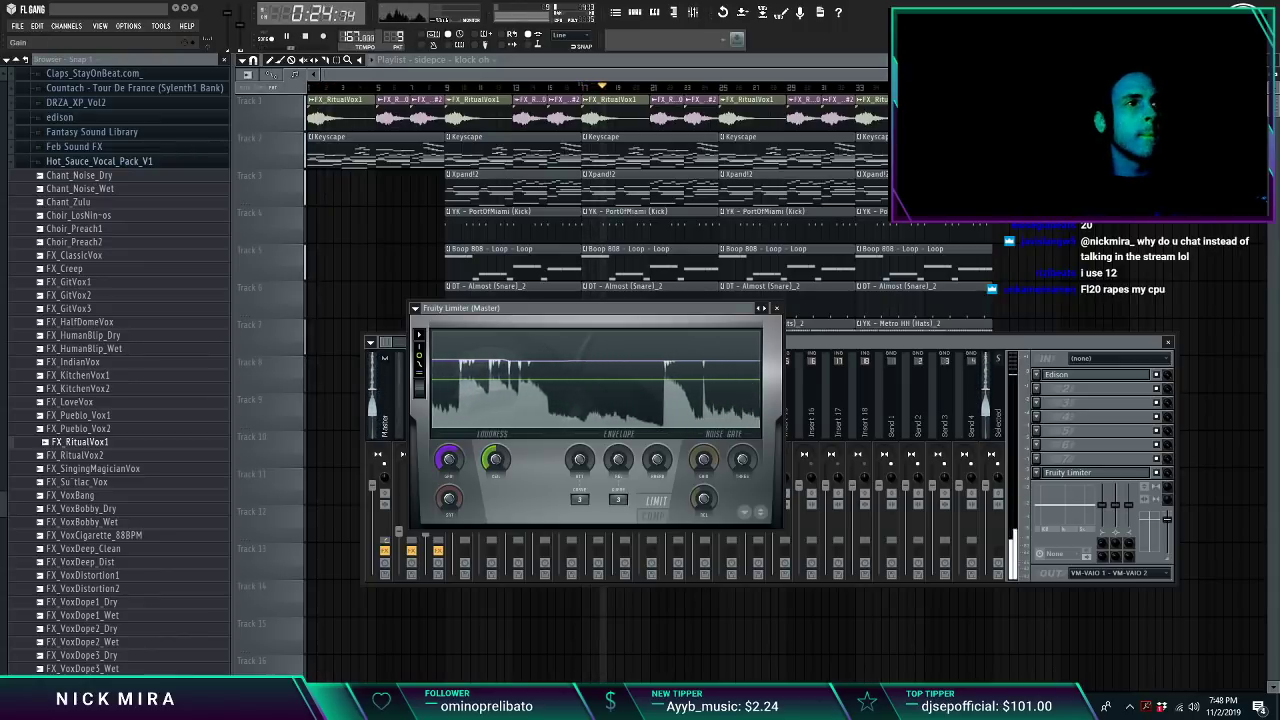
Step: Rebalance the mixer by lowering the kick and Insert 2 slightly and raising the 808, Keyscape and Insert 1 volumes
{"action": "left_click", "coordinate": [397, 413]}
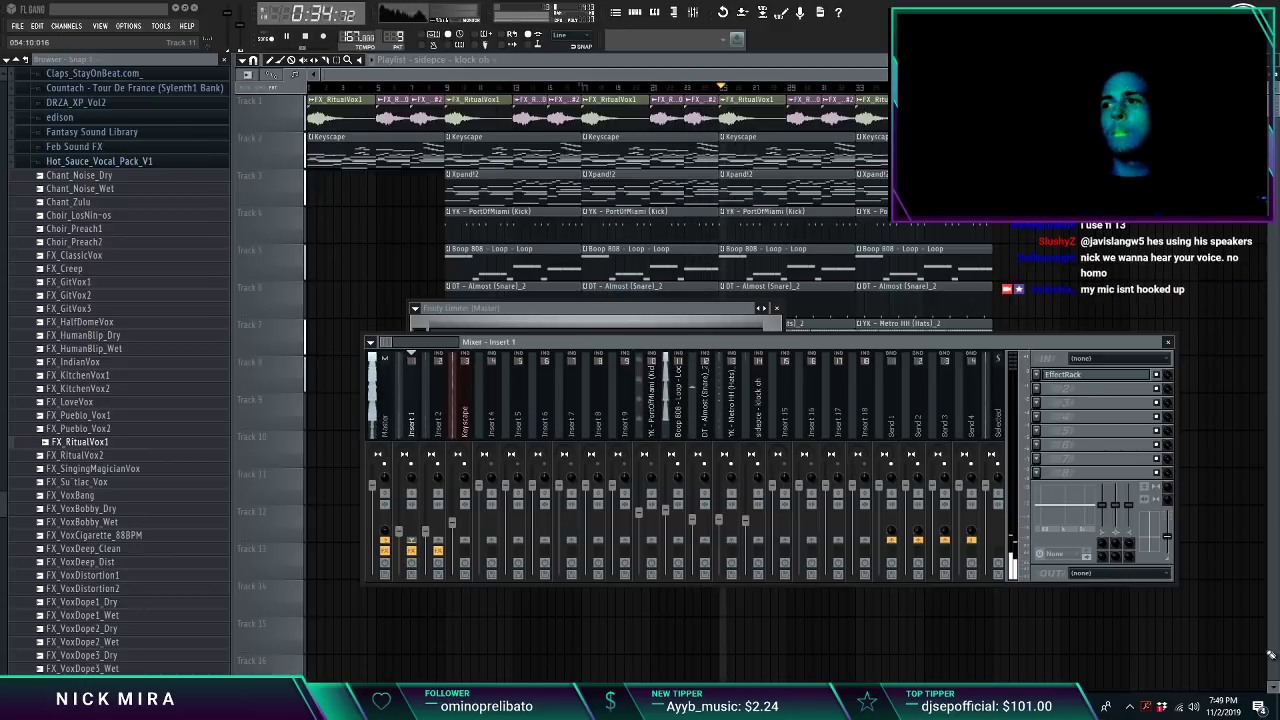
{"action": "left_click", "coordinate": [679, 488]}
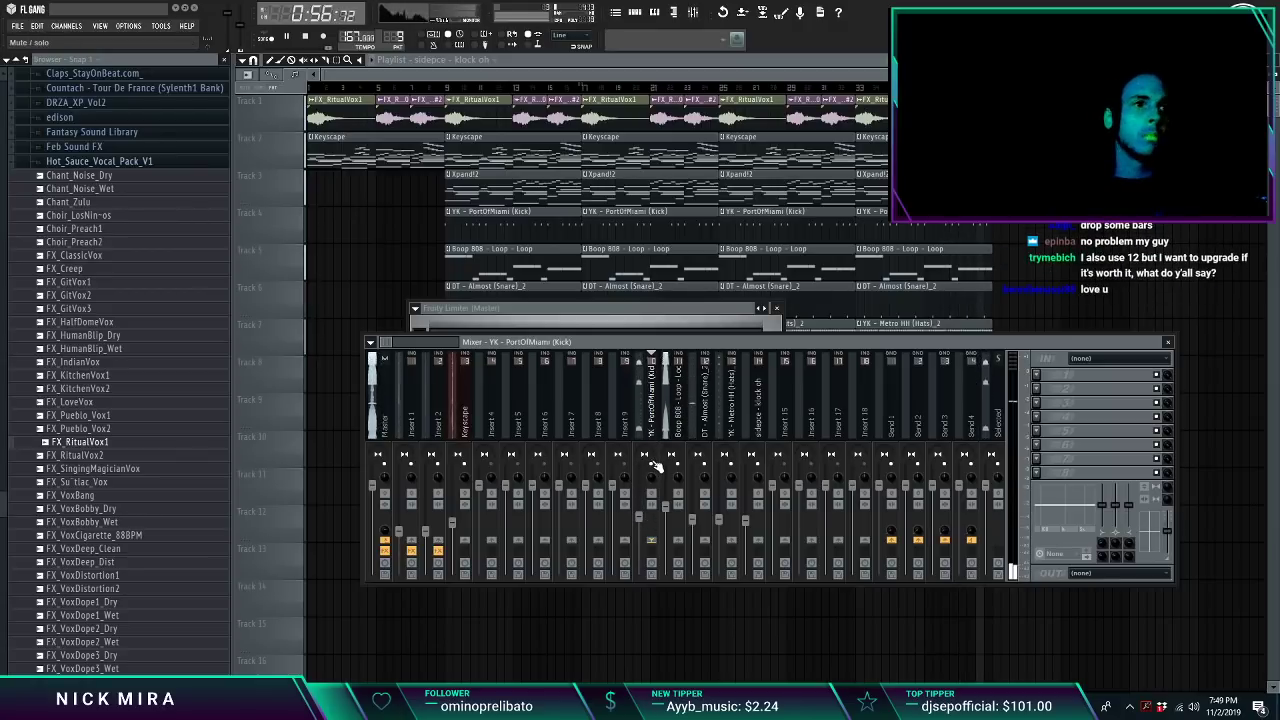
{"action": "left_click", "coordinate": [463, 537]}
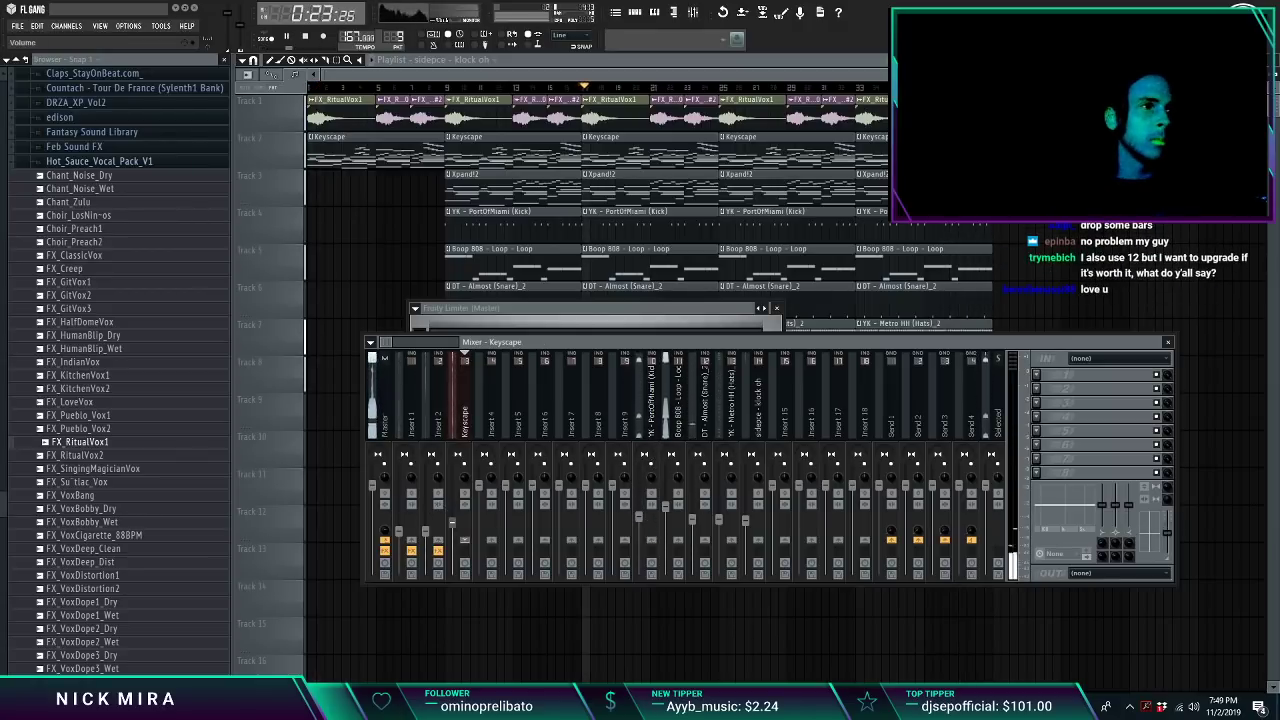
{"action": "left_click", "coordinate": [383, 399]}
{"action": "left_click_drag", "start_coordinate": [453, 517], "coordinate": [425, 534]}
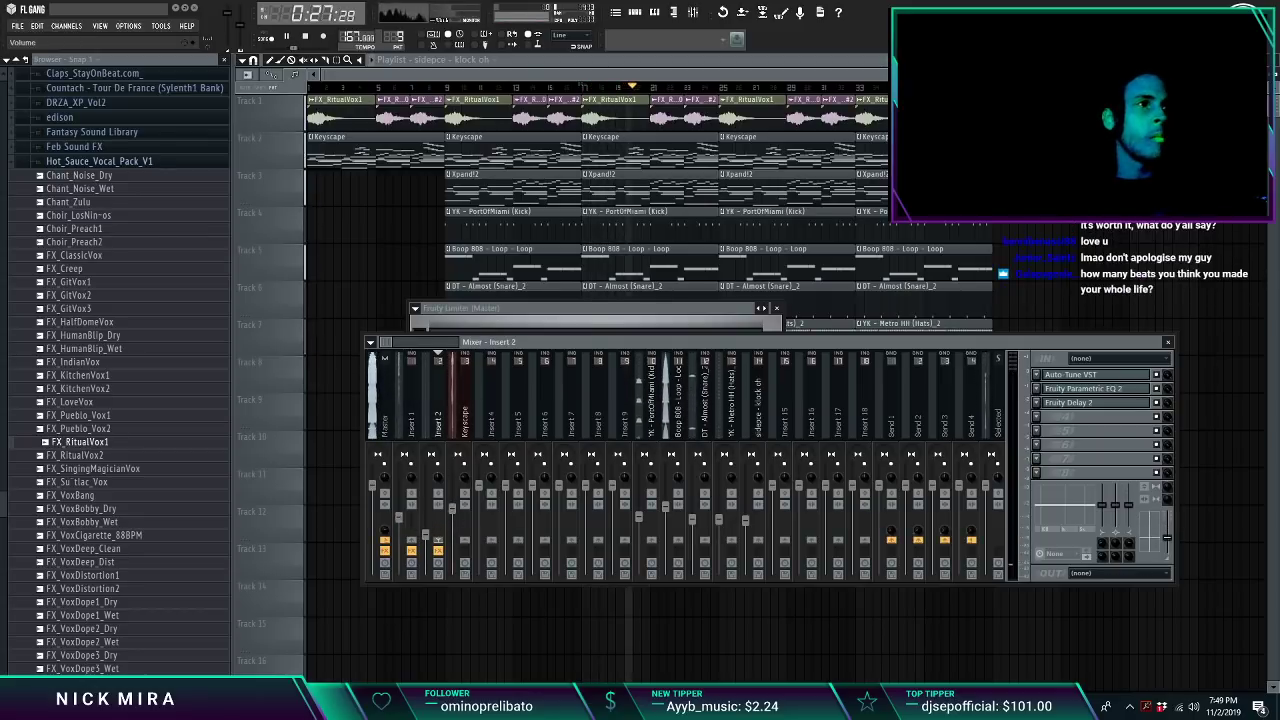
{"action": "left_click", "coordinate": [464, 522]}
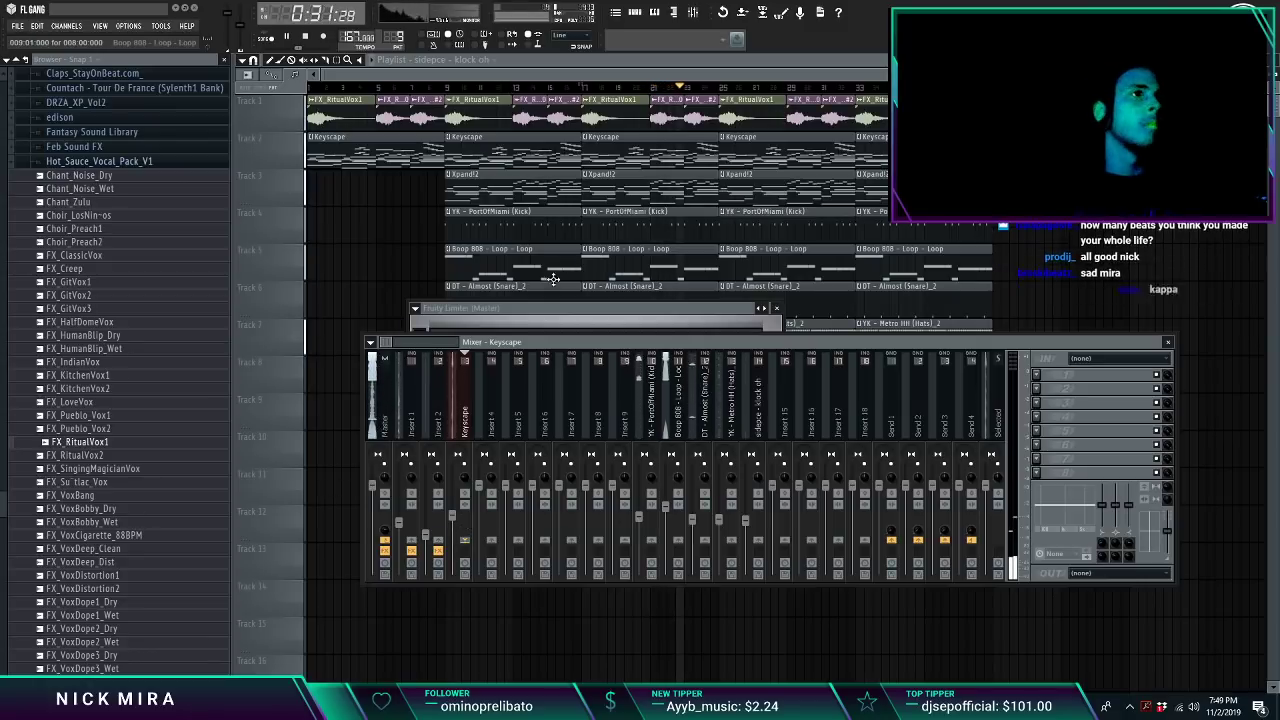
Step: Set the master Fruity Limiter's gain to about 5.6 dB, close the limiter and mixer, and play from the start
{"action": "left_click", "coordinate": [480, 309]}
{"action": "left_click_drag", "start_coordinate": [450, 460], "coordinate": [450, 456]}
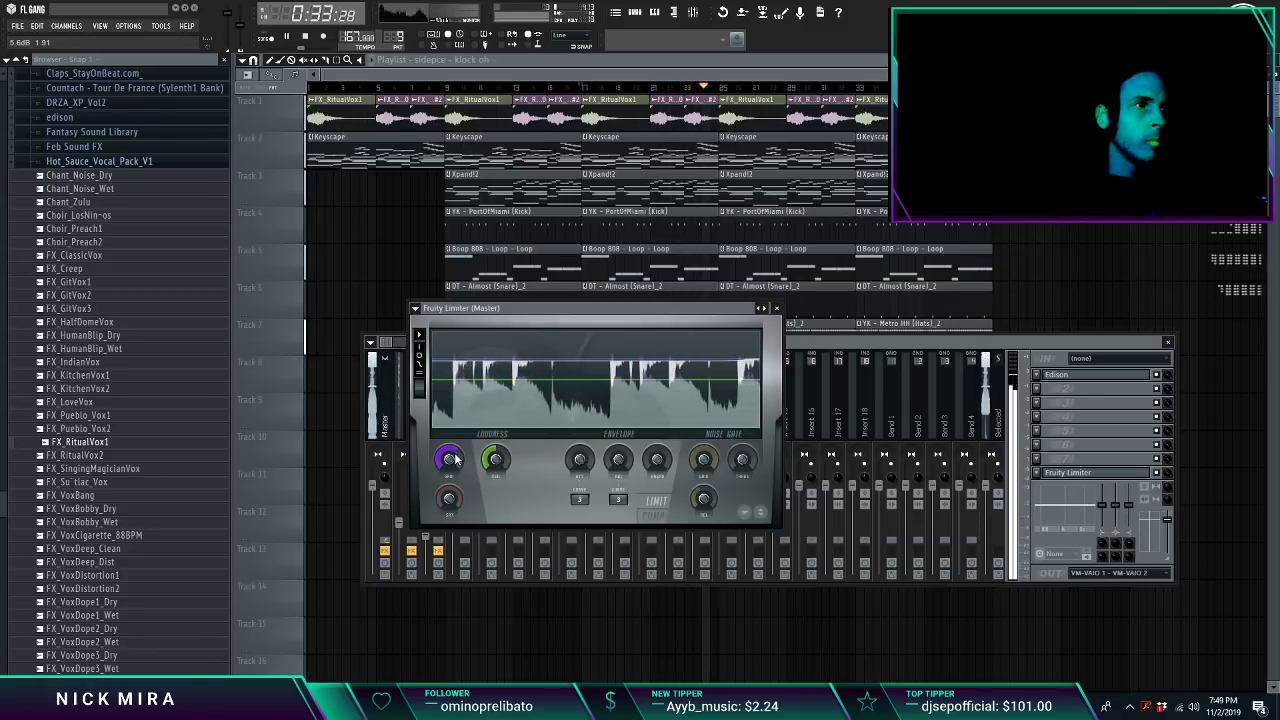
{"action": "left_click", "coordinate": [776, 308]}
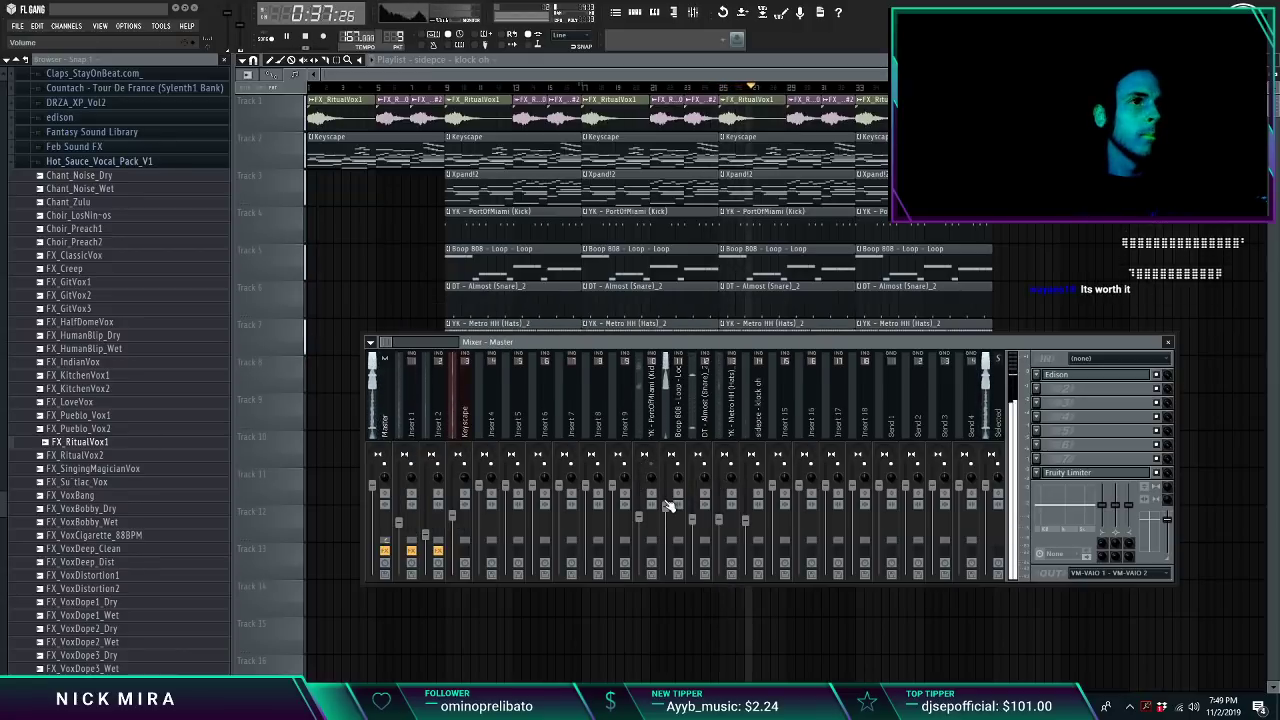
{"action": "key", "text": "F9"}
{"action": "key", "text": "space"}
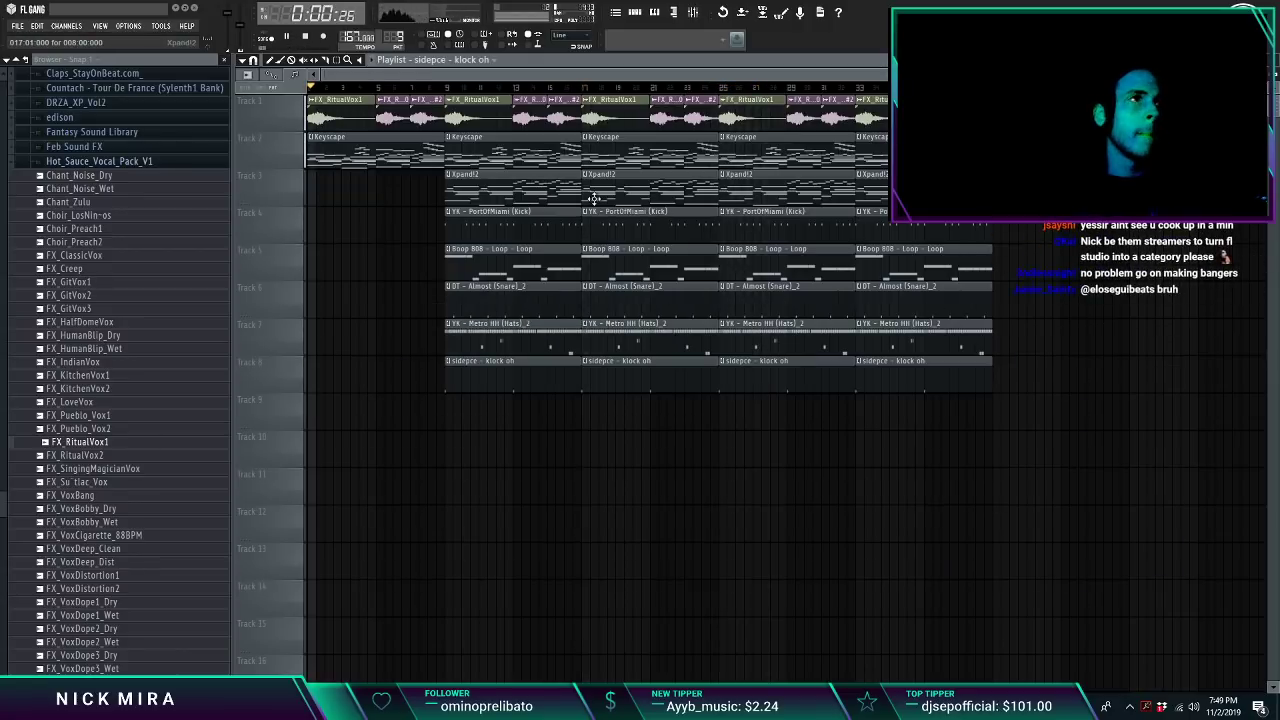
Step: Delete the kick and Boop 808 clips at bar 9 in the playlist
{"action": "right_click", "coordinate": [484, 214]}
{"action": "right_click", "coordinate": [481, 252]}
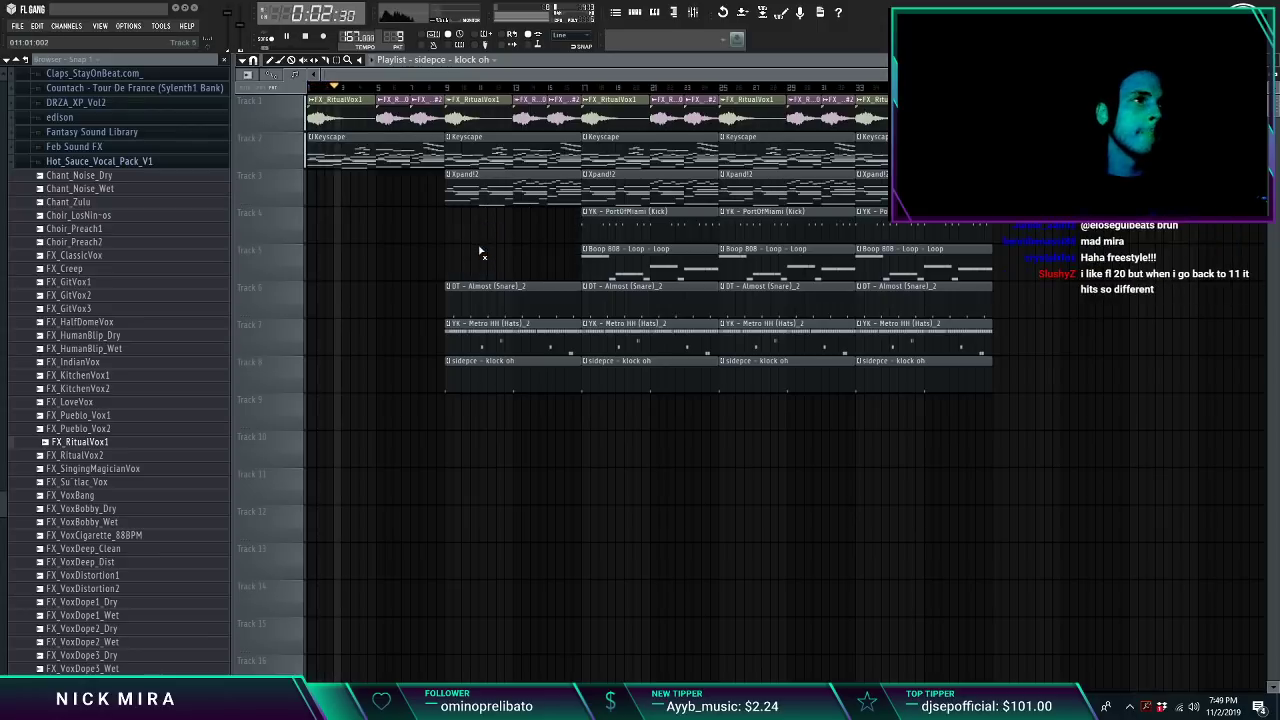
Step: Audition the RVNES RARE TEXTVRES VOL 1 samples and open RVNES TEXTVRE 42 153BPM in the audio editor
{"action": "left_click", "coordinate": [156, 166]}
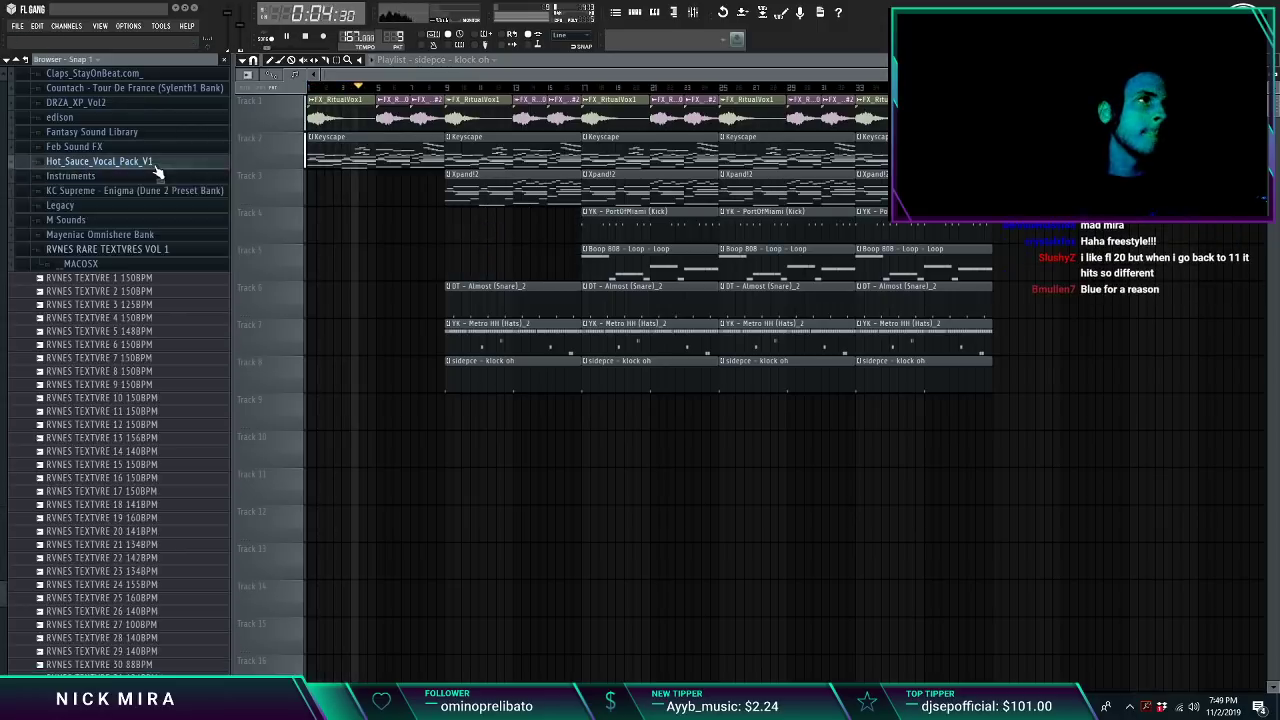
{"action": "scroll", "coordinate": [157, 173], "scroll_direction": "down", "scroll_amount": 5}
{"action": "key", "text": "space"}
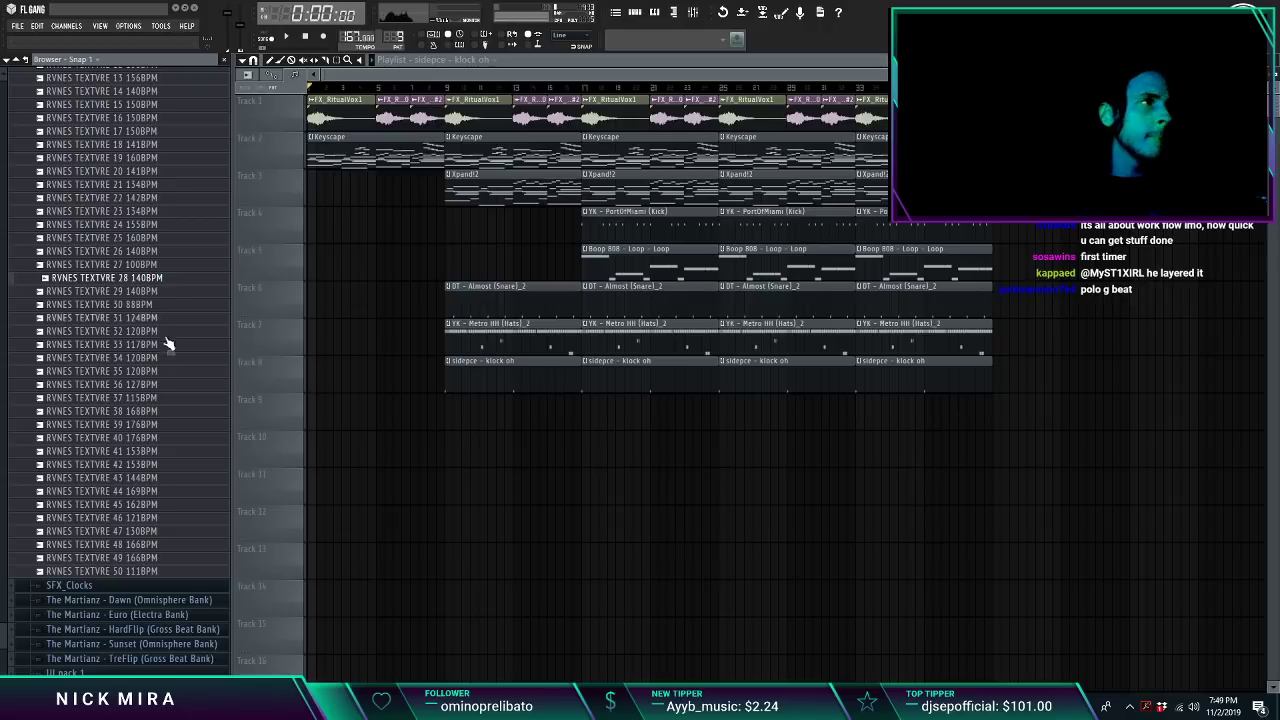
{"action": "left_click", "coordinate": [171, 347]}
{"action": "left_click", "coordinate": [165, 440]}
{"action": "left_click", "coordinate": [170, 427]}
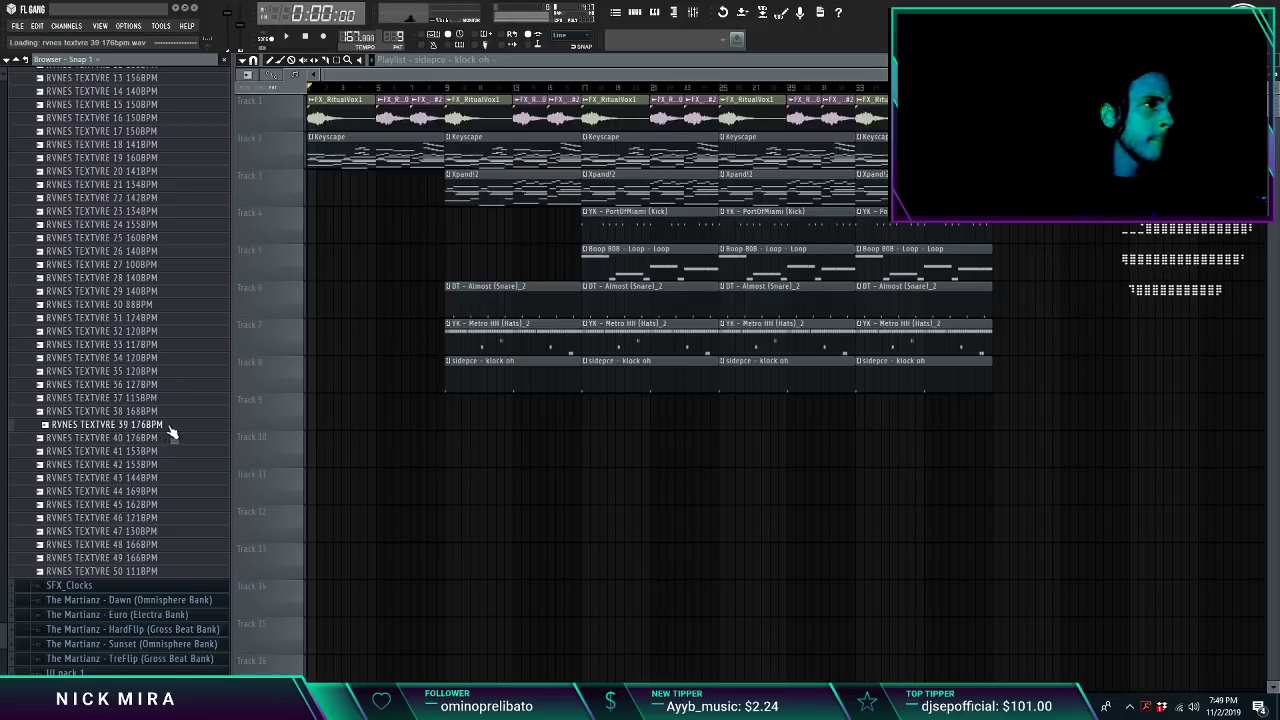
{"action": "left_click", "coordinate": [168, 464]}
{"action": "right_click", "coordinate": [170, 473]}
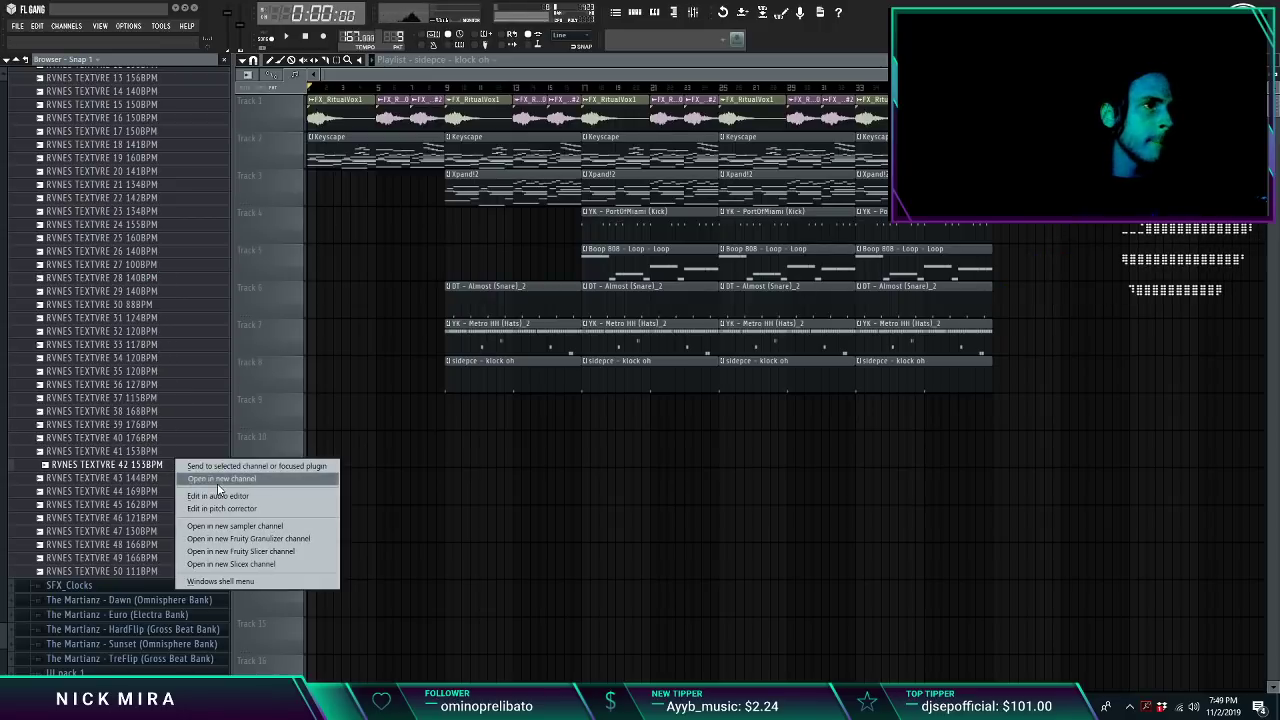
{"action": "left_click", "coordinate": [238, 496]}
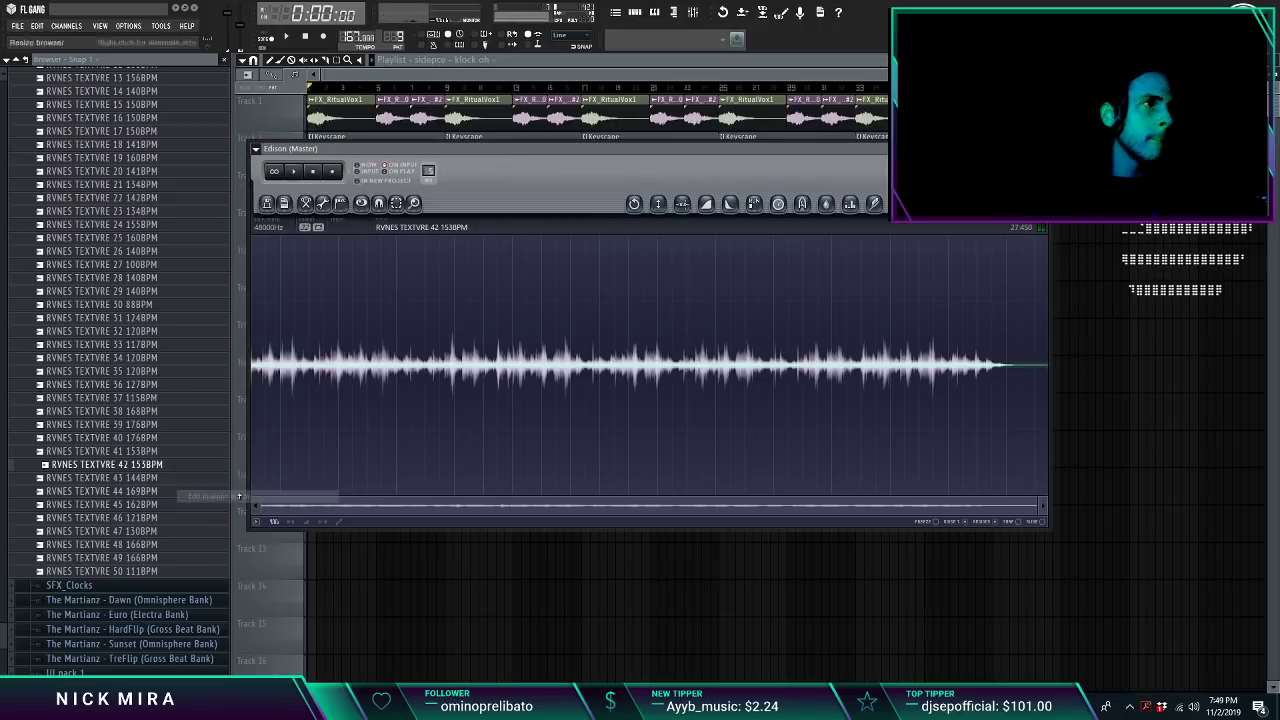
Step: Set the texture sample's tempo to 153 BPM in its sample properties
{"action": "left_click", "coordinate": [288, 205]}
{"action": "left_click", "coordinate": [308, 224]}
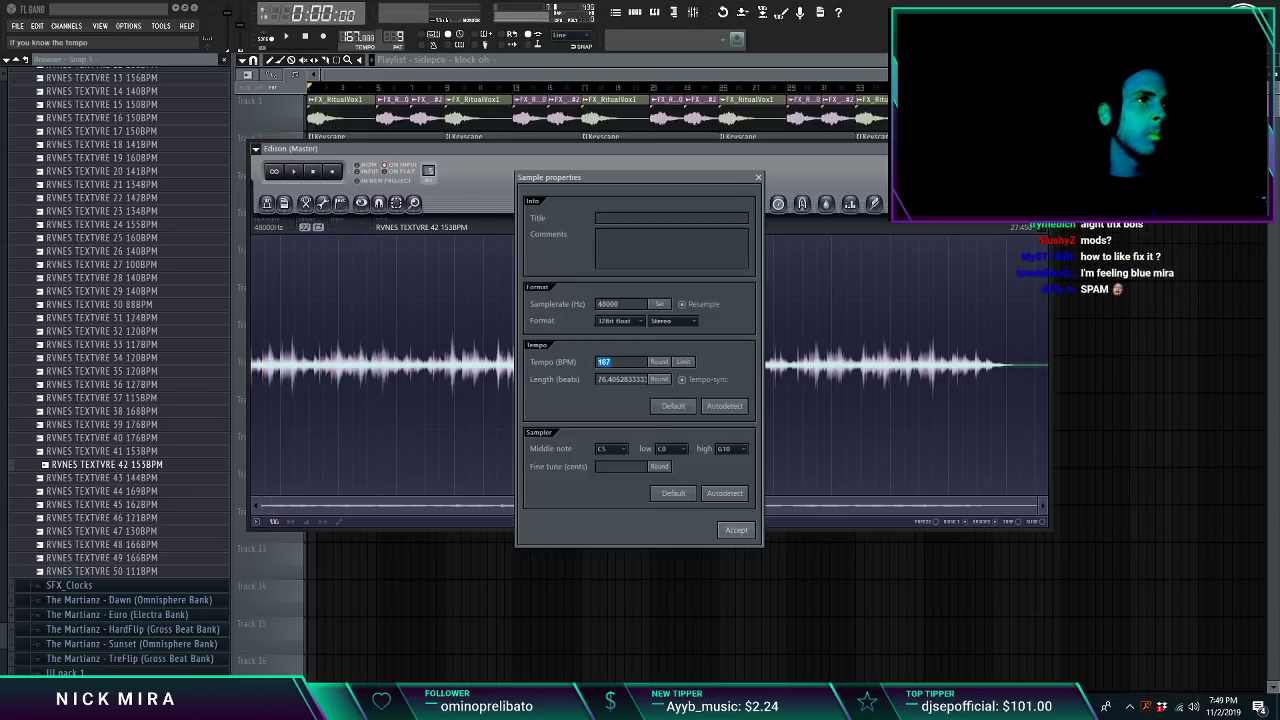
{"action": "type", "text": "153"}
{"action": "key", "text": "Return"}
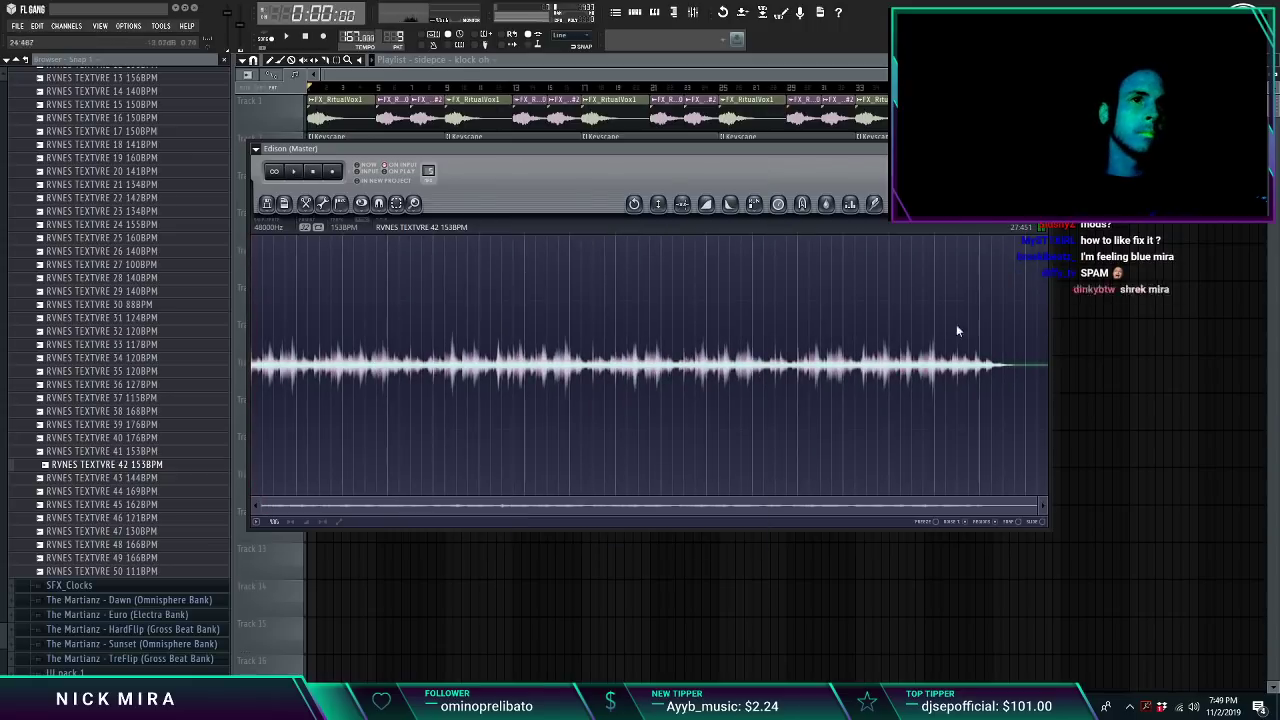
Step: Select the opening section of the texture in Edison and place it on Track 9 at bars 1 and 9
{"action": "left_click_drag", "start_coordinate": [255, 318], "coordinate": [342, 310]}
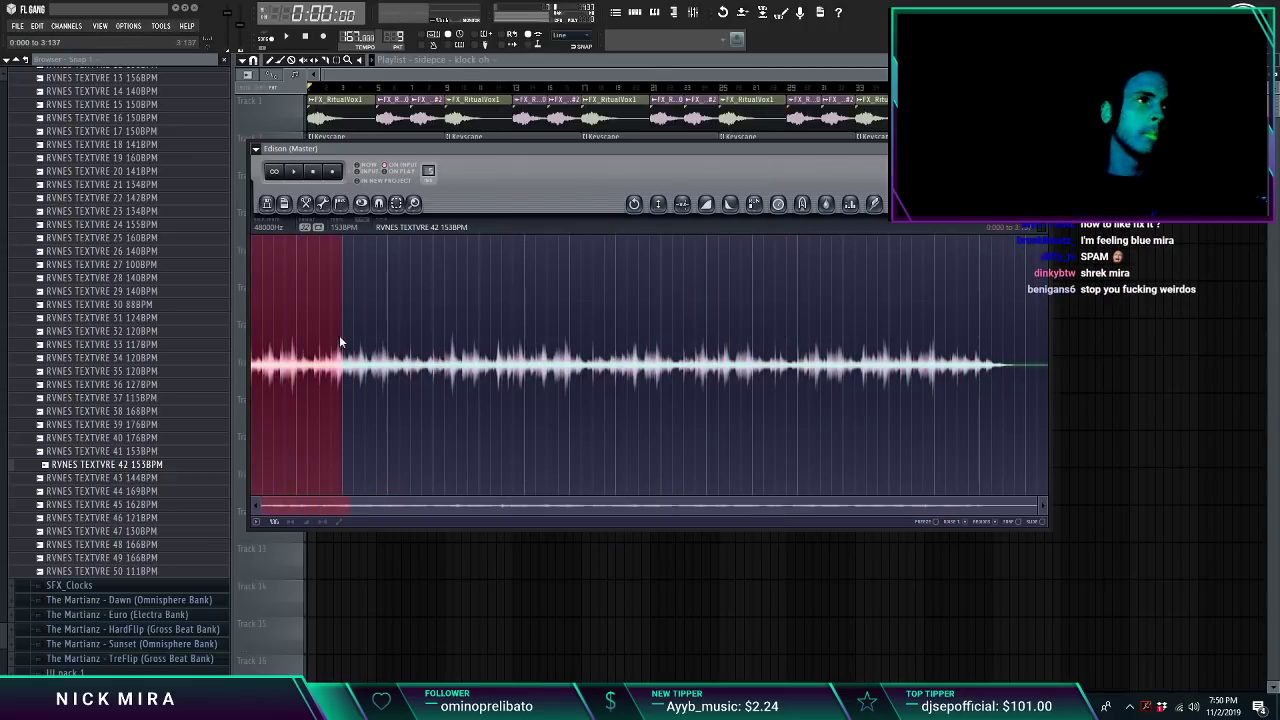
{"action": "left_click_drag", "start_coordinate": [417, 335], "coordinate": [616, 328]}
{"action": "left_click_drag", "start_coordinate": [1026, 204], "coordinate": [357, 417]}
{"action": "double_click", "coordinate": [376, 410]}
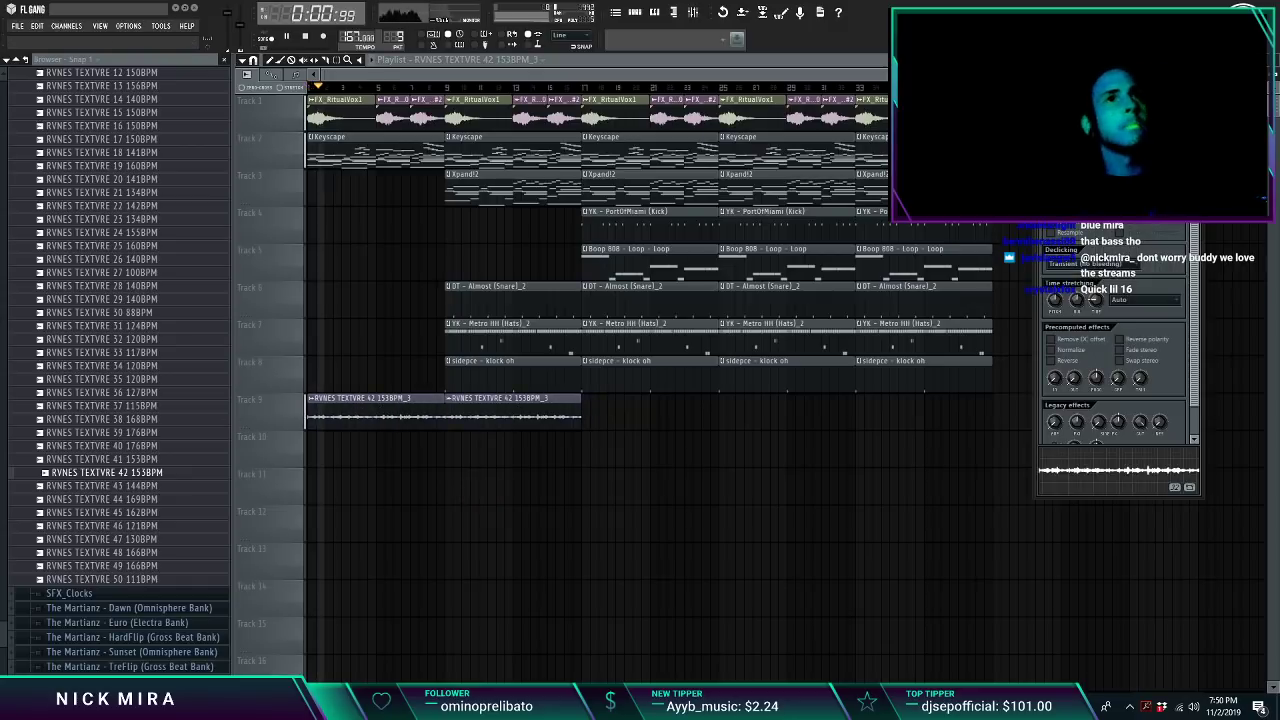
Step: Lower the texture's mixer volume to about -6.6 dB and load Gross Beat on its mixer track
{"action": "key", "text": "F9"}
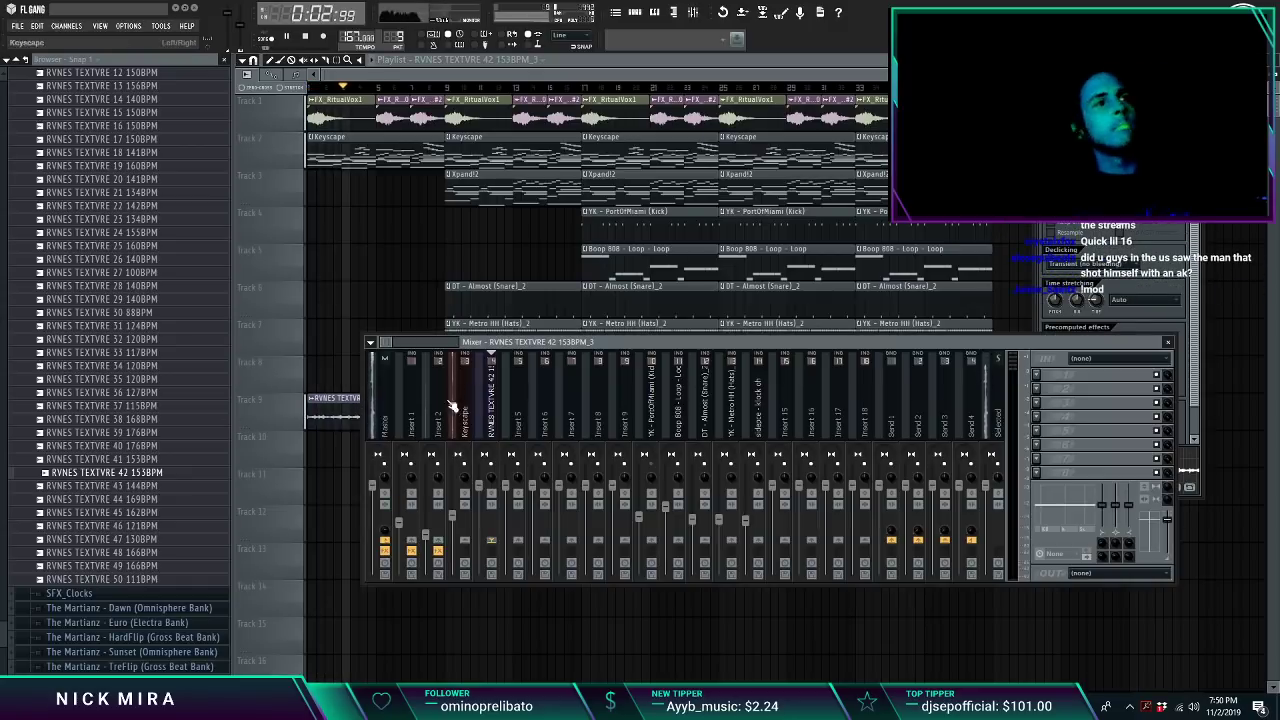
{"action": "left_click_drag", "start_coordinate": [491, 500], "coordinate": [487, 516]}
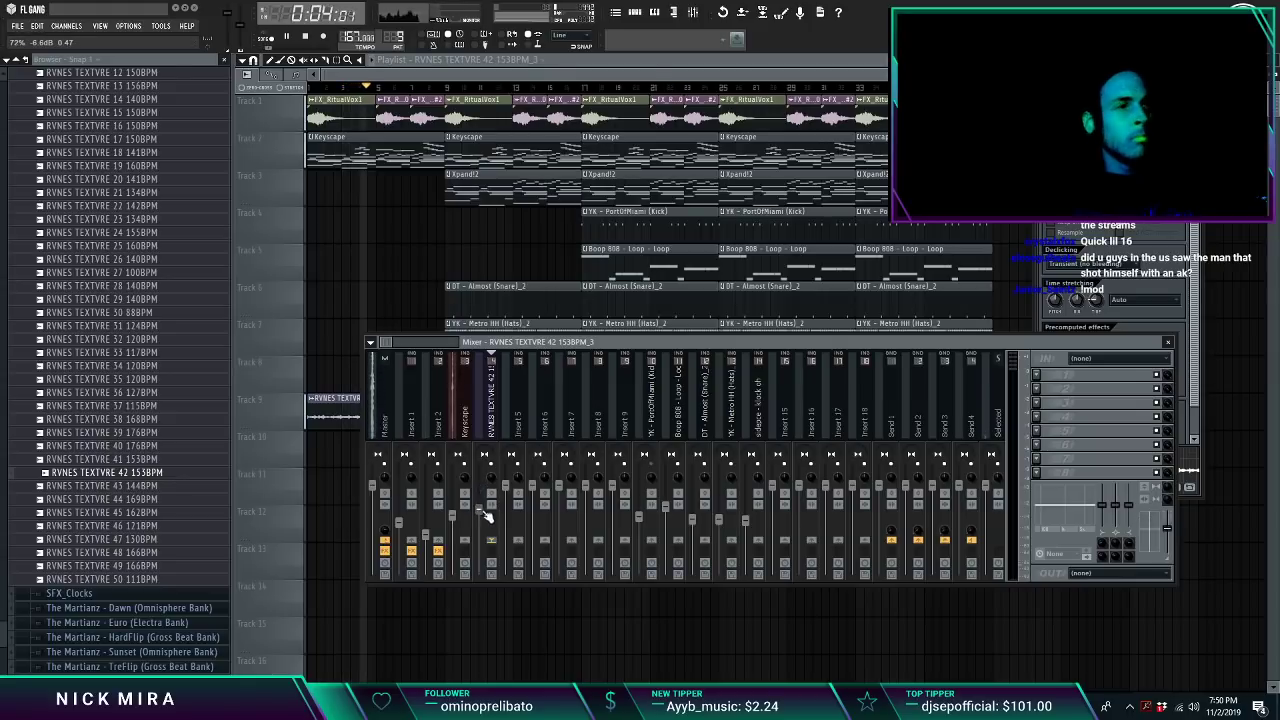
{"action": "left_click", "coordinate": [1043, 395]}
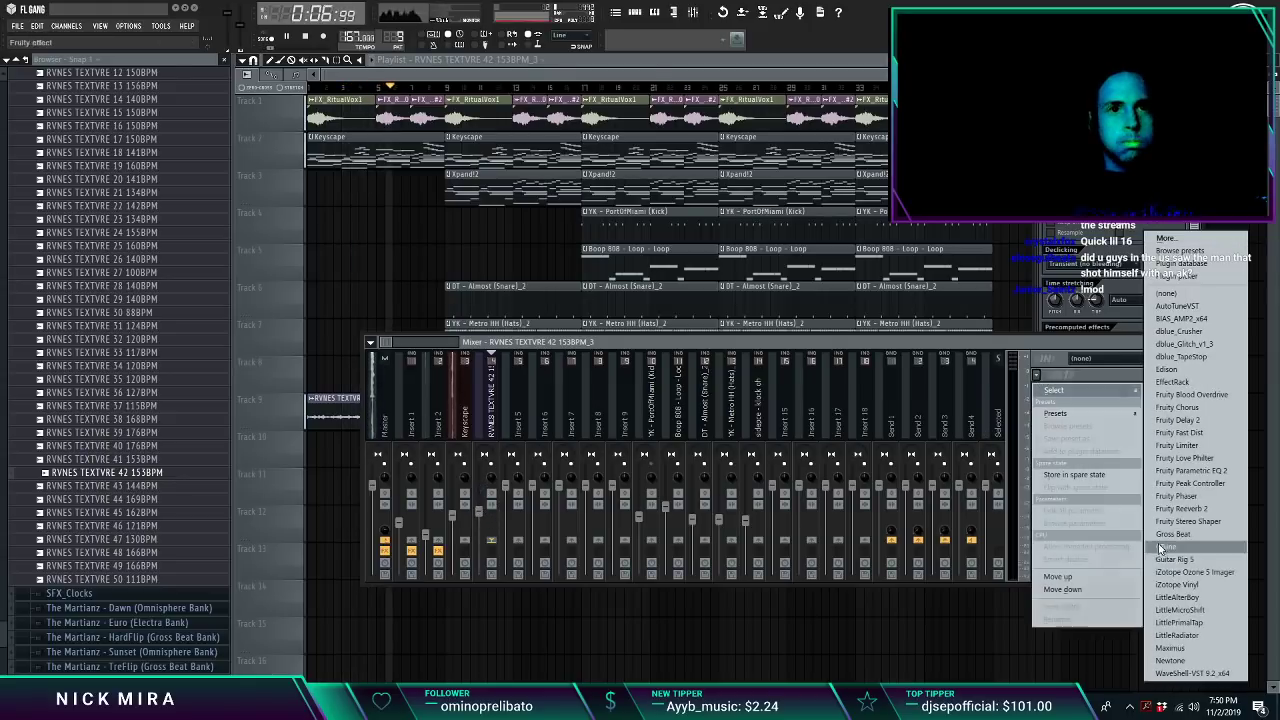
{"action": "left_click", "coordinate": [1158, 562]}
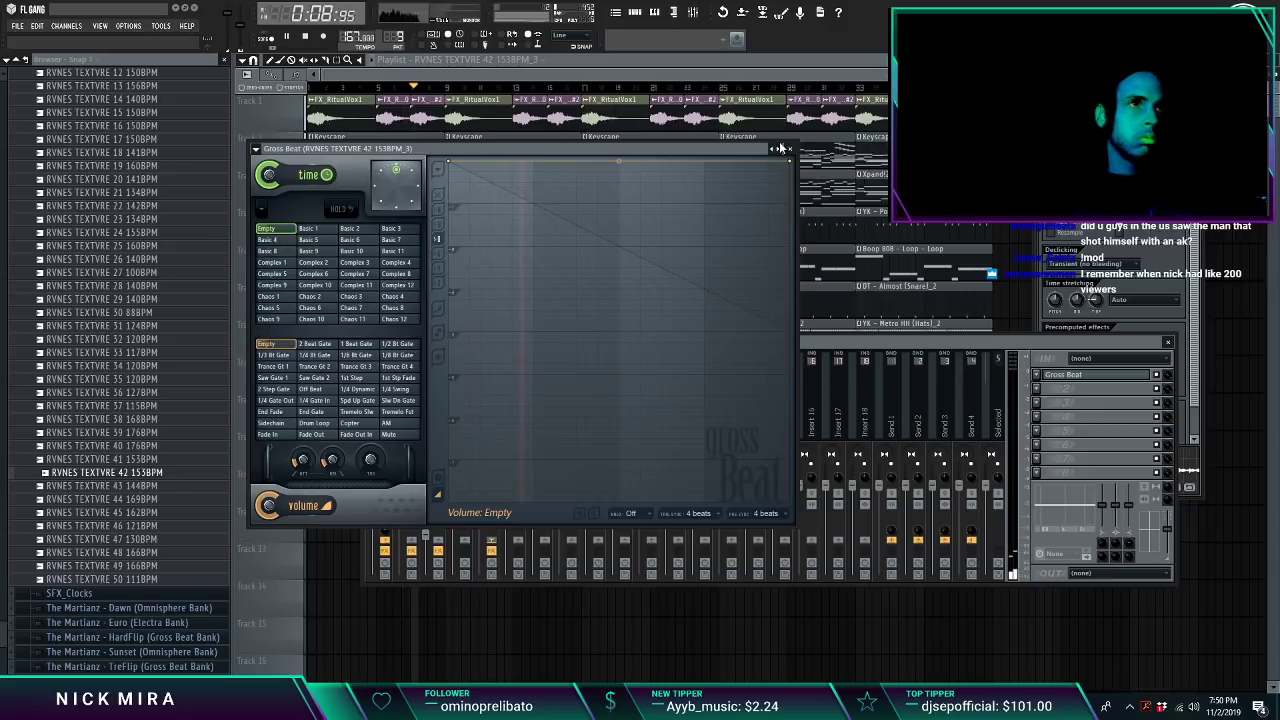
Step: Apply Gross Beat's 1/2 Speed time effect with its mix at about 71% and lower the texture's volume slightly further
{"action": "left_click", "coordinate": [776, 148]}
{"action": "left_click", "coordinate": [830, 212]}
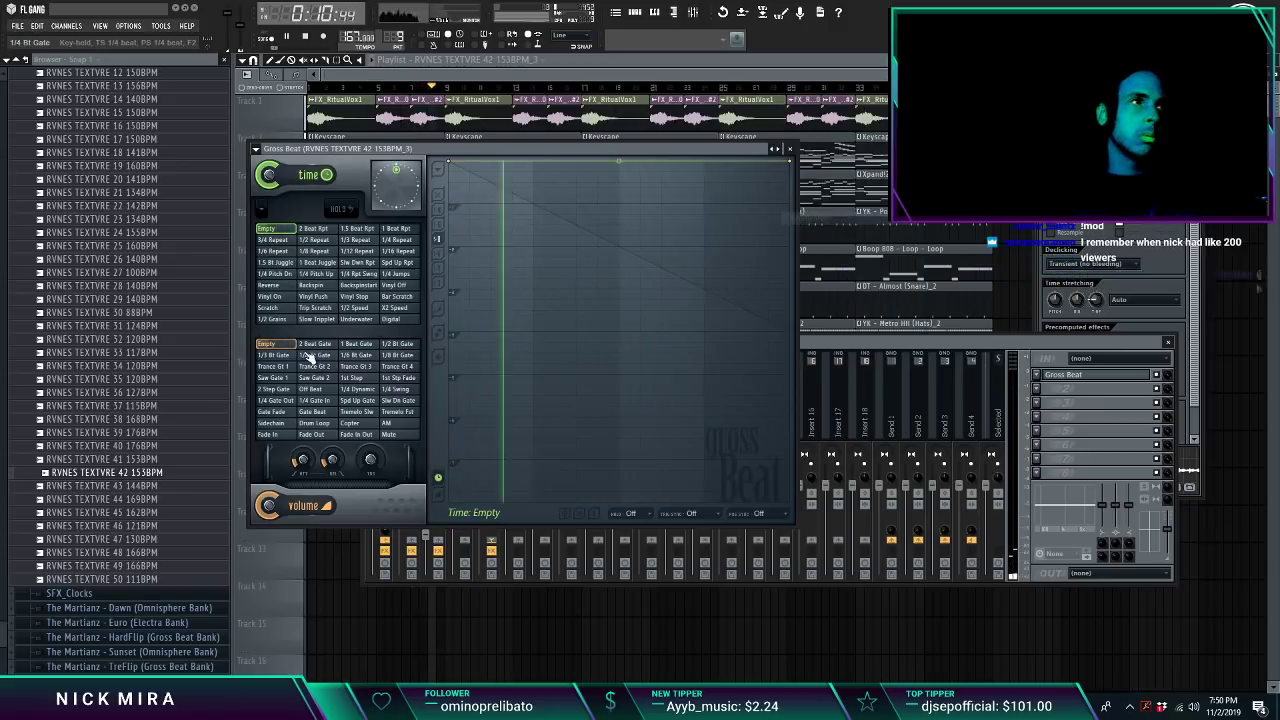
{"action": "left_click", "coordinate": [356, 307]}
{"action": "left_click_drag", "start_coordinate": [270, 189], "coordinate": [270, 193]}
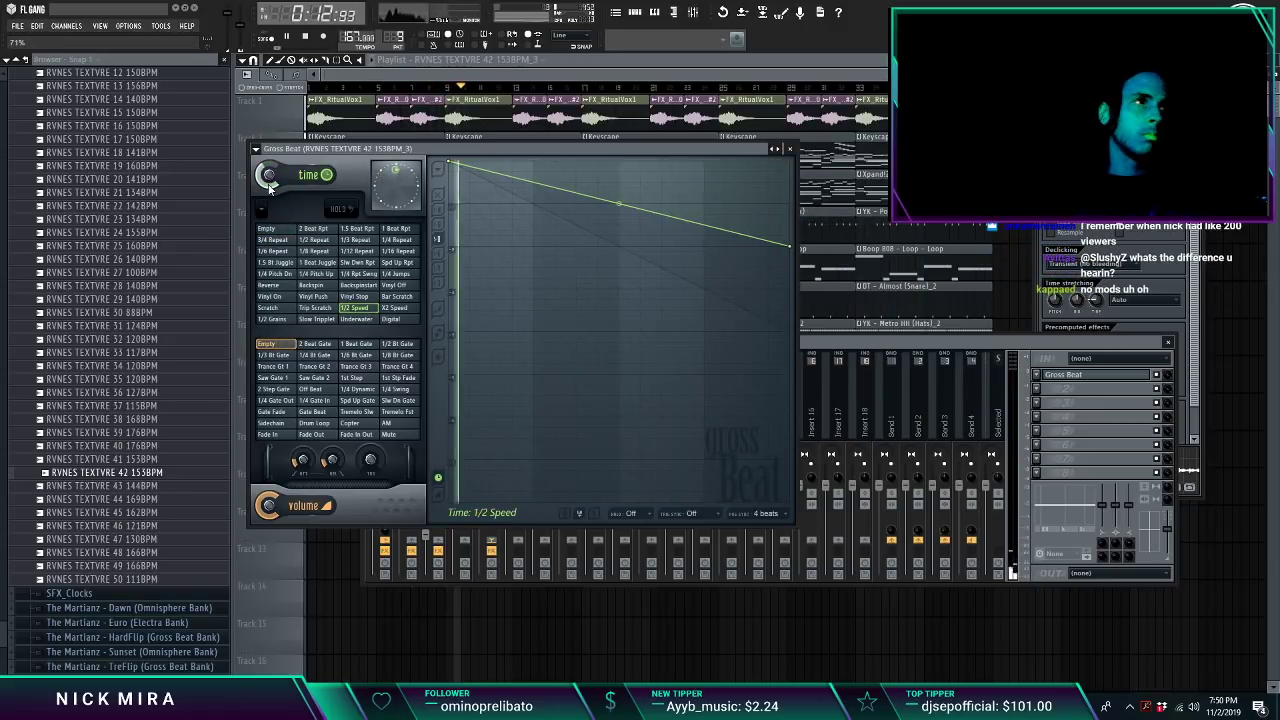
{"action": "left_click", "coordinate": [857, 342]}
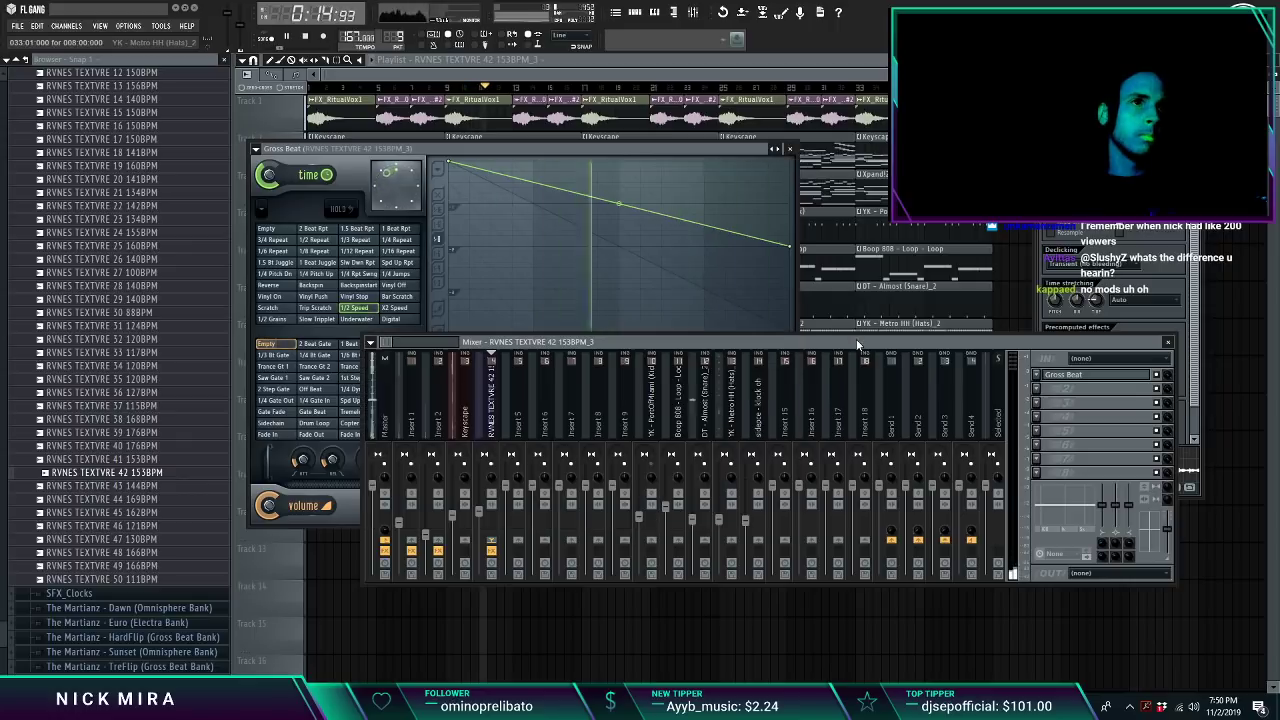
{"action": "left_click", "coordinate": [272, 180]}
{"action": "left_click", "coordinate": [790, 149]}
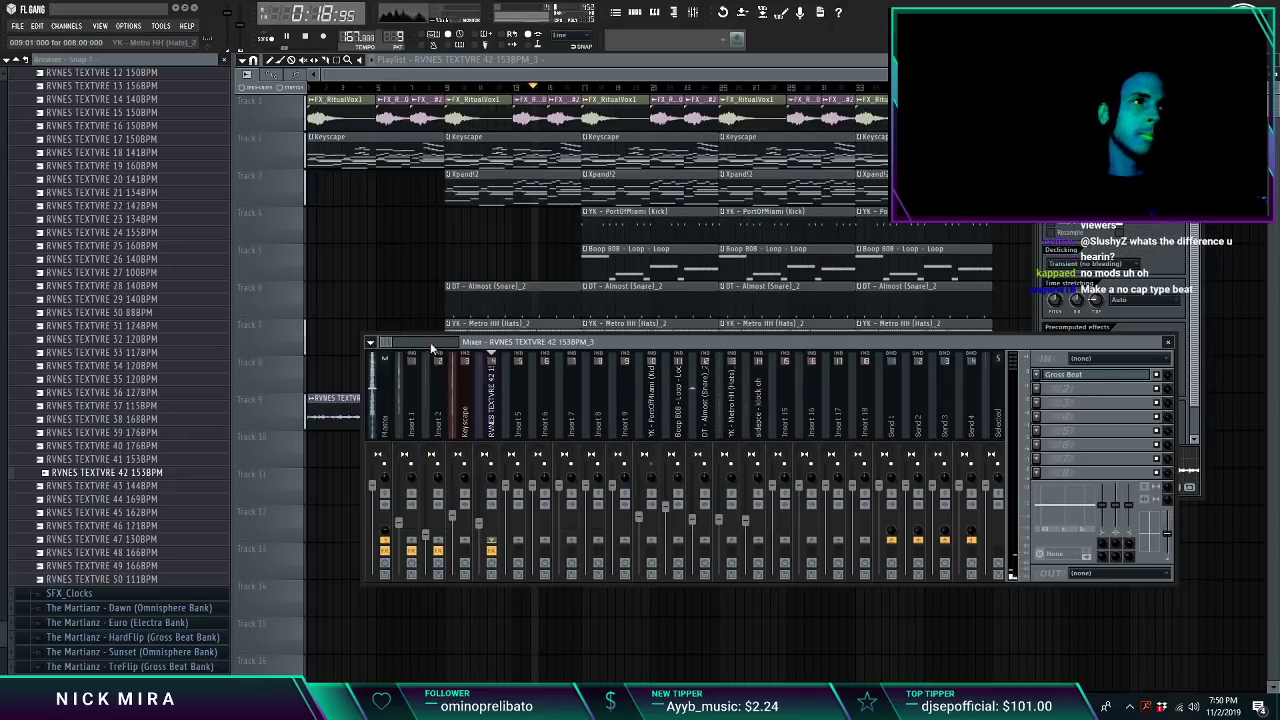
{"action": "key", "text": "F9"}
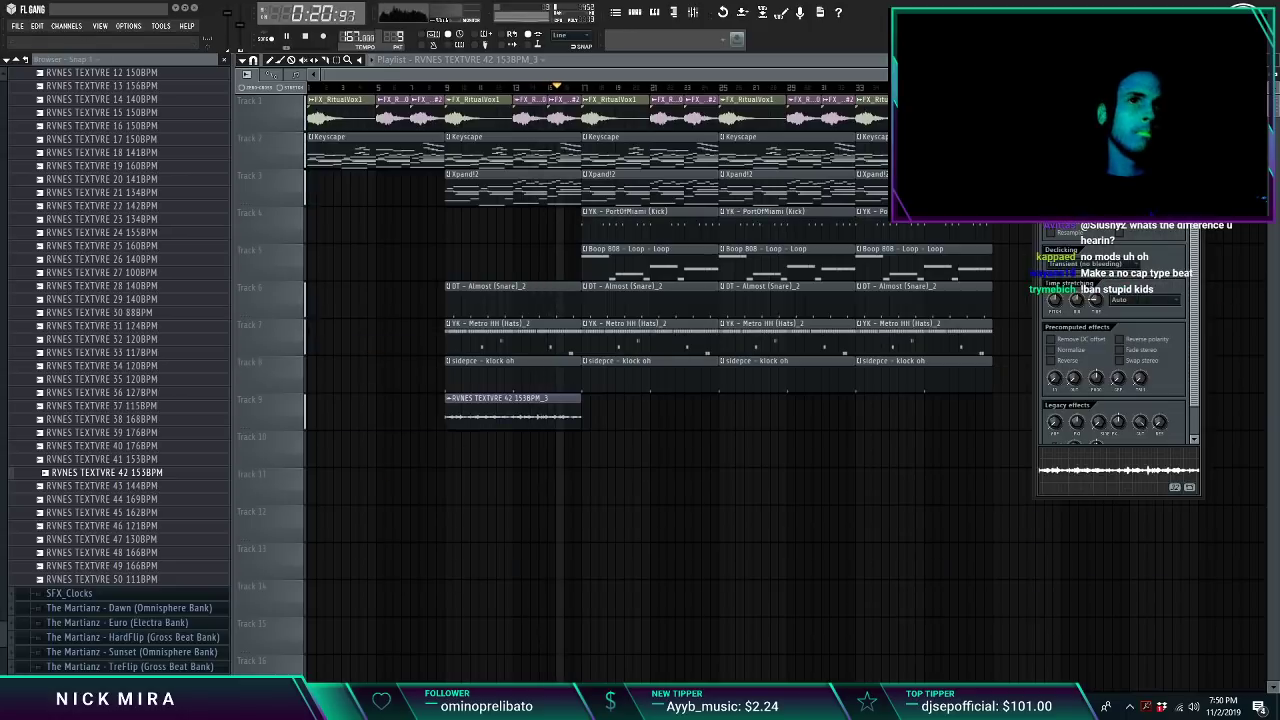
Step: Remove the texture clip at bar 1 and repeat the bar 9 texture clip at bars 17 and 25 on Track 9
{"action": "right_click", "coordinate": [562, 226]}
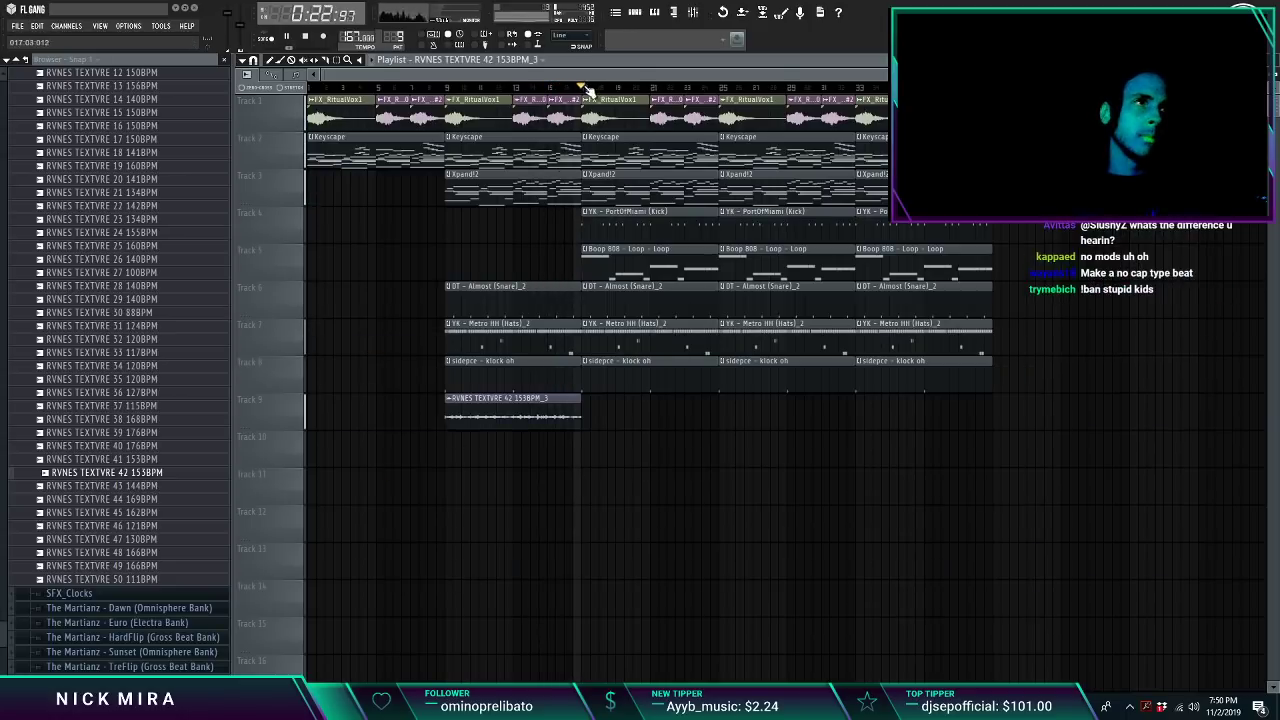
{"action": "left_click_drag", "start_coordinate": [557, 402], "coordinate": [489, 420]}
{"action": "key", "text": "ctrl+b"}
{"action": "key", "text": "ctrl+b"}
{"action": "key", "text": "ctrl+d"}
{"action": "double_click", "coordinate": [700, 415]}
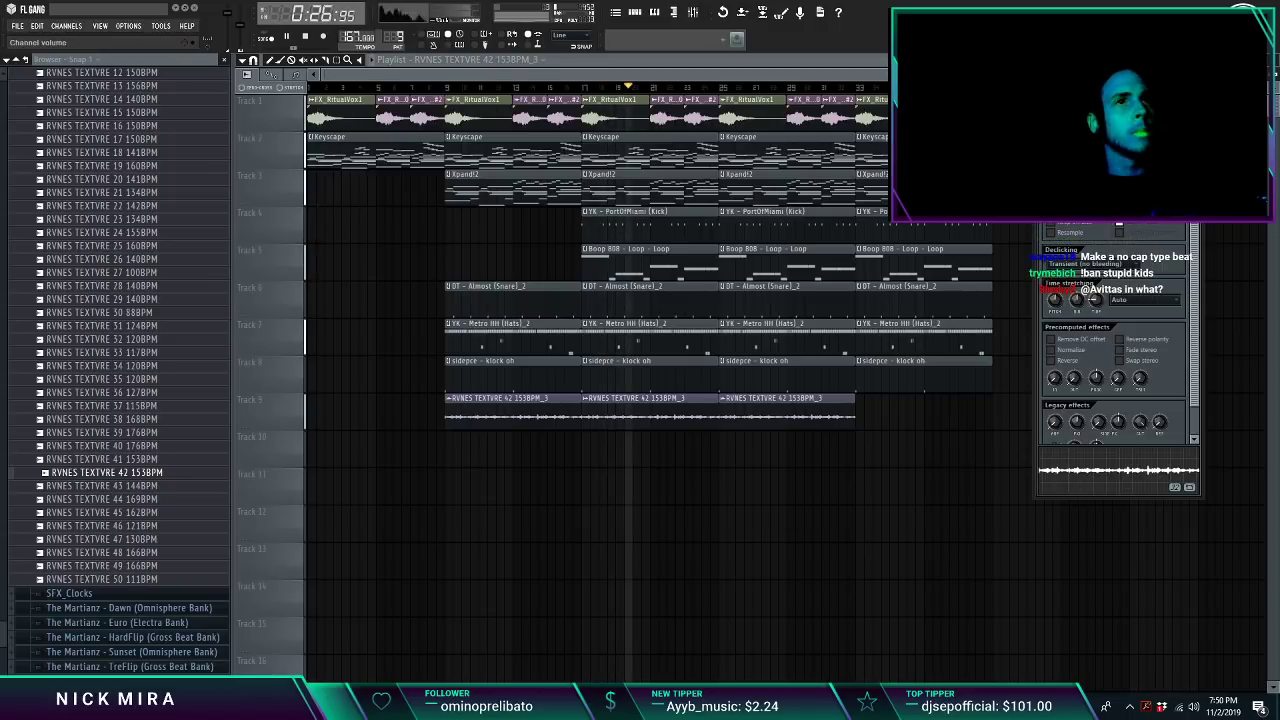
Step: Try a texture clip at bar 1 of Track 9 and remove it again
{"action": "left_click", "coordinate": [313, 400]}
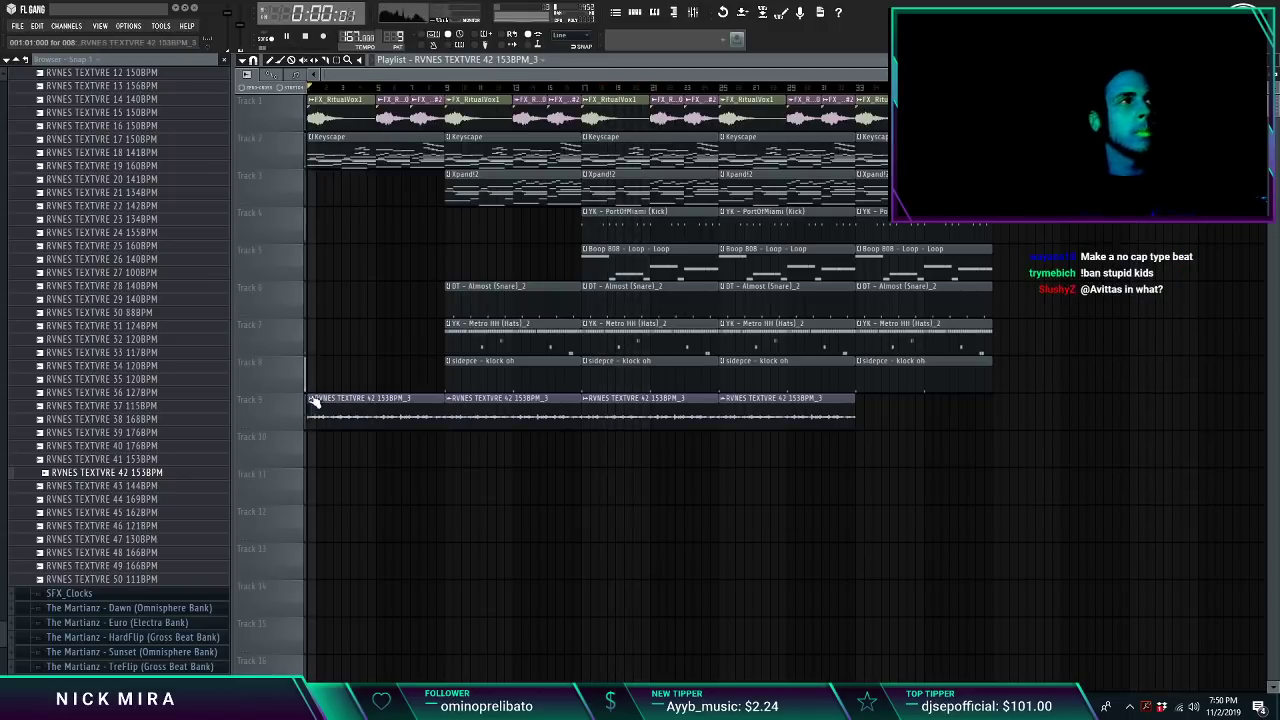
{"action": "double_click", "coordinate": [386, 415]}
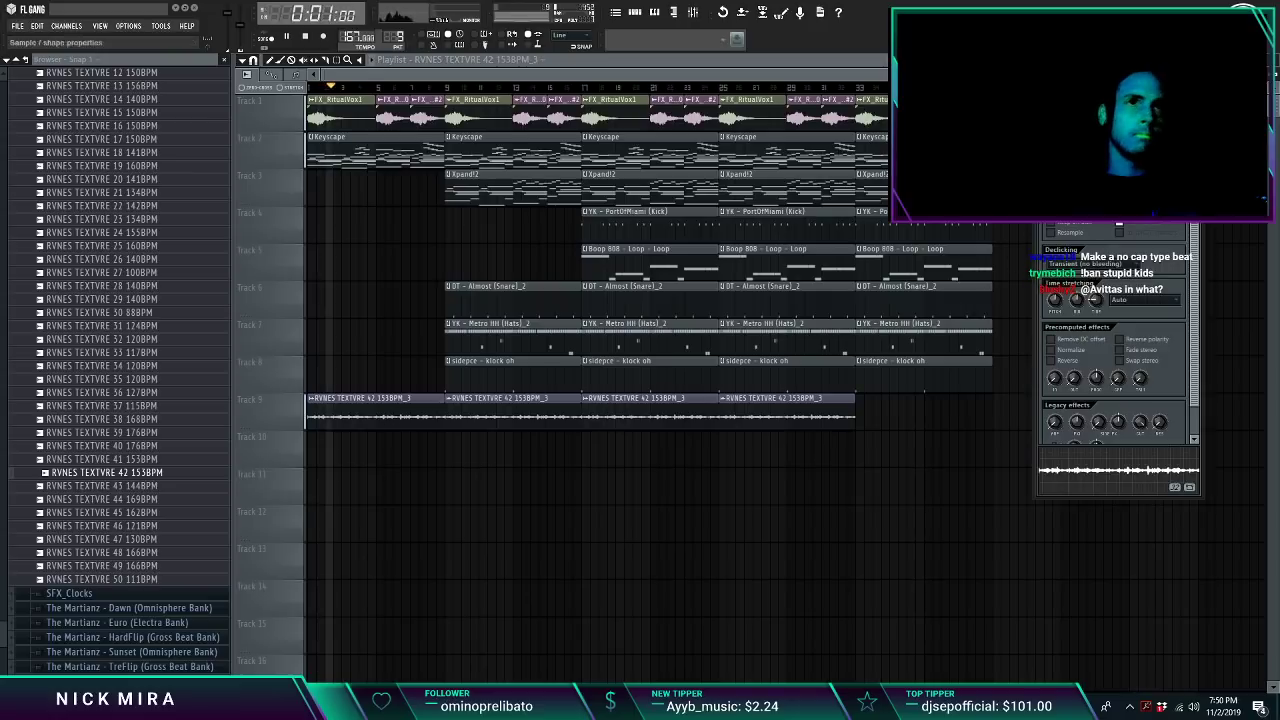
{"action": "right_click", "coordinate": [396, 414]}
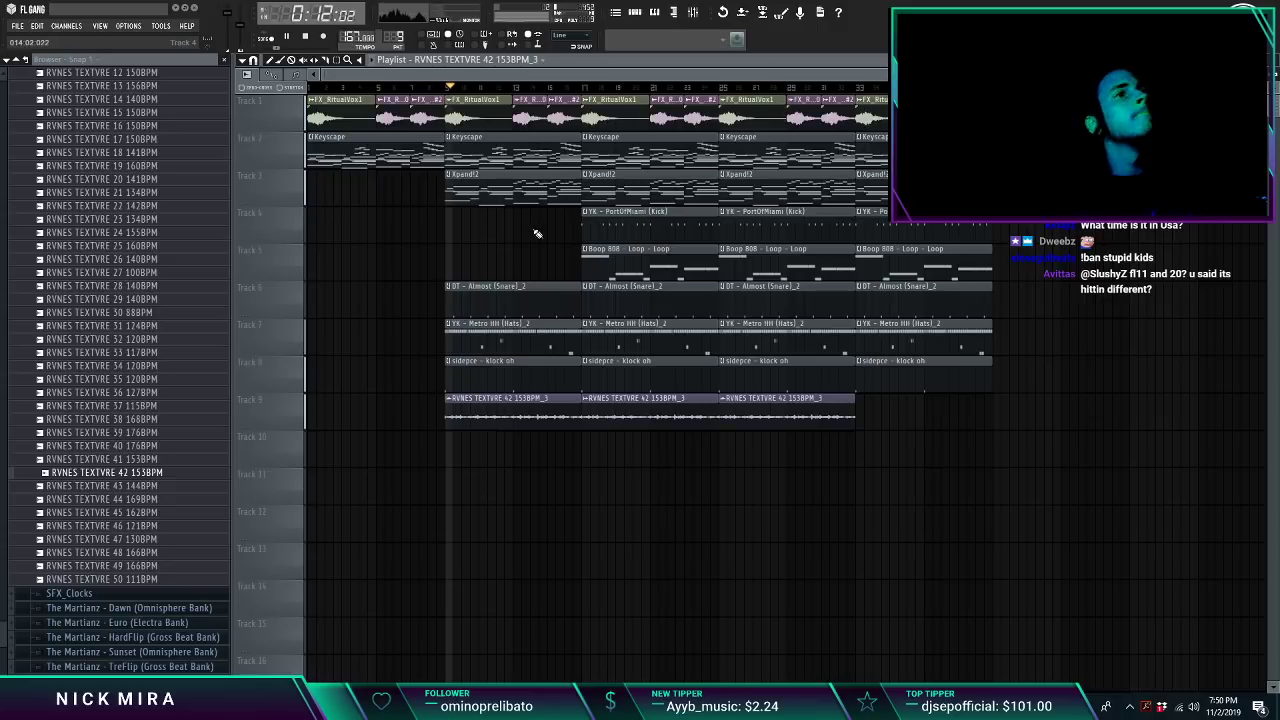
Step: Delete the kick clip at bar 17 and duplicate all clips of bars 33 to 41 directly after themselves
{"action": "right_click", "coordinate": [634, 230]}
{"action": "left_click_drag", "start_coordinate": [858, 87], "coordinate": [976, 87]}
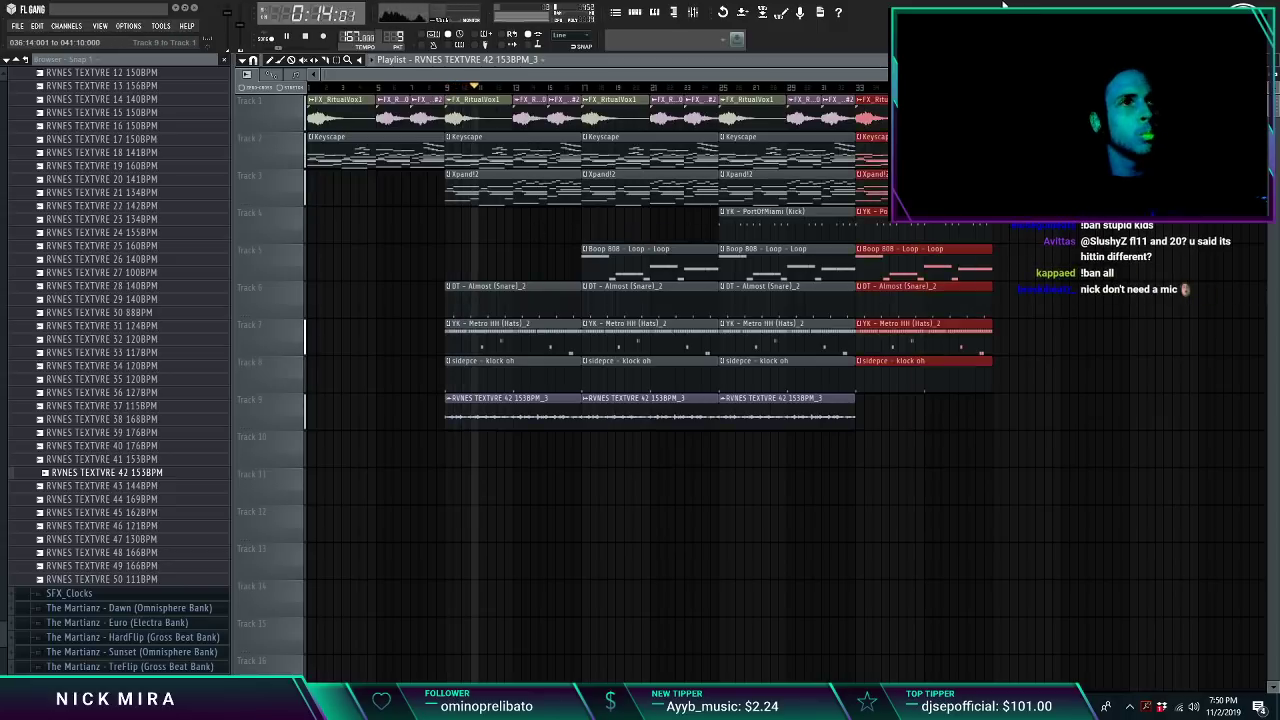
{"action": "key", "text": "ctrl+b"}
{"action": "key", "text": "ctrl+d"}
{"action": "scroll", "coordinate": [976, 150], "scroll_direction": "right", "scroll_amount": 3}
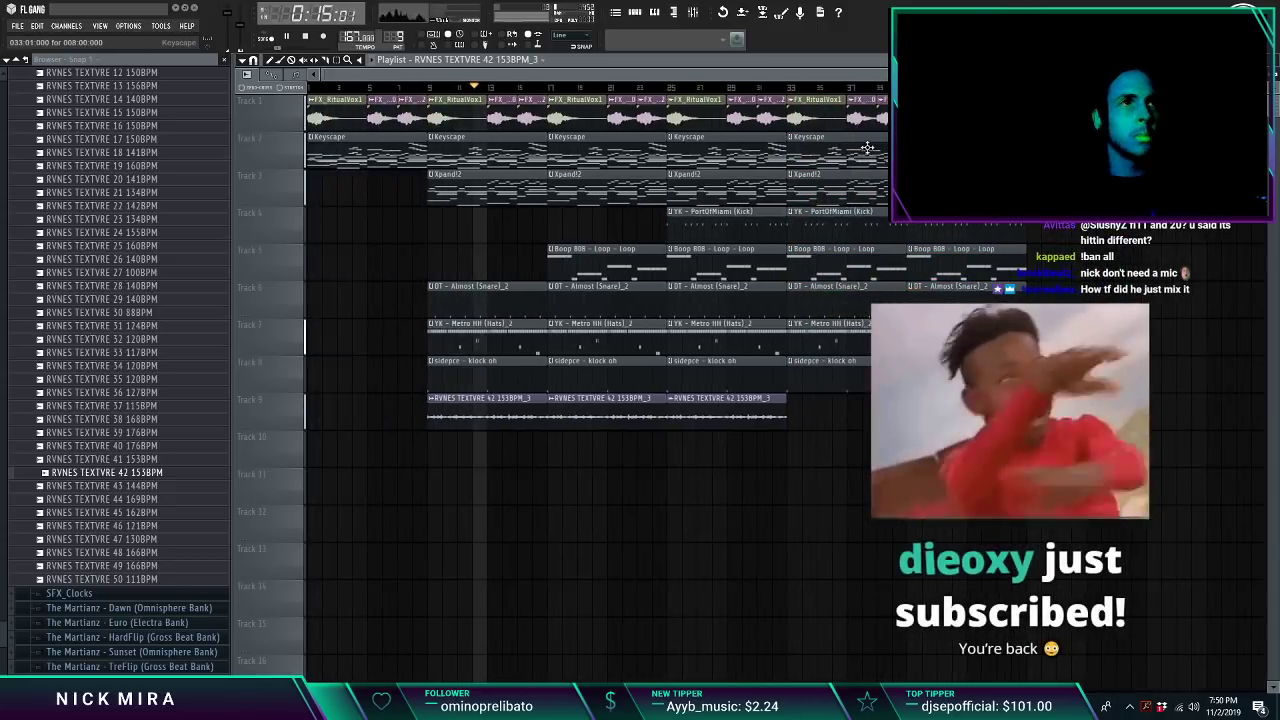
Step: Delete the kick and vocal clips in bars 33 to 41 and the Keyscape clips from bar 33 on
{"action": "right_click", "coordinate": [840, 226]}
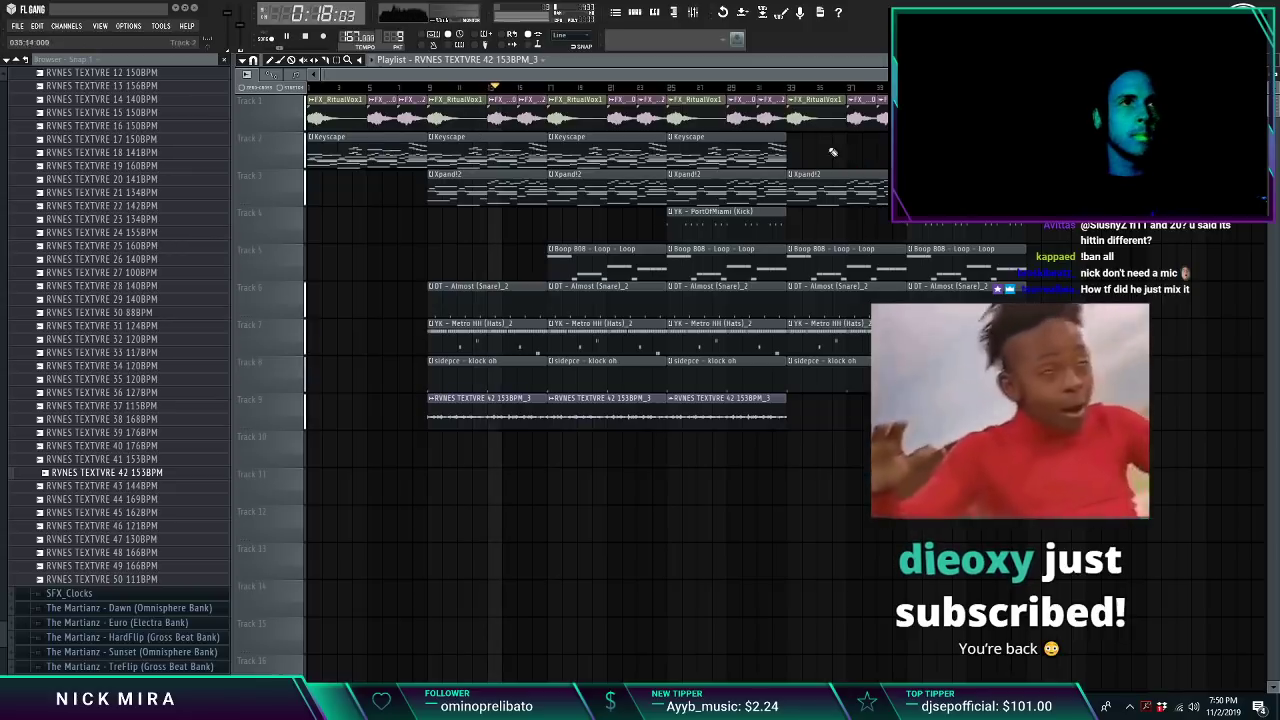
{"action": "left_click", "coordinate": [796, 88]}
{"action": "right_click", "coordinate": [807, 110]}
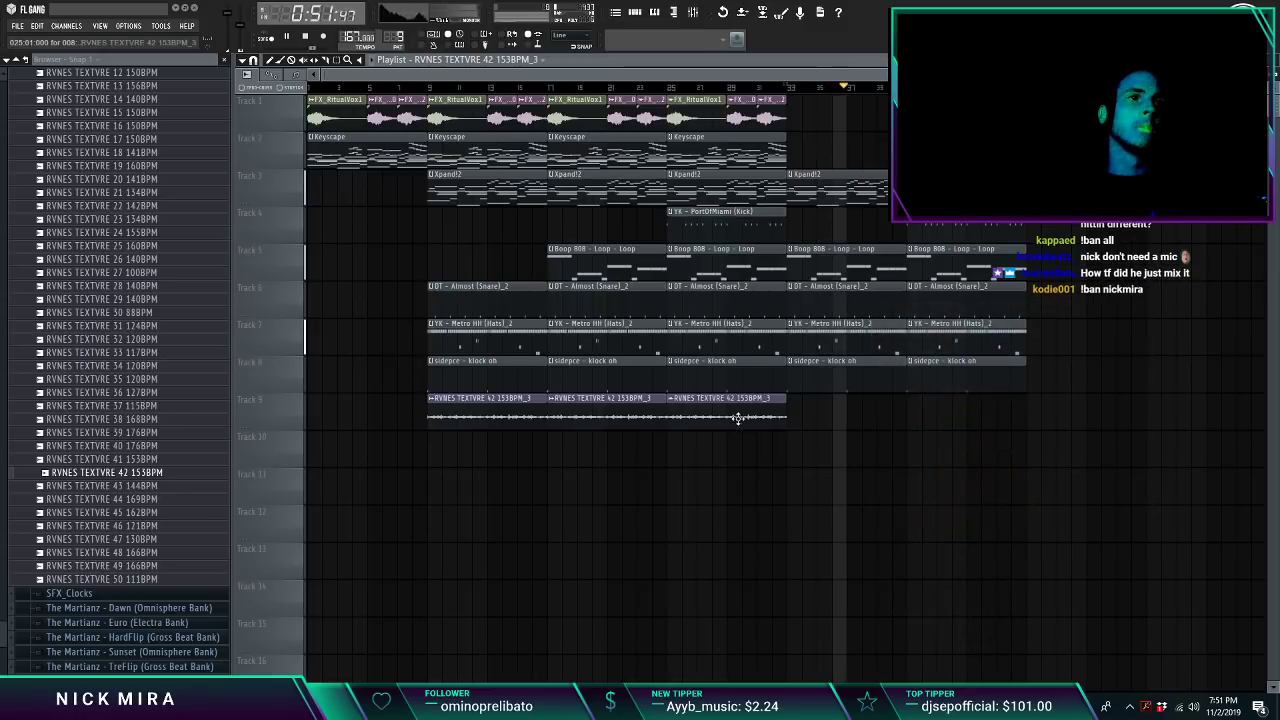
Step: Try the texture clip at bar 41, remove it, and place a Keyscape clip at bar 49 on Track 2
{"action": "left_click_drag", "start_coordinate": [737, 418], "coordinate": [954, 424]}
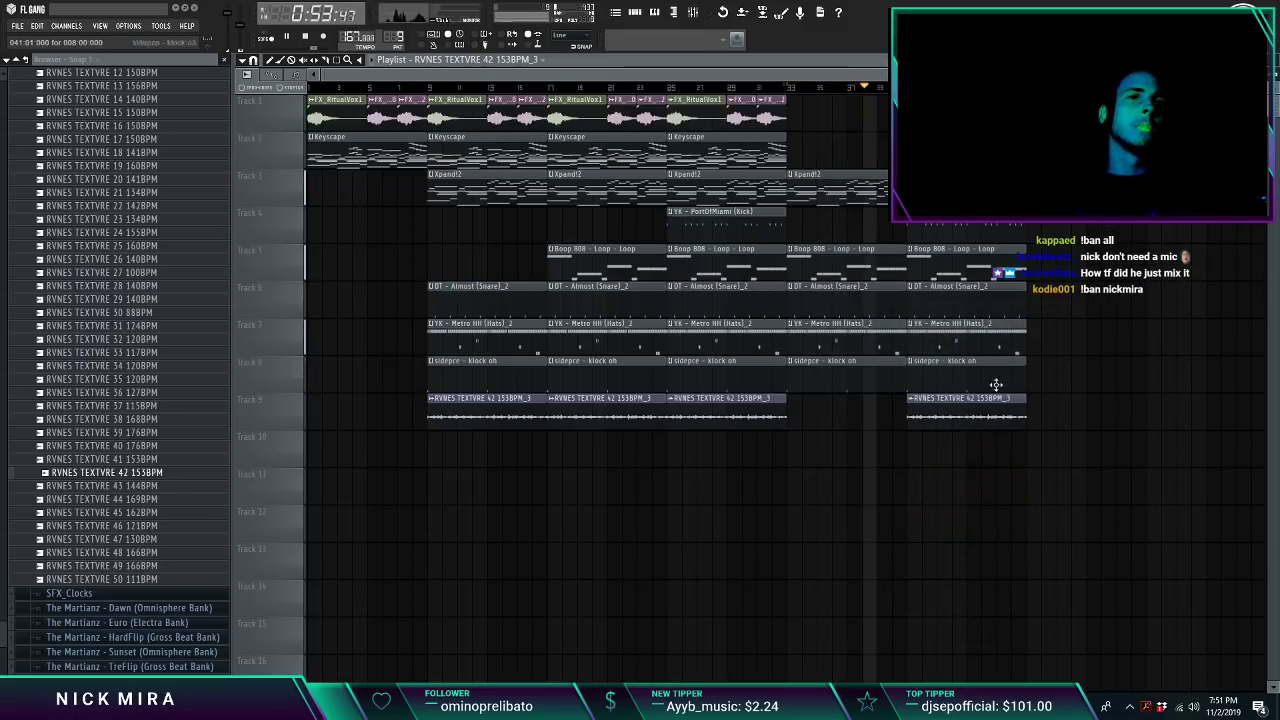
{"action": "right_click", "coordinate": [993, 410]}
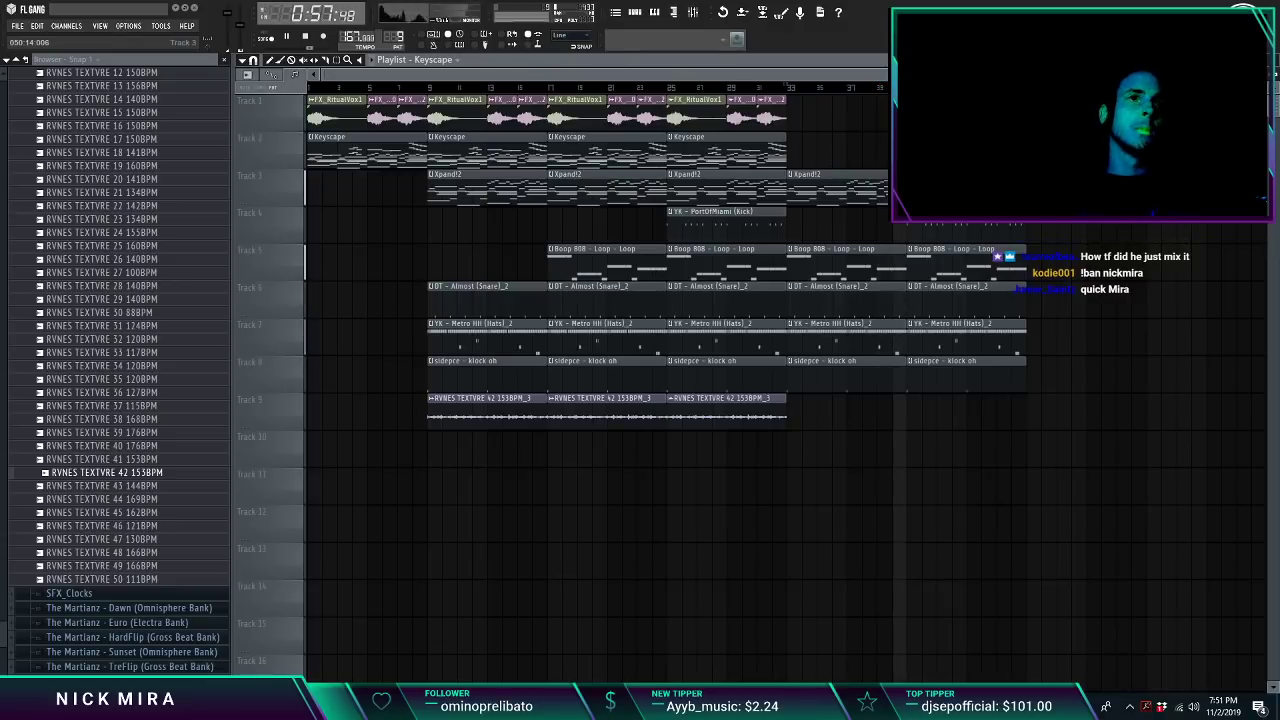
{"action": "left_click", "coordinate": [1053, 185]}
Step: Raise the PortOfMiami kick's mixer volume to about -4.5 dB
{"action": "left_click", "coordinate": [694, 14]}
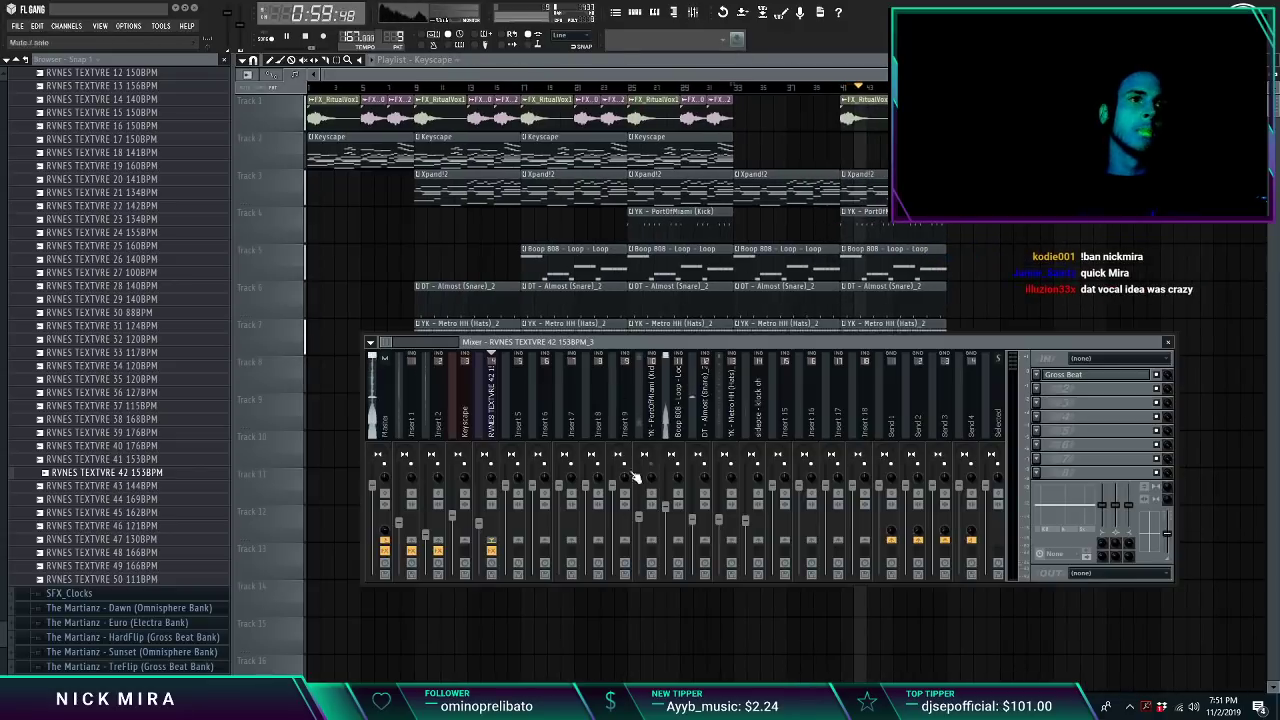
{"action": "key", "text": "F9"}
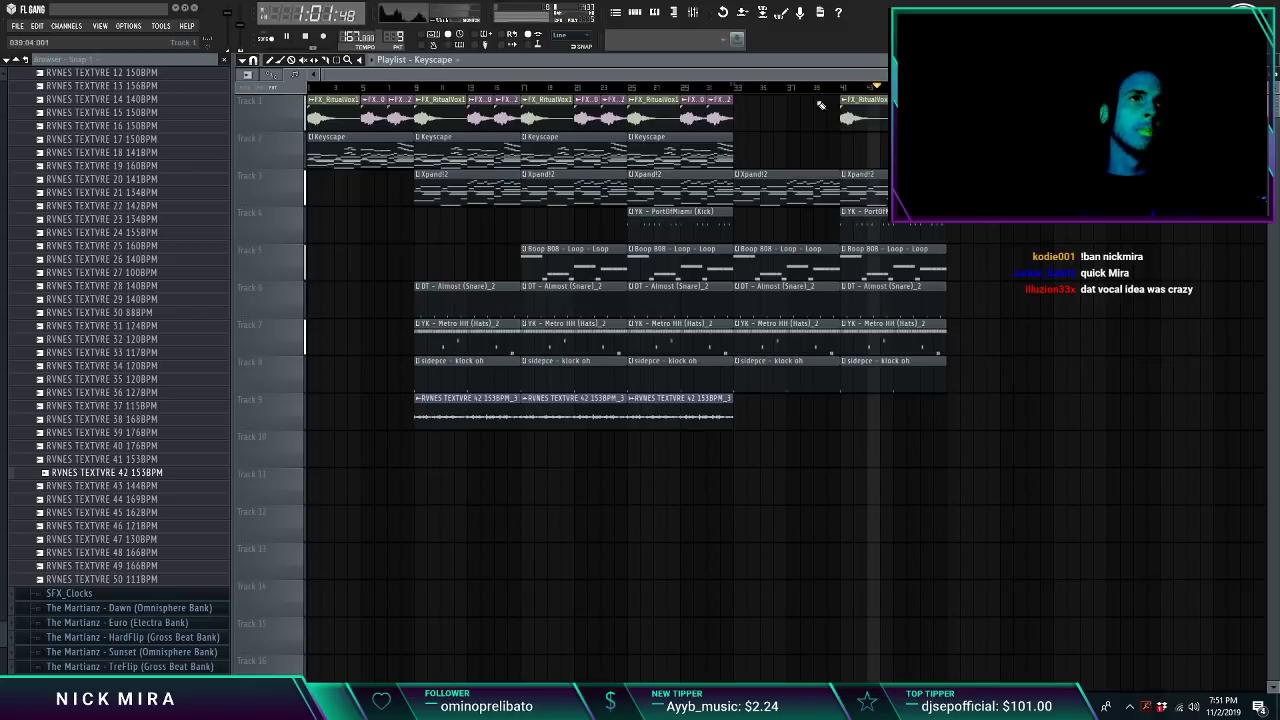
{"action": "key", "text": "F9"}
{"action": "left_click", "coordinate": [640, 515]}
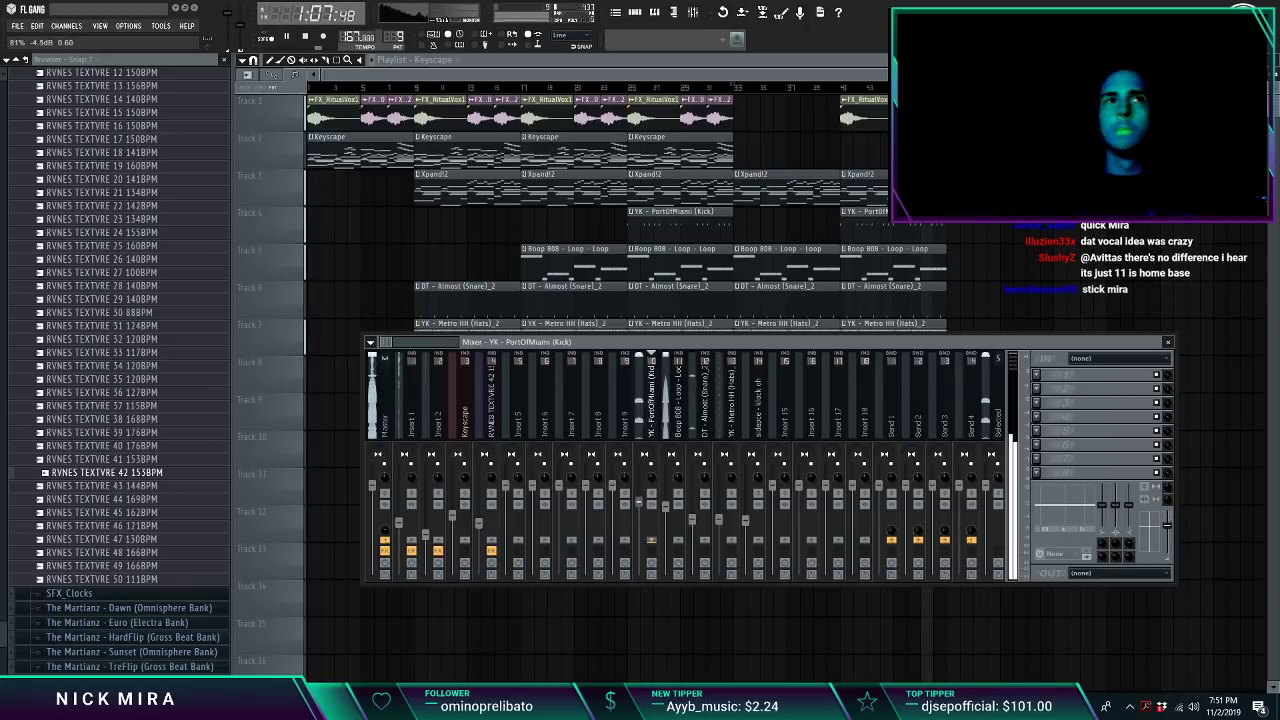
{"action": "key", "text": "F9"}
Step: Select the arrangement from bar 17 onward across all tracks and duplicate it so the copy starts at bar 57
{"action": "left_click_drag", "start_coordinate": [528, 118], "coordinate": [1129, 449]}
{"action": "key", "text": "ctrl+b"}
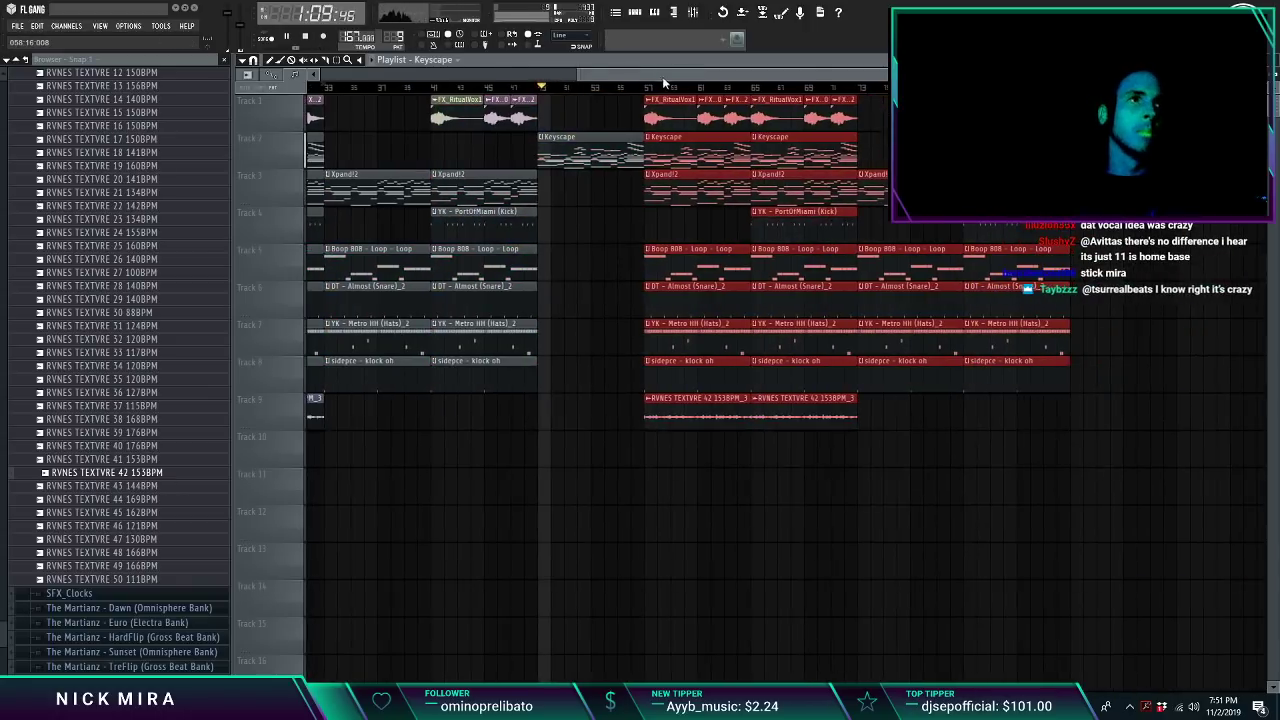
{"action": "scroll", "coordinate": [652, 94], "scroll_direction": "up", "scroll_amount": 5}
{"action": "scroll", "coordinate": [652, 96], "scroll_direction": "down", "scroll_amount": 7}
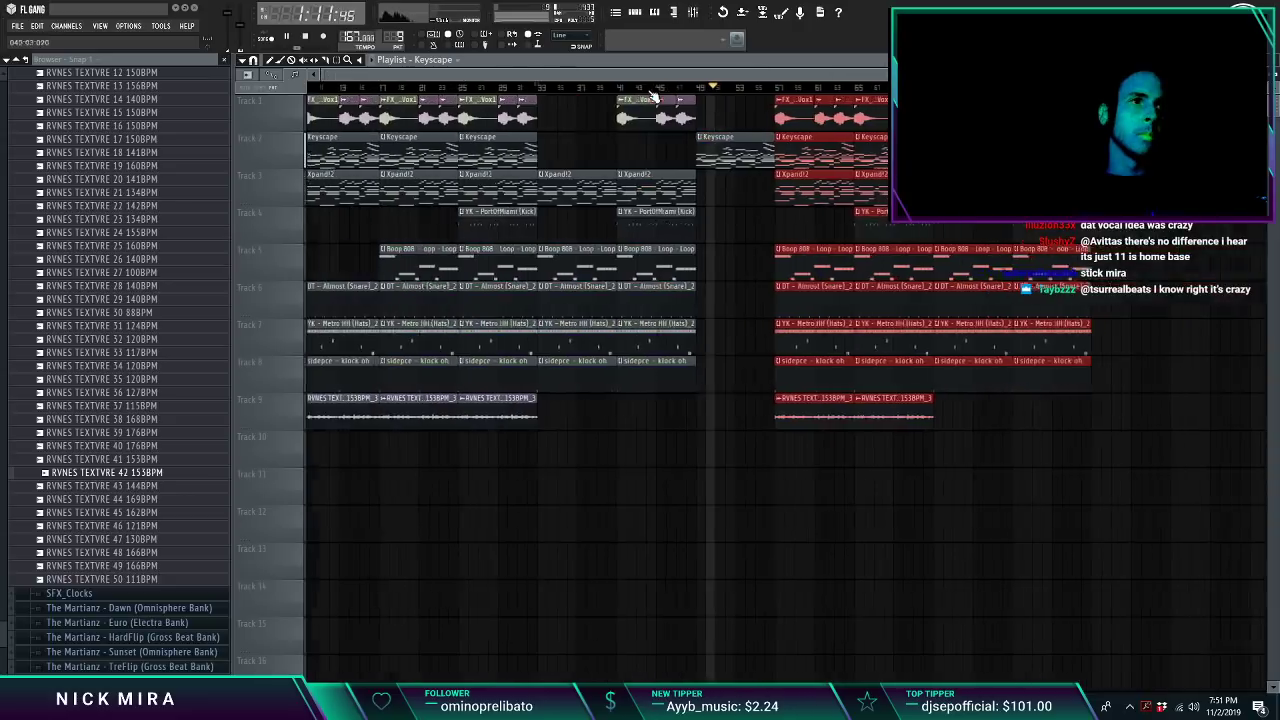
Step: Place copies of the RVNES TEXTVRE 42 clip on Track 9 at bars 49 and 89
{"action": "key", "text": "ctrl+d"}
{"action": "left_click", "coordinate": [737, 415]}
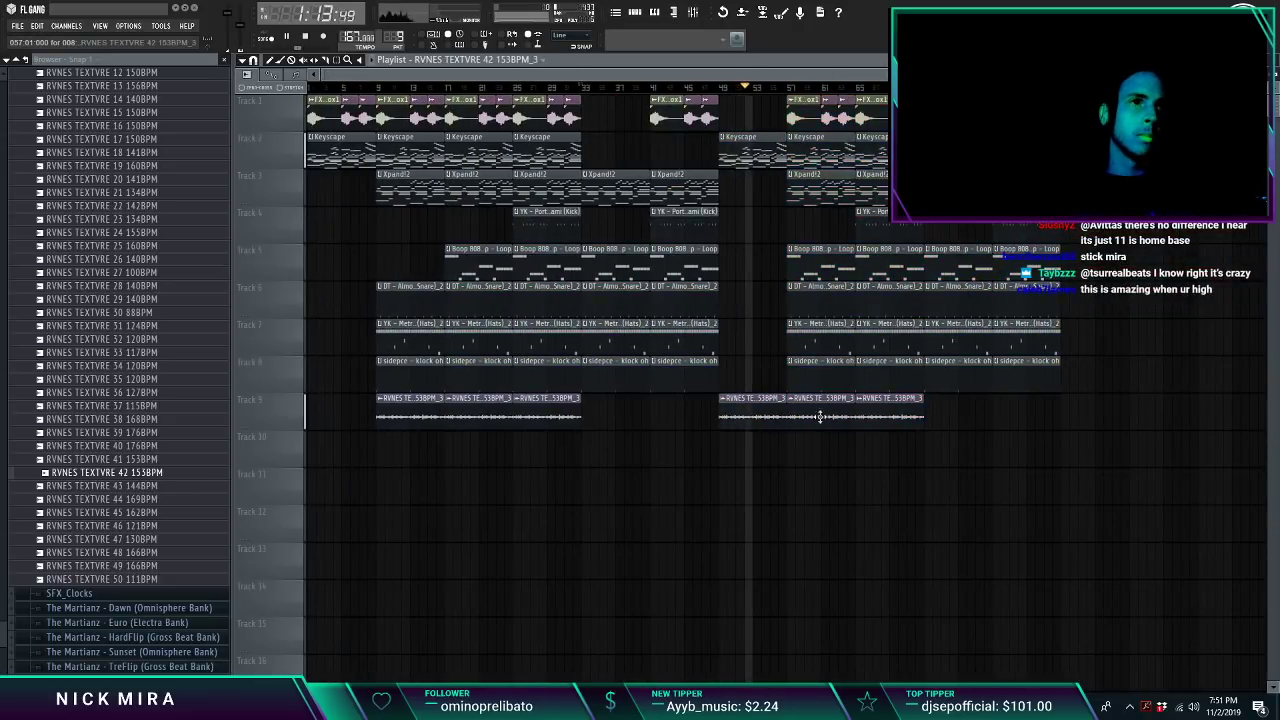
{"action": "double_click", "coordinate": [1076, 410]}
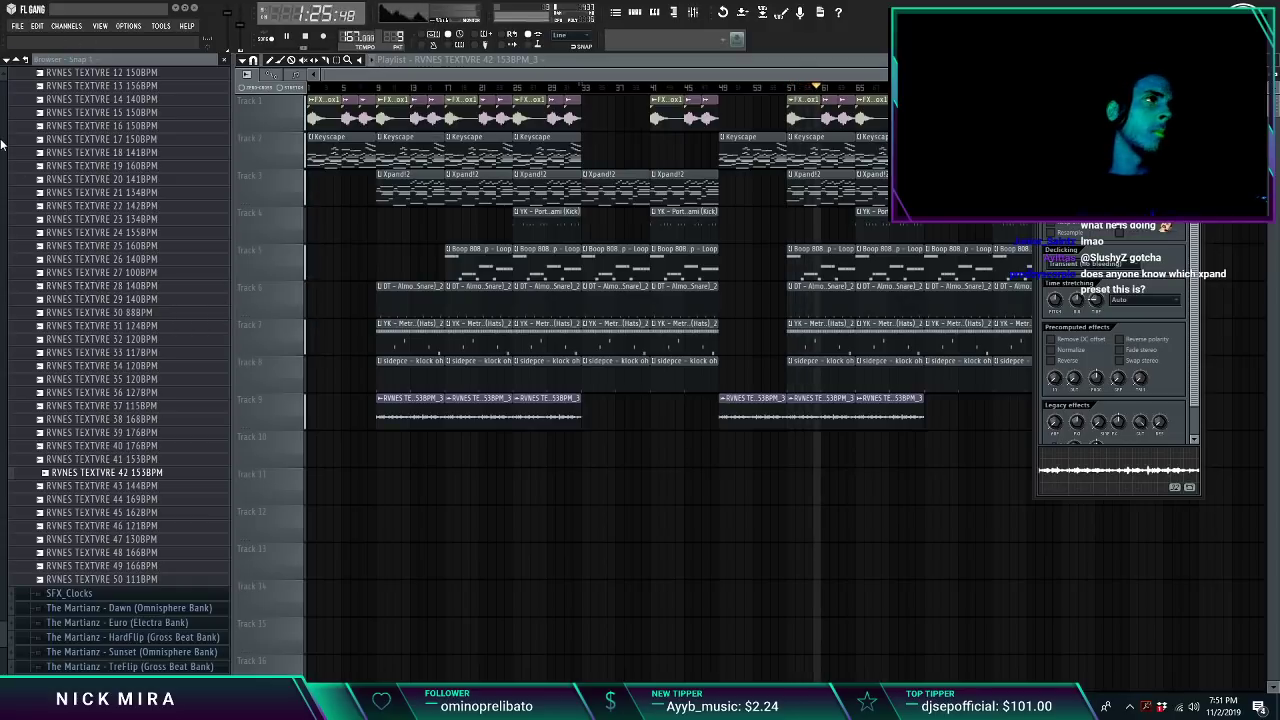
Step: Find the "nick youre stupid" sample in the 1 STASH Tags folder and place it at bar 7 on Track 10
{"action": "scroll", "coordinate": [55, 207], "scroll_direction": "up", "scroll_amount": 20}
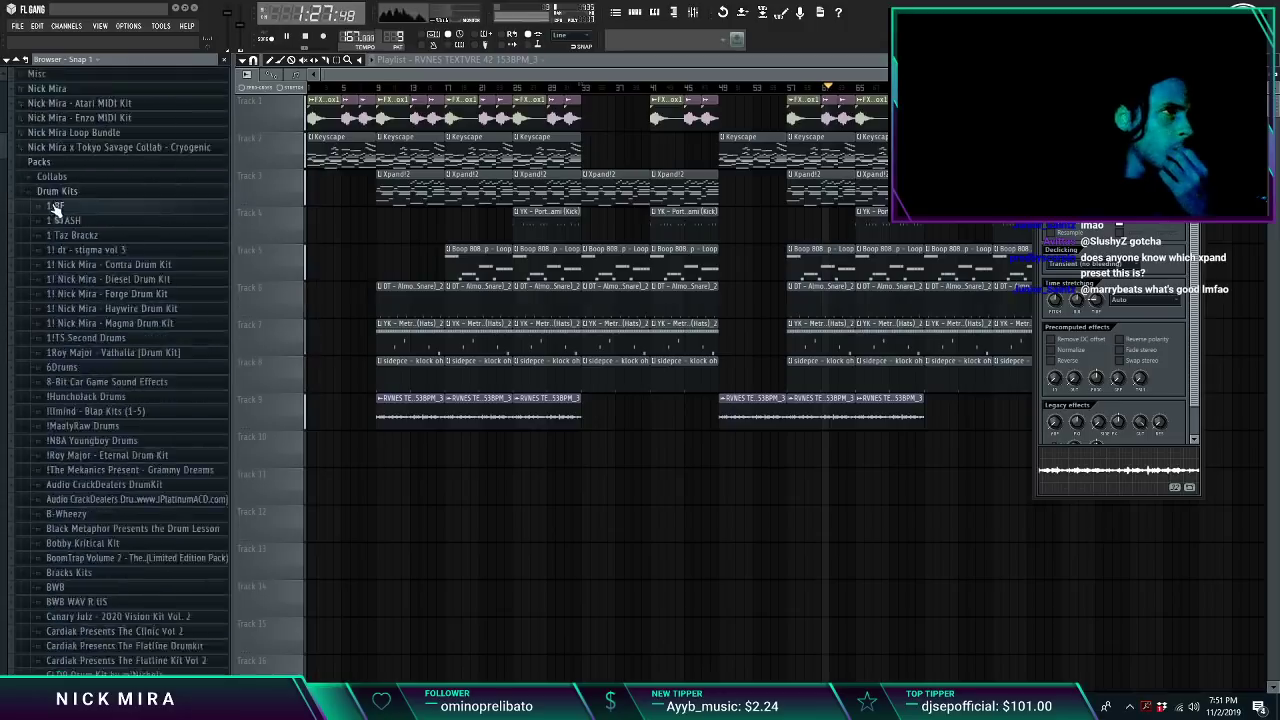
{"action": "left_click", "coordinate": [60, 220]}
{"action": "left_click", "coordinate": [68, 423]}
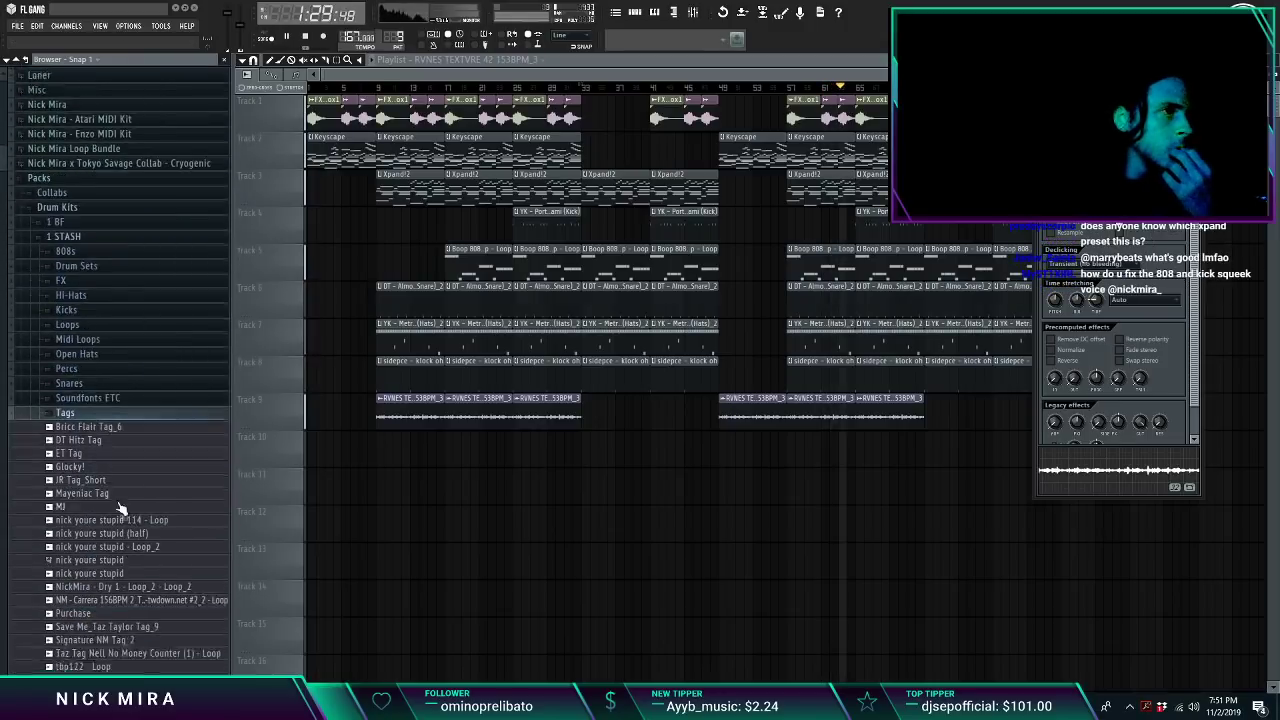
{"action": "scroll", "coordinate": [121, 505], "scroll_direction": "down", "scroll_amount": 3}
{"action": "right_click", "coordinate": [430, 490]}
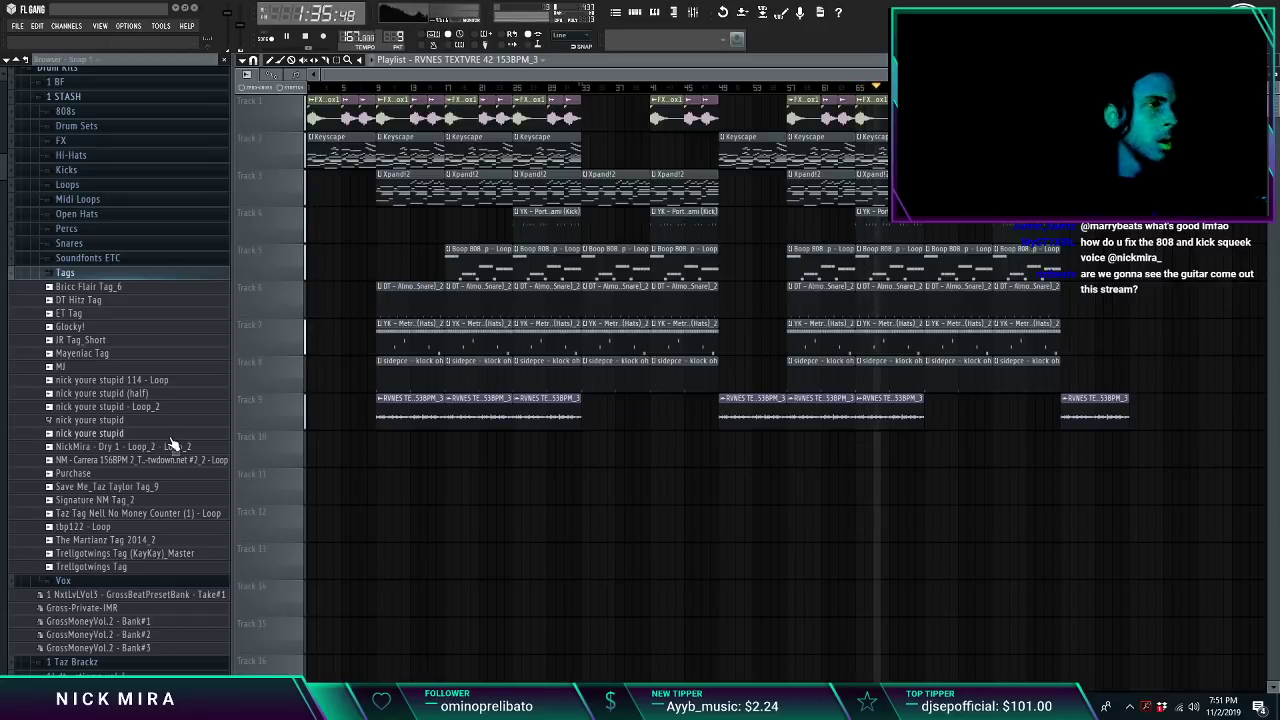
{"action": "left_click_drag", "start_coordinate": [340, 450], "coordinate": [362, 449]}
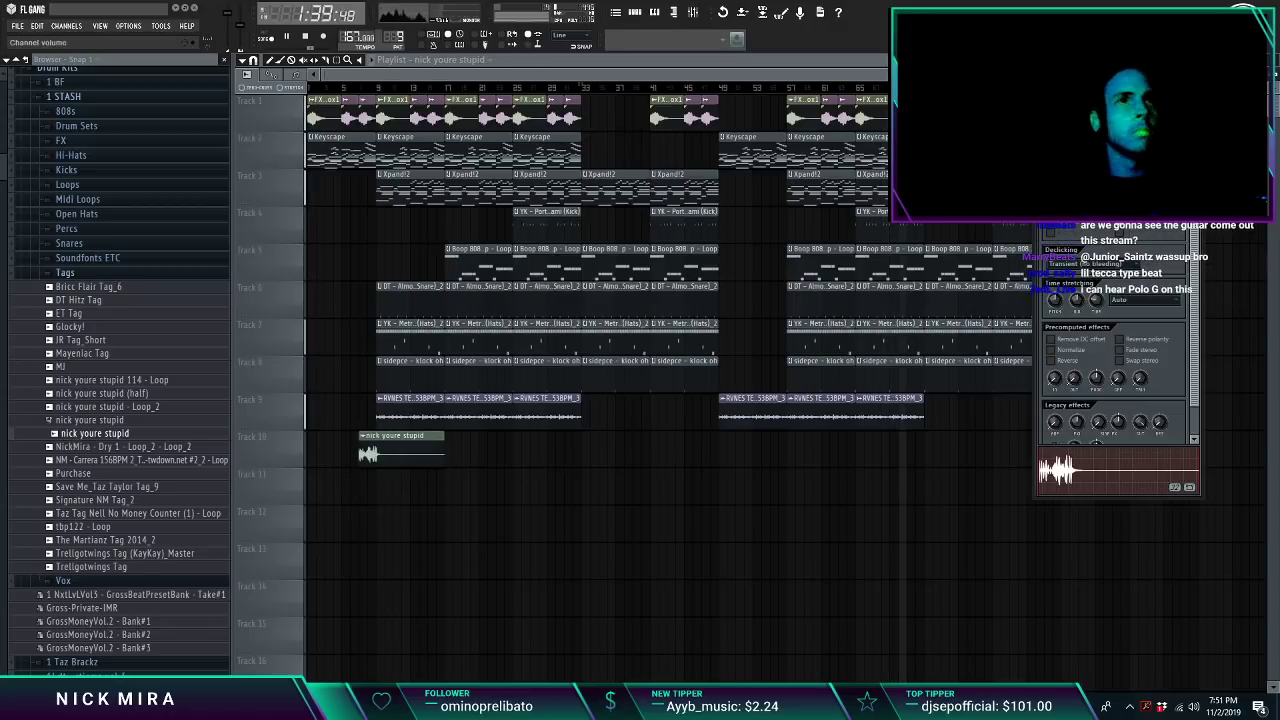
Step: Lower the producer tag's volume on its own mixer insert and play the arrangement from bar 7
{"action": "key", "text": "F9"}
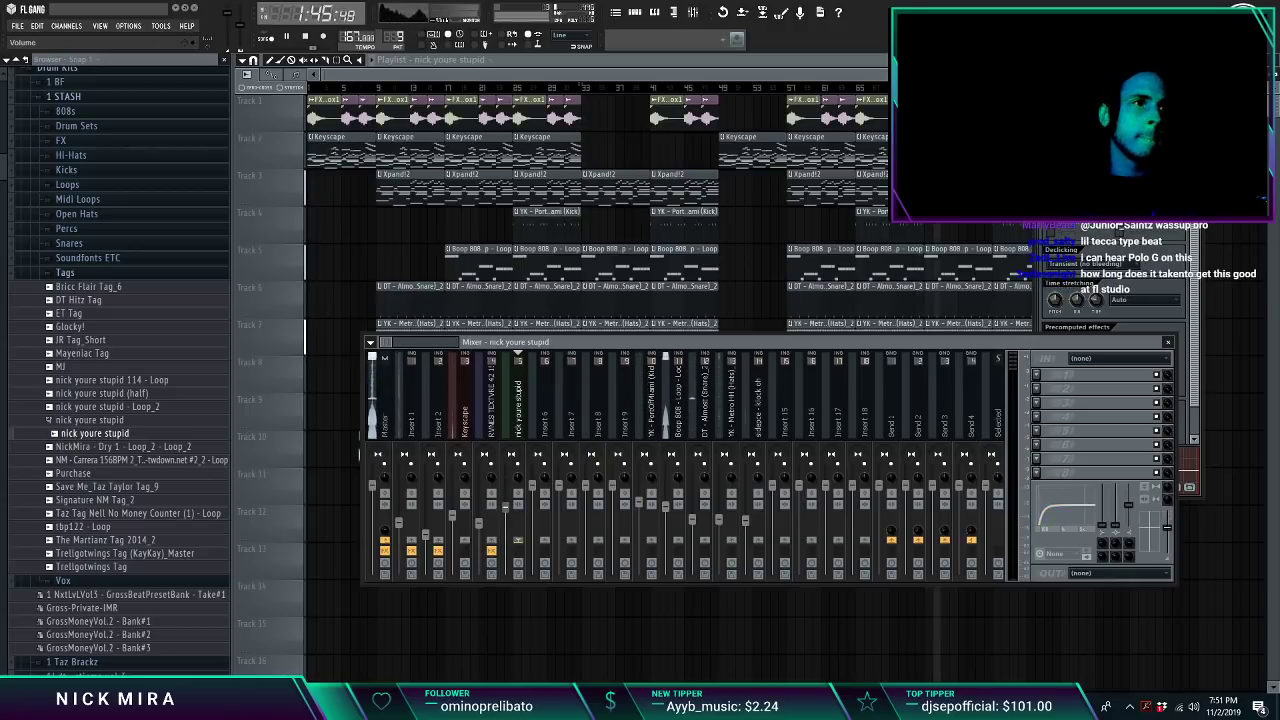
{"action": "key", "text": "F9"}
{"action": "left_click", "coordinate": [358, 88]}
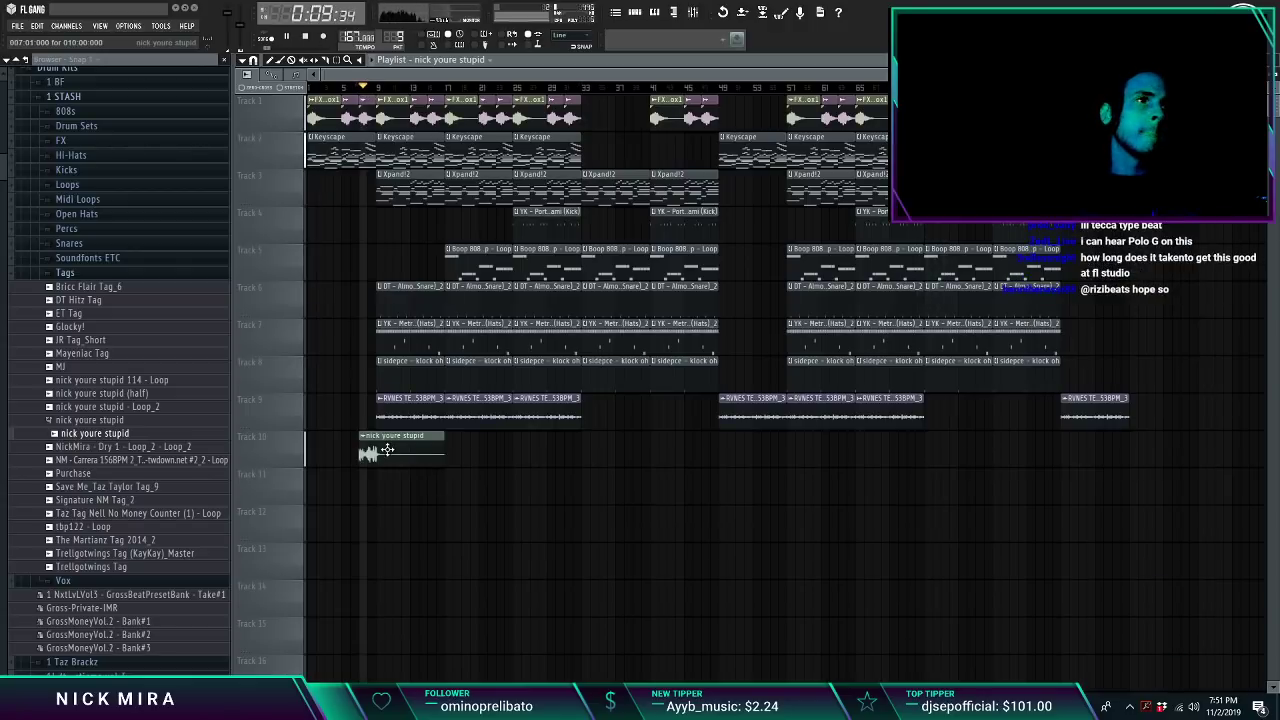
{"action": "double_click", "coordinate": [387, 449]}
{"action": "left_click", "coordinate": [1195, 188]}
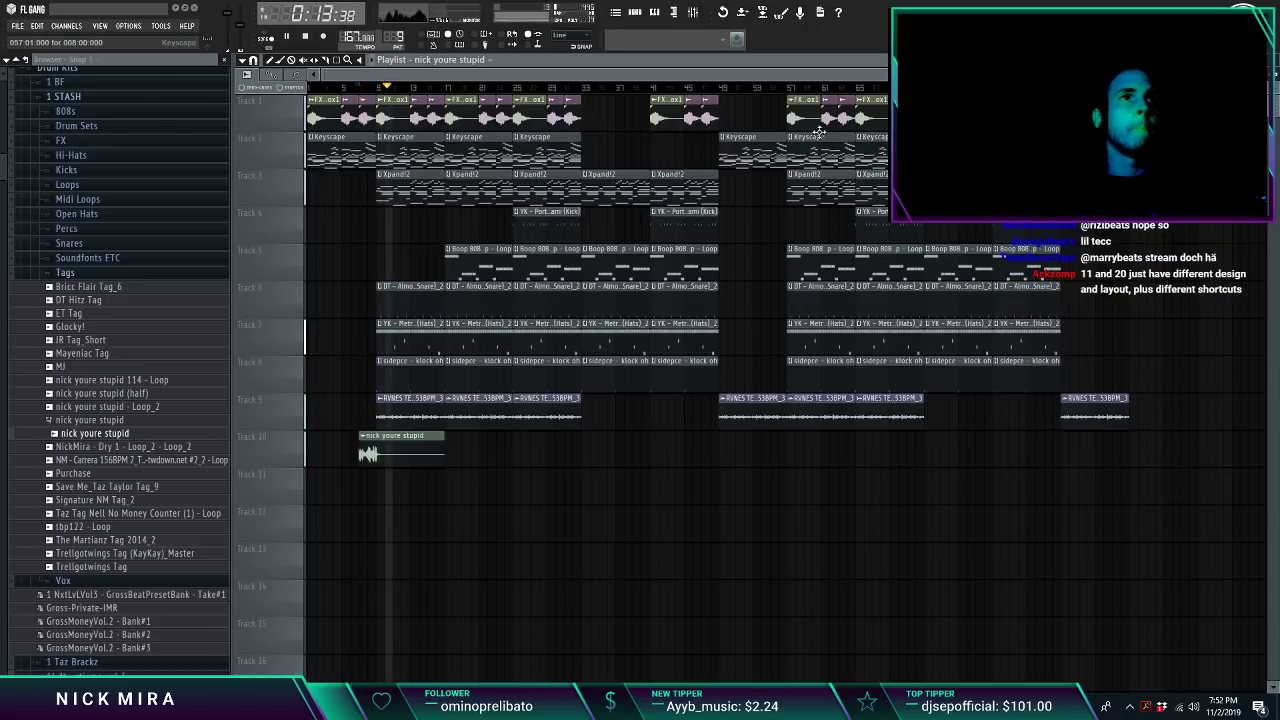
Step: Start saving the project under a new name and go through the 2019 folder to the Beats folder containing Done and Shocks
{"action": "key", "text": "ctrl+shift+s"}
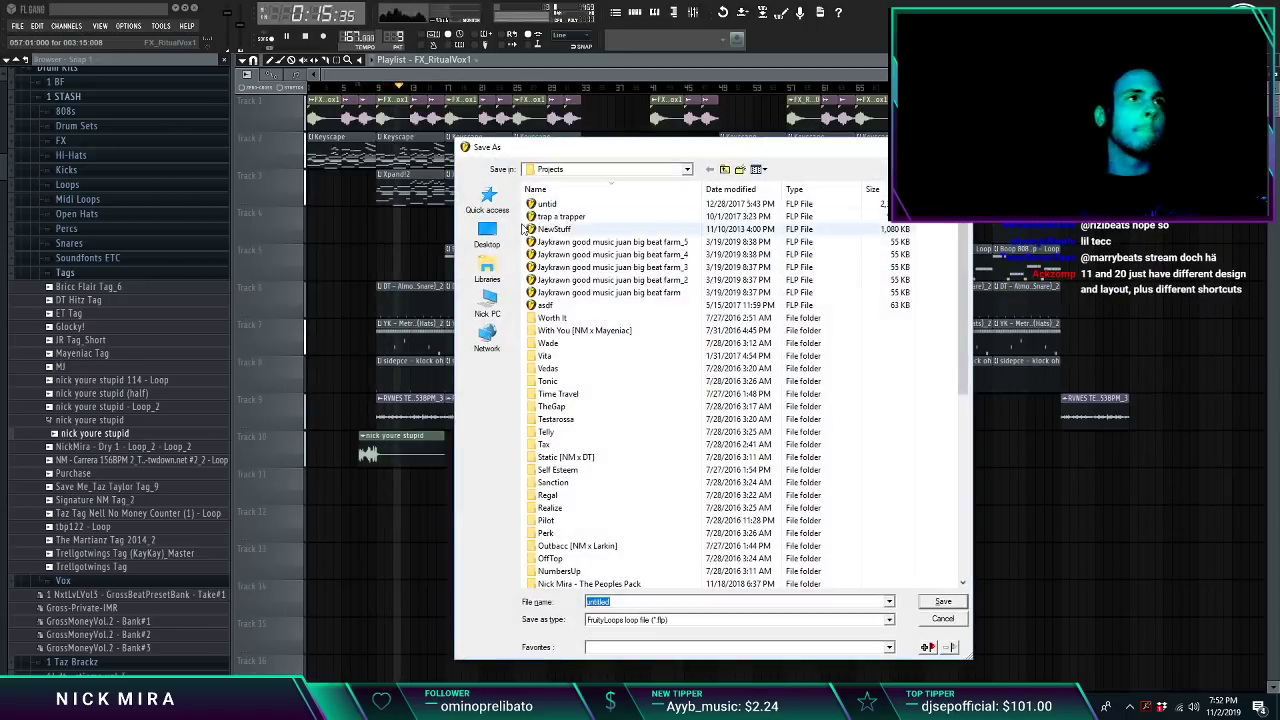
{"action": "left_click", "coordinate": [487, 205]}
{"action": "double_click", "coordinate": [558, 245]}
{"action": "double_click", "coordinate": [557, 230]}
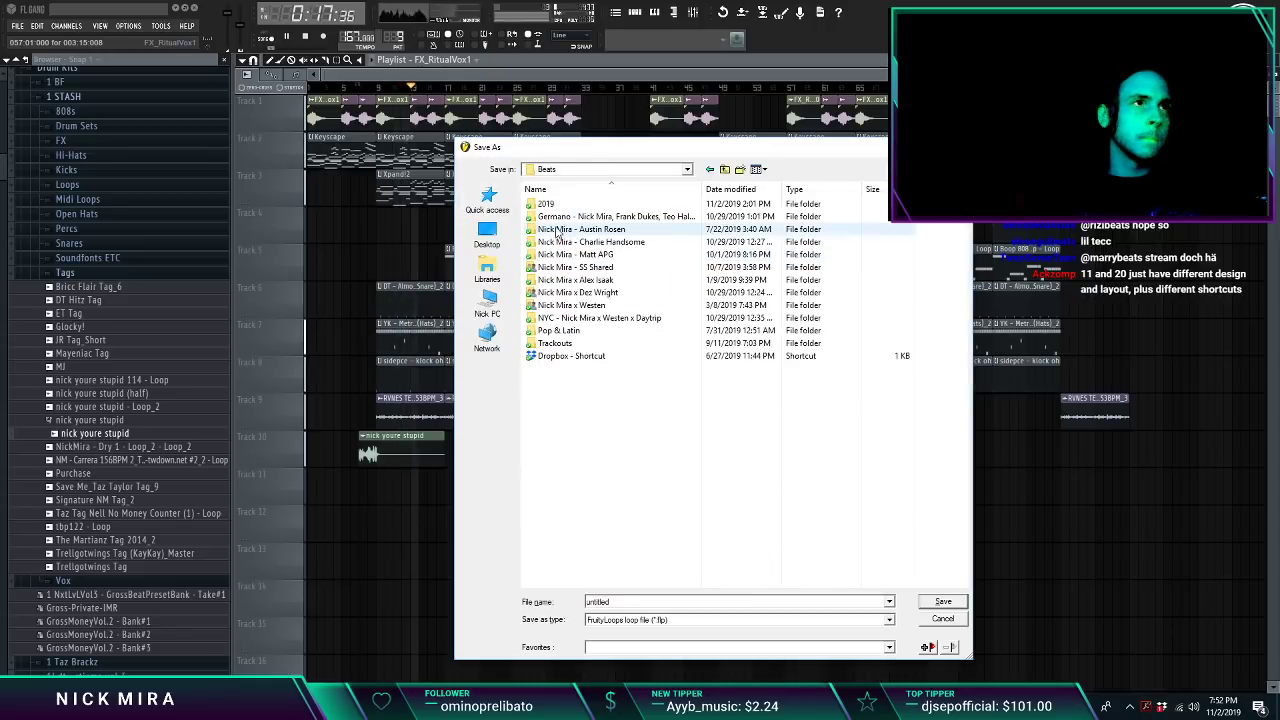
{"action": "left_click", "coordinate": [567, 194]}
{"action": "left_click", "coordinate": [567, 196]}
{"action": "double_click", "coordinate": [566, 203]}
{"action": "double_click", "coordinate": [562, 207]}
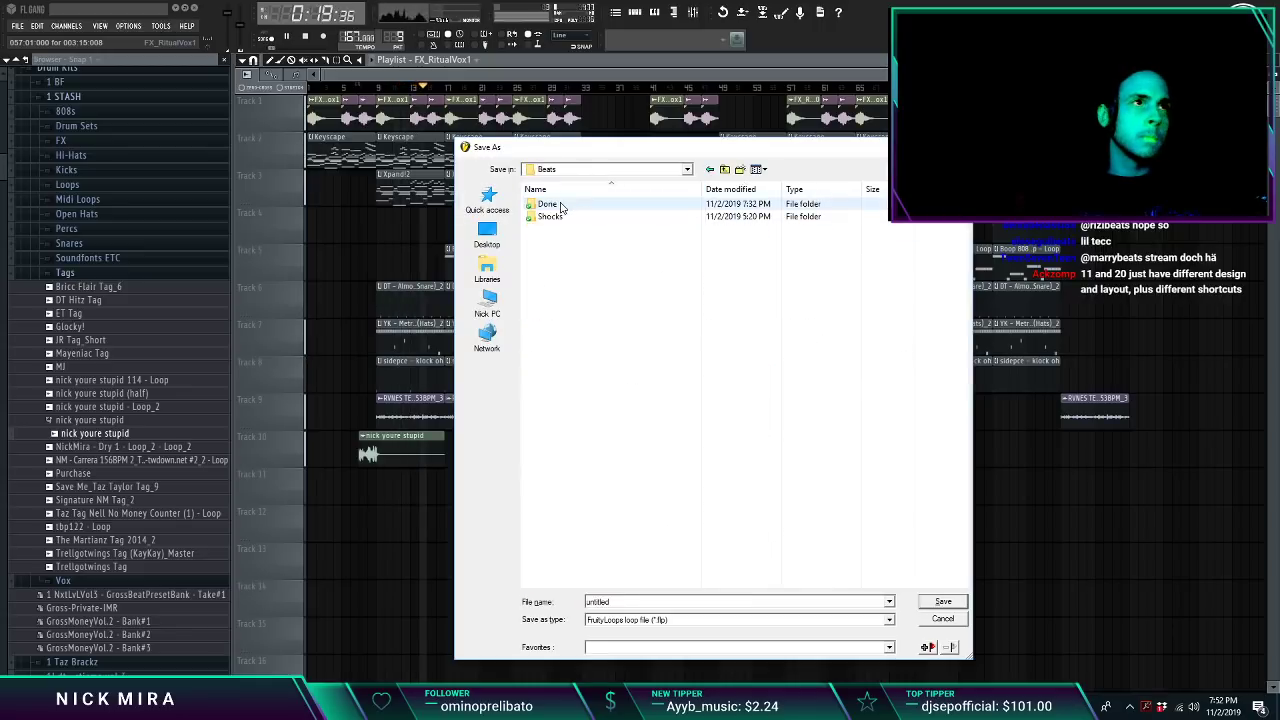
Step: Create a new folder named Rituals inside the Beats folder and open it
{"action": "left_click", "coordinate": [740, 170]}
{"action": "type", "text": "R"}
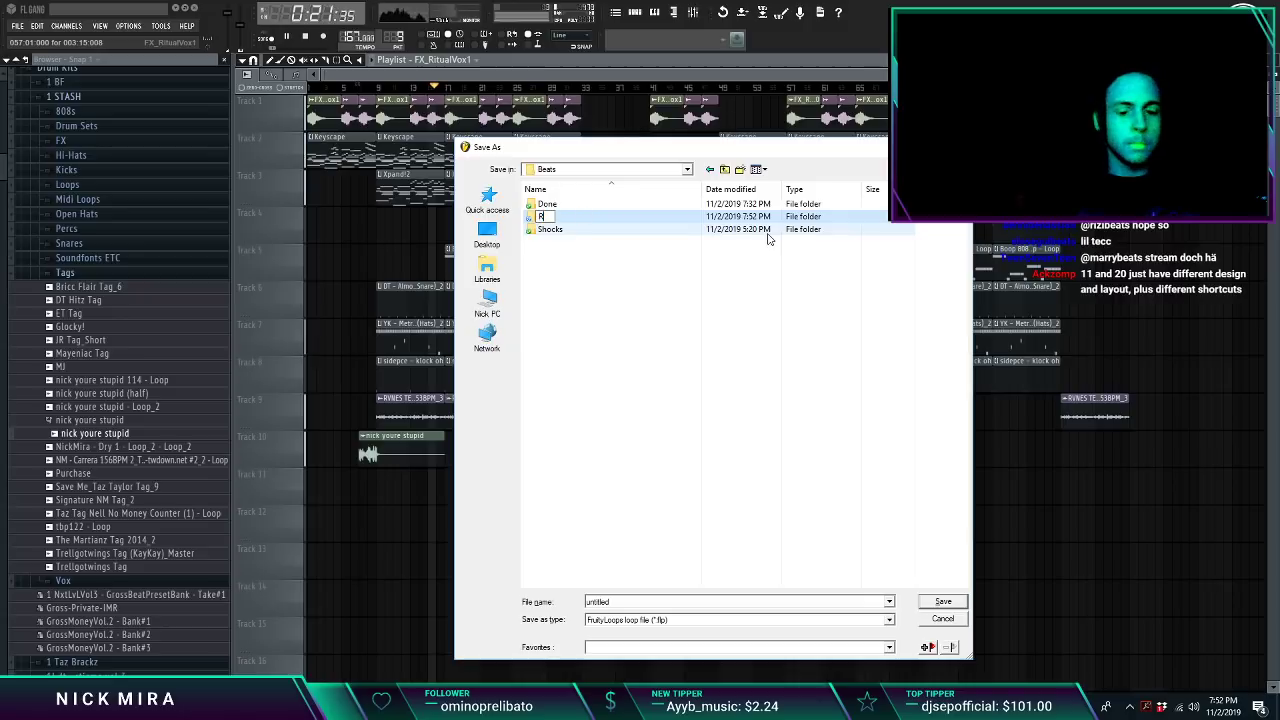
{"action": "type", "text": "itual"}
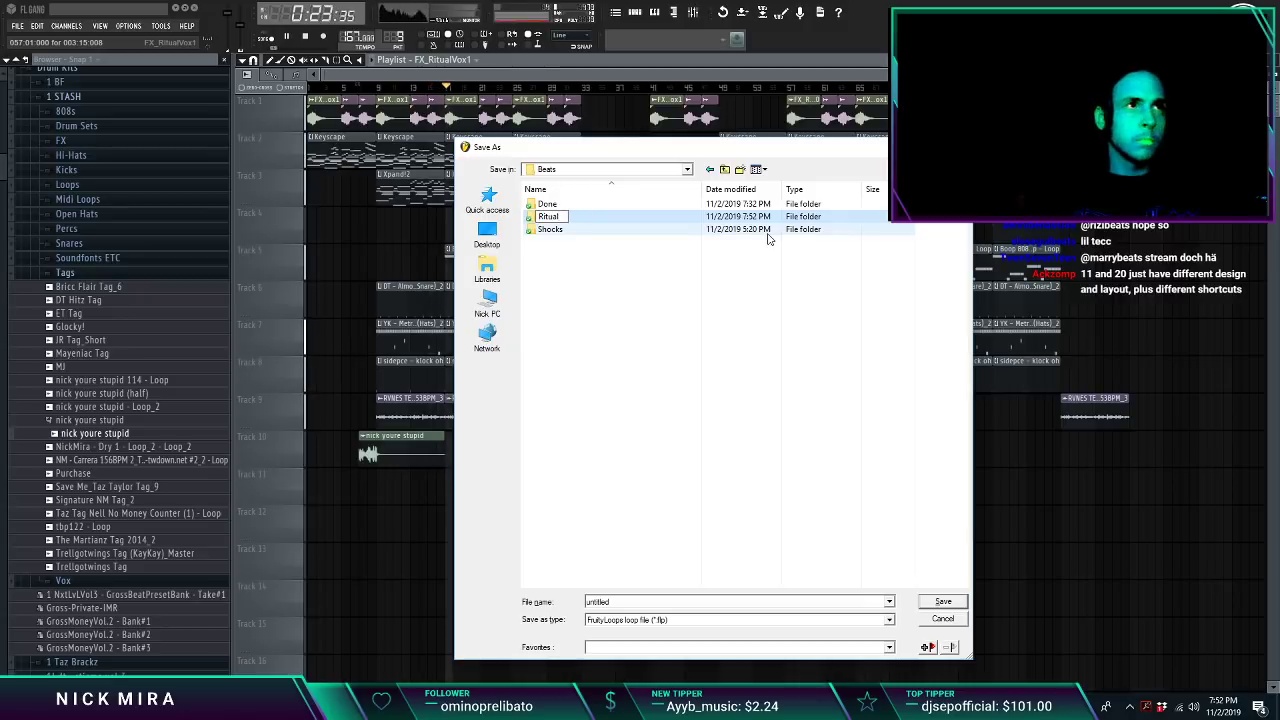
{"action": "type", "text": "s"}
{"action": "key", "text": "Return"}
{"action": "key", "text": "Return"}
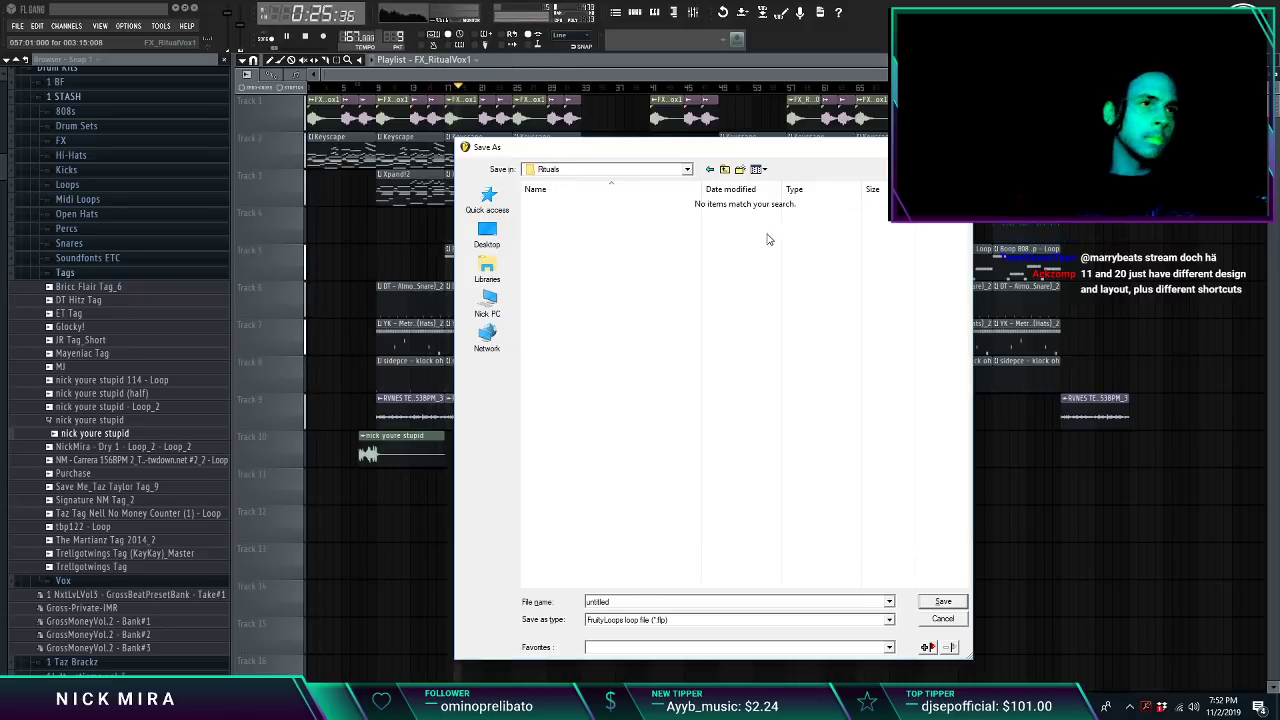
Step: Save the project as "NM - Rituals 167BPM" in the Rituals folder
{"action": "left_click", "coordinate": [640, 602]}
{"action": "type", "text": "NM - "}
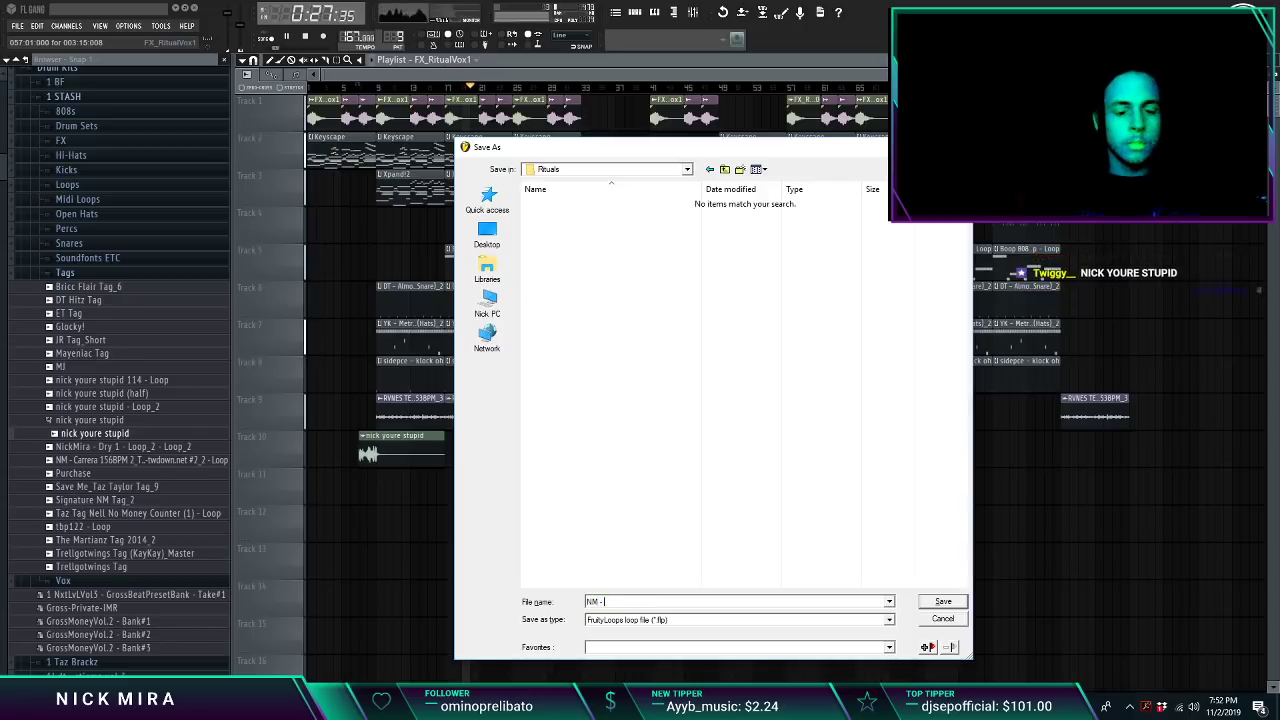
{"action": "type", "text": "Rituals 157BPM"}
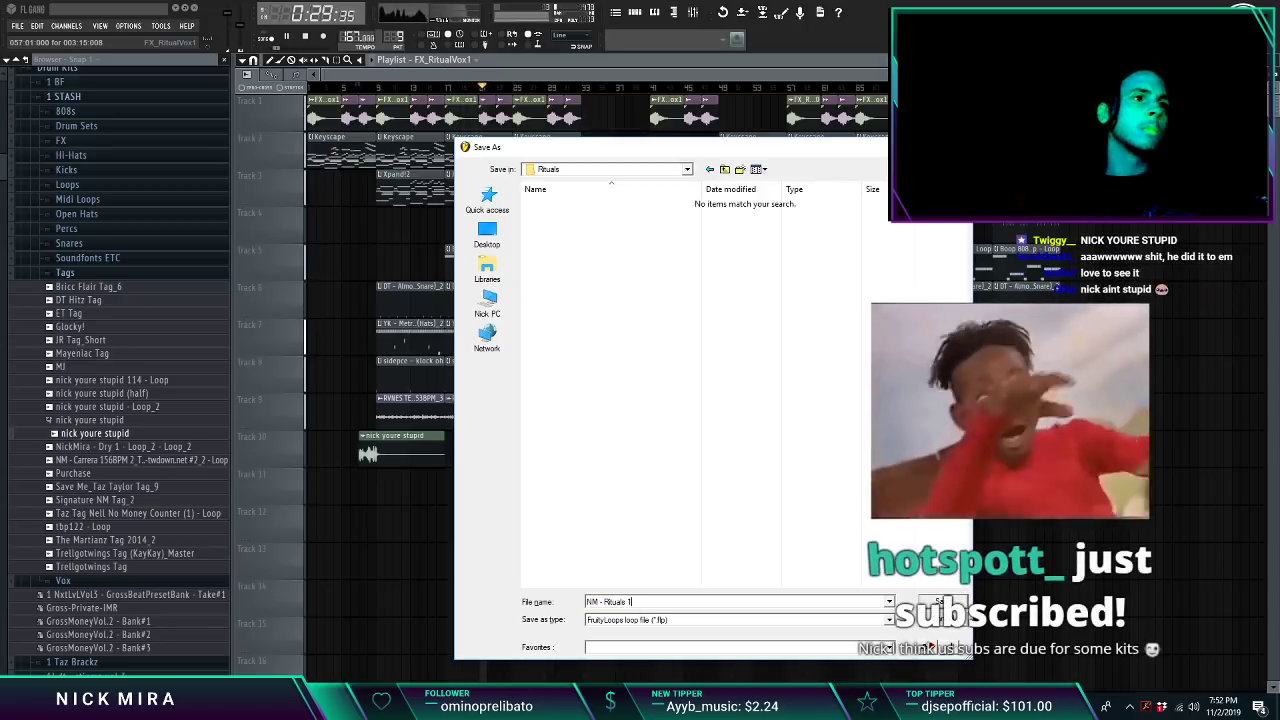
{"action": "key", "text": "Return"}
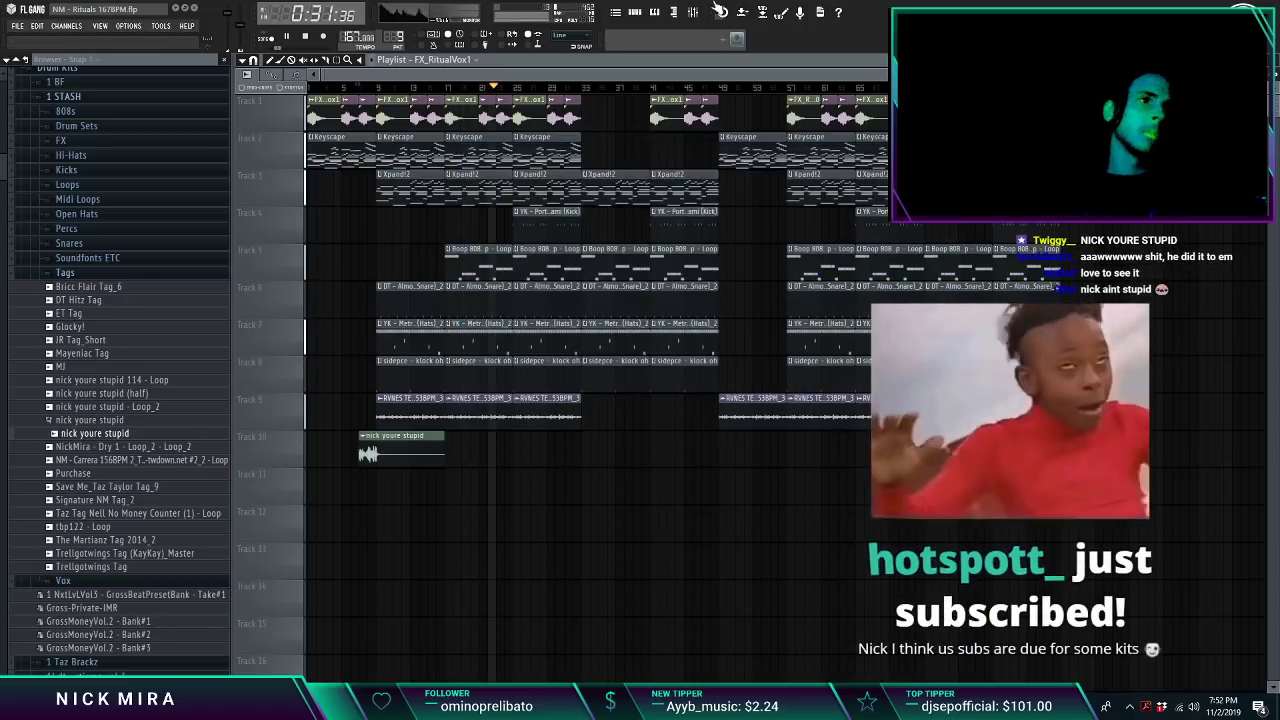
Step: Render the full song to both WAV and MP3 in the Rituals folder
{"action": "key", "text": "ctrl+r"}
{"action": "key", "text": "Return"}
{"action": "left_click", "coordinate": [695, 252]}
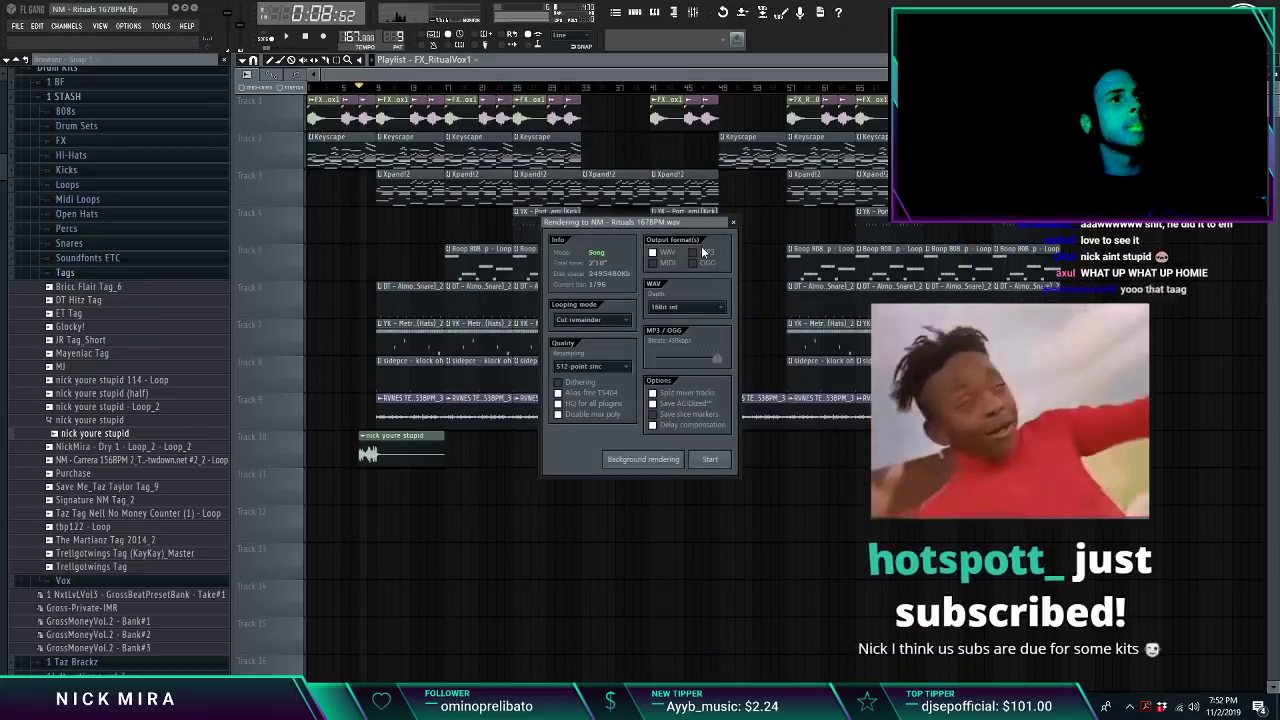
{"action": "left_click", "coordinate": [710, 459]}
Step: Listen to other beats in Groove Music while the song renders
{"action": "left_click", "coordinate": [280, 707]}
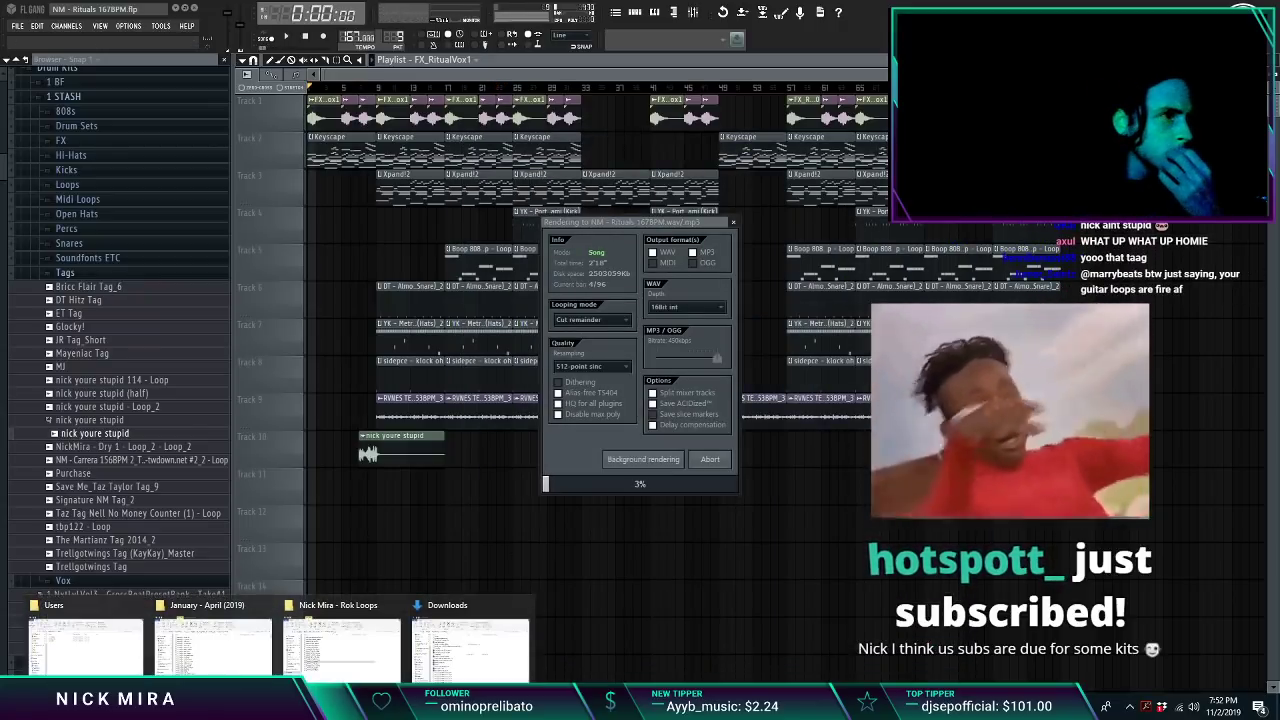
{"action": "left_click", "coordinate": [264, 605]}
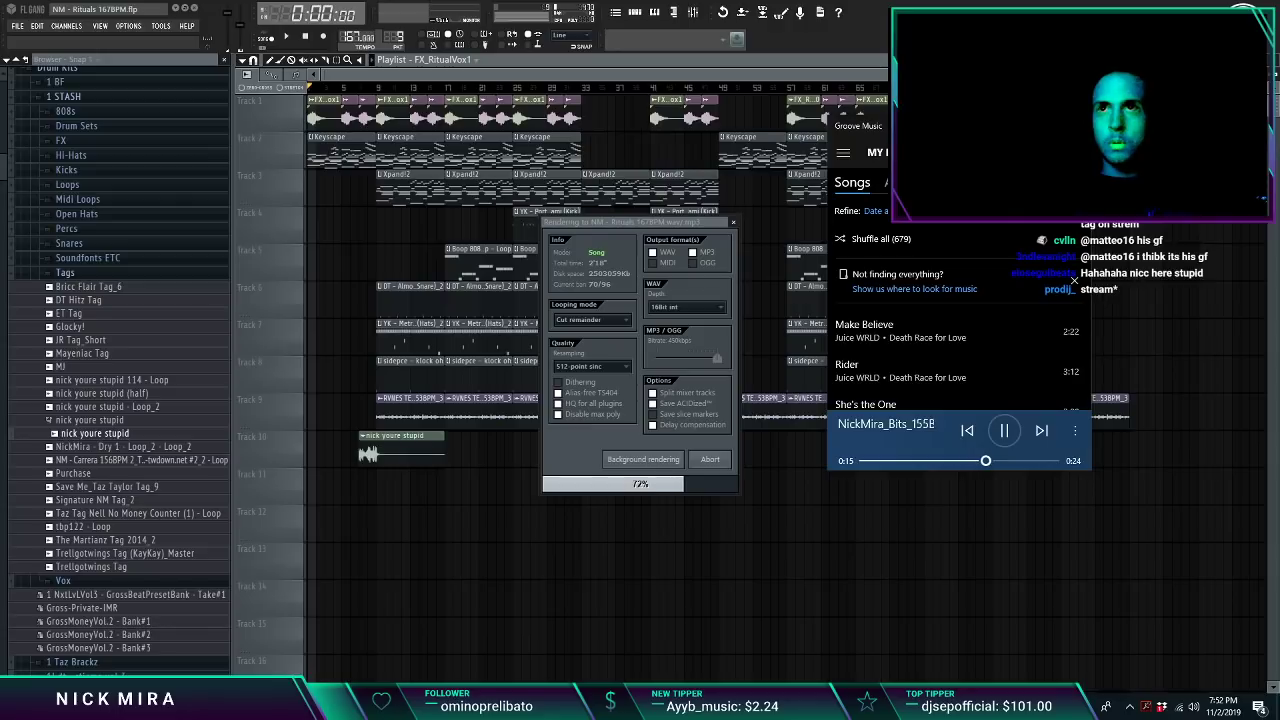
{"action": "key", "text": "XF86AudioNext"}
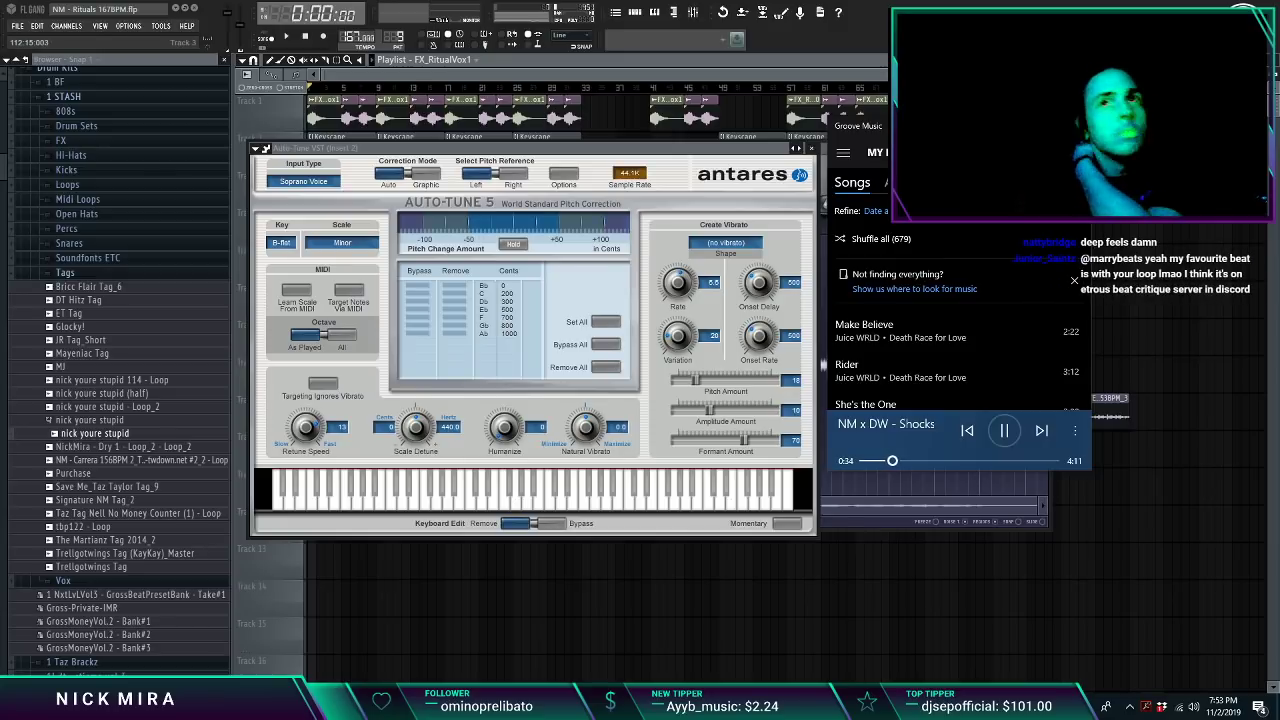
Step: Start a new empty project
{"action": "left_click", "coordinate": [14, 25]}
{"action": "left_click", "coordinate": [14, 25]}
{"action": "left_click", "coordinate": [14, 25]}
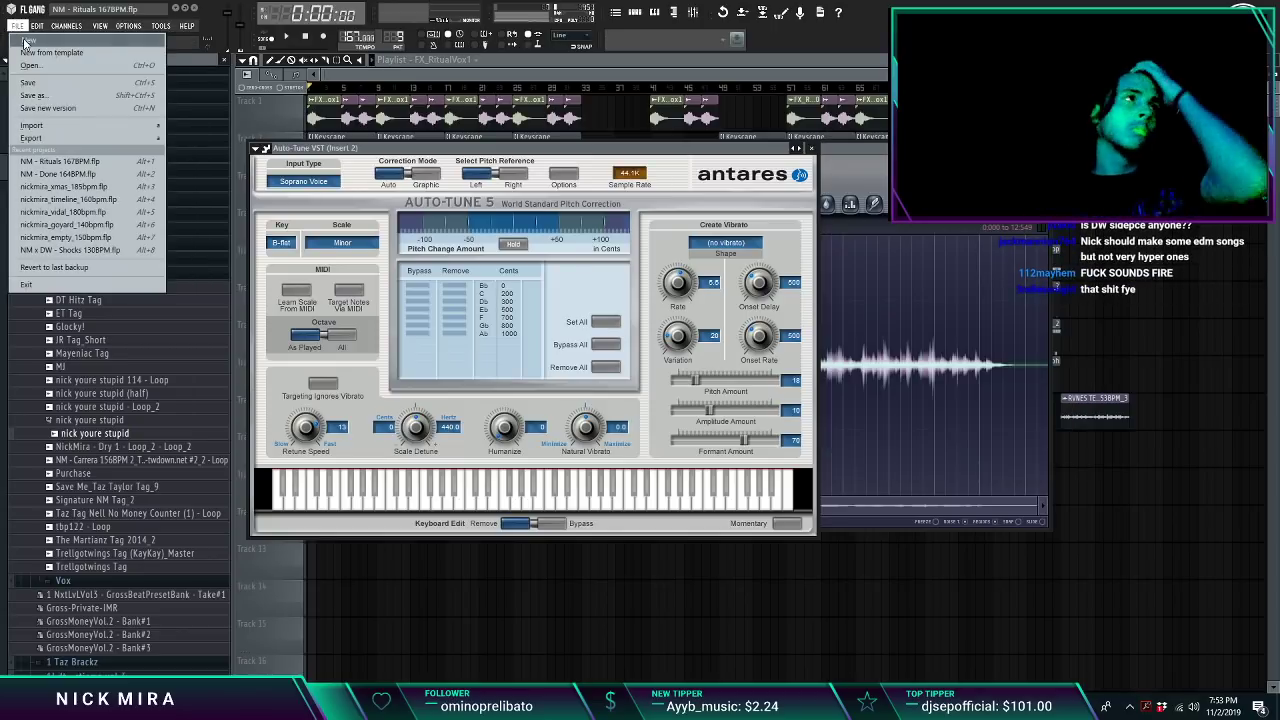
{"action": "left_click", "coordinate": [40, 41]}
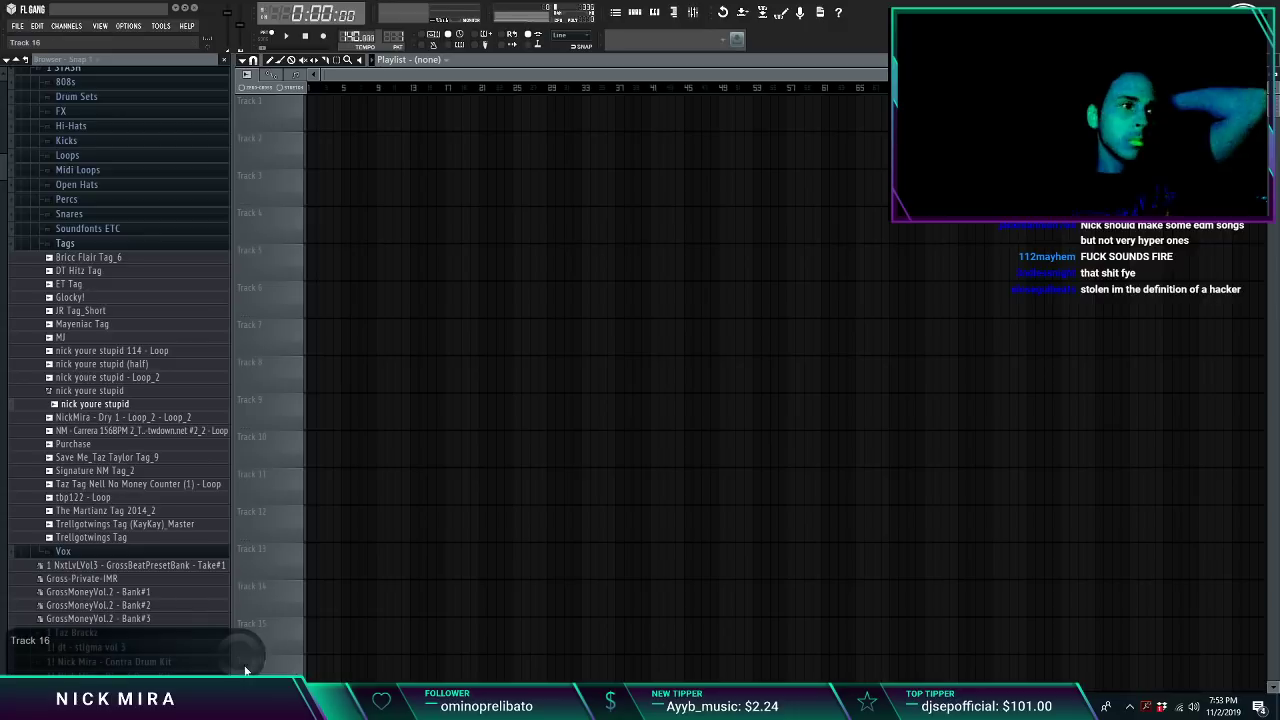
Step: Play the rendered NM - Rituals 167BPM beat and the 149BPM Rok loop in Groove Music, and close the player
{"action": "left_click", "coordinate": [280, 706]}
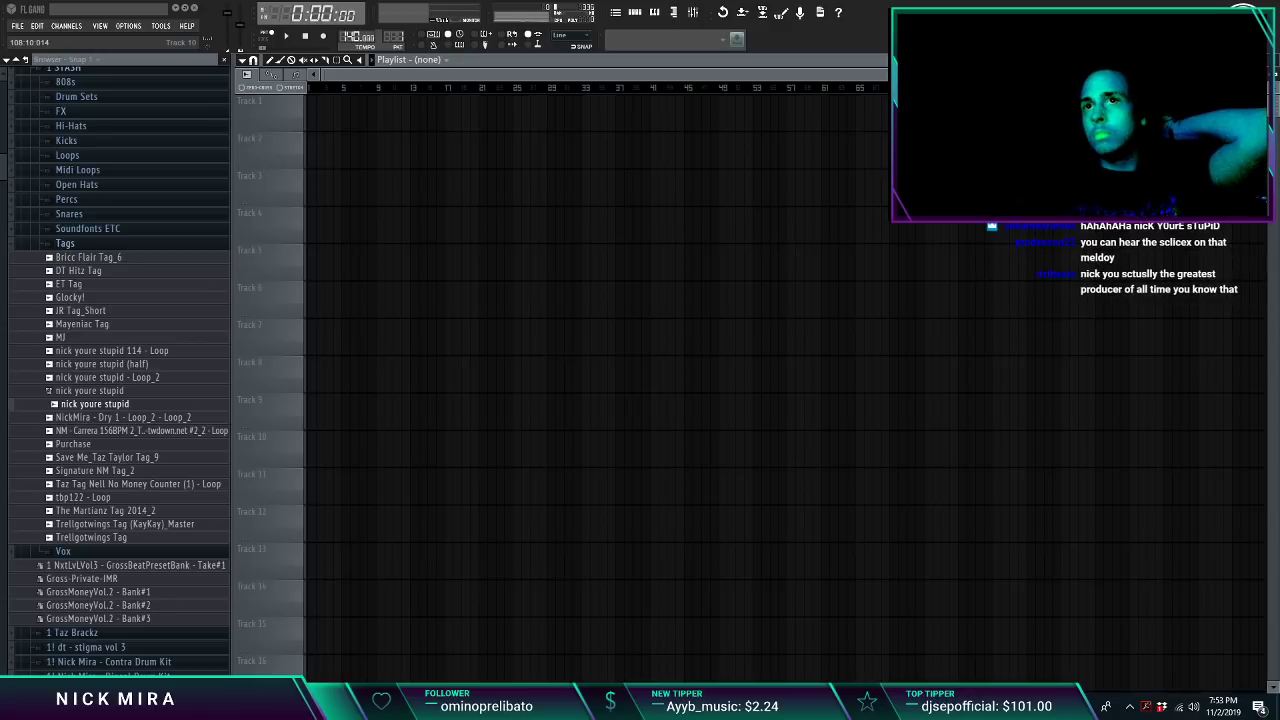
{"action": "key", "text": "alt+Tab"}
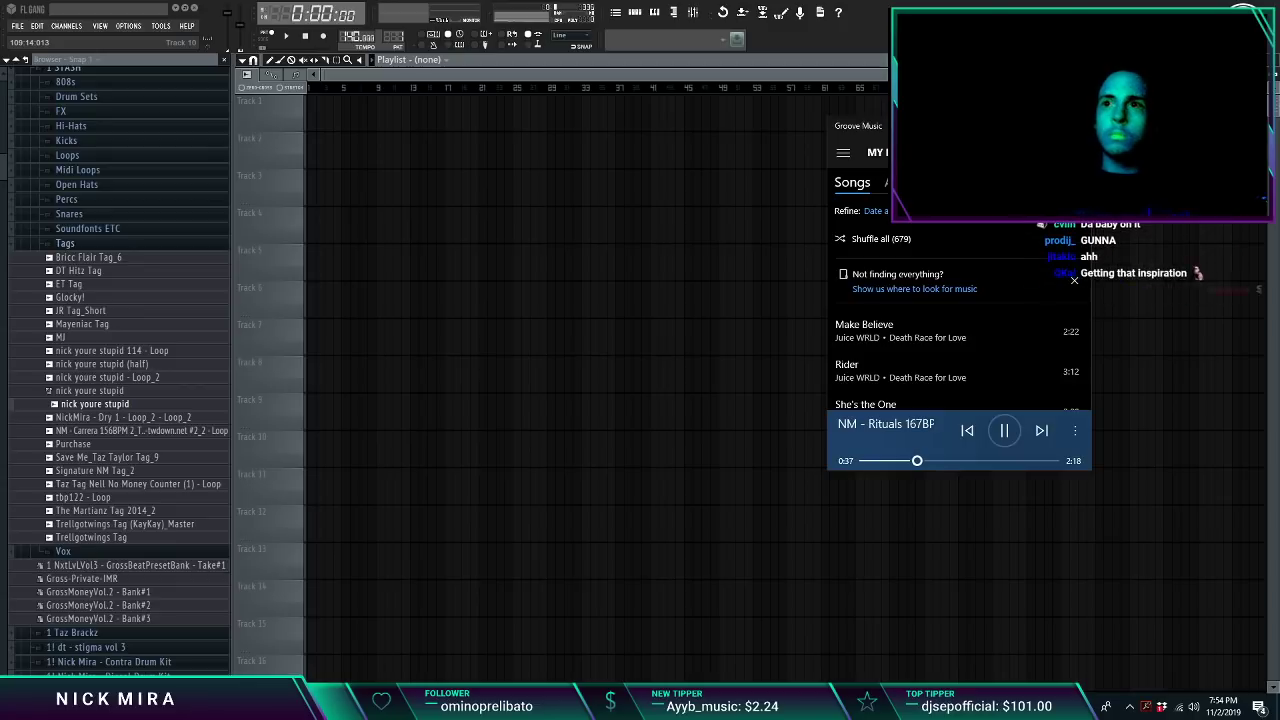
{"action": "left_click", "coordinate": [1002, 433]}
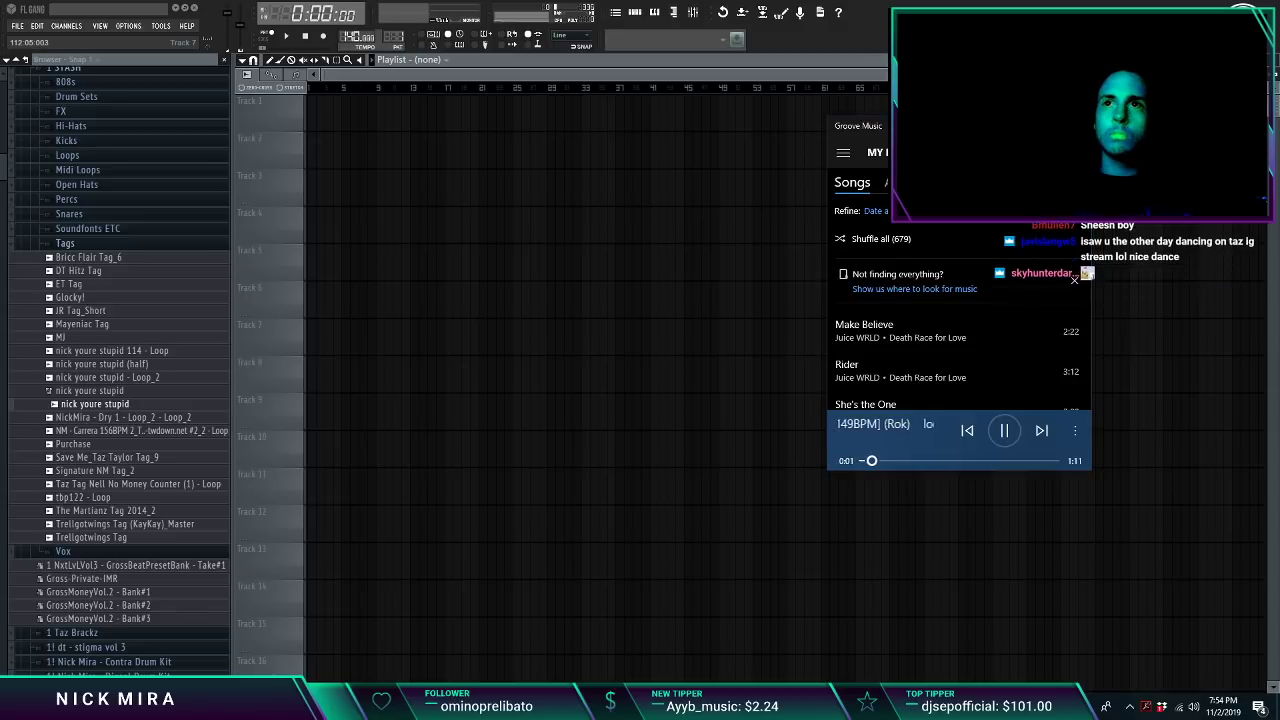
{"action": "left_click", "coordinate": [1074, 126]}
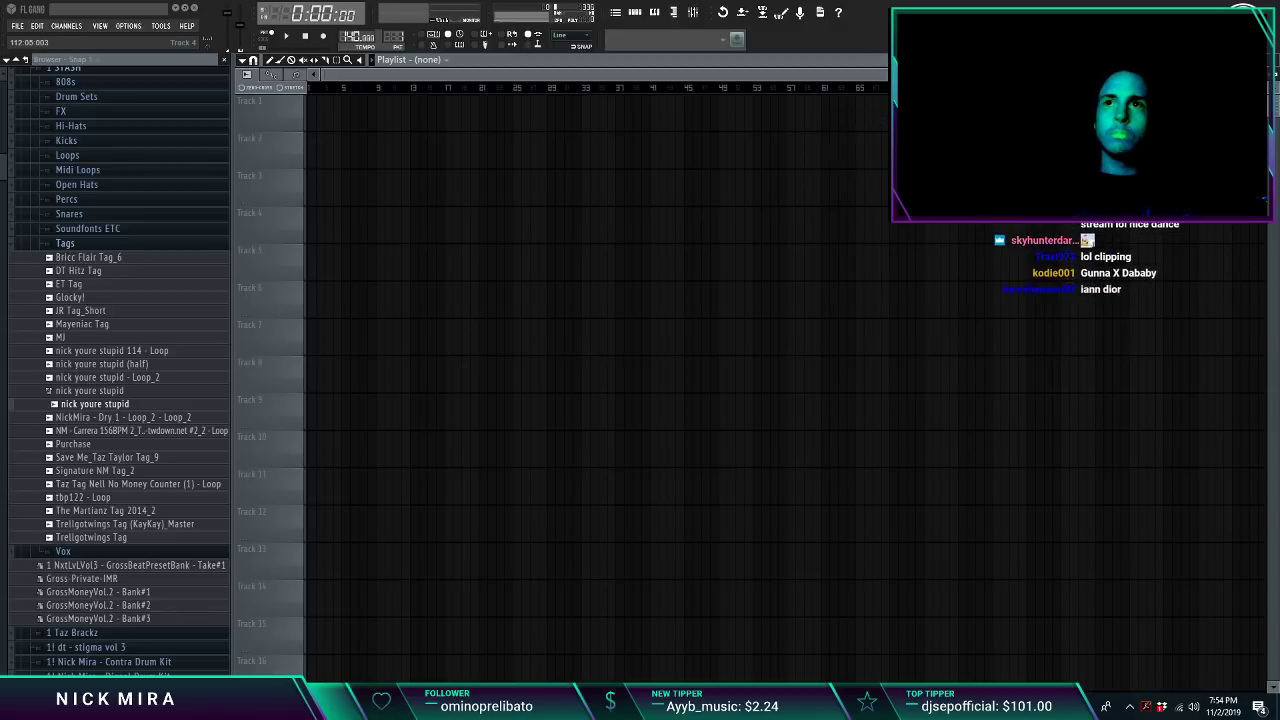
Step: Place loop1 [149BPM] (Rok) at bar 1 on Track 1 and set the project tempo to 149 BPM
{"action": "left_click_drag", "start_coordinate": [1022, 271], "coordinate": [335, 113]}
{"action": "key", "text": "space"}
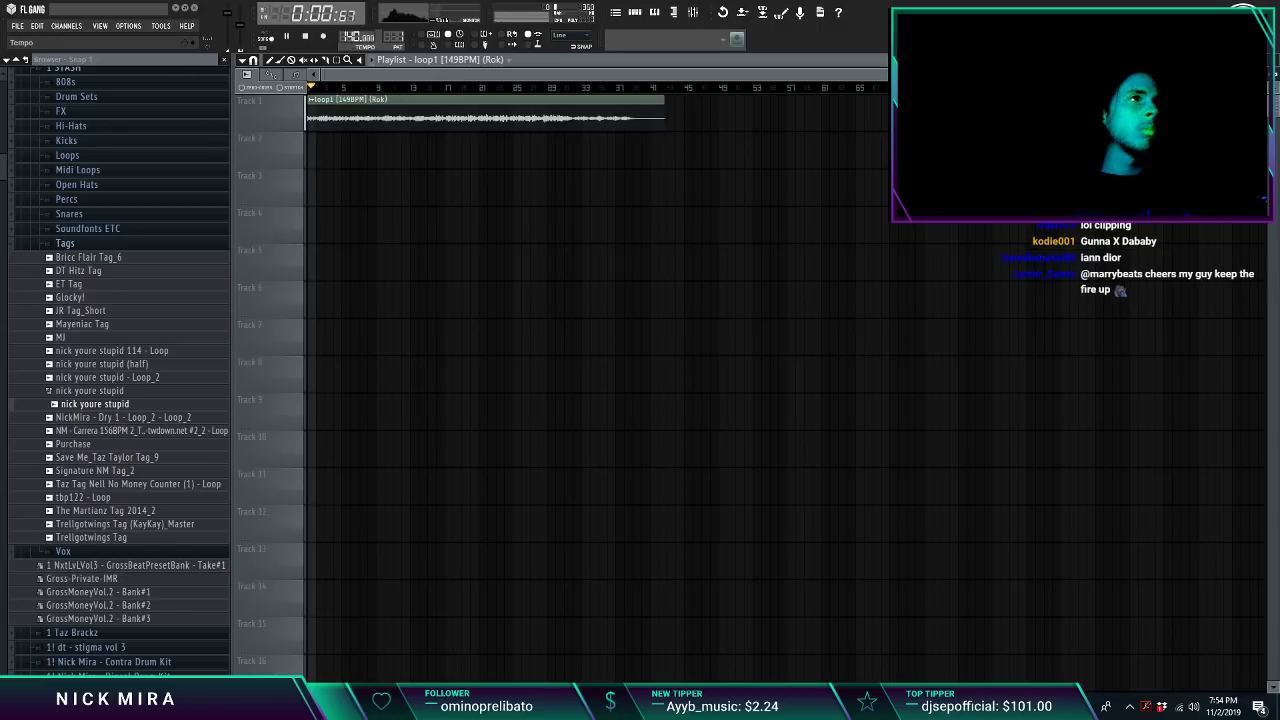
{"action": "left_click_drag", "start_coordinate": [350, 37], "coordinate": [350, 28]}
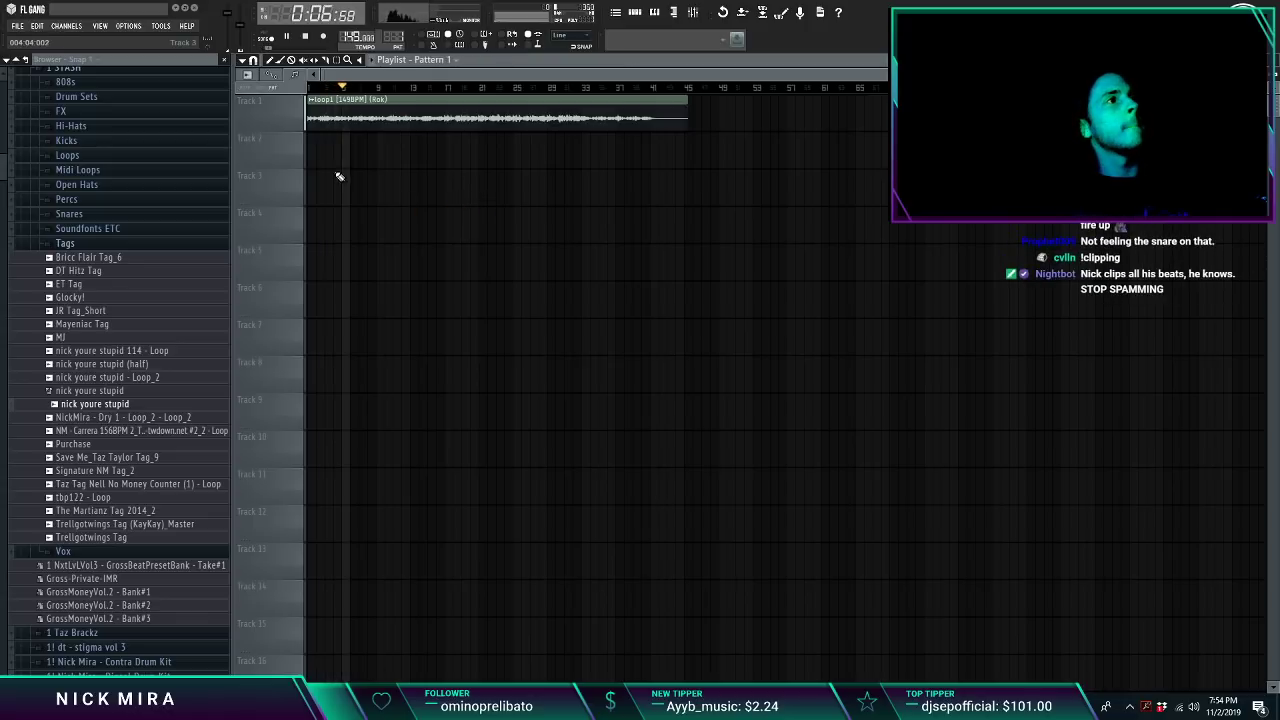
Step: Place an eight-bar Pattern 1 clip at bar 1 on Track 2 and repeat it end to end beneath the loop
{"action": "left_click_drag", "start_coordinate": [315, 147], "coordinate": [375, 148]}
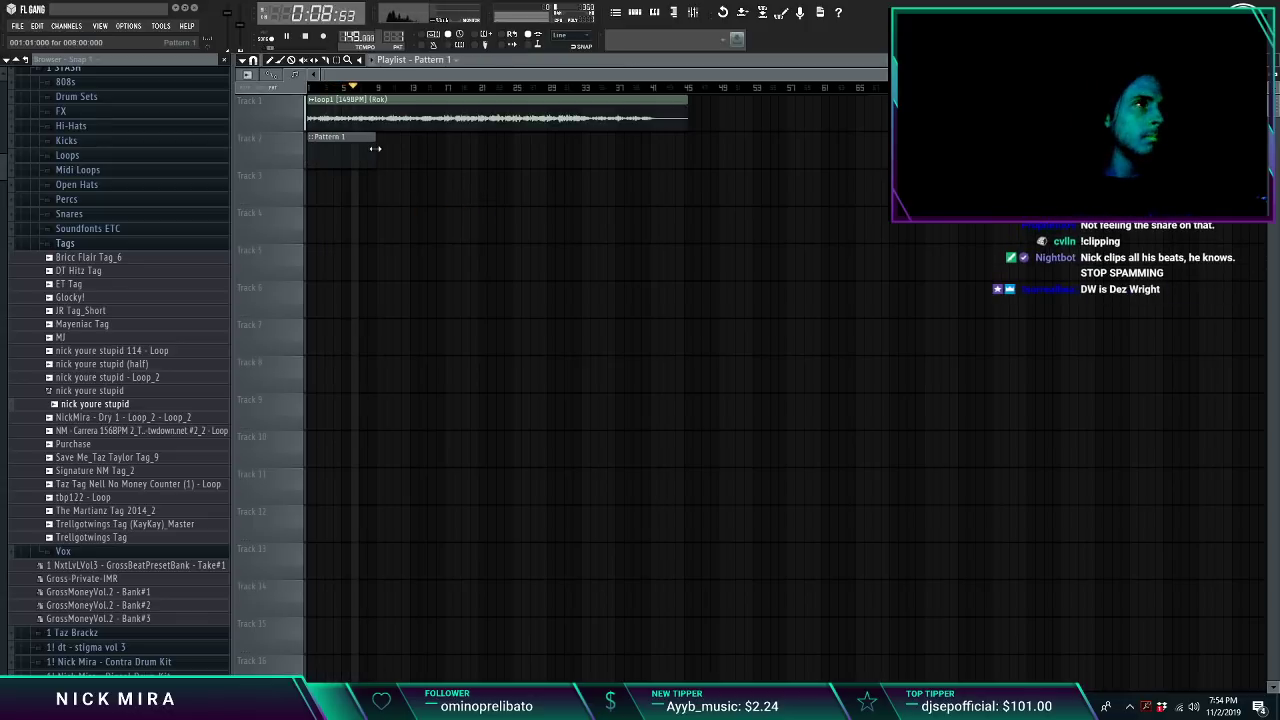
{"action": "left_click", "coordinate": [365, 150]}
{"action": "key", "text": "ctrl+b"}
{"action": "key", "text": "ctrl+b"}
{"action": "key", "text": "ctrl+b"}
{"action": "key", "text": "ctrl+b"}
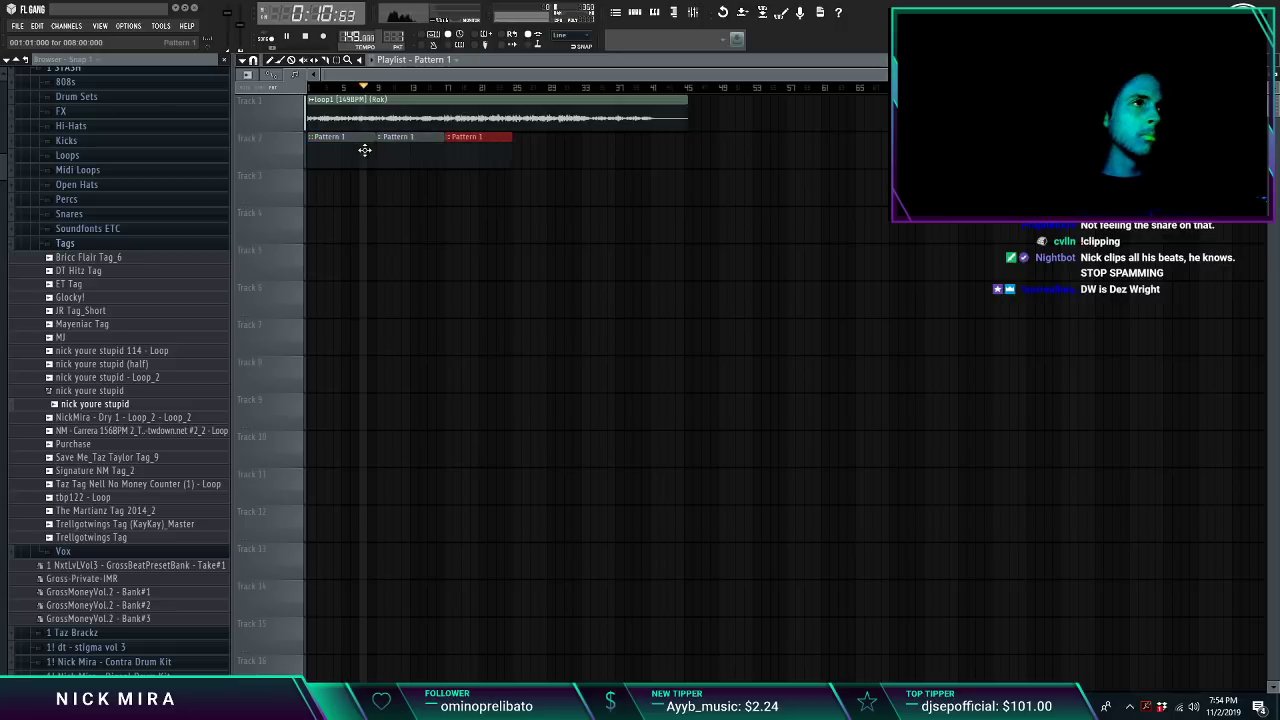
{"action": "left_click_drag", "start_coordinate": [662, 118], "coordinate": [650, 118]}
{"action": "scroll", "coordinate": [313, 89], "scroll_direction": "up", "scroll_amount": 5}
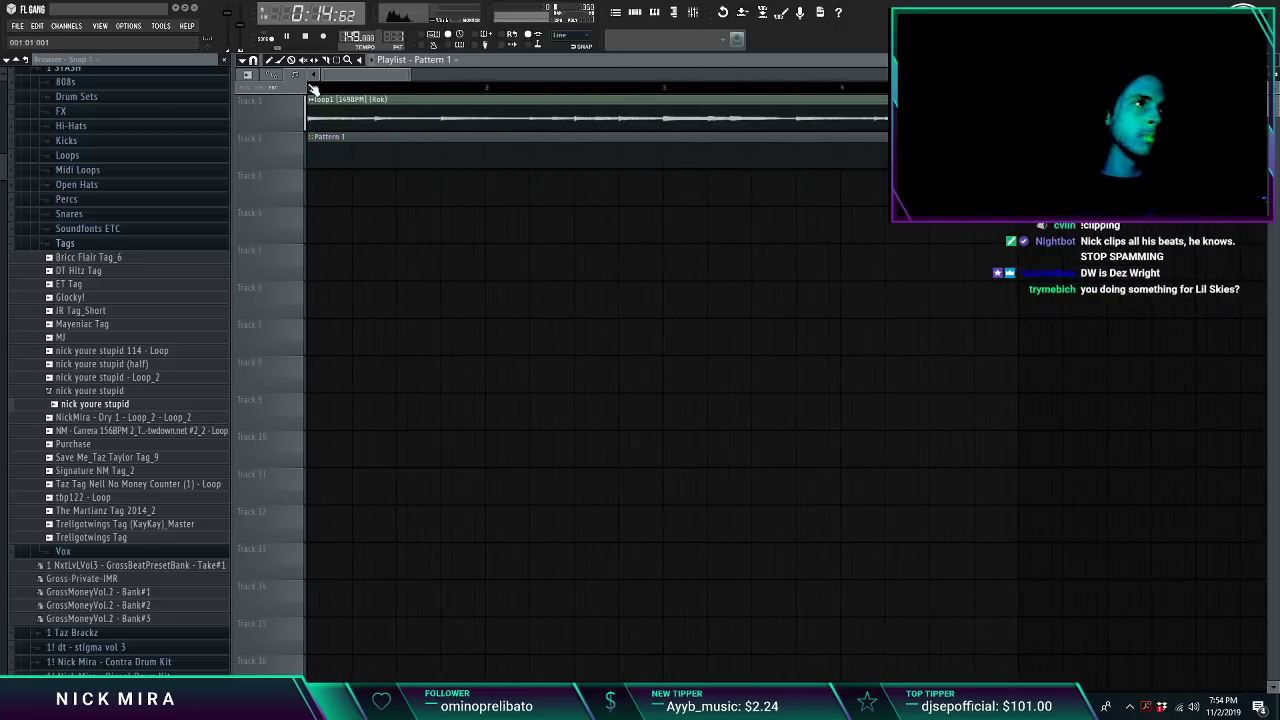
{"action": "scroll", "coordinate": [313, 90], "scroll_direction": "down", "scroll_amount": 4}
Step: Replace the default Sampler channel with the Nexus synthesizer
{"action": "key", "text": "F5"}
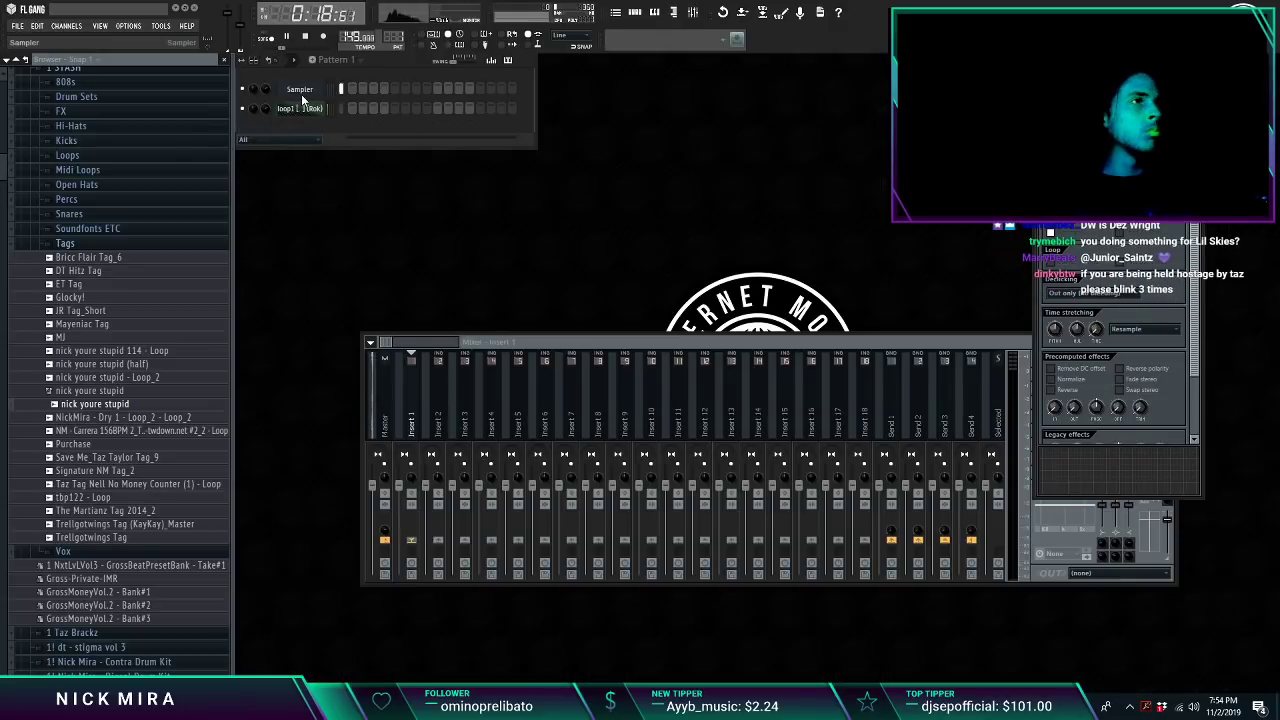
{"action": "right_click", "coordinate": [301, 94]}
{"action": "mouse_move", "coordinate": [365, 239]}
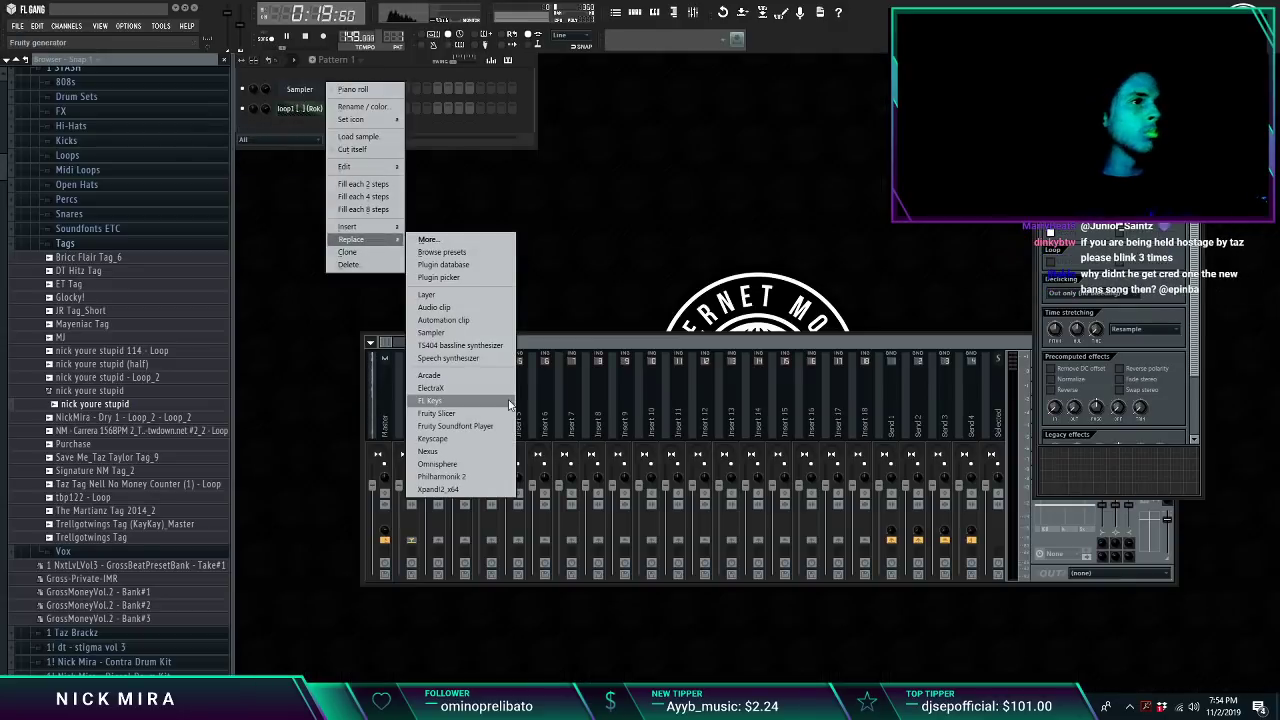
{"action": "left_click", "coordinate": [473, 452]}
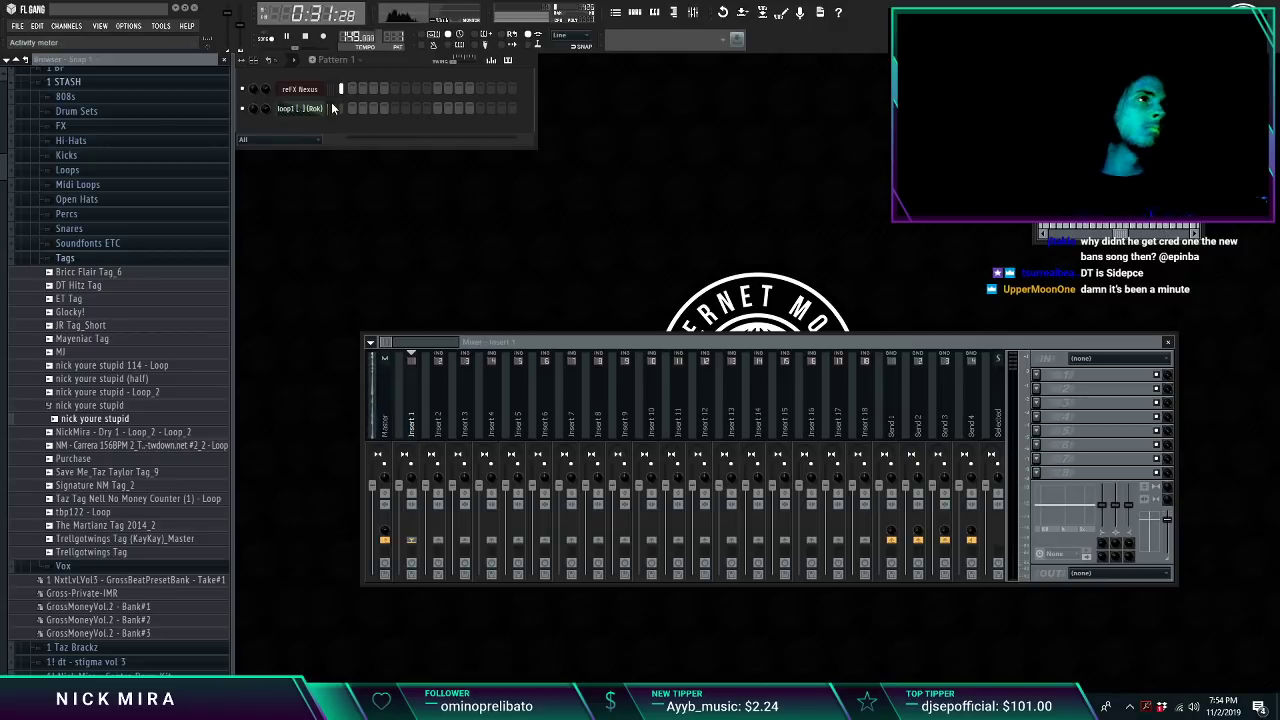
Step: Load the Pridz Sidechain Bass preset from the XP Dance Vol.1 category in Nexus
{"action": "left_click", "coordinate": [300, 89]}
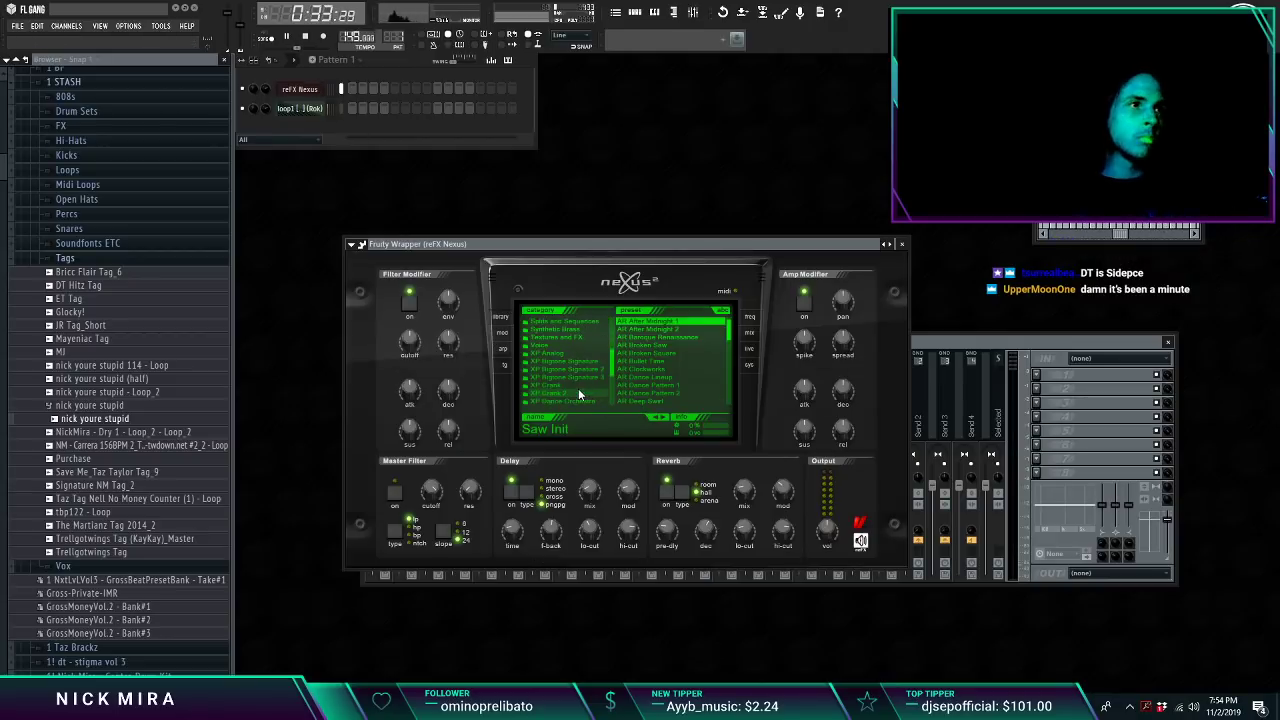
{"action": "left_click", "coordinate": [585, 362]}
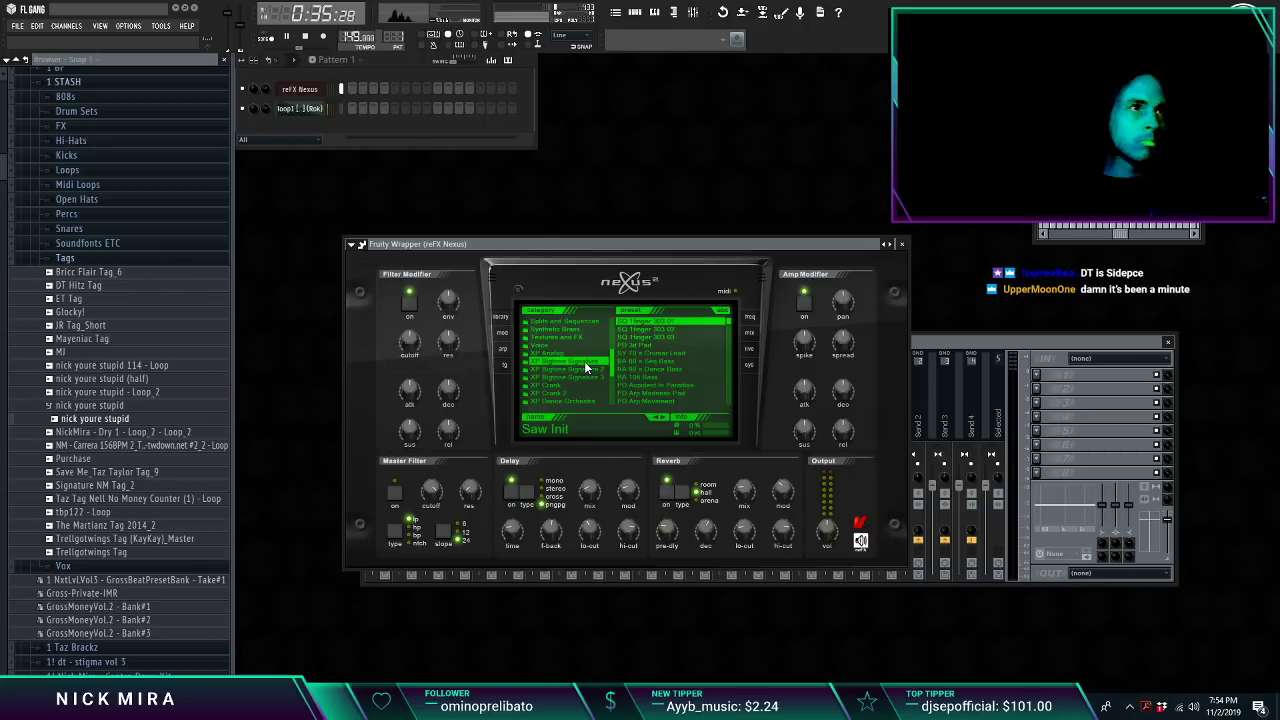
{"action": "scroll", "coordinate": [581, 400], "scroll_direction": "down", "scroll_amount": 3}
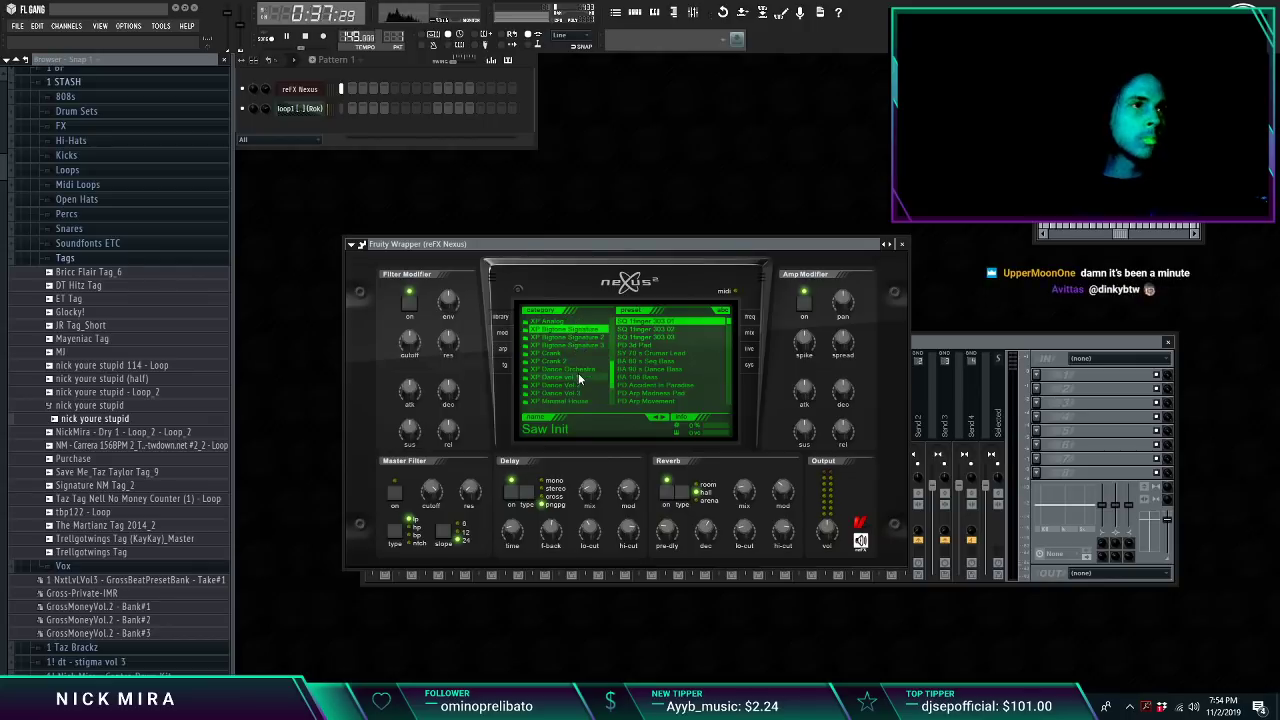
{"action": "left_click", "coordinate": [578, 378]}
{"action": "scroll", "coordinate": [643, 375], "scroll_direction": "down", "scroll_amount": 2}
{"action": "scroll", "coordinate": [653, 364], "scroll_direction": "down", "scroll_amount": 3}
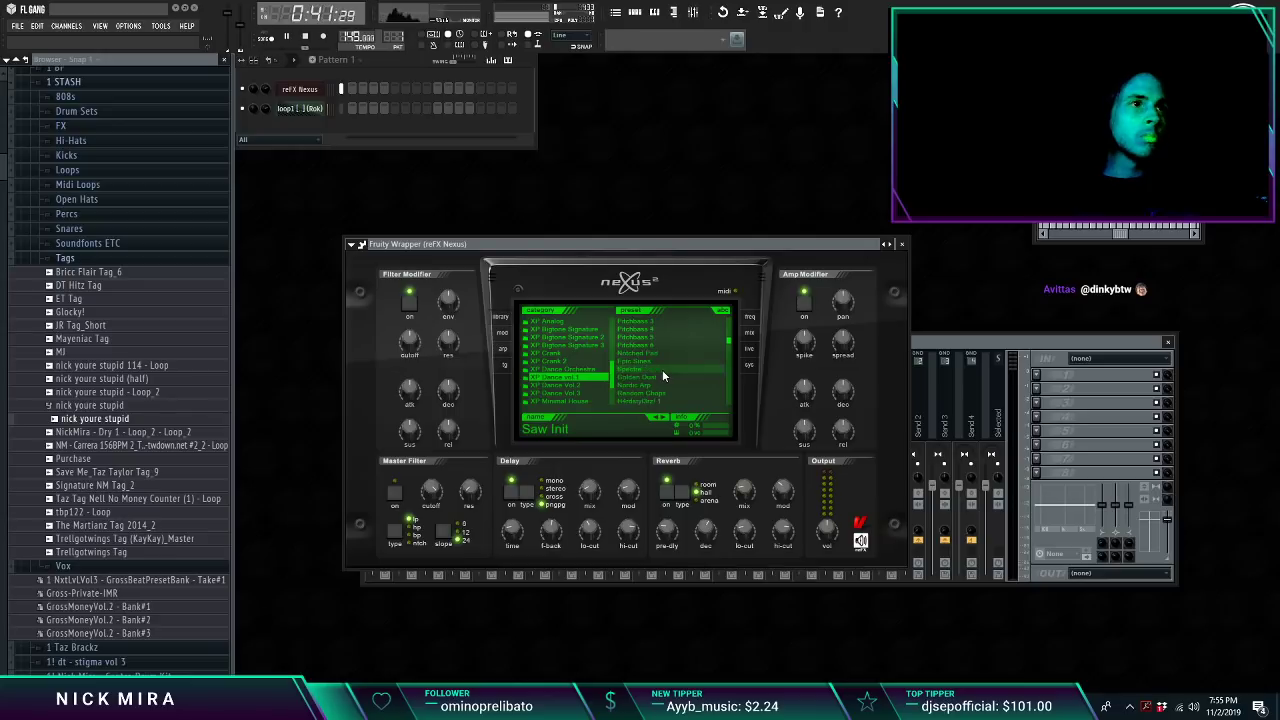
{"action": "scroll", "coordinate": [662, 369], "scroll_direction": "down", "scroll_amount": 3}
{"action": "left_click", "coordinate": [663, 384]}
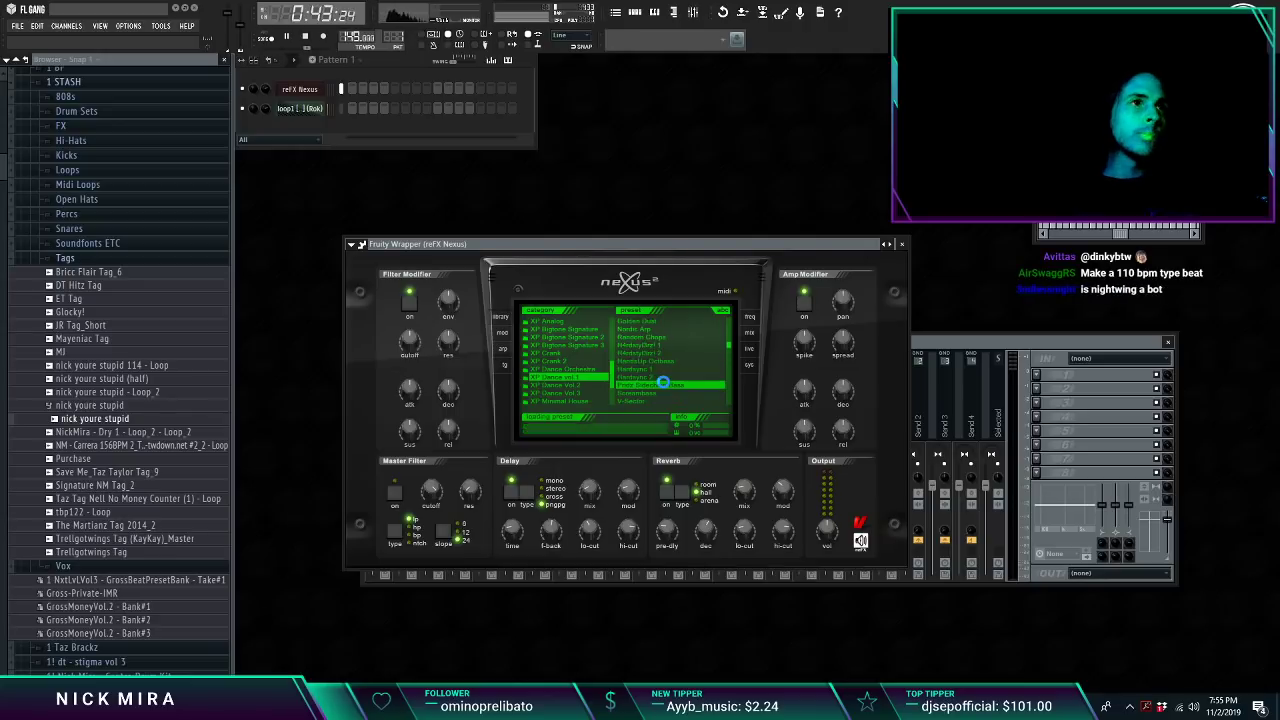
Step: Draw a one-bar note at bar 1 in the Nexus piano roll and lower it to G#4
{"action": "right_click", "coordinate": [312, 89]}
{"action": "left_click", "coordinate": [348, 88]}
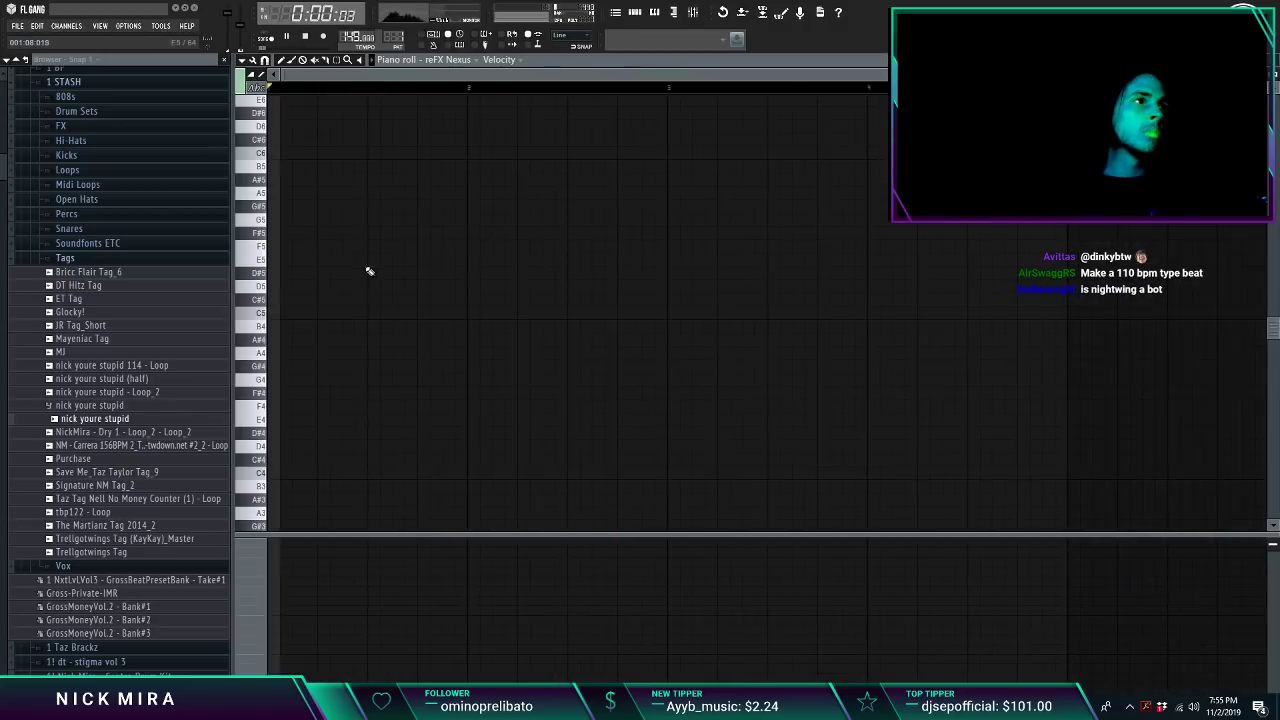
{"action": "left_click", "coordinate": [265, 312]}
{"action": "left_click_drag", "start_coordinate": [275, 313], "coordinate": [433, 318]}
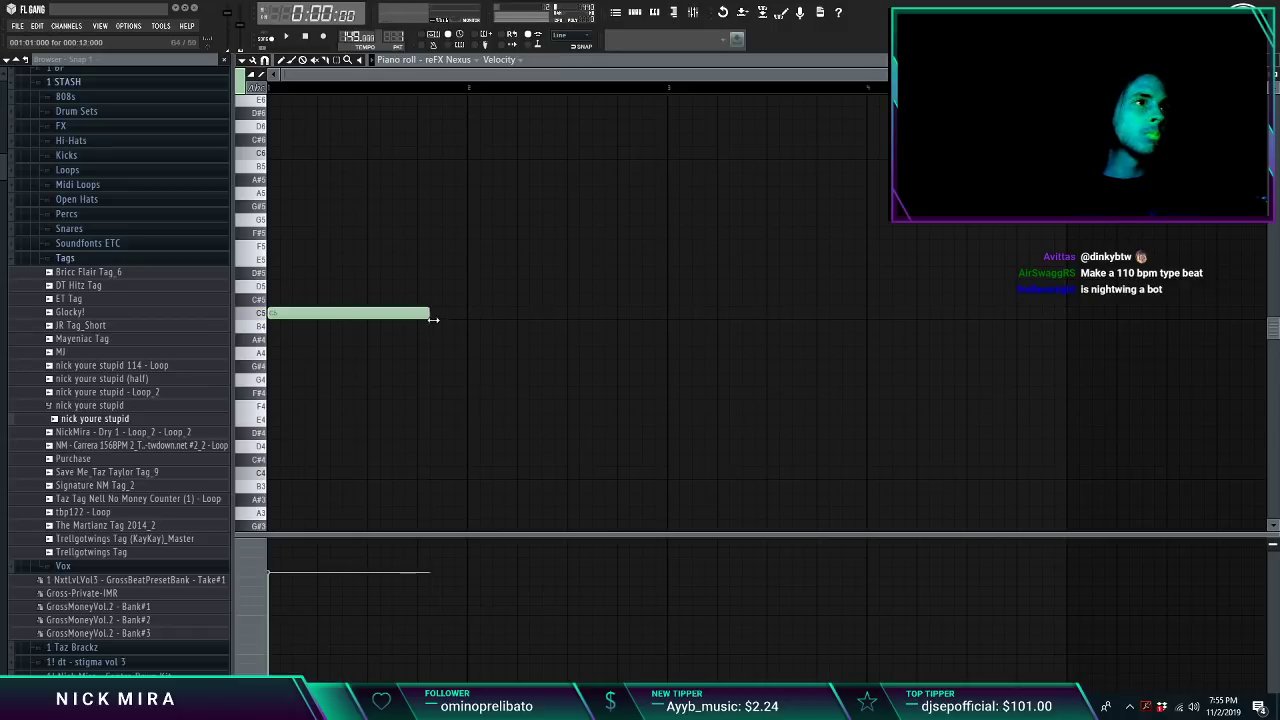
{"action": "key", "text": "space"}
{"action": "key", "text": "ctrl+a"}
{"action": "key", "text": "shift+Down"}
{"action": "key", "text": "shift+Down"}
{"action": "key", "text": "shift+Down"}
{"action": "key", "text": "shift+Down"}
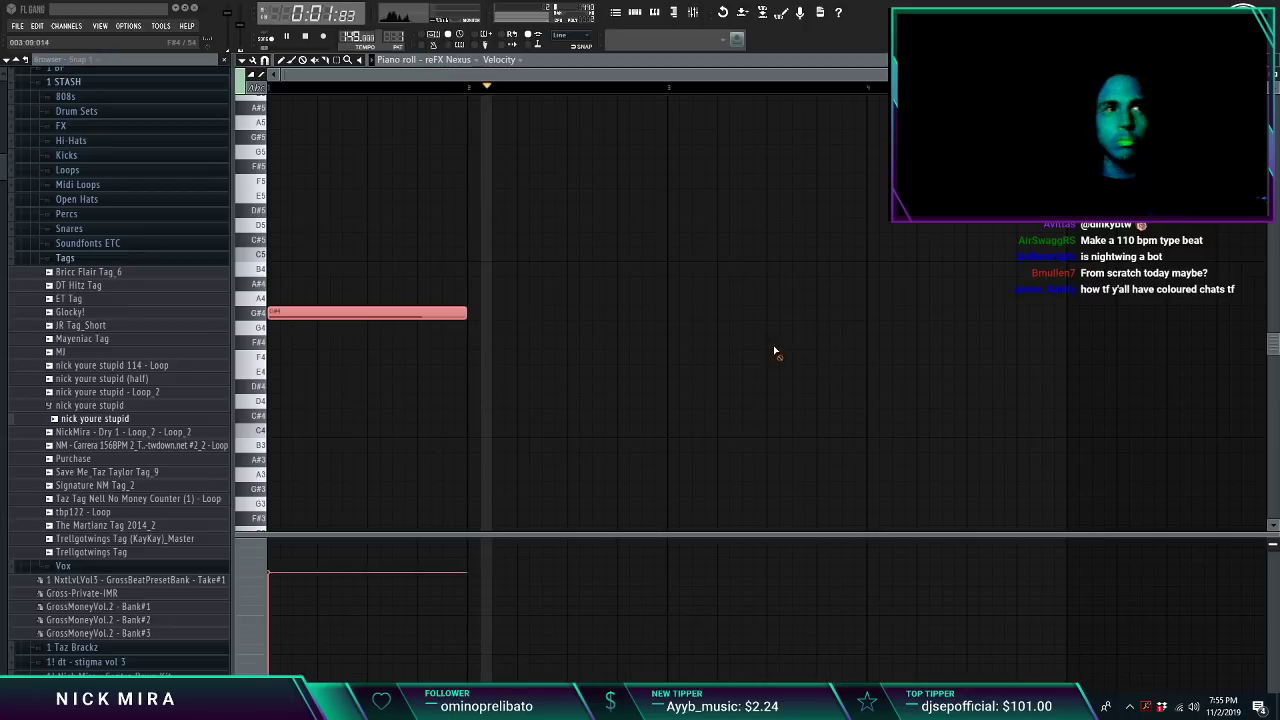
Step: Lower the Nexus note to G#3 and extend it to two bars
{"action": "key", "text": "space"}
{"action": "left_click_drag", "start_coordinate": [470, 313], "coordinate": [661, 313]}
{"action": "key", "text": "space"}
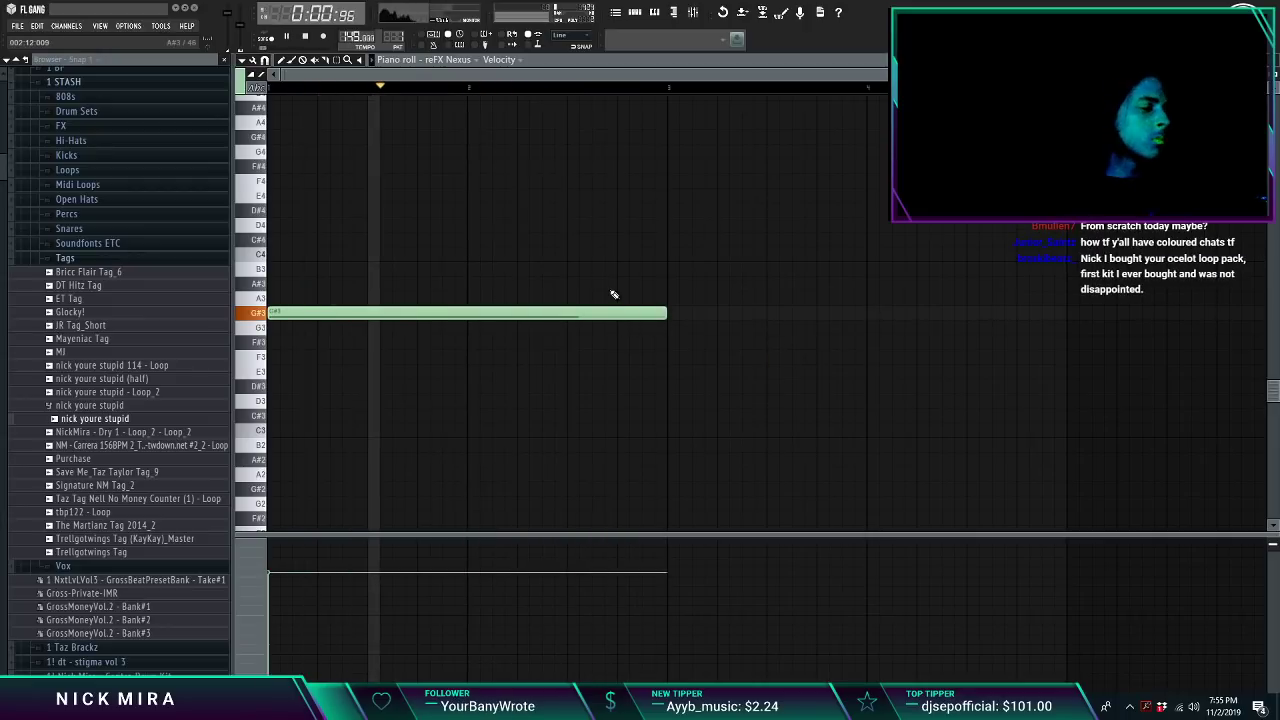
Step: Continue the bass line with a one-bar C4 note at bar 3 and a one-bar A#3 note at bar 4
{"action": "key", "text": "ctrl+b"}
{"action": "key", "text": "shift+Up"}
{"action": "key", "text": "shift+Up"}
{"action": "key", "text": "shift+Up"}
{"action": "key", "text": "shift+Up"}
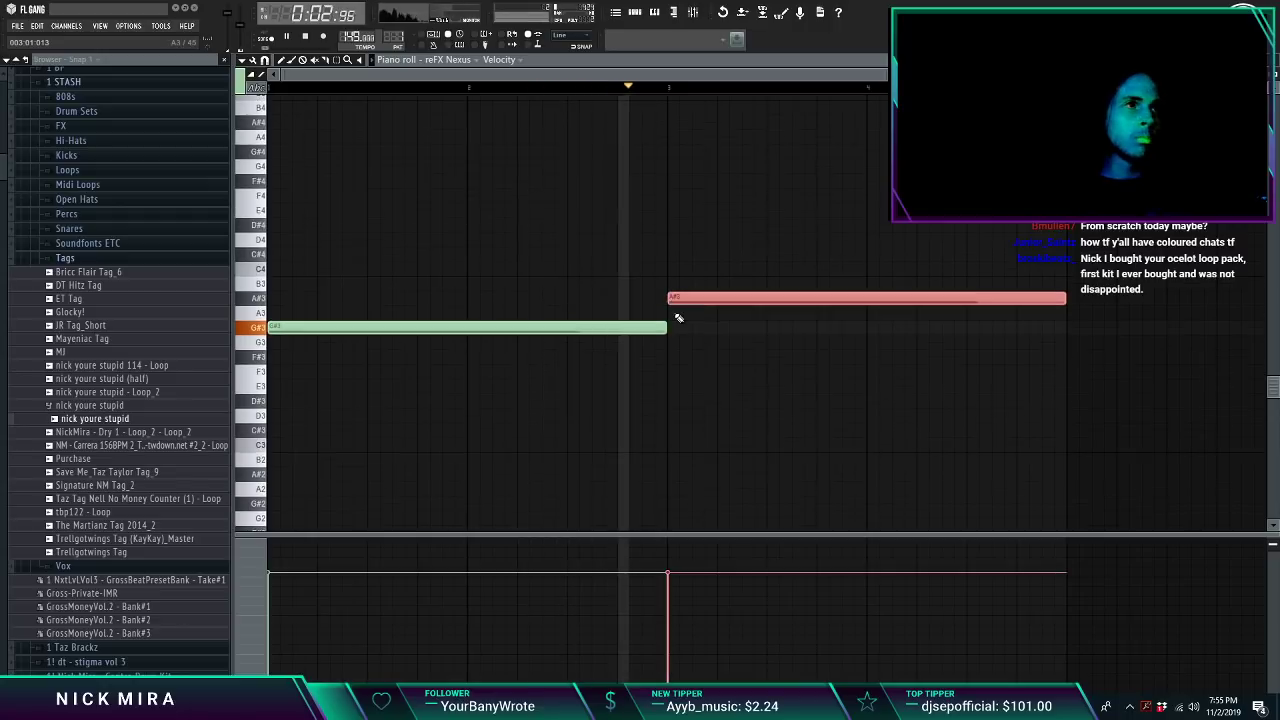
{"action": "left_click", "coordinate": [874, 317]}
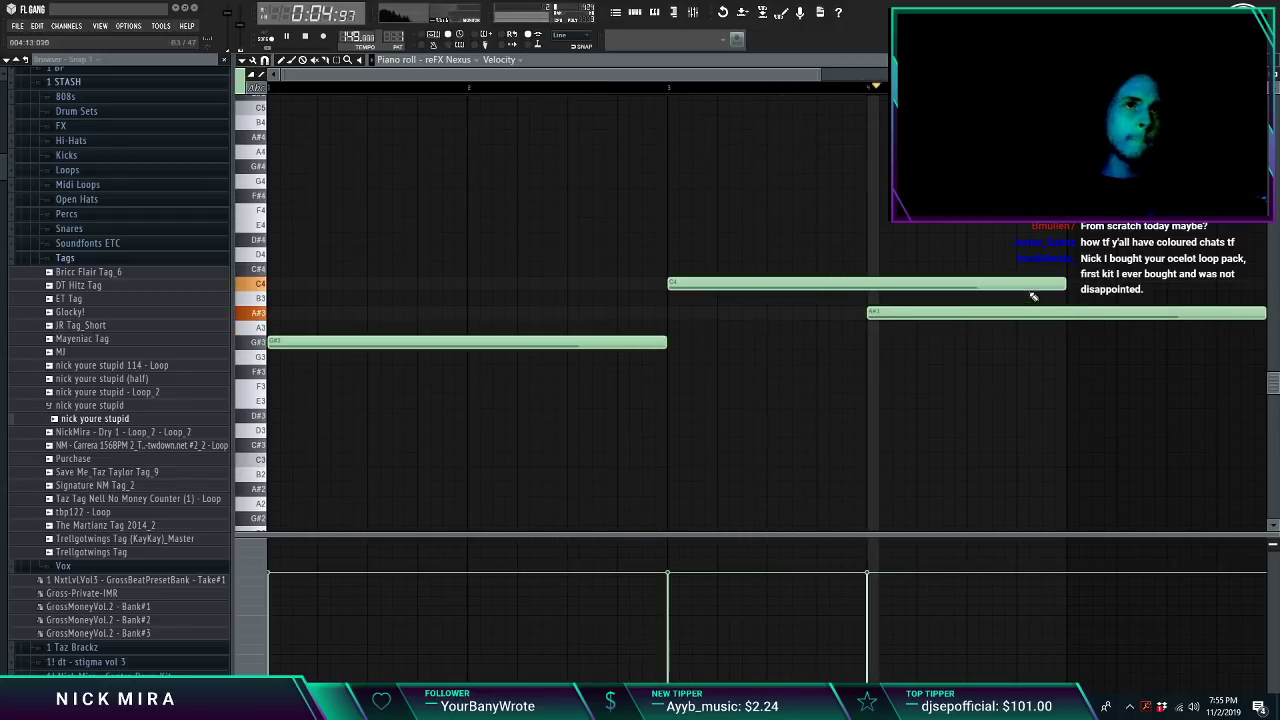
{"action": "key", "text": "space"}
{"action": "left_click_drag", "start_coordinate": [1064, 284], "coordinate": [716, 312]}
{"action": "key", "text": "space"}
{"action": "scroll", "coordinate": [880, 377], "scroll_direction": "down", "scroll_amount": 2}
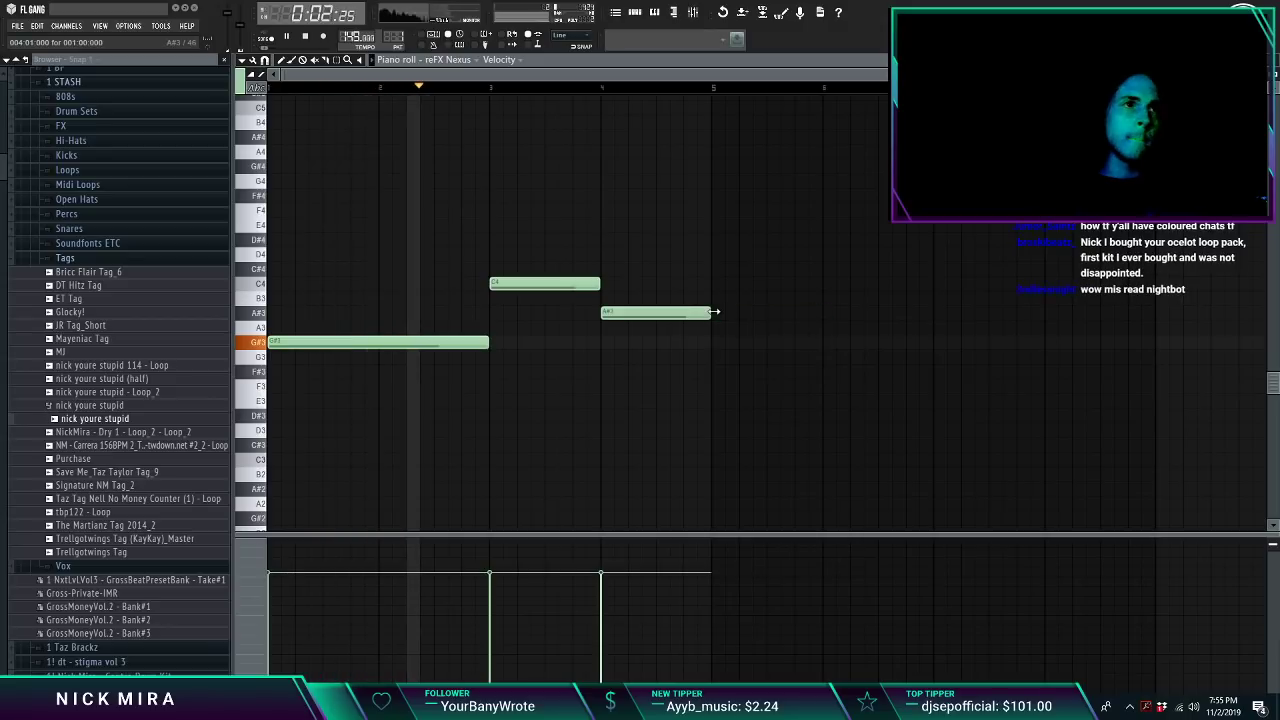
Step: Repeat the four-bar bass phrase in bars 5 to 8 and show the modulation page of Nexus
{"action": "key", "text": "ctrl+b"}
{"action": "key", "text": "ctrl+d"}
{"action": "key", "text": "Escape"}
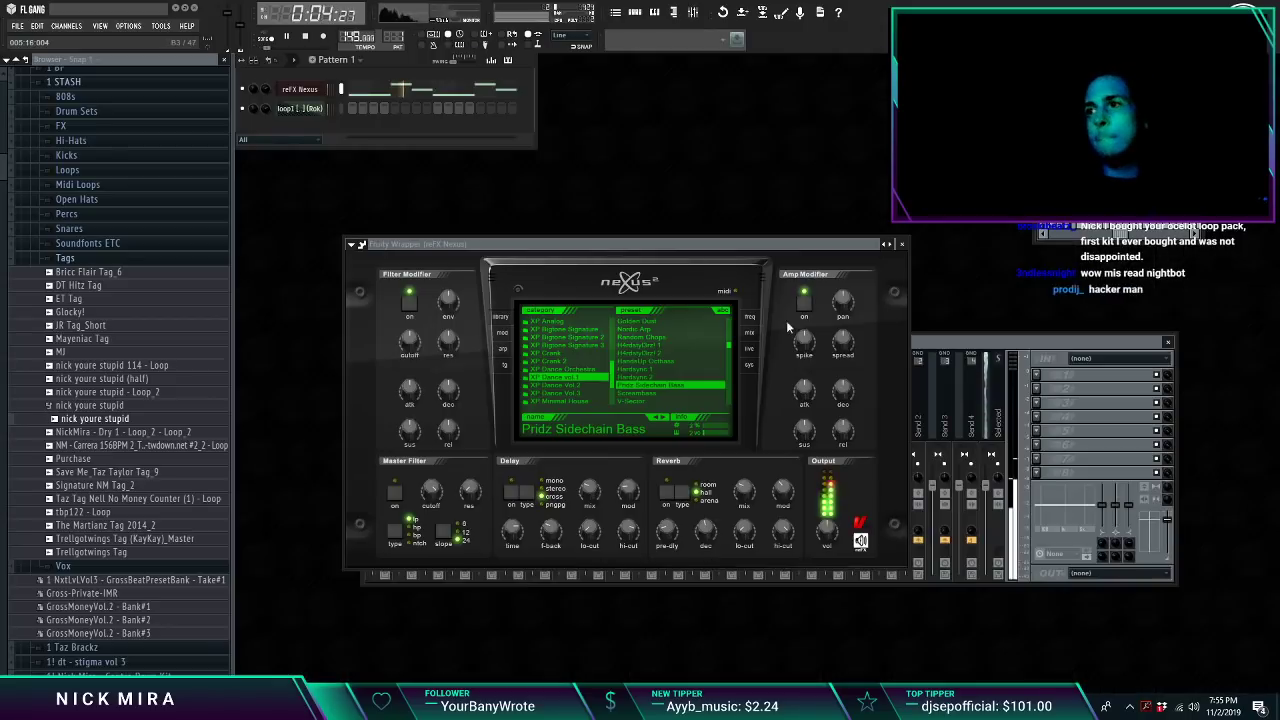
{"action": "left_click", "coordinate": [501, 335]}
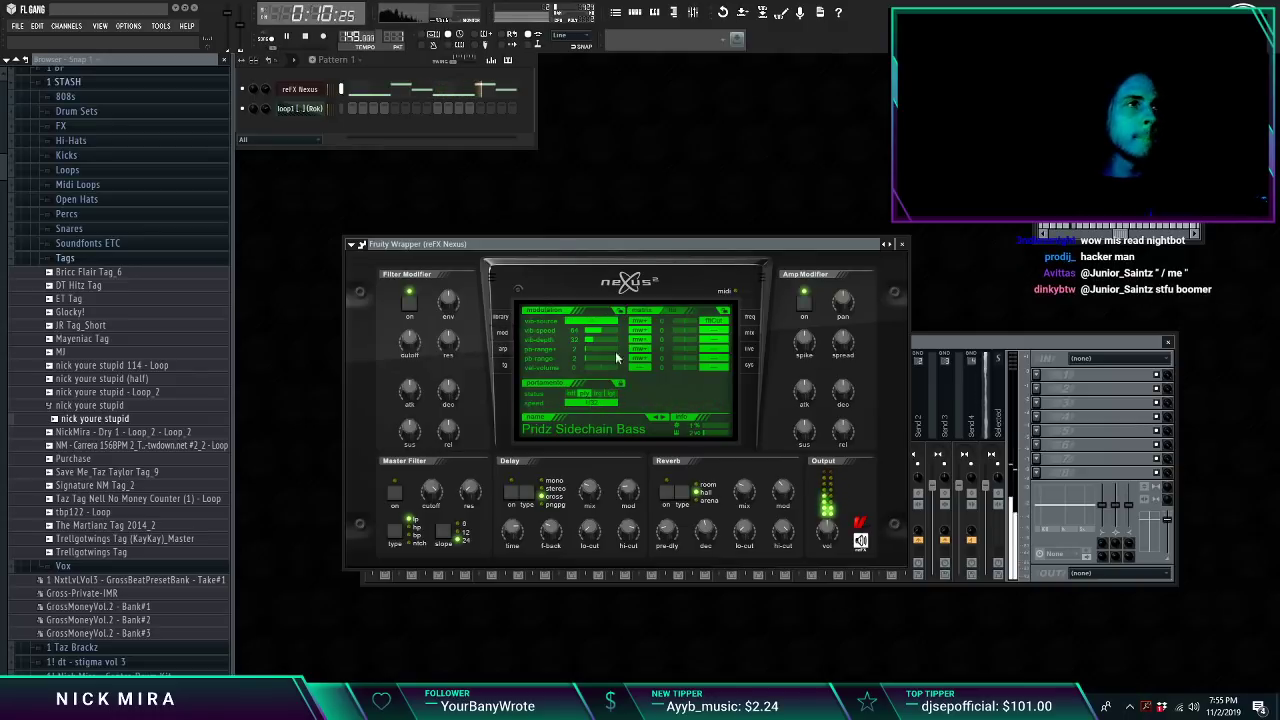
Step: Add a four-step D#4 note at the end of bar 4 and trim the A#3 note to end where it begins
{"action": "left_click", "coordinate": [400, 88]}
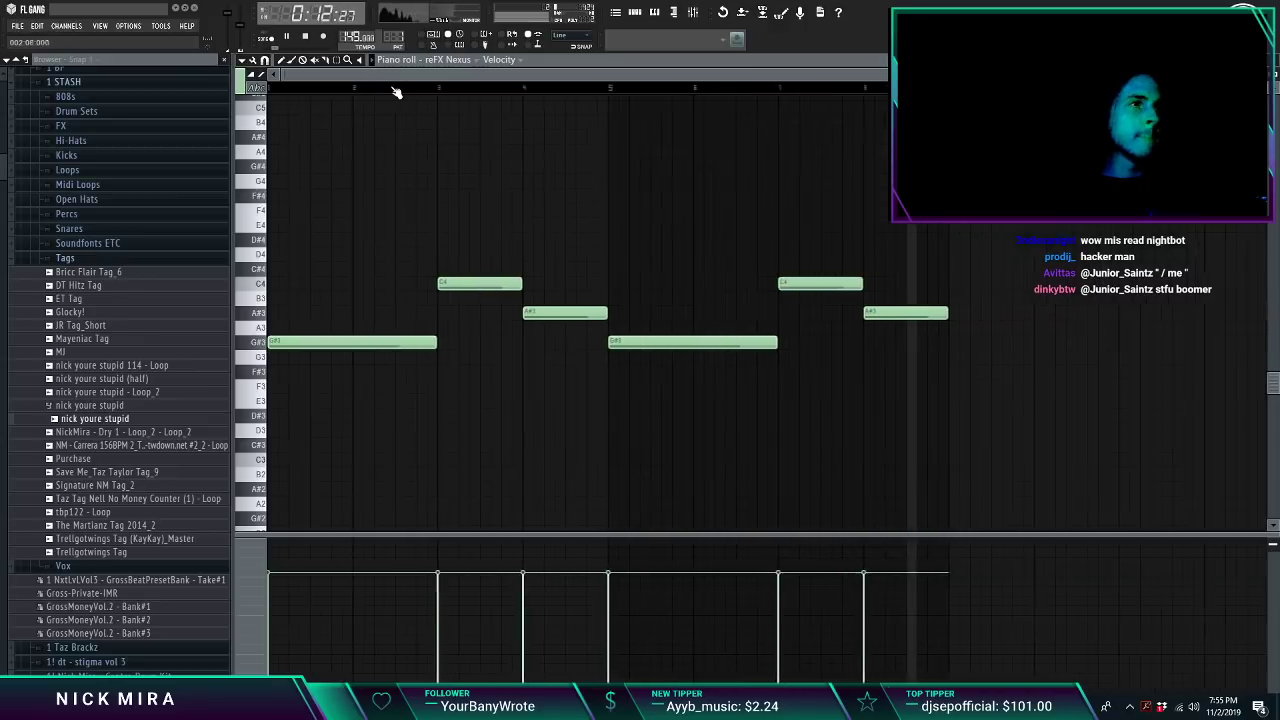
{"action": "mouse_move", "coordinate": [591, 256]}
{"action": "left_mouse_down"}
{"action": "mouse_move", "coordinate": [566, 253]}
{"action": "mouse_move", "coordinate": [567, 240]}
{"action": "mouse_move", "coordinate": [632, 240]}
{"action": "mouse_move", "coordinate": [598, 240]}
{"action": "left_mouse_up"}
{"action": "key", "text": "space"}
{"action": "key", "text": "ctrl+Up"}
{"action": "key", "text": "ctrl+d"}
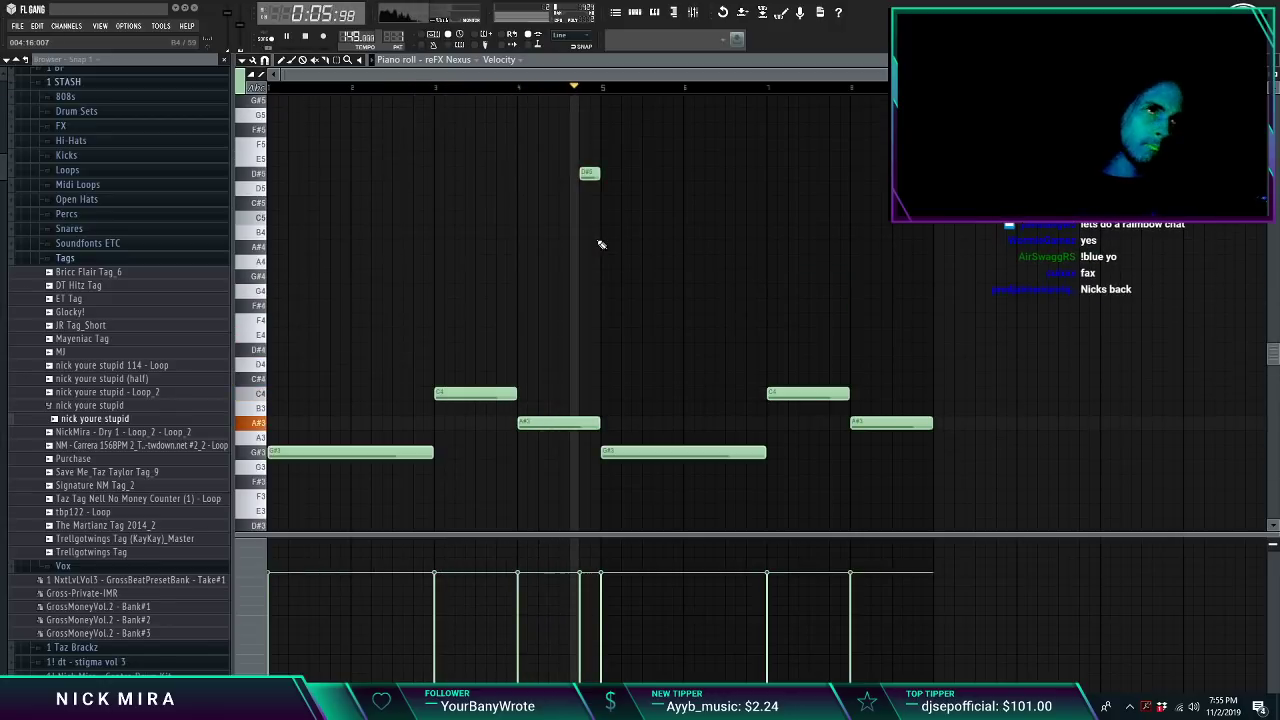
{"action": "key", "text": "ctrl+Down"}
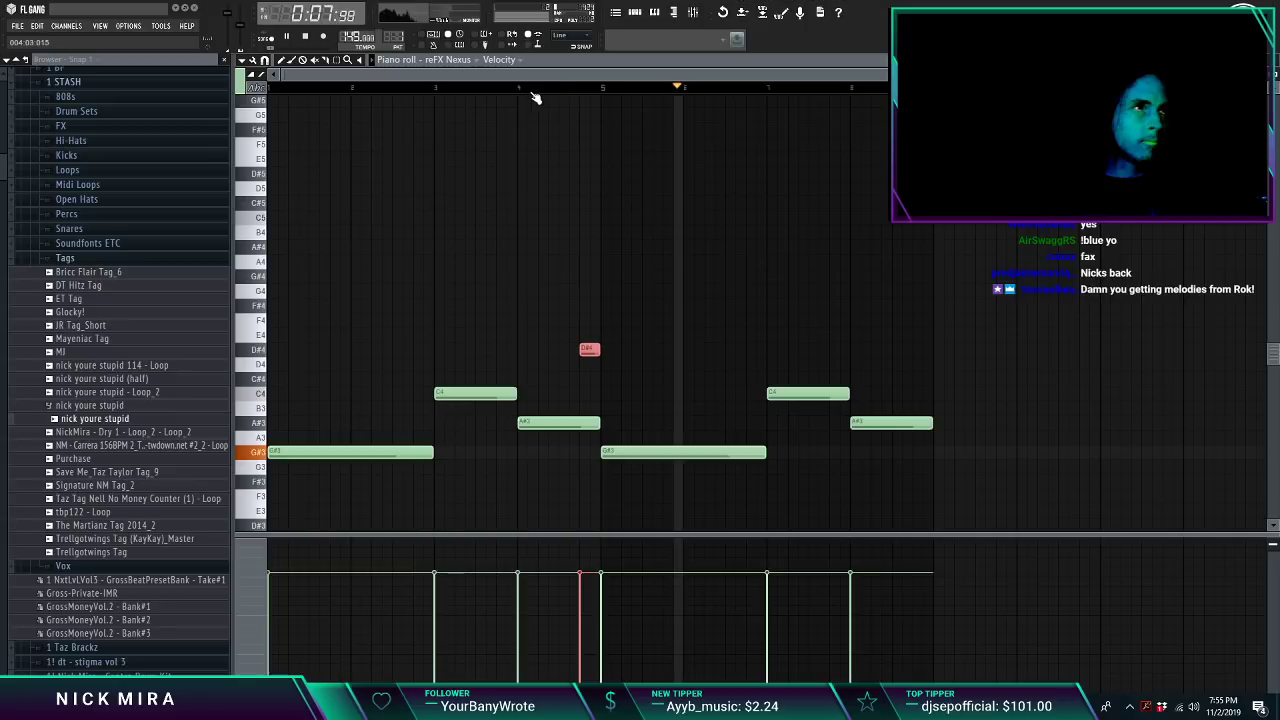
{"action": "left_click", "coordinate": [525, 87]}
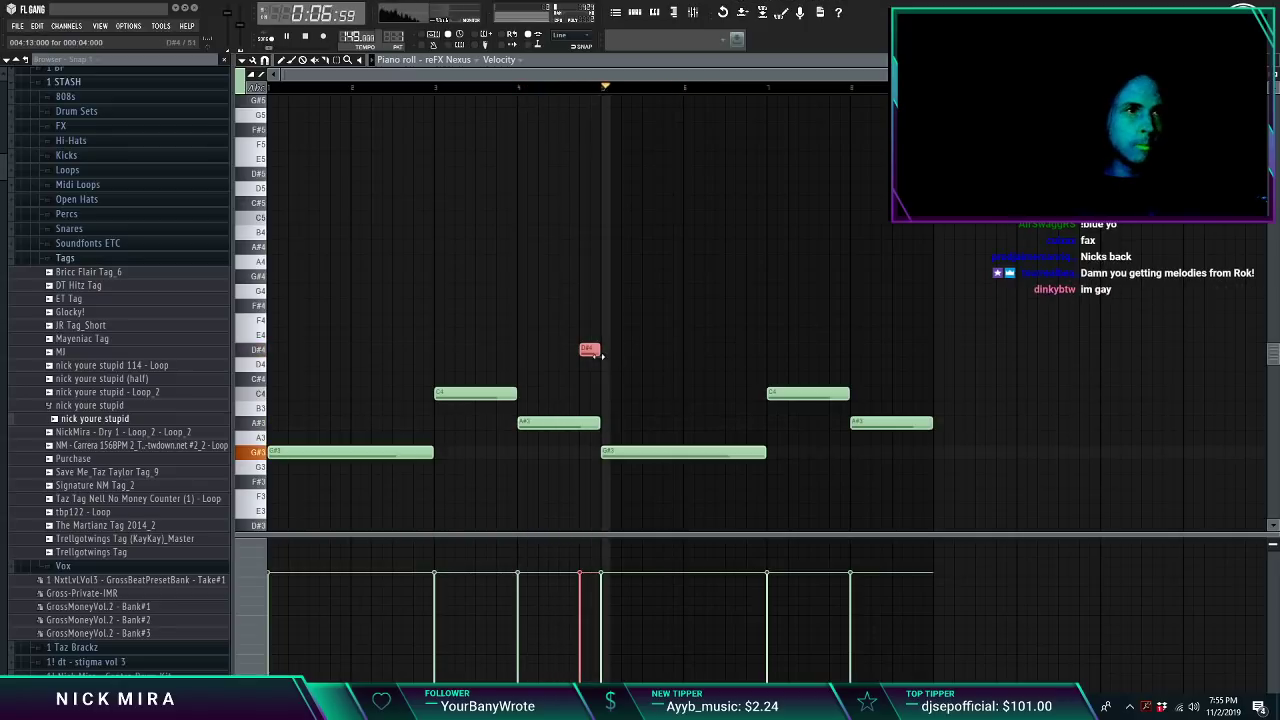
{"action": "key", "text": "space"}
{"action": "left_click_drag", "start_coordinate": [597, 426], "coordinate": [578, 426]}
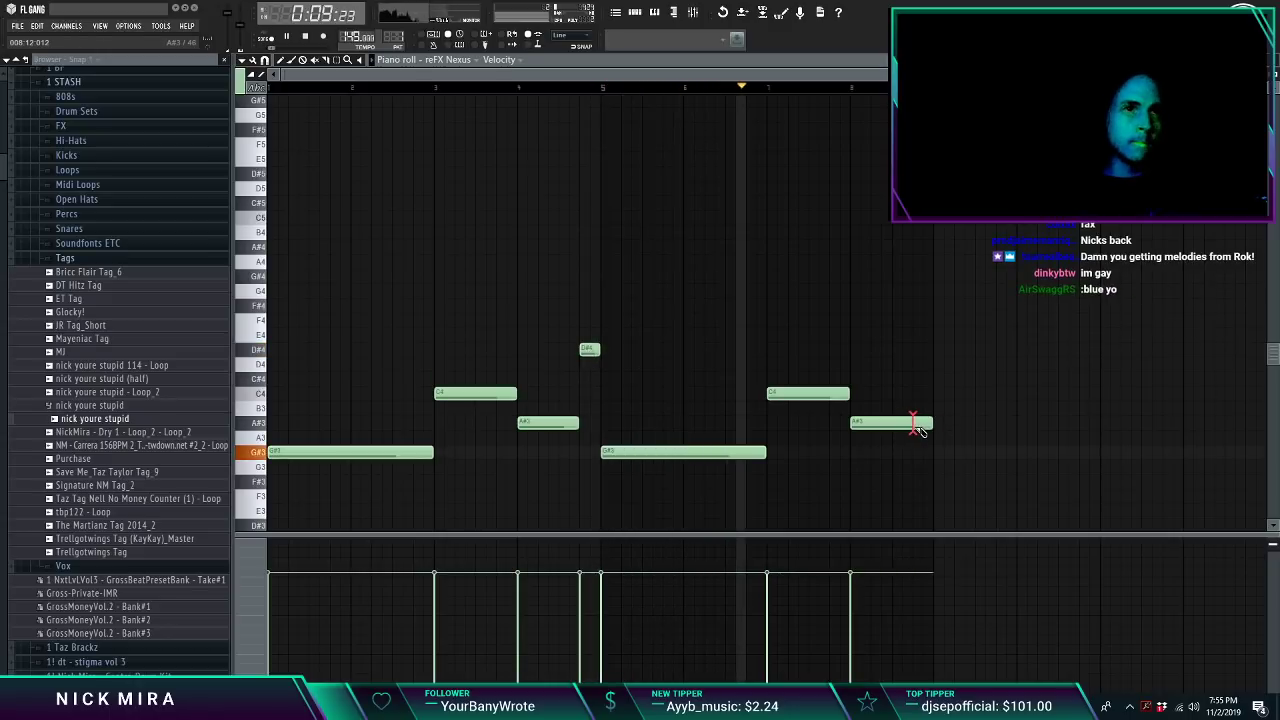
Step: Place the four-step D#4 at the end of bar 8 instead of bar 4, trimming bar 8's A#3 and restoring bar 4's to a full bar
{"action": "left_click_drag", "start_coordinate": [931, 423], "coordinate": [912, 423]}
{"action": "left_click", "coordinate": [921, 349]}
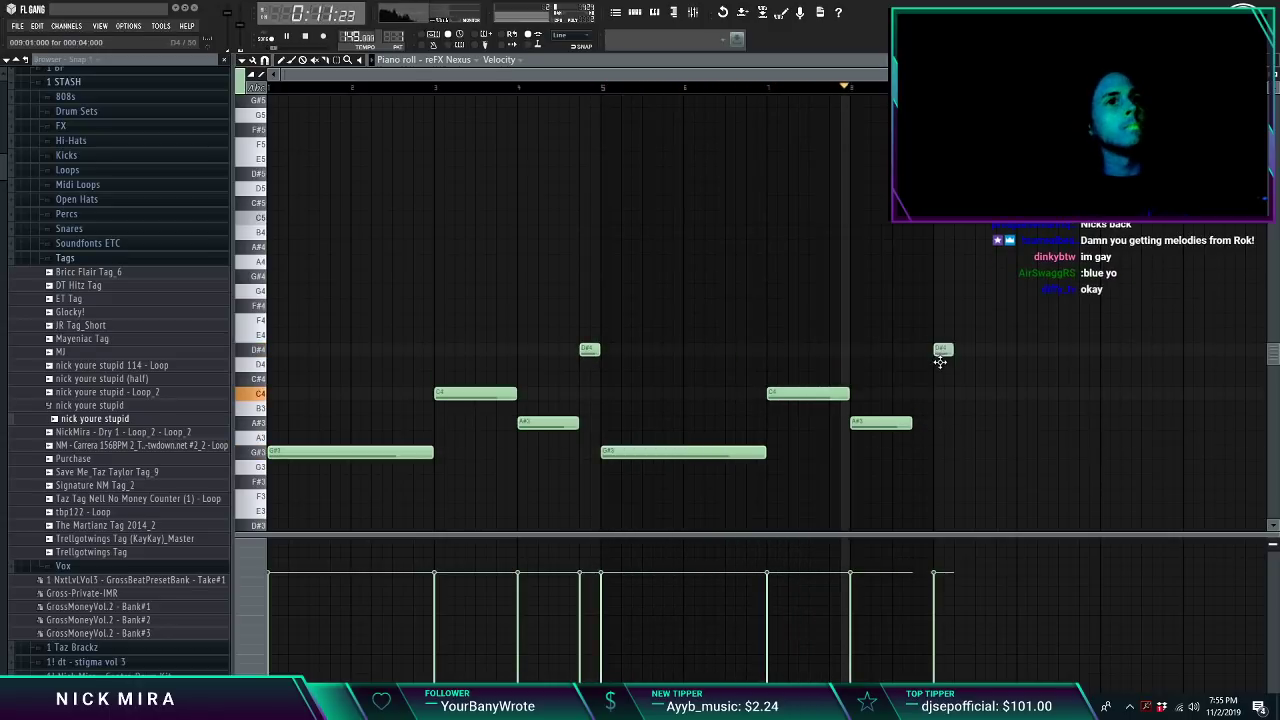
{"action": "right_click", "coordinate": [590, 349]}
{"action": "left_click_drag", "start_coordinate": [577, 423], "coordinate": [598, 423]}
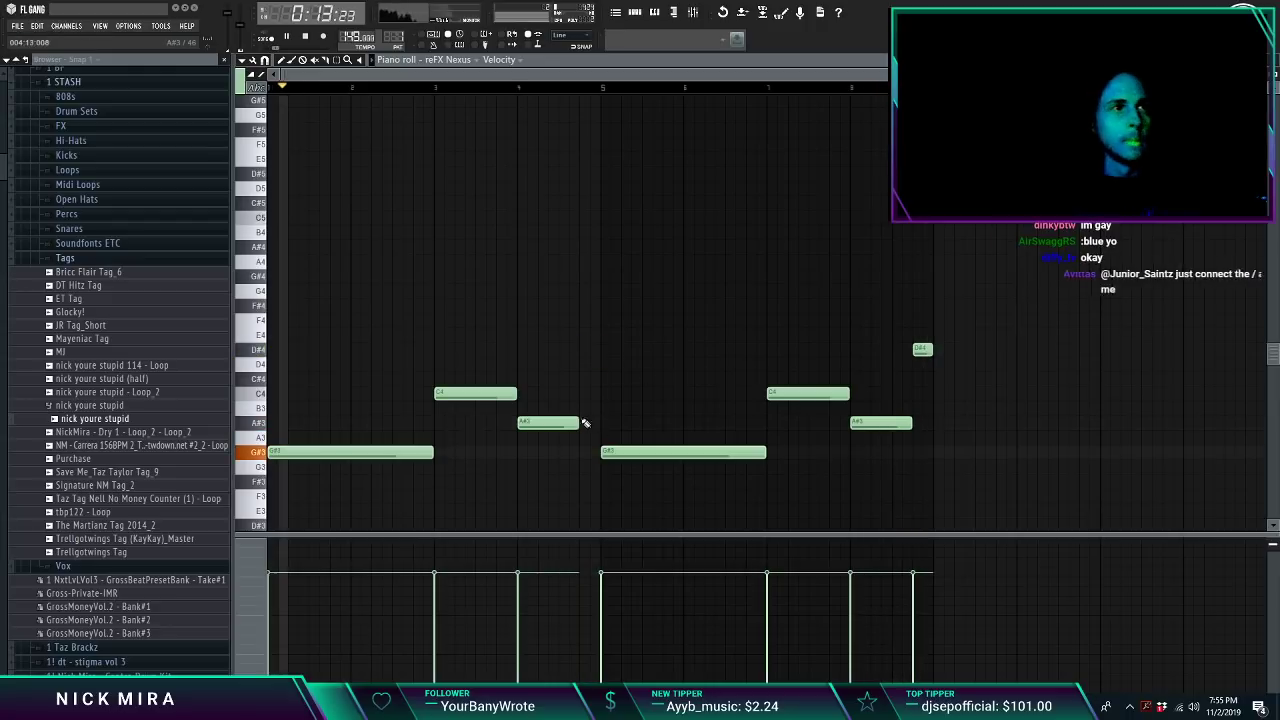
{"action": "key", "text": "Escape"}
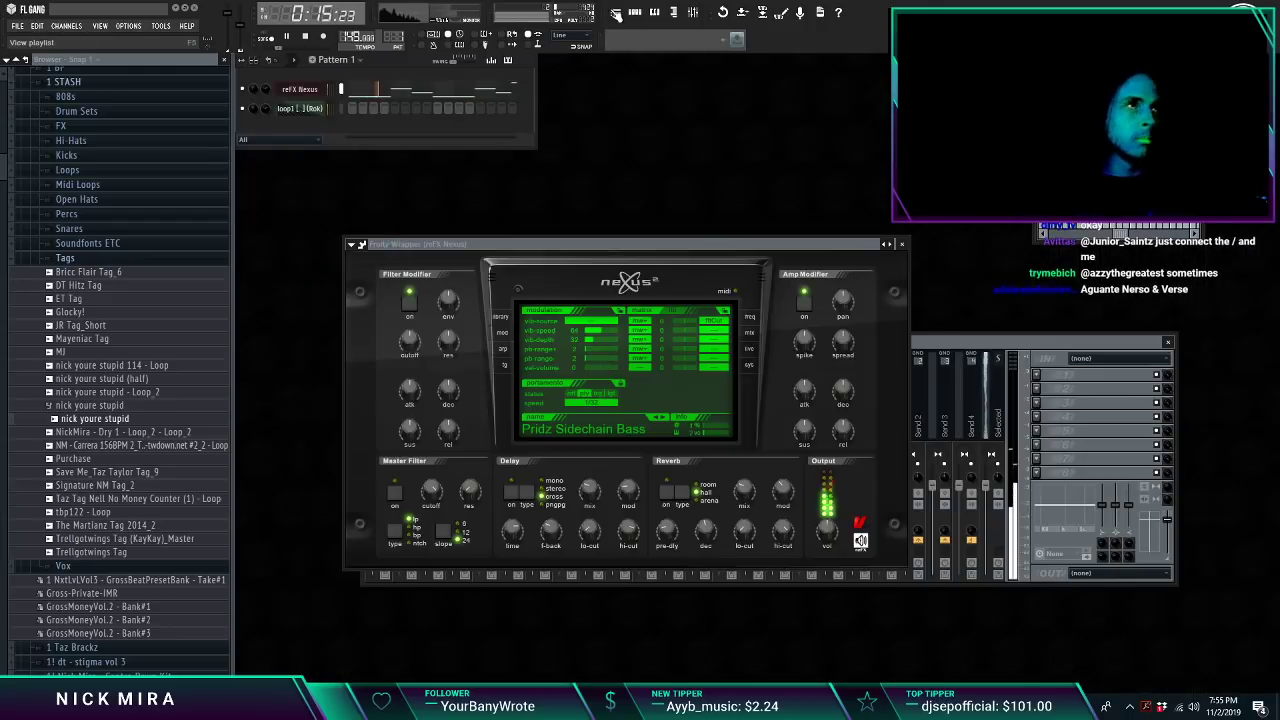
Step: Move the Pattern 1 clips to Track 4 and make the section of the loop from bar 17 to 25 a separate, unique clip
{"action": "left_click", "coordinate": [616, 13]}
{"action": "left_click_drag", "start_coordinate": [380, 163], "coordinate": [380, 238]}
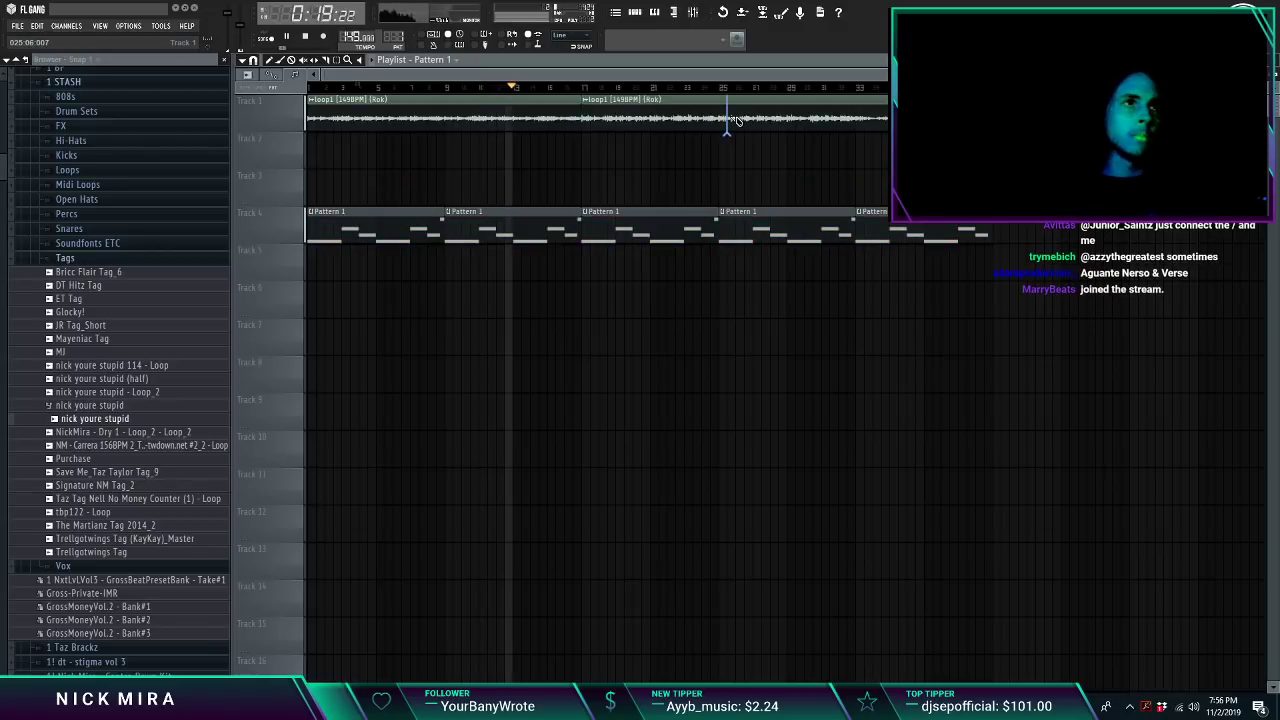
{"action": "left_click", "coordinate": [586, 100]}
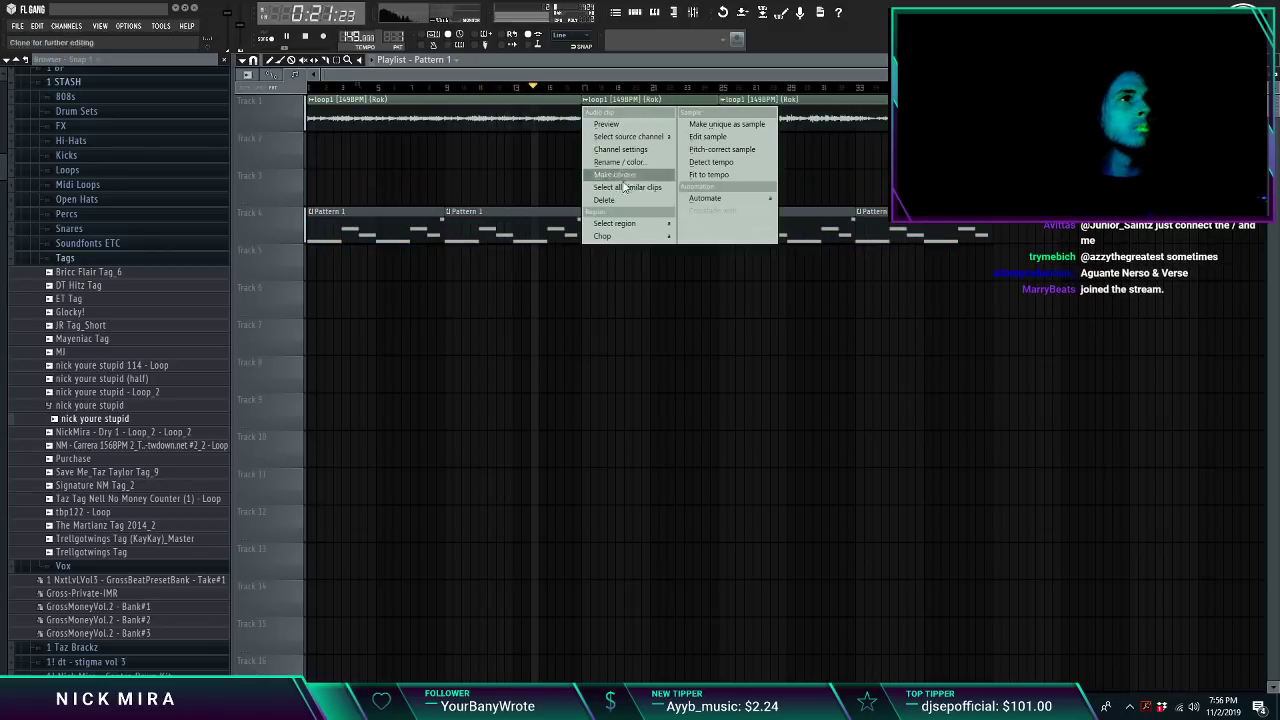
{"action": "left_click", "coordinate": [610, 176]}
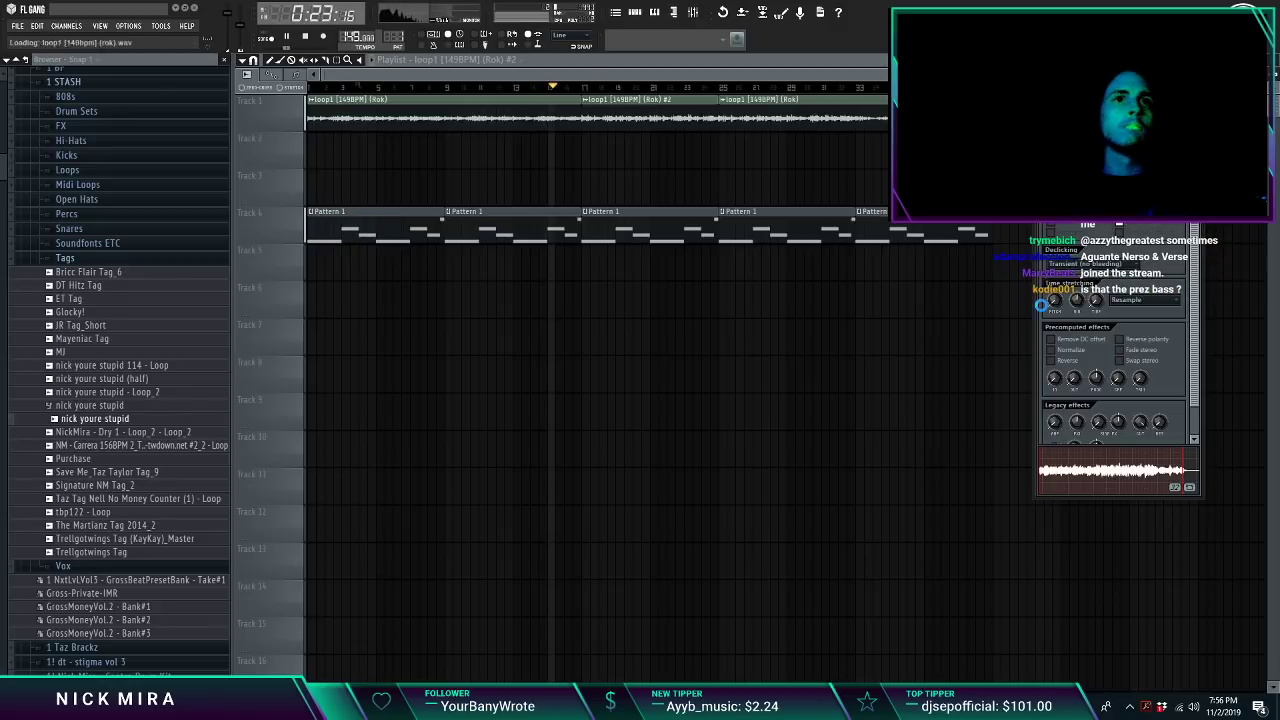
Step: Normalize both the original loop sample and its unique copy, and set the copy's time stretching mode to Auto
{"action": "left_click", "coordinate": [777, 119]}
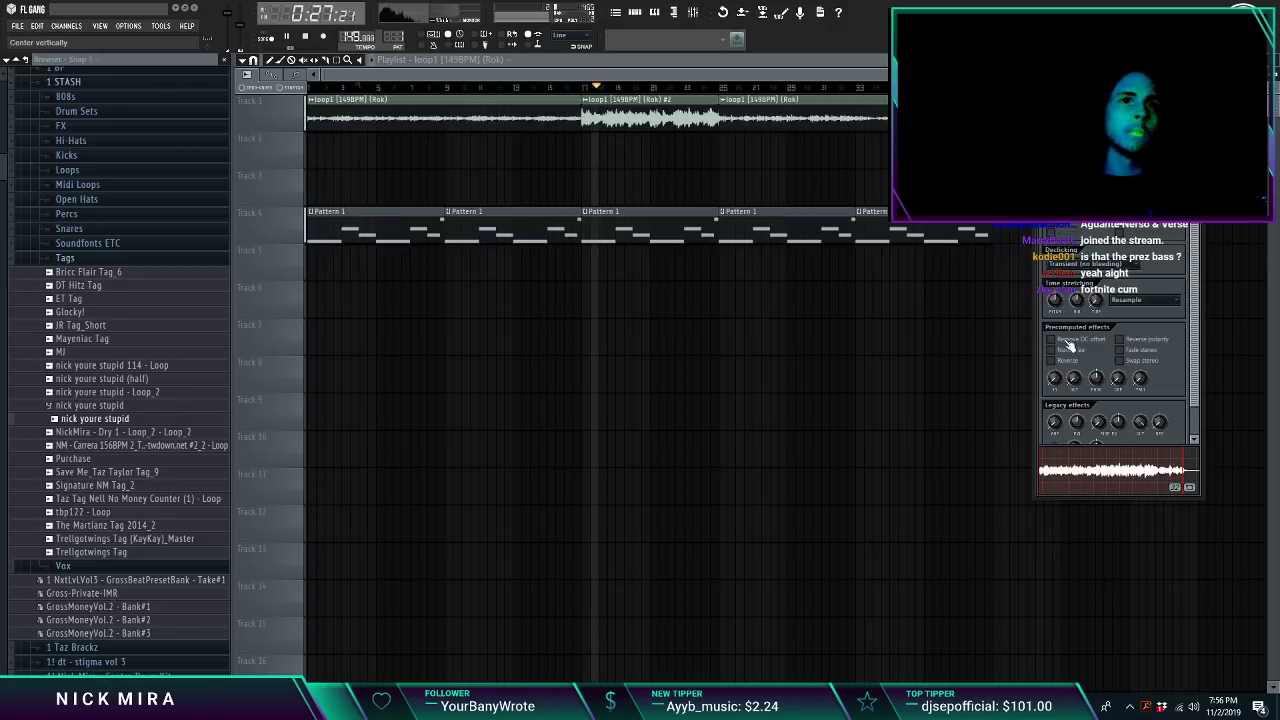
{"action": "left_click", "coordinate": [1072, 349]}
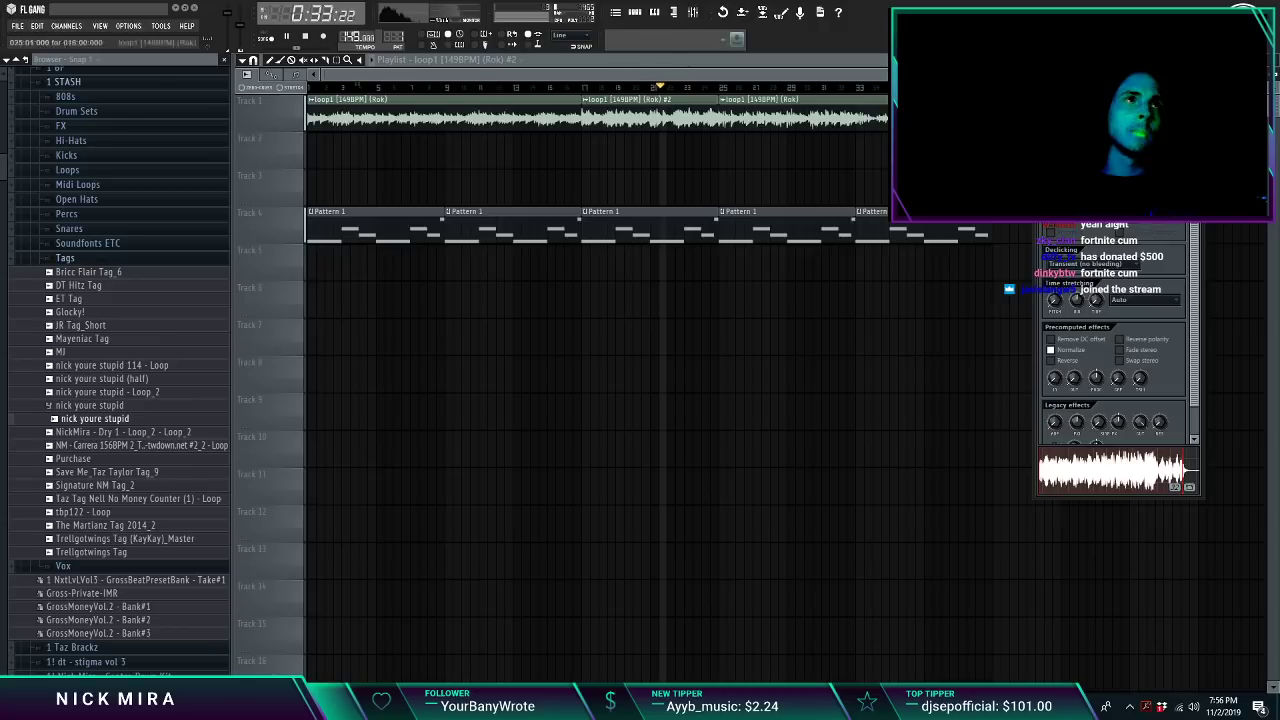
Step: Roll off the low end of mixer Insert 1 with the track's built-in EQ, using a 30 Hz frequency
{"action": "key", "text": "F9"}
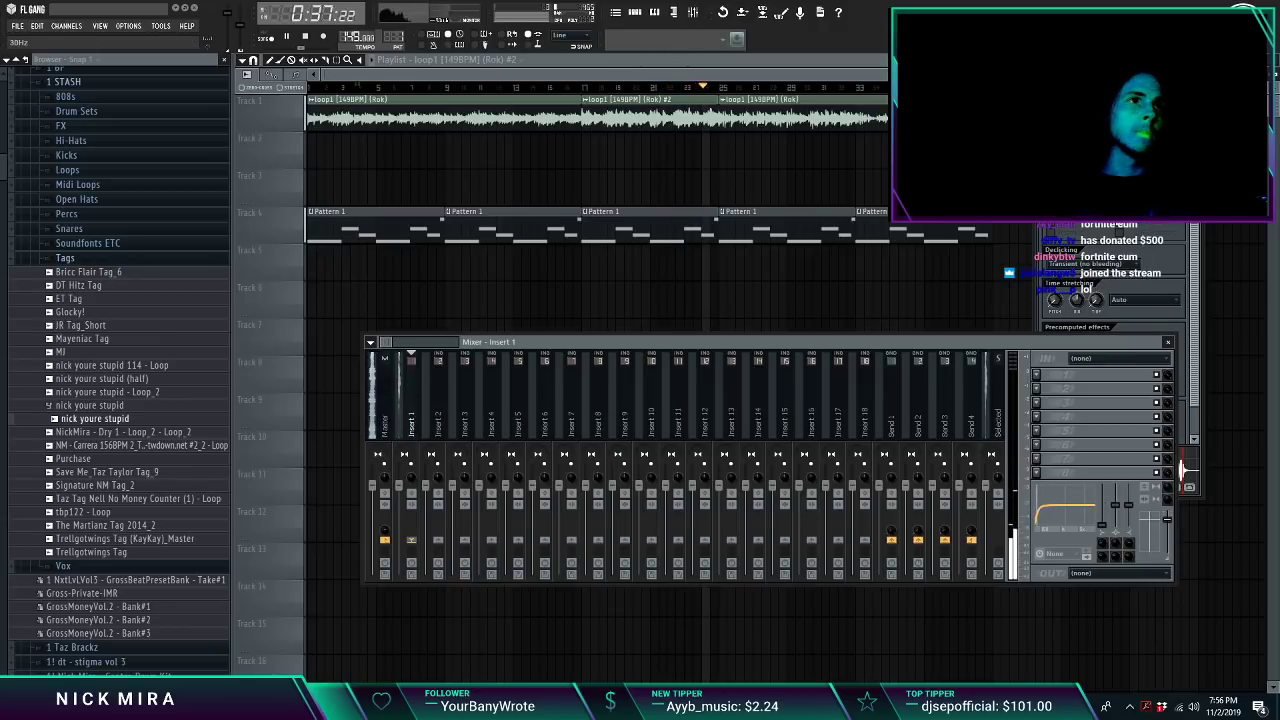
{"action": "right_click", "coordinate": [698, 303]}
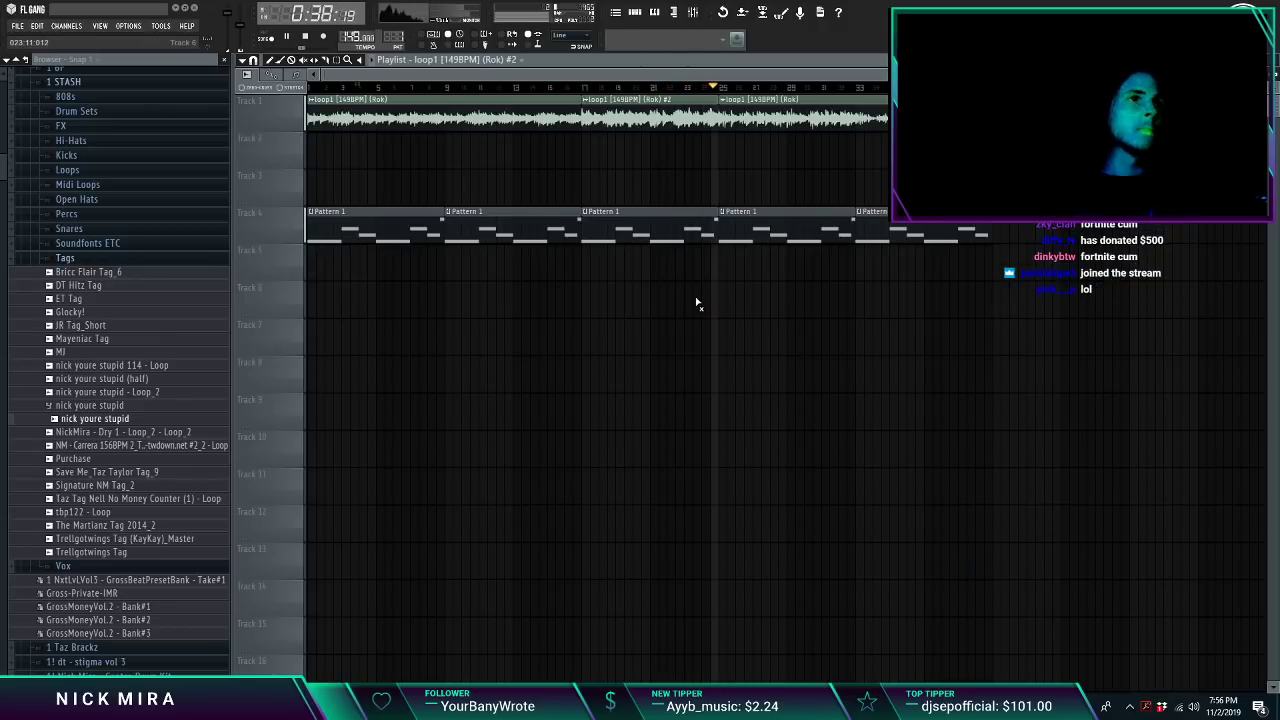
Step: Set the original loop sample's channel volume to 58% and check the unique copy's channel settings and the channel list
{"action": "double_click", "coordinate": [704, 112]}
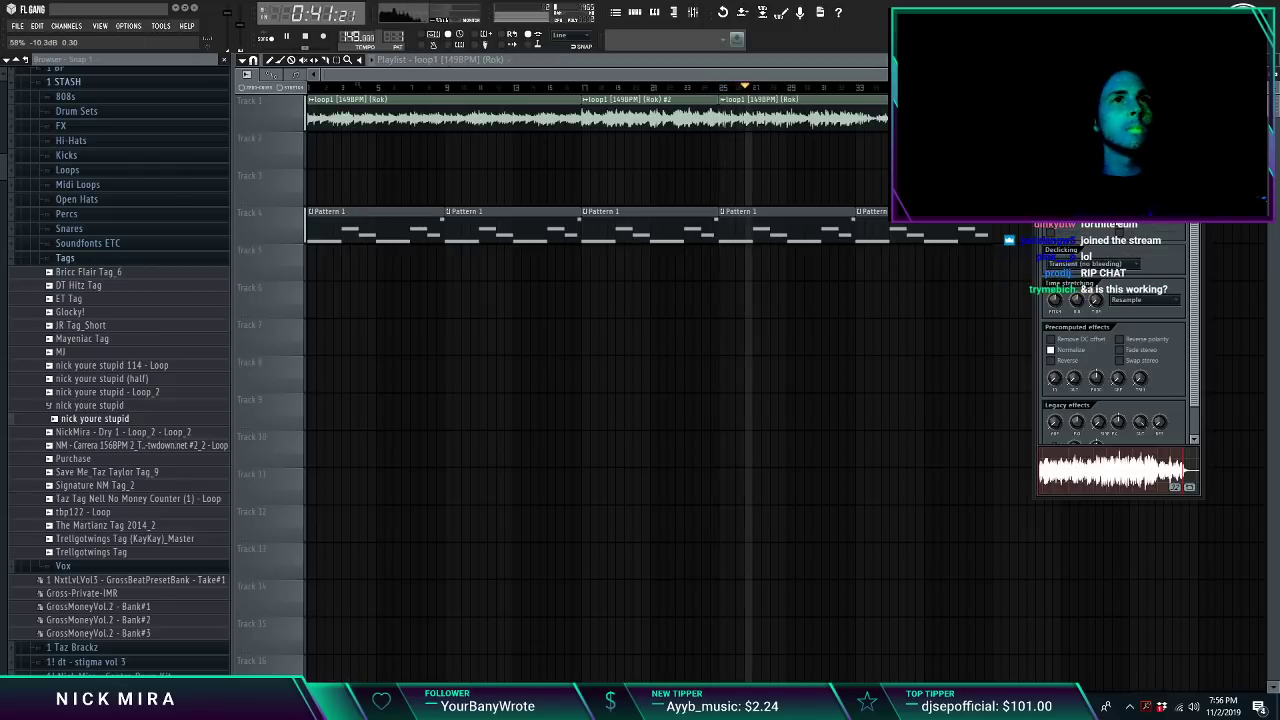
{"action": "right_click", "coordinate": [1073, 138]}
{"action": "left_click", "coordinate": [1104, 277]}
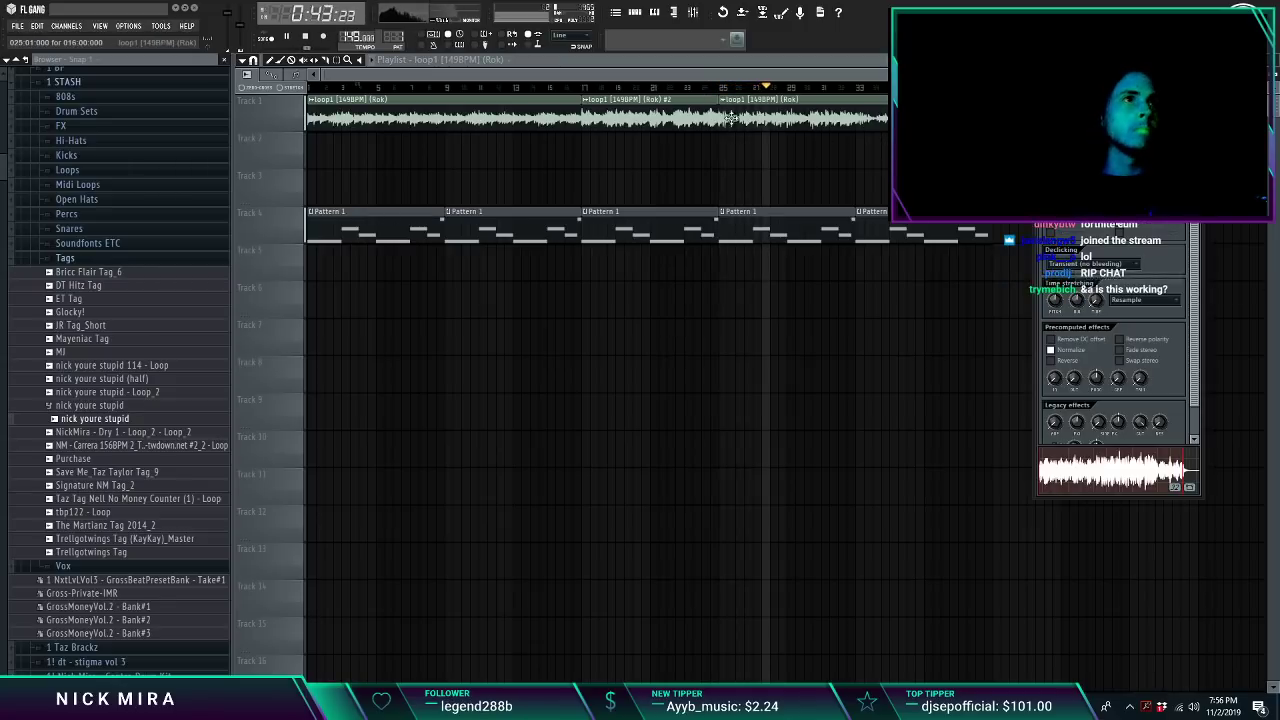
{"action": "double_click", "coordinate": [668, 111]}
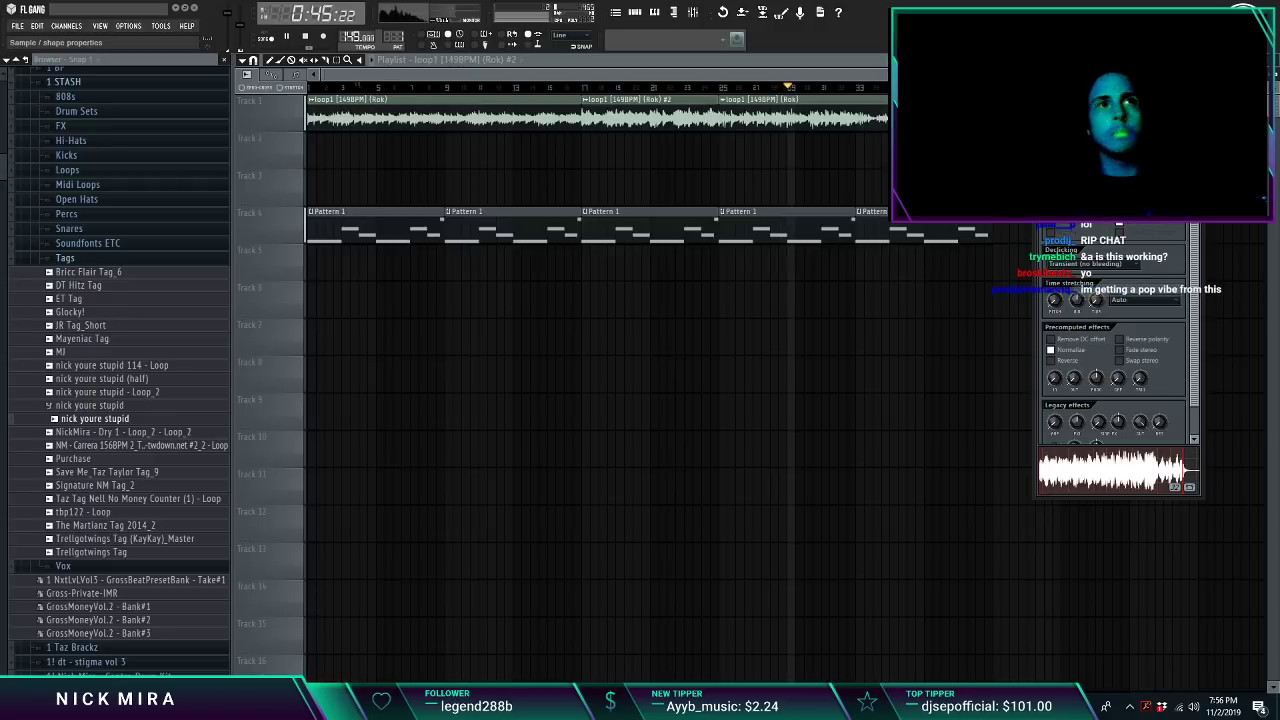
{"action": "key", "text": "Escape"}
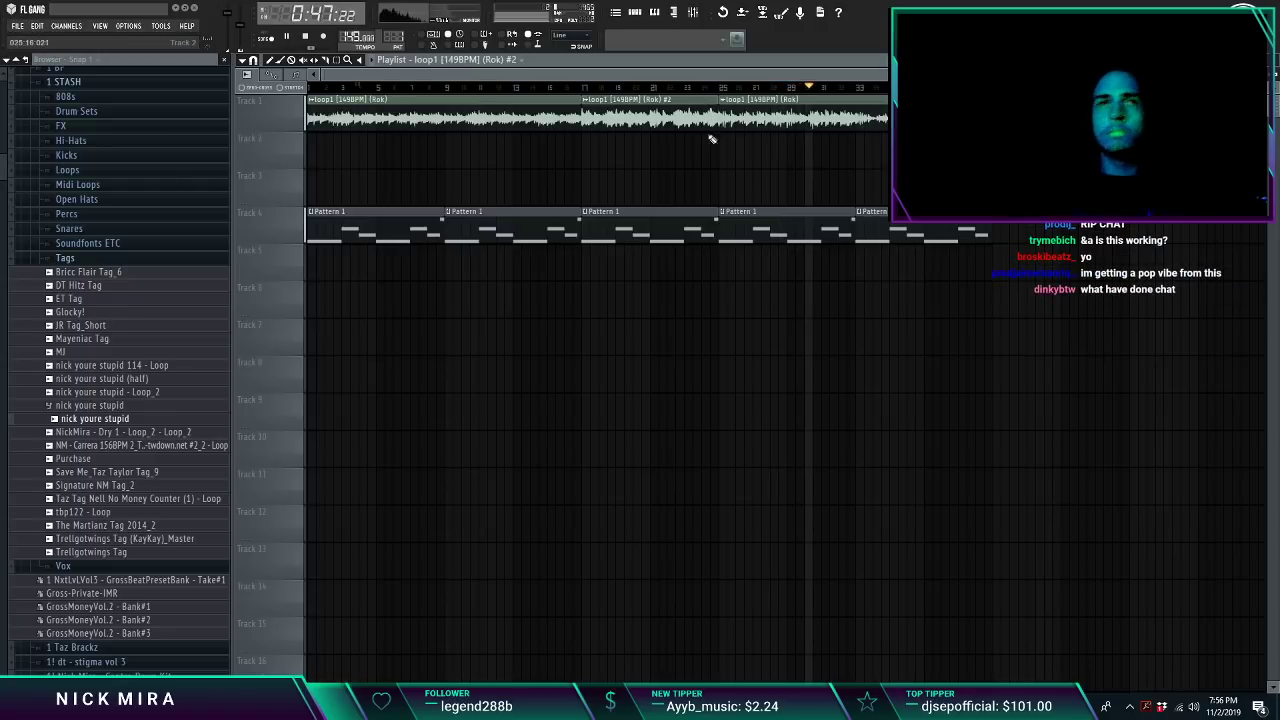
{"action": "key", "text": "F6"}
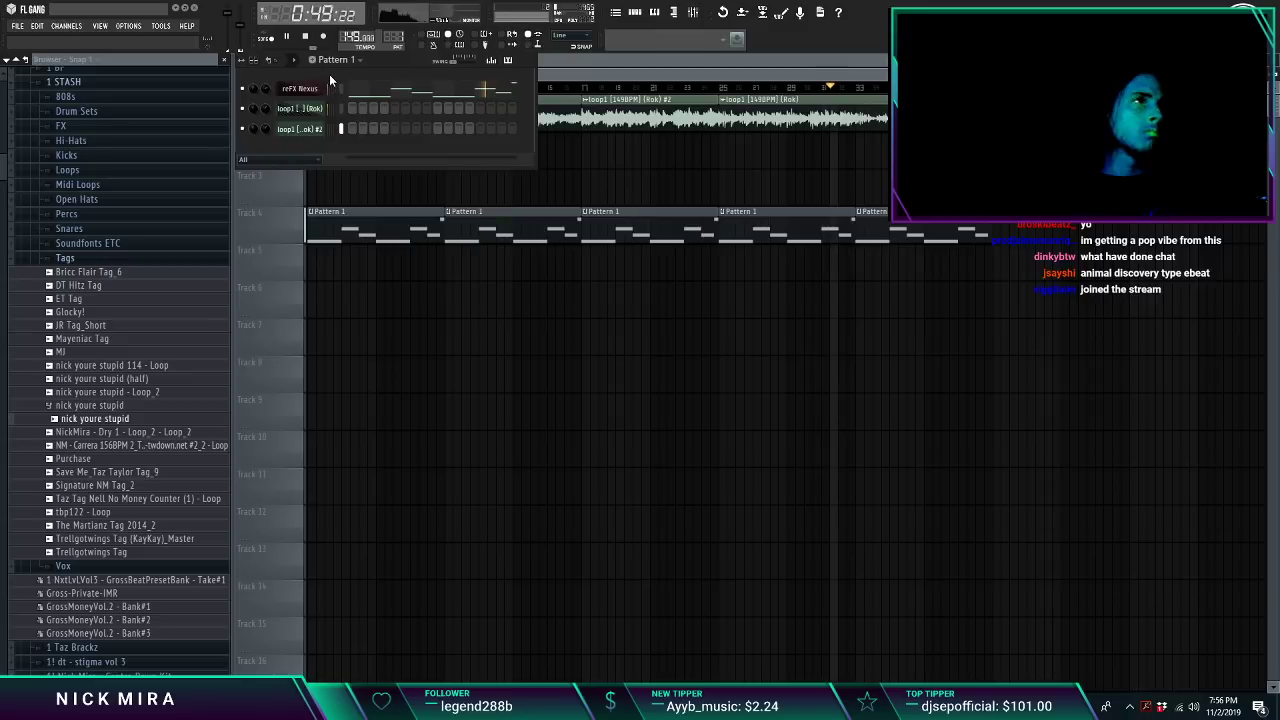
{"action": "key", "text": "F6"}
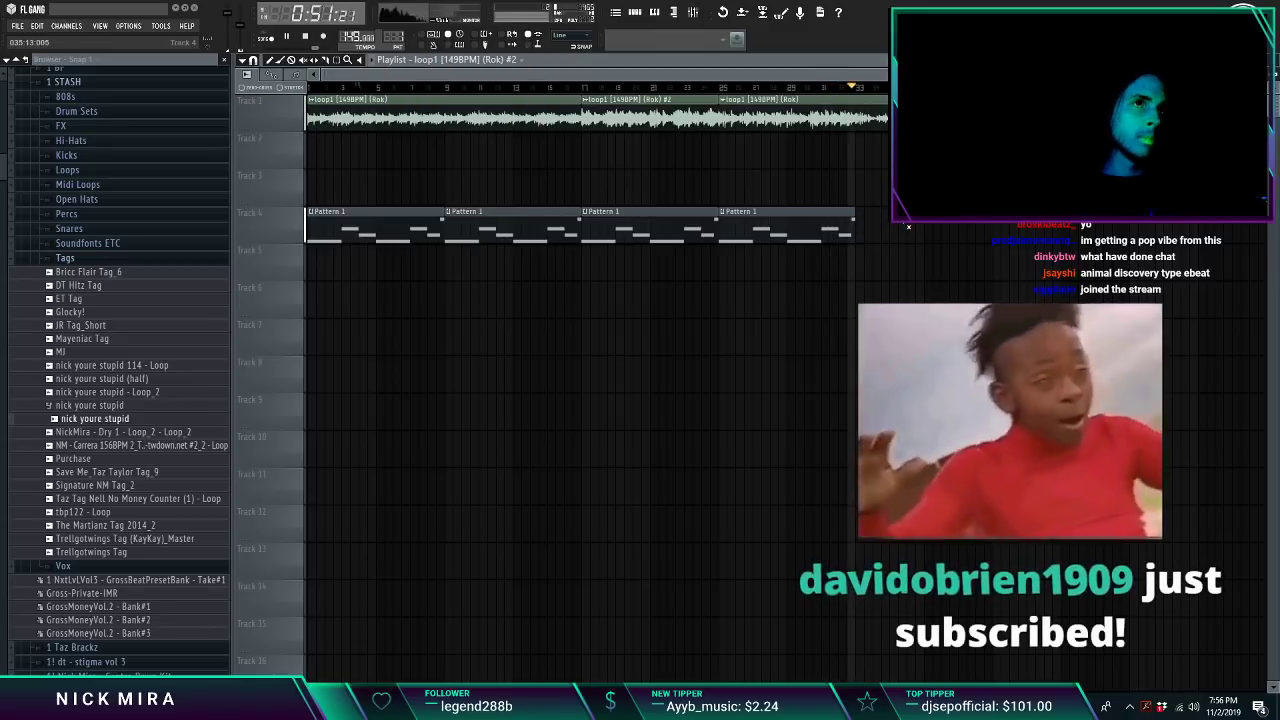
Step: Delete the extra Pattern 1 clip at bar 33 on Track 4 so the bass clips end there
{"action": "left_click_drag", "start_coordinate": [823, 222], "coordinate": [804, 270]}
{"action": "key", "text": "ctrl+b"}
{"action": "key", "text": "ctrl+d"}
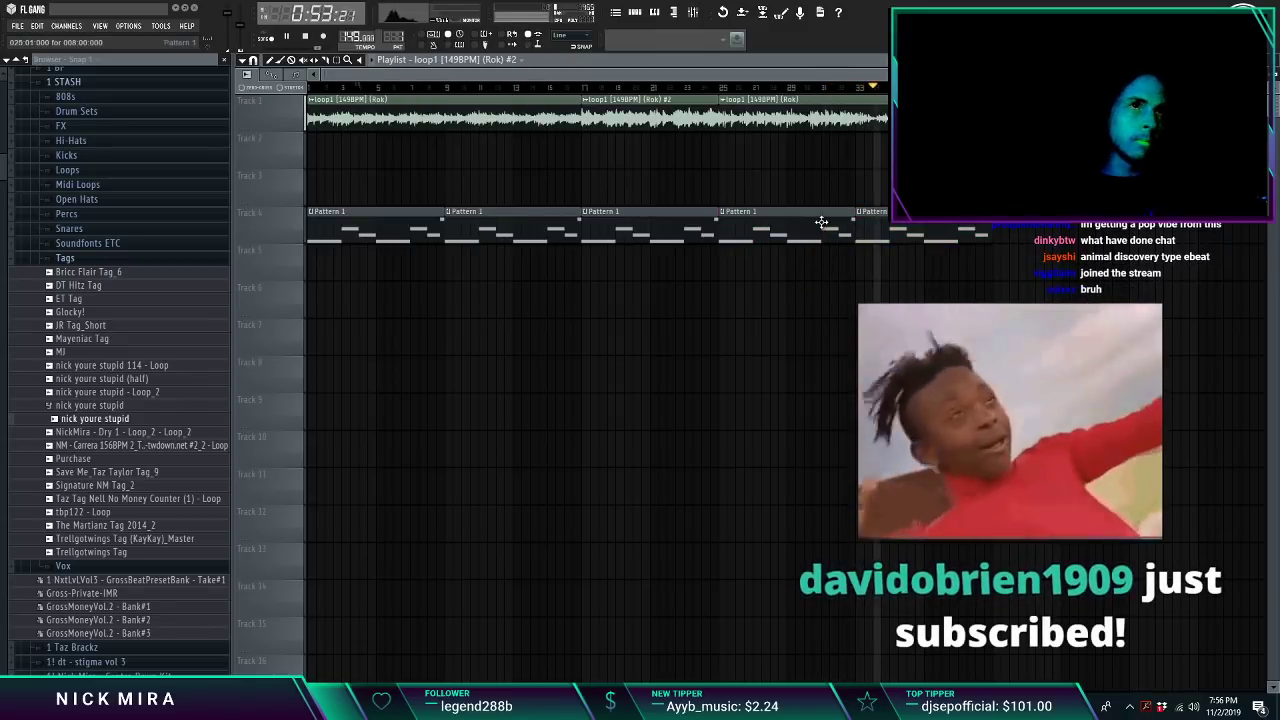
{"action": "right_click", "coordinate": [823, 221]}
{"action": "key", "text": "ctrl+z"}
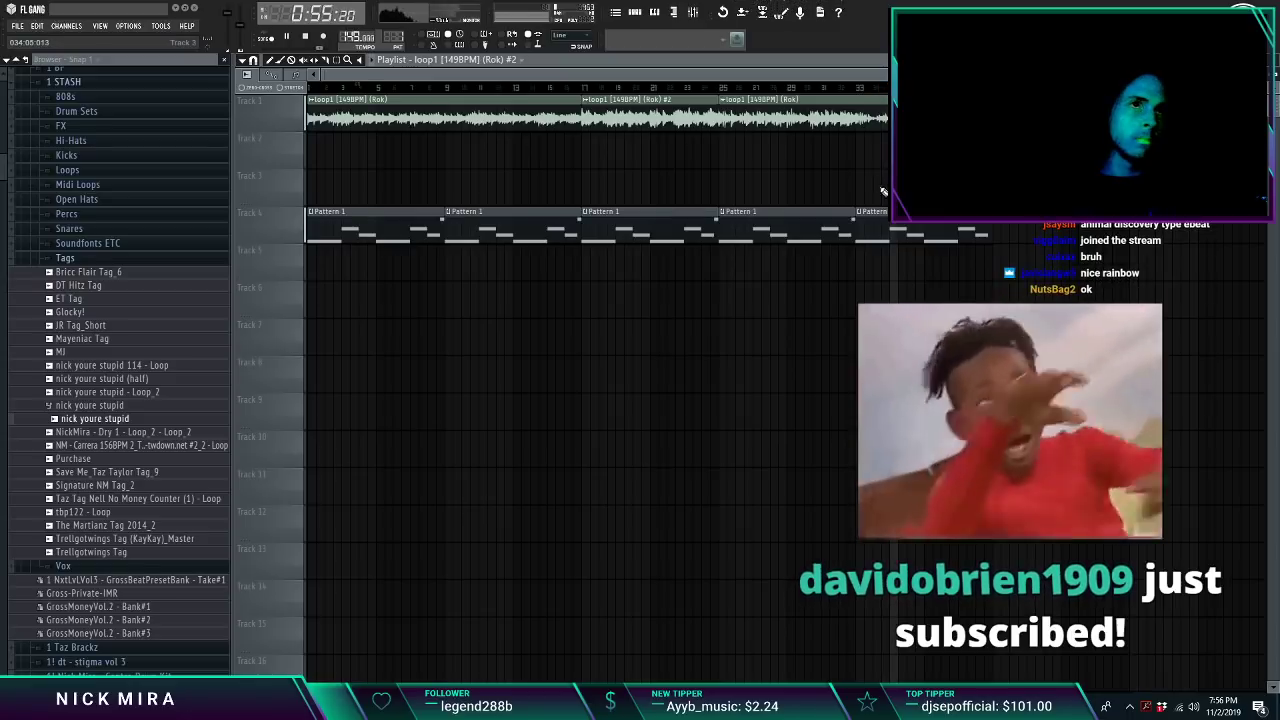
{"action": "left_click", "coordinate": [859, 88]}
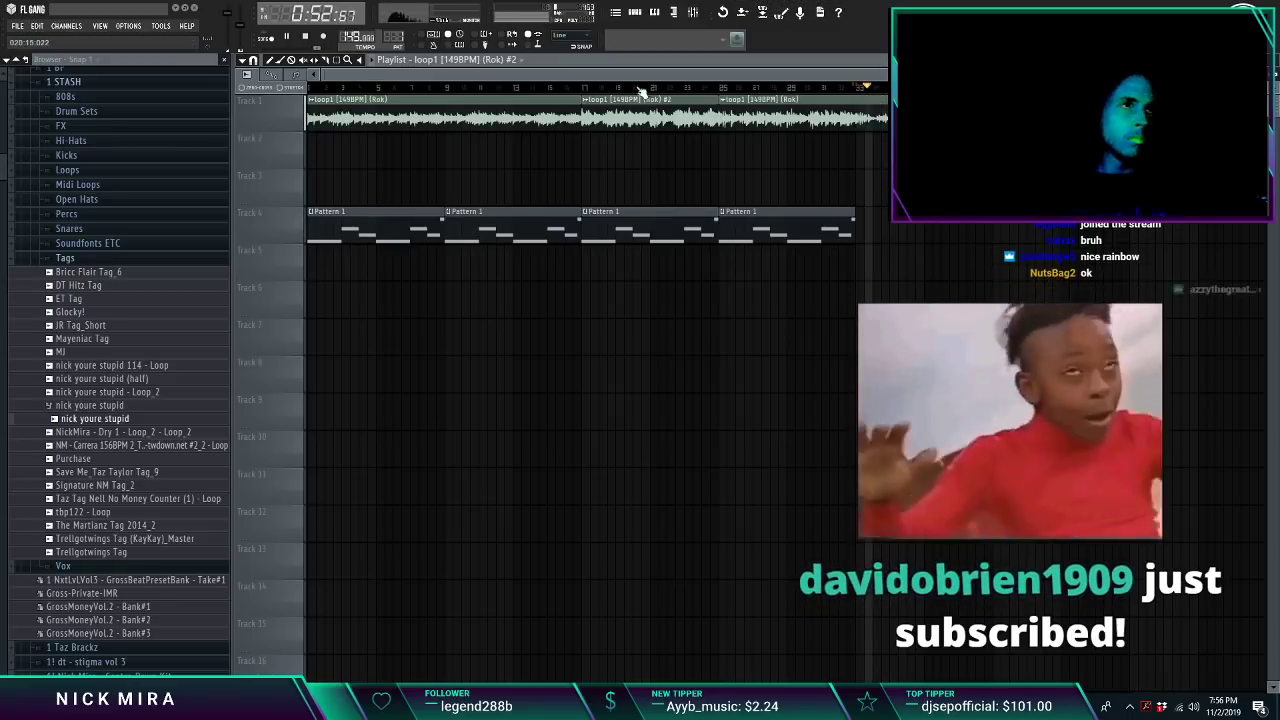
Step: Play from bar 17 and try deleting the unique loop clip there, undoing the deletion
{"action": "left_click", "coordinate": [589, 88]}
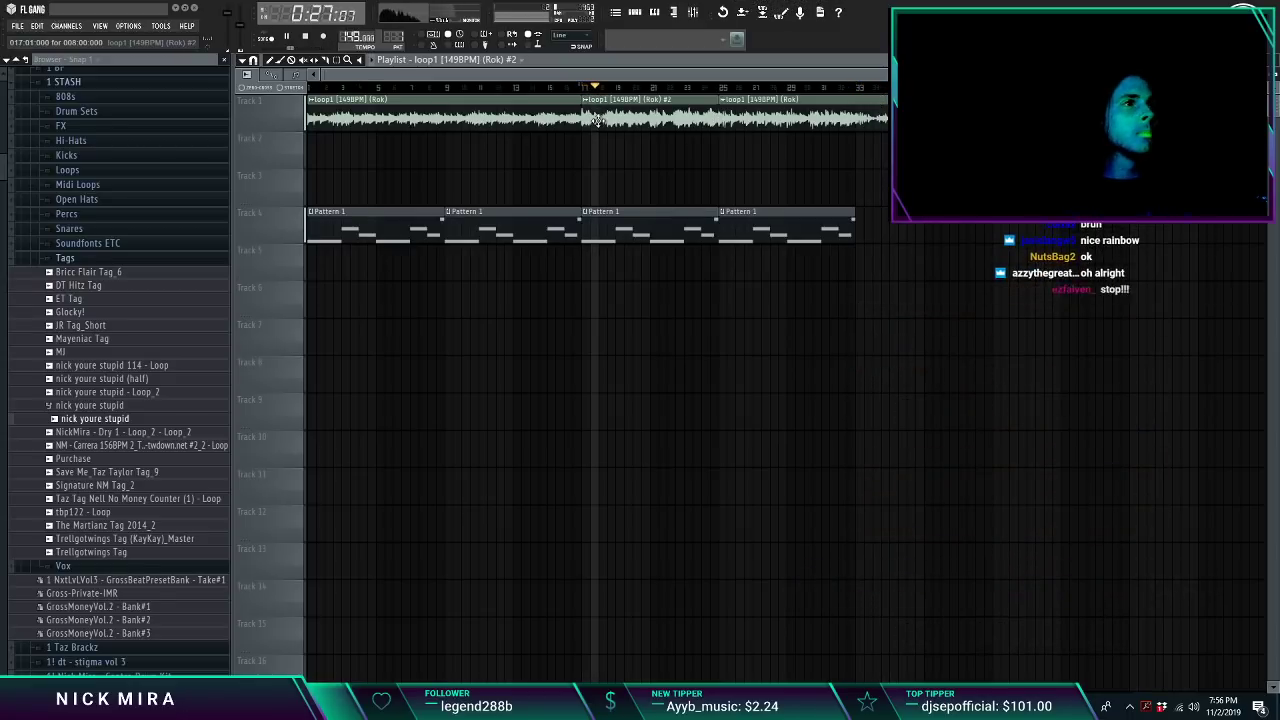
{"action": "key", "text": "ctrl+z"}
{"action": "right_click", "coordinate": [607, 129]}
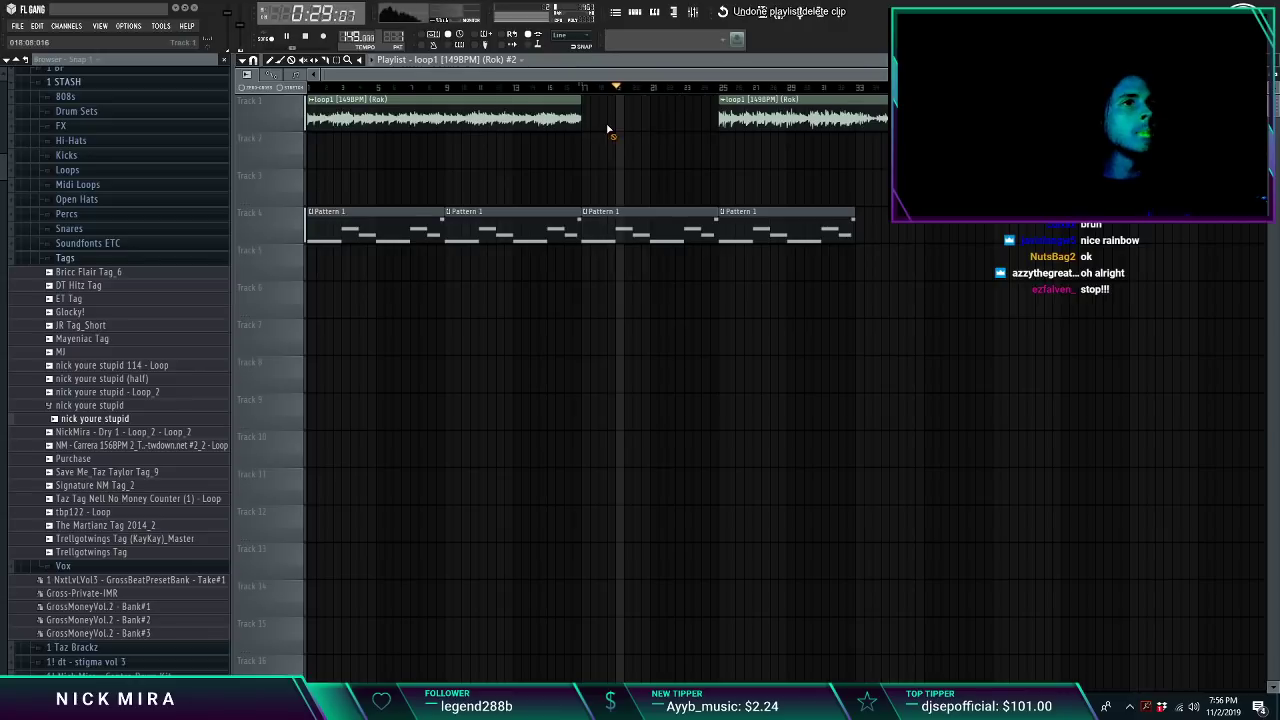
{"action": "key", "text": "ctrl+z"}
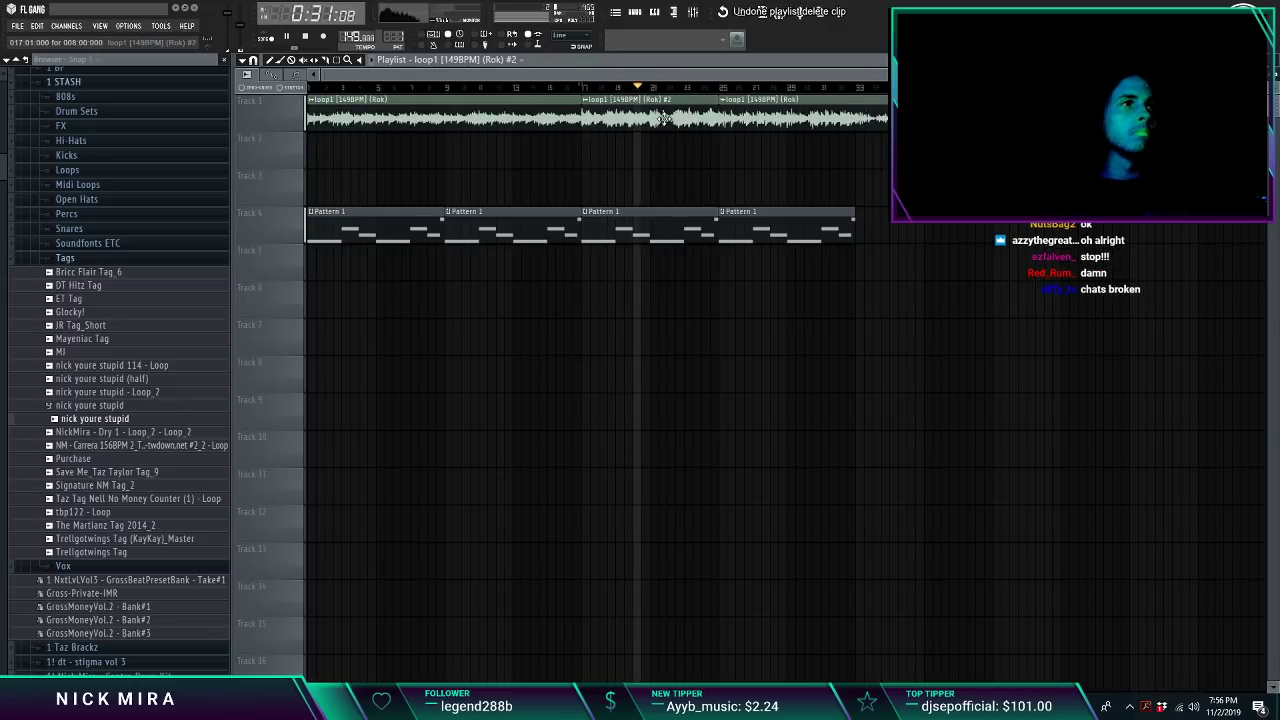
Step: Move the unique loop copy to Track 2, trim it to an eight-bar section from the end of the sample, and place it at bar 9
{"action": "left_click_drag", "start_coordinate": [665, 118], "coordinate": [306, 167]}
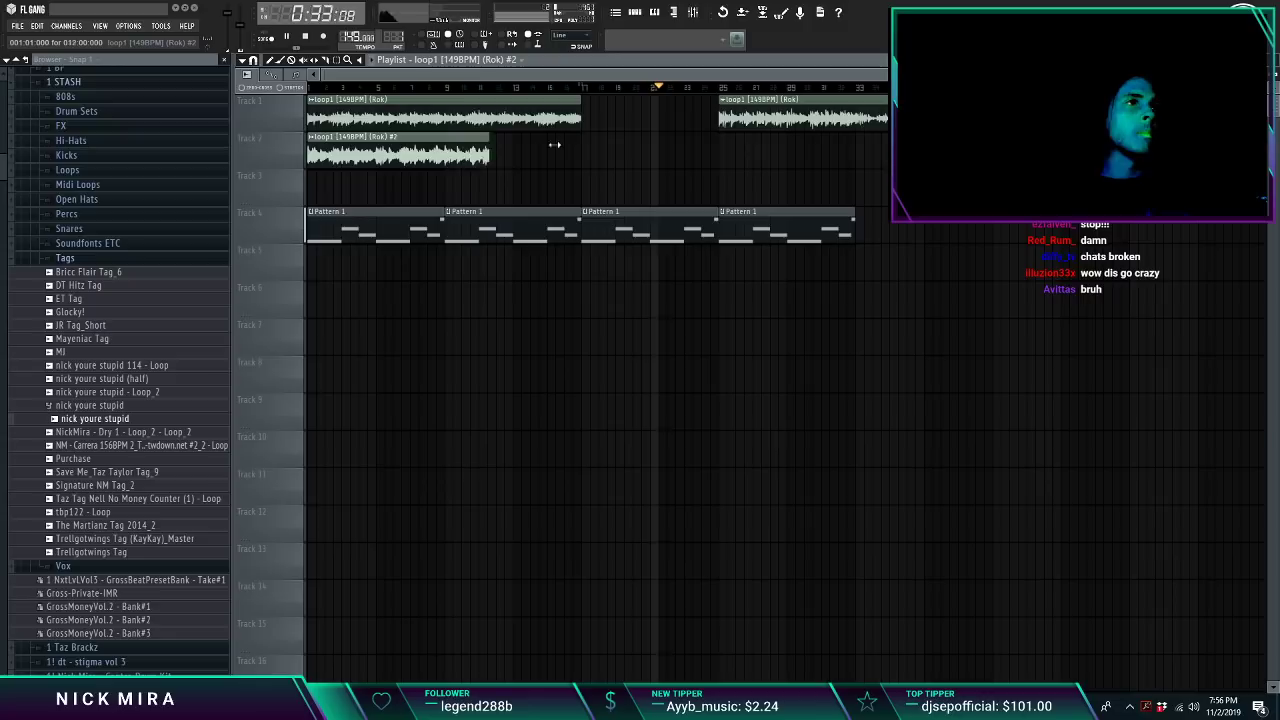
{"action": "left_click_drag", "start_coordinate": [554, 145], "coordinate": [728, 136]}
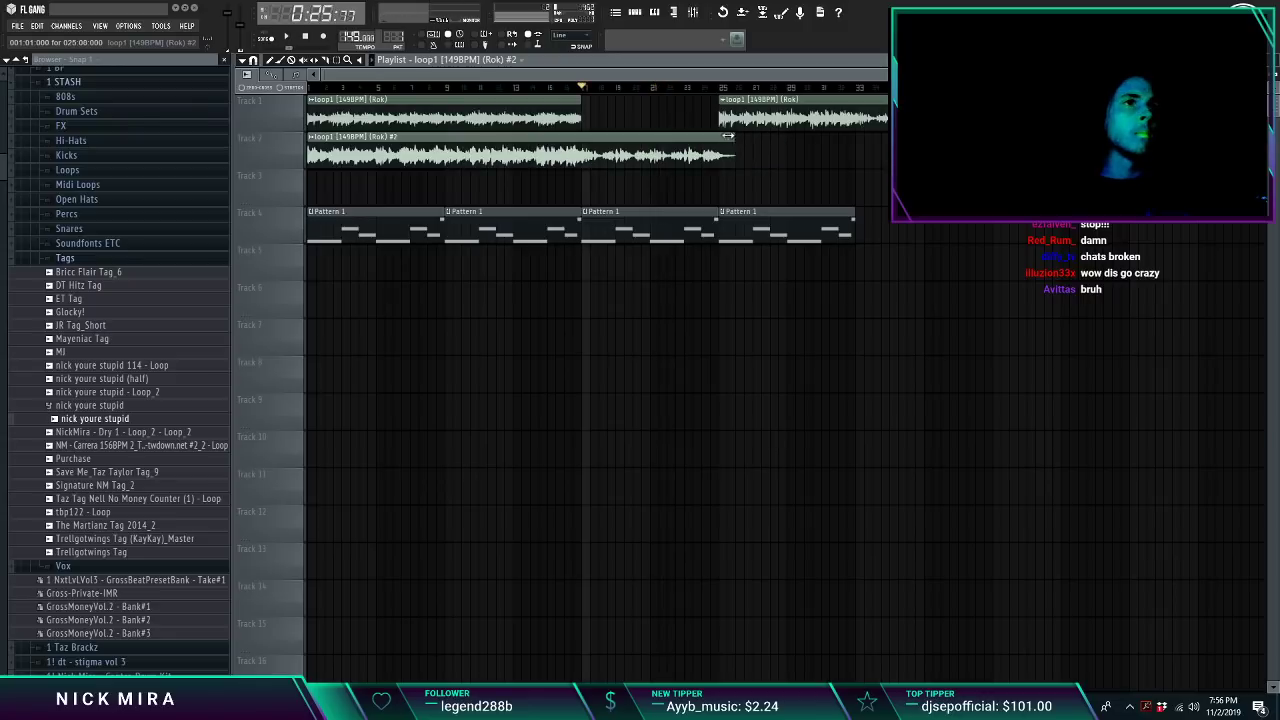
{"action": "right_click", "coordinate": [561, 160]}
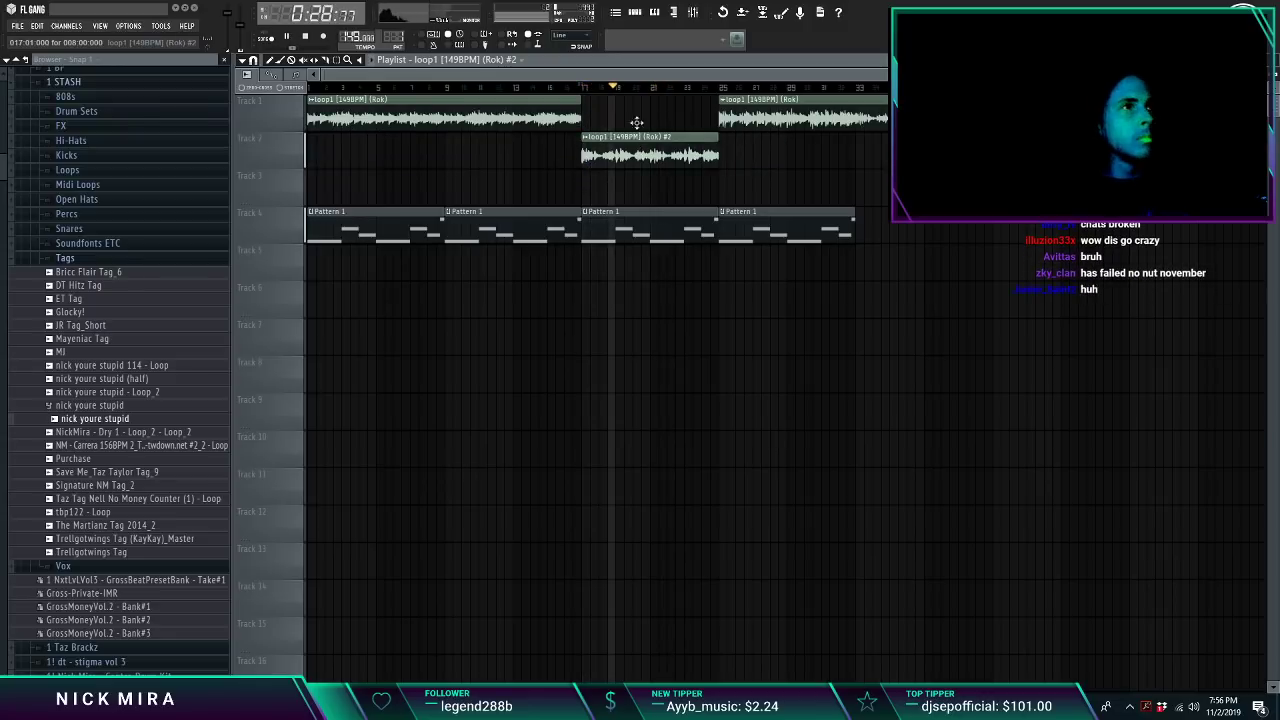
{"action": "left_click_drag", "start_coordinate": [636, 122], "coordinate": [493, 163]}
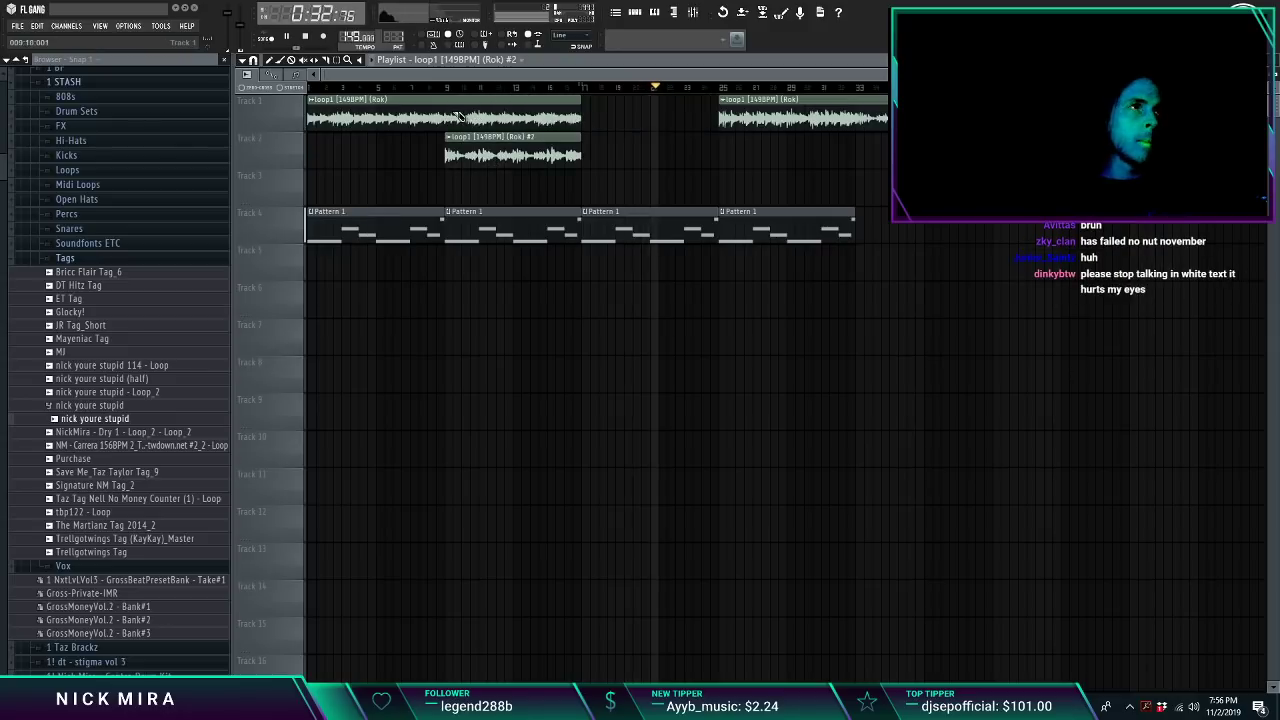
Step: Fill bars 17 to 25 on Track 1 with the original loop and clear the Track 1 section from bar 9 to 17
{"action": "key", "text": "ctrl+b"}
{"action": "key", "text": "ctrl+d"}
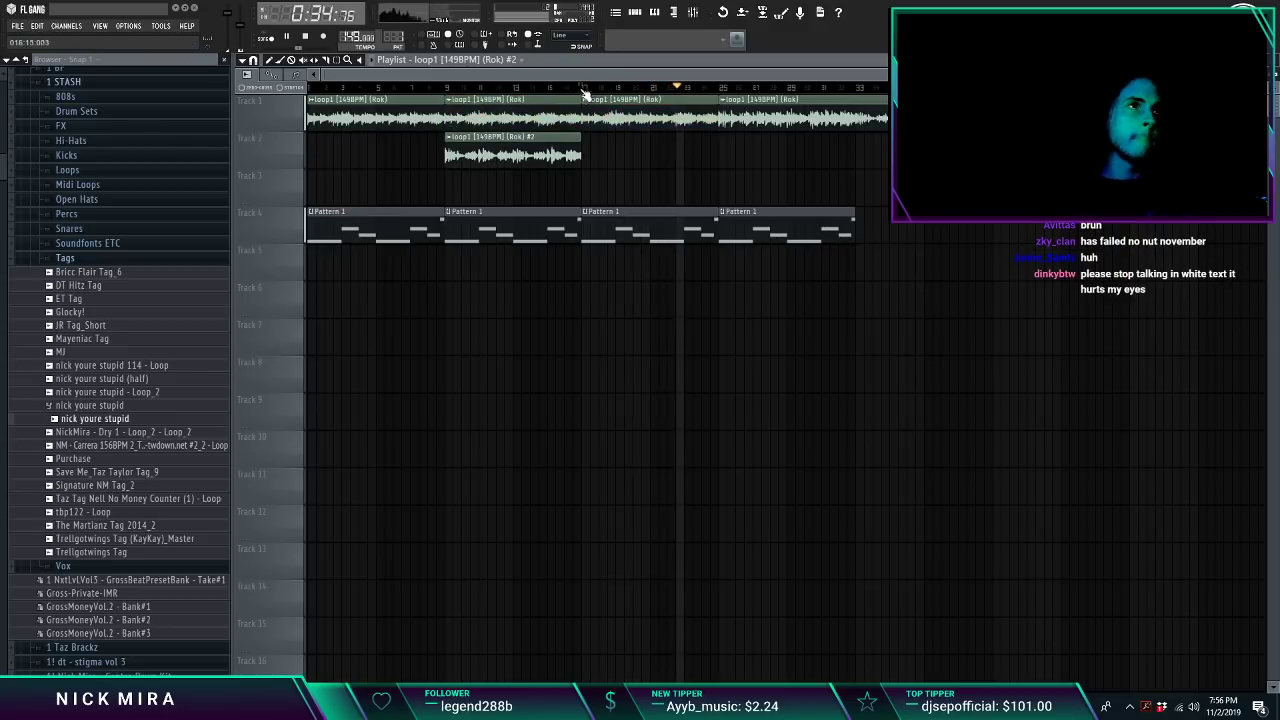
{"action": "left_click", "coordinate": [588, 90]}
{"action": "right_click", "coordinate": [540, 122]}
Step: Delete every Pattern 1 clip on Track 4 except the one at bar 9 and play from bar 9
{"action": "right_click", "coordinate": [736, 226]}
{"action": "right_click", "coordinate": [651, 226]}
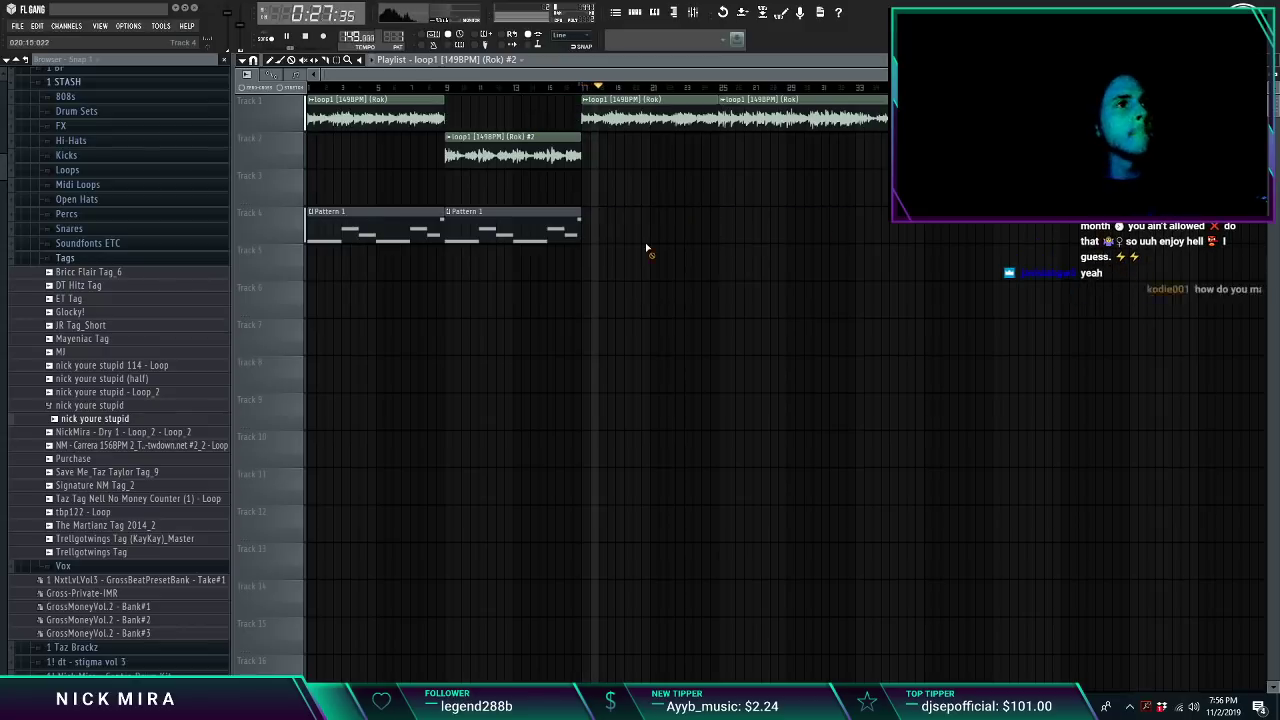
{"action": "left_click", "coordinate": [445, 91]}
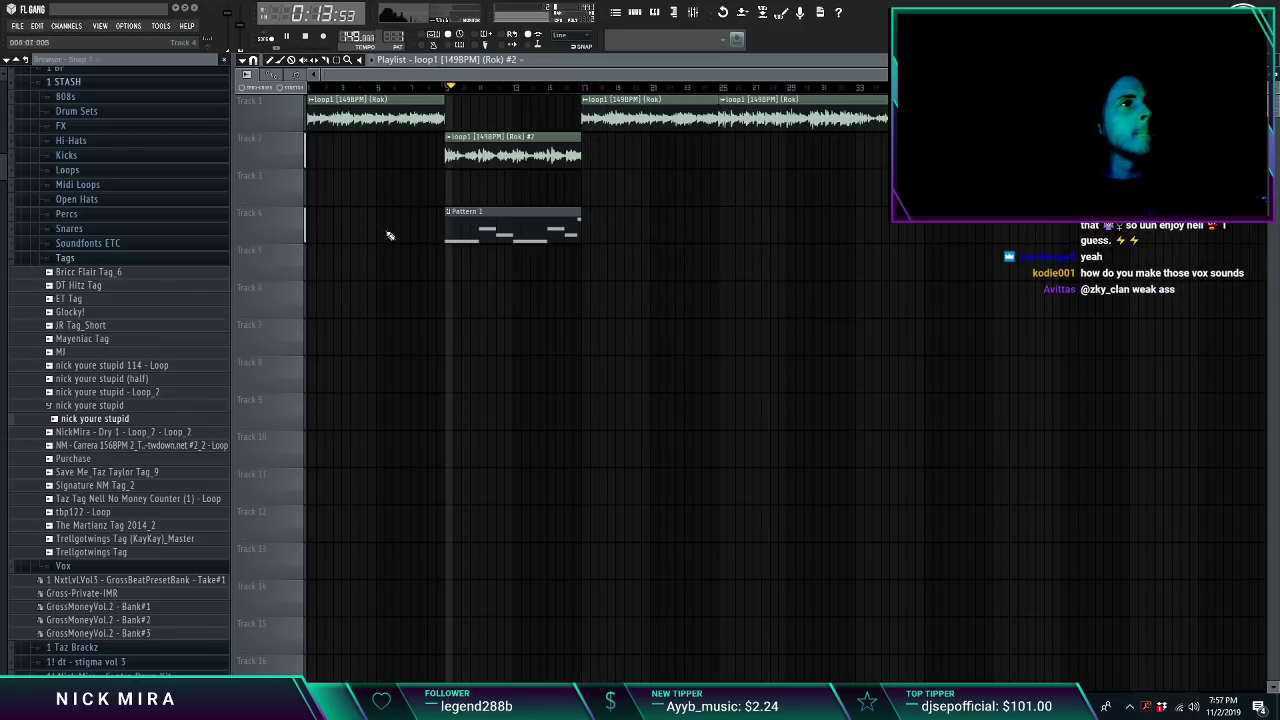
{"action": "key", "text": "space"}
{"action": "key", "text": "space"}
Step: Open the unique loop copy's channel settings and copy the bar 9 Pattern 1 clip to bar 1 on Track 4
{"action": "double_click", "coordinate": [453, 145]}
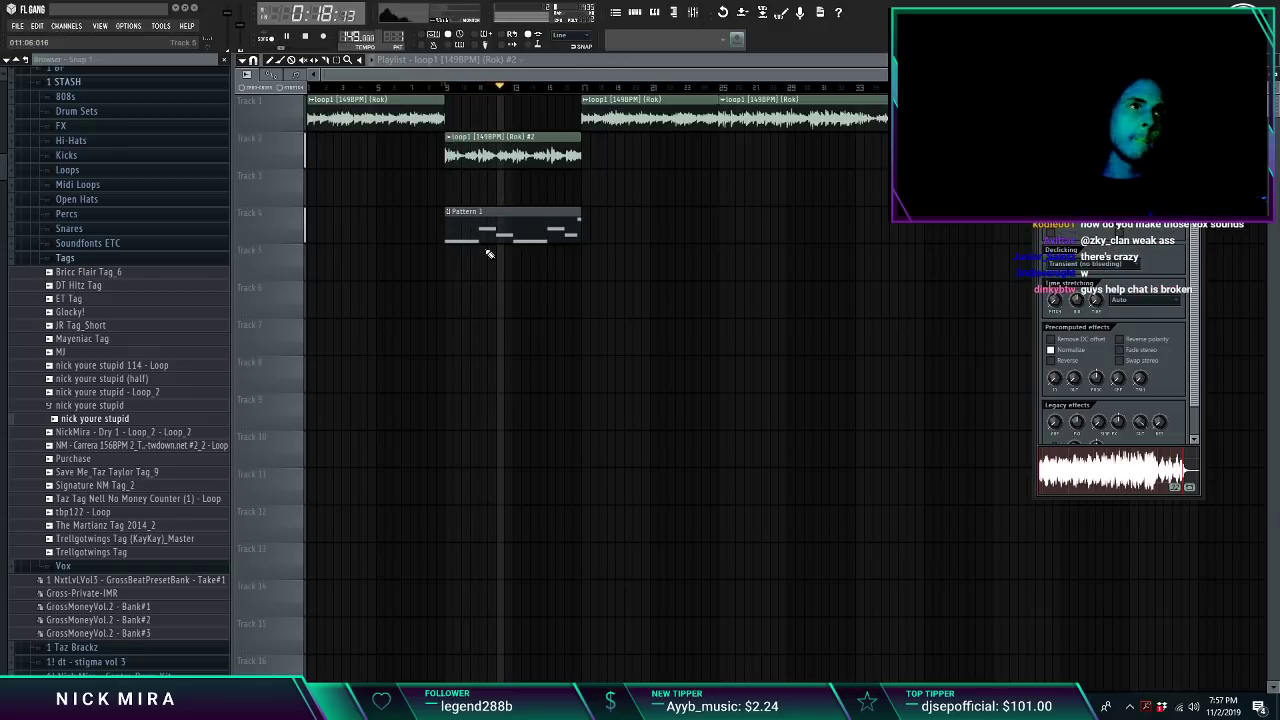
{"action": "left_click_drag", "start_coordinate": [484, 230], "coordinate": [344, 224]}
{"action": "key", "text": "space"}
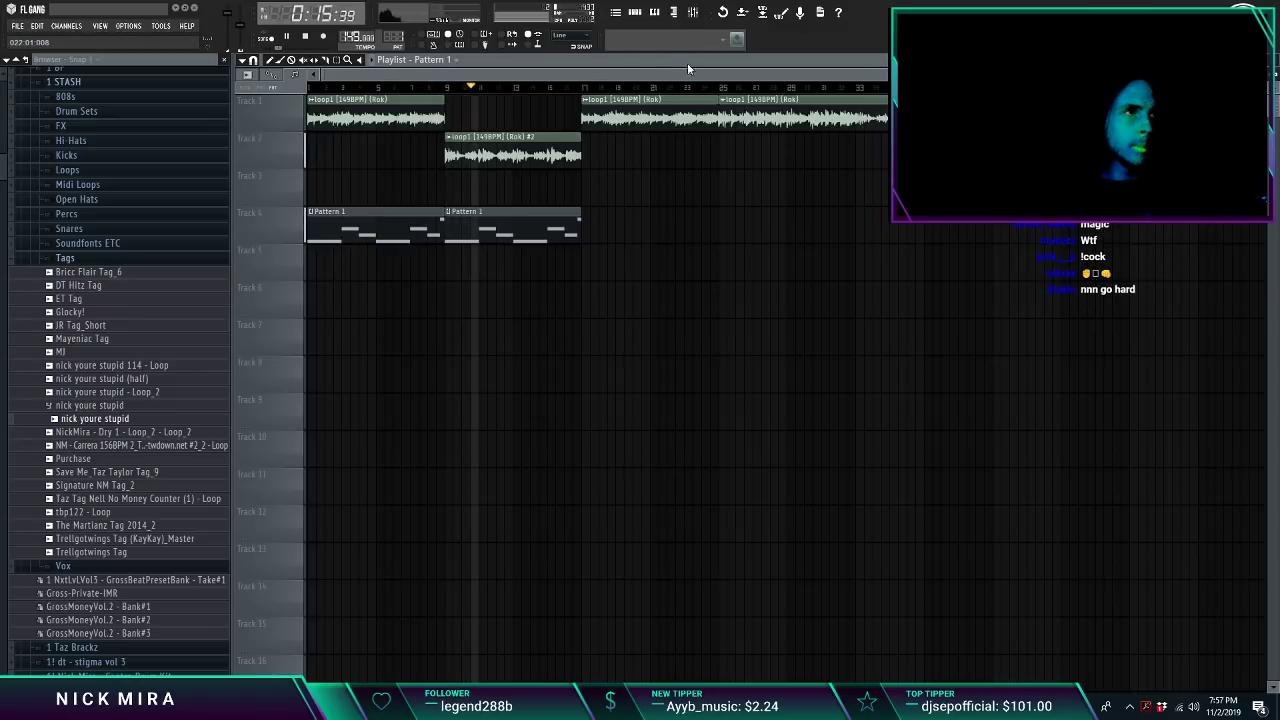
Step: Browse the stash's Hi-Hats and FX folders and add DC - WhiteNoiz TransFX_10 to Track 5 at bar 7
{"action": "left_click", "coordinate": [637, 12]}
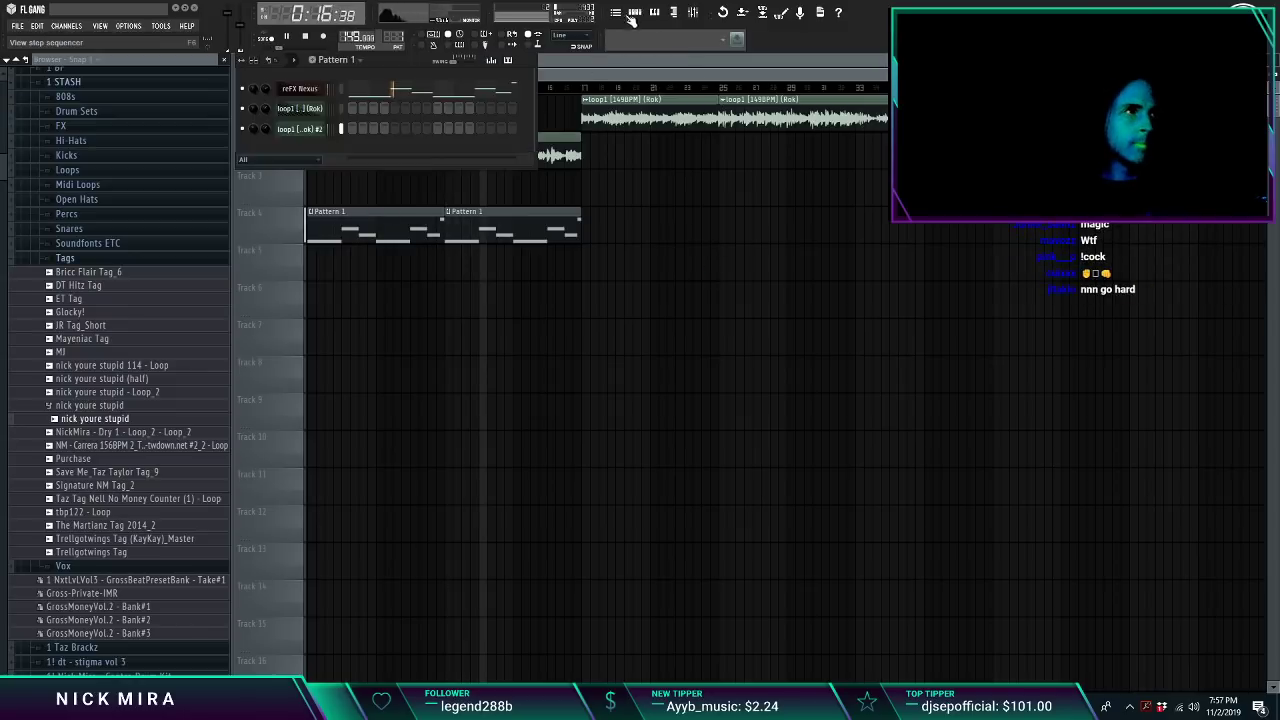
{"action": "left_click", "coordinate": [112, 258]}
{"action": "left_click", "coordinate": [122, 140]}
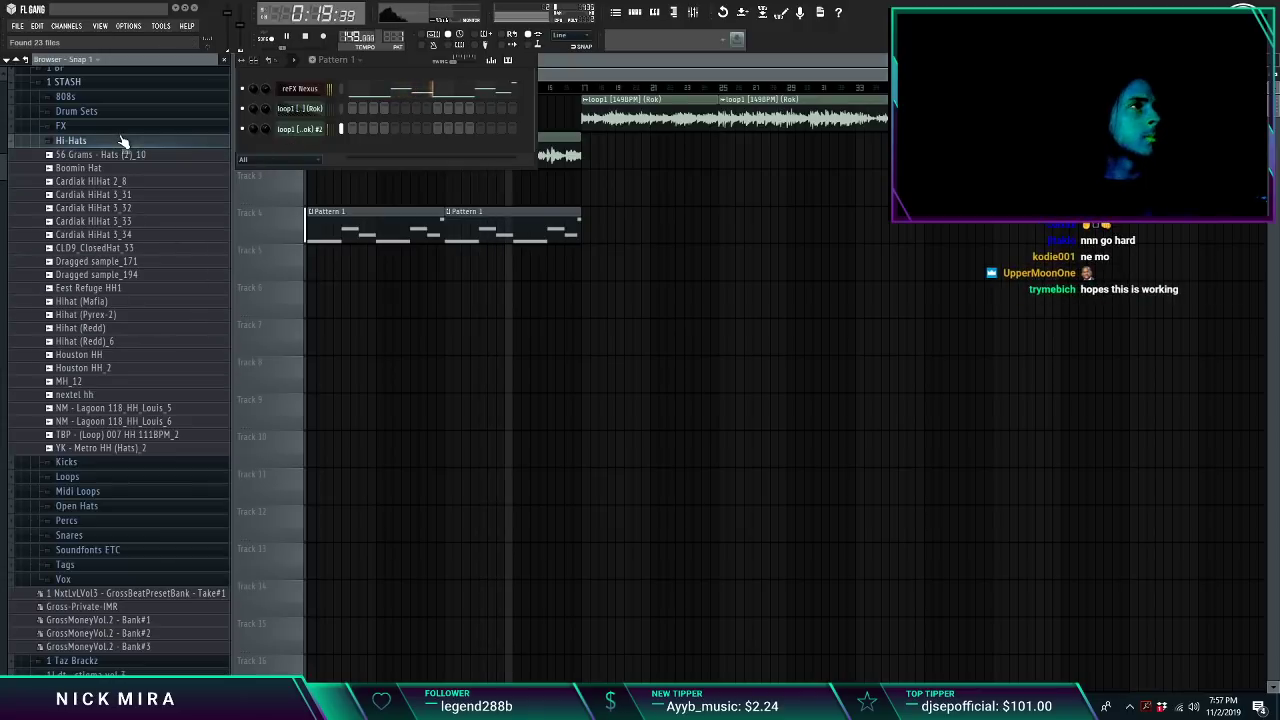
{"action": "left_click", "coordinate": [124, 126]}
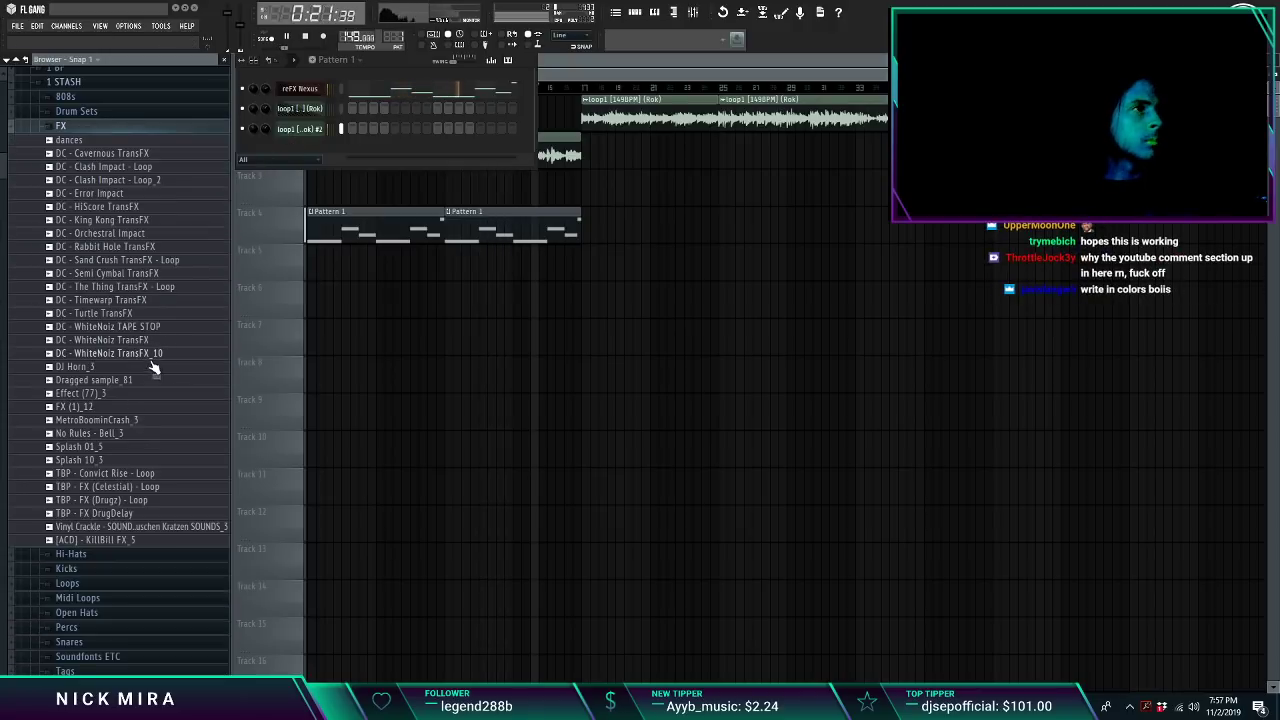
{"action": "key", "text": "space"}
{"action": "left_click_drag", "start_coordinate": [530, 327], "coordinate": [410, 268]}
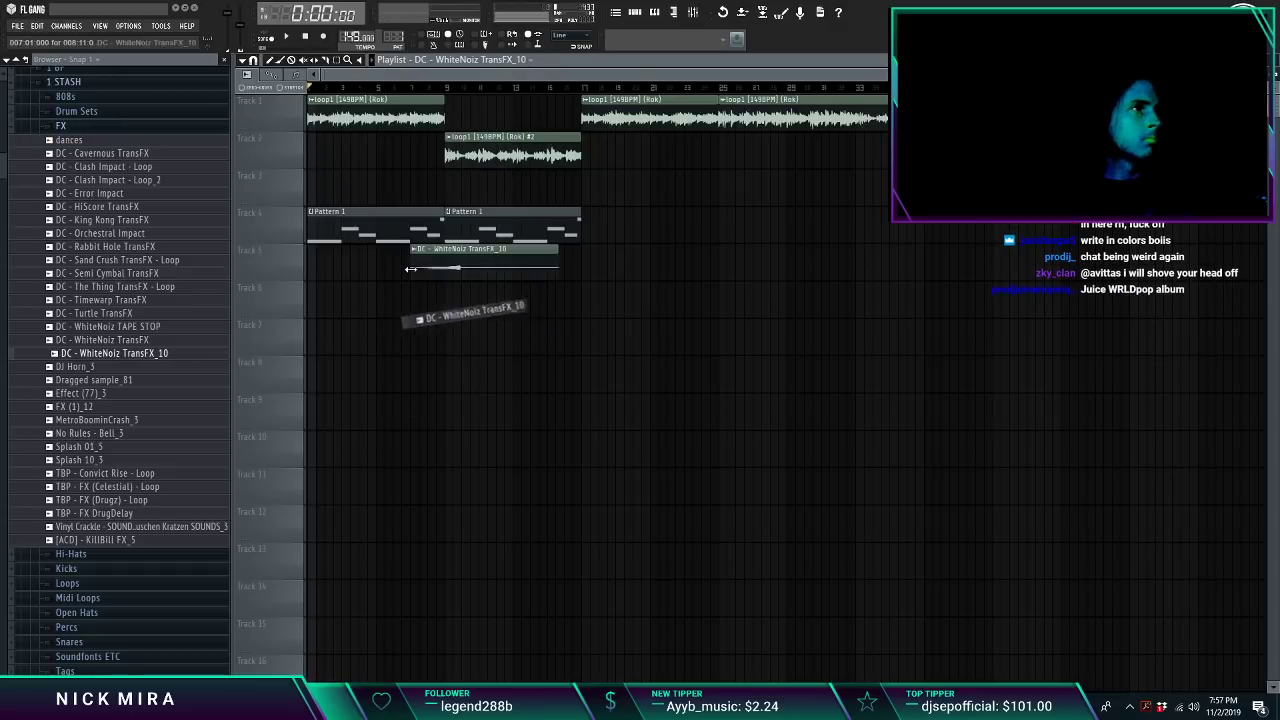
Step: Shift the WhiteNoiz TransFX_10 clip's start to about 6:02 so its swell peaks at bar 9, and audition the transition
{"action": "left_click", "coordinate": [448, 90]}
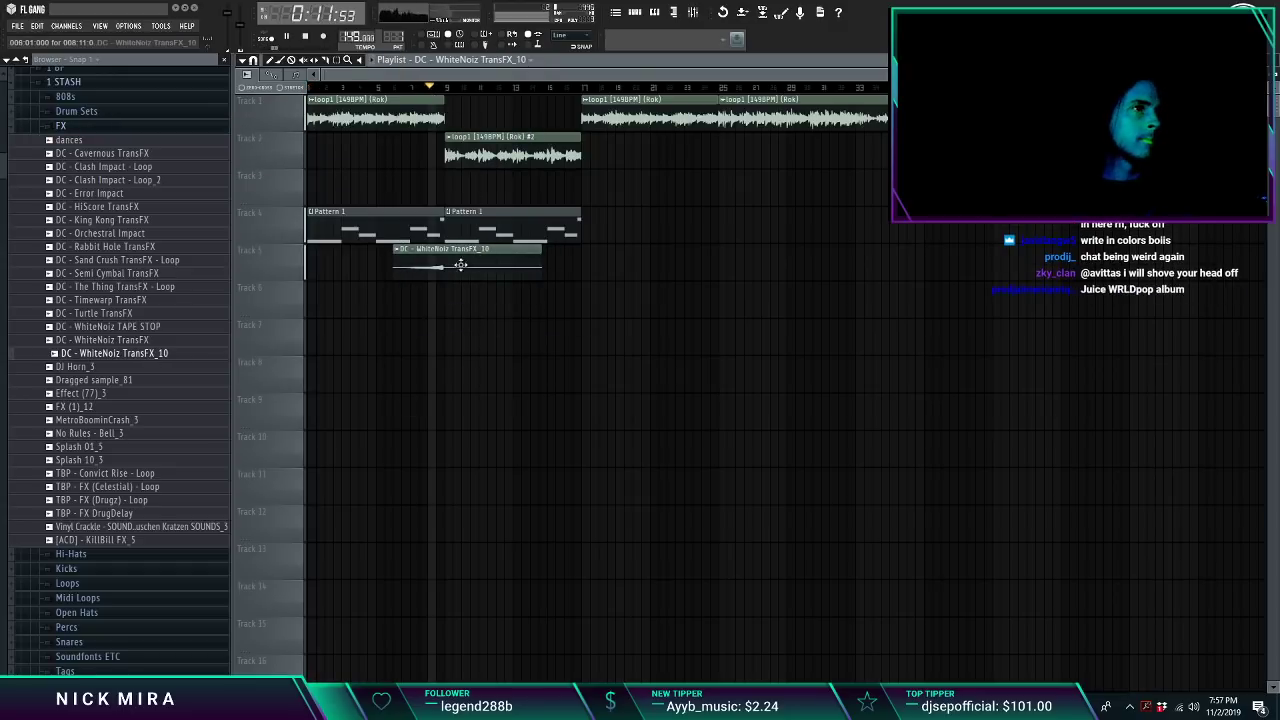
{"action": "double_click", "coordinate": [464, 264]}
{"action": "key", "text": "space"}
{"action": "scroll", "coordinate": [441, 120], "scroll_direction": "up", "scroll_amount": 8}
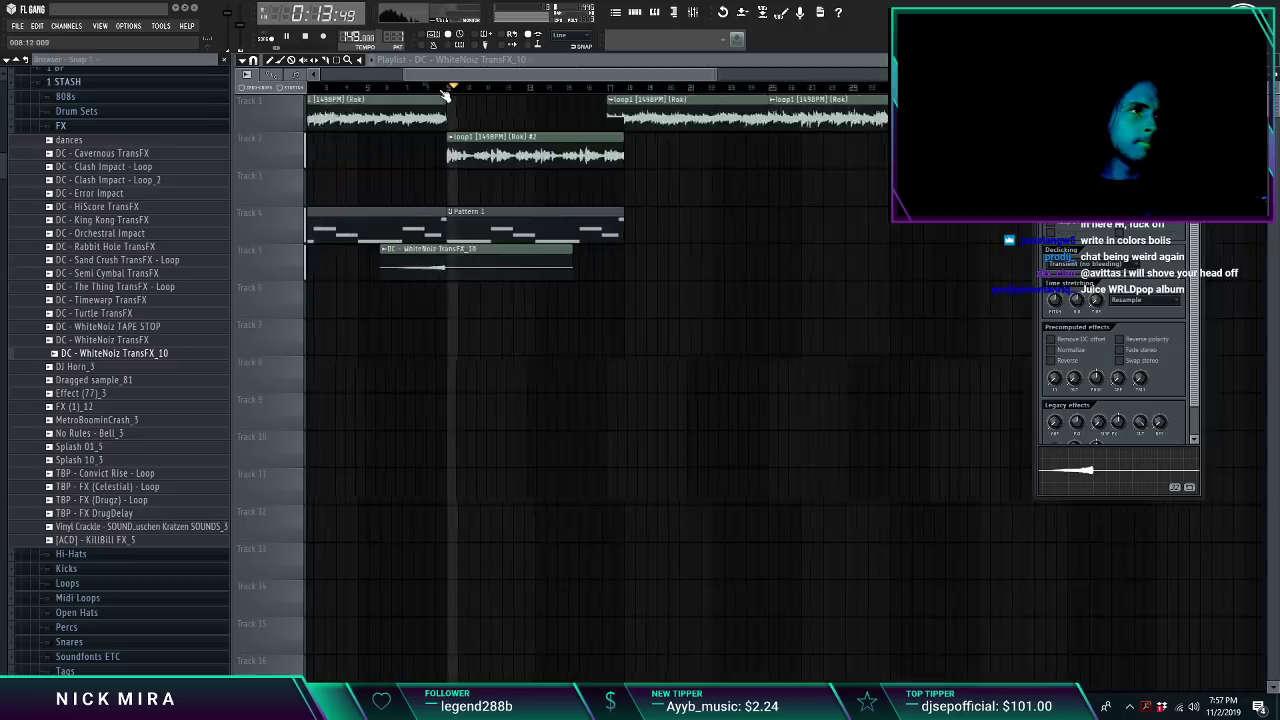
{"action": "left_click", "coordinate": [574, 272]}
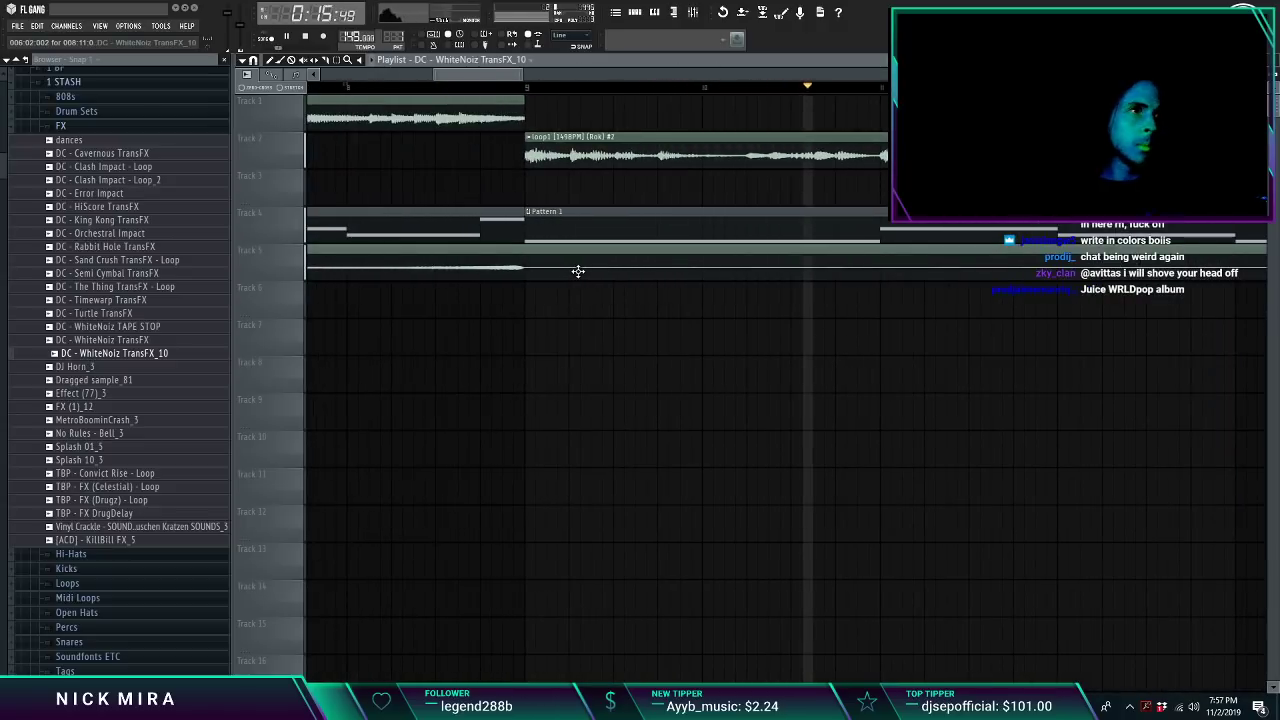
{"action": "key", "text": "space"}
{"action": "key", "text": "space"}
Step: Start the WhiteNoiz TransFX_10 clip at bar 5 and time-stretch it longer so its swell peaks at bar 9
{"action": "double_click", "coordinate": [577, 272]}
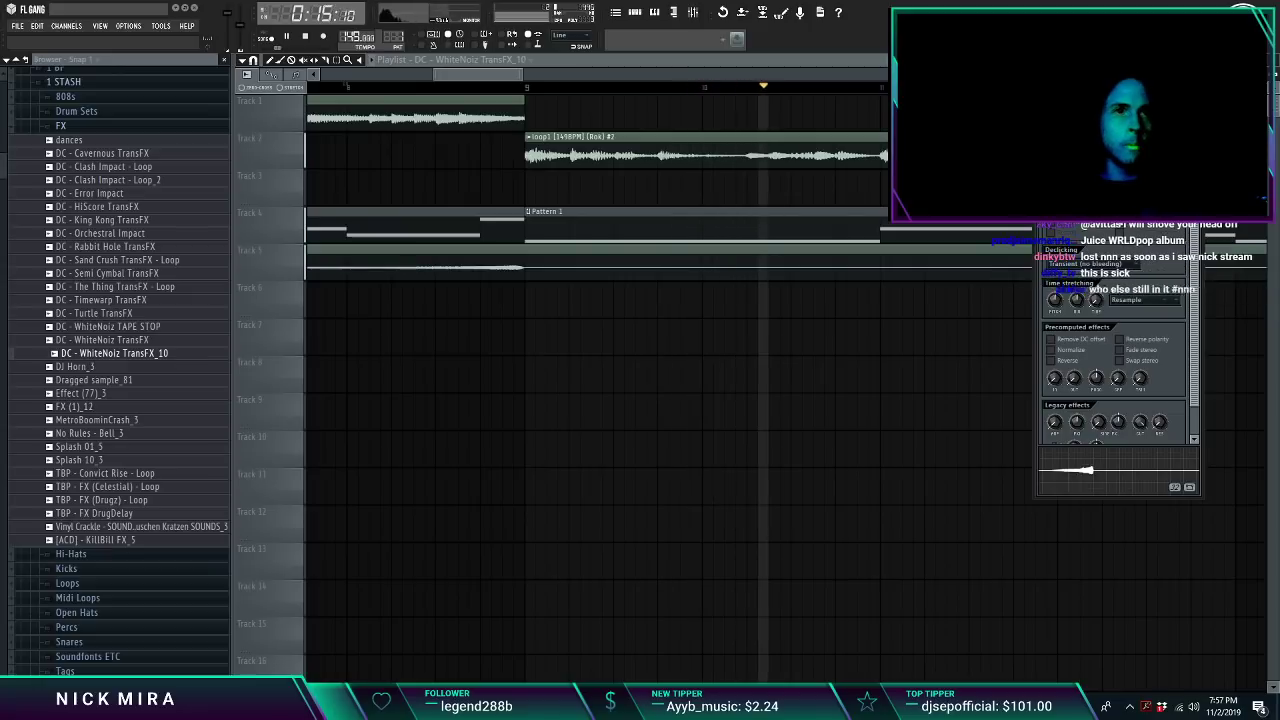
{"action": "scroll", "coordinate": [555, 219], "scroll_direction": "down", "scroll_amount": 3}
{"action": "left_click", "coordinate": [529, 251]}
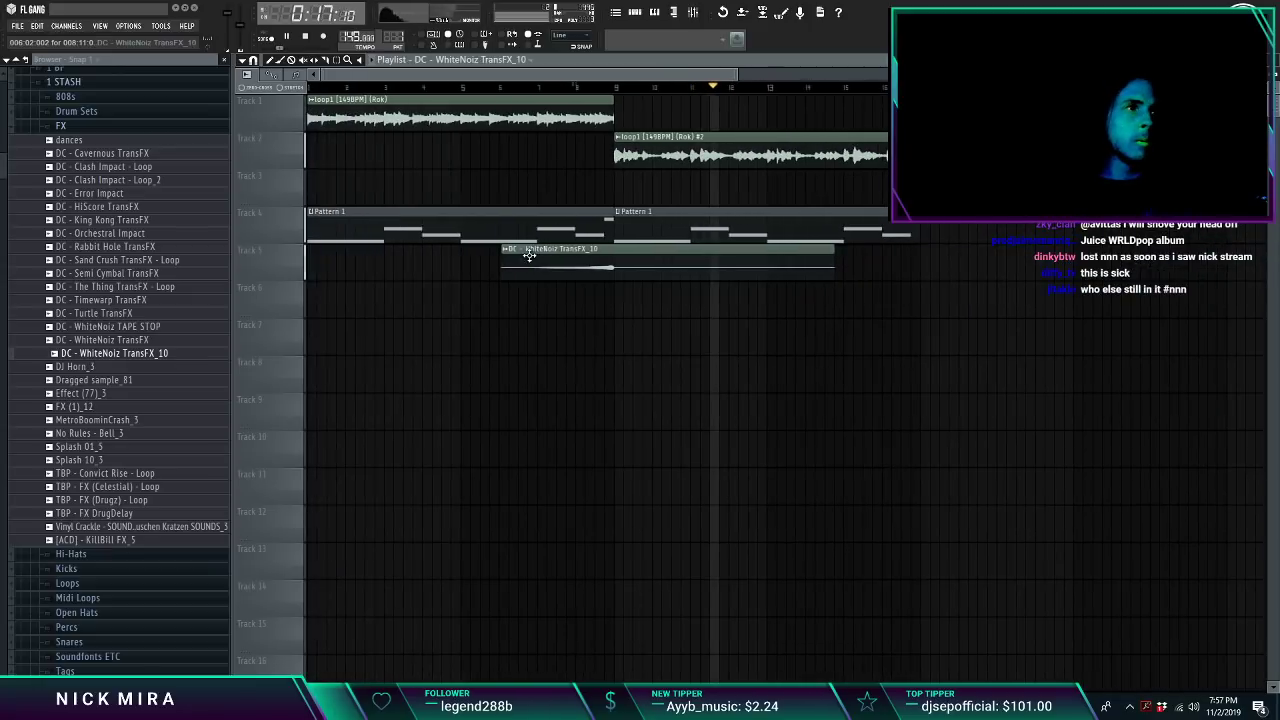
{"action": "right_click", "coordinate": [527, 253]}
{"action": "left_click", "coordinate": [471, 263]}
{"action": "double_click", "coordinate": [533, 262]}
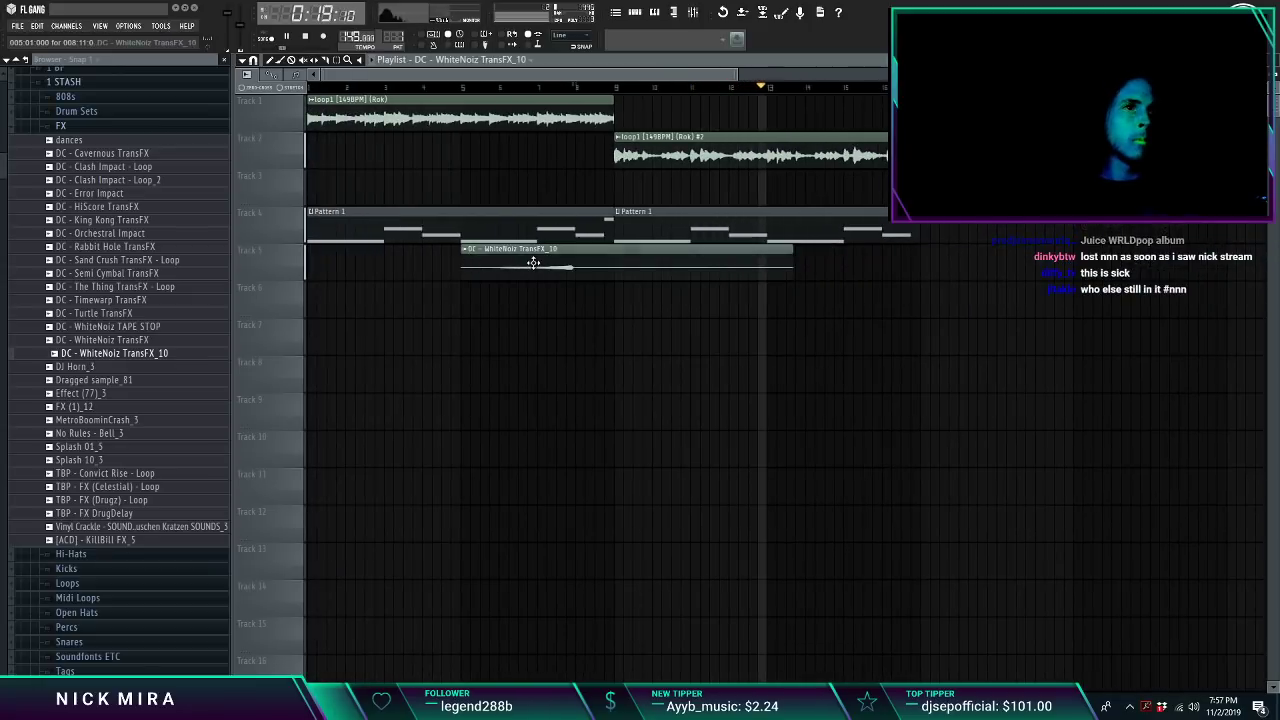
{"action": "left_click_drag", "start_coordinate": [537, 262], "coordinate": [911, 262]}
{"action": "left_click_drag", "start_coordinate": [1093, 305], "coordinate": [1093, 302]}
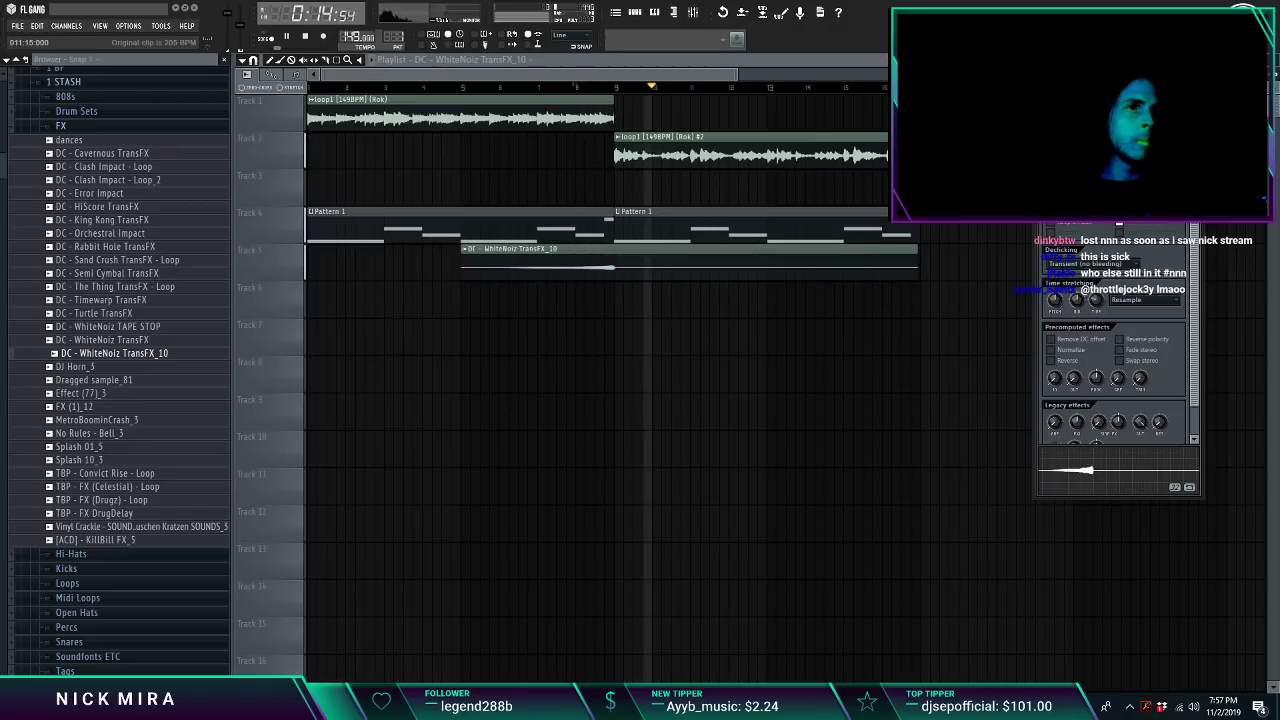
Step: Set the WhiteNoiz TransFX_10 channel volume to 70% and fine-tune the stretched clip's position at bar 5
{"action": "key", "text": "space"}
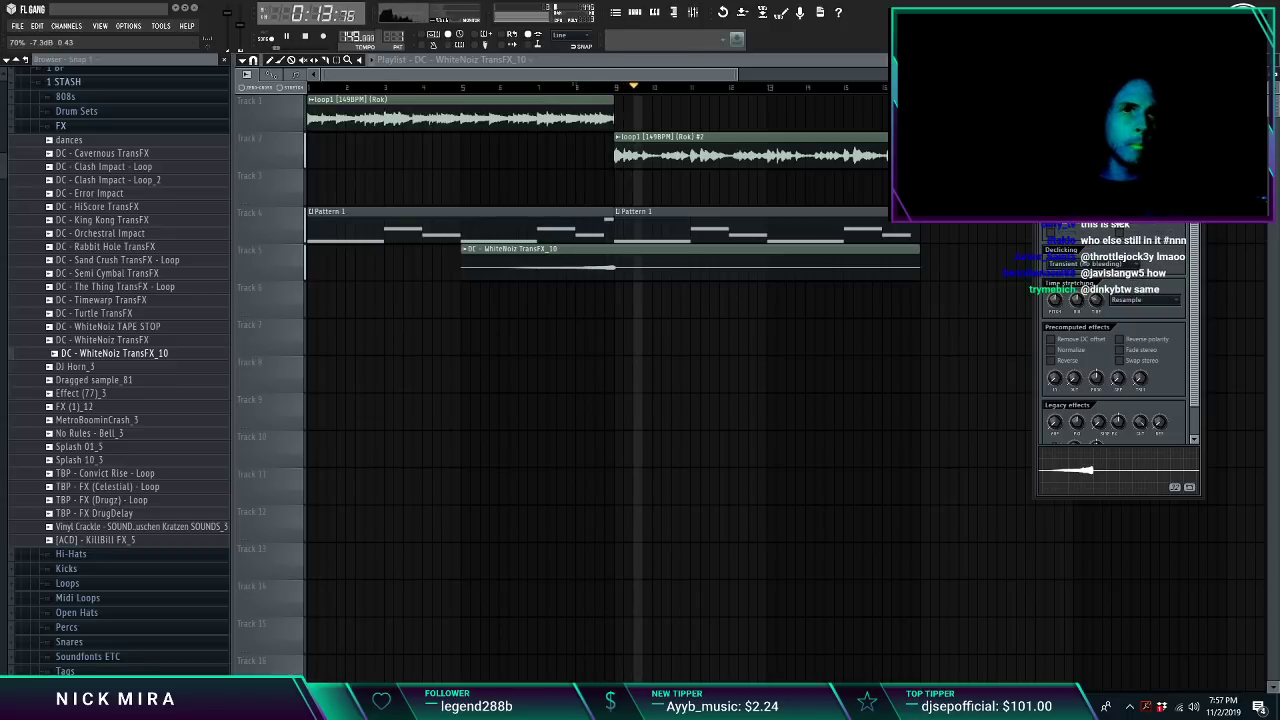
{"action": "left_click", "coordinate": [620, 260], "text": "ctrl"}
{"action": "left_click_drag", "start_coordinate": [620, 260], "coordinate": [619, 260]}
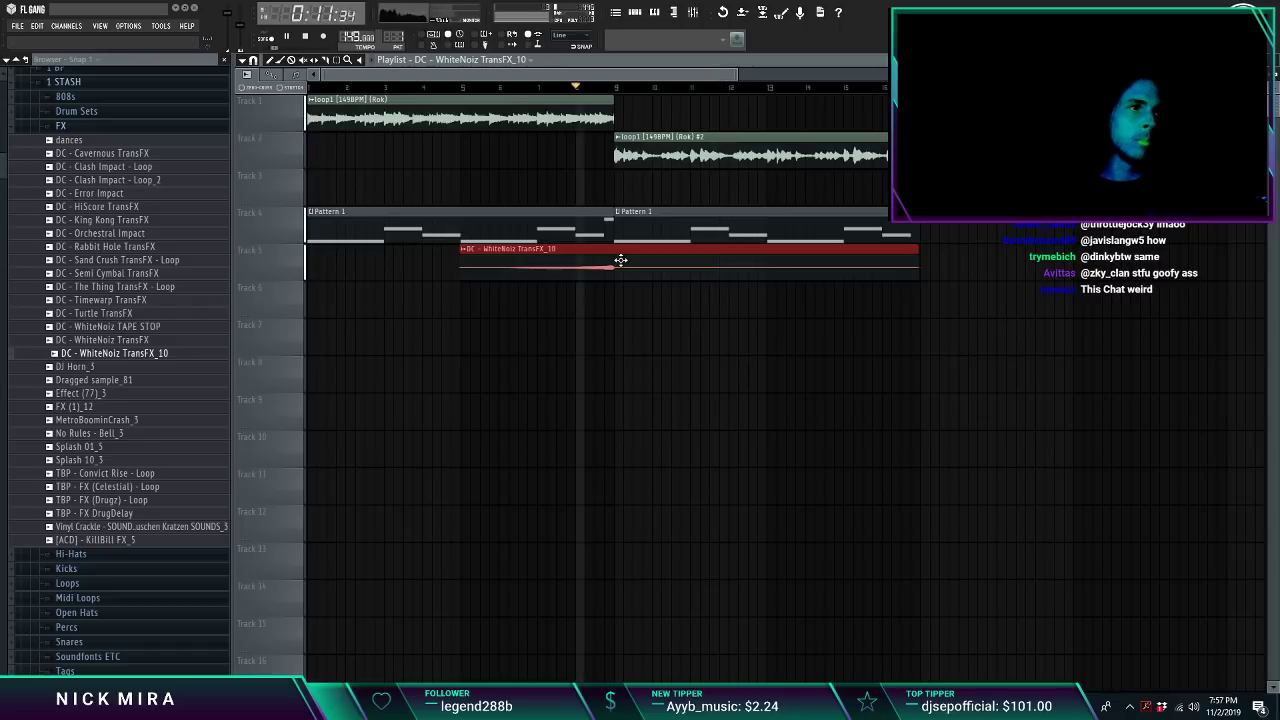
{"action": "left_click", "coordinate": [879, 336], "text": "ctrl"}
{"action": "left_click_drag", "start_coordinate": [461, 275], "coordinate": [463, 274]}
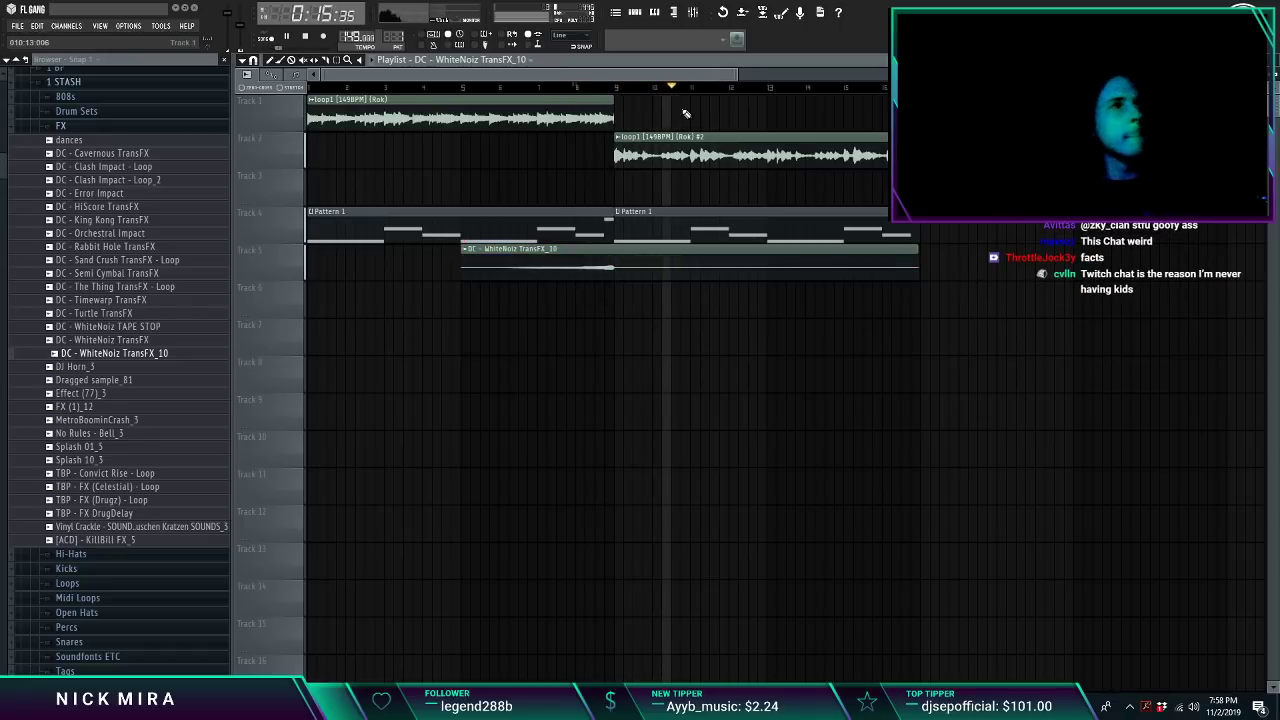
Step: Show the Unsorted channels in the channel rack and create a new empty pattern
{"action": "scroll", "coordinate": [688, 102], "scroll_direction": "down", "scroll_amount": 3}
{"action": "scroll", "coordinate": [586, 191], "scroll_direction": "up", "scroll_amount": 3}
{"action": "key", "text": "F6"}
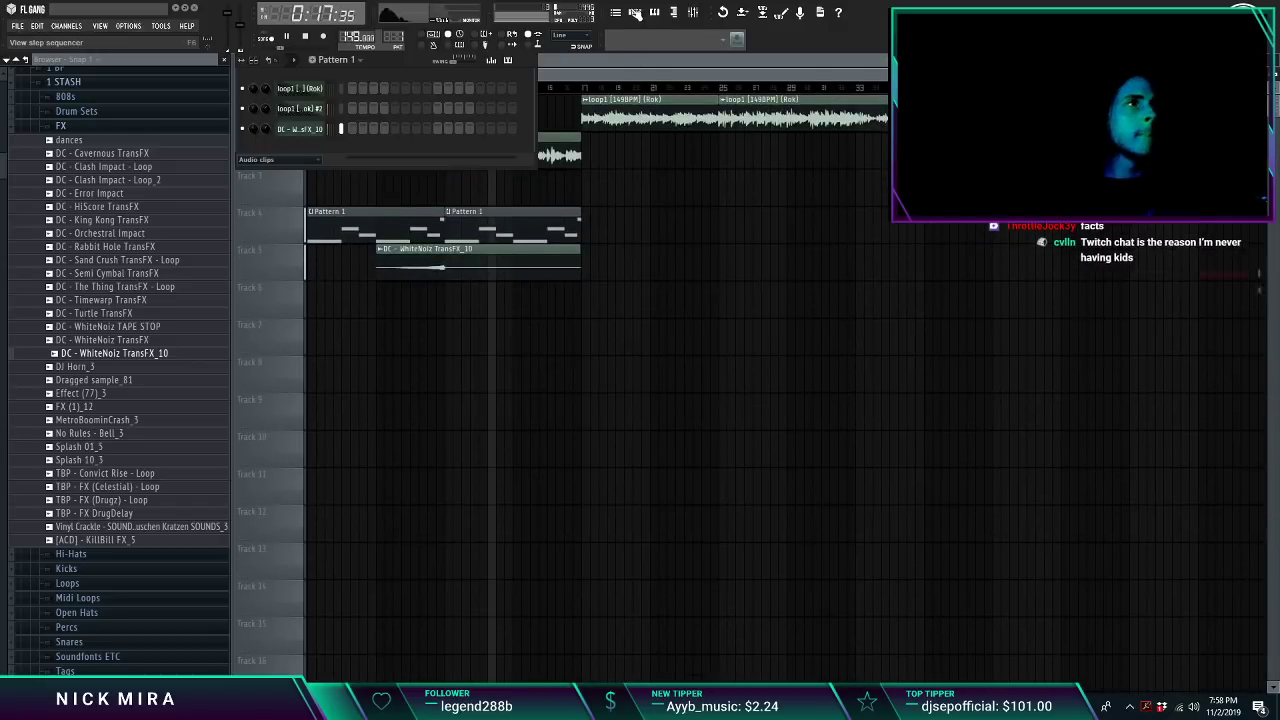
{"action": "left_click", "coordinate": [335, 62]}
{"action": "left_click", "coordinate": [335, 65]}
{"action": "left_click", "coordinate": [335, 62]}
{"action": "left_click", "coordinate": [338, 77]}
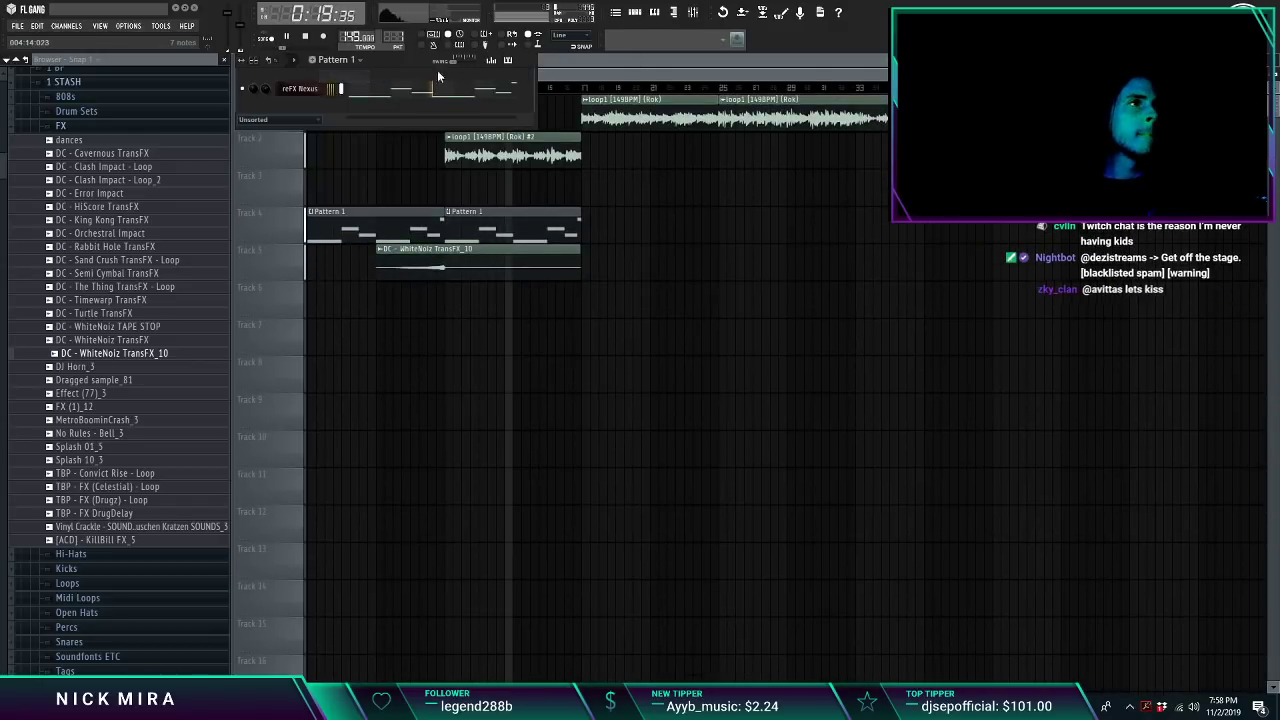
{"action": "left_click", "coordinate": [311, 61]}
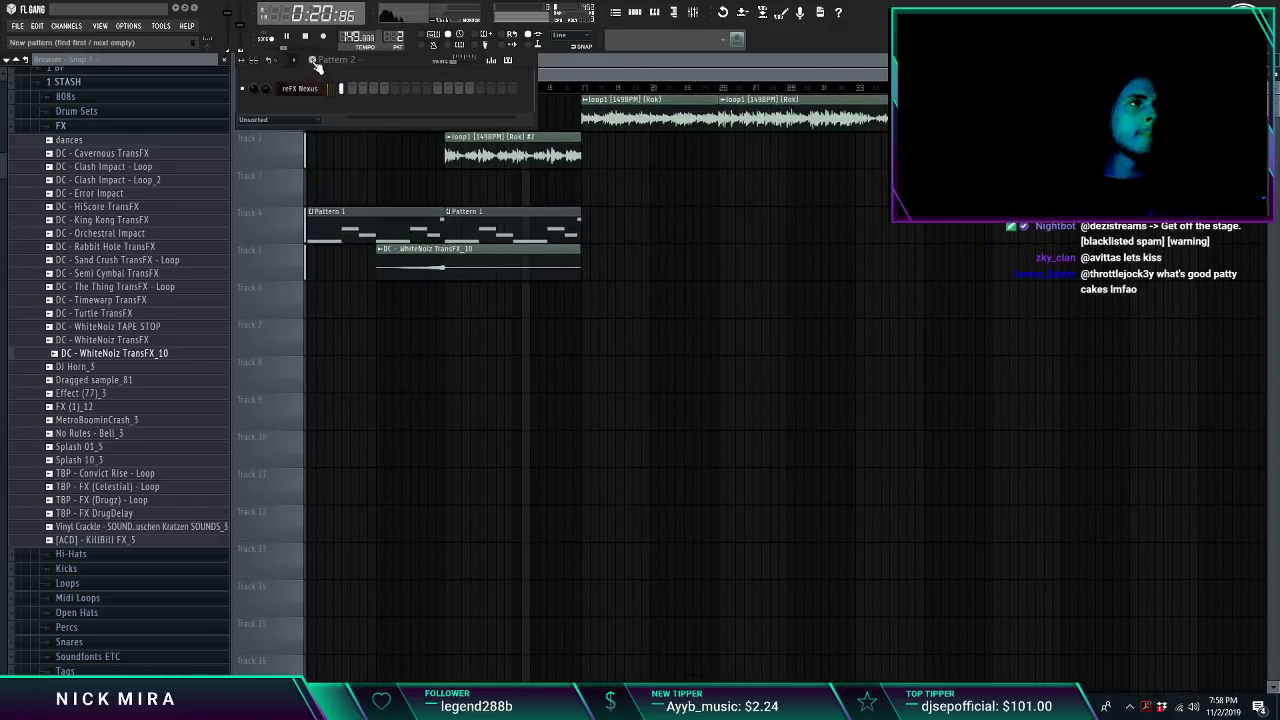
Step: Place Pattern 2 on Track 3 of the playlist starting at bar 17, and close the playlist
{"action": "left_click", "coordinate": [582, 190]}
{"action": "left_click_drag", "start_coordinate": [596, 187], "coordinate": [709, 187]}
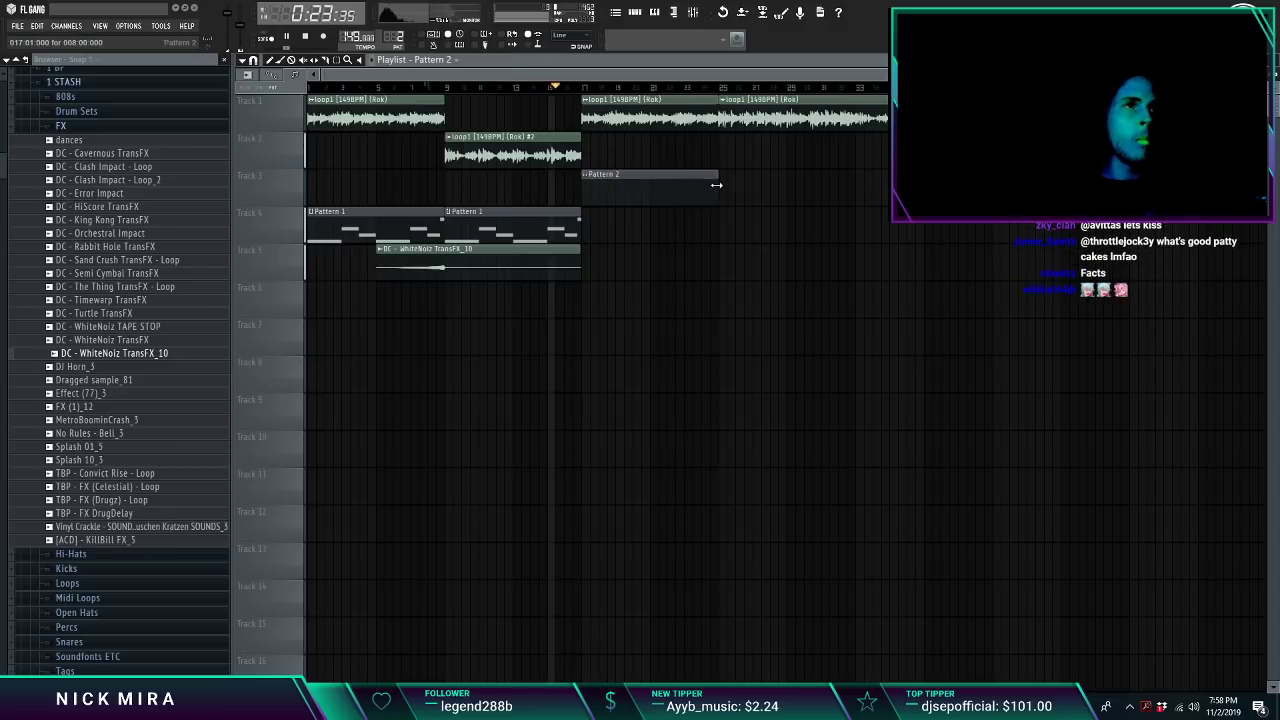
{"action": "key", "text": "ctrl+b"}
{"action": "key", "text": "ctrl+b"}
{"action": "key", "text": "F5"}
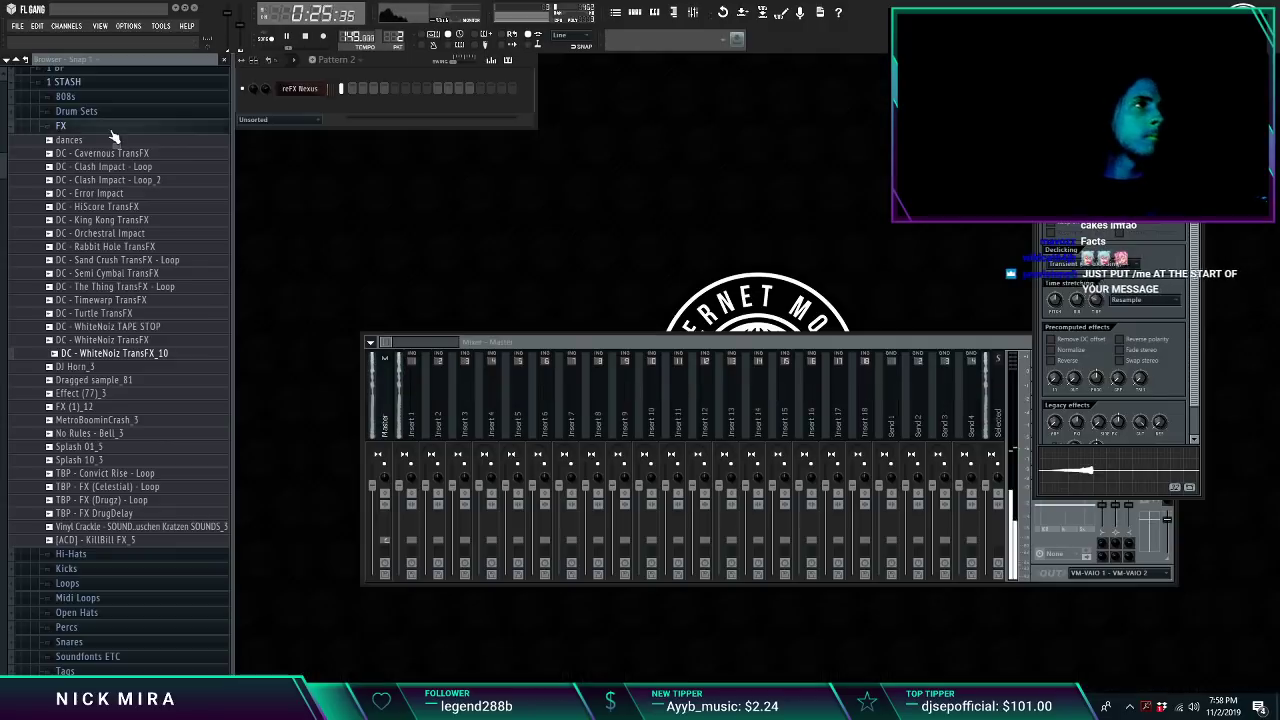
Step: Add the YK - Metro HH (Hats)_2 sample from the Hi-Hats folder as a channel and fill every 2 steps
{"action": "left_click", "coordinate": [111, 128]}
{"action": "left_click", "coordinate": [102, 143]}
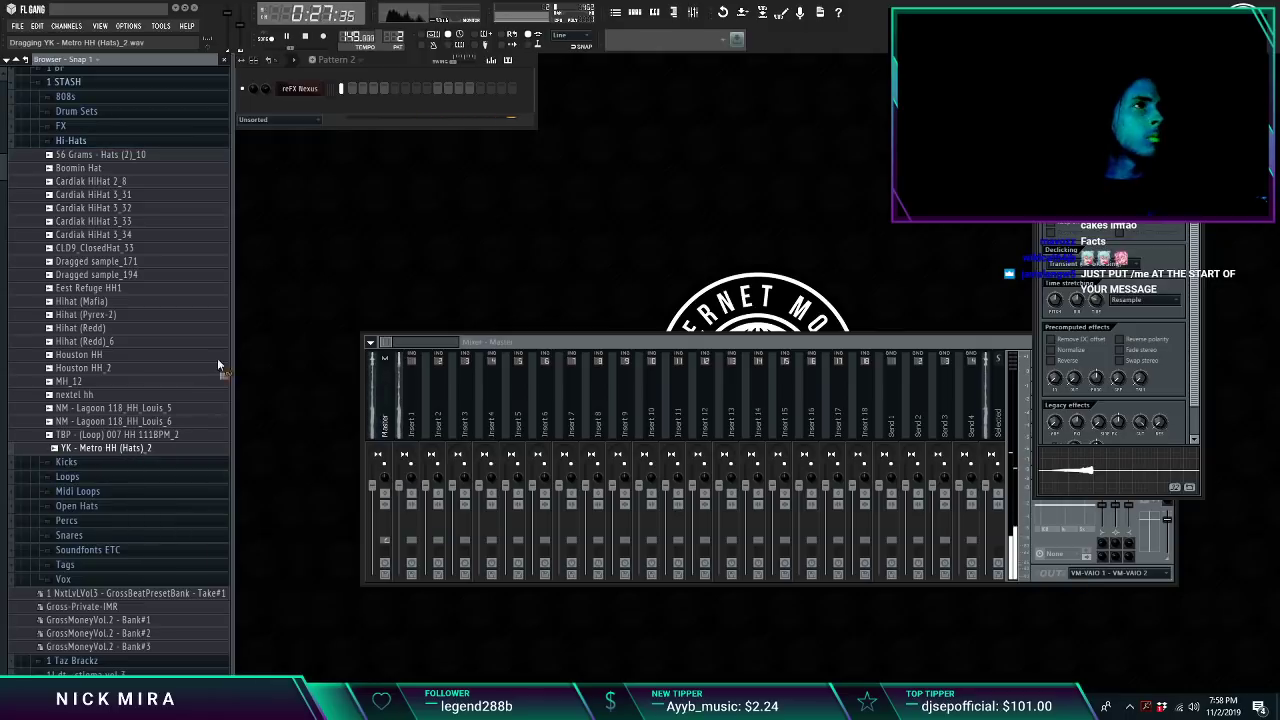
{"action": "left_click_drag", "start_coordinate": [321, 112], "coordinate": [318, 108]}
{"action": "right_click", "coordinate": [313, 108]}
{"action": "left_click", "coordinate": [362, 204]}
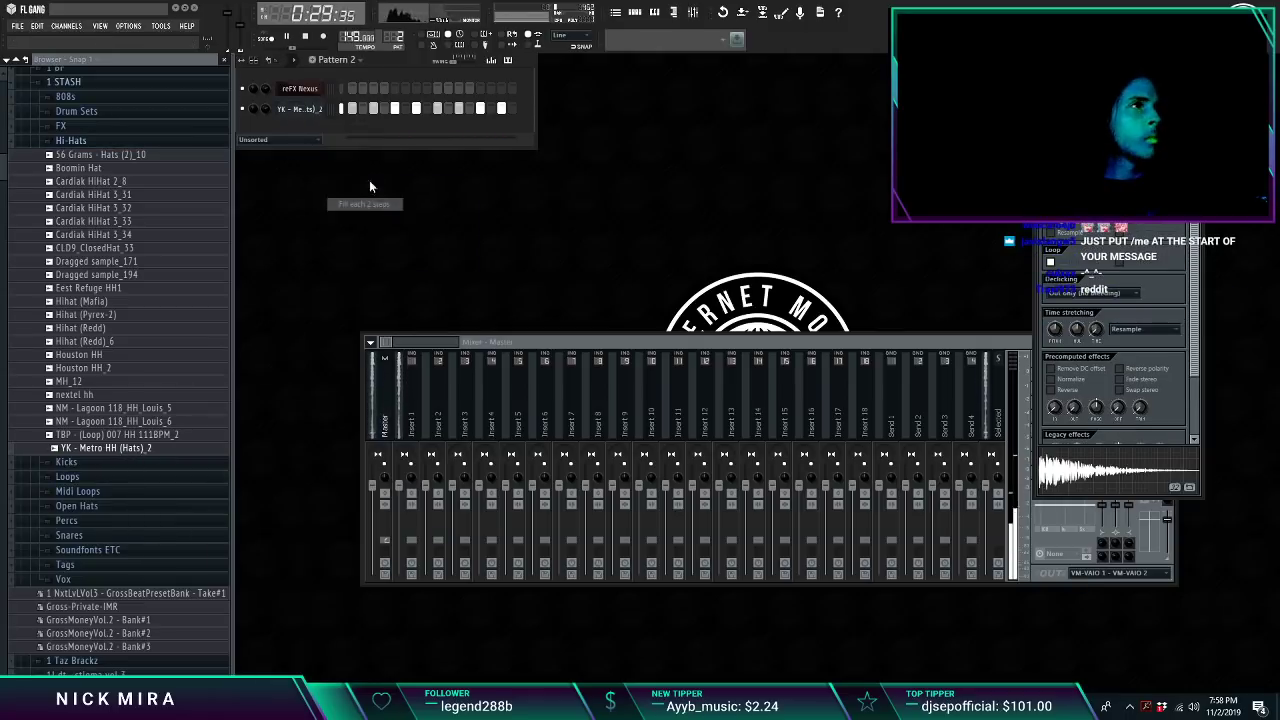
Step: Convert the hi-hat steps to piano roll notes and repeat them across eight bars
{"action": "right_click", "coordinate": [313, 108]}
{"action": "left_click", "coordinate": [340, 108]}
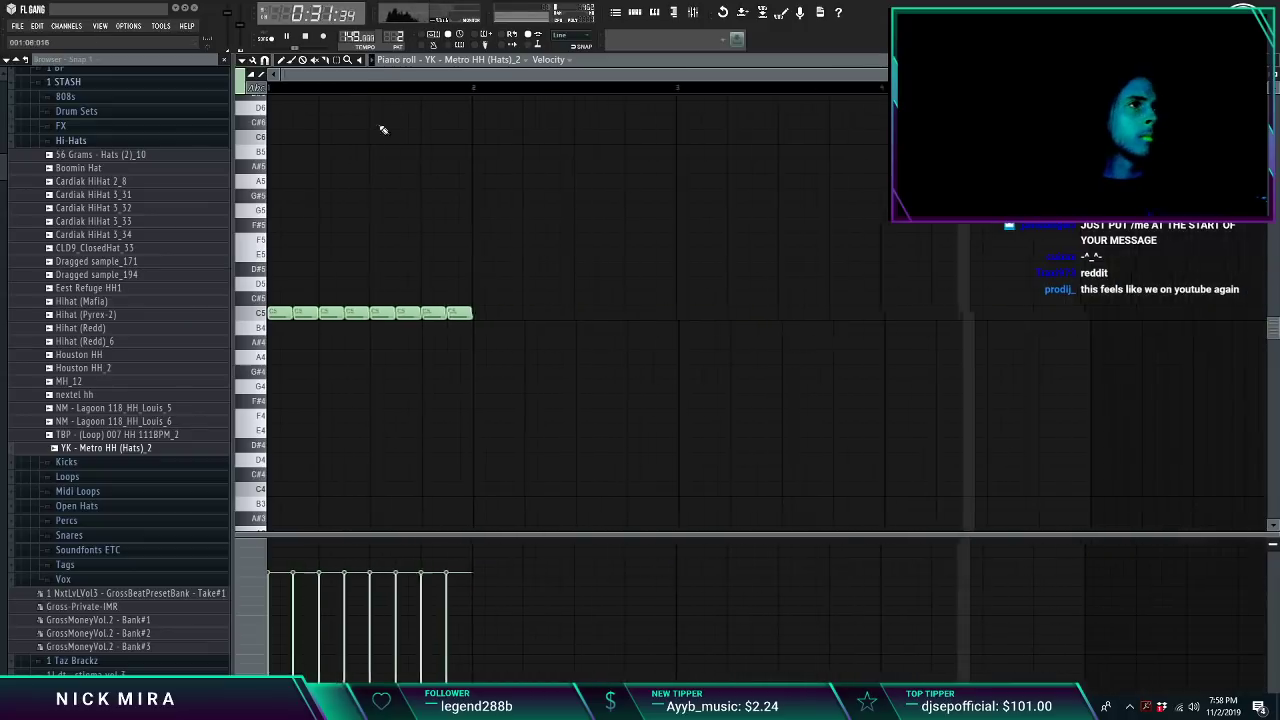
{"action": "key", "text": "F7"}
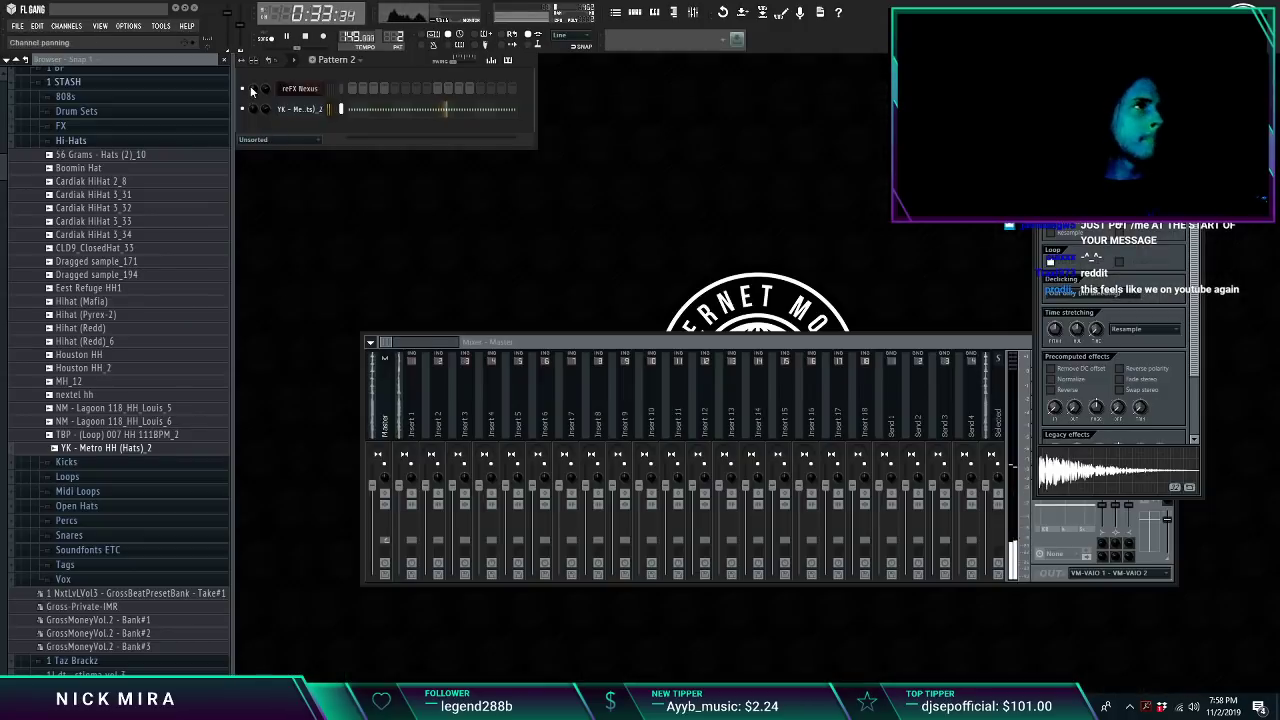
Step: Add the [PBS] Official Trap Clp_2 sample from the Snares folder as a new channel
{"action": "left_click", "coordinate": [143, 141]}
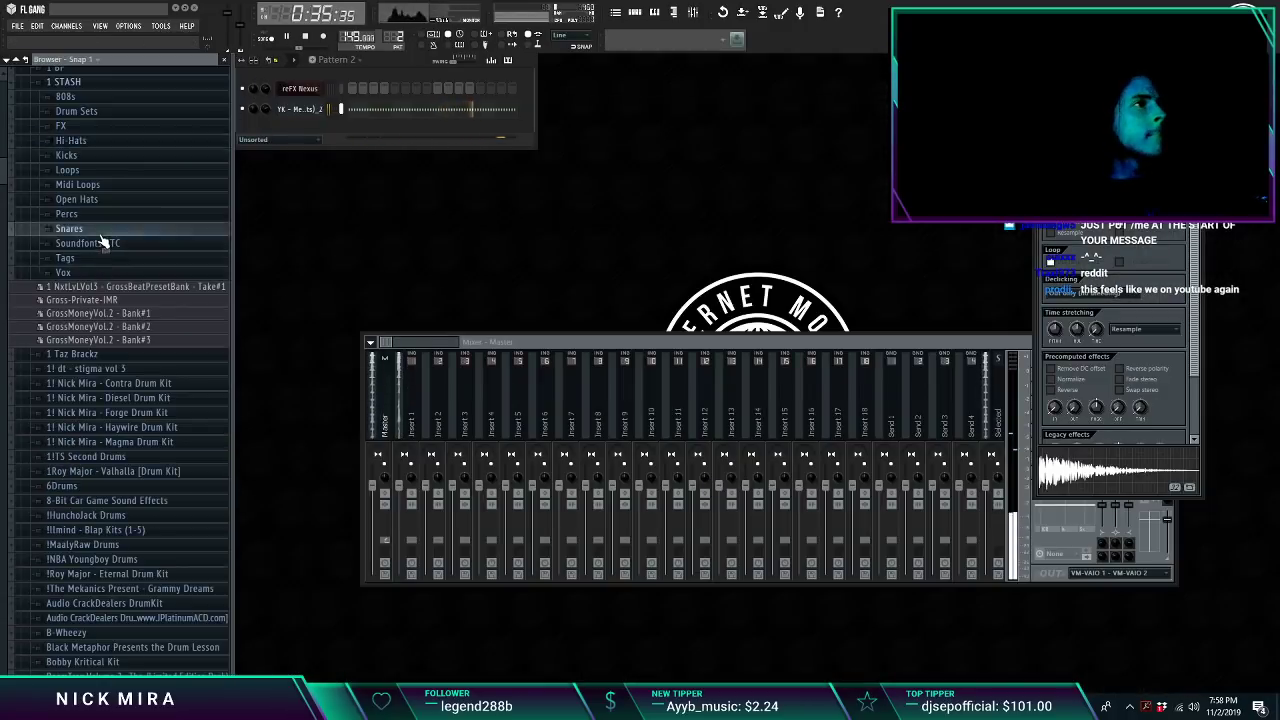
{"action": "left_click", "coordinate": [70, 221]}
{"action": "left_click_drag", "start_coordinate": [150, 638], "coordinate": [340, 148]}
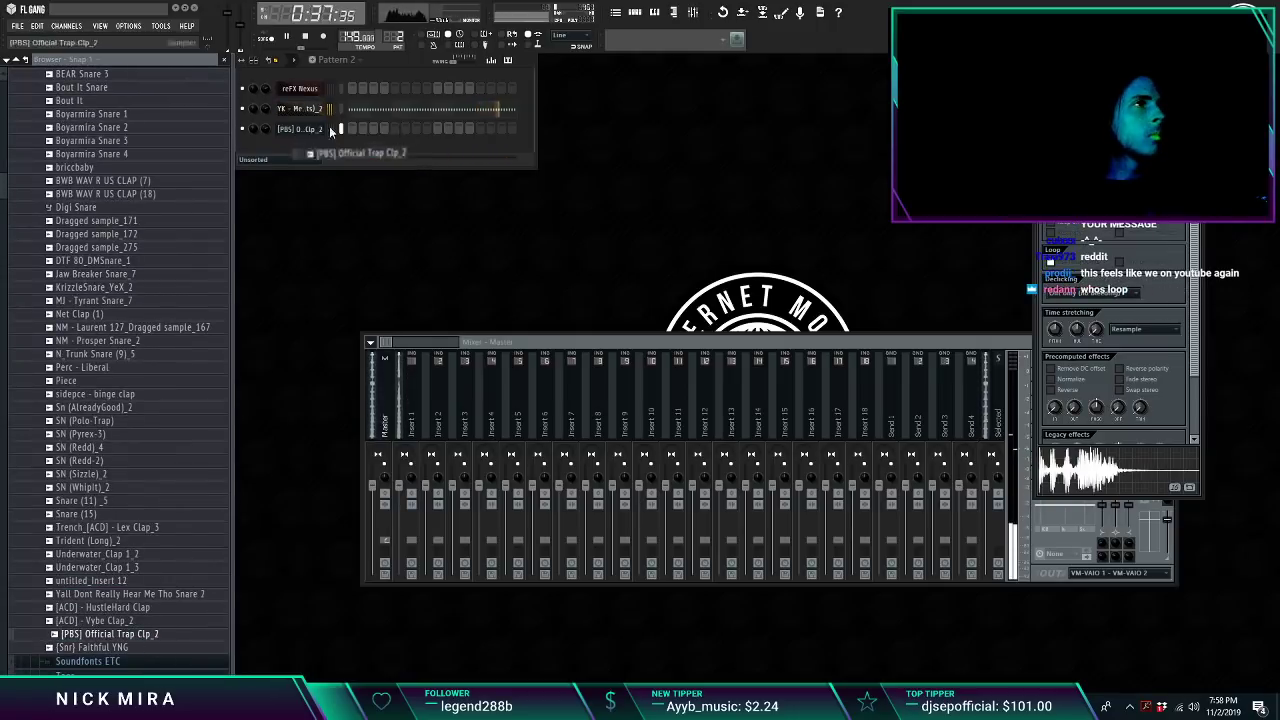
Step: Place a C5 clap note in the middle of every bar in the clap's piano roll
{"action": "right_click", "coordinate": [323, 126]}
{"action": "left_click", "coordinate": [366, 131]}
{"action": "scroll", "coordinate": [373, 88], "scroll_direction": "down", "scroll_amount": 7}
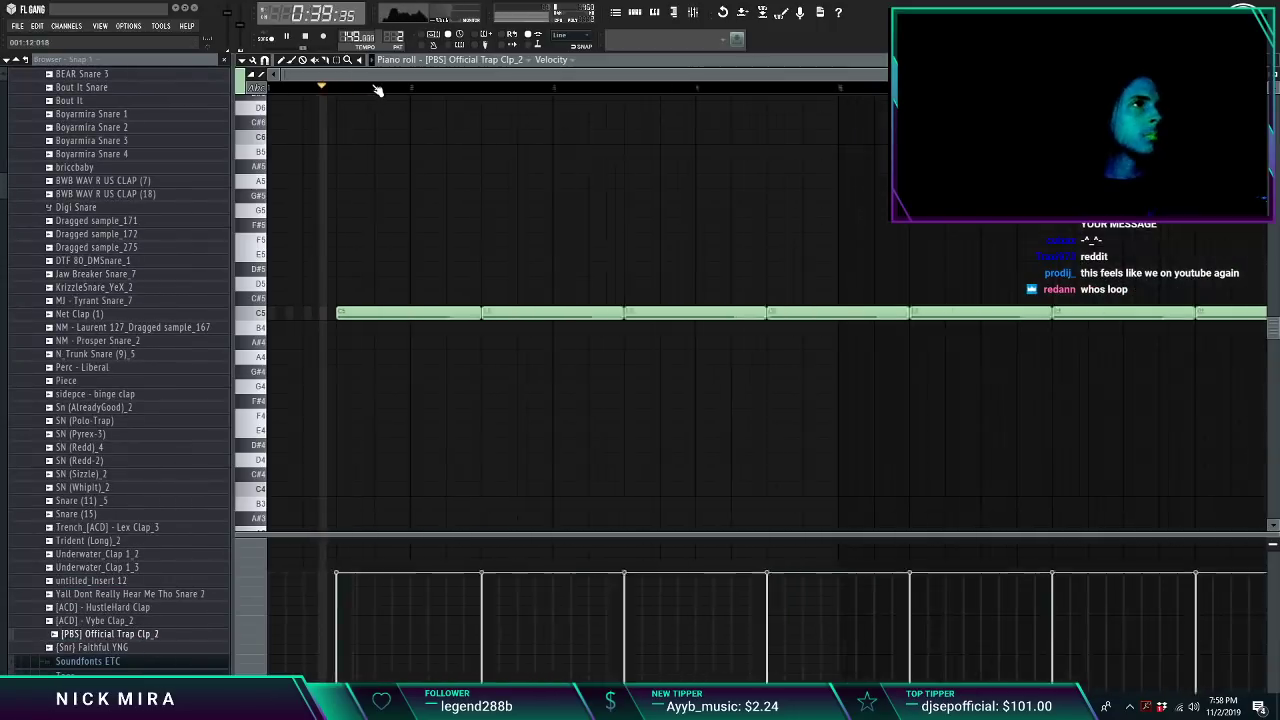
Step: Shorten all the clap notes together and close the clap's piano roll
{"action": "key", "text": "ctrl+a"}
{"action": "left_click", "coordinate": [480, 322]}
{"action": "right_click", "coordinate": [482, 330]}
{"action": "key", "text": "ctrl+a"}
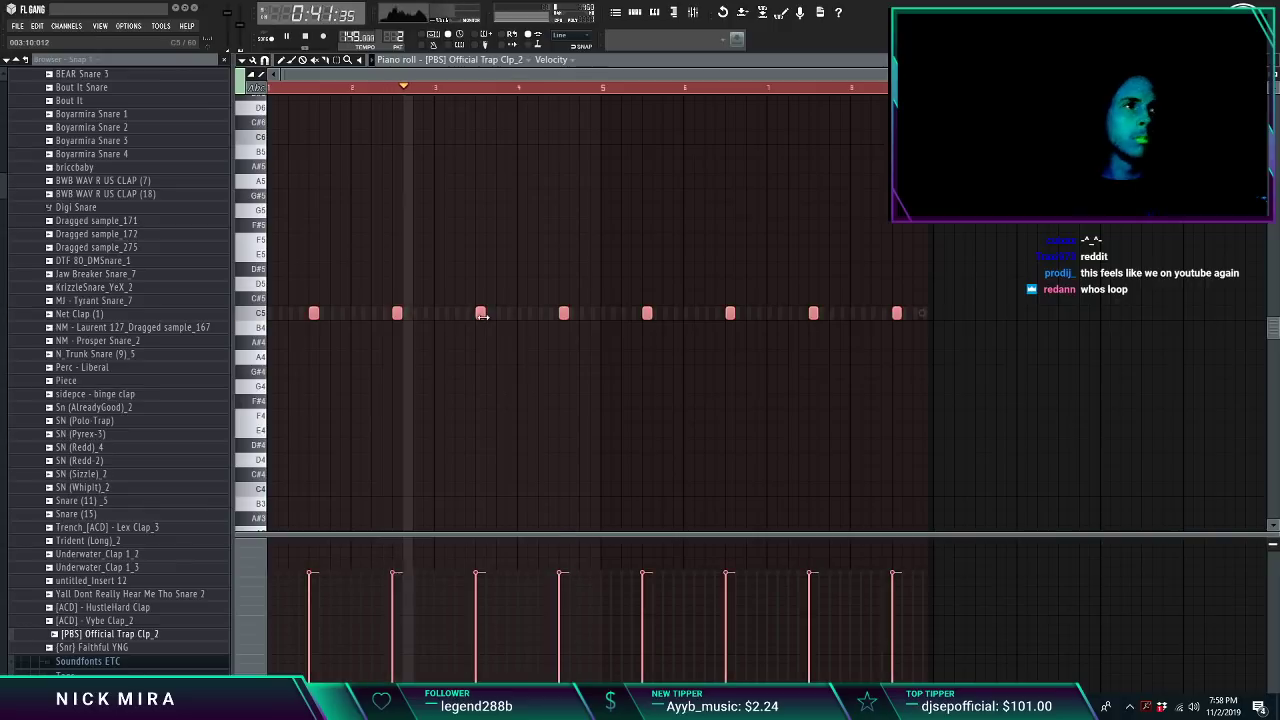
{"action": "scroll", "coordinate": [483, 317], "scroll_direction": "up", "scroll_amount": 4}
{"action": "key", "text": "ctrl+d"}
{"action": "scroll", "coordinate": [487, 90], "scroll_direction": "up", "scroll_amount": 3}
{"action": "key", "text": "F7"}
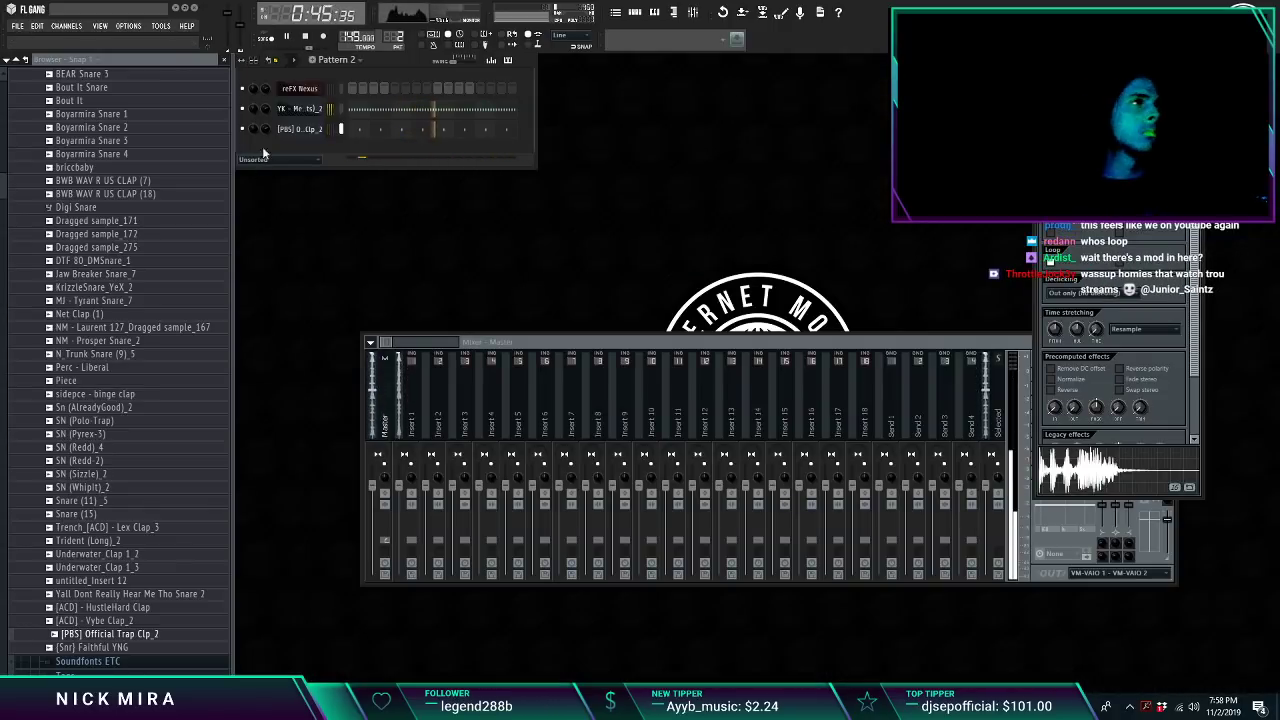
Step: Chop the first hi-hat note in the piano roll using the Chopper's Default pattern
{"action": "left_click", "coordinate": [390, 112]}
{"action": "scroll", "coordinate": [374, 91], "scroll_direction": "down", "scroll_amount": 3}
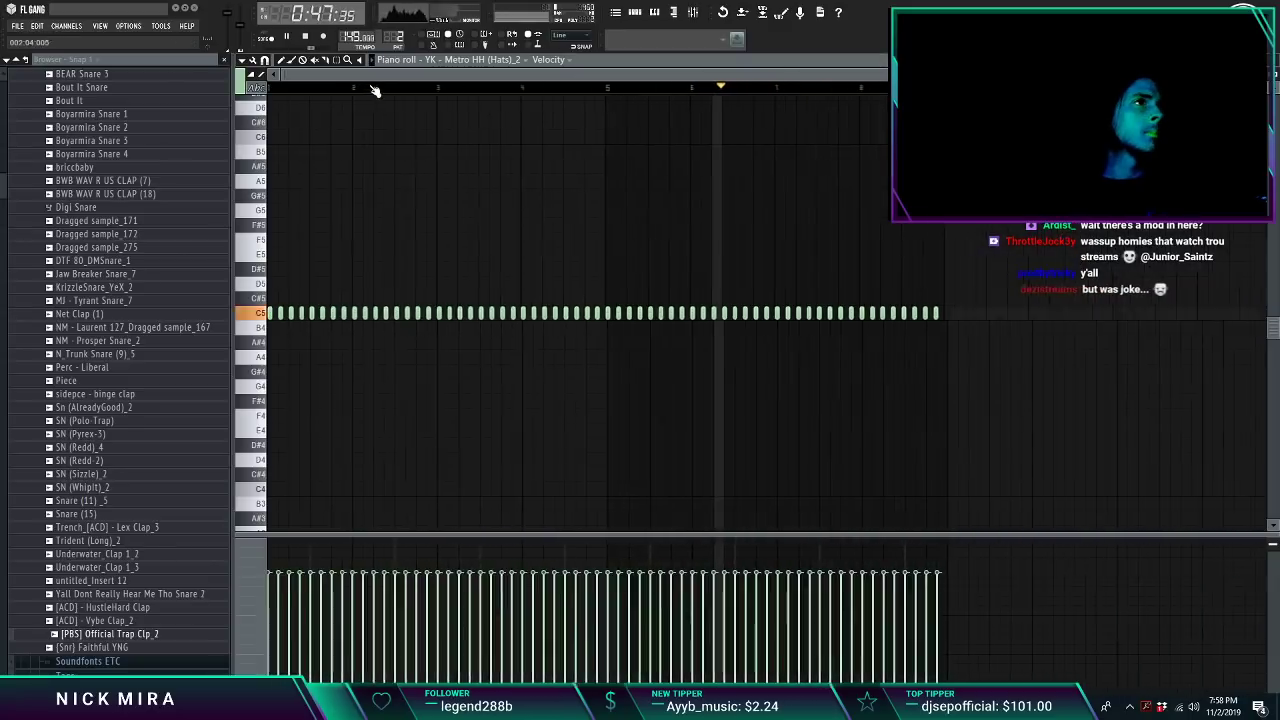
{"action": "key", "text": "alt+u"}
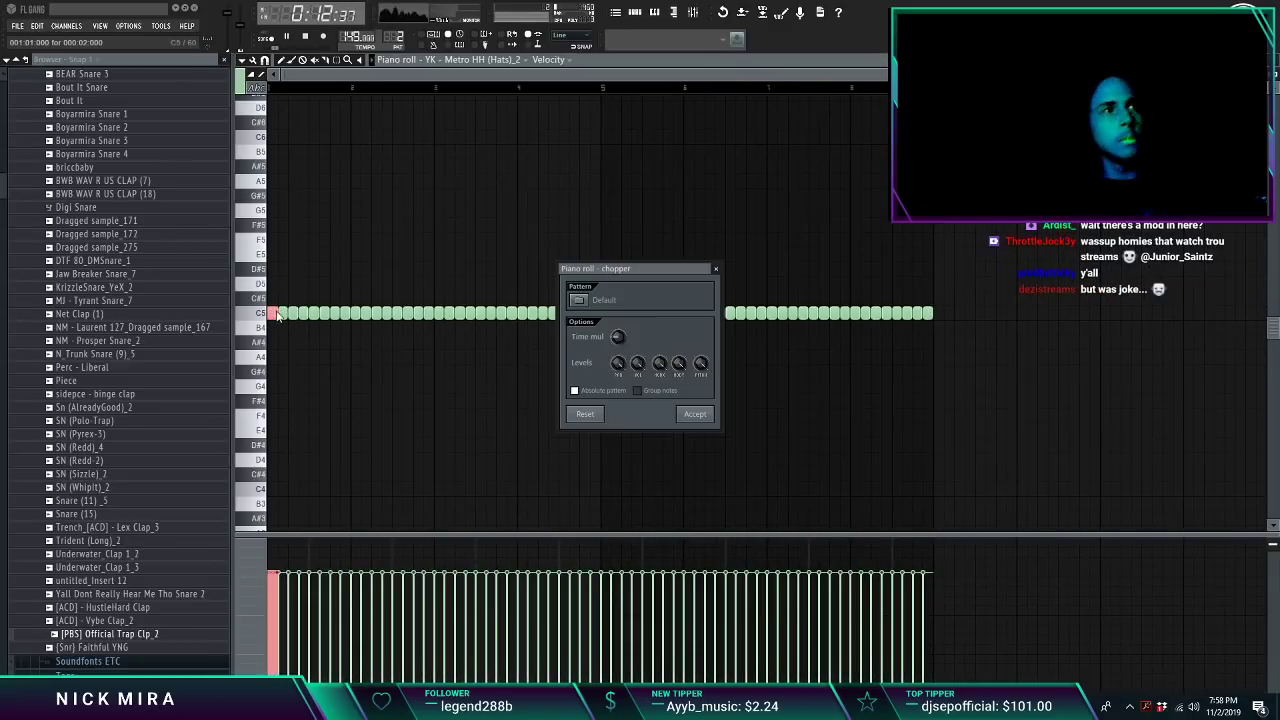
{"action": "left_click", "coordinate": [693, 414]}
Step: Delete the second half of the first hi-hat roll's slices and move the remaining ones down to A#4
{"action": "scroll", "coordinate": [275, 91], "scroll_direction": "up", "scroll_amount": 3}
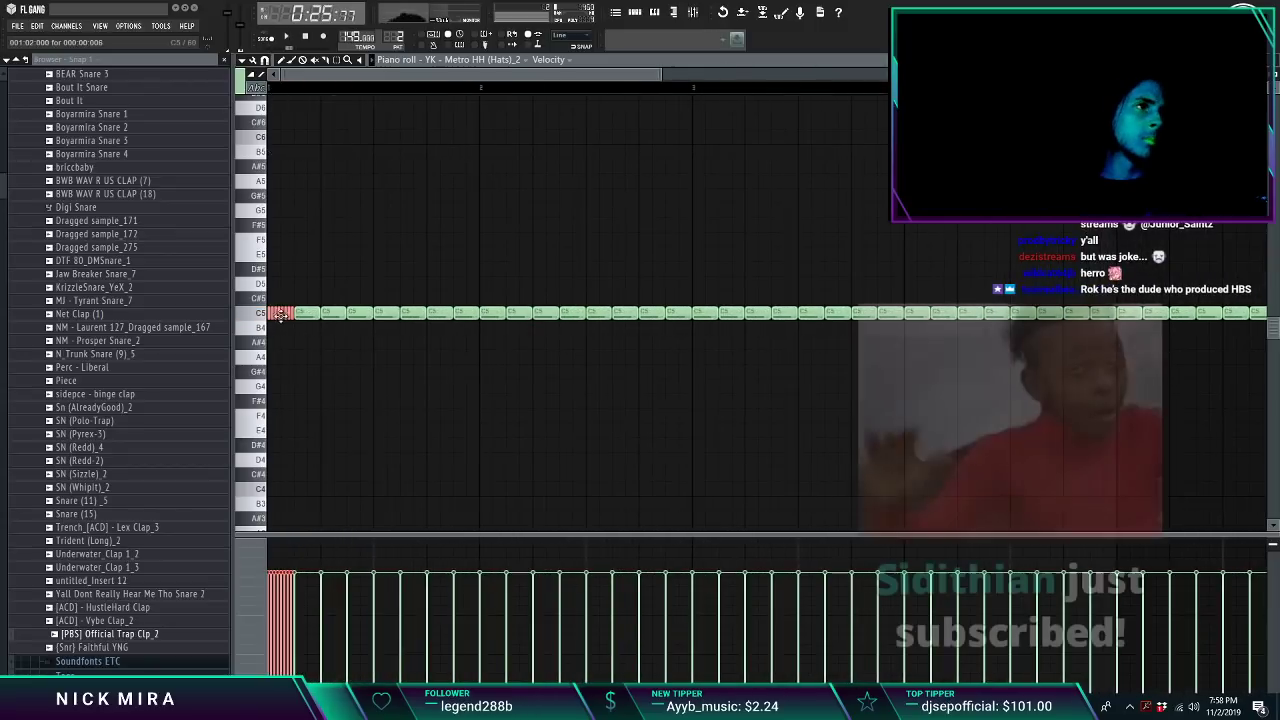
{"action": "right_click", "coordinate": [282, 315]}
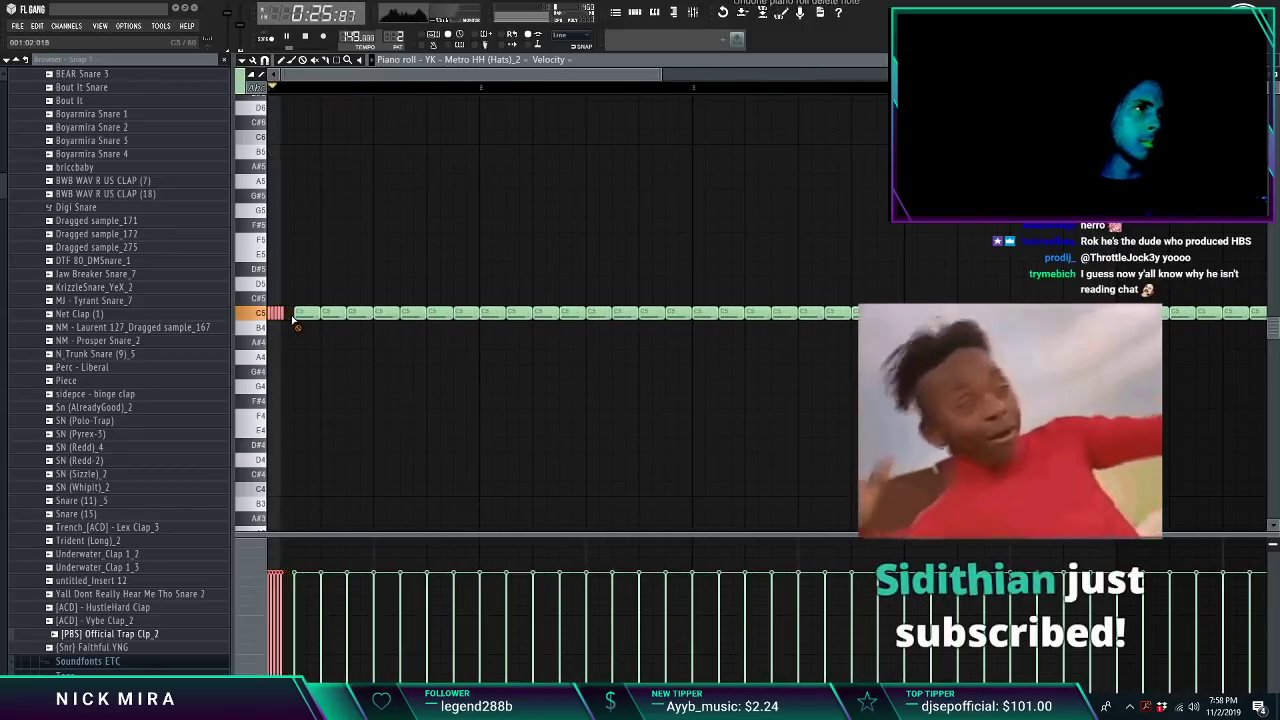
{"action": "left_click_drag", "start_coordinate": [279, 317], "coordinate": [279, 343]}
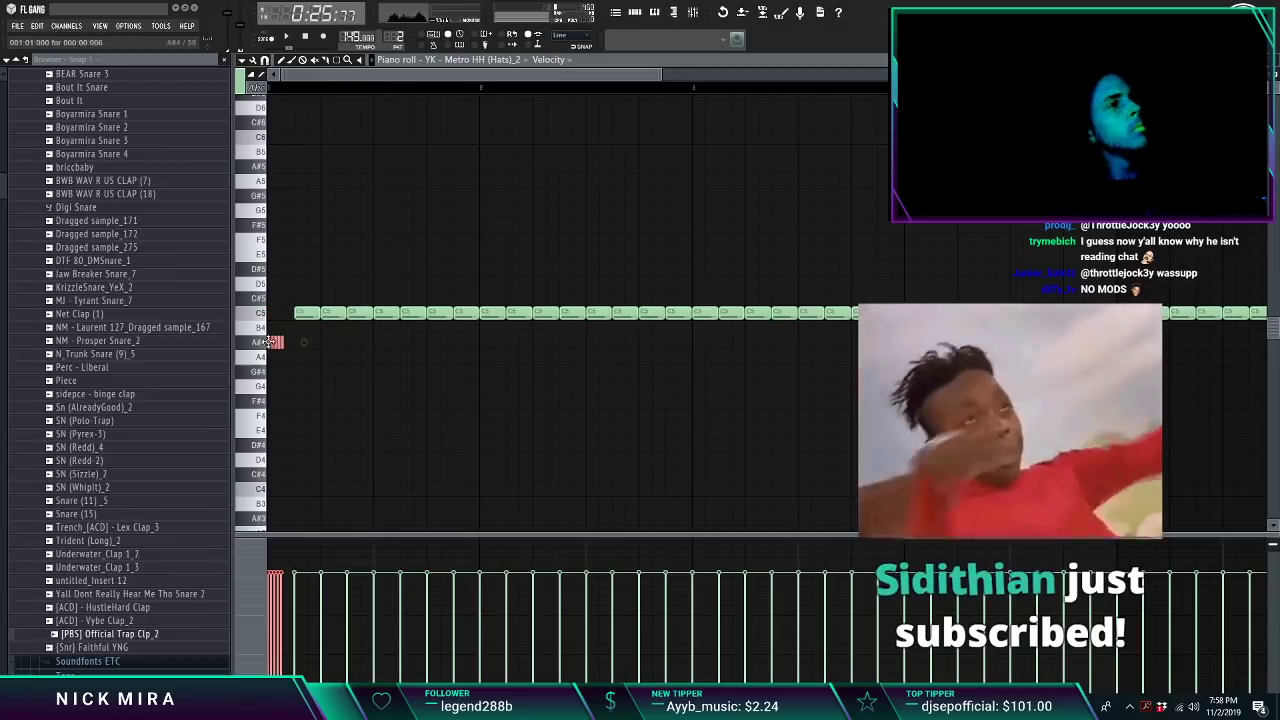
{"action": "left_click", "coordinate": [270, 314]}
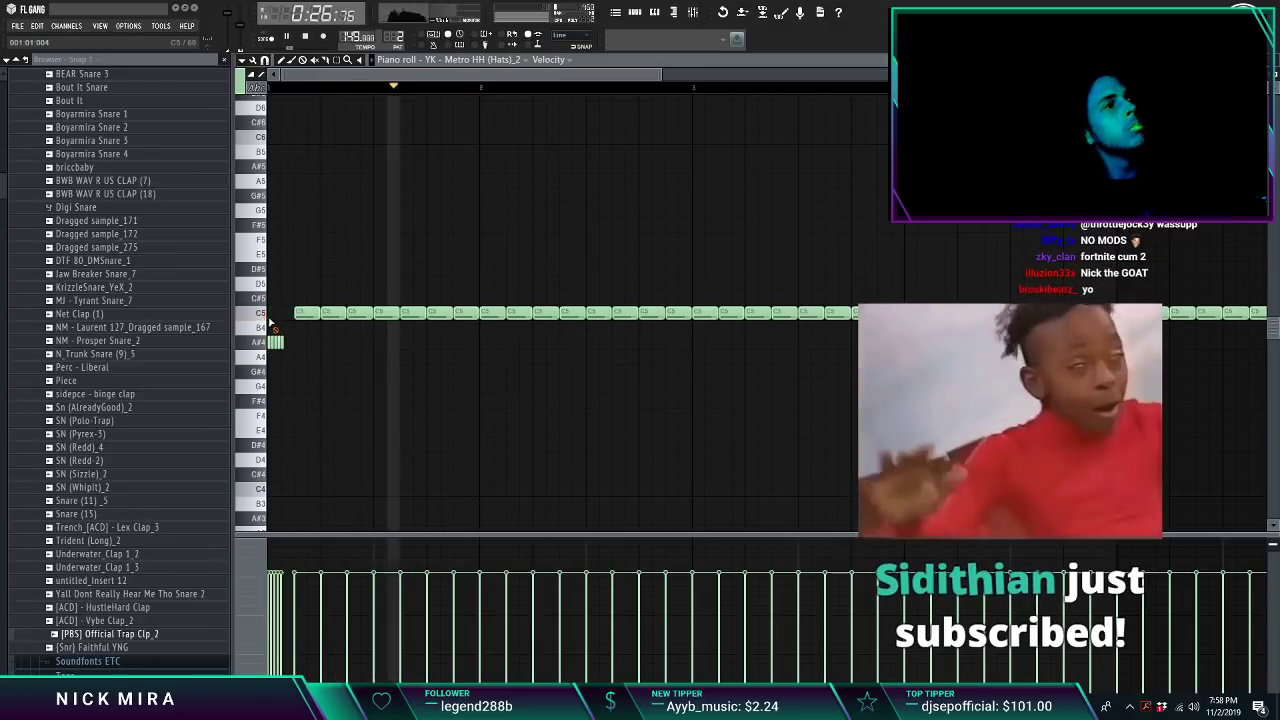
Step: Delete alternate slices of the A#4 hi-hat roll so that three short hits remain
{"action": "key", "text": "space"}
{"action": "key", "text": "space"}
{"action": "right_click", "coordinate": [279, 346]}
{"action": "key", "text": "space"}
{"action": "key", "text": "space"}
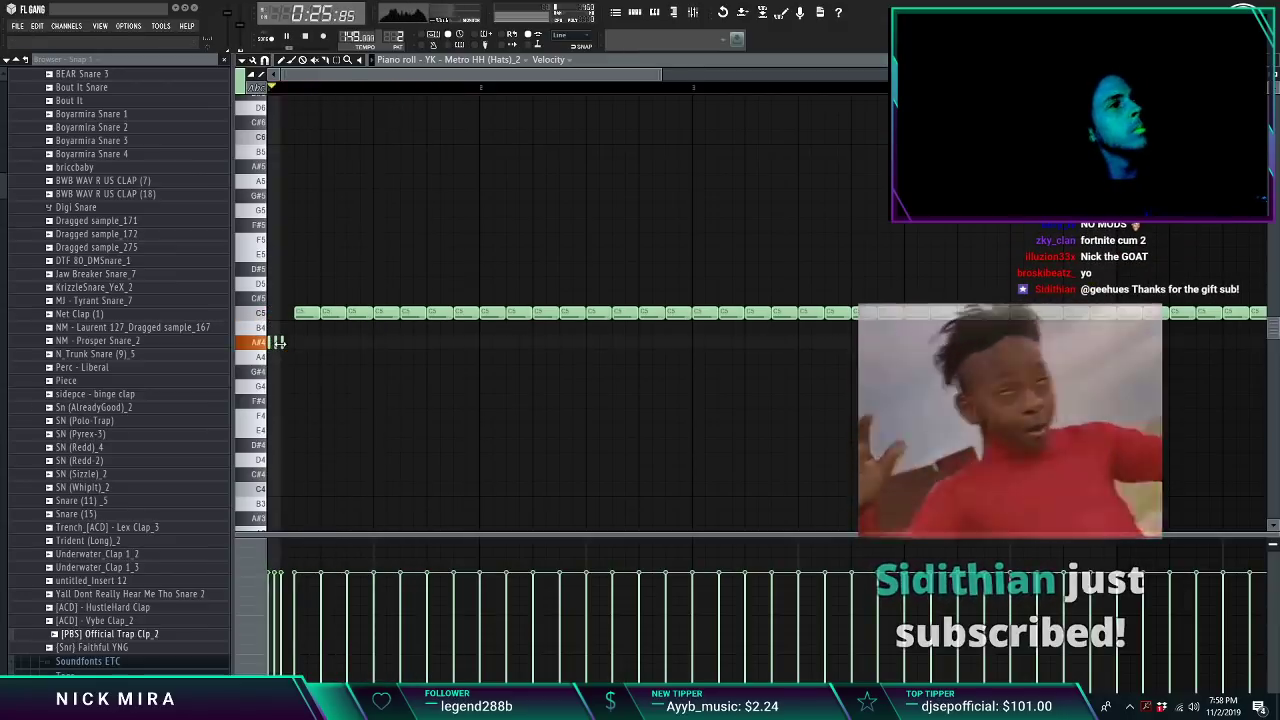
Step: Move the three short hi-hat hits from A#4 back up to C5 and deselect them
{"action": "left_click", "coordinate": [257, 347], "text": "ctrl"}
{"action": "key", "text": "space"}
{"action": "key", "text": "shift+Up"}
{"action": "key", "text": "shift+Up"}
{"action": "key", "text": "space"}
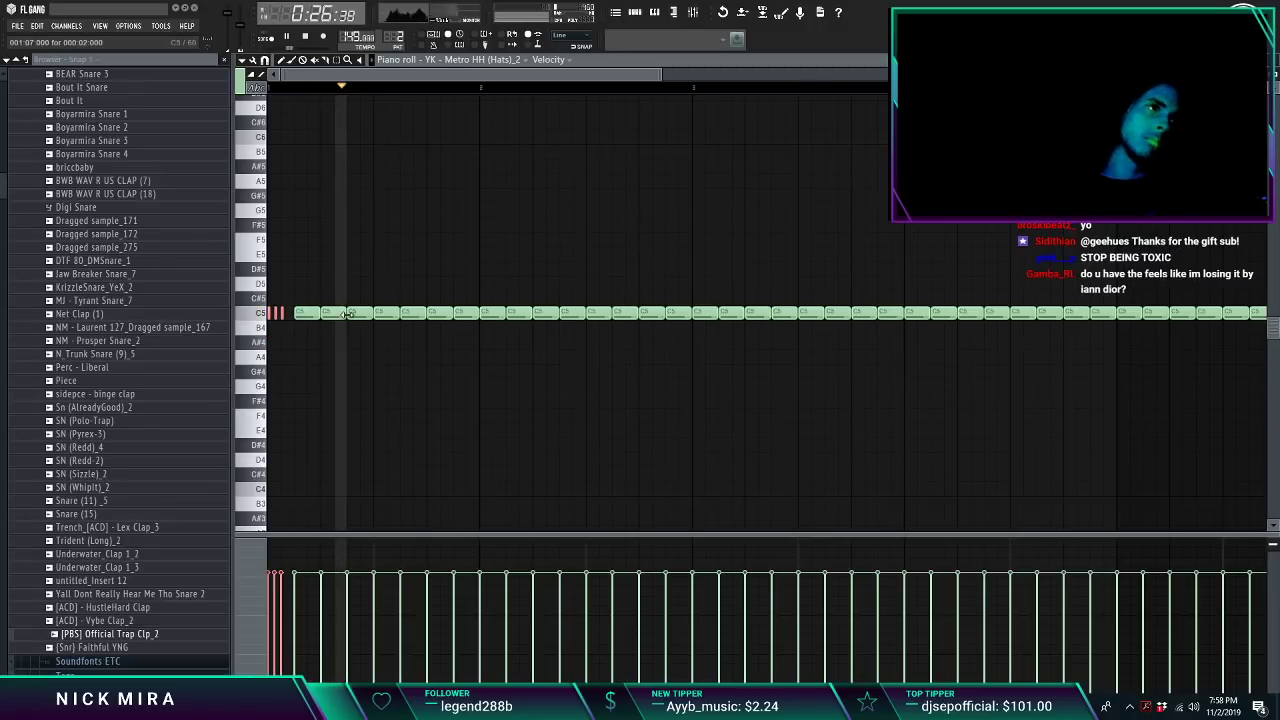
{"action": "key", "text": "ctrl+d"}
Step: Chop the hi-hat note at step 7 of bar 1 with the Chopper, adjusting its time multiplier for longer slices
{"action": "left_click", "coordinate": [362, 313]}
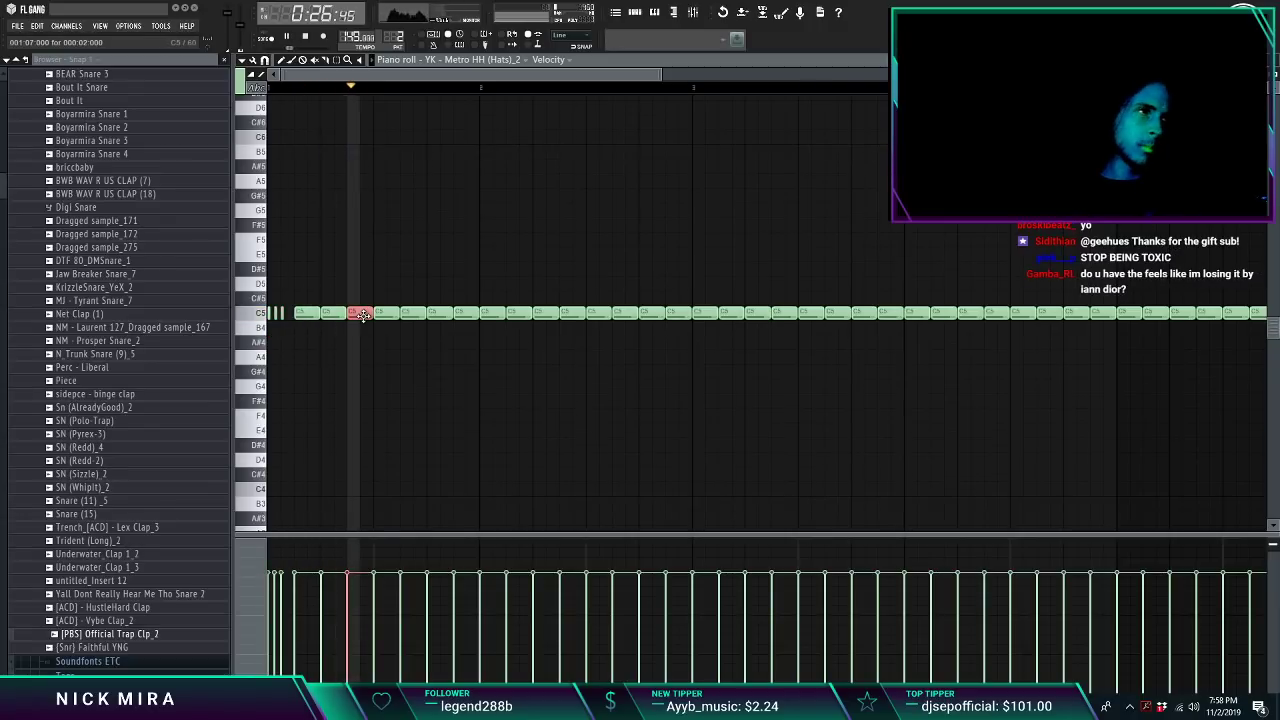
{"action": "key", "text": "ctrl+u"}
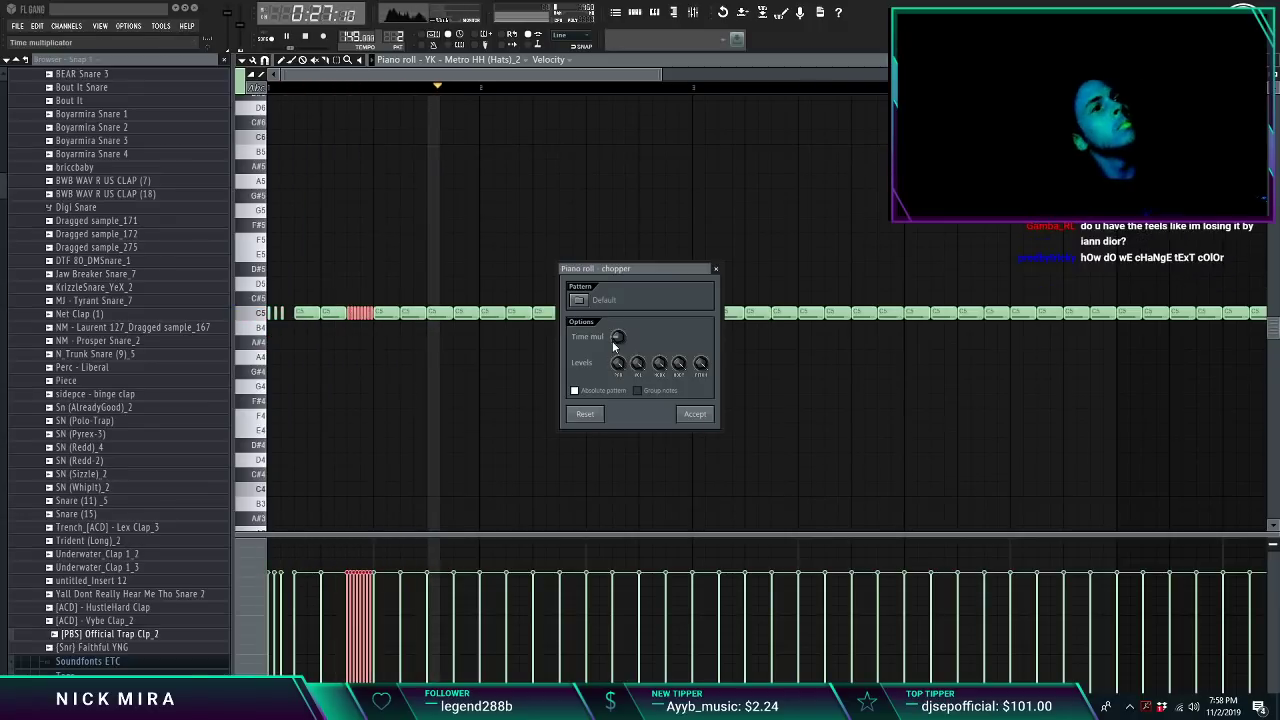
{"action": "scroll", "coordinate": [615, 342], "scroll_direction": "up", "scroll_amount": 2}
{"action": "key", "text": "Return"}
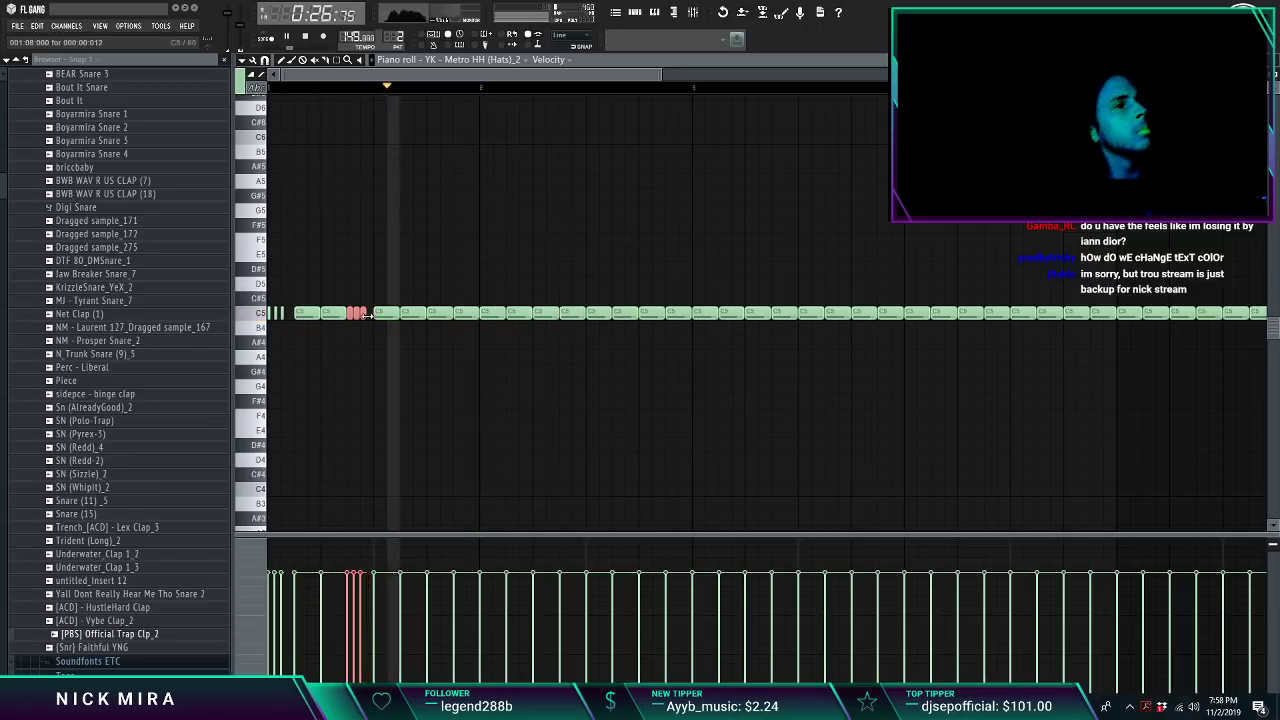
Step: Stretch the three slices at step 7 to fill the original note's length as a triplet, and deselect them
{"action": "left_click_drag", "start_coordinate": [367, 315], "coordinate": [394, 300]}
{"action": "key", "text": "shift+Down"}
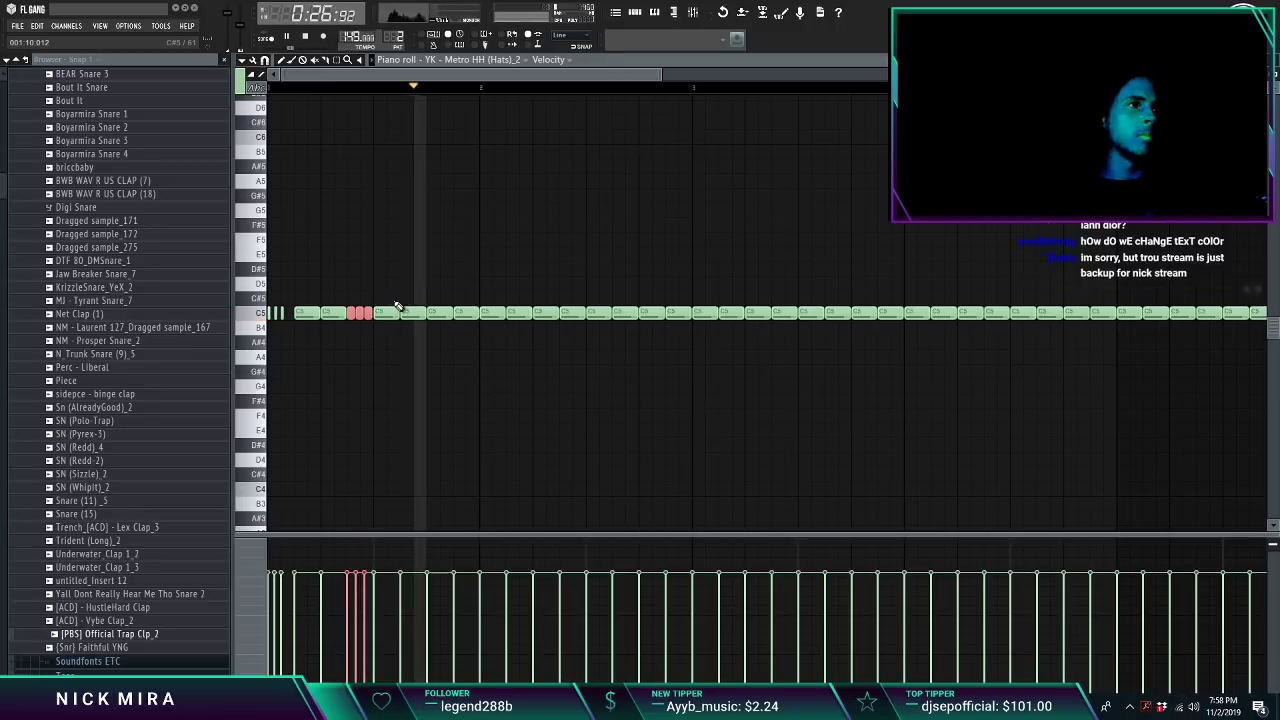
{"action": "left_click", "coordinate": [450, 299], "text": "ctrl"}
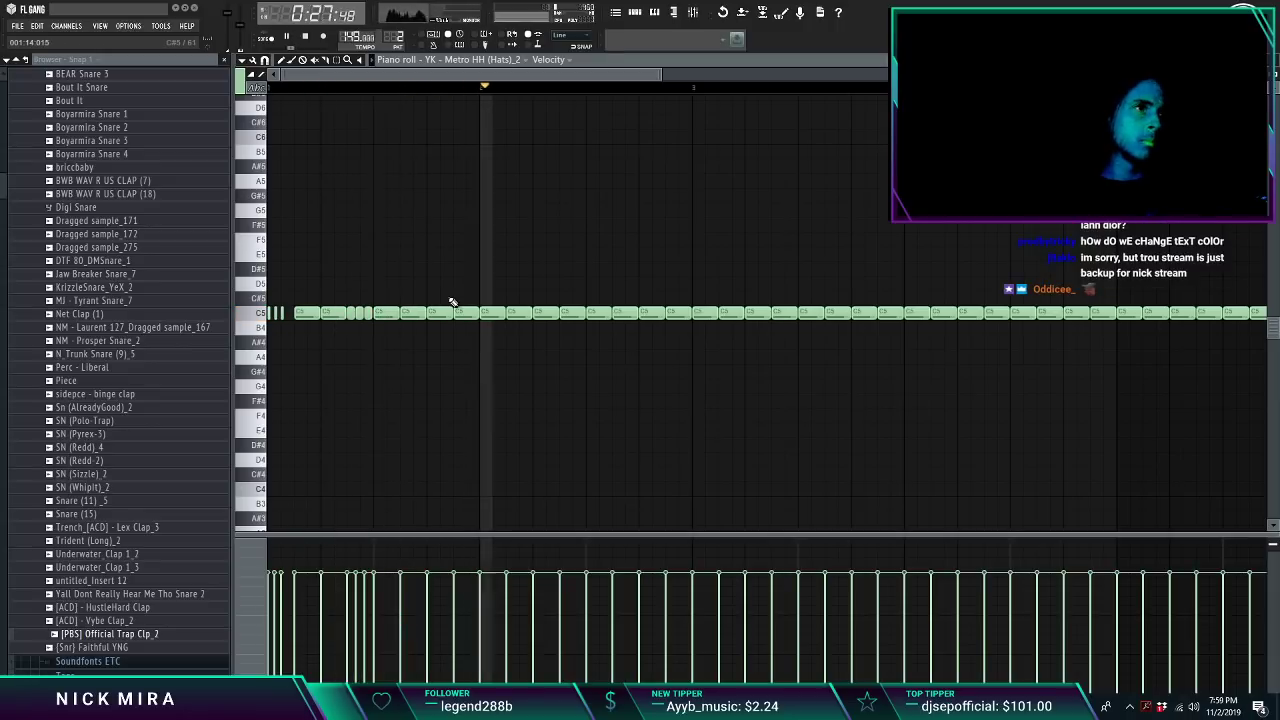
{"action": "left_click", "coordinate": [270, 88]}
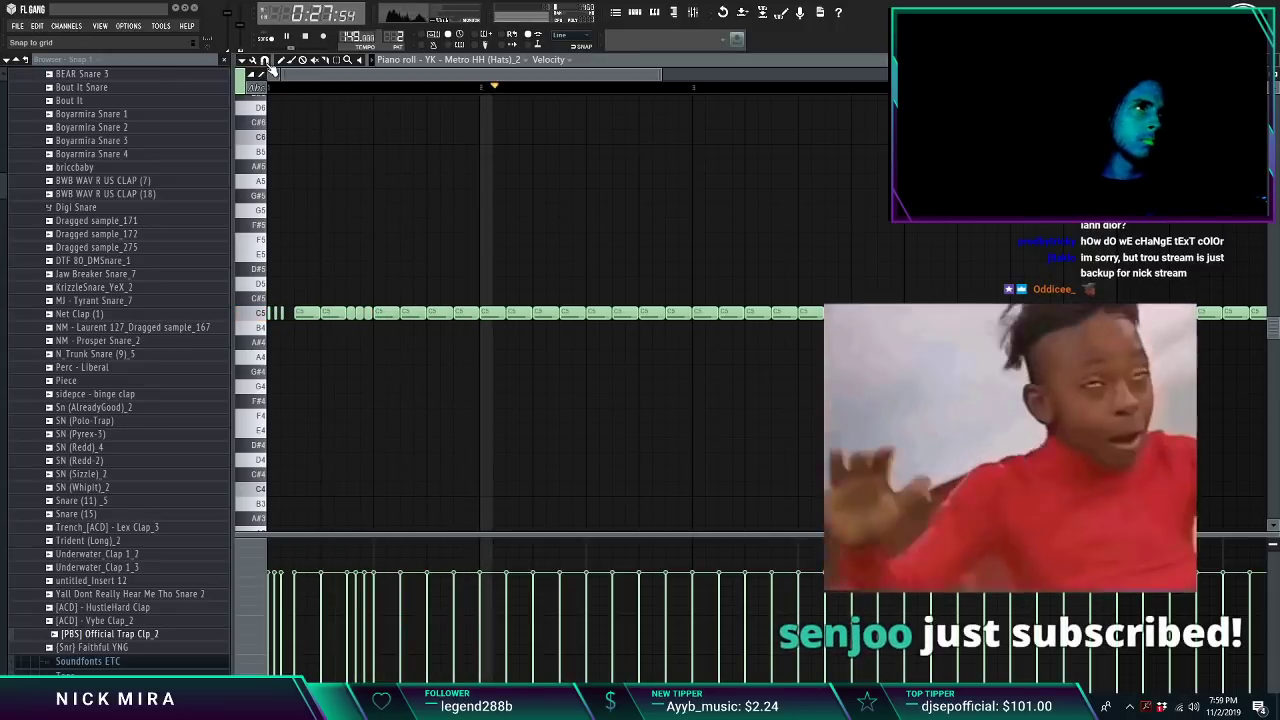
{"action": "left_click", "coordinate": [266, 63]}
{"action": "left_click", "coordinate": [266, 63]}
{"action": "left_click", "coordinate": [266, 63]}
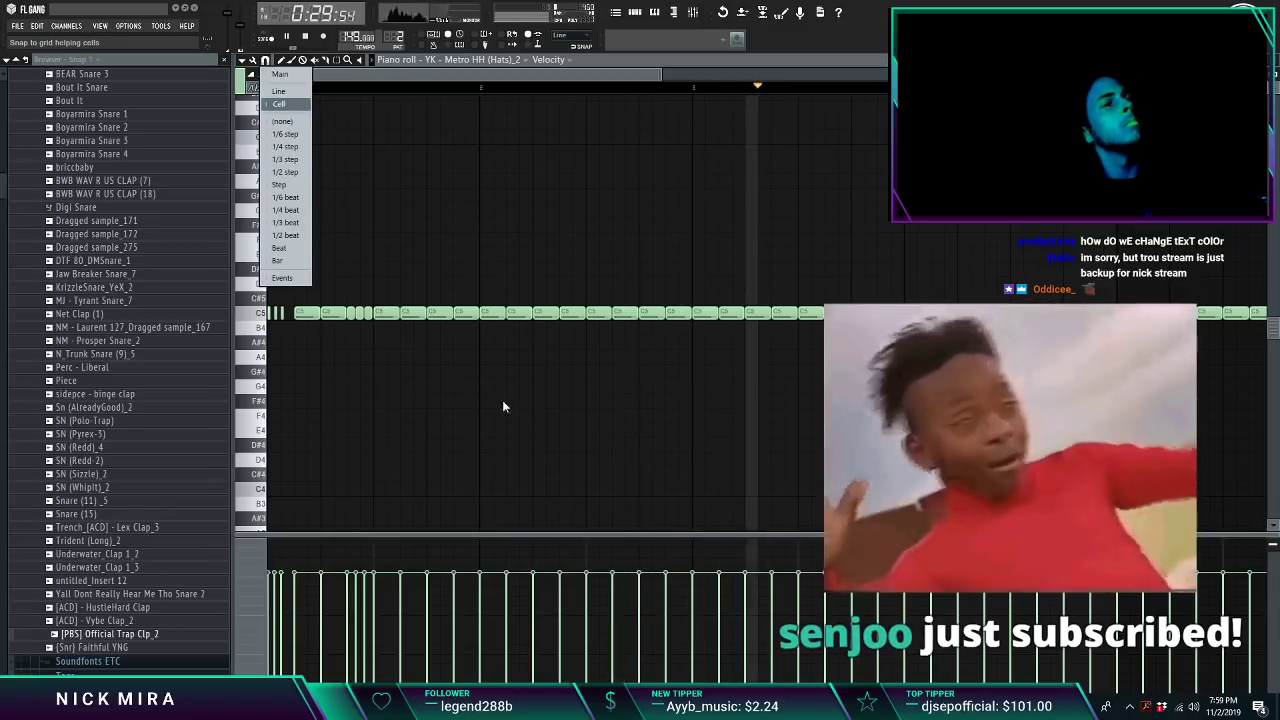
{"action": "left_click", "coordinate": [506, 405]}
Step: Chop the hi-hat note at step 13 of bar 1 into eight slices by adjusting the Chopper's time multiplier
{"action": "left_click_drag", "start_coordinate": [451, 328], "coordinate": [438, 312]}
{"action": "key", "text": "alt+u"}
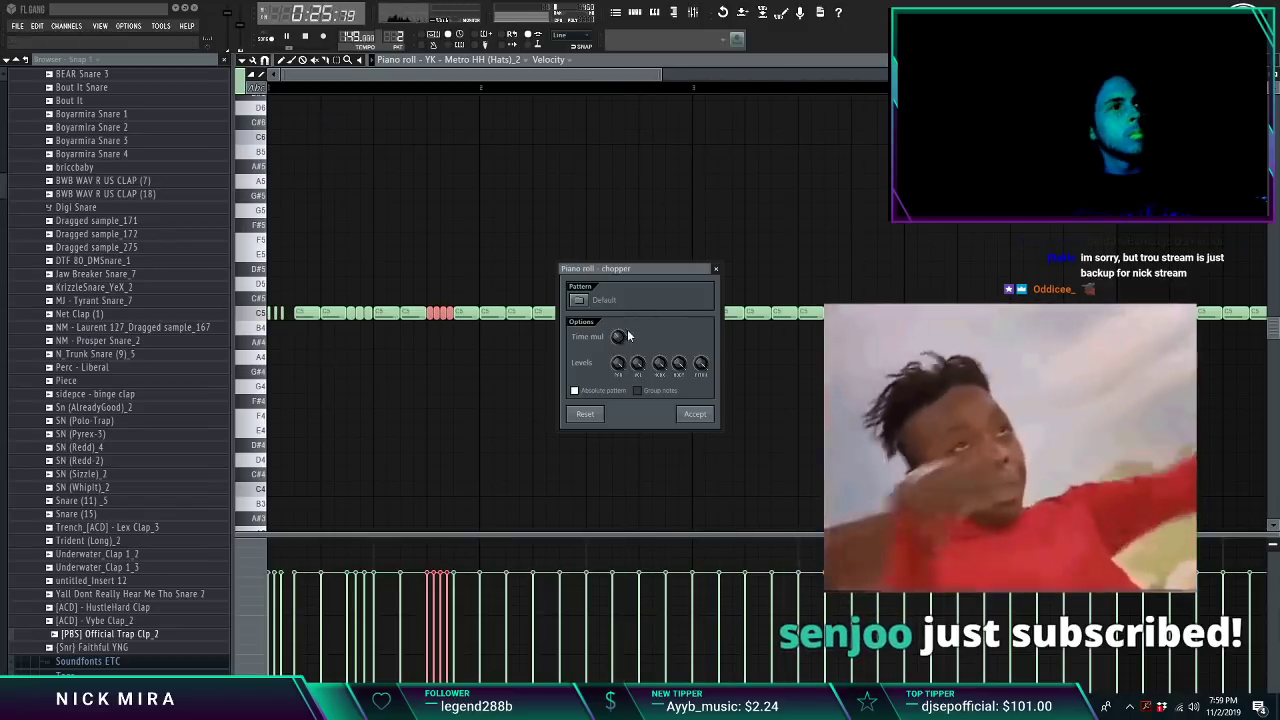
{"action": "left_click_drag", "start_coordinate": [620, 336], "coordinate": [620, 356]}
{"action": "left_click", "coordinate": [695, 413]}
Step: Draw a descending velocity ramp across the last seven slices of the step 13 hi-hat roll and deselect them
{"action": "scroll", "coordinate": [437, 316], "scroll_direction": "up", "scroll_amount": 2}
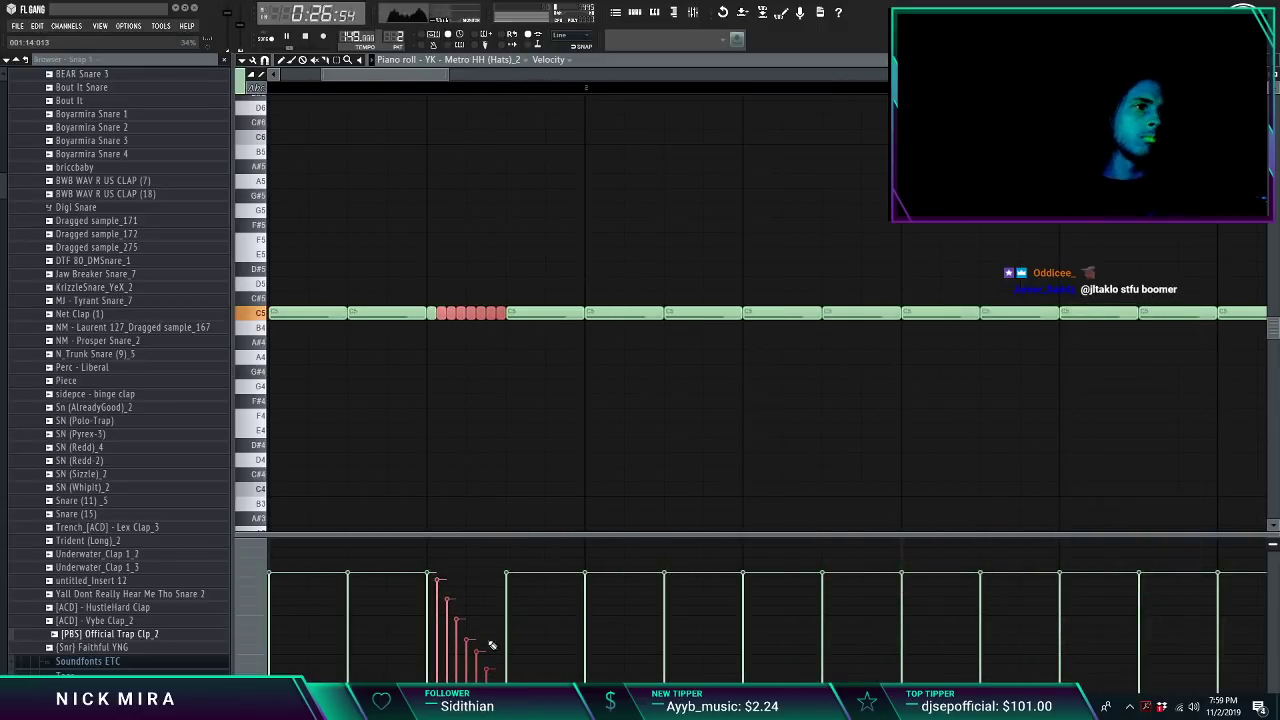
{"action": "mouse_move", "coordinate": [491, 645]}
{"action": "left_mouse_down"}
{"action": "mouse_move", "coordinate": [543, 666]}
{"action": "mouse_move", "coordinate": [506, 669]}
{"action": "mouse_move", "coordinate": [438, 614]}
{"action": "left_mouse_up"}
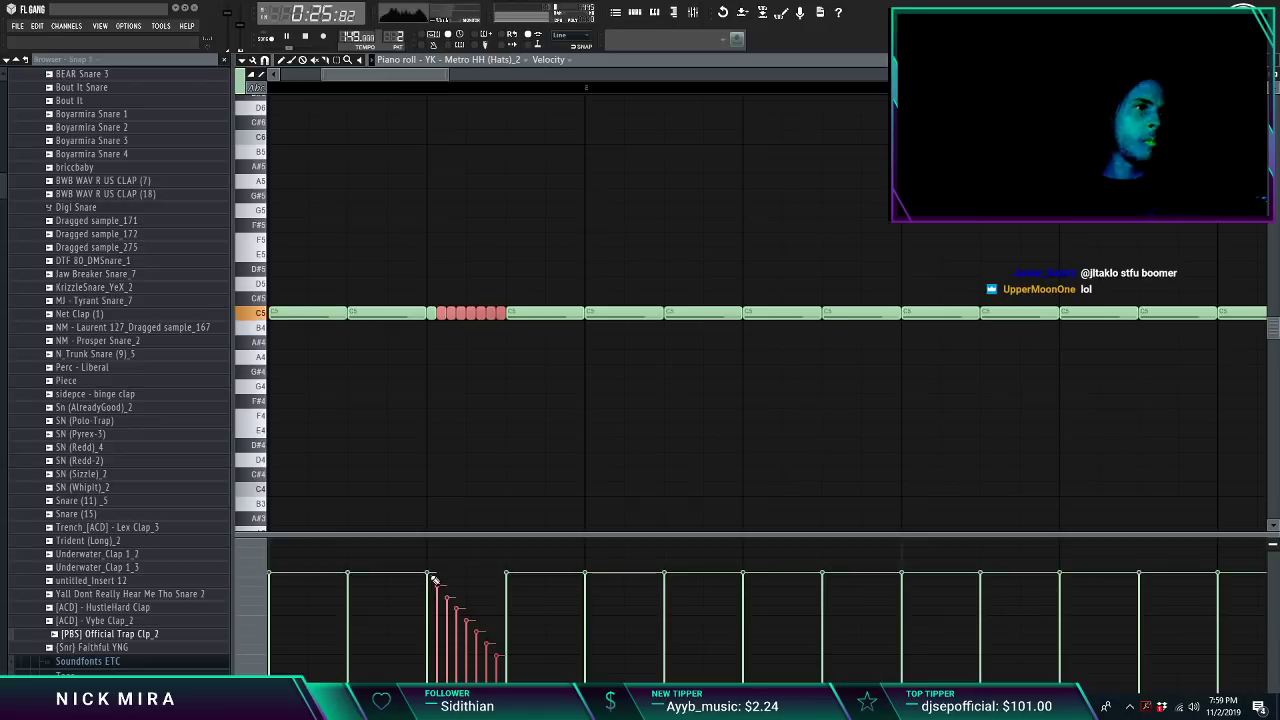
{"action": "scroll", "coordinate": [449, 90], "scroll_direction": "down", "scroll_amount": 6}
{"action": "left_click", "coordinate": [391, 243], "text": "ctrl"}
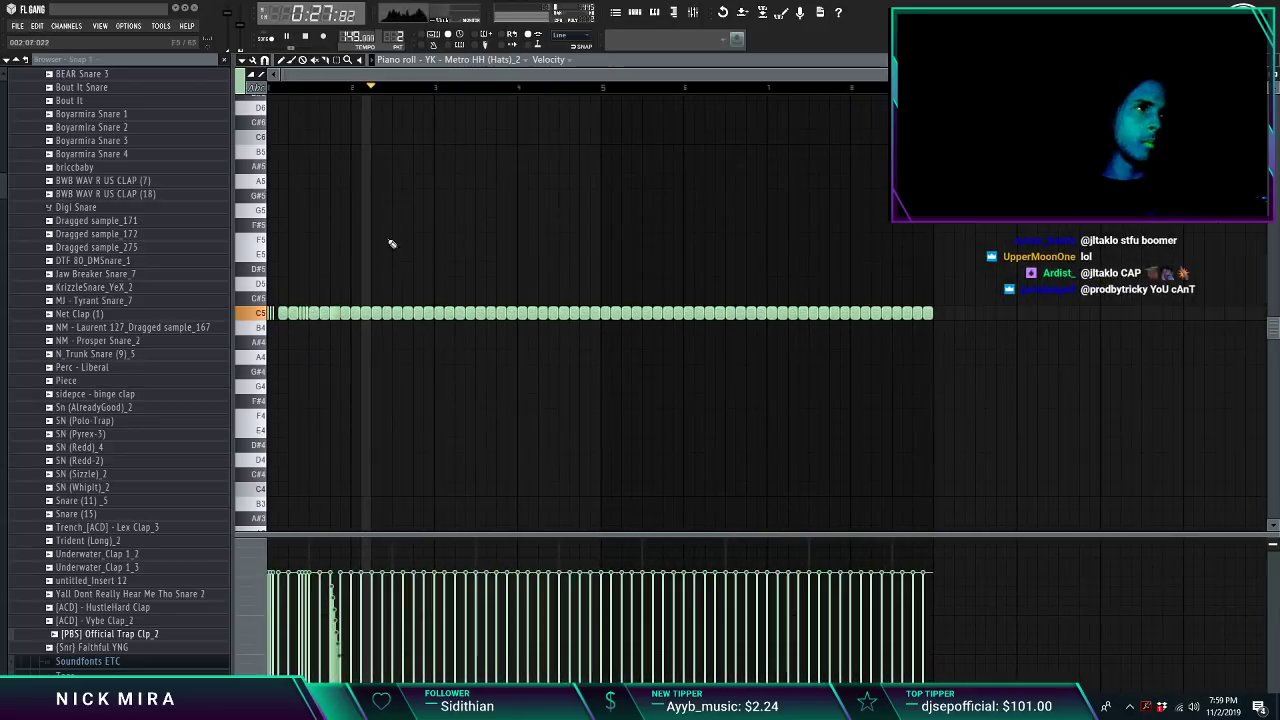
Step: Copy the hi-hat roll from step 13 of bar 1 to steps 9 and 13 of bar 2
{"action": "left_click_drag", "start_coordinate": [345, 310], "coordinate": [336, 317]}
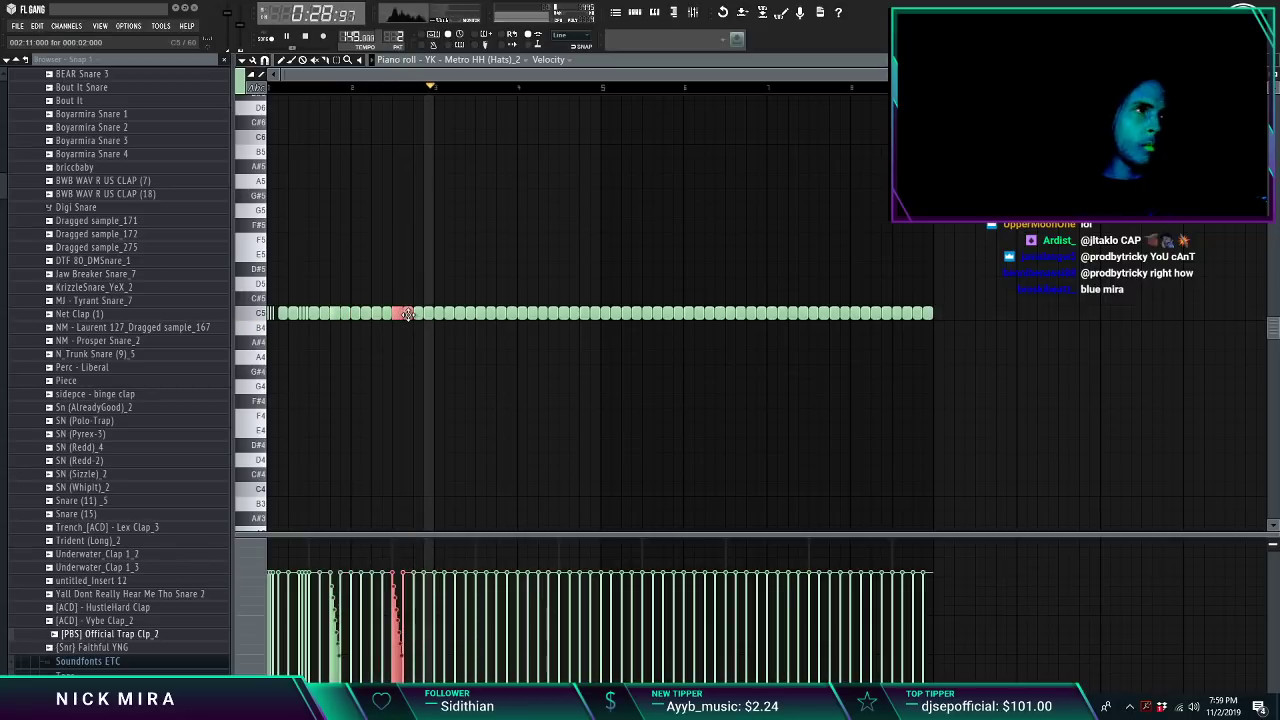
{"action": "right_click", "coordinate": [419, 314]}
{"action": "right_click", "coordinate": [429, 314]}
{"action": "left_click_drag", "start_coordinate": [418, 317], "coordinate": [412, 317]}
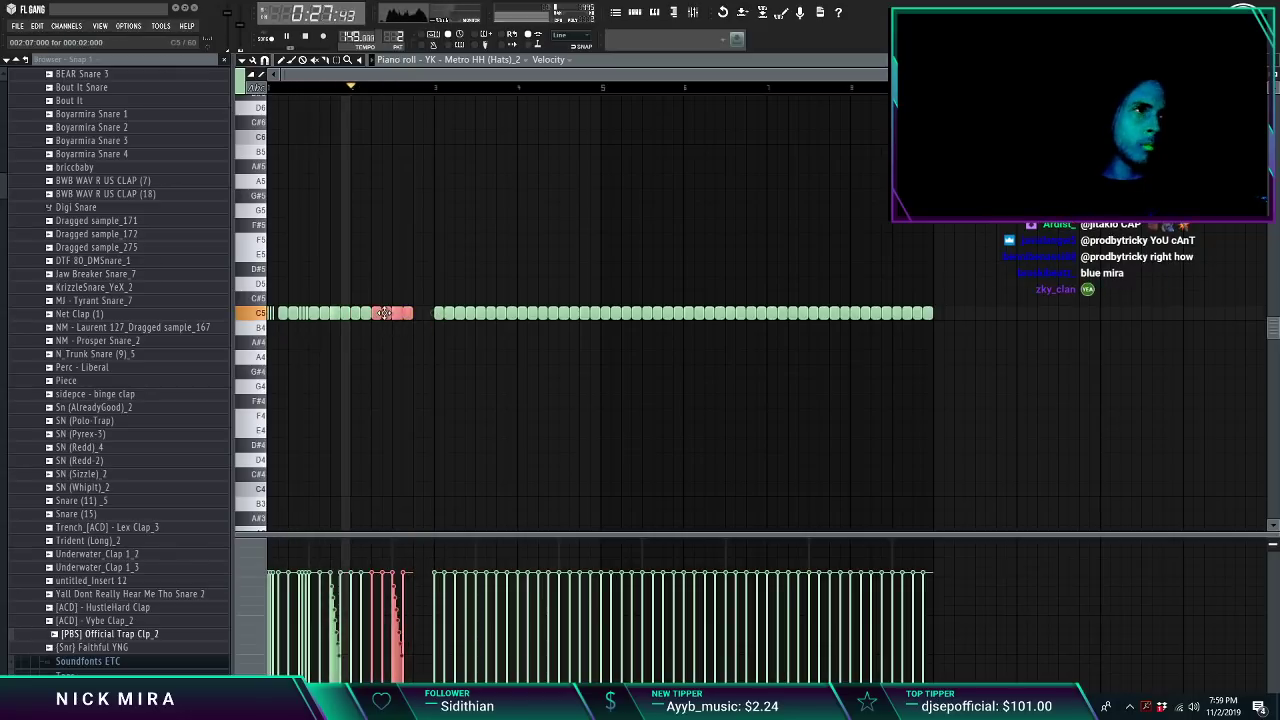
{"action": "key", "text": "ctrl+z"}
{"action": "key", "text": "ctrl+d"}
{"action": "key", "text": "space"}
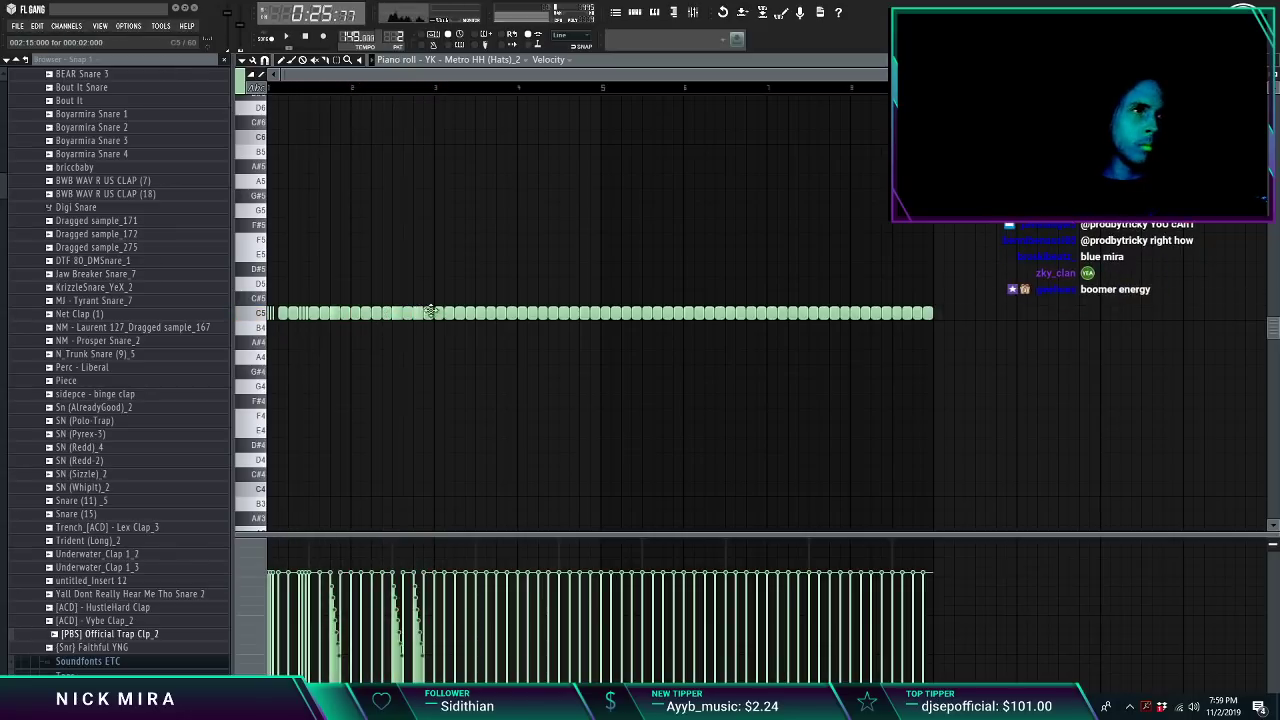
Step: Clear the hi-hats after bar 2 and lower bar 2's closing roll to A4 beneath straight C5 hats
{"action": "key", "text": "space"}
{"action": "mouse_move", "coordinate": [431, 312]}
{"action": "left_mouse_down", "text": "ctrl"}
{"action": "mouse_move", "coordinate": [412, 322]}
{"action": "mouse_move", "coordinate": [419, 334]}
{"action": "mouse_move", "coordinate": [408, 292]}
{"action": "mouse_move", "coordinate": [846, 317]}
{"action": "left_mouse_up", "text": "ctrl"}
{"action": "left_click", "coordinate": [410, 332]}
{"action": "left_click", "coordinate": [407, 294]}
{"action": "left_click", "coordinate": [417, 293]}
{"action": "left_click", "coordinate": [428, 293]}
{"action": "key", "text": "Delete"}
Step: Duplicate the two-bar hi-hat pattern into bars 3 and 4 and deselect it
{"action": "left_click_drag", "start_coordinate": [931, 300], "coordinate": [848, 291]}
{"action": "key", "text": "ctrl+b"}
{"action": "left_click", "coordinate": [540, 263], "text": "ctrl"}
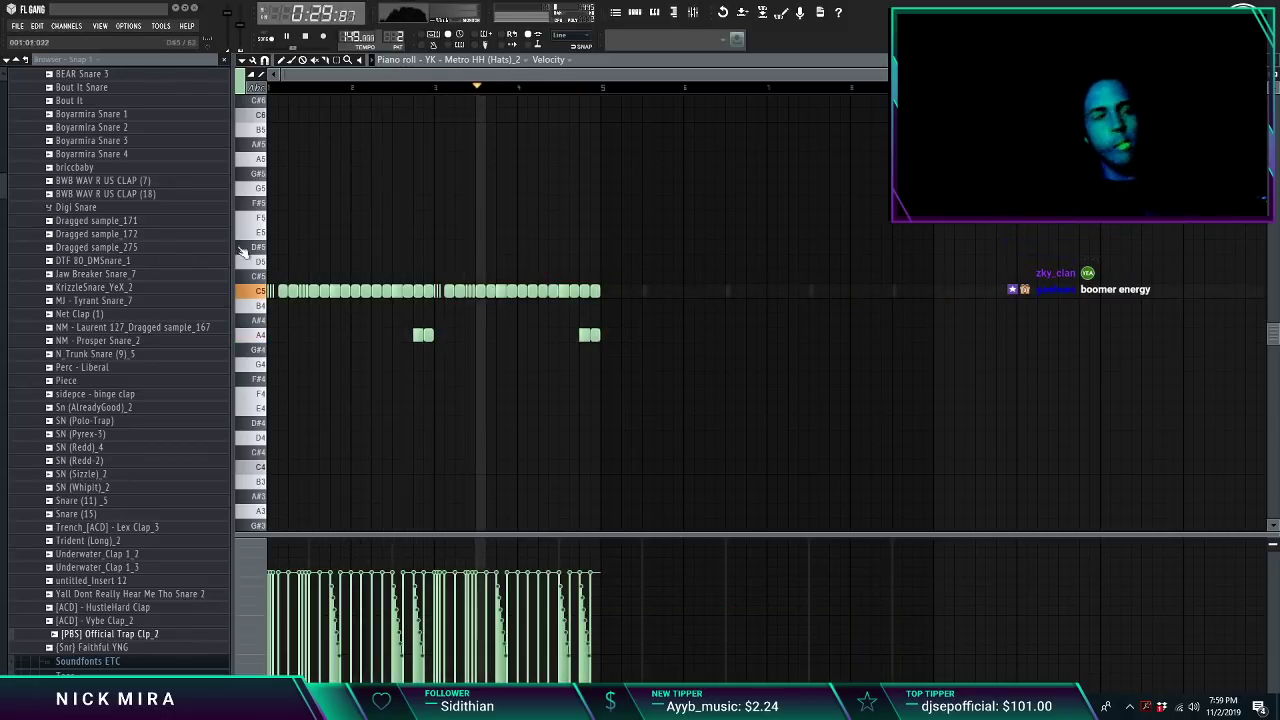
Step: Collapse the Snares folder in the sample browser and open the 808s folder
{"action": "left_click_drag", "start_coordinate": [3, 175], "coordinate": [3, 163]}
{"action": "left_click", "coordinate": [103, 260]}
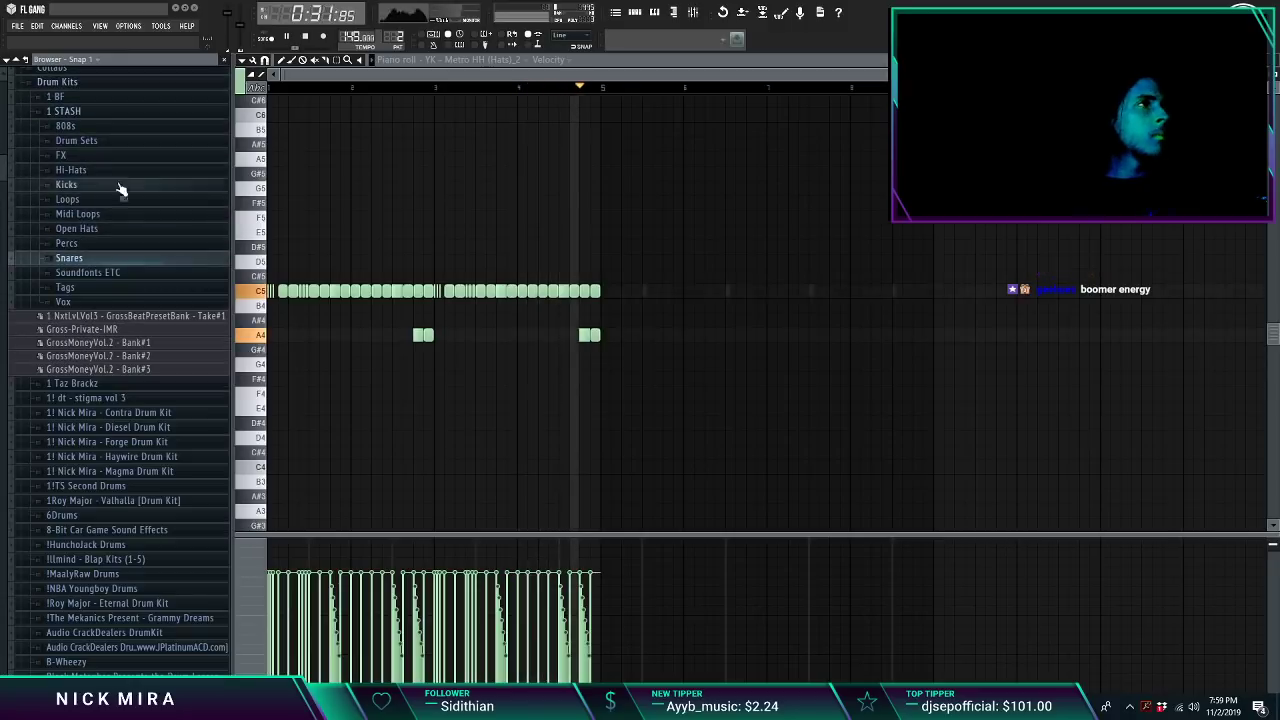
{"action": "left_click", "coordinate": [88, 127]}
Step: Duplicate the four-bar hi-hat pattern into bars 5 to 8 and delete the copied A4 notes in bars 6 and 8
{"action": "key", "text": "ctrl+a"}
{"action": "key", "text": "ctrl+b"}
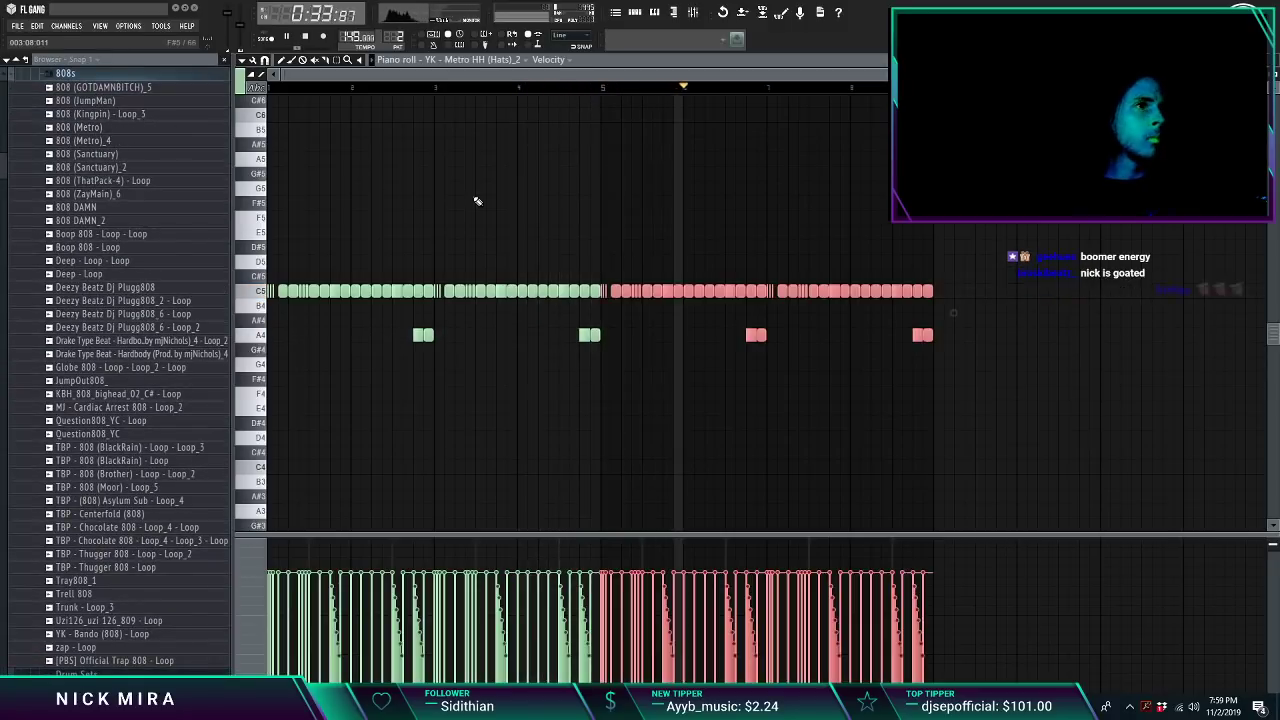
{"action": "left_click", "coordinate": [762, 364], "text": "ctrl"}
{"action": "right_click", "coordinate": [762, 335]}
{"action": "right_click", "coordinate": [927, 336]}
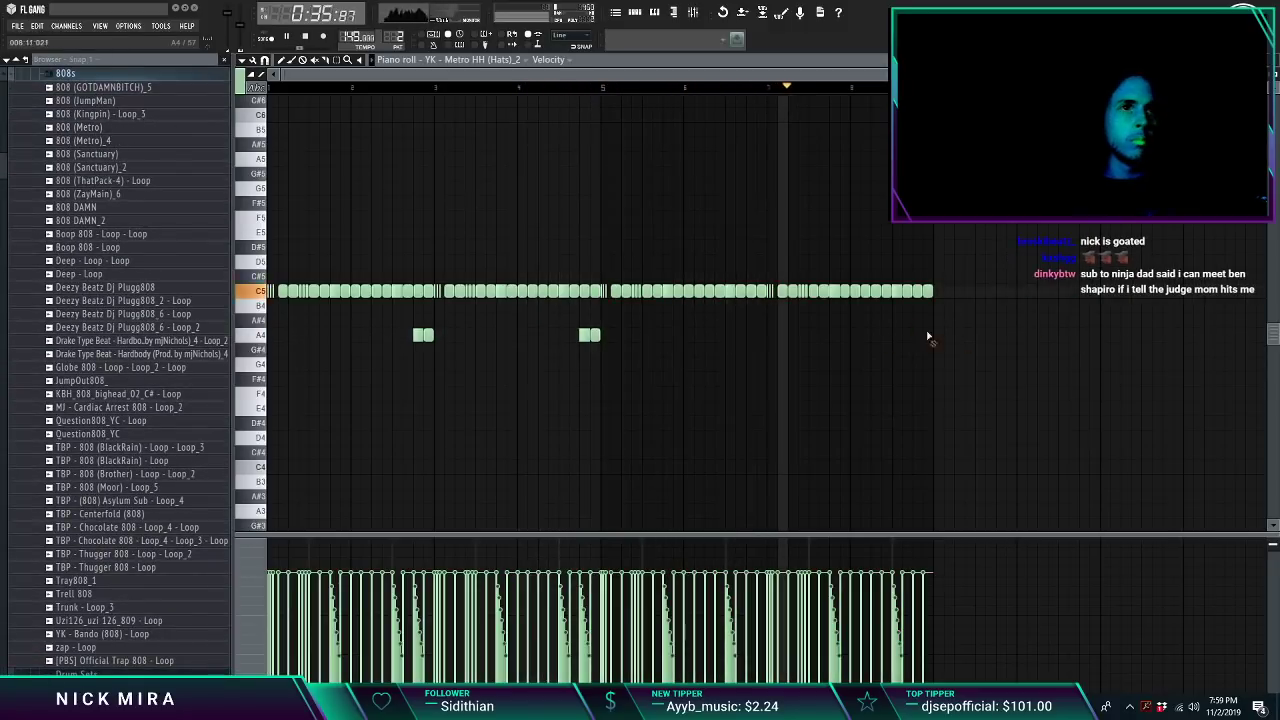
Step: Add the 808 (GOTDAMNBITCH)_5 sample as a new channel above the hi-hats and open its piano roll
{"action": "key", "text": "Escape"}
{"action": "left_click", "coordinate": [106, 89]}
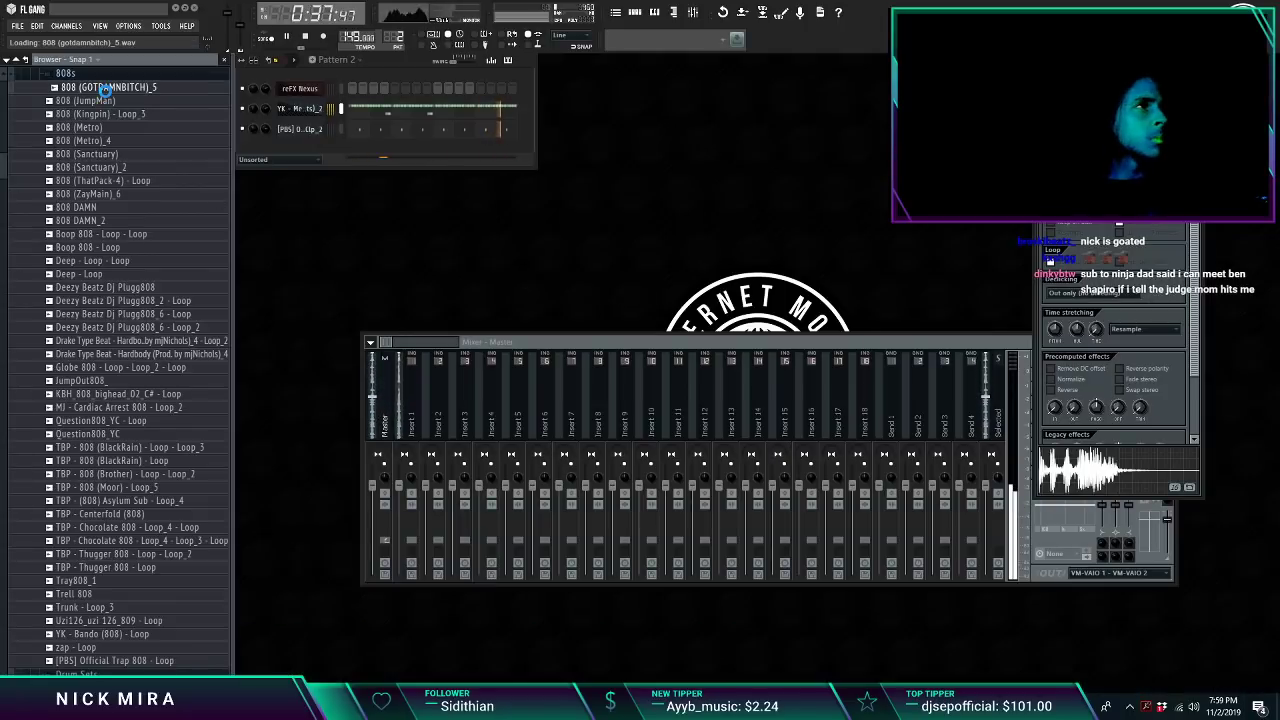
{"action": "left_click_drag", "start_coordinate": [107, 91], "coordinate": [314, 108]}
{"action": "right_click", "coordinate": [319, 107]}
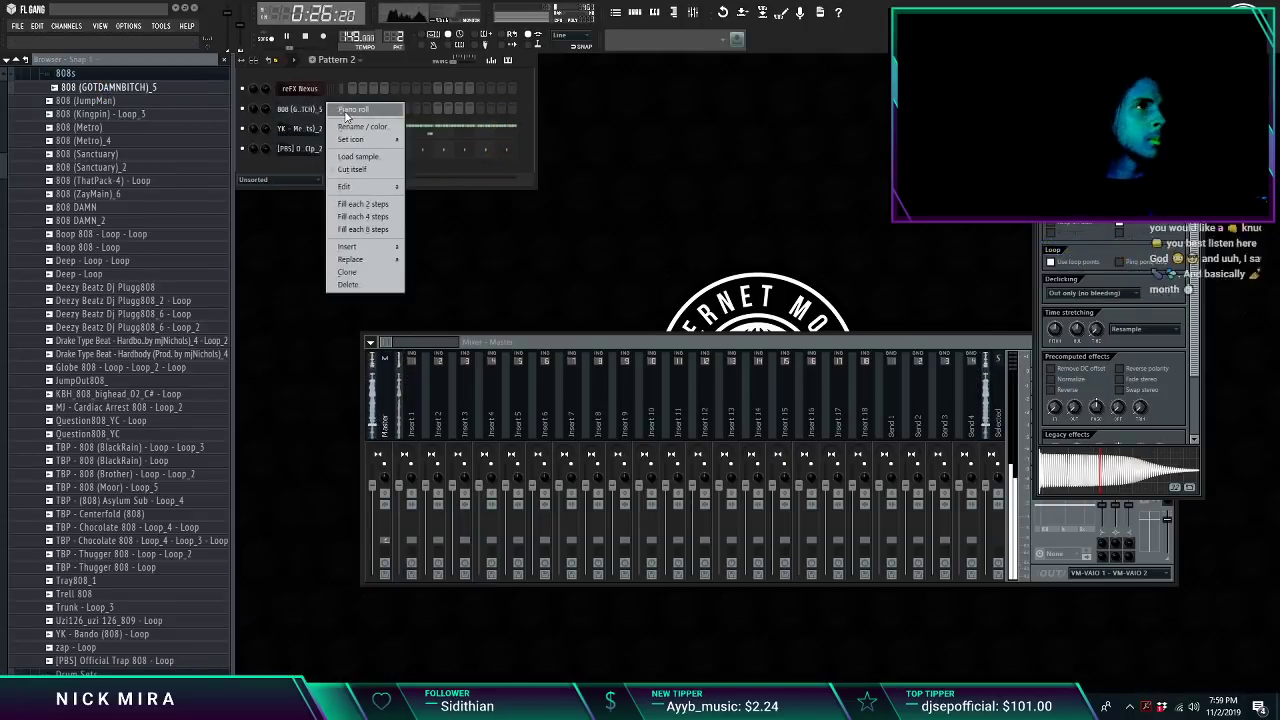
{"action": "left_click", "coordinate": [350, 110]}
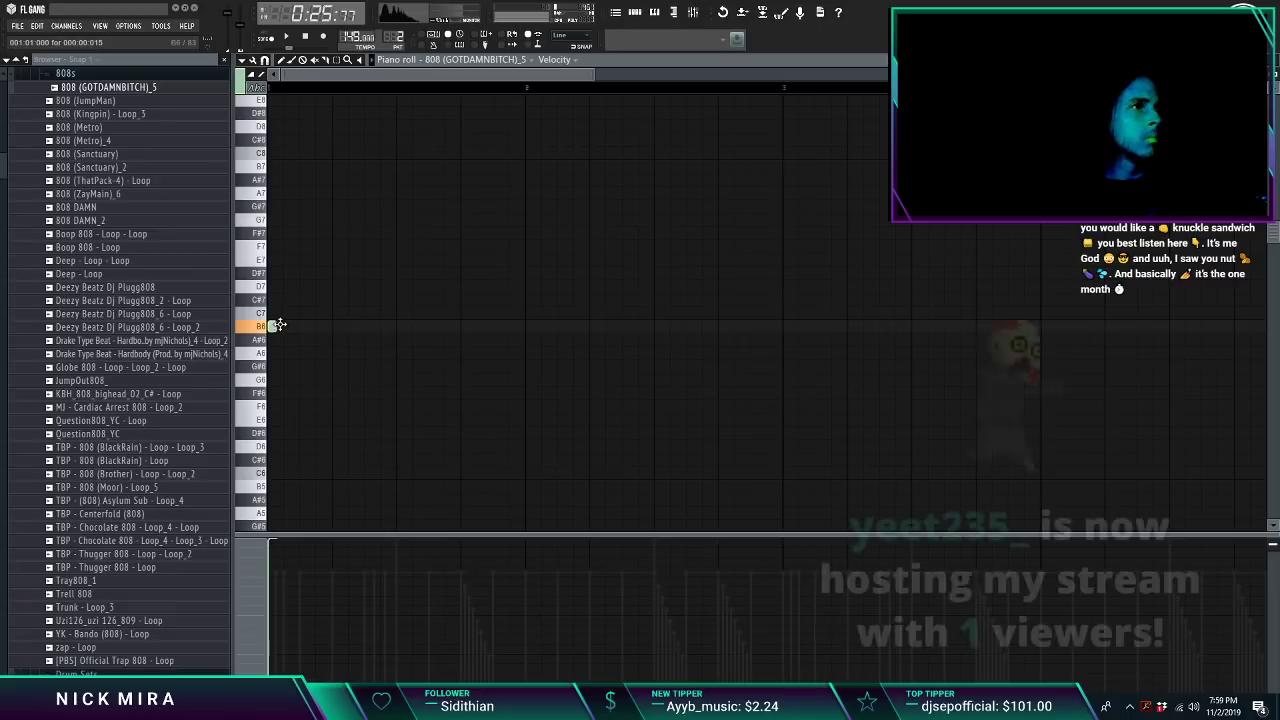
Step: Place two consecutive six-step 808 notes on C7 from the start of bar 1
{"action": "key", "text": "F7"}
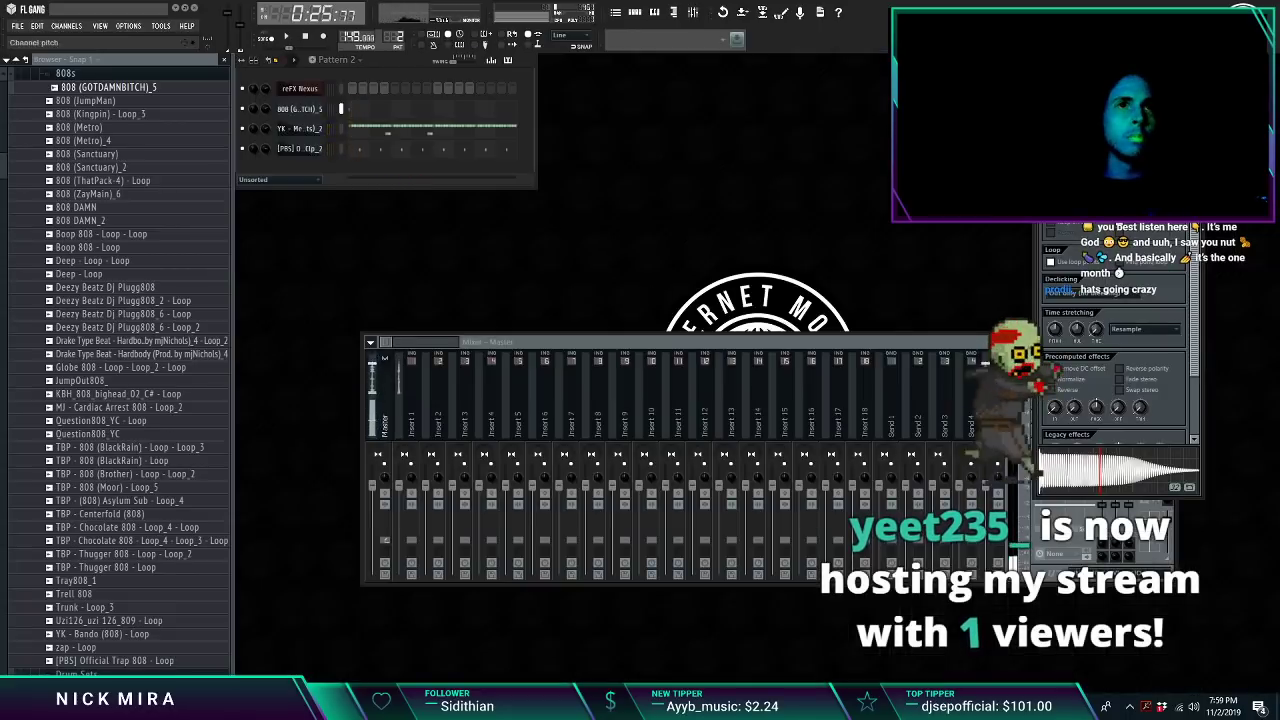
{"action": "key", "text": "F7"}
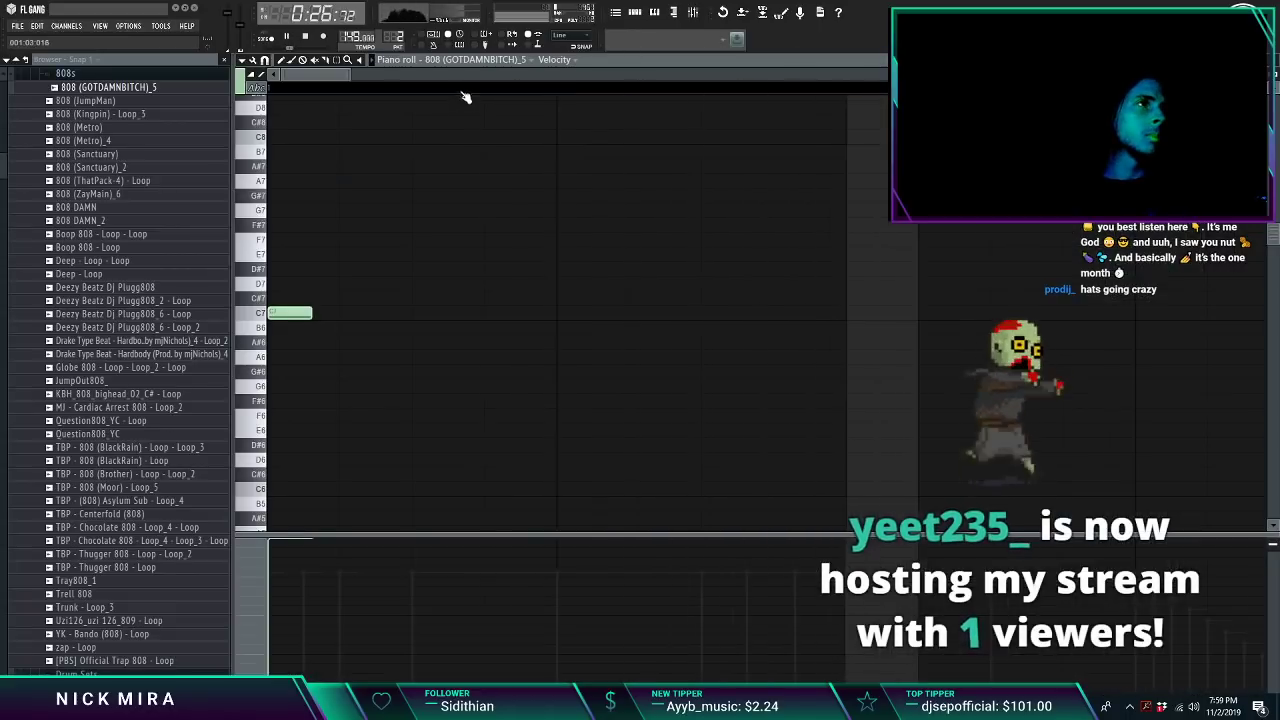
{"action": "scroll", "coordinate": [462, 77], "scroll_direction": "down", "scroll_amount": 4}
{"action": "left_click_drag", "start_coordinate": [284, 316], "coordinate": [332, 311]}
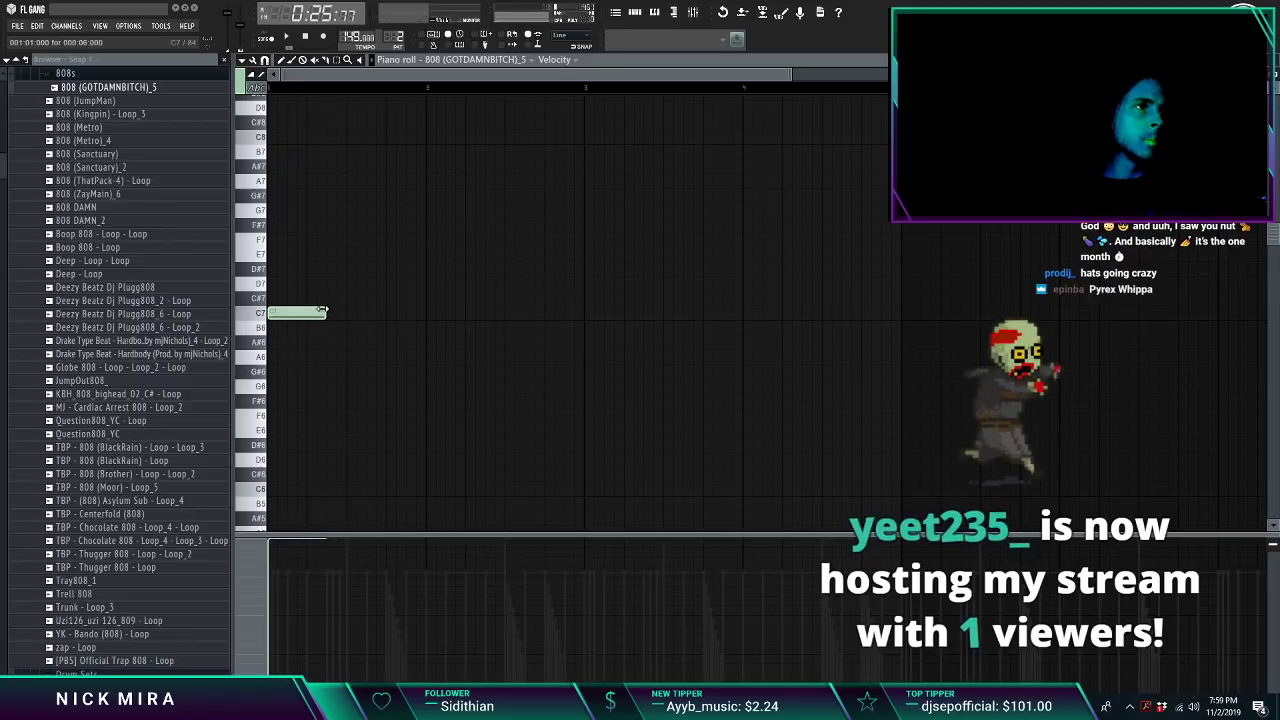
{"action": "key", "text": "space"}
{"action": "left_click", "coordinate": [345, 313]}
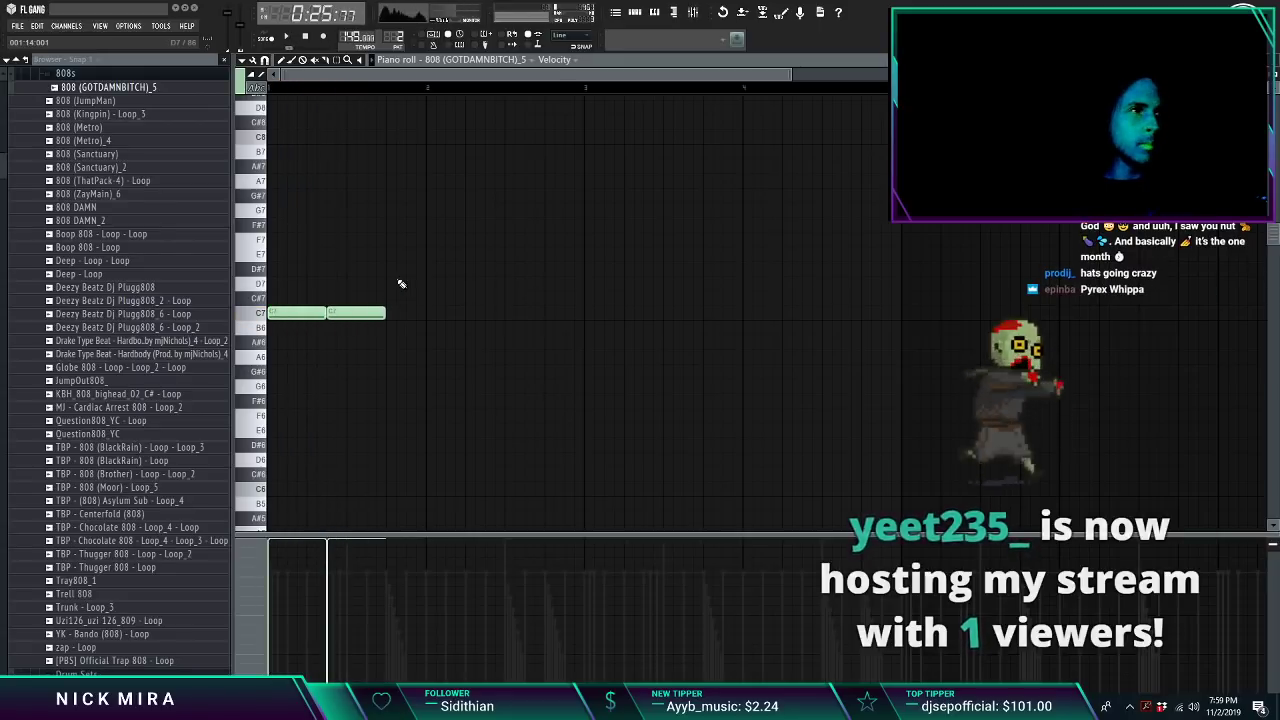
Step: Add six-step D#7 notes at step 13 of bar 1 and at steps 5 and 11 of bar 2
{"action": "left_click", "coordinate": [400, 268]}
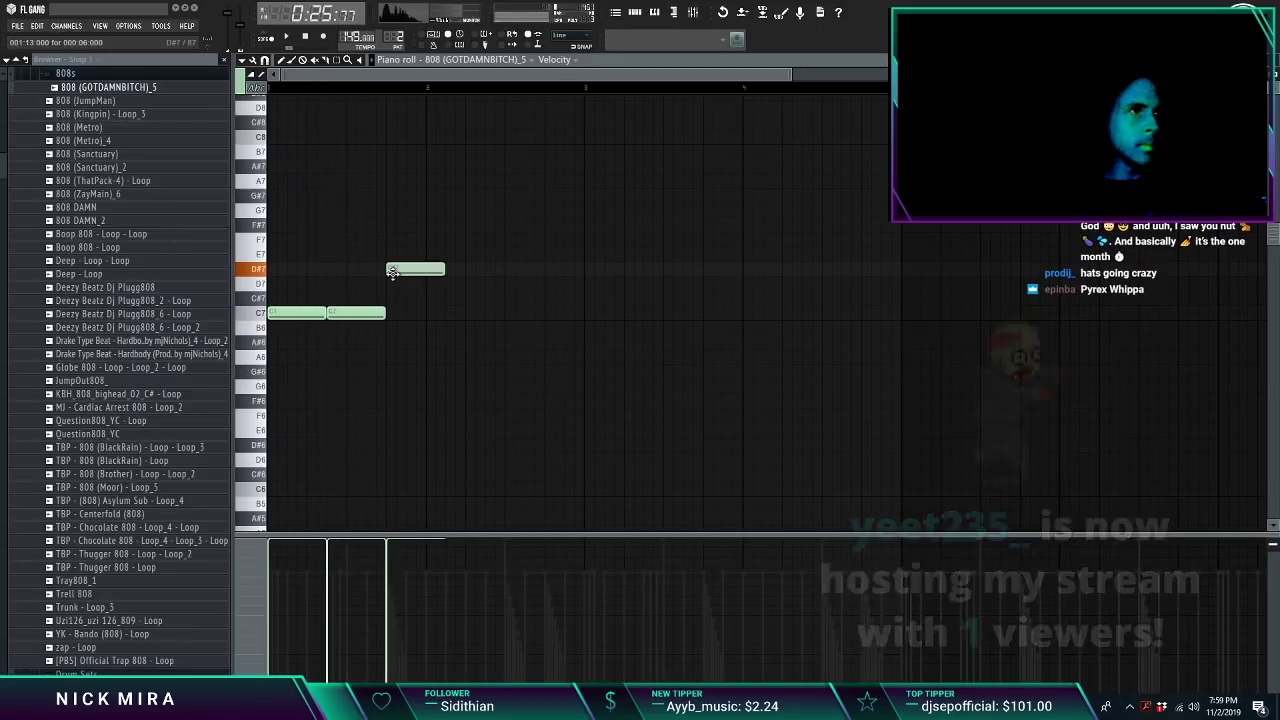
{"action": "left_click", "coordinate": [471, 268]}
{"action": "left_click", "coordinate": [531, 268]}
{"action": "key", "text": "space"}
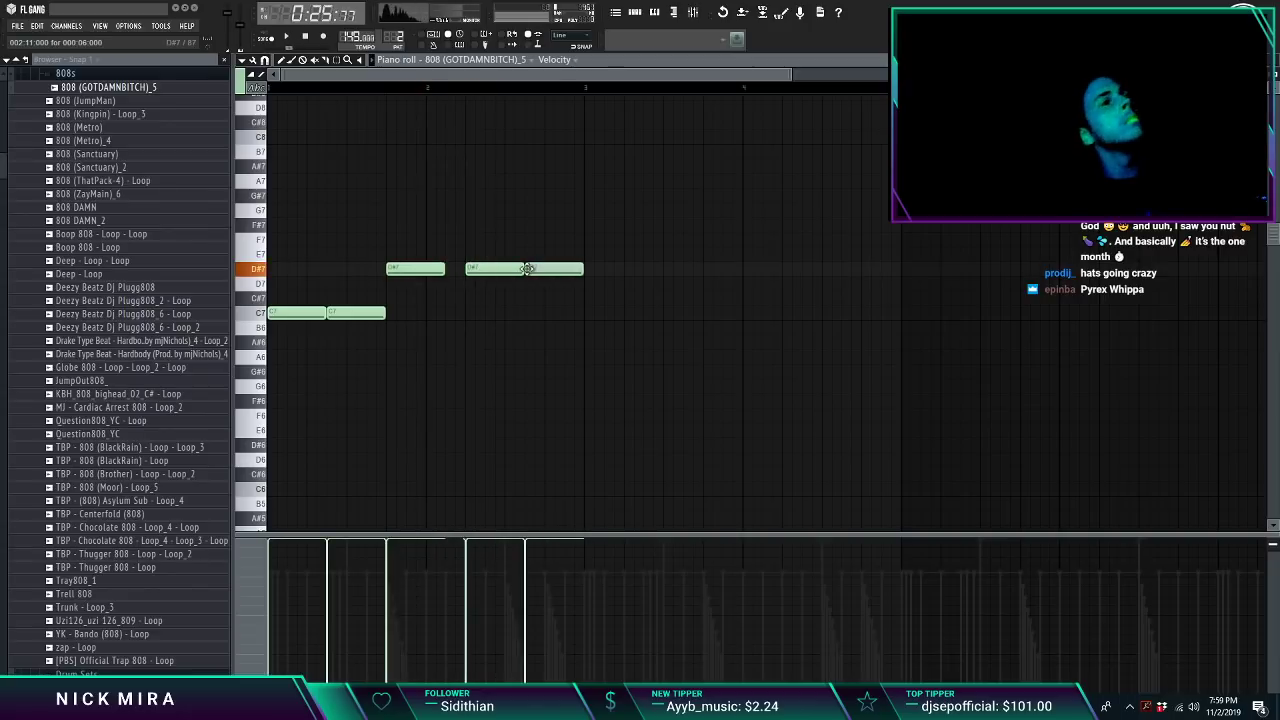
Step: Duplicate the 808 phrase into bars 3 and 4 and lower its two copied C7 notes to G#6
{"action": "key", "text": "space"}
{"action": "key", "text": "ctrl+b"}
{"action": "left_click_drag", "start_coordinate": [641, 314], "coordinate": [723, 313]}
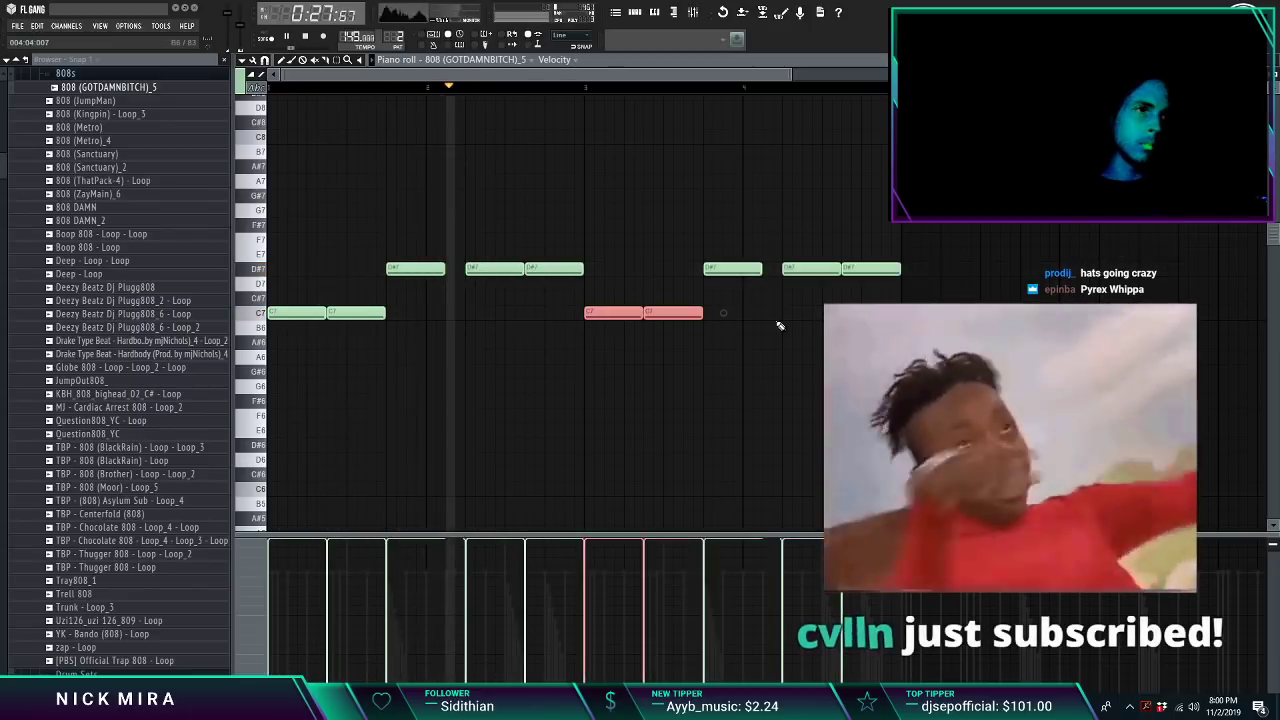
{"action": "key", "text": "shift+Down"}
{"action": "key", "text": "shift+Down"}
{"action": "key", "text": "shift+Down"}
{"action": "key", "text": "shift+Down"}
{"action": "key", "text": "ctrl+d"}
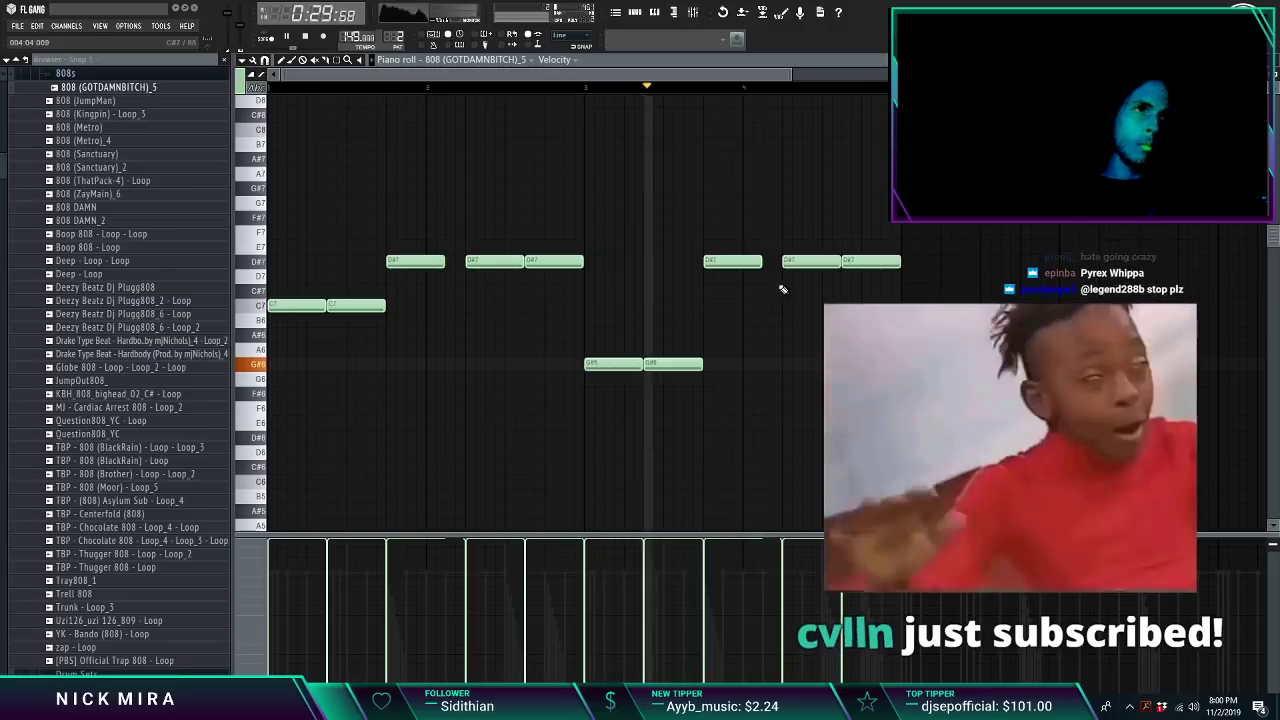
Step: Change the last two 808 notes of bar 4 to D7 at step 5 and A#6 at step 11
{"action": "left_click_drag", "start_coordinate": [869, 262], "coordinate": [800, 276]}
{"action": "key", "text": "space"}
{"action": "right_click", "coordinate": [866, 276]}
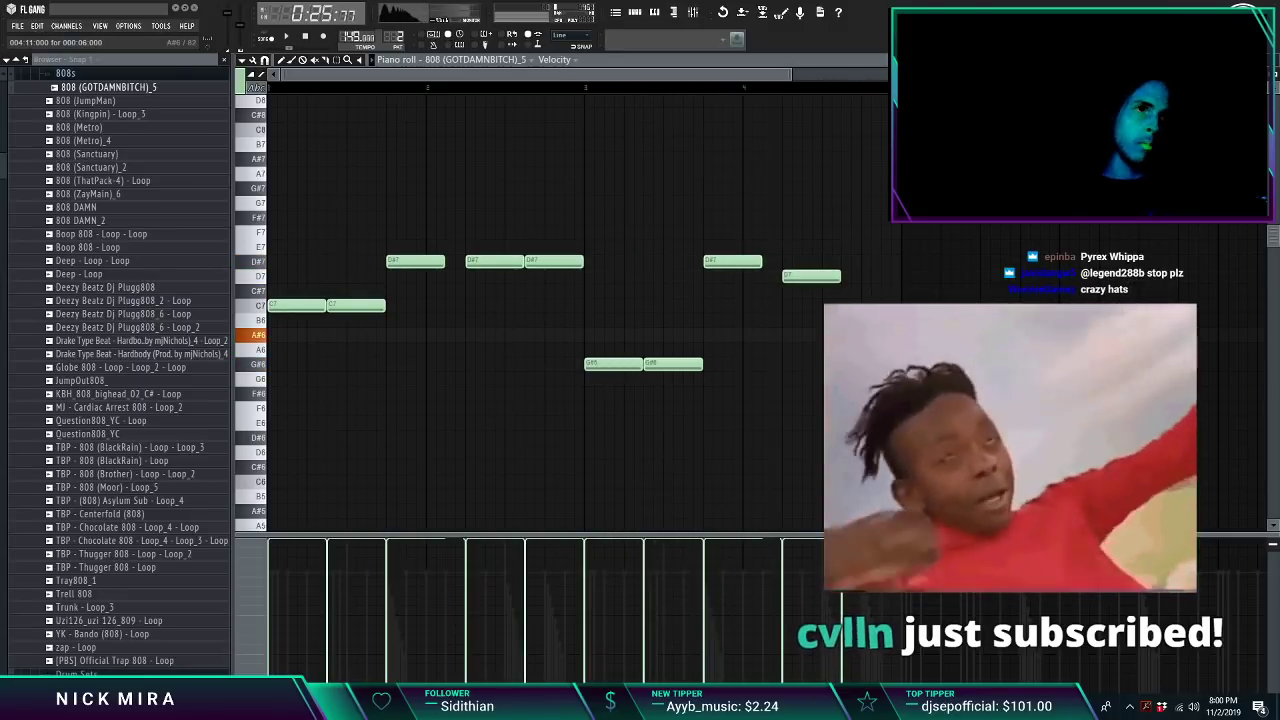
{"action": "key", "text": "space"}
Step: Close the piano roll and load Fruity Limiter into the last visible effect slot of the Master track
{"action": "key", "text": "Escape"}
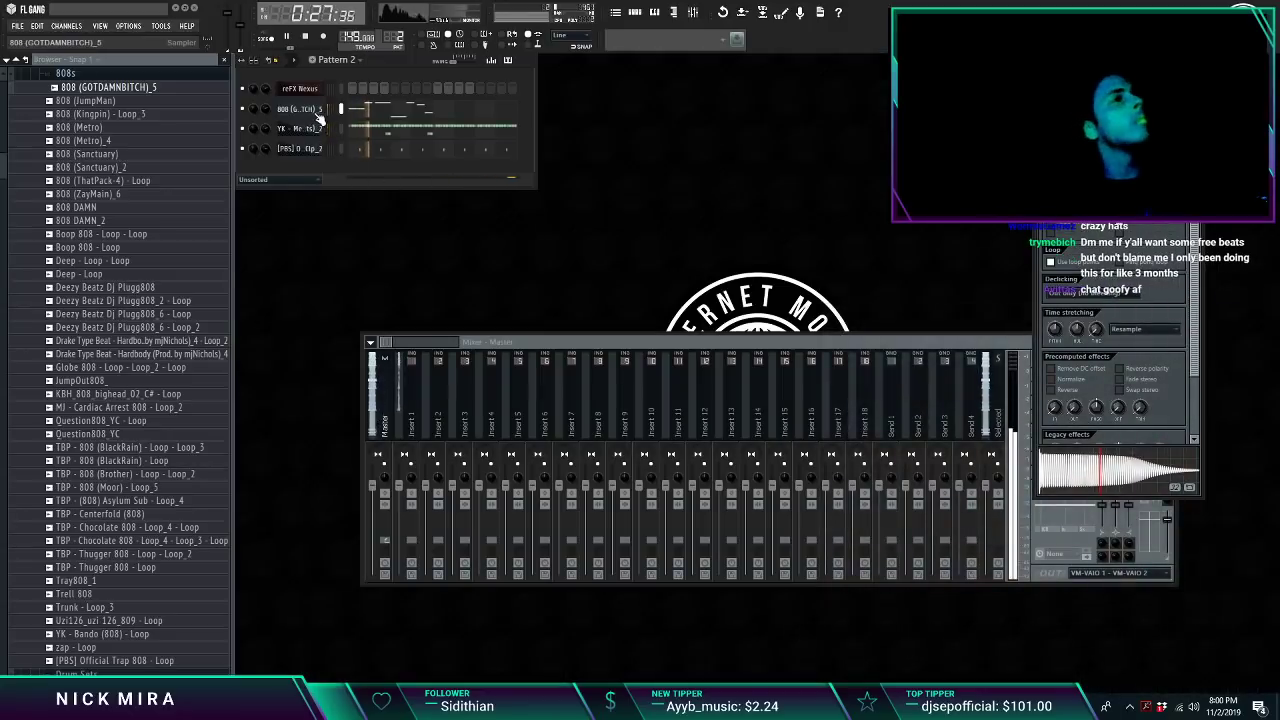
{"action": "left_click", "coordinate": [389, 397]}
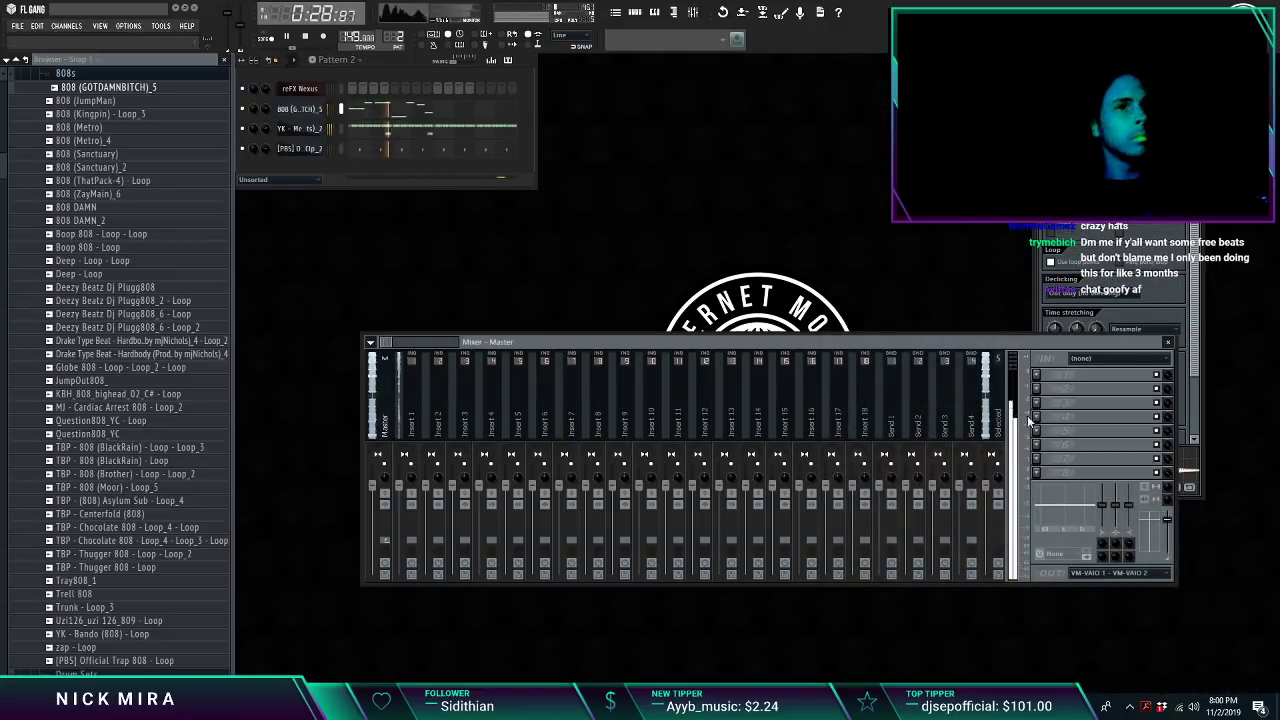
{"action": "left_click", "coordinate": [1038, 474]}
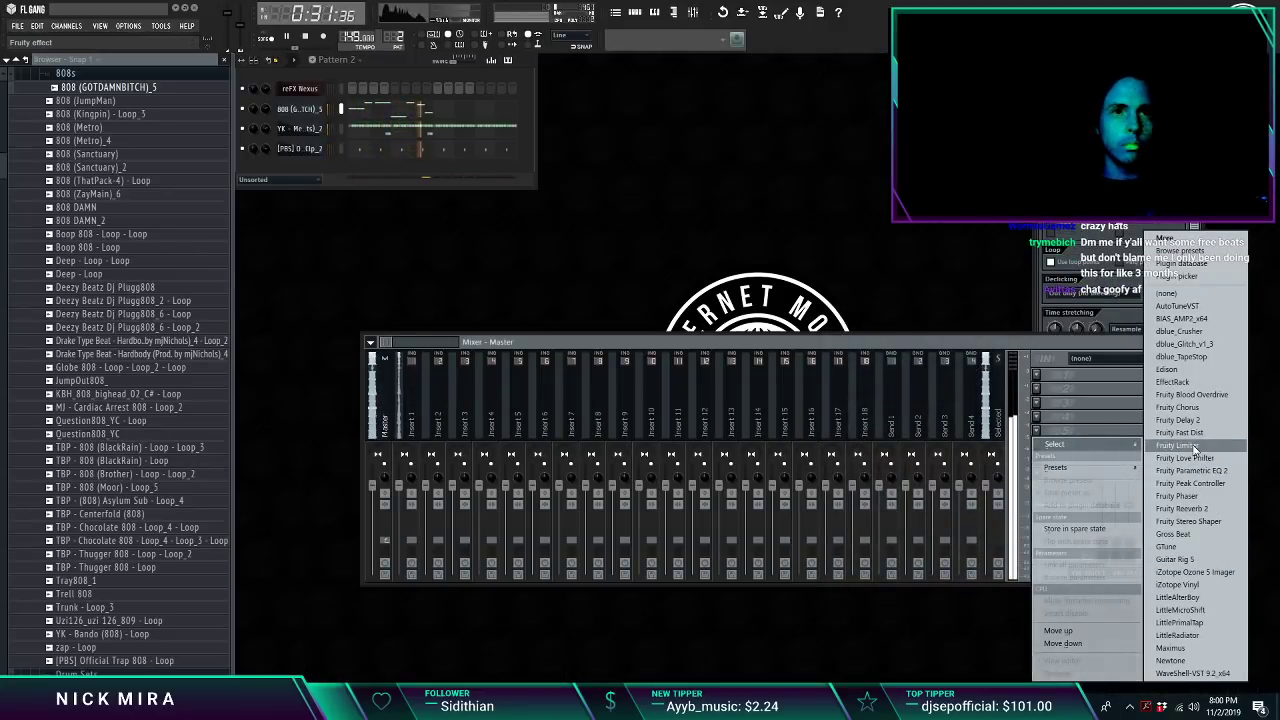
{"action": "left_click", "coordinate": [1180, 445]}
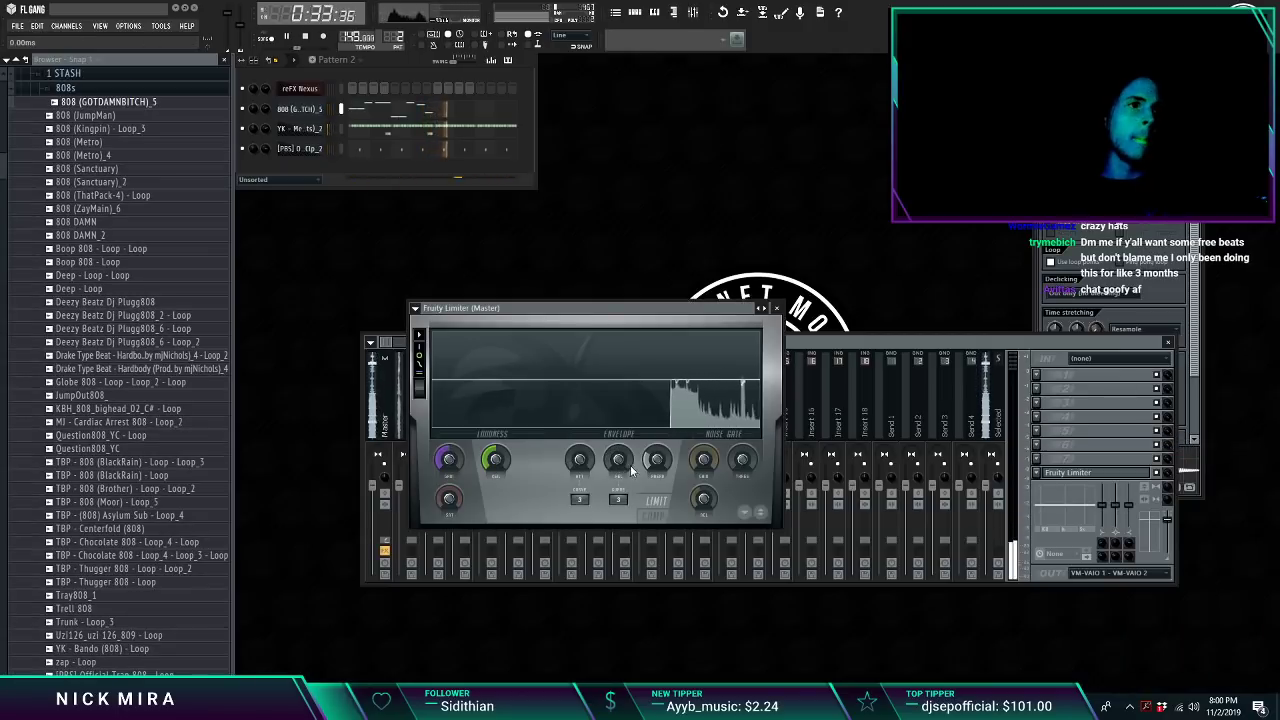
Step: Transpose the whole 808 line down so it starts on C5, and duplicate it into bars 5 to 8
{"action": "left_click", "coordinate": [363, 107]}
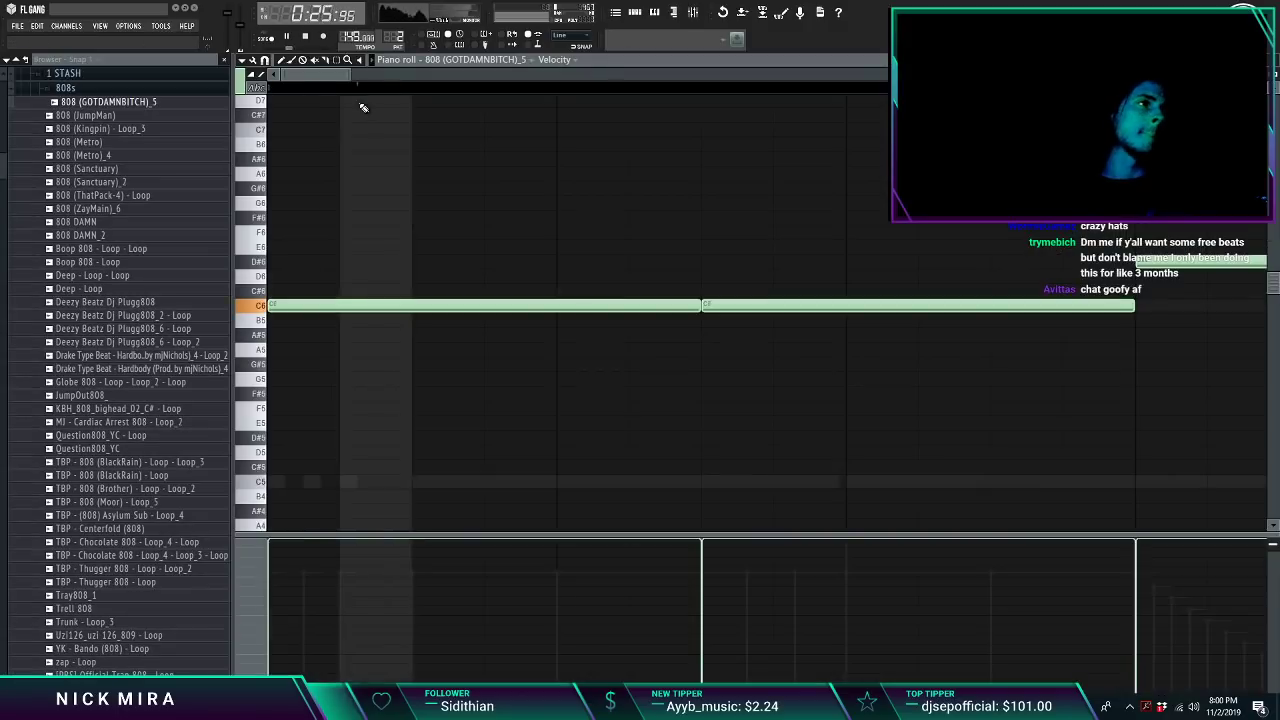
{"action": "scroll", "coordinate": [368, 74], "scroll_direction": "down", "scroll_amount": 4}
{"action": "key", "text": "ctrl+Down"}
{"action": "scroll", "coordinate": [378, 90], "scroll_direction": "down", "scroll_amount": 2}
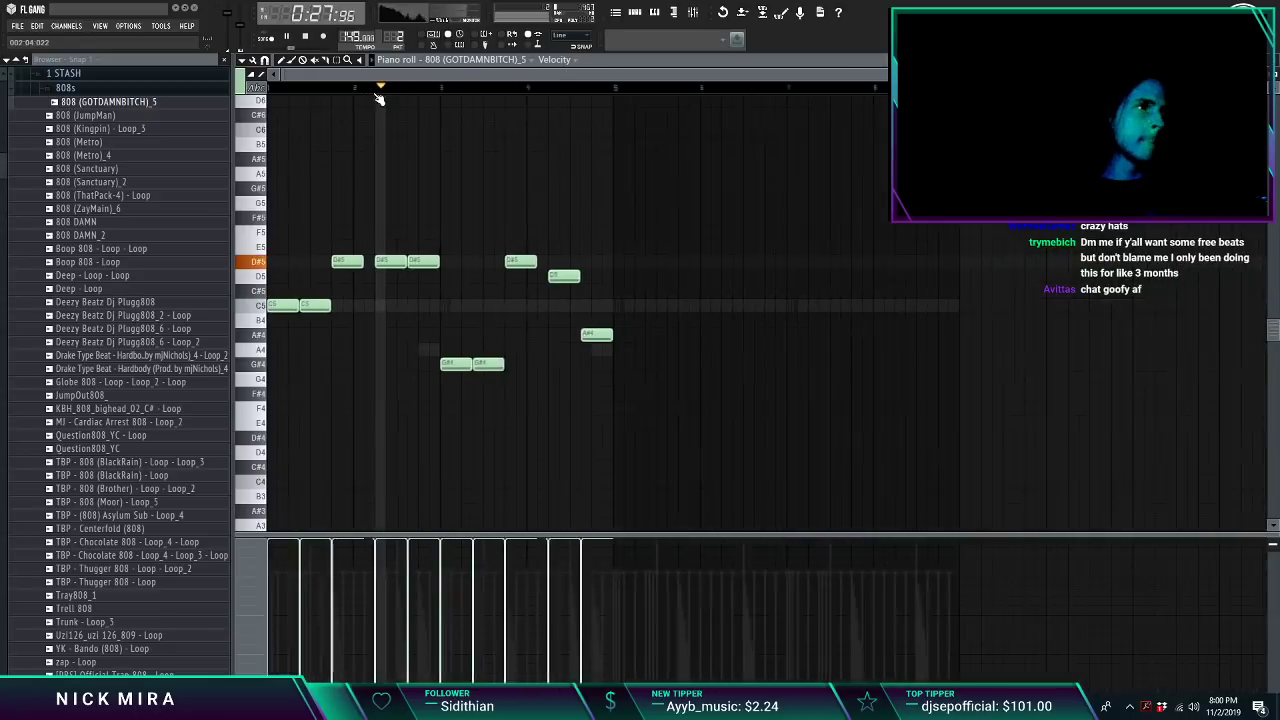
{"action": "scroll", "coordinate": [420, 82], "scroll_direction": "down", "scroll_amount": 2}
Step: Raise the G#4 808 notes in bars 3 and 7 by one octave
{"action": "left_click_drag", "start_coordinate": [430, 332], "coordinate": [950, 438]}
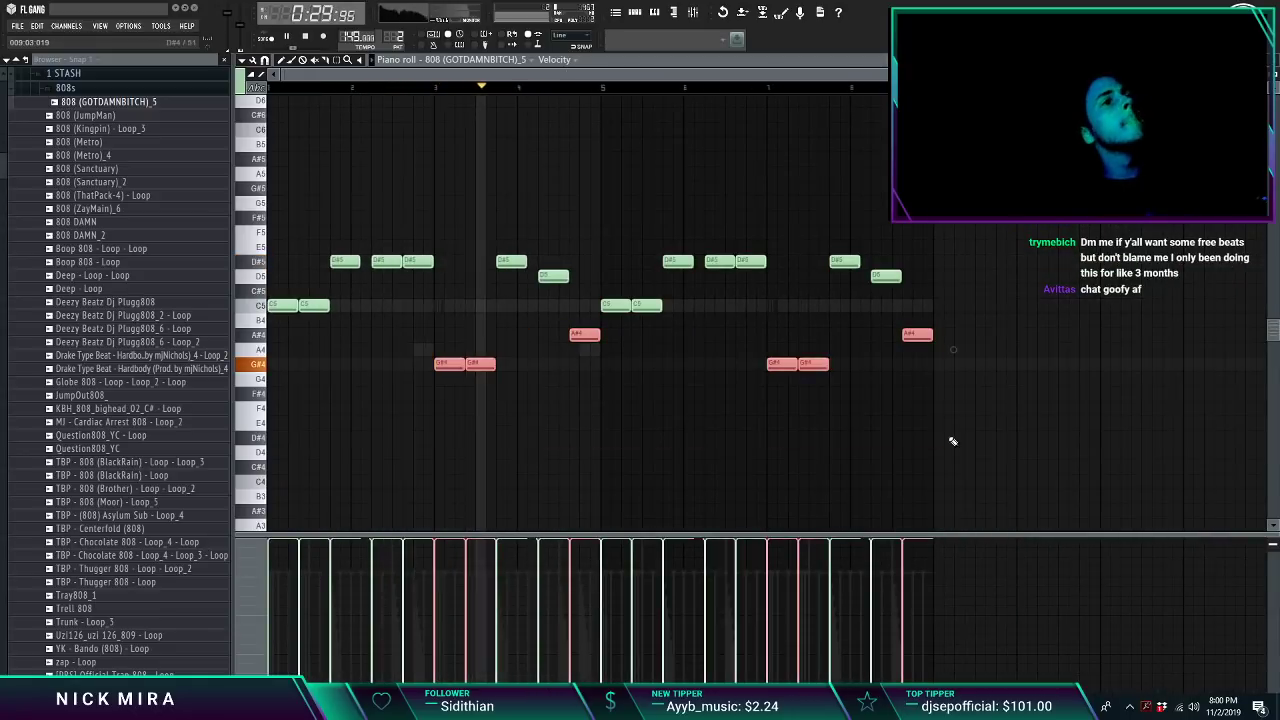
{"action": "left_click_drag", "start_coordinate": [850, 364], "coordinate": [263, 496]}
{"action": "key", "text": "ctrl+Up"}
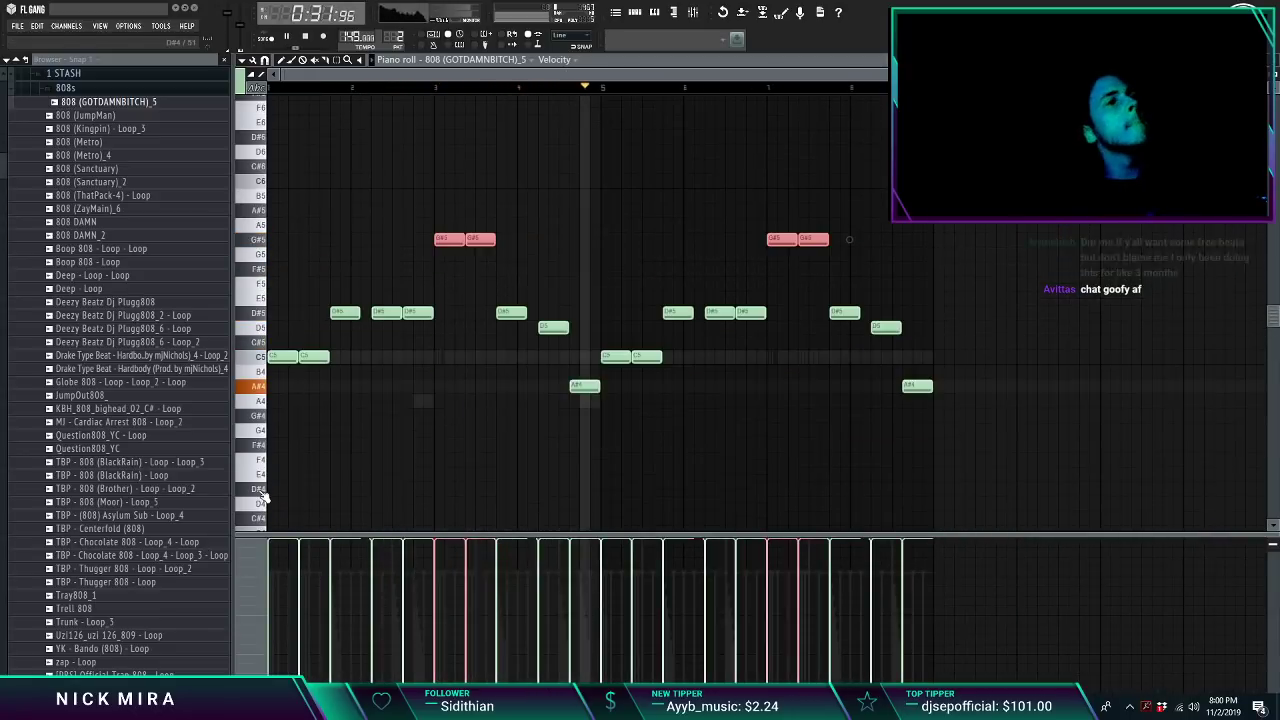
Step: Try the closing A#4 808 notes of bars 4 and 8 an octave higher, and return them to A#4
{"action": "left_click_drag", "start_coordinate": [484, 390], "coordinate": [1113, 458]}
{"action": "key", "text": "ctrl+Up"}
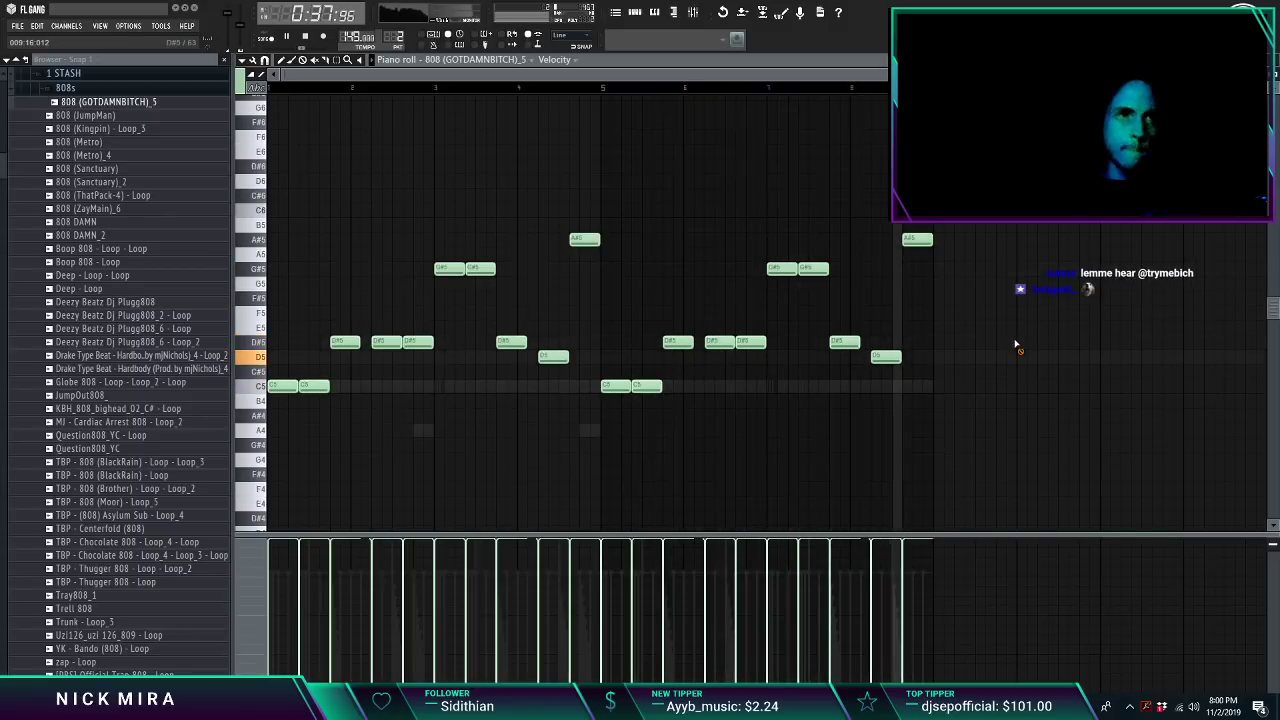
{"action": "left_click_drag", "start_coordinate": [568, 216], "coordinate": [1008, 248]}
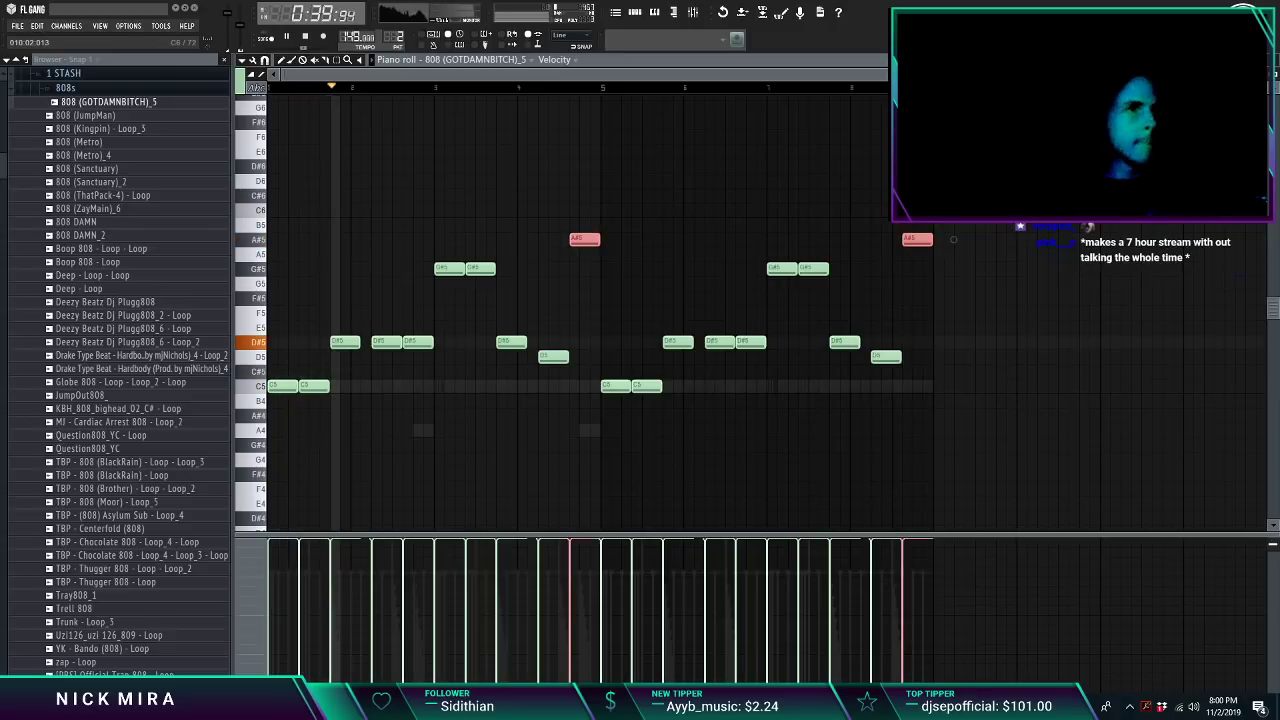
{"action": "key", "text": "ctrl+Down"}
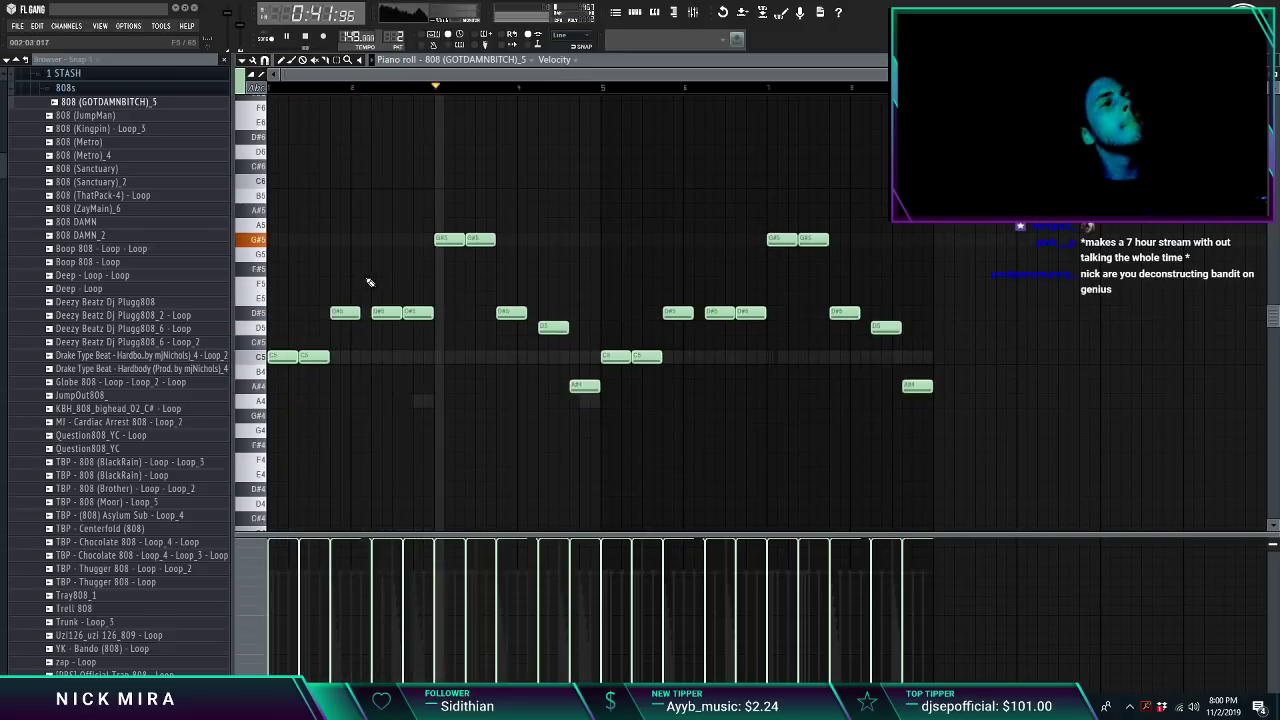
Step: Return to the channel rack, collapse the 808s folder and display all channels
{"action": "key", "text": "F7"}
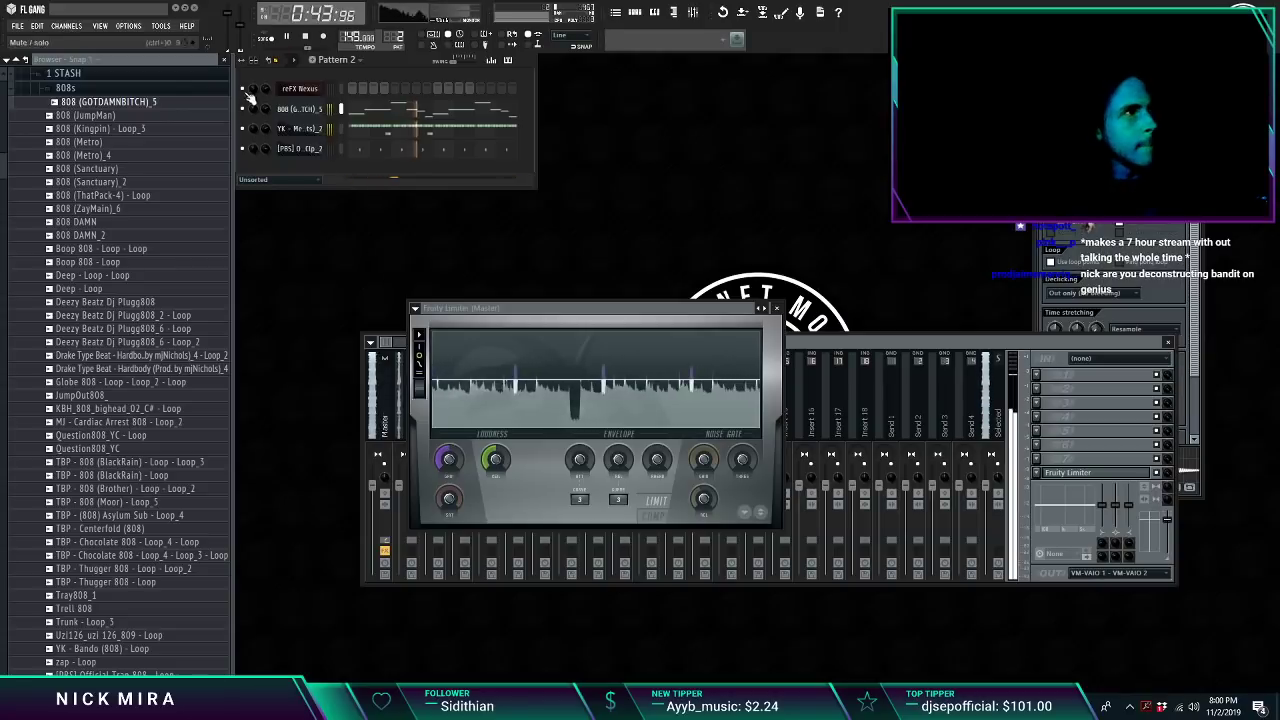
{"action": "left_click", "coordinate": [200, 90]}
{"action": "scroll", "coordinate": [200, 100], "scroll_direction": "up", "scroll_amount": 2}
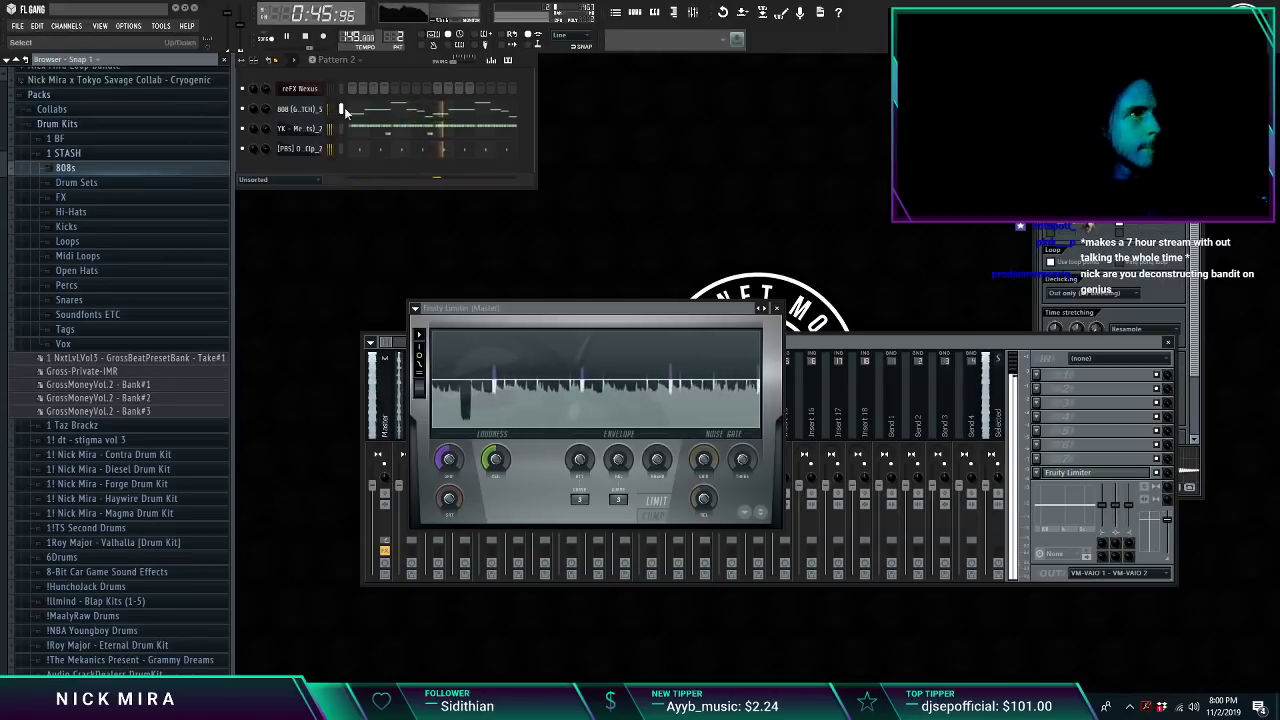
{"action": "left_click", "coordinate": [286, 181]}
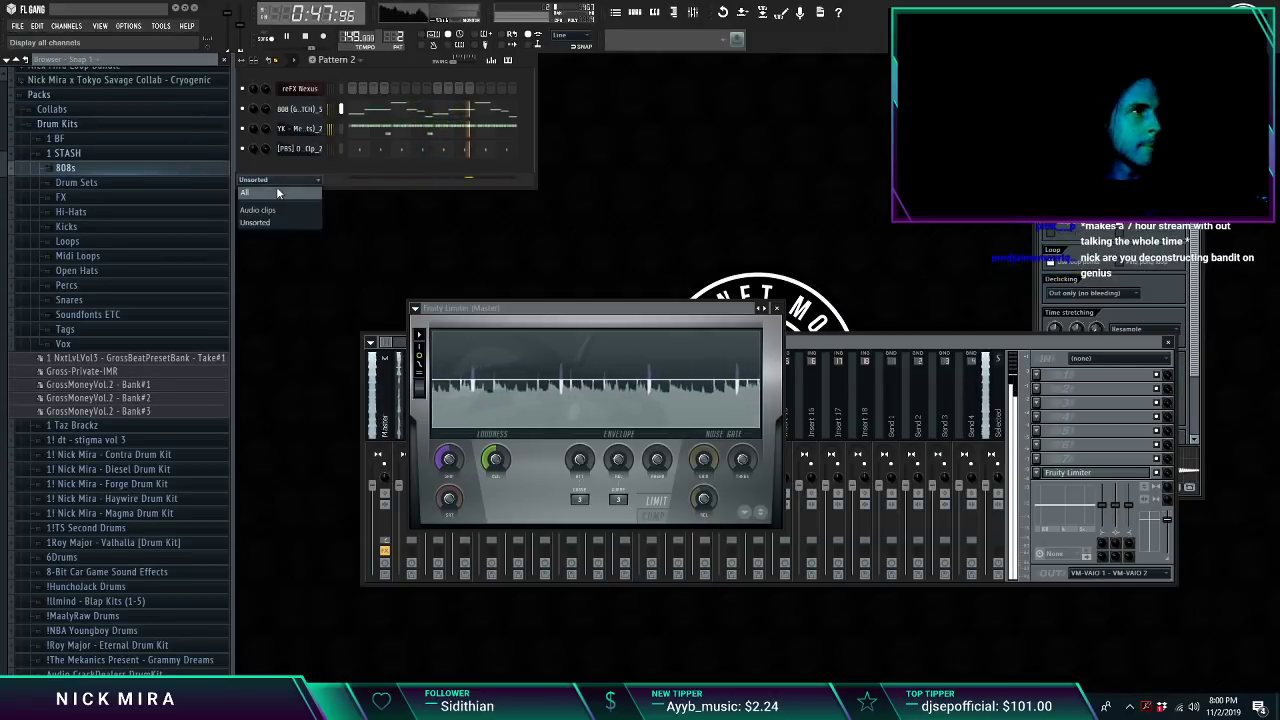
{"action": "left_click", "coordinate": [282, 191]}
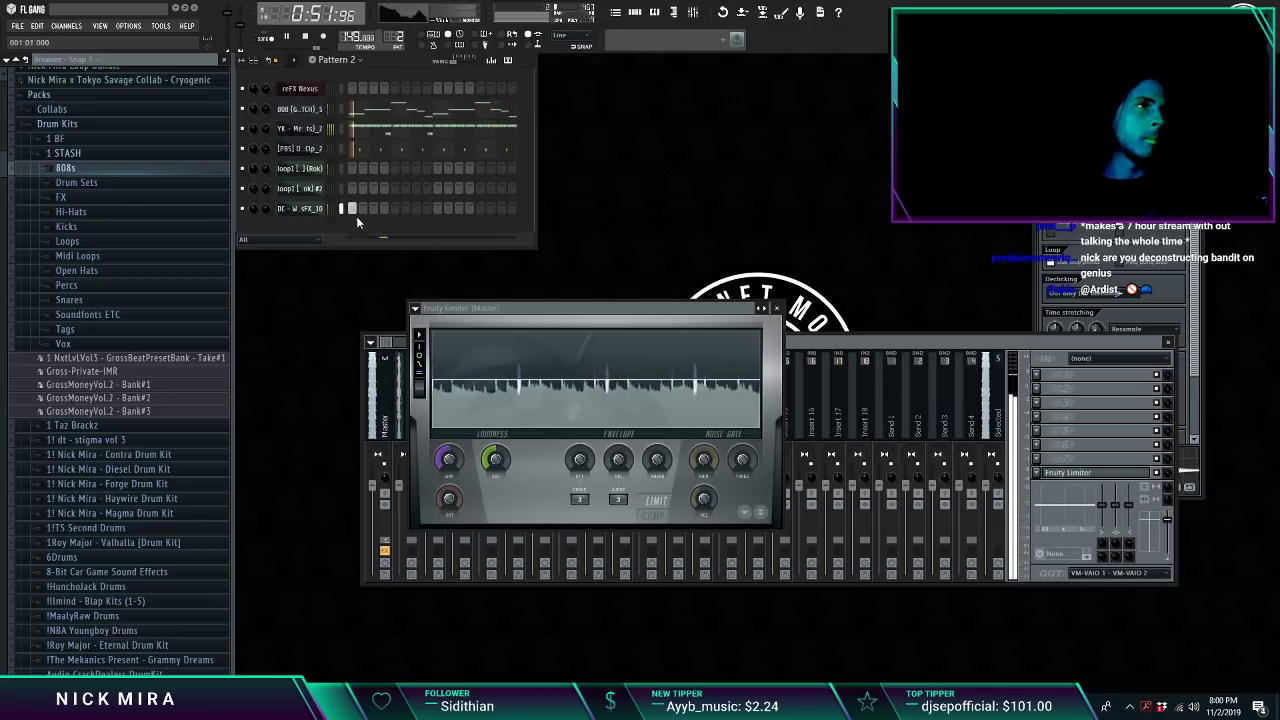
Step: Select the two loop channels and the FX channel and move them to the start of the rack, above reFX Nexus
{"action": "left_click_drag", "start_coordinate": [341, 170], "coordinate": [338, 212]}
{"action": "key", "text": "alt+Up"}
{"action": "key", "text": "alt+Up"}
{"action": "key", "text": "alt+Up"}
{"action": "key", "text": "alt+Up"}
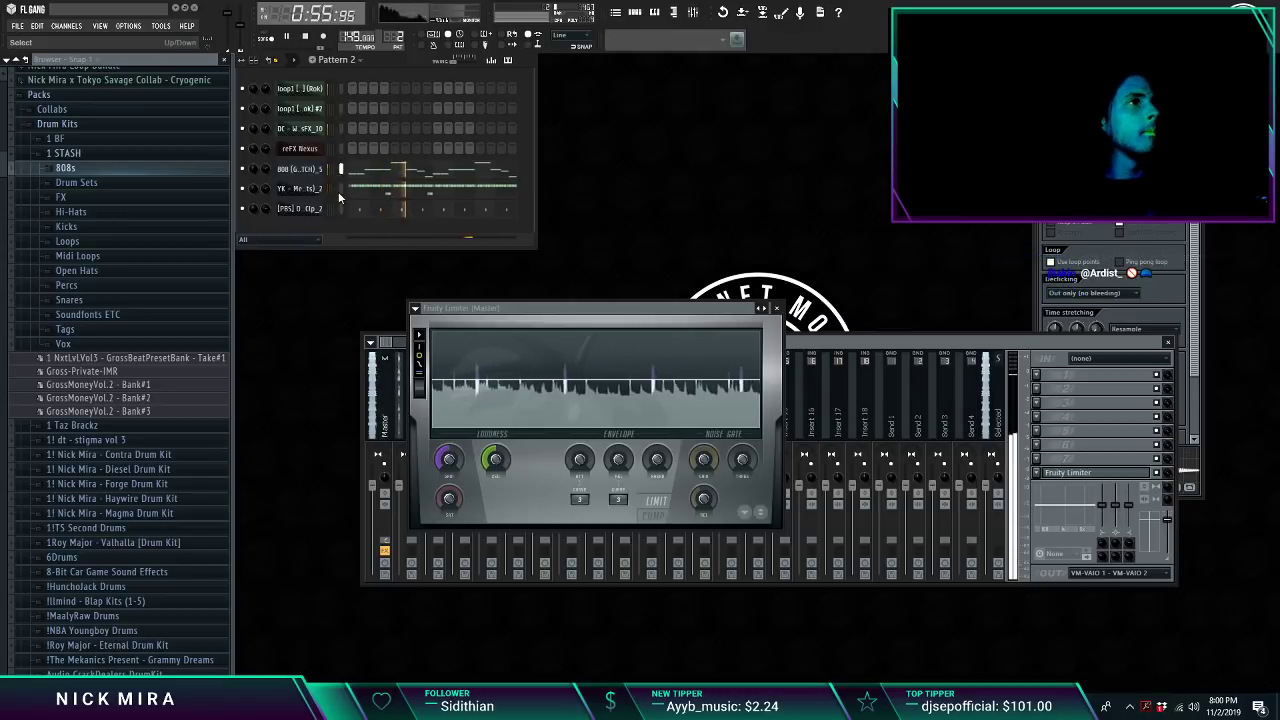
Step: Add the YK - PortOfMiami (Kick) sample from the 1 BF folder as a new channel directly above the 808
{"action": "key", "text": "F5"}
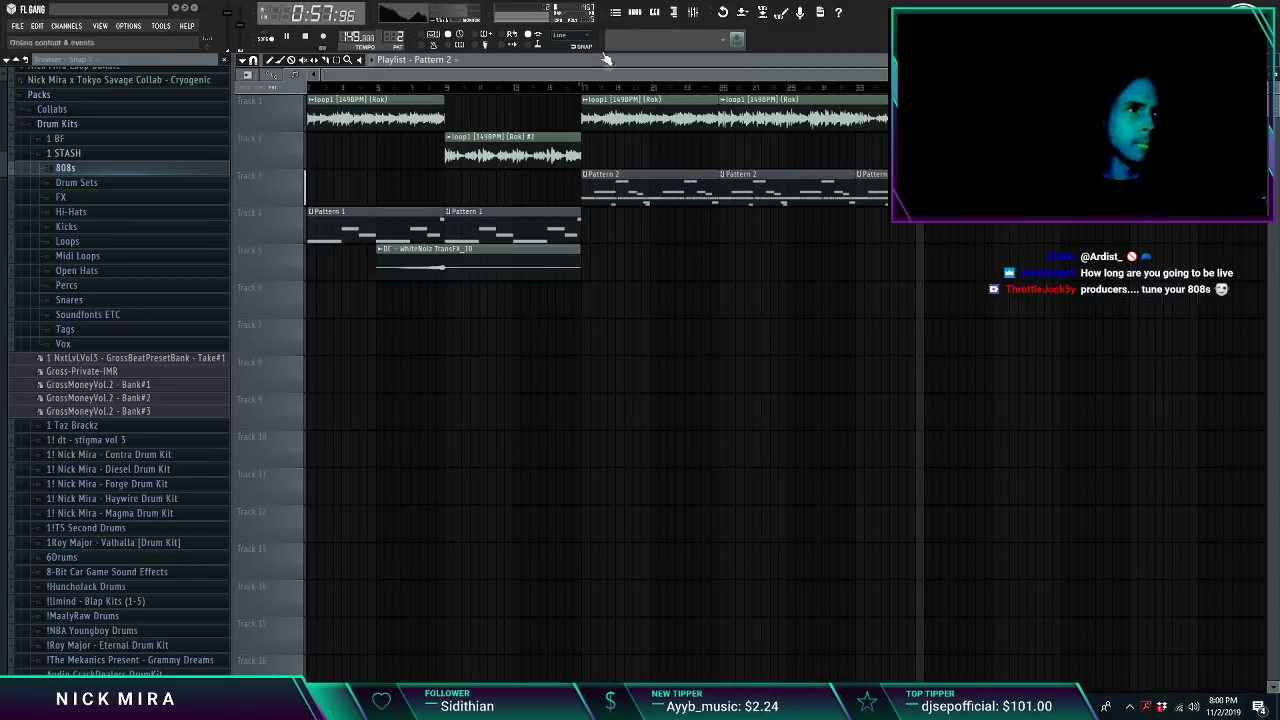
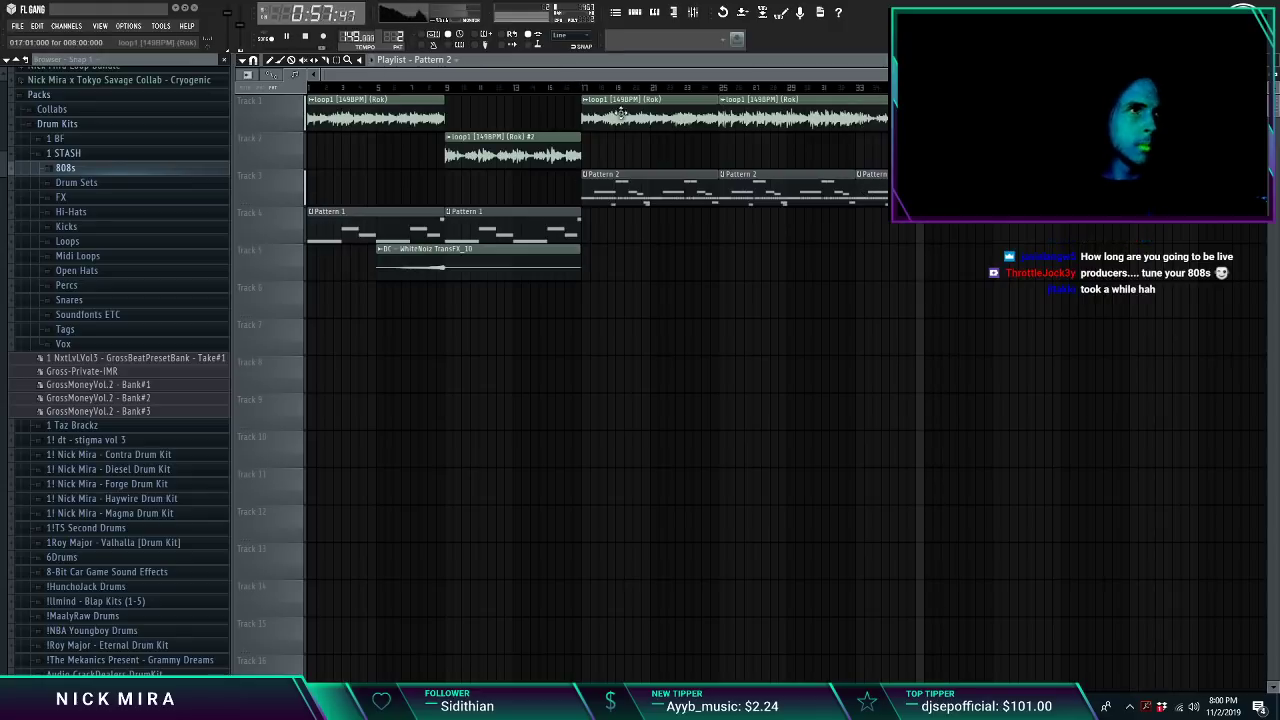
{"action": "key", "text": "F5"}
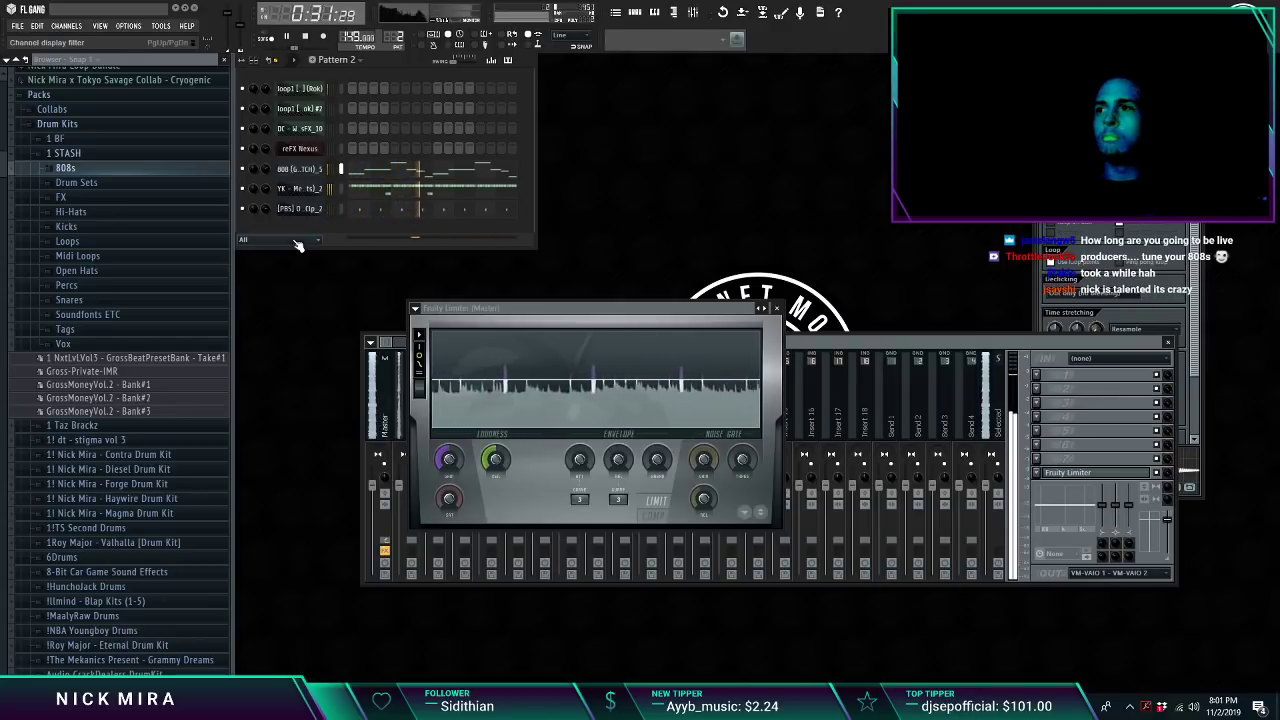
{"action": "left_click", "coordinate": [63, 153]}
{"action": "left_click", "coordinate": [55, 138]}
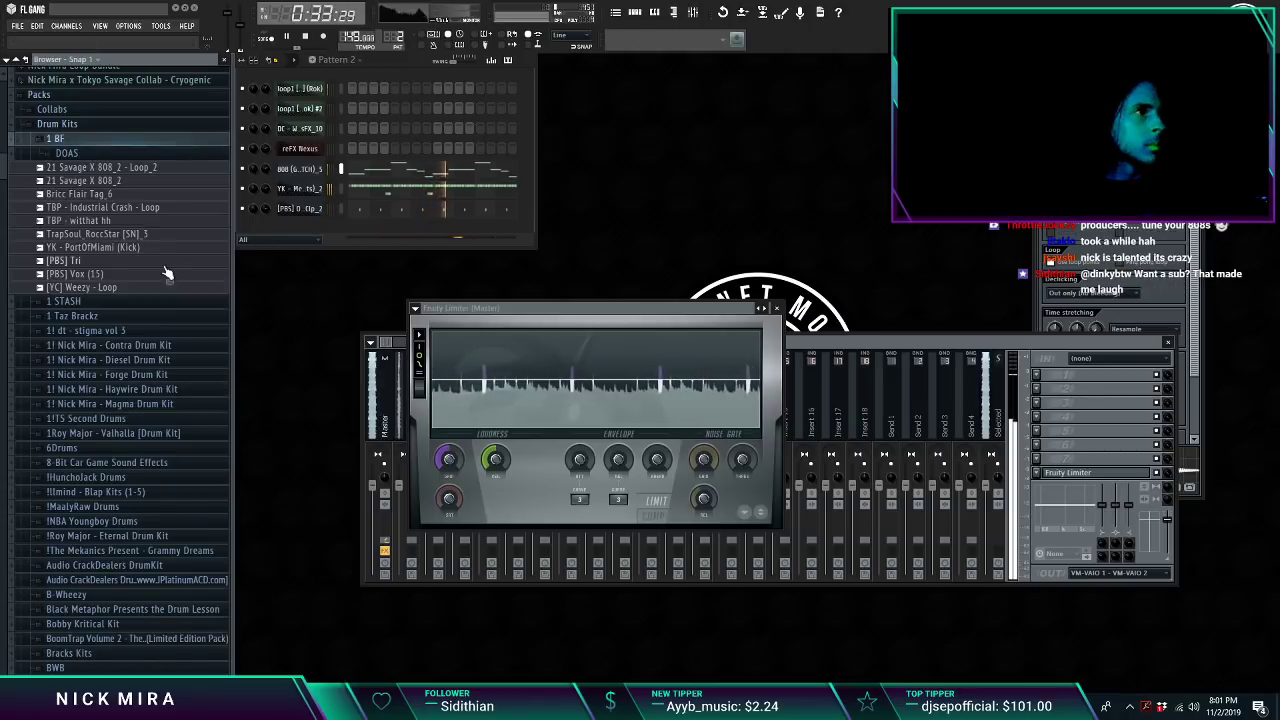
{"action": "left_click_drag", "start_coordinate": [313, 170], "coordinate": [316, 171]}
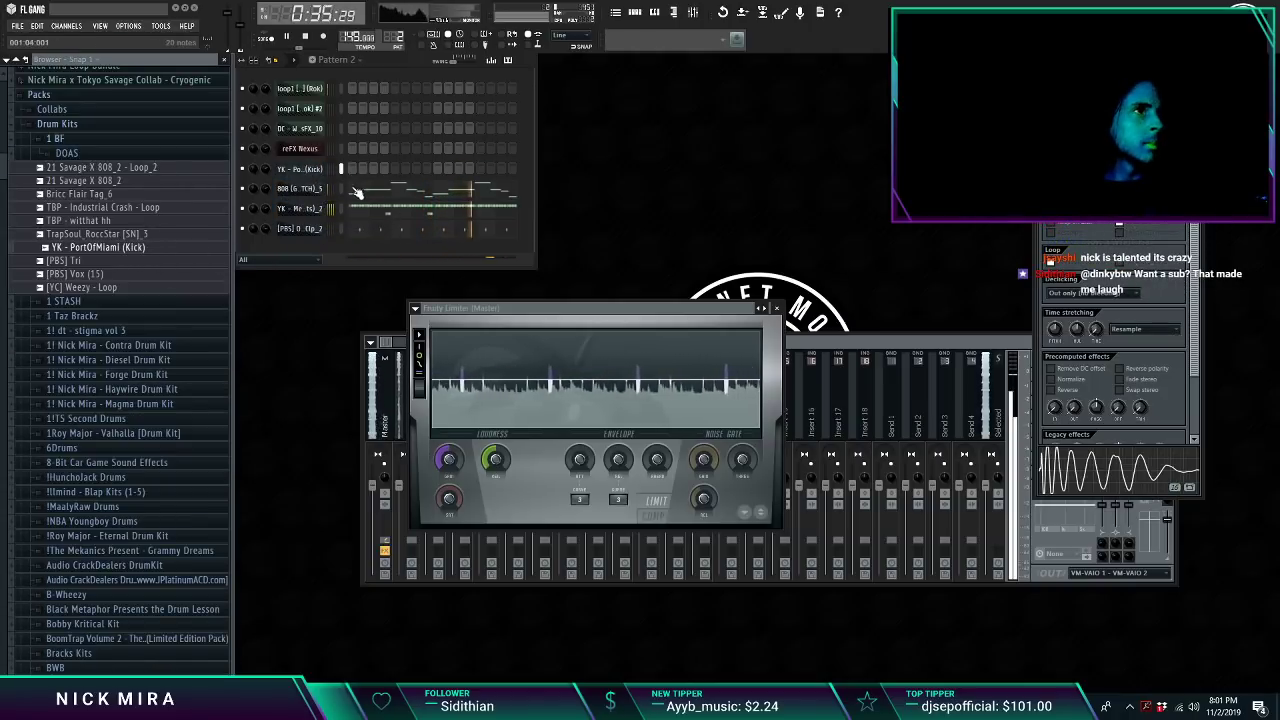
Step: Paste the copied notes into the kick channel on A4, give them short uniform lengths, and return to the channel rack
{"action": "left_click", "coordinate": [342, 170]}
{"action": "key", "text": "ctrl+v"}
{"action": "left_click", "coordinate": [375, 172]}
{"action": "key", "text": "shift+n"}
{"action": "key", "text": "shift+d"}
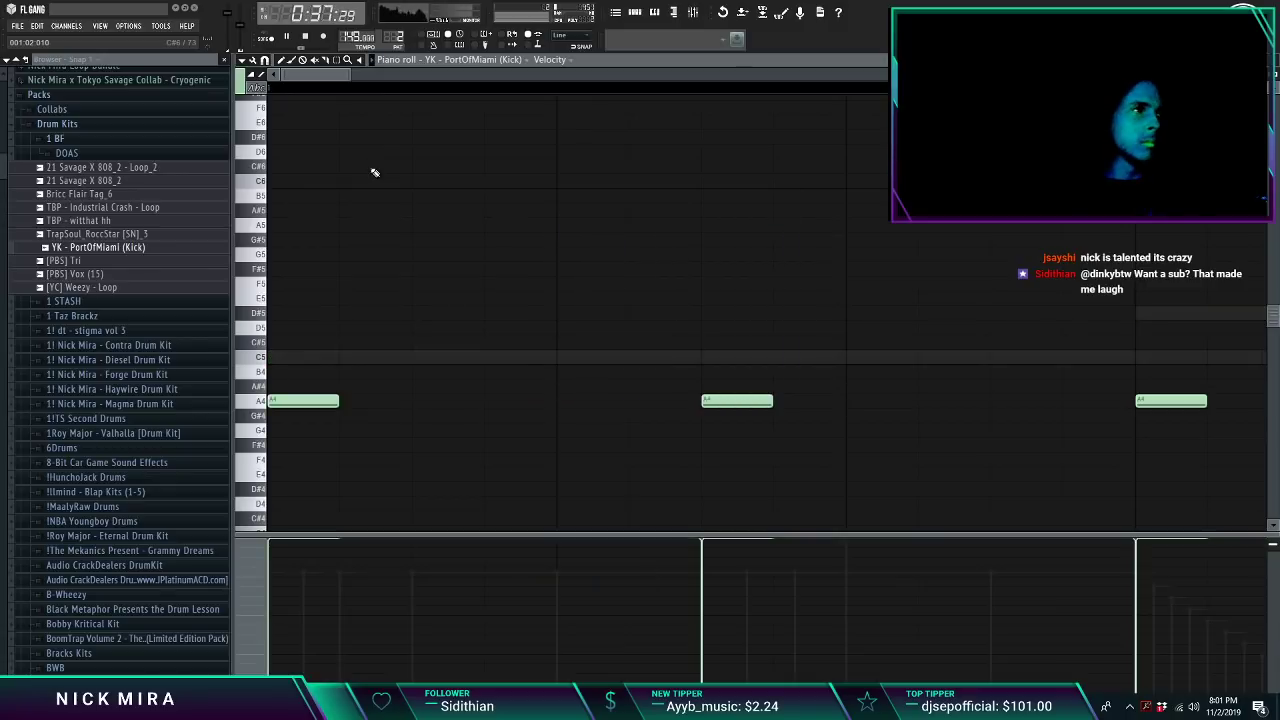
{"action": "scroll", "coordinate": [354, 86], "scroll_direction": "up", "scroll_amount": 2}
{"action": "scroll", "coordinate": [354, 88], "scroll_direction": "down", "scroll_amount": 4}
{"action": "key", "text": "Escape"}
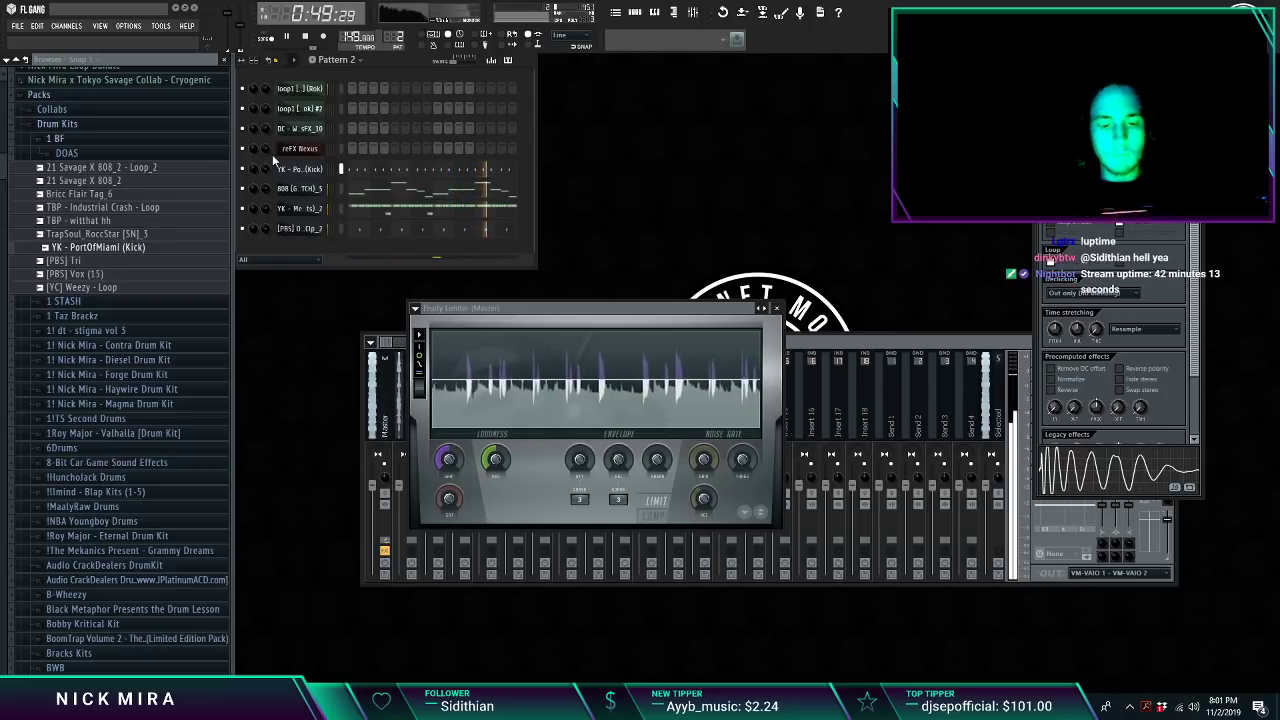
Step: Look through the Open Hats samples in the 1 STASH folder, then collapse that folder
{"action": "left_click", "coordinate": [120, 138]}
{"action": "left_click", "coordinate": [120, 138]}
{"action": "scroll", "coordinate": [115, 125], "scroll_direction": "down", "scroll_amount": 1}
{"action": "left_click", "coordinate": [108, 88]}
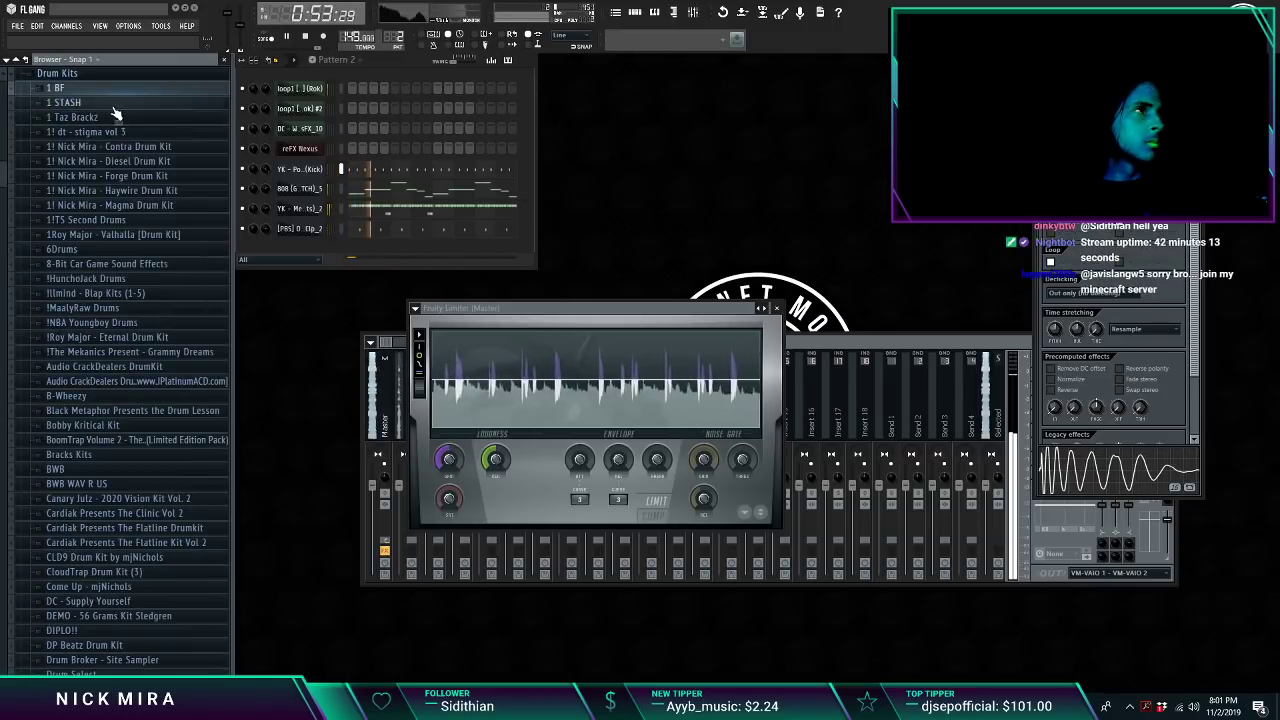
{"action": "left_click", "coordinate": [113, 104]}
{"action": "left_click", "coordinate": [110, 220]}
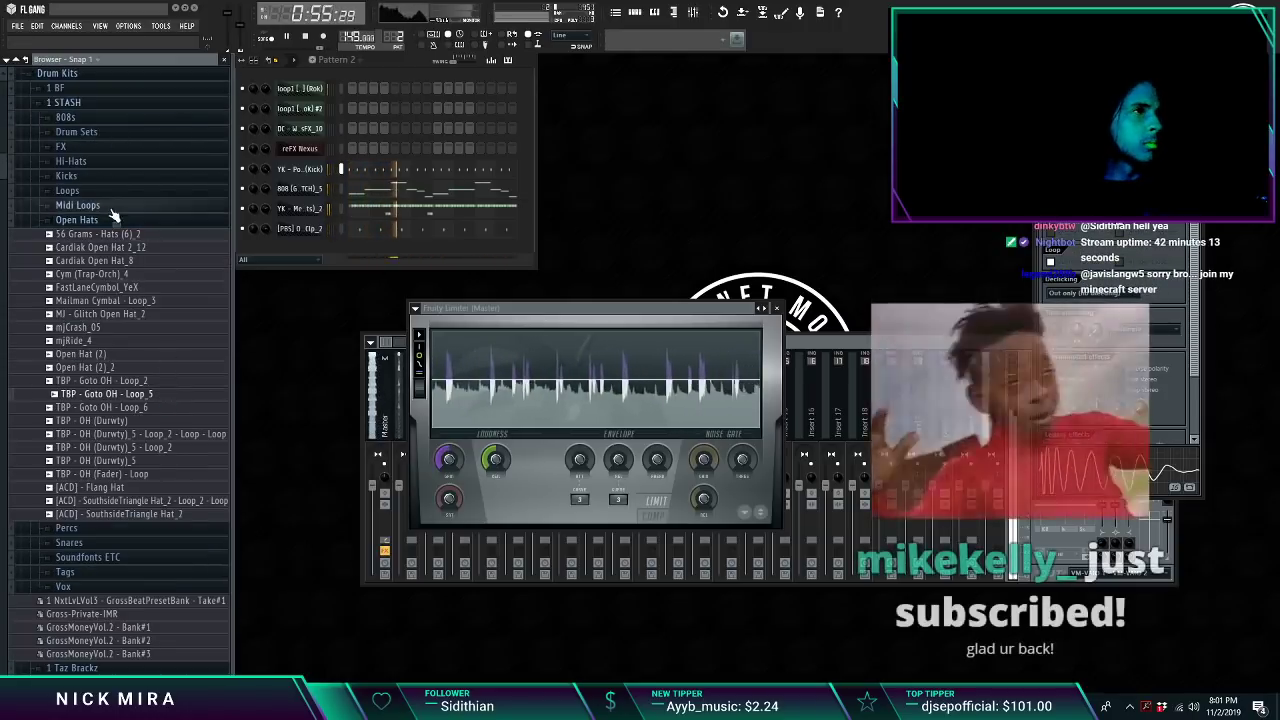
{"action": "left_click", "coordinate": [110, 220]}
{"action": "left_click", "coordinate": [86, 104]}
{"action": "scroll", "coordinate": [99, 155], "scroll_direction": "down", "scroll_amount": 2}
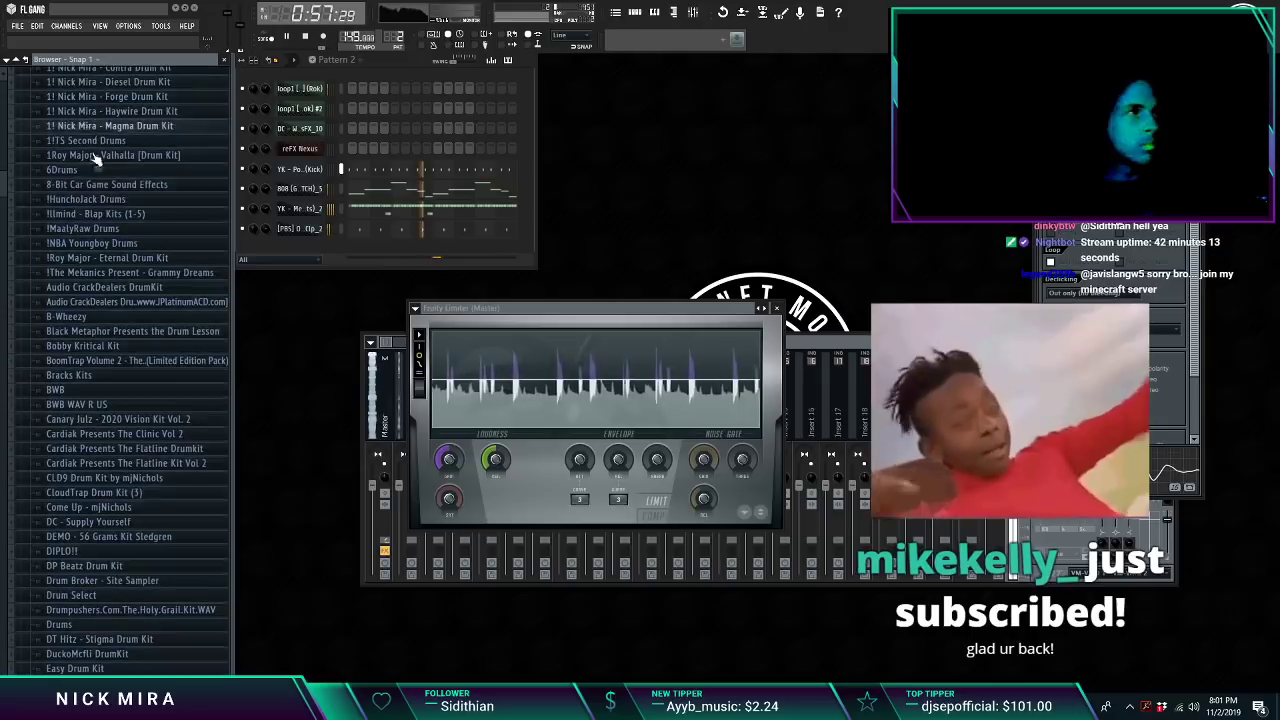
Step: Add DT - Spoon (OH) from the Open Hats folder of the DT Hitz - Stigma Drum Kit as a new channel below the clap
{"action": "scroll", "coordinate": [106, 195], "scroll_direction": "up", "scroll_amount": 3}
{"action": "scroll", "coordinate": [150, 328], "scroll_direction": "down", "scroll_amount": 1}
{"action": "scroll", "coordinate": [147, 325], "scroll_direction": "down", "scroll_amount": 5}
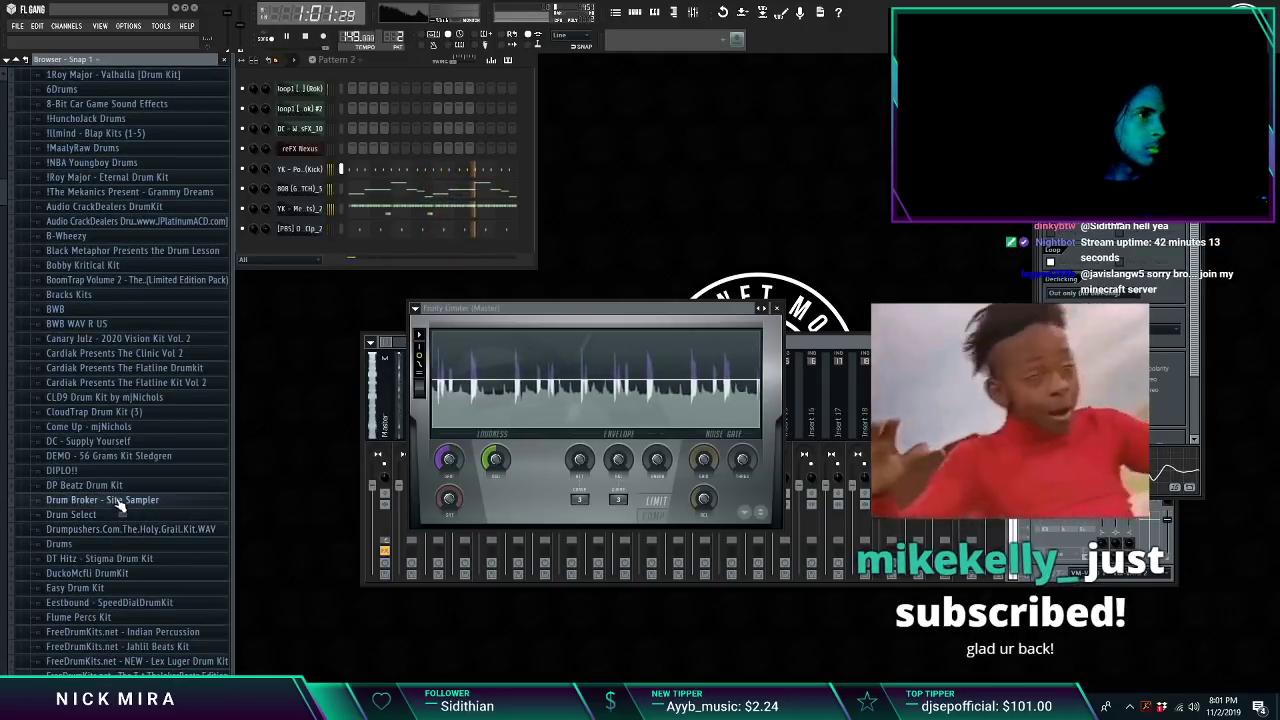
{"action": "scroll", "coordinate": [116, 508], "scroll_direction": "down", "scroll_amount": 3}
{"action": "left_click", "coordinate": [115, 513]}
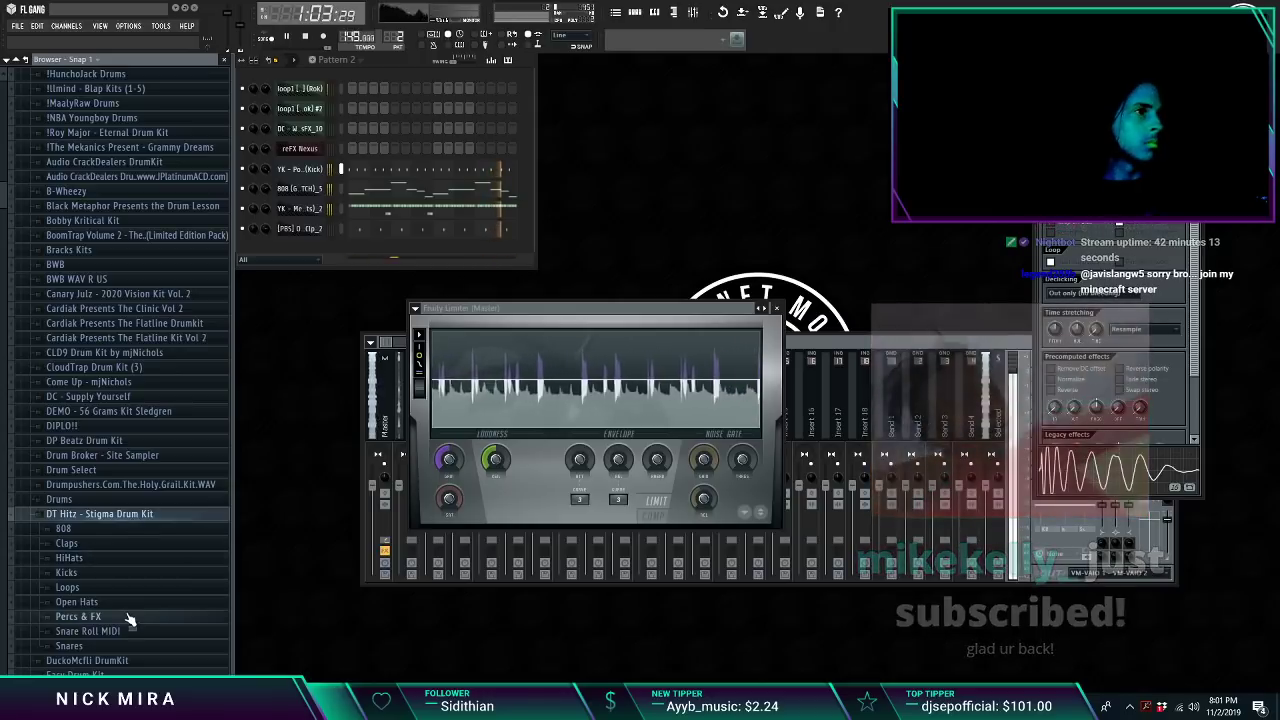
{"action": "left_click", "coordinate": [130, 601]}
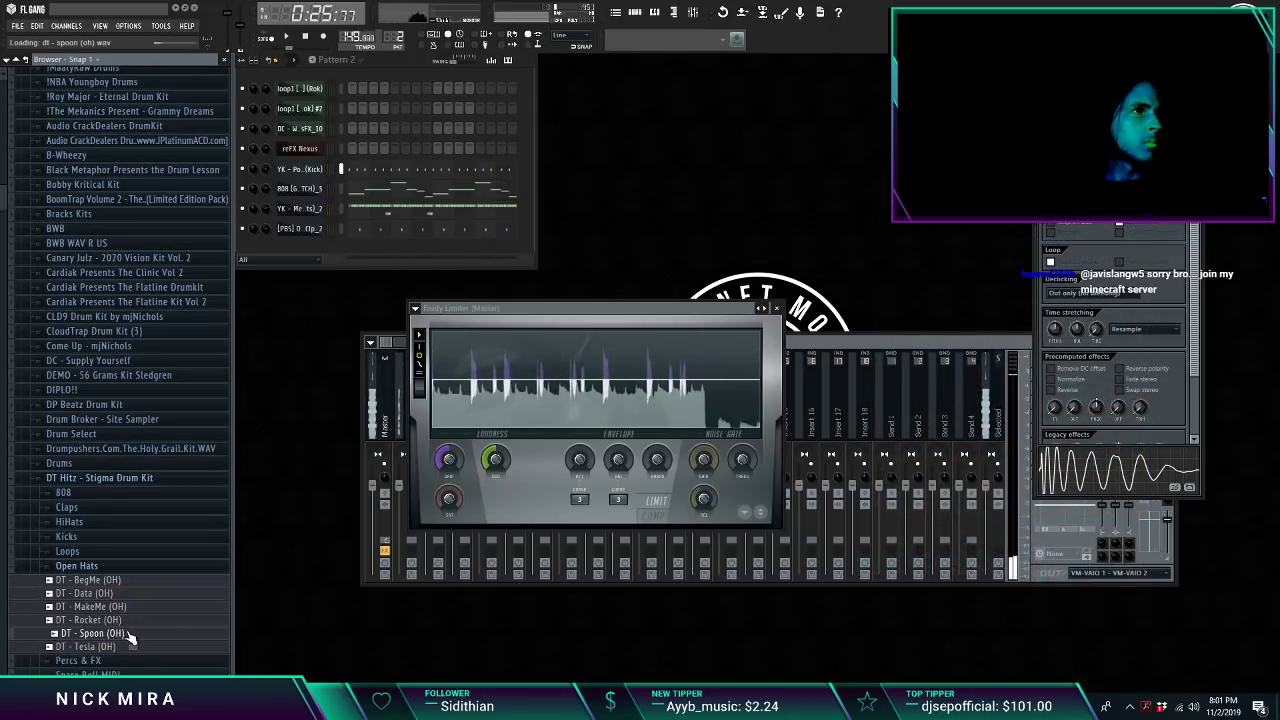
{"action": "left_click_drag", "start_coordinate": [307, 253], "coordinate": [312, 250]}
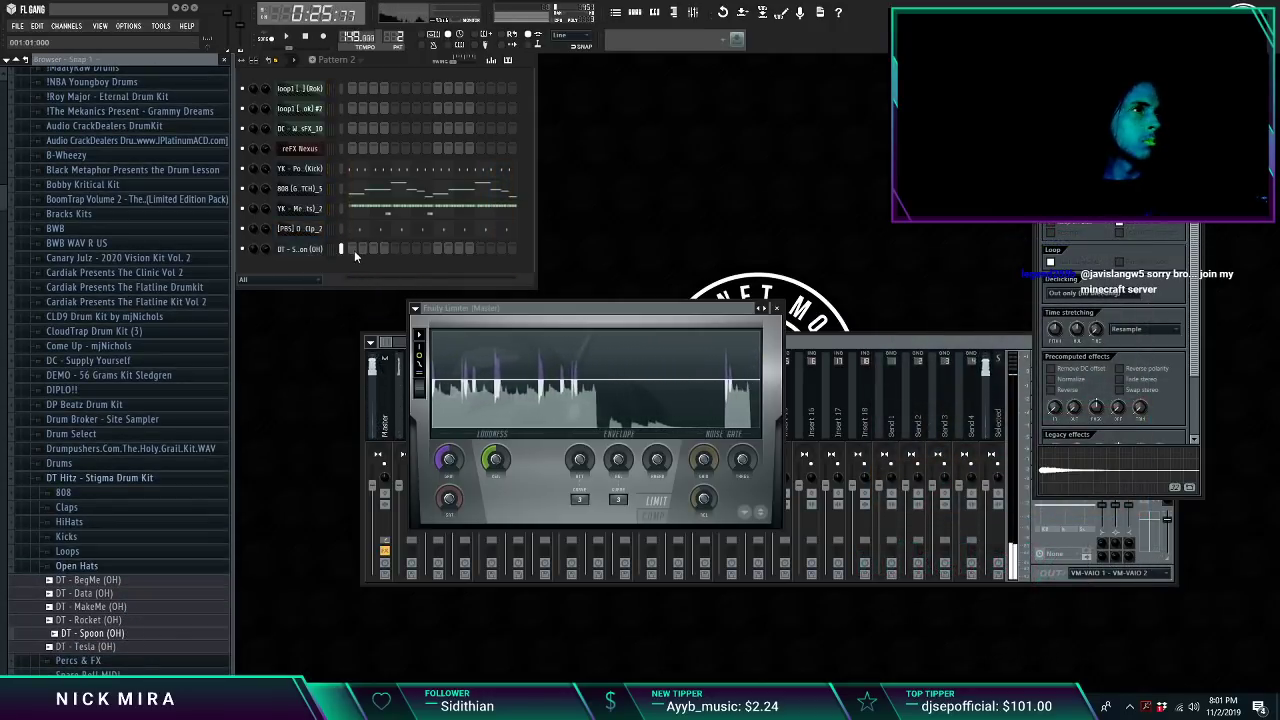
Step: Build a two-bar legato open-hat phrase on C5 with notes at the start of bar 1 and on beat 2 of bar 2
{"action": "left_click", "coordinate": [326, 248]}
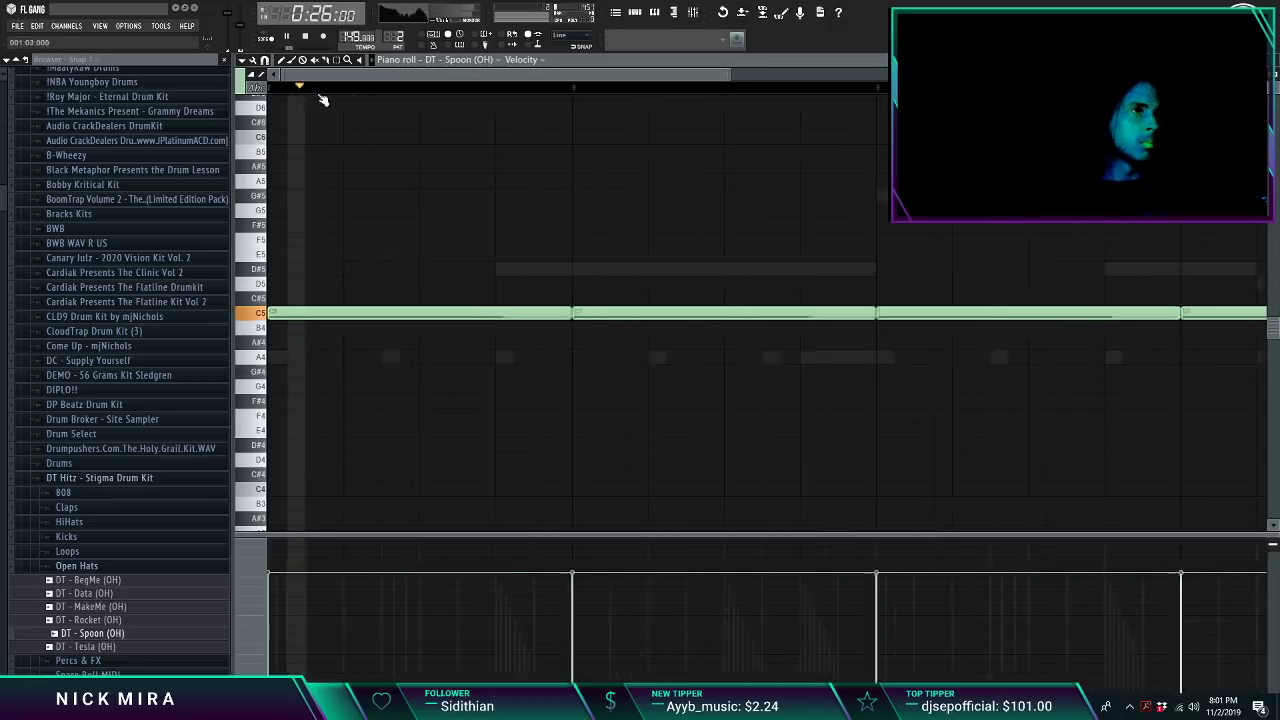
{"action": "right_click", "coordinate": [374, 315]}
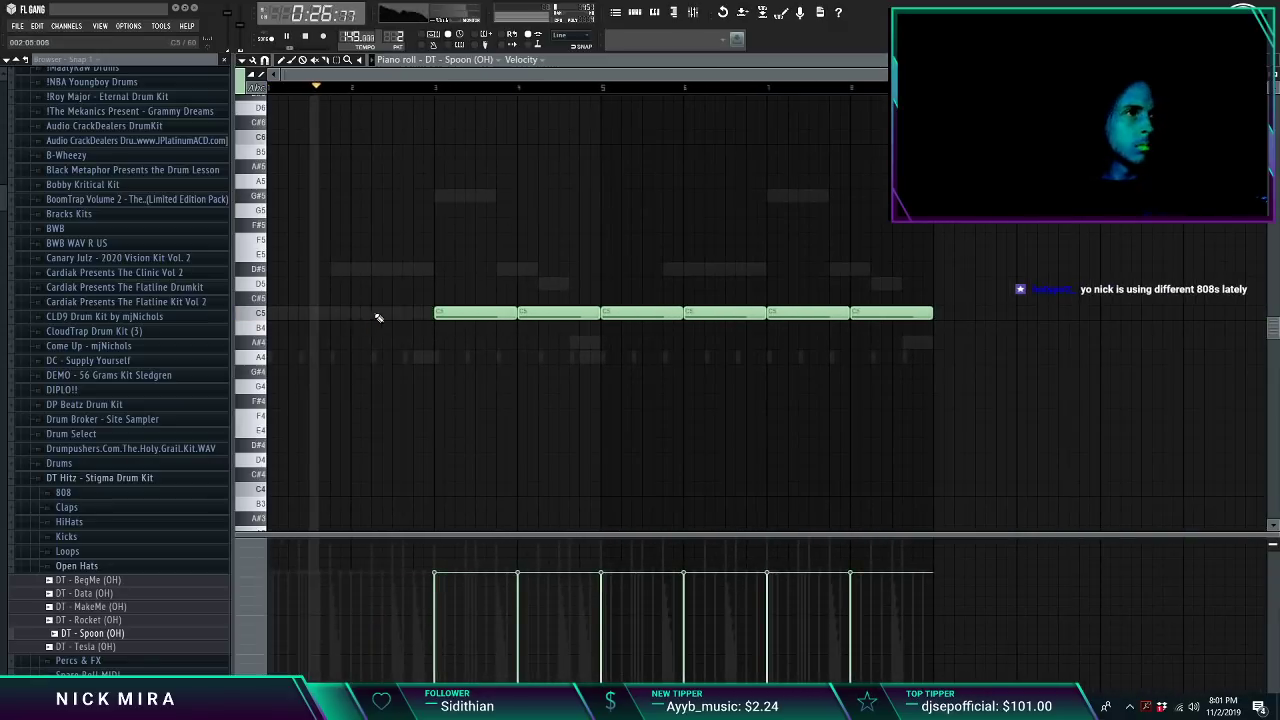
{"action": "left_click", "coordinate": [373, 312]}
{"action": "key", "text": "shift+d"}
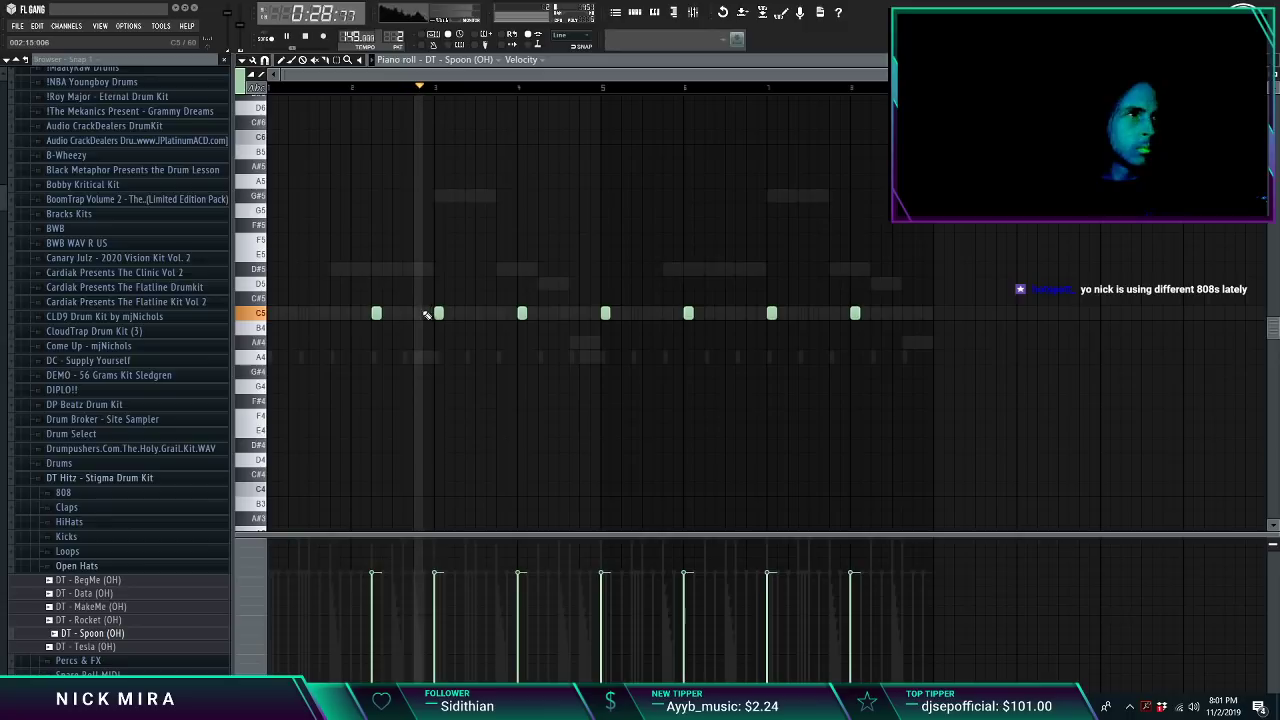
{"action": "left_click", "coordinate": [296, 318]}
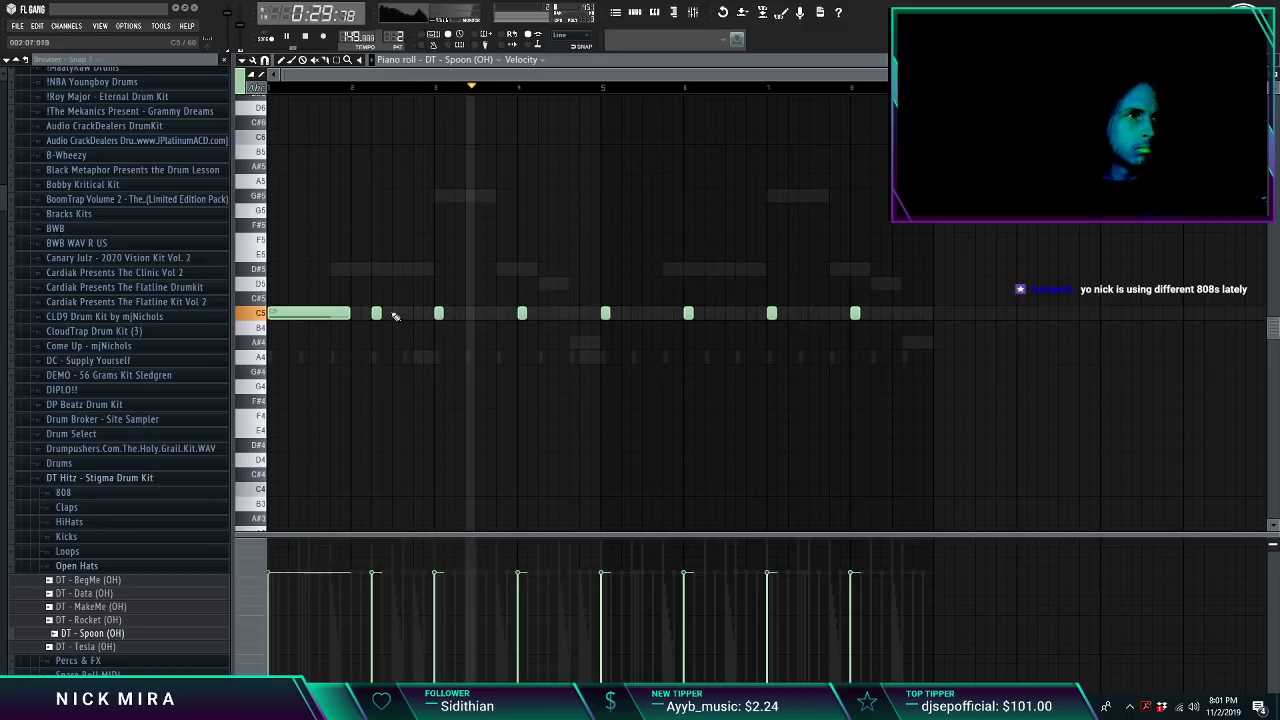
{"action": "right_click", "coordinate": [523, 315]}
{"action": "key", "text": "ctrl+l"}
{"action": "left_click_drag", "start_coordinate": [454, 314], "coordinate": [1142, 338]}
{"action": "key", "text": "Delete"}
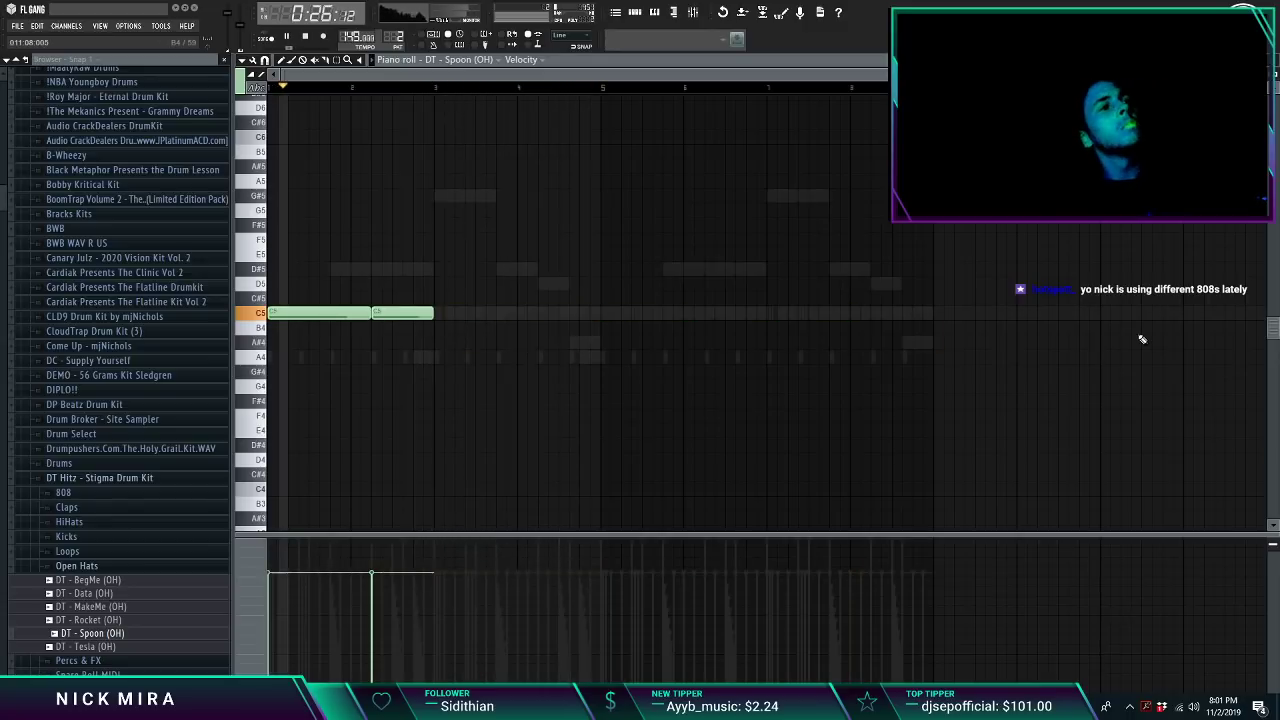
Step: Duplicate the two-bar open-hat phrase through bar 8, shorten all its notes, and return to the channel rack
{"action": "key", "text": "ctrl+b"}
{"action": "key", "text": "ctrl+b"}
{"action": "key", "text": "ctrl+d"}
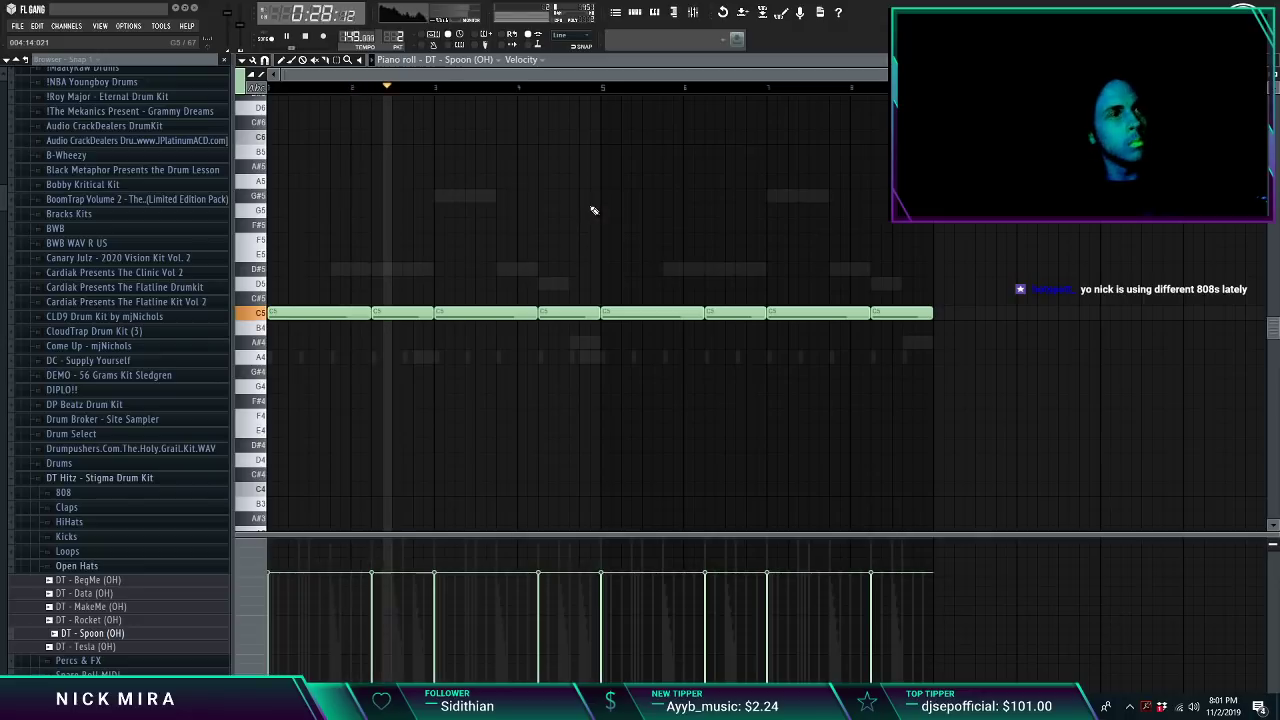
{"action": "key", "text": "shift+d"}
{"action": "key", "text": "F7"}
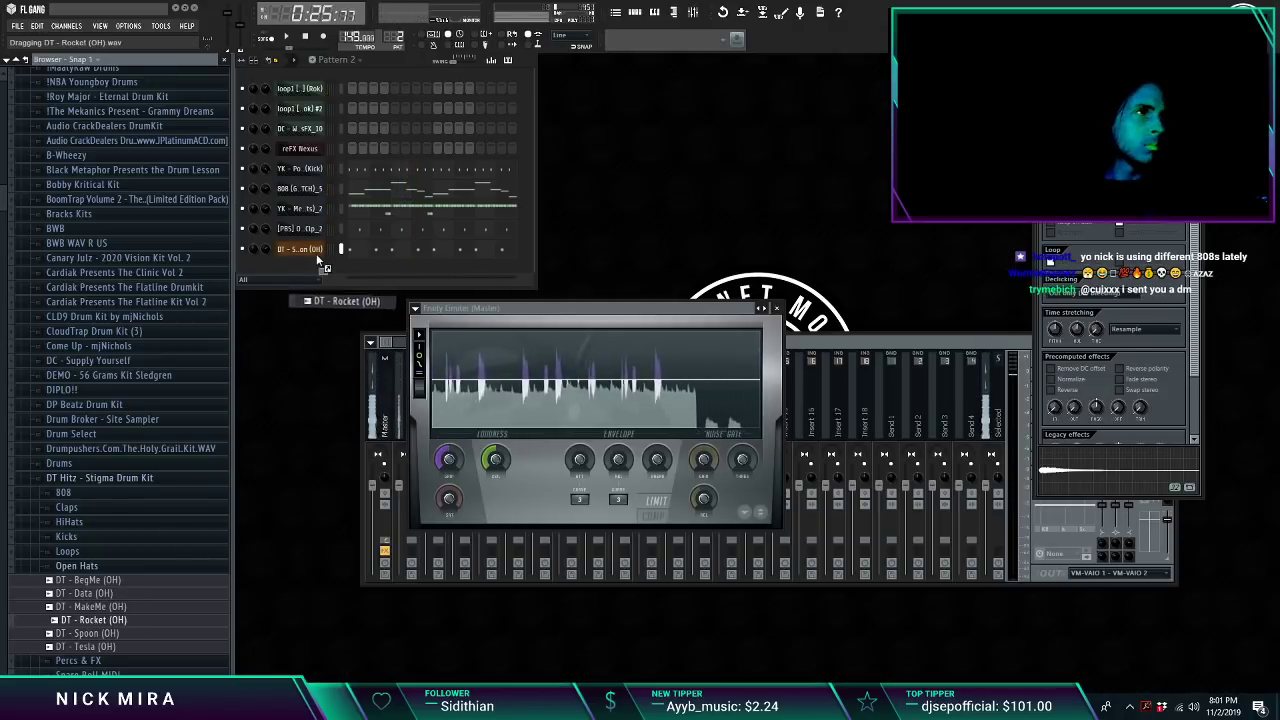
Step: Delete the open-hat notes at the starts of bars 1, 3, 5 and 7, and swap the channel's sample to DT - Data (OH)
{"action": "left_click", "coordinate": [408, 253]}
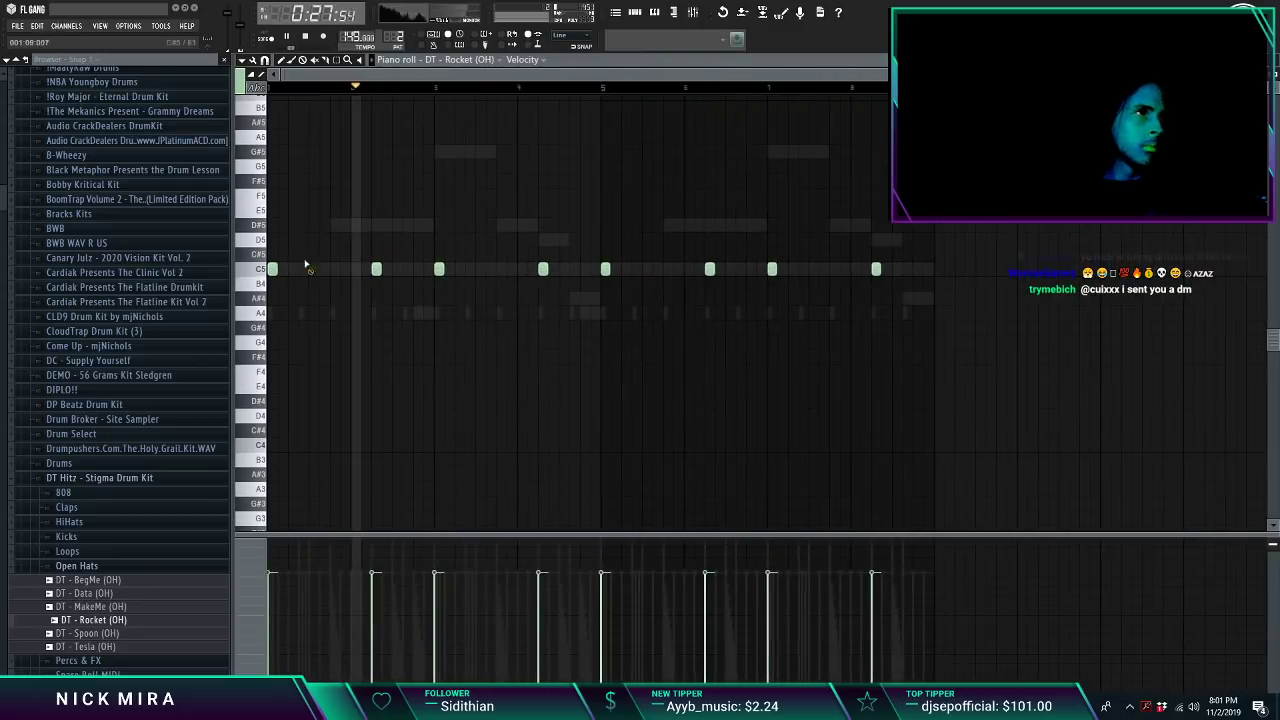
{"action": "right_click", "coordinate": [438, 270]}
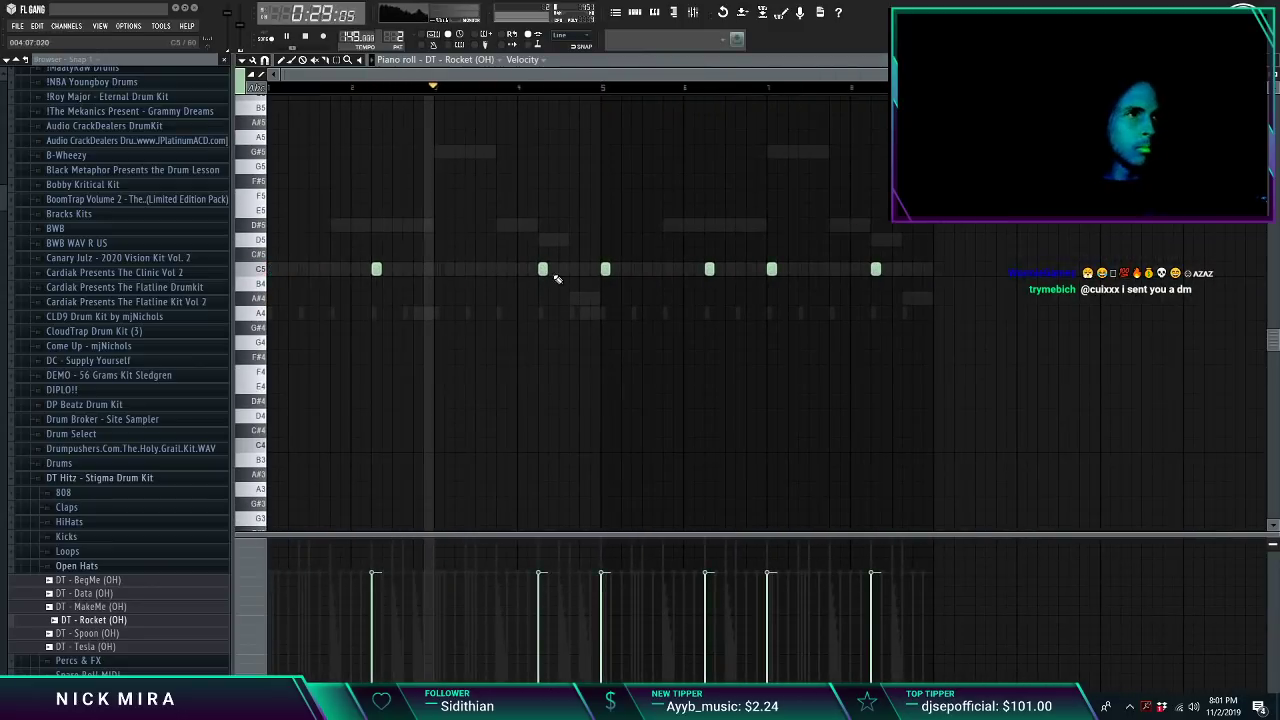
{"action": "right_click", "coordinate": [605, 270]}
{"action": "right_click", "coordinate": [771, 270]}
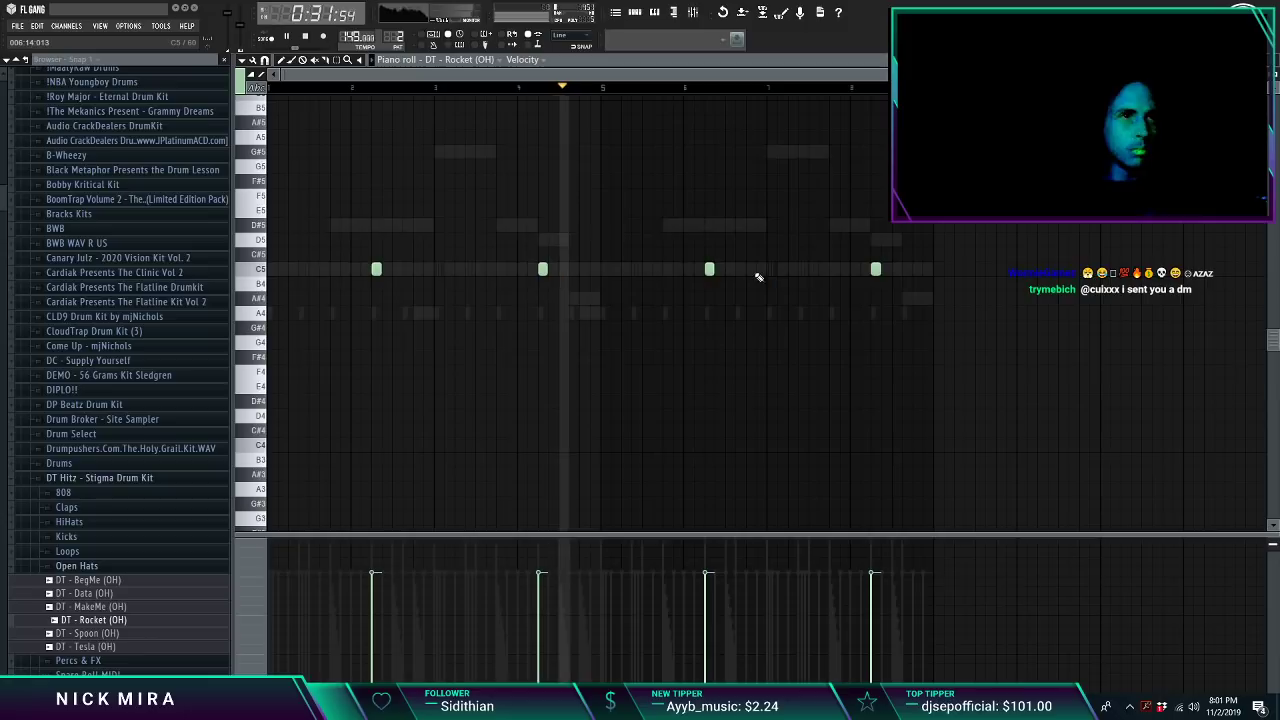
{"action": "key", "text": "Escape"}
{"action": "left_click_drag", "start_coordinate": [150, 596], "coordinate": [313, 253]}
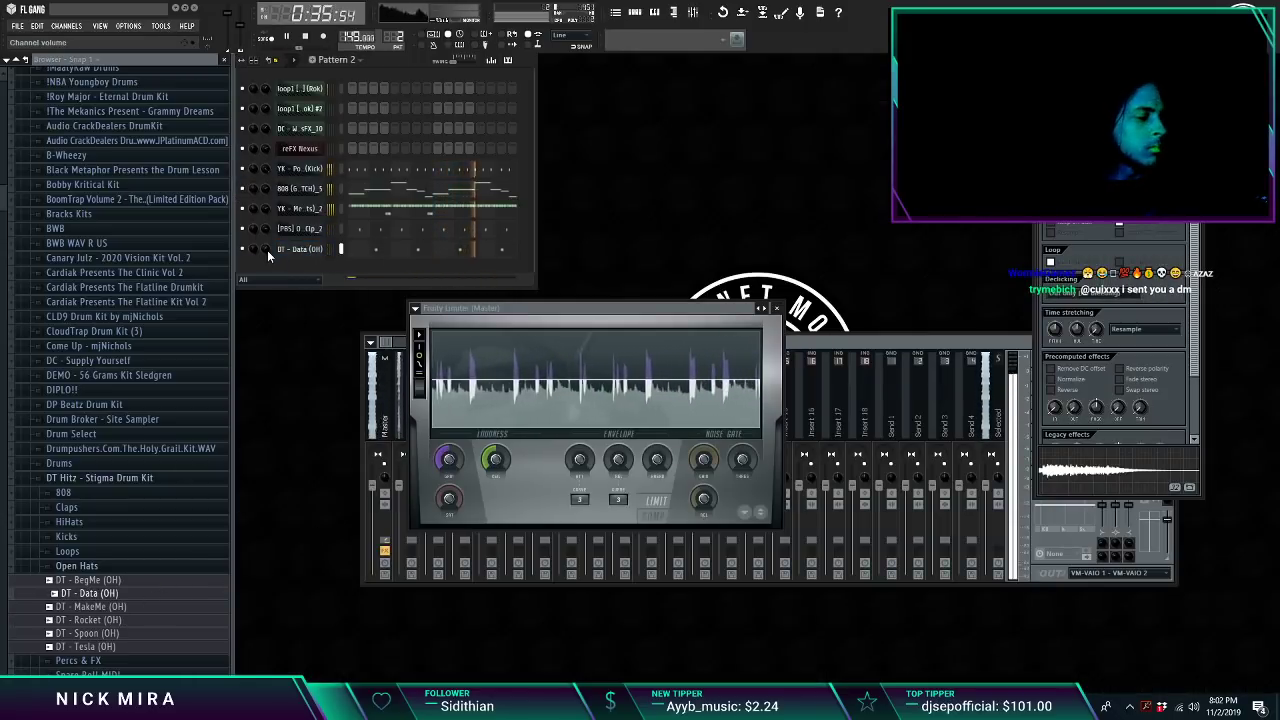
Step: Add DT - Spoon (OH) as a separate channel below DT - Data (OH) and place a C5 note at the start of every bar
{"action": "left_click", "coordinate": [100, 620]}
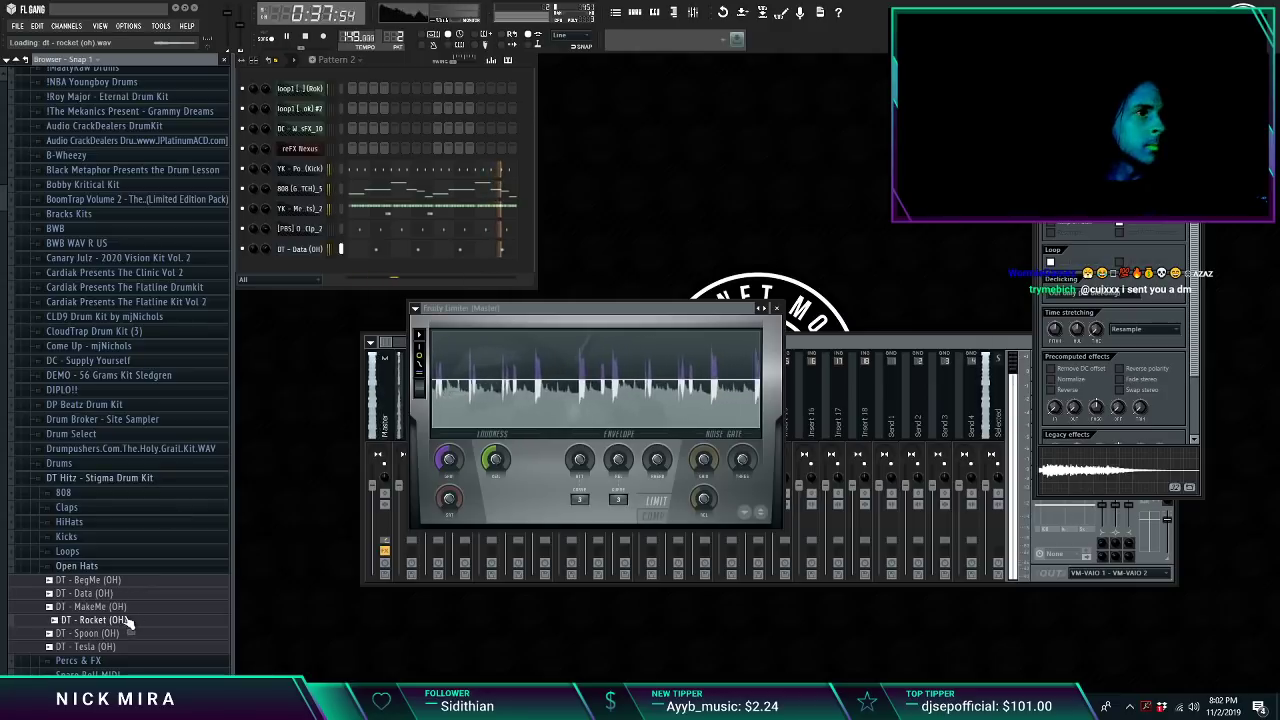
{"action": "left_click_drag", "start_coordinate": [129, 637], "coordinate": [346, 276]}
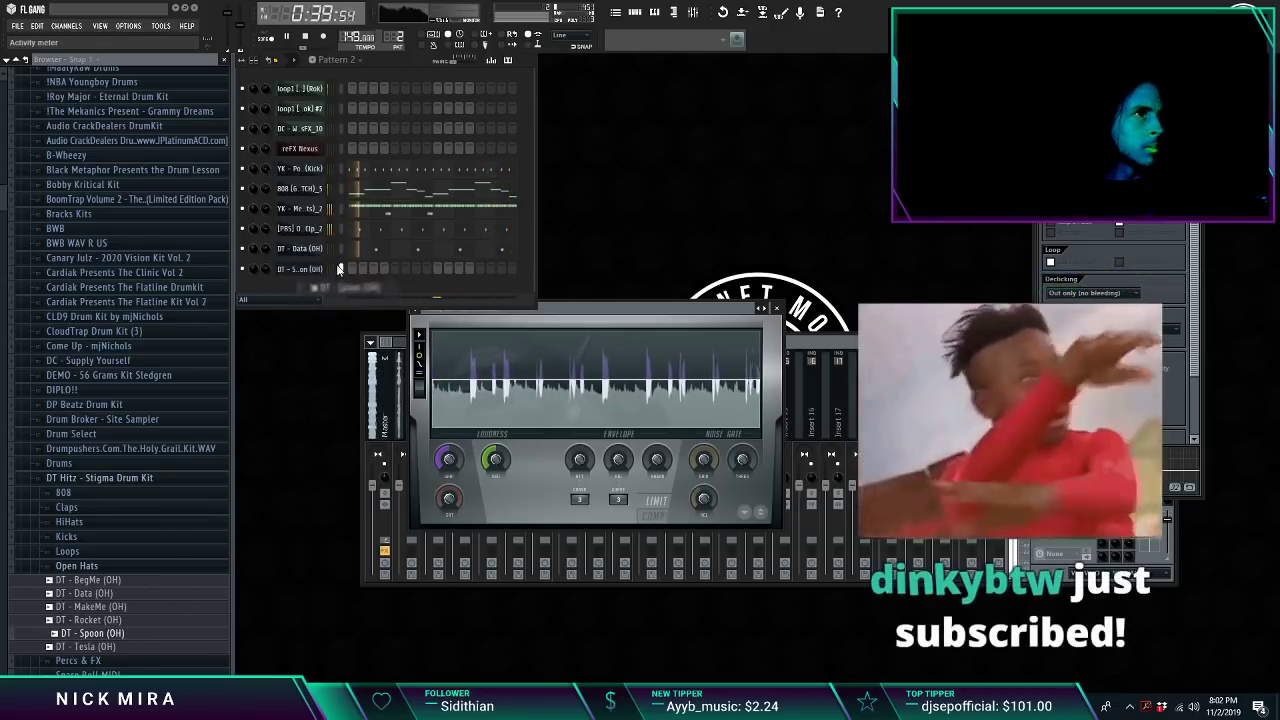
{"action": "right_click", "coordinate": [328, 271]}
{"action": "left_click", "coordinate": [350, 279]}
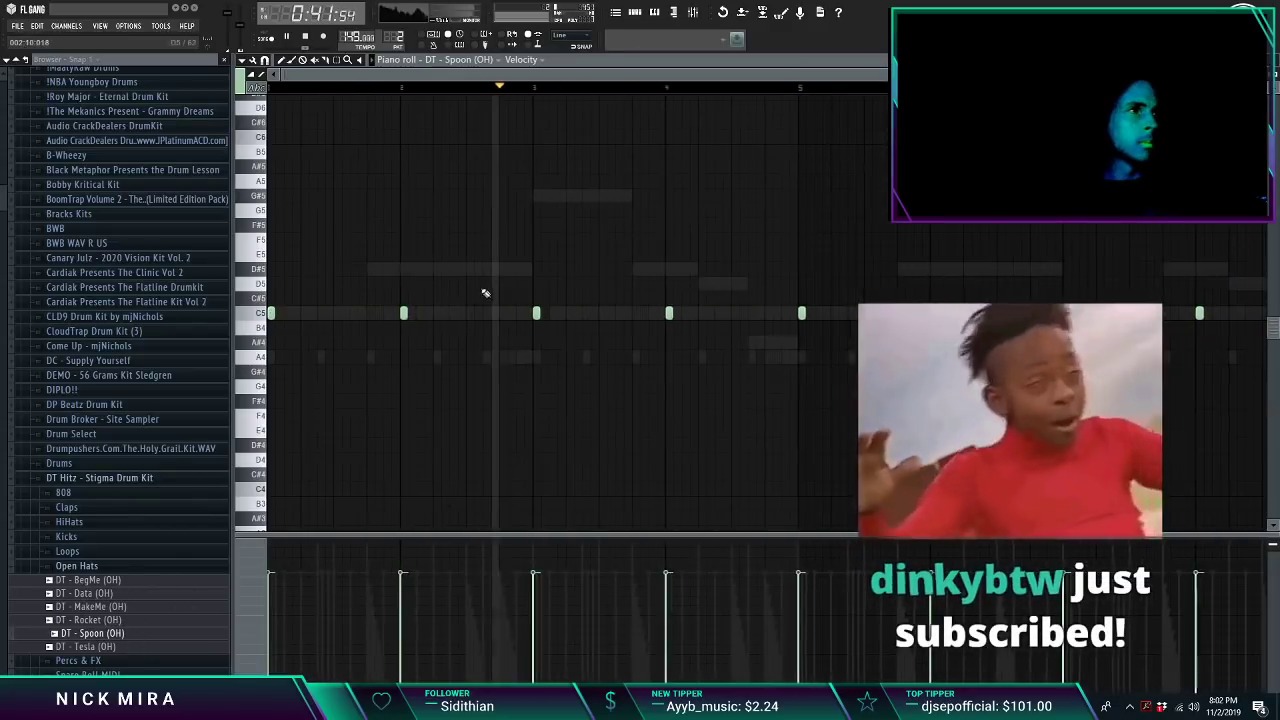
Step: Delete the DT - Spoon (OH) notes except those at the starts of bars 1 and 5, and return to the channel rack
{"action": "right_click", "coordinate": [669, 313]}
{"action": "scroll", "coordinate": [657, 86], "scroll_direction": "down", "scroll_amount": 3}
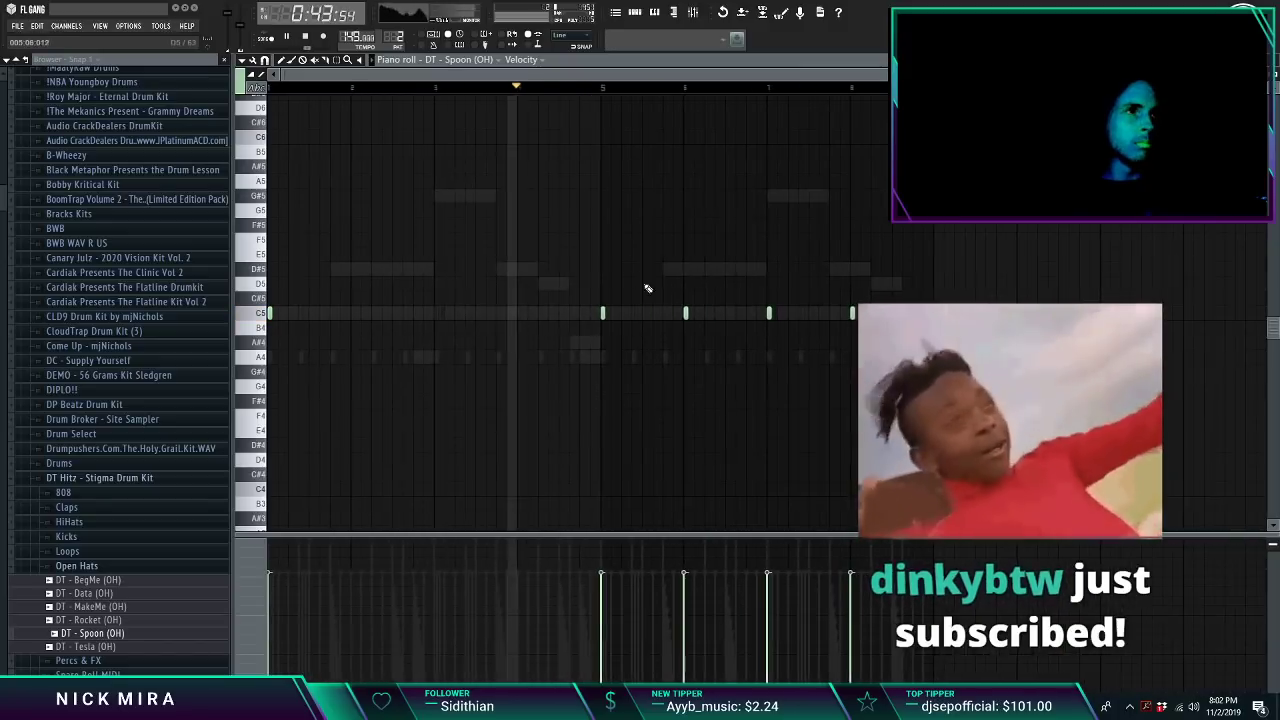
{"action": "right_click", "coordinate": [686, 313]}
{"action": "right_click", "coordinate": [769, 313]}
{"action": "right_click", "coordinate": [852, 313]}
{"action": "right_click", "coordinate": [270, 313]}
{"action": "key", "text": "Escape"}
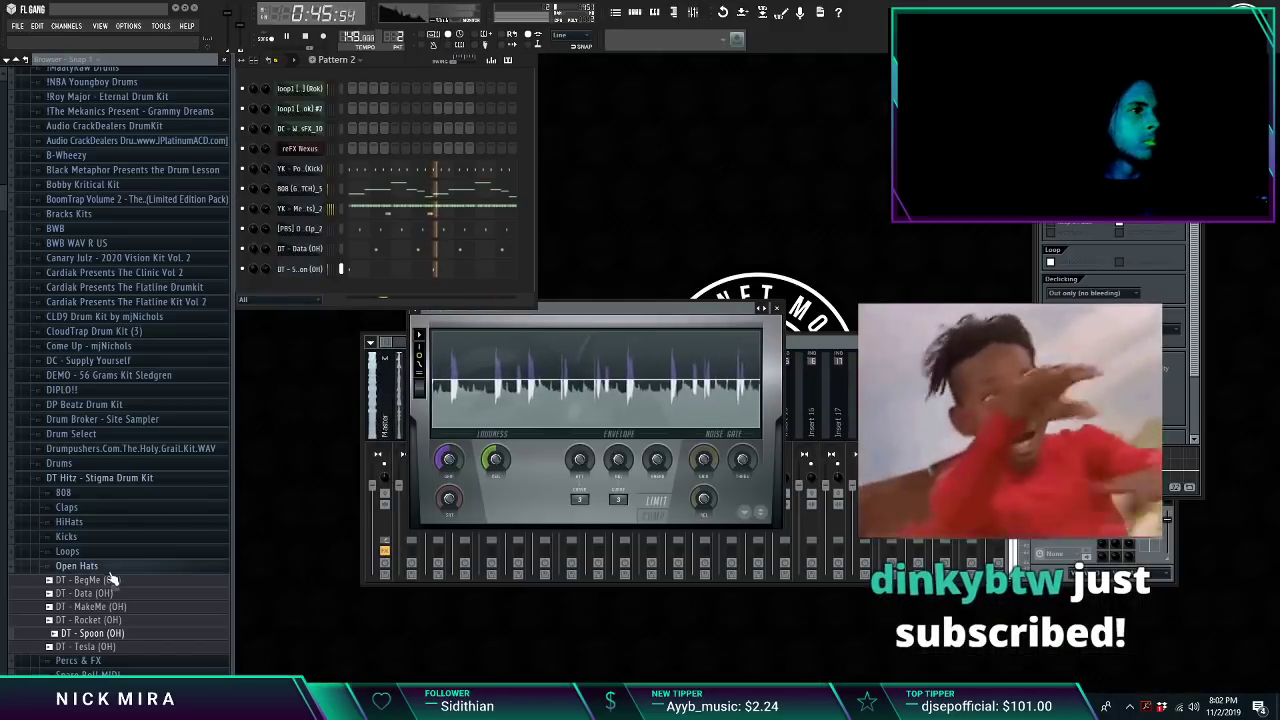
Step: Audition samples in the kit's Percs & FX folder and add DT - Freak (FX) as a new channel at the end of the rack
{"action": "left_click", "coordinate": [103, 568]}
{"action": "left_click", "coordinate": [94, 580]}
{"action": "key", "text": "space"}
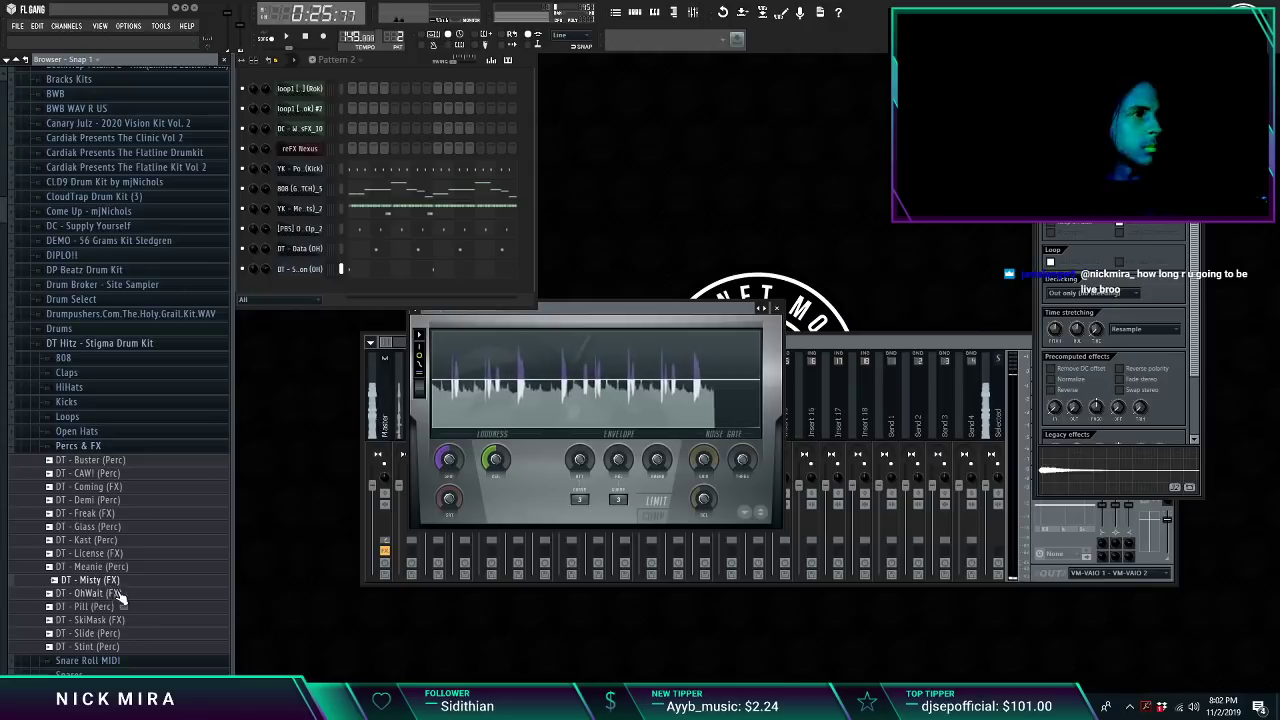
{"action": "left_click", "coordinate": [112, 527]}
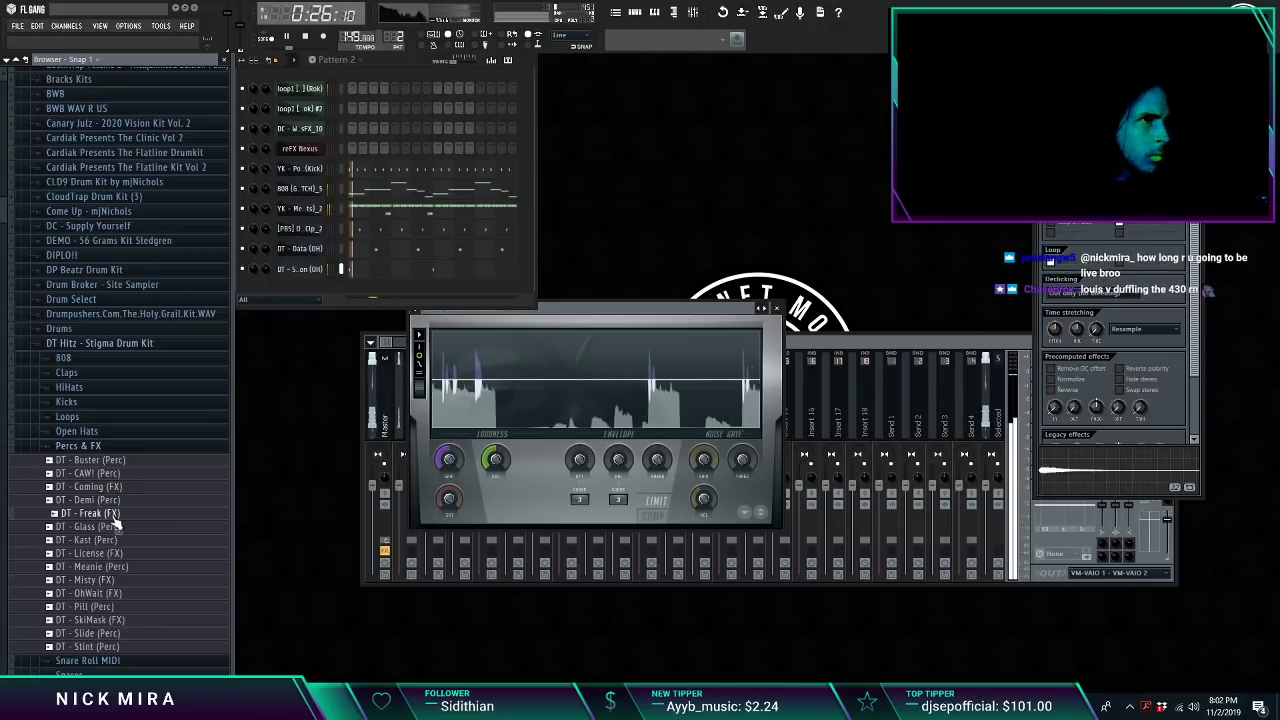
{"action": "left_click_drag", "start_coordinate": [301, 313], "coordinate": [376, 287]}
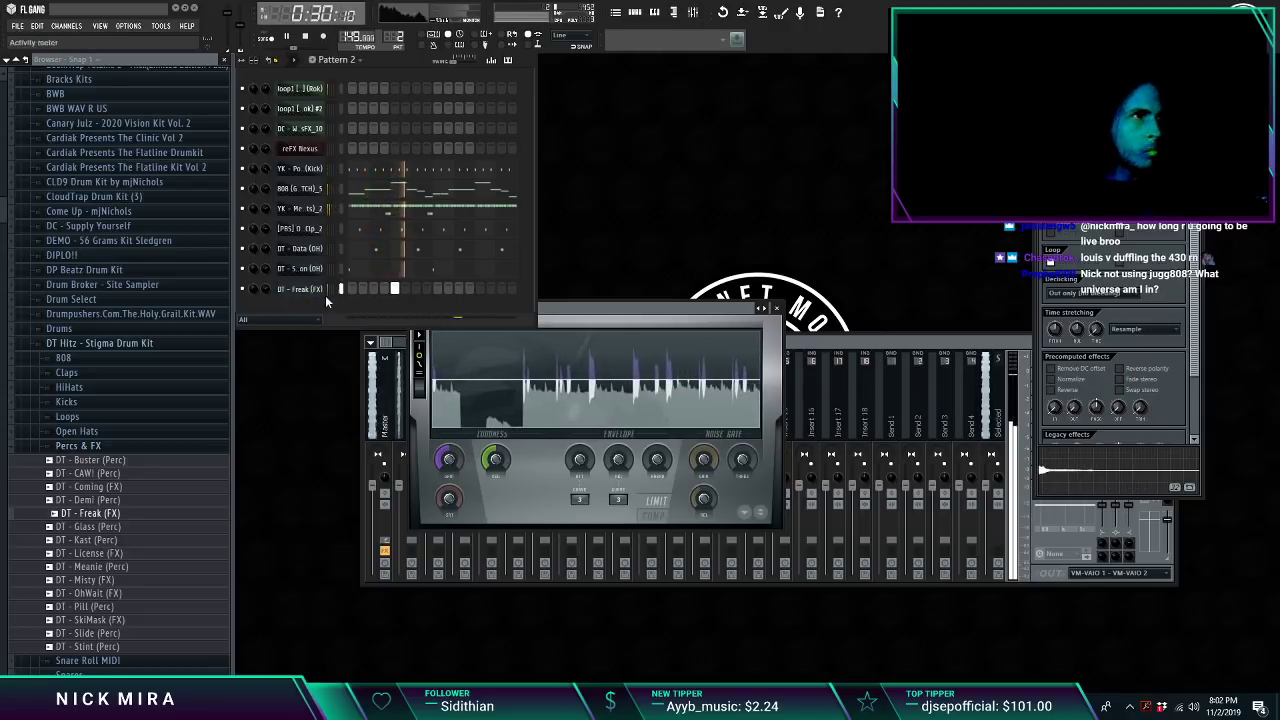
Step: Fill DT - Freak (FX) with C5 notes on beat 2, keep only those in bars 1, 3, 5 and 7, and leave the piano roll
{"action": "right_click", "coordinate": [322, 289]}
{"action": "left_click", "coordinate": [366, 290]}
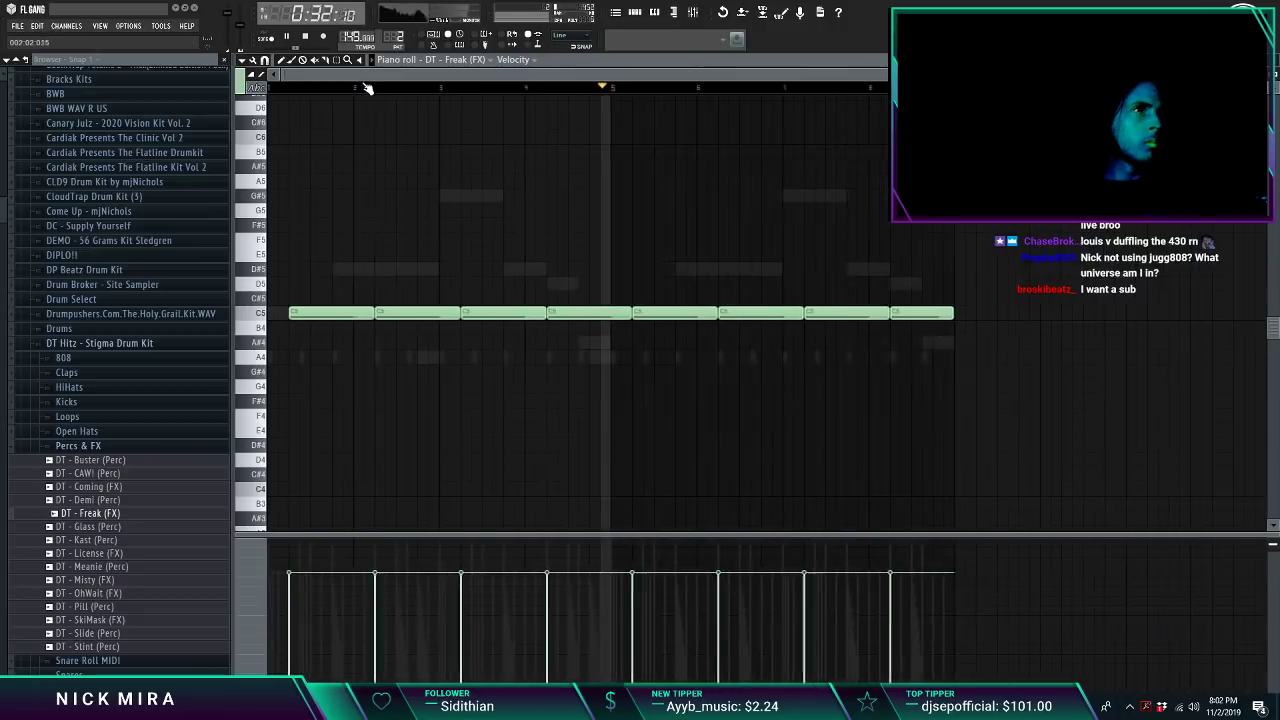
{"action": "right_click", "coordinate": [588, 312]}
{"action": "right_click", "coordinate": [742, 312]}
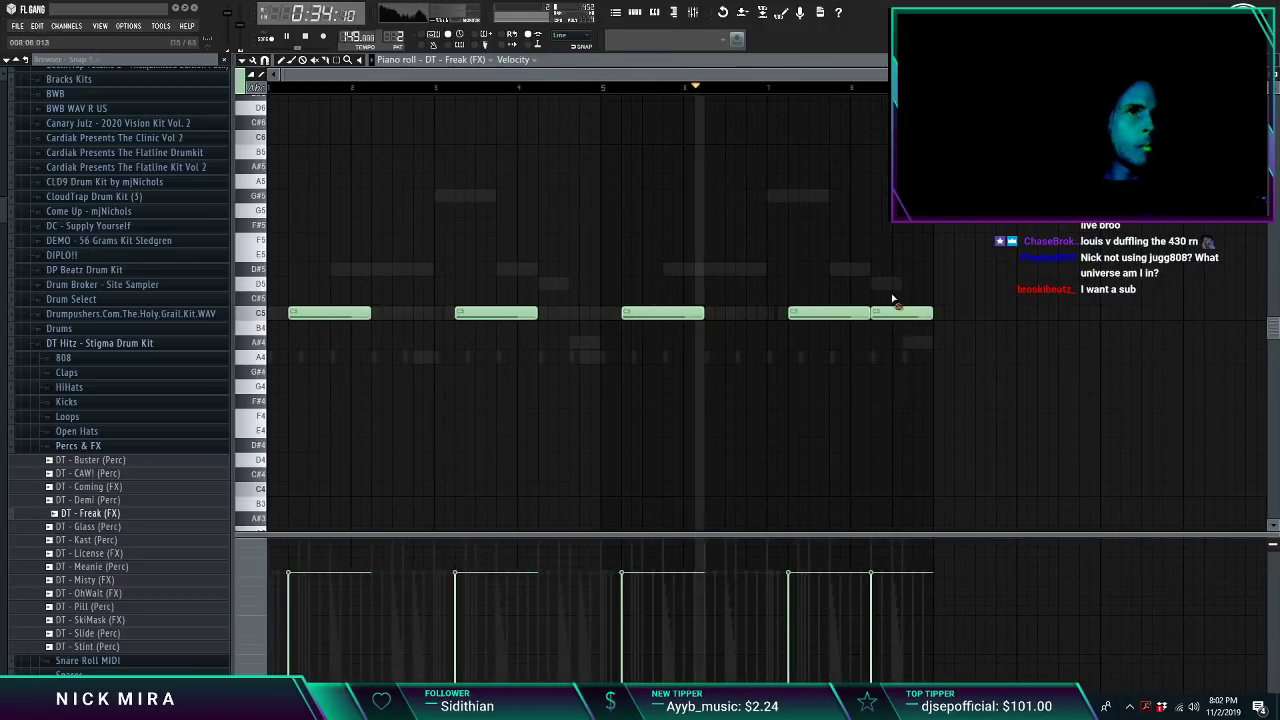
{"action": "key", "text": "shift+d"}
{"action": "right_click", "coordinate": [874, 315]}
{"action": "key", "text": "F7"}
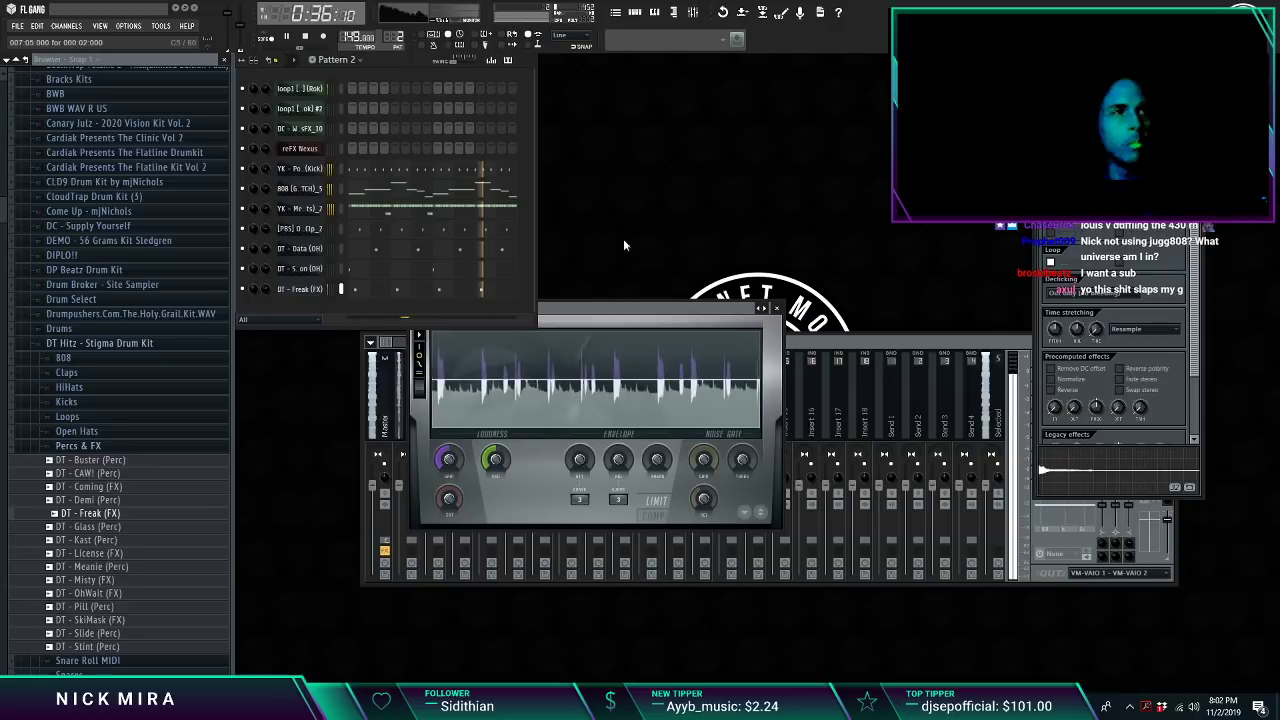
Step: Route the drum channels to consecutive mixer tracks starting from Insert 8, and lower the DT - Freak (FX) track's volume
{"action": "left_click", "coordinate": [945, 347]}
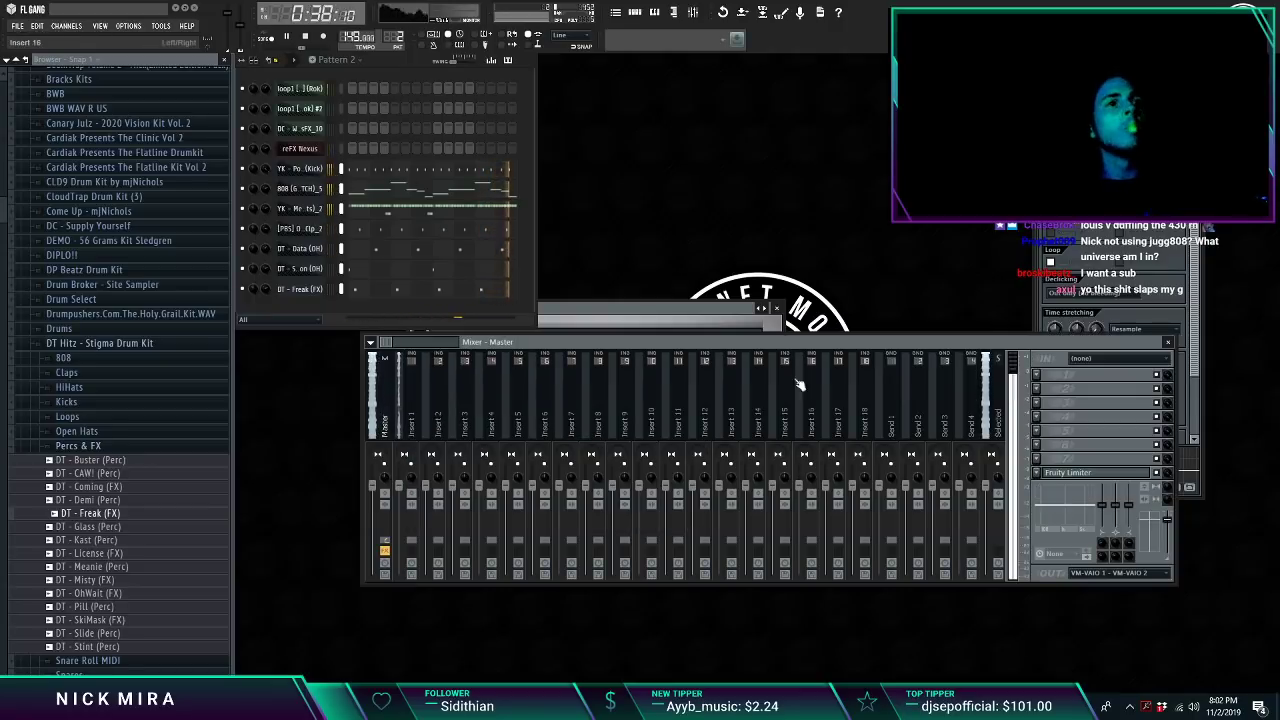
{"action": "right_click", "coordinate": [616, 421]}
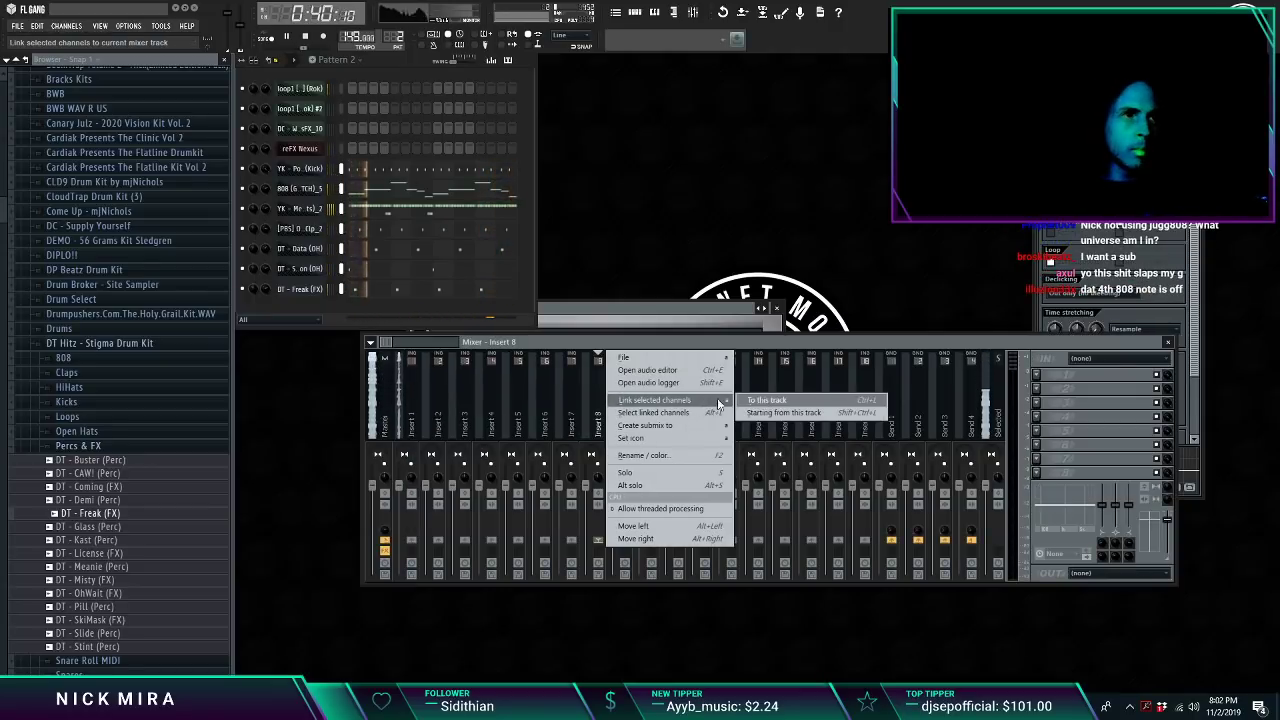
{"action": "left_click", "coordinate": [783, 412]}
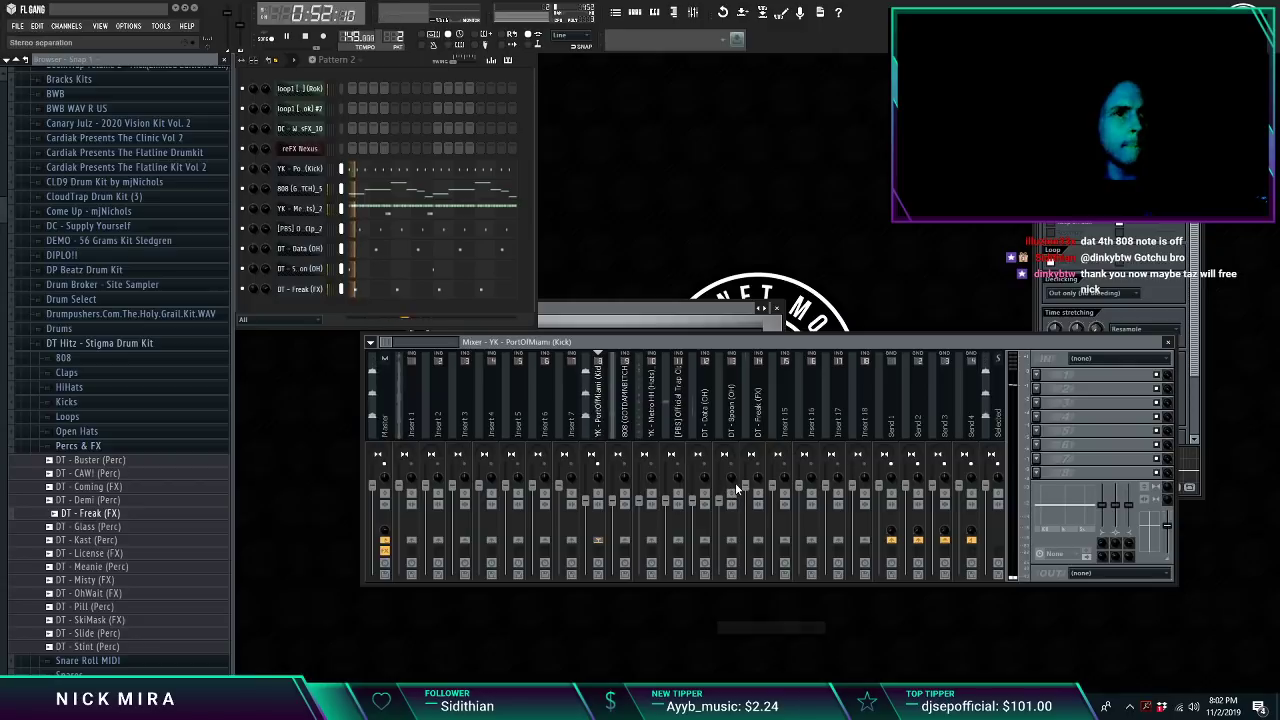
{"action": "right_click", "coordinate": [747, 490]}
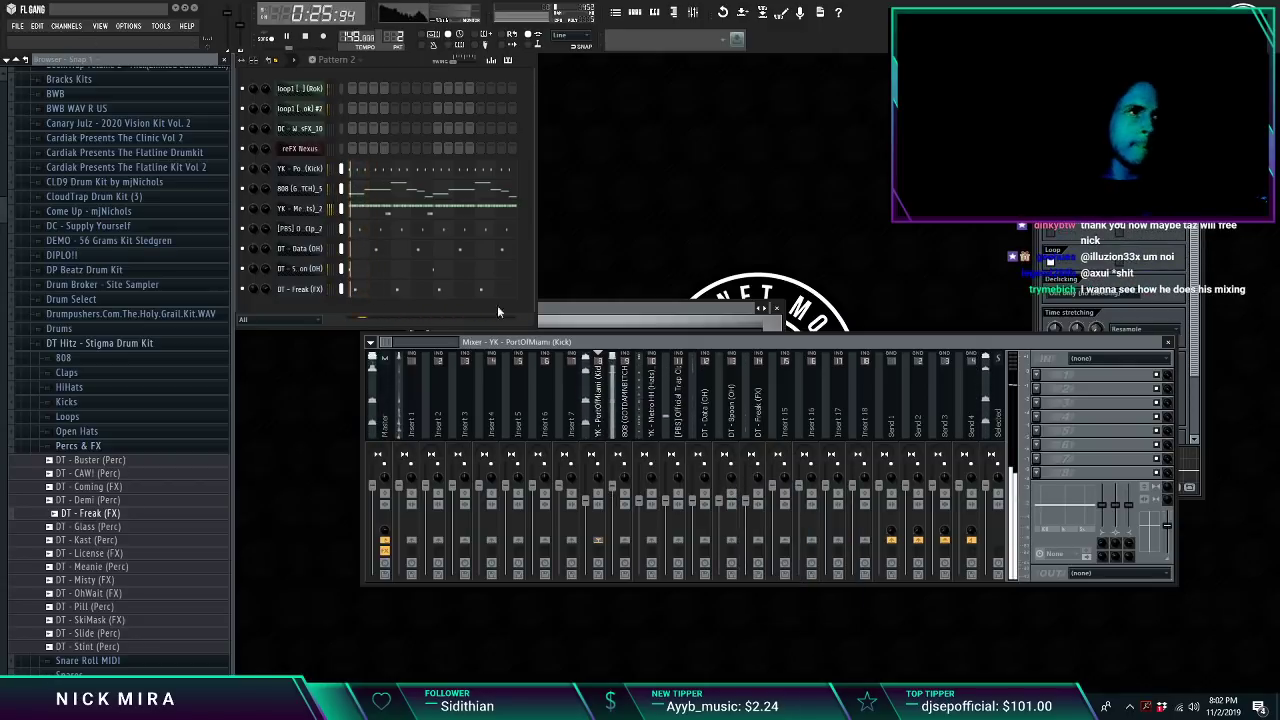
Step: Add extra A4 notes near the ends of bars 1 and 3 in the YK - PortOfMiami (Kick) piano roll
{"action": "left_click", "coordinate": [381, 172]}
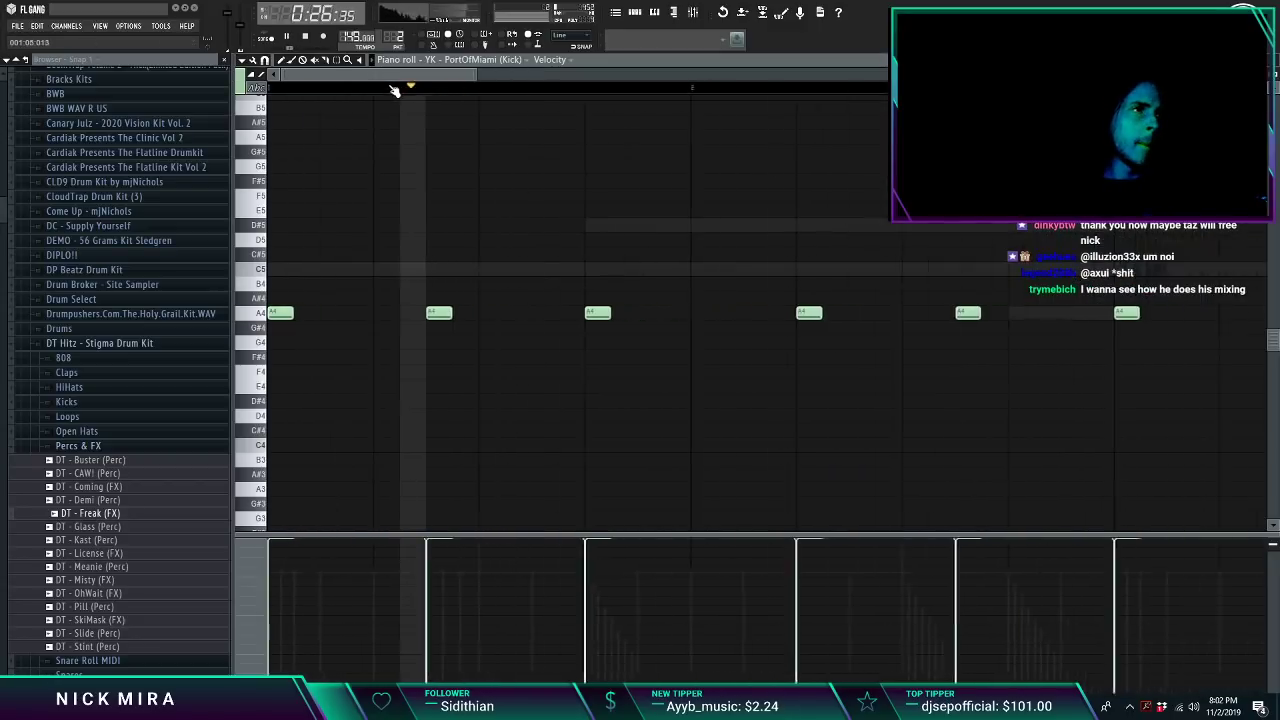
{"action": "left_click", "coordinate": [632, 315]}
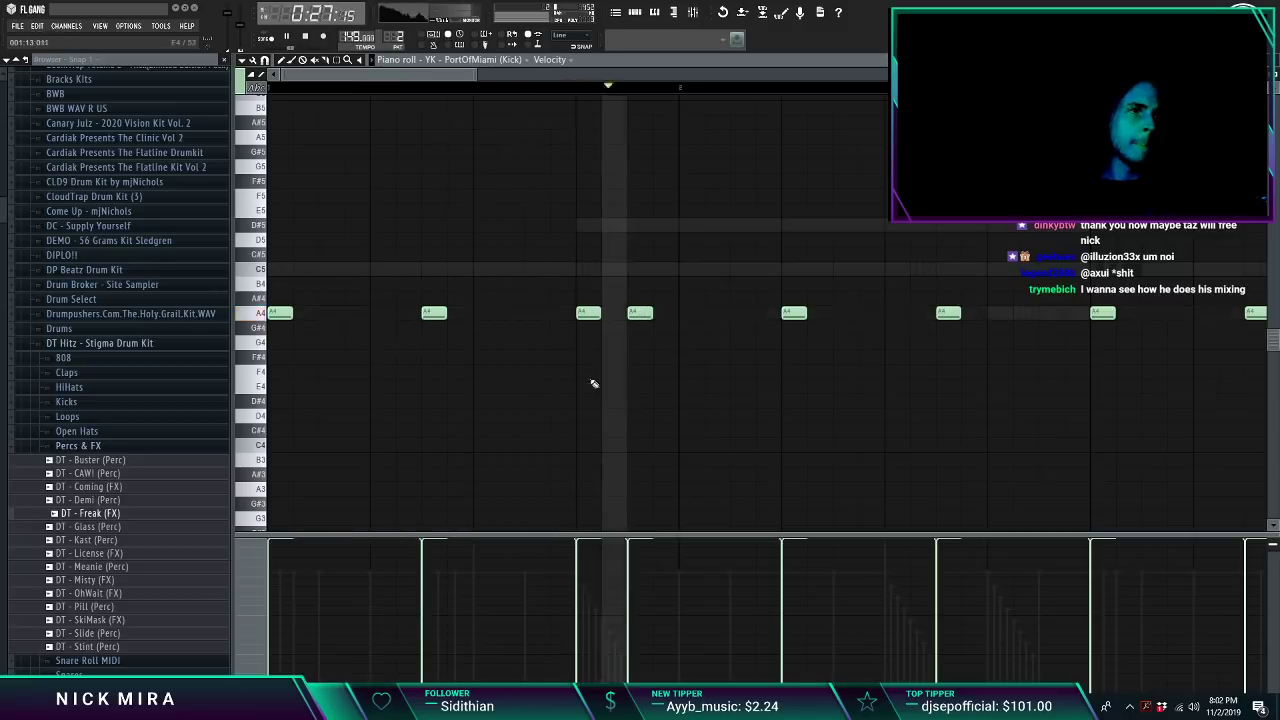
{"action": "scroll", "coordinate": [676, 98], "scroll_direction": "down", "scroll_amount": 3}
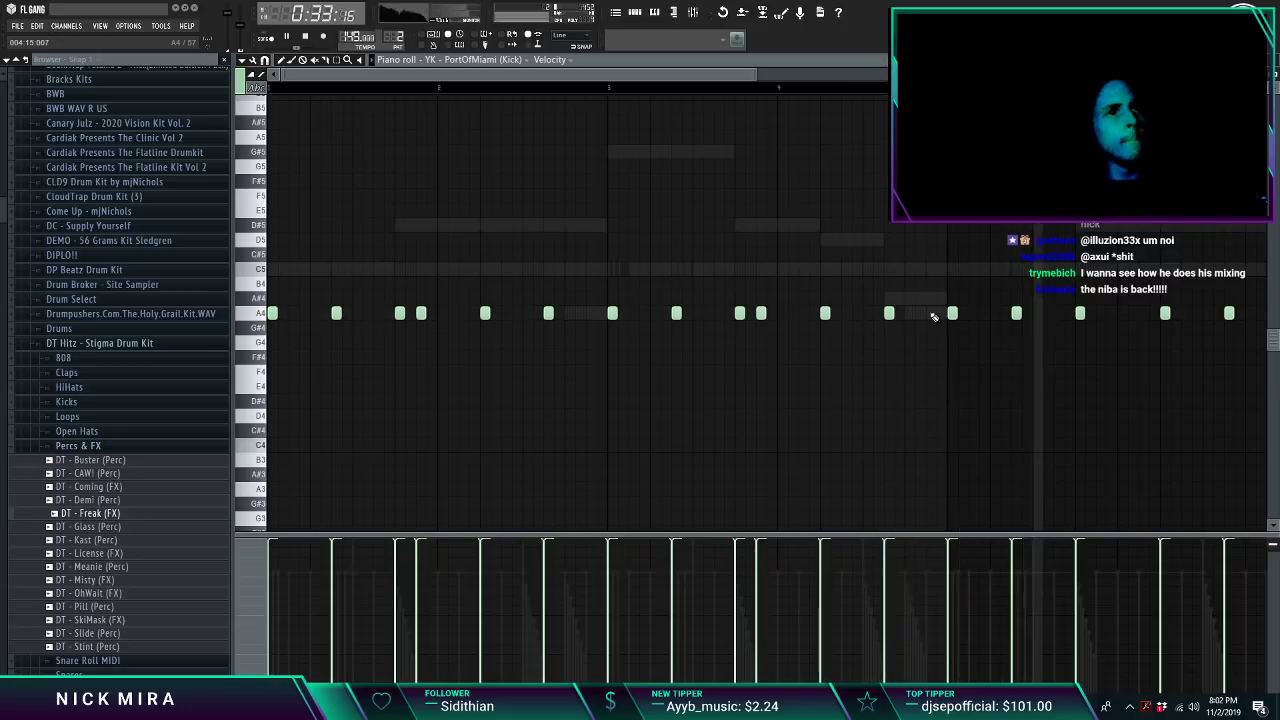
Step: Lengthen every kick note to meet the next one, and delete the short kick on step 13 of bar 1
{"action": "key", "text": "ctrl+l"}
{"action": "scroll", "coordinate": [614, 294], "scroll_direction": "down", "scroll_amount": 3}
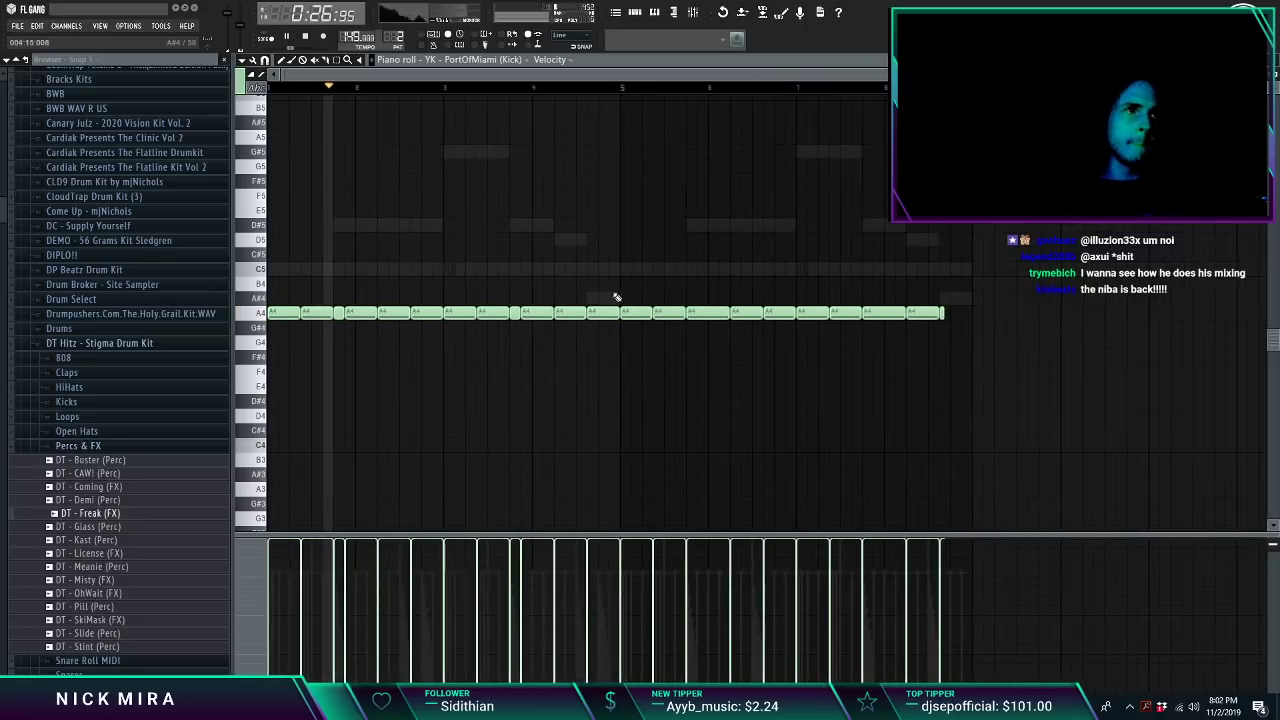
{"action": "right_click", "coordinate": [340, 312]}
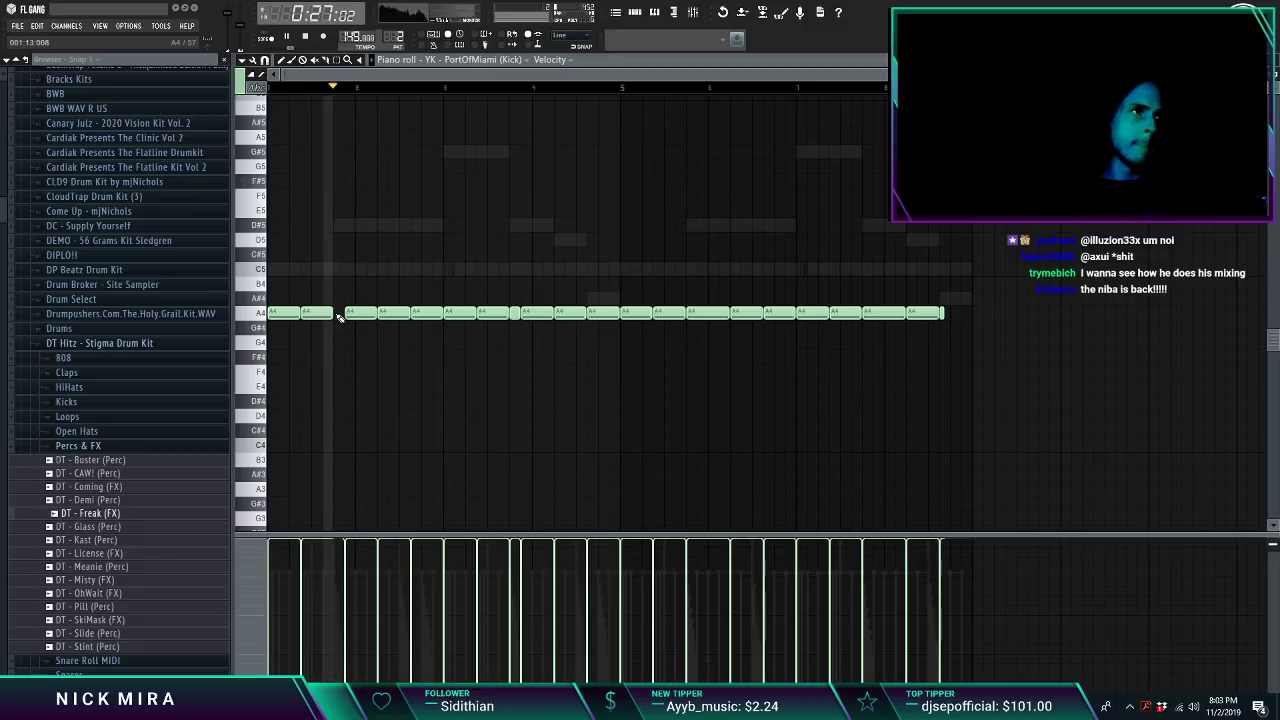
Step: Split the first D#5 note of the 808 in bar 1 into a short note and a longer one from step 15
{"action": "right_click", "coordinate": [362, 227]}
{"action": "right_click", "coordinate": [362, 227]}
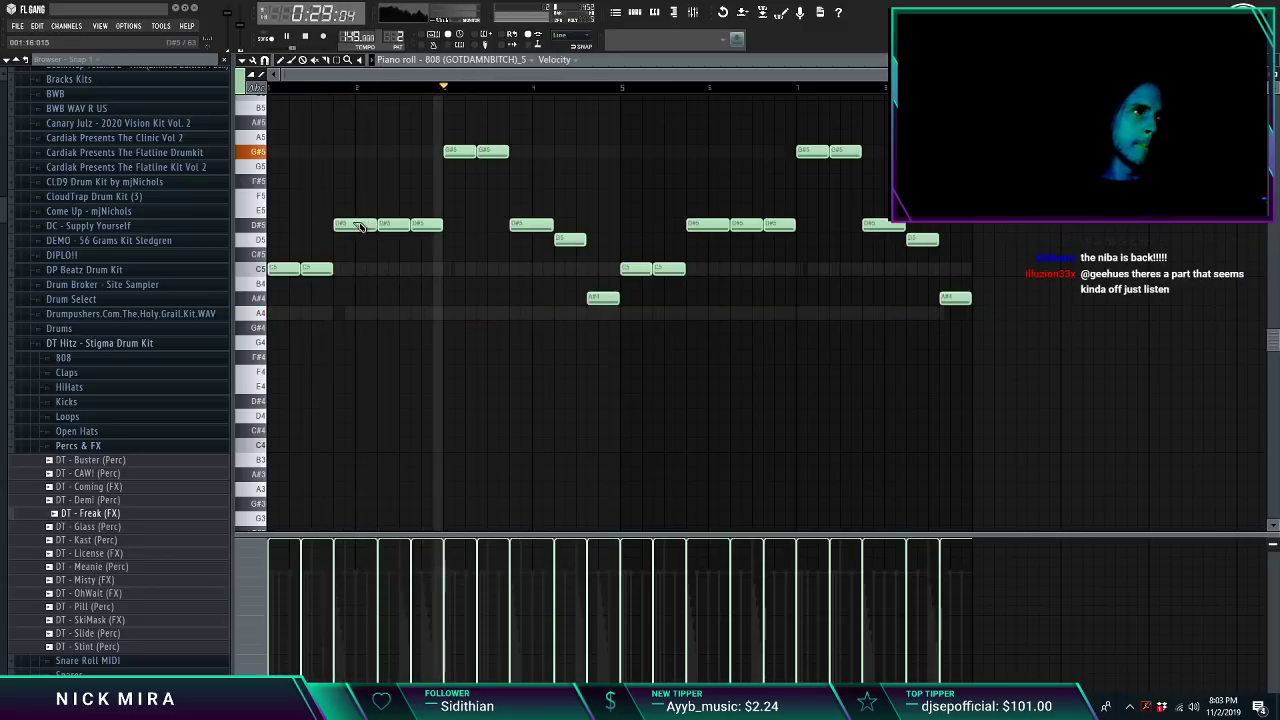
{"action": "key", "text": "space"}
{"action": "key", "text": "space"}
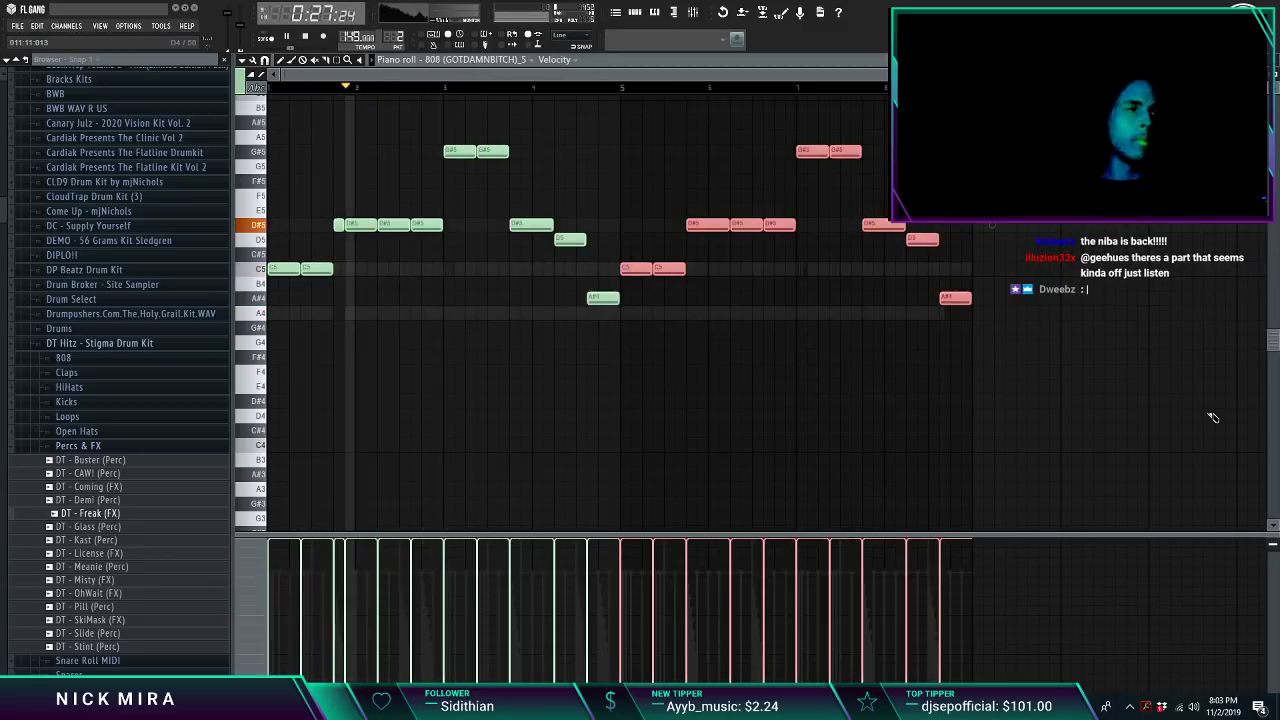
{"action": "key", "text": "Escape"}
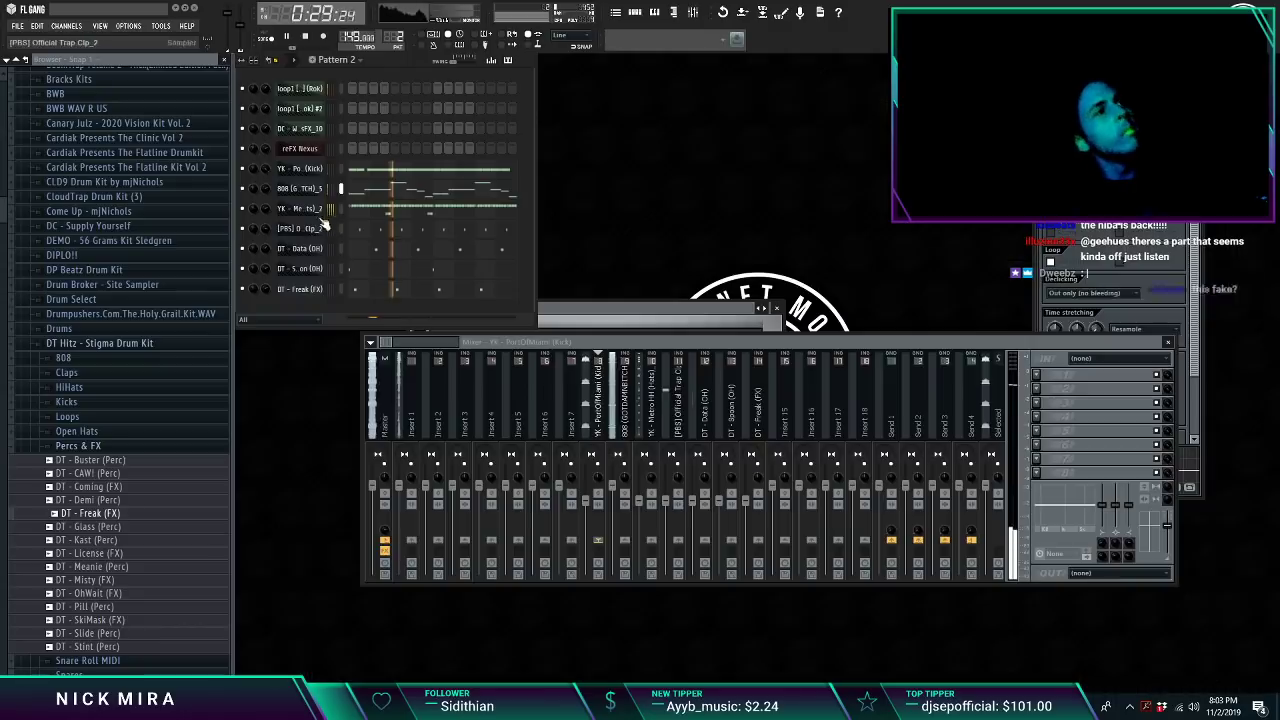
Step: Replace bars 5–8 of the kick and the 808 with copies of bars 1–4, splitting the late D#5 808 note in bar 3
{"action": "left_click", "coordinate": [374, 169]}
{"action": "scroll", "coordinate": [390, 91], "scroll_direction": "down", "scroll_amount": 6}
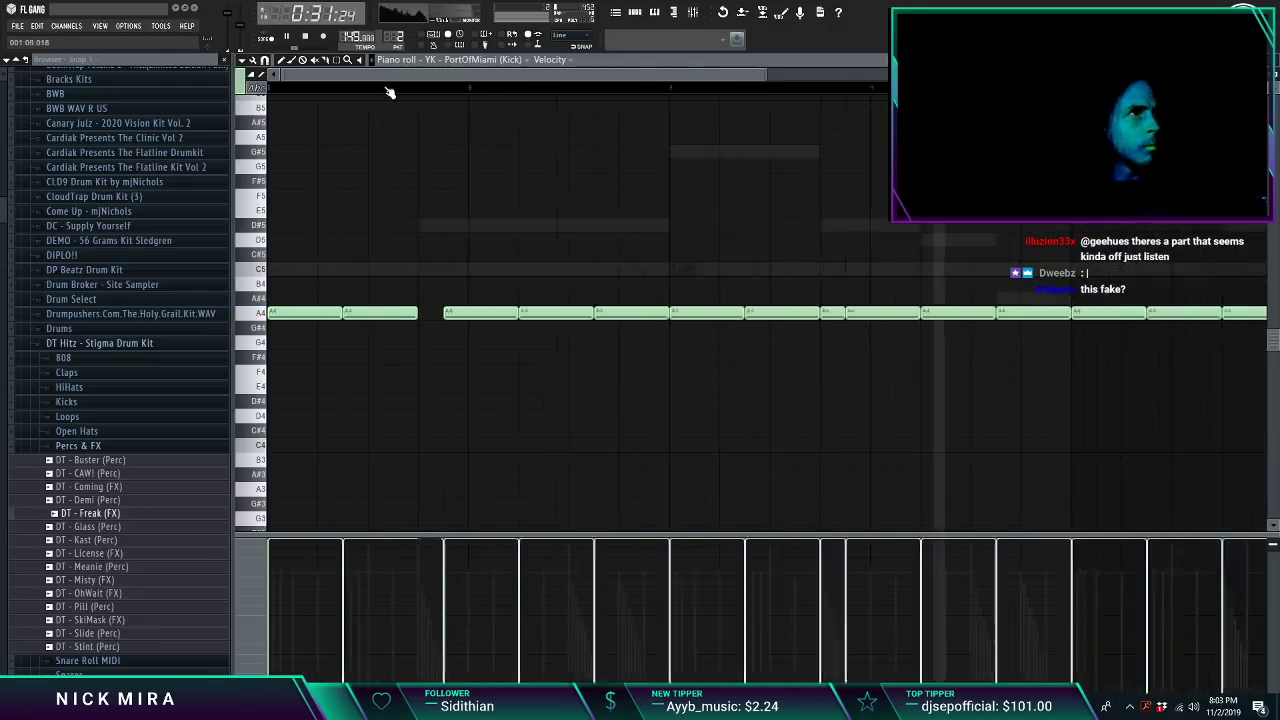
{"action": "left_click_drag", "start_coordinate": [618, 298], "coordinate": [972, 415]}
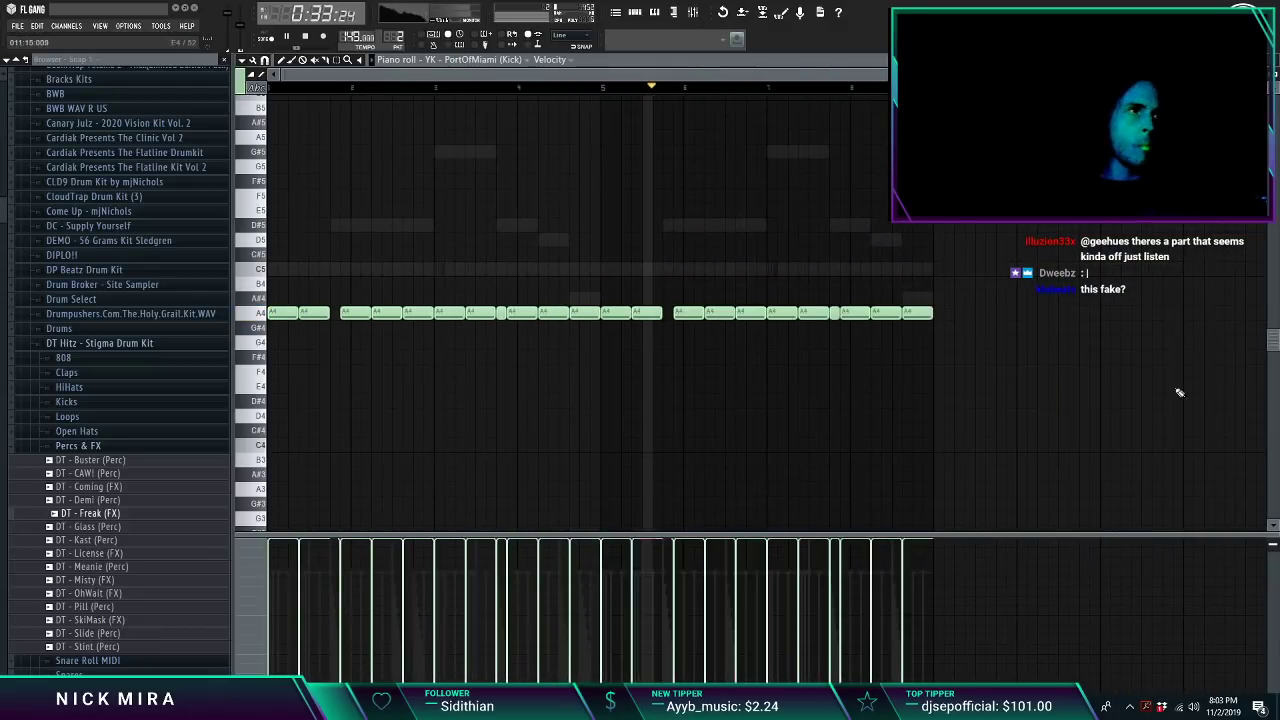
{"action": "double_click", "coordinate": [536, 228]}
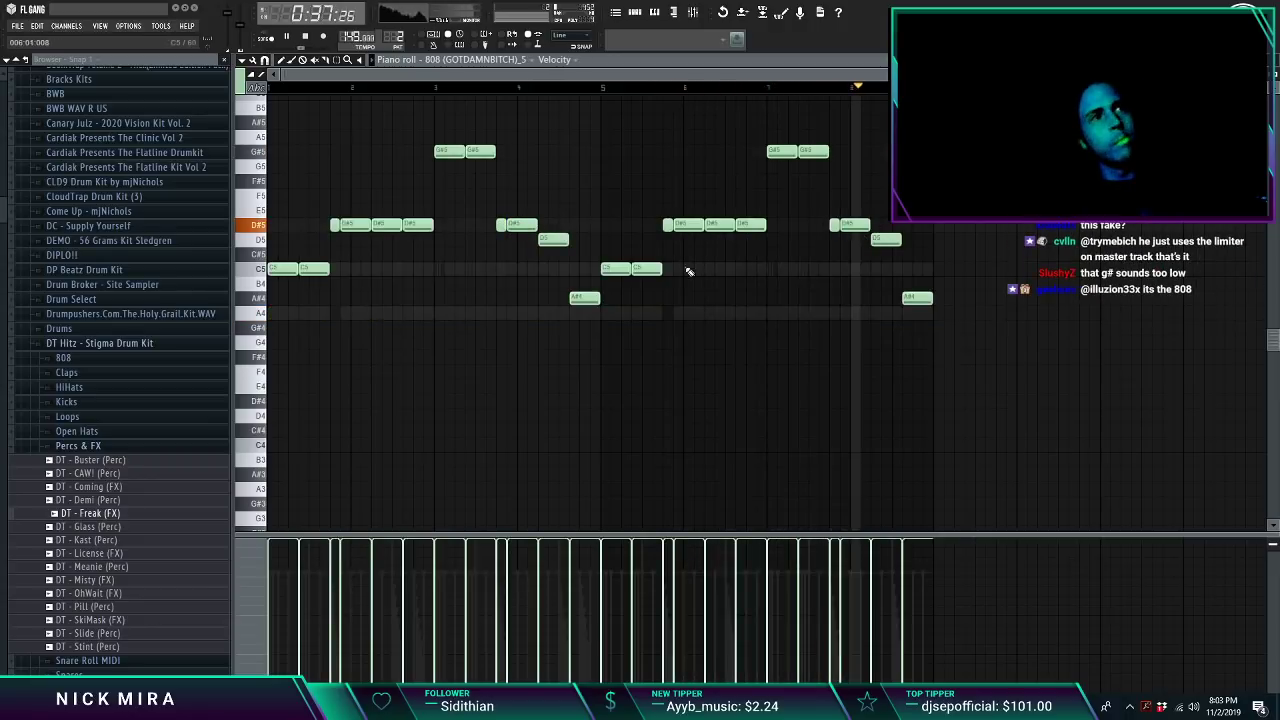
Step: Slice off the end of the last D#5 808 note in bar 2, chop it into a rapid roll and replay the pattern
{"action": "scroll", "coordinate": [420, 130], "scroll_direction": "up", "scroll_amount": 3}
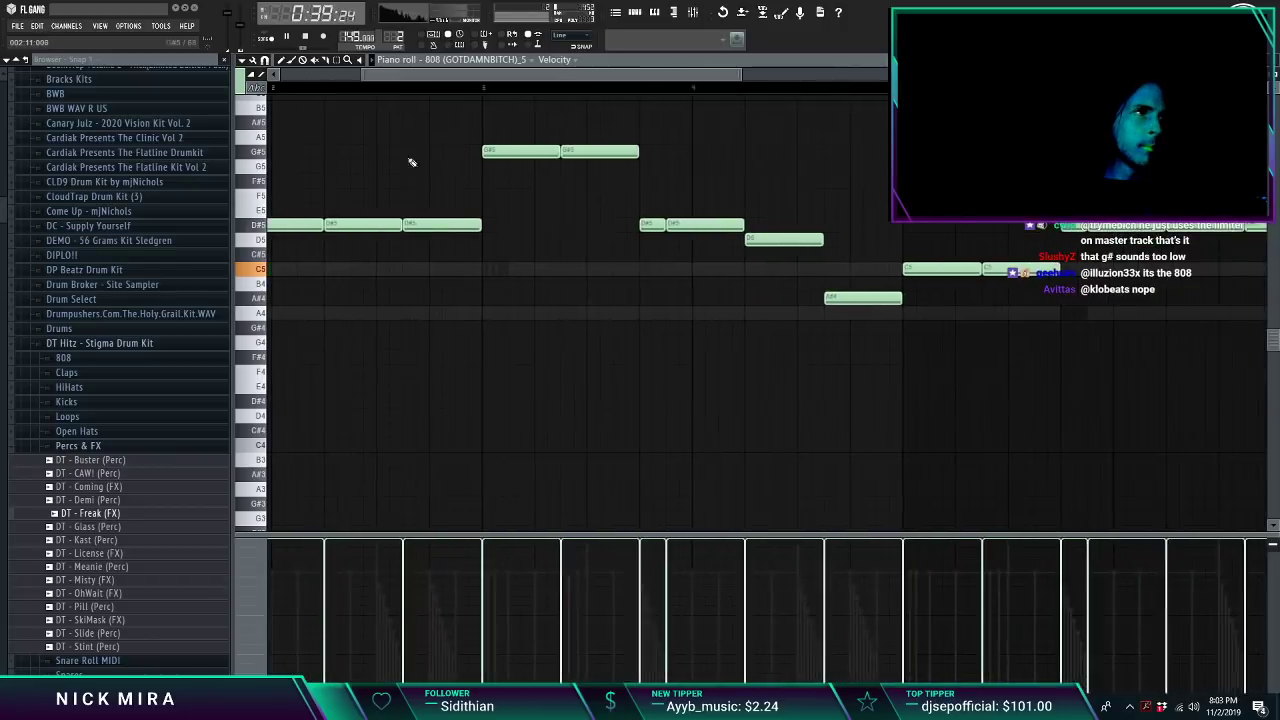
{"action": "left_click_drag", "start_coordinate": [470, 234], "coordinate": [473, 238]}
{"action": "key", "text": "alt+u"}
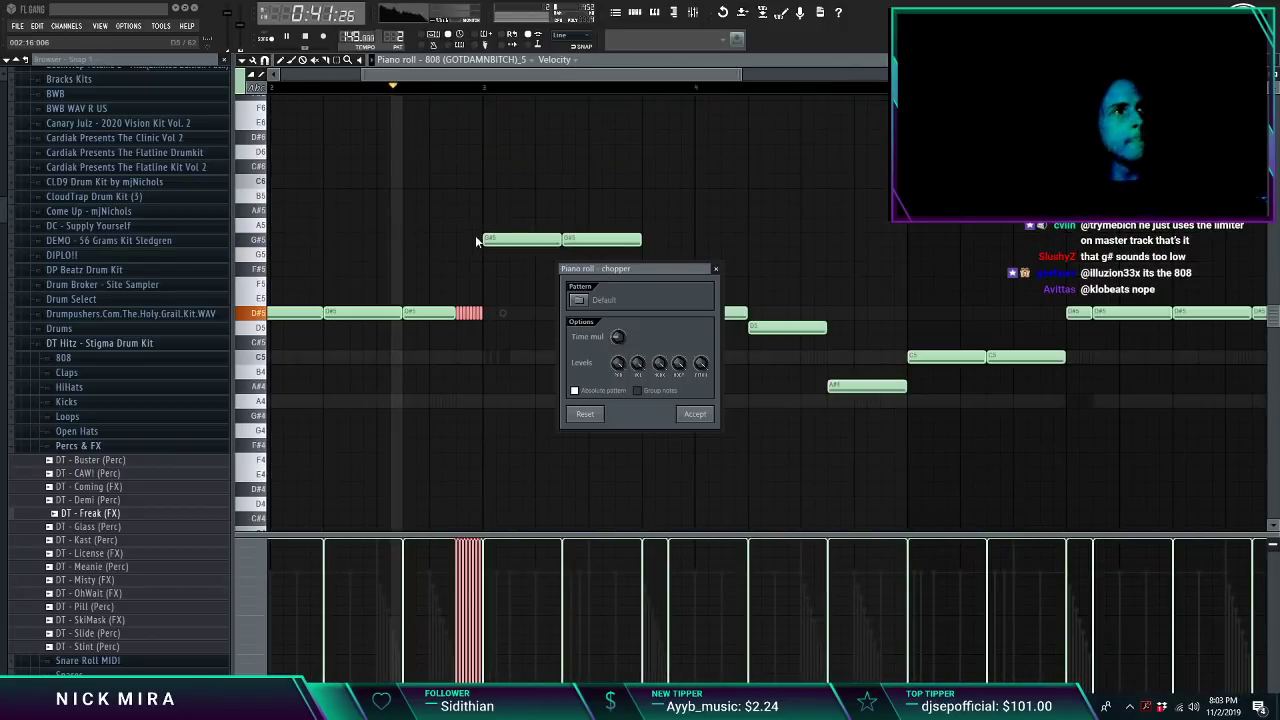
{"action": "key", "text": "Return"}
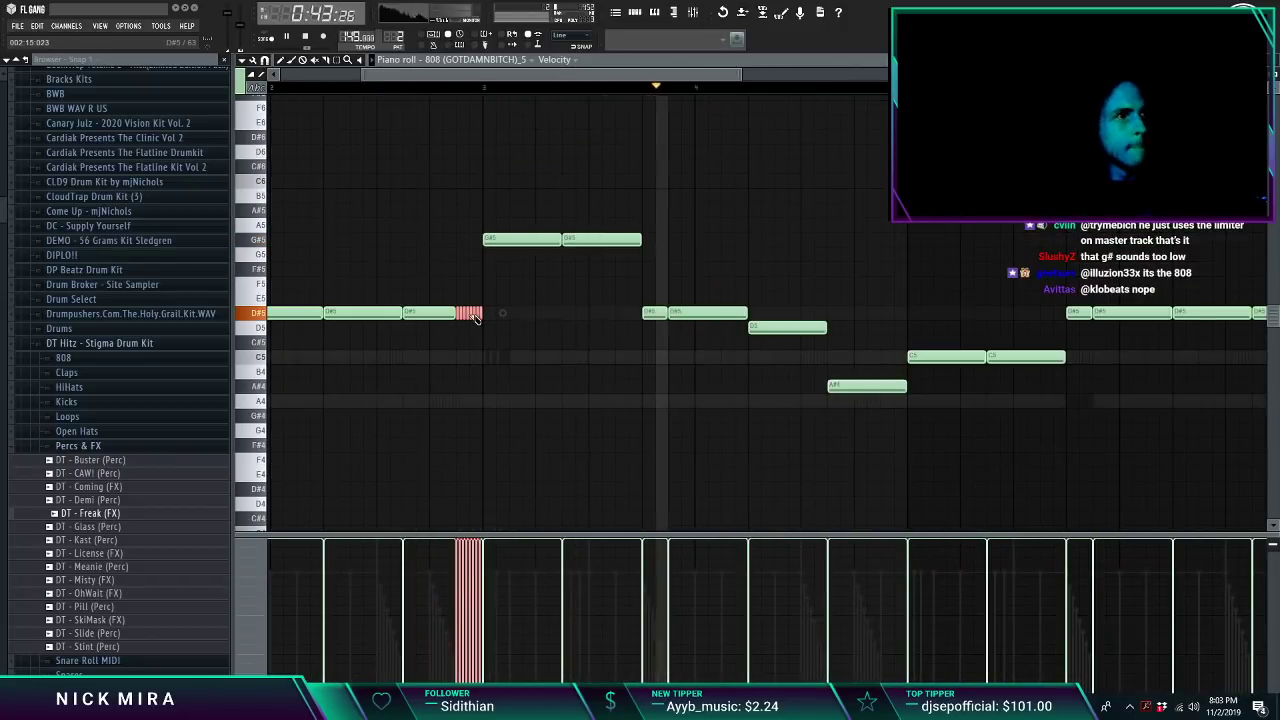
{"action": "key", "text": "space"}
{"action": "key", "text": "space"}
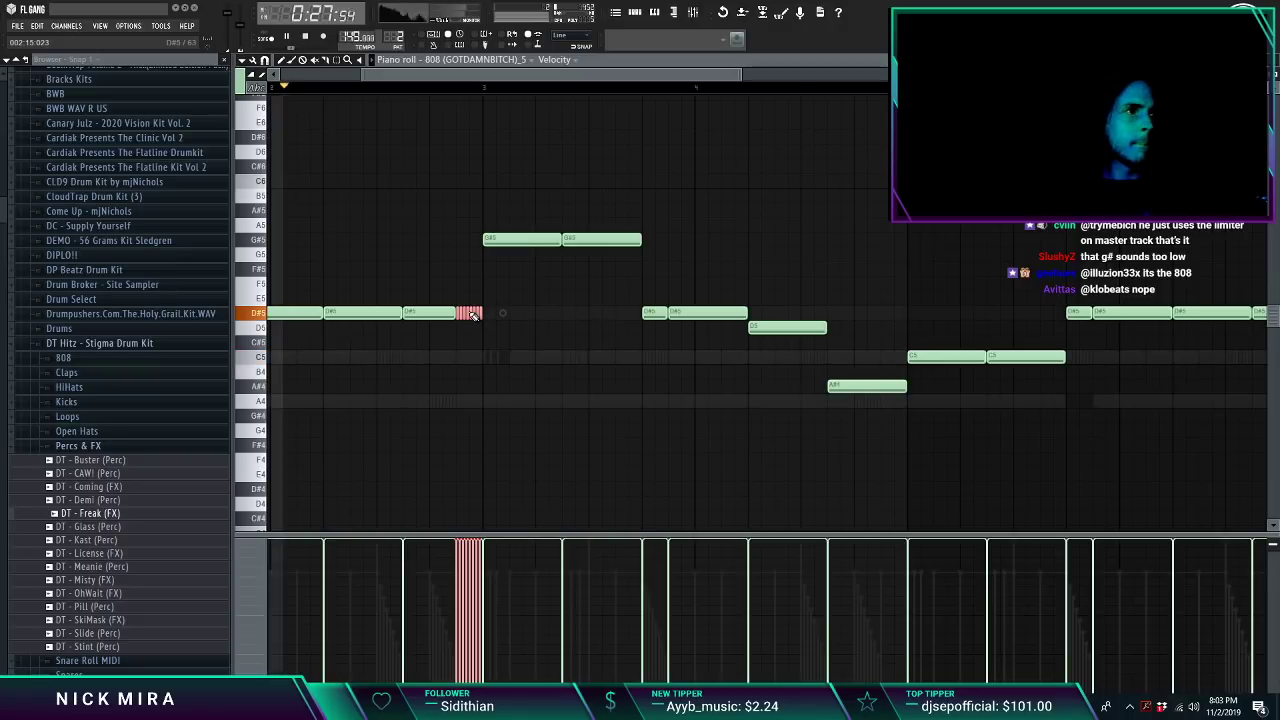
Step: Reduce the chopped 808 roll at the end of bar 2 to fewer D#5 hits and return to the channel rack
{"action": "key", "text": "ctrl+z"}
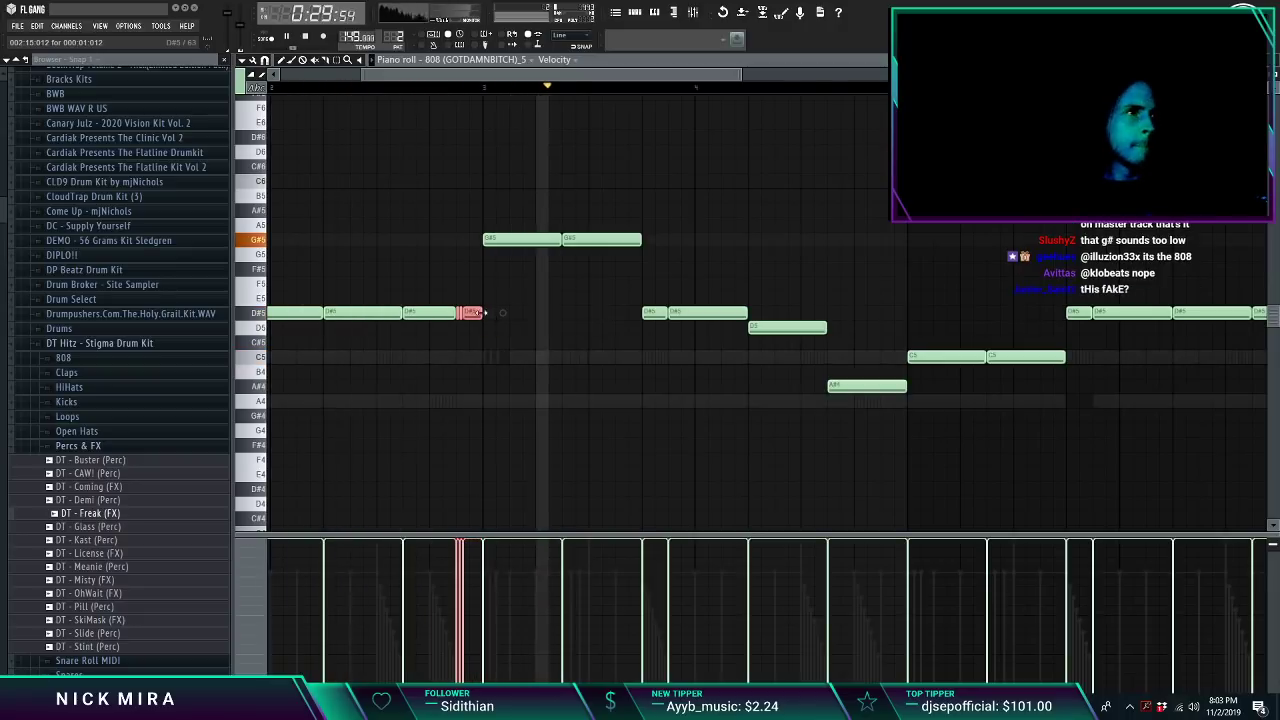
{"action": "left_click", "coordinate": [483, 272], "text": "ctrl"}
{"action": "scroll", "coordinate": [534, 88], "scroll_direction": "down", "scroll_amount": 3}
{"action": "key", "text": "Escape"}
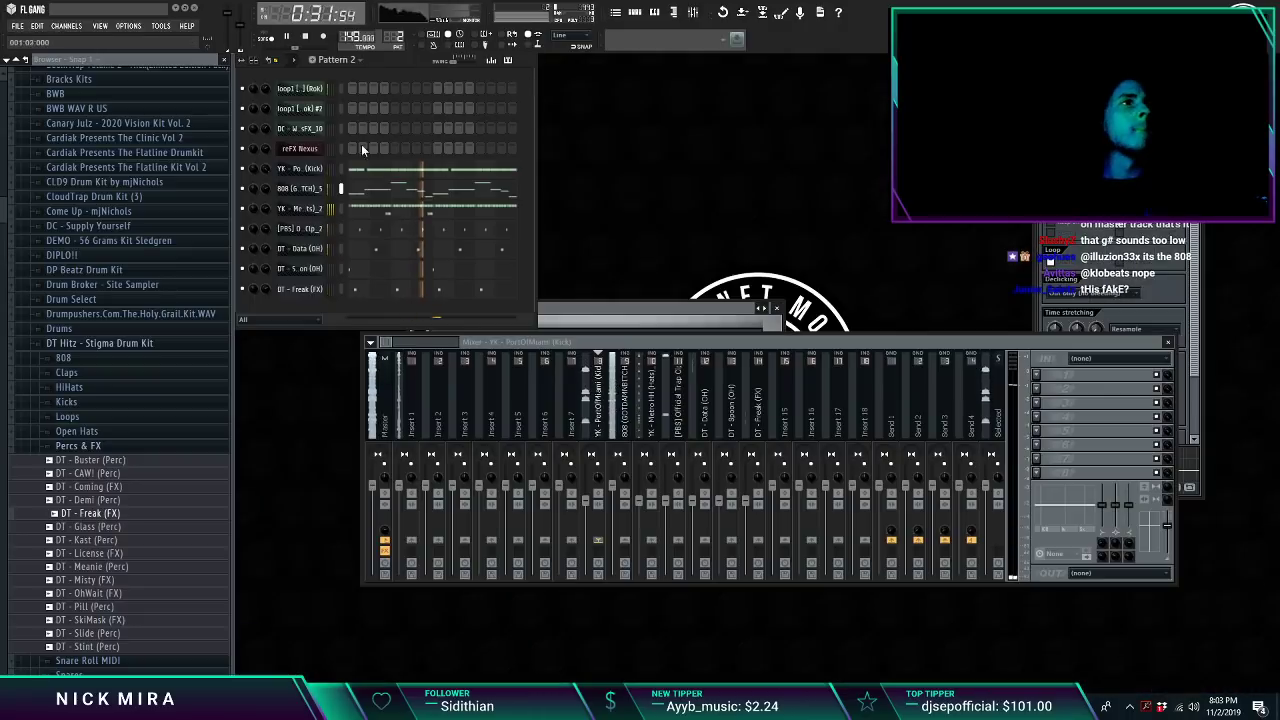
Step: Adjust the volume of the 808 (GOTDAMNBITCH)_5 mixer track
{"action": "left_click", "coordinate": [620, 485]}
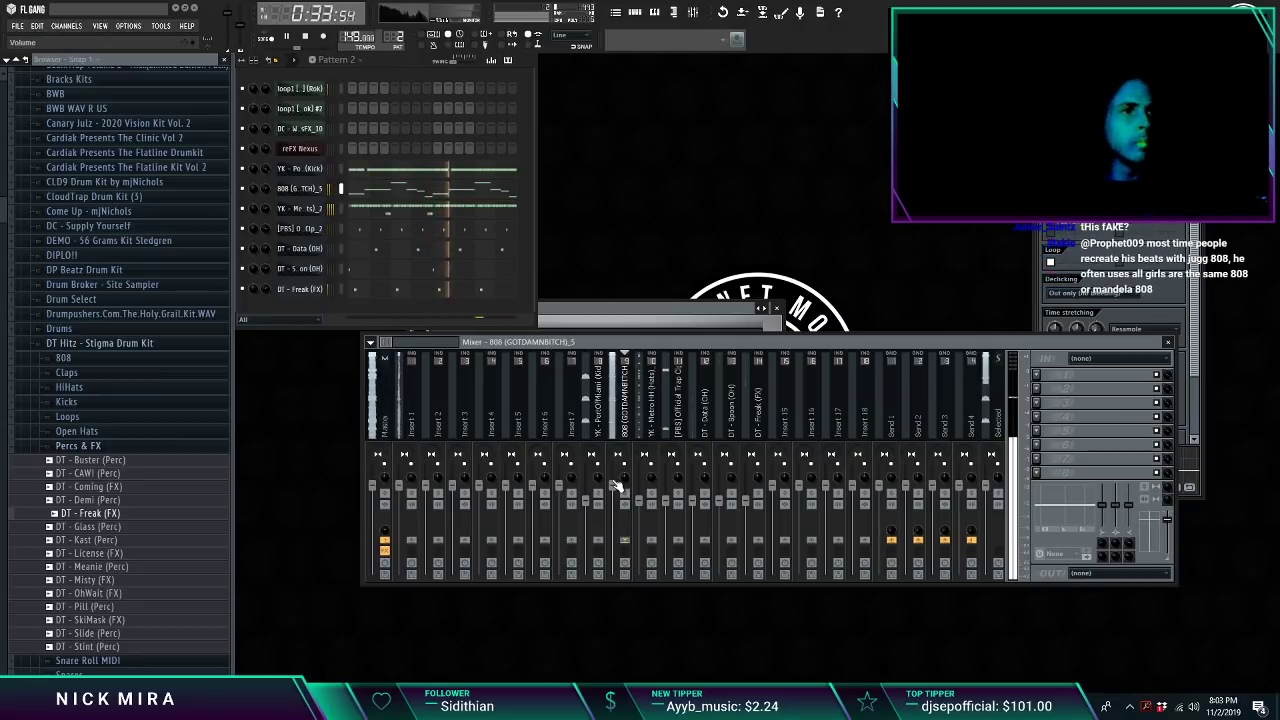
{"action": "right_click", "coordinate": [615, 484]}
{"action": "left_click", "coordinate": [644, 620]}
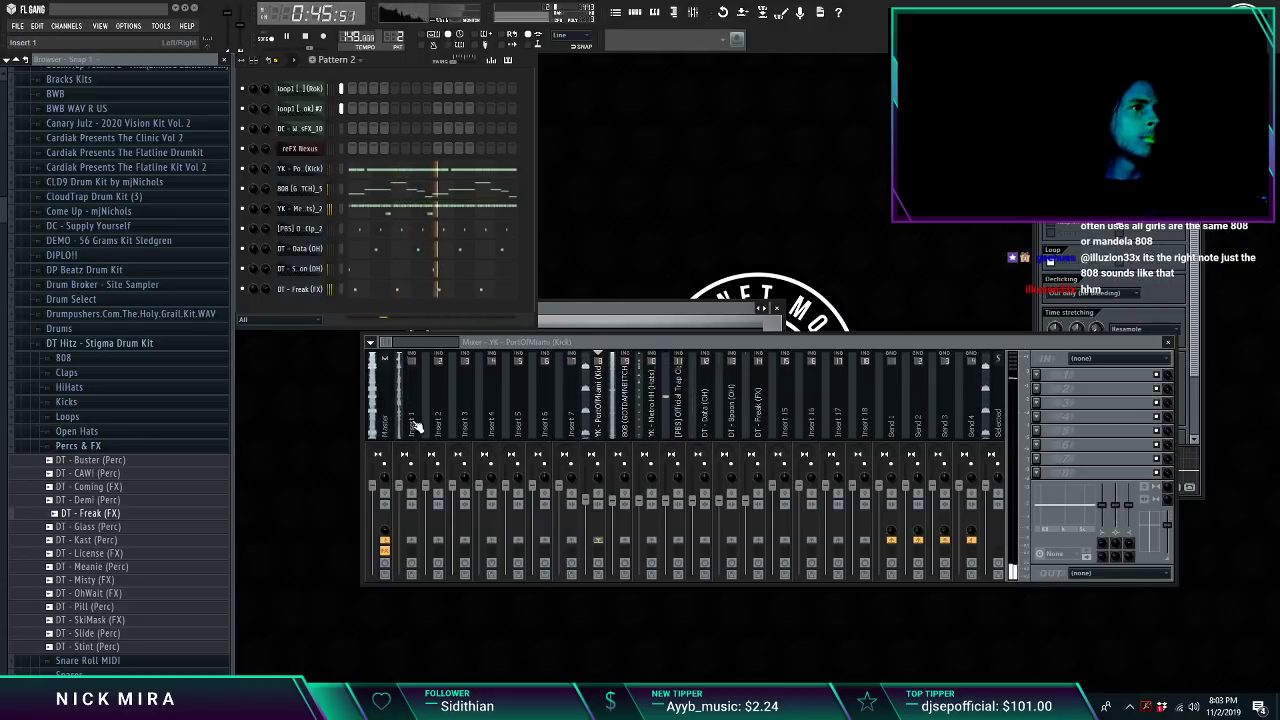
Step: Route both selected loop1 melody channels to mixer Insert 1
{"action": "right_click", "coordinate": [417, 427]}
{"action": "mouse_move", "coordinate": [470, 411]}
{"action": "left_click", "coordinate": [600, 411]}
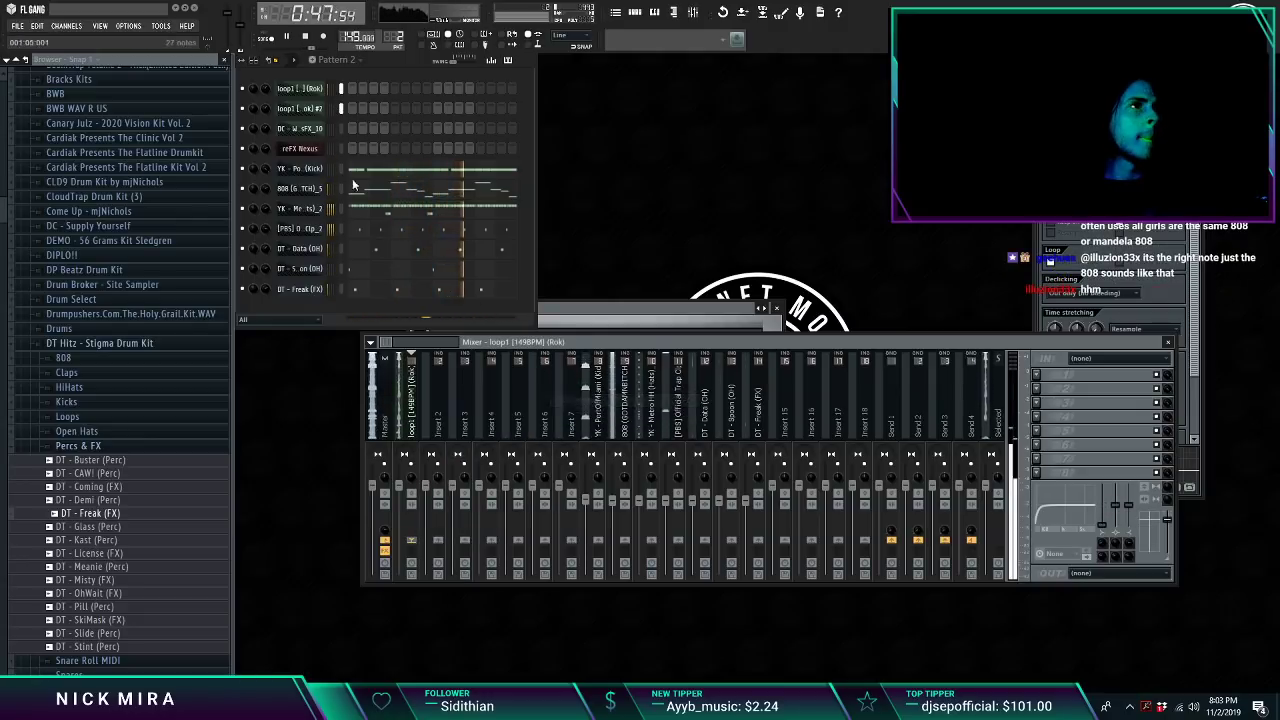
Step: Route DC - WhiteNoiz TransFX_10 to mixer Insert 2 and the reFX Nexus channel to Insert 3
{"action": "left_click", "coordinate": [320, 149]}
{"action": "right_click", "coordinate": [433, 410]}
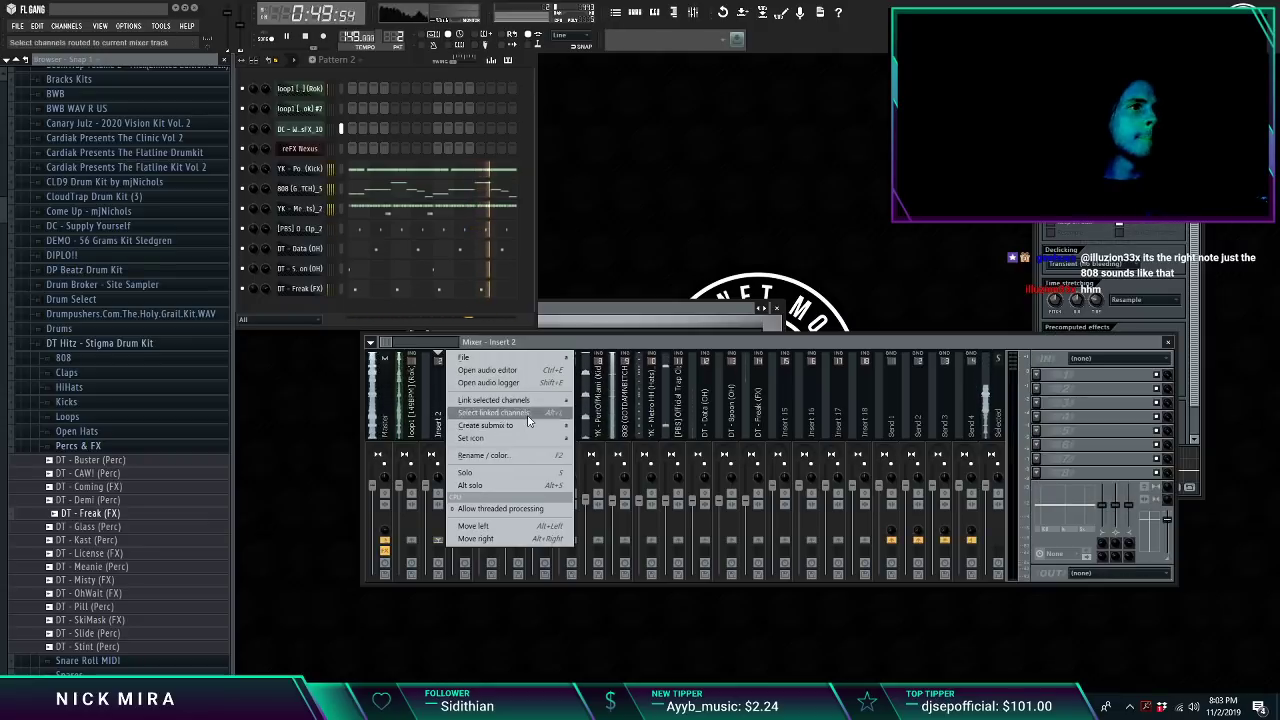
{"action": "left_click", "coordinate": [588, 401]}
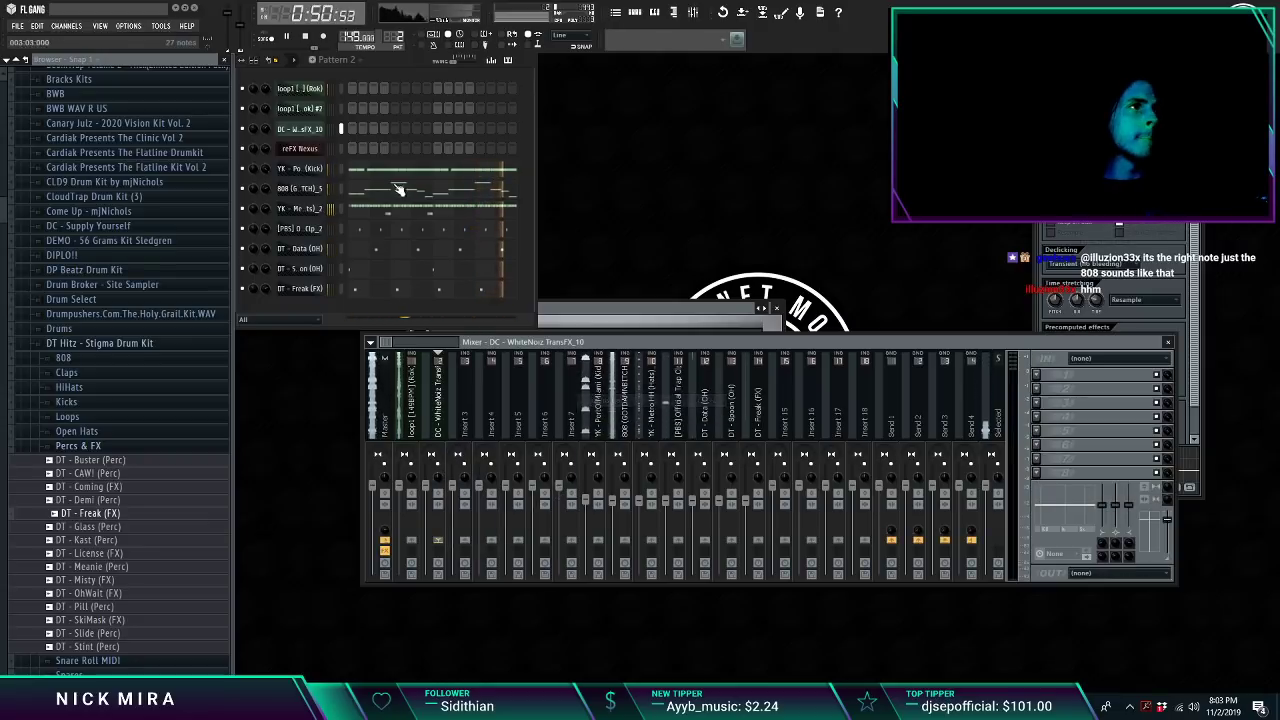
{"action": "right_click", "coordinate": [462, 410]}
{"action": "left_click", "coordinate": [617, 404]}
Step: Replace the playlist's Pattern 2 clip at bar 17 with a Pattern 1 clip on Track 4, and restart playback
{"action": "key", "text": "F5"}
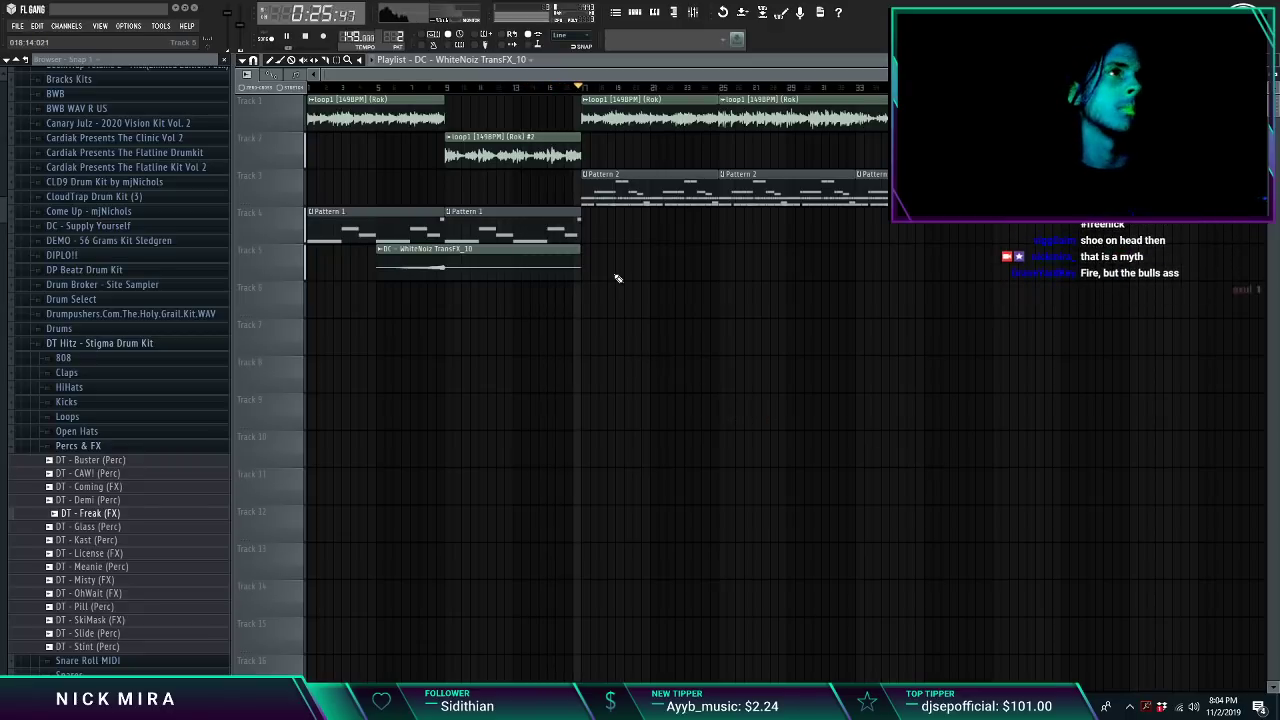
{"action": "right_click", "coordinate": [637, 197]}
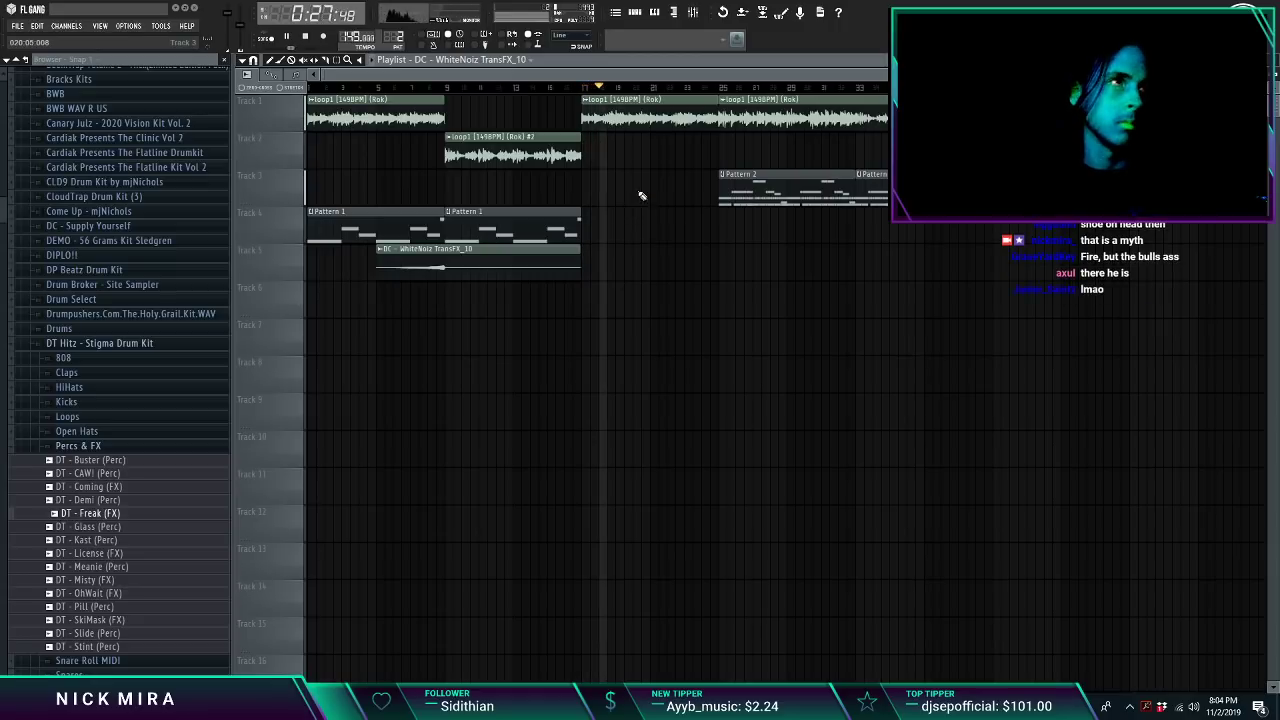
{"action": "left_click", "coordinate": [590, 222]}
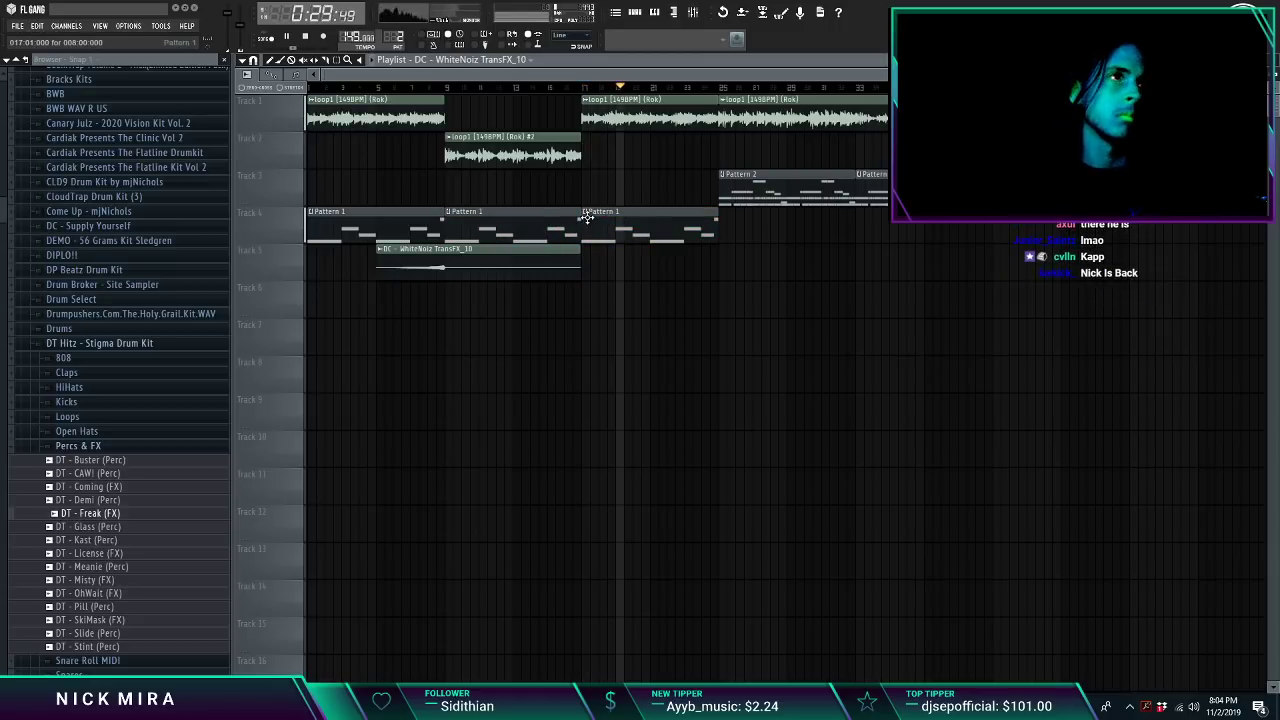
{"action": "key", "text": "space"}
{"action": "key", "text": "space"}
Step: Delete the Pattern 1 clips at bars 9 and 17 on Track 4, and open Pattern 2 in the channel rack
{"action": "left_click", "coordinate": [586, 213]}
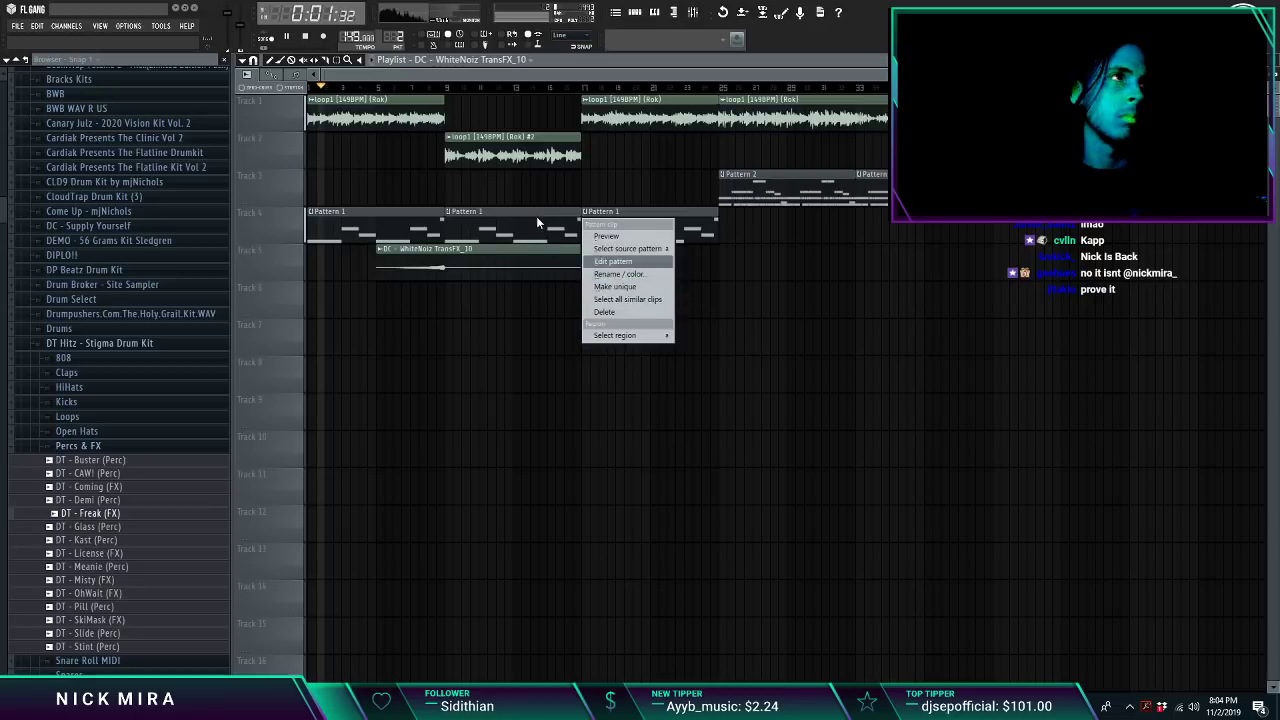
{"action": "right_click", "coordinate": [555, 219]}
{"action": "left_click", "coordinate": [848, 187]}
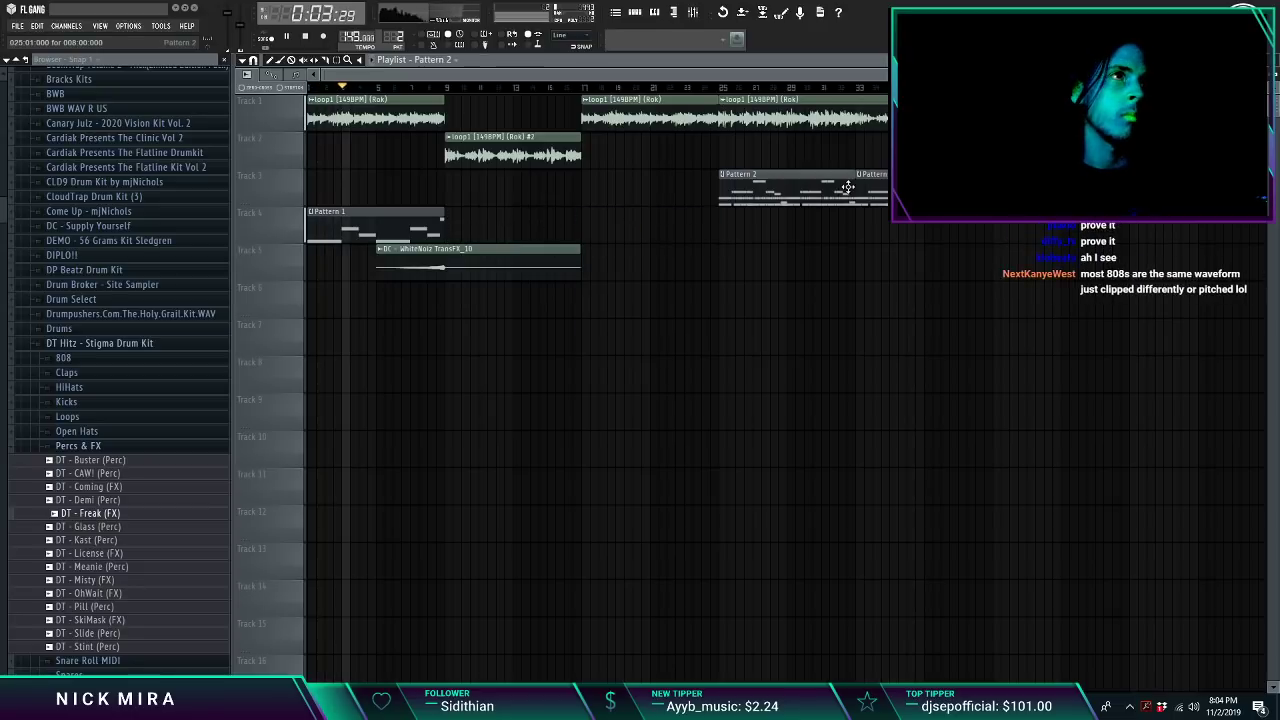
{"action": "double_click", "coordinate": [749, 188]}
{"action": "key", "text": "F6"}
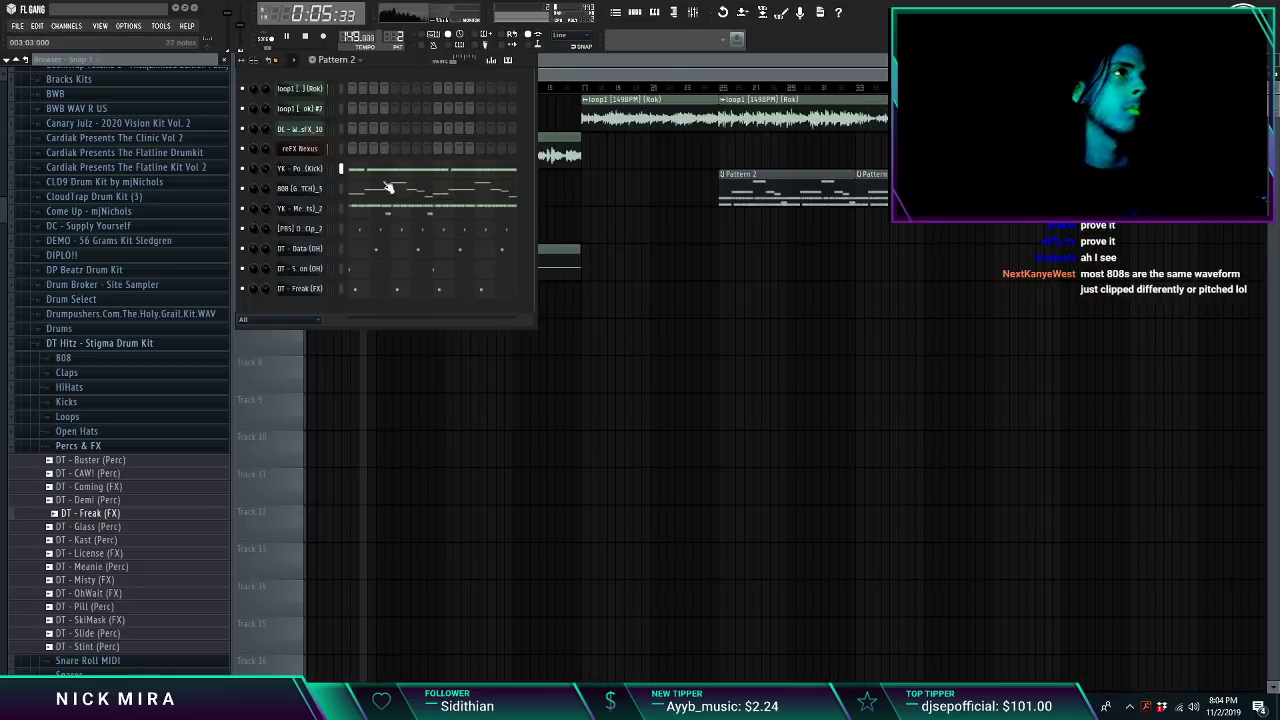
Step: Examine the 808 notes of Pattern 2 in the piano roll and return to the playlist
{"action": "left_click", "coordinate": [386, 184]}
{"action": "scroll", "coordinate": [369, 122], "scroll_direction": "down", "scroll_amount": 5}
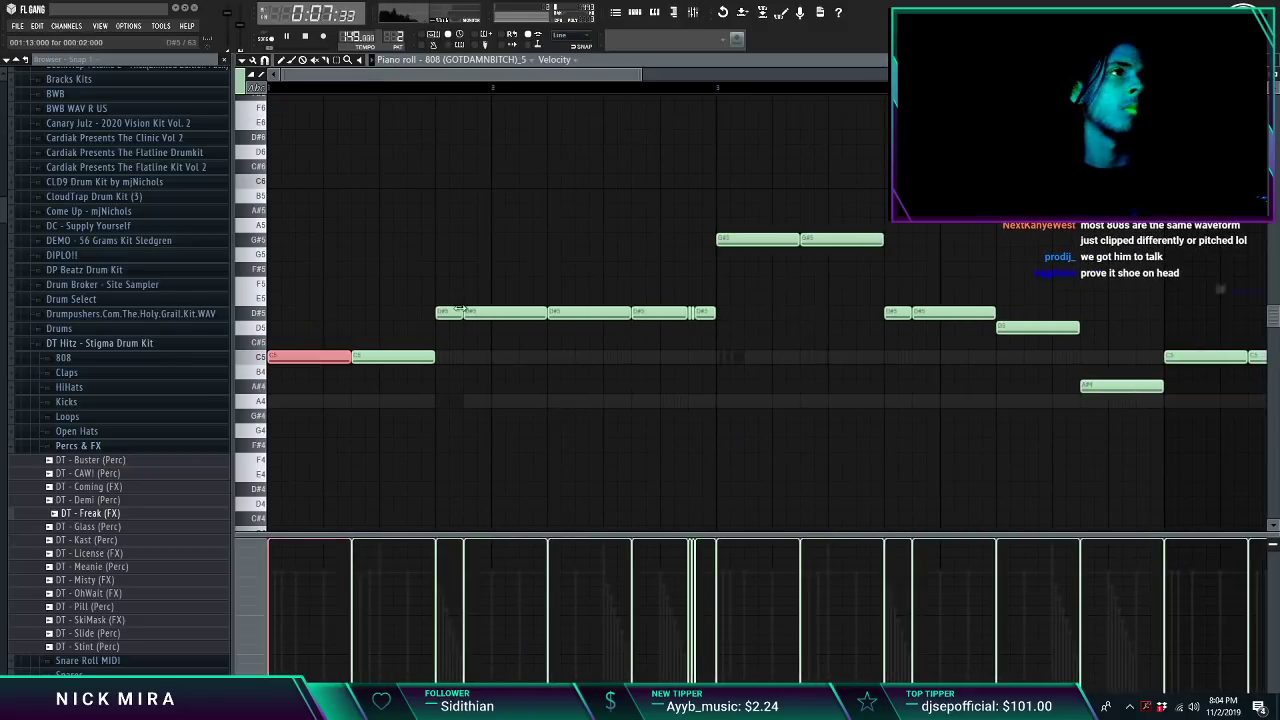
{"action": "scroll", "coordinate": [532, 118], "scroll_direction": "down", "scroll_amount": 3}
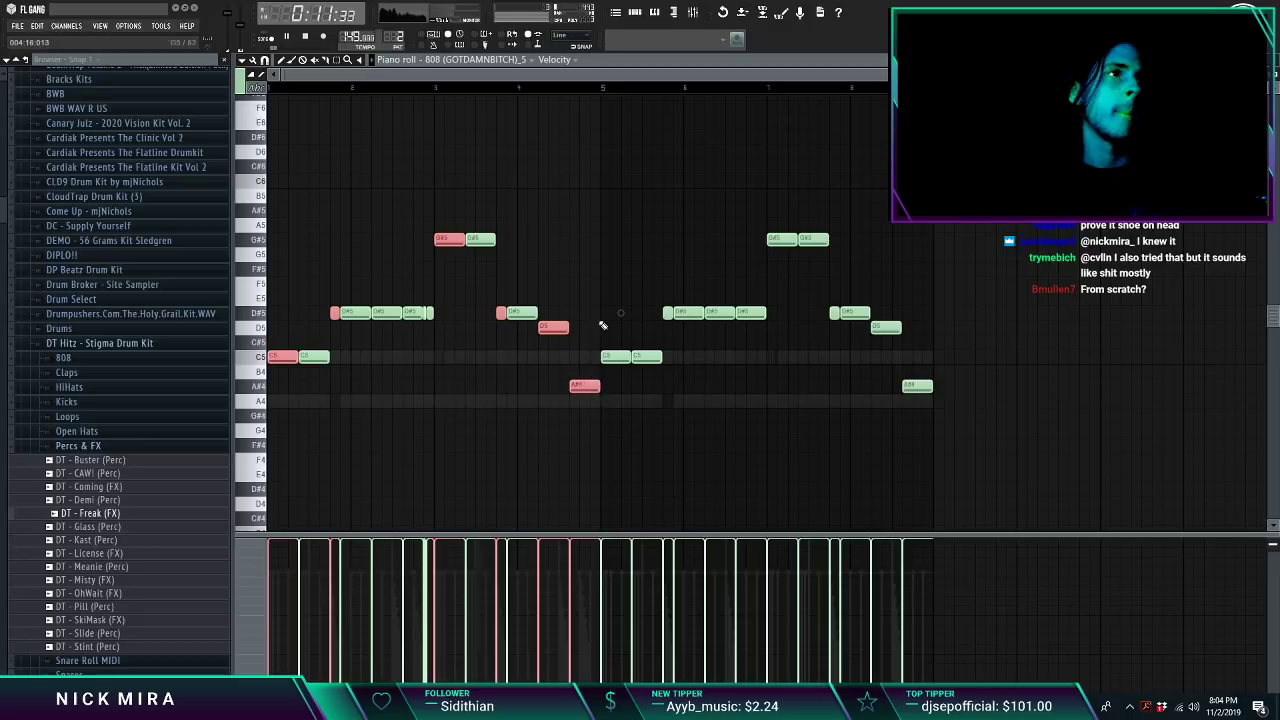
{"action": "key", "text": "F5"}
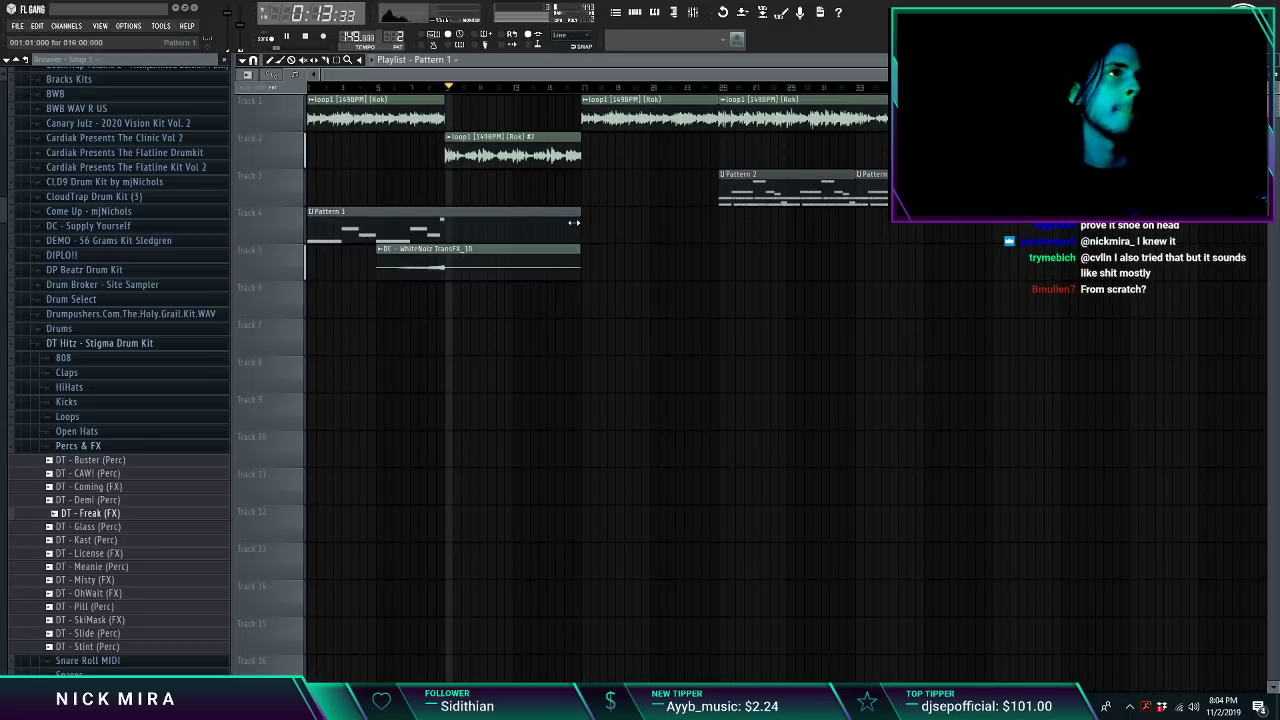
Step: Try duplicating the reFX Nexus notes of Pattern 1 further along the timeline, and undo the duplication
{"action": "key", "text": "F7"}
{"action": "key", "text": "ctrl+b"}
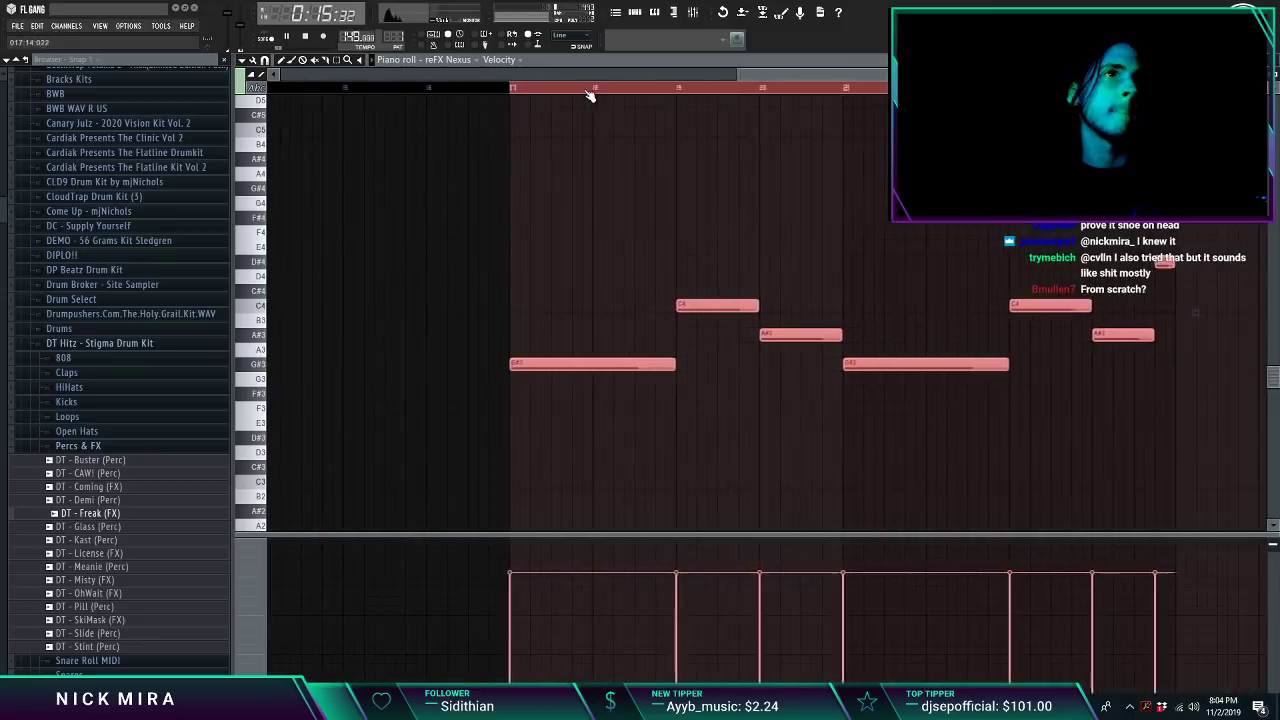
{"action": "scroll", "coordinate": [590, 95], "scroll_direction": "down", "scroll_amount": 3}
{"action": "key", "text": "ctrl+z"}
{"action": "scroll", "coordinate": [590, 95], "scroll_direction": "up", "scroll_amount": 3}
{"action": "key", "text": "ctrl+a"}
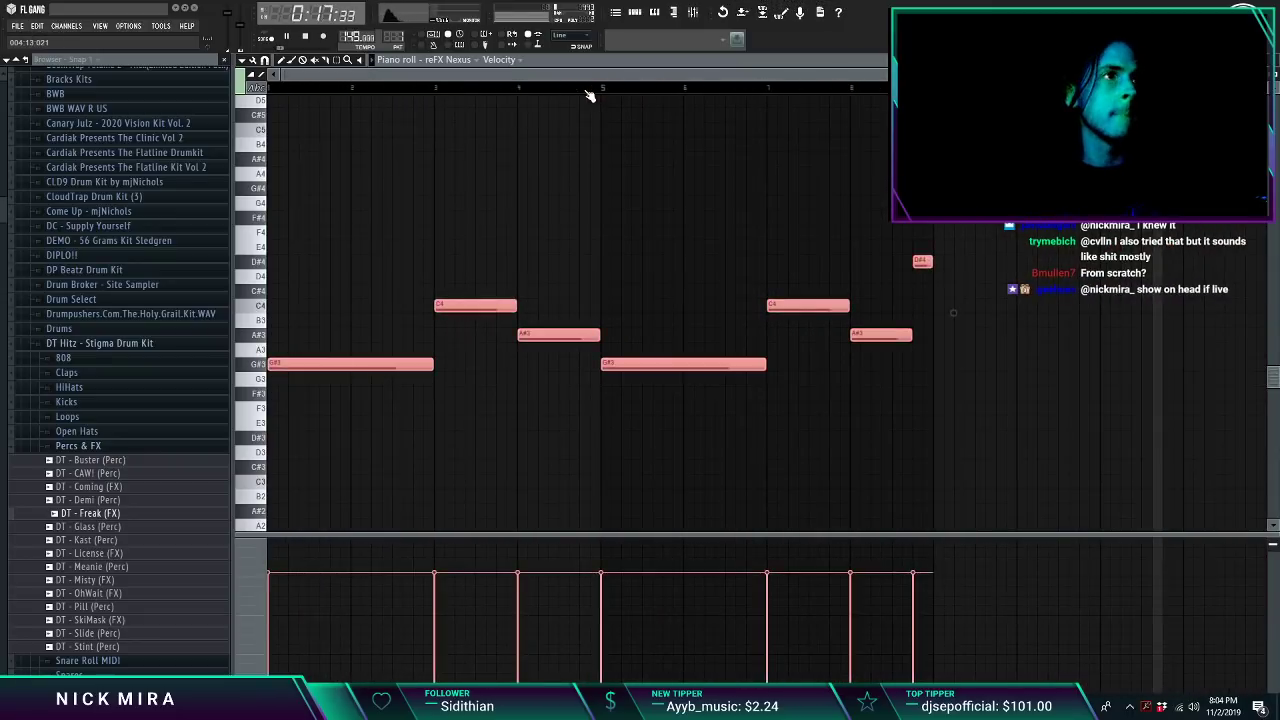
{"action": "key", "text": "ctrl+d"}
Step: Restart playback and compare the channel rack contents of Pattern 2 and Pattern 1
{"action": "key", "text": "F7"}
{"action": "key", "text": "space"}
{"action": "key", "text": "space"}
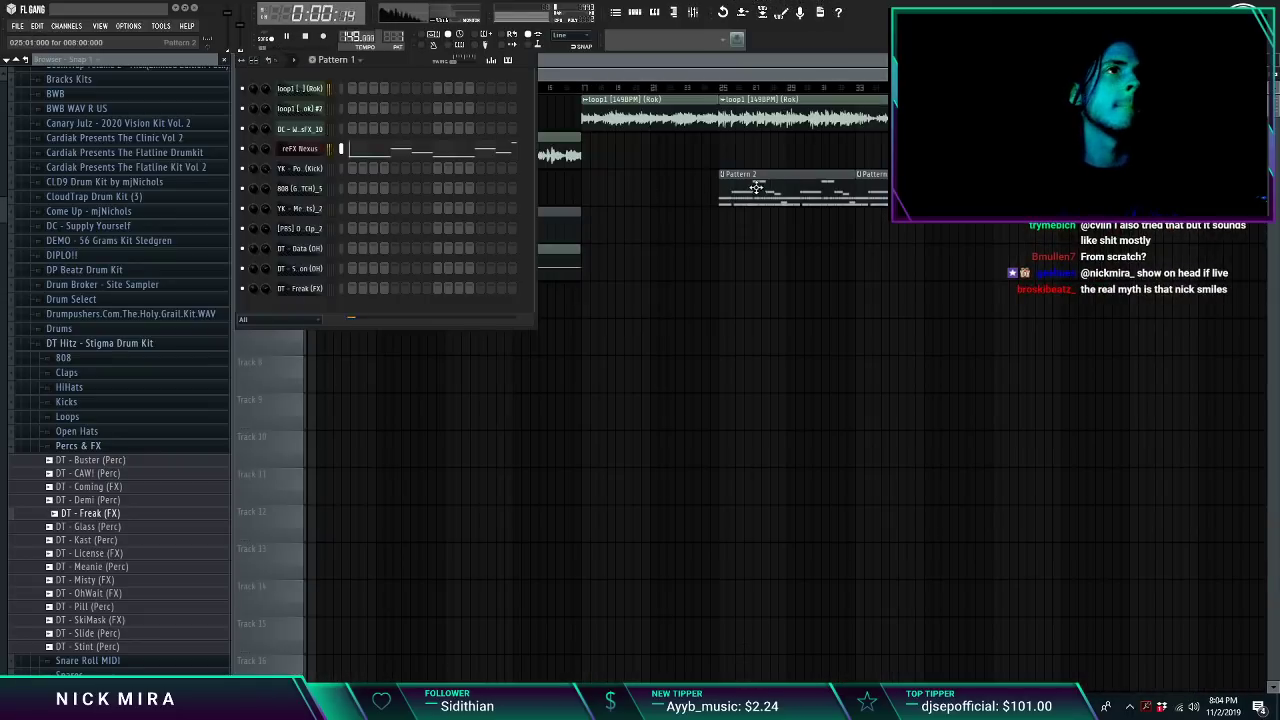
{"action": "double_click", "coordinate": [737, 188]}
{"action": "key", "text": "F7"}
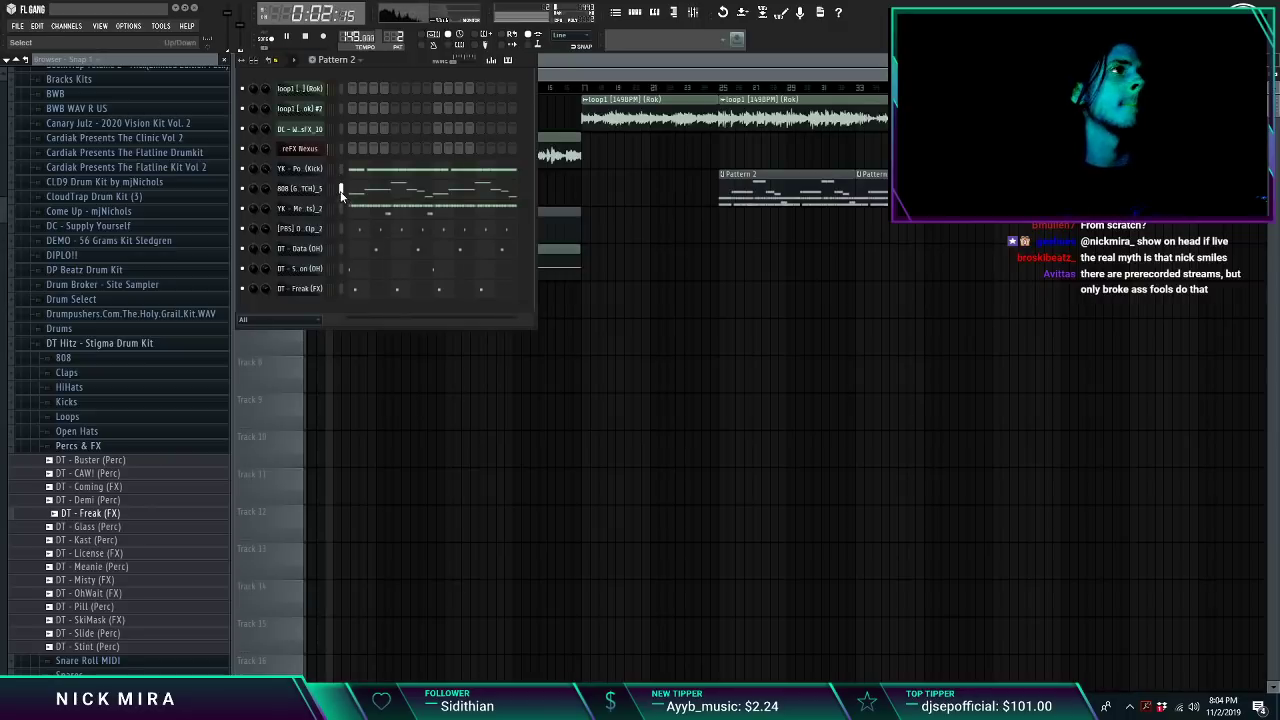
{"action": "left_click", "coordinate": [356, 60]}
{"action": "left_click", "coordinate": [340, 83]}
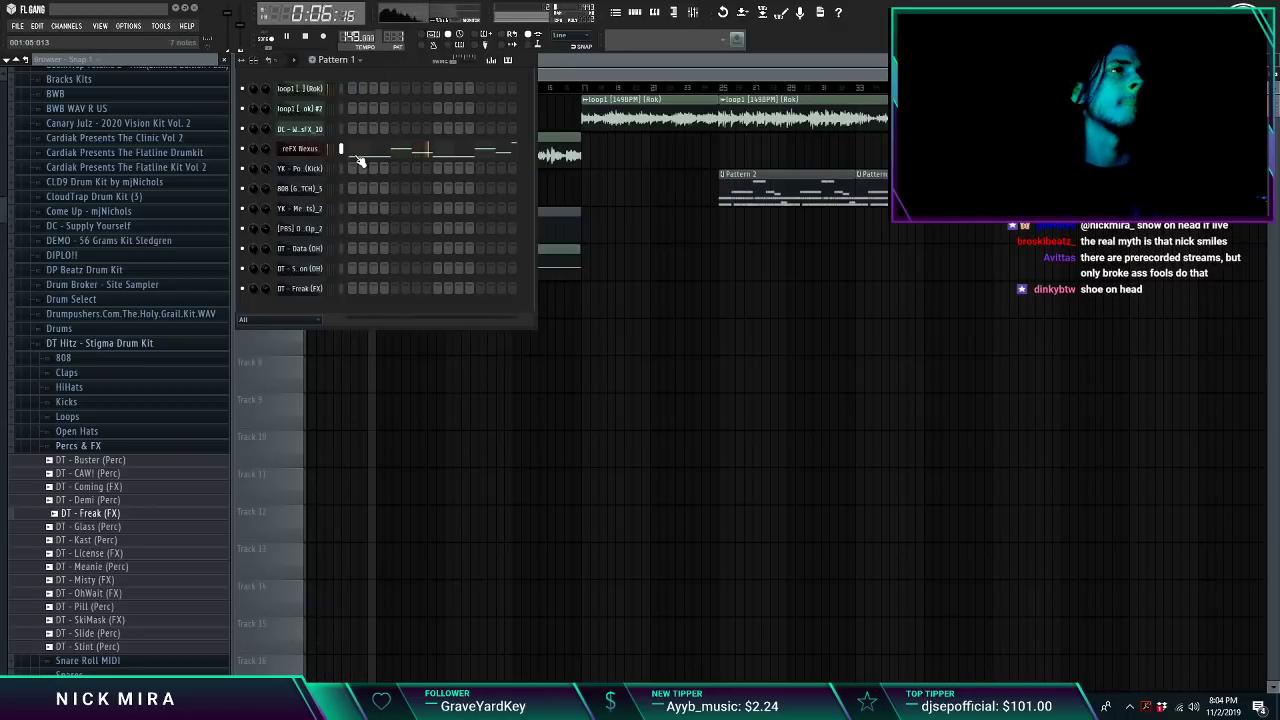
Step: Examine the kick and 808 notes of Pattern 2 in the piano roll
{"action": "double_click", "coordinate": [754, 176]}
{"action": "scroll", "coordinate": [505, 91], "scroll_direction": "down", "scroll_amount": 7}
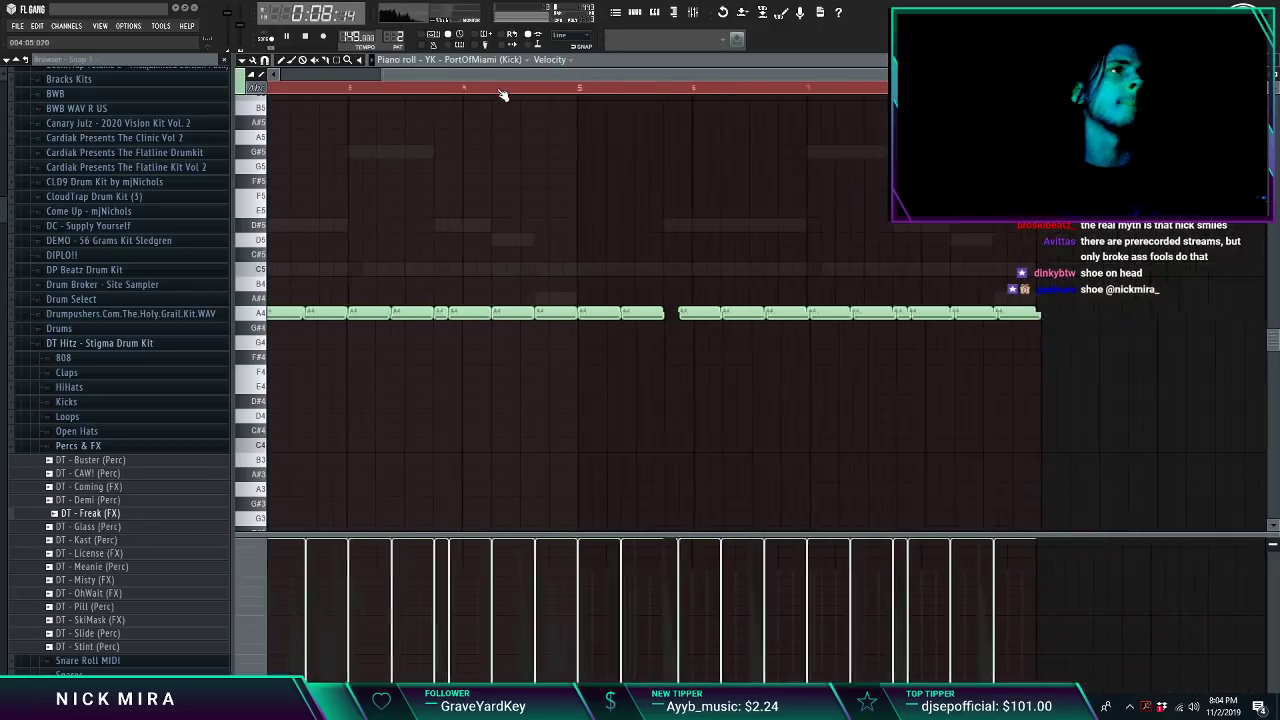
{"action": "right_click", "coordinate": [406, 228]}
{"action": "right_click", "coordinate": [406, 228]}
{"action": "key", "text": "ctrl+a"}
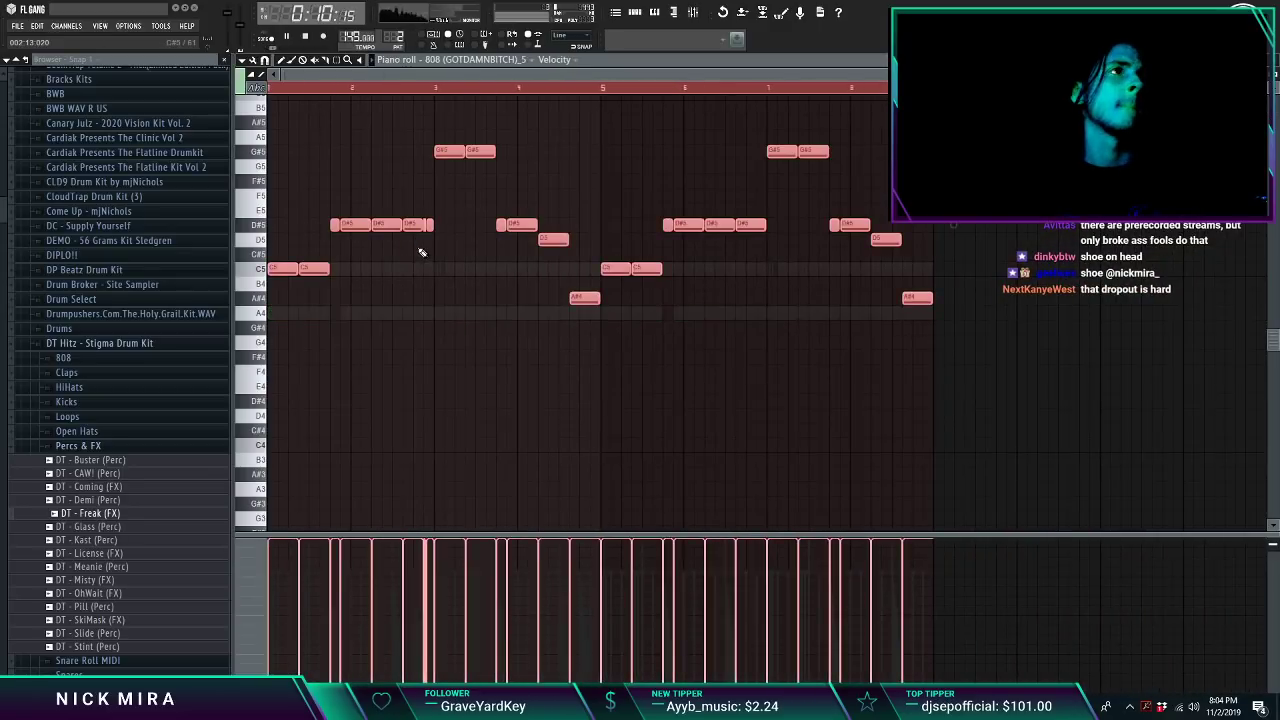
{"action": "key", "text": "Escape"}
Step: Try repeating Pattern 1's reFX Nexus notes from bar 9, and delete the copies
{"action": "double_click", "coordinate": [529, 217]}
{"action": "scroll", "coordinate": [490, 93], "scroll_direction": "down", "scroll_amount": 4}
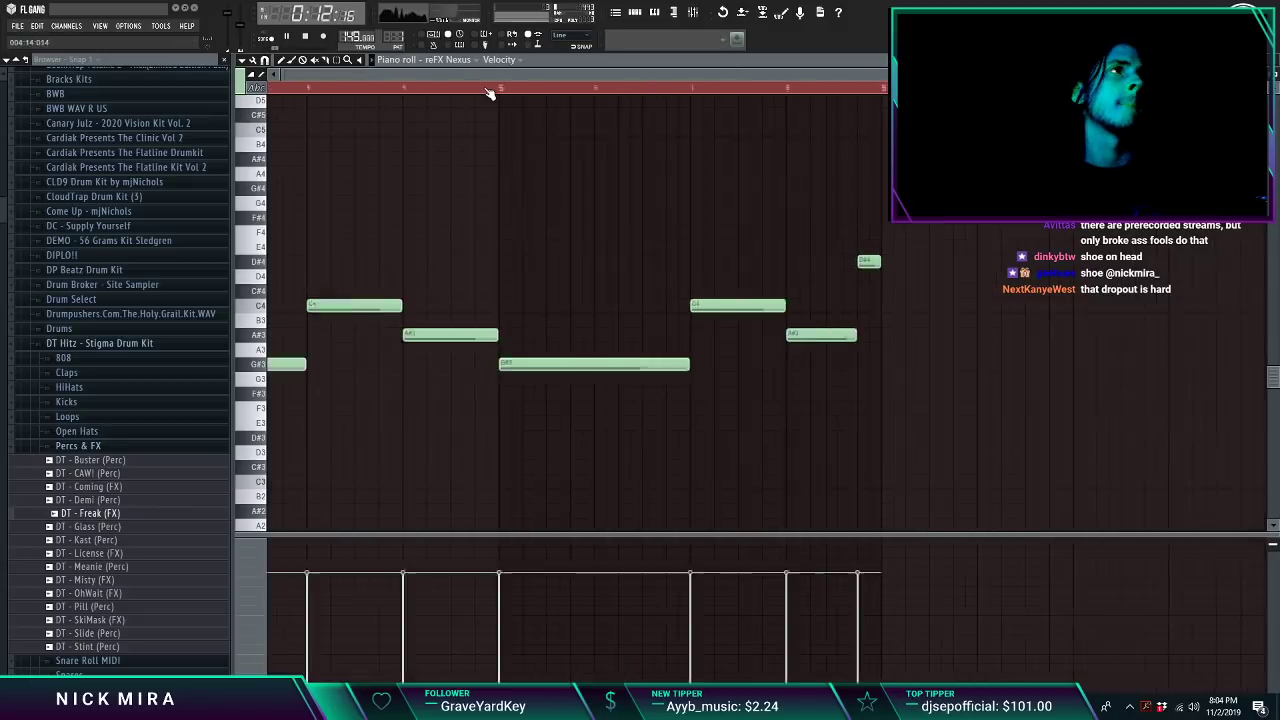
{"action": "key", "text": "ctrl+d"}
{"action": "key", "text": "ctrl+b"}
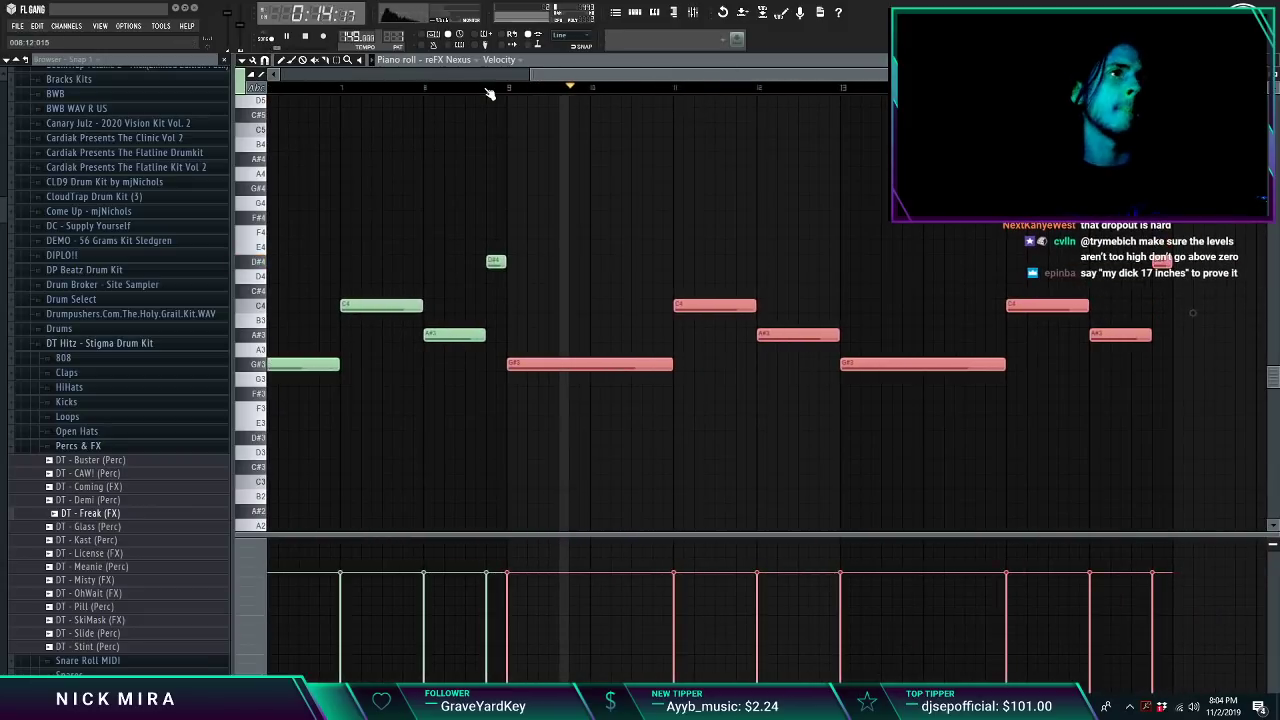
{"action": "scroll", "coordinate": [490, 93], "scroll_direction": "down", "scroll_amount": 3}
{"action": "key", "text": "Delete"}
{"action": "key", "text": "Escape"}
Step: Restart playback and review the 808 note sequence of Pattern 2 as a reference for the Nexus melody
{"action": "key", "text": "space"}
{"action": "right_click", "coordinate": [657, 196]}
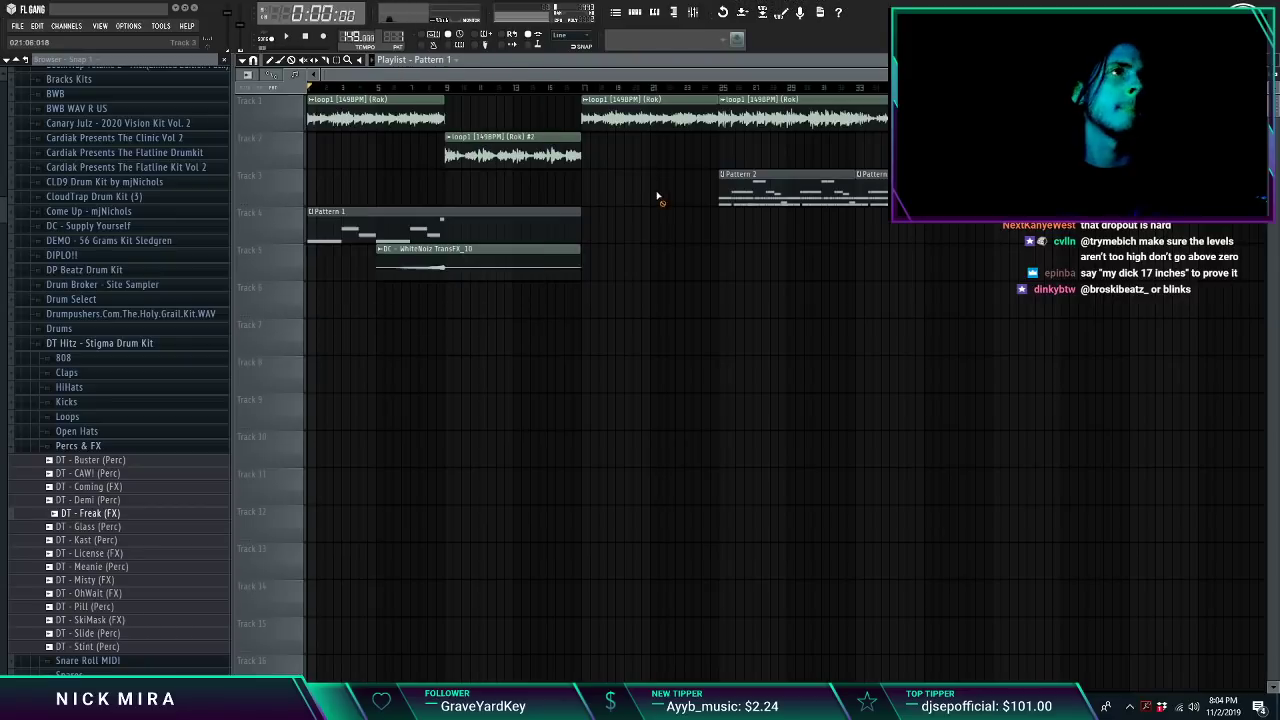
{"action": "double_click", "coordinate": [762, 195]}
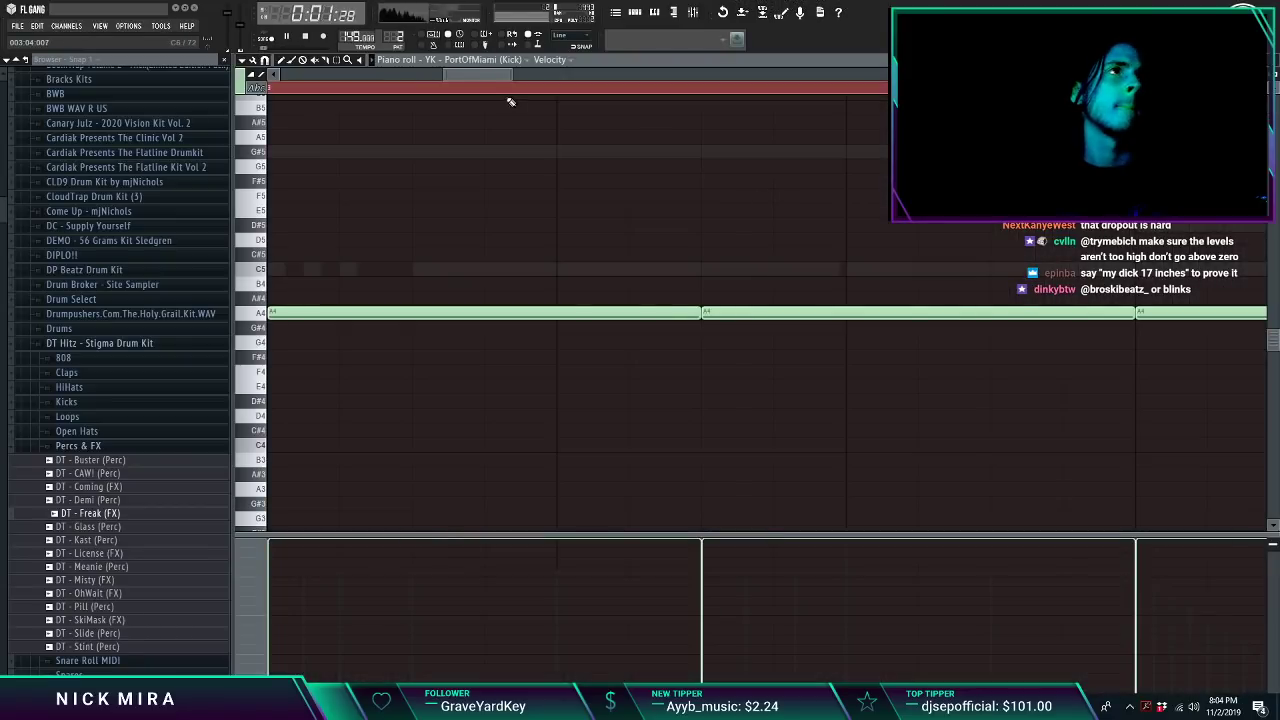
{"action": "double_click", "coordinate": [455, 158]}
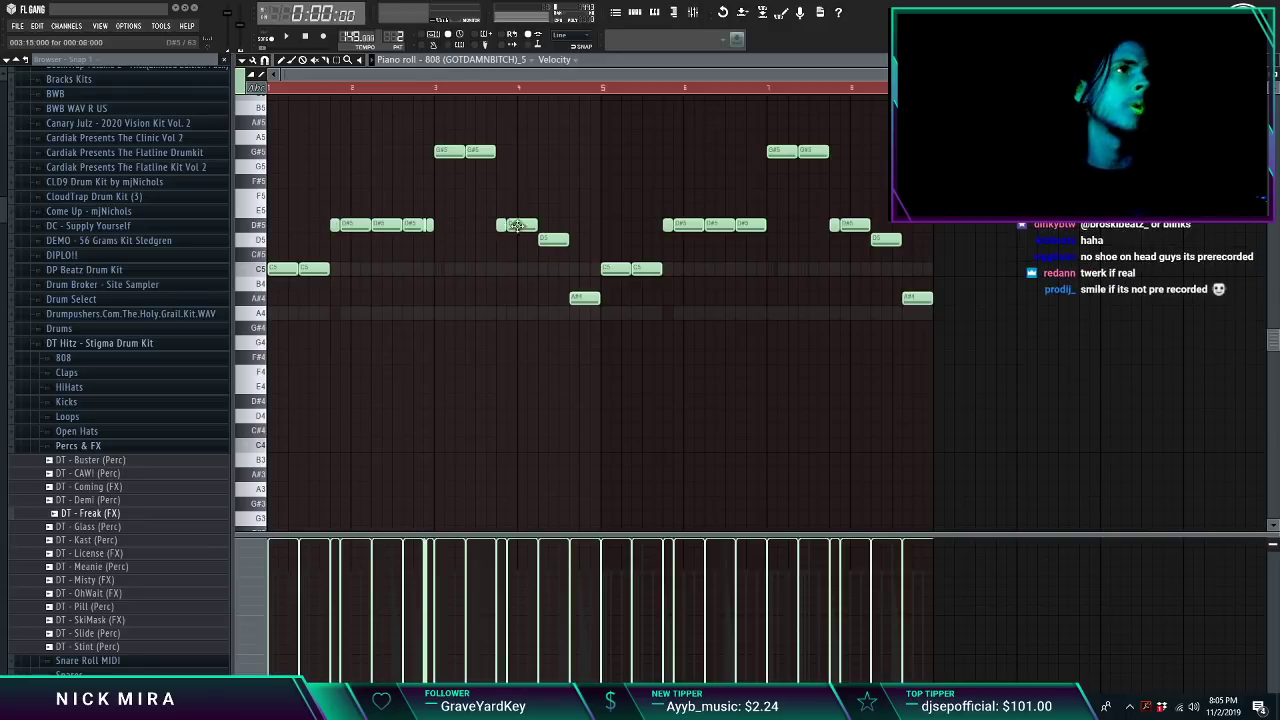
{"action": "key", "text": "F7"}
{"action": "key", "text": "F6"}
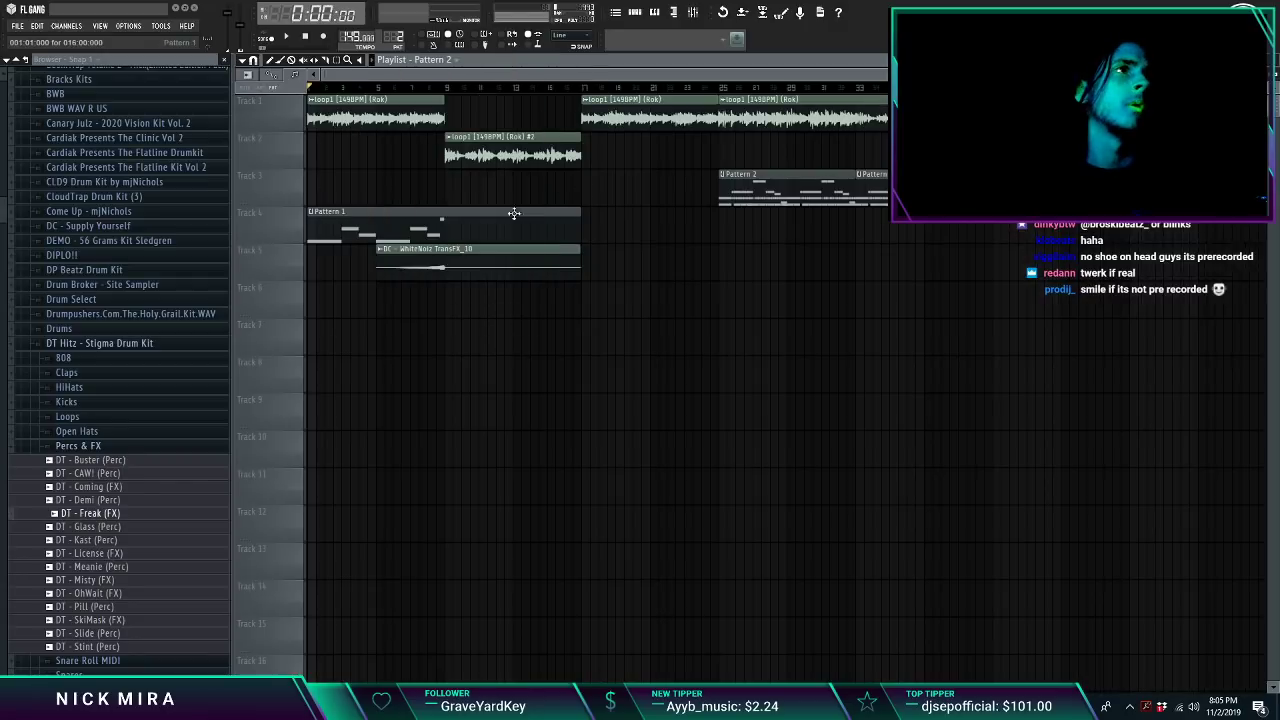
Step: Extend Pattern 1's reFX Nexus melody with a C4 note at bar 9 followed by a D#4 note
{"action": "key", "text": "F7"}
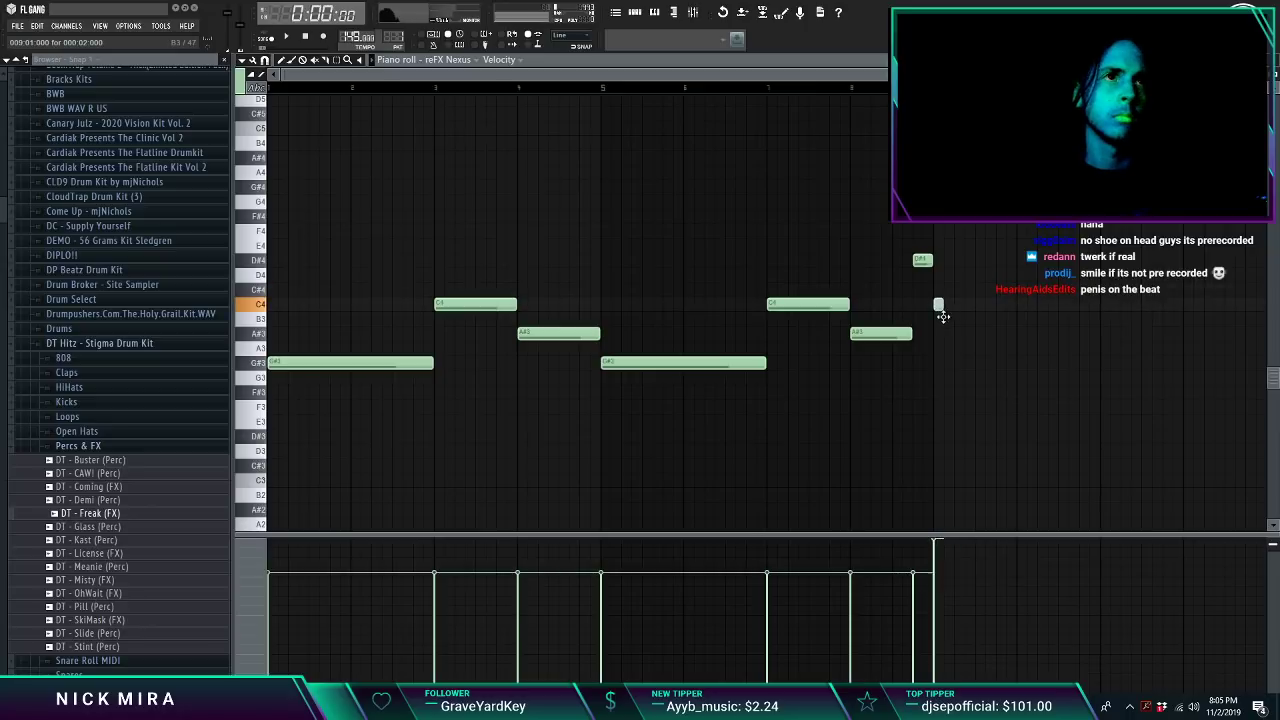
{"action": "scroll", "coordinate": [930, 217], "scroll_direction": "down", "scroll_amount": 2}
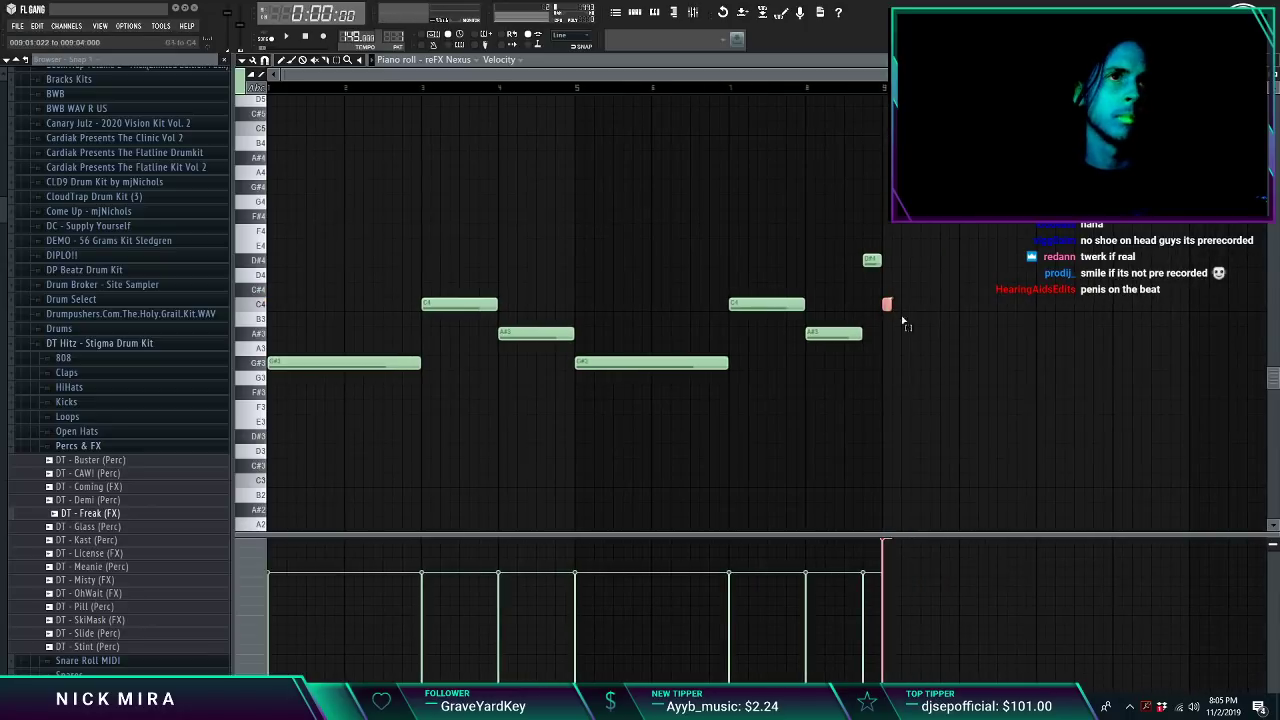
{"action": "left_click_drag", "start_coordinate": [930, 307], "coordinate": [947, 281]}
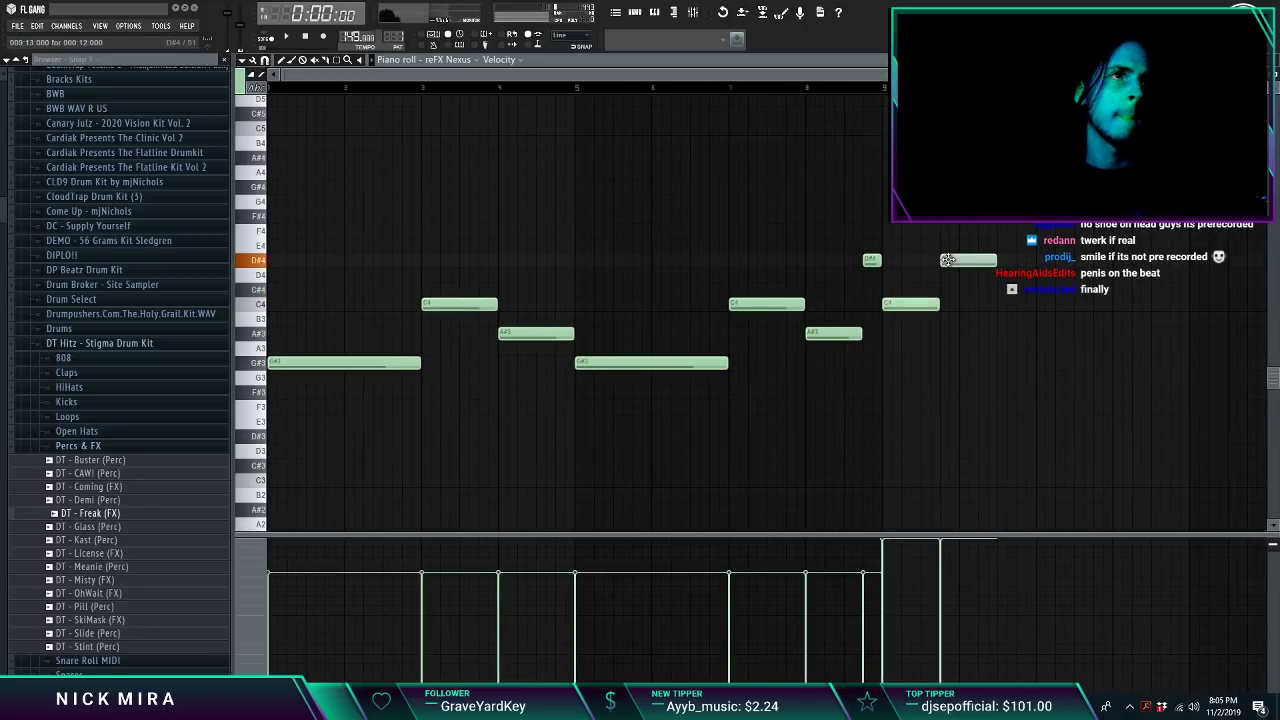
Step: Add a G#3 note at bar 11 and a D4 note at bar 12 of the reFX Nexus melody
{"action": "left_click", "coordinate": [1042, 305]}
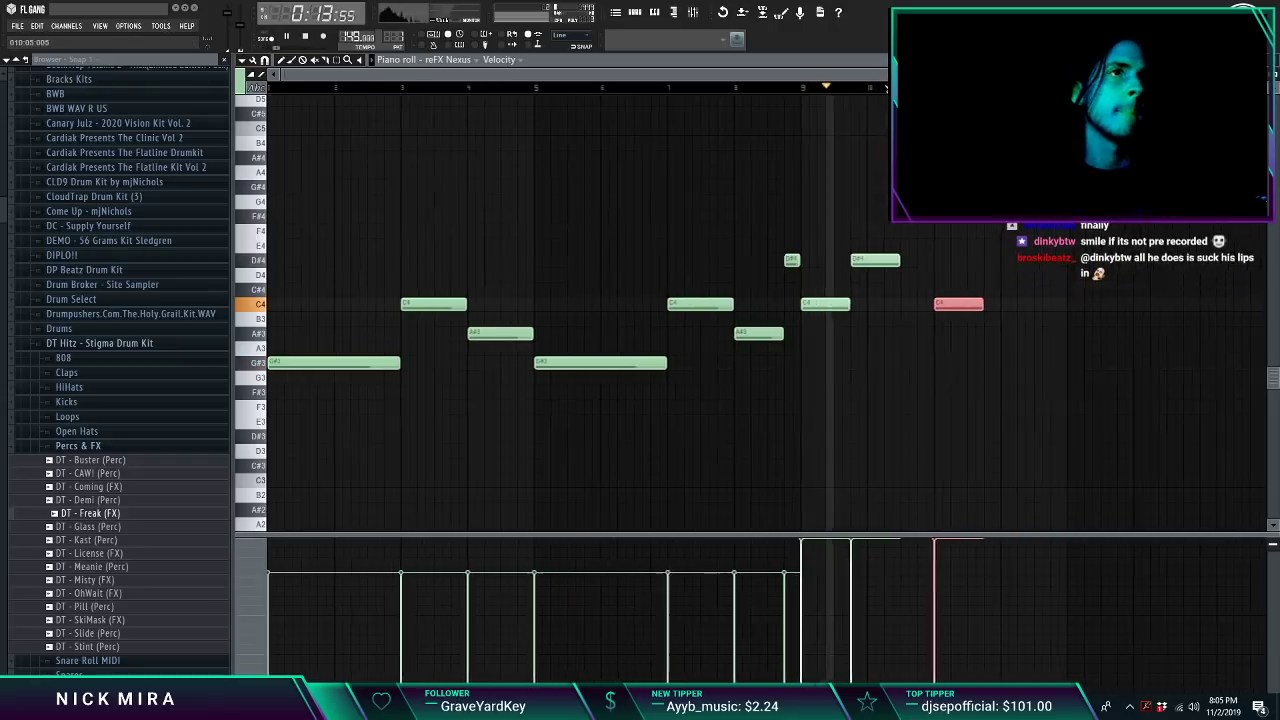
{"action": "left_click_drag", "start_coordinate": [954, 306], "coordinate": [951, 367]}
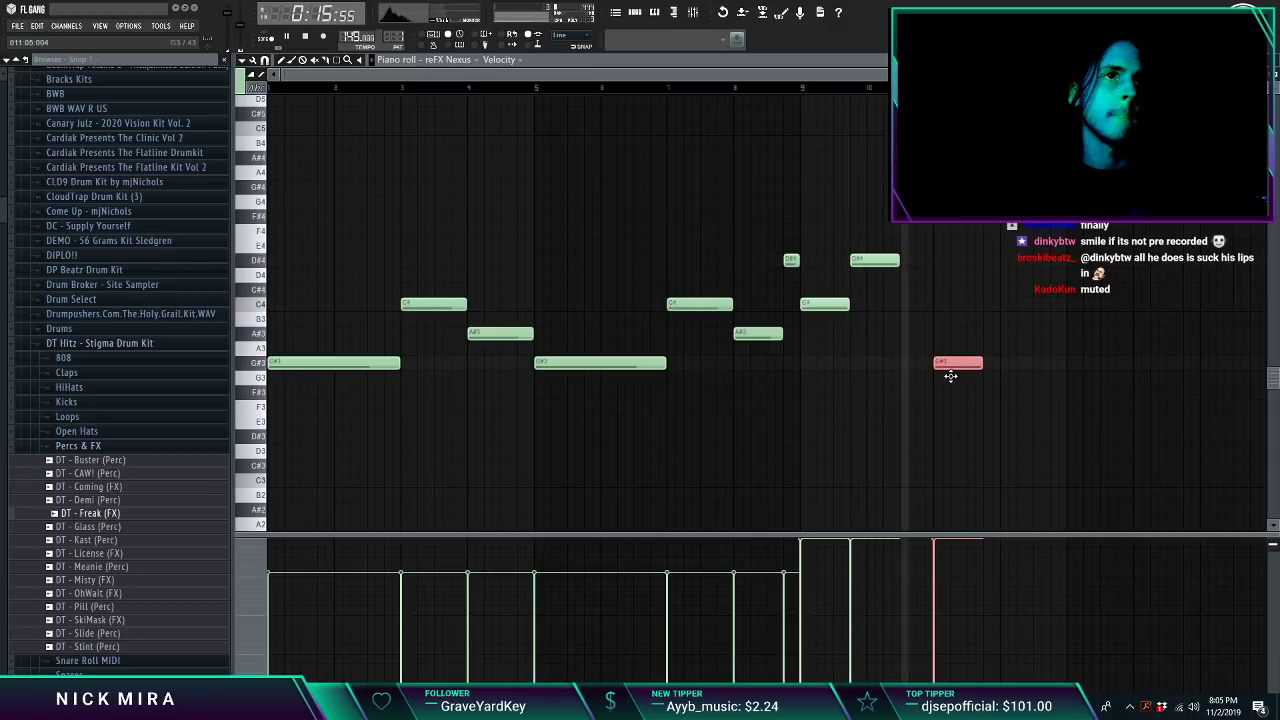
{"action": "left_click", "coordinate": [1008, 262]}
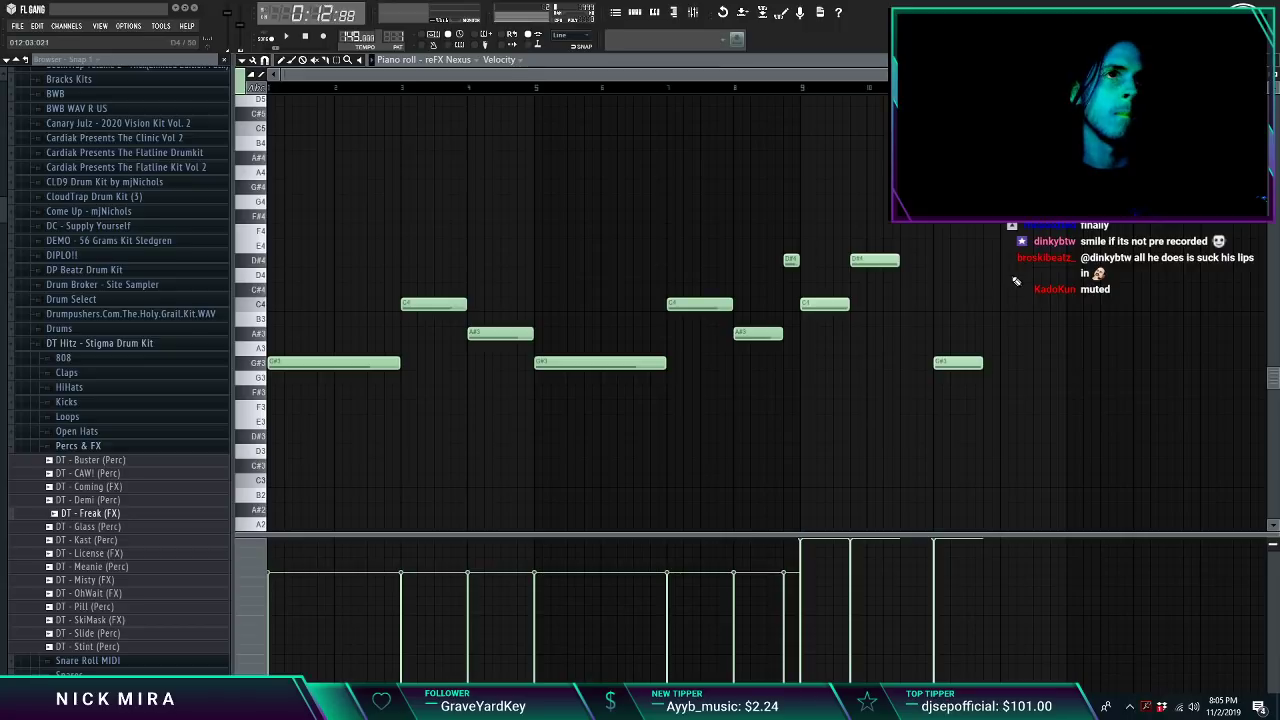
{"action": "key", "text": "space"}
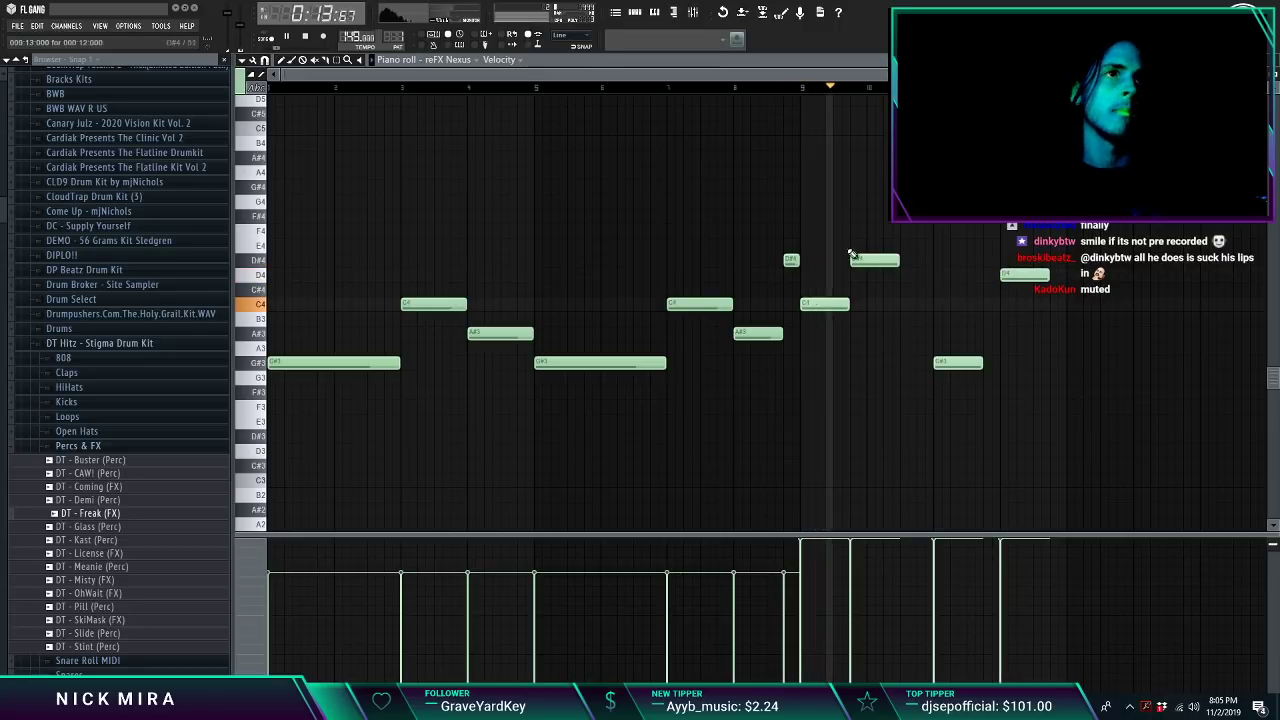
Step: Raise the reFX Nexus notes from bar 9 onward by one octave
{"action": "left_click_drag", "start_coordinate": [815, 238], "coordinate": [1063, 383]}
{"action": "key", "text": "space"}
{"action": "key", "text": "ctrl+Up"}
{"action": "key", "text": "space"}
{"action": "key", "text": "ctrl+d"}
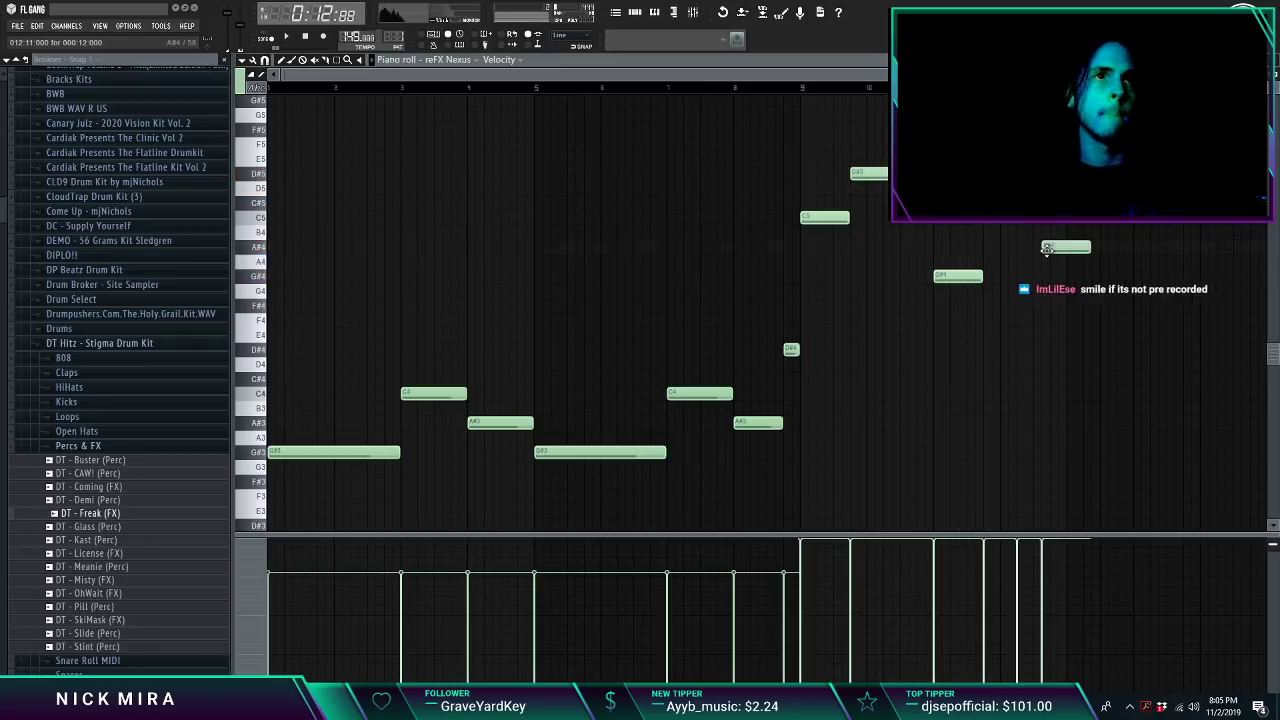
Step: Even out the velocity of all reFX Nexus notes and shorten the closing A#4 note of bar 12 to six steps
{"action": "key", "text": "ctrl+a"}
{"action": "key", "text": "space"}
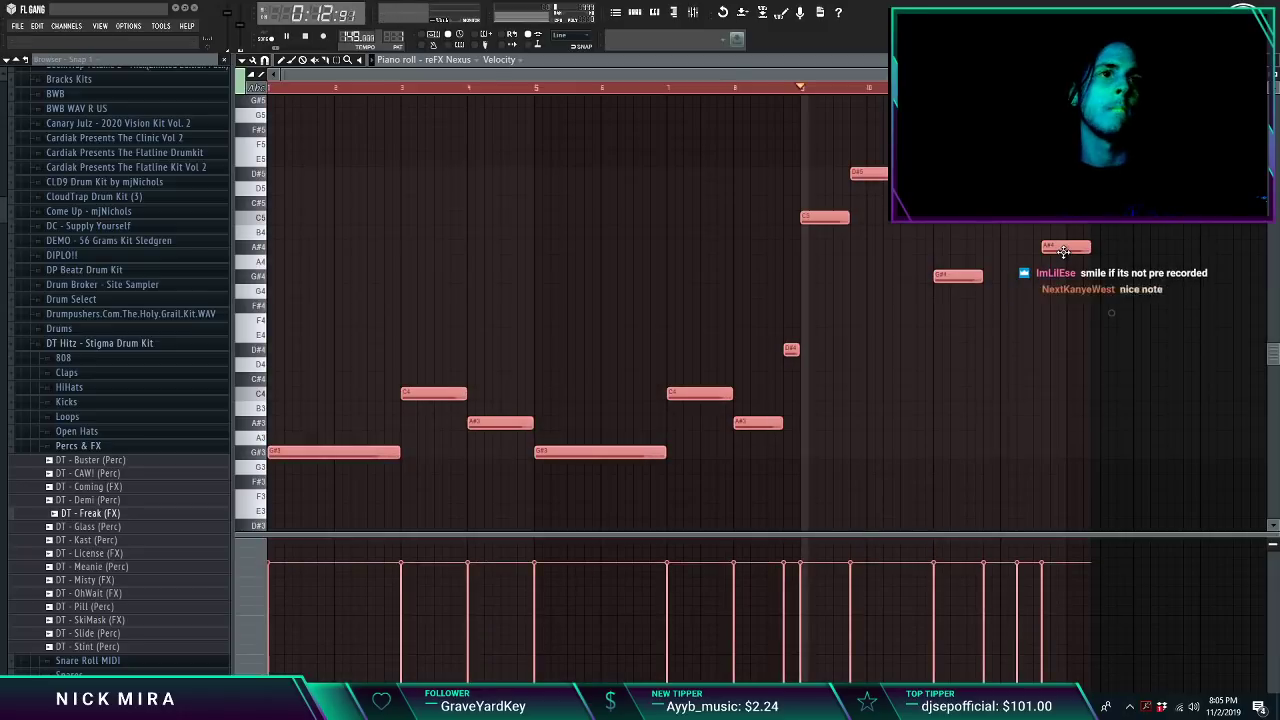
{"action": "key", "text": "ctrl+d"}
{"action": "left_click_drag", "start_coordinate": [1091, 247], "coordinate": [1067, 247]}
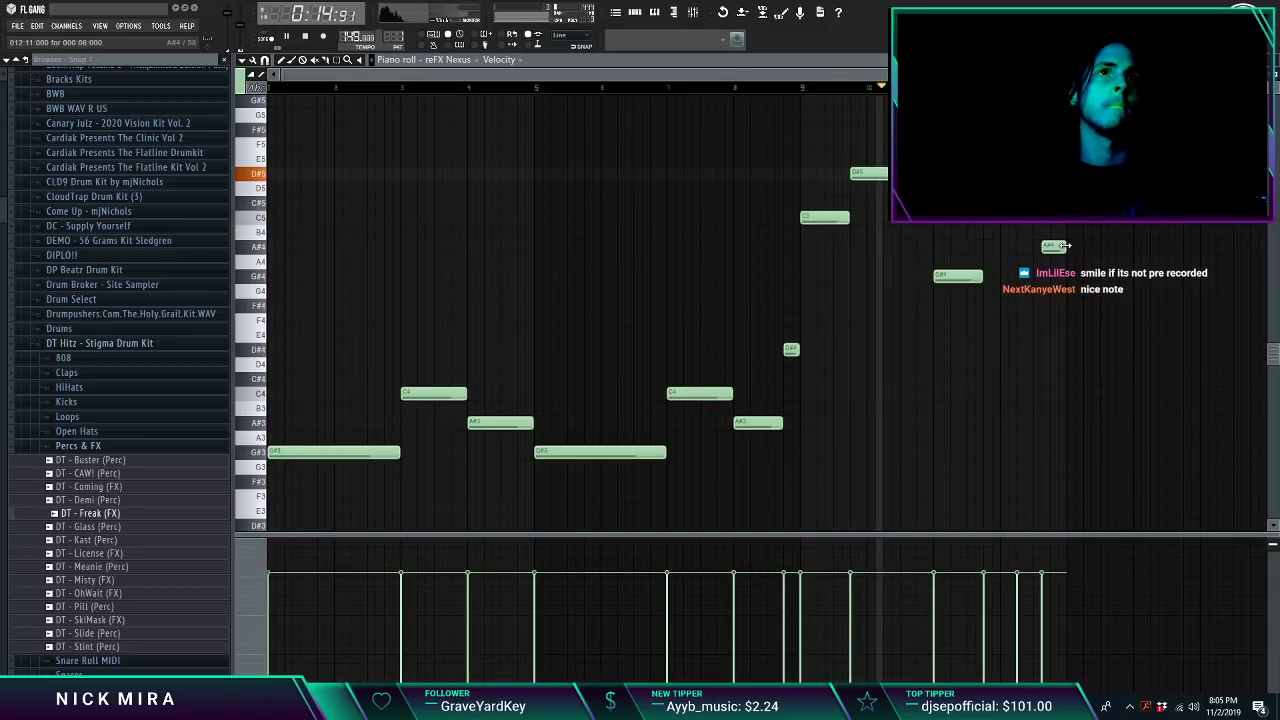
Step: Lower the reFX Nexus notes from bar 9 onward by one octave and repeat the four-bar phrase at bar 13
{"action": "left_click_drag", "start_coordinate": [1091, 308], "coordinate": [736, 139]}
{"action": "key", "text": "ctrl+Down"}
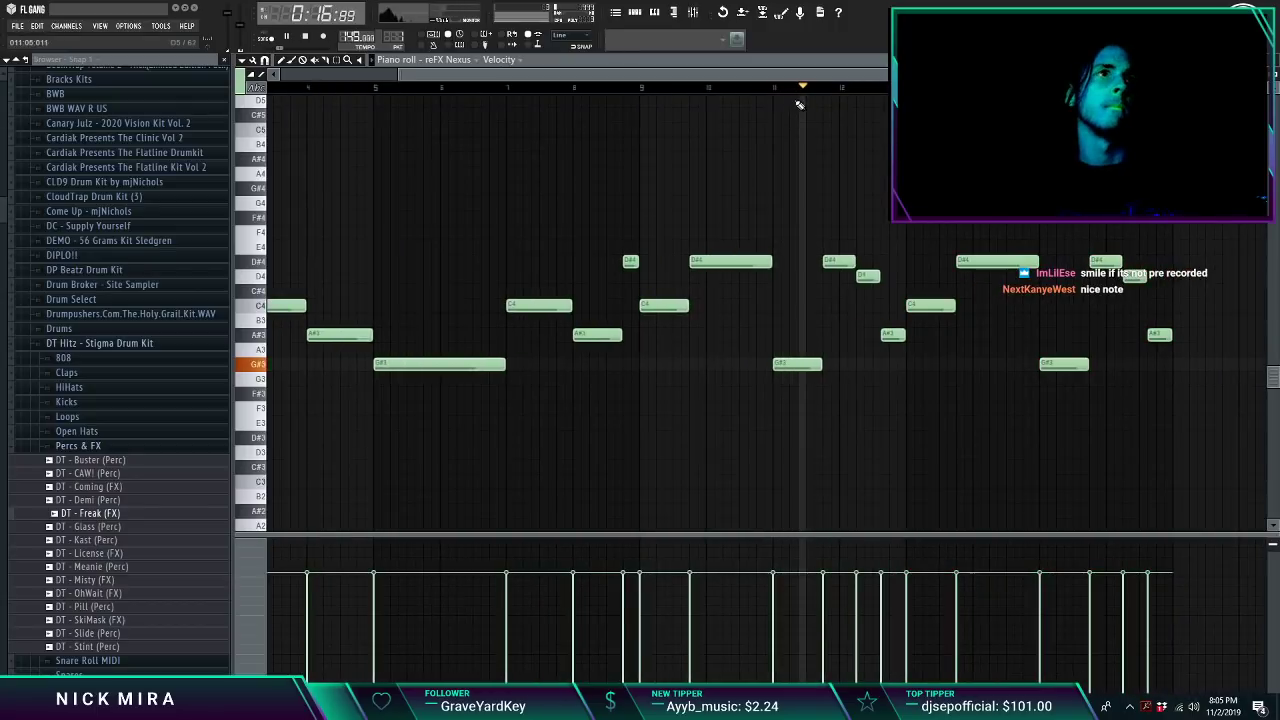
{"action": "key", "text": "F7"}
{"action": "key", "text": "F6"}
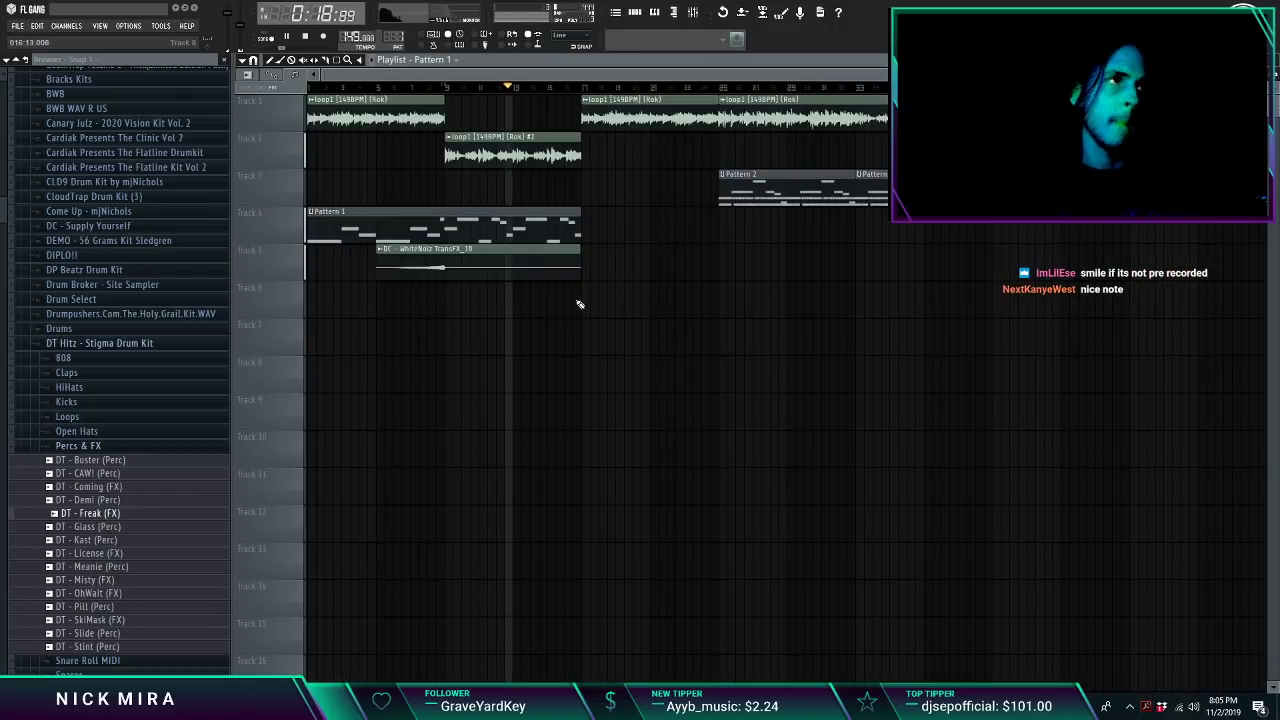
Step: Check the channel settings of the second loop1 clip and the mixer levels
{"action": "double_click", "coordinate": [551, 165]}
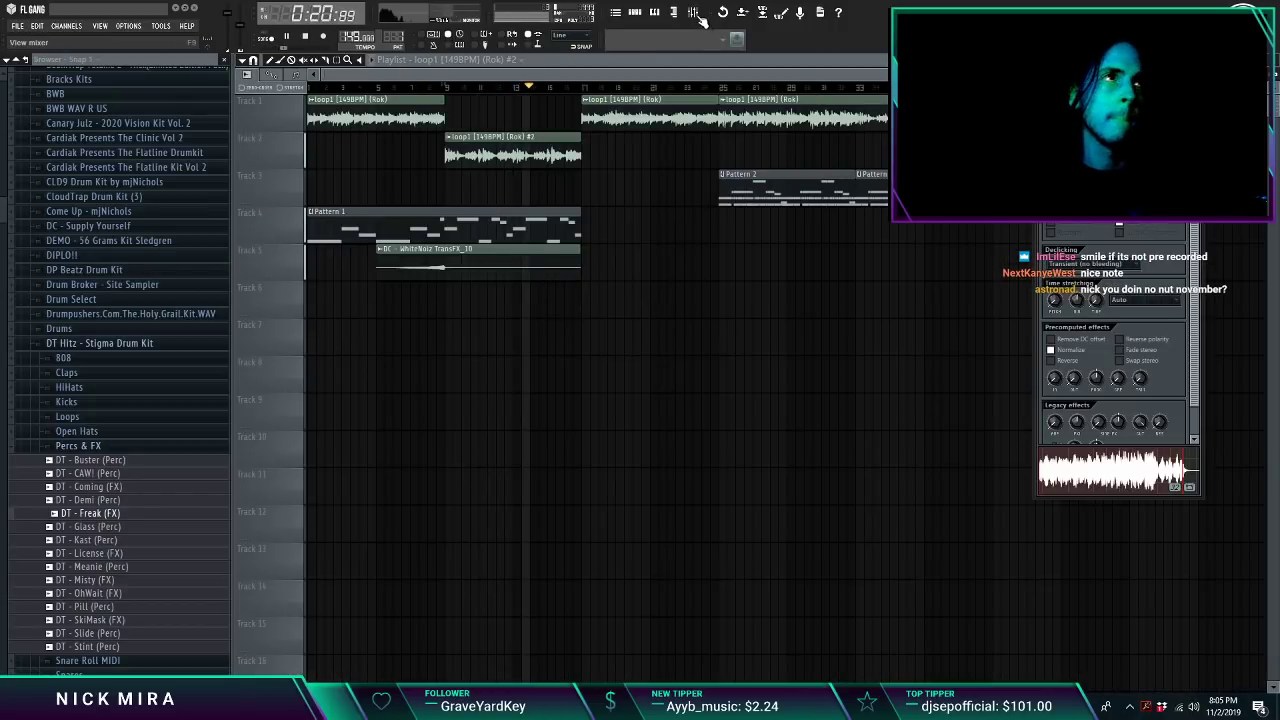
{"action": "left_click", "coordinate": [695, 14]}
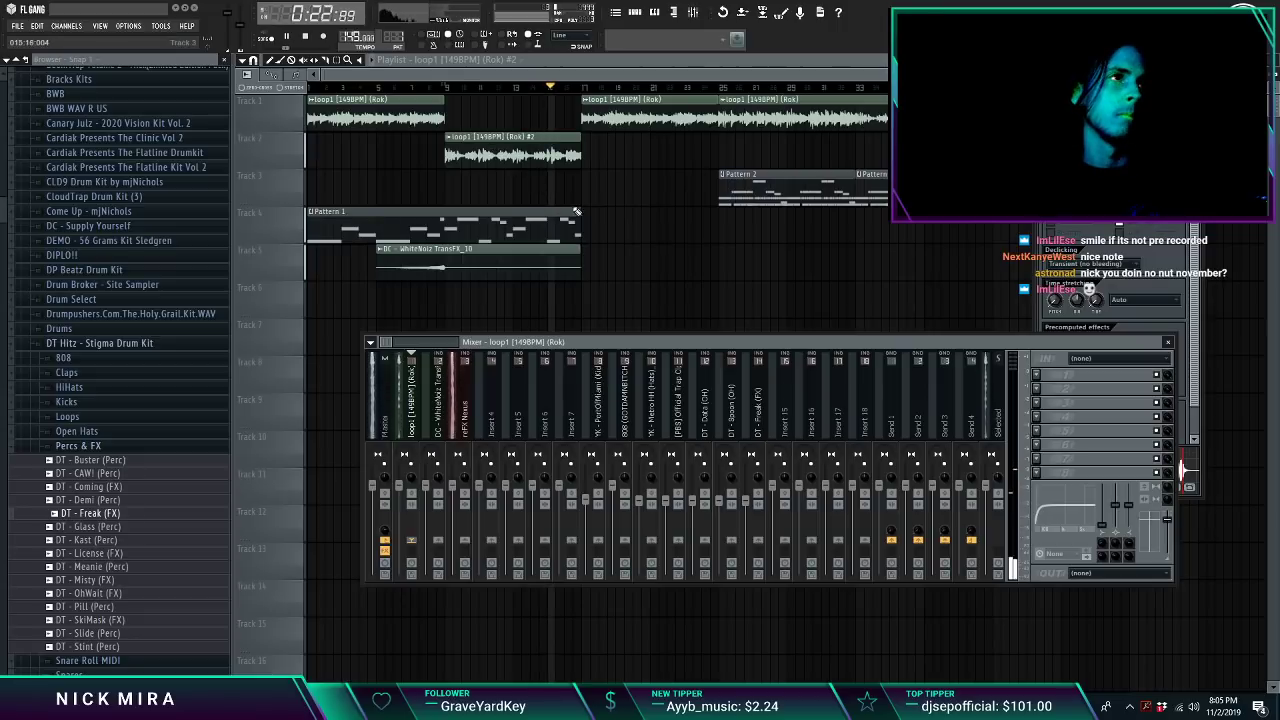
{"action": "left_click", "coordinate": [577, 211]}
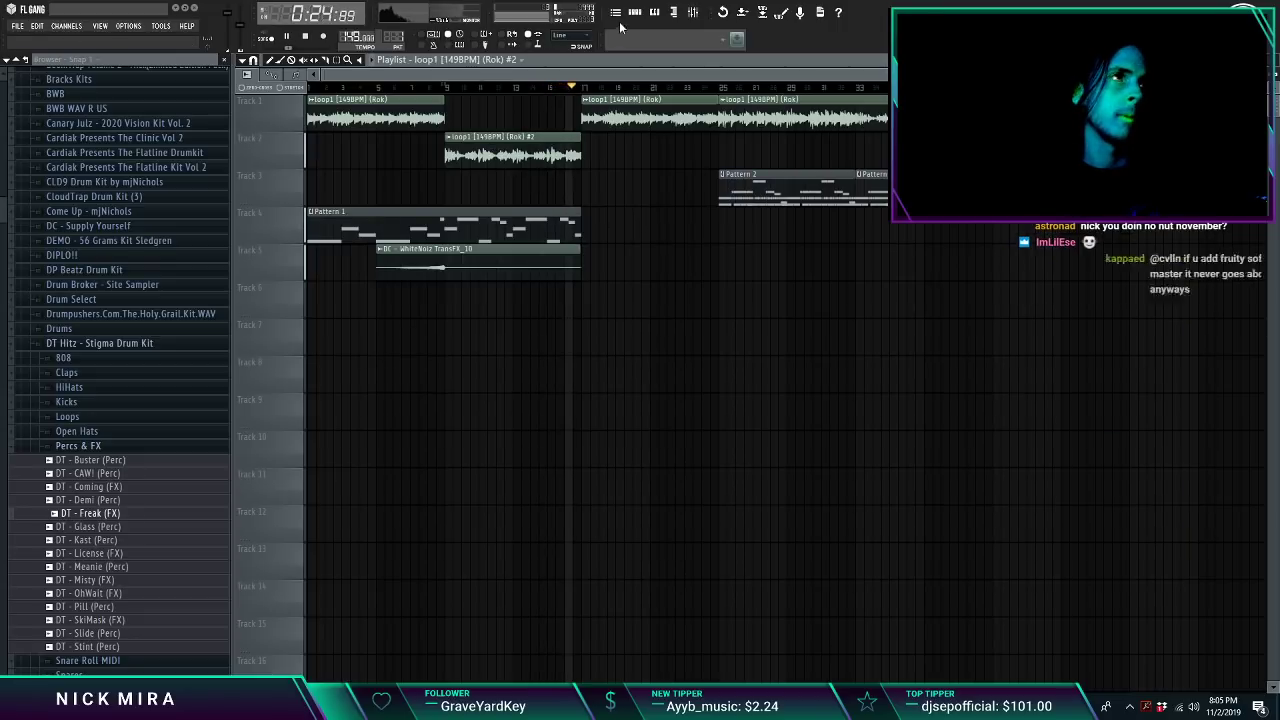
Step: Split Pattern 2 by channel into separate patterns
{"action": "left_click", "coordinate": [636, 14]}
{"action": "left_click", "coordinate": [347, 59]}
{"action": "left_click", "coordinate": [351, 90]}
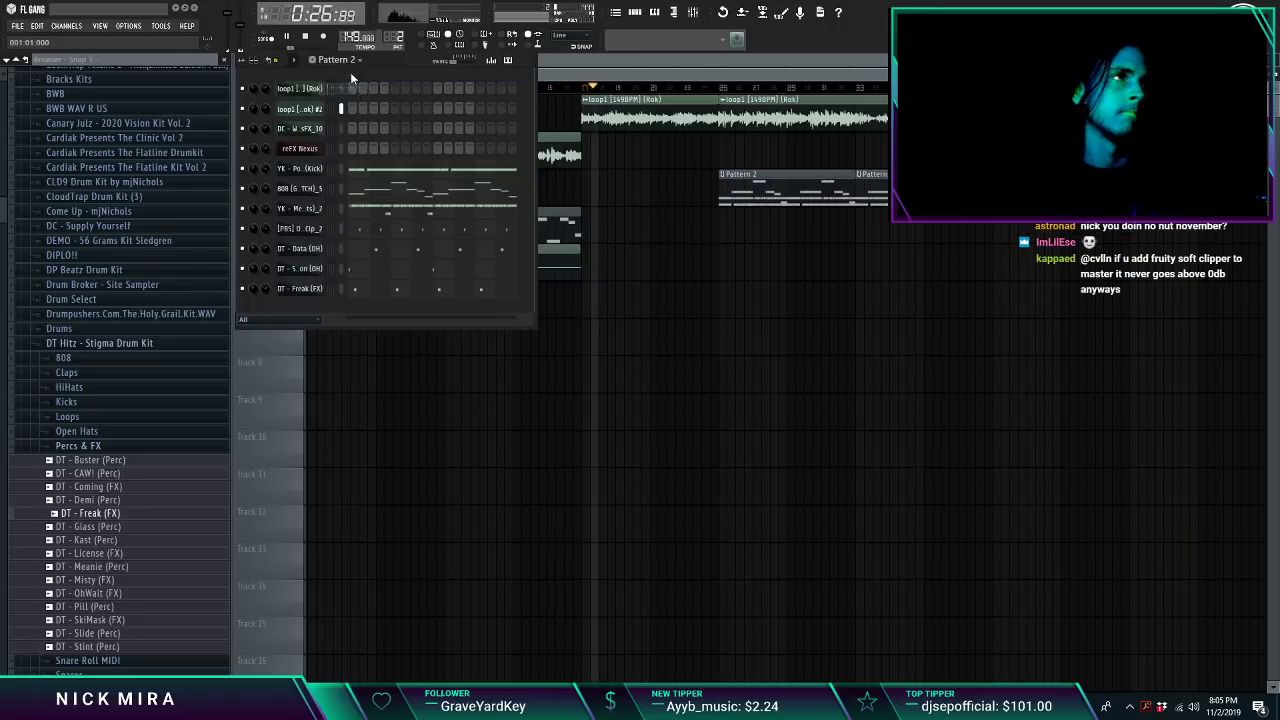
{"action": "left_click", "coordinate": [349, 60]}
{"action": "left_click", "coordinate": [454, 206]}
Step: Place the YK - PortOfMiami (Kick) pattern at bar 17 on Track 3 and select the 808 pattern
{"action": "left_click", "coordinate": [590, 204]}
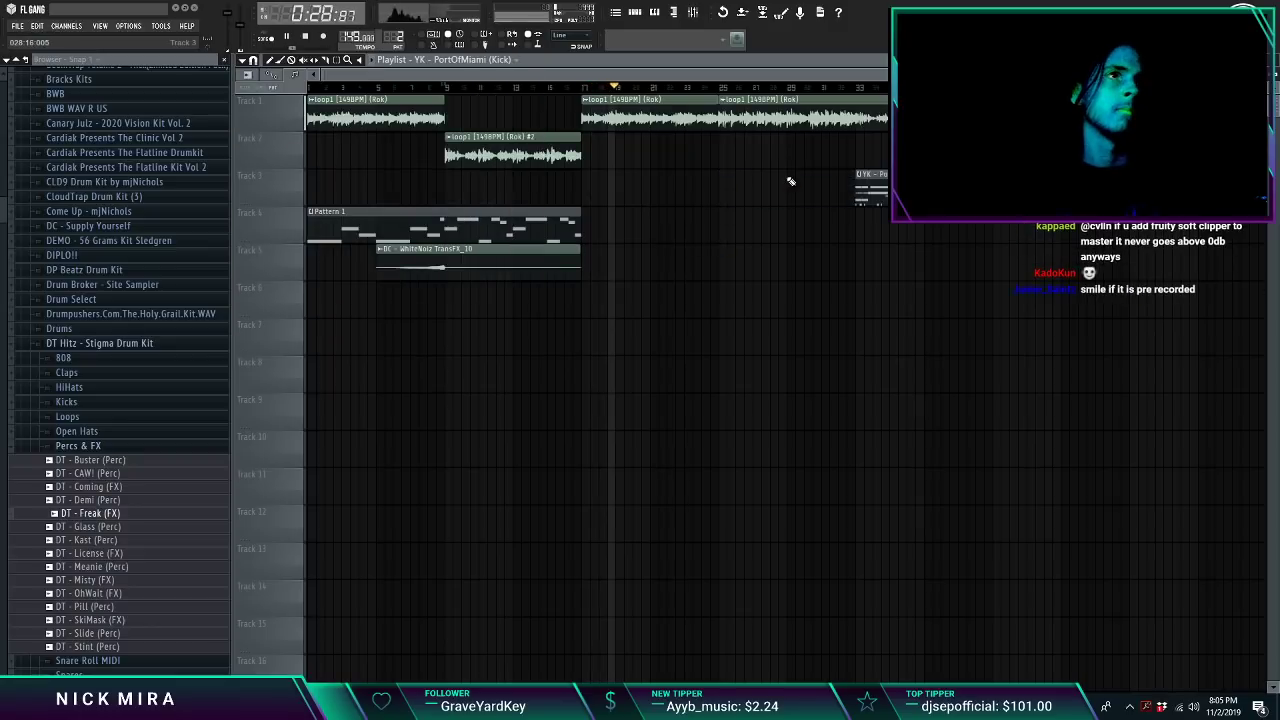
{"action": "key", "text": "ctrl+z"}
{"action": "left_click_drag", "start_coordinate": [767, 172], "coordinate": [620, 172]}
{"action": "key", "text": "KP_Add"}
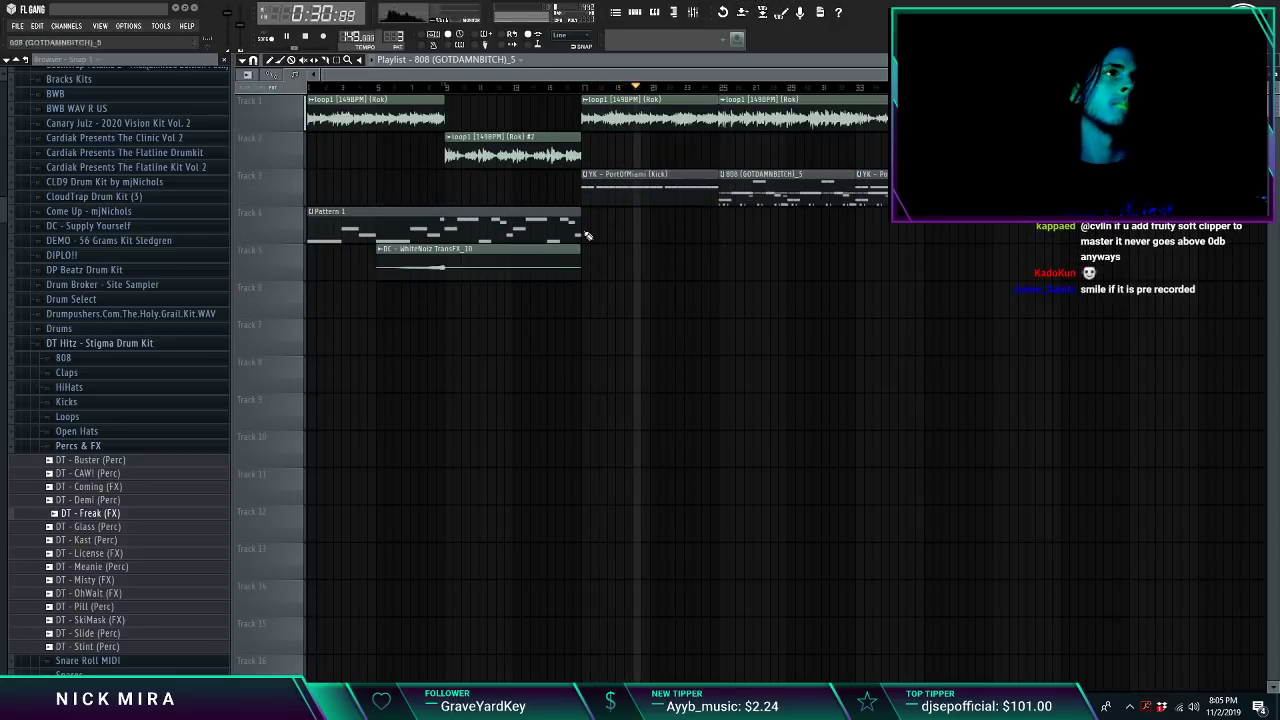
Step: Place the 808 (GOTDAMNBITCH)_5, YK - Metro HH (Hats)_2, [PBS] Official Trap Clp_2 and DT - Data (OH) patterns at bar 17 on Tracks 4 to 7
{"action": "left_click", "coordinate": [587, 230]}
{"action": "key", "text": "KP_Add"}
{"action": "left_click", "coordinate": [589, 263]}
{"action": "key", "text": "KP_Add"}
{"action": "left_click", "coordinate": [591, 298]}
{"action": "key", "text": "KP_Add"}
{"action": "left_click", "coordinate": [593, 331]}
{"action": "key", "text": "KP_Add"}
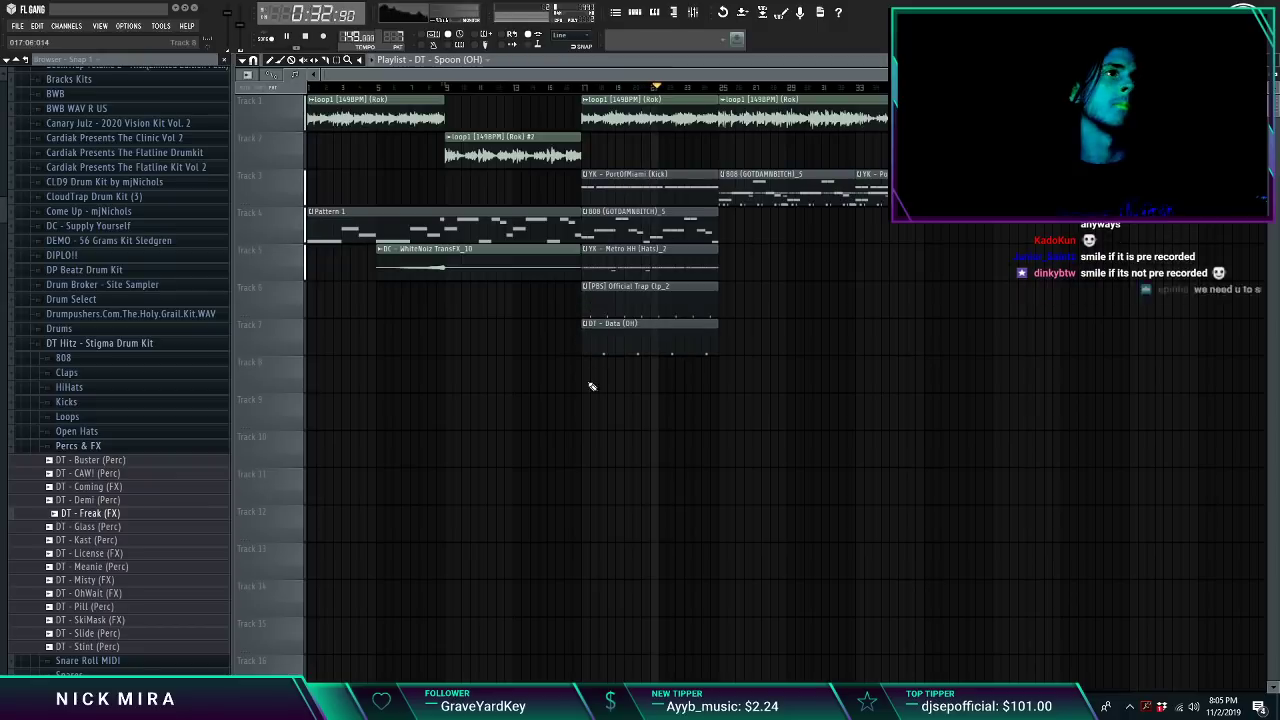
Step: Place the DT - Spoon (OH) and DT - Freak (FX) patterns at bar 17 on Tracks 8 and 9
{"action": "left_click", "coordinate": [590, 382]}
{"action": "key", "text": "KP_Add"}
{"action": "left_click", "coordinate": [585, 409]}
{"action": "right_click", "coordinate": [586, 461]}
{"action": "right_click", "coordinate": [588, 476]}
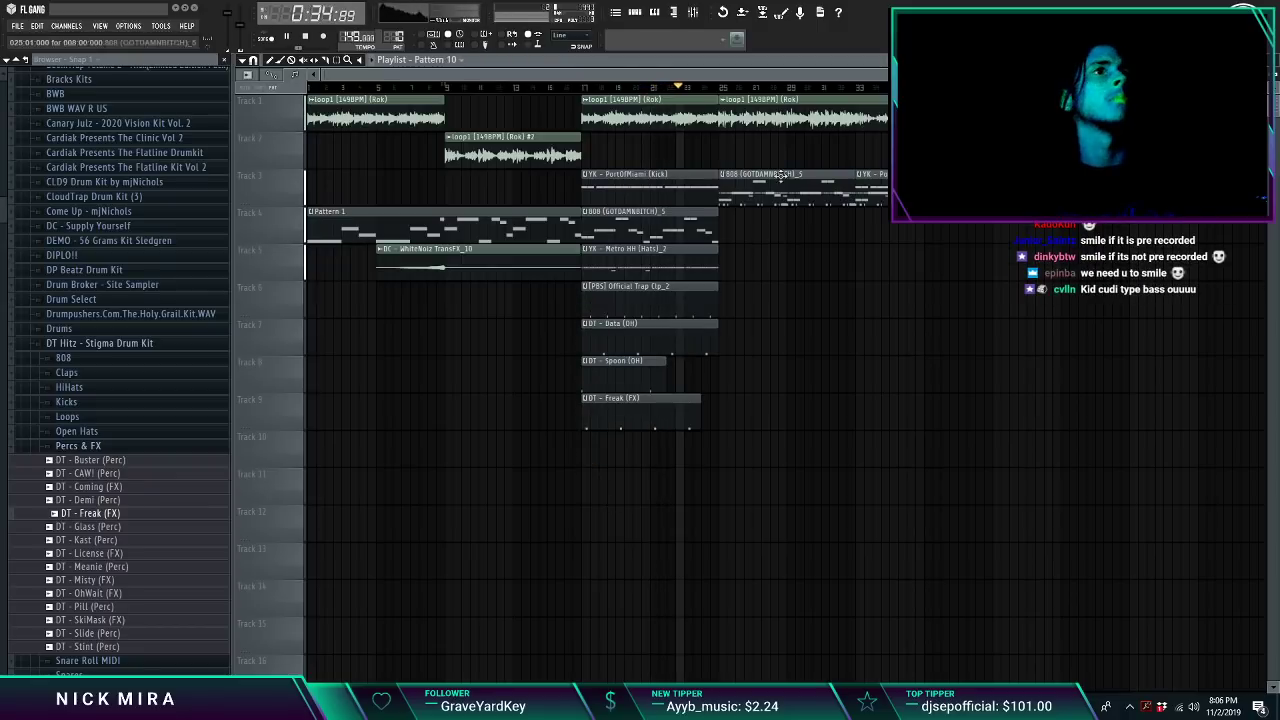
Step: Delete the stray clips from bar 25 onward on Track 3 and duplicate all the bar 17 drum clips to bar 25
{"action": "right_click", "coordinate": [864, 190]}
{"action": "right_click", "coordinate": [790, 190]}
{"action": "left_click_drag", "start_coordinate": [772, 169], "coordinate": [612, 446]}
{"action": "key", "text": "ctrl+b"}
{"action": "left_click", "coordinate": [630, 357]}
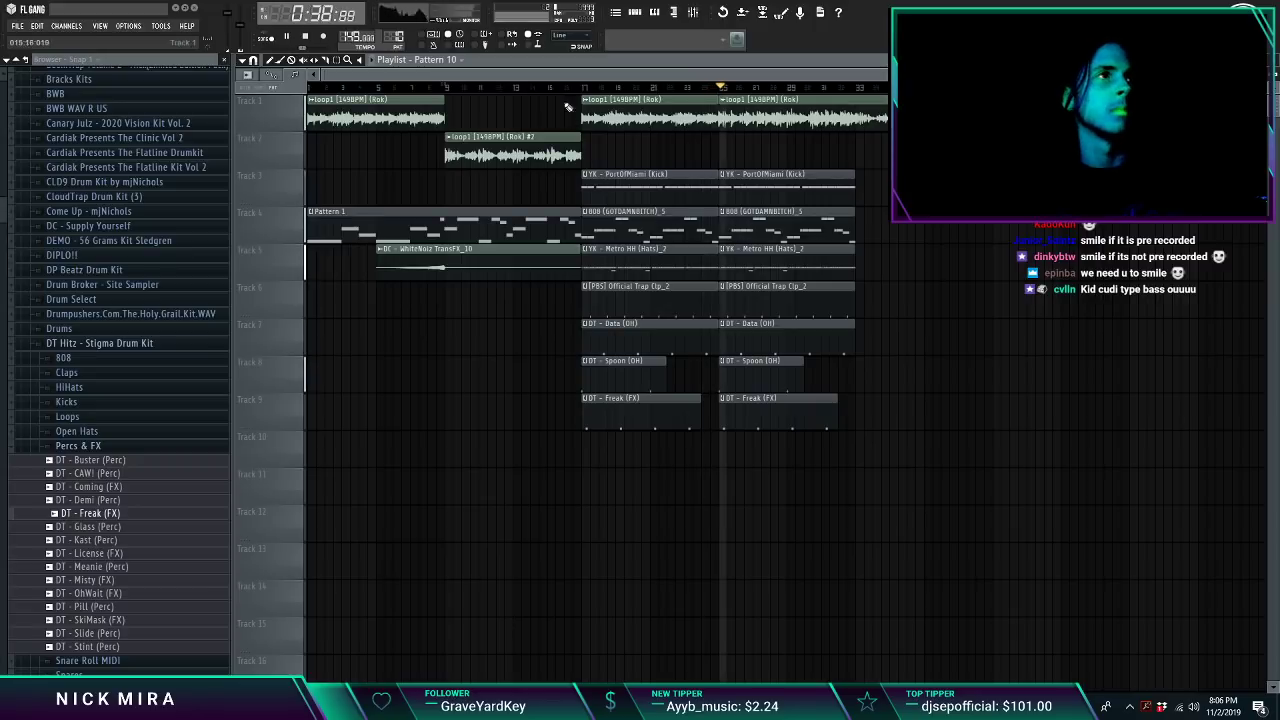
Step: Try the section at bar 17 without its kick and 808 clips
{"action": "right_click", "coordinate": [597, 221]}
{"action": "right_click", "coordinate": [597, 178]}
{"action": "left_click", "coordinate": [588, 89]}
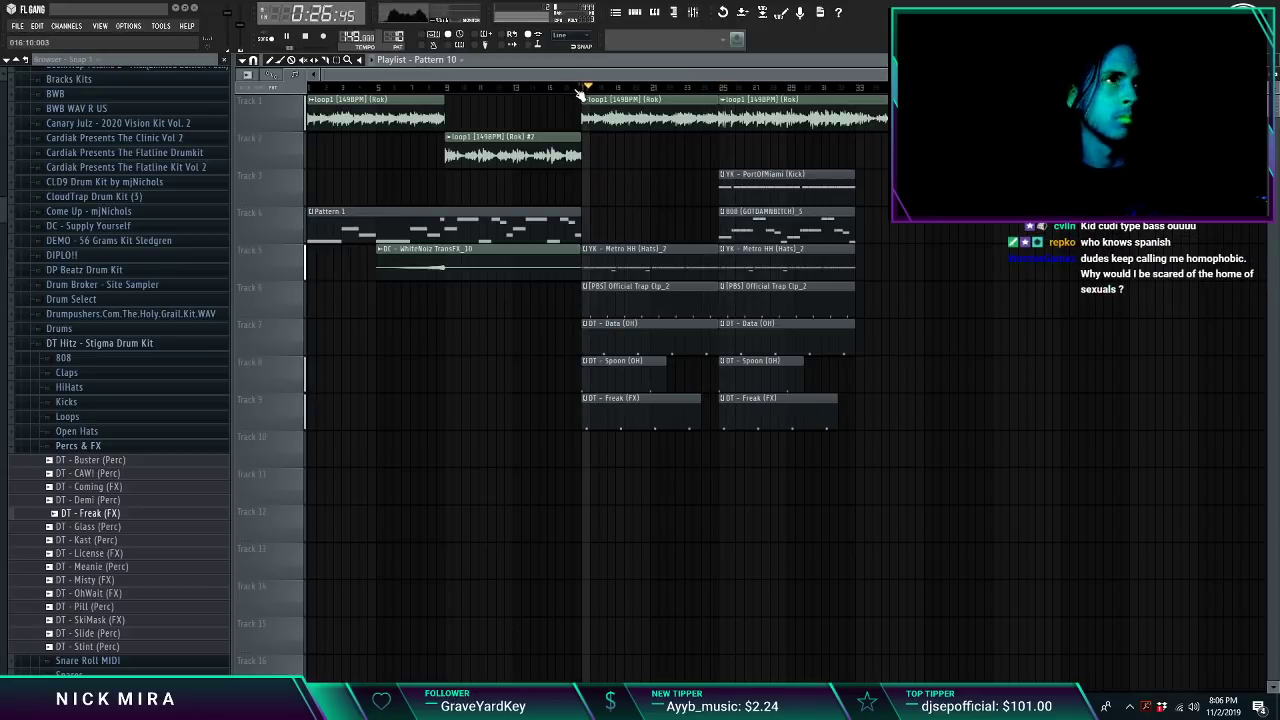
{"action": "key", "text": "ctrl+z"}
{"action": "key", "text": "space"}
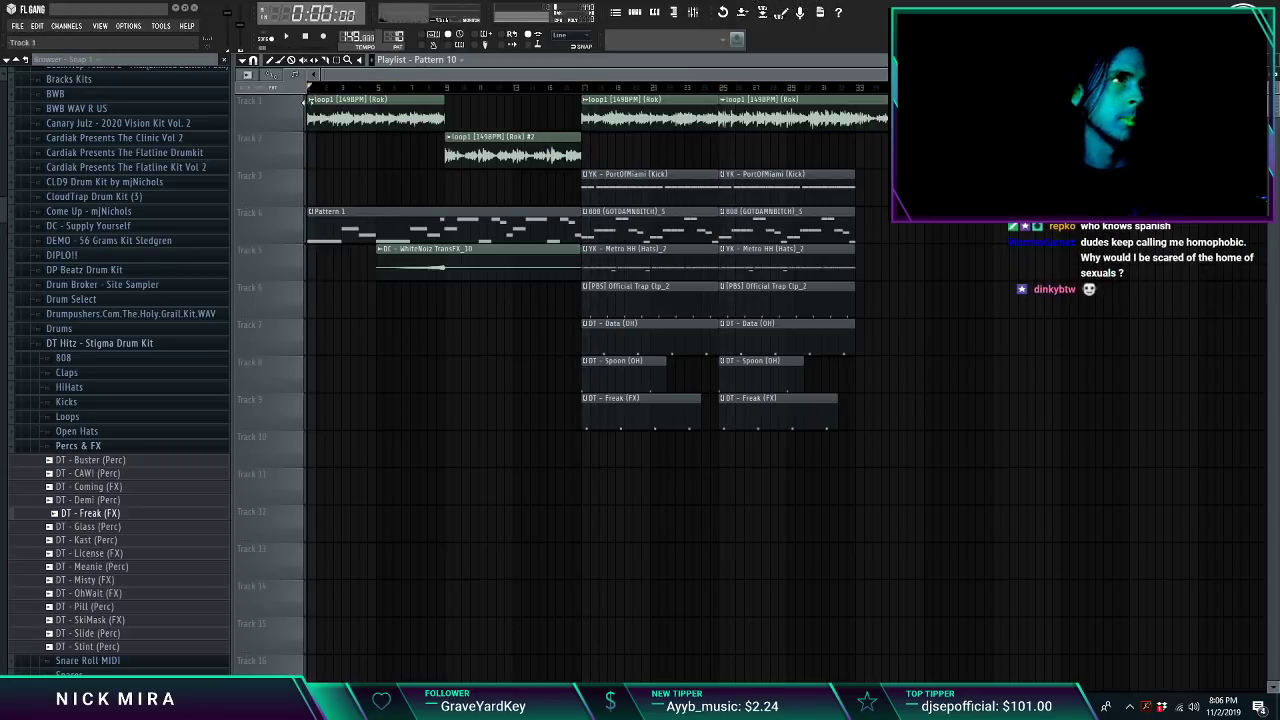
Step: Split the Pattern 1 clip at bar 9 and swap its two eight-bar halves on Track 4
{"action": "left_click", "coordinate": [457, 231]}
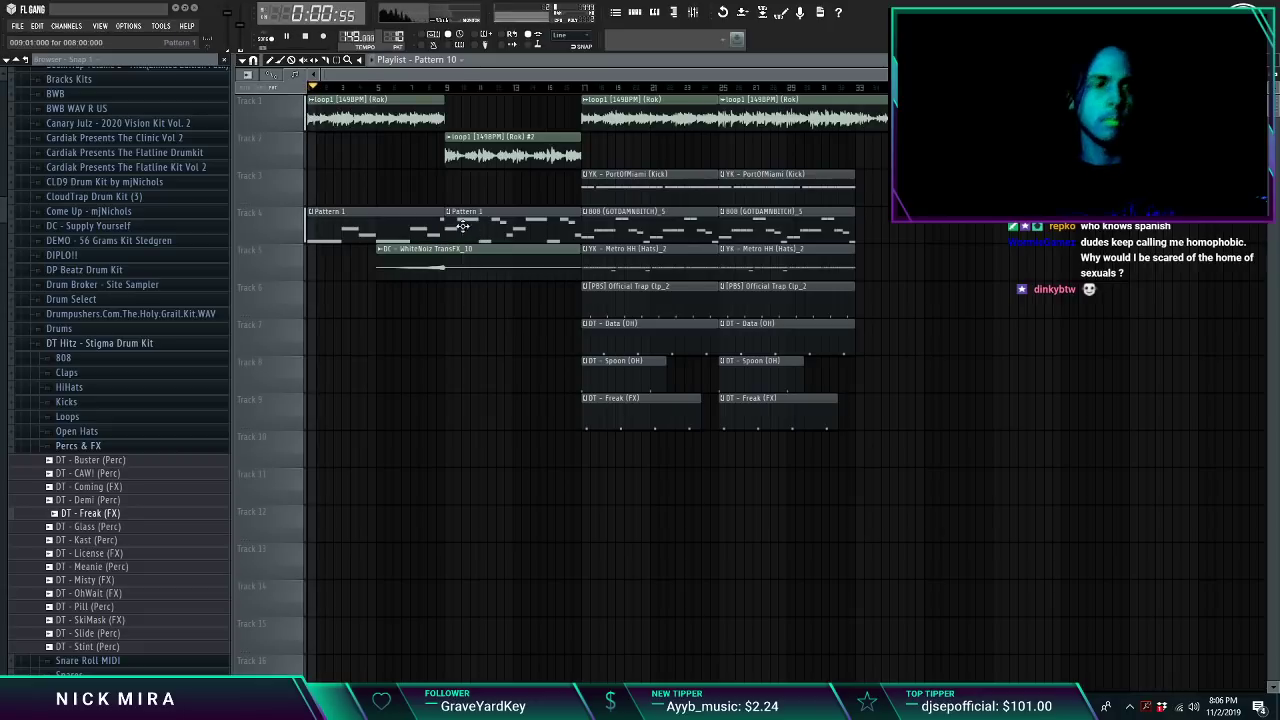
{"action": "right_click", "coordinate": [430, 226]}
{"action": "left_click", "coordinate": [318, 226]}
{"action": "right_click", "coordinate": [460, 225]}
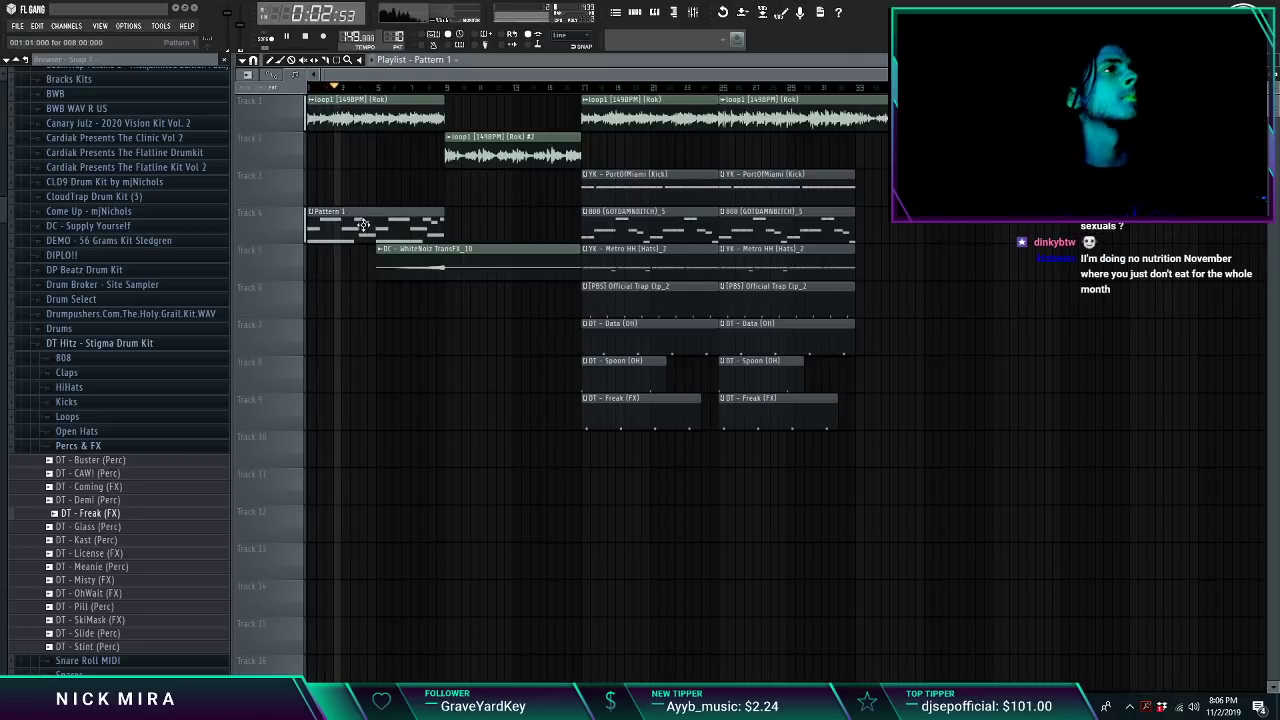
{"action": "left_click", "coordinate": [469, 229]}
{"action": "key", "text": "space"}
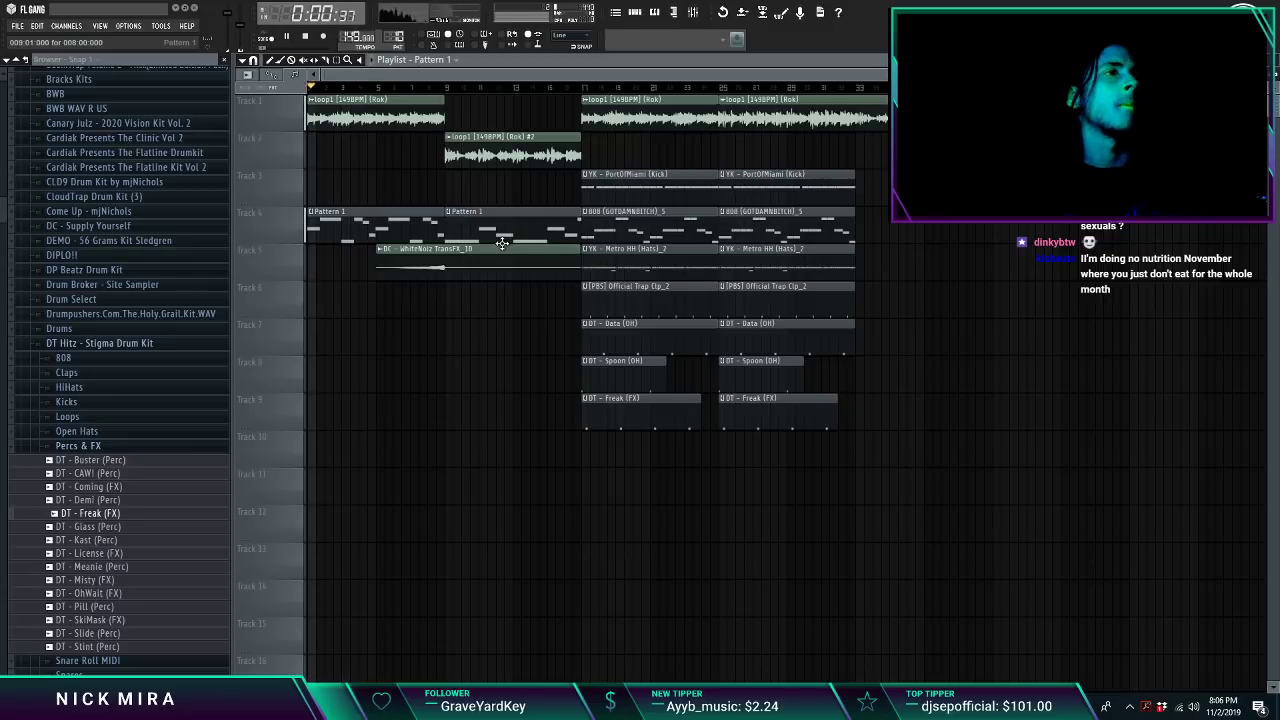
Step: Lower all the reFX Nexus notes in Pattern 1 from bar 9 onward by one octave
{"action": "double_click", "coordinate": [382, 231]}
{"action": "scroll", "coordinate": [375, 93], "scroll_direction": "down", "scroll_amount": 8}
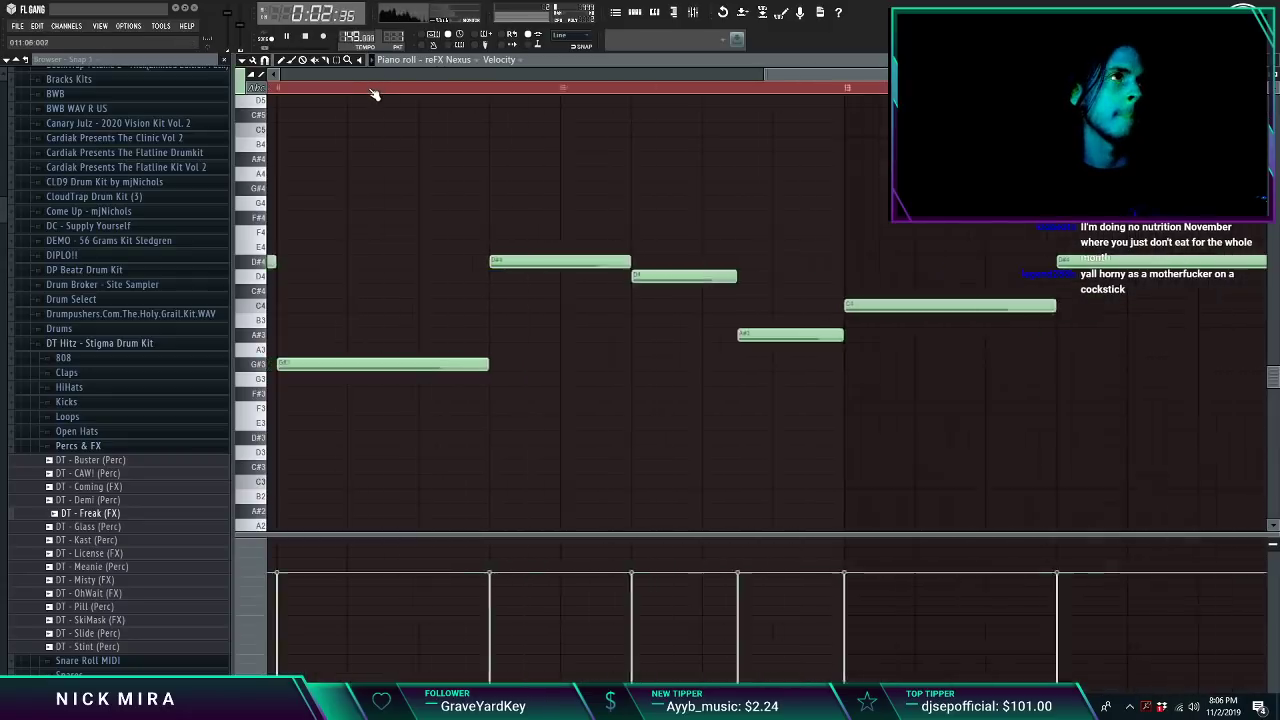
{"action": "key", "text": "space"}
{"action": "key", "text": "space"}
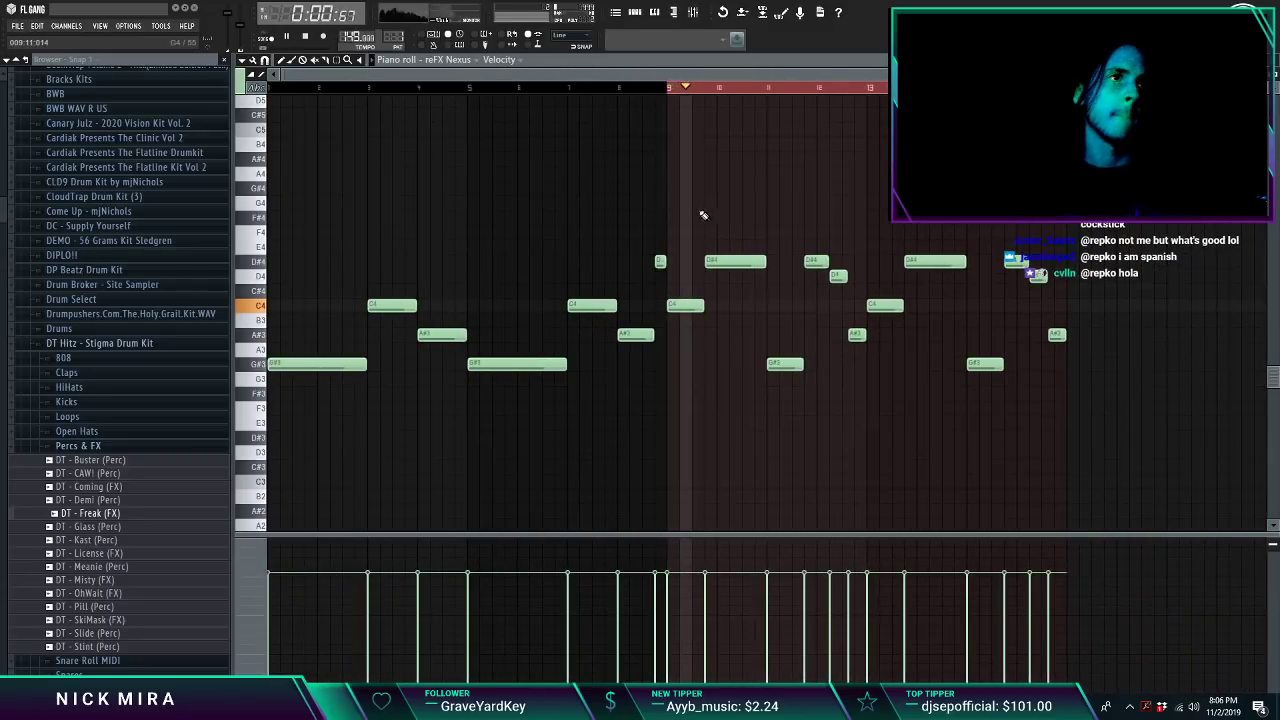
{"action": "left_click_drag", "start_coordinate": [699, 213], "coordinate": [1272, 423]}
{"action": "key", "text": "space"}
{"action": "key", "text": "ctrl+Down"}
{"action": "key", "text": "space"}
{"action": "left_click", "coordinate": [660, 232], "text": "ctrl"}
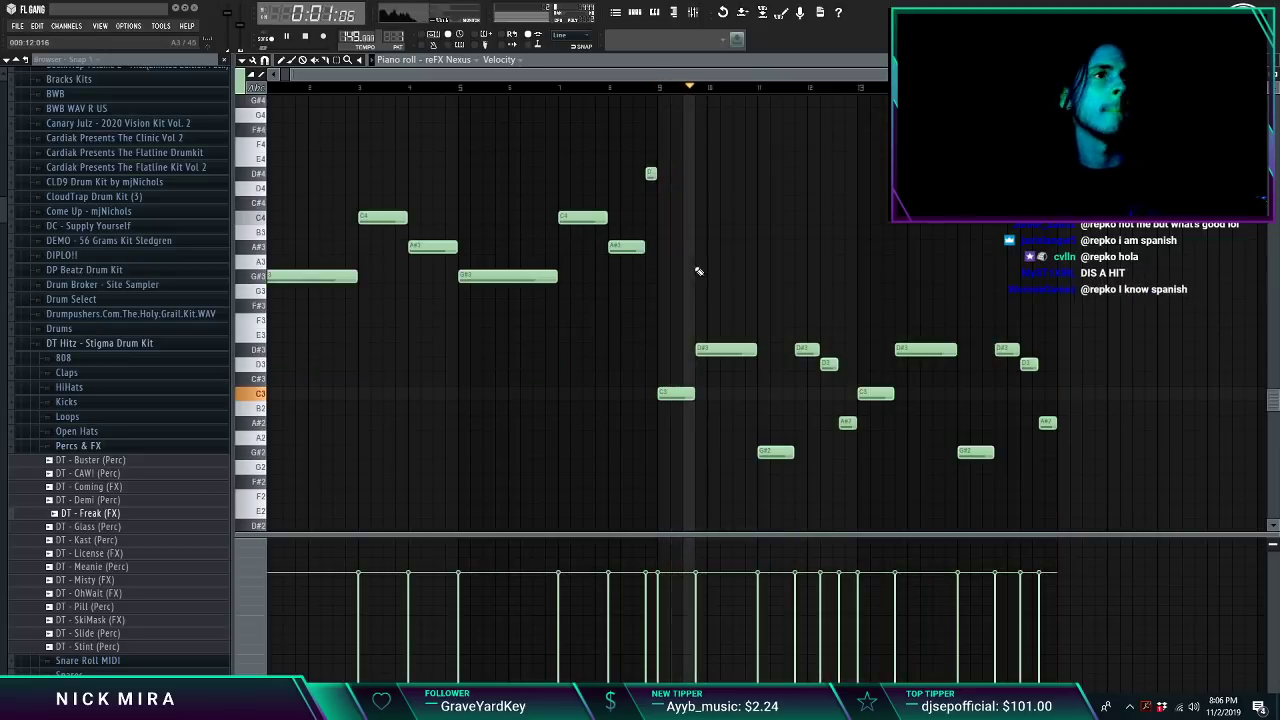
Step: Raise the G#2 and A#2 notes in the second half of the reFX Nexus melody by one octave
{"action": "key", "text": "F7"}
{"action": "key", "text": "F6"}
{"action": "key", "text": "F7"}
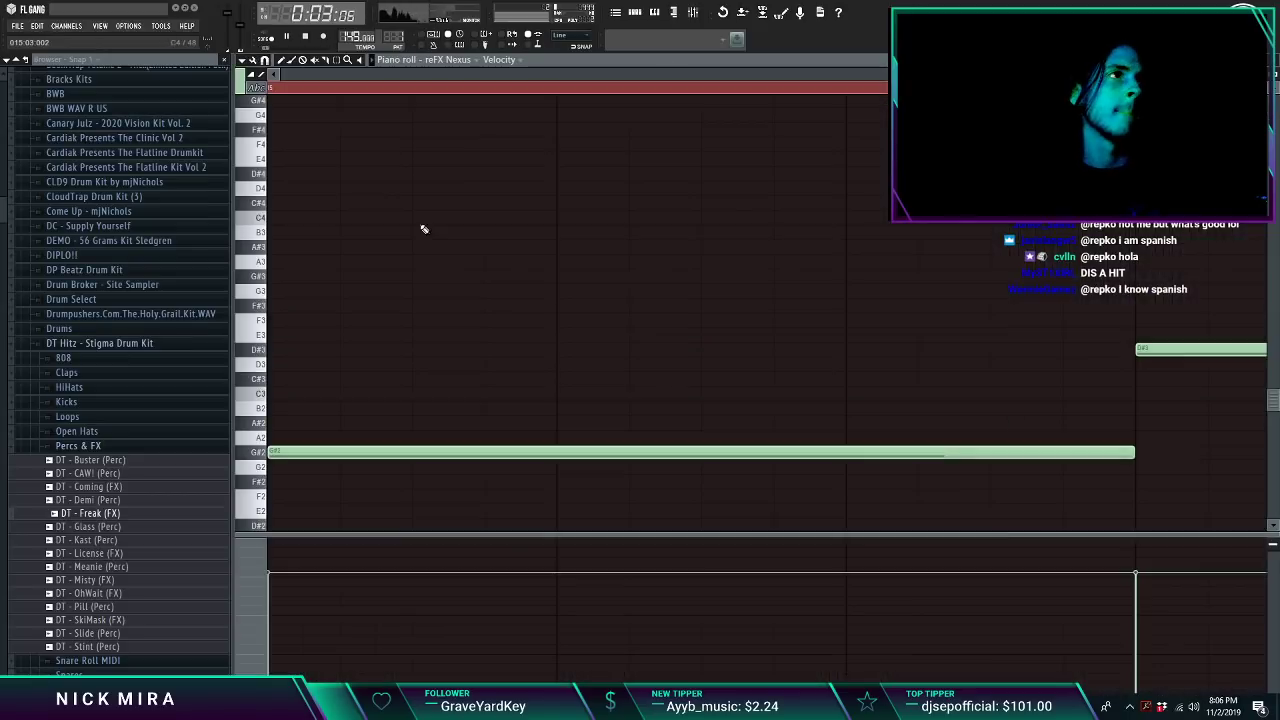
{"action": "scroll", "coordinate": [487, 93], "scroll_direction": "down", "scroll_amount": 5}
{"action": "key", "text": "space"}
{"action": "key", "text": "space"}
{"action": "left_click_drag", "start_coordinate": [754, 446], "coordinate": [1082, 430]}
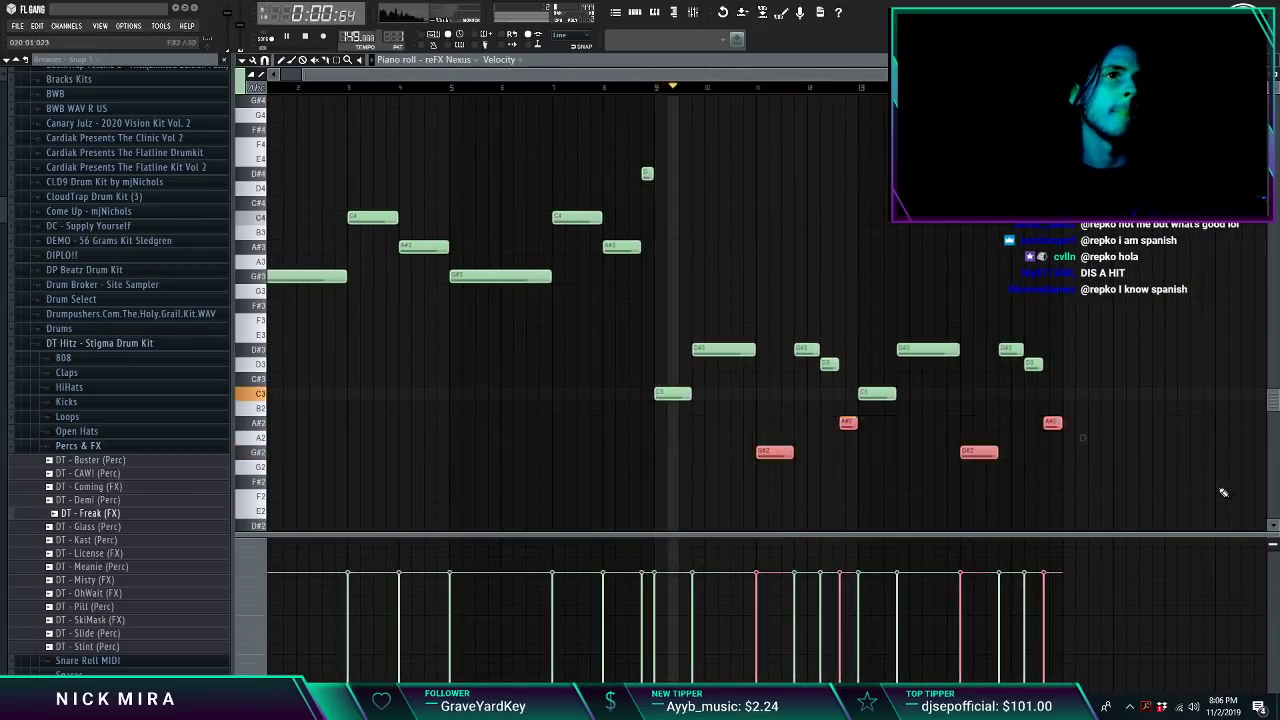
{"action": "key", "text": "ctrl+Up"}
{"action": "key", "text": "F5"}
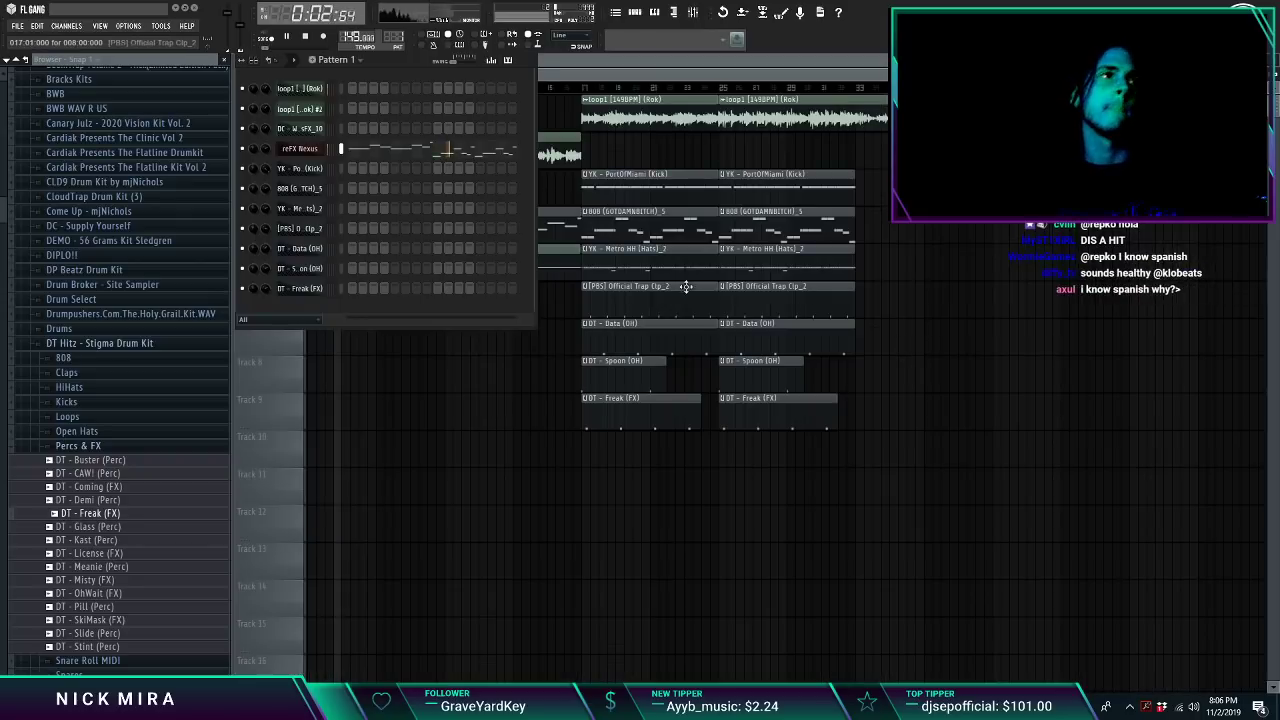
{"action": "key", "text": "F6"}
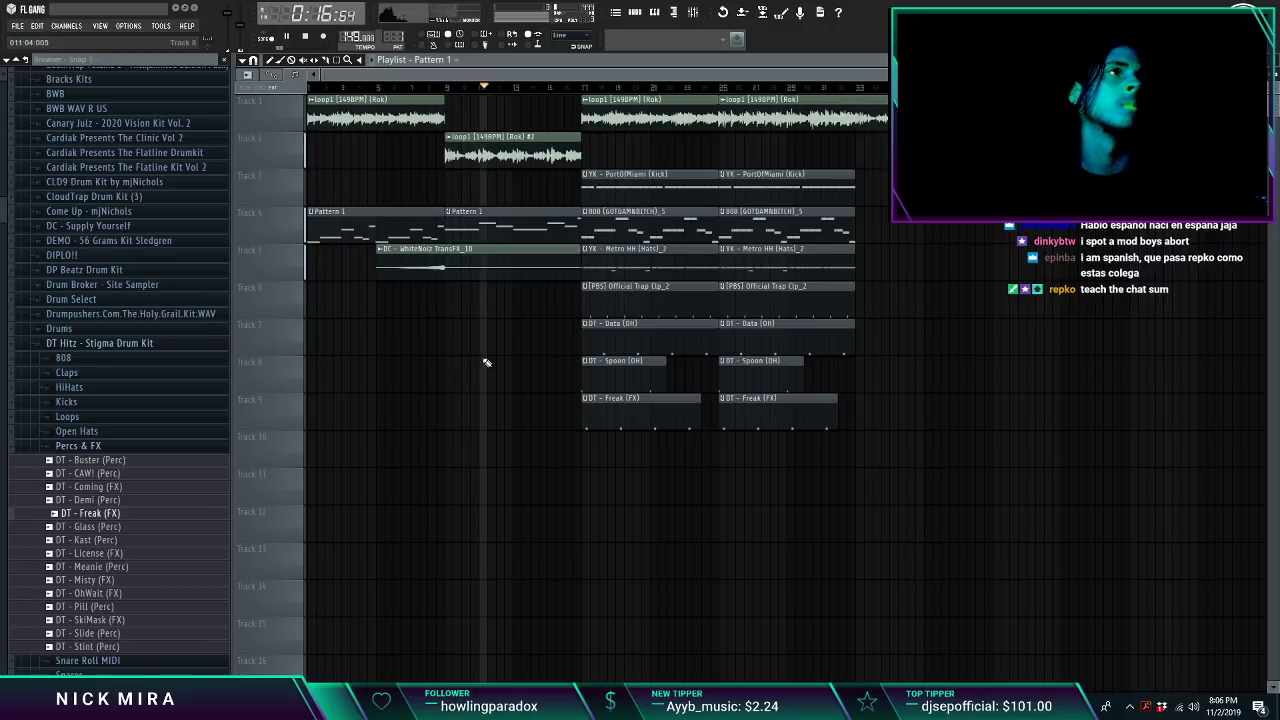
Step: Shift all the drum clips down three tracks to Tracks 6 to 12 and copy the DC - WhiteNoiz TransFX_10 clip to bar 13 on Track 5
{"action": "left_click_drag", "start_coordinate": [593, 302], "coordinate": [632, 408]}
{"action": "left_click_drag", "start_coordinate": [607, 175], "coordinate": [926, 419]}
{"action": "left_click_drag", "start_coordinate": [685, 234], "coordinate": [685, 346]}
{"action": "left_click", "coordinate": [648, 262]}
{"action": "left_click_drag", "start_coordinate": [547, 264], "coordinate": [681, 268]}
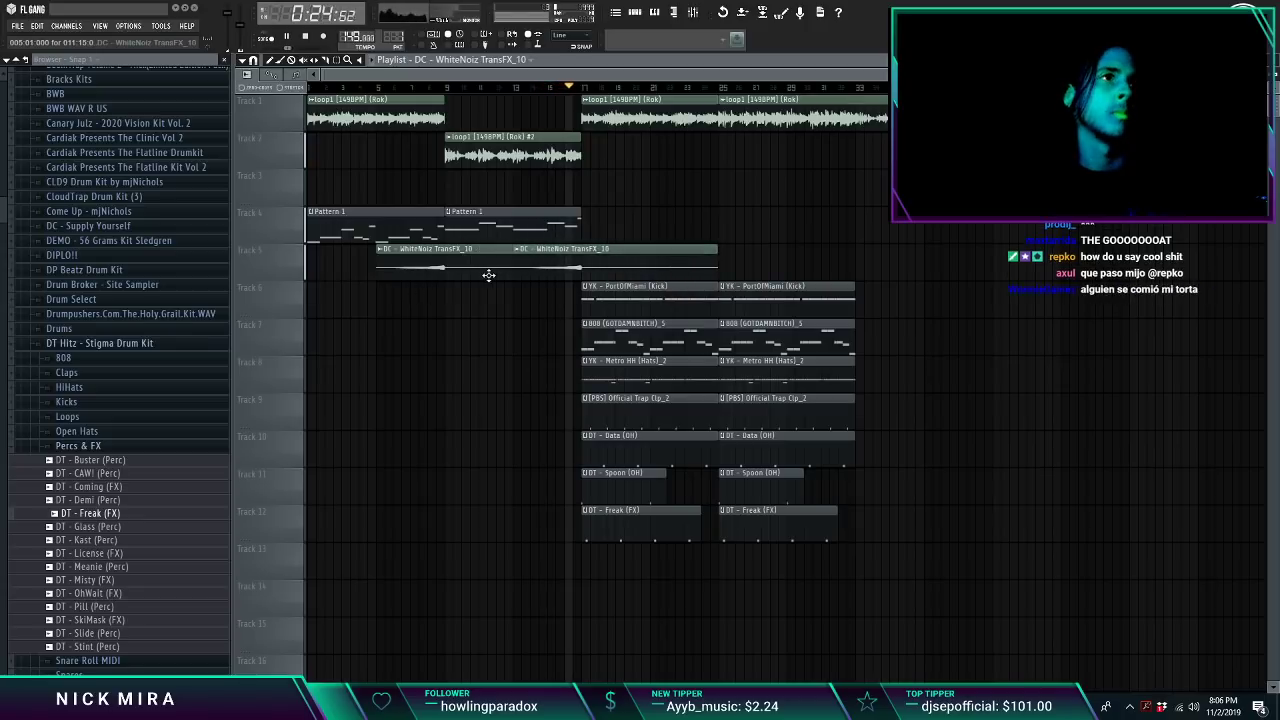
Step: Trim the first kick and 808 clips so that they start at bar 19
{"action": "mouse_move", "coordinate": [604, 308]}
{"action": "left_mouse_down"}
{"action": "mouse_move", "coordinate": [597, 327]}
{"action": "mouse_move", "coordinate": [617, 307]}
{"action": "mouse_move", "coordinate": [597, 307]}
{"action": "mouse_move", "coordinate": [618, 309]}
{"action": "left_mouse_up"}
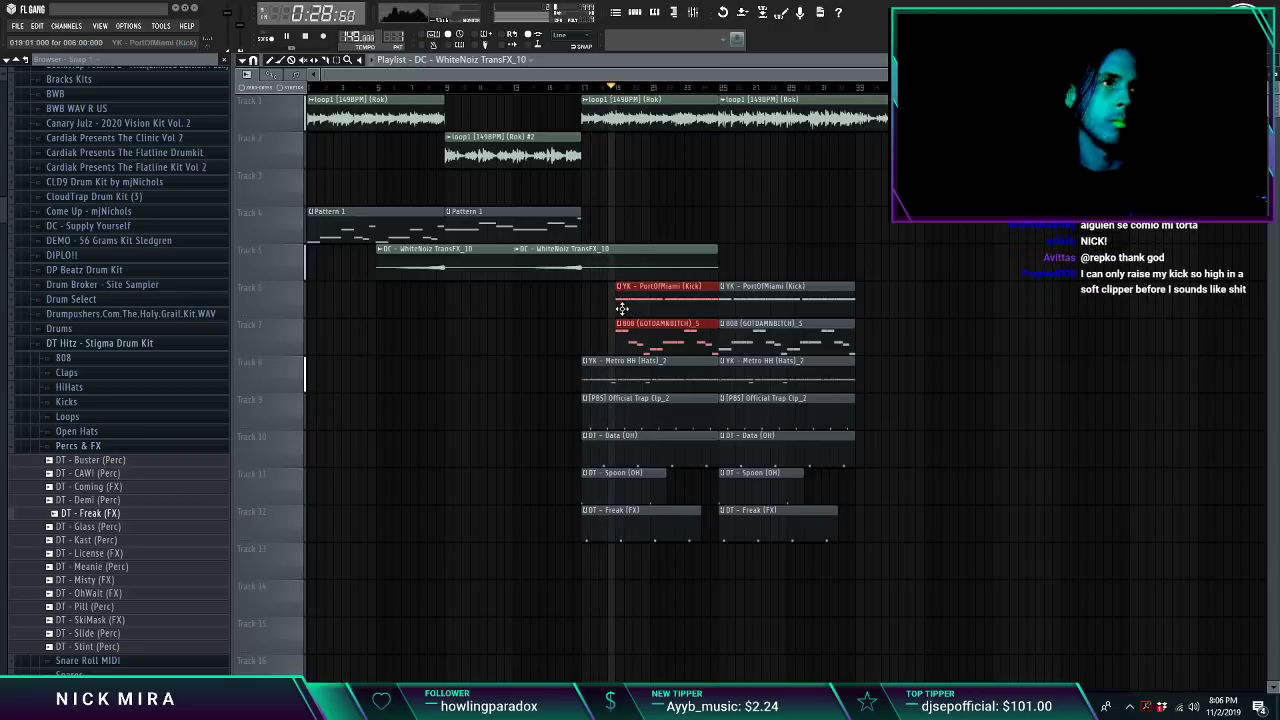
{"action": "key", "text": "ctrl+d"}
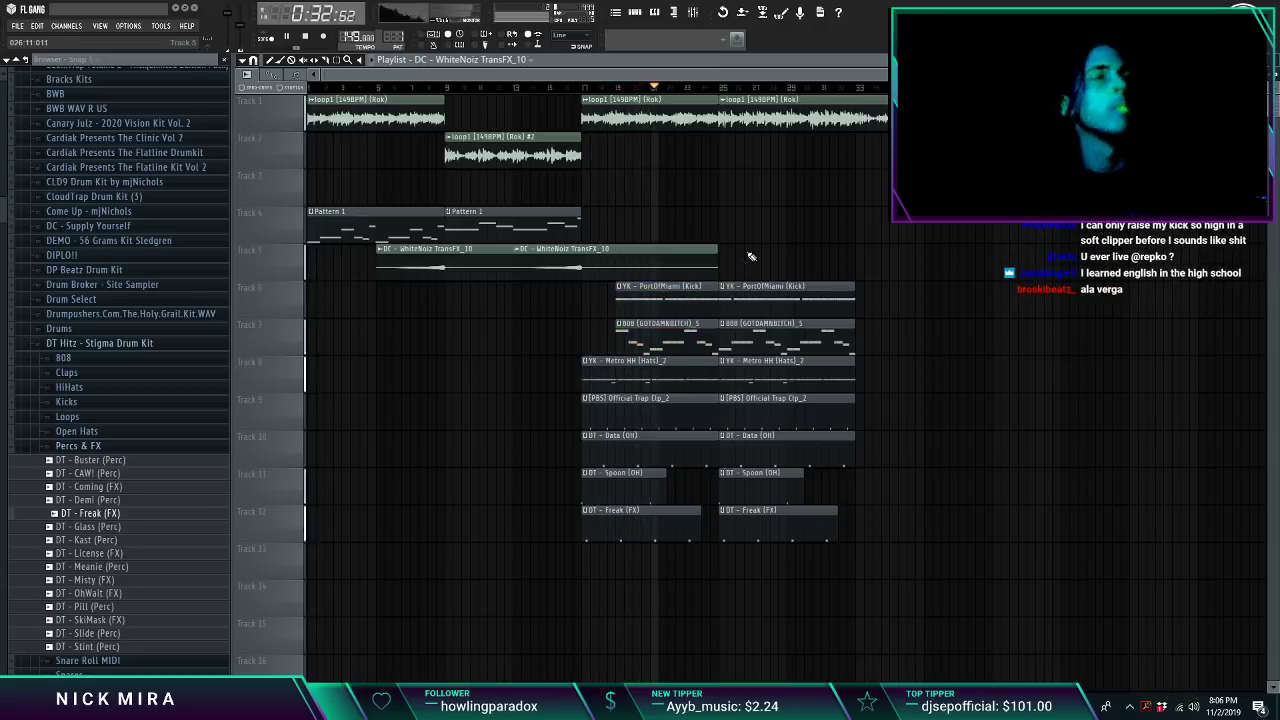
{"action": "left_click", "coordinate": [742, 118]}
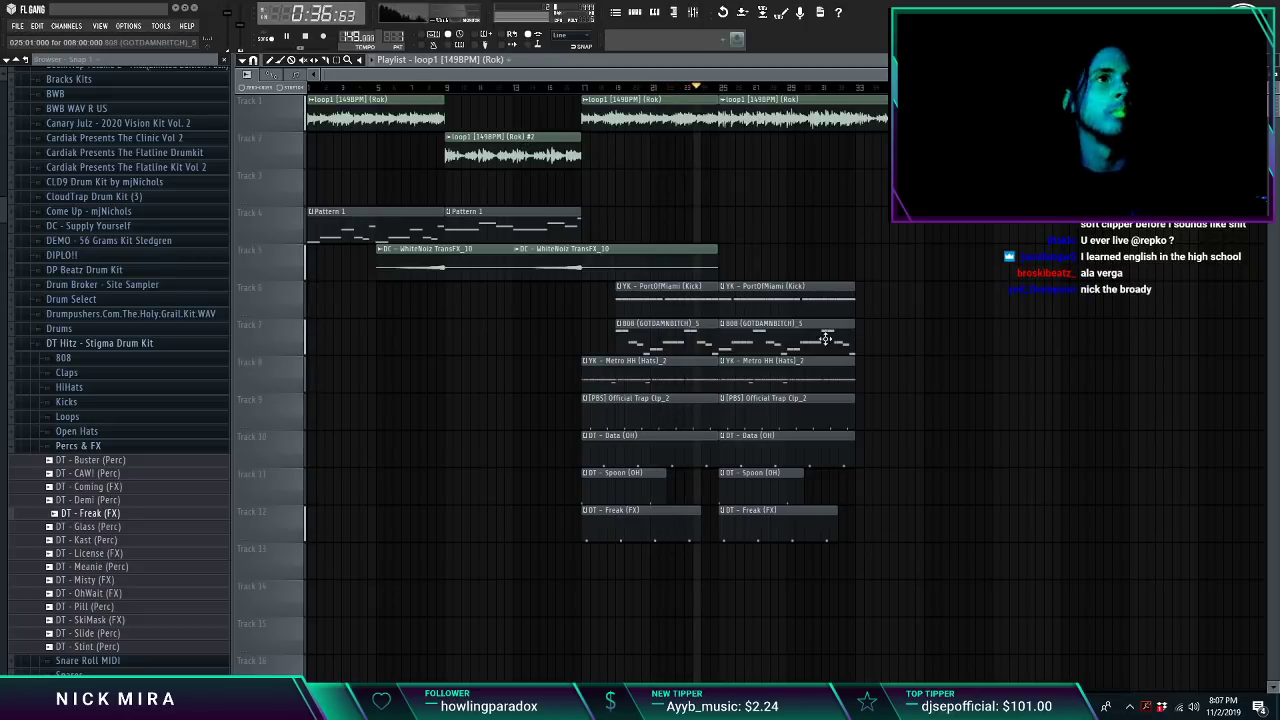
Step: Build a section at bar 33 from copies of the second Pattern 1 clip, the loop1 clip, and the hats, clap, open hat and FX clips
{"action": "left_click_drag", "start_coordinate": [844, 620], "coordinate": [424, 280]}
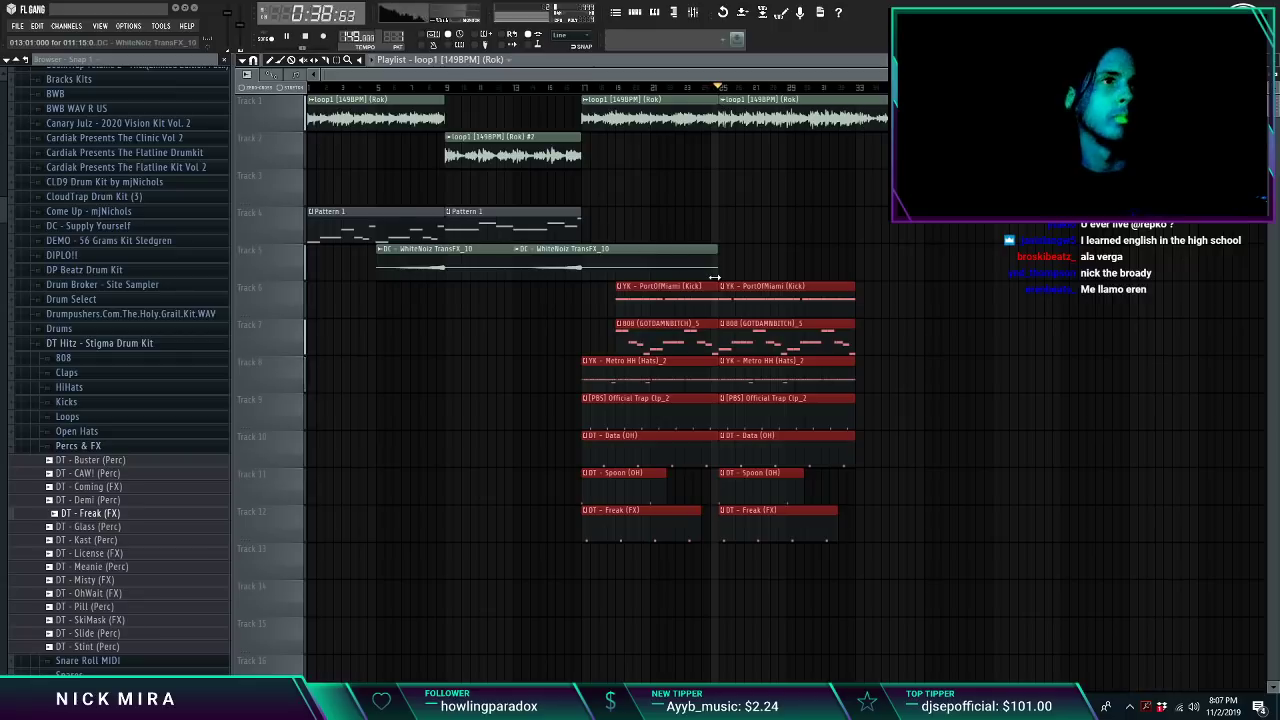
{"action": "mouse_move", "coordinate": [525, 228]}
{"action": "left_mouse_down"}
{"action": "mouse_move", "coordinate": [811, 246]}
{"action": "mouse_move", "coordinate": [929, 237]}
{"action": "left_mouse_up"}
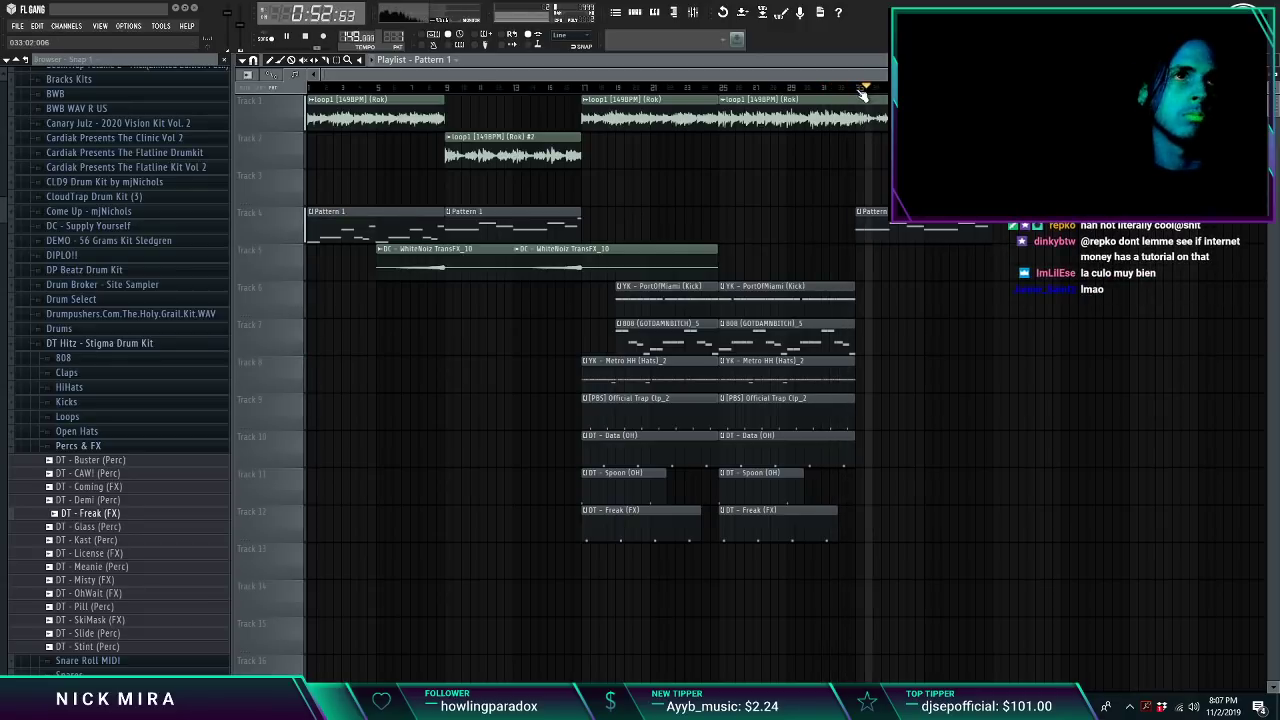
{"action": "left_click_drag", "start_coordinate": [882, 386], "coordinate": [791, 580]}
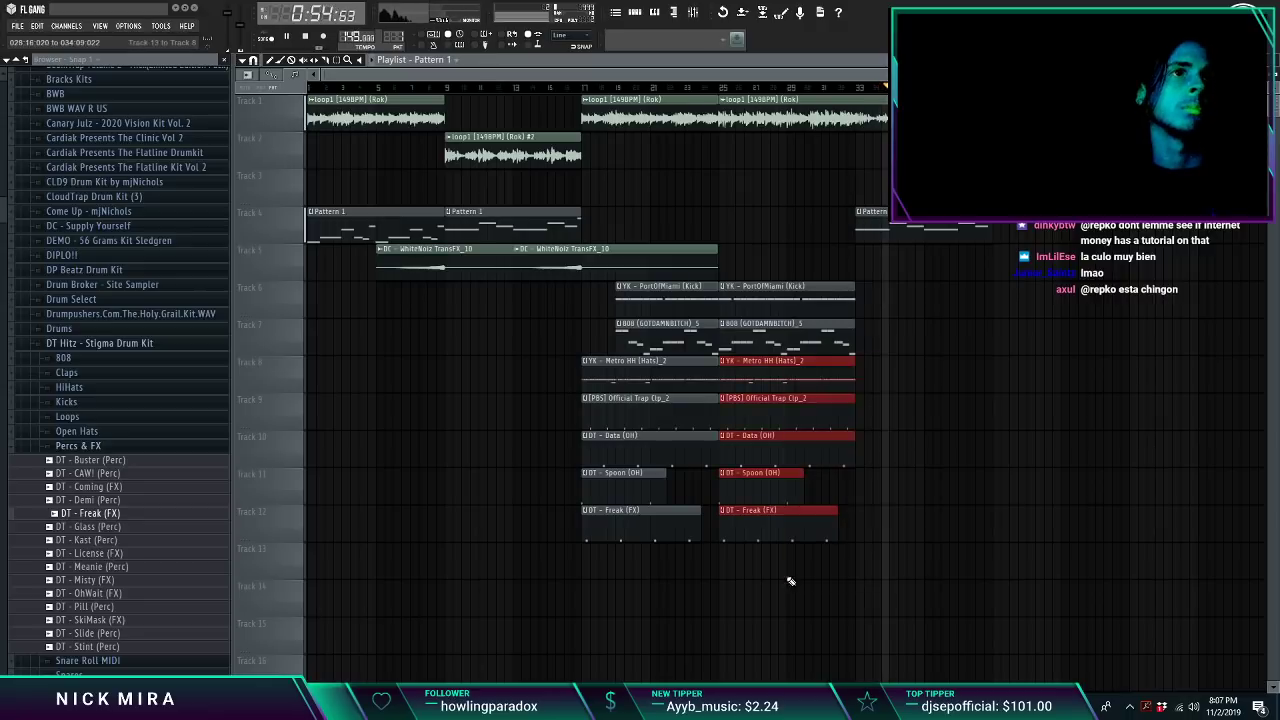
{"action": "key", "text": "ctrl+b"}
{"action": "key", "text": "ctrl+d"}
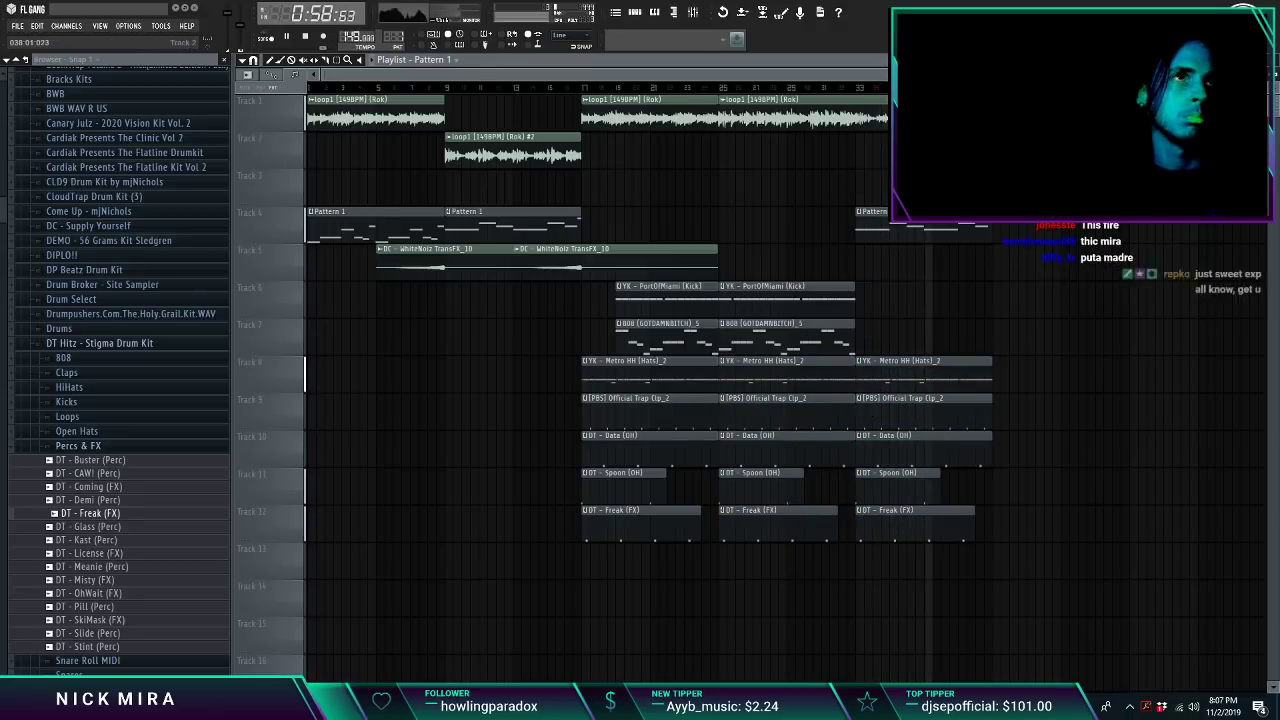
{"action": "left_click", "coordinate": [866, 112]}
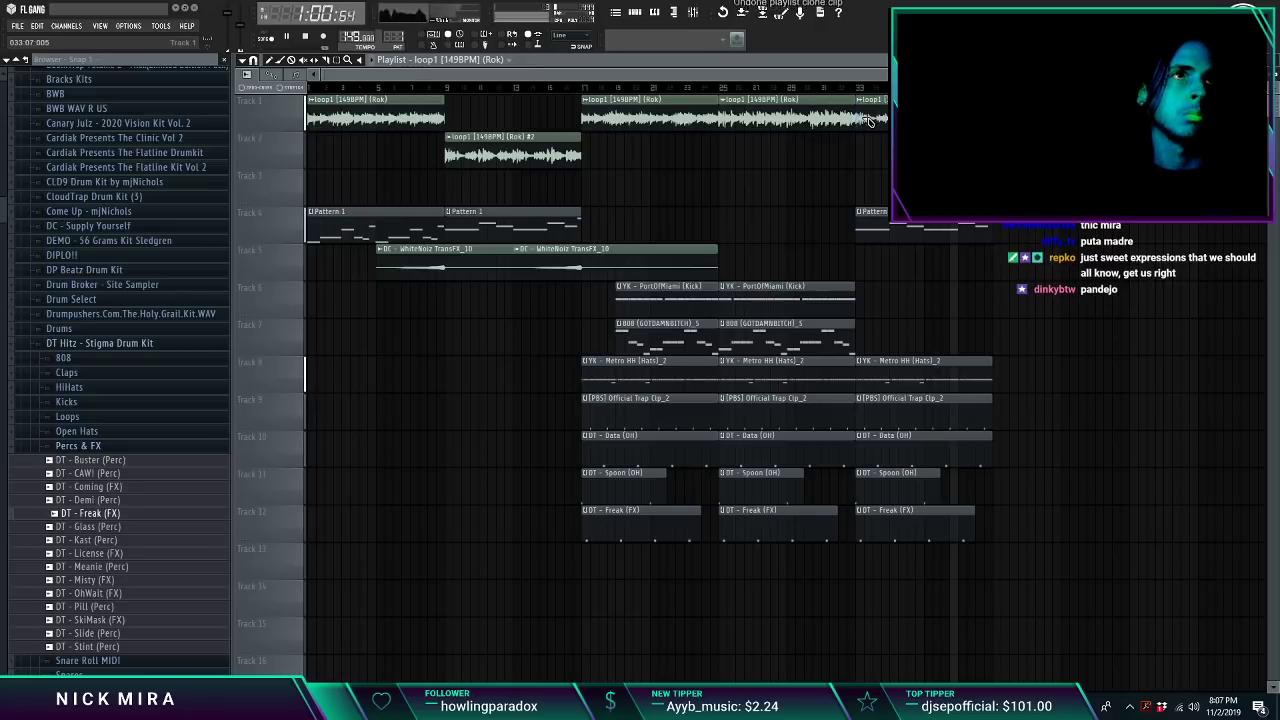
Step: Undo the last paste and duplication of playlist clips
{"action": "key", "text": "ctrl+v"}
{"action": "key", "text": "Delete"}
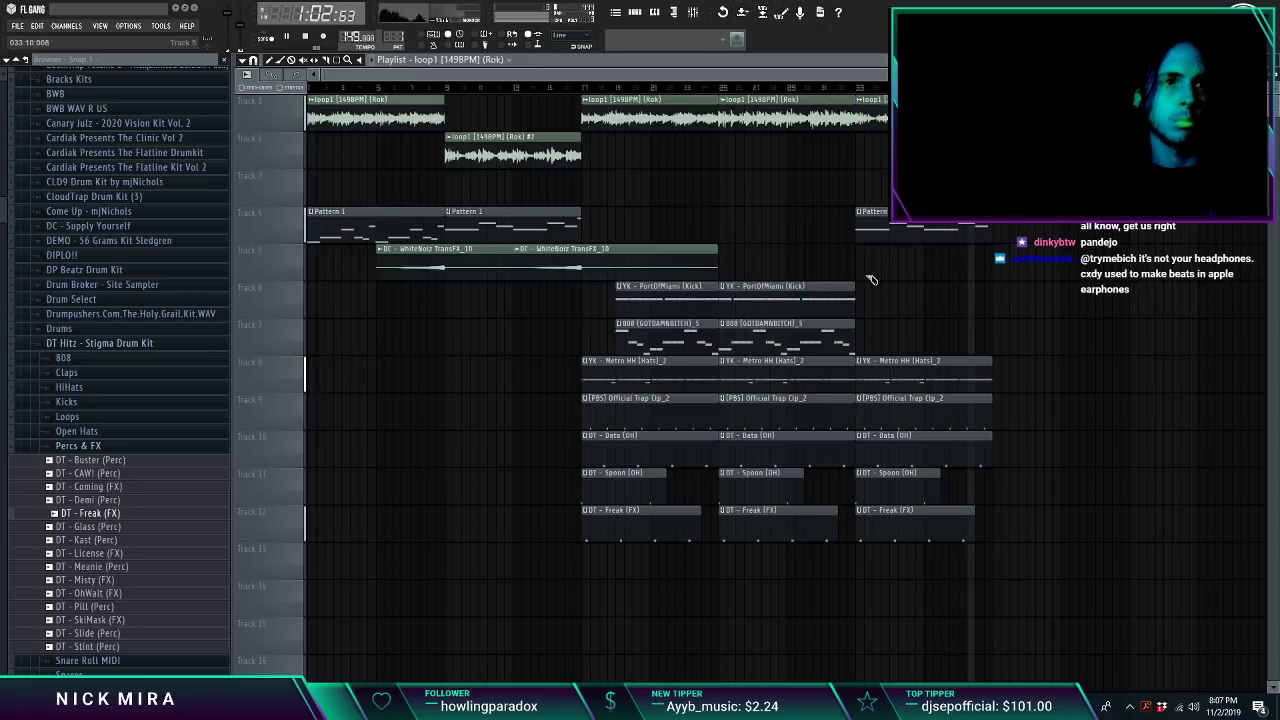
{"action": "key", "text": "ctrl+alt+z"}
{"action": "key", "text": "ctrl+alt+z"}
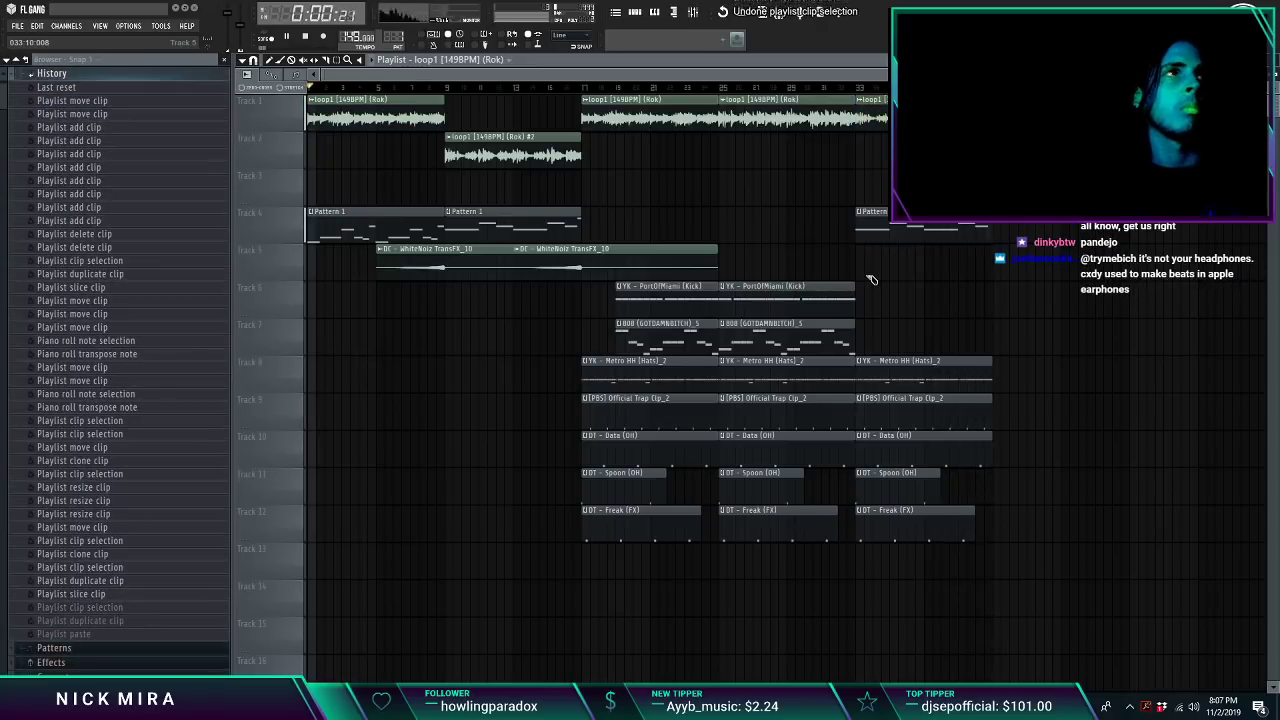
{"action": "key", "text": "ctrl+alt+z"}
{"action": "key", "text": "ctrl+z"}
{"action": "key", "text": "ctrl+shift+z"}
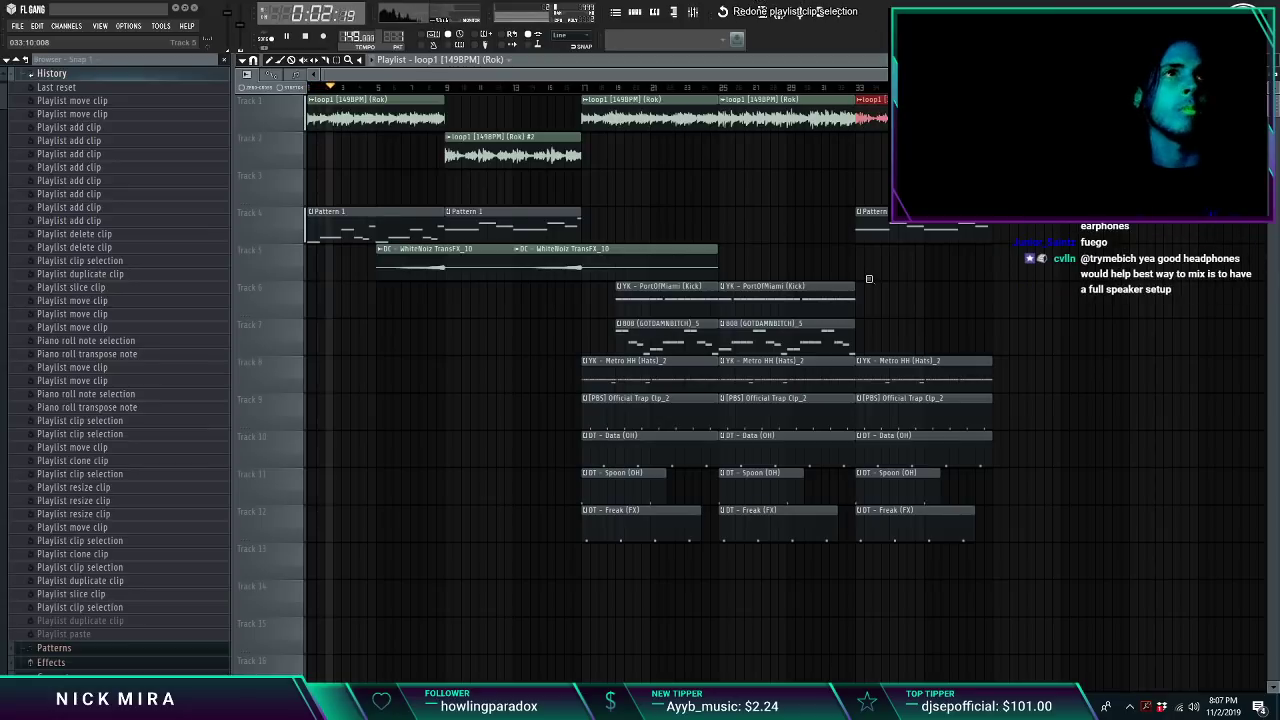
Step: Duplicate the bar 33 loop1 clip and copy the kick, 808, hats, clap, open hat and FX clips to bar 41 on Tracks 6 to 12
{"action": "key", "text": "ctrl+b"}
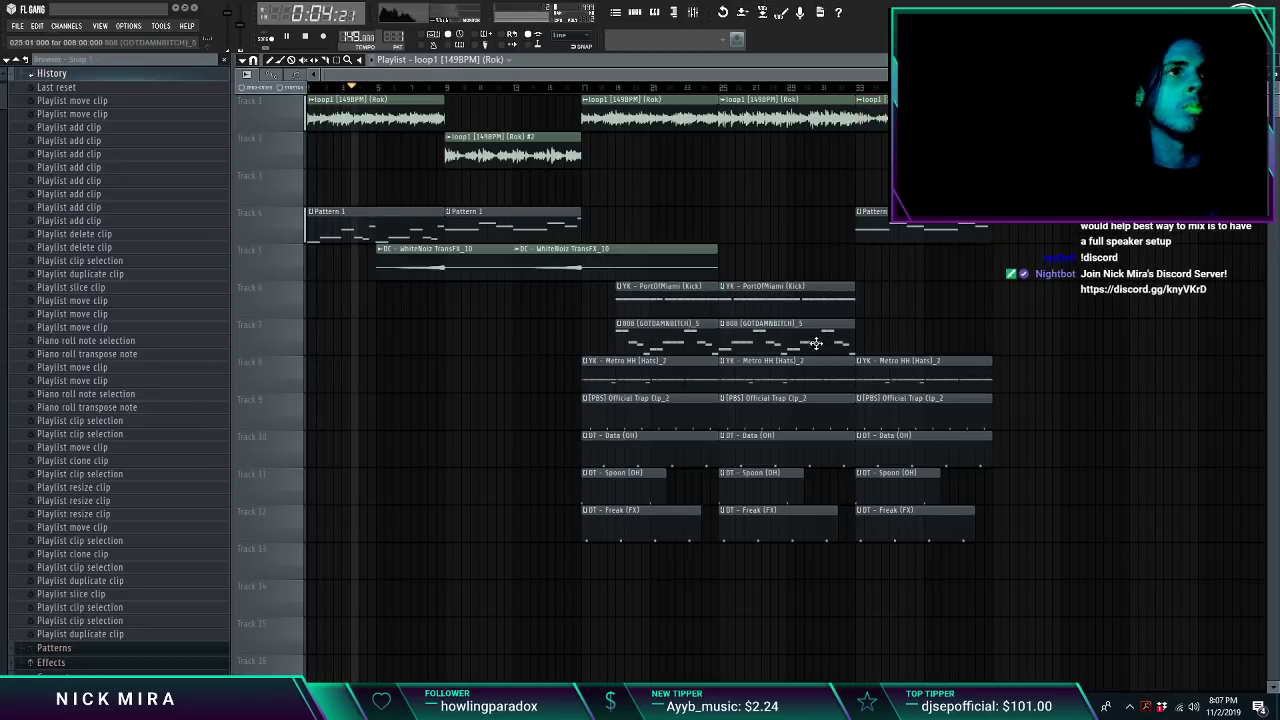
{"action": "mouse_move", "coordinate": [816, 343]}
{"action": "left_mouse_down"}
{"action": "mouse_move", "coordinate": [771, 503]}
{"action": "mouse_move", "coordinate": [1166, 317]}
{"action": "mouse_move", "coordinate": [1070, 306]}
{"action": "left_mouse_up"}
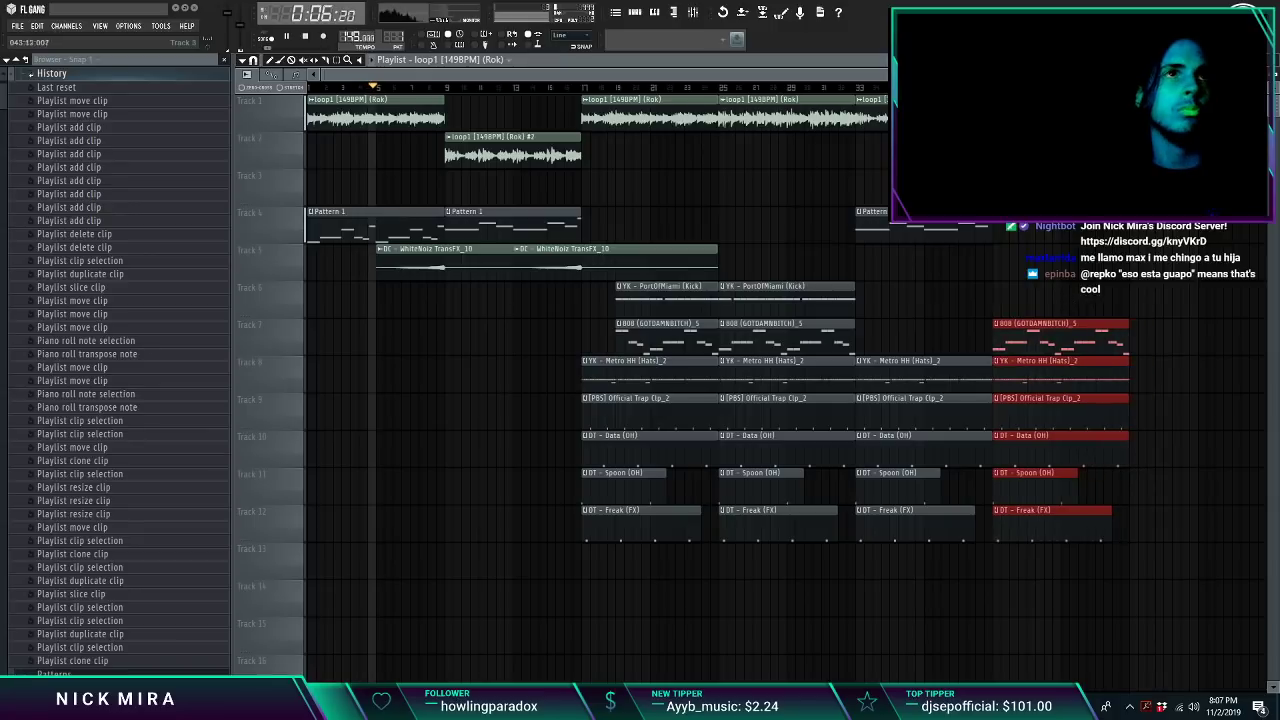
{"action": "key", "text": "ctrl+d"}
{"action": "left_click", "coordinate": [996, 87]}
{"action": "scroll", "coordinate": [862, 343], "scroll_direction": "down", "scroll_amount": 1}
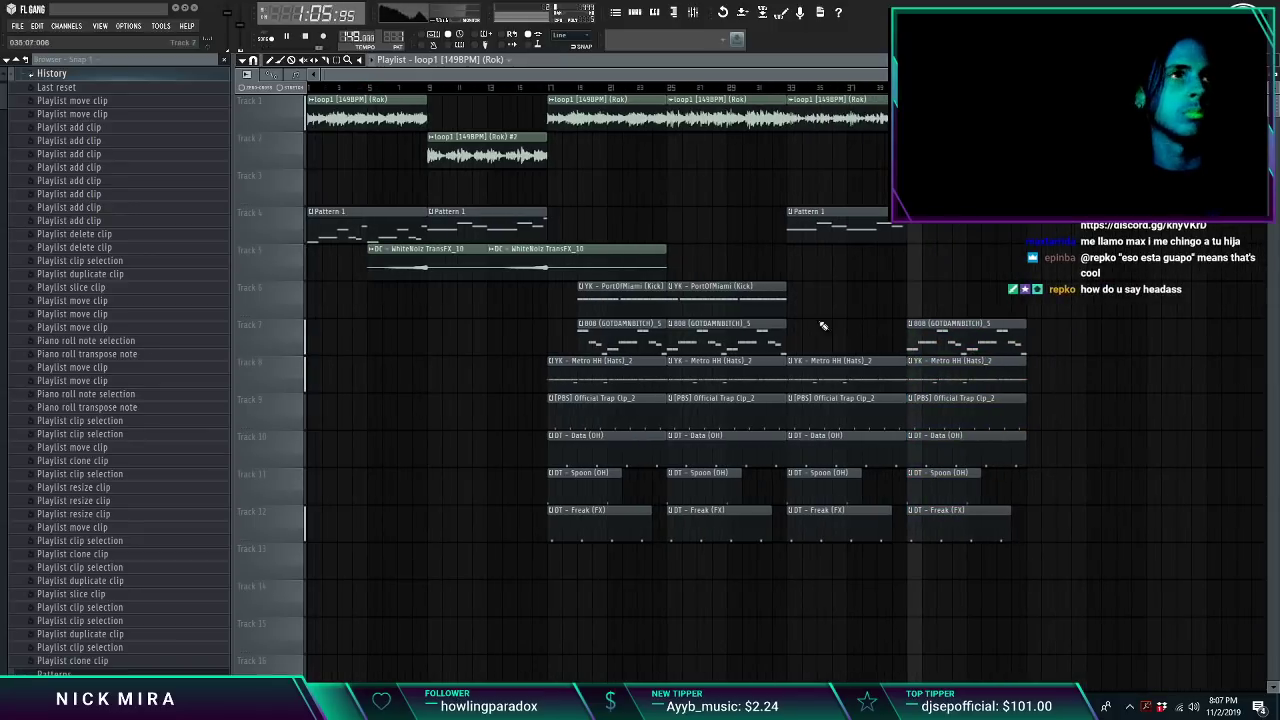
{"action": "mouse_move", "coordinate": [726, 304]}
{"action": "left_mouse_down"}
{"action": "mouse_move", "coordinate": [974, 296]}
{"action": "mouse_move", "coordinate": [961, 293]}
{"action": "left_mouse_up"}
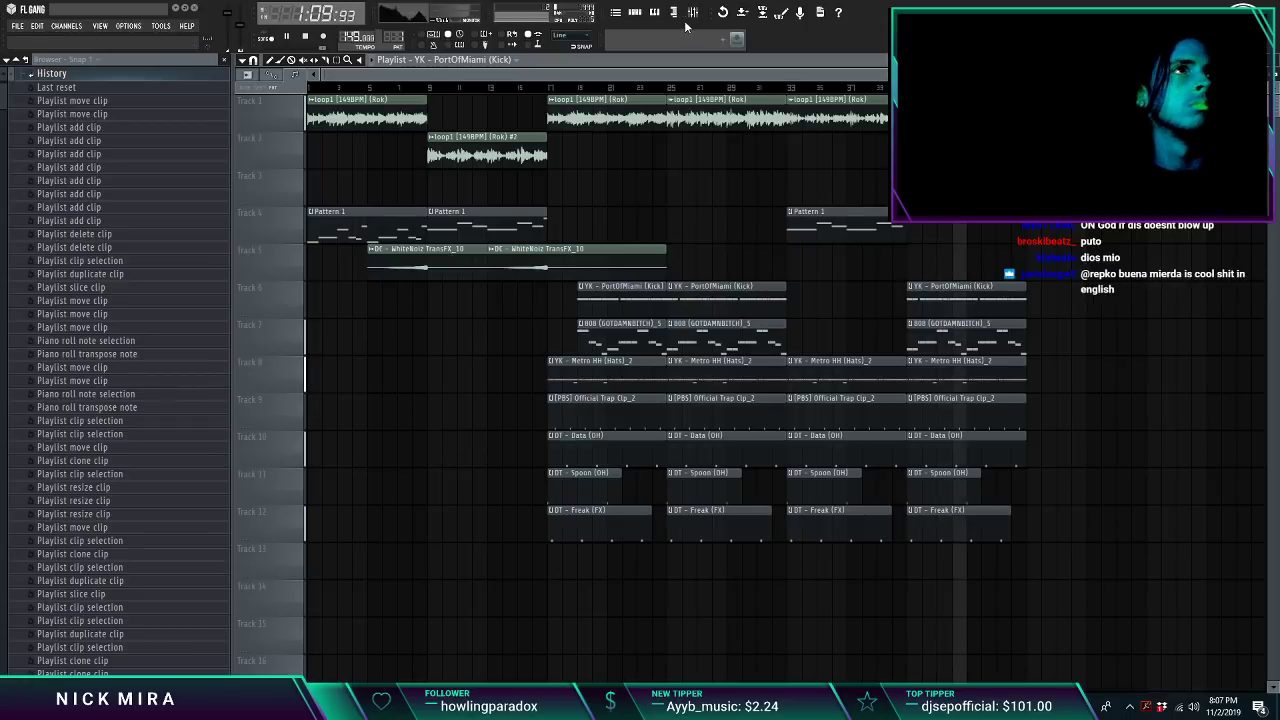
Step: Set the 808 (GOTDAMNBITCH)_5 mixer track's level to about -4.9 dB
{"action": "key", "text": "F9"}
{"action": "left_click", "coordinate": [614, 506]}
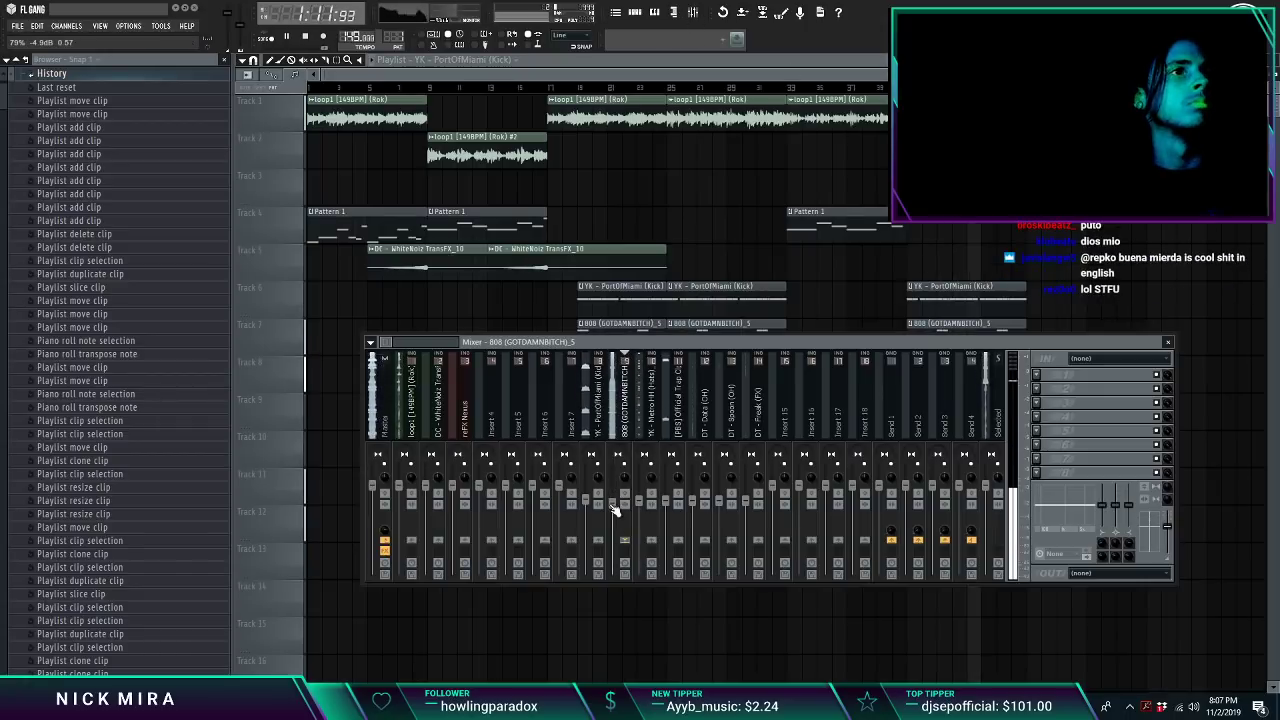
Step: Expand the current project's list of patterns and select the Master mixer track
{"action": "left_click", "coordinate": [122, 77]}
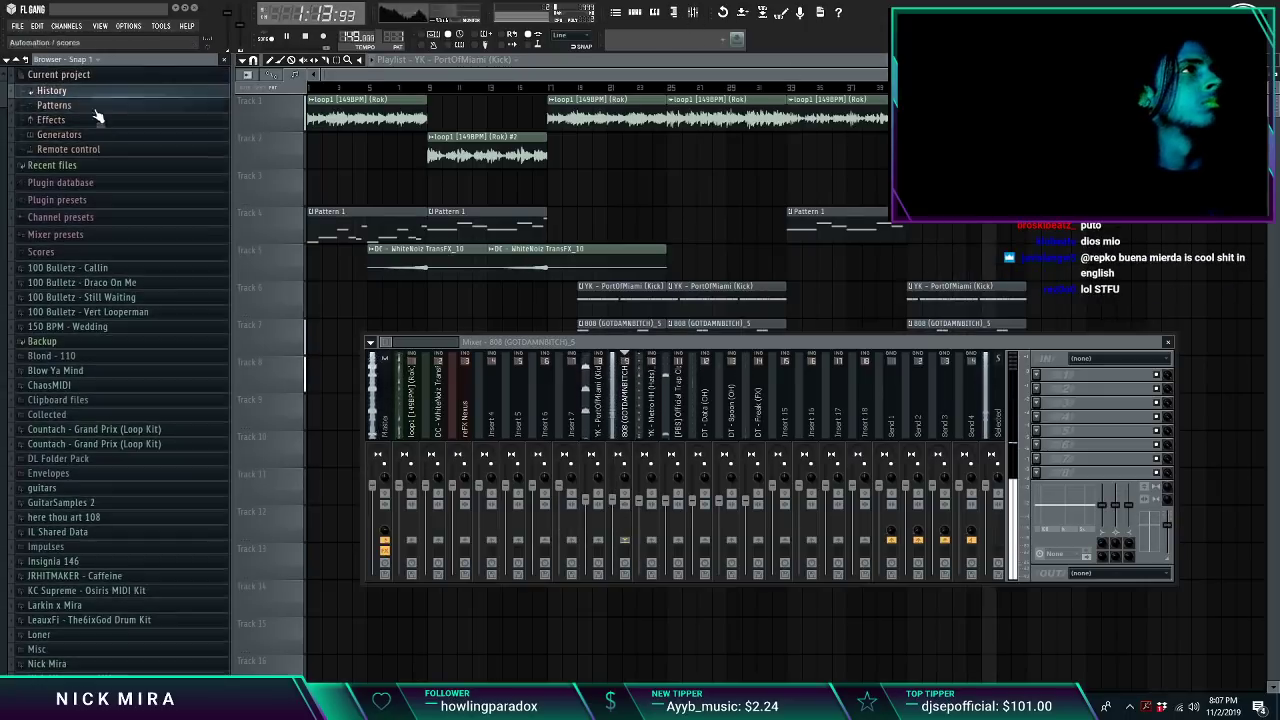
{"action": "left_click", "coordinate": [95, 107]}
{"action": "left_click", "coordinate": [99, 122]}
{"action": "right_click", "coordinate": [109, 136]}
{"action": "left_click", "coordinate": [134, 136]}
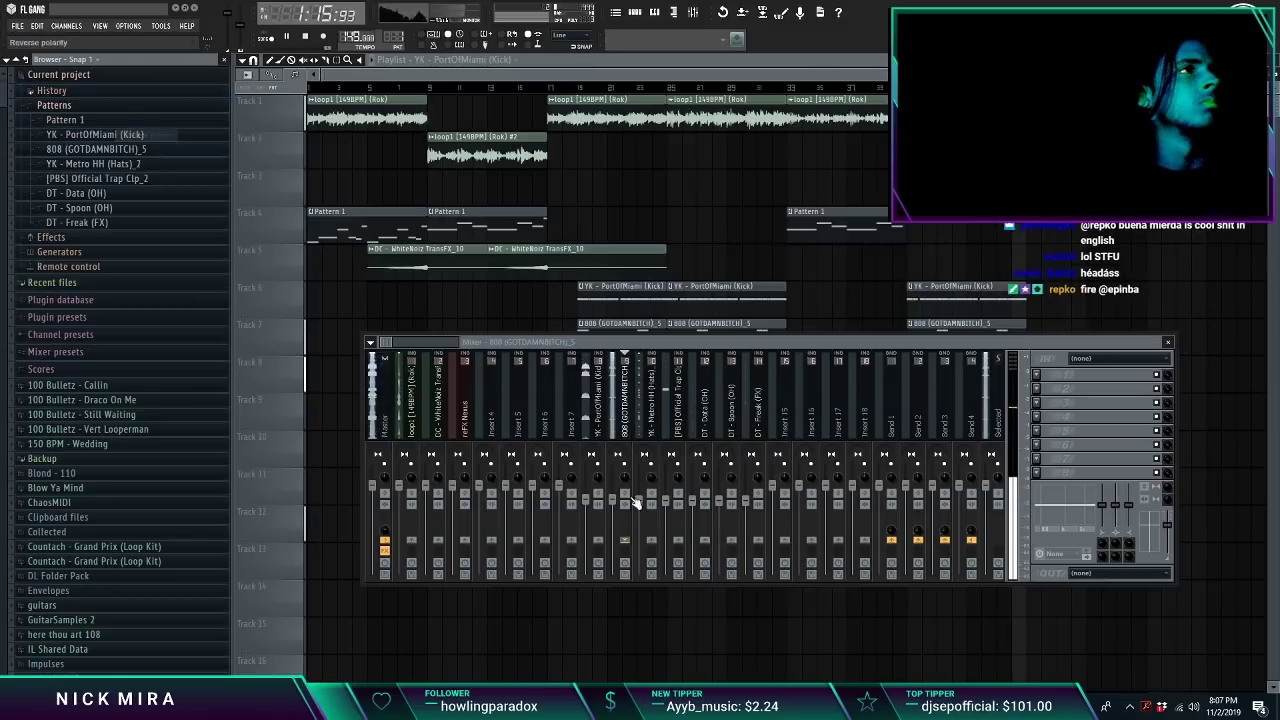
{"action": "left_click", "coordinate": [390, 410]}
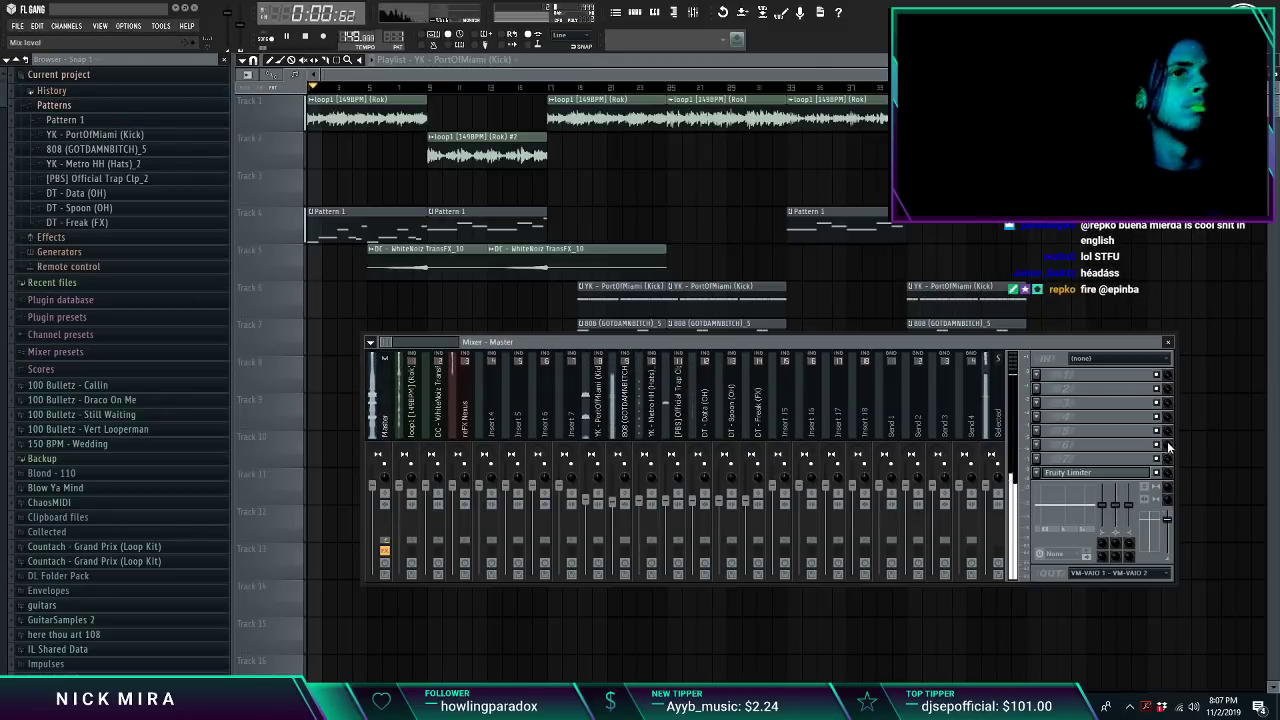
Step: Raise the gain of the Master track's Fruity Limiter and set the 808 (GOTDAMNBITCH)_5 mixer track to about -7.1 dB
{"action": "left_click", "coordinate": [1113, 475]}
{"action": "left_click", "coordinate": [1113, 475]}
{"action": "left_click", "coordinate": [1088, 472]}
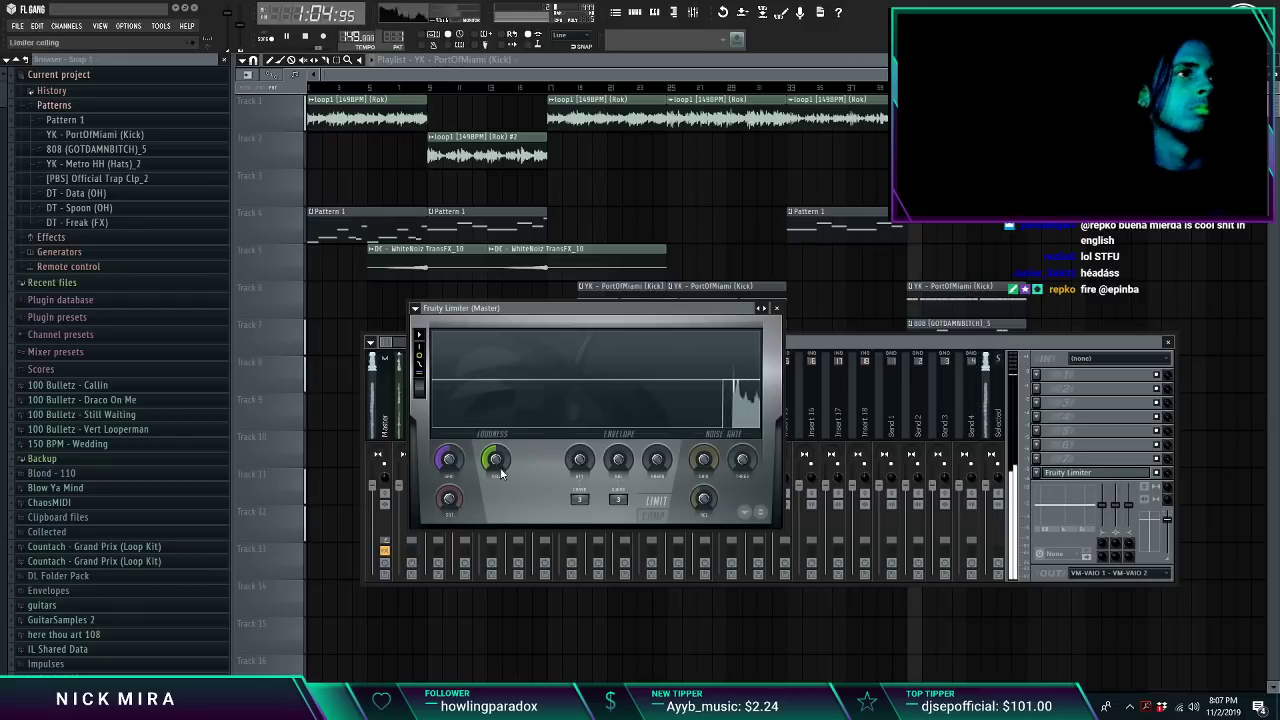
{"action": "left_click_drag", "start_coordinate": [449, 472], "coordinate": [449, 465]}
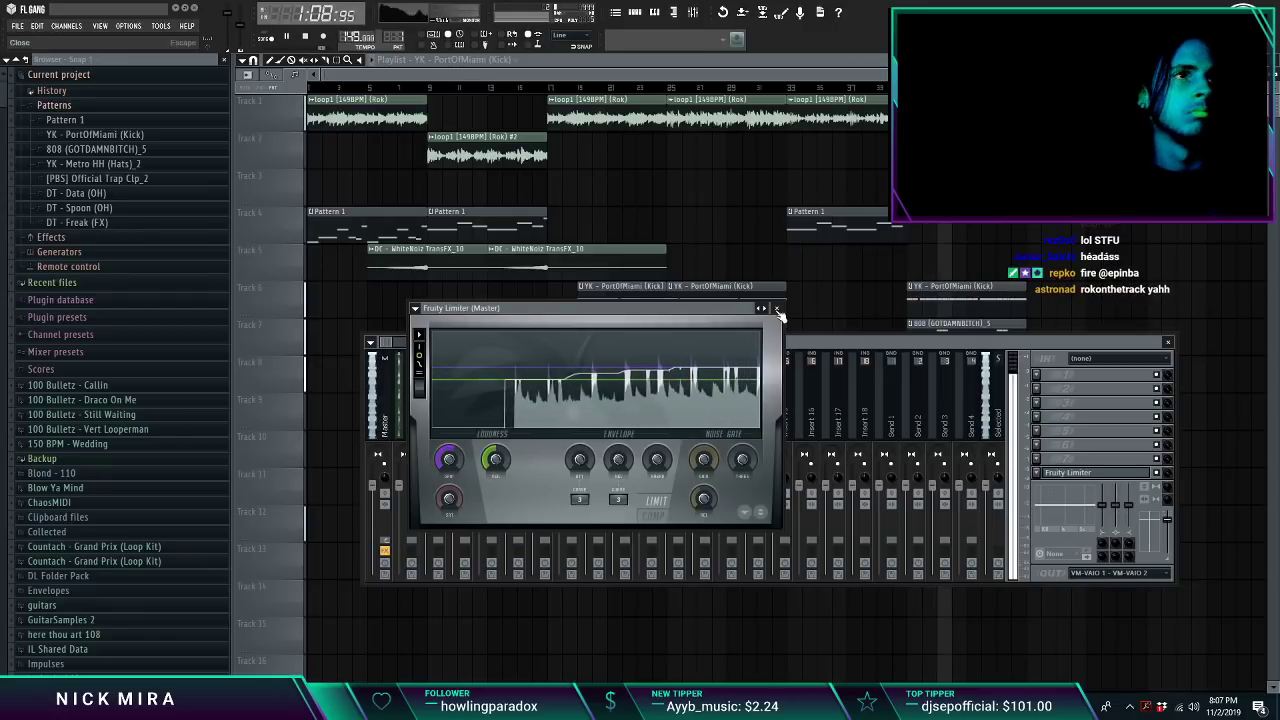
{"action": "left_click", "coordinate": [777, 316]}
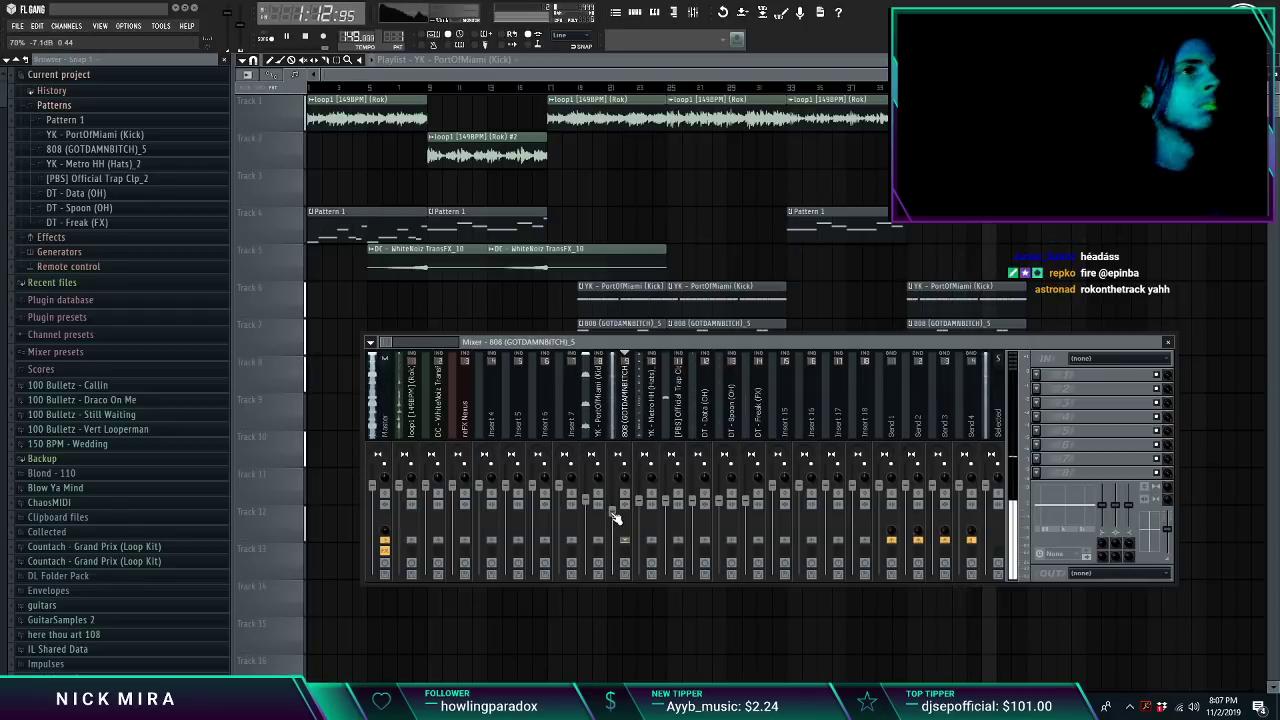
{"action": "key", "text": "F9"}
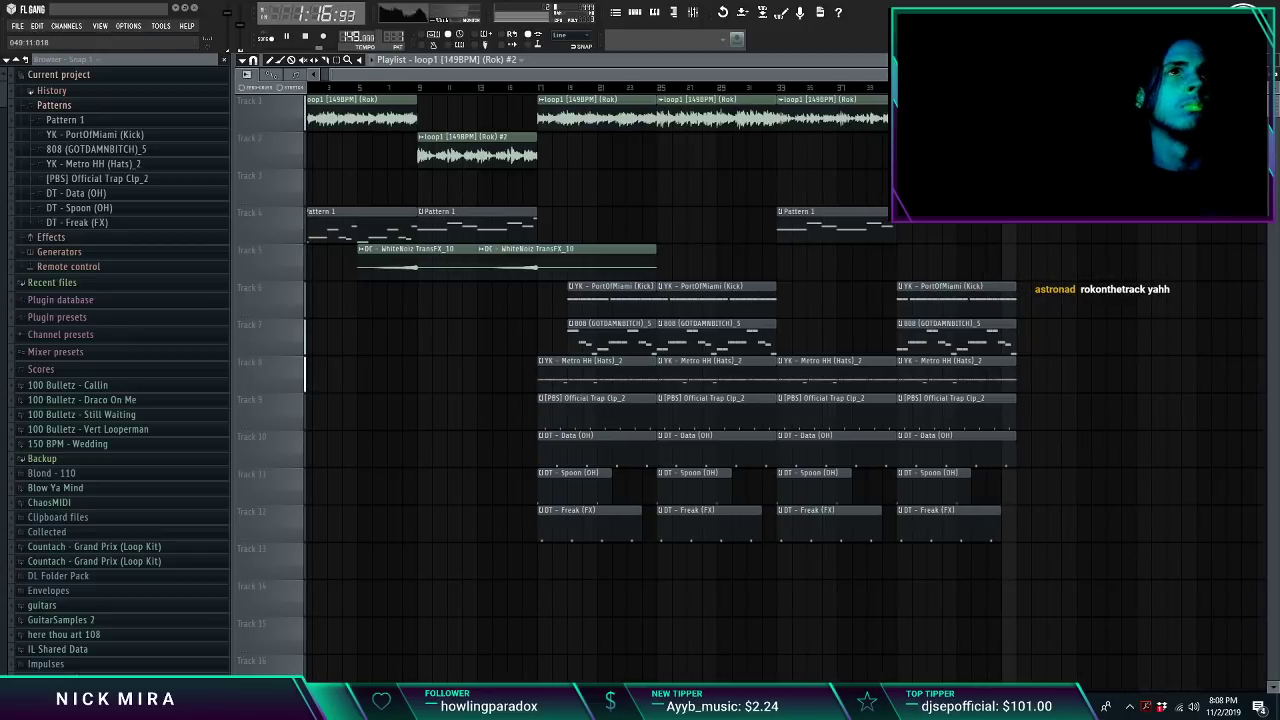
Step: Place a DC - WhiteNoiz TransFX_10 clip at bar 53 on Track 5 and delete the one at bar 5
{"action": "scroll", "coordinate": [600, 380], "scroll_direction": "up", "scroll_amount": 2}
{"action": "scroll", "coordinate": [600, 380], "scroll_direction": "down", "scroll_amount": 2}
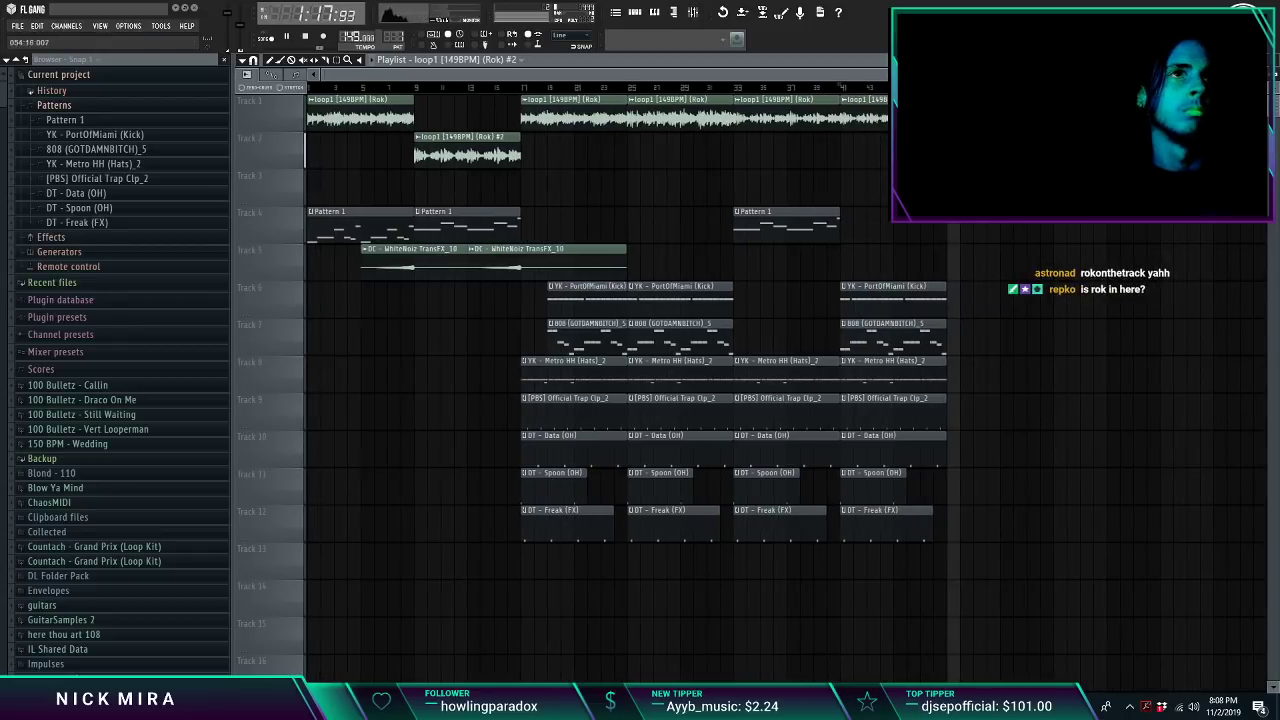
{"action": "left_click", "coordinate": [477, 267]}
{"action": "left_click_drag", "start_coordinate": [1066, 264], "coordinate": [1008, 264]}
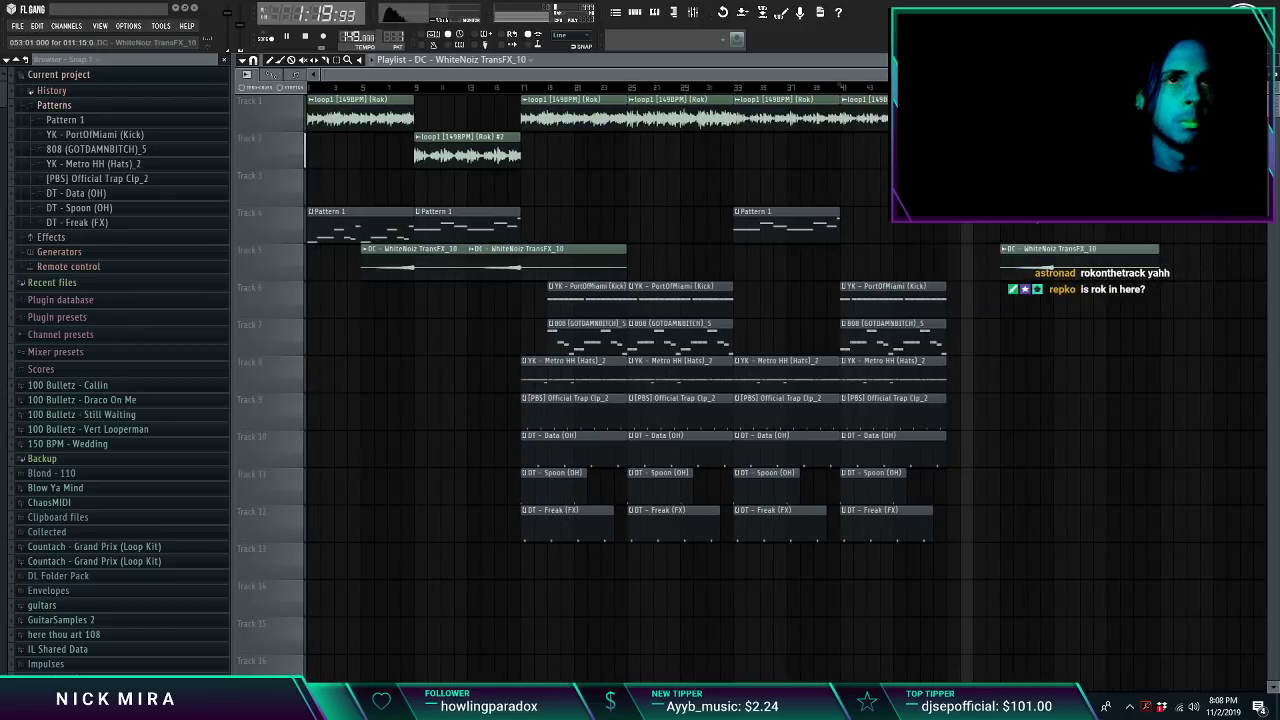
{"action": "right_click", "coordinate": [397, 263]}
Step: Play back the build-up into bar 17 and check the channel settings of the WhiteNoiz TransFX_10 and loop1 #2 clips
{"action": "left_click", "coordinate": [408, 88]}
{"action": "scroll", "coordinate": [408, 88], "scroll_direction": "down", "scroll_amount": 1}
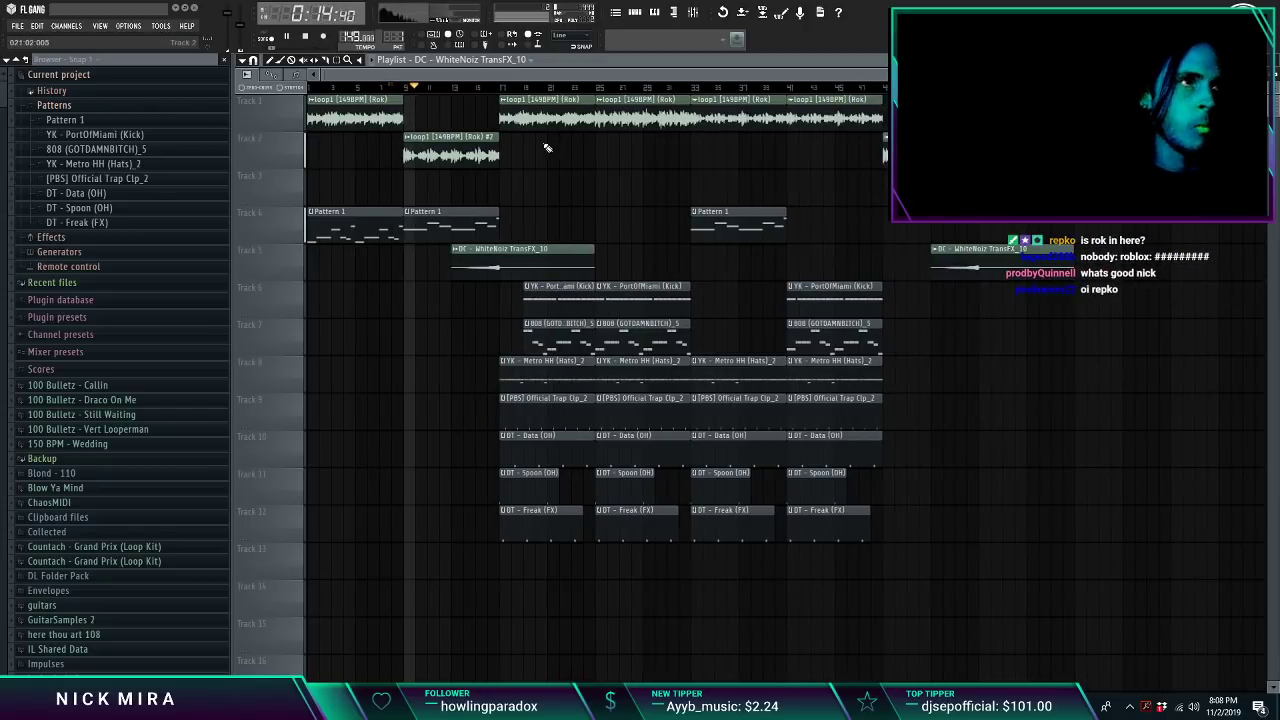
{"action": "left_click", "coordinate": [493, 88]}
{"action": "double_click", "coordinate": [534, 268]}
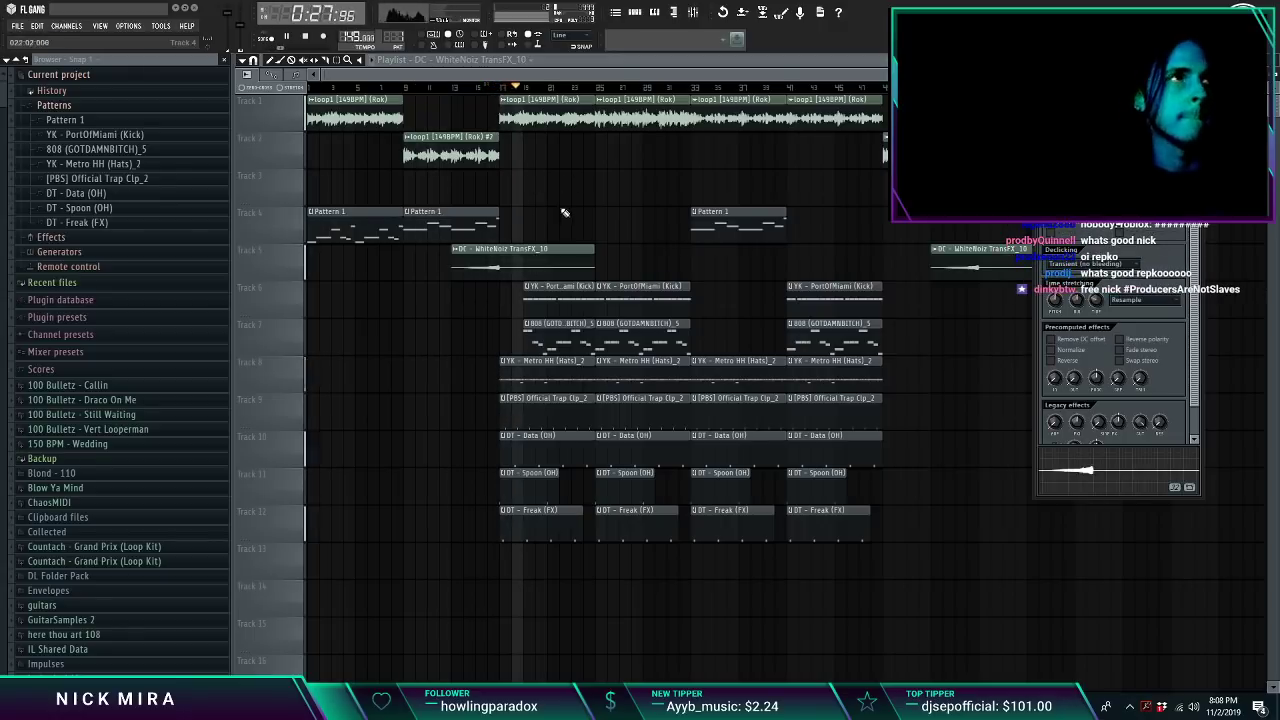
{"action": "double_click", "coordinate": [487, 152]}
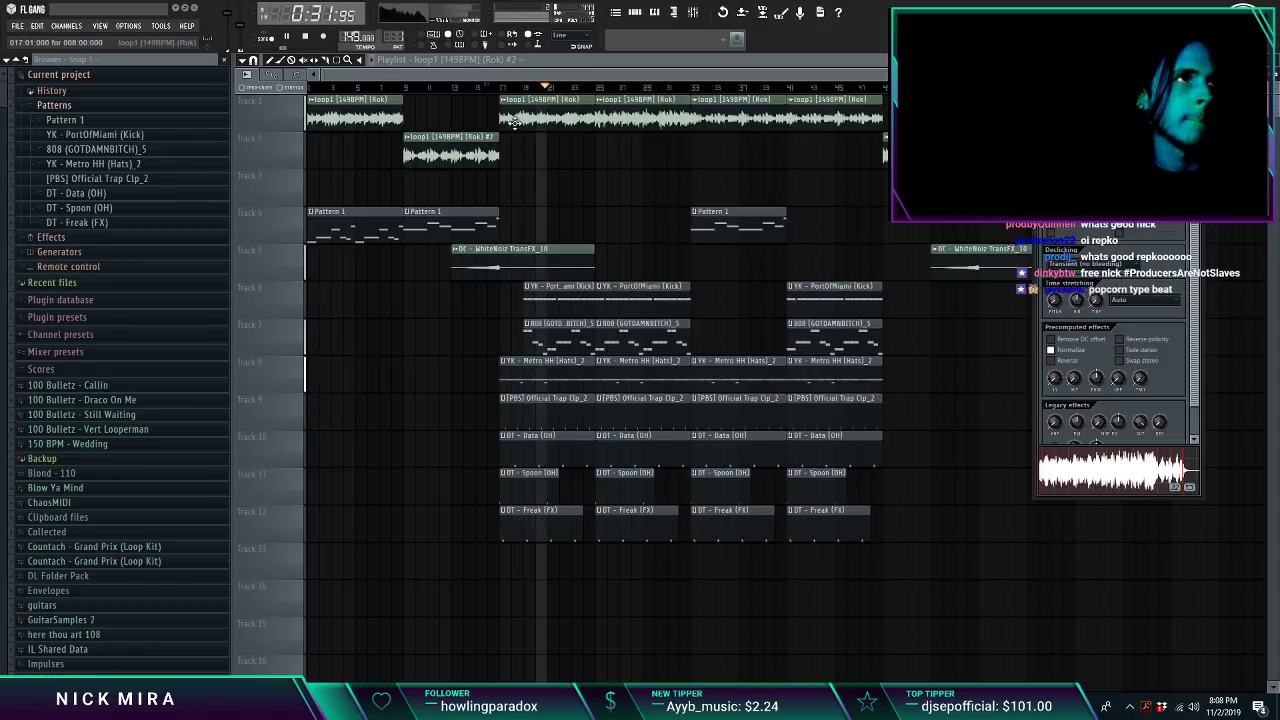
Step: Fill bar 9 on Track 1 with a loop1 clip and move all clips from Track 2 downward one track lower
{"action": "left_click", "coordinate": [451, 117]}
{"action": "left_click_drag", "start_coordinate": [314, 171], "coordinate": [1000, 686]}
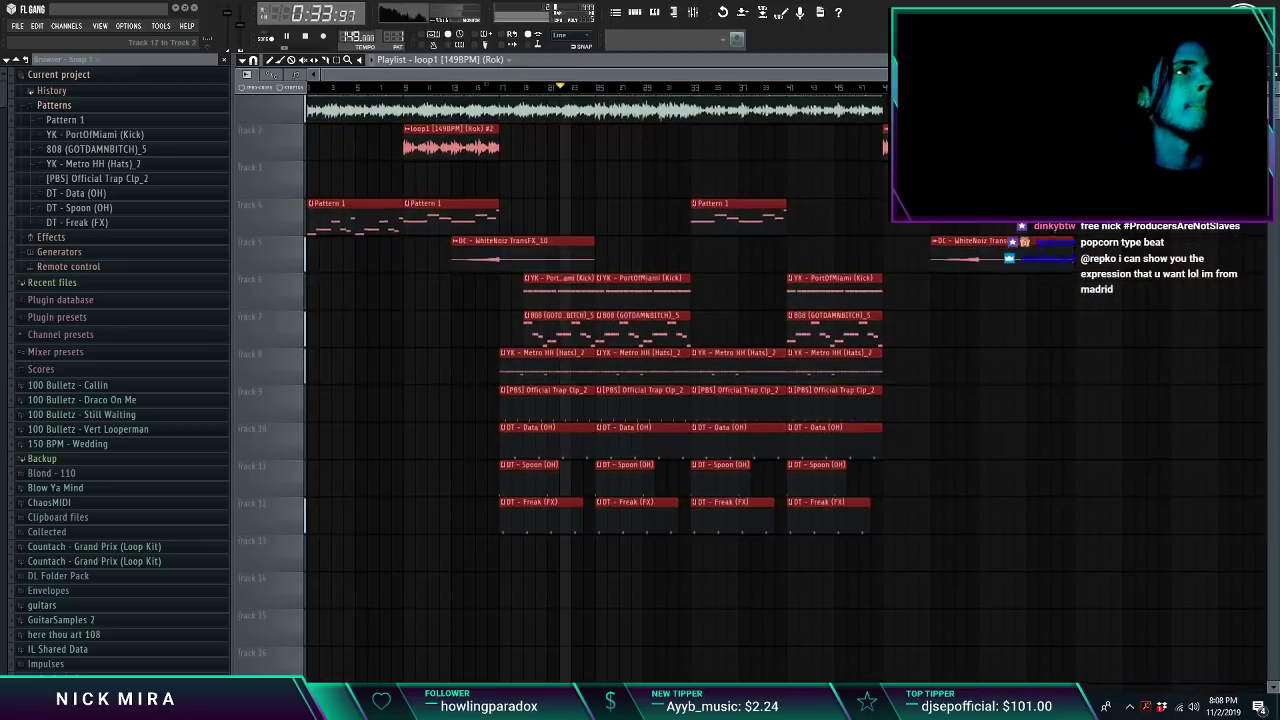
{"action": "left_click_drag", "start_coordinate": [581, 352], "coordinate": [581, 390]}
{"action": "key", "text": "ctrl+d"}
{"action": "scroll", "coordinate": [581, 390], "scroll_direction": "up", "scroll_amount": 1}
Step: Create an automation clip on Track 2 for the channel volume of loop1
{"action": "double_click", "coordinate": [471, 125]}
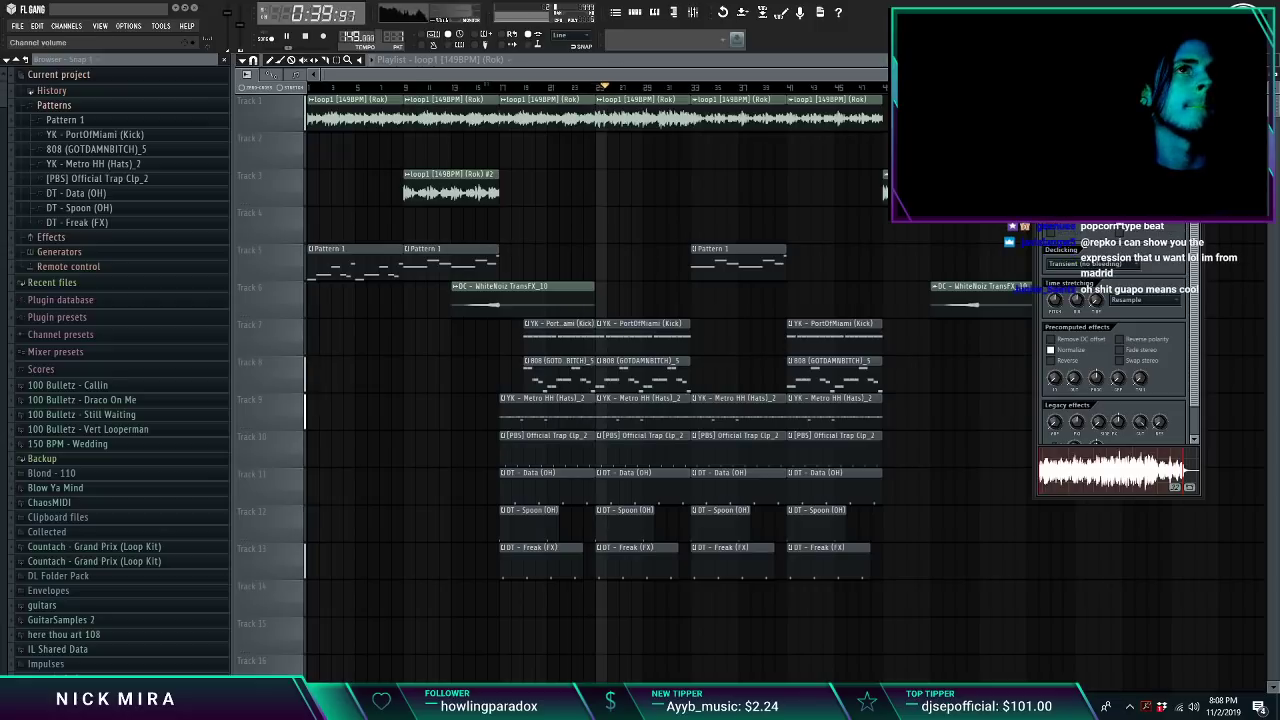
{"action": "right_click", "coordinate": [1071, 168]}
{"action": "left_click", "coordinate": [1110, 262]}
Step: Shape the loop1 volume envelope with a sudden drop at bar 9 and a curved rise back to 63% at bar 17
{"action": "right_click", "coordinate": [501, 155]}
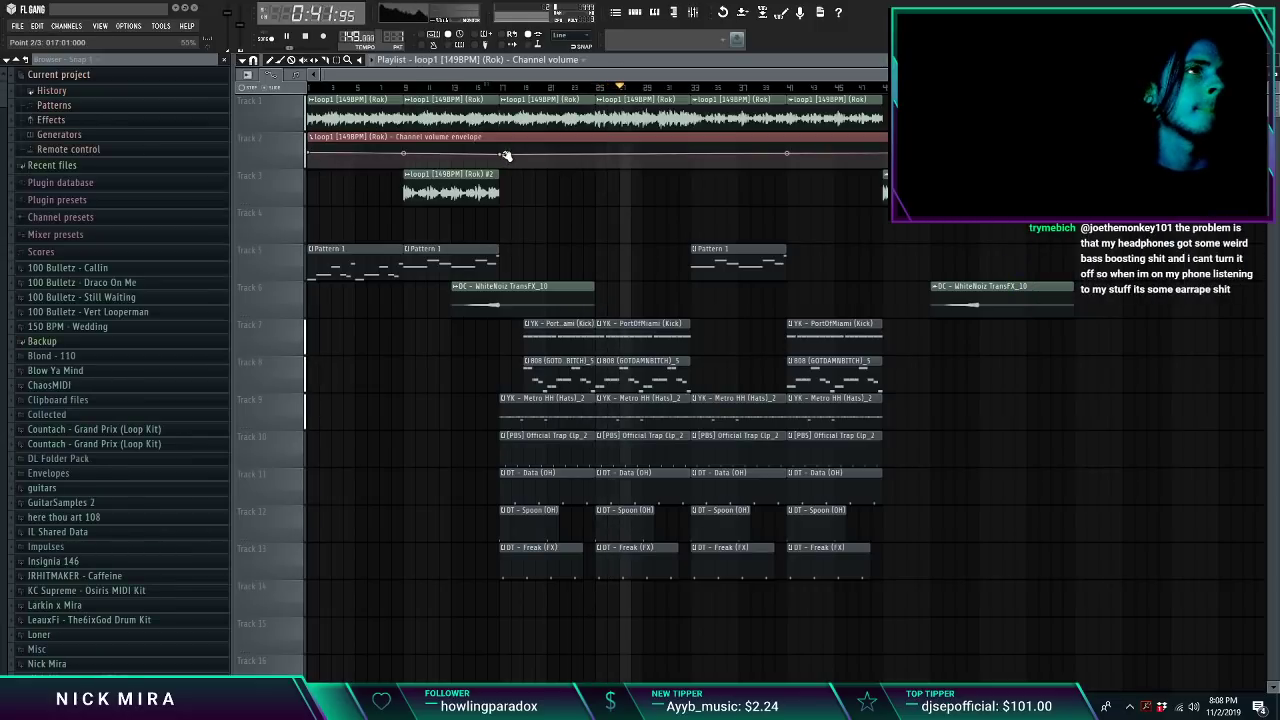
{"action": "right_click", "coordinate": [408, 152]}
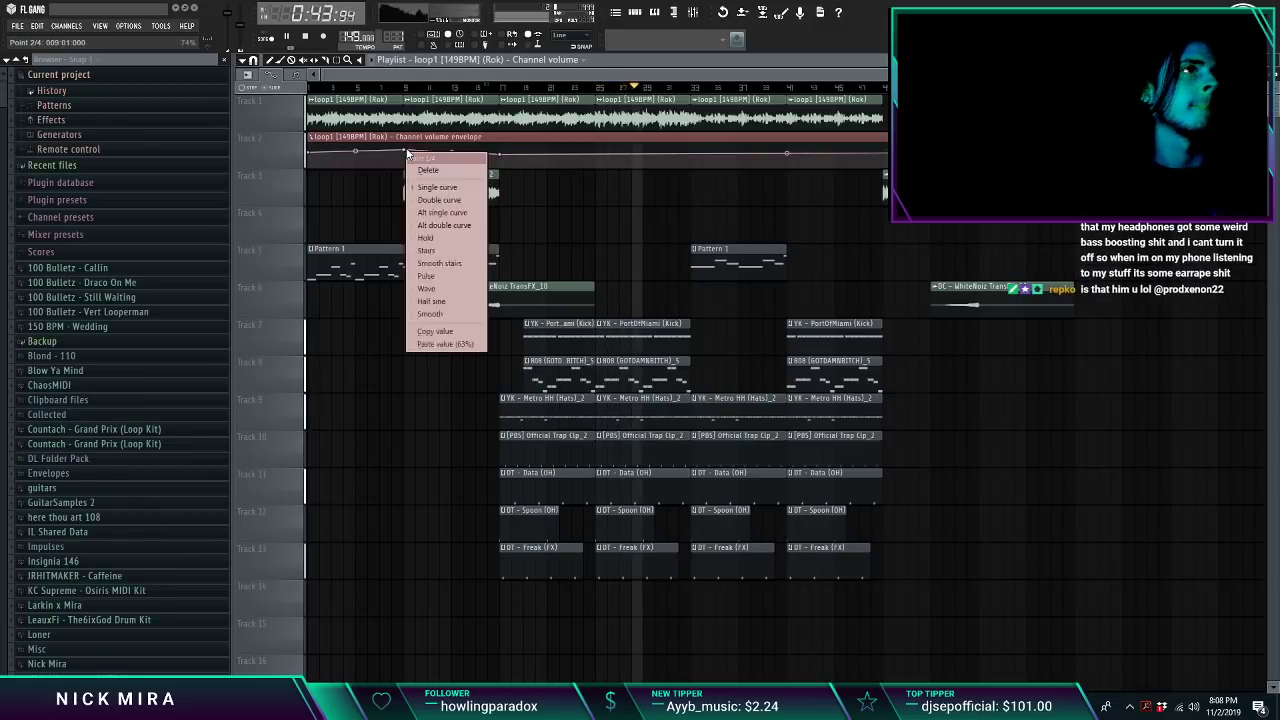
{"action": "left_click", "coordinate": [440, 344]}
{"action": "right_click", "coordinate": [409, 166]}
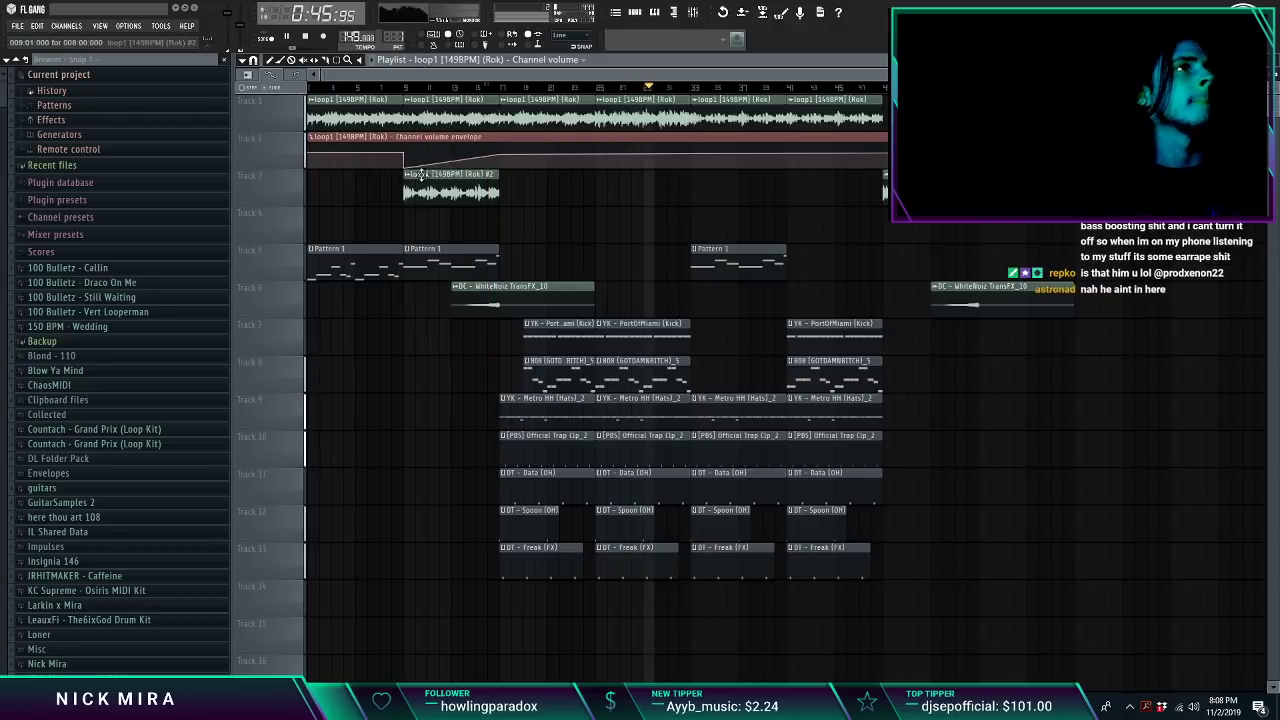
{"action": "left_click_drag", "start_coordinate": [451, 161], "coordinate": [452, 168]}
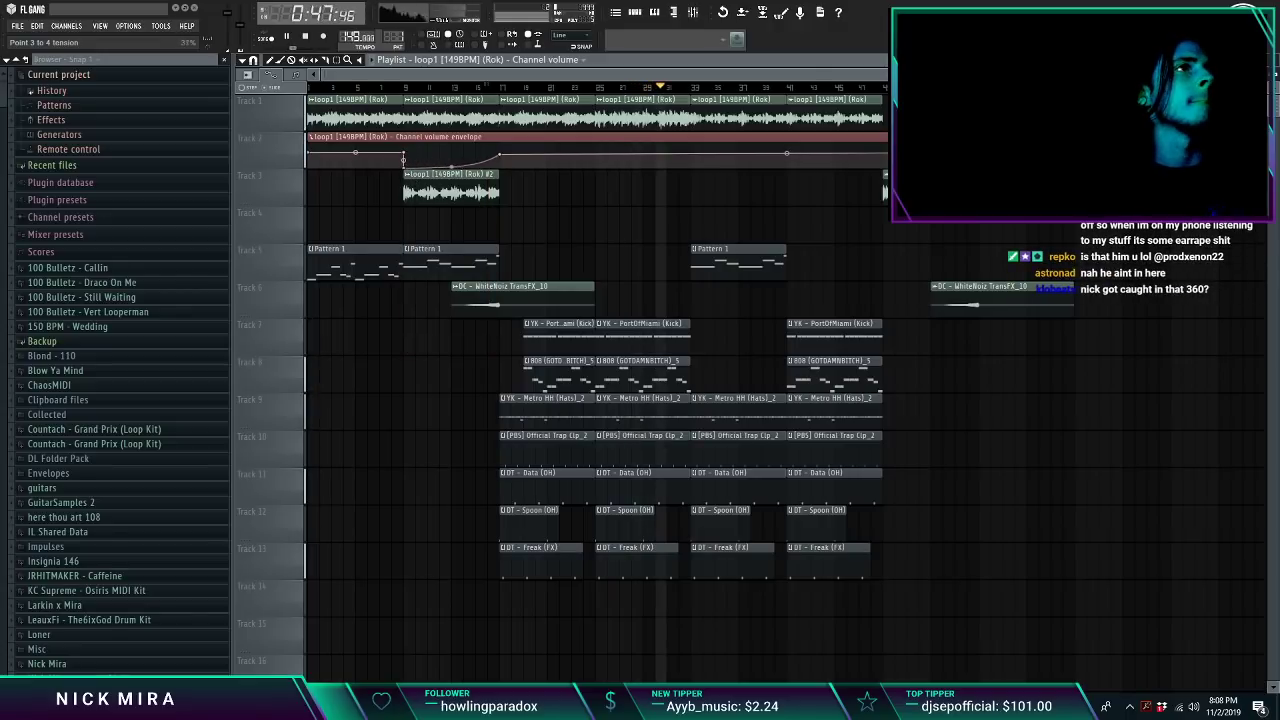
{"action": "left_click", "coordinate": [480, 88]}
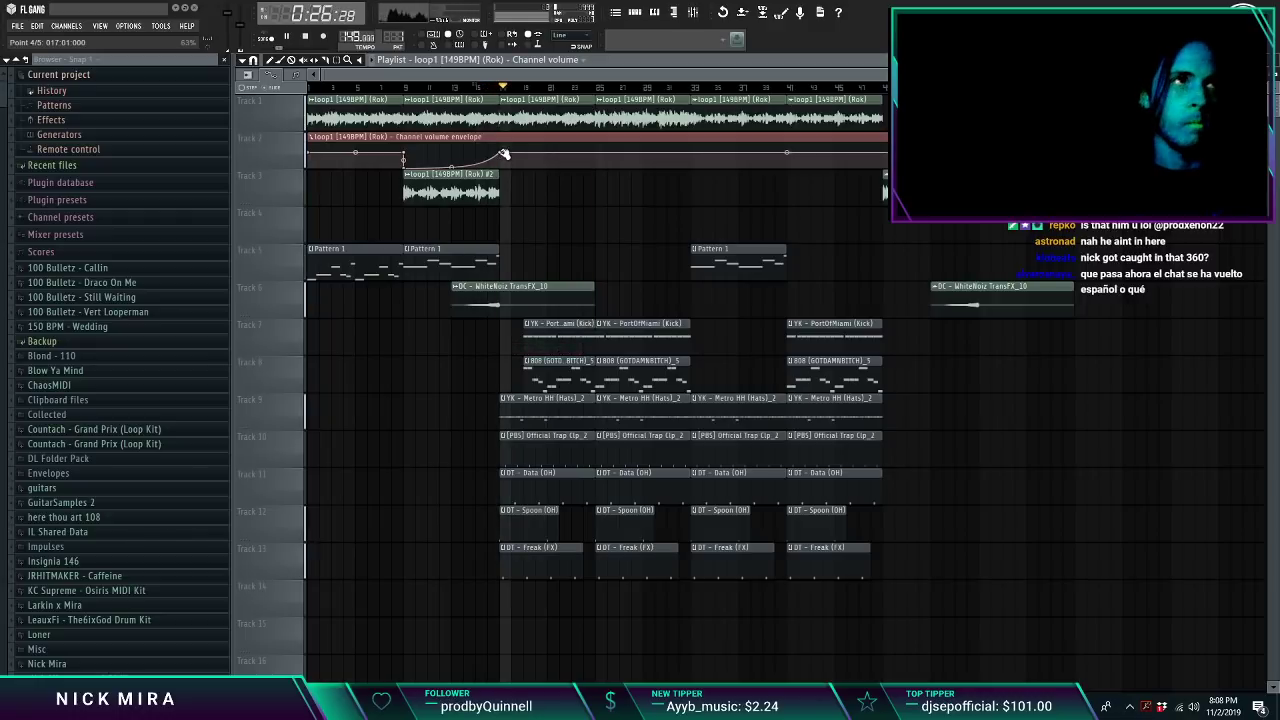
Step: Cut away the loop1 clip and its volume envelope between bars 9 and 13, then audition the fade-in
{"action": "key", "text": "ctrl+z"}
{"action": "right_click", "coordinate": [448, 117]}
{"action": "right_click", "coordinate": [461, 114]}
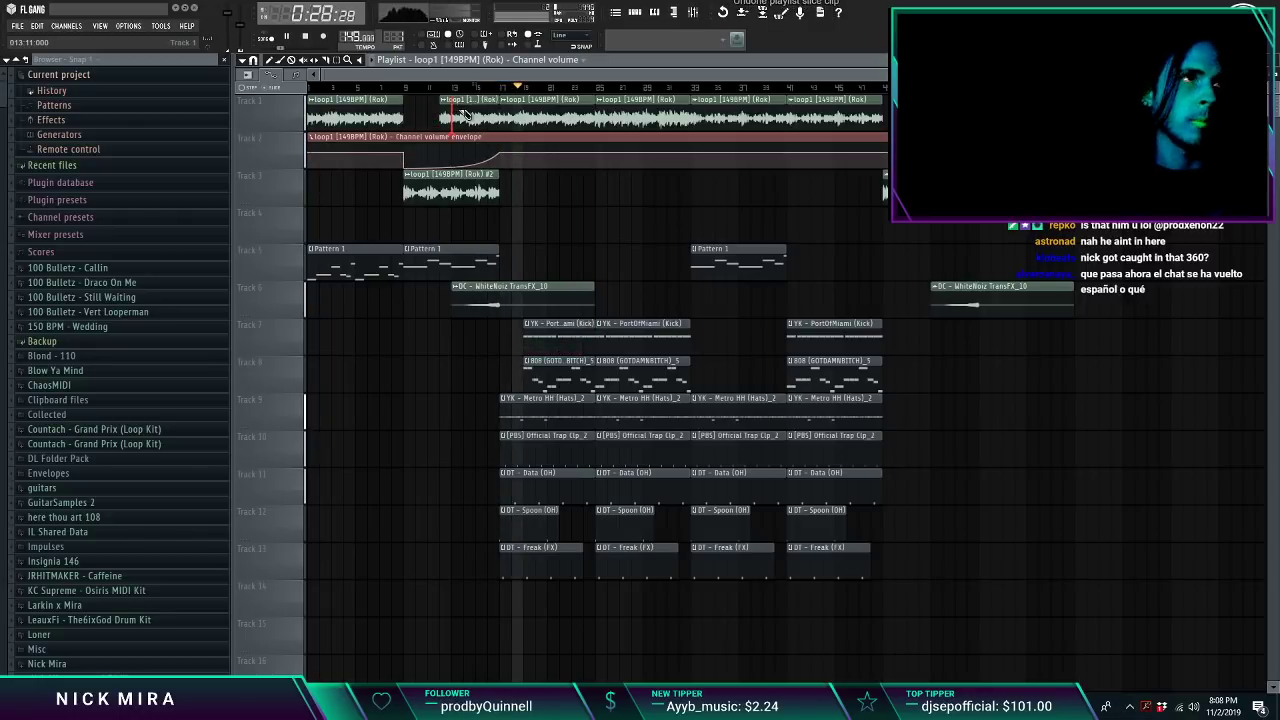
{"action": "left_click", "coordinate": [456, 160]}
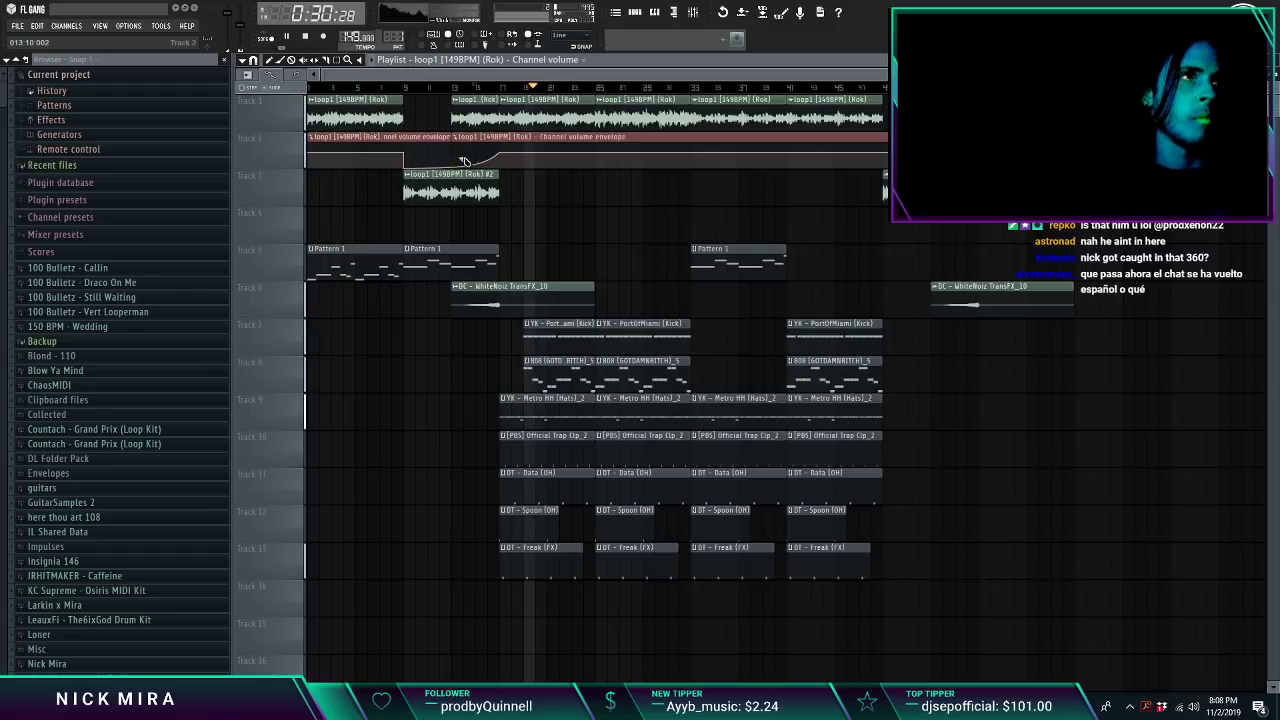
{"action": "right_click", "coordinate": [410, 150]}
{"action": "left_click", "coordinate": [405, 89]}
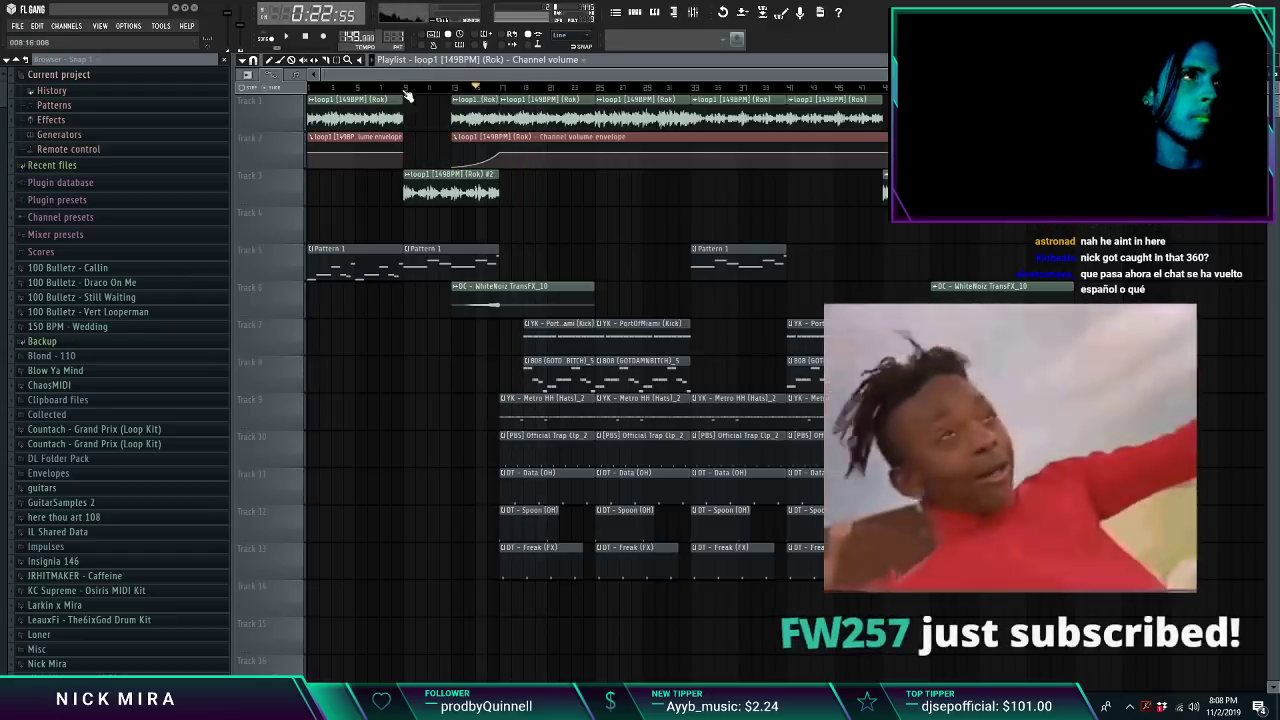
{"action": "left_click", "coordinate": [455, 89]}
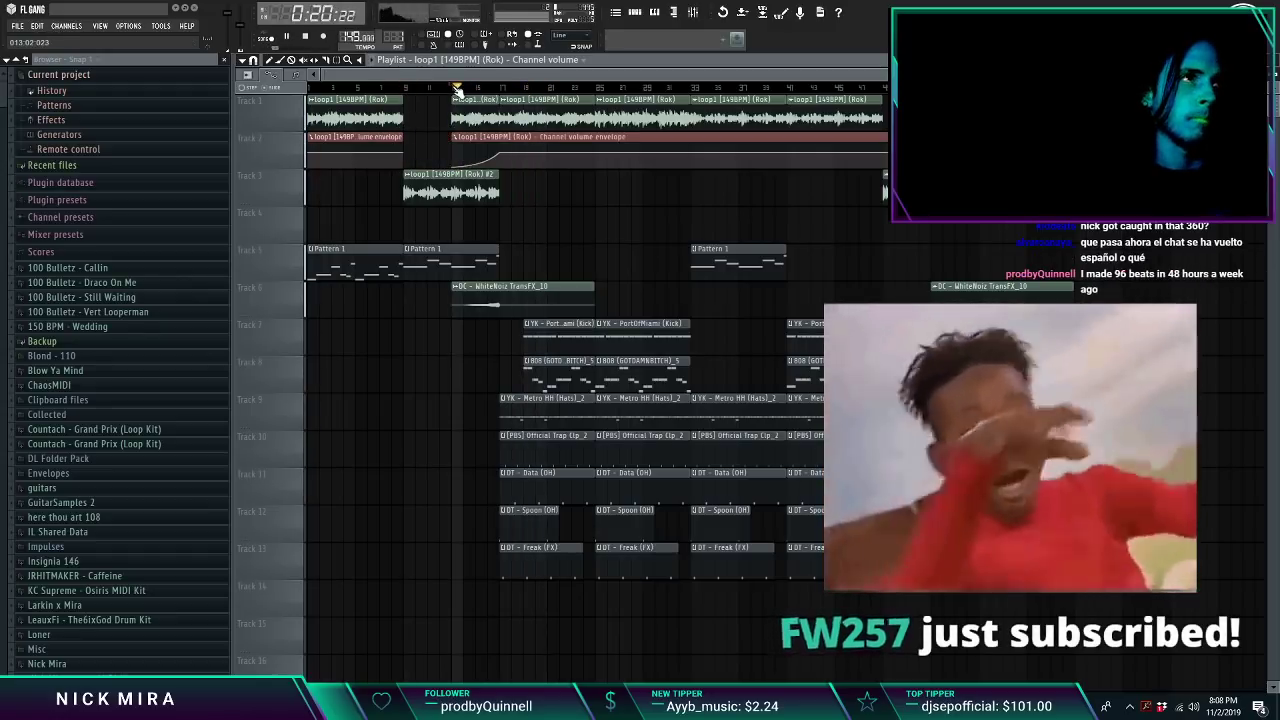
{"action": "left_click", "coordinate": [448, 90]}
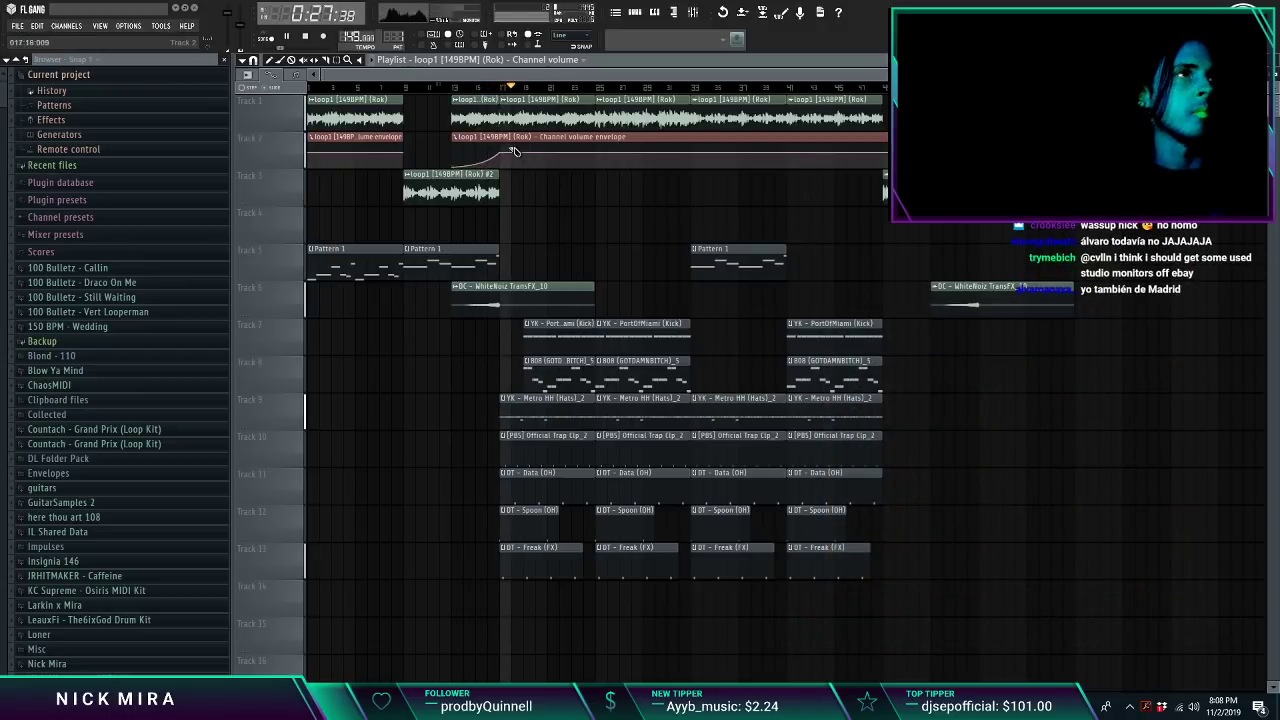
Step: Split the loop1 volume envelope at bar 17 and shorten the bar 53 WhiteNoiz TransFX_10 clip to about bar 60
{"action": "left_click_drag", "start_coordinate": [511, 117], "coordinate": [1176, 637]}
{"action": "left_click", "coordinate": [553, 272], "text": "ctrl"}
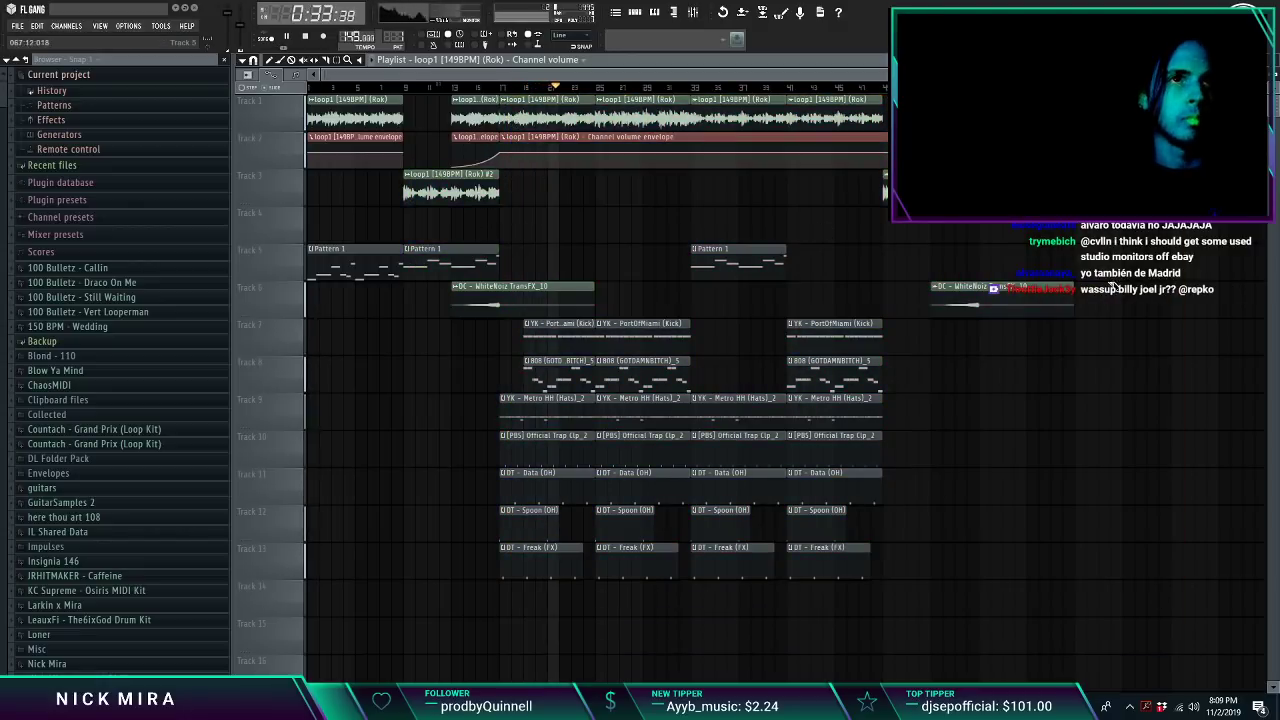
{"action": "right_click", "coordinate": [1021, 294]}
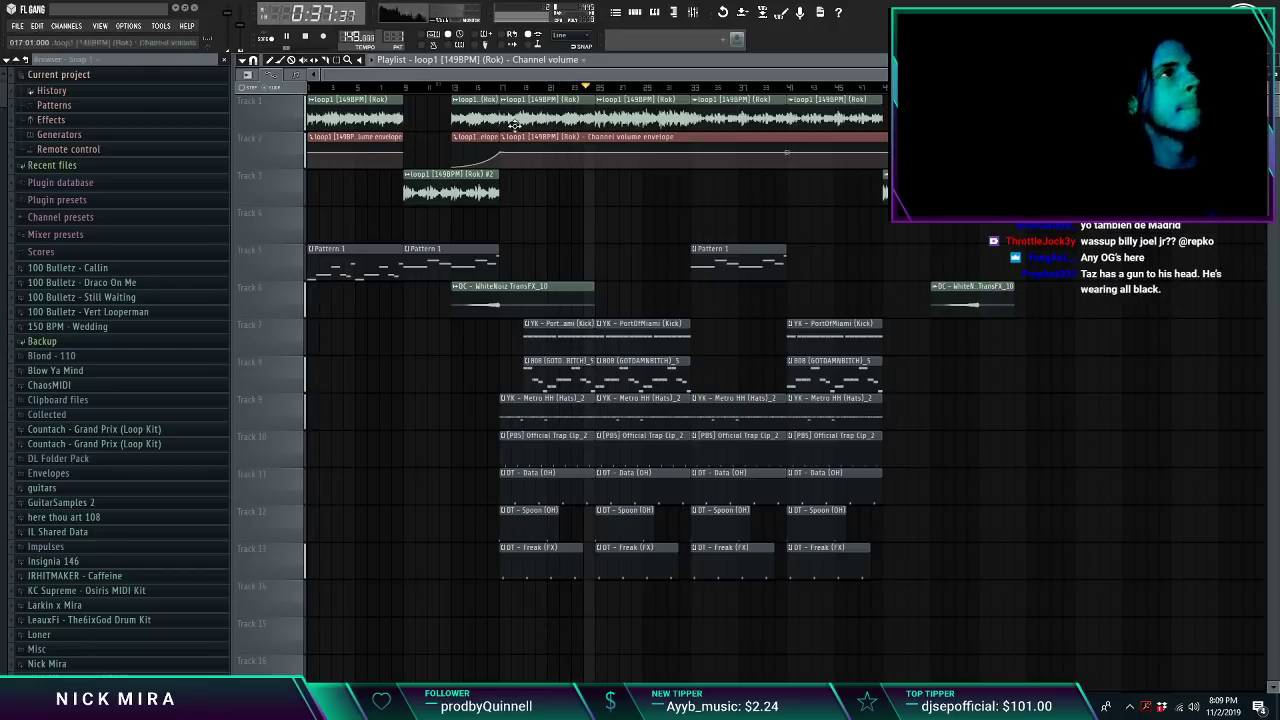
Step: Copy the whole arrangement from bar 17 onward, with melody, envelope and drum clips, to bar 57
{"action": "left_click_drag", "start_coordinate": [509, 118], "coordinate": [1180, 640]}
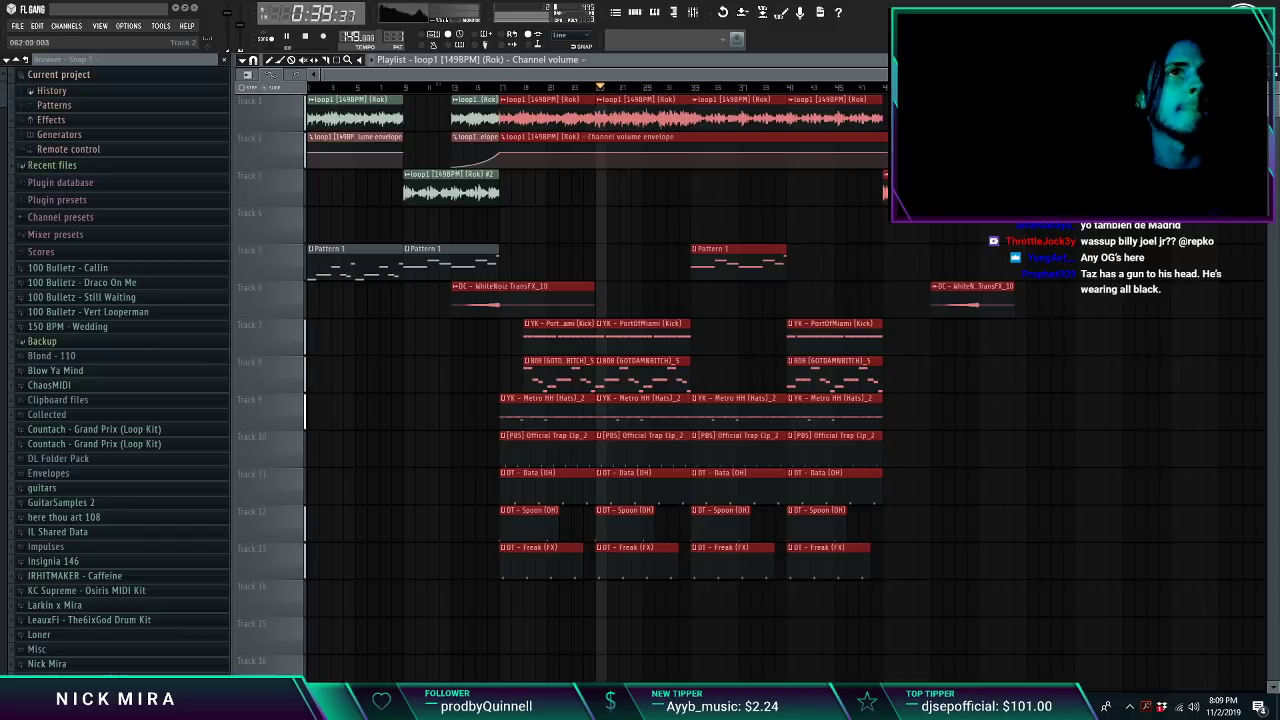
{"action": "key", "text": "ctrl+d"}
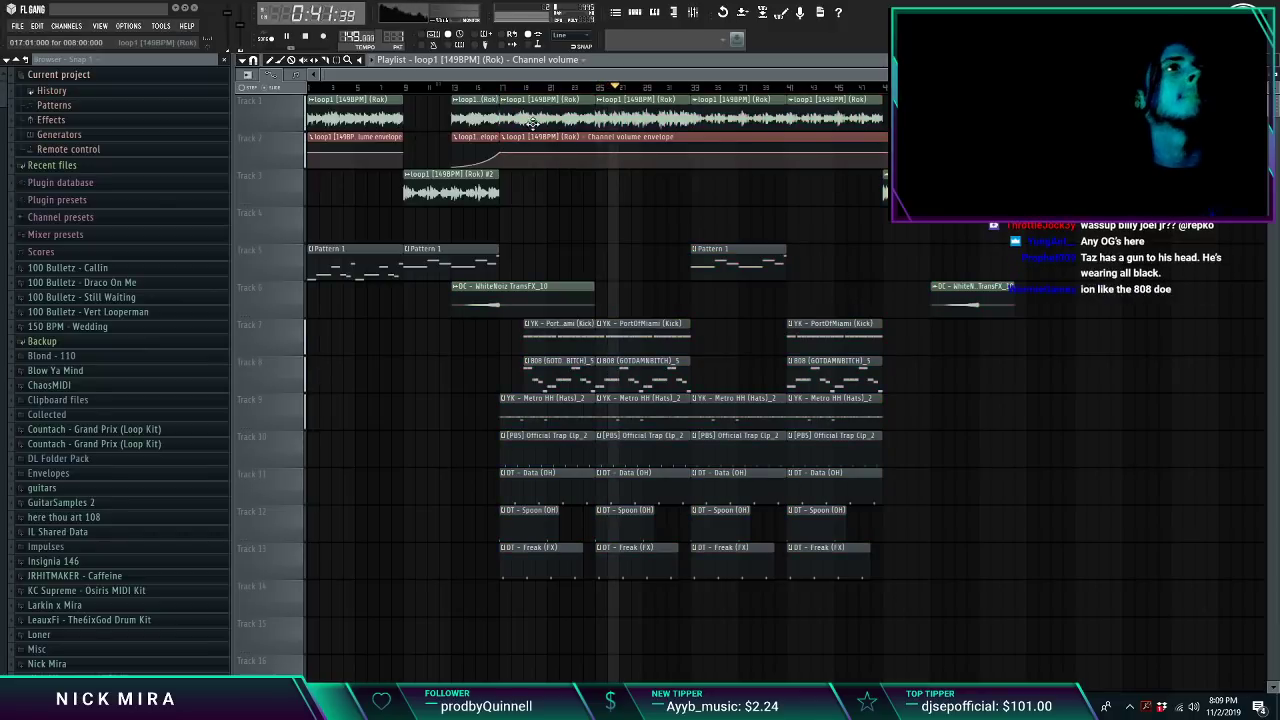
{"action": "left_click_drag", "start_coordinate": [502, 94], "coordinate": [1168, 656]}
{"action": "left_click_drag", "start_coordinate": [536, 285], "coordinate": [1007, 287]}
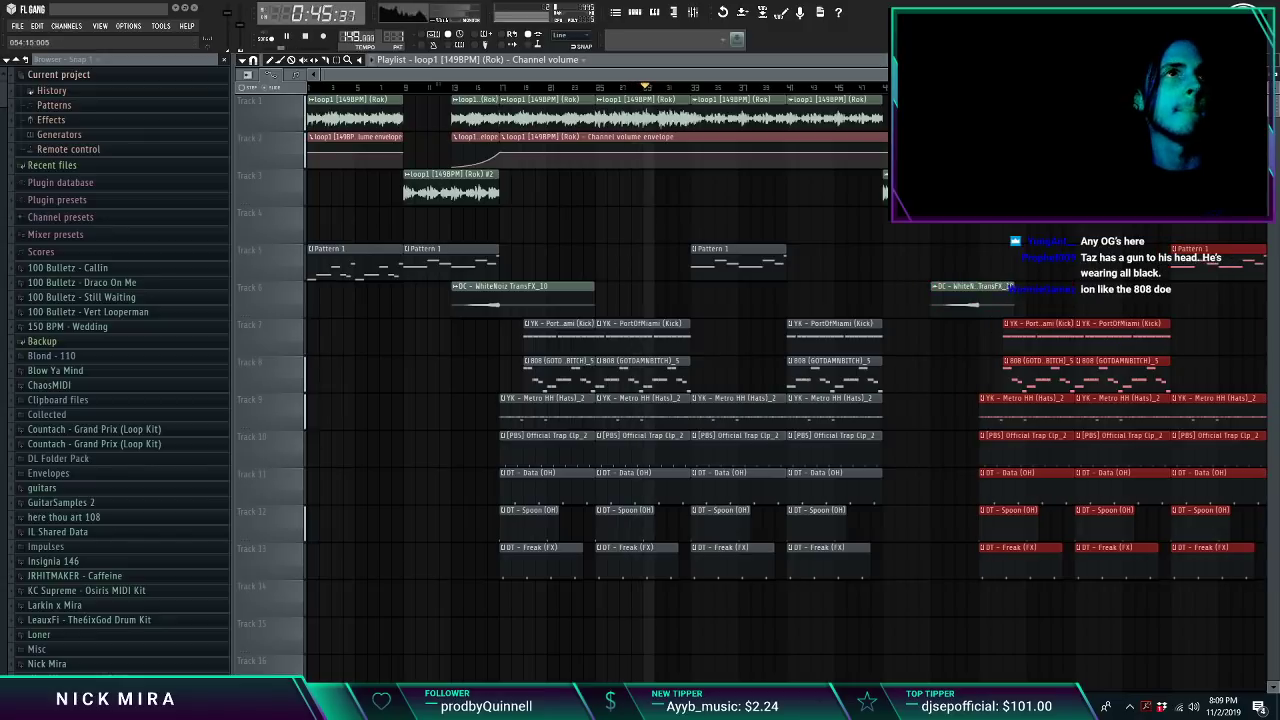
Step: Copy the bar 9 Pattern 1 clip to bar 49 on Track 5
{"action": "left_click", "coordinate": [883, 87]}
{"action": "scroll", "coordinate": [755, 212], "scroll_direction": "down", "scroll_amount": 4}
{"action": "left_click", "coordinate": [753, 213]}
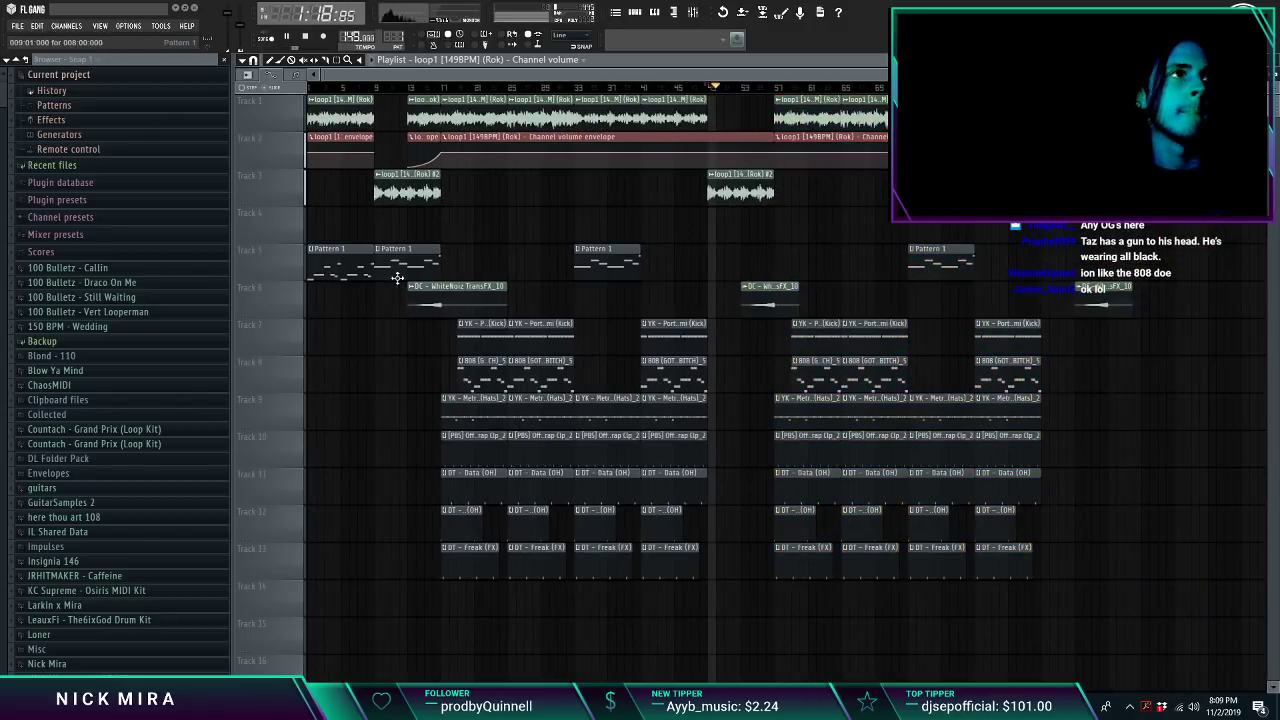
{"action": "left_click", "coordinate": [735, 266]}
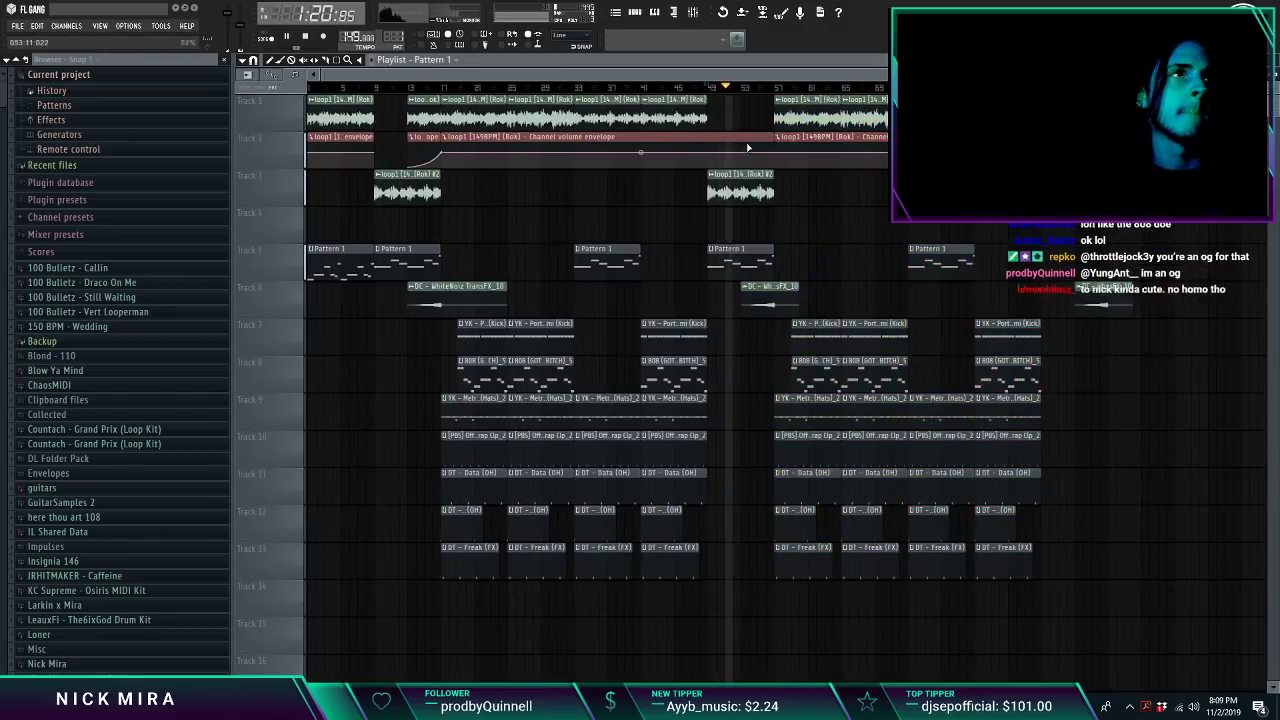
Step: End the first volume envelope at bar 49 and copy the bar 13 loop1 clip with its fade-in envelope to bar 53
{"action": "left_click_drag", "start_coordinate": [707, 131], "coordinate": [707, 168]}
{"action": "left_click_drag", "start_coordinate": [419, 129], "coordinate": [757, 127]}
{"action": "left_click", "coordinate": [747, 89]}
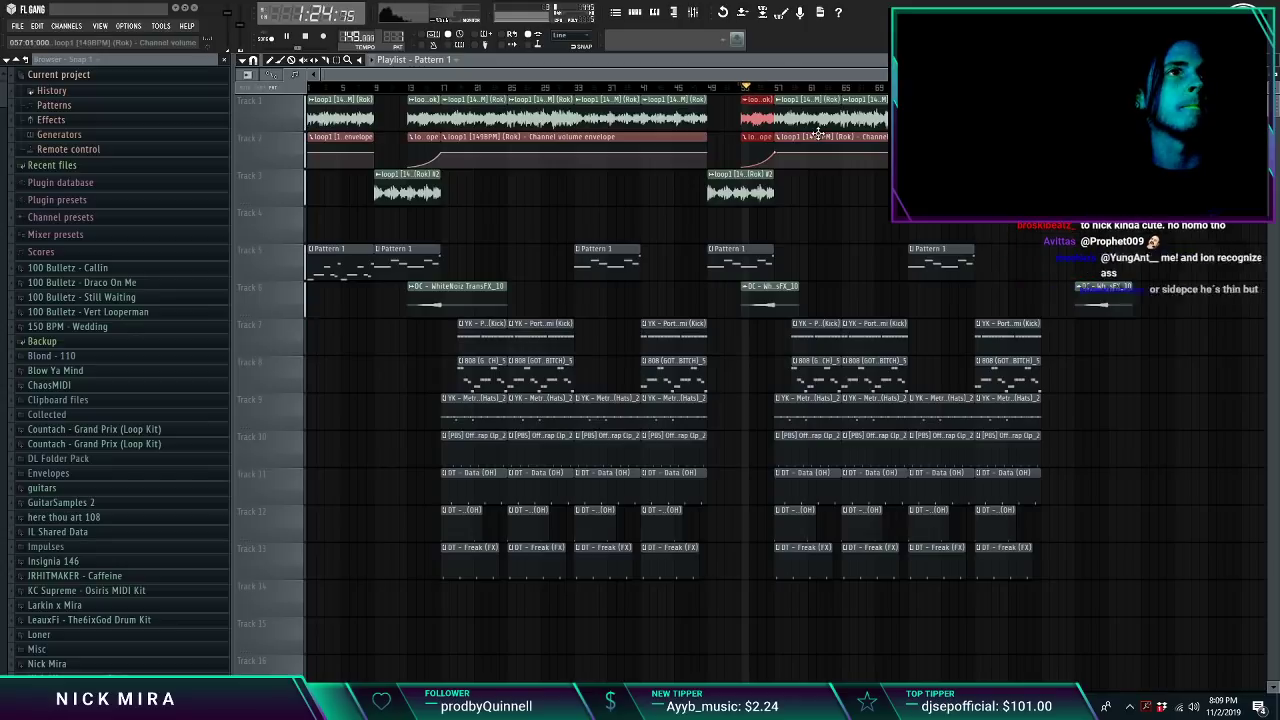
{"action": "left_click", "coordinate": [814, 204], "text": "ctrl"}
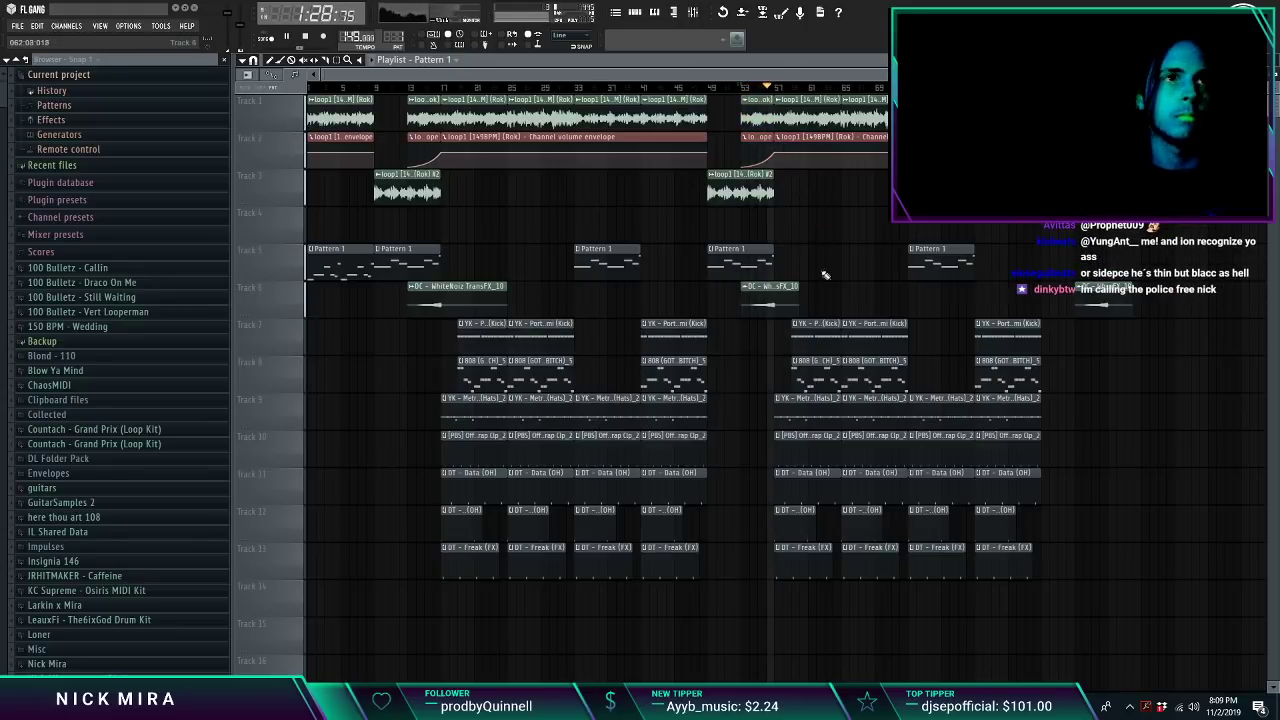
Step: Extend the first kick and 808 clips of the second drop back to bar 57 and play that section
{"action": "left_click_drag", "start_coordinate": [822, 318], "coordinate": [745, 386]}
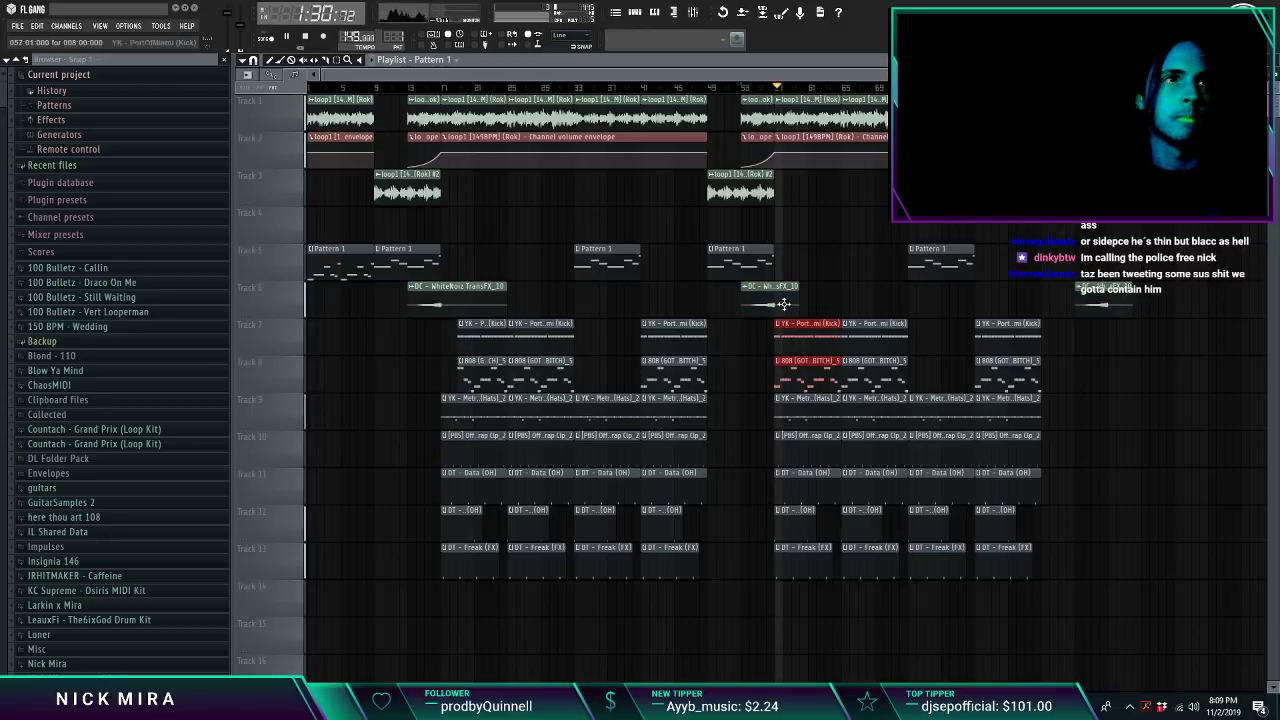
{"action": "left_click", "coordinate": [773, 88]}
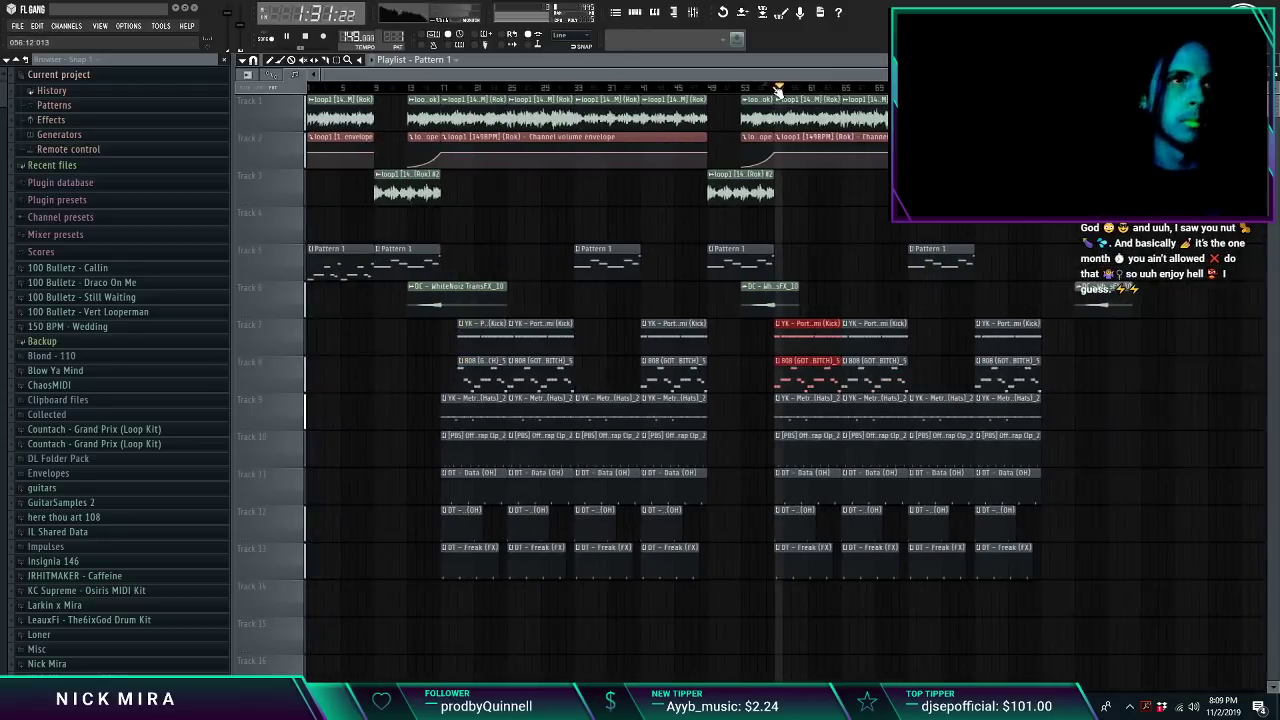
{"action": "left_click_drag", "start_coordinate": [779, 102], "coordinate": [1150, 497]}
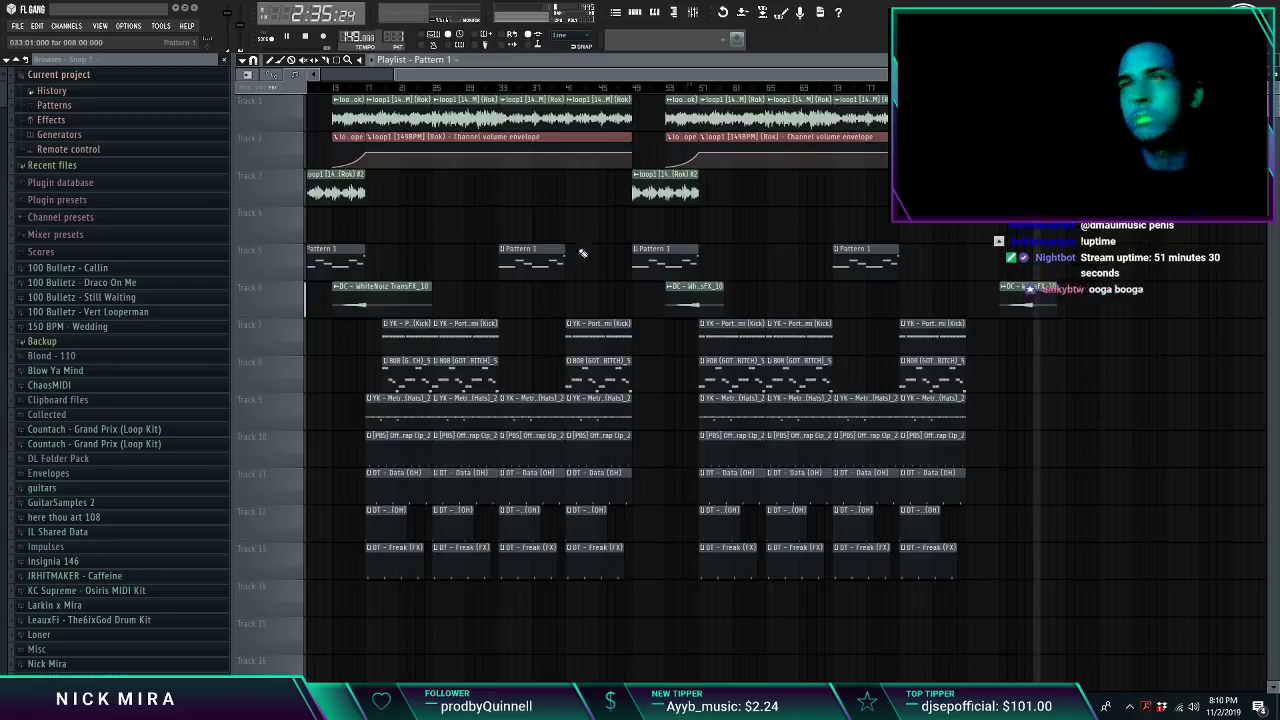
{"action": "left_click", "coordinate": [690, 87]}
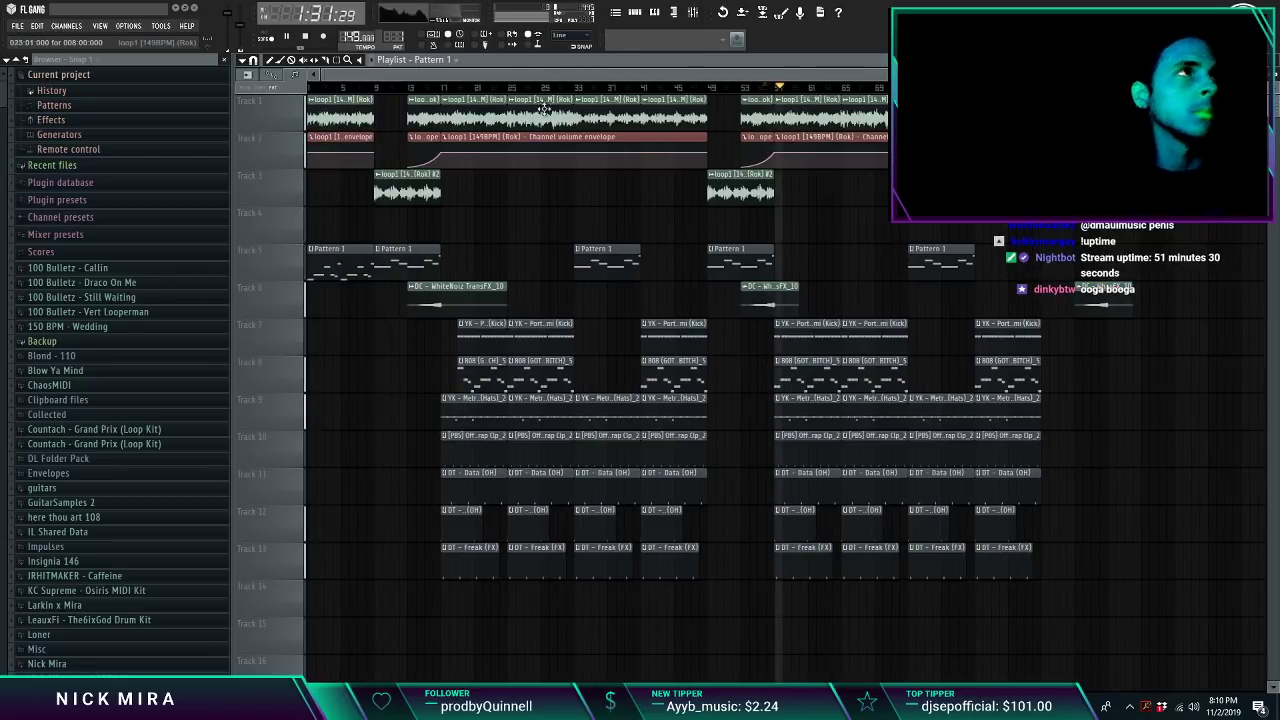
{"action": "left_click", "coordinate": [468, 112]}
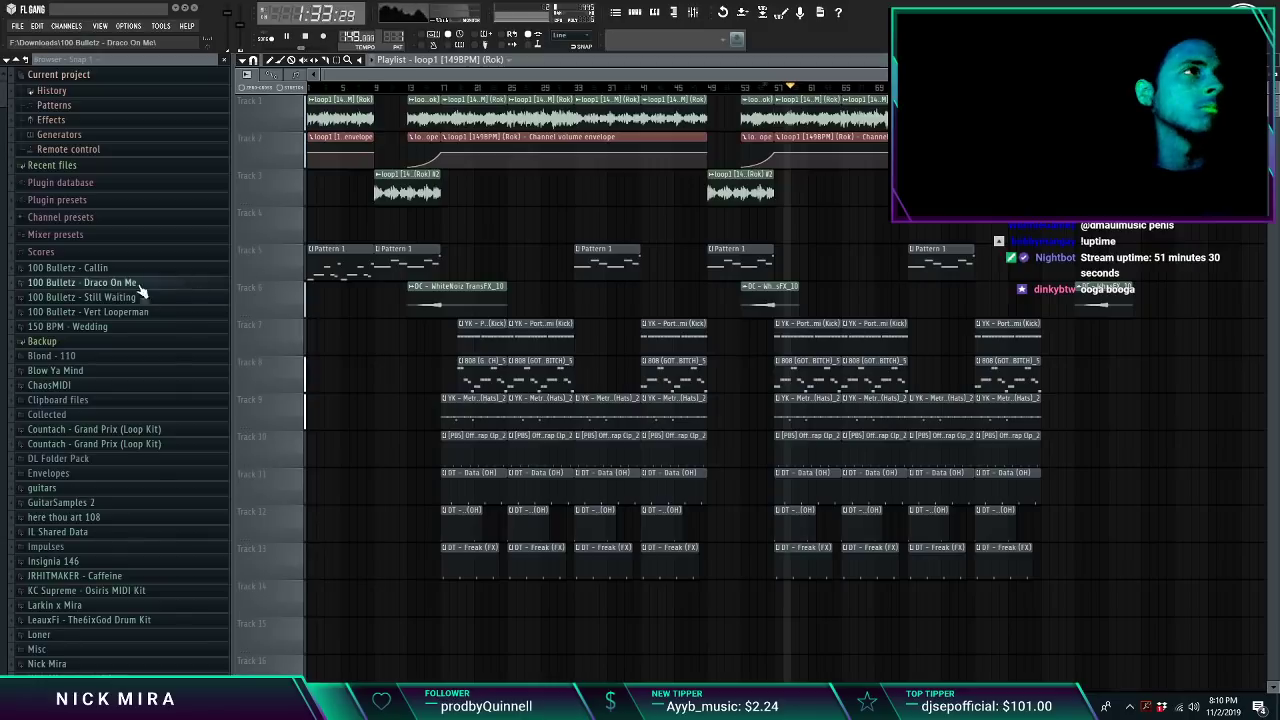
Step: Switch to the RokLoops folder window to check the available loops
{"action": "mouse_move", "coordinate": [280, 705]}
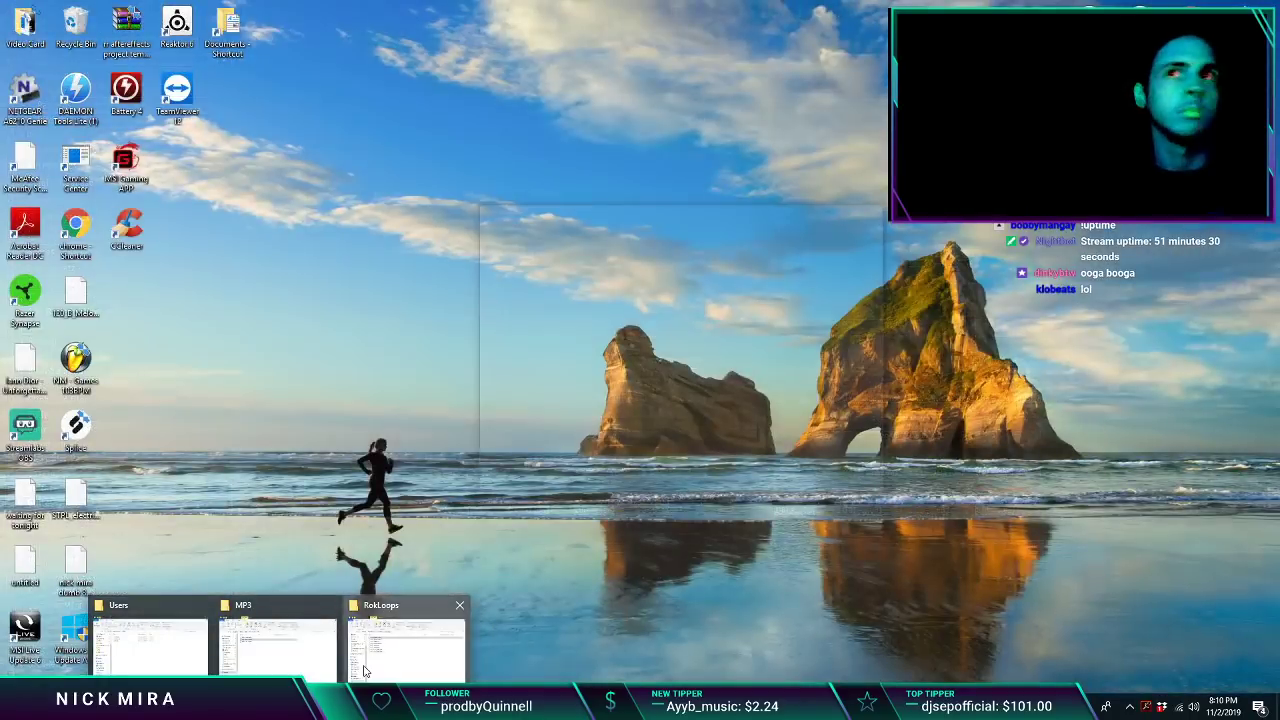
{"action": "left_click", "coordinate": [408, 648]}
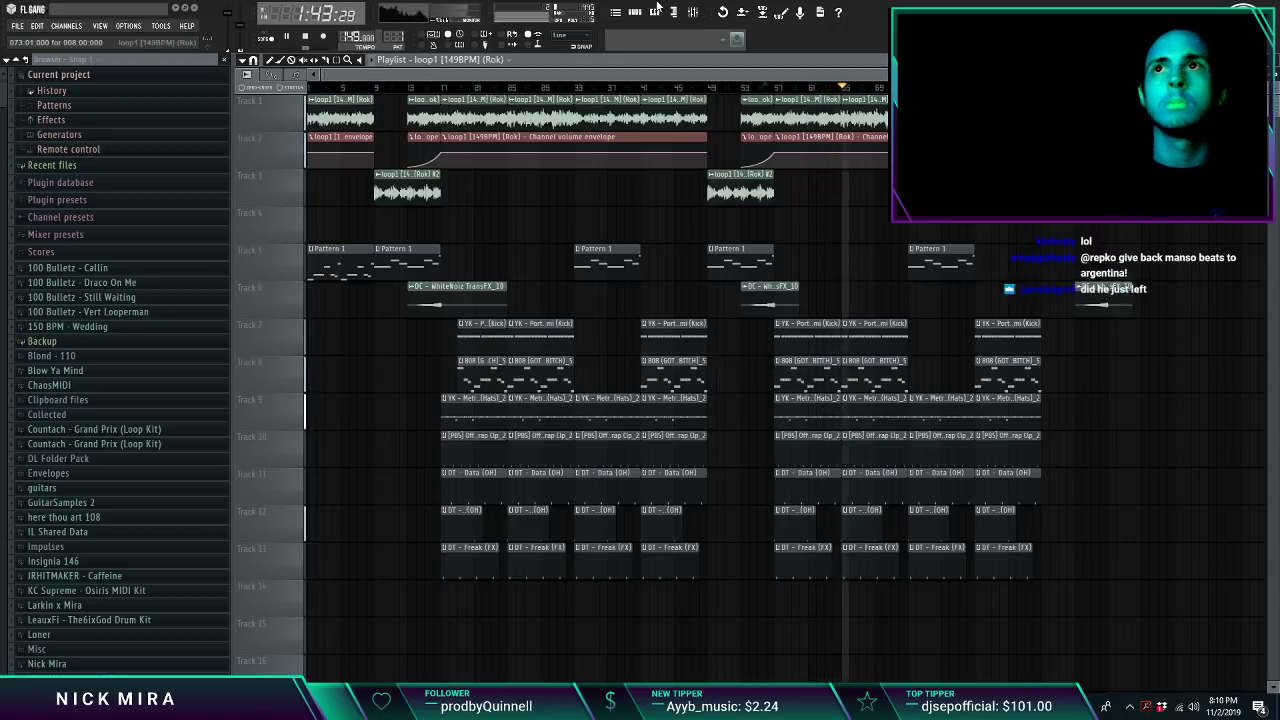
Step: Place the "nick youre stupid" sample from the 1 STASH Tags folder on Track 14 at bar 7 and route it to mixer insert 4
{"action": "left_click_drag", "start_coordinate": [3, 290], "coordinate": [5, 226]}
{"action": "left_click", "coordinate": [91, 300]}
{"action": "scroll", "coordinate": [93, 290], "scroll_direction": "up", "scroll_amount": 8}
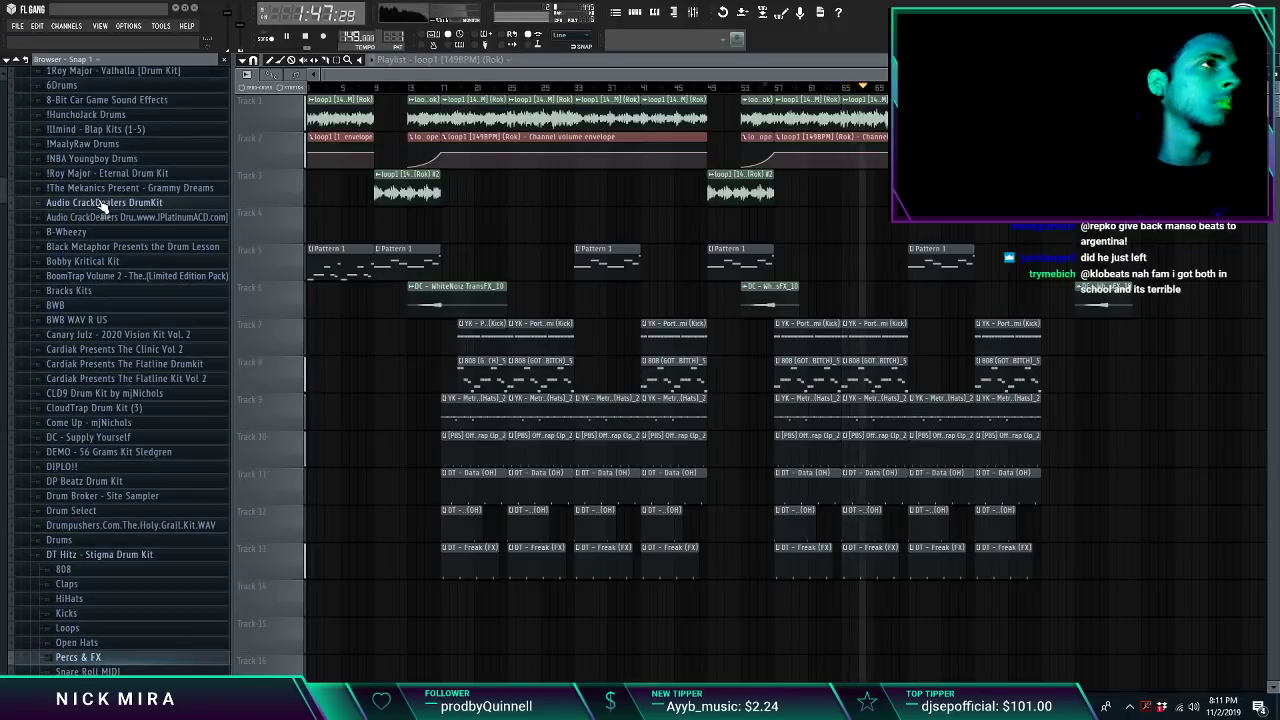
{"action": "scroll", "coordinate": [100, 250], "scroll_direction": "down", "scroll_amount": 10}
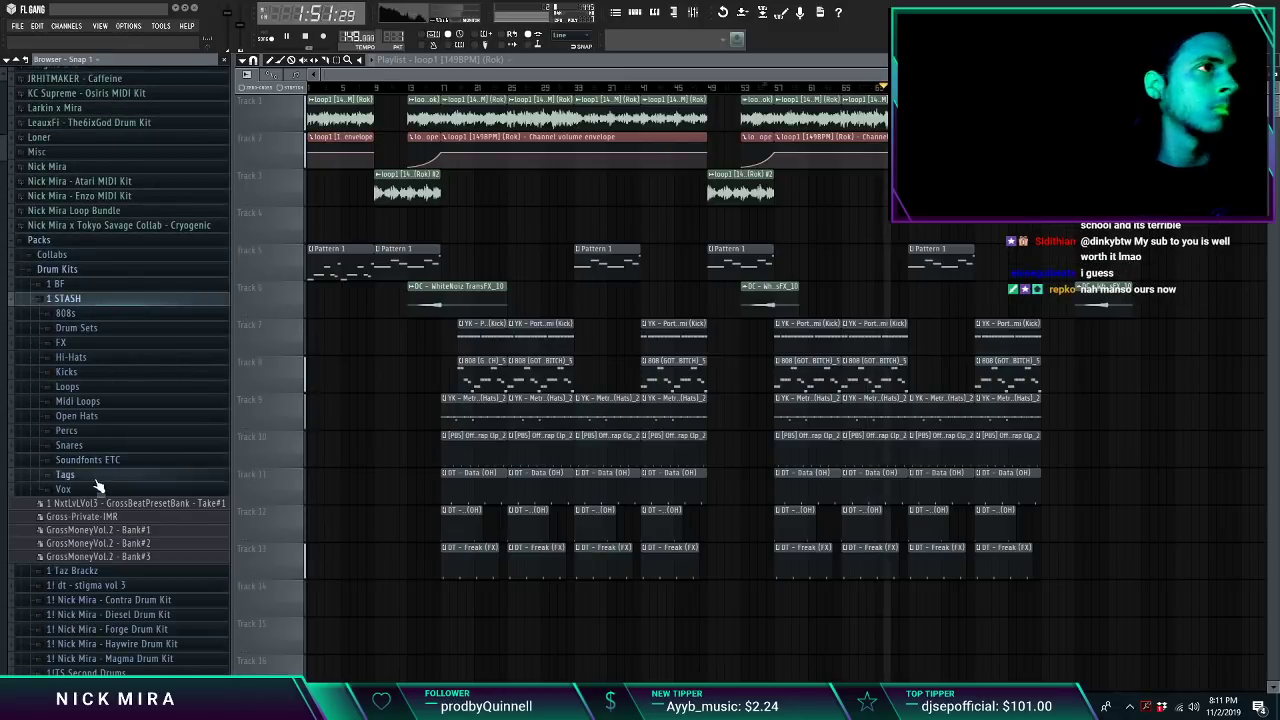
{"action": "left_click", "coordinate": [65, 474]}
{"action": "left_click_drag", "start_coordinate": [127, 519], "coordinate": [390, 592]}
{"action": "double_click", "coordinate": [390, 592]}
{"action": "key", "text": "ctrl+l"}
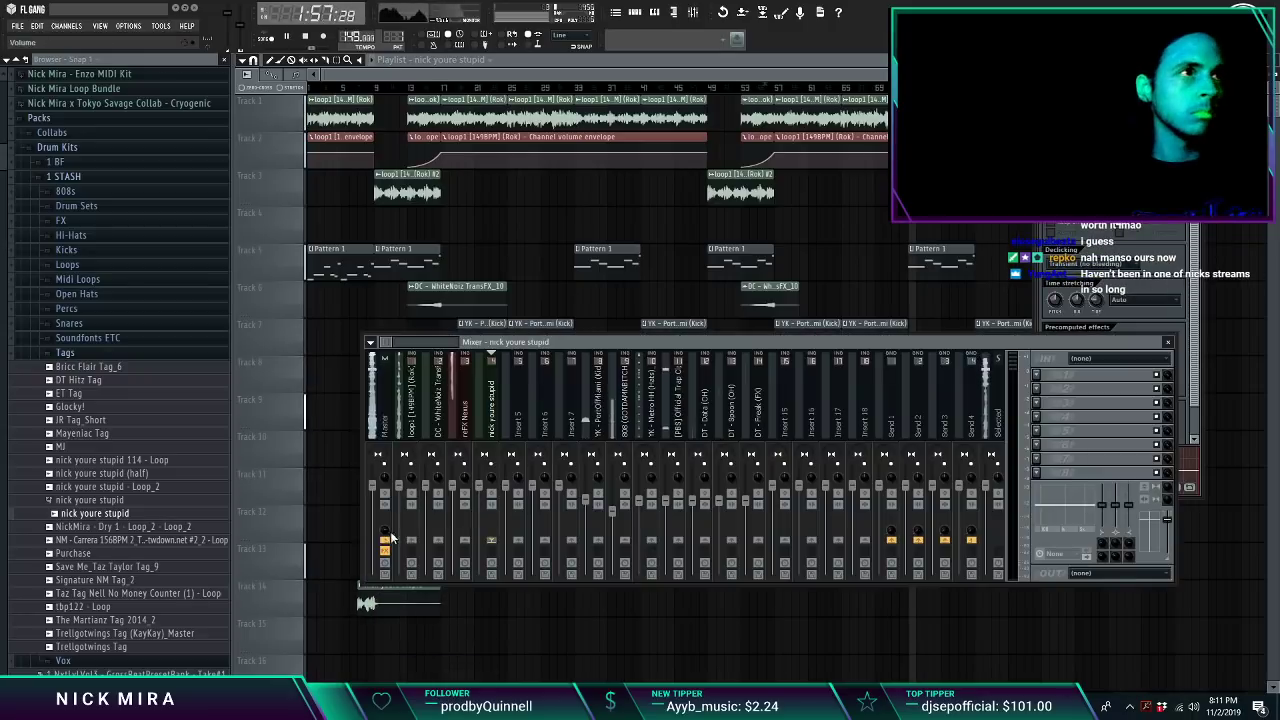
Step: Play the tag section, lower the tag's mixer level and roll off its low end with the insert's EQ
{"action": "key", "text": "F9"}
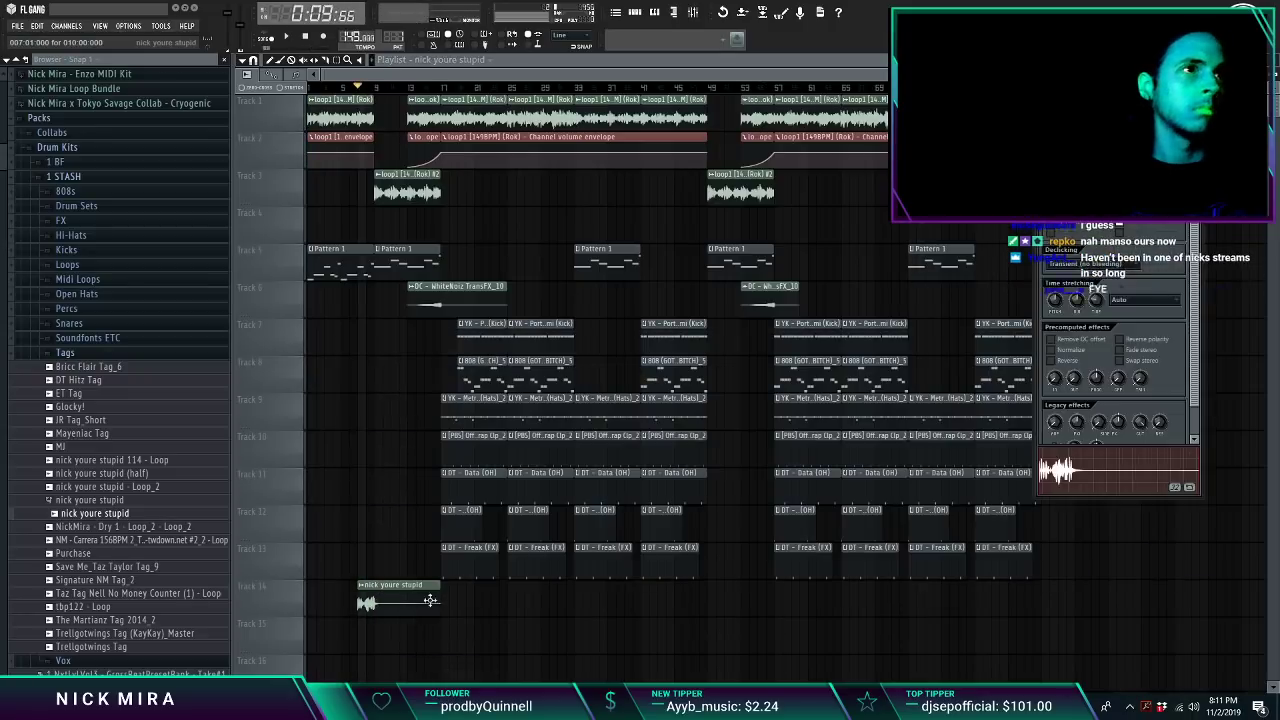
{"action": "key", "text": "F9"}
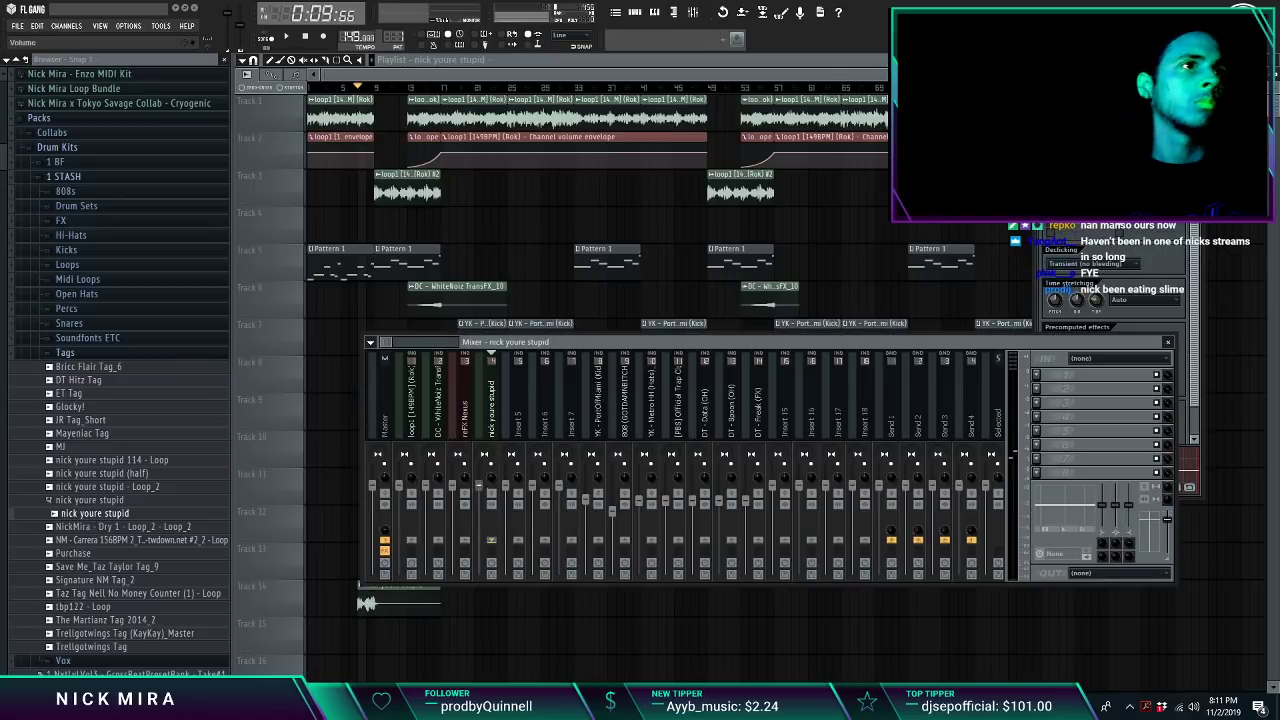
{"action": "key", "text": "space"}
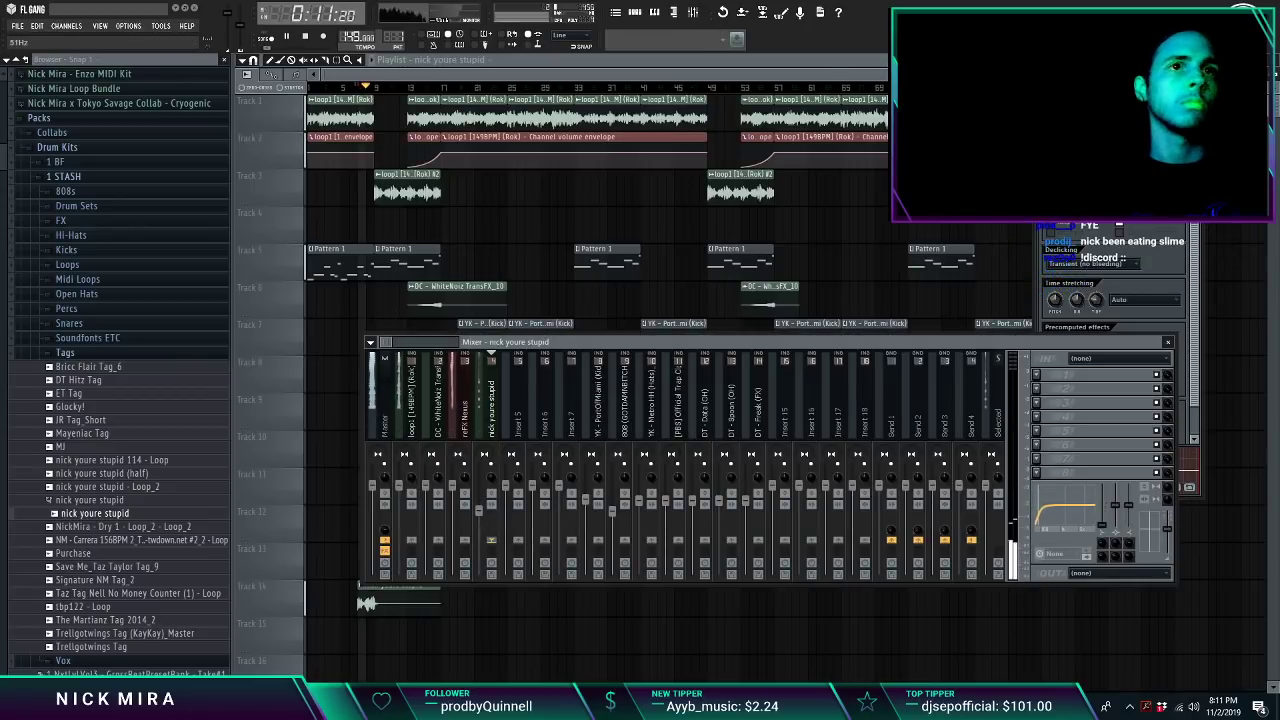
{"action": "left_click_drag", "start_coordinate": [1042, 506], "coordinate": [1036, 518]}
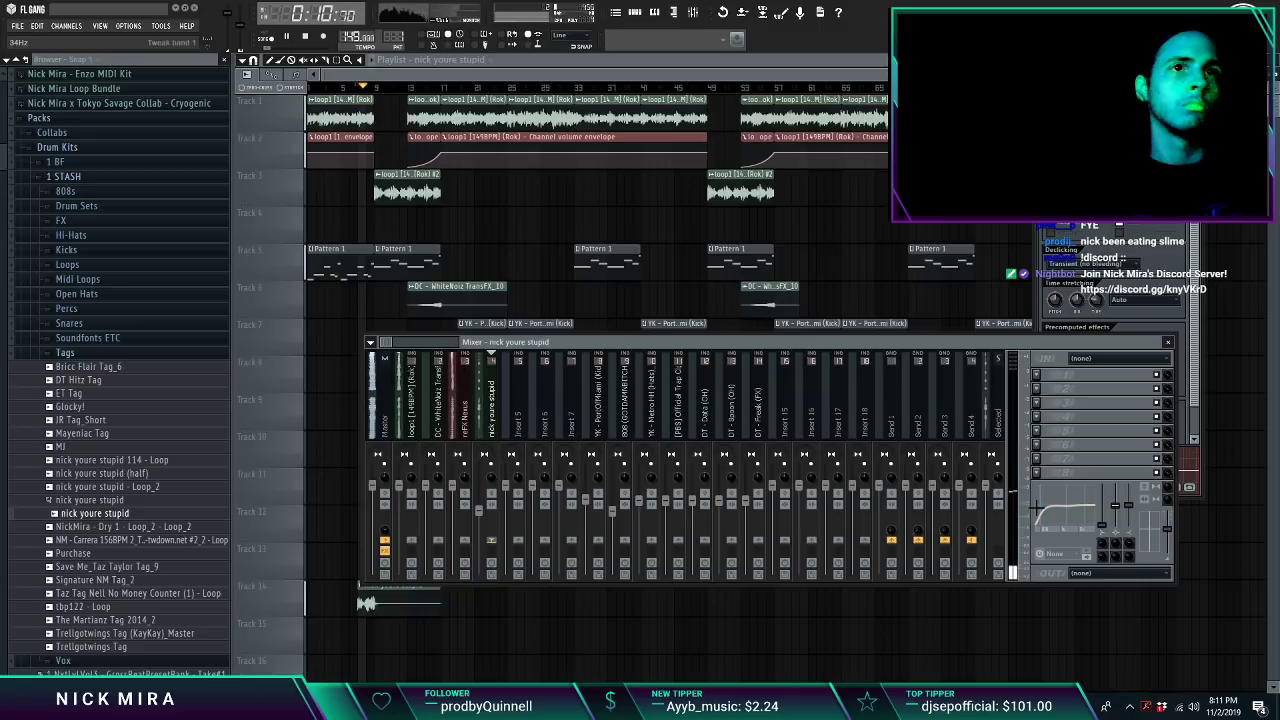
Step: Lower the reFX Nexus and loop1 mixer levels during playback and cut the low end of loop1
{"action": "left_click", "coordinate": [457, 492]}
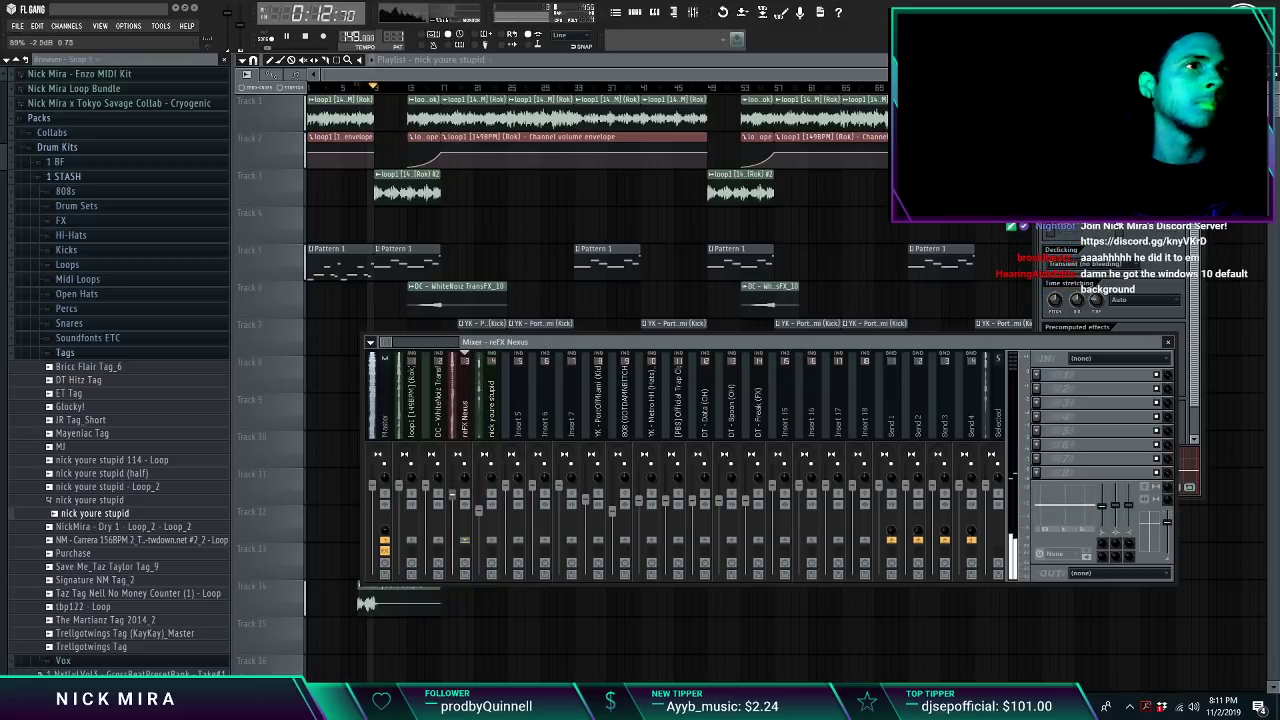
{"action": "left_click", "coordinate": [411, 540]}
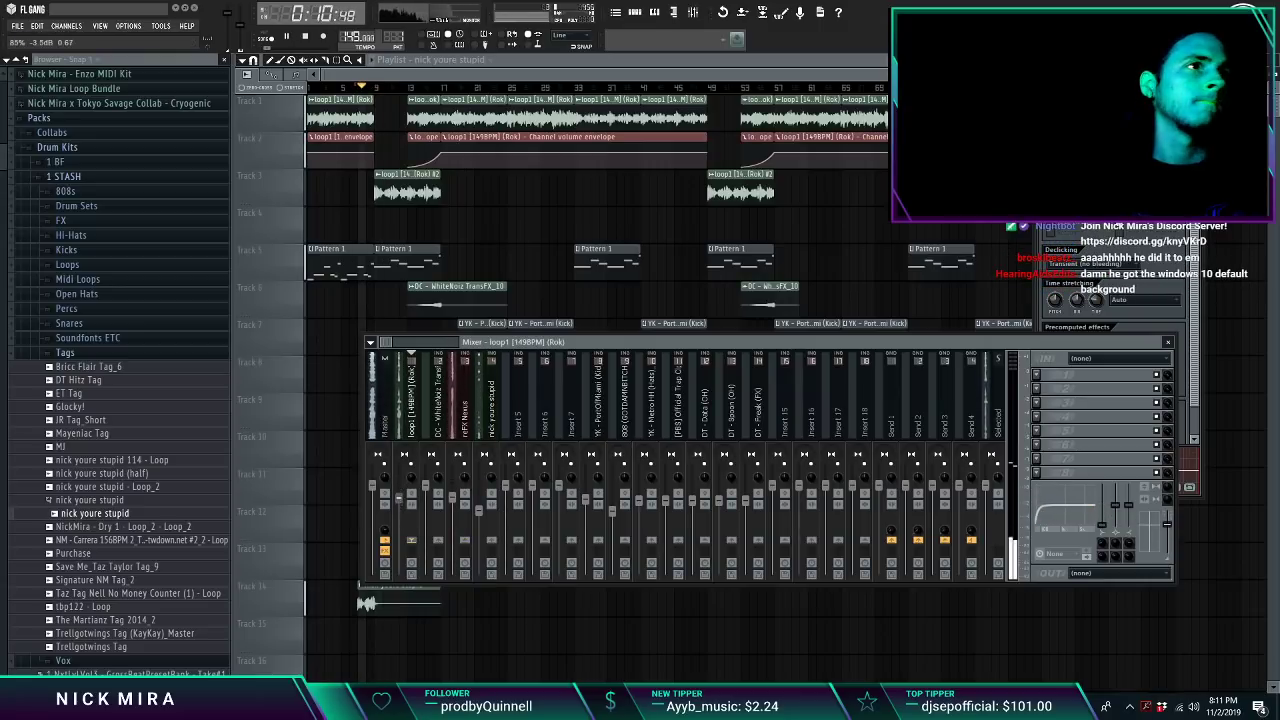
{"action": "left_click", "coordinate": [457, 496]}
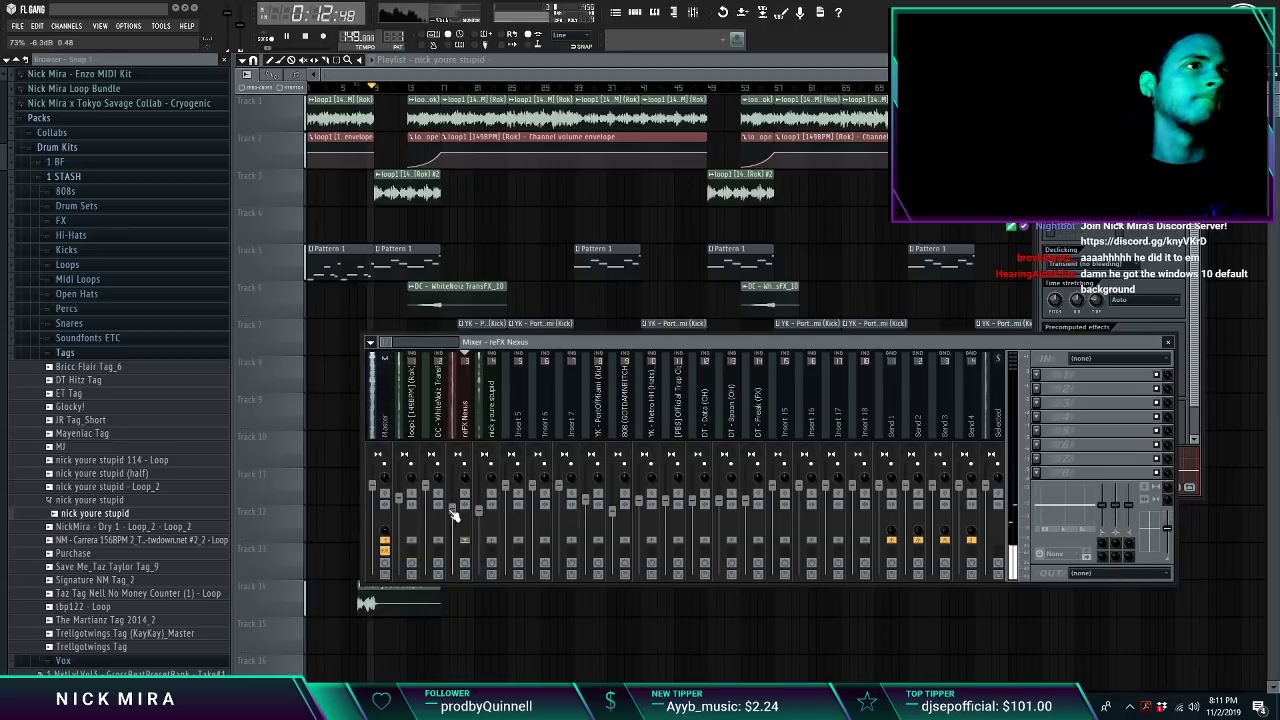
{"action": "left_click_drag", "start_coordinate": [453, 514], "coordinate": [453, 524]}
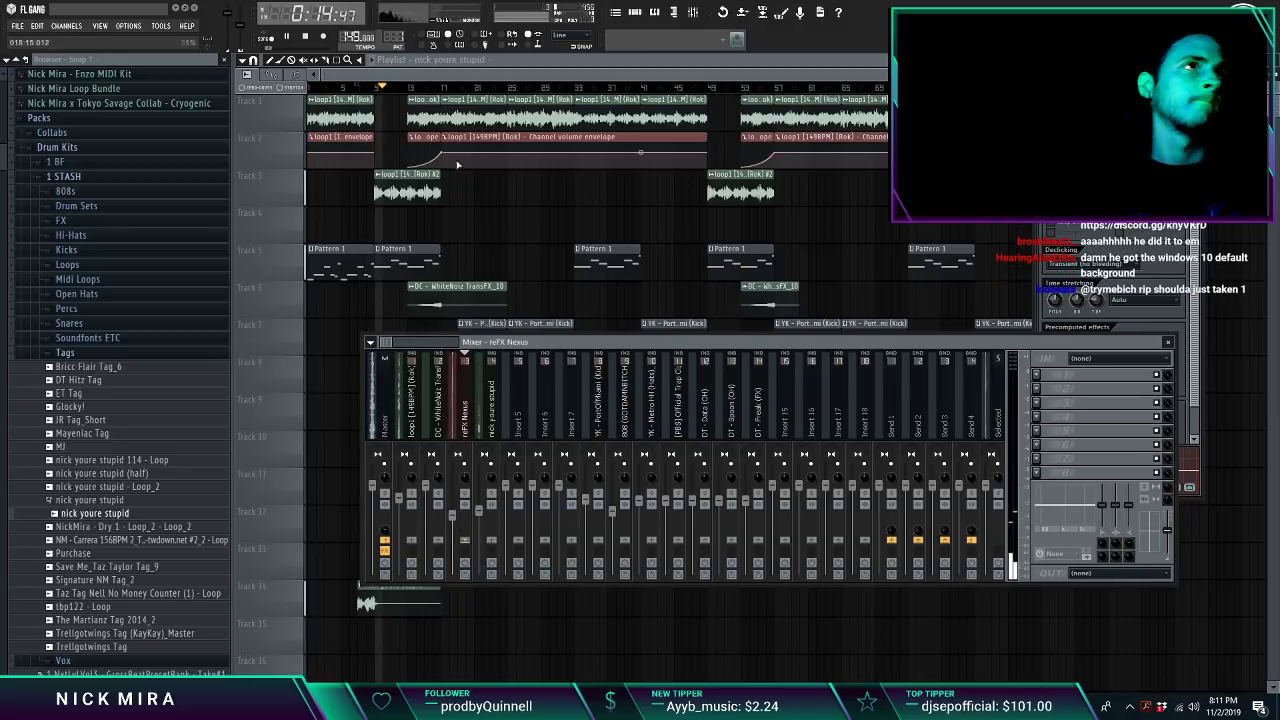
Step: Play the drop from bar 17 and set the loop1 mixer level to 87% (-3.0 dB)
{"action": "left_click", "coordinate": [447, 88]}
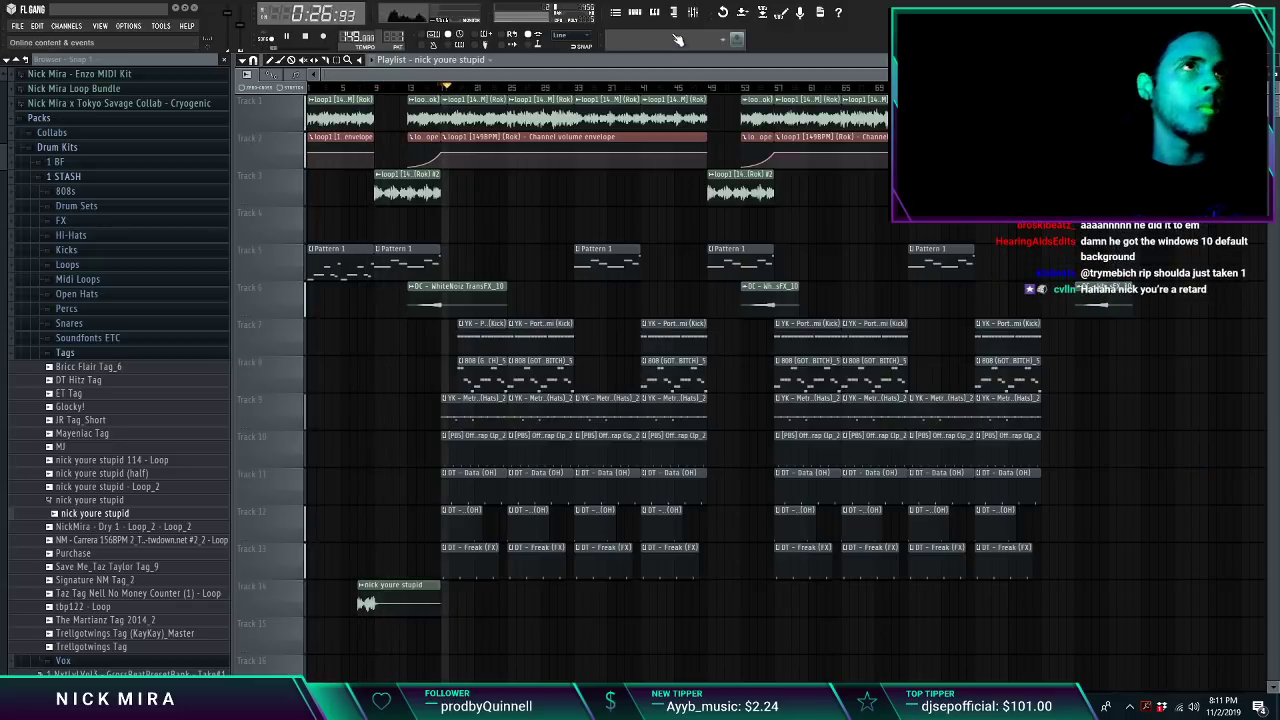
{"action": "left_click", "coordinate": [691, 13]}
{"action": "left_click", "coordinate": [410, 524]}
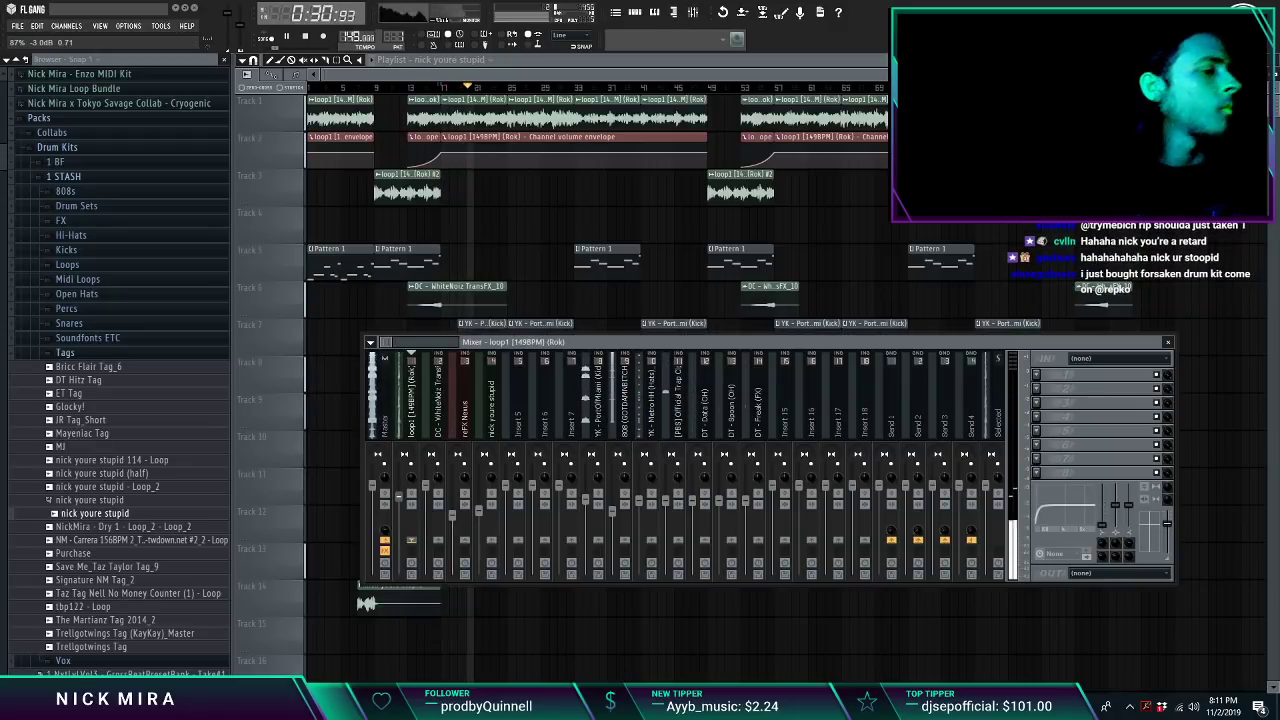
{"action": "key", "text": "F9"}
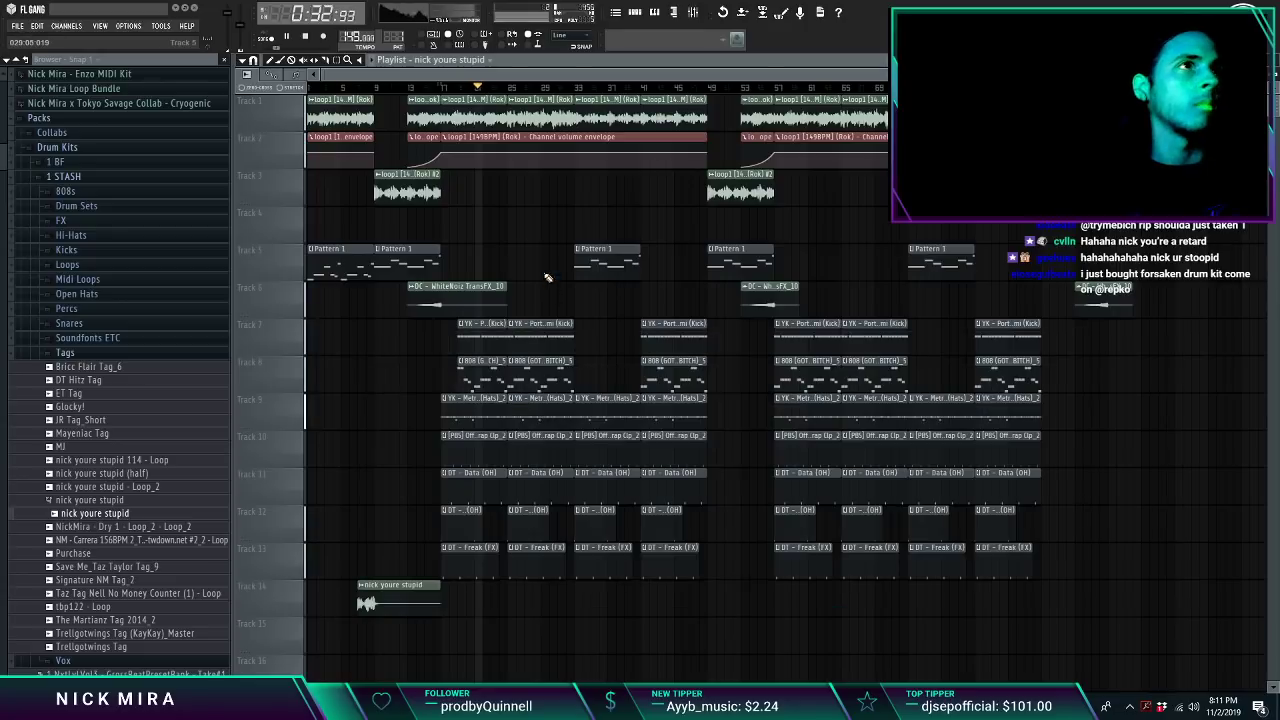
{"action": "key", "text": "ctrl+shift+s"}
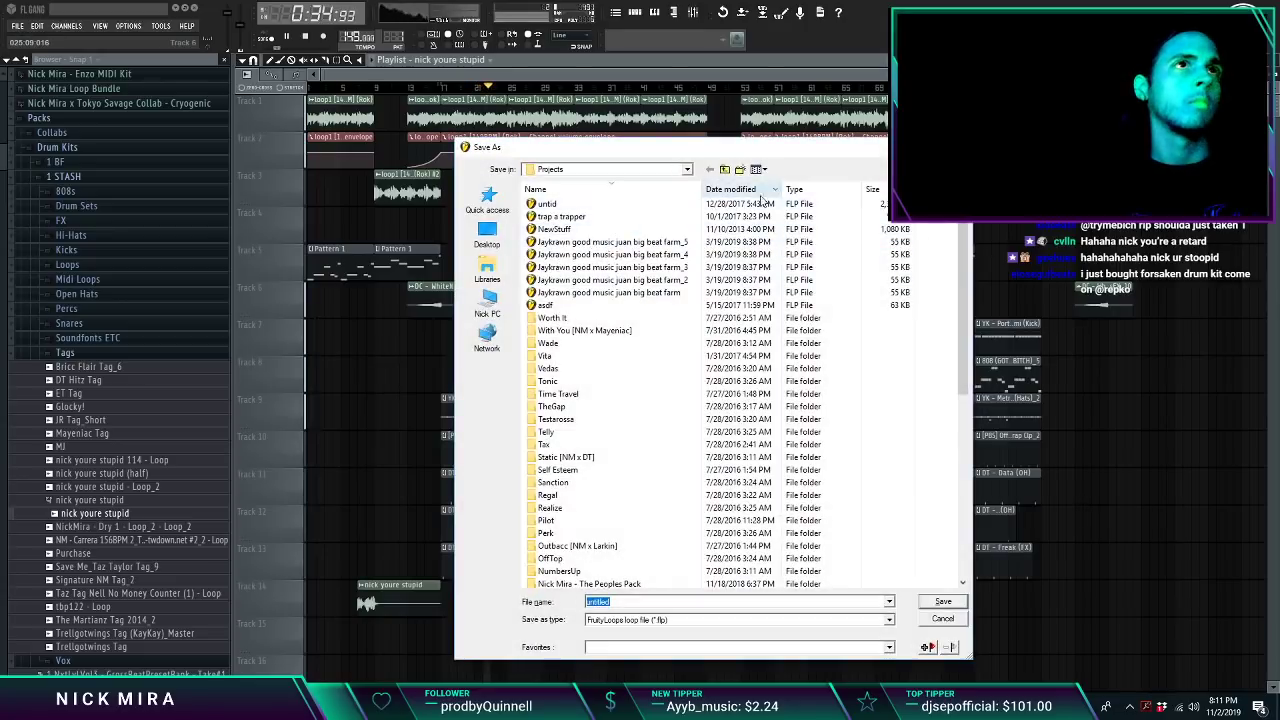
{"action": "left_click", "coordinate": [717, 169]}
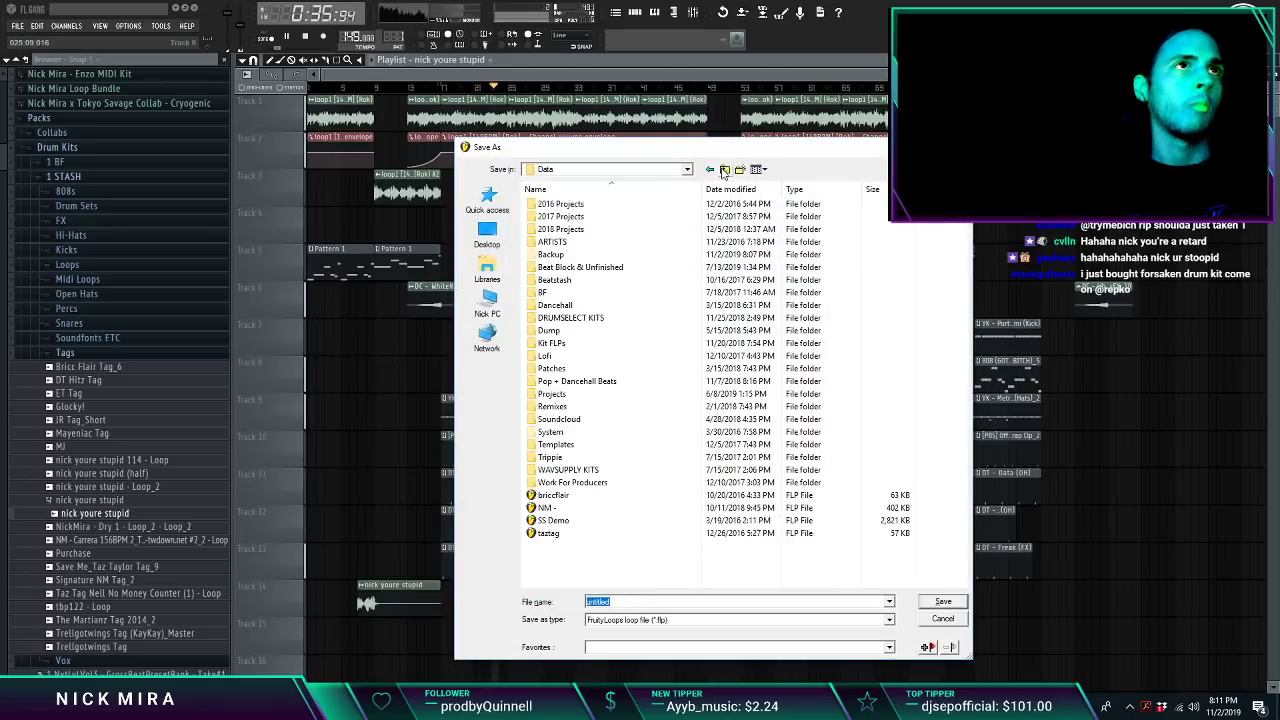
{"action": "left_click", "coordinate": [500, 198]}
{"action": "key", "text": "Escape"}
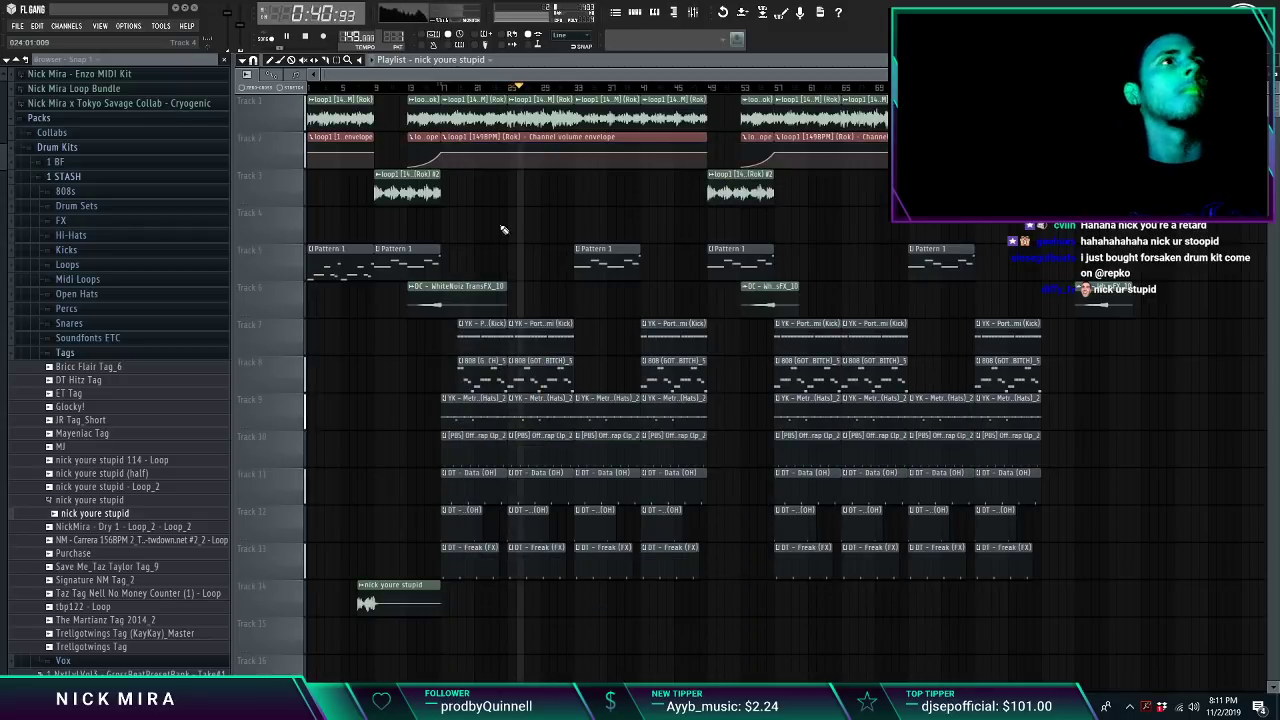
Step: Start saving the project and go to the November Beats folder inside Dropbox
{"action": "key", "text": "ctrl+s"}
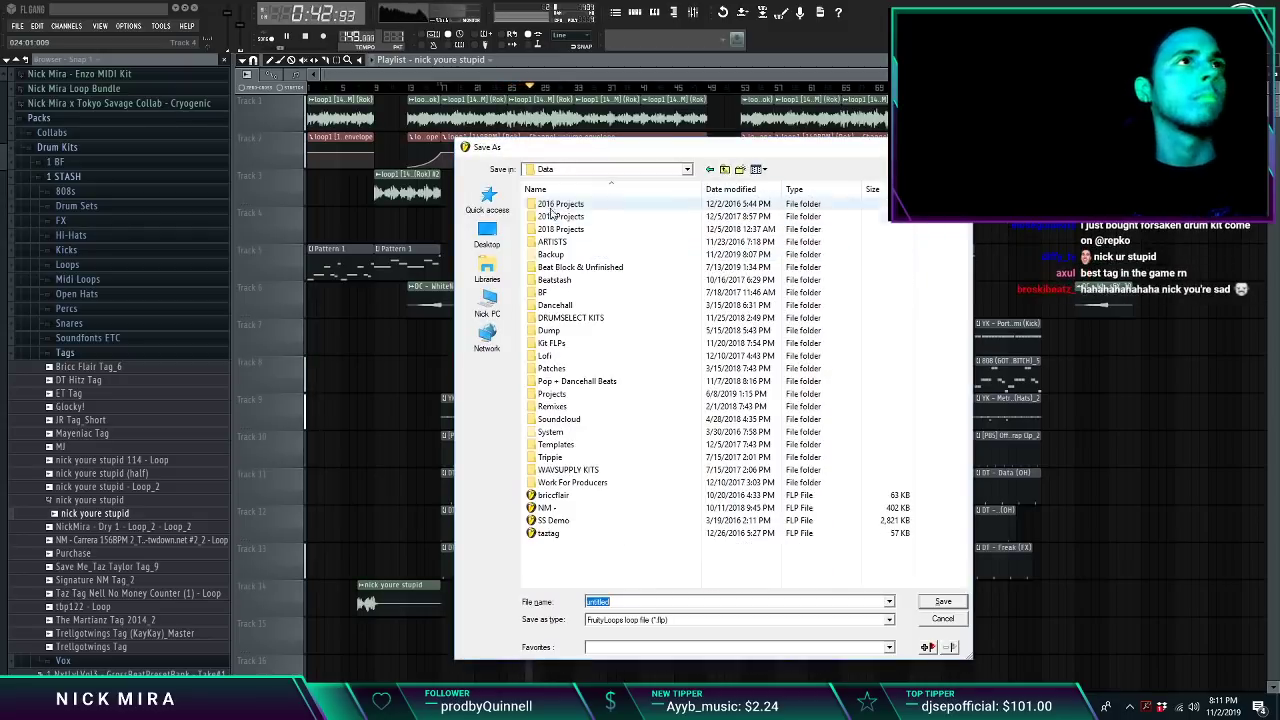
{"action": "left_click", "coordinate": [487, 203]}
{"action": "double_click", "coordinate": [657, 252]}
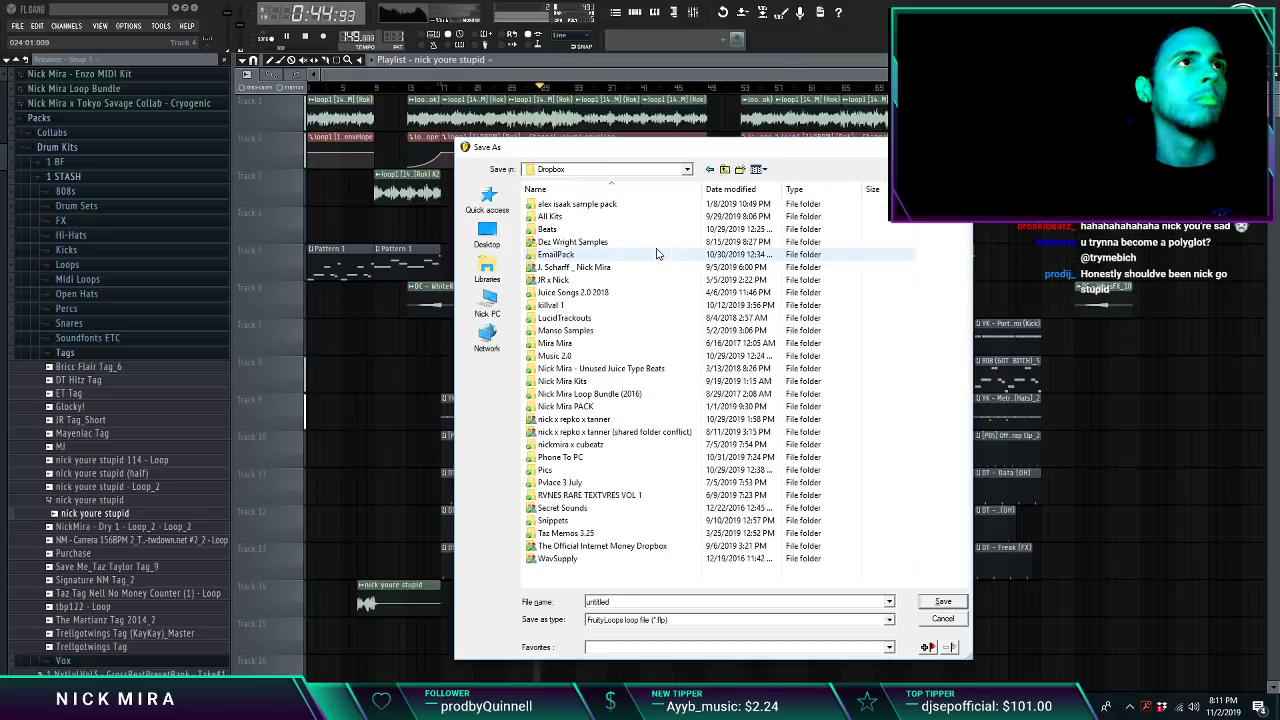
{"action": "double_click", "coordinate": [600, 229]}
{"action": "double_click", "coordinate": [600, 204]}
{"action": "double_click", "coordinate": [598, 205]}
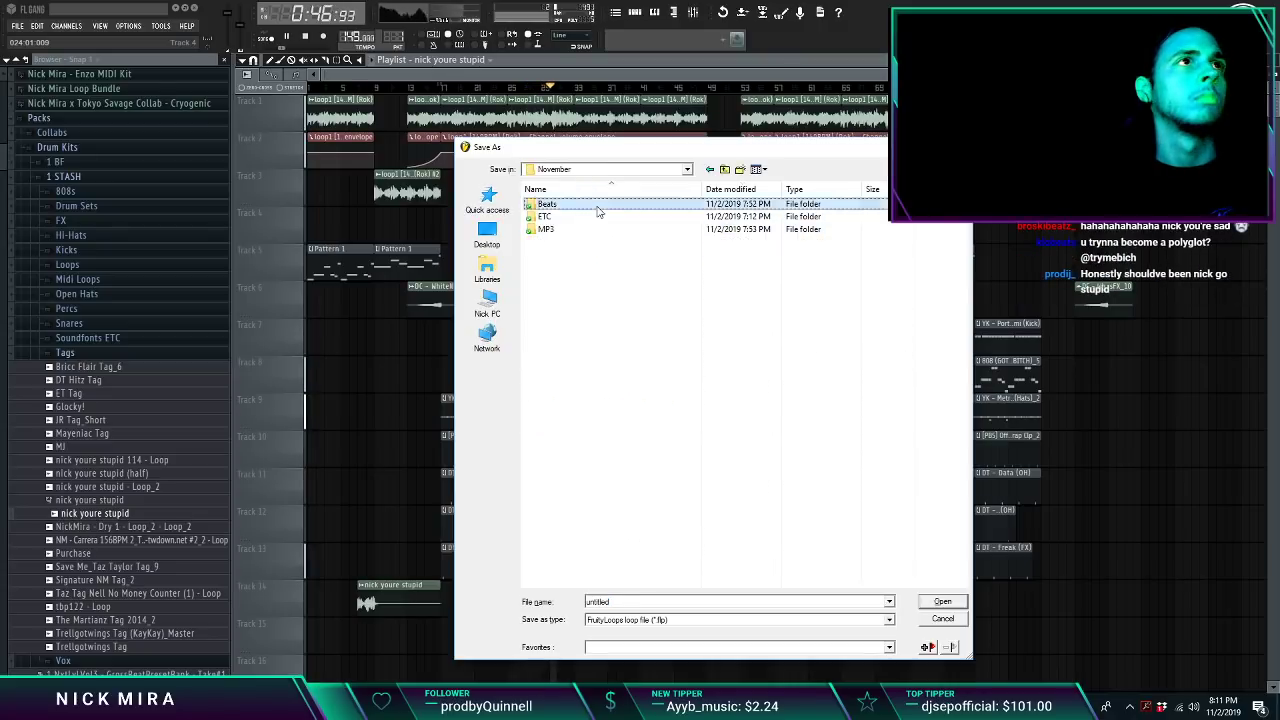
{"action": "double_click", "coordinate": [598, 206]}
Step: Create a new folder named Poly and save the project in it as "NM x Rok - Poly 149BPM"
{"action": "left_click", "coordinate": [741, 170]}
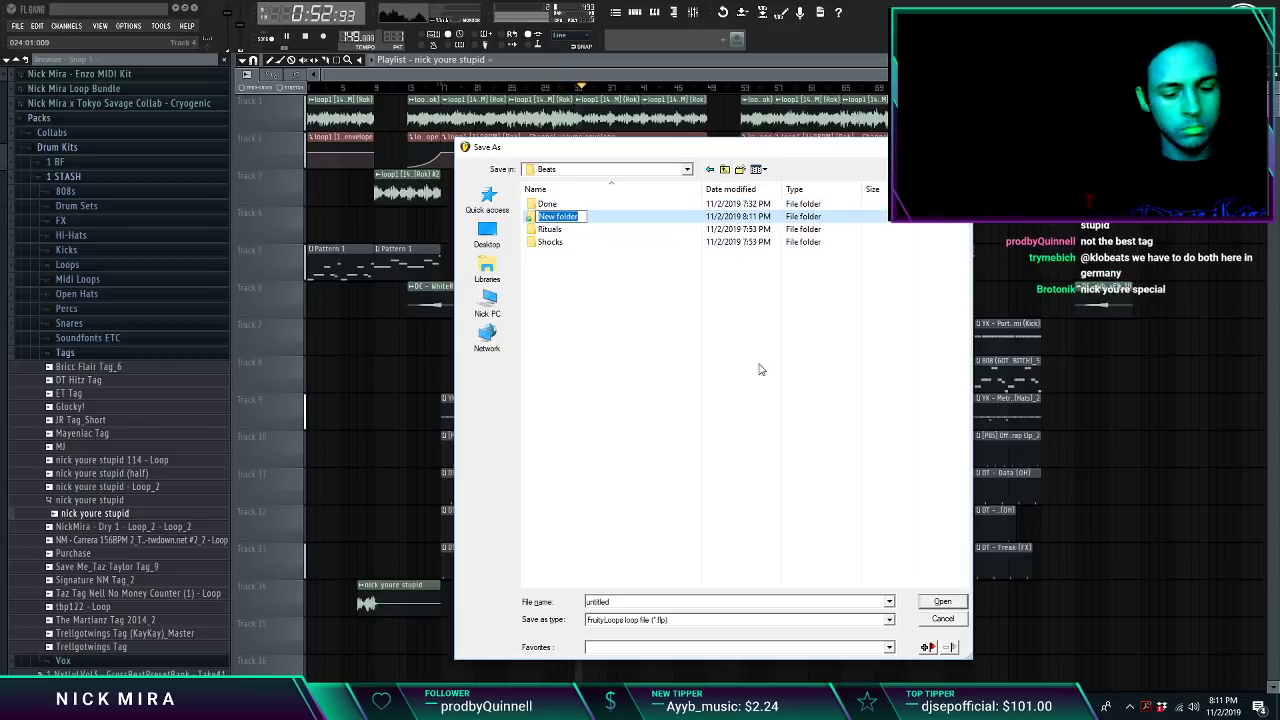
{"action": "key", "text": "Return"}
{"action": "key", "text": "Return"}
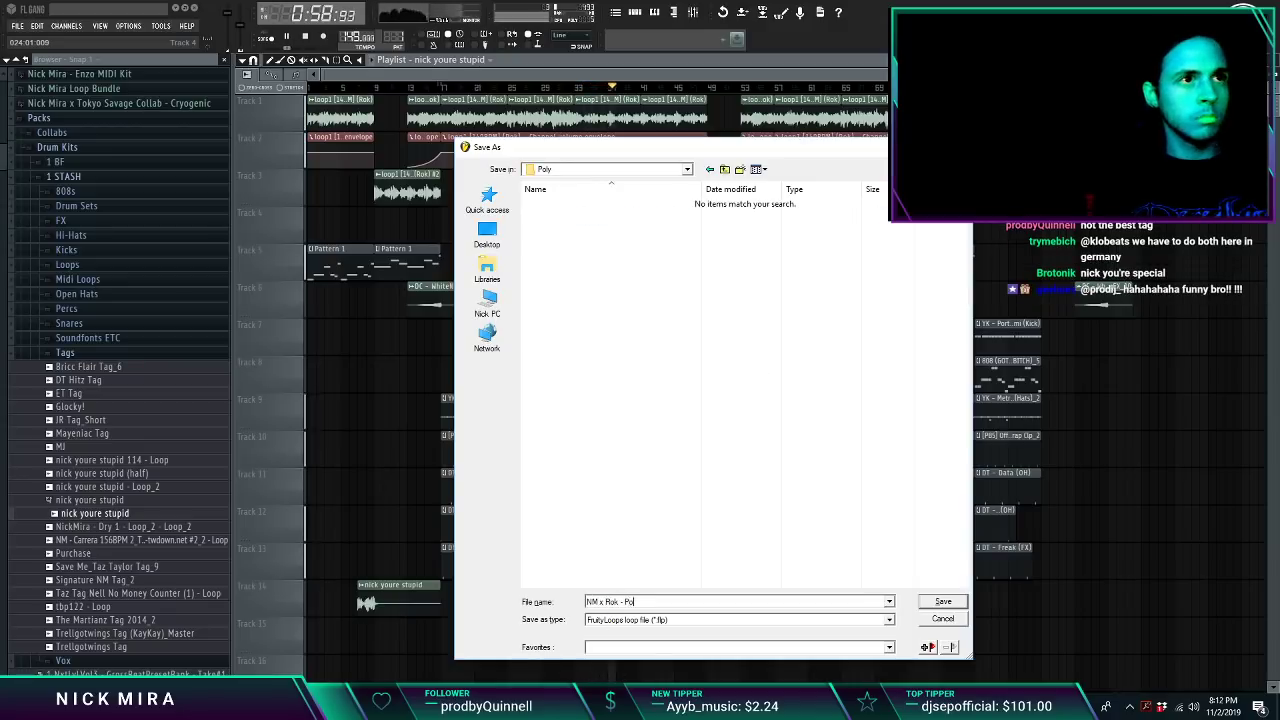
{"action": "type", "text": "149BPM"}
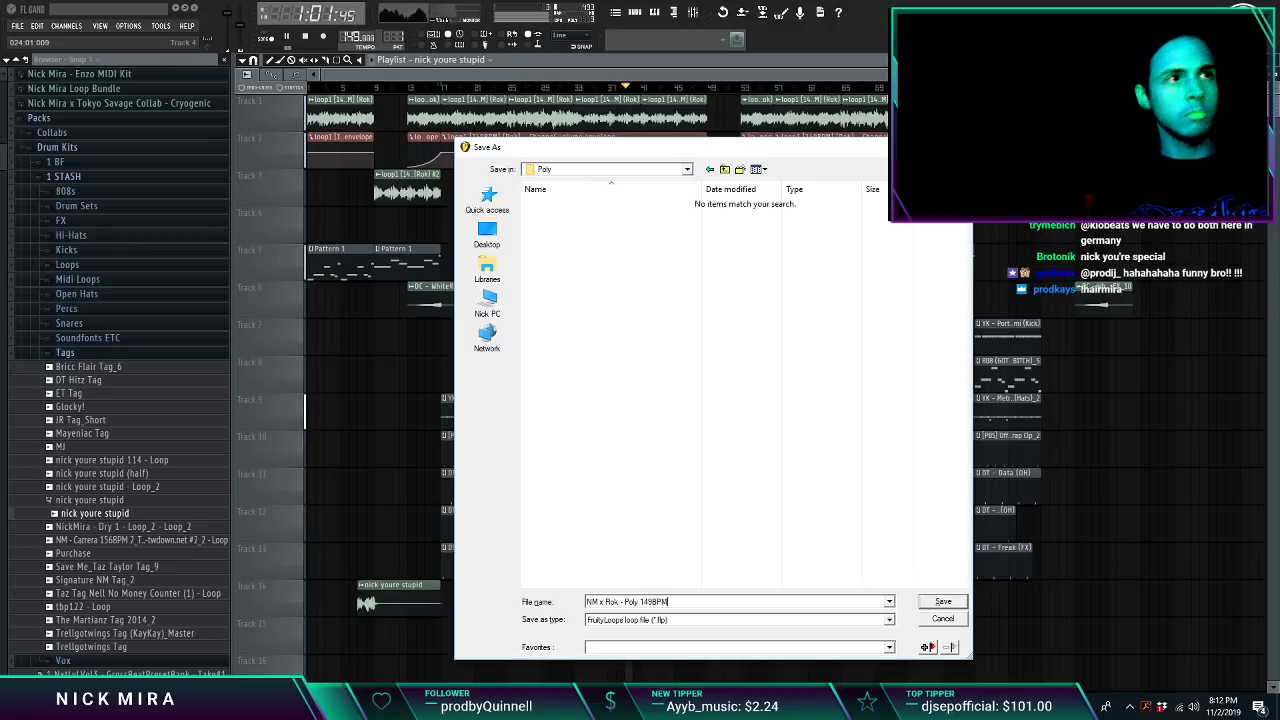
{"action": "key", "text": "Return"}
Step: Render the song as WAV and MP3 under the project's name in the Poly folder
{"action": "key", "text": "ctrl+r"}
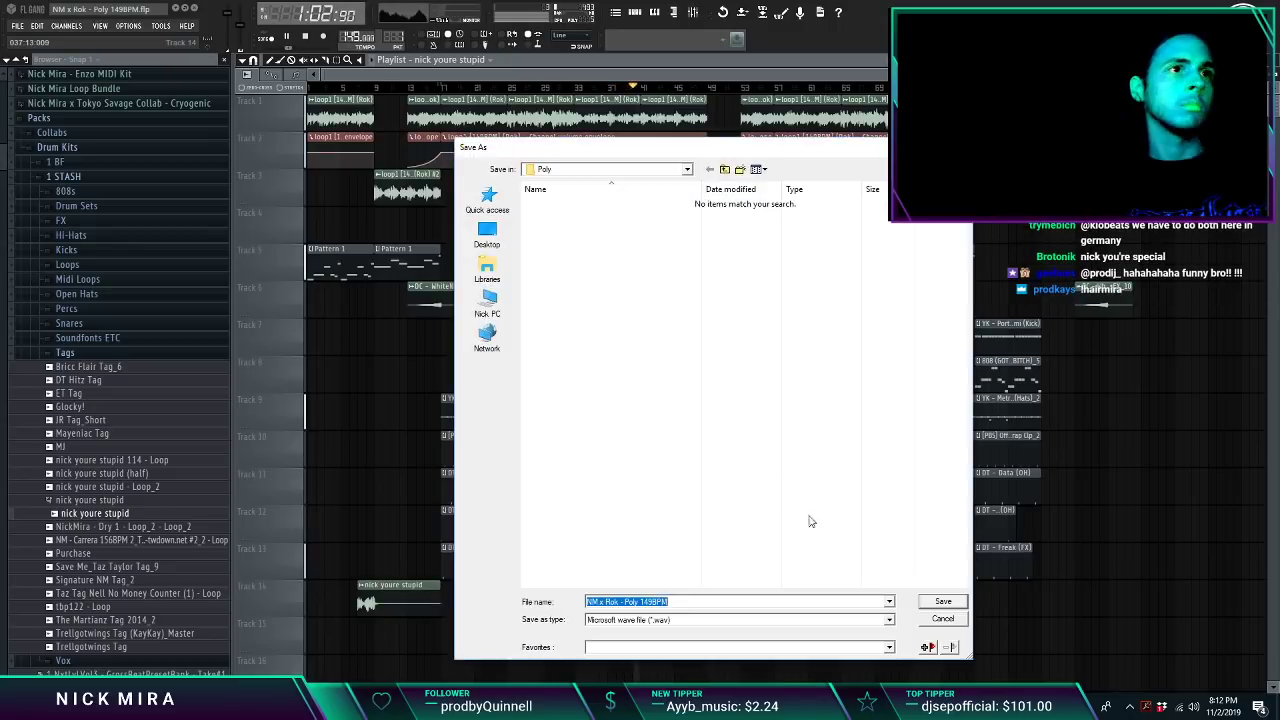
{"action": "key", "text": "Return"}
{"action": "key", "text": "Return"}
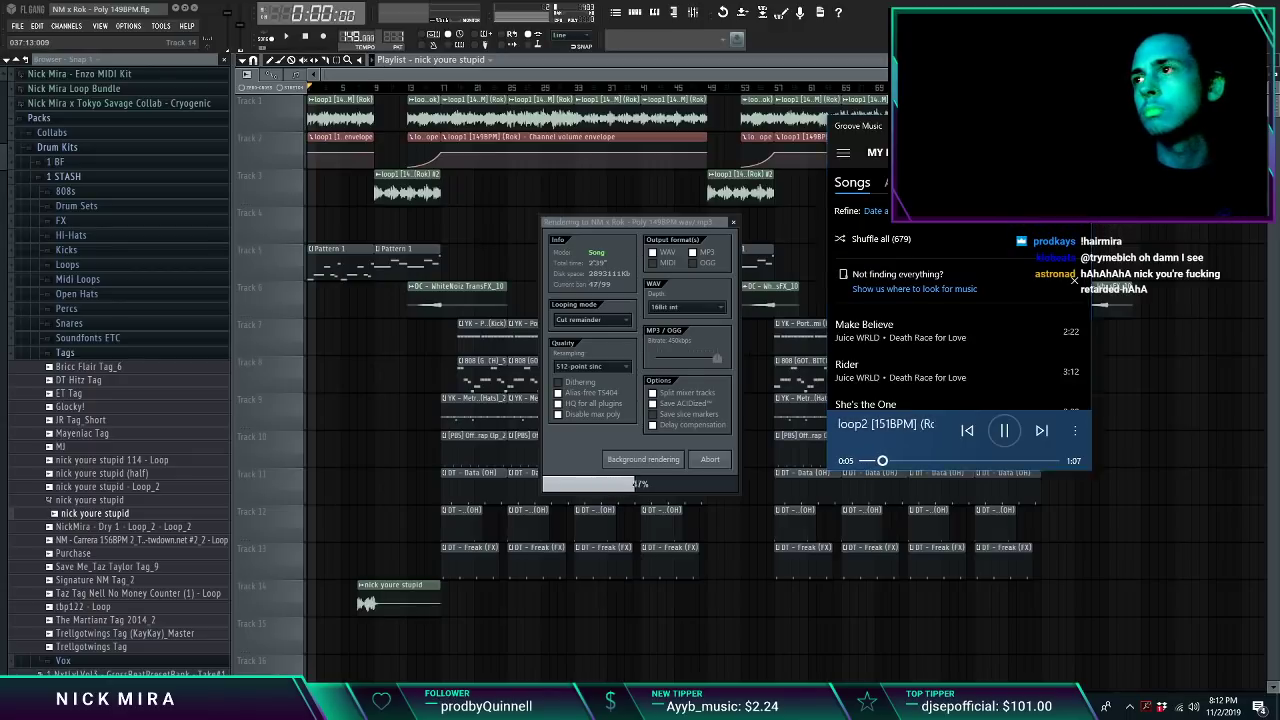
Step: Skip the music player to the next loop, loop3 (130BPM), and start a new empty project
{"action": "key", "text": "XF86AudioNext"}
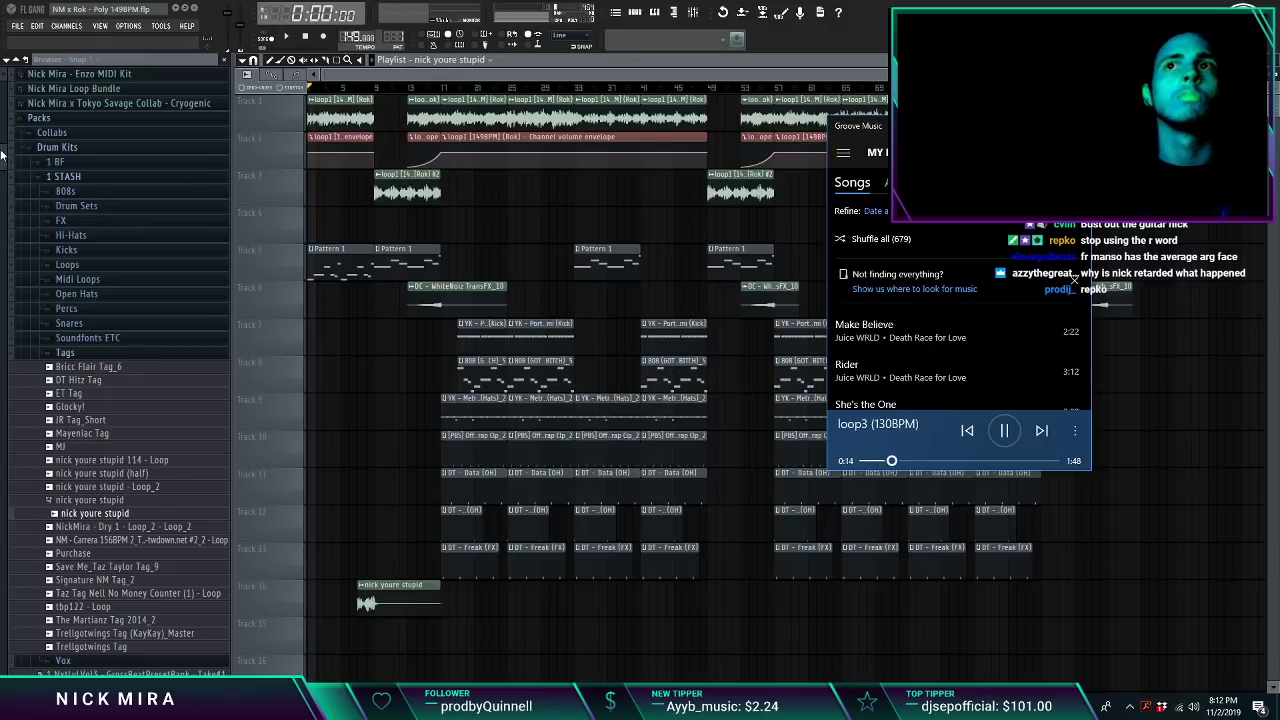
{"action": "left_click", "coordinate": [17, 25]}
{"action": "left_click", "coordinate": [40, 34]}
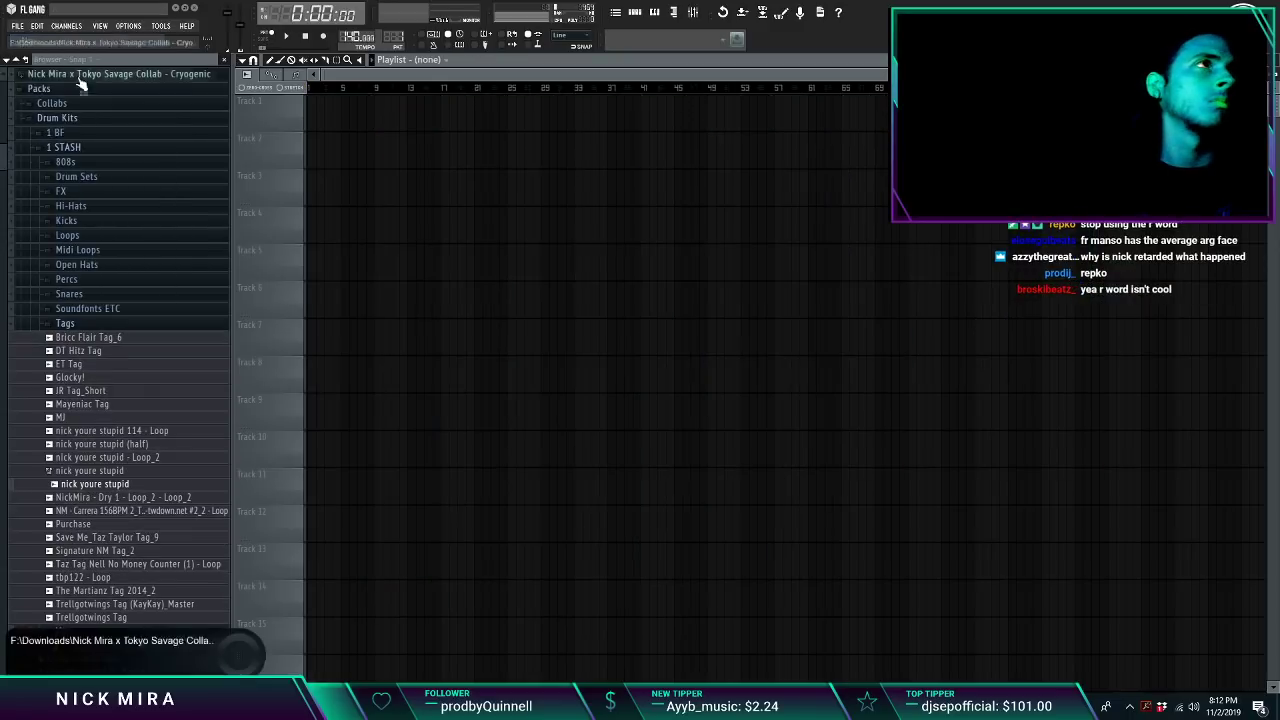
Step: Import loop3 (130BPM) at the start of Track 1 and set the project tempo to 130 BPM
{"action": "left_click_drag", "start_coordinate": [1279, 256], "coordinate": [429, 240]}
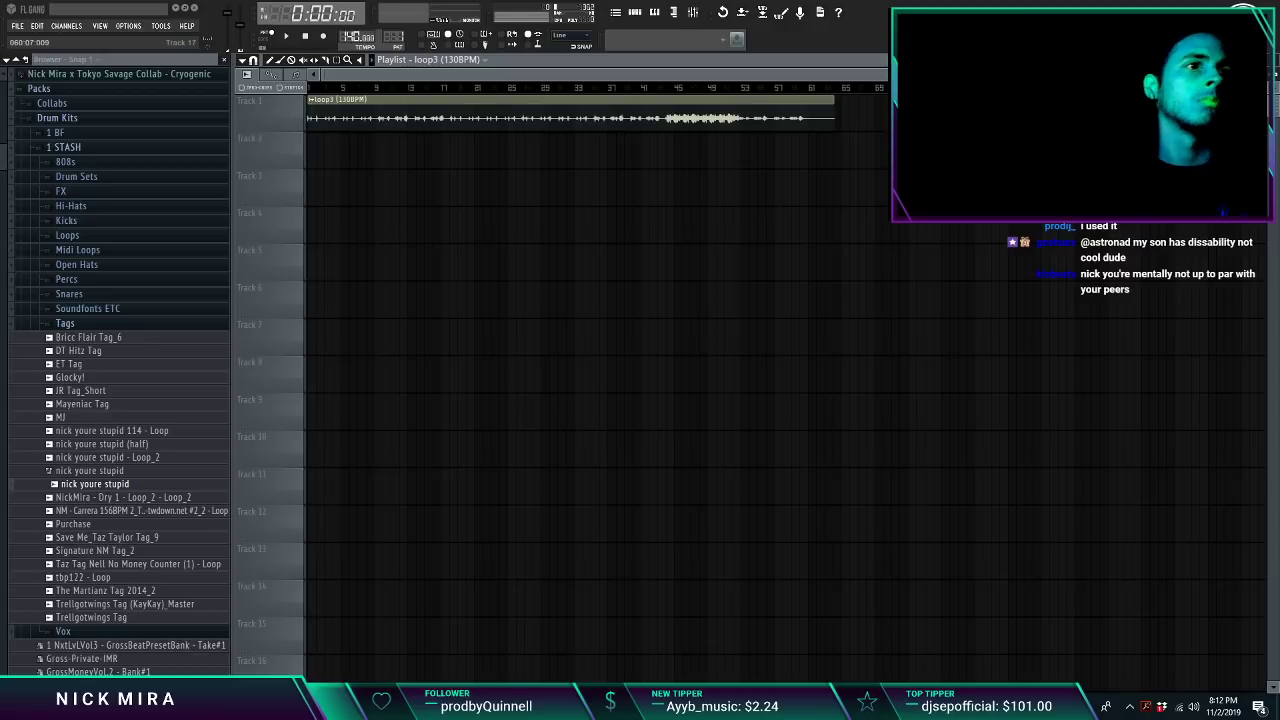
{"action": "left_click", "coordinate": [812, 707]}
{"action": "left_click", "coordinate": [688, 94]}
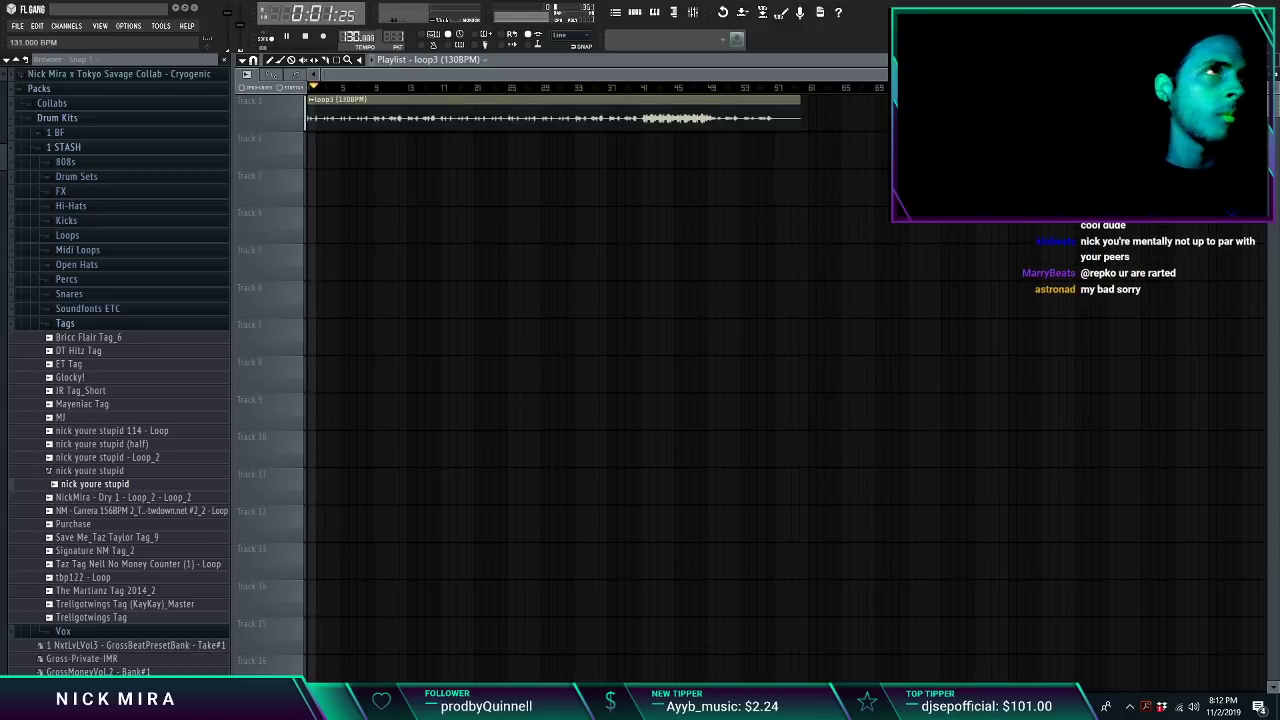
{"action": "left_click_drag", "start_coordinate": [351, 37], "coordinate": [351, 34]}
Step: Normalize the loop3 sample in its channel settings
{"action": "double_click", "coordinate": [434, 105]}
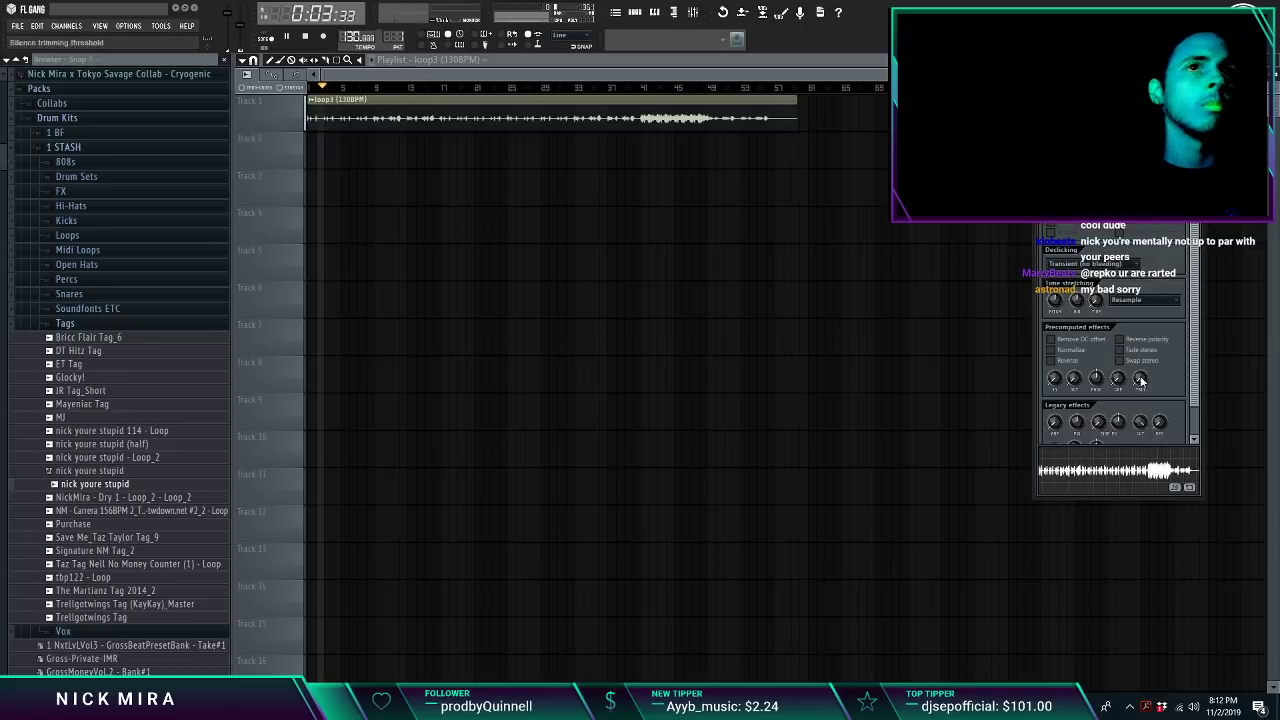
{"action": "right_click", "coordinate": [1096, 303]}
{"action": "left_click", "coordinate": [1051, 350]}
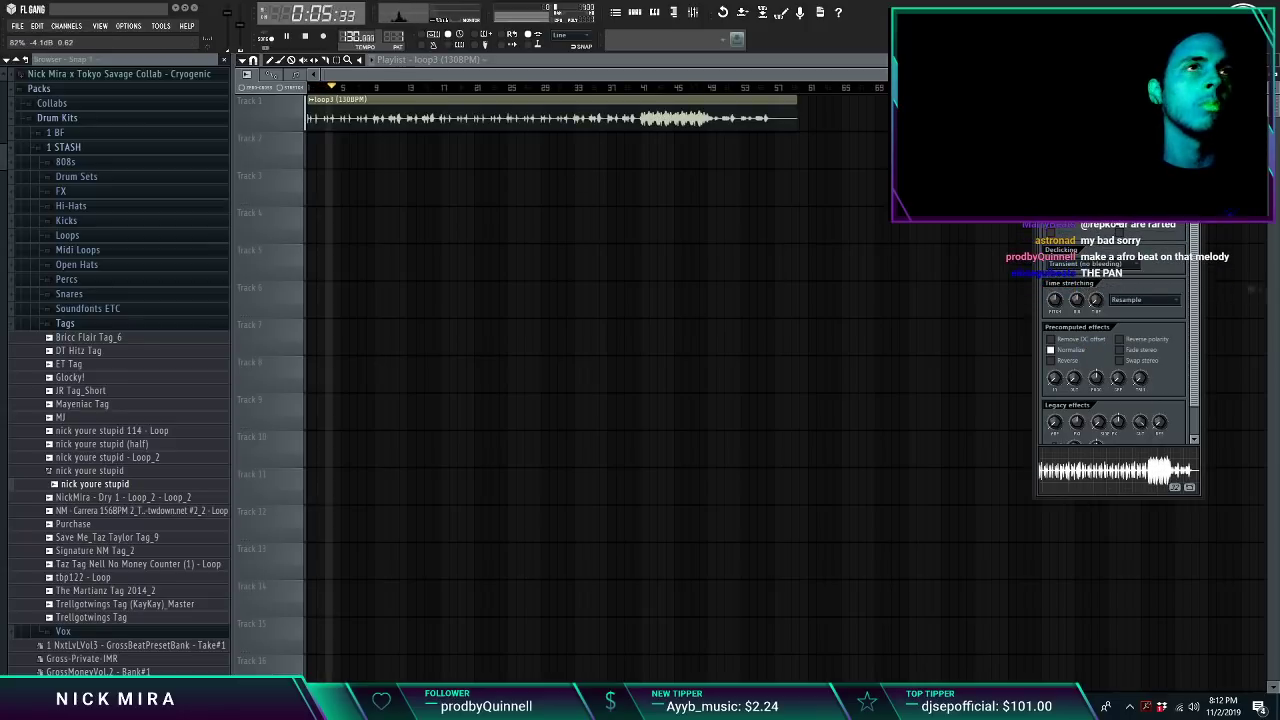
Step: Fill Track 2 with eight-bar Pattern 1 clips from bar 1 to bar 57 and trim loop3 to the same end
{"action": "left_click", "coordinate": [584, 171]}
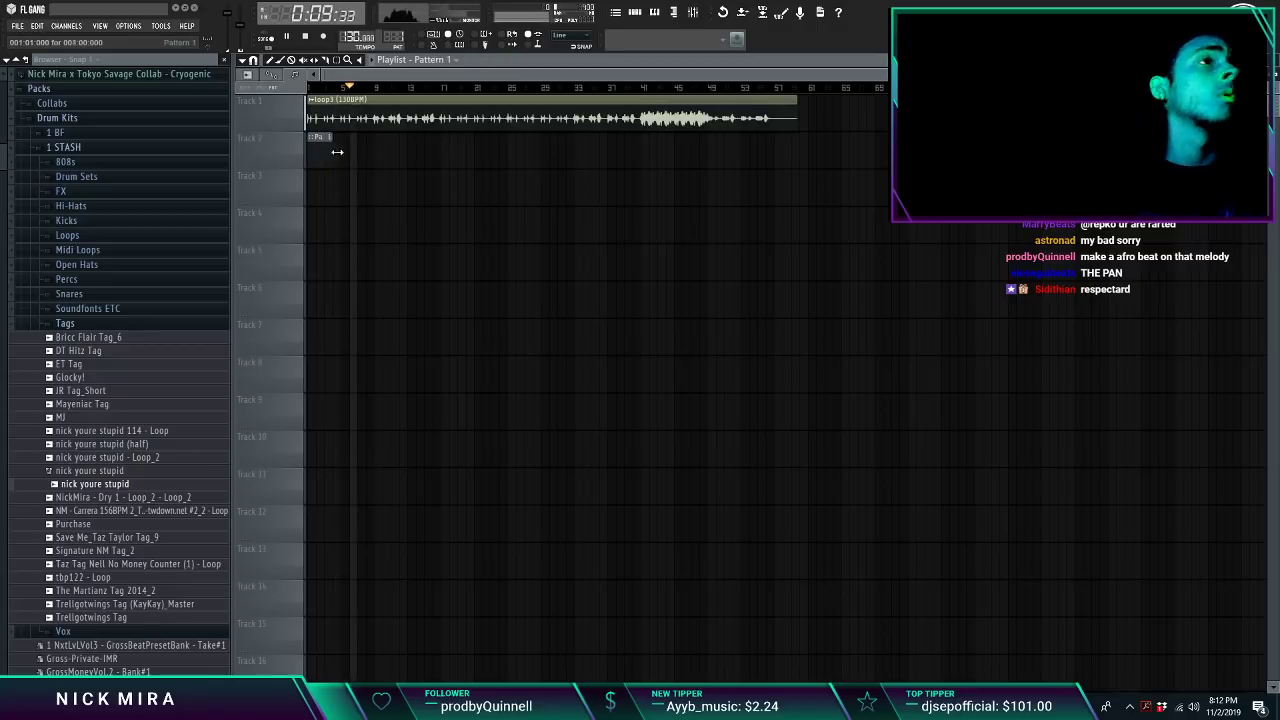
{"action": "left_click_drag", "start_coordinate": [350, 155], "coordinate": [548, 160]}
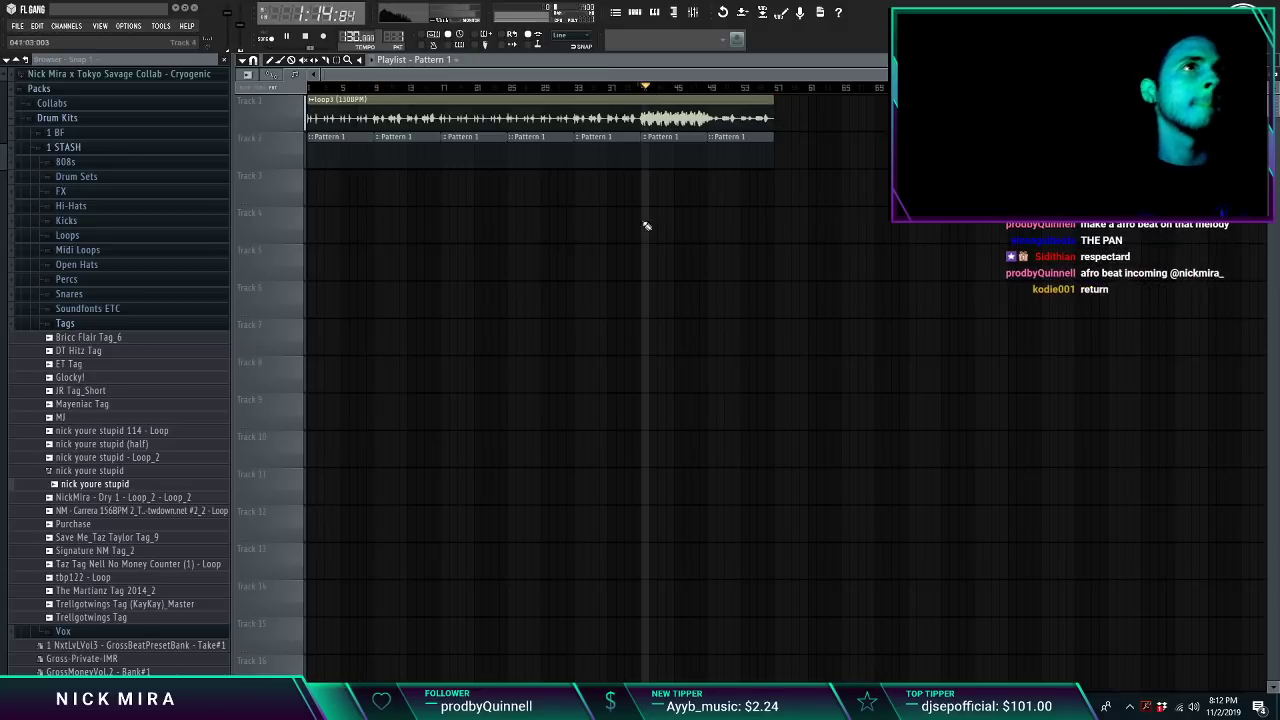
Step: Route the loop3 sample to mixer insert 1 and load Fruity Parametric EQ 2 in its first effect slot
{"action": "double_click", "coordinate": [597, 115]}
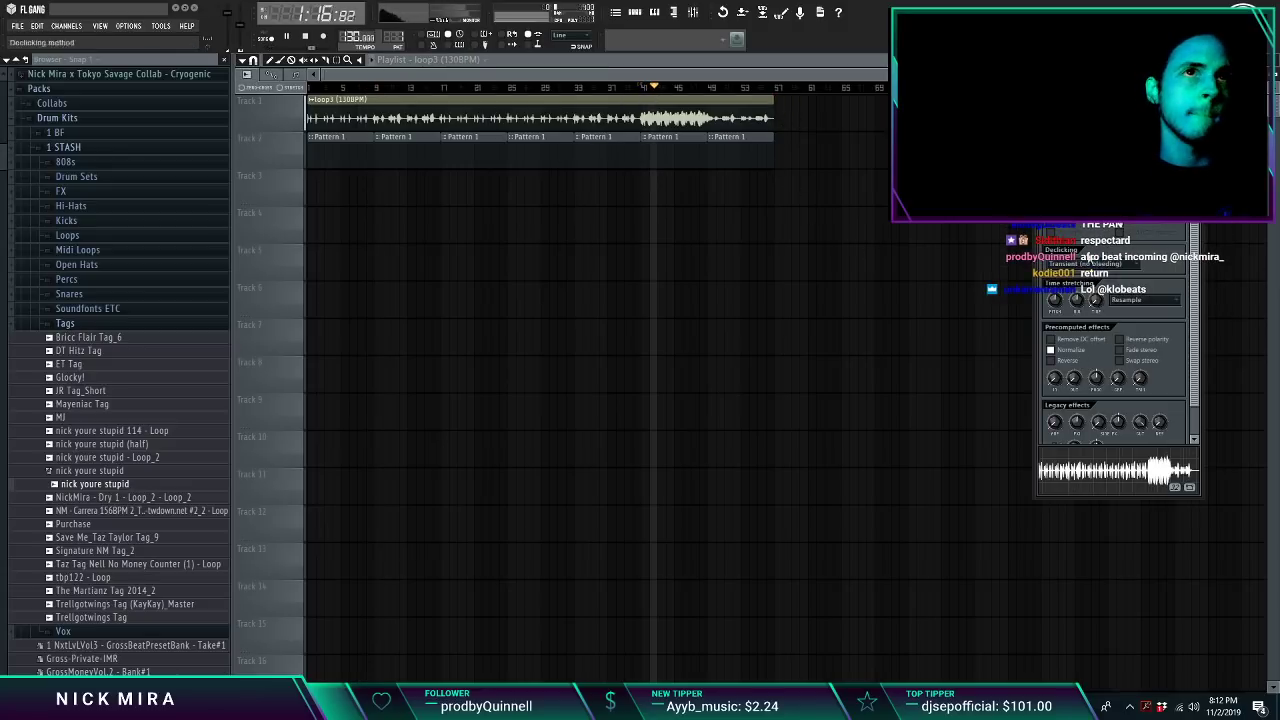
{"action": "key", "text": "F9"}
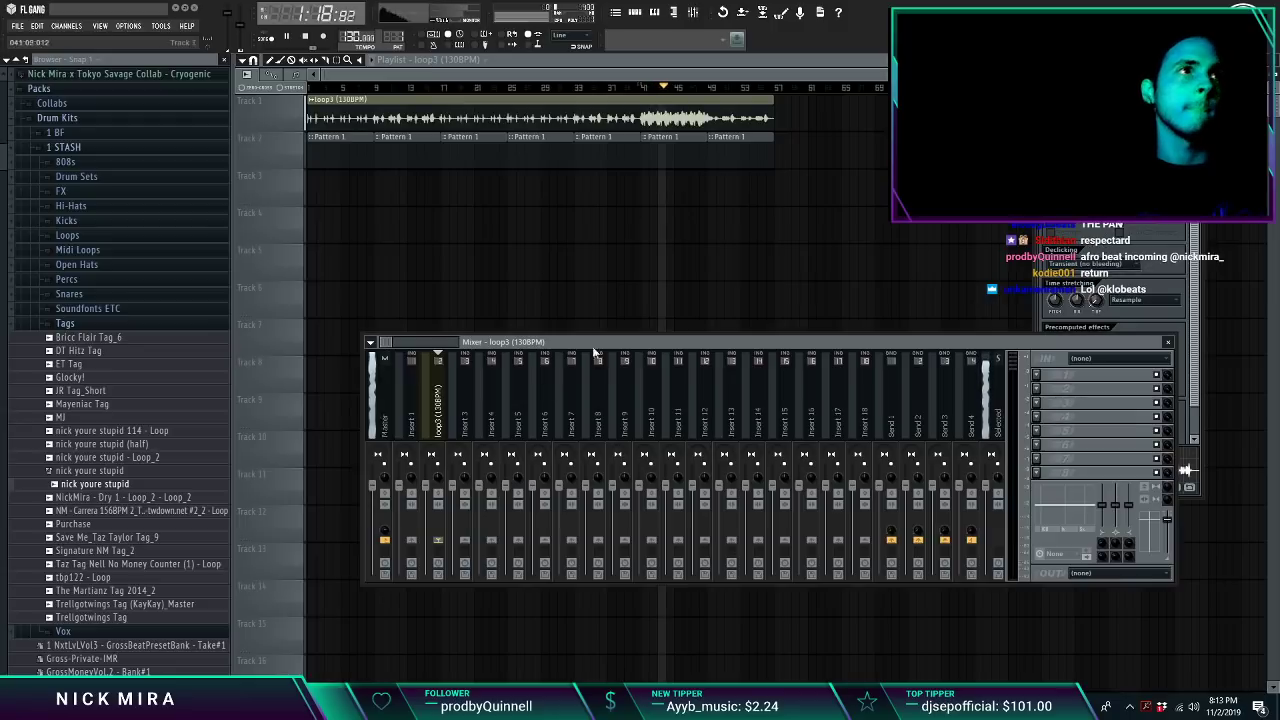
{"action": "left_click", "coordinate": [1037, 375]}
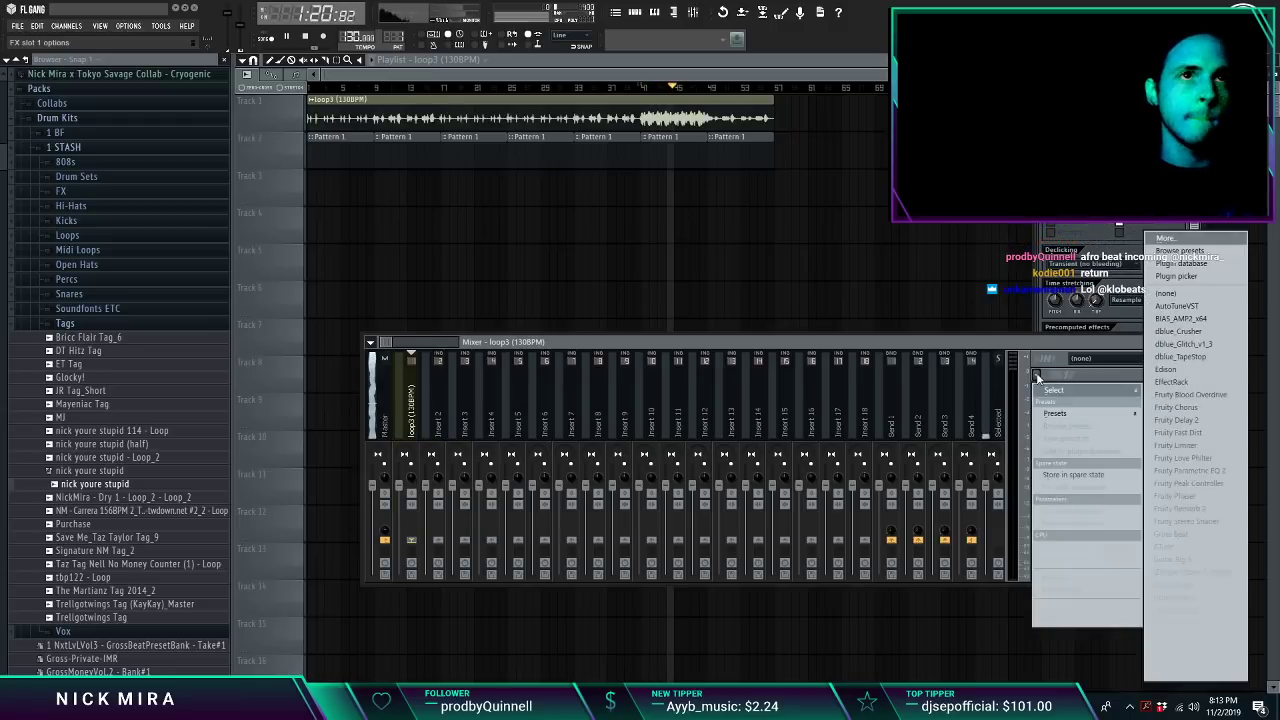
{"action": "left_click", "coordinate": [1198, 471]}
{"action": "key", "text": "space"}
Step: Apply the 30Hz + 18kHz cut preset to loop3's EQ and move the low-cut band to a higher frequency
{"action": "right_click", "coordinate": [640, 149]}
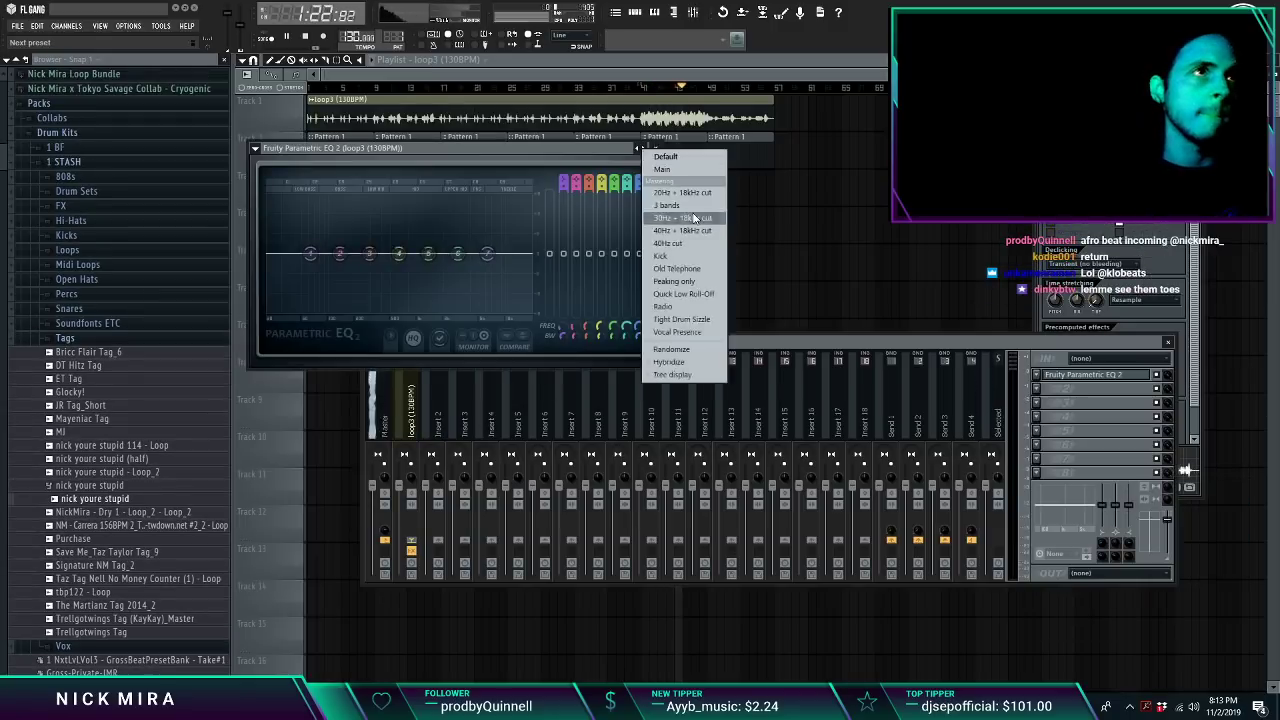
{"action": "left_click", "coordinate": [694, 217]}
{"action": "key", "text": "space"}
{"action": "left_click_drag", "start_coordinate": [275, 259], "coordinate": [333, 260]}
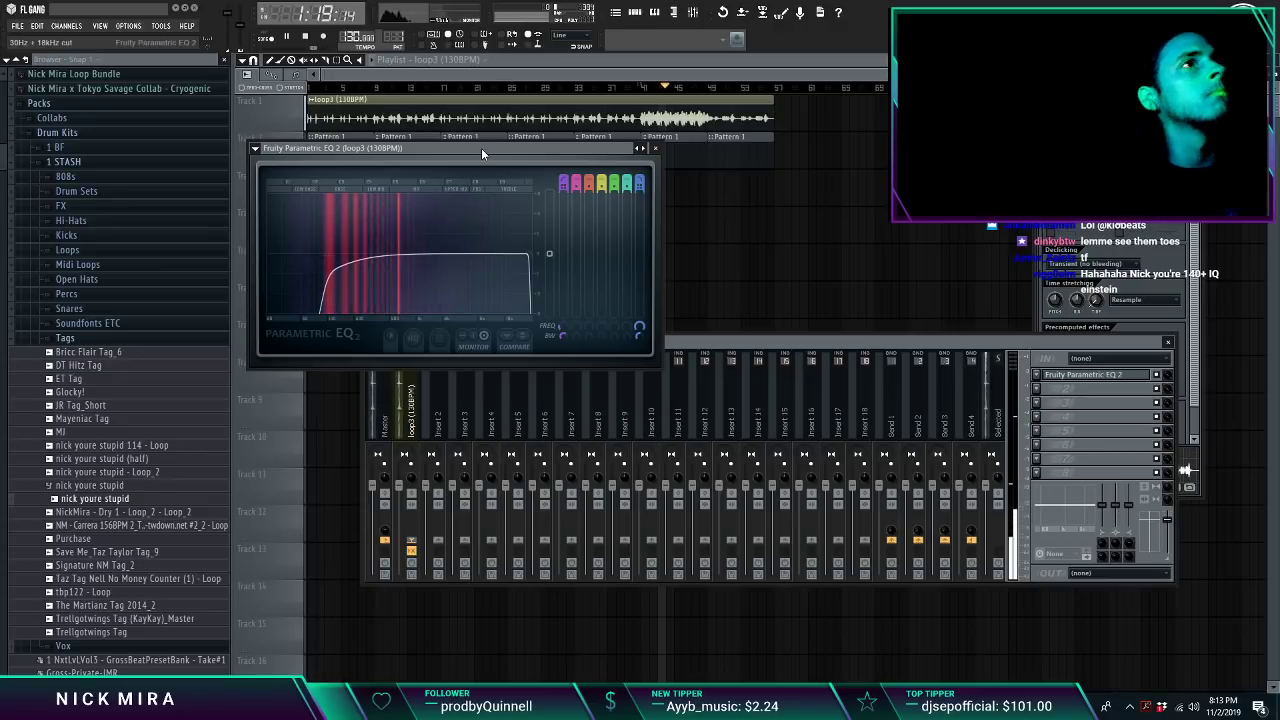
{"action": "key", "text": "Escape"}
{"action": "key", "text": "Escape"}
{"action": "key", "text": "Escape"}
{"action": "key", "text": "space"}
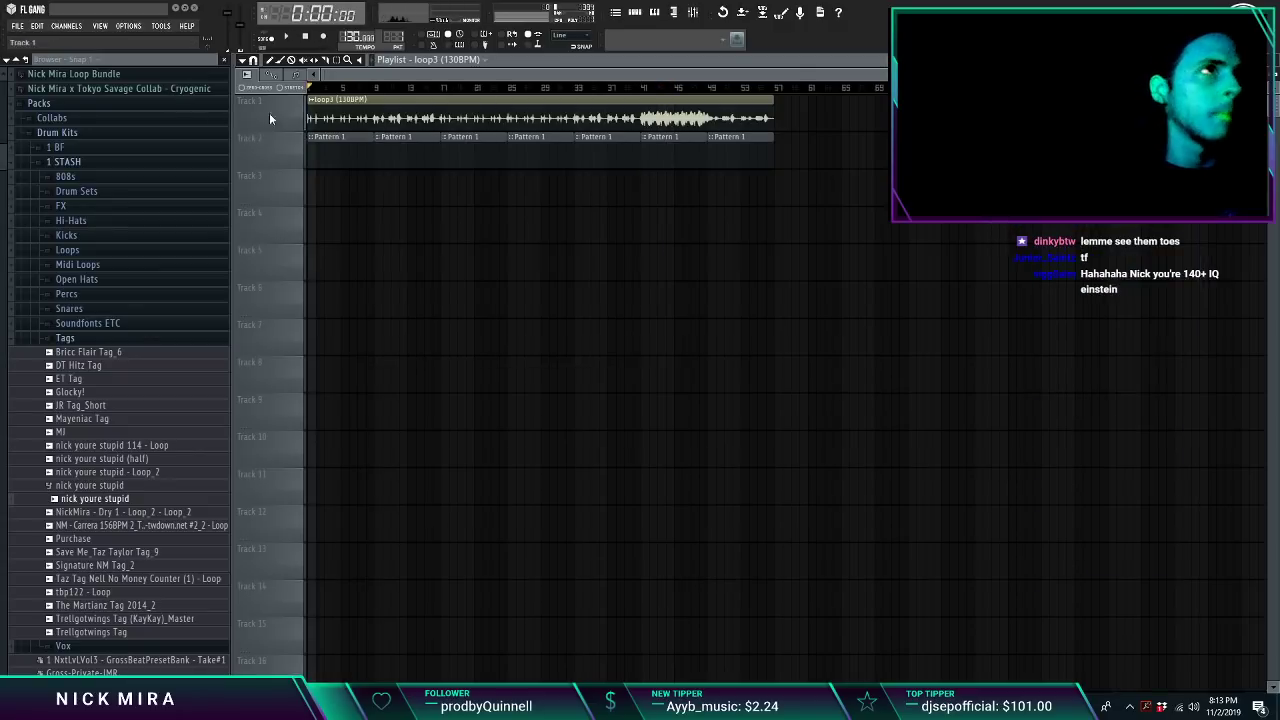
Step: Add the Perc - Liberal sample from the Snares folder as a new channel with a hit on step 9
{"action": "double_click", "coordinate": [366, 120]}
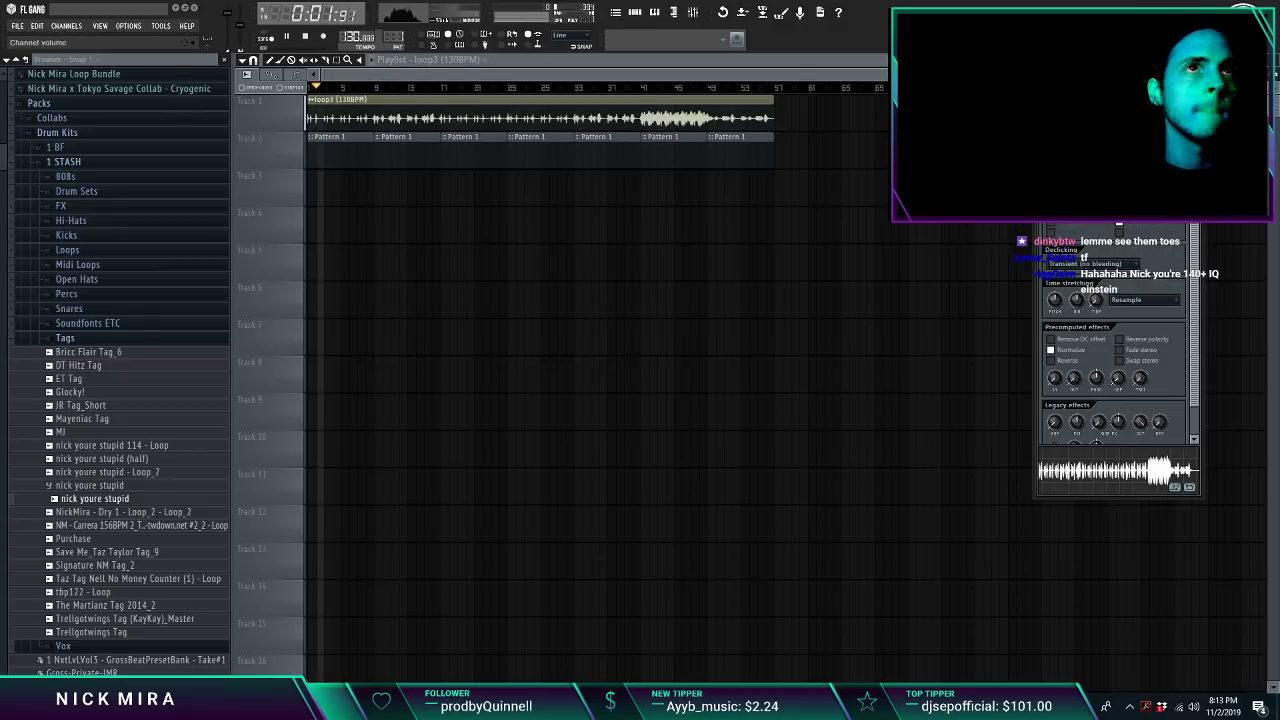
{"action": "key", "text": "F5"}
{"action": "key", "text": "F5"}
{"action": "left_click", "coordinate": [97, 339]}
{"action": "left_click", "coordinate": [98, 310]}
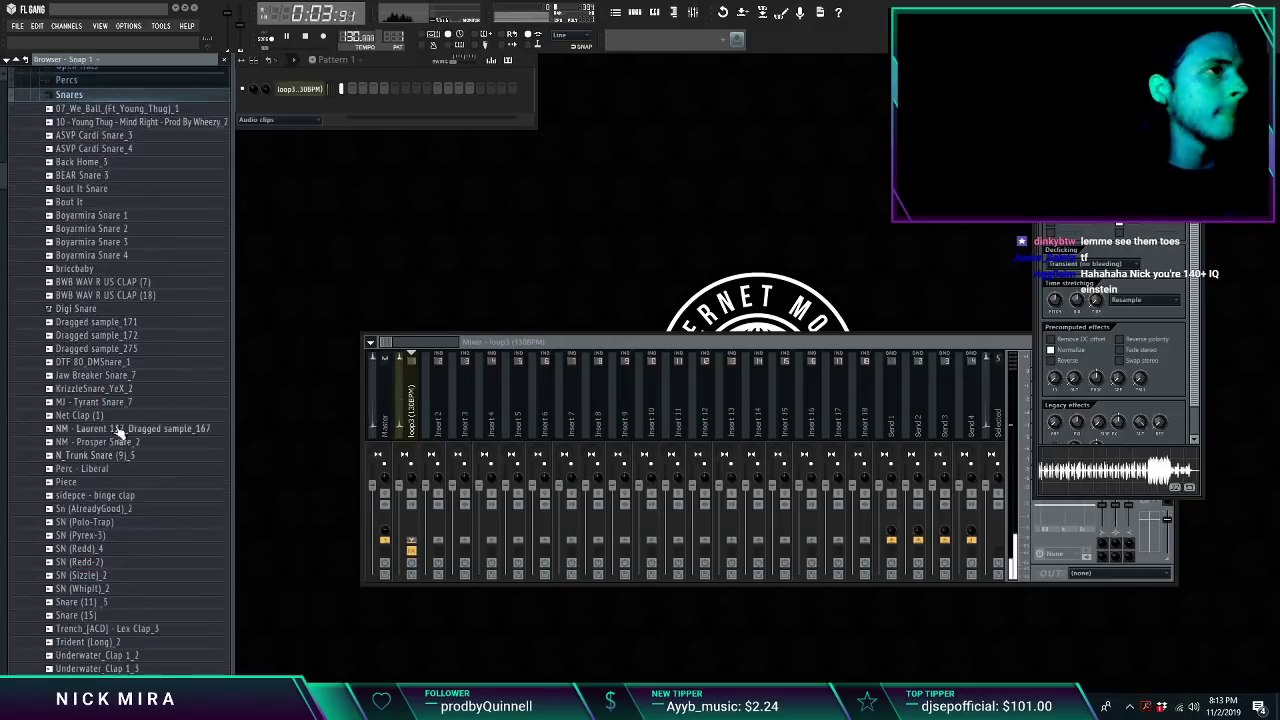
{"action": "scroll", "coordinate": [118, 410], "scroll_direction": "down", "scroll_amount": 3}
{"action": "left_click", "coordinate": [100, 368]}
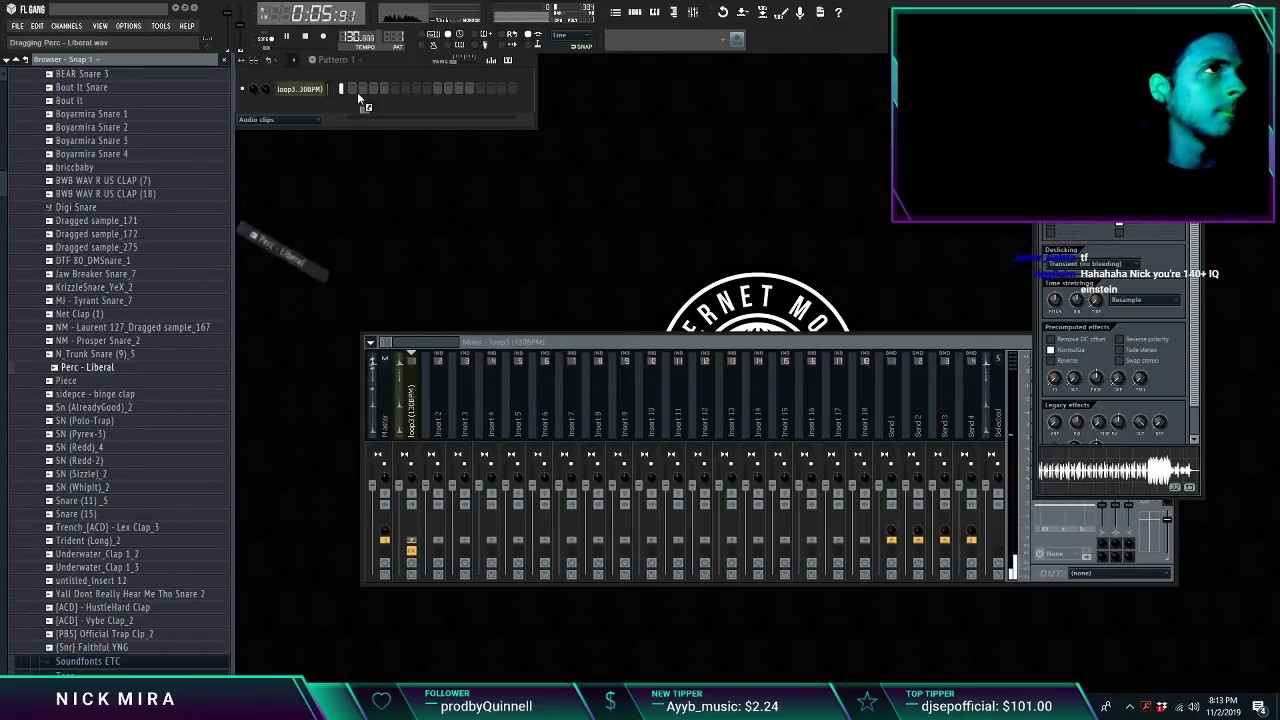
{"action": "left_click_drag", "start_coordinate": [362, 100], "coordinate": [420, 108]}
Step: Add YK - Metro HH (Hats)_2 from the Hi-Hats folder as a new channel and open its piano roll
{"action": "scroll", "coordinate": [18, 190], "scroll_direction": "up", "scroll_amount": 10}
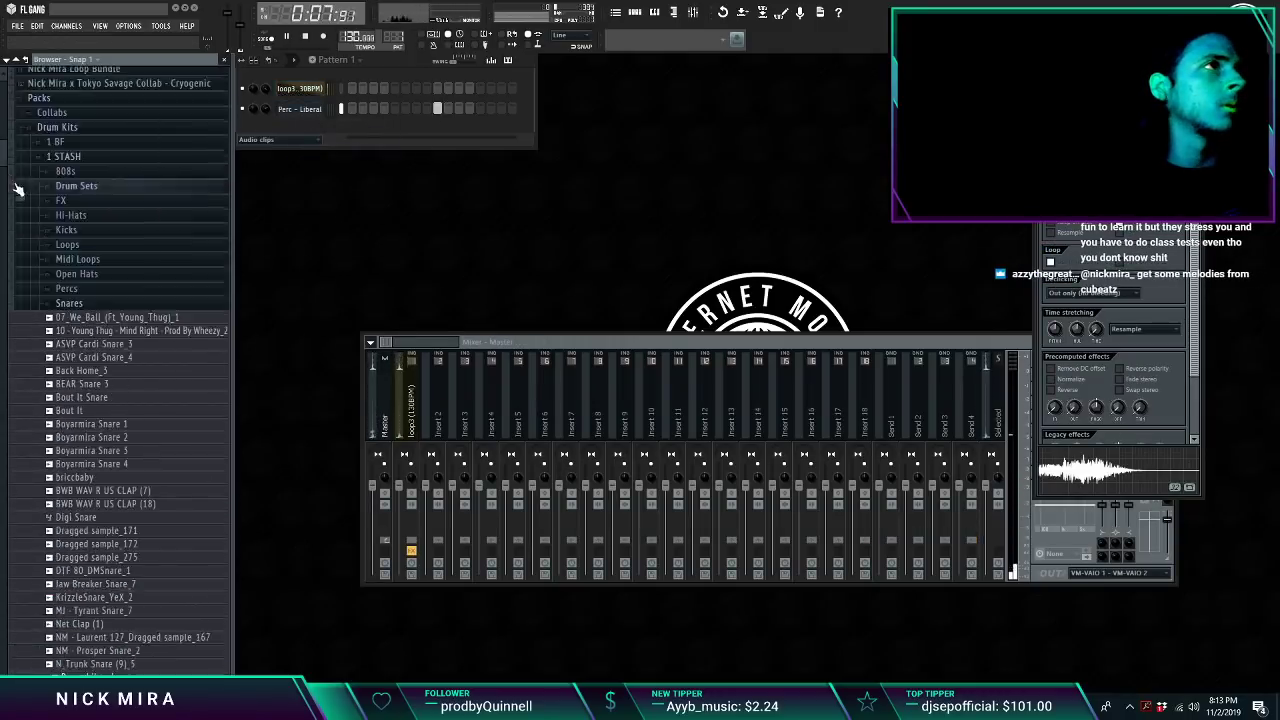
{"action": "left_click", "coordinate": [92, 313]}
{"action": "left_click", "coordinate": [72, 225]}
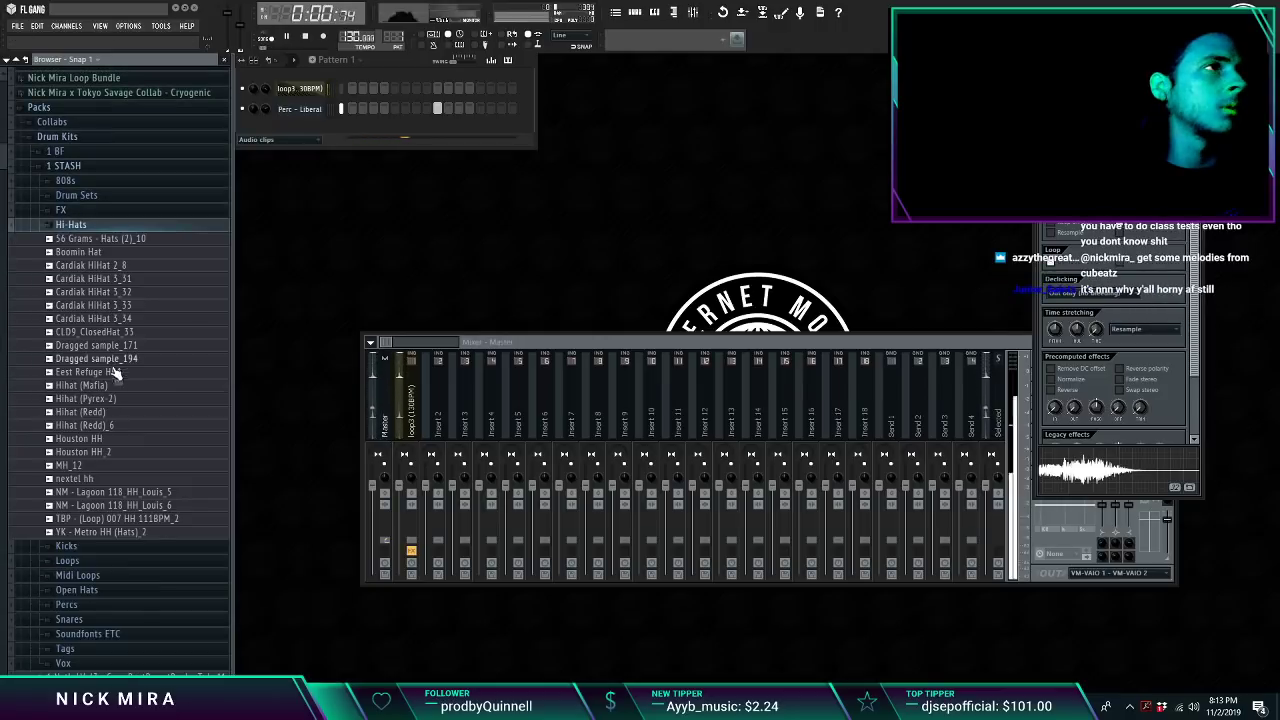
{"action": "scroll", "coordinate": [155, 546], "scroll_direction": "down", "scroll_amount": 6}
{"action": "left_click", "coordinate": [115, 287]}
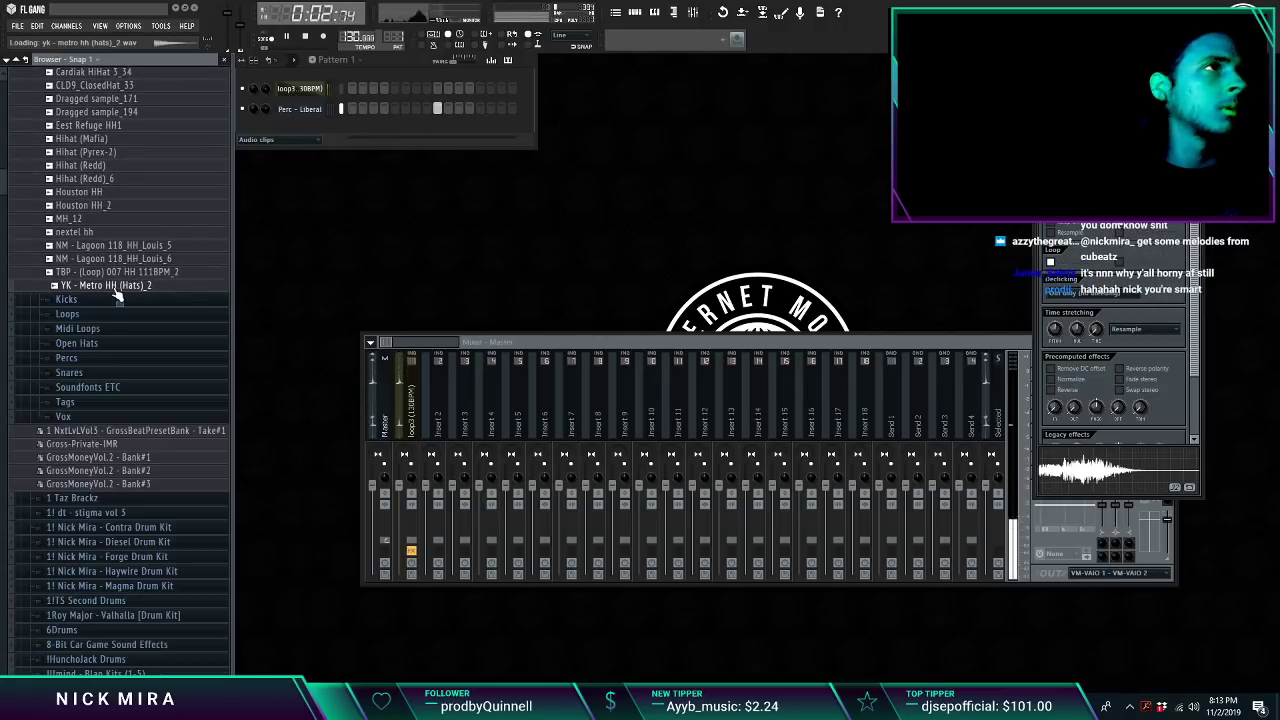
{"action": "left_click_drag", "start_coordinate": [317, 123], "coordinate": [296, 144]}
{"action": "right_click", "coordinate": [322, 128]}
{"action": "left_click", "coordinate": [342, 130]}
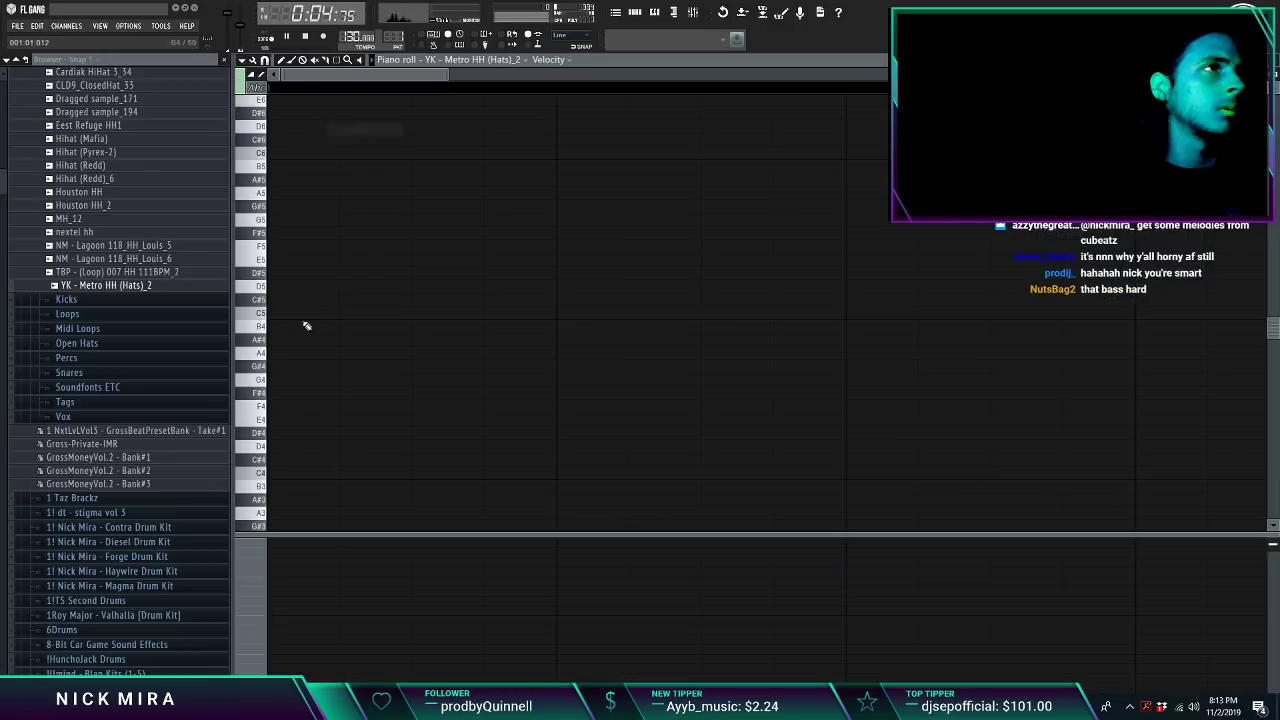
Step: Place hi-hat notes on C5 at steps 1, 2, 4, 6, 7 and 9 of bar 1 and make them legato
{"action": "key", "text": "space"}
{"action": "left_click", "coordinate": [274, 314]}
{"action": "left_click_drag", "start_coordinate": [264, 324], "coordinate": [314, 306]}
{"action": "left_click", "coordinate": [364, 312]}
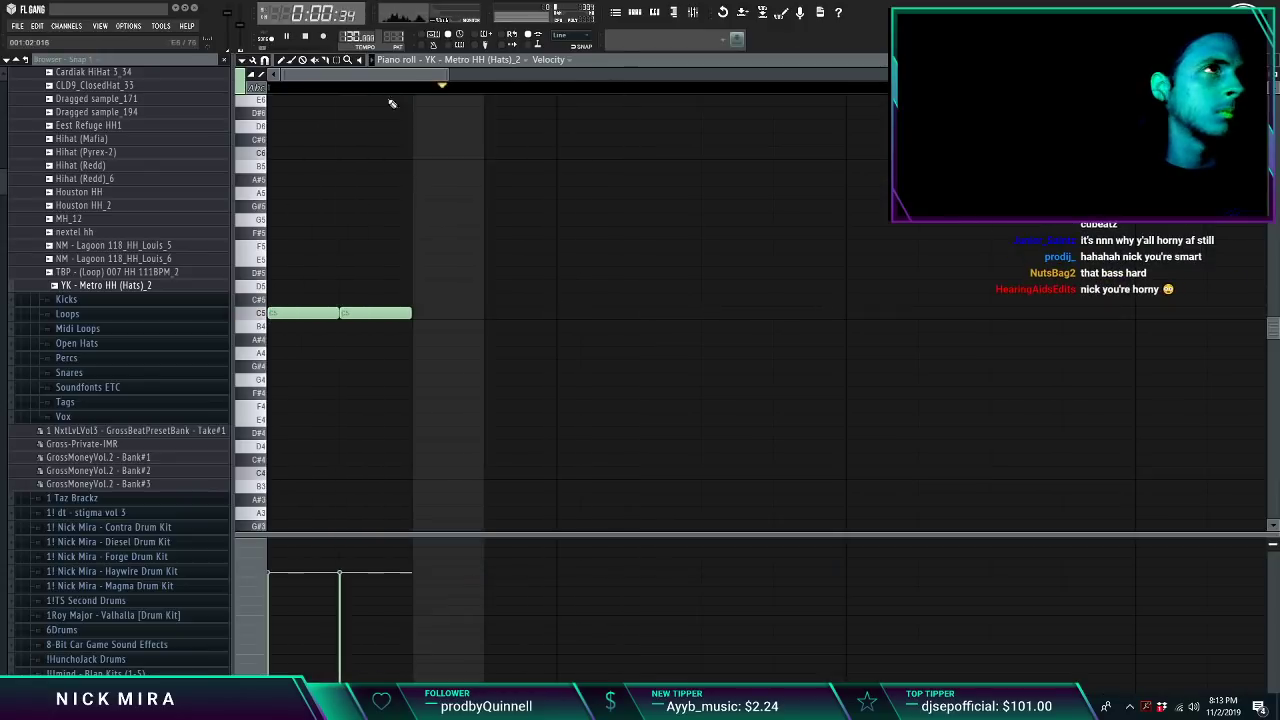
{"action": "scroll", "coordinate": [392, 91], "scroll_direction": "right", "scroll_amount": 3}
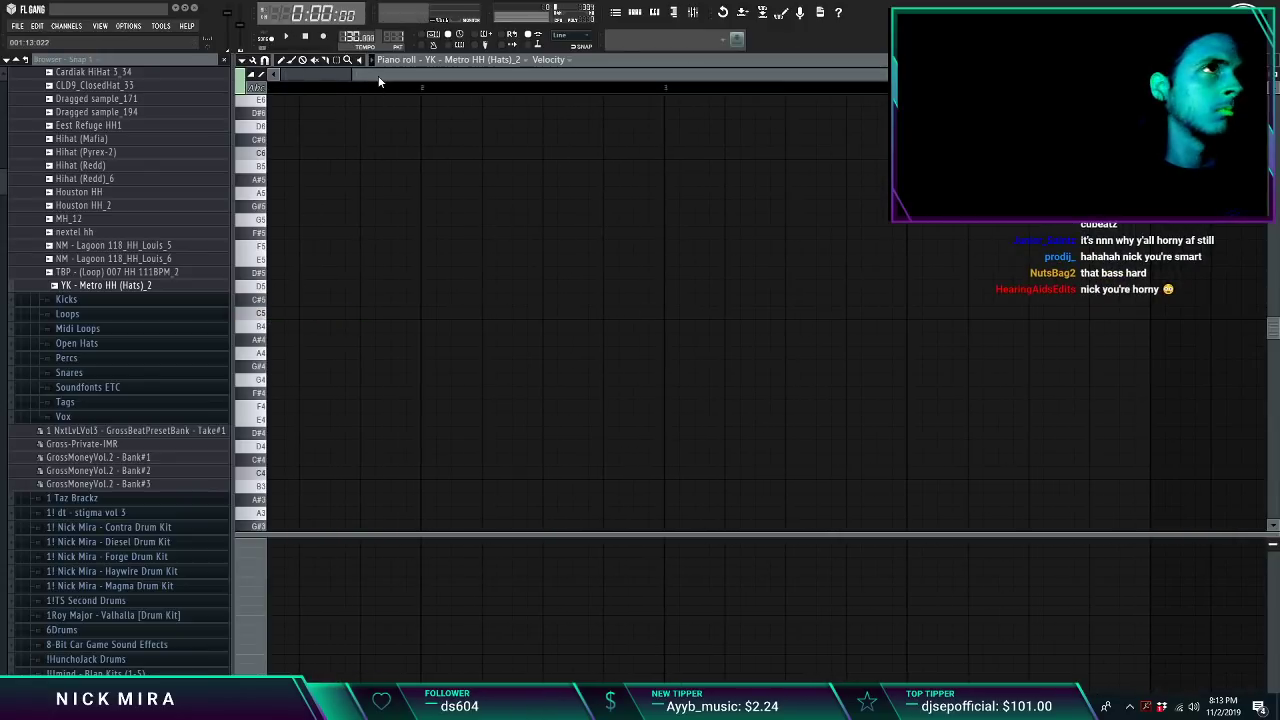
{"action": "scroll", "coordinate": [300, 78], "scroll_direction": "left", "scroll_amount": 3}
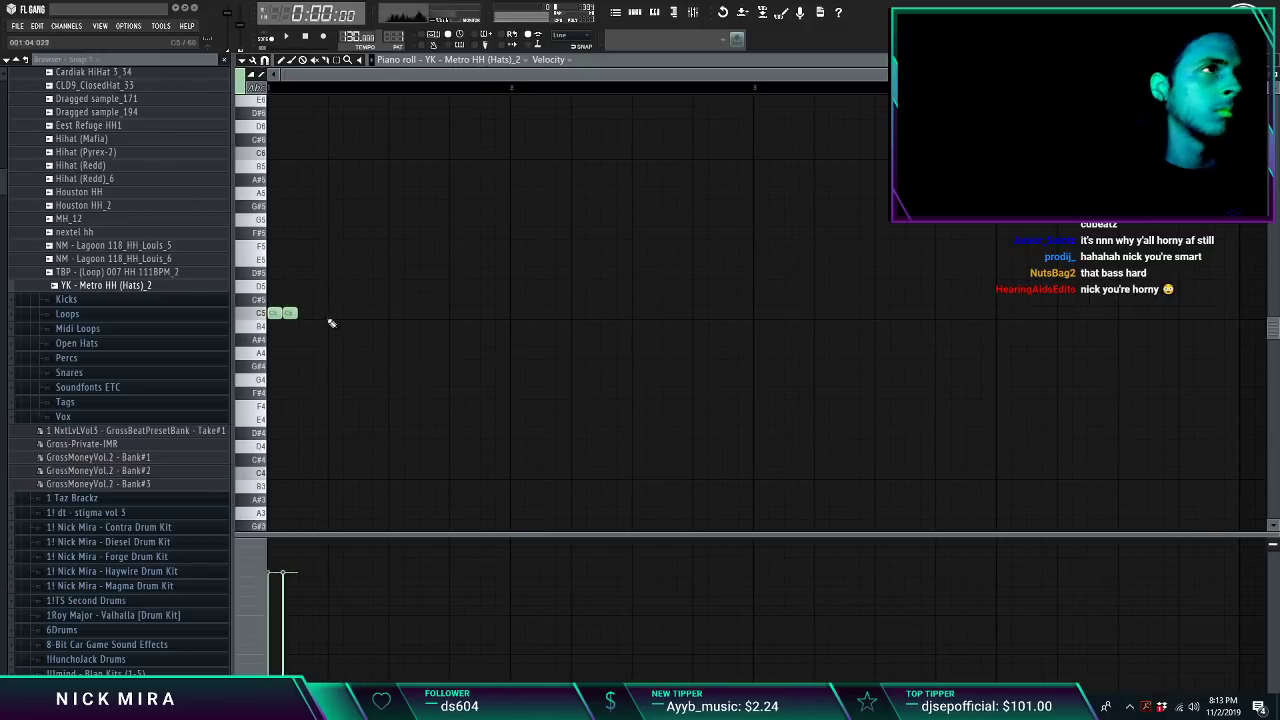
{"action": "left_click", "coordinate": [319, 313]}
{"action": "left_click", "coordinate": [365, 313]}
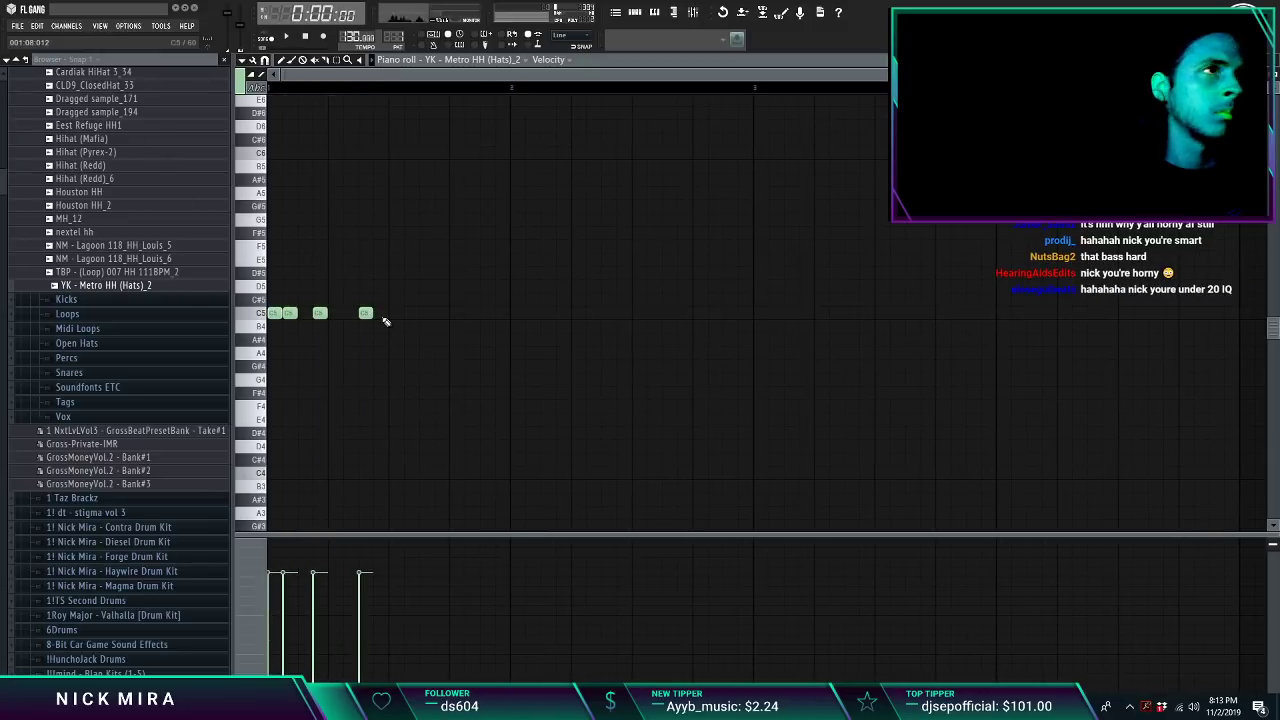
{"action": "key", "text": "space"}
{"action": "left_click", "coordinate": [350, 313]}
{"action": "left_click", "coordinate": [396, 313]}
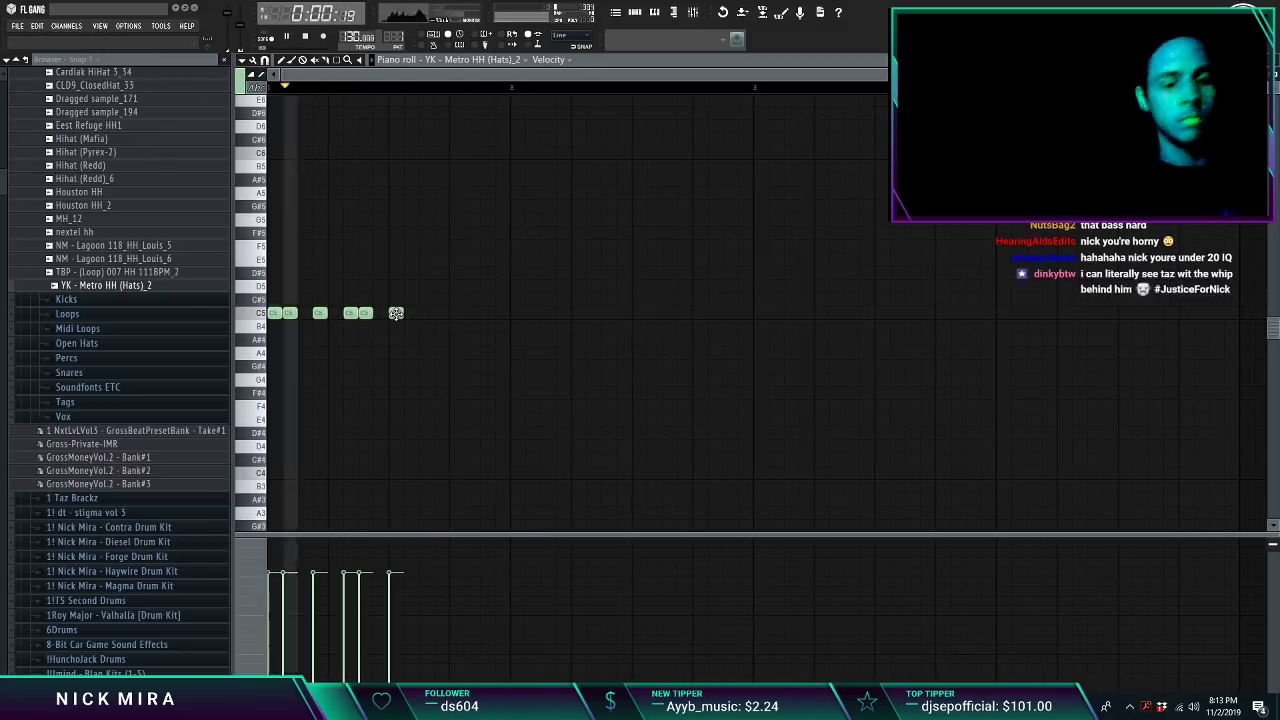
{"action": "key", "text": "ctrl+l"}
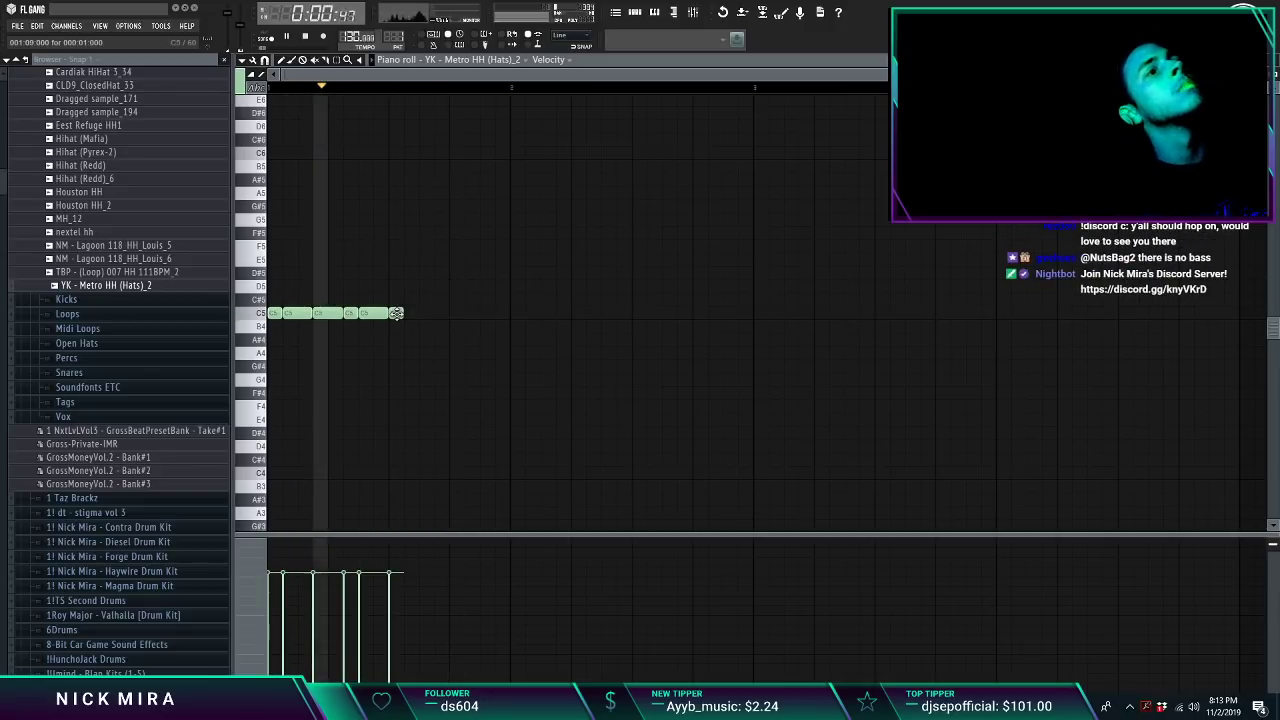
Step: Complete bar 1 with C5 hats on steps 11, 13 and 15, extended legato up to the start of bar 2
{"action": "left_click", "coordinate": [424, 313]}
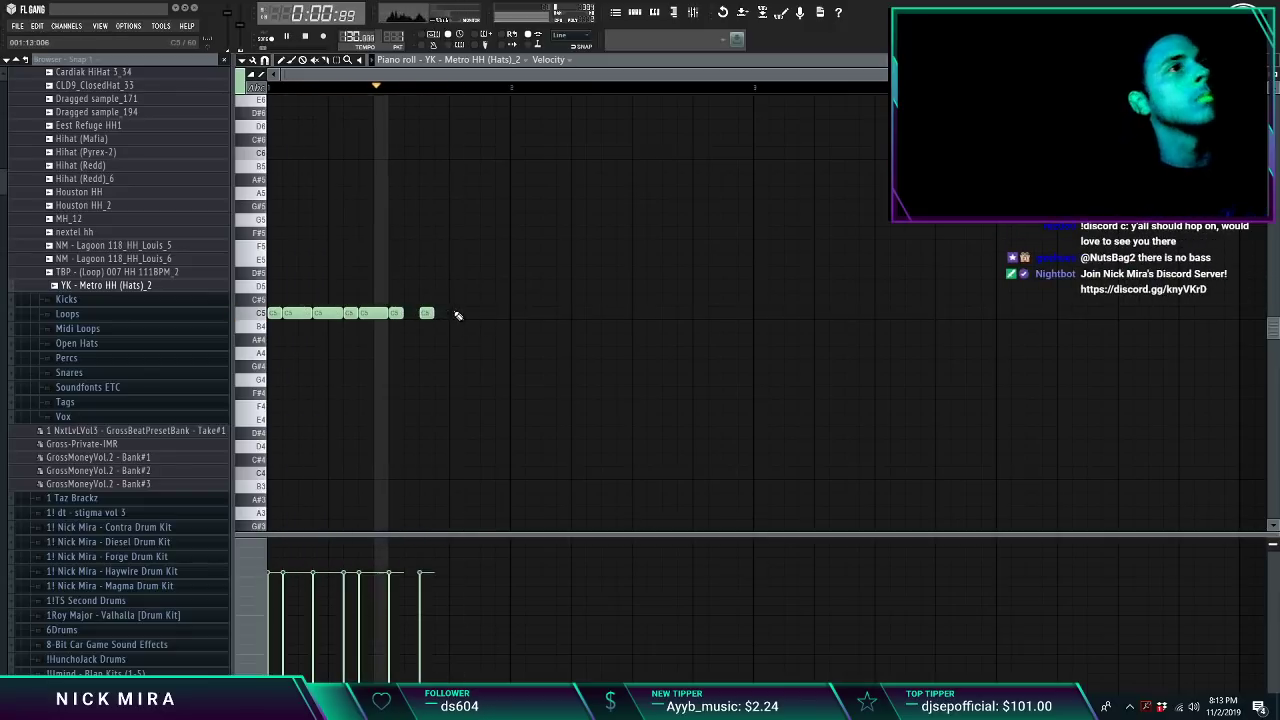
{"action": "left_click", "coordinate": [456, 313]}
{"action": "right_click", "coordinate": [426, 313]}
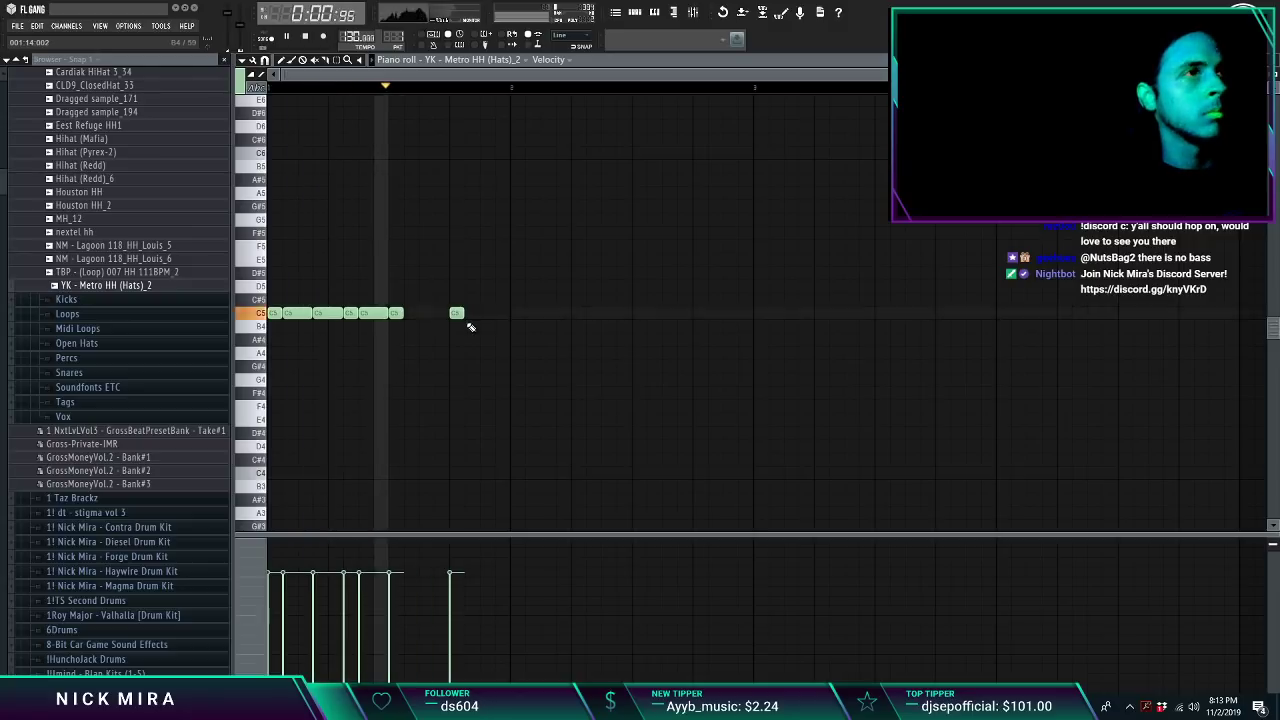
{"action": "left_click", "coordinate": [426, 313]}
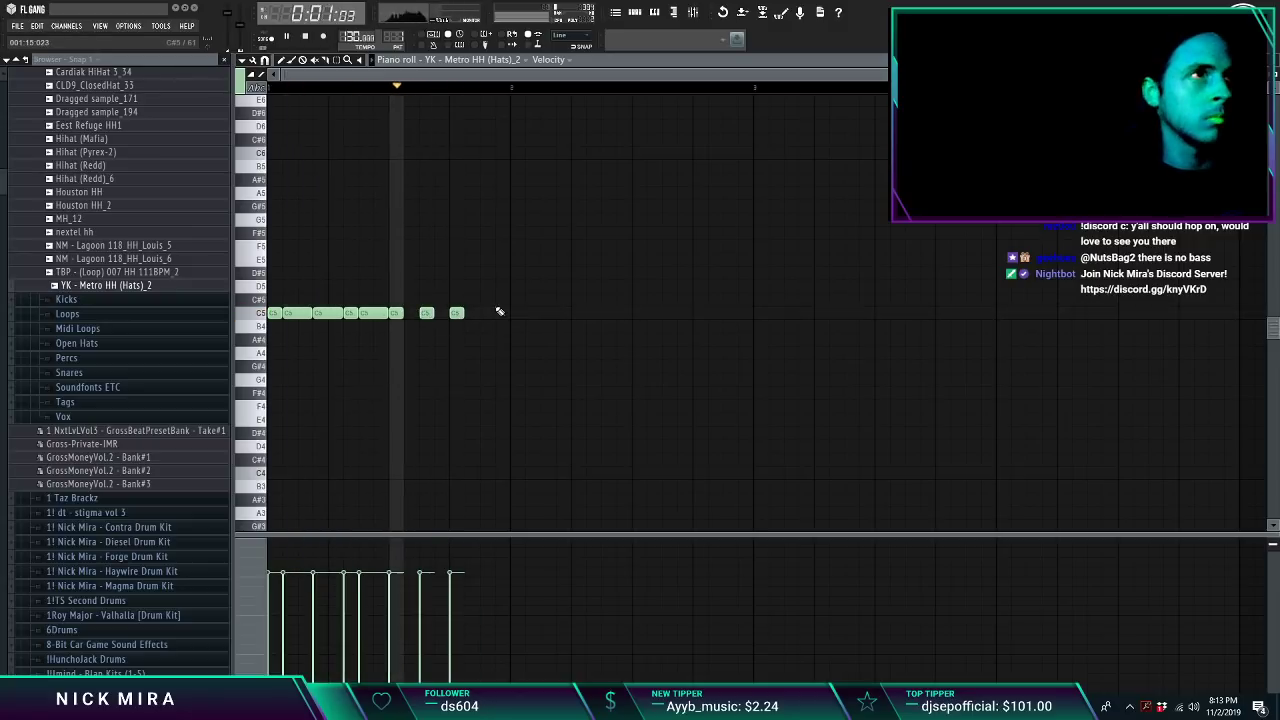
{"action": "left_click", "coordinate": [487, 313]}
{"action": "left_click", "coordinate": [518, 313]}
{"action": "key", "text": "space"}
{"action": "key", "text": "ctrl+l"}
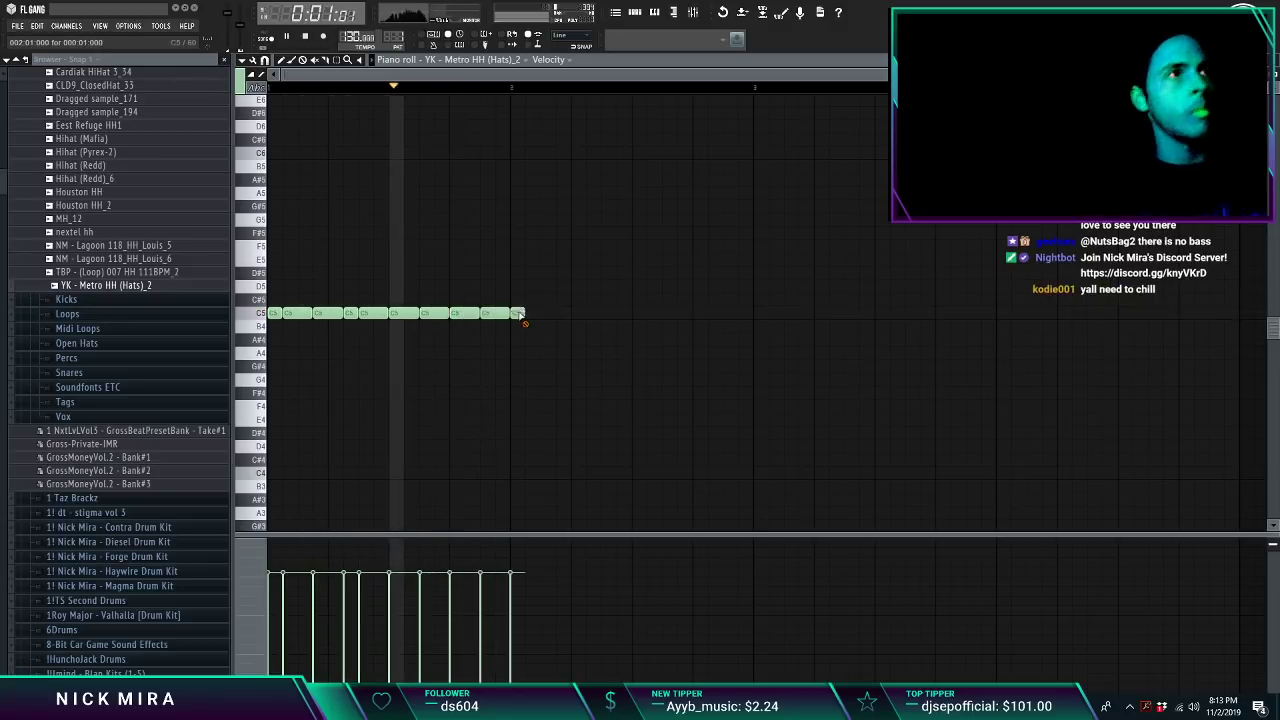
{"action": "right_click", "coordinate": [521, 314]}
Step: Duplicate the bar 1 hats into bar 2 and delete the last three notes of the copy
{"action": "key", "text": "ctrl+b"}
{"action": "key", "text": "space"}
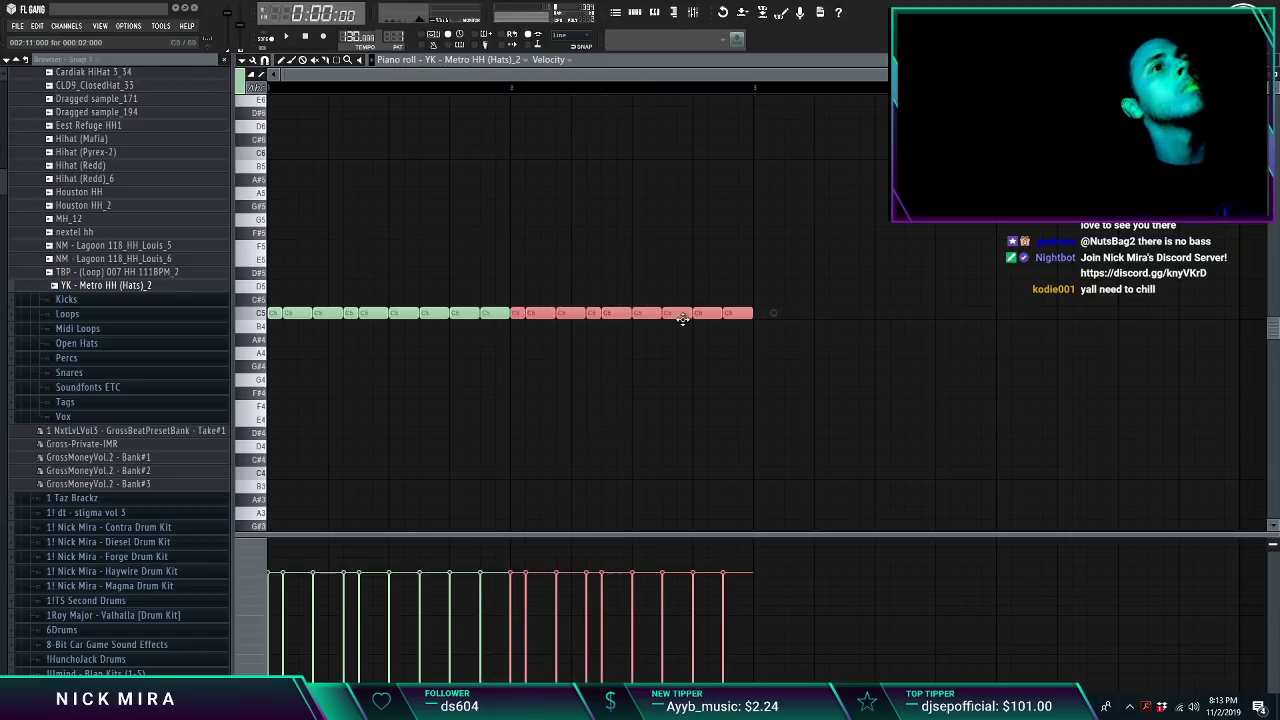
{"action": "right_click", "coordinate": [682, 318]}
{"action": "right_click", "coordinate": [702, 318]}
{"action": "right_click", "coordinate": [730, 316]}
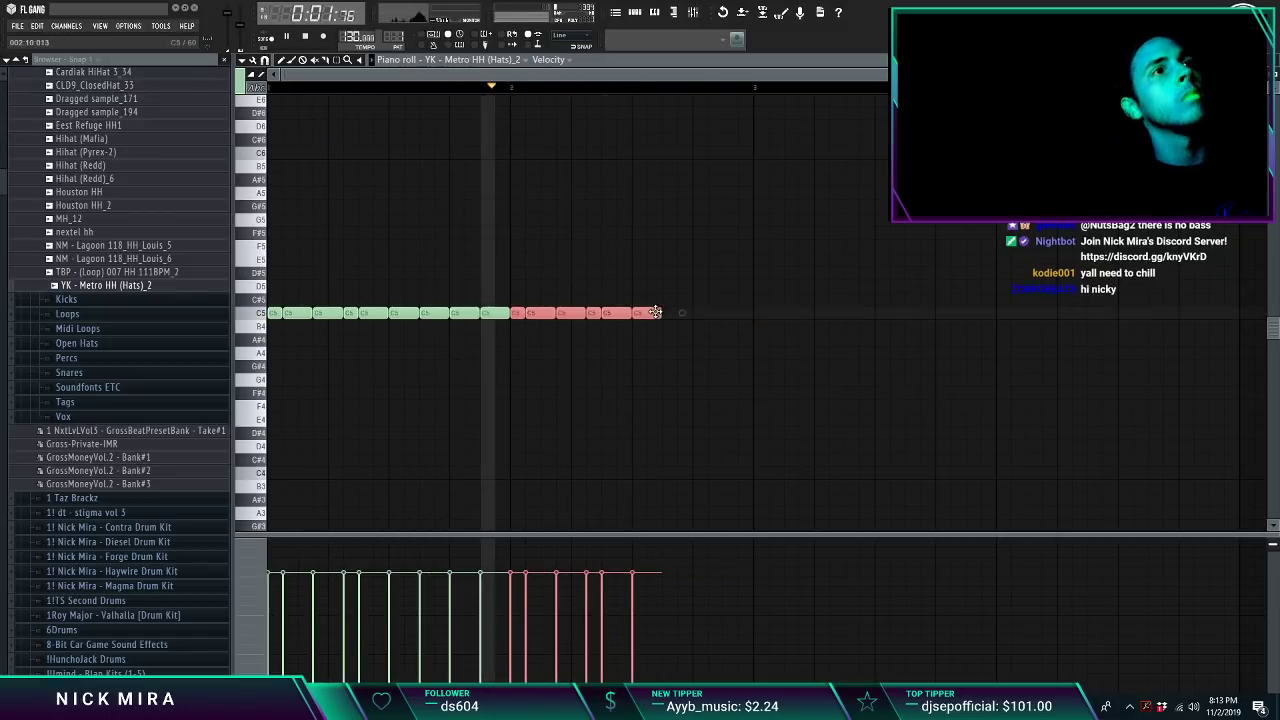
Step: Add two short, low hat notes on G4 at step 13 of bar 2
{"action": "left_click", "coordinate": [718, 320]}
{"action": "key", "text": "space"}
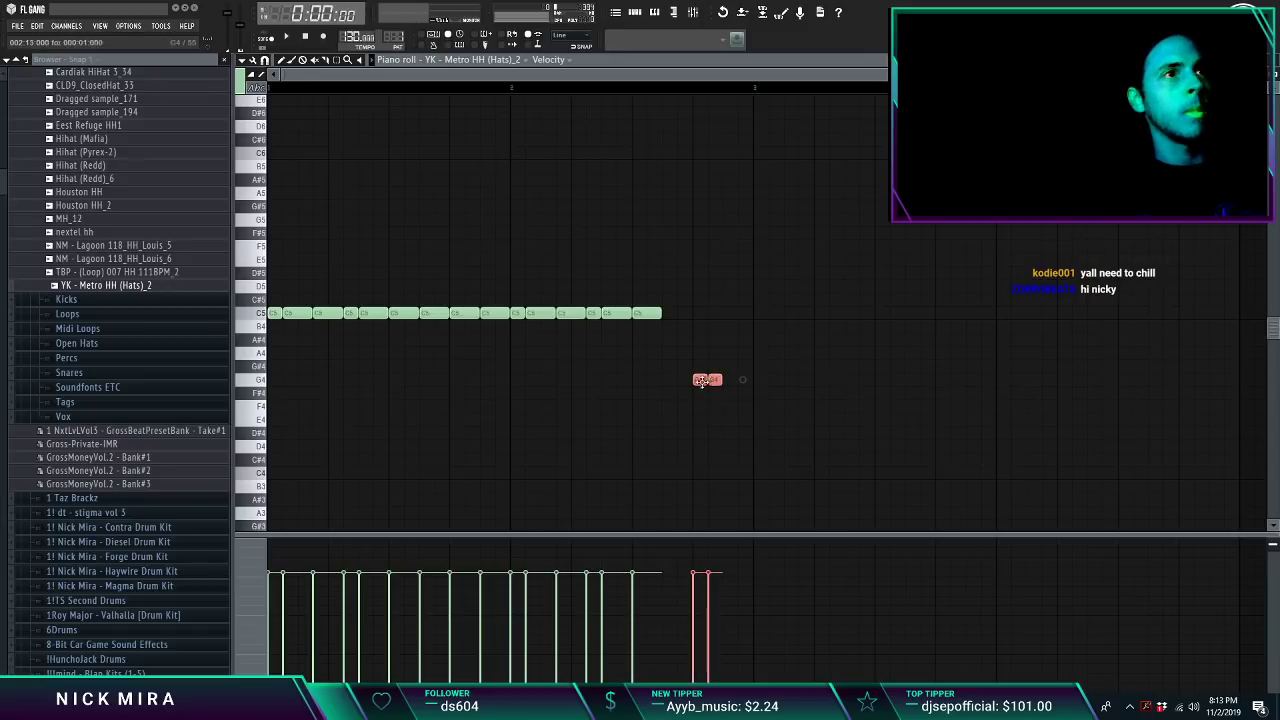
{"action": "key", "text": "space"}
{"action": "left_click_drag", "start_coordinate": [744, 379], "coordinate": [729, 379]}
Step: Duplicate the two-bar hi-hat pattern into bars 3 and 4
{"action": "key", "text": "ctrl+a"}
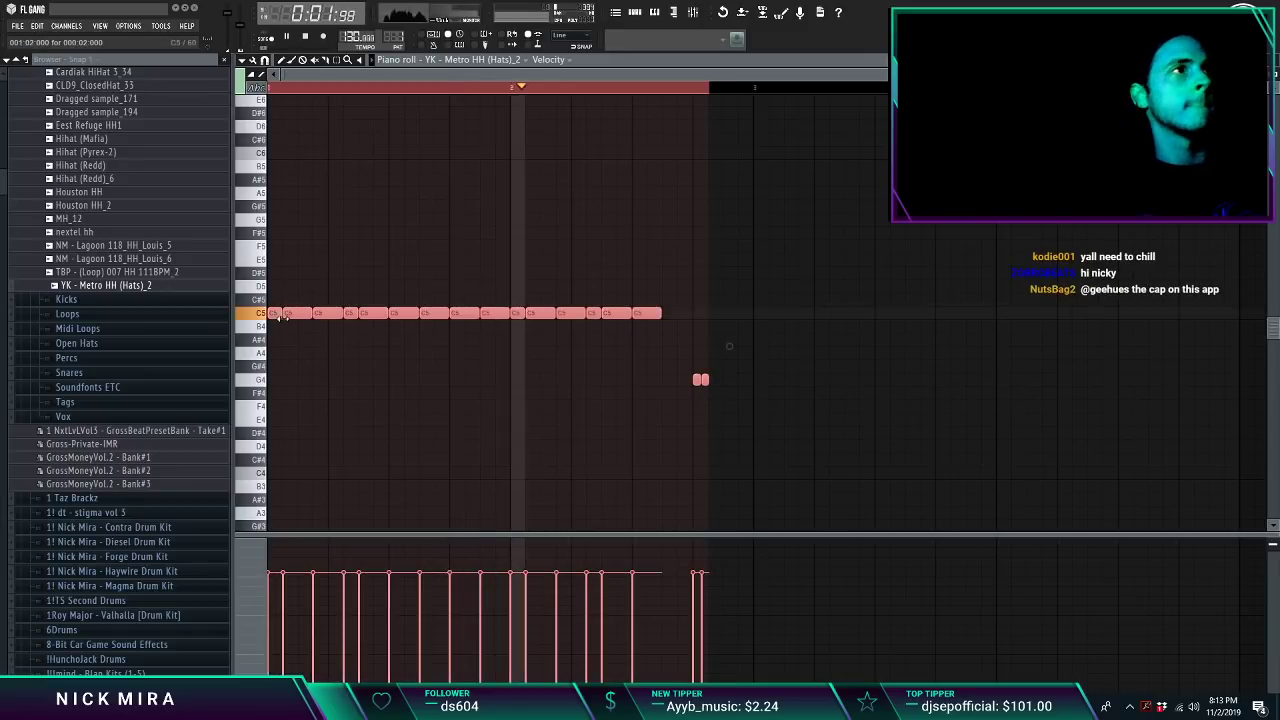
{"action": "key", "text": "ctrl+b"}
{"action": "key", "text": "ctrl+d"}
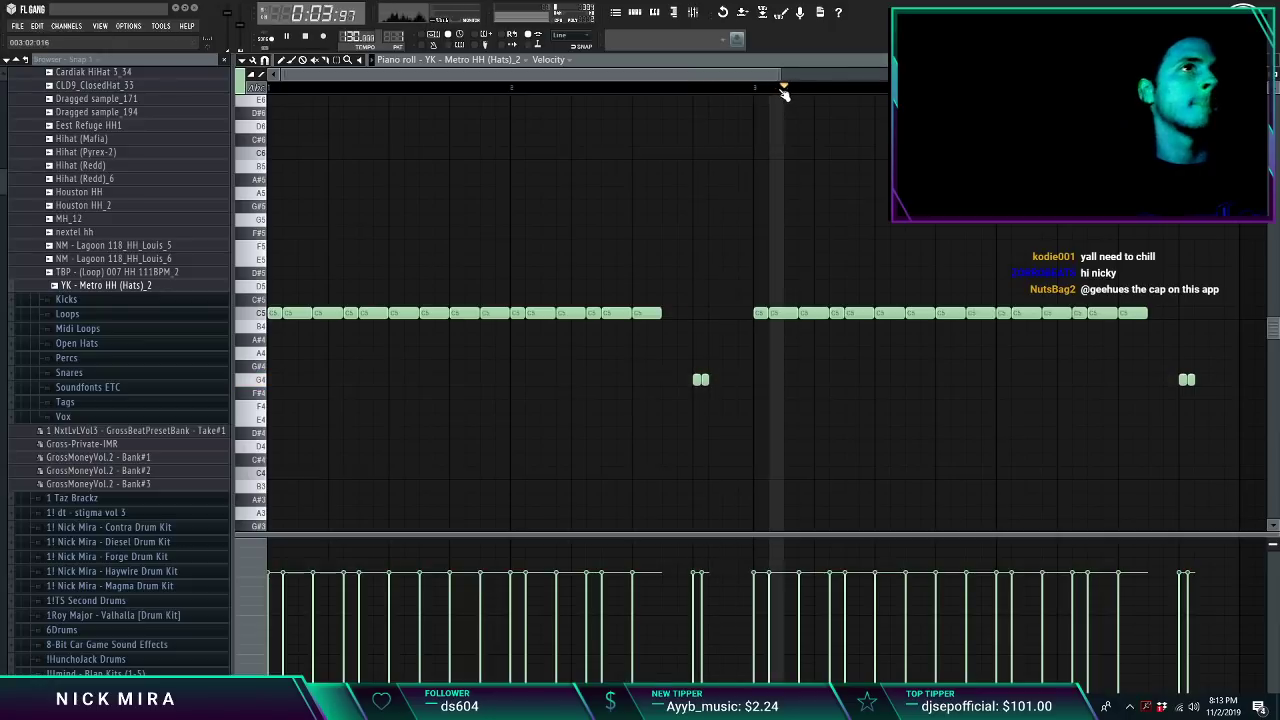
Step: Add short hat pairs in bar 4 on A4 at step 3 and G4 at step 5, and refill the C5 hats above them
{"action": "scroll", "coordinate": [784, 92], "scroll_direction": "down", "scroll_amount": 3}
{"action": "left_click_drag", "start_coordinate": [726, 389], "coordinate": [696, 349]}
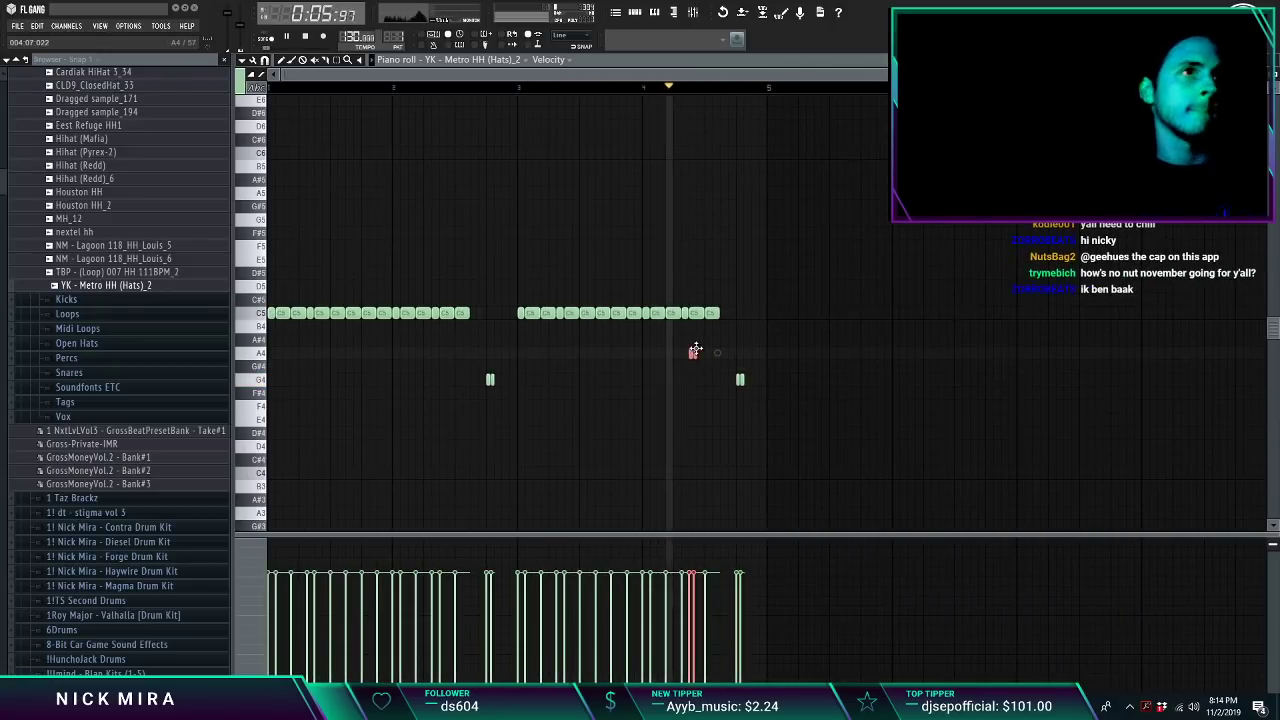
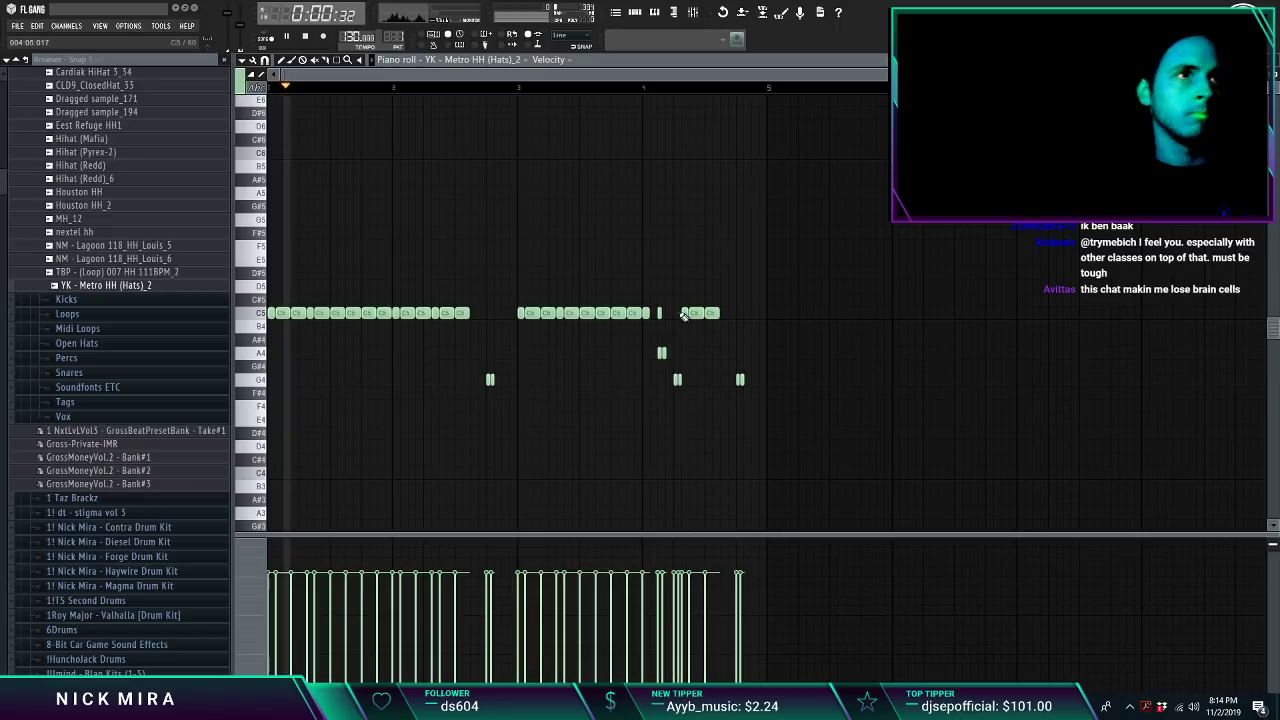
{"action": "mouse_move", "coordinate": [683, 315]}
{"action": "left_mouse_down"}
{"action": "mouse_move", "coordinate": [645, 318]}
{"action": "mouse_move", "coordinate": [659, 317]}
{"action": "left_mouse_up"}
{"action": "key", "text": "ctrl+b"}
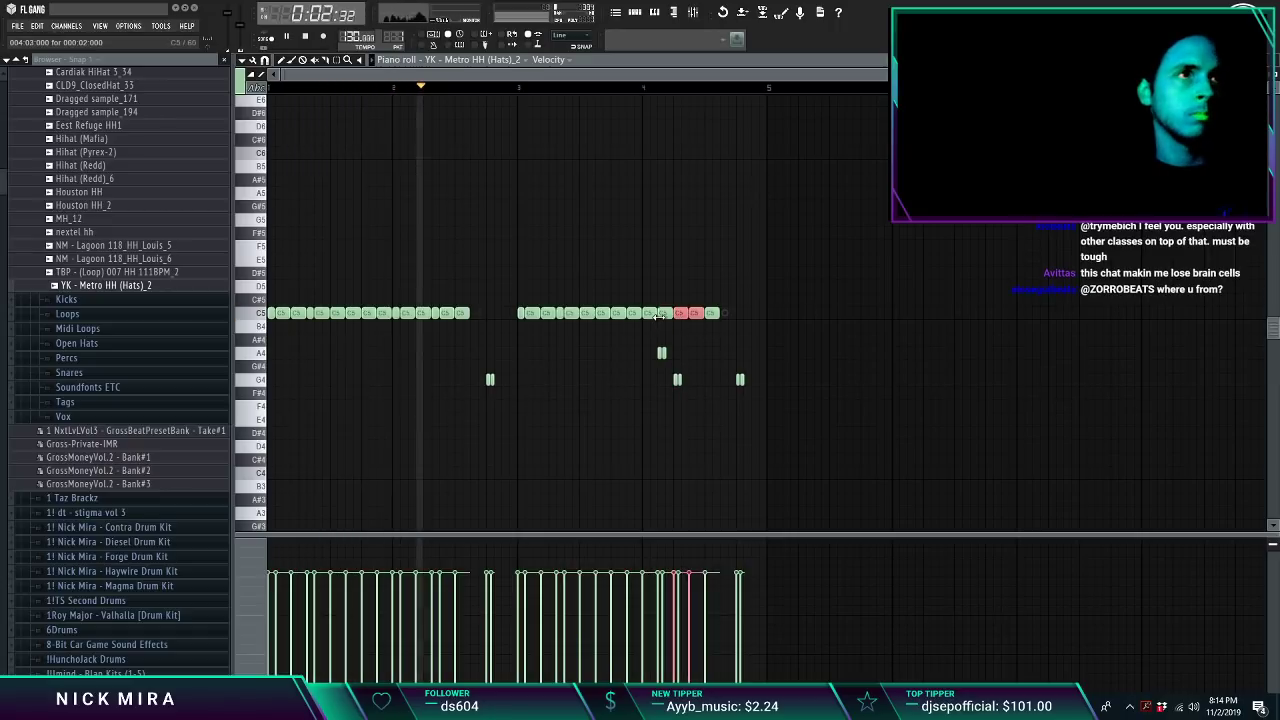
Step: Change the piano roll snap and add a three-note hat roll on A4 starting at step 7 of bar 4
{"action": "left_click", "coordinate": [334, 135], "text": "ctrl"}
{"action": "left_click", "coordinate": [265, 60]}
{"action": "left_click", "coordinate": [280, 104]}
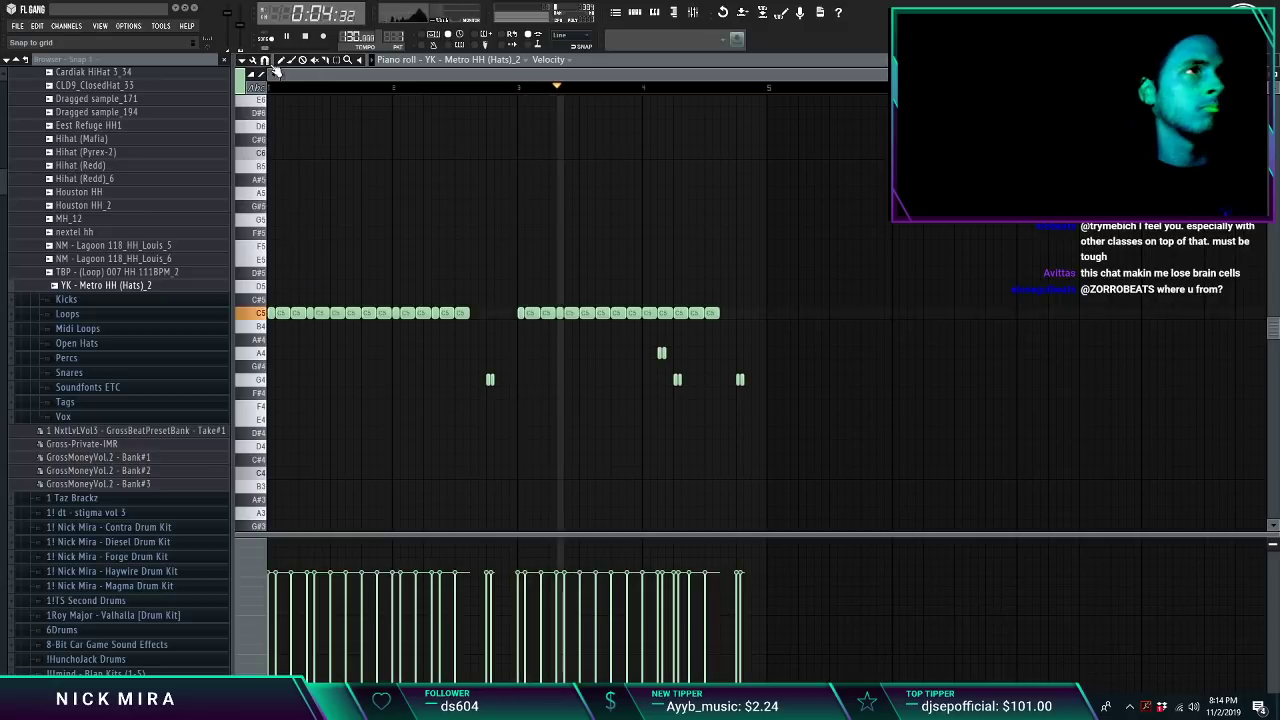
{"action": "left_click", "coordinate": [265, 60]}
{"action": "left_click", "coordinate": [298, 198]}
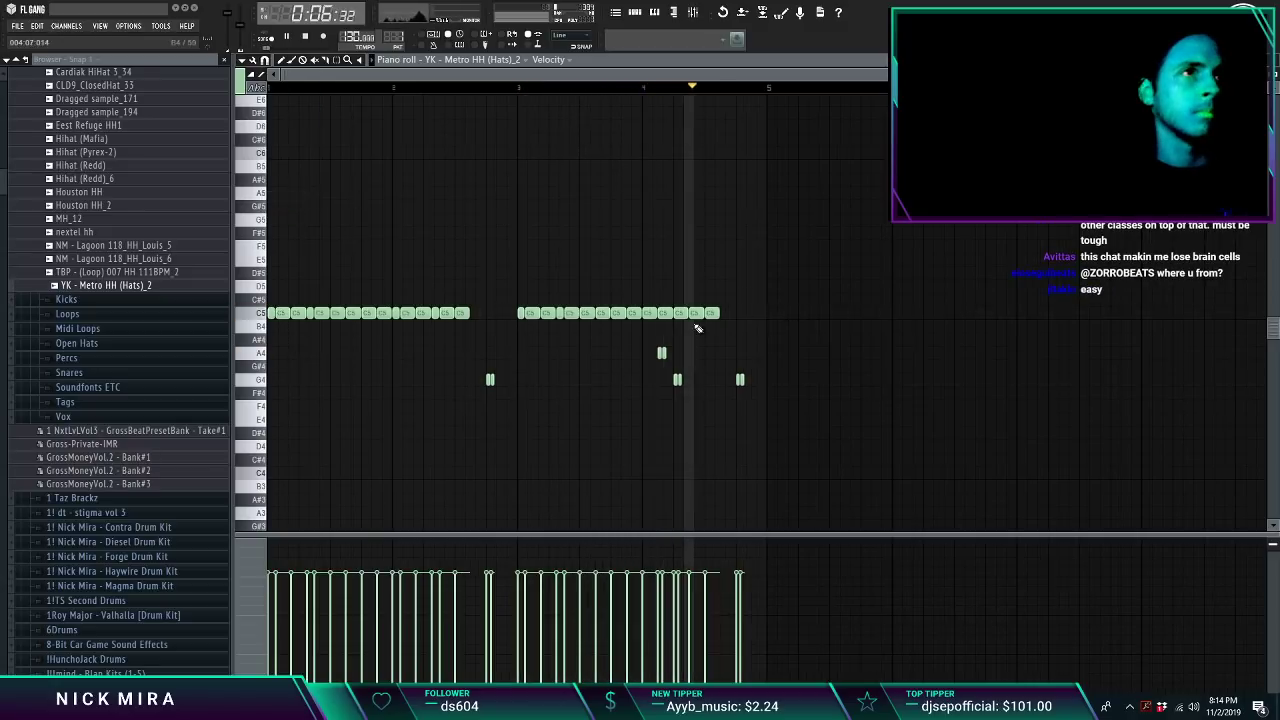
{"action": "key", "text": "space"}
{"action": "key", "text": "space"}
{"action": "left_click", "coordinate": [700, 327], "text": "ctrl"}
{"action": "left_click_drag", "start_coordinate": [708, 327], "coordinate": [700, 330]}
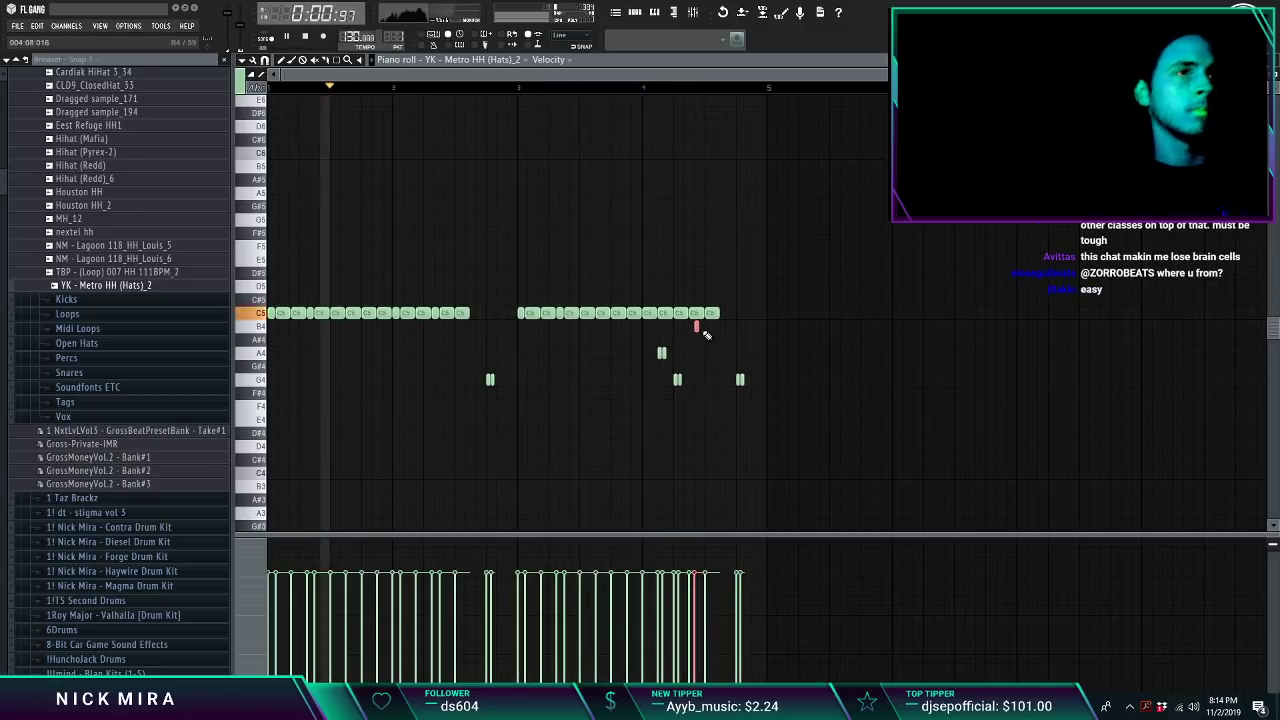
{"action": "key", "text": "shift+Left"}
{"action": "key", "text": "shift+Down"}
{"action": "key", "text": "shift+Down"}
{"action": "key", "text": "ctrl+b"}
{"action": "key", "text": "ctrl+b"}
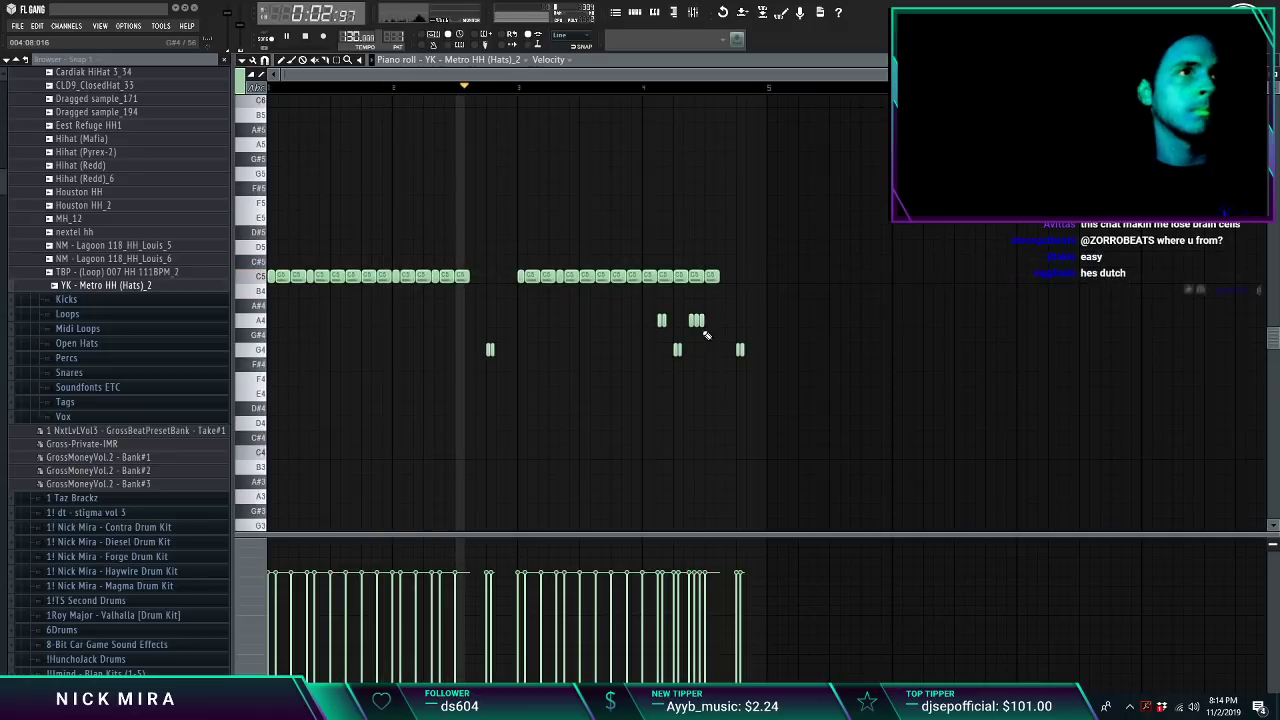
Step: Lower the two short hat pairs at steps 3 and 5 of bar 4 to G4 and F4
{"action": "left_click", "coordinate": [698, 335], "text": "ctrl"}
{"action": "left_click_drag", "start_coordinate": [652, 314], "coordinate": [684, 374]}
{"action": "key", "text": "shift+Down"}
{"action": "key", "text": "shift+Down"}
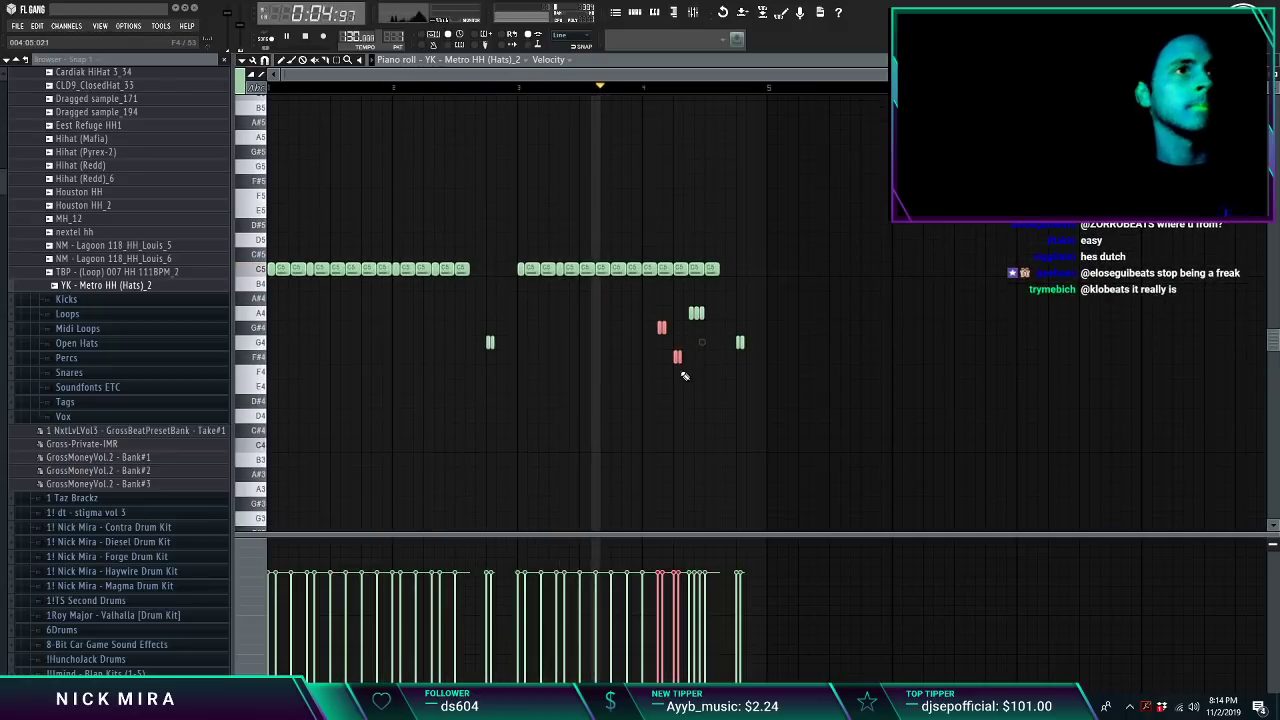
{"action": "left_click", "coordinate": [689, 369], "text": "ctrl"}
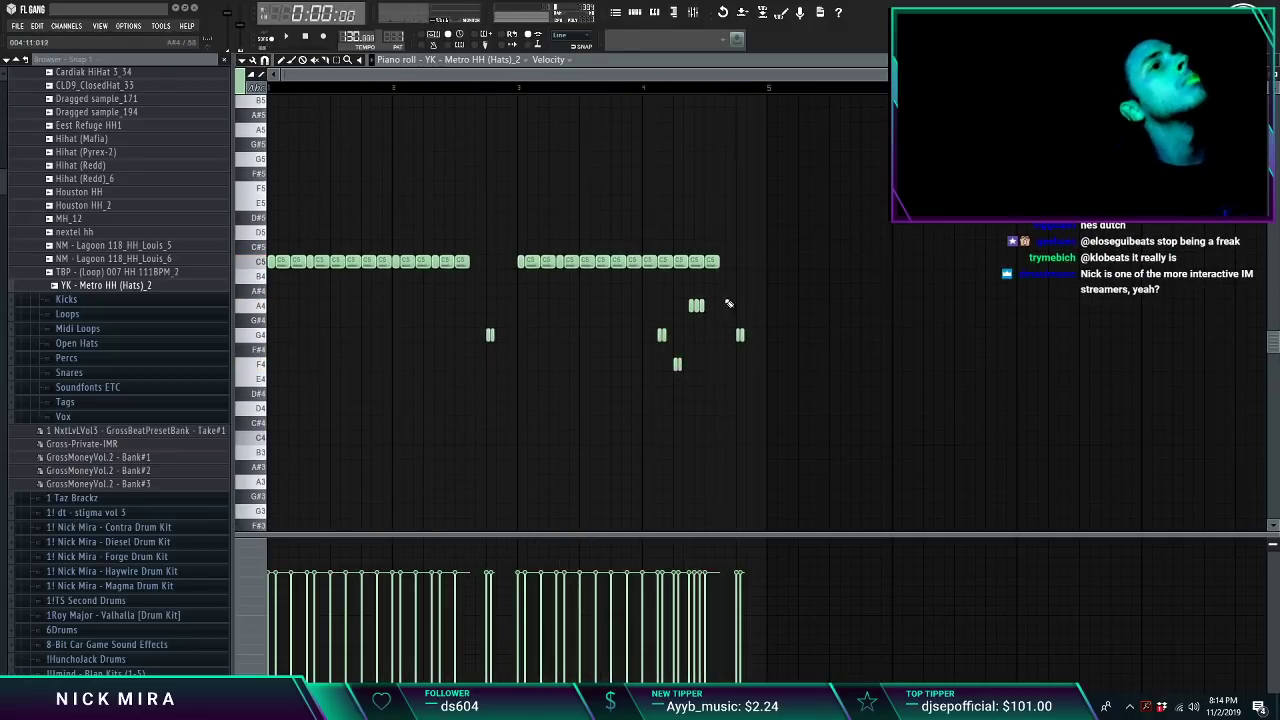
Step: Add C5 hats at steps 11, 13 and 15 to fill out the end of bar 4
{"action": "left_click", "coordinate": [725, 265]}
{"action": "left_click", "coordinate": [741, 265]}
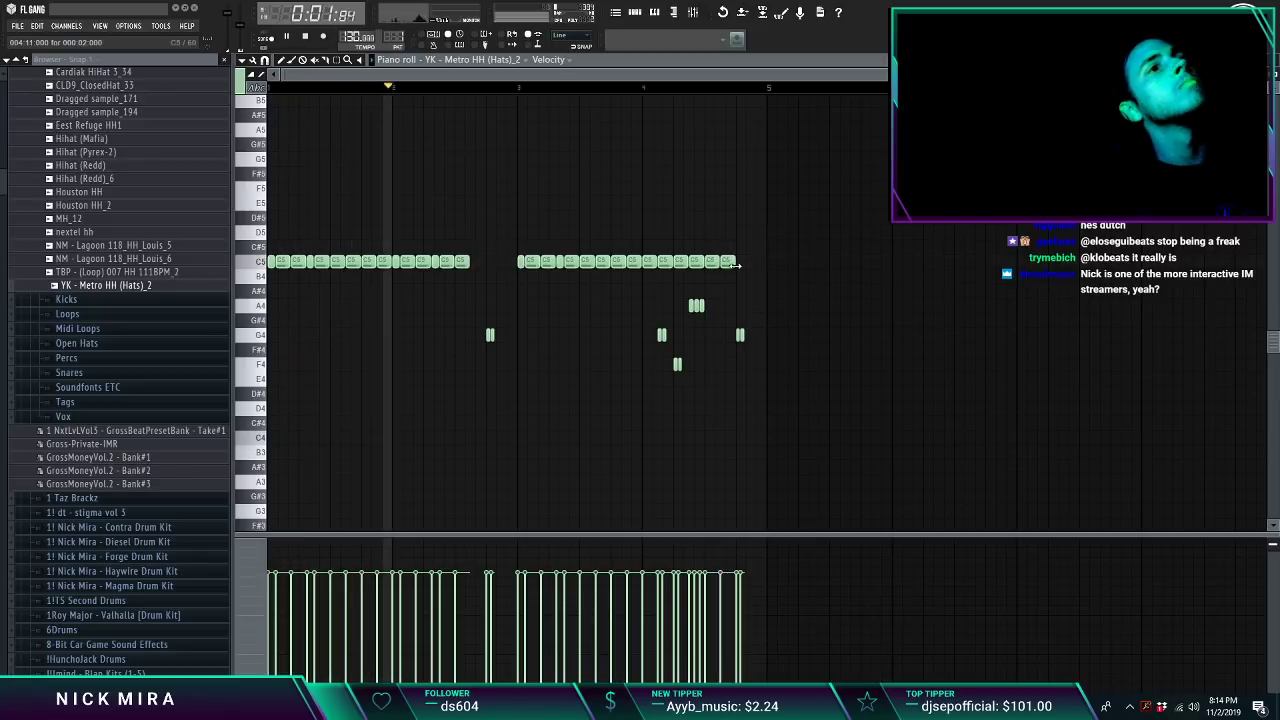
{"action": "left_click", "coordinate": [761, 266]}
{"action": "left_click_drag", "start_coordinate": [760, 267], "coordinate": [750, 267]}
Step: Delete the short G4 pair at step 13 of bar 4 and chop the C5 hat above it into a roll
{"action": "right_click", "coordinate": [742, 335]}
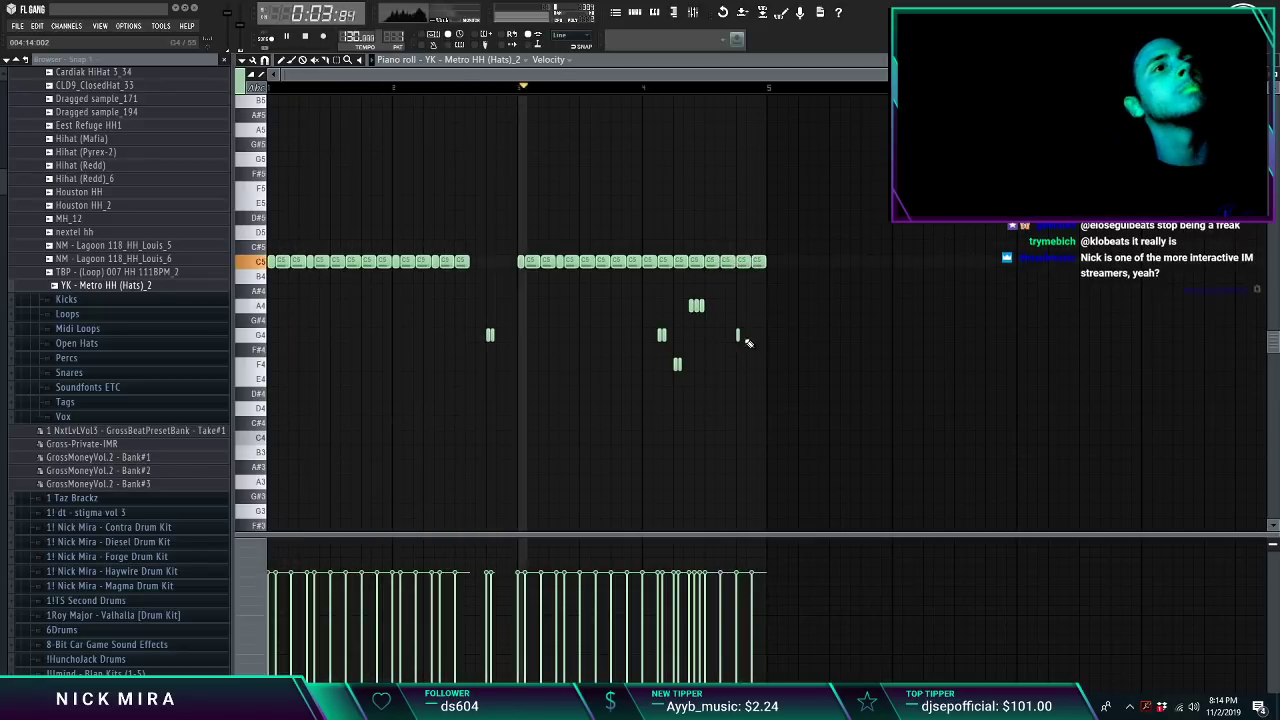
{"action": "right_click", "coordinate": [738, 335]}
{"action": "left_click", "coordinate": [743, 267], "text": "ctrl"}
{"action": "key", "text": "ctrl+u"}
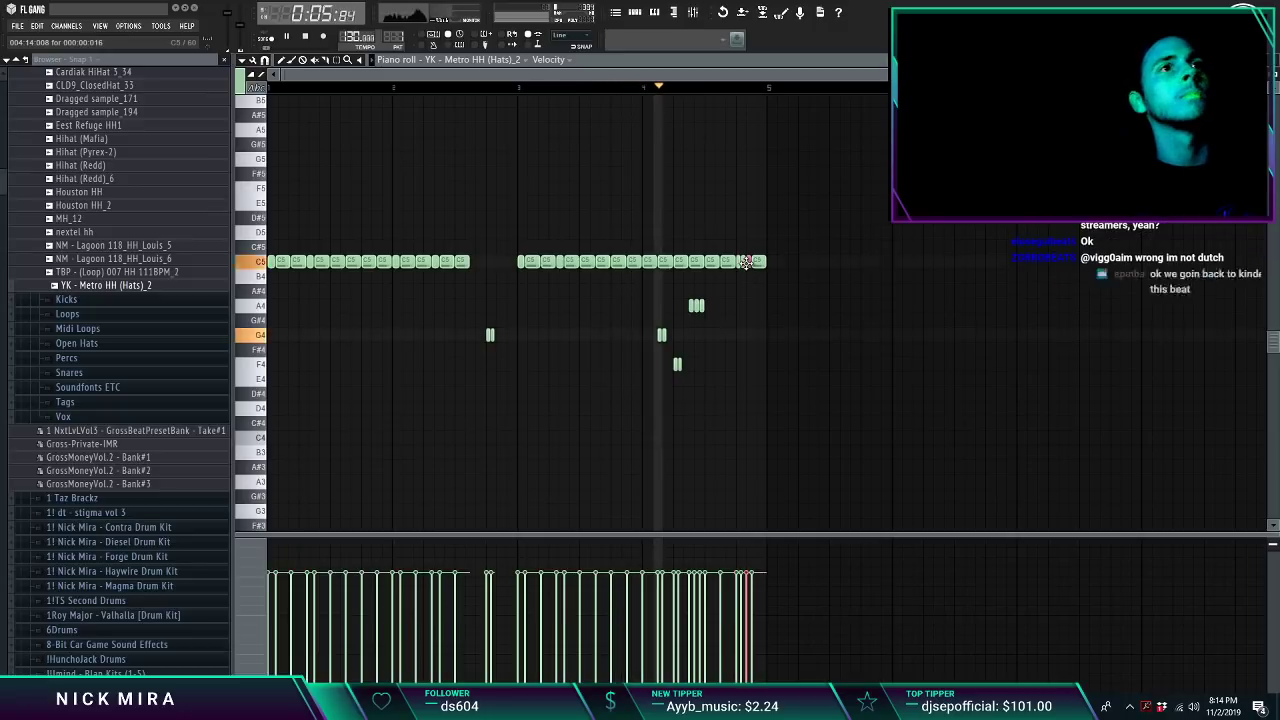
Step: Duplicate the four-bar hi-hat pattern into bars 5 to 8 and close the piano roll
{"action": "key", "text": "ctrl+d"}
{"action": "key", "text": "ctrl+b"}
{"action": "left_click", "coordinate": [788, 229]}
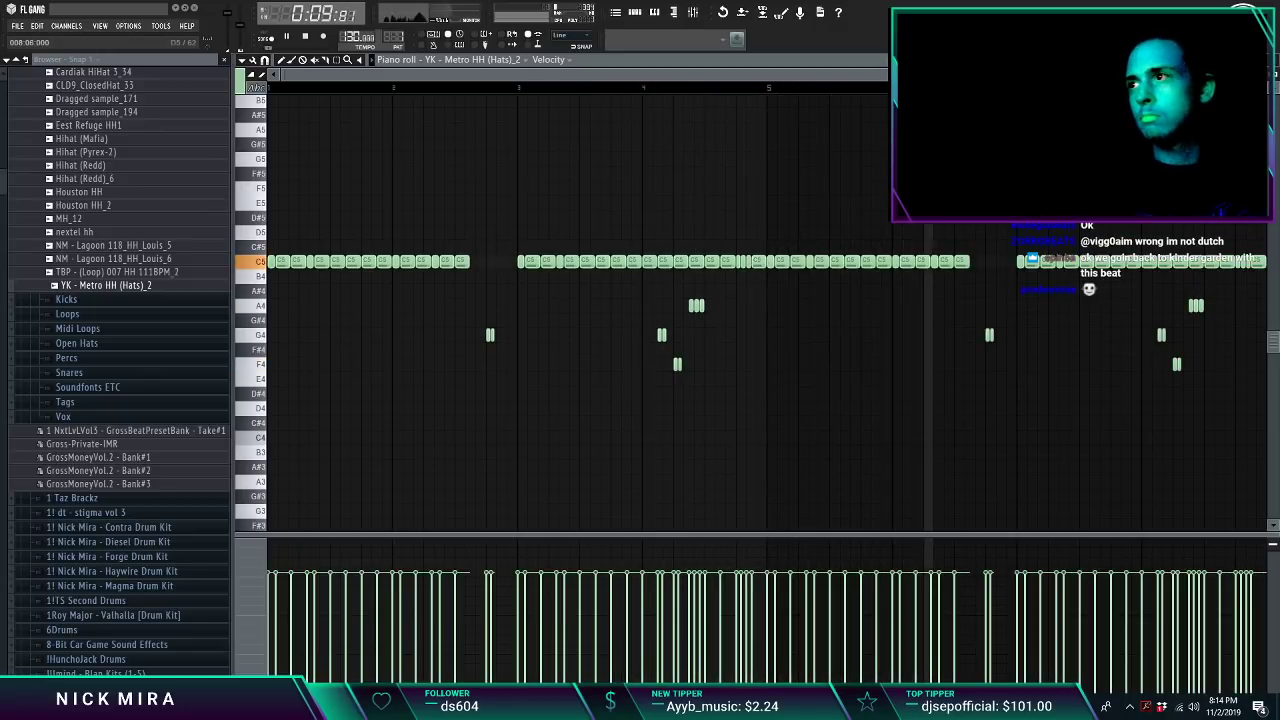
{"action": "key", "text": "F7"}
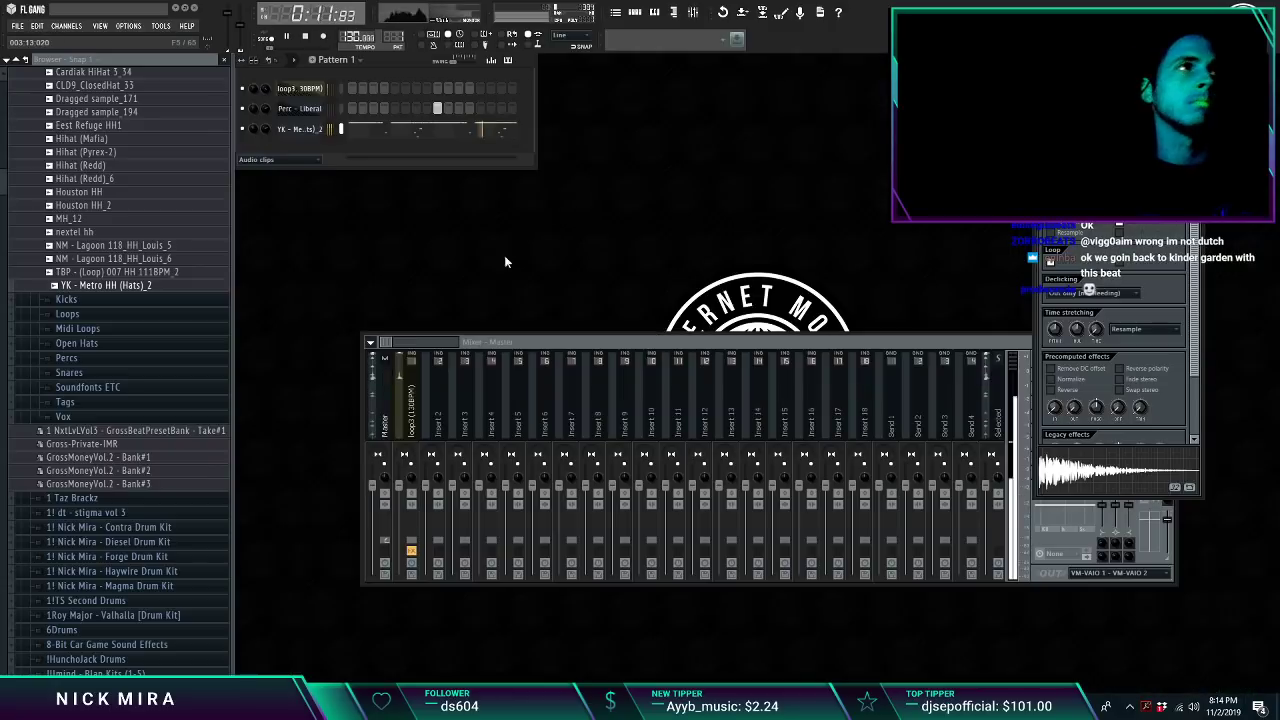
Step: Convert the Perc - Liberal snare steps to piano roll notes and repeat the hit through all eight bars
{"action": "right_click", "coordinate": [300, 108]}
{"action": "left_click", "coordinate": [355, 118]}
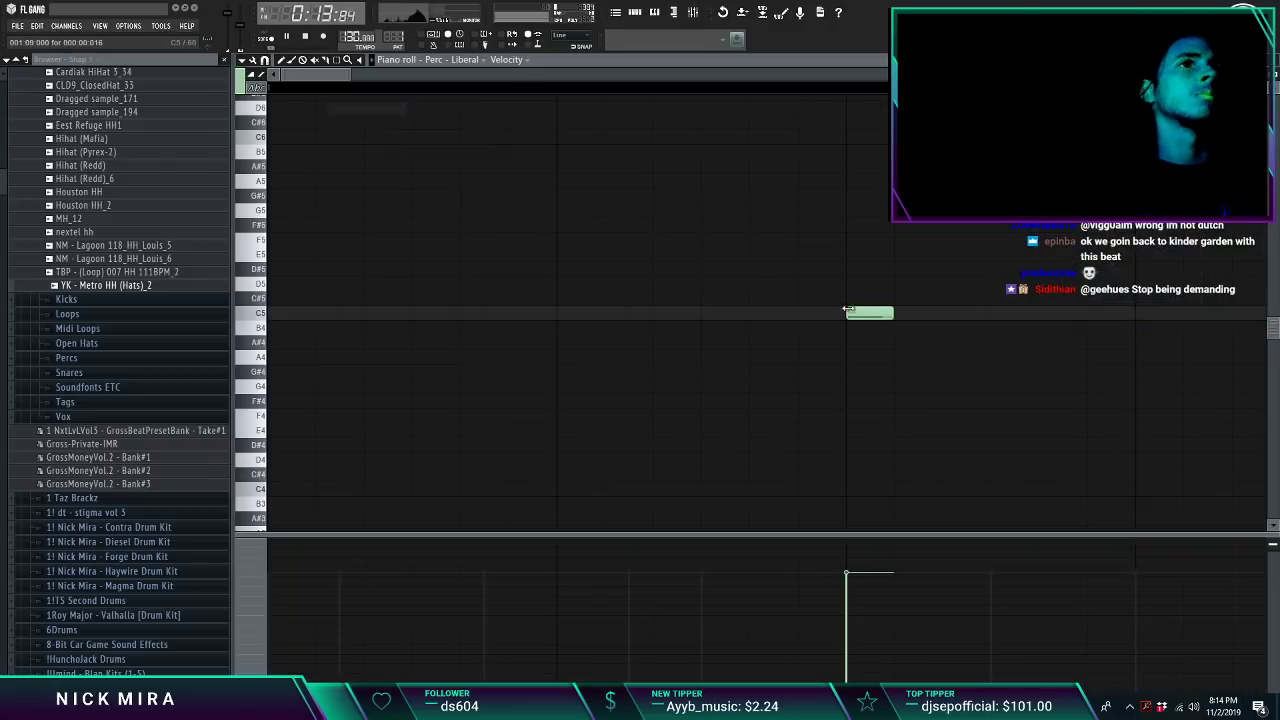
{"action": "scroll", "coordinate": [120, 226], "scroll_direction": "up", "scroll_amount": 8}
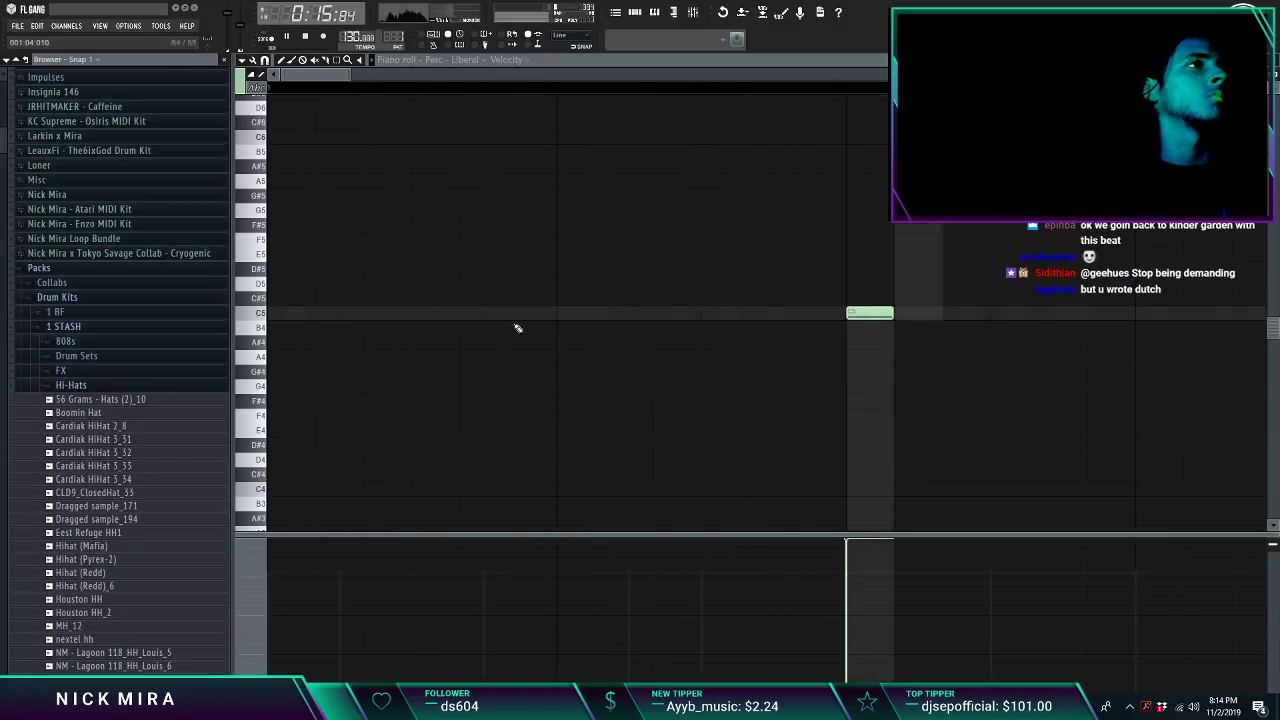
{"action": "key", "text": "F7"}
Step: Browse the 808s sample folder and add Boop 808 - Loop - Loop as a new channel above the snare
{"action": "left_click", "coordinate": [121, 385]}
{"action": "left_click", "coordinate": [105, 341]}
{"action": "scroll", "coordinate": [140, 447], "scroll_direction": "down", "scroll_amount": 5}
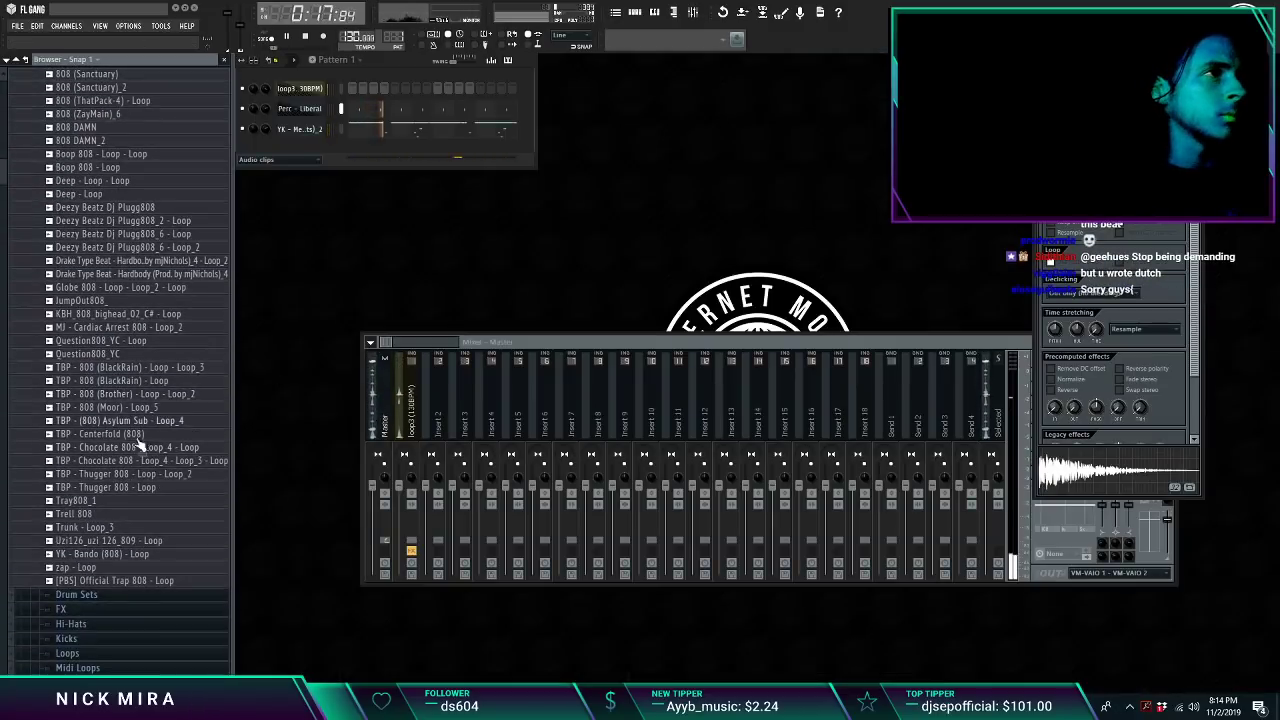
{"action": "scroll", "coordinate": [118, 232], "scroll_direction": "up", "scroll_amount": 3}
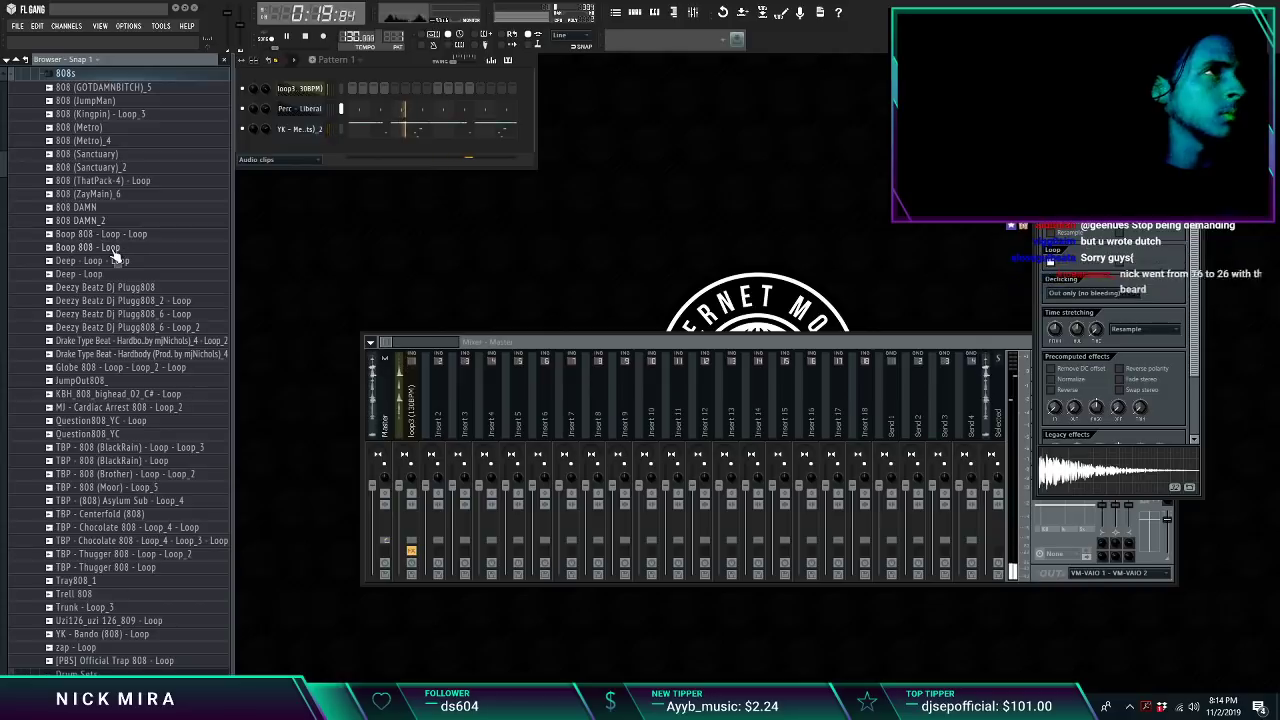
{"action": "left_click_drag", "start_coordinate": [315, 105], "coordinate": [314, 106]}
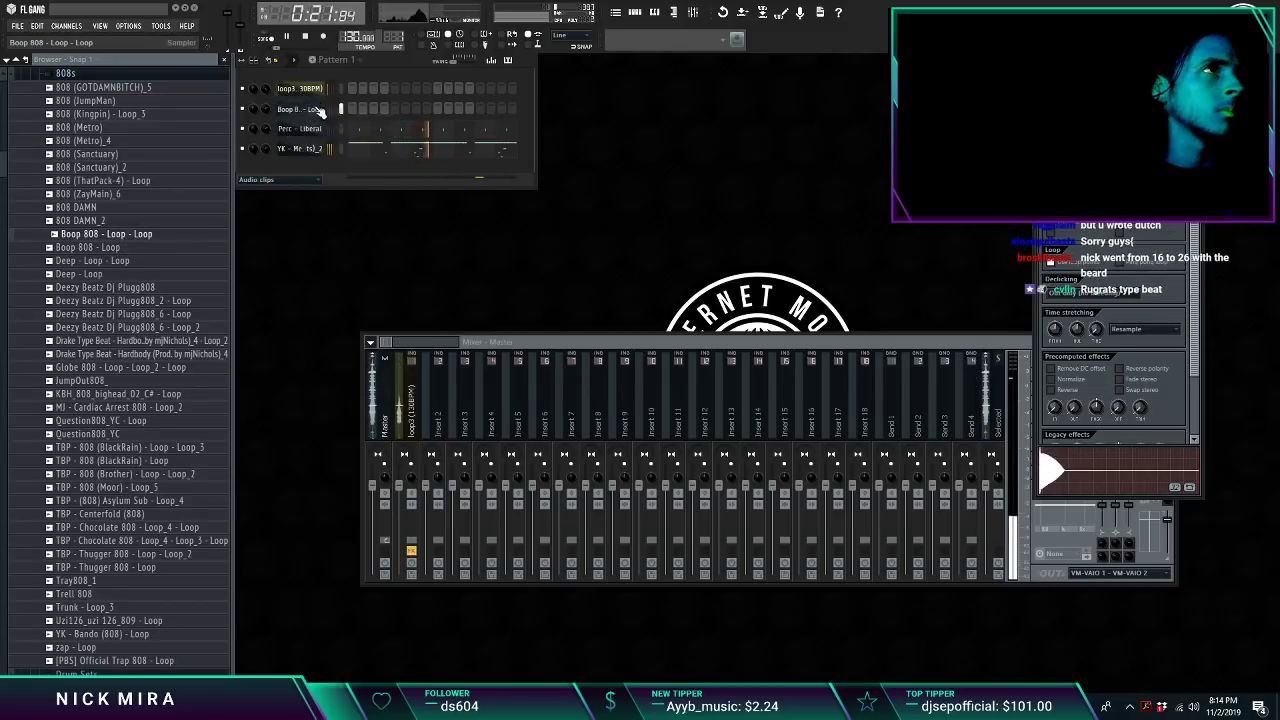
Step: Open the Boop 808 channel's piano roll and place a one-bar G#5 note in bar 1
{"action": "right_click", "coordinate": [311, 104]}
{"action": "left_click", "coordinate": [360, 106]}
{"action": "key", "text": "space"}
{"action": "key", "text": "space"}
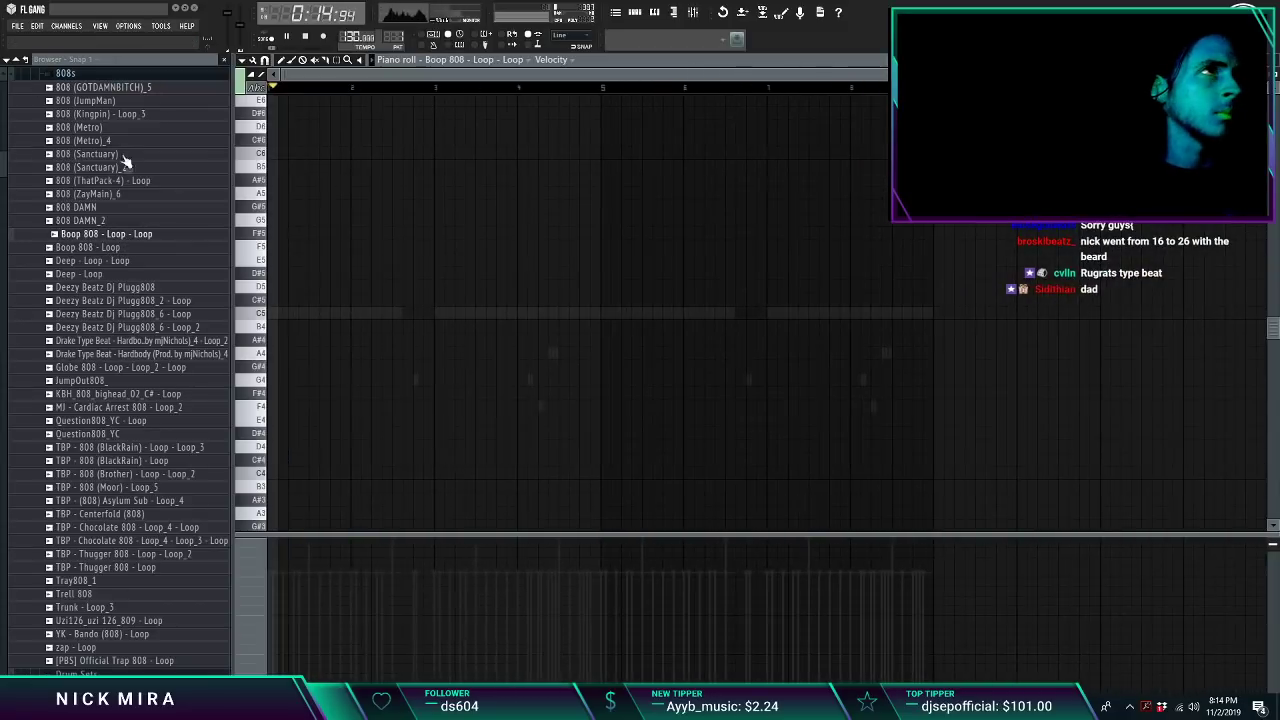
{"action": "key", "text": "space"}
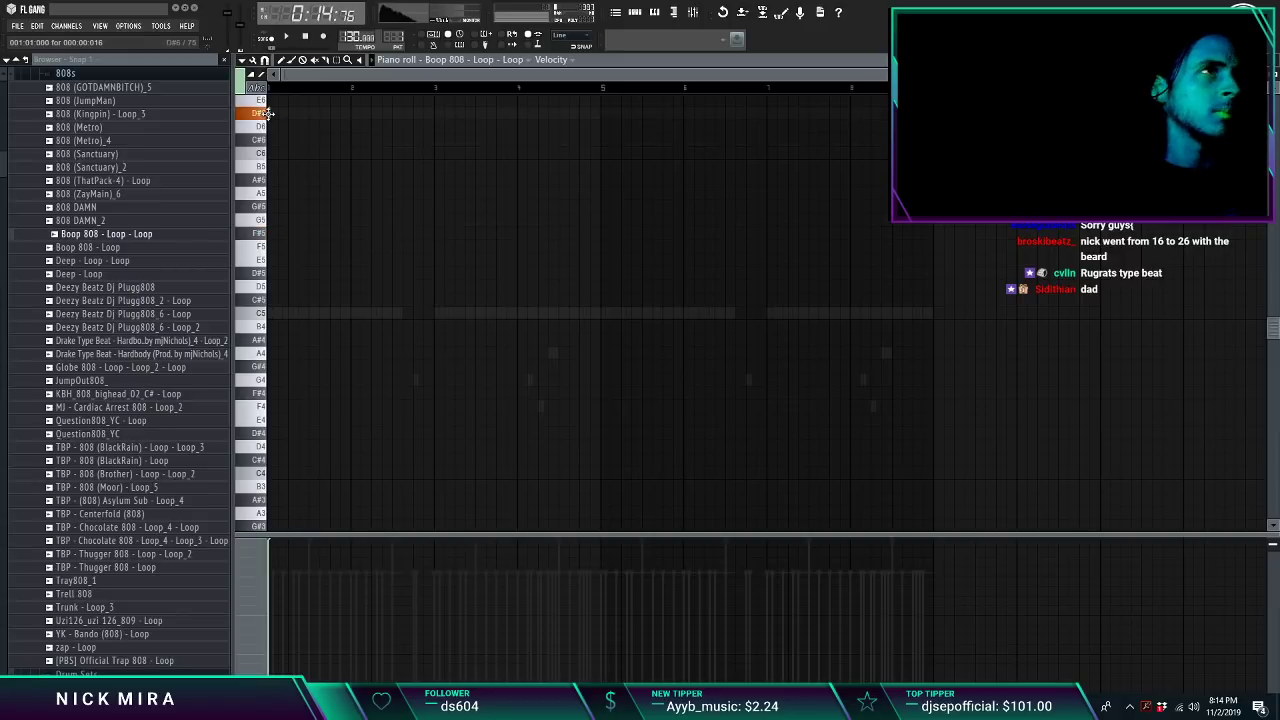
{"action": "left_click_drag", "start_coordinate": [268, 114], "coordinate": [280, 288]}
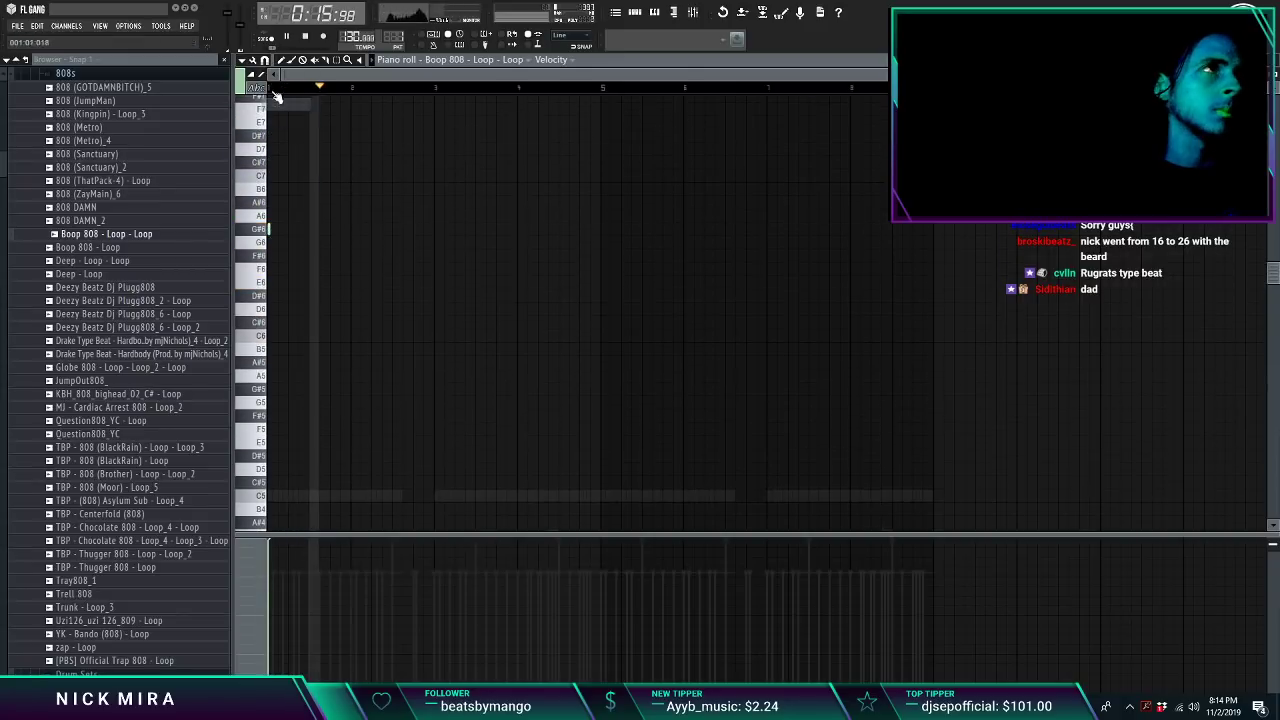
{"action": "left_click", "coordinate": [271, 229]}
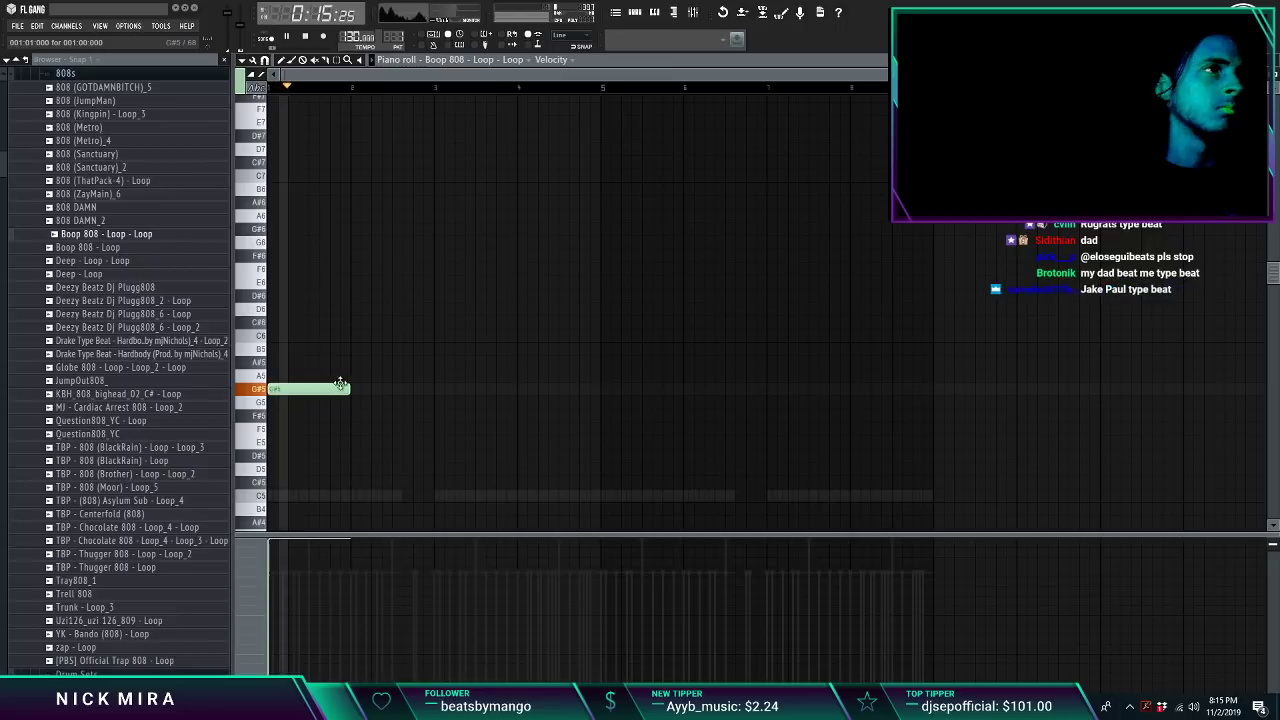
Step: Transpose the 808 notes up an octave and fill bar 2 with a one-bar G6 note
{"action": "scroll", "coordinate": [330, 360], "scroll_direction": "down", "scroll_amount": 2}
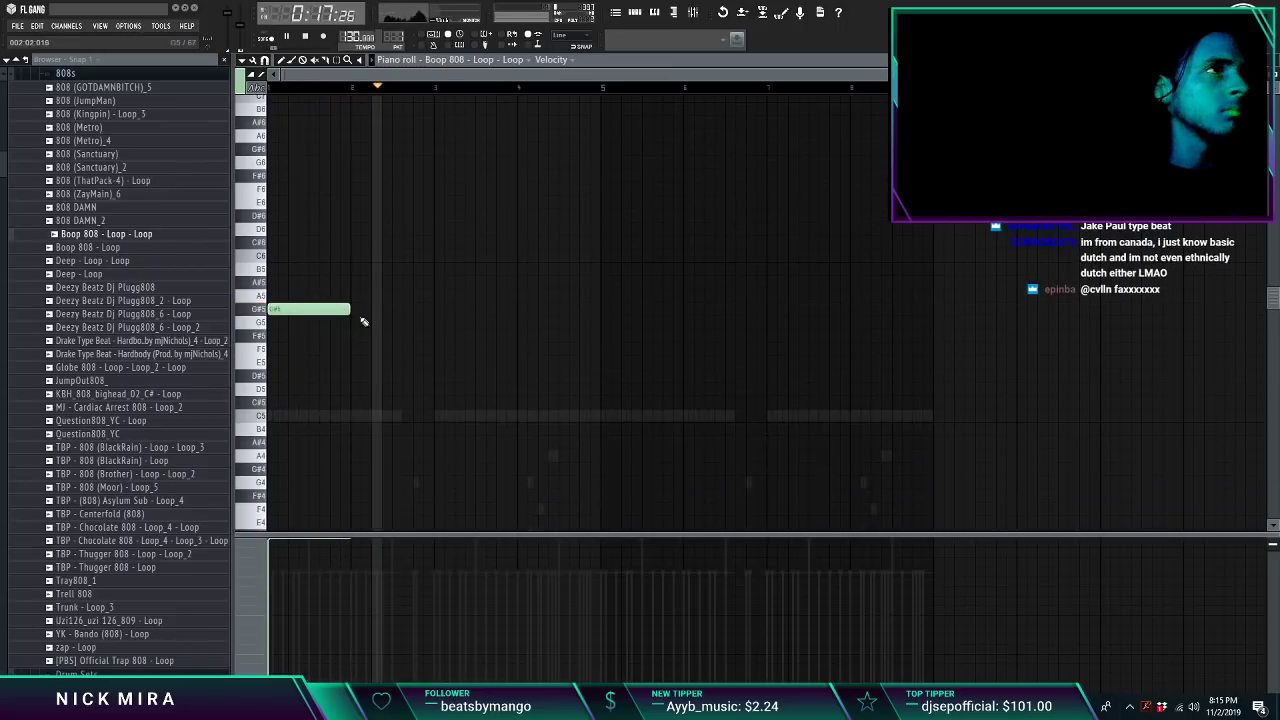
{"action": "key", "text": "space"}
{"action": "key", "text": "space"}
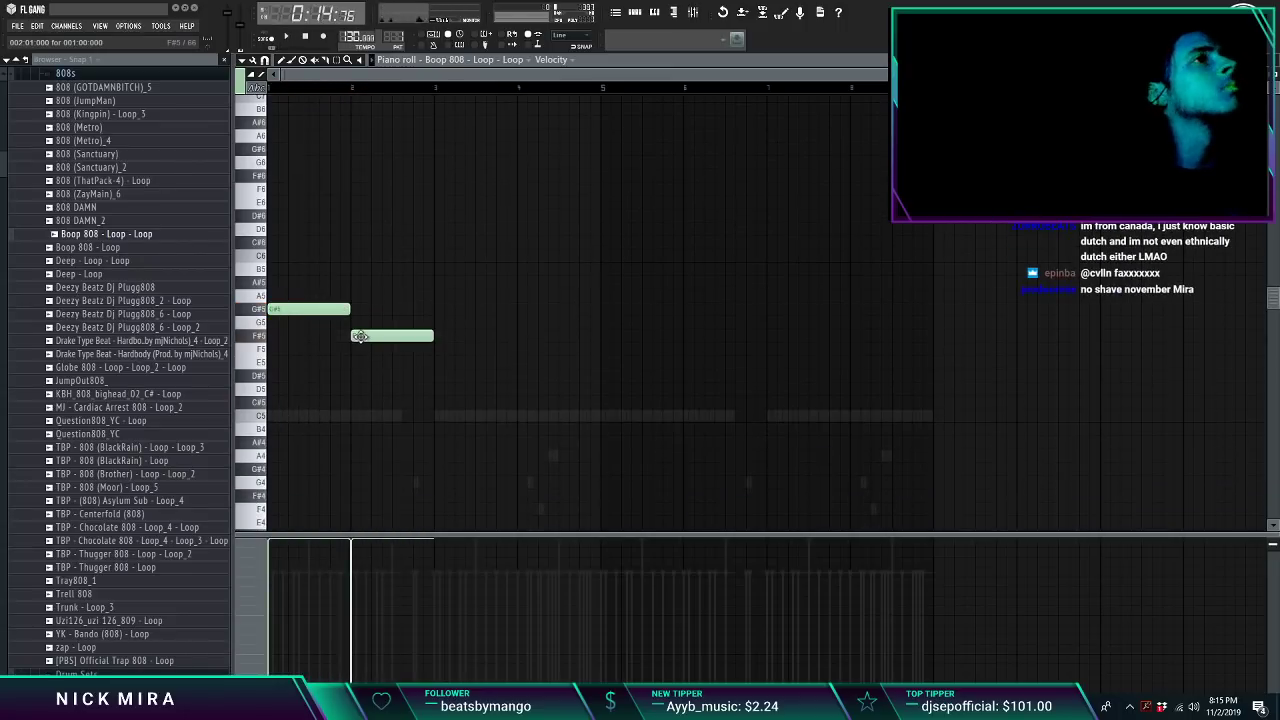
{"action": "key", "text": "ctrl+Up"}
{"action": "key", "text": "space"}
{"action": "left_click_drag", "start_coordinate": [366, 313], "coordinate": [411, 373]}
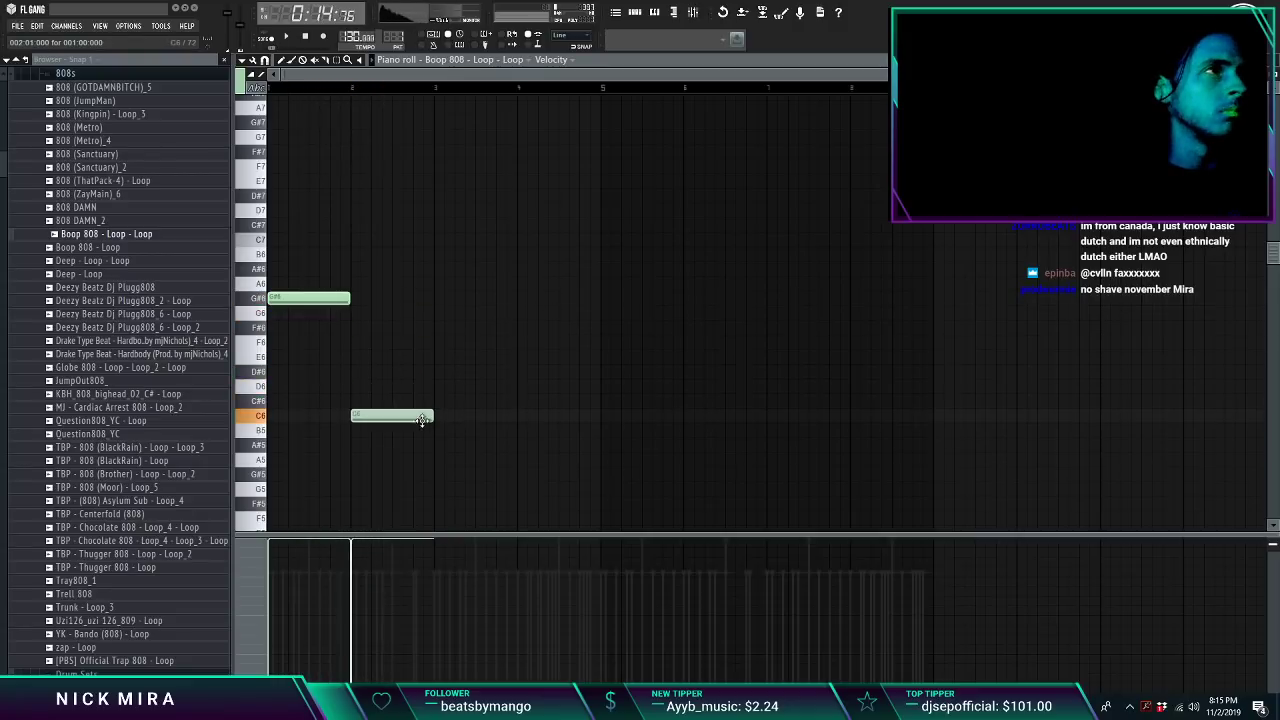
{"action": "key", "text": "space"}
{"action": "left_click", "coordinate": [357, 312]}
{"action": "right_click", "coordinate": [398, 415]}
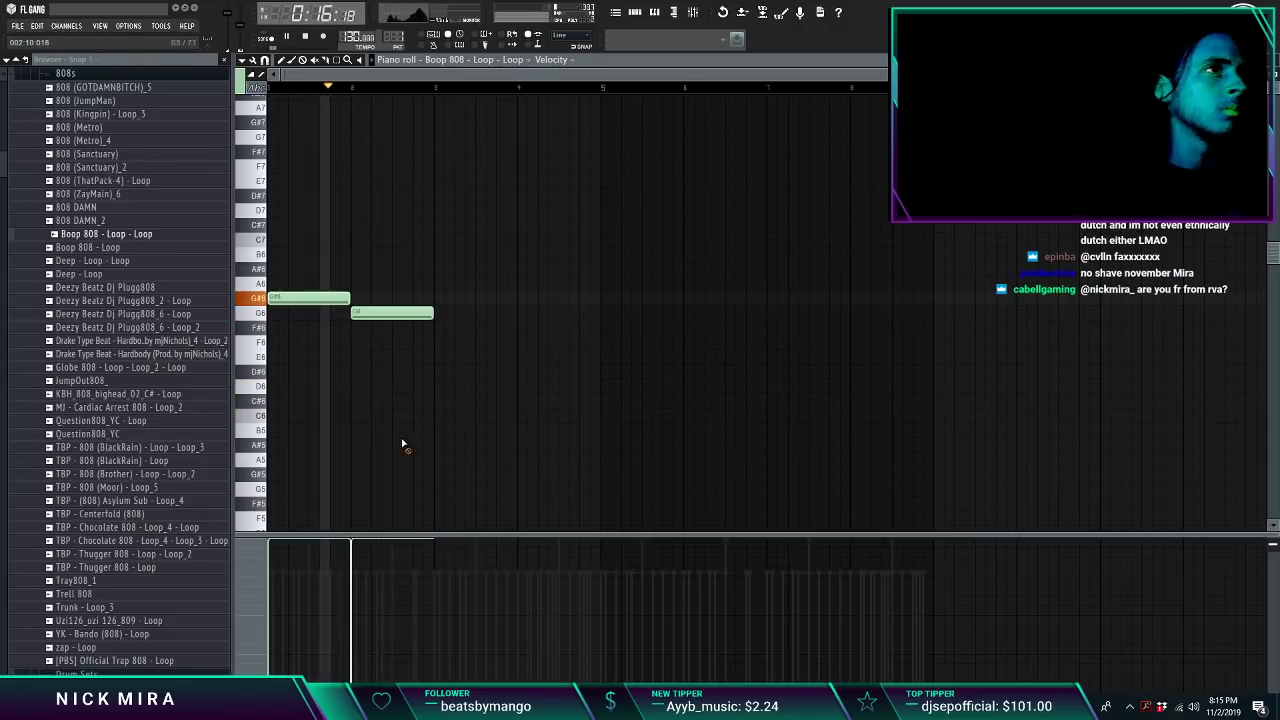
Step: Add one-bar 808 notes on G#6 in bar 3 and C6 in bar 4, and lower the whole line an octave
{"action": "left_click", "coordinate": [445, 297]}
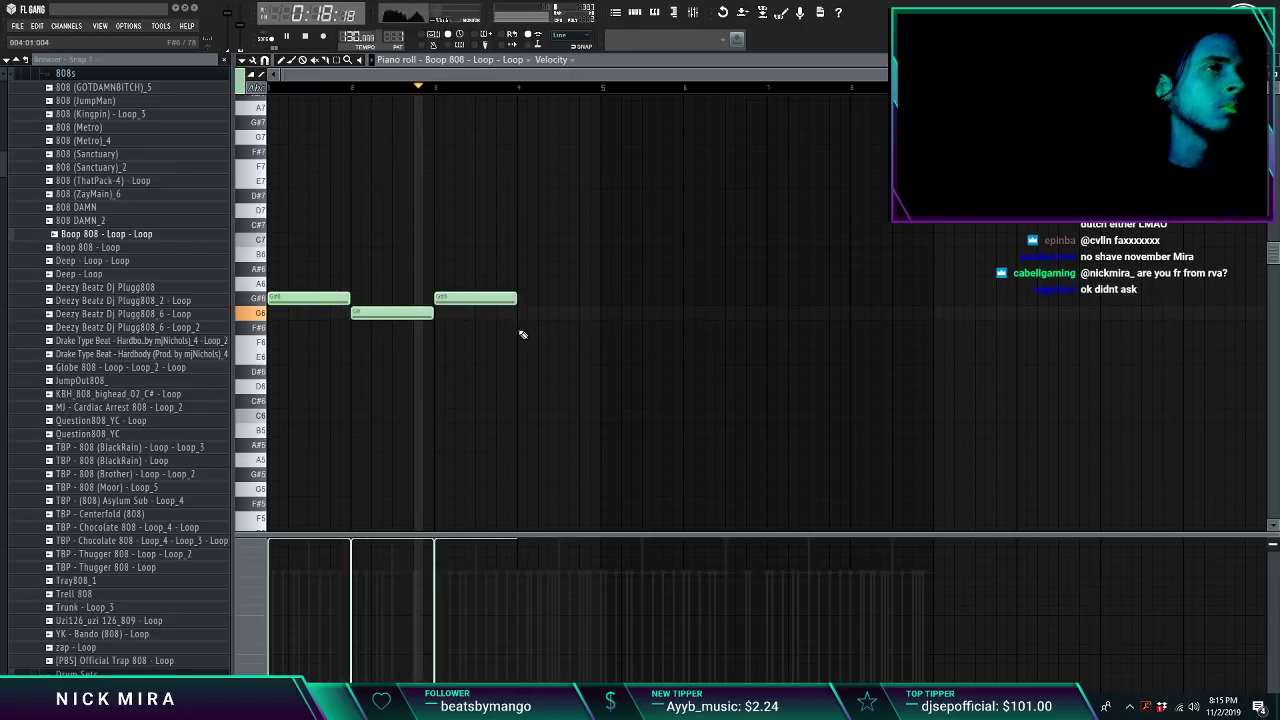
{"action": "left_click_drag", "start_coordinate": [522, 401], "coordinate": [518, 405]}
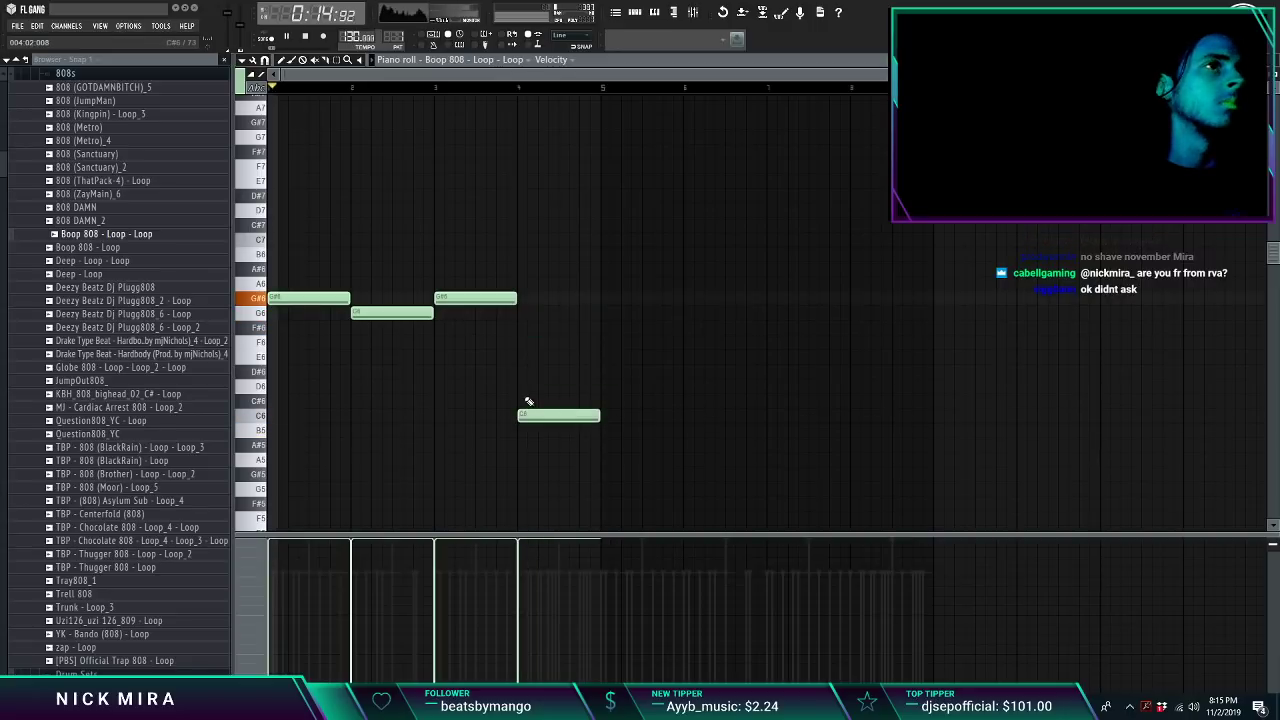
{"action": "scroll", "coordinate": [529, 401], "scroll_direction": "down", "scroll_amount": 2}
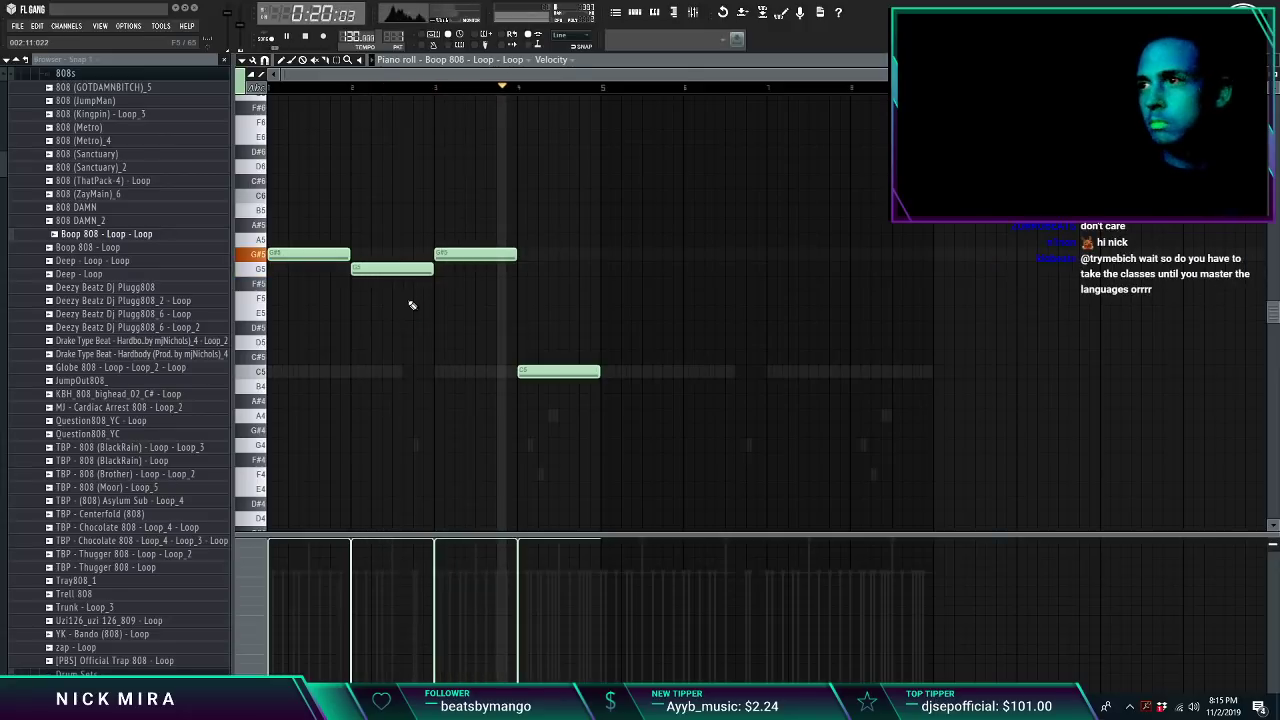
Step: Duplicate the four-bar 808 line into bars 5 to 8
{"action": "key", "text": "ctrl+b"}
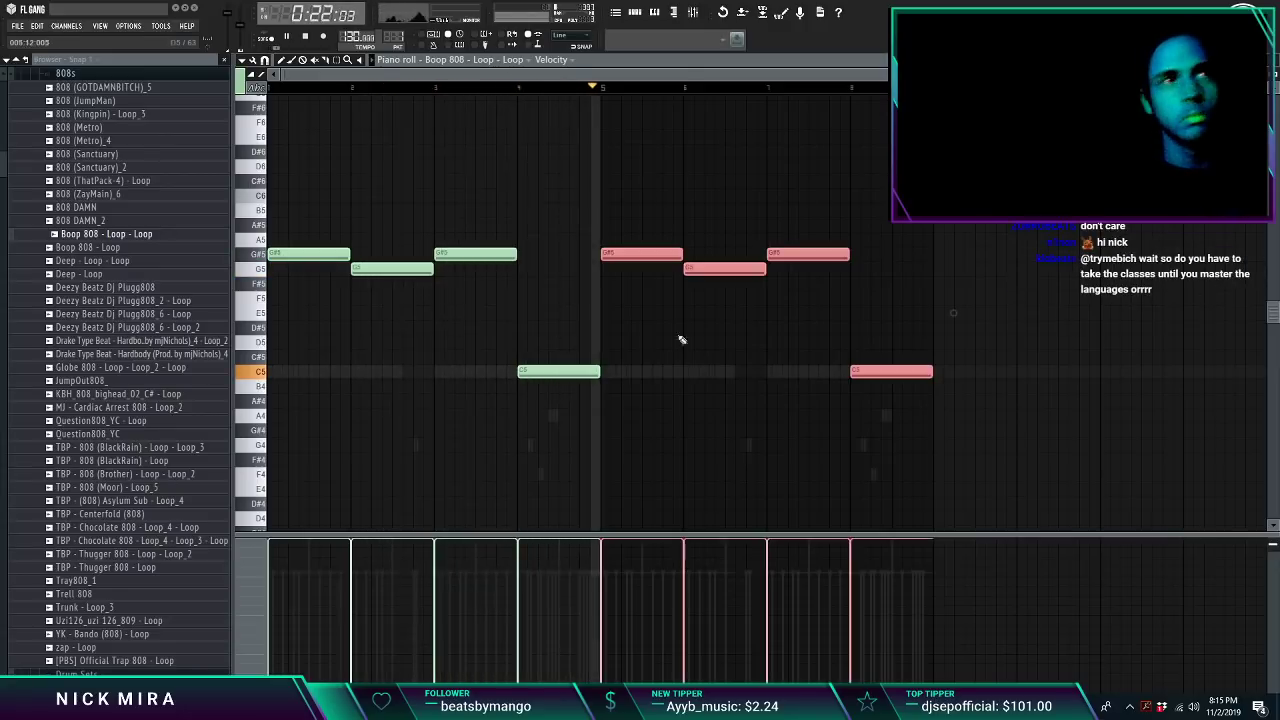
{"action": "key", "text": "ctrl+d"}
{"action": "left_click_drag", "start_coordinate": [699, 266], "coordinate": [699, 275]}
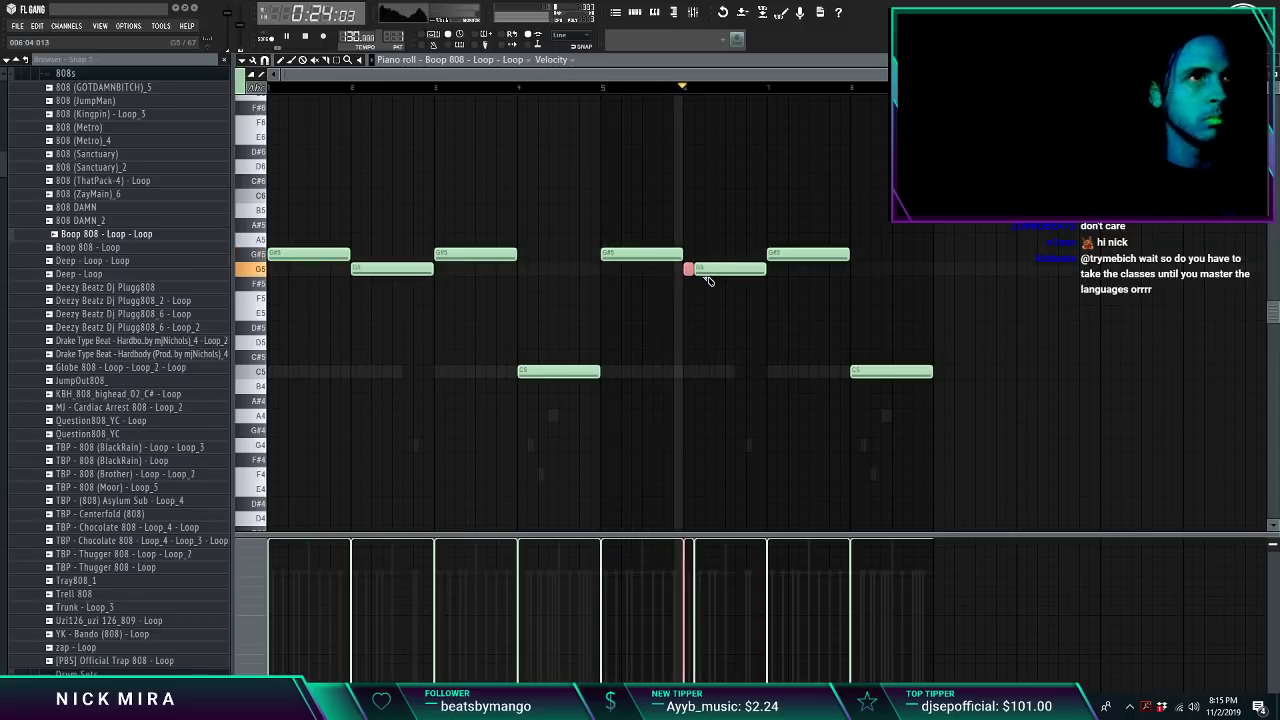
{"action": "key", "text": "ctrl+z"}
Step: Slice the G#5 808 note in bar 1 at step 15
{"action": "key", "text": "space"}
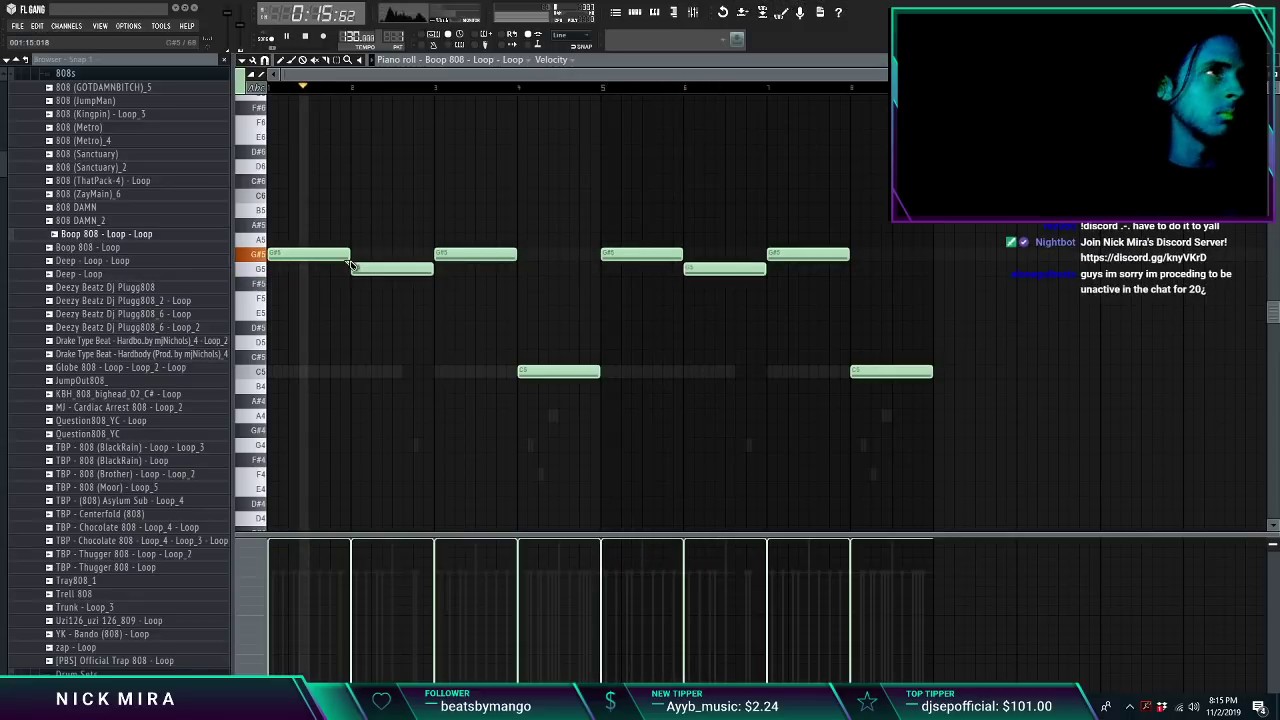
{"action": "left_click_drag", "start_coordinate": [346, 251], "coordinate": [347, 263]}
{"action": "key", "text": "ctrl+d"}
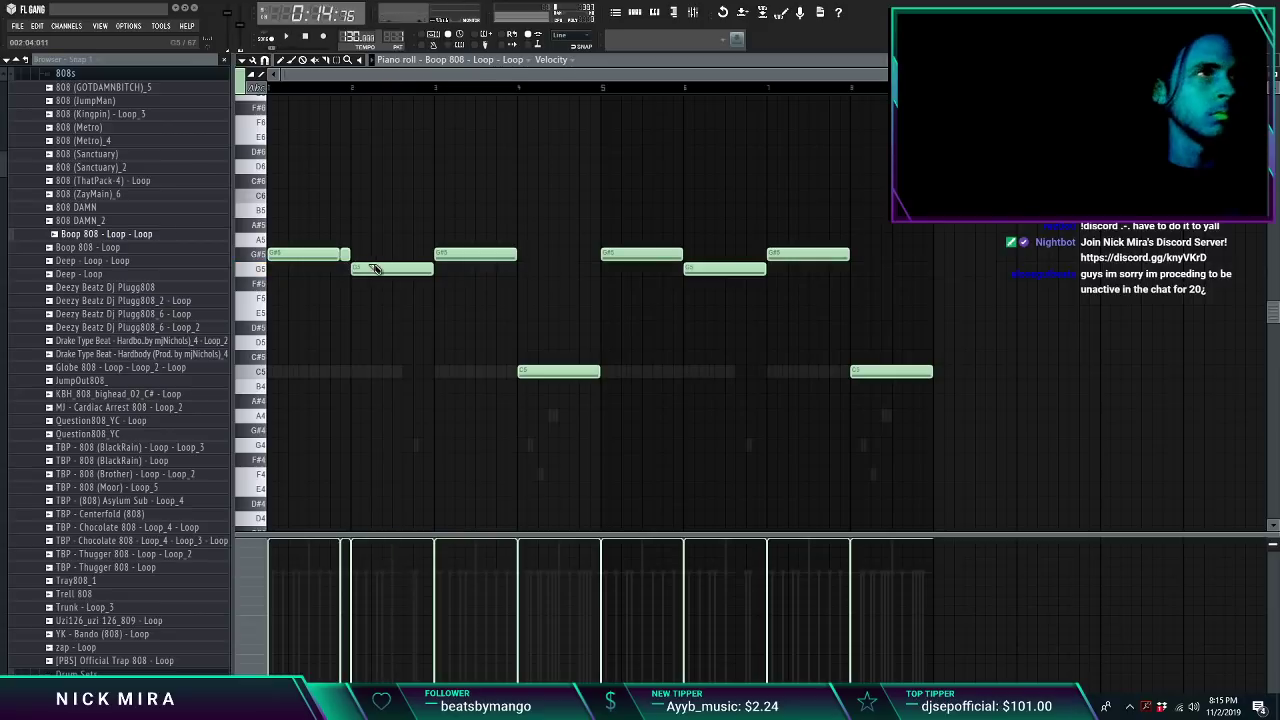
Step: Try the 808 line in different octaves and move the bar 2 note to C5
{"action": "left_click_drag", "start_coordinate": [384, 272], "coordinate": [389, 193]}
{"action": "key", "text": "ctrl+space"}
{"action": "key", "text": "ctrl+Down"}
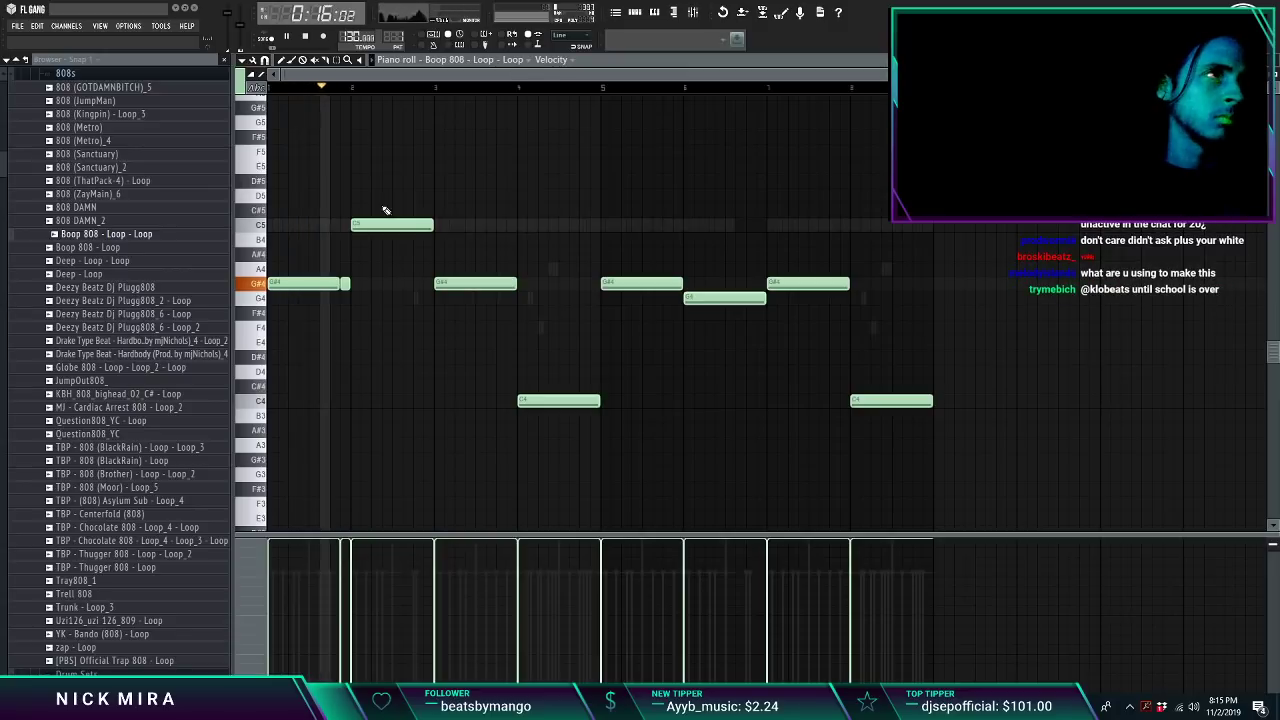
{"action": "key", "text": "ctrl+Up"}
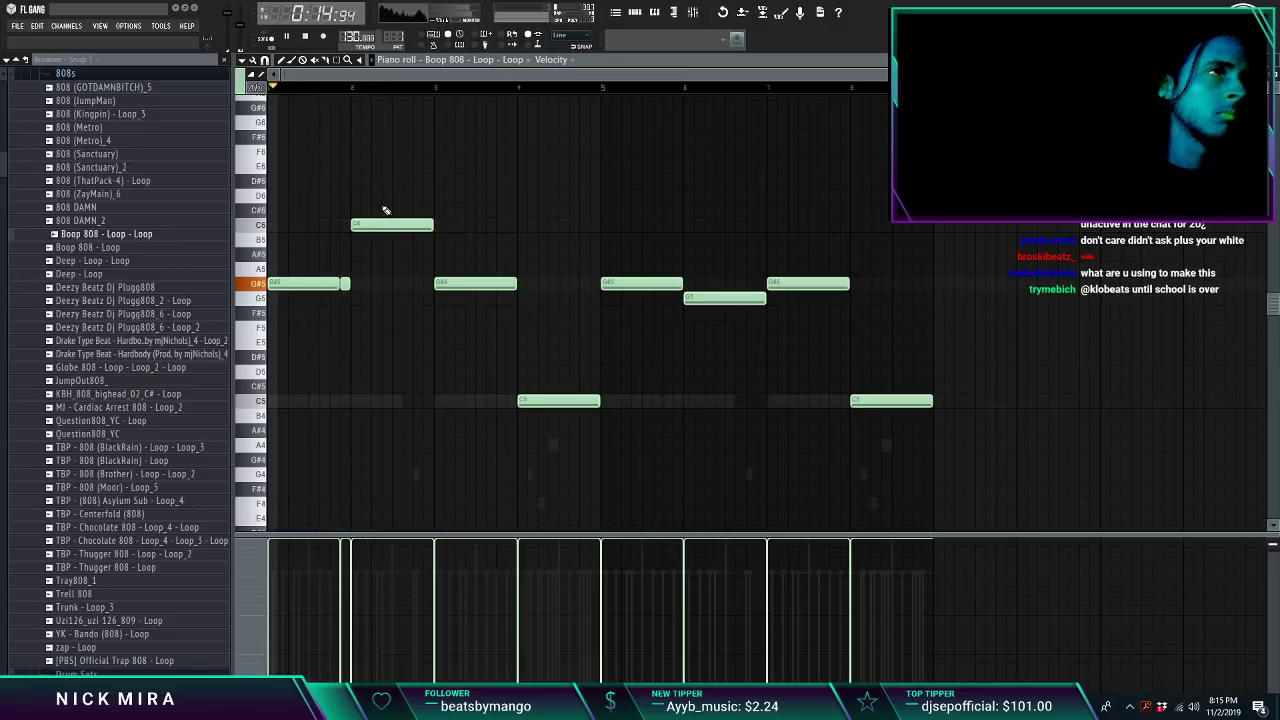
{"action": "left_click_drag", "start_coordinate": [386, 210], "coordinate": [404, 243]}
{"action": "key", "text": "ctrl+Down"}
{"action": "key", "text": "ctrl+d"}
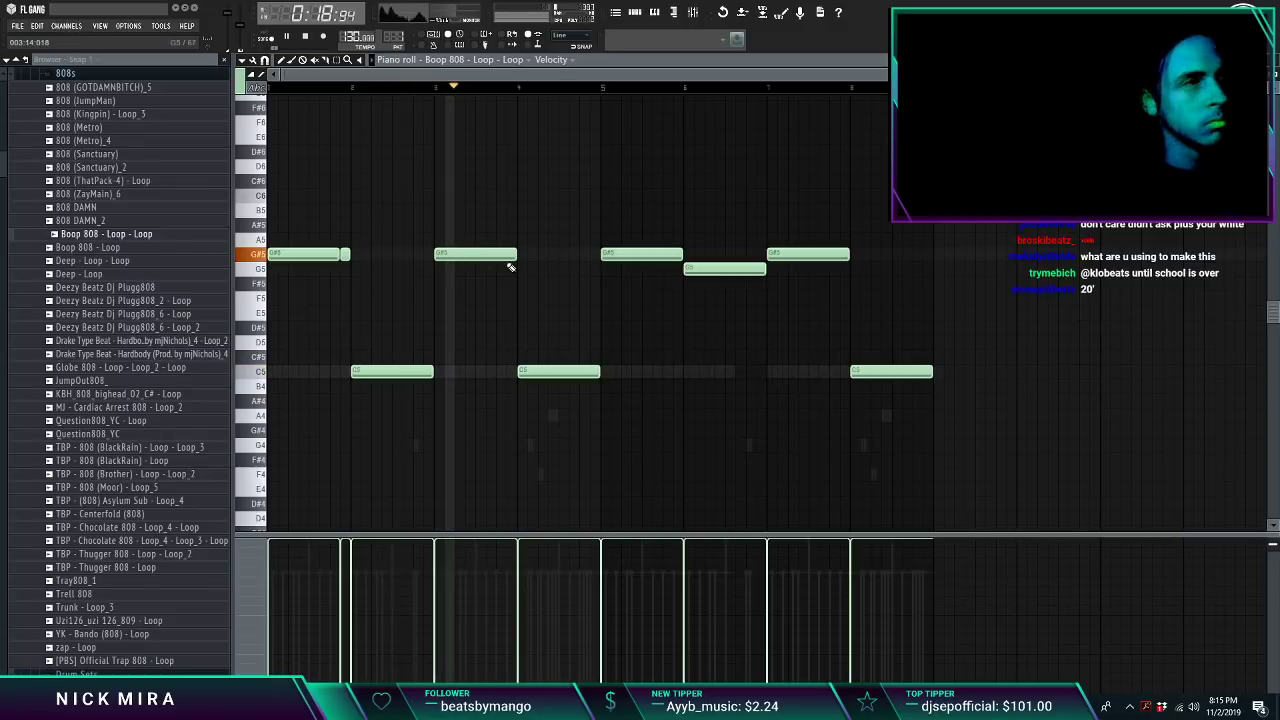
Step: Slice the G#5 808 note in bar 3 at step 13
{"action": "key", "text": "c"}
{"action": "left_click_drag", "start_coordinate": [499, 244], "coordinate": [504, 263]}
{"action": "key", "text": "ctrl+d"}
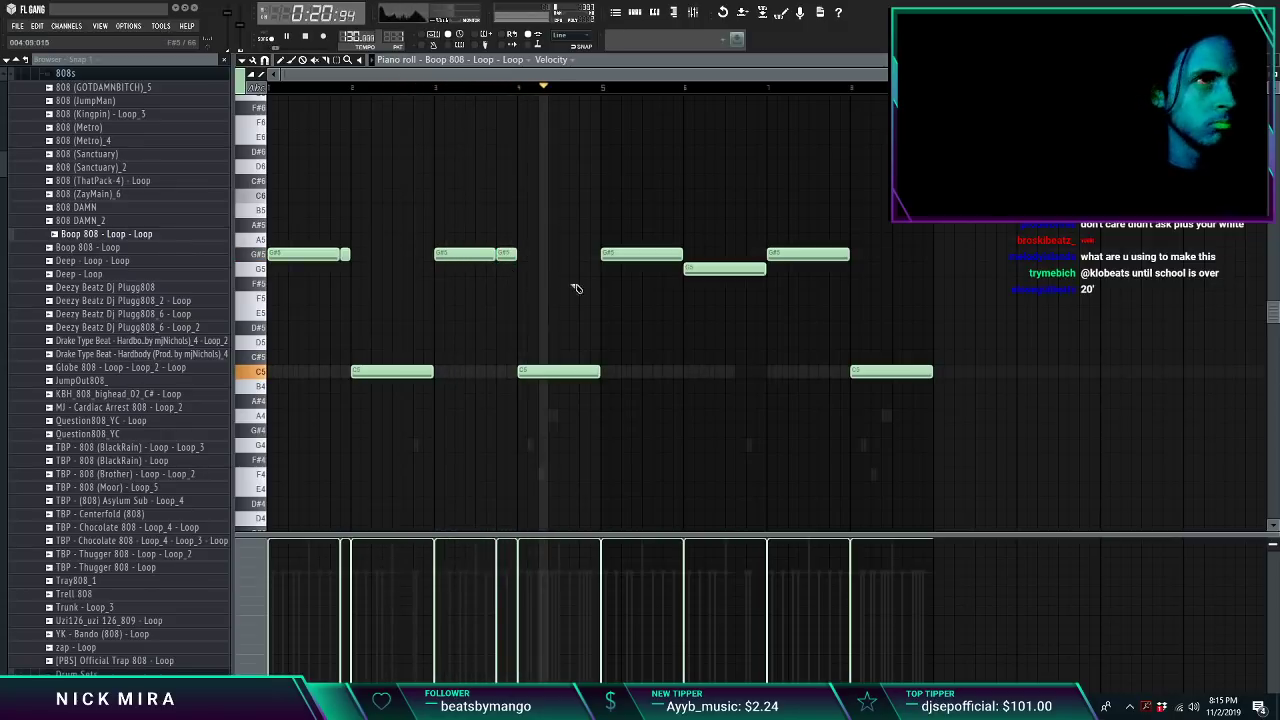
Step: Replace the Boop 808 notes in bars 5–8 with a copy of bars 1–4 and close the piano roll
{"action": "left_click_drag", "start_coordinate": [590, 240], "coordinate": [1020, 378]}
{"action": "key", "text": "Delete"}
{"action": "key", "text": "ctrl+a"}
{"action": "key", "text": "ctrl+b"}
{"action": "key", "text": "ctrl+d"}
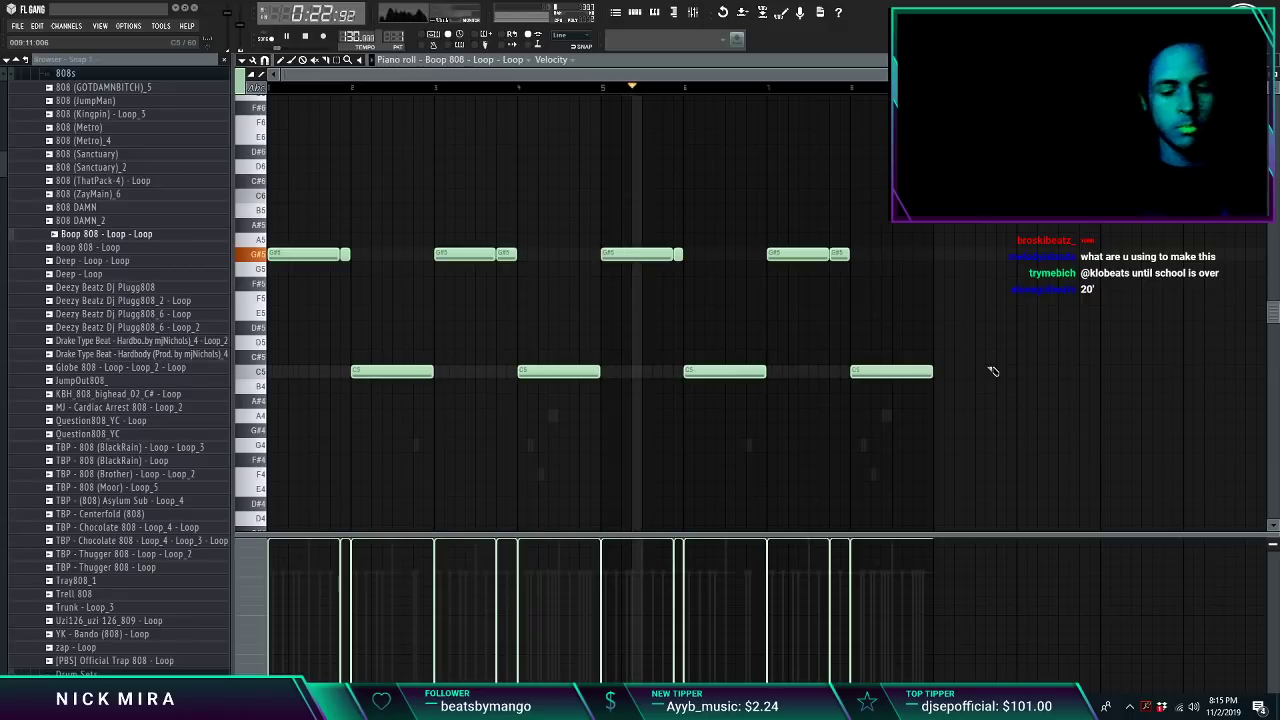
{"action": "key", "text": "F7"}
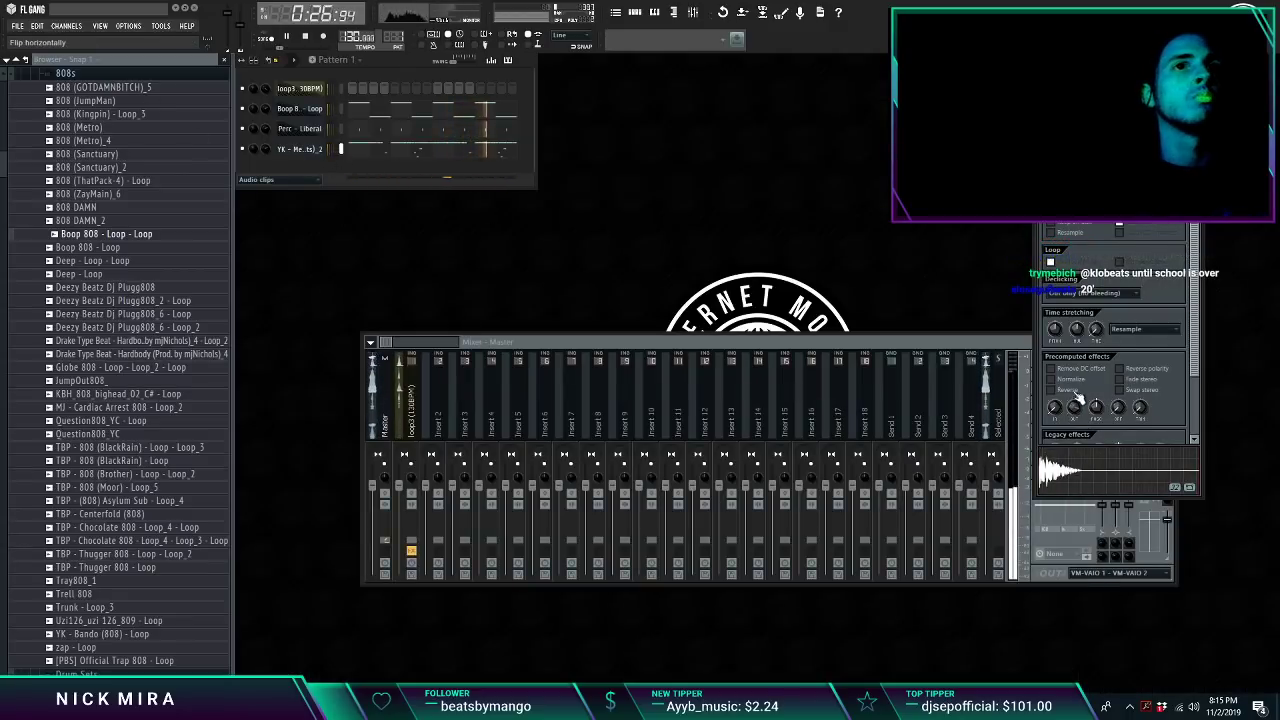
{"action": "key", "text": "F7"}
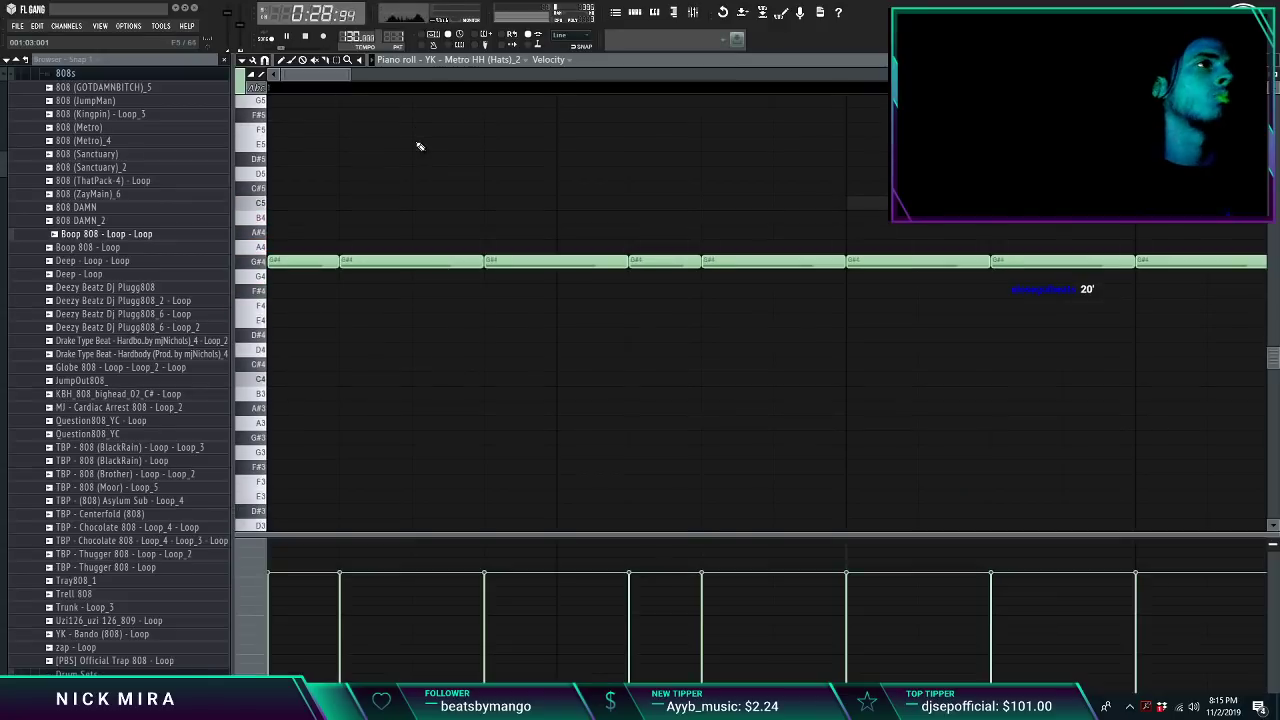
{"action": "key", "text": "F7"}
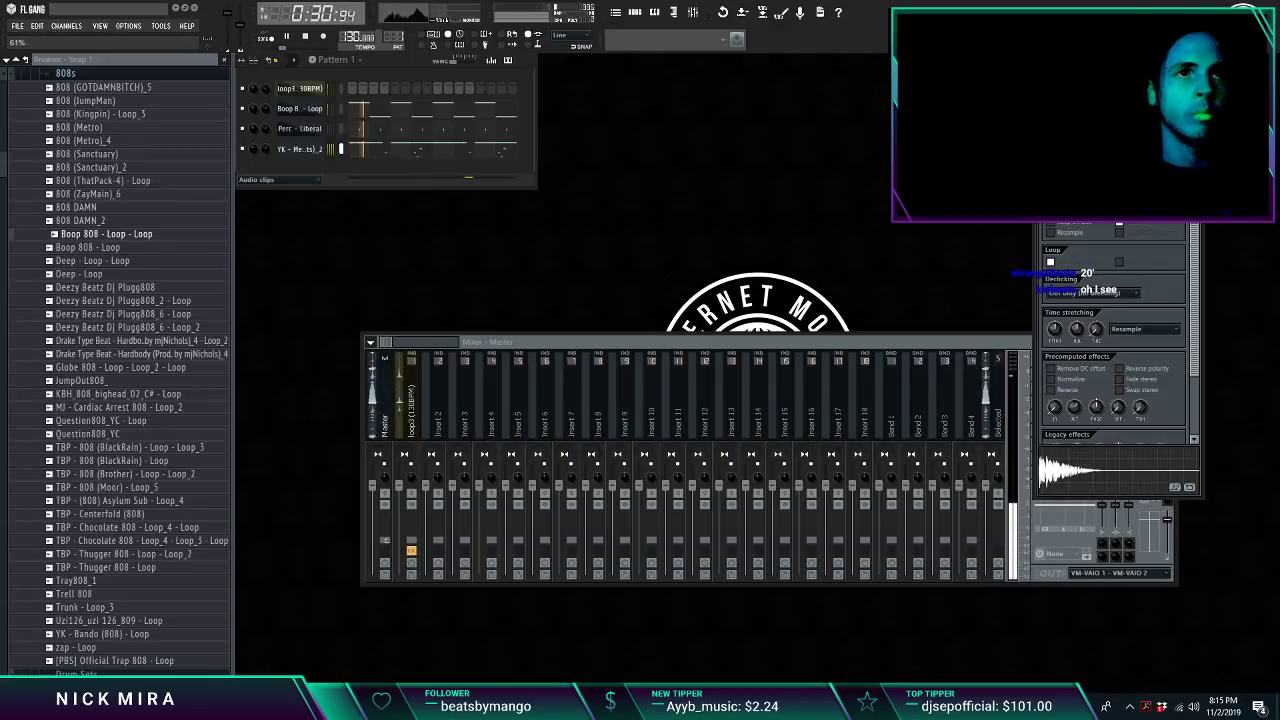
Step: Add the YK - PortOfMiami (Kick) sample from the 1 BF drum kit folder as a new channel above the 808
{"action": "left_click", "coordinate": [98, 76]}
{"action": "scroll", "coordinate": [105, 100], "scroll_direction": "up", "scroll_amount": 2}
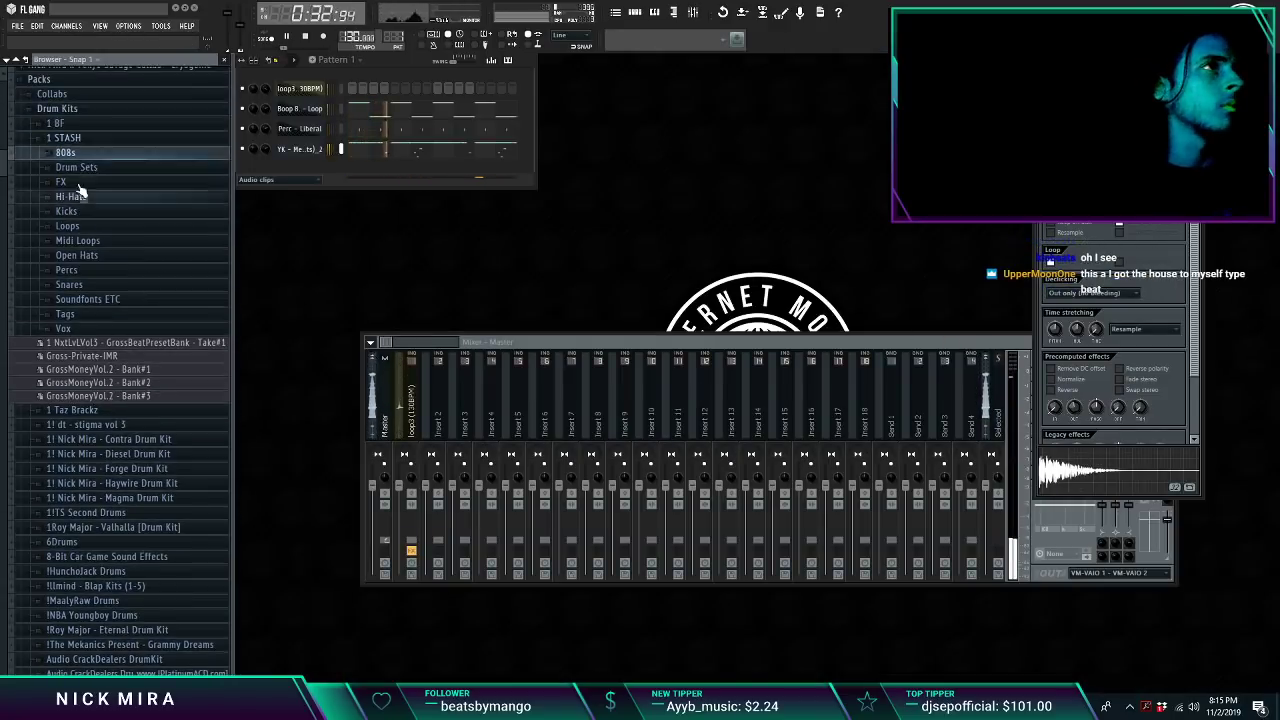
{"action": "left_click", "coordinate": [76, 139]}
{"action": "left_click", "coordinate": [80, 125]}
{"action": "left_click_drag", "start_coordinate": [243, 180], "coordinate": [315, 110]}
Step: Paste the 808 notes into the PortOfMiami kick channel and turn them all into short hits on A4
{"action": "key", "text": "ctrl+v"}
{"action": "left_click", "coordinate": [361, 110]}
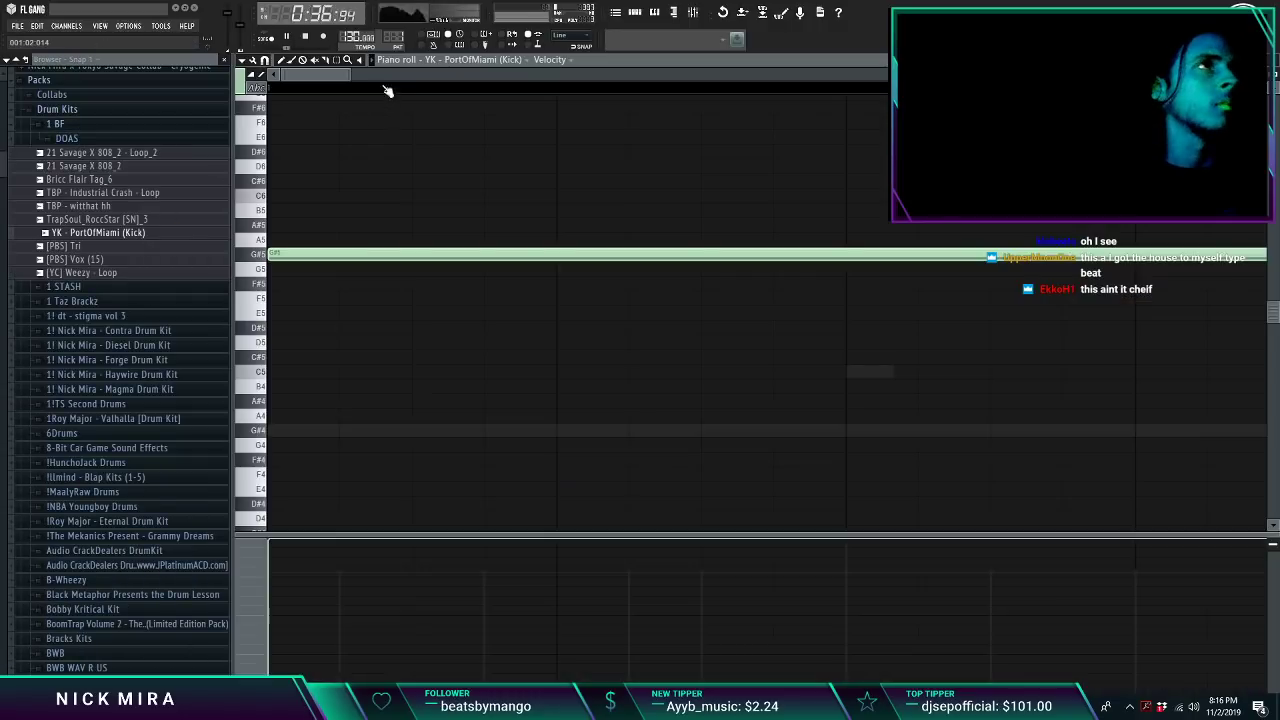
{"action": "scroll", "coordinate": [383, 89], "scroll_direction": "down", "scroll_amount": 5}
{"action": "key", "text": "shift+d"}
{"action": "key", "text": "alt+k"}
{"action": "key", "text": "Return"}
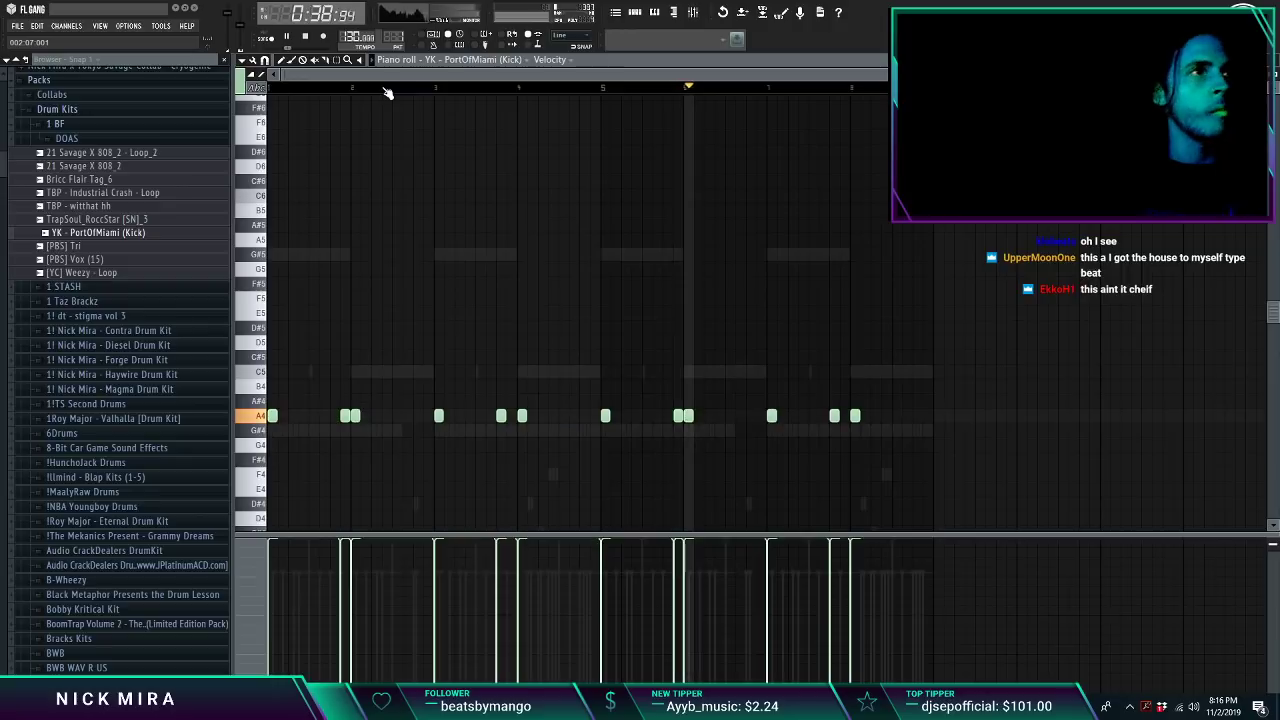
Step: Remove the extra kick just before bar 2 and extend each remaining kick note to meet the following one
{"action": "scroll", "coordinate": [386, 92], "scroll_direction": "up", "scroll_amount": 3}
{"action": "scroll", "coordinate": [386, 92], "scroll_direction": "down", "scroll_amount": 3}
{"action": "key", "text": "ctrl+l"}
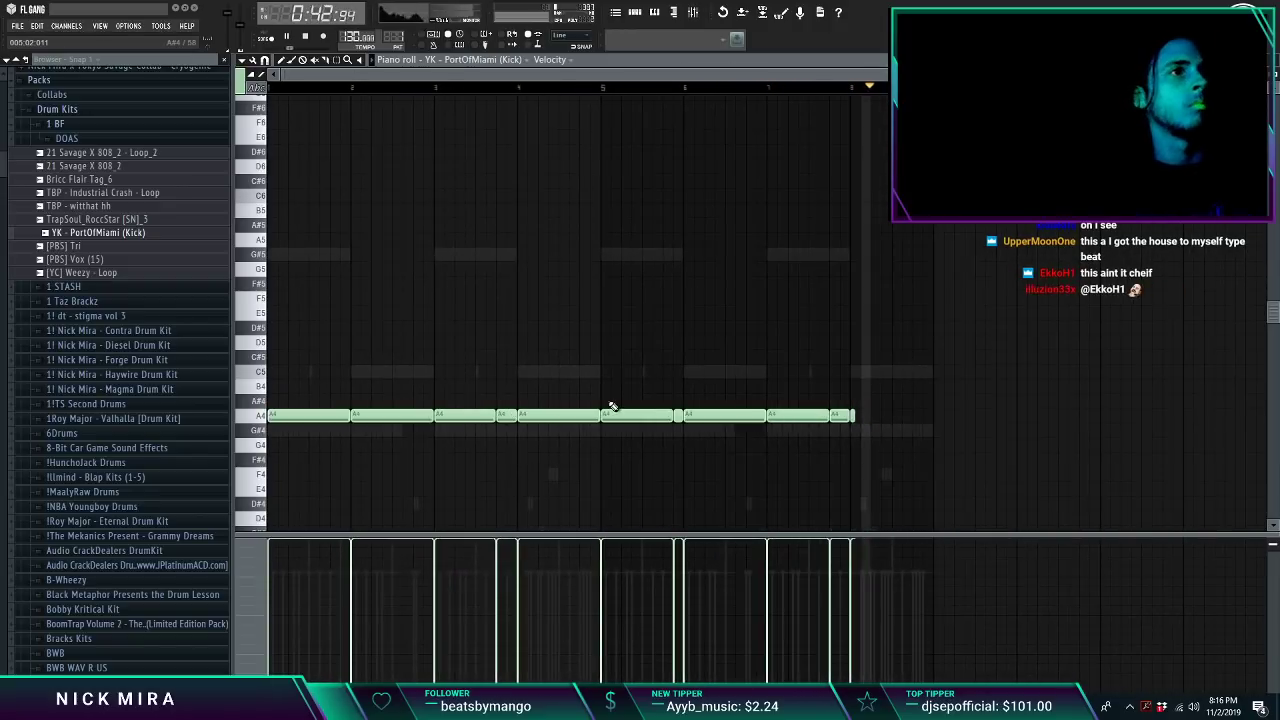
Step: Replace the kick notes in bars 5–8 with a copy of bars 1–4 and shorten all the notes to short hits
{"action": "left_click_drag", "start_coordinate": [617, 395], "coordinate": [1157, 472]}
{"action": "key", "text": "Delete"}
{"action": "key", "text": "ctrl+b"}
{"action": "key", "text": "ctrl+d"}
{"action": "key", "text": "shift+d"}
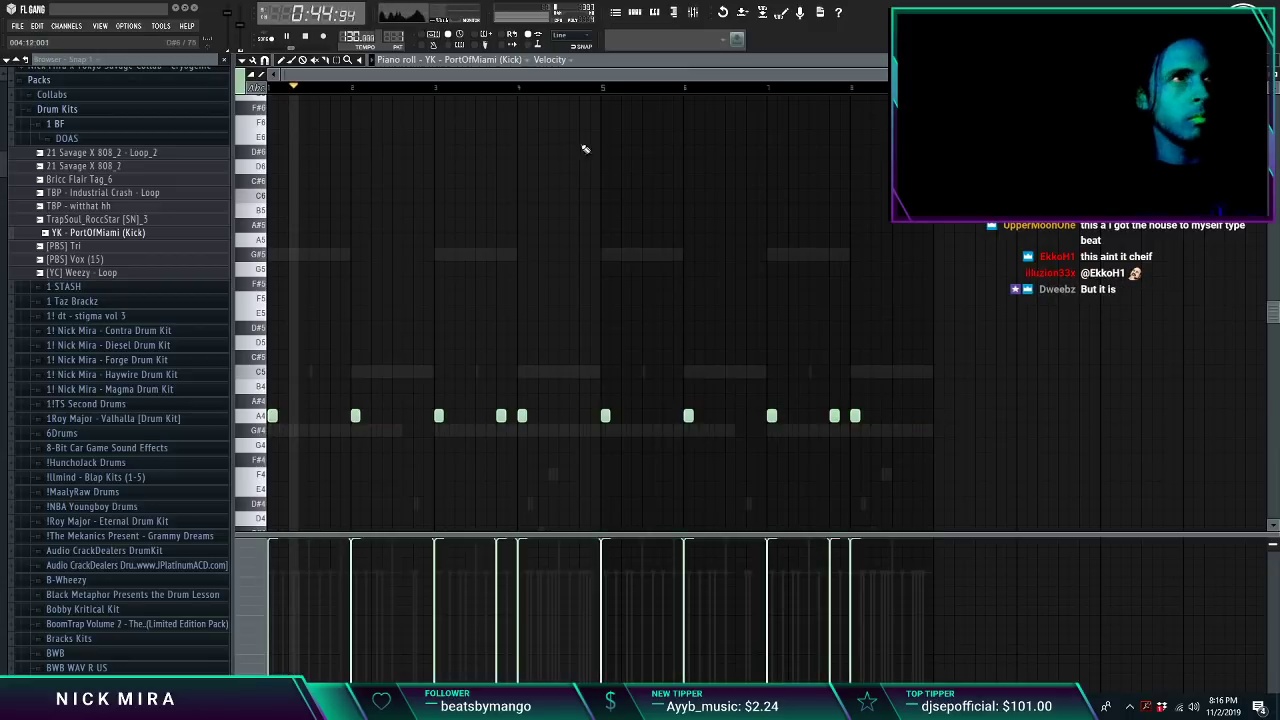
{"action": "key", "text": "Escape"}
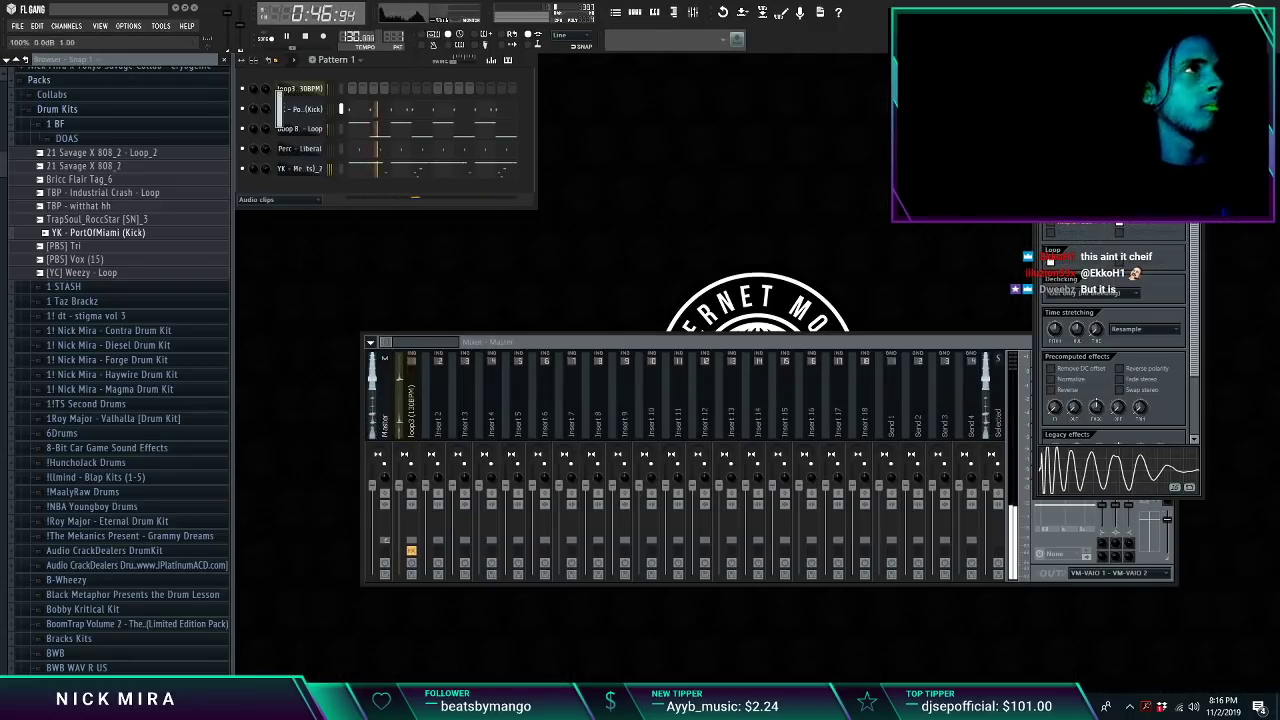
Step: Add the TBP - Goto OH - Loop_2 sample from the 1 STASH Open Hats folder as a channel and fill every 8 steps
{"action": "left_click", "coordinate": [58, 124]}
{"action": "left_click", "coordinate": [86, 141]}
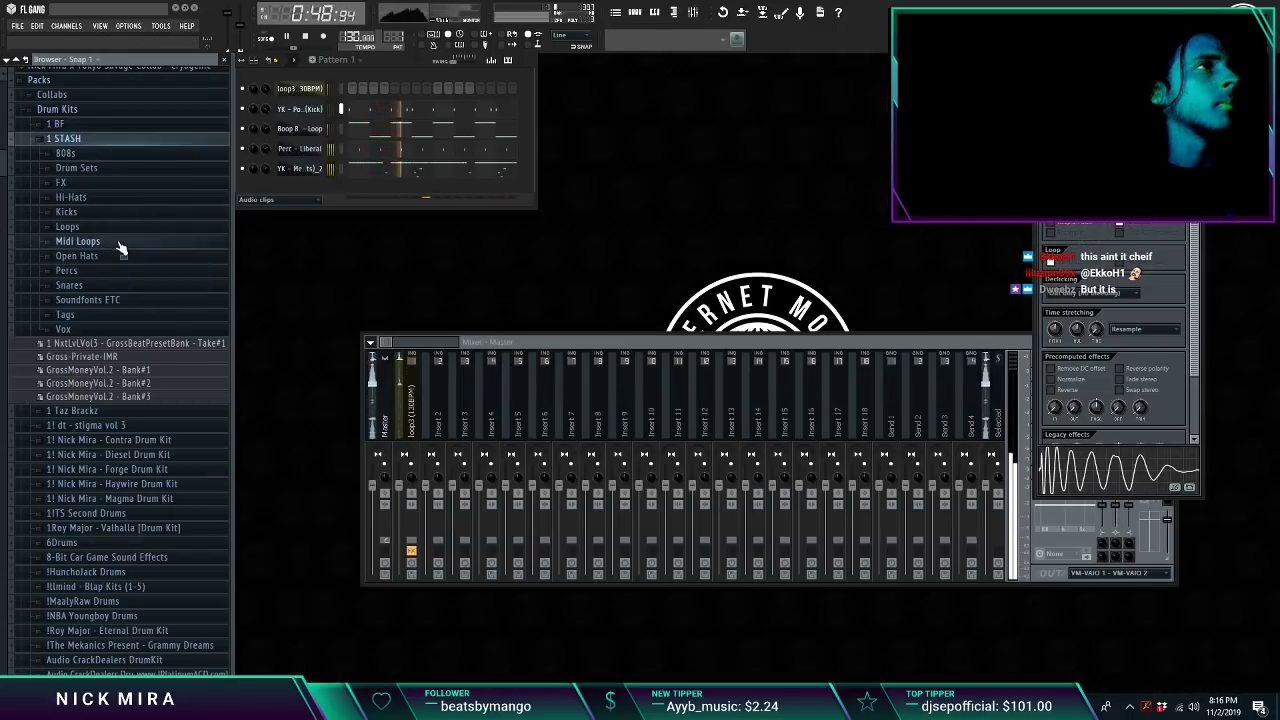
{"action": "left_click", "coordinate": [118, 253]}
{"action": "left_click_drag", "start_coordinate": [138, 422], "coordinate": [305, 189]}
{"action": "right_click", "coordinate": [305, 189]}
{"action": "left_click", "coordinate": [382, 309]}
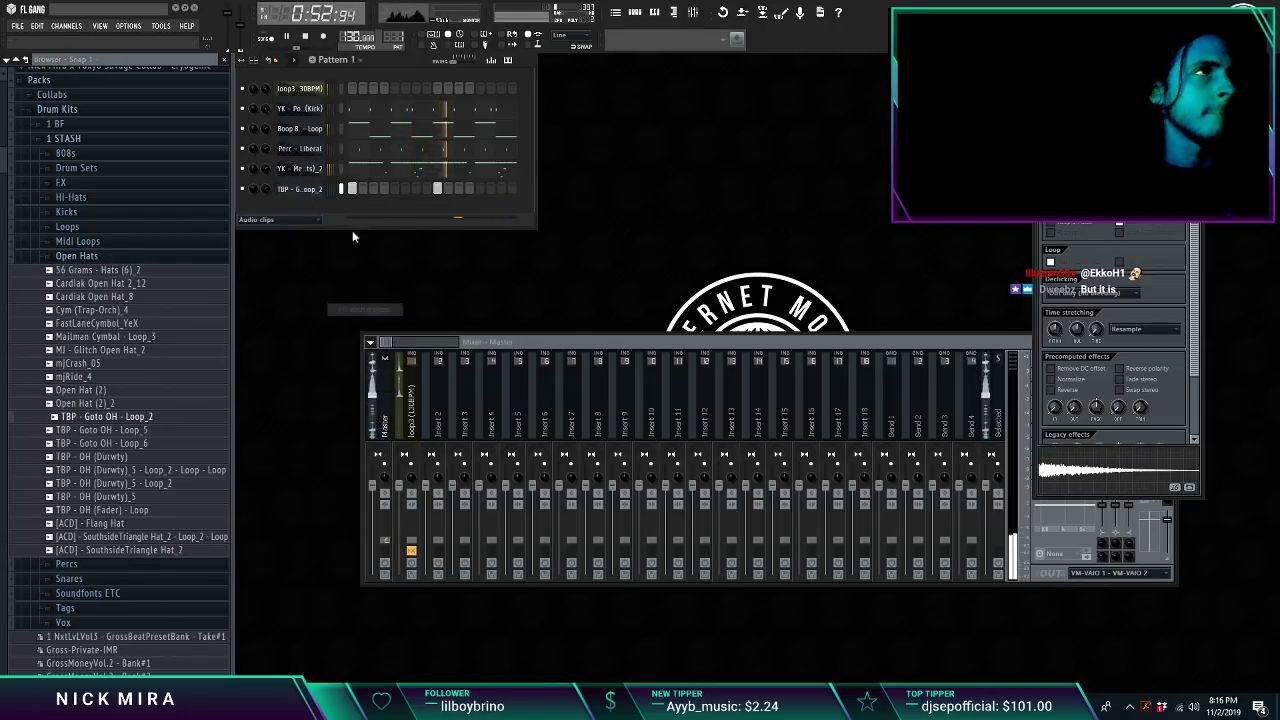
Step: In the open hat's piano roll, thin bars 1–4 so only the hits at the start of bars 1 and 3 remain
{"action": "right_click", "coordinate": [310, 189]}
{"action": "left_click", "coordinate": [345, 189]}
{"action": "scroll", "coordinate": [337, 90], "scroll_direction": "down", "scroll_amount": 3}
{"action": "scroll", "coordinate": [337, 92], "scroll_direction": "down", "scroll_amount": 5}
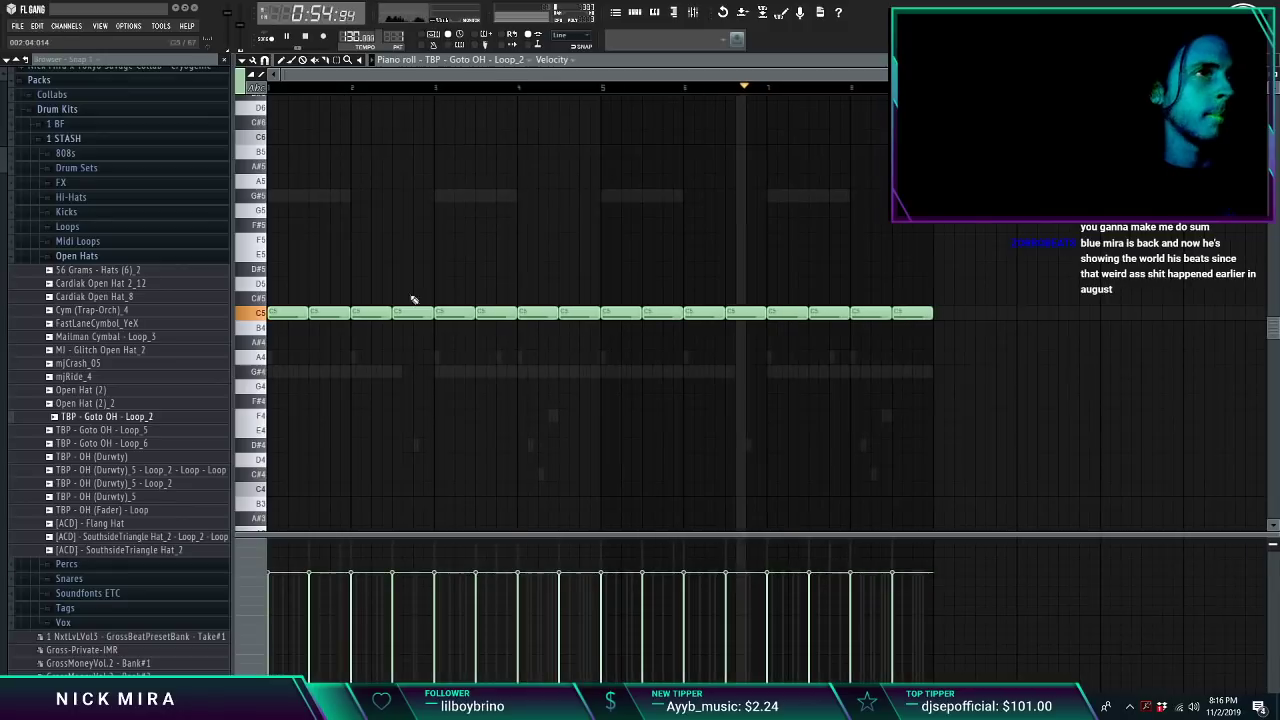
{"action": "right_click", "coordinate": [335, 315]}
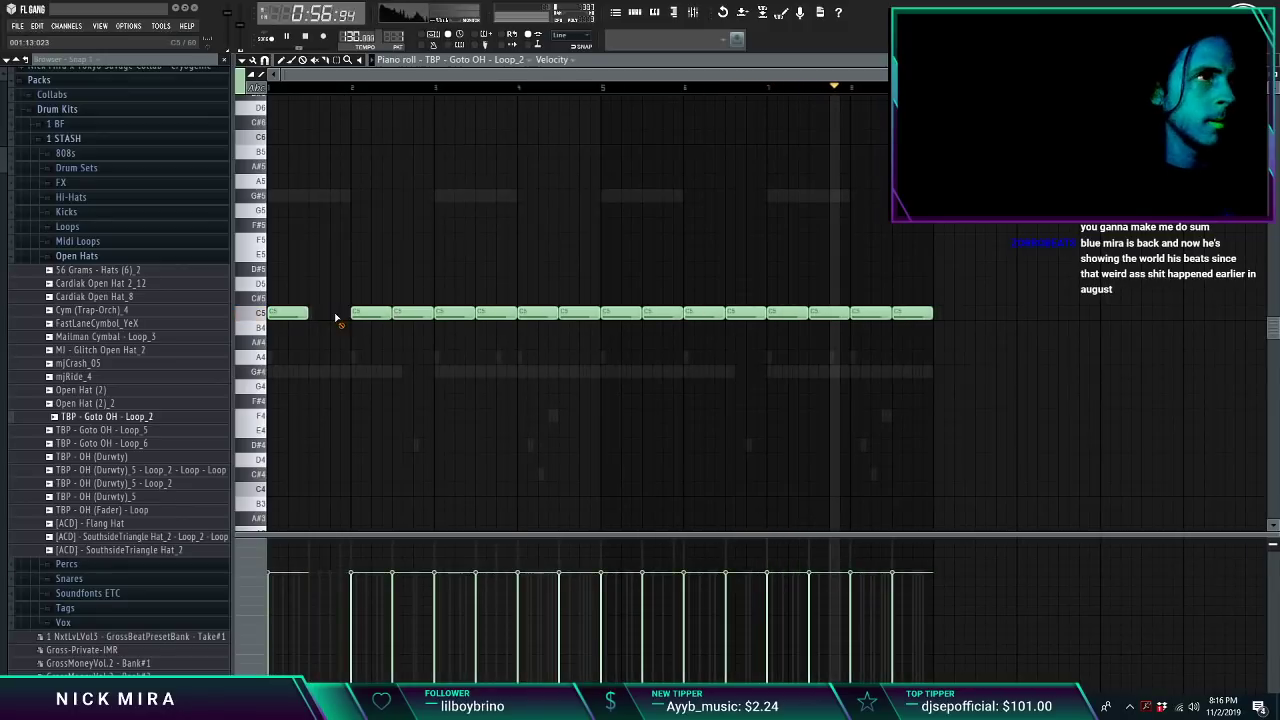
{"action": "right_click", "coordinate": [402, 316]}
{"action": "right_click", "coordinate": [380, 316]}
{"action": "right_click", "coordinate": [491, 315]}
{"action": "right_click", "coordinate": [521, 314]}
{"action": "right_click", "coordinate": [575, 314]}
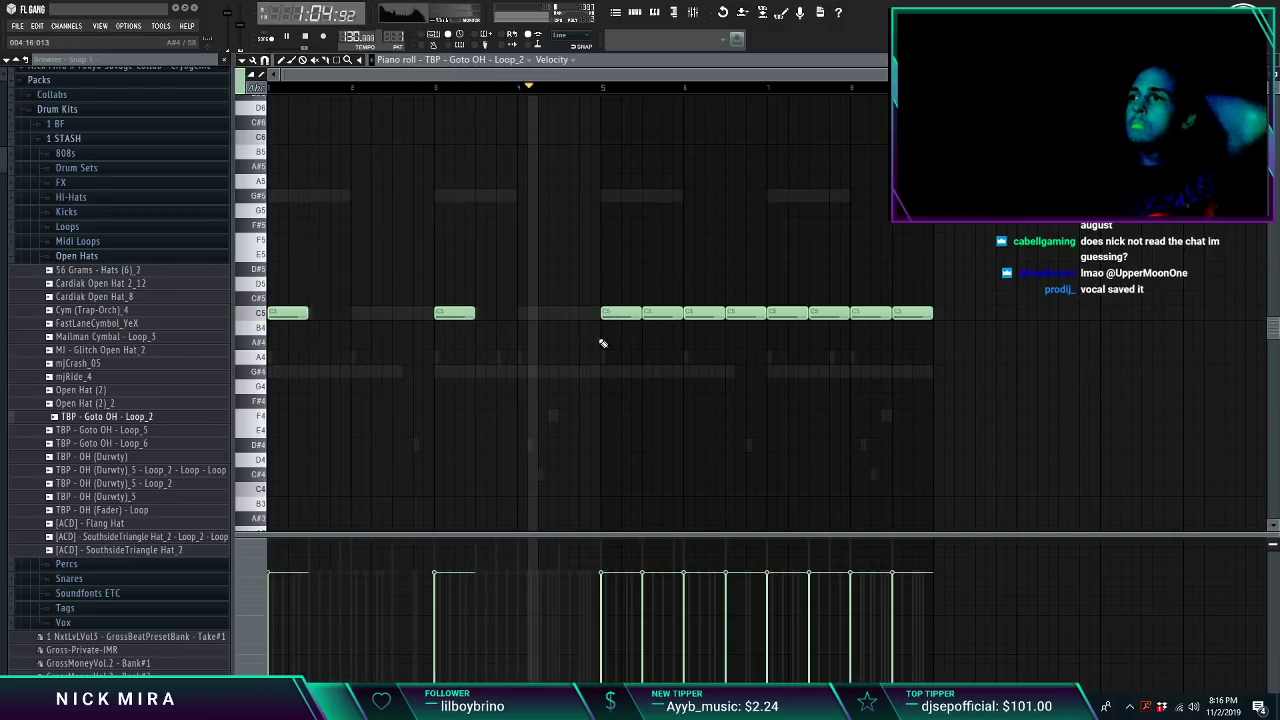
Step: Delete the mid-bar open hat hits in bars 5, 6 and 7 and close the piano roll
{"action": "right_click", "coordinate": [675, 320]}
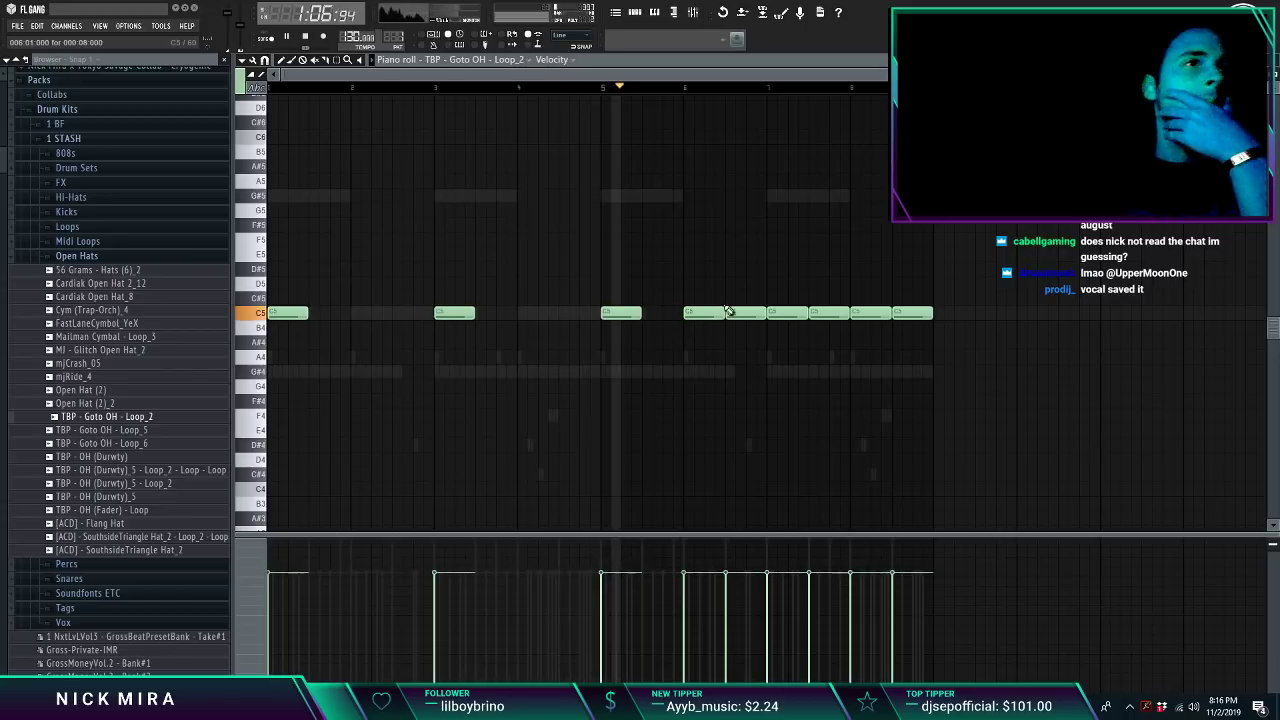
{"action": "right_click", "coordinate": [746, 314]}
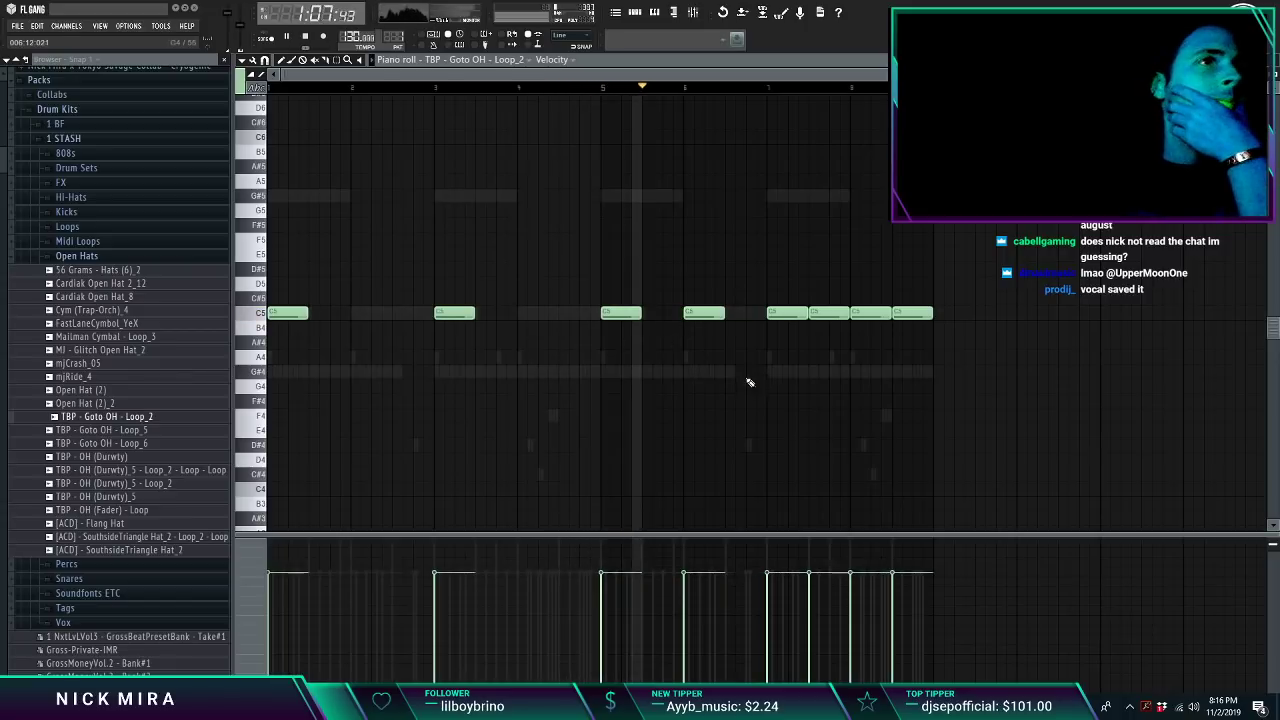
{"action": "right_click", "coordinate": [822, 314]}
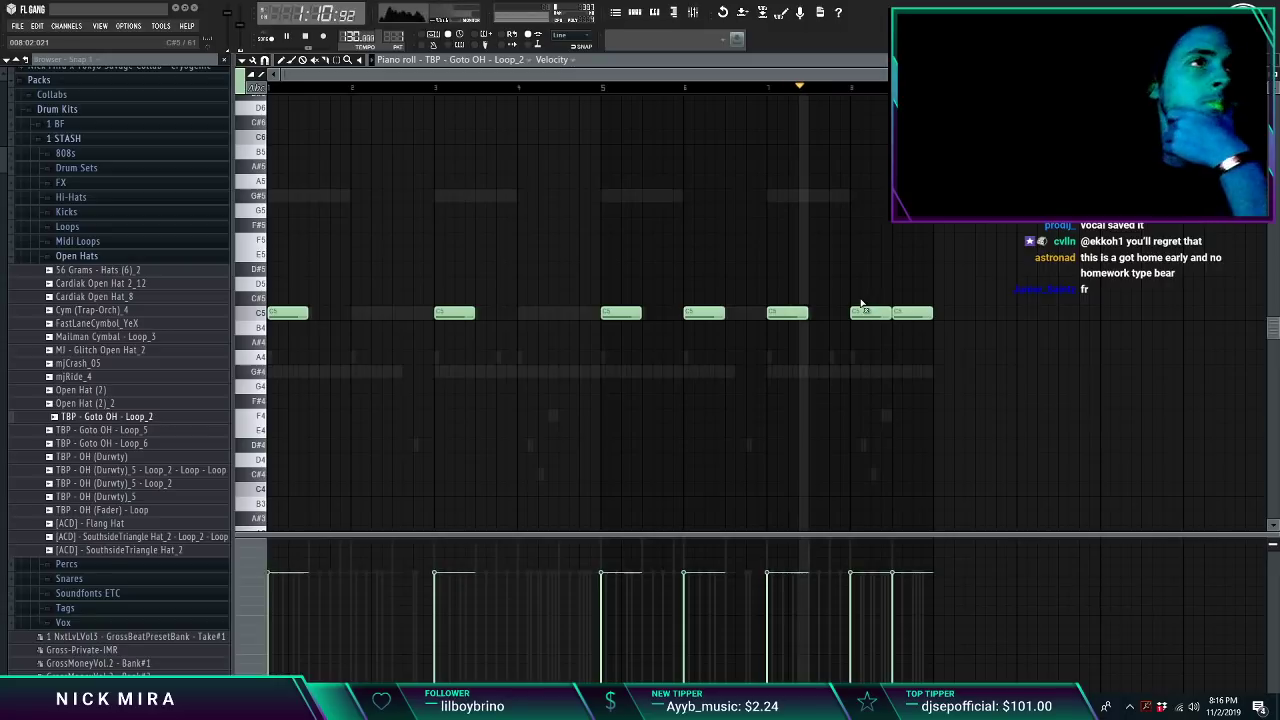
{"action": "key", "text": "Escape"}
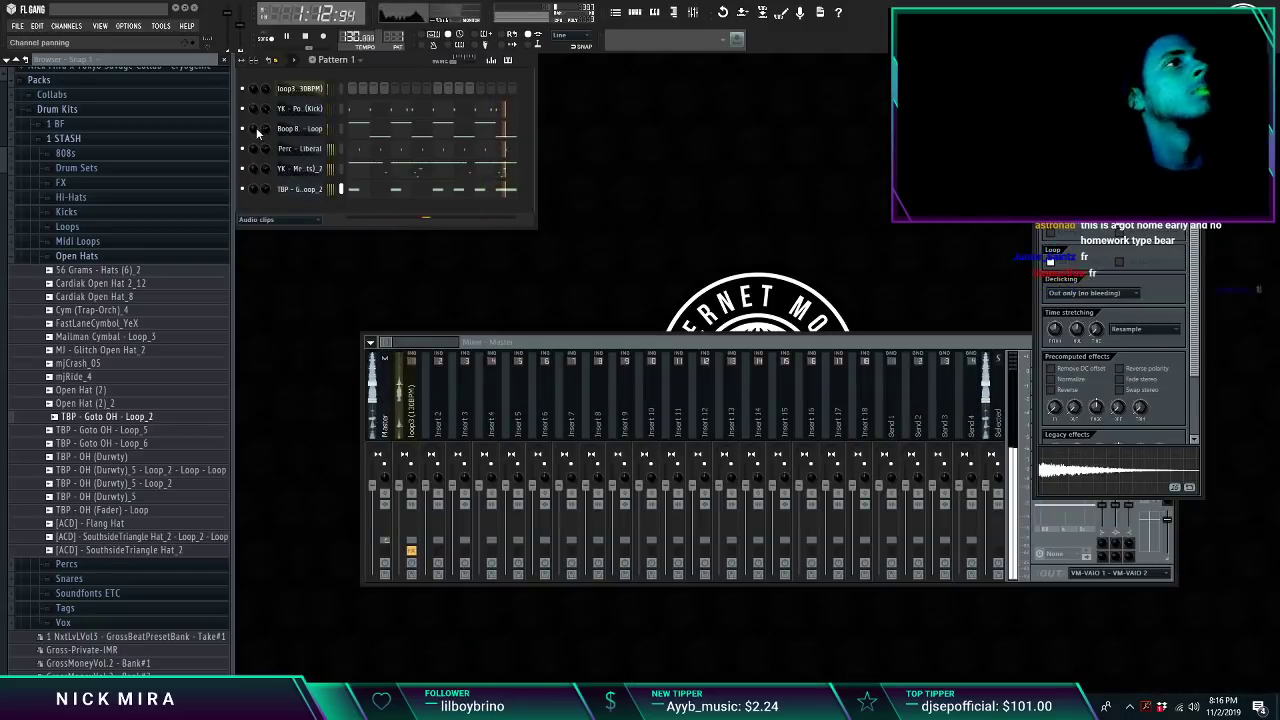
Step: Add a Fruity Limiter to the last effect slot of the Master mixer track
{"action": "left_click", "coordinate": [567, 402]}
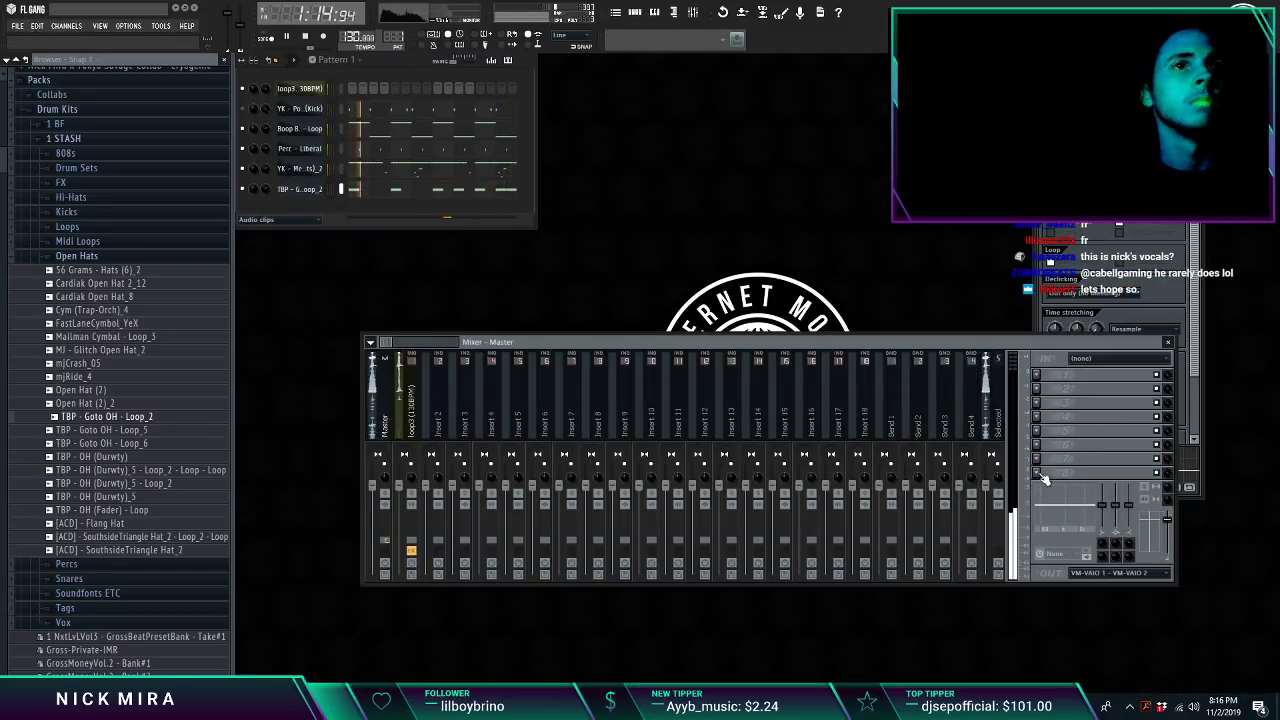
{"action": "left_click", "coordinate": [1037, 444]}
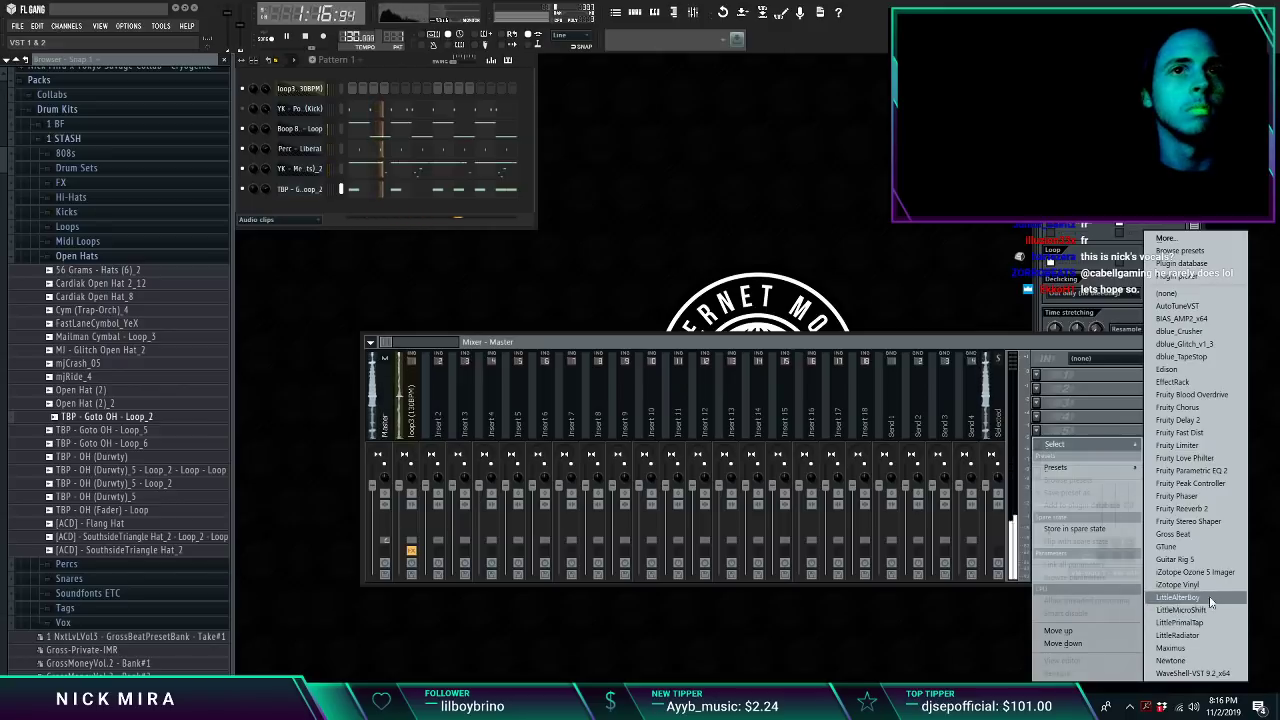
{"action": "left_click", "coordinate": [1182, 445]}
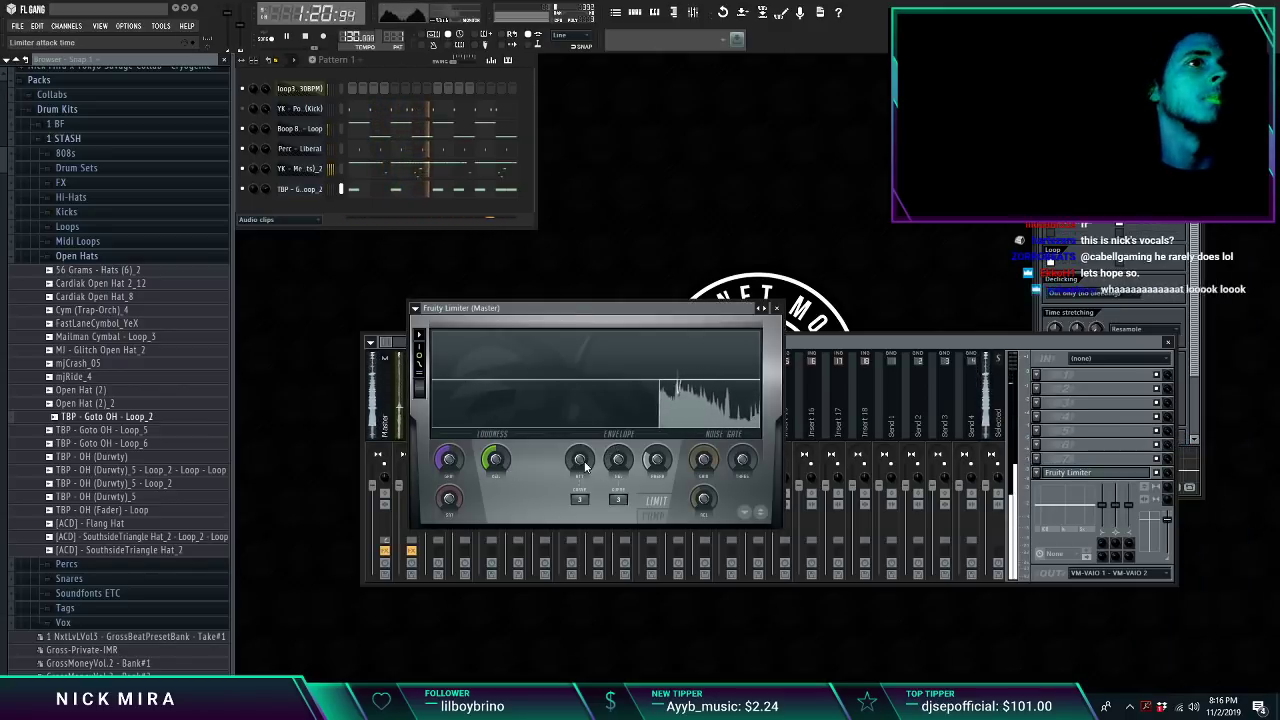
{"action": "left_click", "coordinate": [394, 130]}
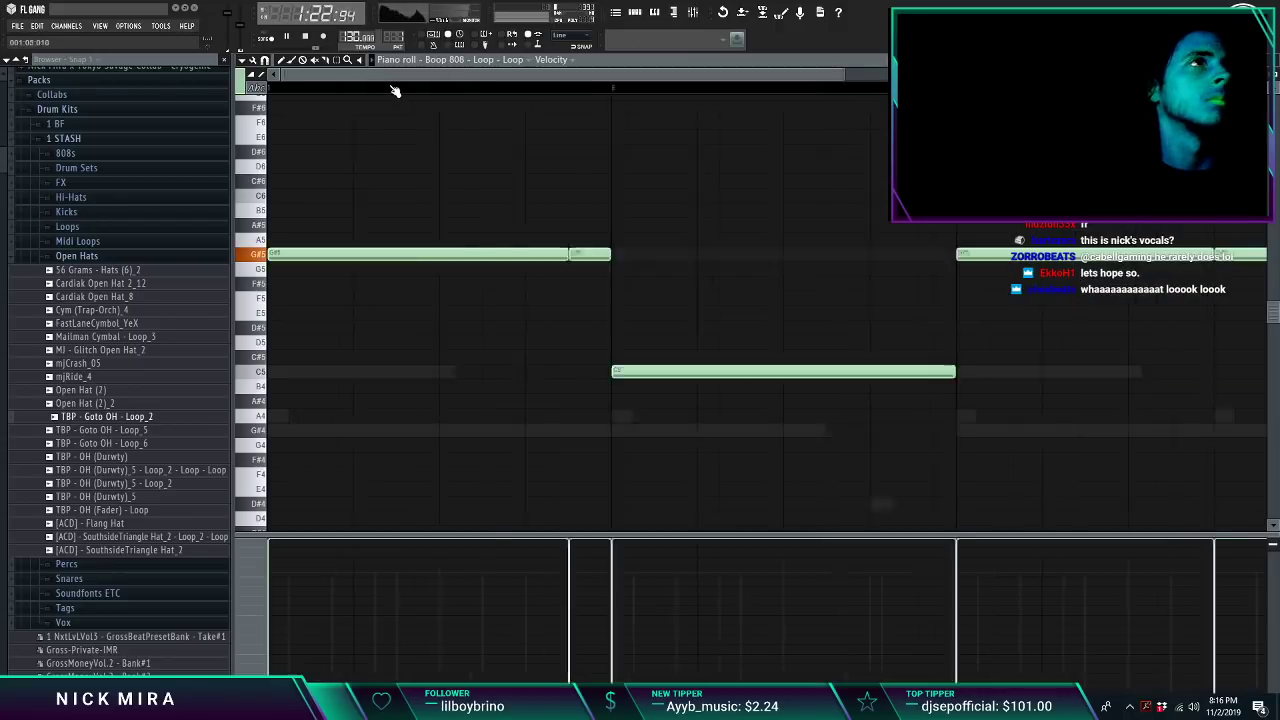
{"action": "key", "text": "Escape"}
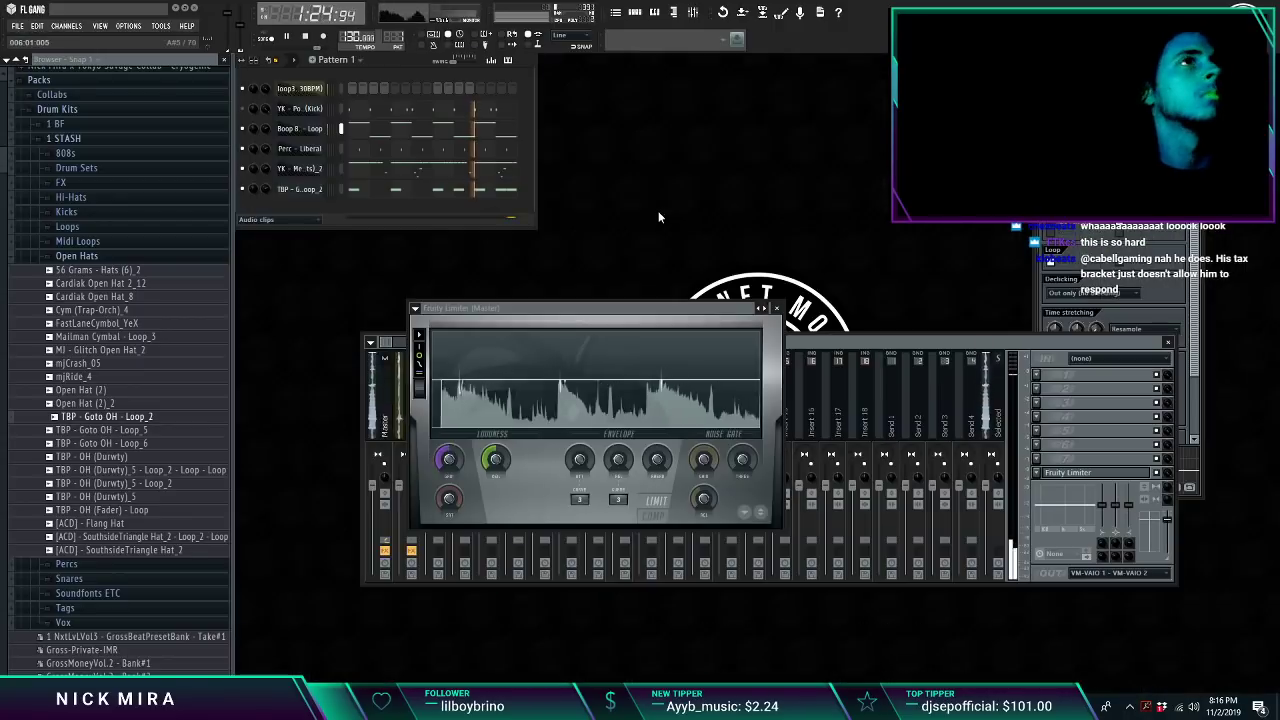
Step: Delete the Pattern 1 clip starting at bar 41 in the playlist and play the song from that bar
{"action": "left_click", "coordinate": [620, 14]}
{"action": "key", "text": "space"}
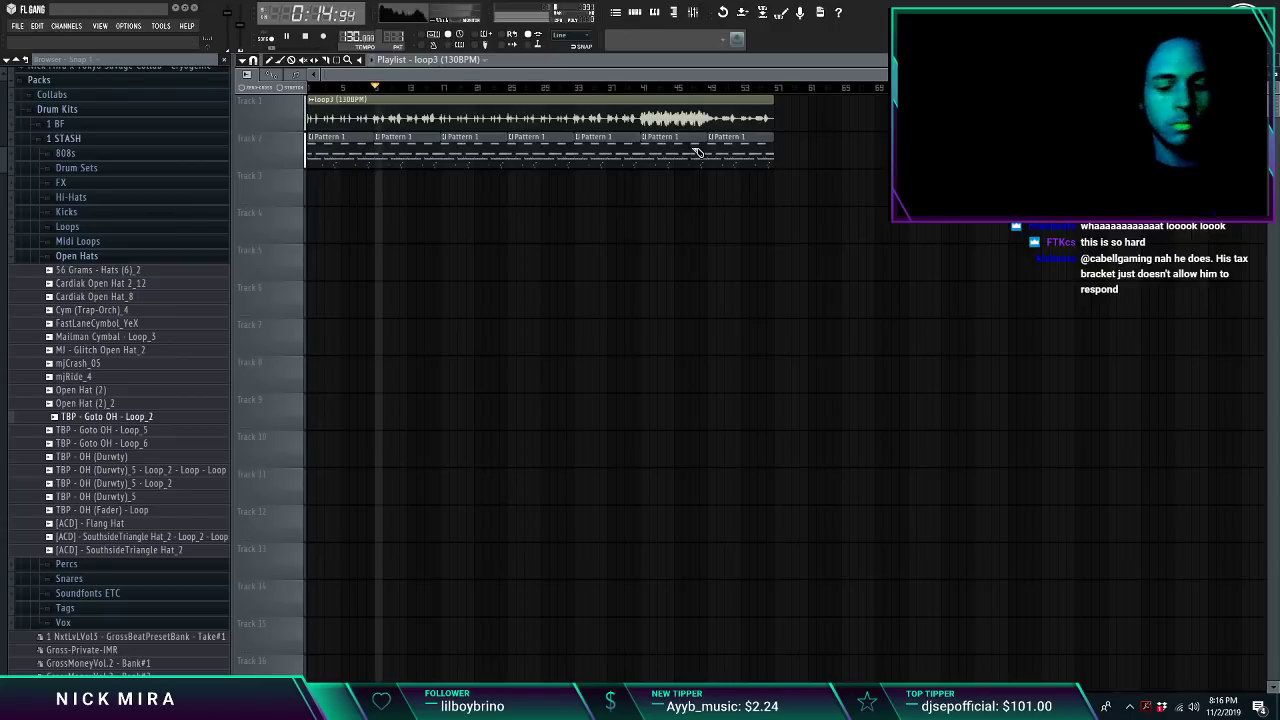
{"action": "left_click", "coordinate": [650, 90]}
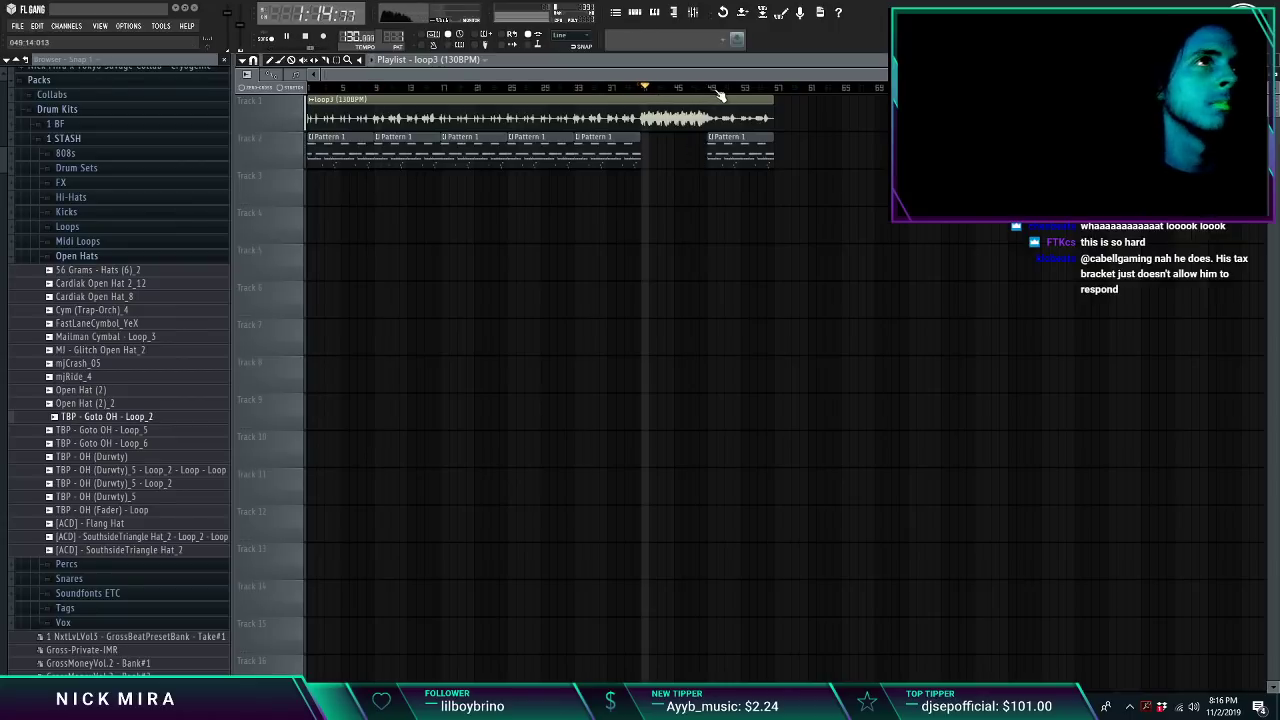
{"action": "key", "text": "F5"}
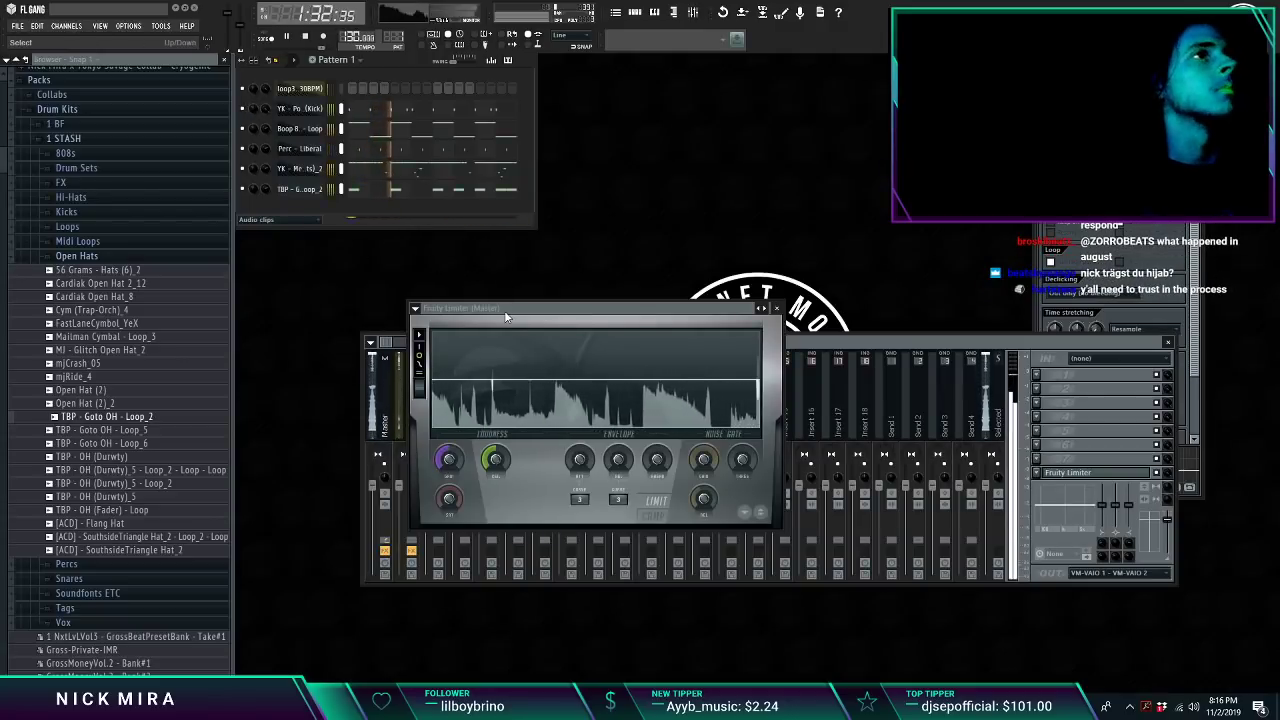
Step: Route the kick, 808, perc, hi-hat and open hat channels to consecutive mixer tracks starting from Insert 9
{"action": "key", "text": "Escape"}
{"action": "right_click", "coordinate": [634, 446]}
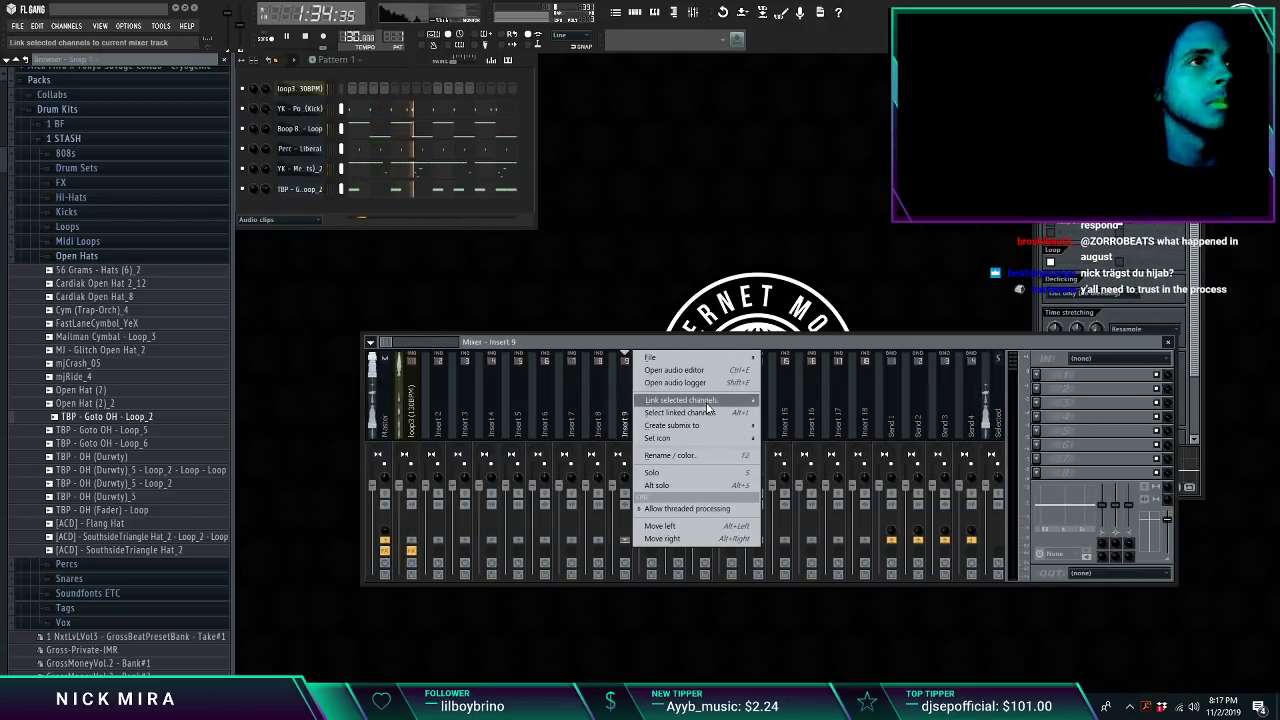
{"action": "left_click", "coordinate": [800, 401]}
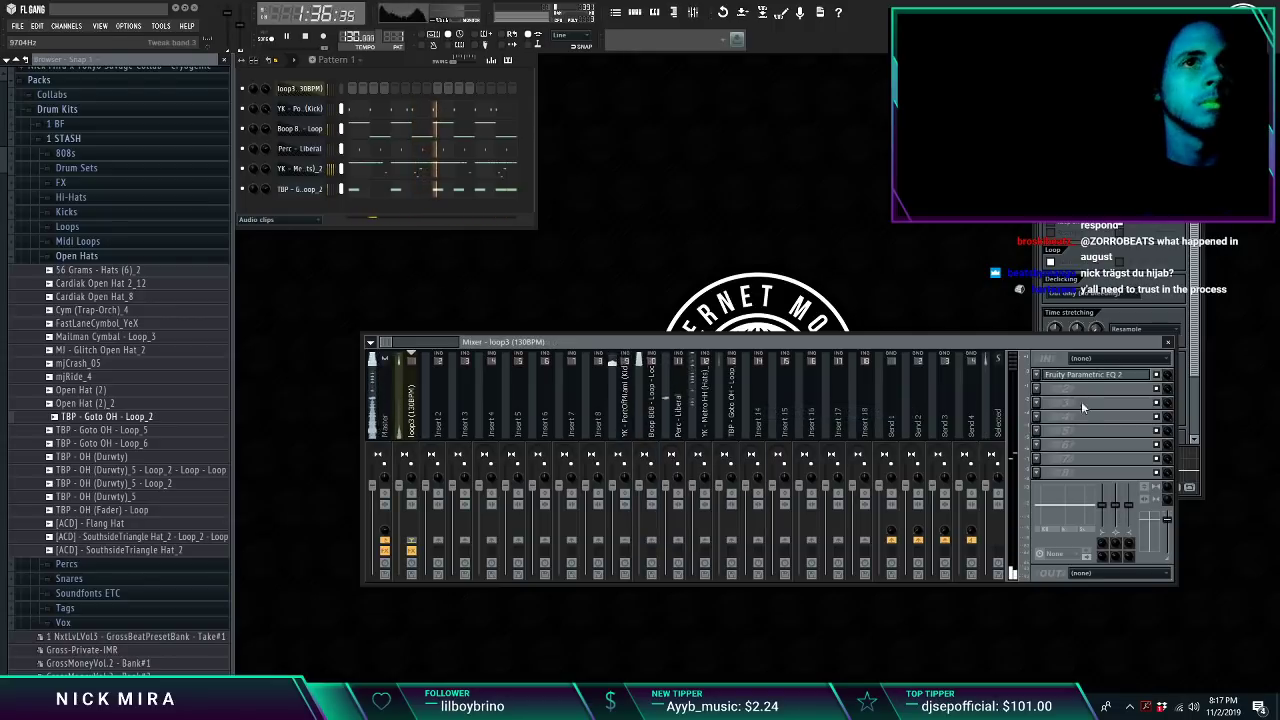
Step: Add a Fruity Limiter to the second effect slot of the loop3 (130BPM) mixer track and set its saturation threshold to about -4.5 dB
{"action": "left_click", "coordinate": [1083, 374]}
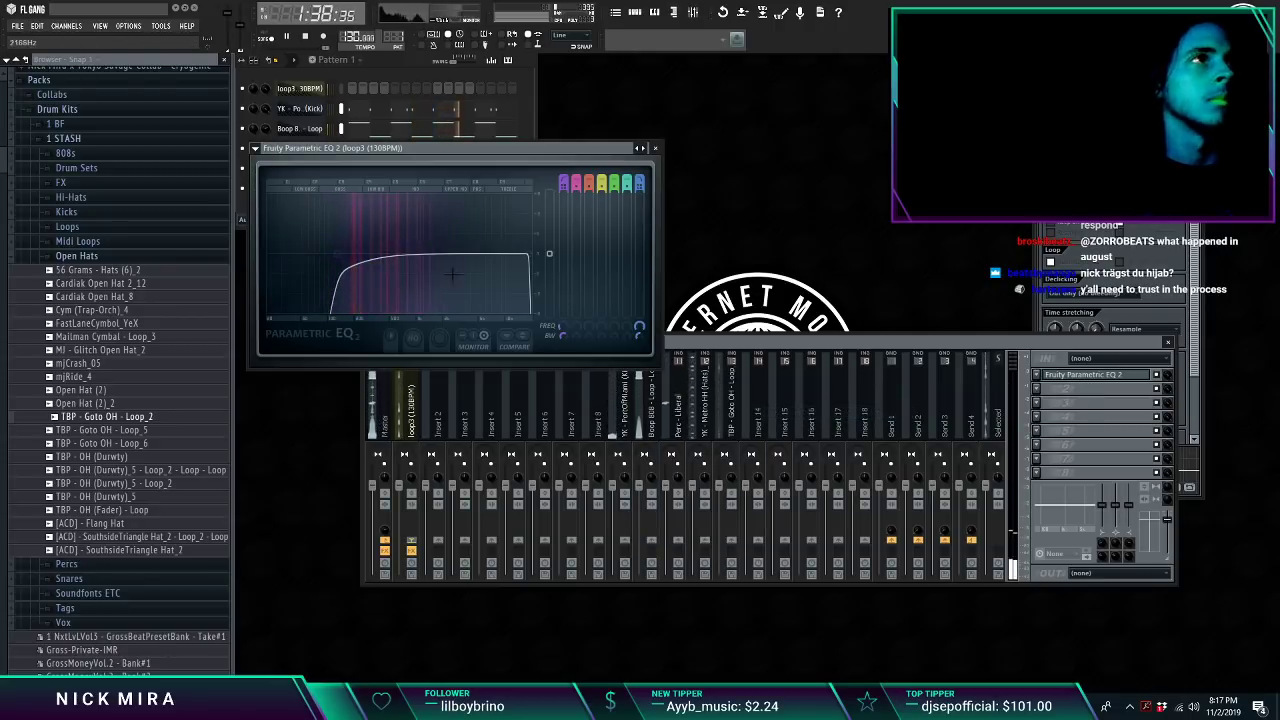
{"action": "key", "text": "Escape"}
{"action": "left_click", "coordinate": [1080, 388]}
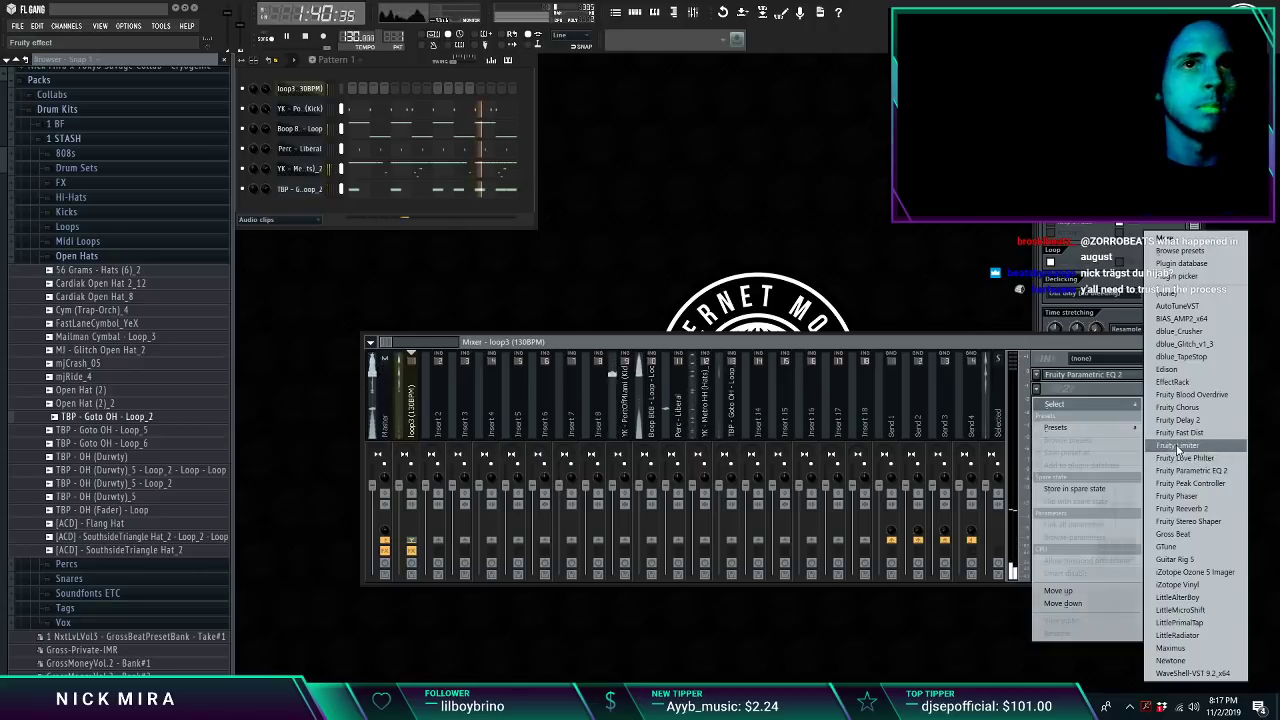
{"action": "left_click", "coordinate": [1178, 446]}
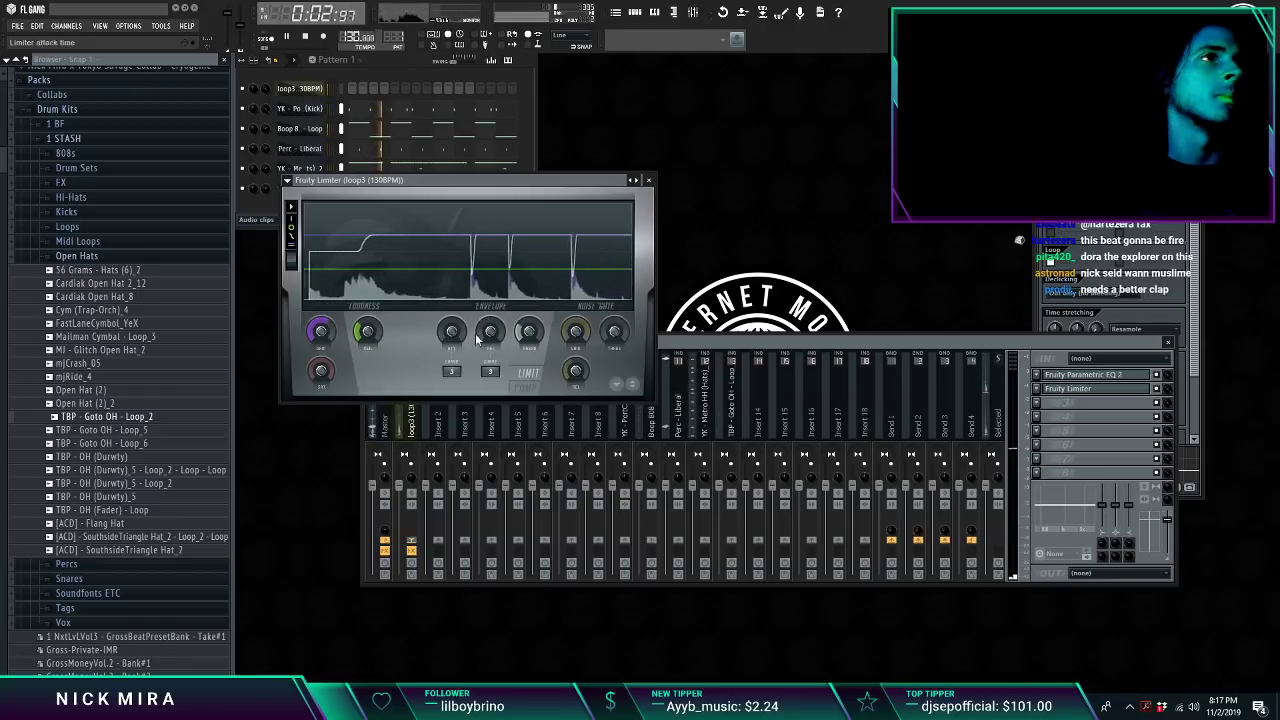
{"action": "left_click_drag", "start_coordinate": [356, 341], "coordinate": [353, 335]}
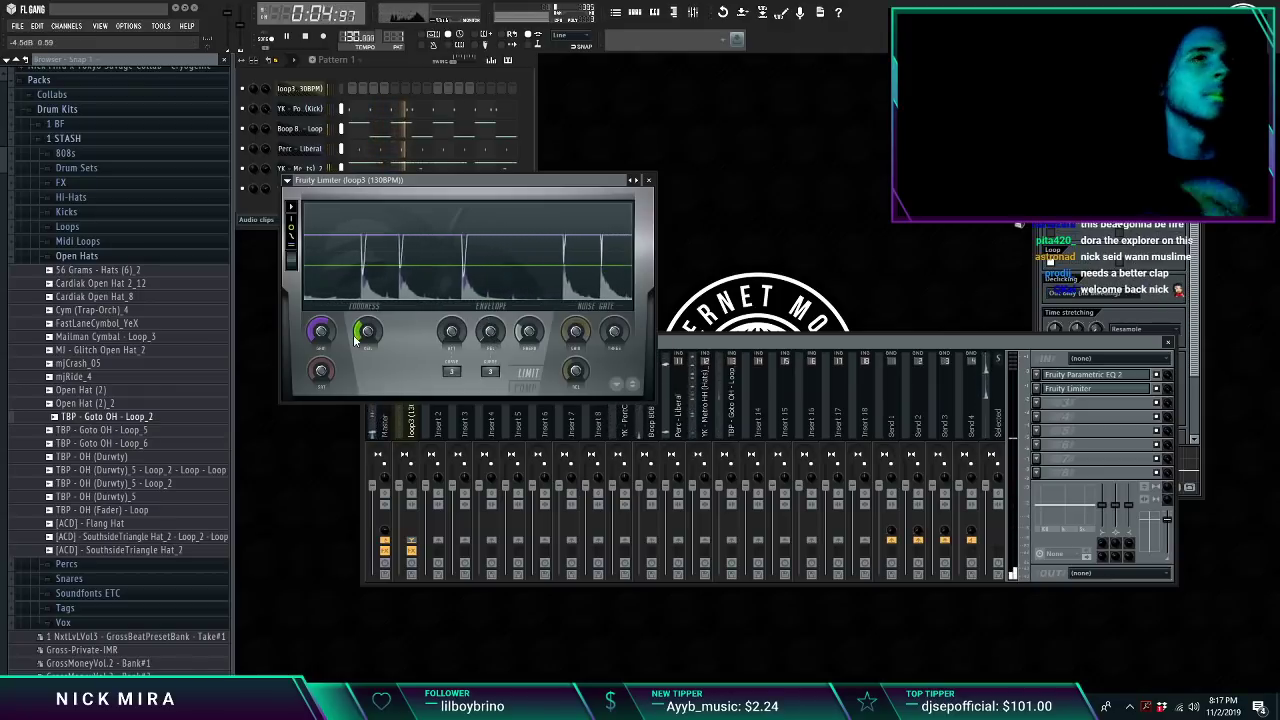
{"action": "key", "text": "Escape"}
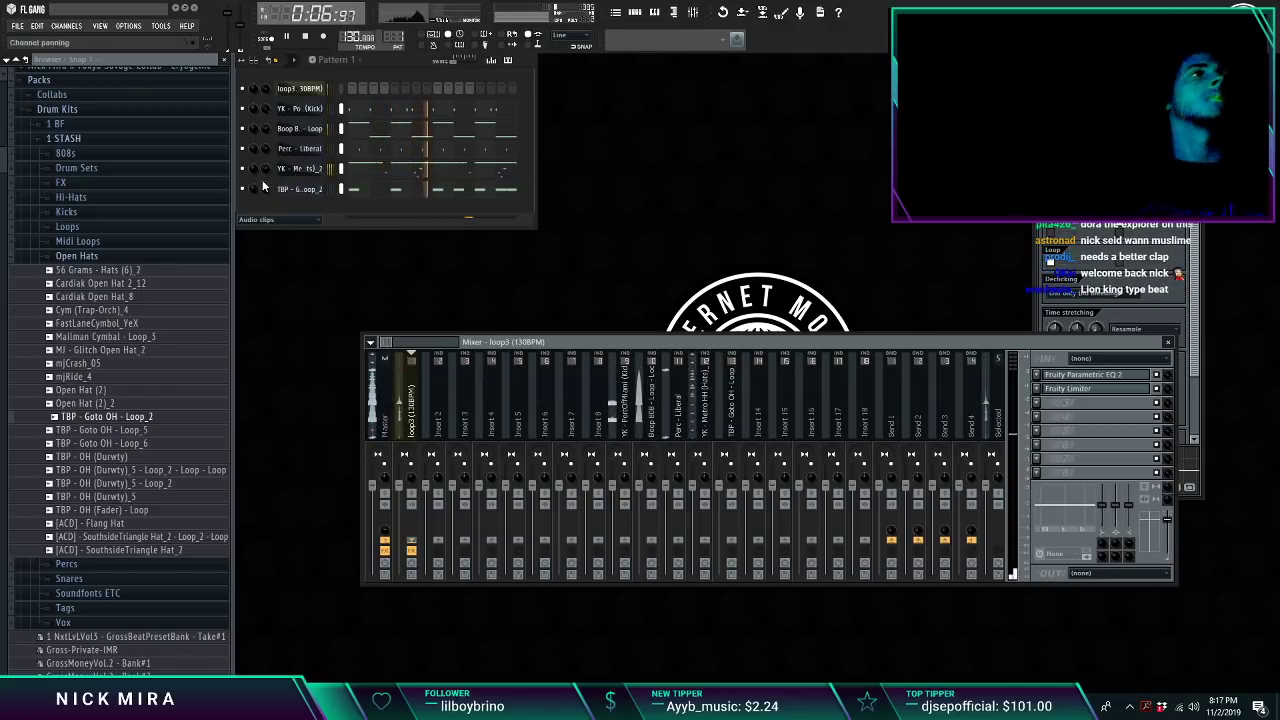
Step: Lower the mixer volumes of the kick, 808, perc and hi-hat tracks to balance the drums against the loop
{"action": "left_click", "coordinate": [298, 151]}
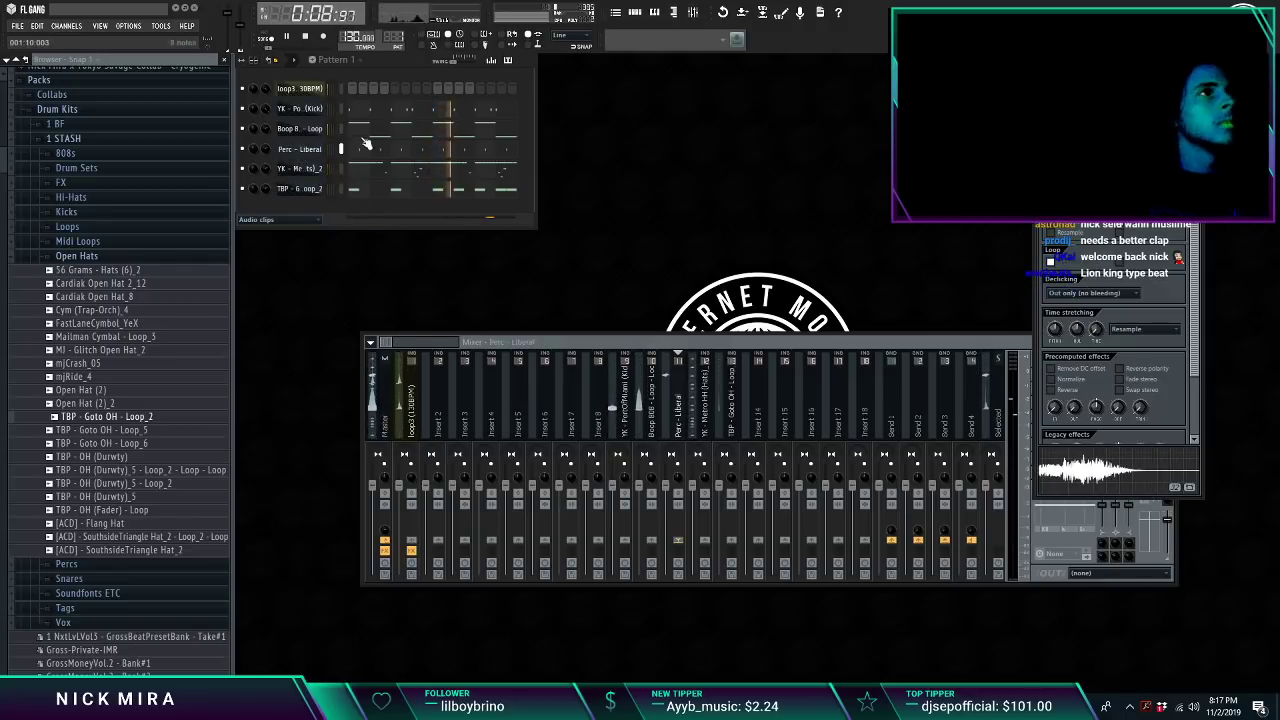
{"action": "left_click", "coordinate": [681, 420]}
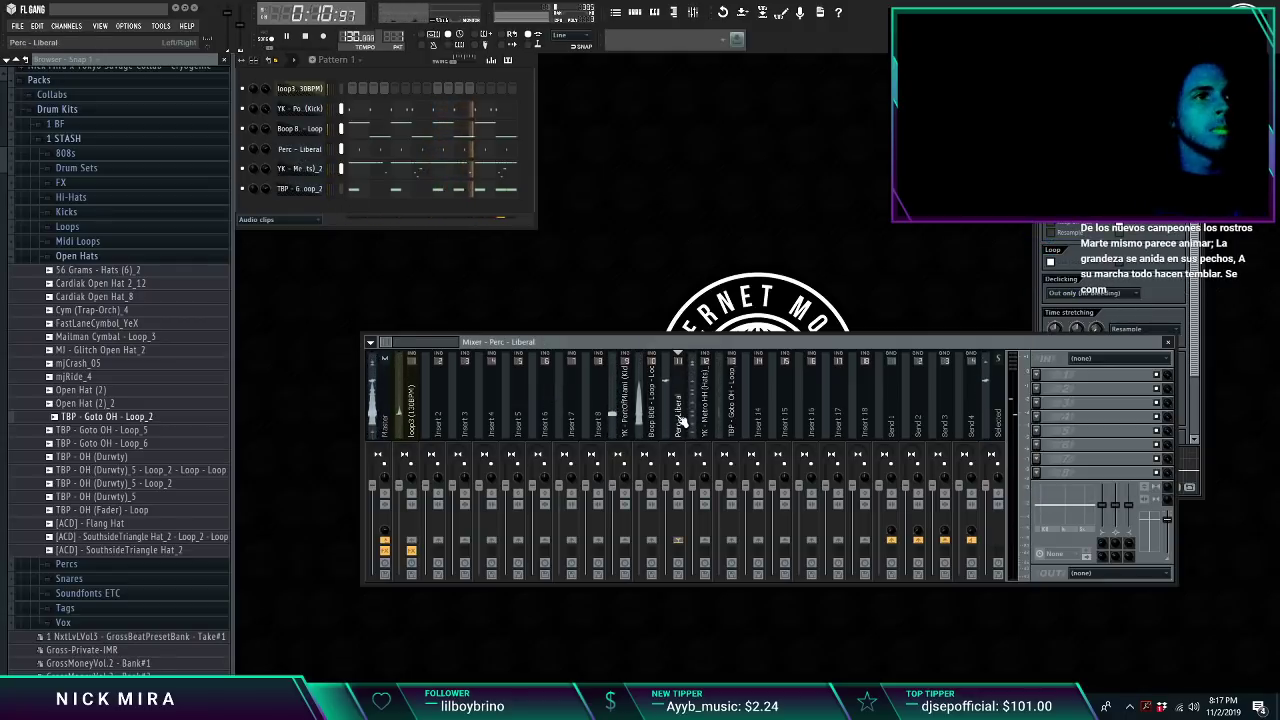
{"action": "left_click_drag", "start_coordinate": [678, 481], "coordinate": [678, 488]}
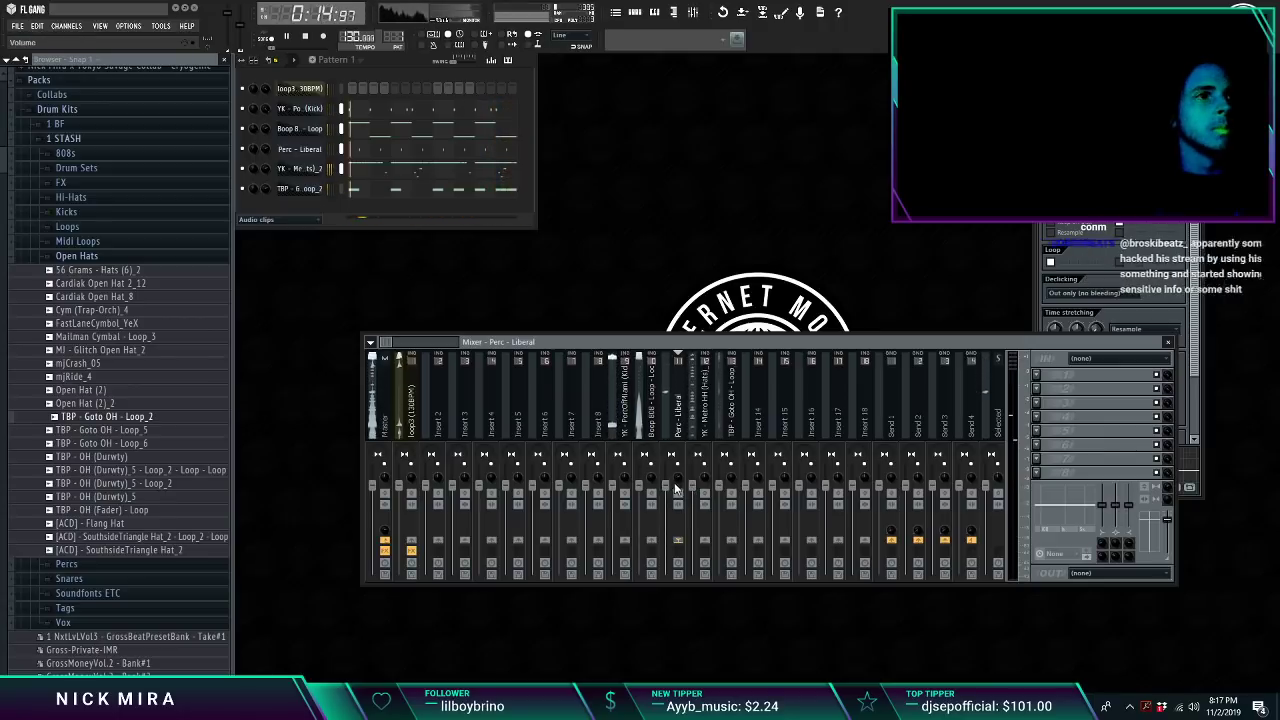
{"action": "left_click", "coordinate": [612, 523]}
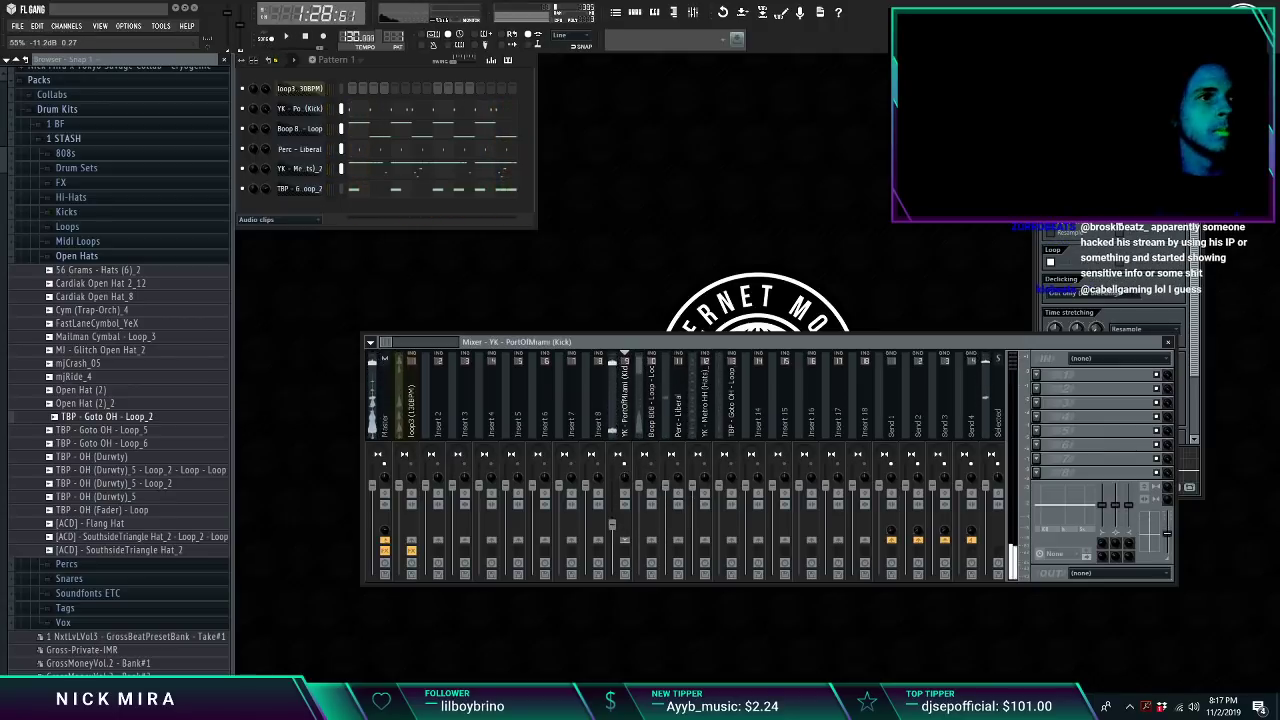
{"action": "left_click", "coordinate": [646, 511]}
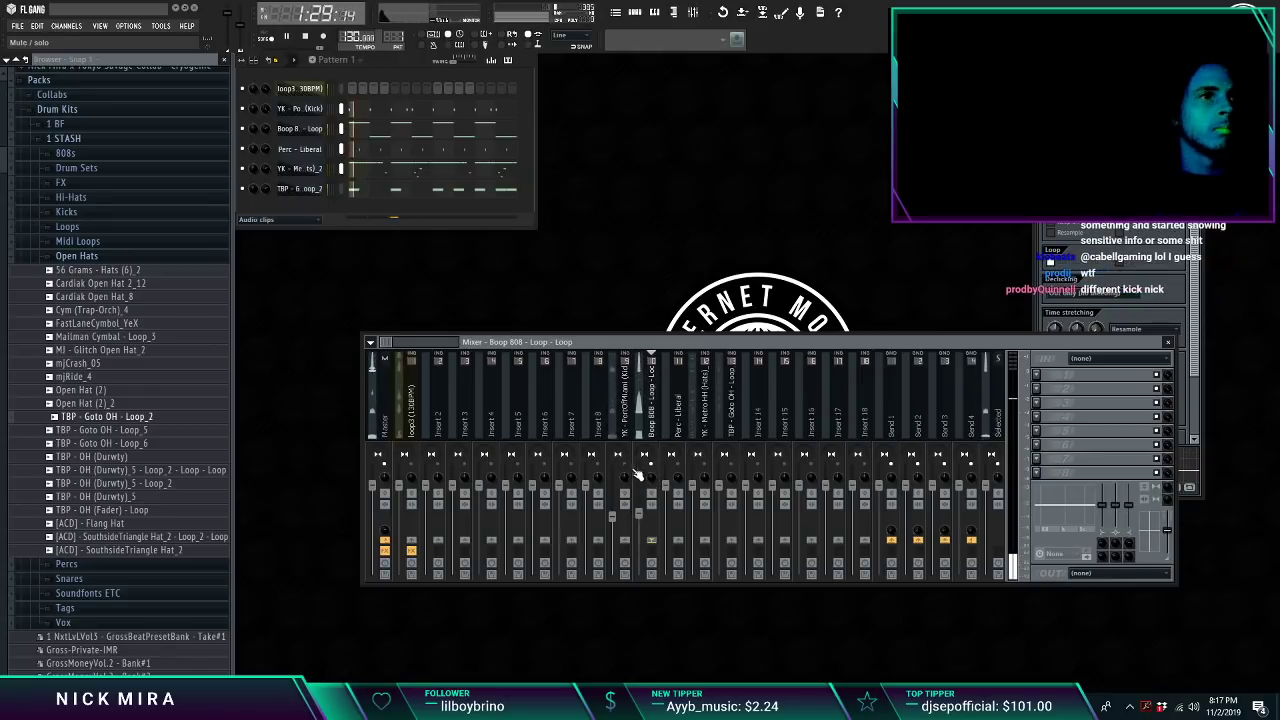
{"action": "left_click", "coordinate": [672, 522]}
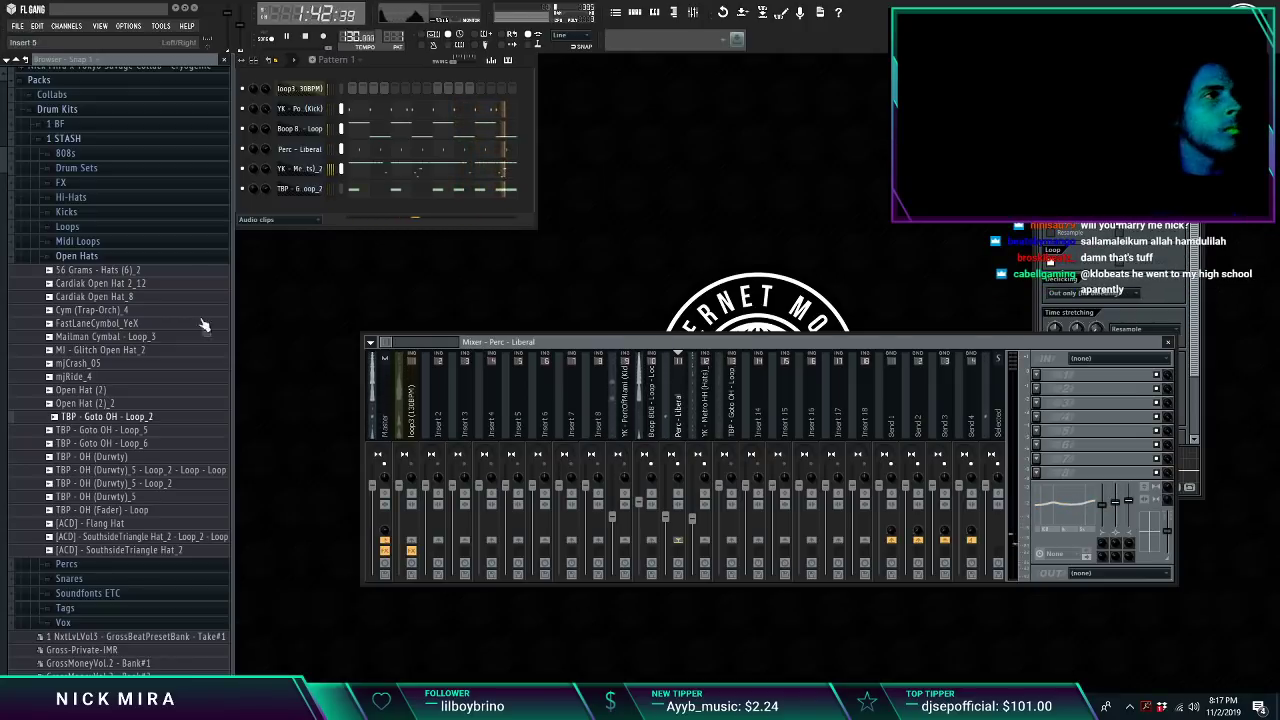
Step: Audition samples in the Snares folder and add untitled_Insert 12 as a new channel directly below Perc - Liberal
{"action": "left_click", "coordinate": [112, 258]}
{"action": "left_click", "coordinate": [106, 286]}
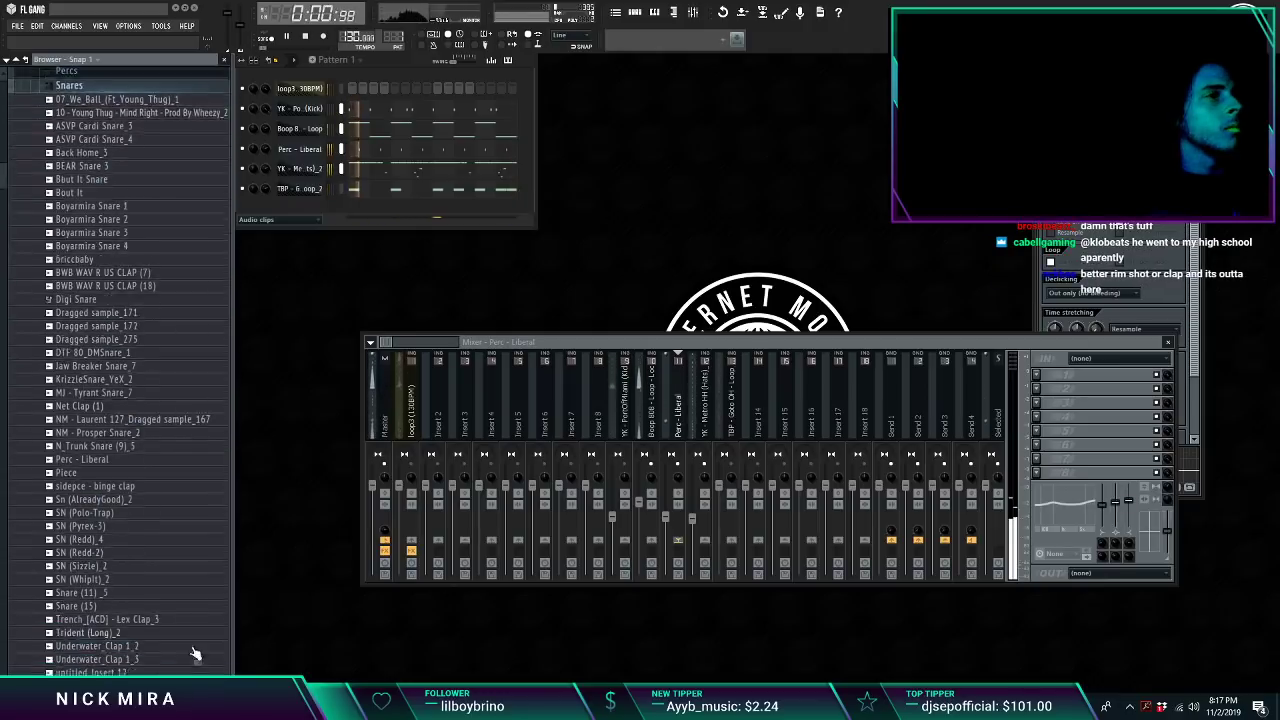
{"action": "left_click", "coordinate": [170, 646]}
{"action": "left_click", "coordinate": [154, 661]}
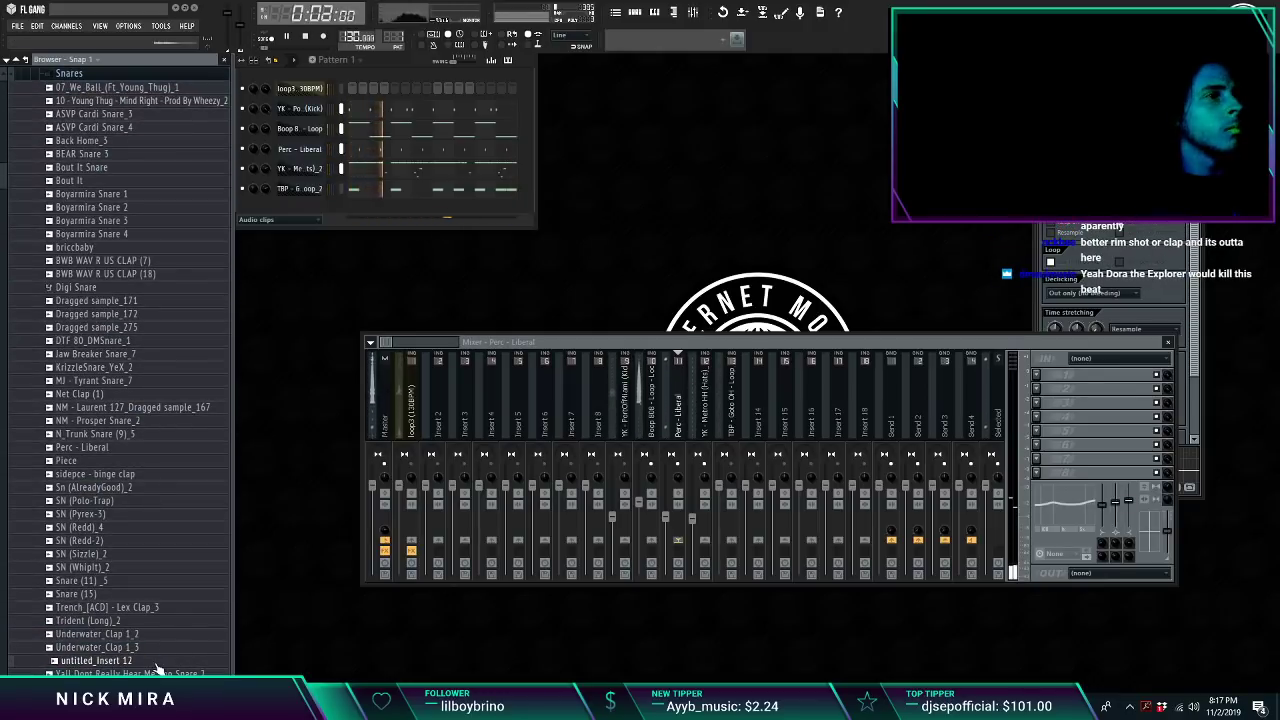
{"action": "left_click", "coordinate": [155, 673]}
{"action": "left_click_drag", "start_coordinate": [315, 188], "coordinate": [318, 168]}
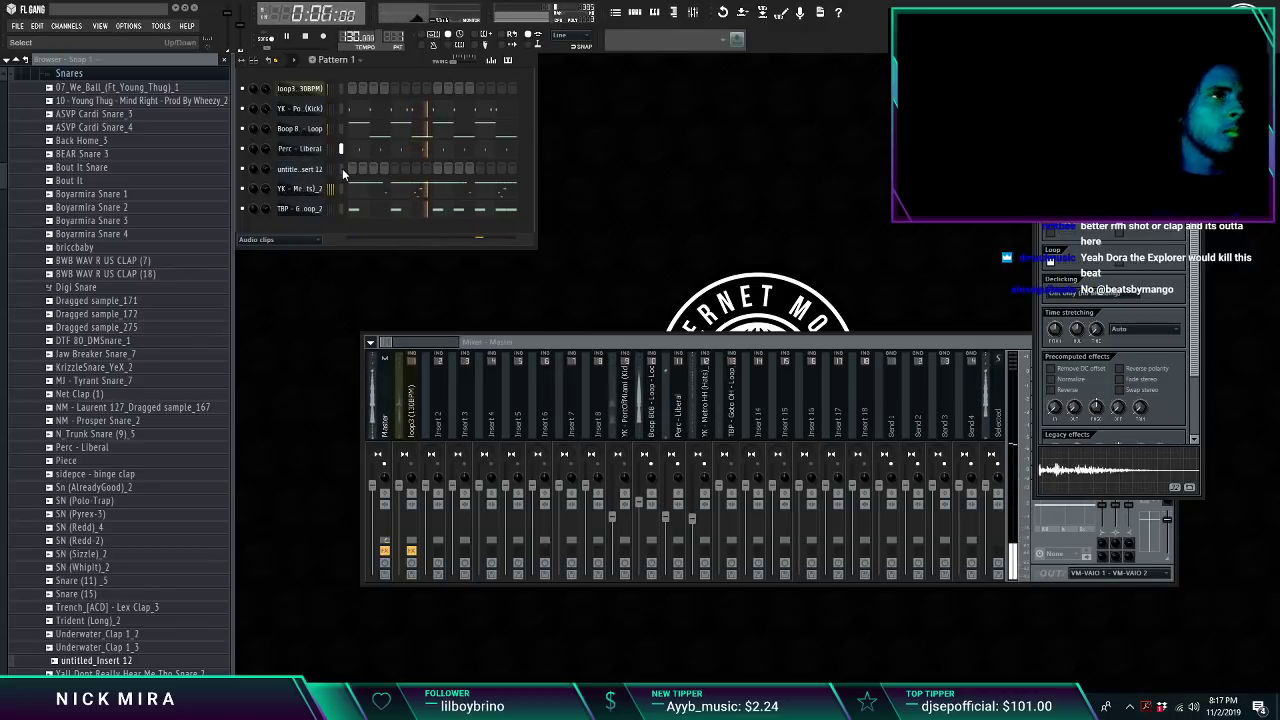
Step: Copy the Perc - Liberal notes to the untitled_Insert 12 channel and normalize its sample
{"action": "left_click", "coordinate": [321, 170]}
{"action": "left_click", "coordinate": [321, 170]}
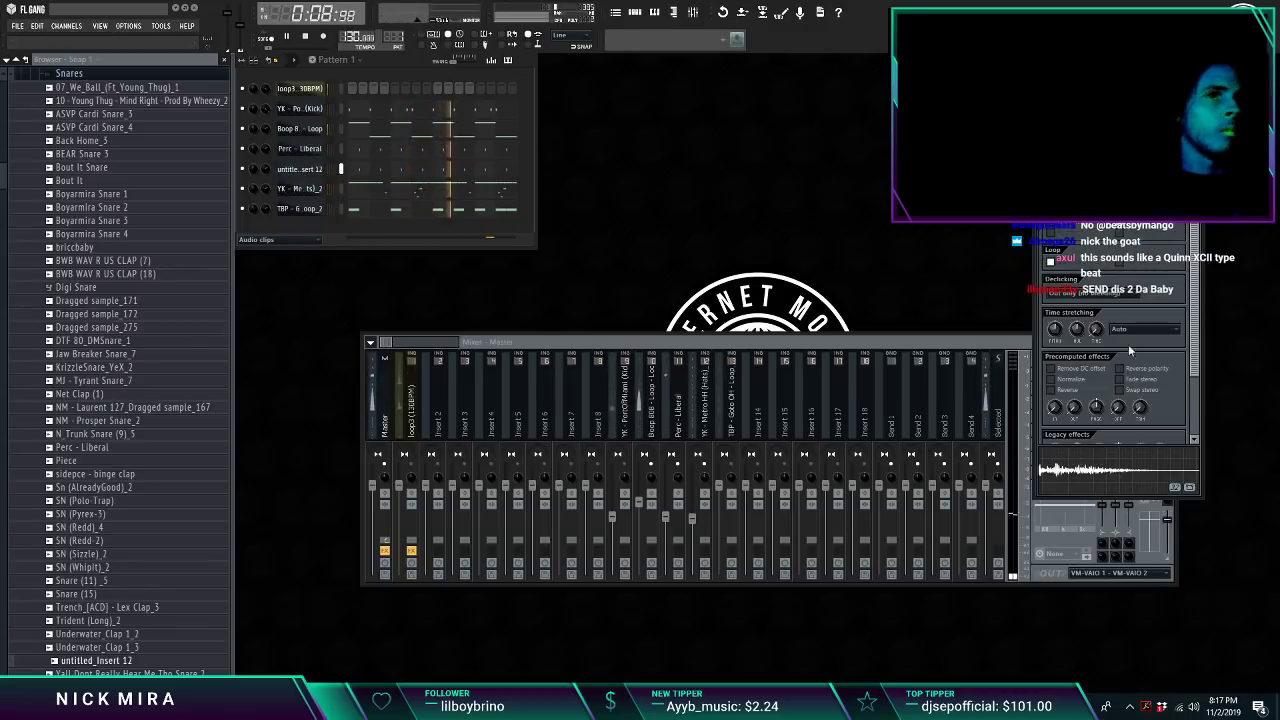
{"action": "left_click", "coordinate": [1068, 381]}
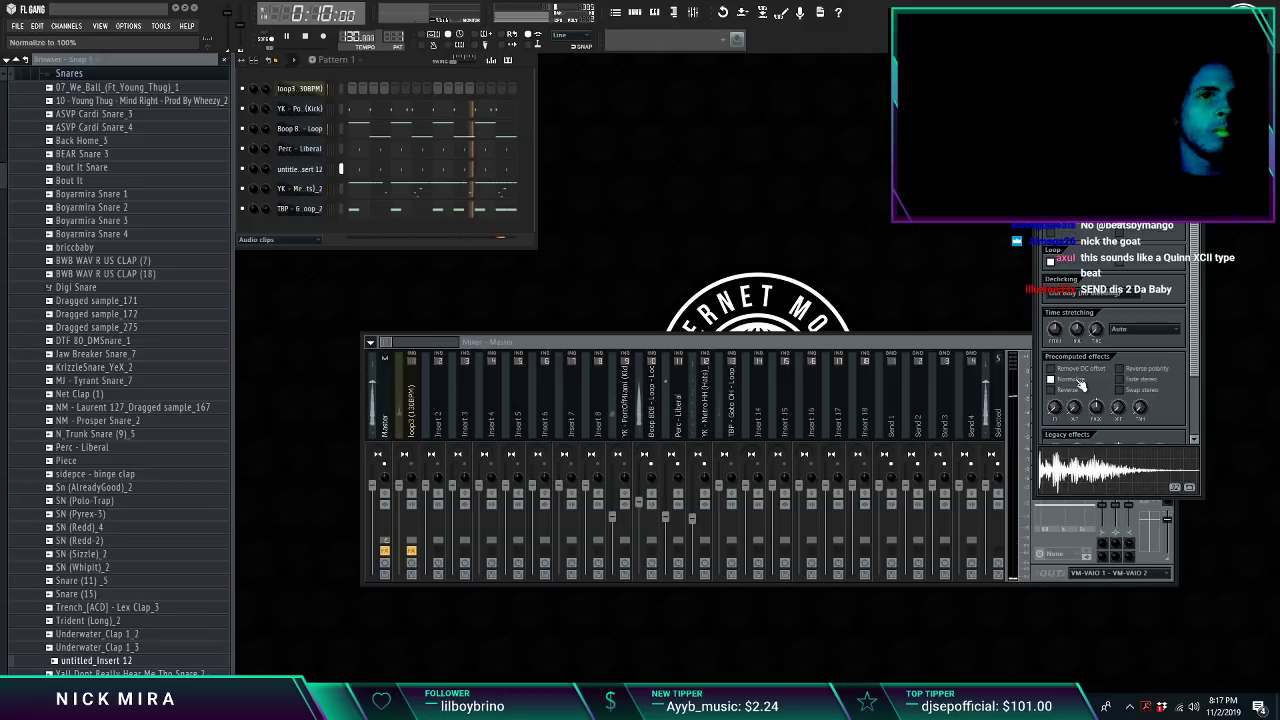
Step: Route untitled_Insert 12 to Insert 14 and lower it to about -14.5 dB, the open hat to -11.7 dB and loop3 to -10 dB
{"action": "left_click", "coordinate": [758, 356]}
{"action": "mouse_move", "coordinate": [862, 402]}
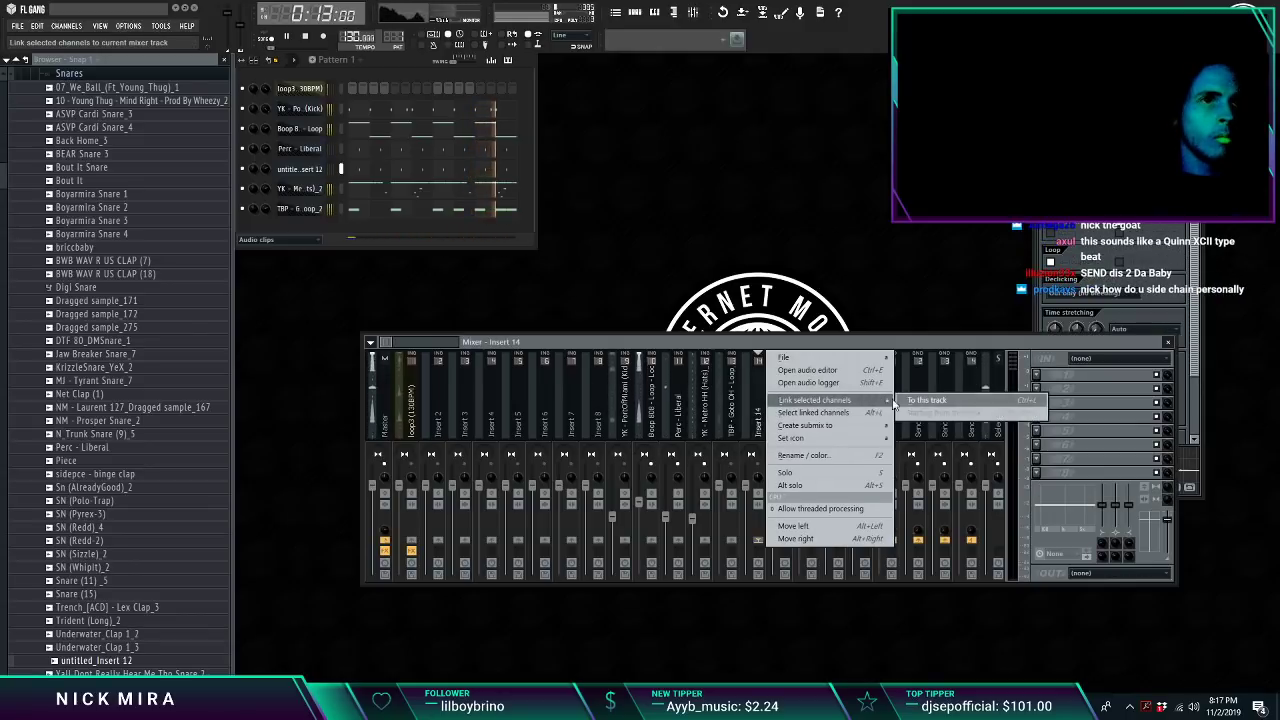
{"action": "left_click", "coordinate": [918, 401]}
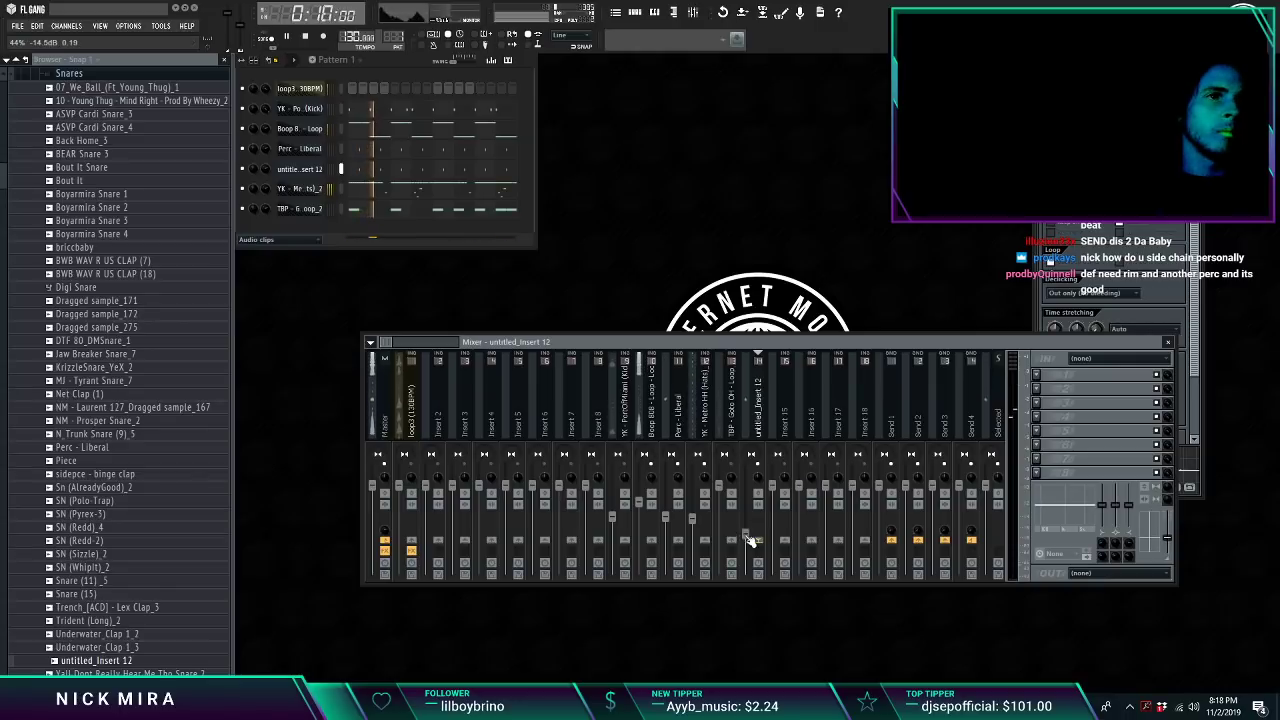
{"action": "left_click_drag", "start_coordinate": [719, 486], "coordinate": [719, 528]}
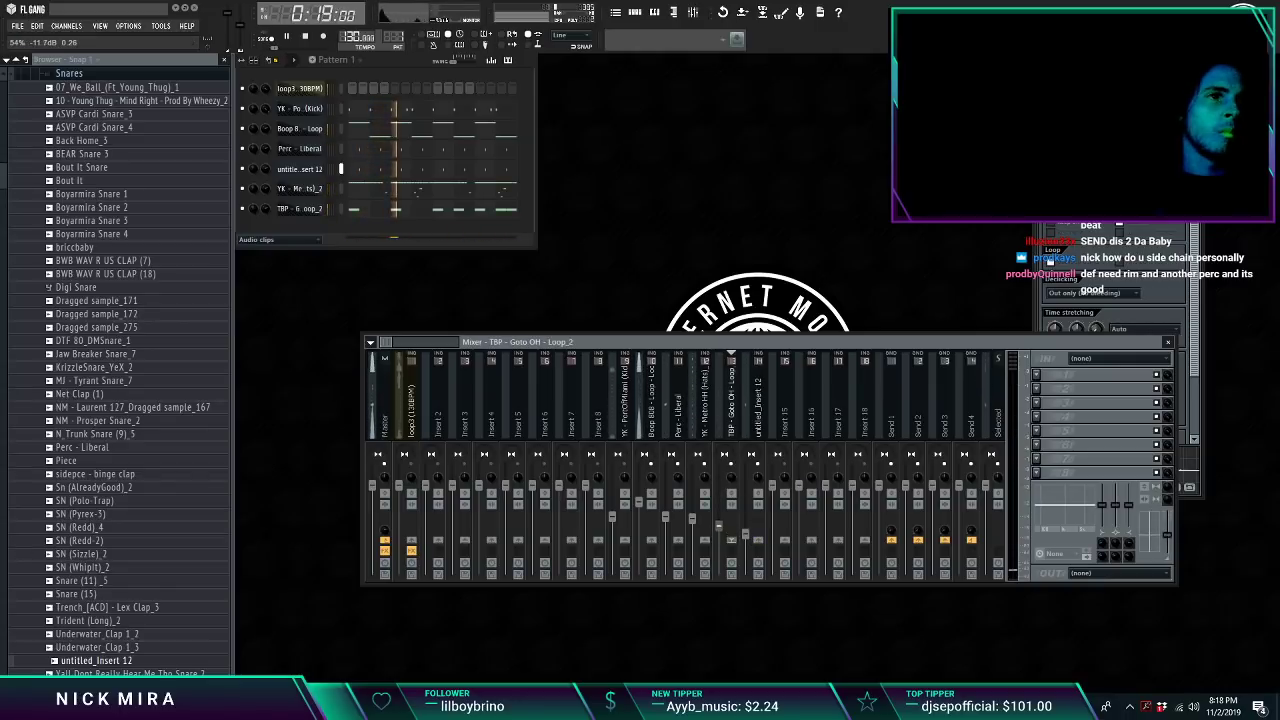
{"action": "left_click", "coordinate": [411, 480]}
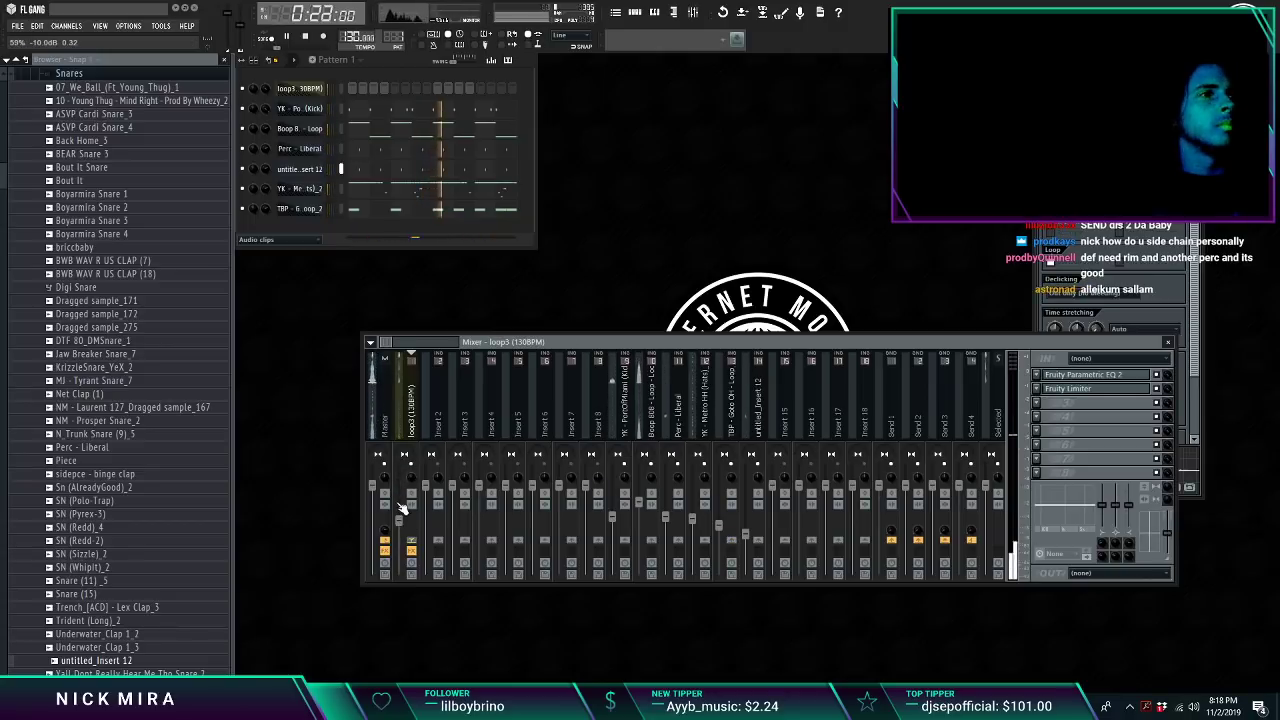
Step: Raise the gain of the Master track's Fruity Limiter to about 6.1 dB and lower the hi-hat track's volume slightly
{"action": "left_click", "coordinate": [382, 393]}
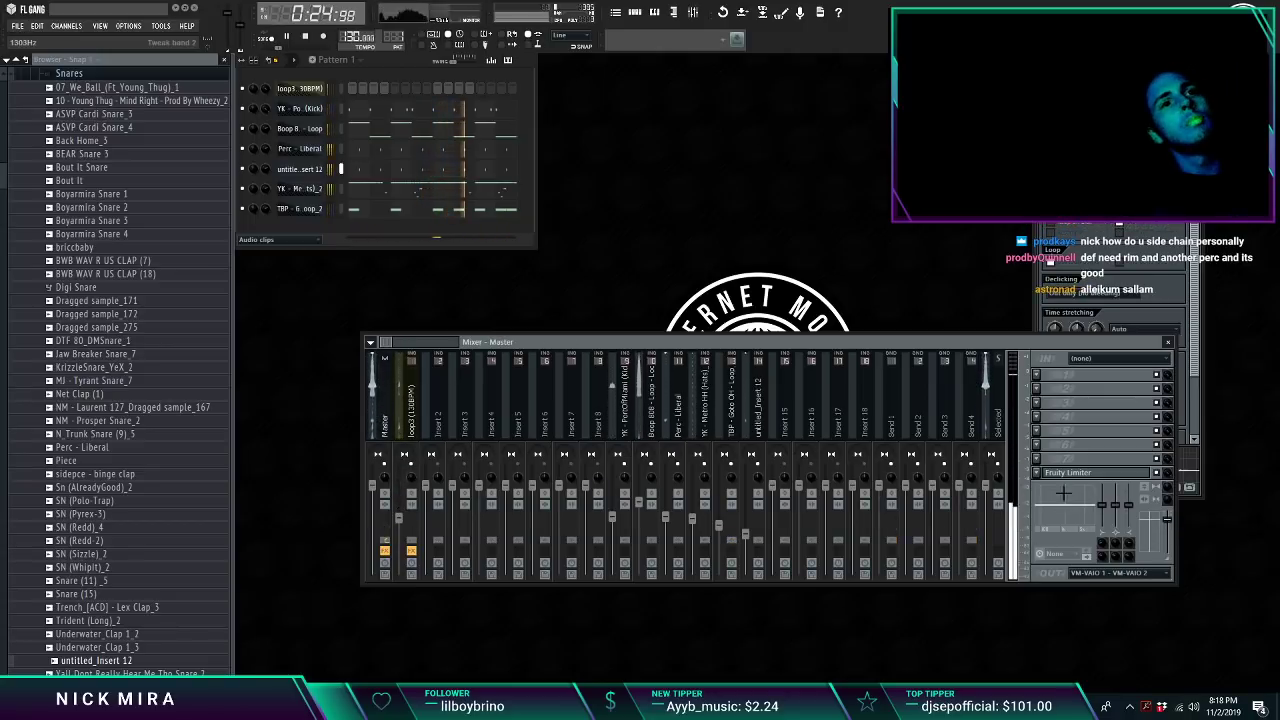
{"action": "left_click", "coordinate": [1078, 476]}
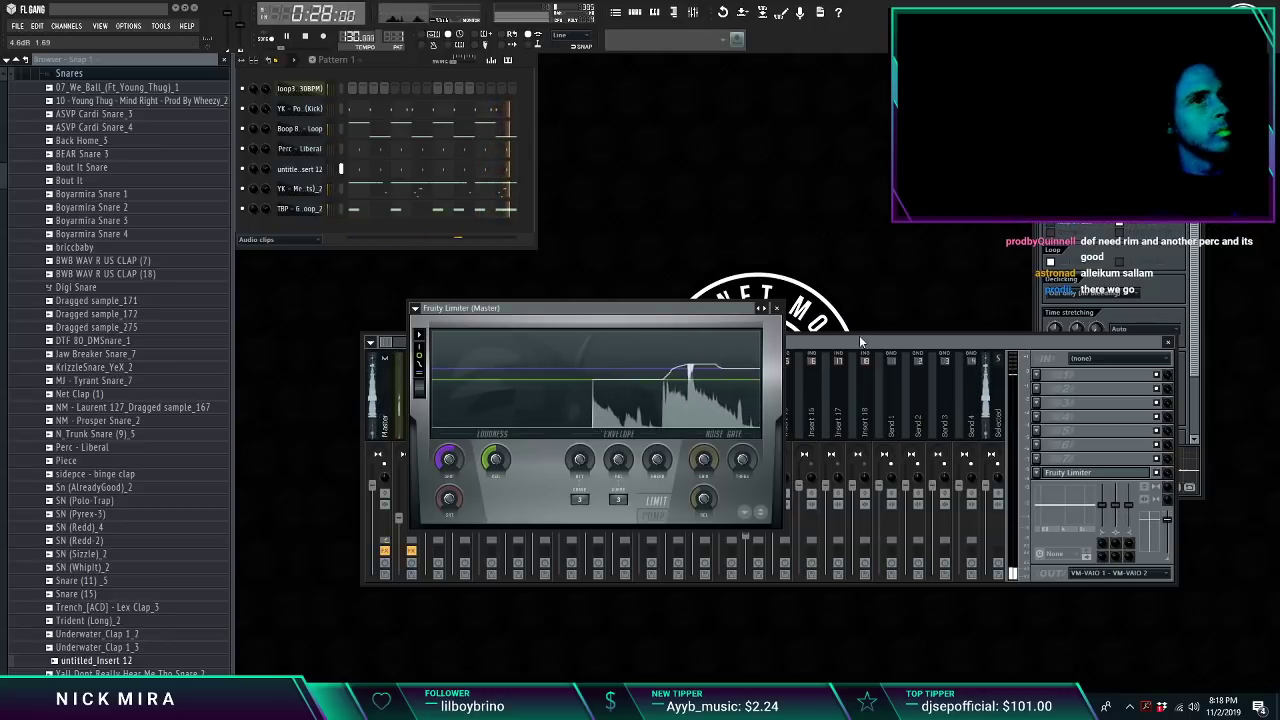
{"action": "left_click", "coordinate": [698, 530]}
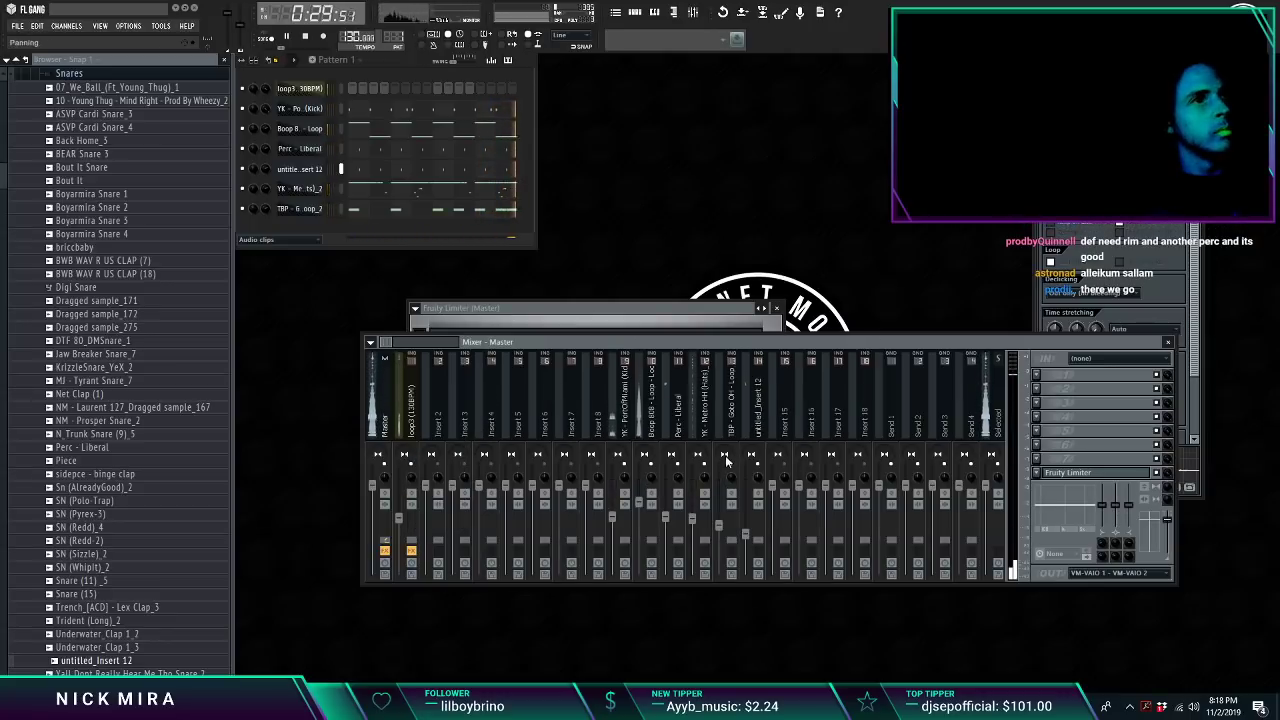
{"action": "left_click", "coordinate": [630, 324]}
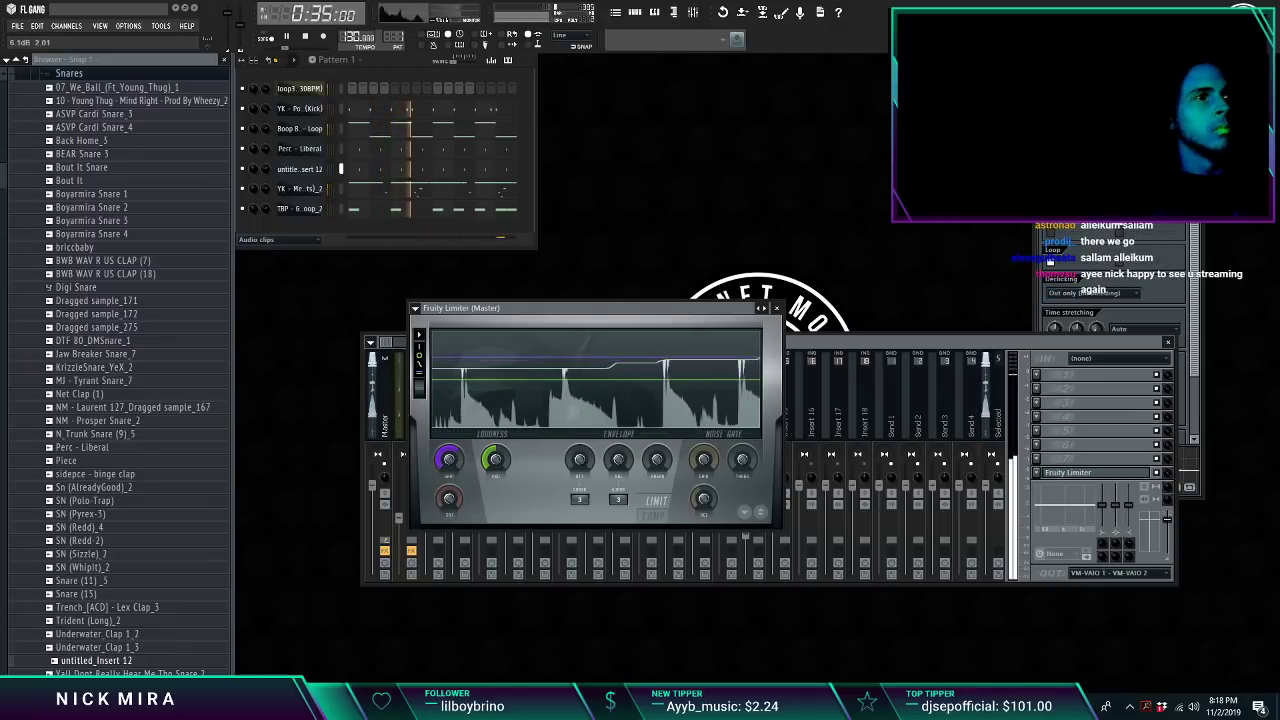
{"action": "left_click", "coordinate": [767, 341]}
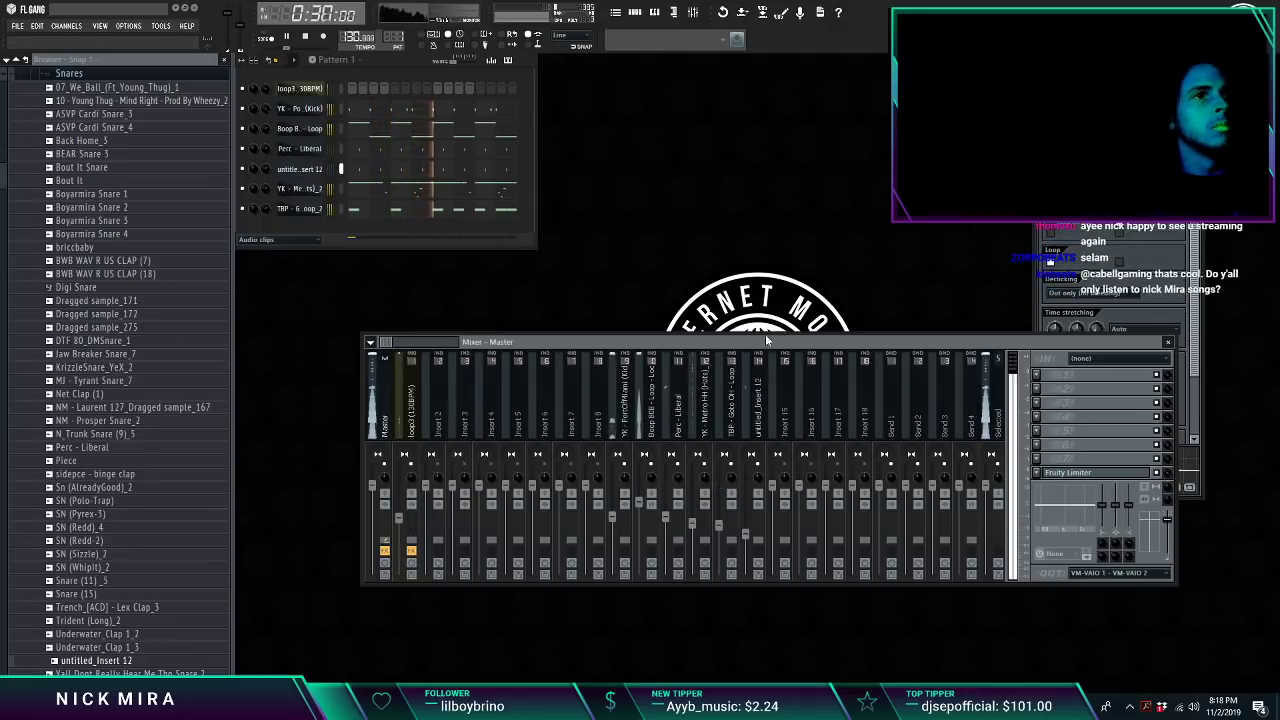
Step: Fine-tune the mixer volumes of the perc, hi-hat, kick and loop3 tracks and raise the untitled_Insert 12 track
{"action": "left_click", "coordinate": [672, 528]}
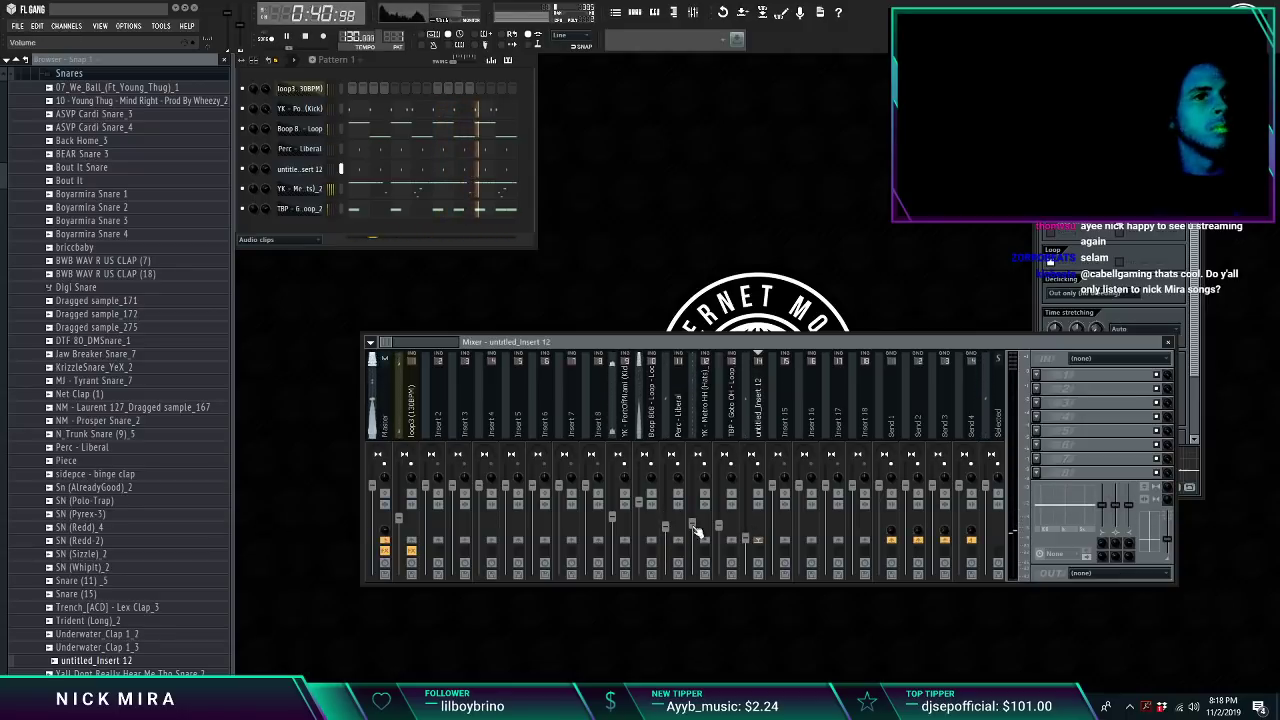
{"action": "left_click_drag", "start_coordinate": [665, 526], "coordinate": [627, 512]}
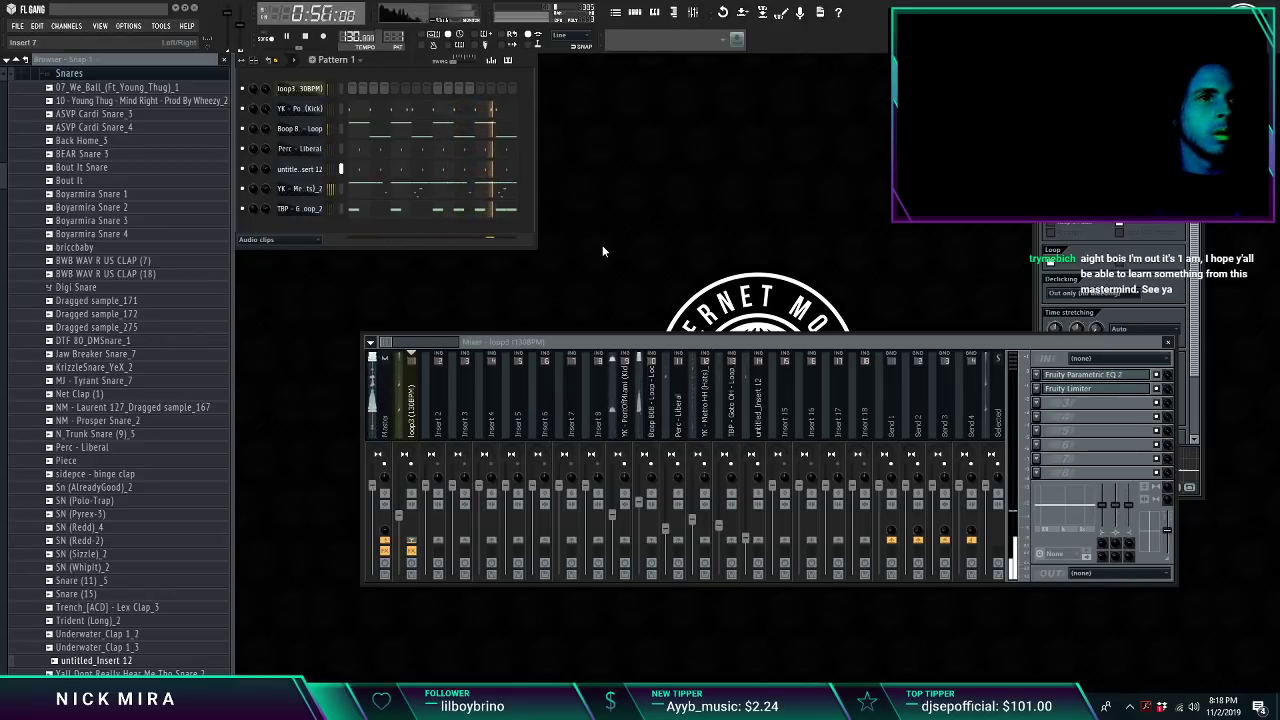
{"action": "left_click", "coordinate": [758, 530]}
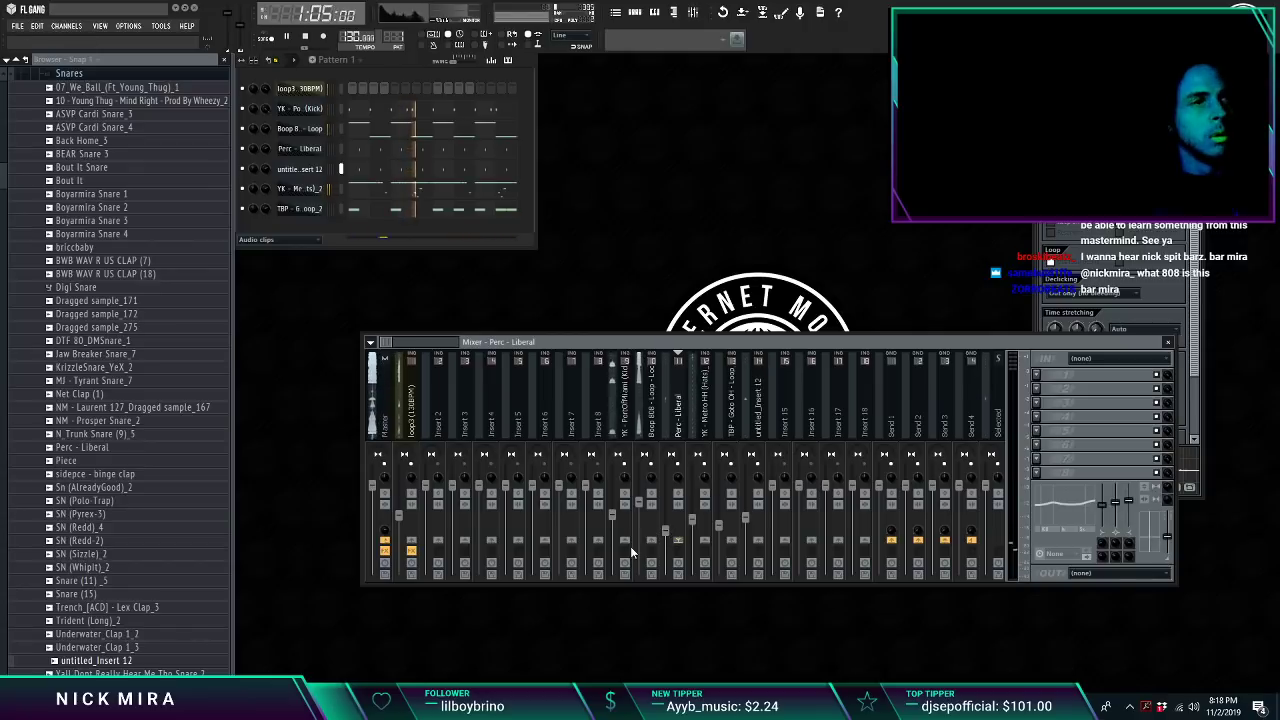
Step: Split Pattern 1 into separate patterns by channel
{"action": "left_click", "coordinate": [684, 44]}
{"action": "left_click", "coordinate": [584, 128]}
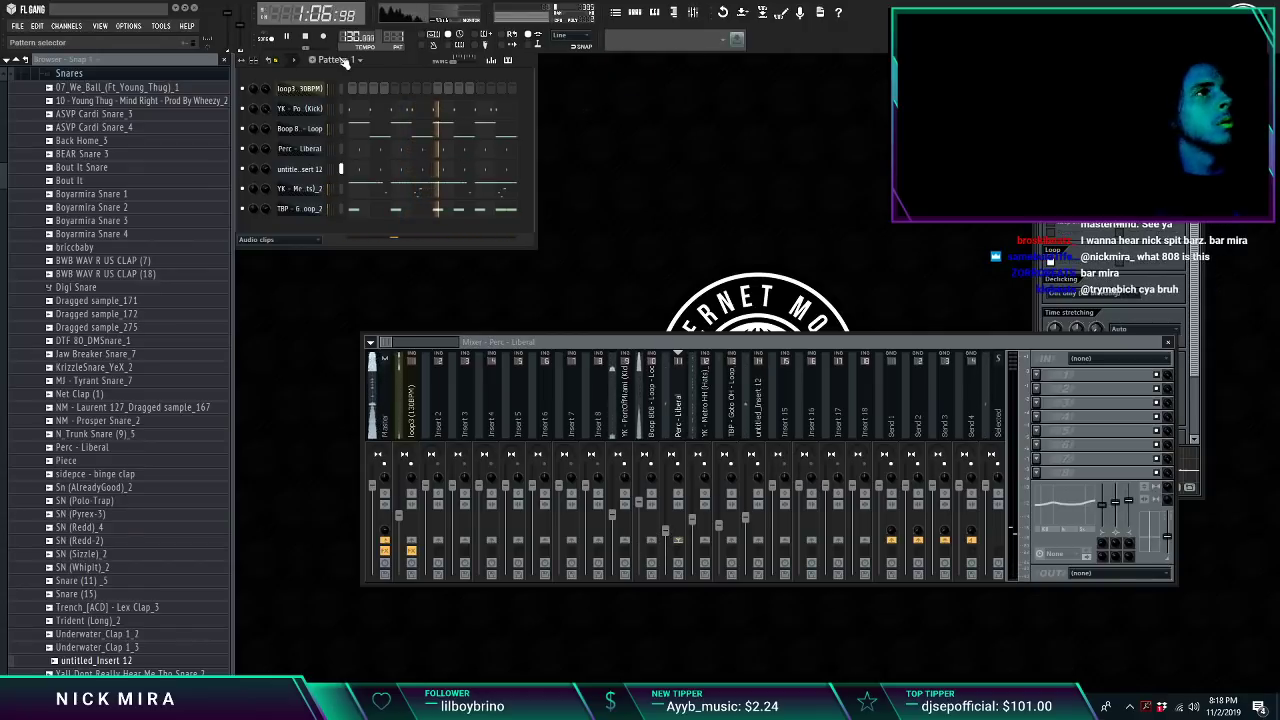
{"action": "left_click", "coordinate": [345, 62]}
{"action": "left_click", "coordinate": [423, 210]}
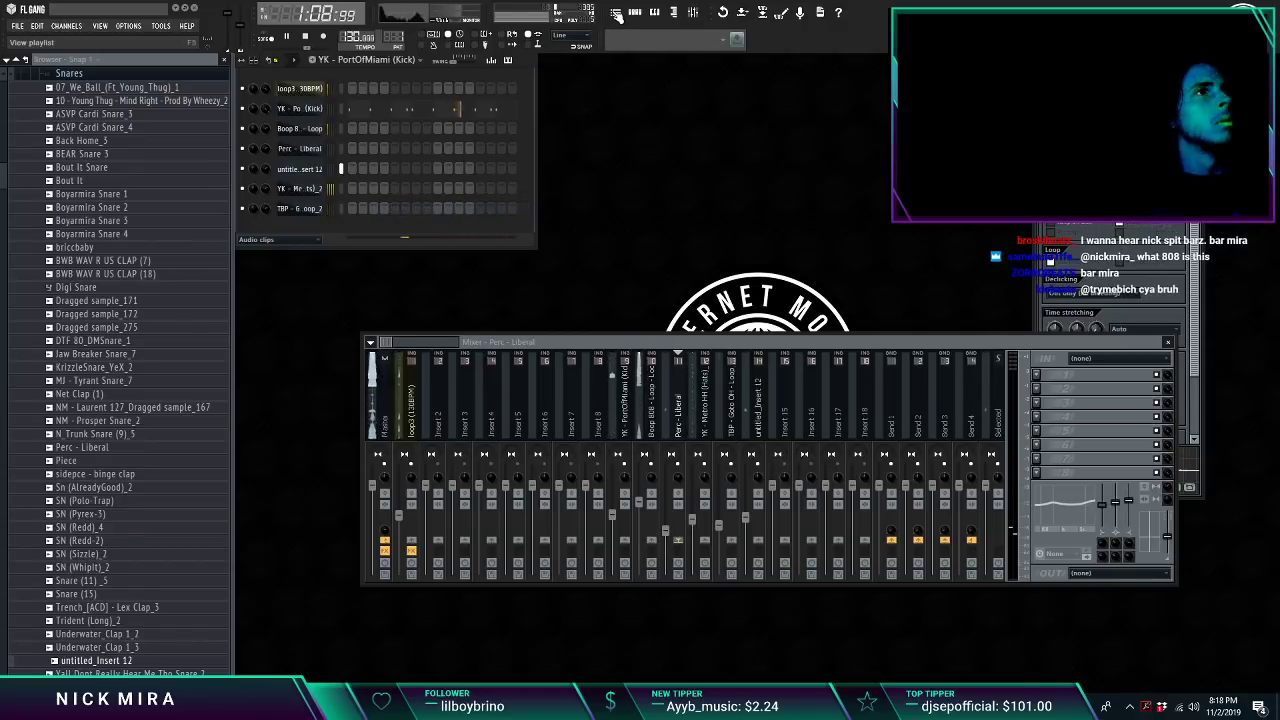
Step: Replace the repeated clips on playlist Track 2 with one clip per split pattern at bar 1, stacked on Tracks 2 to 7
{"action": "left_click", "coordinate": [617, 13]}
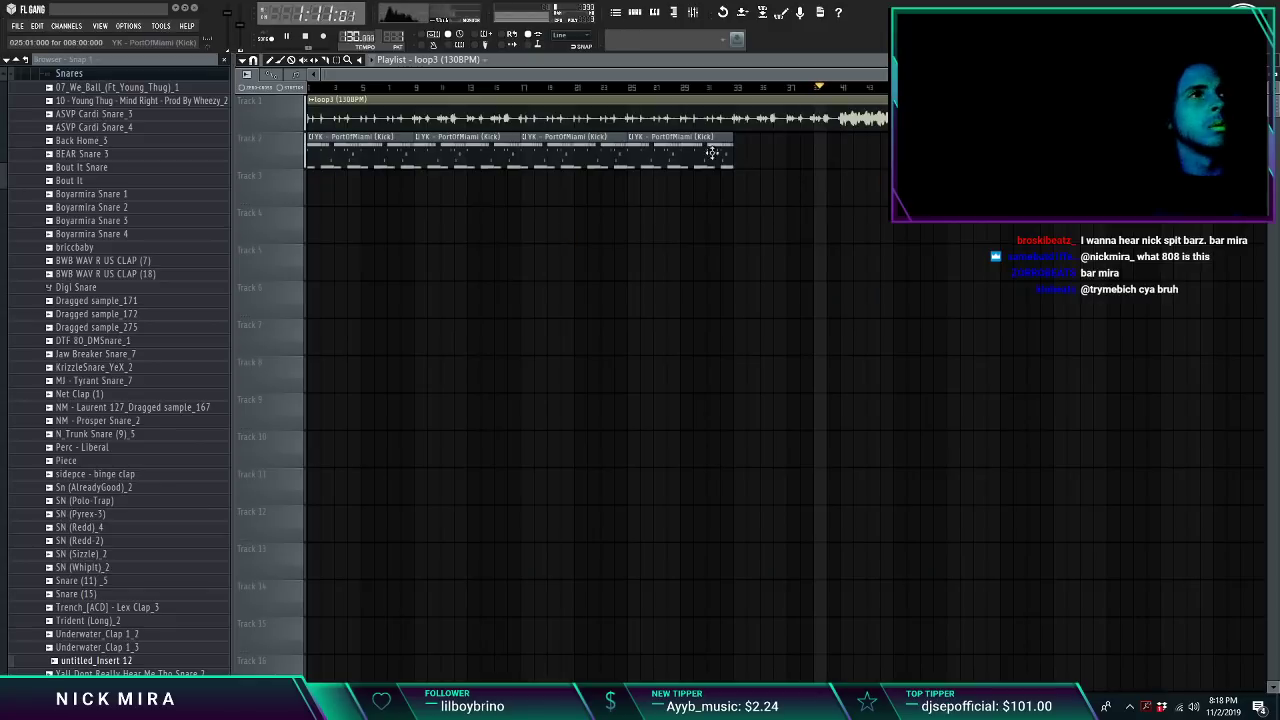
{"action": "mouse_move", "coordinate": [757, 162]}
{"action": "left_mouse_down"}
{"action": "mouse_move", "coordinate": [311, 169]}
{"action": "mouse_move", "coordinate": [324, 228]}
{"action": "left_mouse_up"}
{"action": "key", "text": "KP_Add"}
{"action": "left_click", "coordinate": [323, 158]}
{"action": "key", "text": "KP_Add"}
{"action": "key", "text": "KP_Add"}
{"action": "key", "text": "KP_Add"}
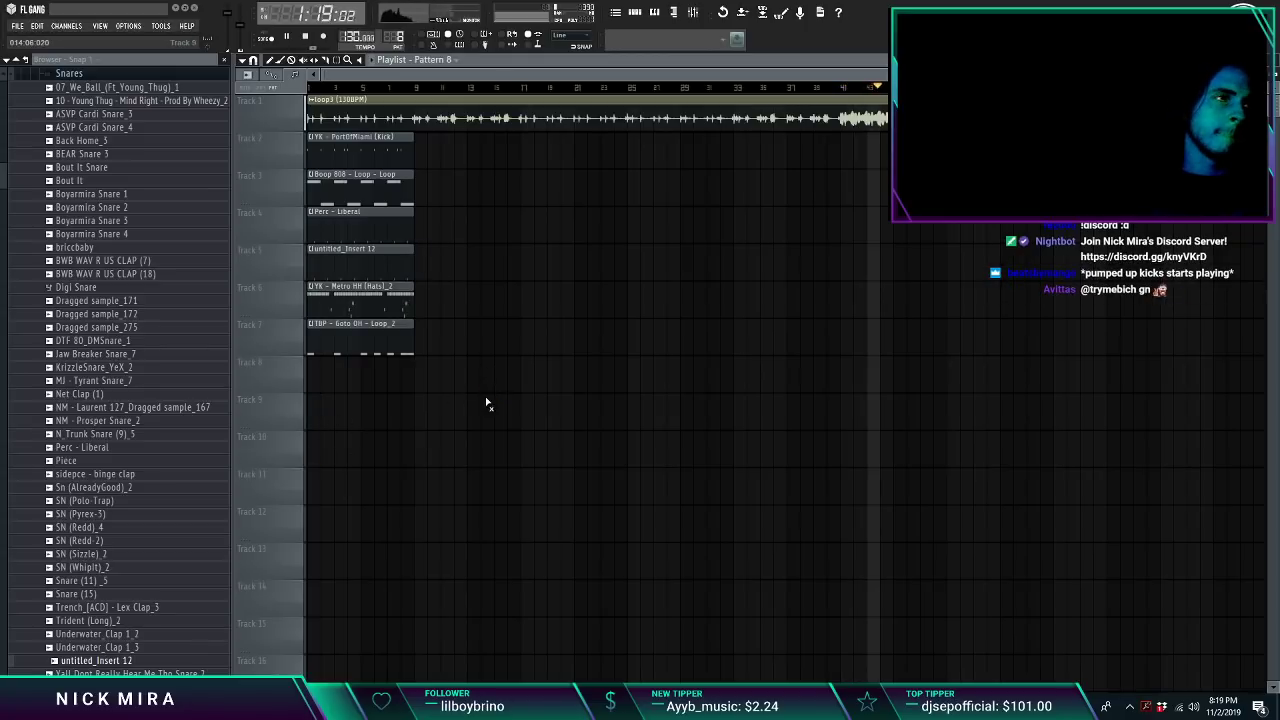
Step: Duplicate the six drum clips through bar 40 and again at bar 49, leaving bars 41 to 48 empty
{"action": "left_click_drag", "start_coordinate": [482, 430], "coordinate": [234, 158]}
{"action": "key", "text": "ctrl+b"}
{"action": "key", "text": "ctrl+b"}
{"action": "key", "text": "ctrl+b"}
{"action": "key", "text": "ctrl+b"}
{"action": "key", "text": "ctrl+b"}
{"action": "key", "text": "ctrl+b"}
{"action": "key", "text": "ctrl+d"}
{"action": "right_click", "coordinate": [886, 144]}
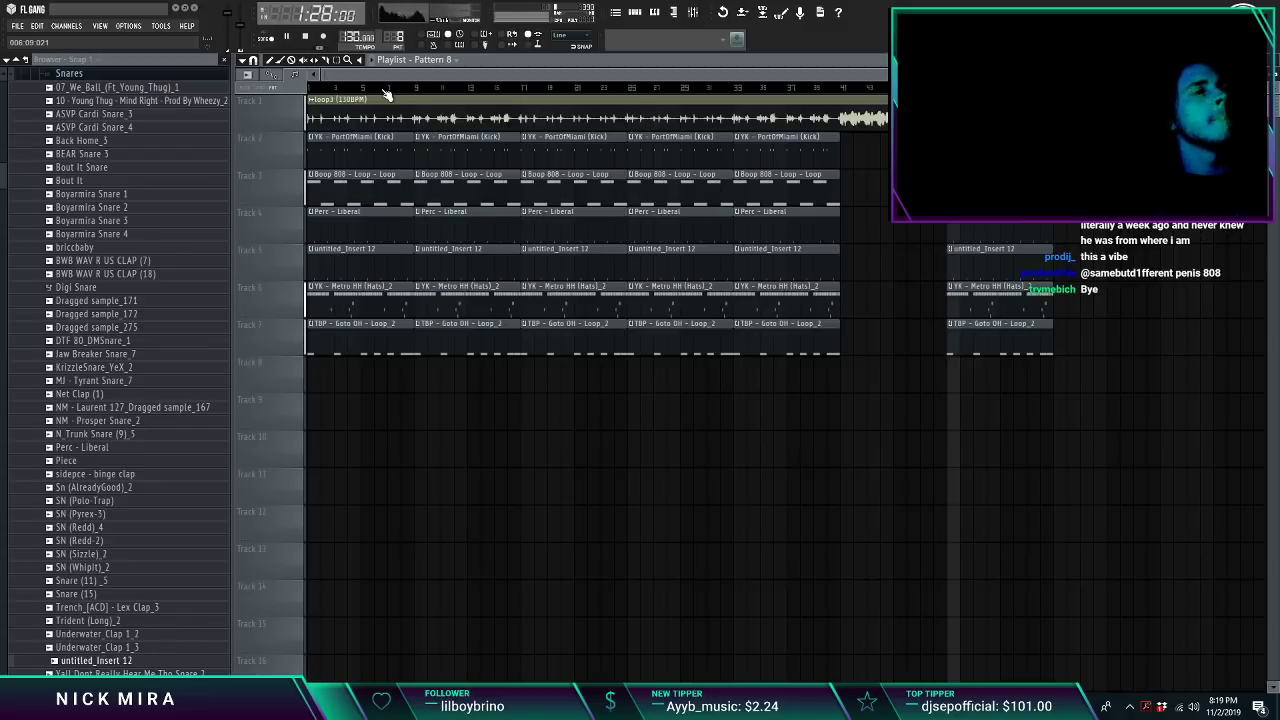
Step: Delete all drum clips in bars 1 to 8 and the kick and 808 clips starting at bar 9
{"action": "left_click_drag", "start_coordinate": [387, 150], "coordinate": [378, 436]}
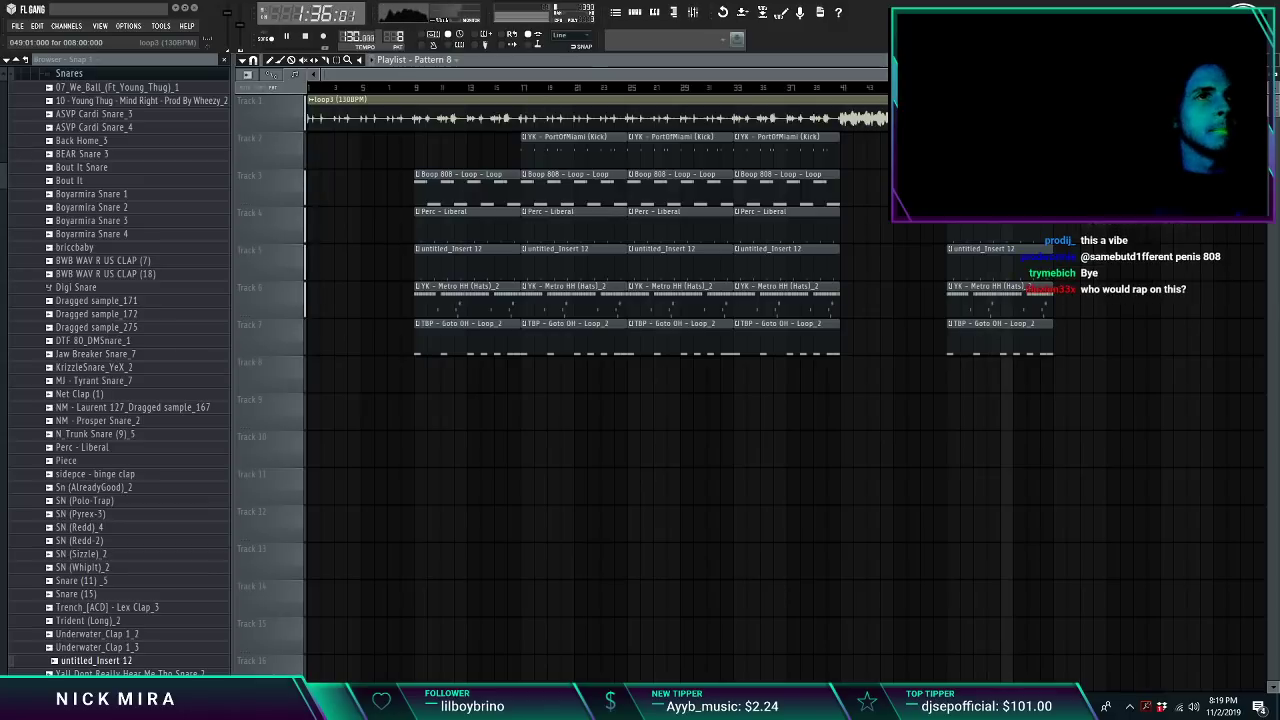
{"action": "left_click", "coordinate": [418, 88]}
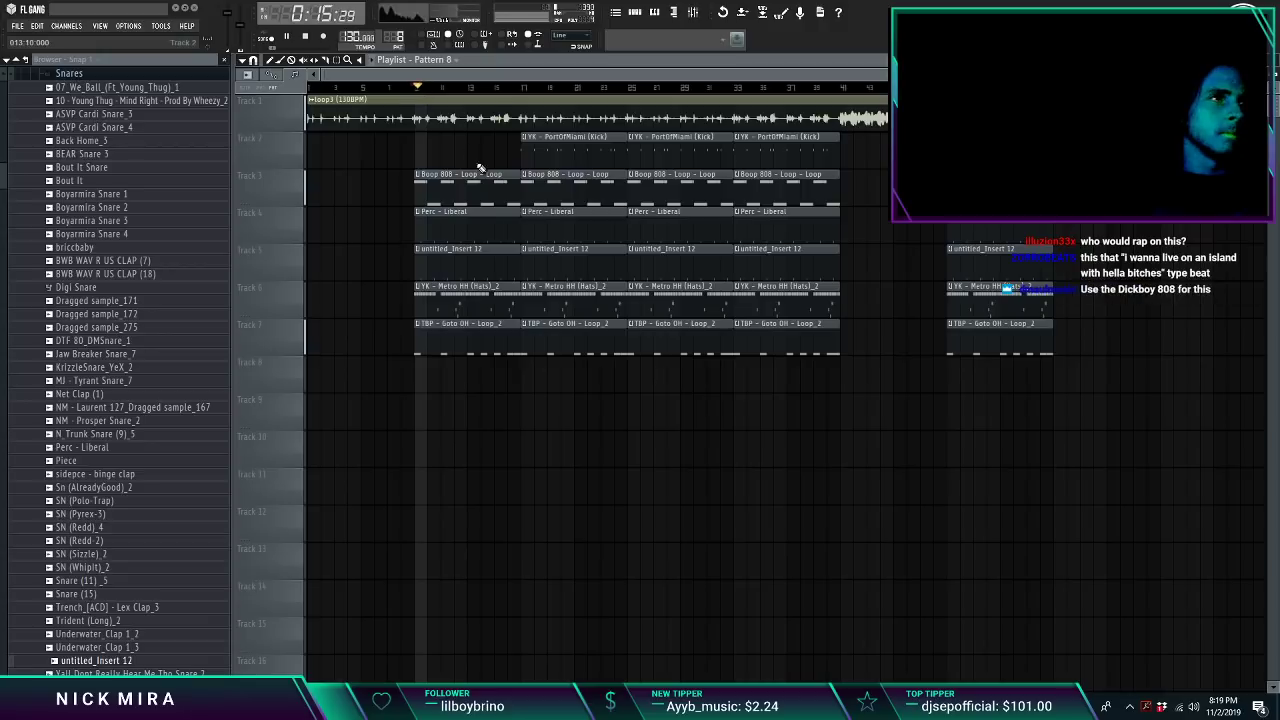
{"action": "right_click", "coordinate": [476, 188]}
Step: Slice the loop3 audio clip at bar 9, make its intro part unique and open that part's channel settings
{"action": "left_click", "coordinate": [310, 88]}
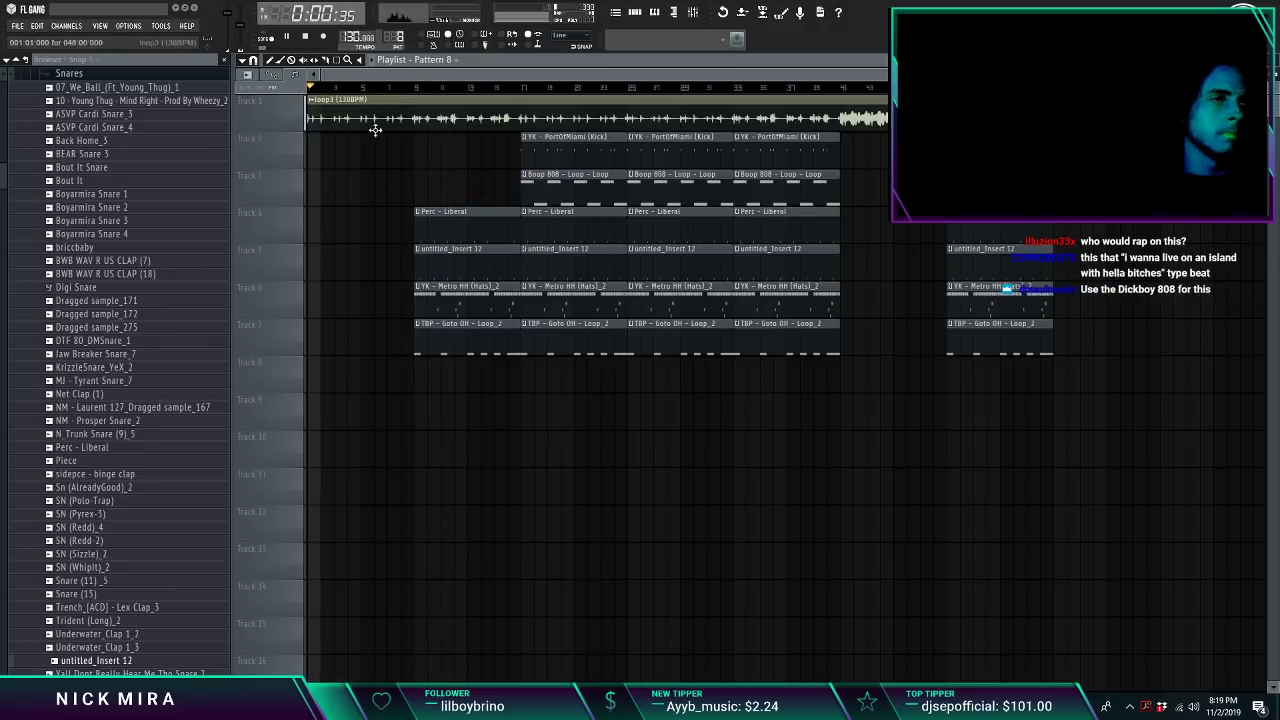
{"action": "double_click", "coordinate": [492, 113]}
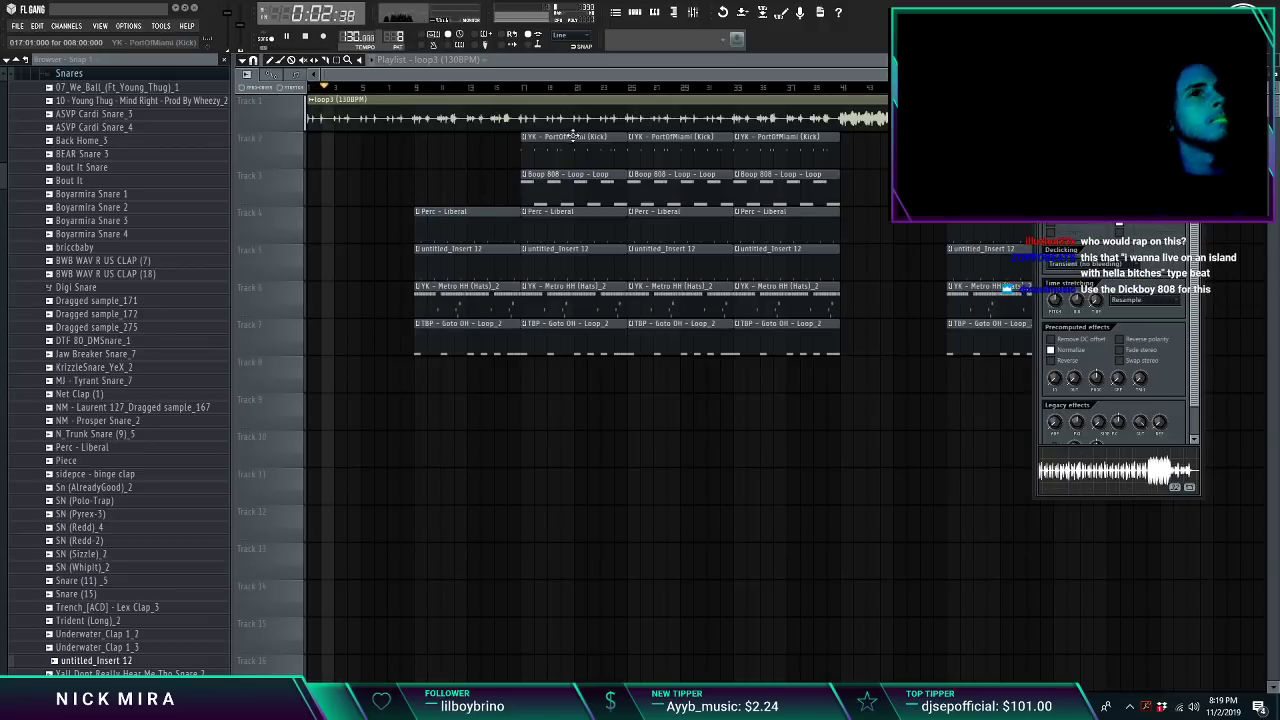
{"action": "key", "text": "Escape"}
{"action": "left_click_drag", "start_coordinate": [420, 108], "coordinate": [421, 138]}
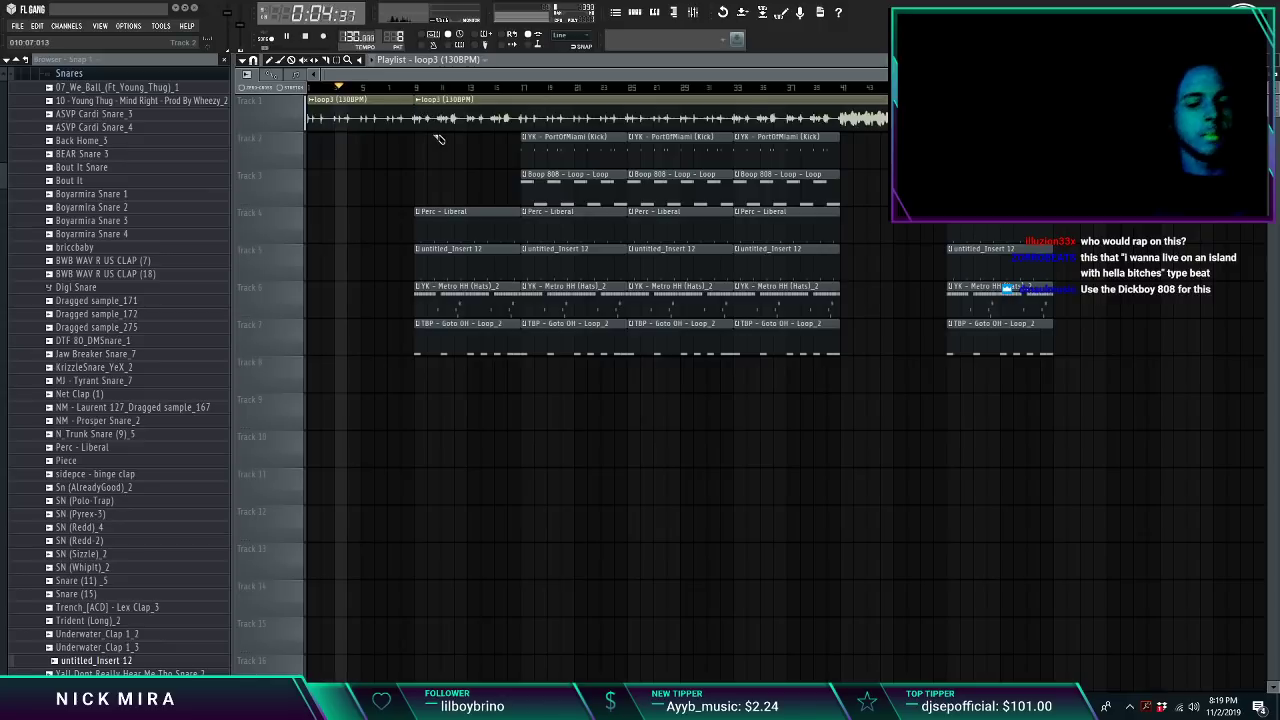
{"action": "left_click", "coordinate": [311, 100]}
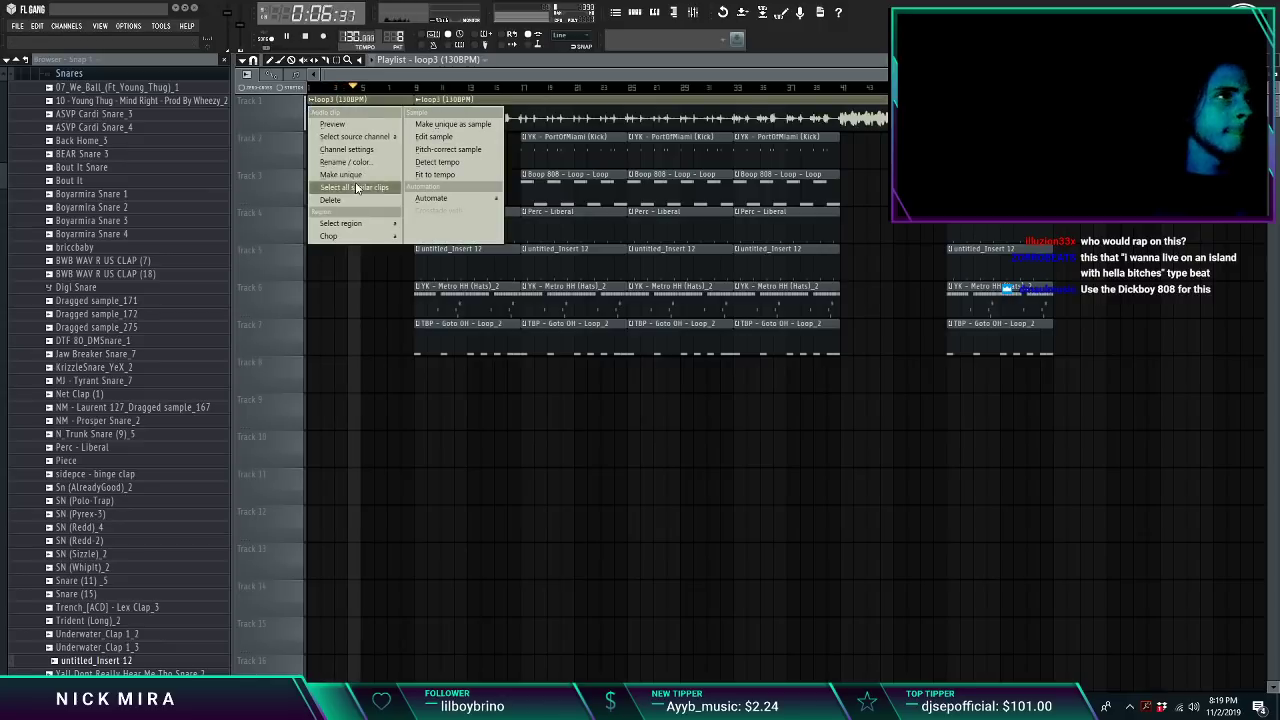
{"action": "left_click", "coordinate": [347, 175]}
{"action": "double_click", "coordinate": [376, 113]}
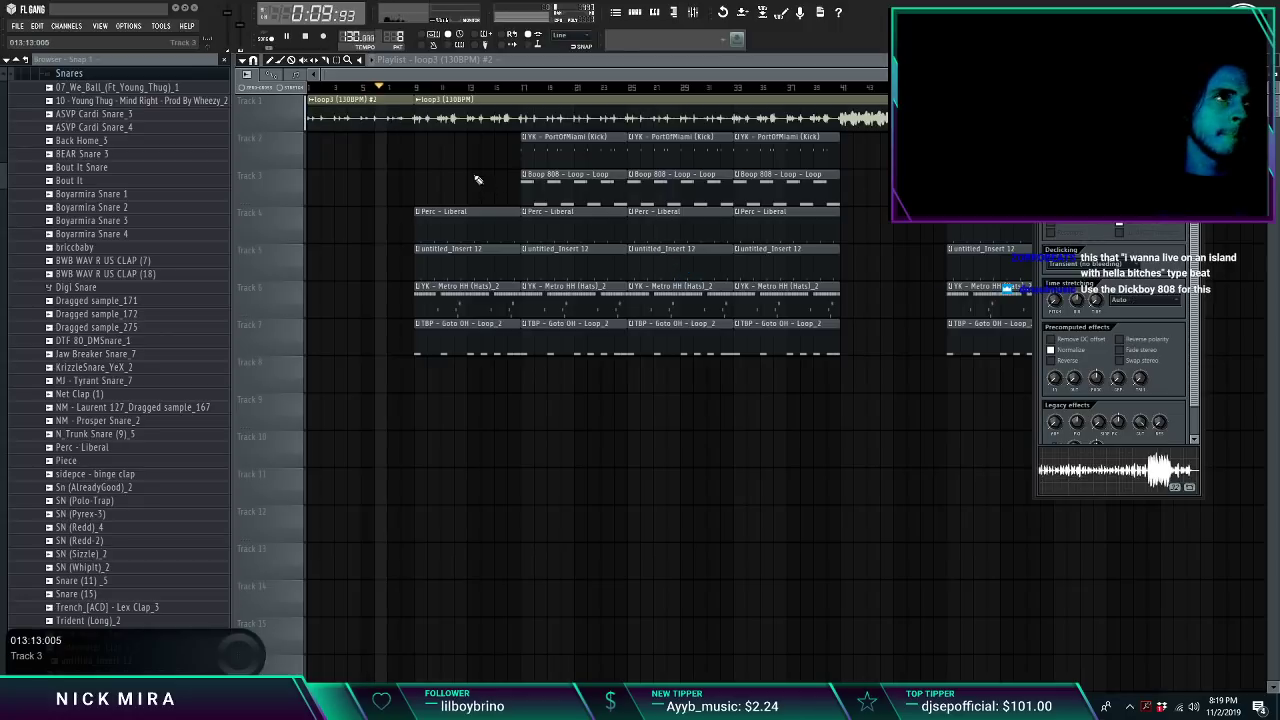
Step: Shift the clips from bar 9 onward eight bars later and extend the start of the loop3 clip back to bar 9
{"action": "key", "text": "space"}
{"action": "key", "text": "space"}
{"action": "left_click_drag", "start_coordinate": [428, 125], "coordinate": [1260, 526]}
{"action": "left_click_drag", "start_coordinate": [461, 103], "coordinate": [400, 108]}
{"action": "key", "text": "ctrl+d"}
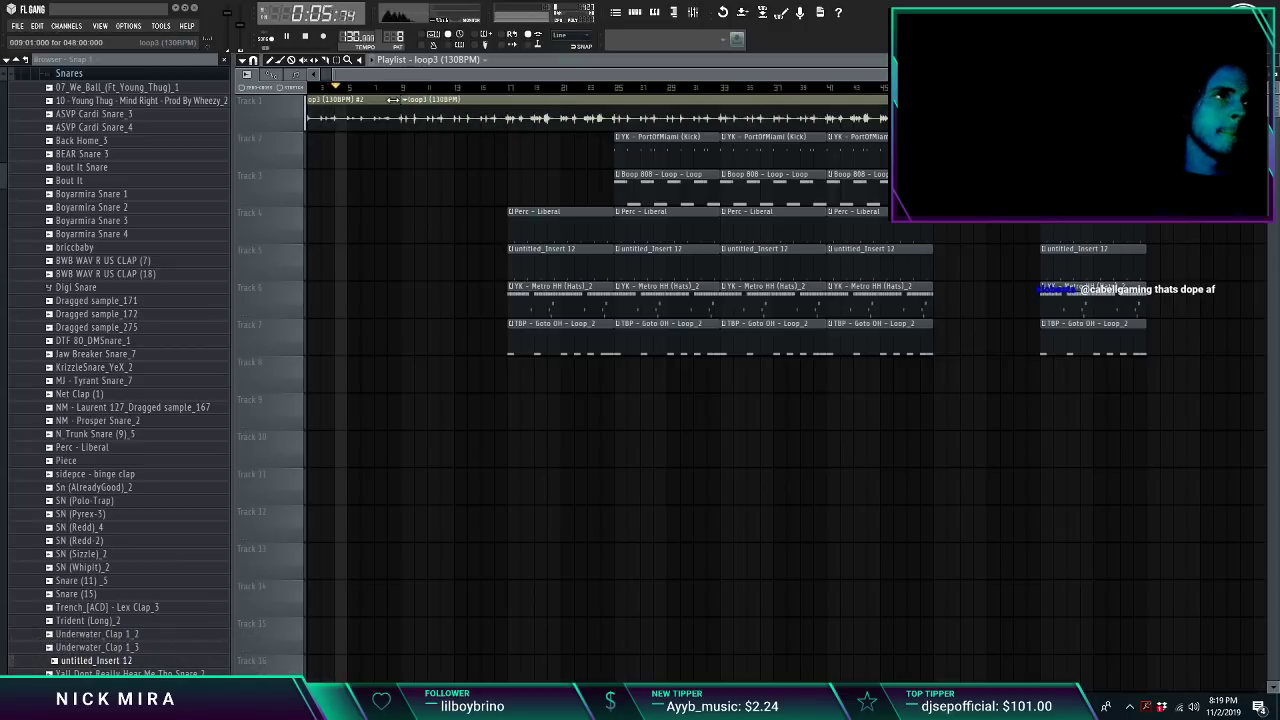
Step: Clone the perc, snare, hi-hat and open-hat clips from bar 17 to bar 9, and delete the hi-hat copy
{"action": "left_click_drag", "start_coordinate": [563, 226], "coordinate": [571, 338]}
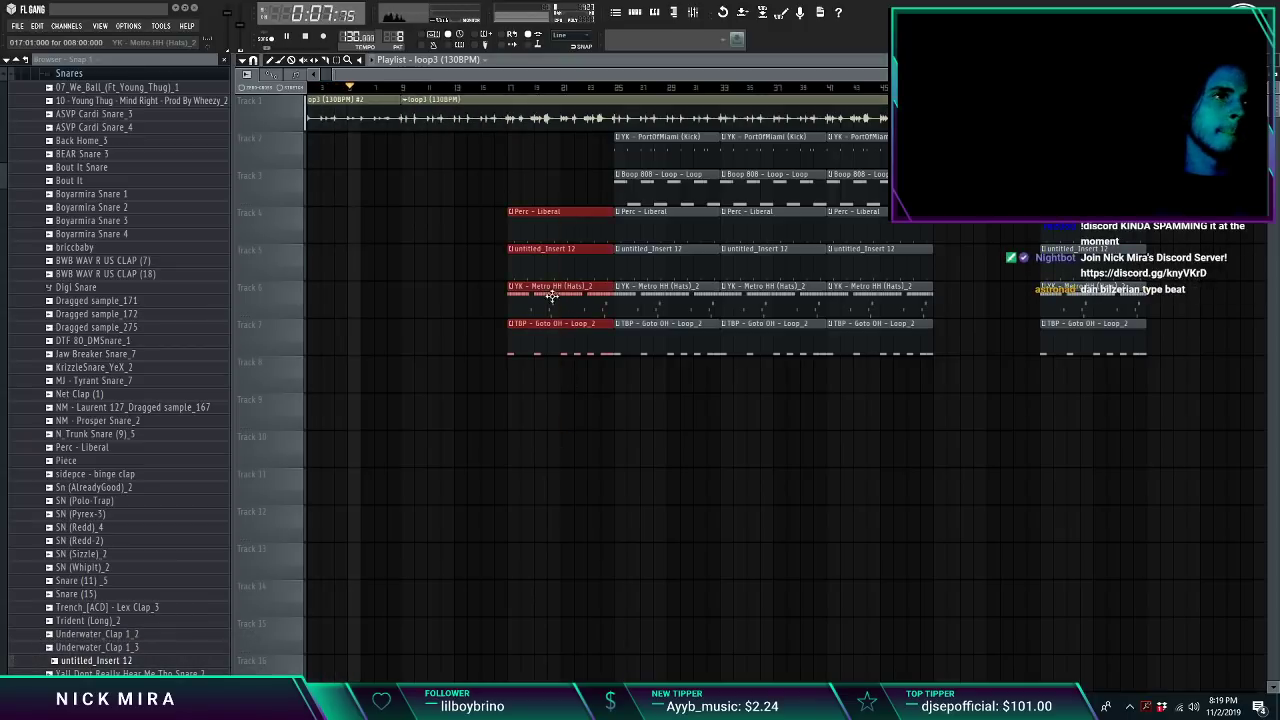
{"action": "left_click_drag", "start_coordinate": [551, 294], "coordinate": [443, 274]}
{"action": "key", "text": "ctrl+d"}
{"action": "right_click", "coordinate": [451, 300]}
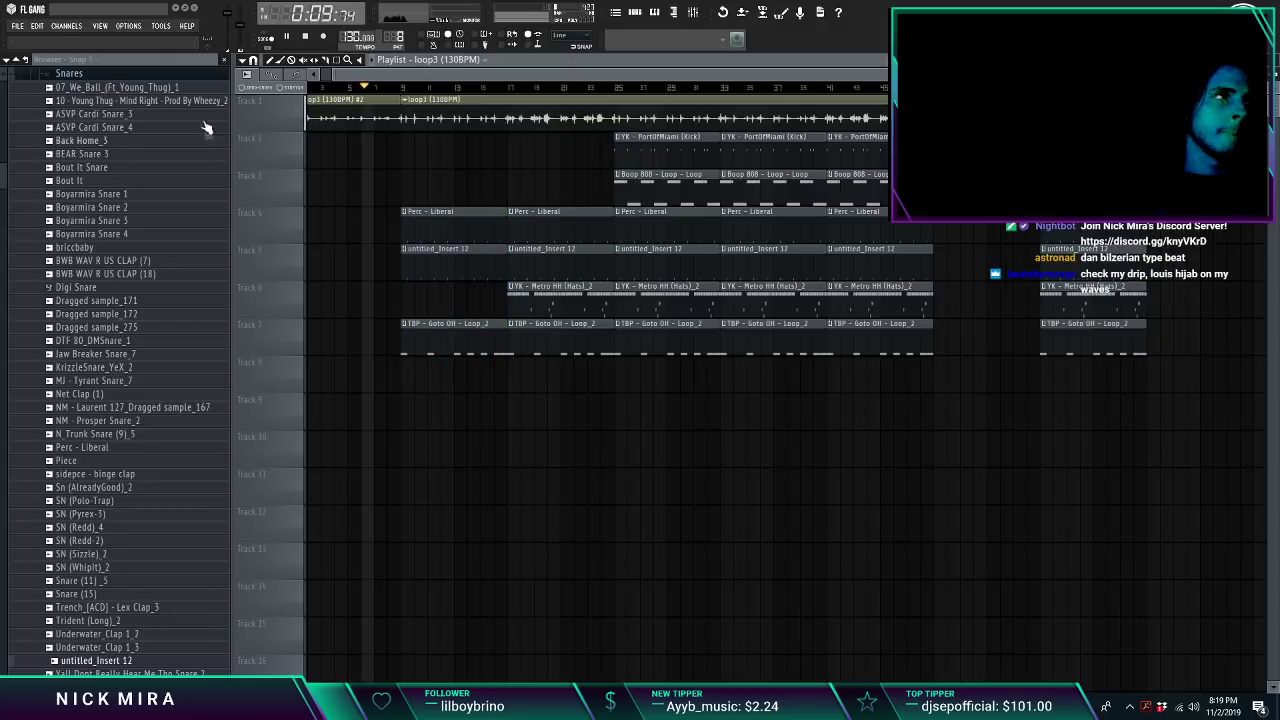
Step: Collapse the Snares folder in the sample browser and open the Percs folder
{"action": "left_click", "coordinate": [80, 74]}
{"action": "scroll", "coordinate": [117, 153], "scroll_direction": "up", "scroll_amount": 3}
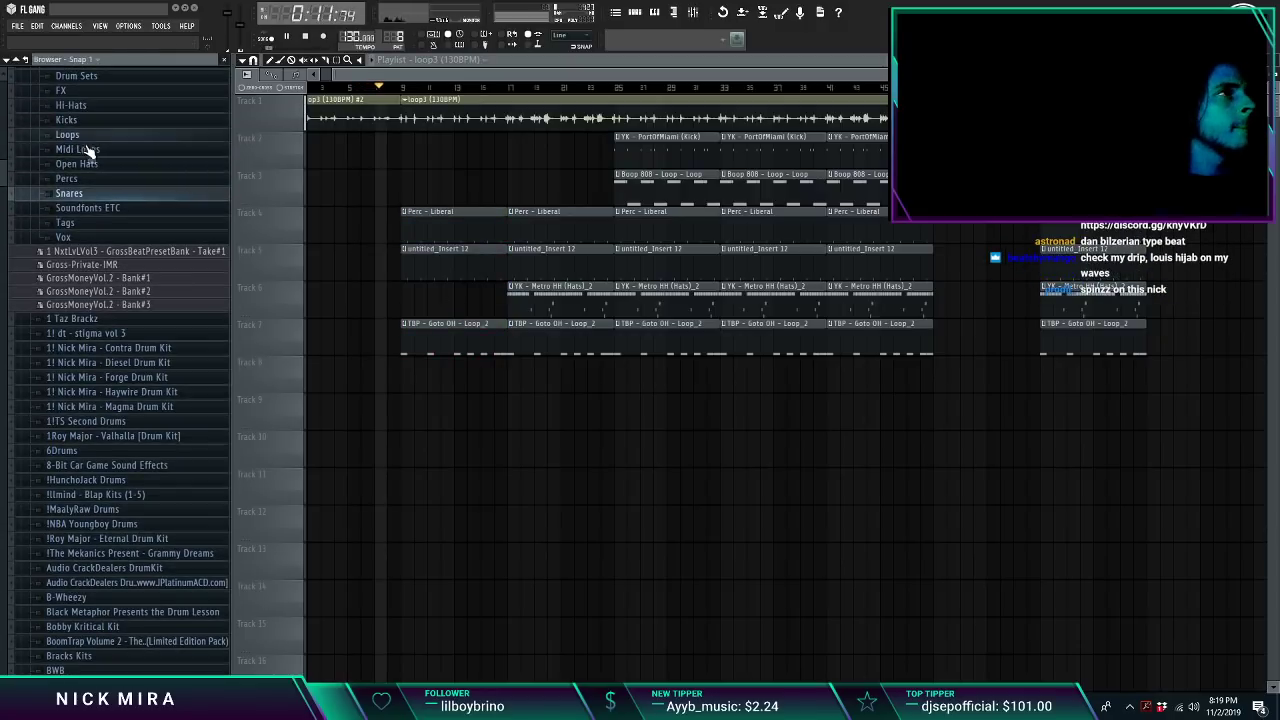
{"action": "left_click", "coordinate": [90, 178]}
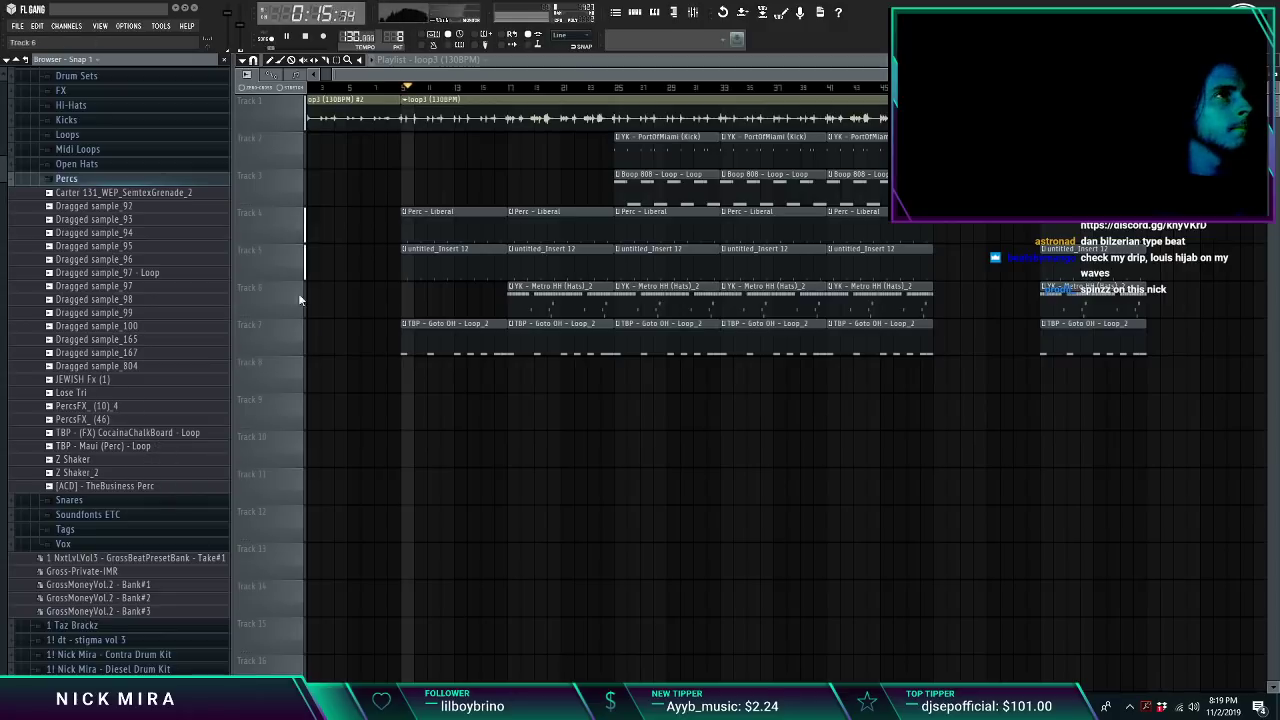
Step: Inspect the loop3 clip's start at bar 9, and undo the recent playlist delete, clone, resize and move edits
{"action": "scroll", "coordinate": [397, 91], "scroll_direction": "up", "scroll_amount": 6}
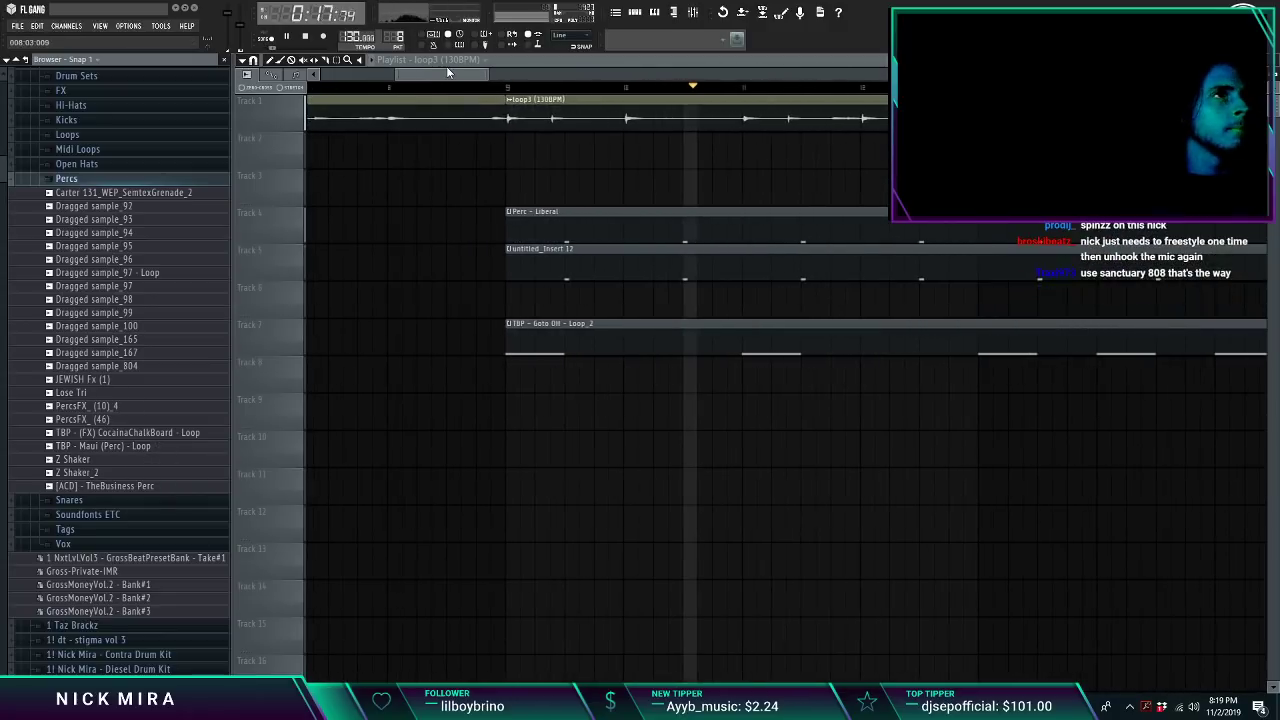
{"action": "left_click_drag", "start_coordinate": [465, 79], "coordinate": [150, 102]}
{"action": "scroll", "coordinate": [464, 92], "scroll_direction": "down", "scroll_amount": 4}
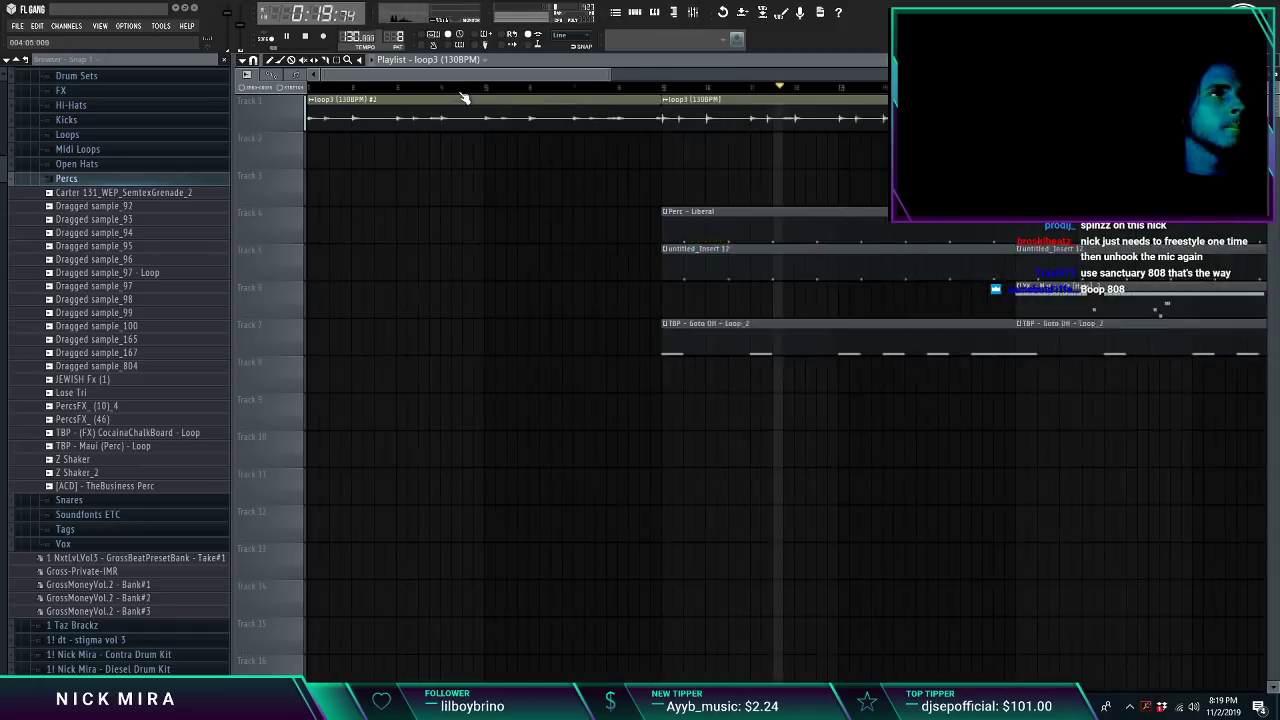
{"action": "scroll", "coordinate": [600, 92], "scroll_direction": "up", "scroll_amount": 4}
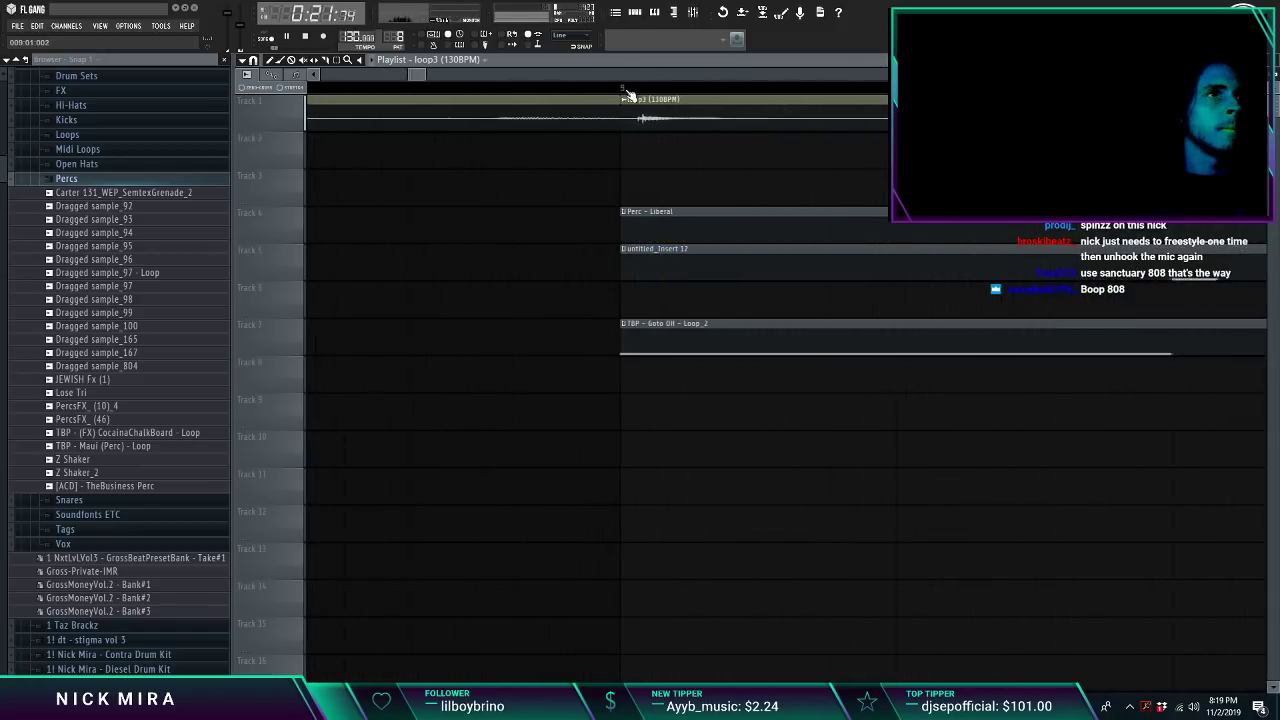
{"action": "scroll", "coordinate": [628, 95], "scroll_direction": "down", "scroll_amount": 5}
{"action": "key", "text": "ctrl+alt+z"}
{"action": "key", "text": "ctrl+alt+z"}
{"action": "key", "text": "ctrl+alt+z"}
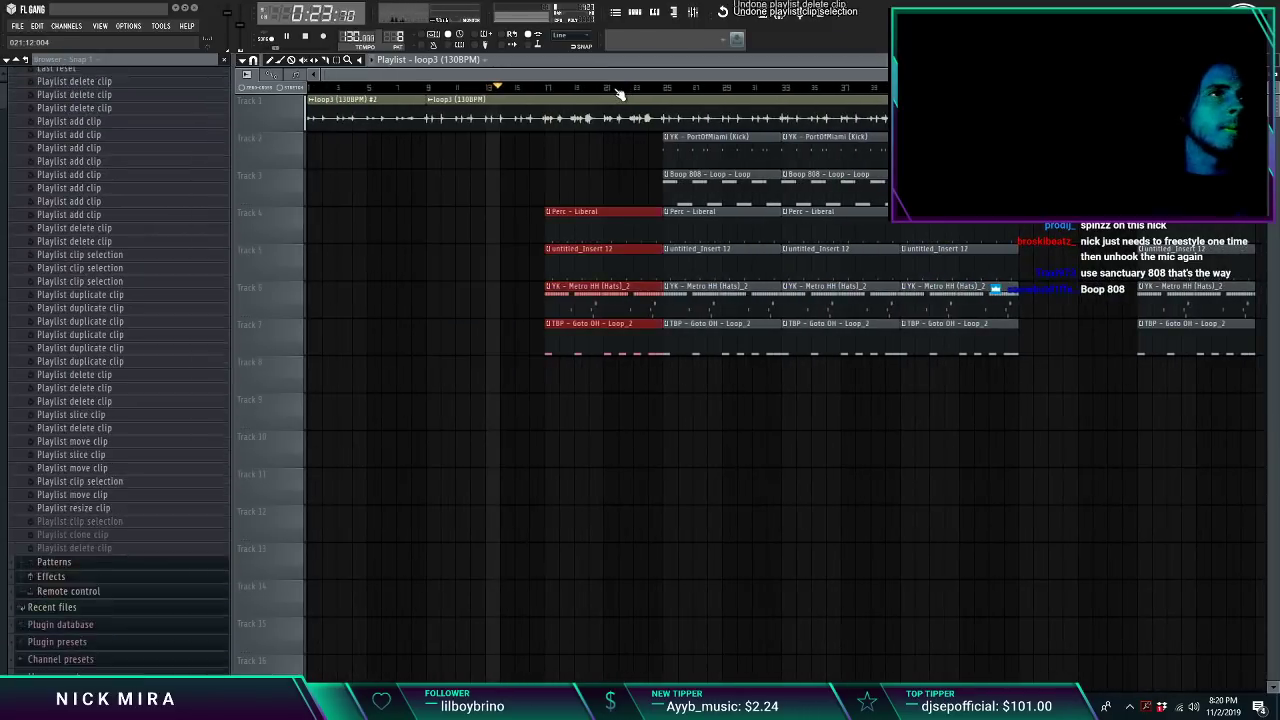
{"action": "key", "text": "ctrl+alt+z"}
{"action": "key", "text": "ctrl+alt+z"}
{"action": "key", "text": "ctrl+alt+z"}
Step: Delete the loop3 #2 intro clip, and nudge the main loop3 clip slightly earlier, slicing it at bar 9
{"action": "right_click", "coordinate": [383, 120]}
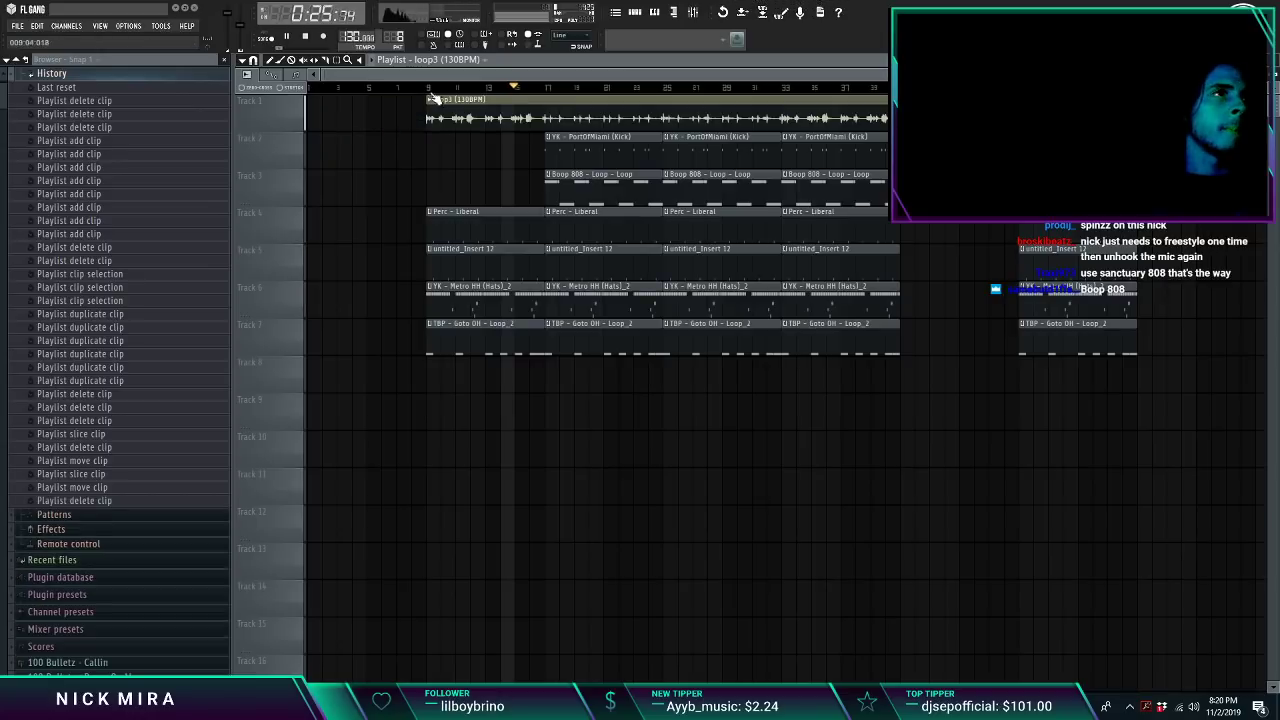
{"action": "scroll", "coordinate": [433, 97], "scroll_direction": "up", "scroll_amount": 5}
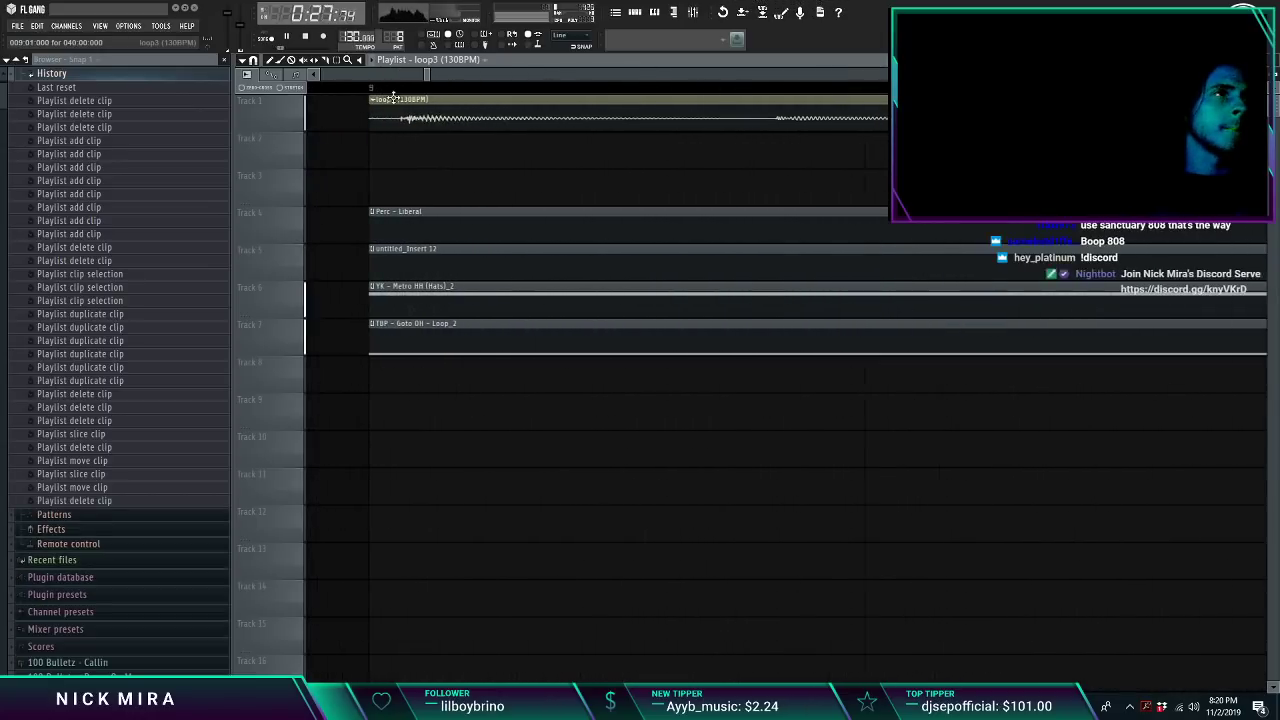
{"action": "left_click_drag", "start_coordinate": [422, 110], "coordinate": [379, 122]}
{"action": "left_click", "coordinate": [380, 92]}
{"action": "scroll", "coordinate": [379, 92], "scroll_direction": "down", "scroll_amount": 7}
{"action": "scroll", "coordinate": [392, 92], "scroll_direction": "down", "scroll_amount": 4}
{"action": "scroll", "coordinate": [391, 92], "scroll_direction": "down", "scroll_amount": 2}
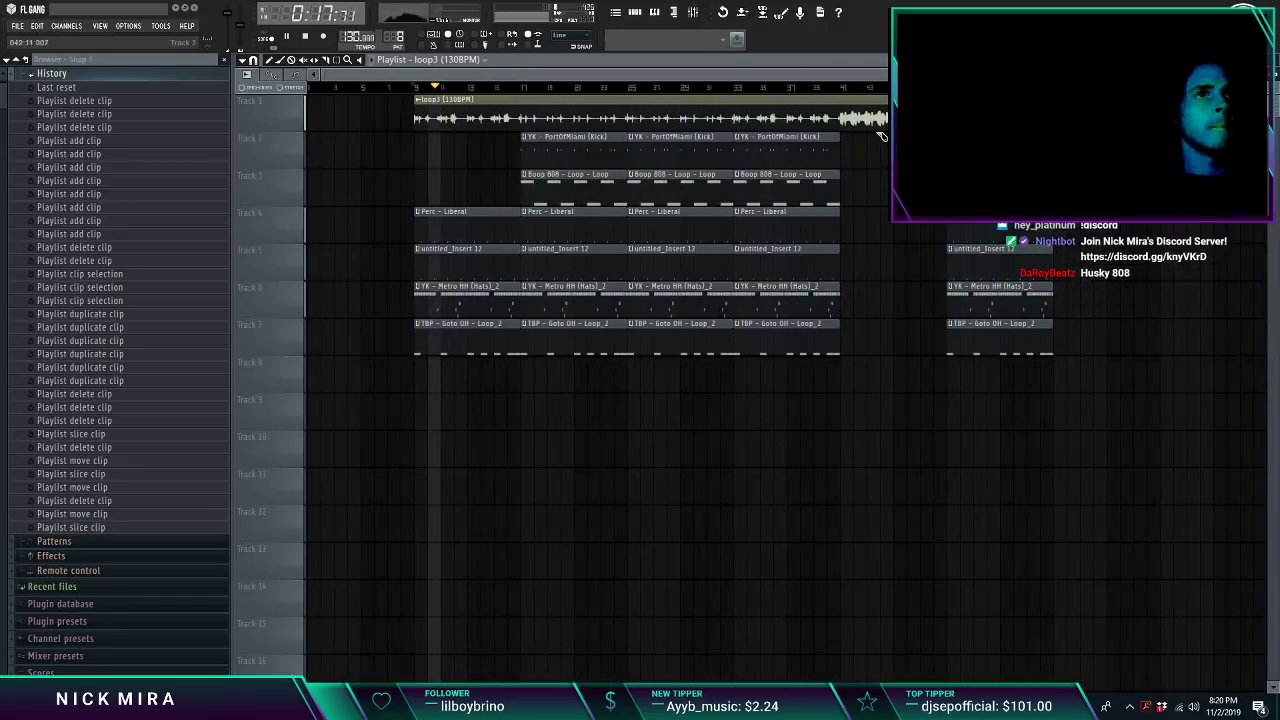
Step: Move the loop3 clip near bar 49 slightly earlier so it meets the end of the preceding loop3 clip
{"action": "scroll", "coordinate": [948, 90], "scroll_direction": "up", "scroll_amount": 8}
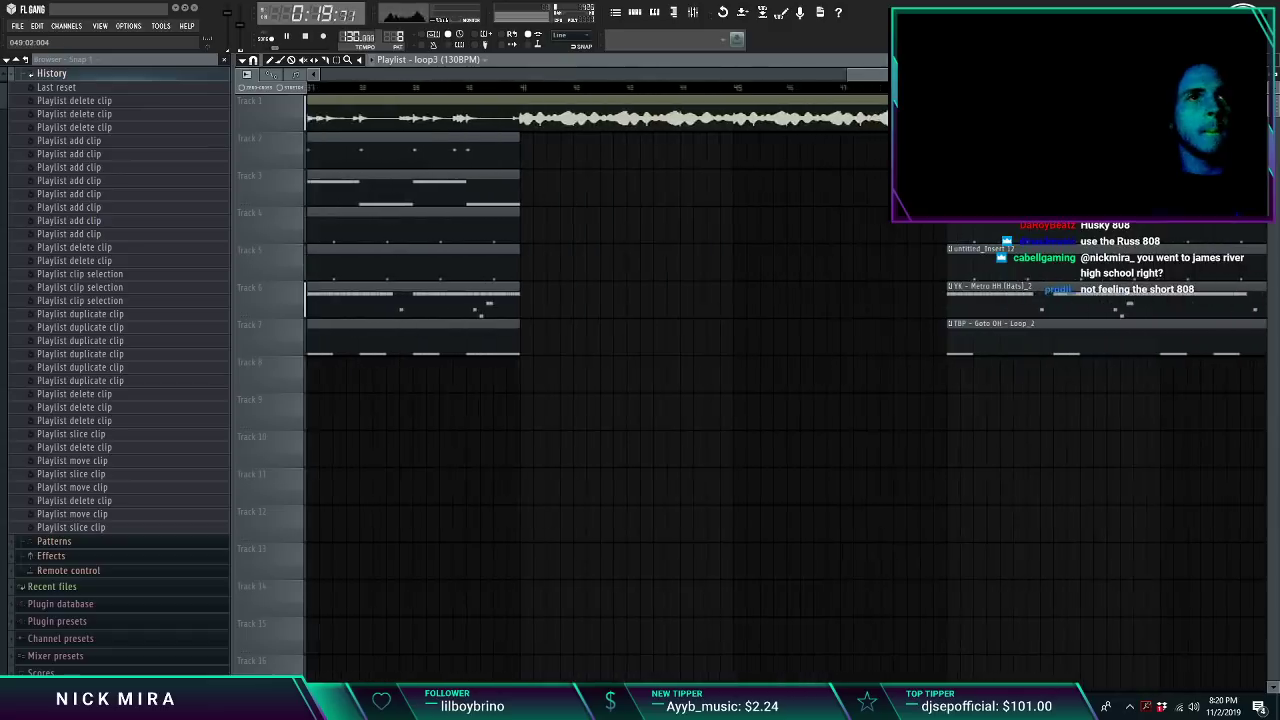
{"action": "scroll", "coordinate": [948, 90], "scroll_direction": "up", "scroll_amount": 2}
{"action": "left_click_drag", "start_coordinate": [955, 116], "coordinate": [942, 116]}
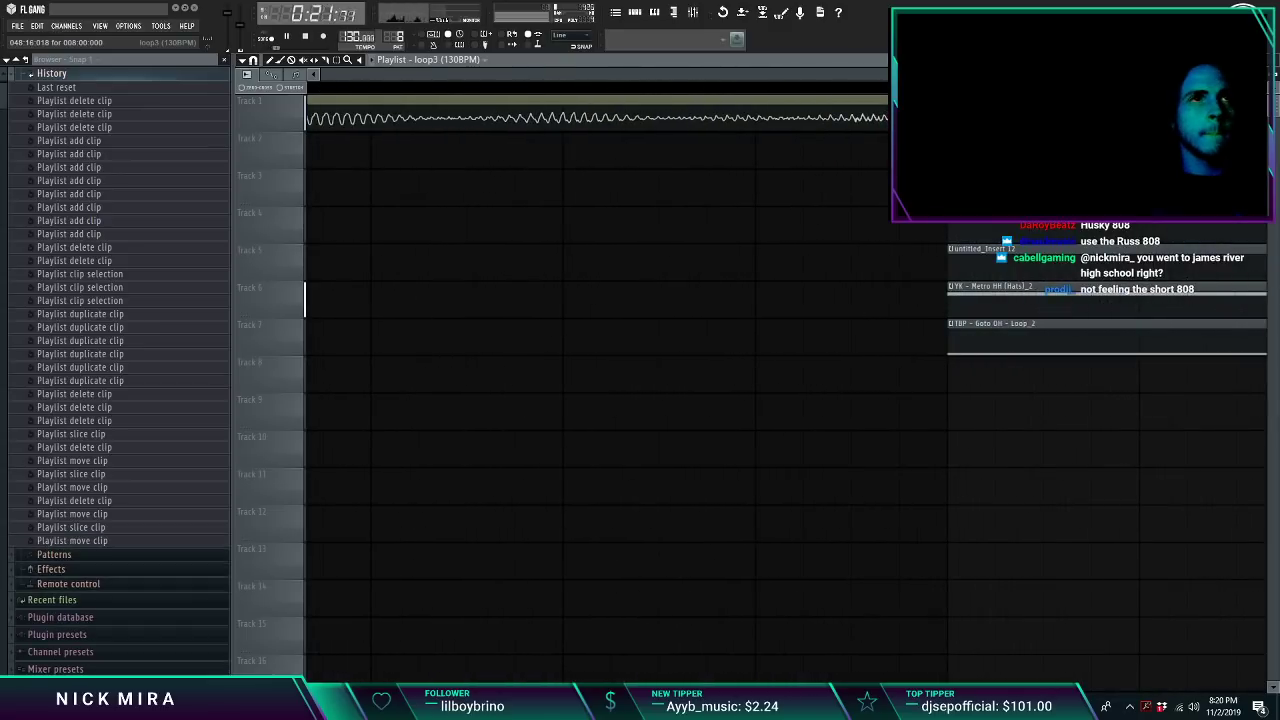
{"action": "scroll", "coordinate": [491, 178], "scroll_direction": "down", "scroll_amount": 5}
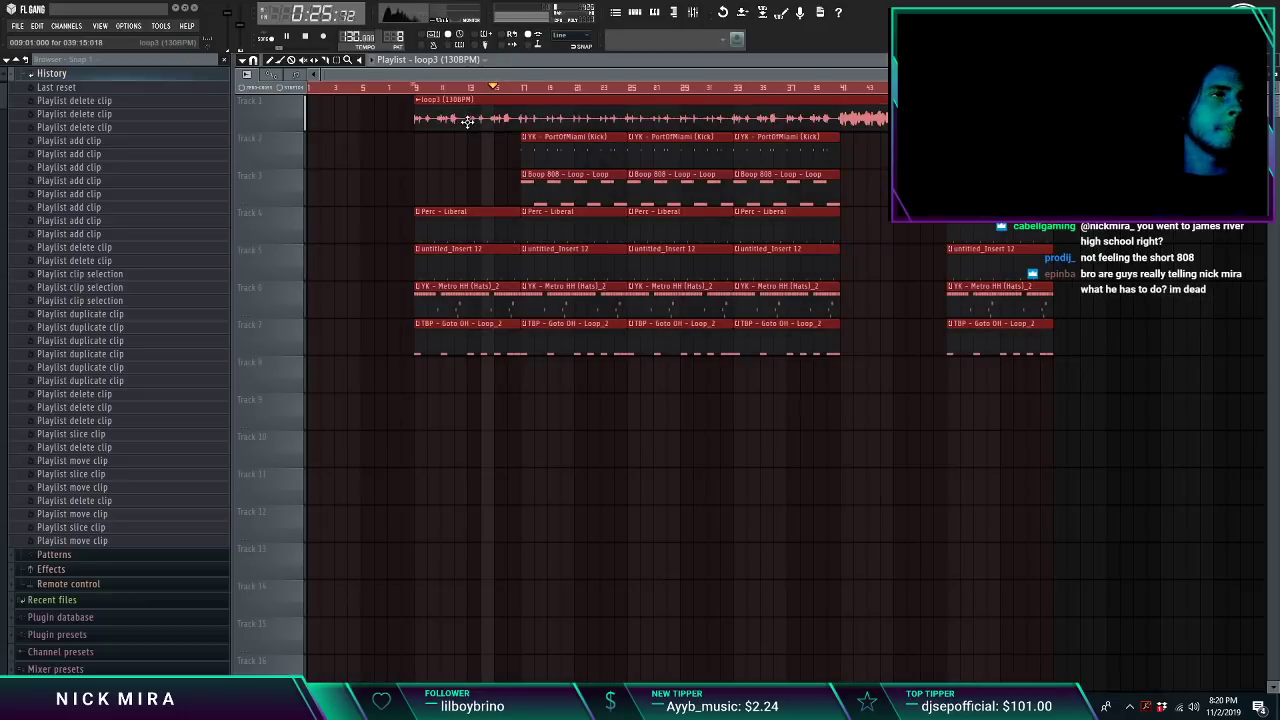
Step: Choose loop3 (130BPM) #2 as the clip source and place it at bar 1 on Track 2
{"action": "left_click", "coordinate": [430, 63]}
{"action": "left_click", "coordinate": [430, 63]}
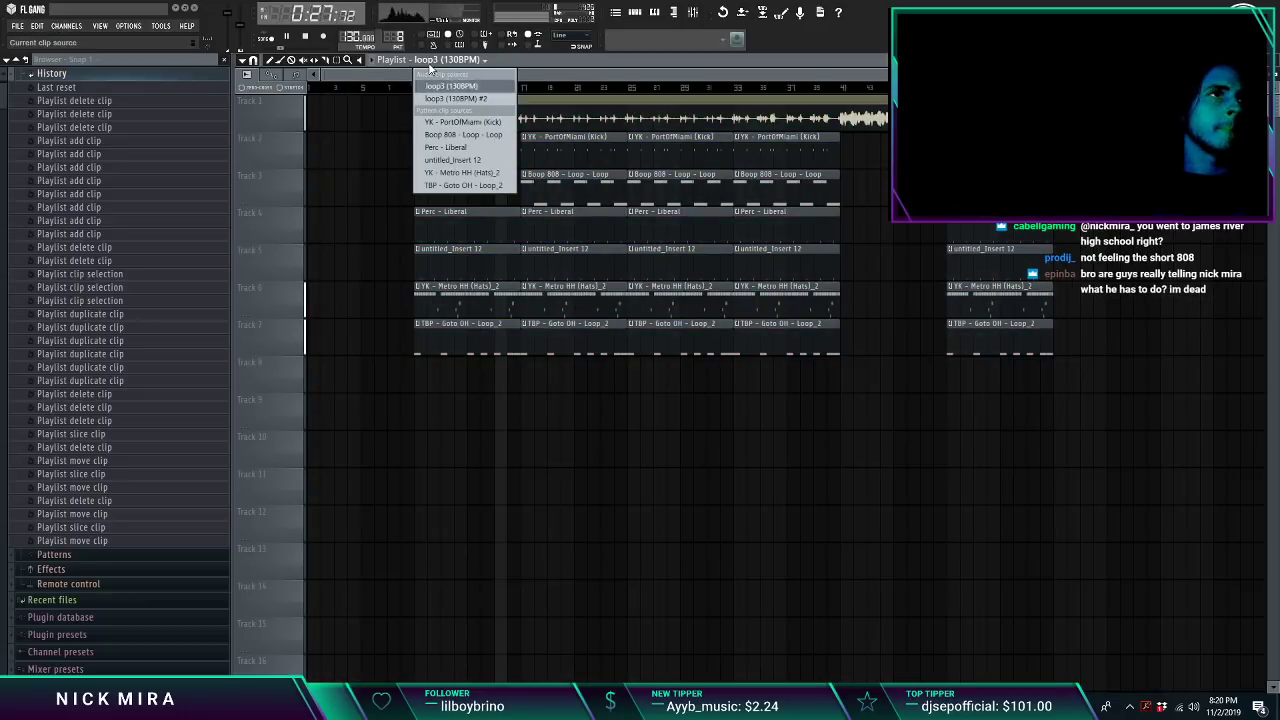
{"action": "left_click", "coordinate": [449, 89]}
{"action": "left_click", "coordinate": [439, 61]}
{"action": "left_click", "coordinate": [460, 97]}
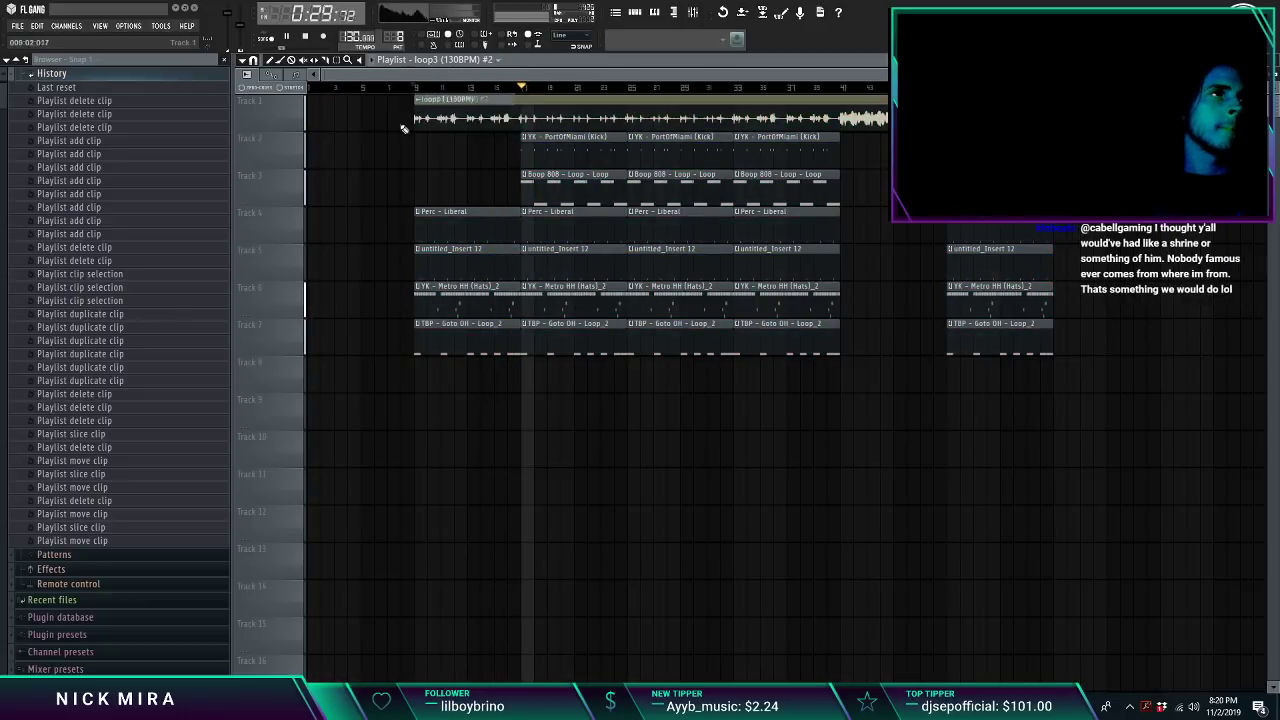
{"action": "left_click", "coordinate": [314, 147]}
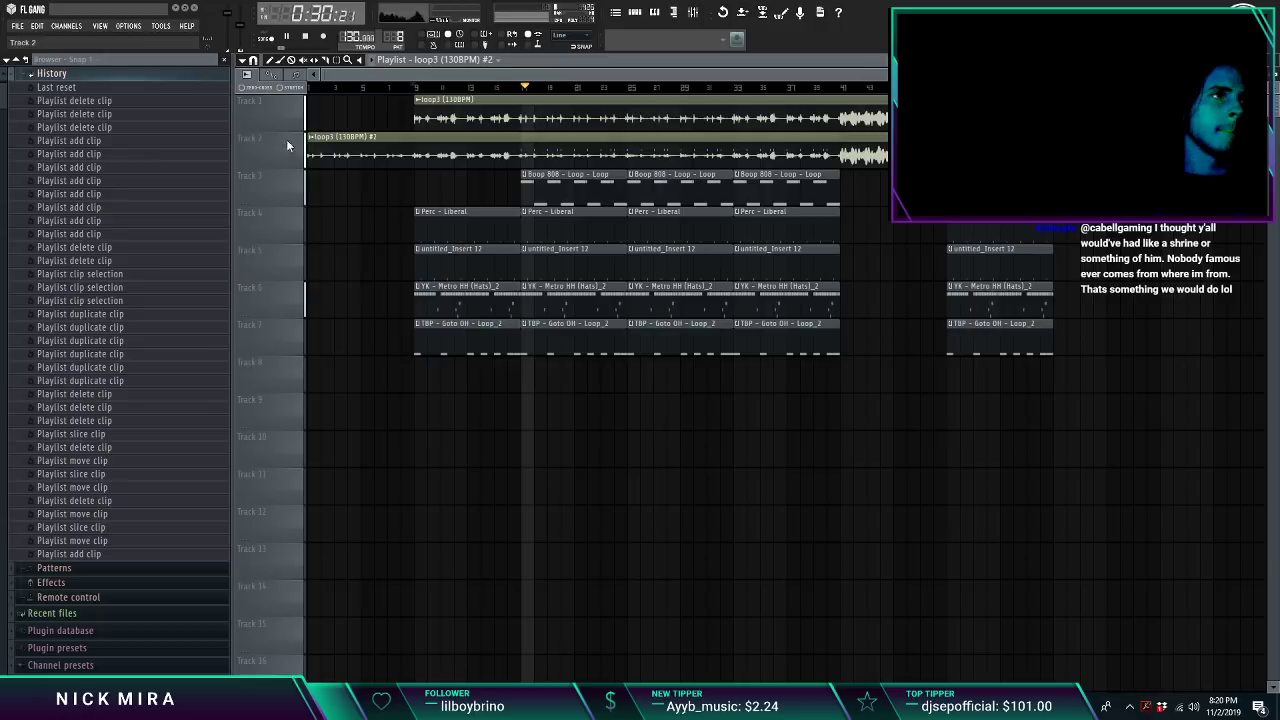
Step: Delete the kick clip at bar 17 and all drum and 808 clips in bars 33 to 40
{"action": "right_click", "coordinate": [430, 144]}
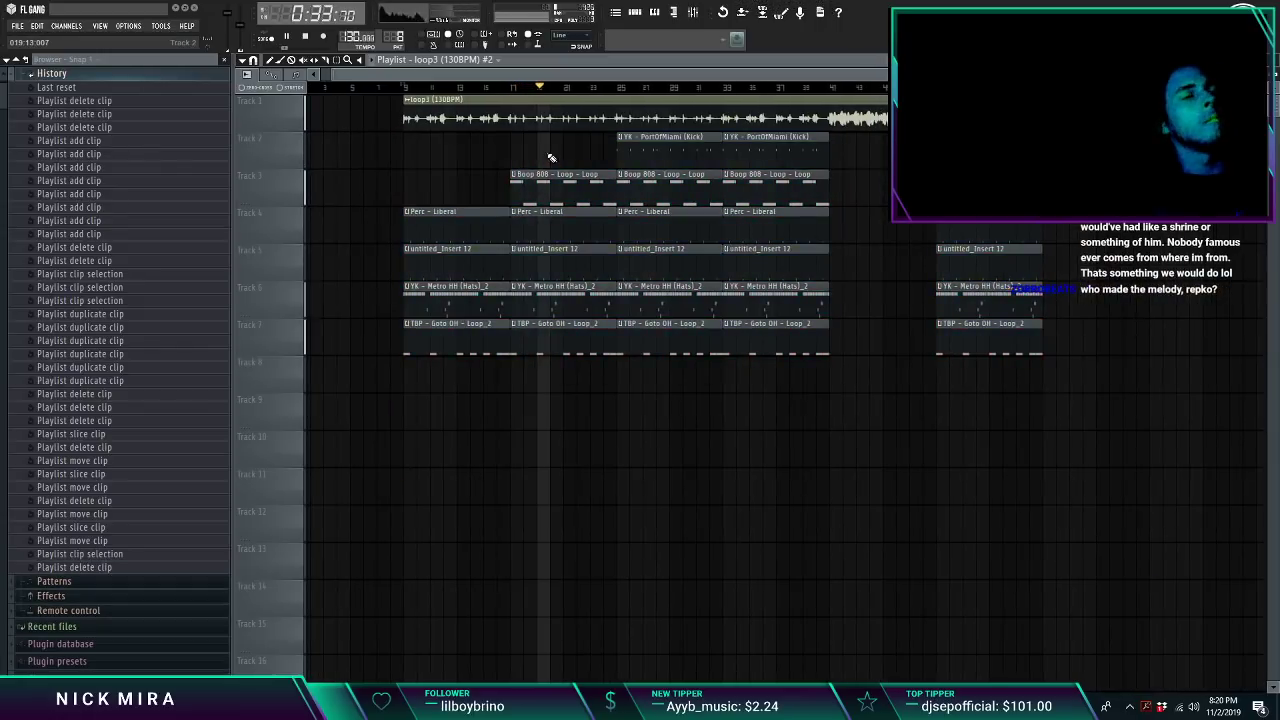
{"action": "left_click", "coordinate": [621, 88]}
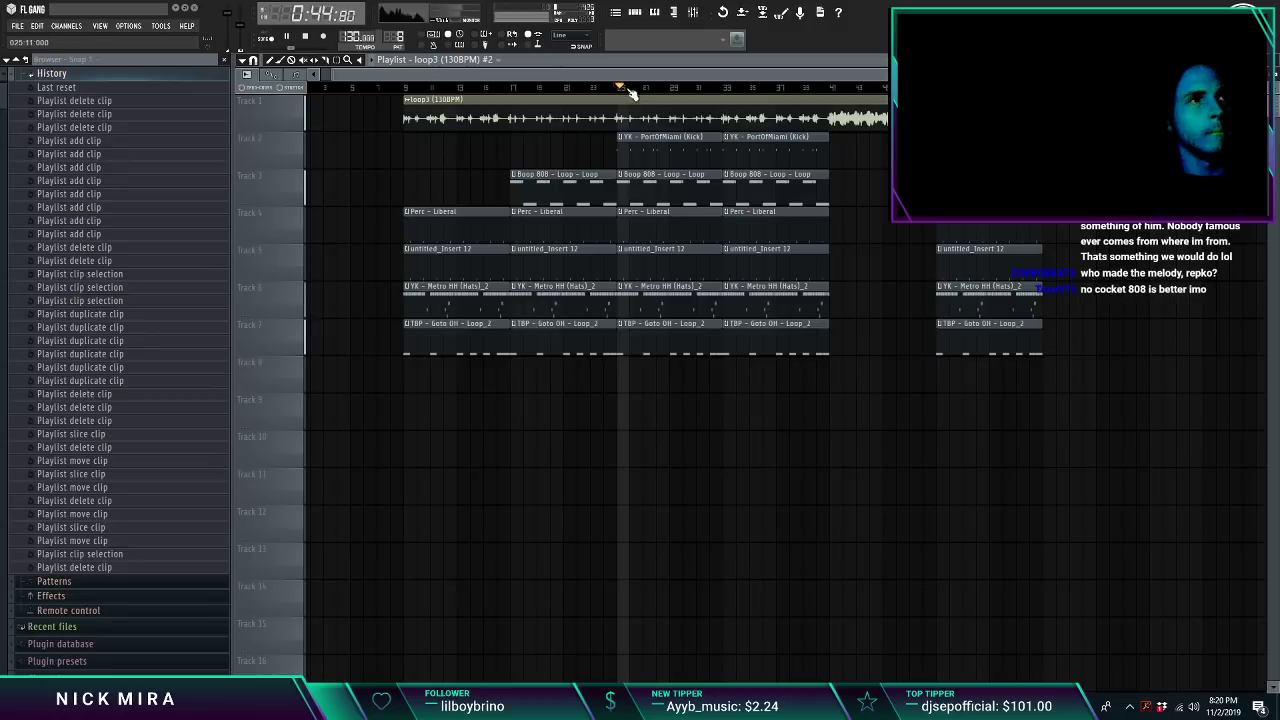
{"action": "left_click", "coordinate": [727, 88]}
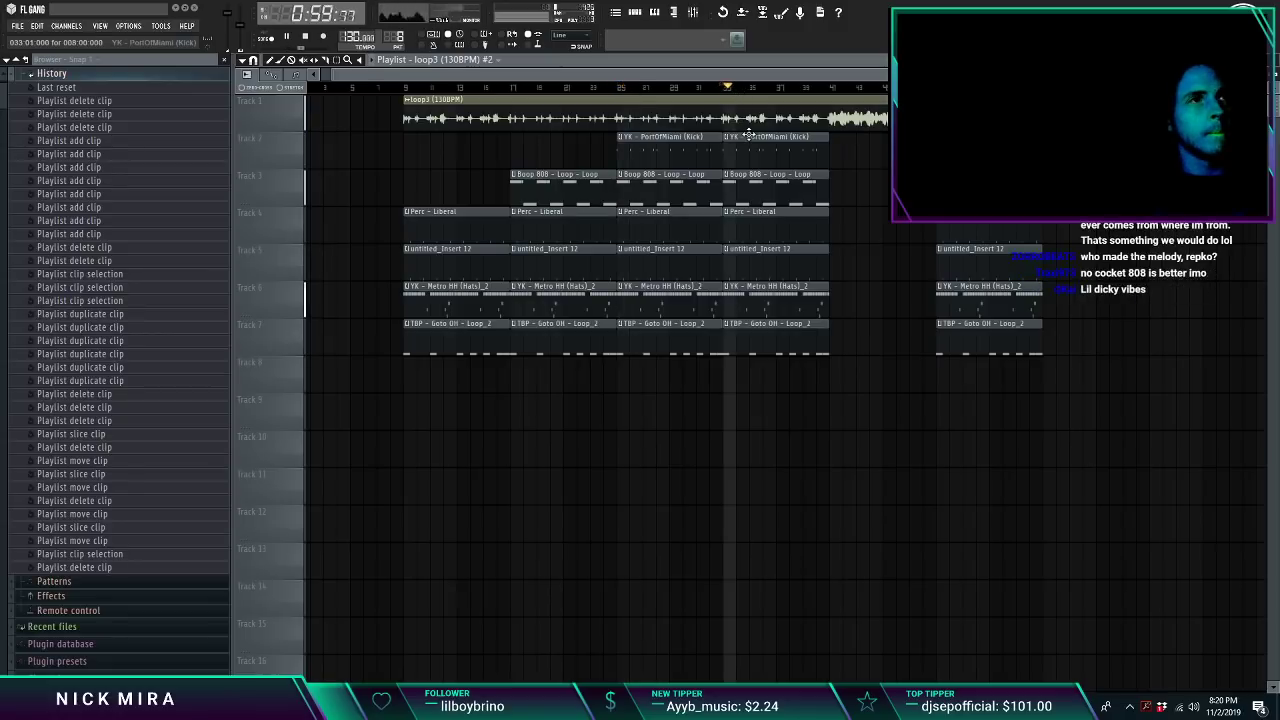
{"action": "key", "text": "Delete"}
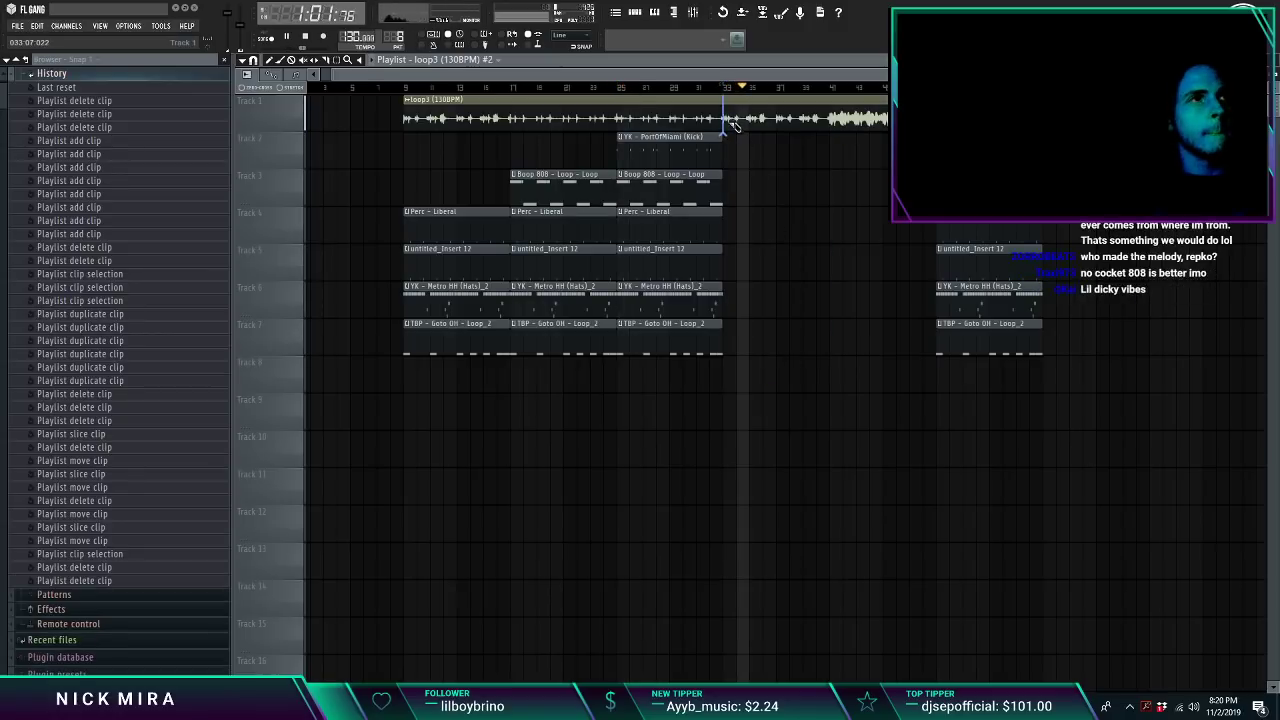
Step: Cut bars 33 to 40 out of the loop3 clip and move everything after them back to bar 33
{"action": "left_click_drag", "start_coordinate": [735, 127], "coordinate": [735, 130]}
{"action": "left_click_drag", "start_coordinate": [826, 103], "coordinate": [1120, 360]}
{"action": "right_click", "coordinate": [790, 117]}
{"action": "left_click_drag", "start_coordinate": [862, 117], "coordinate": [755, 117]}
{"action": "key", "text": "ctrl+d"}
{"action": "left_click", "coordinate": [730, 88]}
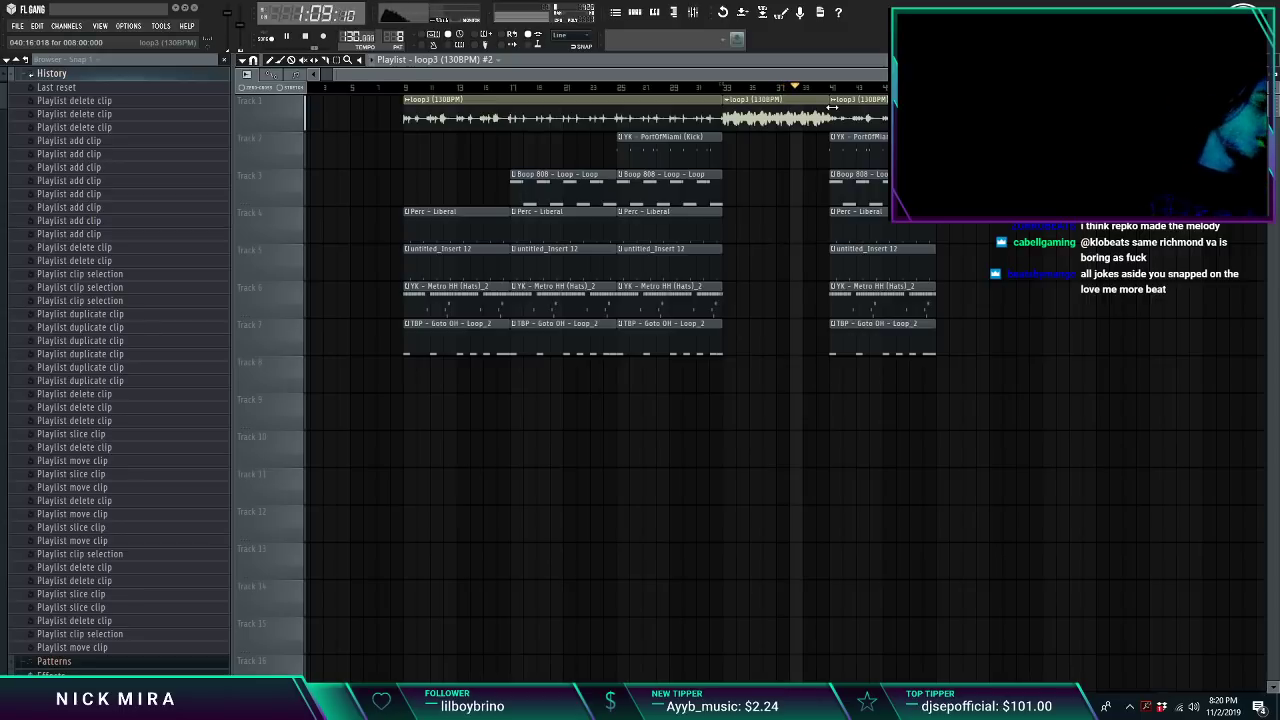
Step: Duplicate the section at bar 41 to bar 49 without its kick clip, and add a kick clip at bar 49
{"action": "right_click", "coordinate": [898, 159]}
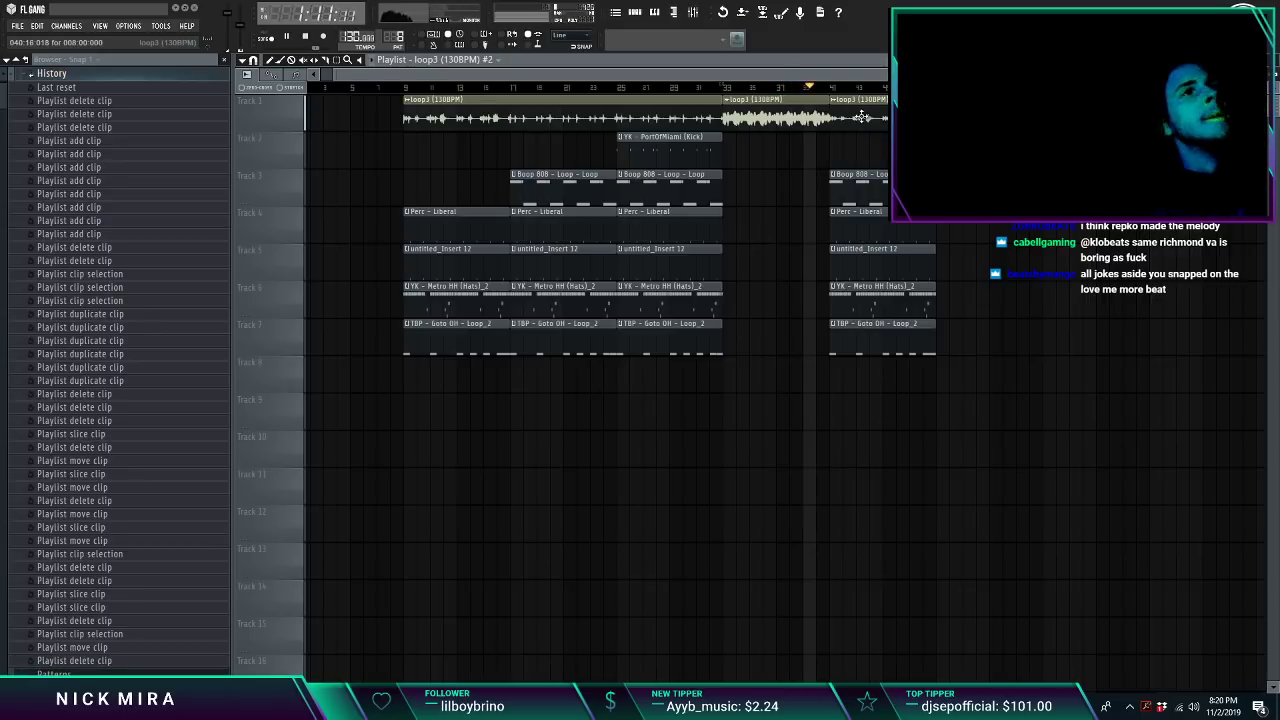
{"action": "left_click_drag", "start_coordinate": [862, 116], "coordinate": [1060, 414]}
{"action": "key", "text": "ctrl+b"}
{"action": "key", "text": "ctrl+d"}
{"action": "left_click_drag", "start_coordinate": [688, 154], "coordinate": [995, 154]}
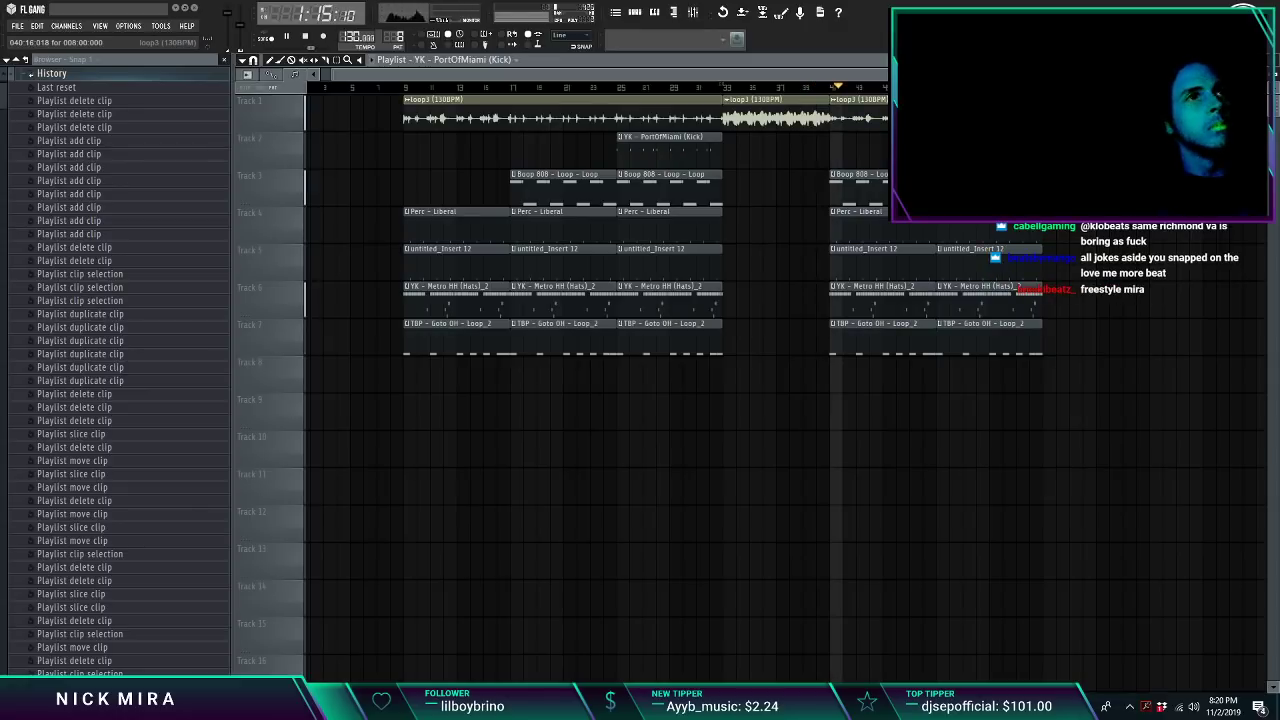
Step: Make the Boop 808 clip at bar 41 a unique pattern and open it in the piano roll
{"action": "scroll", "coordinate": [1000, 154], "scroll_direction": "down", "scroll_amount": 1}
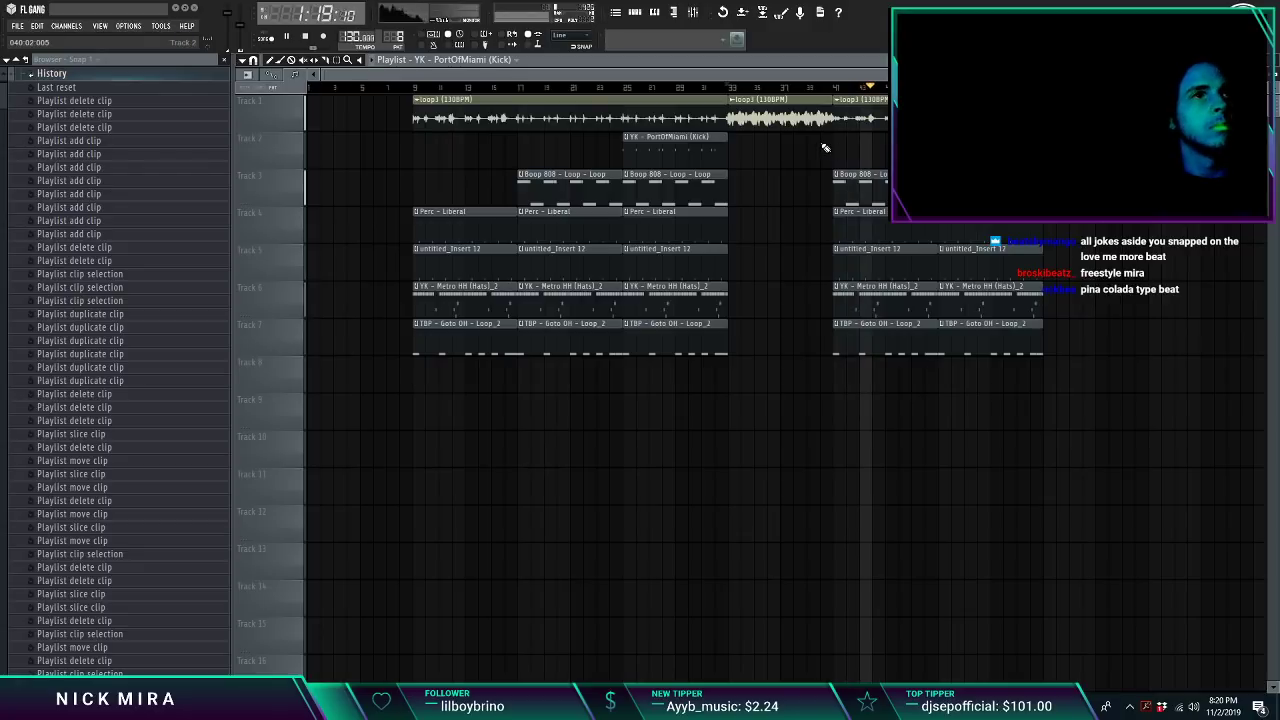
{"action": "left_click", "coordinate": [734, 88]}
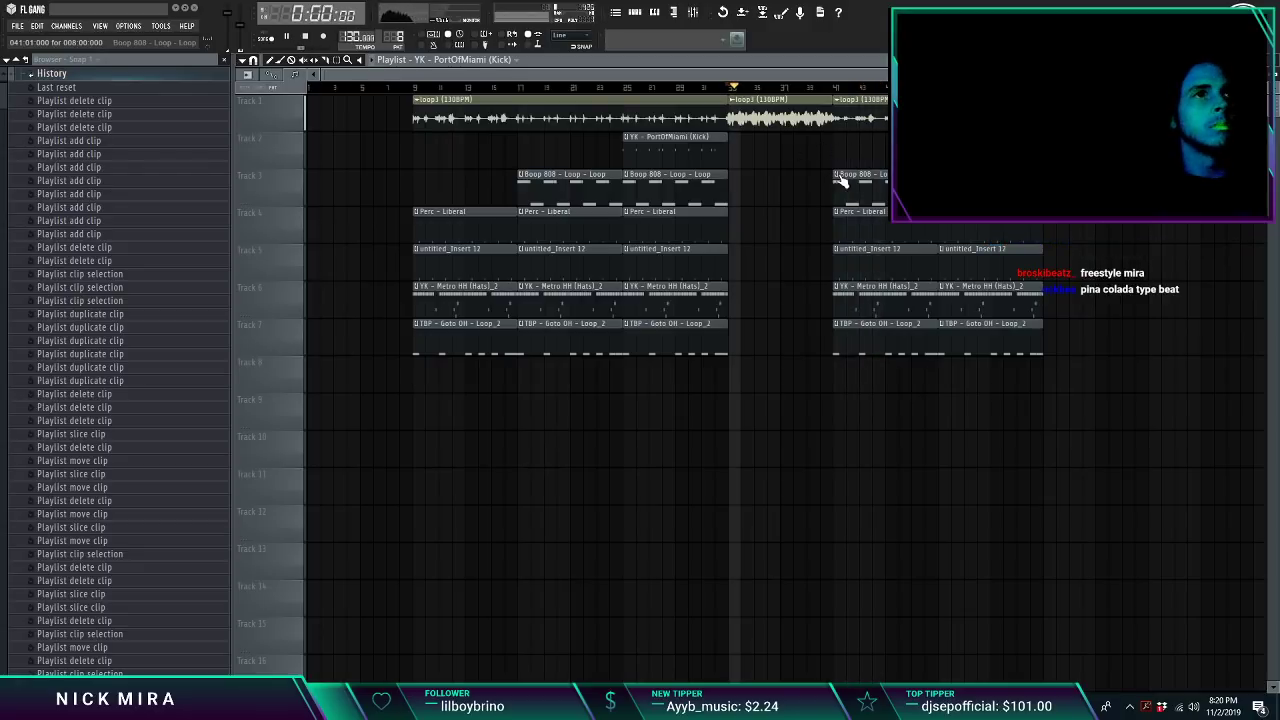
{"action": "left_click", "coordinate": [838, 176]}
{"action": "left_click", "coordinate": [870, 249]}
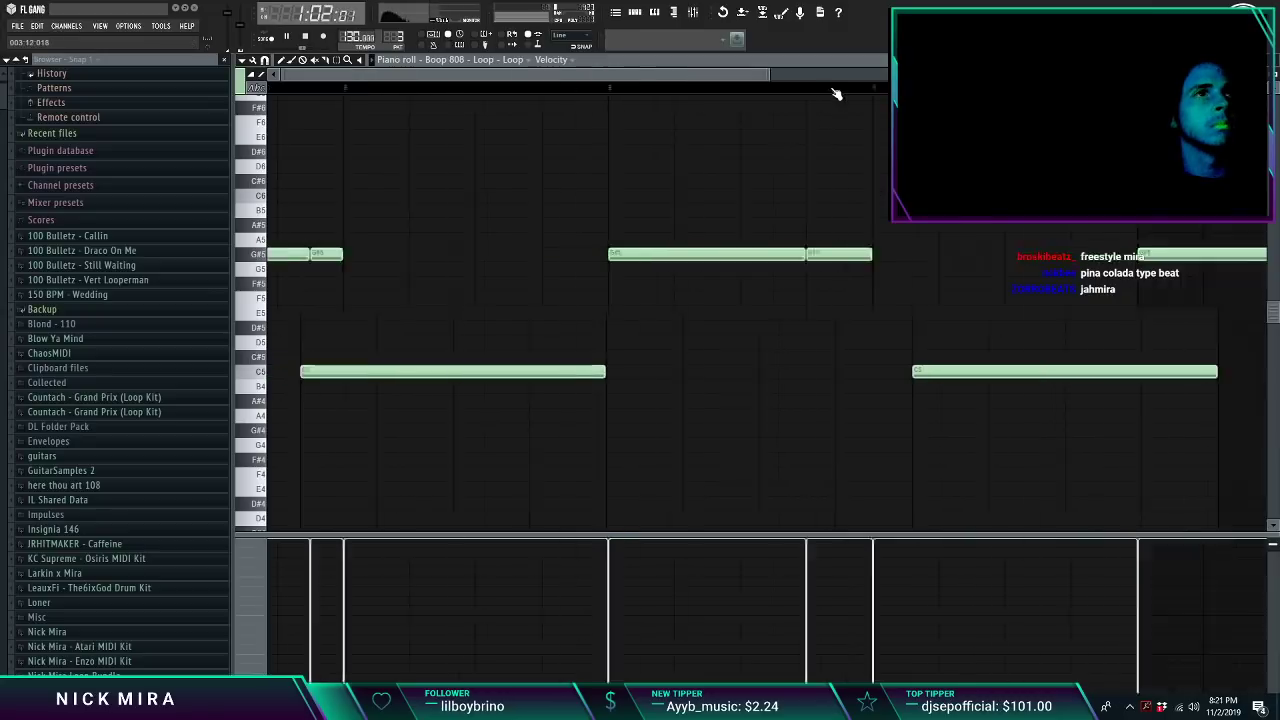
Step: Raise the bar 2 note of the 808 pattern to G5 and the bar 4 note to D#5
{"action": "scroll", "coordinate": [836, 93], "scroll_direction": "down", "scroll_amount": 3}
{"action": "left_click_drag", "start_coordinate": [408, 357], "coordinate": [935, 371]}
{"action": "key", "text": "shift+Up"}
{"action": "key", "text": "shift+Up"}
{"action": "key", "text": "shift+Up"}
{"action": "key", "text": "shift+Up"}
{"action": "key", "text": "shift+Up"}
{"action": "key", "text": "shift+Up"}
{"action": "key", "text": "shift+Up"}
{"action": "key", "text": "ctrl+d"}
{"action": "key", "text": "ctrl+d"}
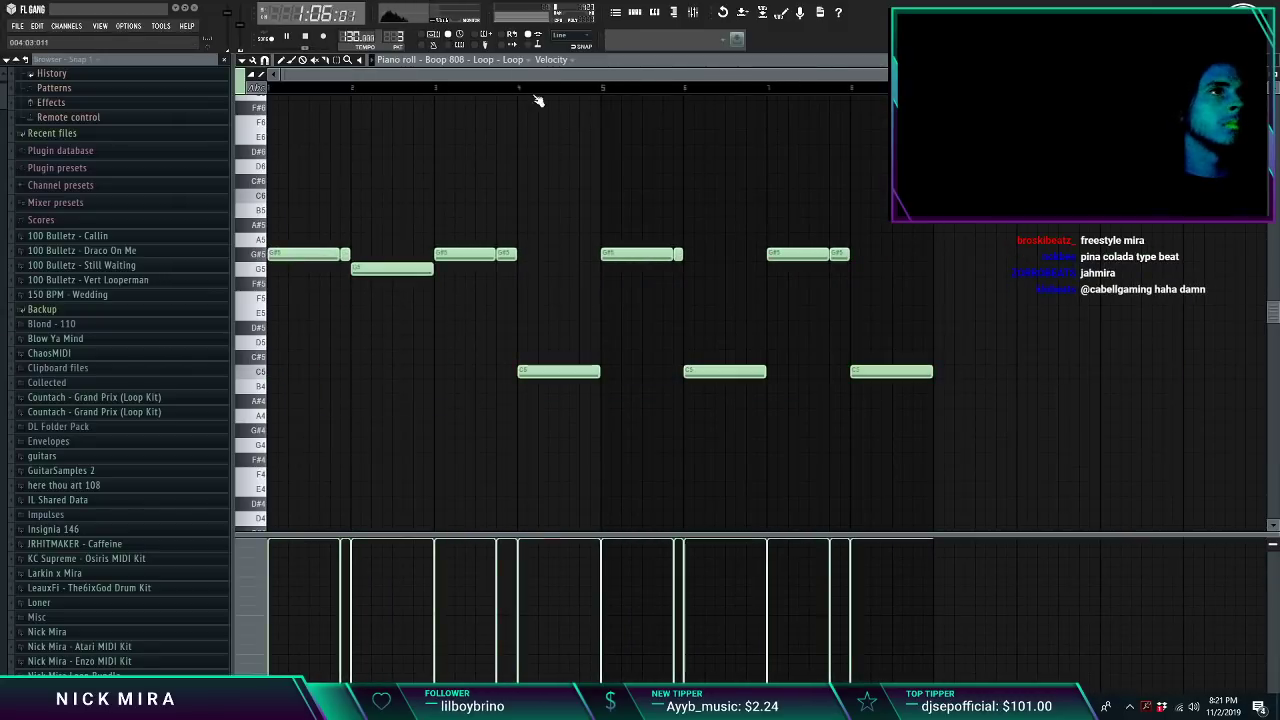
{"action": "left_click_drag", "start_coordinate": [547, 373], "coordinate": [547, 336]}
{"action": "key", "text": "space"}
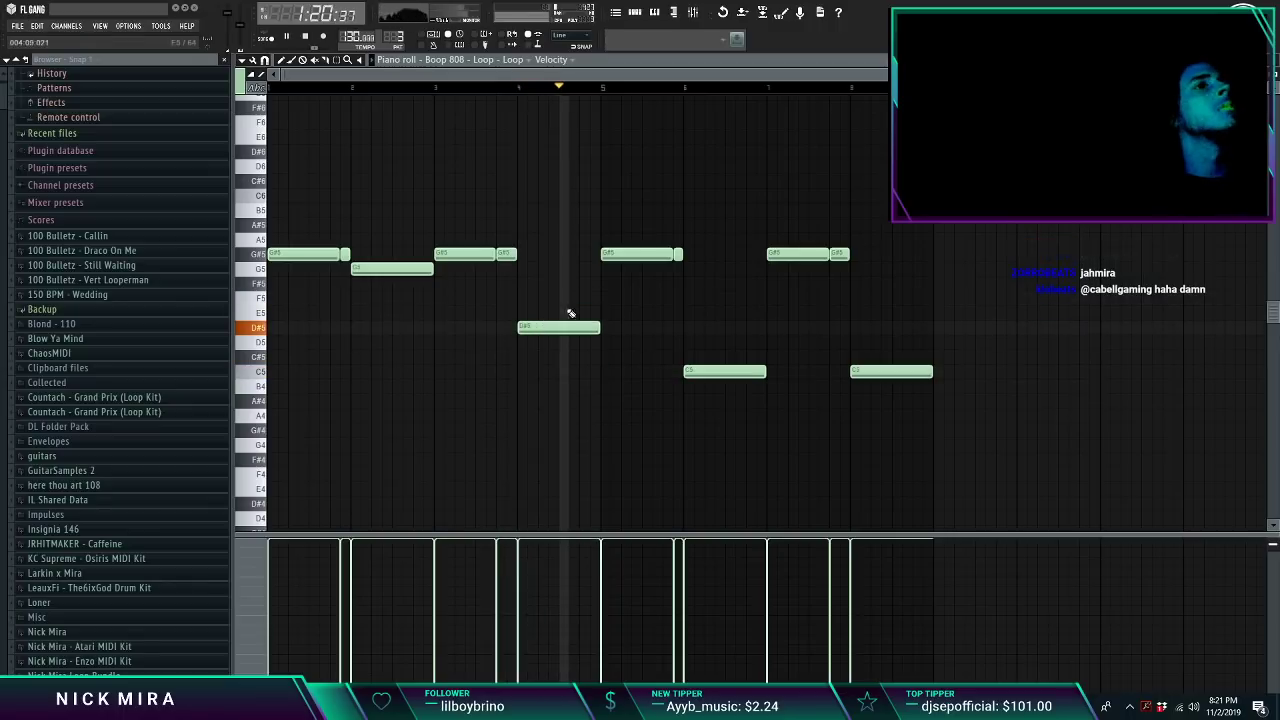
Step: Replace the 808 notes in bars 5 to 8 with a copy of bars 1 to 4 and close the piano roll
{"action": "left_click_drag", "start_coordinate": [634, 234], "coordinate": [940, 384]}
{"action": "key", "text": "Delete"}
{"action": "key", "text": "ctrl+b"}
{"action": "key", "text": "ctrl+d"}
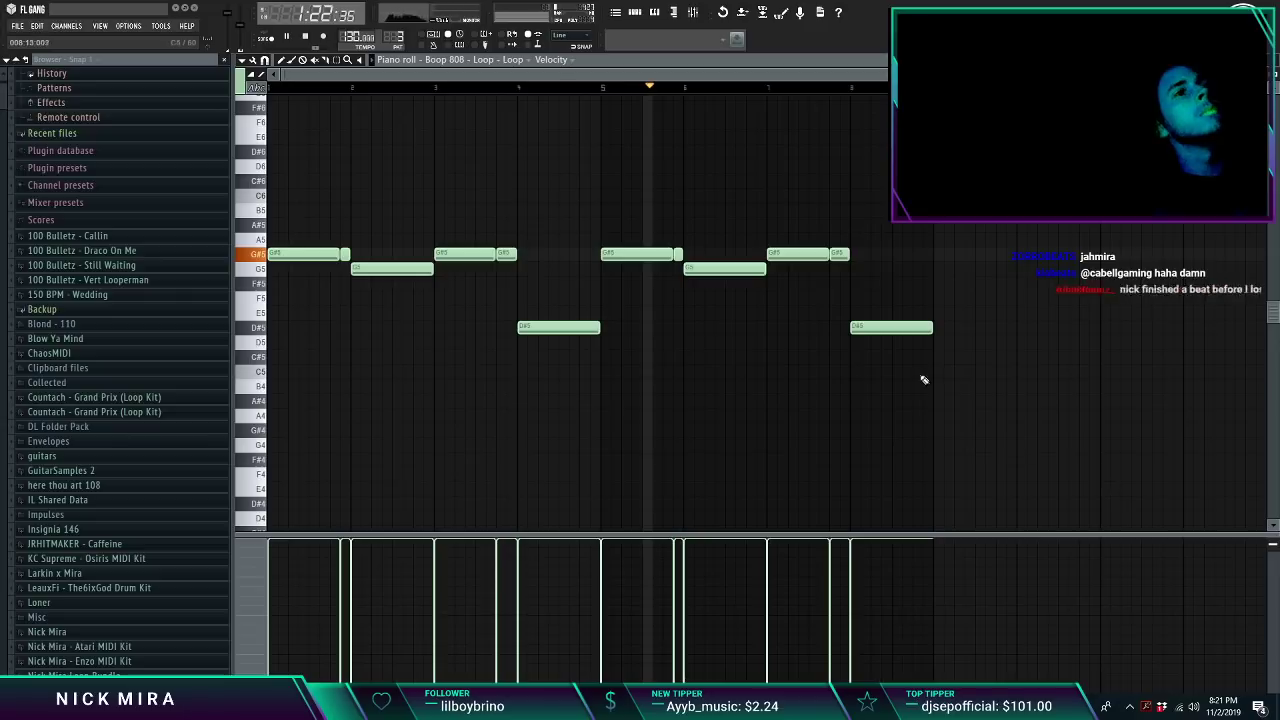
{"action": "key", "text": "F7"}
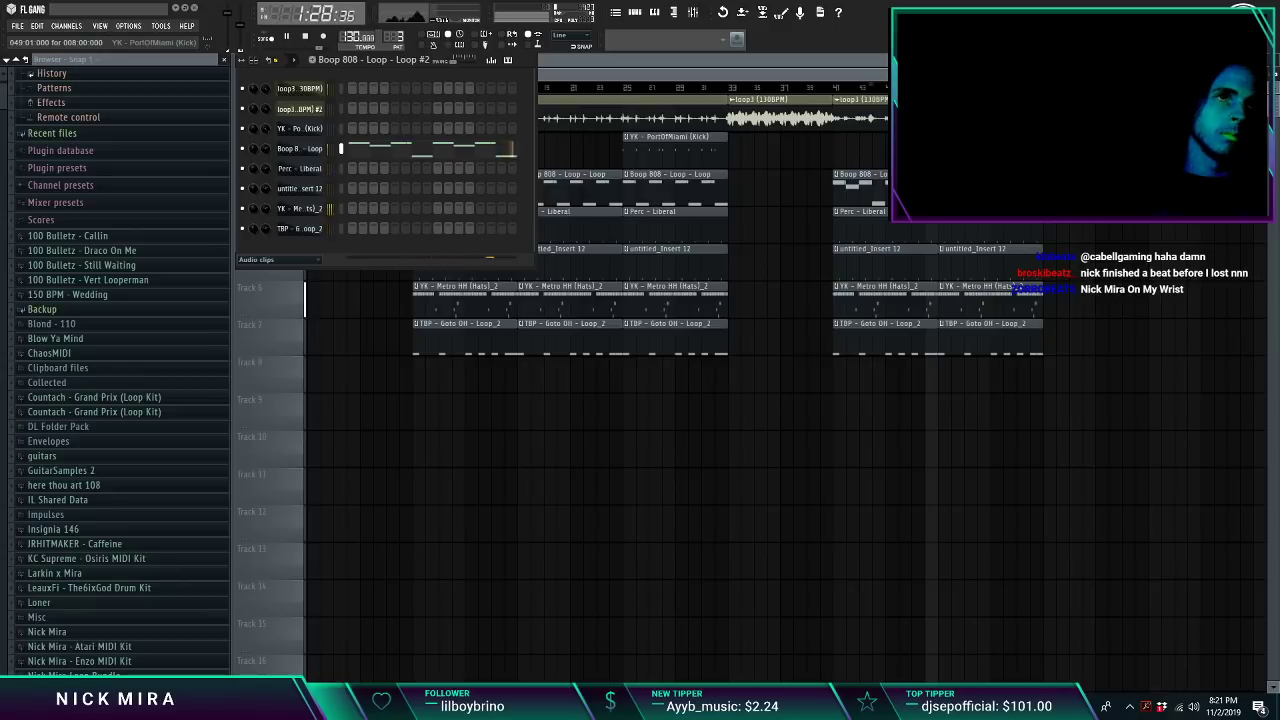
Step: Select the drum clips at bar 49 and try to nudge them against the preceding clips
{"action": "left_click", "coordinate": [871, 88]}
{"action": "scroll", "coordinate": [939, 115], "scroll_direction": "up", "scroll_amount": 10}
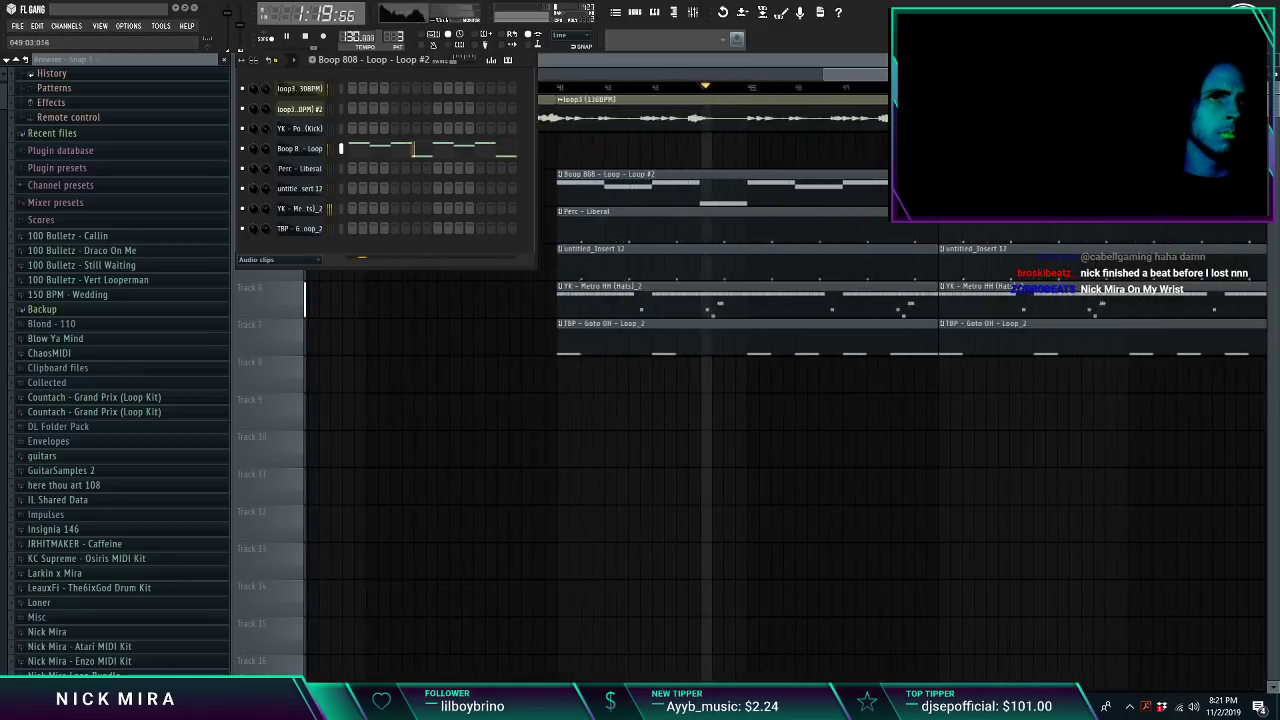
{"action": "left_click_drag", "start_coordinate": [968, 146], "coordinate": [1092, 484]}
{"action": "left_click_drag", "start_coordinate": [1036, 283], "coordinate": [1029, 283]}
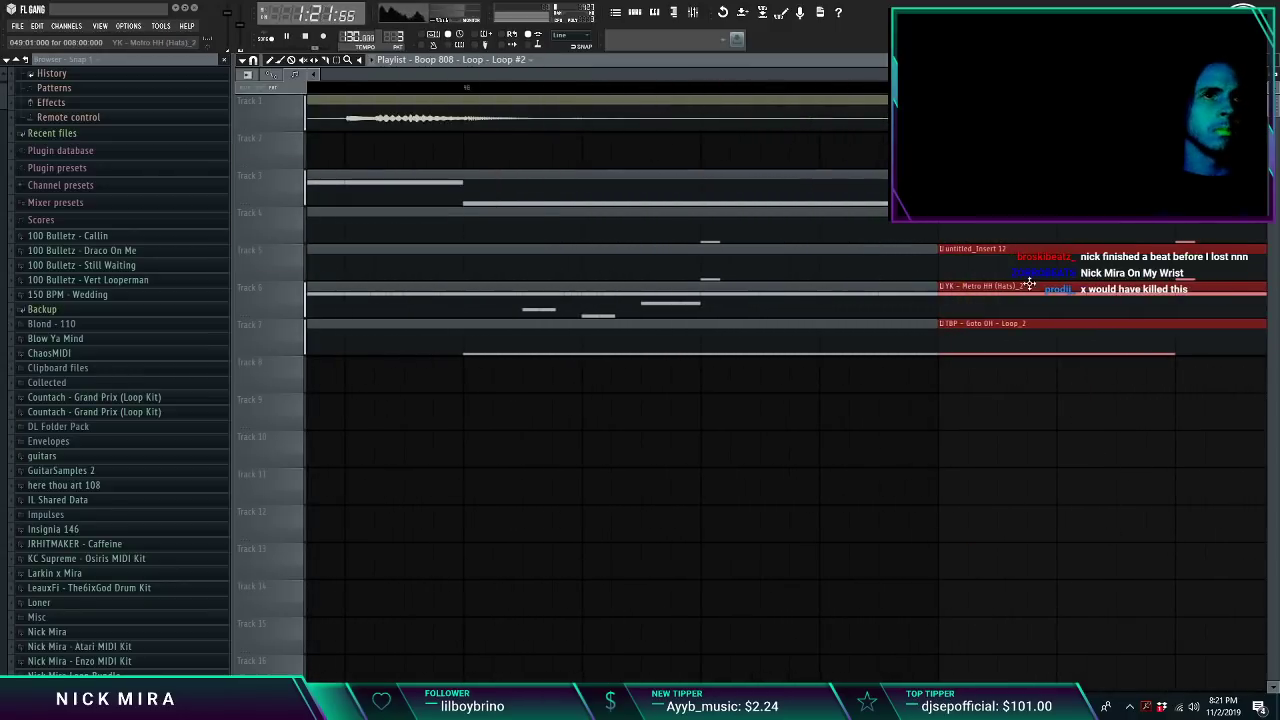
{"action": "key", "text": "ctrl+d"}
{"action": "scroll", "coordinate": [970, 150], "scroll_direction": "down", "scroll_amount": 10}
{"action": "key", "text": "ctrl+z"}
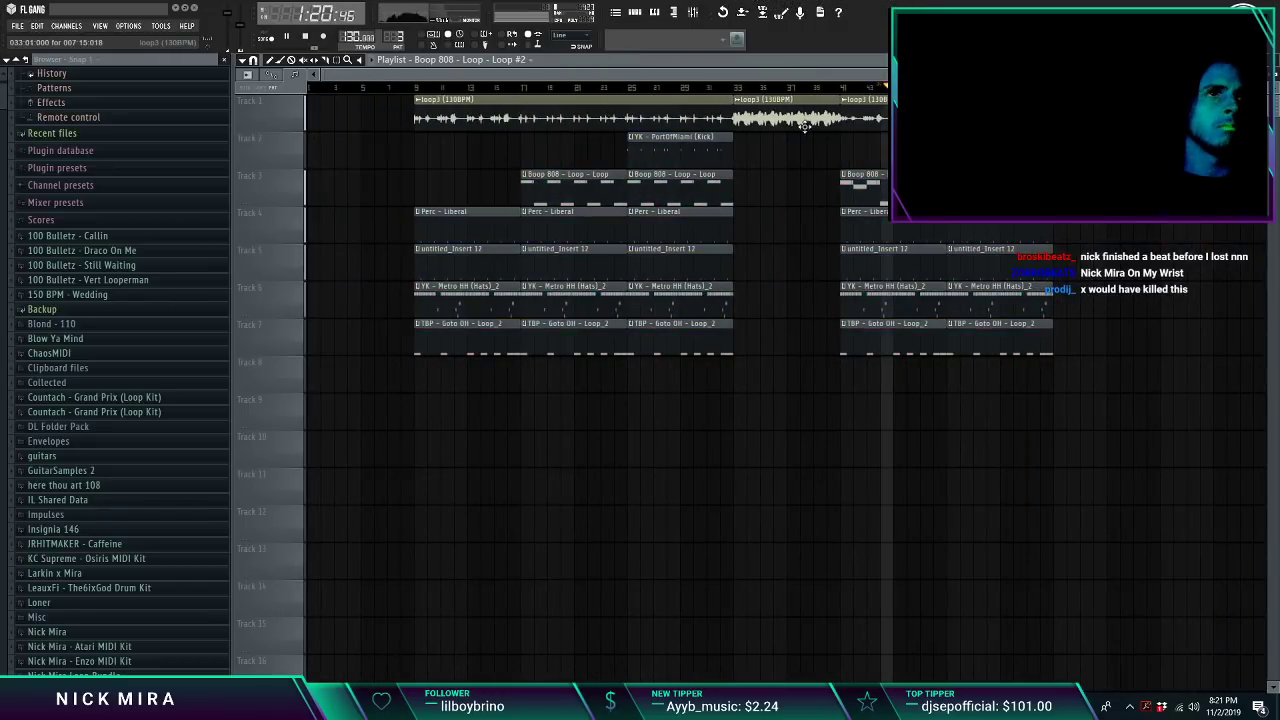
Step: Try to shift every clip in the playlist eight bars earlier so the arrangement starts at bar 1, and undo the move
{"action": "key", "text": "ctrl+a"}
{"action": "left_click_drag", "start_coordinate": [472, 123], "coordinate": [281, 86]}
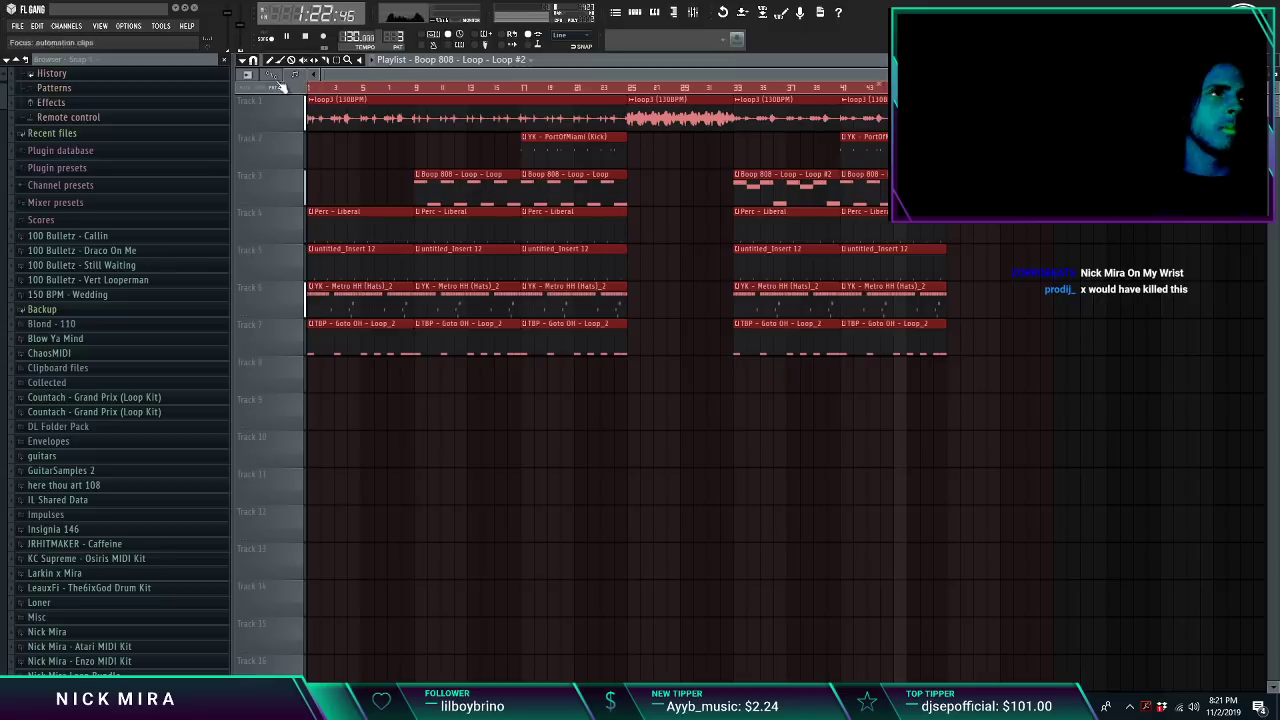
{"action": "key", "text": "ctrl+d"}
{"action": "key", "text": "space"}
{"action": "key", "text": "ctrl+z"}
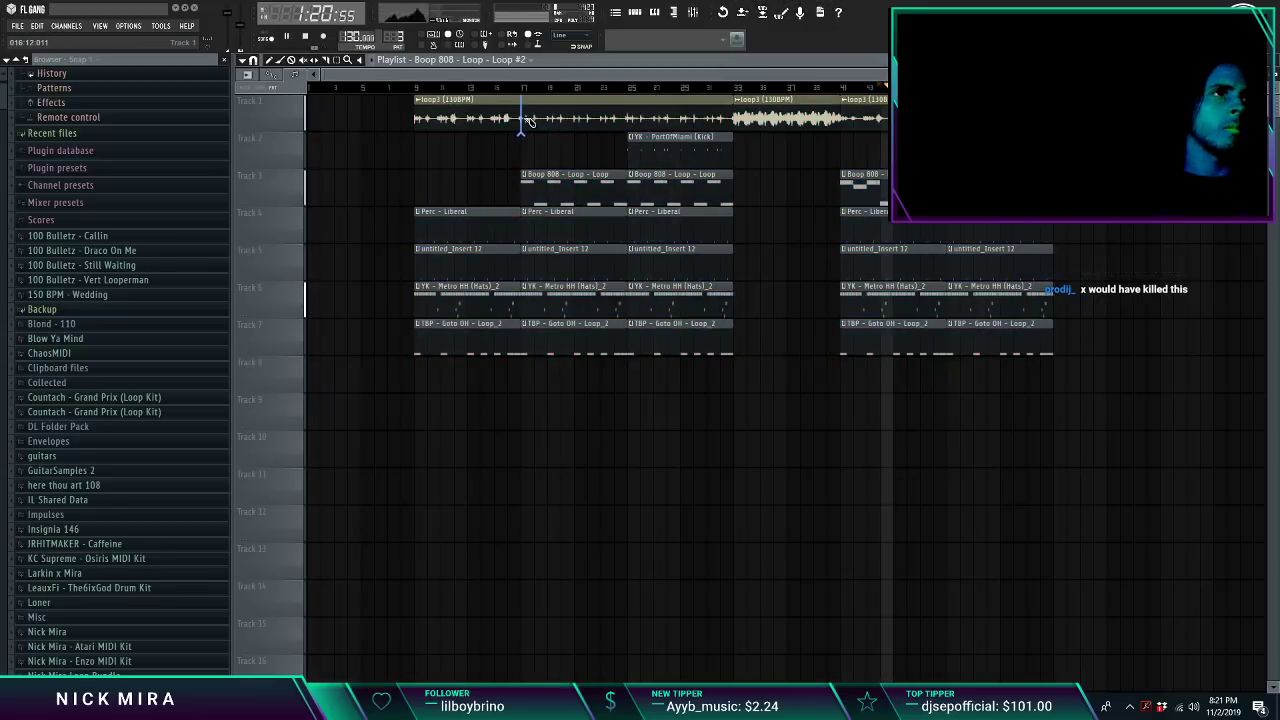
Step: Try placing a copy of the loop clip at bar 1, play it from the start, and undo the copy
{"action": "left_click_drag", "start_coordinate": [461, 114], "coordinate": [342, 110], "text": "shift"}
{"action": "left_click", "coordinate": [311, 88]}
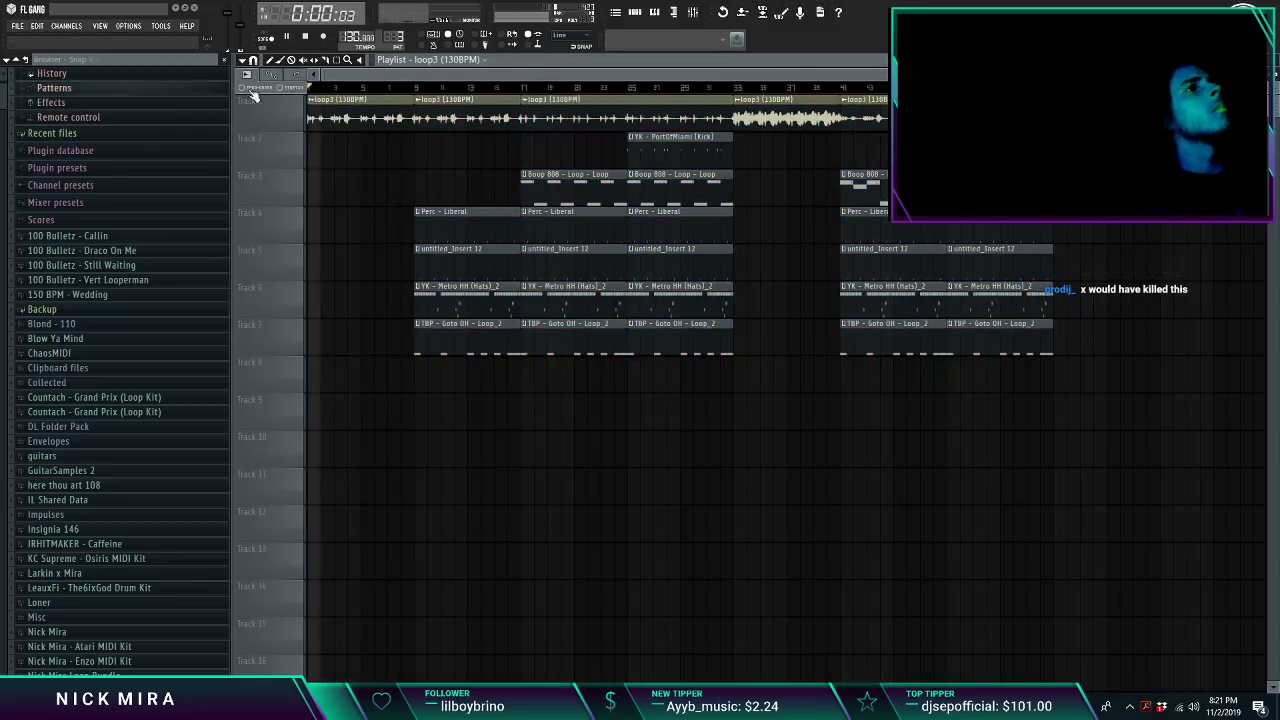
{"action": "key", "text": "ctrl+z"}
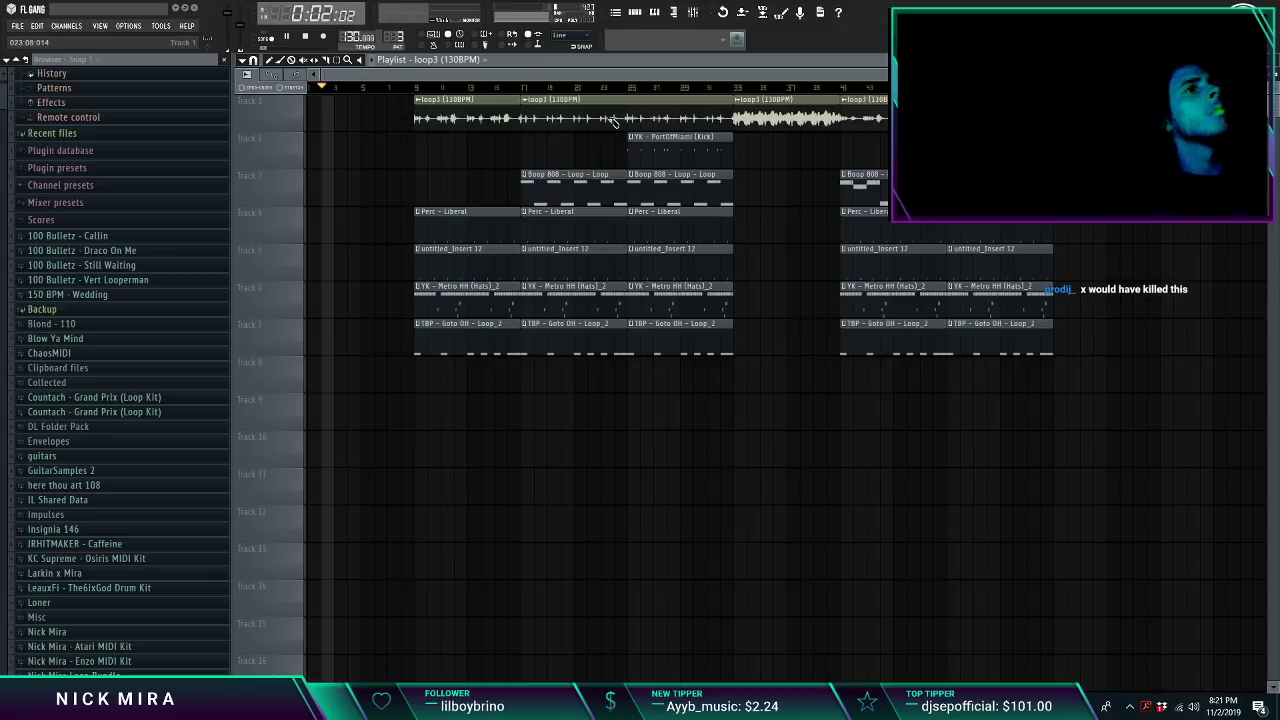
Step: Extend the start of the bar 9 loop clip back to bar 1 and play the arrangement from bars 1, 9 and 17
{"action": "key", "text": "space"}
{"action": "left_click_drag", "start_coordinate": [417, 106], "coordinate": [235, 103]}
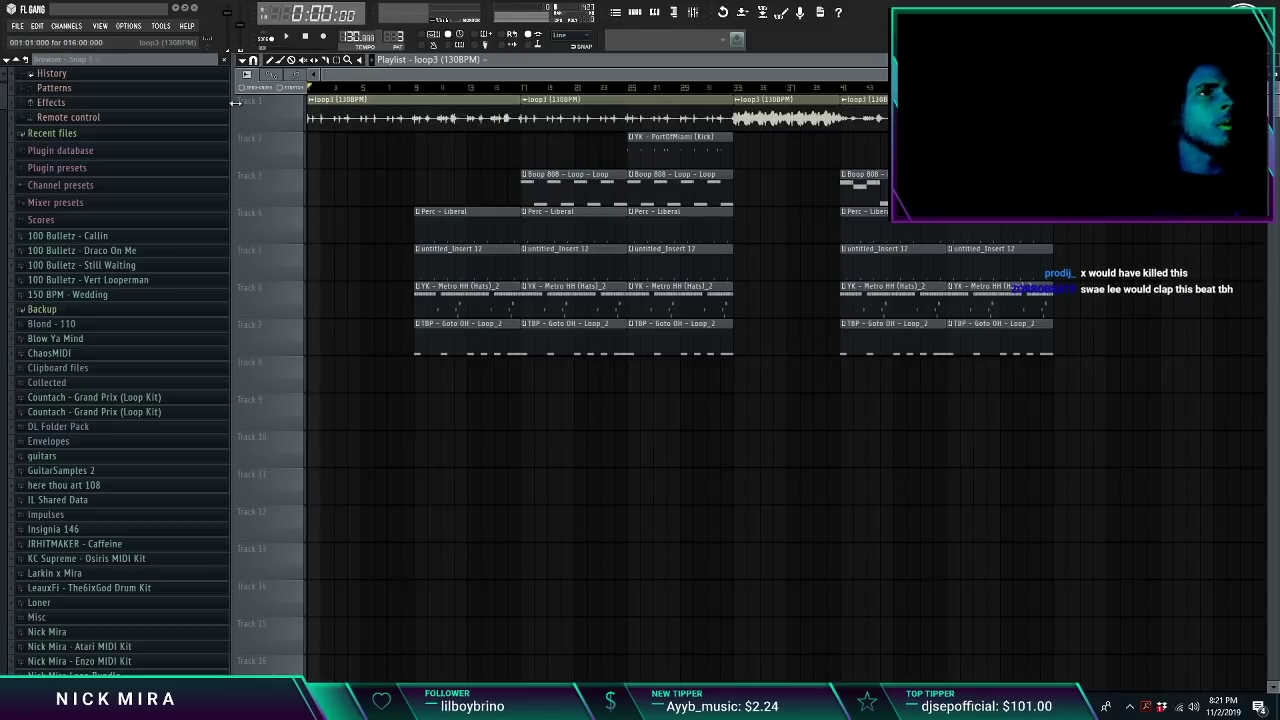
{"action": "scroll", "coordinate": [328, 92], "scroll_direction": "up", "scroll_amount": 10}
{"action": "key", "text": "space"}
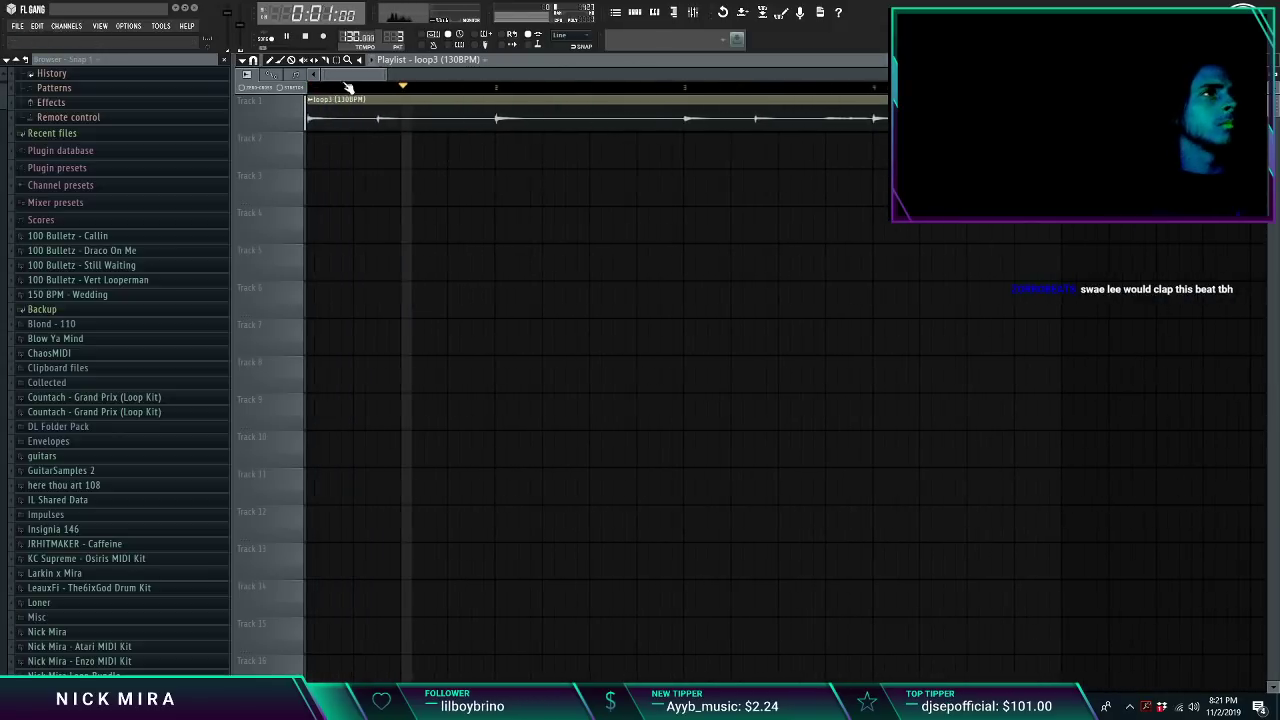
{"action": "left_click", "coordinate": [366, 88]}
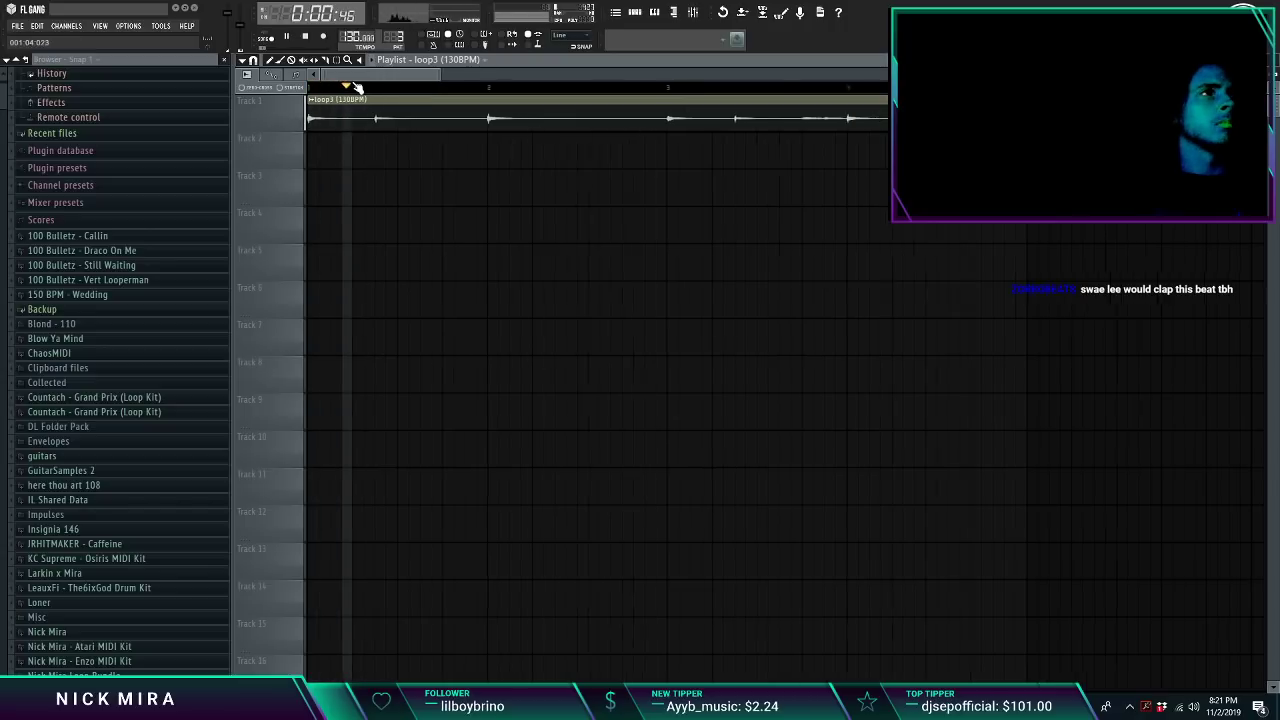
{"action": "scroll", "coordinate": [352, 89], "scroll_direction": "down", "scroll_amount": 10}
{"action": "left_click", "coordinate": [420, 88]}
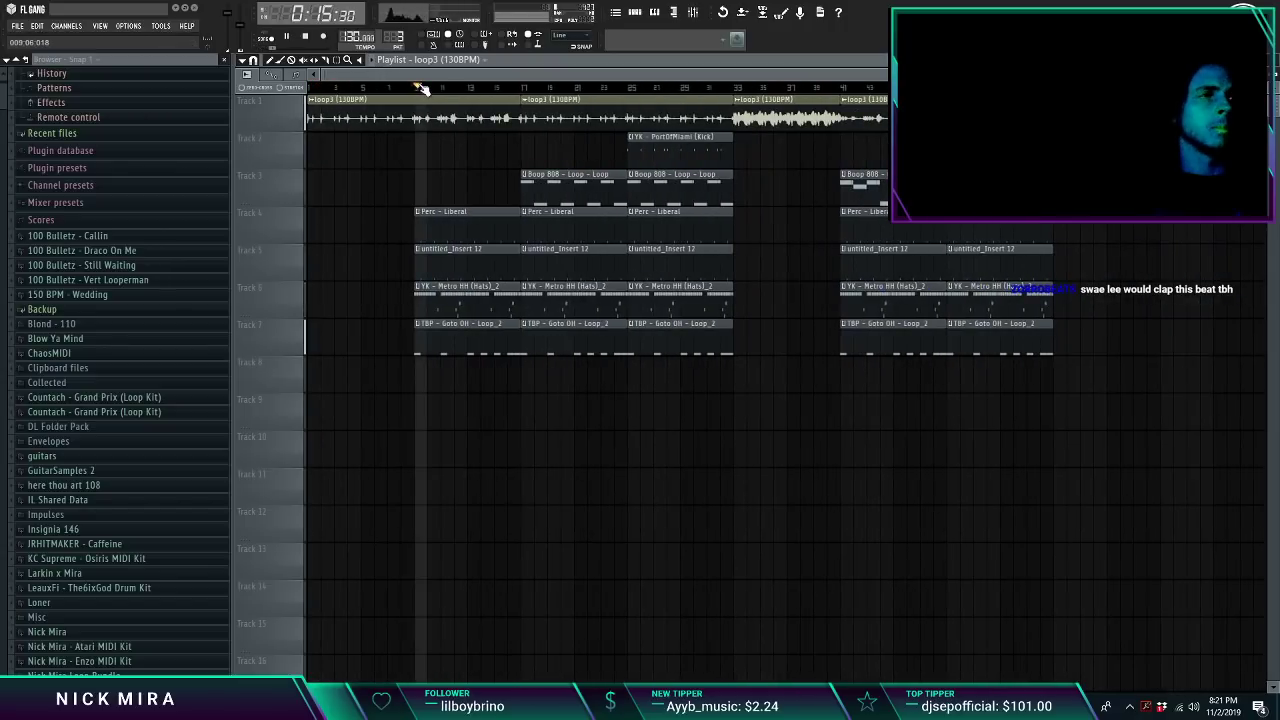
{"action": "left_click", "coordinate": [525, 88]}
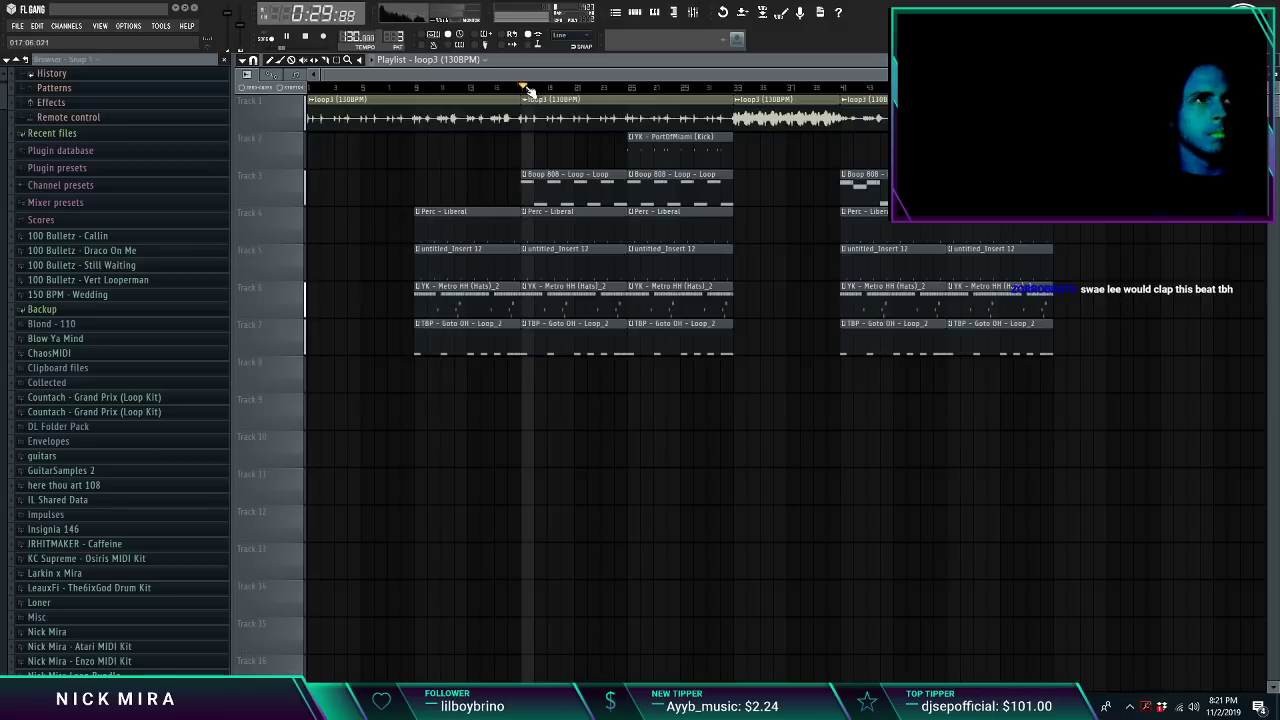
Step: Delete the loop clip at bar 17 and extend the first loop clip so it runs from bar 1 to bar 33
{"action": "right_click", "coordinate": [654, 120]}
{"action": "key", "text": "space"}
{"action": "key", "text": "space"}
{"action": "left_click_drag", "start_coordinate": [519, 101], "coordinate": [730, 100]}
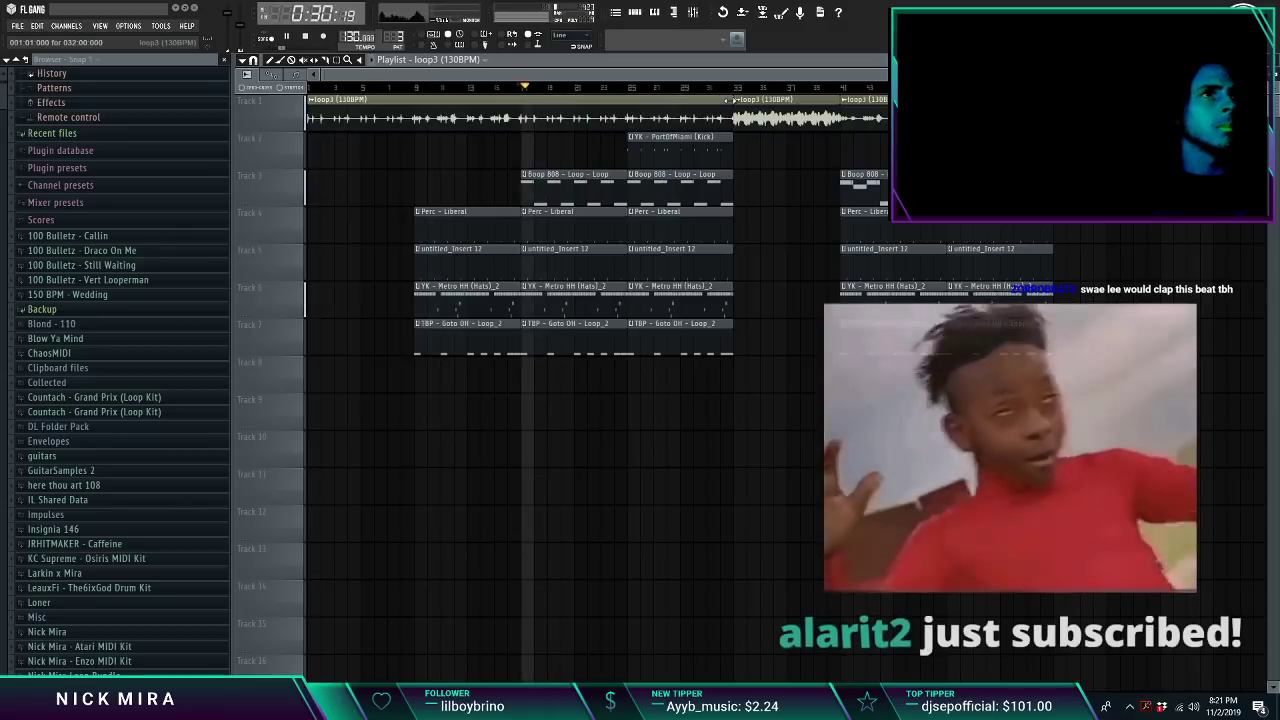
Step: Rework the long loop into separate eight-bar clips starting at bars 1, 9, 17 and 25
{"action": "left_click", "coordinate": [632, 89]}
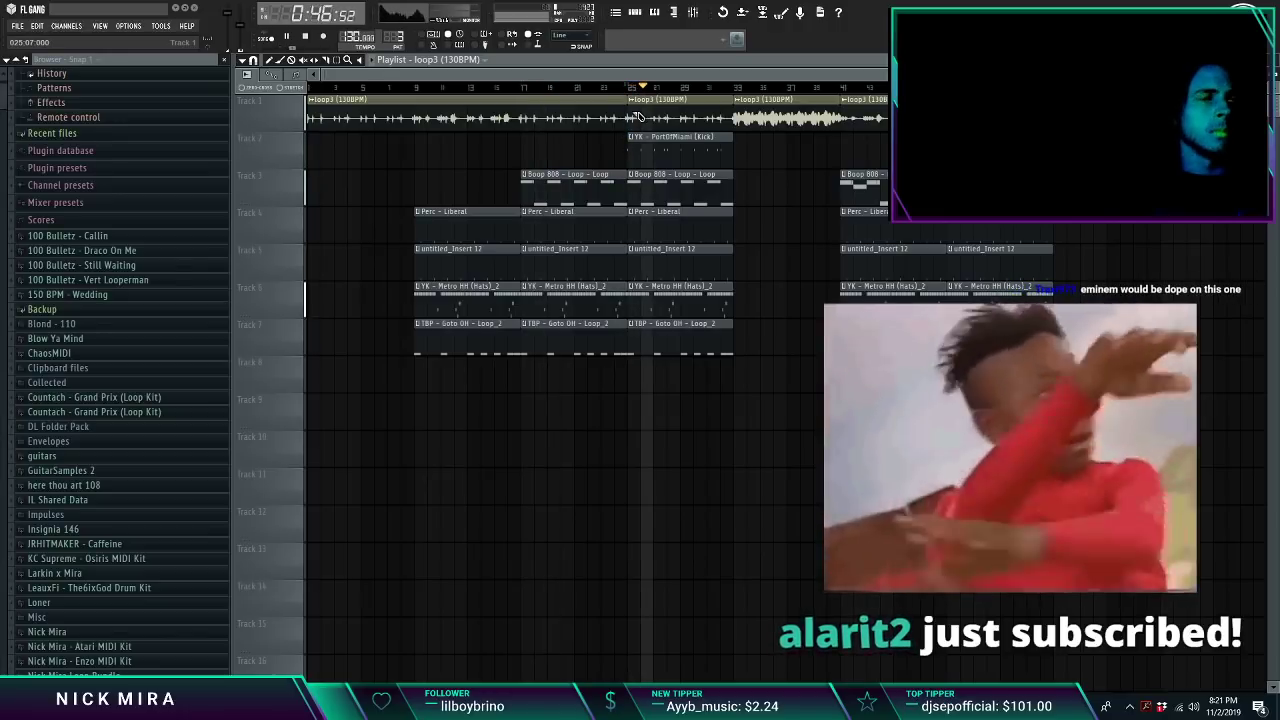
{"action": "right_click", "coordinate": [530, 117]}
{"action": "right_click", "coordinate": [424, 122]}
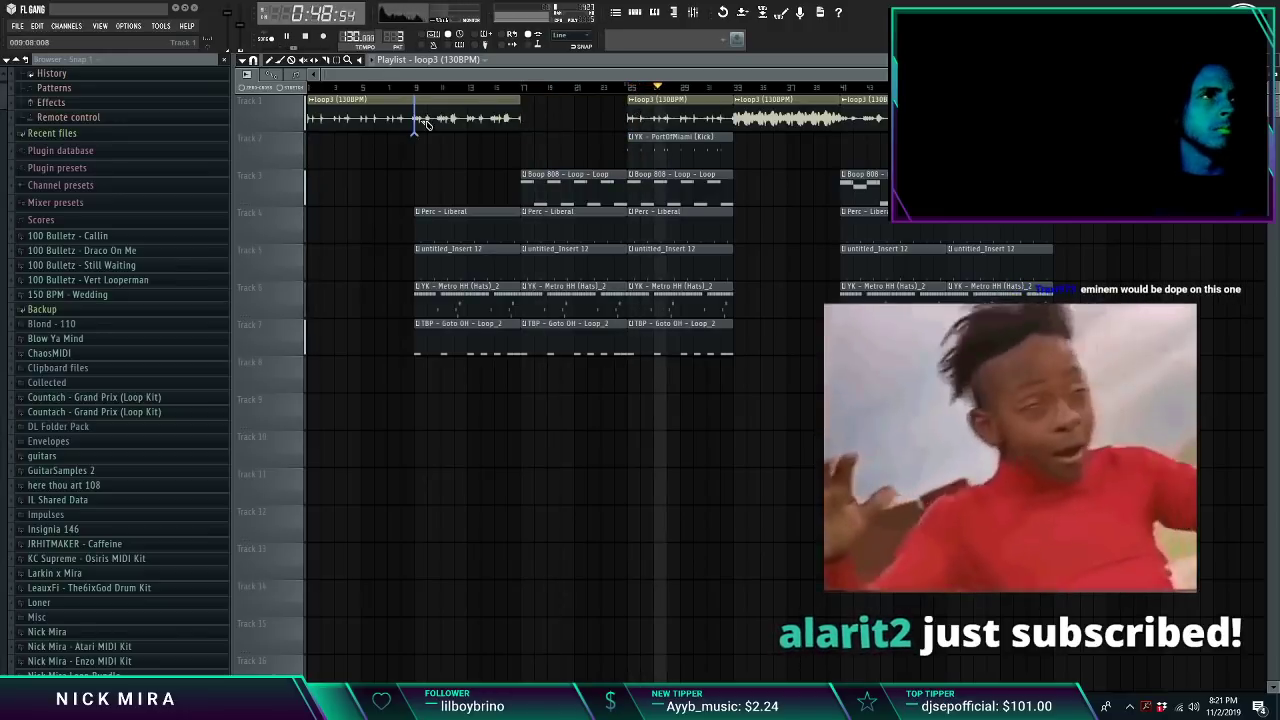
{"action": "left_click_drag", "start_coordinate": [425, 120], "coordinate": [580, 118]}
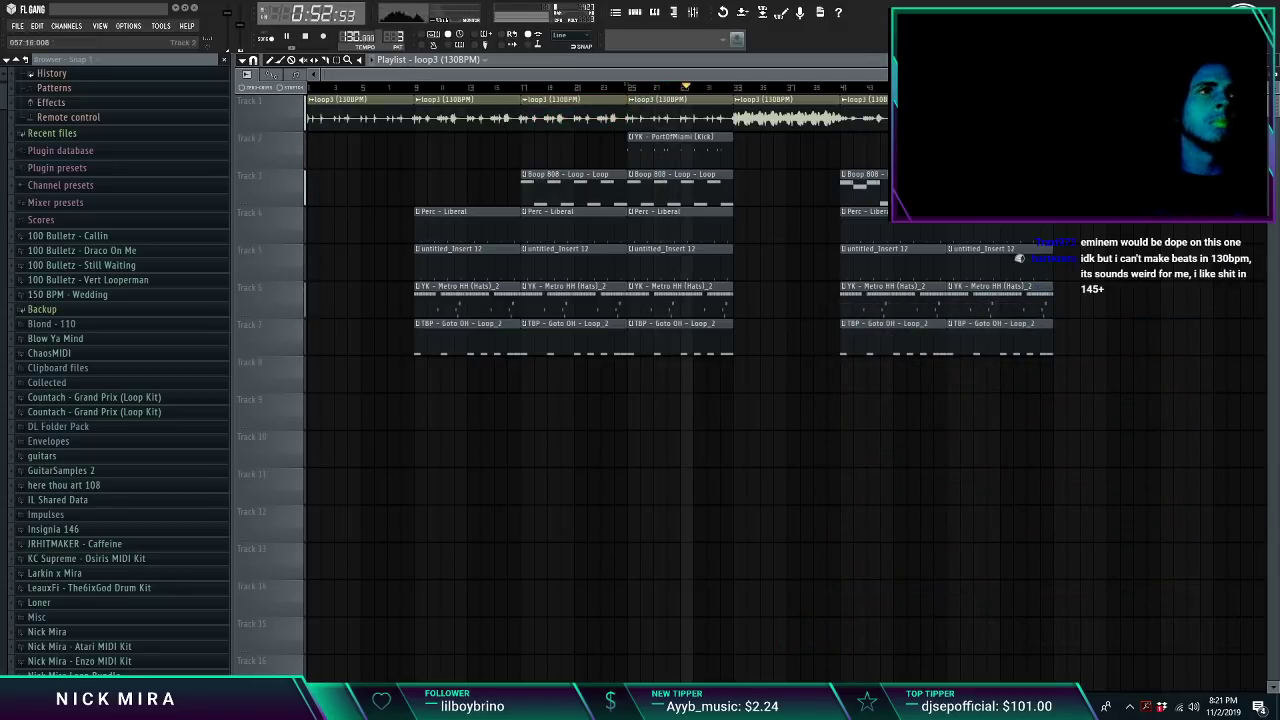
Step: Select all clips from bar 17 onwards, duplicate them from bar 65, and clear the selection
{"action": "left_click_drag", "start_coordinate": [585, 127], "coordinate": [1206, 397]}
{"action": "key", "text": "ctrl+b"}
{"action": "scroll", "coordinate": [910, 170], "scroll_direction": "down", "scroll_amount": 3}
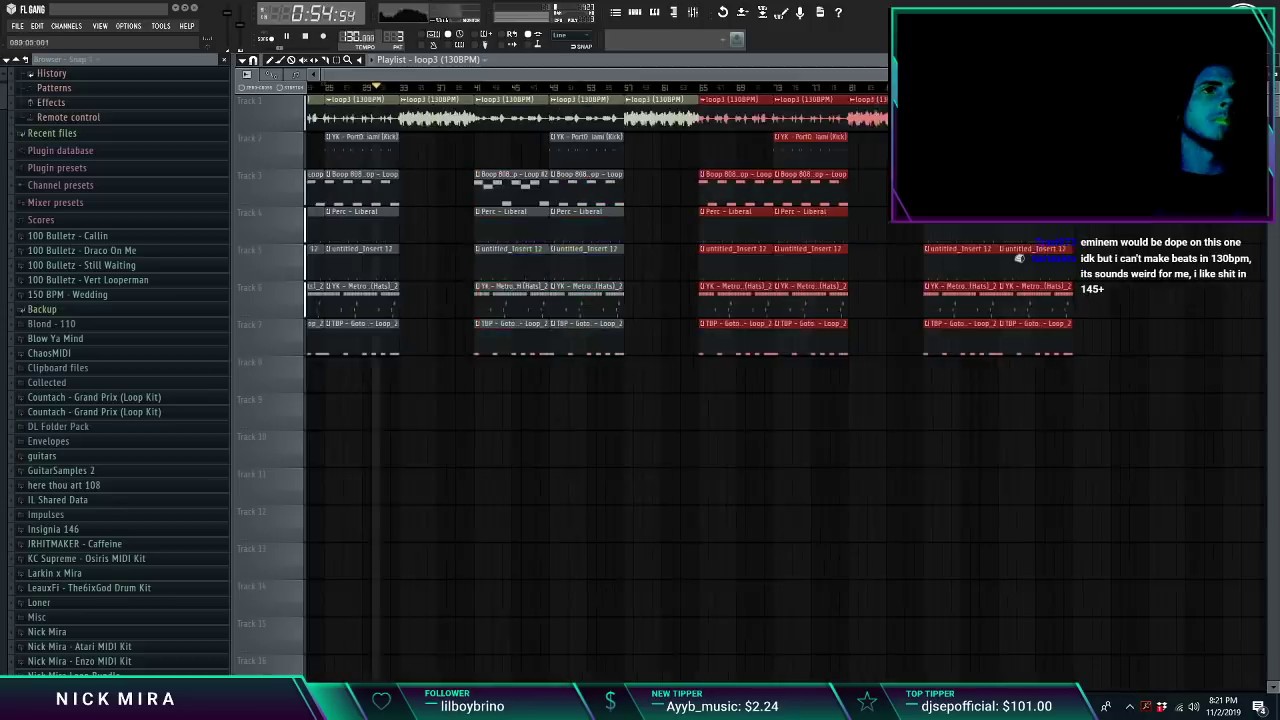
{"action": "key", "text": "ctrl+d"}
{"action": "key", "text": "ctrl+s"}
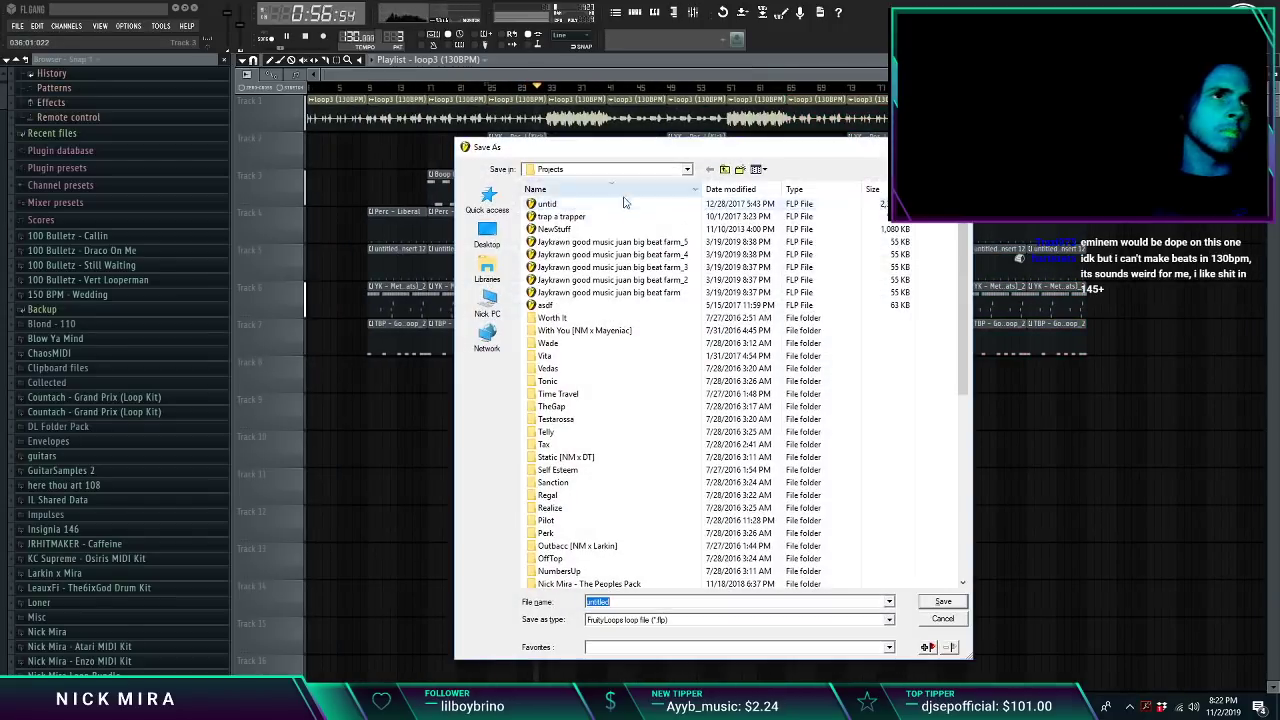
{"action": "left_click", "coordinate": [490, 206]}
{"action": "double_click", "coordinate": [578, 231]}
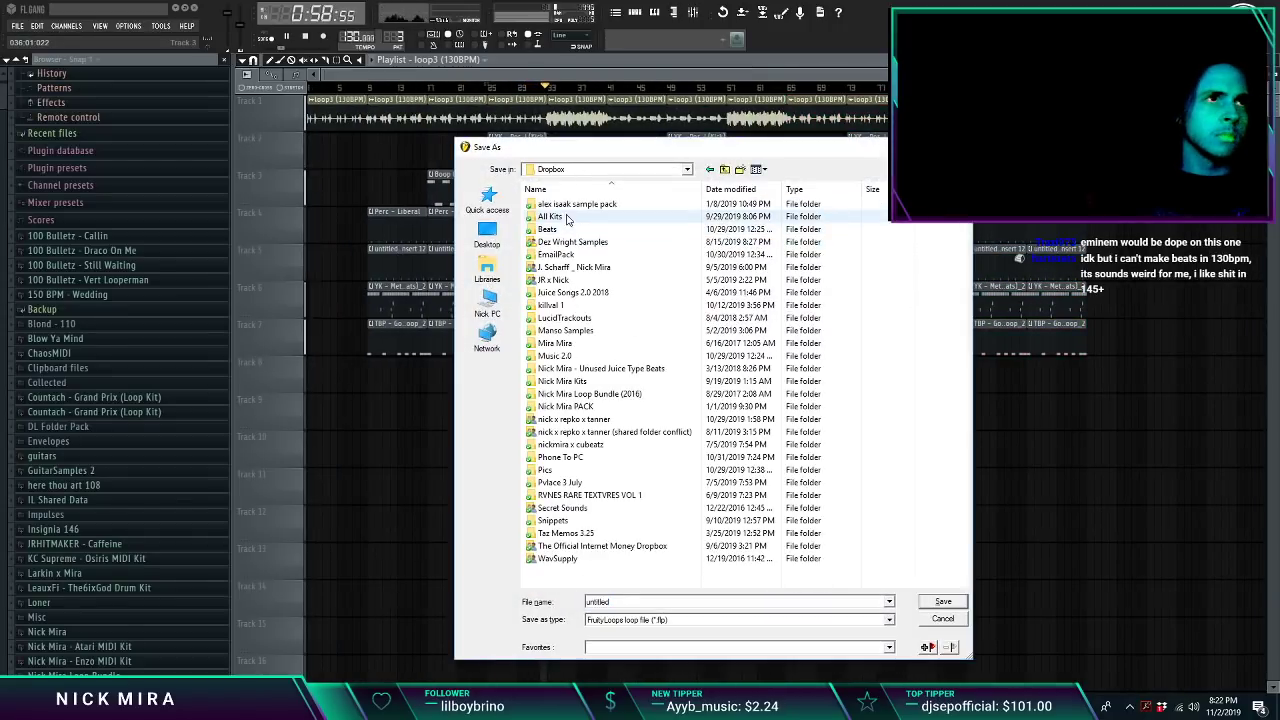
{"action": "double_click", "coordinate": [566, 230]}
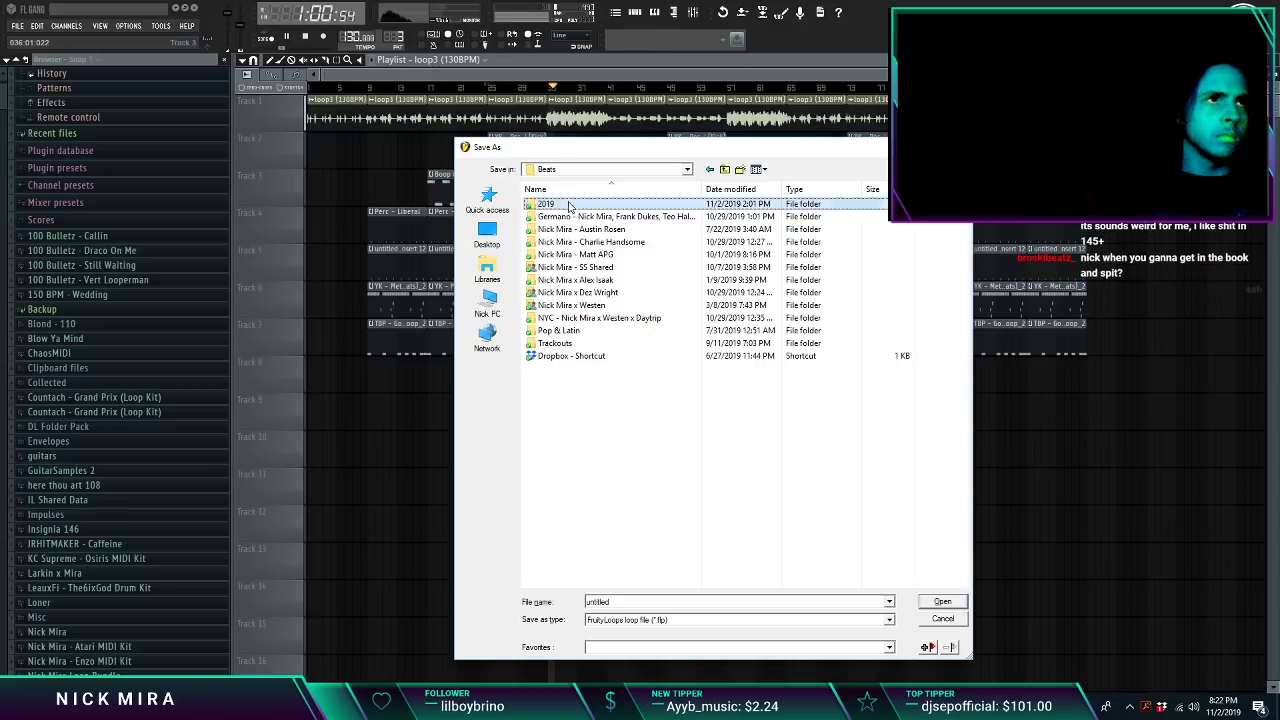
{"action": "double_click", "coordinate": [566, 204]}
{"action": "double_click", "coordinate": [568, 205]}
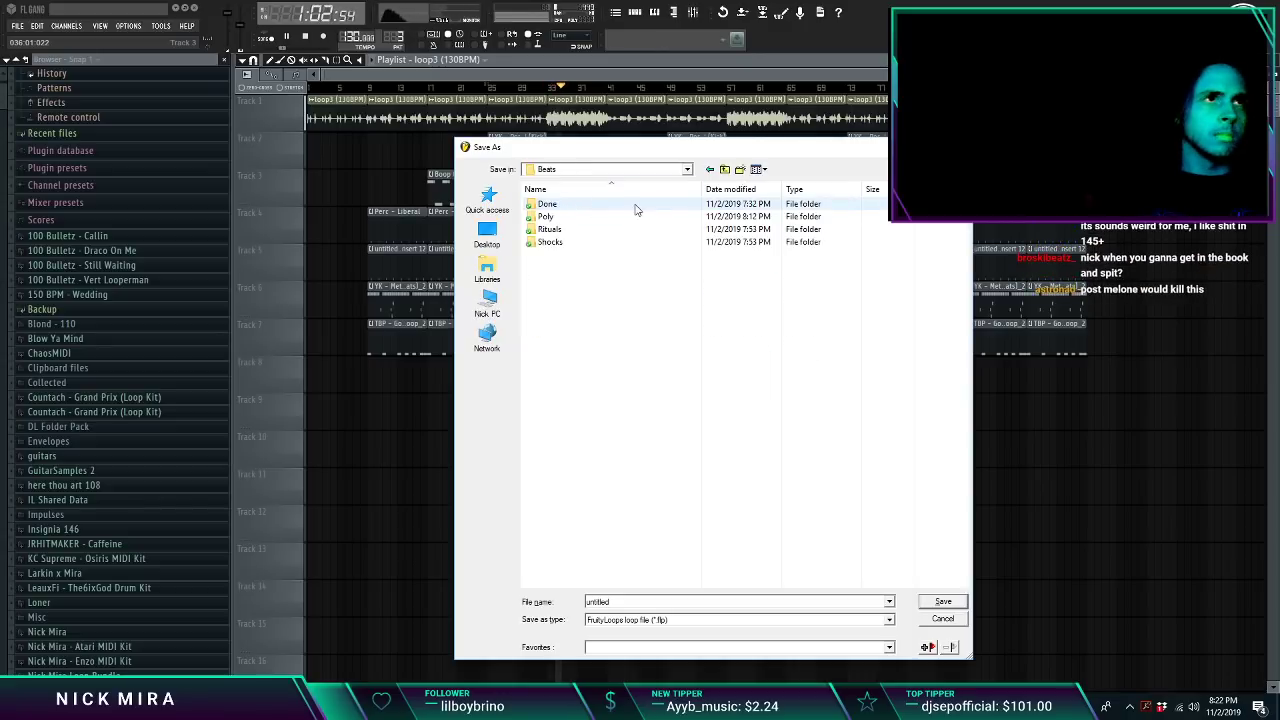
{"action": "left_click", "coordinate": [741, 170]}
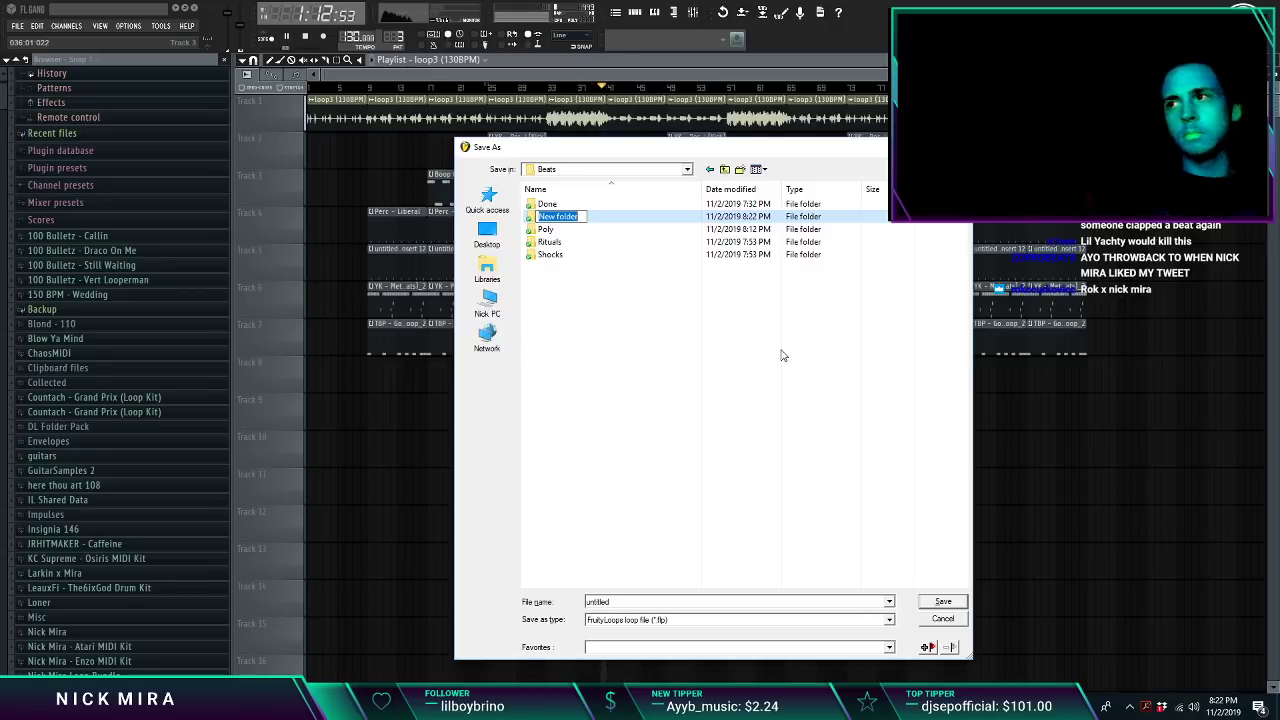
{"action": "key", "text": "Escape"}
{"action": "key", "text": "Escape"}
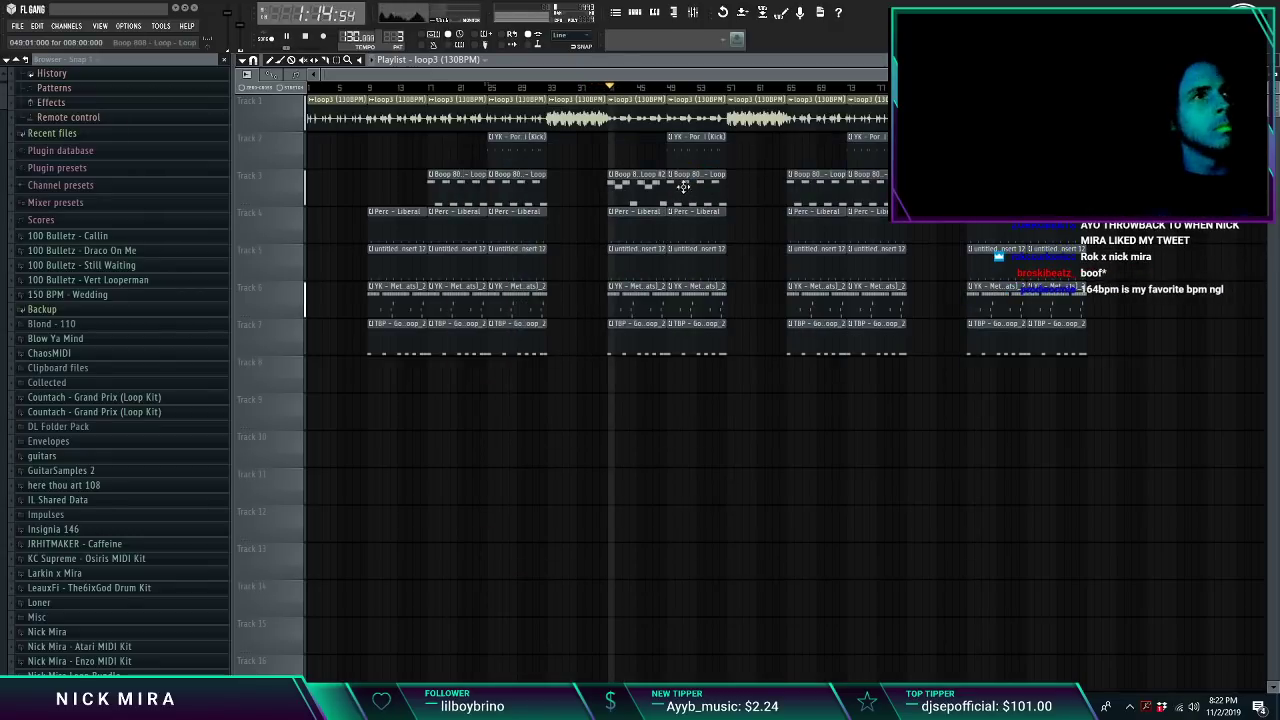
Step: Add the YK - PortOfMiami kick clip at bar 41 and trim its start so it plays only from bar 45
{"action": "double_click", "coordinate": [616, 157]}
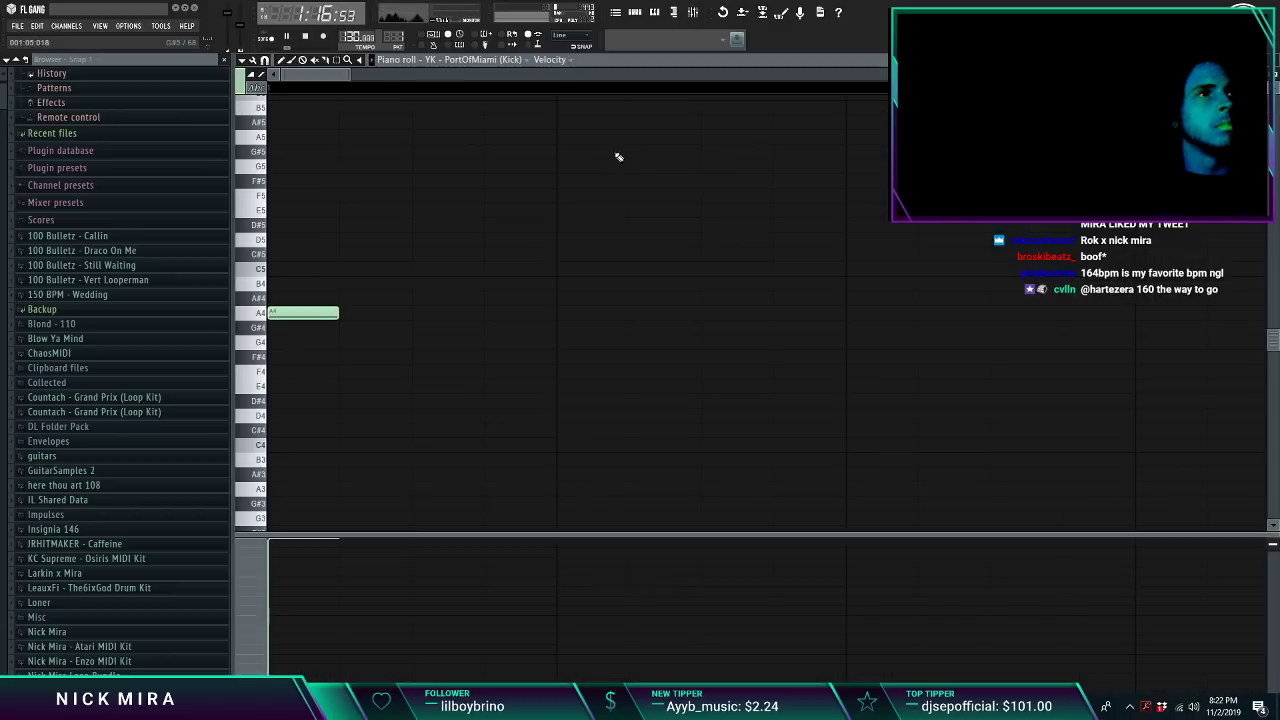
{"action": "key", "text": "Escape"}
{"action": "left_click_drag", "start_coordinate": [613, 154], "coordinate": [638, 149]}
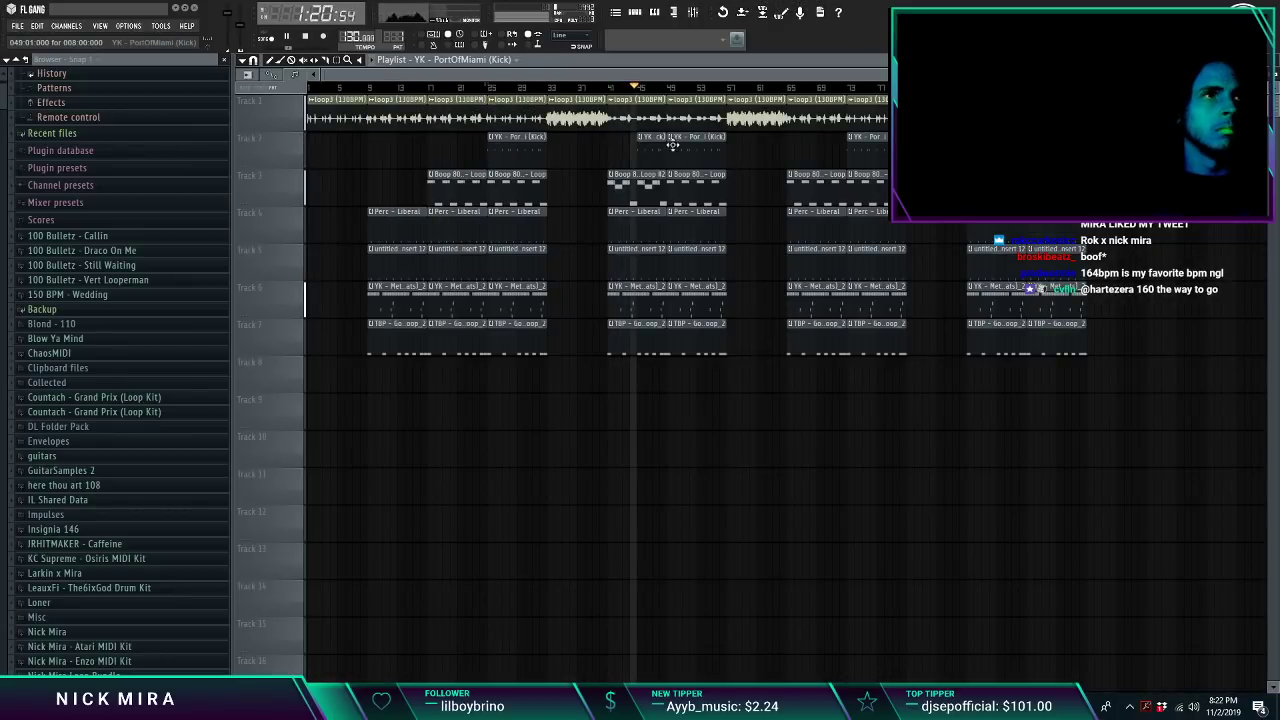
Step: Try deleting the clips in bars 49 to 56 and moving everything after them back to bar 49
{"action": "left_click_drag", "start_coordinate": [715, 118], "coordinate": [719, 407]}
{"action": "left_click_drag", "start_coordinate": [764, 107], "coordinate": [1158, 388]}
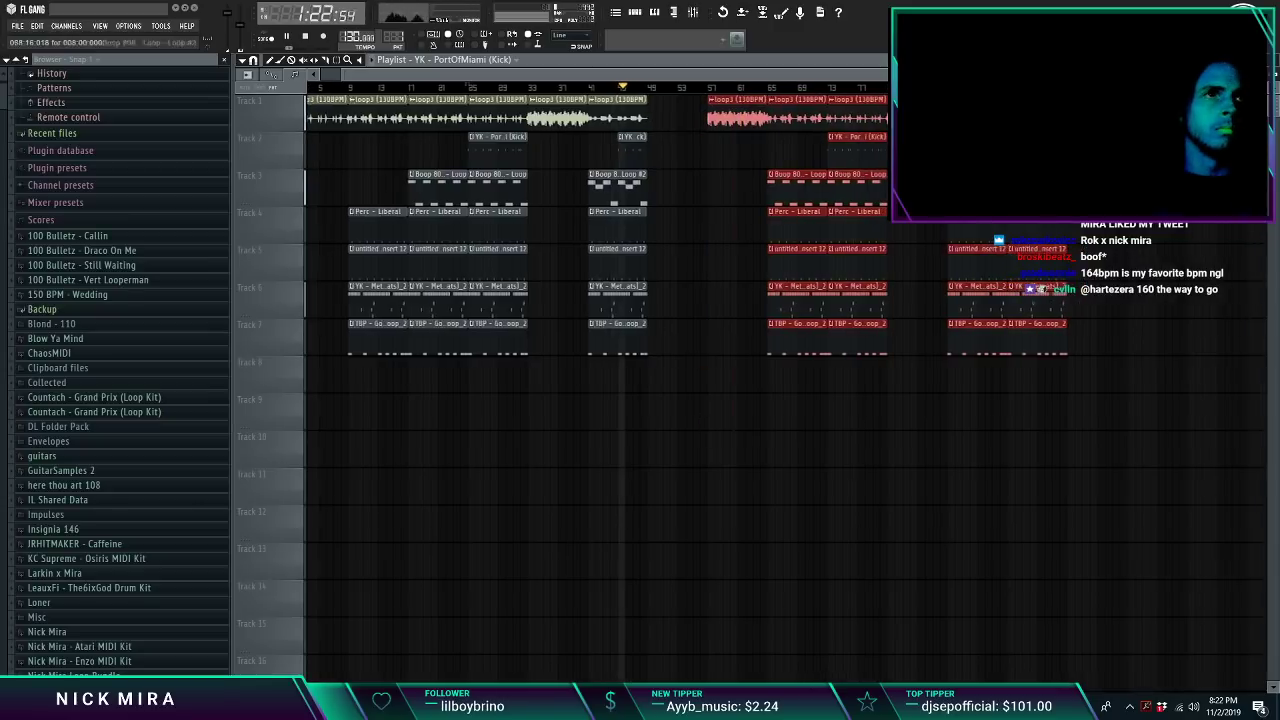
{"action": "left_click_drag", "start_coordinate": [724, 118], "coordinate": [664, 118]}
{"action": "key", "text": "ctrl+d"}
Step: Check the shortened section around bar 49, and undo the clip move and the deletion of the loop and drum clips
{"action": "scroll", "coordinate": [666, 116], "scroll_direction": "down", "scroll_amount": 4}
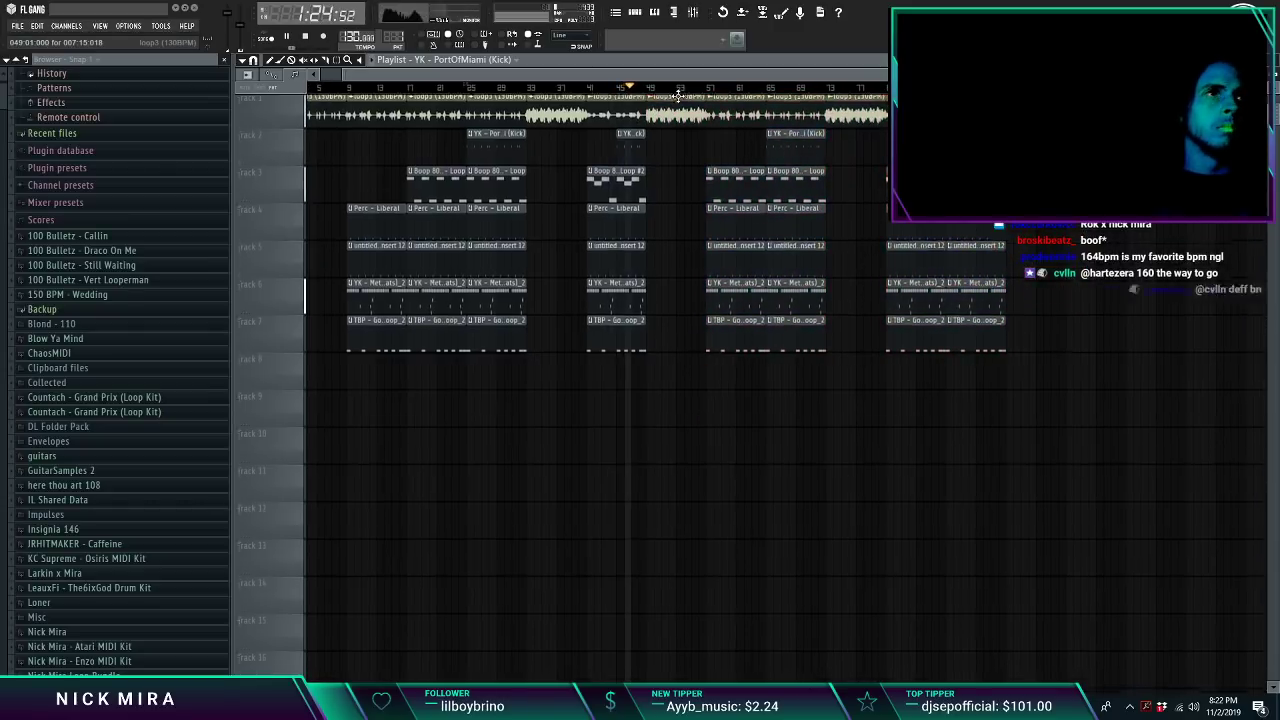
{"action": "scroll", "coordinate": [735, 174], "scroll_direction": "up", "scroll_amount": 5}
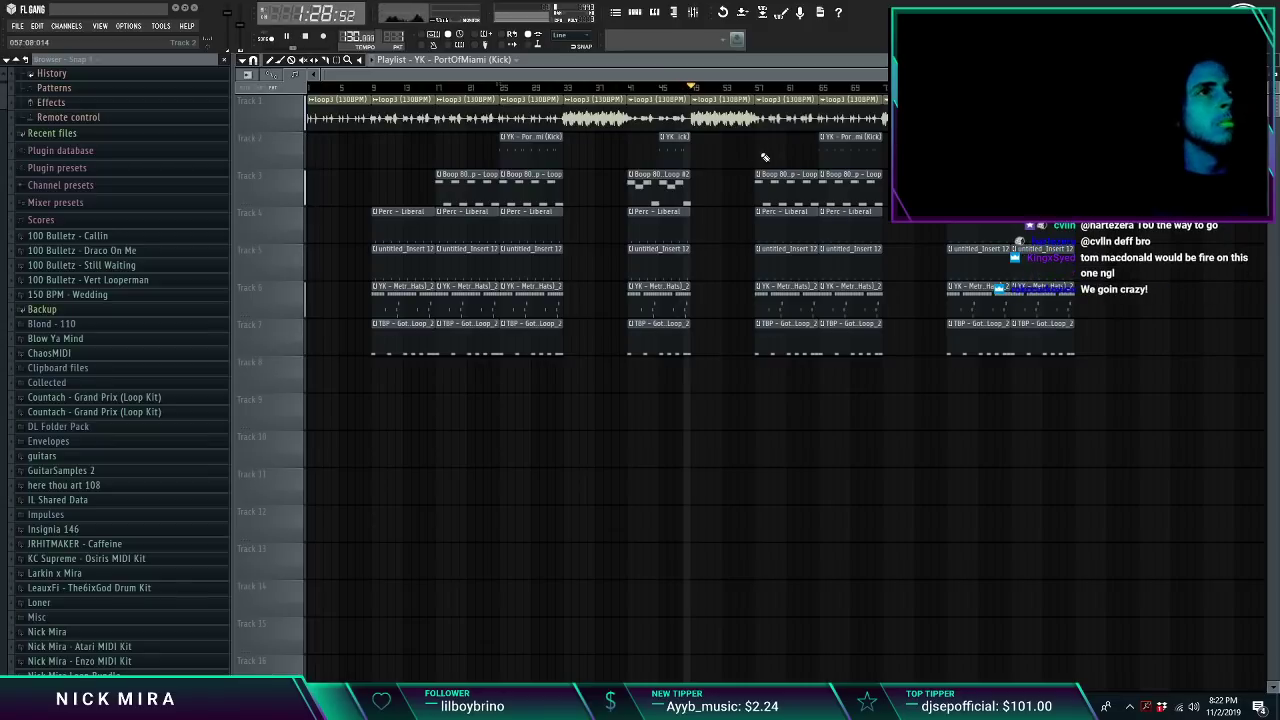
{"action": "scroll", "coordinate": [697, 92], "scroll_direction": "up", "scroll_amount": 6}
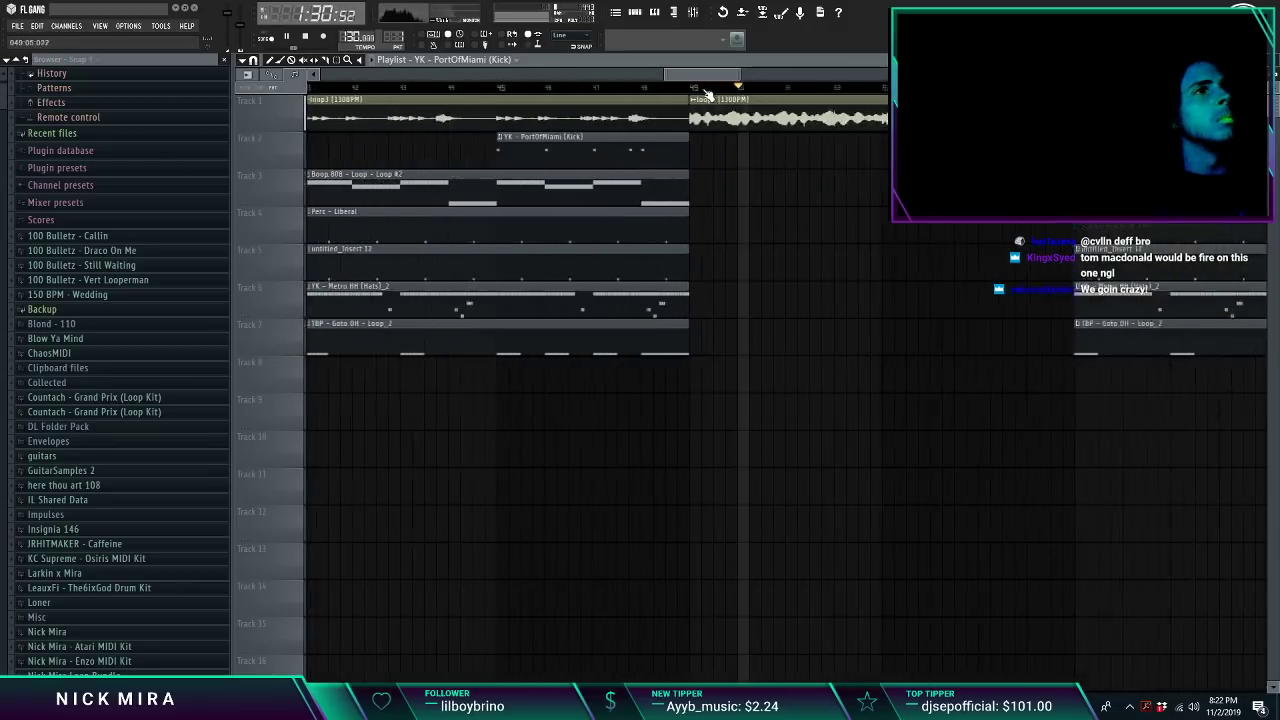
{"action": "scroll", "coordinate": [697, 92], "scroll_direction": "down", "scroll_amount": 6}
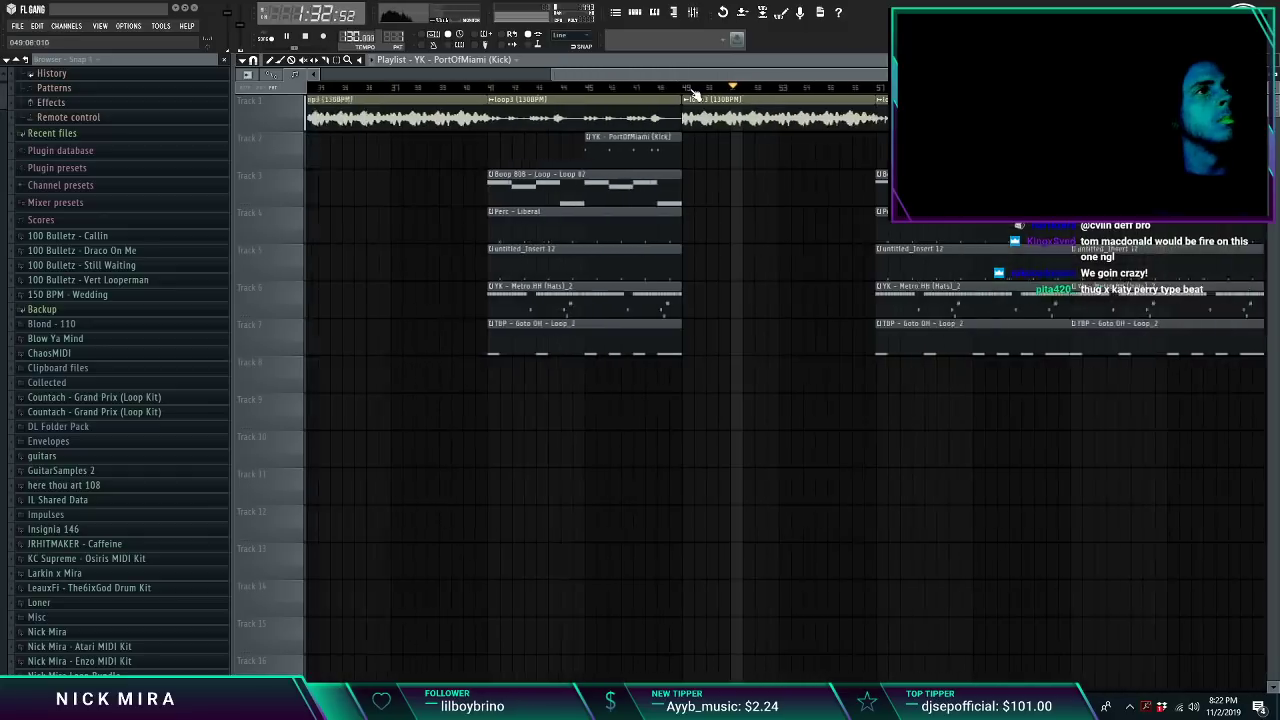
{"action": "key", "text": "ctrl+z"}
{"action": "key", "text": "ctrl+z"}
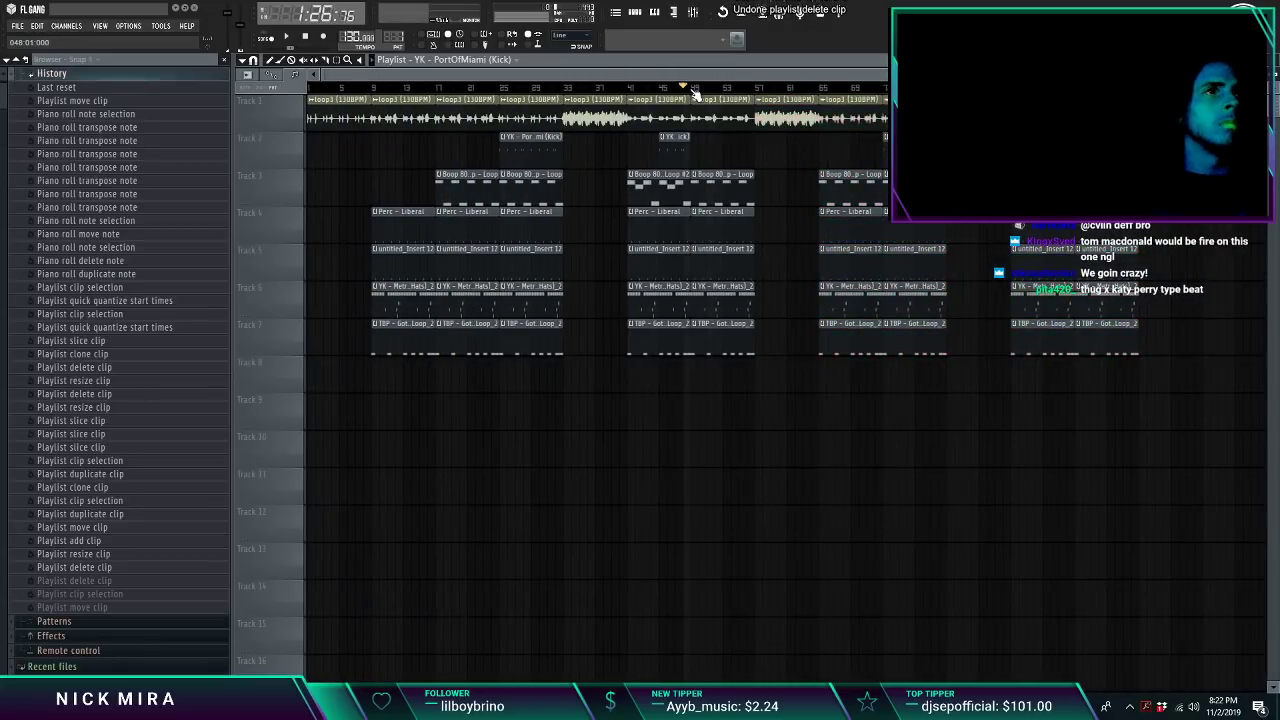
Step: Adjust the edges of the loop clips meeting at bar 49, slice the loop there, and play the transition at bar 57
{"action": "left_click", "coordinate": [695, 88]}
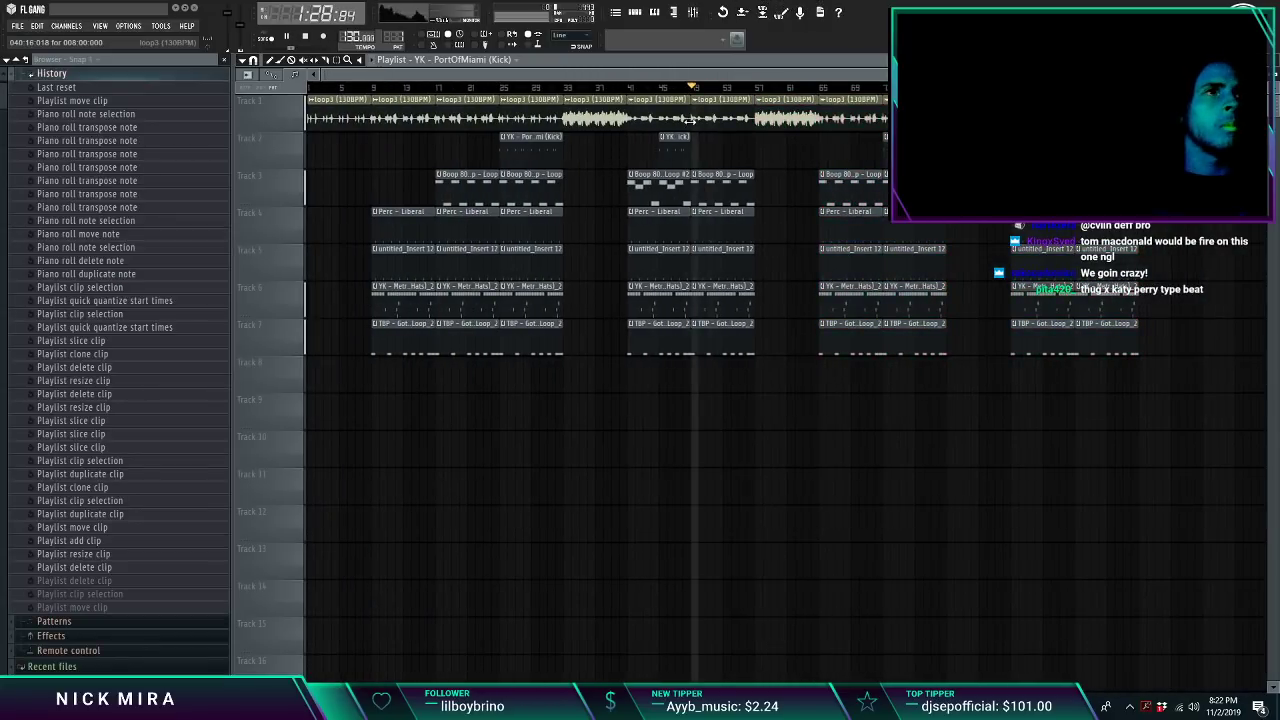
{"action": "scroll", "coordinate": [698, 90], "scroll_direction": "up", "scroll_amount": 6}
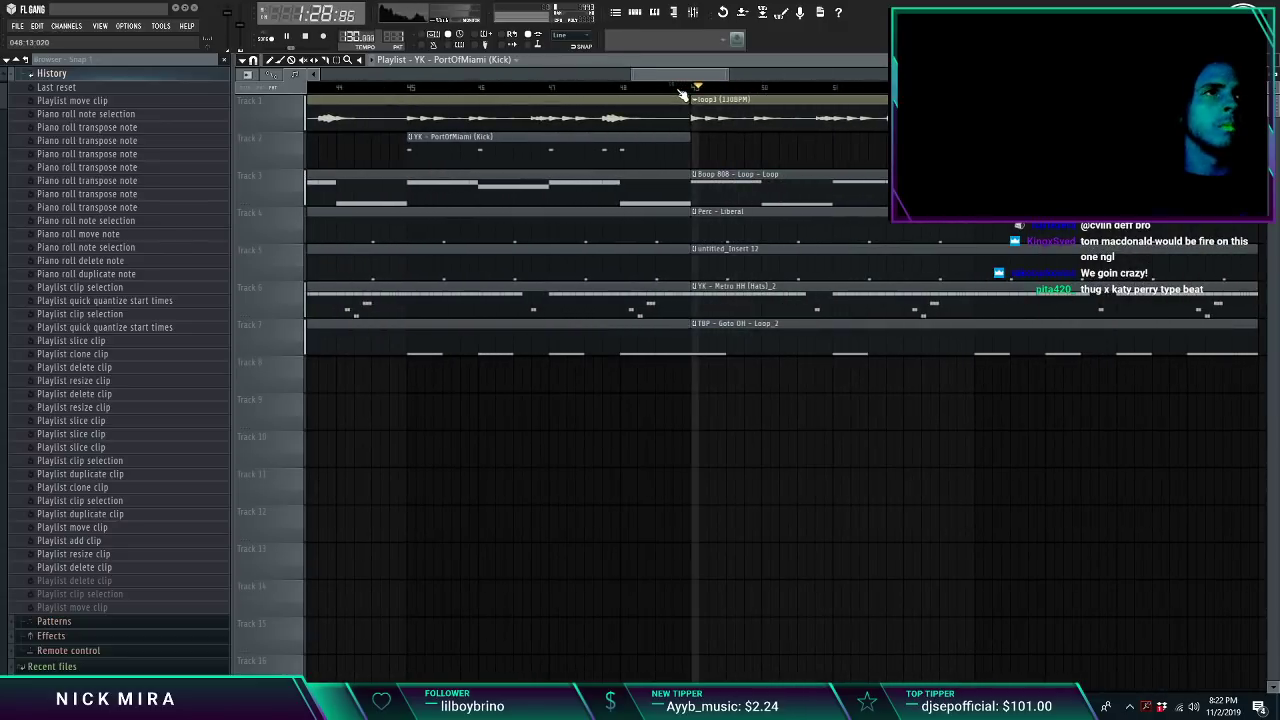
{"action": "scroll", "coordinate": [692, 91], "scroll_direction": "up", "scroll_amount": 7}
{"action": "left_click_drag", "start_coordinate": [688, 108], "coordinate": [681, 107]}
{"action": "key", "text": "c"}
{"action": "left_click", "coordinate": [697, 110]}
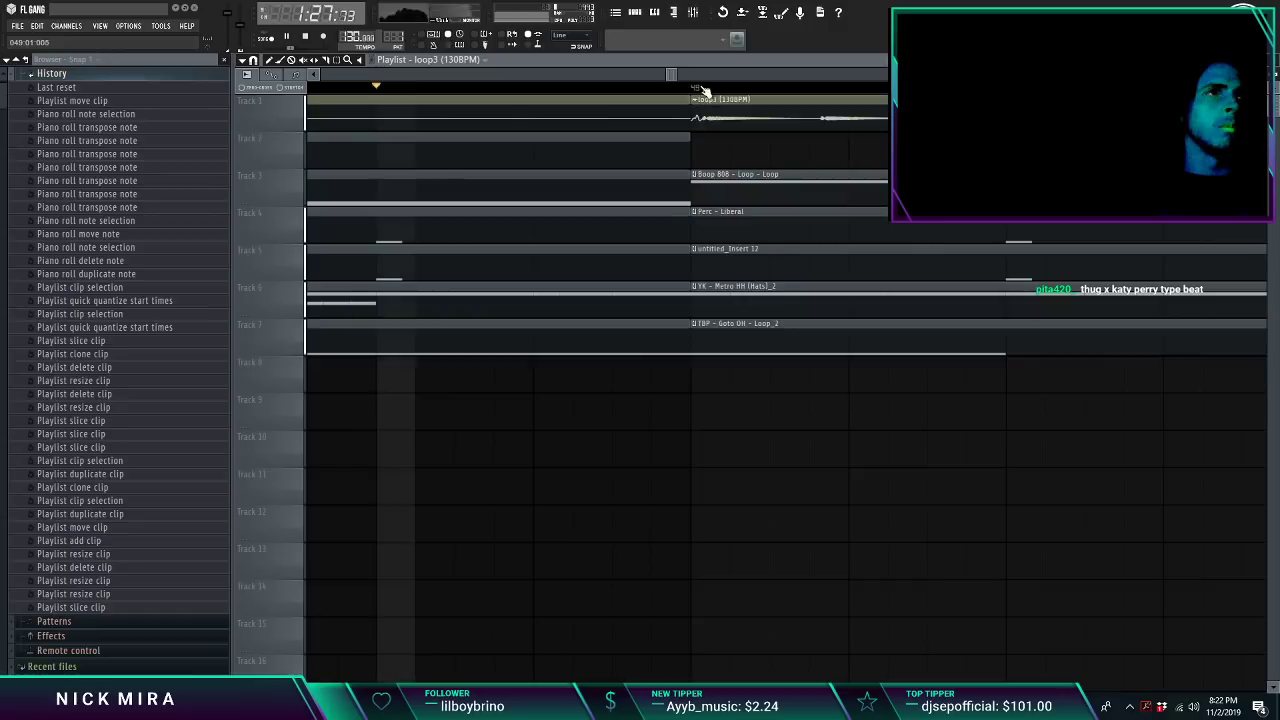
{"action": "scroll", "coordinate": [702, 94], "scroll_direction": "down", "scroll_amount": 2}
{"action": "scroll", "coordinate": [699, 94], "scroll_direction": "down", "scroll_amount": 7}
{"action": "left_click", "coordinate": [778, 90]}
{"action": "scroll", "coordinate": [780, 90], "scroll_direction": "up", "scroll_amount": 4}
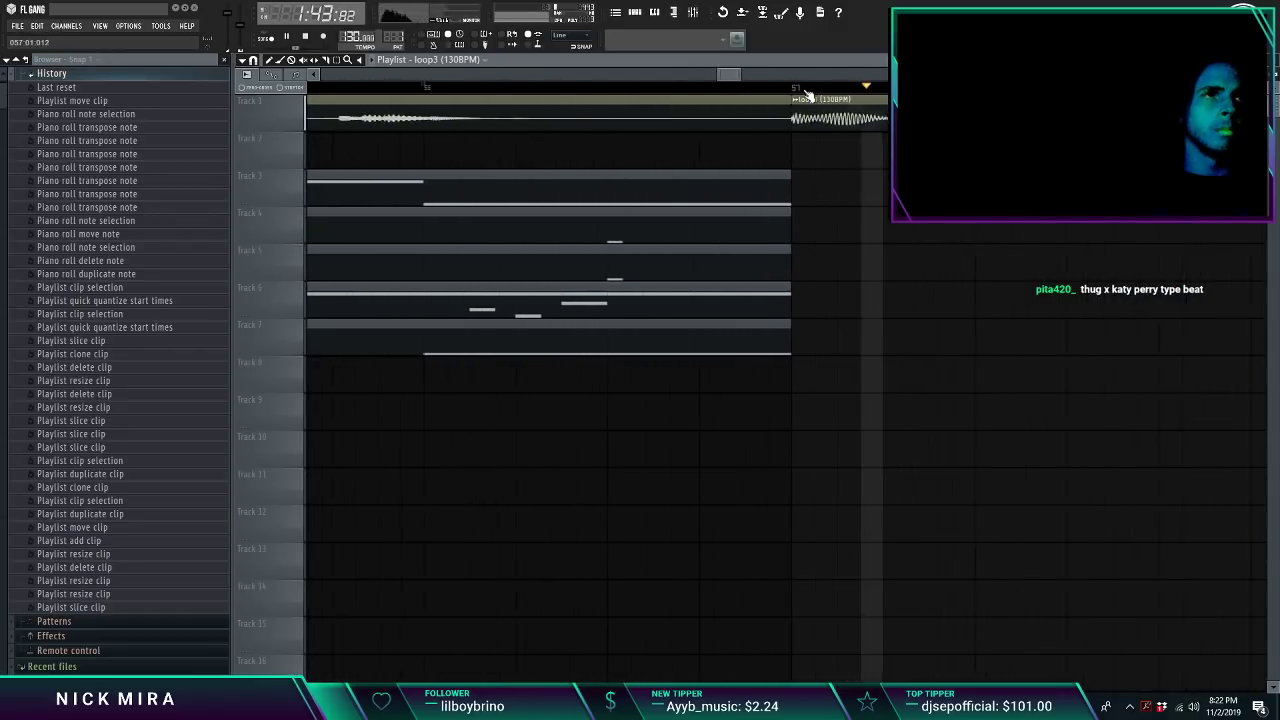
Step: Delete all the duplicated loop and drum clips from bar 65 onwards
{"action": "scroll", "coordinate": [806, 95], "scroll_direction": "down", "scroll_amount": 4}
{"action": "scroll", "coordinate": [808, 95], "scroll_direction": "down", "scroll_amount": 1}
{"action": "left_click", "coordinate": [784, 112], "text": "ctrl"}
{"action": "left_click_drag", "start_coordinate": [796, 112], "coordinate": [885, 114]}
{"action": "key", "text": "Delete"}
{"action": "left_click_drag", "start_coordinate": [790, 160], "coordinate": [1166, 468]}
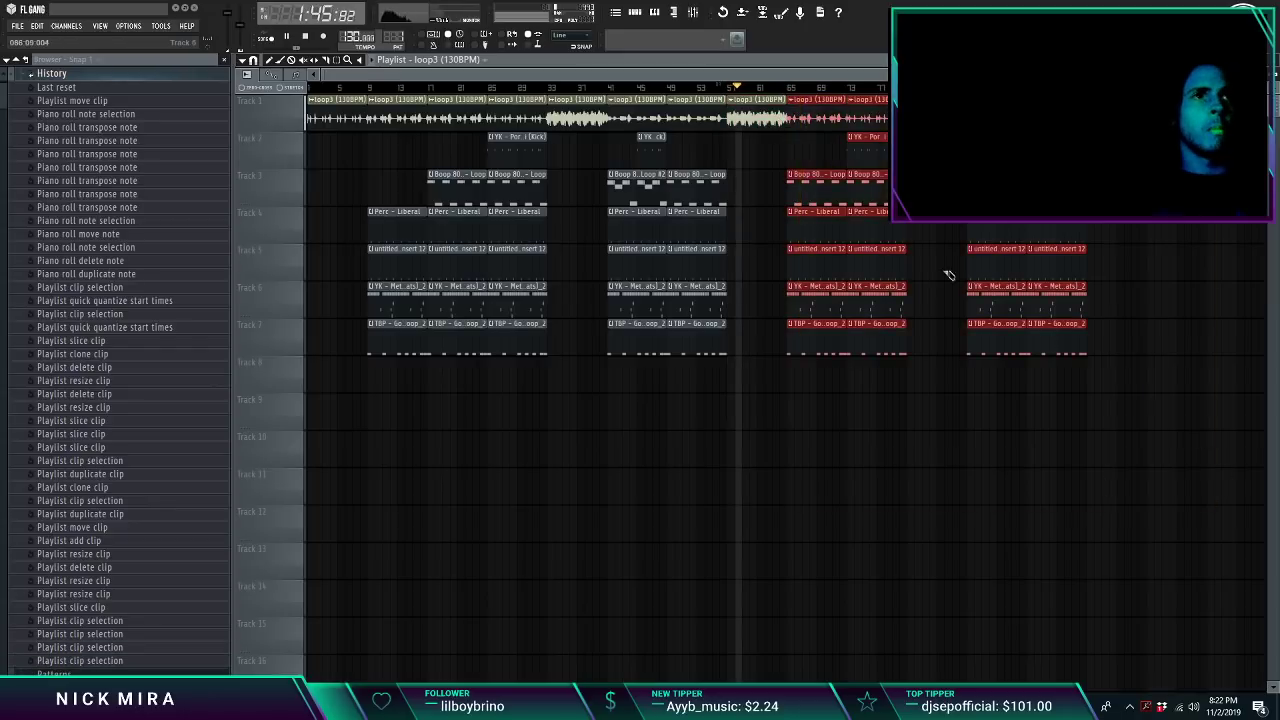
{"action": "key", "text": "Delete"}
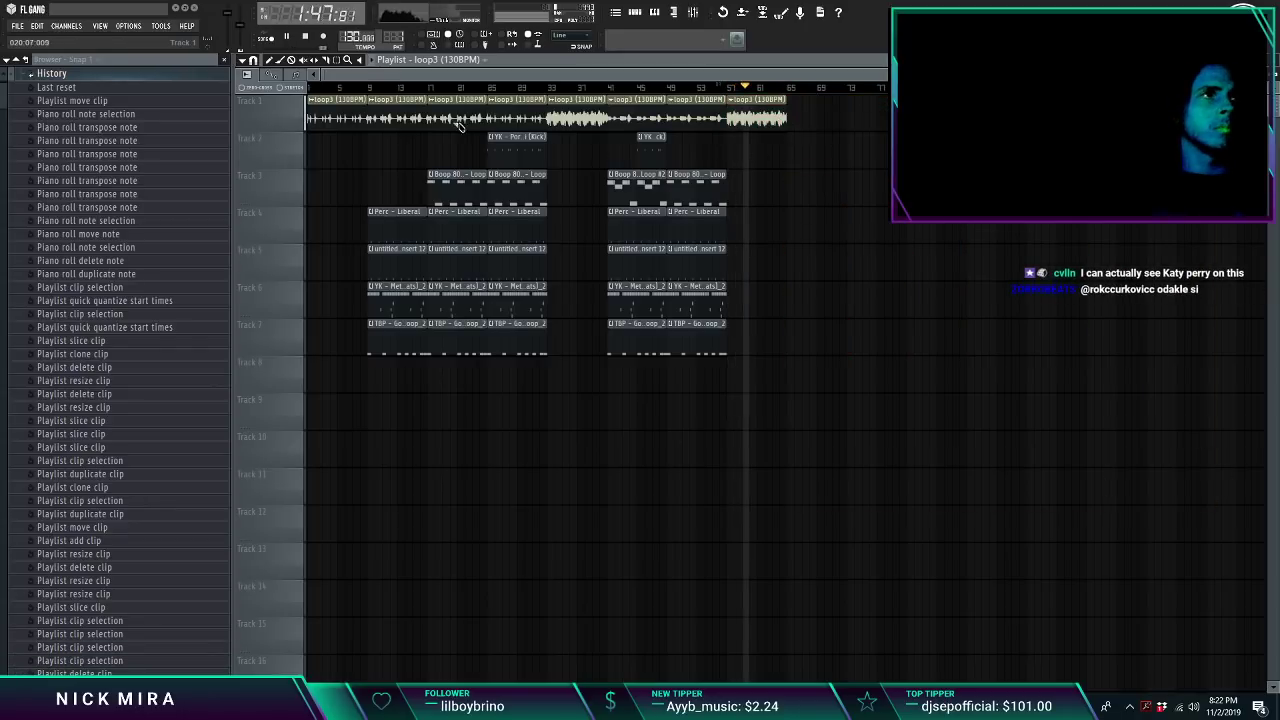
Step: Adjust the last loop clip's end near bar 65 and duplicate all clips from bars 17 to 64 starting at bar 65
{"action": "left_click_drag", "start_coordinate": [460, 125], "coordinate": [903, 397]}
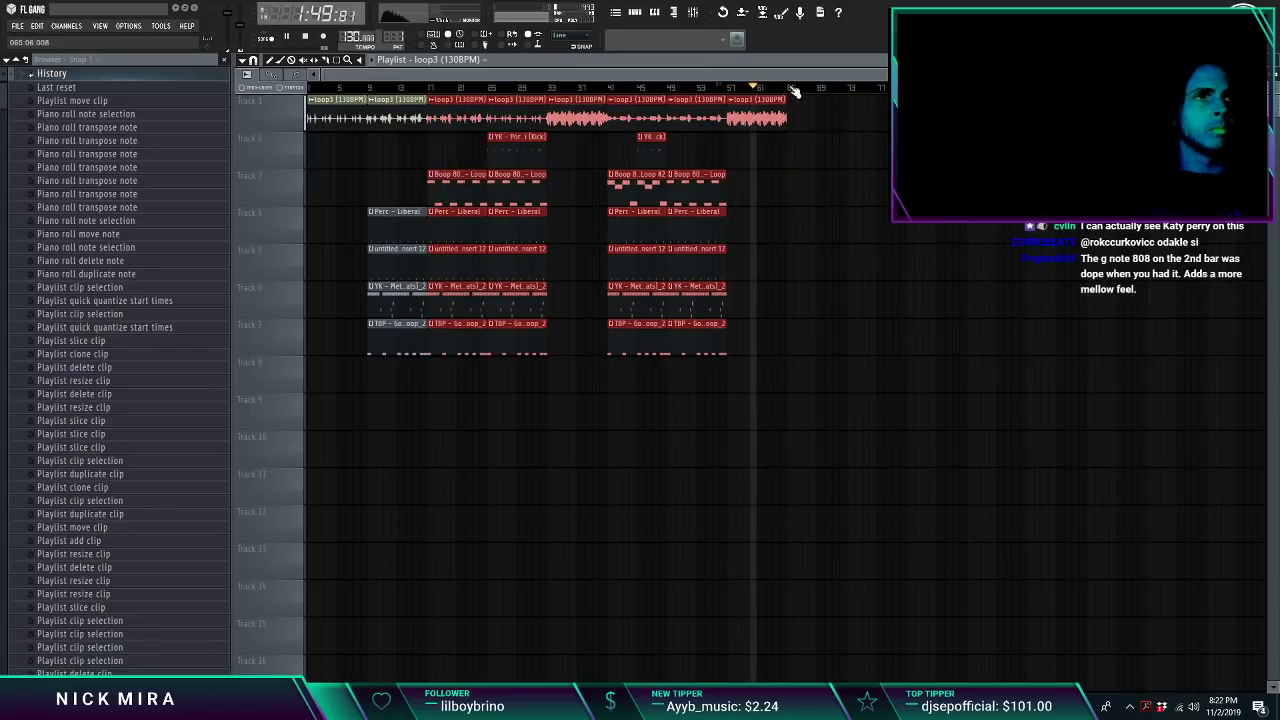
{"action": "scroll", "coordinate": [795, 91], "scroll_direction": "up", "scroll_amount": 4}
{"action": "scroll", "coordinate": [1266, 92], "scroll_direction": "up", "scroll_amount": 2}
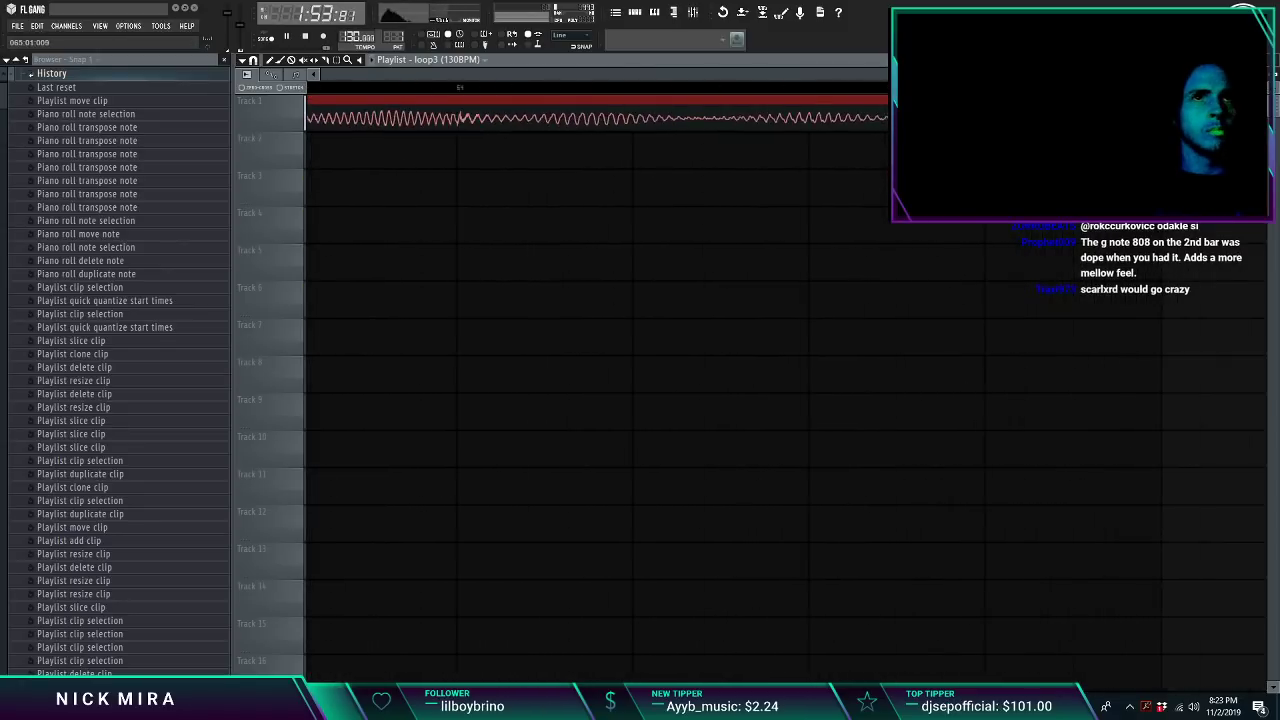
{"action": "left_click_drag", "start_coordinate": [1045, 117], "coordinate": [1077, 117]}
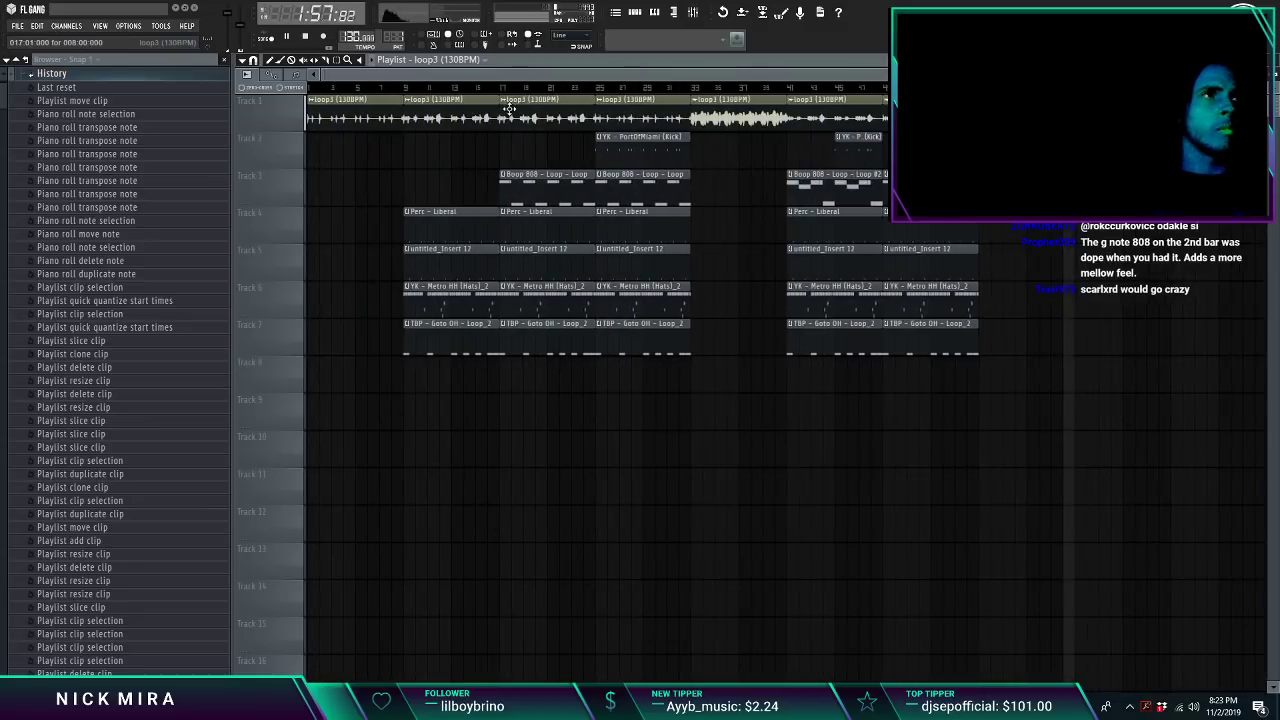
{"action": "scroll", "coordinate": [699, 195], "scroll_direction": "right", "scroll_amount": 1}
{"action": "left_click", "coordinate": [607, 89]}
{"action": "scroll", "coordinate": [612, 92], "scroll_direction": "down", "scroll_amount": 2}
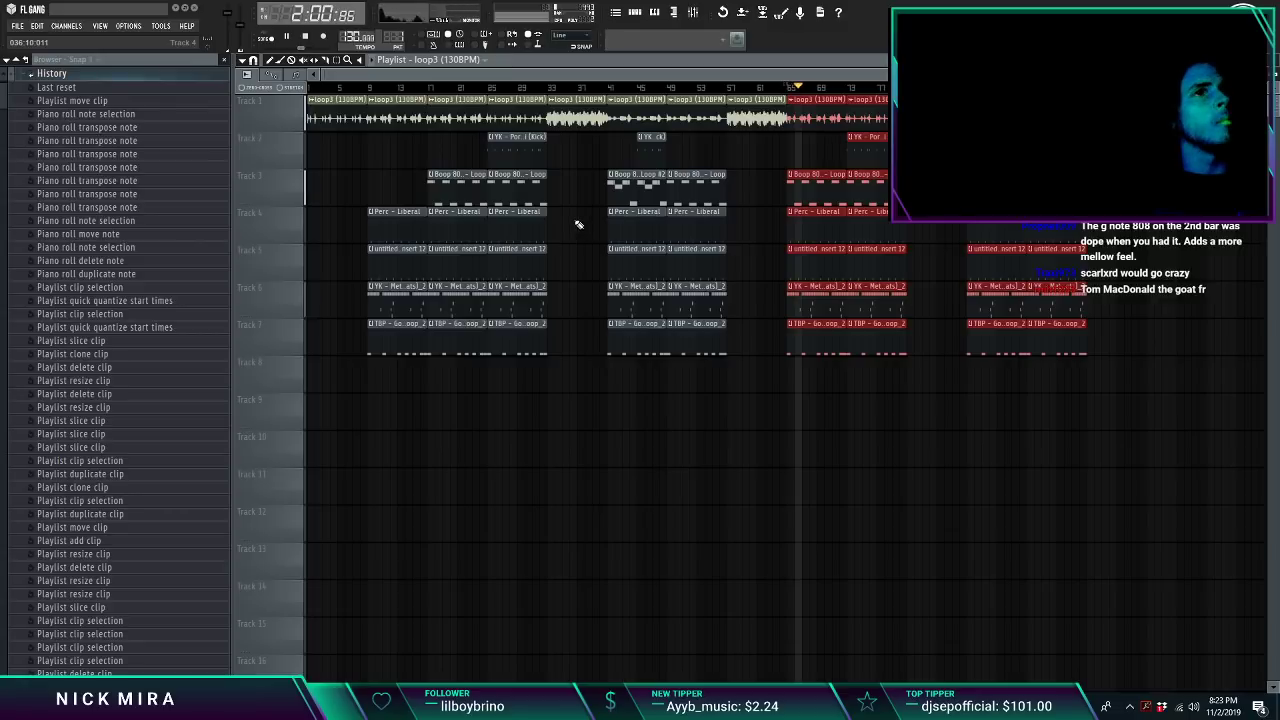
Step: Duplicate the copied 48-bar section once more from bar 113 onwards and clear the clip selection
{"action": "left_click_drag", "start_coordinate": [803, 110], "coordinate": [1090, 430]}
{"action": "key", "text": "ctrl+b"}
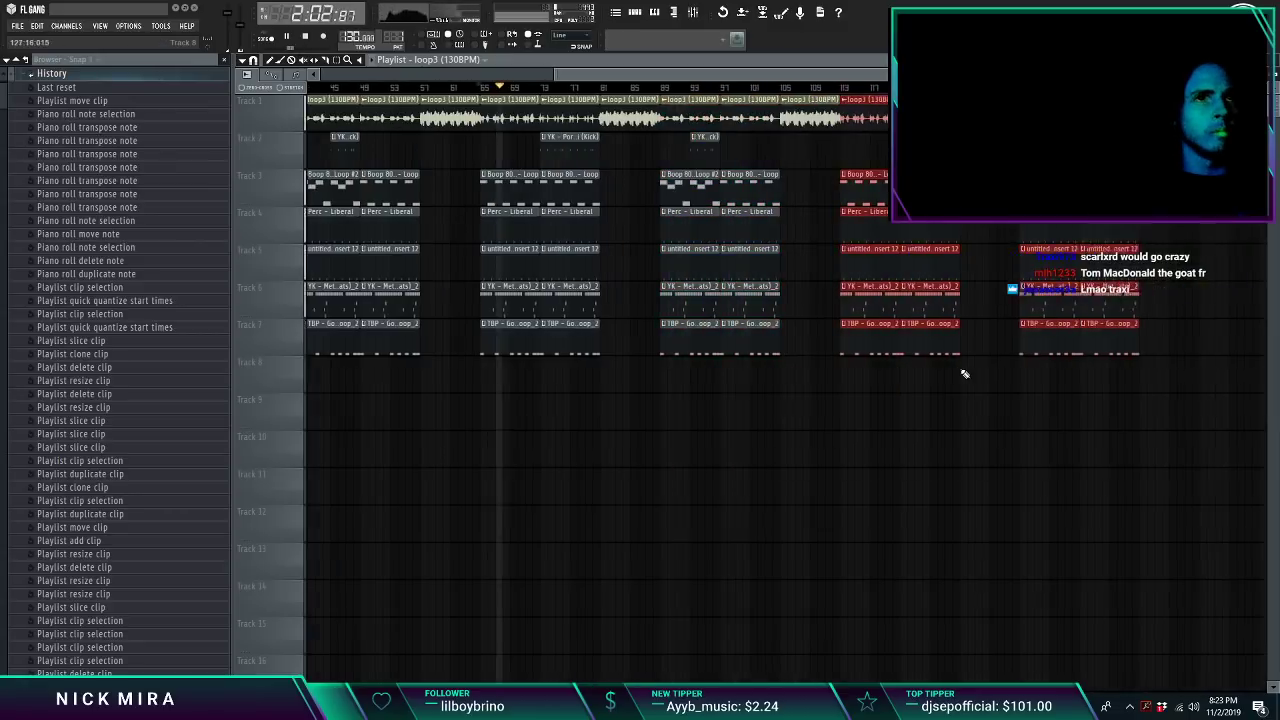
{"action": "key", "text": "ctrl+d"}
{"action": "scroll", "coordinate": [620, 93], "scroll_direction": "down", "scroll_amount": 2}
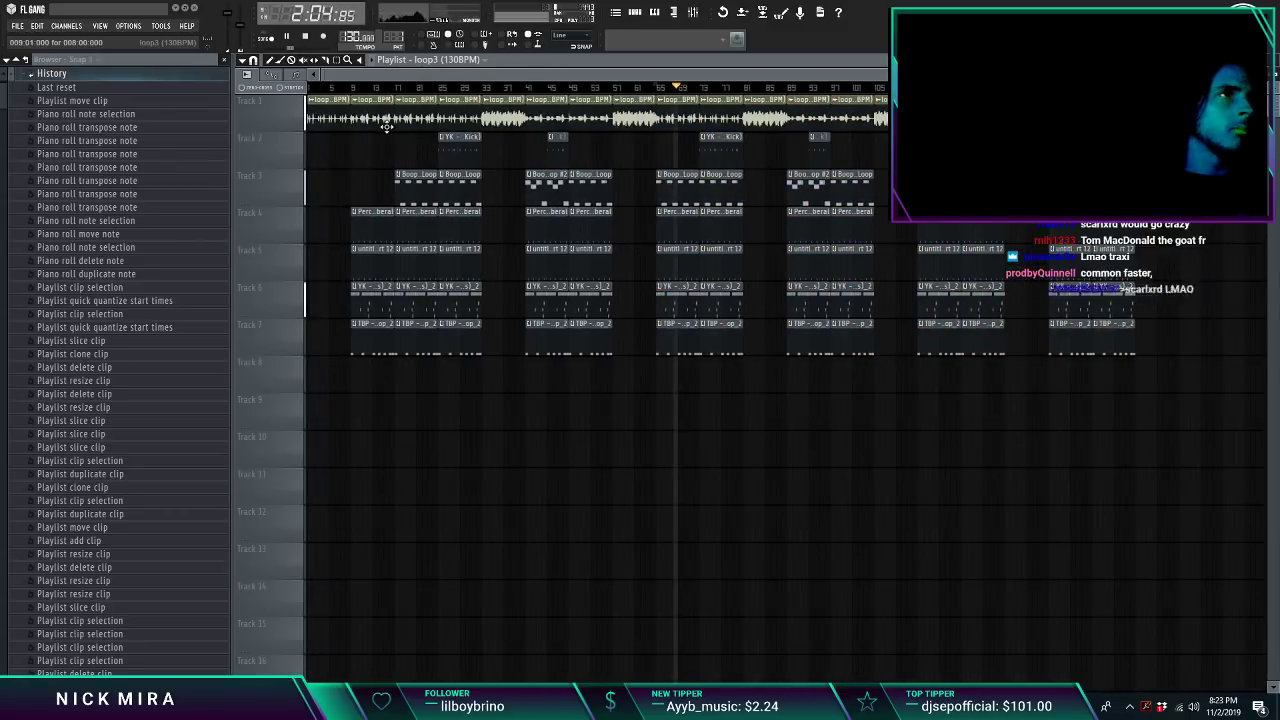
Step: Start saving the project under a new name, browse to the Beats folder, and rename its New folder as Twister to save there
{"action": "double_click", "coordinate": [425, 117]}
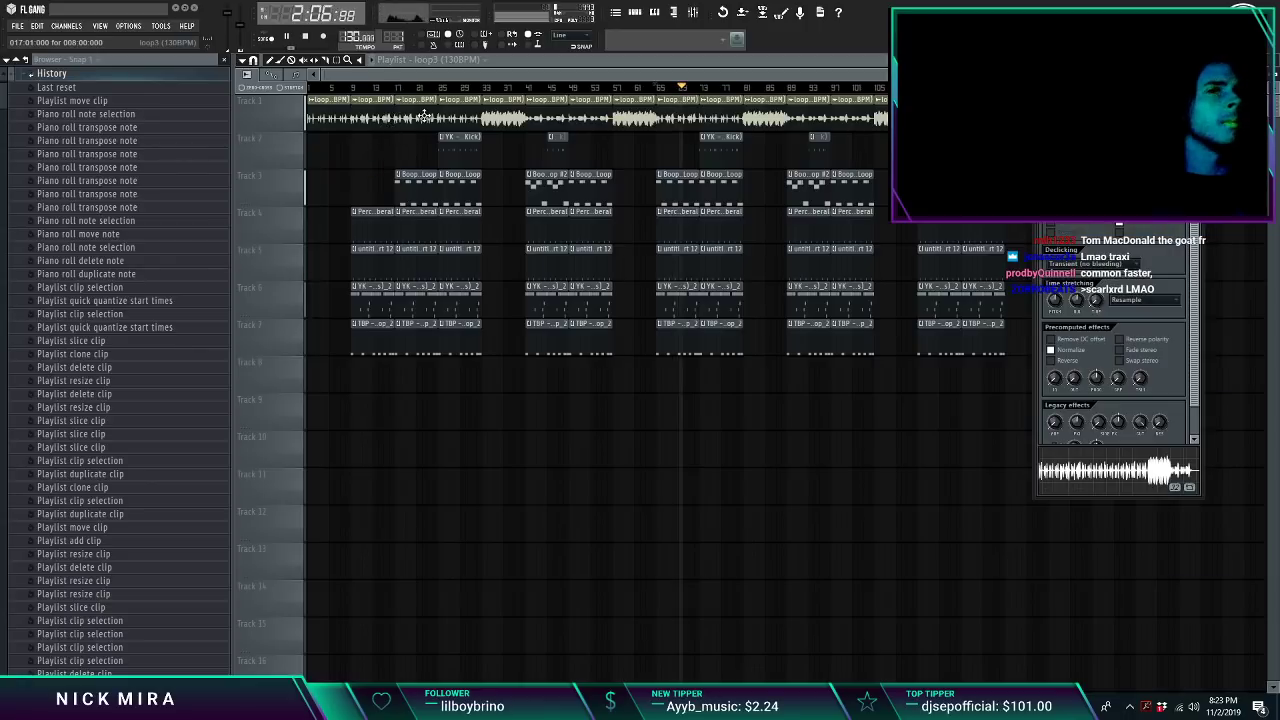
{"action": "key", "text": "ctrl+shift+s"}
{"action": "left_click", "coordinate": [487, 202]}
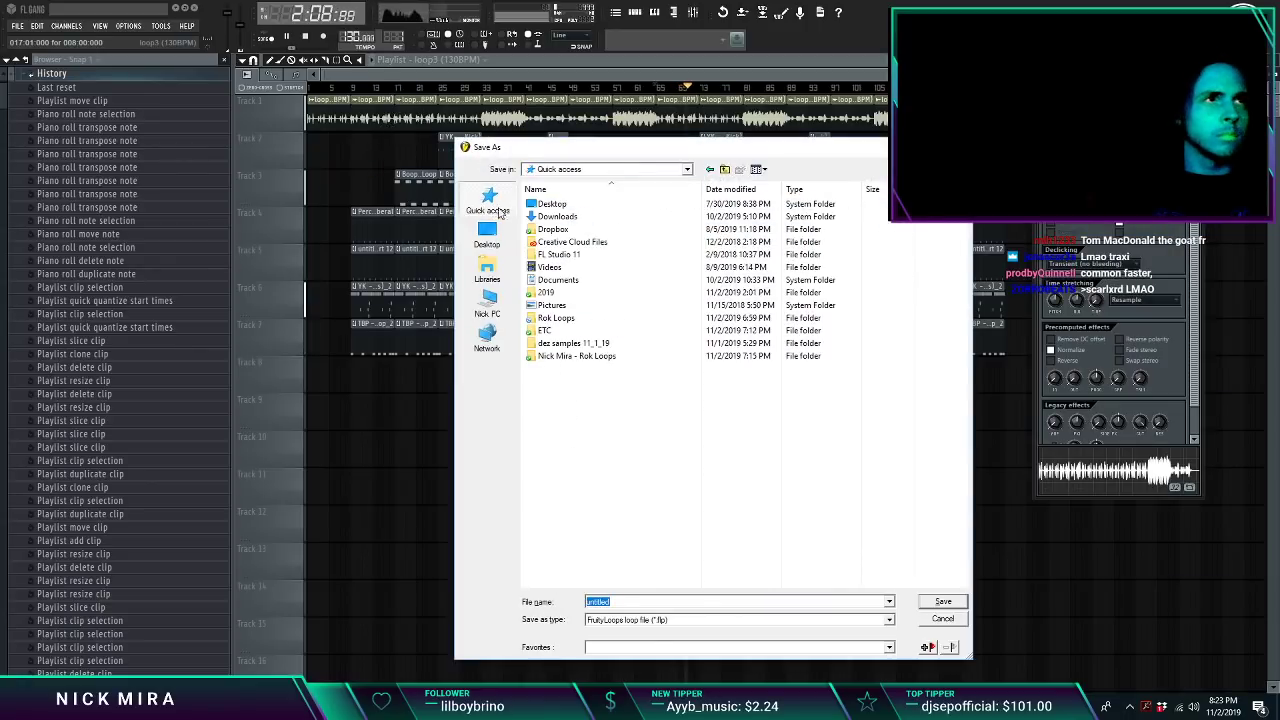
{"action": "double_click", "coordinate": [565, 229]}
{"action": "double_click", "coordinate": [565, 232]}
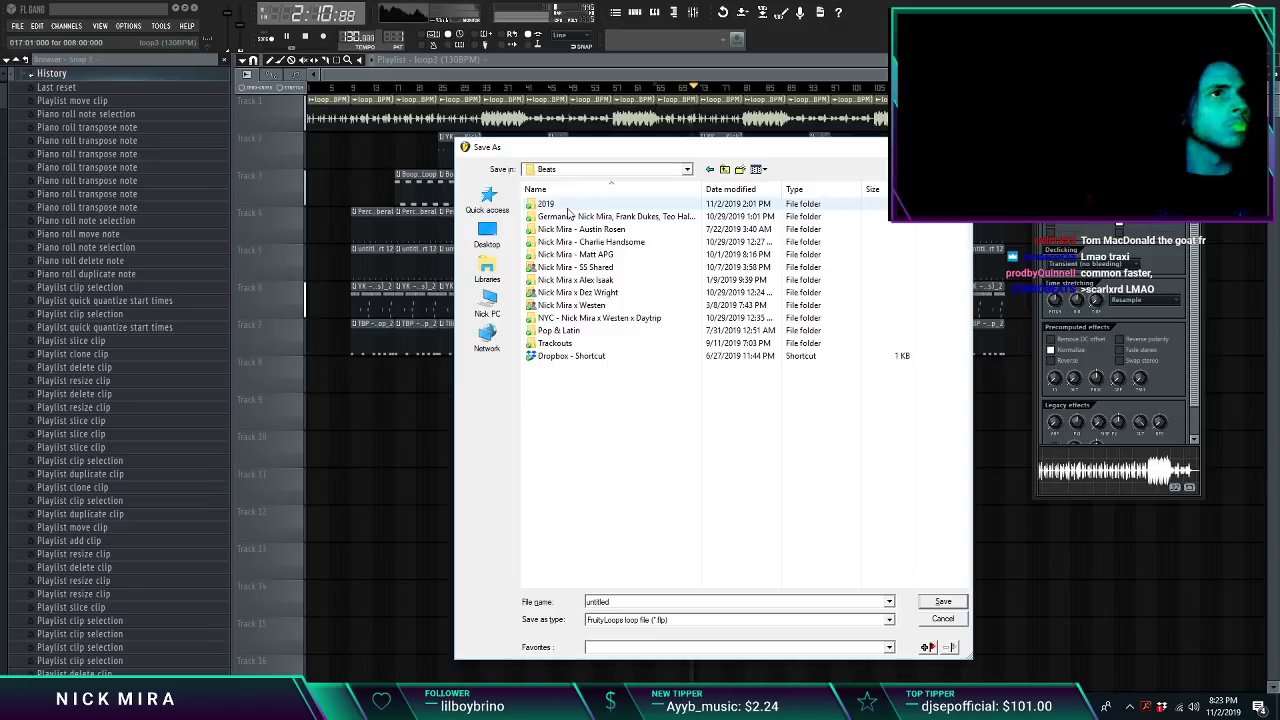
{"action": "key", "text": "BackSpace"}
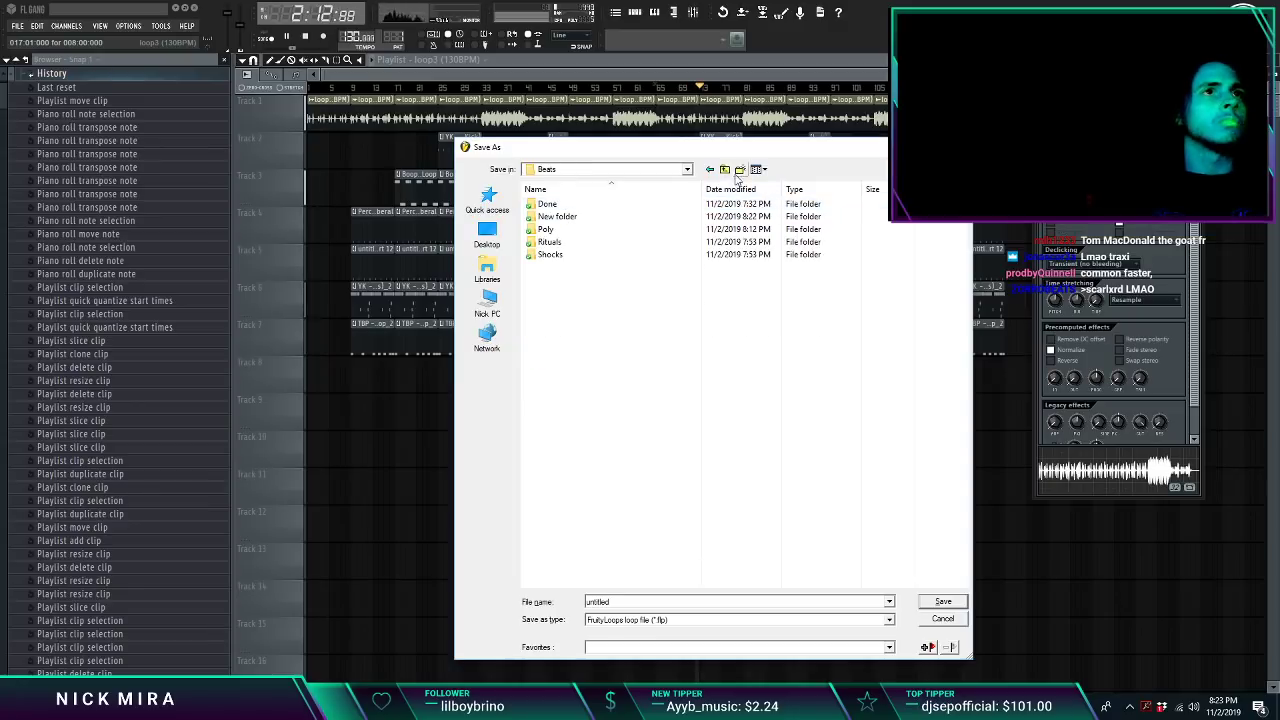
{"action": "left_click", "coordinate": [660, 218]}
{"action": "key", "text": "F2"}
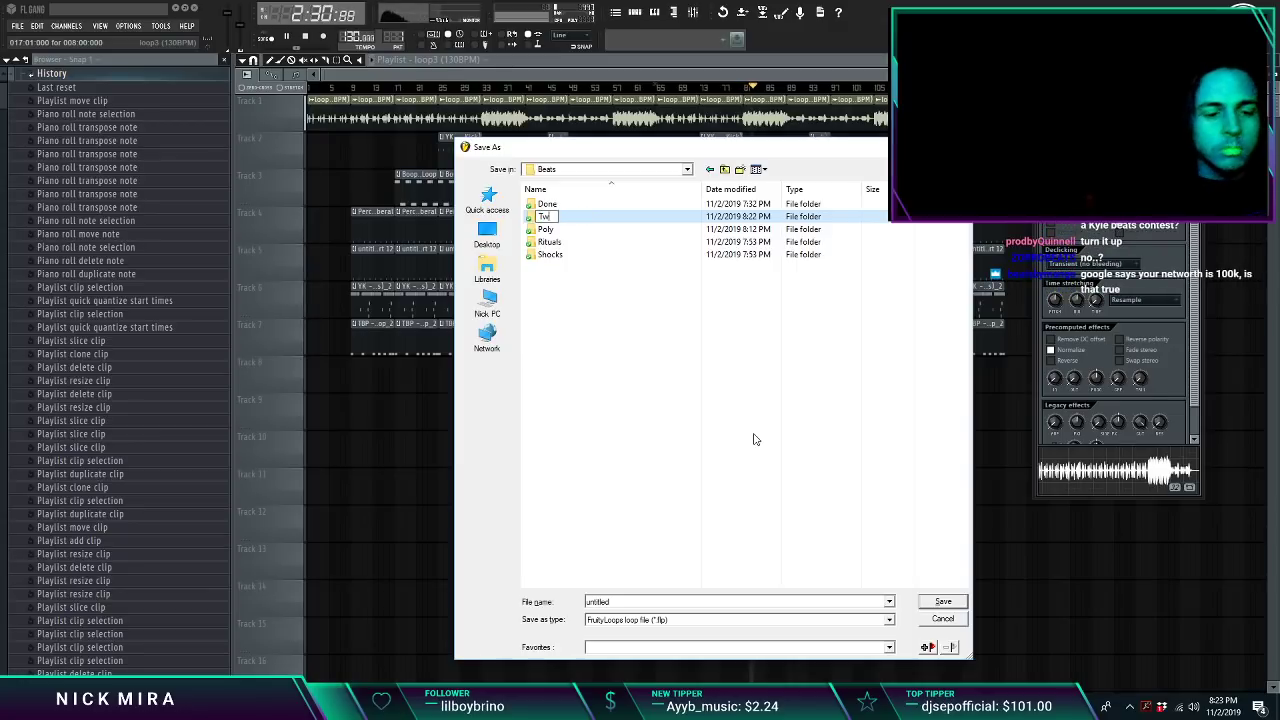
{"action": "type", "text": "er"}
{"action": "key", "text": "Return"}
{"action": "key", "text": "Return"}
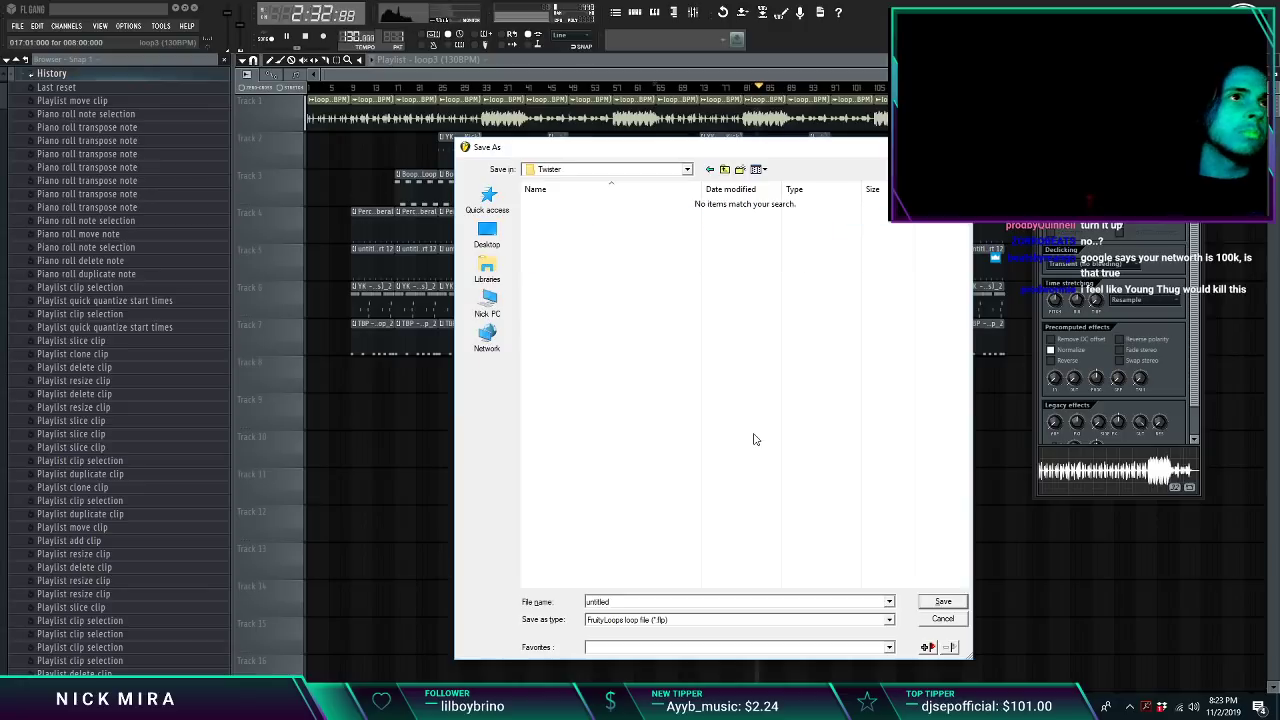
Step: Save the project in the Twister folder as "NM x Rok - 130BPM"
{"action": "type", "text": "NM"}
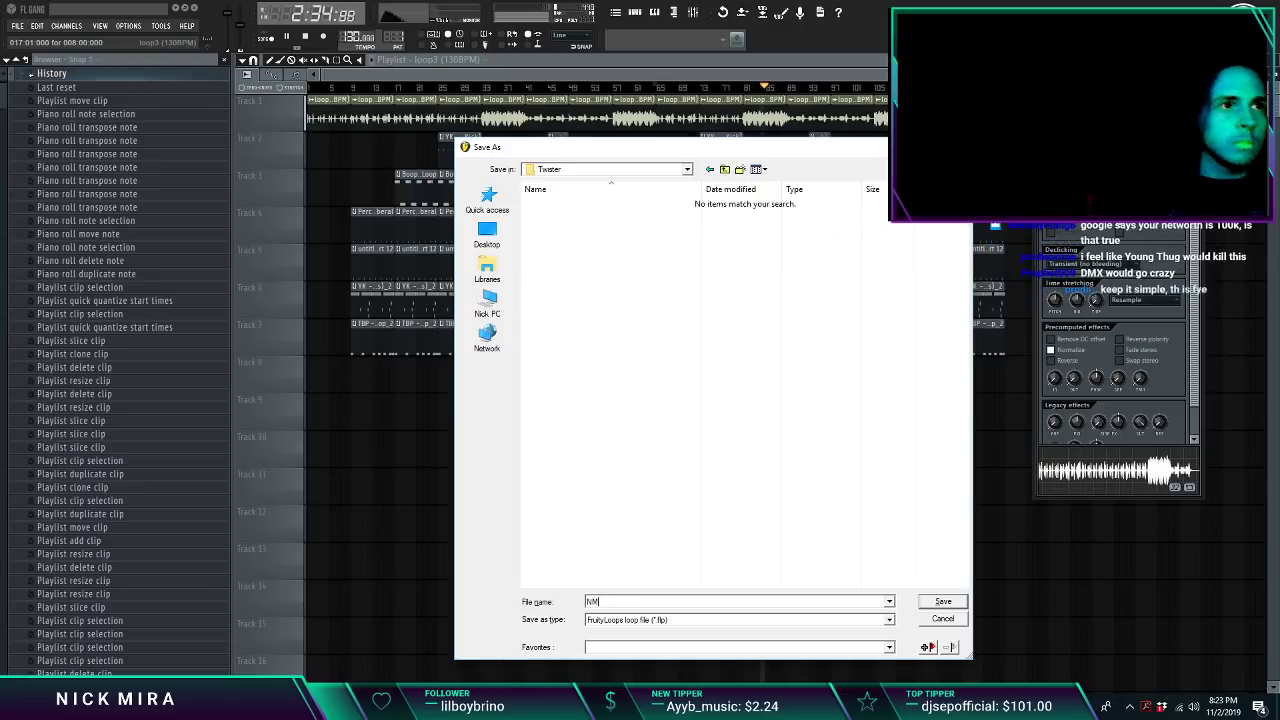
{"action": "type", "text": " x Rok - 130BPM"}
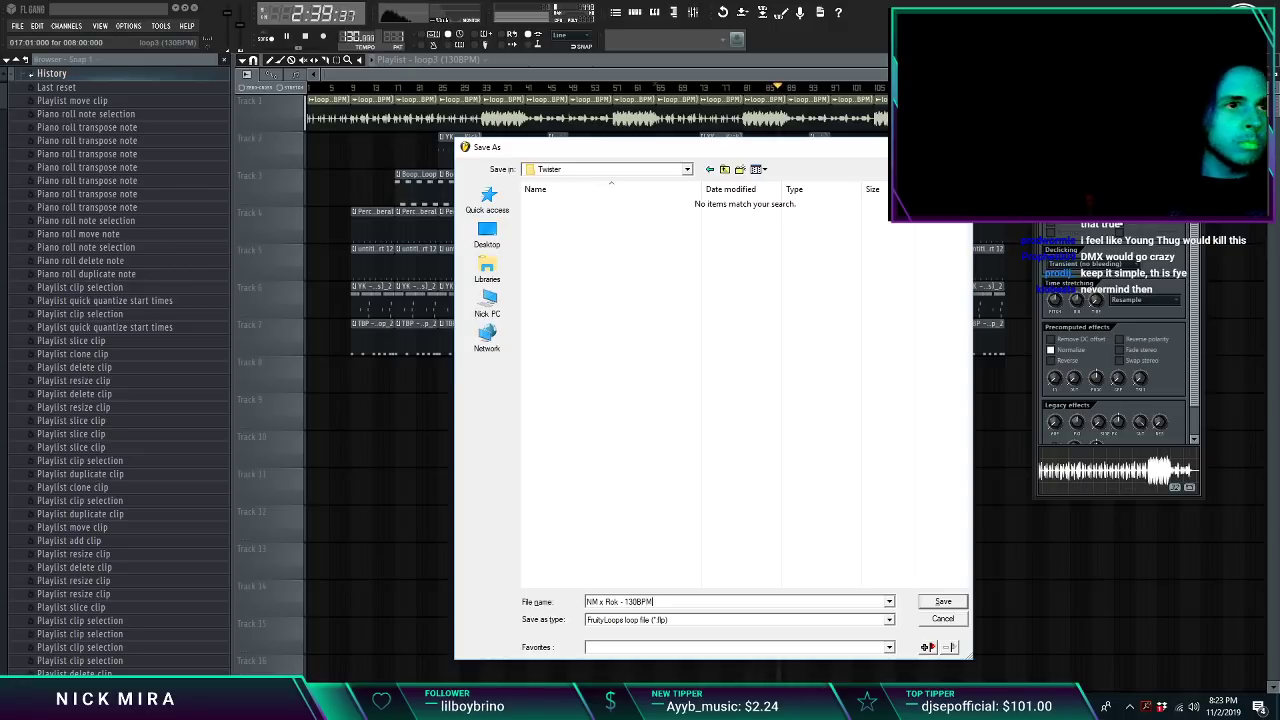
{"action": "key", "text": "Return"}
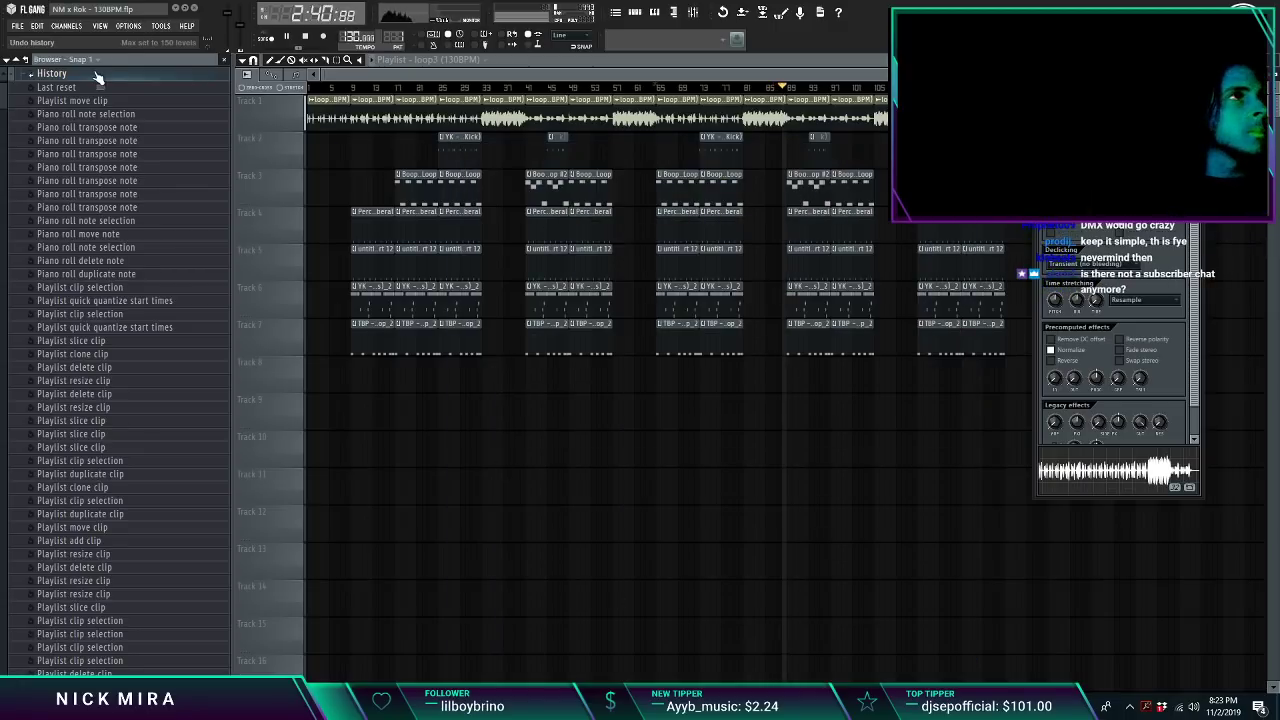
Step: Play the song from bar 9 while finding the STASH drum kit folder in the sample browser, and collapse its Percs folder
{"action": "left_click", "coordinate": [98, 76]}
{"action": "left_click", "coordinate": [355, 91]}
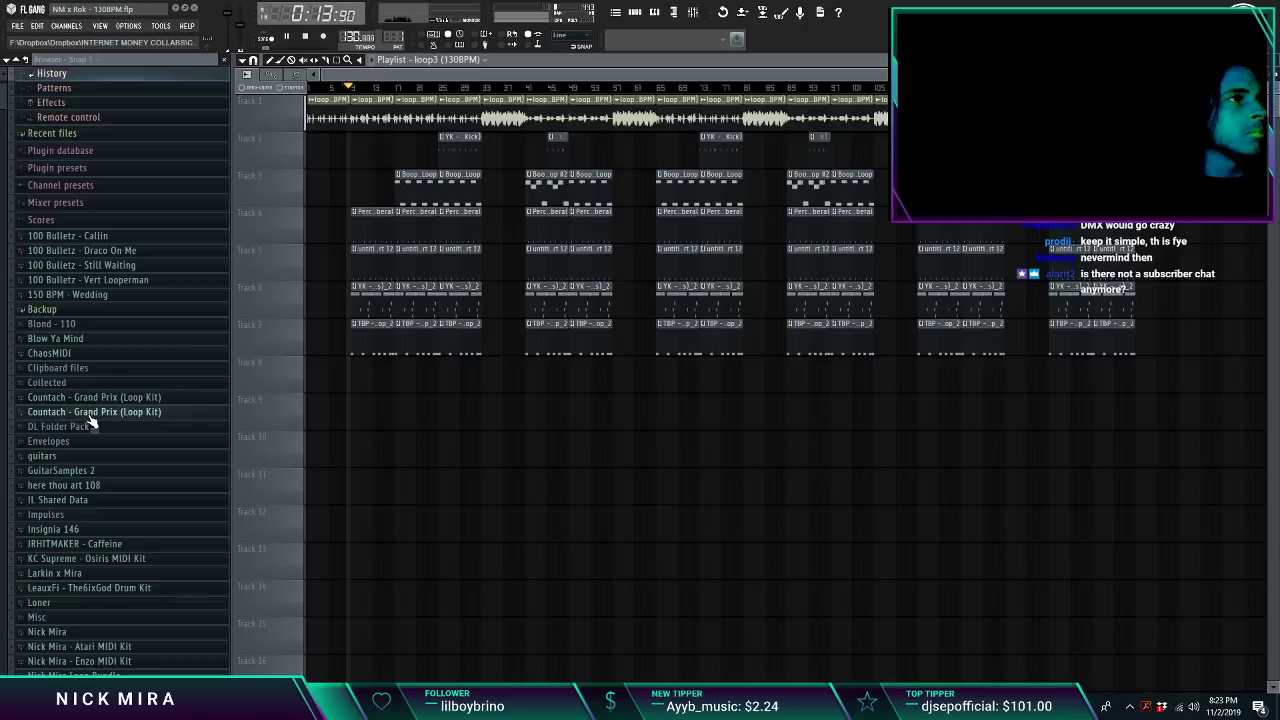
{"action": "left_click_drag", "start_coordinate": [2, 350], "coordinate": [1, 243]}
{"action": "scroll", "coordinate": [2, 243], "scroll_direction": "up", "scroll_amount": 15}
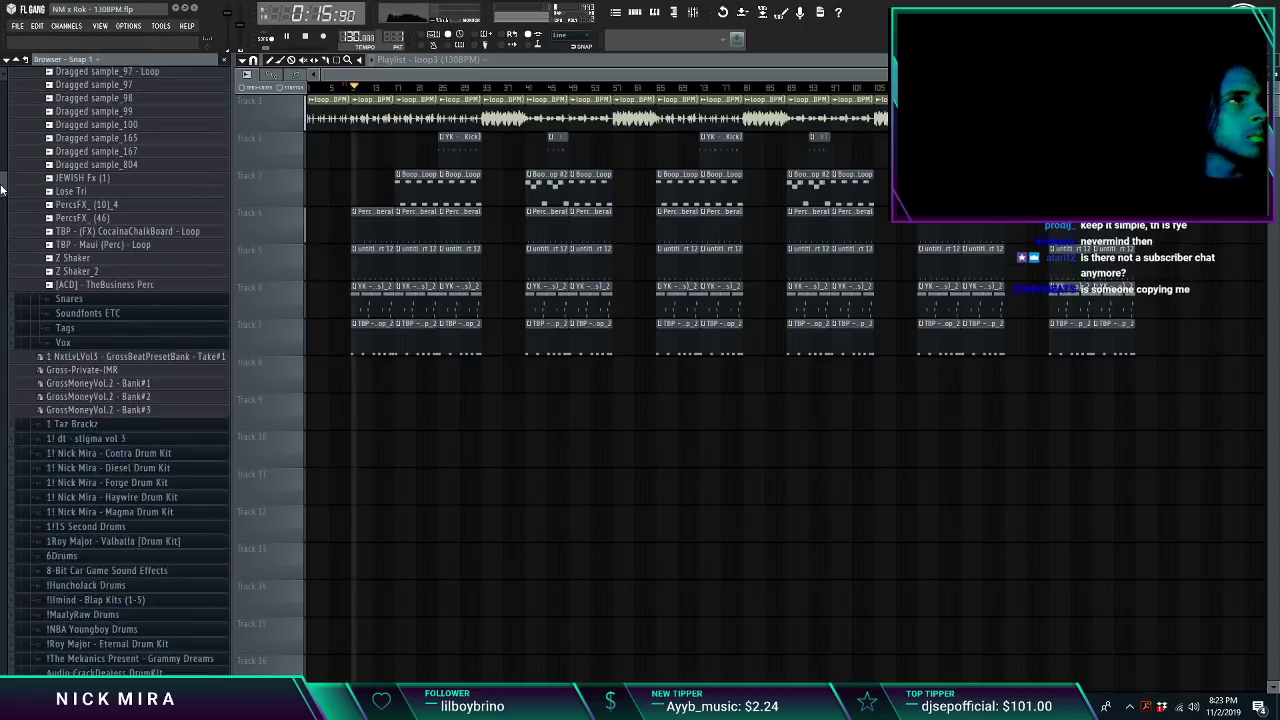
{"action": "scroll", "coordinate": [180, 290], "scroll_direction": "up", "scroll_amount": 7}
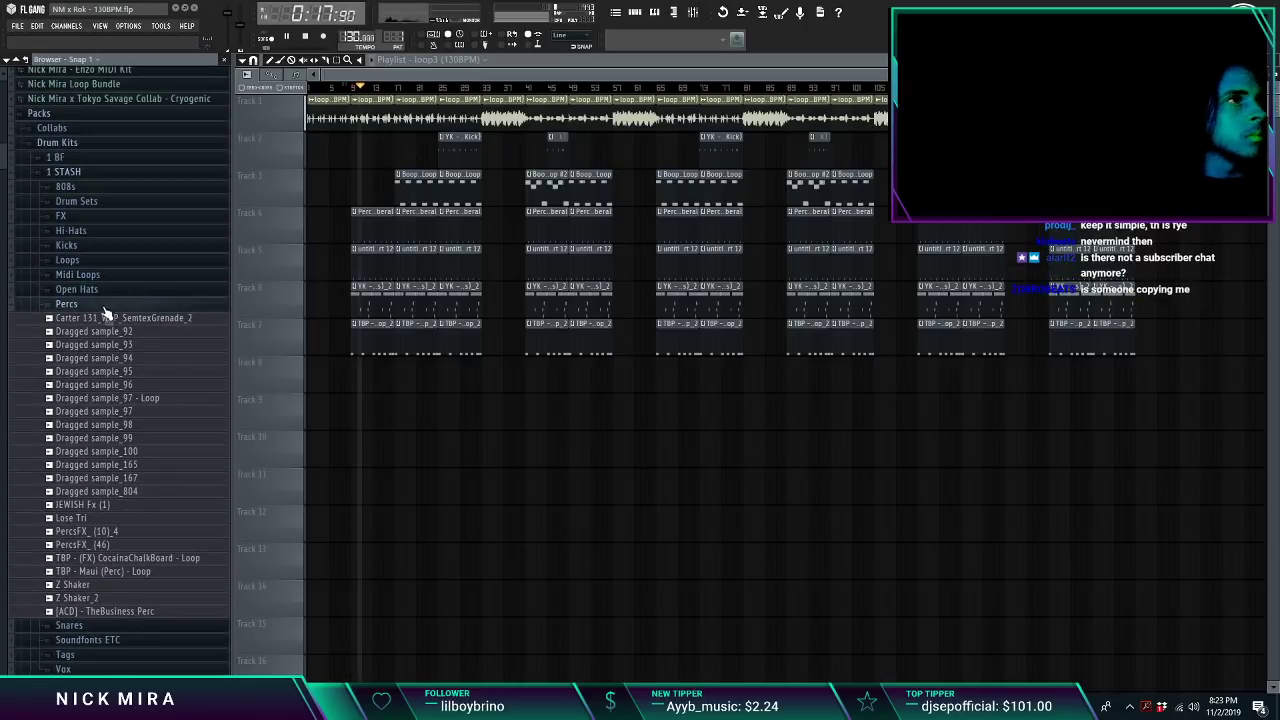
{"action": "left_click", "coordinate": [107, 307]}
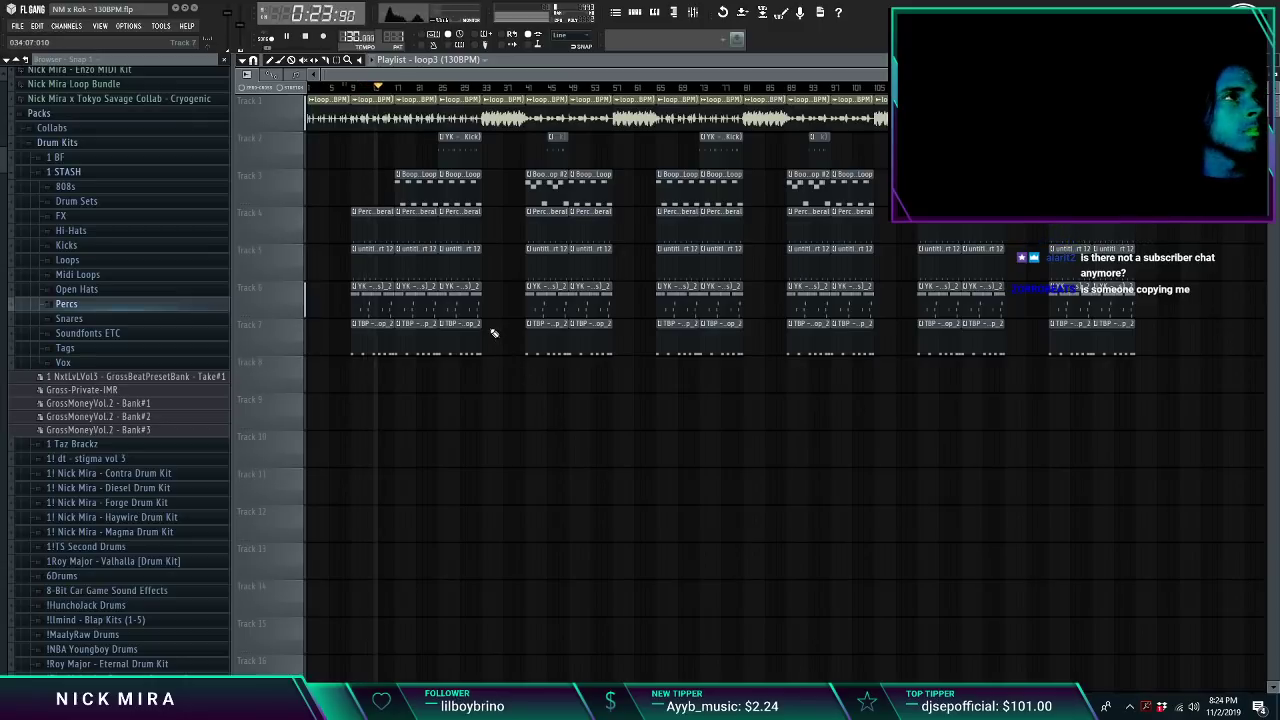
Step: Rename the saved project file as "NM x Rok - Twister 130BPM" and save the project over it
{"action": "key", "text": "ctrl+shift+s"}
{"action": "left_click", "coordinate": [595, 204]}
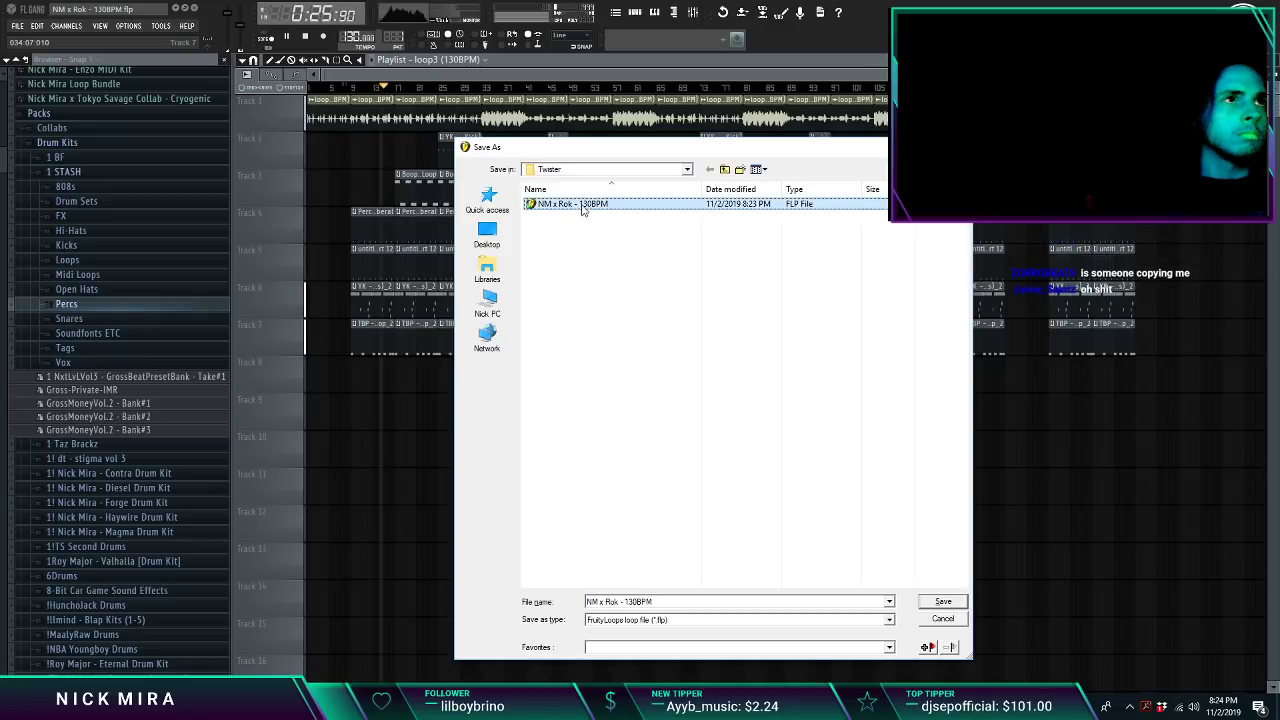
{"action": "left_click", "coordinate": [585, 205]}
{"action": "type", "text": "Twister"}
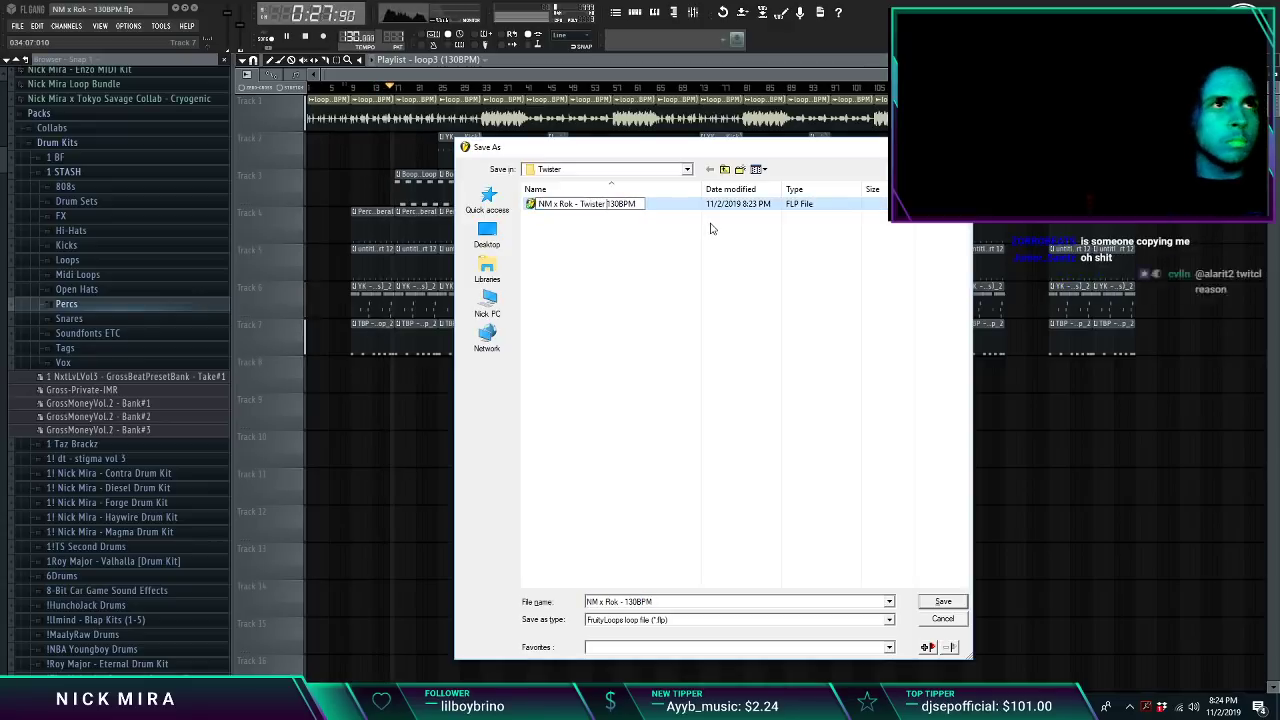
{"action": "left_click", "coordinate": [710, 229]}
{"action": "double_click", "coordinate": [716, 206]}
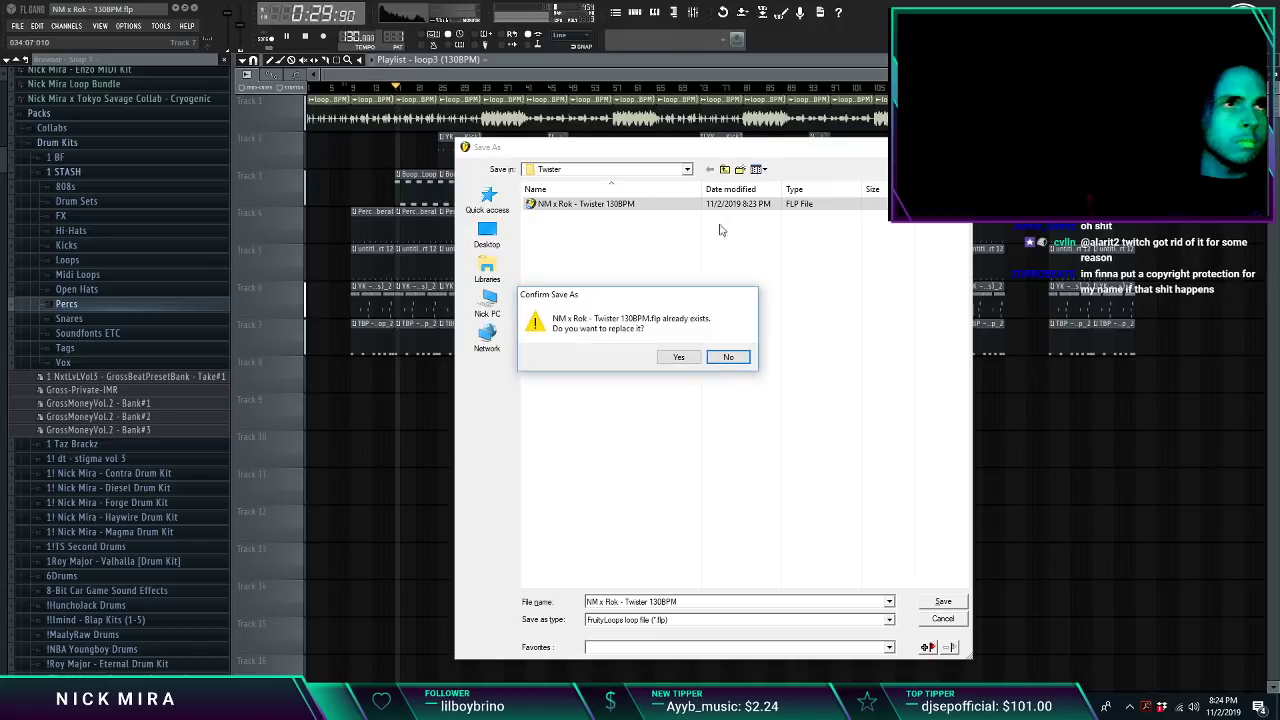
{"action": "left_click", "coordinate": [679, 357]}
{"action": "key", "text": "ctrl+r"}
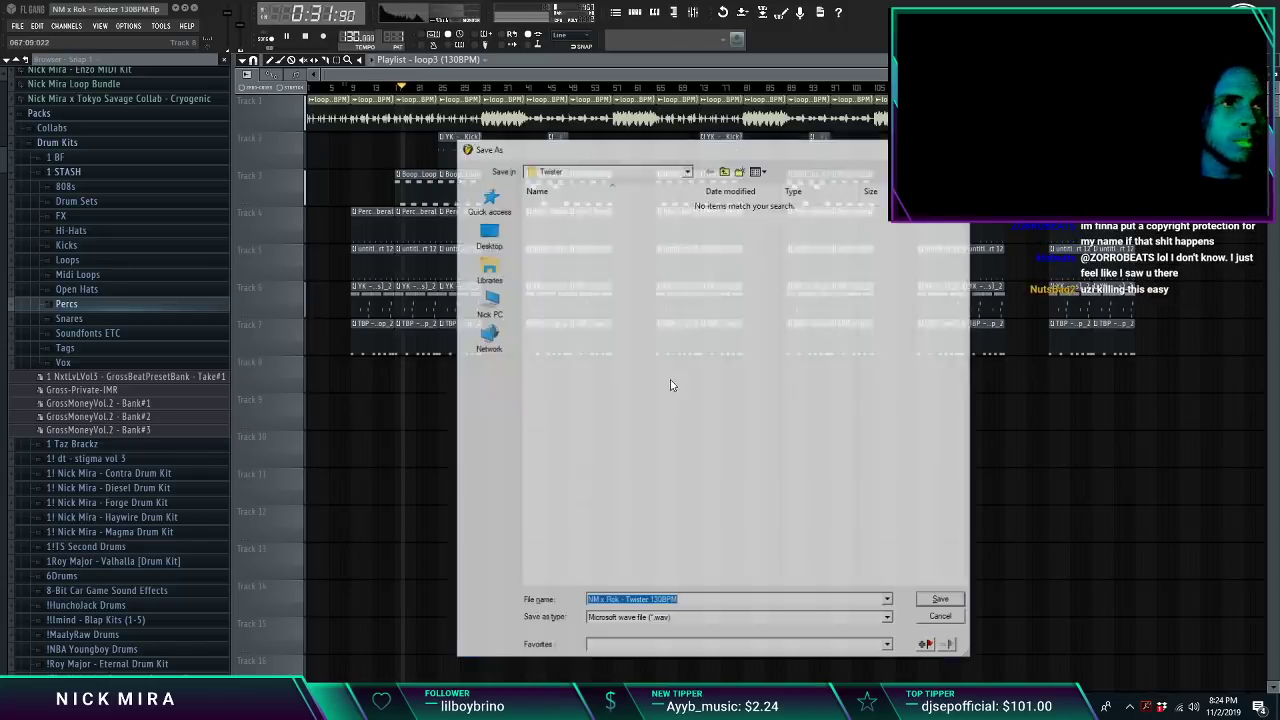
{"action": "left_click", "coordinate": [940, 603]}
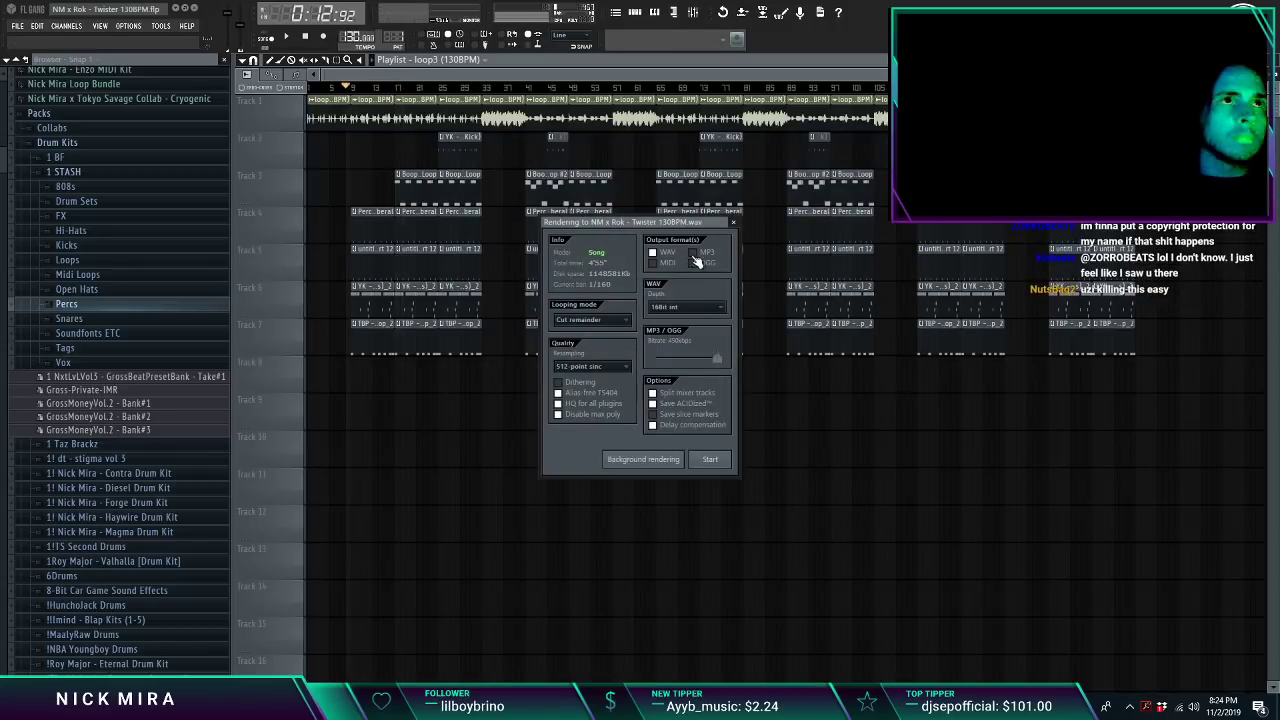
{"action": "left_click", "coordinate": [694, 254]}
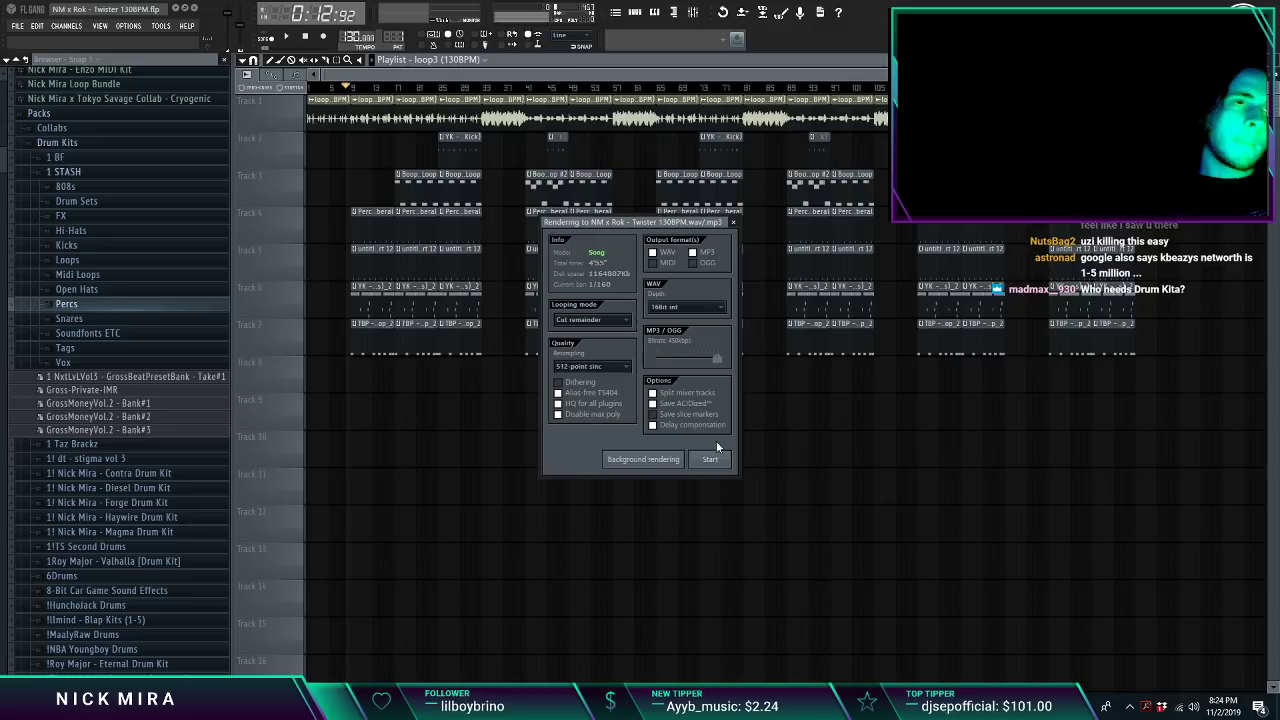
{"action": "left_click", "coordinate": [736, 224]}
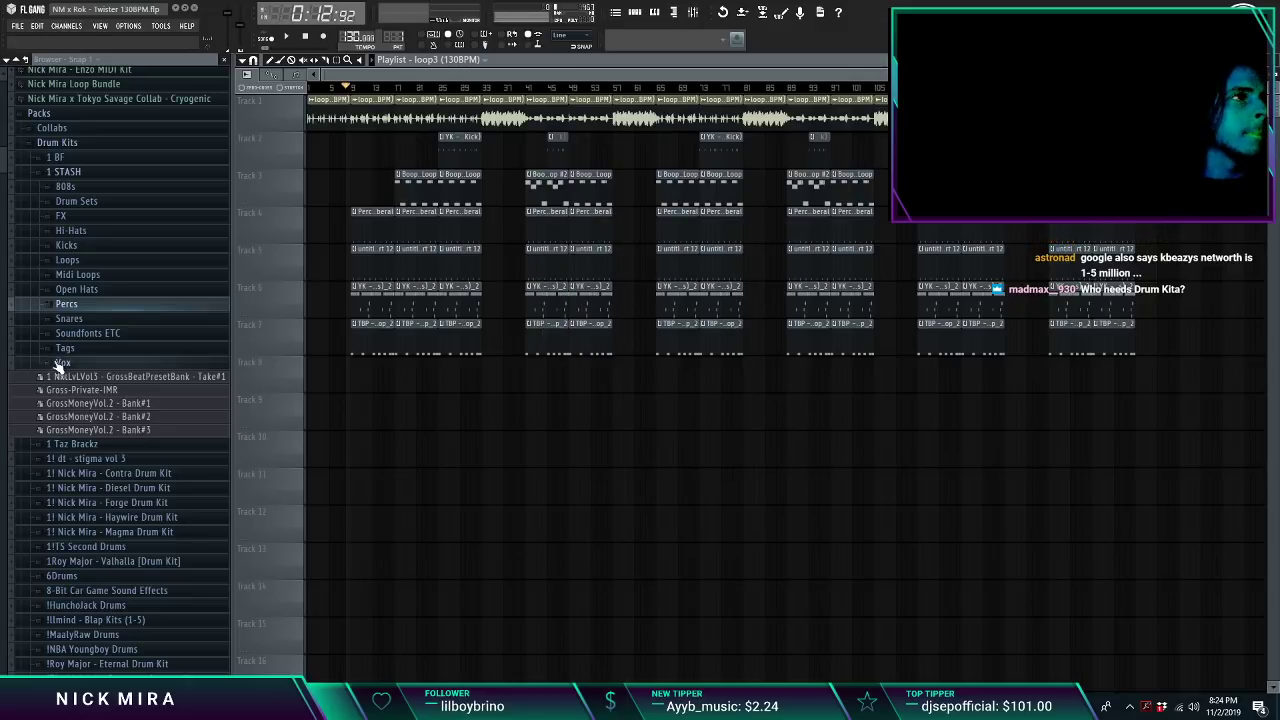
Step: Add the "nick youre stupid" sample from the Tags folder to playlist track 8 at bar 7
{"action": "left_click", "coordinate": [64, 347]}
{"action": "left_click_drag", "start_coordinate": [148, 512], "coordinate": [343, 377]}
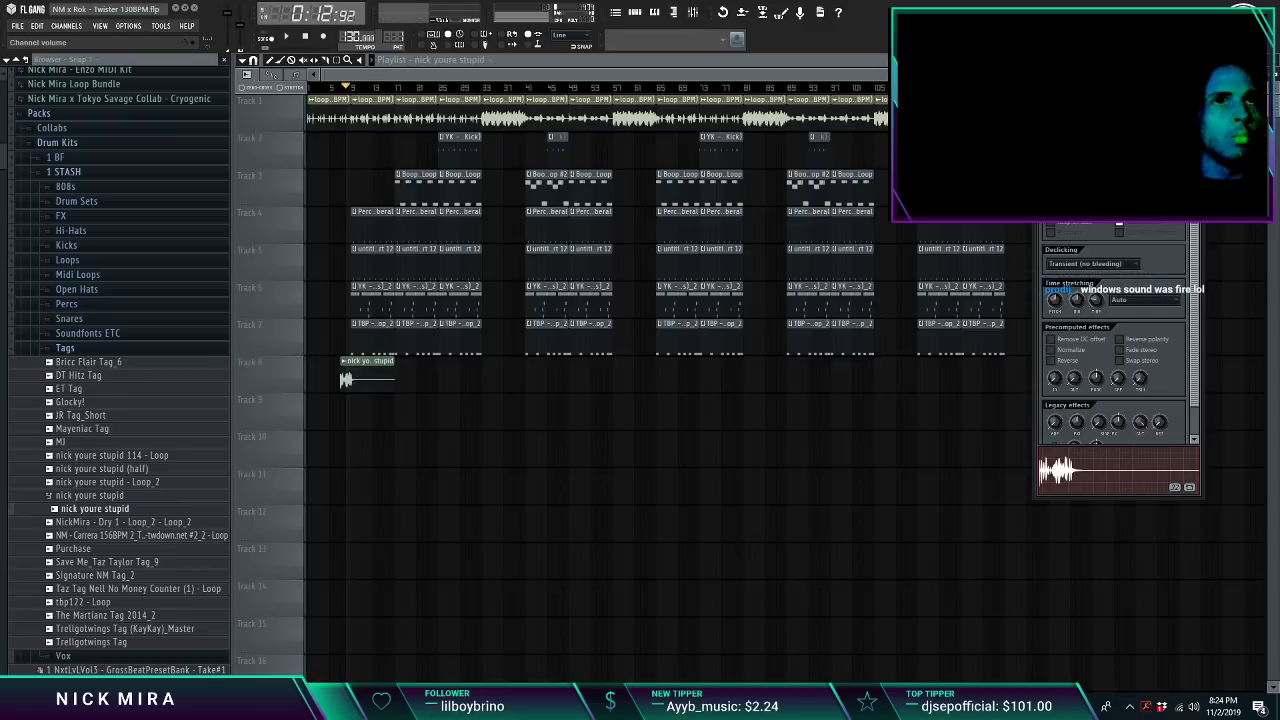
{"action": "scroll", "coordinate": [345, 90], "scroll_direction": "up", "scroll_amount": 7}
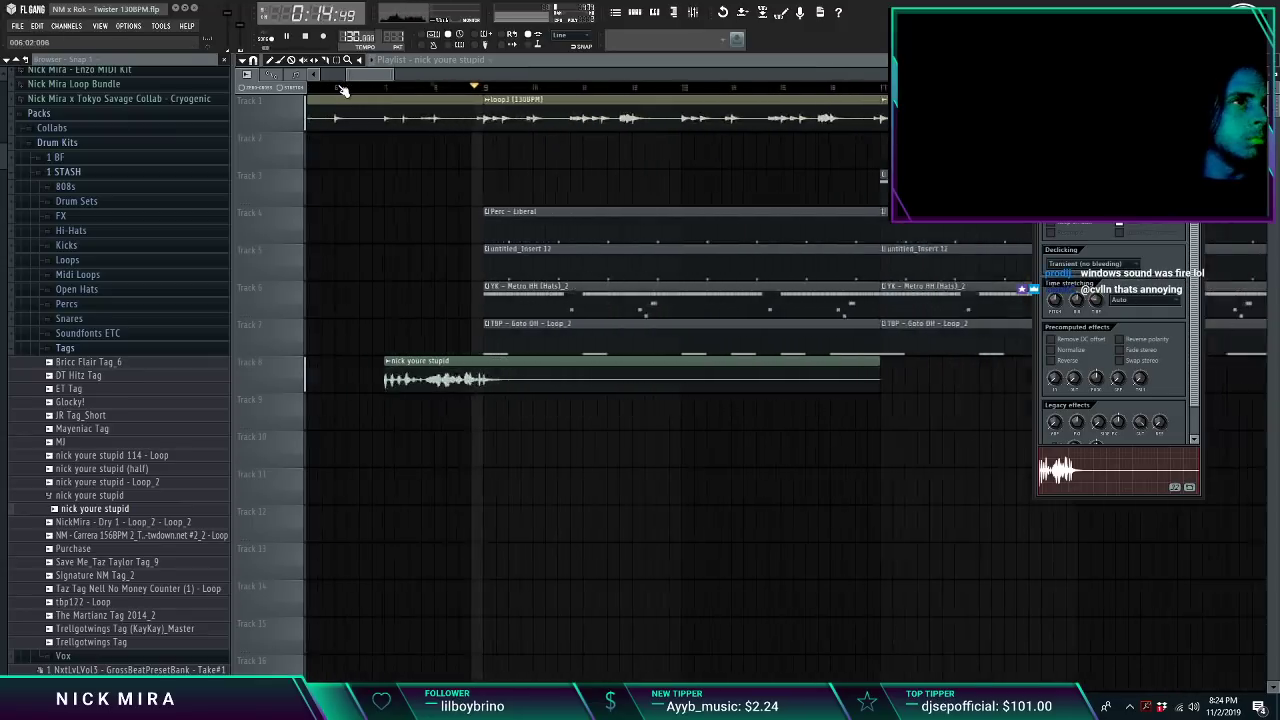
{"action": "scroll", "coordinate": [460, 94], "scroll_direction": "down", "scroll_amount": 4}
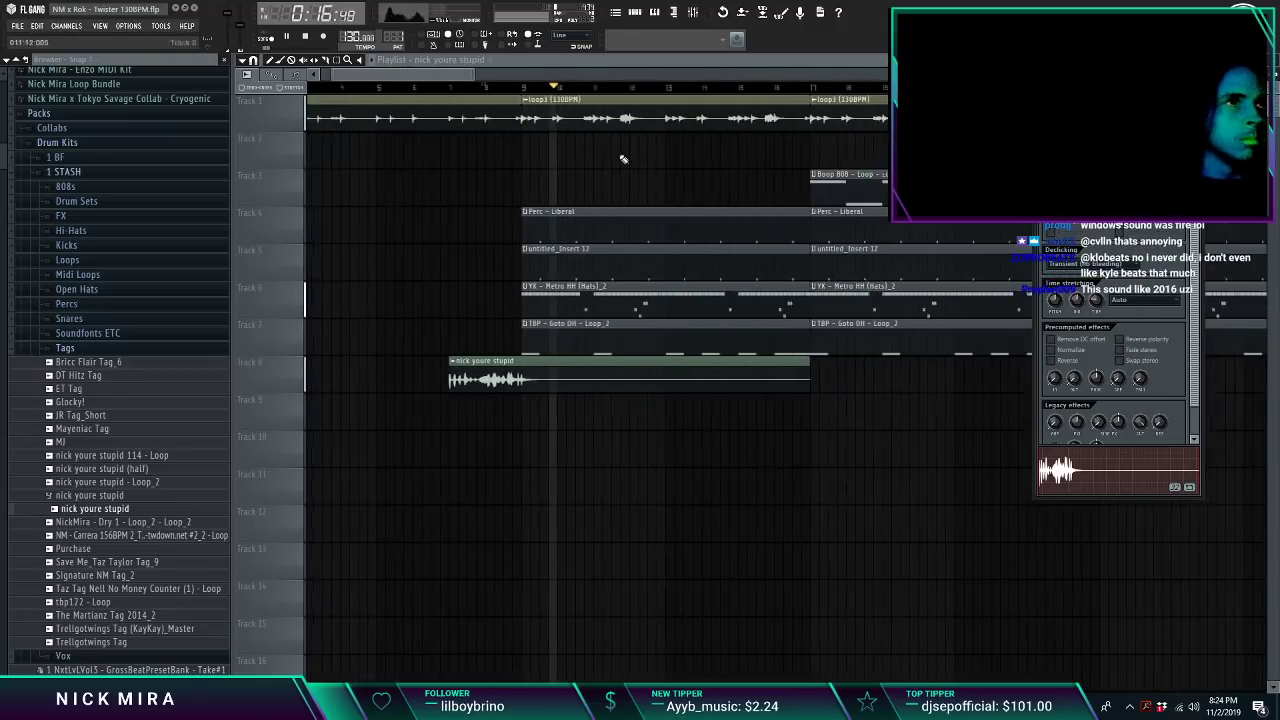
Step: Route the "nick youre stupid" tag to mixer insert 3 and cut its low frequencies with the track's EQ
{"action": "key", "text": "F9"}
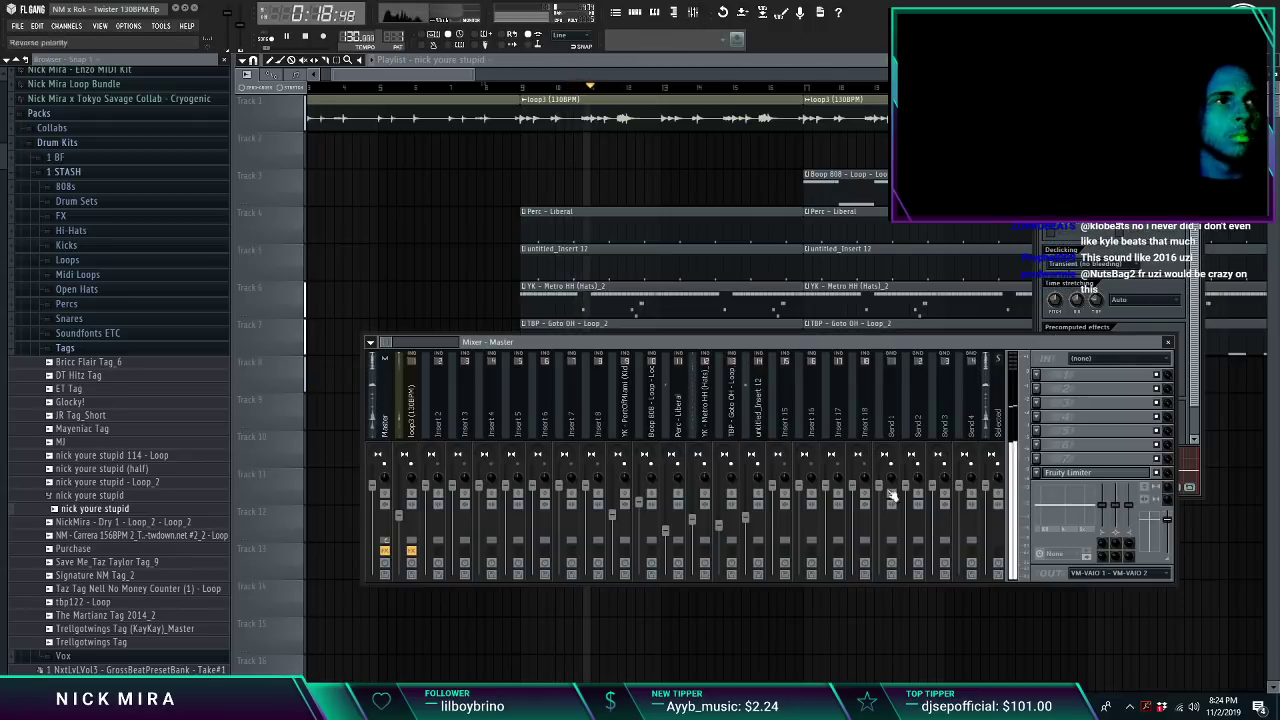
{"action": "left_click", "coordinate": [1128, 232]}
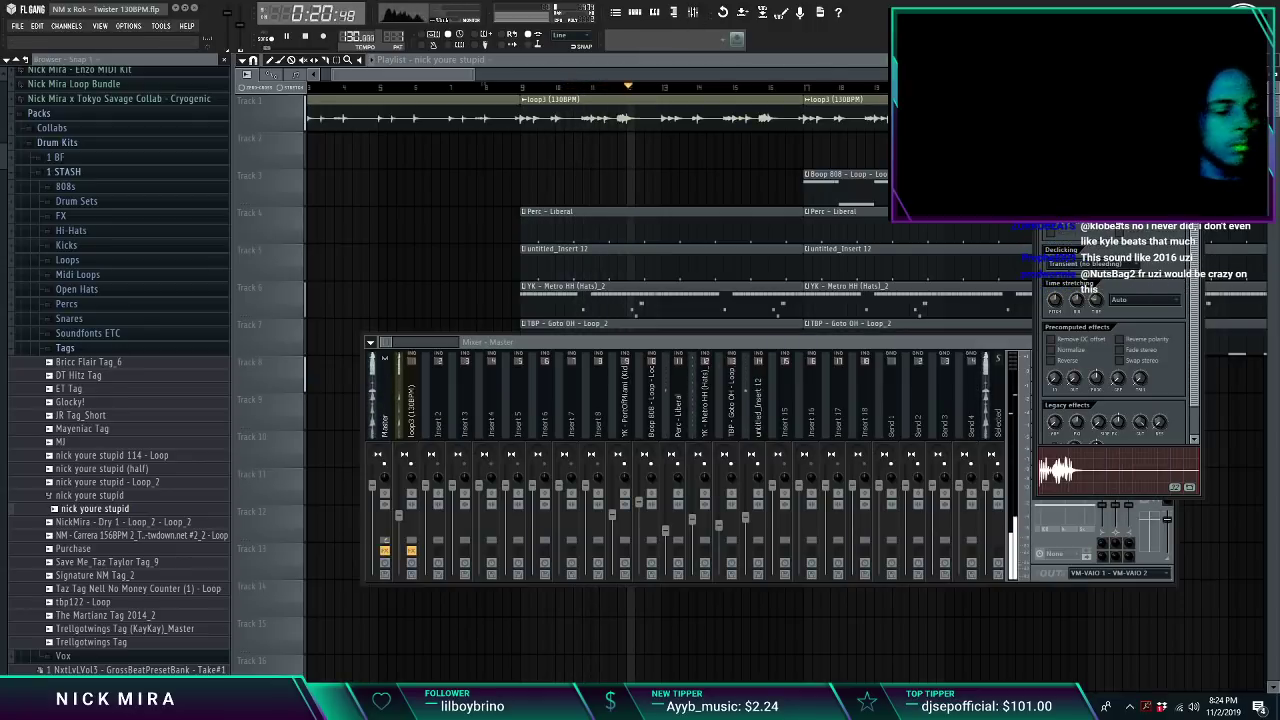
{"action": "key", "text": "ctrl+l"}
{"action": "left_click_drag", "start_coordinate": [1044, 506], "coordinate": [1040, 526]}
Step: Play the tag from bar 7 against the beat and lower its mixer track volume slightly
{"action": "key", "text": "space"}
{"action": "key", "text": "space"}
{"action": "key", "text": "space"}
{"action": "key", "text": "space"}
{"action": "left_click", "coordinate": [457, 88]}
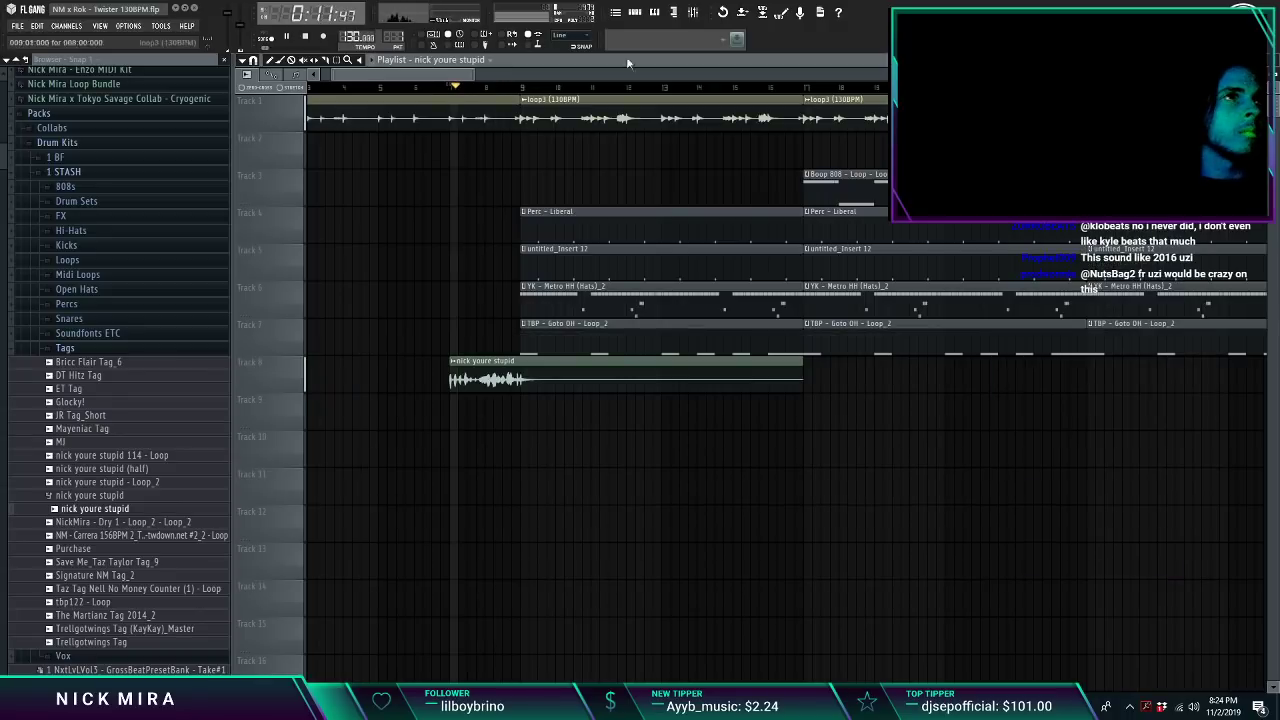
{"action": "key", "text": "F9"}
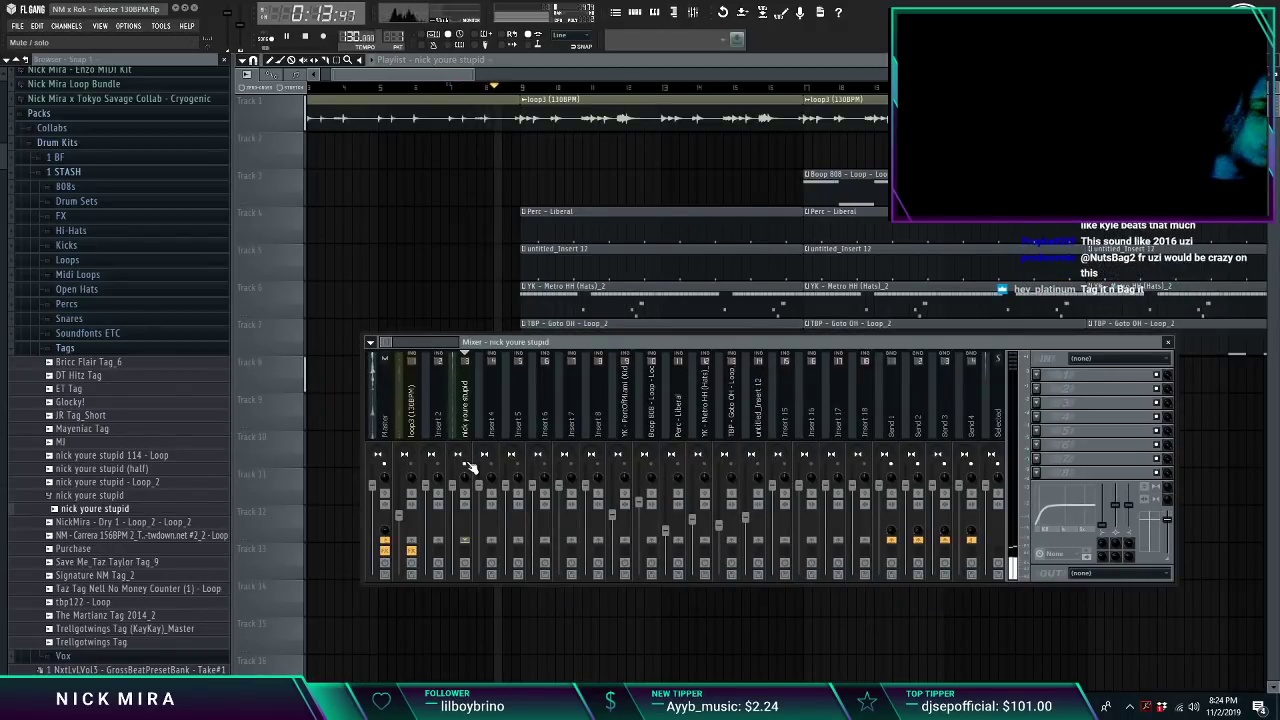
{"action": "key", "text": "space"}
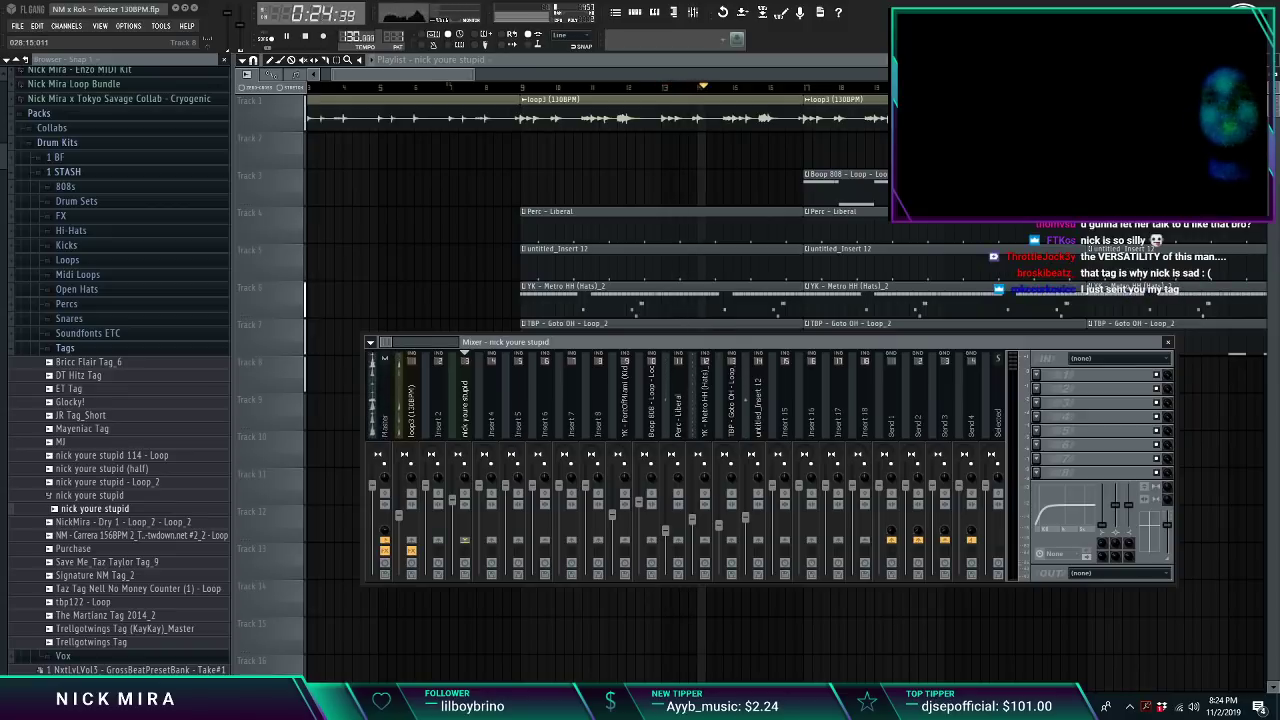
Step: Add the "Rok Tag Sauced" sample to playlist track 9 at bar 5
{"action": "left_click_drag", "start_coordinate": [945, 507], "coordinate": [428, 412]}
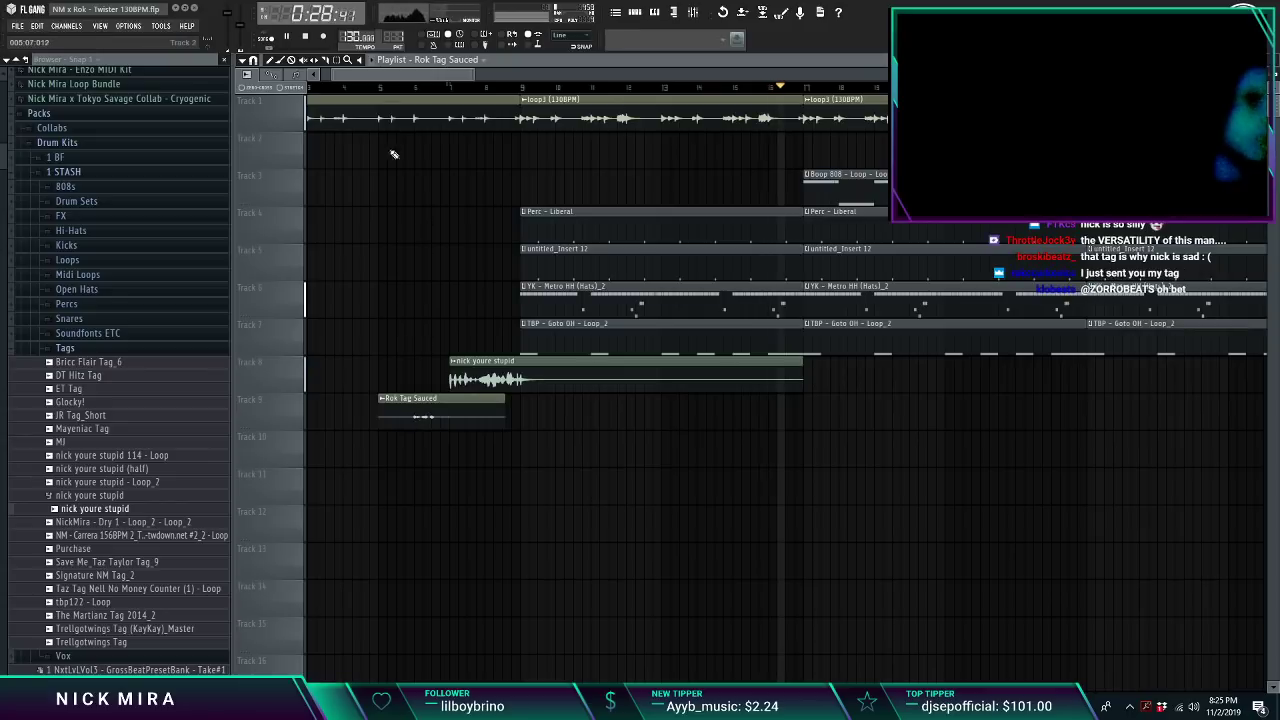
Step: Play Rok Tag Sauced from bar 5, try its pitch at -140 cents, and reset the pitch
{"action": "left_click", "coordinate": [384, 90]}
{"action": "scroll", "coordinate": [386, 92], "scroll_direction": "up", "scroll_amount": 2}
{"action": "scroll", "coordinate": [386, 92], "scroll_direction": "up", "scroll_amount": 2}
{"action": "double_click", "coordinate": [571, 414]}
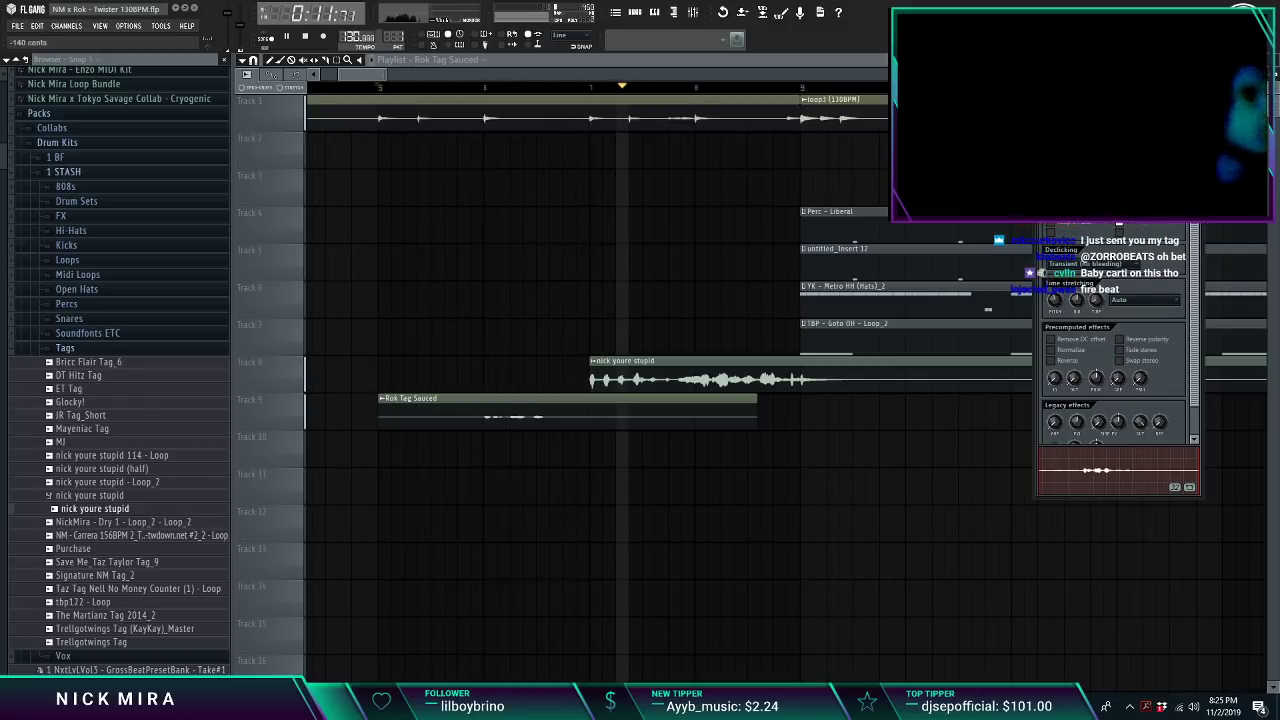
{"action": "left_click_drag", "start_coordinate": [1056, 301], "coordinate": [1056, 298]}
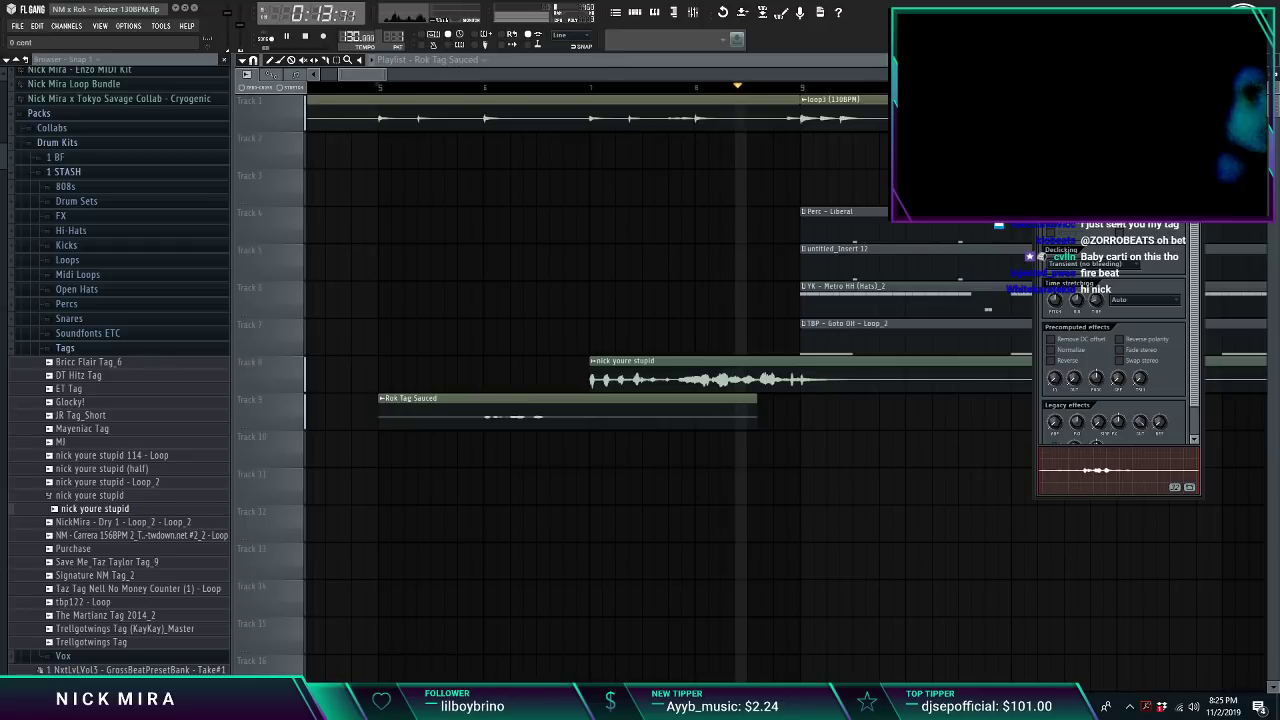
Step: Raise the pitch of Rok Tag Sauced to +100 cents and audition it from bar 6
{"action": "left_click", "coordinate": [488, 91]}
{"action": "scroll", "coordinate": [490, 94], "scroll_direction": "up", "scroll_amount": 3}
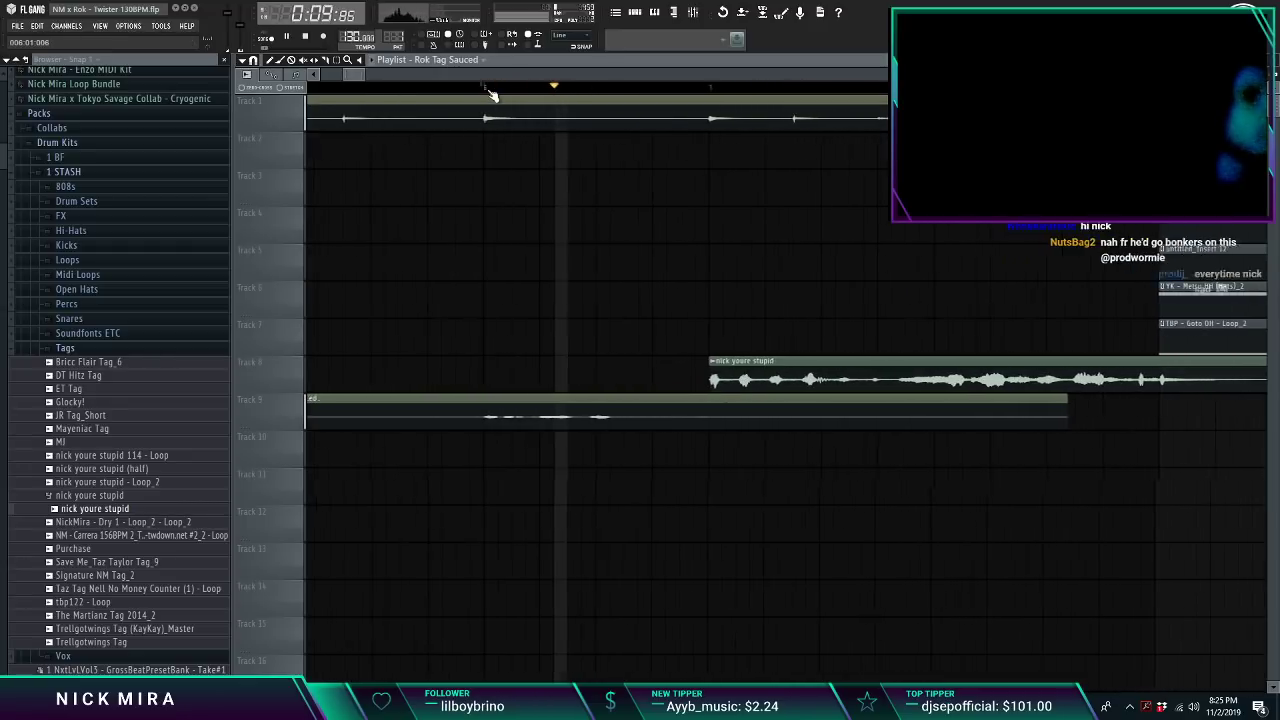
{"action": "double_click", "coordinate": [654, 414]}
{"action": "key", "text": "space"}
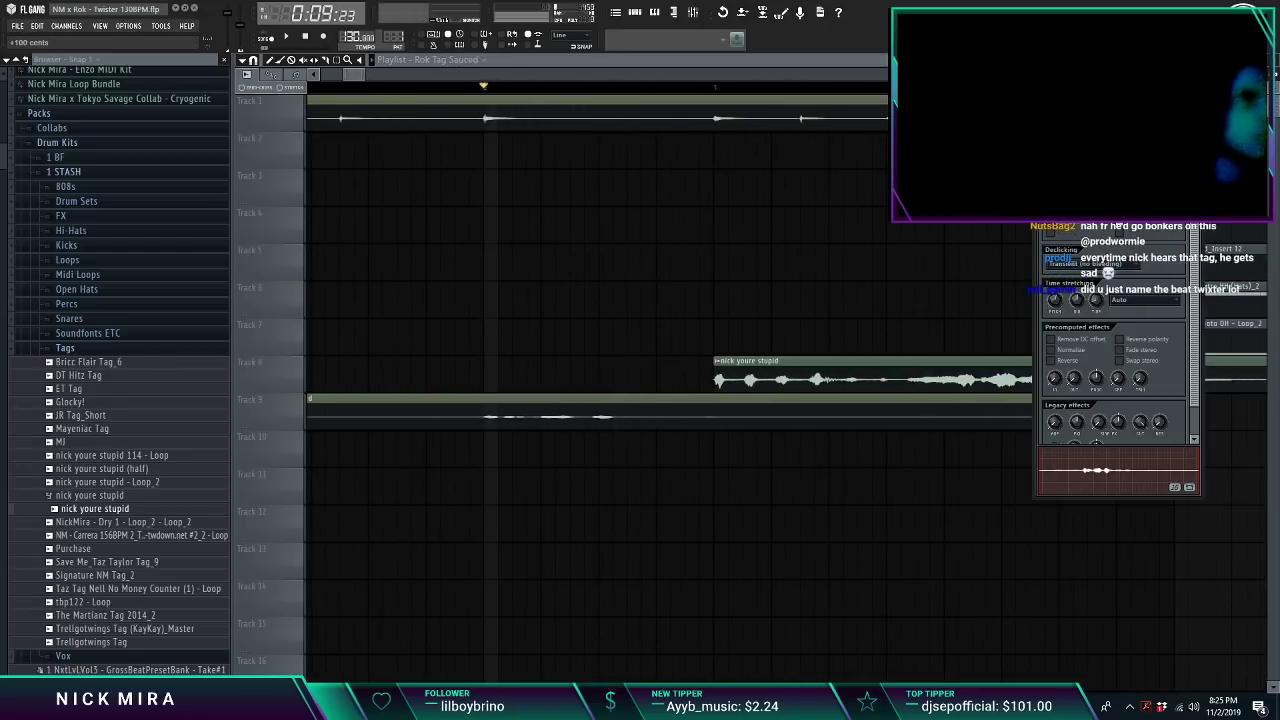
{"action": "key", "text": "space"}
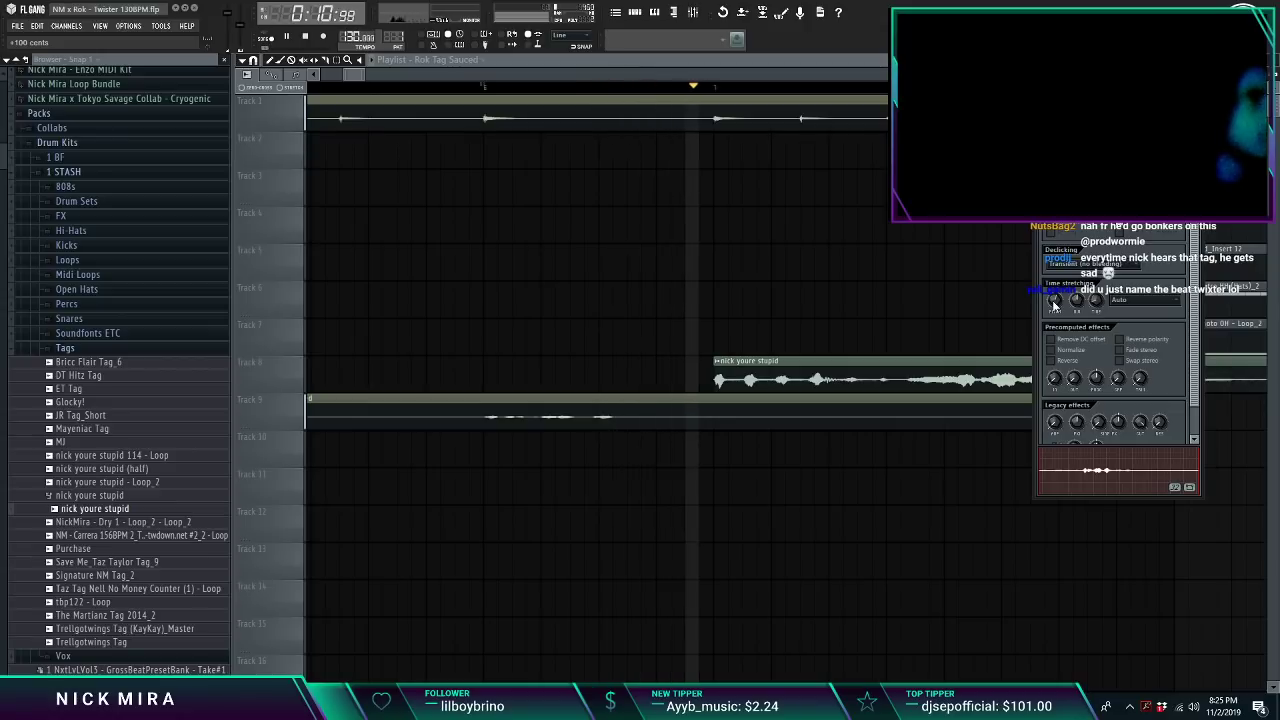
{"action": "key", "text": "space"}
{"action": "key", "text": "space"}
Step: Slice the Rok Tag Sauced clip at bar 6 and delete the silent part before it
{"action": "left_click", "coordinate": [495, 421]}
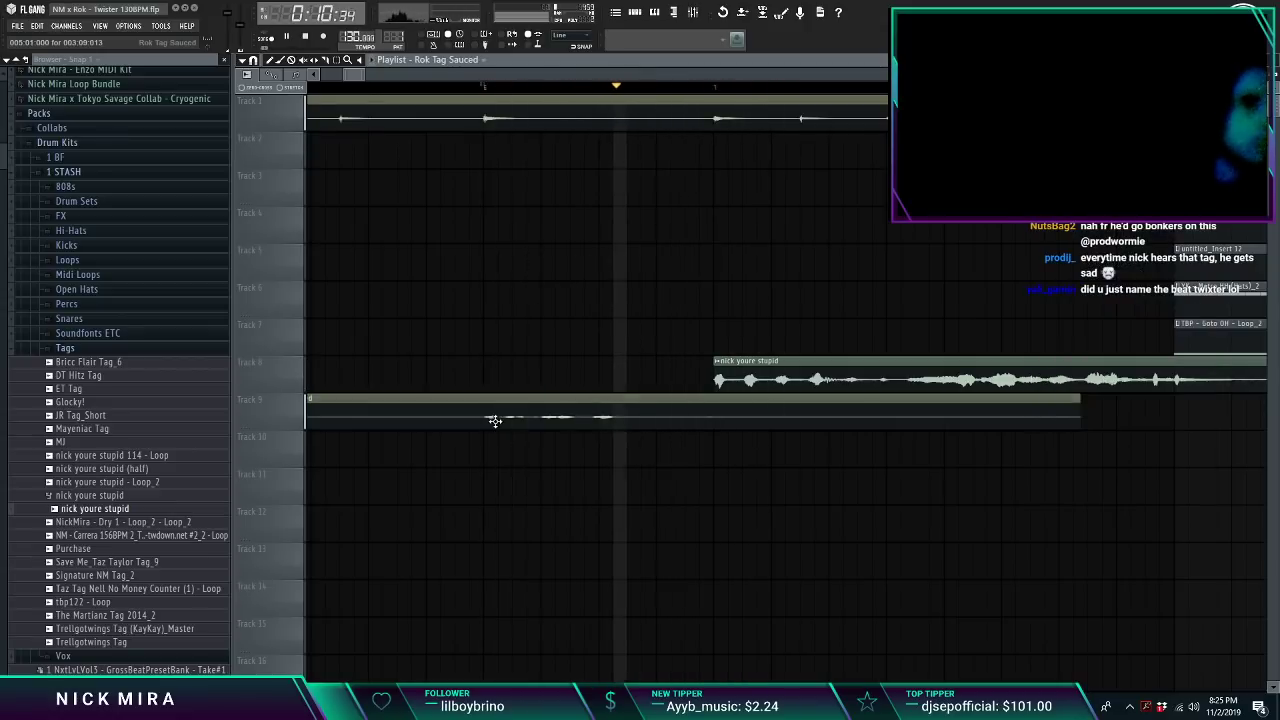
{"action": "key", "text": "ctrl+z"}
{"action": "key", "text": "space"}
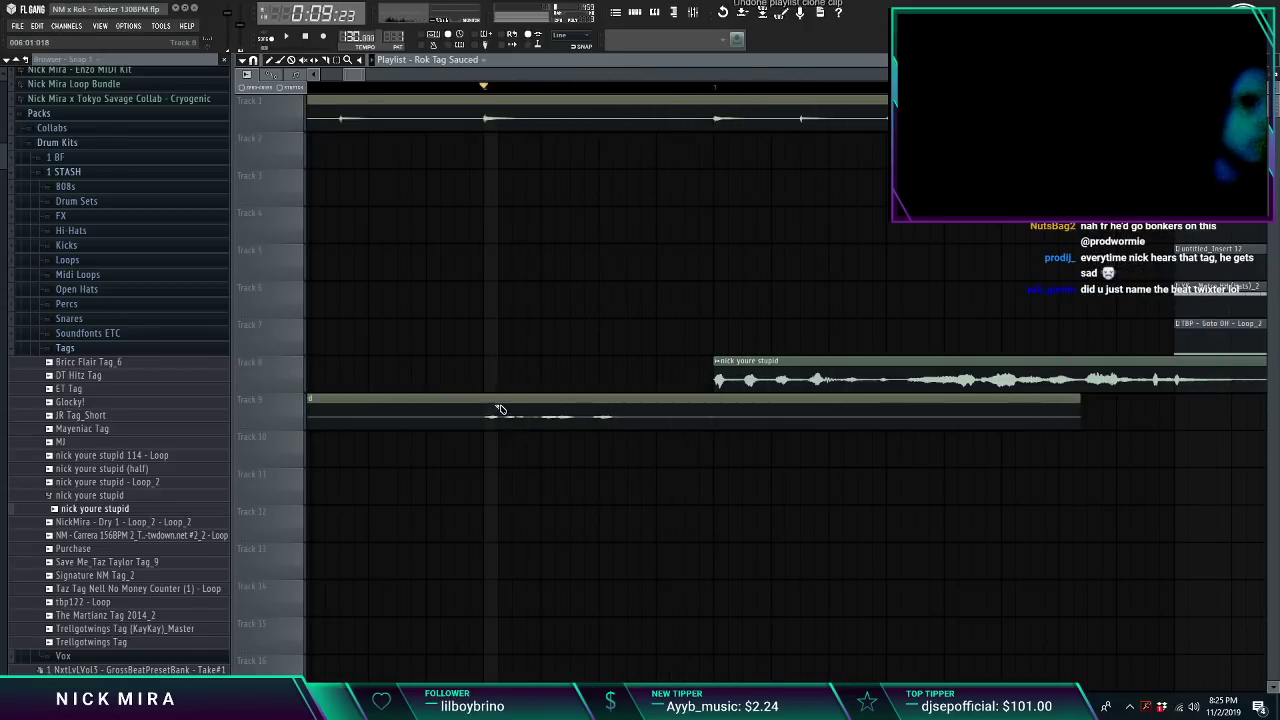
{"action": "left_click_drag", "start_coordinate": [495, 405], "coordinate": [495, 430]}
{"action": "key", "text": "space"}
{"action": "key", "text": "p"}
{"action": "right_click", "coordinate": [480, 413]}
{"action": "key", "text": "space"}
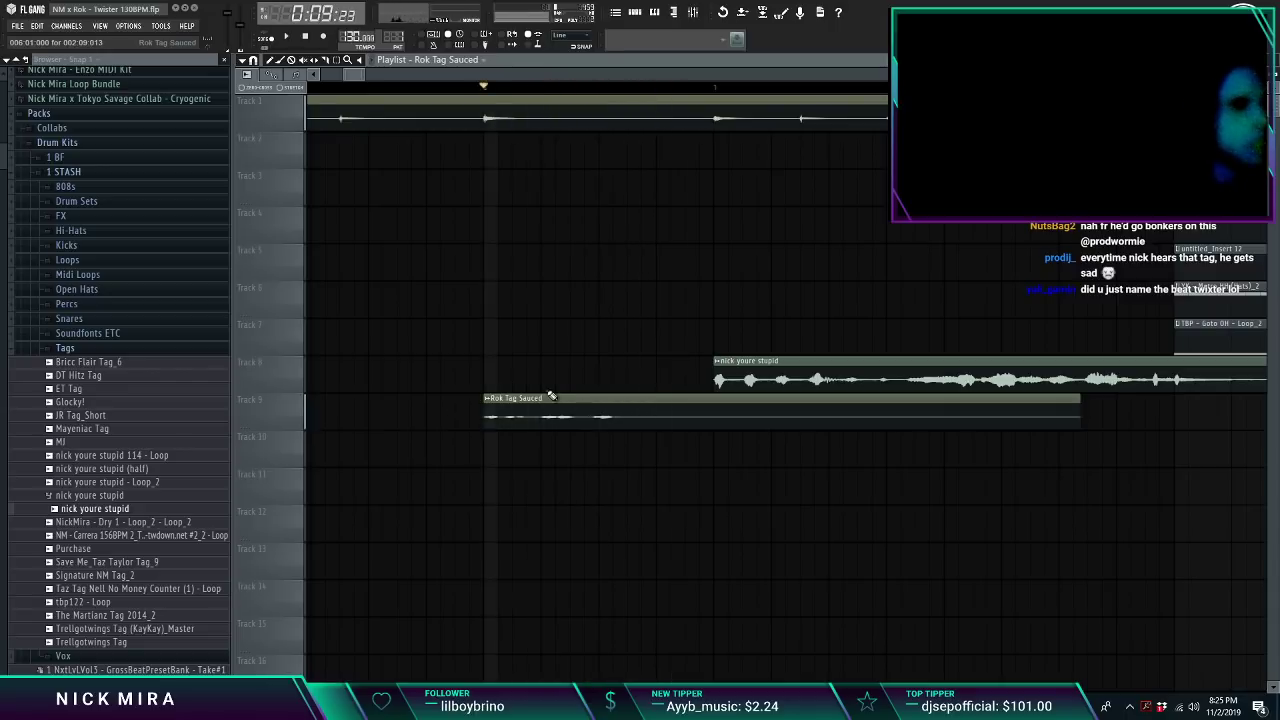
Step: Trim the end of the Rok Tag Sauced clip on track 9 so it stops at bar 7
{"action": "key", "text": "space"}
{"action": "key", "text": "ctrl+z"}
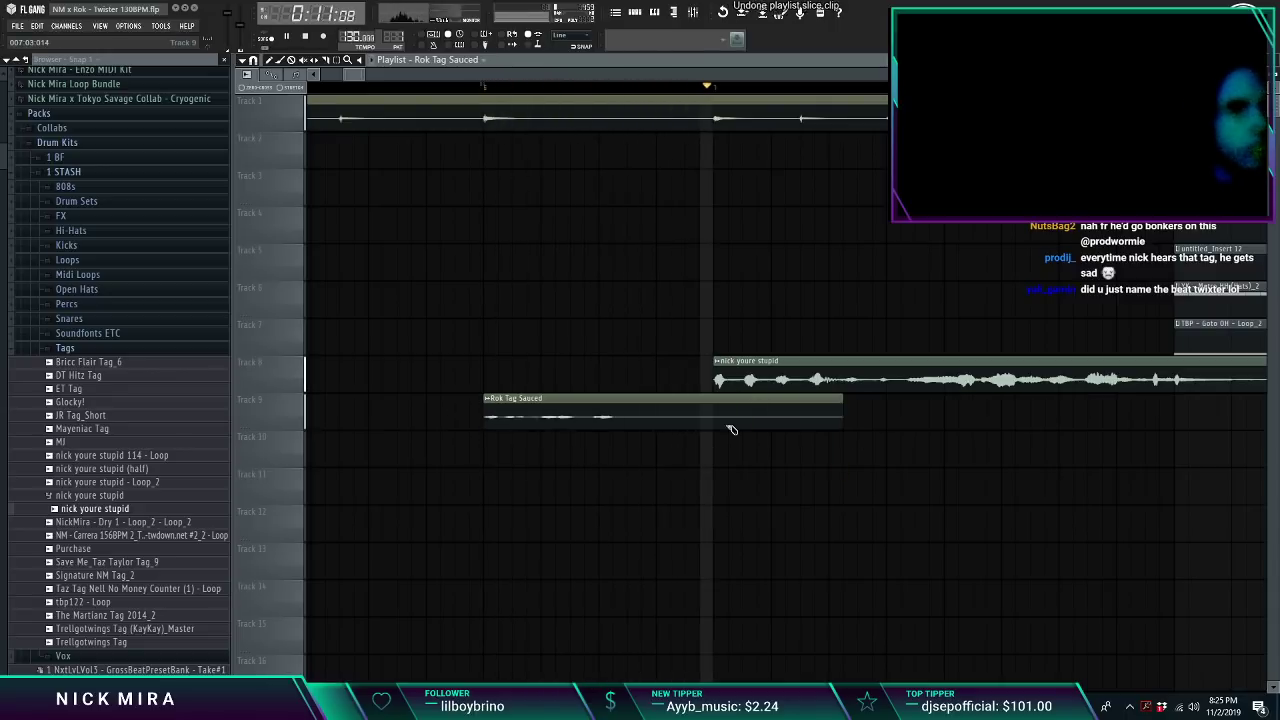
{"action": "key", "text": "space"}
{"action": "key", "text": "ctrl+z"}
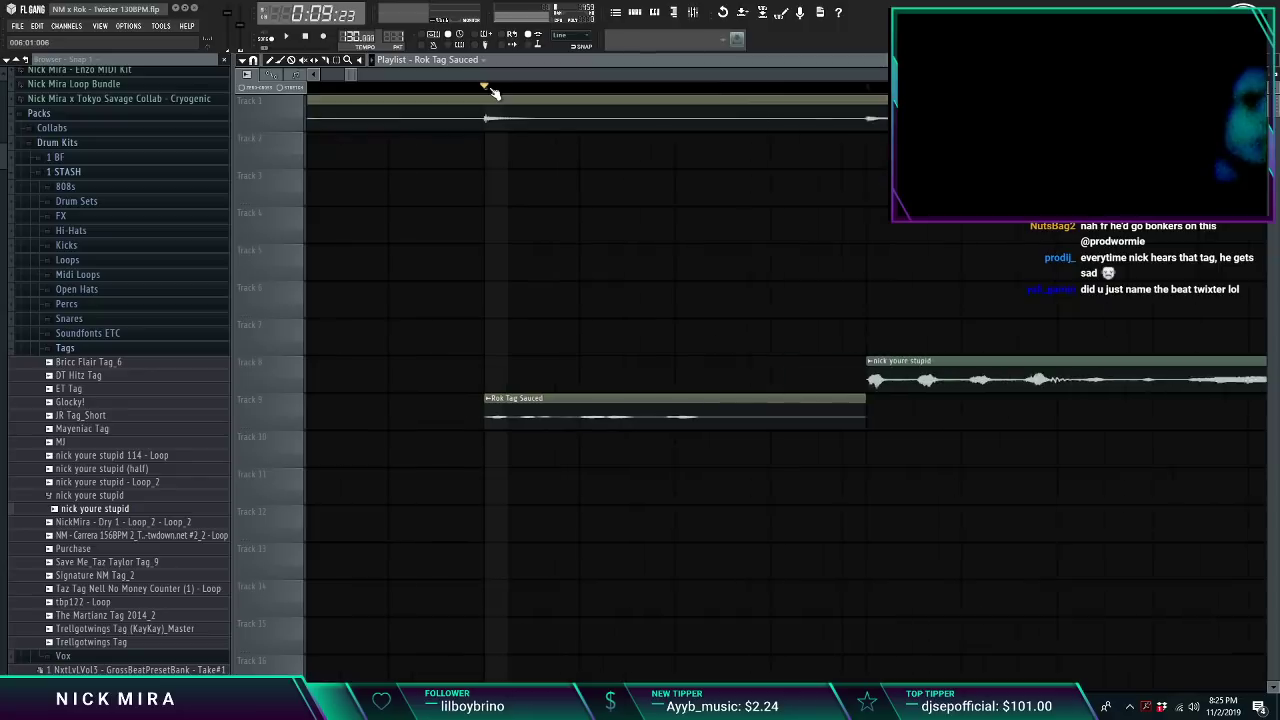
{"action": "key", "text": "space"}
{"action": "key", "text": "ctrl+z"}
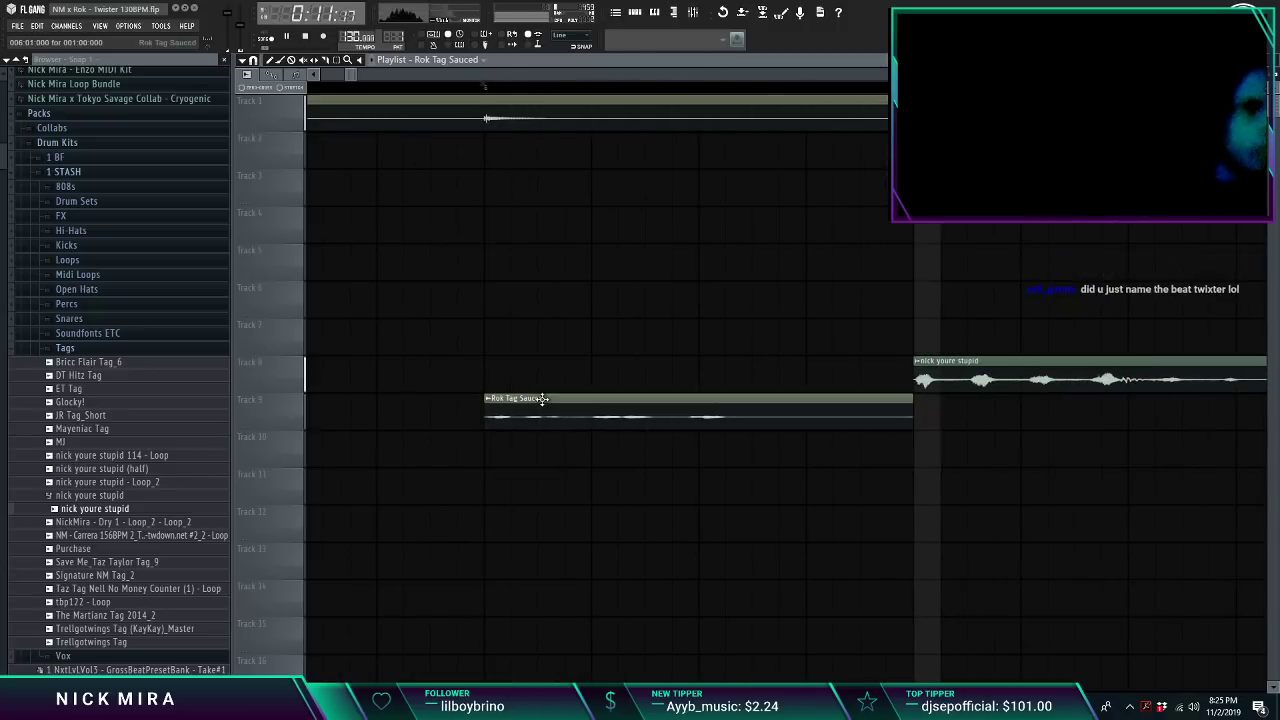
Step: Nudge the Rok Tag Sauced clip slightly earlier to 005:16:022 and check its timing in playback
{"action": "left_click_drag", "start_coordinate": [542, 399], "coordinate": [539, 400]}
{"action": "key", "text": "space"}
{"action": "key", "text": "space"}
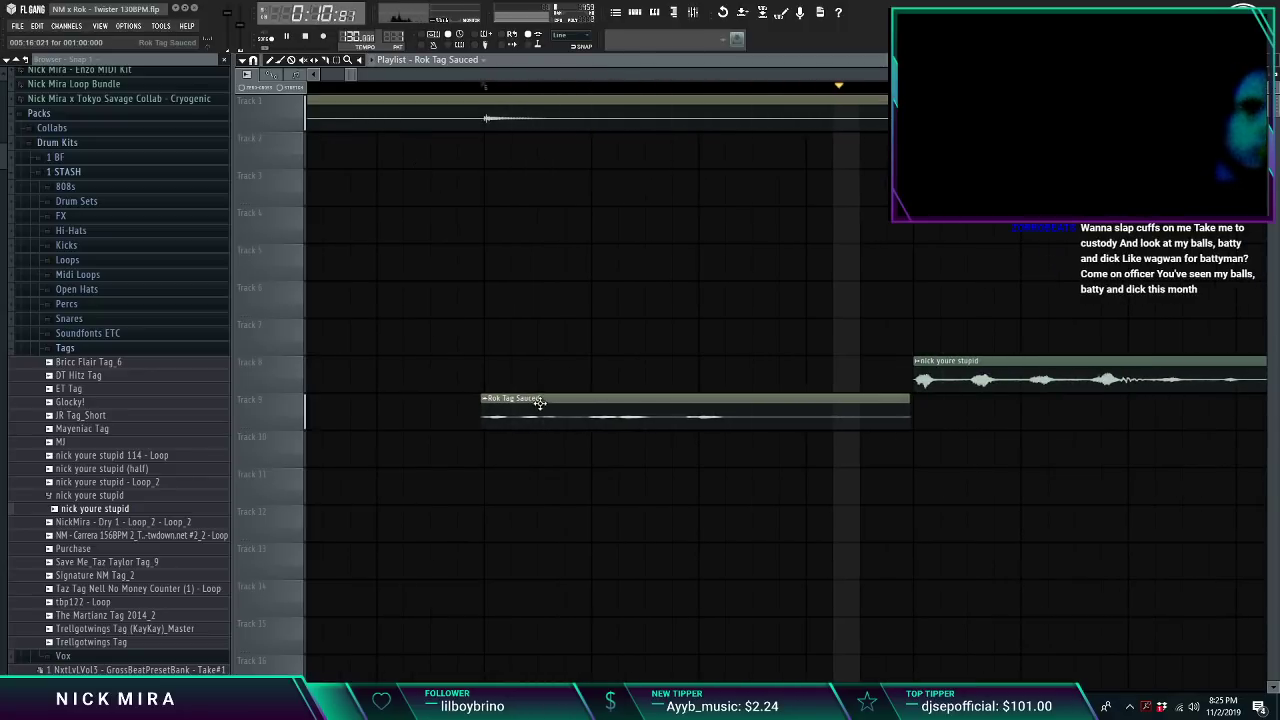
{"action": "key", "text": "space"}
{"action": "key", "text": "space"}
{"action": "key", "text": "space"}
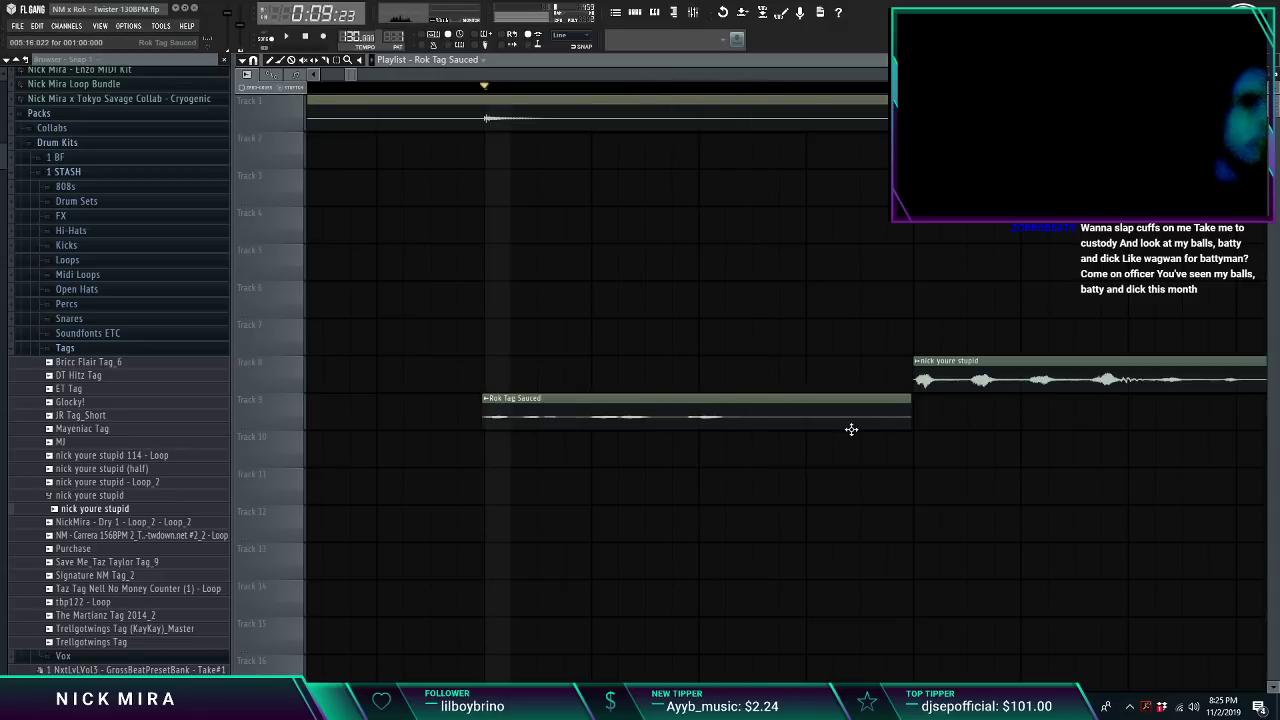
Step: Stretch the Rok Tag Sauced clip slightly past bar 7 and set its time stretching mode to Pro default
{"action": "left_click_drag", "start_coordinate": [905, 403], "coordinate": [916, 401]}
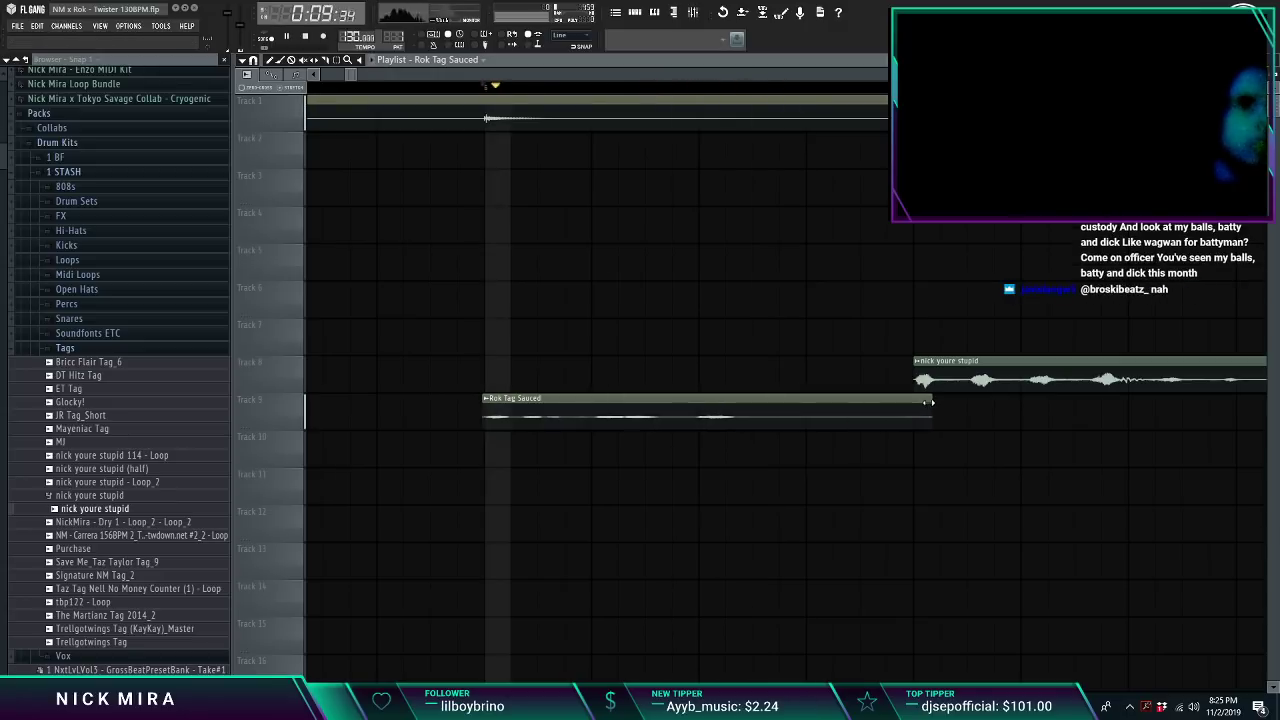
{"action": "double_click", "coordinate": [908, 408]}
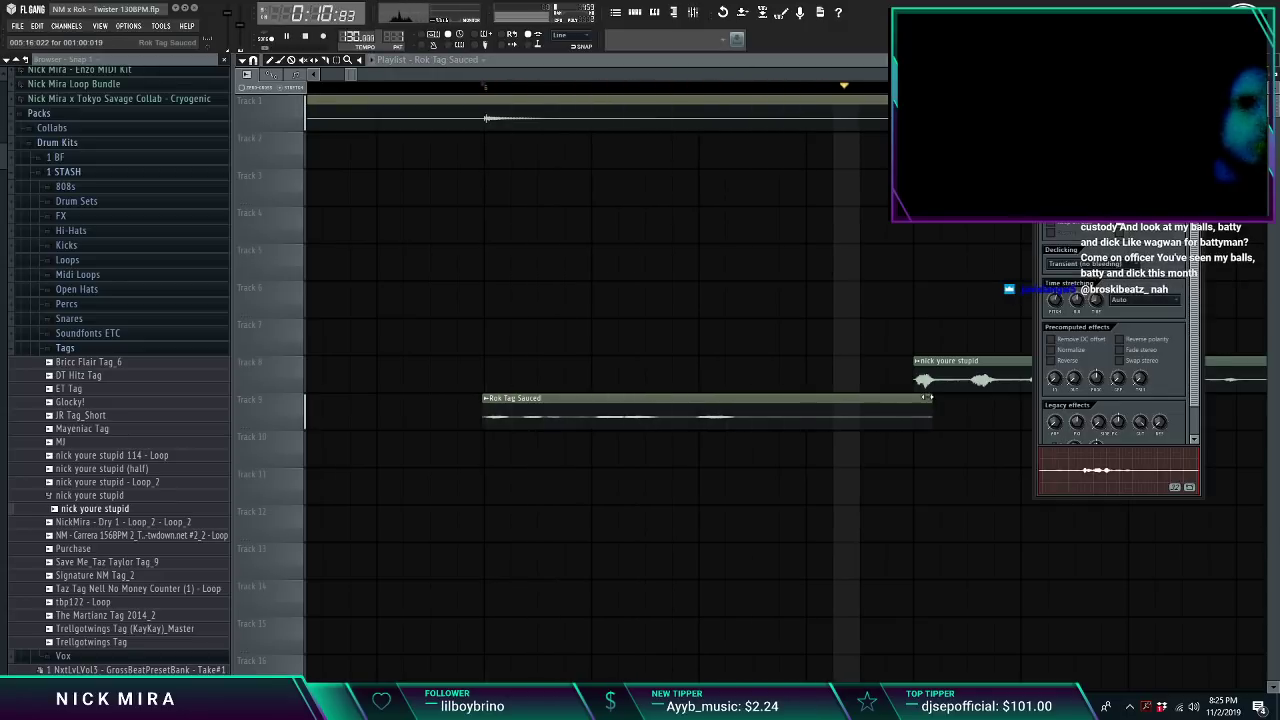
{"action": "left_click", "coordinate": [1130, 299]}
{"action": "left_click", "coordinate": [1138, 331]}
{"action": "key", "text": "Escape"}
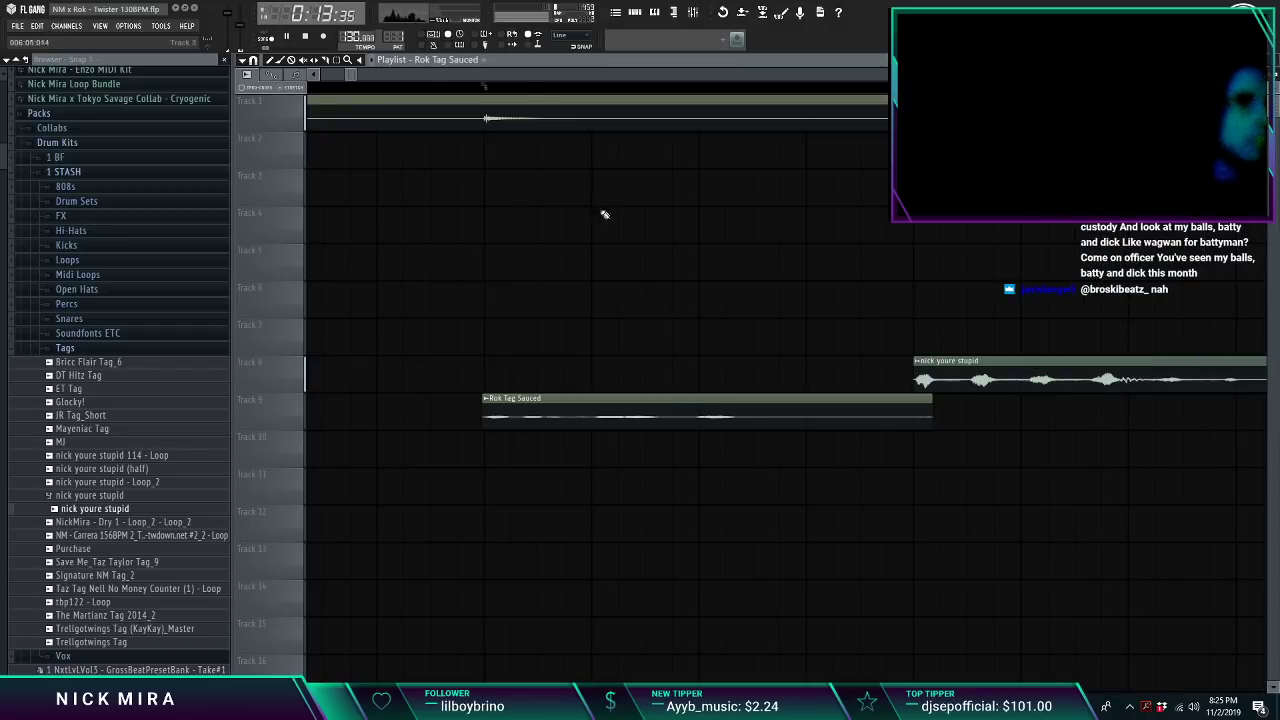
Step: Play the tags against the beat, route Rok Tag Sauced to mixer insert 4, and adjust its channel volume
{"action": "left_click", "coordinate": [493, 88]}
{"action": "scroll", "coordinate": [510, 88], "scroll_direction": "down", "scroll_amount": 8}
{"action": "left_click", "coordinate": [358, 89]}
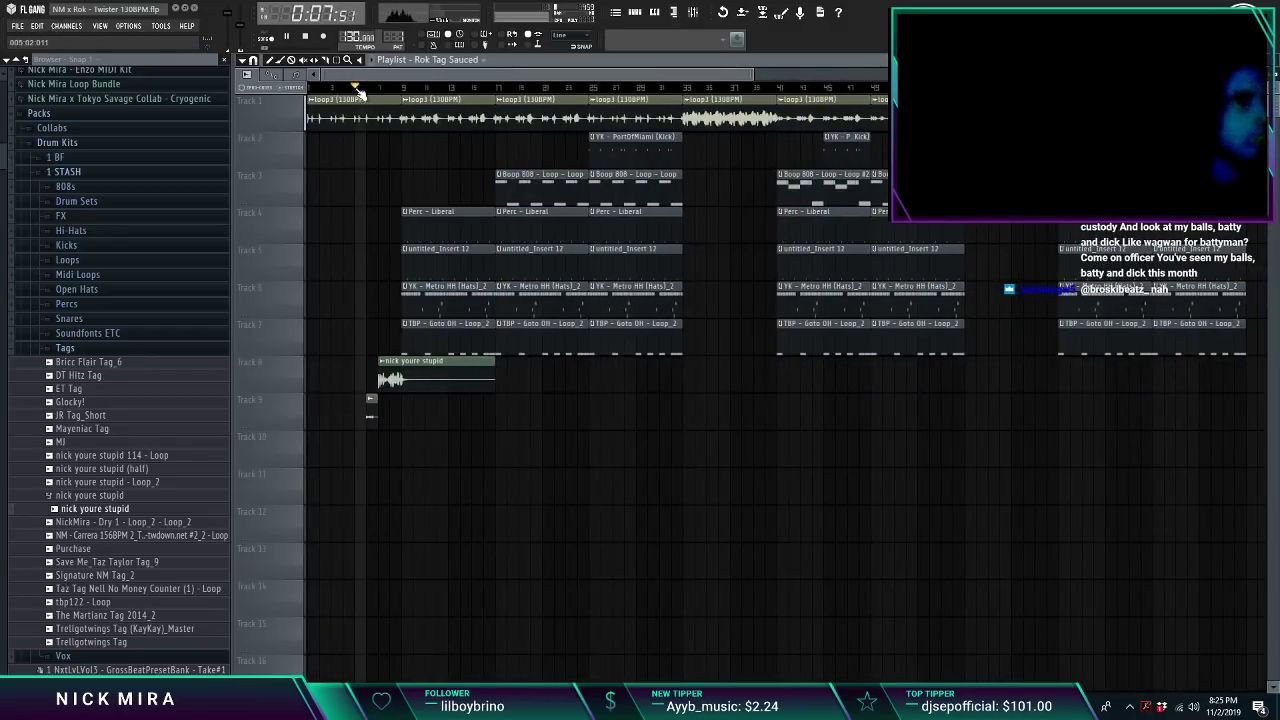
{"action": "scroll", "coordinate": [358, 90], "scroll_direction": "down", "scroll_amount": 4}
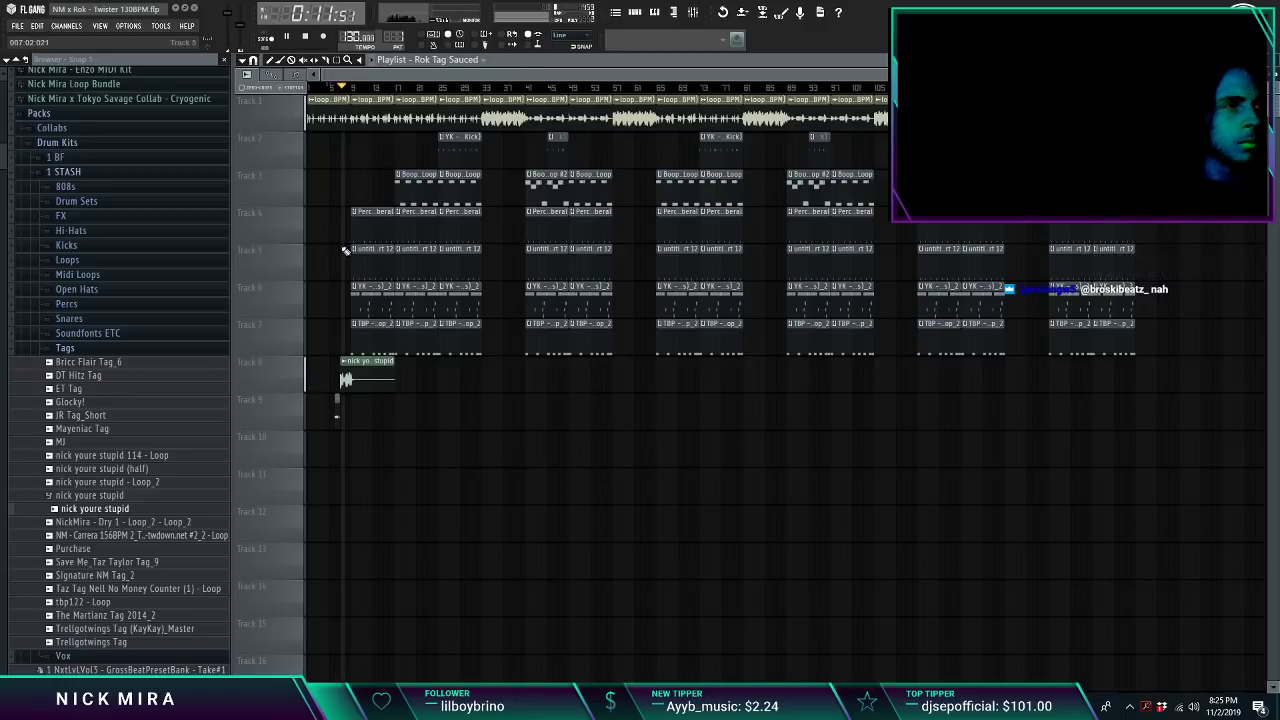
{"action": "double_click", "coordinate": [339, 408]}
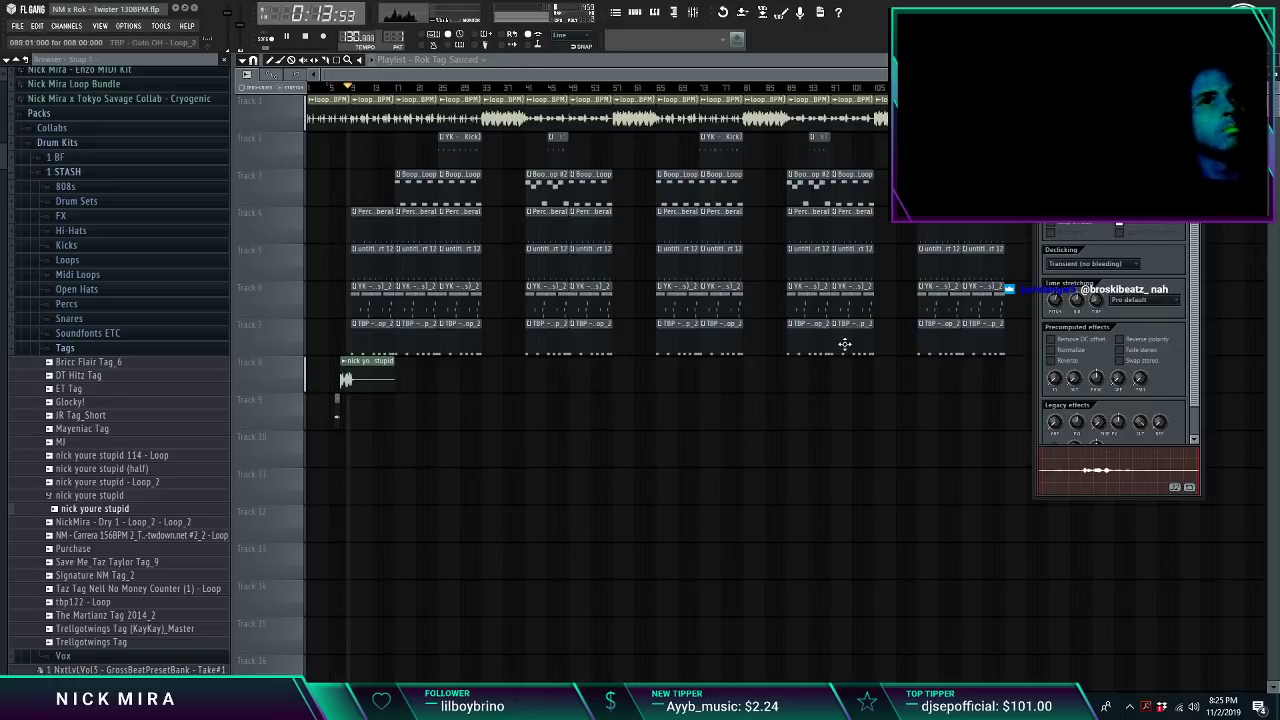
{"action": "key", "text": "F9"}
{"action": "left_click_drag", "start_coordinate": [1047, 510], "coordinate": [1041, 525]}
{"action": "key", "text": "space"}
{"action": "key", "text": "space"}
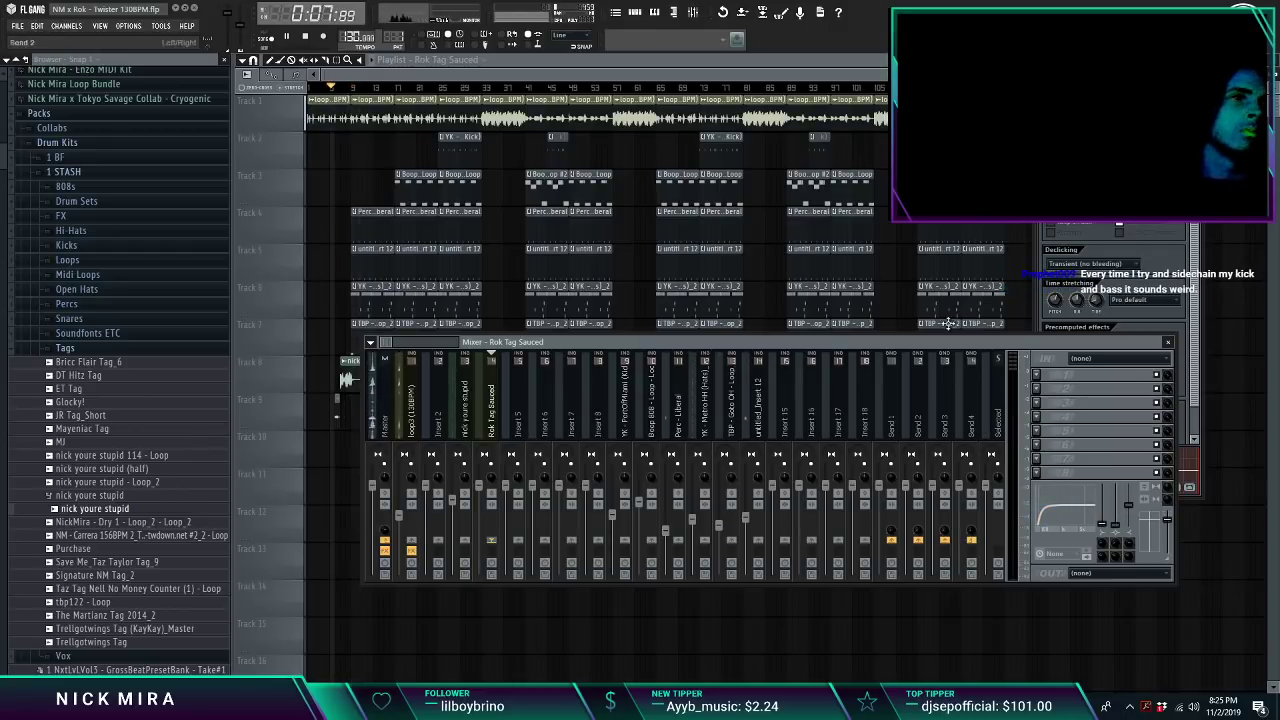
{"action": "left_click", "coordinate": [1135, 160]}
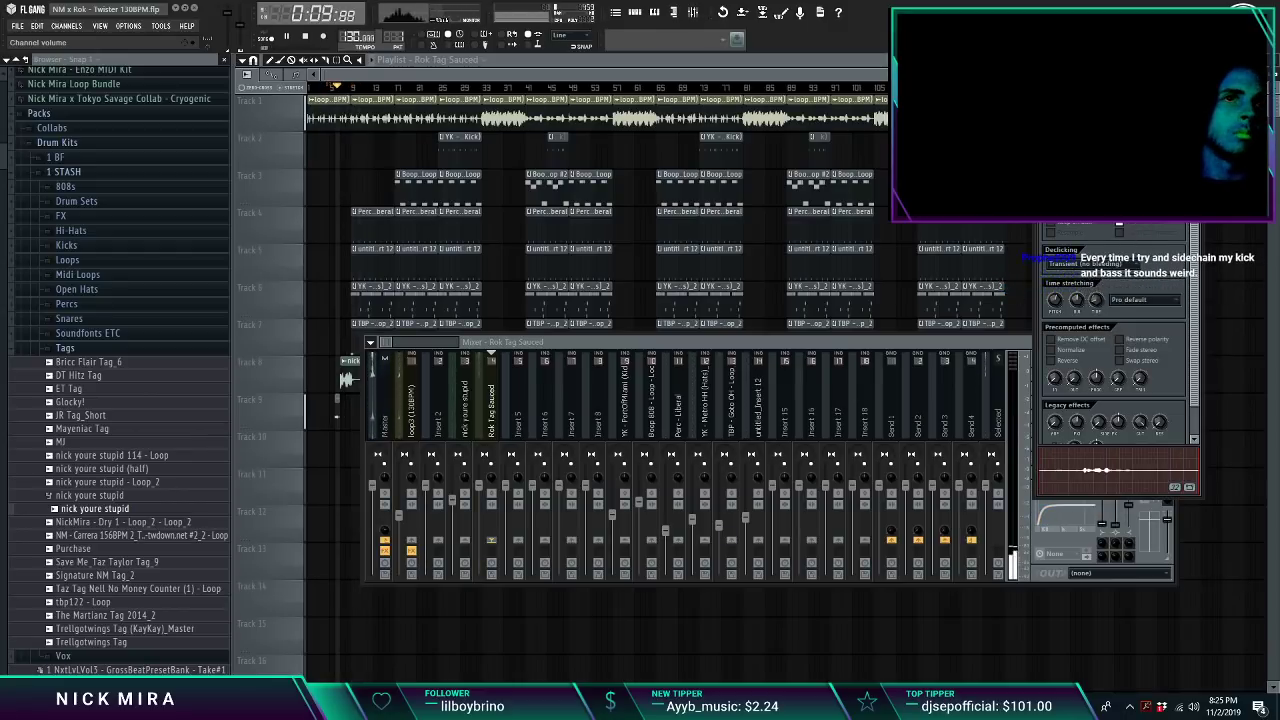
{"action": "right_click", "coordinate": [340, 168]}
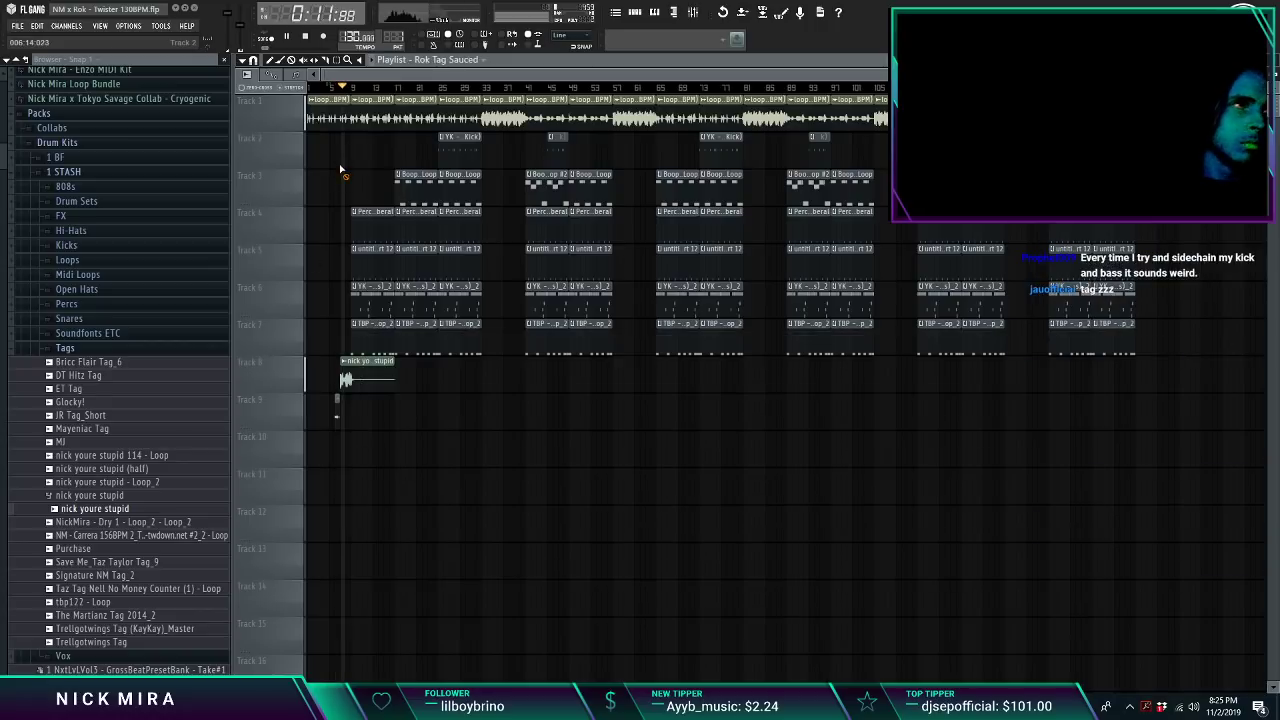
Step: Move the Rok Tag Sauced clip one bar earlier to 004:16:022 on track 9
{"action": "scroll", "coordinate": [337, 92], "scroll_direction": "up", "scroll_amount": 5}
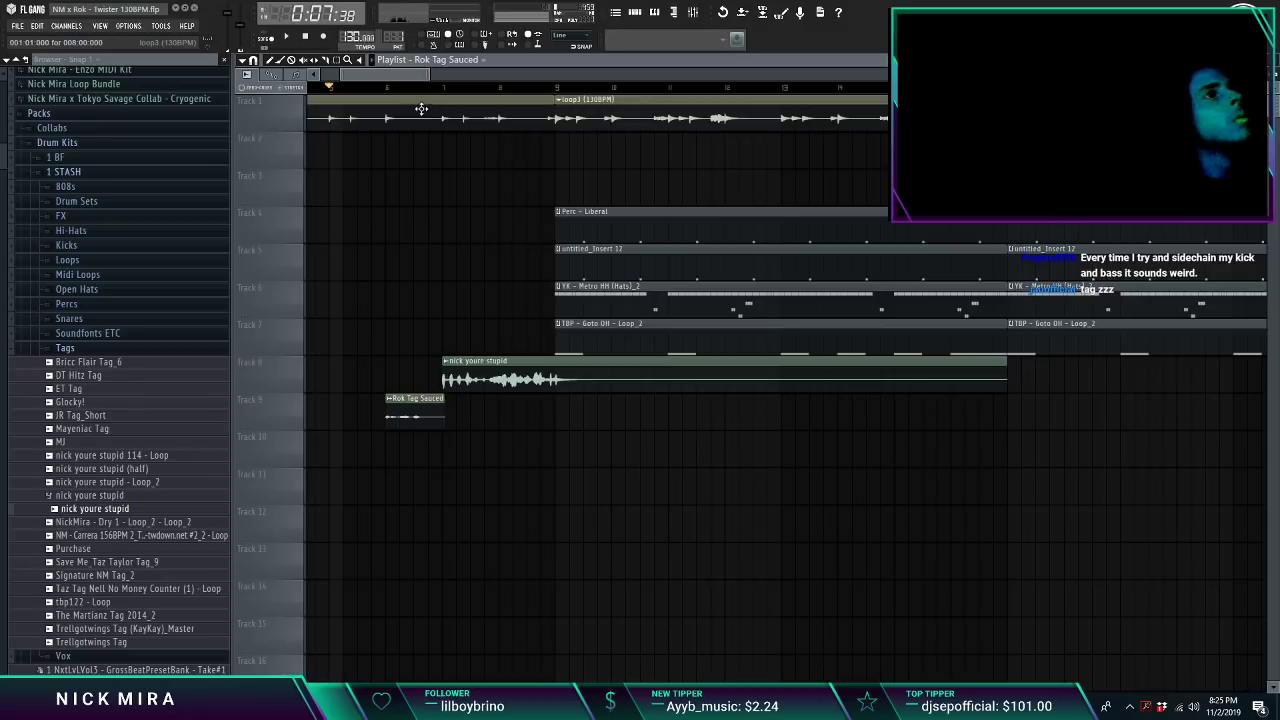
{"action": "left_click_drag", "start_coordinate": [367, 408], "coordinate": [360, 403]}
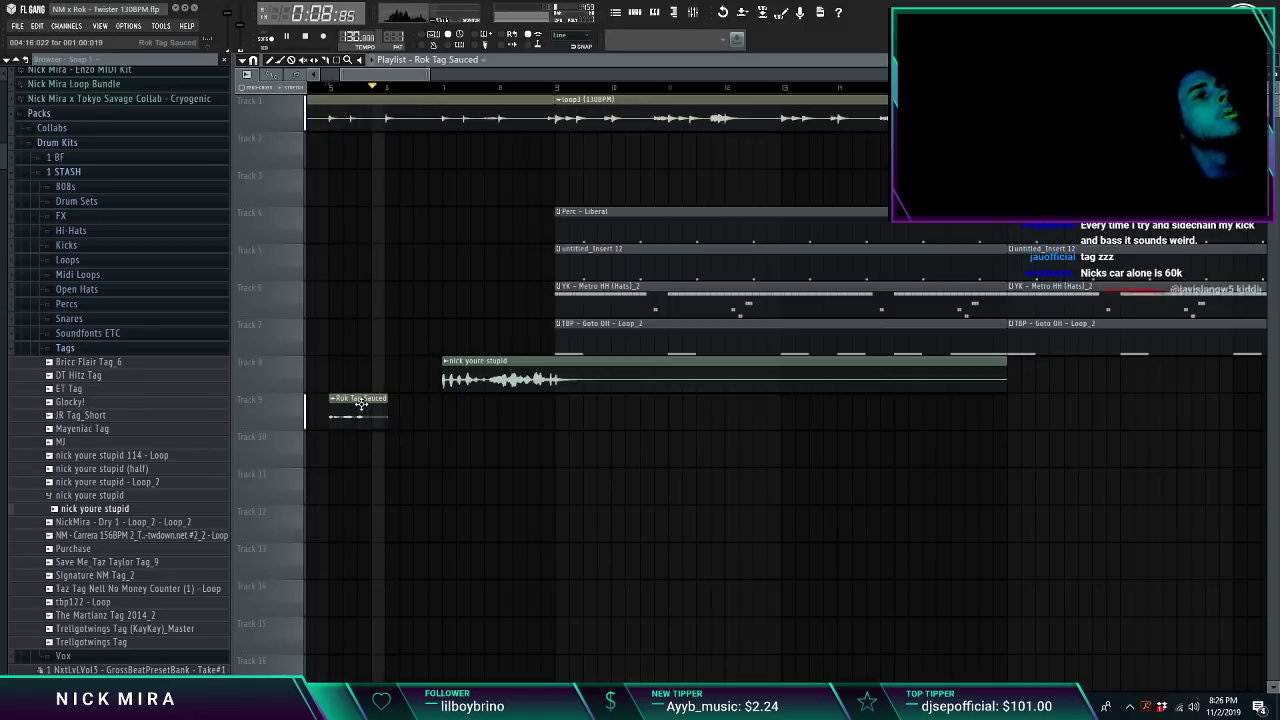
{"action": "key", "text": "space"}
{"action": "key", "text": "space"}
Step: Play the intro with both tags and adjust the channel volume of the "nick youre stupid" sample
{"action": "scroll", "coordinate": [380, 88], "scroll_direction": "down", "scroll_amount": 7}
{"action": "key", "text": "space"}
{"action": "left_click_drag", "start_coordinate": [378, 88], "coordinate": [194, 98]}
{"action": "key", "text": "space"}
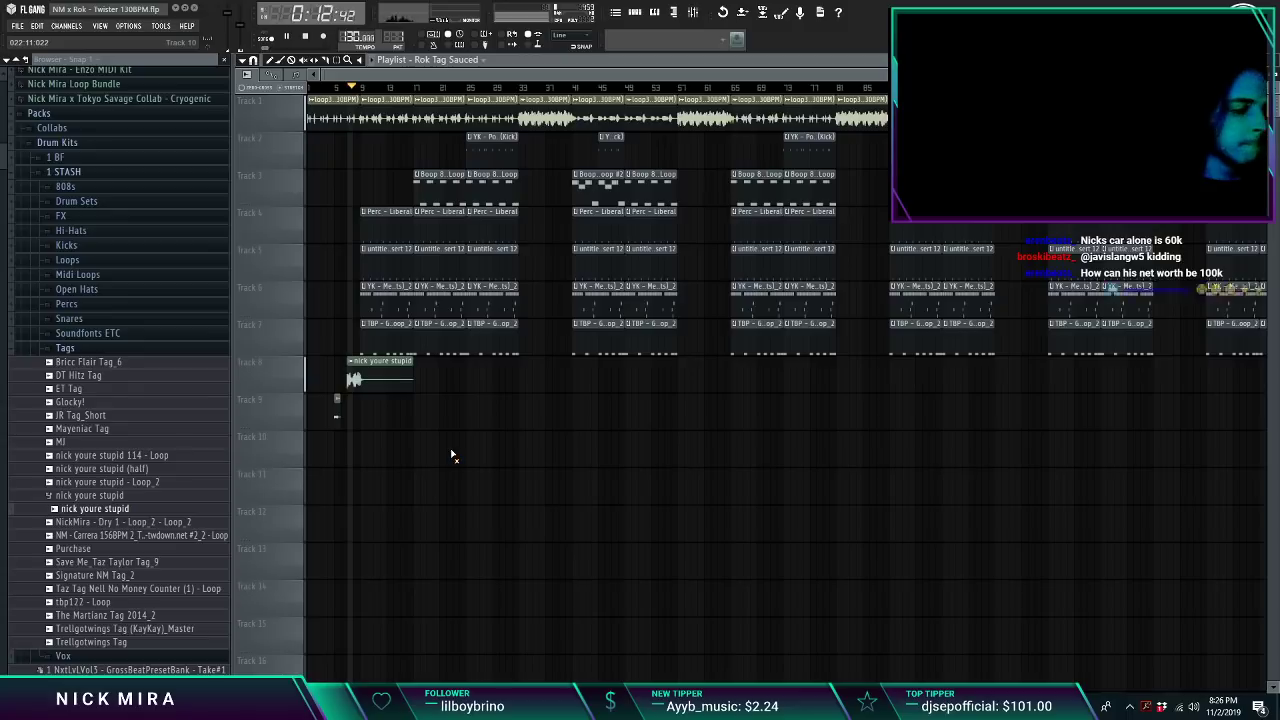
{"action": "double_click", "coordinate": [391, 380]}
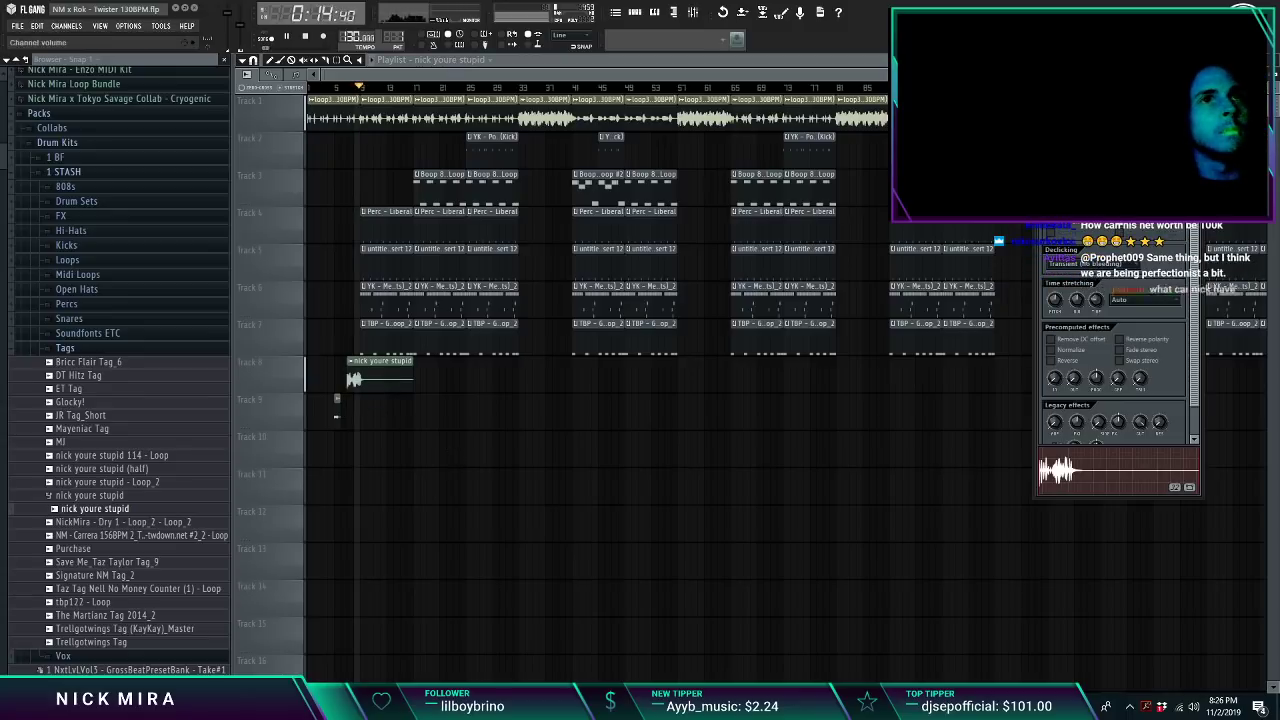
{"action": "key", "text": "Escape"}
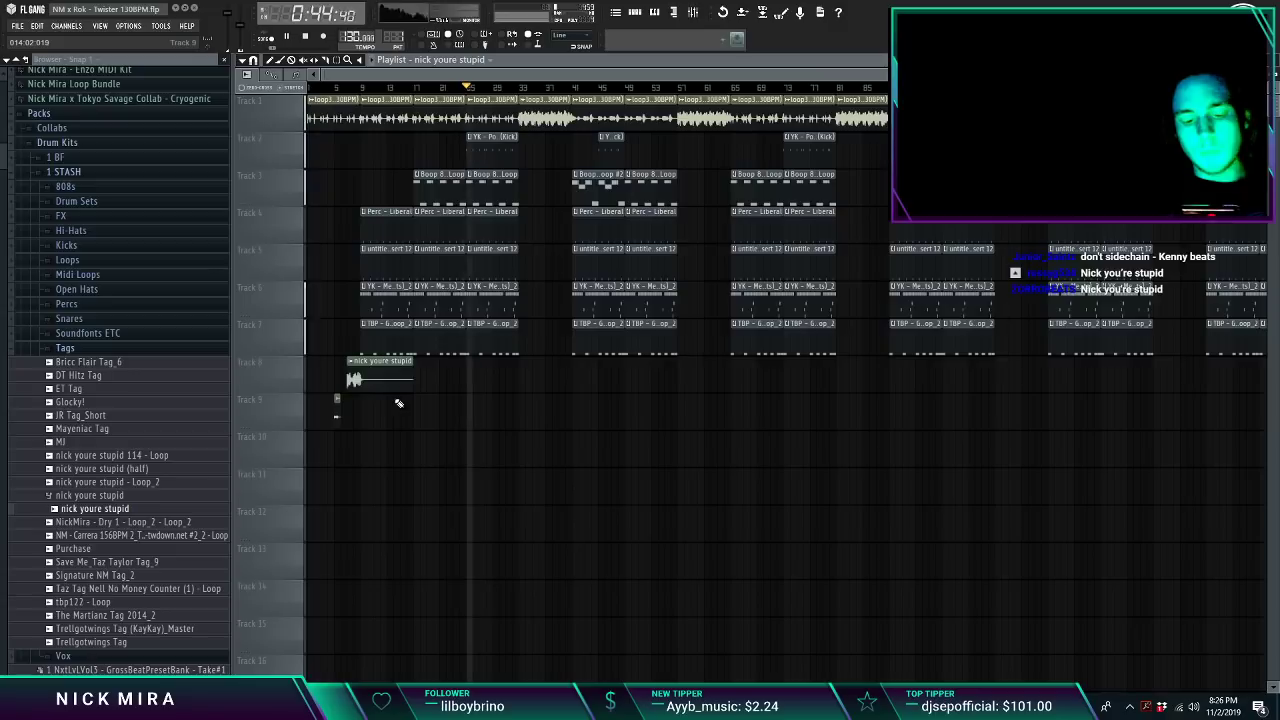
Step: Delete both tag clips from playlist tracks 8 and 9 and save the project
{"action": "right_click", "coordinate": [360, 374]}
{"action": "right_click", "coordinate": [337, 408]}
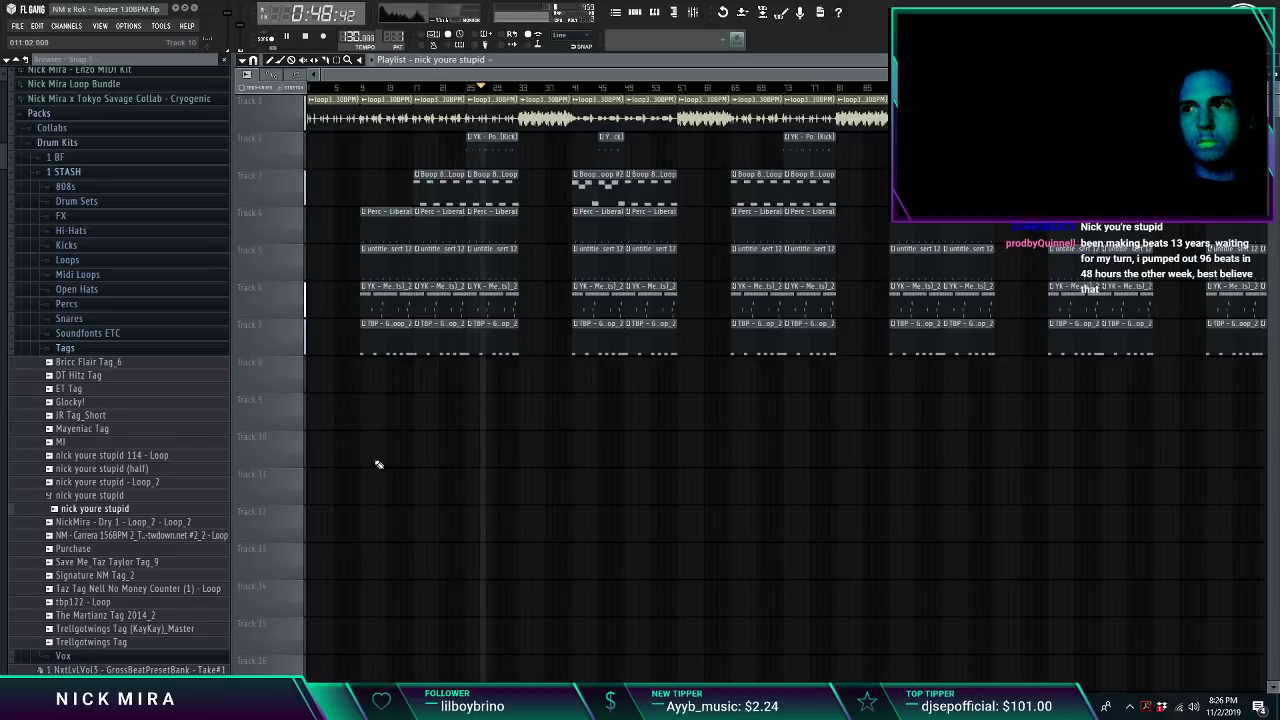
{"action": "key", "text": "ctrl+s"}
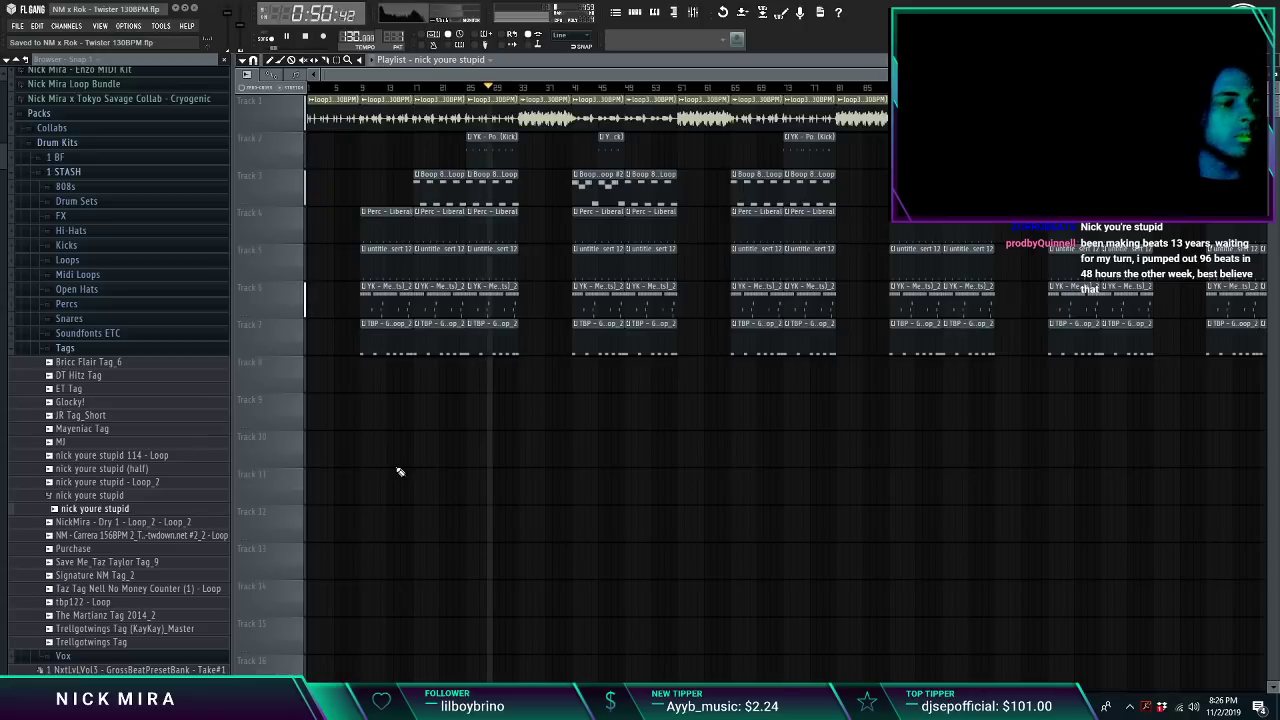
Step: Export the full song as WAV and MP3 named "NM x Rok - Twister 130BPM" into the Twister folder
{"action": "key", "text": "ctrl+r"}
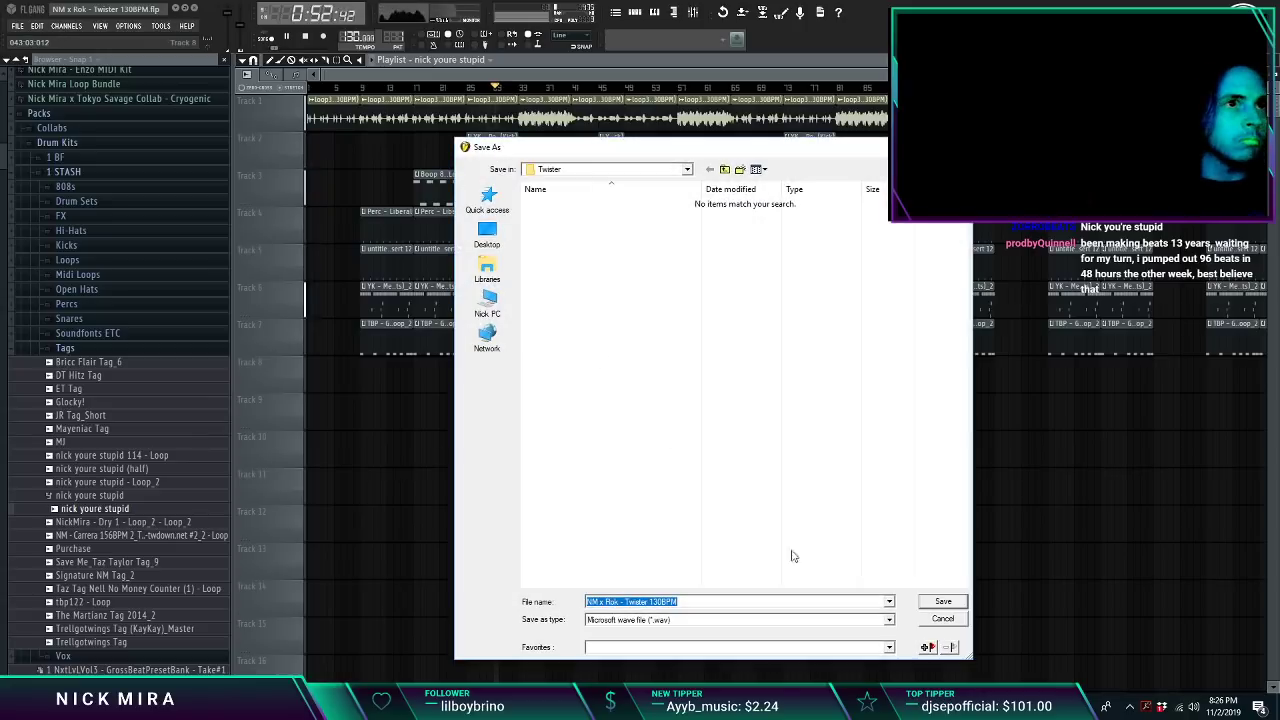
{"action": "left_click", "coordinate": [941, 603]}
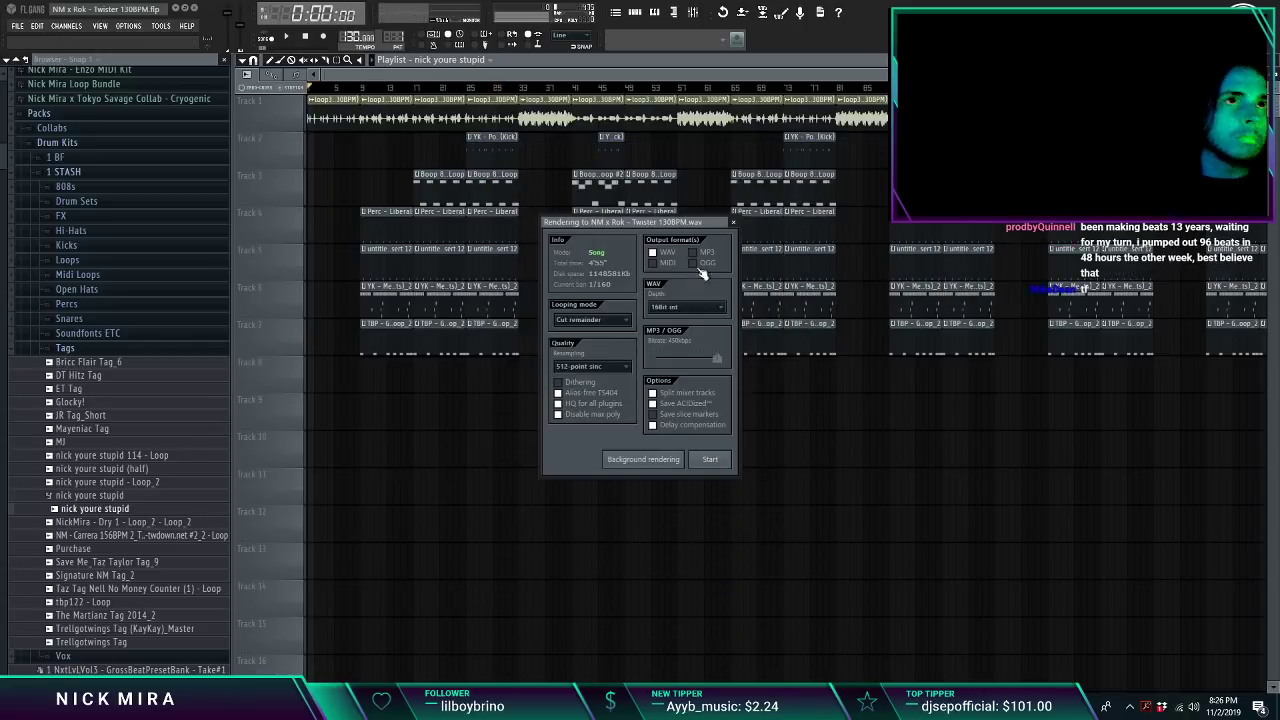
{"action": "left_click", "coordinate": [712, 460]}
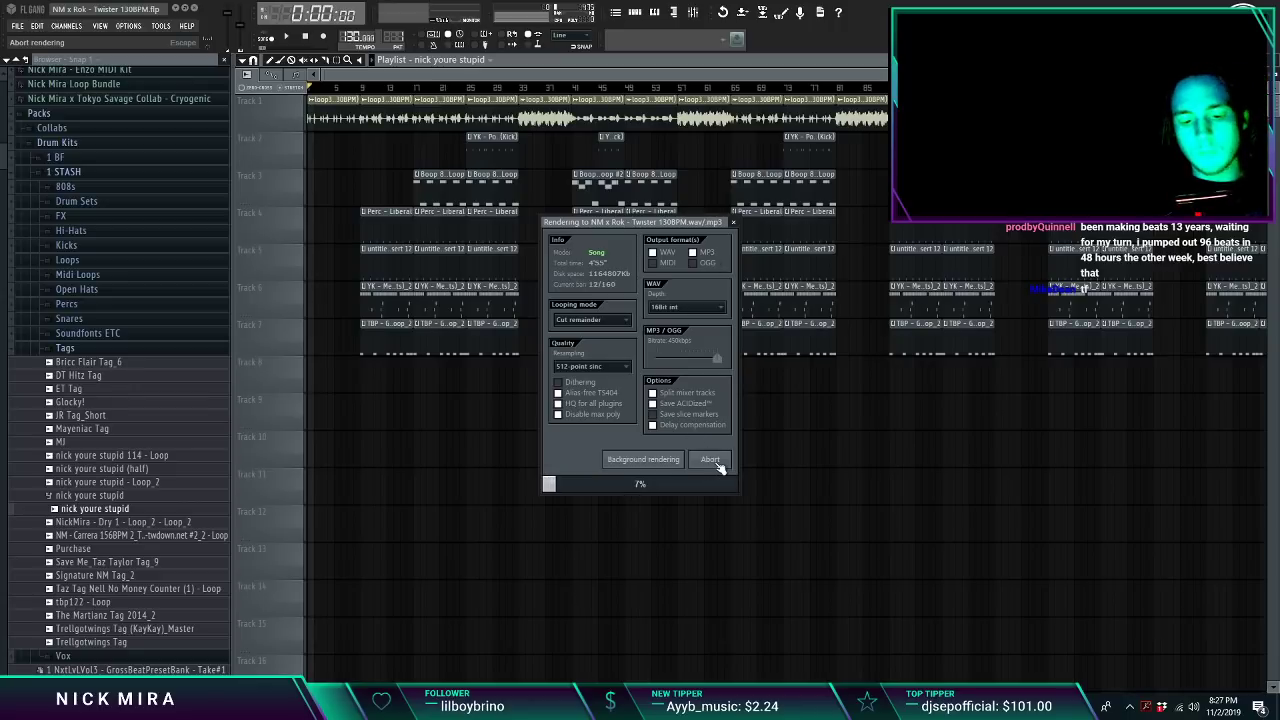
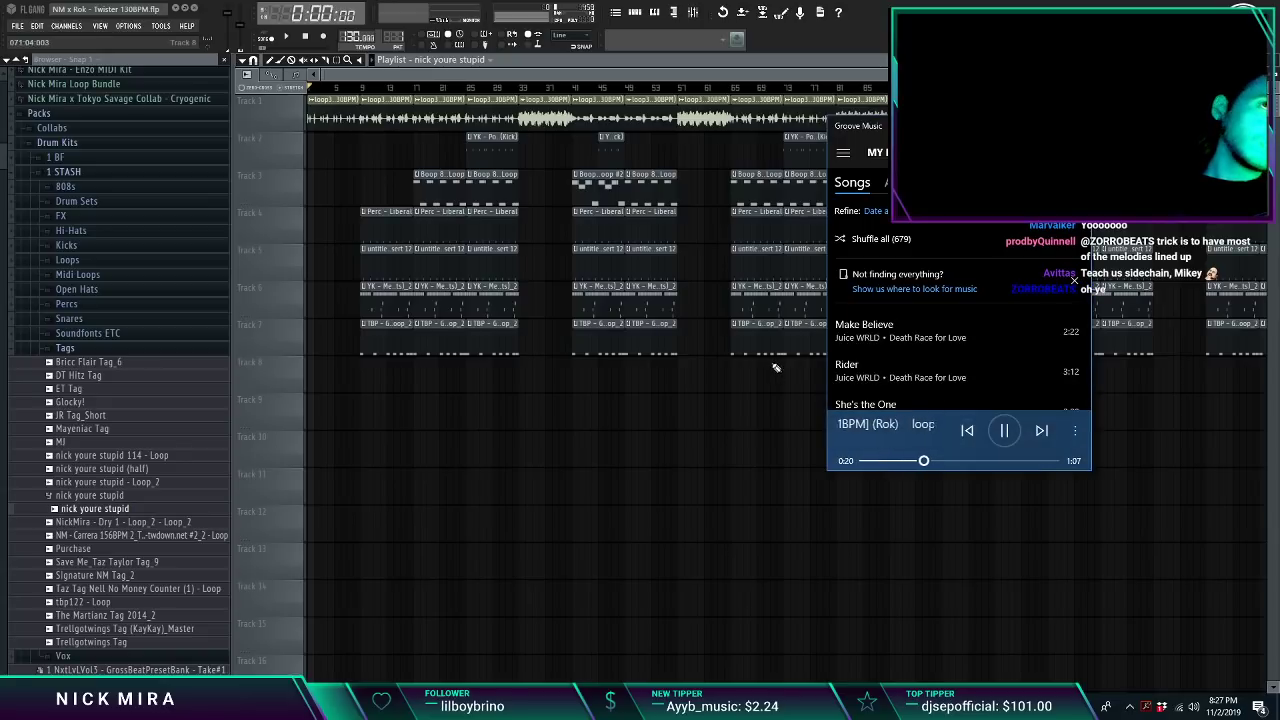
Step: Pause the song playing in Groove Music and play the finished beat from the start of the playlist
{"action": "left_click", "coordinate": [1002, 432]}
{"action": "left_click", "coordinate": [288, 37]}
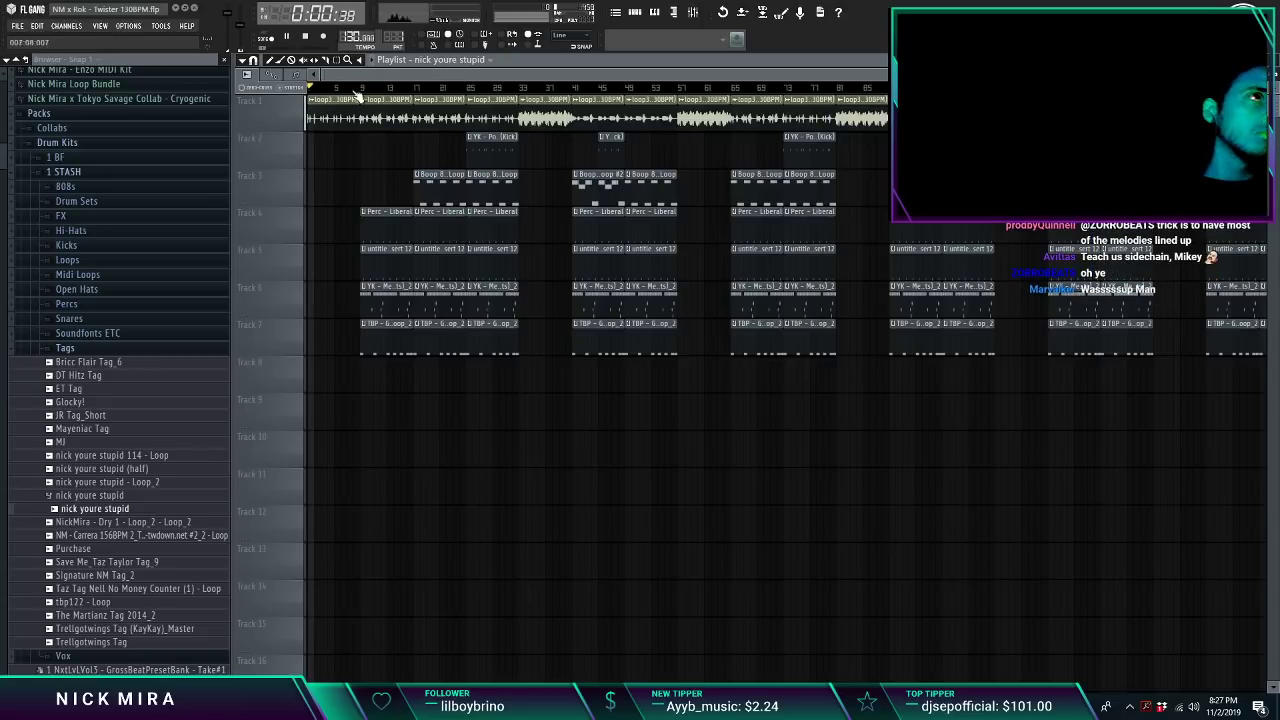
{"action": "scroll", "coordinate": [360, 93], "scroll_direction": "down", "scroll_amount": 3}
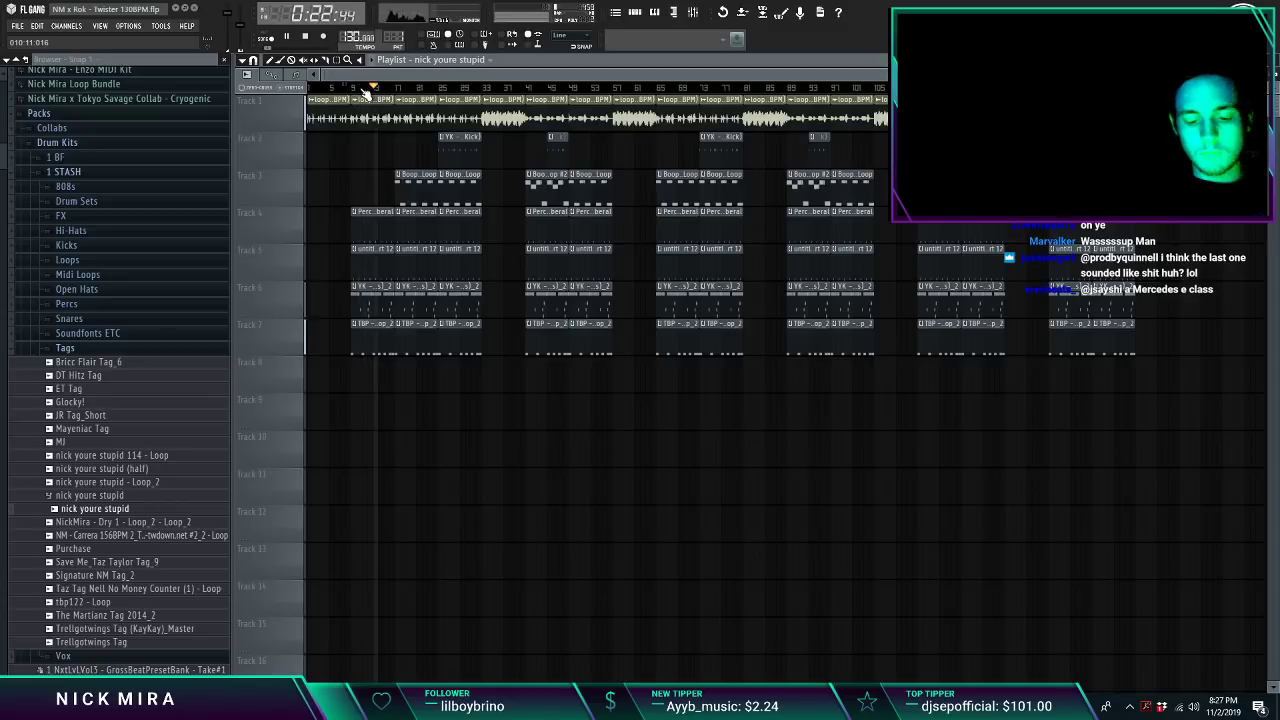
Step: Play the finished beat from bar 17 and start a new empty project
{"action": "left_click", "coordinate": [399, 88]}
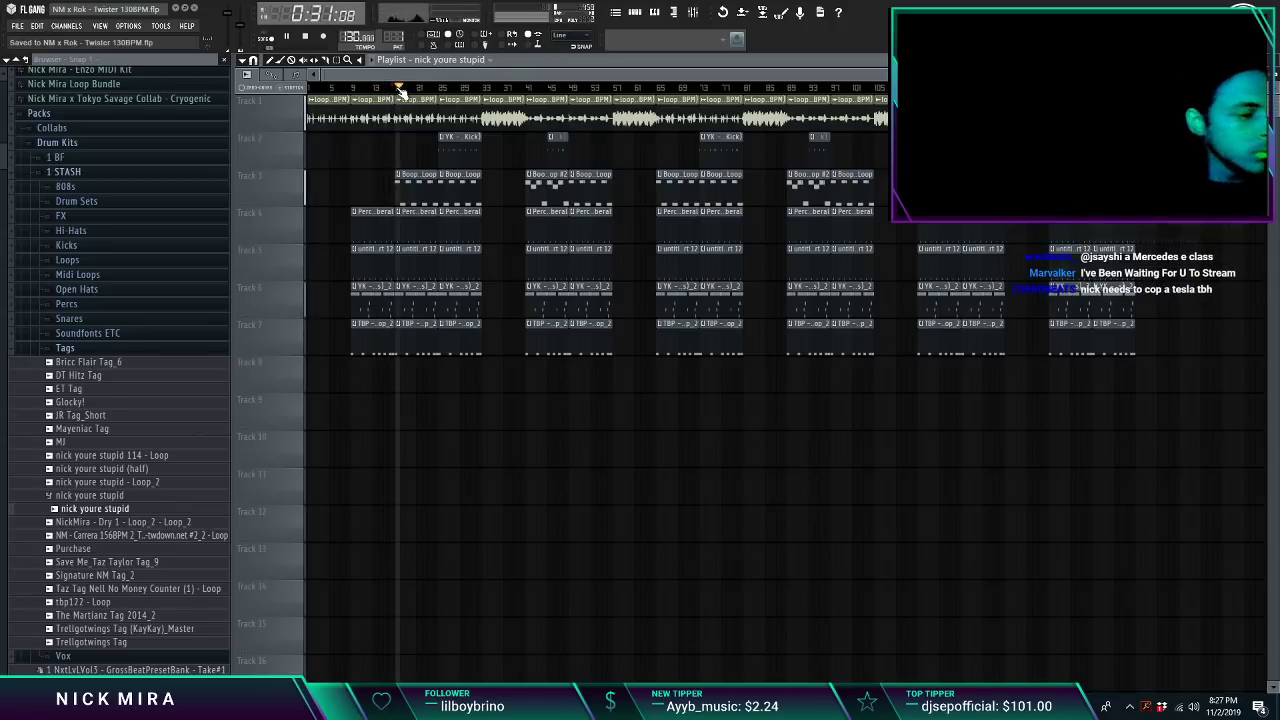
{"action": "left_click", "coordinate": [20, 28]}
{"action": "left_click", "coordinate": [20, 28]}
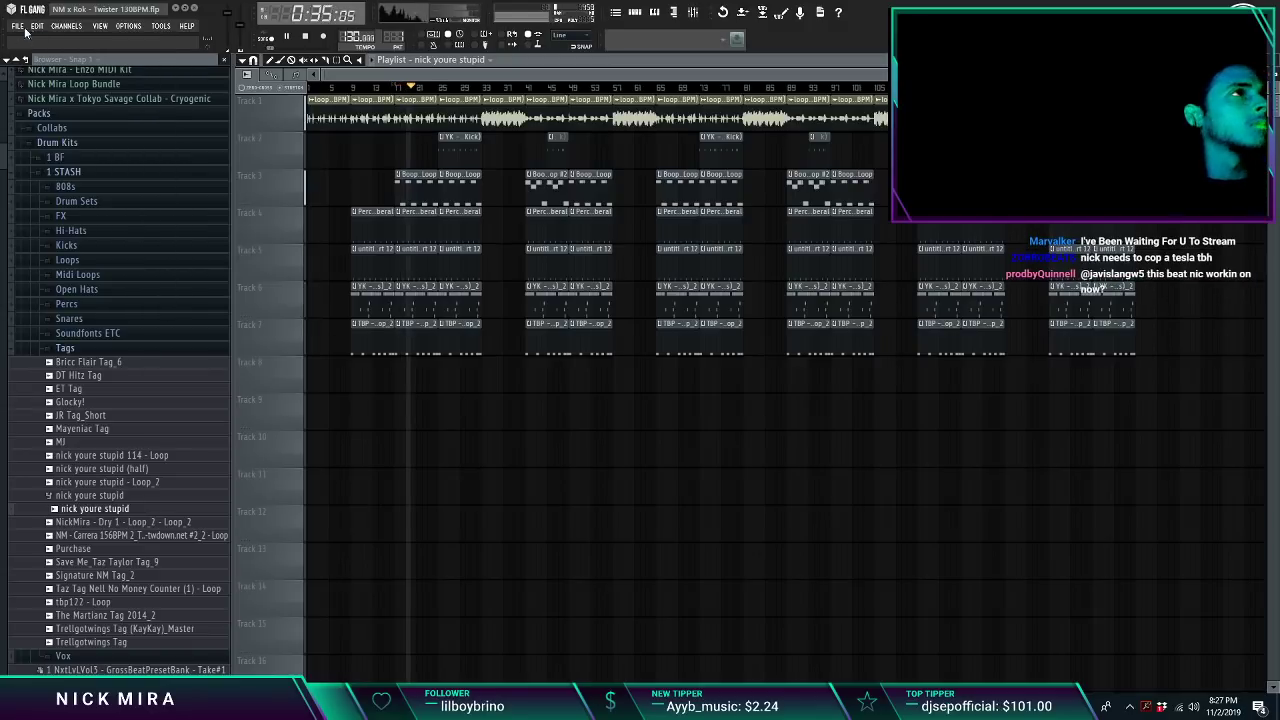
{"action": "left_click", "coordinate": [20, 28]}
{"action": "left_click", "coordinate": [24, 40]}
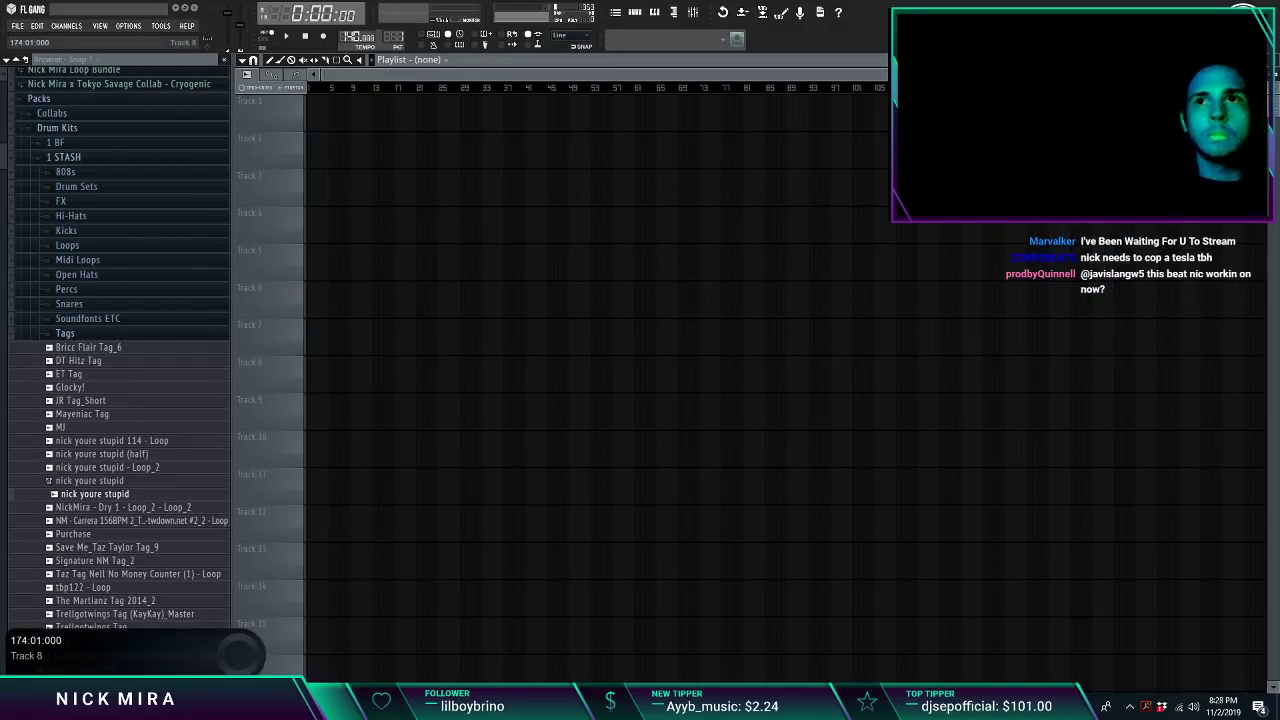
Step: Add the "loop2 [151BPM] (Rok)" audio loop at the start of playlist track 1 and set the project tempo to 151 BPM
{"action": "left_click_drag", "start_coordinate": [1279, 290], "coordinate": [351, 98]}
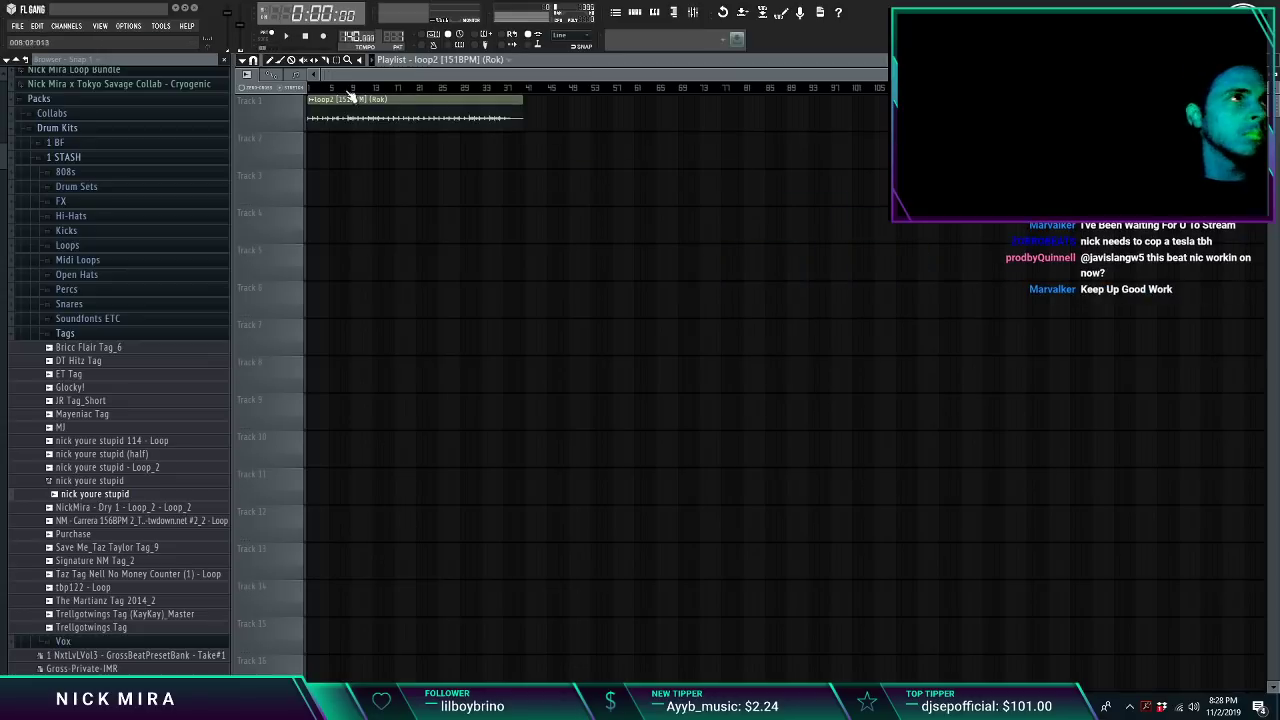
{"action": "key", "text": "space"}
{"action": "scroll", "coordinate": [354, 37], "scroll_direction": "up", "scroll_amount": 11}
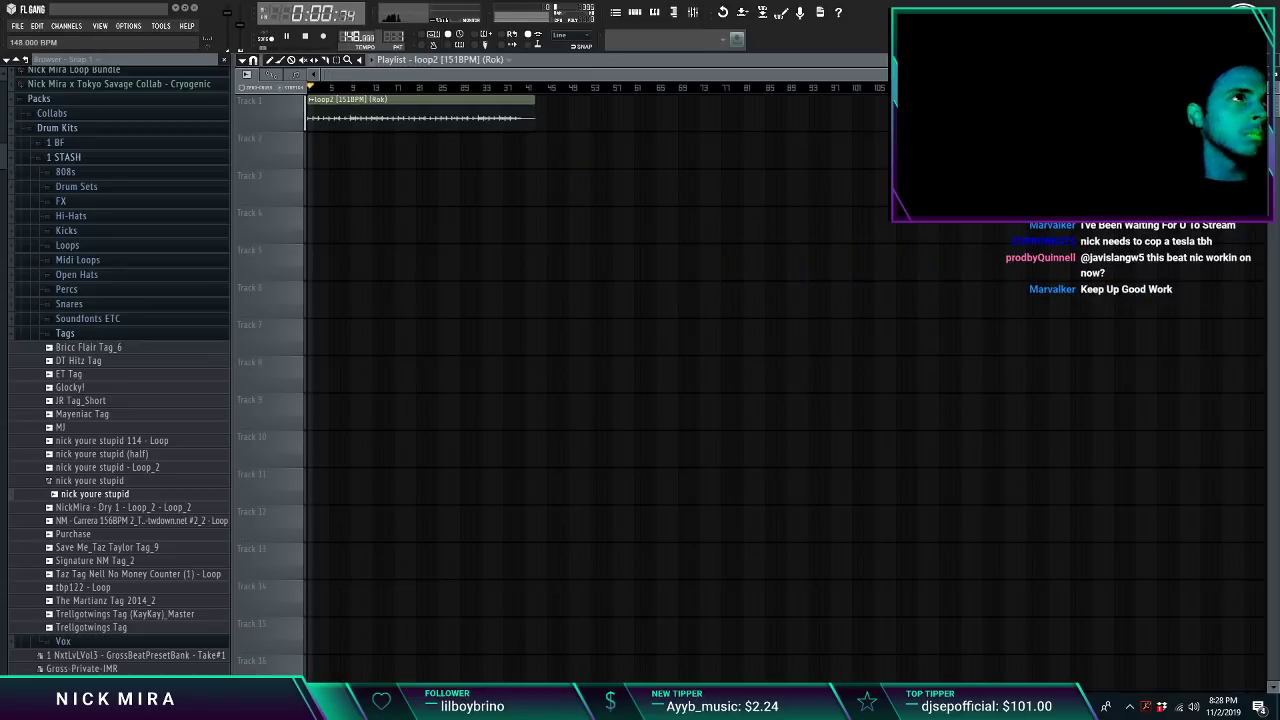
Step: Turn on Normalize in the loop2 clip's channel settings and play the loop
{"action": "double_click", "coordinate": [384, 110]}
{"action": "key", "text": "space"}
{"action": "left_click", "coordinate": [1050, 350]}
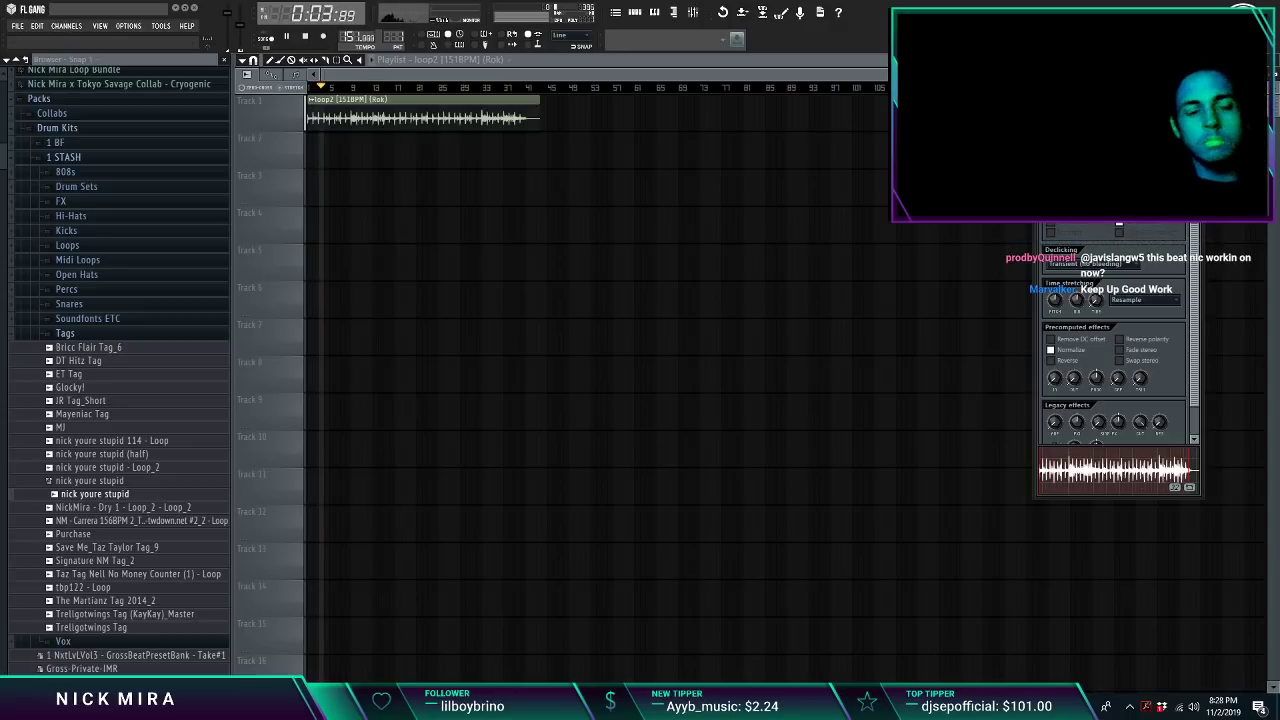
Step: Insert Fruity Parametric EQ 2 on the loop2 mixer track, cutting the lows with band 1 and slightly dipping band 3
{"action": "key", "text": "F9"}
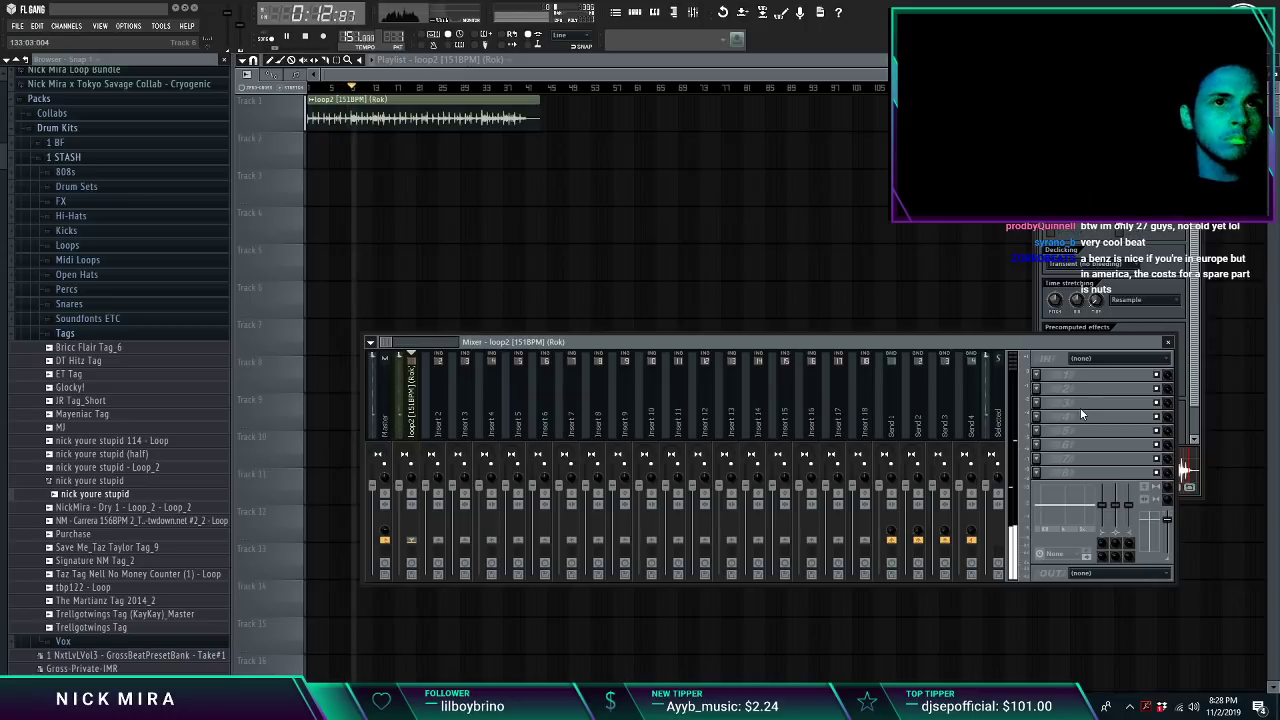
{"action": "left_click", "coordinate": [1036, 374]}
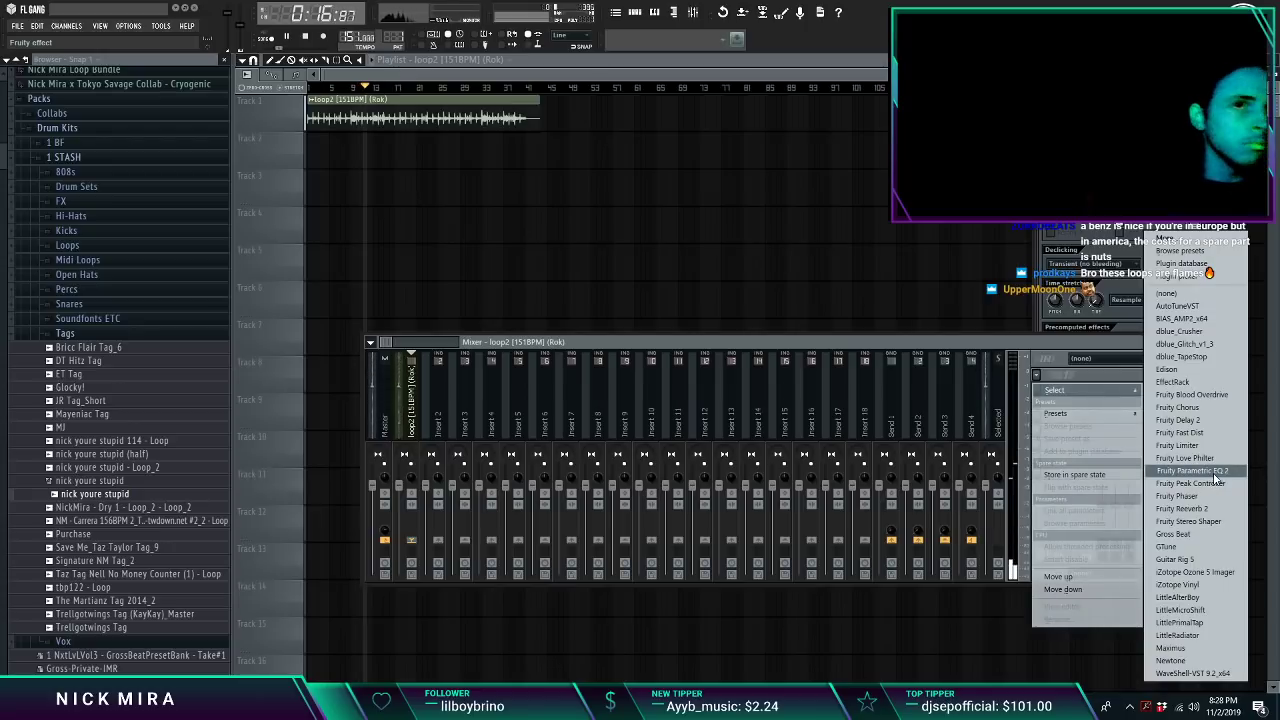
{"action": "left_click", "coordinate": [1192, 470]}
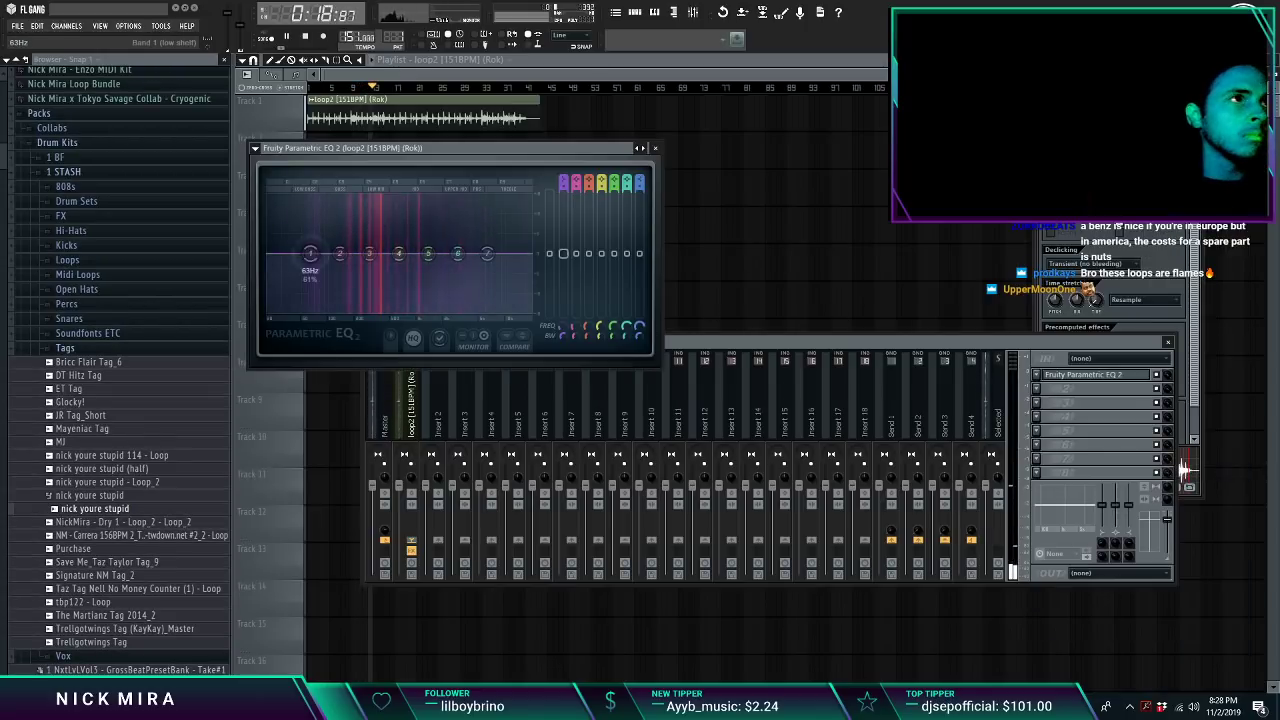
{"action": "left_click_drag", "start_coordinate": [309, 259], "coordinate": [327, 307]}
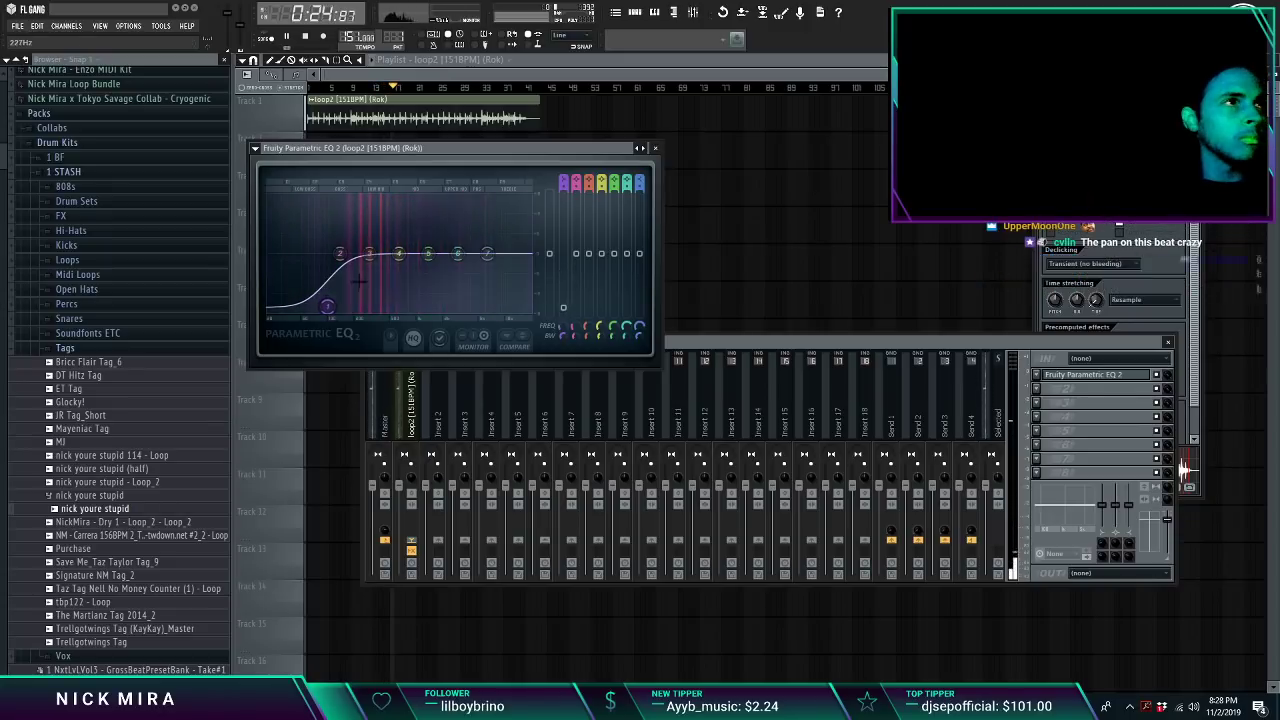
{"action": "left_click_drag", "start_coordinate": [369, 254], "coordinate": [365, 263]}
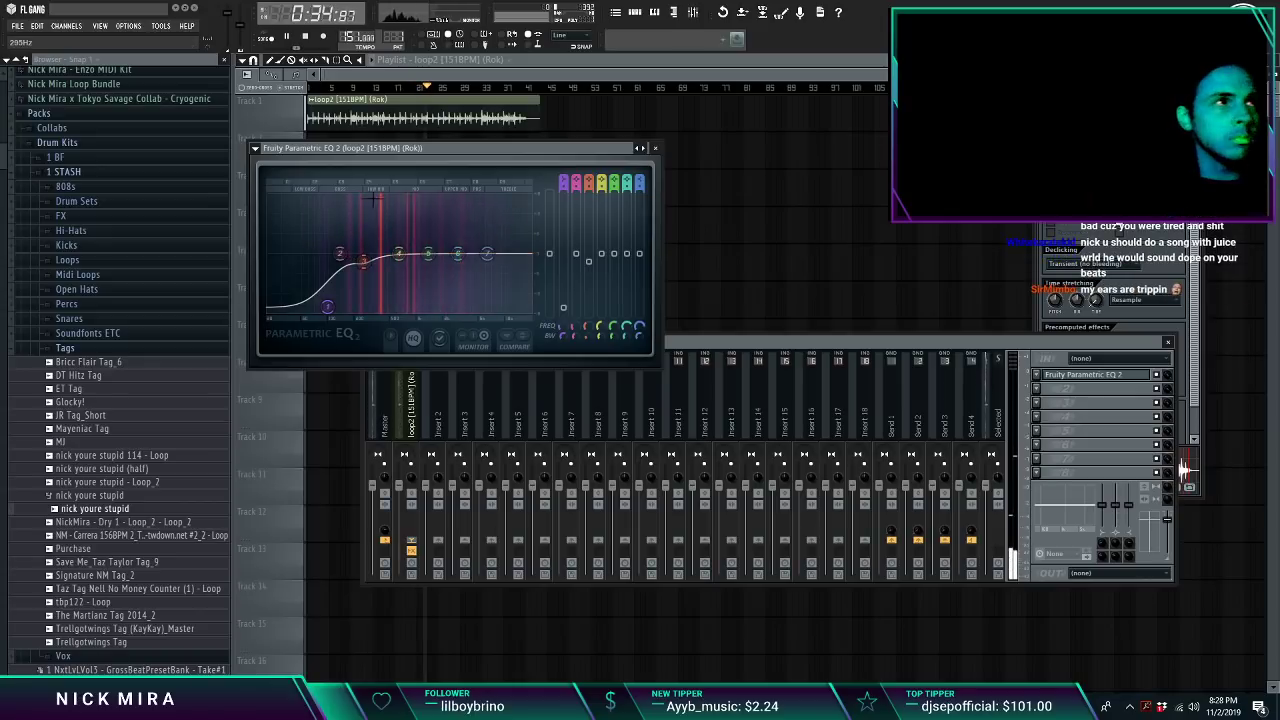
{"action": "key", "text": "Escape"}
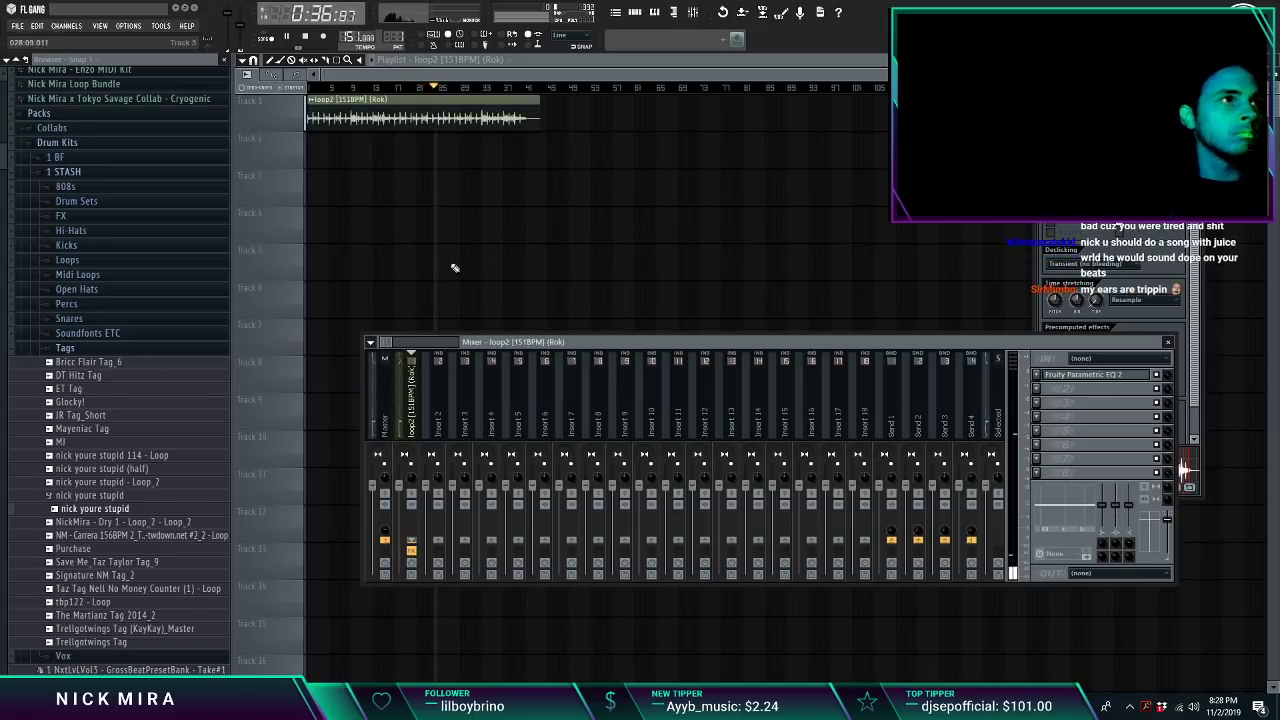
{"action": "key", "text": "Escape"}
{"action": "key", "text": "Escape"}
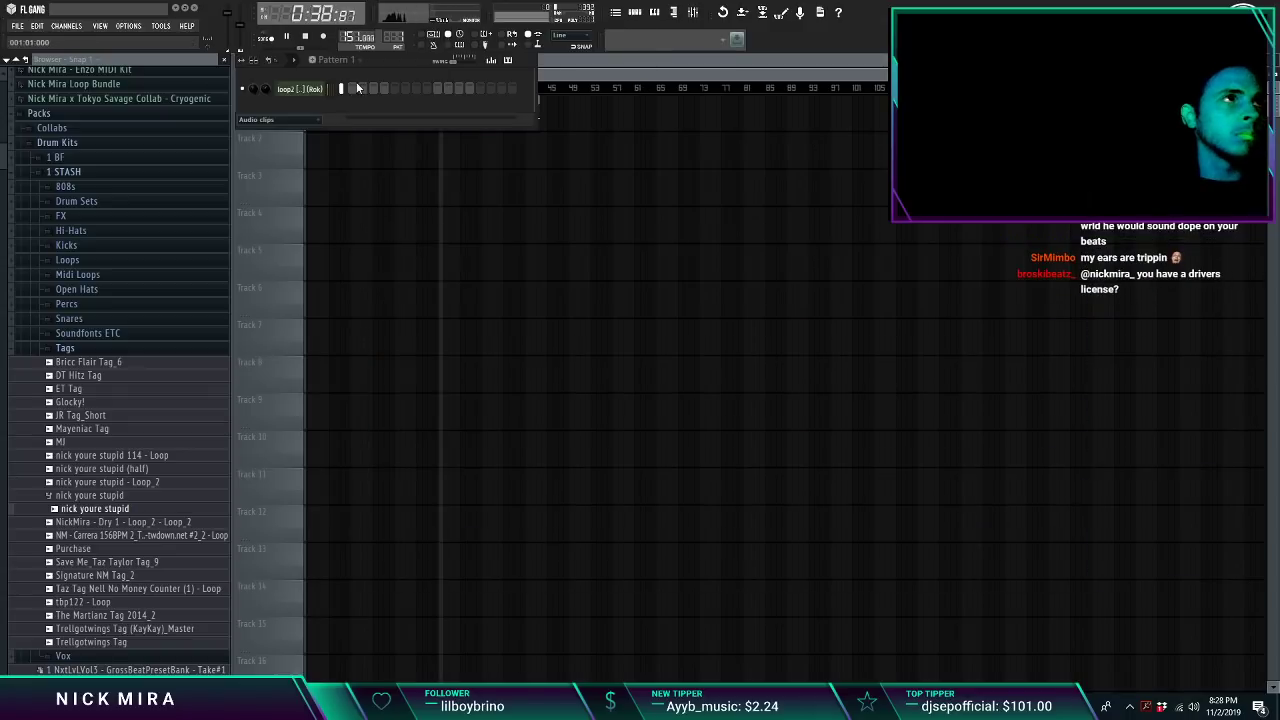
Step: Accept the default name for Pattern 1 and lay five eight-bar clips of it end to end on playlist track 2
{"action": "left_click", "coordinate": [634, 12]}
{"action": "left_click", "coordinate": [347, 68]}
{"action": "left_click", "coordinate": [390, 200]}
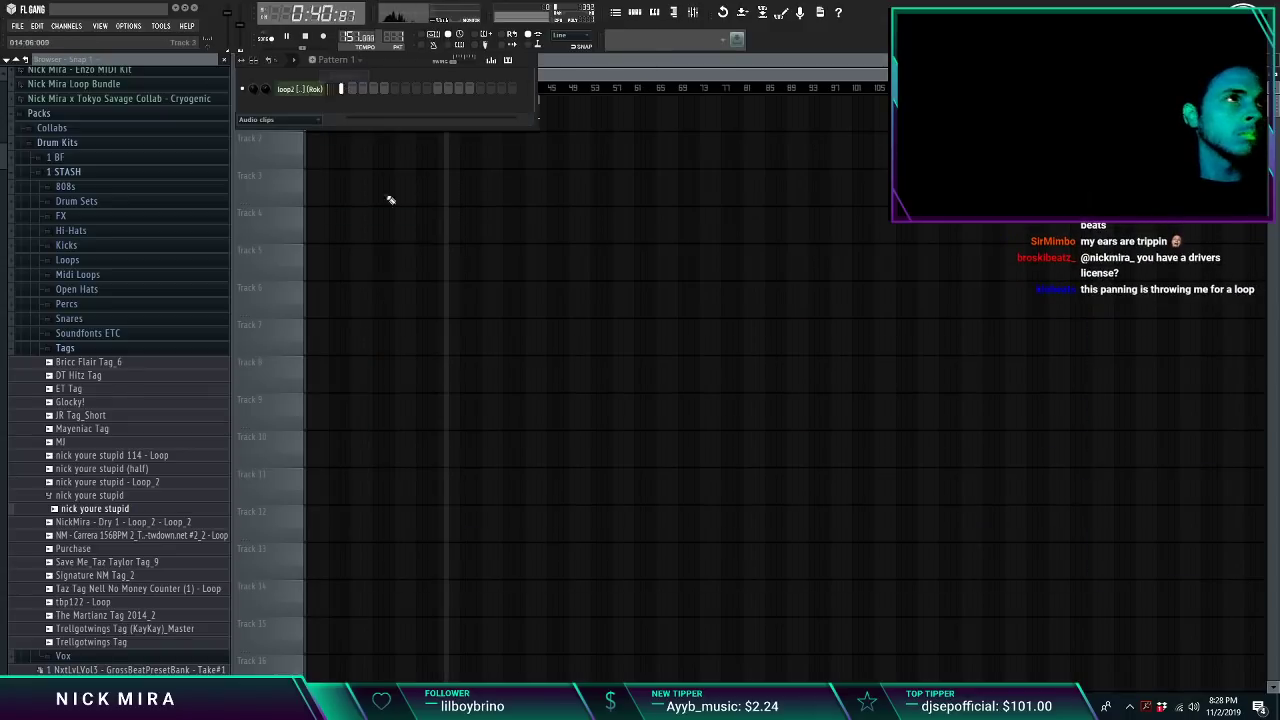
{"action": "key", "text": "F6"}
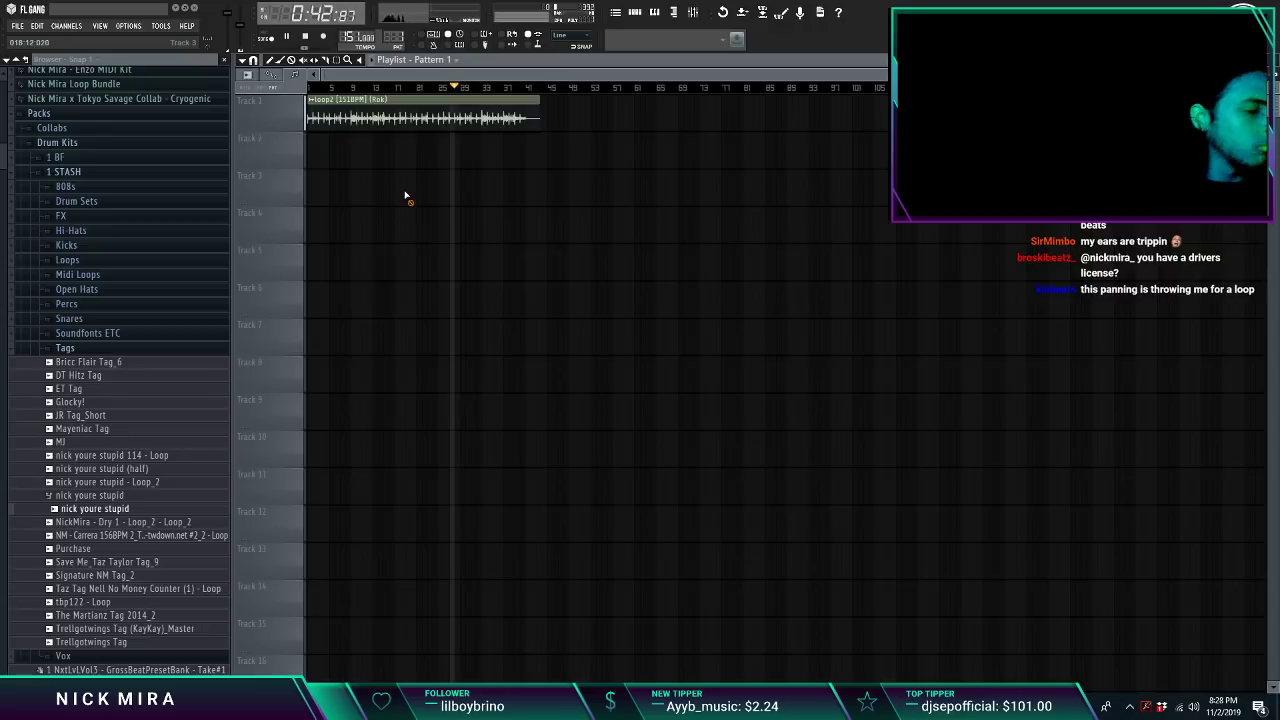
{"action": "left_click", "coordinate": [636, 14]}
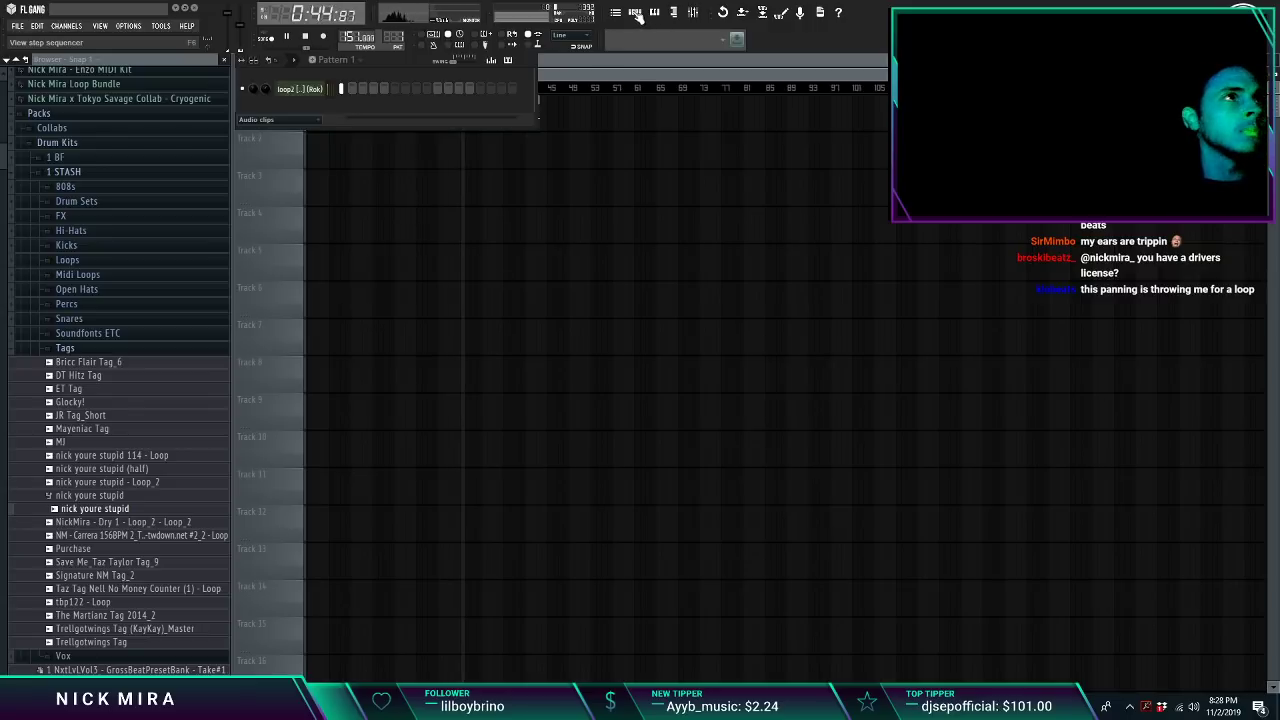
{"action": "left_click", "coordinate": [347, 64]}
{"action": "left_click", "coordinate": [347, 68]}
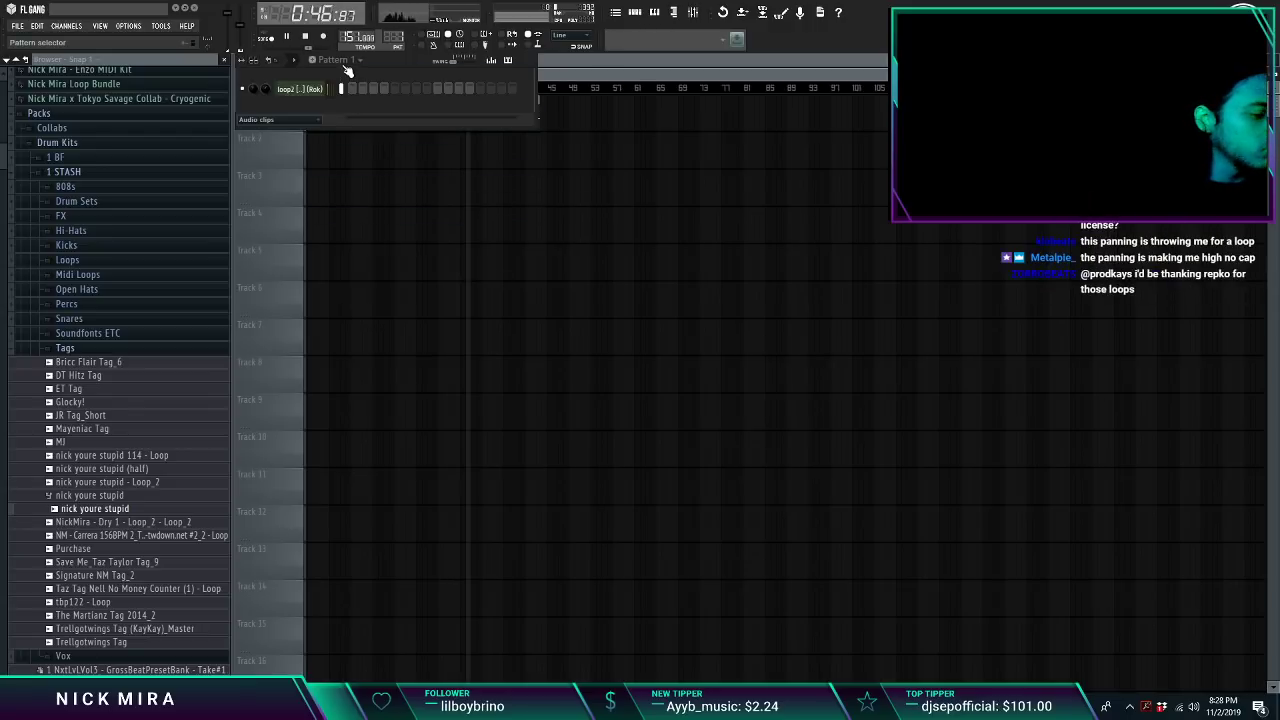
{"action": "left_click", "coordinate": [346, 68]}
{"action": "left_click", "coordinate": [346, 68]}
{"action": "left_click", "coordinate": [345, 68]}
{"action": "left_click", "coordinate": [323, 68]}
{"action": "key", "text": "F2"}
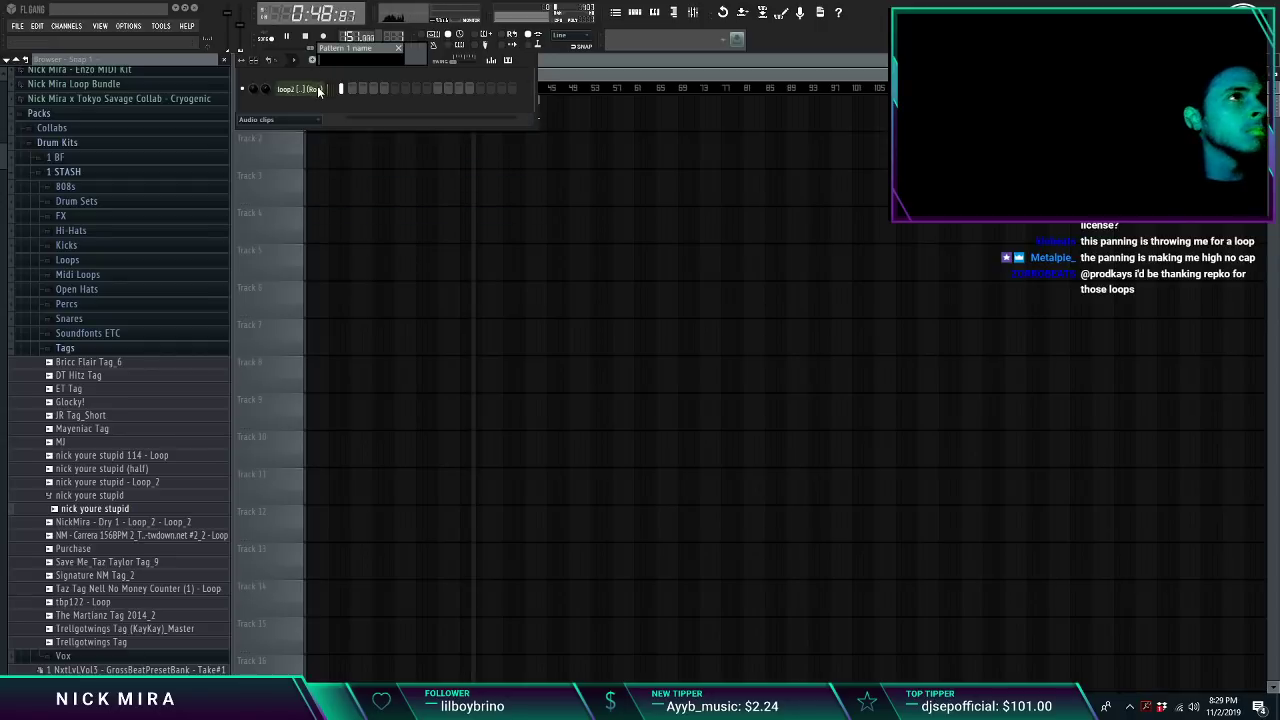
{"action": "key", "text": "Return"}
{"action": "mouse_move", "coordinate": [351, 153]}
{"action": "left_mouse_down"}
{"action": "mouse_move", "coordinate": [313, 148]}
{"action": "mouse_move", "coordinate": [436, 145]}
{"action": "left_mouse_up"}
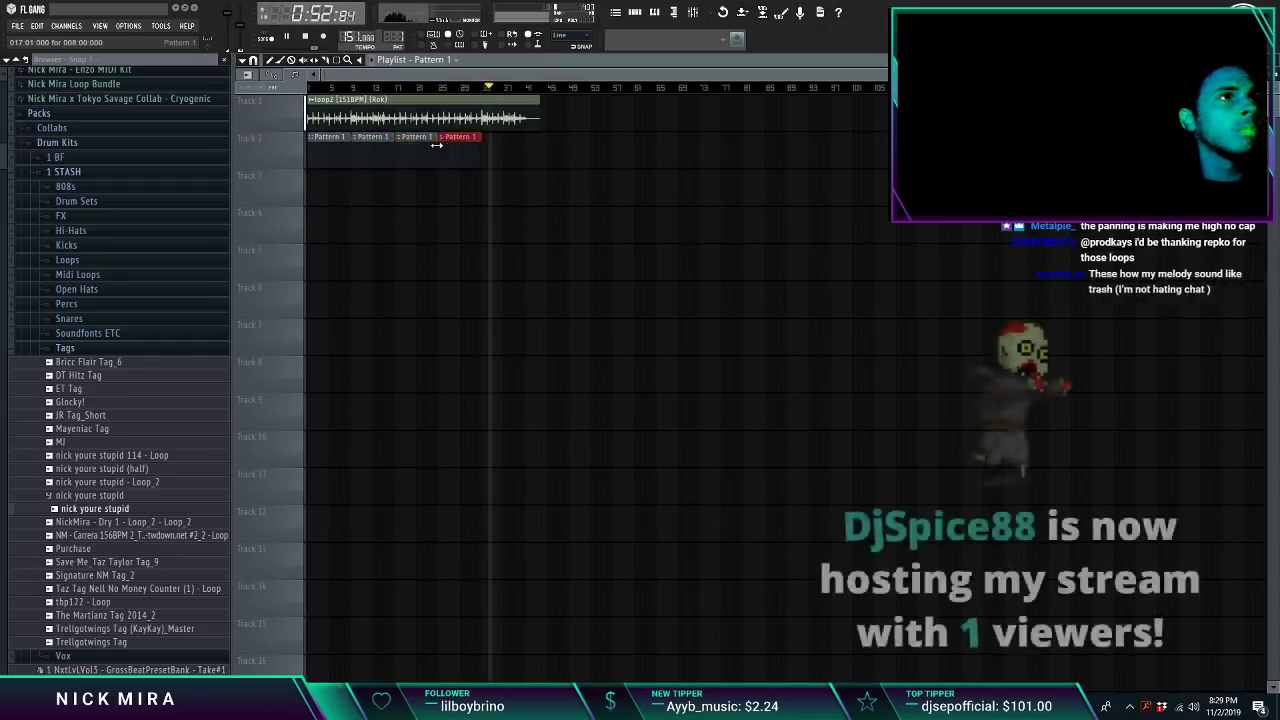
{"action": "key", "text": "ctrl+b"}
Step: Add iZotope Ozone 5 Imager after the EQ on the loop2 mixer track, enable stereoize and widen the upper bands
{"action": "double_click", "coordinate": [443, 118]}
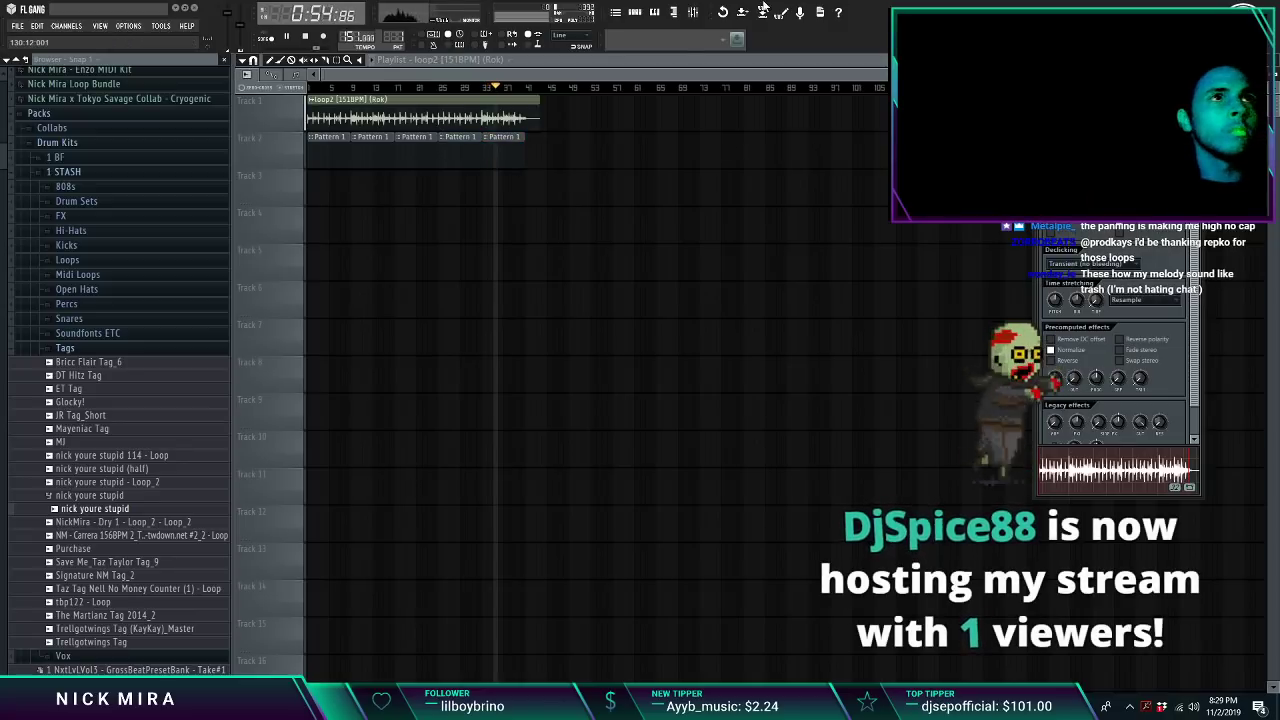
{"action": "left_click", "coordinate": [692, 13]}
{"action": "left_click", "coordinate": [1048, 390]}
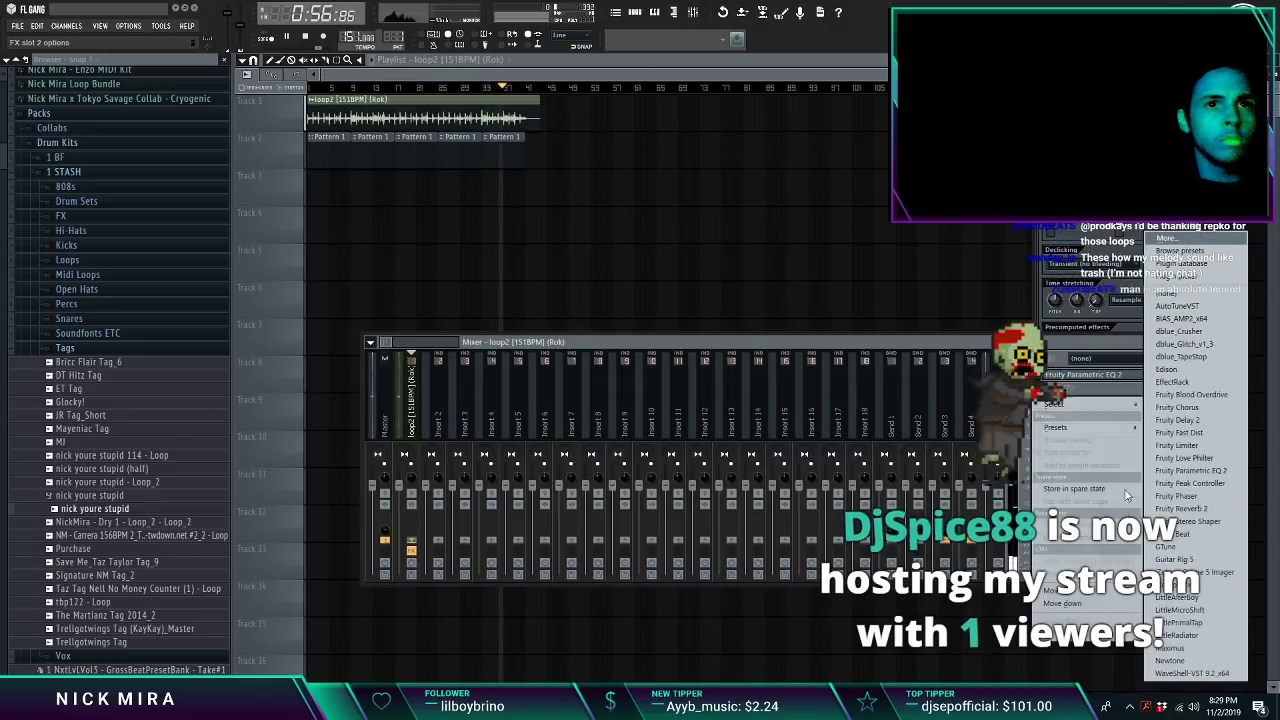
{"action": "left_click", "coordinate": [1150, 571]}
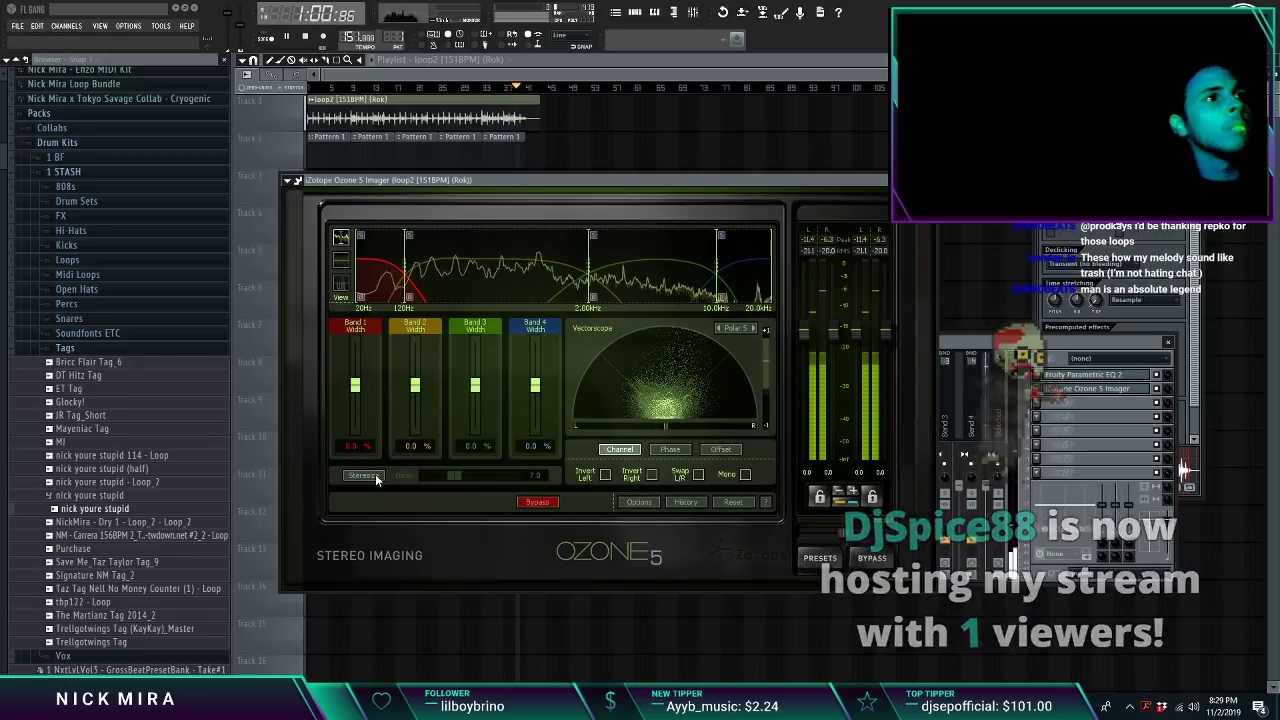
{"action": "left_click", "coordinate": [363, 475]}
{"action": "left_click_drag", "start_coordinate": [415, 385], "coordinate": [535, 366]}
{"action": "key", "text": "Escape"}
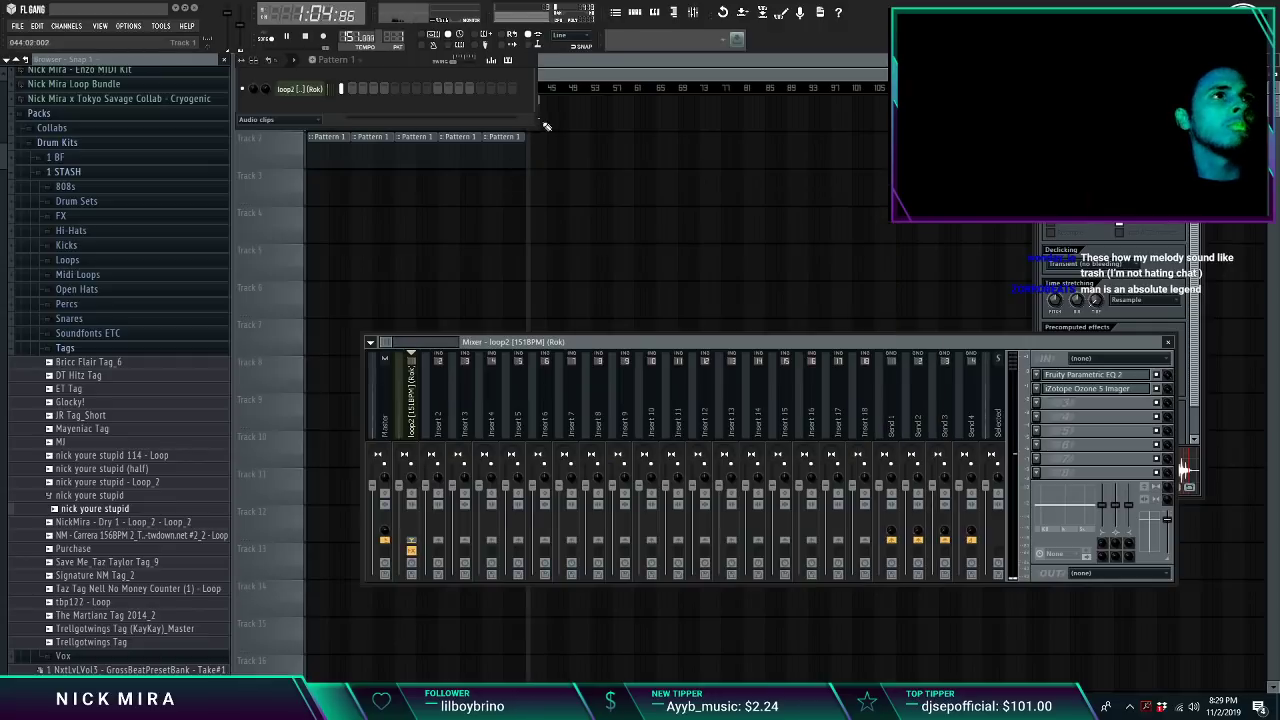
Step: Trim the loop2 clip to end with the last Pattern 1 clip, replay the playlist and select all clips
{"action": "right_click", "coordinate": [559, 135]}
{"action": "key", "text": "space"}
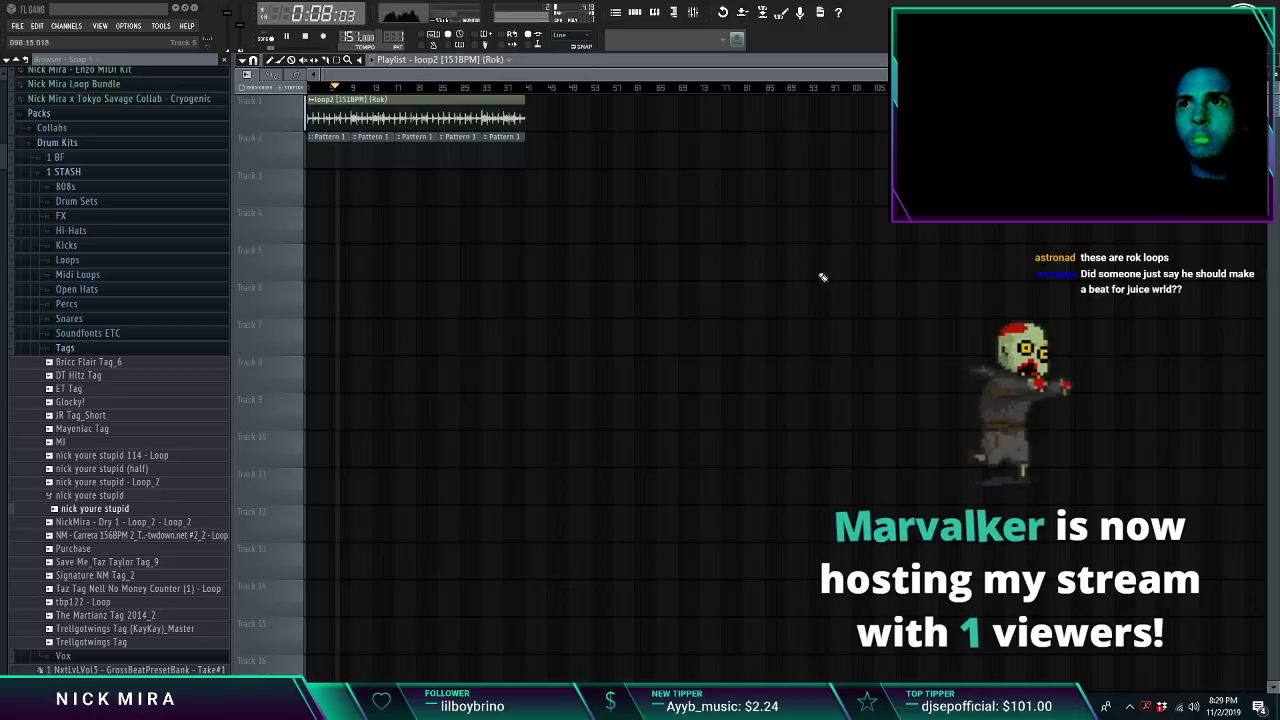
{"action": "left_click_drag", "start_coordinate": [561, 160], "coordinate": [310, 110]}
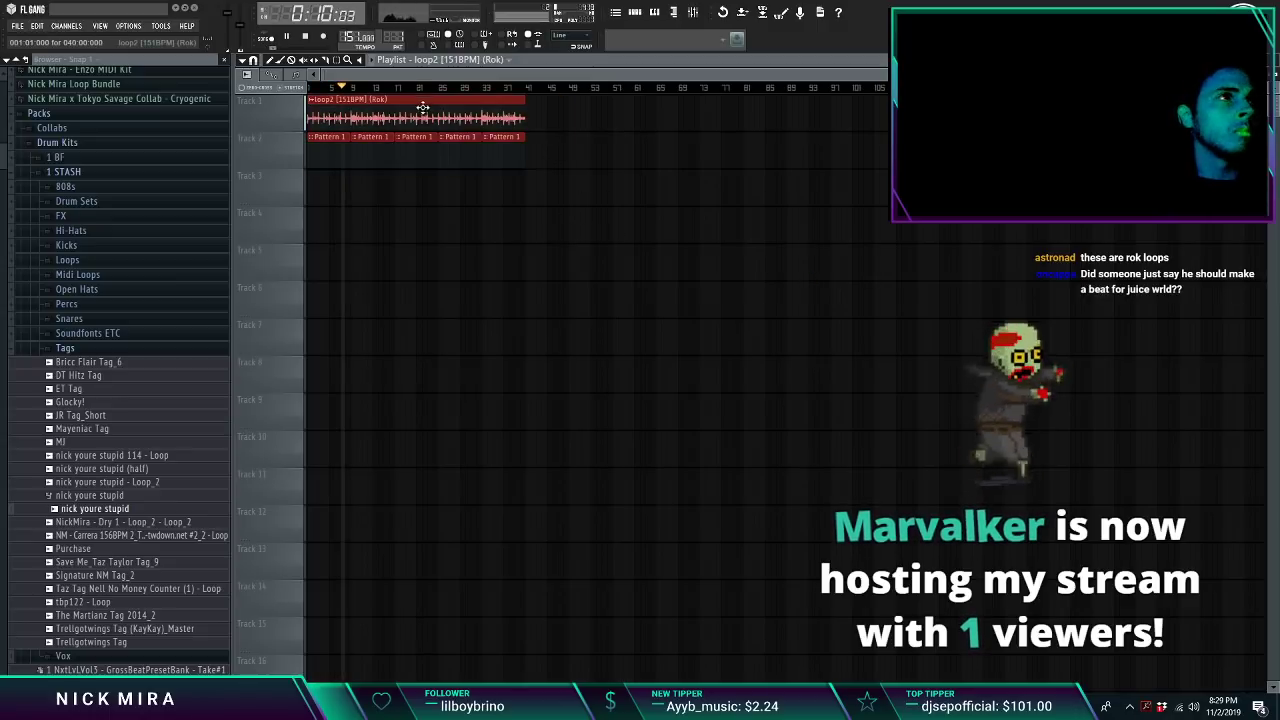
Step: Lower the loop2 channel's pitch, set its time stretching mode to Auto and deselect the playlist clips
{"action": "scroll", "coordinate": [430, 96], "scroll_direction": "up", "scroll_amount": 4}
{"action": "double_click", "coordinate": [428, 103]}
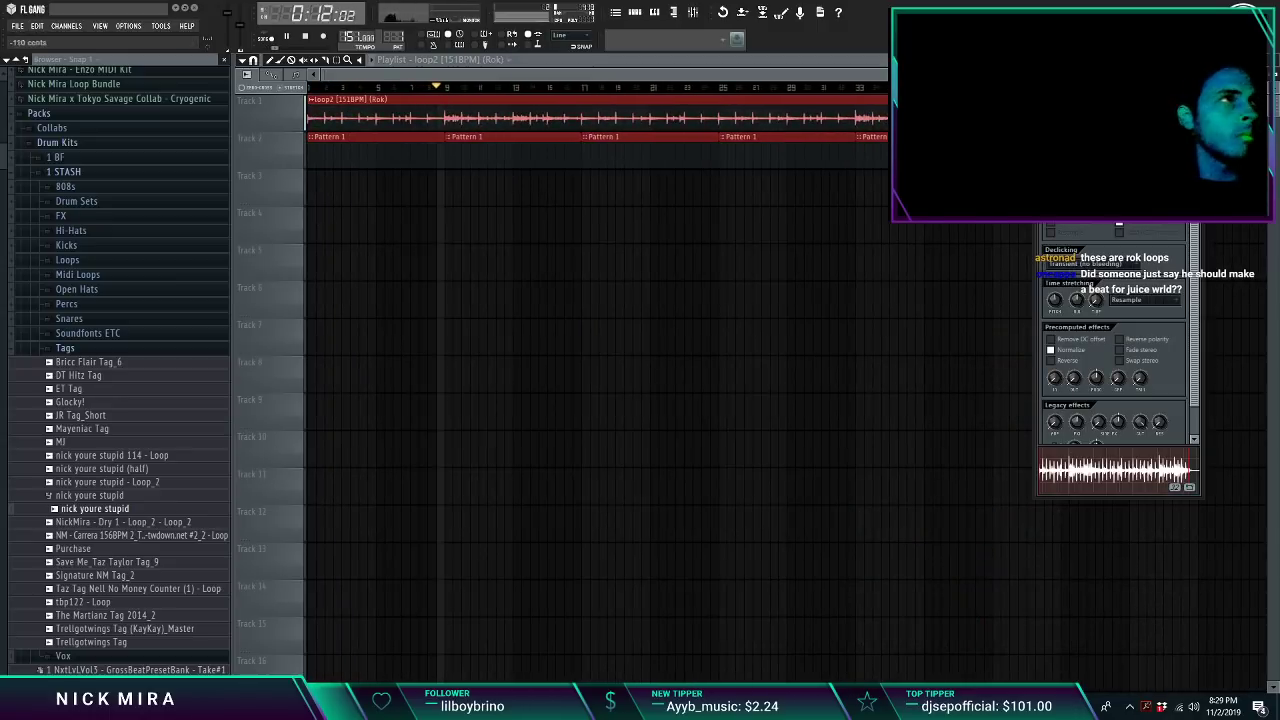
{"action": "left_click", "coordinate": [410, 255], "text": "ctrl"}
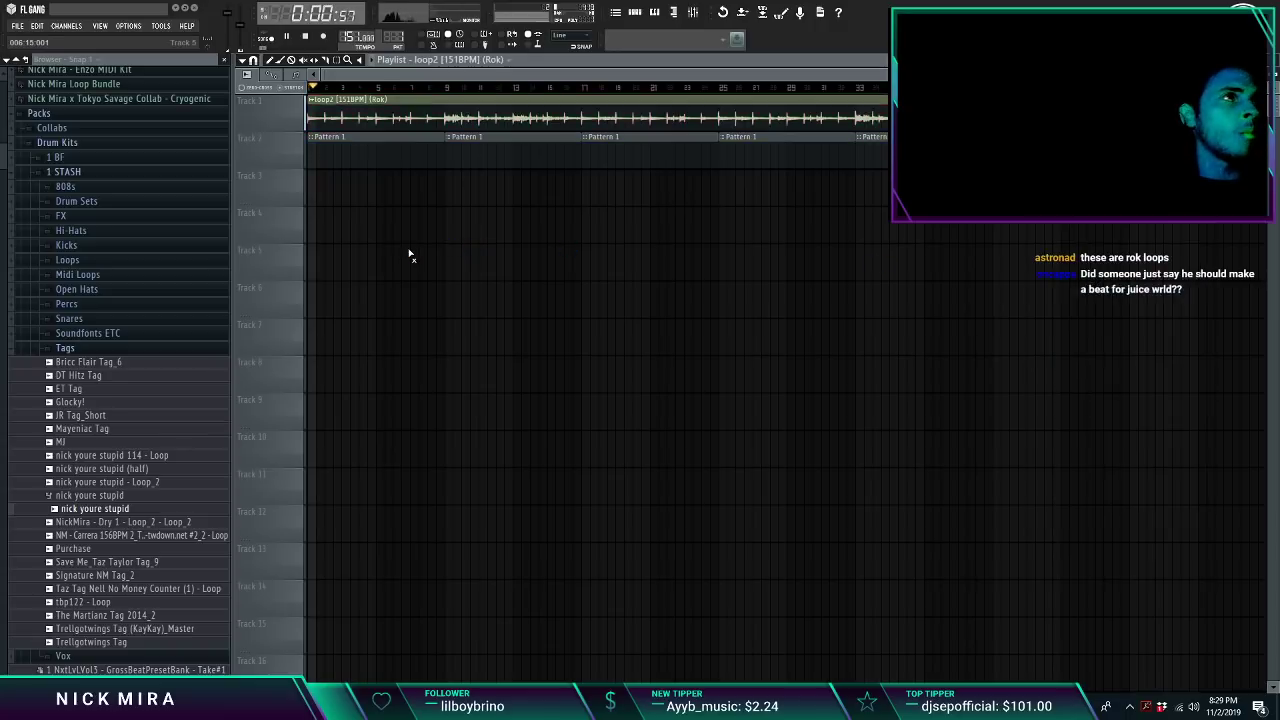
Step: Add the Hihat (Pyrex-2) sample from the Hi-Hats folder as a new channel and fill every 2 steps
{"action": "key", "text": "F5"}
{"action": "left_click", "coordinate": [137, 347]}
{"action": "left_click", "coordinate": [72, 230]}
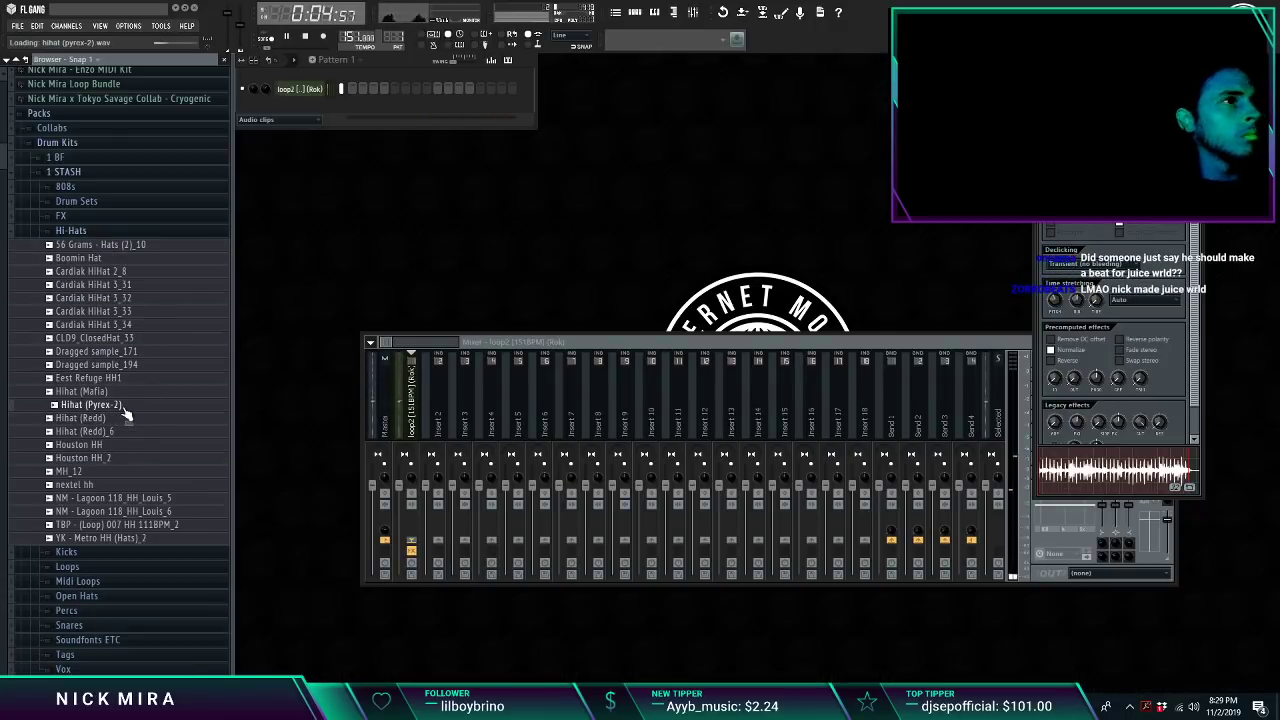
{"action": "left_click_drag", "start_coordinate": [125, 414], "coordinate": [310, 108]}
{"action": "right_click", "coordinate": [310, 108]}
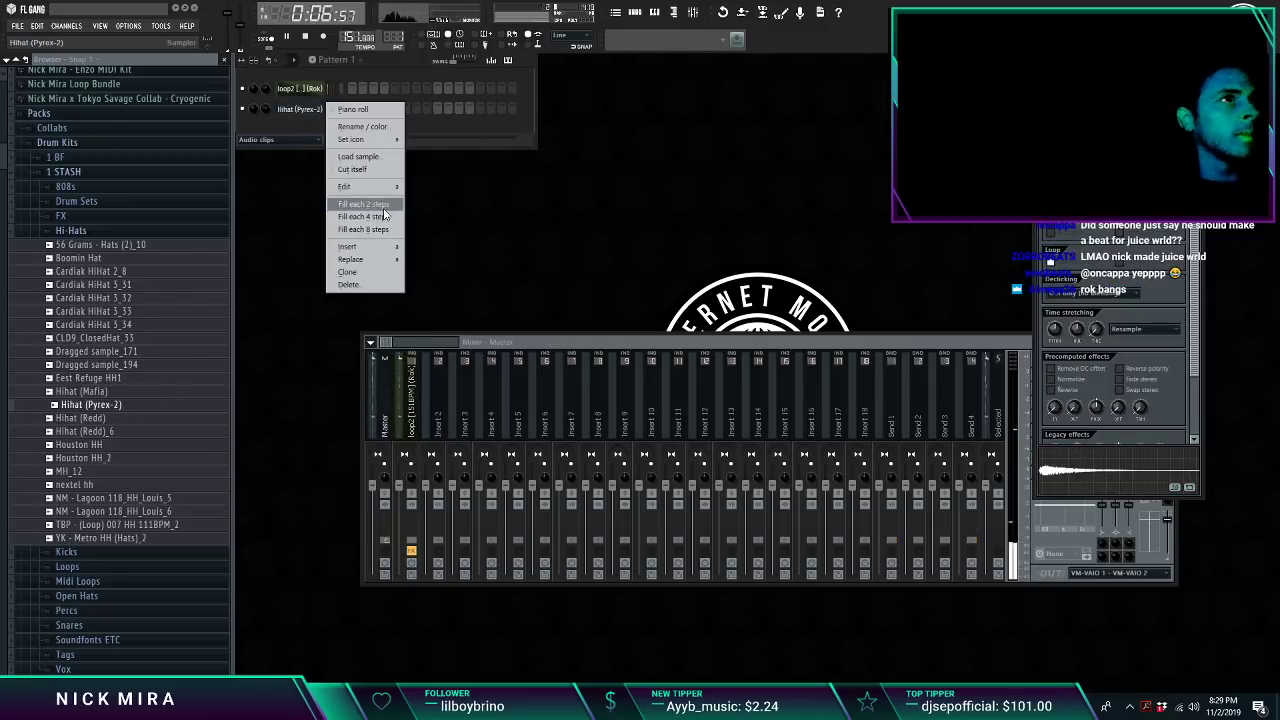
{"action": "left_click", "coordinate": [363, 204]}
Step: Send the hi-hat steps to the piano roll and duplicate the notes to fill the whole pattern
{"action": "right_click", "coordinate": [310, 108]}
{"action": "left_click", "coordinate": [355, 109]}
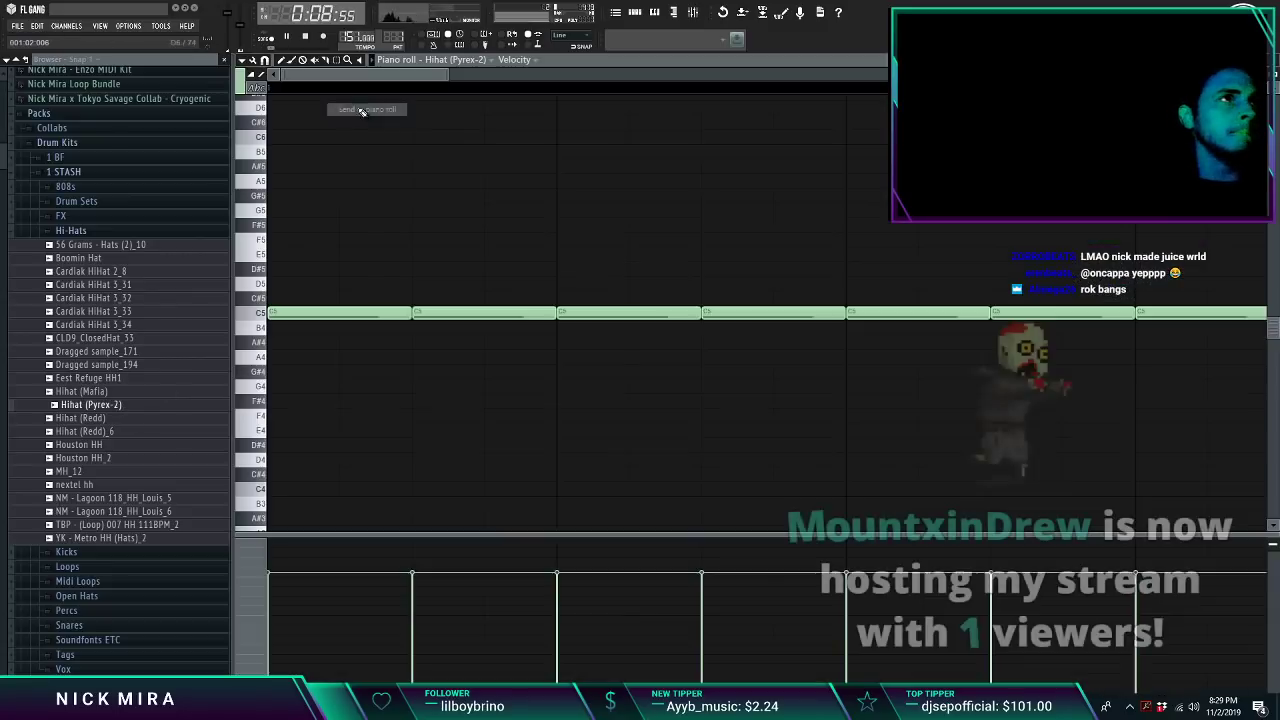
{"action": "scroll", "coordinate": [364, 98], "scroll_direction": "down", "scroll_amount": 5}
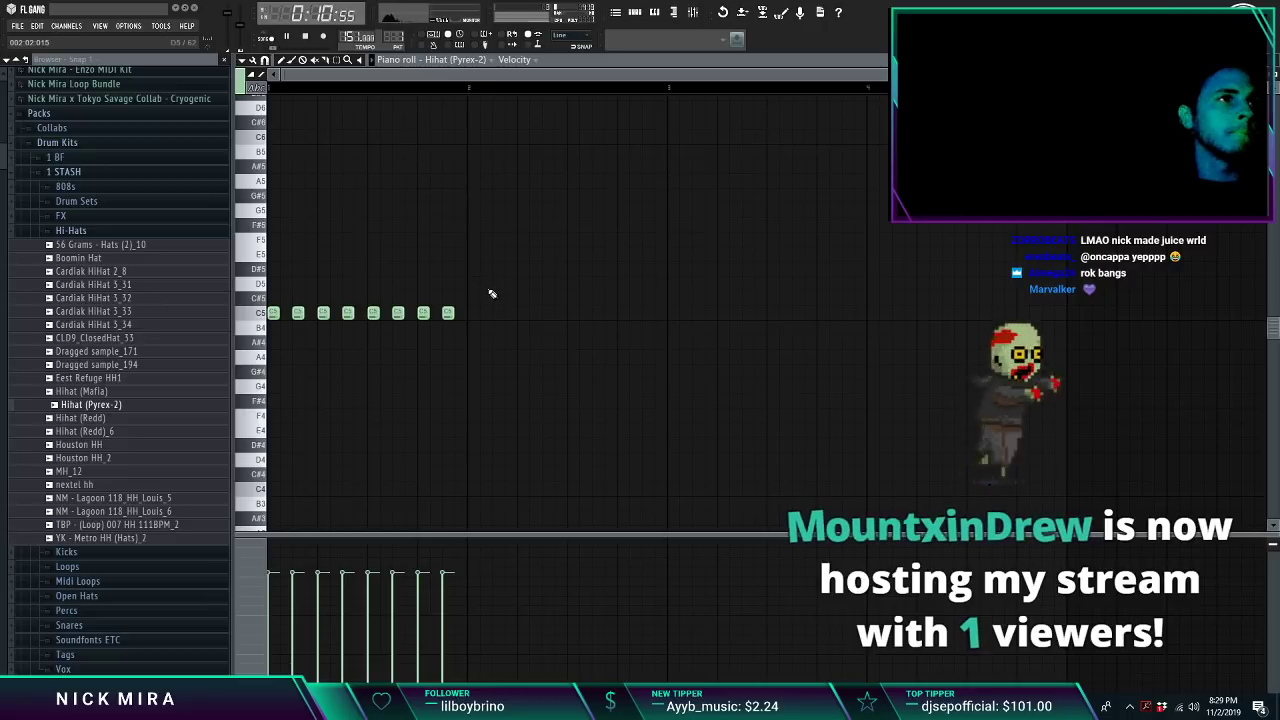
{"action": "key", "text": "ctrl+b"}
{"action": "key", "text": "ctrl+d"}
{"action": "key", "text": "ctrl+b"}
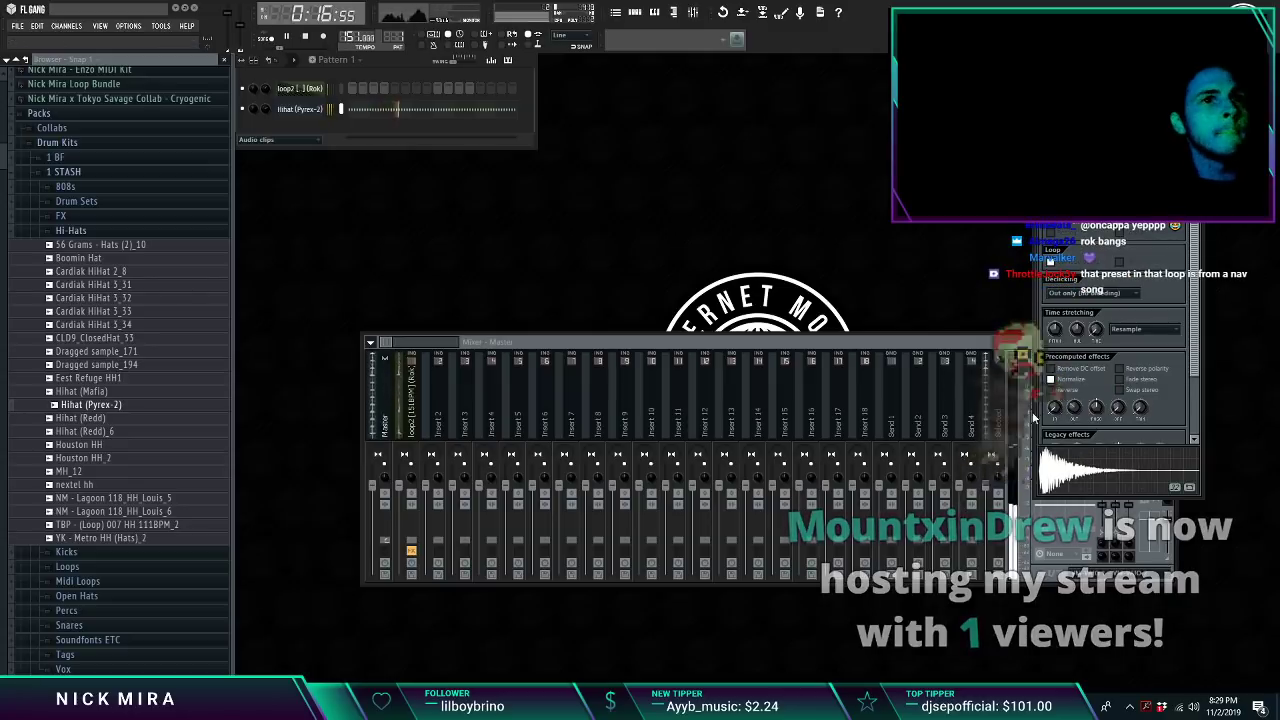
Step: Audition the samples in the 1 STASH 808s folder against the playing pattern
{"action": "left_click", "coordinate": [70, 230]}
{"action": "left_click", "coordinate": [66, 186]}
{"action": "scroll", "coordinate": [208, 425], "scroll_direction": "down", "scroll_amount": 3}
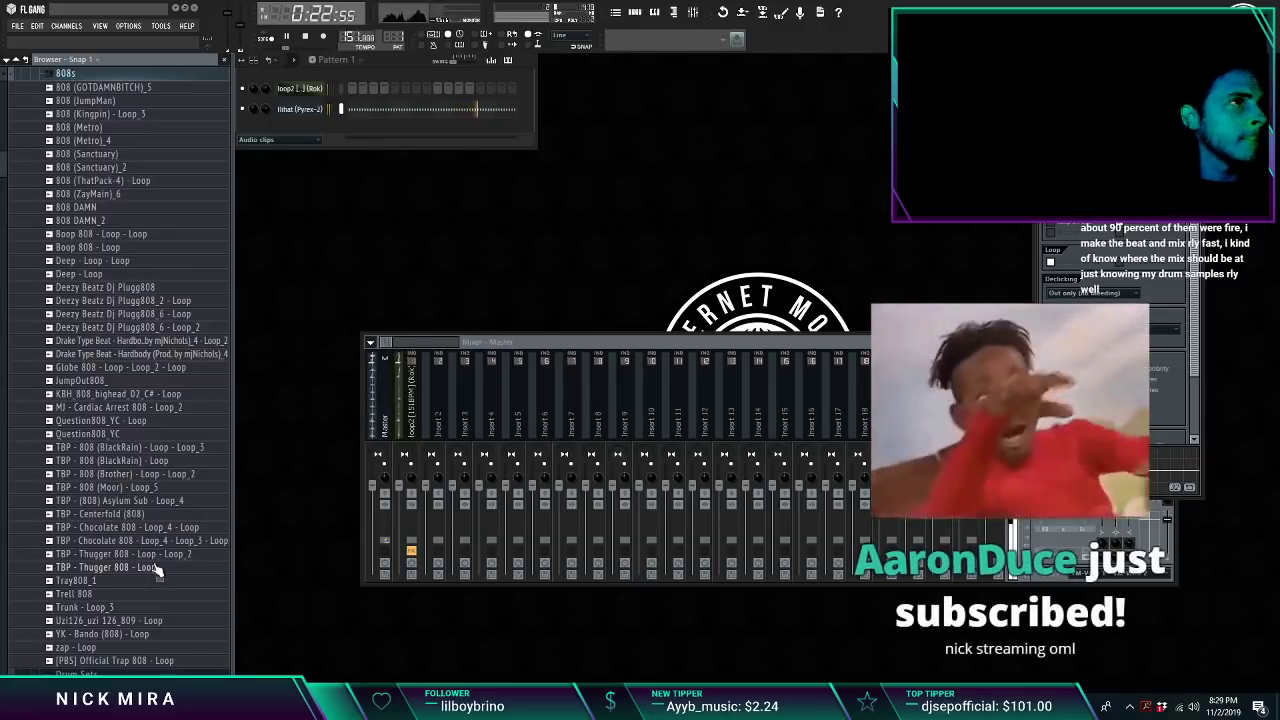
{"action": "scroll", "coordinate": [150, 368], "scroll_direction": "up", "scroll_amount": 1}
{"action": "scroll", "coordinate": [150, 368], "scroll_direction": "up", "scroll_amount": 1}
{"action": "key", "text": "space"}
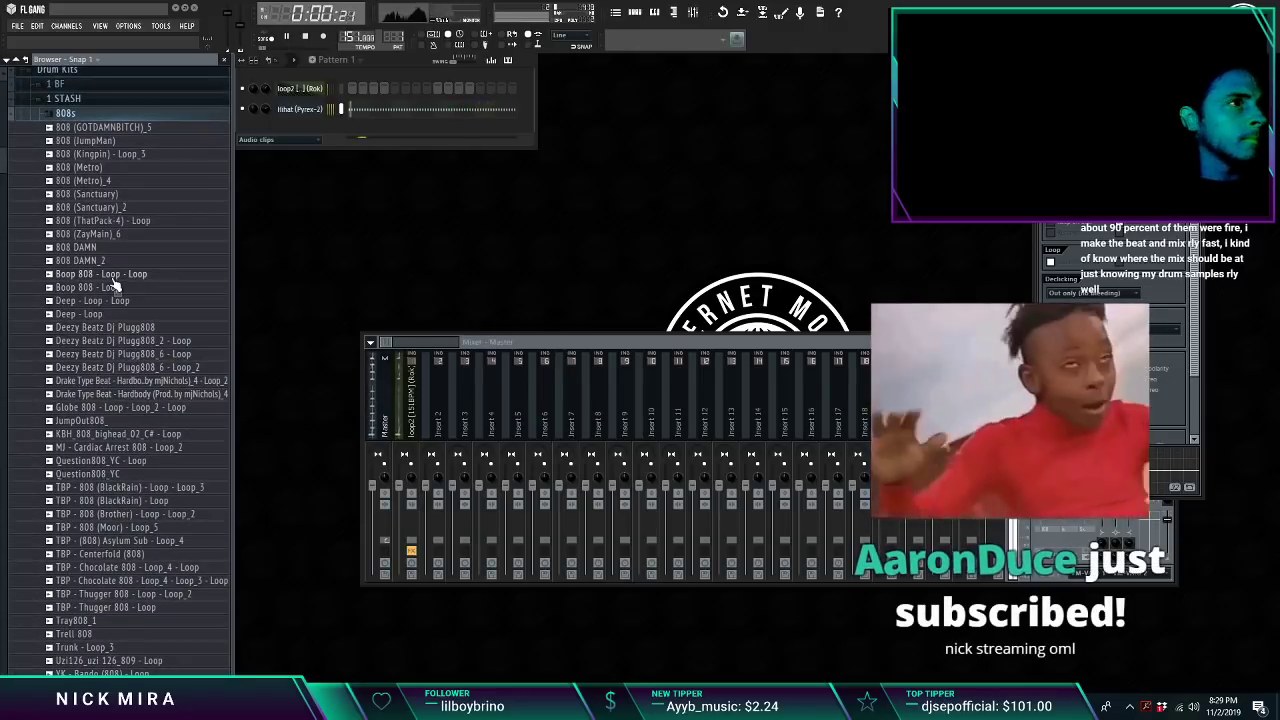
{"action": "key", "text": "space"}
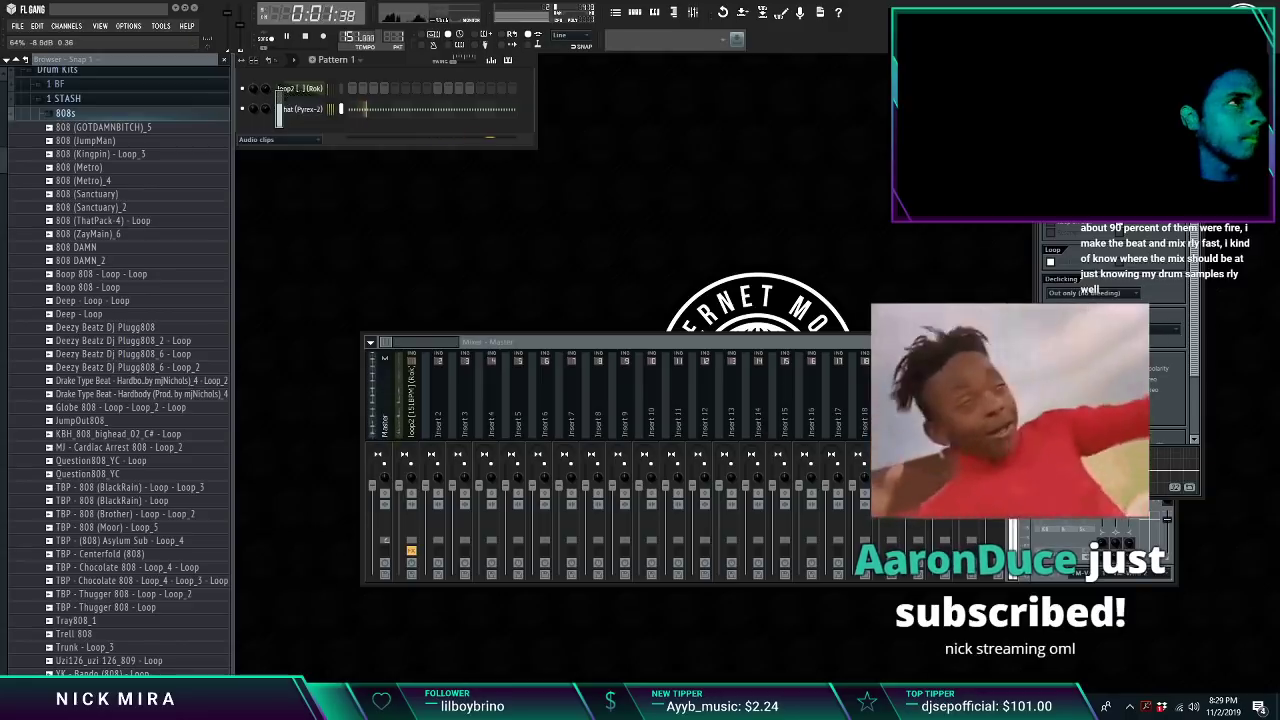
{"action": "key", "text": "space"}
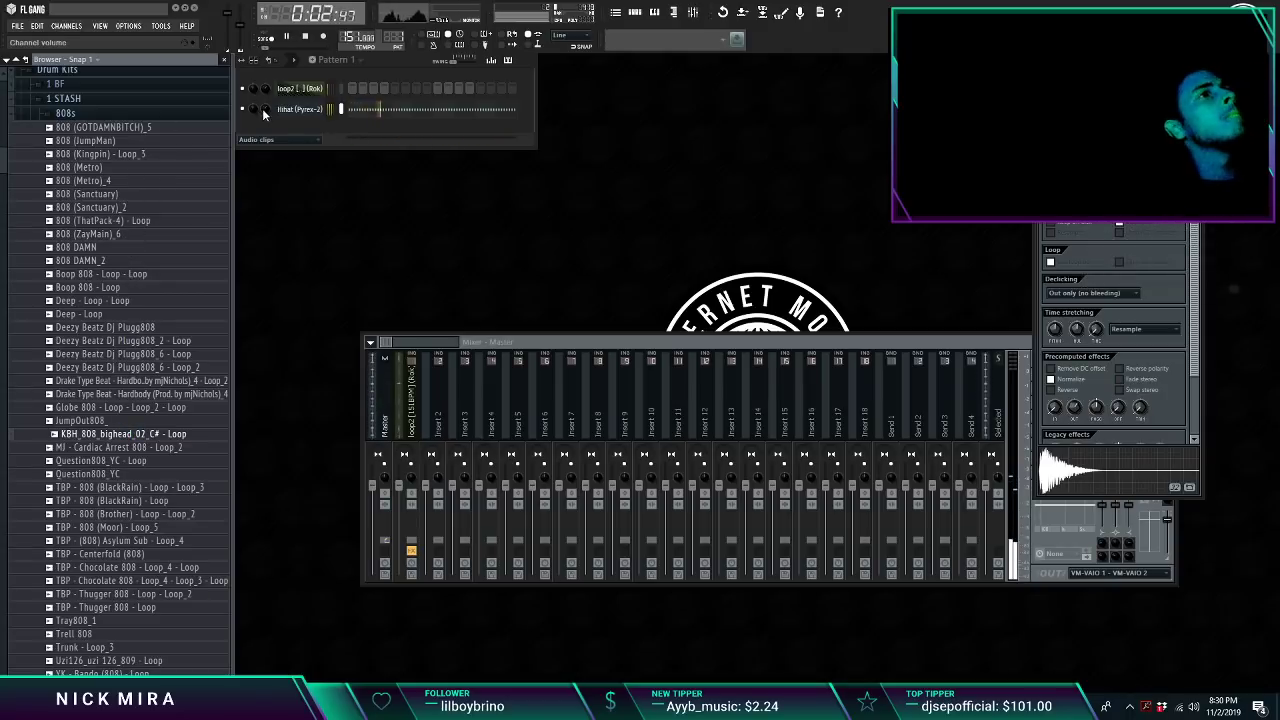
{"action": "left_click", "coordinate": [172, 117]}
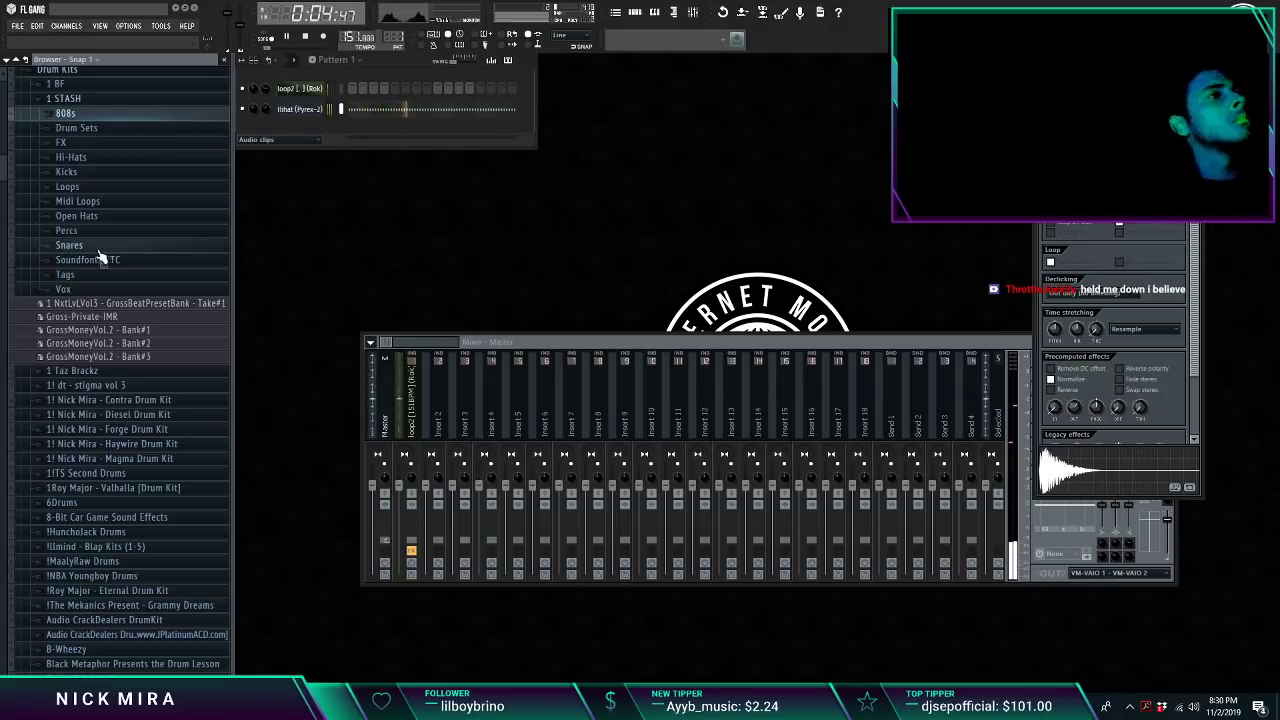
Step: Add the sidepce - binge clap sample from the Snares folder as a new channel with a hit on step 9
{"action": "left_click", "coordinate": [100, 248]}
{"action": "scroll", "coordinate": [165, 440], "scroll_direction": "down", "scroll_amount": 2}
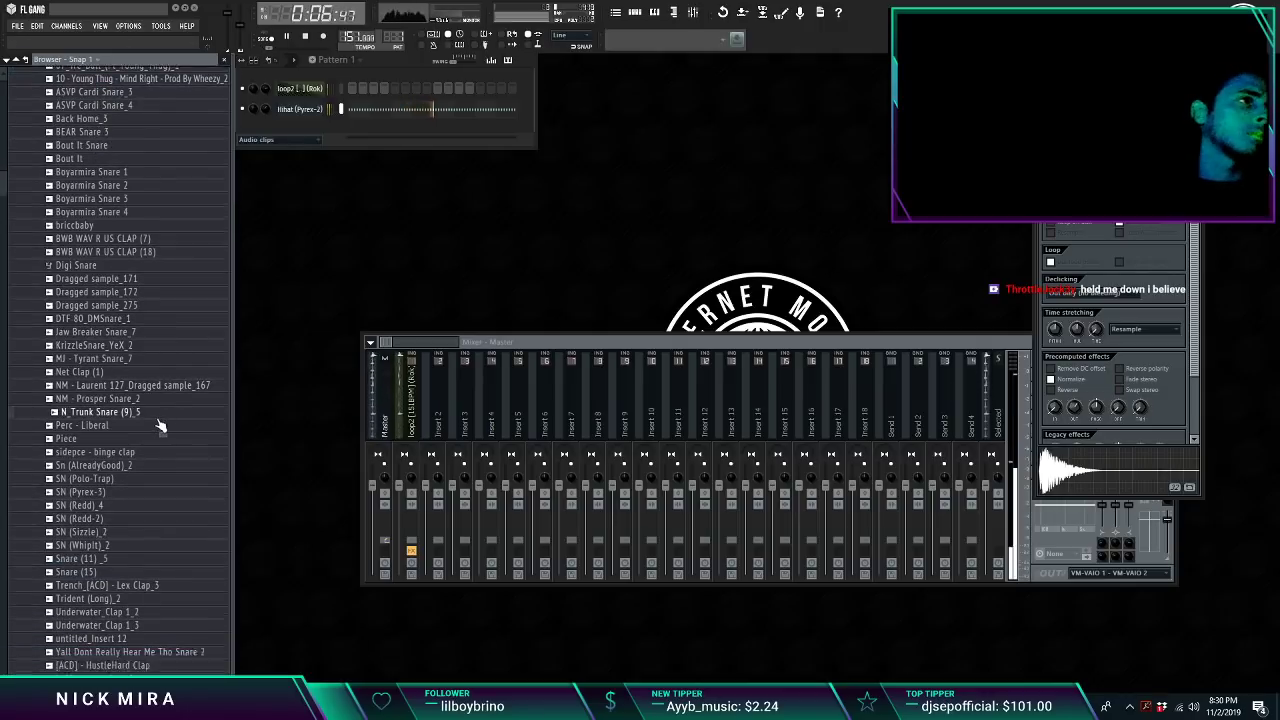
{"action": "left_click_drag", "start_coordinate": [362, 112], "coordinate": [419, 134]}
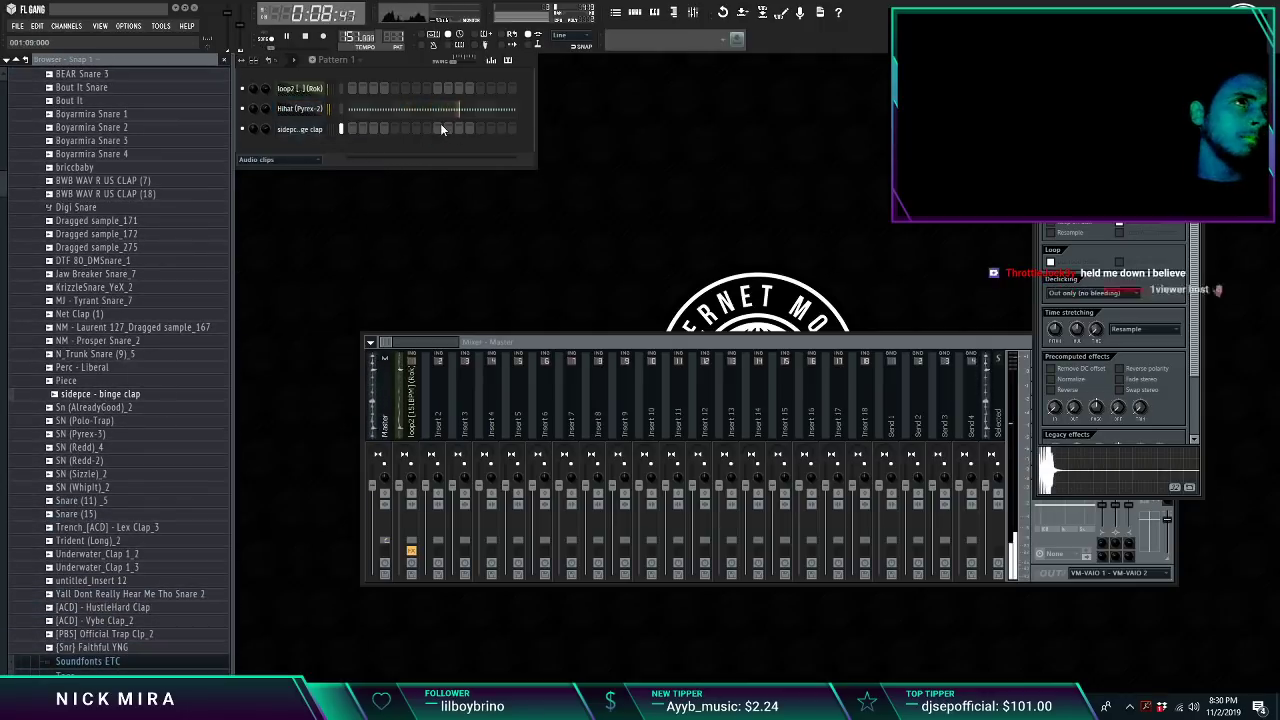
Step: Send the clap to the piano roll and fill eight bars with one short, full-velocity hit per bar
{"action": "right_click", "coordinate": [310, 129]}
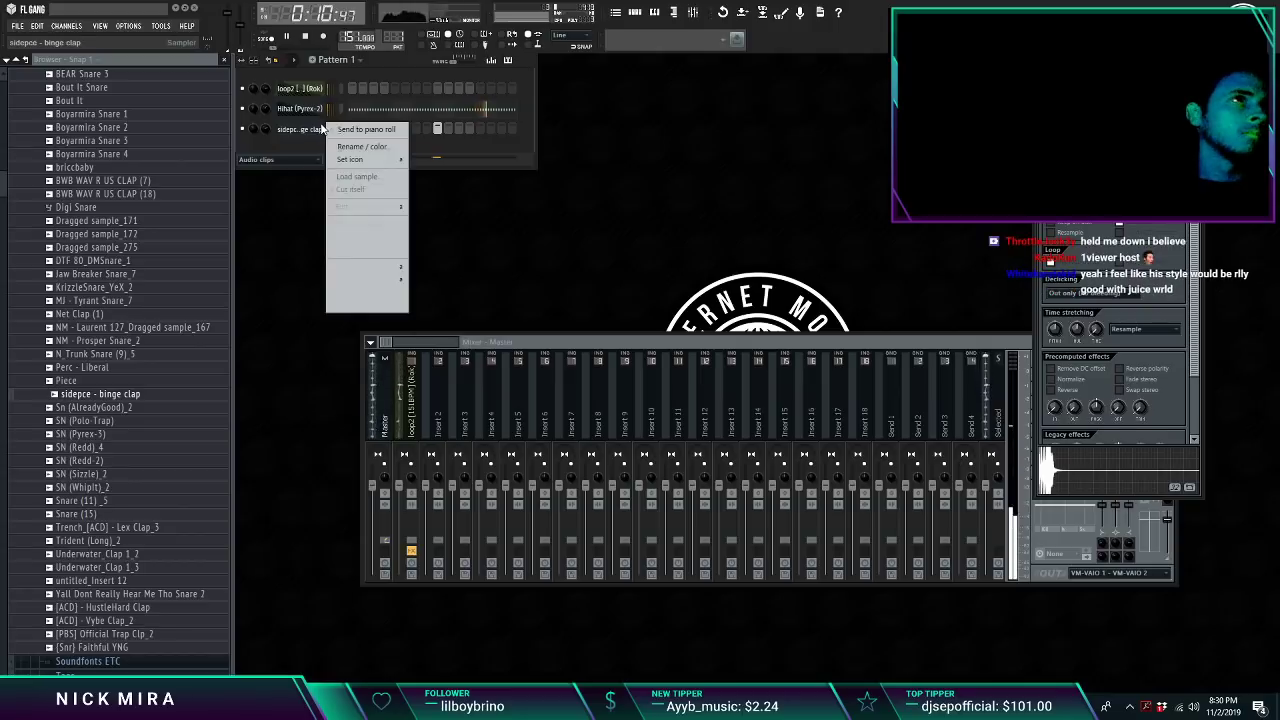
{"action": "left_click", "coordinate": [350, 128]}
{"action": "key", "text": "shift+d"}
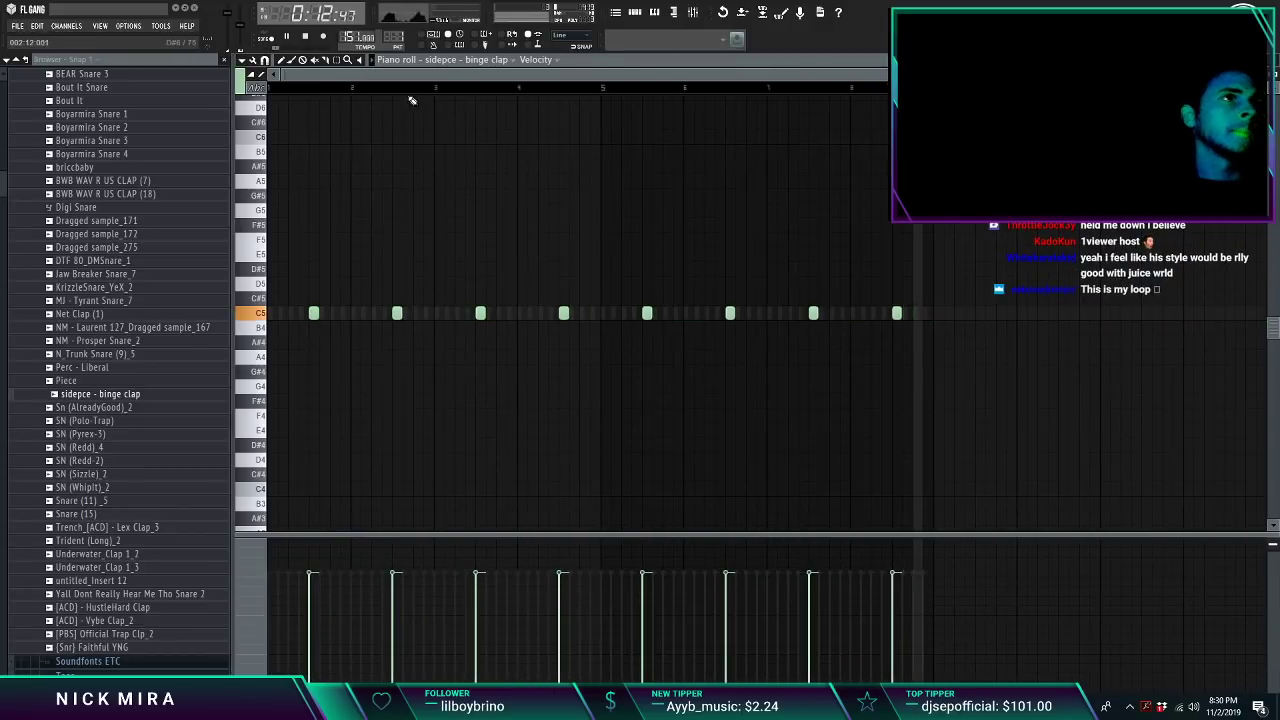
{"action": "scroll", "coordinate": [411, 97], "scroll_direction": "up", "scroll_amount": 2}
{"action": "scroll", "coordinate": [411, 97], "scroll_direction": "down", "scroll_amount": 2}
{"action": "key", "text": "ctrl+a"}
{"action": "key", "text": "ctrl+d"}
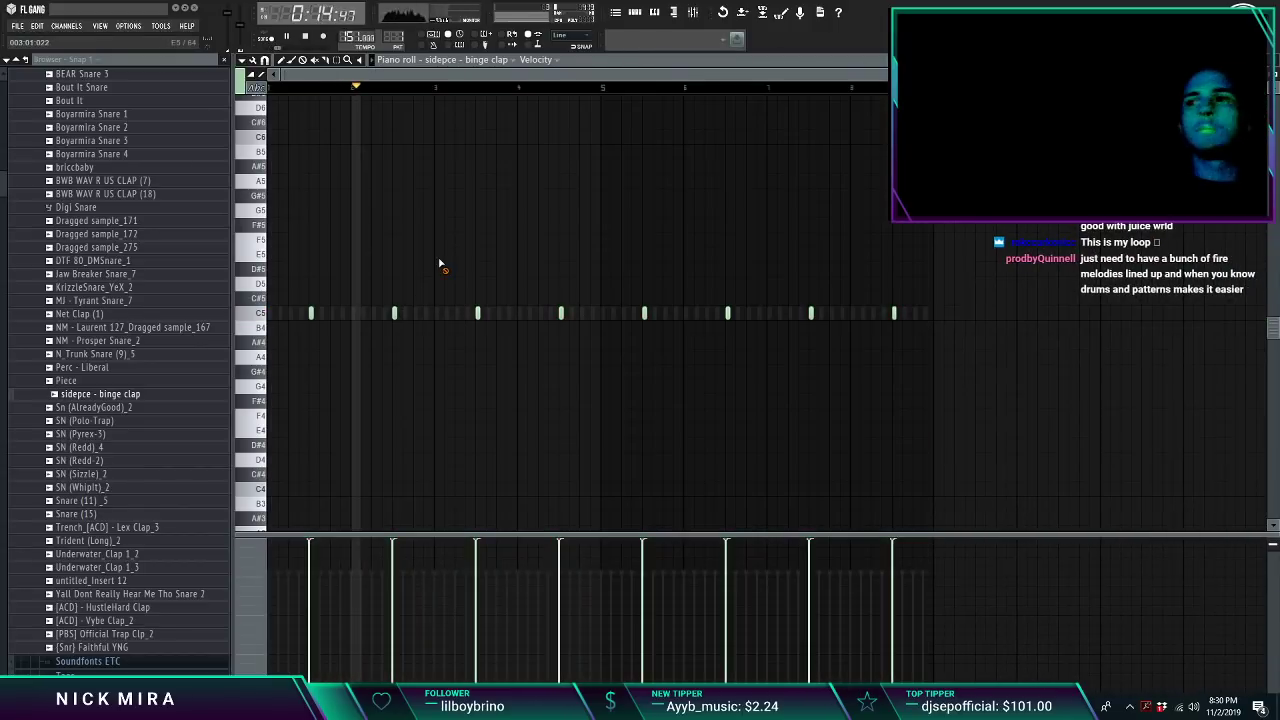
{"action": "key", "text": "F7"}
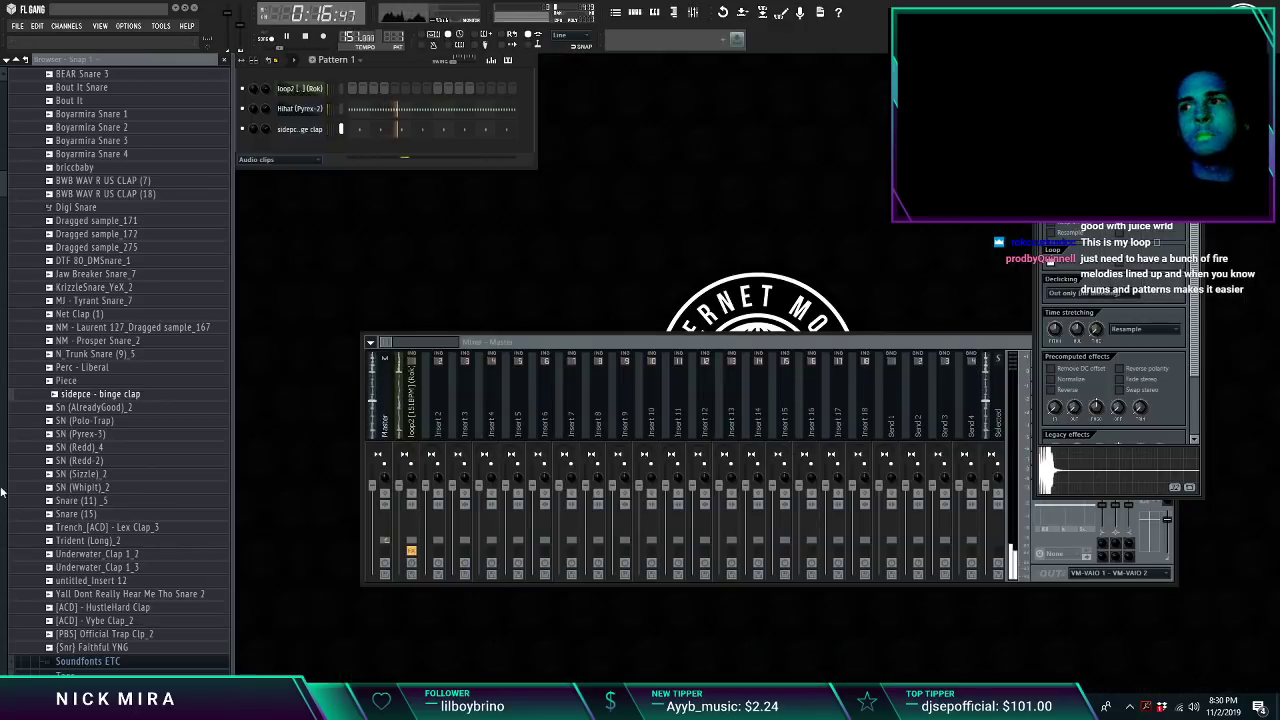
Step: Open the HiHats folder of the Nick Mira - Intel HH MIDI Kit
{"action": "left_click_drag", "start_coordinate": [2, 491], "coordinate": [2, 555]}
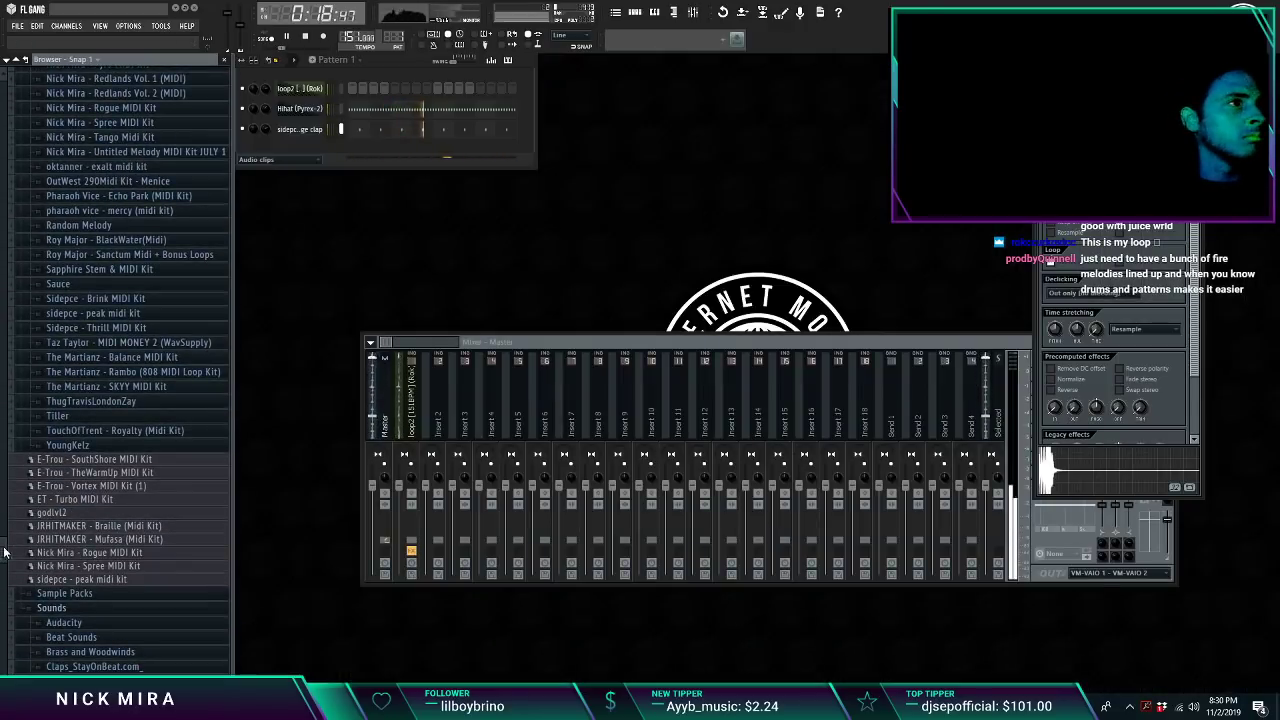
{"action": "scroll", "coordinate": [105, 457], "scroll_direction": "up", "scroll_amount": 10}
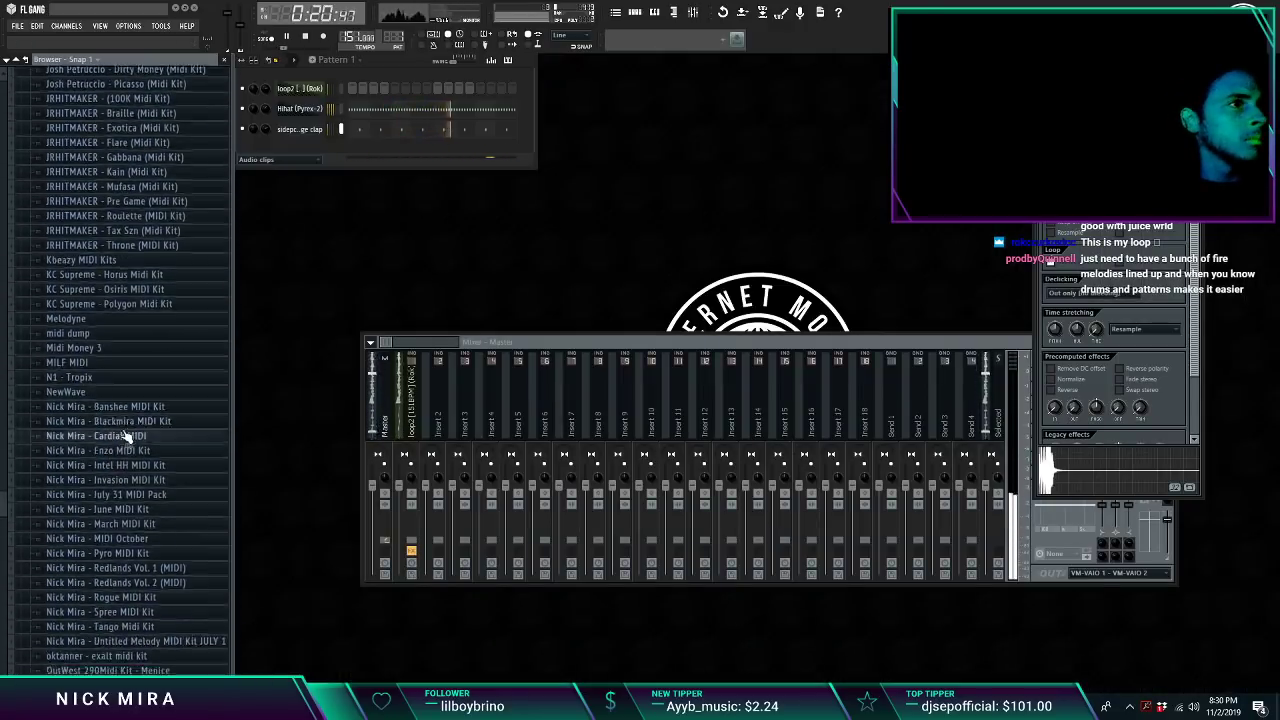
{"action": "left_click", "coordinate": [133, 460]}
{"action": "left_click", "coordinate": [105, 473]}
Step: Try the NM - Retrospect MIDI loop on the hi-hats and delete the extra sampler channel
{"action": "left_click_drag", "start_coordinate": [116, 502], "coordinate": [310, 112]}
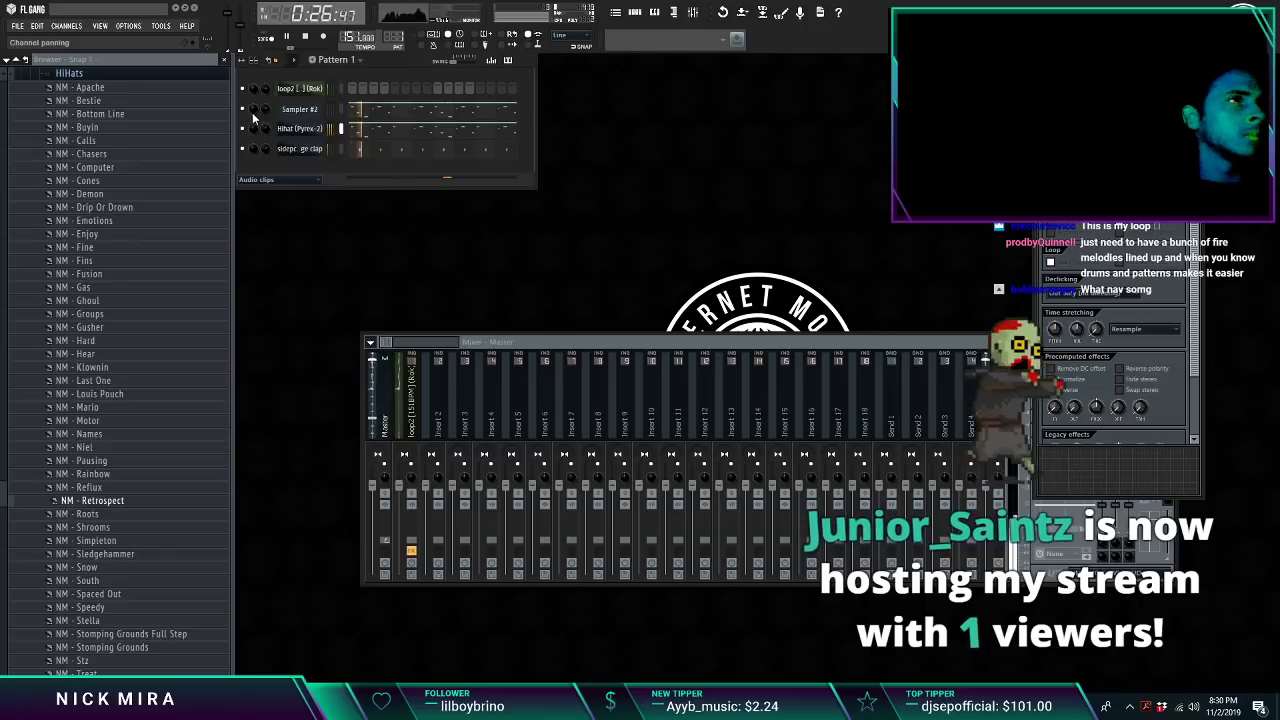
{"action": "right_click", "coordinate": [298, 111]}
{"action": "key", "text": "d"}
{"action": "key", "text": "Return"}
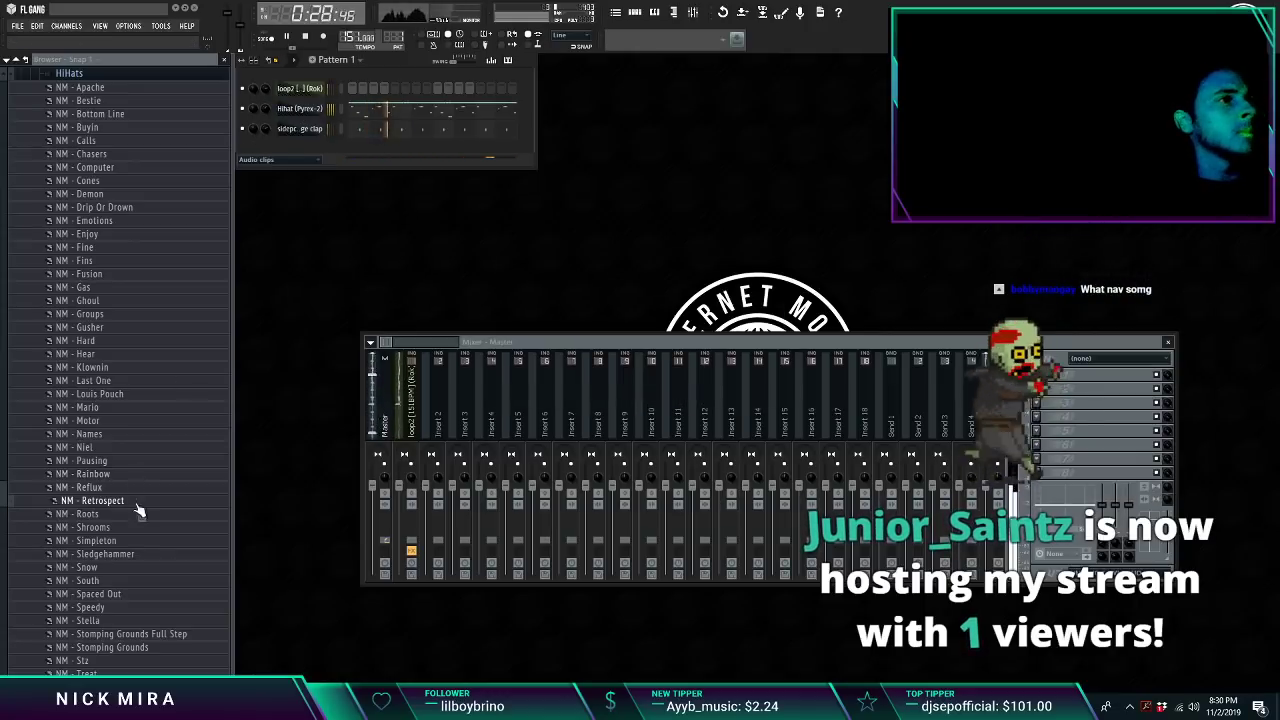
Step: Load the NM - Drip Or Drown MIDI loop onto the Hihat (Pyrex-2) channel and check its notes in the piano roll
{"action": "left_click_drag", "start_coordinate": [134, 527], "coordinate": [318, 110]}
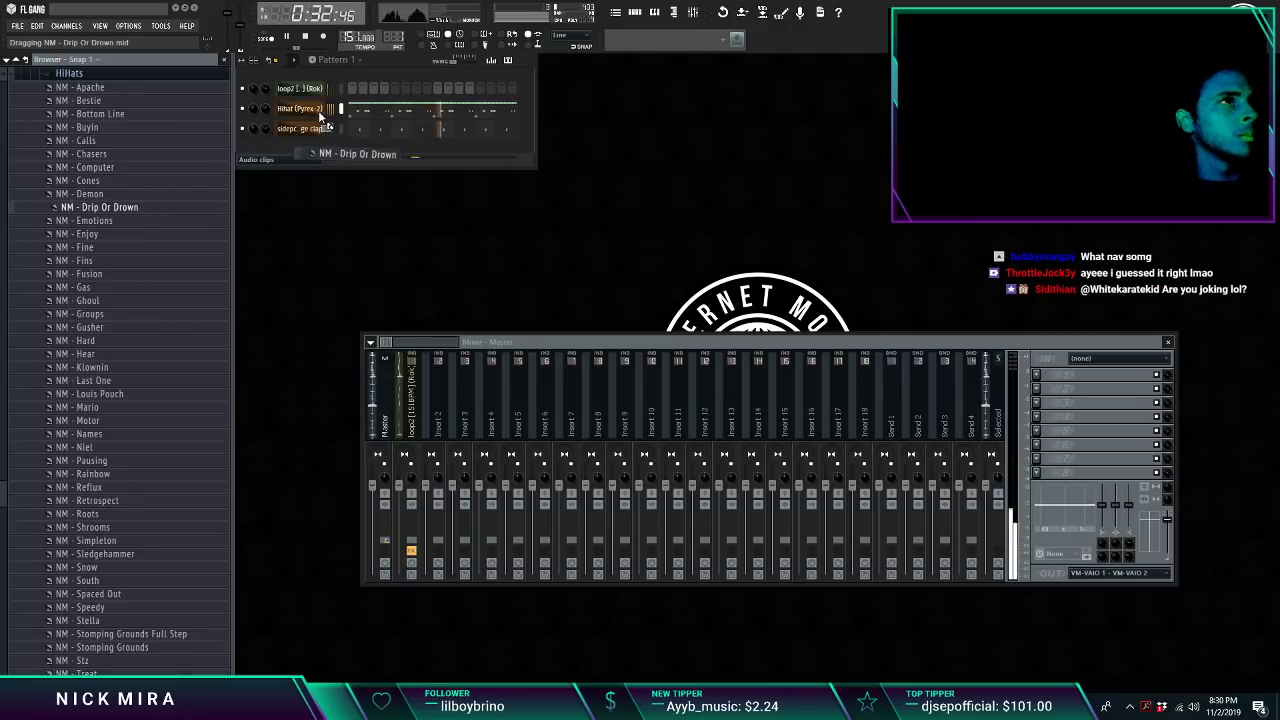
{"action": "left_click", "coordinate": [382, 114]}
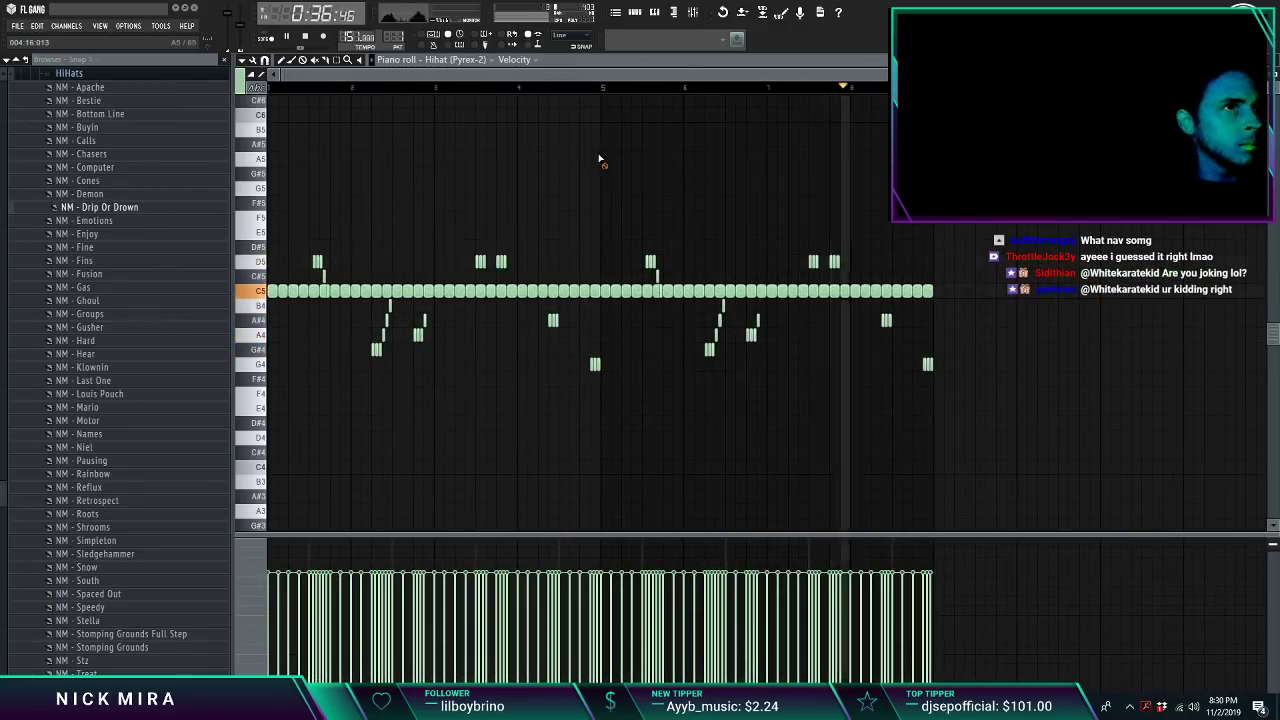
{"action": "key", "text": "Escape"}
Step: Add Boop 808 - Loop - Loop from the 808s folder as a new channel and open its piano roll
{"action": "left_click", "coordinate": [80, 75]}
{"action": "left_click_drag", "start_coordinate": [4, 130], "coordinate": [4, 140]}
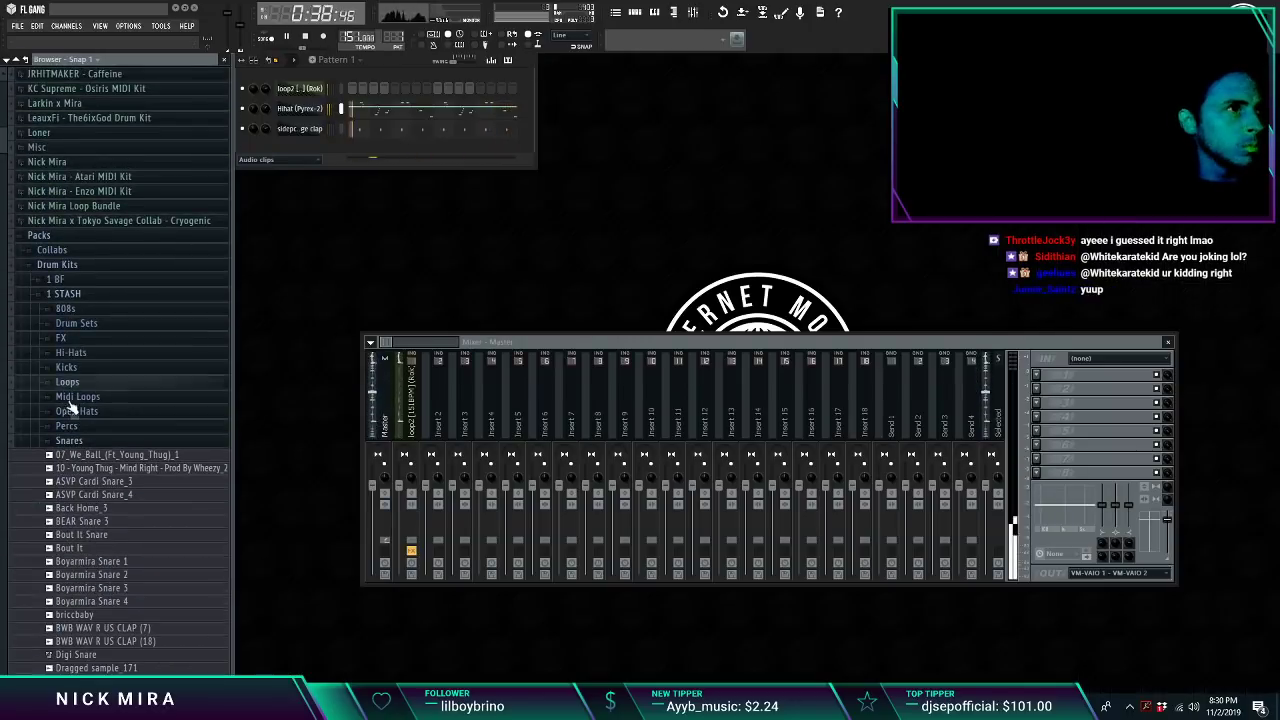
{"action": "left_click", "coordinate": [101, 442]}
{"action": "left_click", "coordinate": [97, 310]}
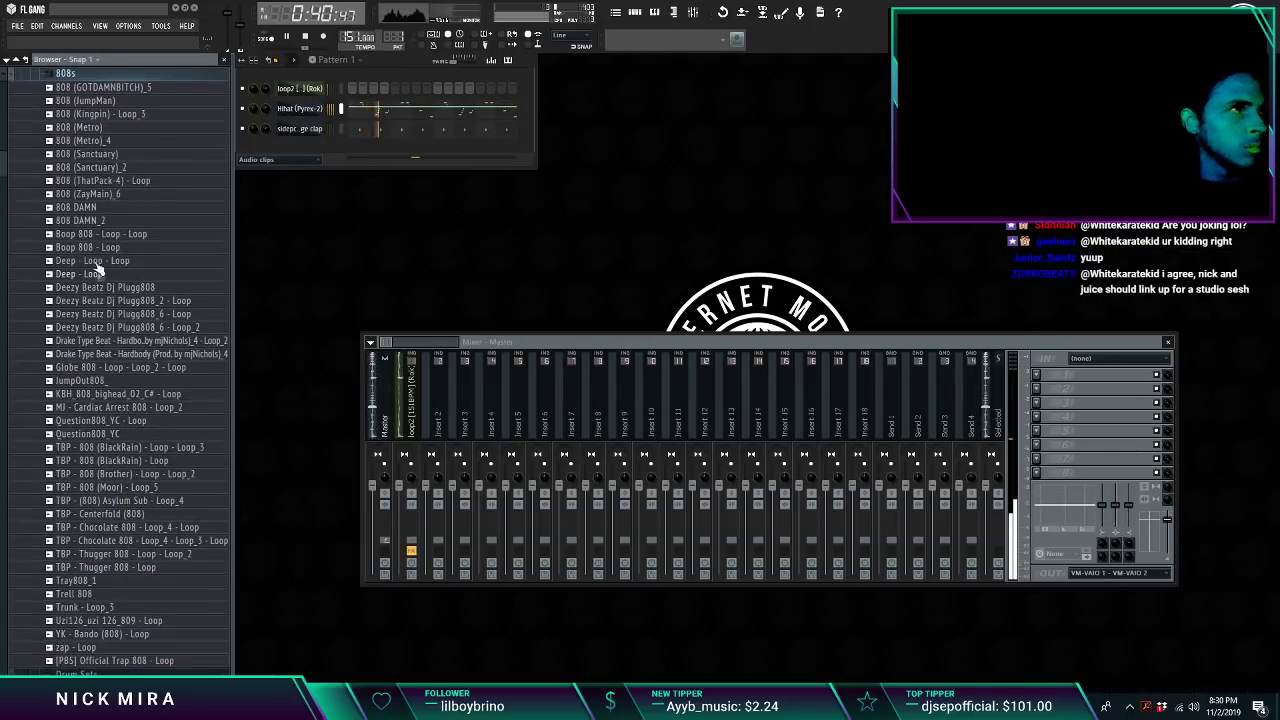
{"action": "scroll", "coordinate": [140, 225], "scroll_direction": "down", "scroll_amount": 2}
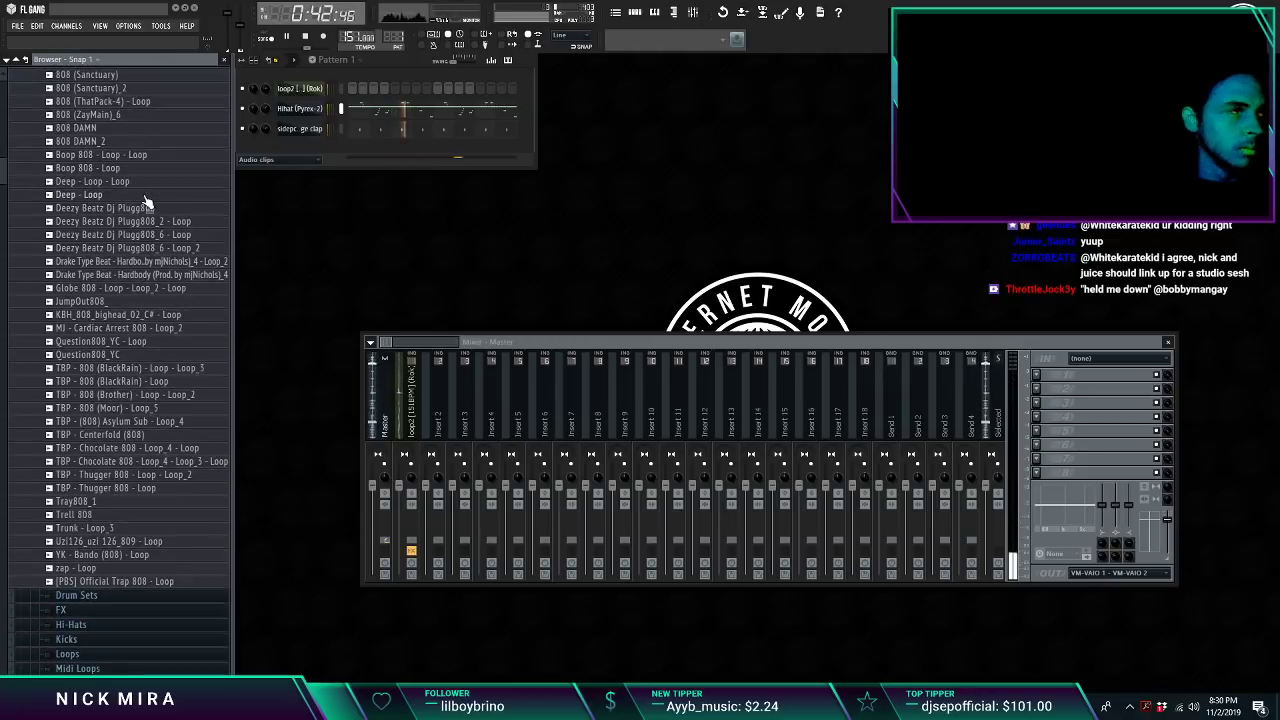
{"action": "scroll", "coordinate": [150, 314], "scroll_direction": "up", "scroll_amount": 2}
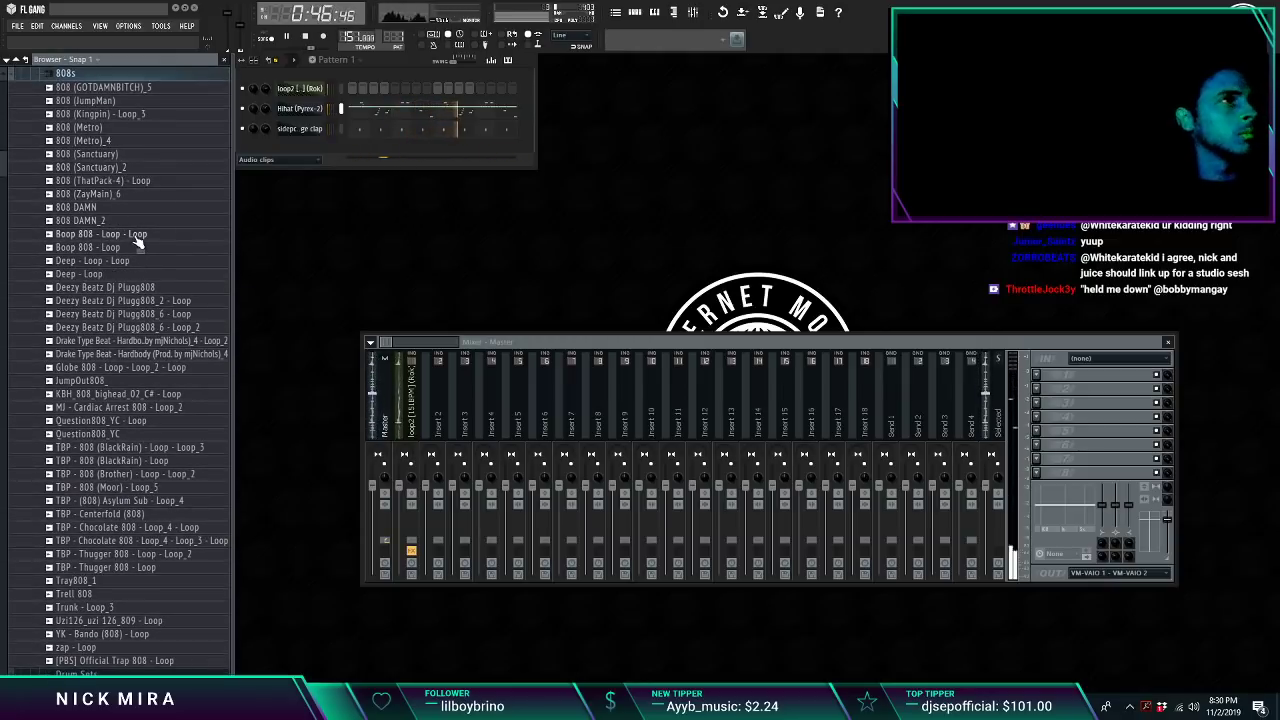
{"action": "left_click_drag", "start_coordinate": [137, 237], "coordinate": [321, 104]}
{"action": "right_click", "coordinate": [322, 106]}
{"action": "left_click", "coordinate": [347, 109]}
Step: Draw an F#6 note 10 steps long at the start of the 808's piano roll
{"action": "key", "text": "space"}
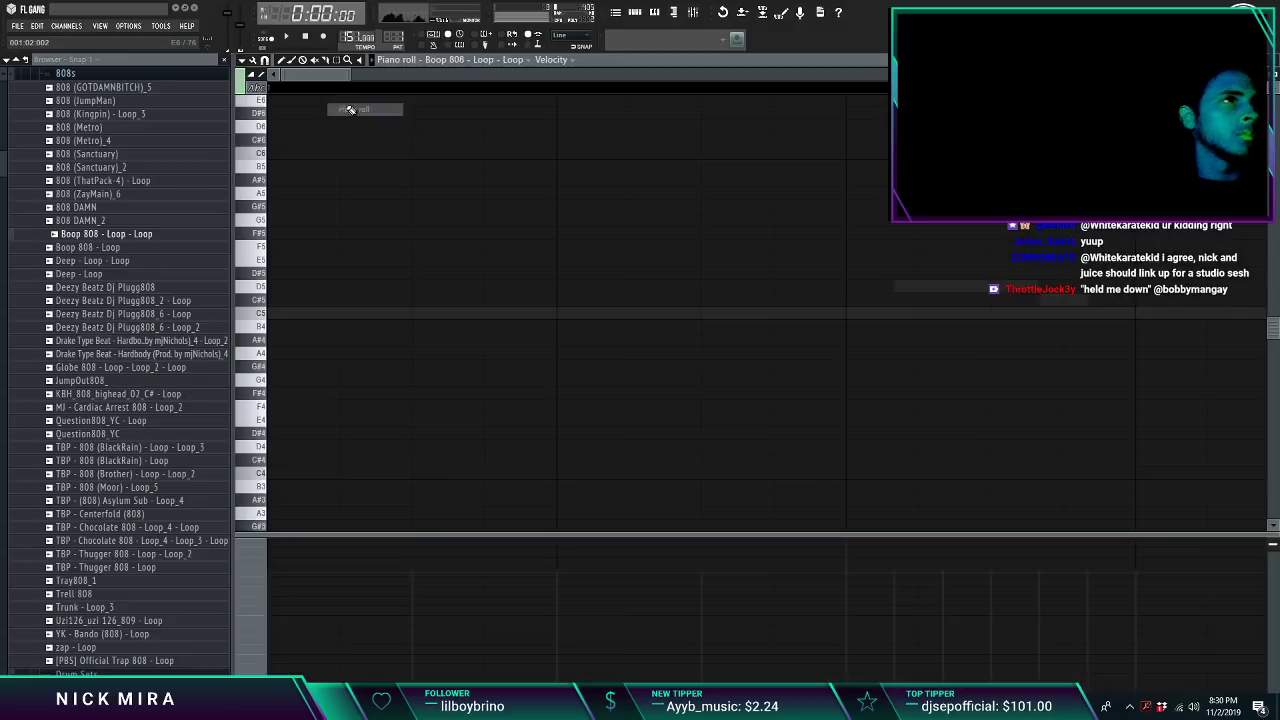
{"action": "key", "text": "space"}
{"action": "key", "text": "space"}
{"action": "scroll", "coordinate": [380, 225], "scroll_direction": "up", "scroll_amount": 3}
{"action": "mouse_move", "coordinate": [304, 180]}
{"action": "left_mouse_down"}
{"action": "mouse_move", "coordinate": [306, 197]}
{"action": "mouse_move", "coordinate": [265, 207]}
{"action": "left_mouse_up"}
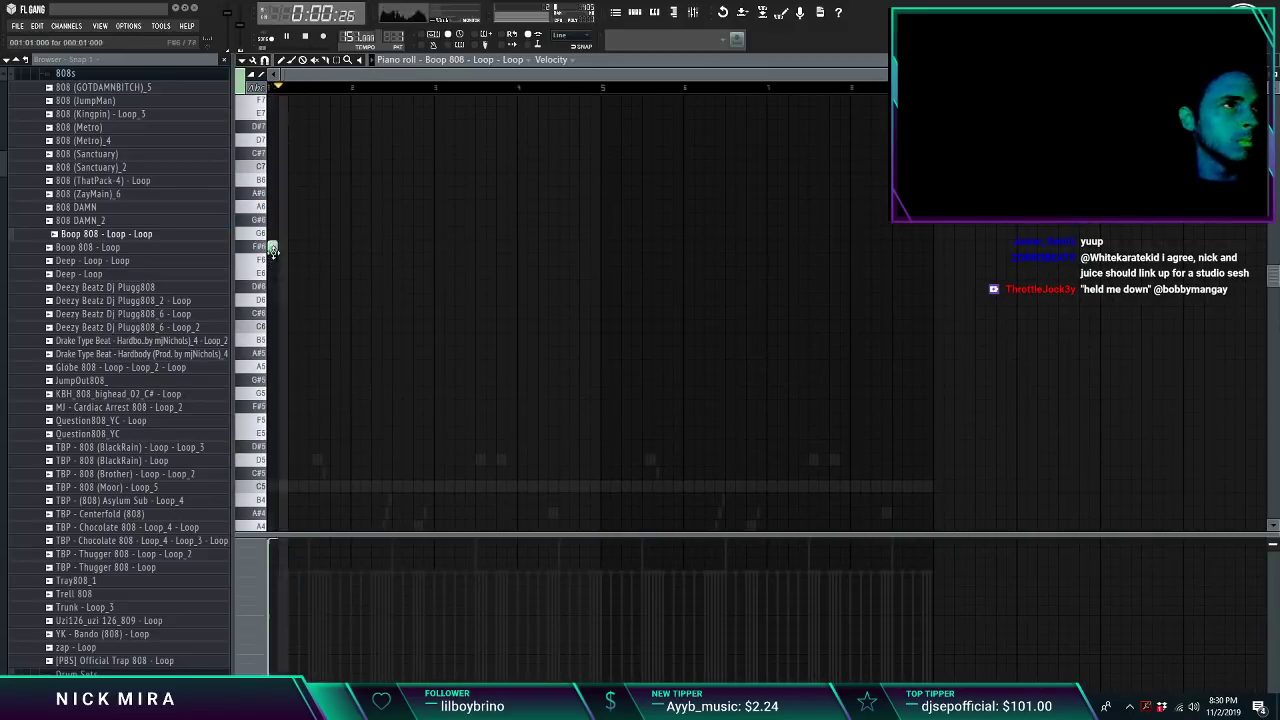
{"action": "left_click", "coordinate": [272, 248]}
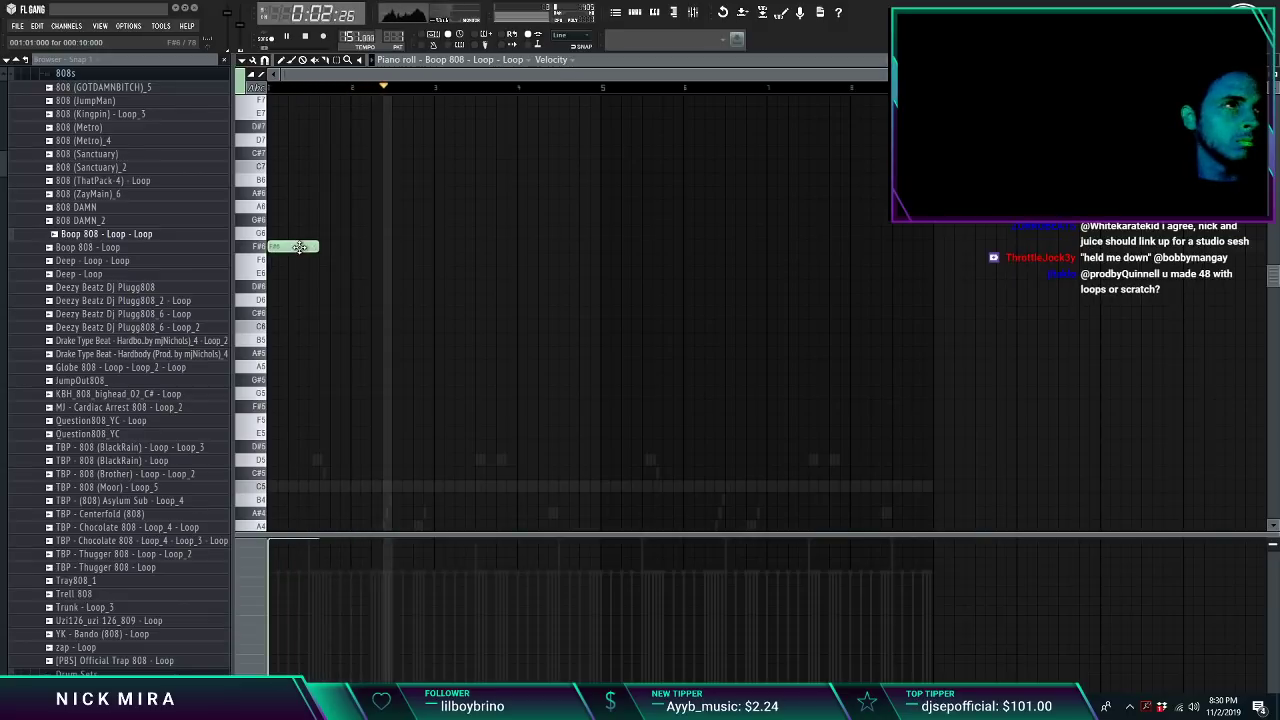
Step: Add a short F#6 ending bar 1 and three G#6 notes in bar 2, and copy the two-bar phrase to bars 3 and 4
{"action": "left_click", "coordinate": [374, 220]}
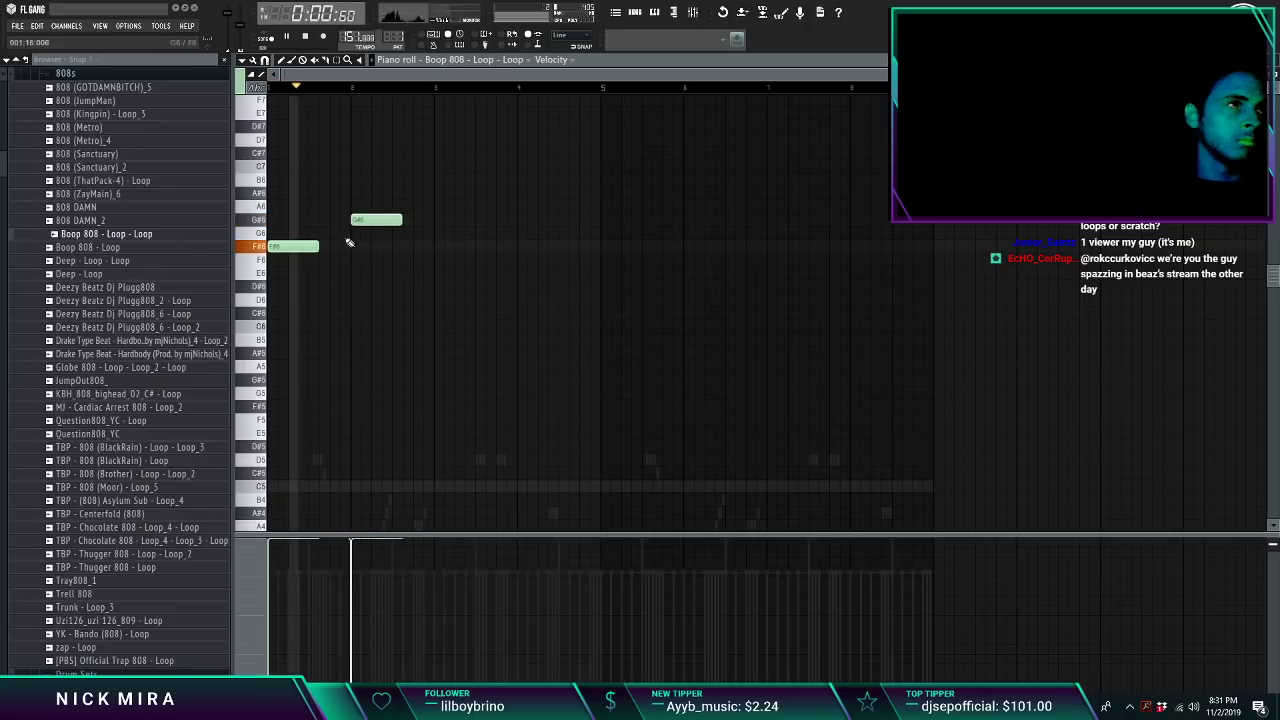
{"action": "left_click", "coordinate": [345, 246]}
{"action": "left_click_drag", "start_coordinate": [350, 243], "coordinate": [348, 246]}
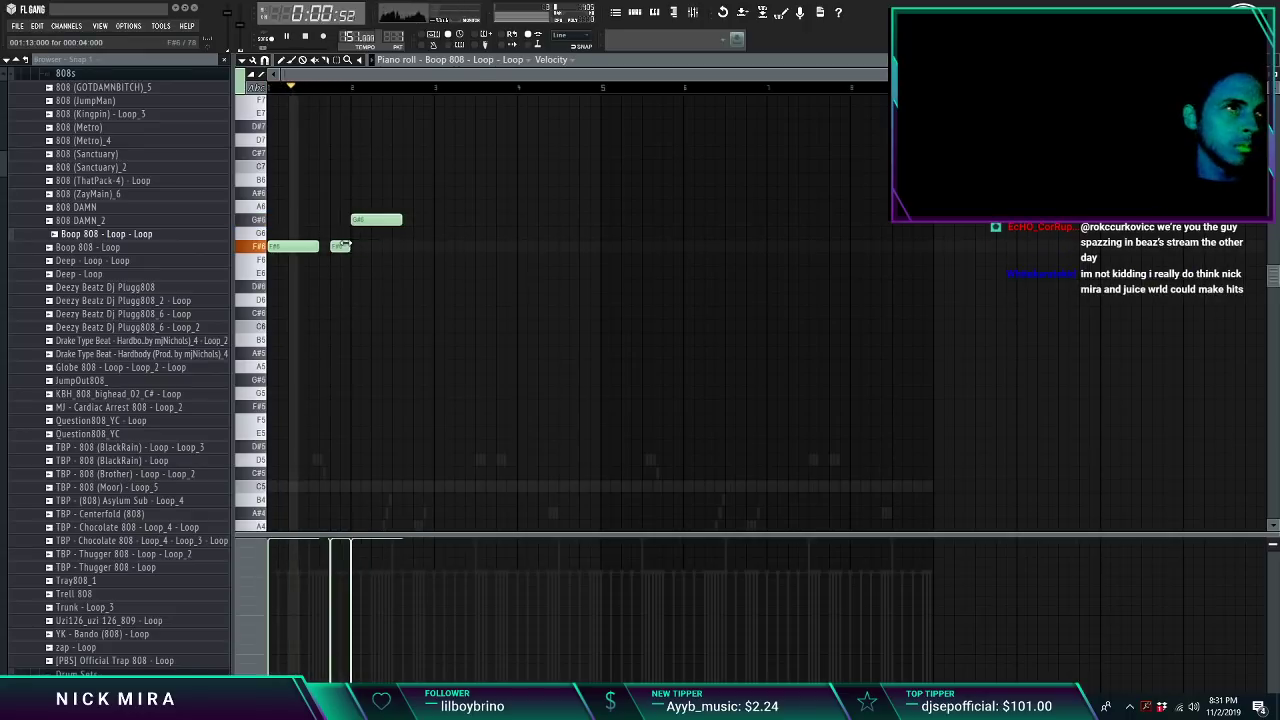
{"action": "left_click", "coordinate": [416, 220]}
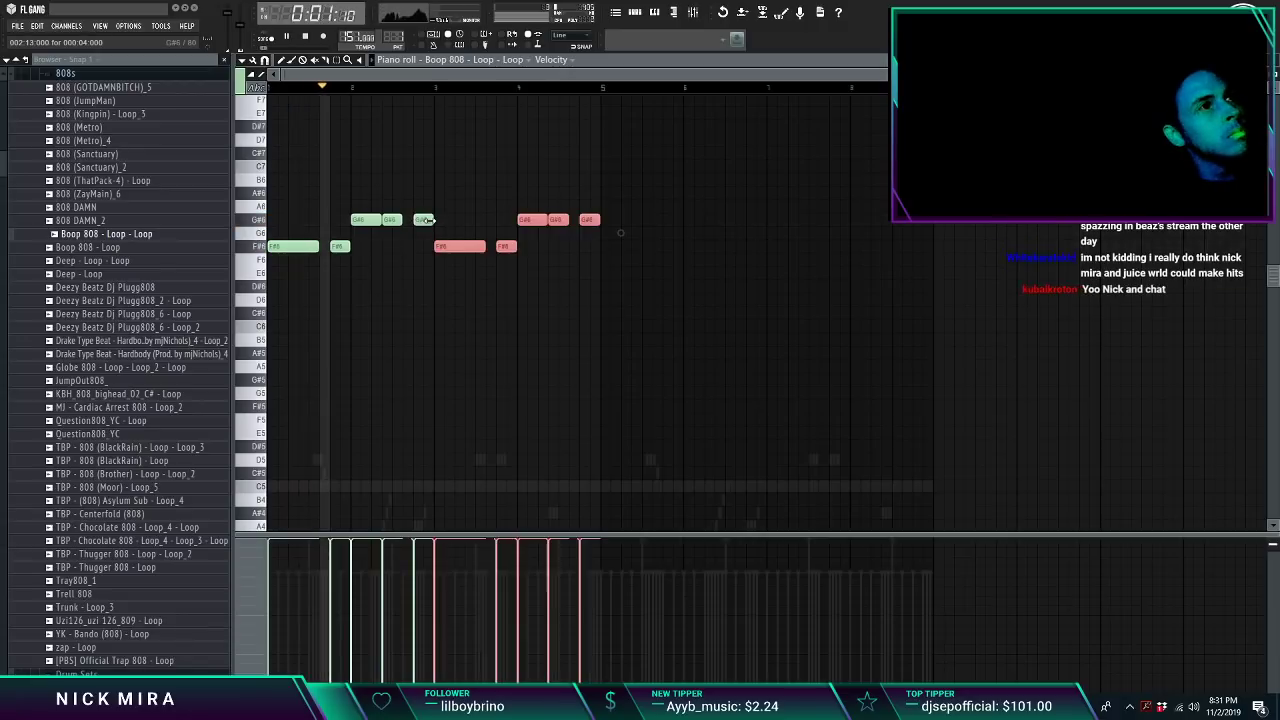
Step: Try the two F#6 notes of bar 3 at A#6, and move them back down to F#6
{"action": "scroll", "coordinate": [654, 277], "scroll_direction": "up", "scroll_amount": 3}
{"action": "key", "text": "shift+Up"}
{"action": "key", "text": "ctrl+d"}
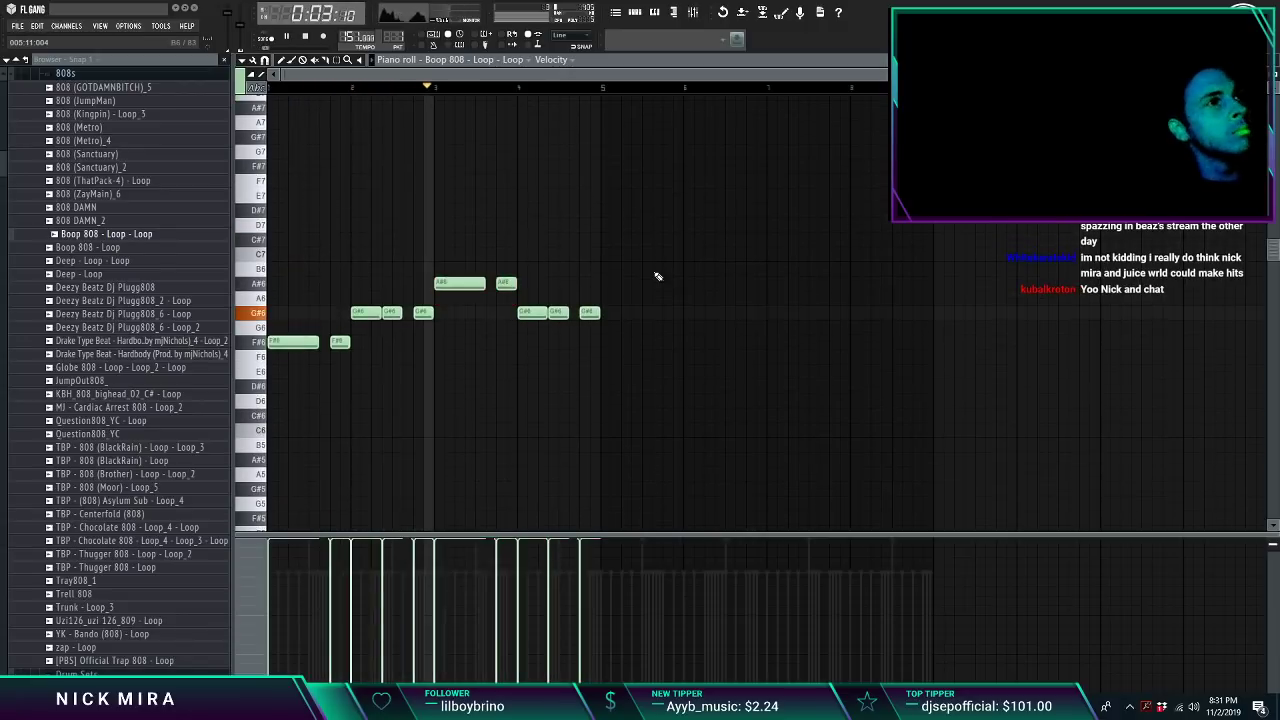
{"action": "left_click_drag", "start_coordinate": [525, 304], "coordinate": [809, 350]}
{"action": "key", "text": "ctrl+d"}
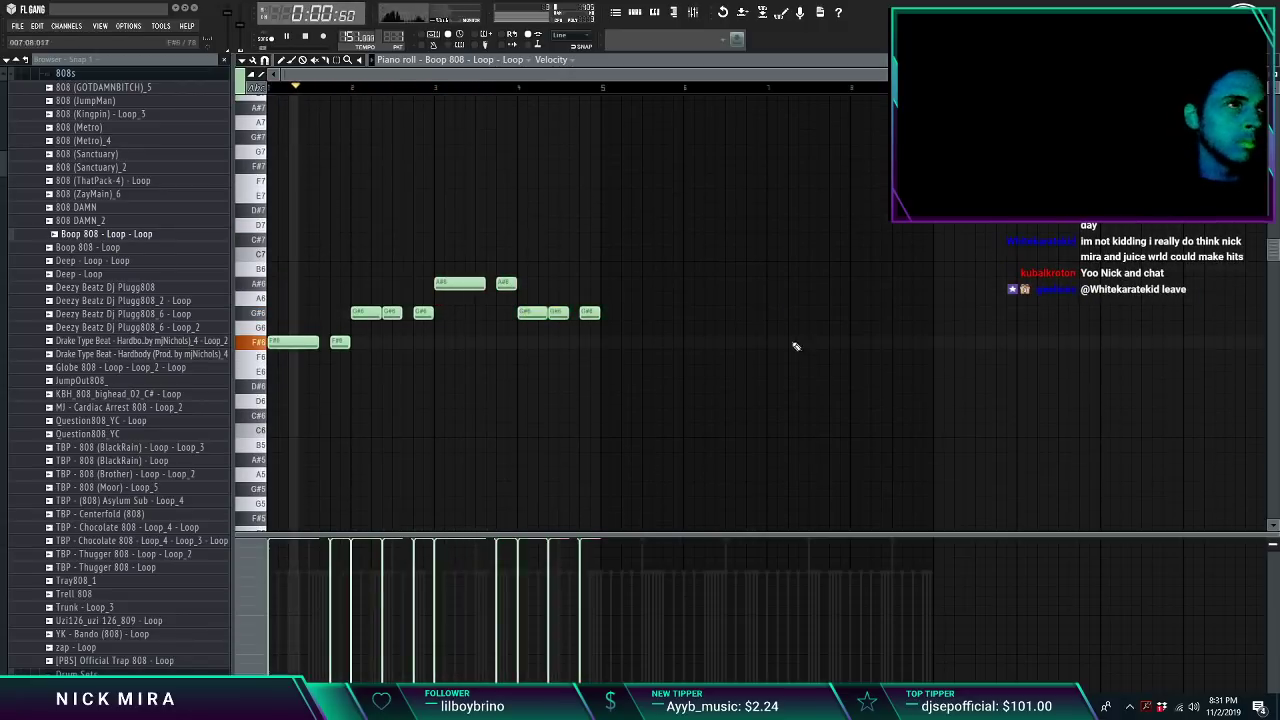
{"action": "left_click_drag", "start_coordinate": [474, 272], "coordinate": [530, 287]}
{"action": "key", "text": "shift+Down"}
{"action": "key", "text": "shift+Down"}
{"action": "key", "text": "shift+Down"}
{"action": "key", "text": "shift+Down"}
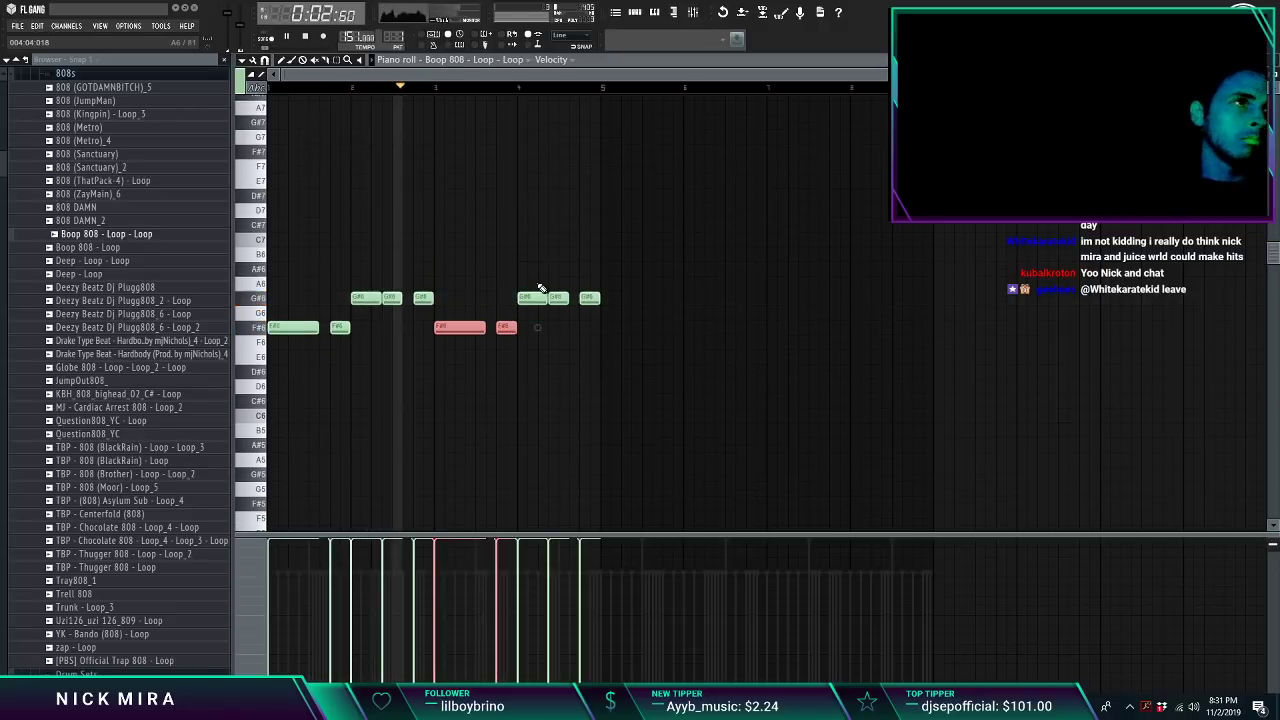
{"action": "key", "text": "ctrl+d"}
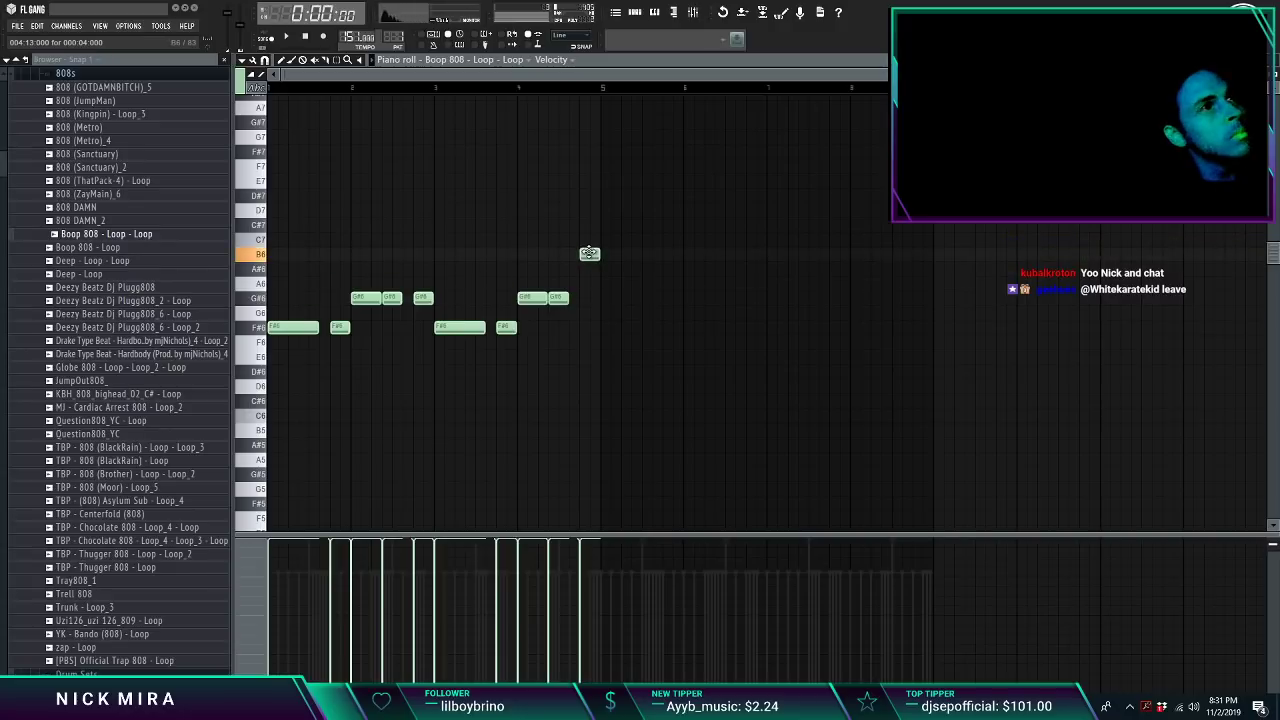
Step: Raise the last 808 note of bar 4 to A#6 and lower the gapless four-bar phrase by one octave
{"action": "left_click_drag", "start_coordinate": [589, 253], "coordinate": [589, 271]}
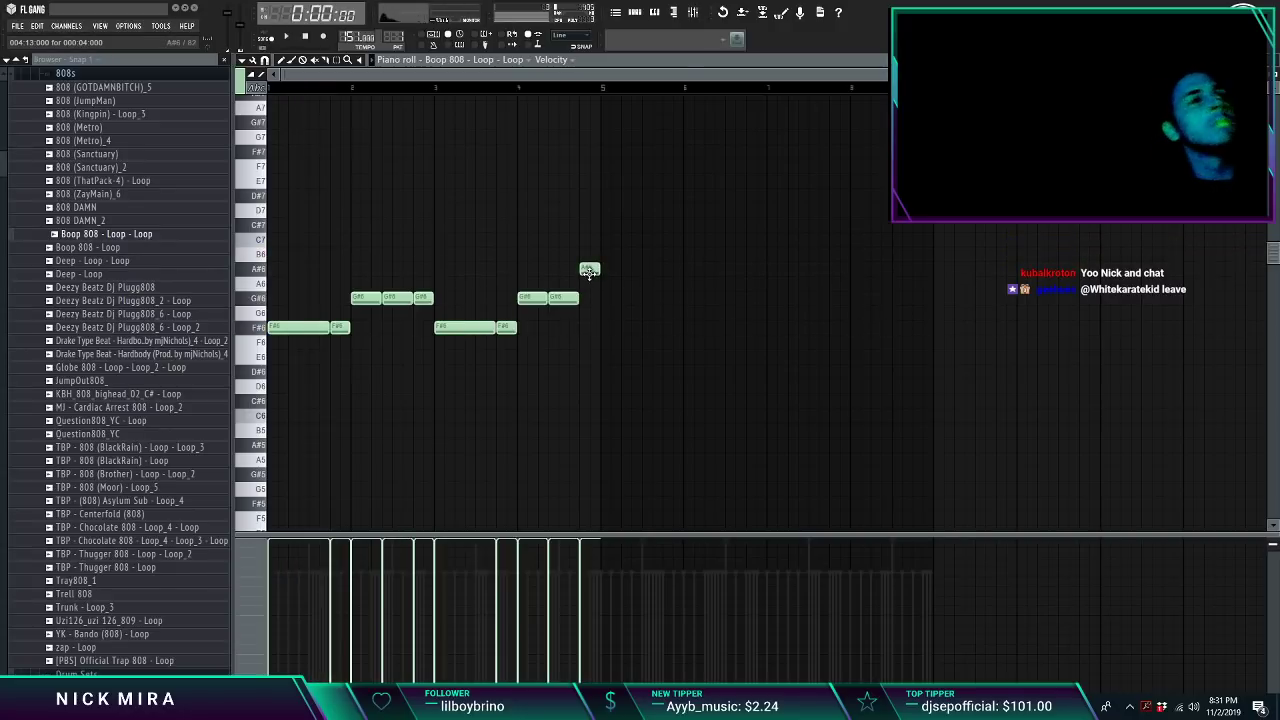
{"action": "scroll", "coordinate": [589, 271], "scroll_direction": "up", "scroll_amount": 1}
{"action": "key", "text": "space"}
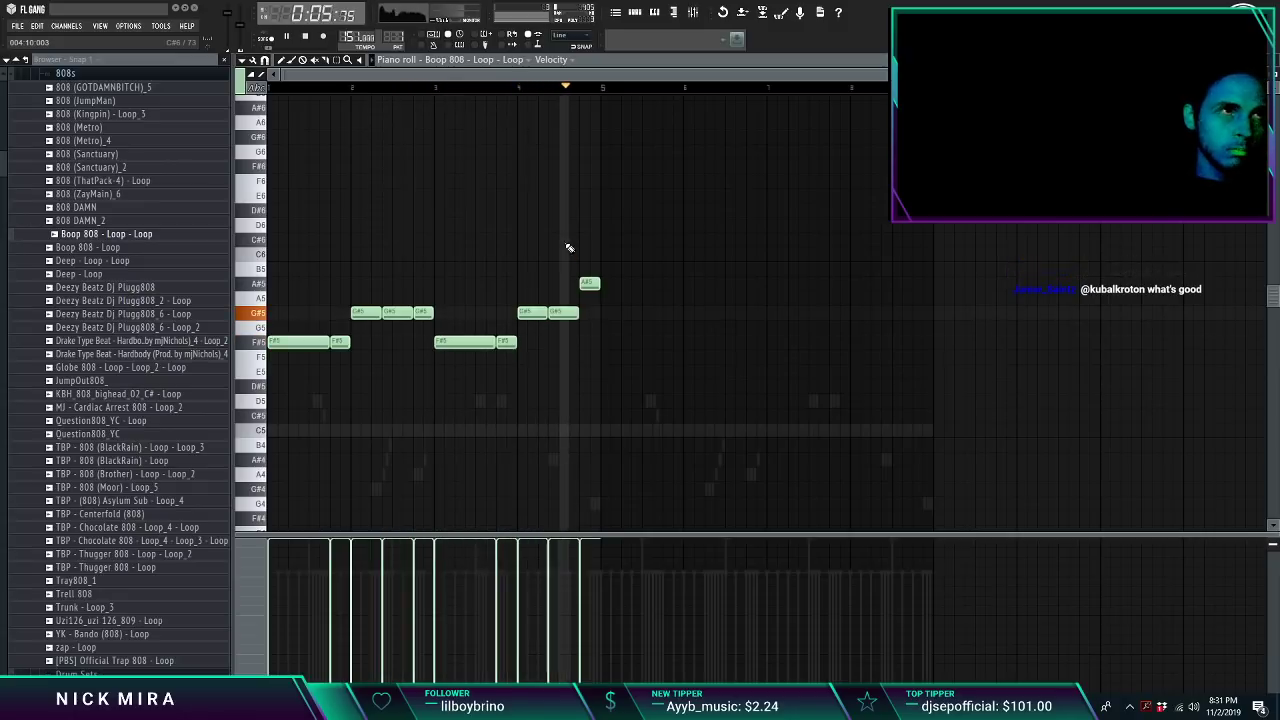
Step: Duplicate the four-bar 808 phrase into bars 5 to 8 and start bar 5's first F#5 note one beat late
{"action": "key", "text": "ctrl+b"}
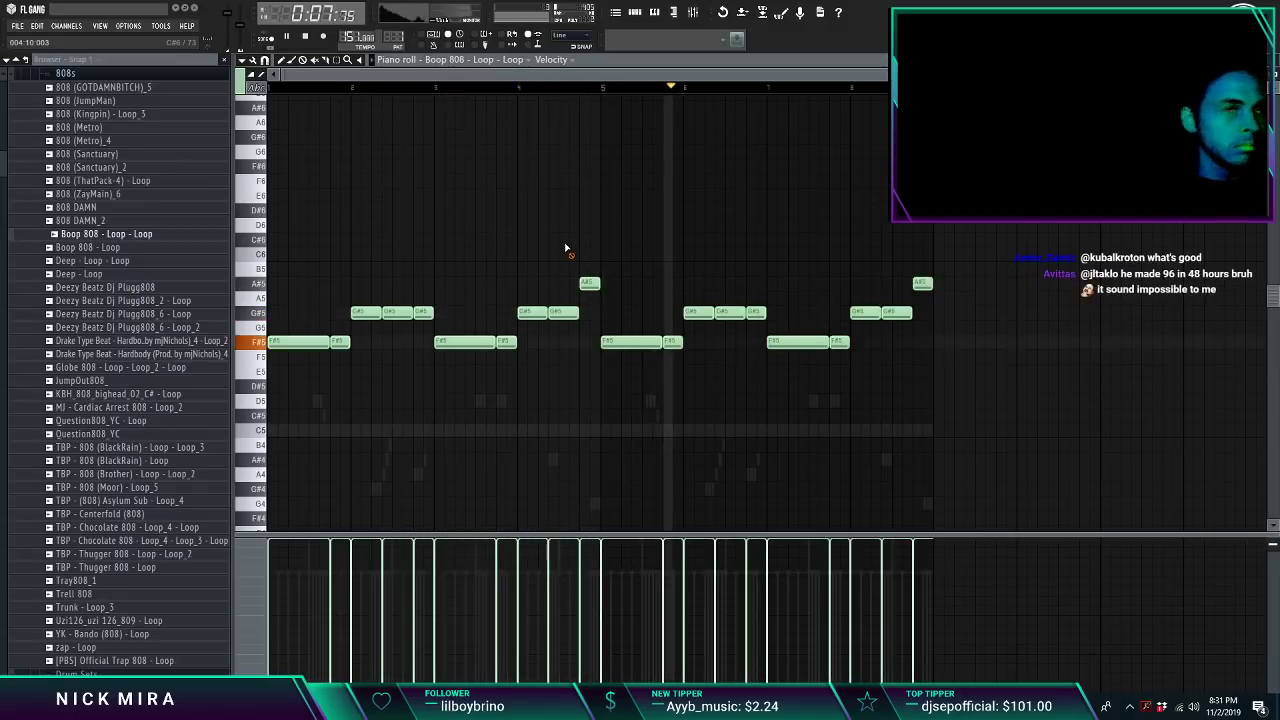
{"action": "mouse_move", "coordinate": [632, 332]}
{"action": "left_mouse_down"}
{"action": "mouse_move", "coordinate": [631, 349]}
{"action": "mouse_move", "coordinate": [641, 333]}
{"action": "left_mouse_up"}
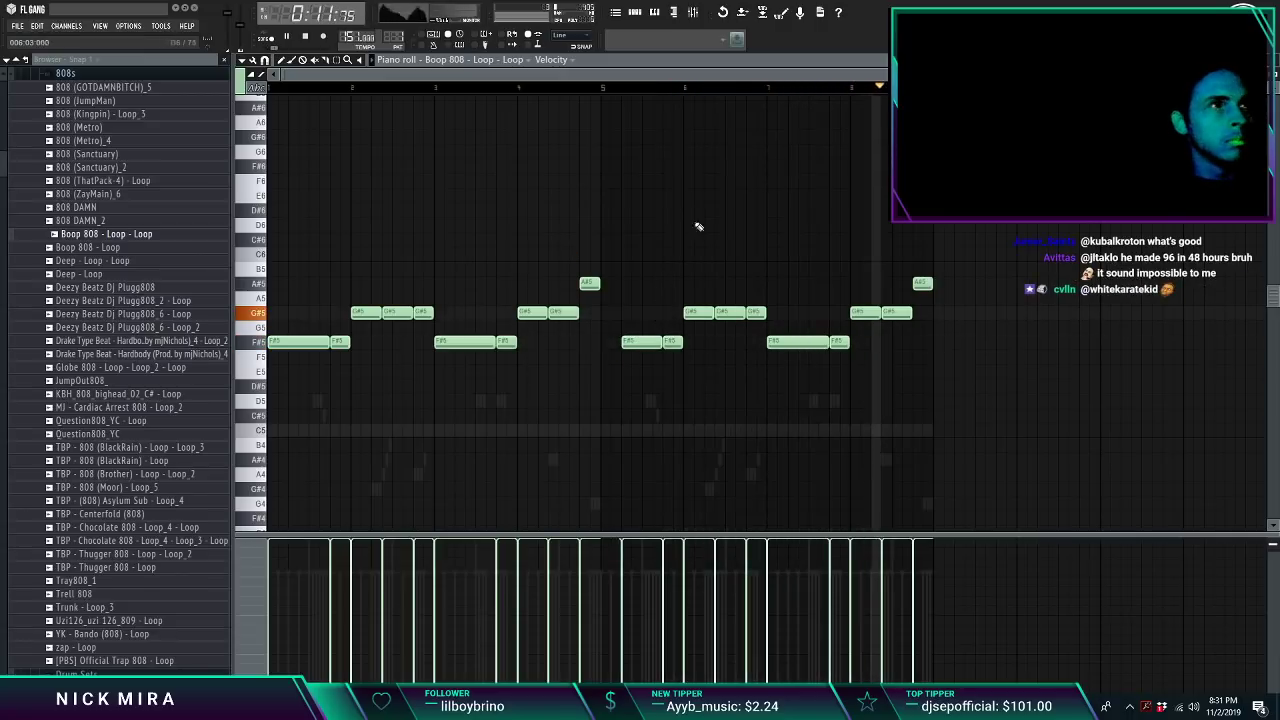
Step: Leave the piano roll and route the 808, hi-hat and clap channels to consecutive mixer tracks starting at Insert 8
{"action": "key", "text": "Escape"}
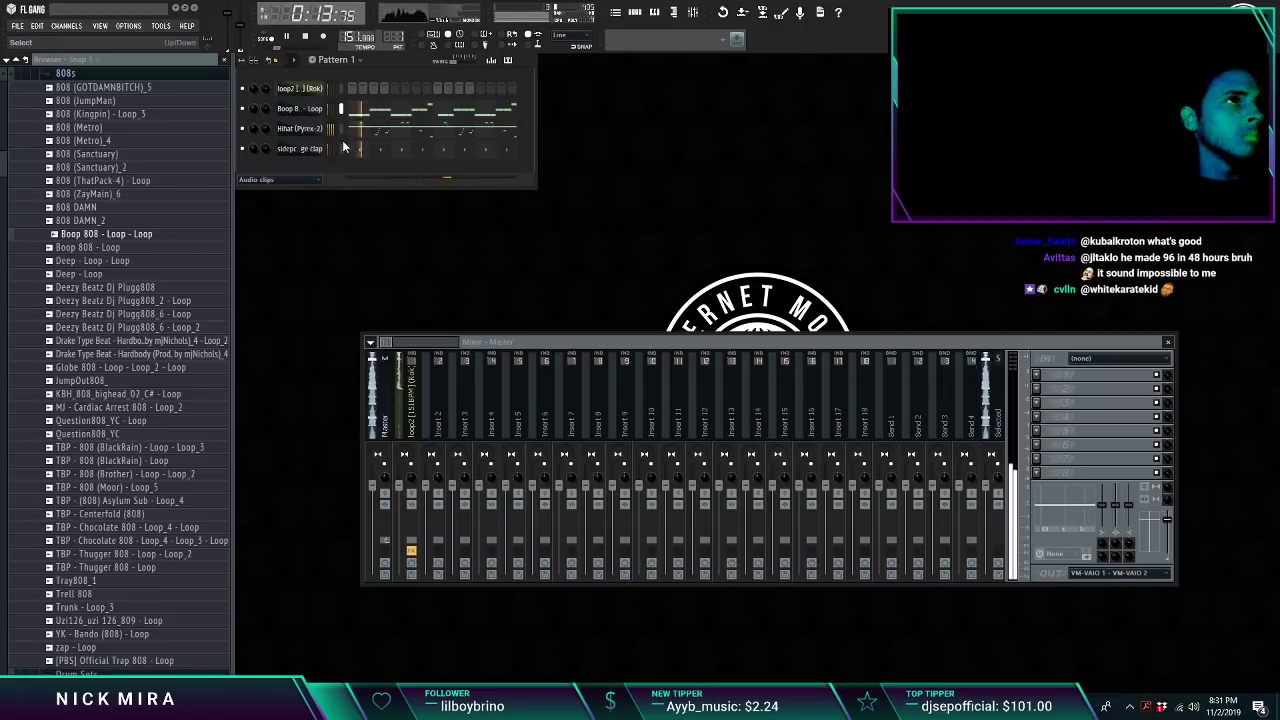
{"action": "right_click", "coordinate": [632, 435]}
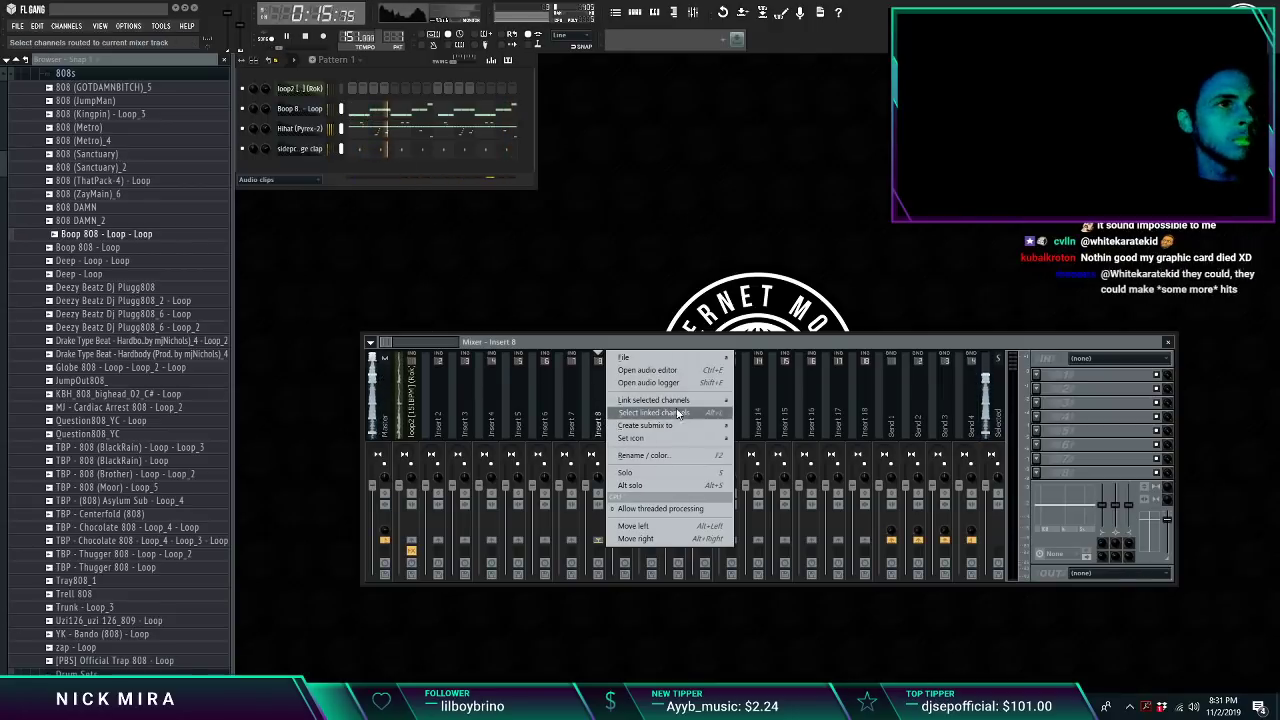
{"action": "mouse_move", "coordinate": [660, 400]}
{"action": "left_click", "coordinate": [760, 400]}
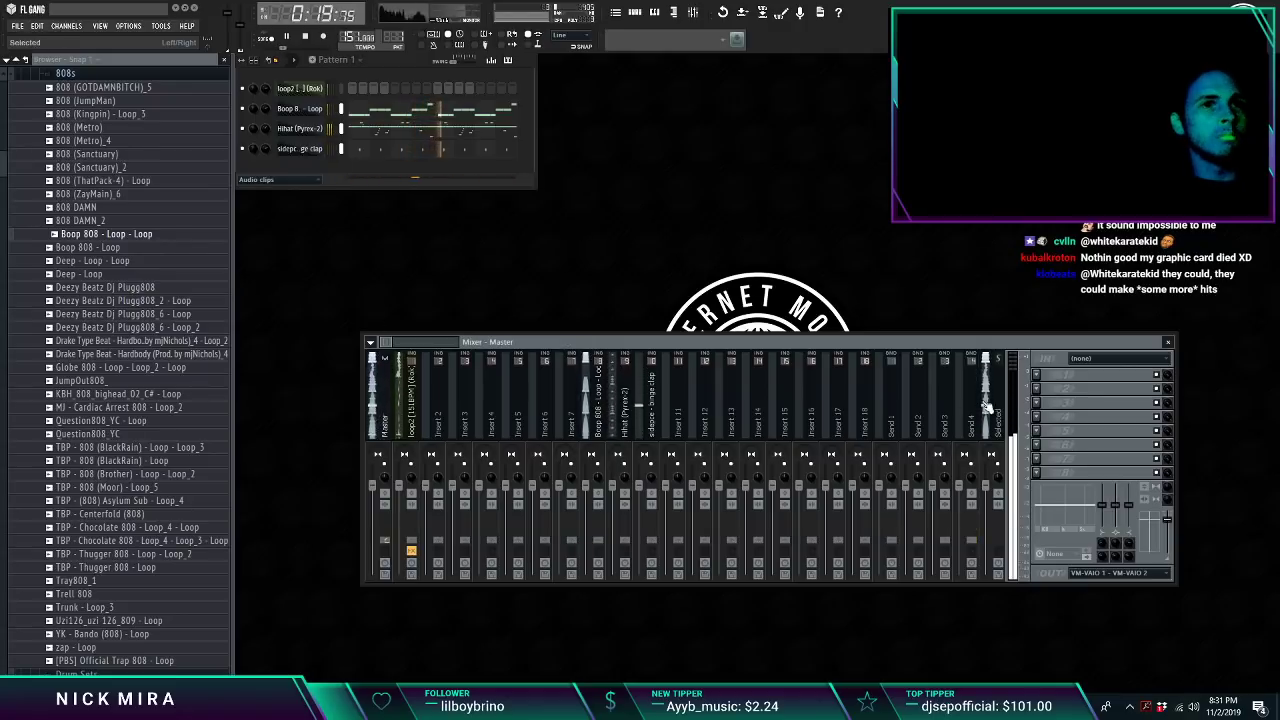
Step: Load Fruity Limiter in the first effect slot of the Master track and close its window
{"action": "left_click", "coordinate": [1040, 376]}
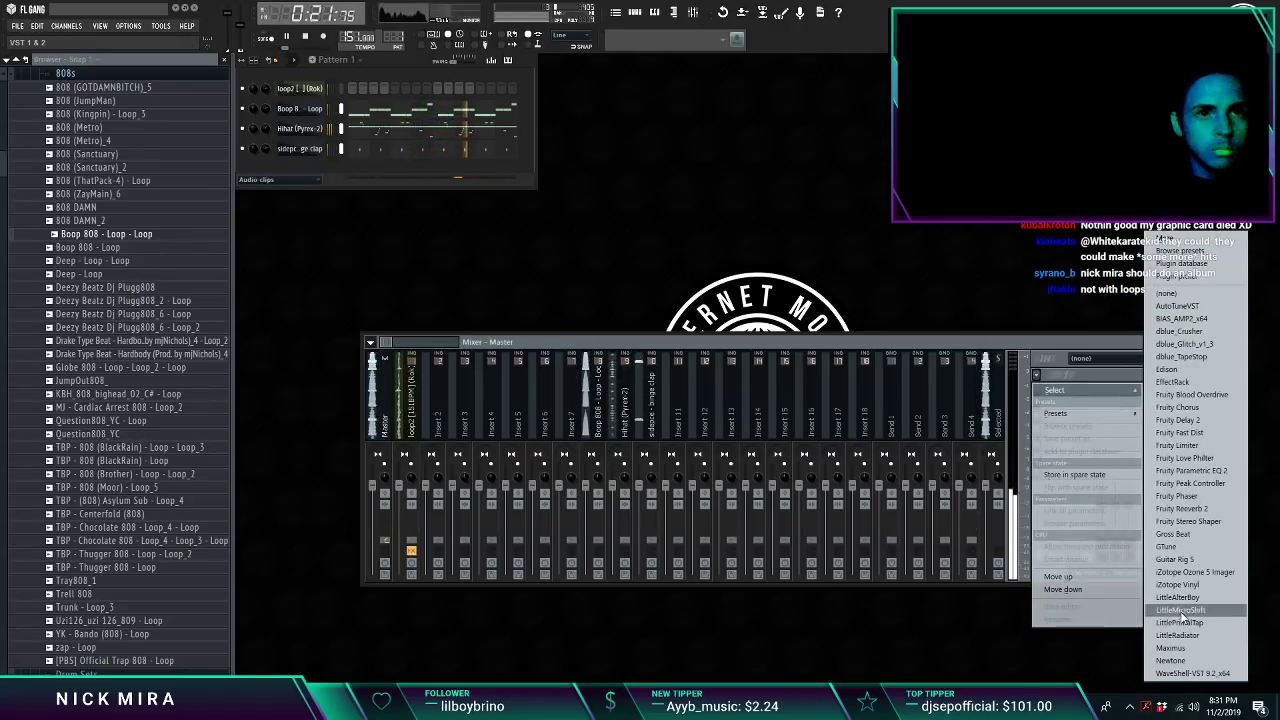
{"action": "left_click", "coordinate": [1180, 445]}
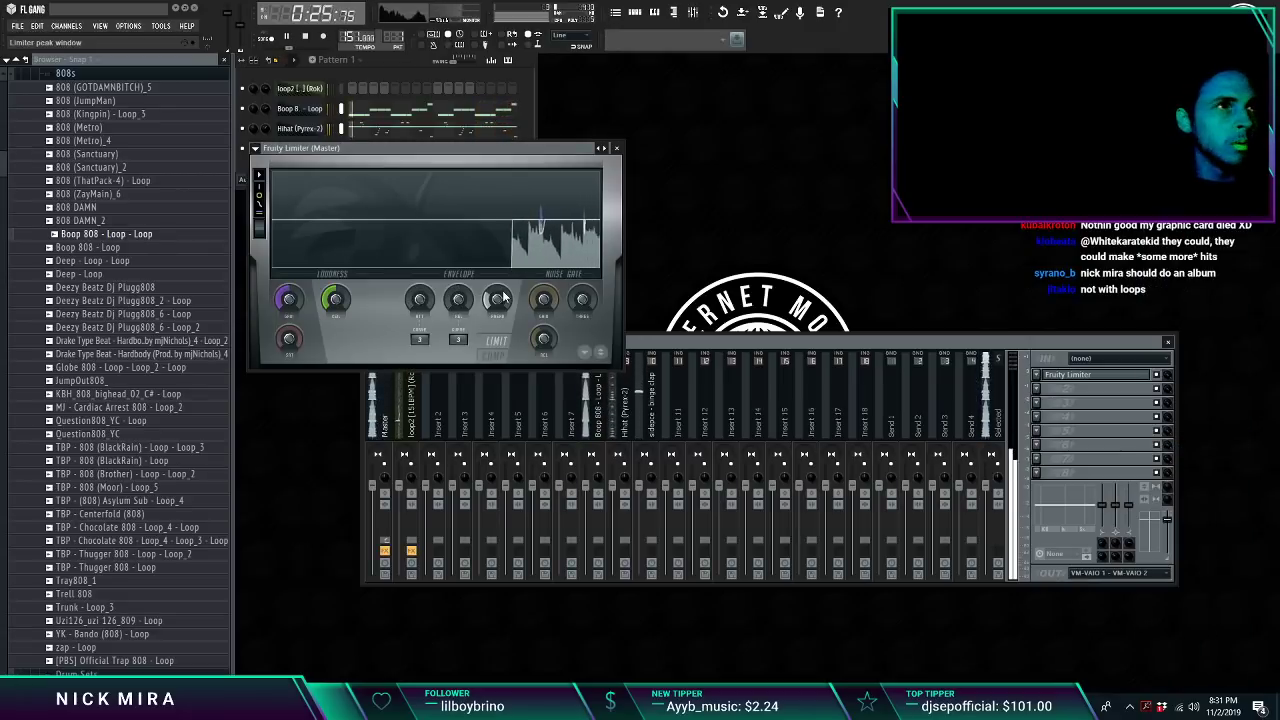
{"action": "left_click", "coordinate": [618, 149]}
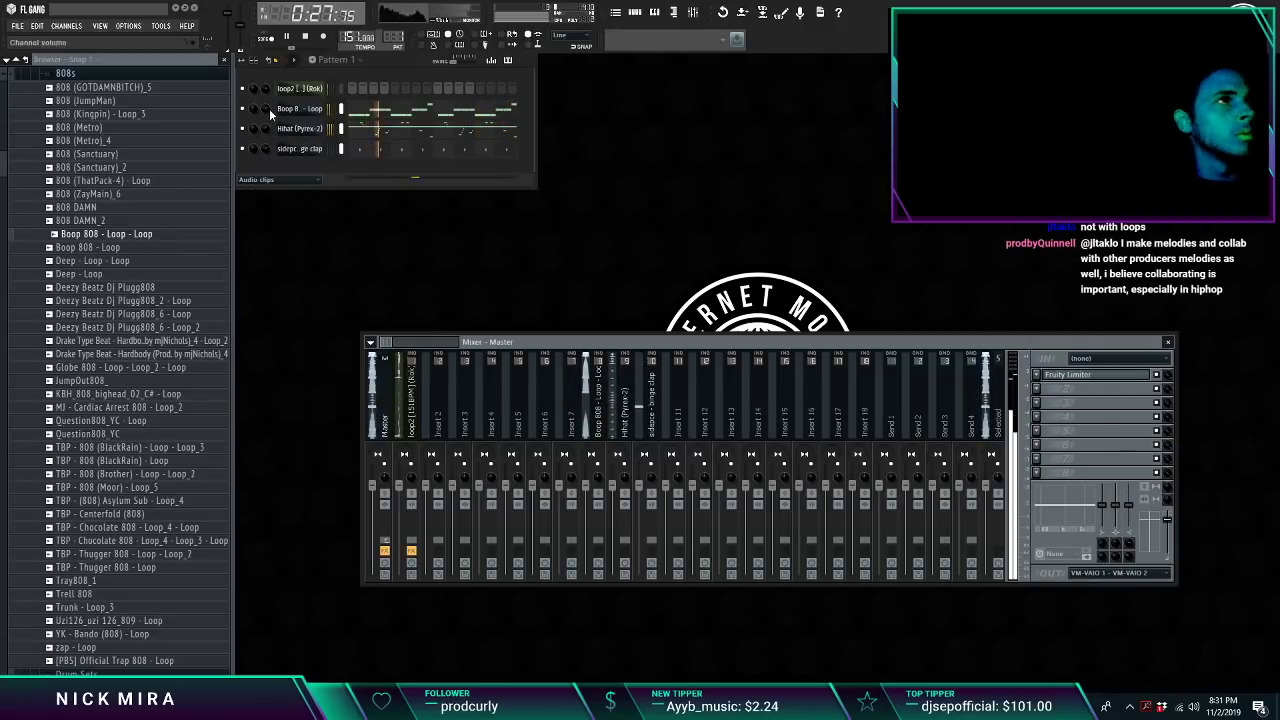
Step: Look through the Snares and !NBA Youngboy Drums sample folders for further drum sounds while replaying the pattern
{"action": "left_click", "coordinate": [65, 73]}
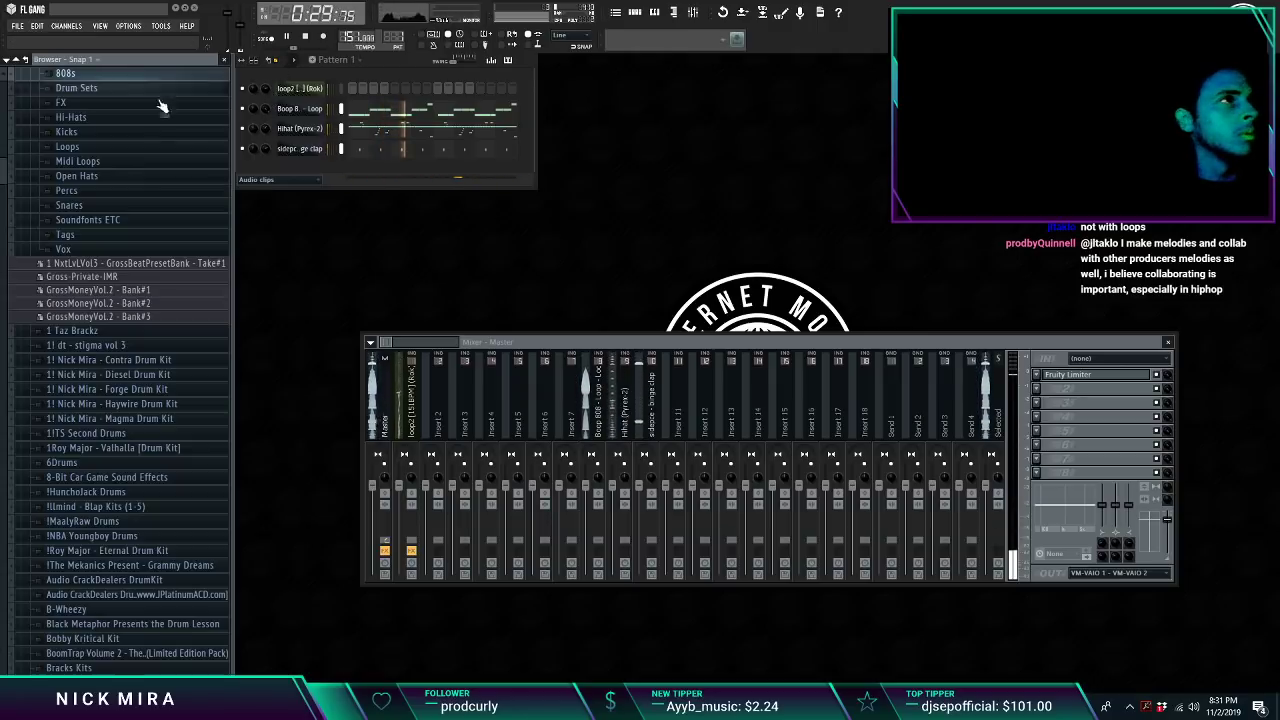
{"action": "scroll", "coordinate": [118, 262], "scroll_direction": "up", "scroll_amount": 2}
{"action": "left_click", "coordinate": [121, 246]}
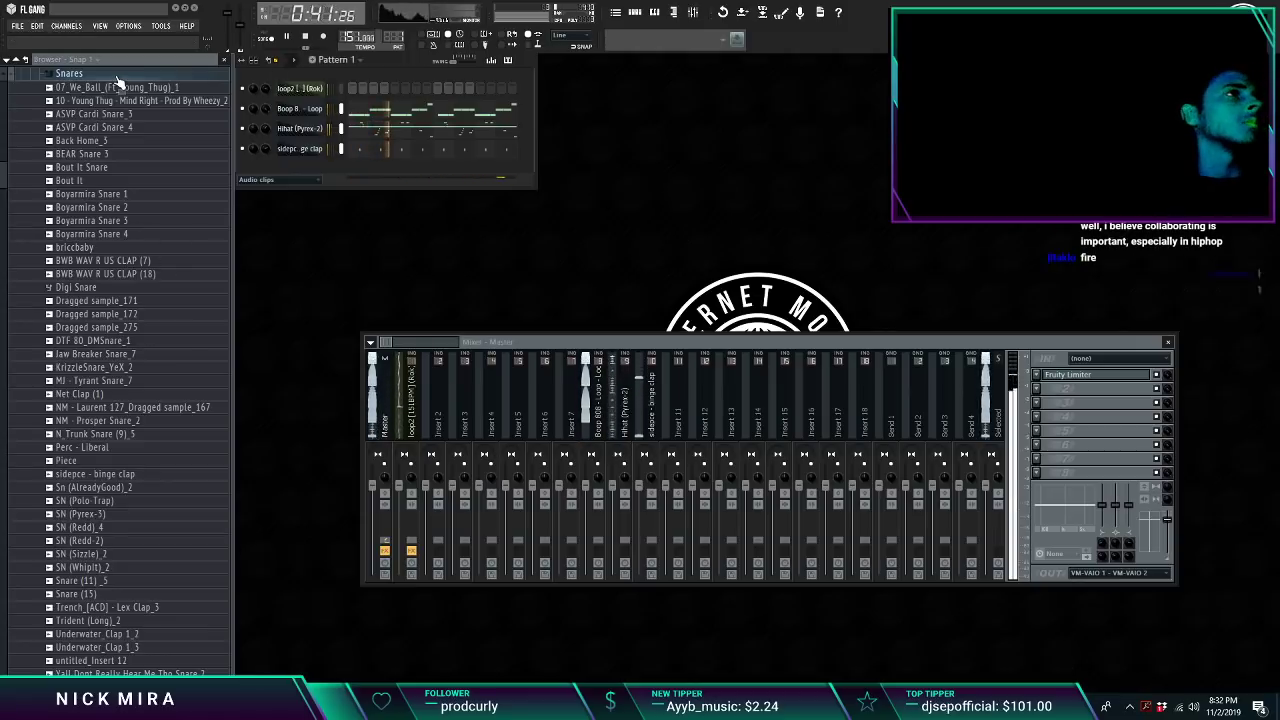
{"action": "left_click", "coordinate": [116, 78]}
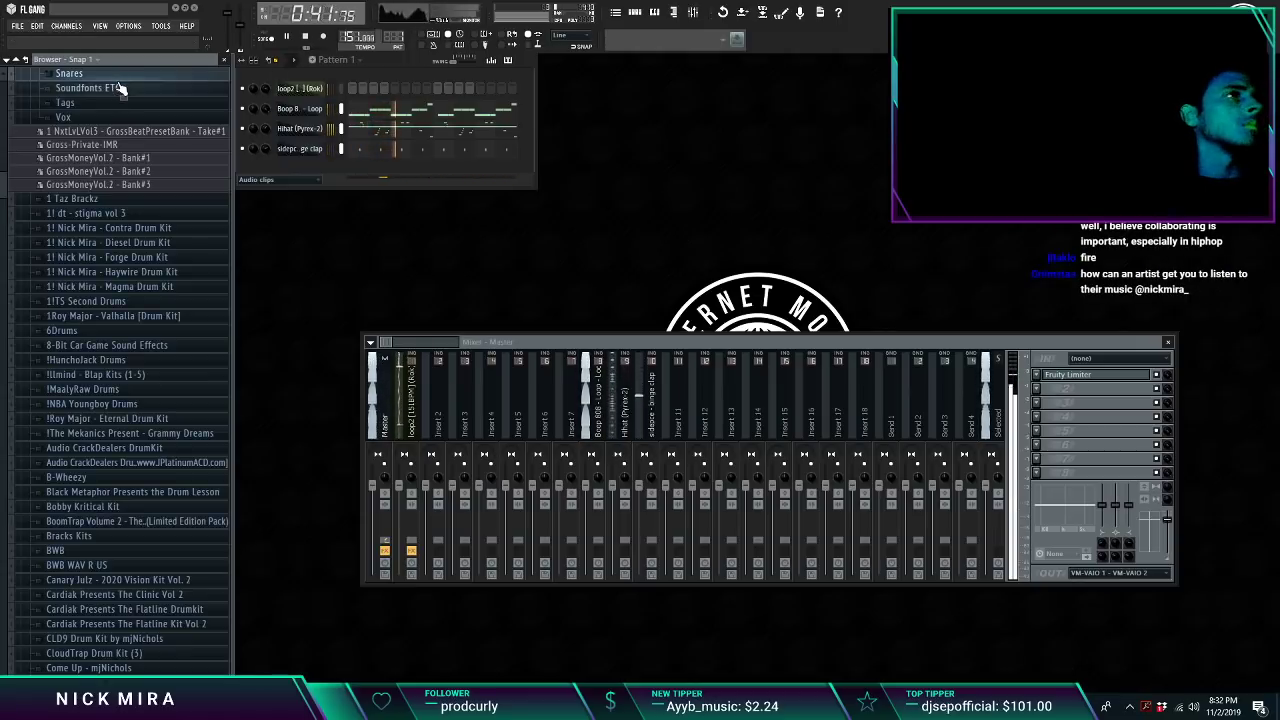
{"action": "scroll", "coordinate": [117, 100], "scroll_direction": "up", "scroll_amount": 3}
{"action": "key", "text": "space"}
{"action": "key", "text": "space"}
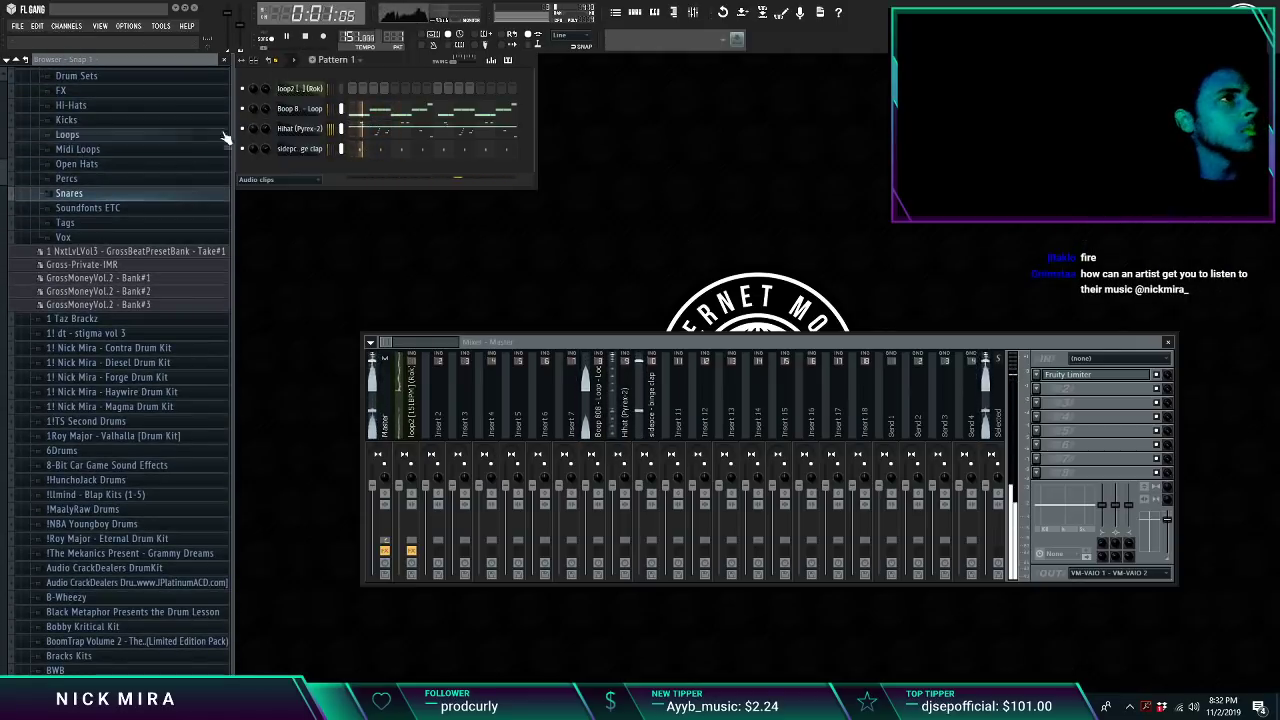
{"action": "left_click", "coordinate": [106, 525]}
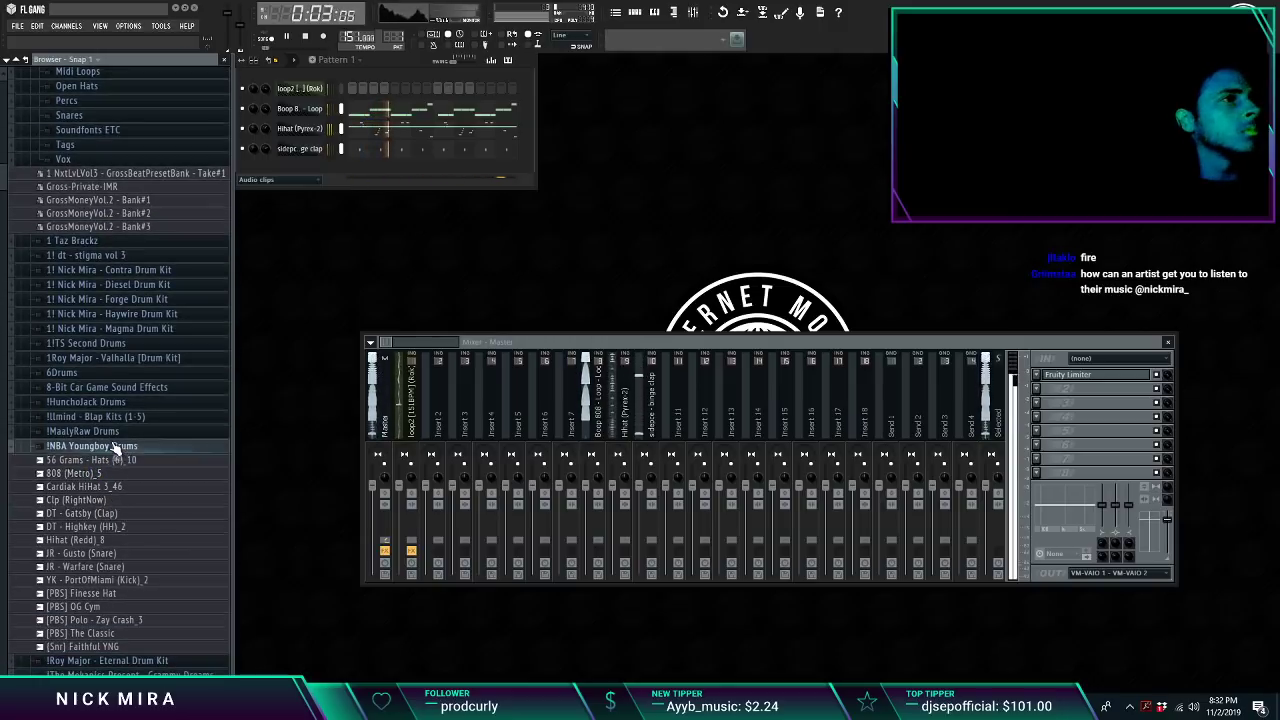
{"action": "left_click", "coordinate": [114, 448]}
Step: Open the binge clap sample in Edison, select only its opening hit and send that selection back to the clap channel
{"action": "left_click", "coordinate": [286, 149]}
{"action": "key", "text": "space"}
{"action": "right_click", "coordinate": [1141, 470]}
{"action": "left_click", "coordinate": [1162, 505]}
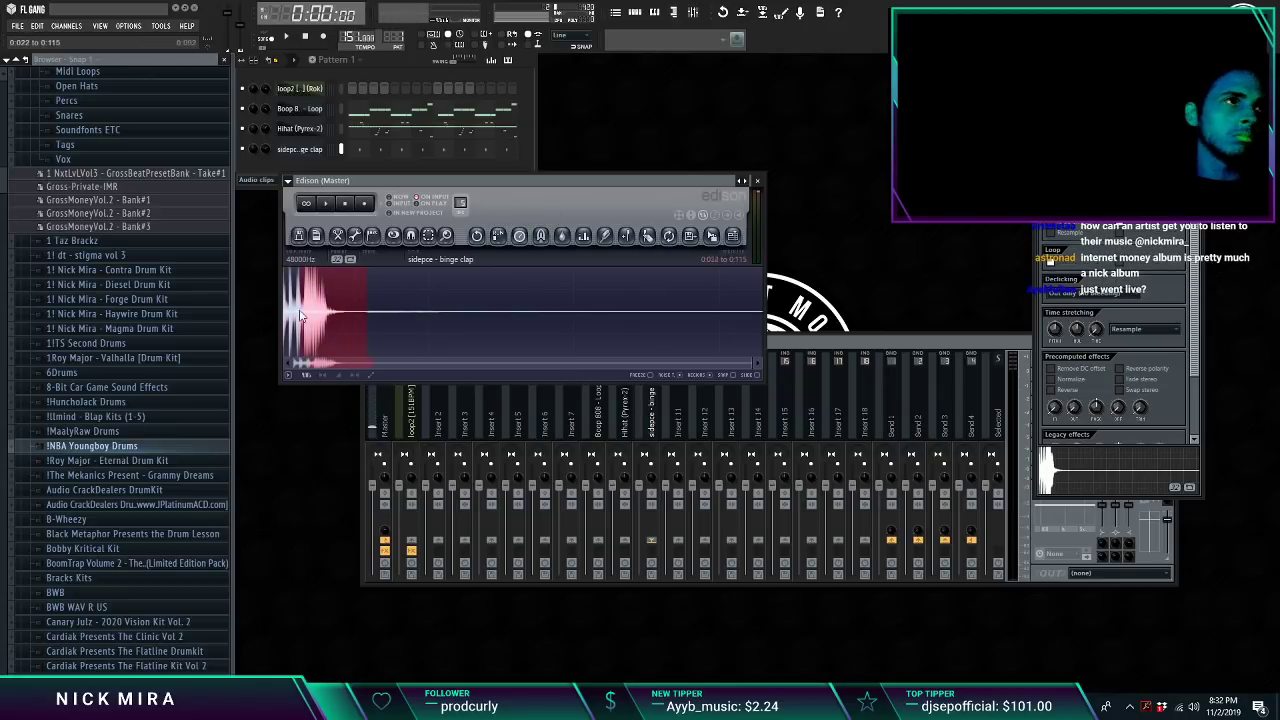
{"action": "left_click", "coordinate": [712, 238]}
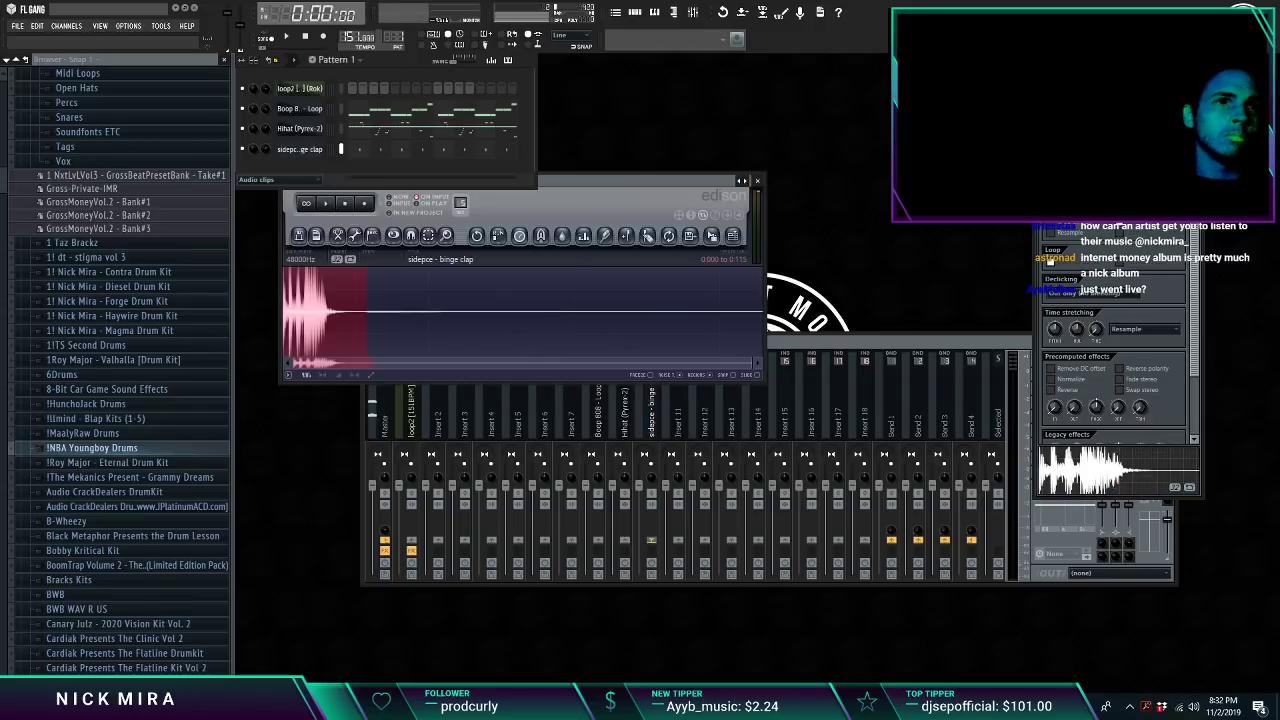
Step: Play the pattern and look through the MIDI kits, including the Snares folder of the Nick Mira - Intel HH MIDI Kit
{"action": "key", "text": "space"}
{"action": "scroll", "coordinate": [2, 540], "scroll_direction": "down", "scroll_amount": 20}
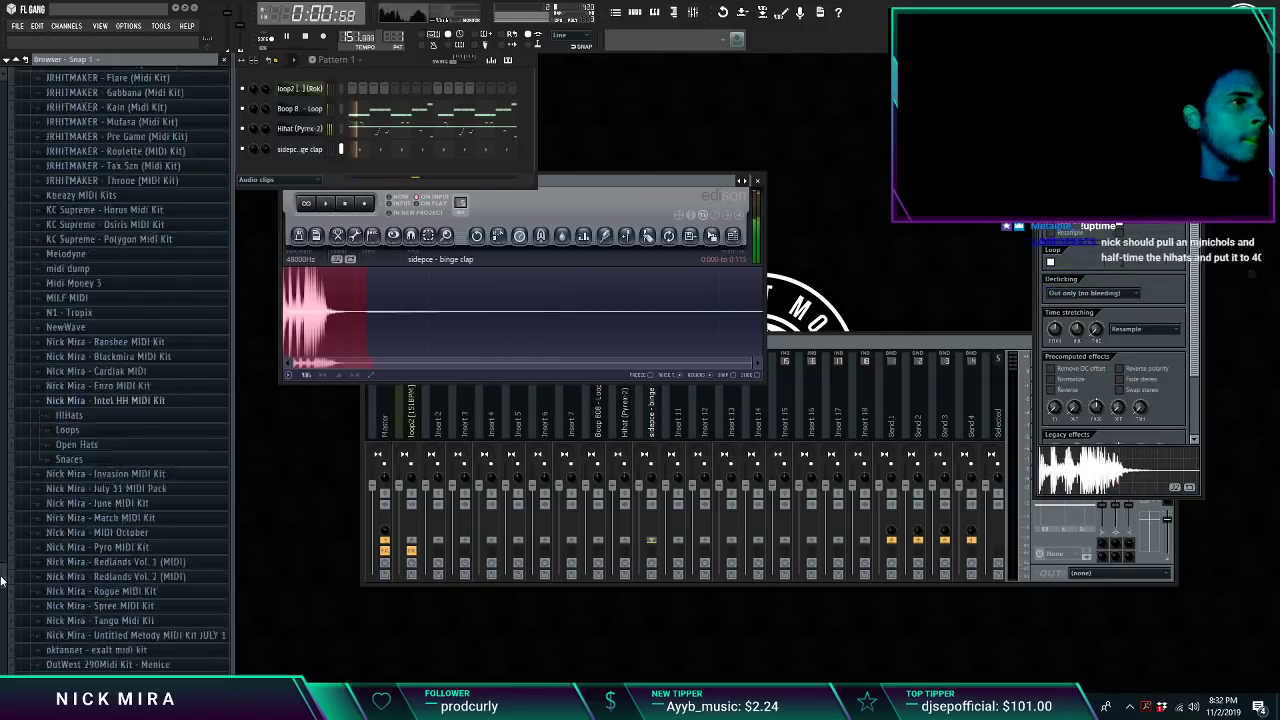
{"action": "scroll", "coordinate": [115, 355], "scroll_direction": "up", "scroll_amount": 10}
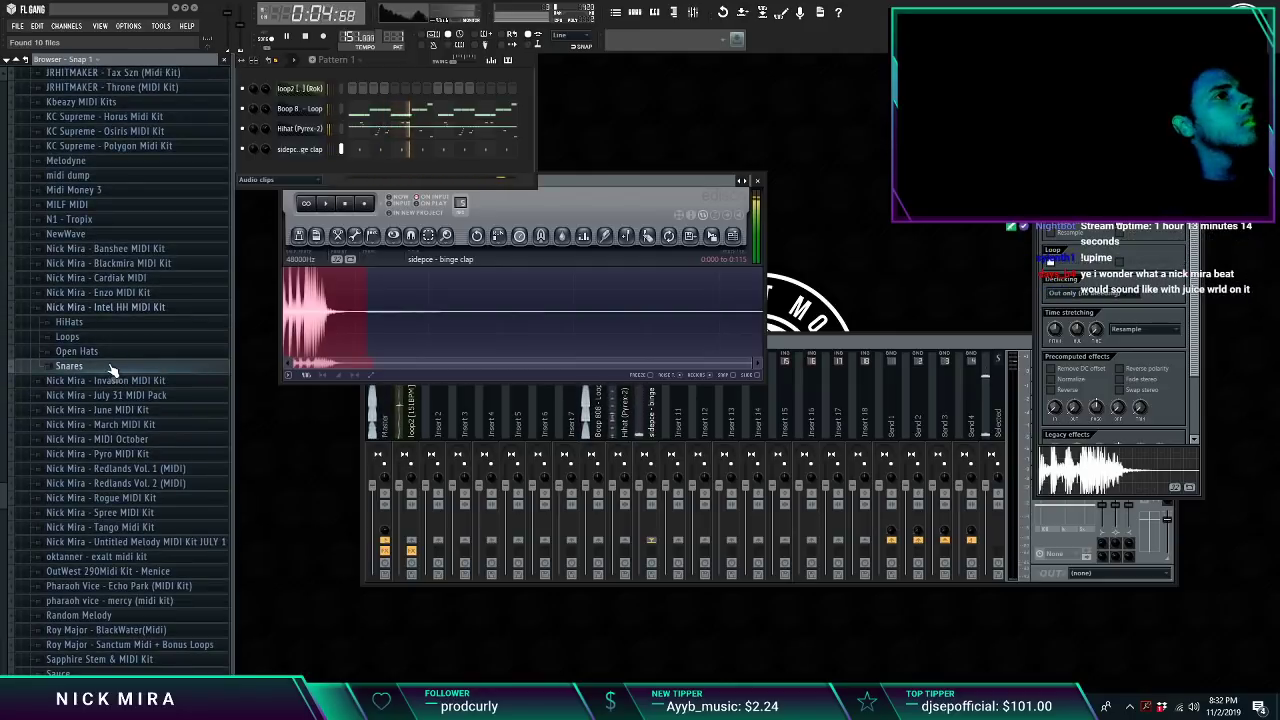
{"action": "left_click", "coordinate": [112, 369]}
{"action": "left_click", "coordinate": [117, 309]}
{"action": "scroll", "coordinate": [118, 320], "scroll_direction": "up", "scroll_amount": 10}
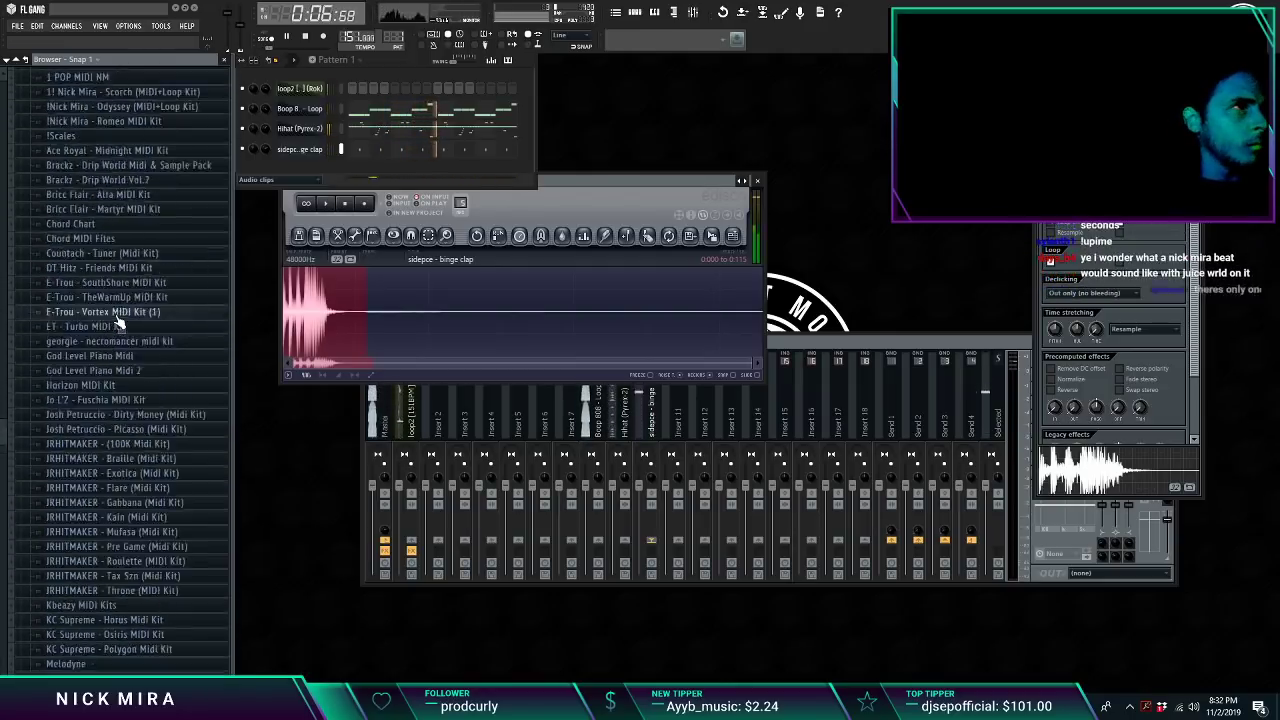
{"action": "scroll", "coordinate": [118, 322], "scroll_direction": "up", "scroll_amount": 3}
{"action": "scroll", "coordinate": [118, 320], "scroll_direction": "up", "scroll_amount": 20}
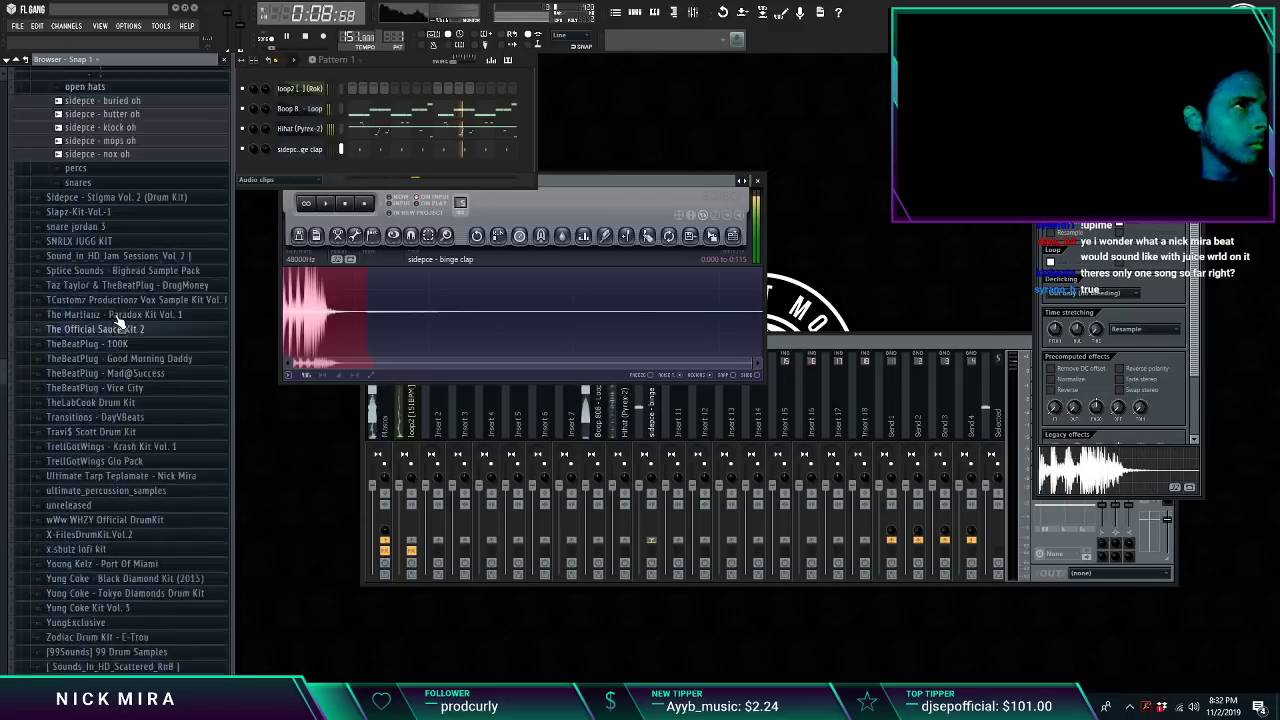
Step: Replace the Boop 808 sample with DT - Freeman (808) from the DT Hitz - Stigma Drum Kit
{"action": "scroll", "coordinate": [120, 322], "scroll_direction": "down", "scroll_amount": 20}
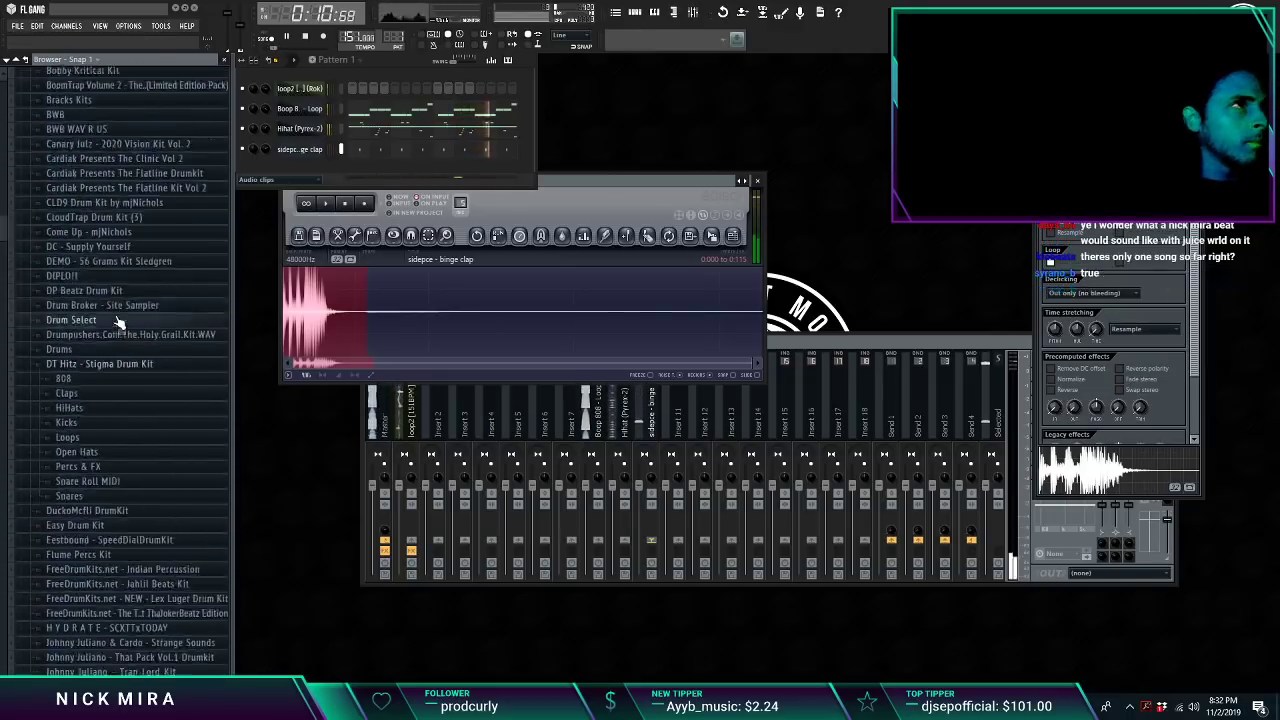
{"action": "scroll", "coordinate": [120, 323], "scroll_direction": "up", "scroll_amount": 10}
{"action": "scroll", "coordinate": [118, 324], "scroll_direction": "up", "scroll_amount": 15}
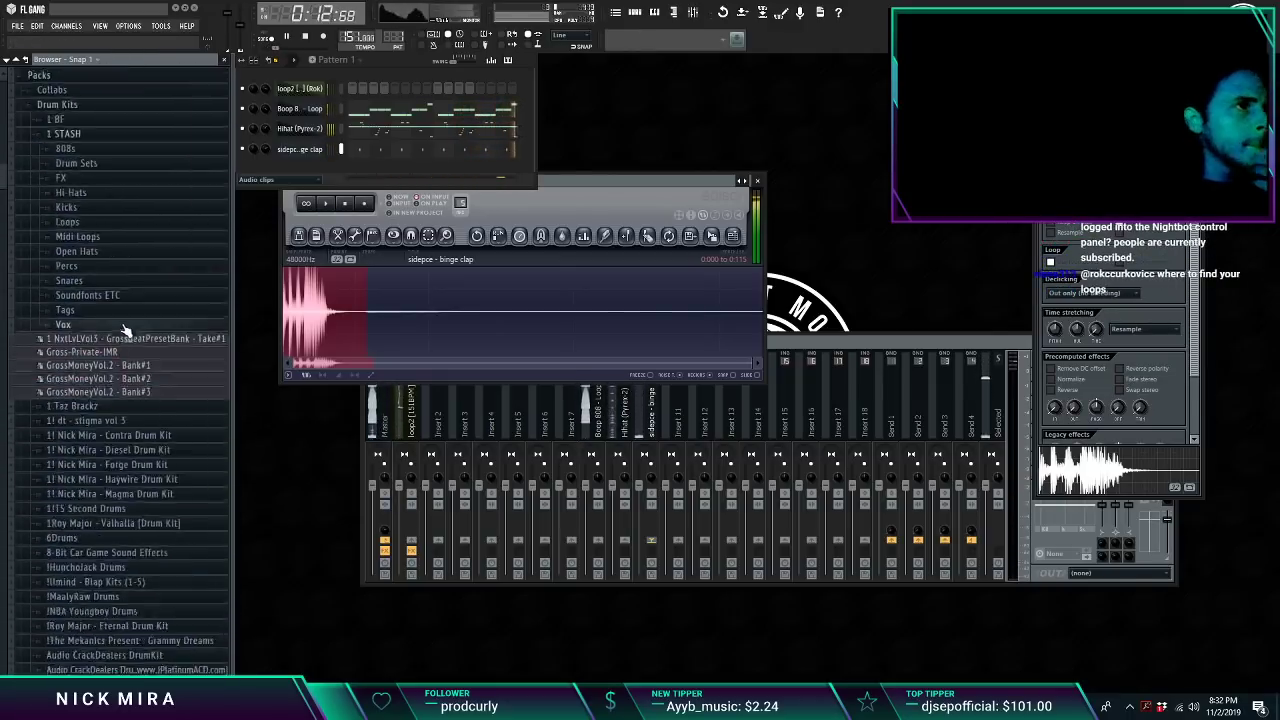
{"action": "scroll", "coordinate": [110, 400], "scroll_direction": "down", "scroll_amount": 3}
{"action": "left_click", "coordinate": [105, 345]}
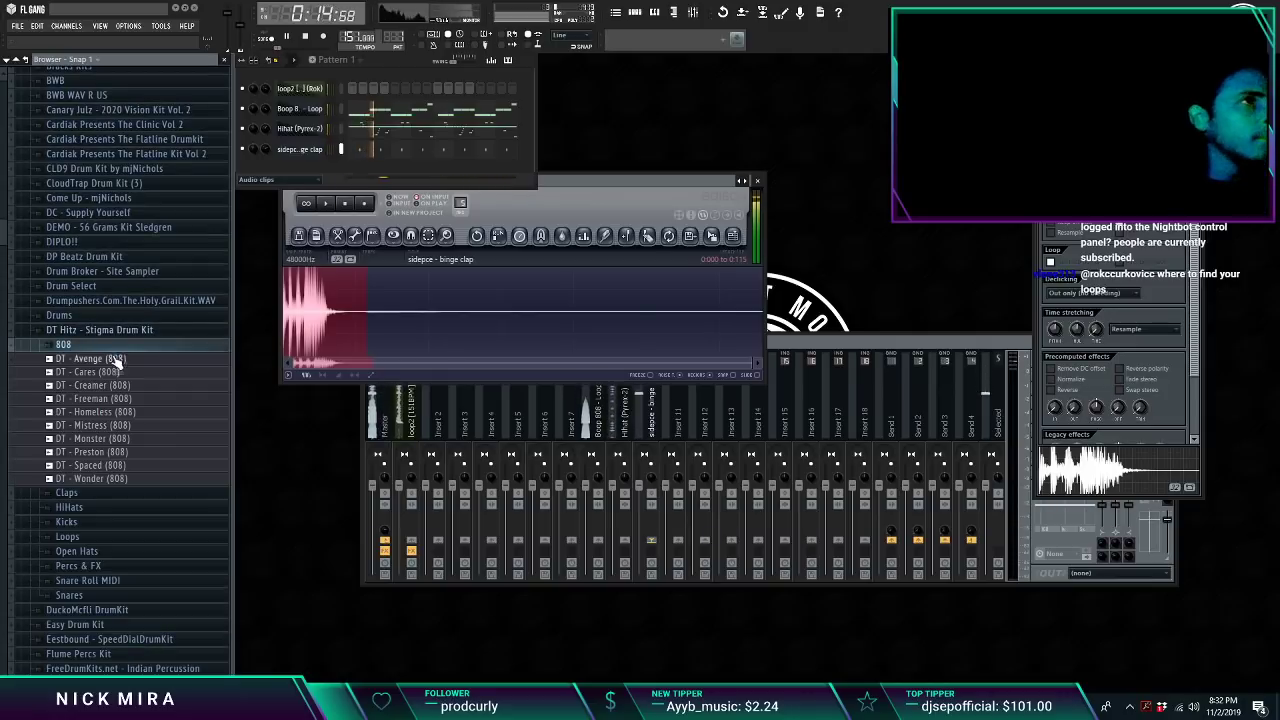
{"action": "left_click_drag", "start_coordinate": [287, 128], "coordinate": [299, 116]}
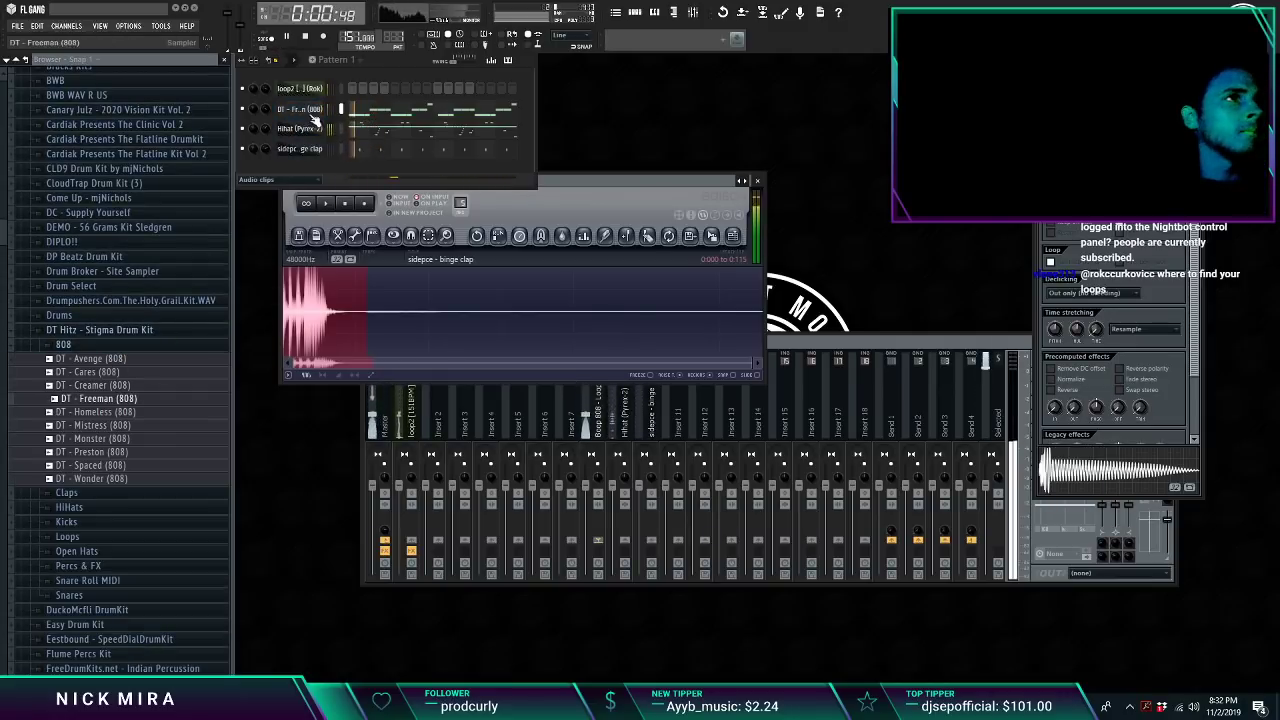
Step: Show the DT - Freeman (808) channel's envelope settings and check its notes in the piano roll
{"action": "left_click", "coordinate": [1064, 160]}
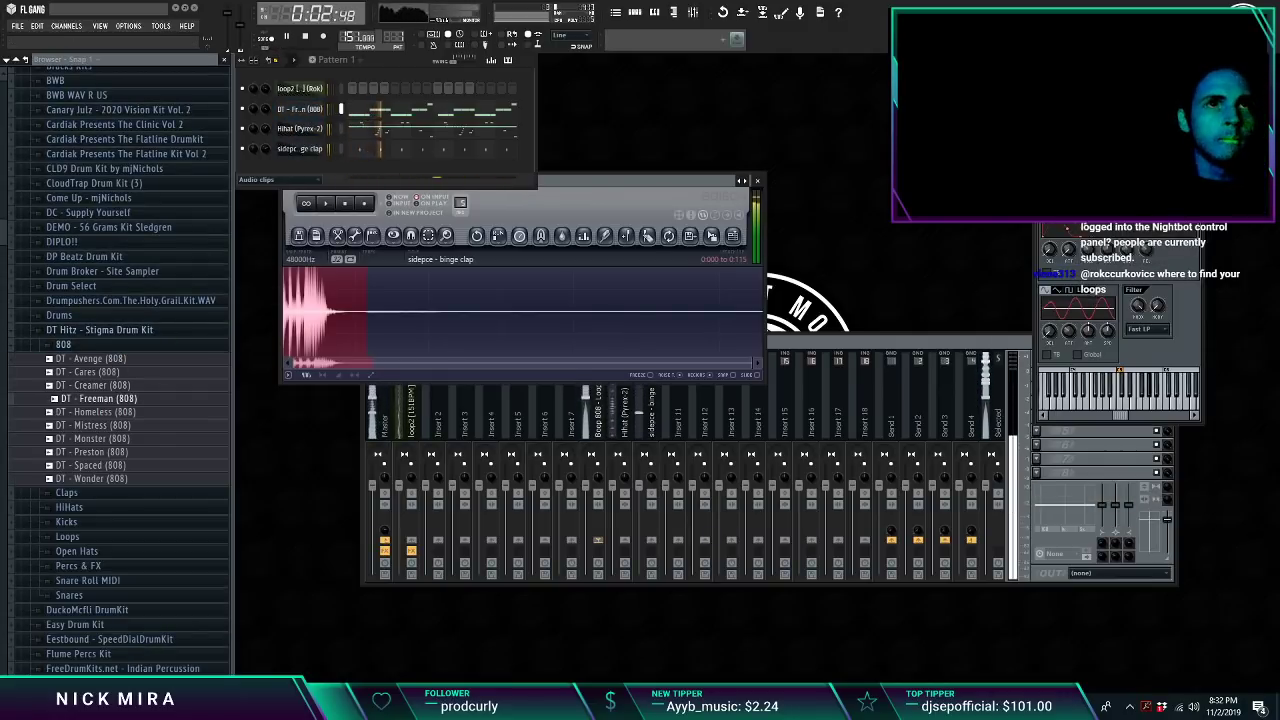
{"action": "left_click", "coordinate": [613, 189]}
{"action": "key", "text": "Escape"}
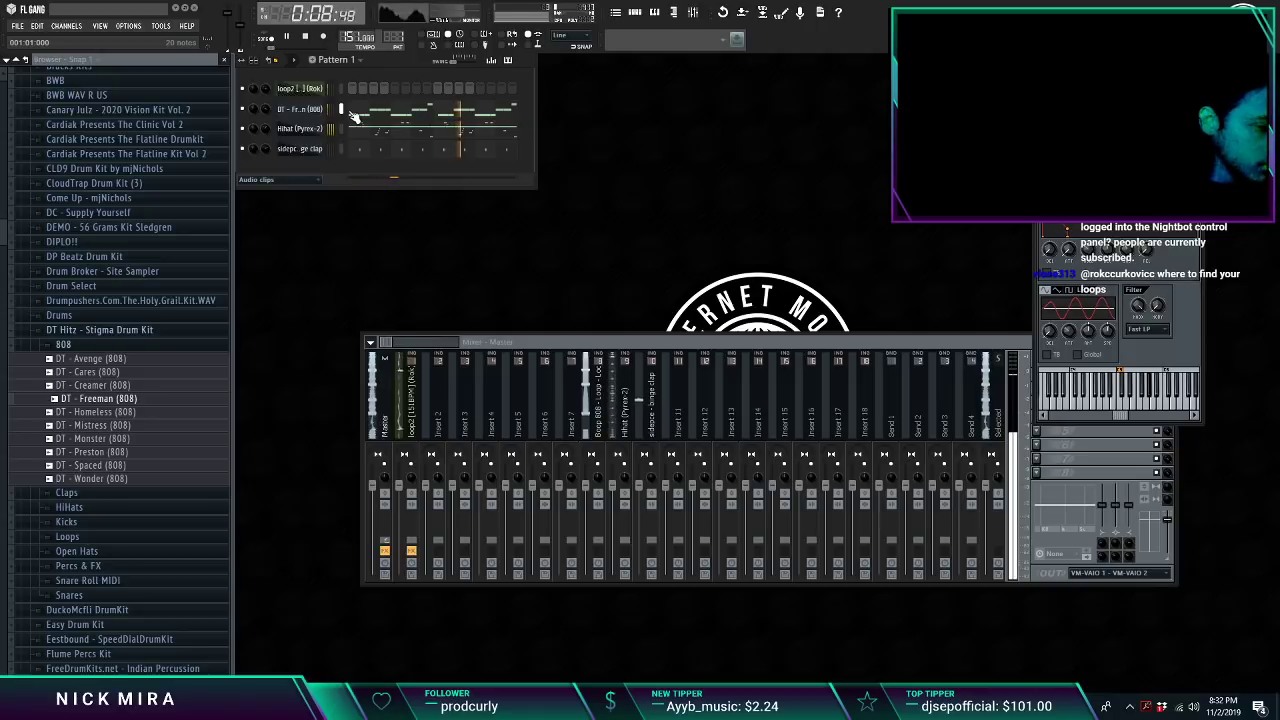
{"action": "left_click", "coordinate": [455, 110]}
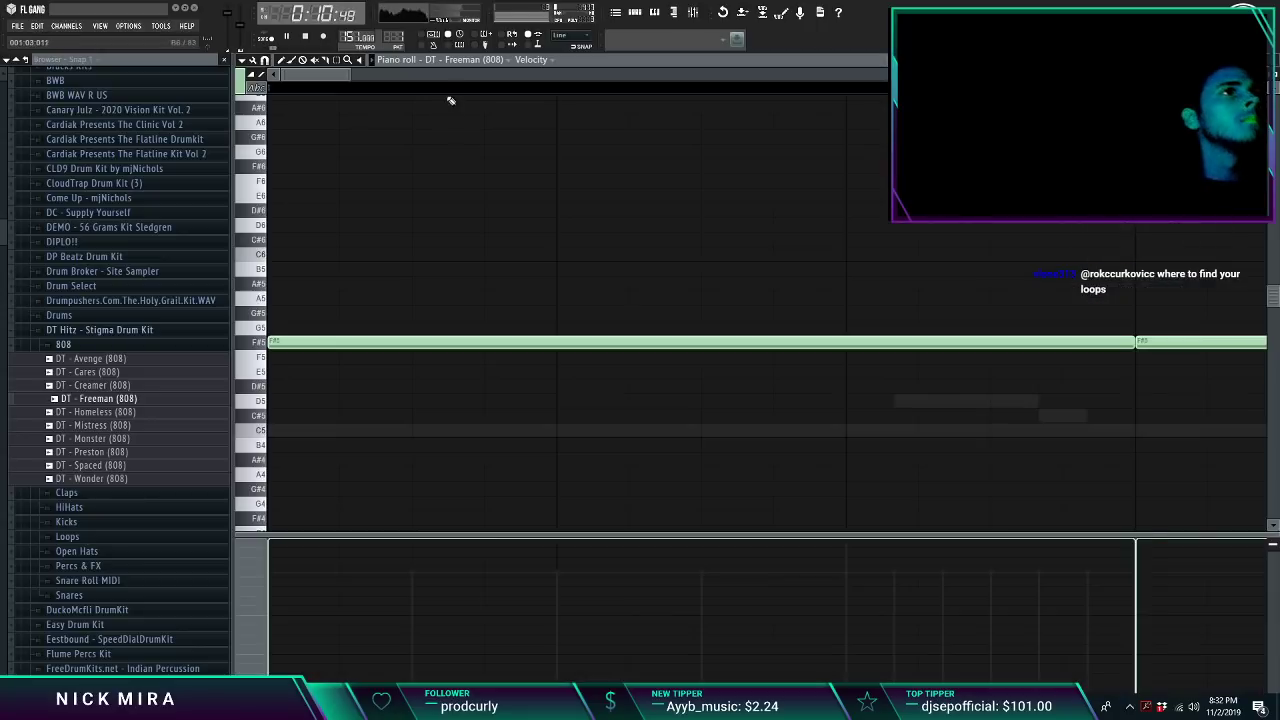
{"action": "key", "text": "F7"}
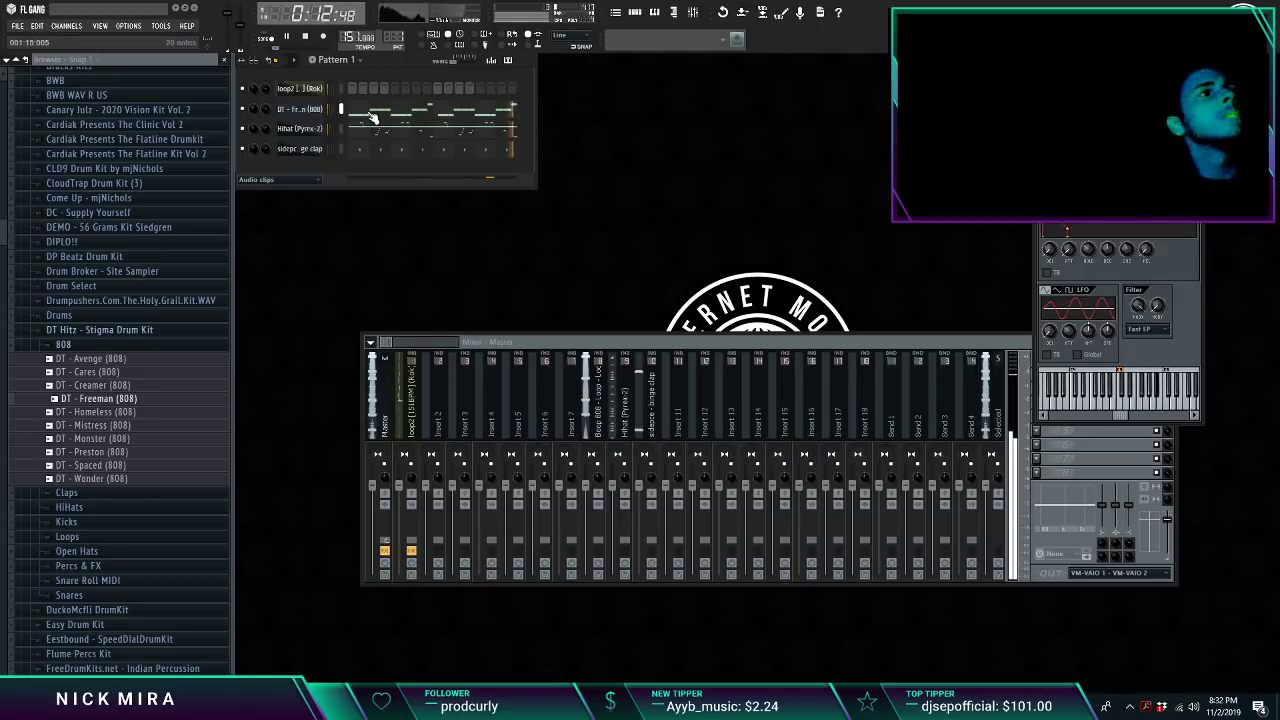
Step: Add DT - Spoon (OH) from the Stigma kit's Open Hats folder as a new channel below the clap
{"action": "left_click", "coordinate": [90, 344]}
{"action": "left_click", "coordinate": [76, 417]}
{"action": "left_click", "coordinate": [137, 500]}
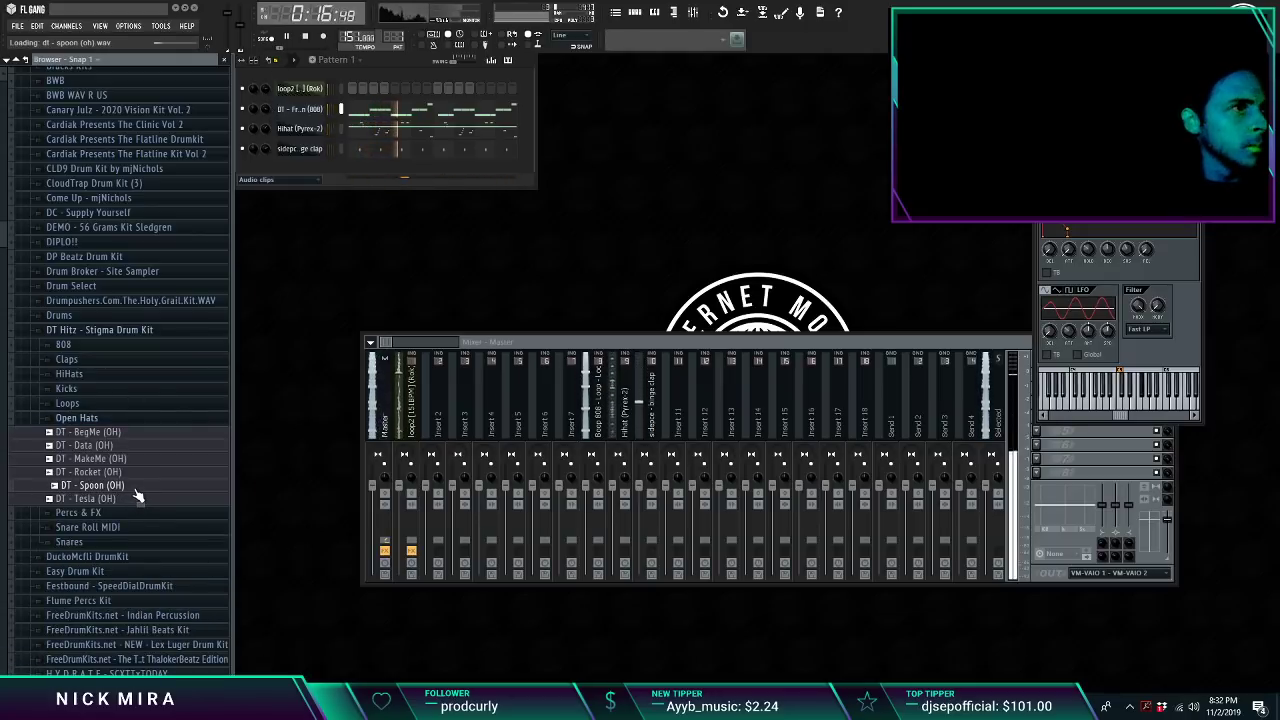
{"action": "left_click_drag", "start_coordinate": [321, 166], "coordinate": [323, 168]}
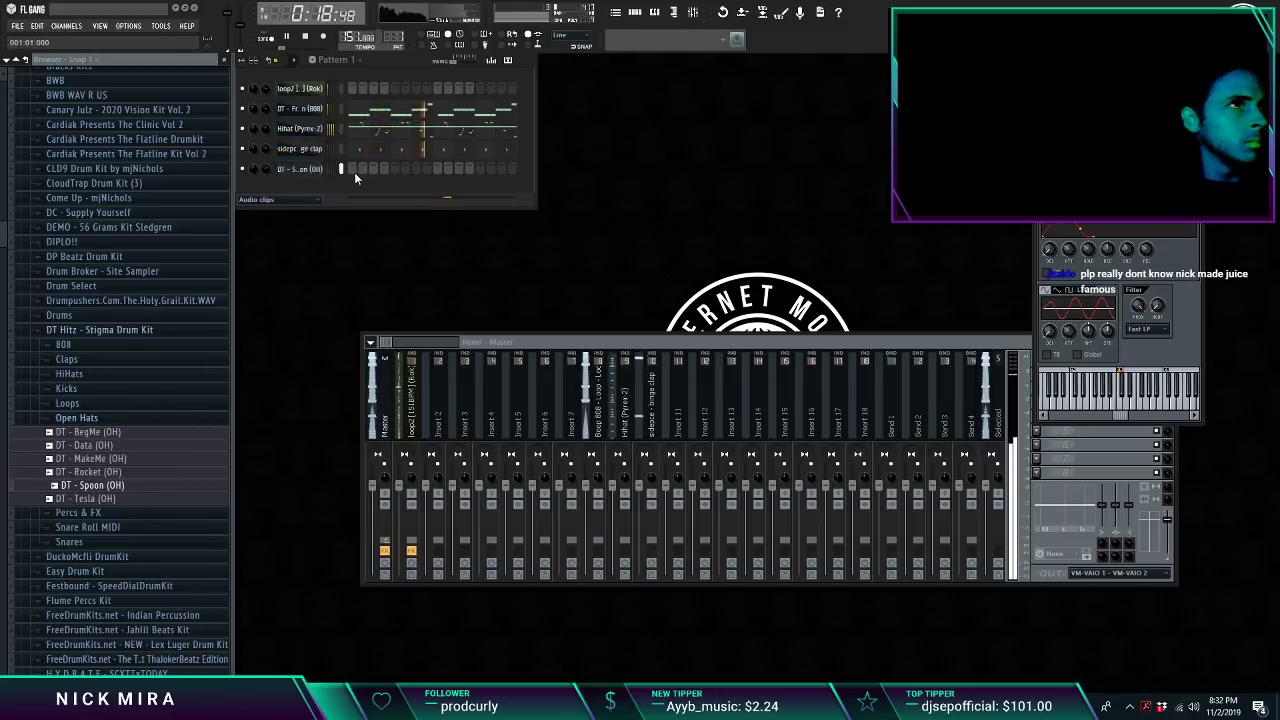
Step: Place DT - Spoon (OH) C5 hits on the first beat of bars 1, 3, 5 and 7, deleting those in the even bars
{"action": "left_click", "coordinate": [353, 168]}
{"action": "right_click", "coordinate": [311, 171]}
{"action": "left_click", "coordinate": [352, 169]}
{"action": "scroll", "coordinate": [348, 88], "scroll_direction": "down", "scroll_amount": 10}
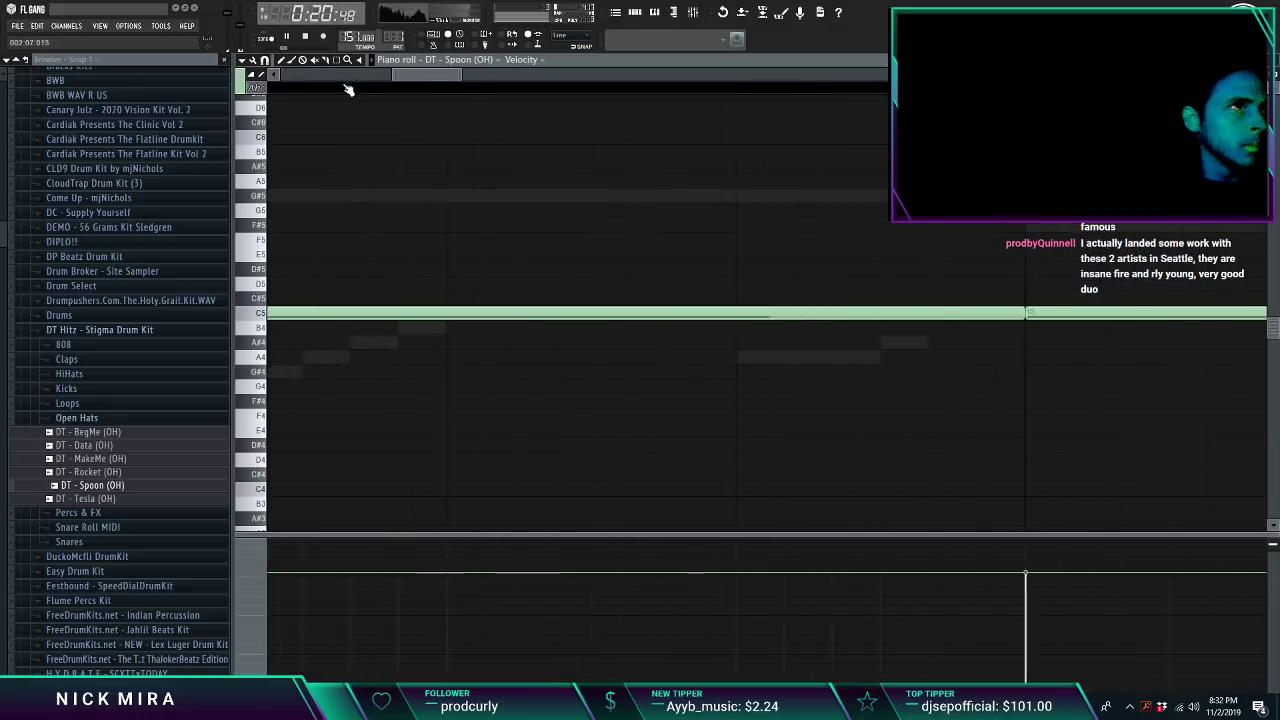
{"action": "right_click", "coordinate": [410, 313]}
{"action": "right_click", "coordinate": [562, 313]}
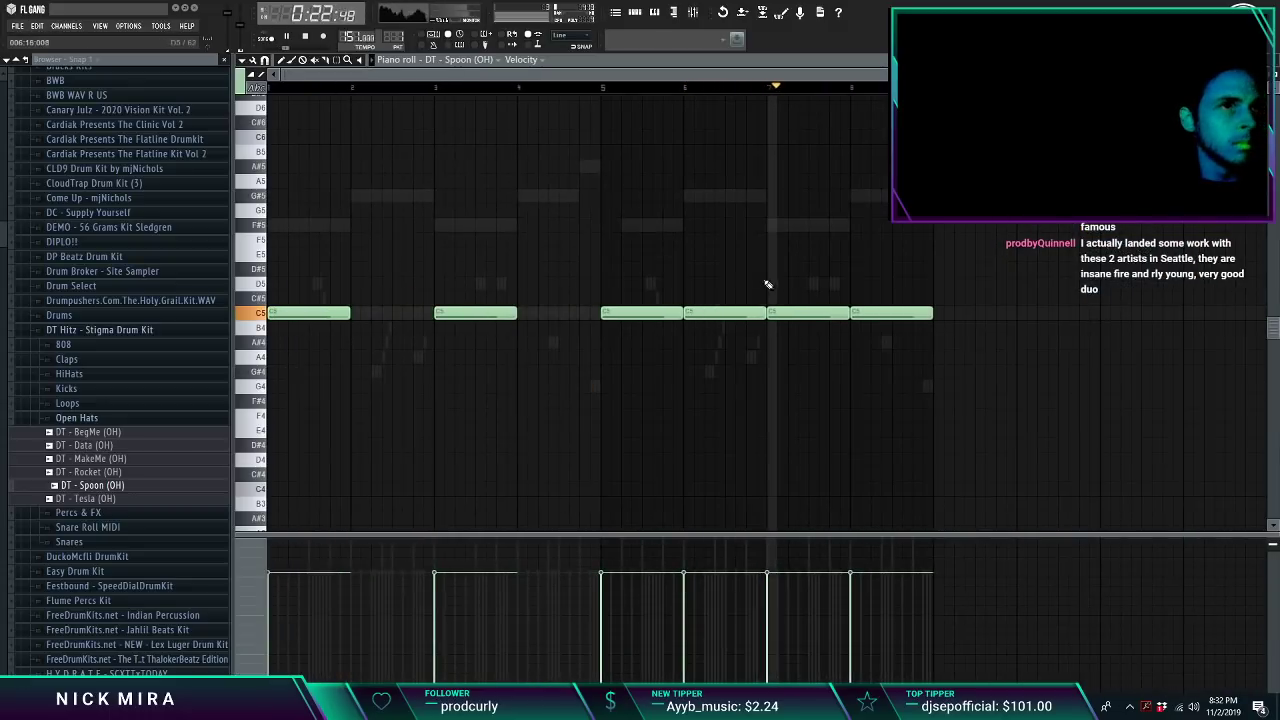
{"action": "right_click", "coordinate": [745, 313]}
{"action": "right_click", "coordinate": [872, 313]}
{"action": "key", "text": "shift+d"}
{"action": "key", "text": "Escape"}
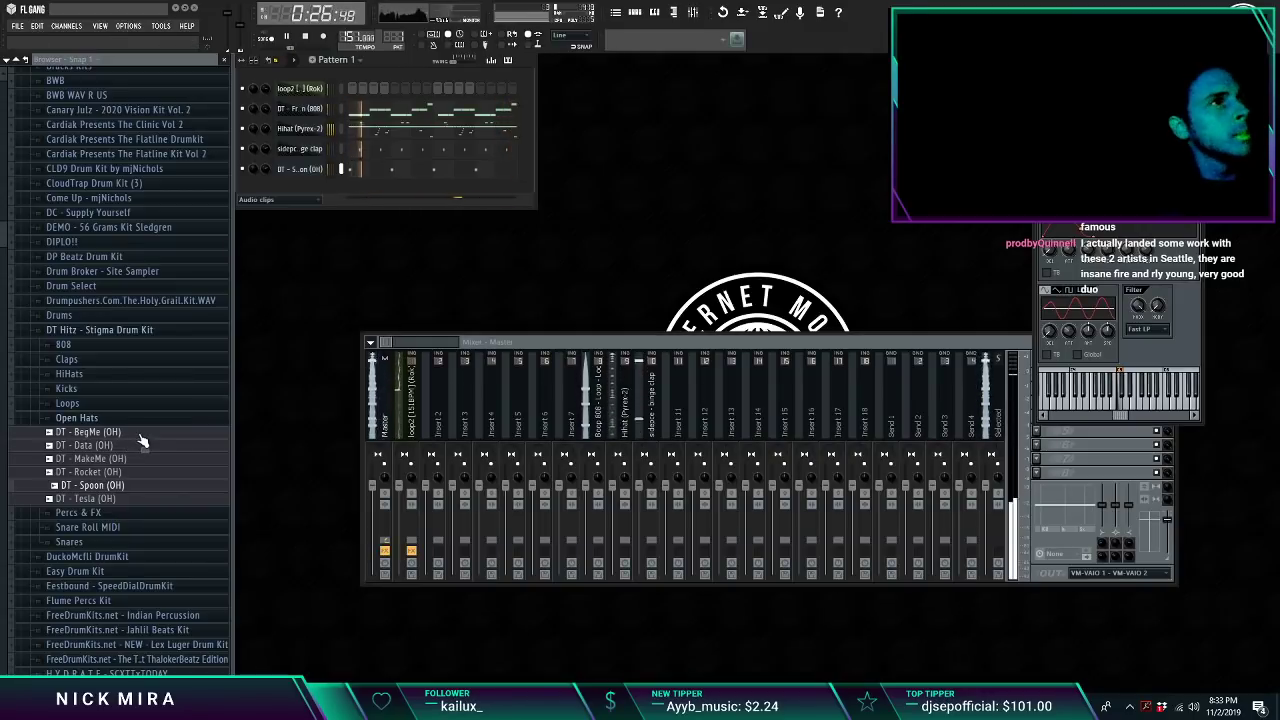
Step: Add DT - Data (OH) as a new channel with a hit on step 13 of every bar, converted to piano roll notes
{"action": "left_click_drag", "start_coordinate": [160, 447], "coordinate": [362, 245]}
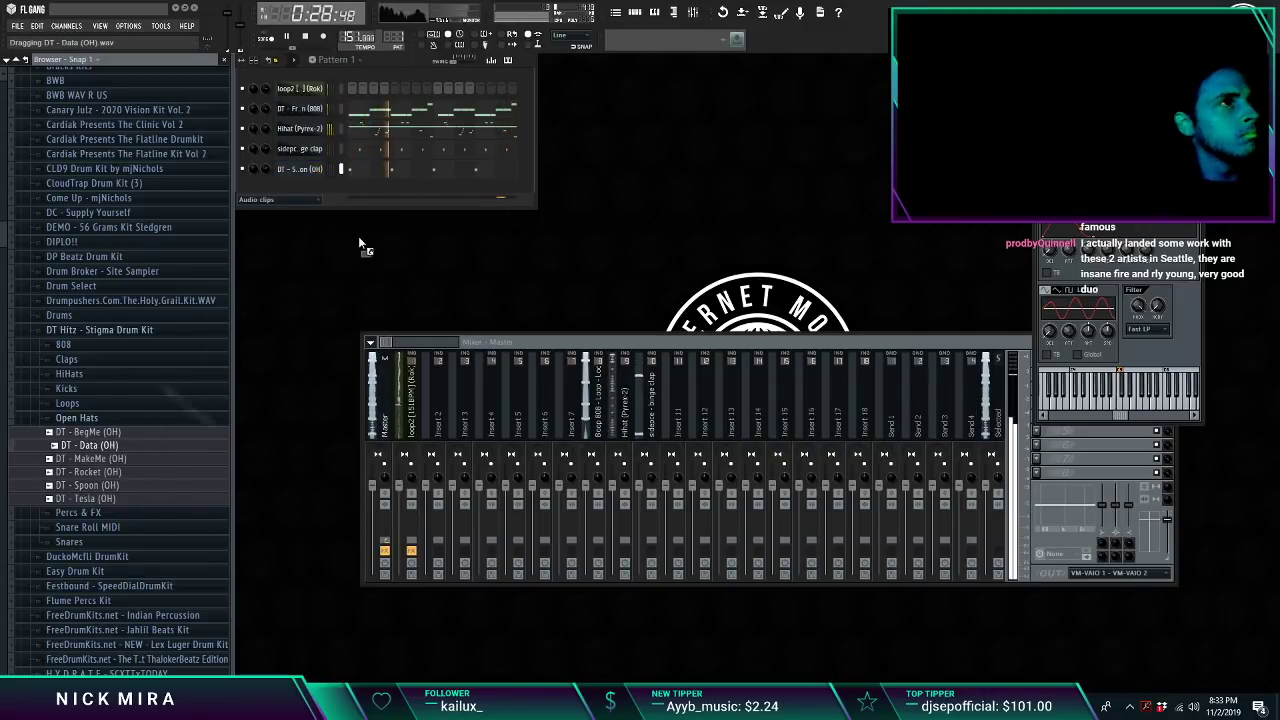
{"action": "left_click_drag", "start_coordinate": [327, 200], "coordinate": [475, 196]}
{"action": "right_click", "coordinate": [337, 185]}
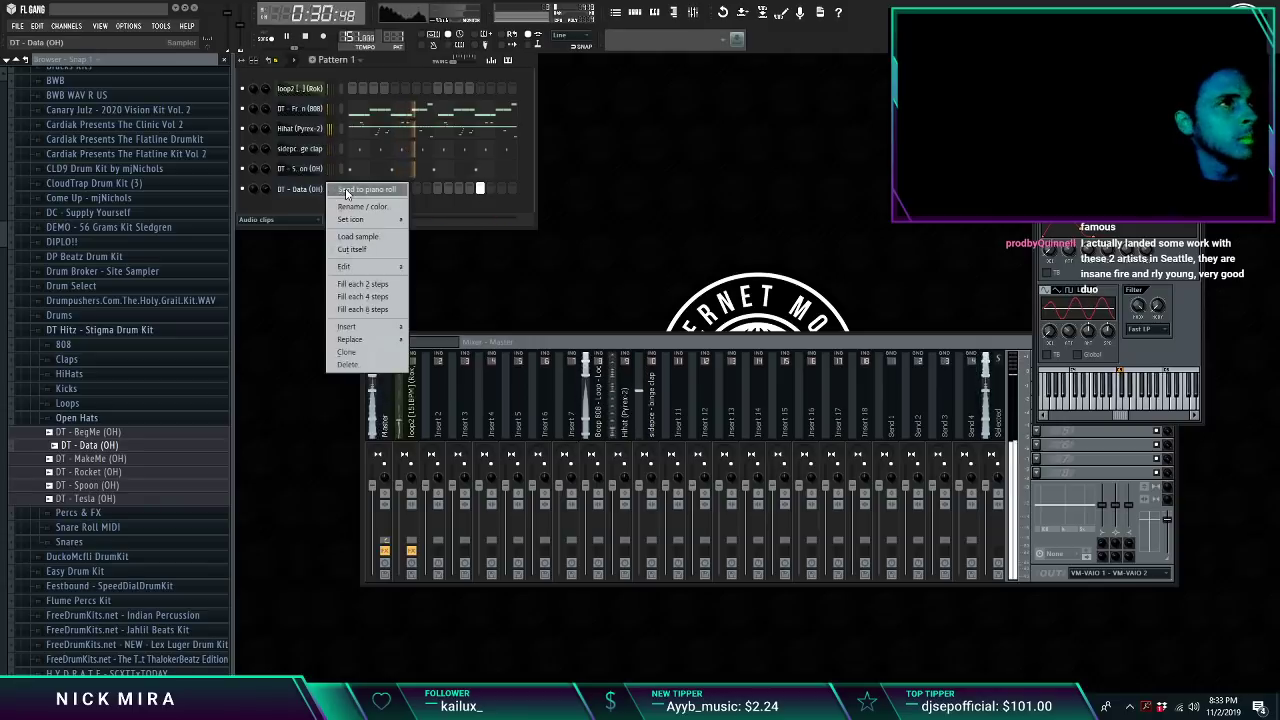
{"action": "left_click", "coordinate": [350, 190]}
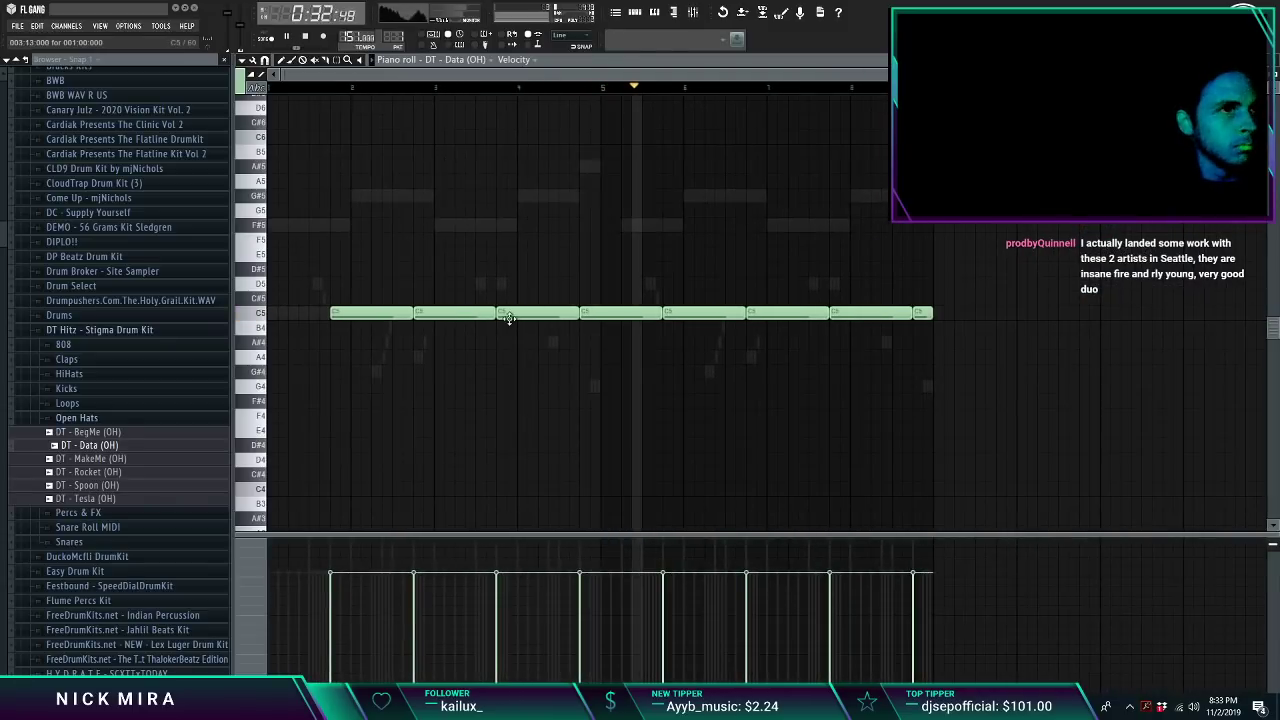
{"action": "key", "text": "ctrl+z"}
{"action": "key", "text": "Escape"}
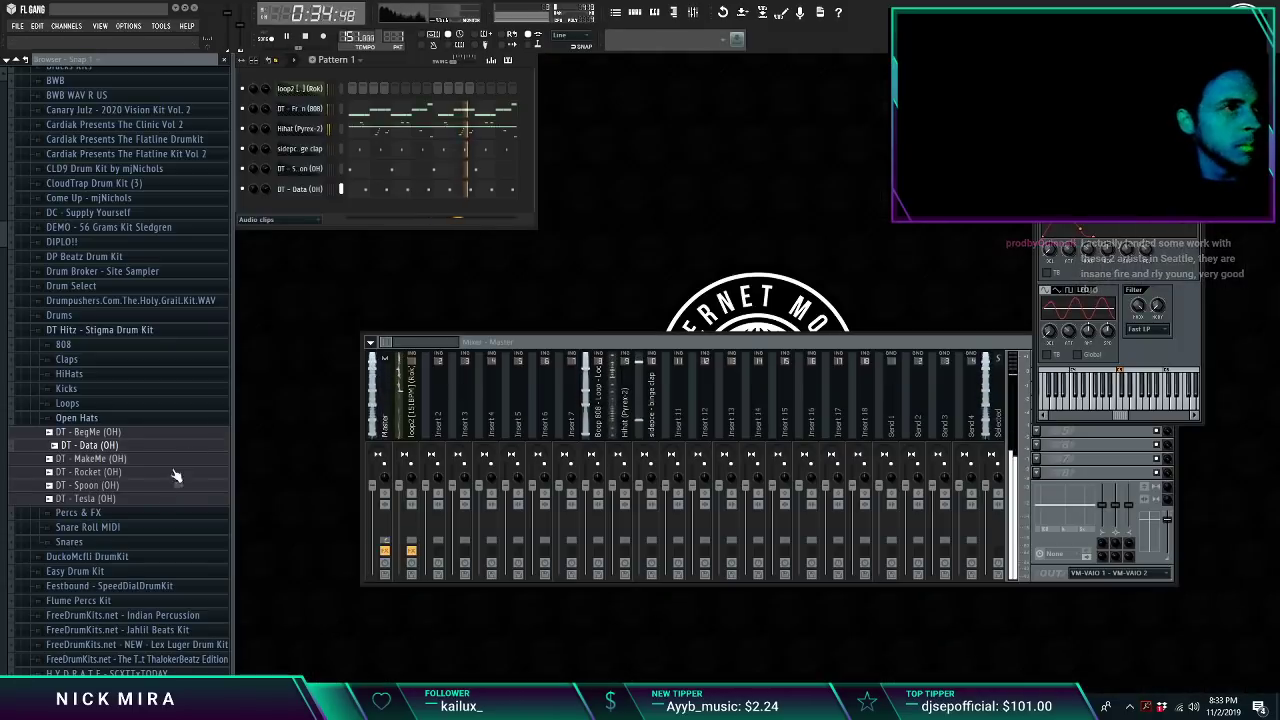
Step: Add DT - Draykoe (Snare) from the Snares folder as a new channel with hits on steps 1, 7, 13 and 15, opened in the piano roll
{"action": "left_click", "coordinate": [76, 417]}
{"action": "left_click", "coordinate": [69, 461]}
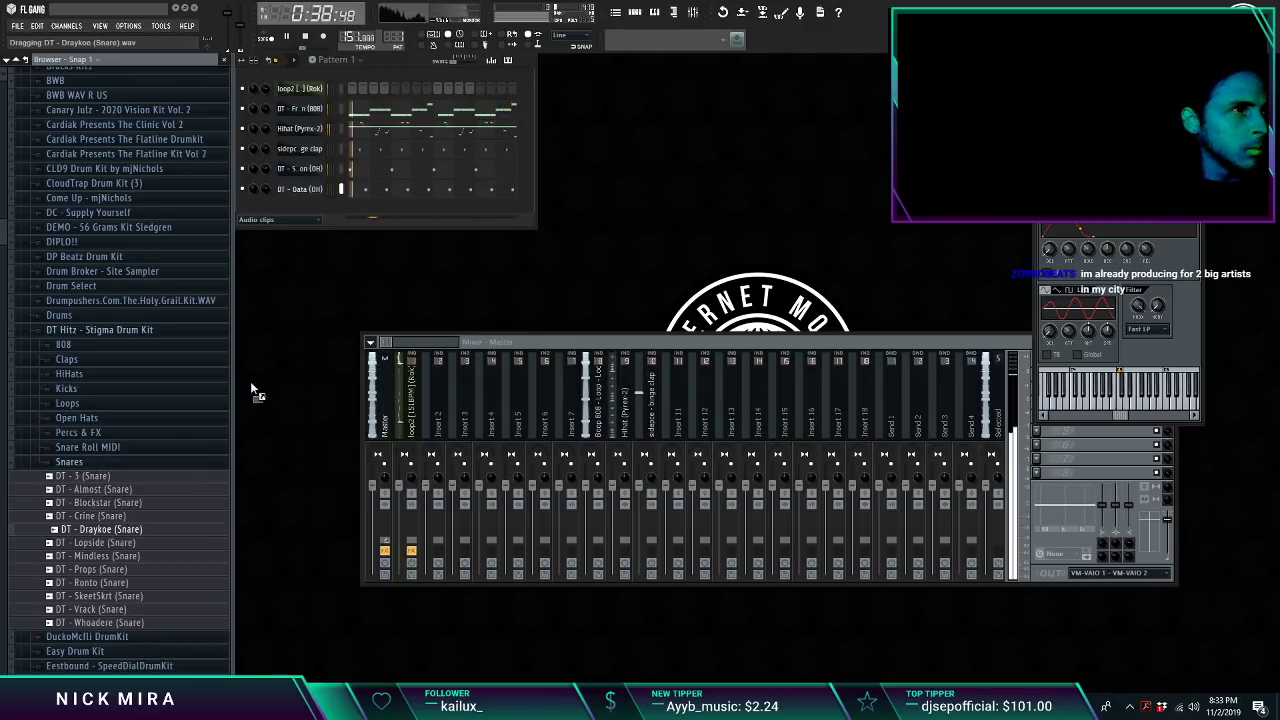
{"action": "left_click_drag", "start_coordinate": [322, 205], "coordinate": [330, 209]}
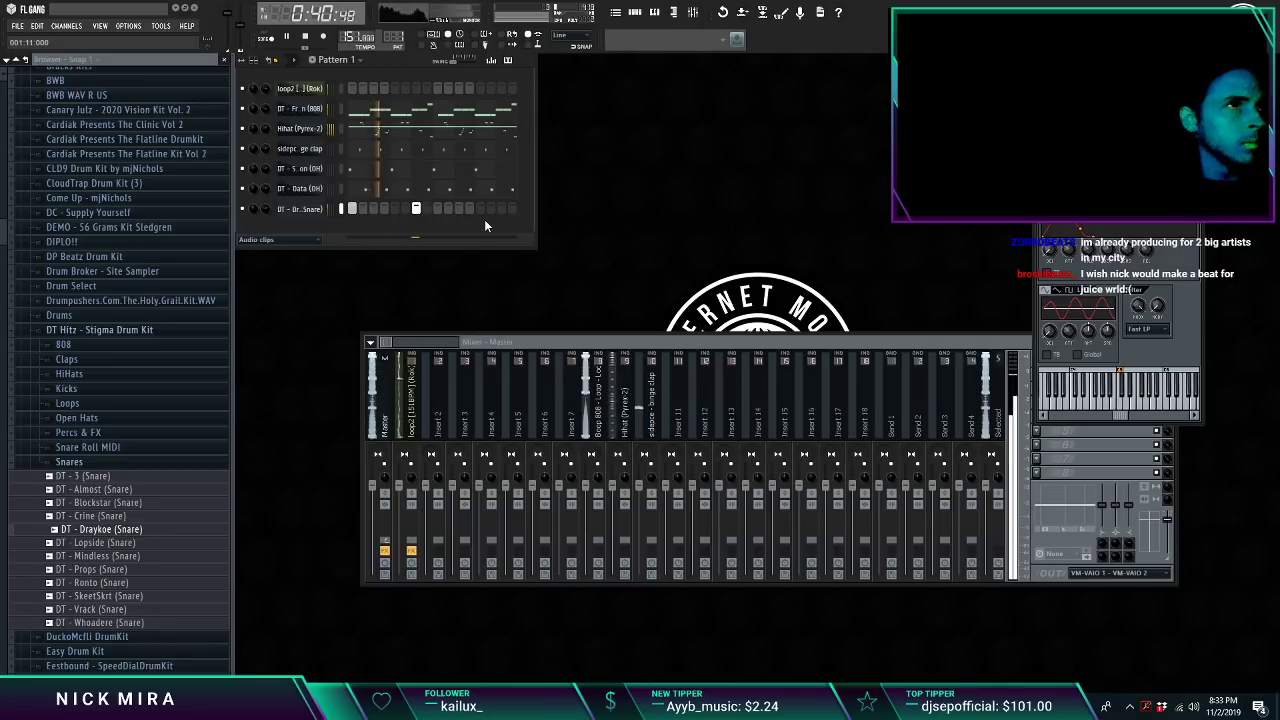
{"action": "right_click", "coordinate": [320, 212]}
{"action": "left_click", "coordinate": [334, 212]}
{"action": "scroll", "coordinate": [354, 91], "scroll_direction": "down", "scroll_amount": 8}
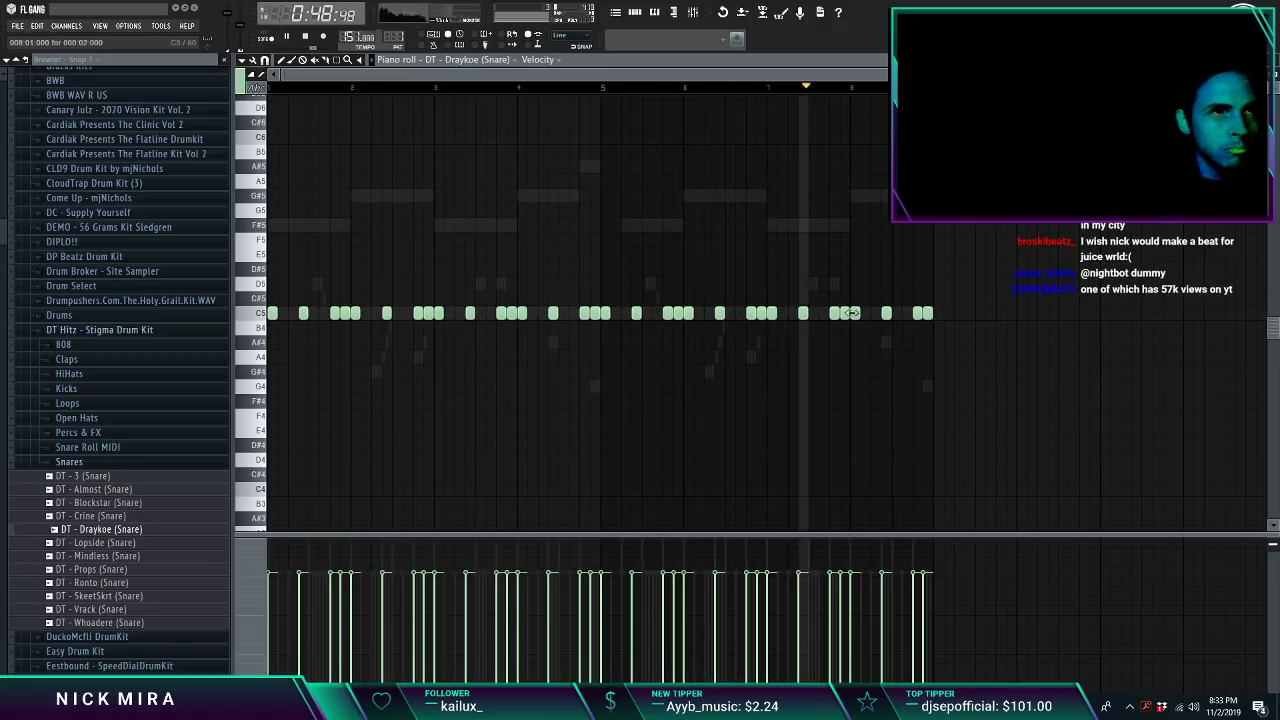
Step: Thin the snare hits to steps 1, 7 and 13 in bar 1 and steps 5 and 11 in bar 2
{"action": "right_click", "coordinate": [845, 313]}
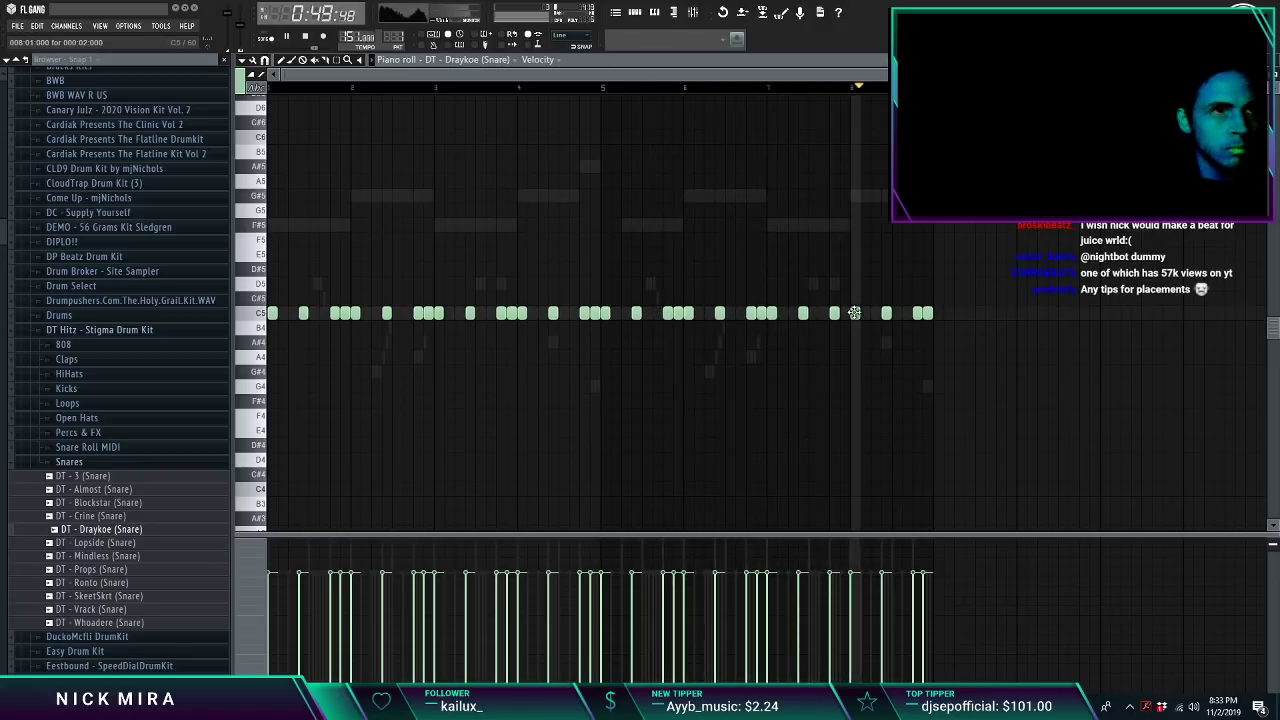
{"action": "right_click", "coordinate": [346, 313]}
{"action": "right_click", "coordinate": [358, 315]}
{"action": "left_click", "coordinate": [376, 313]}
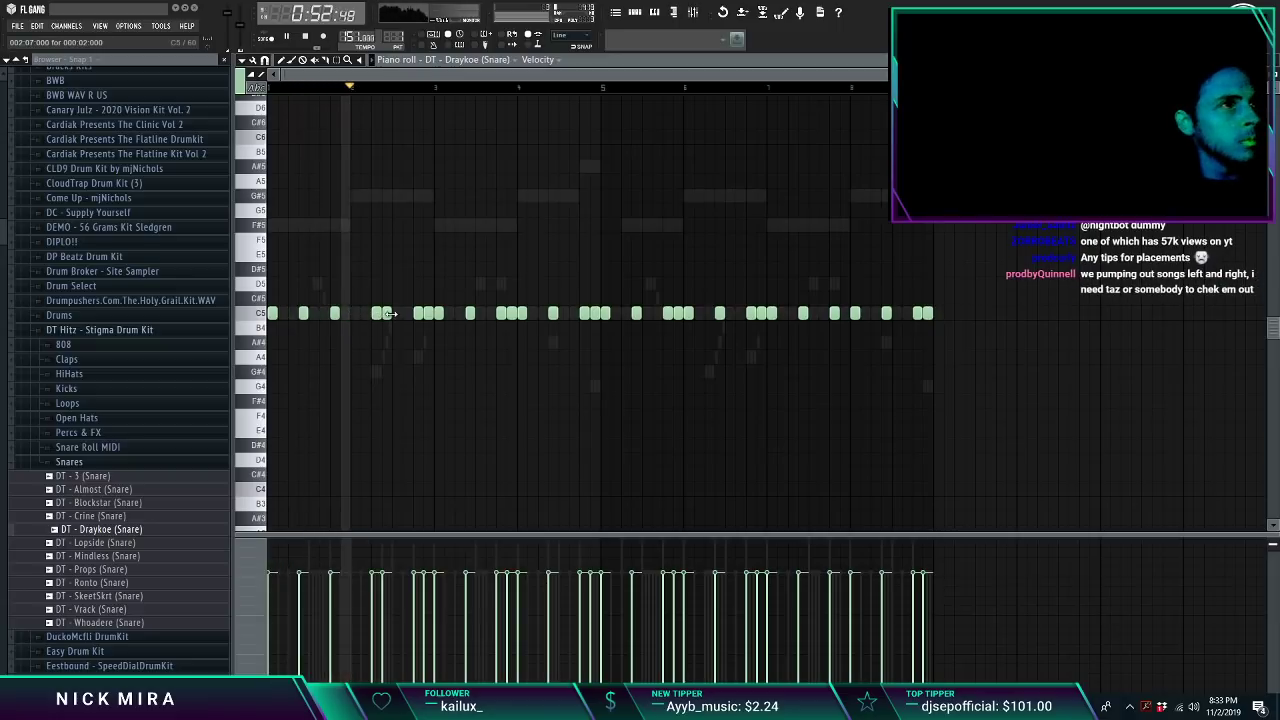
{"action": "right_click", "coordinate": [387, 313]}
{"action": "left_click", "coordinate": [408, 313]}
{"action": "right_click", "coordinate": [418, 313]}
{"action": "right_click", "coordinate": [428, 314]}
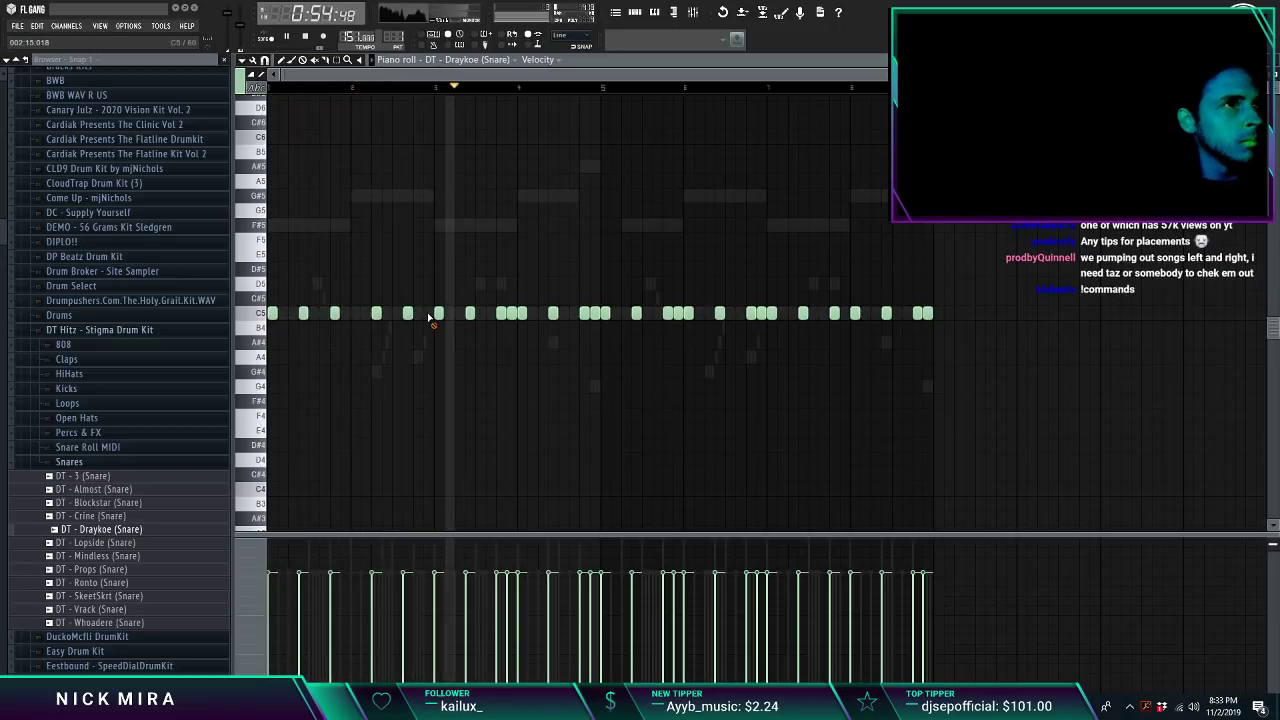
Step: Extend the snare notes end to end, delete everything from bar 3 on, and repeat the two-bar pattern through bar 8
{"action": "key", "text": "ctrl+l"}
{"action": "left_click_drag", "start_coordinate": [450, 300], "coordinate": [950, 394]}
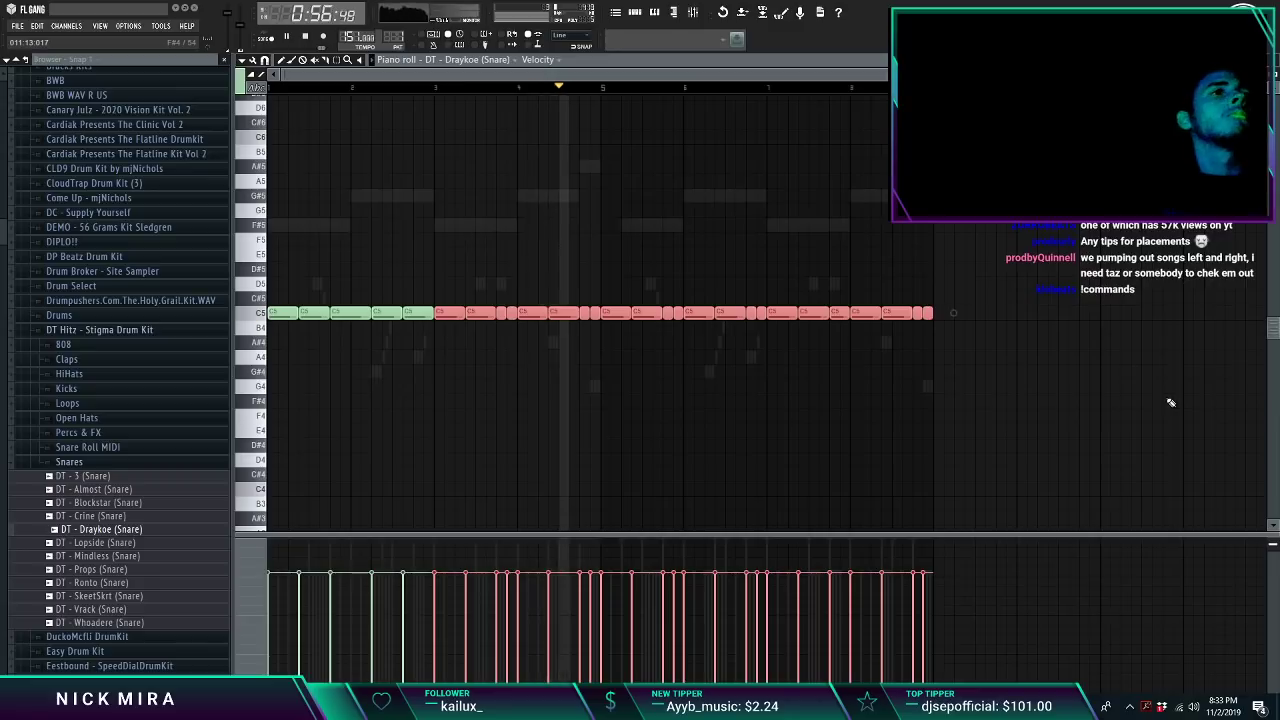
{"action": "key", "text": "Delete"}
{"action": "key", "text": "ctrl+b"}
{"action": "key", "text": "ctrl+b"}
{"action": "key", "text": "ctrl+b"}
{"action": "key", "text": "ctrl+b"}
{"action": "key", "text": "ctrl+z"}
{"action": "key", "text": "ctrl+d"}
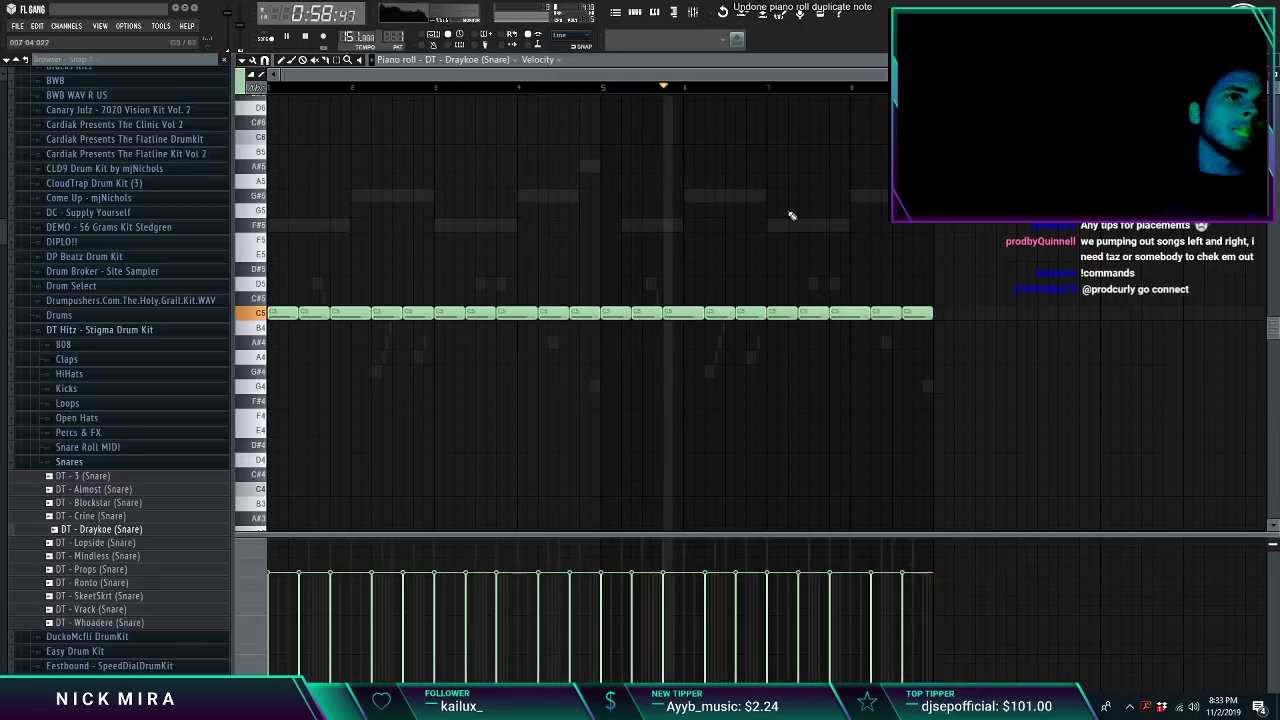
Step: Shorten the snare notes, move bar 5's last hit to the start of bar 6, and add a hit at the start of bar 8
{"action": "key", "text": "shift+d"}
{"action": "scroll", "coordinate": [653, 95], "scroll_direction": "up", "scroll_amount": 3}
{"action": "scroll", "coordinate": [656, 98], "scroll_direction": "down", "scroll_amount": 3}
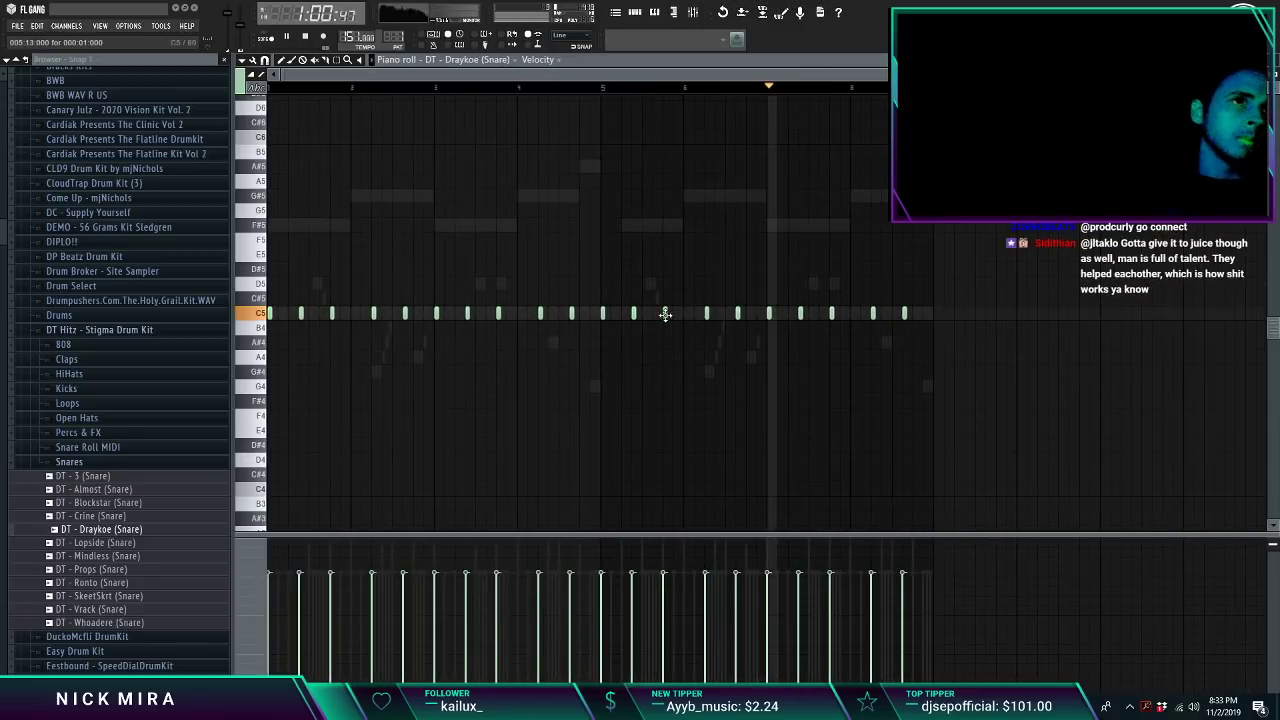
{"action": "left_click", "coordinate": [855, 314]}
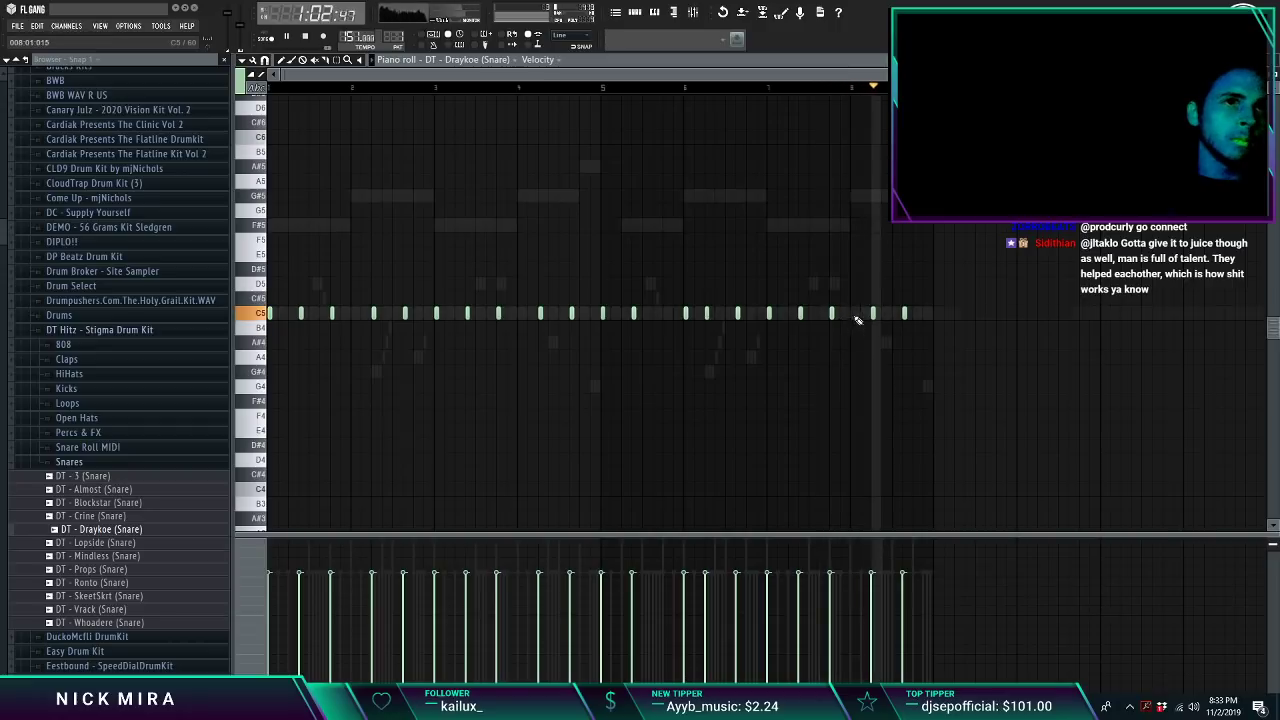
Step: Move bar 1's step 13 snare hit to the first step of bar 2 and bar 2's step 5 hit to step 7
{"action": "right_click", "coordinate": [333, 314]}
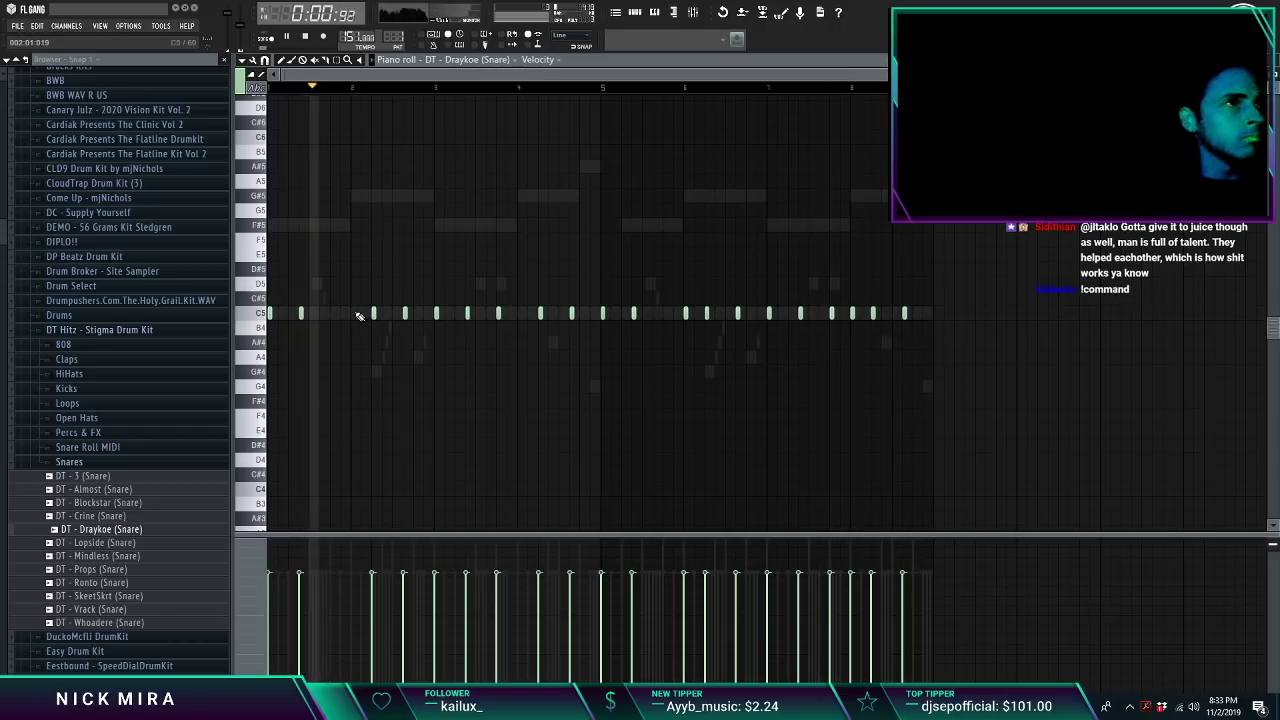
{"action": "left_click", "coordinate": [354, 313]}
{"action": "right_click", "coordinate": [373, 314]}
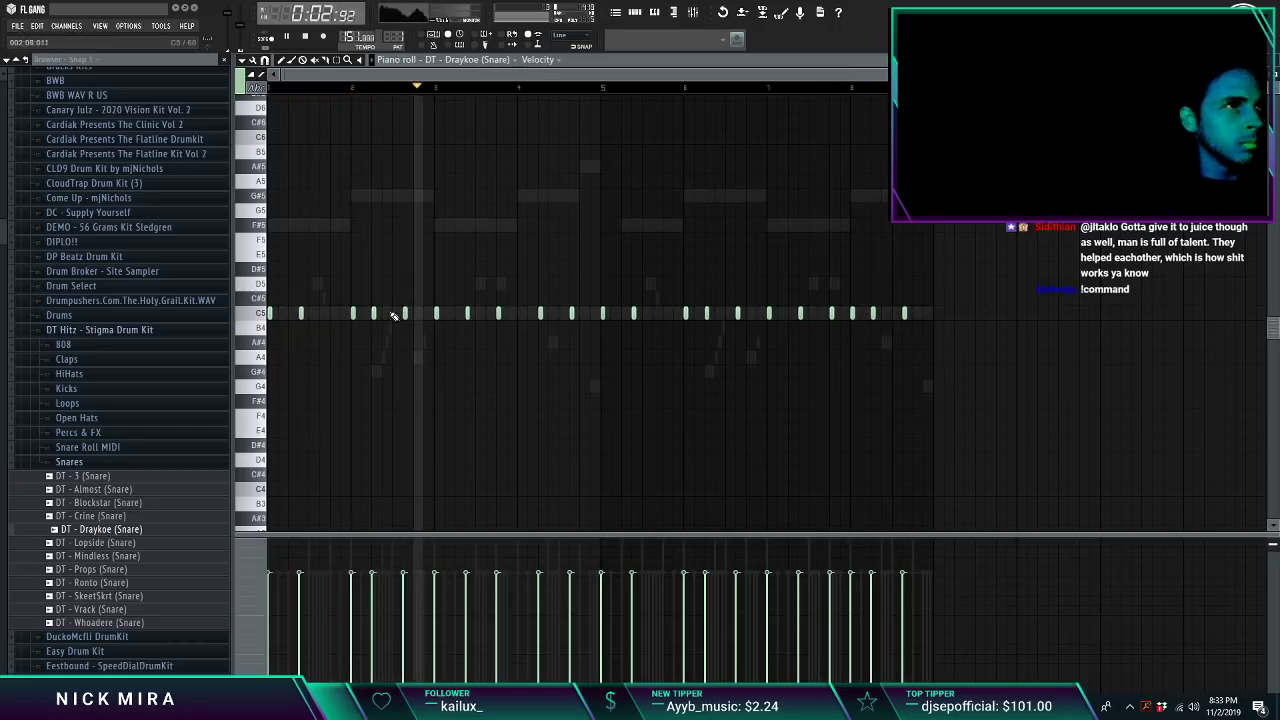
Step: Join the snare notes end to end, clear everything from bar 3 on, and duplicate bars 1 and 2 onto bars 3 and 4
{"action": "key", "text": "ctrl+l"}
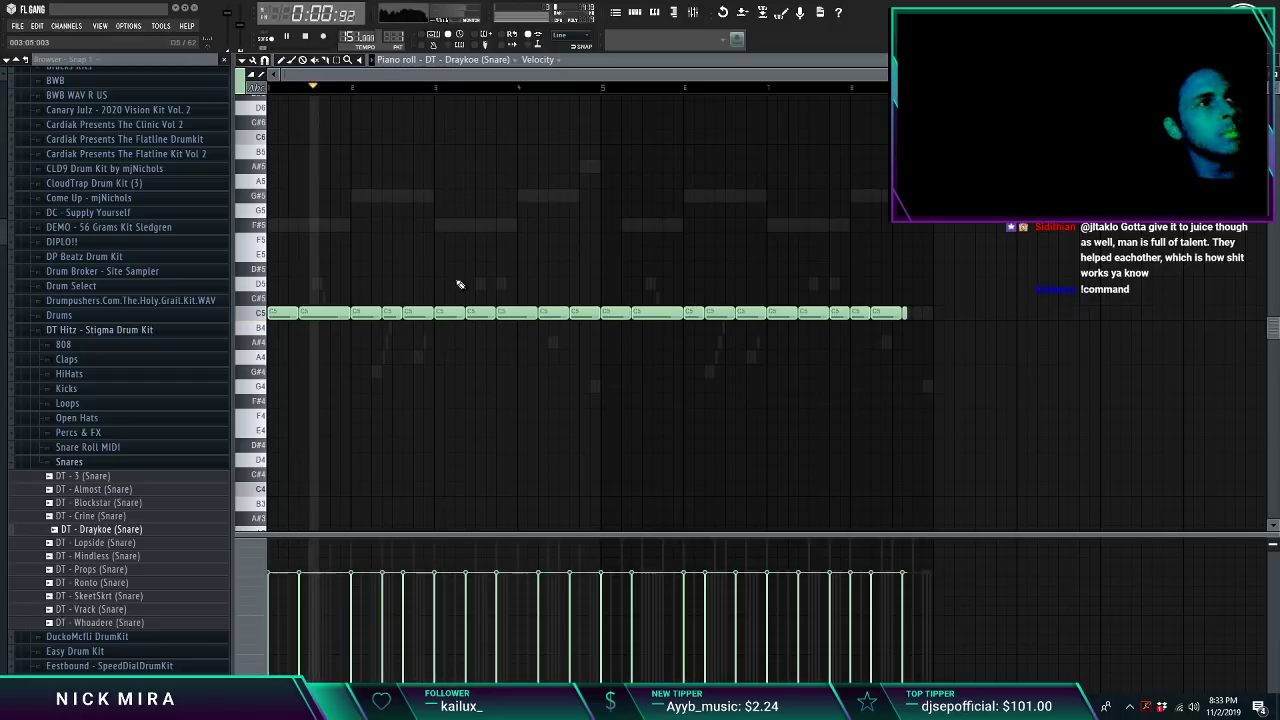
{"action": "left_click_drag", "start_coordinate": [440, 277], "coordinate": [1125, 365]}
{"action": "key", "text": "Delete"}
{"action": "key", "text": "ctrl+b"}
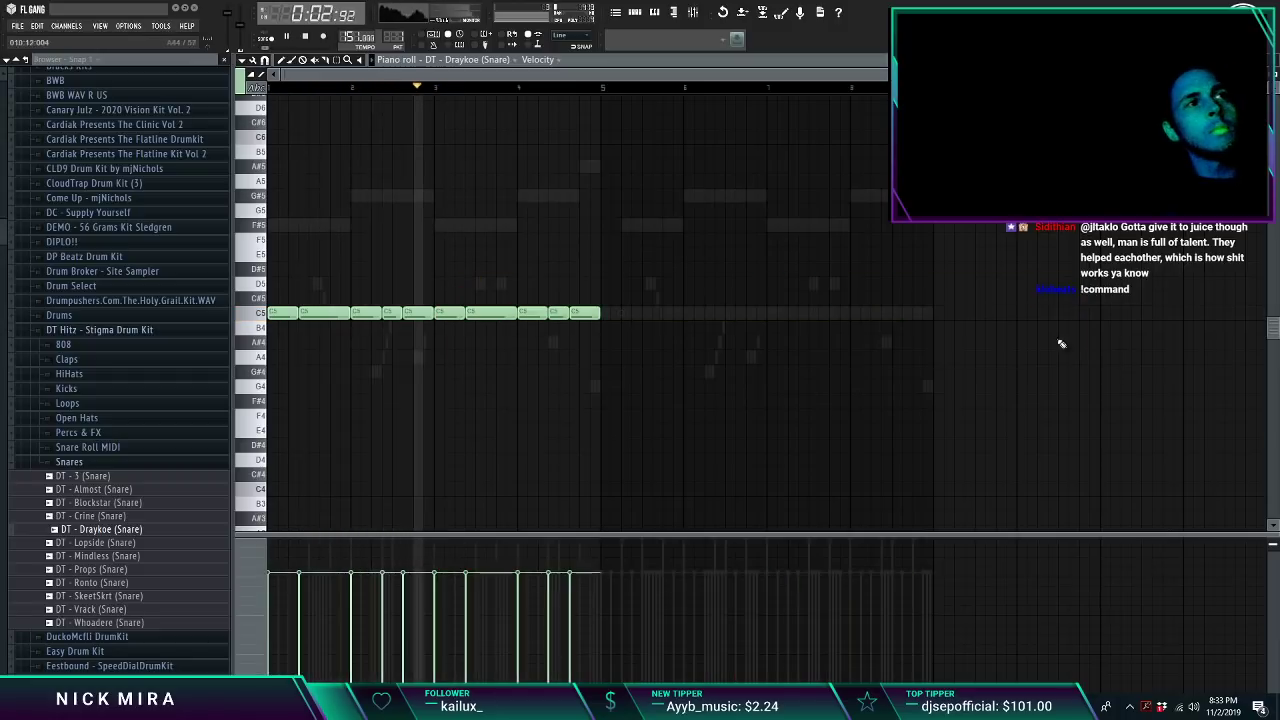
Step: Move the last snare hit of bar 2 to step 13
{"action": "right_click", "coordinate": [391, 314]}
{"action": "right_click", "coordinate": [407, 318]}
{"action": "key", "text": "space"}
{"action": "key", "text": "space"}
{"action": "left_click", "coordinate": [384, 313]}
{"action": "left_click", "coordinate": [415, 313]}
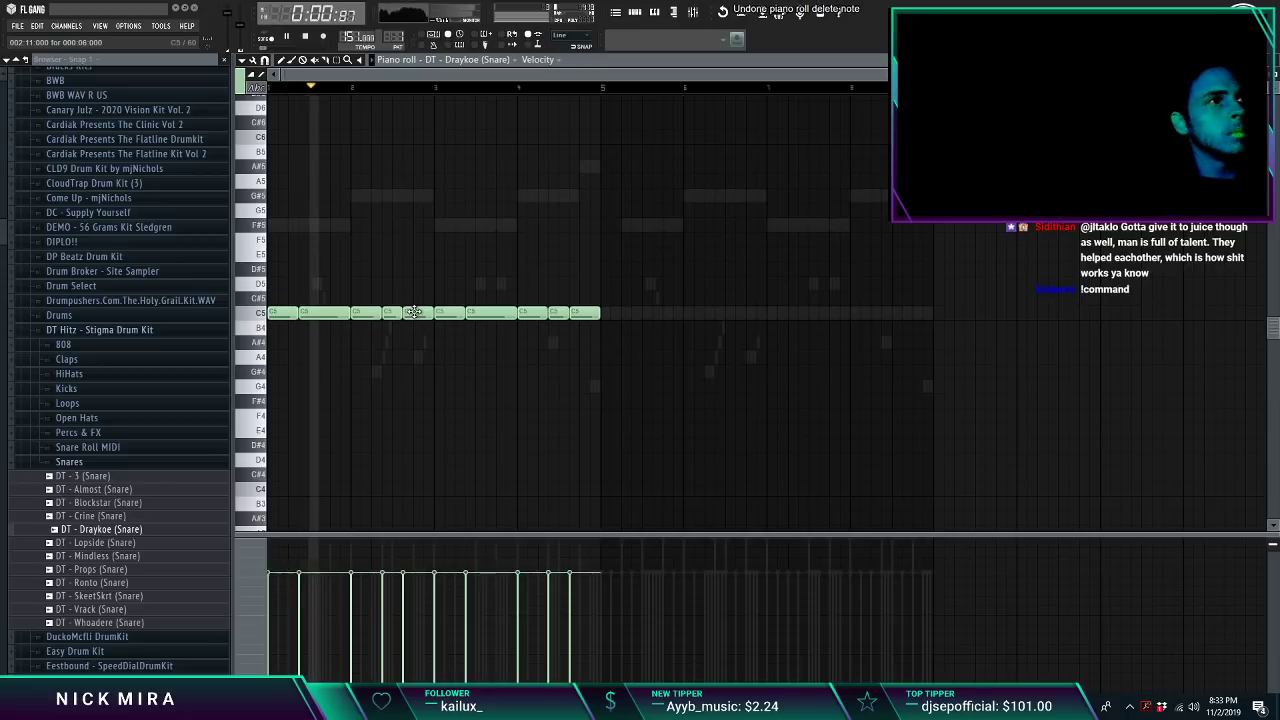
Step: Replace the snare notes in bars 3 and 4 with a copy of bars 1 and 2, and shorten all the notes
{"action": "left_click_drag", "start_coordinate": [449, 290], "coordinate": [893, 386]}
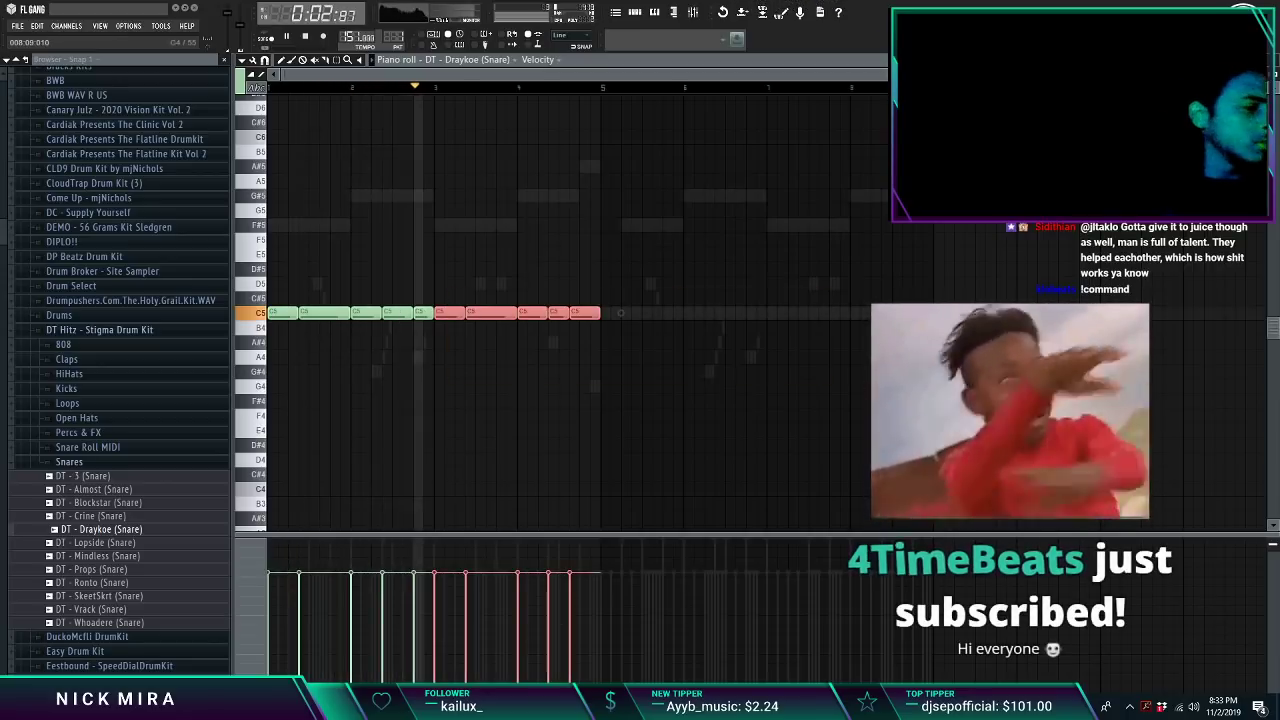
{"action": "key", "text": "Delete"}
{"action": "key", "text": "ctrl+b"}
{"action": "key", "text": "shift+d"}
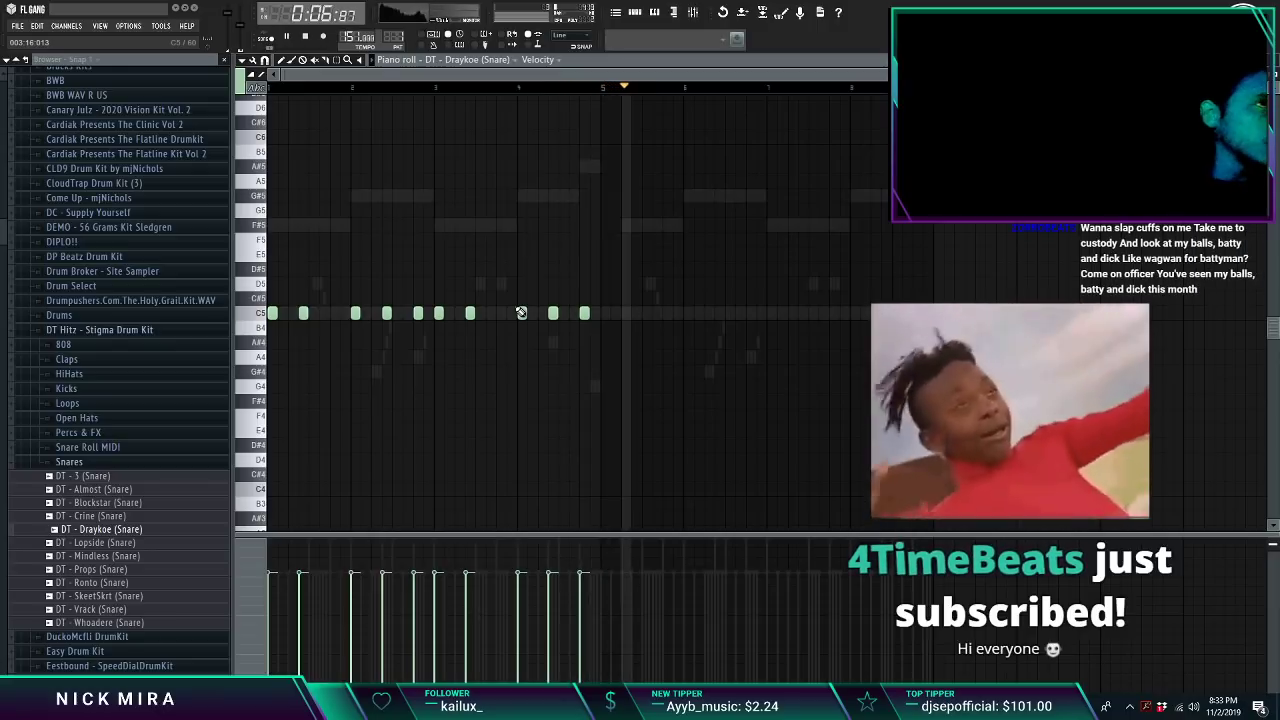
Step: Delete bar 2's step 13 snare hit, duplicate the four-bar pattern onto bars 5 to 8, and close the piano roll
{"action": "right_click", "coordinate": [418, 313]}
{"action": "left_click_drag", "start_coordinate": [386, 313], "coordinate": [717, 322]}
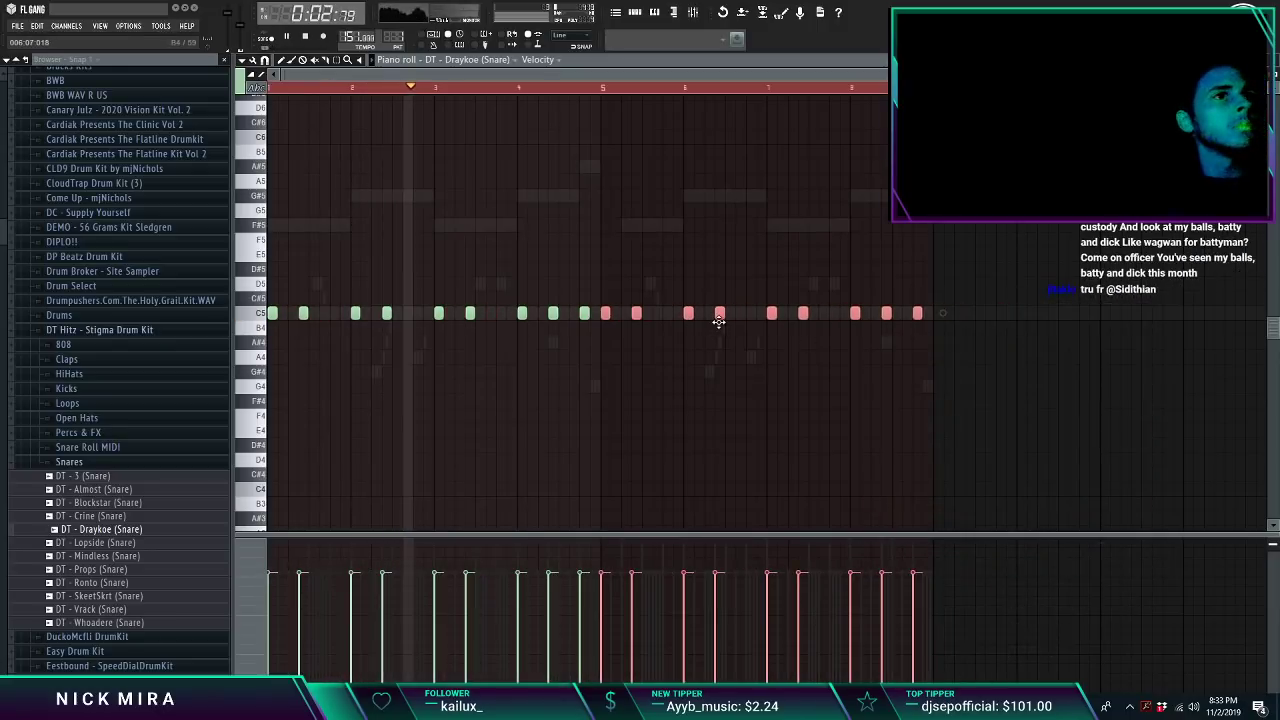
{"action": "key", "text": "ctrl+d"}
{"action": "key", "text": "Escape"}
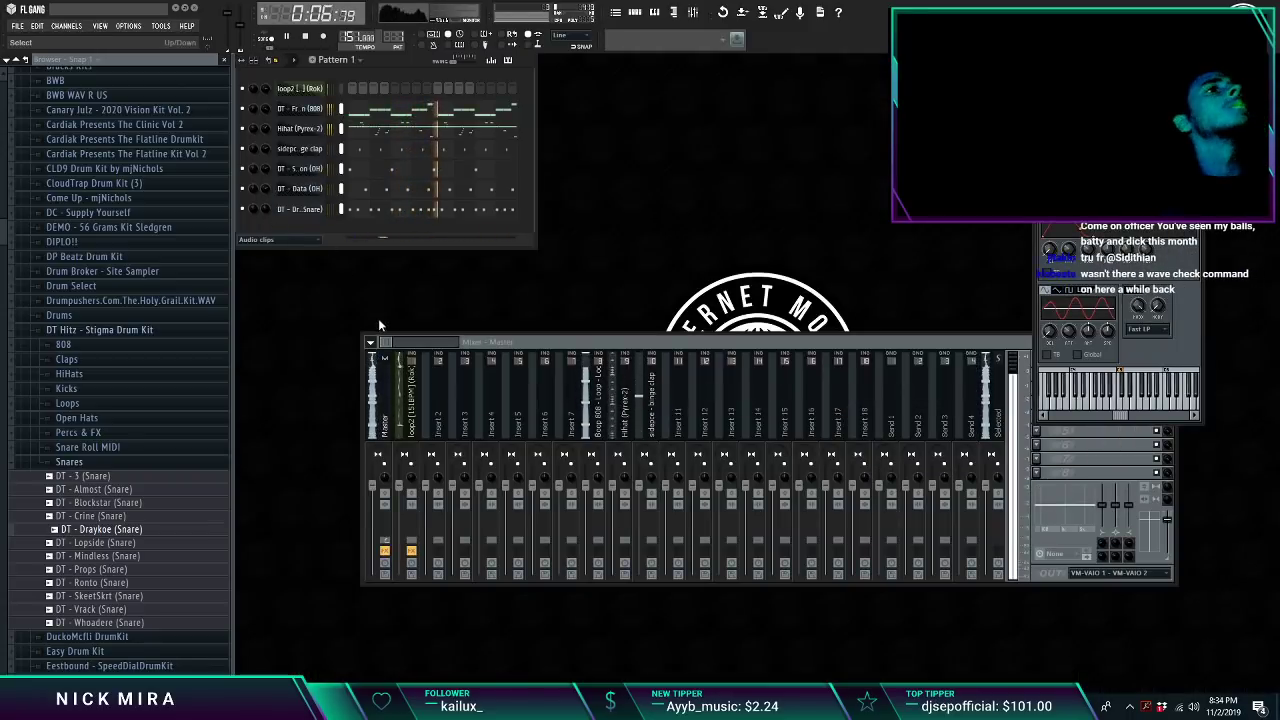
Step: Link the selected channels to mixer tracks starting from the Boop 808 track, and lower the open hat, snare and loop2 faders
{"action": "right_click", "coordinate": [589, 418]}
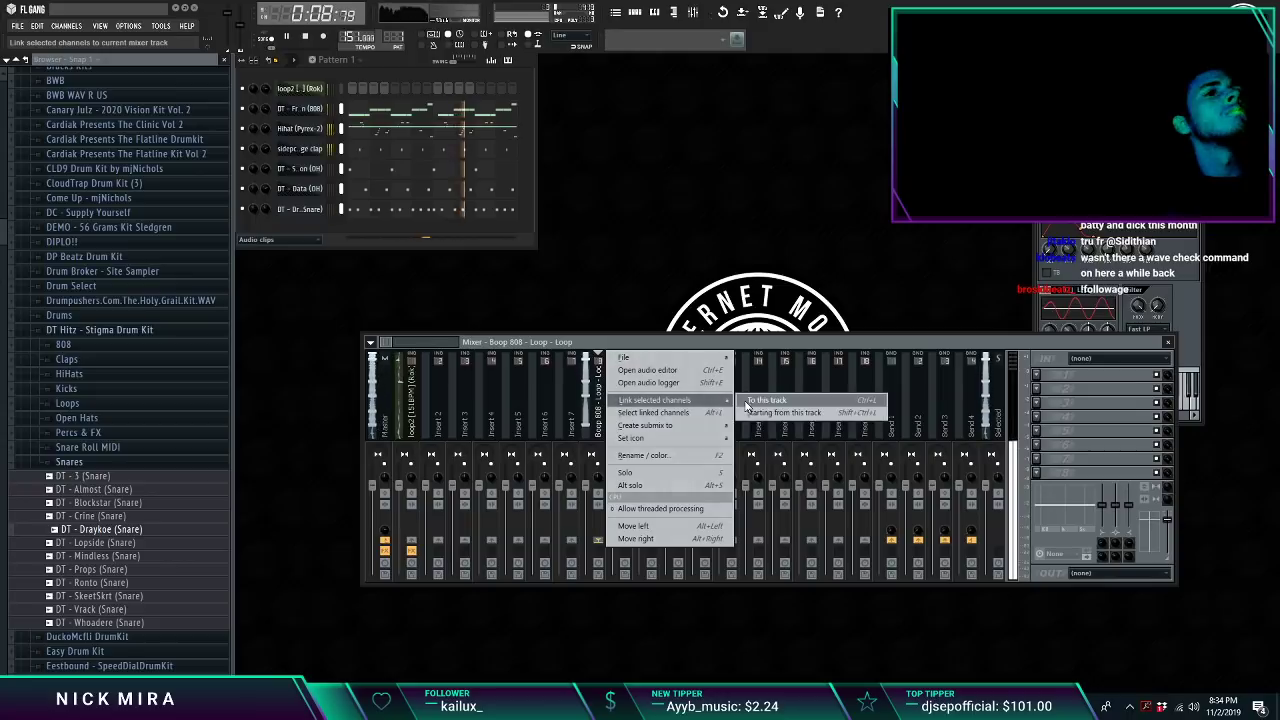
{"action": "left_click", "coordinate": [760, 413]}
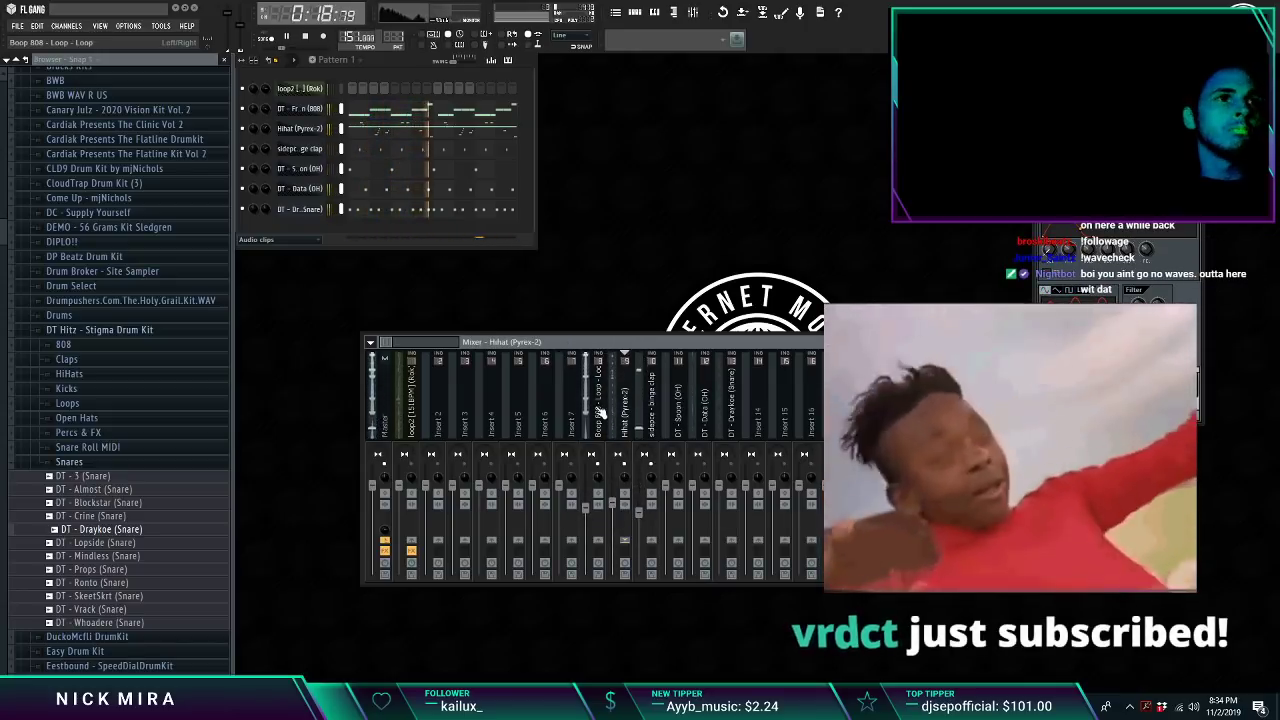
{"action": "left_click", "coordinate": [647, 394]}
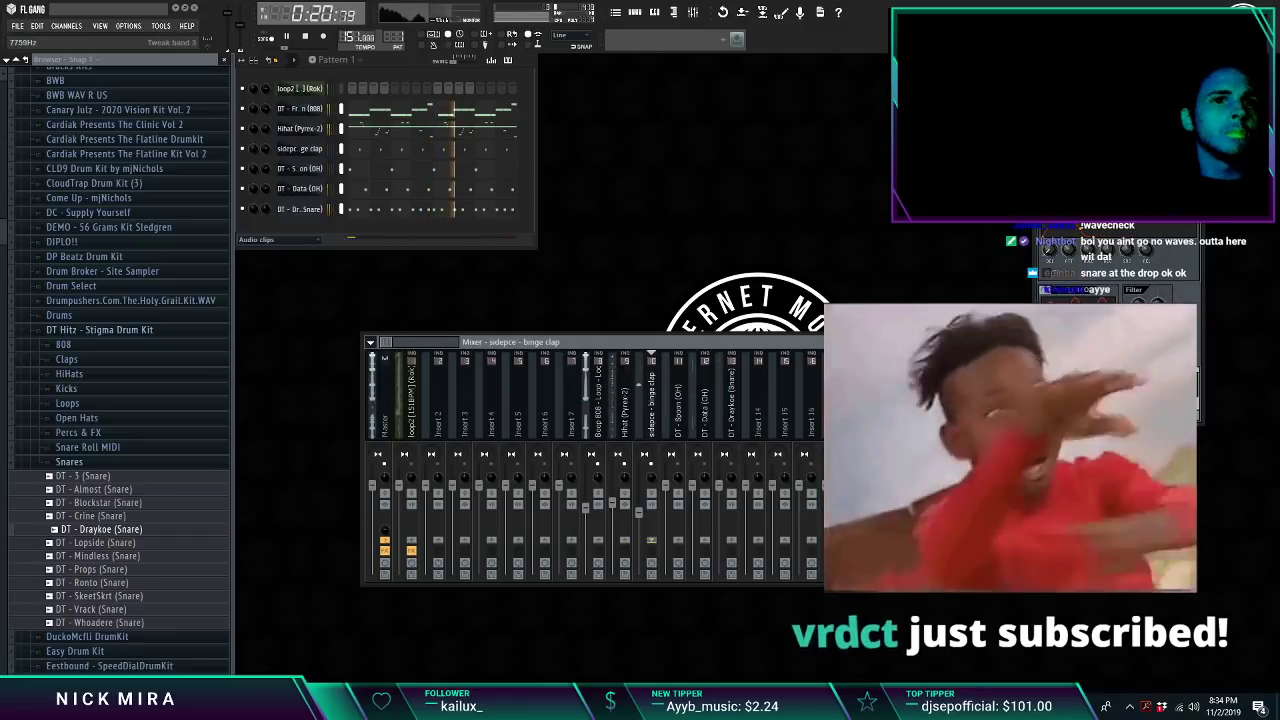
{"action": "left_click", "coordinate": [676, 405]}
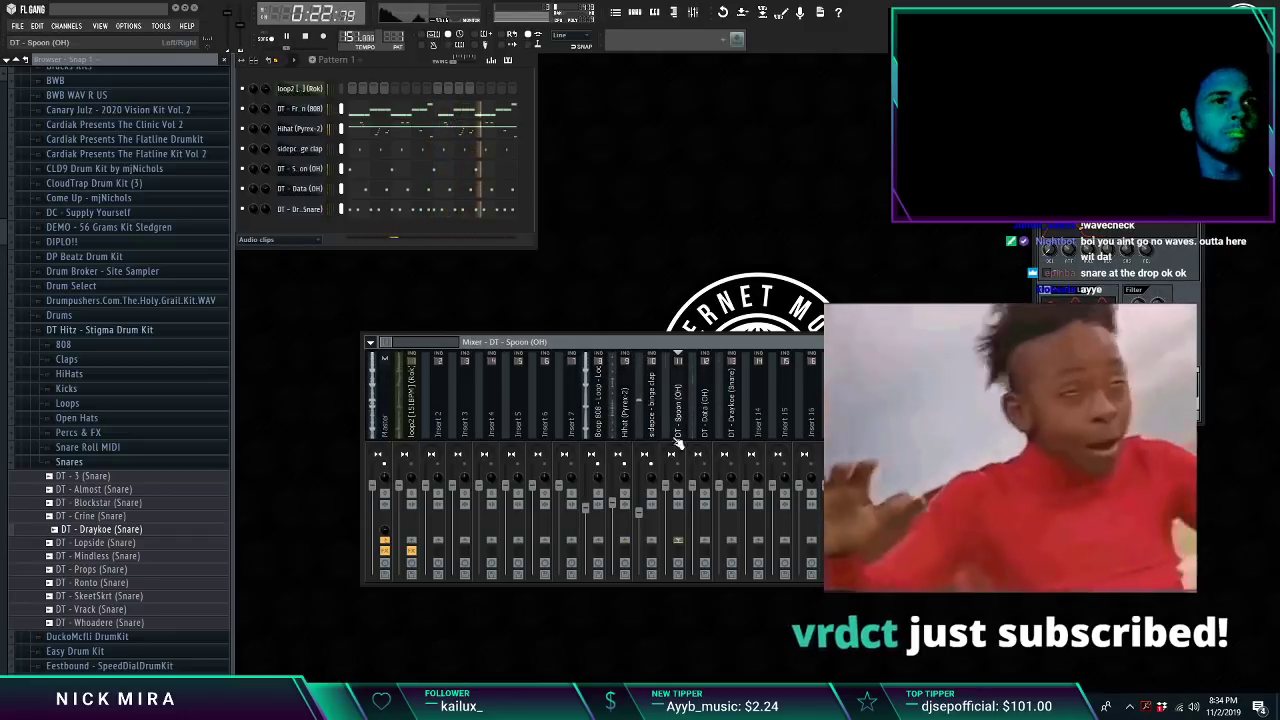
{"action": "left_click_drag", "start_coordinate": [667, 486], "coordinate": [666, 517]}
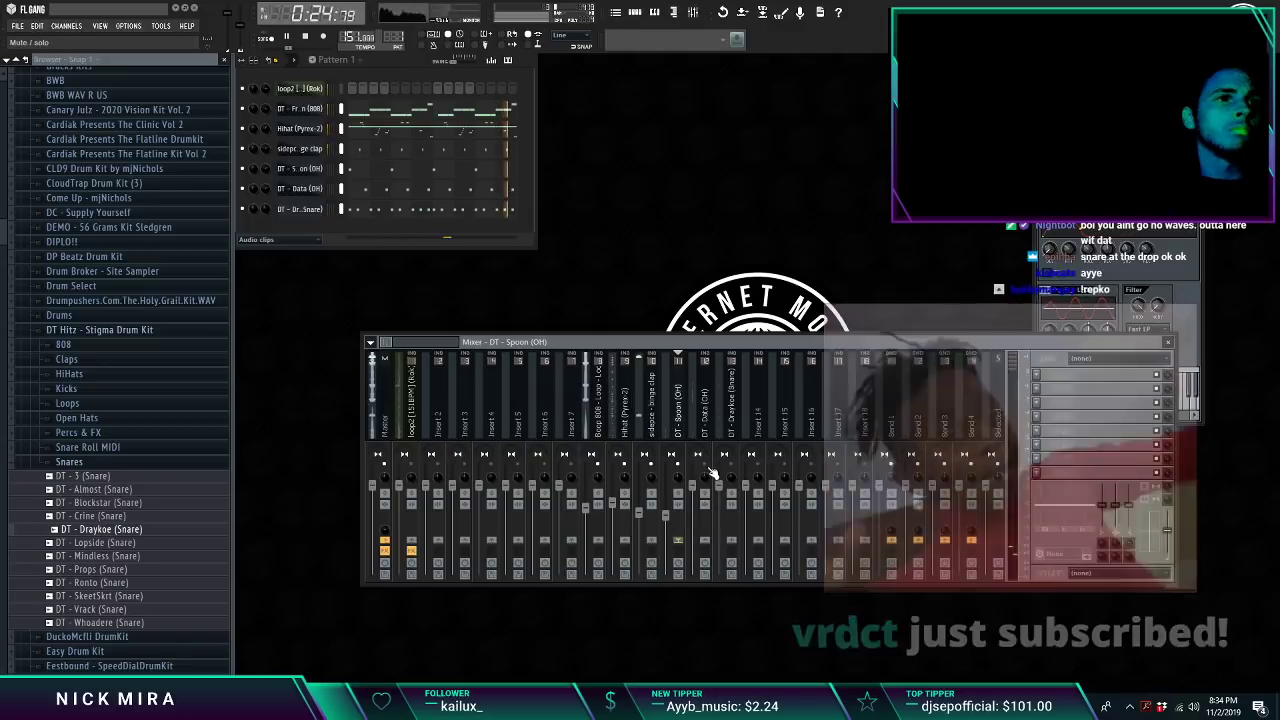
{"action": "left_click", "coordinate": [698, 528]}
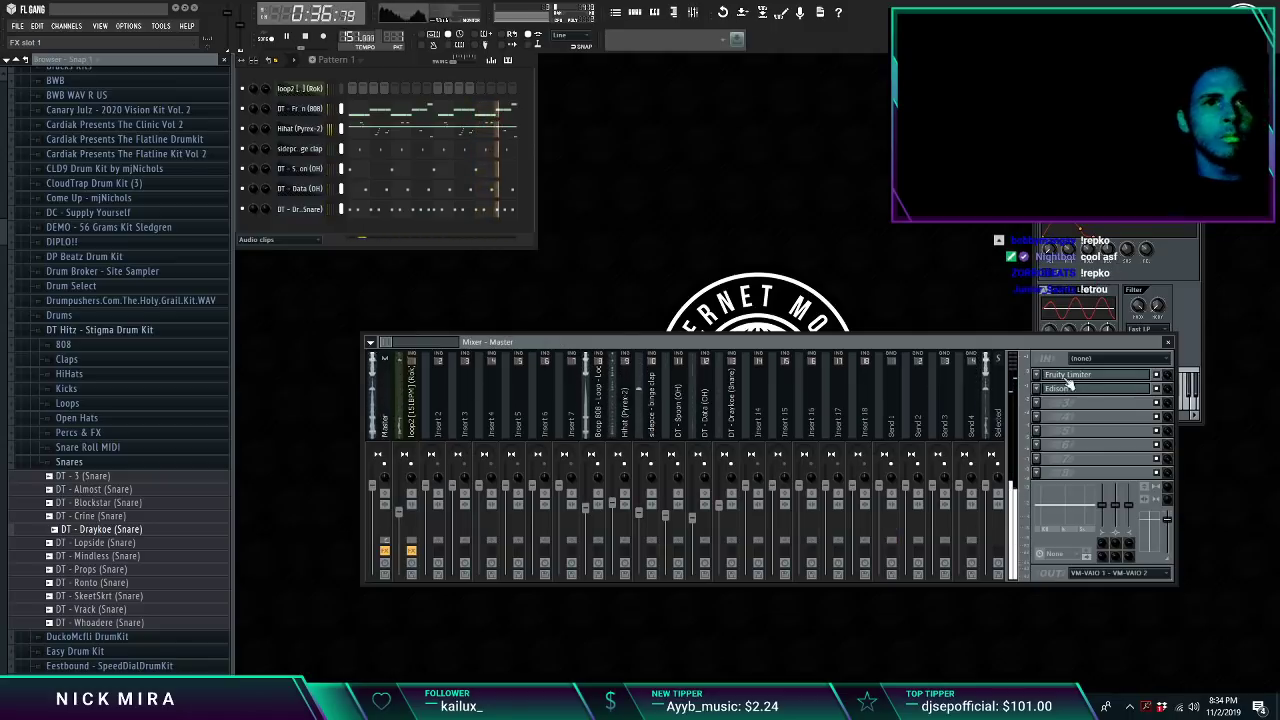
Step: Set the gain of the master track's Fruity Limiter to 5.9 dB and lower the loop2 track's fader slightly
{"action": "left_click", "coordinate": [1068, 376]}
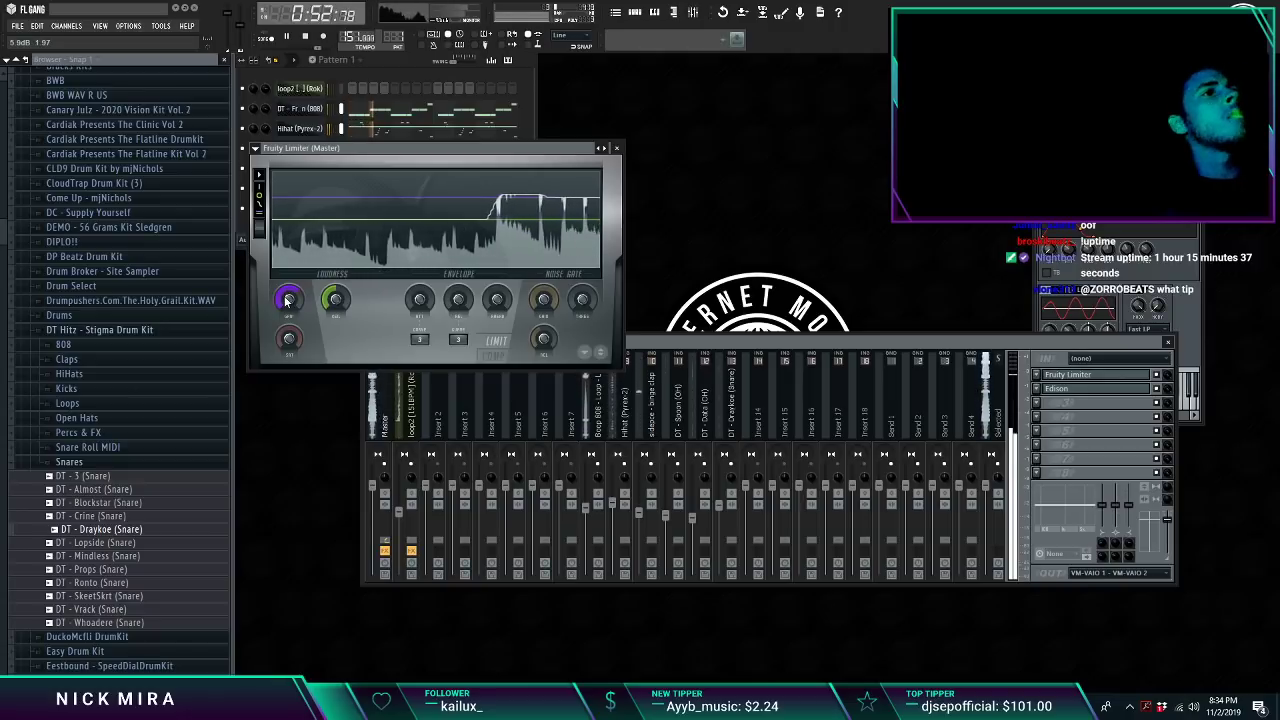
{"action": "left_click", "coordinate": [411, 400]}
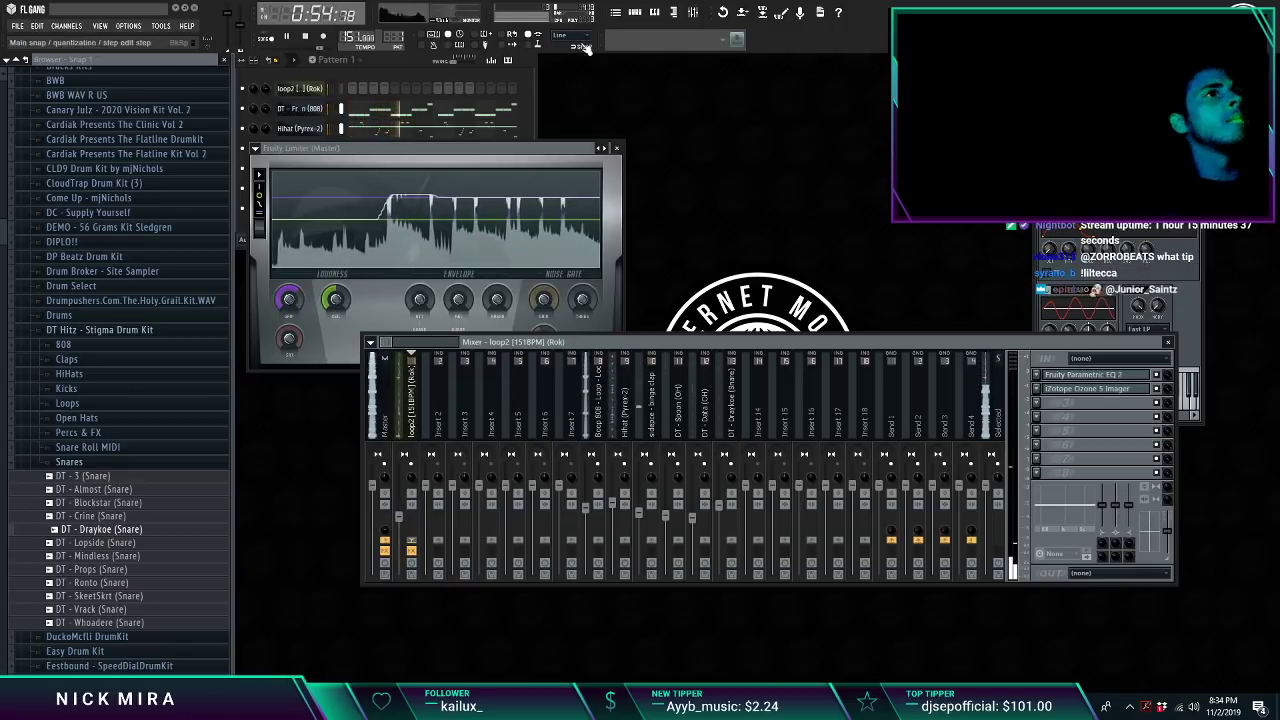
Step: Split Pattern 1 by channel into separate patterns
{"action": "left_click", "coordinate": [385, 65]}
{"action": "left_click", "coordinate": [343, 60]}
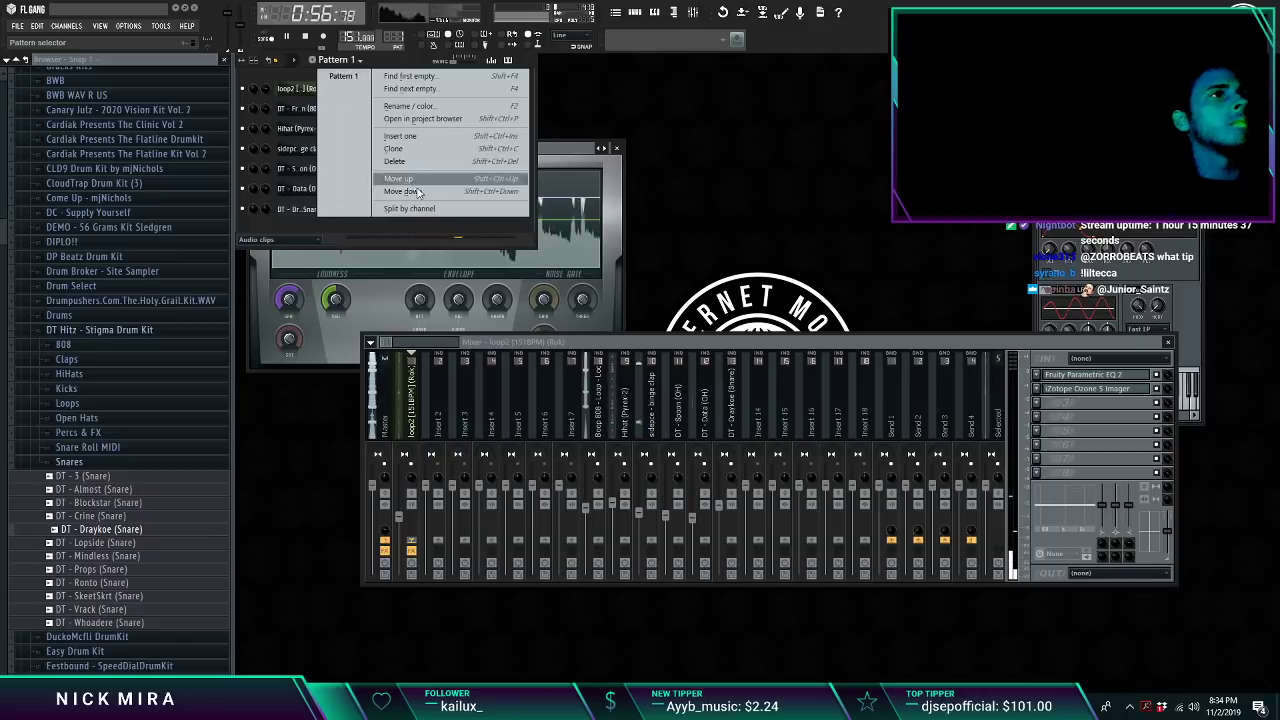
{"action": "left_click", "coordinate": [425, 209]}
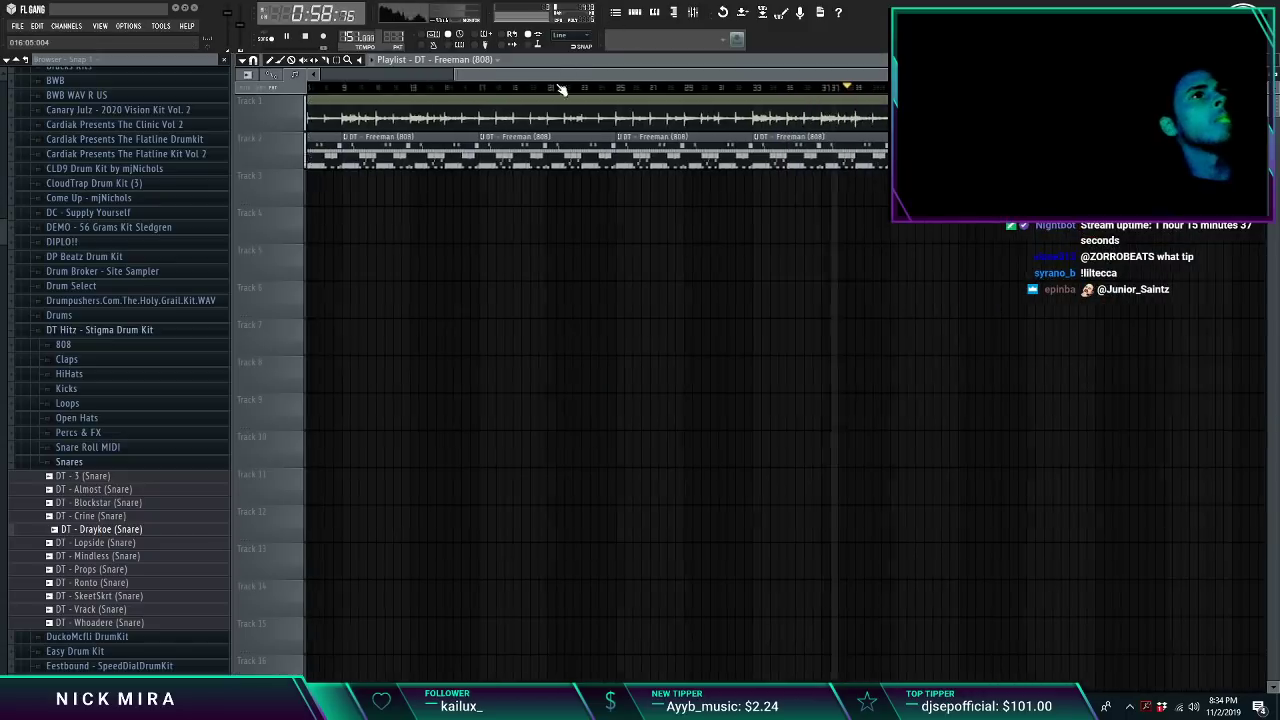
Step: Delete the old pattern clips from playlist Track 2 and place the split patterns at bar 1 on Tracks 3 to 8
{"action": "right_click", "coordinate": [429, 151]}
{"action": "left_click_drag", "start_coordinate": [350, 188], "coordinate": [304, 208]}
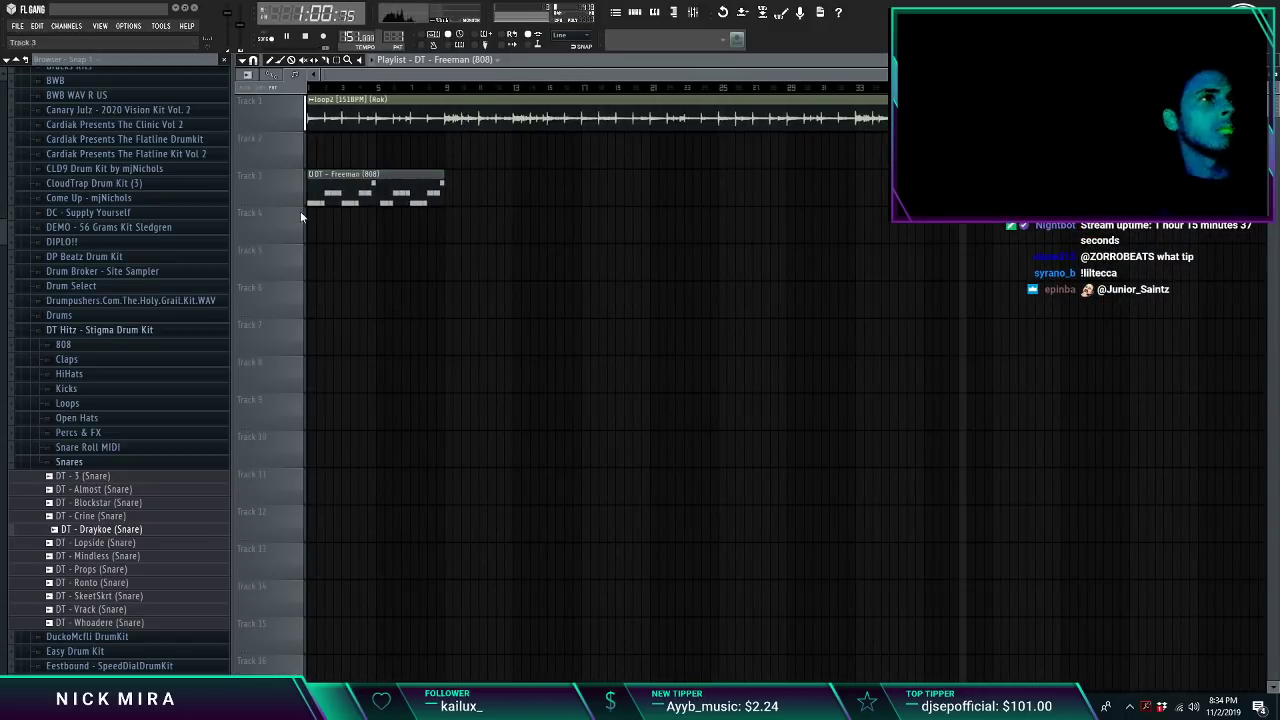
{"action": "key", "text": "KP_Add"}
{"action": "left_click", "coordinate": [313, 226]}
{"action": "key", "text": "KP_Add"}
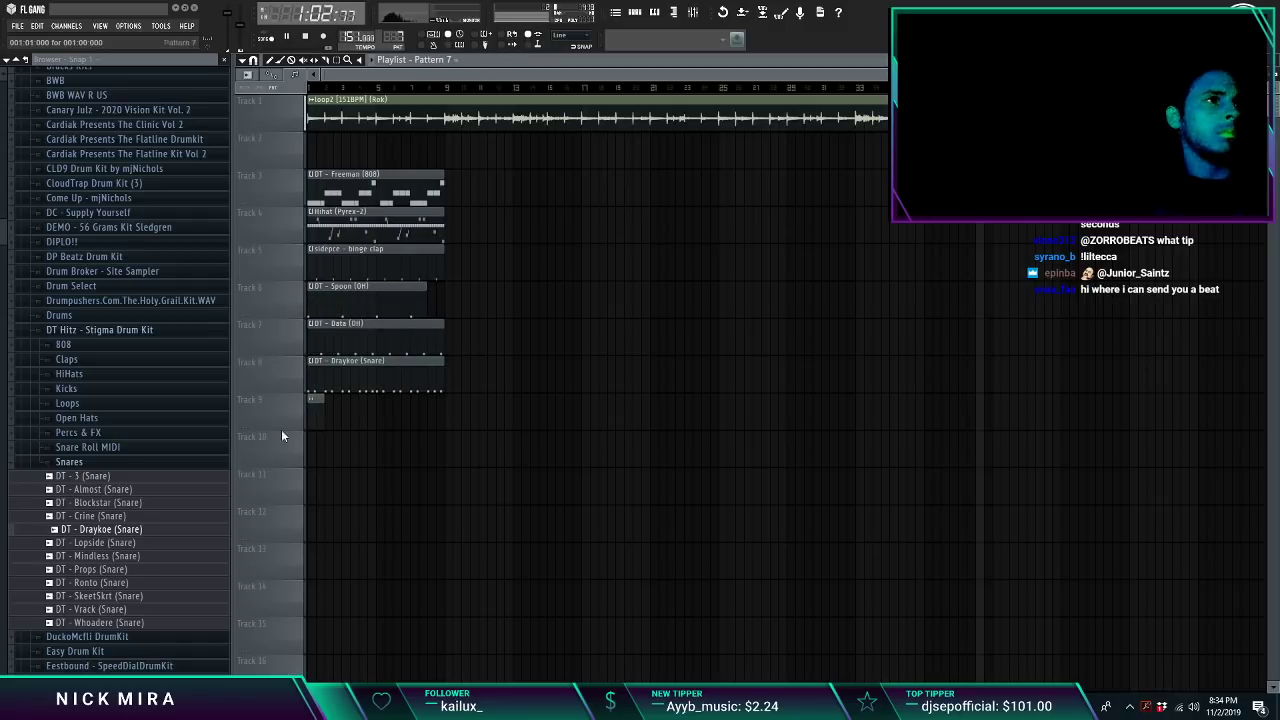
{"action": "key", "text": "KP_Add"}
{"action": "left_click", "coordinate": [314, 435]}
{"action": "right_click", "coordinate": [314, 435]}
{"action": "right_click", "coordinate": [314, 410]}
Step: Select the pattern clips on Tracks 3 to 8 and duplicate them to start at bar 9
{"action": "left_click_drag", "start_coordinate": [484, 174], "coordinate": [286, 400], "text": "ctrl"}
{"action": "key", "text": "ctrl+b"}
{"action": "key", "text": "ctrl+d"}
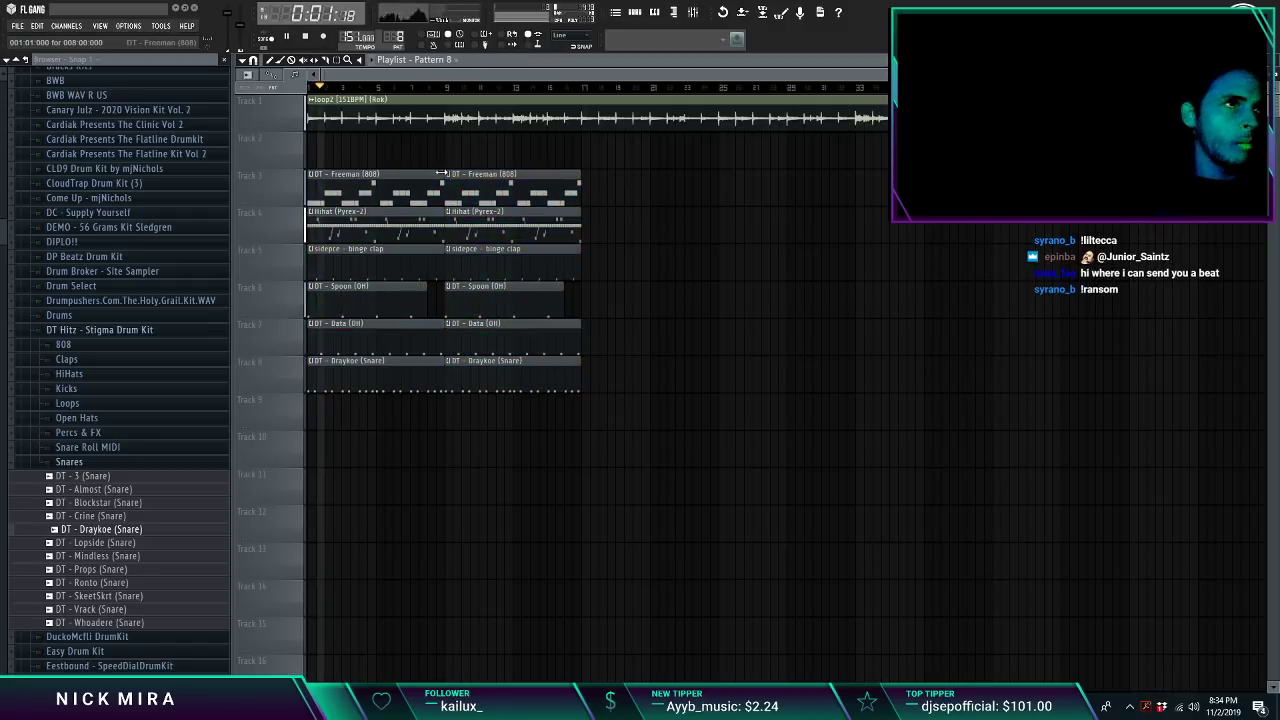
Step: Make the second DT - Freeman (808) clip in the playlist unique and open its notes in the piano roll
{"action": "left_click", "coordinate": [446, 174]}
{"action": "left_click", "coordinate": [480, 250]}
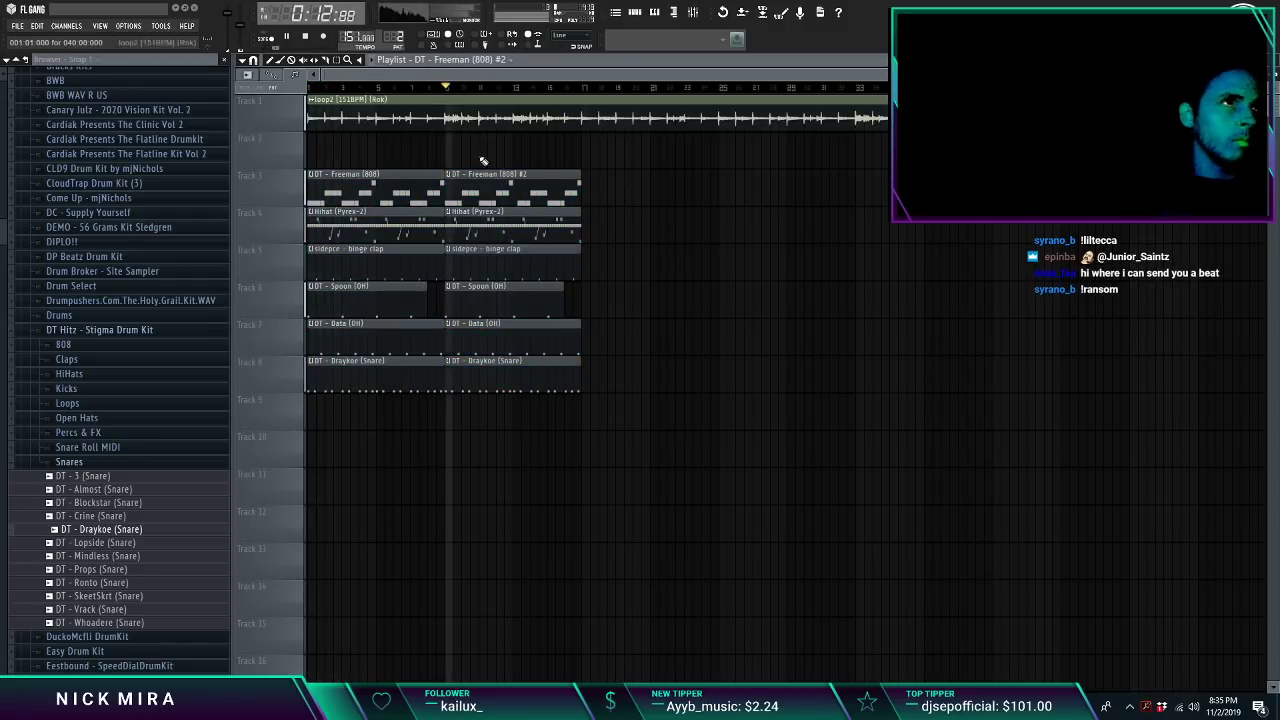
{"action": "double_click", "coordinate": [483, 180]}
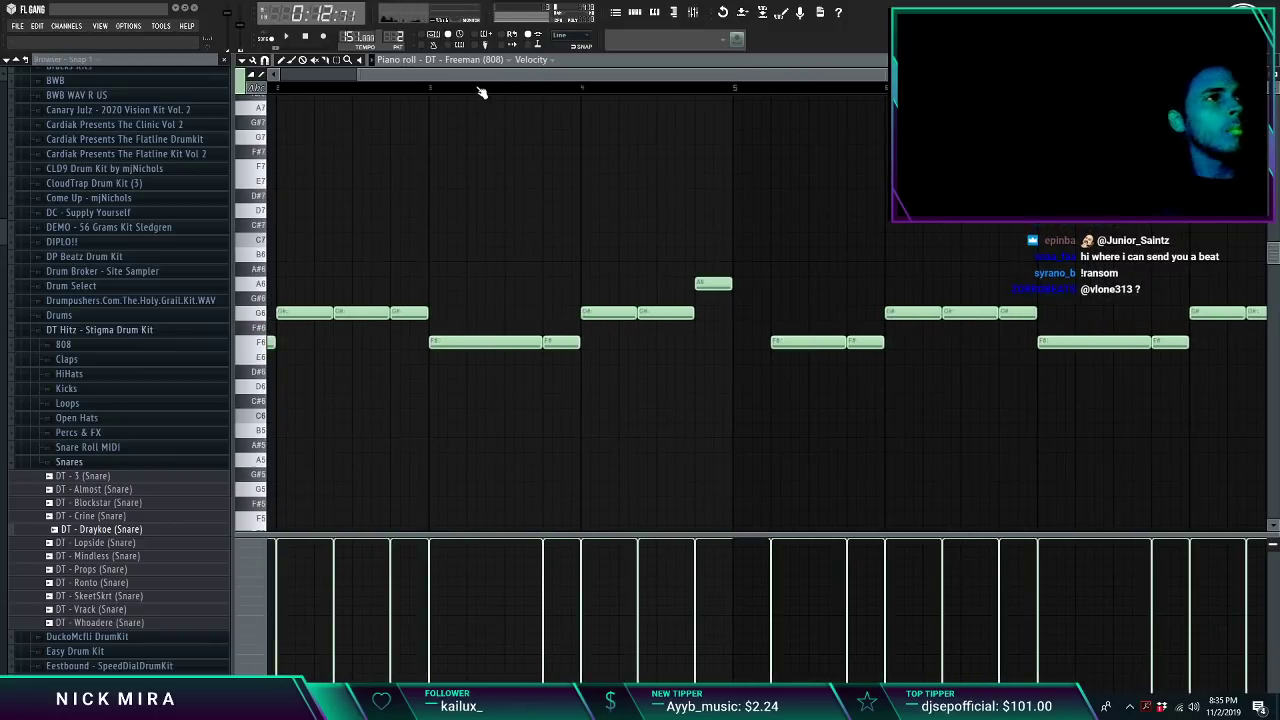
Step: Transpose the whole 808 sequence while auditioning different pitches, settling its lowest notes on A#4
{"action": "key", "text": "shift+Down"}
{"action": "key", "text": "shift+Down"}
{"action": "key", "text": "shift+Down"}
{"action": "key", "text": "shift+Down"}
{"action": "key", "text": "space"}
{"action": "key", "text": "space"}
{"action": "key", "text": "shift+Down"}
{"action": "key", "text": "shift+Down"}
{"action": "key", "text": "shift+Down"}
{"action": "key", "text": "space"}
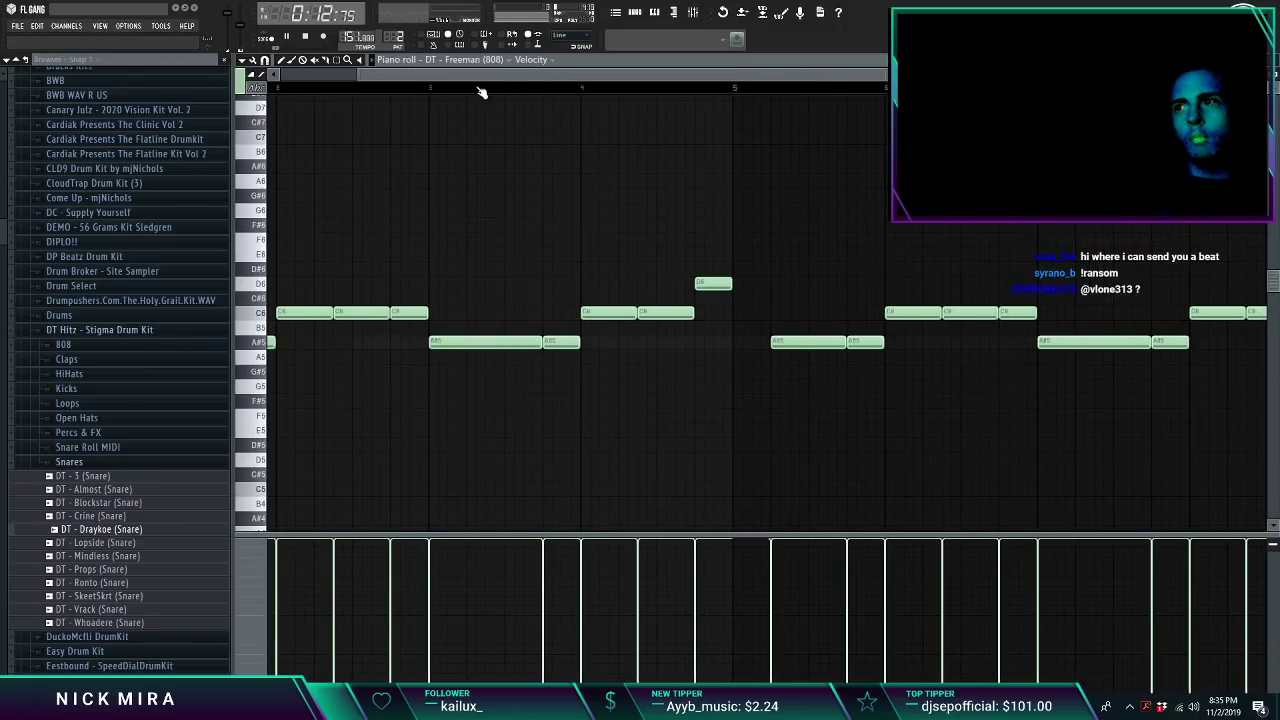
{"action": "key", "text": "space"}
{"action": "key", "text": "shift+Down"}
{"action": "key", "text": "space"}
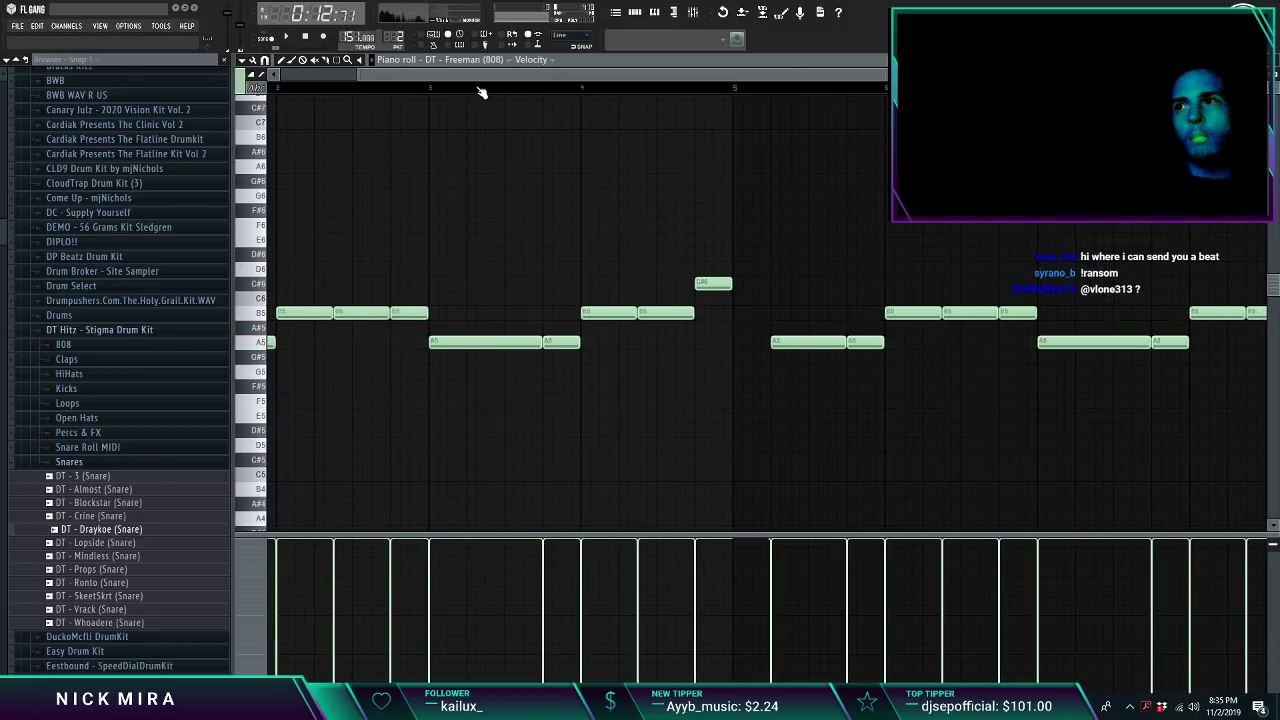
{"action": "key", "text": "Down"}
{"action": "key", "text": "Down"}
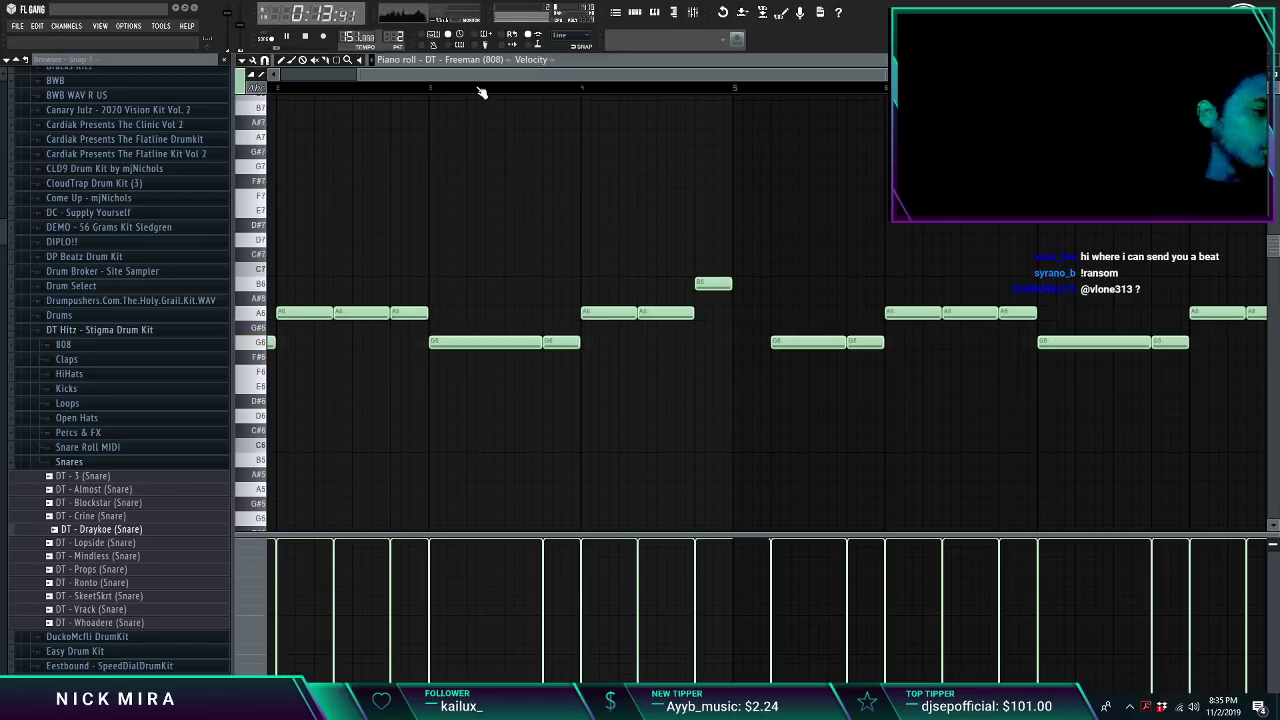
{"action": "key", "text": "Down"}
{"action": "key", "text": "Up"}
{"action": "key", "text": "Up"}
{"action": "key", "text": "Up"}
{"action": "key", "text": "Up"}
{"action": "key", "text": "Up"}
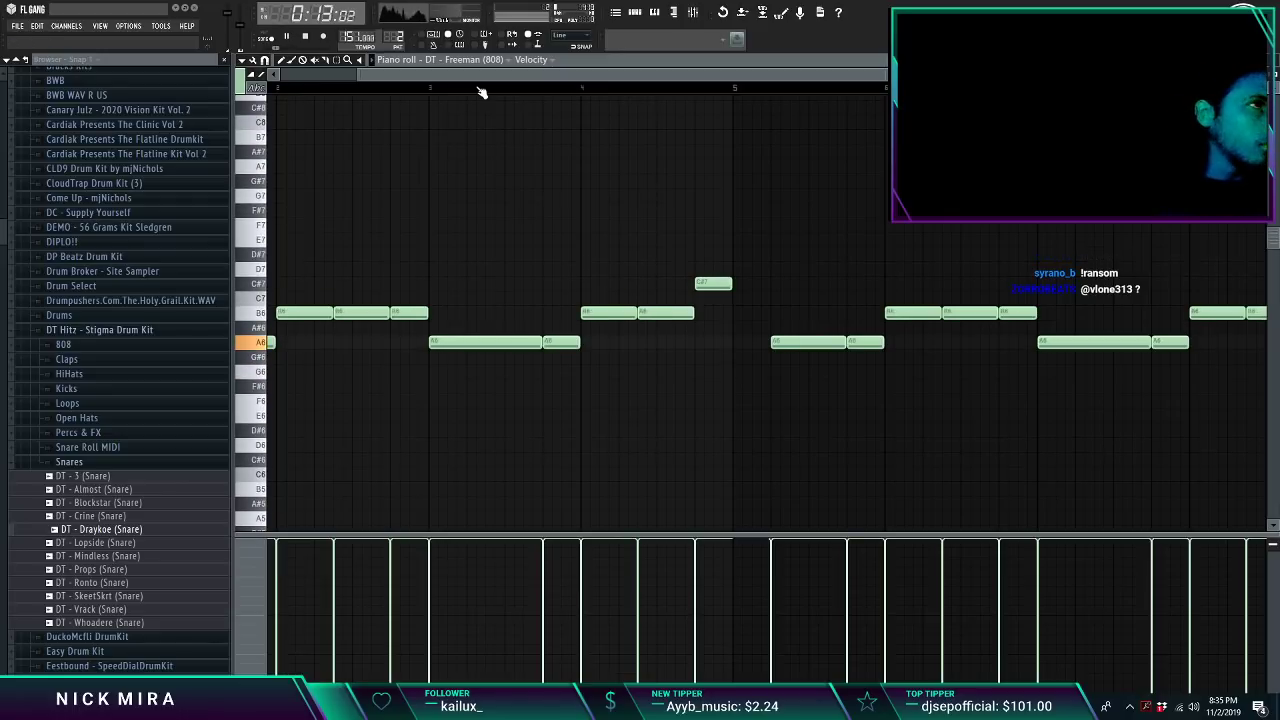
{"action": "key", "text": "Down"}
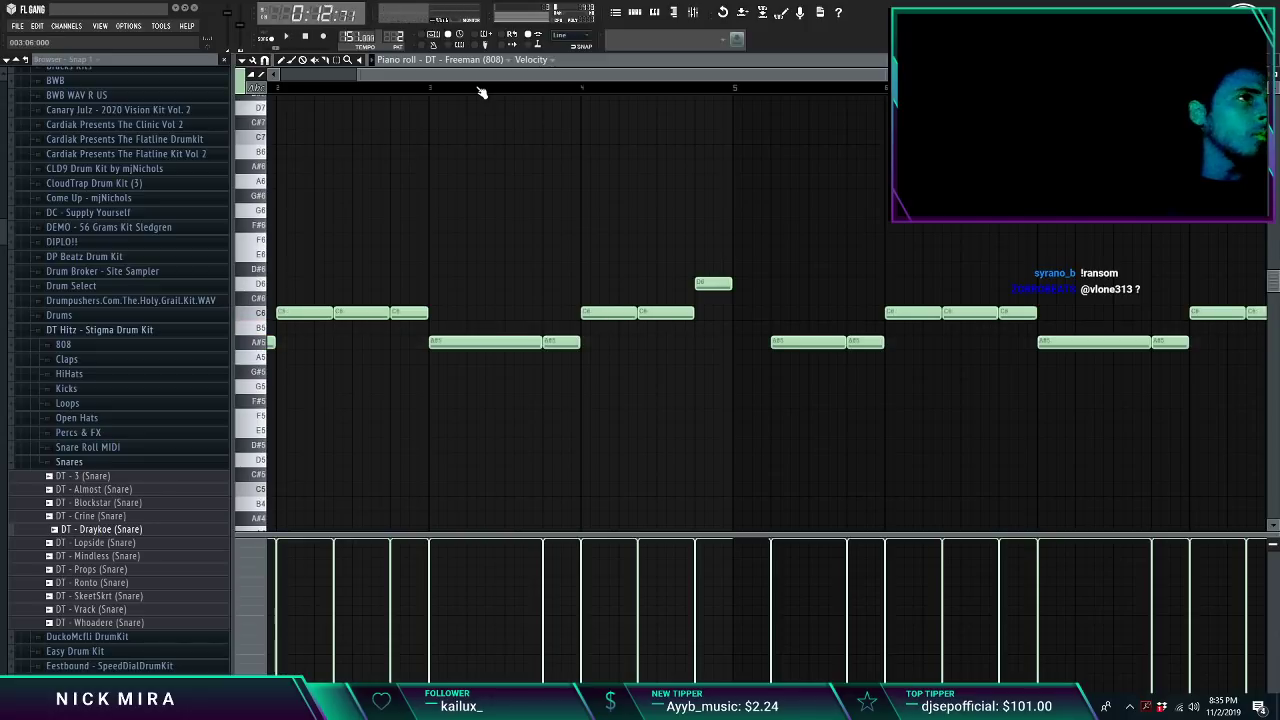
{"action": "key", "text": "space"}
{"action": "scroll", "coordinate": [480, 92], "scroll_direction": "down", "scroll_amount": 3}
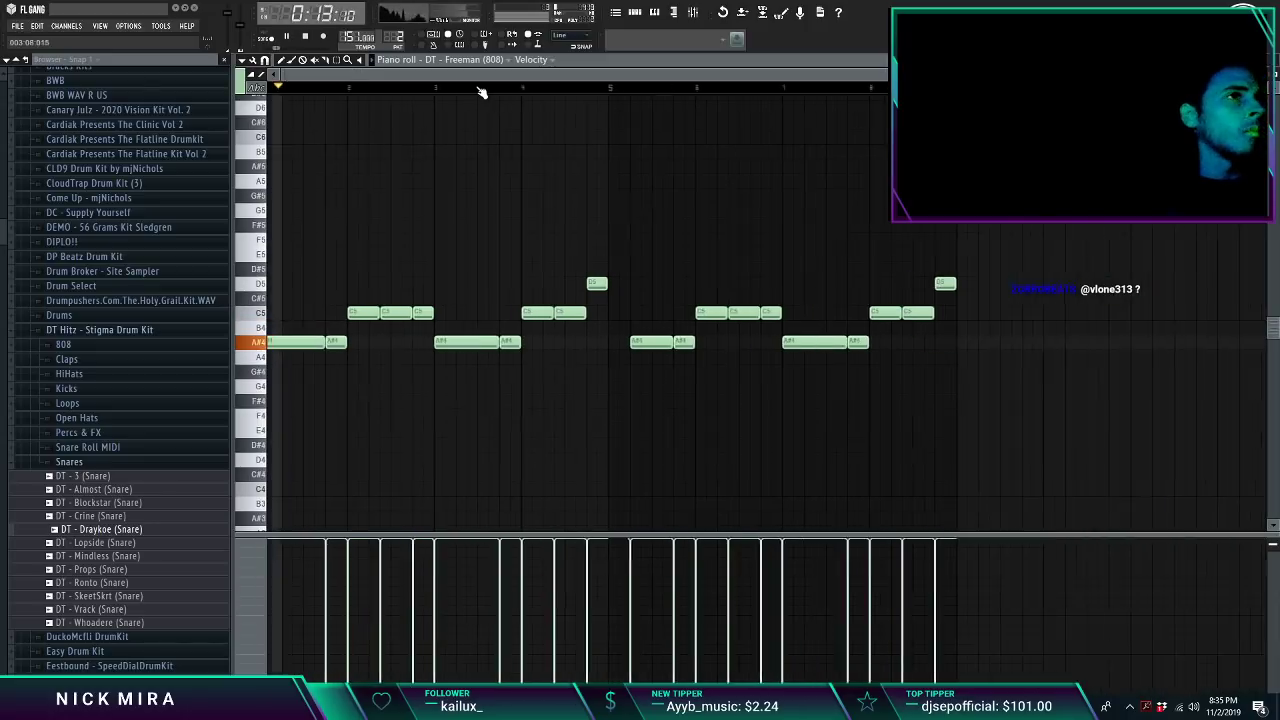
Step: Replace the short notes in bar 2 with two A#4 notes and apply legato to the 808 sequence
{"action": "right_click", "coordinate": [367, 316]}
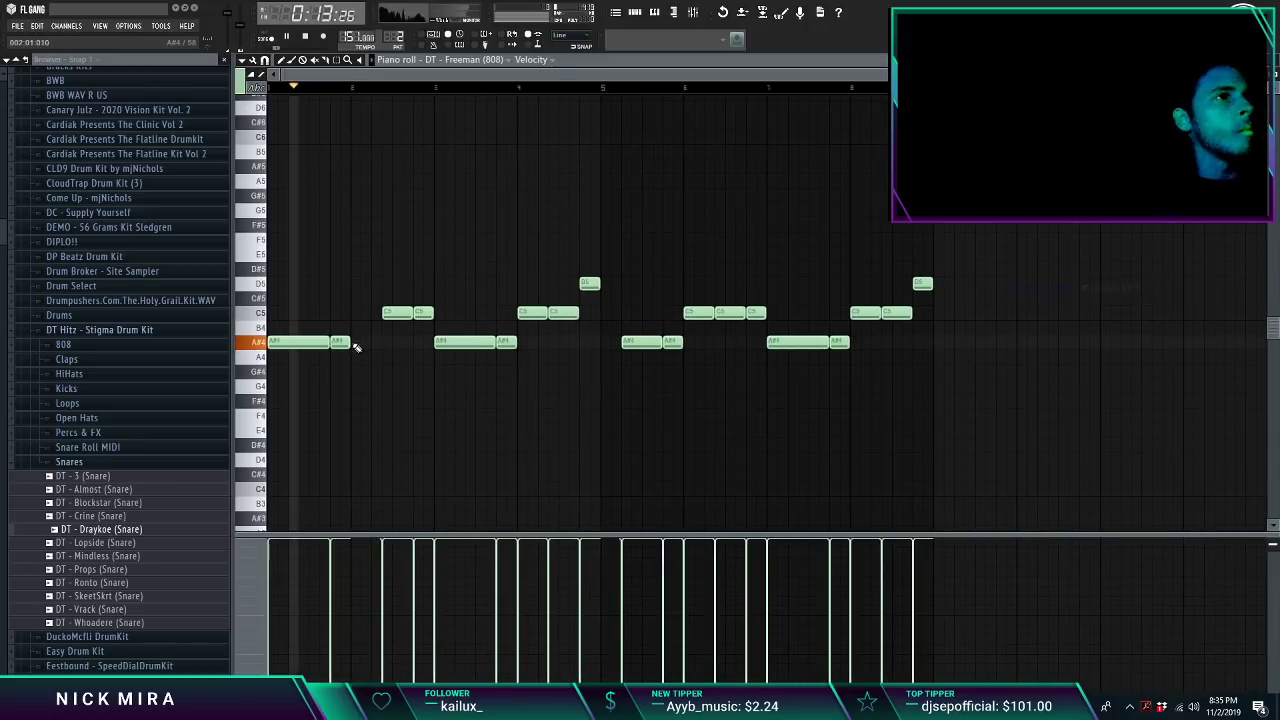
{"action": "right_click", "coordinate": [343, 343]}
{"action": "left_click", "coordinate": [376, 342]}
{"action": "right_click", "coordinate": [398, 313]}
{"action": "right_click", "coordinate": [424, 313]}
{"action": "left_click", "coordinate": [412, 342]}
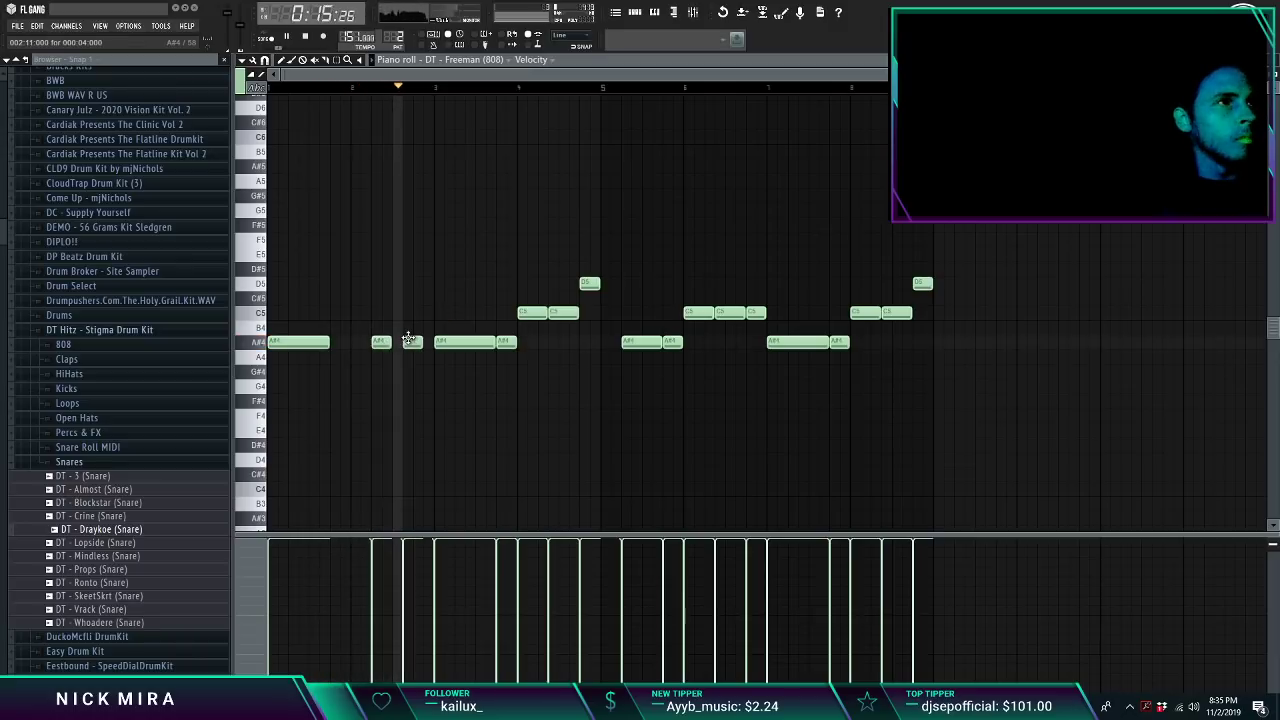
{"action": "key", "text": "ctrl+l"}
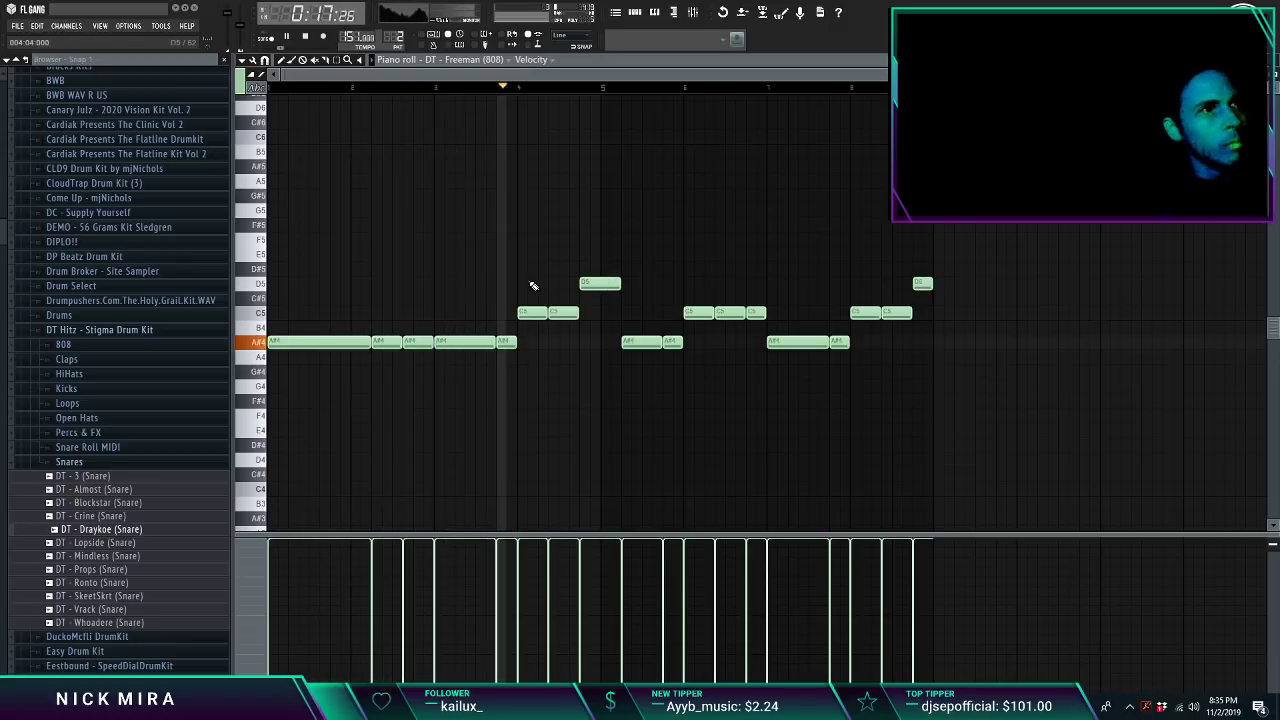
Step: Delete all 808 notes from bar 3 onward and duplicate the two-bar A# phrase until it fills eight bars
{"action": "left_click_drag", "start_coordinate": [474, 254], "coordinate": [1090, 420]}
{"action": "key", "text": "Delete"}
{"action": "key", "text": "ctrl+b"}
{"action": "scroll", "coordinate": [1091, 420], "scroll_direction": "down", "scroll_amount": 1}
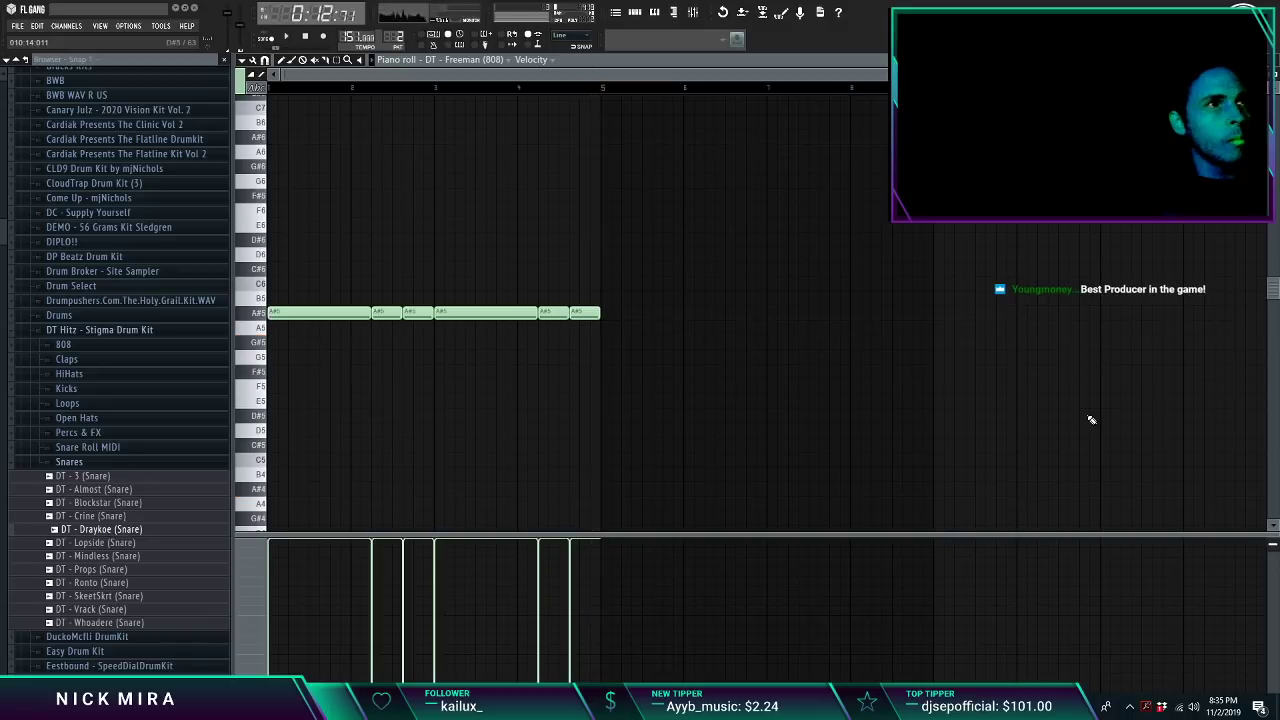
{"action": "key", "text": "ctrl+b"}
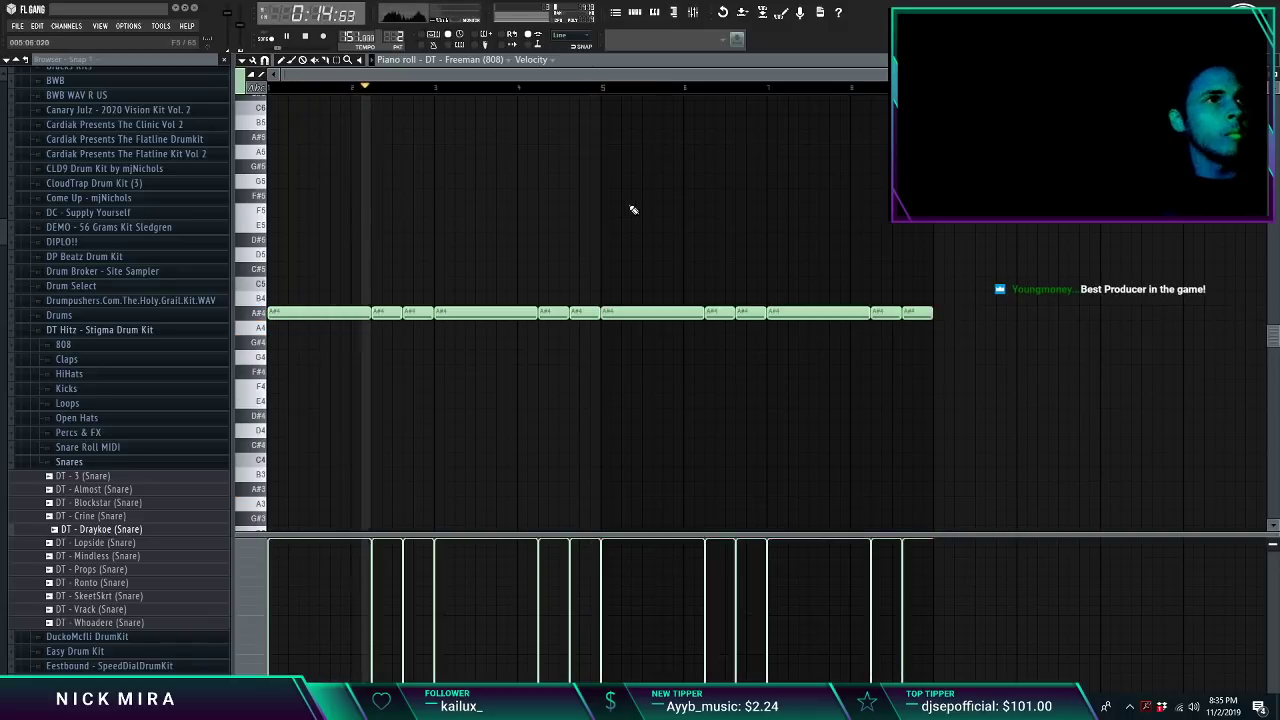
Step: In the playlist, slice the loop2 audio clip at bars 25 and 33 and make that eight-bar section unique
{"action": "key", "text": "F7"}
{"action": "right_click", "coordinate": [569, 128]}
{"action": "key", "text": "ctrl+z"}
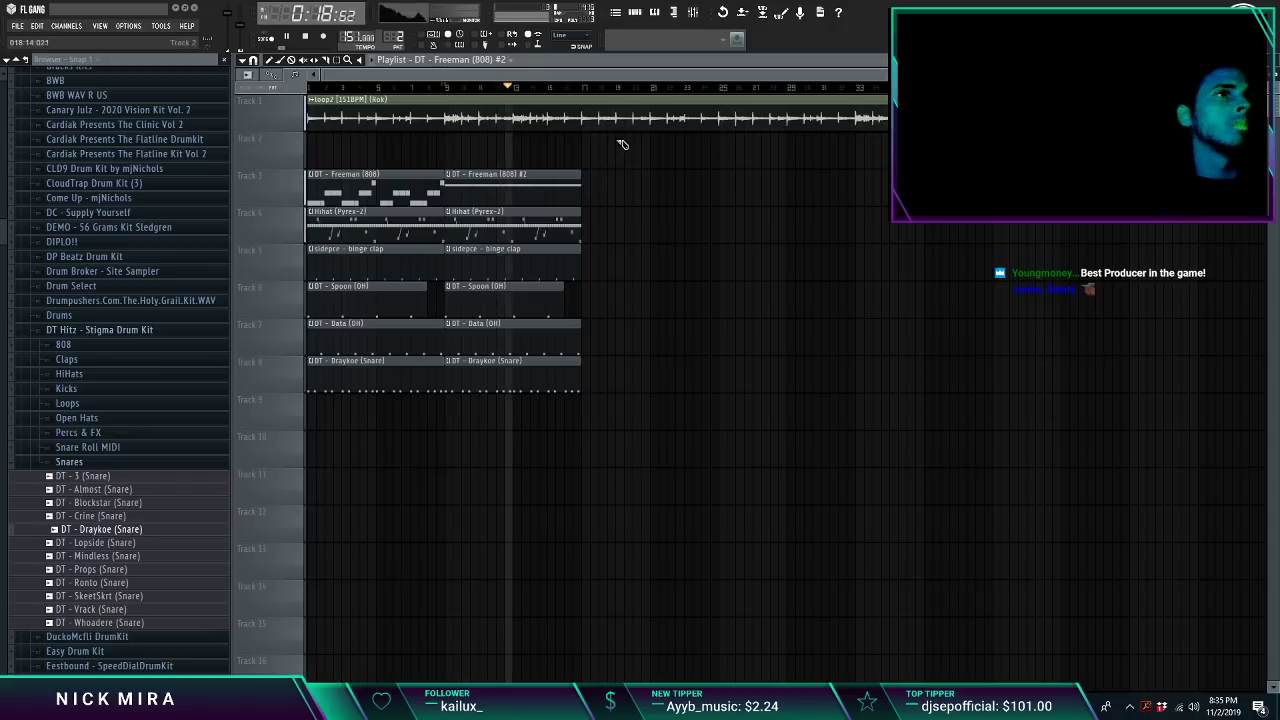
{"action": "left_click_drag", "start_coordinate": [862, 102], "coordinate": [864, 130]}
{"action": "left_click", "coordinate": [722, 99]}
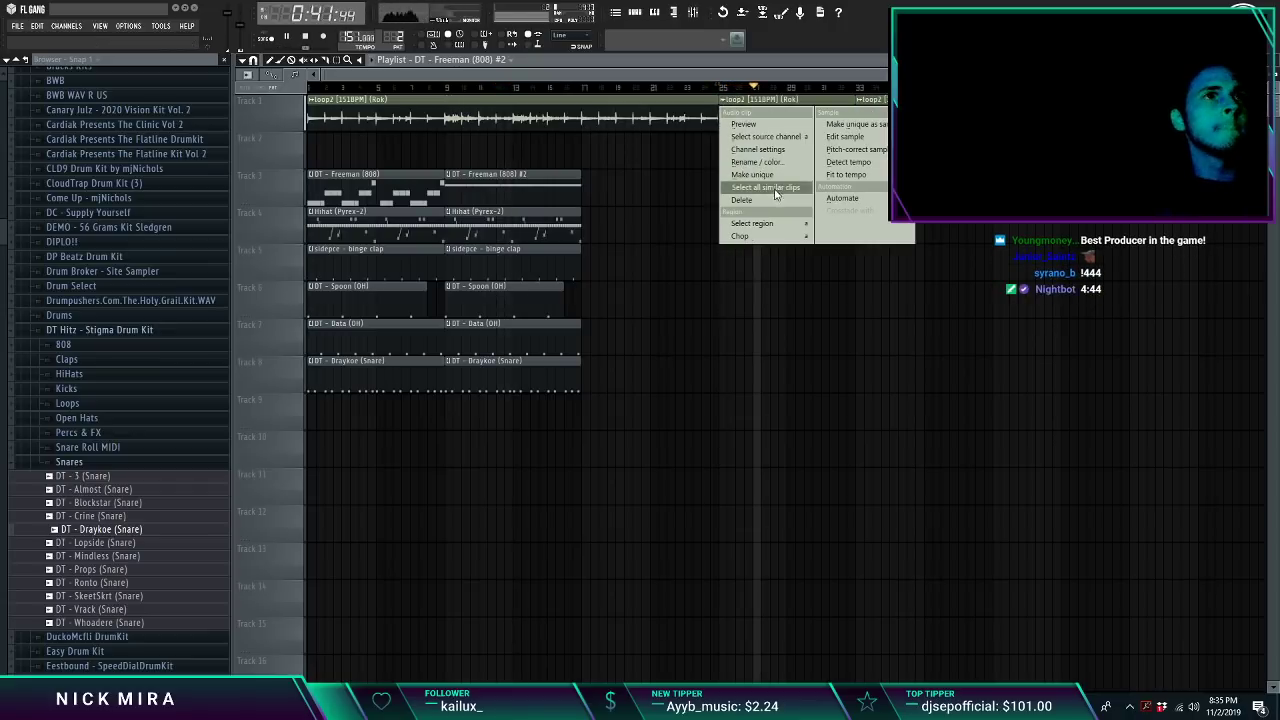
{"action": "left_click", "coordinate": [760, 175]}
Step: Route the unique loop2 #2 channel to mixer insert 2 and load Fruity Parametric EQ 2 on it
{"action": "double_click", "coordinate": [788, 116]}
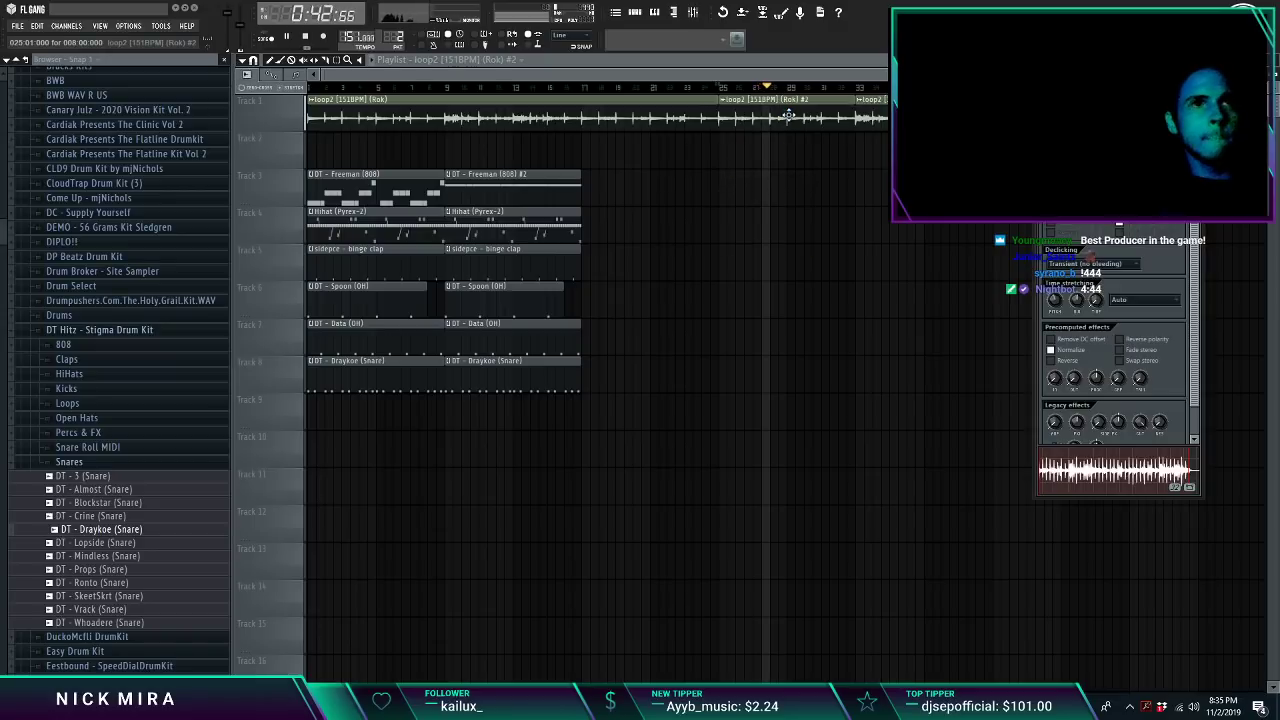
{"action": "key", "text": "F9"}
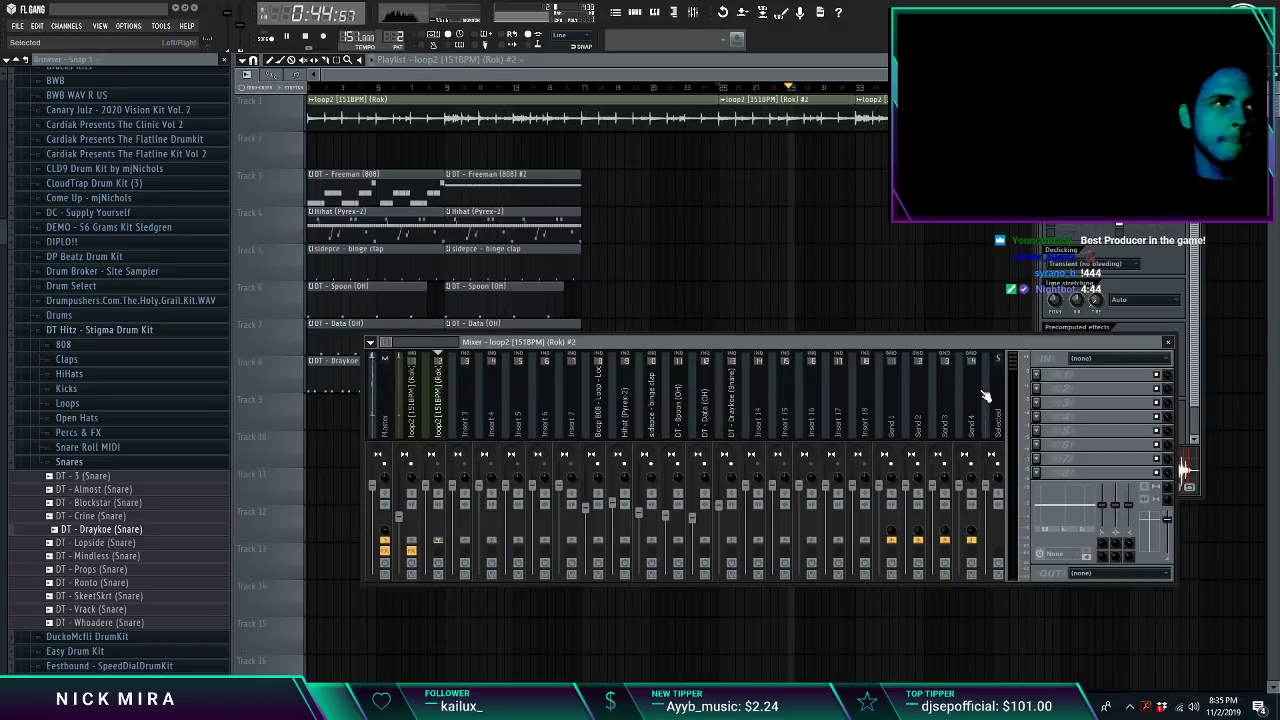
{"action": "left_click", "coordinate": [1046, 384]}
{"action": "left_click", "coordinate": [1190, 500]}
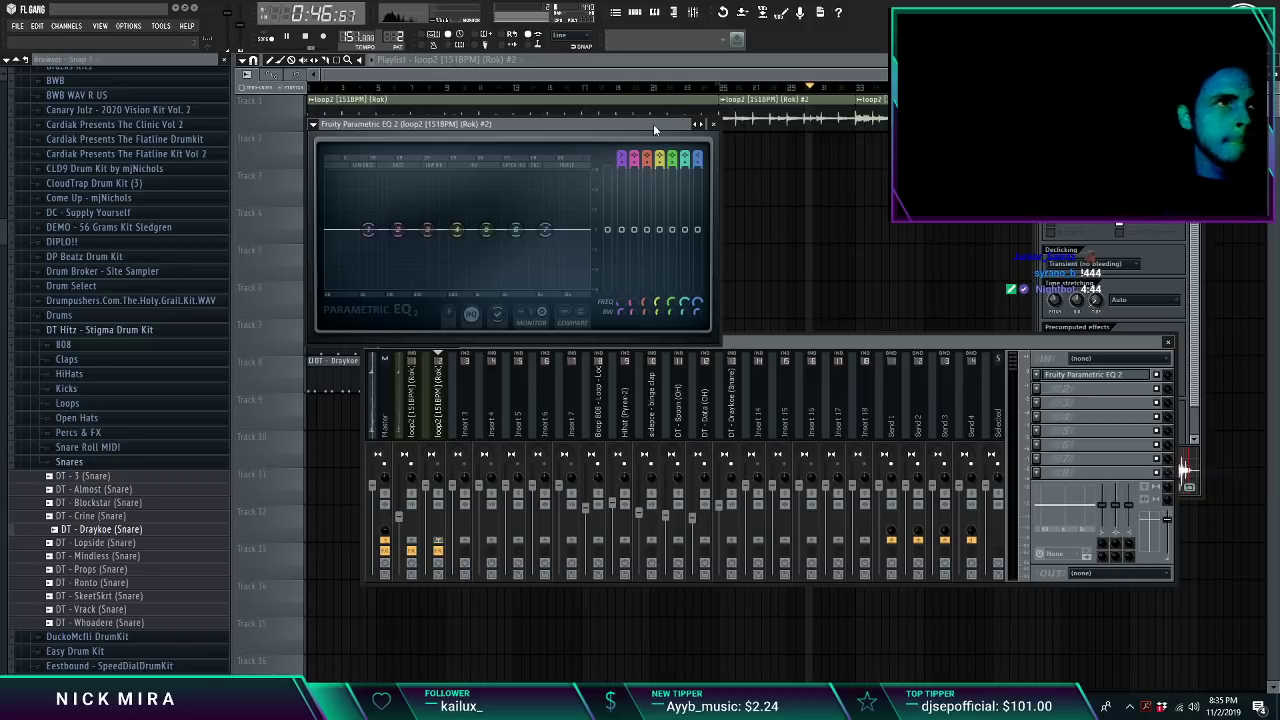
Step: Shape the loop2 #2 EQ into a band-pass curve during playback and lower the track's volume to match the original loop's fader
{"action": "right_click", "coordinate": [704, 128]}
{"action": "left_click", "coordinate": [742, 199]}
{"action": "key", "text": "space"}
{"action": "key", "text": "space"}
{"action": "key", "text": "space"}
{"action": "left_click_drag", "start_coordinate": [333, 232], "coordinate": [437, 356]}
{"action": "key", "text": "space"}
{"action": "left_click", "coordinate": [438, 357]}
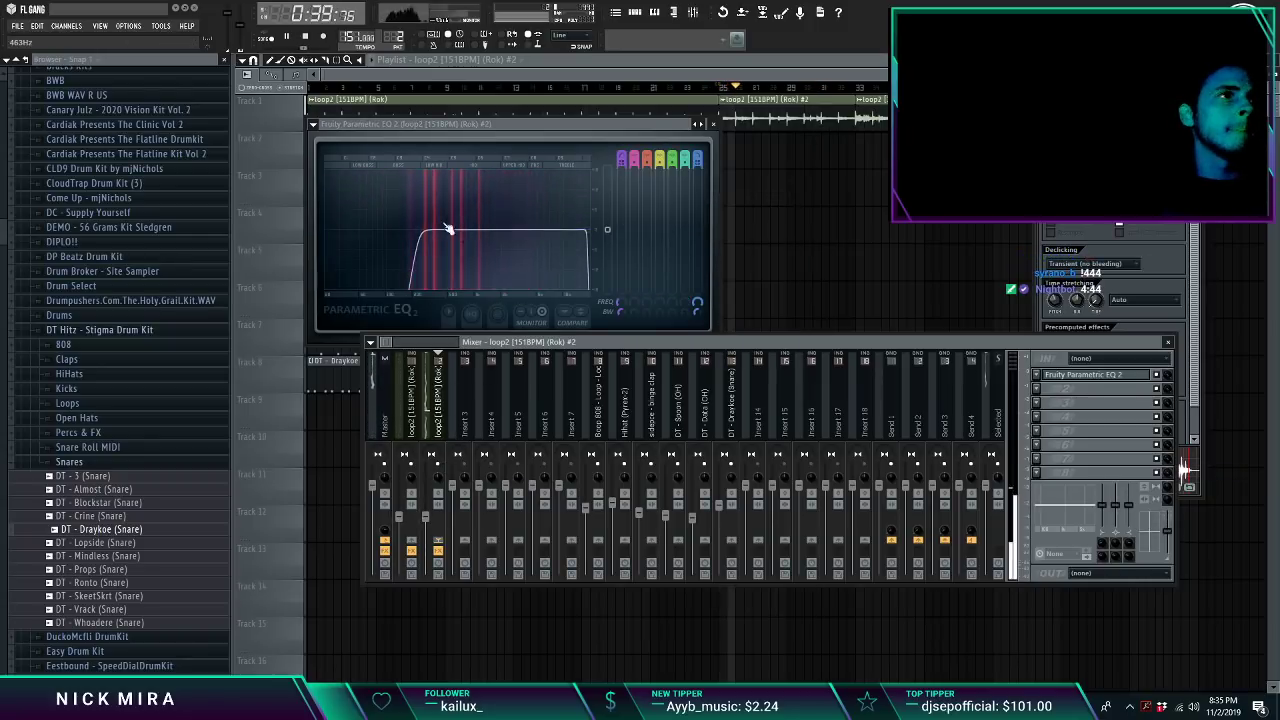
Step: Narrow the band-pass curve of the loop2 #2 EQ from both ends and close the plugin
{"action": "left_click_drag", "start_coordinate": [429, 230], "coordinate": [462, 232]}
{"action": "left_click_drag", "start_coordinate": [607, 230], "coordinate": [505, 229]}
{"action": "key", "text": "Escape"}
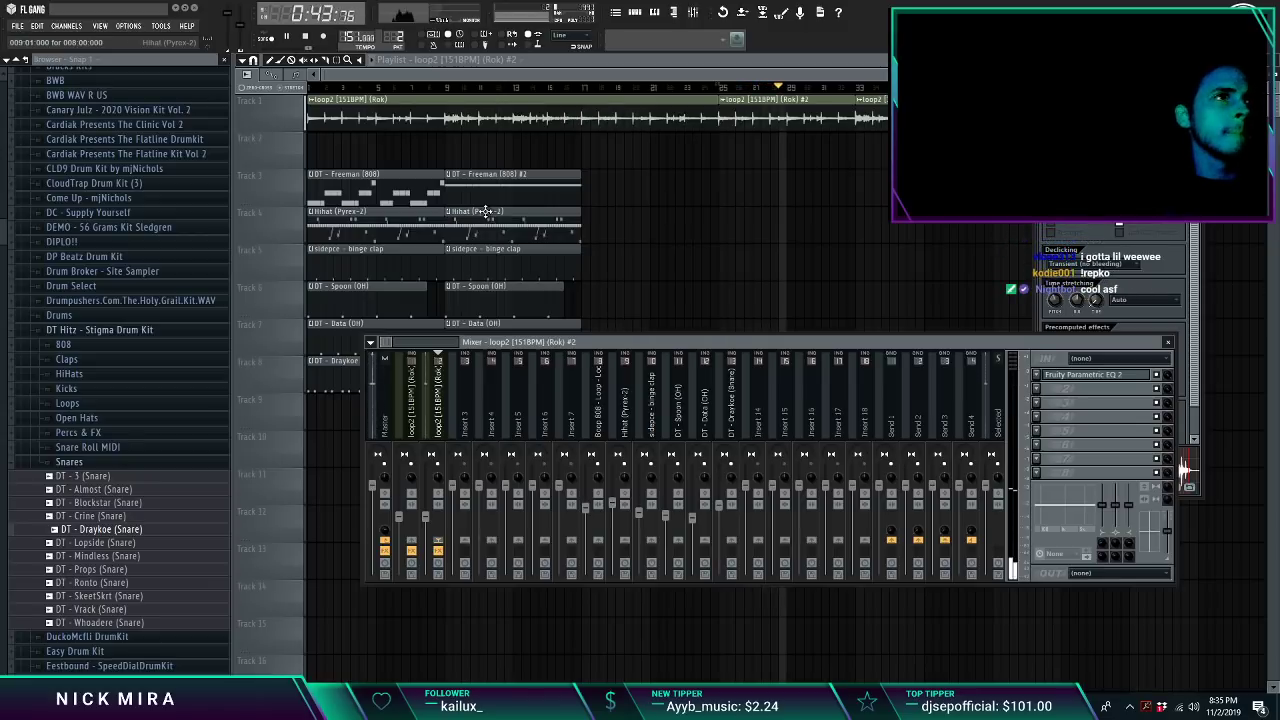
Step: Duplicate the sixteen bars of 808 and drum clips on tracks 3 to 8 so they also fill bars 17 to 32
{"action": "left_click_drag", "start_coordinate": [552, 187], "coordinate": [410, 375]}
{"action": "key", "text": "ctrl+b"}
{"action": "key", "text": "ctrl+d"}
Step: Replace the 808 #2 clip at bar 9 with a duplicate of the first DT - Freeman (808) clip
{"action": "right_click", "coordinate": [506, 200]}
{"action": "left_click_drag", "start_coordinate": [437, 204], "coordinate": [395, 171]}
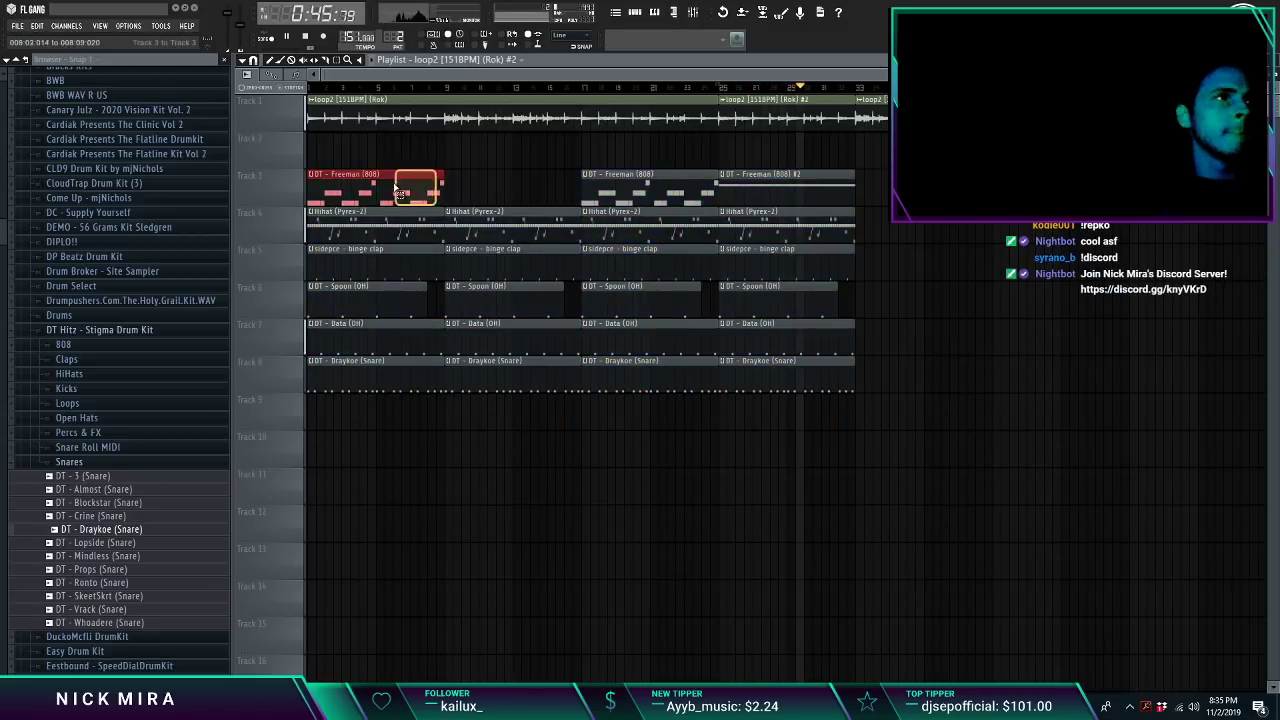
{"action": "key", "text": "ctrl+b"}
{"action": "key", "text": "ctrl+d"}
Step: Audition the arrangement from bar 25 and slice the loop2 #2 clip at bars 26 and 27
{"action": "left_click", "coordinate": [725, 88]}
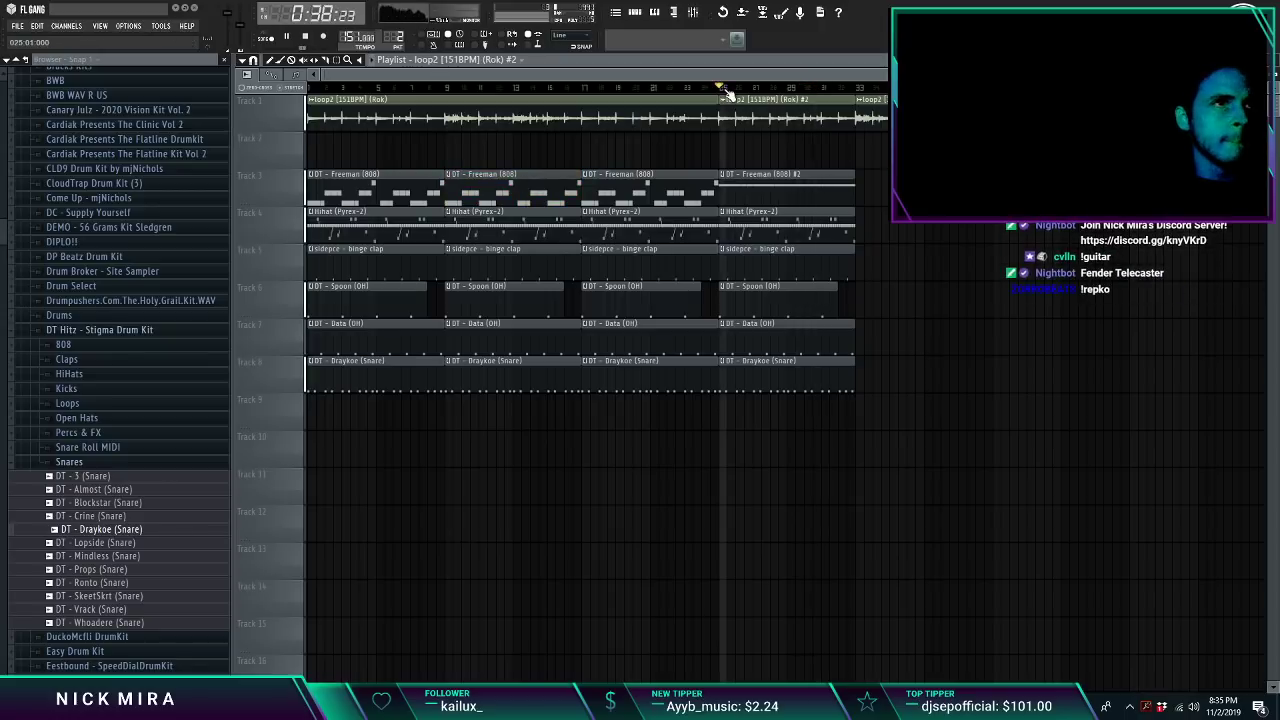
{"action": "key", "text": "space"}
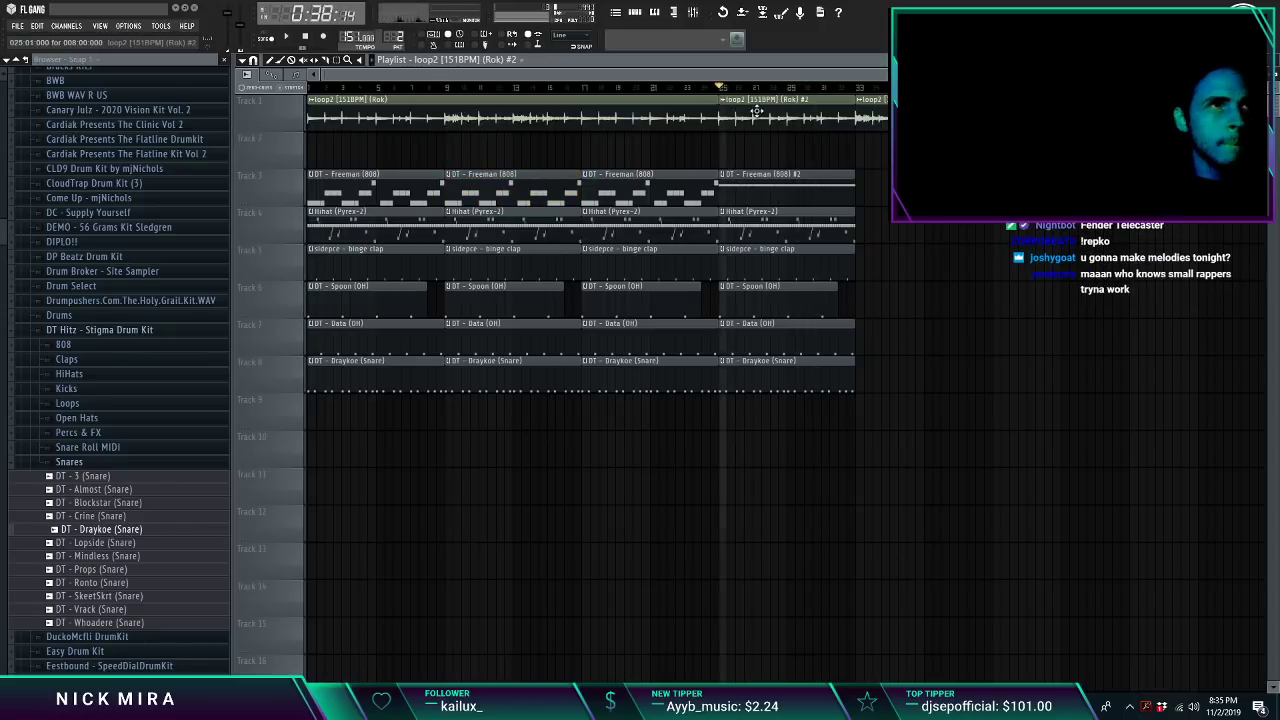
{"action": "left_click_drag", "start_coordinate": [741, 88], "coordinate": [746, 115]}
{"action": "left_click", "coordinate": [725, 90]}
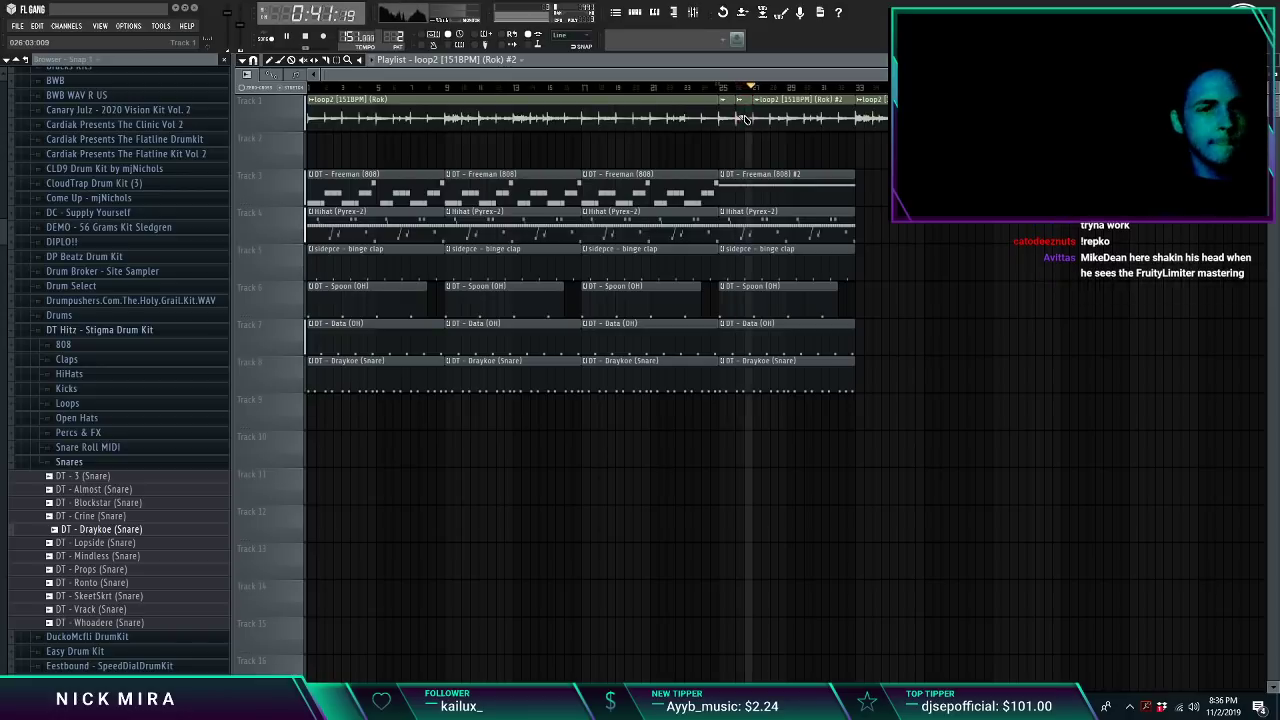
Step: Delete the second half of the loop2 #2 section and duplicate its sliced first four bars into bars 29 to 32
{"action": "left_click_drag", "start_coordinate": [790, 119], "coordinate": [735, 126]}
{"action": "left_click", "coordinate": [810, 118], "text": "ctrl"}
{"action": "key", "text": "Delete"}
{"action": "key", "text": "ctrl+b"}
{"action": "key", "text": "ctrl+d"}
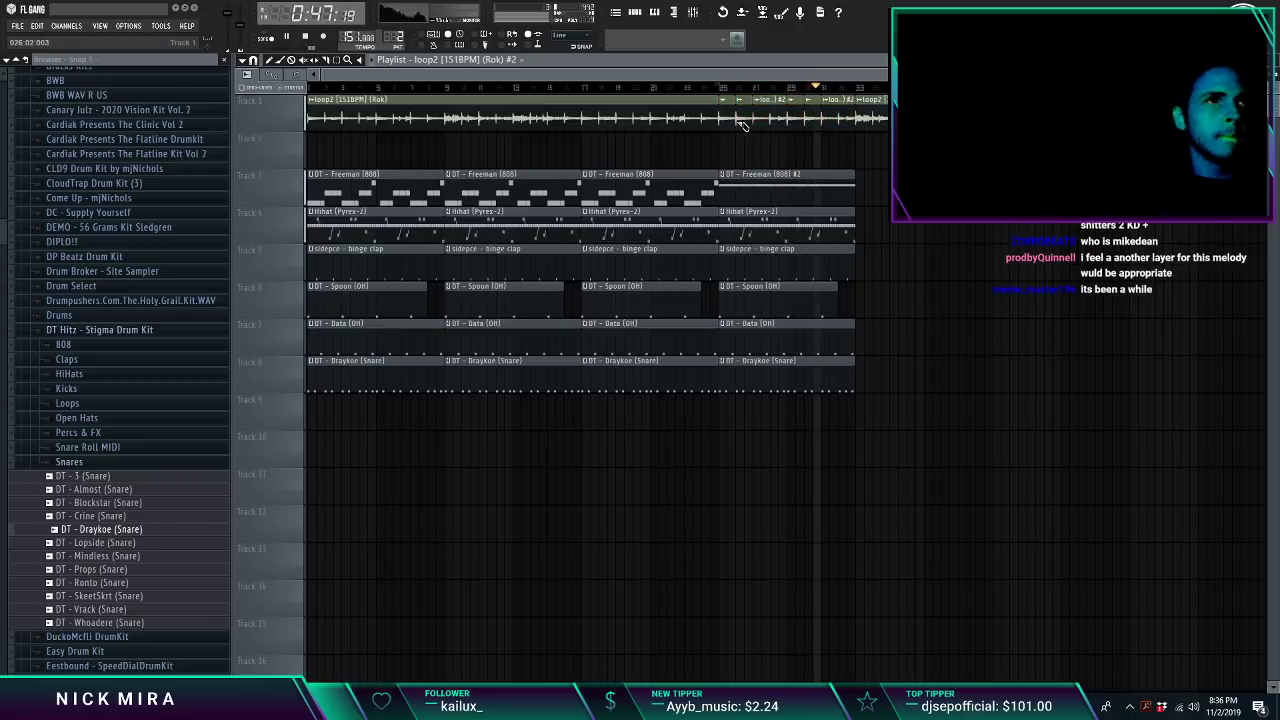
Step: Open the DT - Freeman (808) #2 clip at bar 25 and raise all its notes one octave to A#5
{"action": "double_click", "coordinate": [780, 192]}
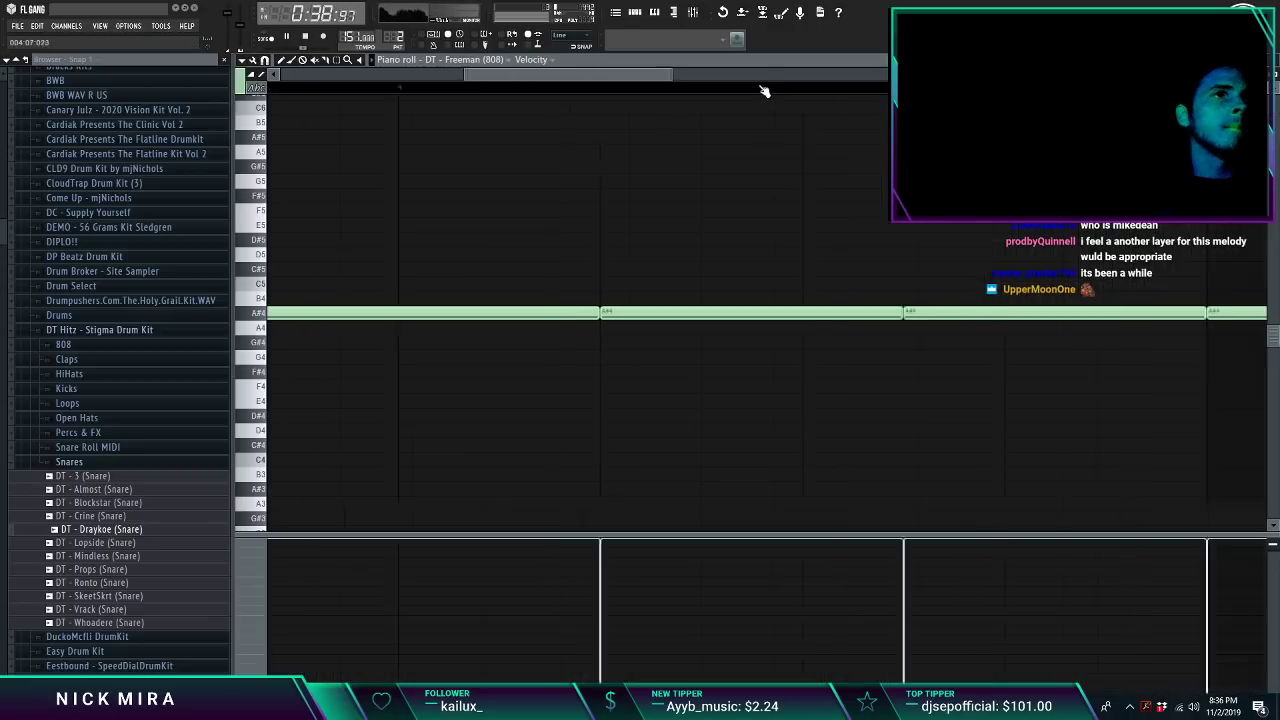
{"action": "key", "text": "ctrl+Up"}
{"action": "key", "text": "space"}
{"action": "key", "text": "space"}
Step: Lower the first long 808 note four semitones to F#5 and play it back
{"action": "left_click_drag", "start_coordinate": [300, 298], "coordinate": [305, 331]}
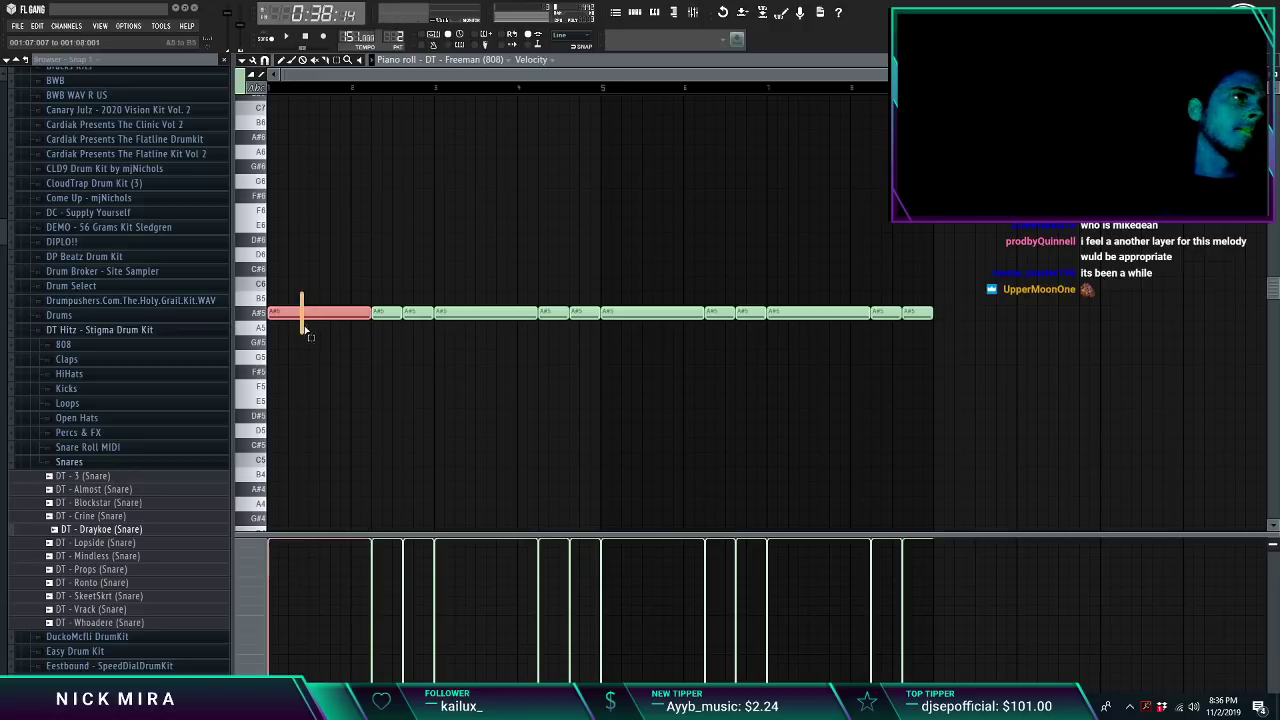
{"action": "key", "text": "shift+Down"}
{"action": "key", "text": "shift+Down"}
{"action": "key", "text": "shift+Down"}
{"action": "key", "text": "shift+Down"}
{"action": "key", "text": "space"}
{"action": "key", "text": "ctrl+d"}
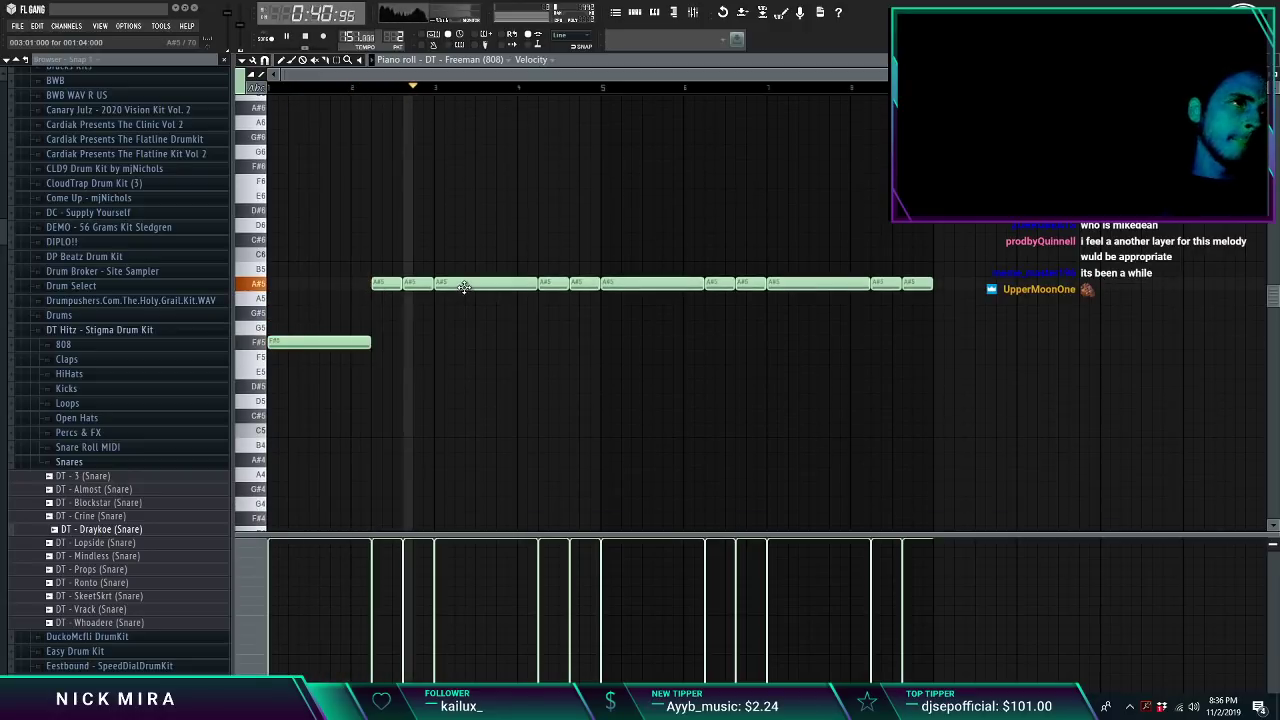
Step: Delete the 808 notes from bar 3 onward and duplicate the edited first two bars after themselves
{"action": "left_click_drag", "start_coordinate": [464, 284], "coordinate": [463, 353]}
{"action": "key", "text": "space"}
{"action": "key", "text": "space"}
{"action": "left_click_drag", "start_coordinate": [480, 236], "coordinate": [1071, 479]}
{"action": "key", "text": "Delete"}
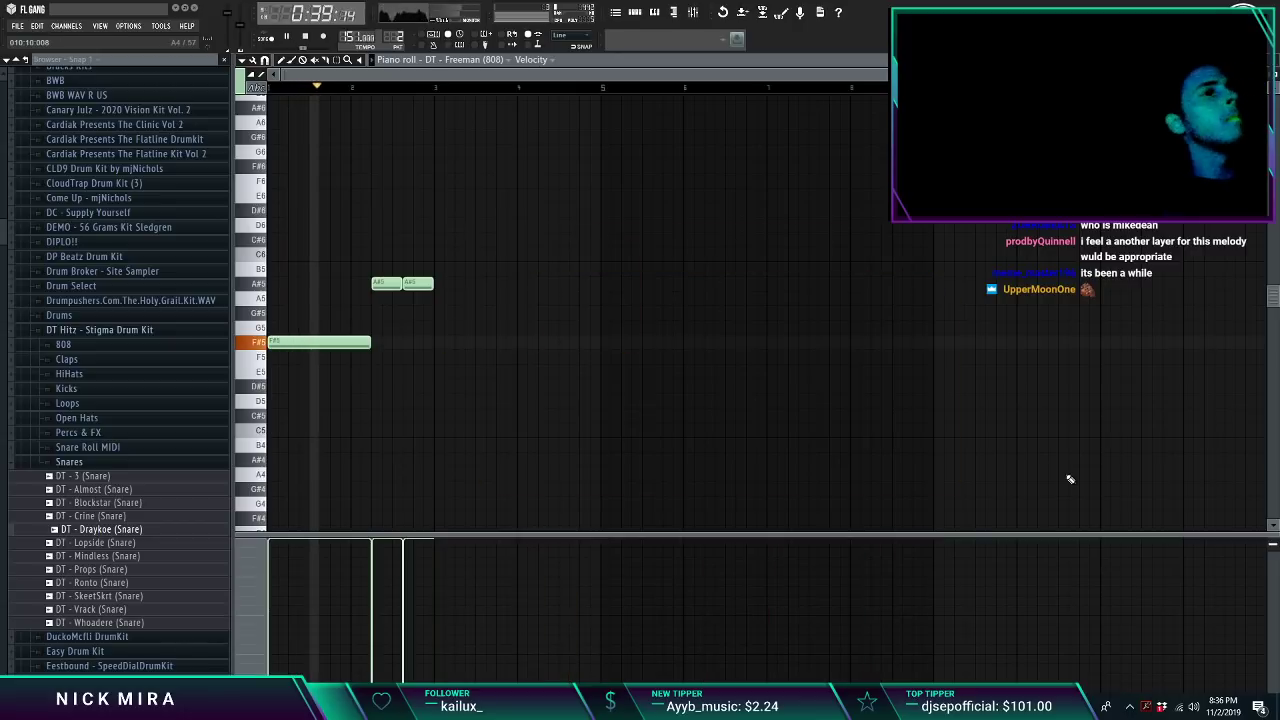
{"action": "key", "text": "ctrl+b"}
Step: Raise the long 808 note at bar 3 to C#6 and deselect it
{"action": "key", "text": "Up"}
{"action": "key", "text": "Up"}
{"action": "key", "text": "Up"}
{"action": "key", "text": "Up"}
{"action": "key", "text": "Up"}
{"action": "key", "text": "Up"}
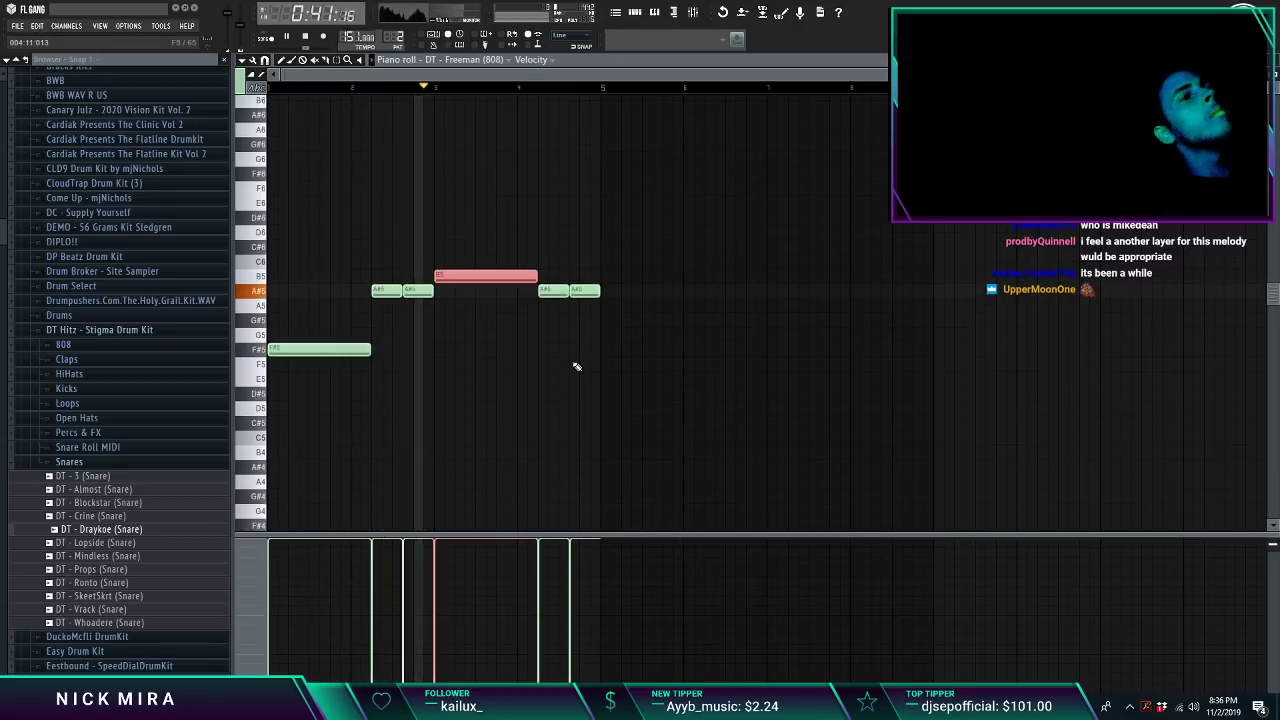
{"action": "key", "text": "ctrl+d"}
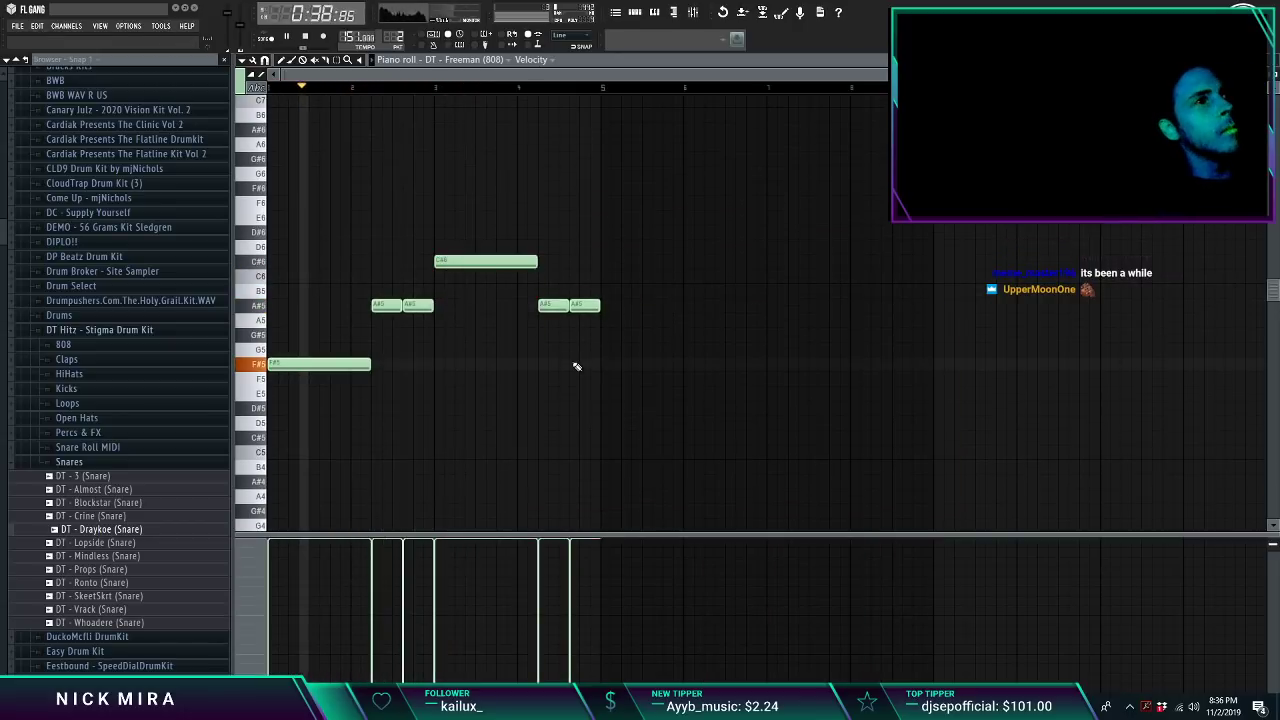
Step: Duplicate the four-bar 808 phrase so it fills eight bars and clear the note selection
{"action": "key", "text": "ctrl+b"}
{"action": "key", "text": "ctrl+a"}
{"action": "key", "text": "ctrl+d"}
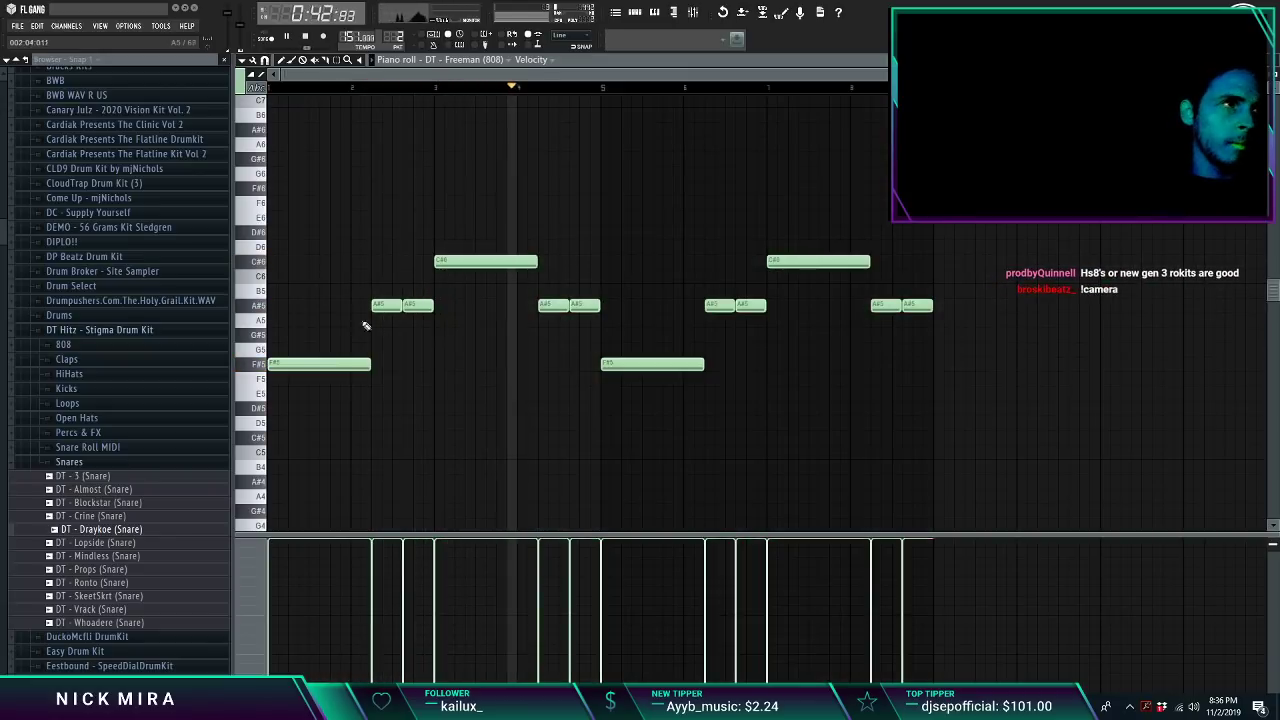
Step: Lower all A# and C# notes of the 808 phrase one octave to A#4 and C#5, and return to the playlist
{"action": "left_click_drag", "start_coordinate": [281, 330], "coordinate": [1004, 190]}
{"action": "key", "text": "ctrl+Down"}
{"action": "key", "text": "ctrl+d"}
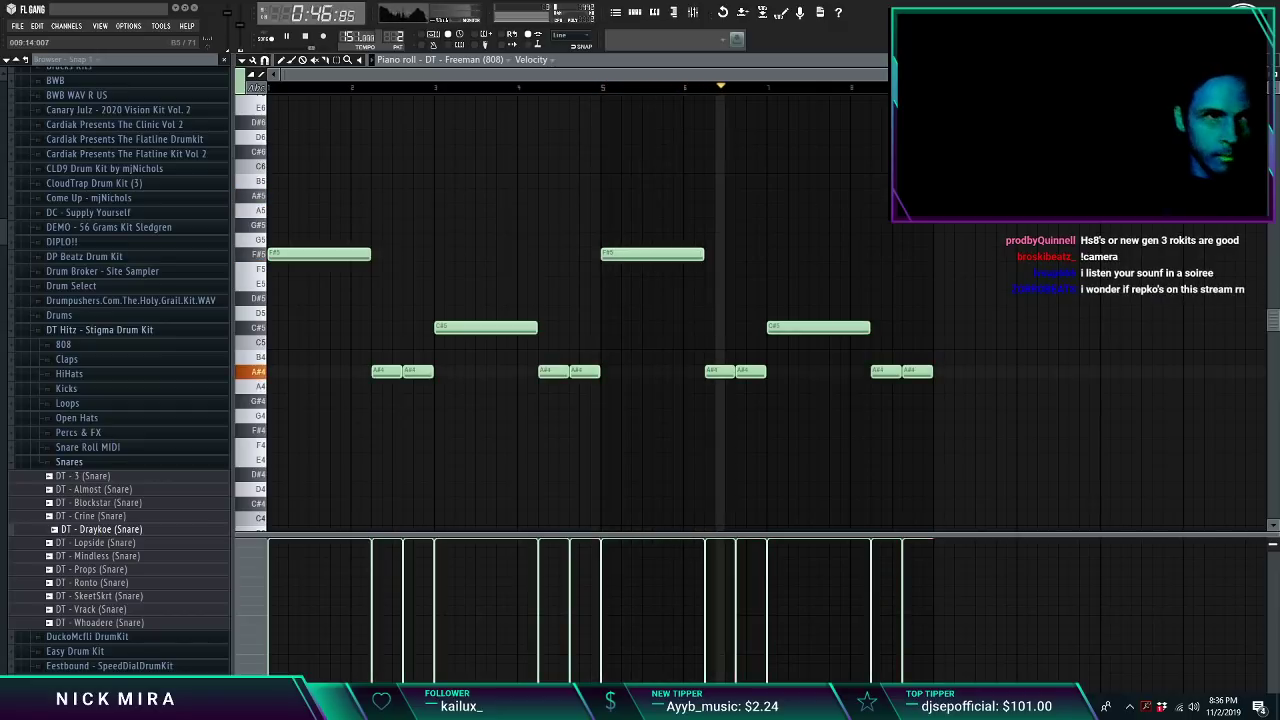
{"action": "key", "text": "F5"}
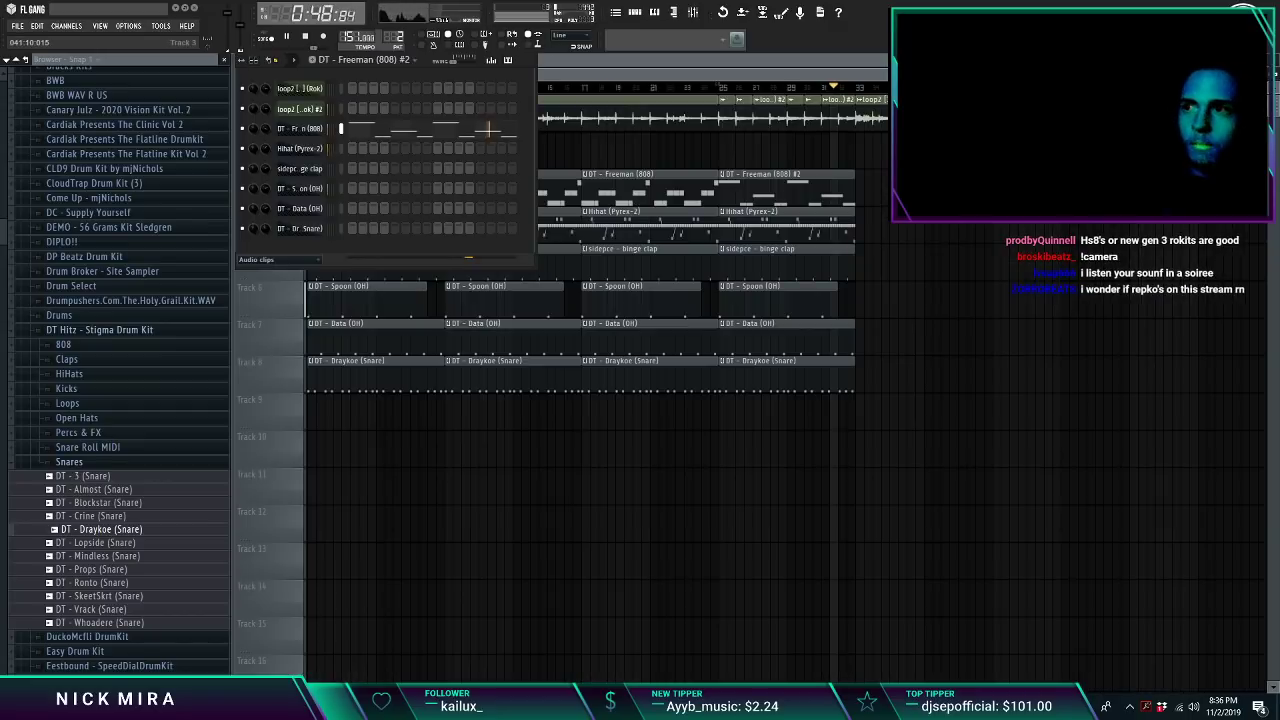
{"action": "key", "text": "F6"}
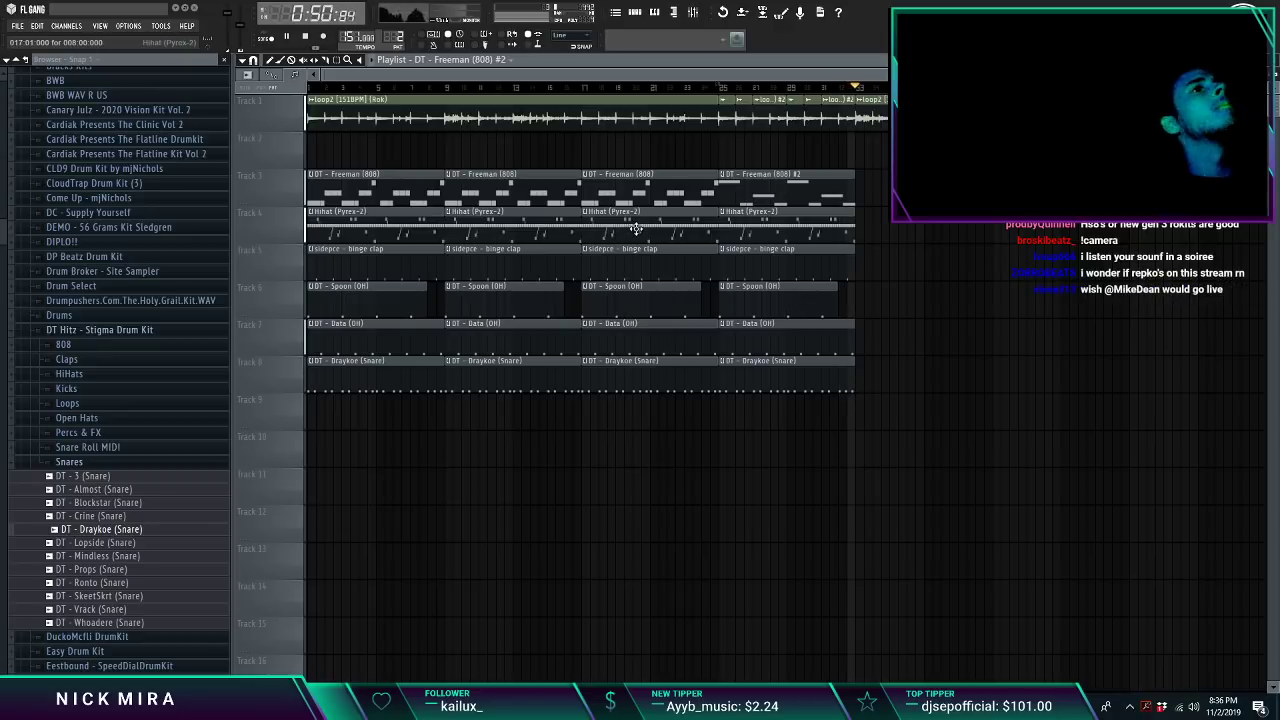
Step: Delete the 808, Hihat, clap, Spoon, Data and Draykoe clips from bars 1–8, leaving only the loop2 sample there
{"action": "left_click", "coordinate": [592, 88]}
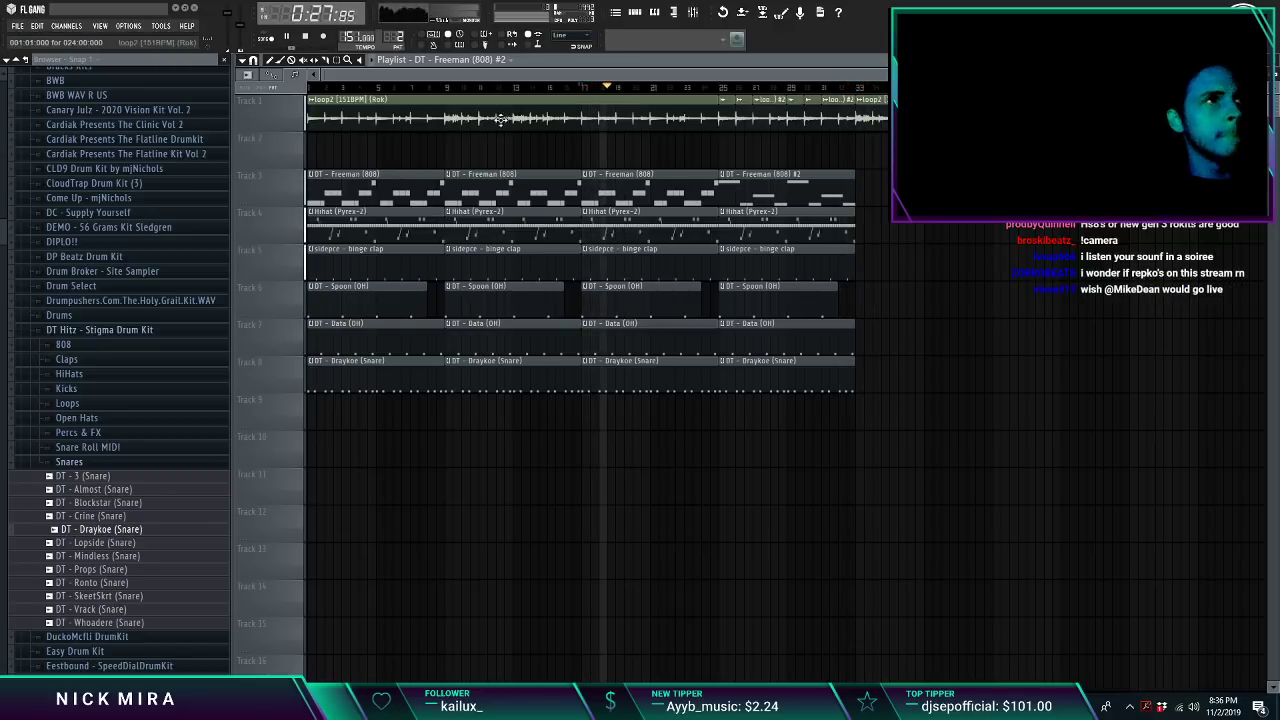
{"action": "left_click_drag", "start_coordinate": [361, 178], "coordinate": [1090, 468]}
{"action": "left_click", "coordinate": [457, 140], "text": "ctrl"}
{"action": "right_click", "coordinate": [412, 188]}
{"action": "right_click", "coordinate": [405, 226]}
{"action": "right_click", "coordinate": [398, 262]}
{"action": "right_click", "coordinate": [392, 300]}
{"action": "right_click", "coordinate": [389, 330]}
{"action": "right_click", "coordinate": [390, 372]}
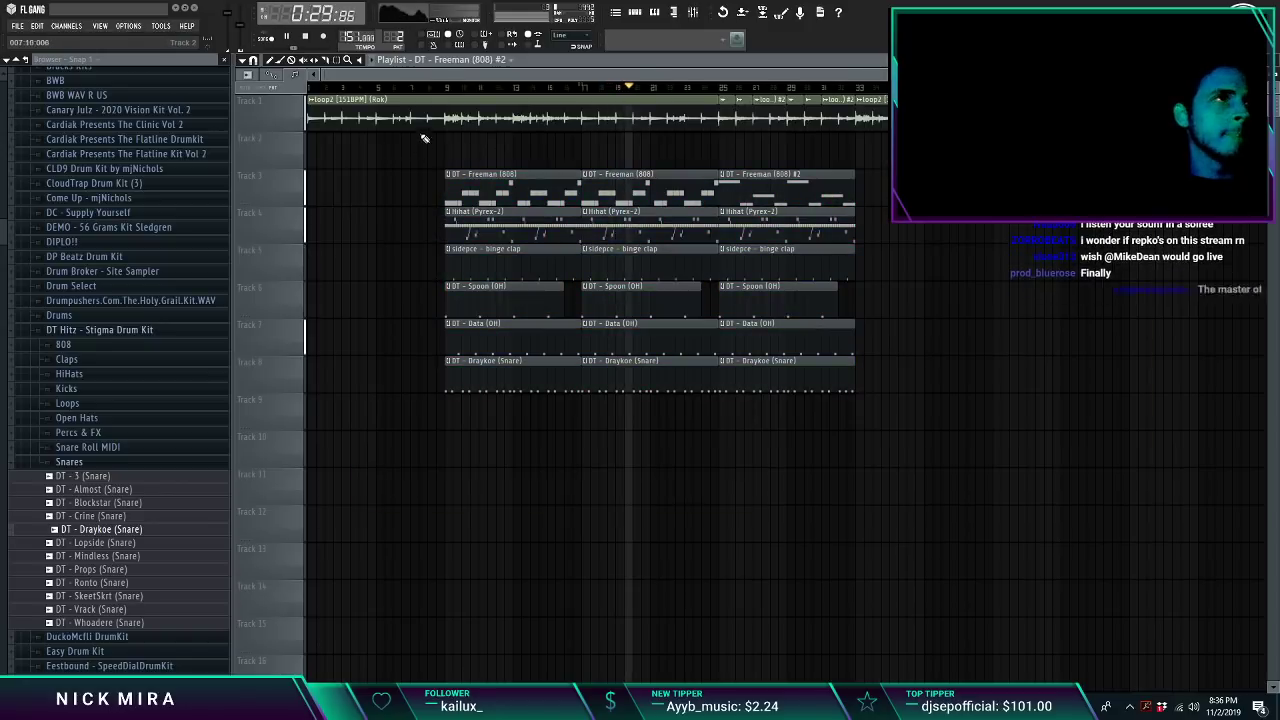
Step: Shift the whole arrangement eight bars later and fill the new opening eight bars with a sliced copy of loop2
{"action": "key", "text": "ctrl+a"}
{"action": "mouse_move", "coordinate": [436, 123]}
{"action": "left_mouse_down"}
{"action": "mouse_move", "coordinate": [576, 120]}
{"action": "mouse_move", "coordinate": [95, 92]}
{"action": "left_mouse_up"}
{"action": "key", "text": "ctrl+d"}
{"action": "key", "text": "c"}
{"action": "left_click", "coordinate": [591, 118]}
{"action": "left_click", "coordinate": [454, 88]}
{"action": "scroll", "coordinate": [456, 92], "scroll_direction": "down", "scroll_amount": 1}
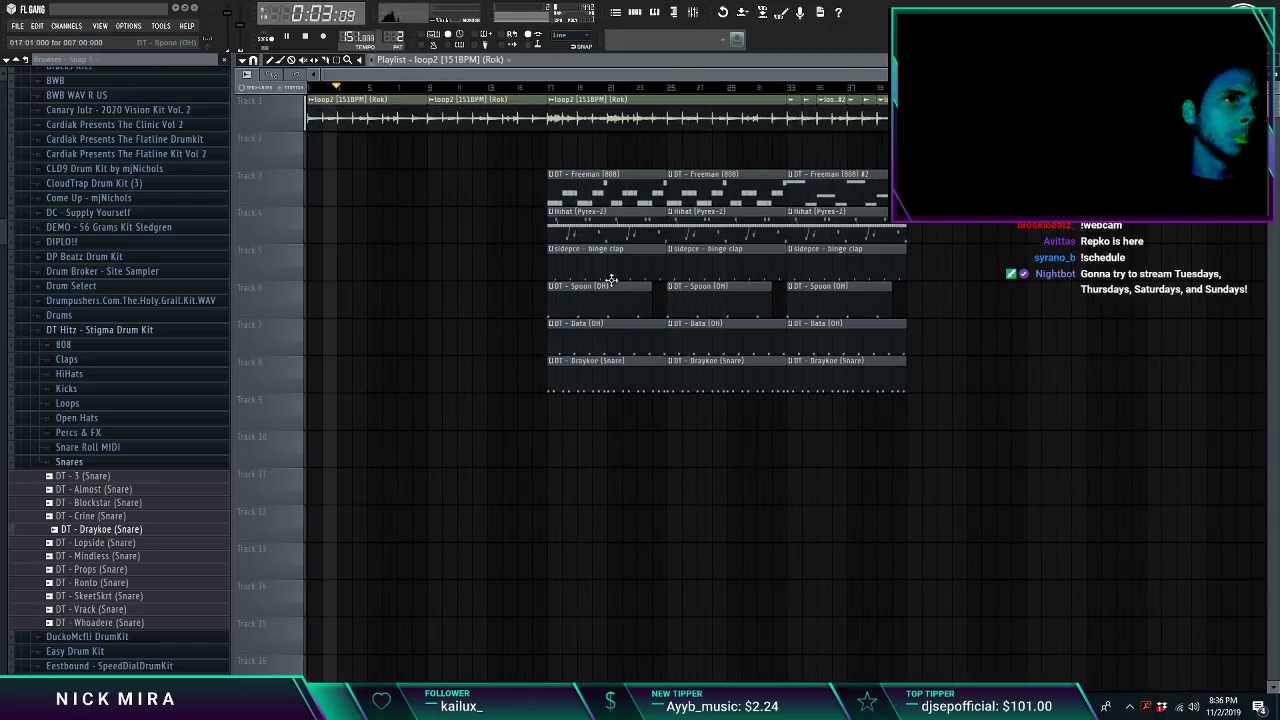
Step: Copy the clap, Spoon, Data and Draykoe clips from bar 17 to bar 9 and clear the selection
{"action": "left_click_drag", "start_coordinate": [611, 279], "coordinate": [555, 520]}
{"action": "left_click_drag", "start_coordinate": [596, 366], "coordinate": [480, 361]}
{"action": "key", "text": "ctrl+d"}
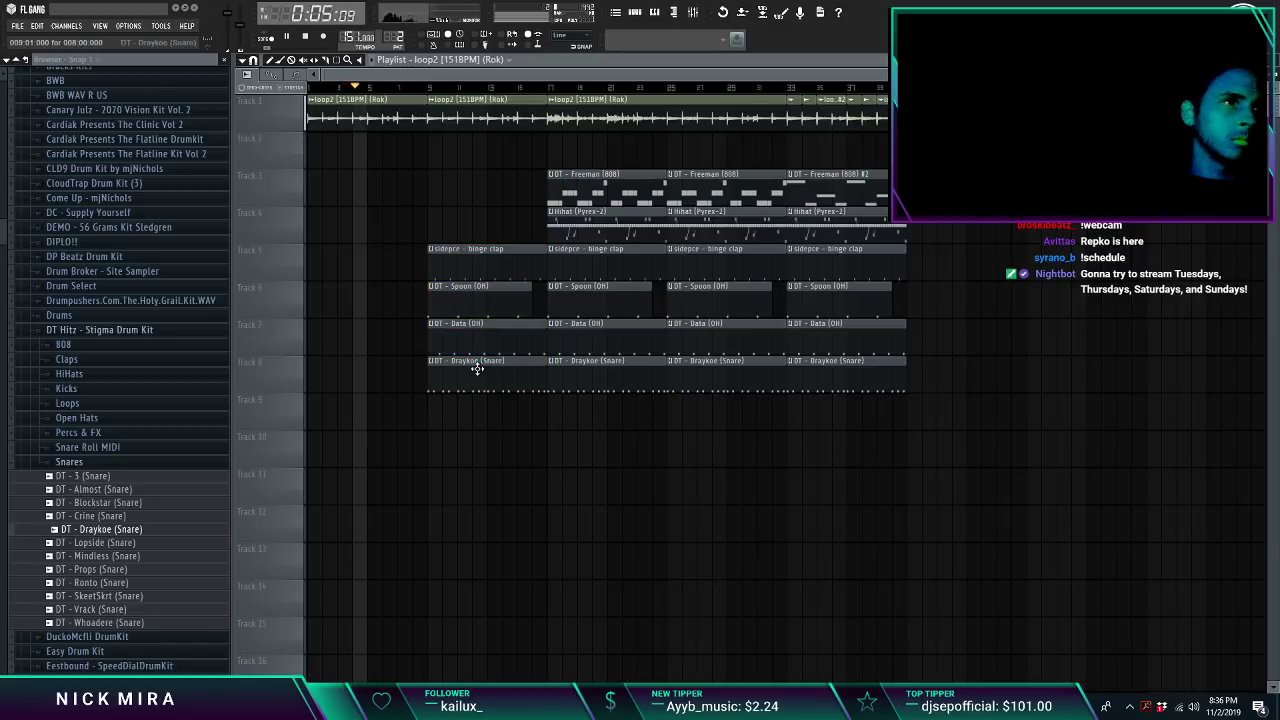
Step: Collapse the Snares and DT Hitz - Stigma Drum Kit folders in the sample browser
{"action": "left_click", "coordinate": [110, 462]}
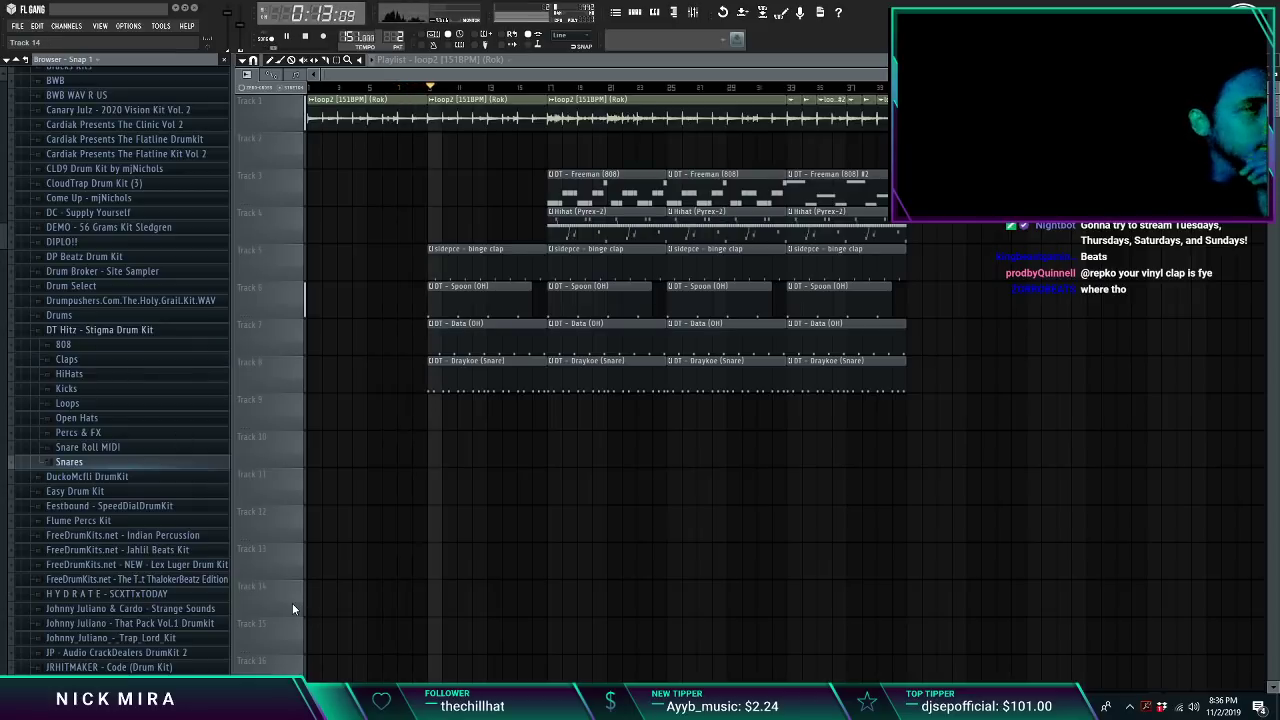
{"action": "left_click", "coordinate": [100, 330]}
{"action": "scroll", "coordinate": [110, 330], "scroll_direction": "up", "scroll_amount": 5}
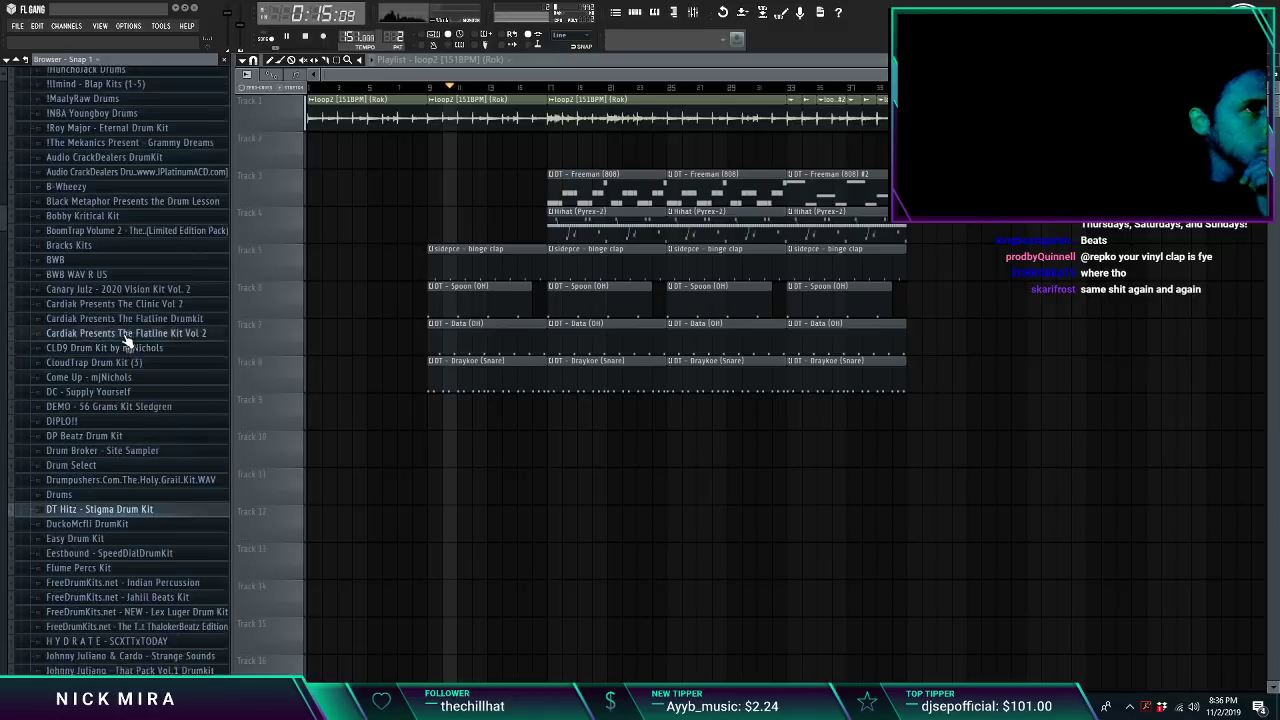
Step: Add a Hihat (Pyrex-2) clip trimmed to a half-bar lead-in before bar 17, and extend the bar 9 Spoon (OH) clip to bar 17
{"action": "left_click", "coordinate": [436, 219]}
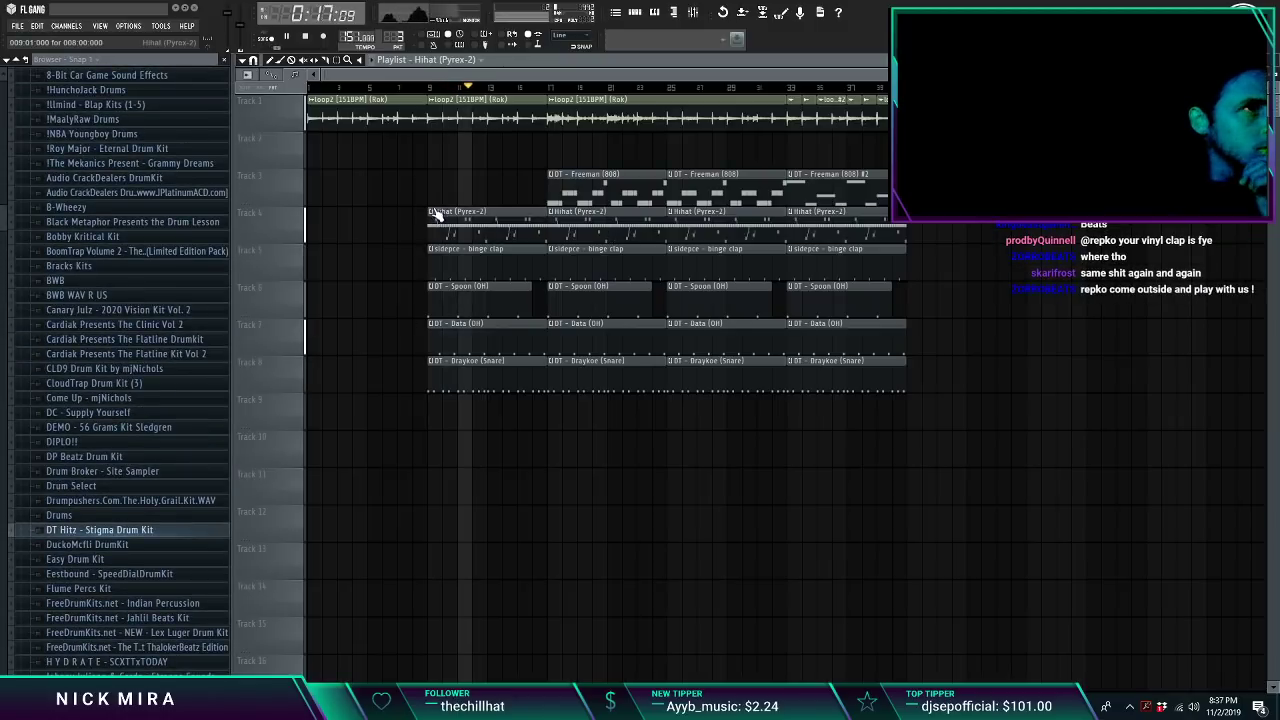
{"action": "right_click", "coordinate": [448, 222]}
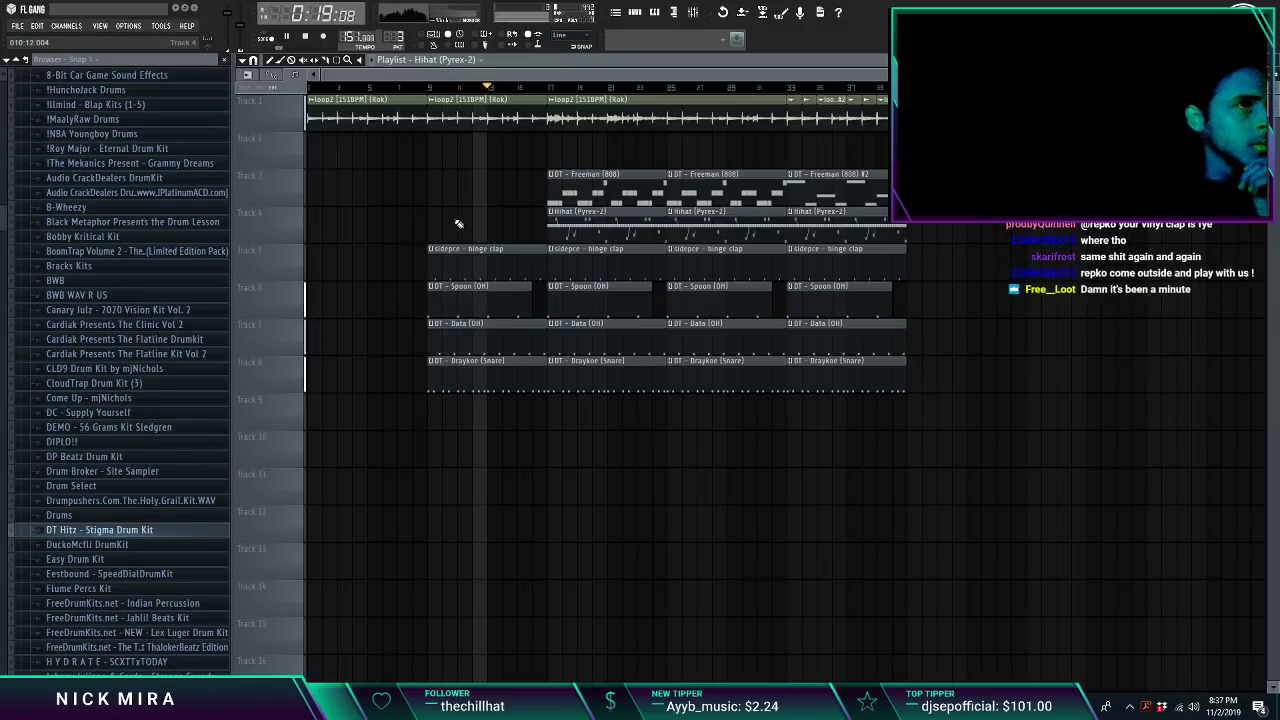
{"action": "left_click", "coordinate": [433, 219]}
{"action": "left_click_drag", "start_coordinate": [432, 237], "coordinate": [574, 227]}
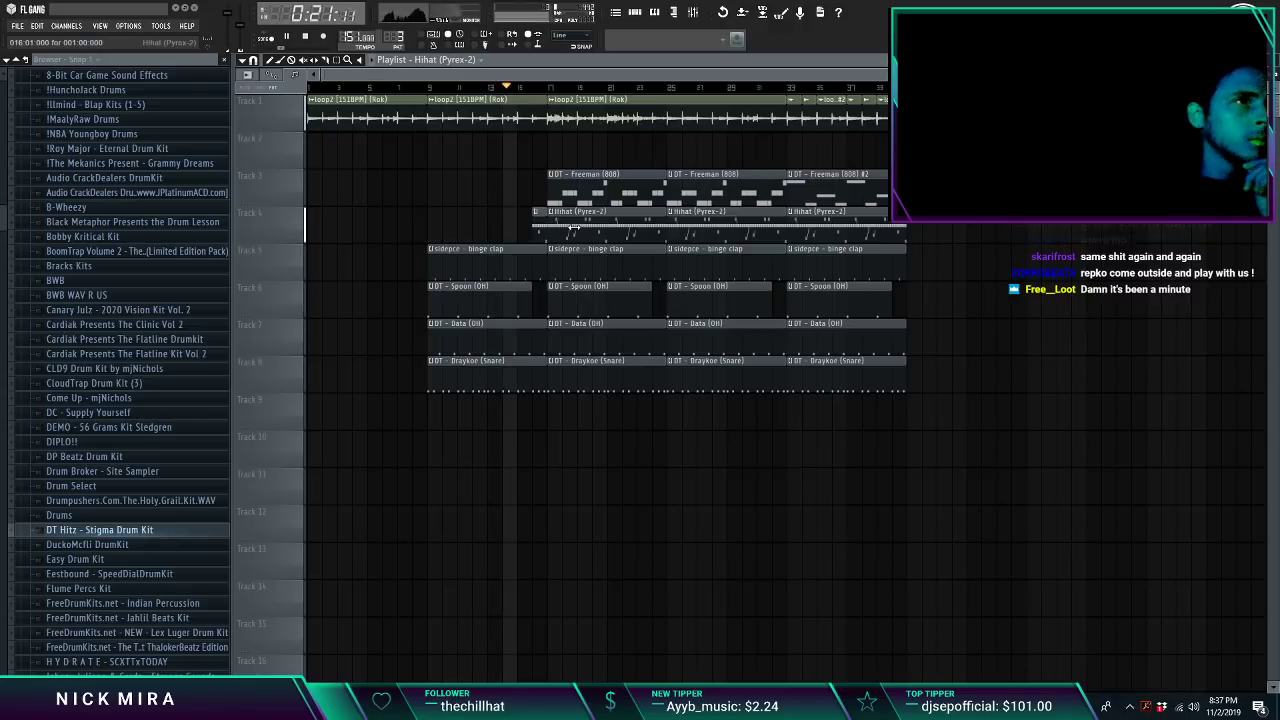
{"action": "scroll", "coordinate": [547, 88], "scroll_direction": "up", "scroll_amount": 3}
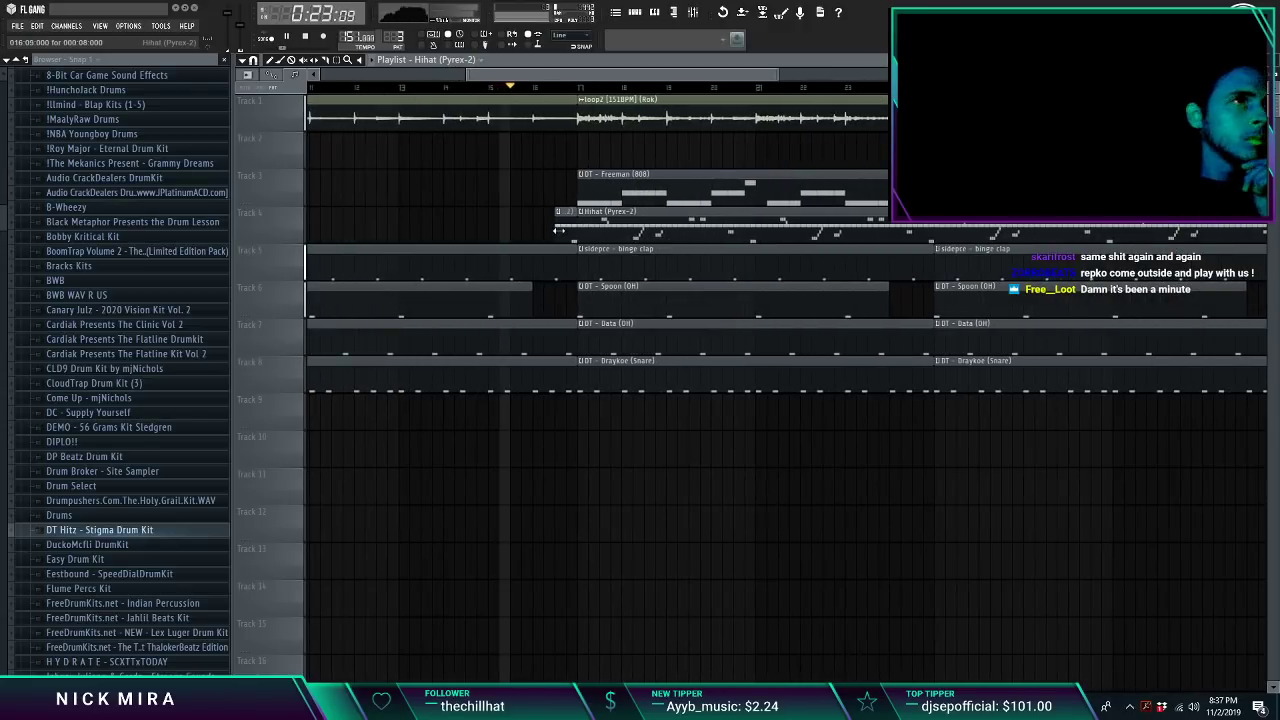
{"action": "left_click_drag", "start_coordinate": [529, 300], "coordinate": [569, 296]}
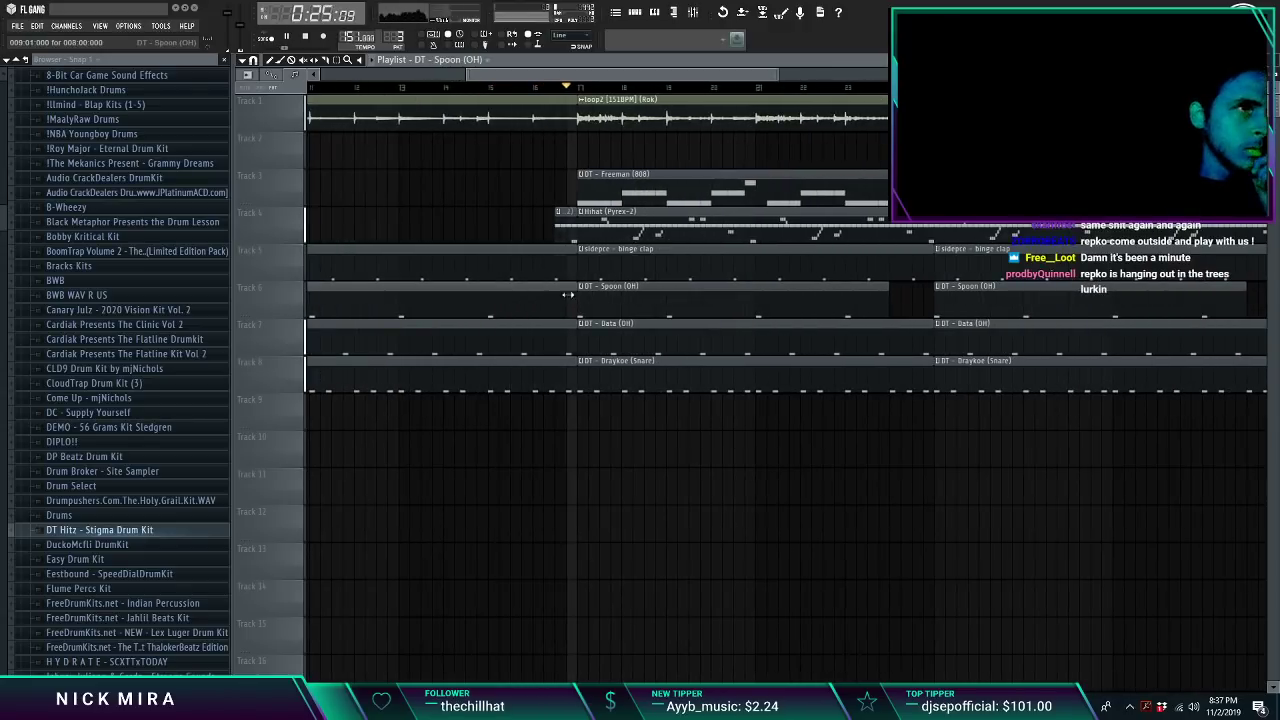
{"action": "scroll", "coordinate": [597, 89], "scroll_direction": "down", "scroll_amount": 3}
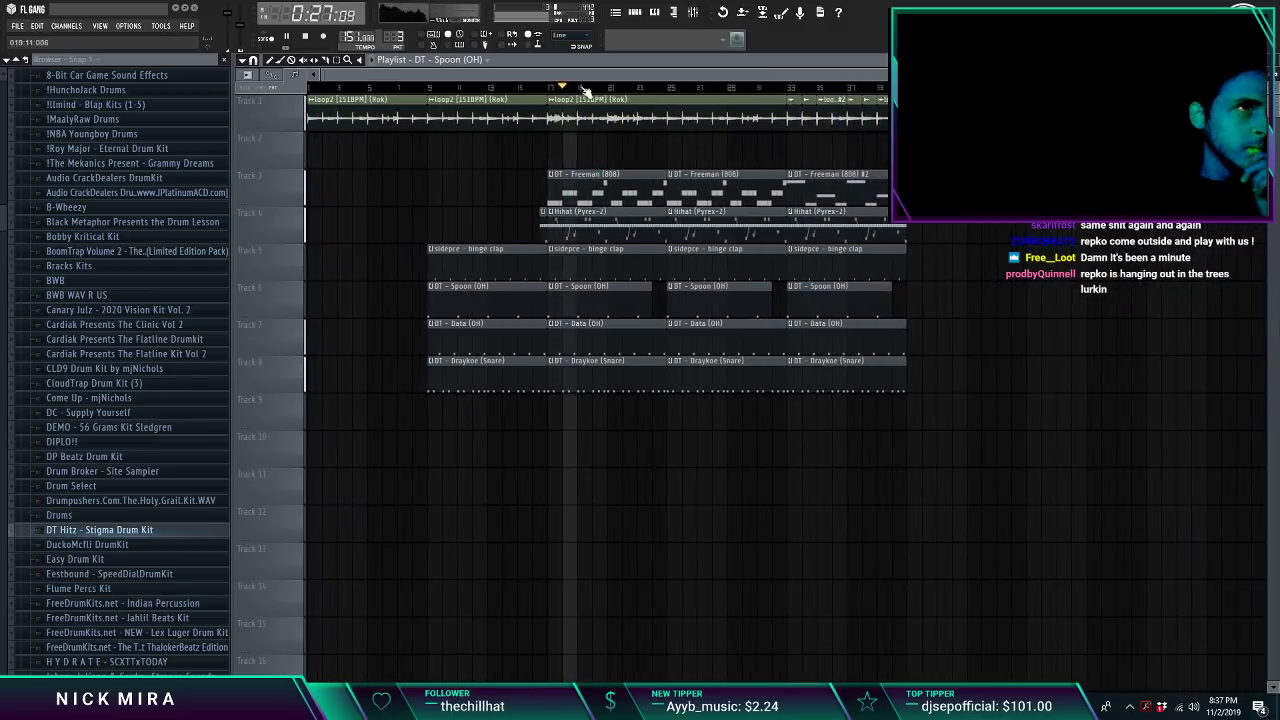
Step: Slice loop2 at bar 25 and replace the loop2 clip at bar 9 with a copy of the bars 17–24 section
{"action": "right_click", "coordinate": [516, 120]}
{"action": "left_click", "coordinate": [626, 114]}
{"action": "key", "text": "c"}
{"action": "left_click", "coordinate": [680, 126]}
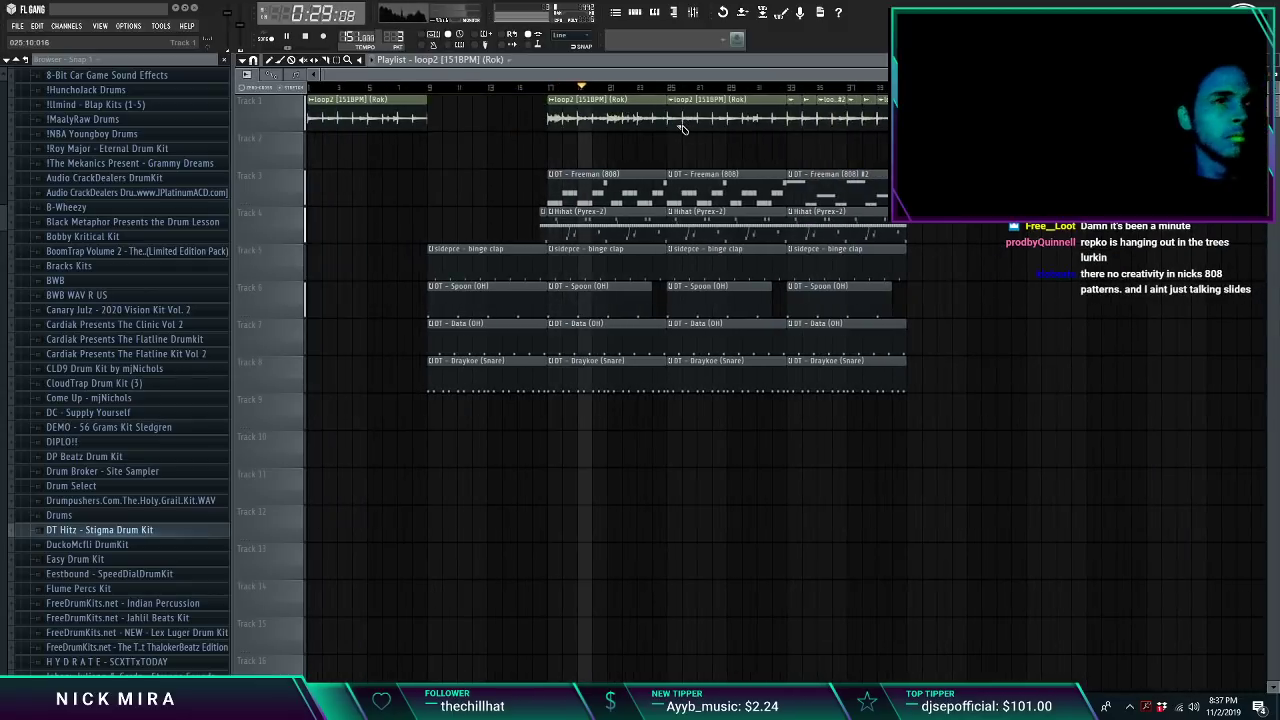
{"action": "left_click_drag", "start_coordinate": [624, 120], "coordinate": [503, 120]}
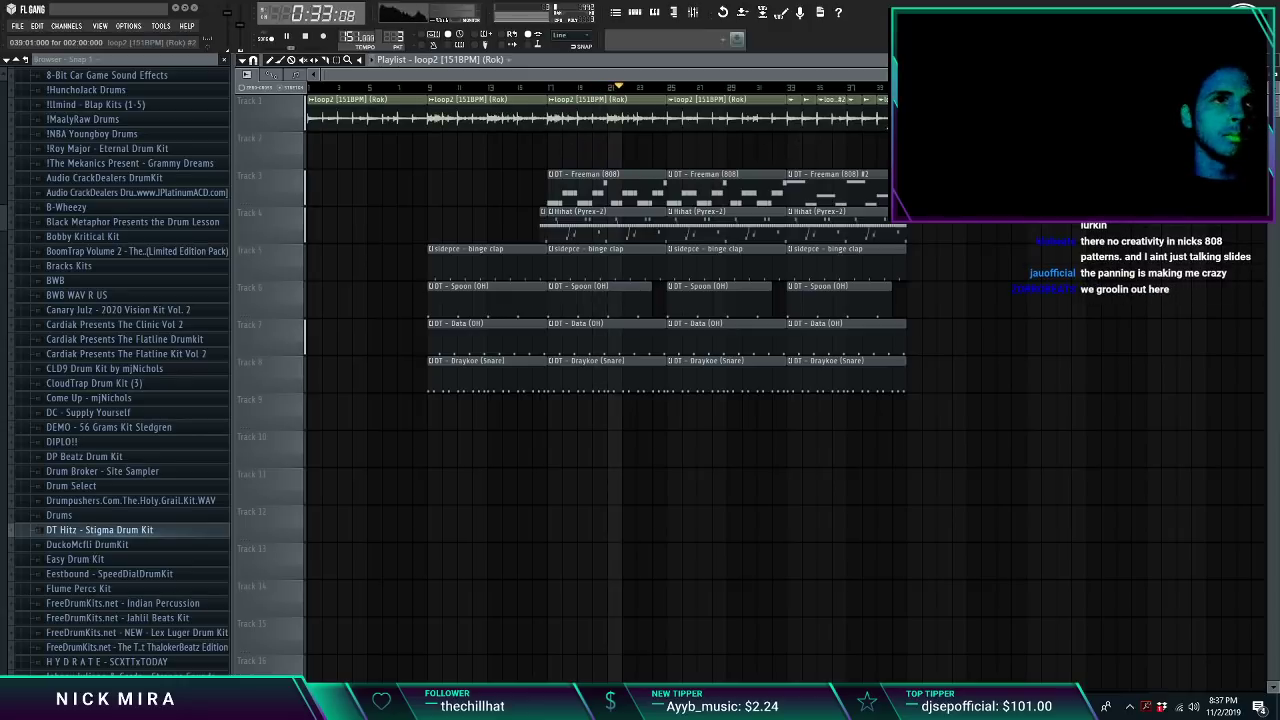
Step: Add DT - Freeman (808), Hihat, clap and Spoon clips for eight bars at bar 41, without the Data open hat
{"action": "left_click", "coordinate": [774, 176]}
{"action": "left_click", "coordinate": [914, 188]}
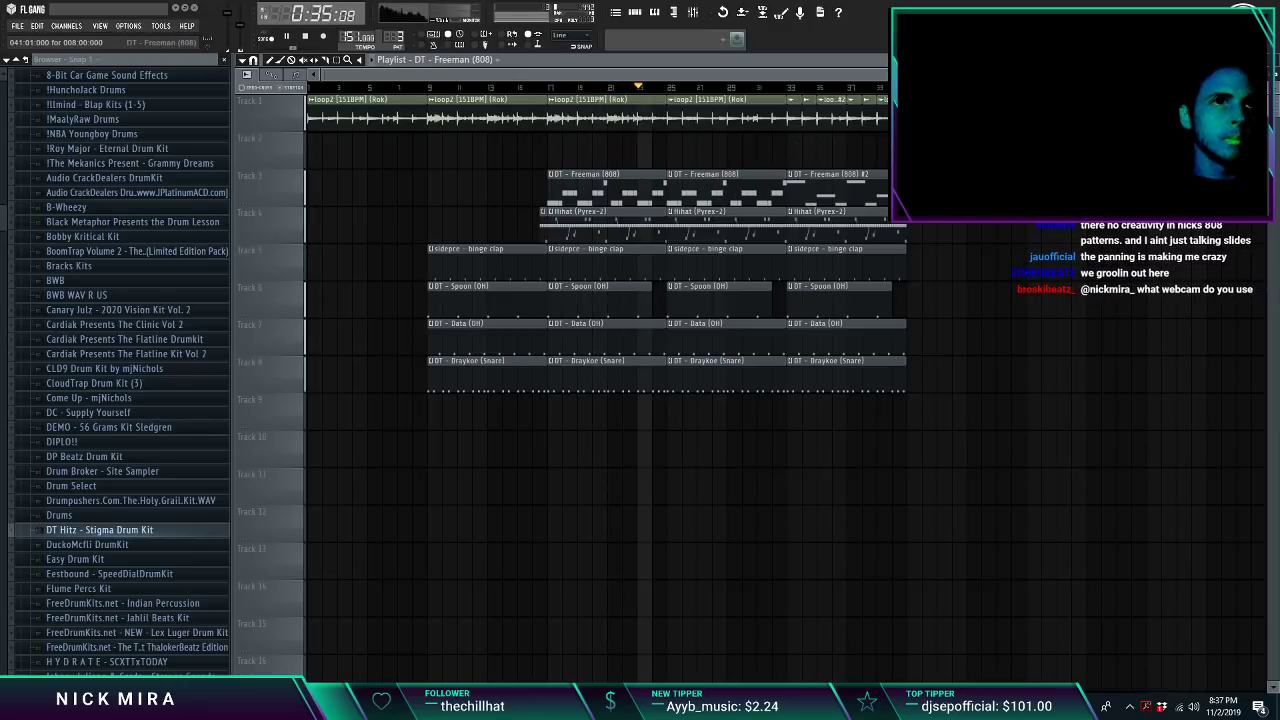
{"action": "left_click_drag", "start_coordinate": [922, 234], "coordinate": [827, 342], "text": "ctrl"}
{"action": "key", "text": "ctrl+b"}
{"action": "right_click", "coordinate": [920, 324]}
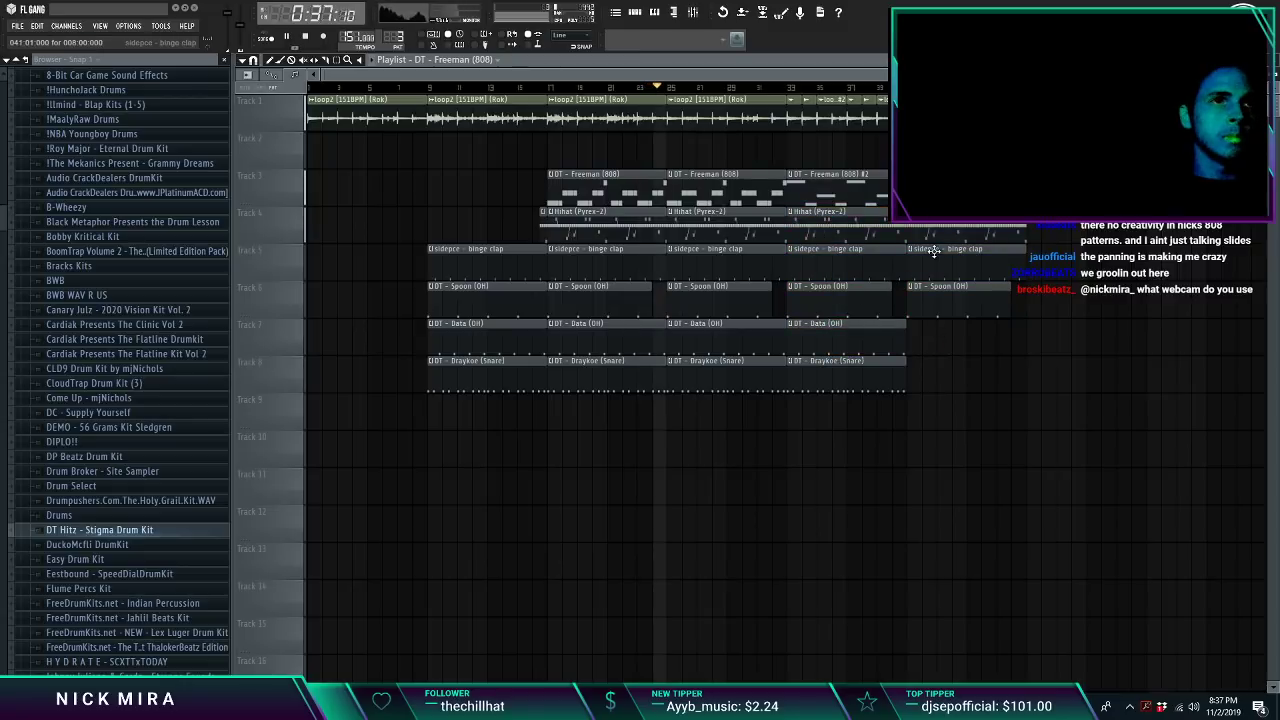
Step: Place an eight-bar loop2 clip at bar 49 and make it unique
{"action": "left_click", "coordinate": [493, 120]}
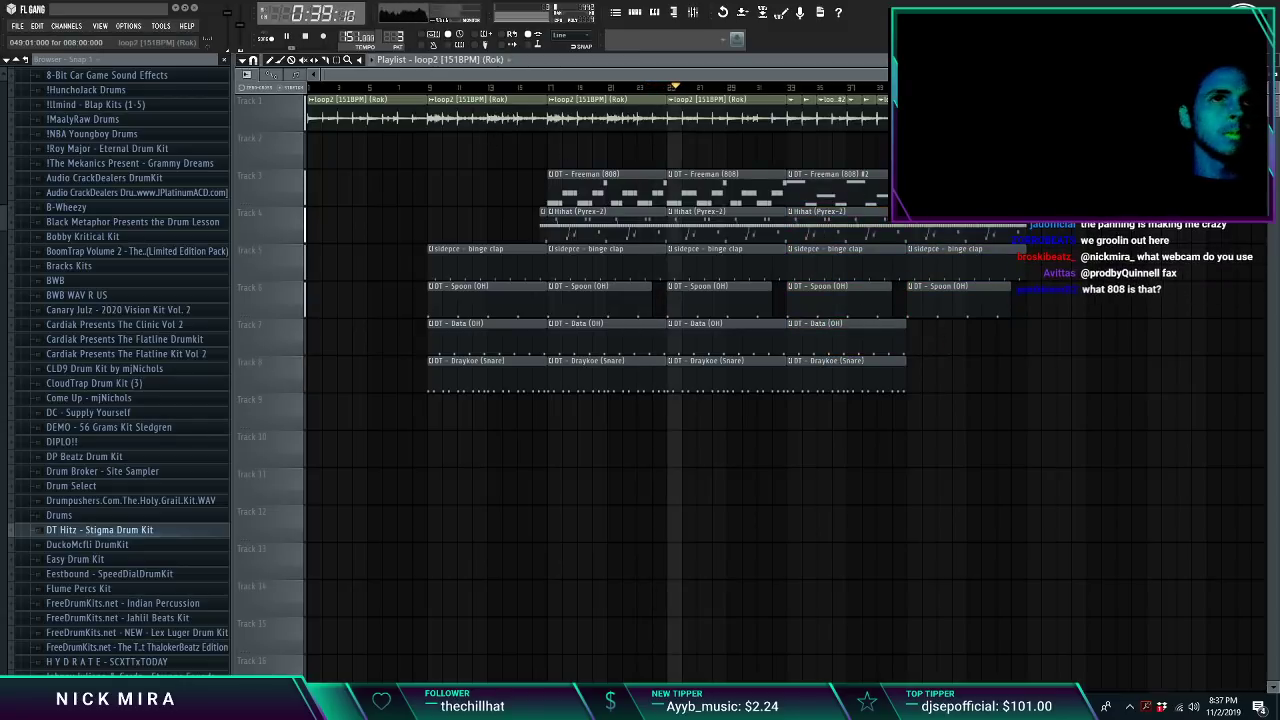
{"action": "left_click", "coordinate": [1028, 100]}
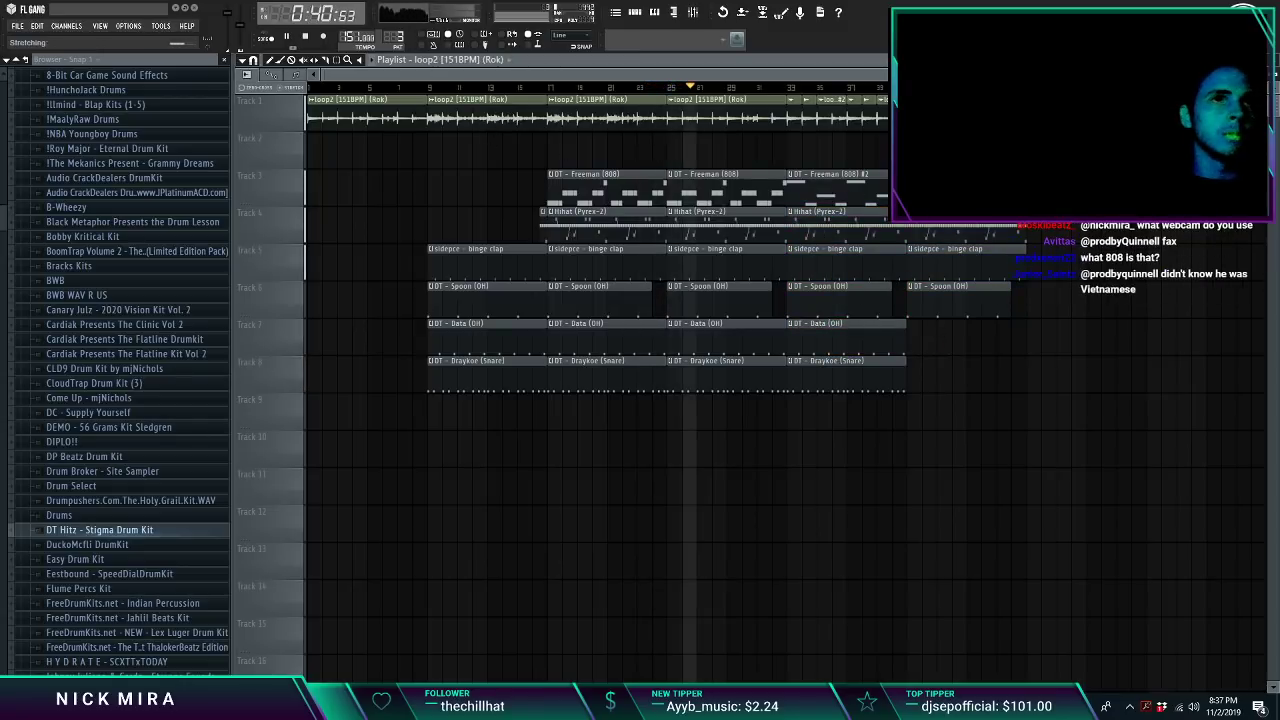
{"action": "double_click", "coordinate": [1060, 118]}
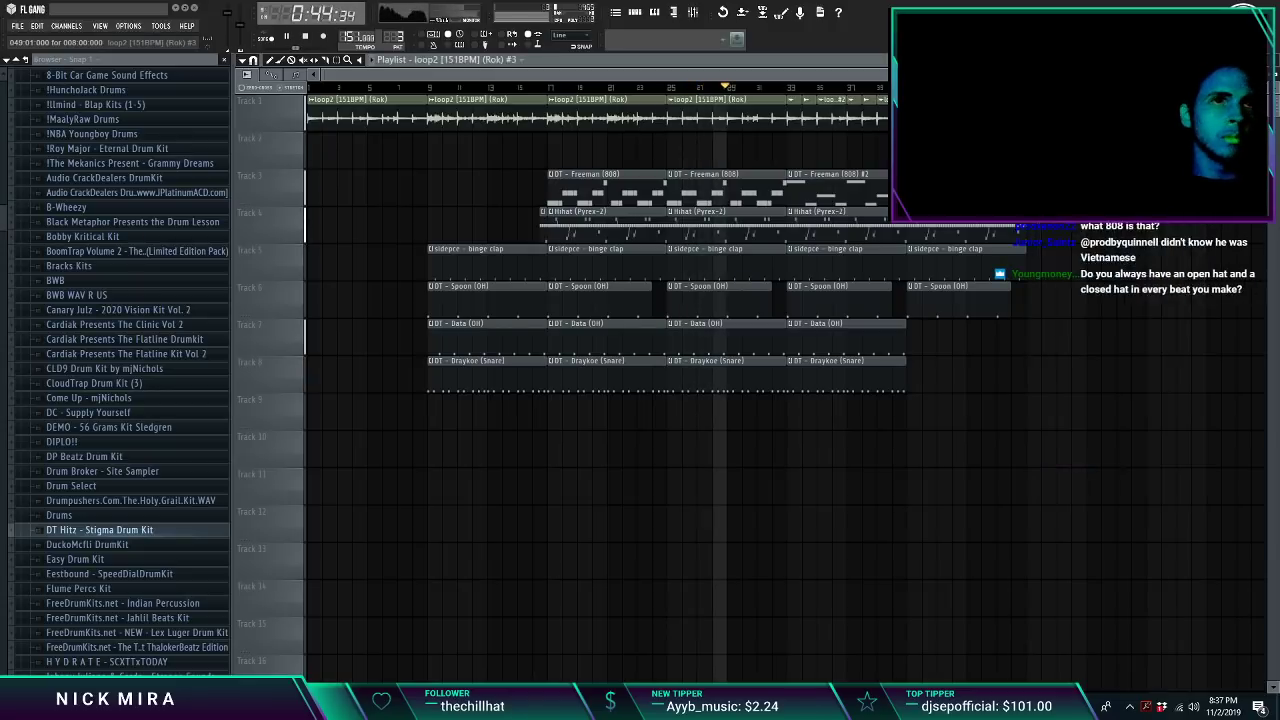
Step: Open the mixer and move the loop2 #3 track from insert 4 to insert 3, beside the other loop2 tracks
{"action": "key", "text": "F9"}
{"action": "key", "text": "F6"}
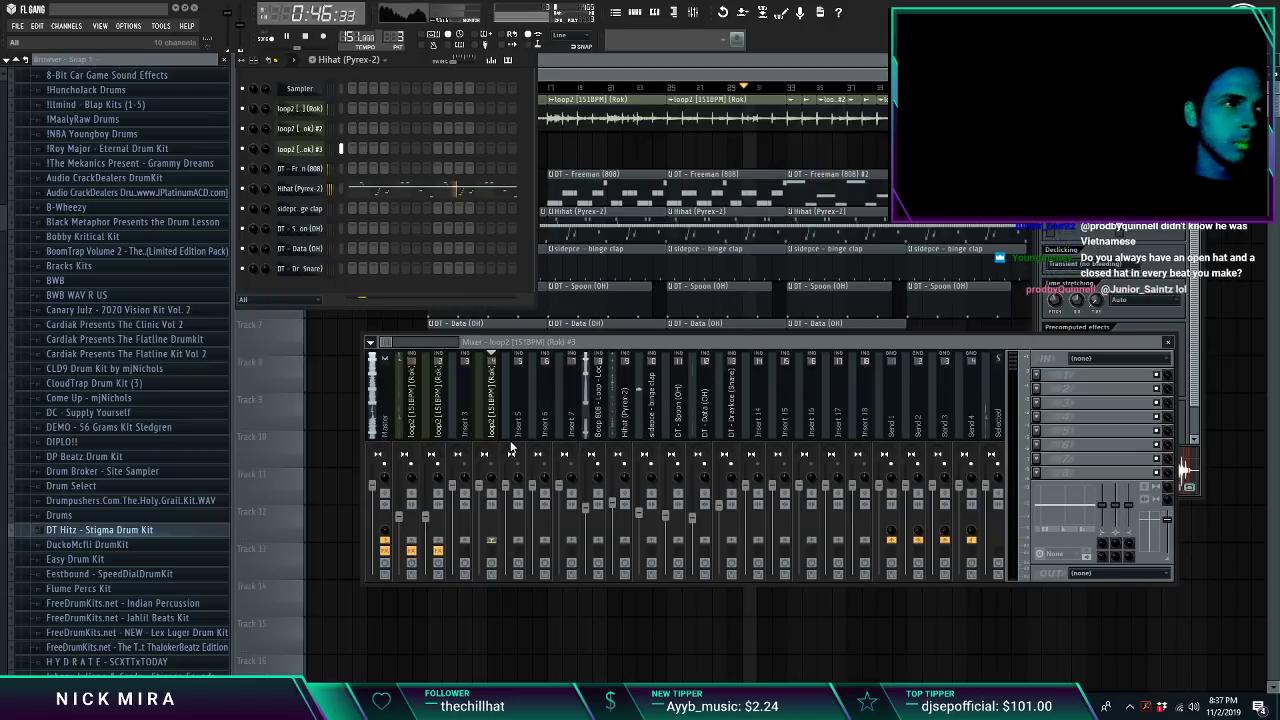
{"action": "left_click", "coordinate": [495, 408]}
{"action": "key", "text": "alt+Left"}
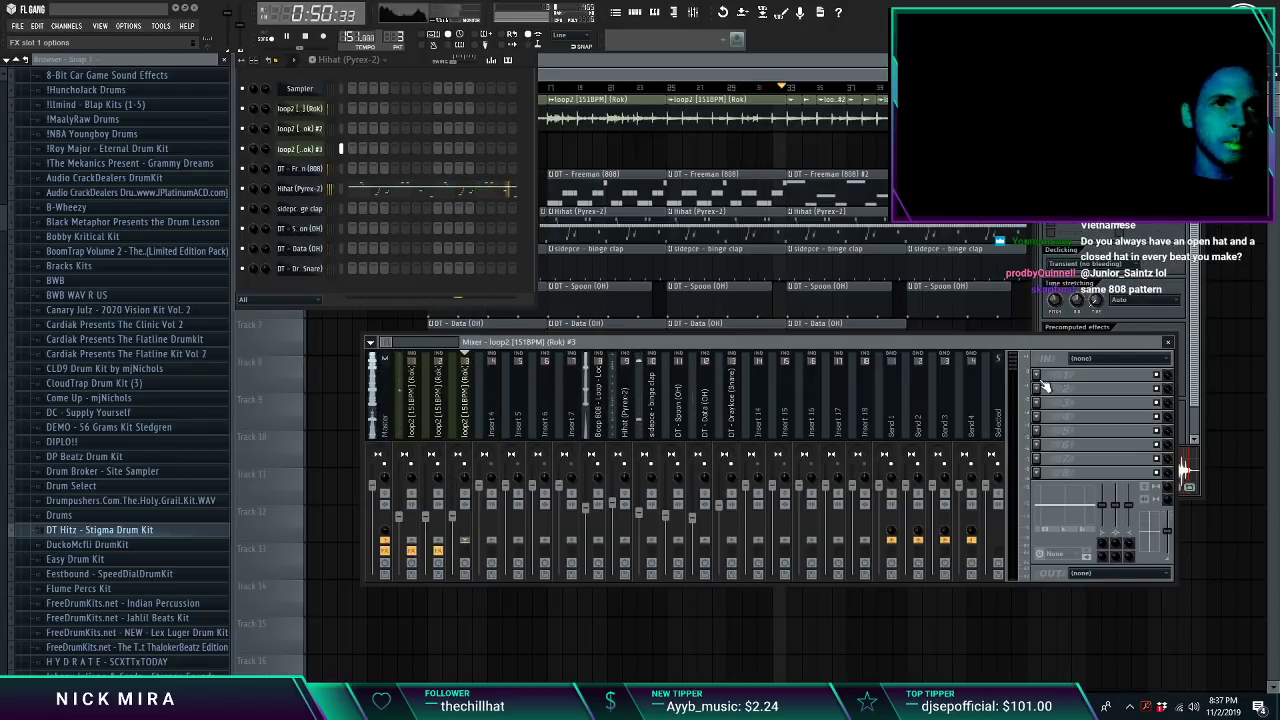
Step: Insert Fruity Parametric EQ 2 on the loop2 #3 track and shape a narrow band-pass with its low-pass band at about 2.8 kHz
{"action": "left_click", "coordinate": [1038, 376]}
{"action": "mouse_move", "coordinate": [1068, 391]}
{"action": "left_click", "coordinate": [1192, 473]}
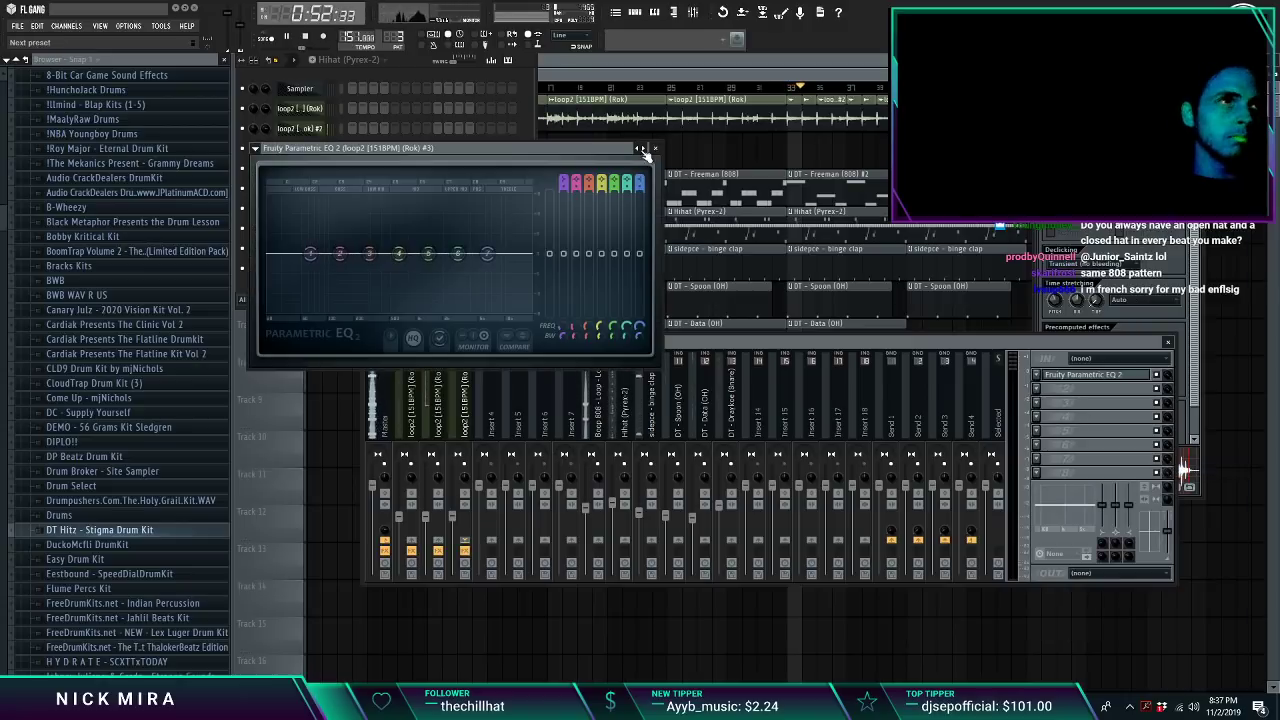
{"action": "right_click", "coordinate": [644, 150]}
{"action": "left_click", "coordinate": [672, 233]}
{"action": "left_click_drag", "start_coordinate": [524, 254], "coordinate": [440, 257]}
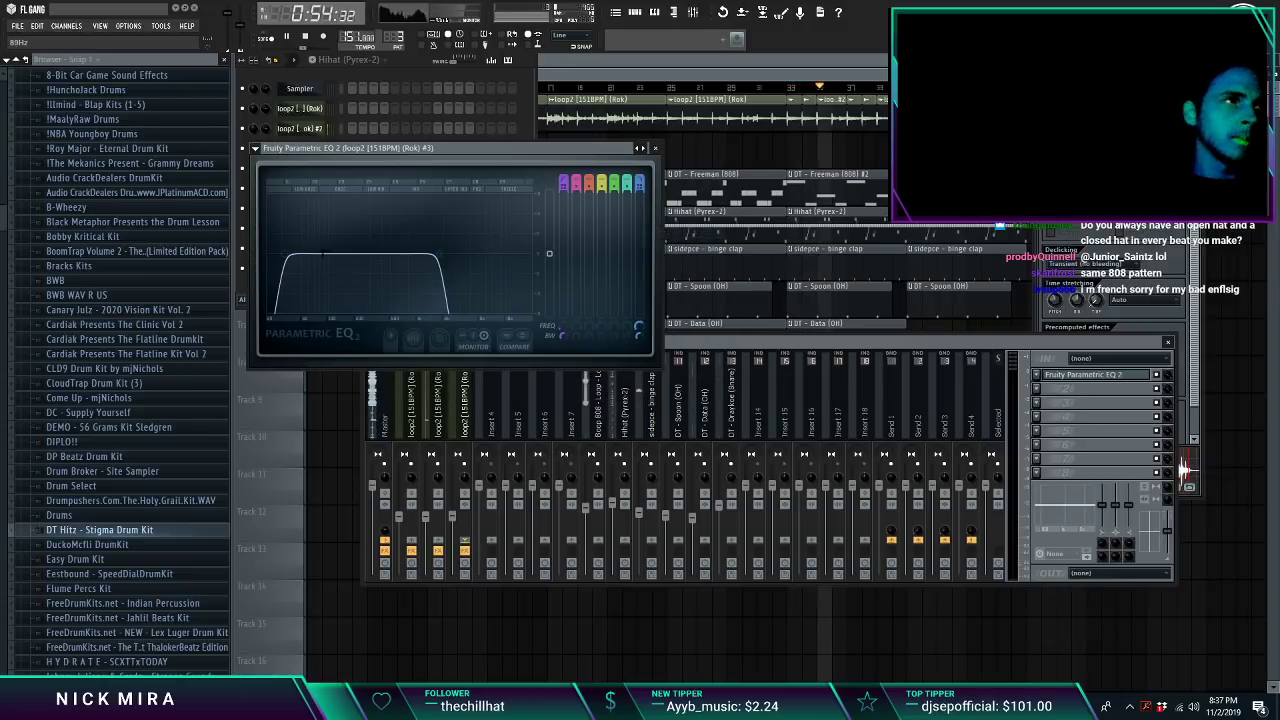
{"action": "left_click_drag", "start_coordinate": [284, 254], "coordinate": [453, 254]}
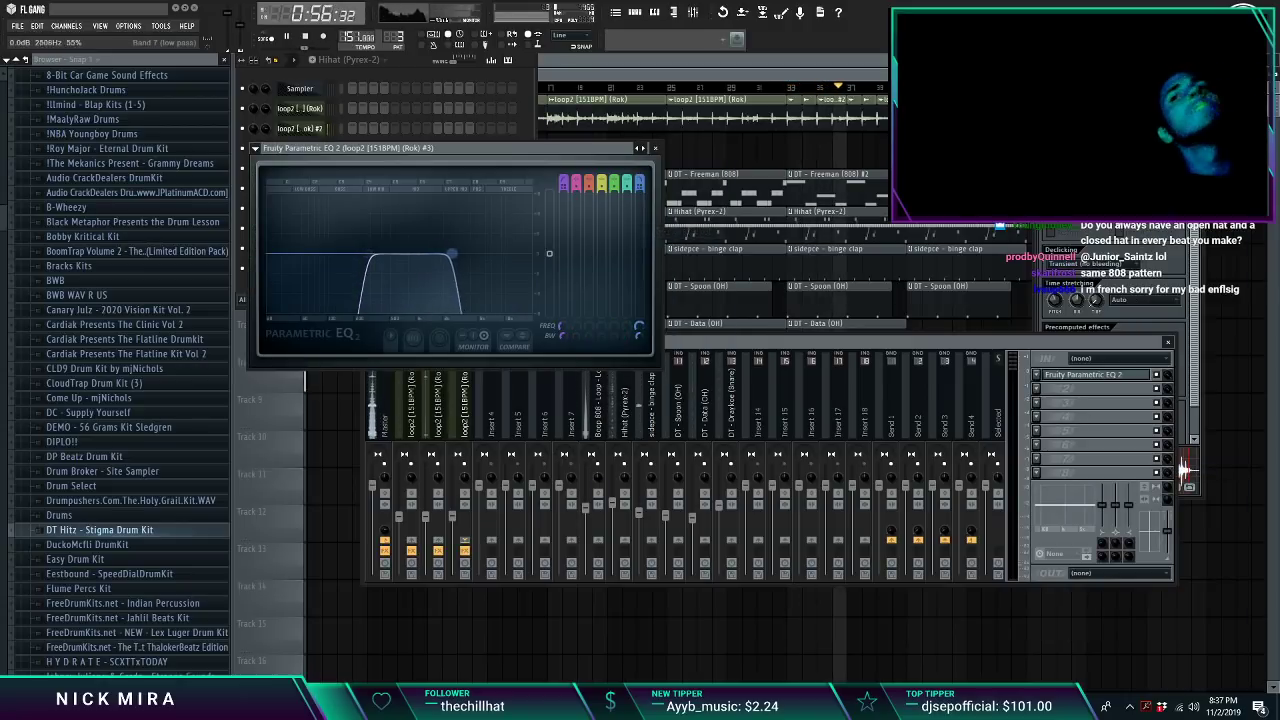
{"action": "key", "text": "Escape"}
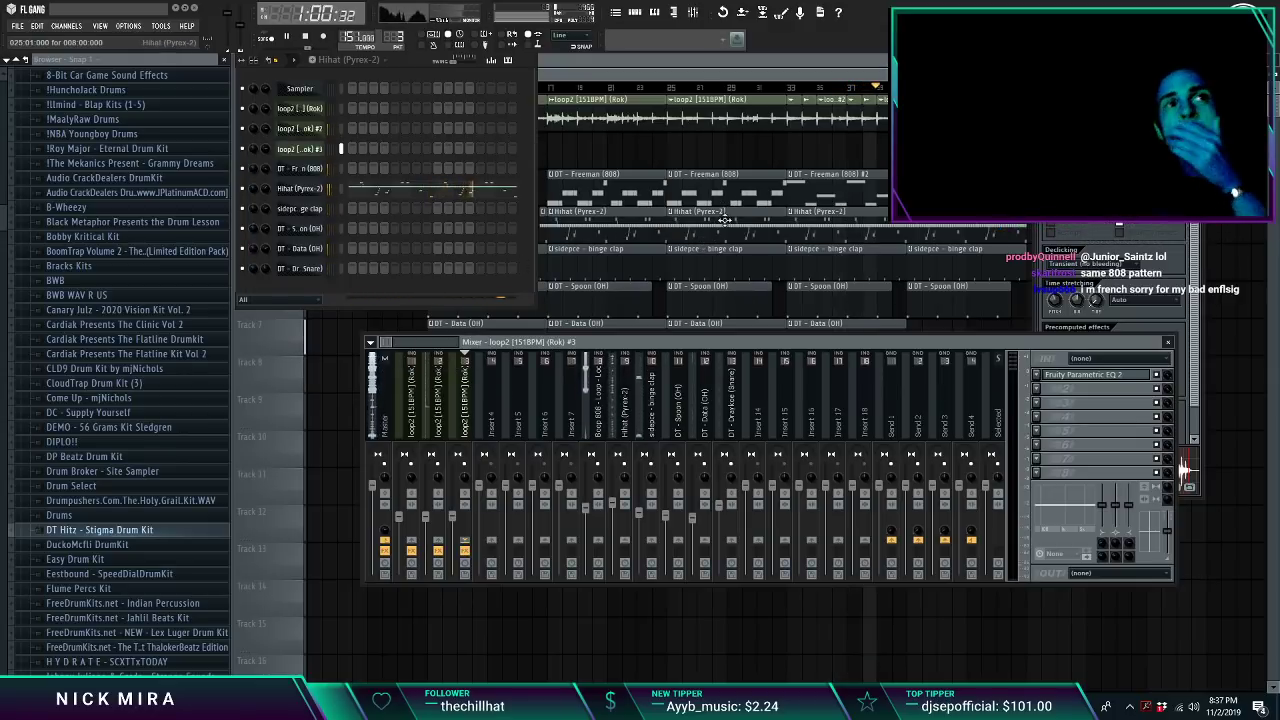
Step: Return to the playlist and check the channel settings of the loop2 clip at bar 41
{"action": "right_click", "coordinate": [852, 160]}
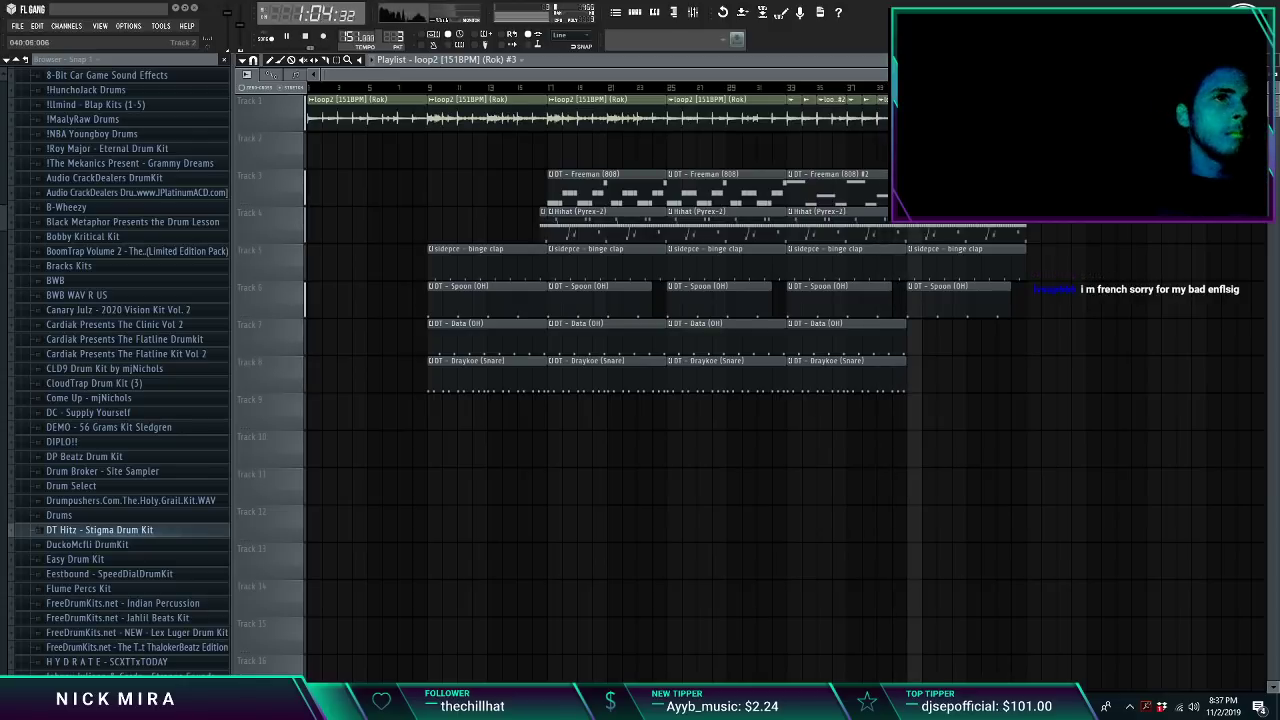
{"action": "double_click", "coordinate": [970, 116]}
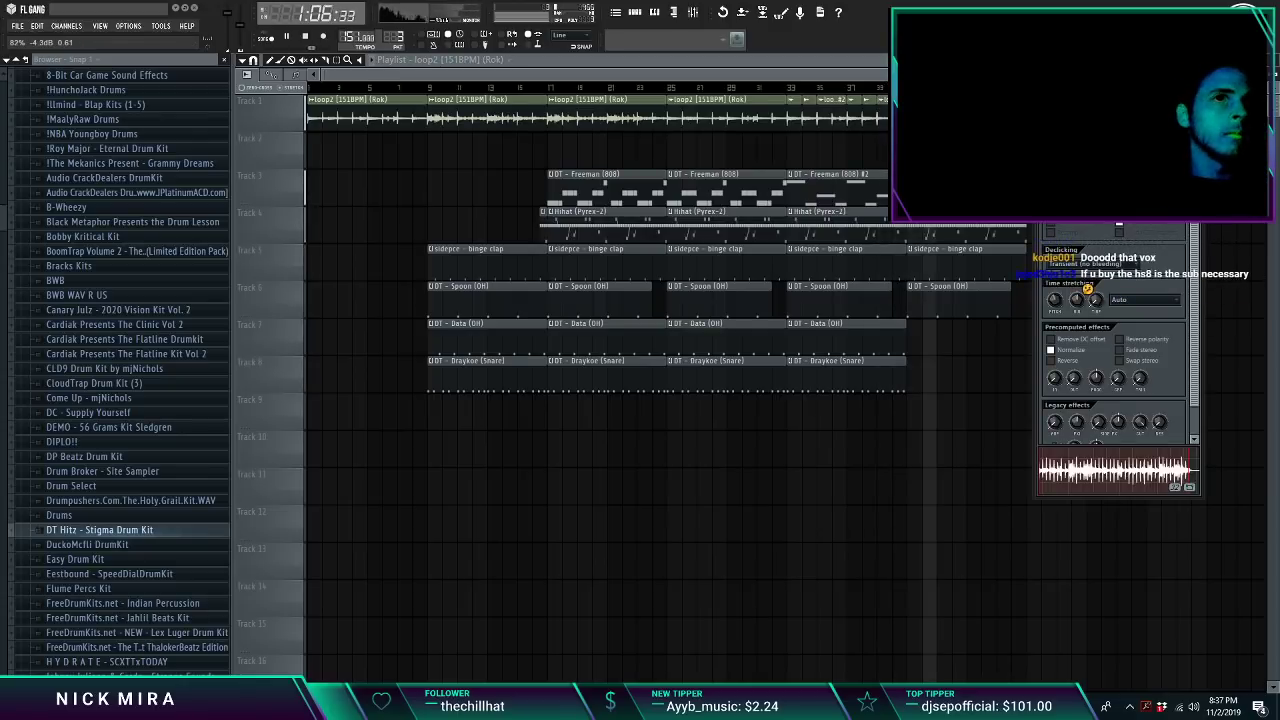
{"action": "key", "text": "Escape"}
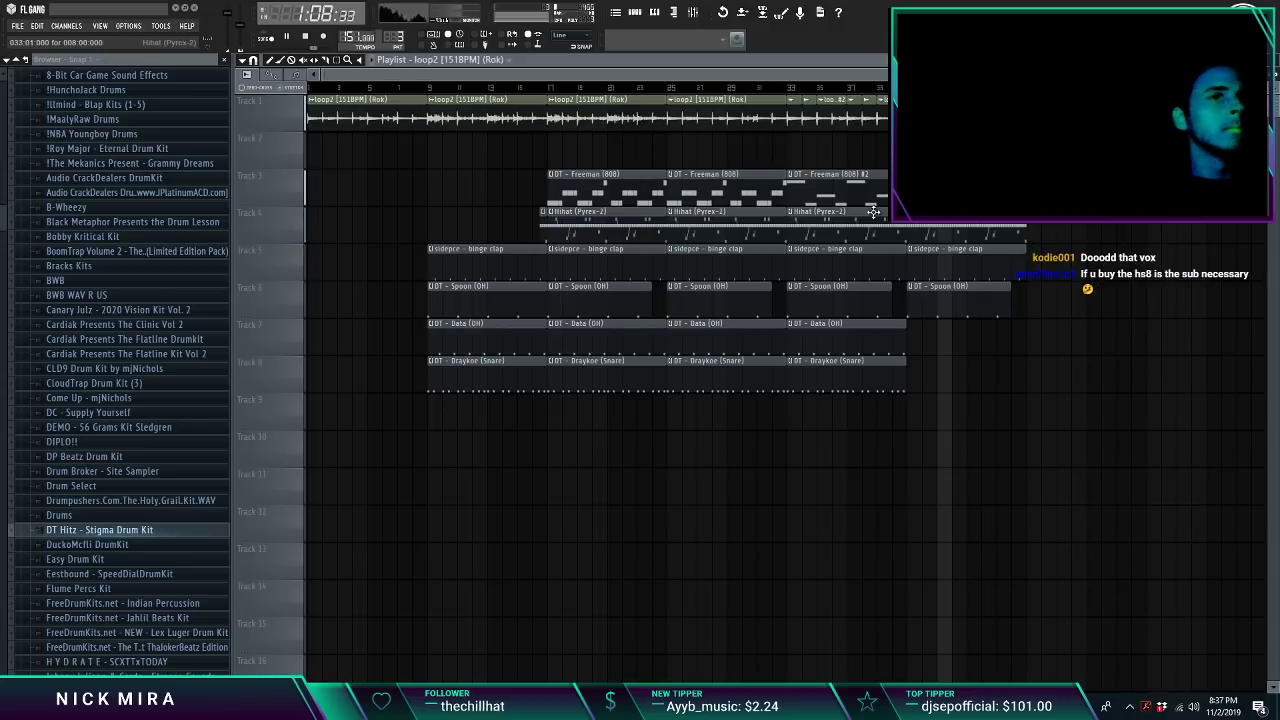
{"action": "scroll", "coordinate": [946, 150], "scroll_direction": "right", "scroll_amount": 1}
{"action": "scroll", "coordinate": [946, 150], "scroll_direction": "down", "scroll_amount": 1}
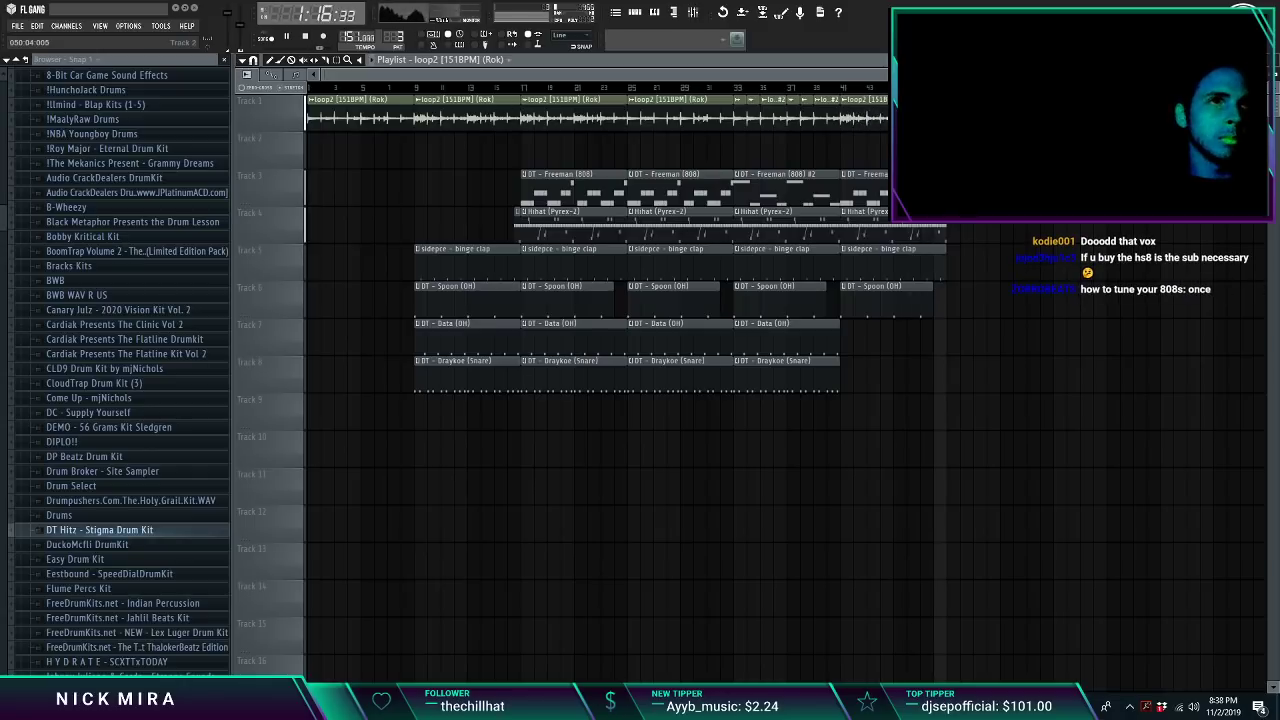
{"action": "right_click", "coordinate": [882, 129]}
{"action": "key", "text": "ctrl+z"}
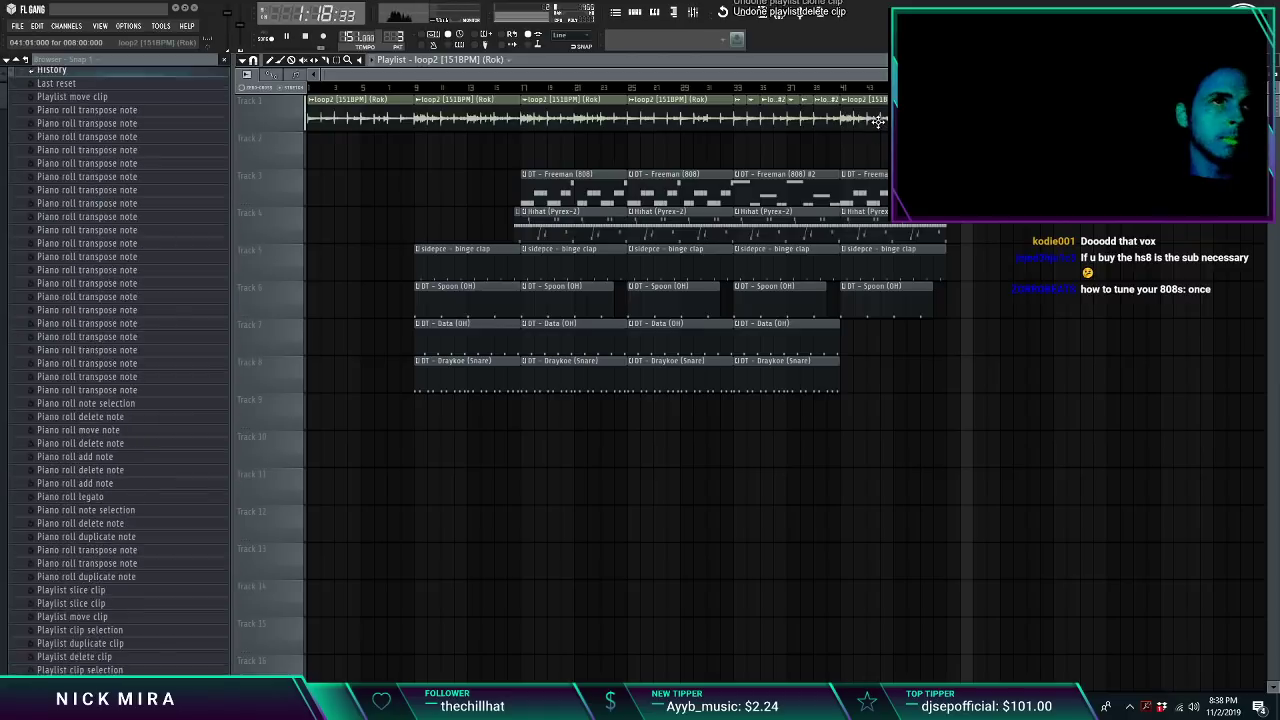
{"action": "left_click_drag", "start_coordinate": [661, 151], "coordinate": [661, 101]}
Step: Play back from bars 25 and 41, and undo the 808, Hihat, clap and Spoon clips added at bar 41
{"action": "left_click", "coordinate": [637, 88]}
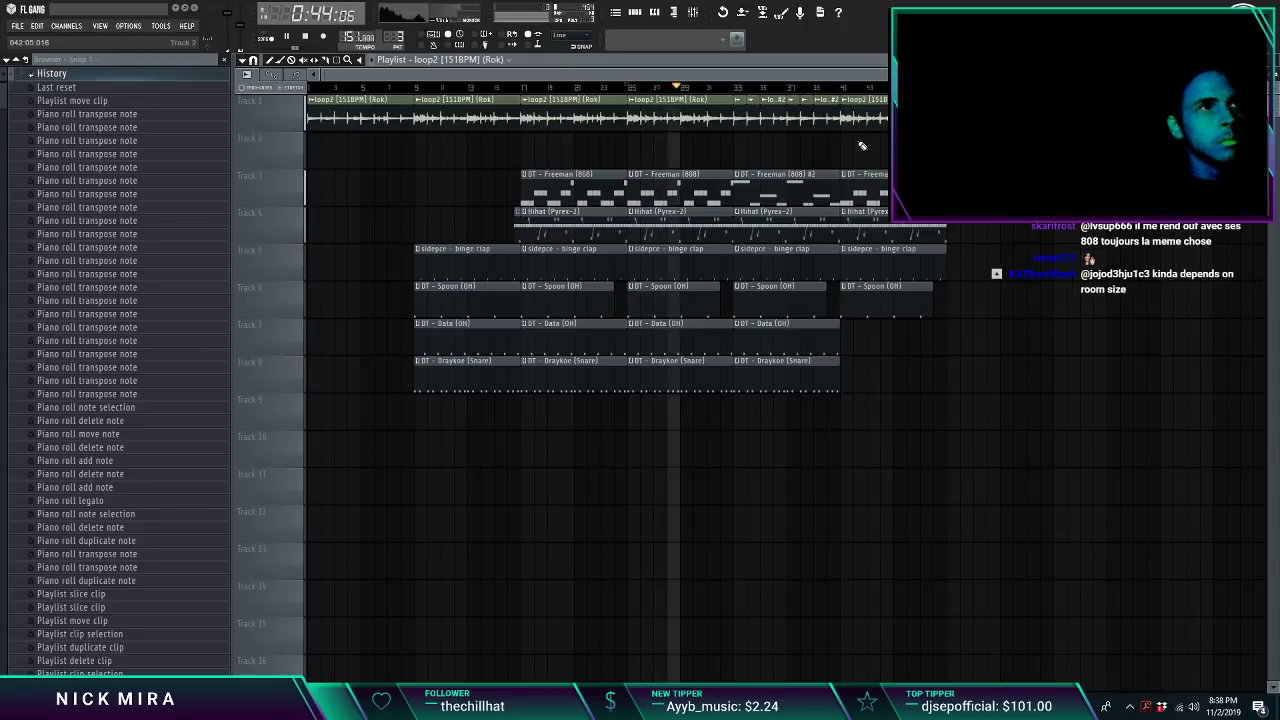
{"action": "left_click", "coordinate": [846, 88]}
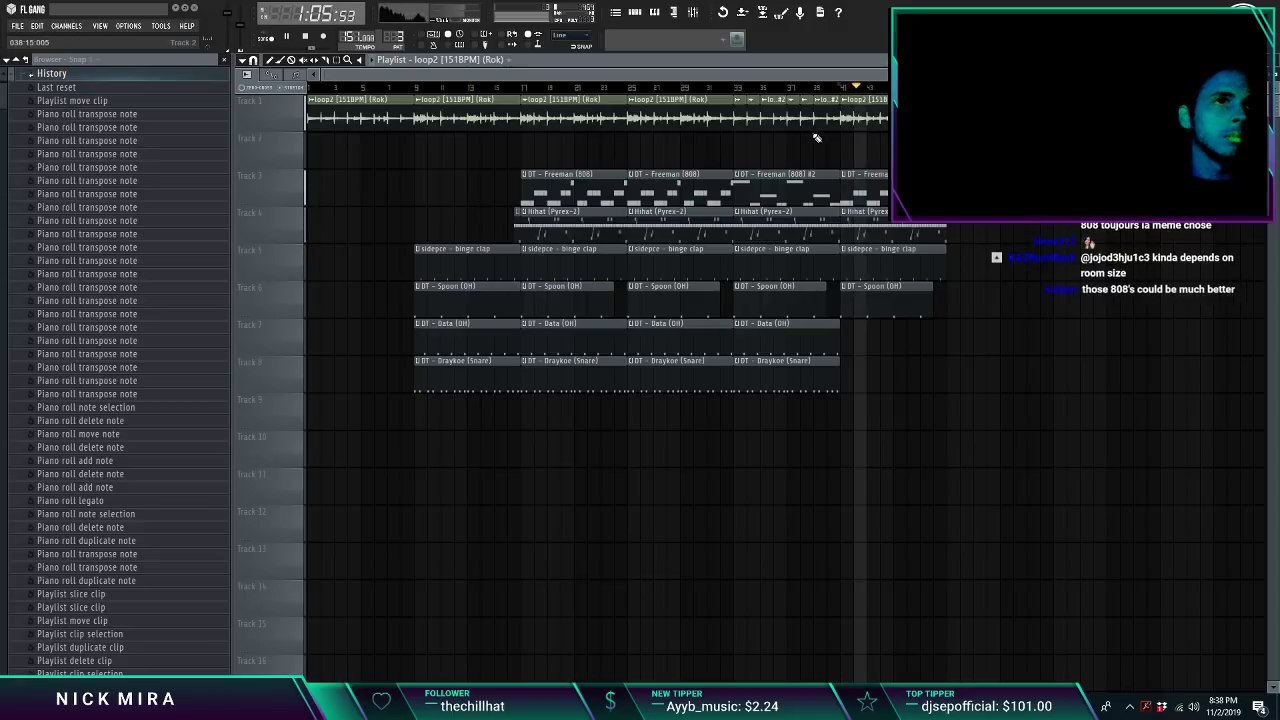
{"action": "key", "text": "ctrl+z"}
{"action": "key", "text": "ctrl+z"}
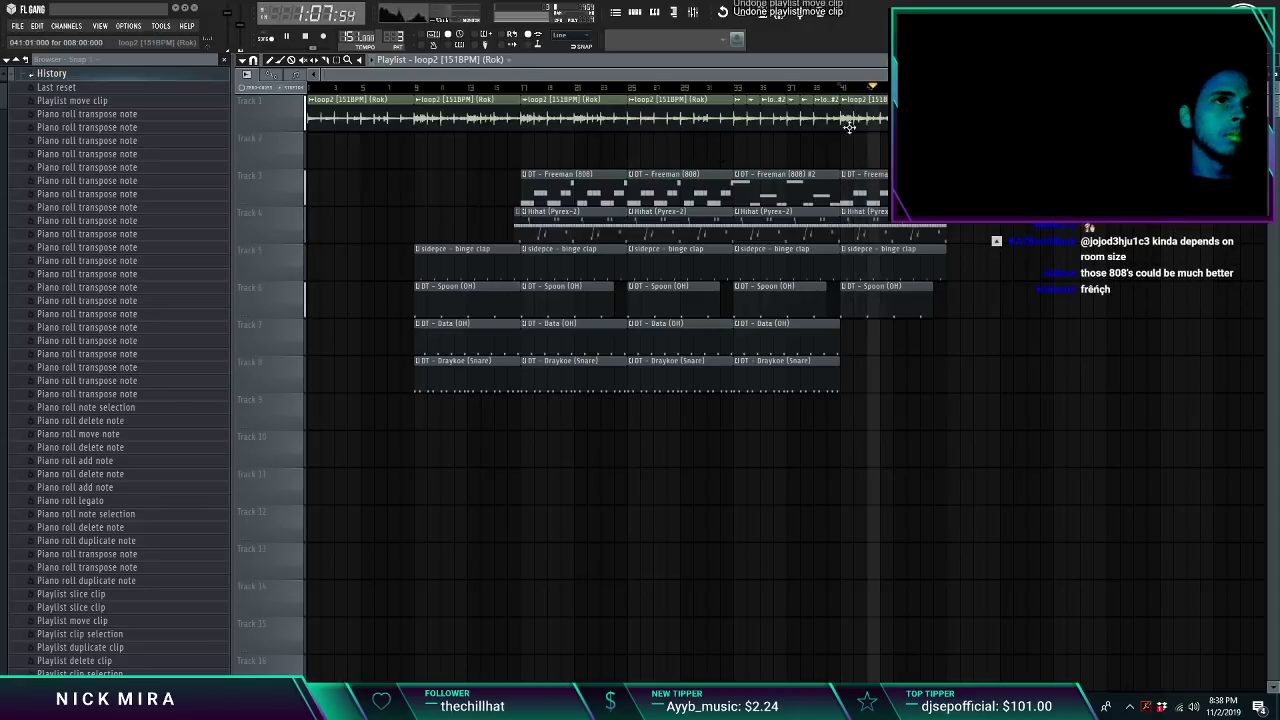
{"action": "key", "text": "ctrl+z"}
{"action": "key", "text": "ctrl+z"}
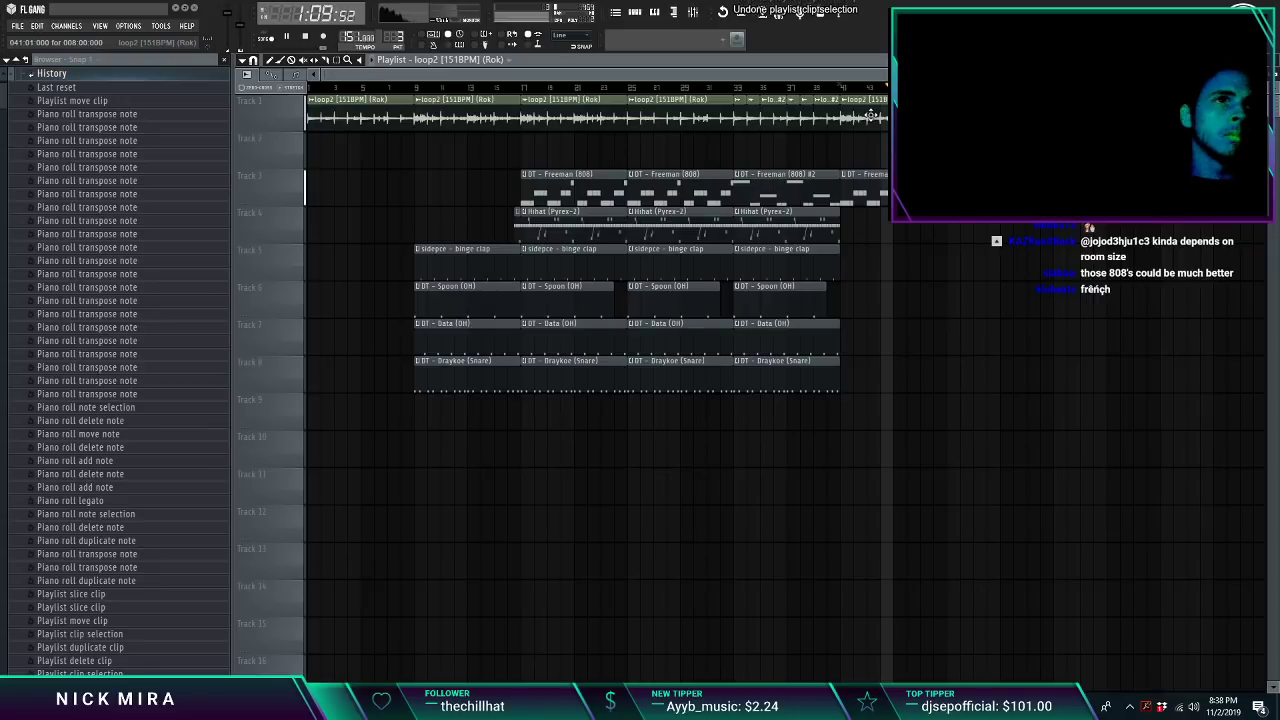
{"action": "key", "text": "ctrl+z"}
{"action": "key", "text": "ctrl+z"}
{"action": "key", "text": "ctrl+z"}
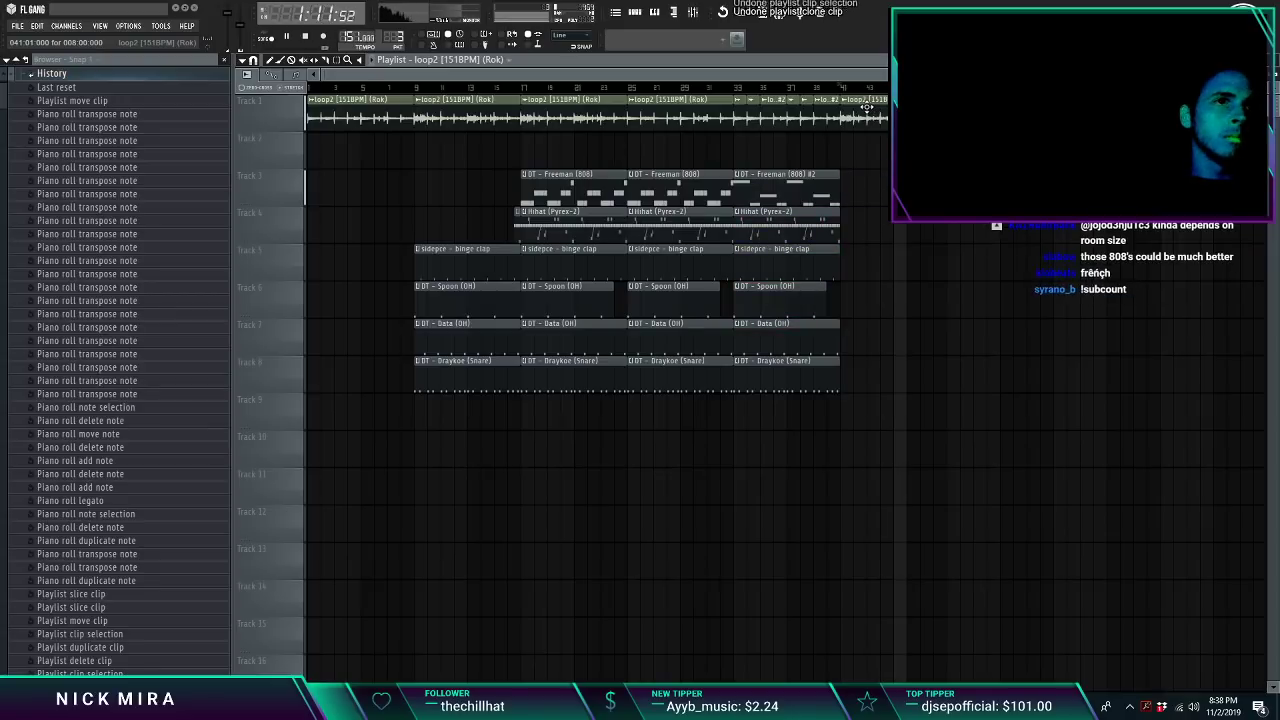
Step: Copy the 808, Hihat, clap, Spoon and Data clips to bar 41 and play back that section
{"action": "key", "text": "ctrl+z"}
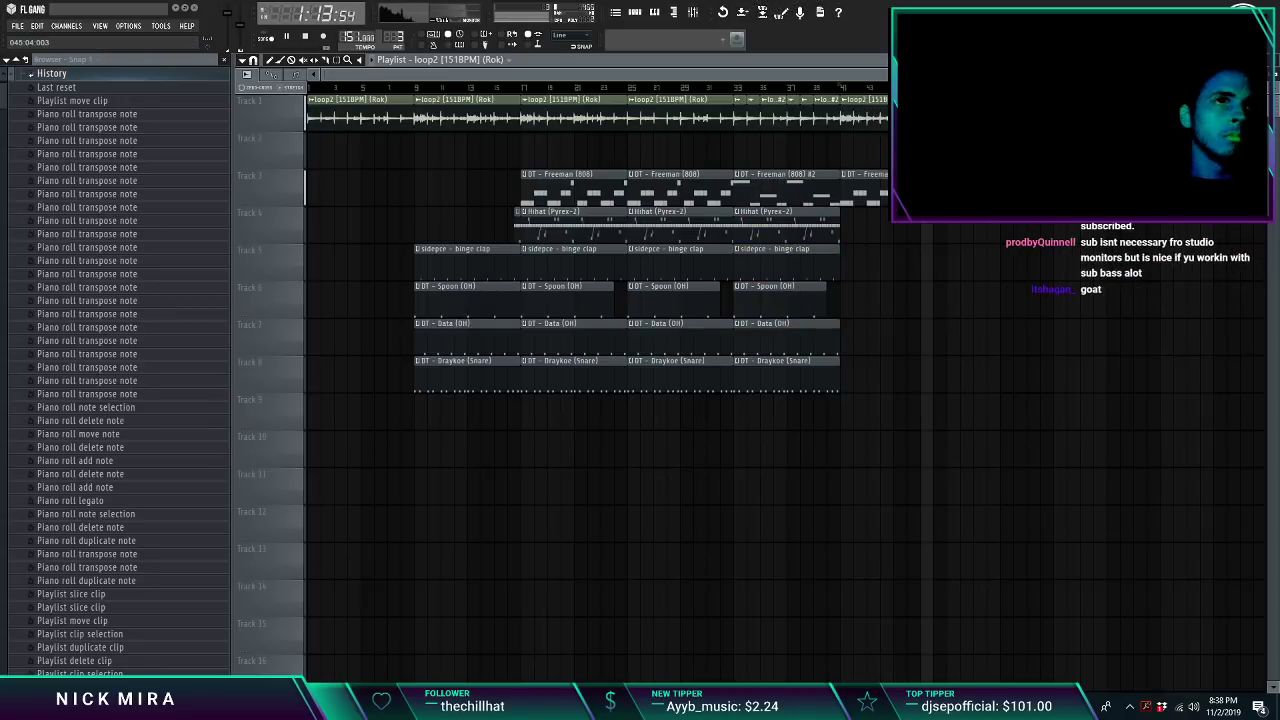
{"action": "key", "text": "ctrl+z"}
{"action": "left_click_drag", "start_coordinate": [746, 211], "coordinate": [853, 210]}
{"action": "key", "text": "ctrl+d"}
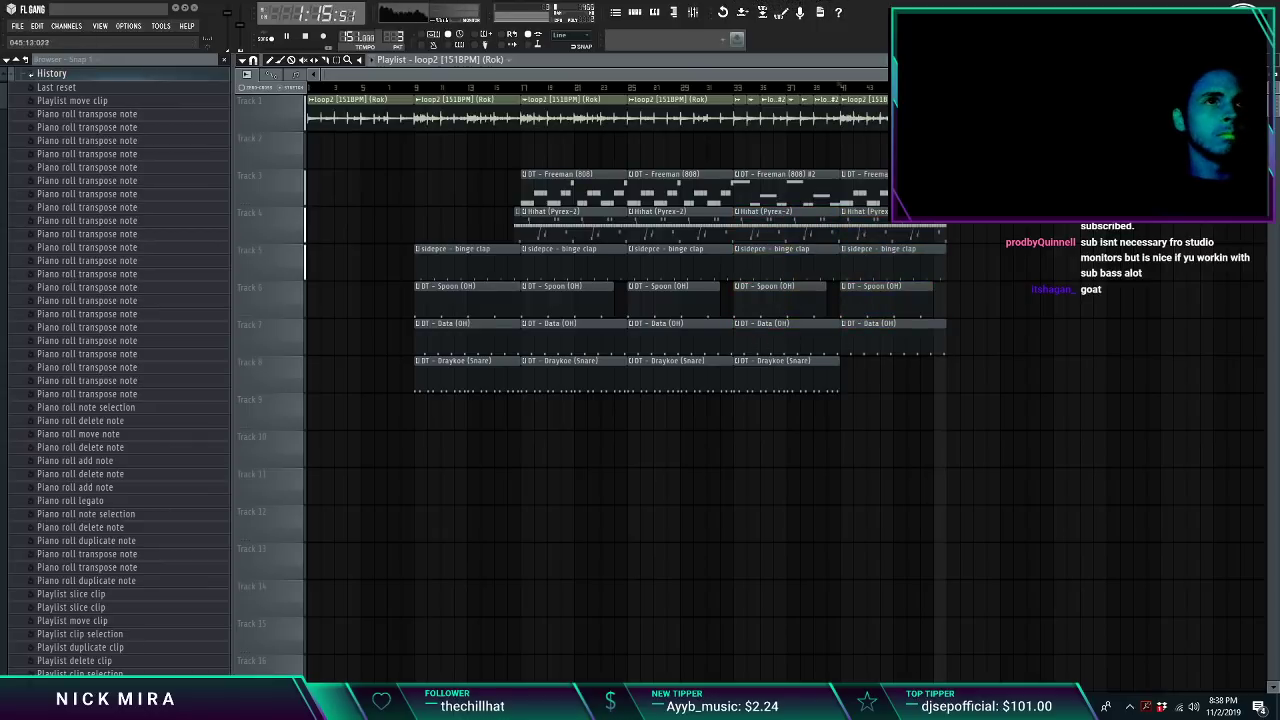
{"action": "left_click", "coordinate": [895, 87]}
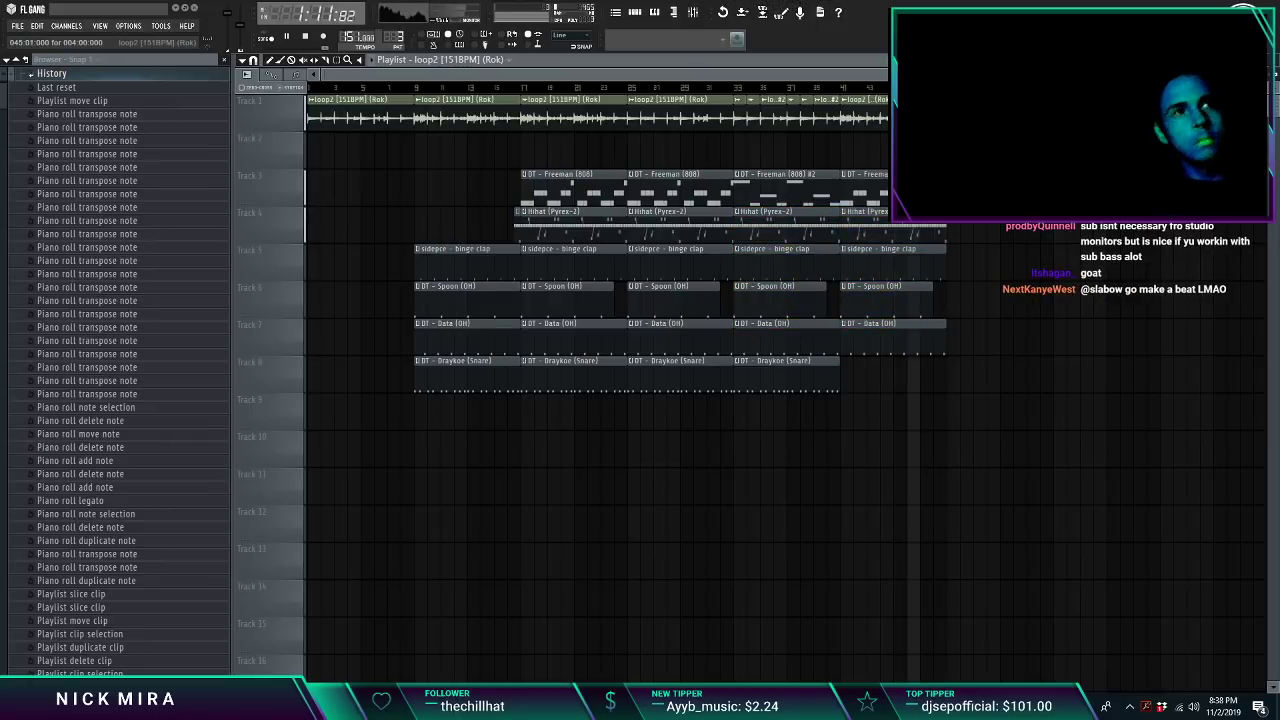
Step: Replace the eight-bar loop2 clip at bar 25 with two four-bar loop2 clips at bars 25 and 29
{"action": "right_click", "coordinate": [724, 119]}
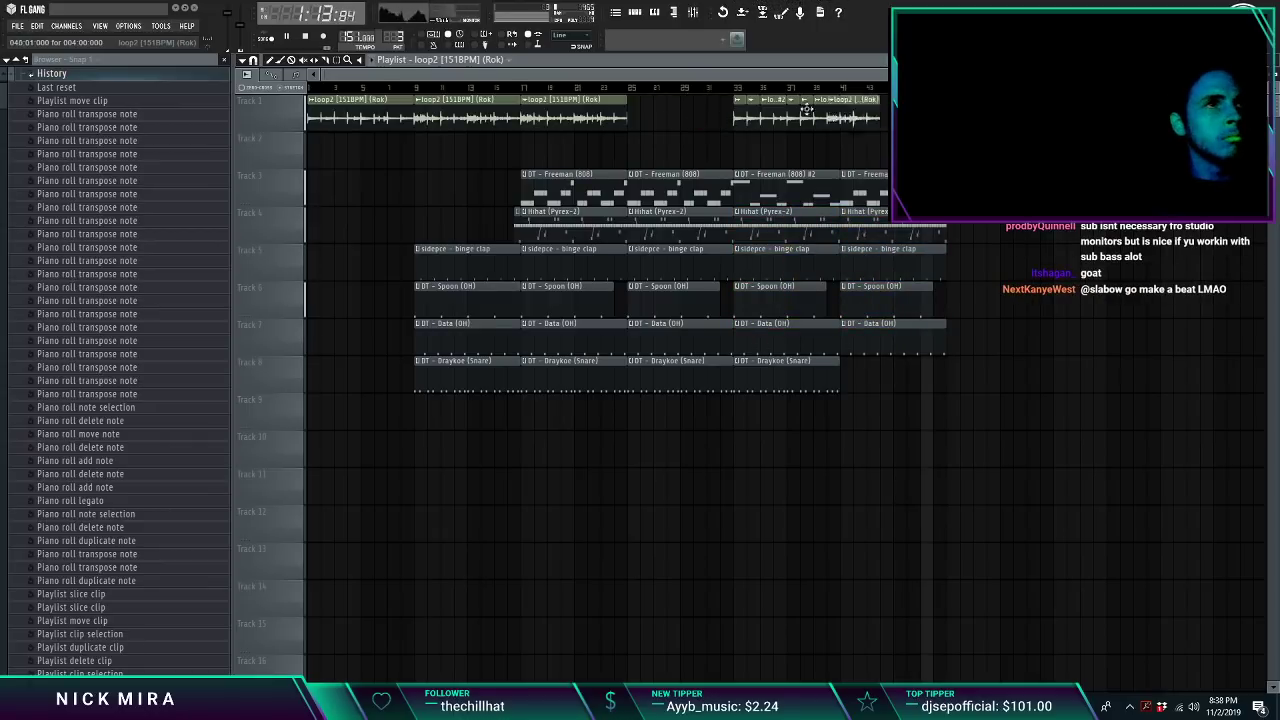
{"action": "left_click_drag", "start_coordinate": [806, 109], "coordinate": [713, 120]}
{"action": "left_click", "coordinate": [884, 117]}
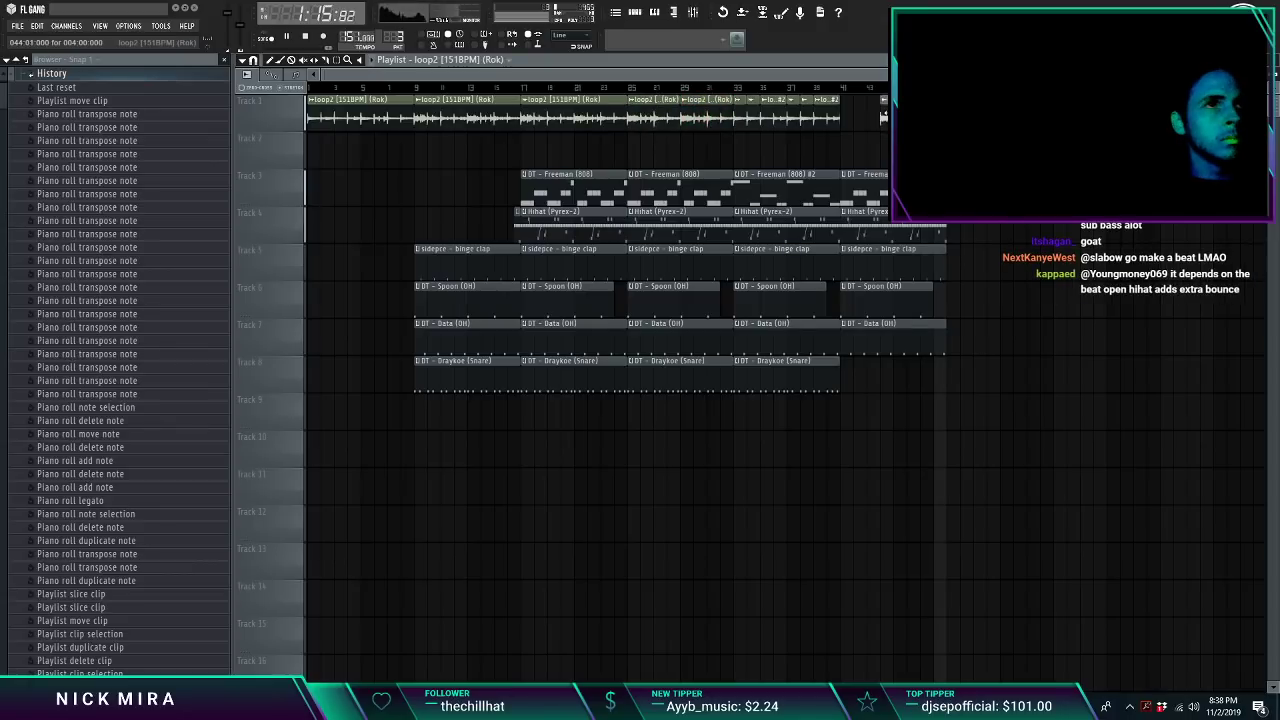
Step: Clear the leftover loop2 clip beyond bar 41 and fill track 1 with four-bar loop2 clips from bar 41
{"action": "right_click", "coordinate": [853, 116]}
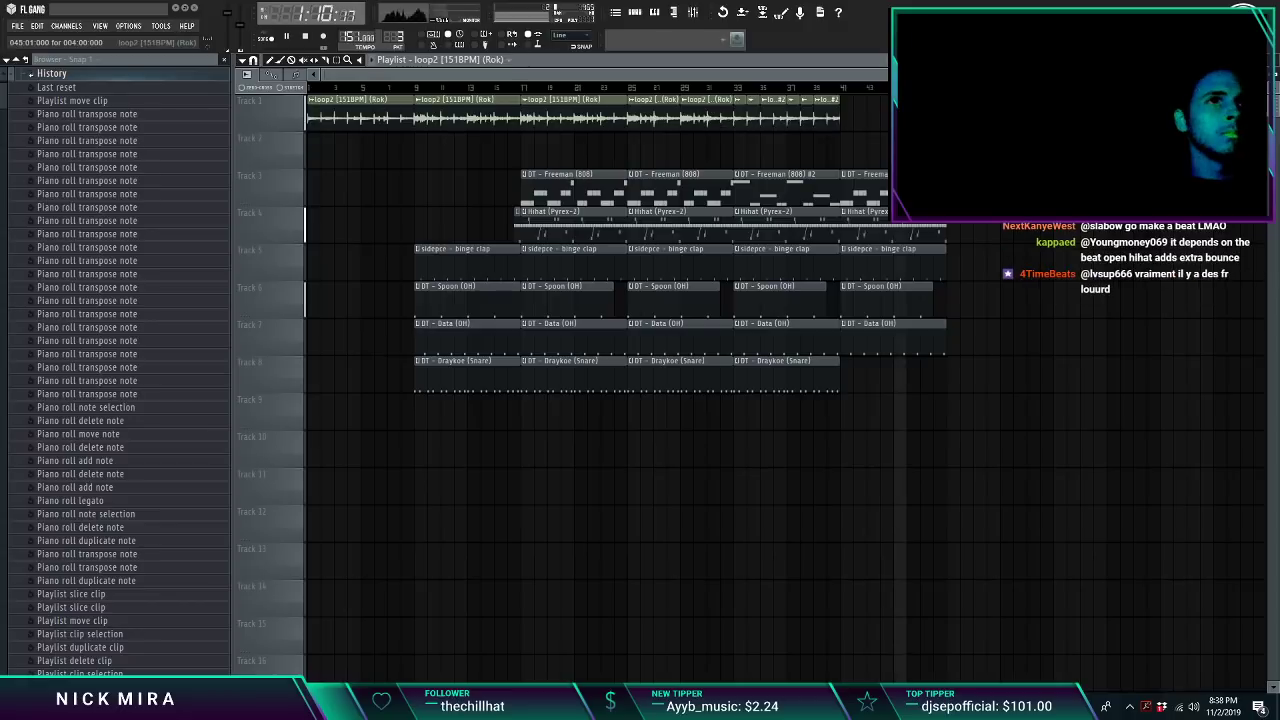
{"action": "left_click_drag", "start_coordinate": [848, 110], "coordinate": [909, 120]}
{"action": "right_click", "coordinate": [858, 122]}
{"action": "left_click", "coordinate": [848, 122]}
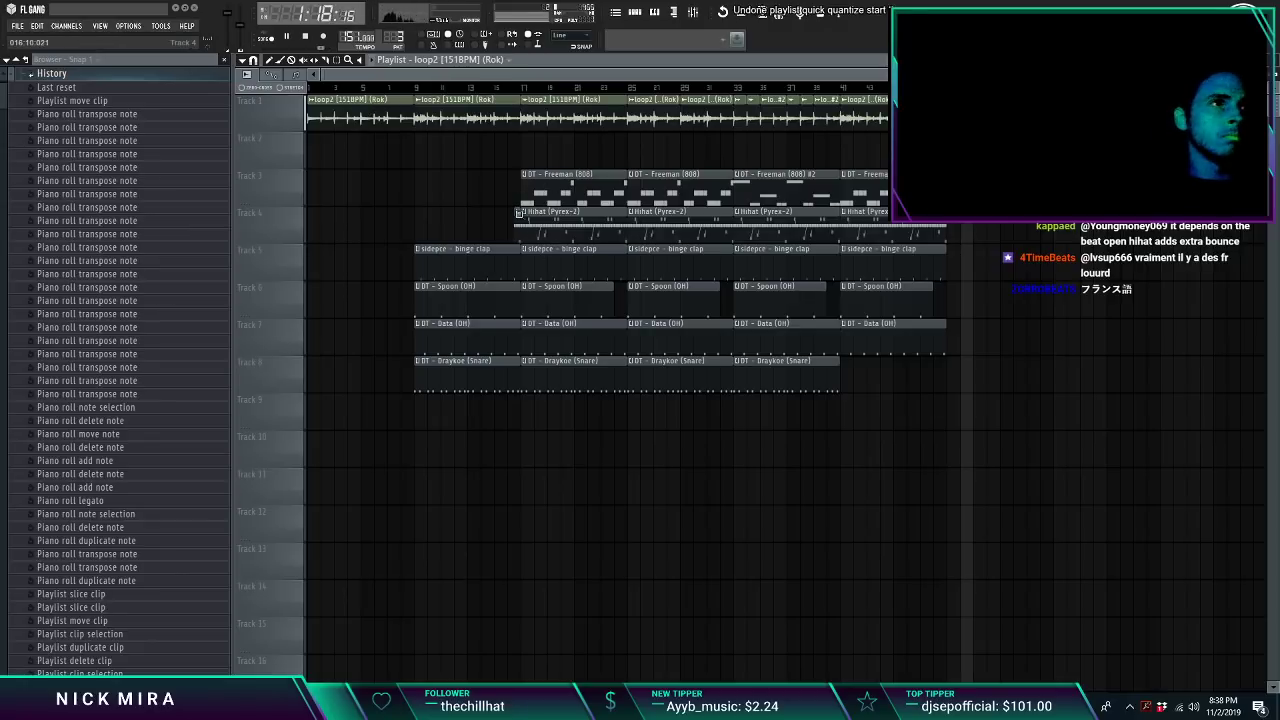
Step: Inspect the start of the short Hihat pickup clip before bar 17 up close, then clear the clip selection
{"action": "key", "text": "ctrl+a"}
{"action": "right_click", "coordinate": [518, 216], "text": "ctrl"}
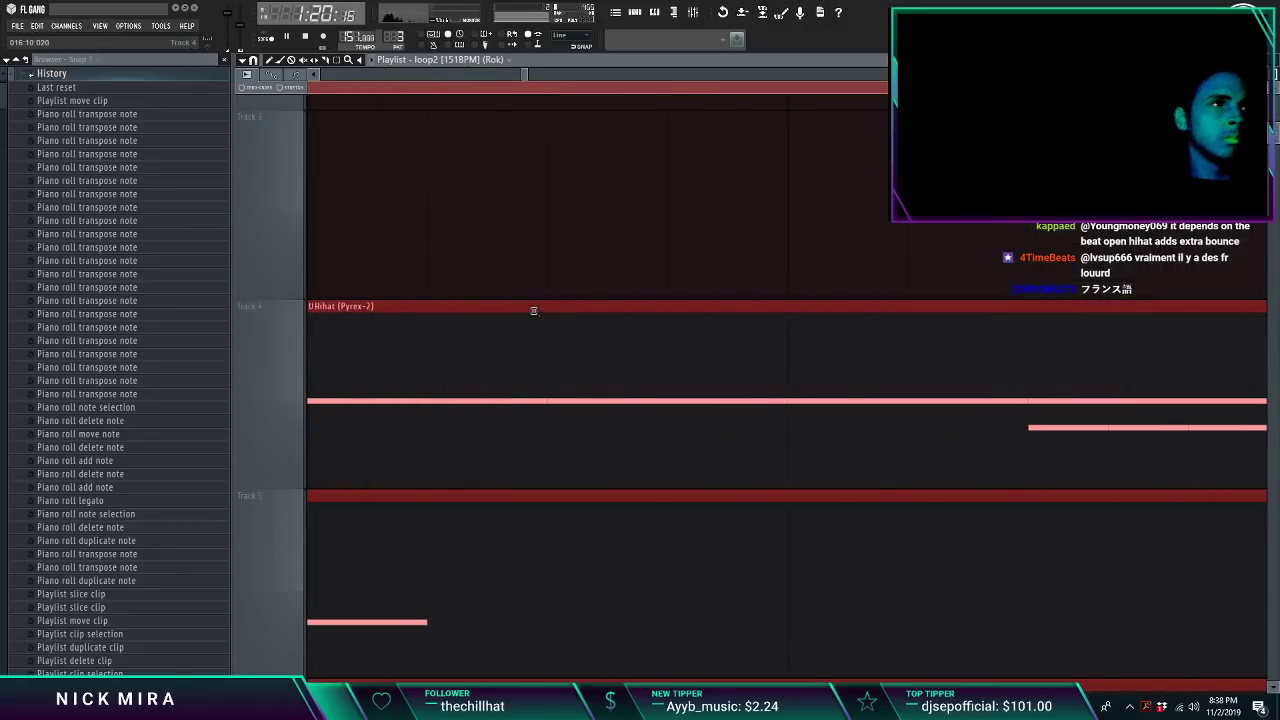
{"action": "scroll", "coordinate": [533, 310], "scroll_direction": "down", "scroll_amount": 8}
{"action": "scroll", "coordinate": [571, 308], "scroll_direction": "up", "scroll_amount": 8}
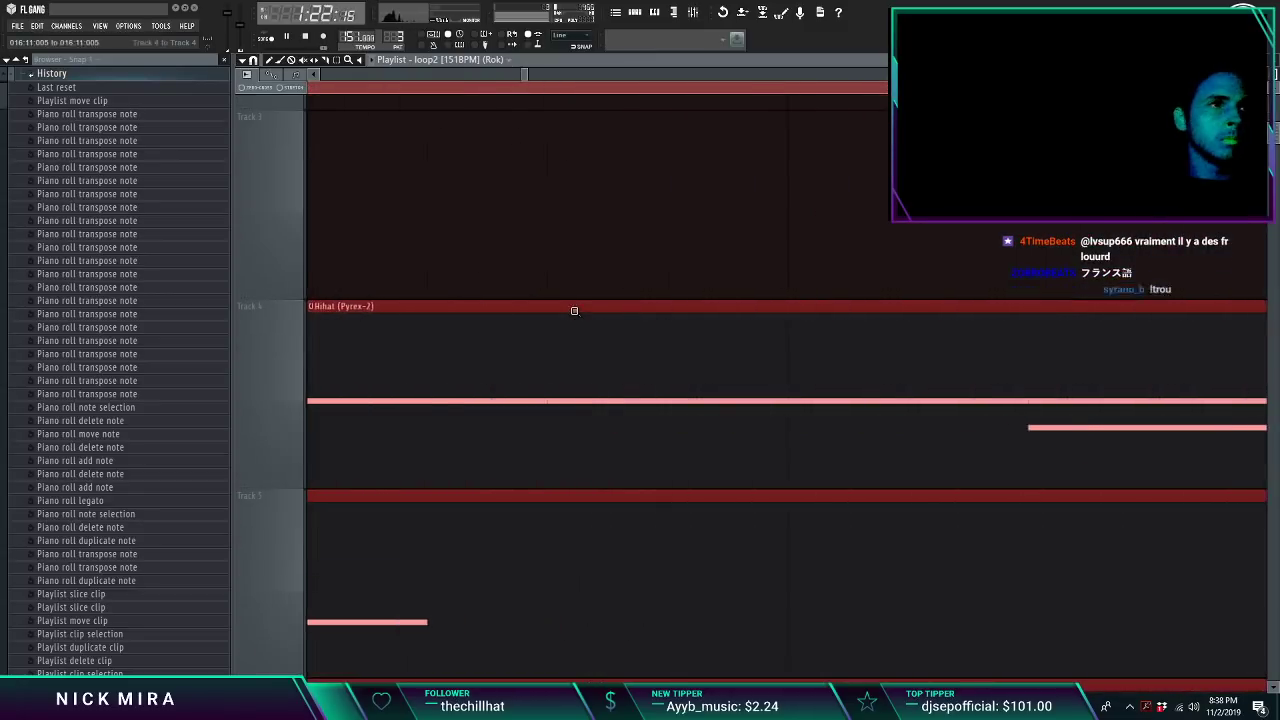
{"action": "scroll", "coordinate": [574, 310], "scroll_direction": "down", "scroll_amount": 8}
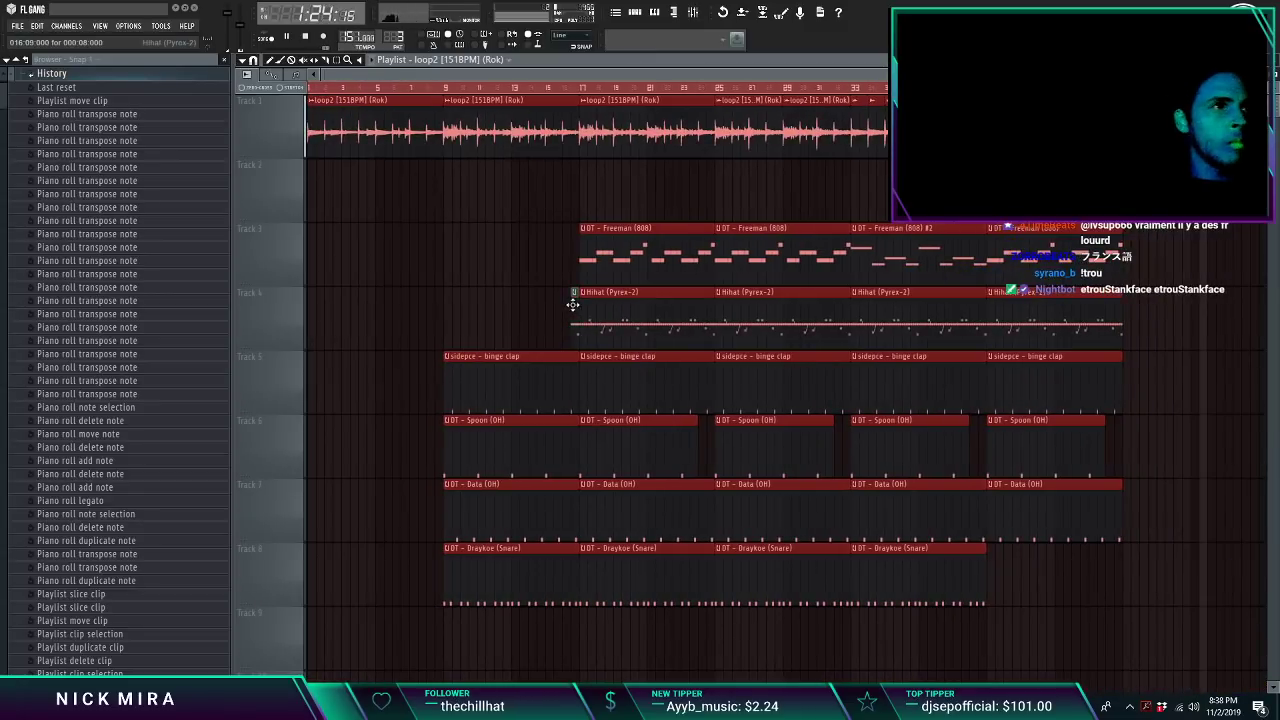
{"action": "key", "text": "ctrl+d"}
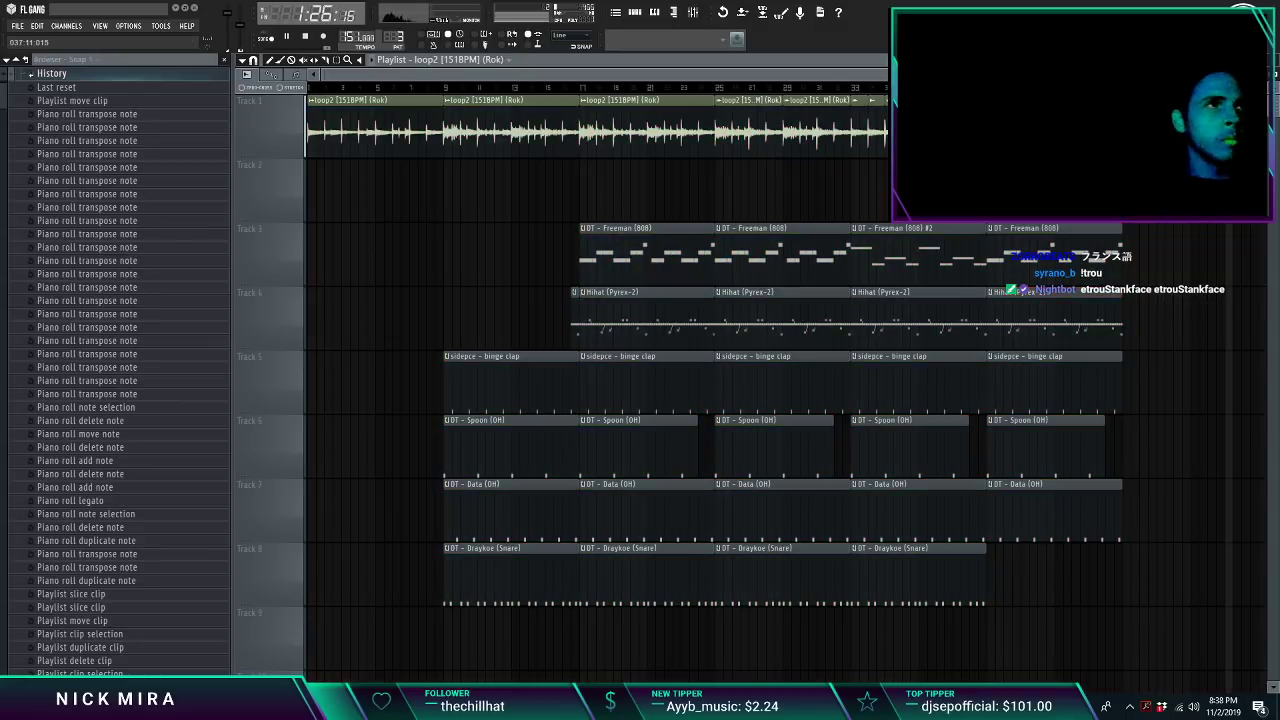
Step: Play the arrangement from the start and place the Rok Tag Sauced sample on track 9 at bar 6
{"action": "left_click_drag", "start_coordinate": [1273, 90], "coordinate": [1273, 113]}
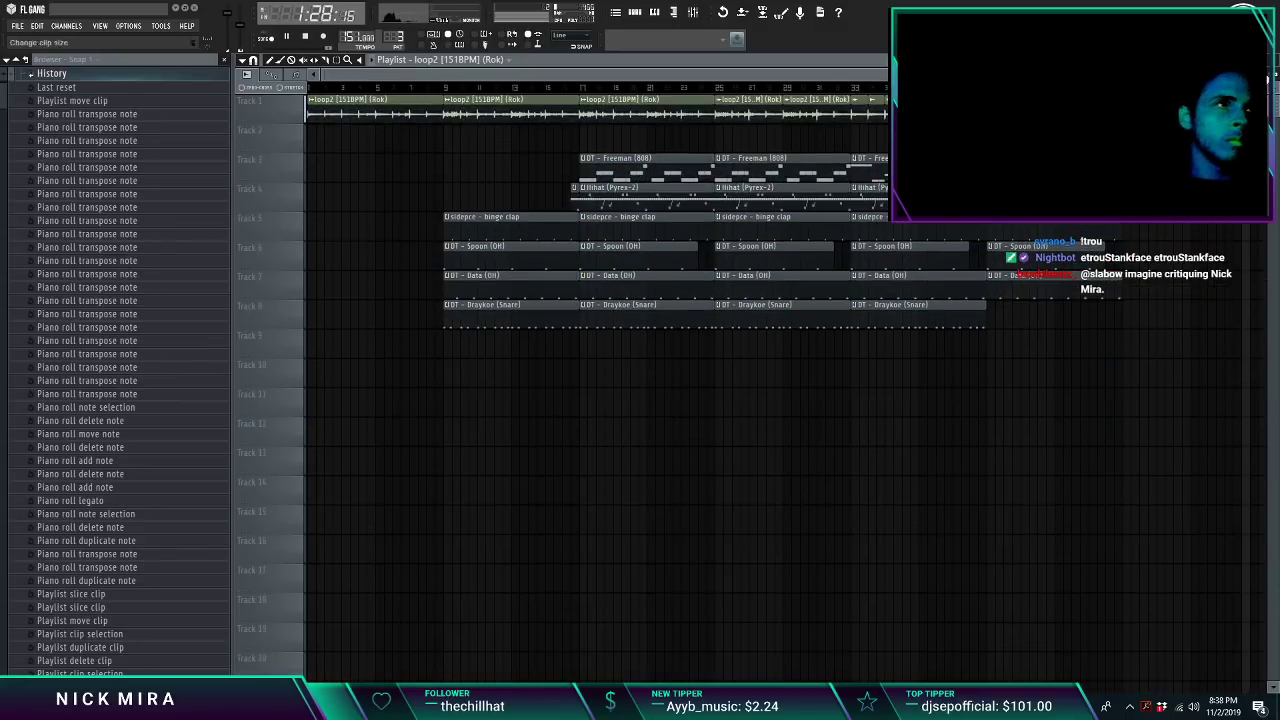
{"action": "left_click_drag", "start_coordinate": [3, 92], "coordinate": [2, 278]}
{"action": "left_click", "coordinate": [280, 702]}
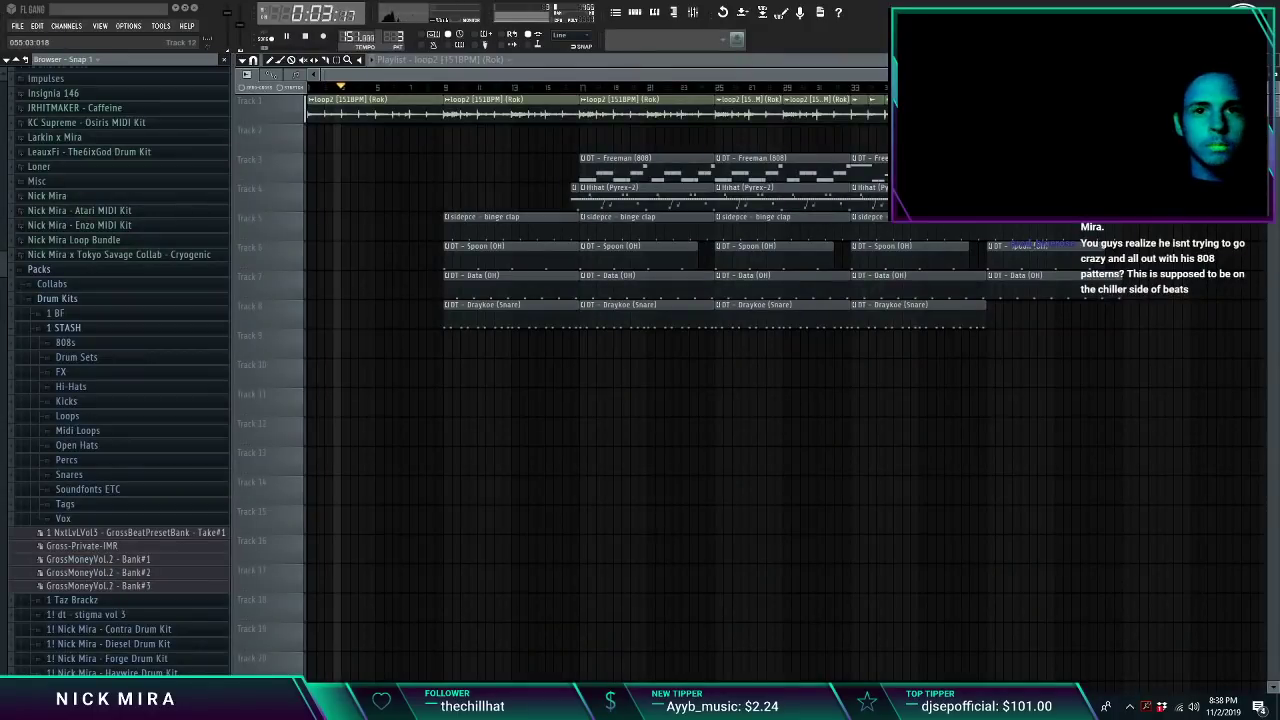
{"action": "mouse_move", "coordinate": [1278, 710]}
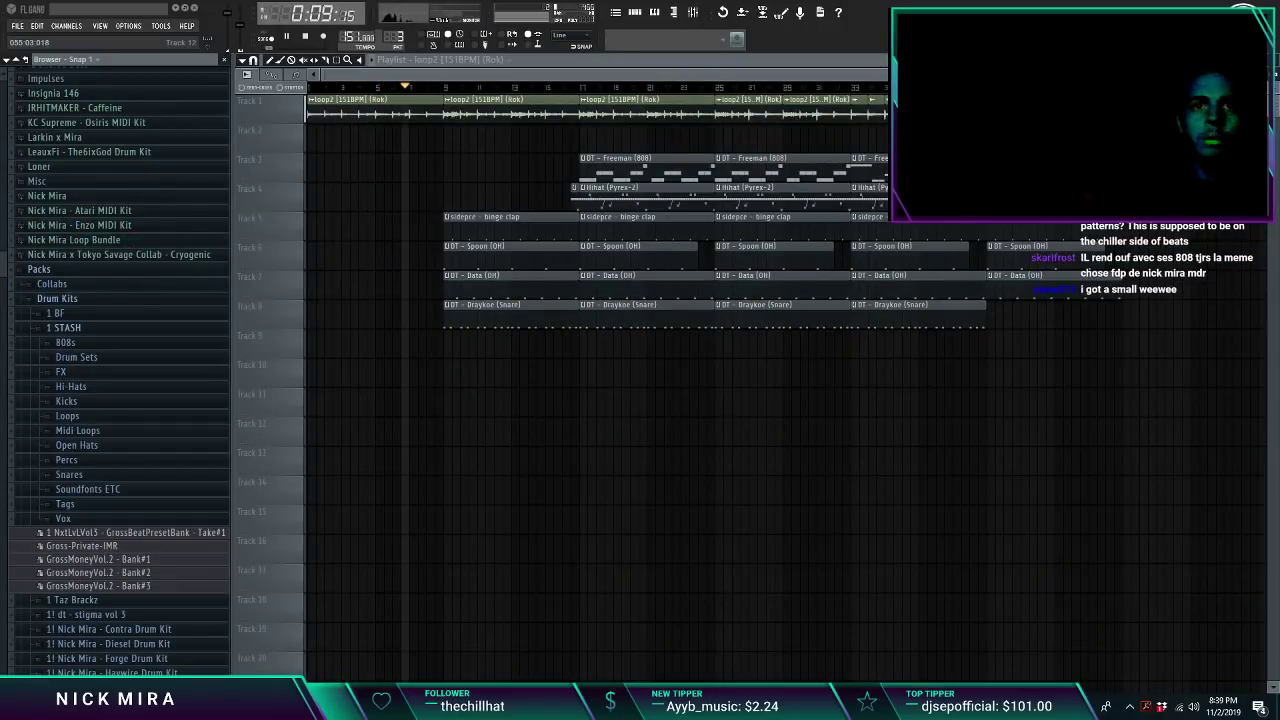
{"action": "left_click_drag", "start_coordinate": [1097, 630], "coordinate": [400, 340]}
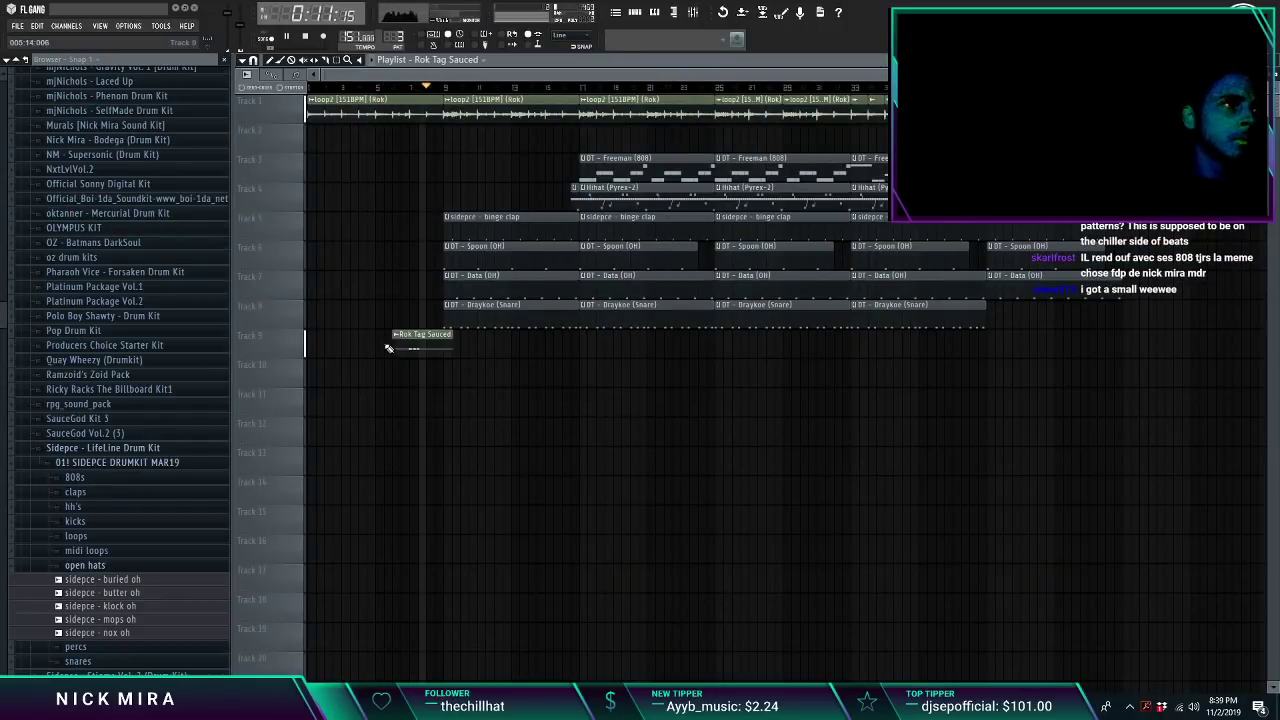
Step: Cue playback at bar 5 and open the Rok Tag Sauced sample in Edison from its channel settings
{"action": "left_click", "coordinate": [377, 88]}
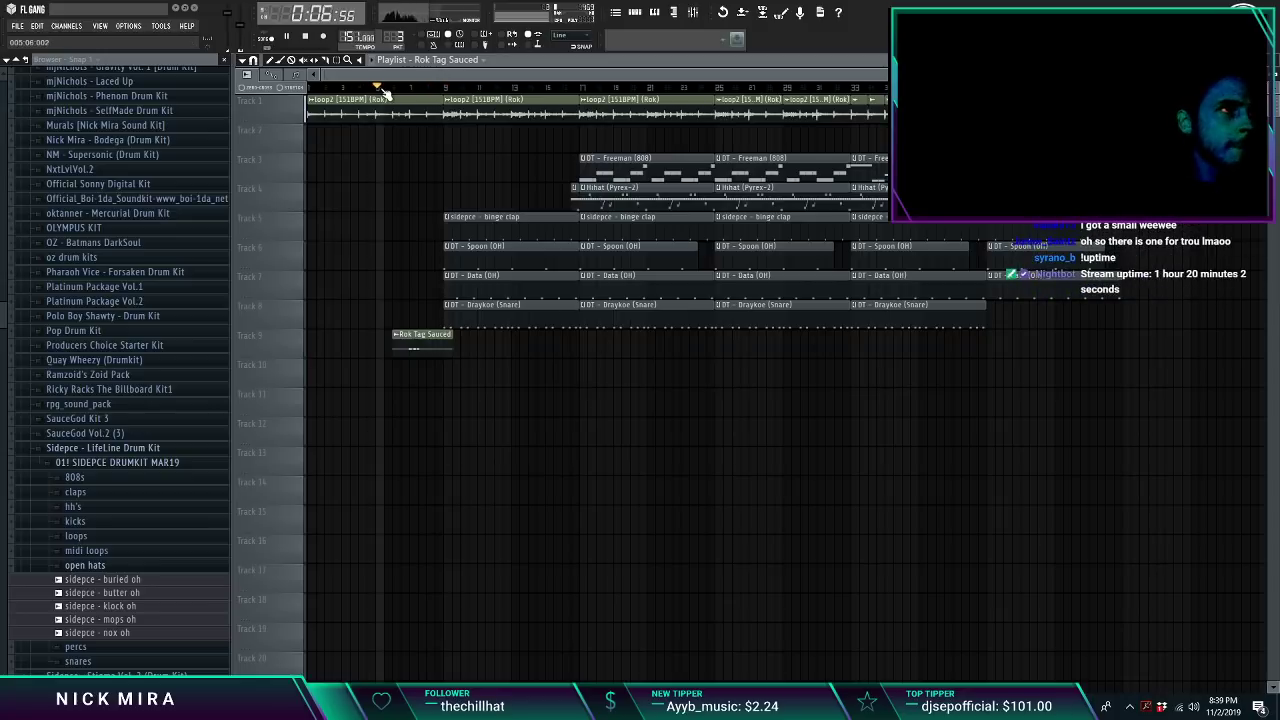
{"action": "scroll", "coordinate": [377, 88], "scroll_direction": "up", "scroll_amount": 5}
{"action": "key", "text": "space"}
{"action": "double_click", "coordinate": [482, 343]}
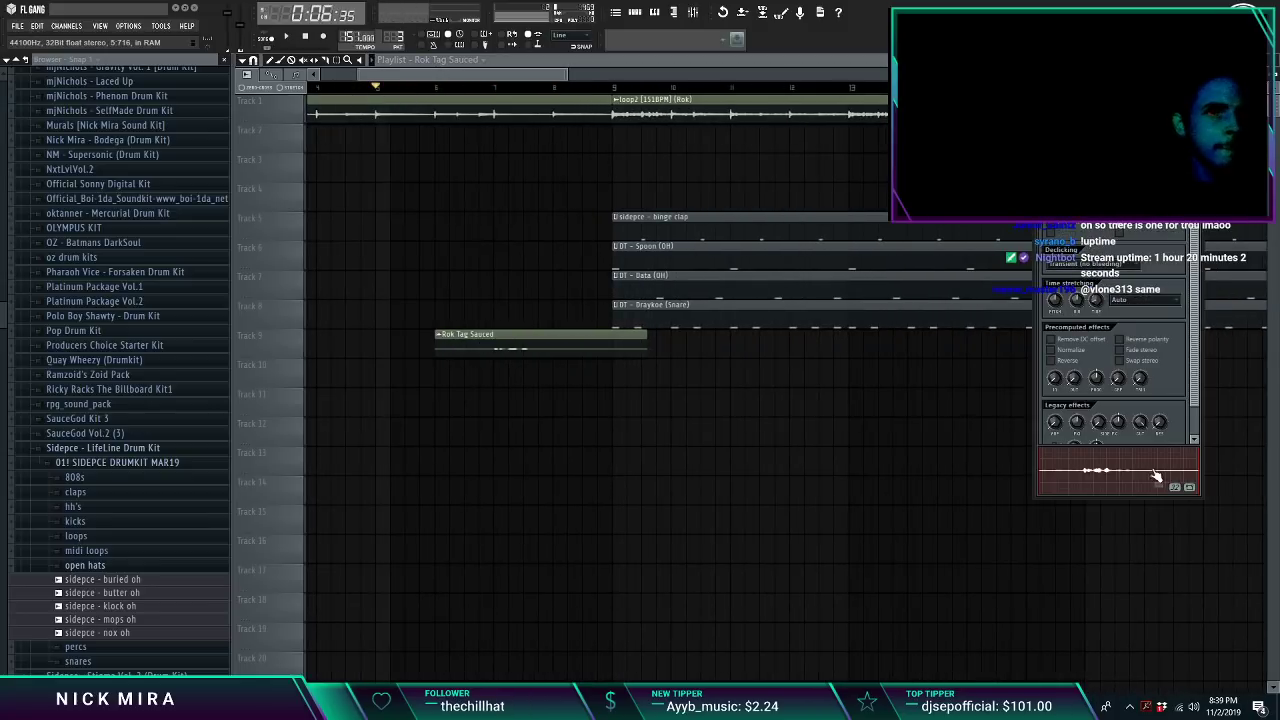
{"action": "right_click", "coordinate": [1147, 471]}
{"action": "left_click", "coordinate": [1171, 507]}
Step: Select the tag from its first word to the end in Edison and normalize its volume
{"action": "key", "text": "space"}
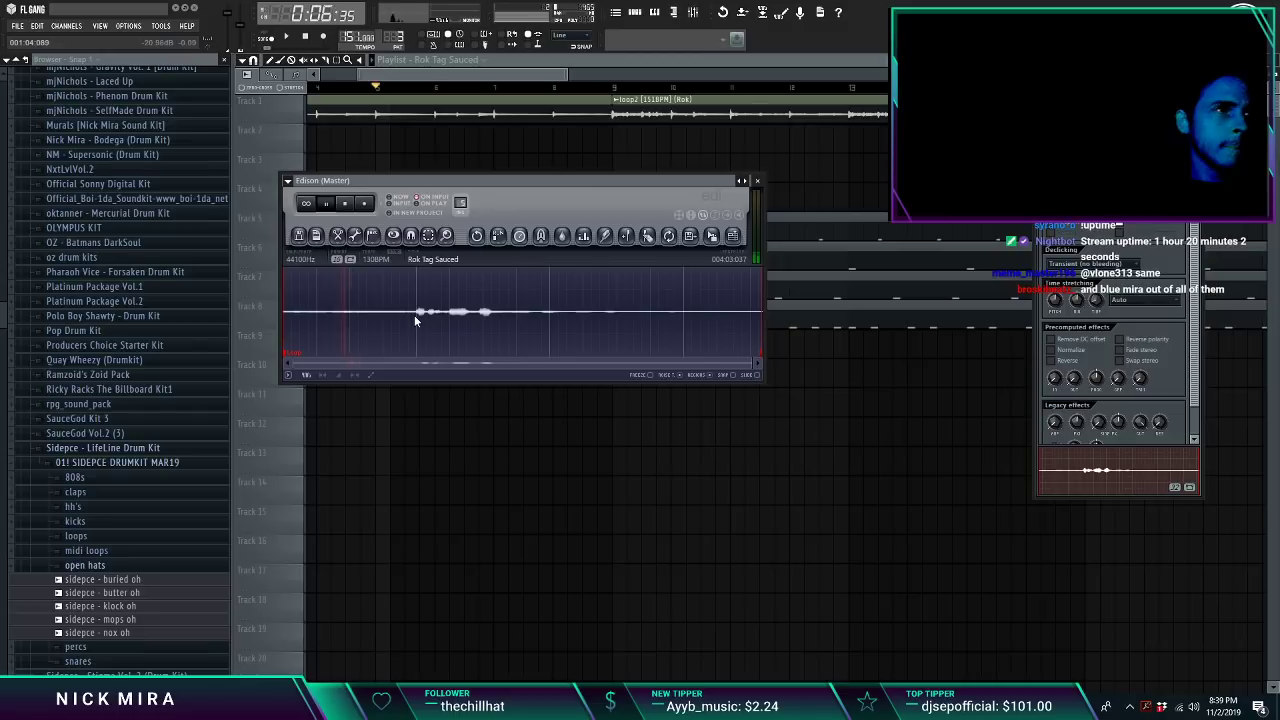
{"action": "key", "text": "space"}
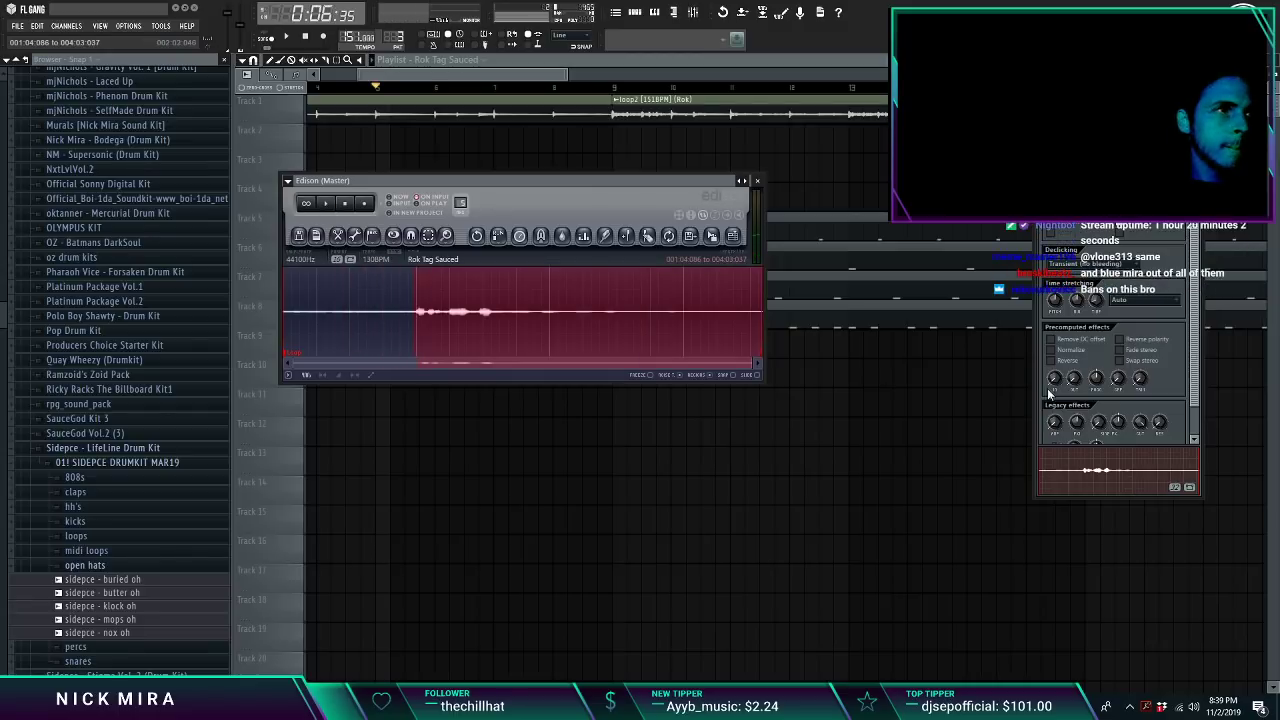
{"action": "key", "text": "space"}
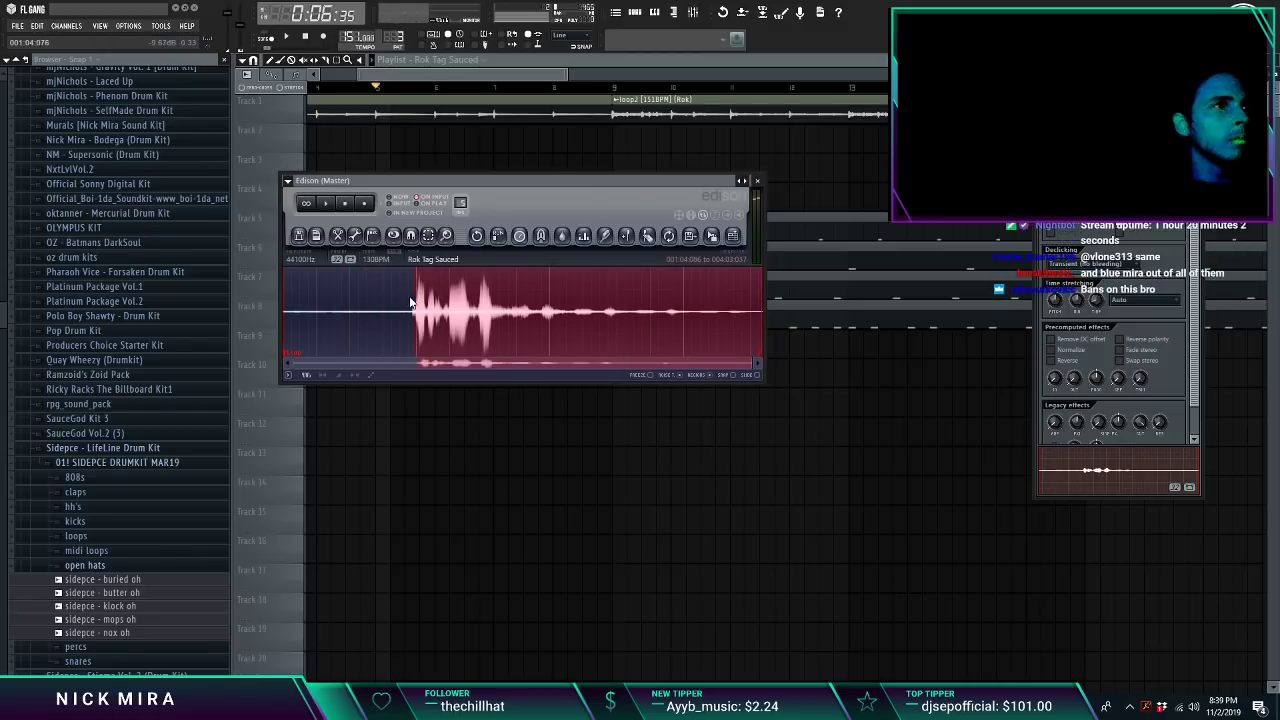
Step: Widen the selection to just before the tag's first word and send the trimmed sample to track 9 at bar 6
{"action": "scroll", "coordinate": [410, 302], "scroll_direction": "up", "scroll_amount": 3}
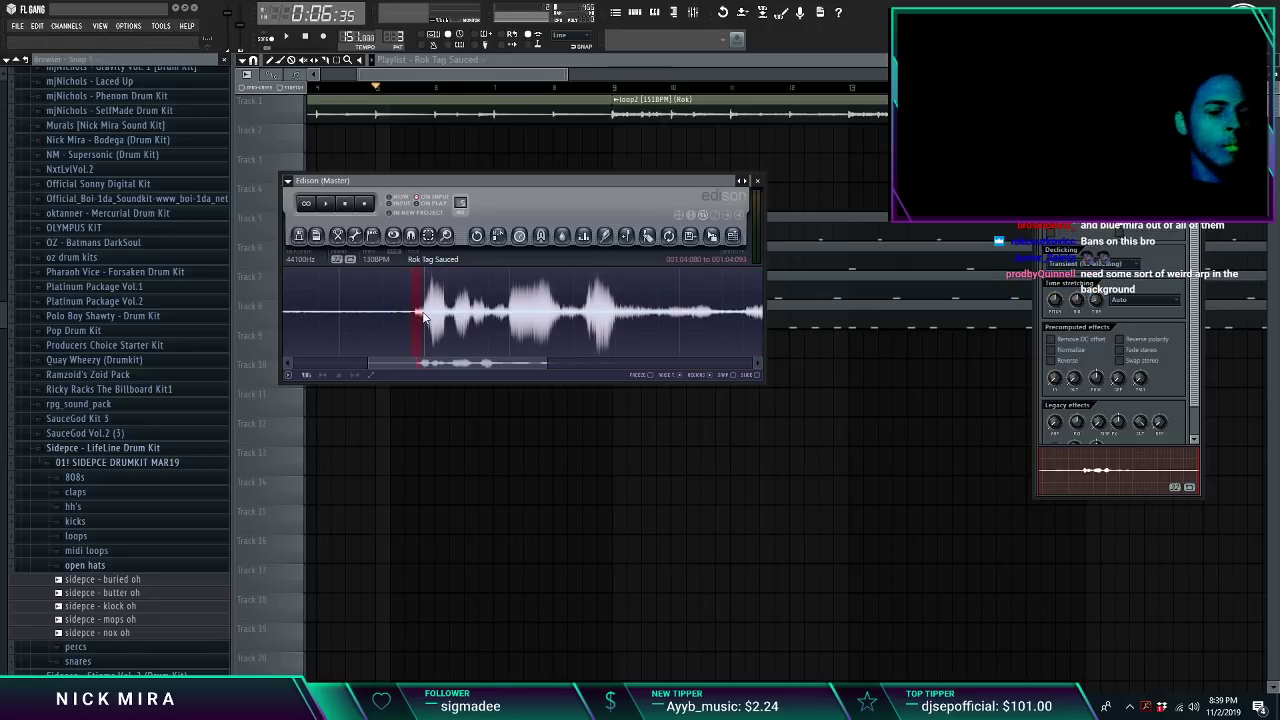
{"action": "key", "text": "space"}
{"action": "left_click_drag", "start_coordinate": [640, 315], "coordinate": [800, 313]}
{"action": "key", "text": "space"}
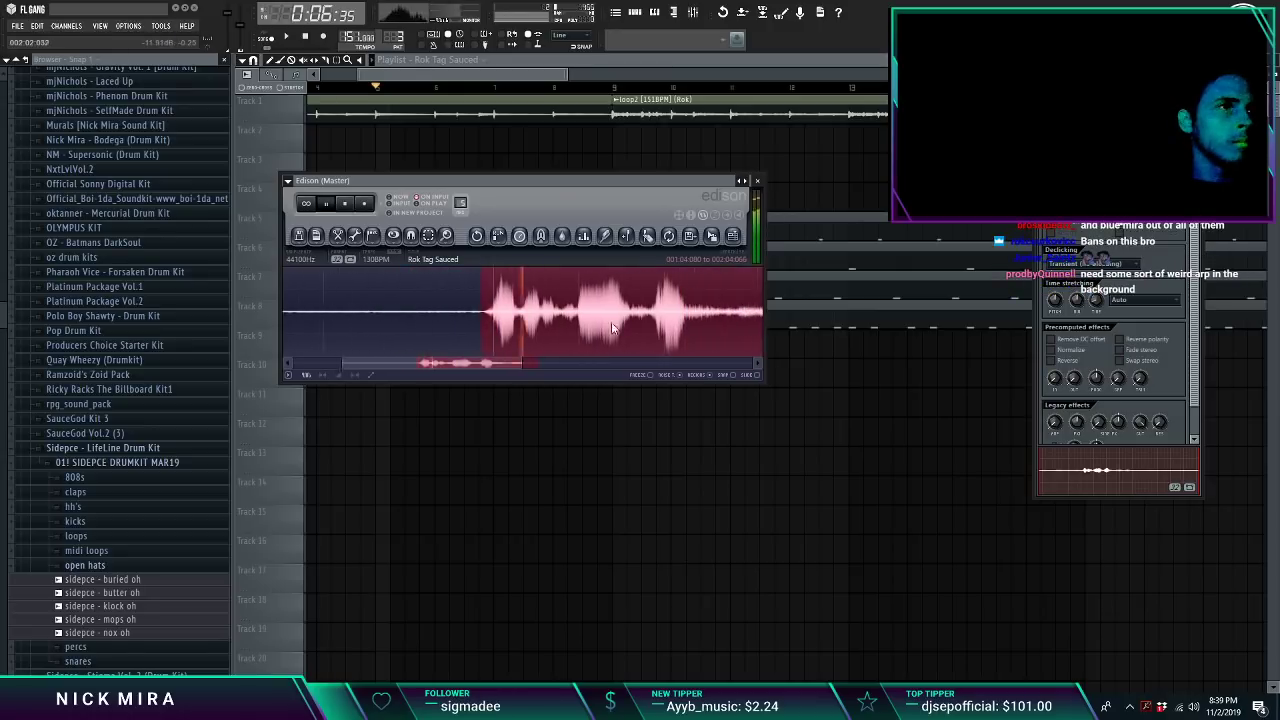
{"action": "scroll", "coordinate": [647, 311], "scroll_direction": "down", "scroll_amount": 4}
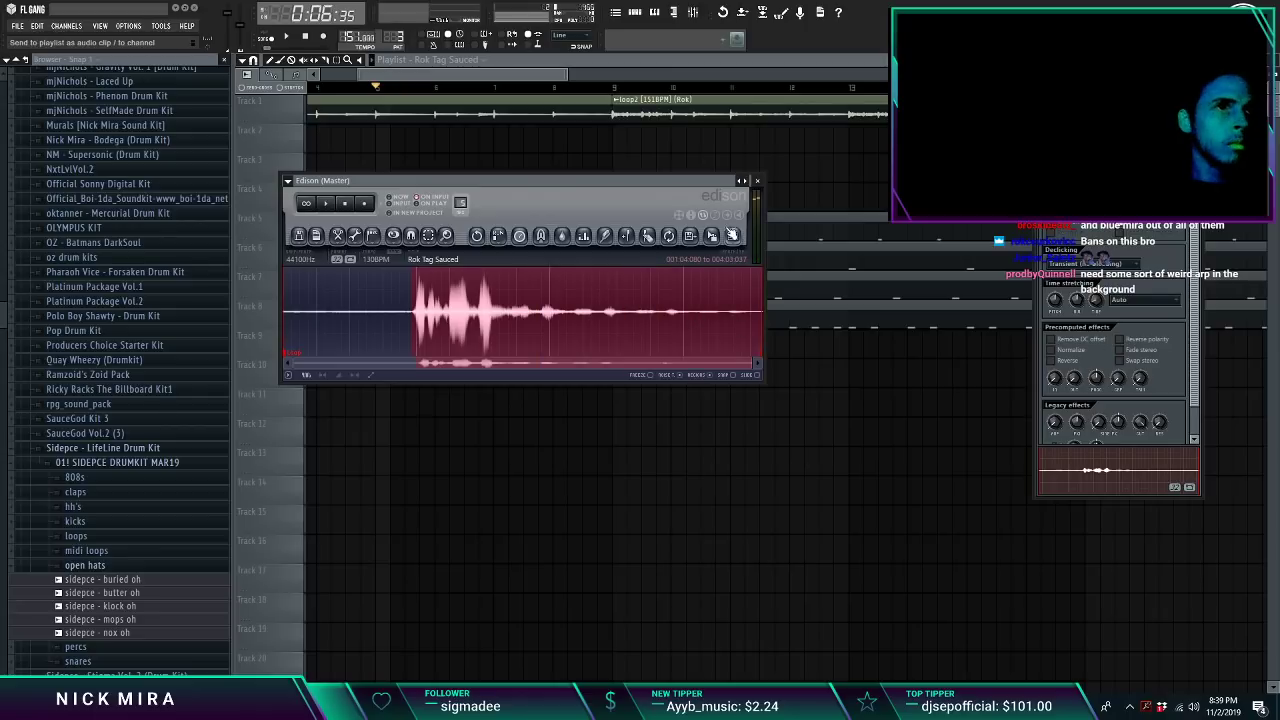
{"action": "left_click_drag", "start_coordinate": [732, 235], "coordinate": [508, 352]}
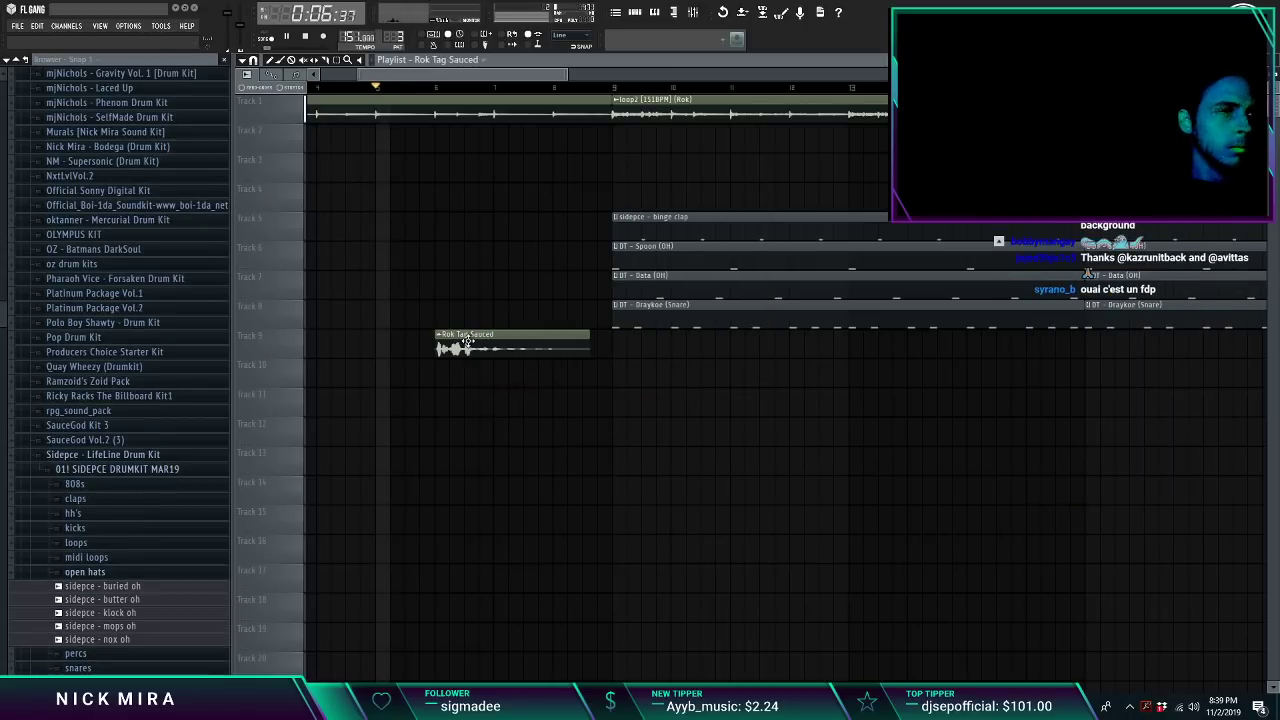
Step: Play back the intro from bar 5 and nudge the trimmed tag clip slightly ahead of bar 6
{"action": "double_click", "coordinate": [464, 342]}
{"action": "key", "text": "space"}
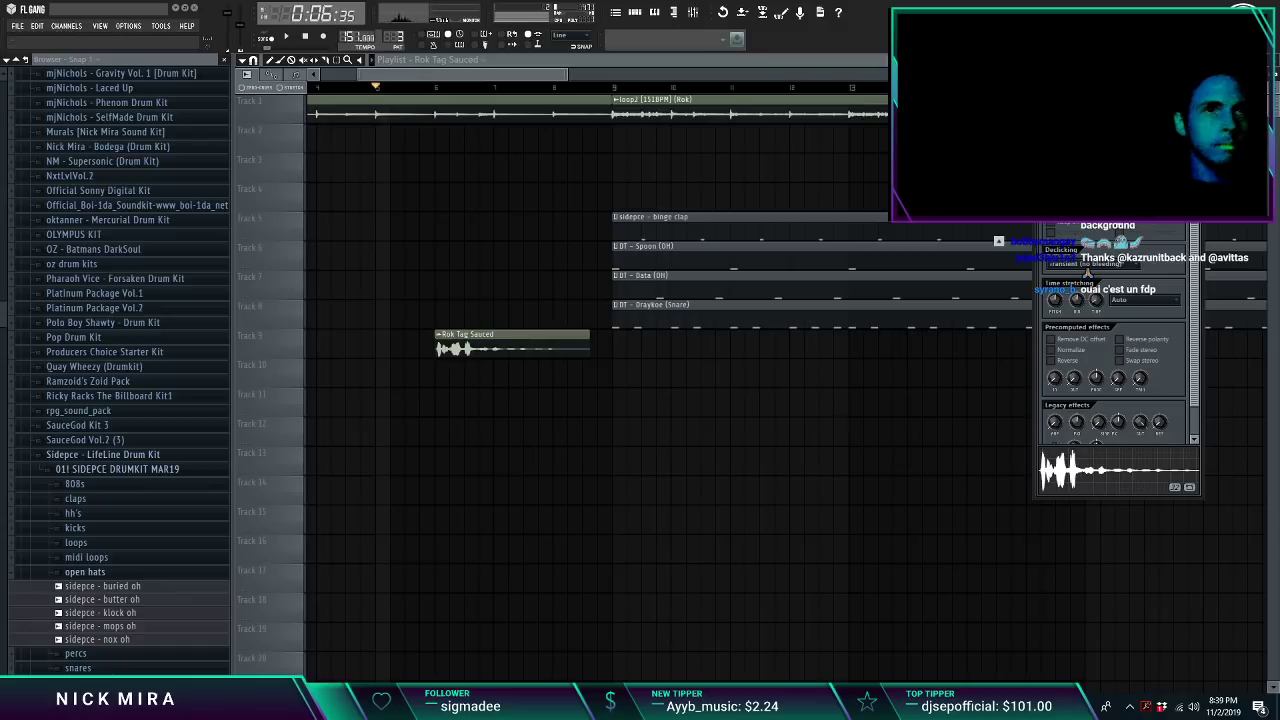
{"action": "key", "text": "space"}
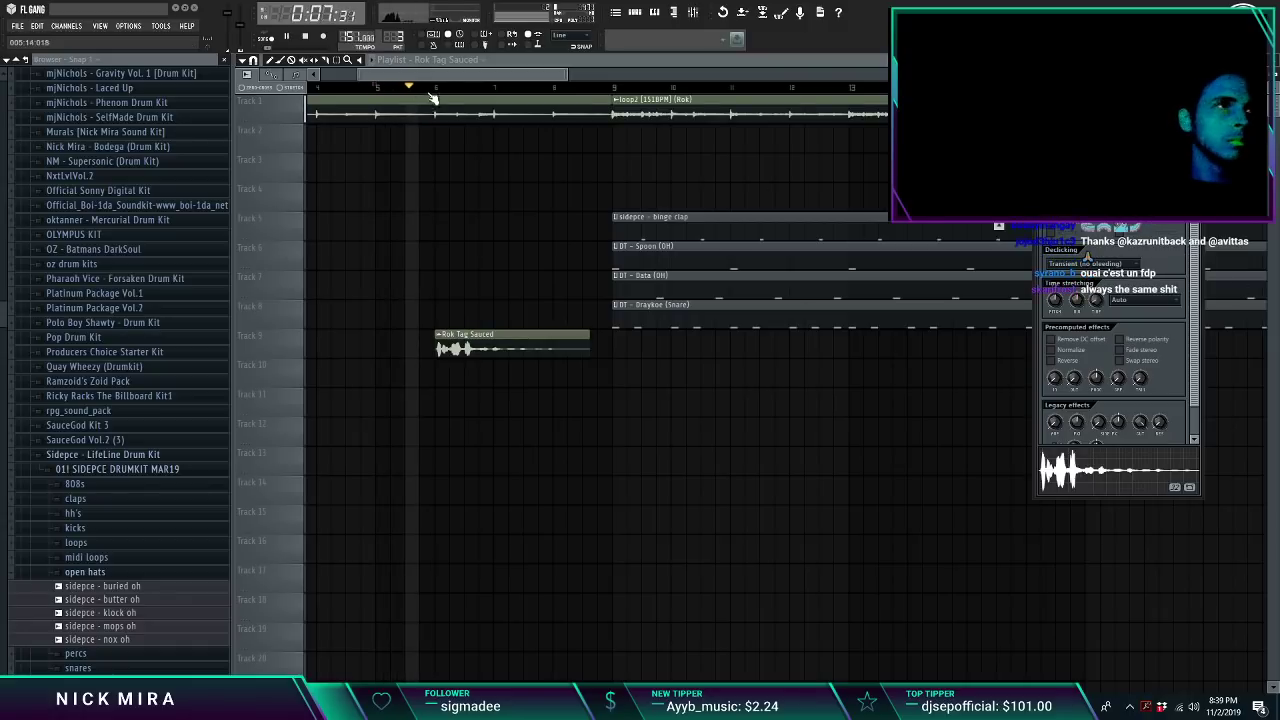
{"action": "scroll", "coordinate": [432, 100], "scroll_direction": "up", "scroll_amount": 4}
{"action": "key", "text": "space"}
{"action": "left_click_drag", "start_coordinate": [486, 344], "coordinate": [480, 345]}
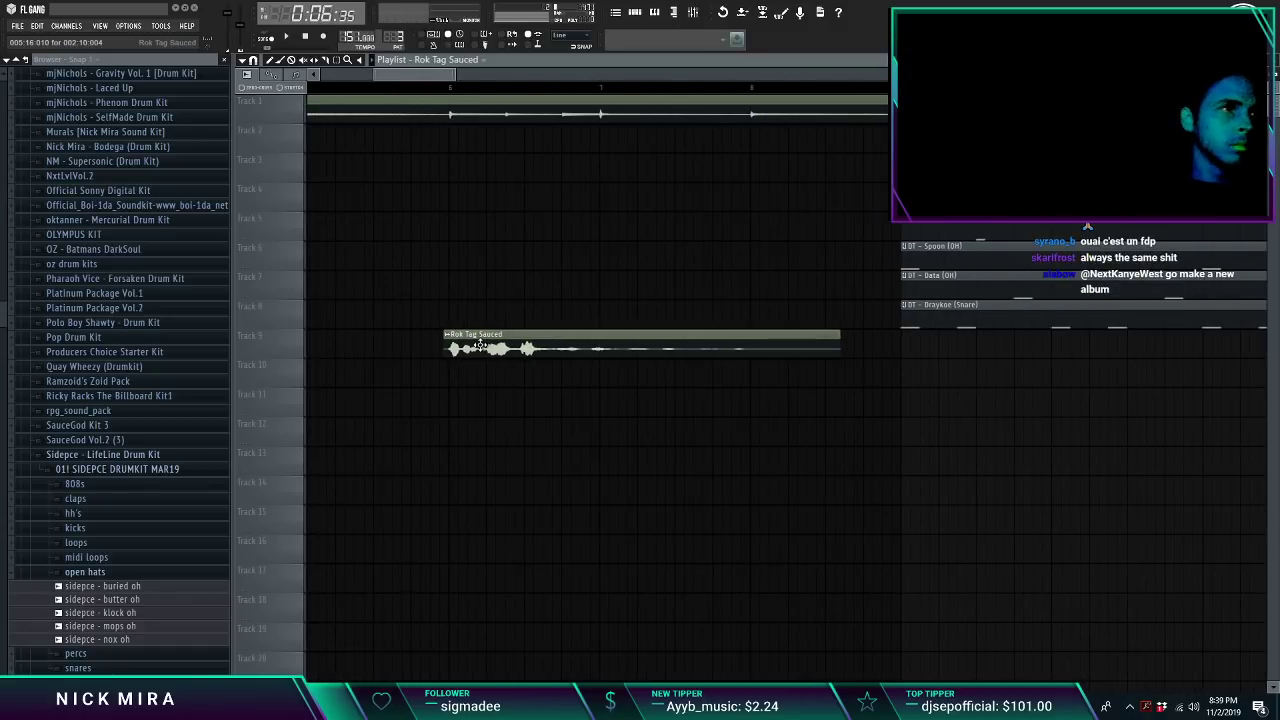
Step: Pitch the Rok Tag Sauced sample to +400 cents and play it back from bar 6
{"action": "double_click", "coordinate": [480, 346]}
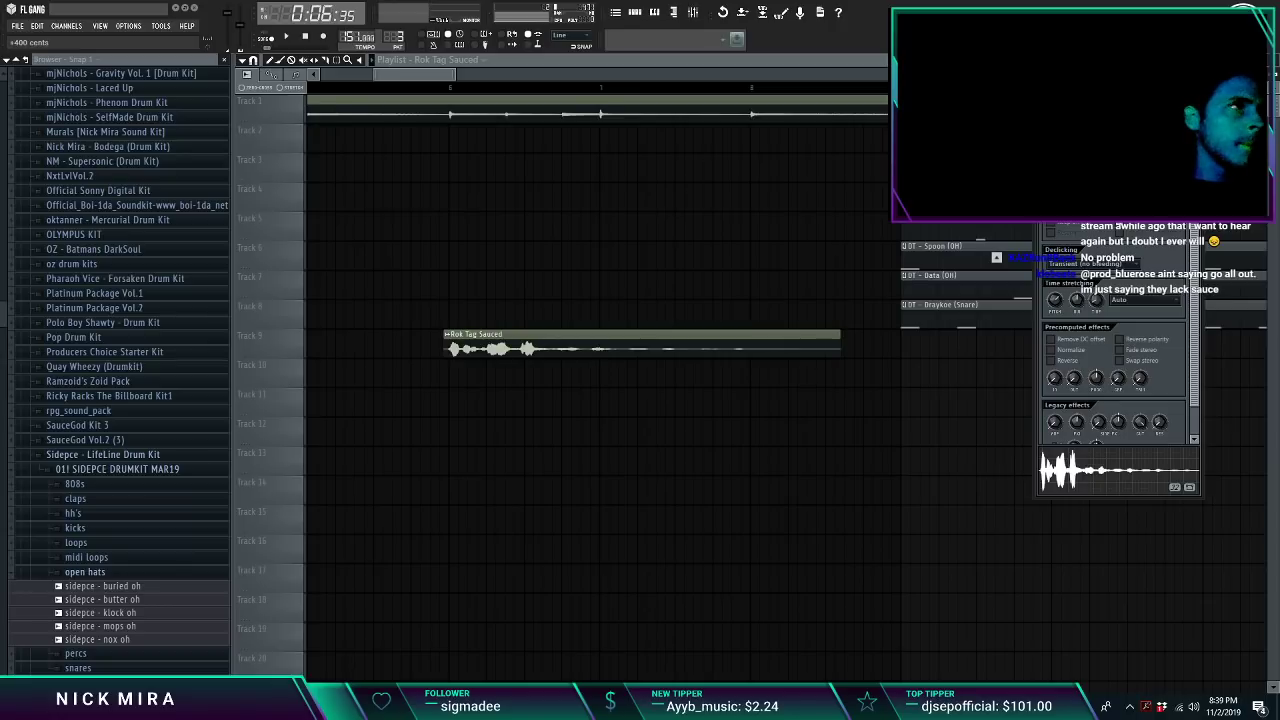
{"action": "key", "text": "space"}
{"action": "left_click", "coordinate": [455, 87]}
{"action": "key", "text": "space"}
{"action": "double_click", "coordinate": [552, 348]}
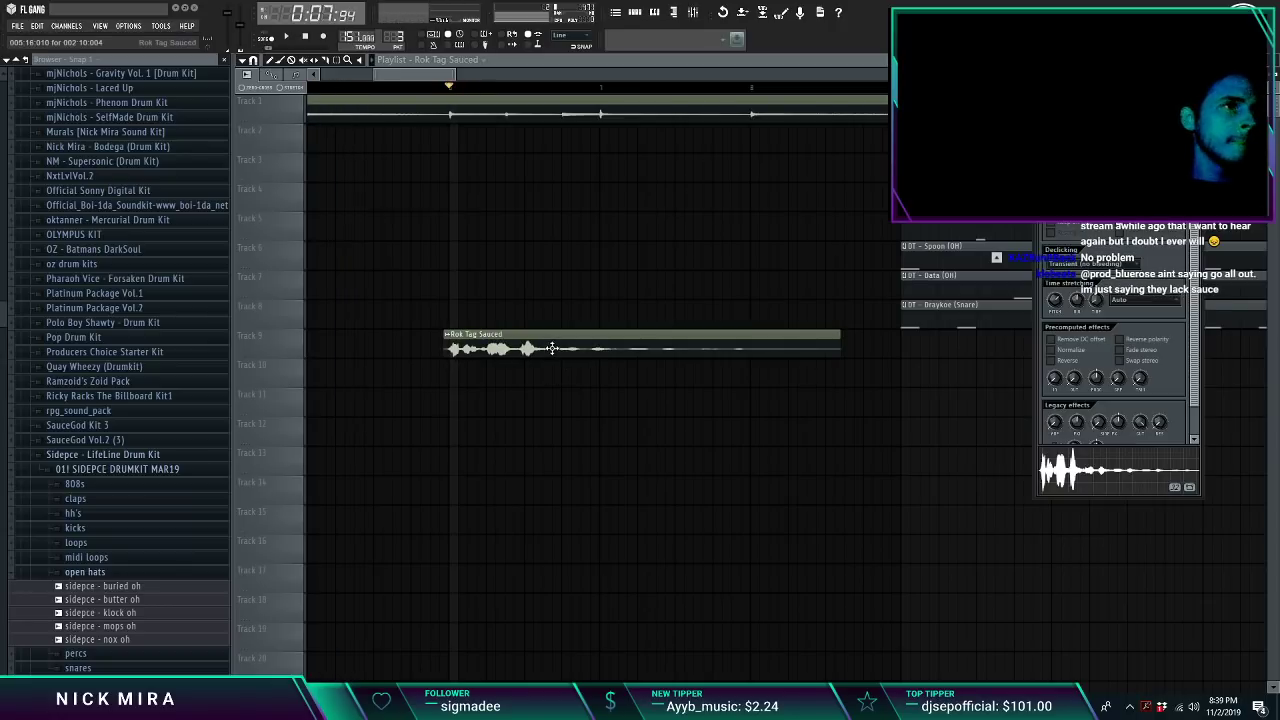
{"action": "key", "text": "space"}
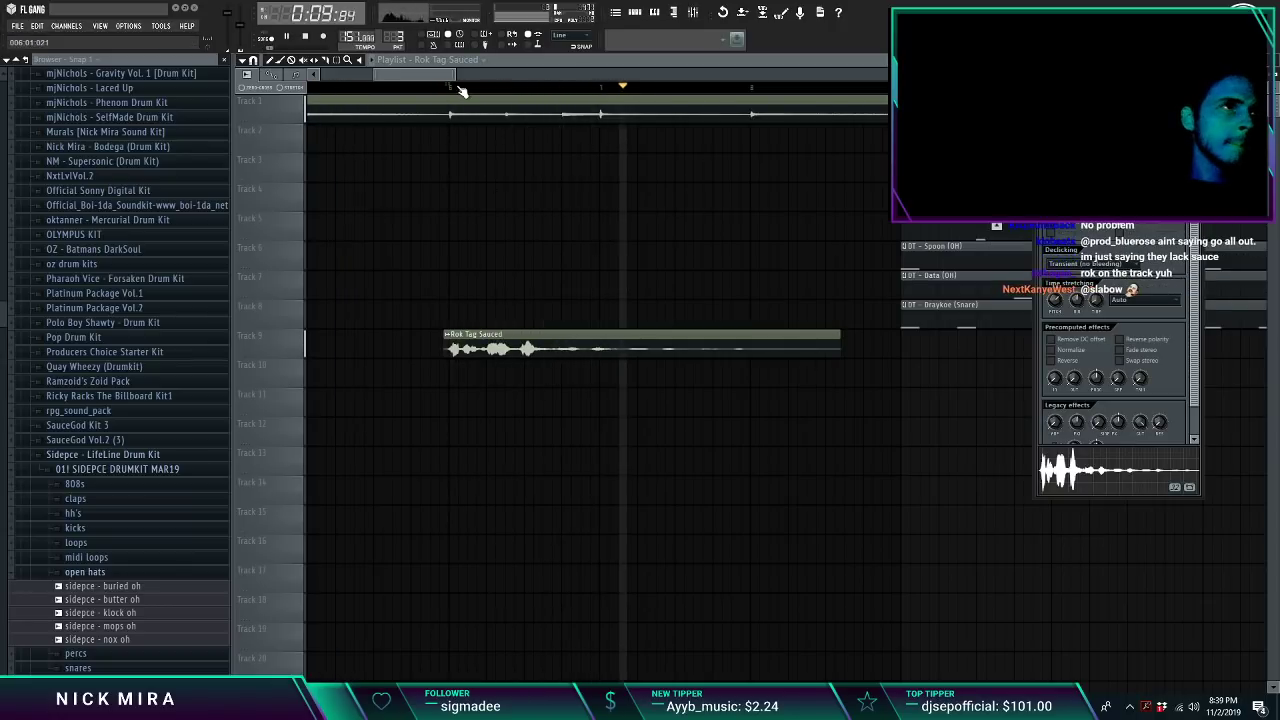
Step: Stretch the tag clip slightly longer, keeping its end before bar 9, and play it back
{"action": "scroll", "coordinate": [460, 90], "scroll_direction": "up", "scroll_amount": 2}
{"action": "key", "text": "space"}
{"action": "left_click", "coordinate": [300, 96]}
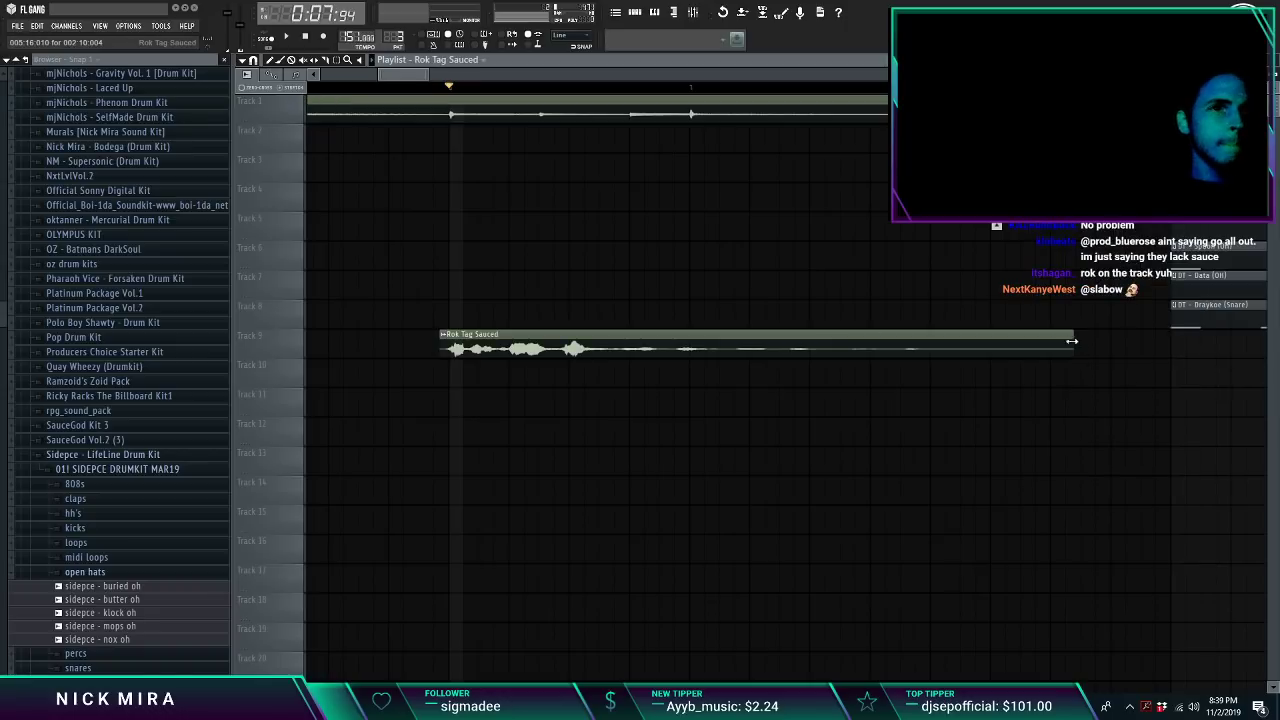
{"action": "left_click_drag", "start_coordinate": [1071, 341], "coordinate": [1113, 341]}
{"action": "key", "text": "space"}
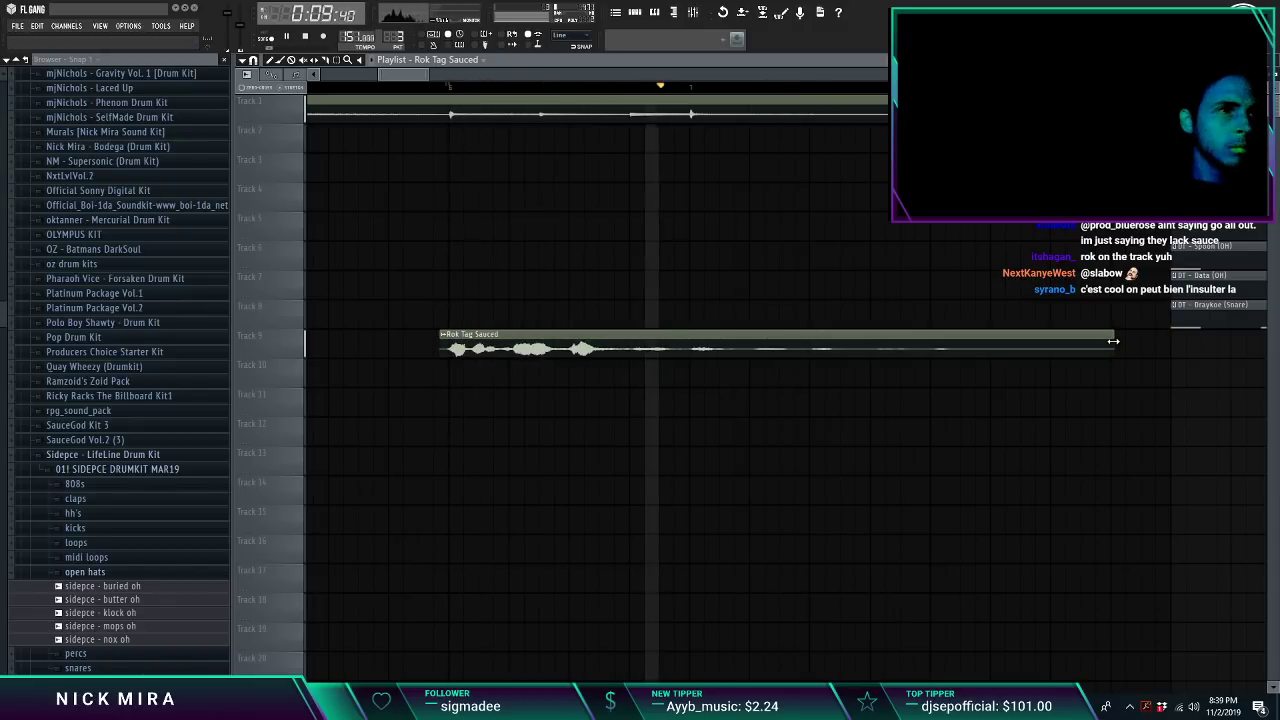
Step: Readjust the tag sample's pitch shift during playback, then close its settings and collapse the browser's open hats folder
{"action": "double_click", "coordinate": [1113, 342]}
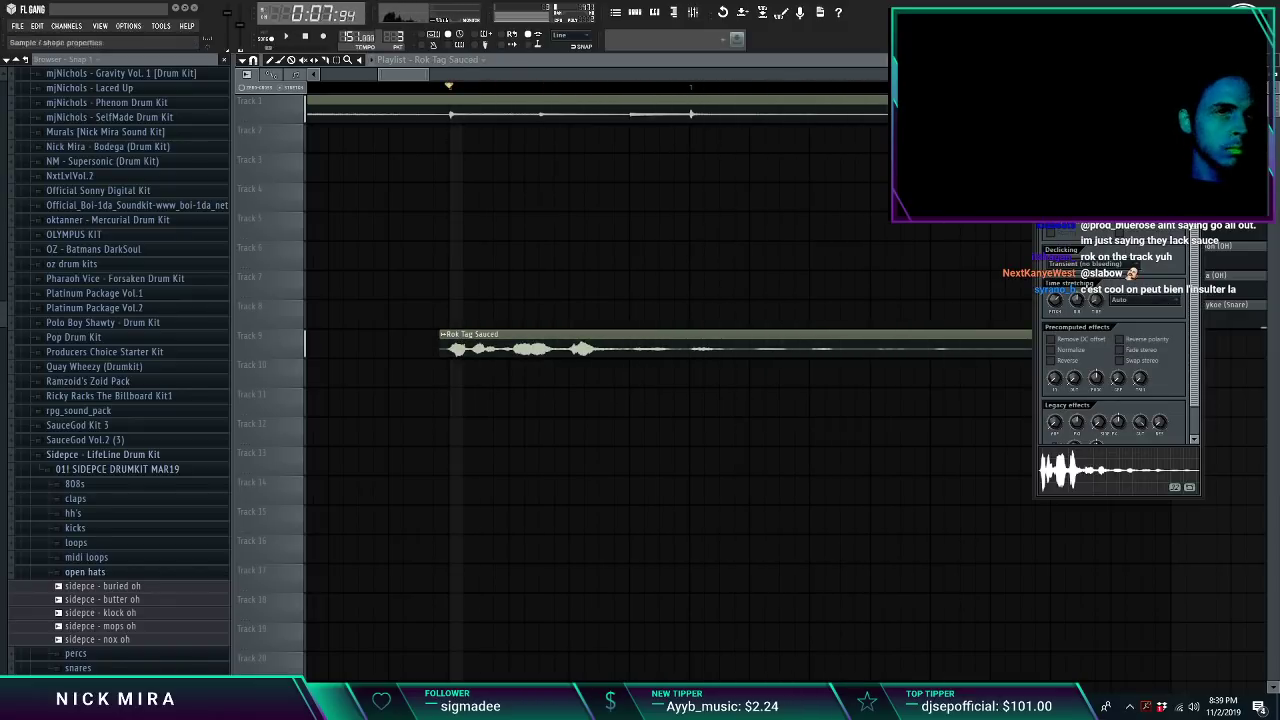
{"action": "left_click_drag", "start_coordinate": [1058, 310], "coordinate": [1058, 290]}
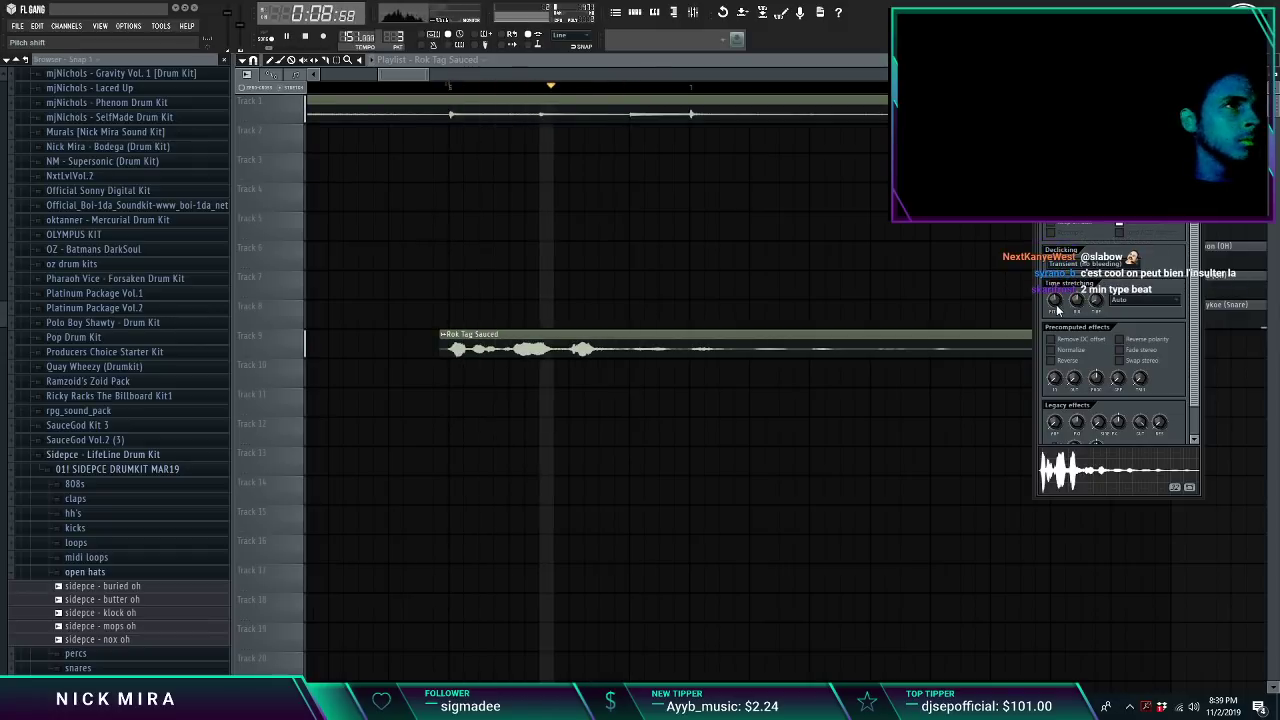
{"action": "key", "text": "Escape"}
{"action": "left_click", "coordinate": [82, 573]}
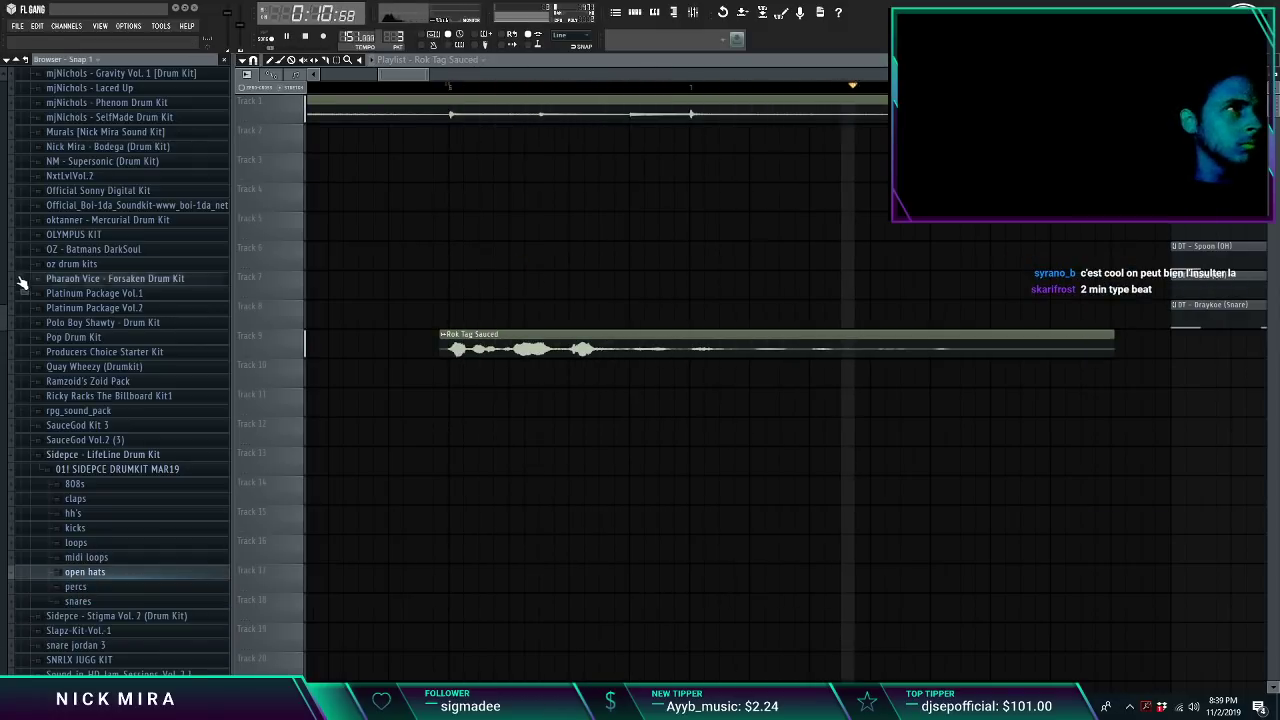
Step: Add the "nick youre stupid" sample from the stash's Tags folder on Track 10 at bar 7 and route it to mixer insert 5
{"action": "left_click_drag", "start_coordinate": [3, 312], "coordinate": [2, 165]}
{"action": "left_click", "coordinate": [65, 249]}
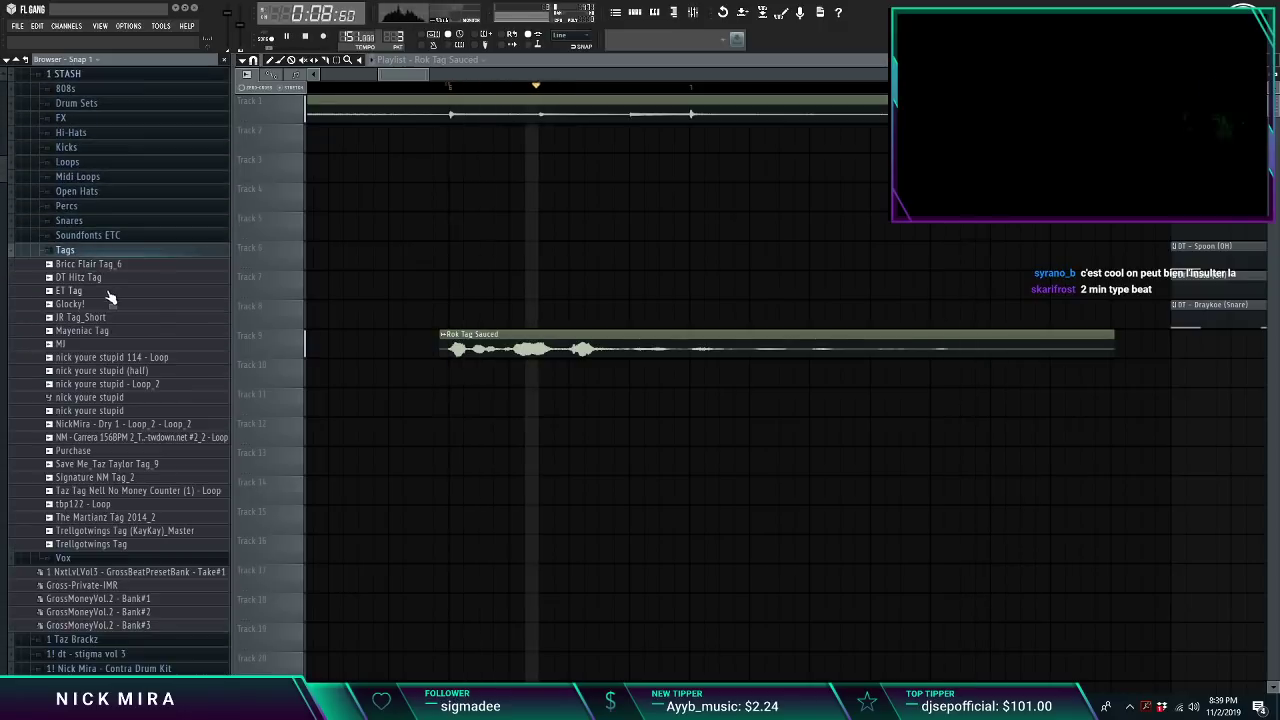
{"action": "left_click_drag", "start_coordinate": [118, 412], "coordinate": [720, 373]}
{"action": "double_click", "coordinate": [720, 373]}
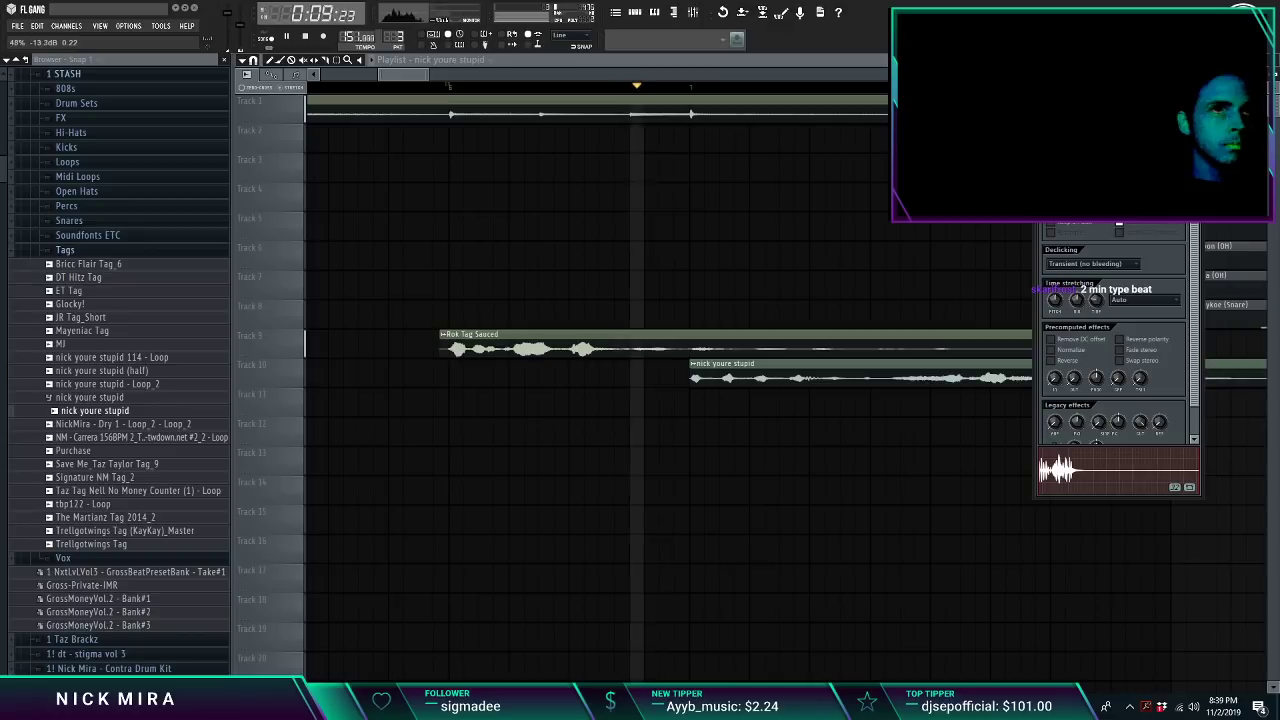
{"action": "key", "text": "F9"}
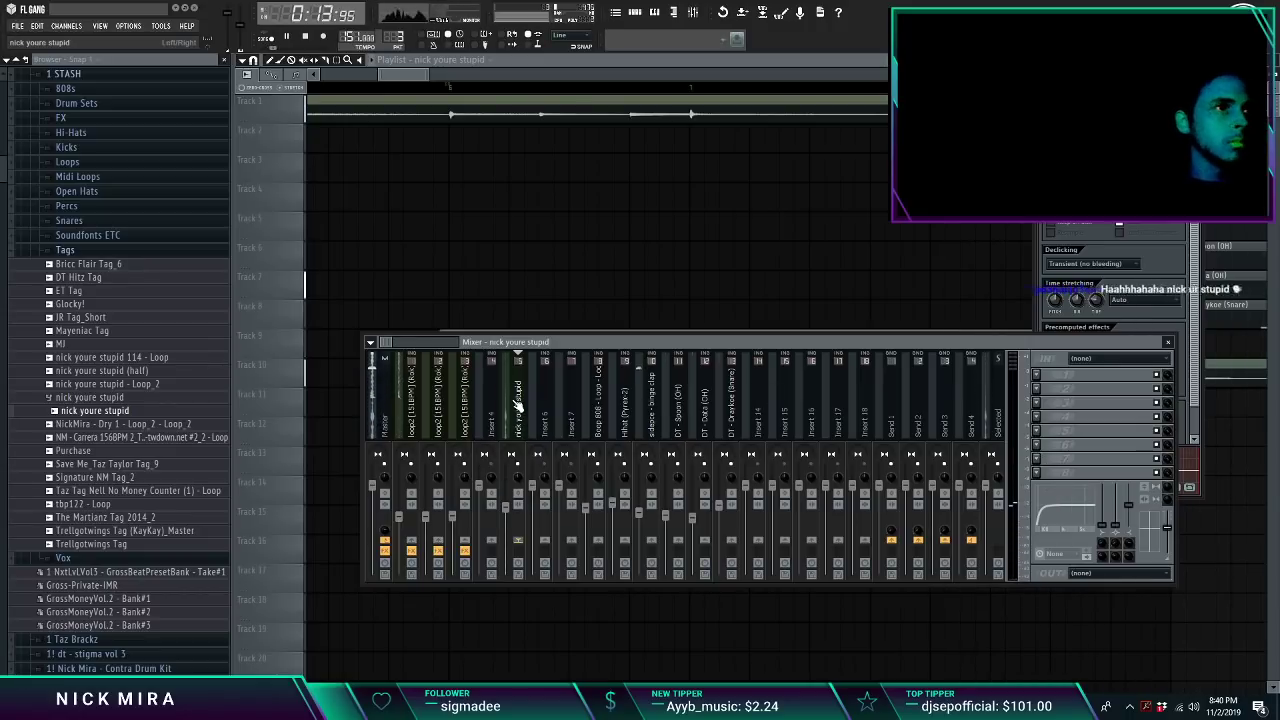
{"action": "key", "text": "F9"}
Step: Route the Rok Tag Sauced clip to mixer insert 6 and adjust its channel volume during playback
{"action": "double_click", "coordinate": [562, 347]}
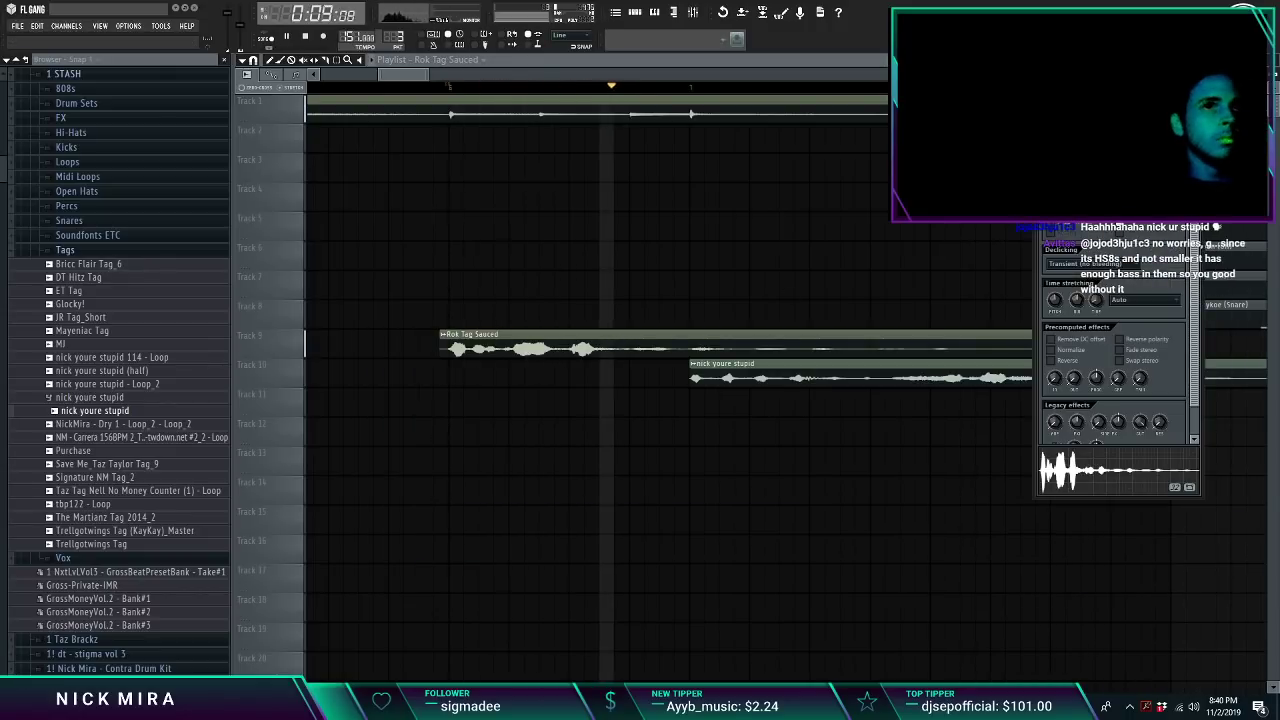
{"action": "key", "text": "F9"}
{"action": "key", "text": "F9"}
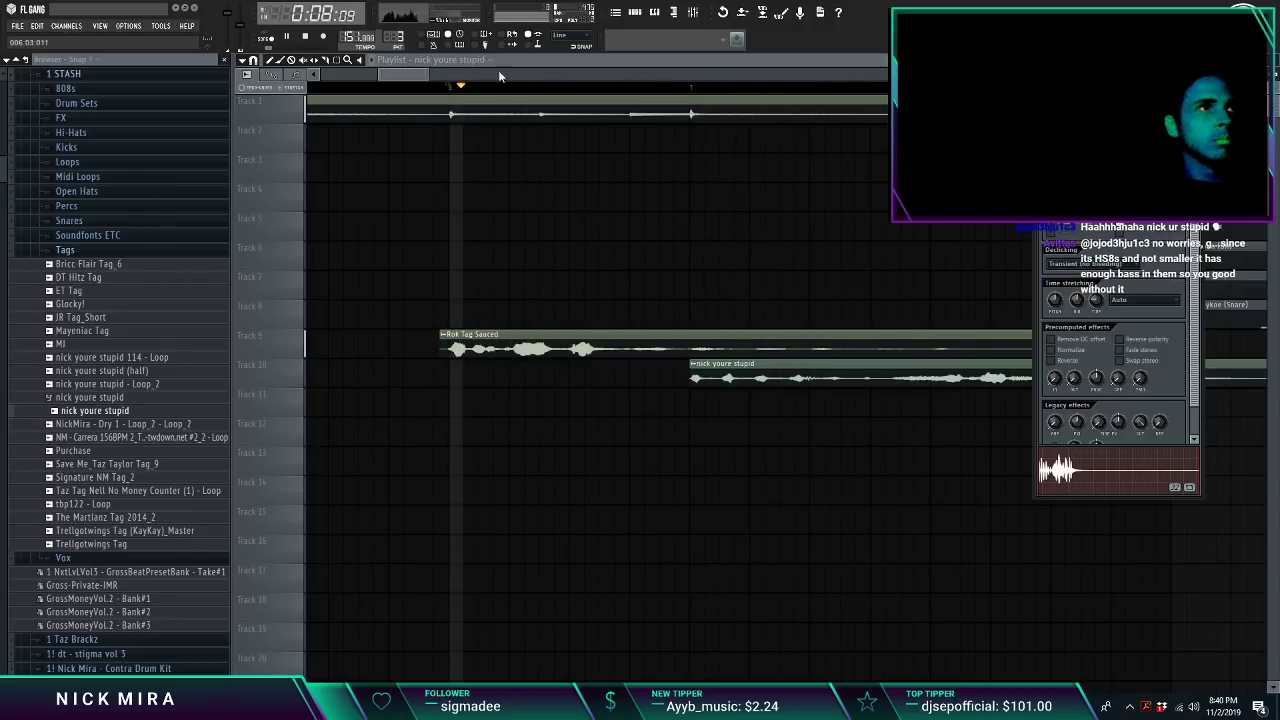
{"action": "key", "text": "F9"}
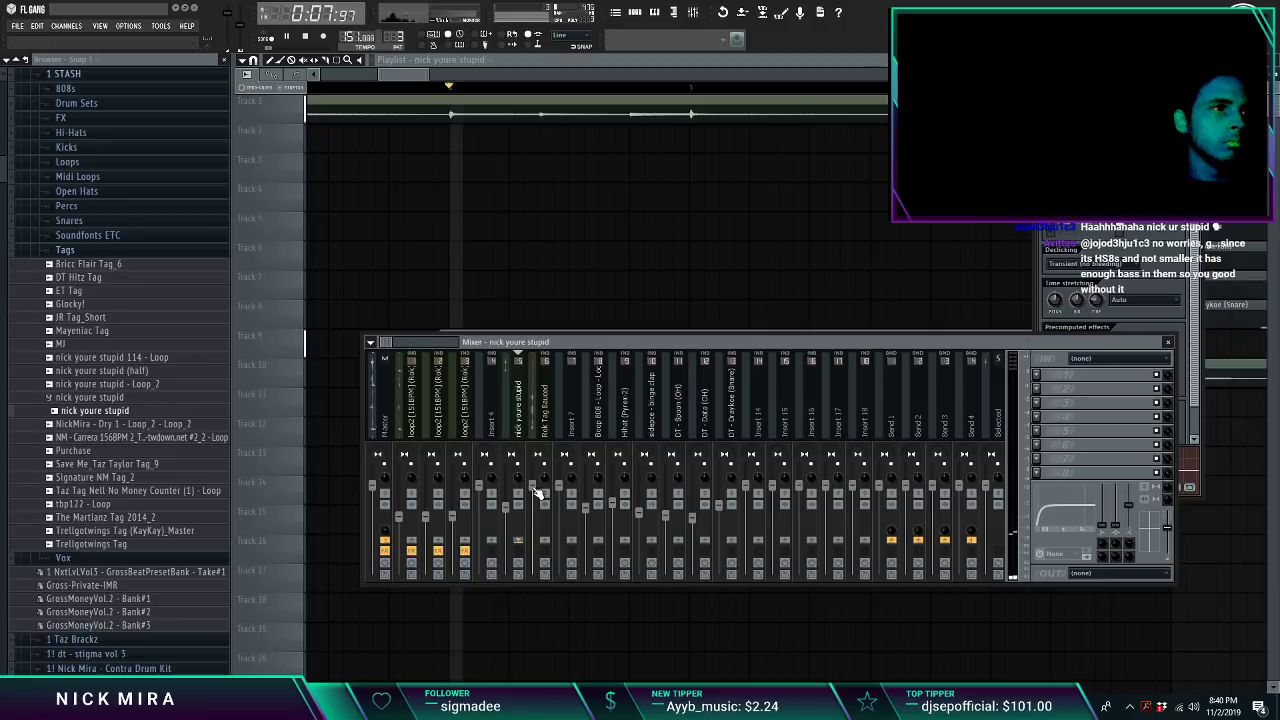
{"action": "left_click", "coordinate": [537, 491]}
{"action": "key", "text": "F9"}
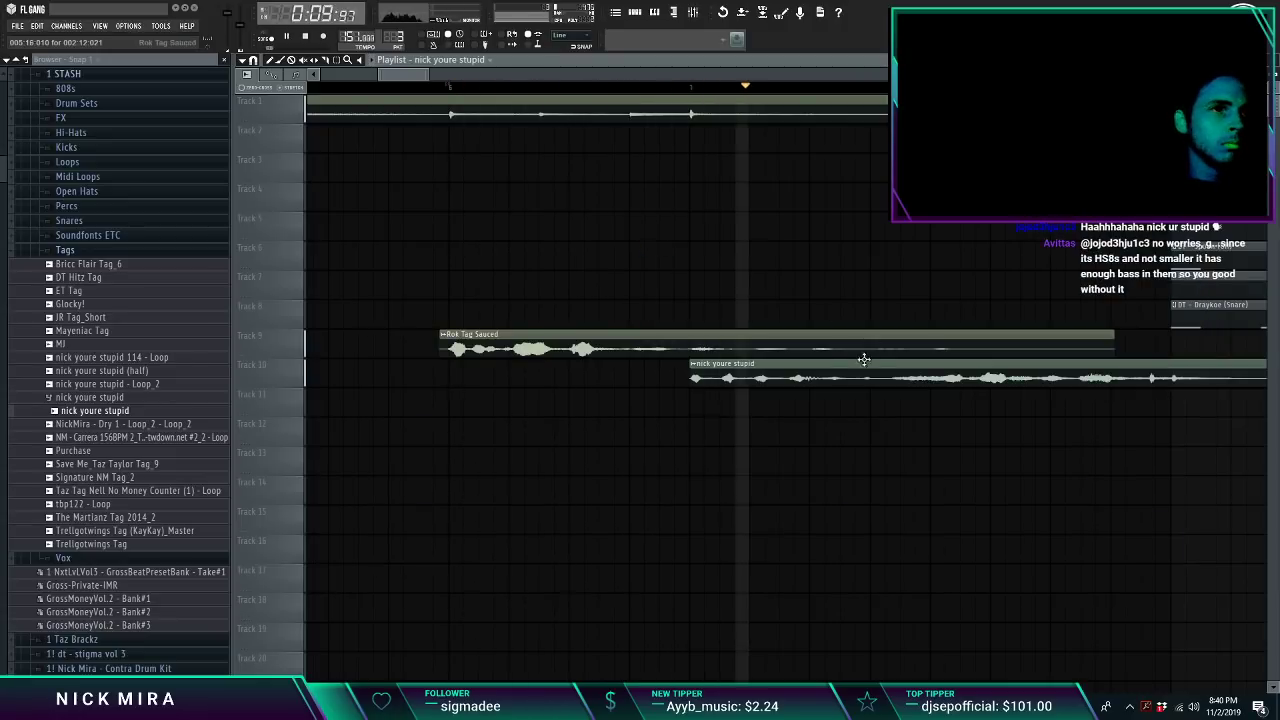
{"action": "scroll", "coordinate": [385, 355], "scroll_direction": "down", "scroll_amount": 10}
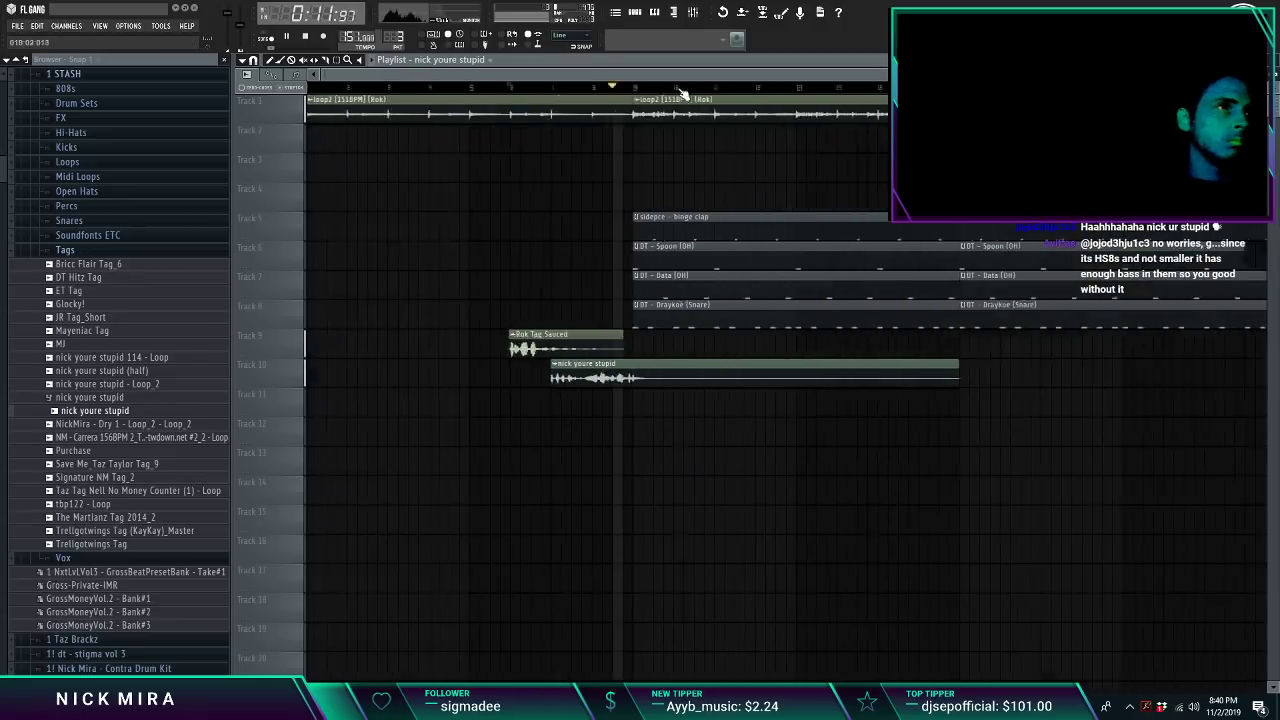
{"action": "double_click", "coordinate": [385, 352]}
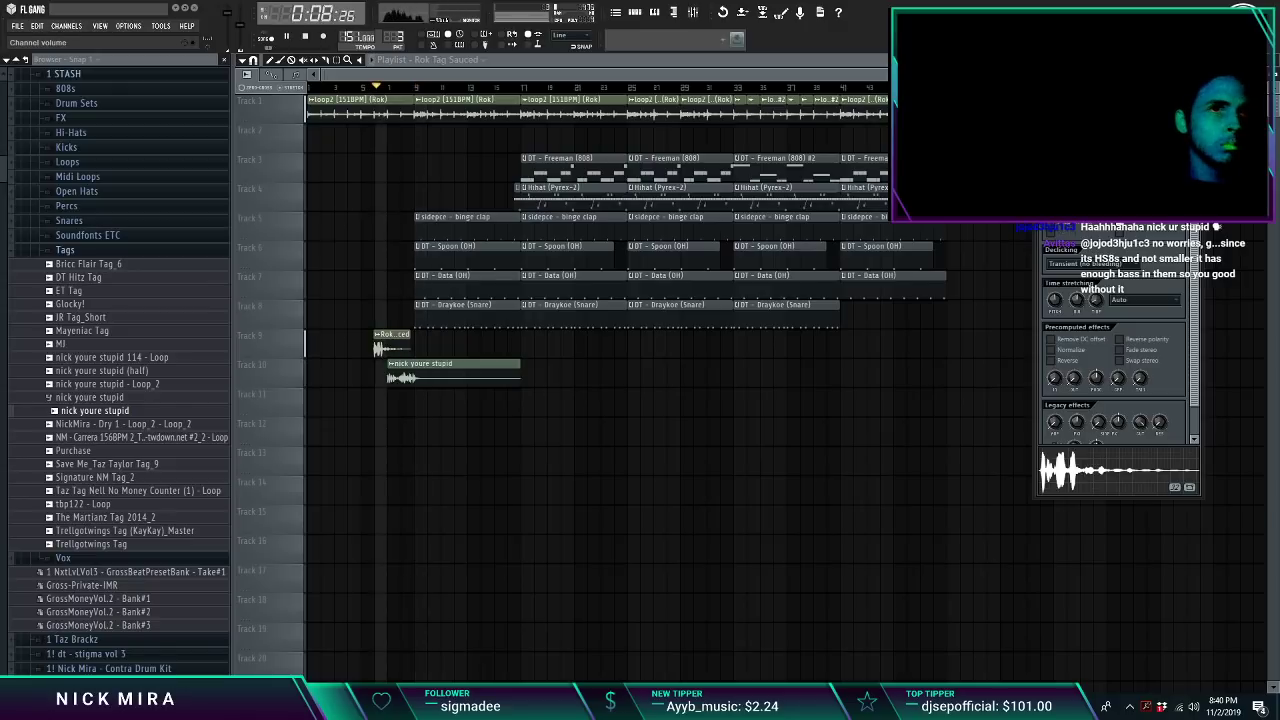
{"action": "key", "text": "Escape"}
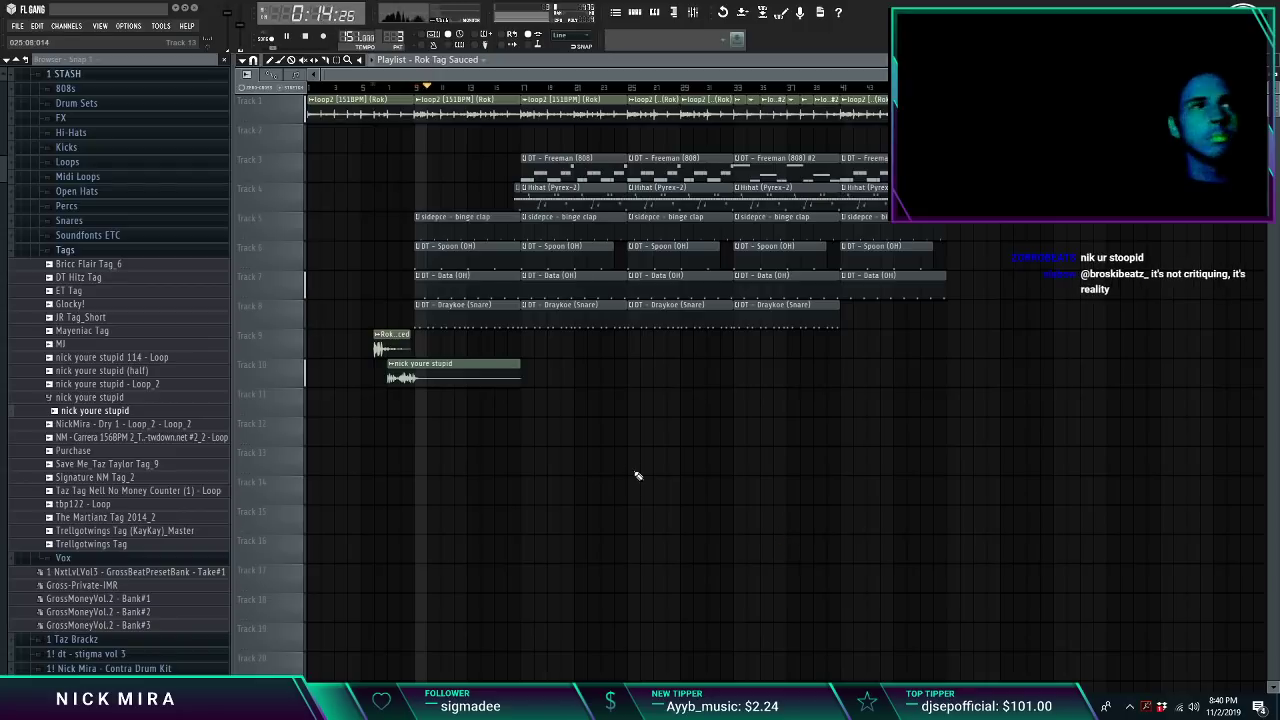
Step: Duplicate the loop, 808 and drum clips from bar 17 onward to bar 57, and again to bar 97
{"action": "left_click_drag", "start_coordinate": [537, 116], "coordinate": [1206, 408]}
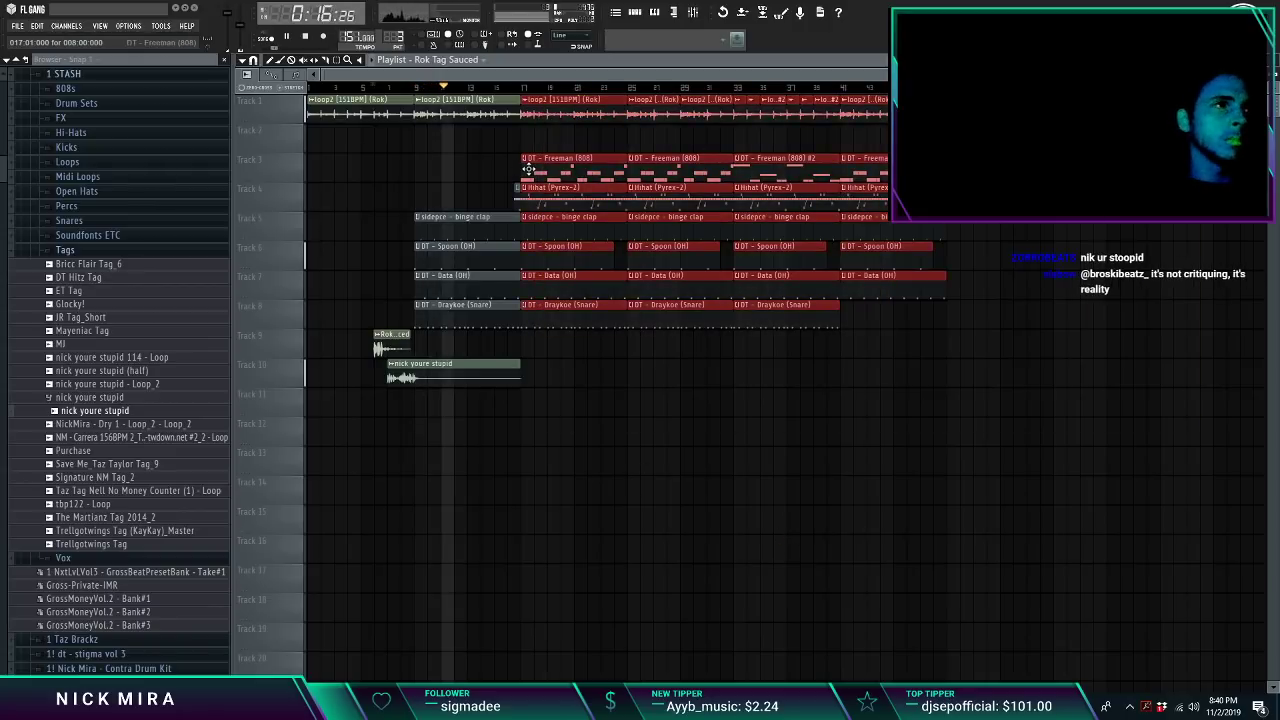
{"action": "left_click_drag", "start_coordinate": [528, 169], "coordinate": [1060, 169]}
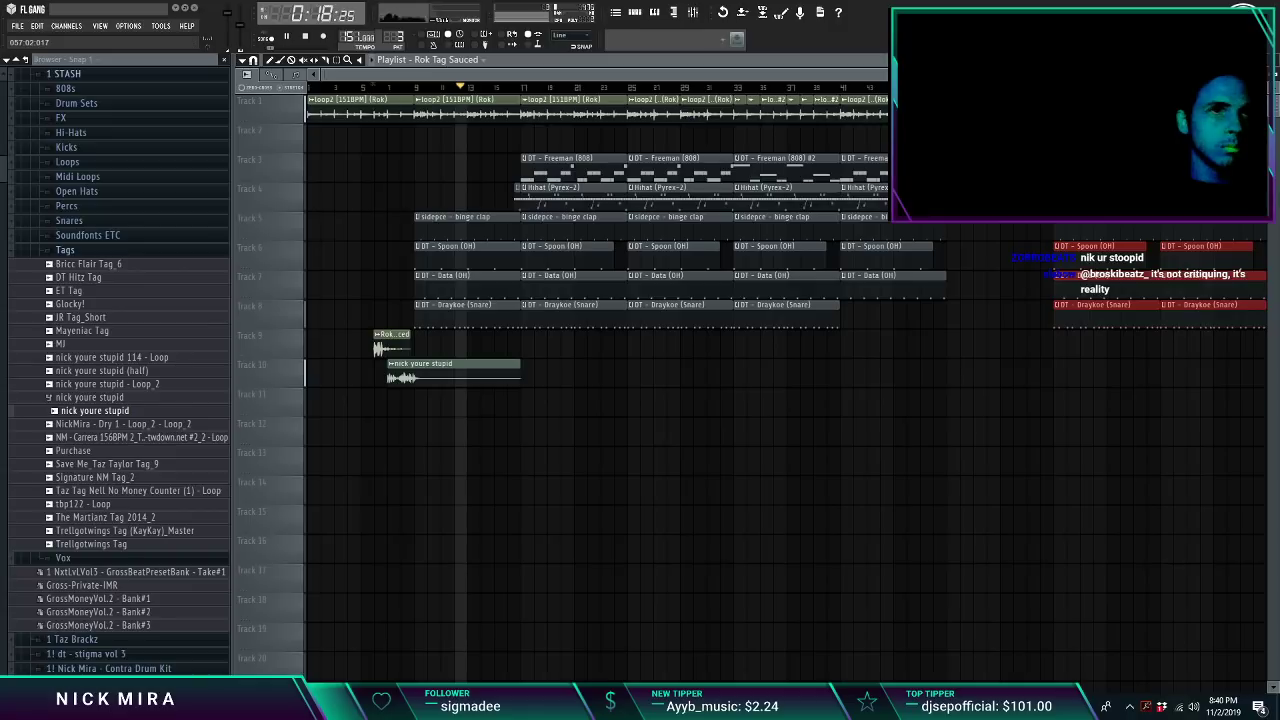
{"action": "scroll", "coordinate": [1012, 145], "scroll_direction": "down", "scroll_amount": 2}
{"action": "scroll", "coordinate": [1016, 150], "scroll_direction": "down", "scroll_amount": 1}
{"action": "left_click_drag", "start_coordinate": [825, 190], "coordinate": [1167, 190]}
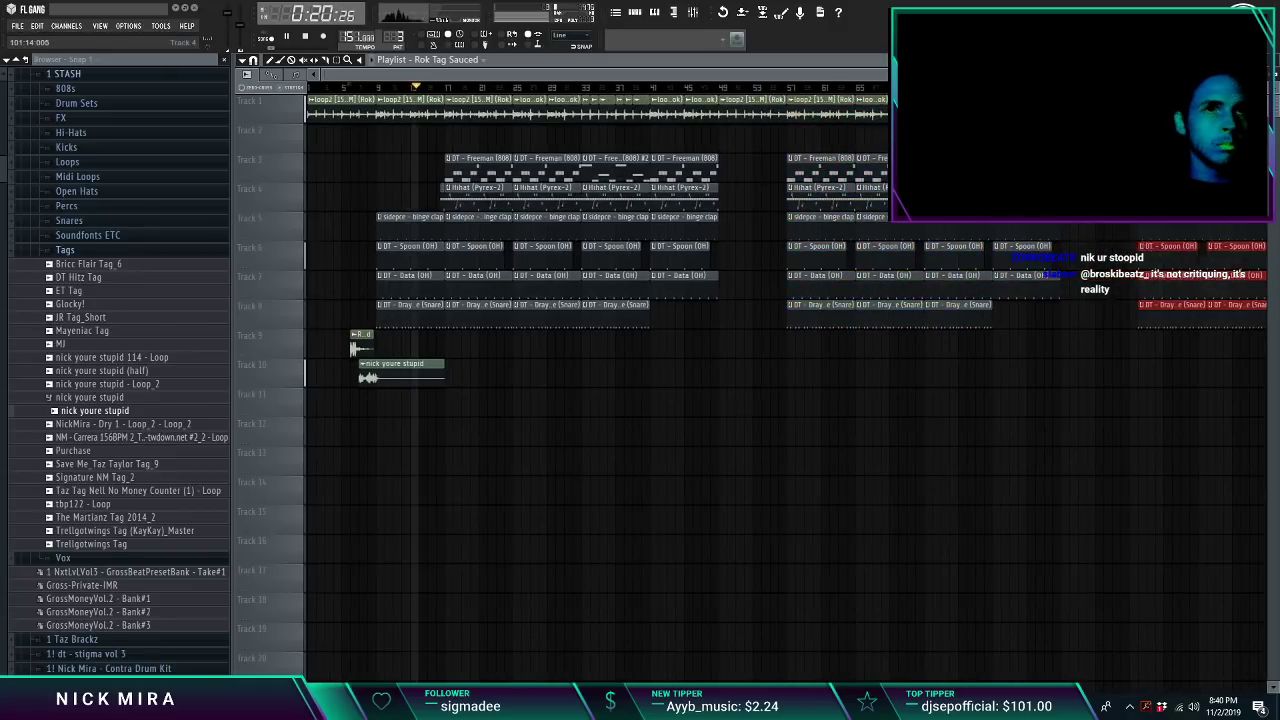
{"action": "left_click", "coordinate": [788, 82], "text": "ctrl"}
{"action": "scroll", "coordinate": [788, 84], "scroll_direction": "down", "scroll_amount": 3}
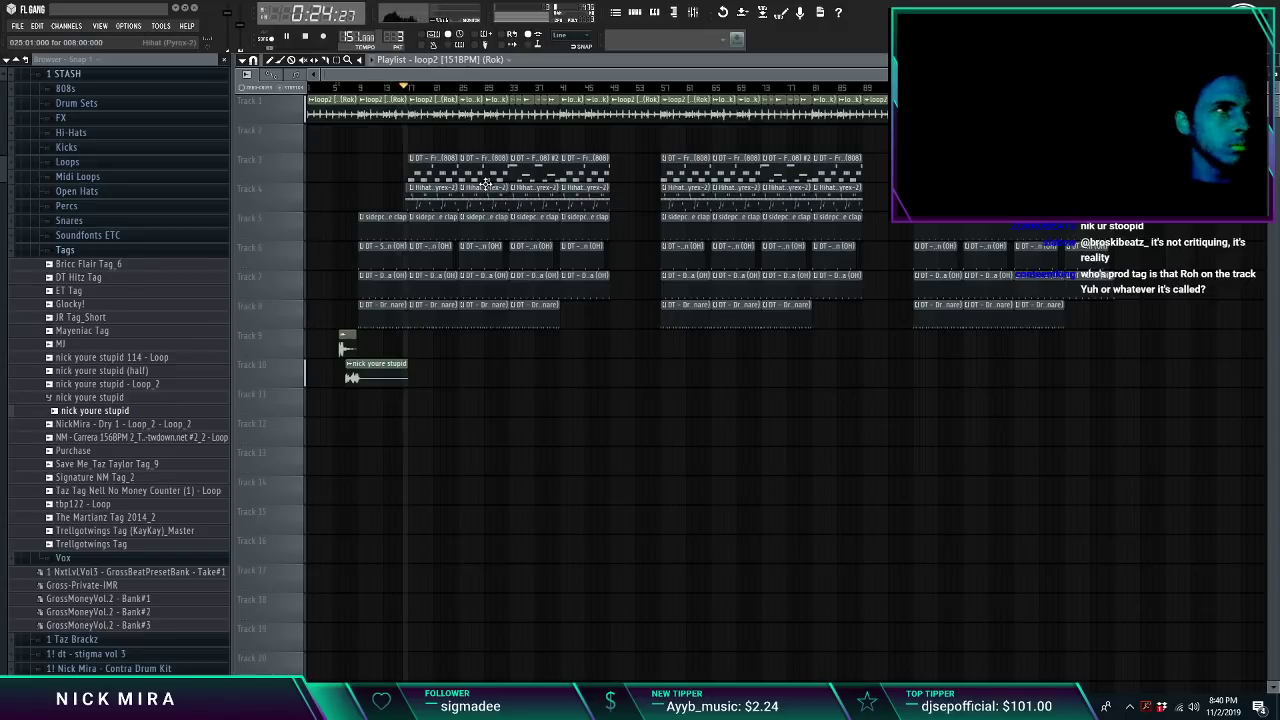
{"action": "key", "text": "ctrl+s"}
{"action": "left_click", "coordinate": [487, 203]}
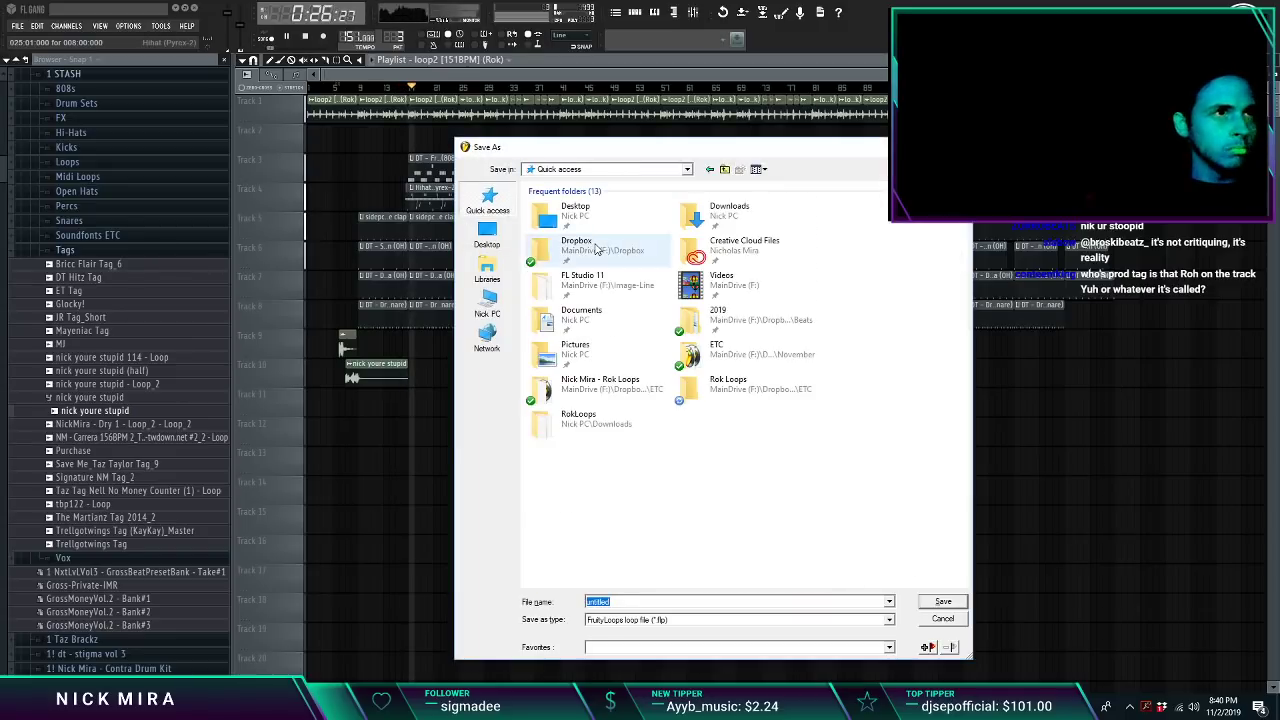
{"action": "key", "text": "Escape"}
Step: Check the mix during playback, undoing the loop2 level change and fine-tuning the Boop 808 track's level to 71%
{"action": "key", "text": "F9"}
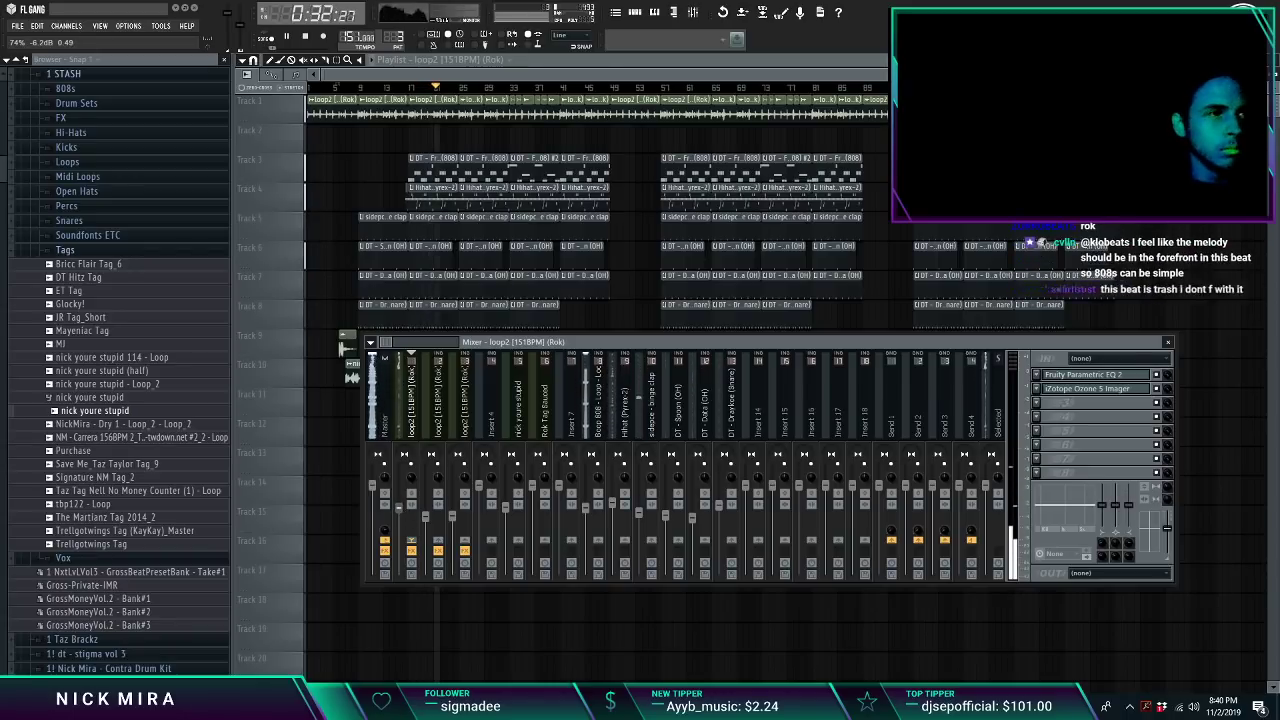
{"action": "left_click", "coordinate": [437, 397]}
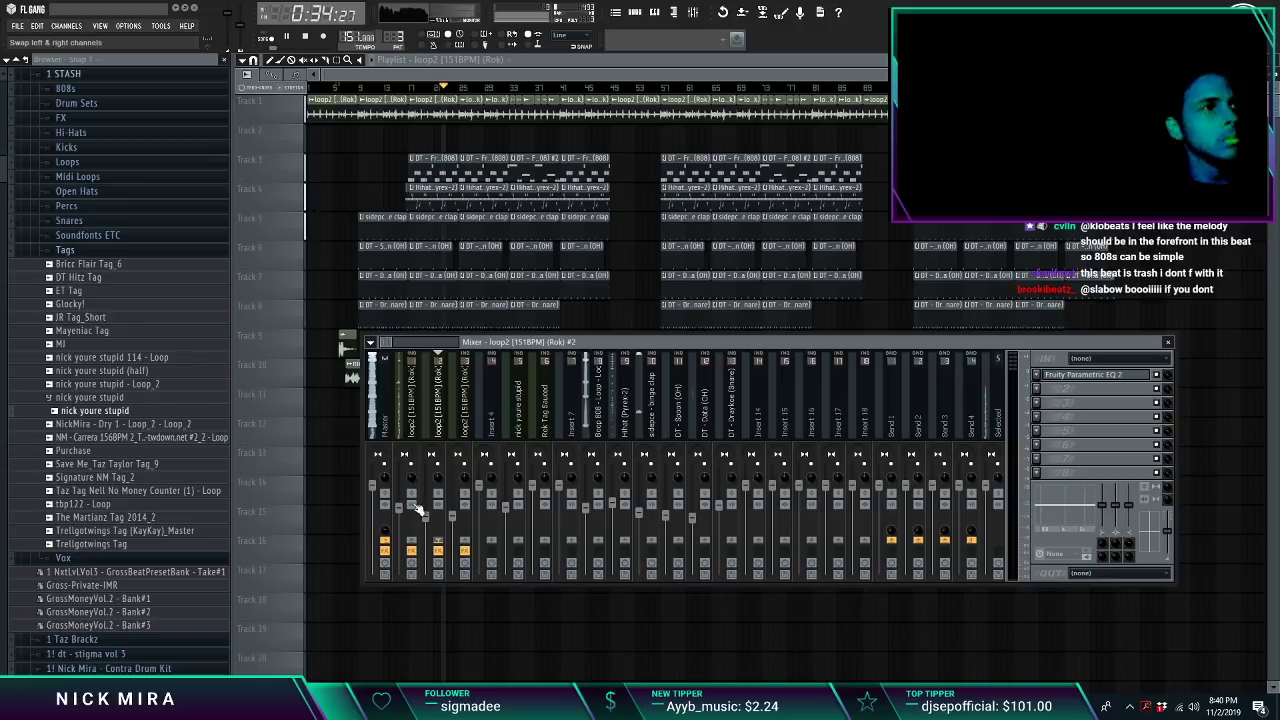
{"action": "key", "text": "ctrl+z"}
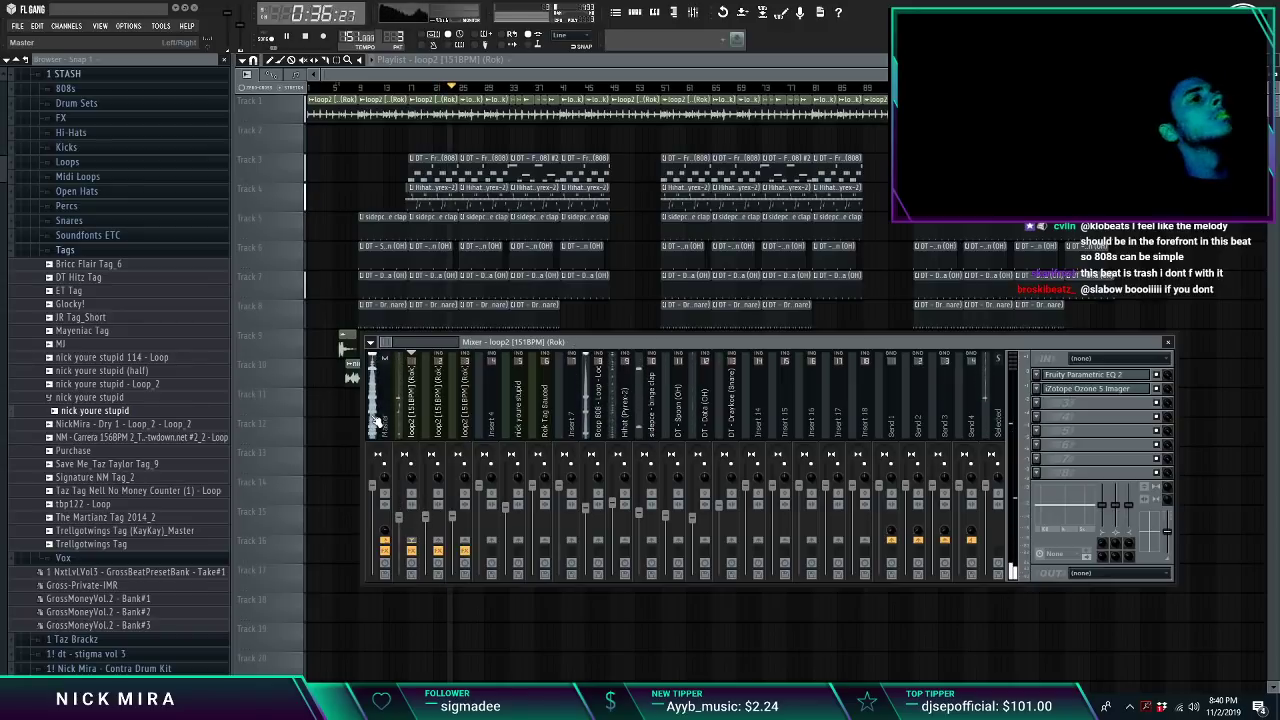
{"action": "left_click", "coordinate": [376, 420]}
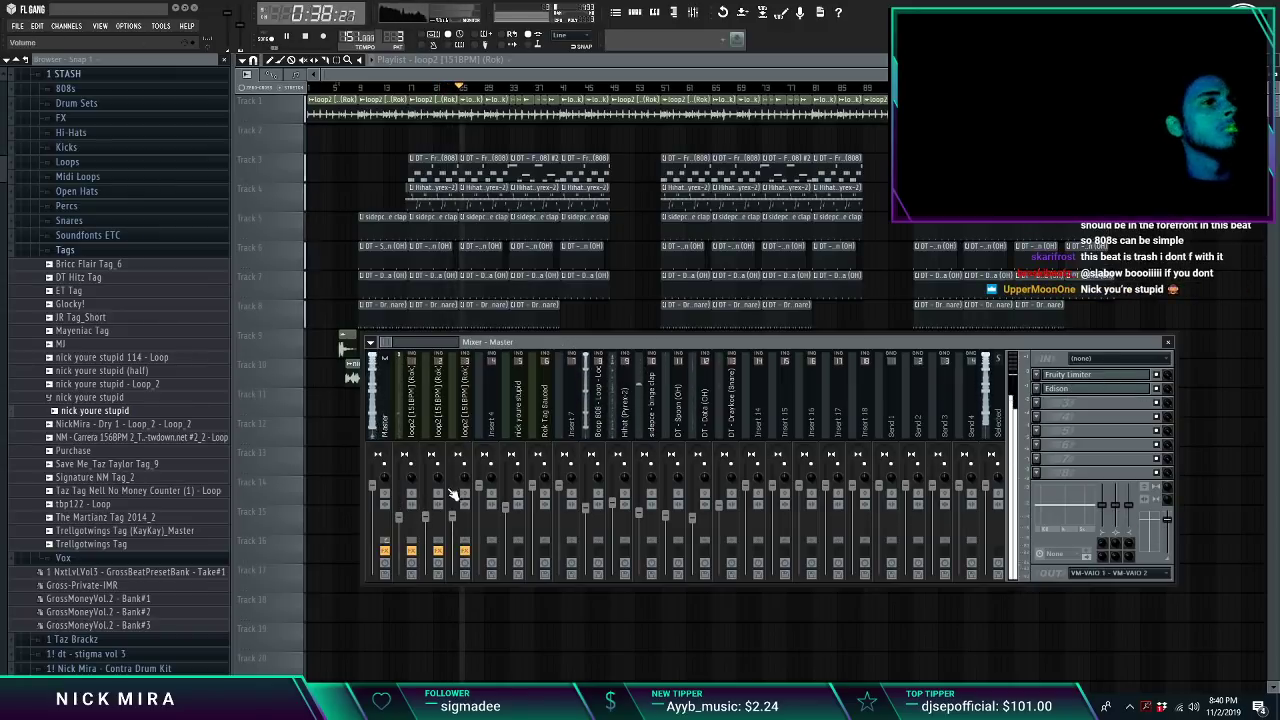
{"action": "left_click", "coordinate": [409, 521]}
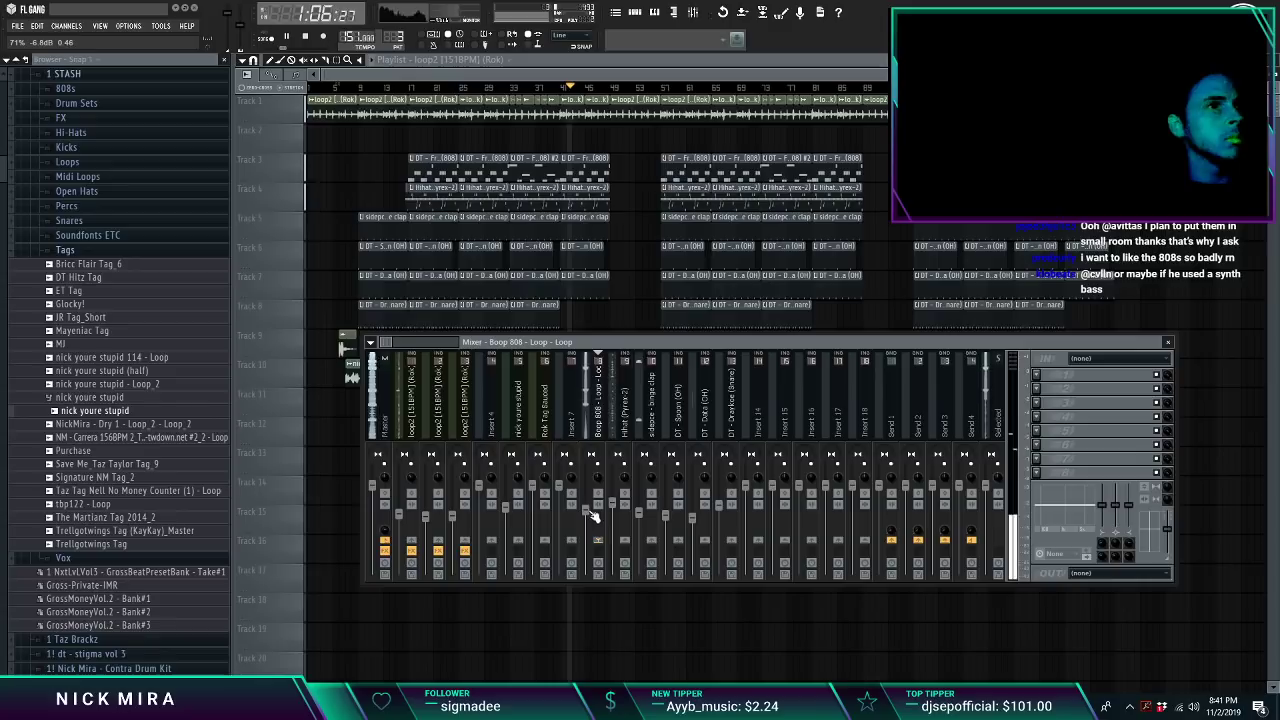
{"action": "key", "text": "F9"}
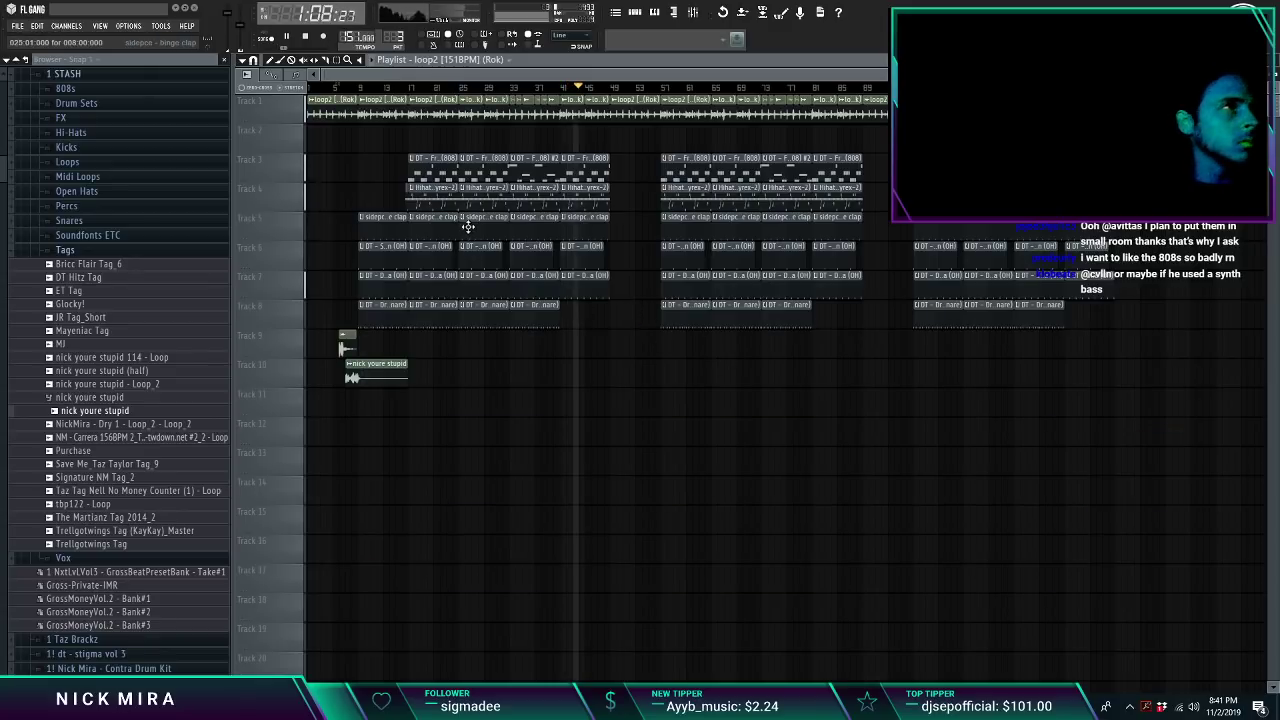
Step: Start saving the project under a new name and create a folder named Fried in Dropbox's November 2019 Beats folder
{"action": "key", "text": "ctrl+shift+s"}
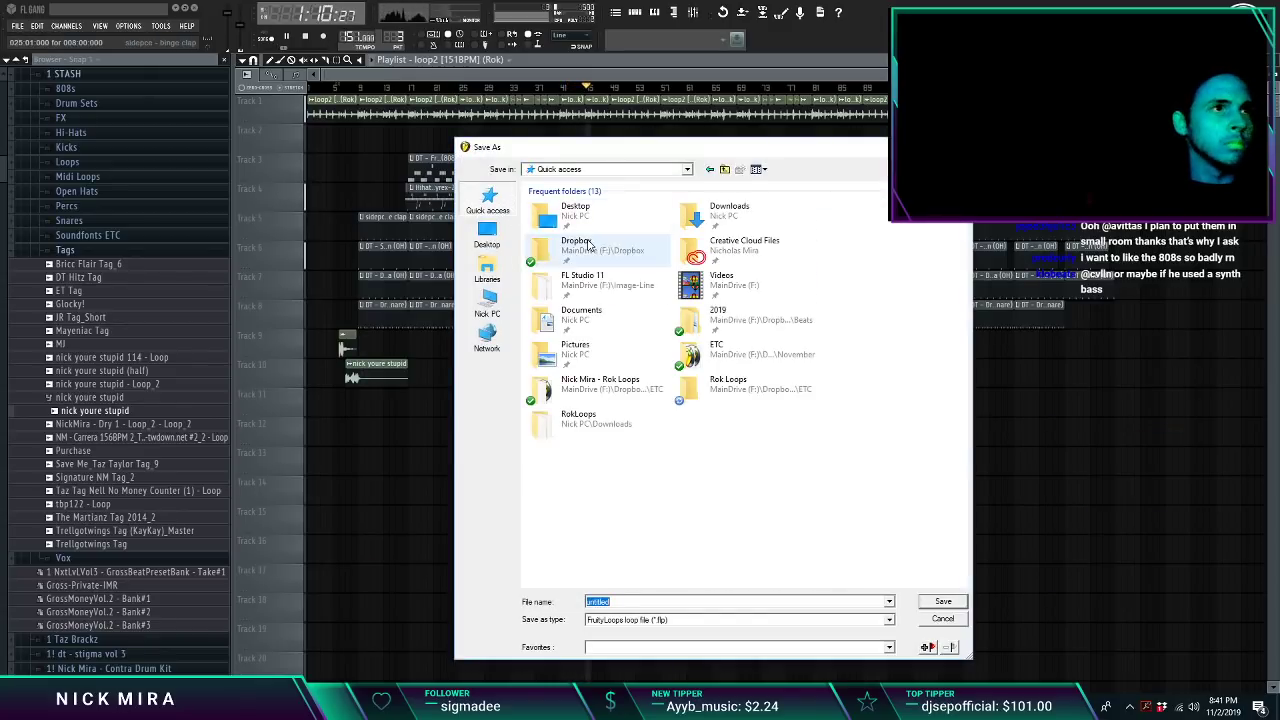
{"action": "double_click", "coordinate": [587, 246]}
{"action": "double_click", "coordinate": [578, 228]}
{"action": "double_click", "coordinate": [546, 203]}
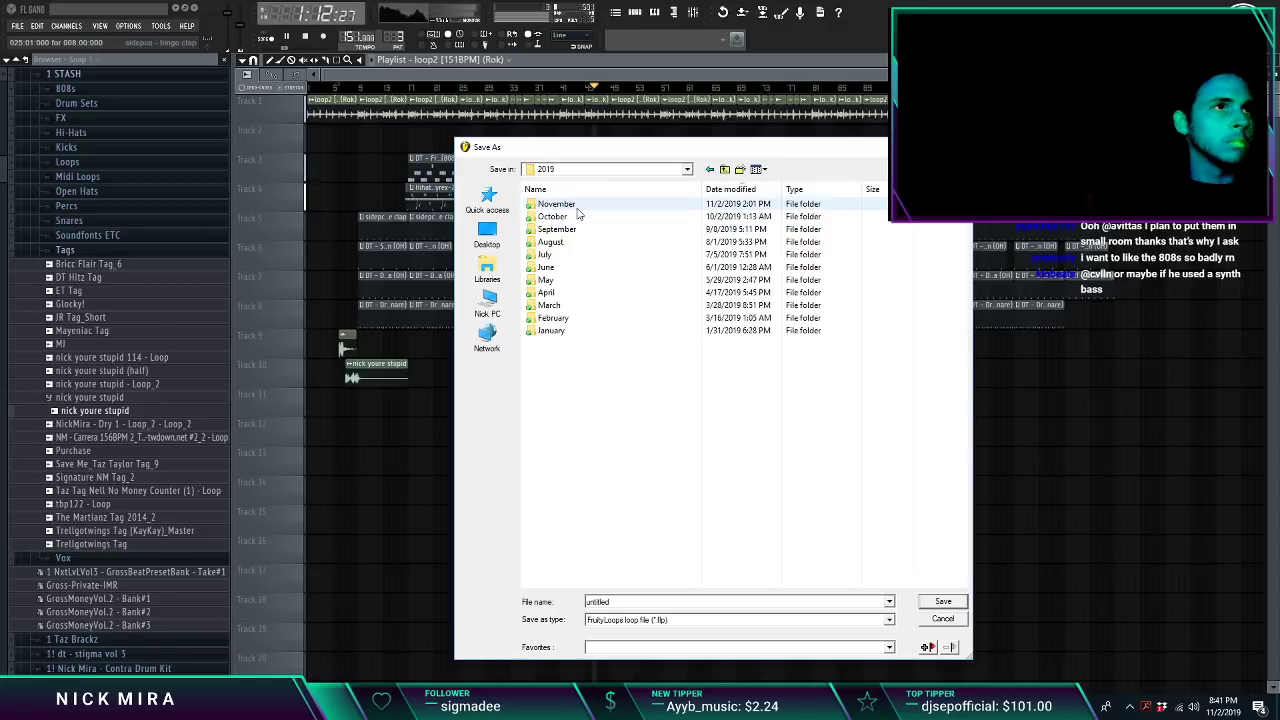
{"action": "double_click", "coordinate": [552, 203]}
{"action": "double_click", "coordinate": [548, 203]}
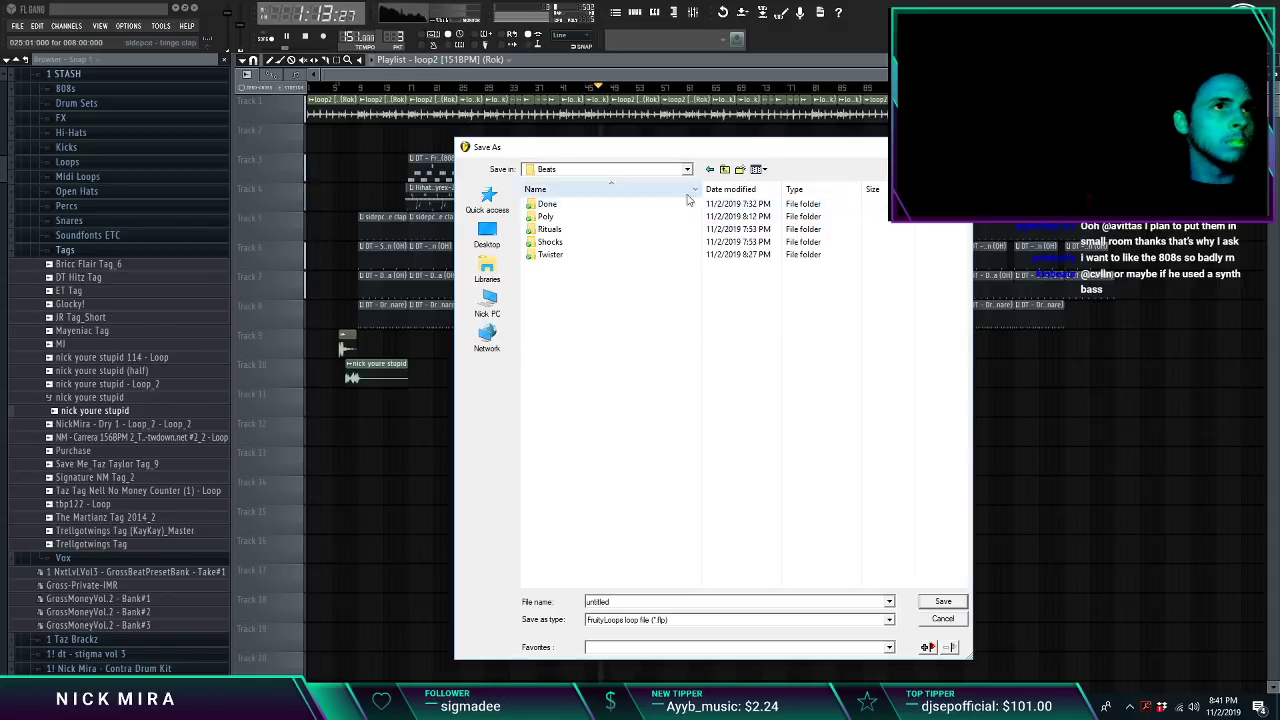
{"action": "left_click", "coordinate": [740, 169]}
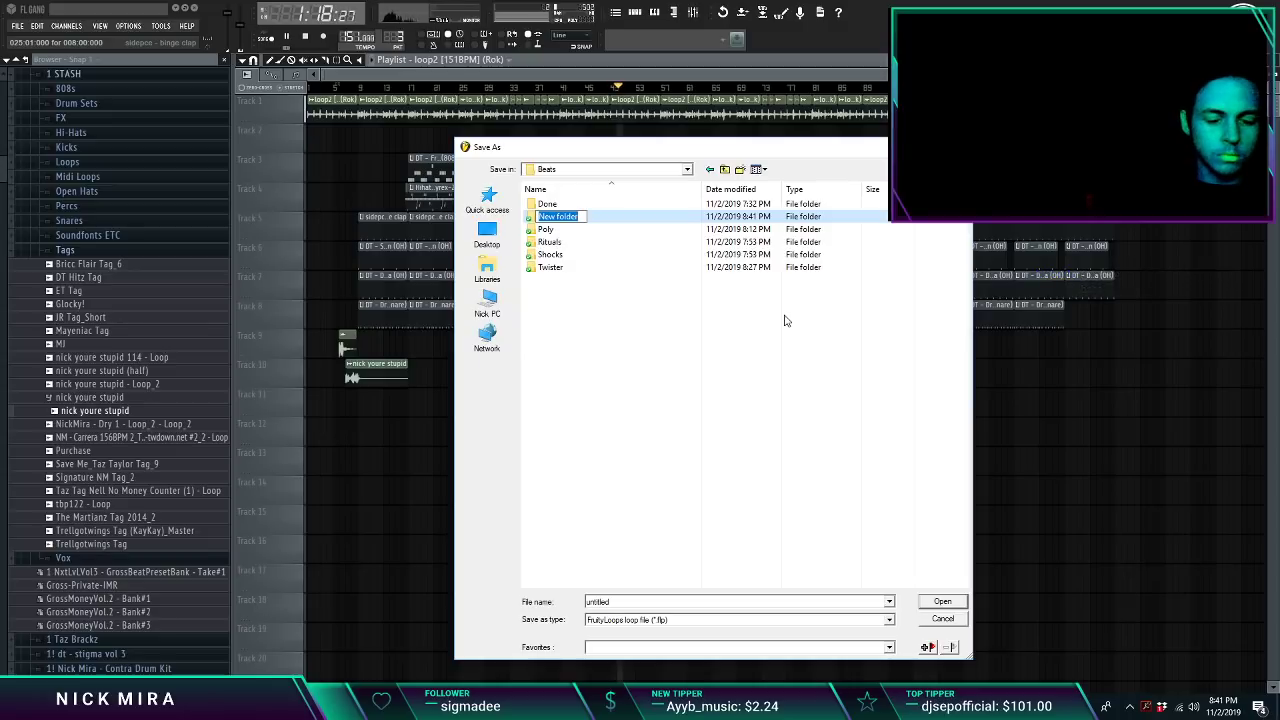
{"action": "type", "text": "Fried"}
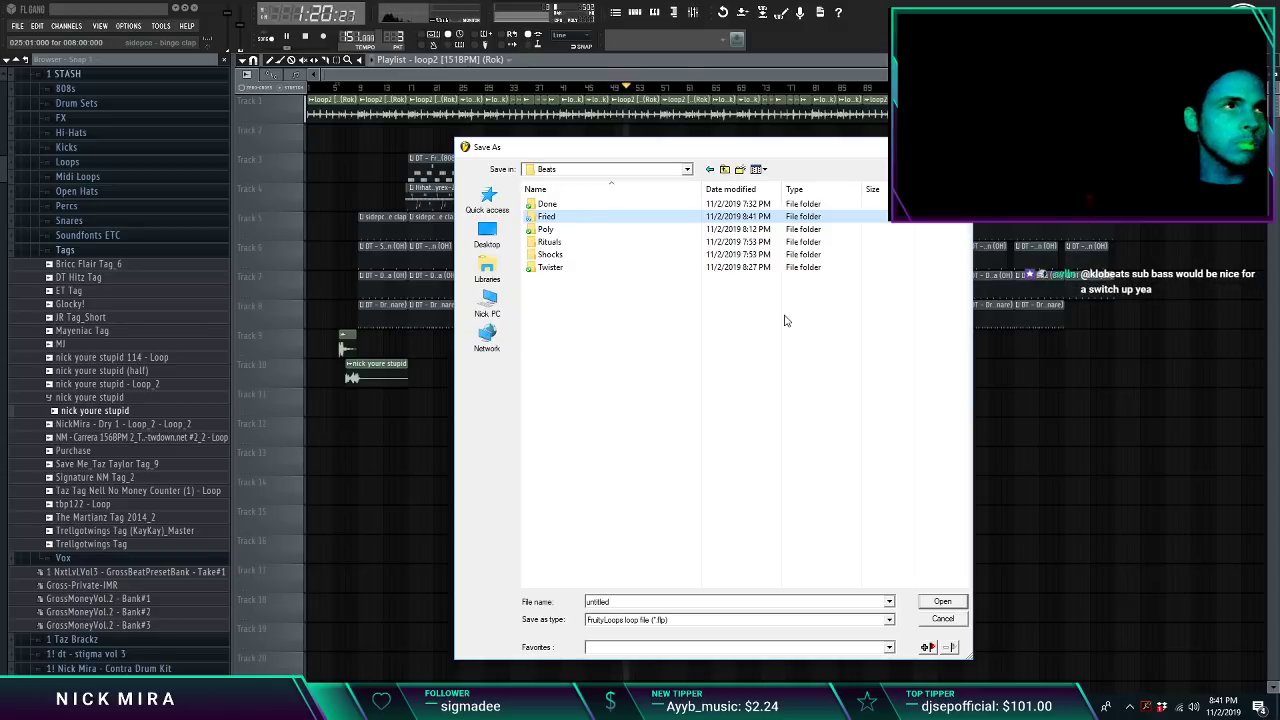
{"action": "key", "text": "Return"}
Step: Save the project in the Fried folder as "NM x Rok - Fried 151BPM"
{"action": "left_click", "coordinate": [667, 601]}
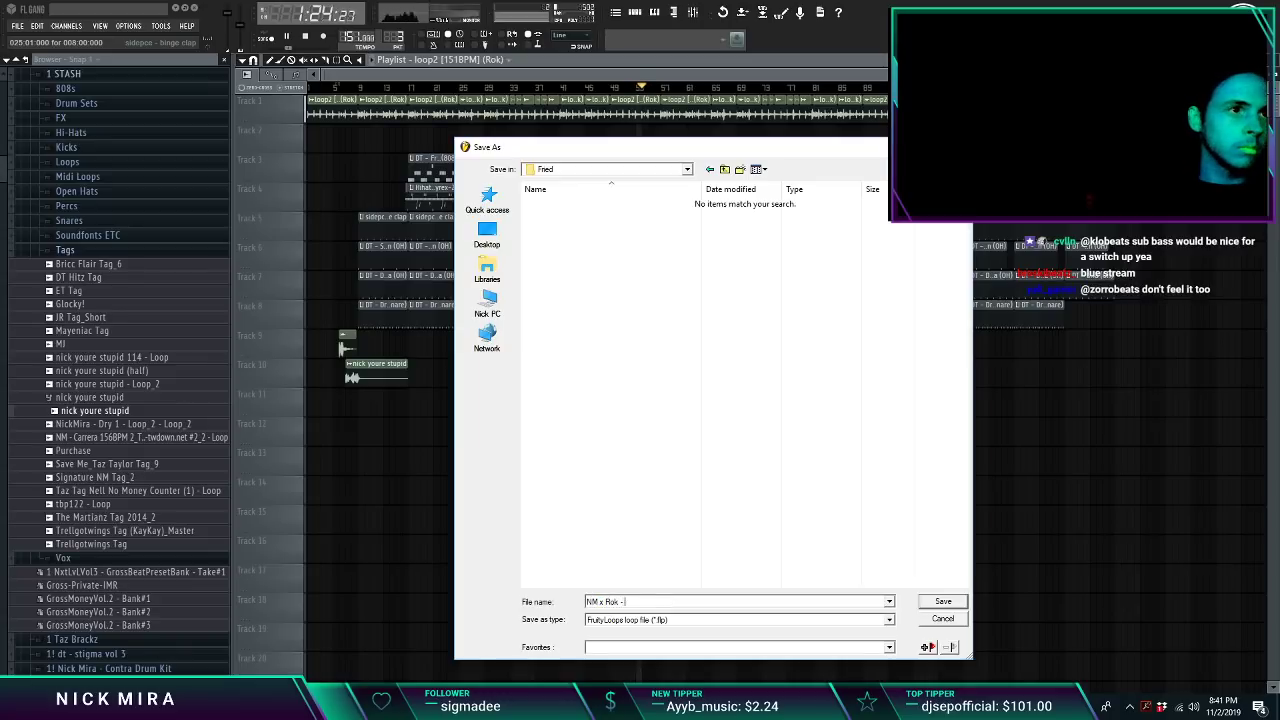
{"action": "type", "text": "NM x Rok - 151BPM"}
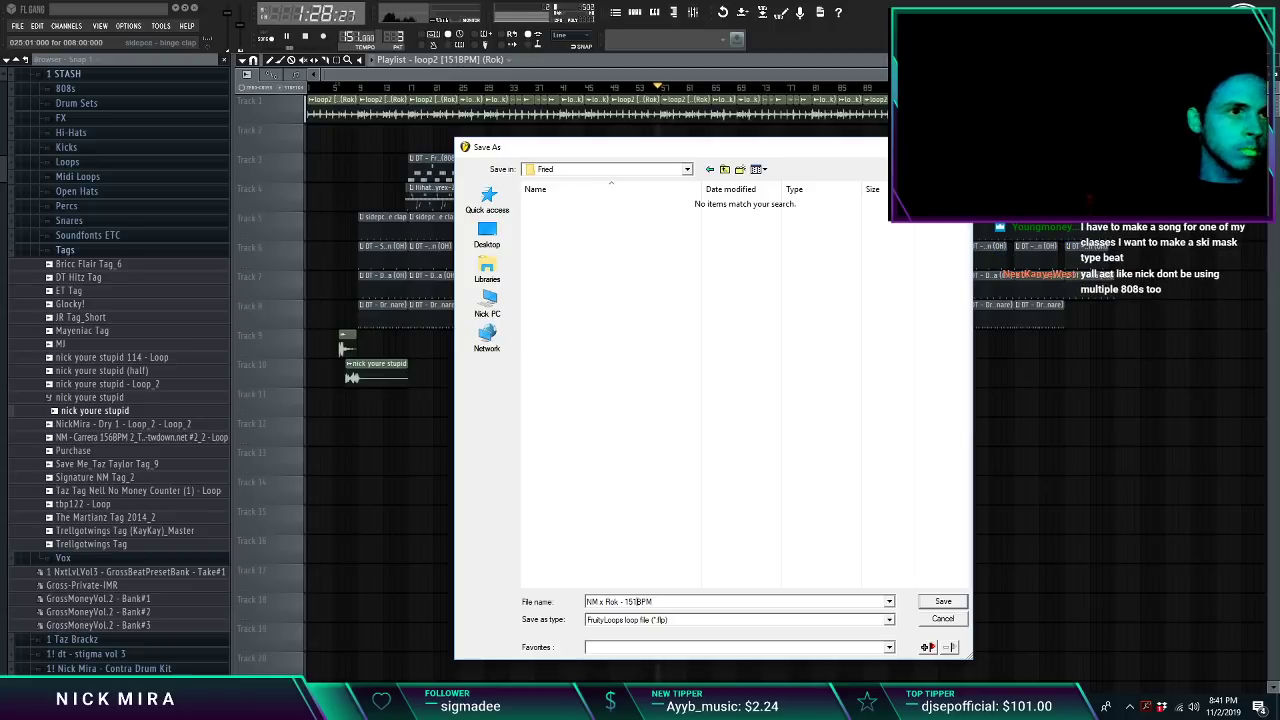
{"action": "type", "text": "FF"}
{"action": "key", "text": "BackSpace"}
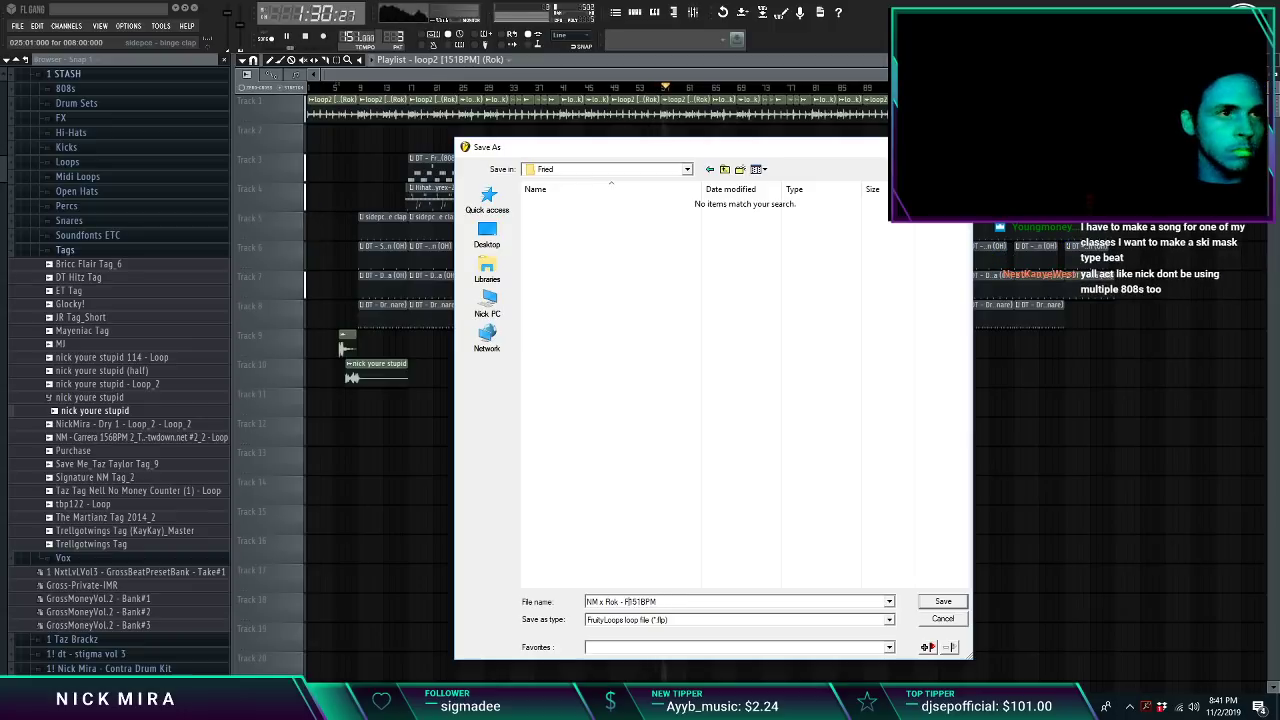
{"action": "type", "text": "ried"}
{"action": "key", "text": "Return"}
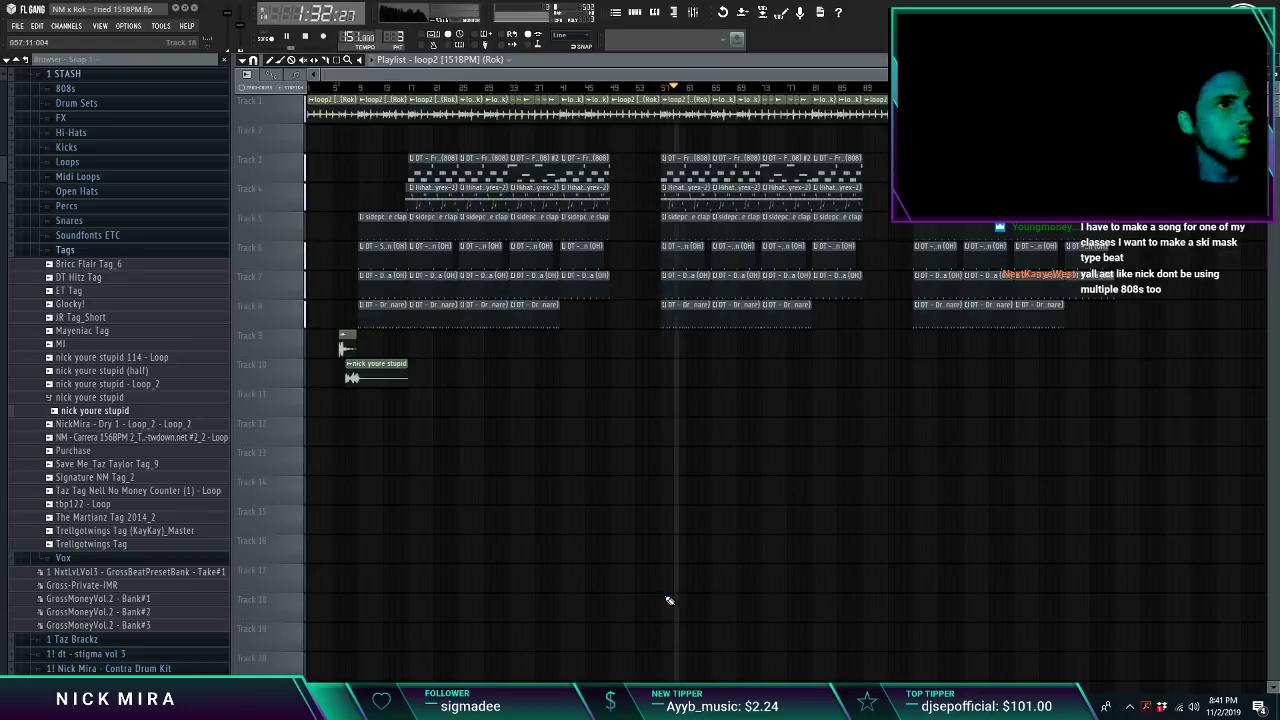
Step: Render the song into the Fried folder as both WAV and MP3, keeping the project's file name
{"action": "key", "text": "ctrl+r"}
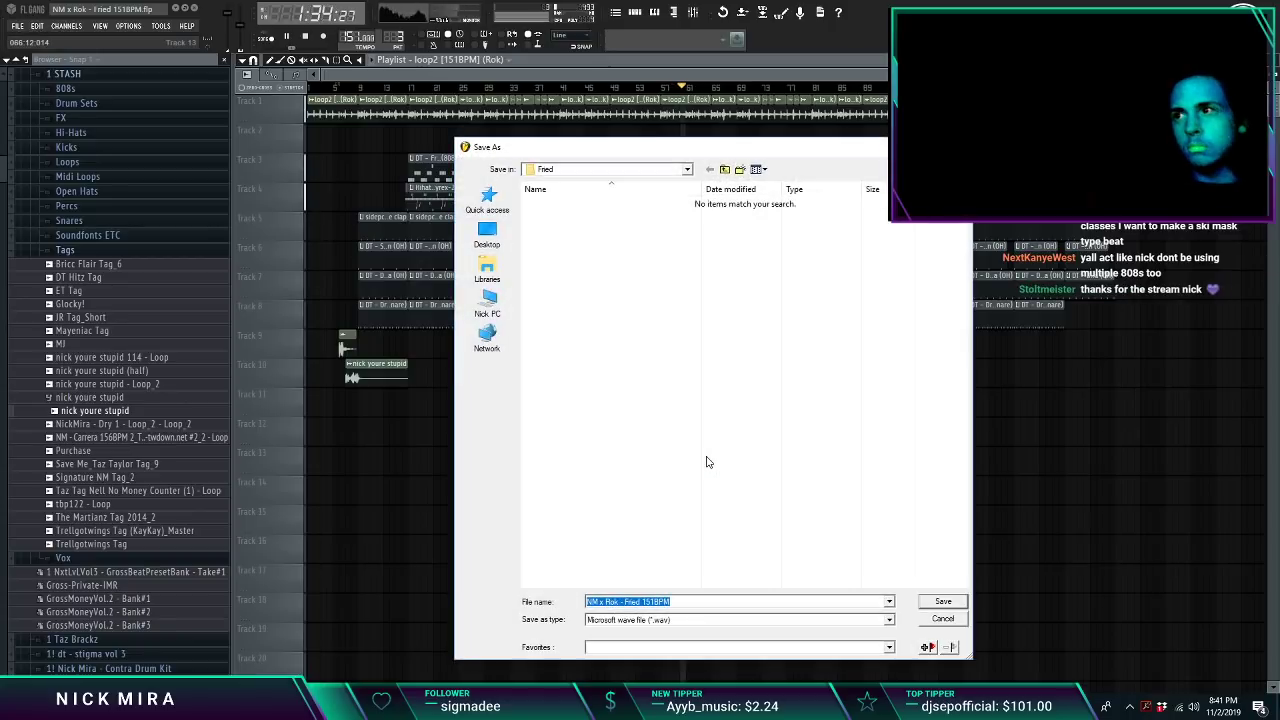
{"action": "key", "text": "Return"}
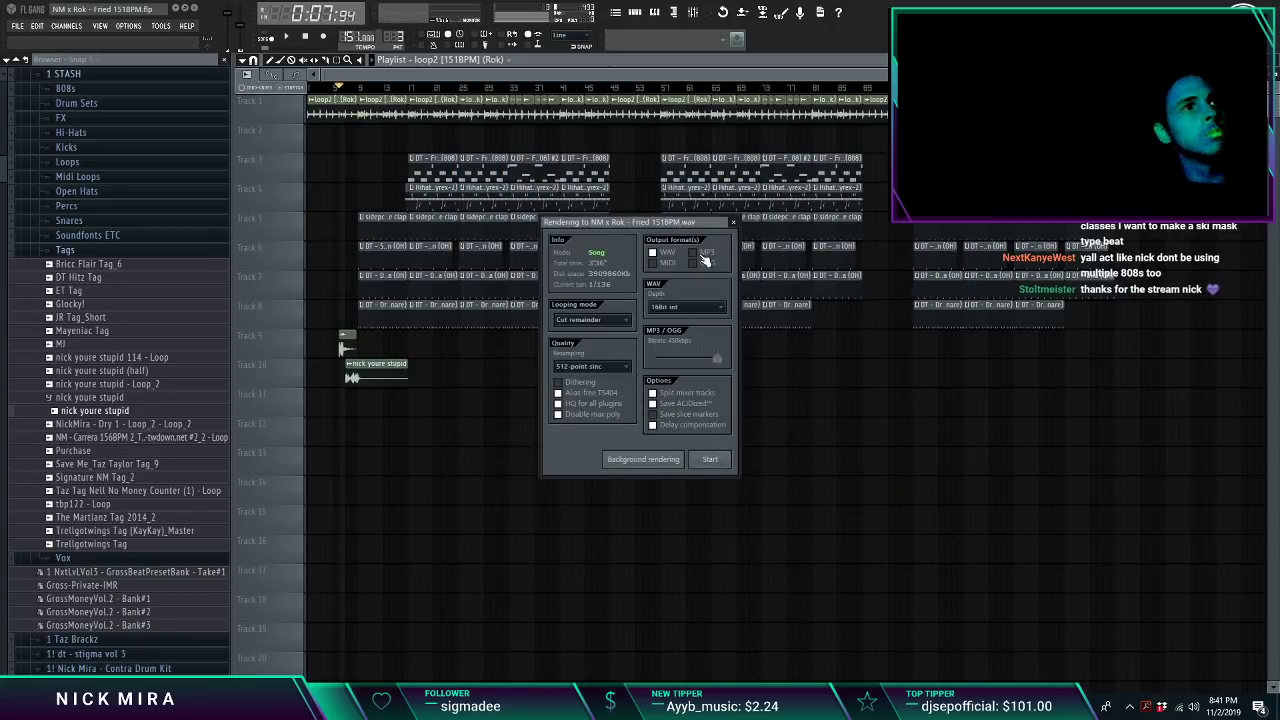
{"action": "left_click", "coordinate": [704, 256]}
{"action": "left_click", "coordinate": [710, 459]}
Step: Switch to Groove Music and restart the track NM - Done 164BPM from the beginning
{"action": "mouse_move", "coordinate": [280, 710]}
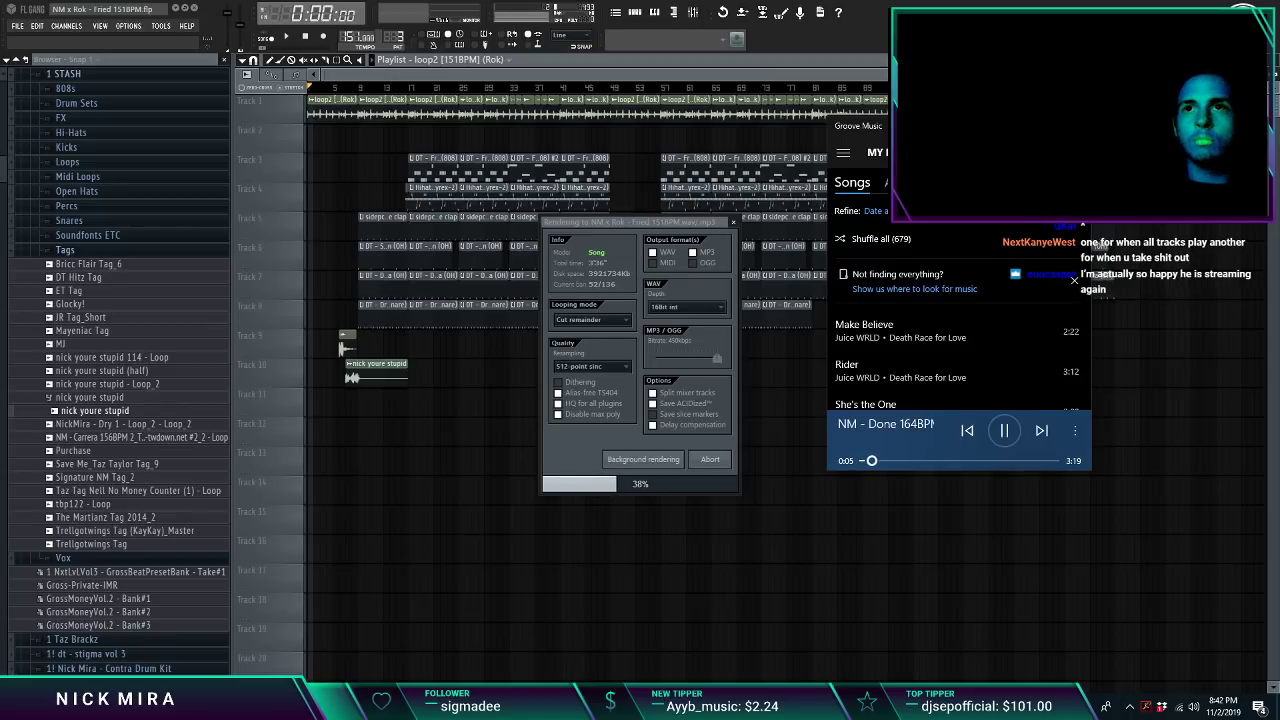
{"action": "left_click", "coordinate": [967, 431]}
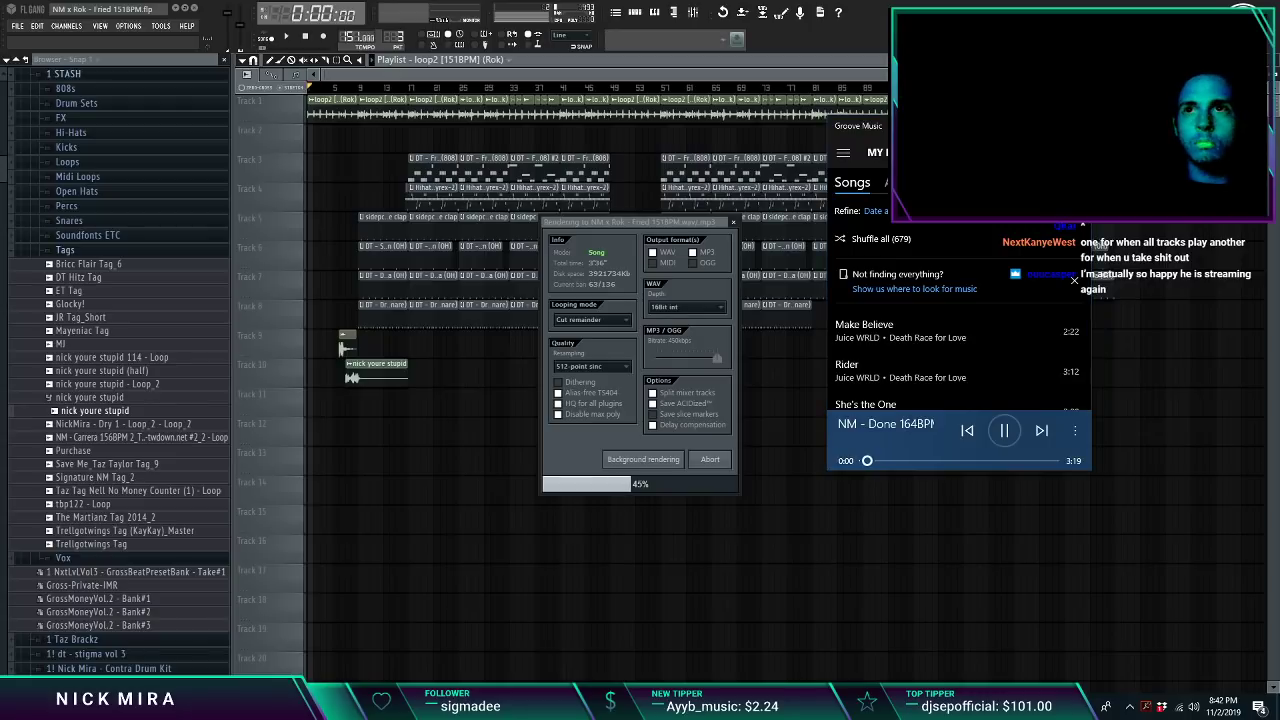
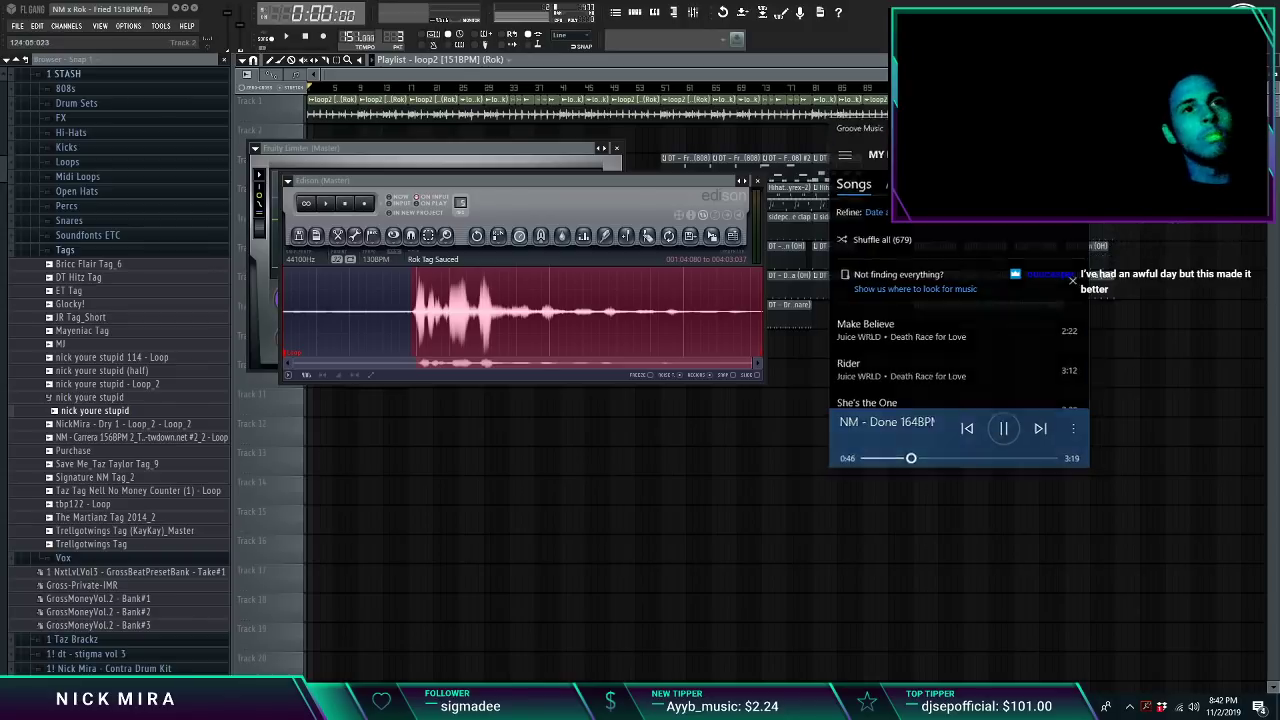
Step: Dismiss the windows over the playlist, play from bar 17 and open the first DT - Freeman (808) pattern in the piano roll
{"action": "left_click", "coordinate": [481, 153]}
{"action": "right_click", "coordinate": [434, 134]}
{"action": "key", "text": "space"}
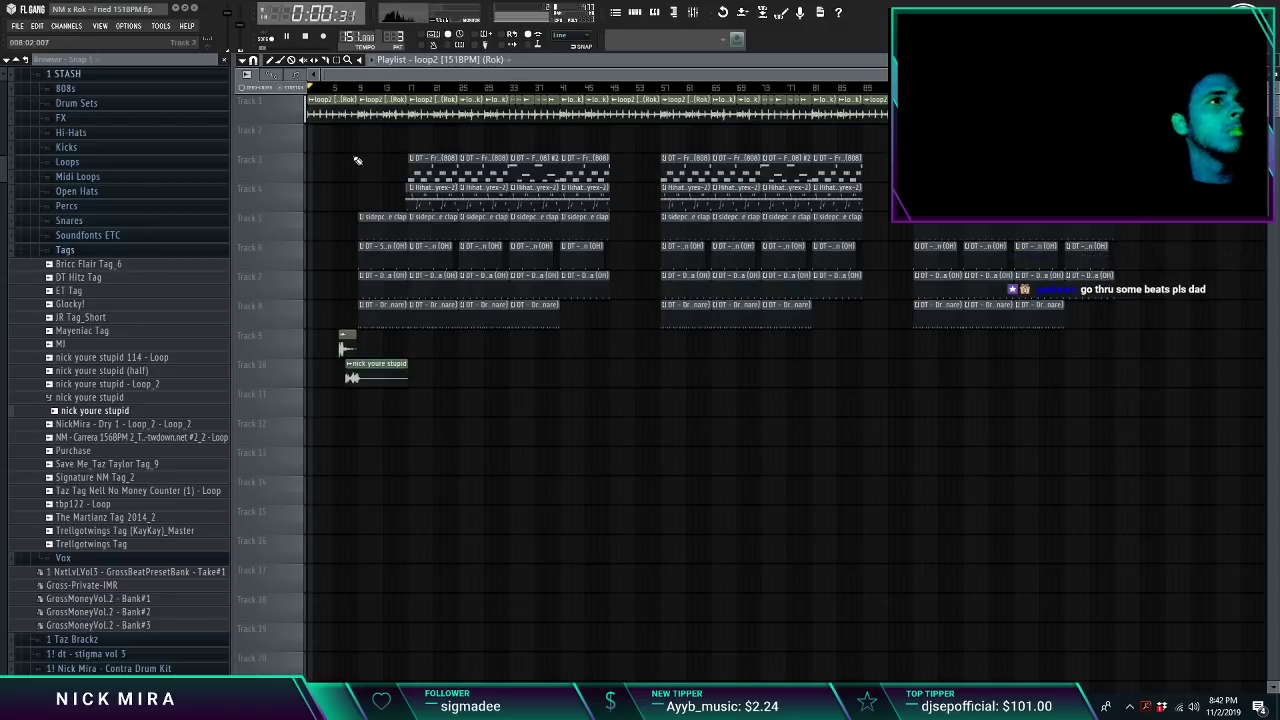
{"action": "left_click", "coordinate": [412, 89]}
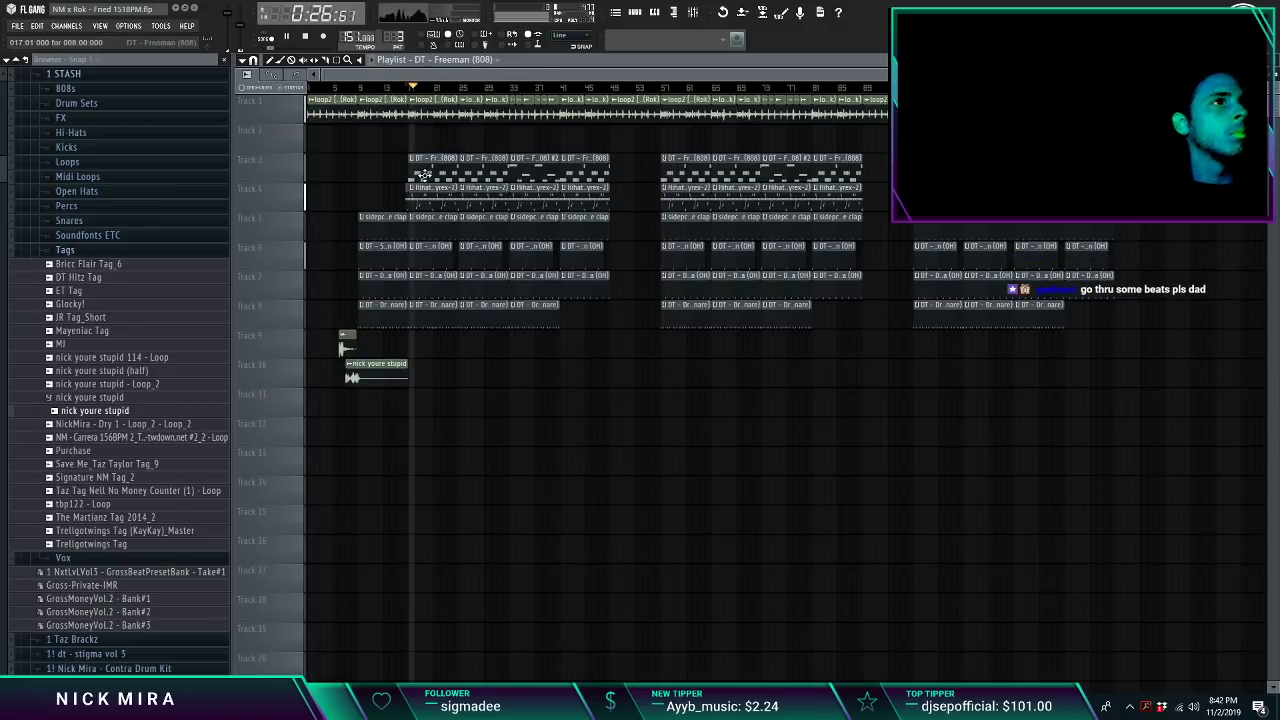
{"action": "double_click", "coordinate": [424, 175]}
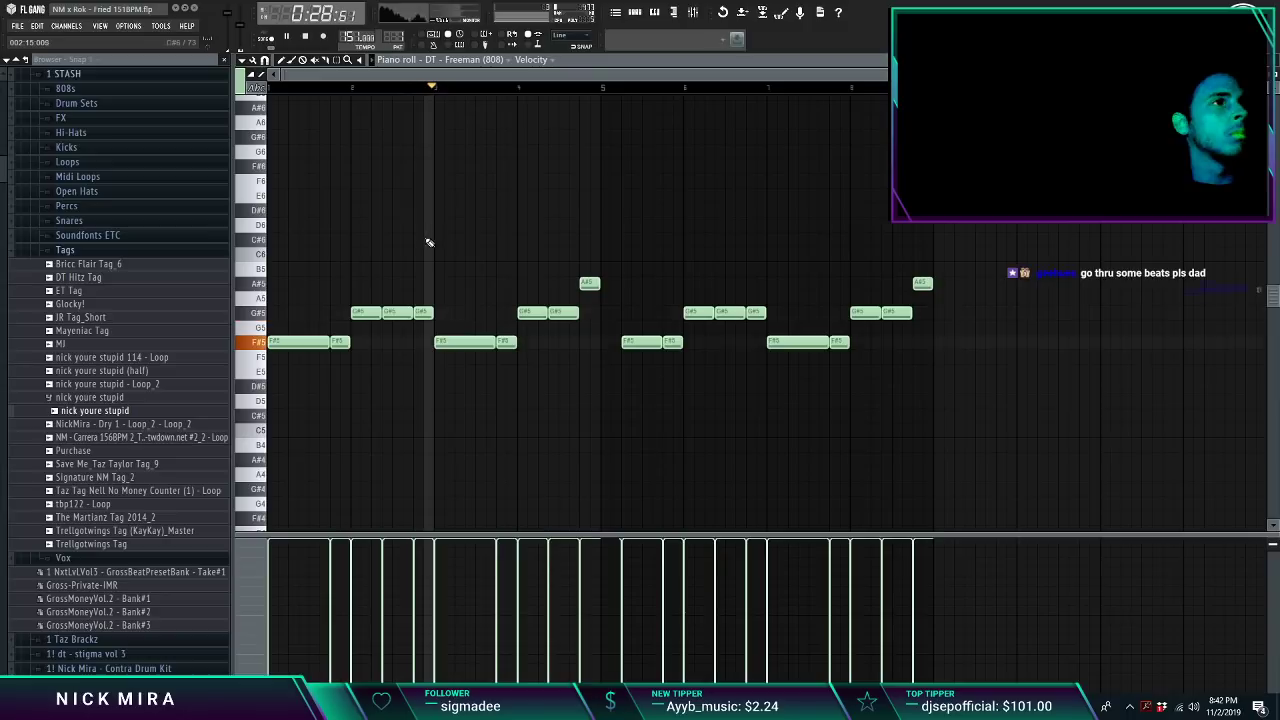
Step: Delete the first G#5 note in bar 2 and split the long opening F#5 into two 6-step notes
{"action": "right_click", "coordinate": [365, 313]}
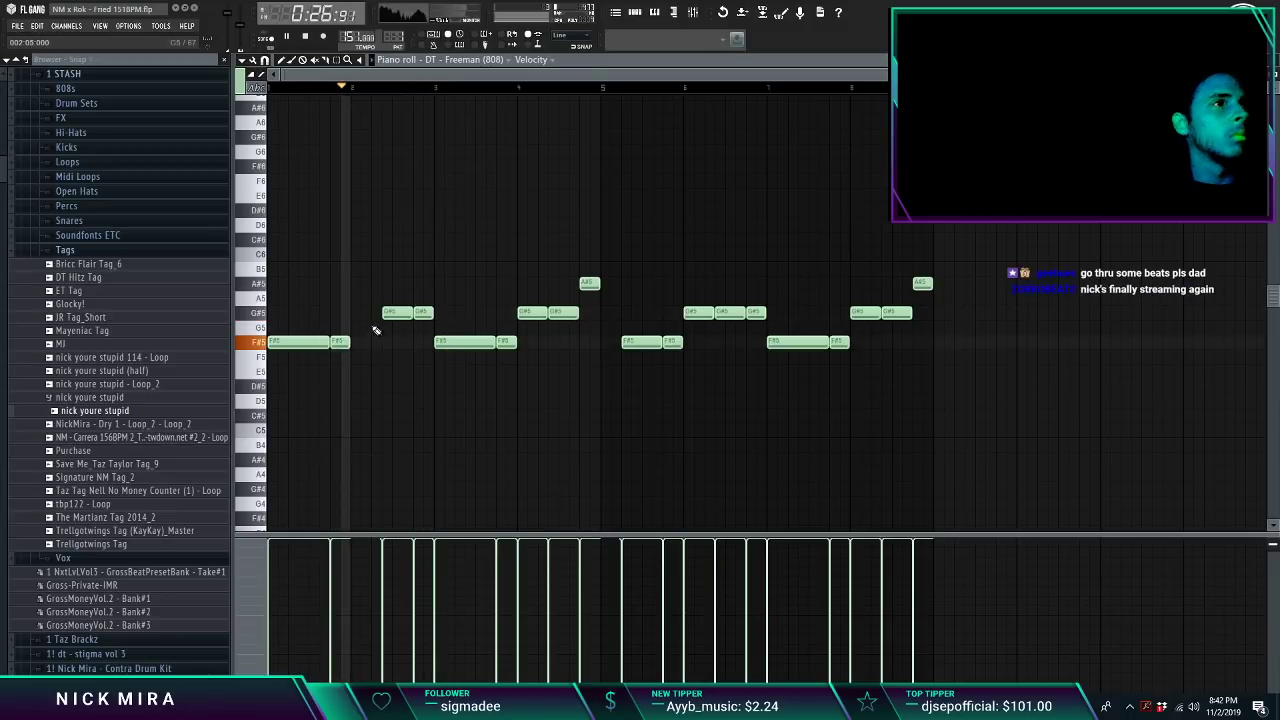
{"action": "key", "text": "space"}
{"action": "left_click", "coordinate": [304, 343]}
{"action": "key", "text": "space"}
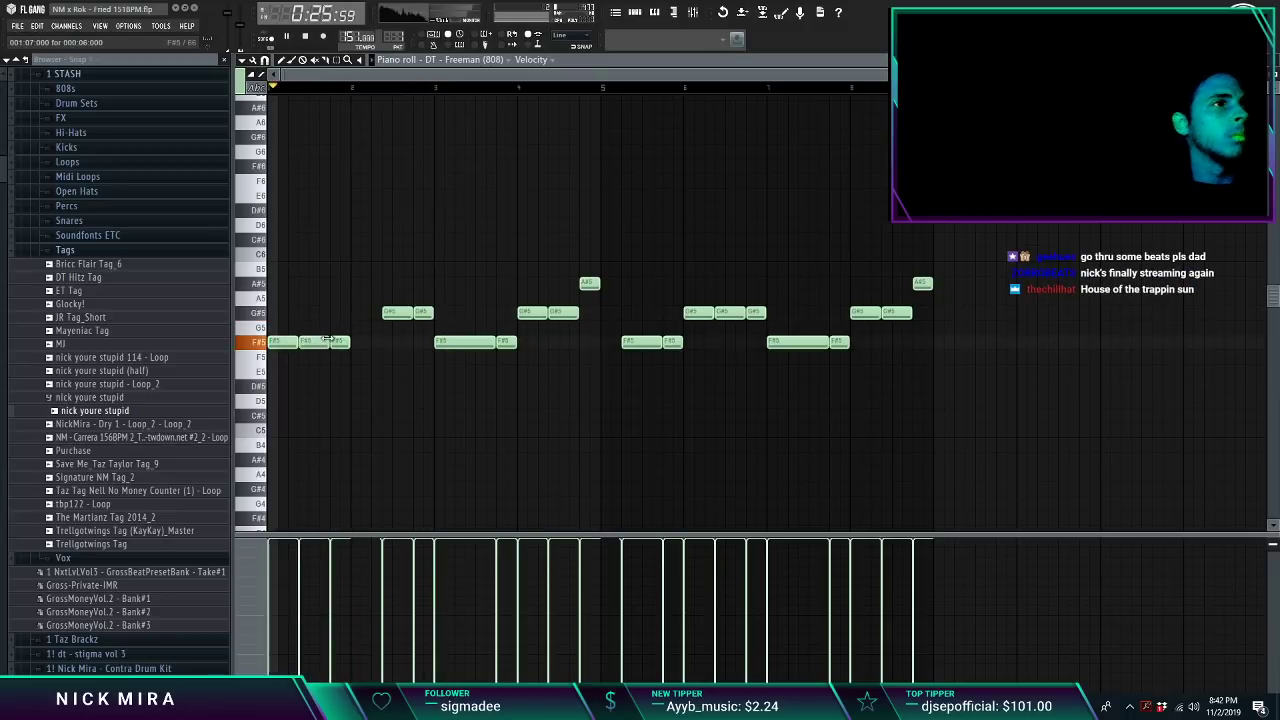
Step: Redraw the two G#5 notes in bar 2, starting the first on step 5 and extending it to meet the second
{"action": "left_click", "coordinate": [377, 314]}
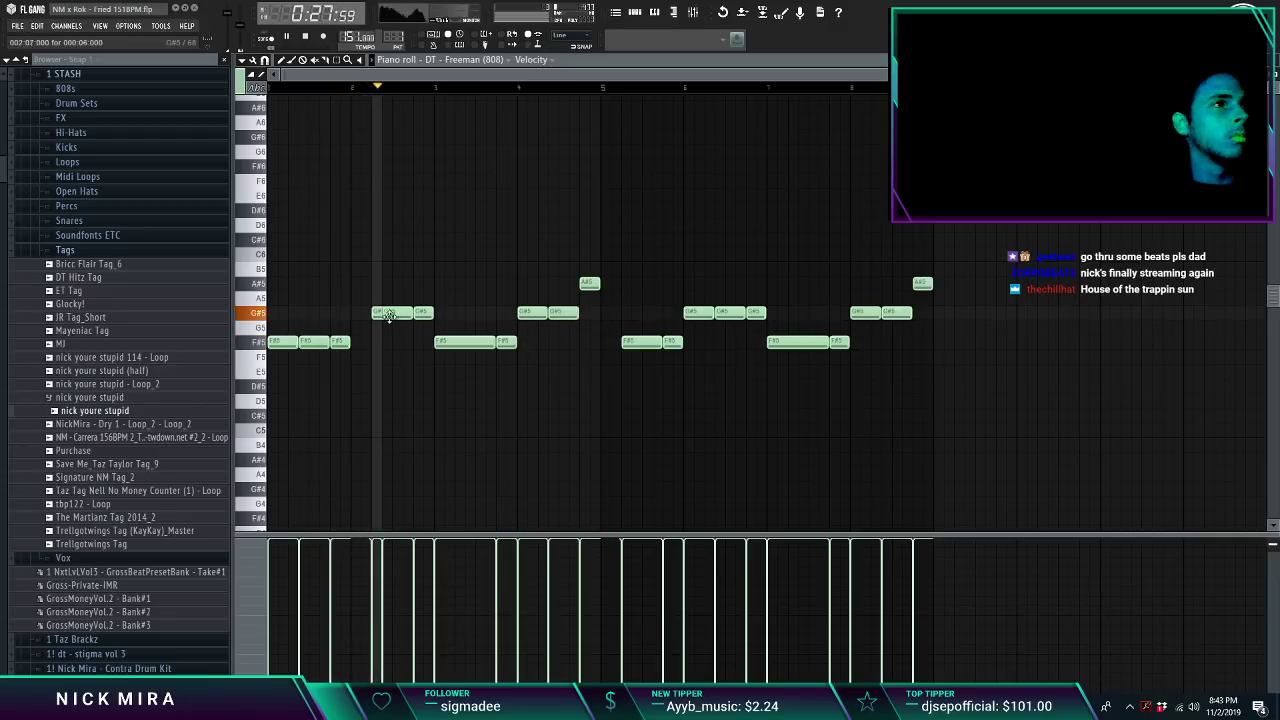
{"action": "right_click", "coordinate": [398, 314]}
{"action": "key", "text": "space"}
{"action": "key", "text": "space"}
{"action": "left_click", "coordinate": [409, 313]}
{"action": "right_click", "coordinate": [418, 313]}
{"action": "right_click", "coordinate": [413, 313]}
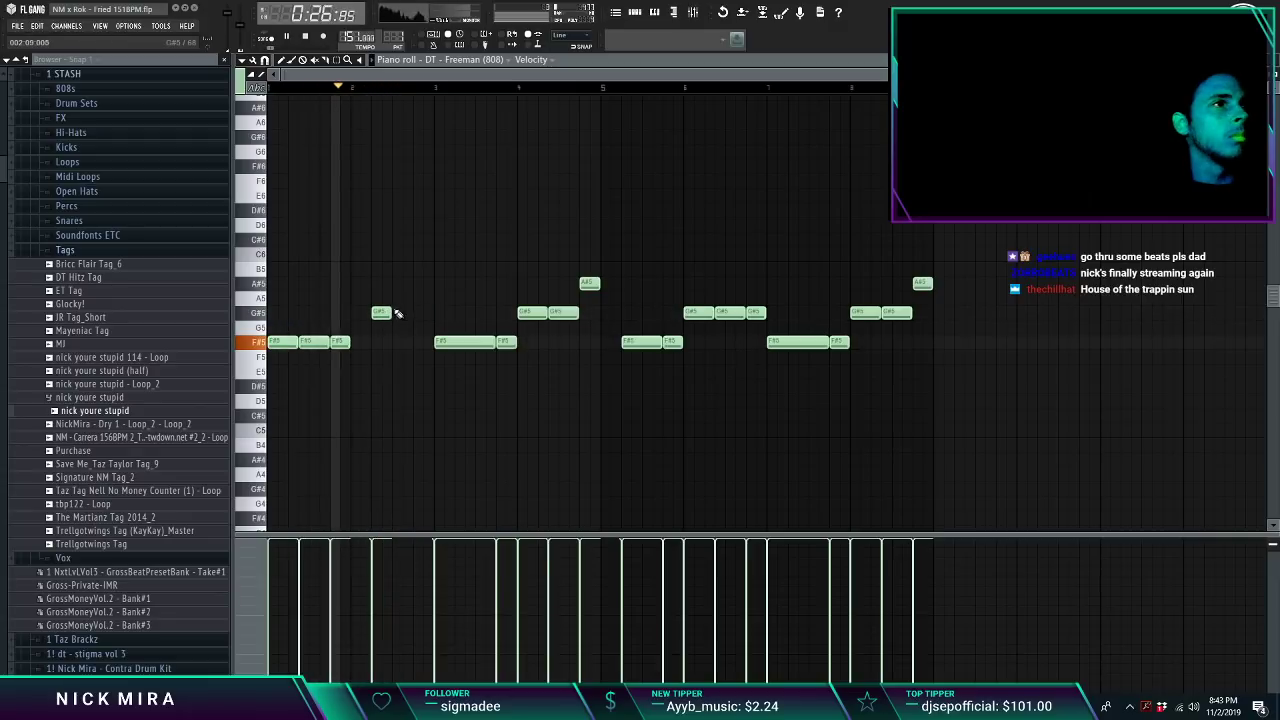
{"action": "left_click_drag", "start_coordinate": [391, 313], "coordinate": [422, 324]}
{"action": "key", "text": "space"}
{"action": "key", "text": "space"}
Step: Delete the 808 notes from bar 3 onward and duplicate the two-bar phrase to fill eight bars
{"action": "left_click_drag", "start_coordinate": [445, 265], "coordinate": [1035, 450]}
{"action": "key", "text": "Delete"}
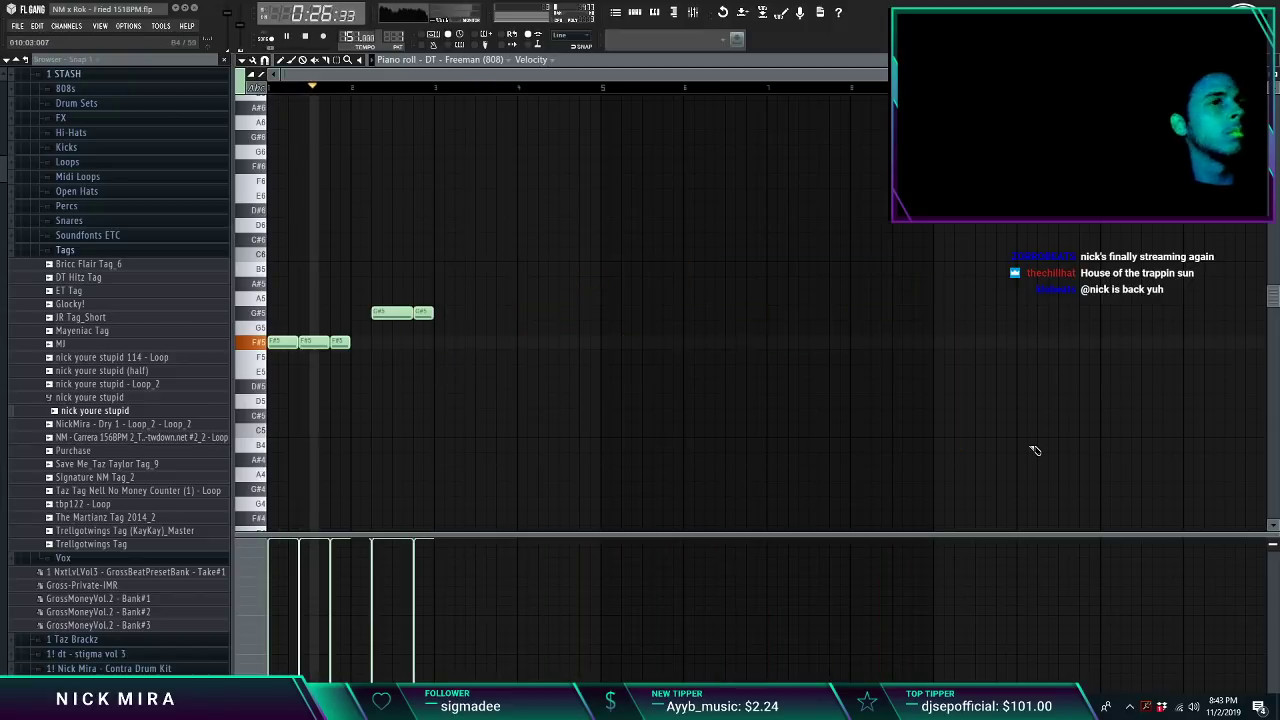
{"action": "key", "text": "ctrl+b"}
{"action": "key", "text": "ctrl+b"}
{"action": "key", "text": "ctrl+b"}
{"action": "key", "text": "ctrl+d"}
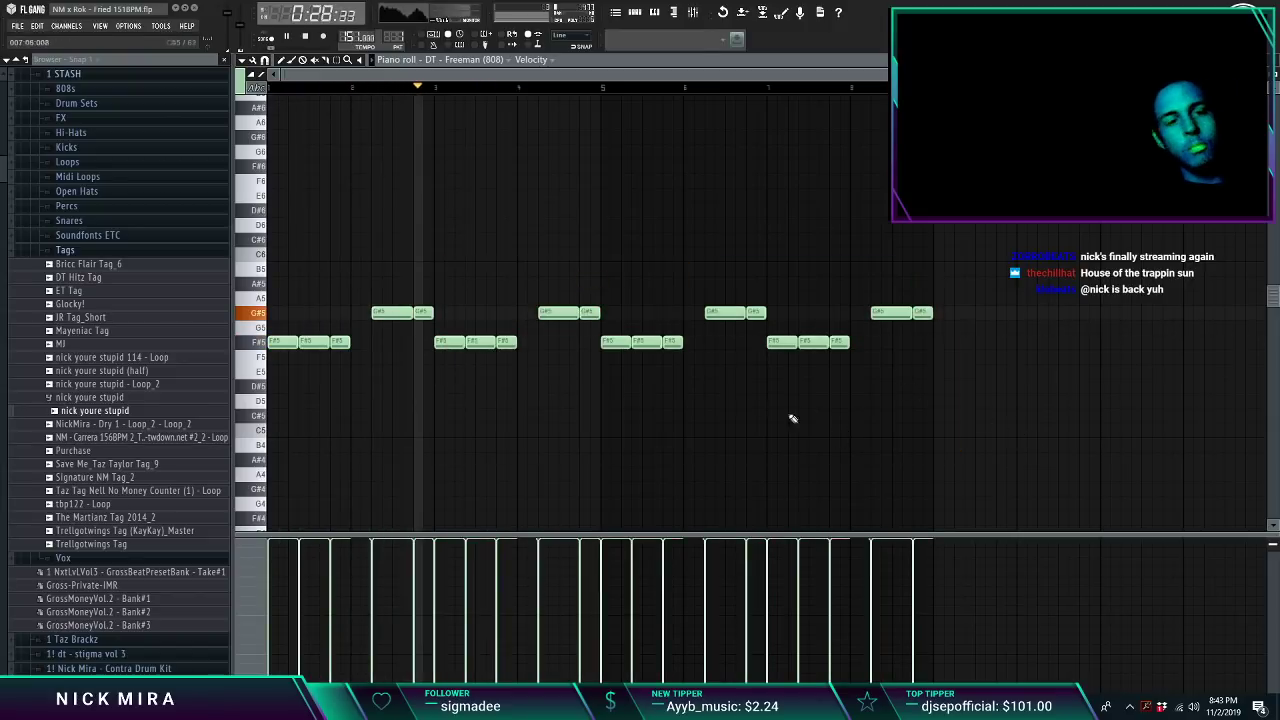
Step: Transpose the three opening F#5 notes in bar 1 up four semitones to A#5 and play the result
{"action": "key", "text": "space"}
{"action": "key", "text": "space"}
{"action": "left_click_drag", "start_coordinate": [370, 342], "coordinate": [240, 363]}
{"action": "key", "text": "space"}
{"action": "key", "text": "shift+Up"}
{"action": "key", "text": "shift+Up"}
{"action": "key", "text": "shift+Up"}
{"action": "key", "text": "shift+Up"}
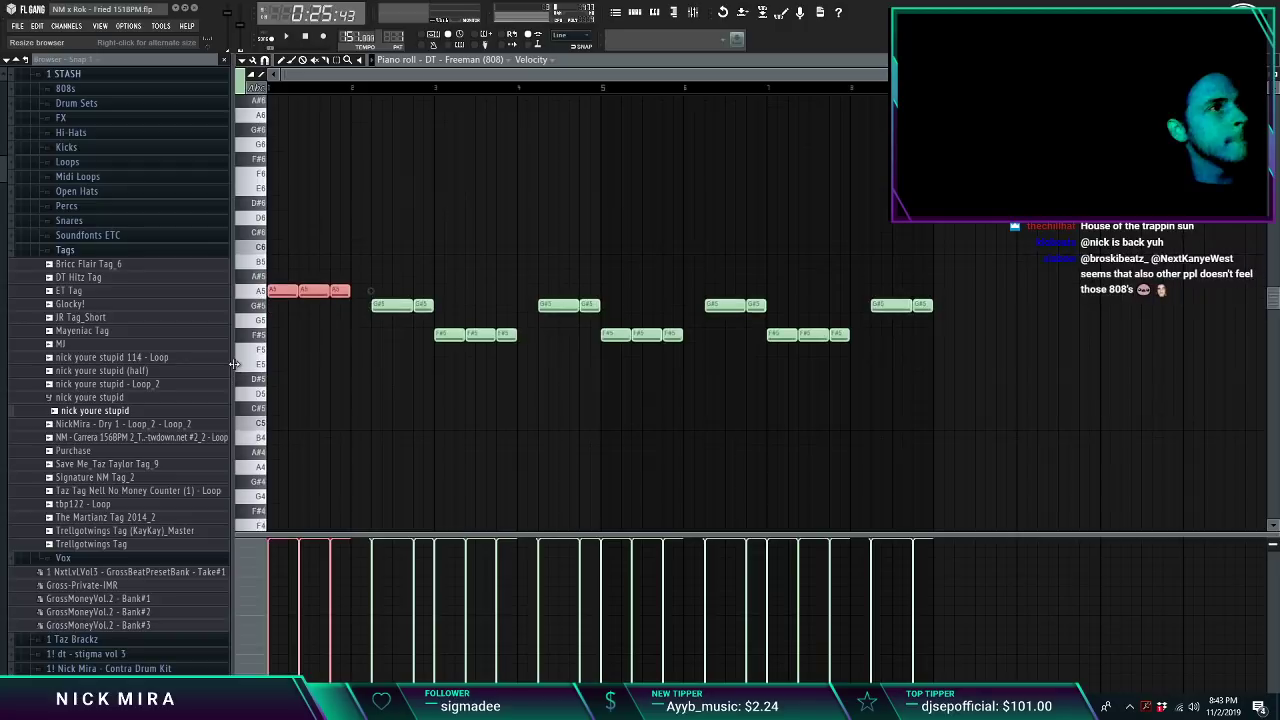
{"action": "key", "text": "space"}
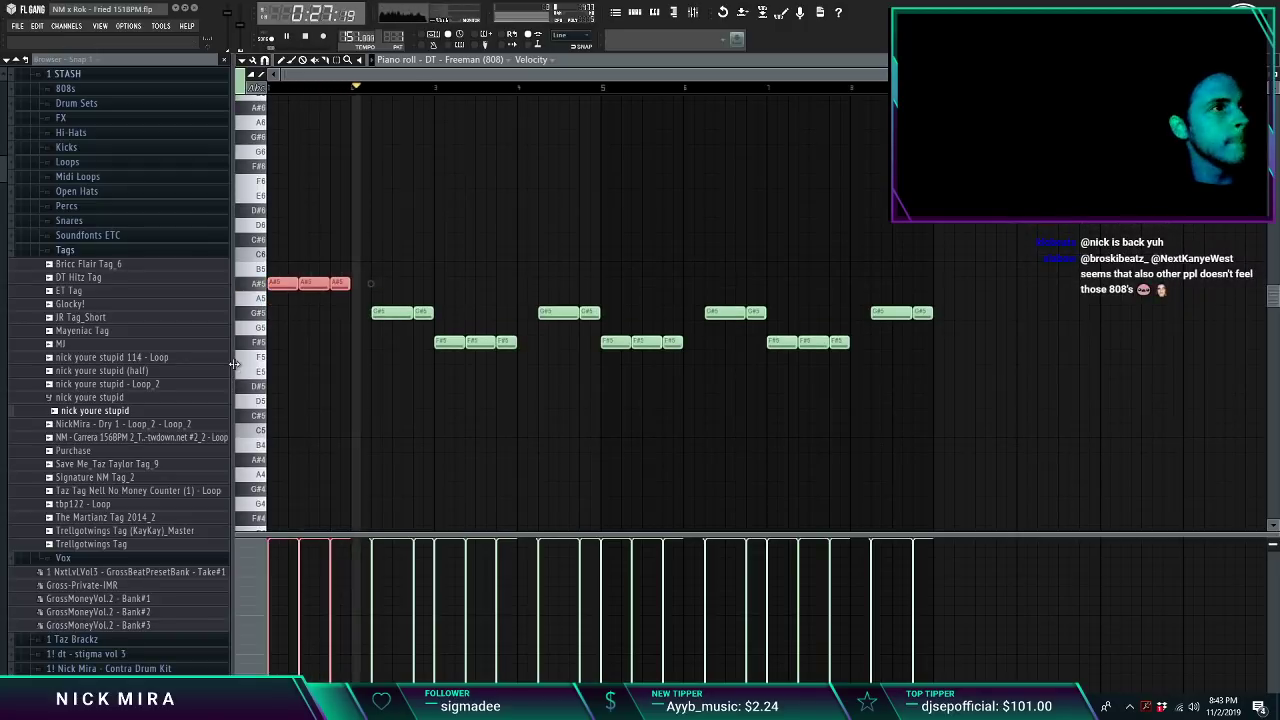
Step: Try the three opening A#5 notes one octave lower, then return them to their original octave
{"action": "left_click_drag", "start_coordinate": [347, 249], "coordinate": [272, 308]}
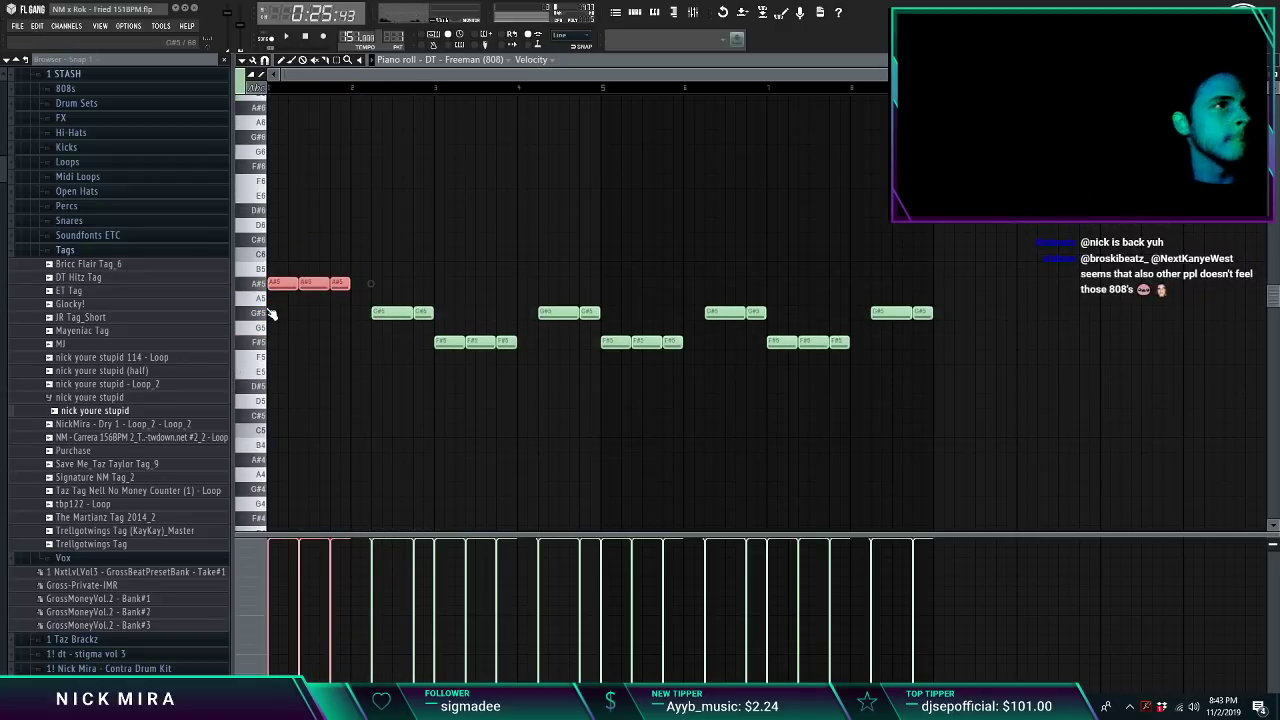
{"action": "key", "text": "ctrl+Down"}
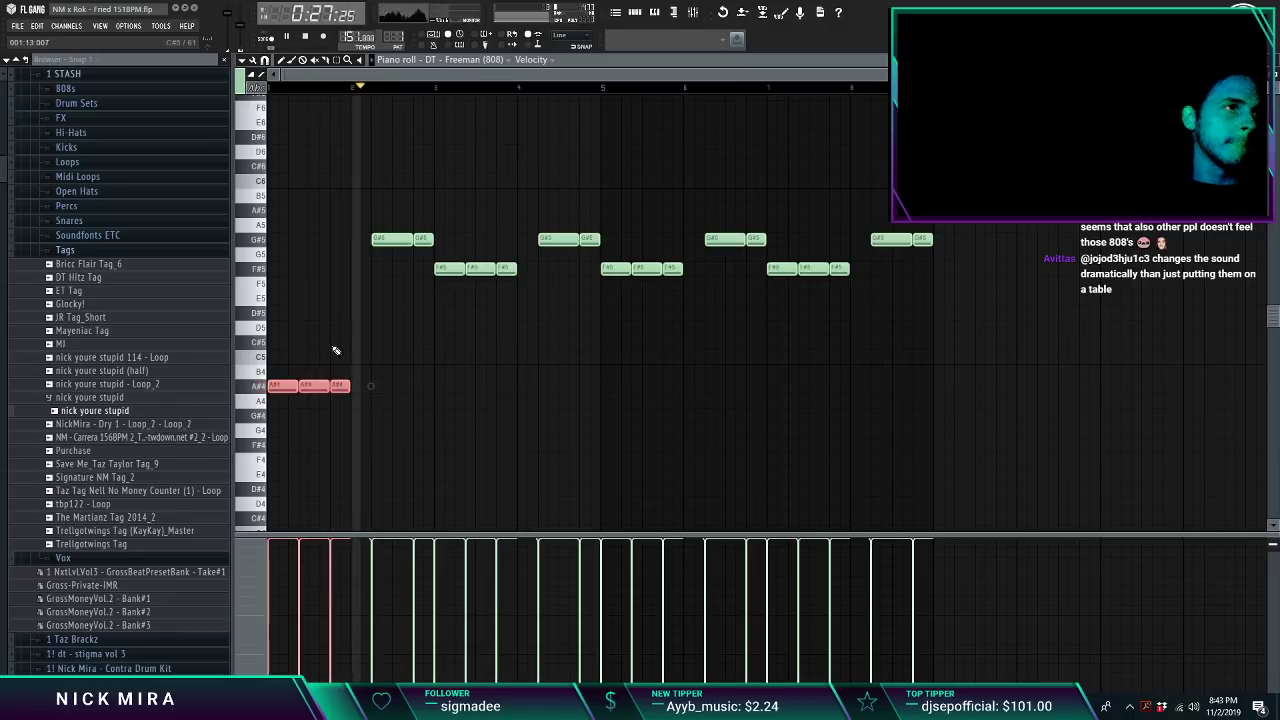
{"action": "key", "text": "ctrl+Up"}
{"action": "key", "text": "ctrl+d"}
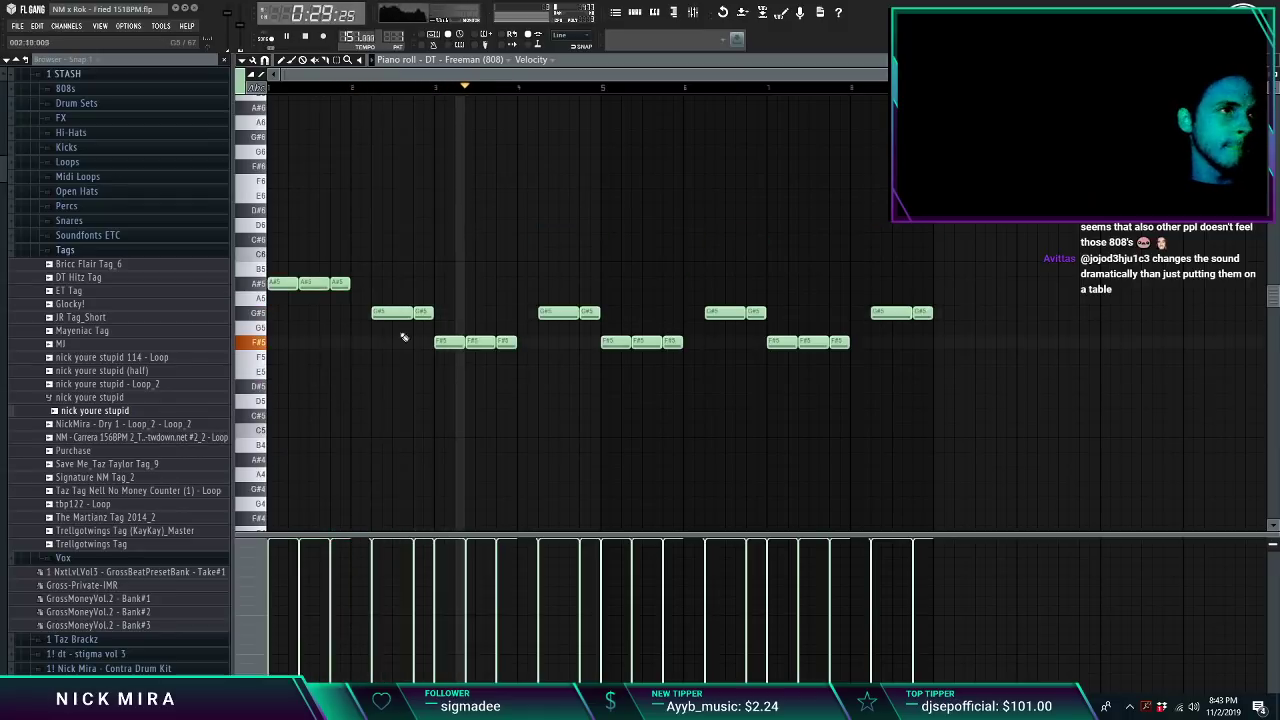
Step: Replay the pattern and replace the 808 notes in bars 5 to 8 with a copy of bars 1 to 4
{"action": "key", "text": "space"}
{"action": "key", "text": "space"}
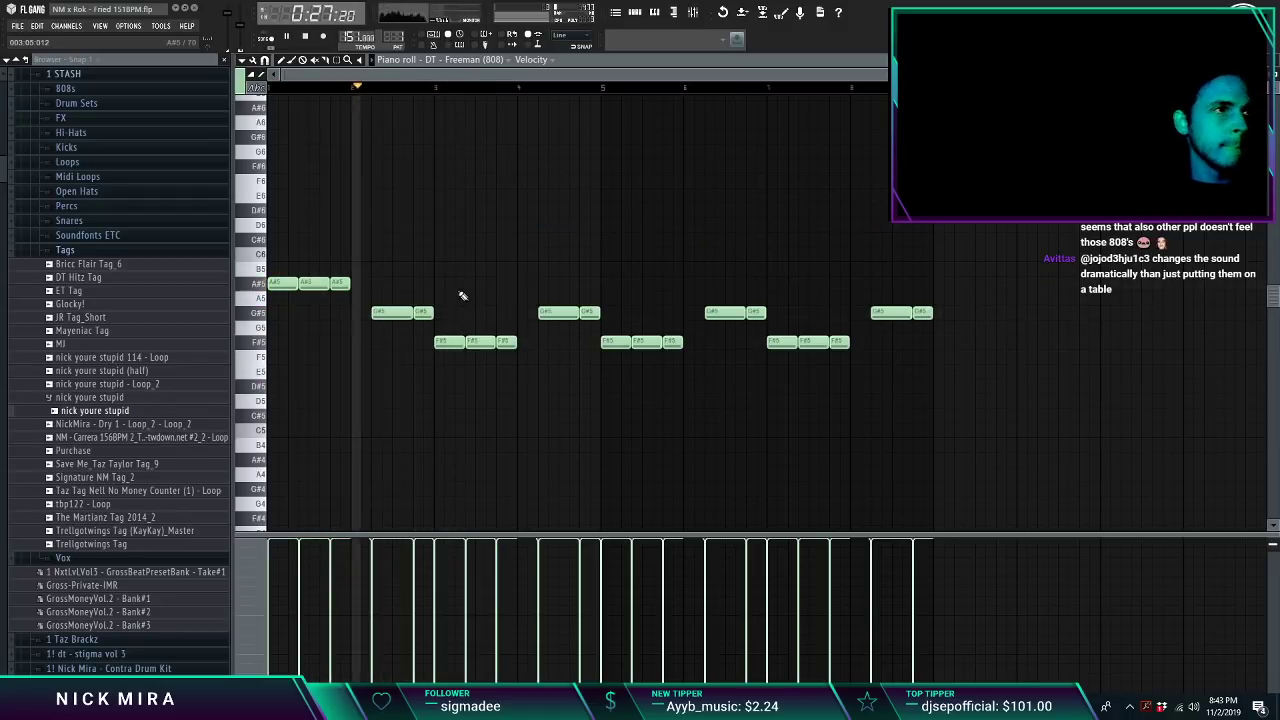
{"action": "key", "text": "F7"}
{"action": "key", "text": "F7"}
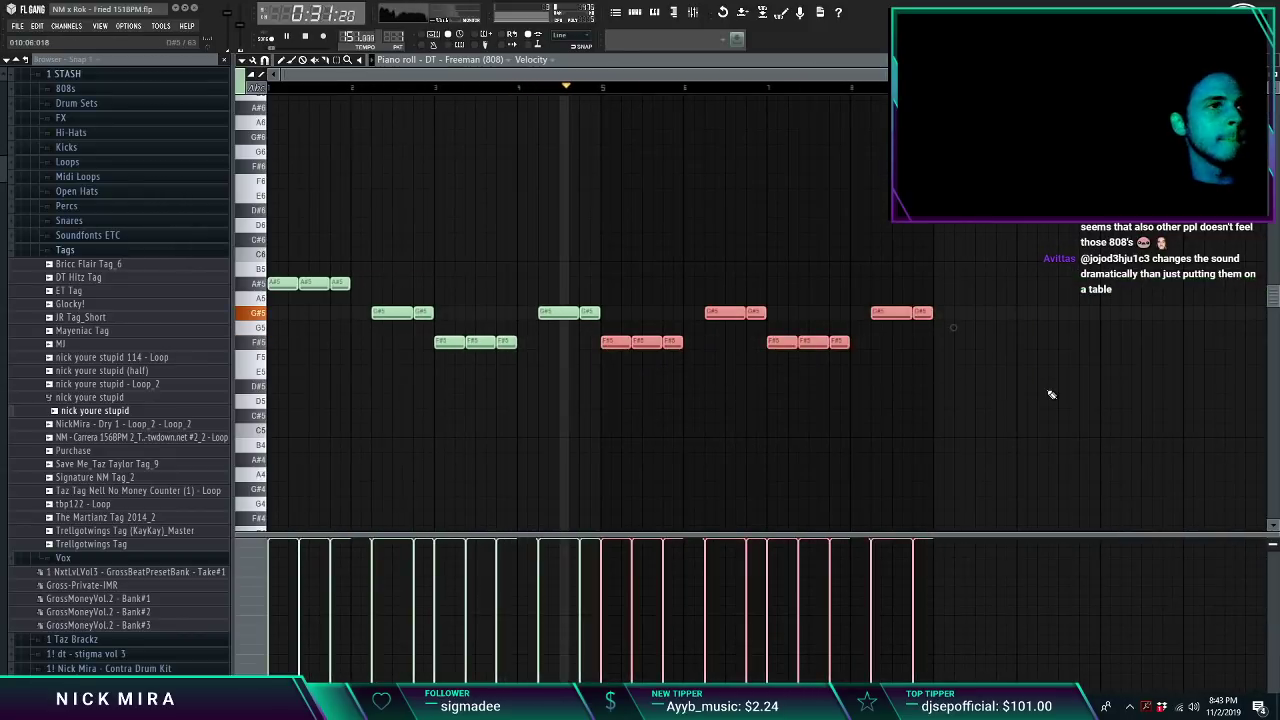
{"action": "key", "text": "ctrl+z"}
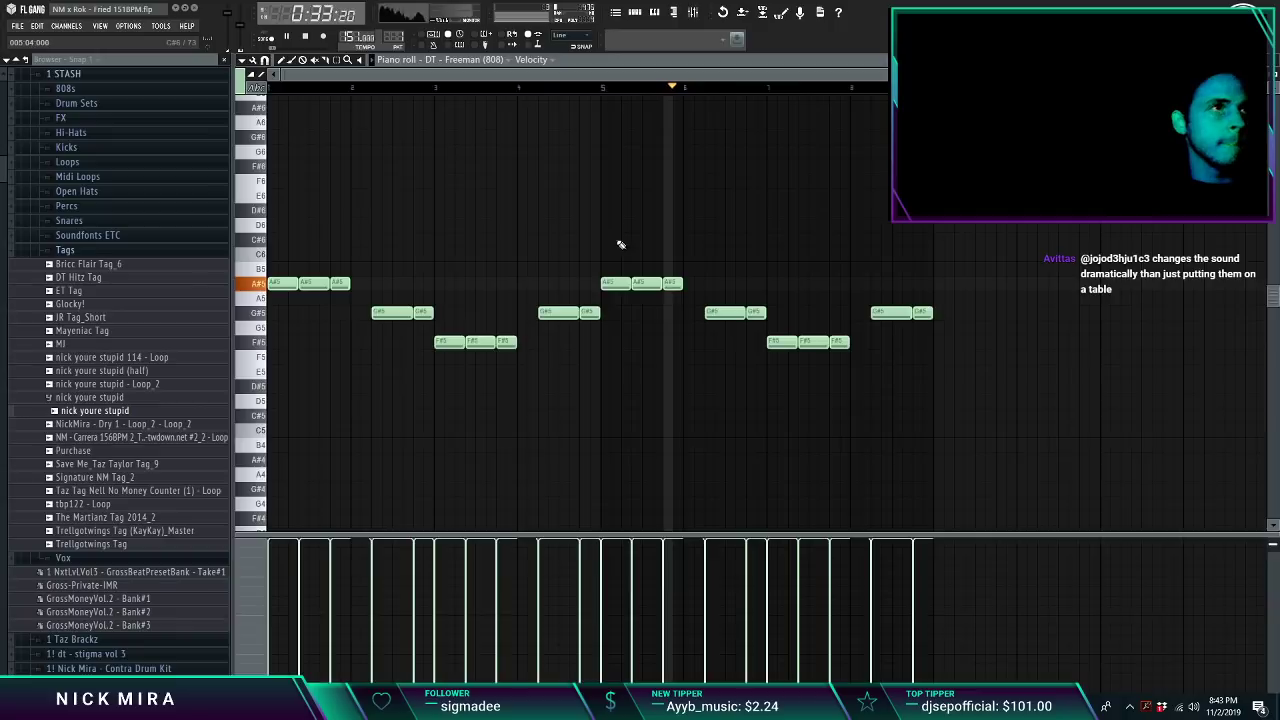
Step: Examine the Fruity Parametric EQ 2 curve on the first loop2 mixer track while the beat plays
{"action": "key", "text": "F7"}
{"action": "key", "text": "F9"}
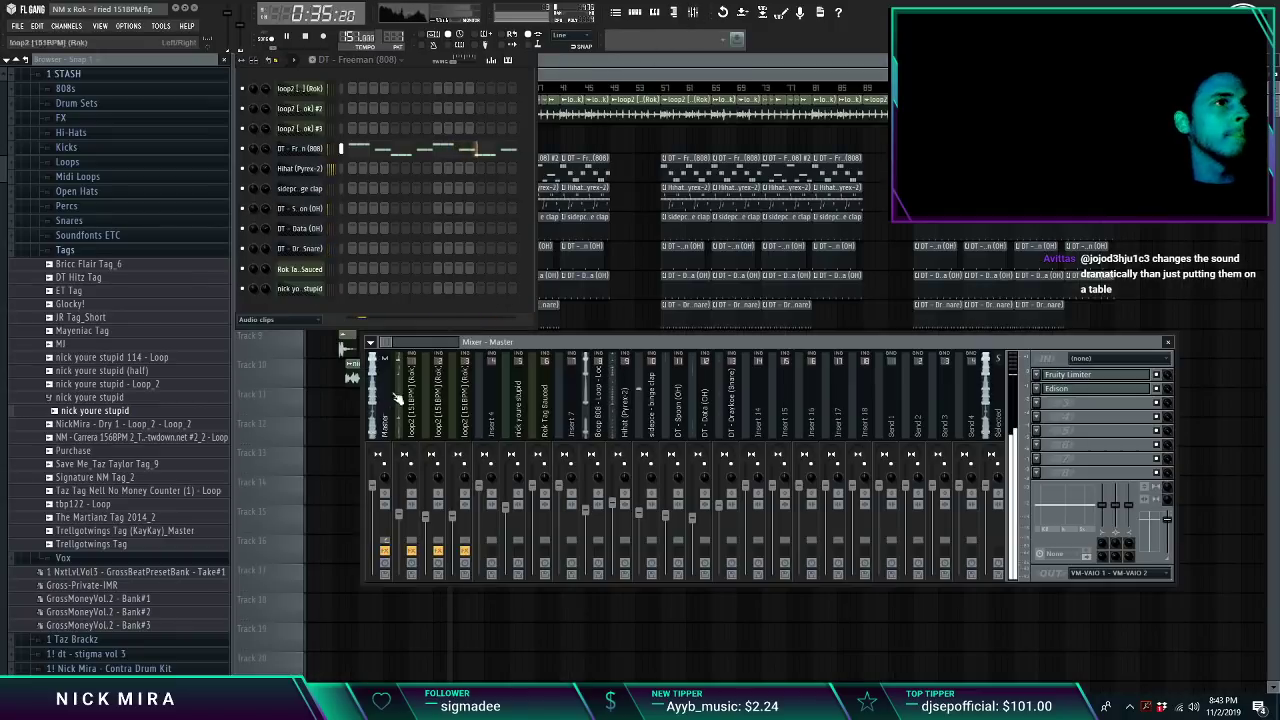
{"action": "left_click", "coordinate": [412, 420]}
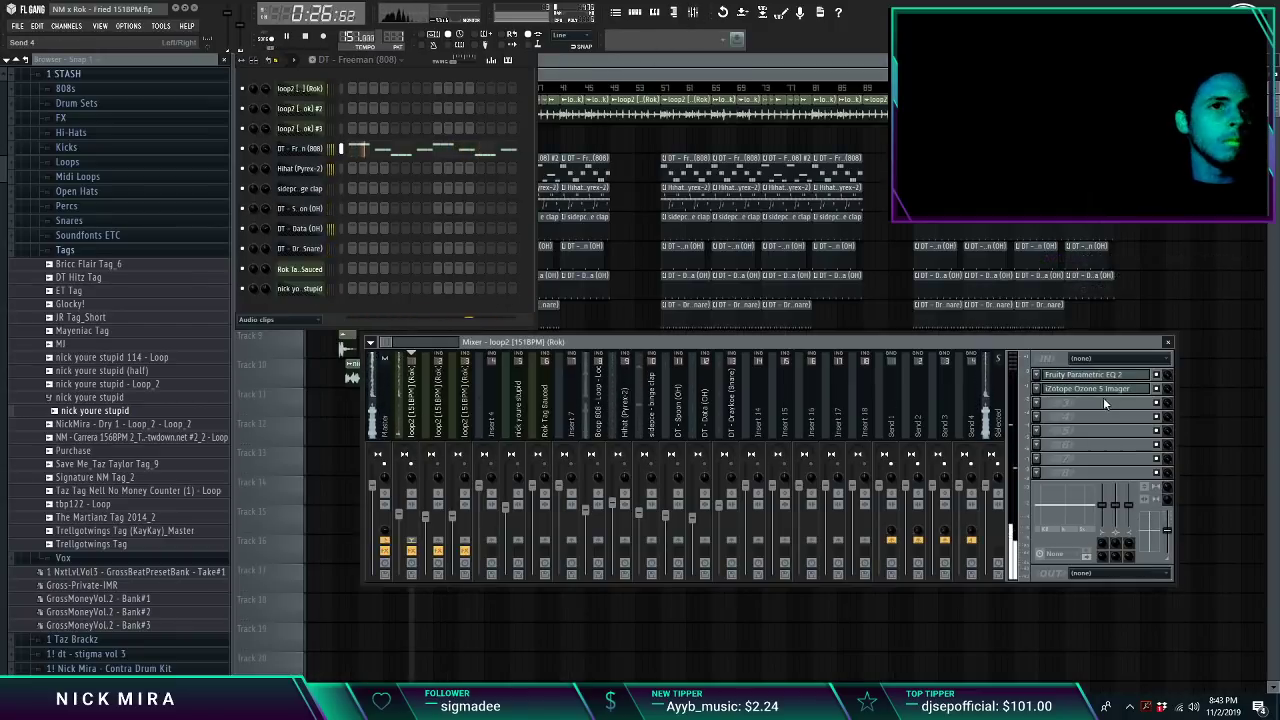
{"action": "left_click", "coordinate": [1084, 376]}
{"action": "left_click", "coordinate": [1084, 376]}
{"action": "left_click", "coordinate": [1084, 376]}
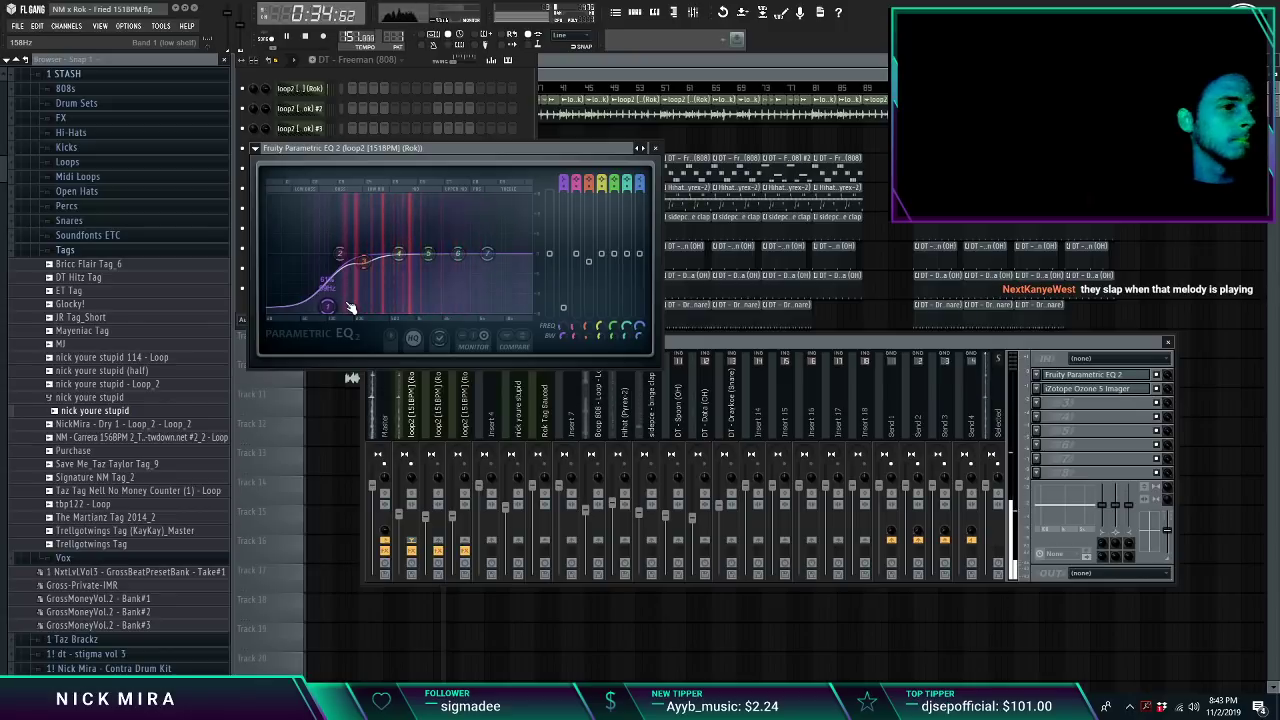
{"action": "key", "text": "space"}
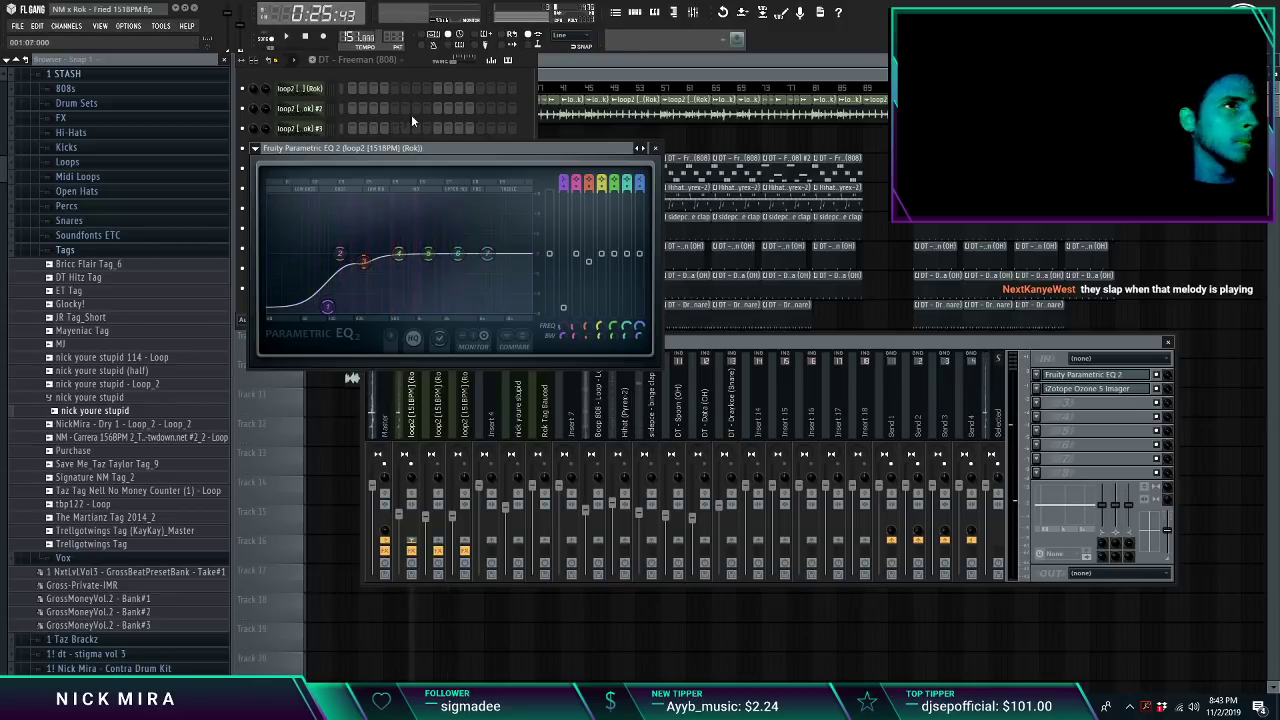
Step: Return to the DT - Freeman (808) pattern in the piano roll and hide the mixer
{"action": "left_click", "coordinate": [585, 78]}
{"action": "double_click", "coordinate": [441, 167]}
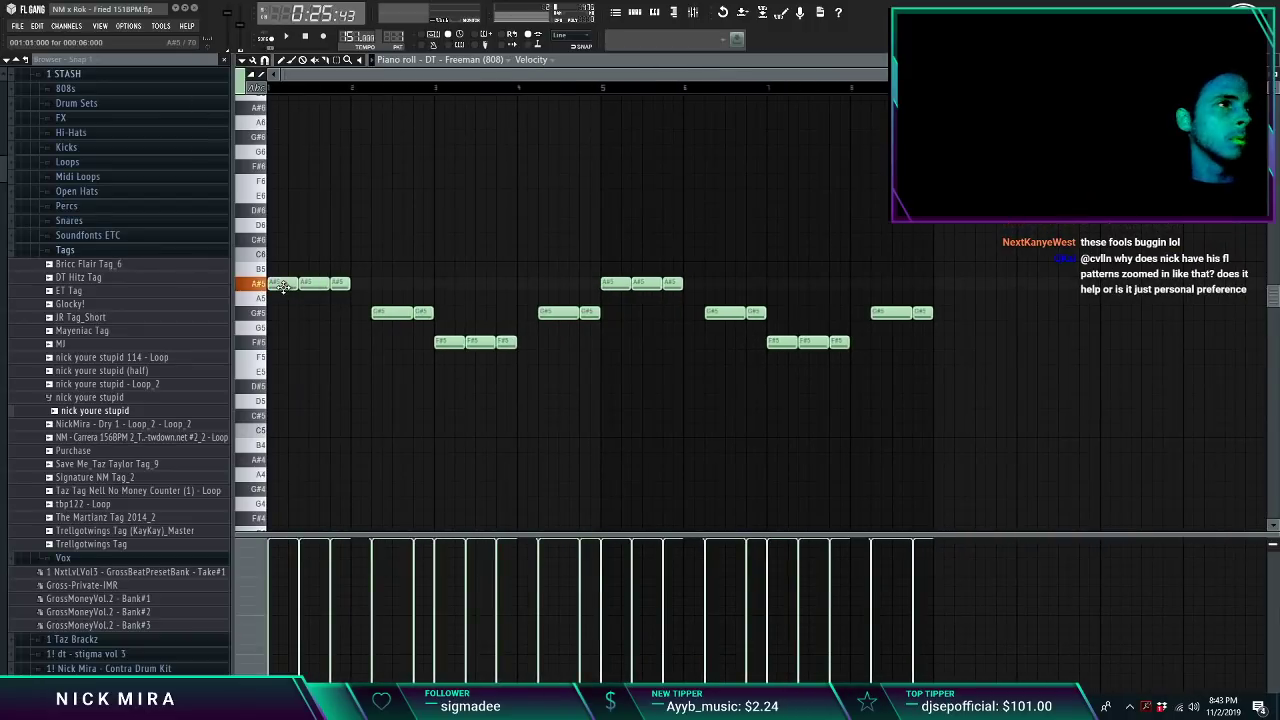
{"action": "left_click", "coordinate": [693, 15]}
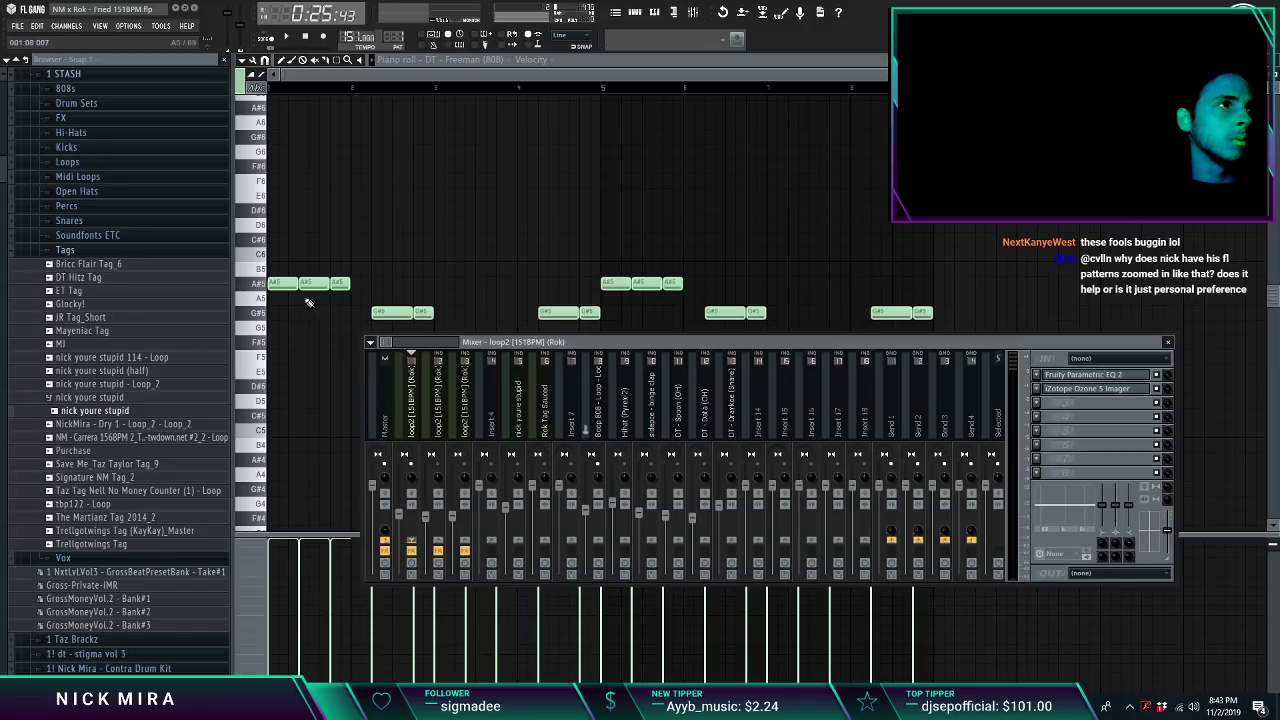
{"action": "key", "text": "F9"}
Step: Replace the three opening A#5 notes in bar 1 with three F#5 notes, checking the rhythm by playing it
{"action": "left_click_drag", "start_coordinate": [284, 365], "coordinate": [299, 334]}
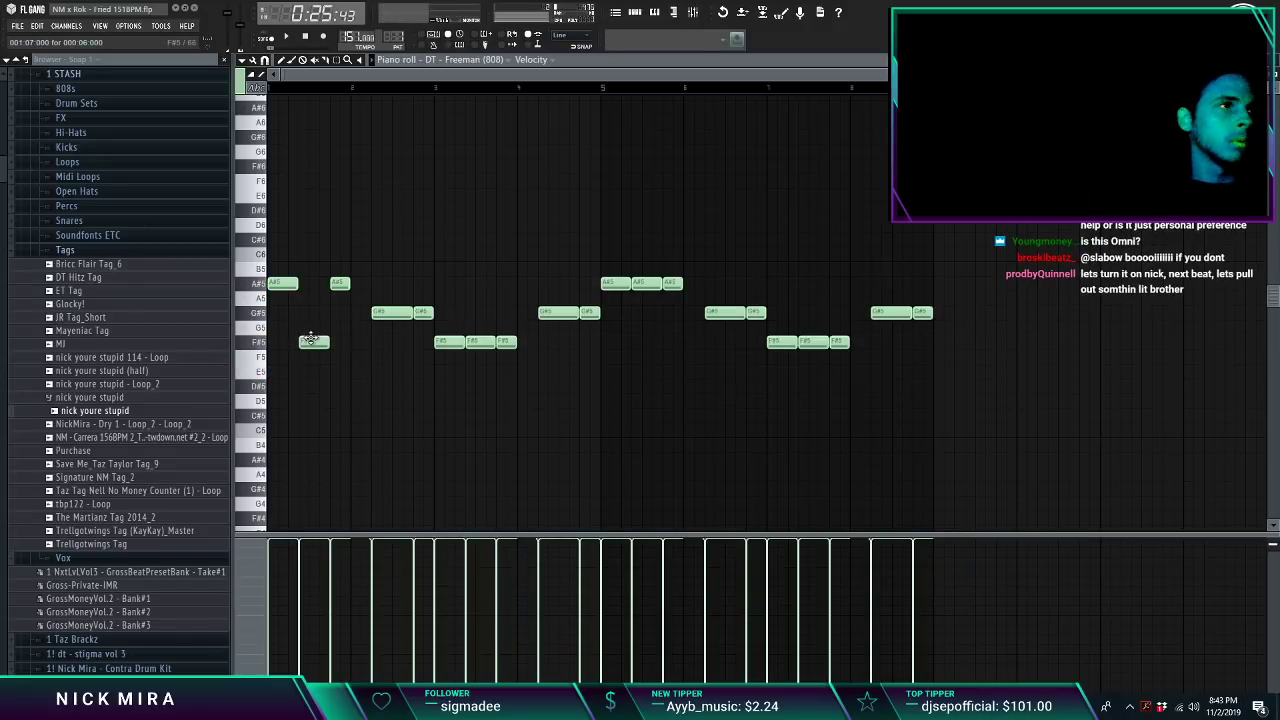
{"action": "right_click", "coordinate": [284, 283]}
{"action": "right_click", "coordinate": [285, 342]}
{"action": "key", "text": "space"}
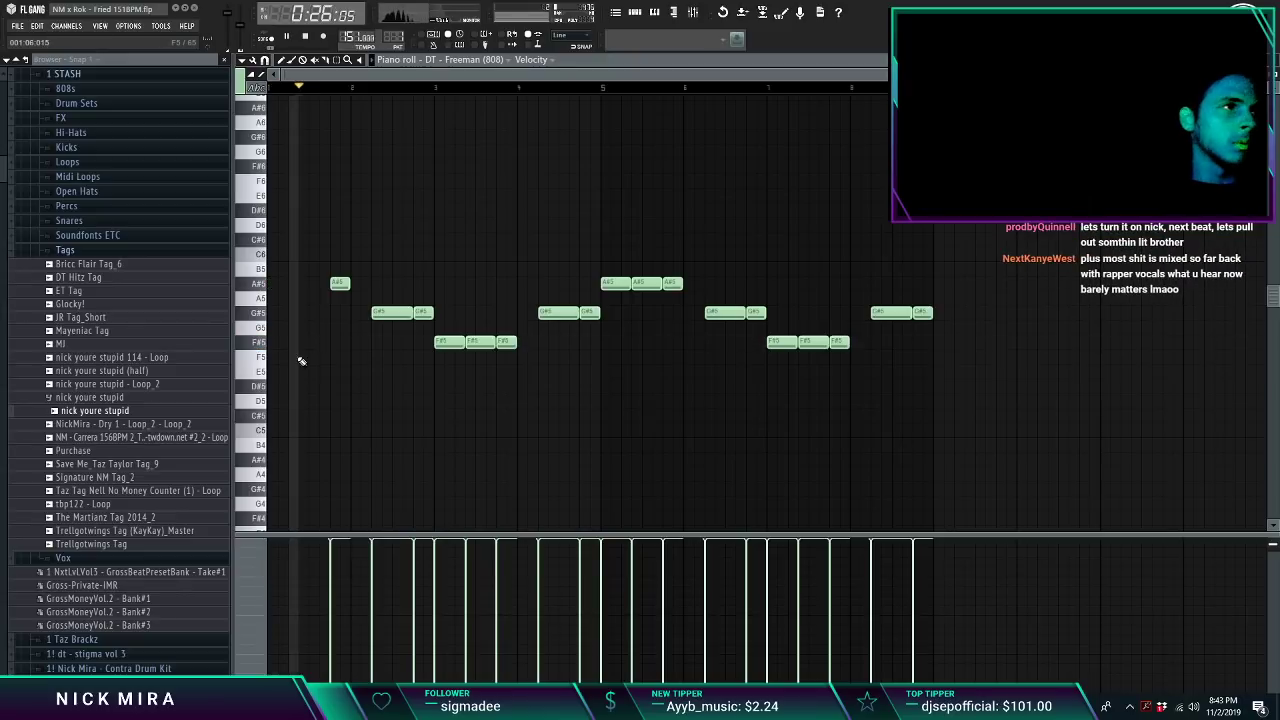
{"action": "key", "text": "space"}
{"action": "left_click", "coordinate": [272, 344]}
{"action": "key", "text": "space"}
{"action": "right_click", "coordinate": [340, 285]}
{"action": "key", "text": "space"}
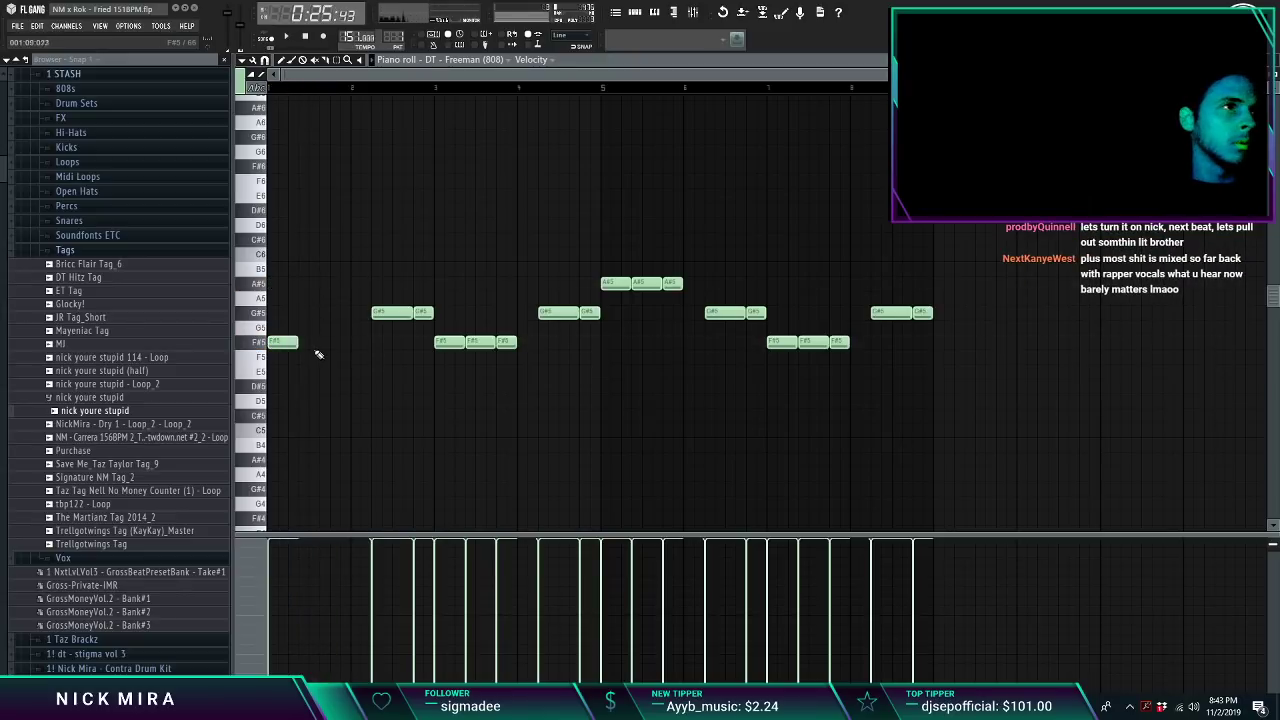
{"action": "left_click", "coordinate": [337, 342]}
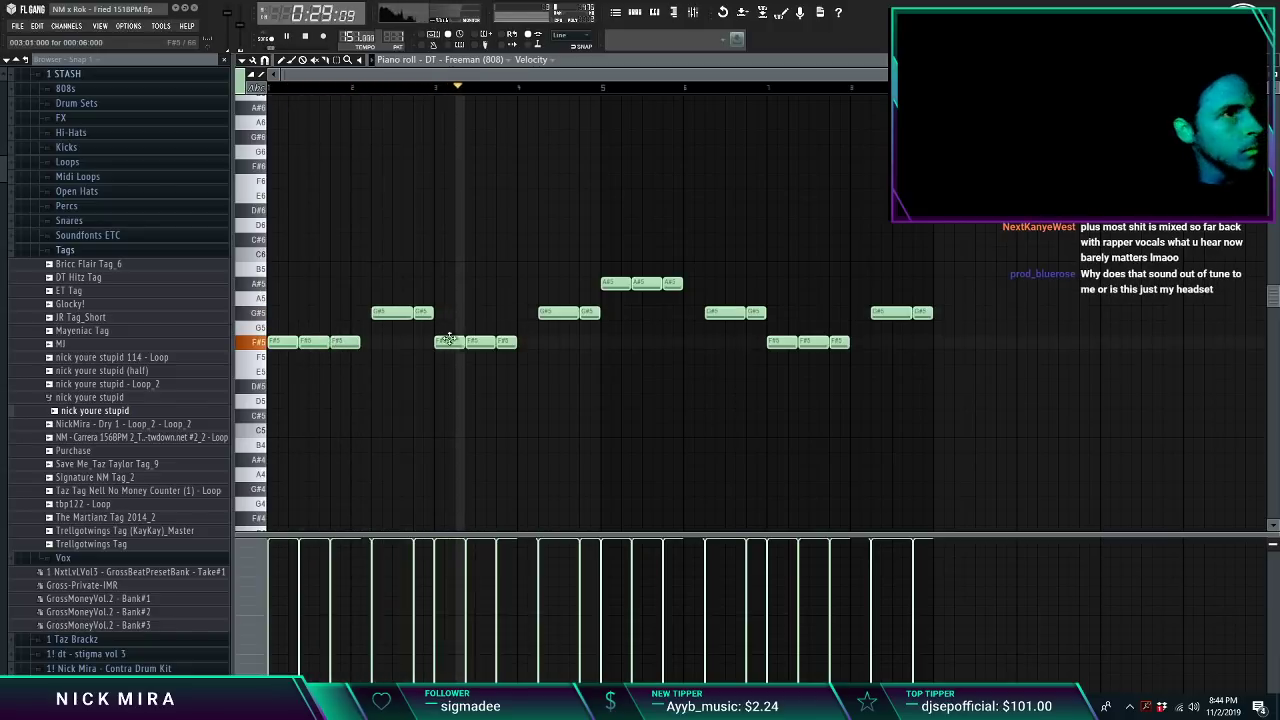
Step: Even out the lengths of the two G#5 notes in bar 2 and apply quick legato to the 808 notes
{"action": "left_click_drag", "start_coordinate": [421, 311], "coordinate": [412, 311]}
{"action": "key", "text": "ctrl+l"}
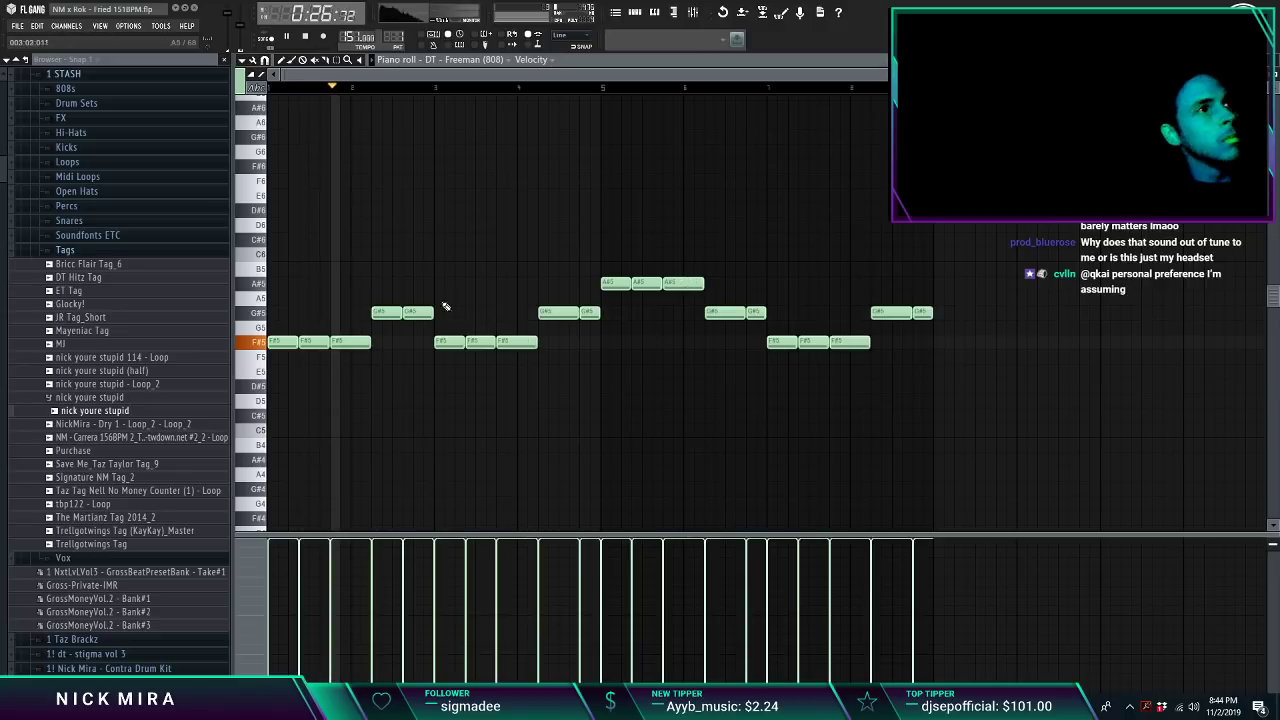
Step: Delete the 808 notes from bar 3 onward and duplicate the first two bars into bars 3 and 4
{"action": "left_click_drag", "start_coordinate": [453, 250], "coordinate": [1122, 438]}
{"action": "key", "text": "Delete"}
{"action": "key", "text": "ctrl+b"}
{"action": "key", "text": "ctrl+d"}
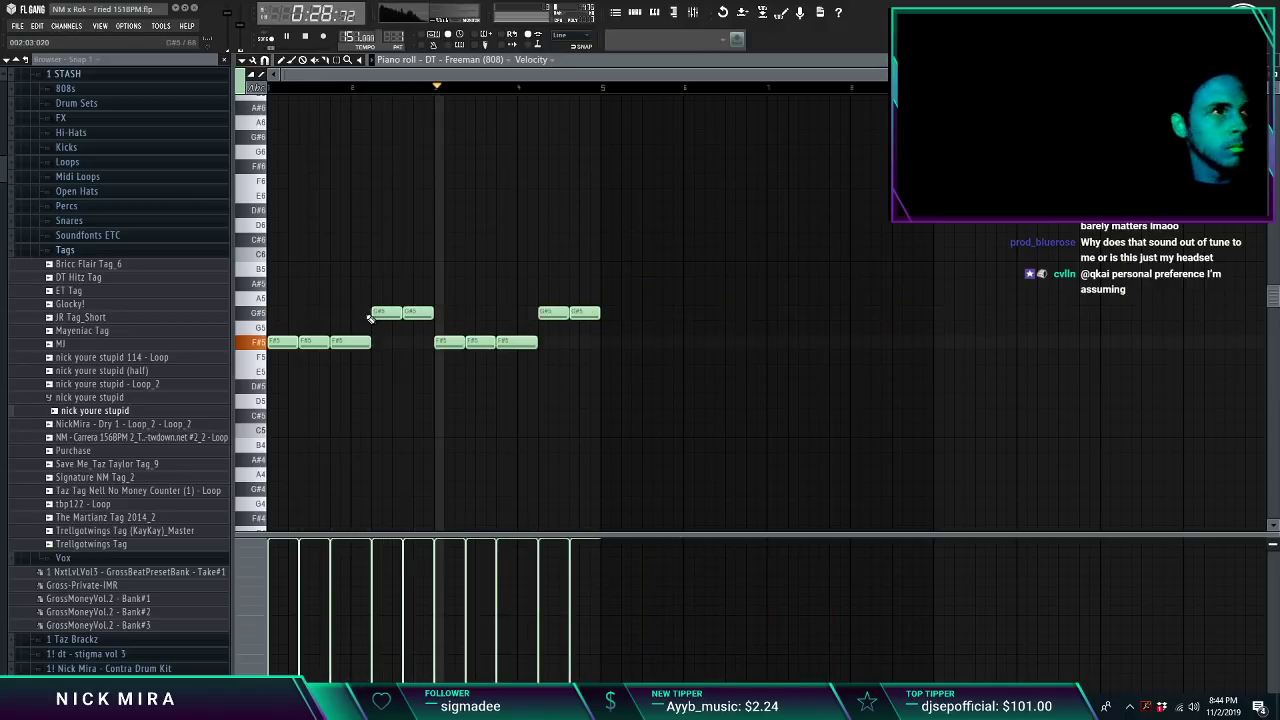
Step: Shorten the last F#5 note in bars 1 and 3, then duplicate the four-bar phrase into bars 5 to 8
{"action": "left_click_drag", "start_coordinate": [361, 330], "coordinate": [358, 345]}
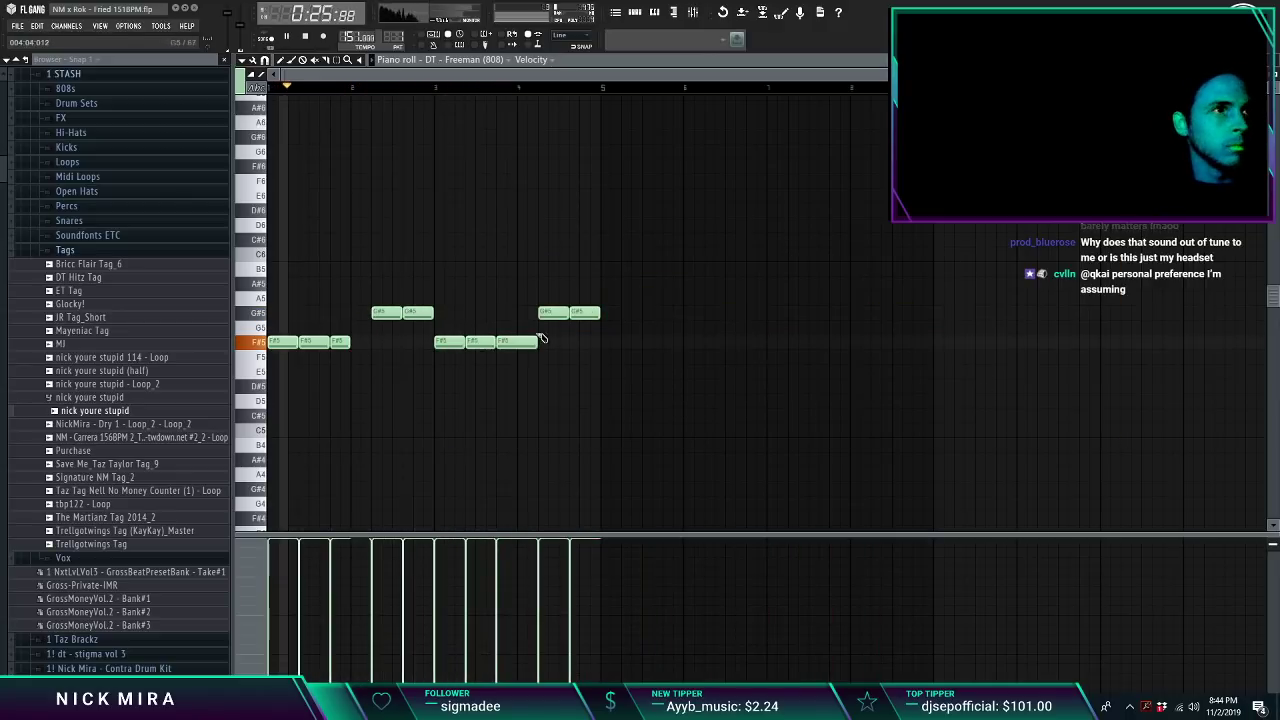
{"action": "left_click_drag", "start_coordinate": [534, 333], "coordinate": [531, 346]}
{"action": "key", "text": "ctrl+b"}
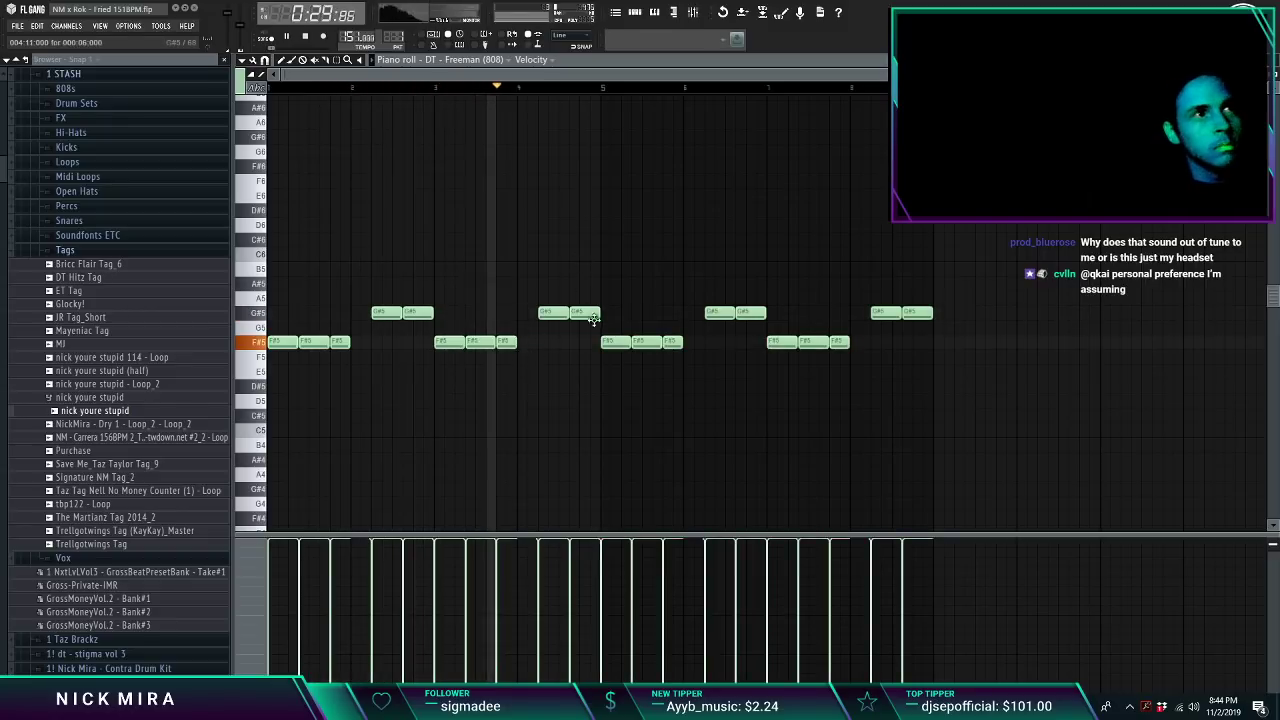
Step: Try the three F#5 notes in bar 5 two semitones lower at E5, then return them to F#5
{"action": "left_click_drag", "start_coordinate": [620, 336], "coordinate": [717, 367]}
{"action": "key", "text": "shift+Down"}
{"action": "key", "text": "shift+Down"}
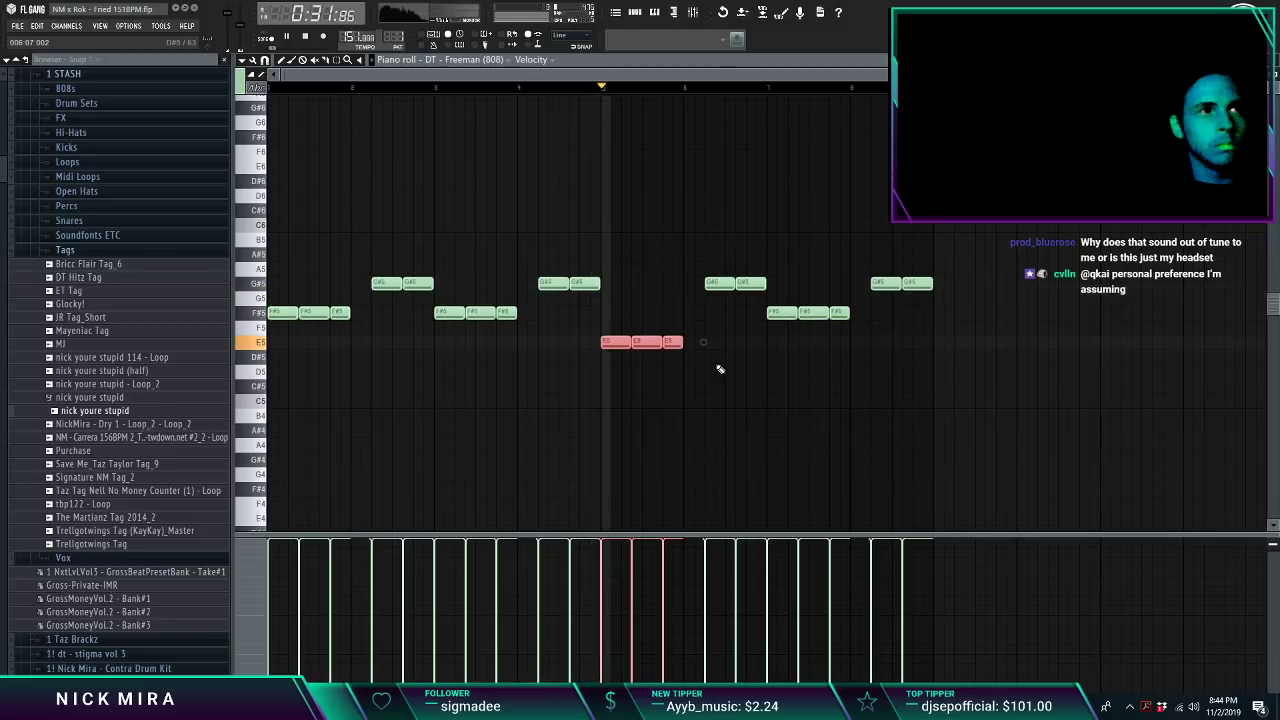
{"action": "key", "text": "shift+Up"}
{"action": "key", "text": "shift+Up"}
{"action": "key", "text": "ctrl+d"}
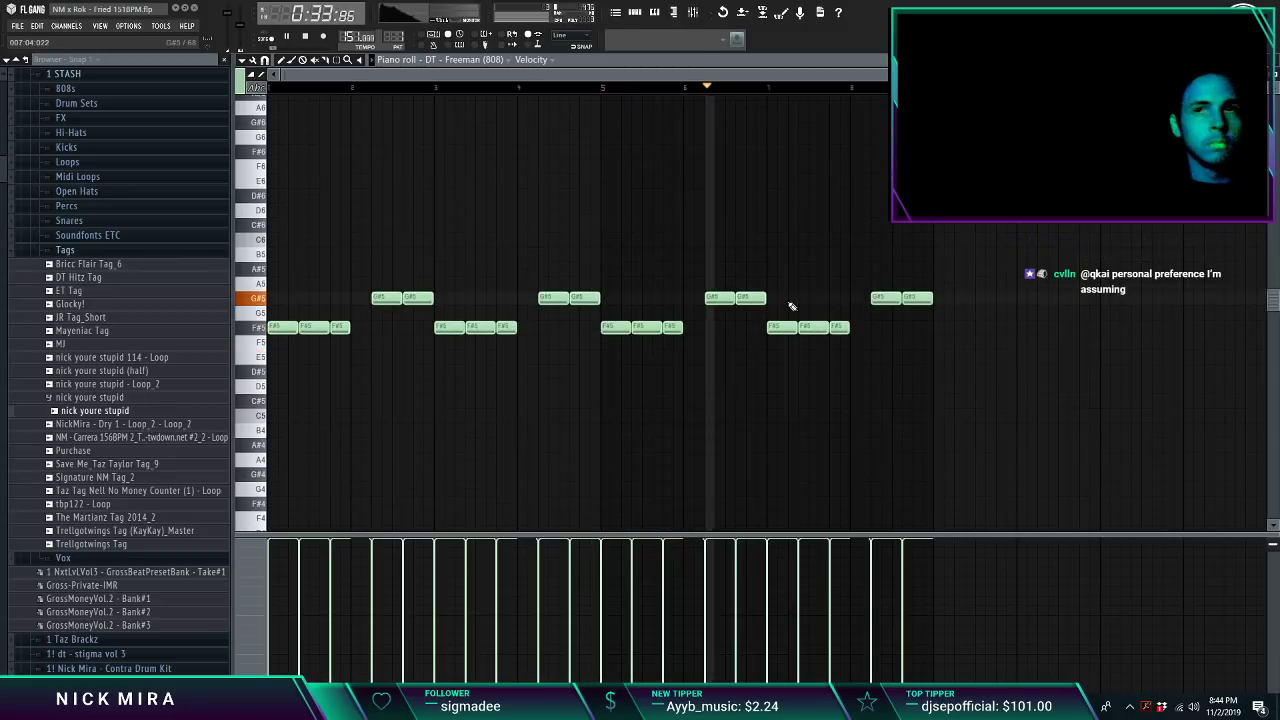
Step: Leave the piano roll and reopen the DT - Freeman (808) notes from its channel
{"action": "key", "text": "Escape"}
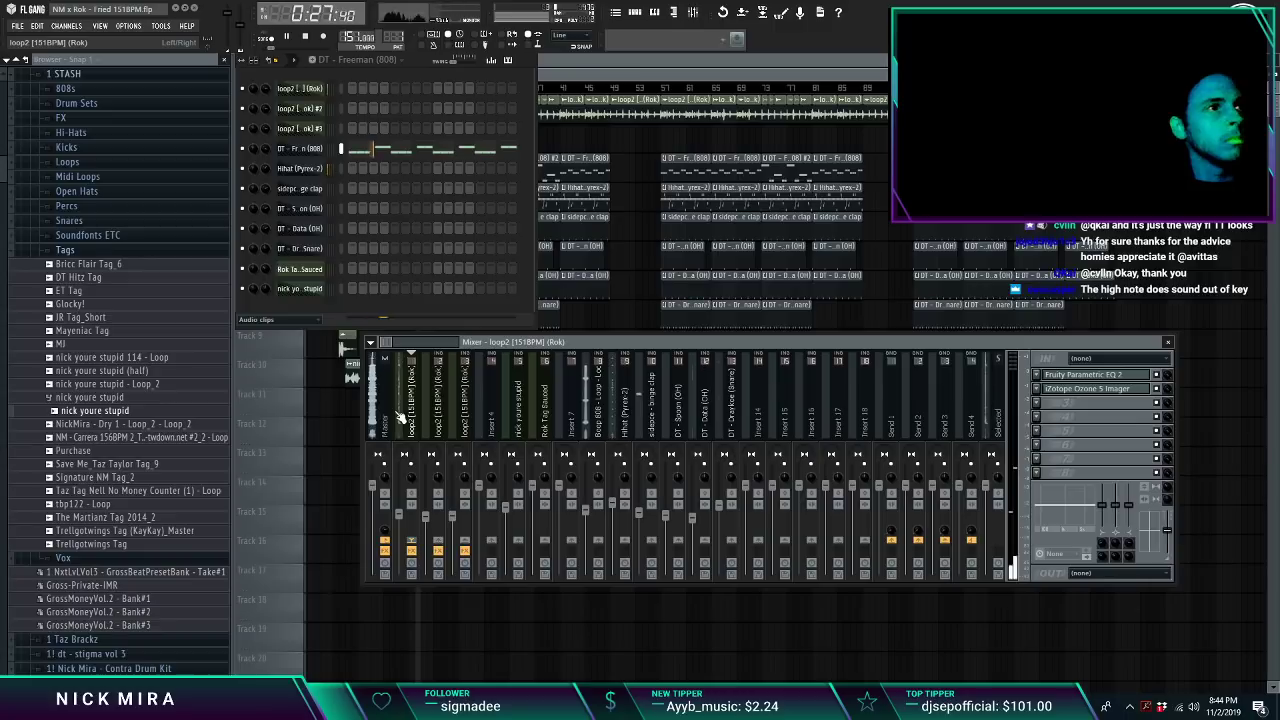
{"action": "left_click", "coordinate": [404, 148]}
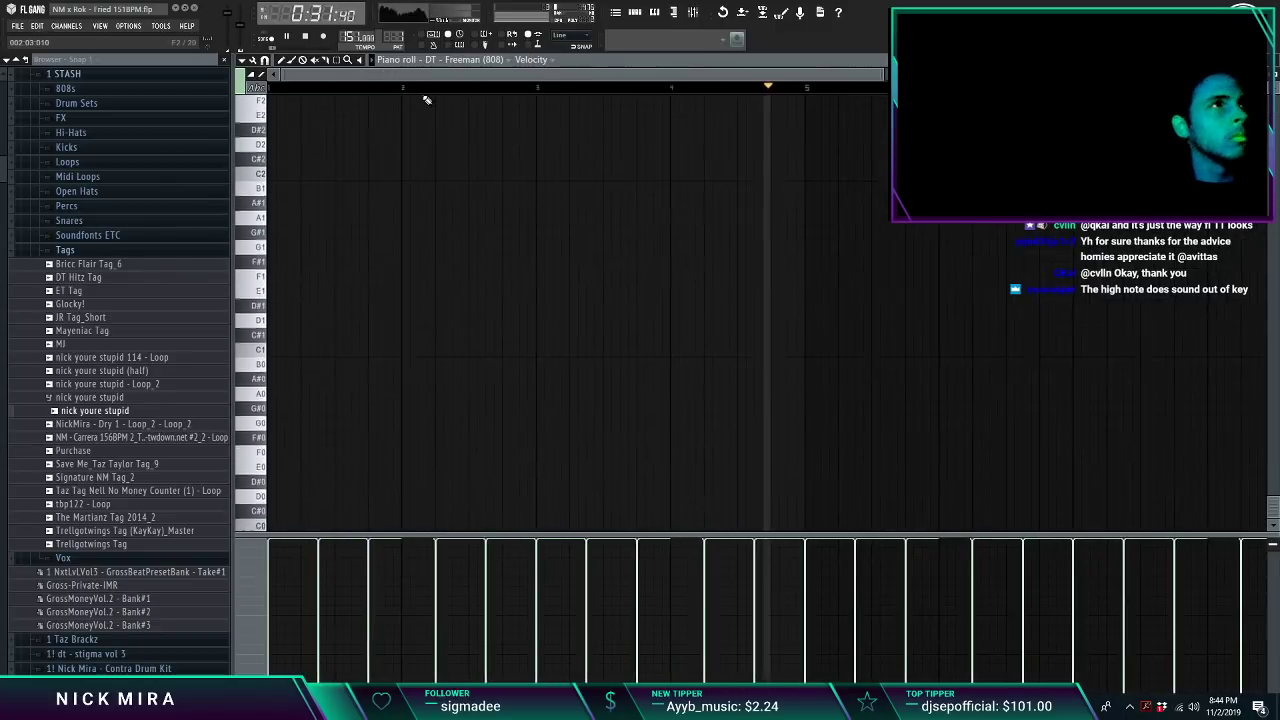
Step: Leave the 808 notes and play the arrangement in the playlist from bar 33
{"action": "scroll", "coordinate": [486, 256], "scroll_direction": "up", "scroll_amount": 8}
{"action": "key", "text": "Escape"}
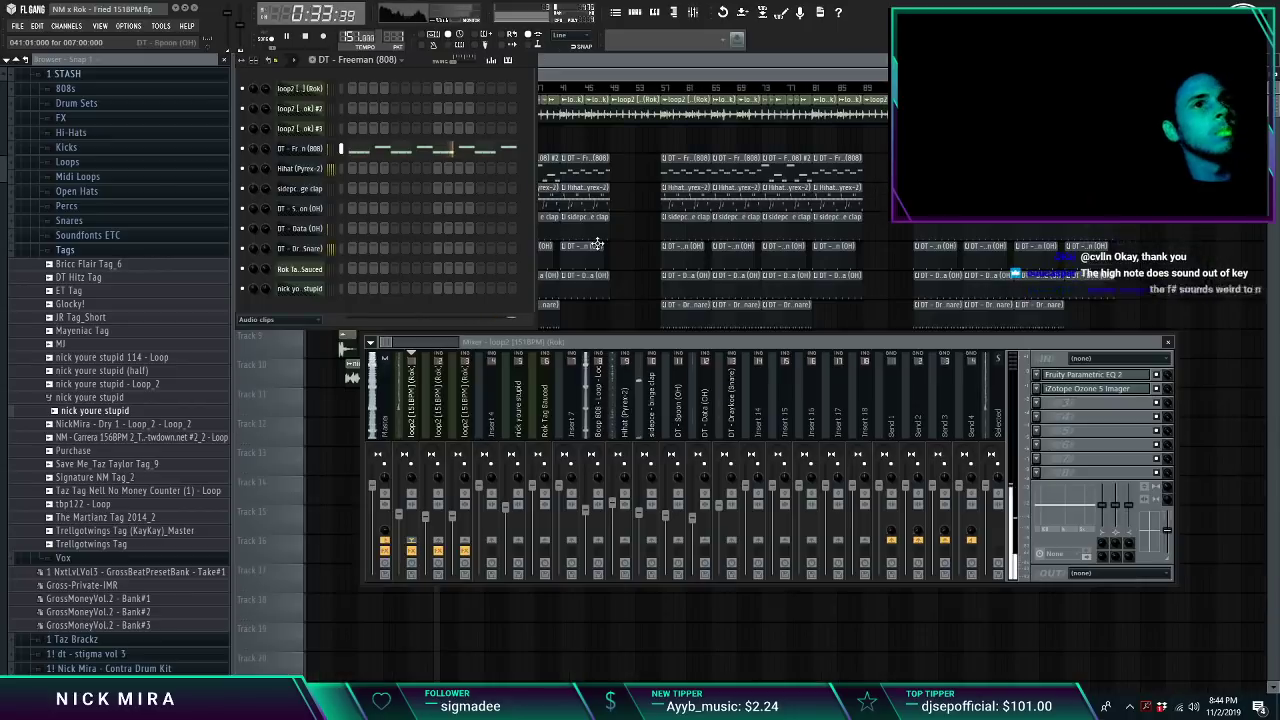
{"action": "key", "text": "F5"}
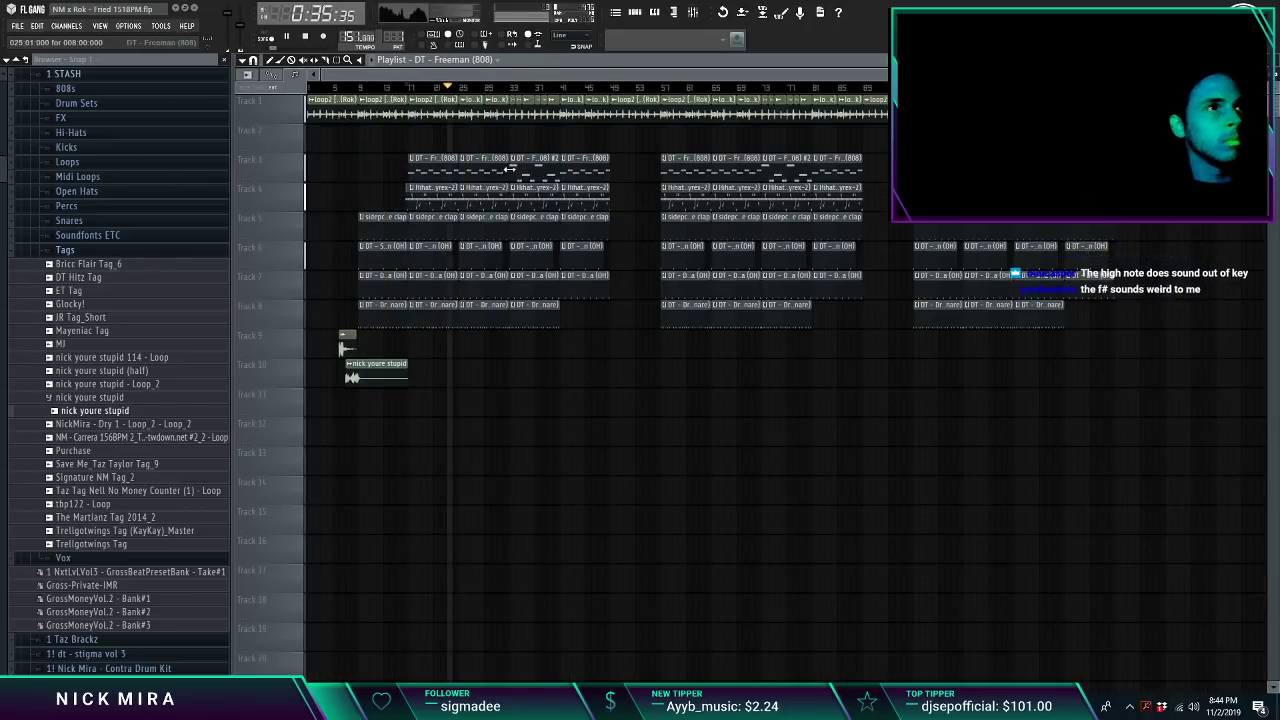
{"action": "left_click", "coordinate": [512, 88]}
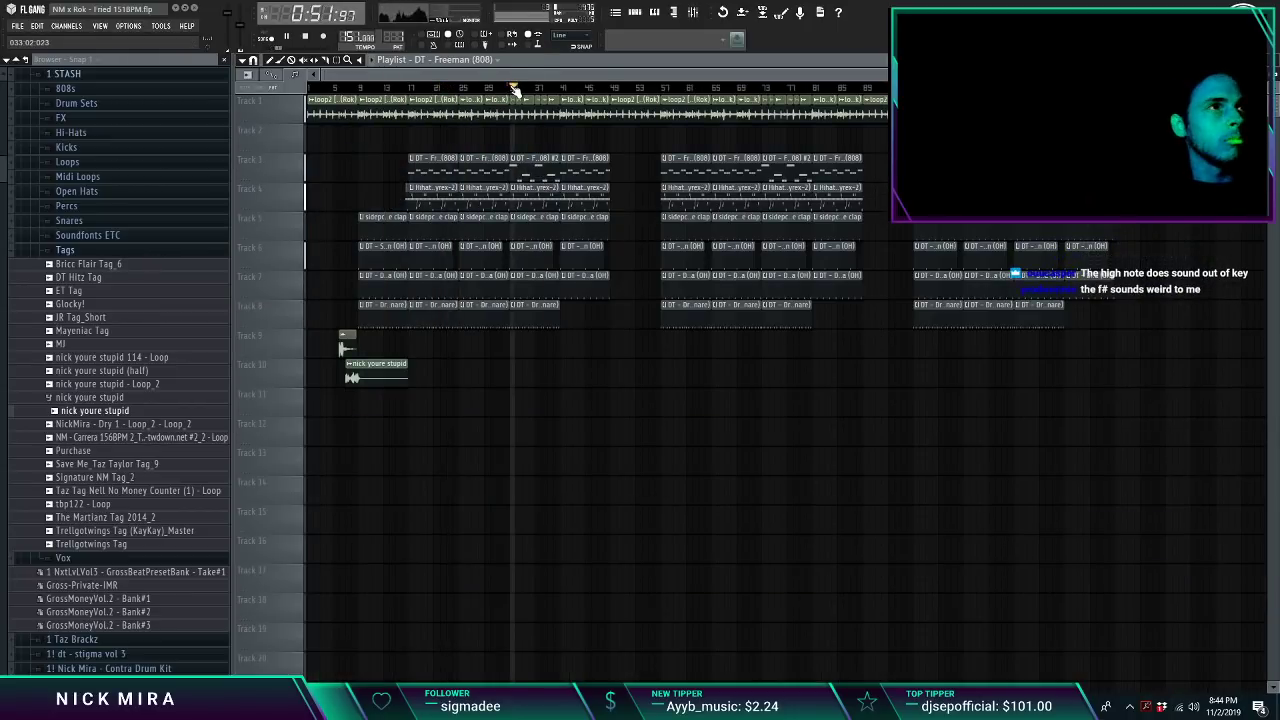
Step: Slice the long F#5 notes at bars 1 and 5 of the DT - Freeman (808) #2 pattern into two notes each
{"action": "double_click", "coordinate": [523, 157]}
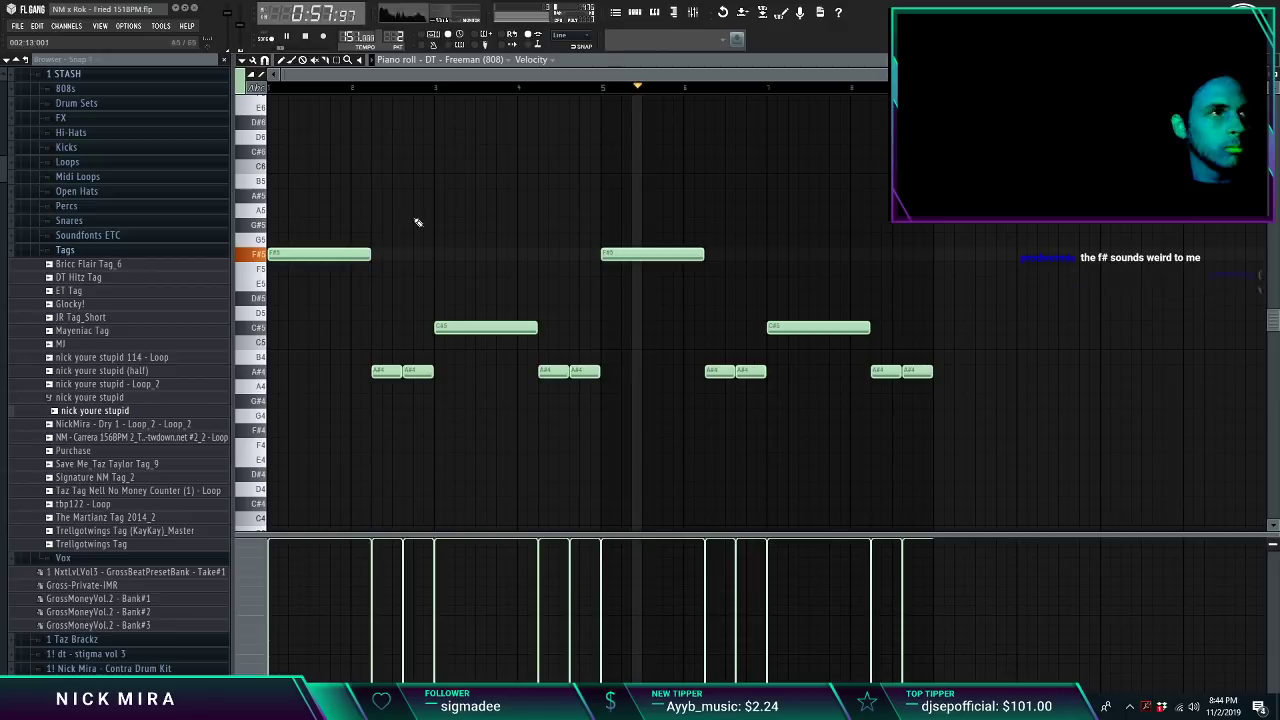
{"action": "left_click_drag", "start_coordinate": [332, 238], "coordinate": [332, 276]}
{"action": "left_click_drag", "start_coordinate": [655, 234], "coordinate": [676, 286]}
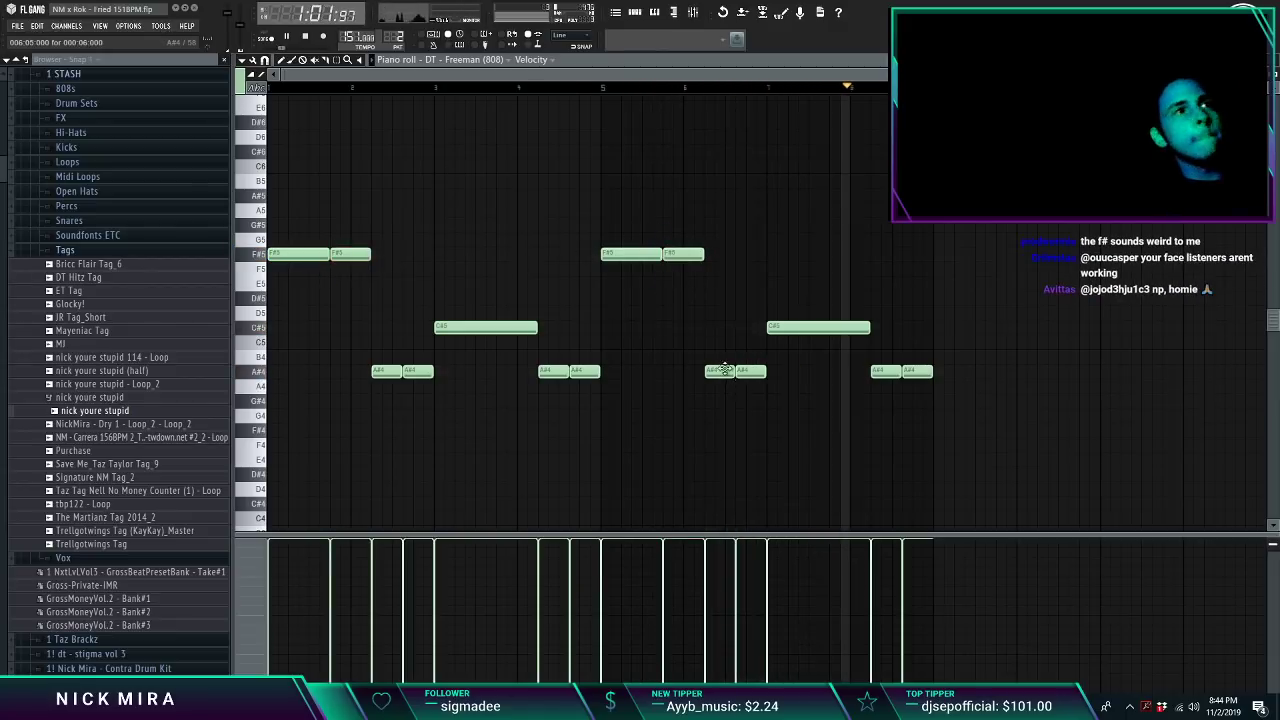
{"action": "key", "text": "Escape"}
{"action": "key", "text": "F9"}
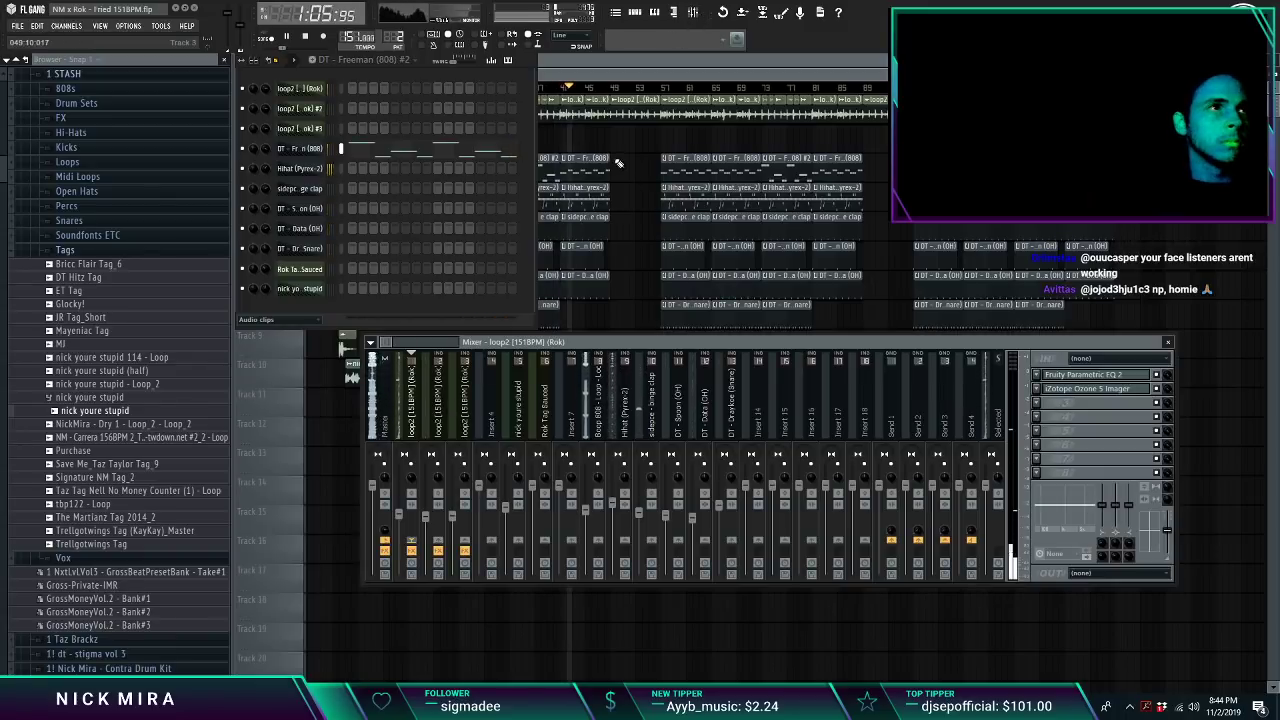
Step: Raise the first three F#5 notes of the DT - Freeman (808) pattern at bar 17 four semitones to A#5
{"action": "right_click", "coordinate": [618, 162]}
{"action": "left_click", "coordinate": [511, 87]}
{"action": "left_click", "coordinate": [409, 88]}
{"action": "double_click", "coordinate": [428, 176]}
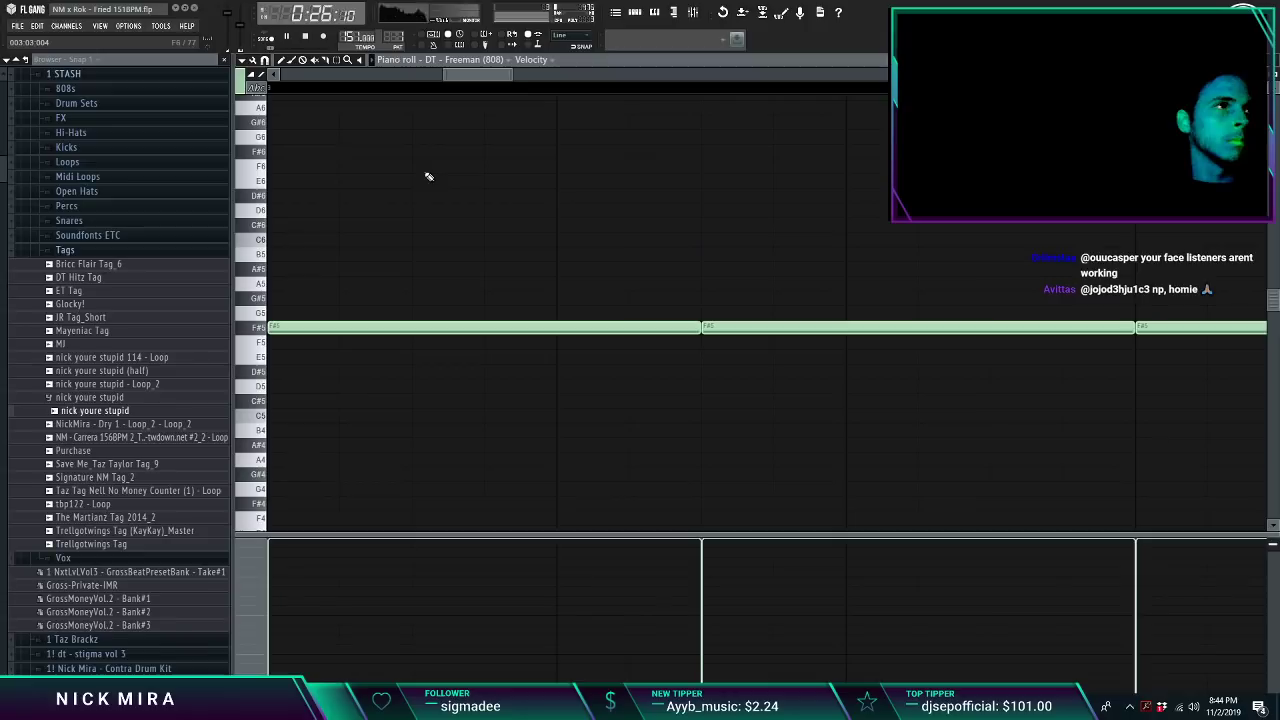
{"action": "scroll", "coordinate": [434, 88], "scroll_direction": "down", "scroll_amount": 6}
{"action": "left_click_drag", "start_coordinate": [344, 306], "coordinate": [217, 352]}
{"action": "key", "text": "space"}
{"action": "key", "text": "shift+Up"}
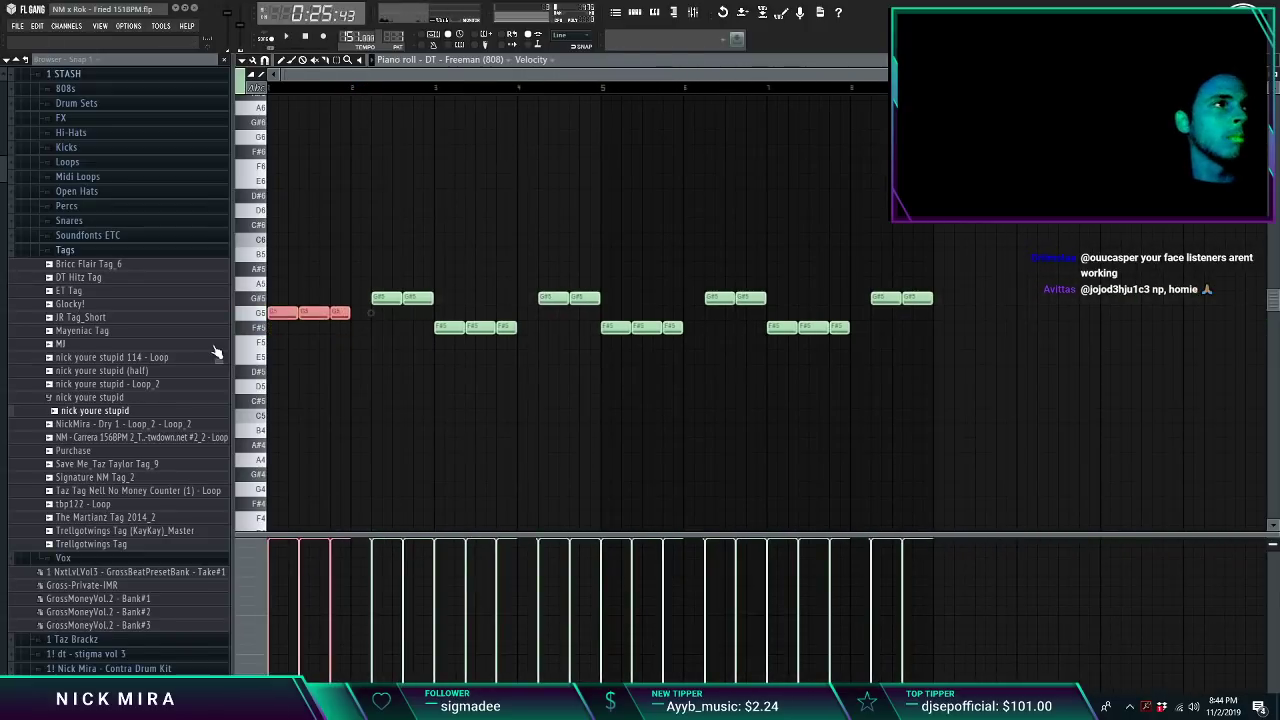
{"action": "key", "text": "shift+Up"}
{"action": "key", "text": "shift+Up"}
{"action": "key", "text": "shift+Up"}
{"action": "key", "text": "space"}
{"action": "key", "text": "Escape"}
Step: Add a Fruity Parametric EQ 2 to the third effect slot of the loop2 [151BPM] (Rok) mixer track
{"action": "key", "text": "F9"}
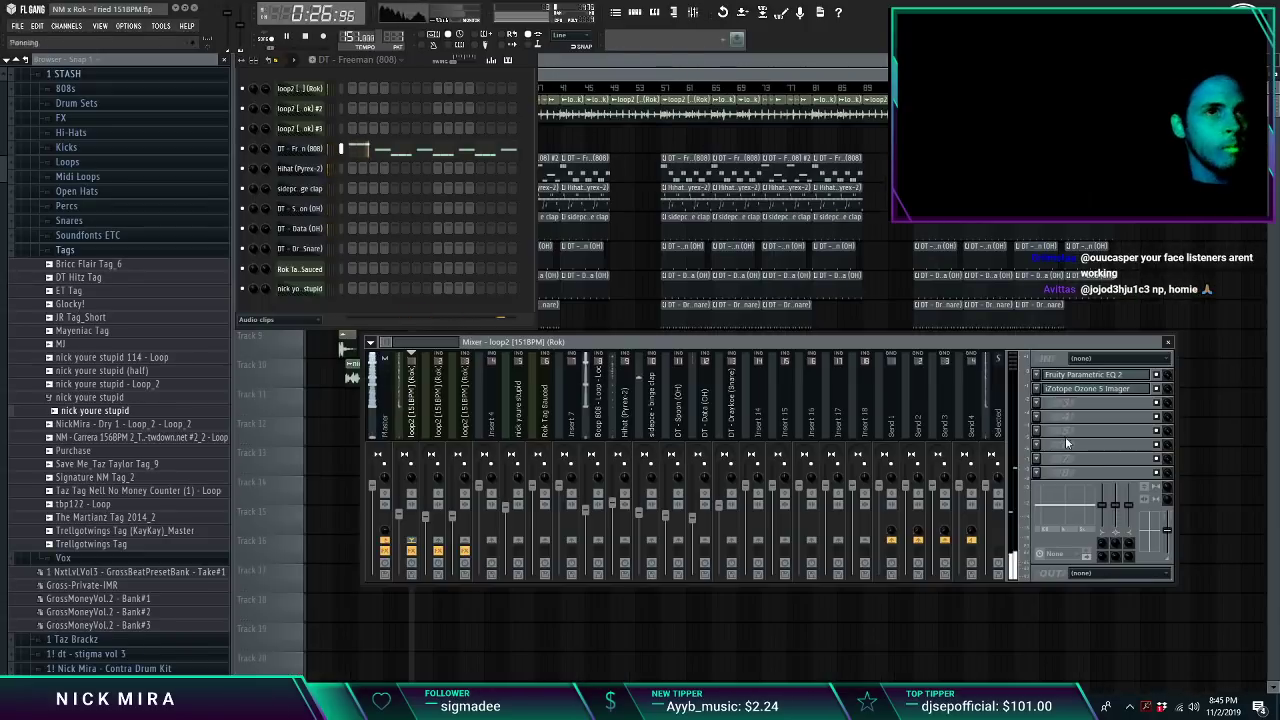
{"action": "left_click", "coordinate": [1037, 403]}
{"action": "mouse_move", "coordinate": [1055, 418]}
{"action": "left_click", "coordinate": [1185, 471]}
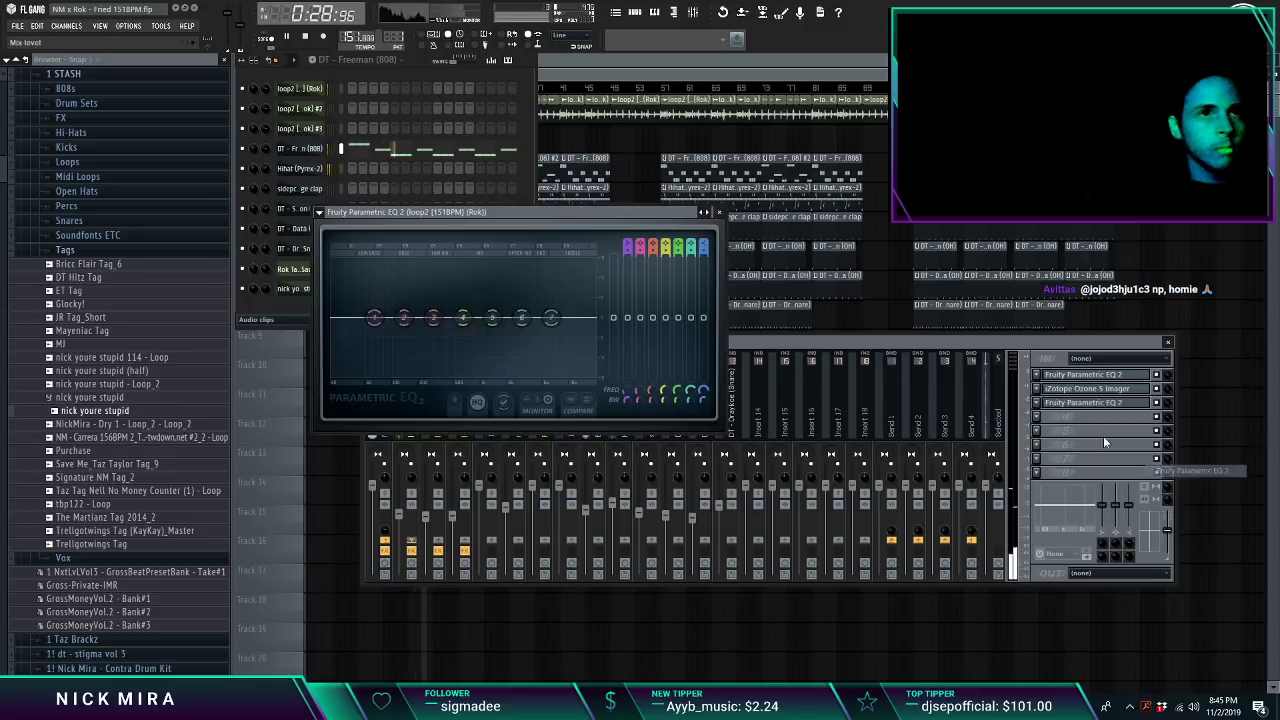
Step: Try the 30Hz + 18kHz cut preset with its low cut moved higher, then reset the equalizer to the Default preset
{"action": "right_click", "coordinate": [705, 212]}
{"action": "left_click", "coordinate": [738, 283]}
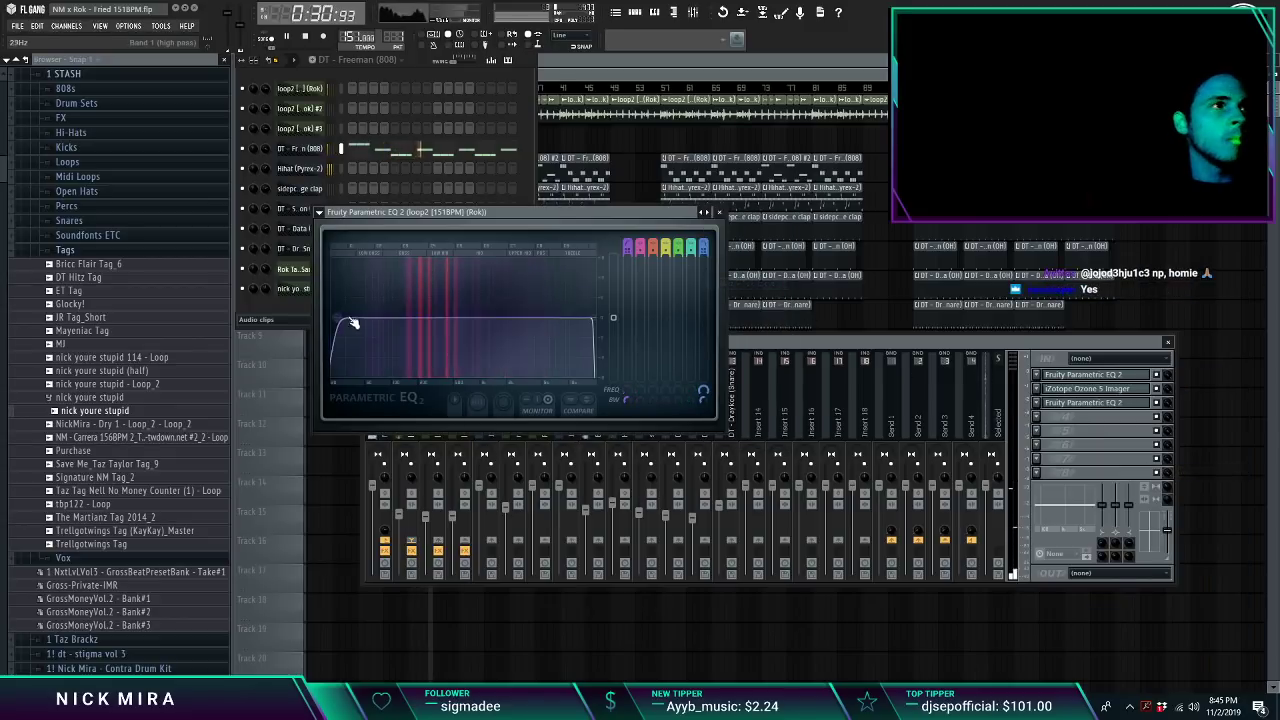
{"action": "left_click_drag", "start_coordinate": [353, 324], "coordinate": [437, 320]}
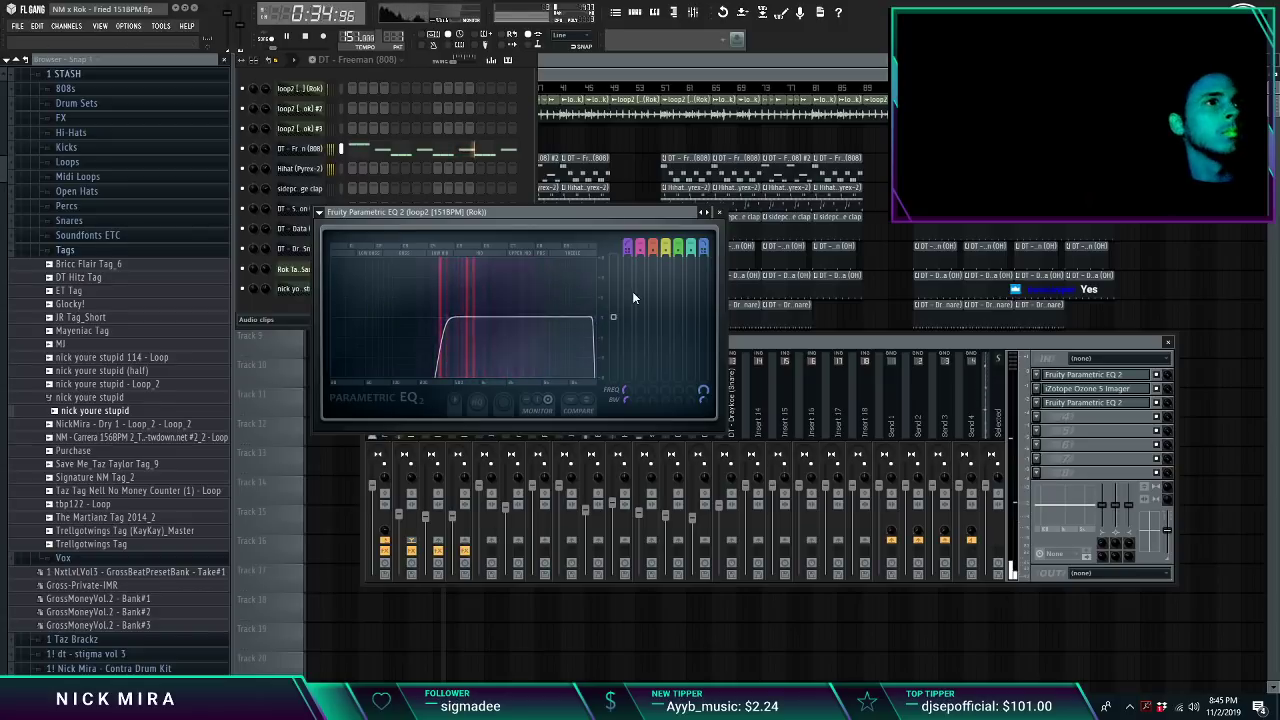
{"action": "left_click", "coordinate": [704, 213]}
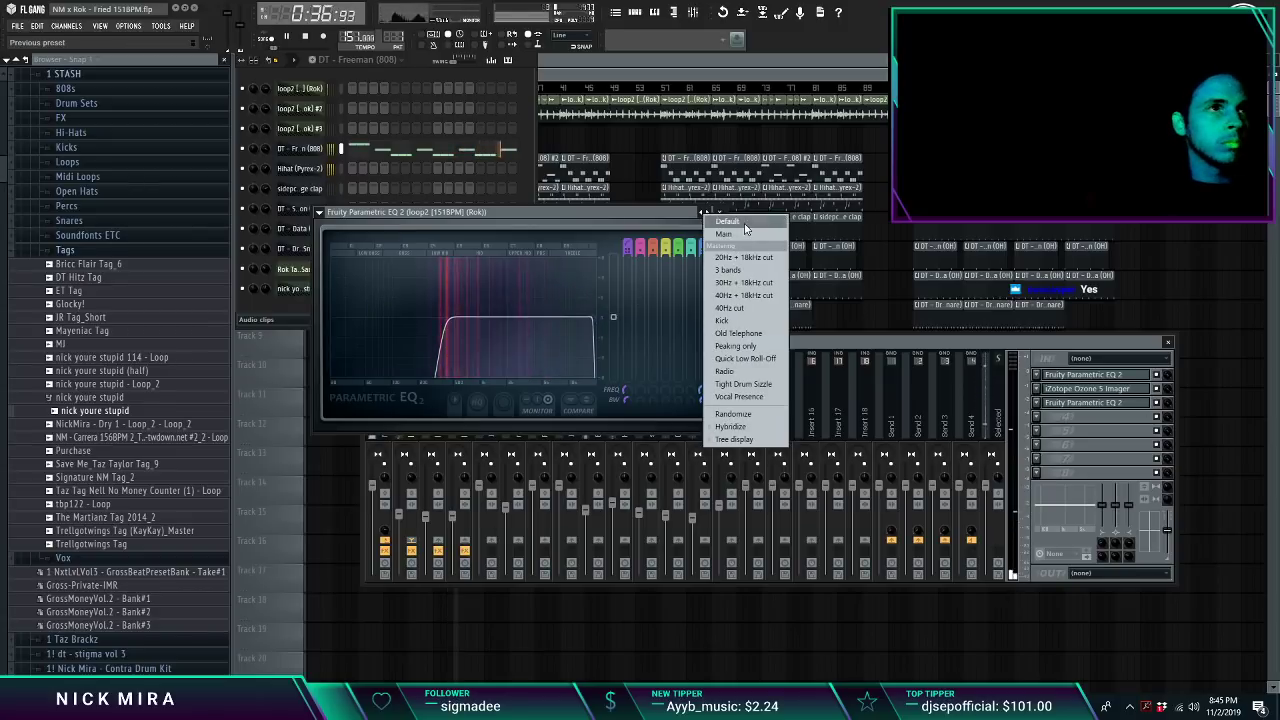
{"action": "left_click", "coordinate": [740, 224]}
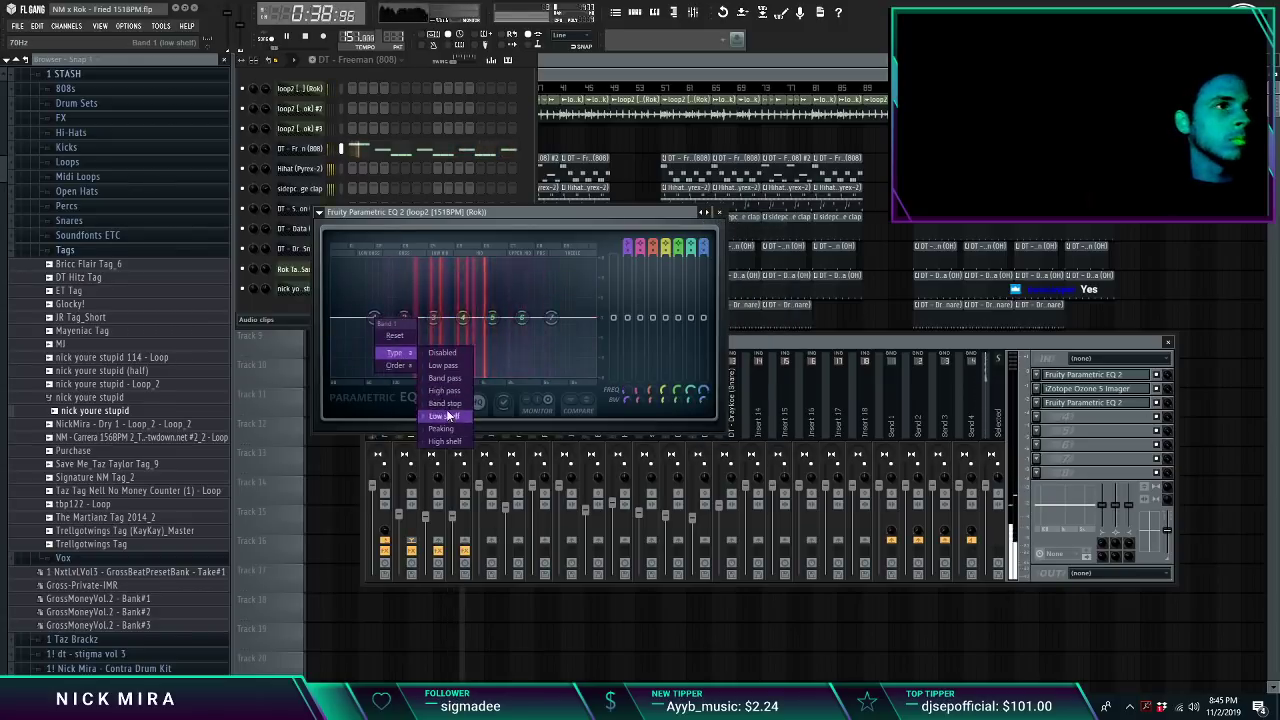
Step: Make band 1 a steep high pass at about 380 Hz and dip band 6 slightly
{"action": "left_click", "coordinate": [445, 392]}
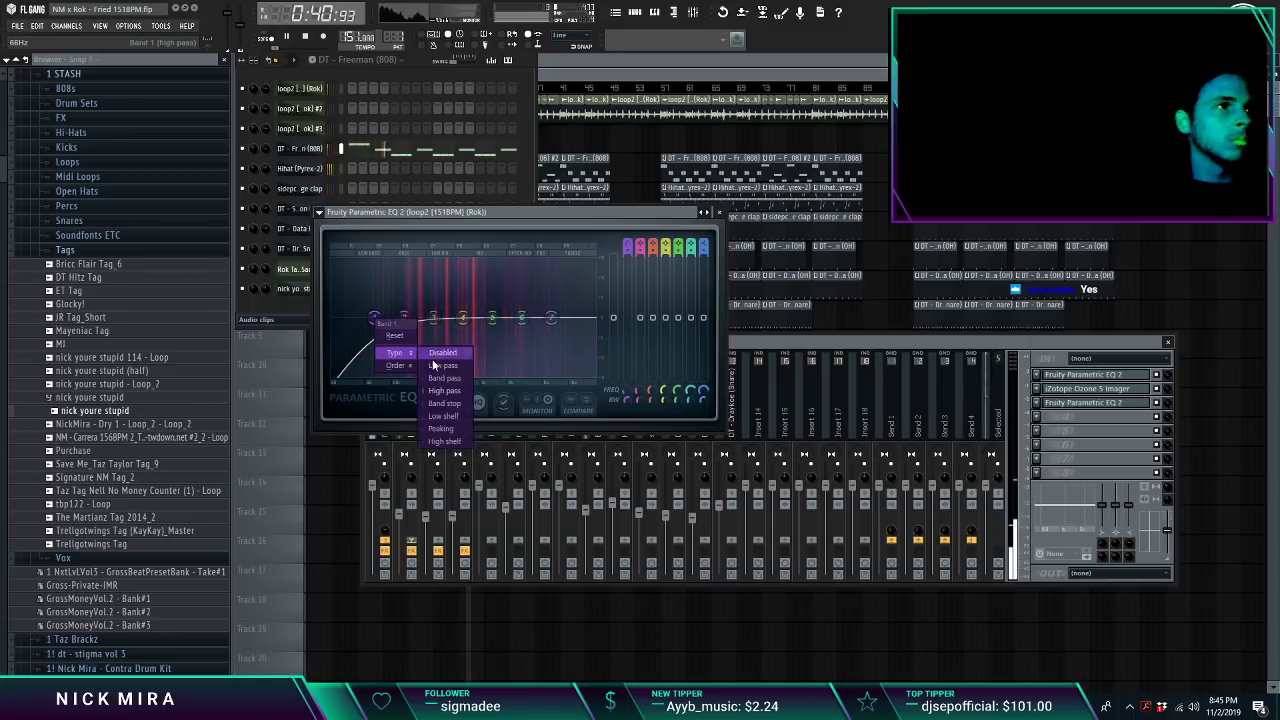
{"action": "left_click", "coordinate": [430, 366]}
{"action": "left_click_drag", "start_coordinate": [373, 318], "coordinate": [437, 320]}
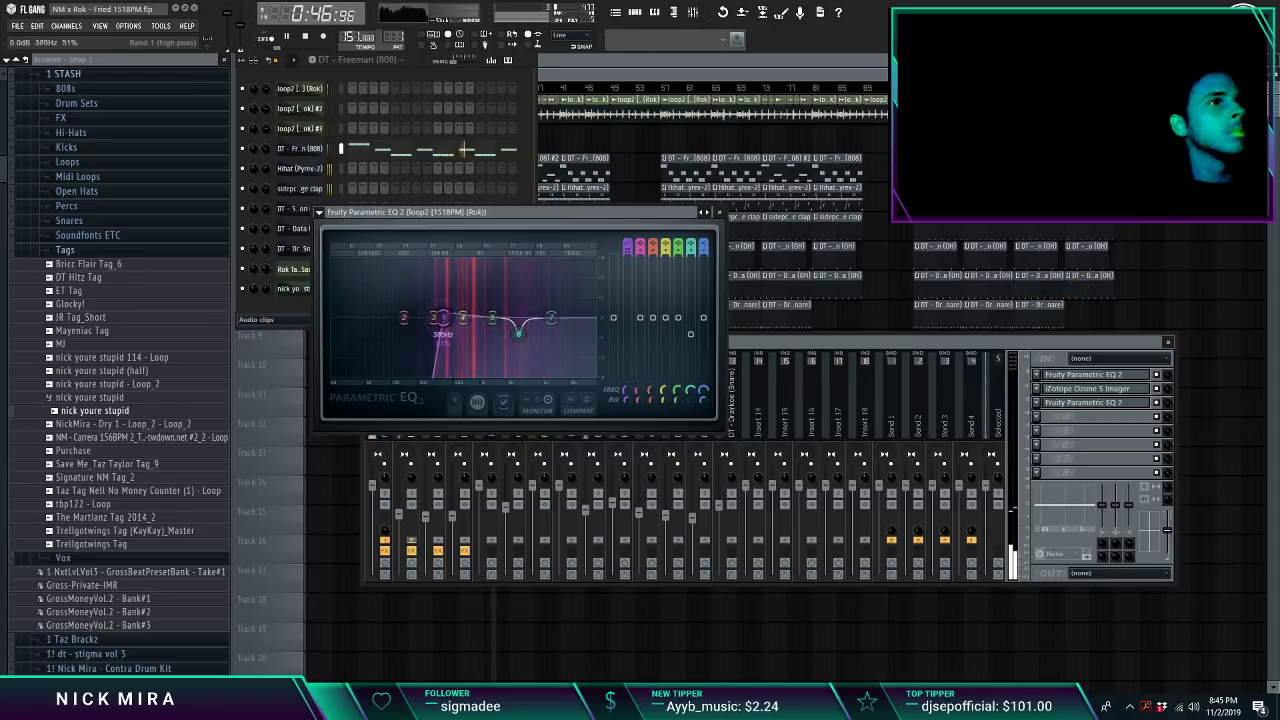
{"action": "key", "text": "Escape"}
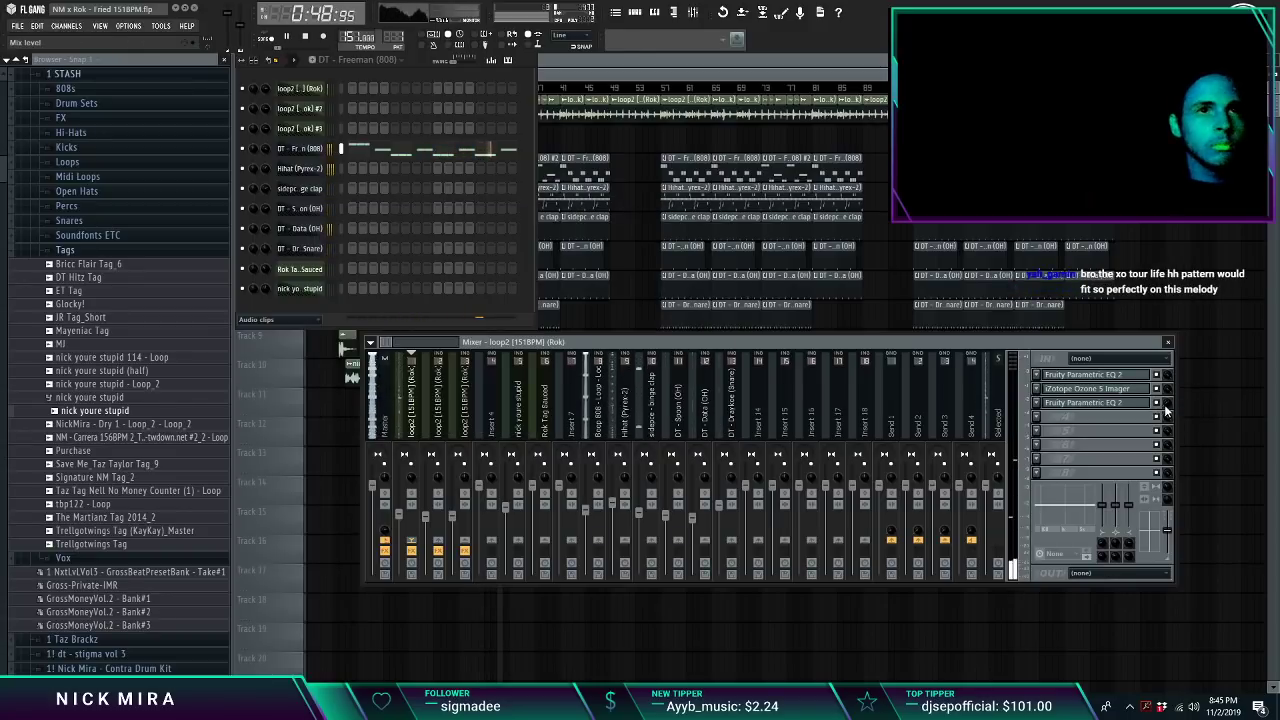
Step: Create an automation clip for the new equalizer's mix level and raise its envelope between bars 17 and 49
{"action": "right_click", "coordinate": [1167, 405]}
{"action": "left_click", "coordinate": [1200, 487]}
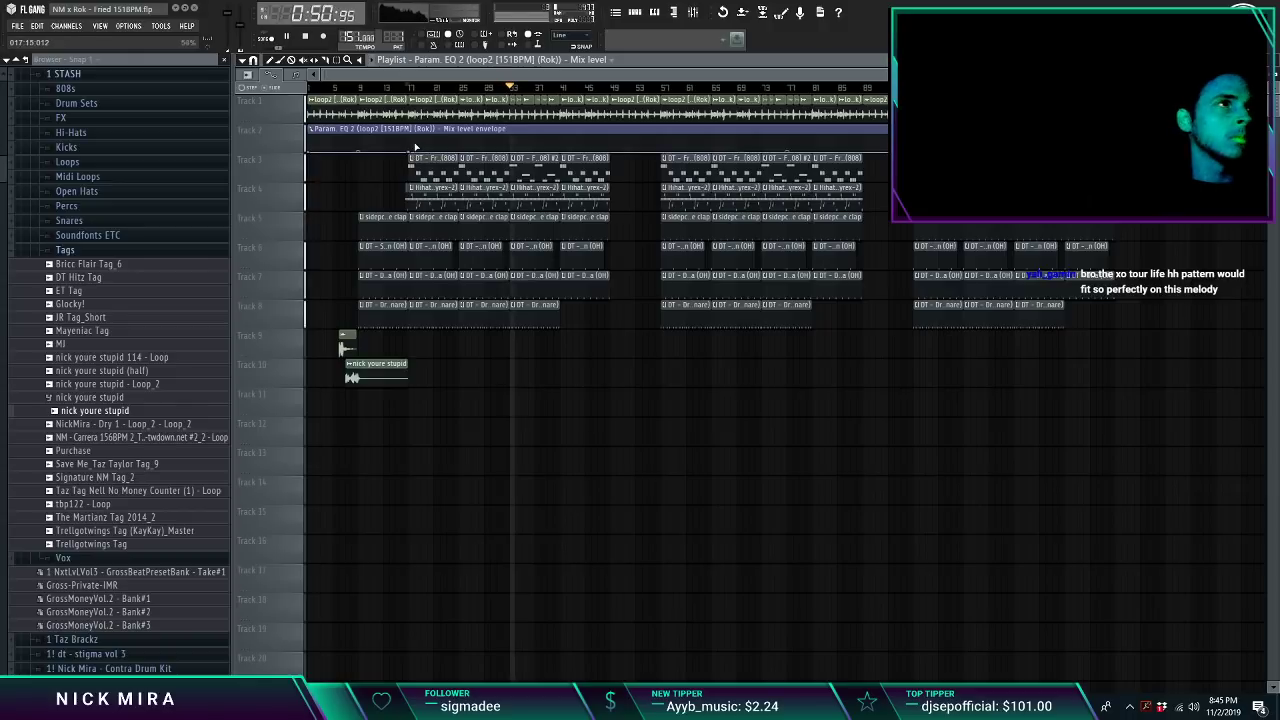
{"action": "left_click_drag", "start_coordinate": [416, 170], "coordinate": [412, 122]}
{"action": "left_click_drag", "start_coordinate": [615, 133], "coordinate": [672, 157]}
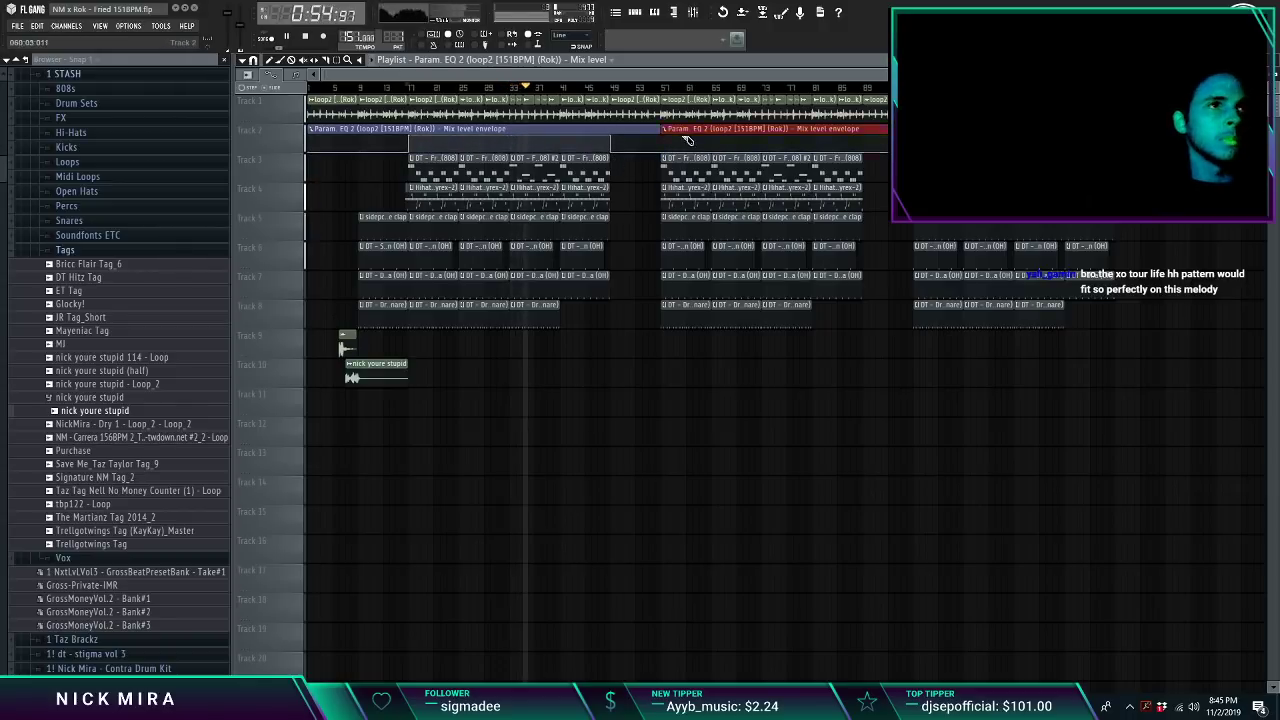
Step: Remove the mix level automation from bar 57 onward, split the clip at bar 17 and duplicate the bar 17 section to bar 57
{"action": "right_click", "coordinate": [688, 140]}
{"action": "left_click_drag", "start_coordinate": [412, 143], "coordinate": [418, 136]}
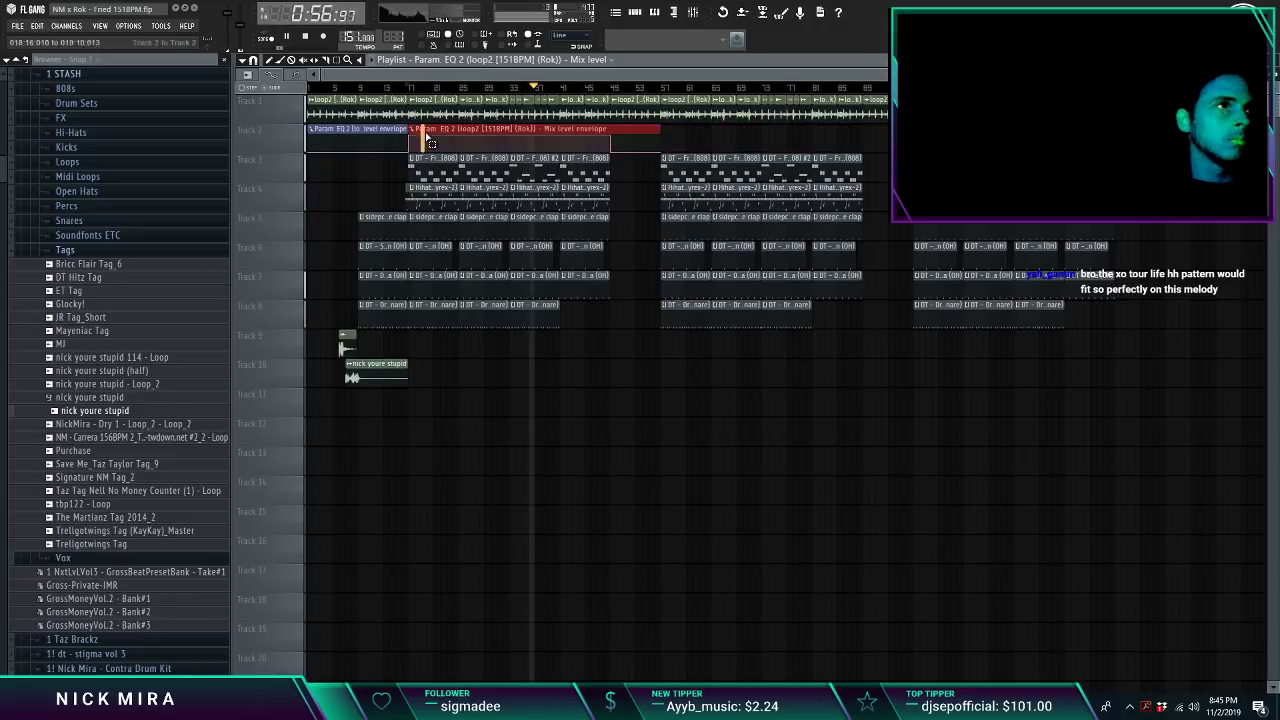
{"action": "key", "text": "ctrl+b"}
{"action": "key", "text": "ctrl+d"}
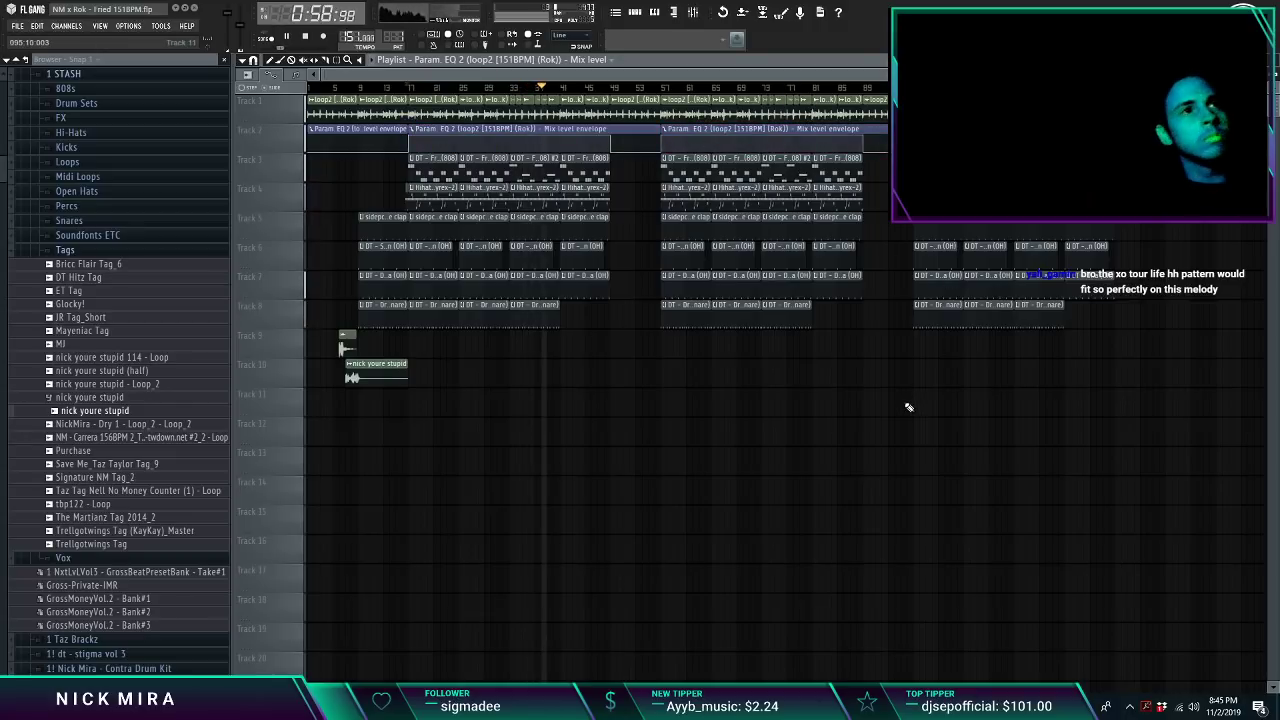
Step: Play the song from bar 57 and check the DT - Freeman (808) notes during playback
{"action": "left_click", "coordinate": [664, 89]}
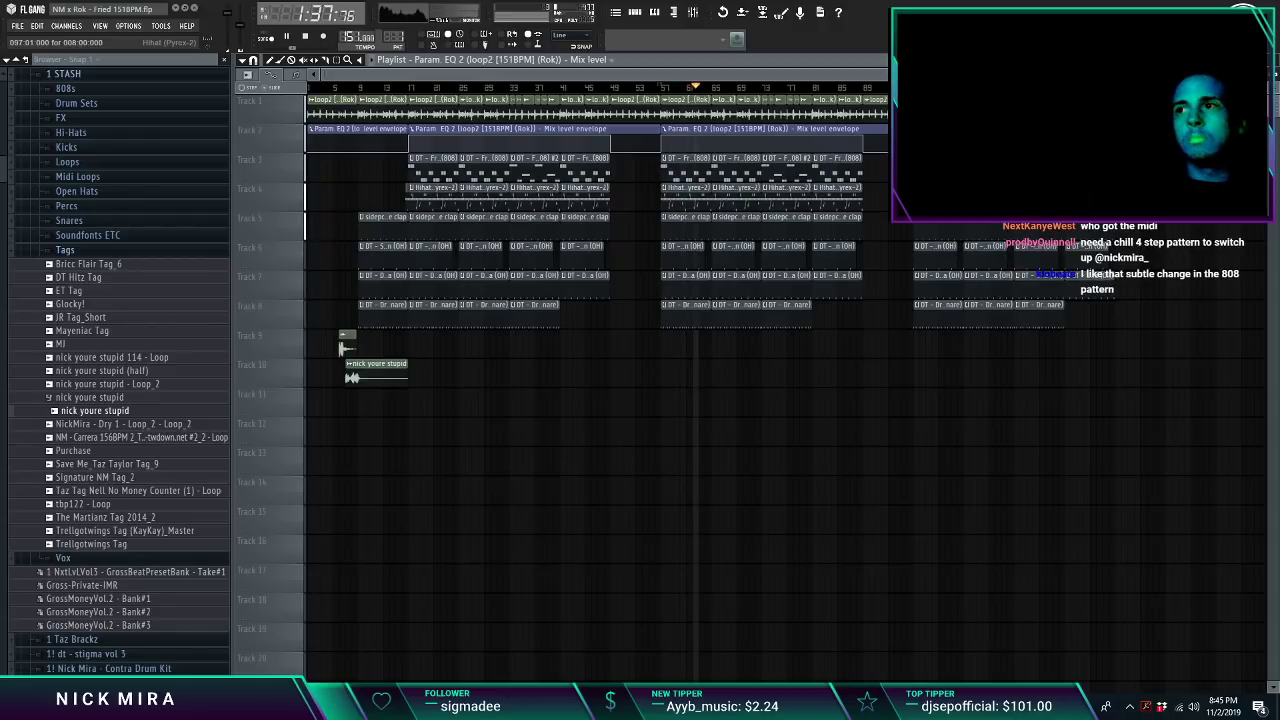
{"action": "double_click", "coordinate": [752, 161]}
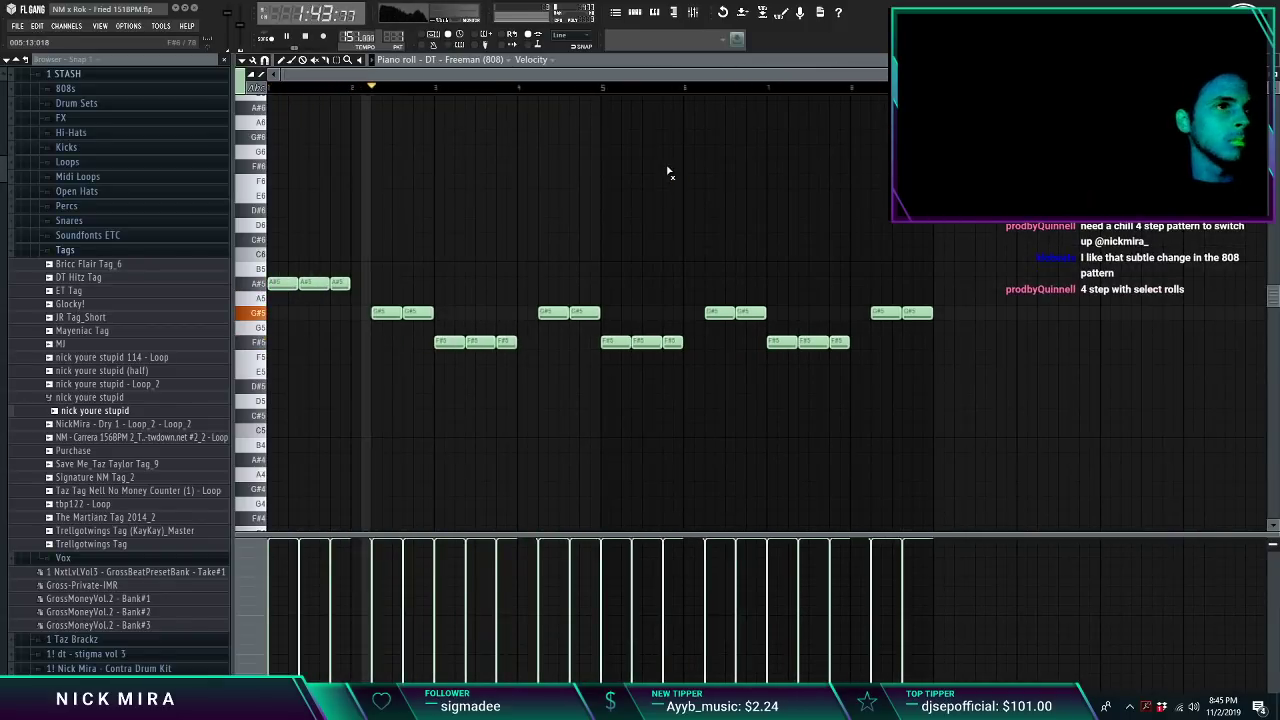
{"action": "key", "text": "Escape"}
{"action": "key", "text": "F6"}
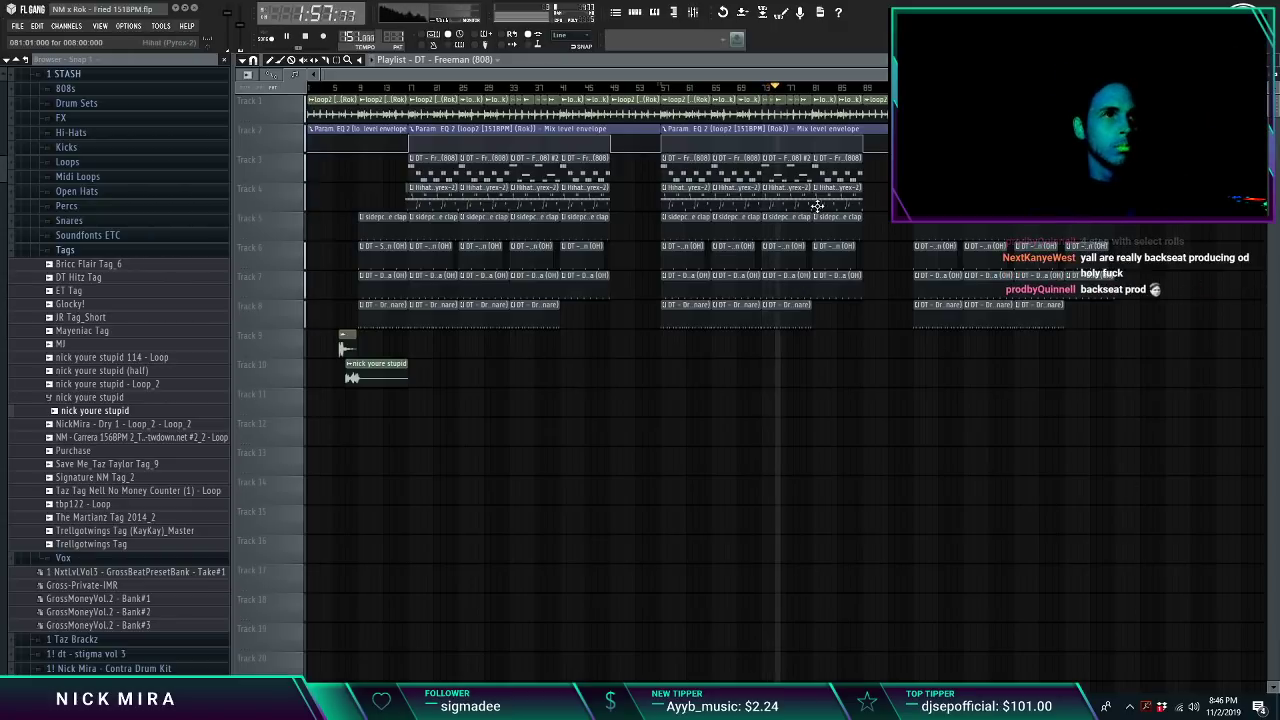
Step: Lower all notes of the DT - Freeman (808) #2 pattern by one octave
{"action": "left_click", "coordinate": [790, 158]}
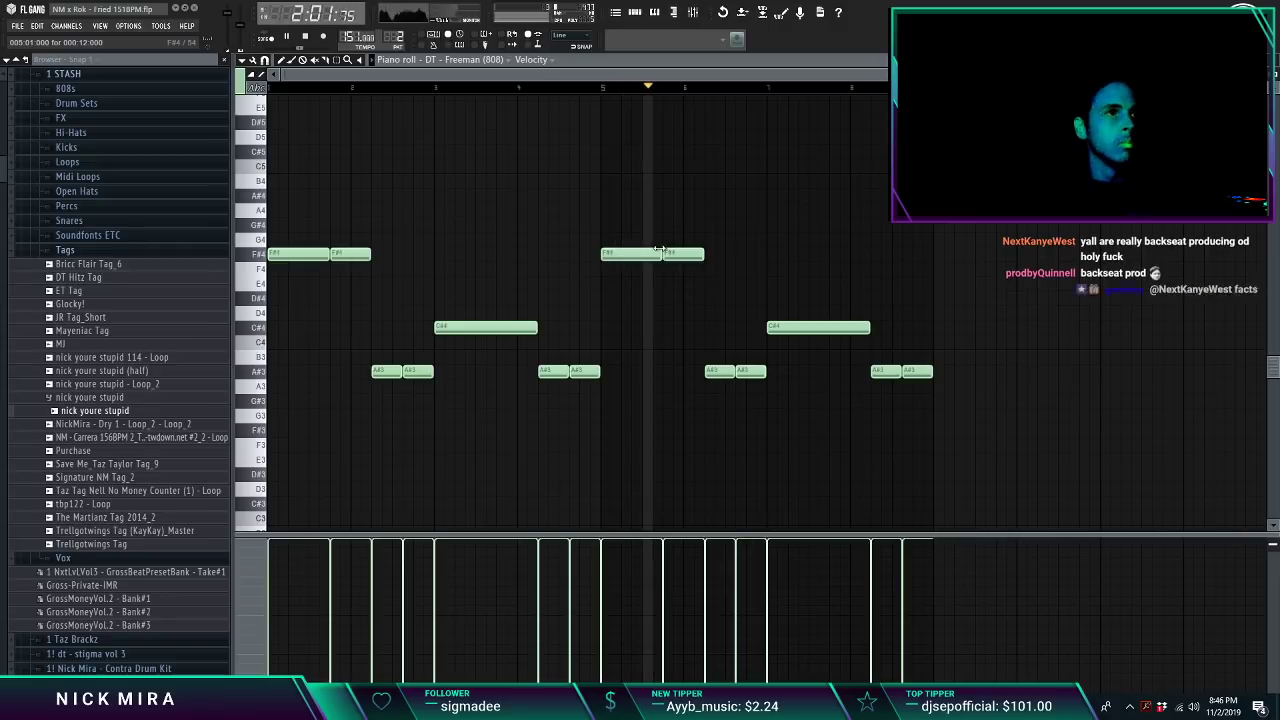
{"action": "key", "text": "Escape"}
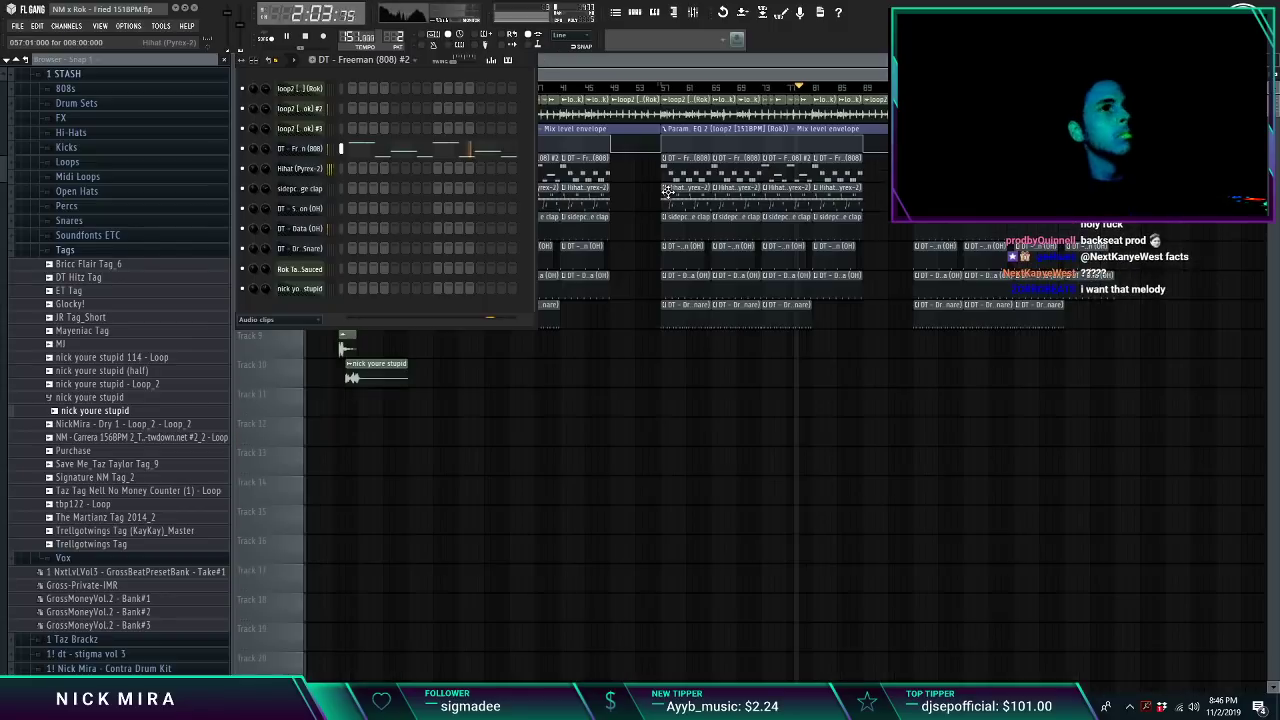
{"action": "key", "text": "Escape"}
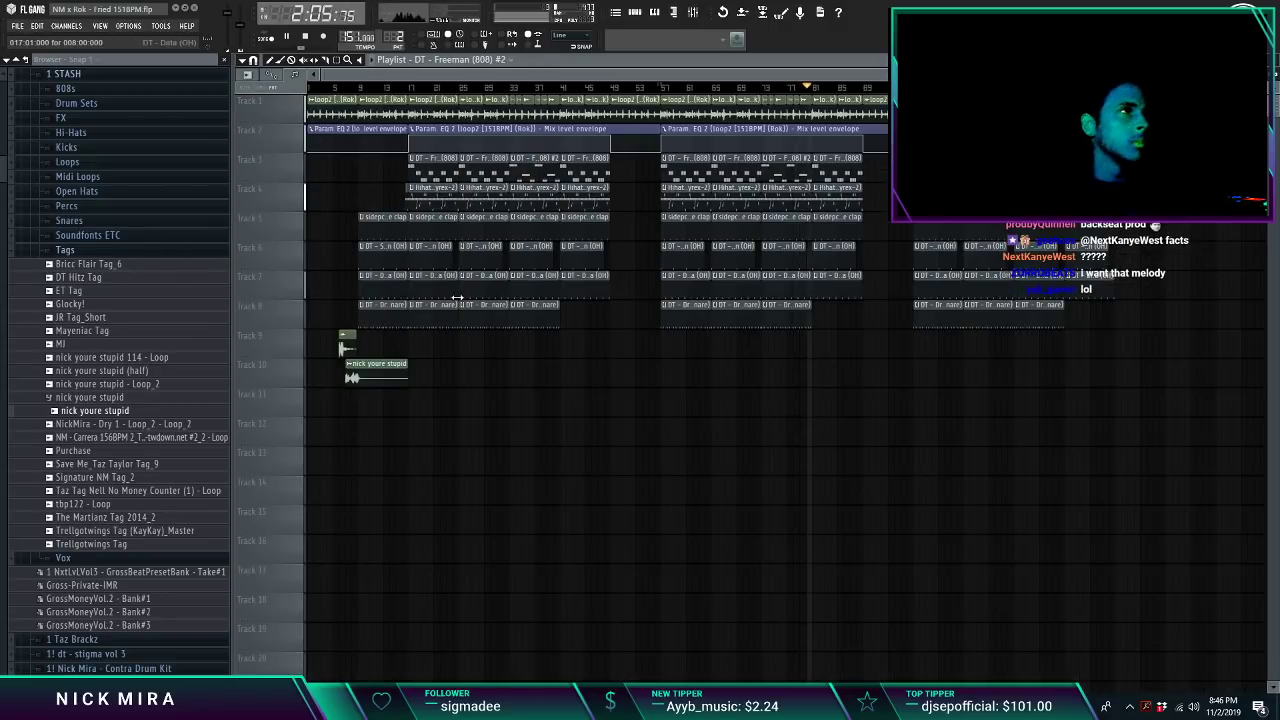
Step: Export the updated song again as NM x Rok - Fried 151BPM in WAV and MP3 format
{"action": "key", "text": "ctrl+r"}
{"action": "key", "text": "Return"}
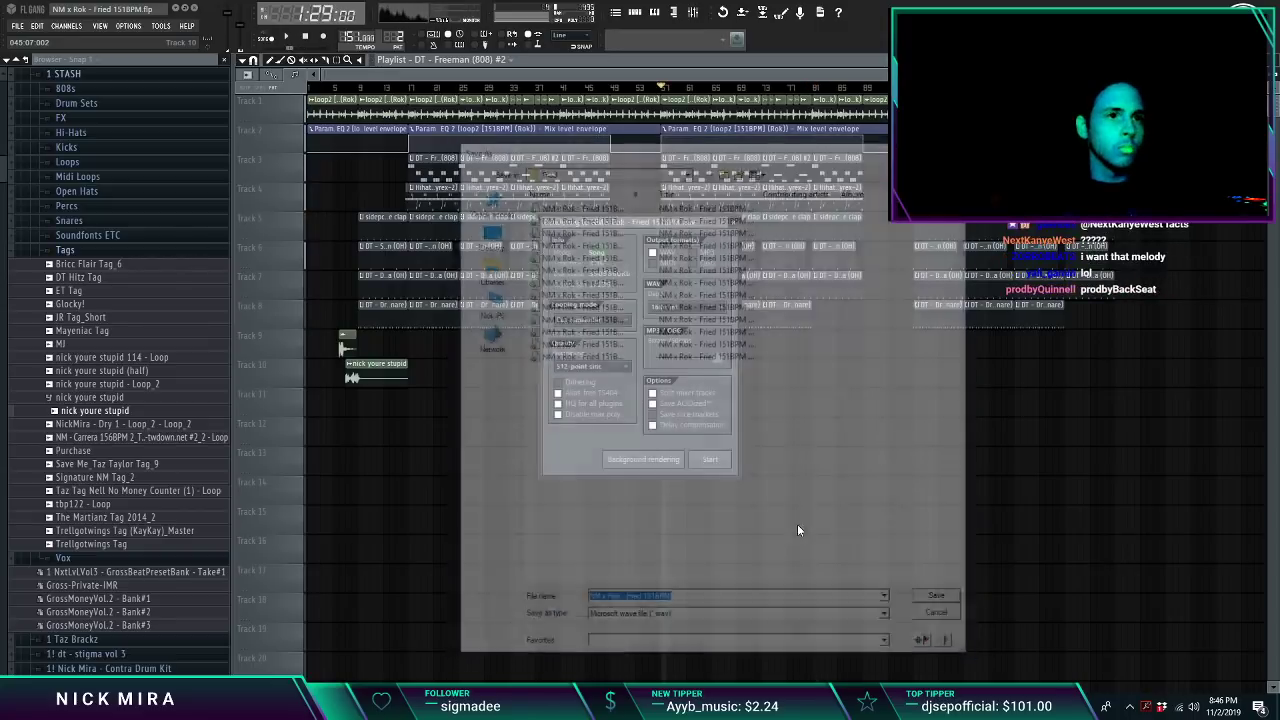
{"action": "left_click", "coordinate": [710, 459]}
Step: Switch to Groove Music and sample NM x Rok - Poly 149BPM, NM x Rok - Fried 151BPM and NM x DW - Shocks before skipping back
{"action": "left_click", "coordinate": [279, 705]}
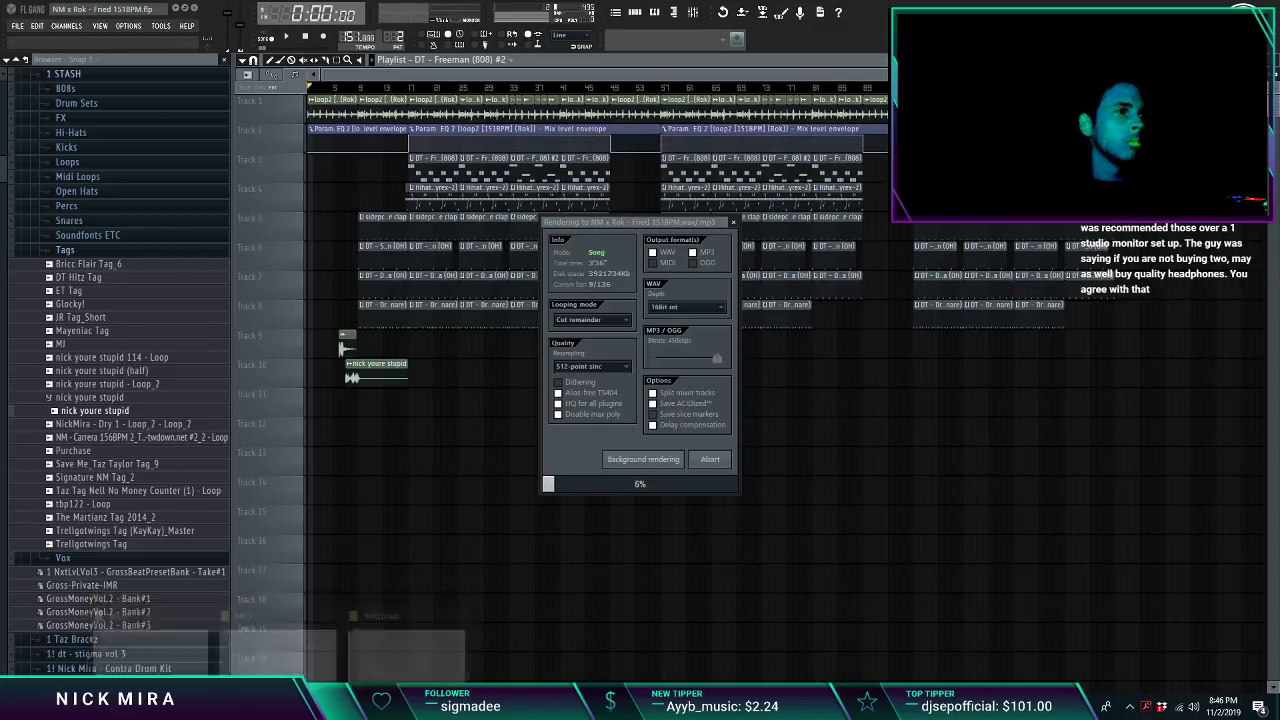
{"action": "mouse_move", "coordinate": [279, 705]}
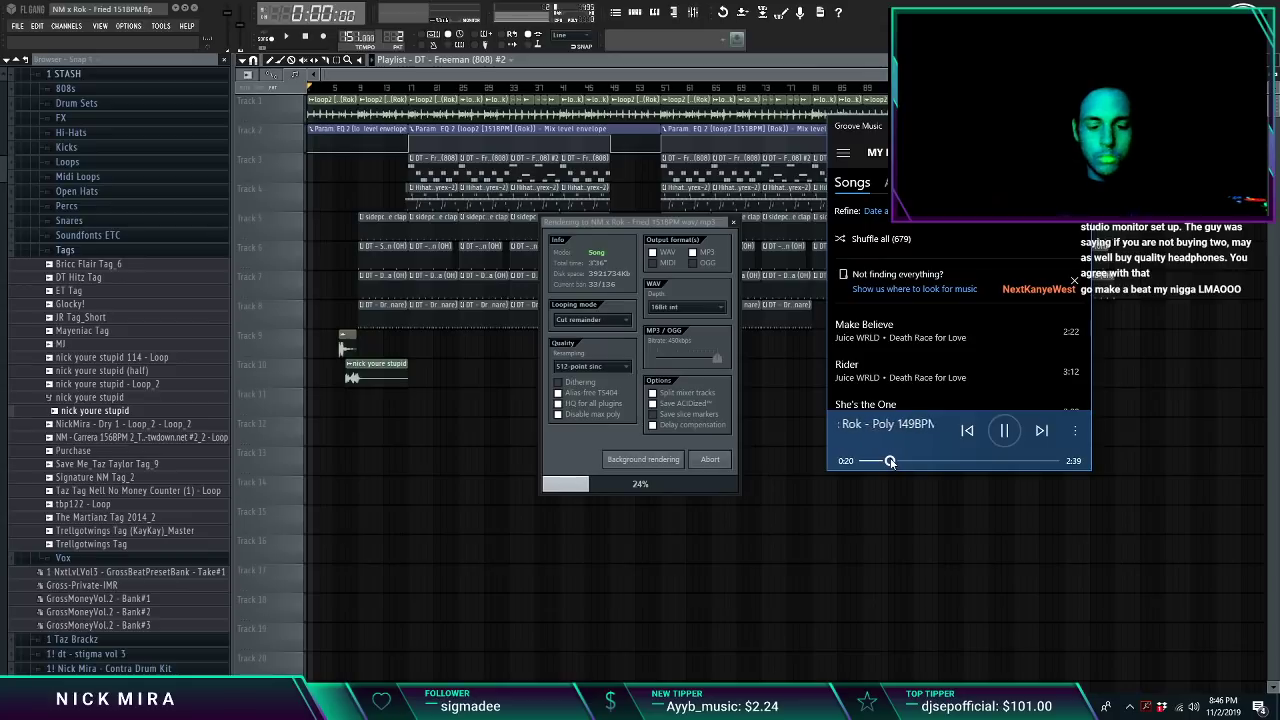
{"action": "left_click_drag", "start_coordinate": [892, 462], "coordinate": [907, 462]}
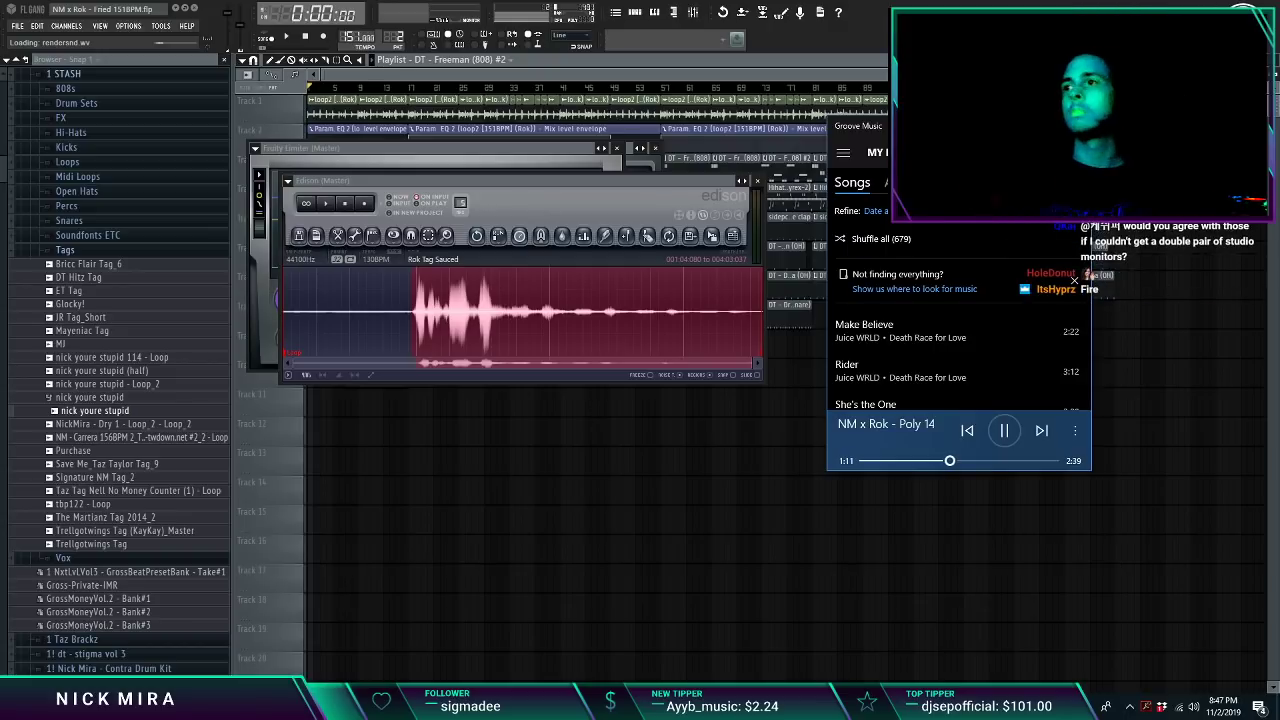
{"action": "key", "text": "XF86AudioNext"}
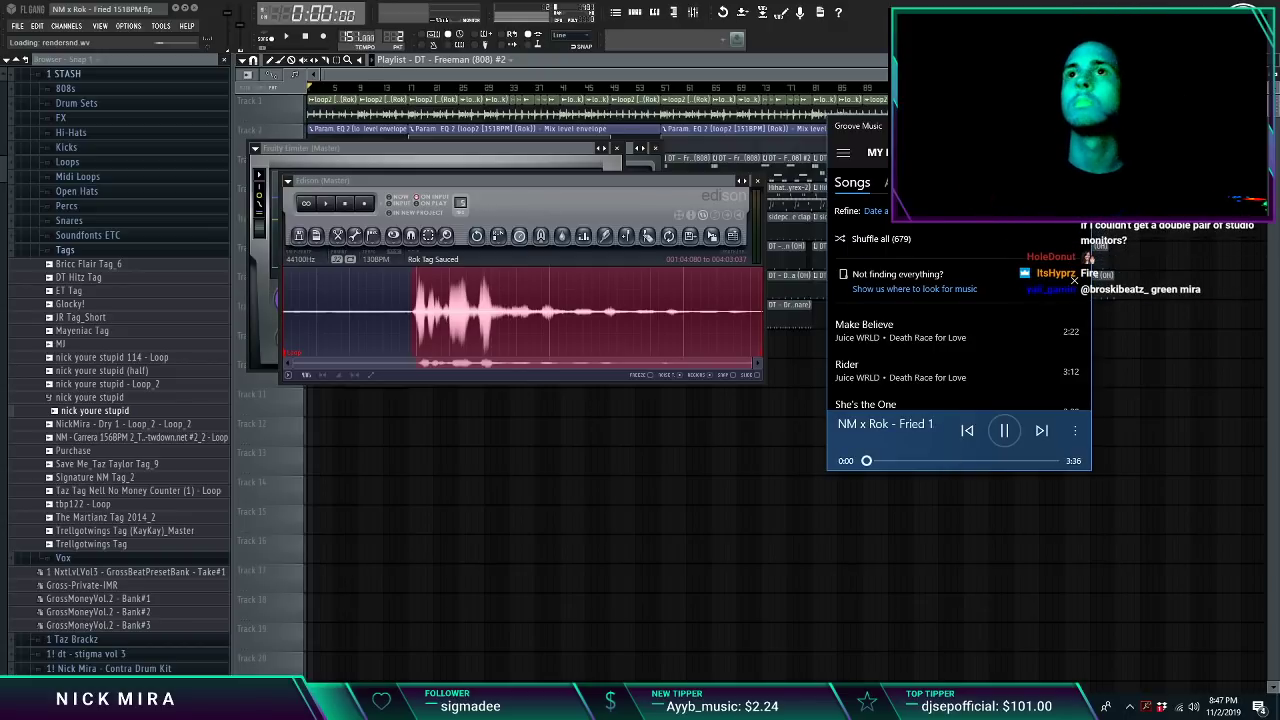
{"action": "key", "text": "XF86AudioNext"}
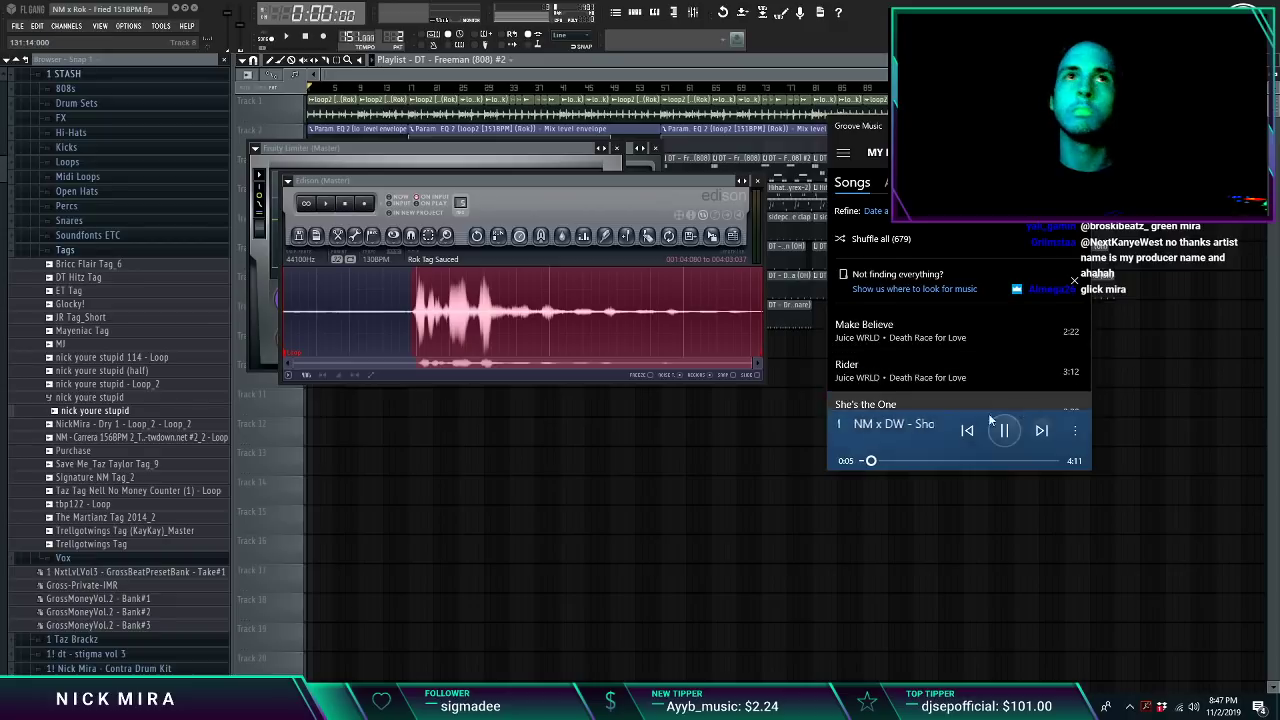
{"action": "left_click", "coordinate": [901, 460]}
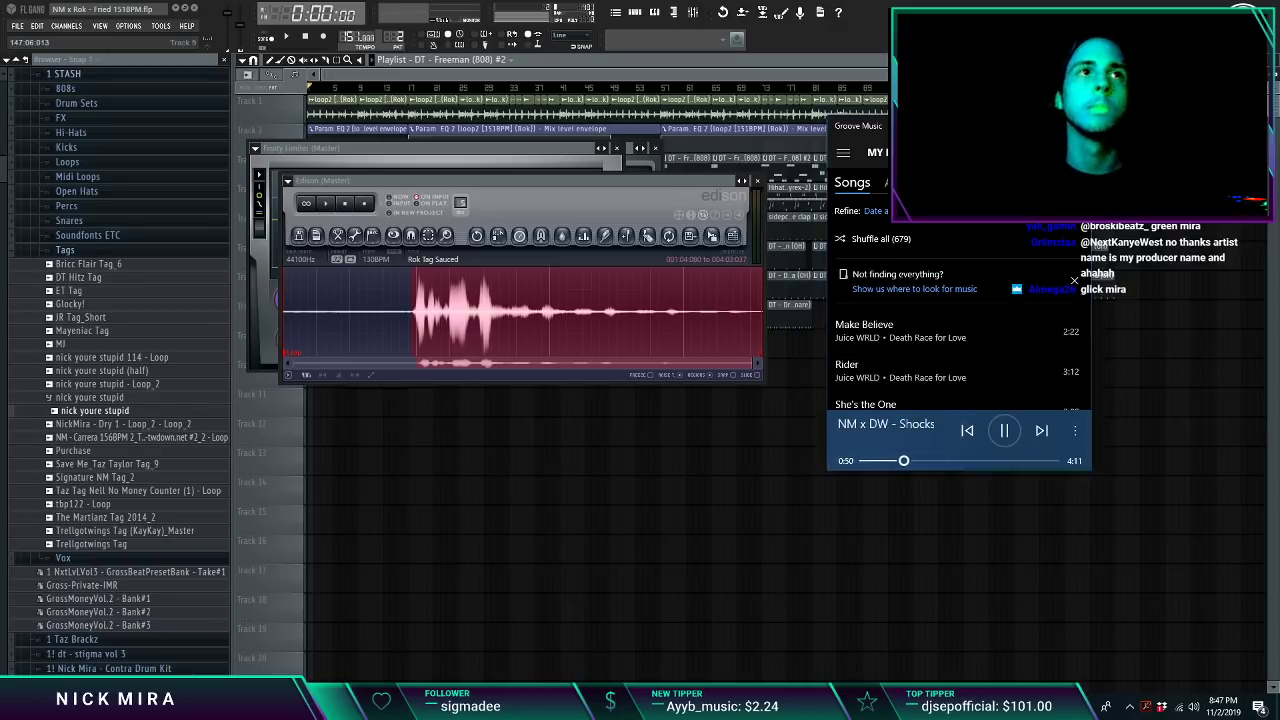
{"action": "left_click", "coordinate": [969, 432]}
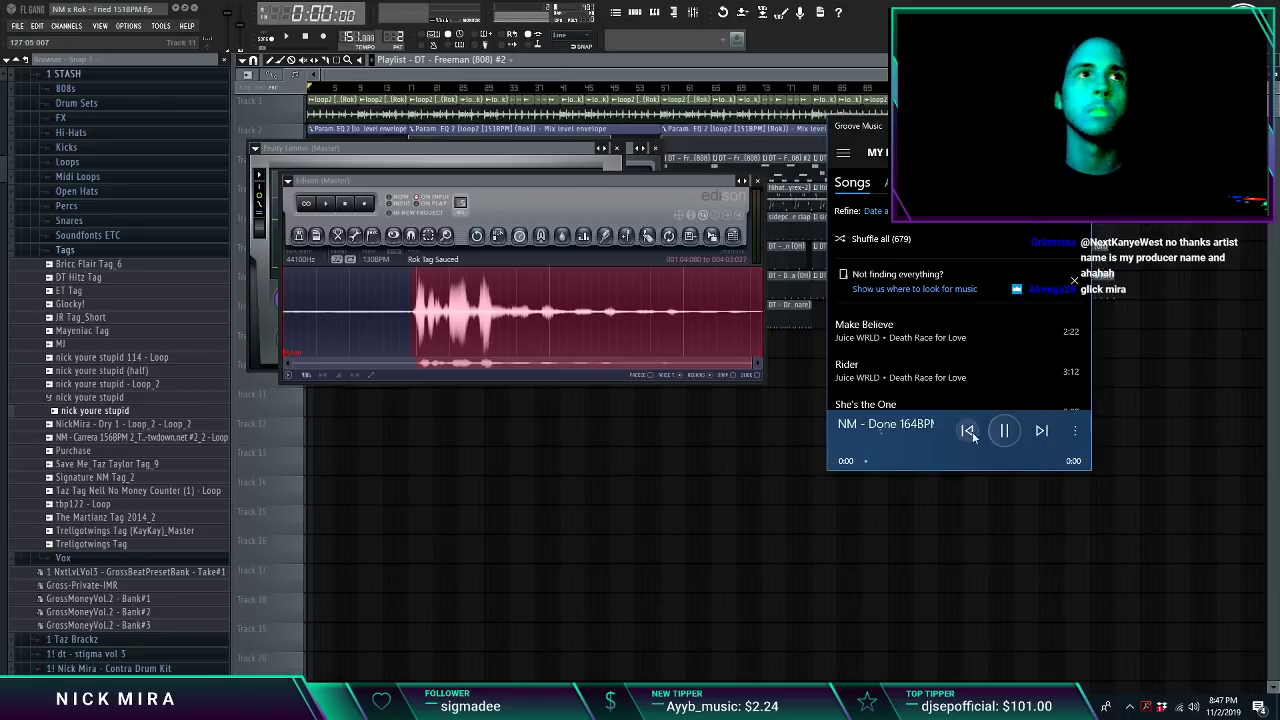
Step: Sample passages of NM - Done 164BPM and Rituals 167BPM in Groove Music before skipping ahead to NM x Rok - Poly 149BPM
{"action": "left_click", "coordinate": [912, 461]}
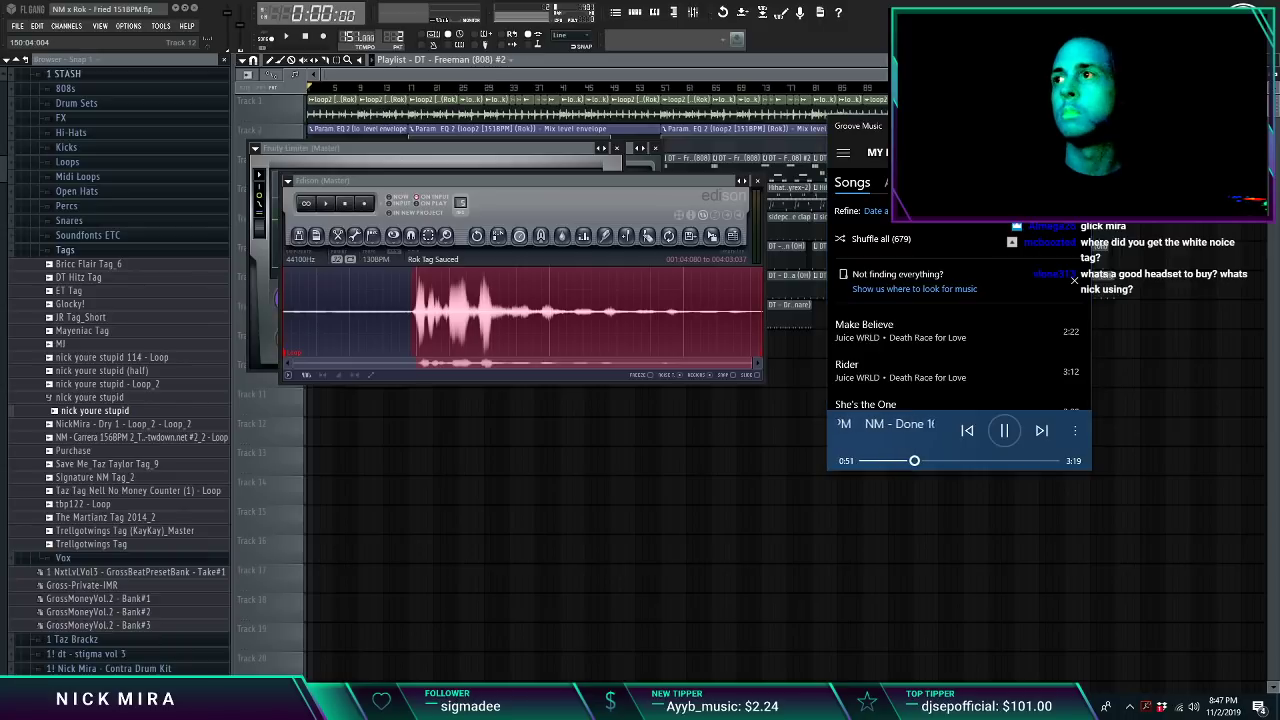
{"action": "left_click", "coordinate": [900, 462]}
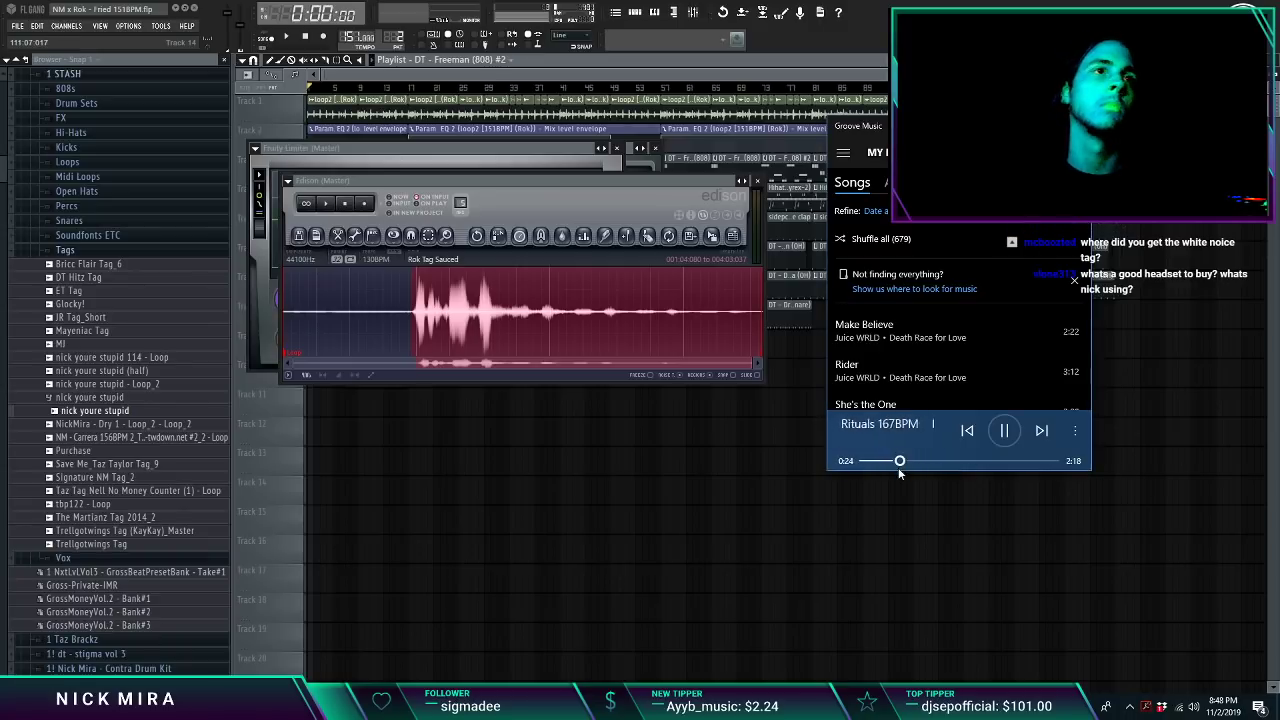
{"action": "left_click", "coordinate": [1042, 431]}
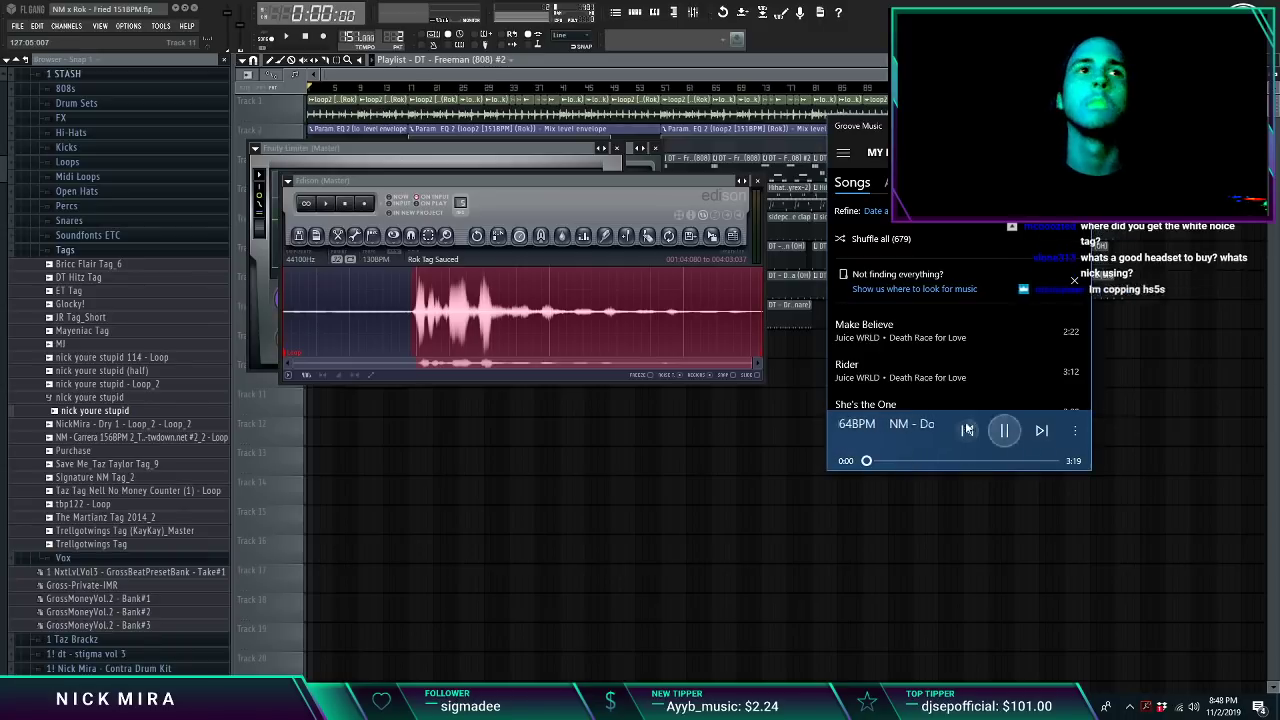
{"action": "left_click", "coordinate": [892, 461]}
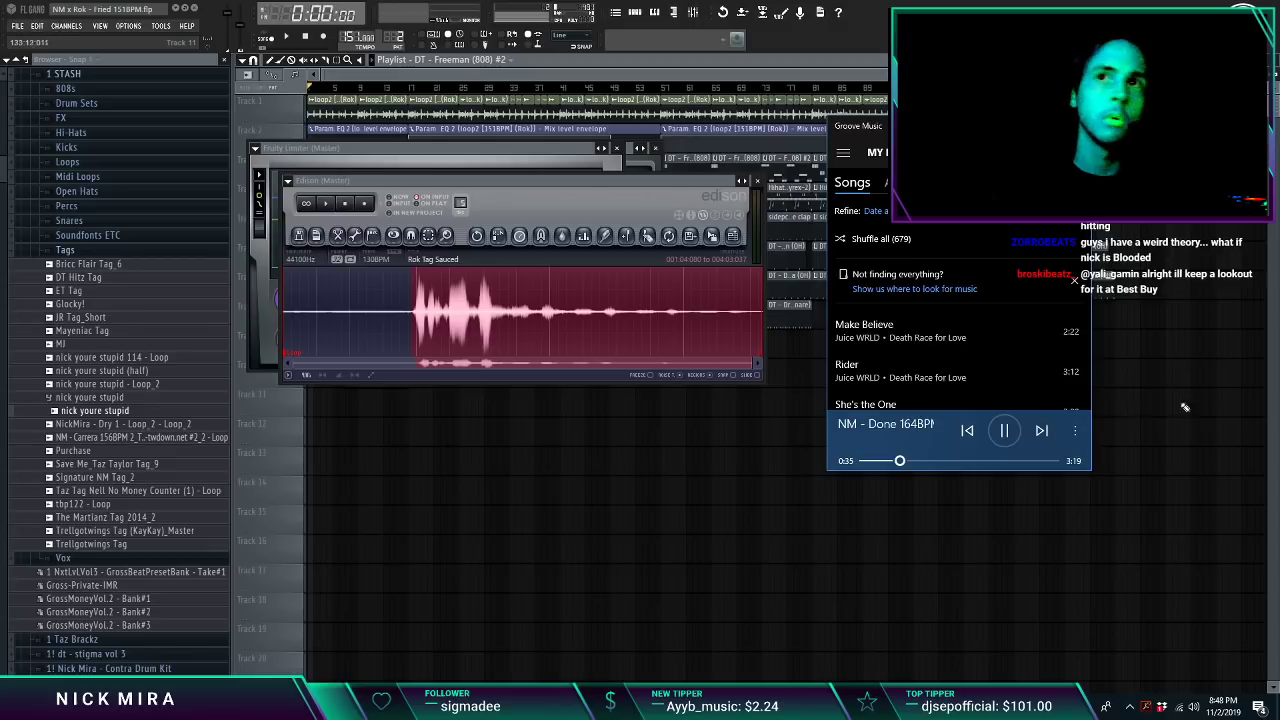
{"action": "key", "text": "XF86AudioNext"}
{"action": "key", "text": "XF86AudioNext"}
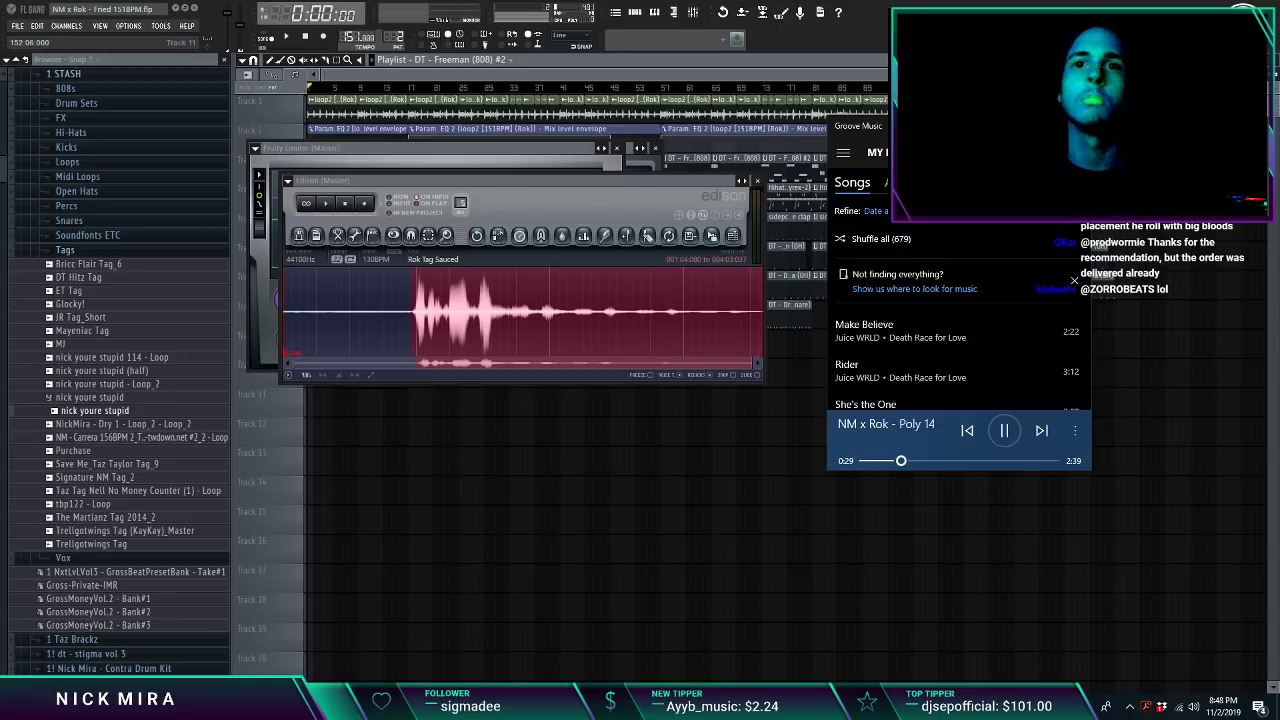
Step: Save the Fried 151BPM project and start a new empty project
{"action": "left_click", "coordinate": [18, 27]}
{"action": "left_click", "coordinate": [41, 85]}
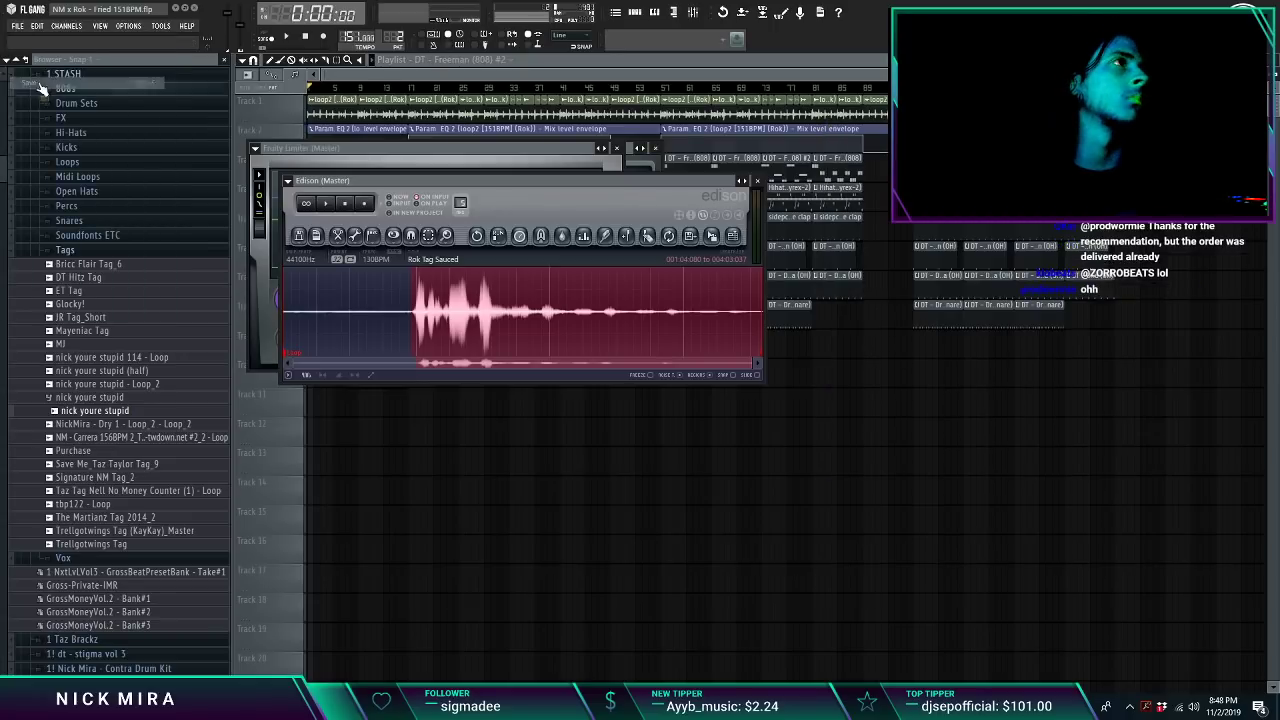
{"action": "left_click", "coordinate": [17, 25]}
{"action": "left_click", "coordinate": [40, 39]}
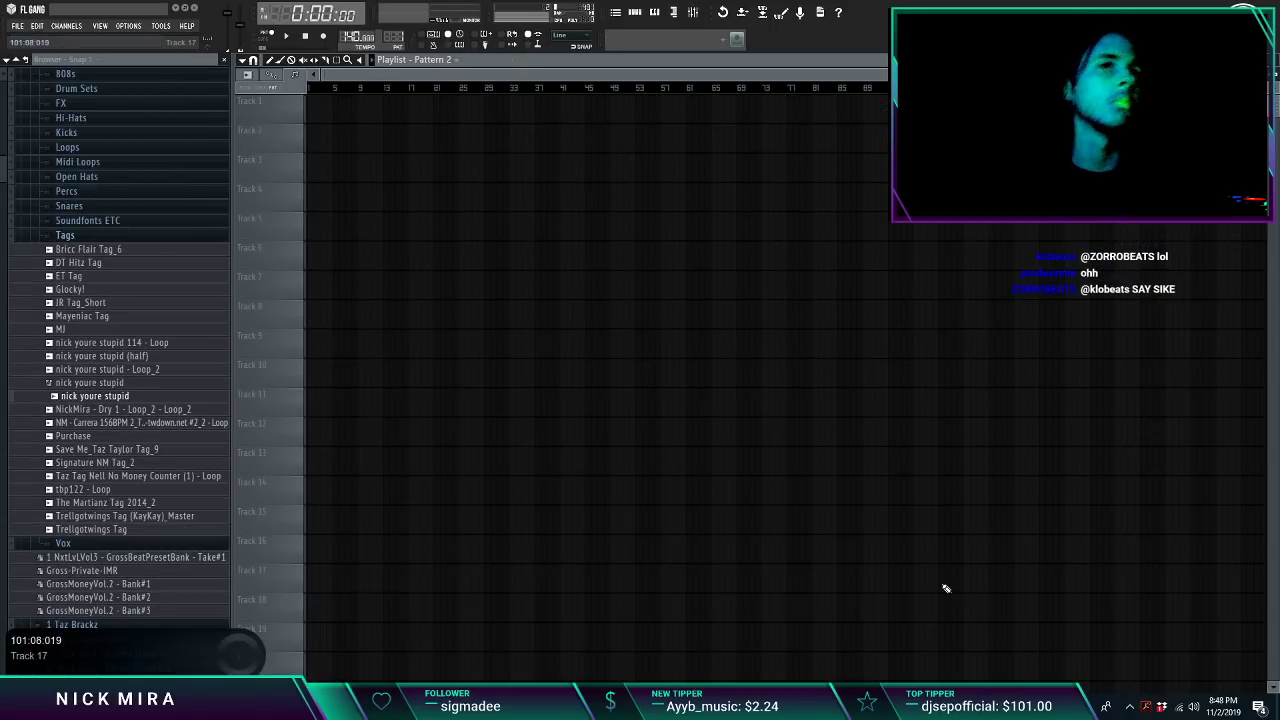
Step: Import the loop4 [133BPM] (Rok) audio file at the start of Track 1 in the playlist
{"action": "left_click", "coordinate": [1278, 708]}
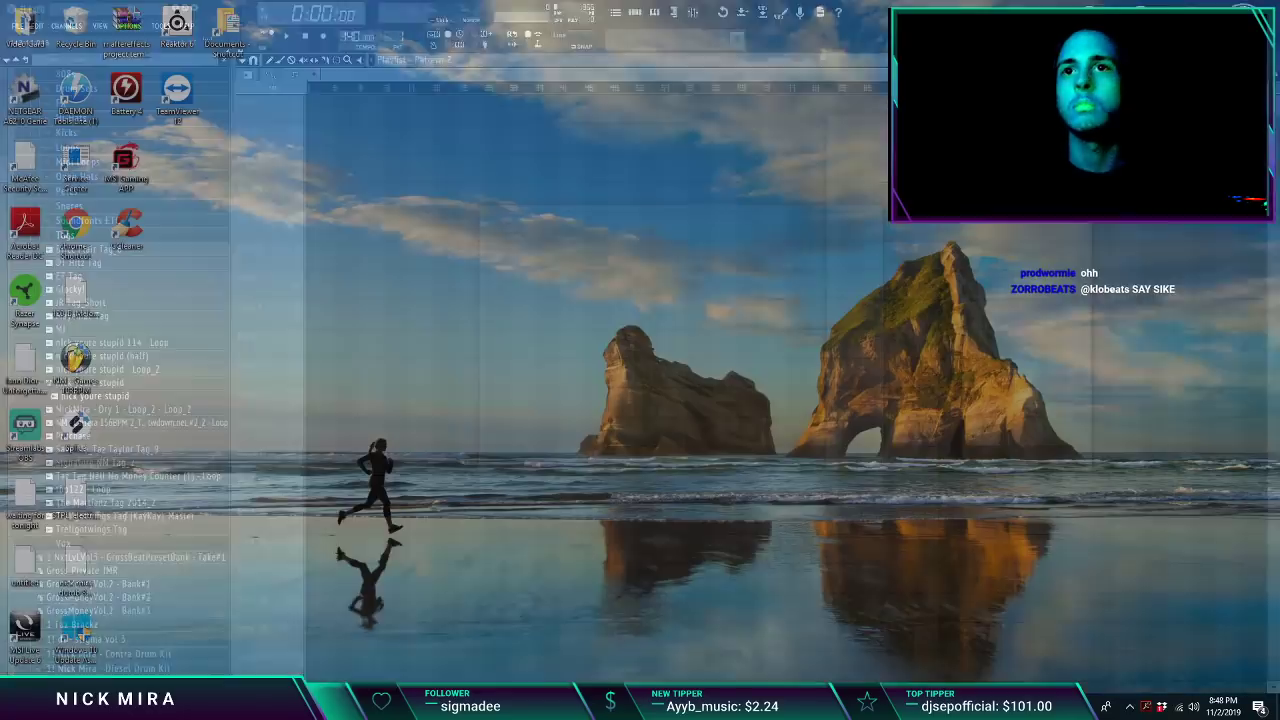
{"action": "key", "text": "super+d"}
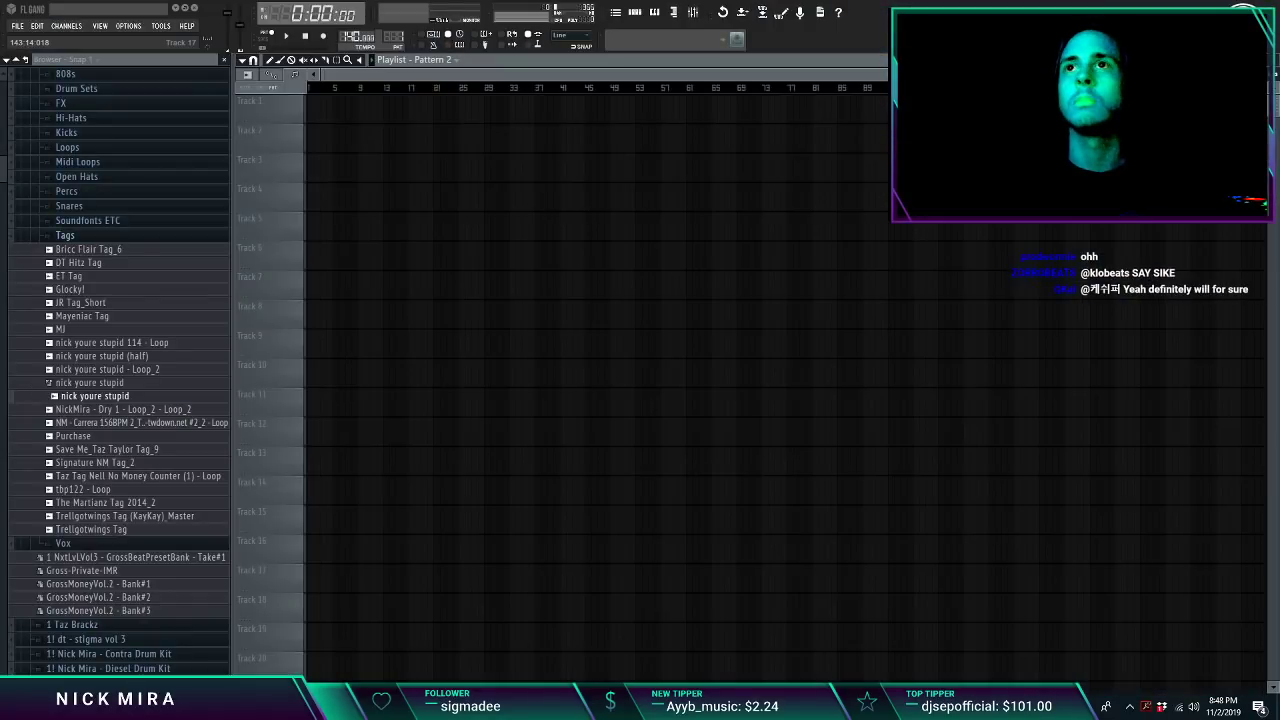
{"action": "left_click_drag", "start_coordinate": [1268, 376], "coordinate": [274, 80]}
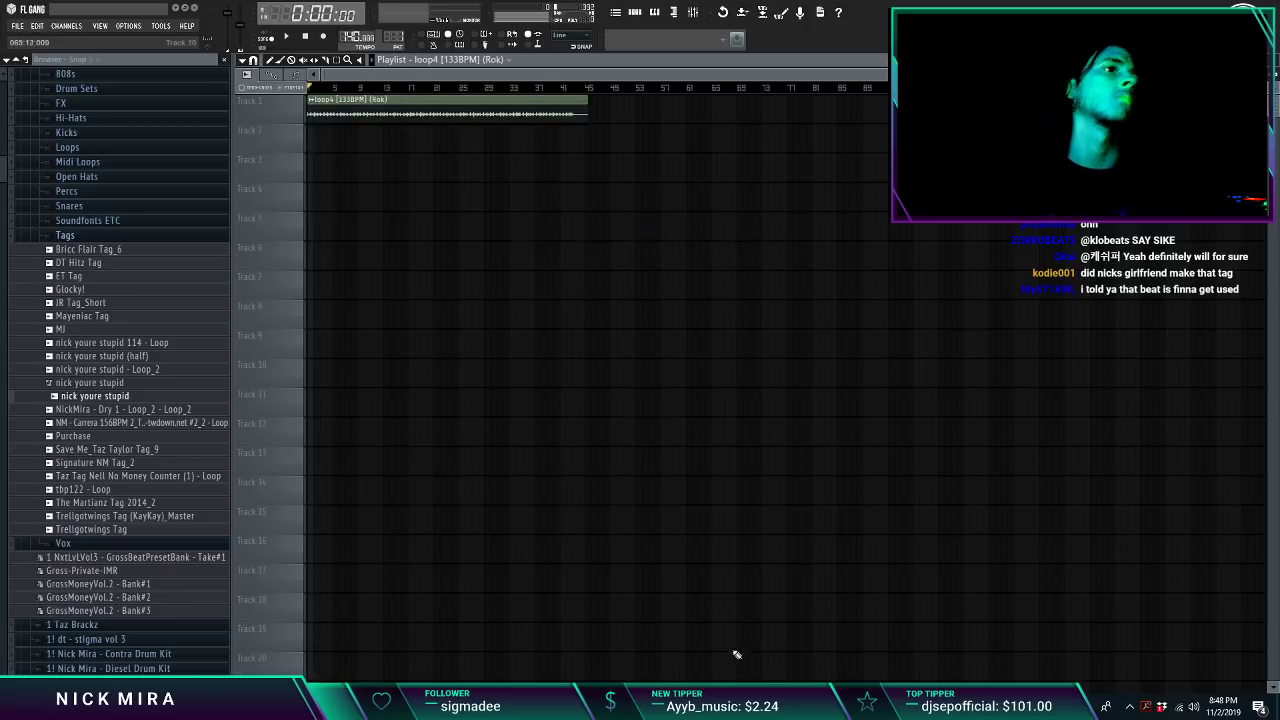
Step: Pause the Groove Music playback, play the imported loop and set the project tempo to 133 BPM
{"action": "left_click", "coordinate": [688, 704]}
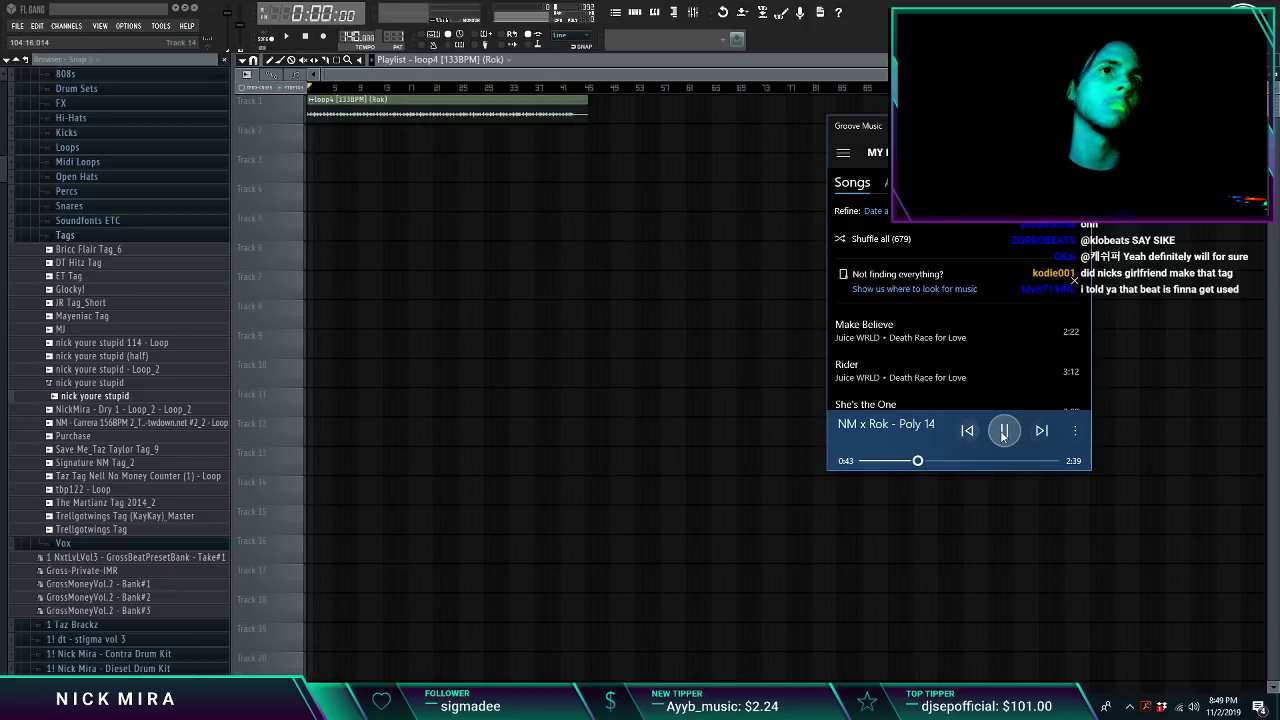
{"action": "left_click", "coordinate": [1004, 431]}
{"action": "left_click", "coordinate": [383, 94]}
{"action": "key", "text": "space"}
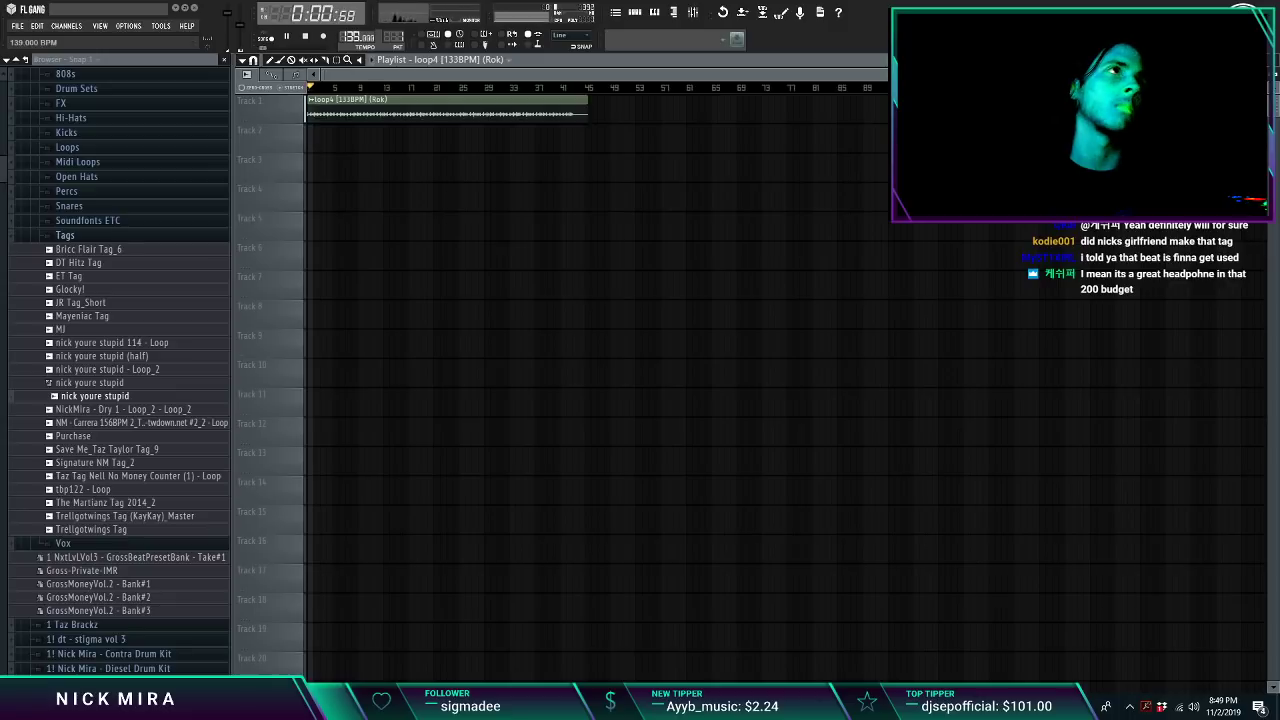
{"action": "left_click_drag", "start_coordinate": [352, 37], "coordinate": [352, 45]}
Step: Normalize the loop4 [133BPM] (Rok) sample and replay it from the start
{"action": "double_click", "coordinate": [388, 101]}
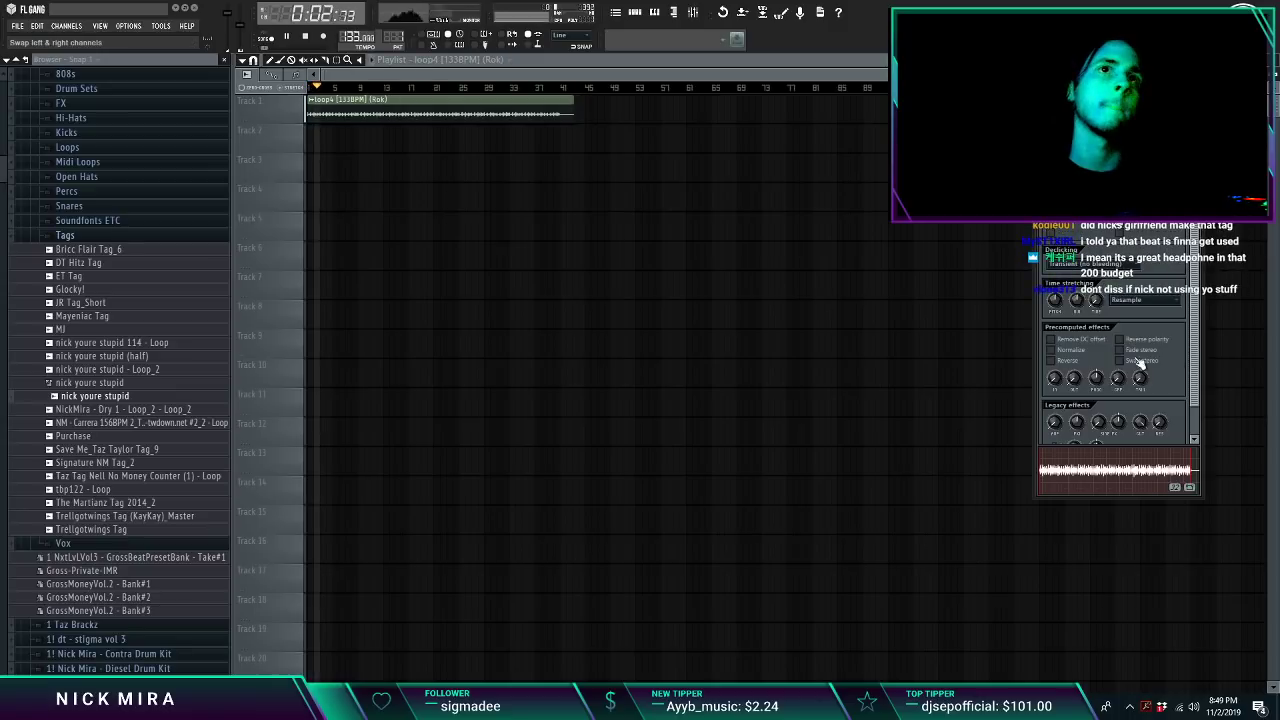
{"action": "left_click", "coordinate": [1078, 350]}
{"action": "key", "text": "space"}
{"action": "key", "text": "space"}
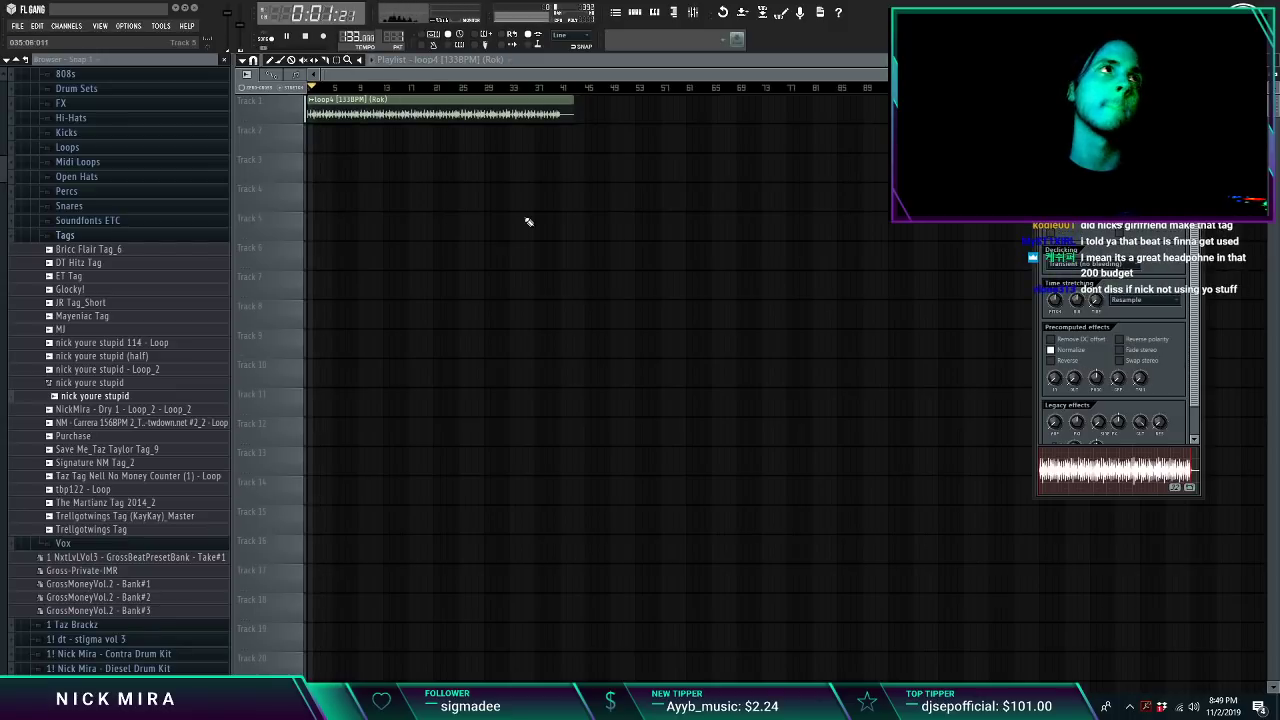
{"action": "key", "text": "Escape"}
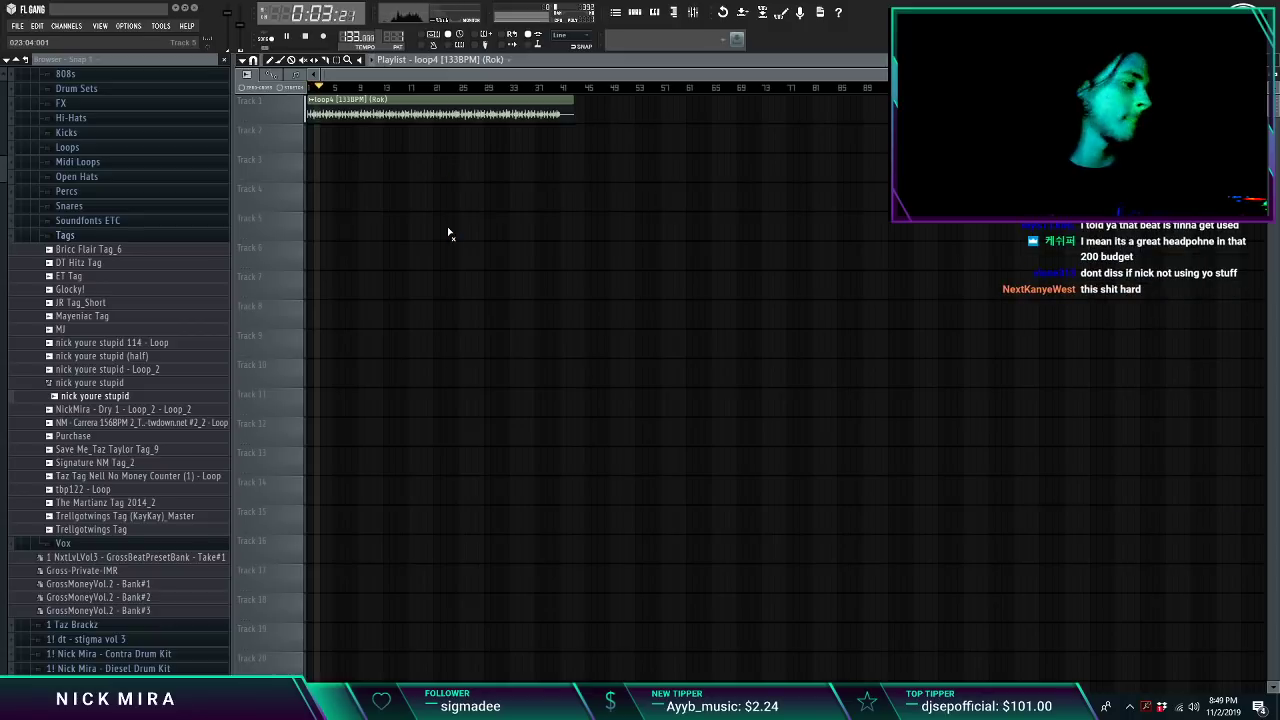
Step: Trim the end of the loop4 clip to 40 bars and repeat Pattern 1 beneath it on Track 2 over the same length
{"action": "left_click", "coordinate": [330, 140]}
{"action": "mouse_move", "coordinate": [355, 146]}
{"action": "left_mouse_down"}
{"action": "mouse_move", "coordinate": [315, 156]}
{"action": "mouse_move", "coordinate": [542, 164]}
{"action": "mouse_move", "coordinate": [561, 116]}
{"action": "left_mouse_up"}
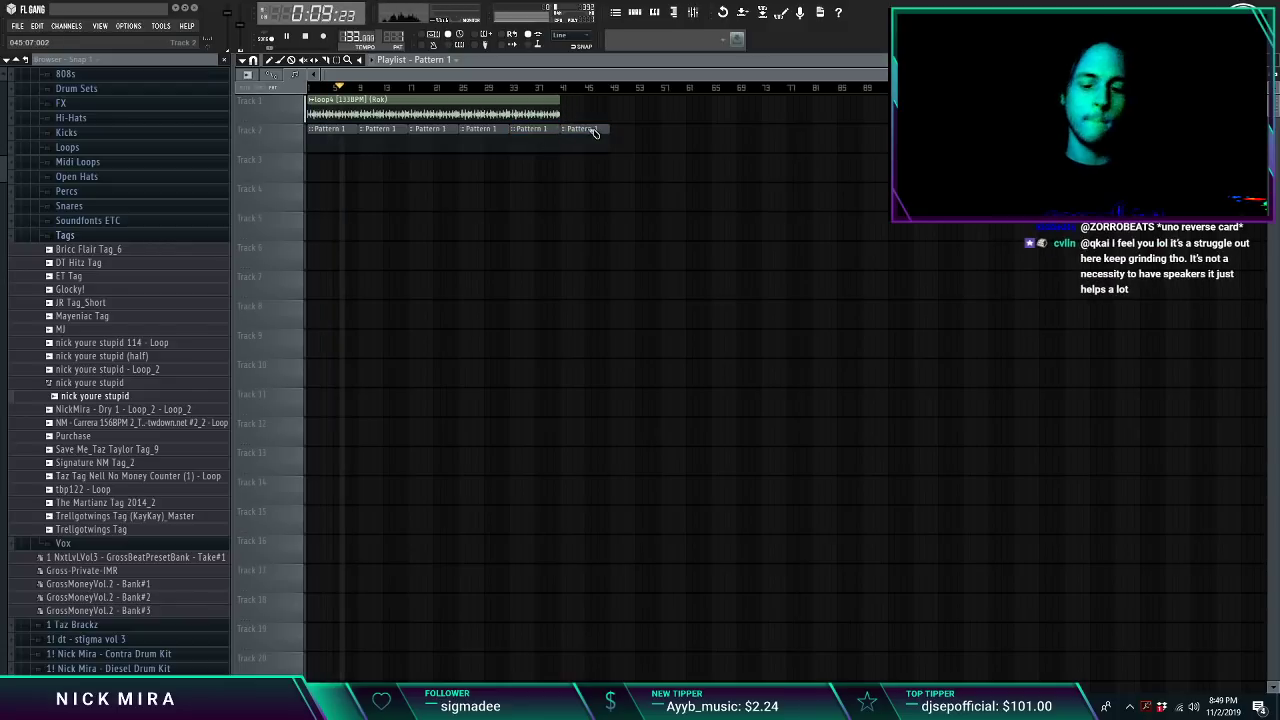
{"action": "right_click", "coordinate": [586, 129]}
Step: Add the 808 (GOTDAMNBITCH)_5 sample from the STASH 808s folder as a new channel
{"action": "key", "text": "F5"}
{"action": "left_click", "coordinate": [127, 238]}
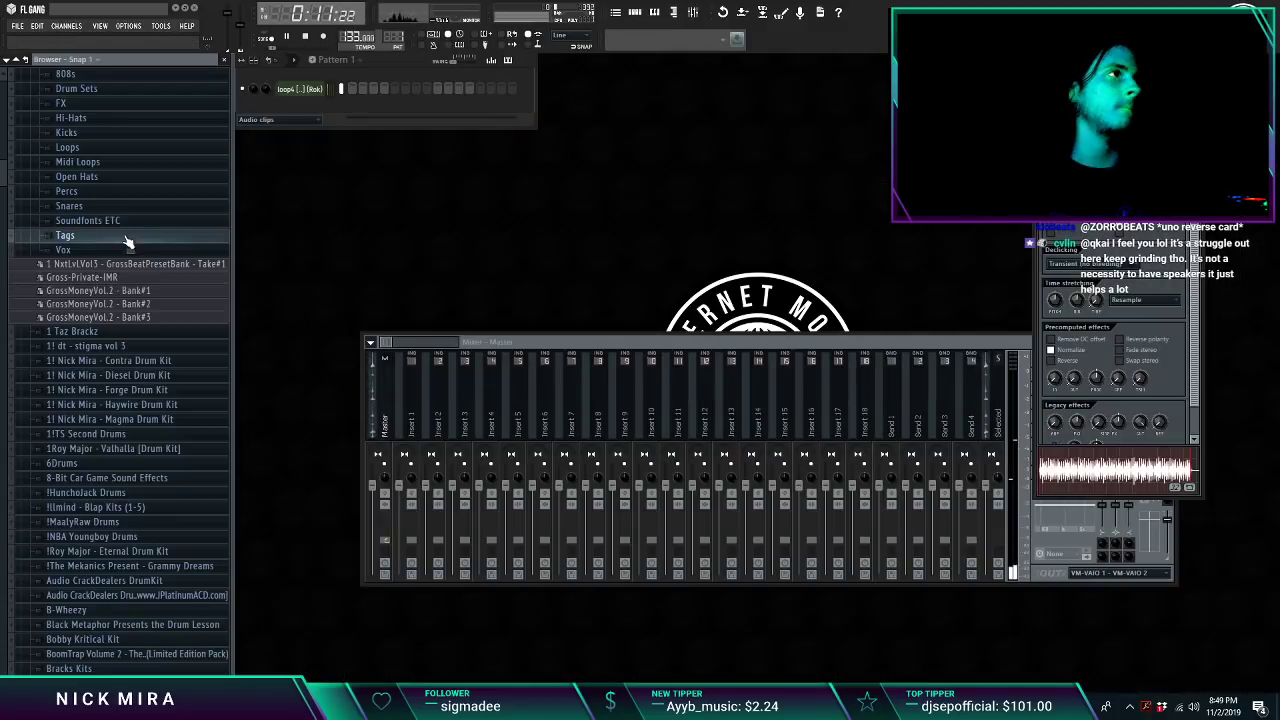
{"action": "scroll", "coordinate": [124, 227], "scroll_direction": "up", "scroll_amount": 4}
{"action": "left_click", "coordinate": [99, 236]}
{"action": "scroll", "coordinate": [118, 100], "scroll_direction": "down", "scroll_amount": 4}
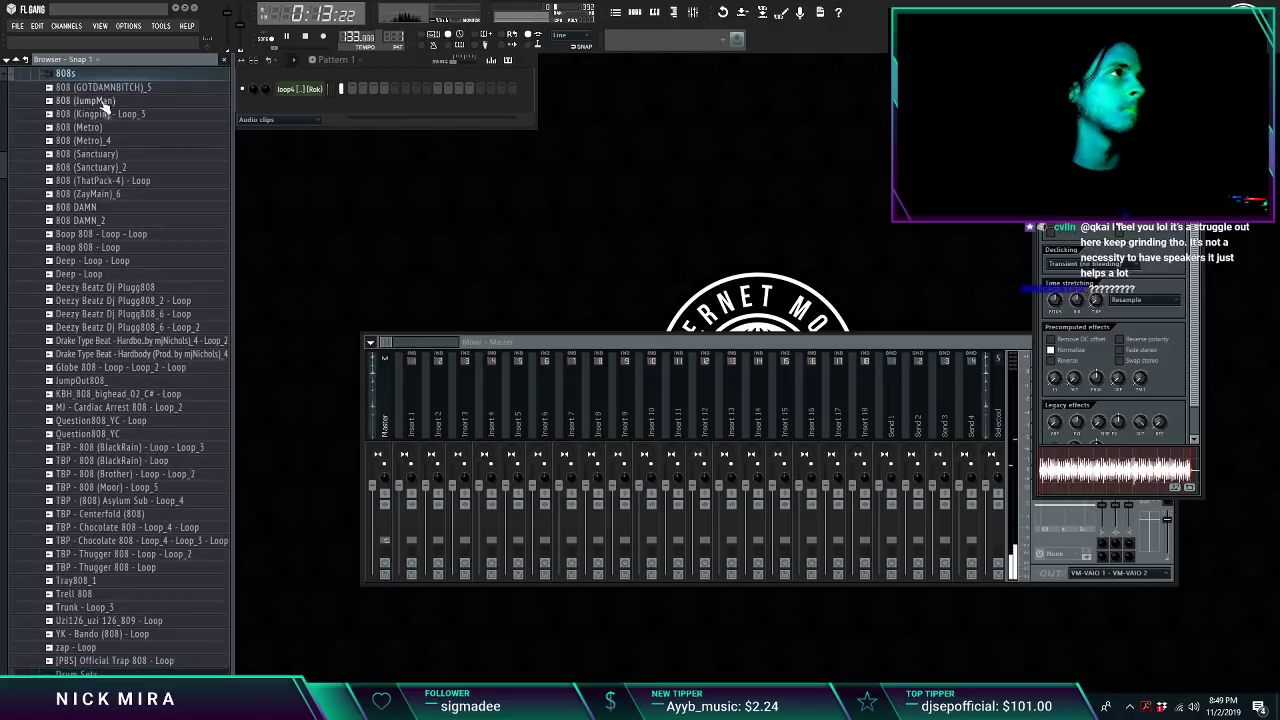
{"action": "left_click_drag", "start_coordinate": [293, 106], "coordinate": [304, 114]}
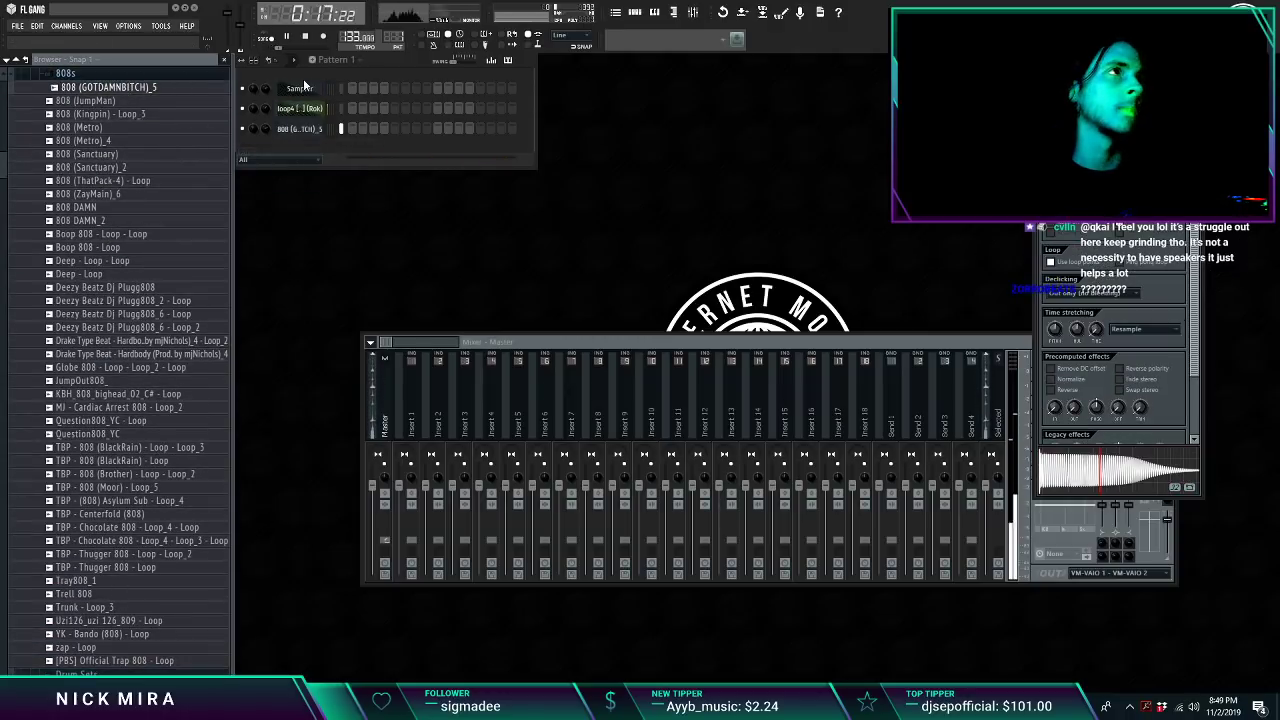
Step: Delete the default Sampler channel from the channel rack
{"action": "right_click", "coordinate": [304, 87]}
{"action": "key", "text": "d"}
{"action": "key", "text": "Return"}
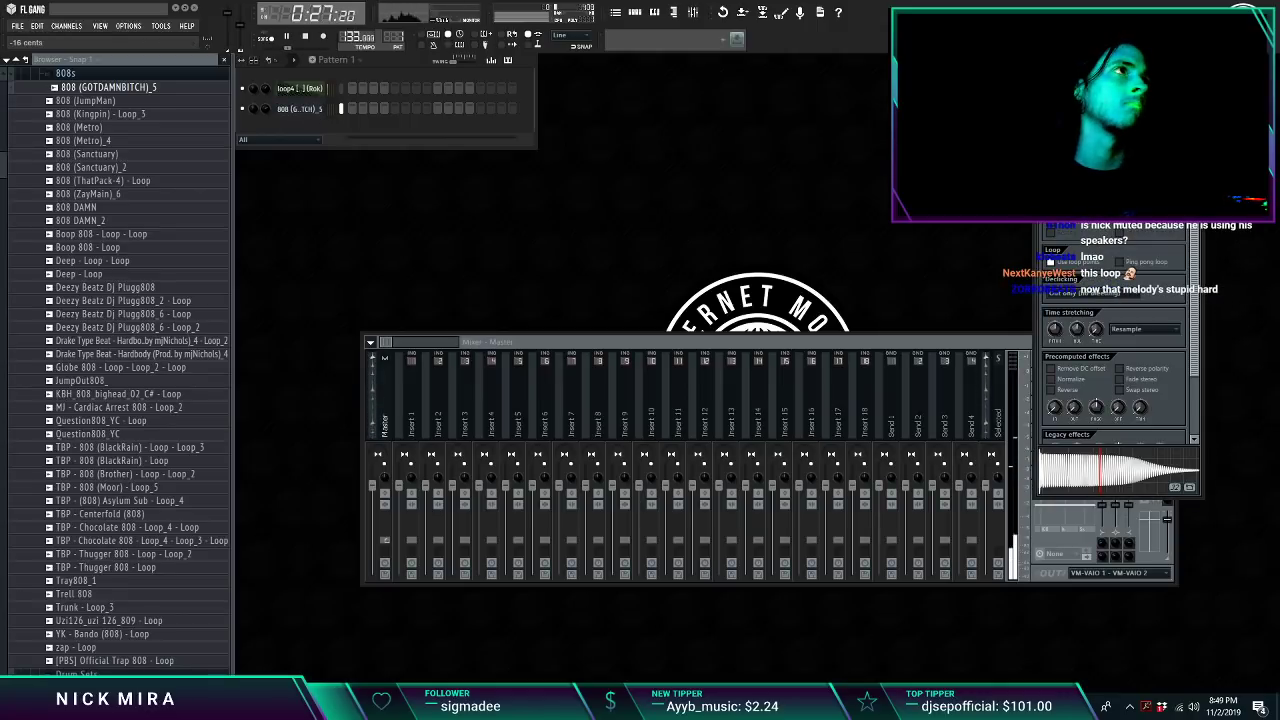
Step: Place a B5 note at the start of the 808 (GOTDAMNBITCH)_5 piano roll and lower it one octave to B4
{"action": "right_click", "coordinate": [318, 110]}
{"action": "left_click", "coordinate": [338, 110]}
{"action": "key", "text": "space"}
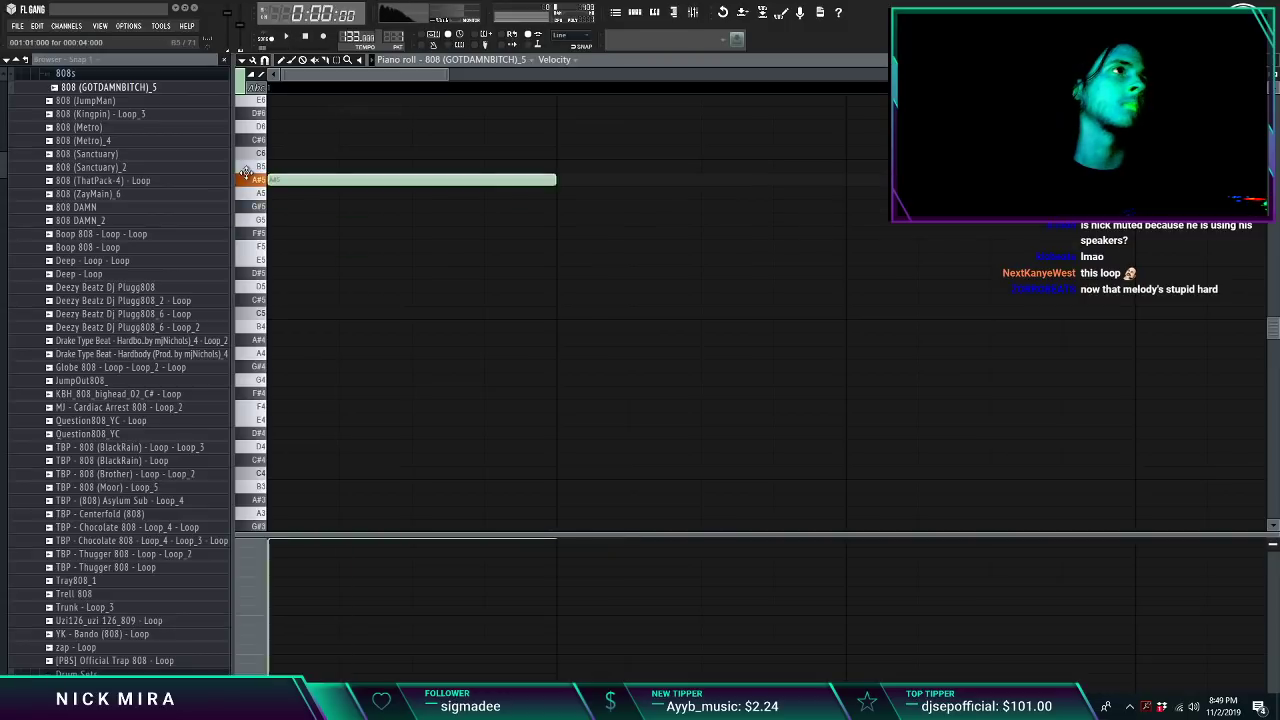
{"action": "key", "text": "space"}
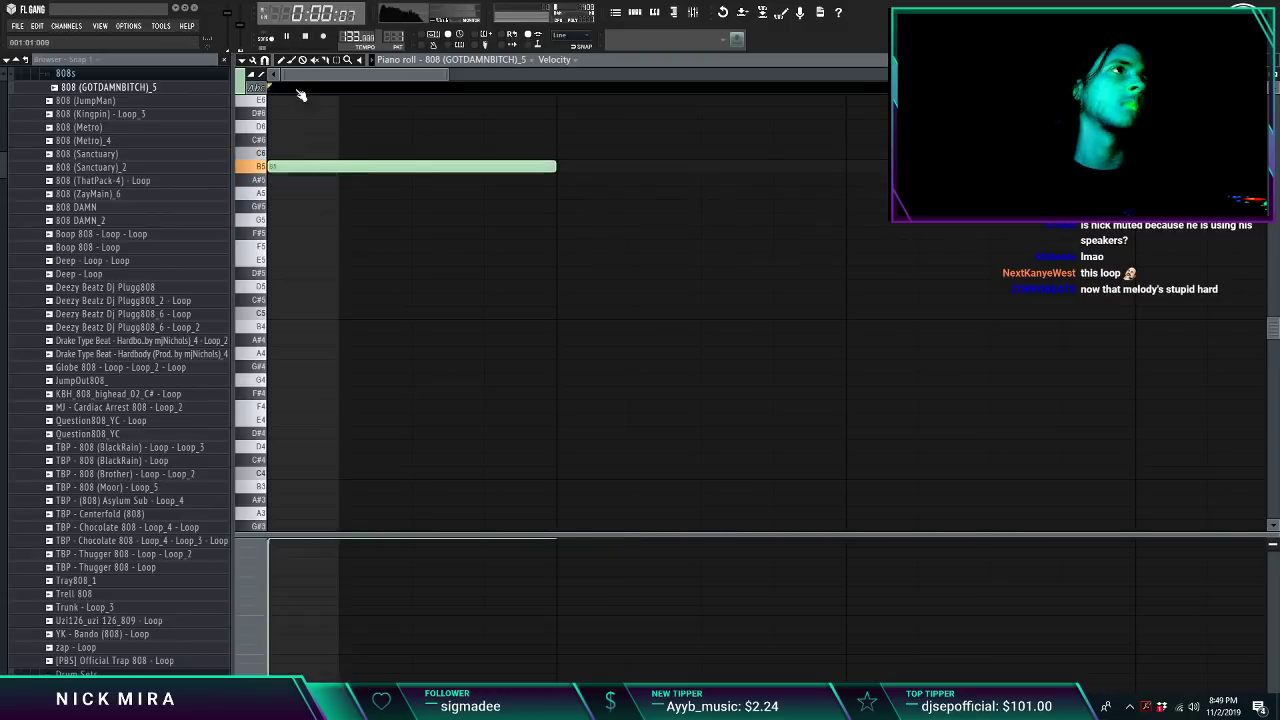
{"action": "scroll", "coordinate": [304, 92], "scroll_direction": "down", "scroll_amount": 5}
{"action": "key", "text": "space"}
{"action": "key", "text": "ctrl+Down"}
{"action": "key", "text": "space"}
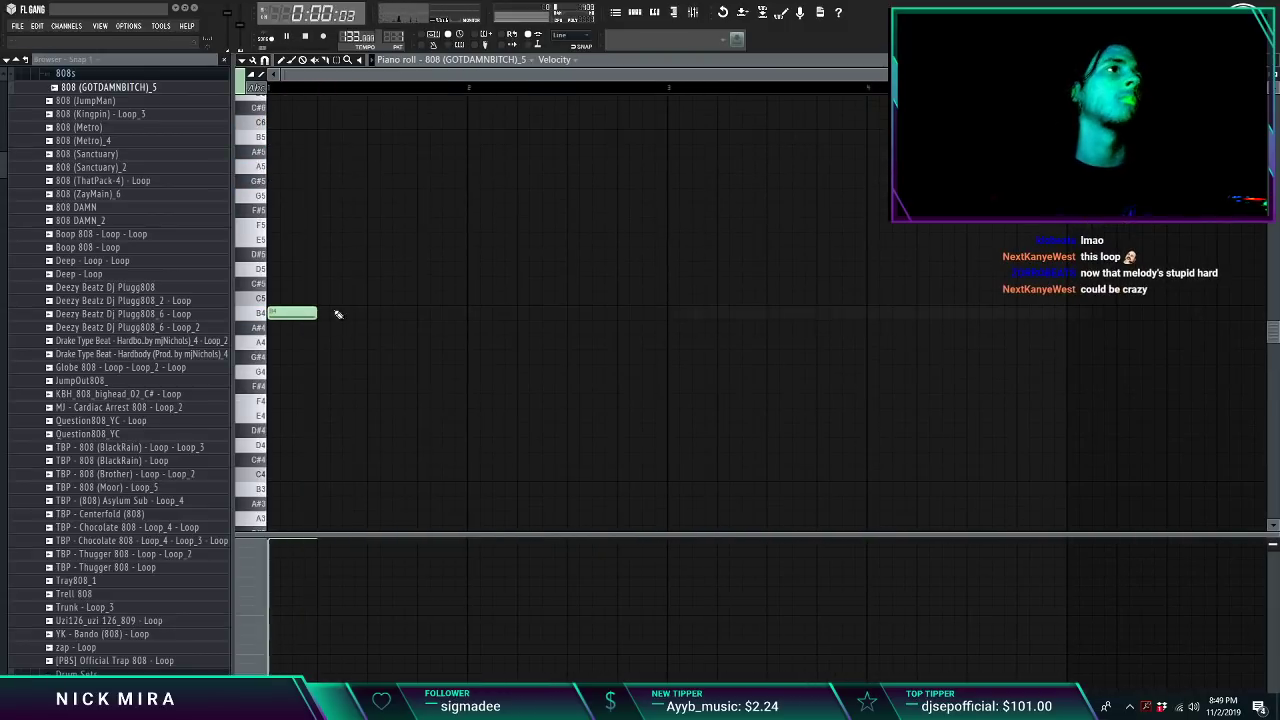
Step: Add a second B4 note in bar 1 and an A4 note in bar 2, and raise all notes by one octave
{"action": "left_click", "coordinate": [541, 340], "text": "ctrl"}
{"action": "key", "text": "ctrl+a"}
{"action": "key", "text": "ctrl+Up"}
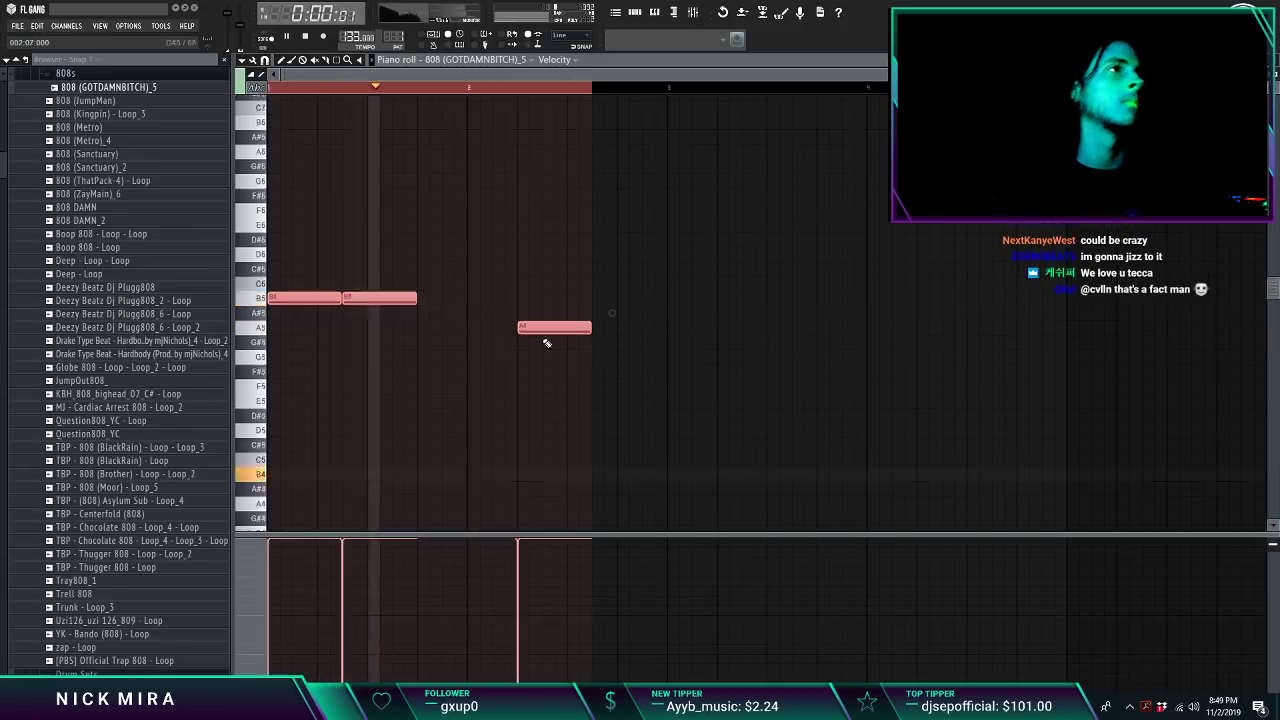
Step: Add a second A5 note in bar 2 and duplicate the A5 pair into bar 3, lowered two semitones to G5
{"action": "left_click_drag", "start_coordinate": [553, 328], "coordinate": [572, 345]}
{"action": "left_click", "coordinate": [573, 345], "text": "ctrl"}
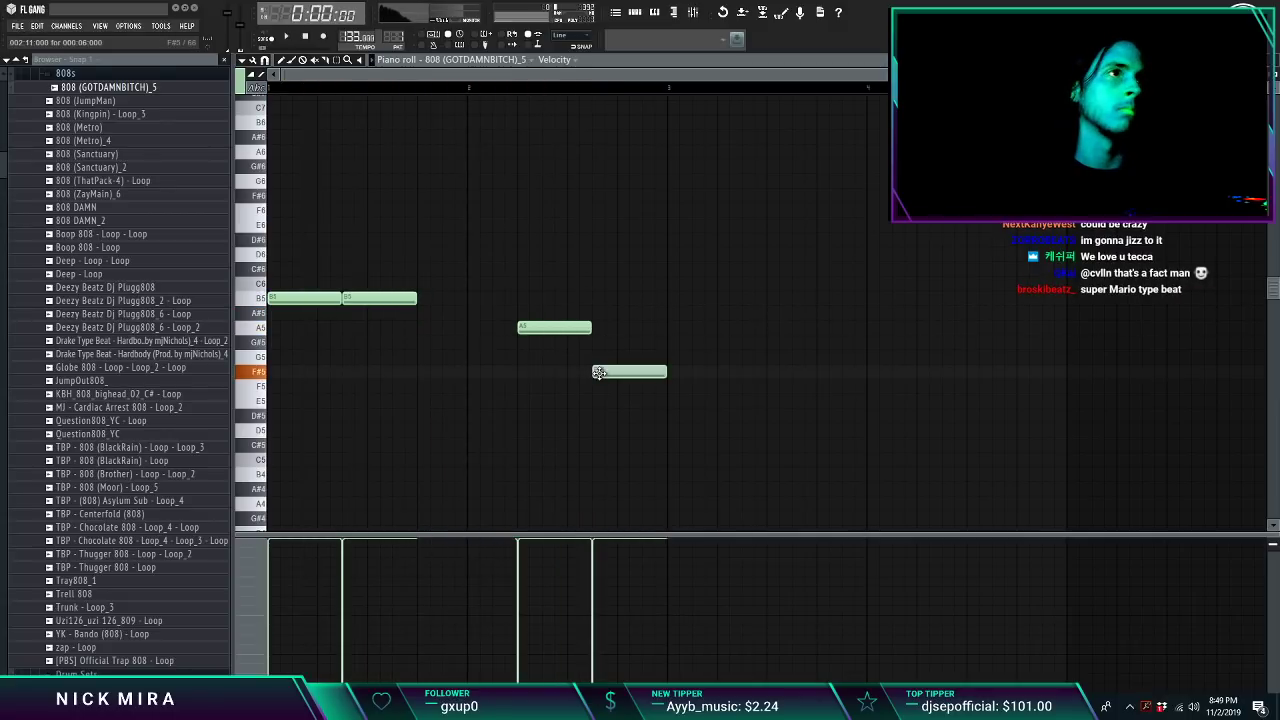
{"action": "left_click_drag", "start_coordinate": [600, 367], "coordinate": [529, 380]}
{"action": "key", "text": "ctrl+b"}
{"action": "key", "text": "shift+Down"}
{"action": "key", "text": "shift+Down"}
{"action": "left_click", "coordinate": [530, 381], "text": "ctrl"}
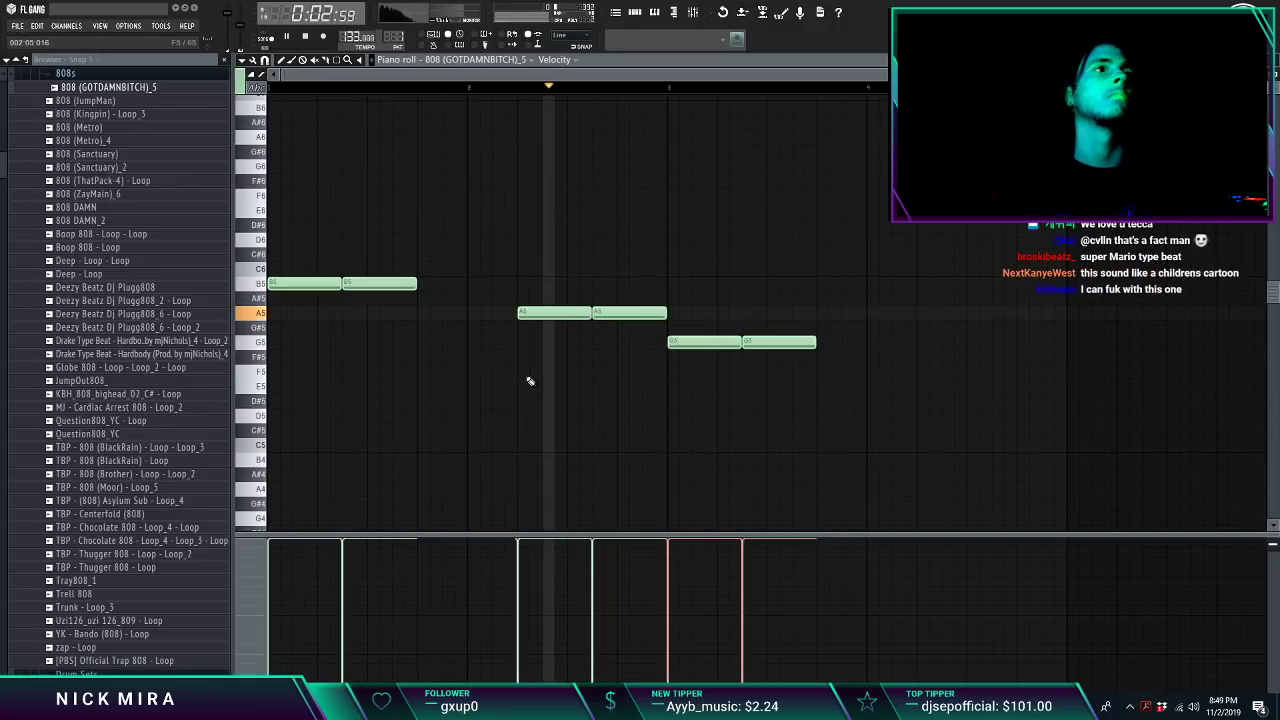
Step: Lower the B5 and A5 note pairs in bars 1 and 2 by one octave
{"action": "left_click_drag", "start_coordinate": [612, 372], "coordinate": [372, 274]}
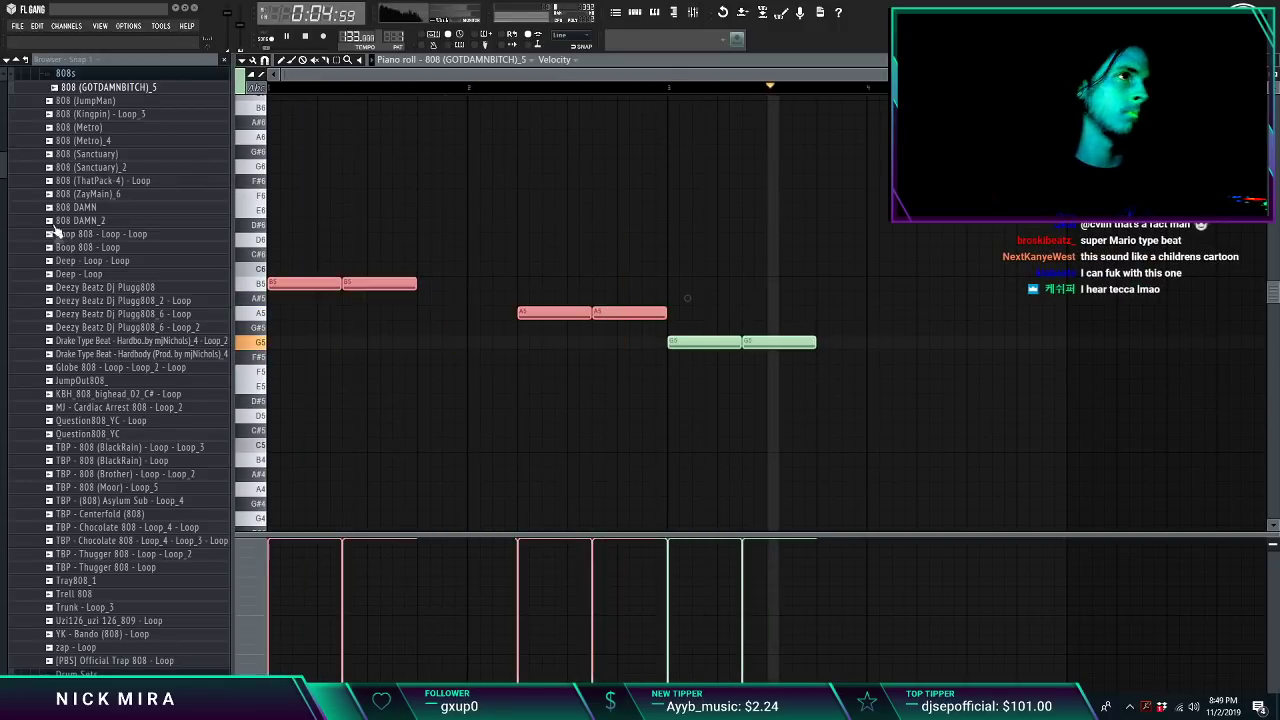
{"action": "key", "text": "ctrl+Down"}
{"action": "left_click", "coordinate": [478, 399], "text": "ctrl"}
Step: Raise the A4 note pair in bar 2 by one octave and listen to the 808 line
{"action": "left_click_drag", "start_coordinate": [482, 366], "coordinate": [754, 437]}
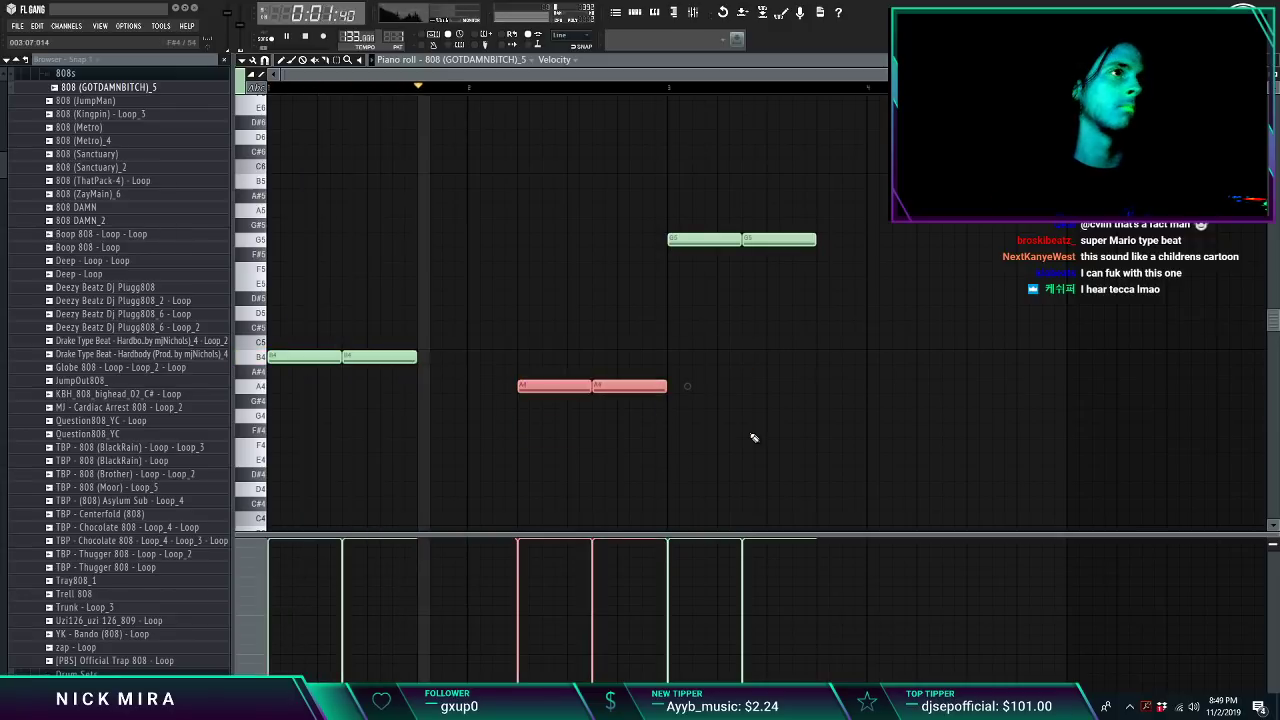
{"action": "key", "text": "ctrl+Up"}
{"action": "left_click", "coordinate": [752, 434], "text": "ctrl"}
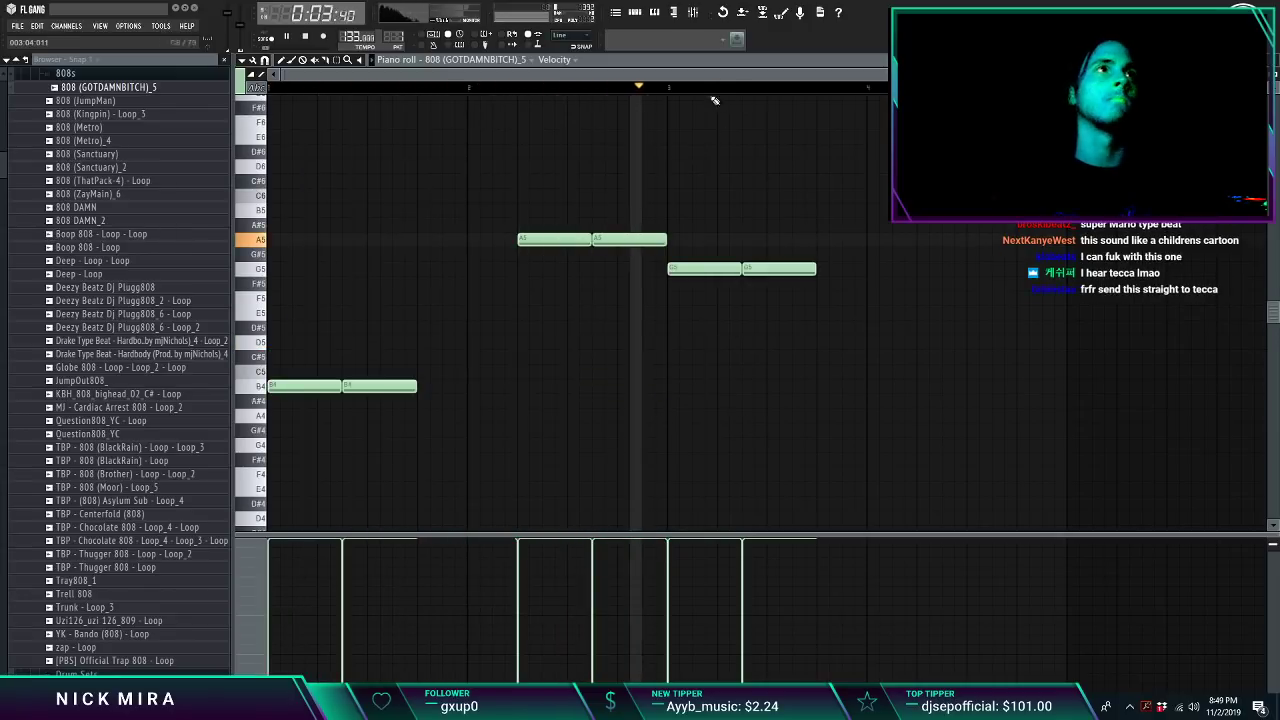
{"action": "scroll", "coordinate": [713, 95], "scroll_direction": "down", "scroll_amount": 2}
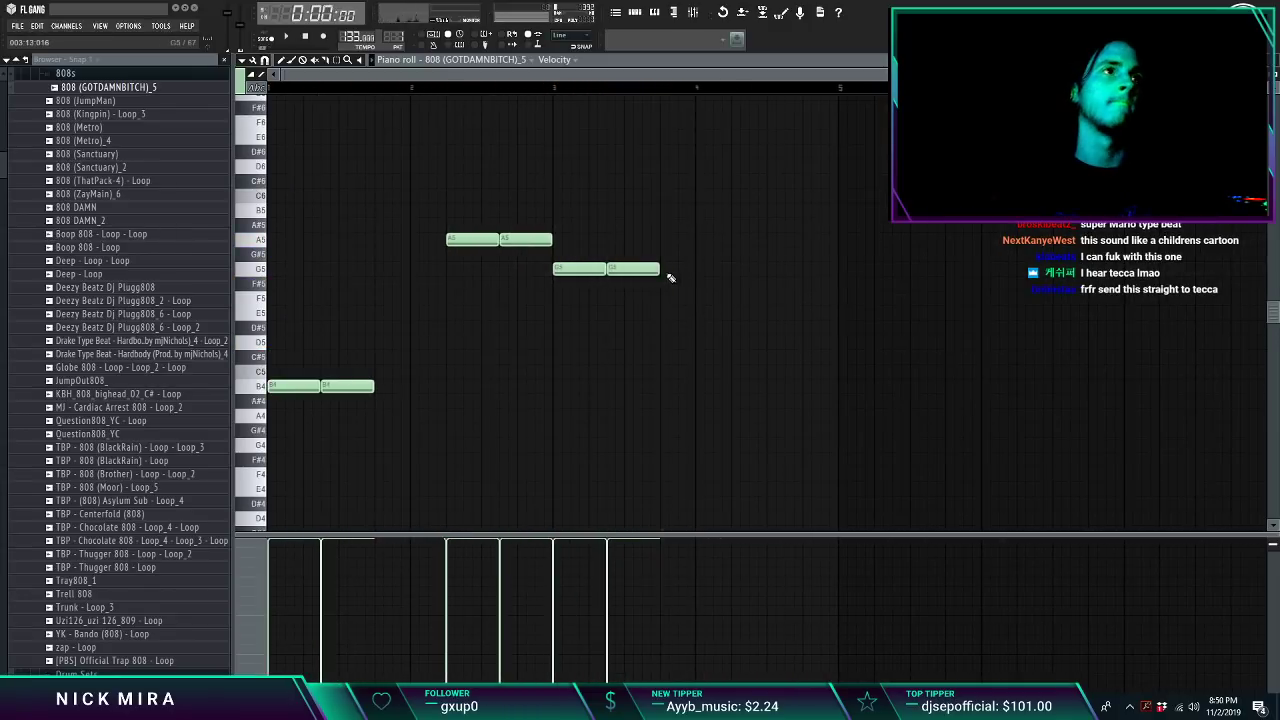
Step: Lower the A5 note pair by one octave and extend the 808 line with a third G5 and two D5 notes in bar 4
{"action": "left_click_drag", "start_coordinate": [531, 246], "coordinate": [451, 249]}
{"action": "key", "text": "ctrl+Down"}
{"action": "key", "text": "ctrl+d"}
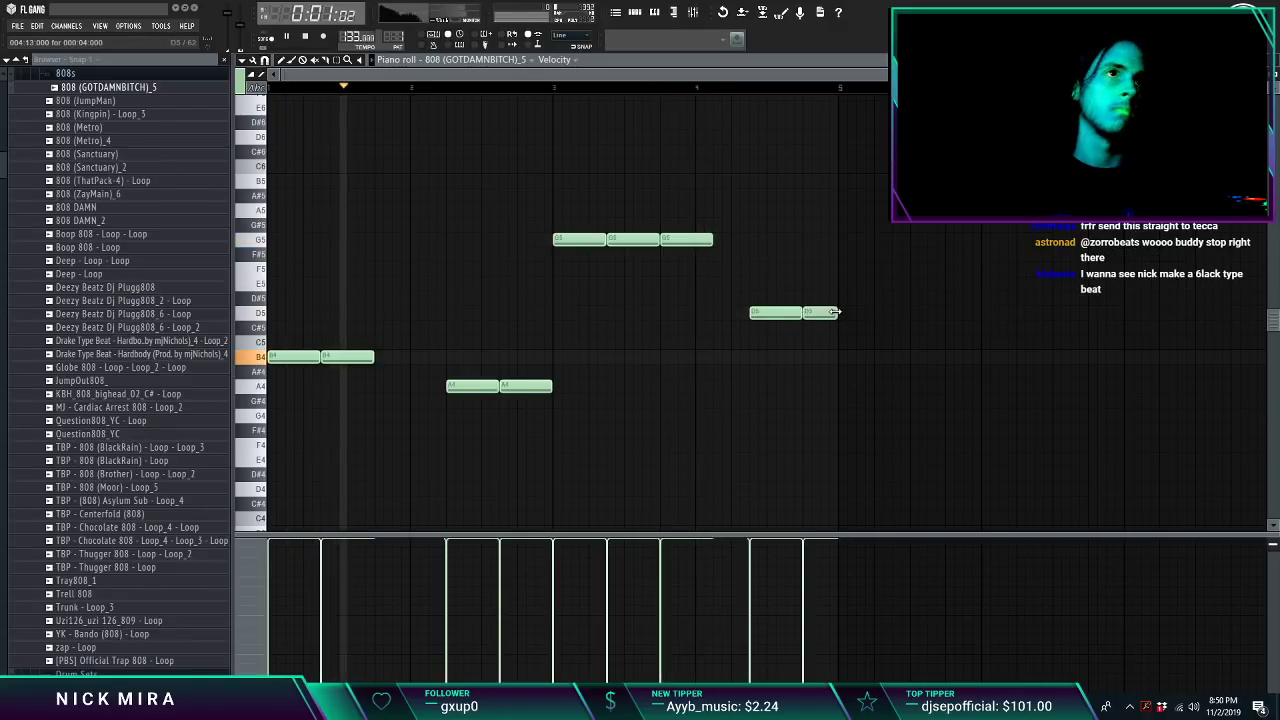
Step: Duplicate the four-bar 808 line into the next four bars and close its piano roll
{"action": "key", "text": "ctrl+b"}
{"action": "key", "text": "F7"}
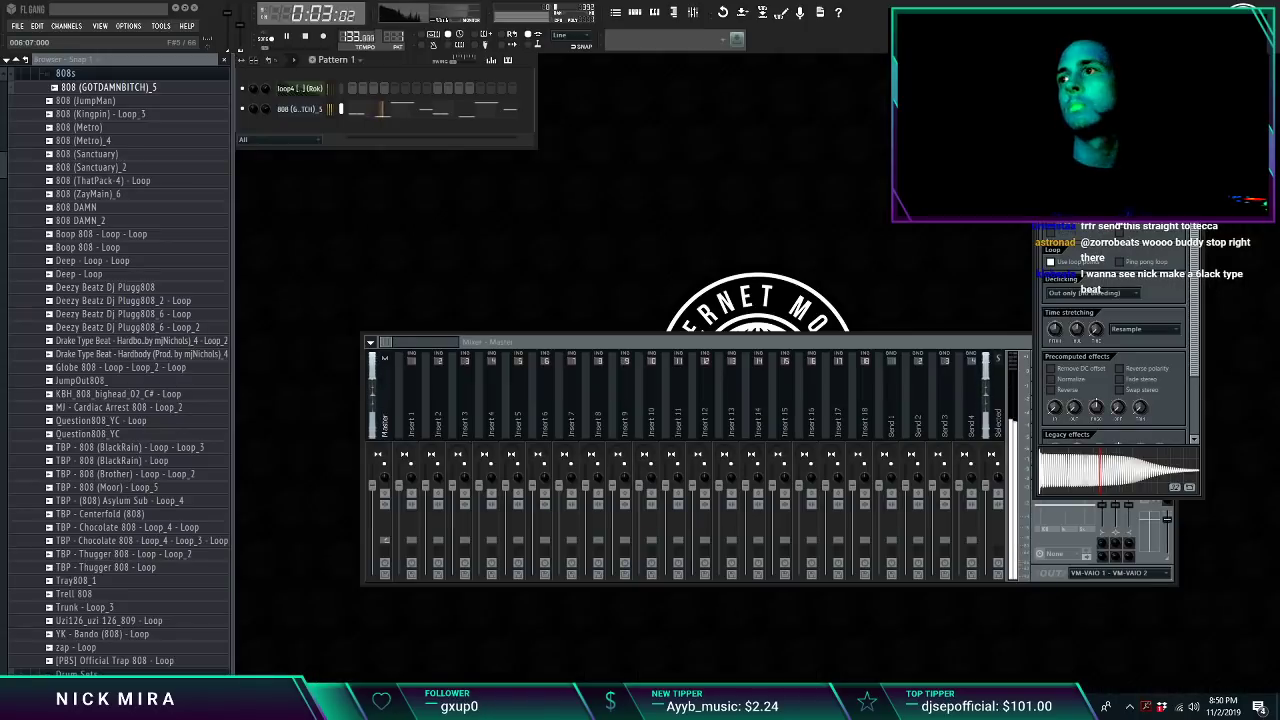
Step: Add the Eest Refuge HH1 sample from the STASH Hi-Hats folder as a new channel
{"action": "left_click", "coordinate": [146, 75]}
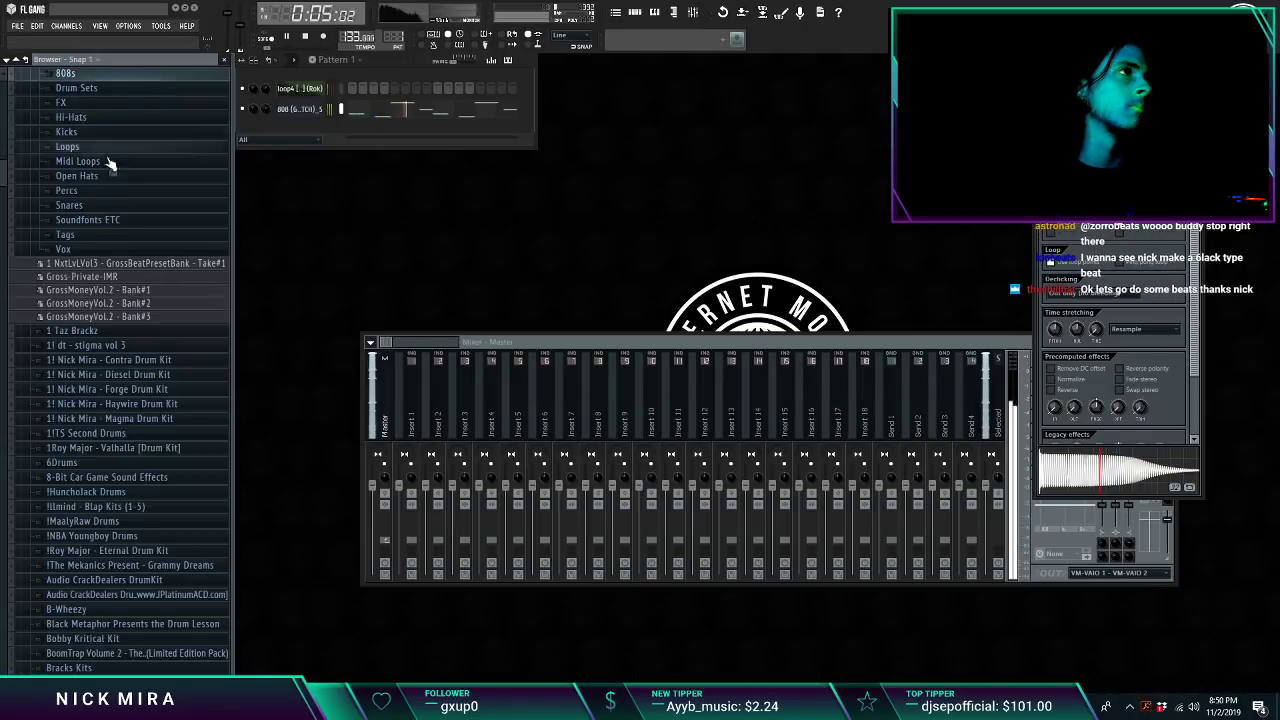
{"action": "scroll", "coordinate": [102, 230], "scroll_direction": "up", "scroll_amount": 3}
{"action": "left_click", "coordinate": [97, 240]}
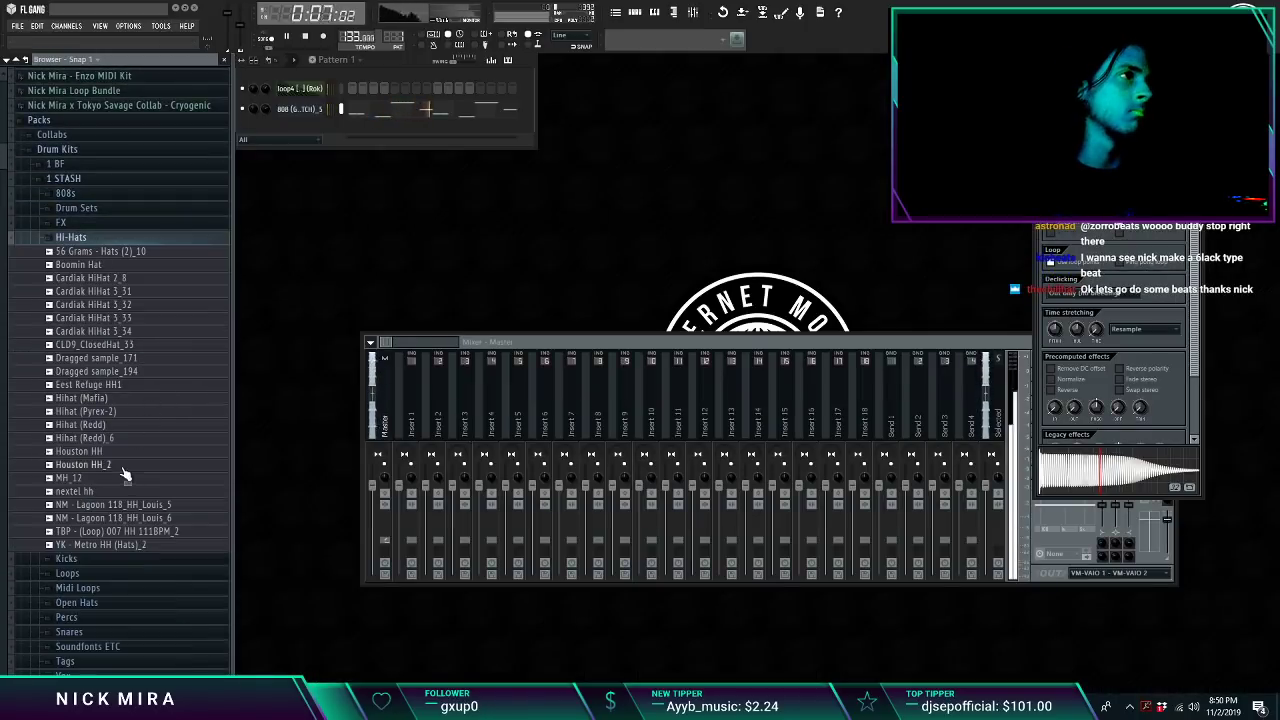
{"action": "left_click", "coordinate": [122, 387]}
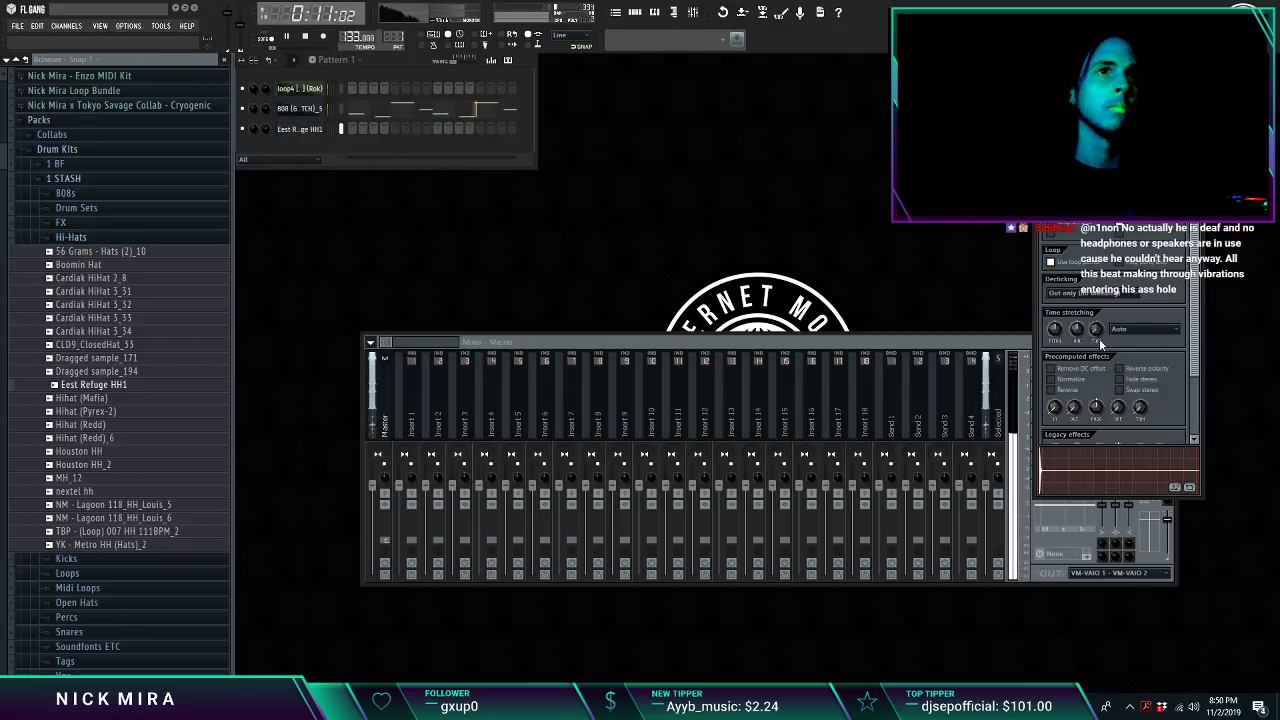
Step: Fill the Eest Refuge HH1 channel on every second step and send the pattern to its piano roll
{"action": "right_click", "coordinate": [284, 131]}
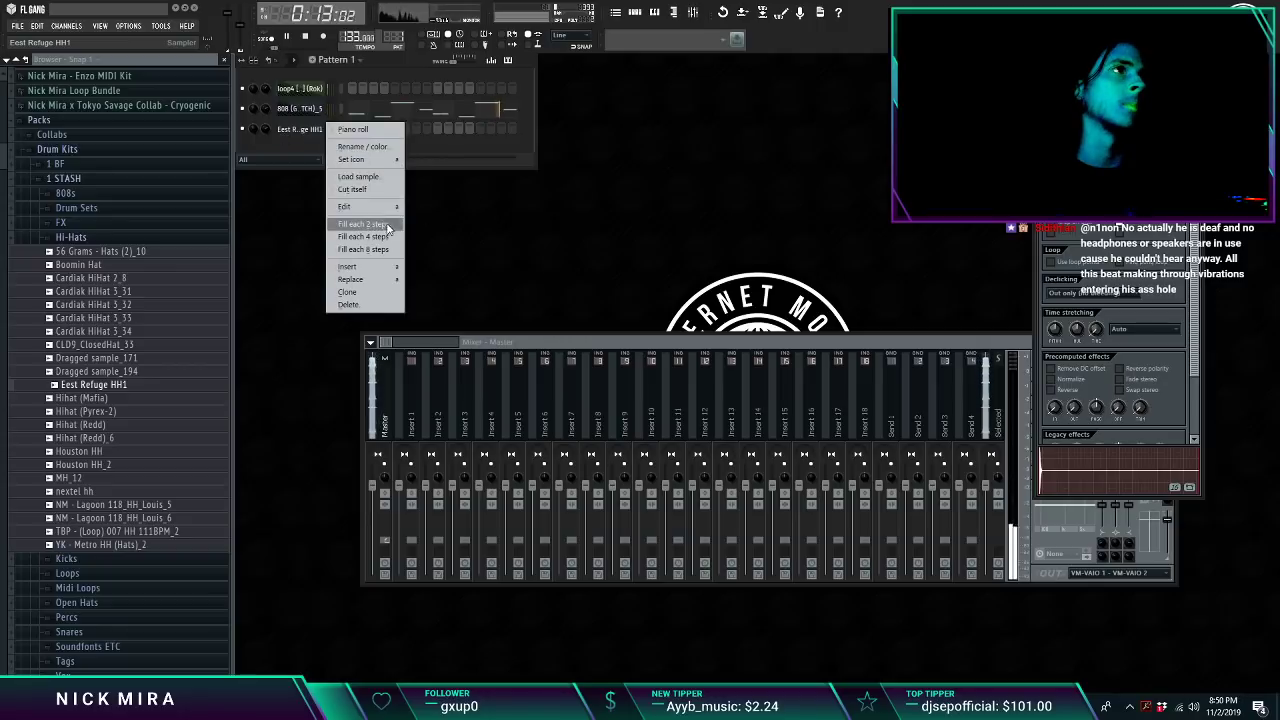
{"action": "left_click", "coordinate": [380, 224]}
{"action": "right_click", "coordinate": [308, 131]}
{"action": "left_click", "coordinate": [366, 129]}
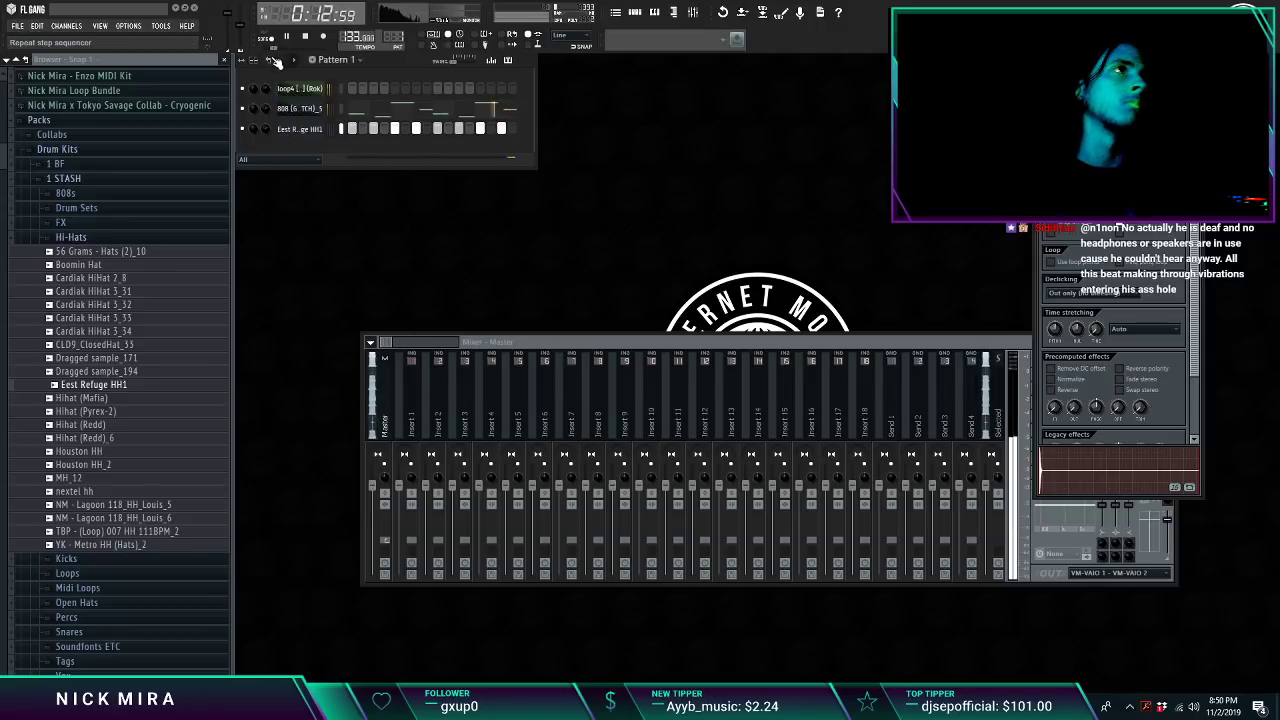
{"action": "right_click", "coordinate": [315, 132]}
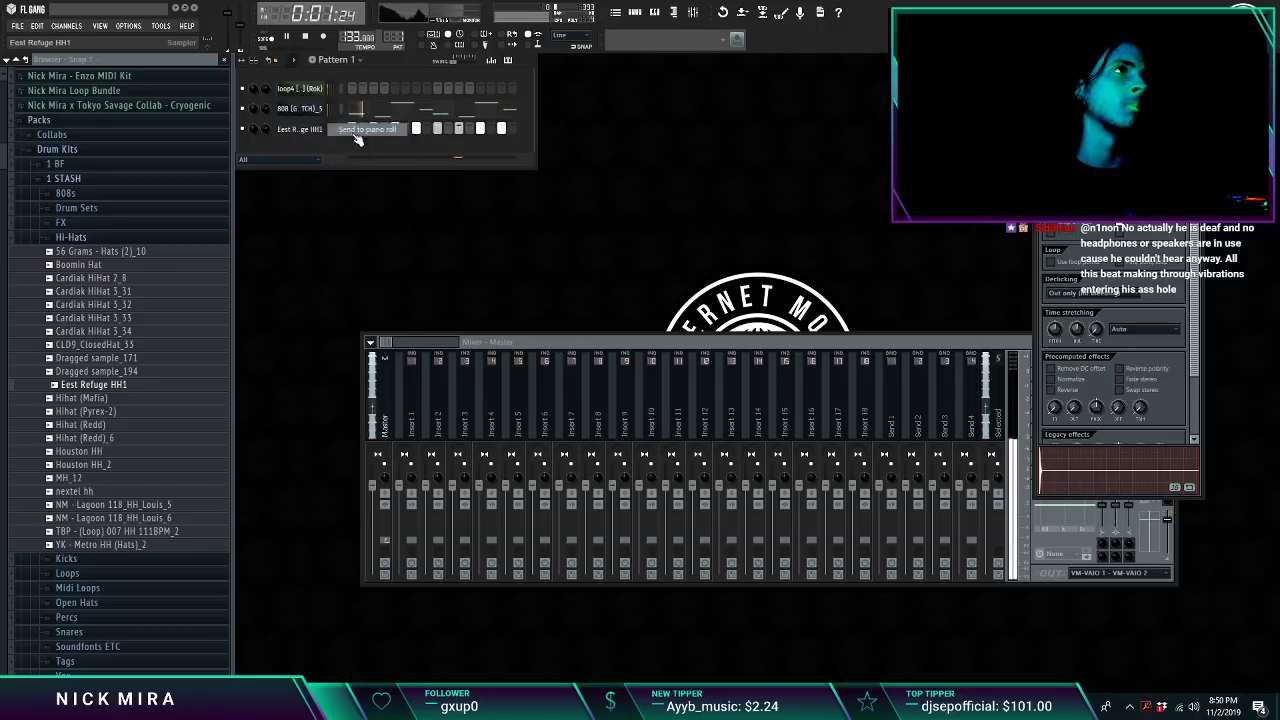
{"action": "left_click", "coordinate": [350, 135]}
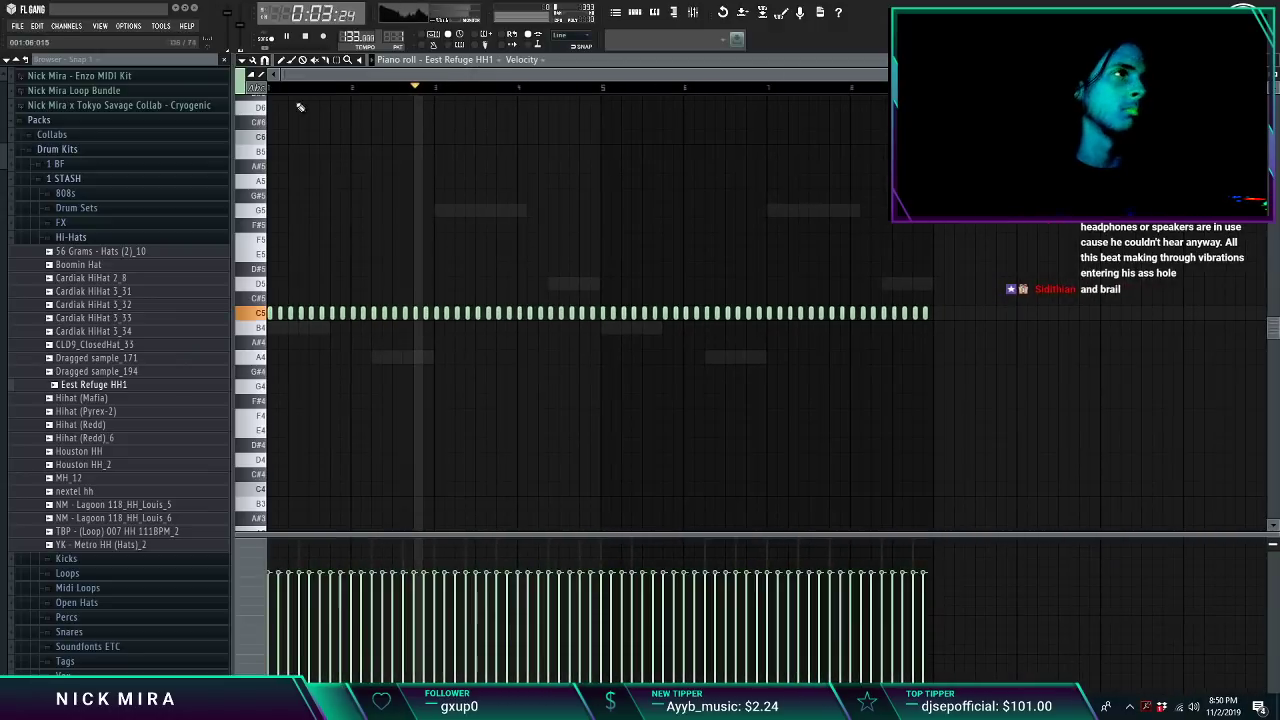
Step: Add two extra C5 hi-hat notes within beat 2 of bar 1
{"action": "scroll", "coordinate": [271, 94], "scroll_direction": "up", "scroll_amount": 4}
{"action": "key", "text": "space"}
{"action": "key", "text": "space"}
{"action": "left_click", "coordinate": [266, 62]}
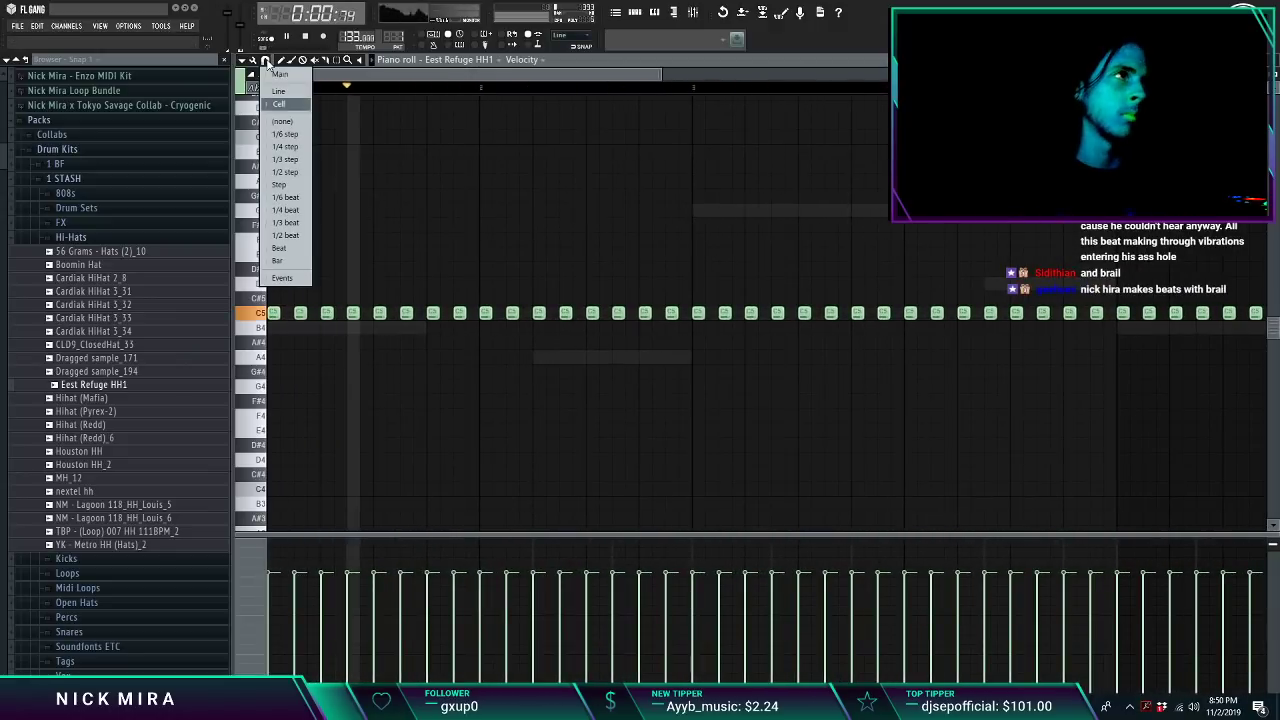
{"action": "left_click", "coordinate": [283, 106]}
{"action": "key", "text": "space"}
{"action": "key", "text": "space"}
{"action": "key", "text": "space"}
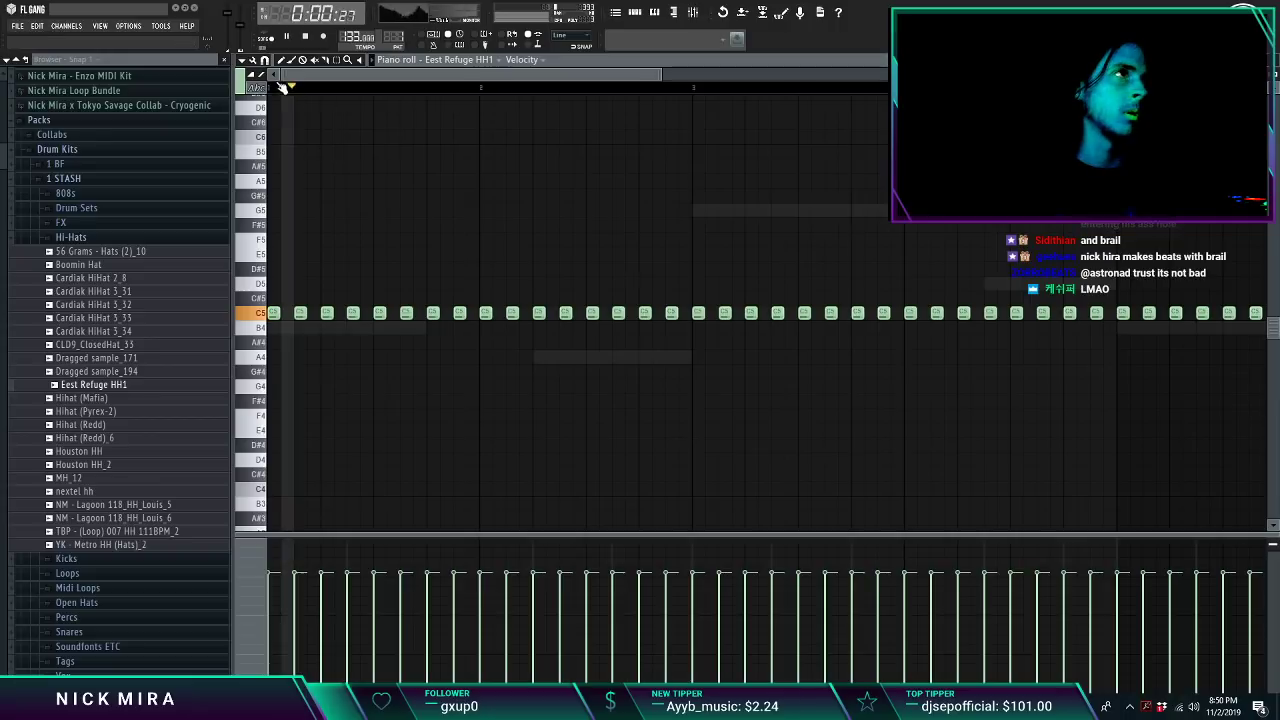
{"action": "scroll", "coordinate": [459, 321], "scroll_direction": "up", "scroll_amount": 2}
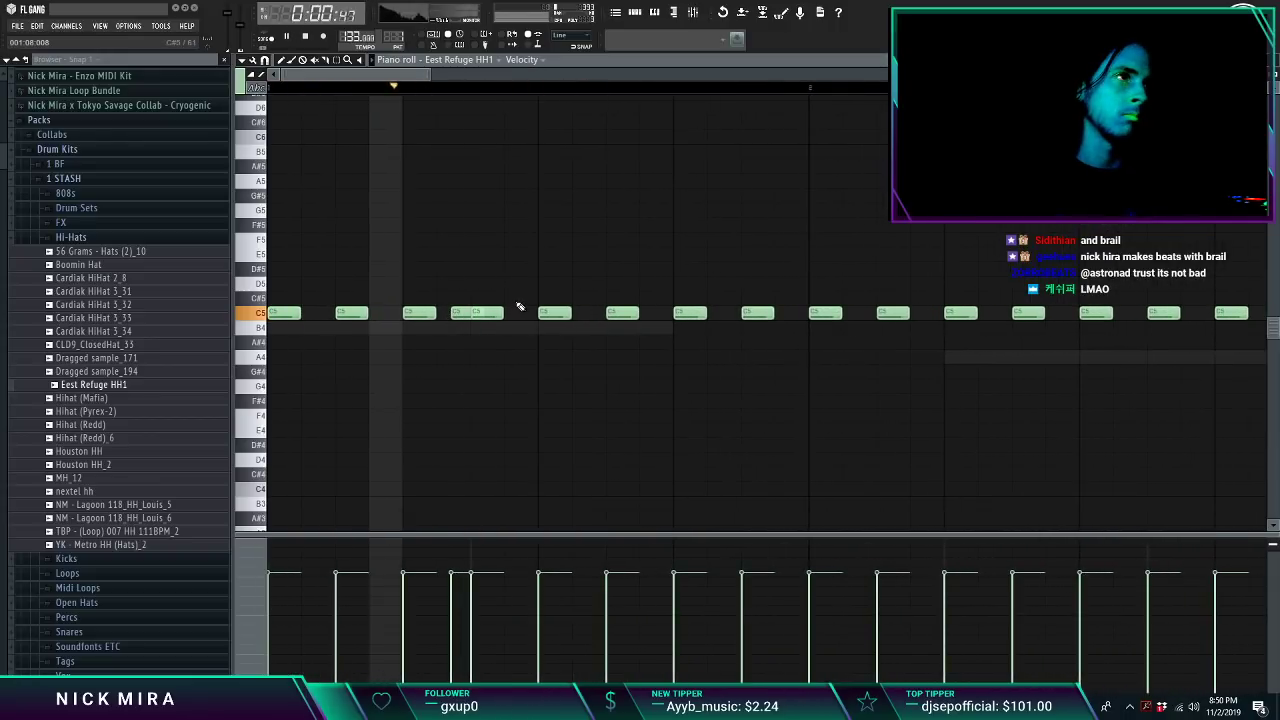
{"action": "left_click", "coordinate": [505, 315]}
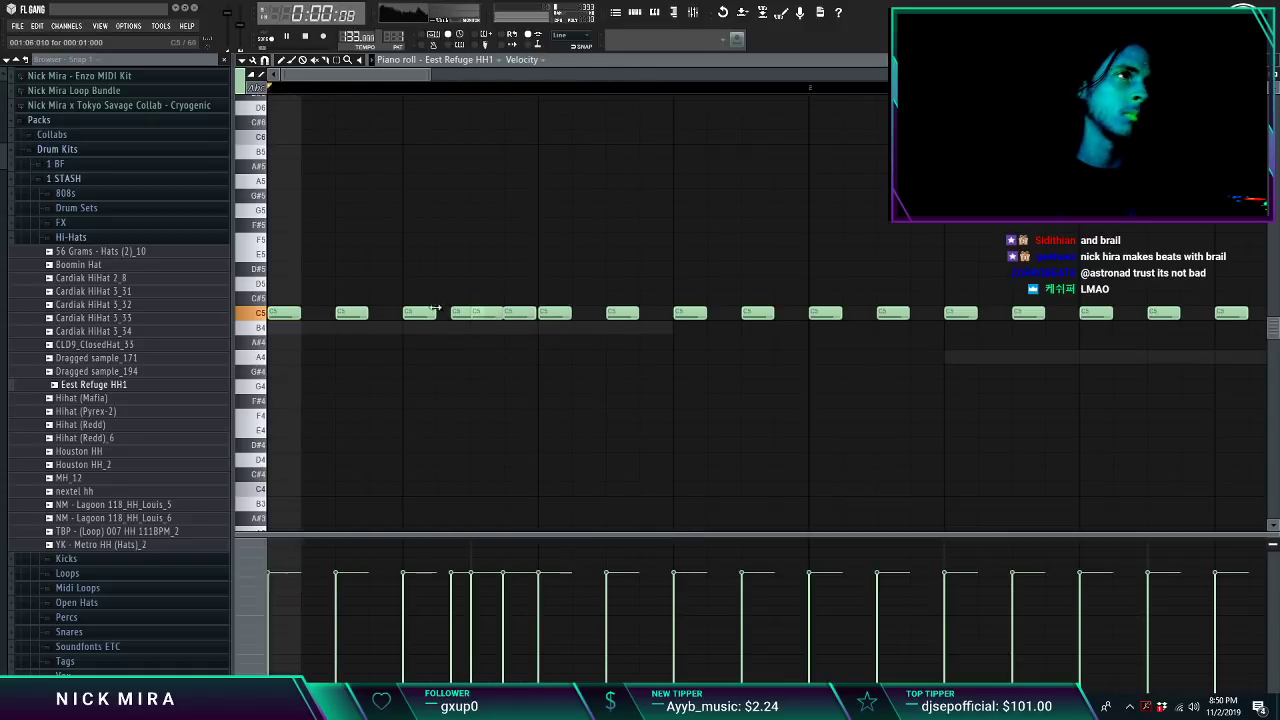
Step: Align the first extra hi-hat note in beat 2 to a 1/3 beat snap and lengthen the hi-hat notes to 1/3 beat
{"action": "left_click", "coordinate": [265, 61]}
{"action": "left_click", "coordinate": [304, 224]}
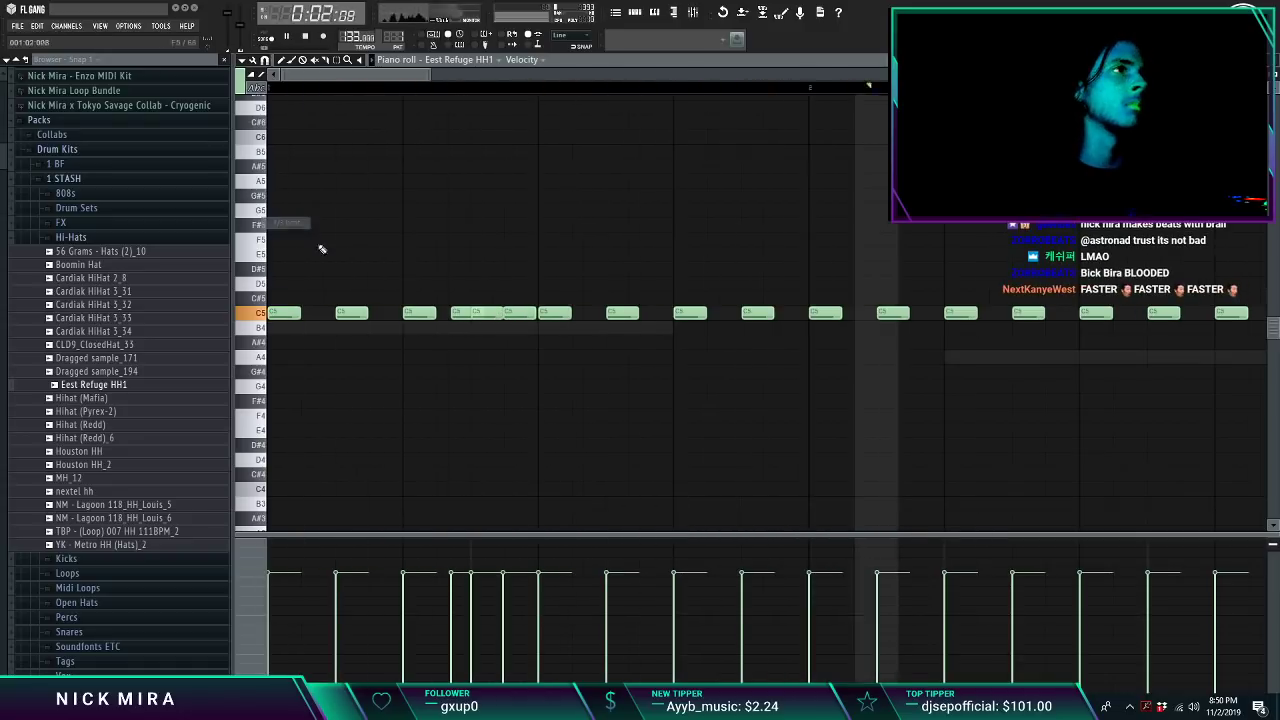
{"action": "key", "text": "space"}
{"action": "left_click", "coordinate": [463, 316]}
{"action": "key", "text": "space"}
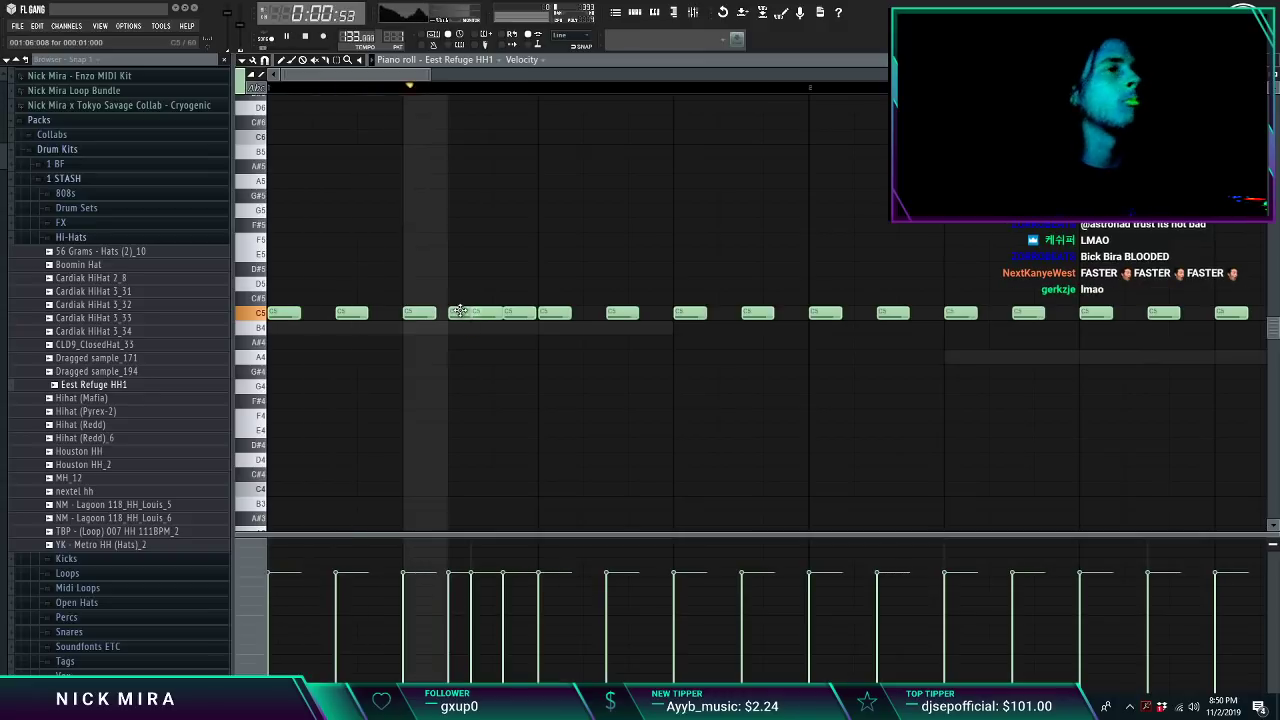
{"action": "key", "text": "space"}
{"action": "key", "text": "space"}
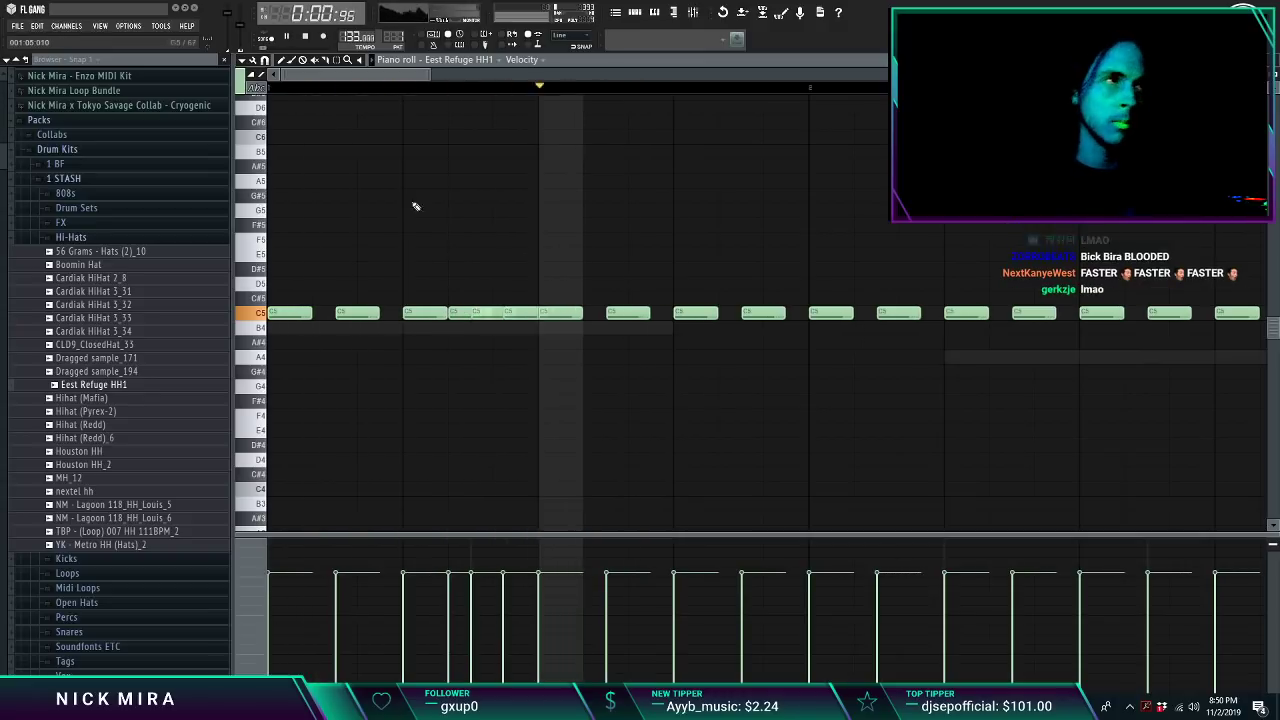
Step: Apply quick legato to the hi-hats, delete everything from bar 3 onward, and duplicate the first two bars to fill eight bars
{"action": "scroll", "coordinate": [424, 100], "scroll_direction": "down", "scroll_amount": 6}
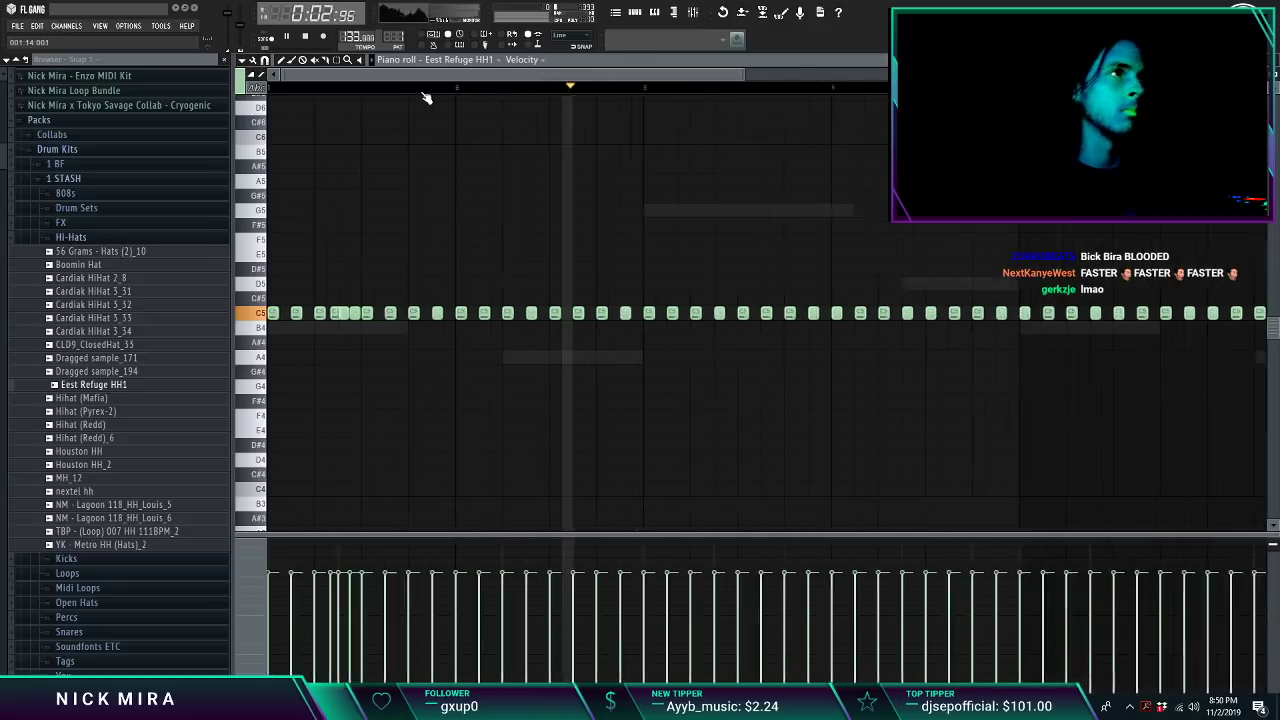
{"action": "key", "text": "ctrl+l"}
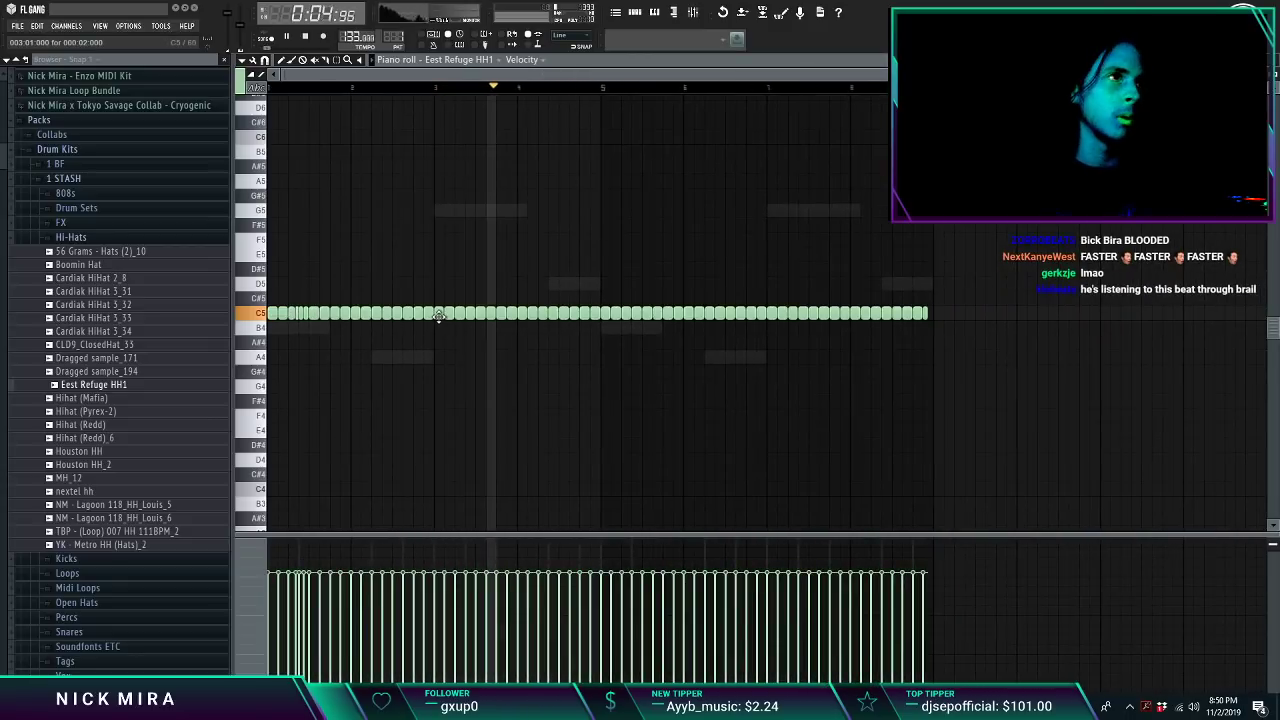
{"action": "left_click_drag", "start_coordinate": [436, 308], "coordinate": [1188, 340]}
{"action": "key", "text": "Delete"}
{"action": "key", "text": "ctrl+b"}
{"action": "key", "text": "ctrl+d"}
{"action": "key", "text": "ctrl+b"}
{"action": "key", "text": "ctrl+d"}
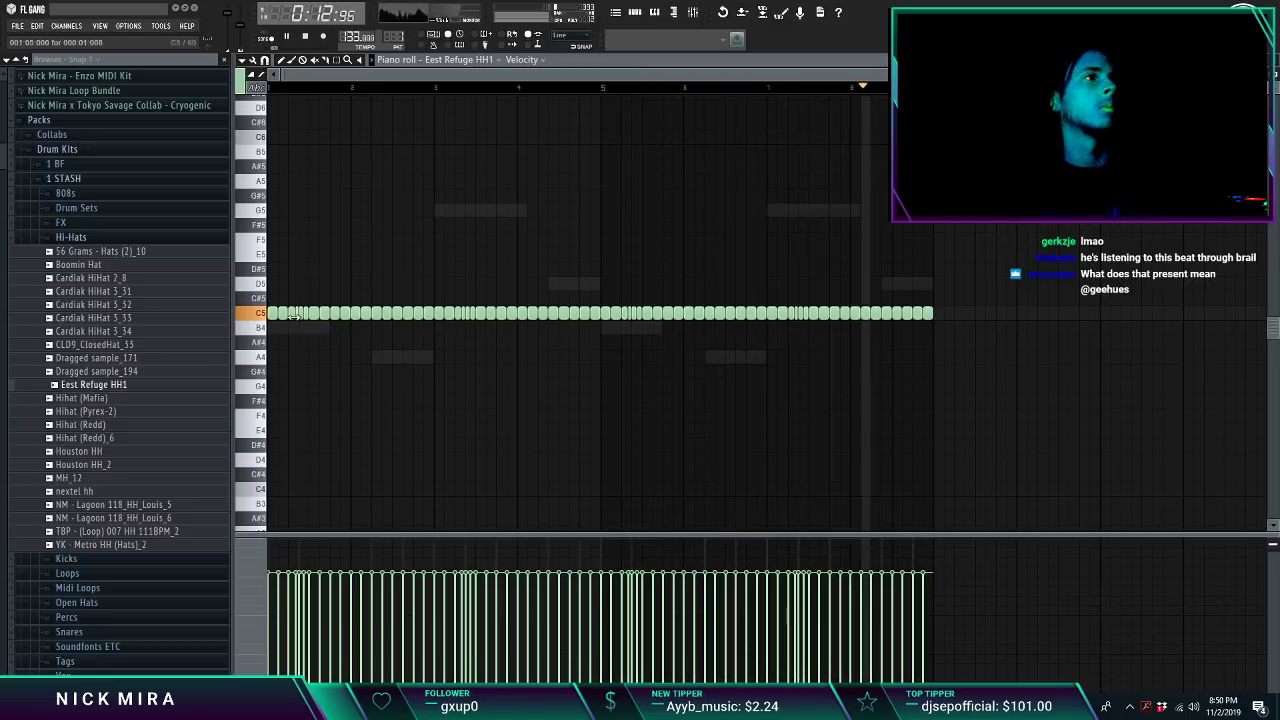
Step: Chop the first hi-hat note with the default pattern and give the chopped notes falling velocities
{"action": "key", "text": "alt+u"}
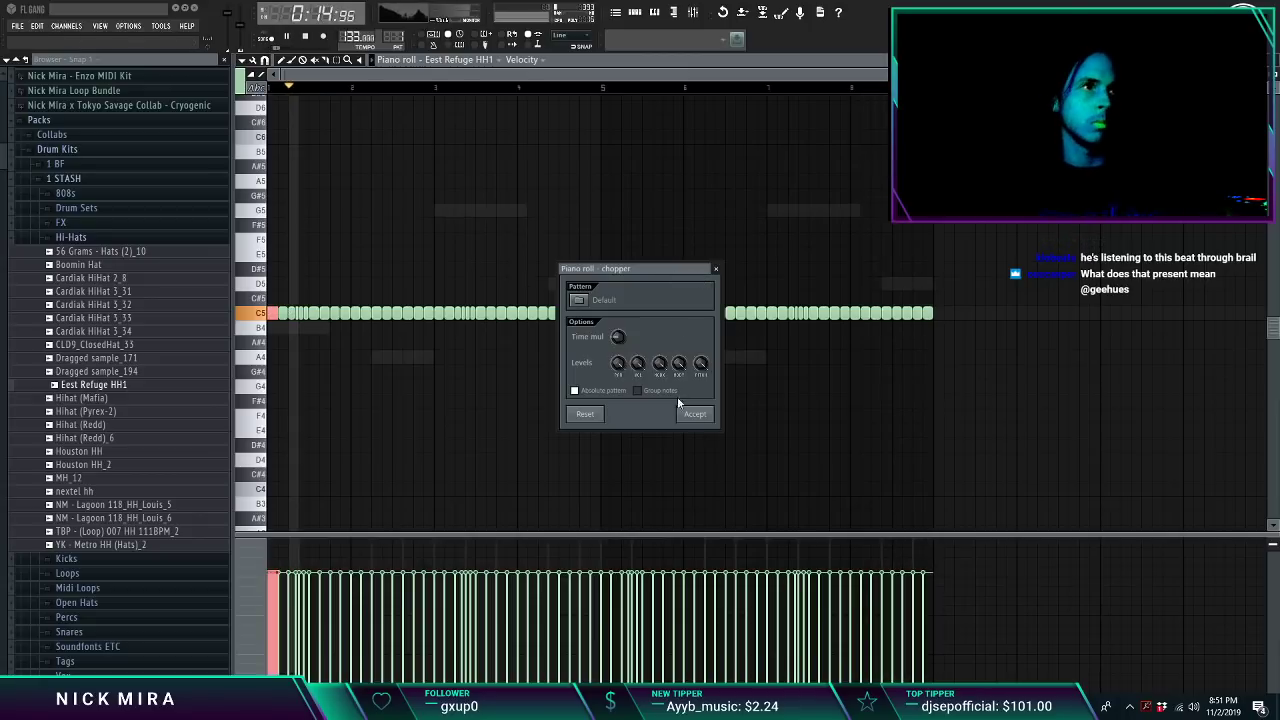
{"action": "left_click", "coordinate": [690, 413]}
{"action": "scroll", "coordinate": [277, 91], "scroll_direction": "up", "scroll_amount": 5}
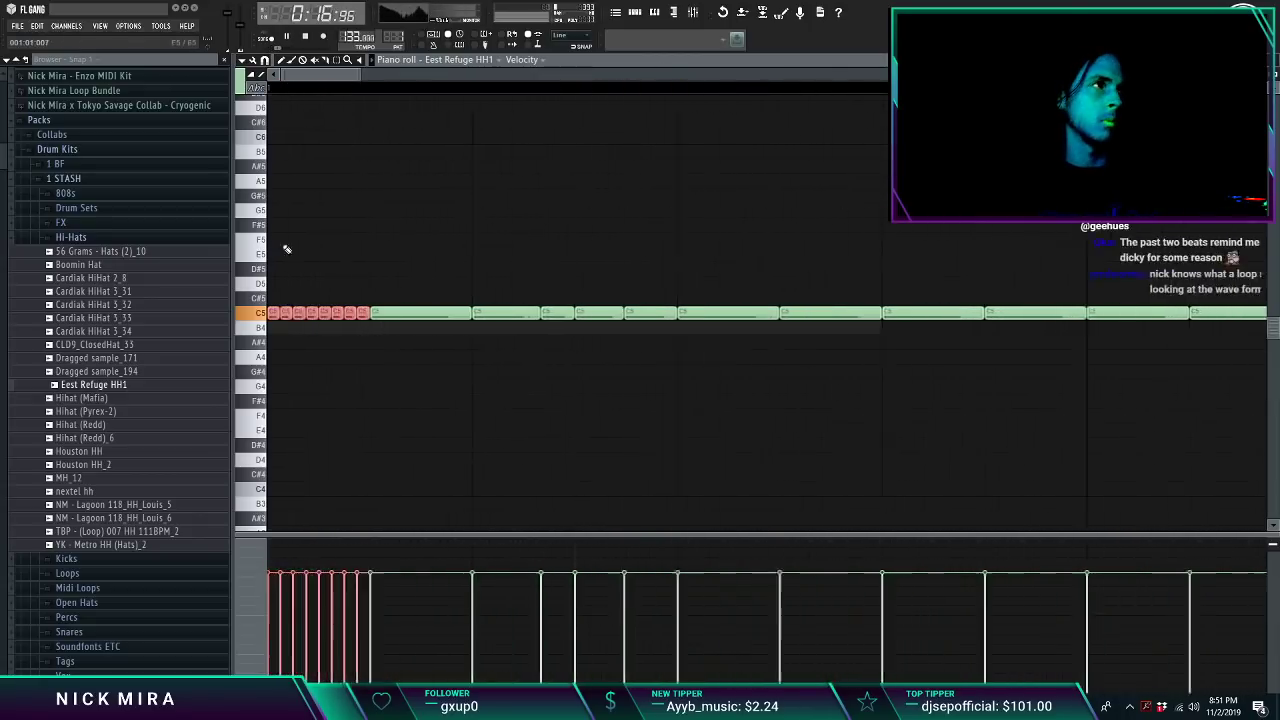
{"action": "left_click", "coordinate": [279, 316], "text": "ctrl+shift"}
{"action": "left_click_drag", "start_coordinate": [311, 608], "coordinate": [283, 578]}
{"action": "key", "text": "space"}
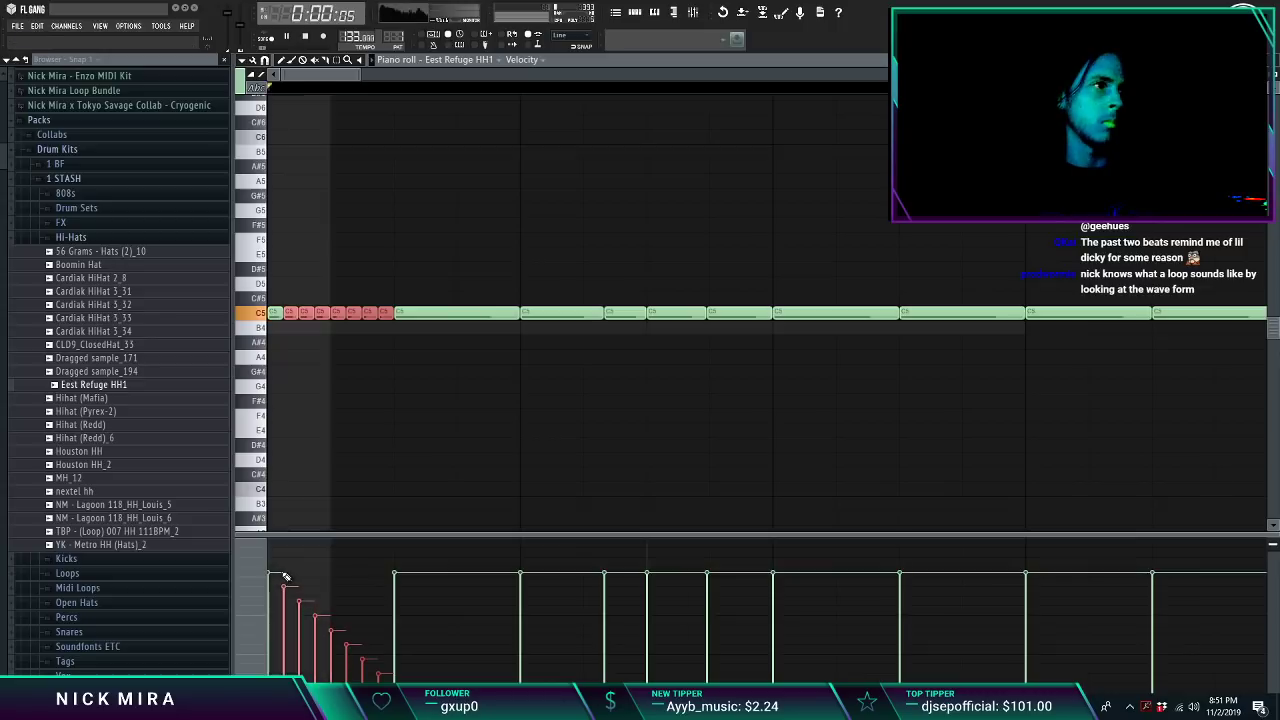
{"action": "key", "text": "space"}
{"action": "key", "text": "space"}
Step: Try different falling velocity levels on the chopped notes after the first one and listen to the roll
{"action": "right_click", "coordinate": [424, 344]}
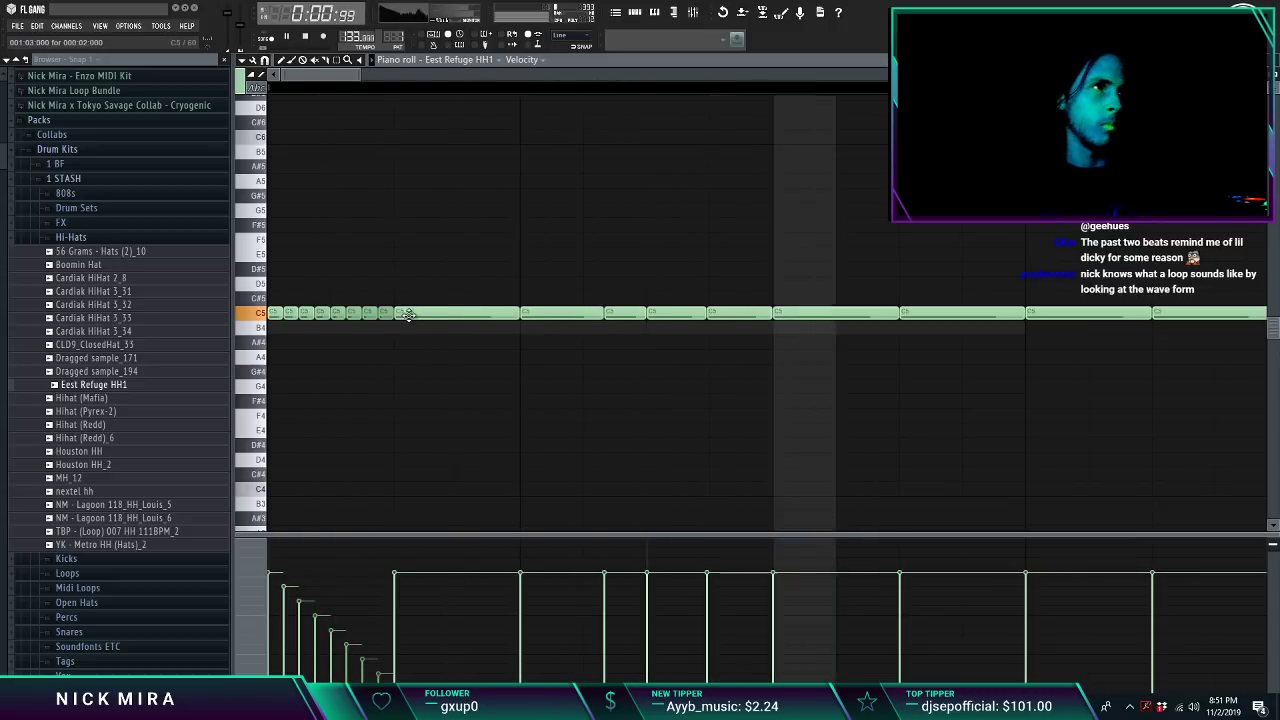
{"action": "key", "text": "space"}
{"action": "key", "text": "ctrl+z"}
{"action": "key", "text": "space"}
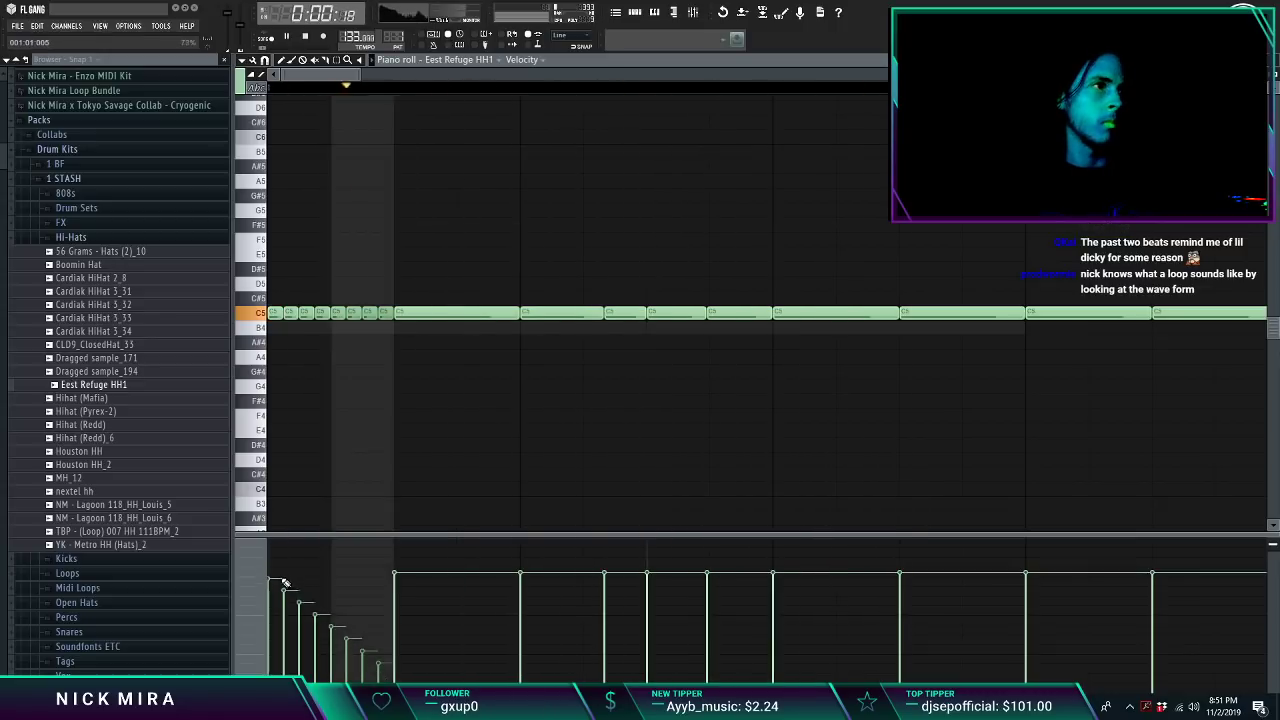
{"action": "left_click_drag", "start_coordinate": [382, 311], "coordinate": [294, 319]}
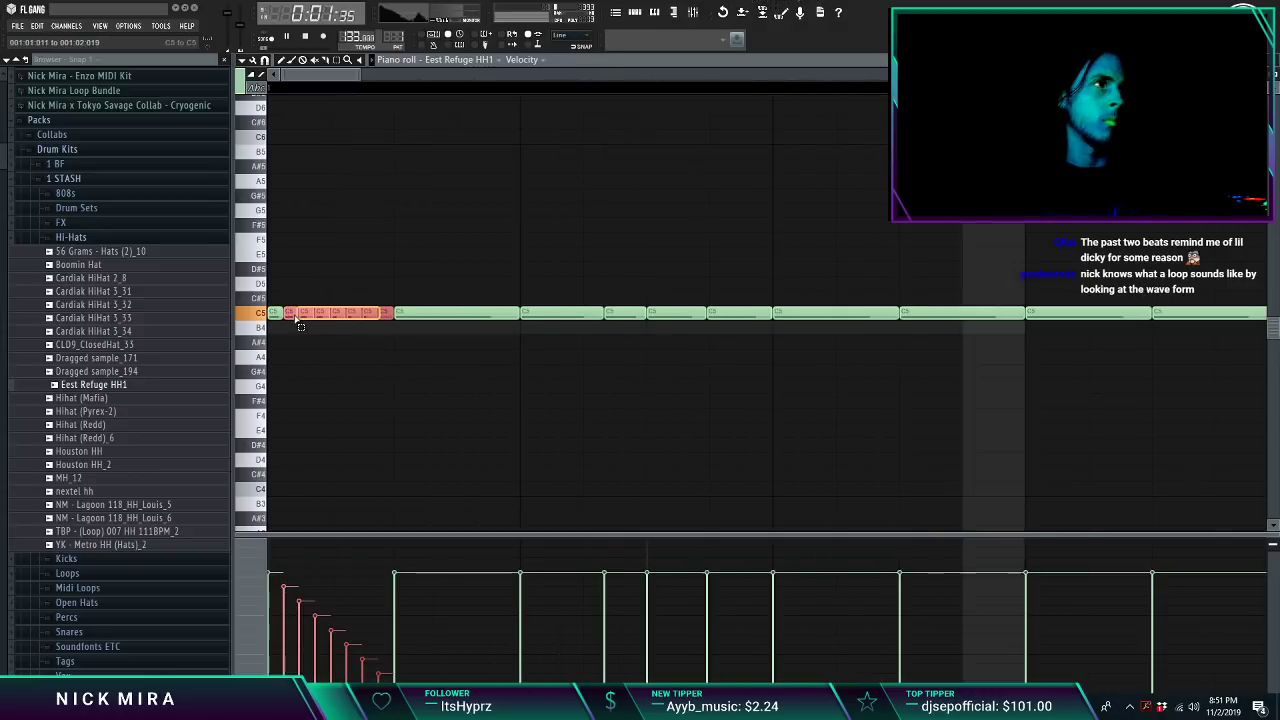
{"action": "key", "text": "space"}
{"action": "key", "text": "space"}
{"action": "mouse_move", "coordinate": [396, 639]}
{"action": "left_mouse_down"}
{"action": "mouse_move", "coordinate": [281, 569]}
{"action": "mouse_move", "coordinate": [387, 630]}
{"action": "mouse_move", "coordinate": [411, 681]}
{"action": "left_mouse_up"}
{"action": "key", "text": "space"}
{"action": "key", "text": "space"}
{"action": "key", "text": "space"}
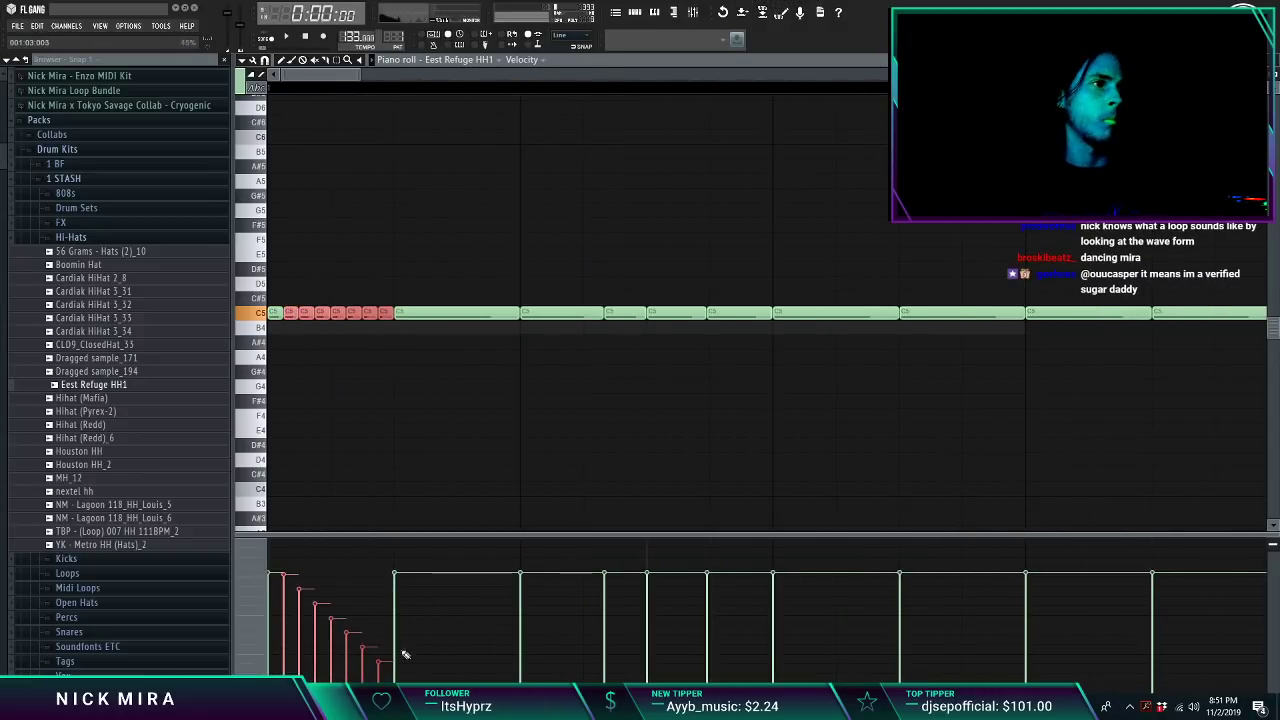
{"action": "key", "text": "space"}
{"action": "key", "text": "space"}
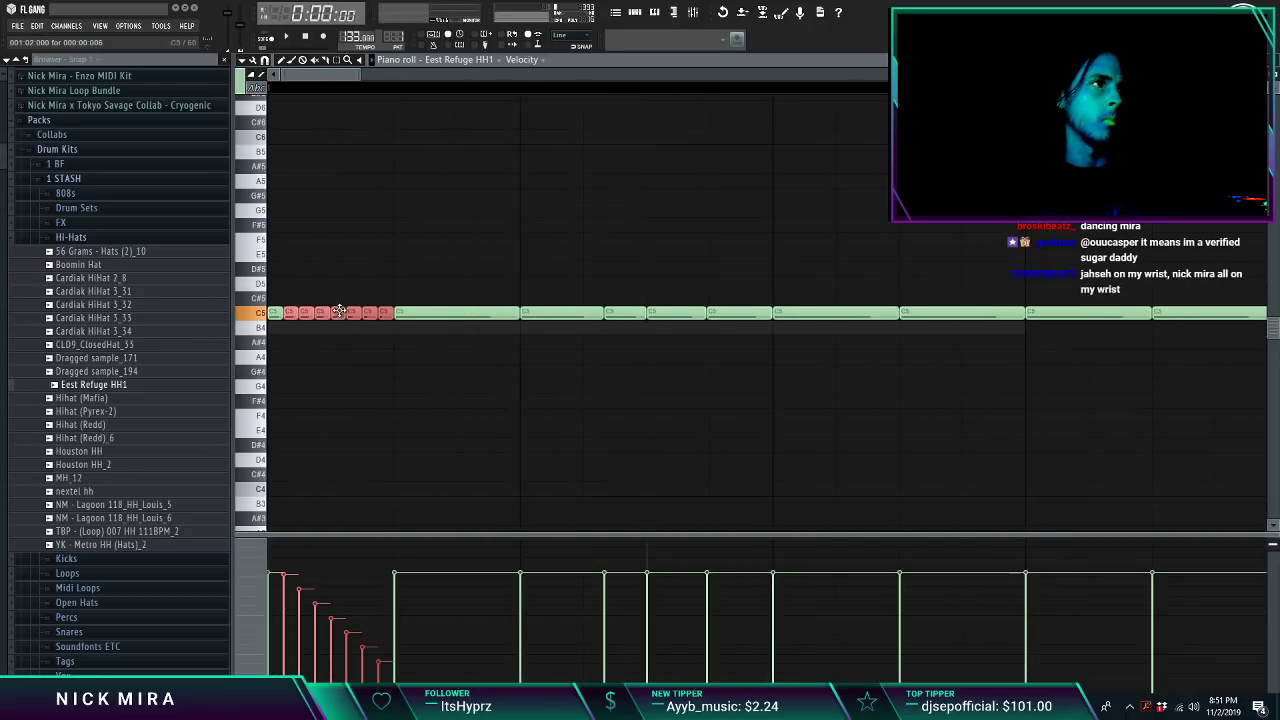
Step: Try the chopped roll at G4, delete its notes, and restore the full-length C5 note at the start
{"action": "left_click_drag", "start_coordinate": [339, 311], "coordinate": [348, 379]}
{"action": "key", "text": "space"}
{"action": "left_click", "coordinate": [414, 310]}
{"action": "key", "text": "space"}
{"action": "left_click", "coordinate": [347, 323]}
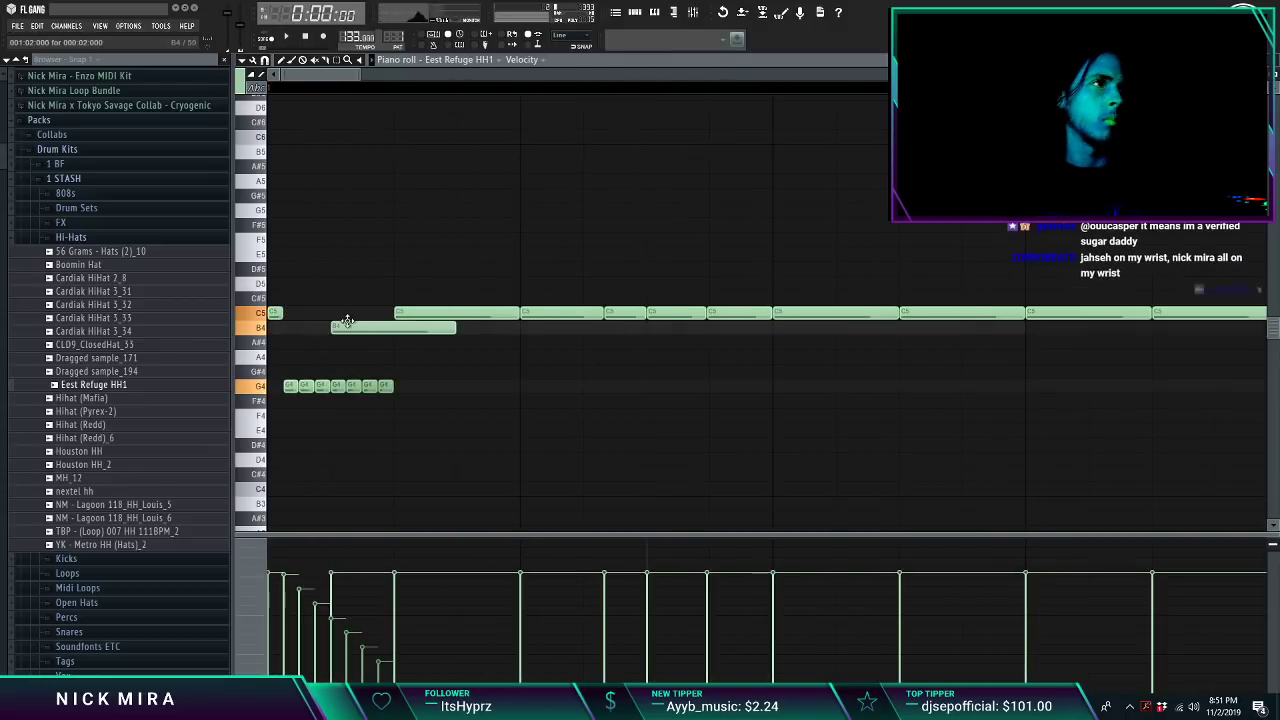
{"action": "right_click", "coordinate": [347, 324]}
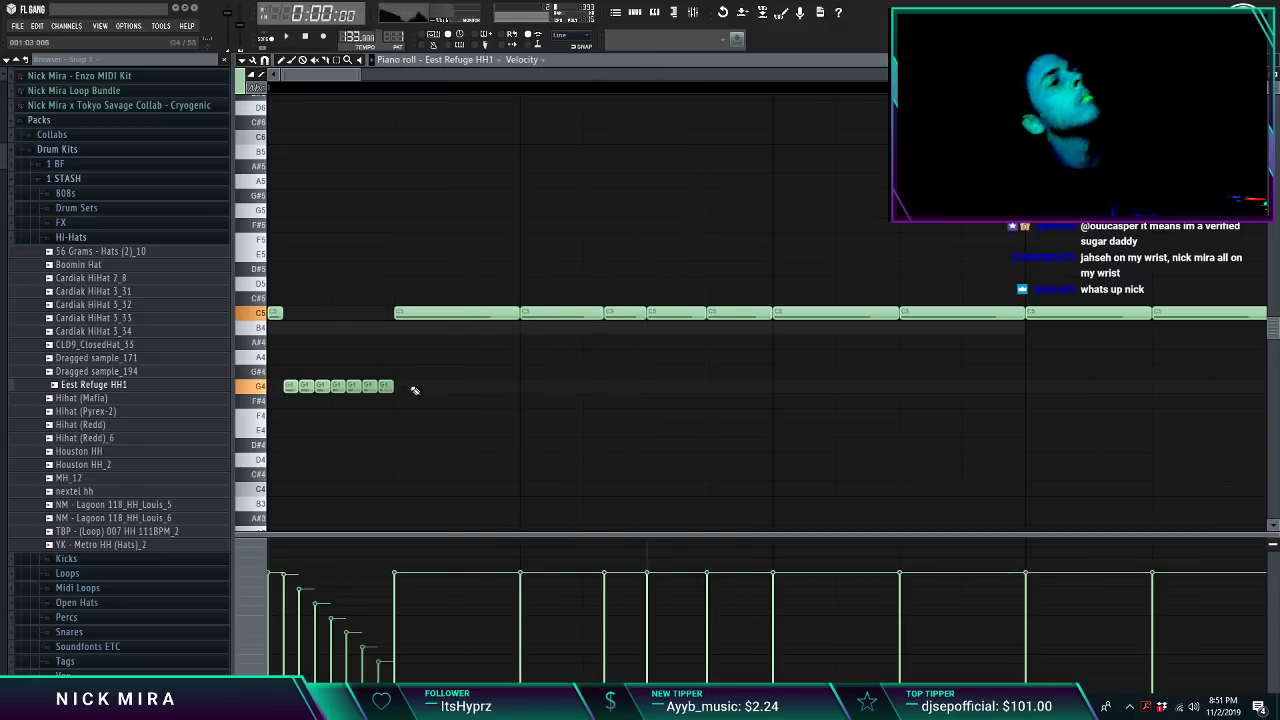
{"action": "key", "text": "space"}
{"action": "right_click", "coordinate": [322, 387]}
{"action": "right_click", "coordinate": [353, 387]}
{"action": "right_click", "coordinate": [338, 387]}
{"action": "right_click", "coordinate": [307, 387]}
{"action": "right_click", "coordinate": [291, 387]}
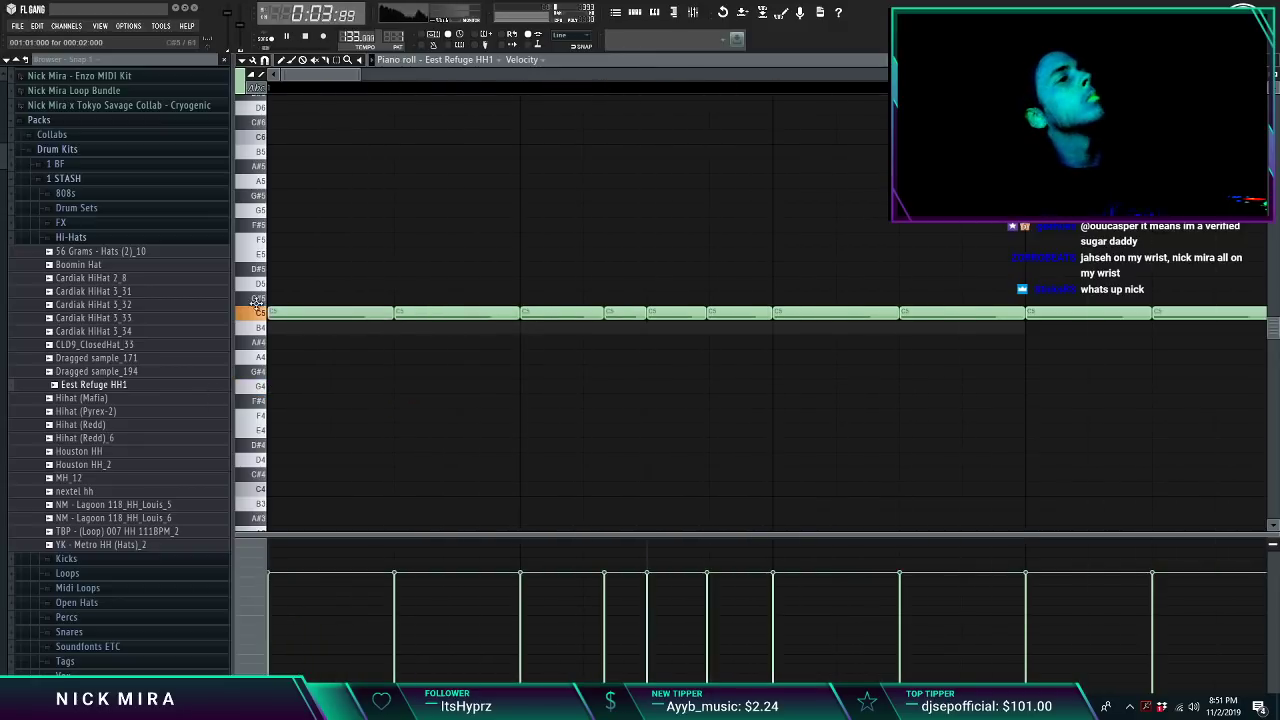
Step: Add an A4 hi-hat note at step 13 of bar 1, chop it into a roll, and place an A#4 note at step 15
{"action": "scroll", "coordinate": [315, 90], "scroll_direction": "down", "scroll_amount": 3}
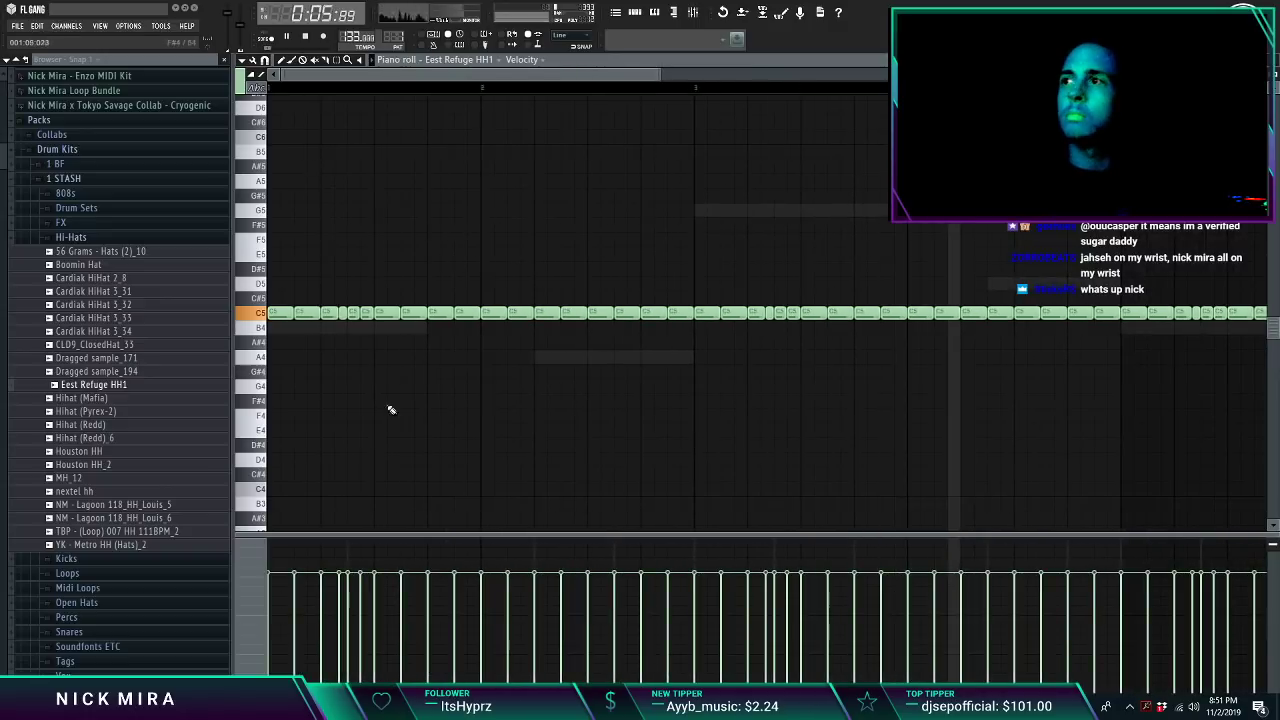
{"action": "scroll", "coordinate": [450, 100], "scroll_direction": "down", "scroll_amount": 3}
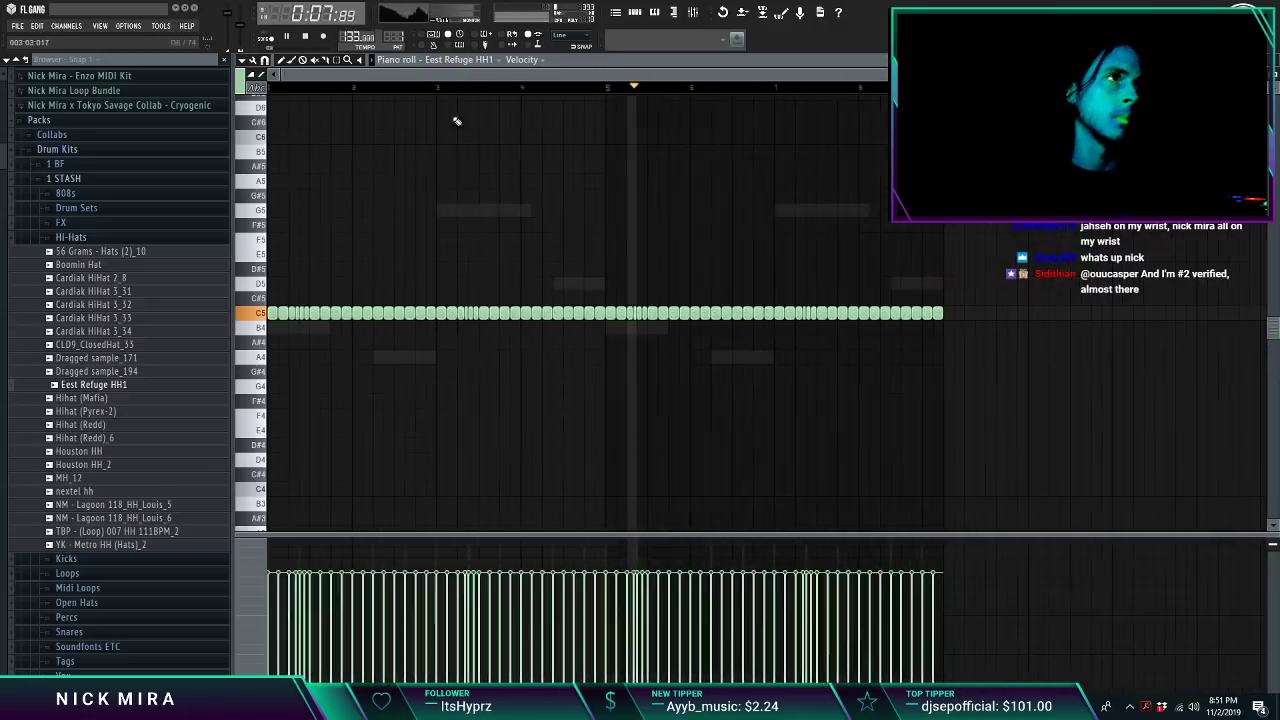
{"action": "left_click", "coordinate": [335, 358]}
{"action": "key", "text": "alt+u"}
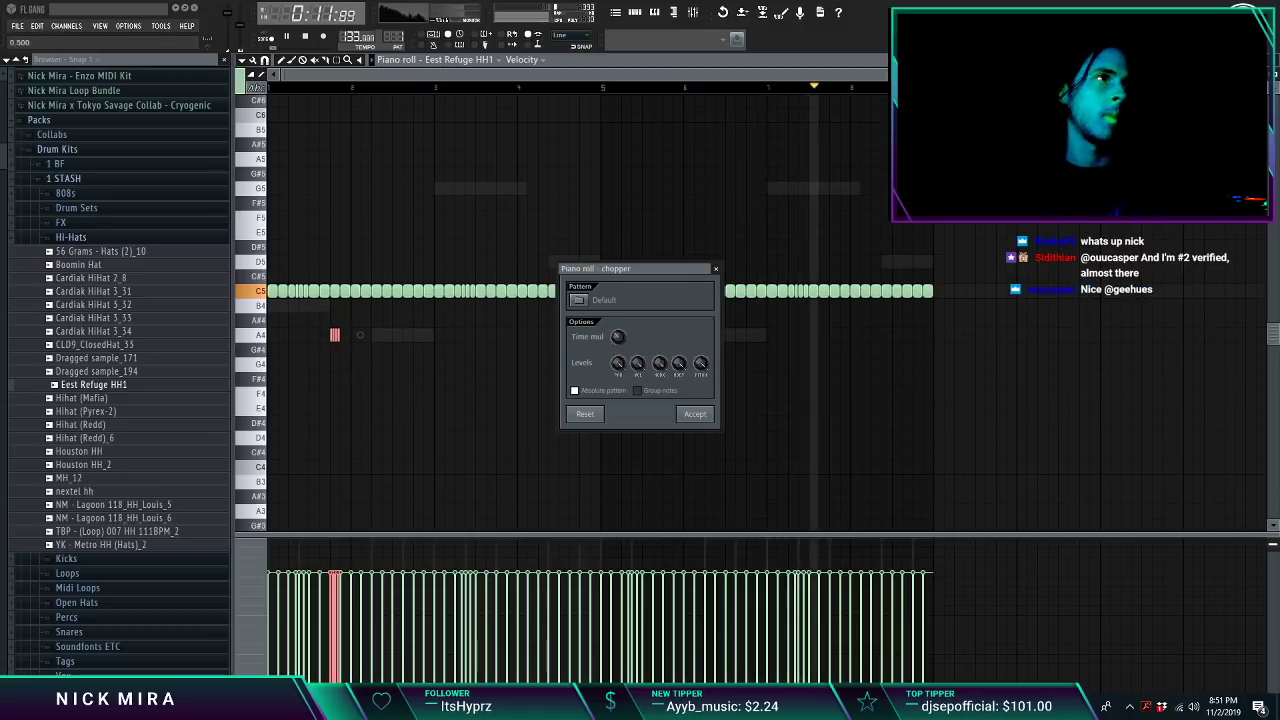
{"action": "key", "text": "Return"}
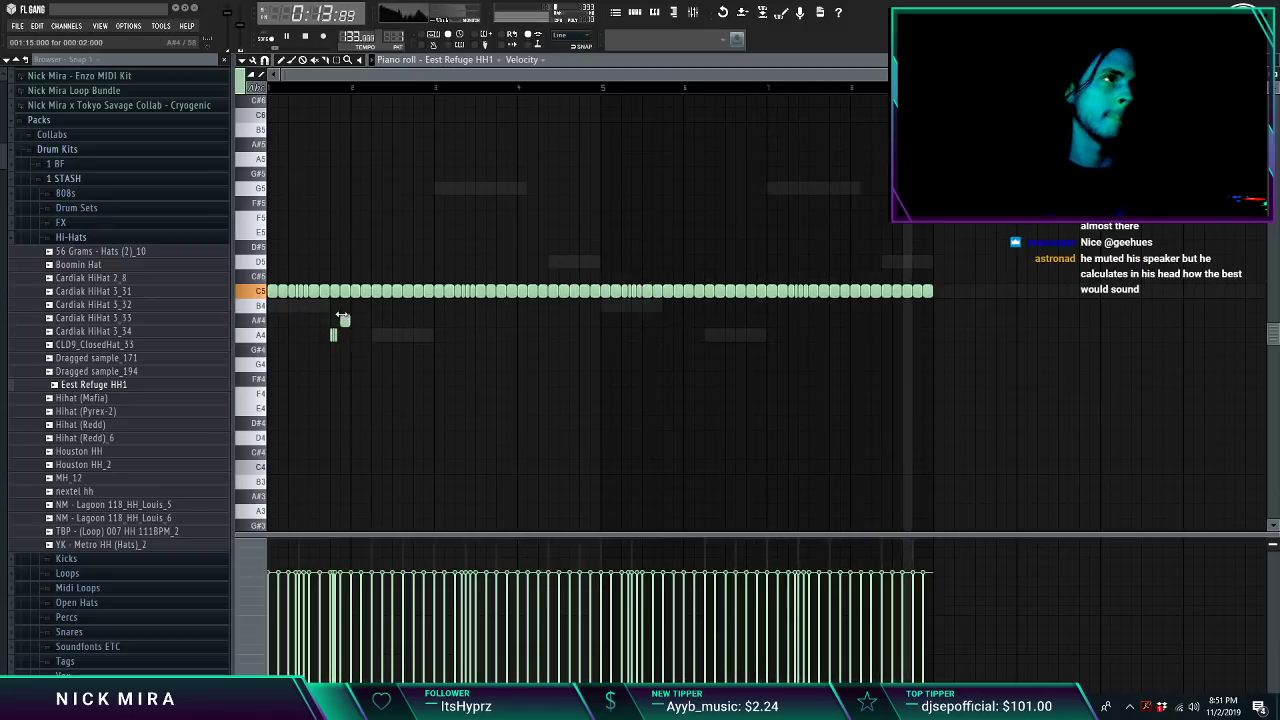
Step: Set the snap to 1/6 beat and replace the hi-hat notes in beat 3 of bar 2 with a 1/6-beat roll
{"action": "left_click", "coordinate": [265, 60]}
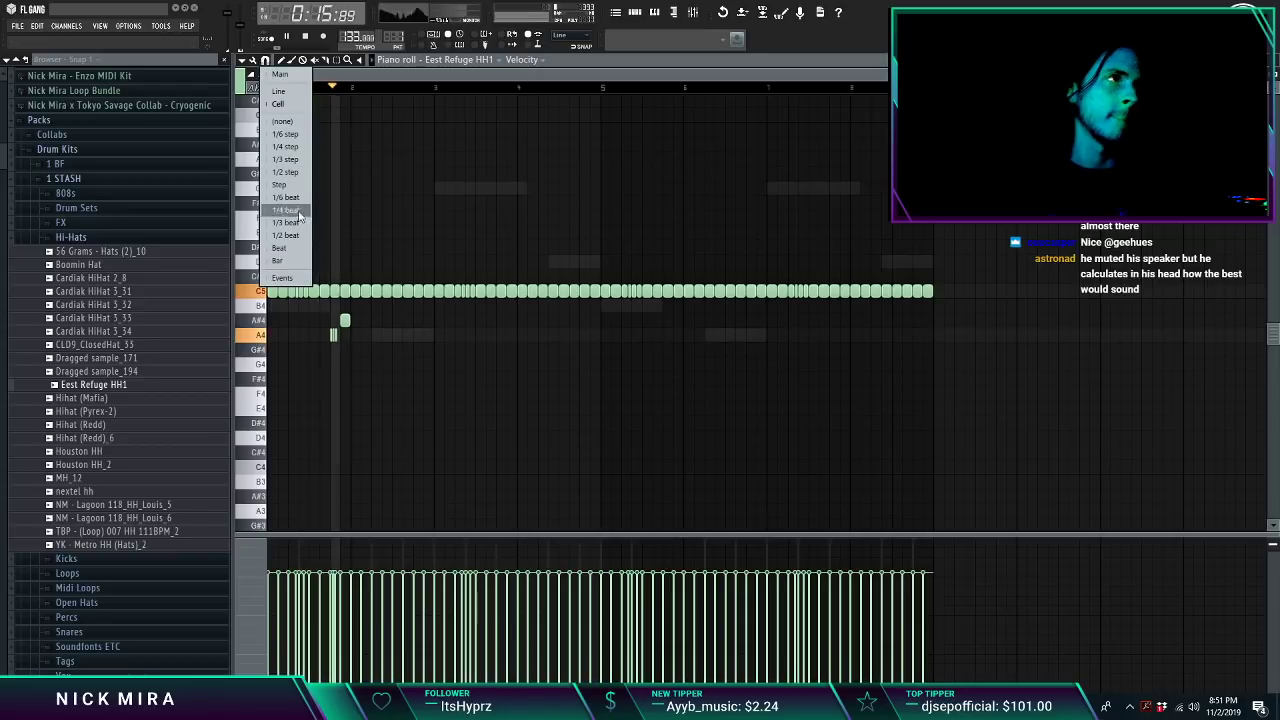
{"action": "left_click", "coordinate": [294, 201]}
{"action": "left_click", "coordinate": [404, 290]}
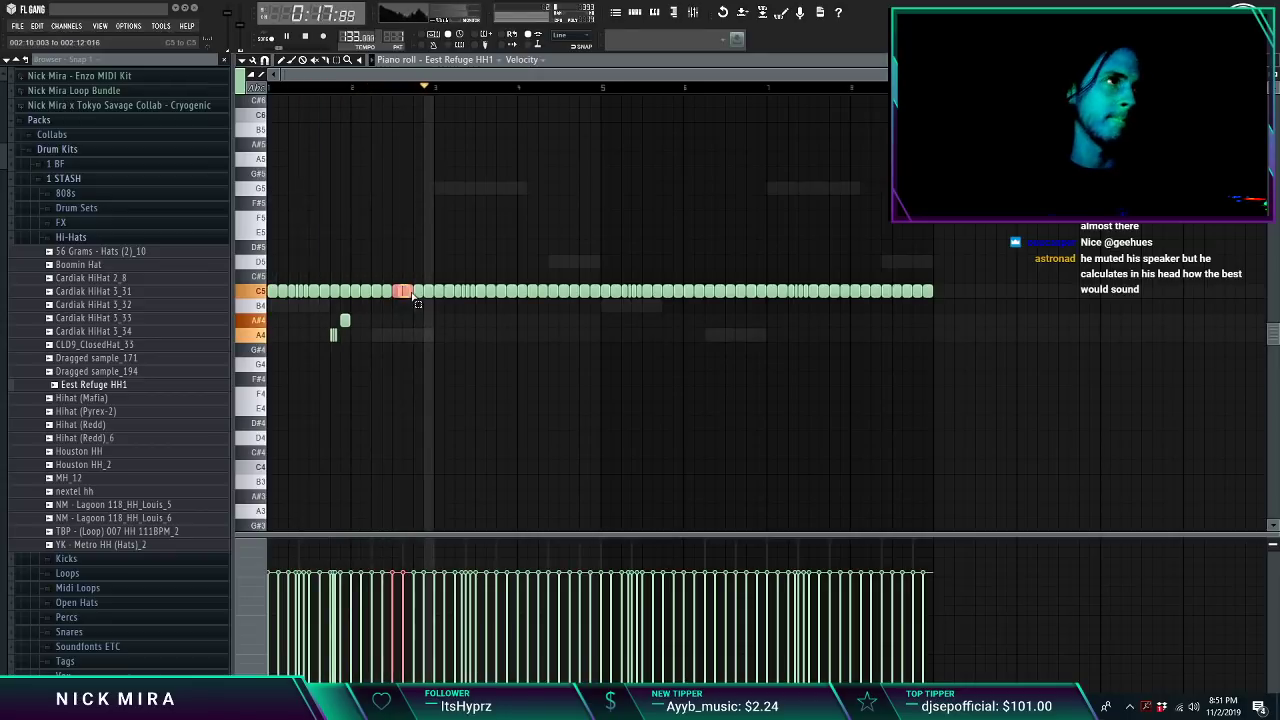
{"action": "left_click_drag", "start_coordinate": [404, 289], "coordinate": [411, 288]}
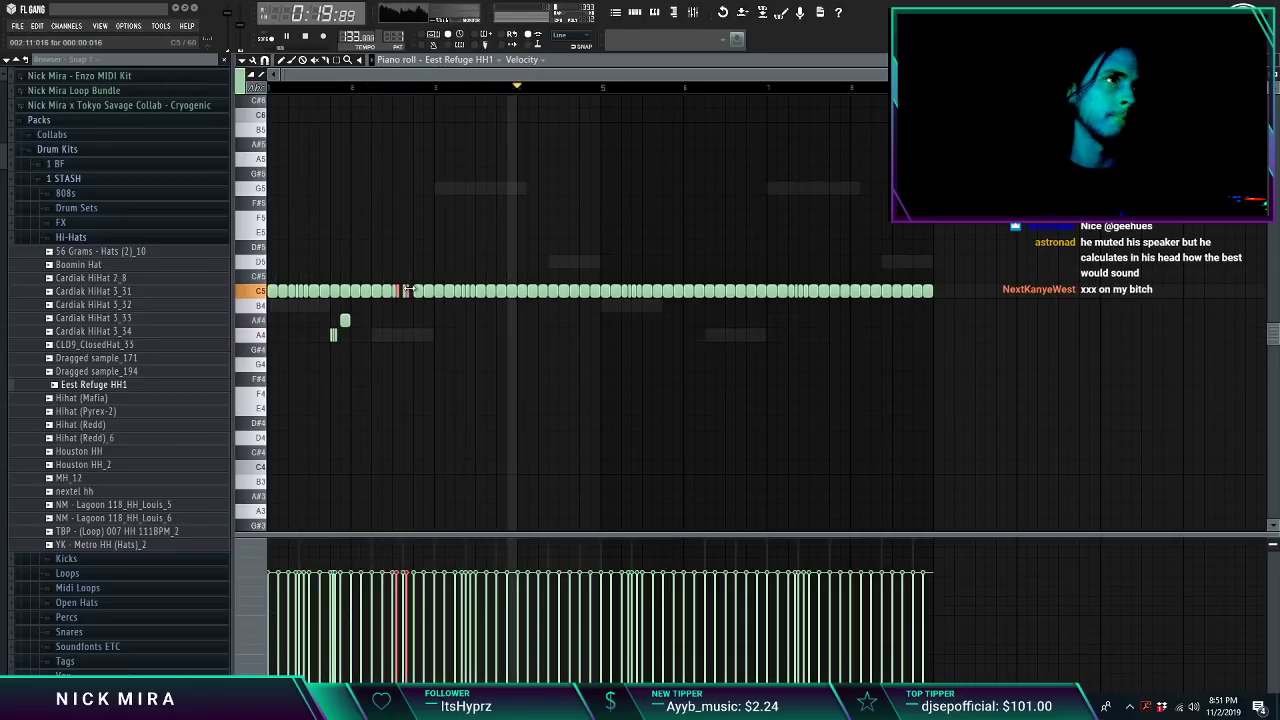
Step: Delete the hi-hats from bar 5 onward and duplicate the first four bars into bars 5 to 8
{"action": "left_click_drag", "start_coordinate": [604, 294], "coordinate": [1205, 339]}
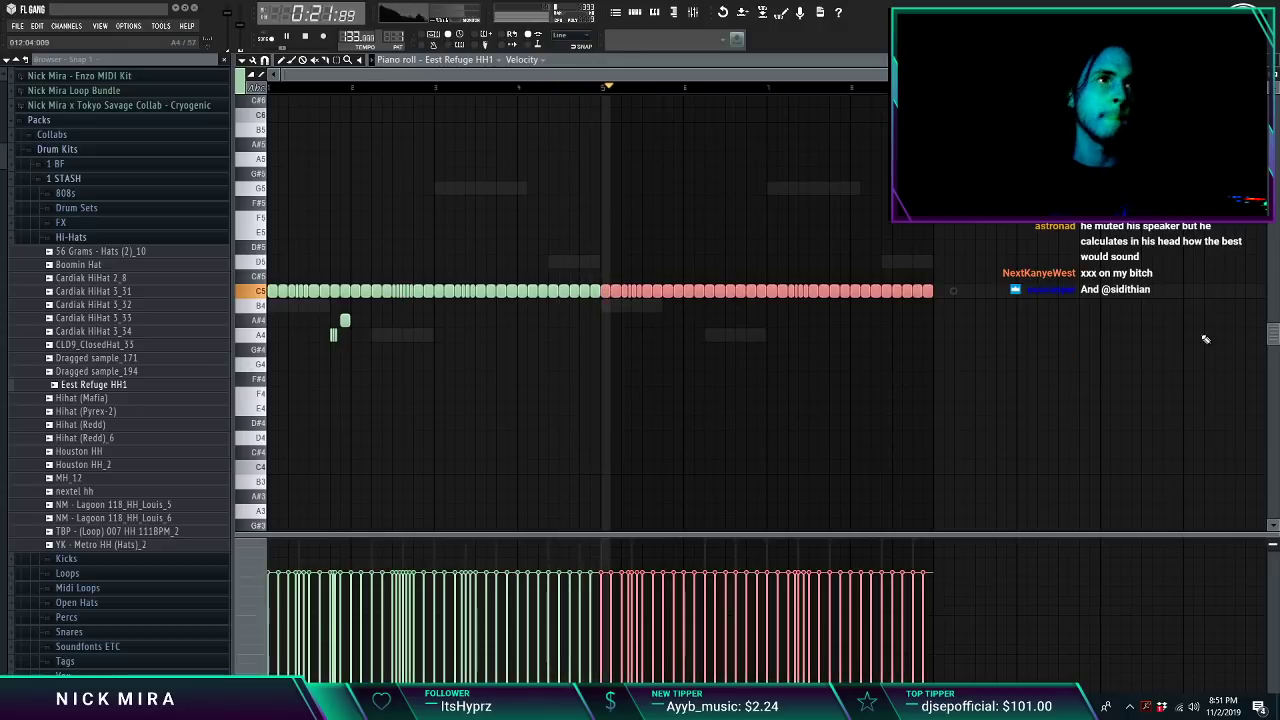
{"action": "key", "text": "Delete"}
{"action": "key", "text": "ctrl+b"}
{"action": "key", "text": "ctrl+d"}
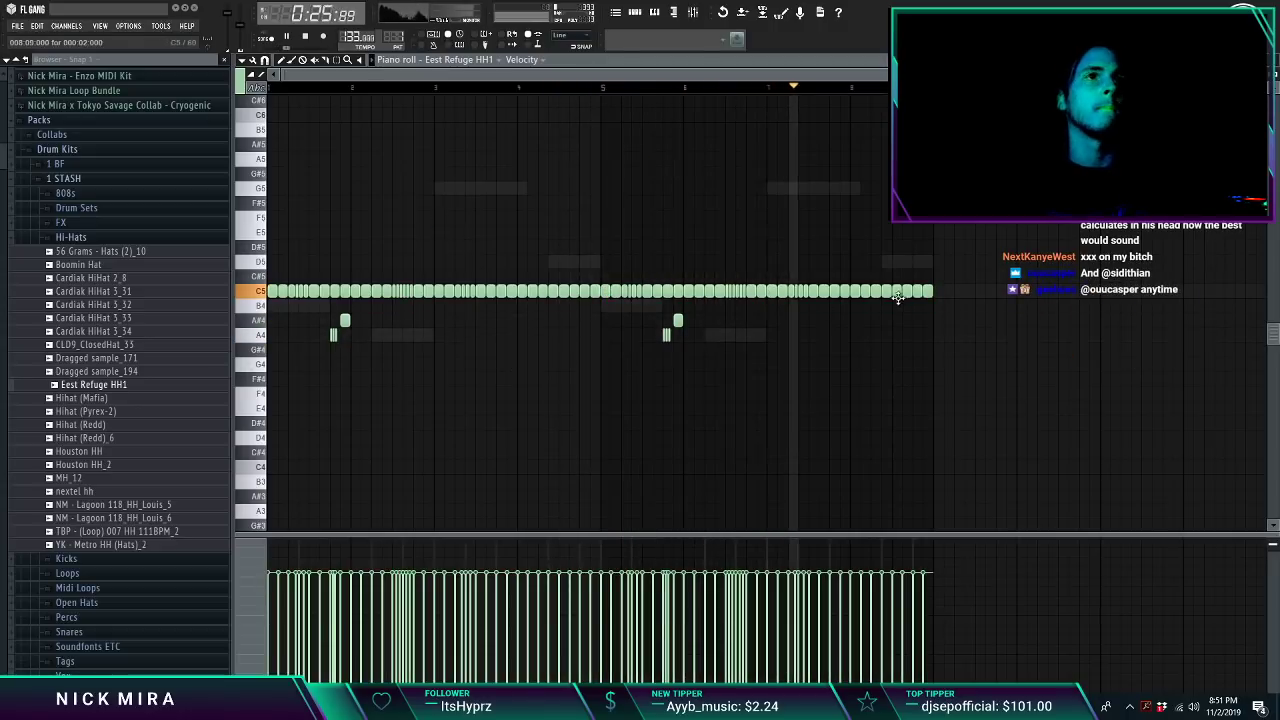
Step: Replace the hi-hat notes in beat 4 of bar 8 with a fast roll on C5
{"action": "left_click_drag", "start_coordinate": [915, 294], "coordinate": [950, 294]}
{"action": "left_click_drag", "start_coordinate": [932, 292], "coordinate": [932, 294]}
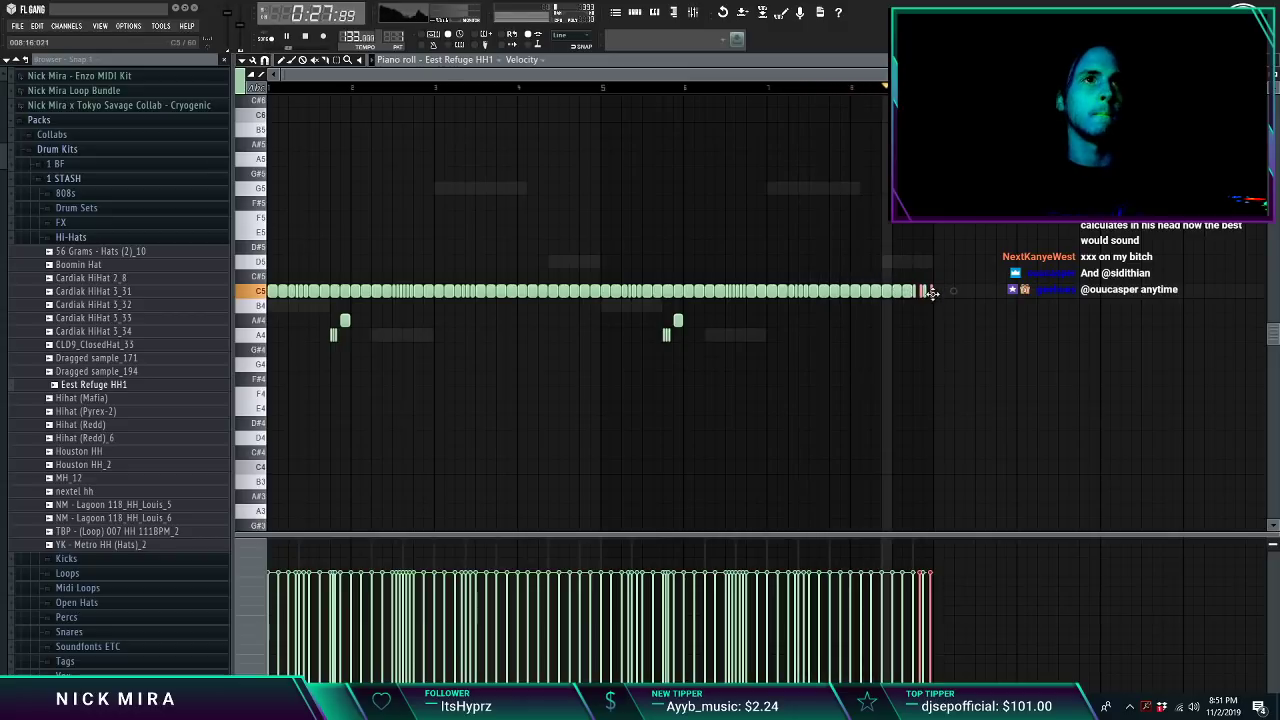
{"action": "key", "text": "ctrl+d"}
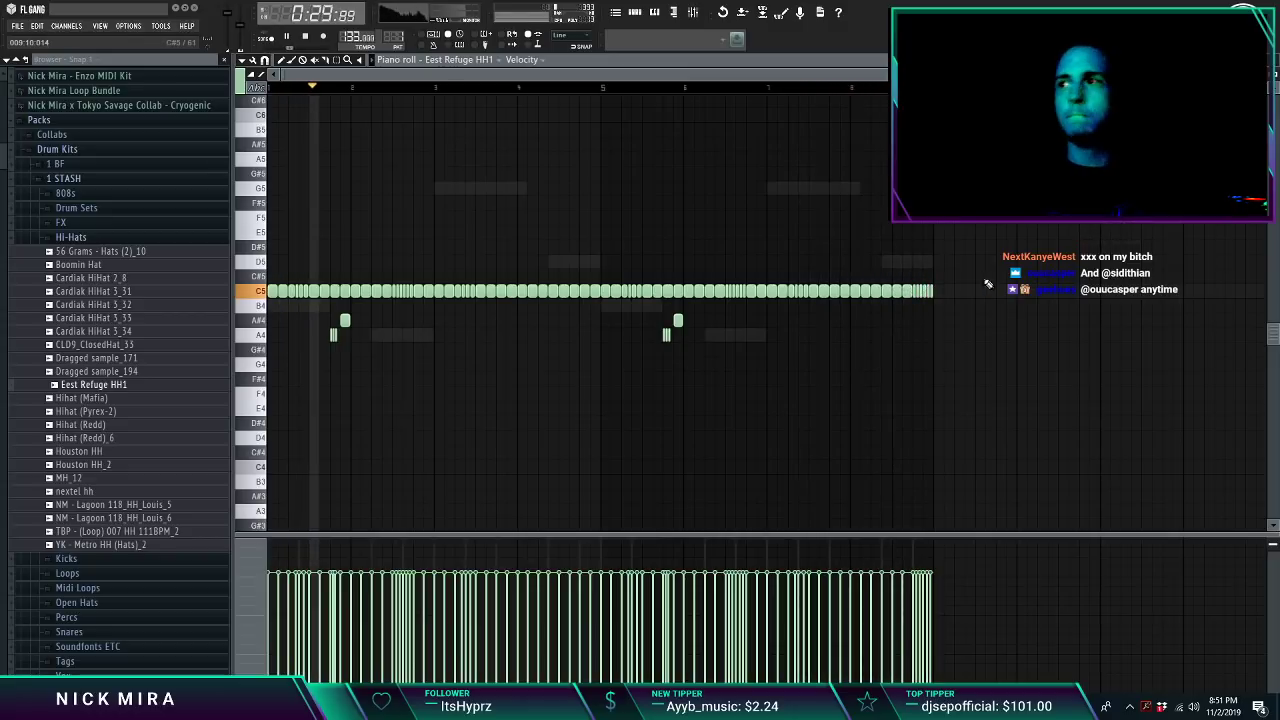
{"action": "key", "text": "Escape"}
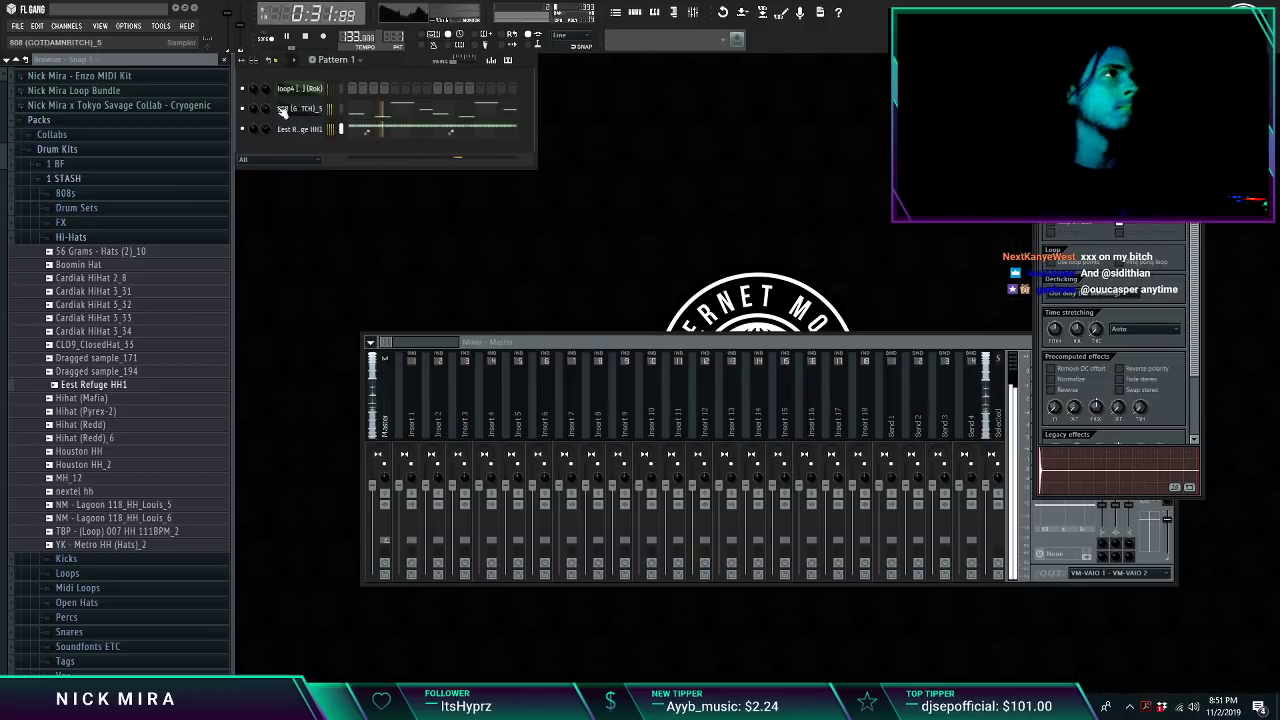
Step: Add the sample [PBS] Official Trap Clp_2 from the 1 STASH Snares folder as a new channel below the hi-hat
{"action": "left_click", "coordinate": [84, 239]}
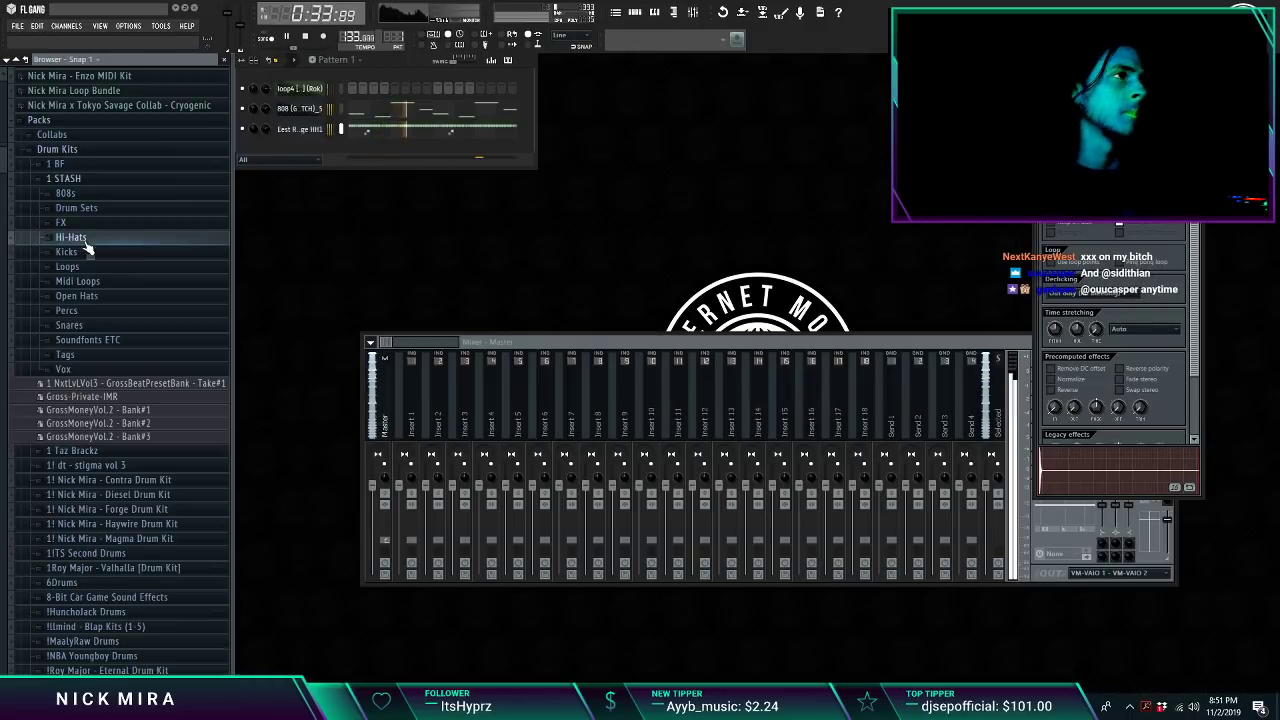
{"action": "left_click", "coordinate": [86, 329]}
{"action": "scroll", "coordinate": [142, 407], "scroll_direction": "down", "scroll_amount": 8}
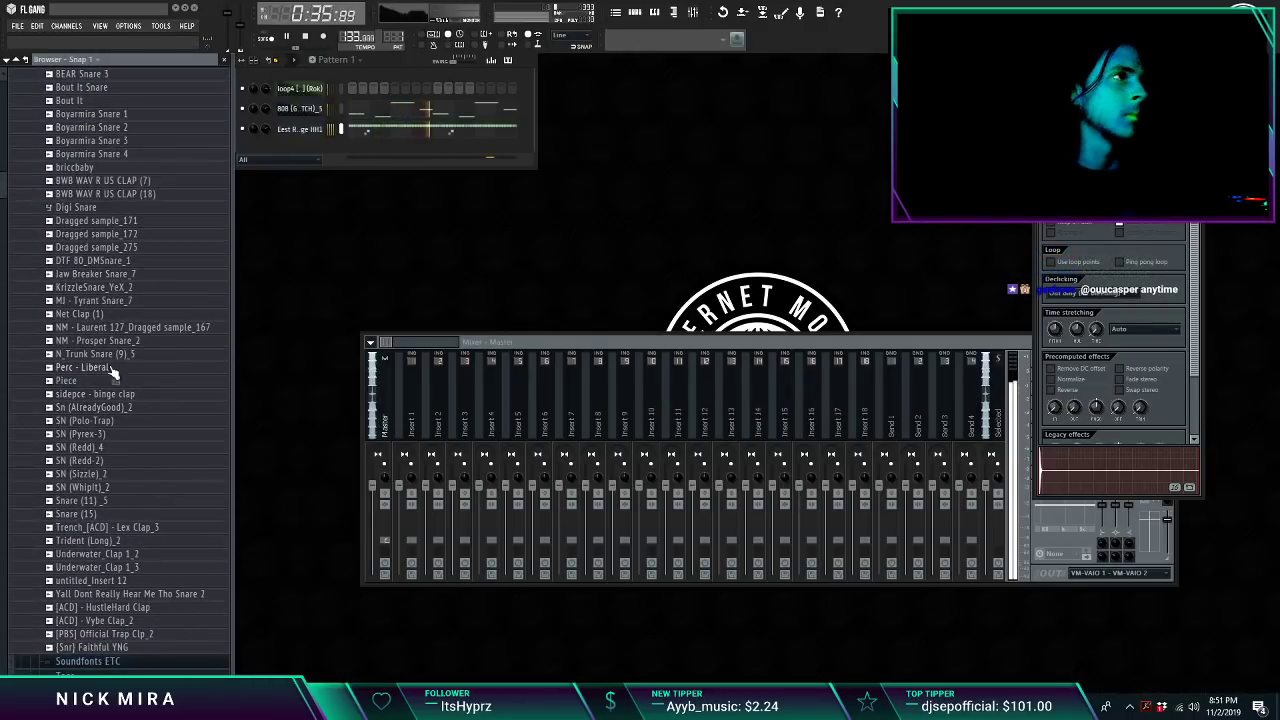
{"action": "scroll", "coordinate": [130, 395], "scroll_direction": "up", "scroll_amount": 1}
{"action": "scroll", "coordinate": [143, 405], "scroll_direction": "down", "scroll_amount": 2}
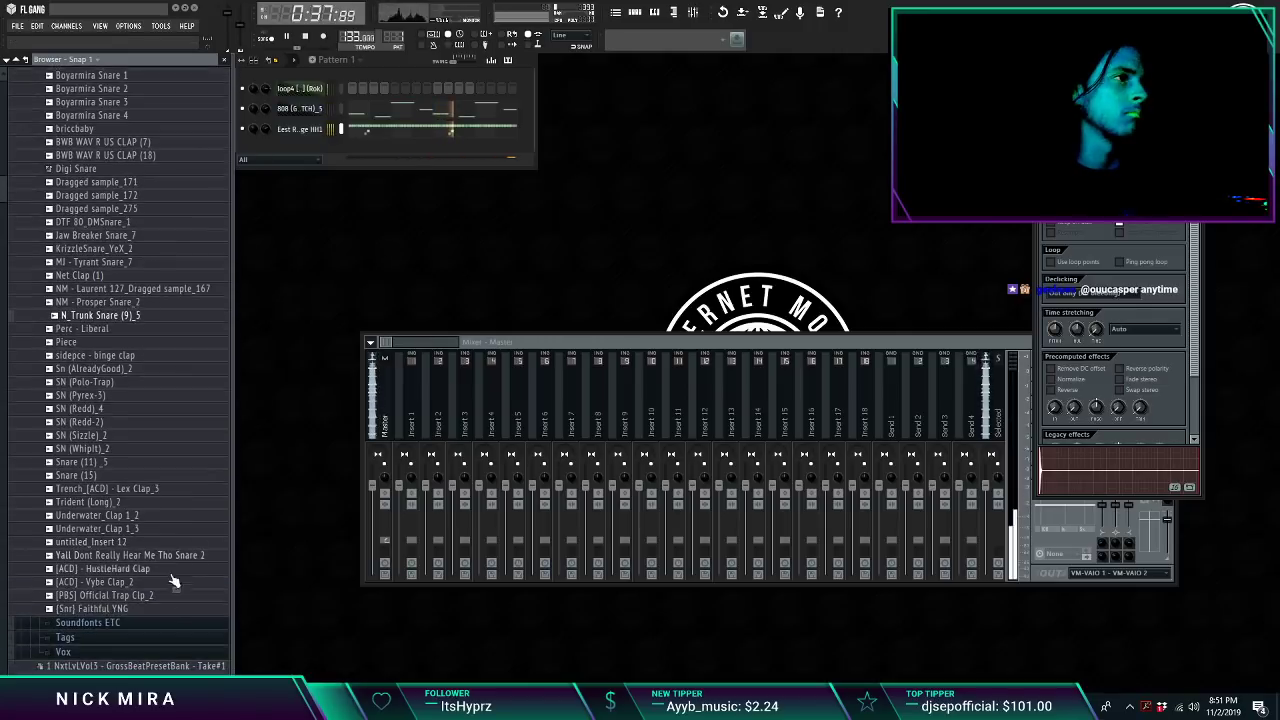
{"action": "left_click", "coordinate": [110, 594]}
{"action": "left_click_drag", "start_coordinate": [311, 168], "coordinate": [351, 149]}
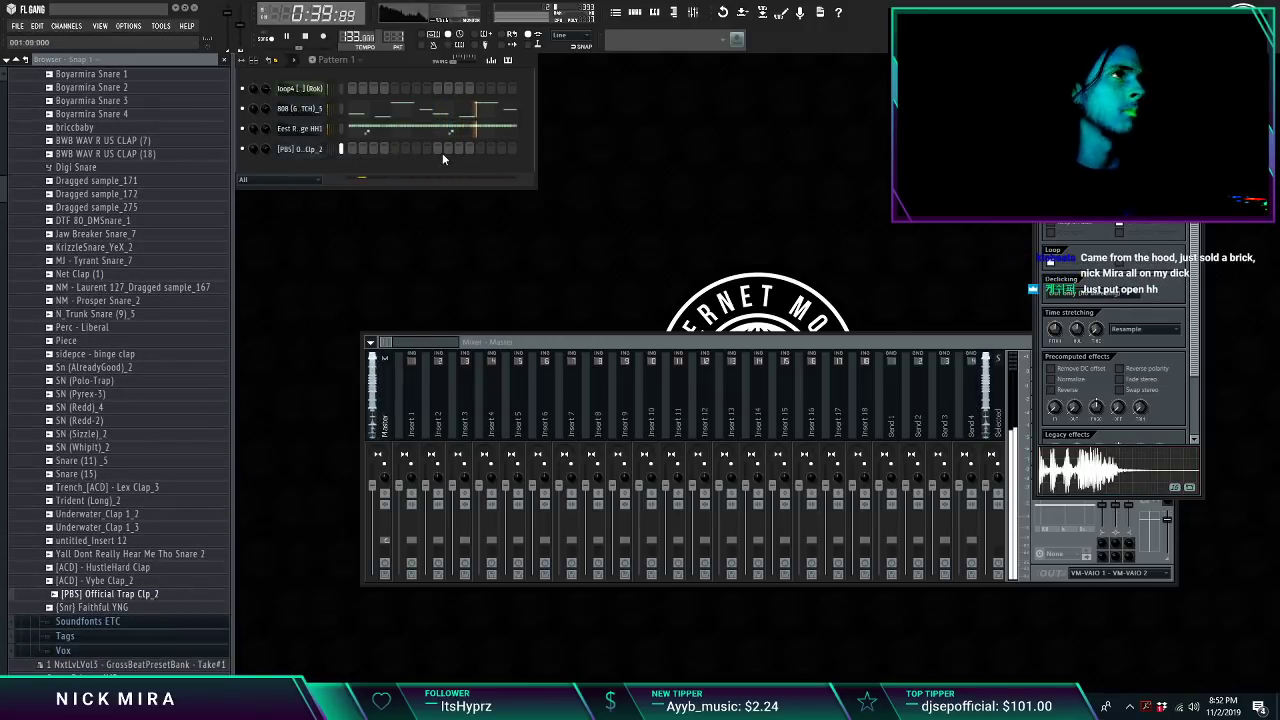
Step: Place a clap hit on beat 3 of all eight bars and send the clap channel to the piano roll
{"action": "right_click", "coordinate": [290, 149]}
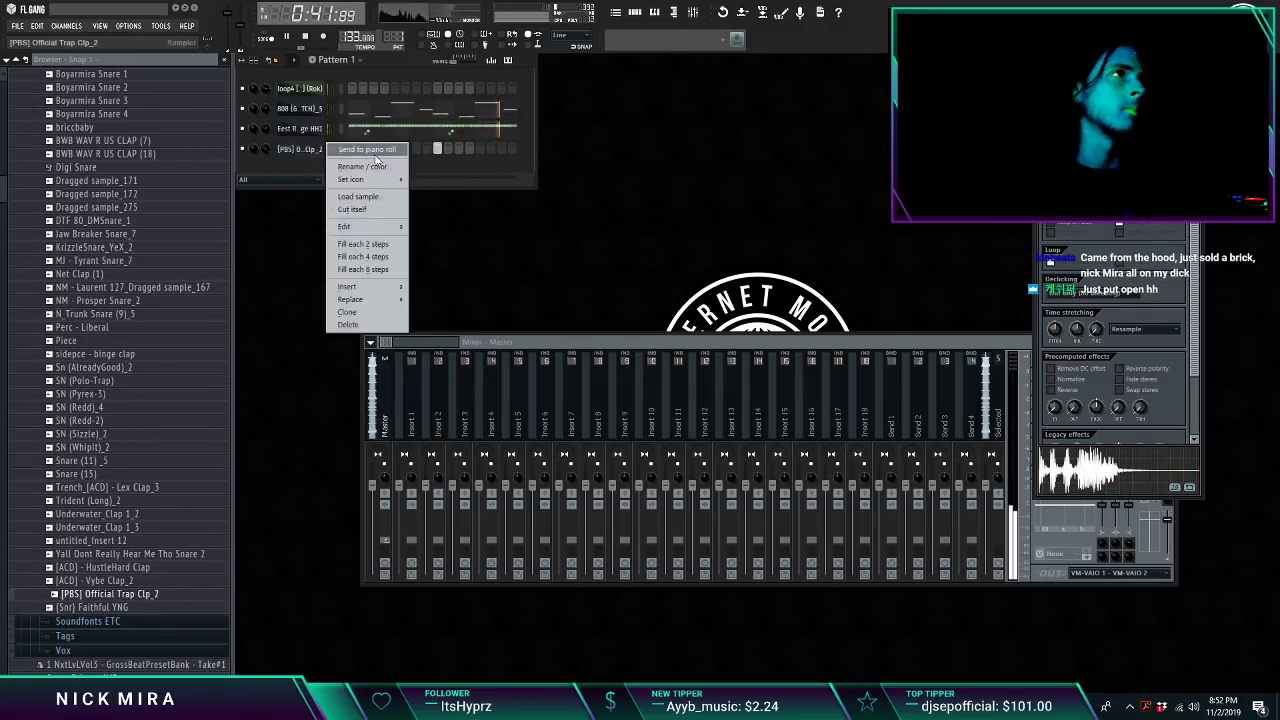
{"action": "left_click", "coordinate": [350, 150]}
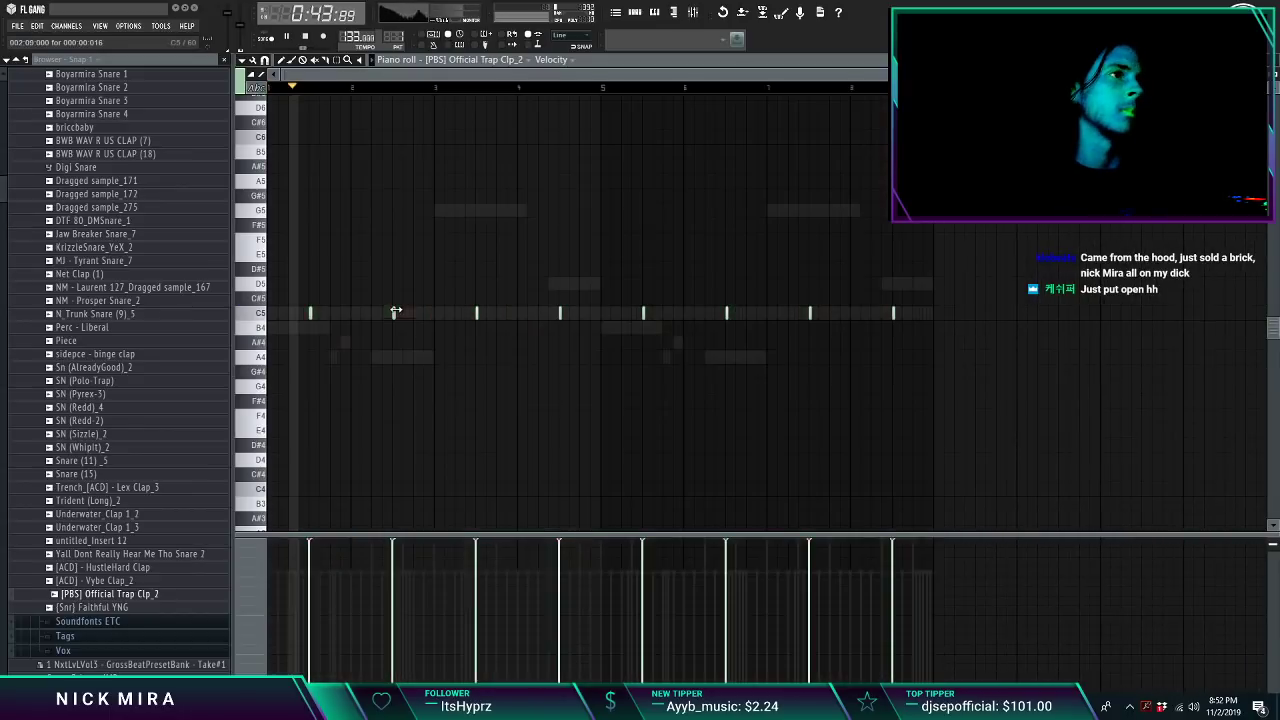
{"action": "key", "text": "F7"}
Step: Load Fruity Limiter into the first effect slot of the Master mixer track
{"action": "key", "text": "F9"}
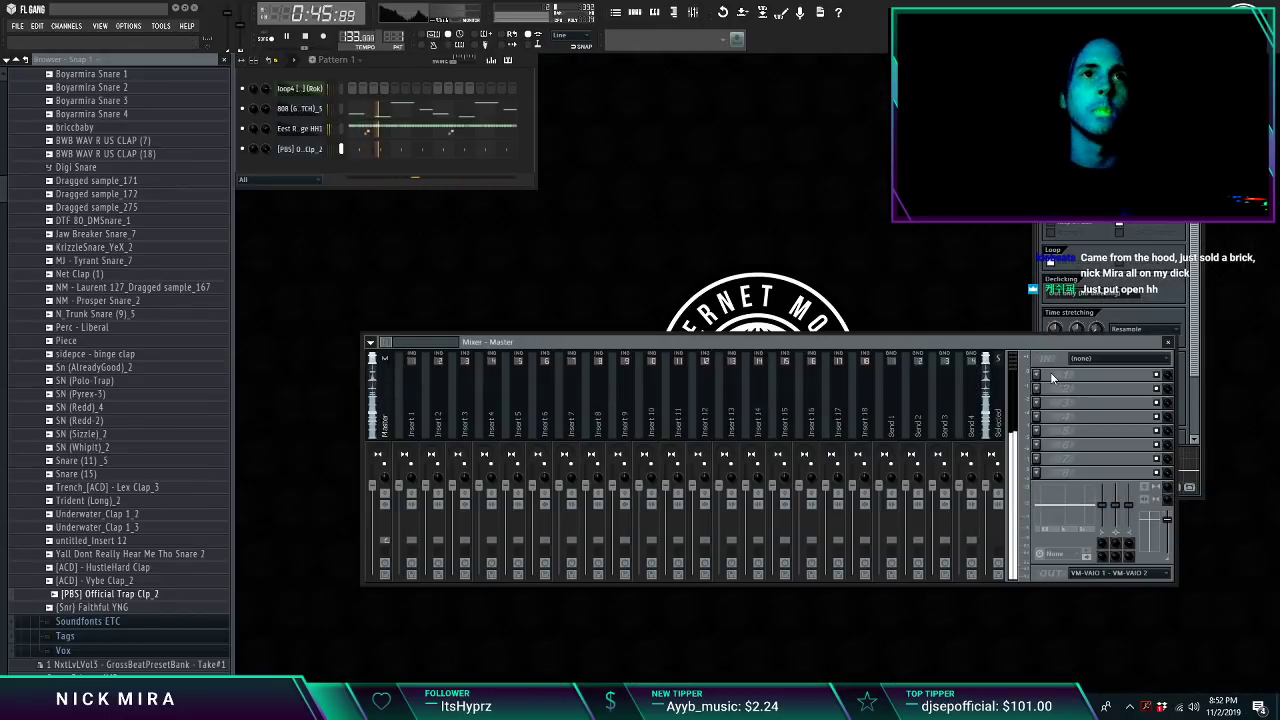
{"action": "left_click", "coordinate": [1051, 377]}
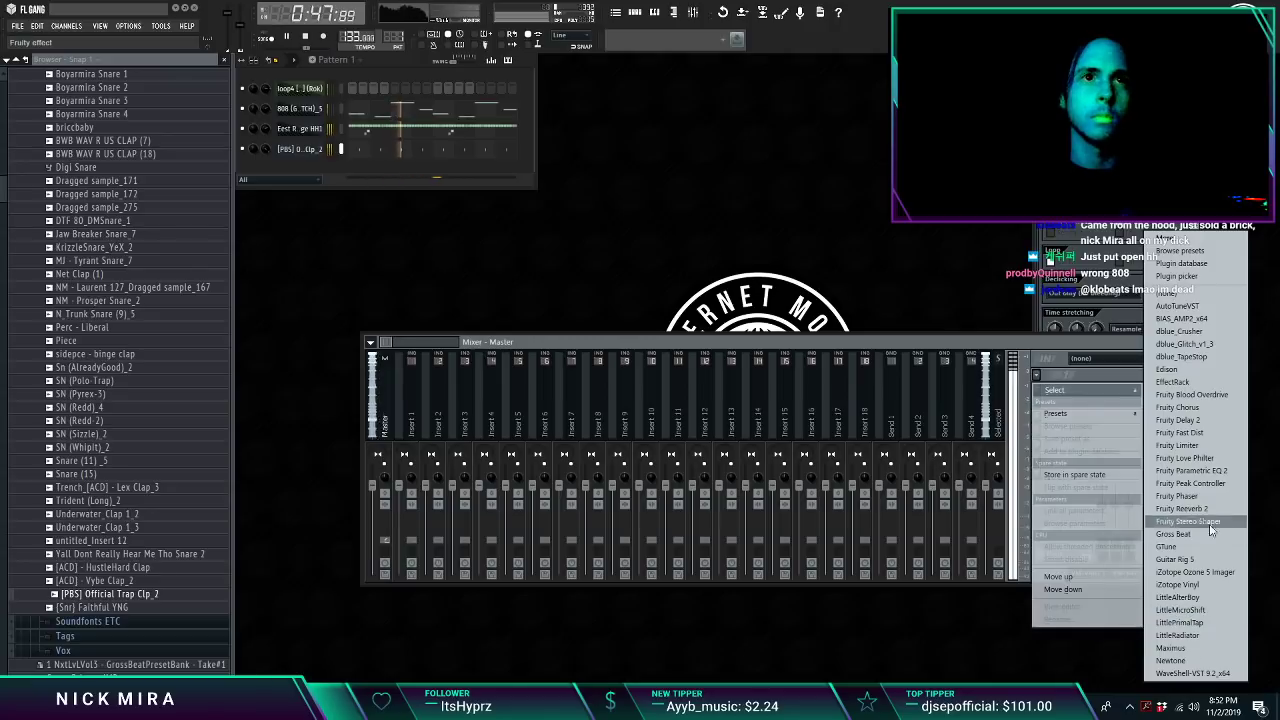
{"action": "left_click", "coordinate": [1180, 445]}
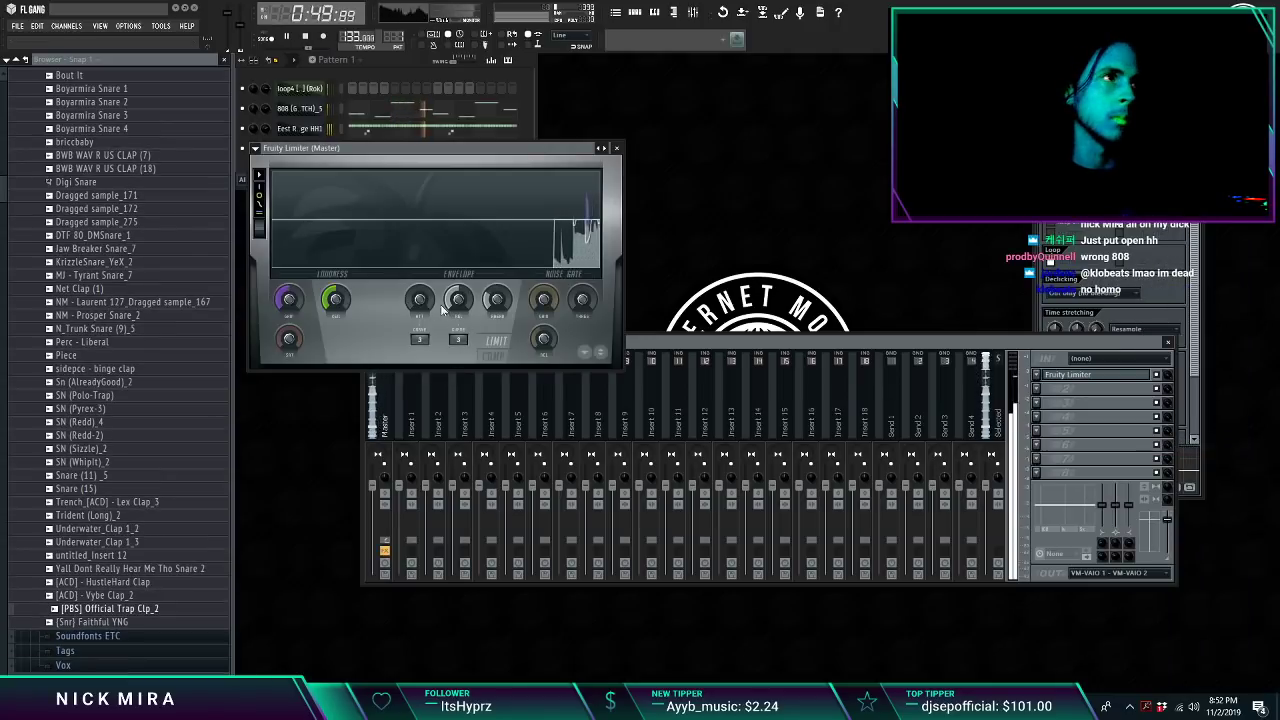
{"action": "key", "text": "Escape"}
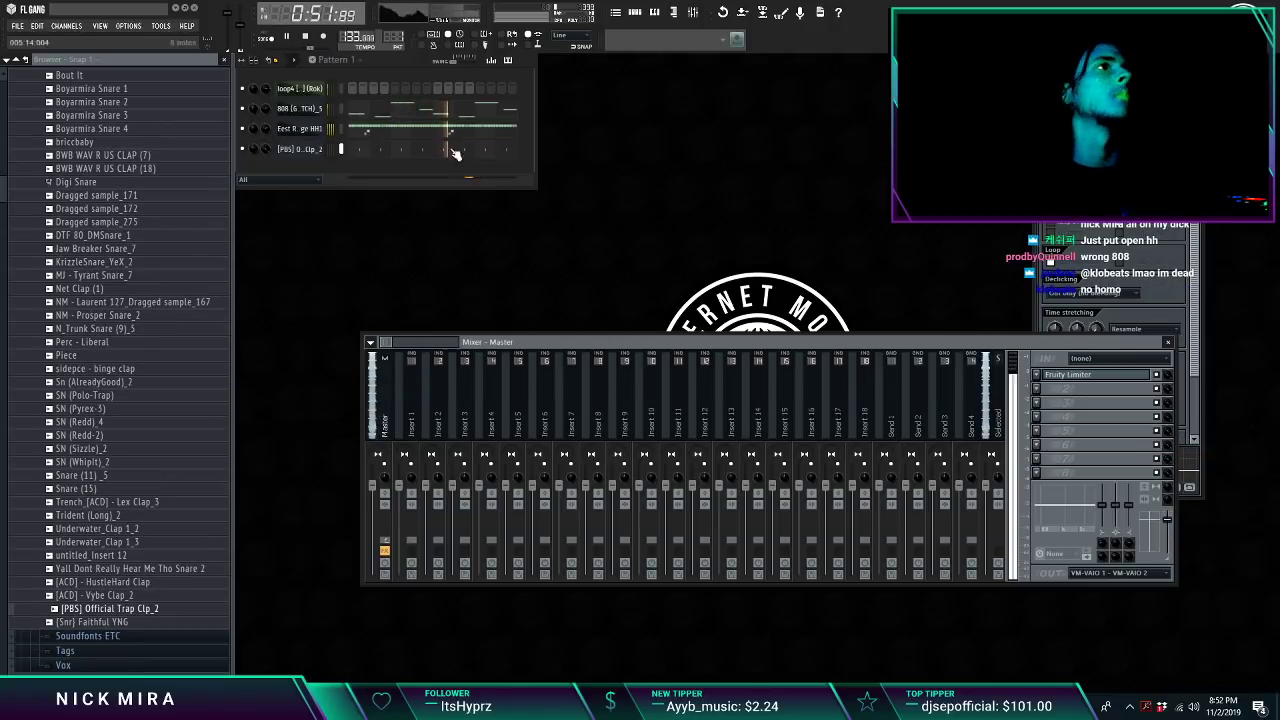
Step: Preview Well Rounded Kick_7 from the 1 STASH Kicks folder
{"action": "scroll", "coordinate": [4, 178], "scroll_direction": "up", "scroll_amount": 4}
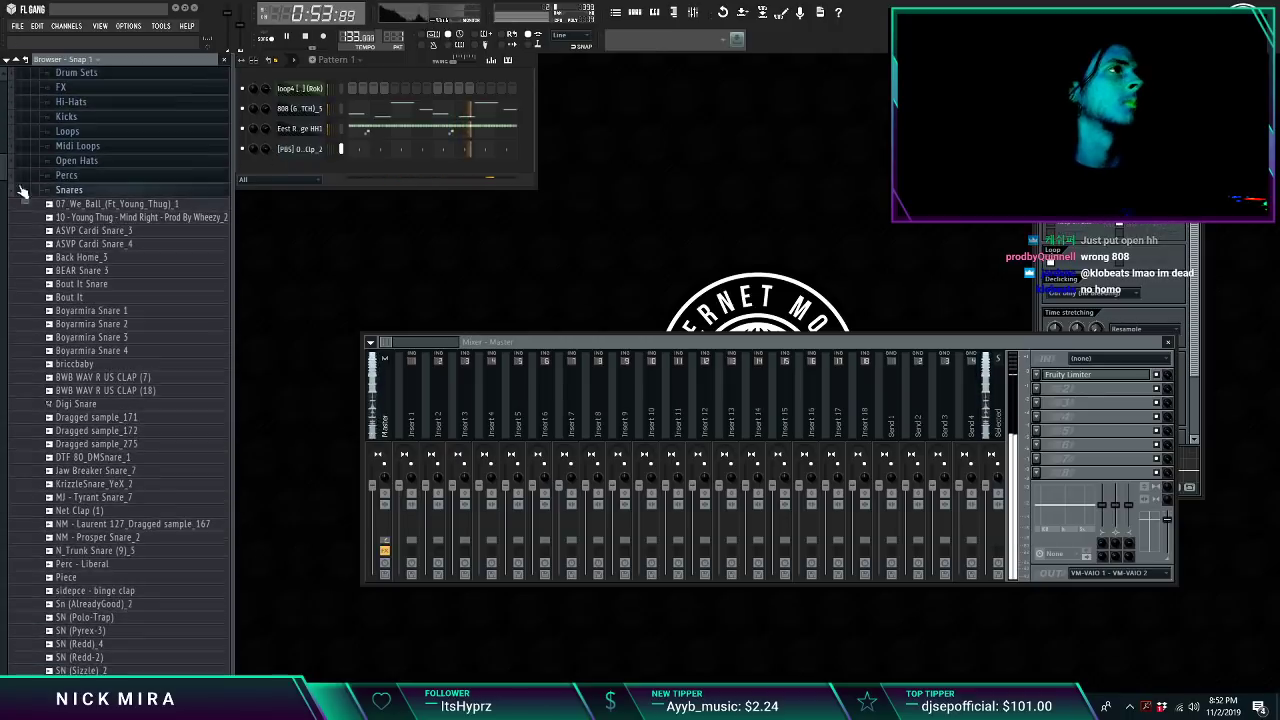
{"action": "left_click", "coordinate": [64, 192]}
{"action": "left_click", "coordinate": [86, 206]}
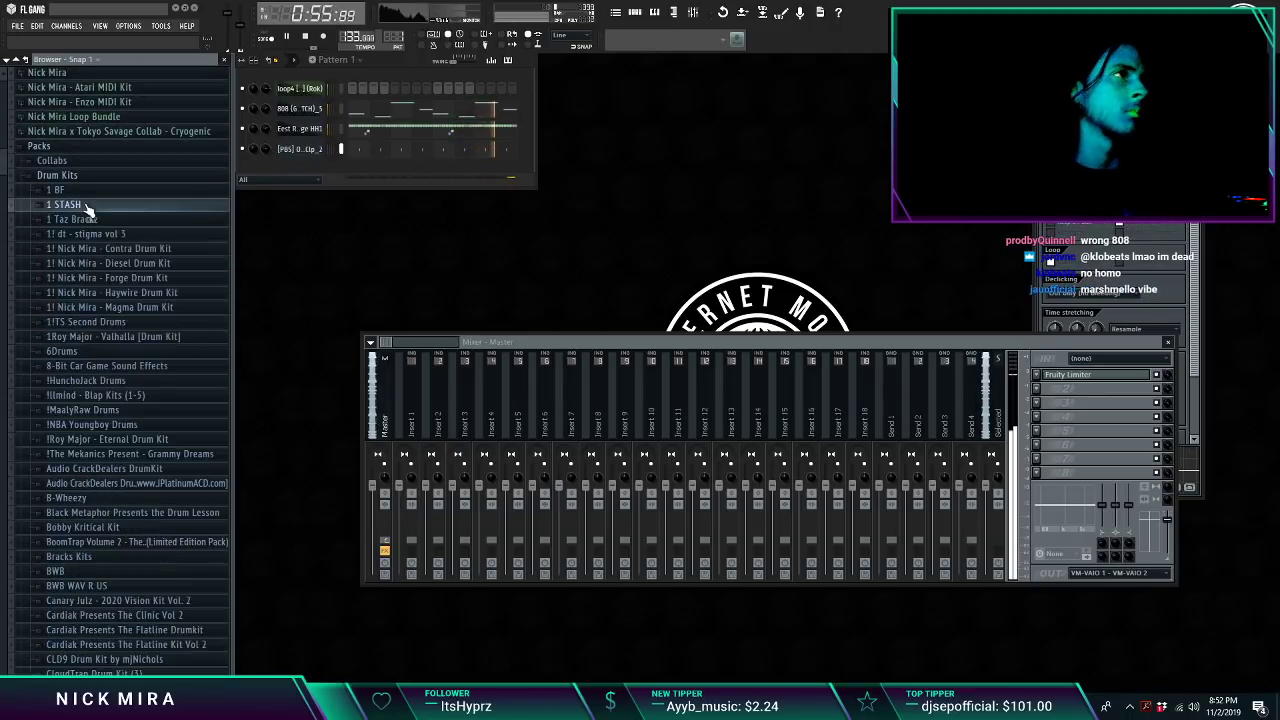
{"action": "left_click", "coordinate": [86, 206]}
{"action": "left_click", "coordinate": [70, 280]}
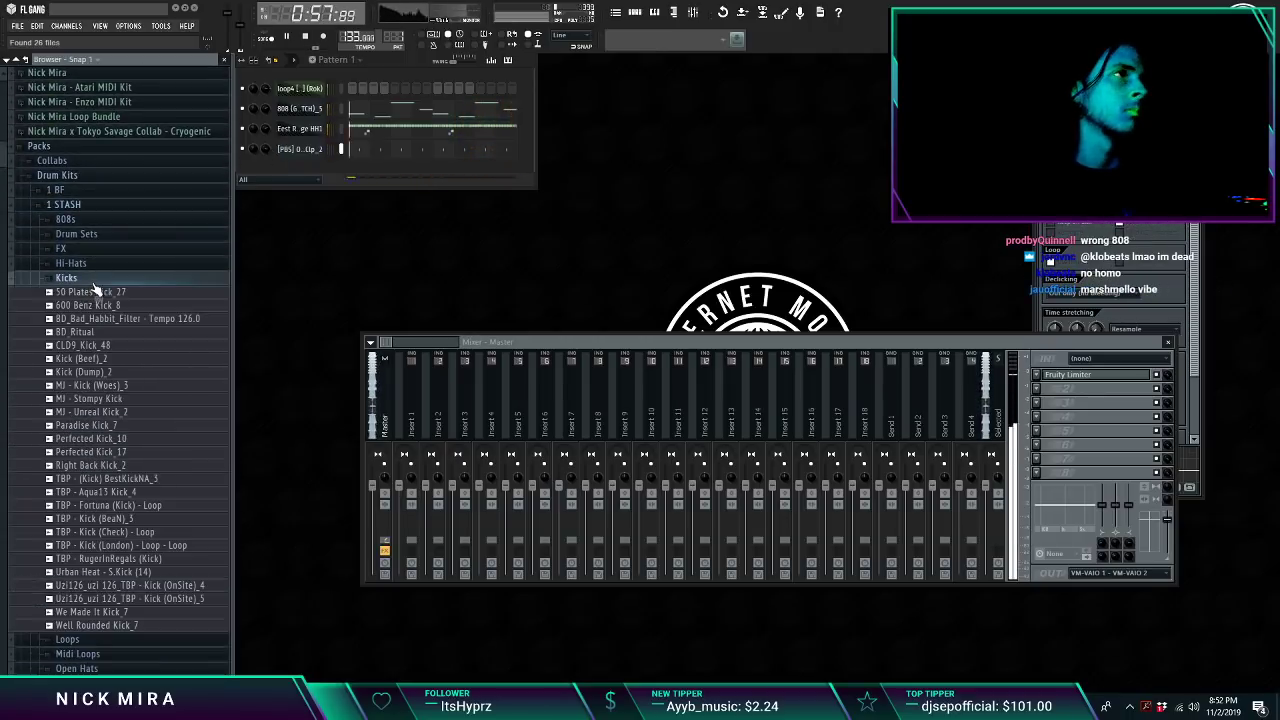
{"action": "left_click", "coordinate": [174, 626]}
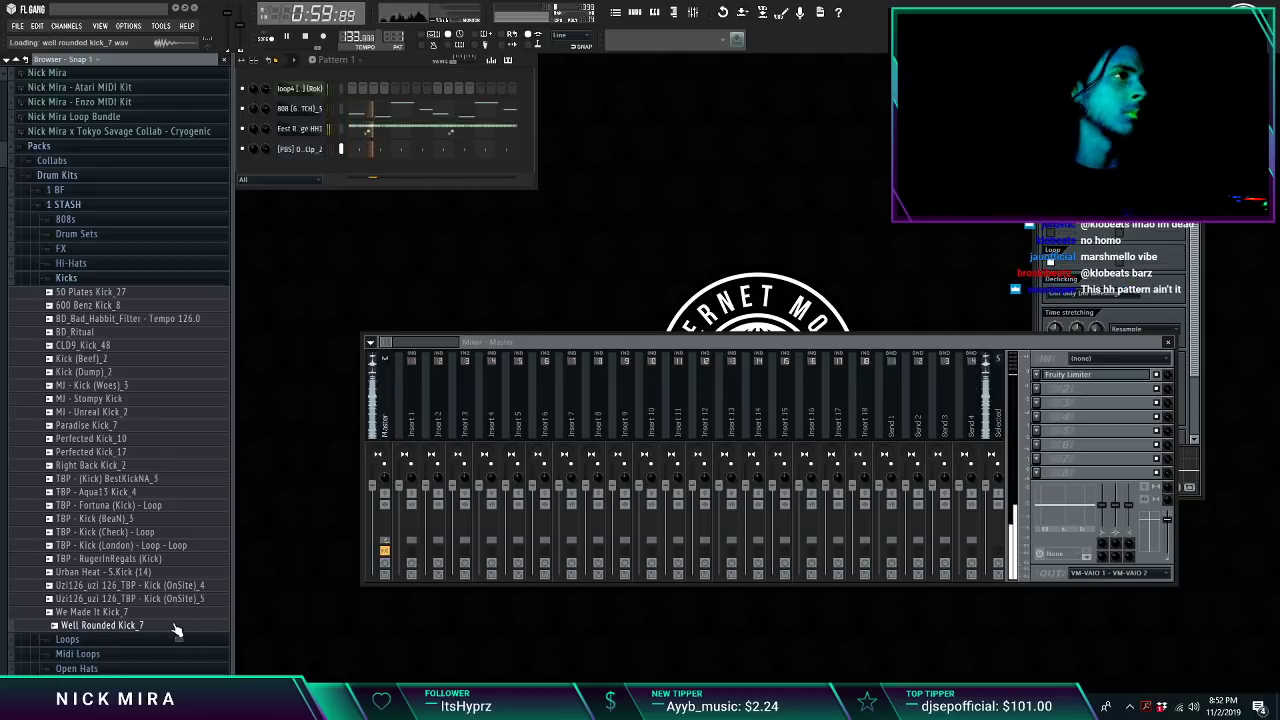
Step: Add YK - PortOfMiami (Kick) from the 1 BF kit as a new channel between loop4 and the 808
{"action": "left_click", "coordinate": [82, 277]}
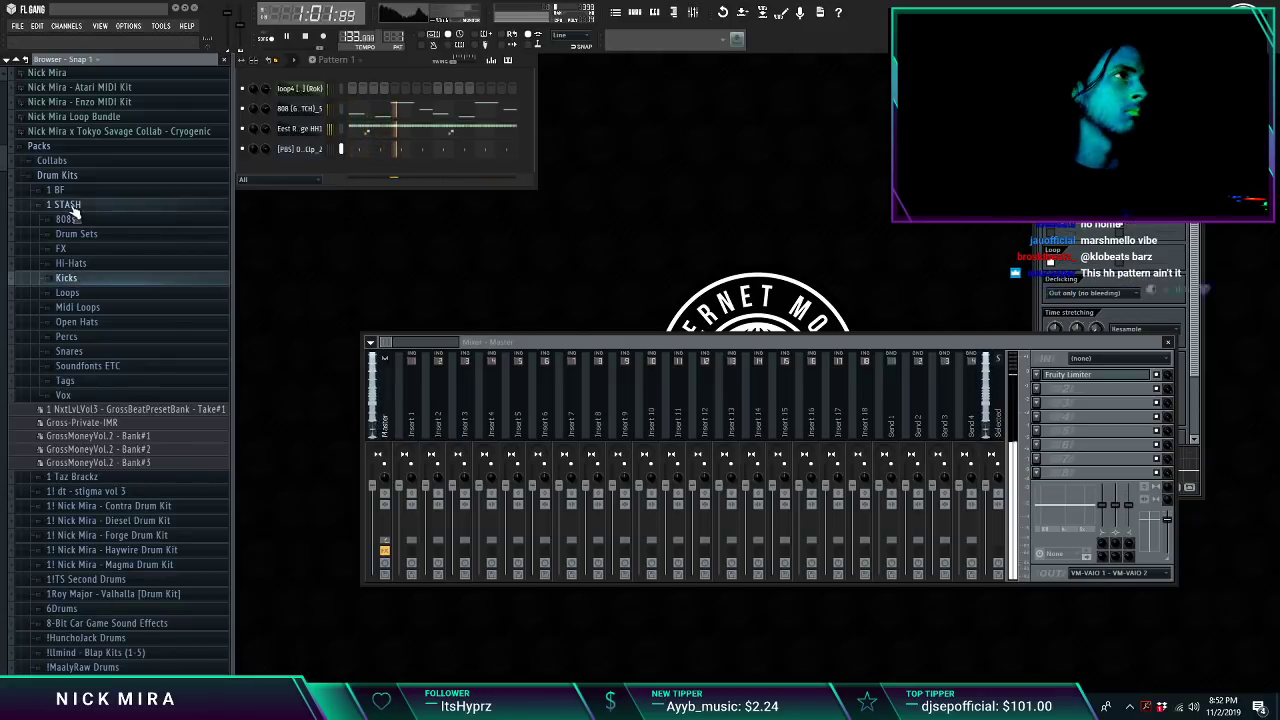
{"action": "left_click", "coordinate": [75, 206]}
{"action": "left_click", "coordinate": [80, 191]}
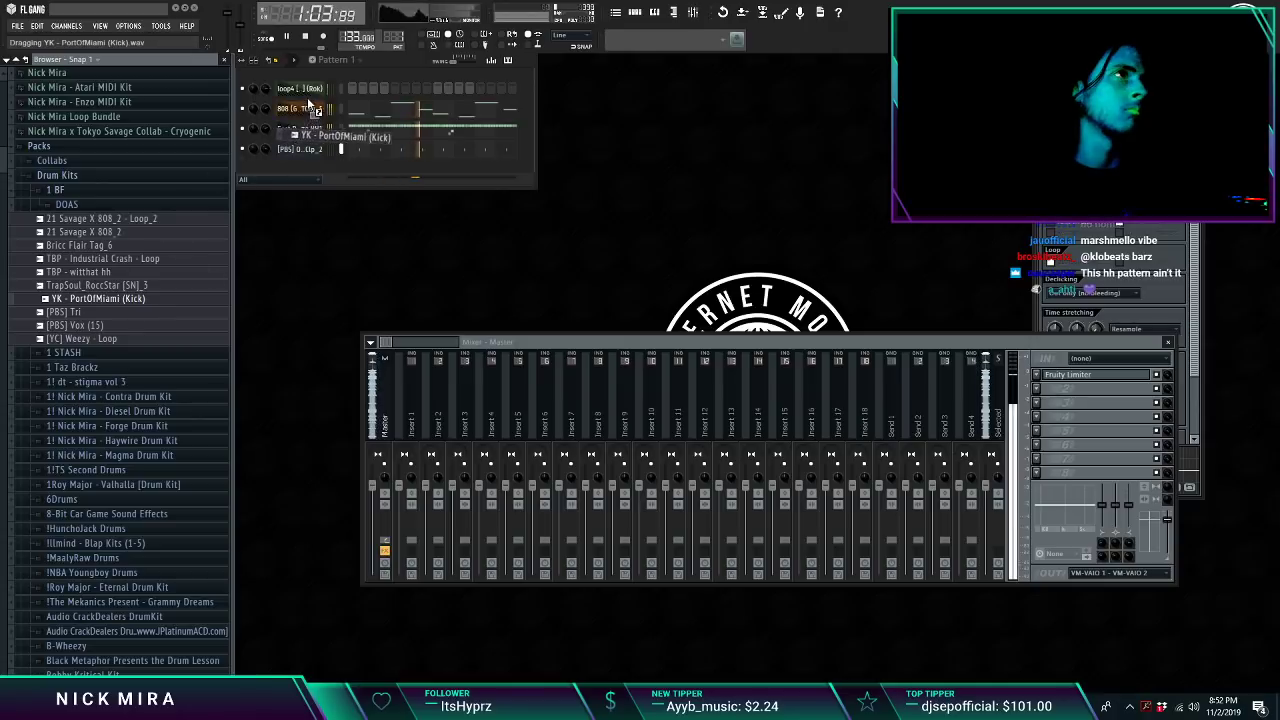
{"action": "left_click_drag", "start_coordinate": [312, 104], "coordinate": [313, 107]}
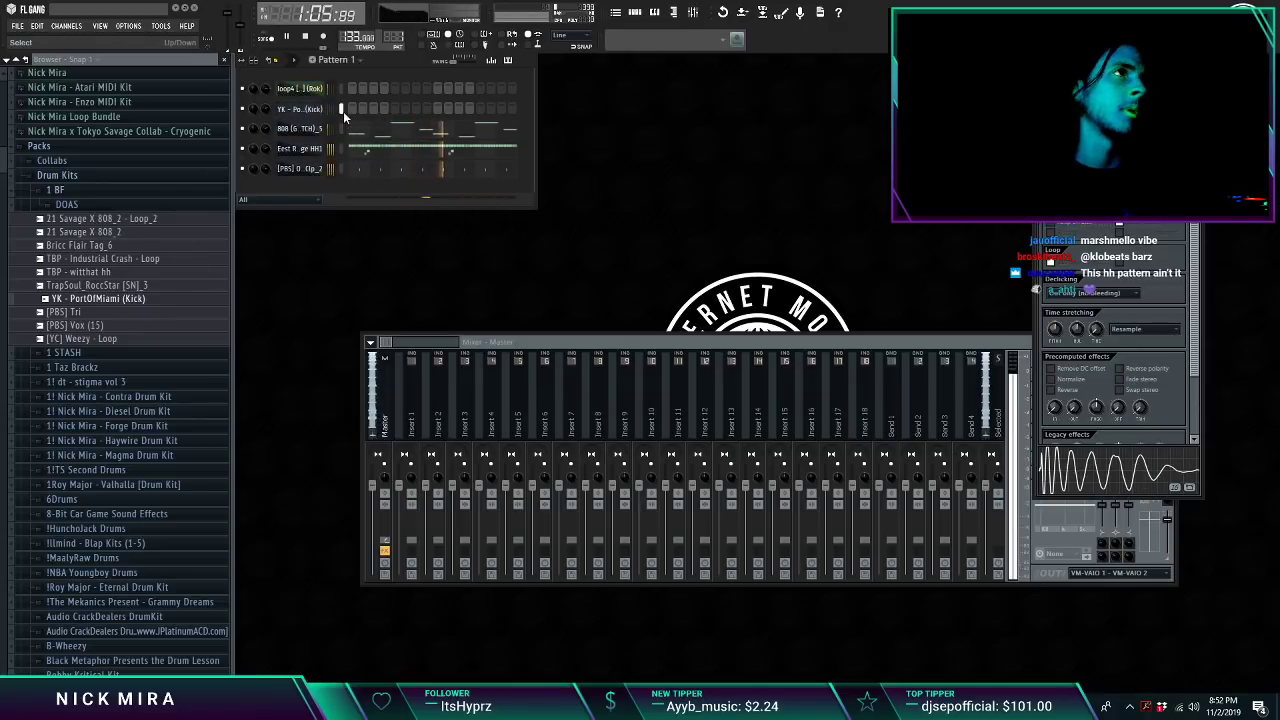
Step: Paste the 808 notes into the kick channel and chop them into short A4 hits six steps apart
{"action": "key", "text": "ctrl+v"}
{"action": "left_click", "coordinate": [373, 113]}
{"action": "key", "text": "alt+k"}
{"action": "key", "text": "Return"}
{"action": "key", "text": "shift+d"}
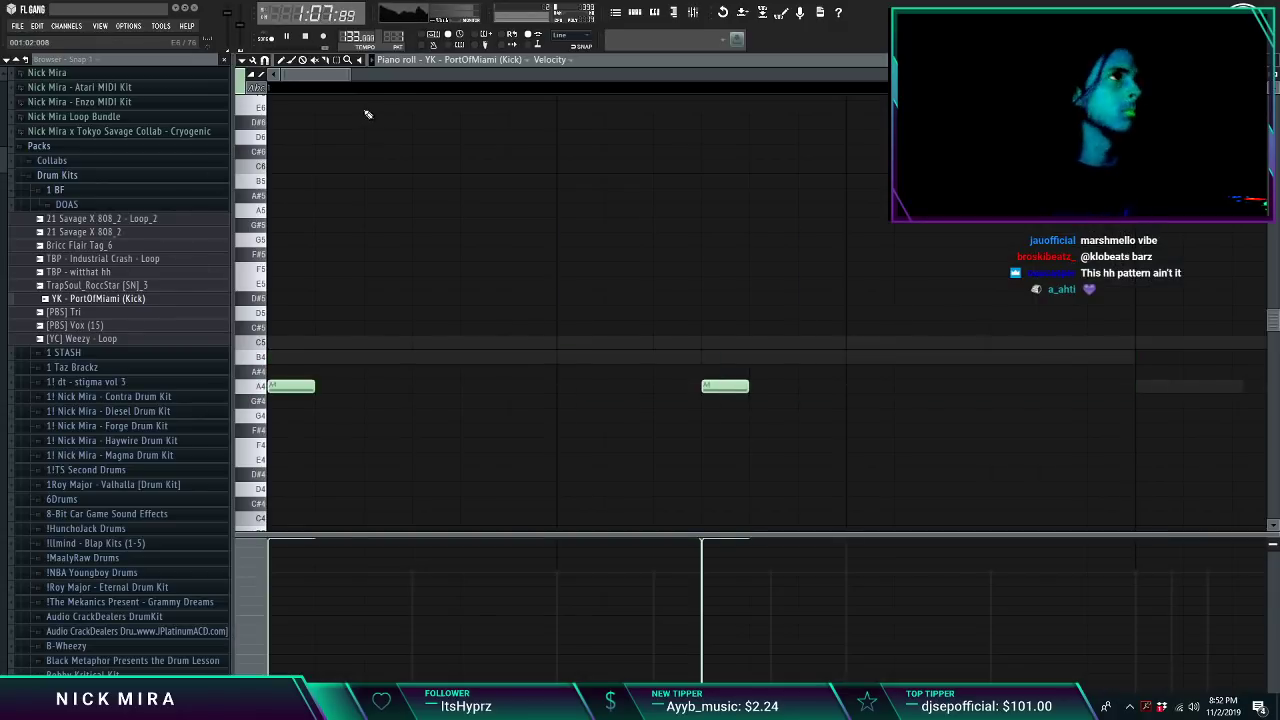
{"action": "key", "text": "F7"}
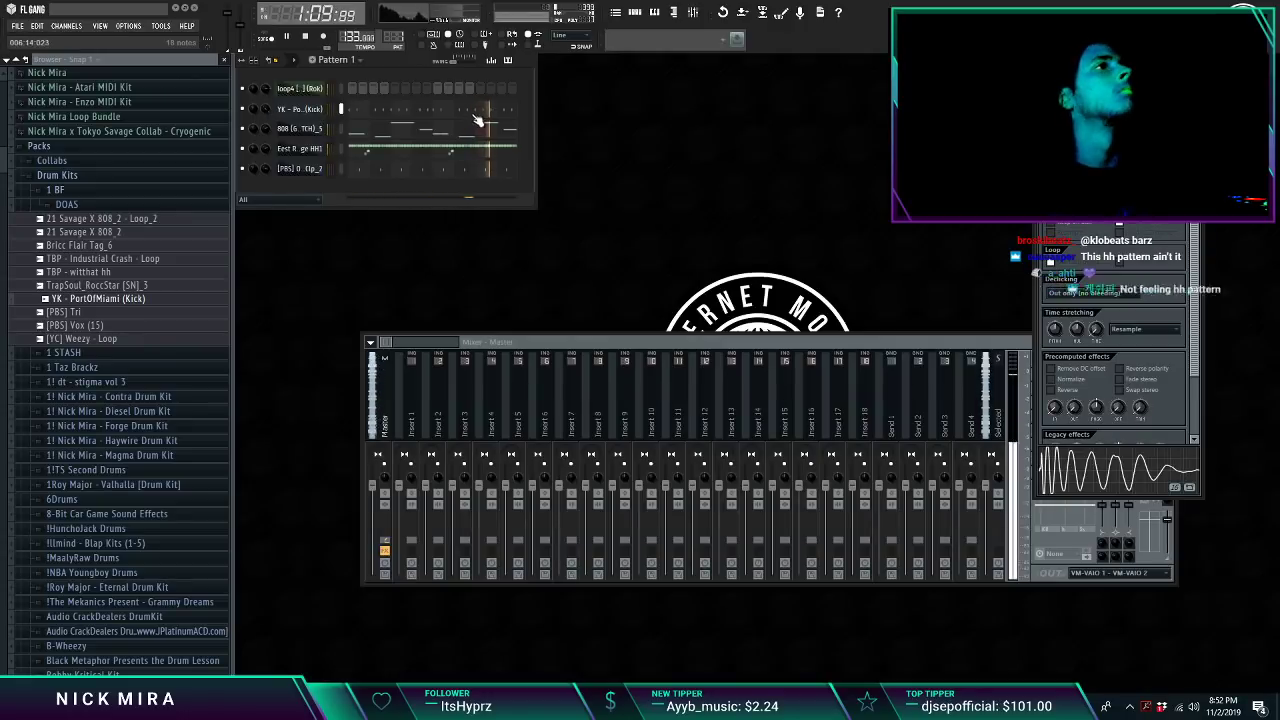
Step: Try removing the kick hit at step 11 of bar 2
{"action": "left_click", "coordinate": [443, 108]}
{"action": "scroll", "coordinate": [443, 97], "scroll_direction": "down", "scroll_amount": 7}
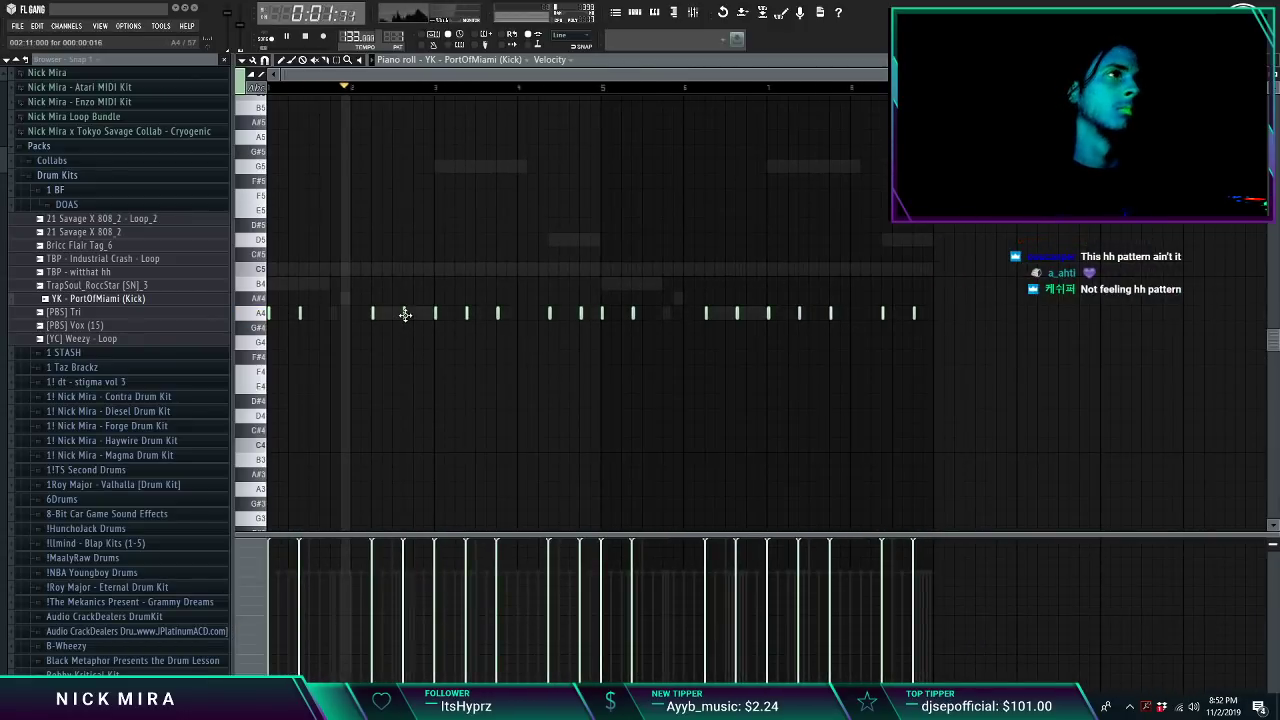
{"action": "left_click_drag", "start_coordinate": [405, 315], "coordinate": [435, 313]}
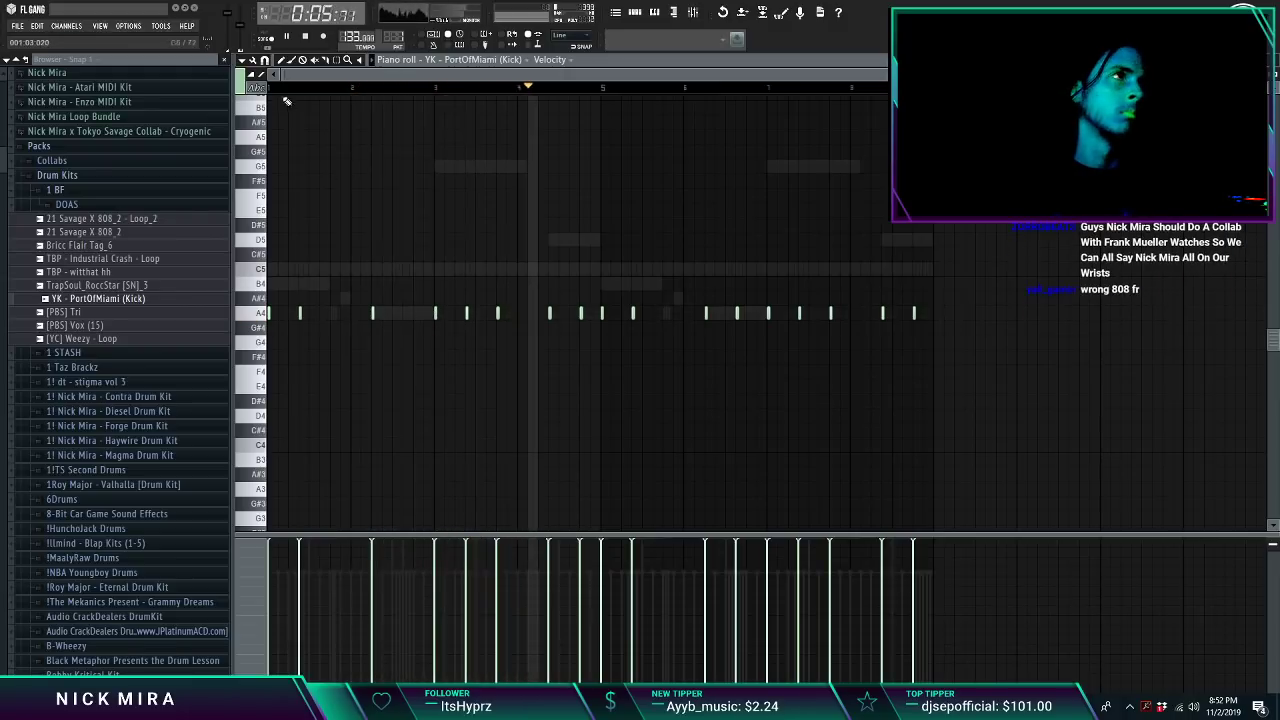
Step: Restore the removed kick hit in bar 2 and lengthen all the kick notes on A4
{"action": "left_click", "coordinate": [264, 61]}
{"action": "left_click", "coordinate": [281, 121]}
{"action": "key", "text": "ctrl+q"}
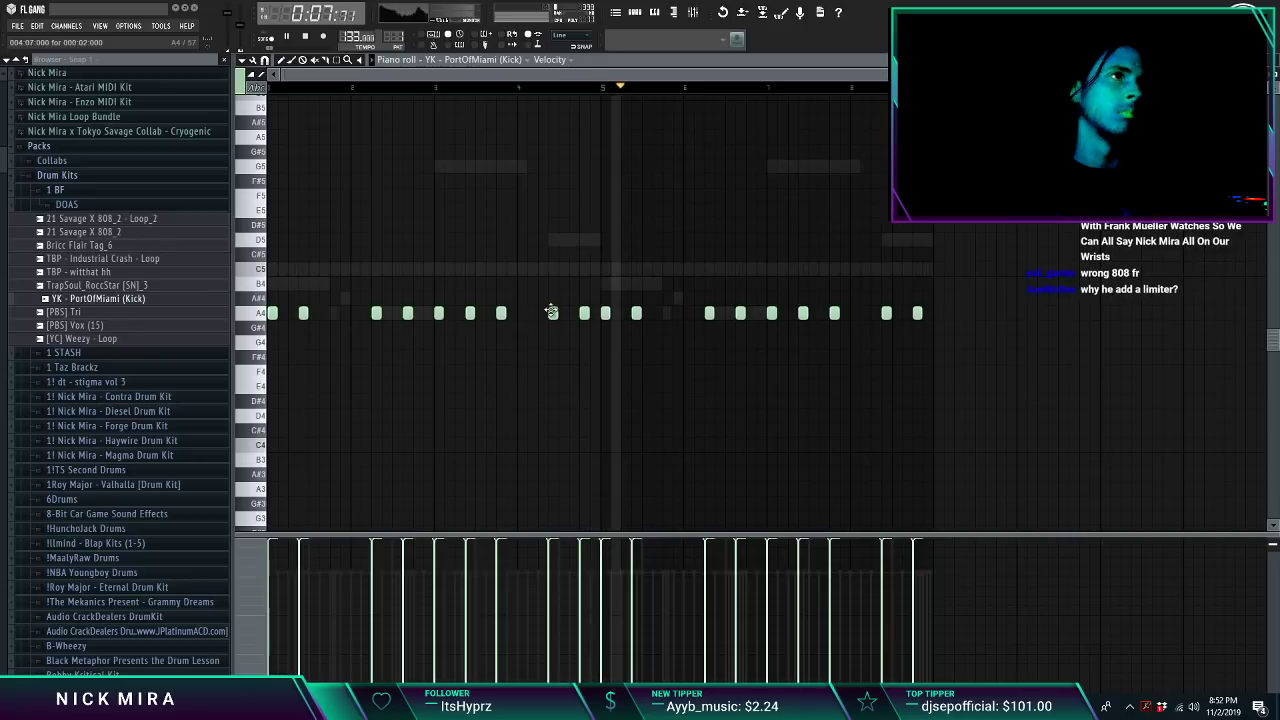
{"action": "key", "text": "ctrl+l"}
{"action": "key", "text": "ctrl+alt+z"}
{"action": "key", "text": "ctrl+alt+z"}
{"action": "key", "text": "ctrl+alt+z"}
{"action": "key", "text": "ctrl+alt+z"}
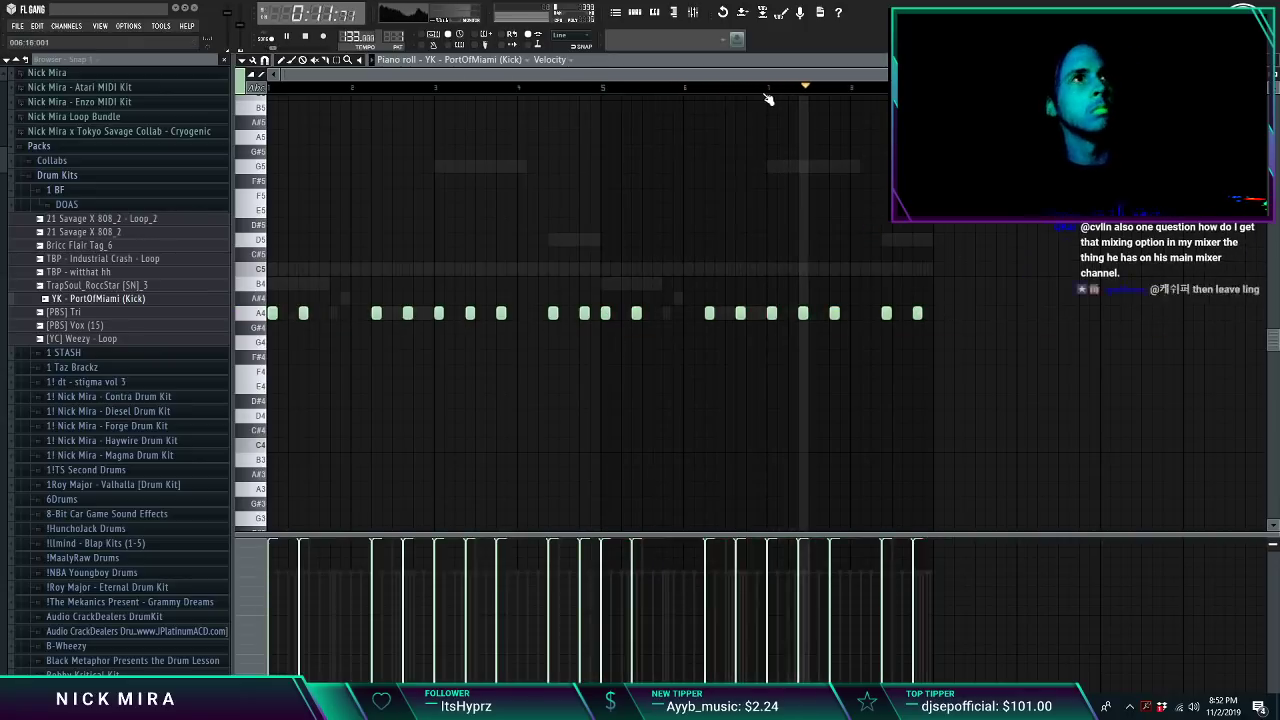
{"action": "key", "text": "Escape"}
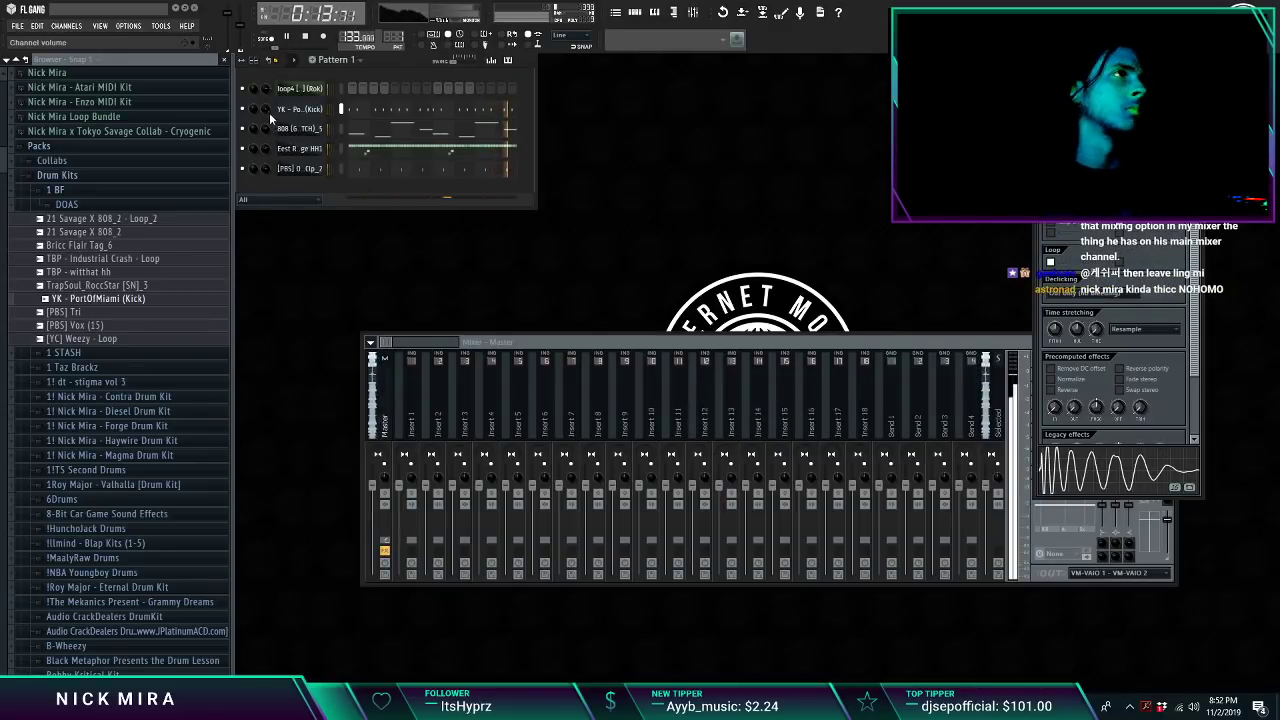
Step: Add DT - Forfeit Perc from the Percs + FX folder of 1! dt - stigma vol 3 as a channel below the clap
{"action": "left_click", "coordinate": [138, 192]}
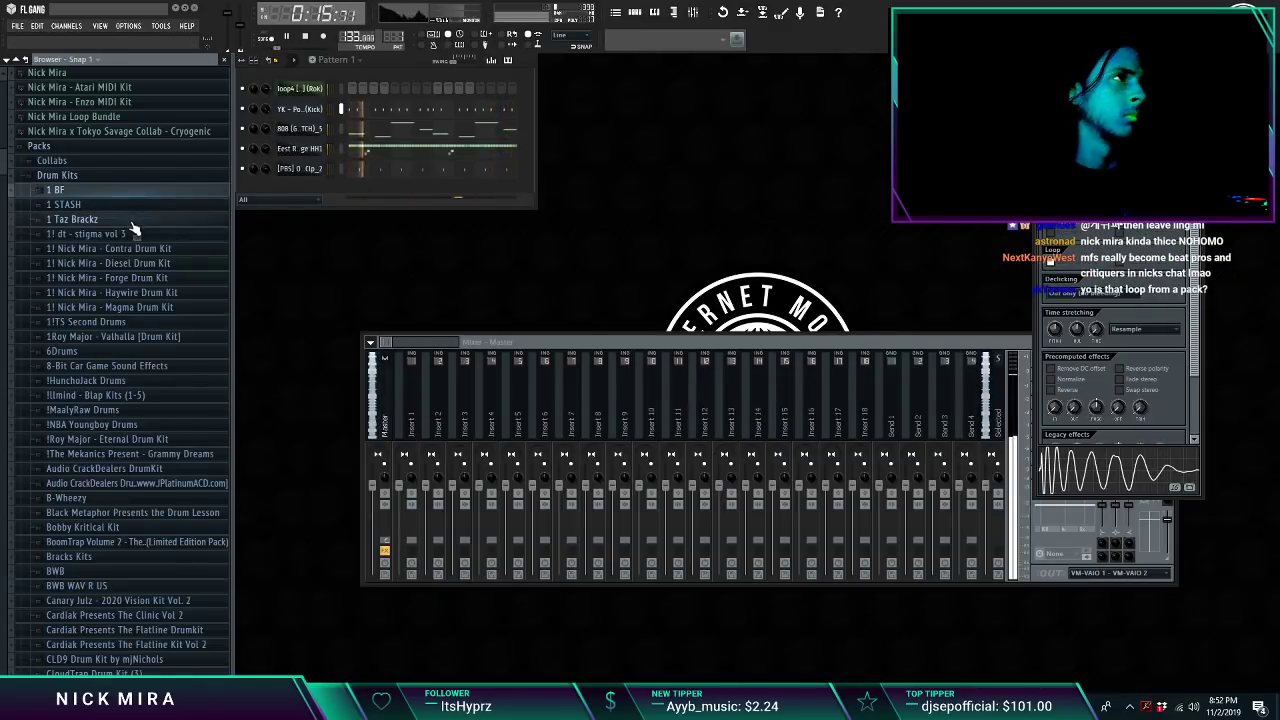
{"action": "left_click", "coordinate": [136, 235]}
{"action": "left_click", "coordinate": [80, 337]}
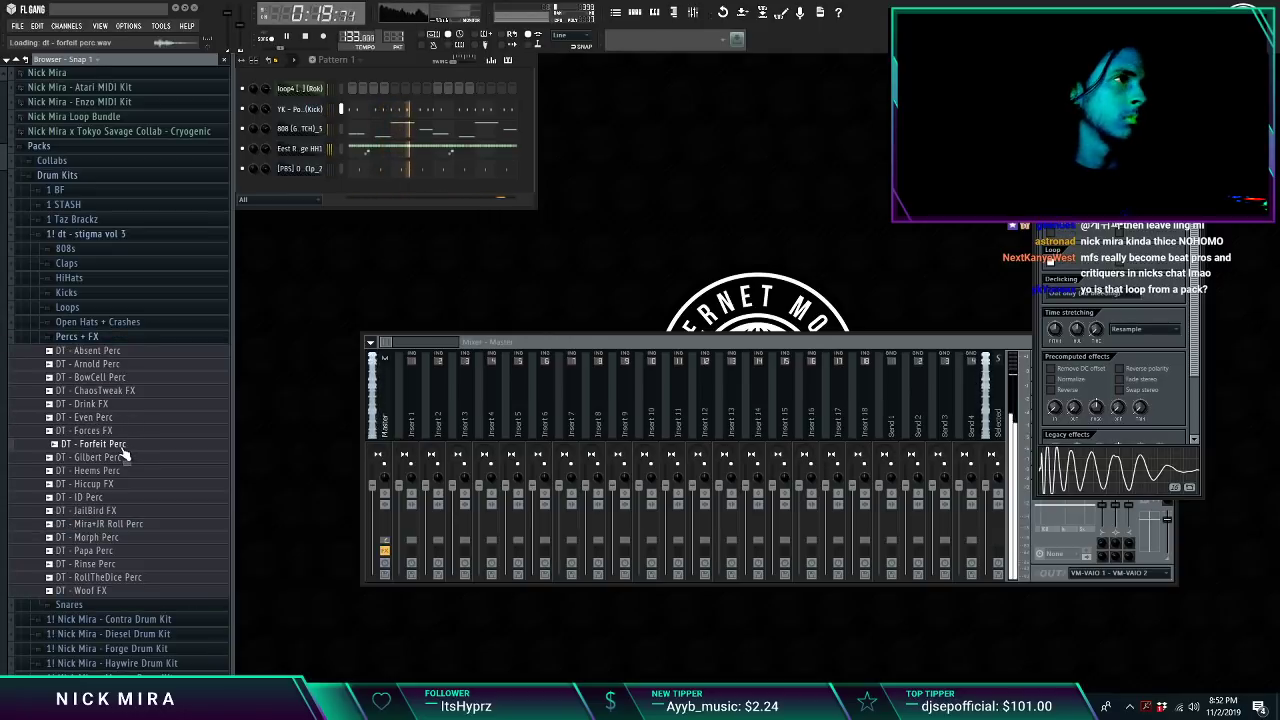
{"action": "key", "text": "space"}
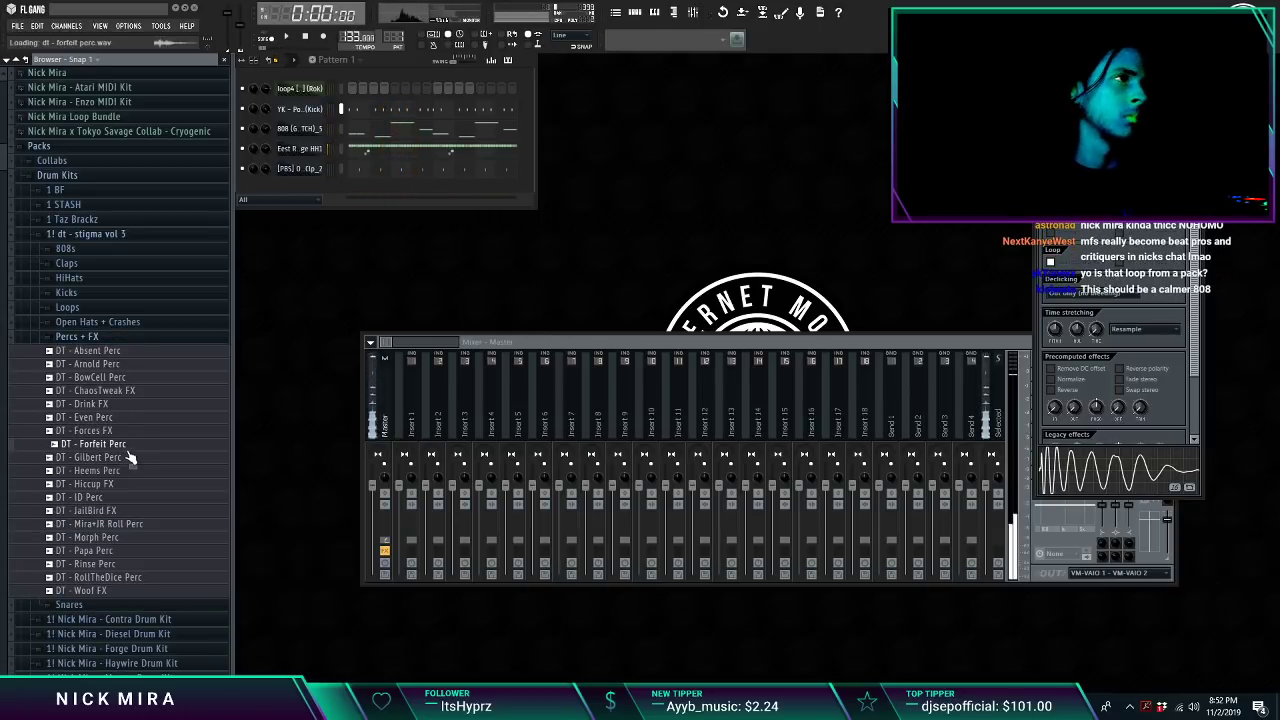
{"action": "left_click_drag", "start_coordinate": [309, 185], "coordinate": [312, 192]}
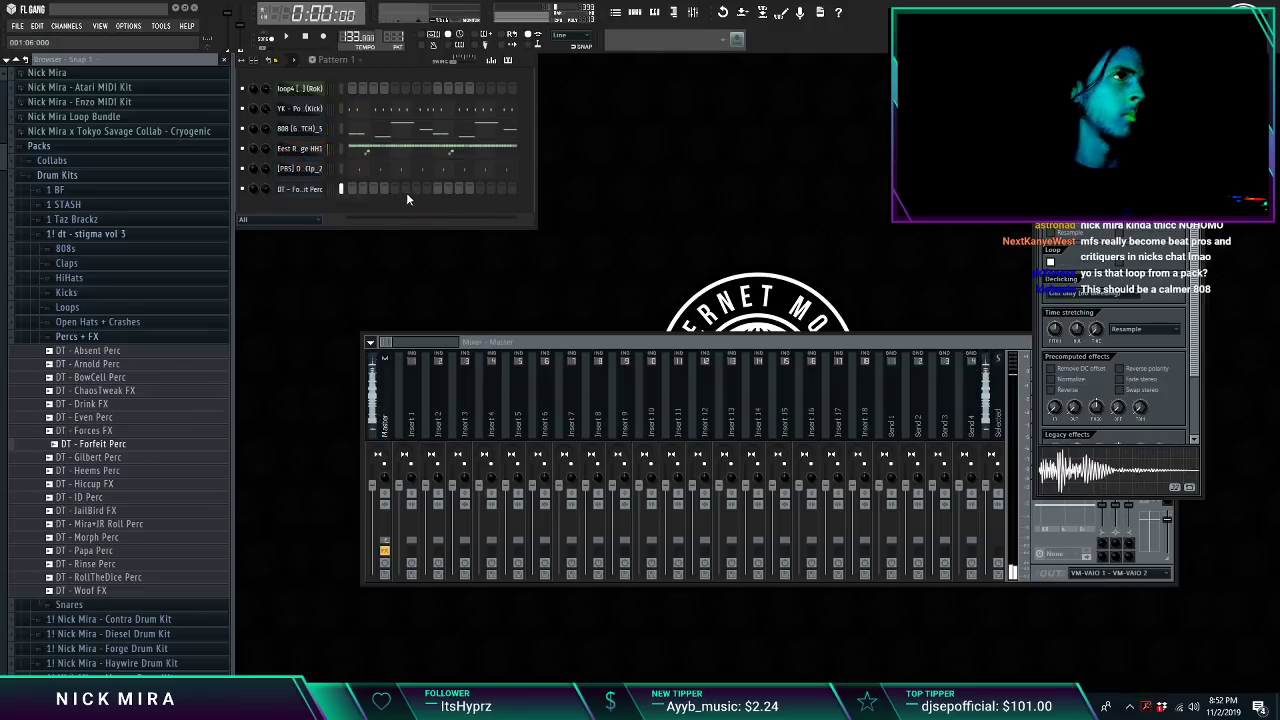
Step: Send the Forfeit Perc channel to the piano roll with a C5 hit at step 5 of each bar
{"action": "right_click", "coordinate": [318, 189]}
{"action": "left_click", "coordinate": [355, 194]}
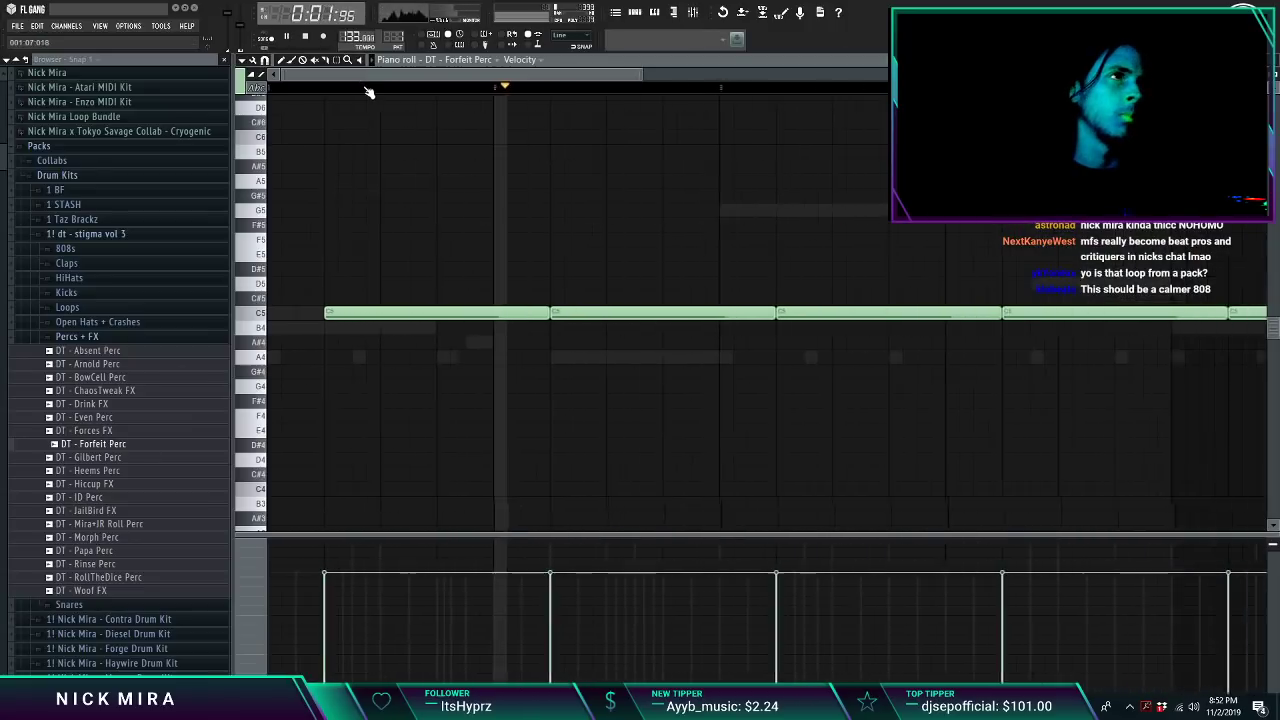
{"action": "key", "text": "space"}
Step: Rework Forfeit Perc in bars 2 and 4 with C5 hits at steps 1, 3 and 15, removing the step 5 hits
{"action": "left_click", "coordinate": [497, 313]}
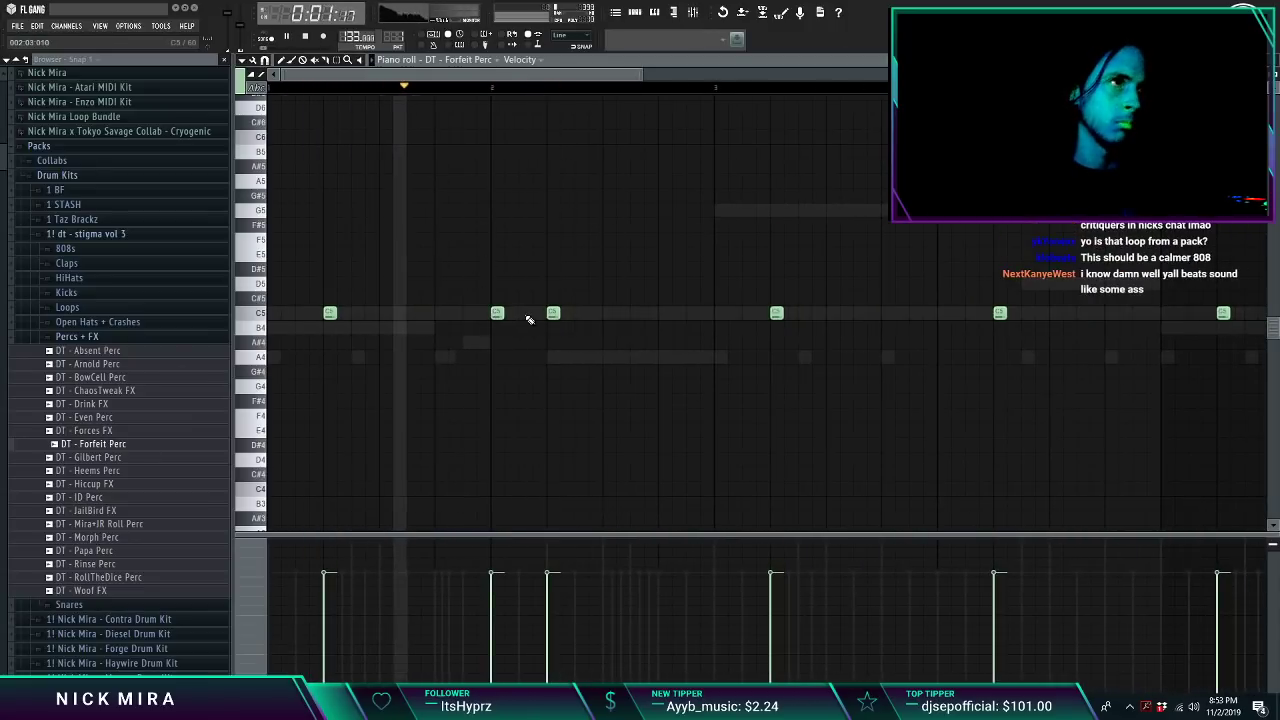
{"action": "left_click", "coordinate": [523, 313]}
{"action": "right_click", "coordinate": [554, 314]}
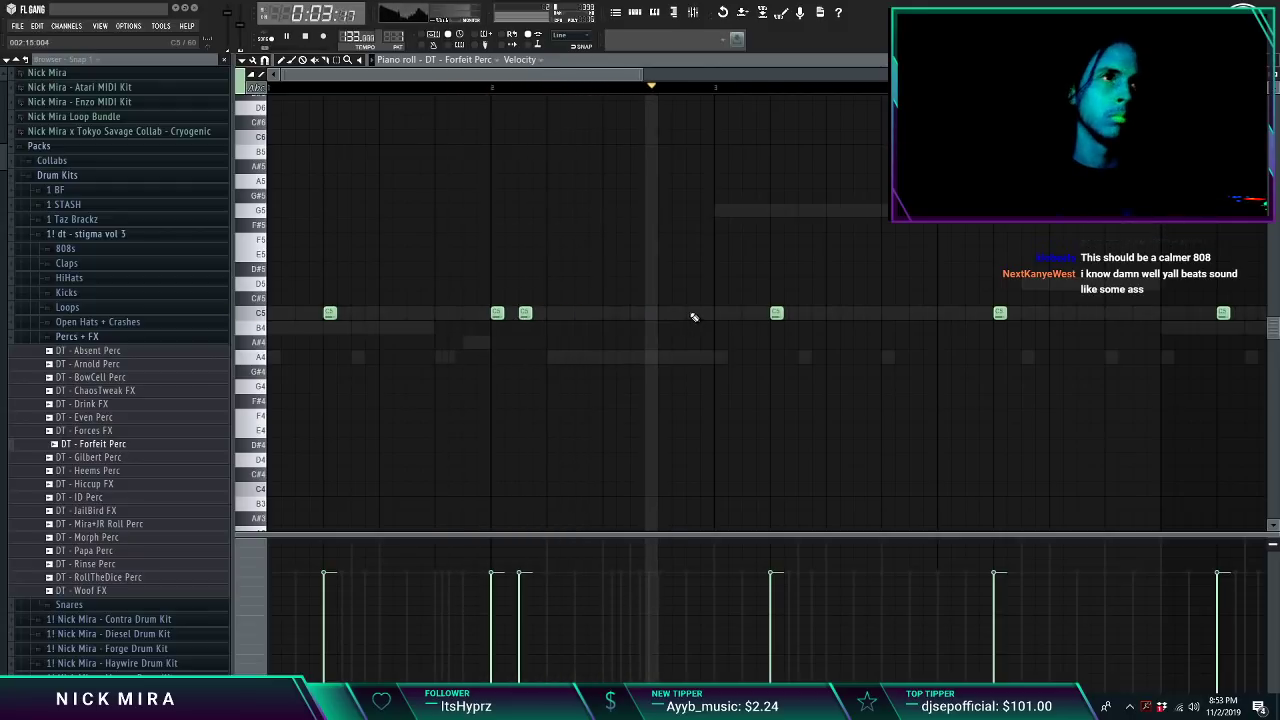
{"action": "left_click", "coordinate": [692, 315]}
{"action": "left_click", "coordinate": [943, 313]}
{"action": "left_click", "coordinate": [972, 313]}
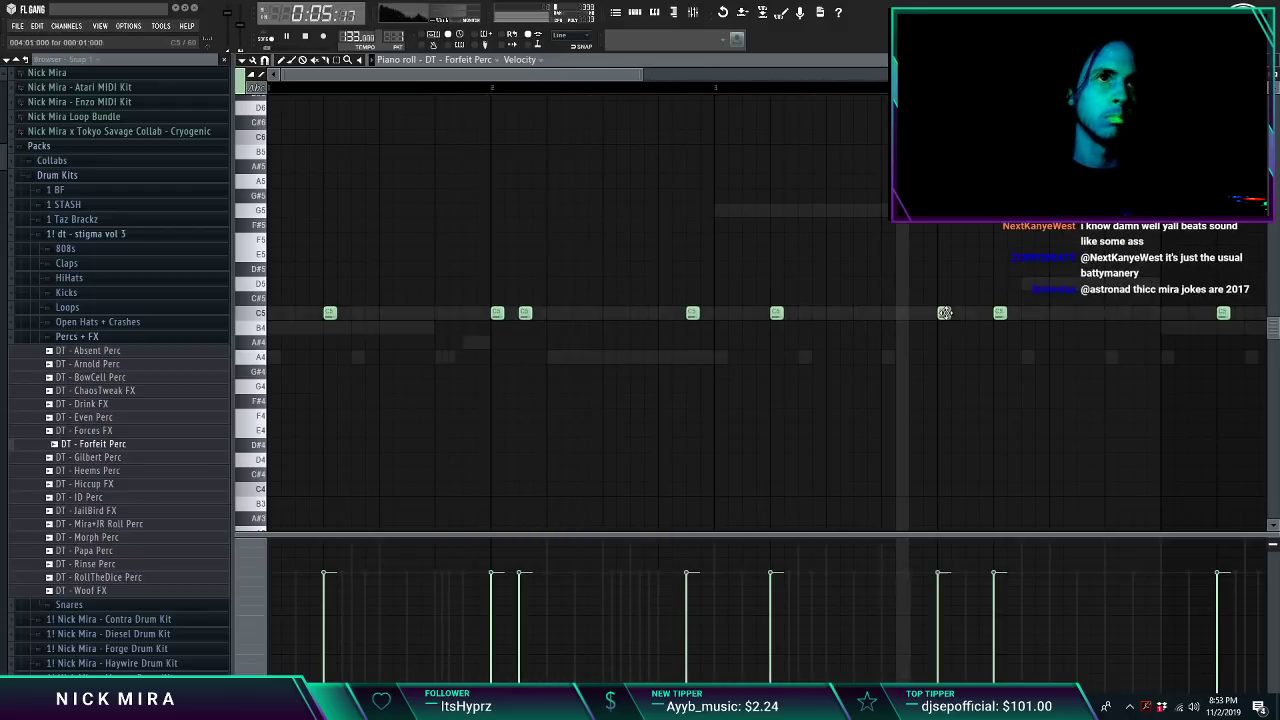
{"action": "right_click", "coordinate": [1000, 315]}
{"action": "left_click", "coordinate": [1141, 314]}
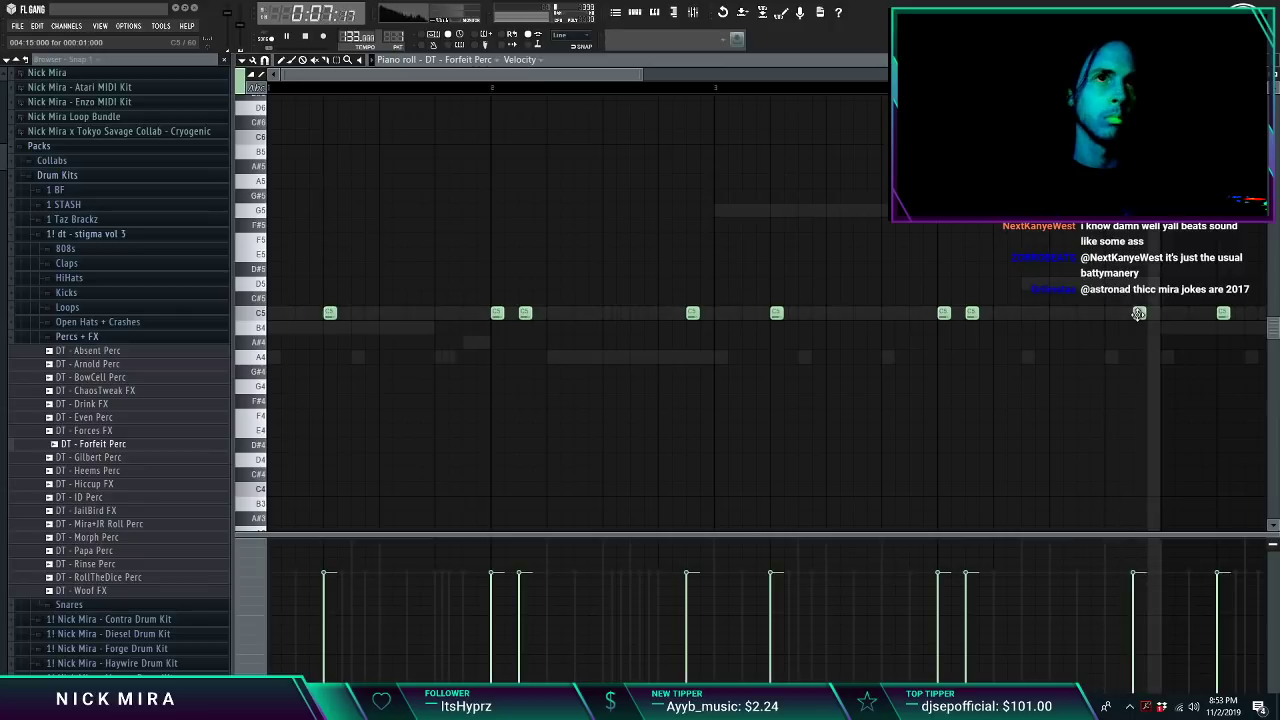
Step: Replace bar 4's opening Forfeit Perc hit with one at step 5 and extend all the notes end to end
{"action": "scroll", "coordinate": [924, 108], "scroll_direction": "down", "scroll_amount": 3}
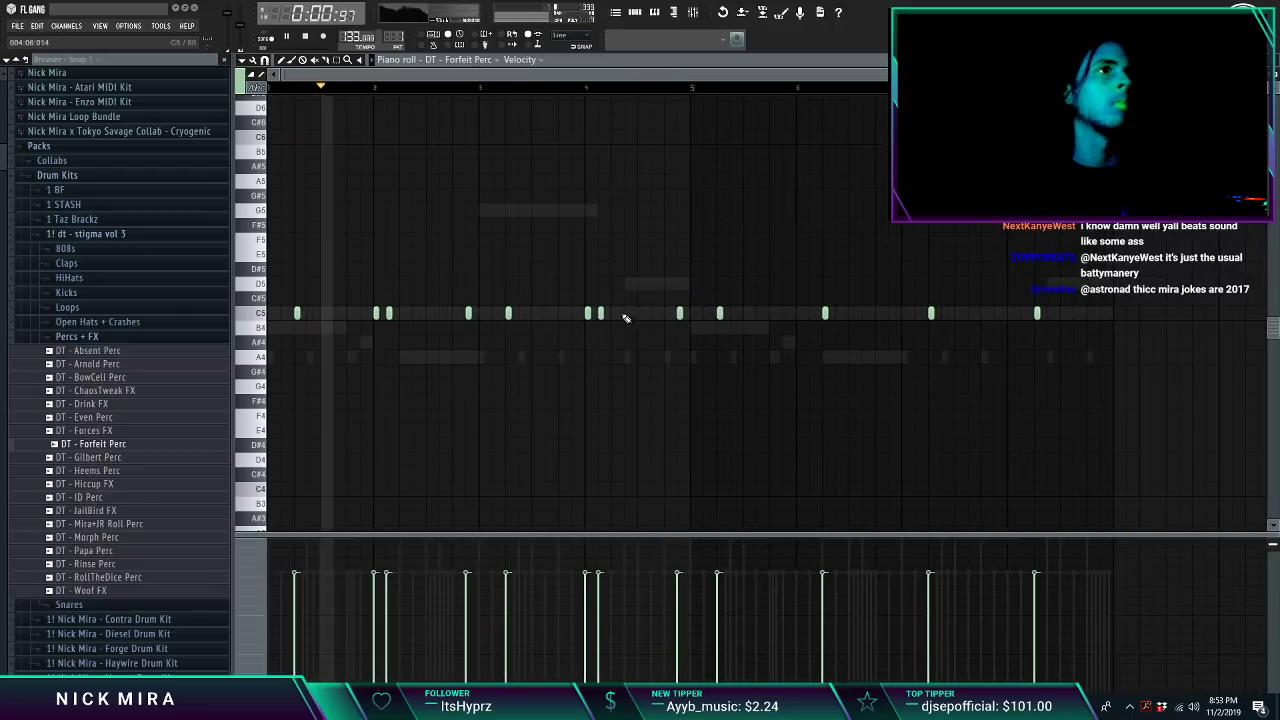
{"action": "left_click", "coordinate": [615, 316]}
{"action": "right_click", "coordinate": [589, 315]}
{"action": "key", "text": "ctrl+l"}
Step: Replace the Forfeit Perc hits in bars 5 to 8 with a copy of the first four bars and shorten all notes
{"action": "left_click_drag", "start_coordinate": [740, 303], "coordinate": [1277, 474]}
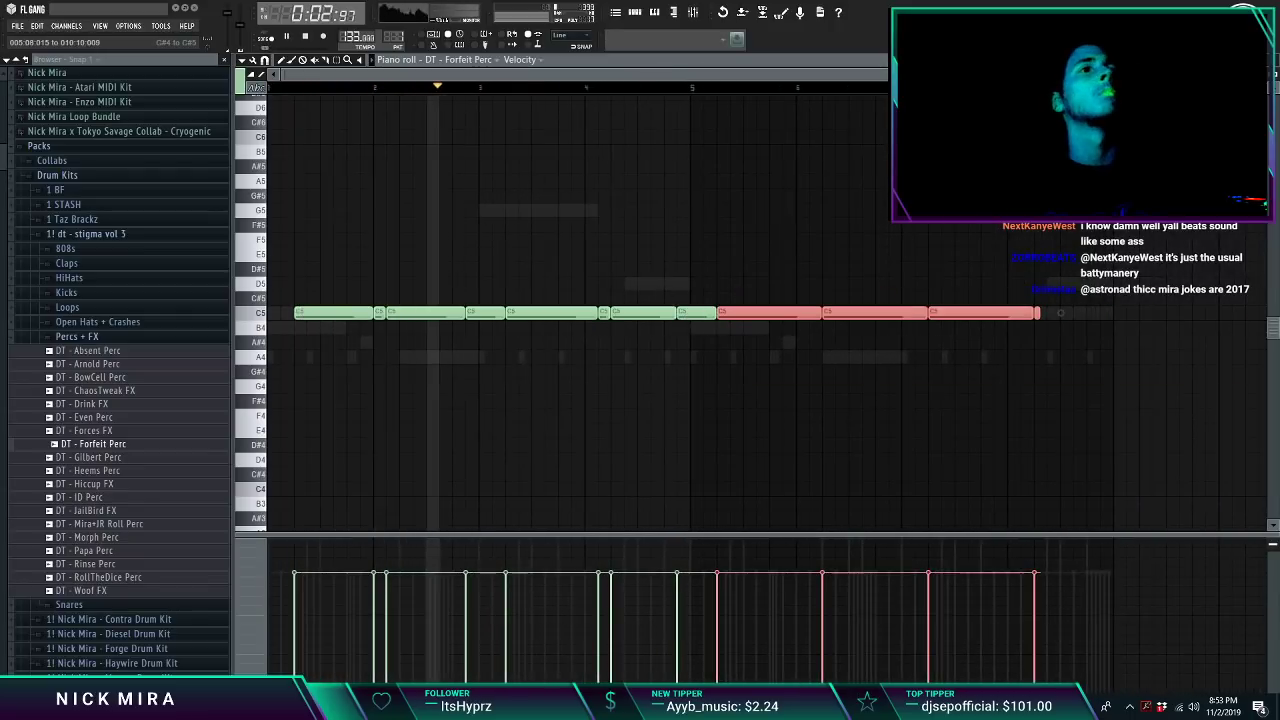
{"action": "key", "text": "Delete"}
{"action": "key", "text": "ctrl+b"}
{"action": "key", "text": "ctrl+d"}
{"action": "key", "text": "shift+d"}
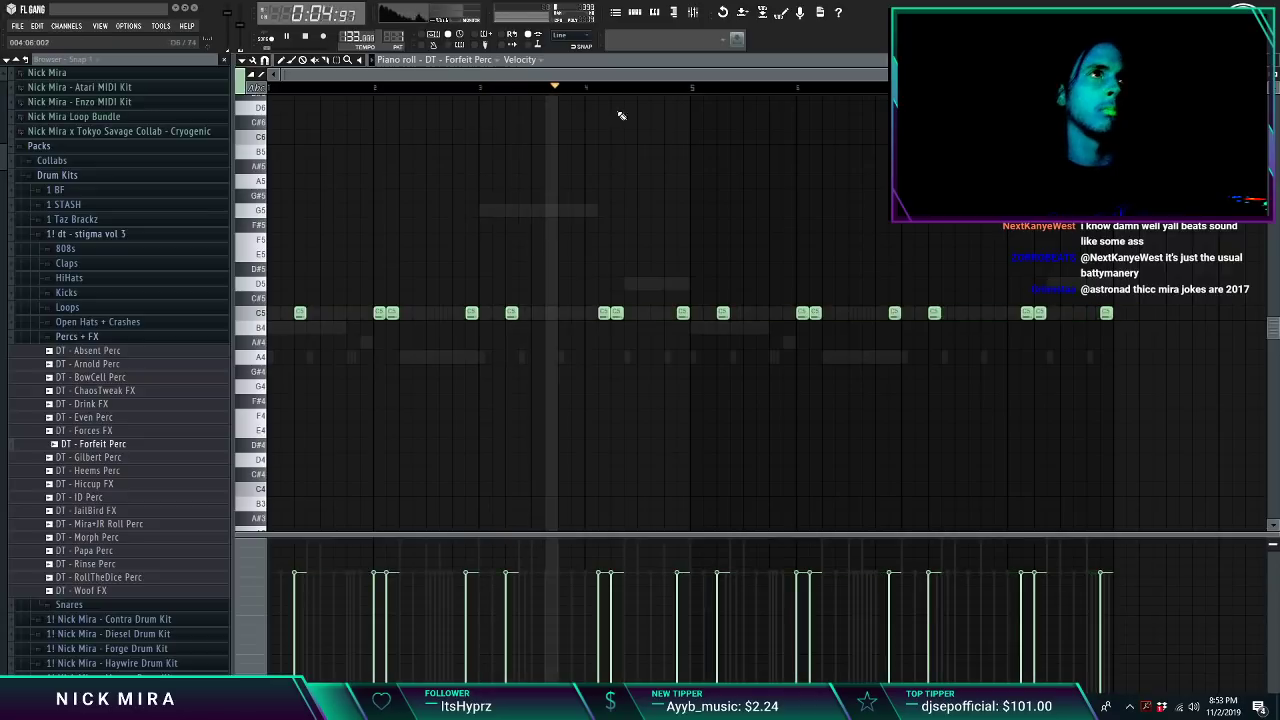
{"action": "scroll", "coordinate": [632, 102], "scroll_direction": "up", "scroll_amount": 3}
{"action": "scroll", "coordinate": [636, 97], "scroll_direction": "up", "scroll_amount": 3}
{"action": "scroll", "coordinate": [640, 95], "scroll_direction": "down", "scroll_amount": 3}
{"action": "scroll", "coordinate": [660, 208], "scroll_direction": "down", "scroll_amount": 5}
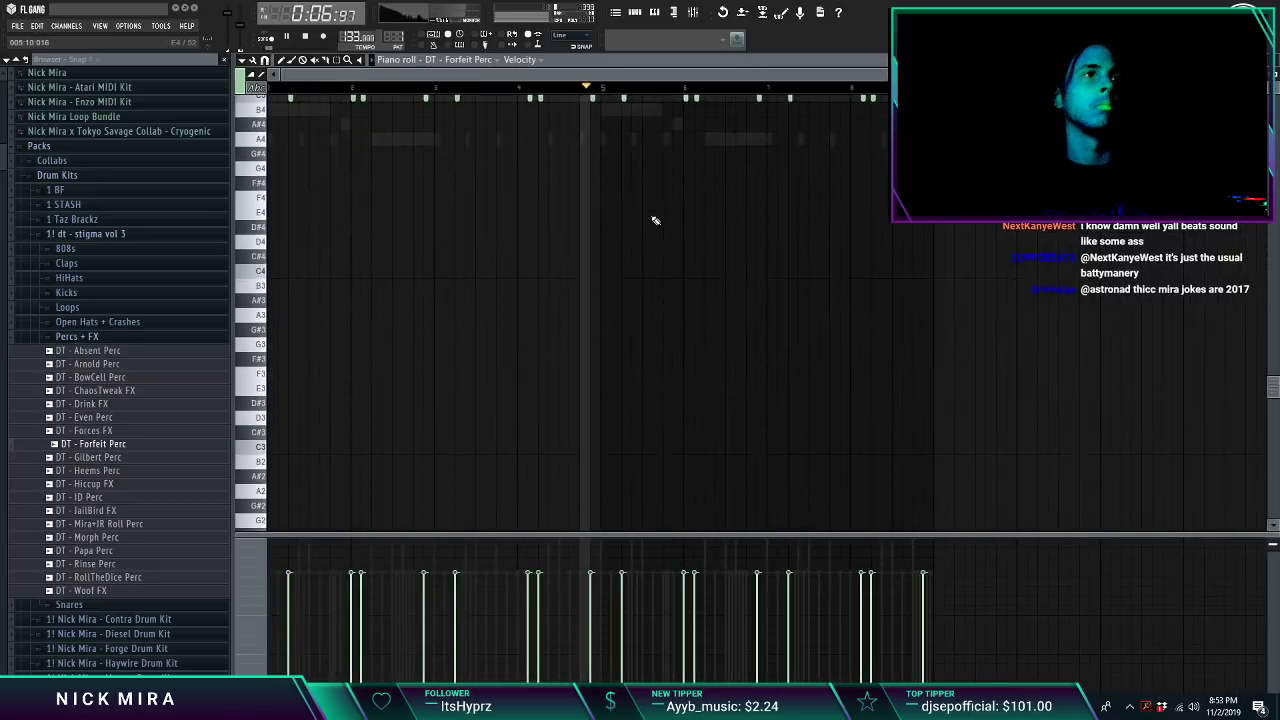
{"action": "key", "text": "F7"}
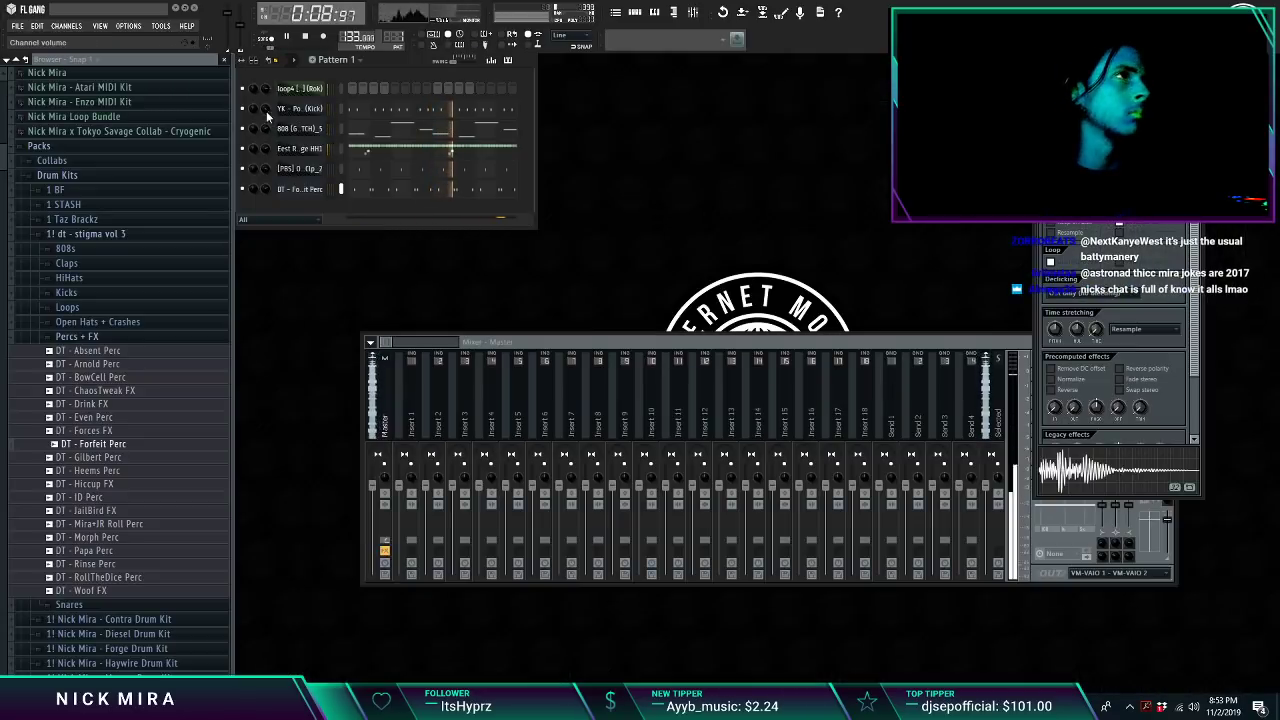
Step: Audition samples in the Open Hats + Crashes folder and add DT - Lick OH as a channel below Forfeit Perc
{"action": "left_click", "coordinate": [119, 325]}
{"action": "left_click", "coordinate": [119, 326]}
{"action": "left_click", "coordinate": [120, 338]}
{"action": "left_click", "coordinate": [120, 325]}
{"action": "left_click", "coordinate": [122, 346]}
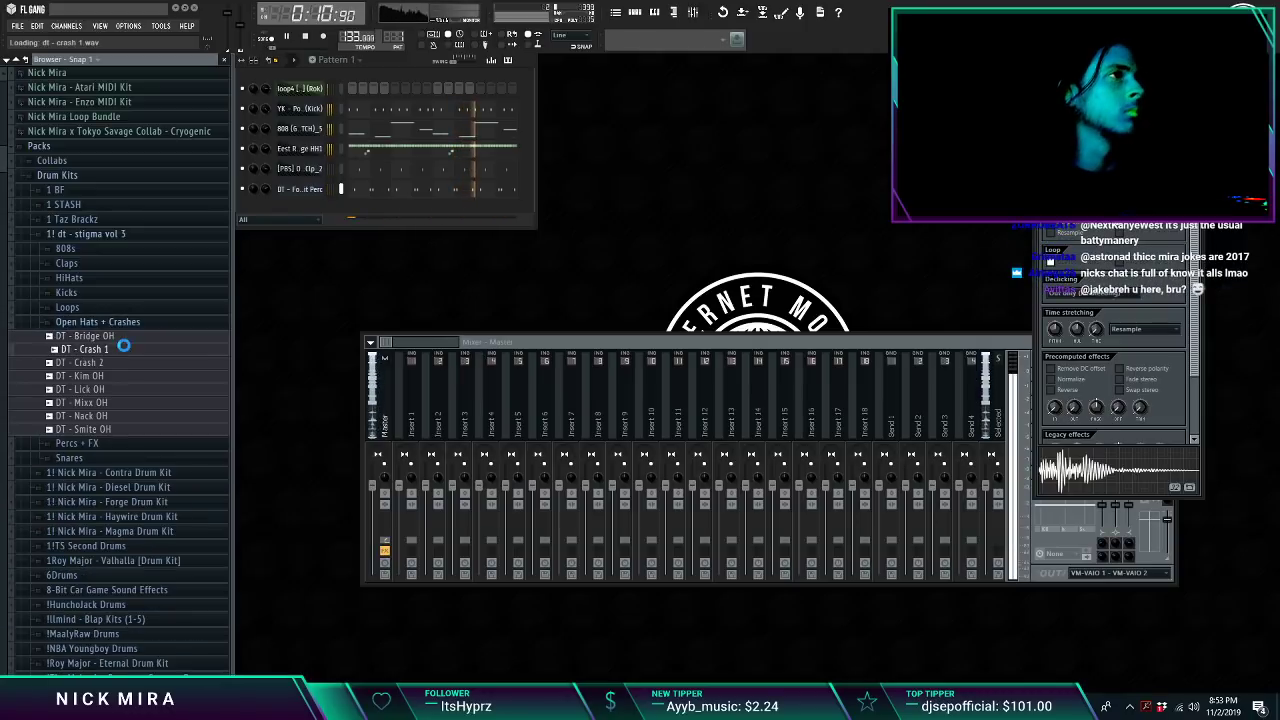
{"action": "left_click", "coordinate": [143, 402]}
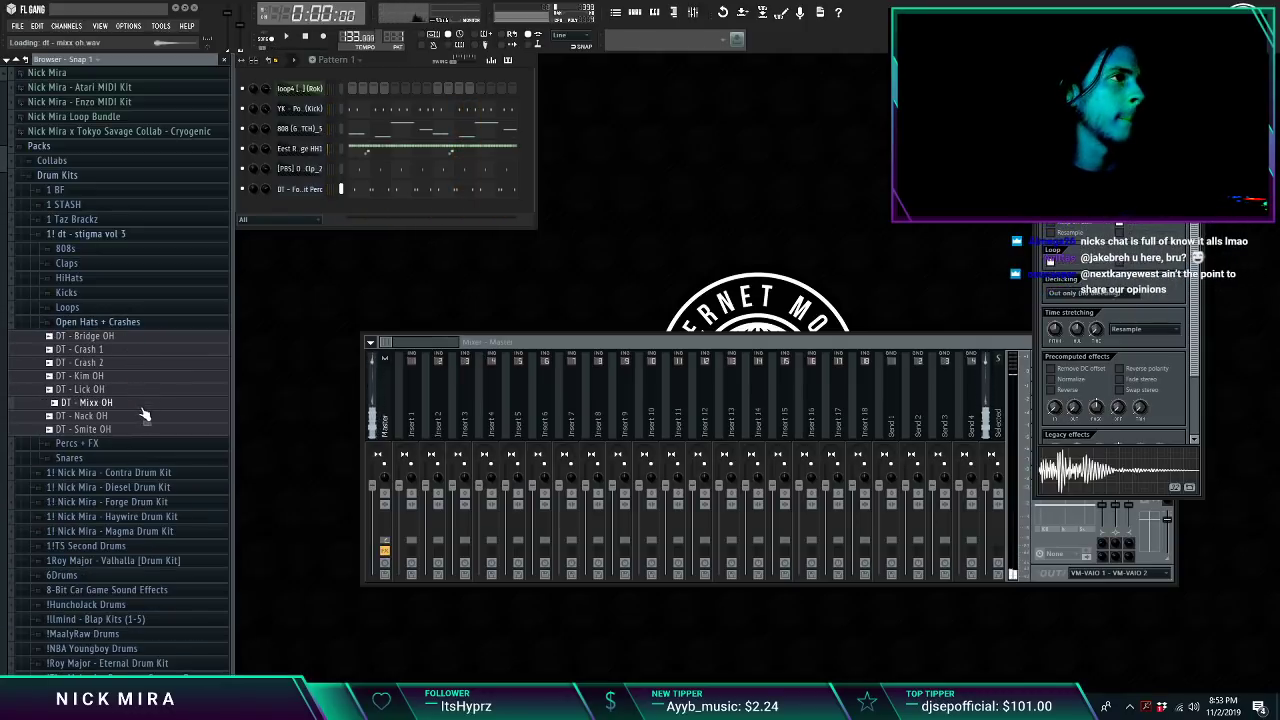
{"action": "left_click_drag", "start_coordinate": [148, 399], "coordinate": [310, 204]}
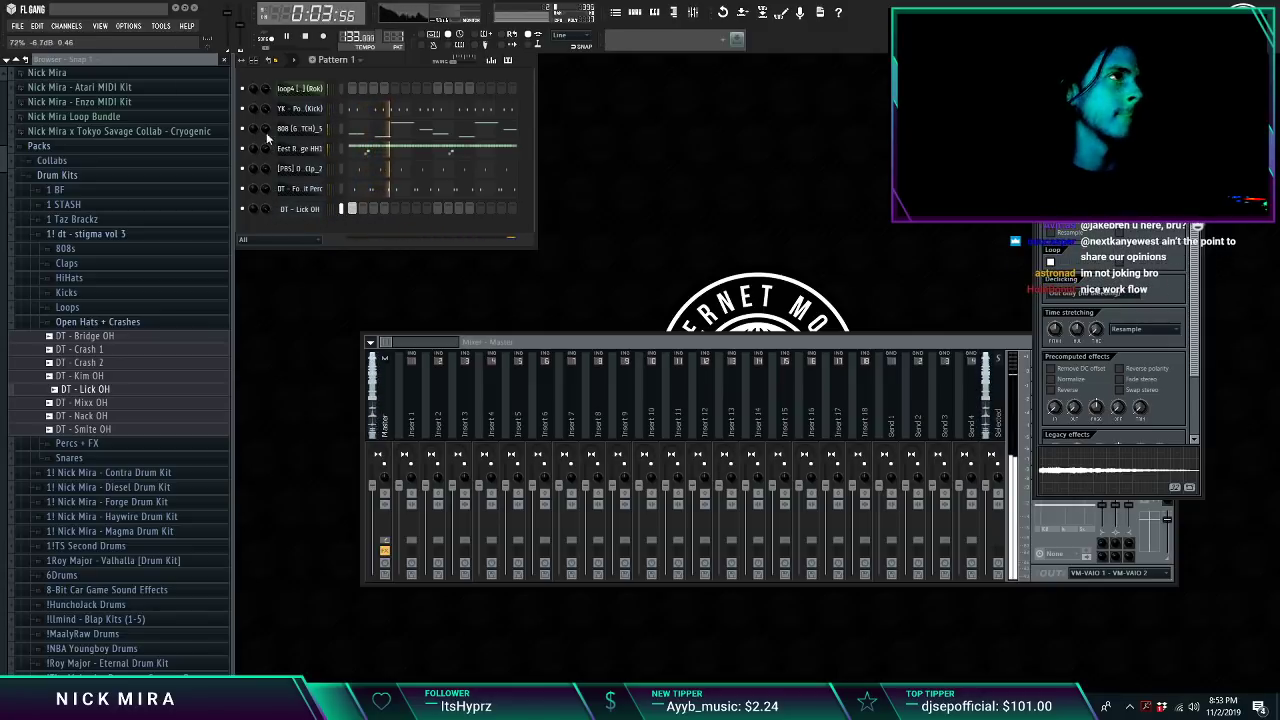
Step: Send the Lick OH channel to the piano roll with C5 hits at the start of bars 1 and 5
{"action": "right_click", "coordinate": [322, 206]}
{"action": "left_click", "coordinate": [349, 213]}
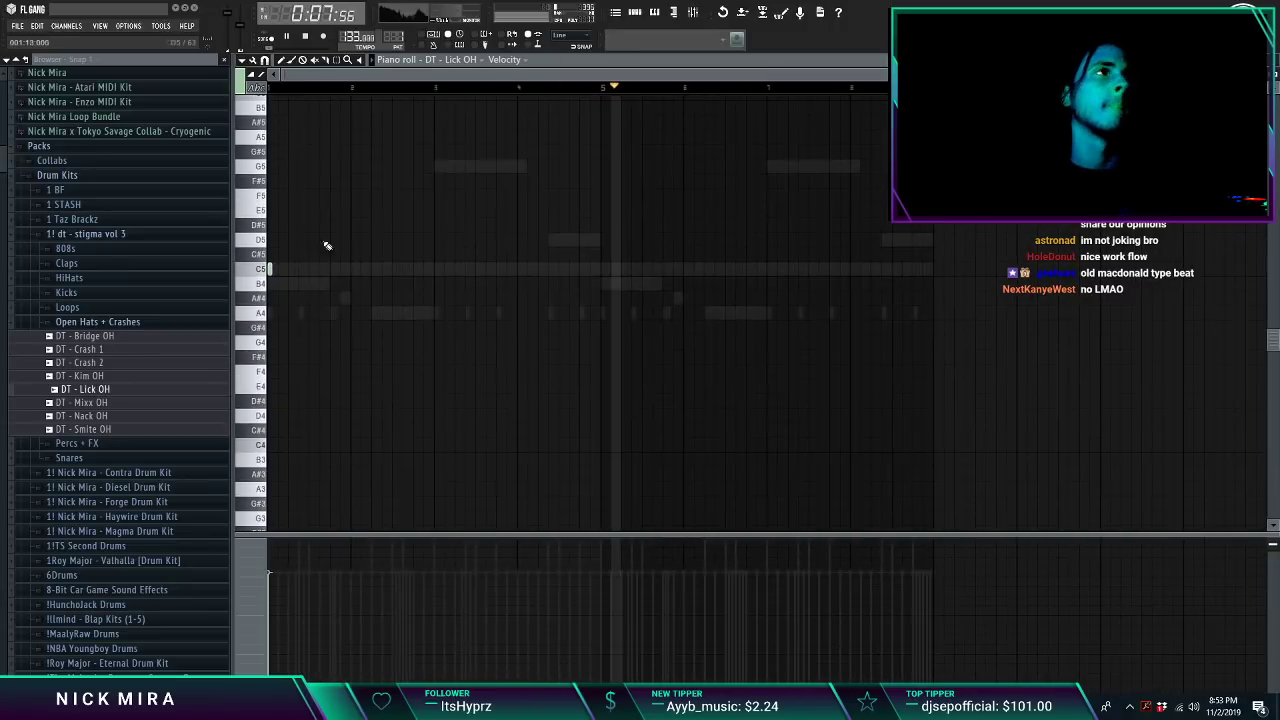
{"action": "left_click", "coordinate": [605, 267]}
{"action": "key", "text": "Escape"}
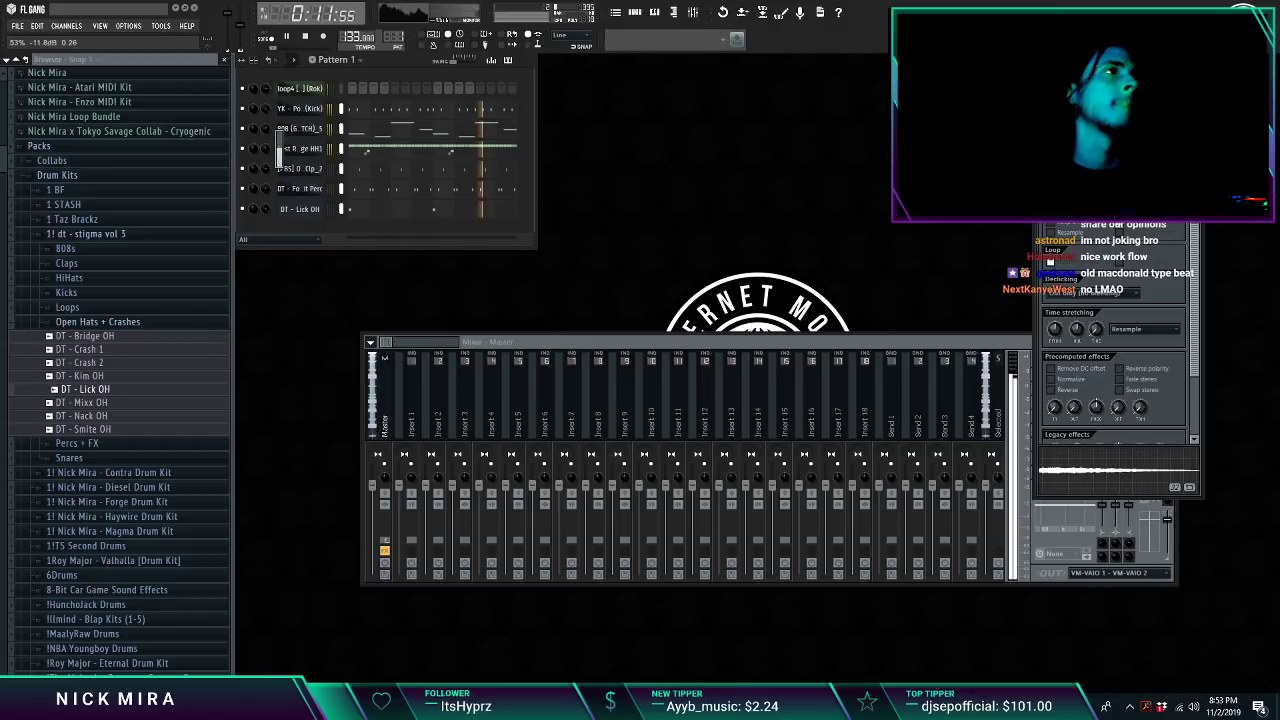
Step: Transpose the whole hi-hat pattern up so that its main line sits on A4 and the lower rolls on F#4
{"action": "left_click", "coordinate": [397, 149]}
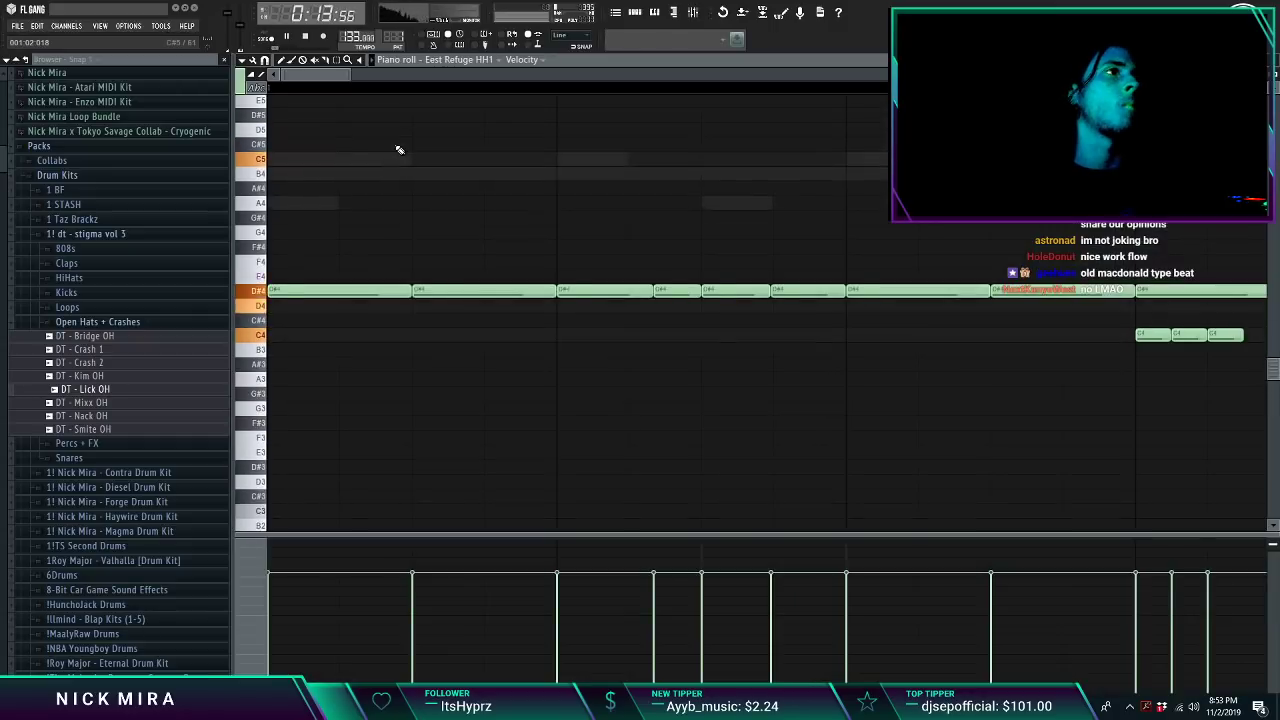
{"action": "key", "text": "Escape"}
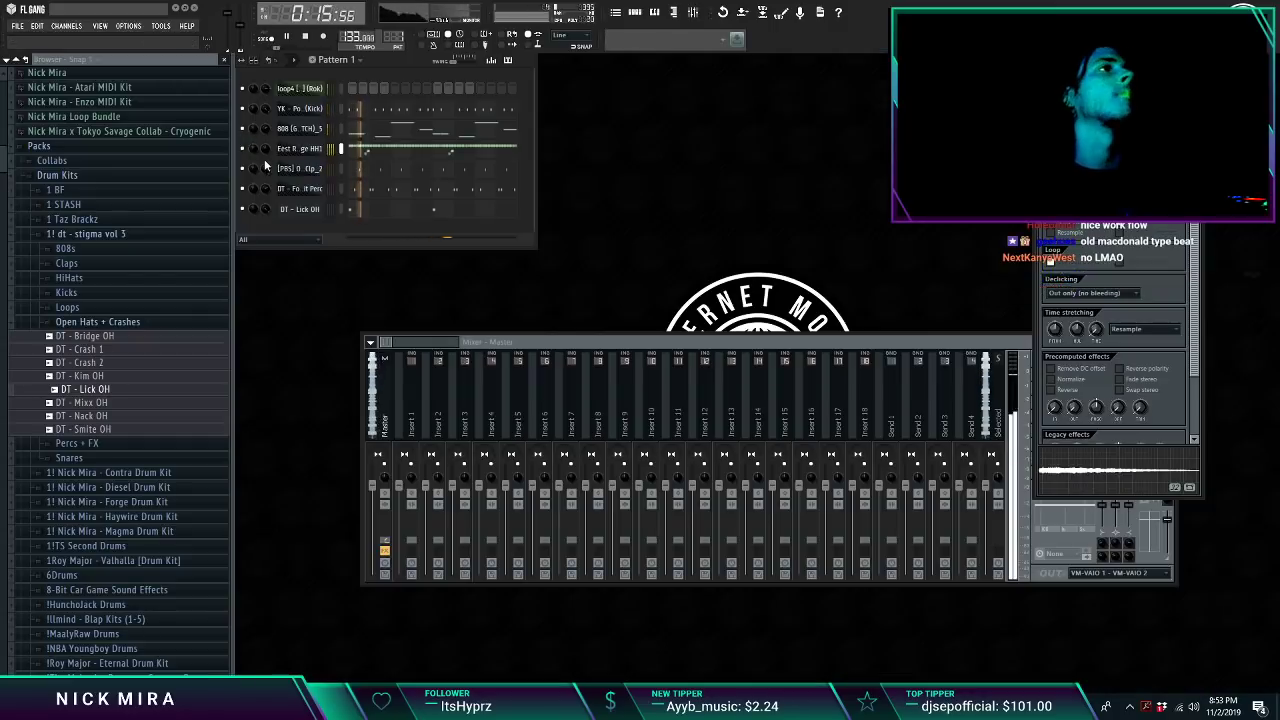
{"action": "left_click", "coordinate": [368, 149]}
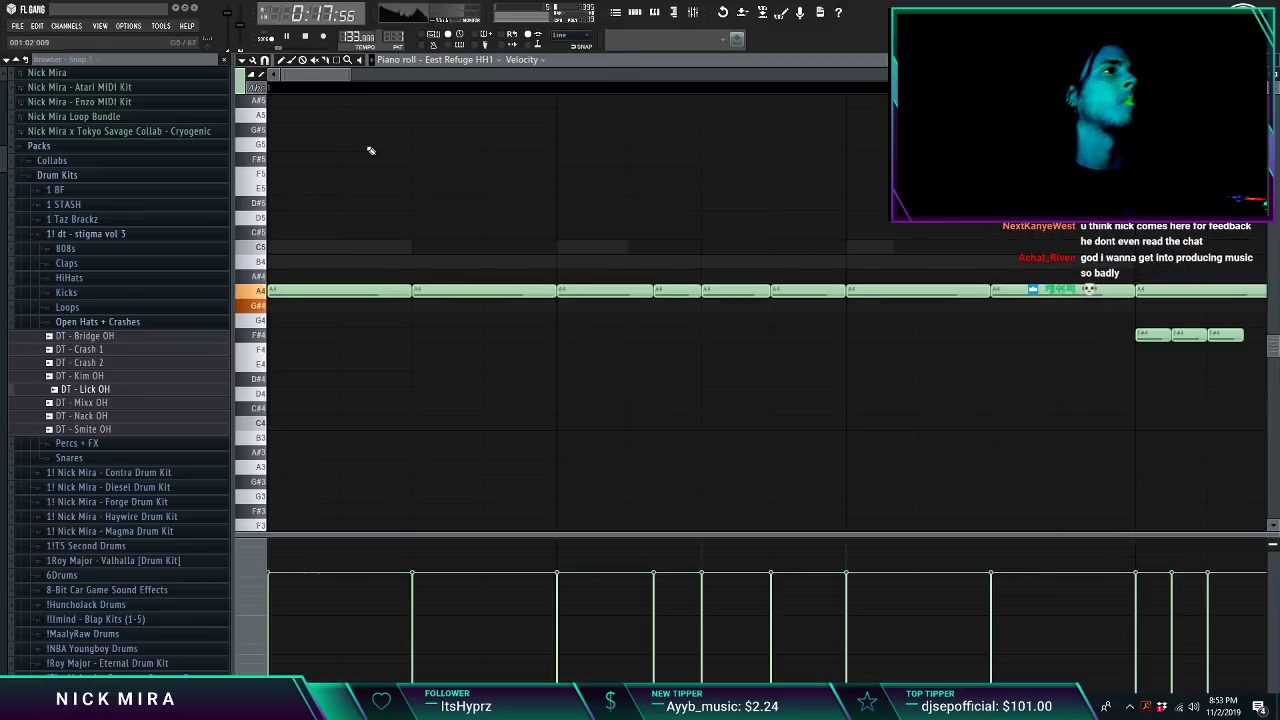
{"action": "key", "text": "Escape"}
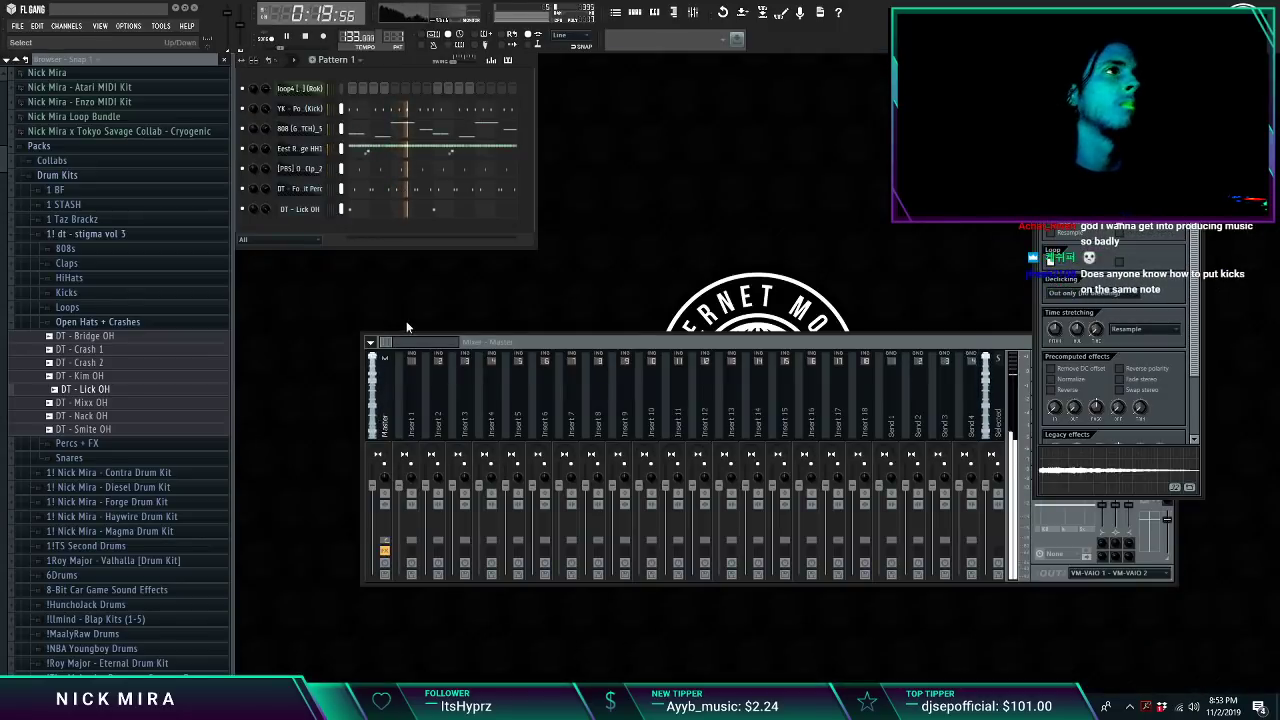
Step: Route the kick, 808, hi-hat, clap, Forfeit Perc and Lick OH channels to consecutive mixer tracks starting from Insert 7
{"action": "left_click", "coordinate": [576, 421]}
{"action": "right_click", "coordinate": [580, 423]}
{"action": "mouse_move", "coordinate": [680, 400]}
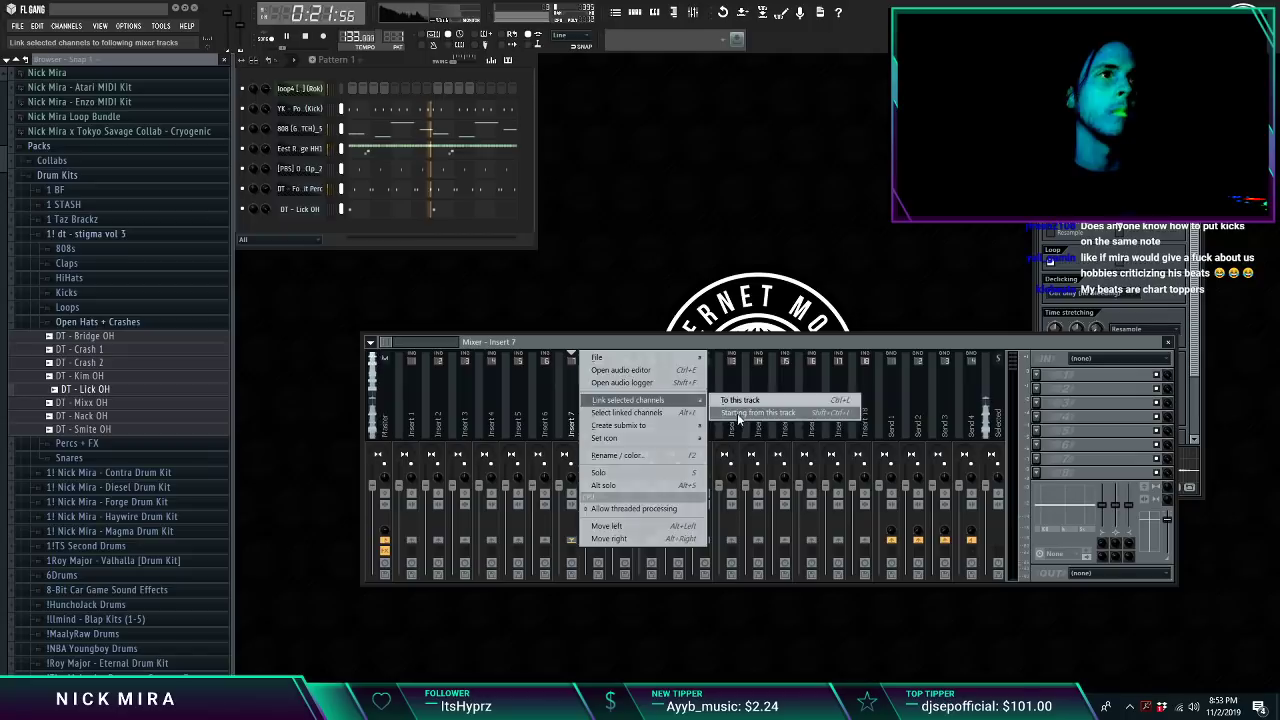
{"action": "left_click", "coordinate": [757, 413]}
{"action": "left_click", "coordinate": [404, 145]}
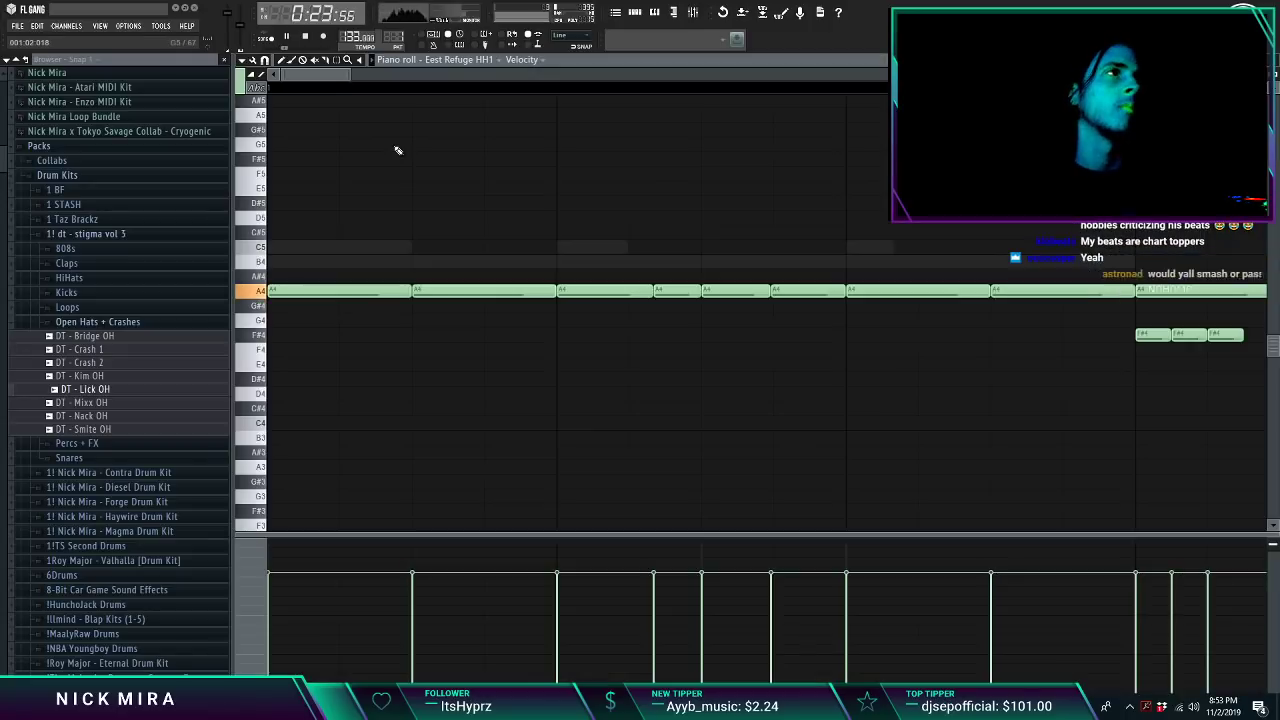
{"action": "key", "text": "F7"}
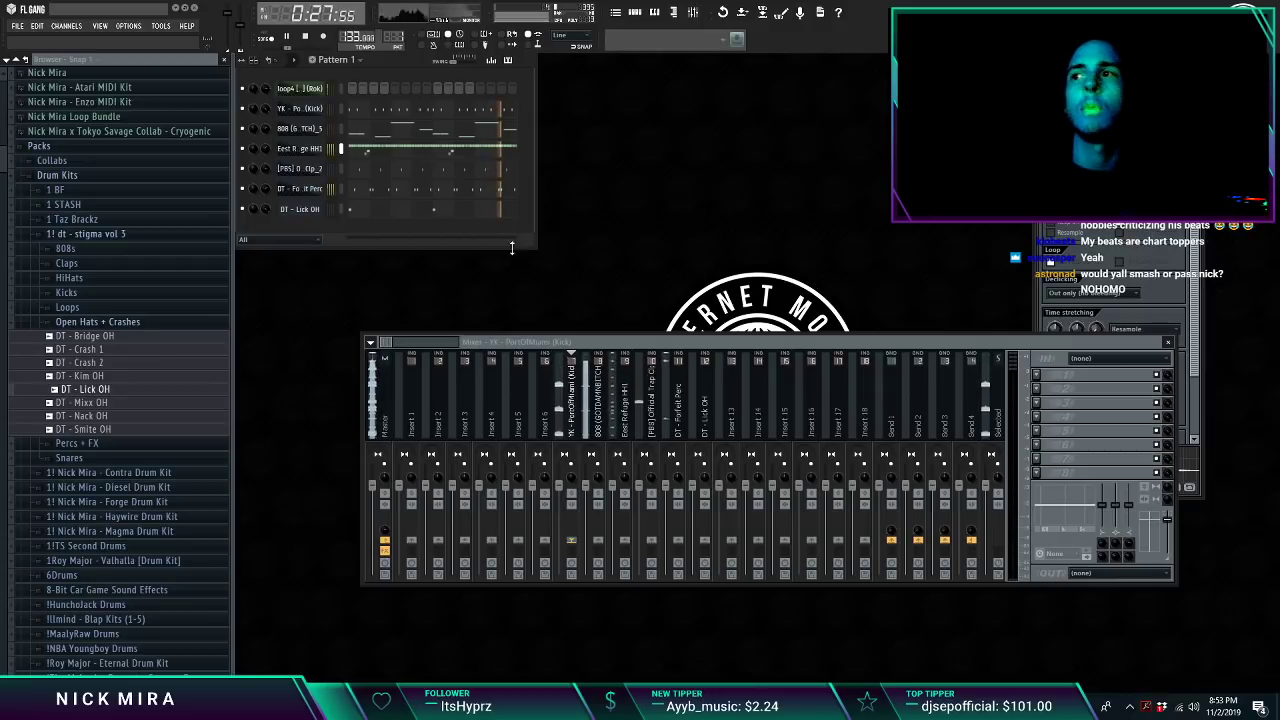
Step: Route the loop4 [133BPM] (Rok) channel to mixer track Insert 1
{"action": "right_click", "coordinate": [422, 356]}
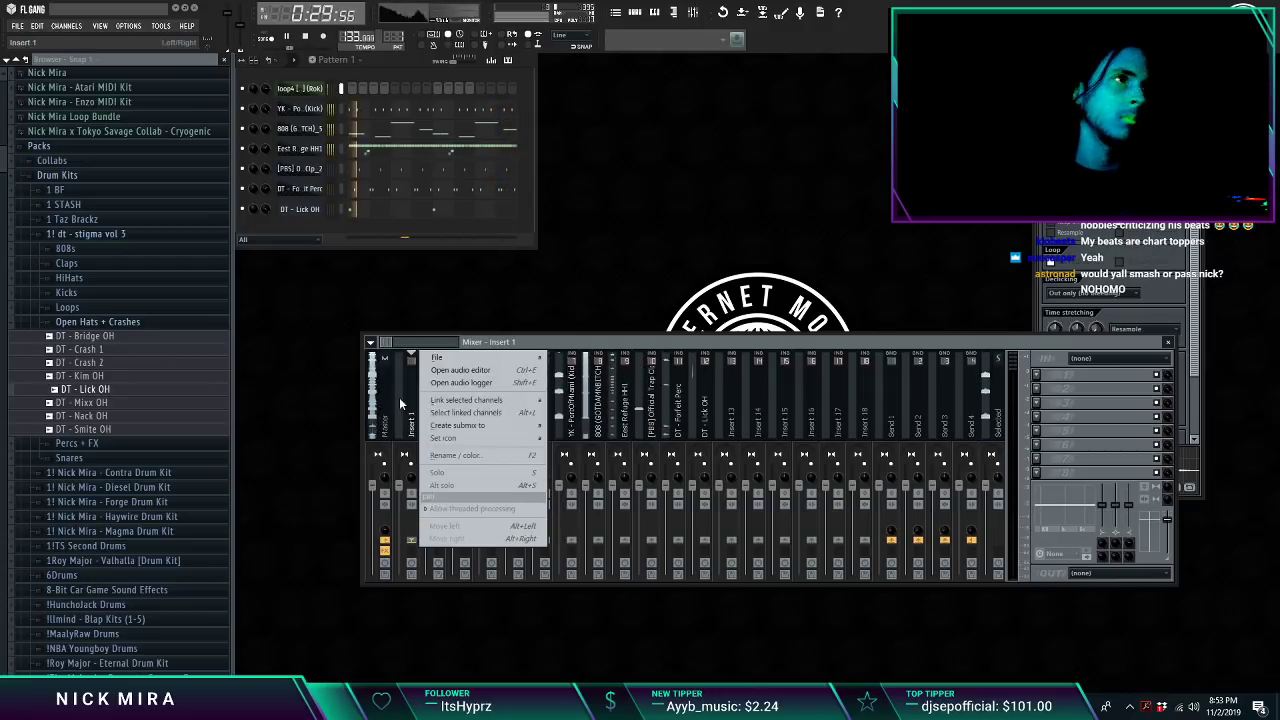
{"action": "mouse_move", "coordinate": [515, 402]}
{"action": "left_click", "coordinate": [567, 401]}
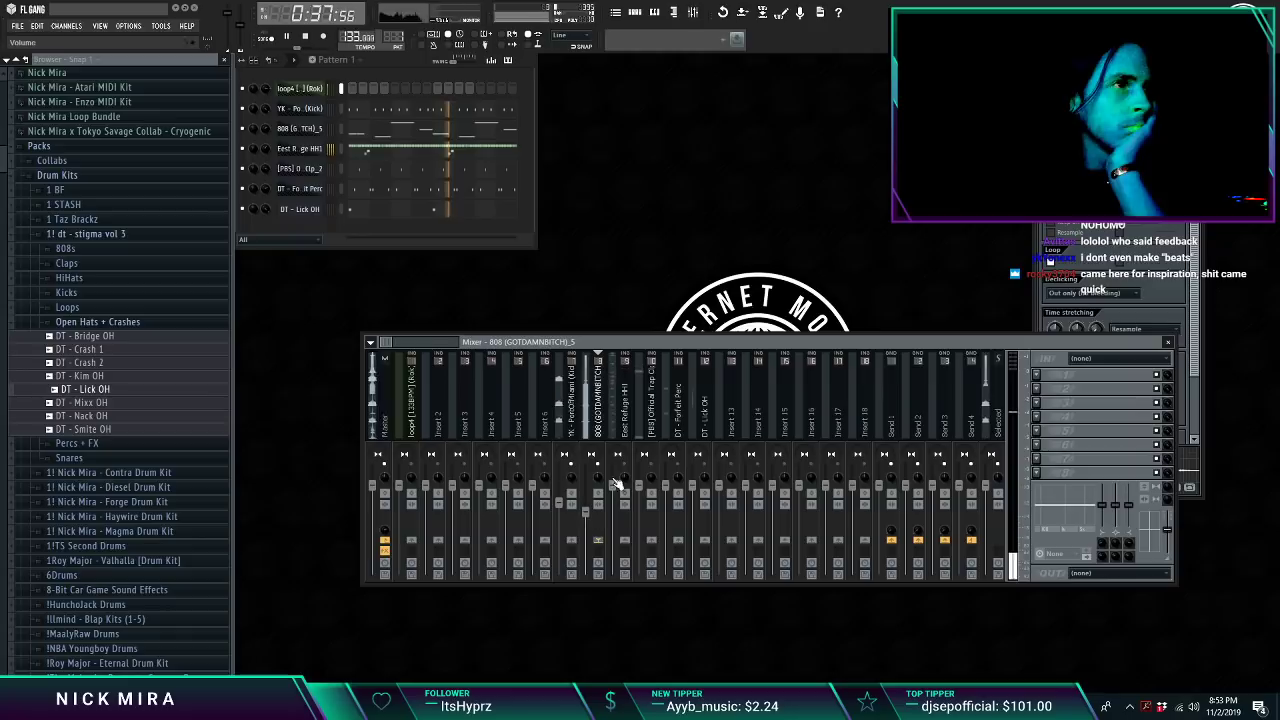
Step: Lower the mixer levels of the hi-hat, clap, Forfeit Perc, loop4 and Lick OH tracks to roughly -7 to -8 dB
{"action": "left_click", "coordinate": [615, 512]}
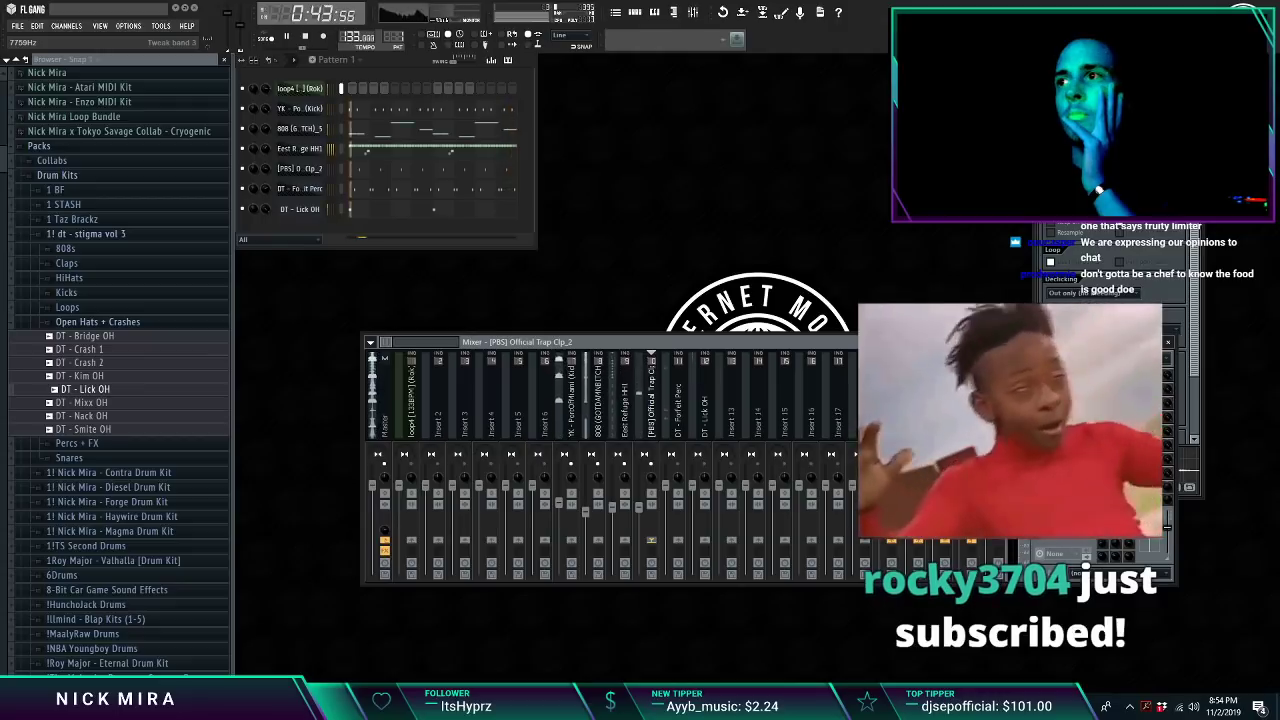
{"action": "left_click_drag", "start_coordinate": [666, 486], "coordinate": [666, 512]}
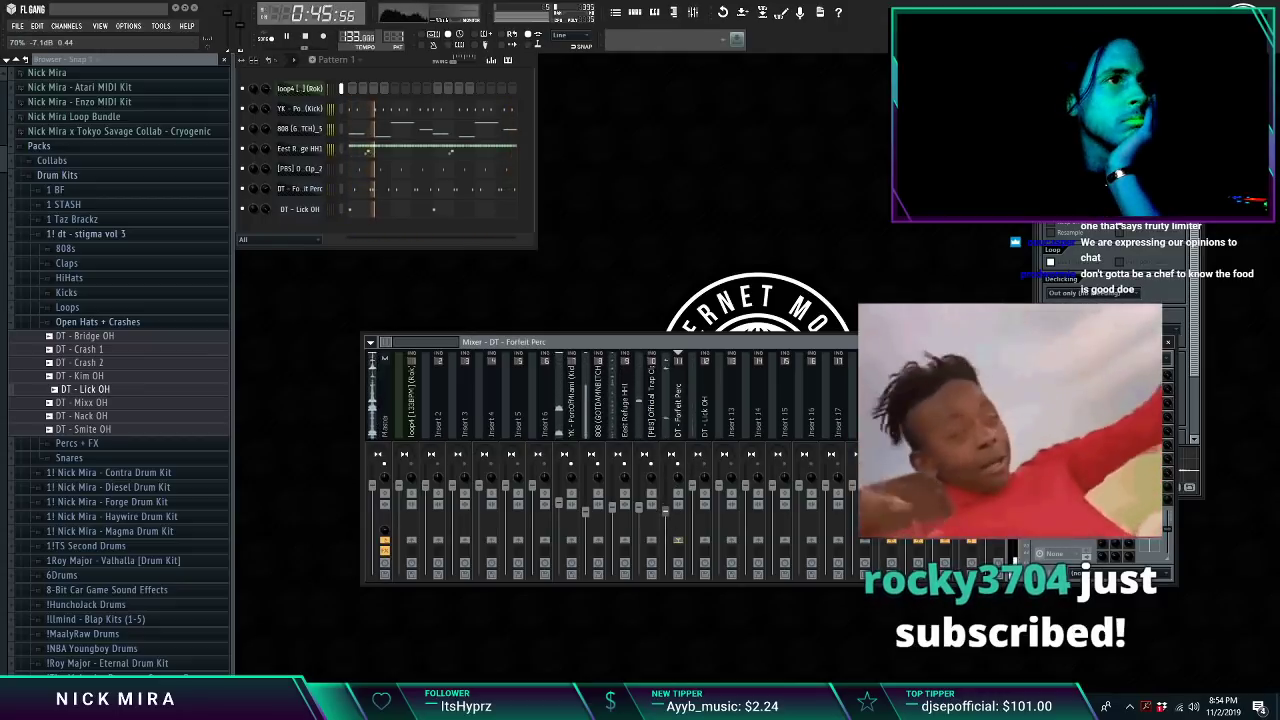
{"action": "left_click", "coordinate": [400, 518]}
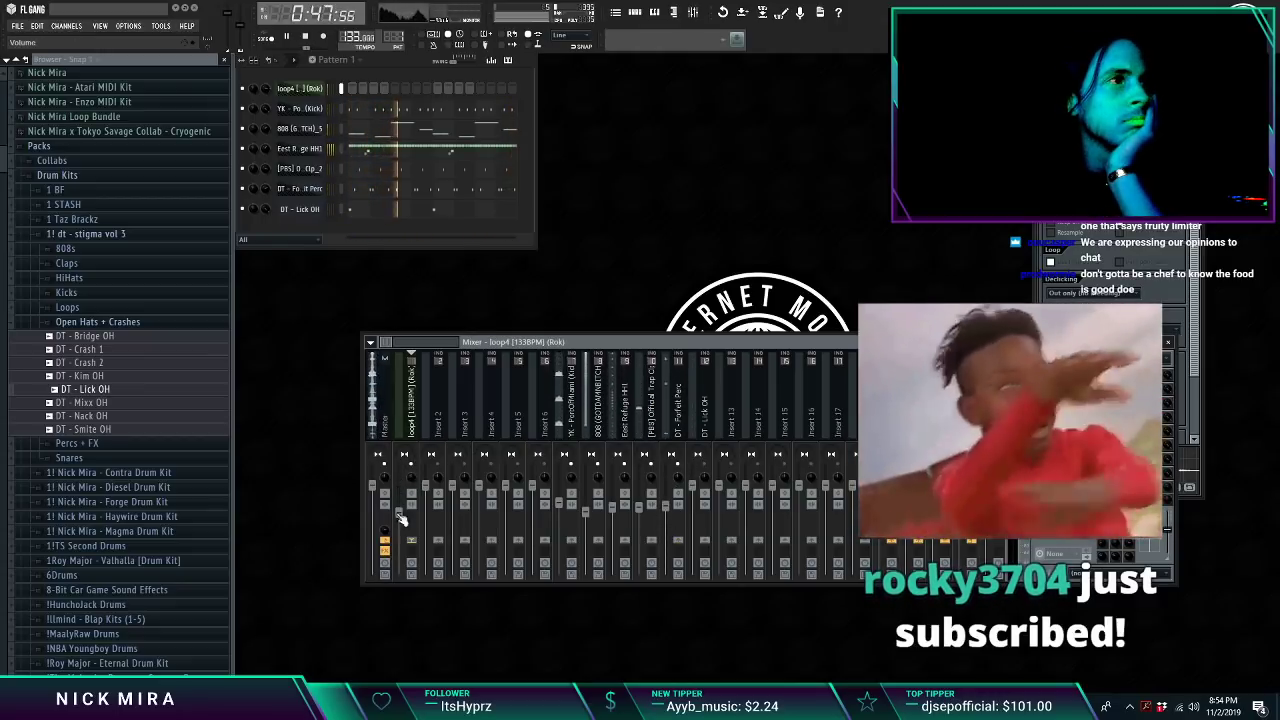
{"action": "left_click", "coordinate": [695, 518]}
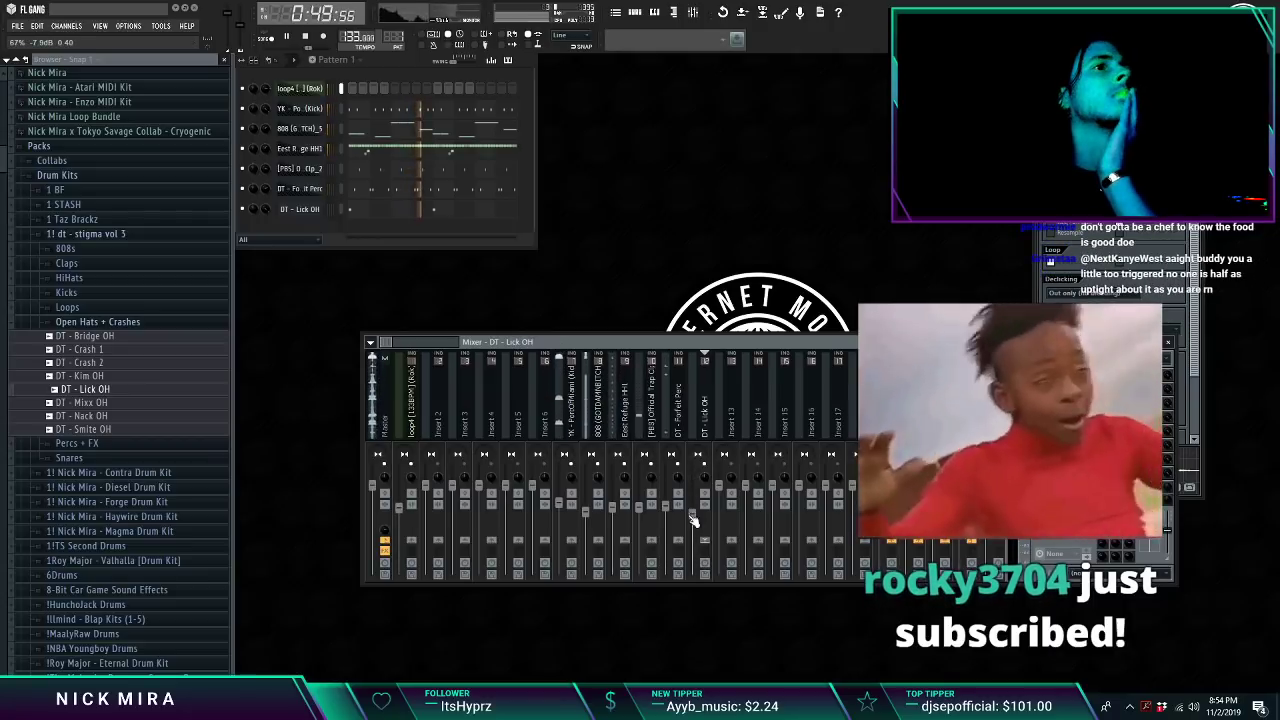
Step: Inspect the Fruity Limiter on the Master track and bring up the Playlist with the loop and Pattern 1 clips
{"action": "left_click", "coordinate": [378, 393]}
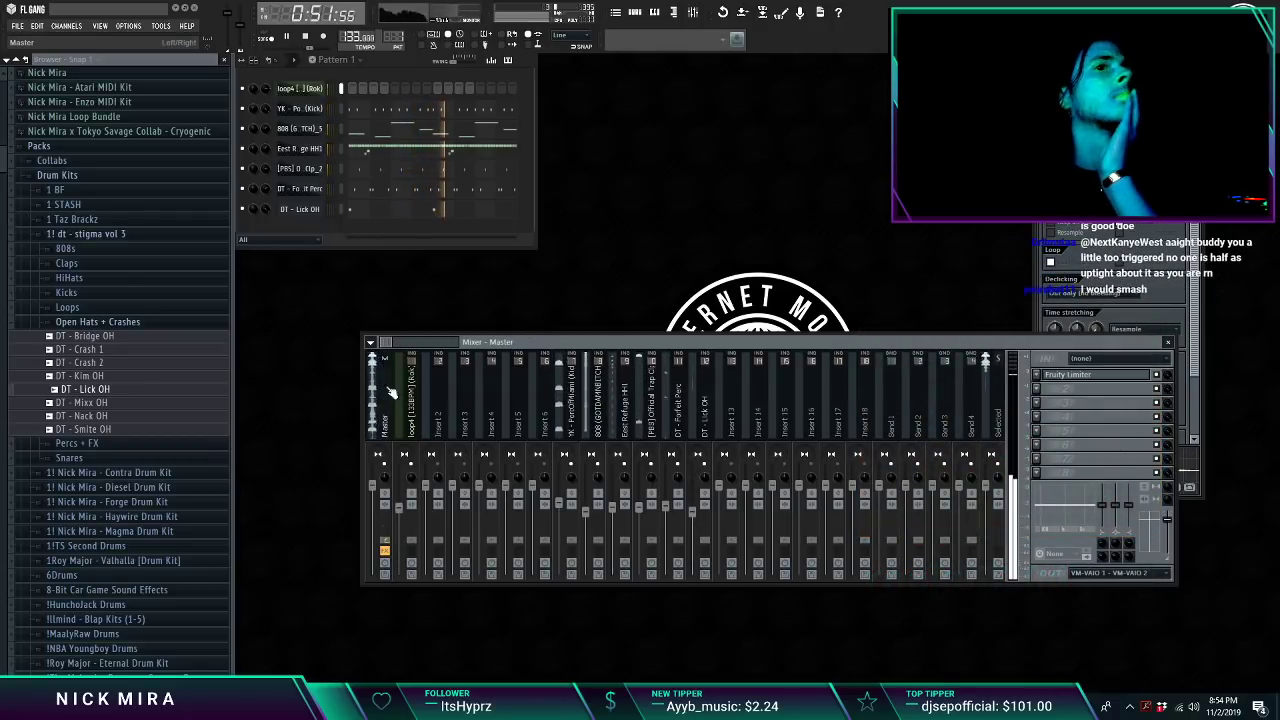
{"action": "left_click", "coordinate": [1078, 376]}
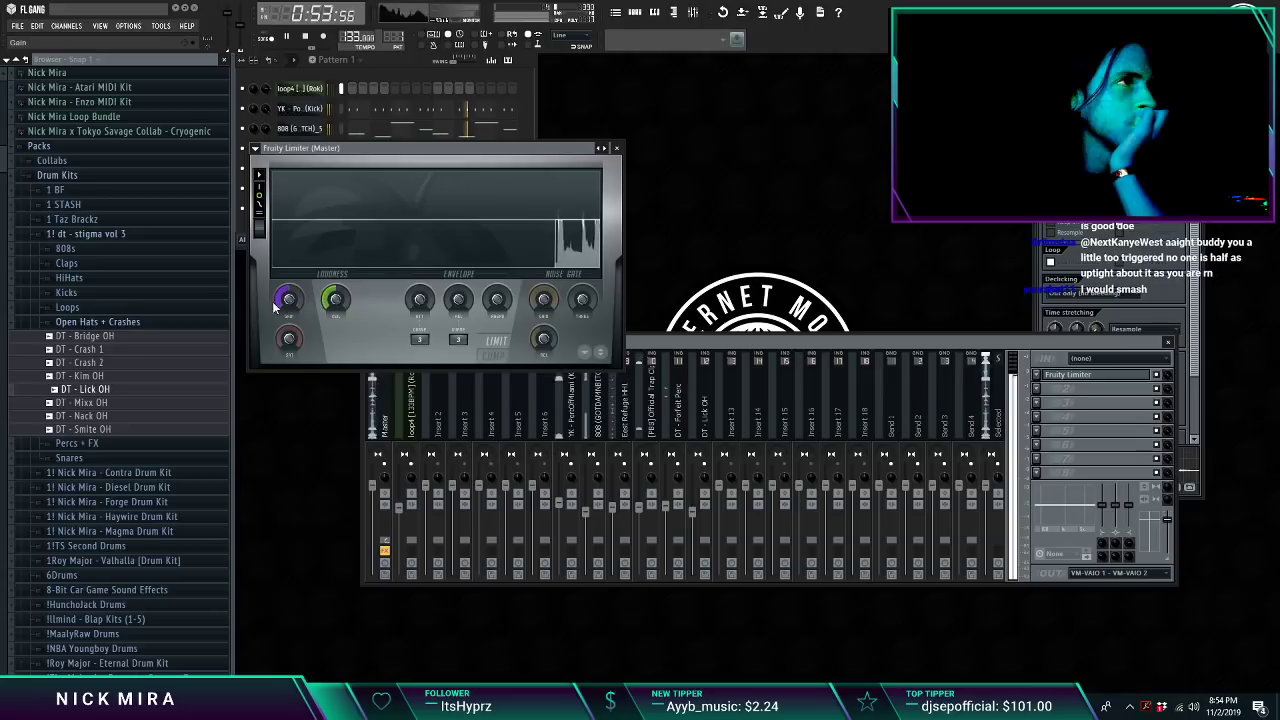
{"action": "left_click", "coordinate": [616, 14]}
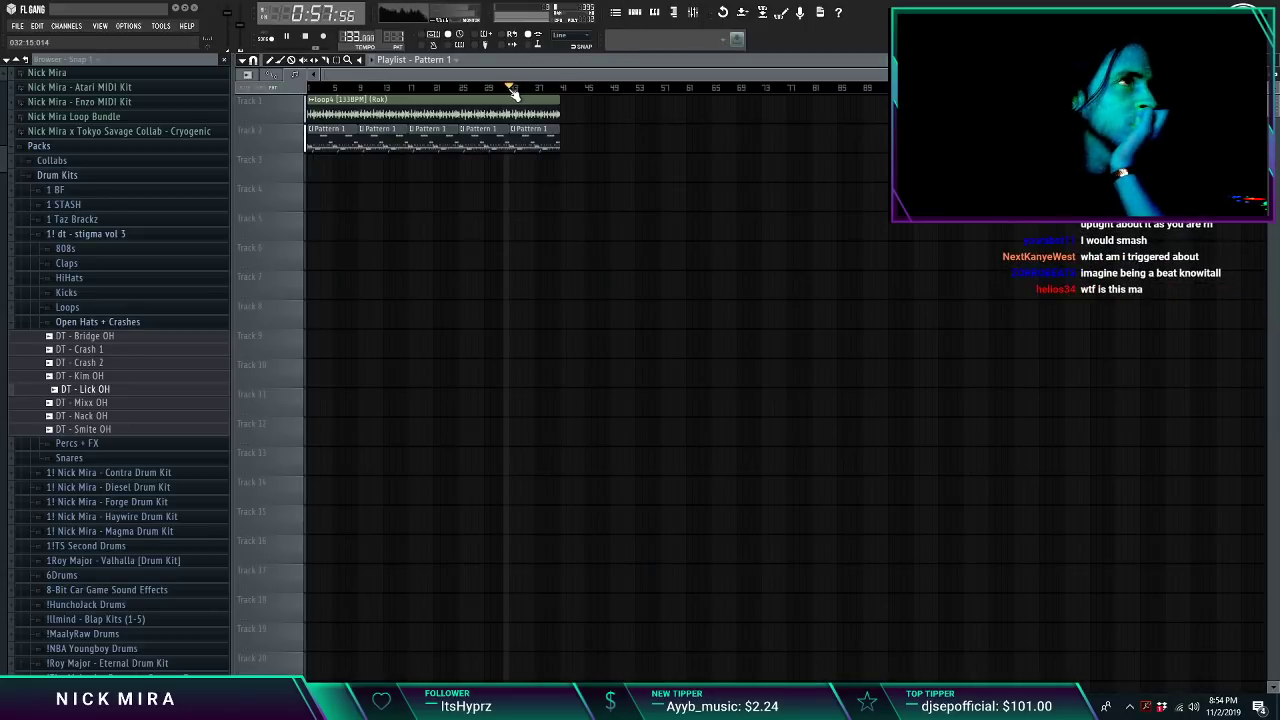
Step: Restart playback from the beginning and inspect the Master track's Fruity Limiter and the loop4 mixer track
{"action": "left_click_drag", "start_coordinate": [511, 89], "coordinate": [28, 88]}
{"action": "left_click", "coordinate": [674, 14]}
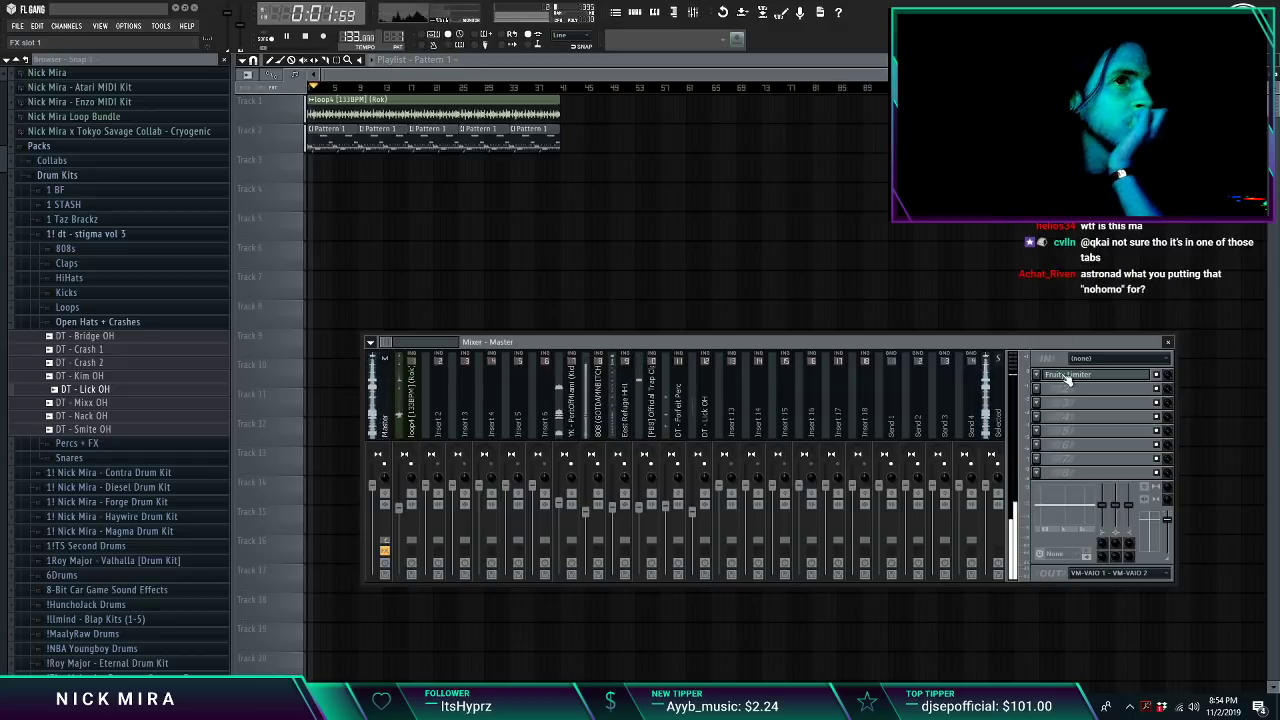
{"action": "left_click", "coordinate": [1092, 375]}
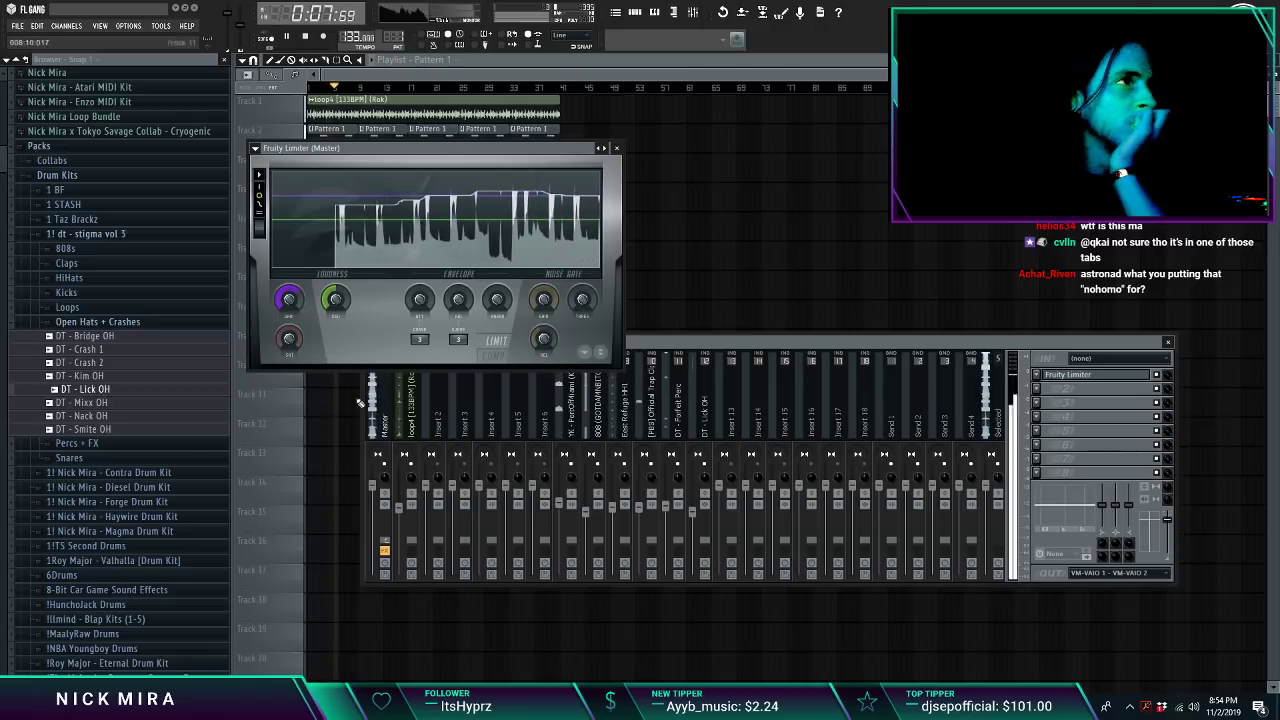
{"action": "left_click", "coordinate": [398, 508]}
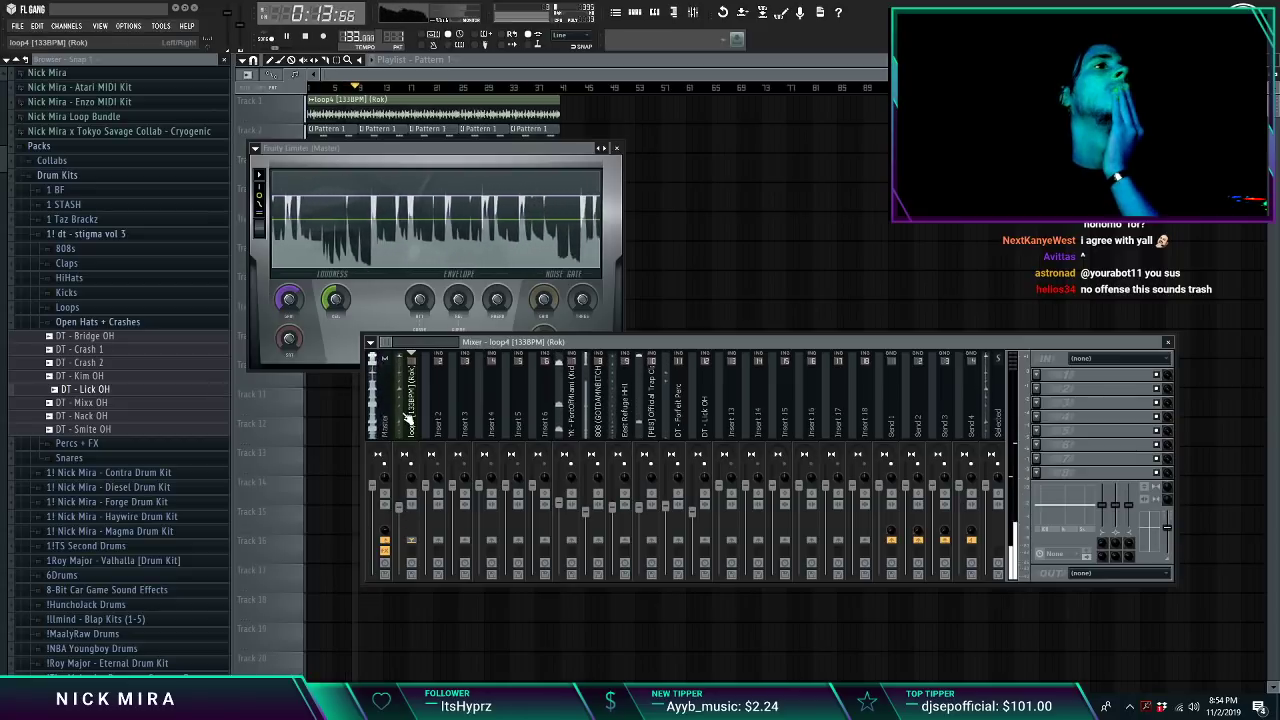
Step: Split Pattern 1 by channel so each drum sound gets its own pattern
{"action": "right_click", "coordinate": [830, 177]}
{"action": "key", "text": "F6"}
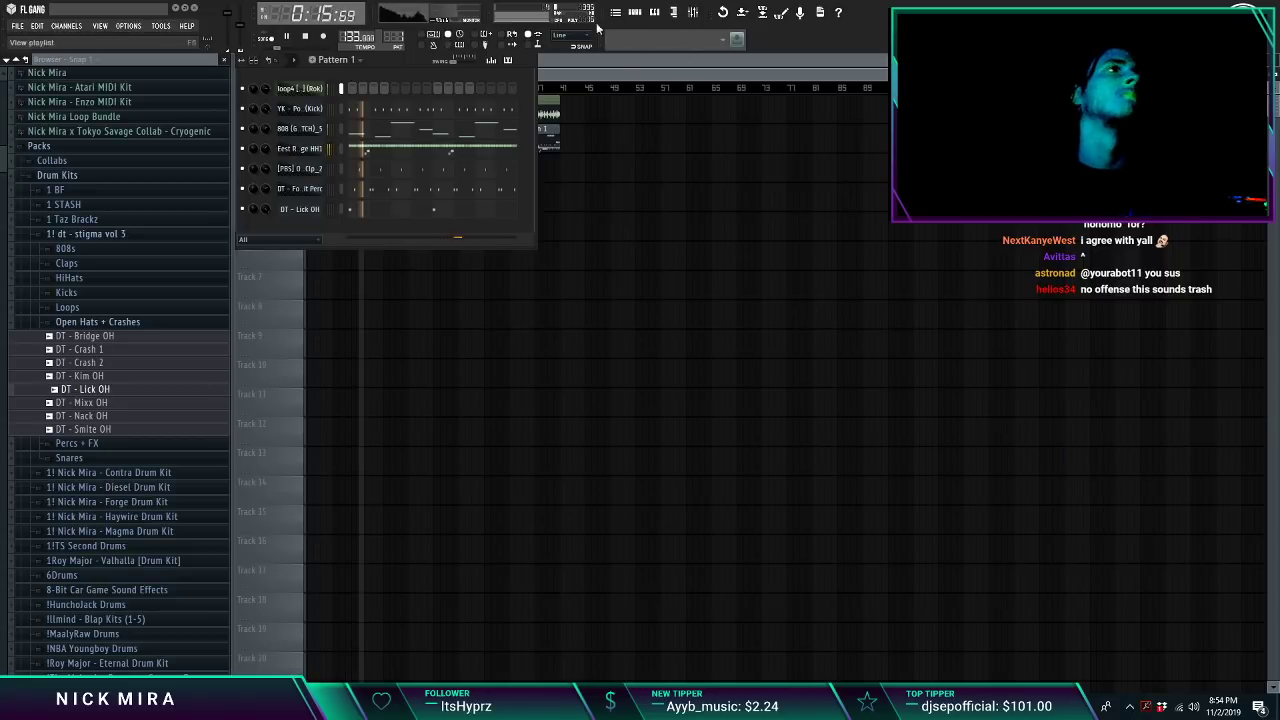
{"action": "left_click", "coordinate": [345, 59]}
{"action": "left_click", "coordinate": [406, 209]}
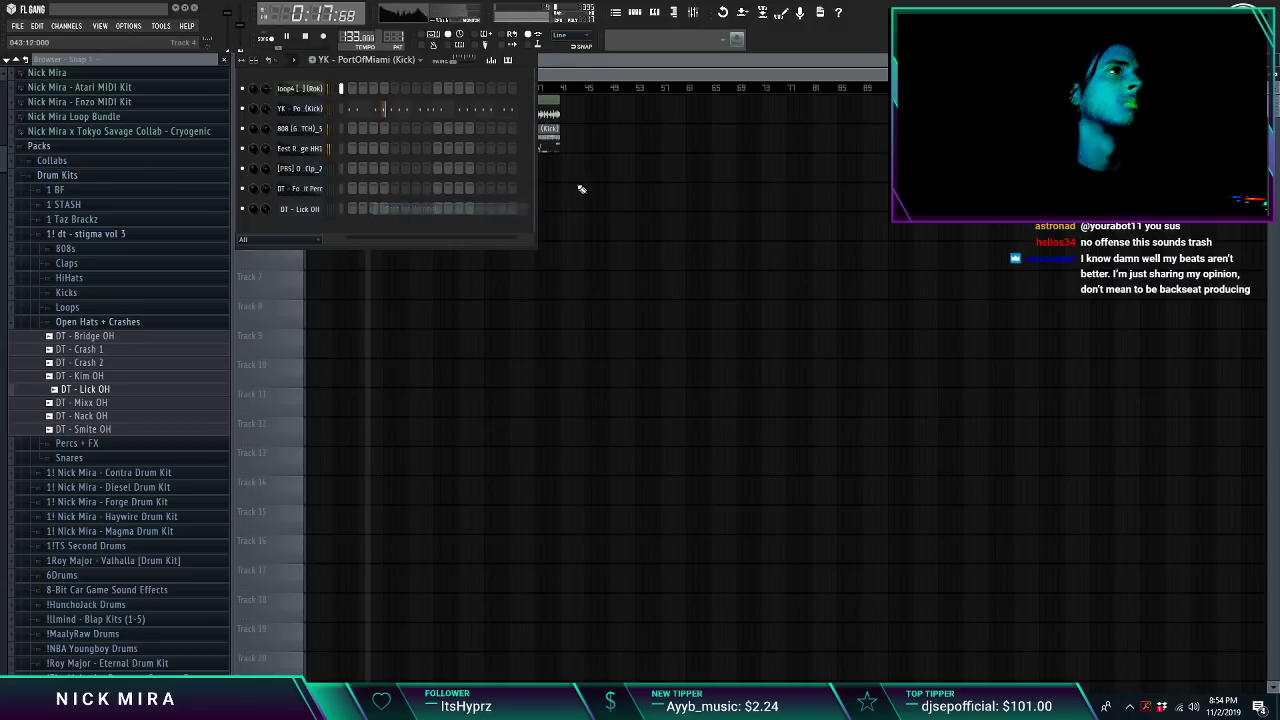
Step: Delete the remaining pattern clips from Track 2 of the playlist
{"action": "key", "text": "F6"}
{"action": "right_click", "coordinate": [433, 147]}
{"action": "right_click", "coordinate": [484, 147]}
{"action": "right_click", "coordinate": [535, 147]}
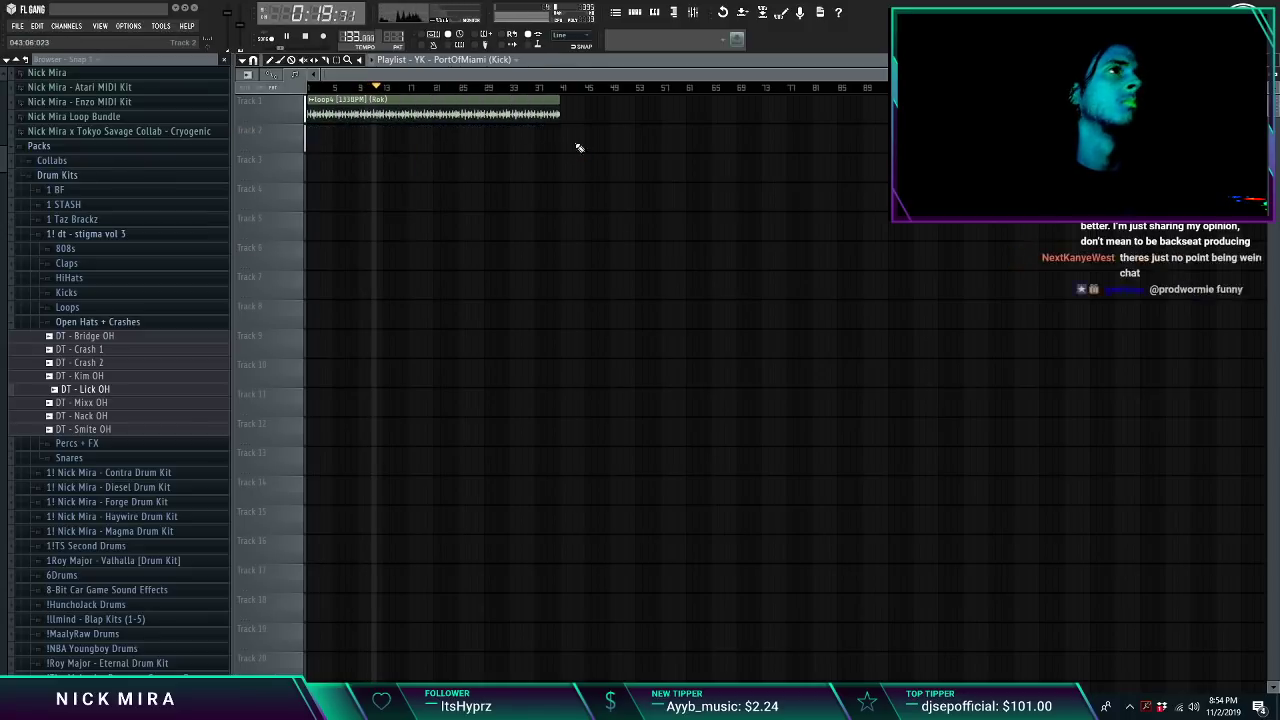
Step: Place the kick, 808, hi-hat, clap, perc and open hat patterns at bar 1 on Tracks 3 to 8
{"action": "left_click", "coordinate": [347, 198]}
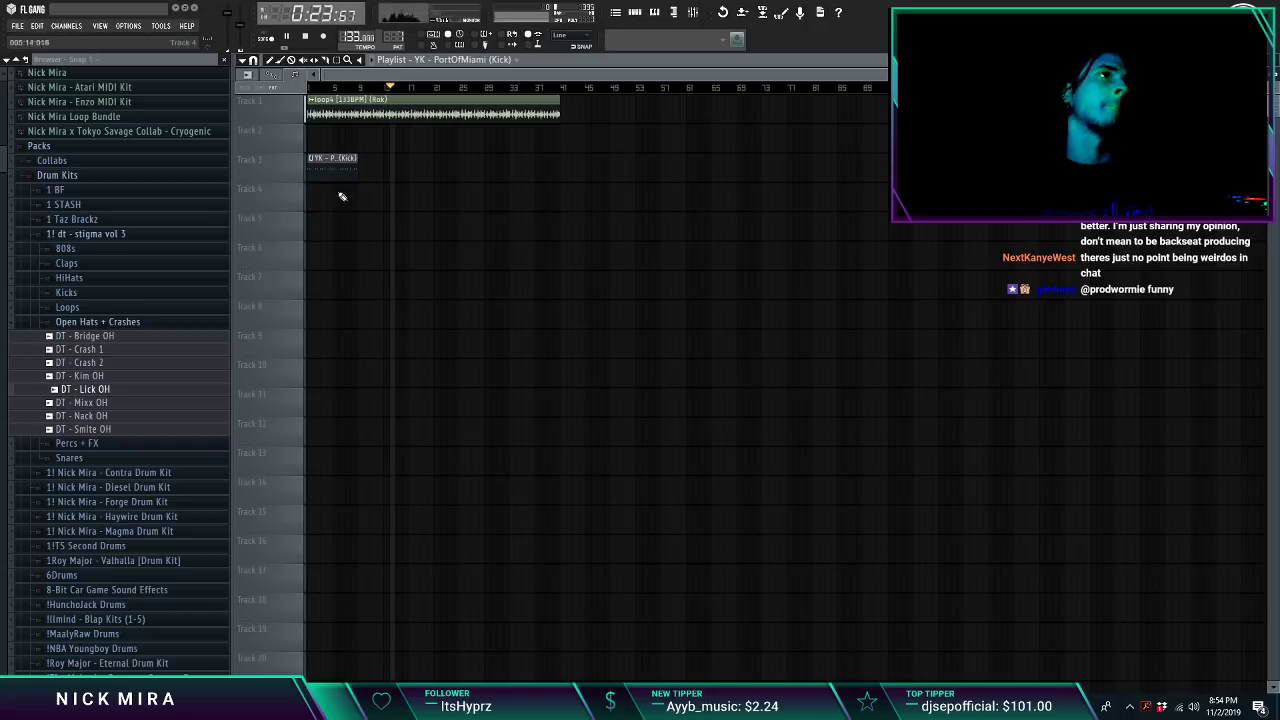
{"action": "left_click_drag", "start_coordinate": [306, 259], "coordinate": [300, 260]}
{"action": "key", "text": "KP_Add"}
{"action": "key", "text": "KP_Add"}
{"action": "left_click_drag", "start_coordinate": [322, 289], "coordinate": [303, 320]}
{"action": "key", "text": "KP_Add"}
{"action": "left_click_drag", "start_coordinate": [318, 347], "coordinate": [278, 351]}
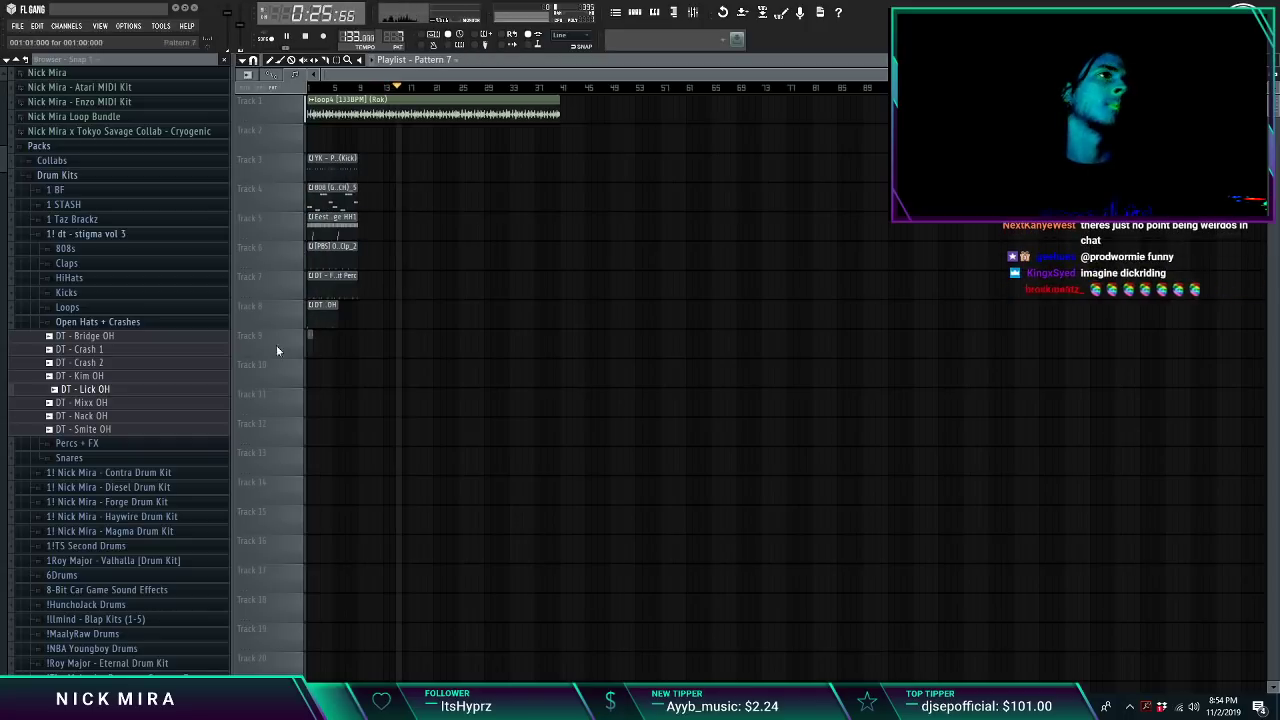
Step: Duplicate the block of drum and 808 clips twice along the timeline
{"action": "key", "text": "ctrl+b"}
{"action": "key", "text": "ctrl+b"}
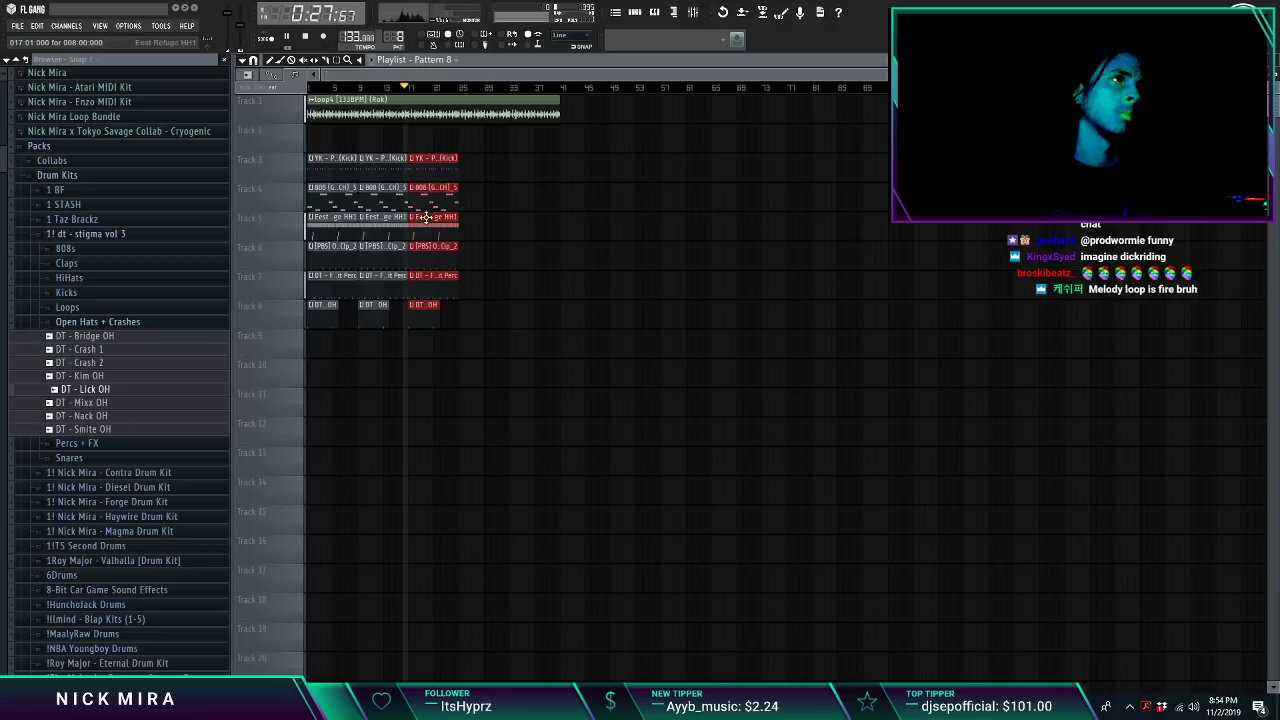
{"action": "key", "text": "ctrl+s"}
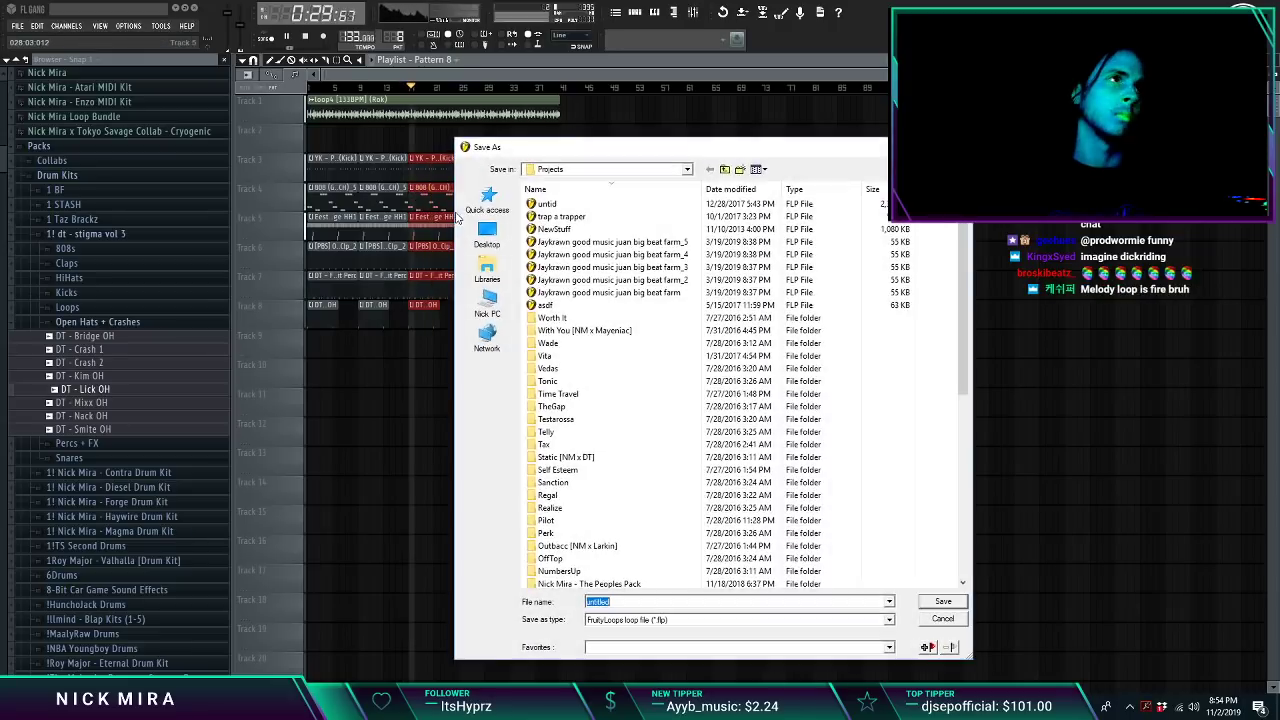
{"action": "key", "text": "Escape"}
Step: Make the 808 clip at bar 17 unique and duplicate that block of clips once more
{"action": "left_click", "coordinate": [412, 188]}
{"action": "left_click", "coordinate": [458, 262]}
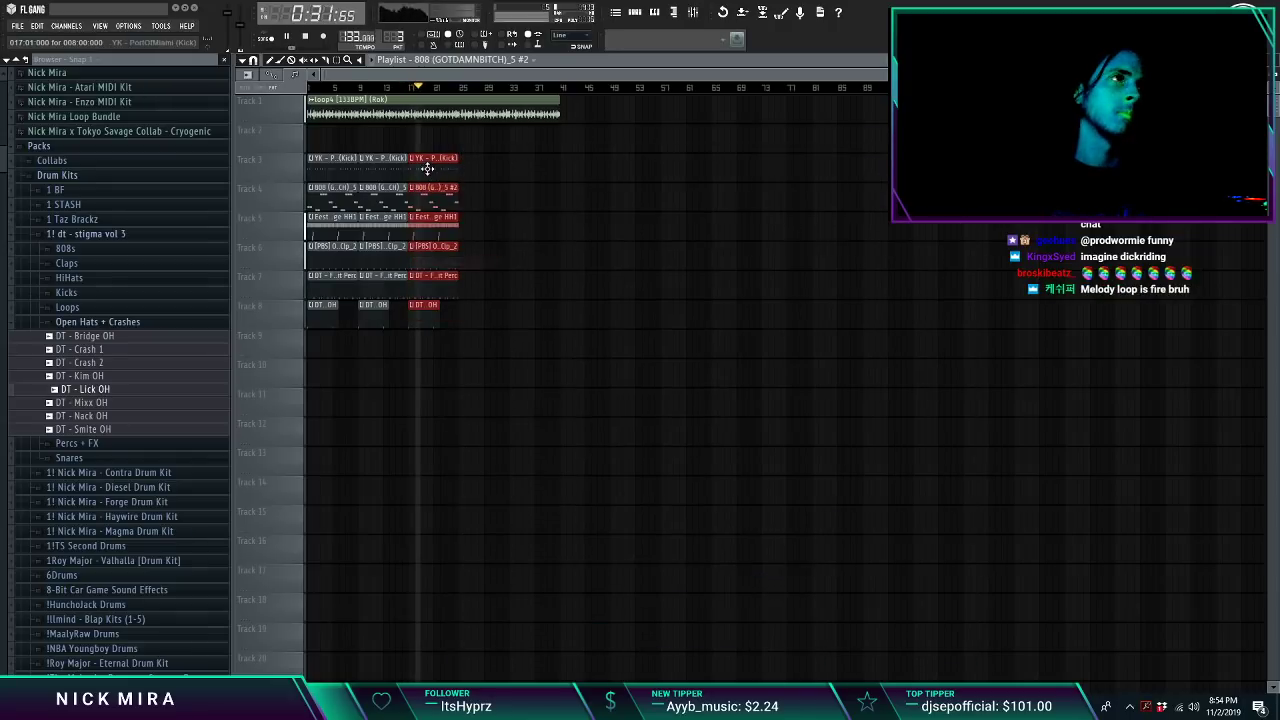
{"action": "key", "text": "ctrl+b"}
Step: Color the 808 #2 pattern orange with RGB 255, 117, 15
{"action": "right_click", "coordinate": [463, 197]}
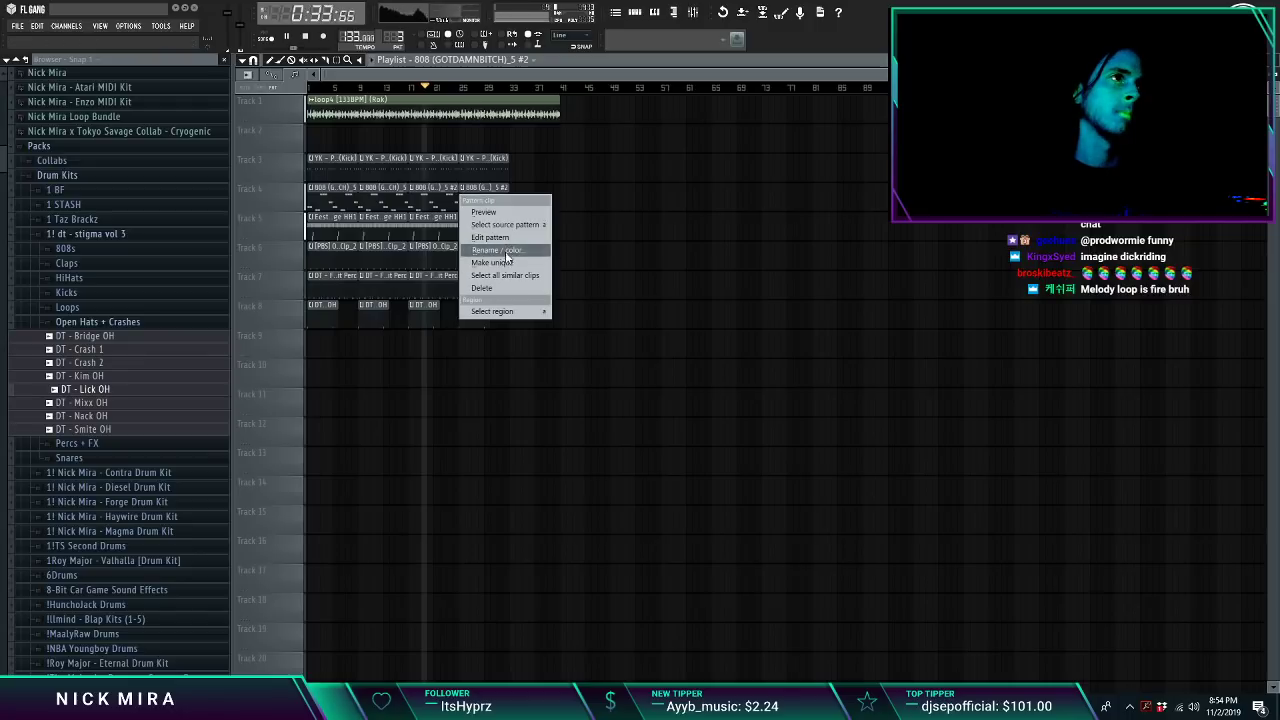
{"action": "left_click", "coordinate": [504, 252]}
{"action": "left_click", "coordinate": [492, 248]}
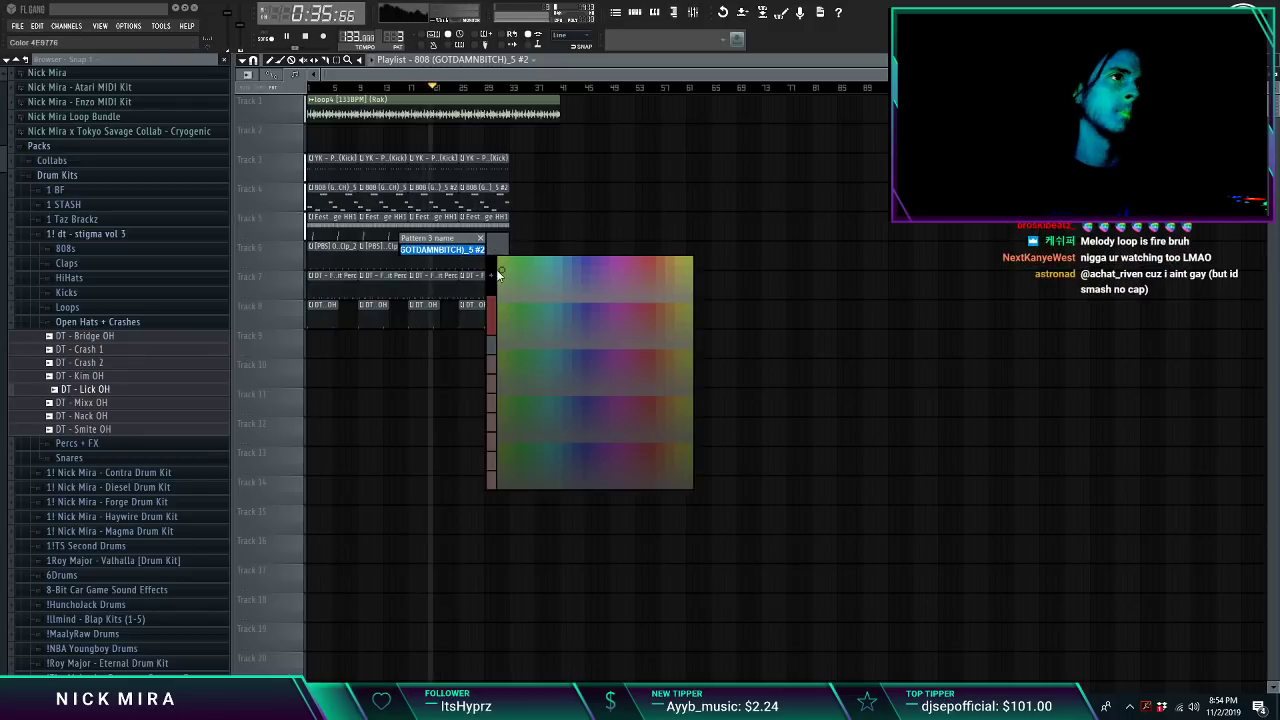
{"action": "left_click", "coordinate": [494, 270]}
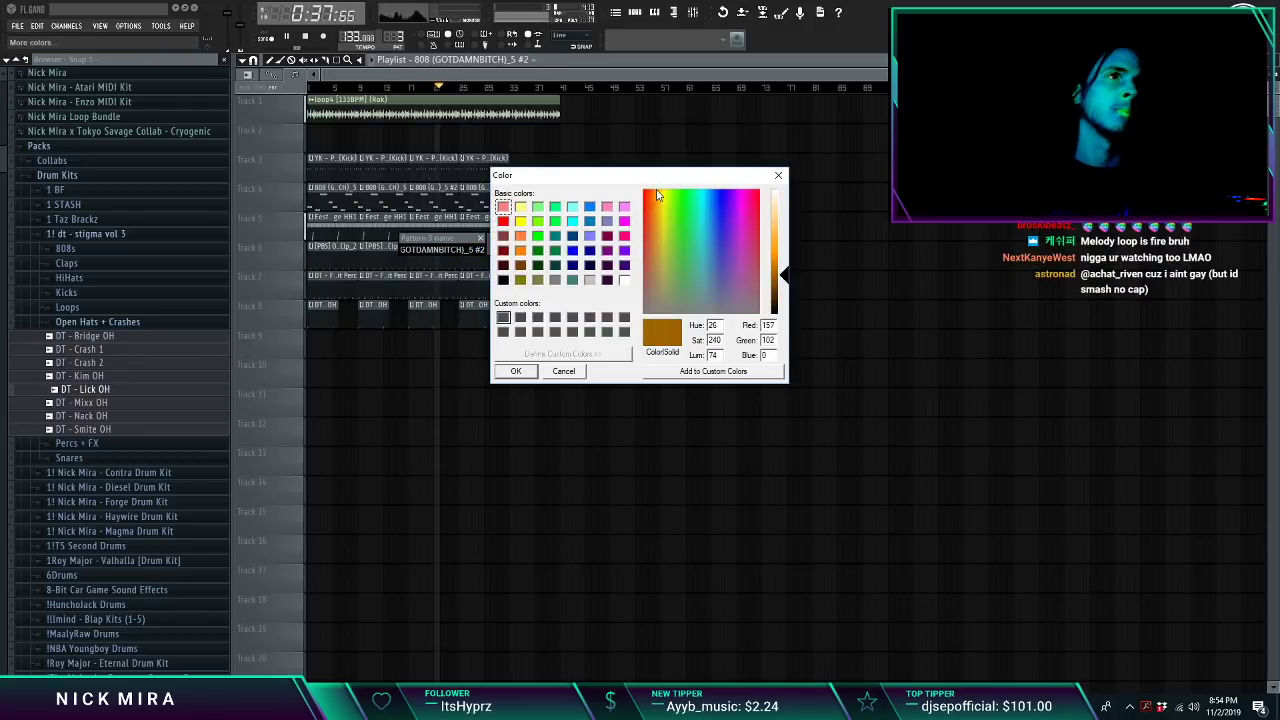
{"action": "left_click_drag", "start_coordinate": [785, 275], "coordinate": [783, 262]}
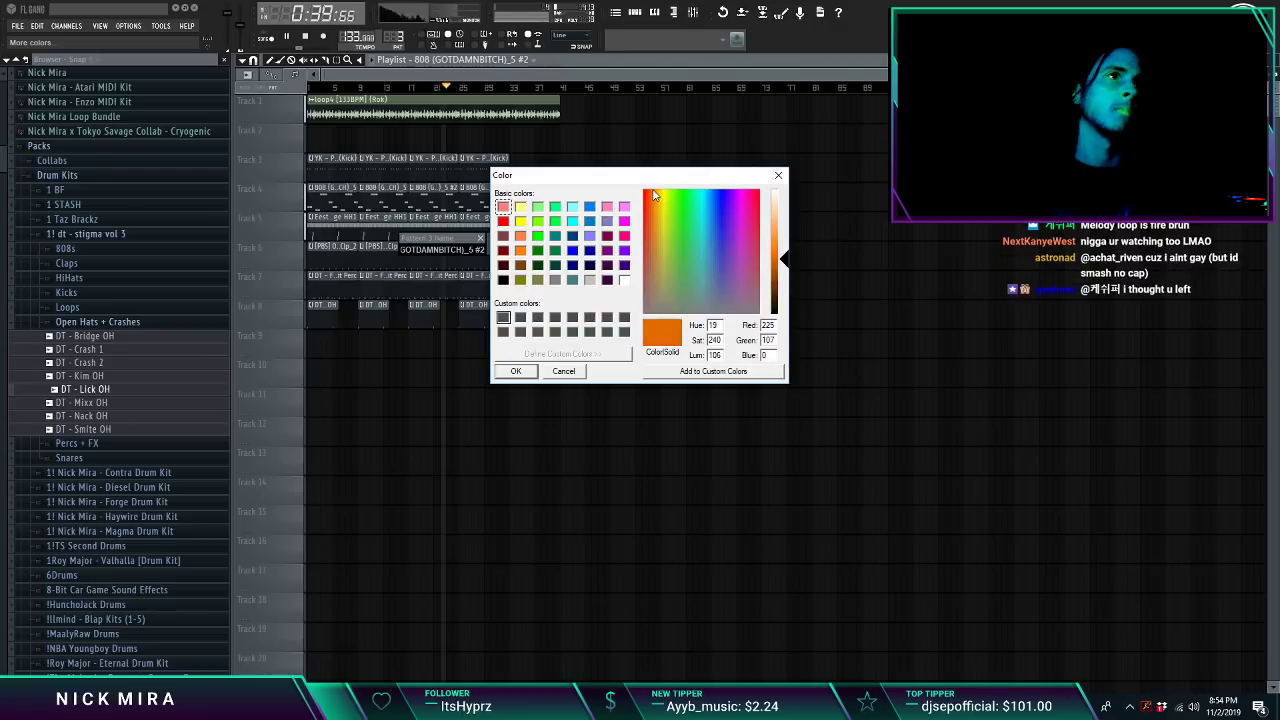
{"action": "left_click", "coordinate": [652, 189]}
{"action": "left_click", "coordinate": [783, 256]}
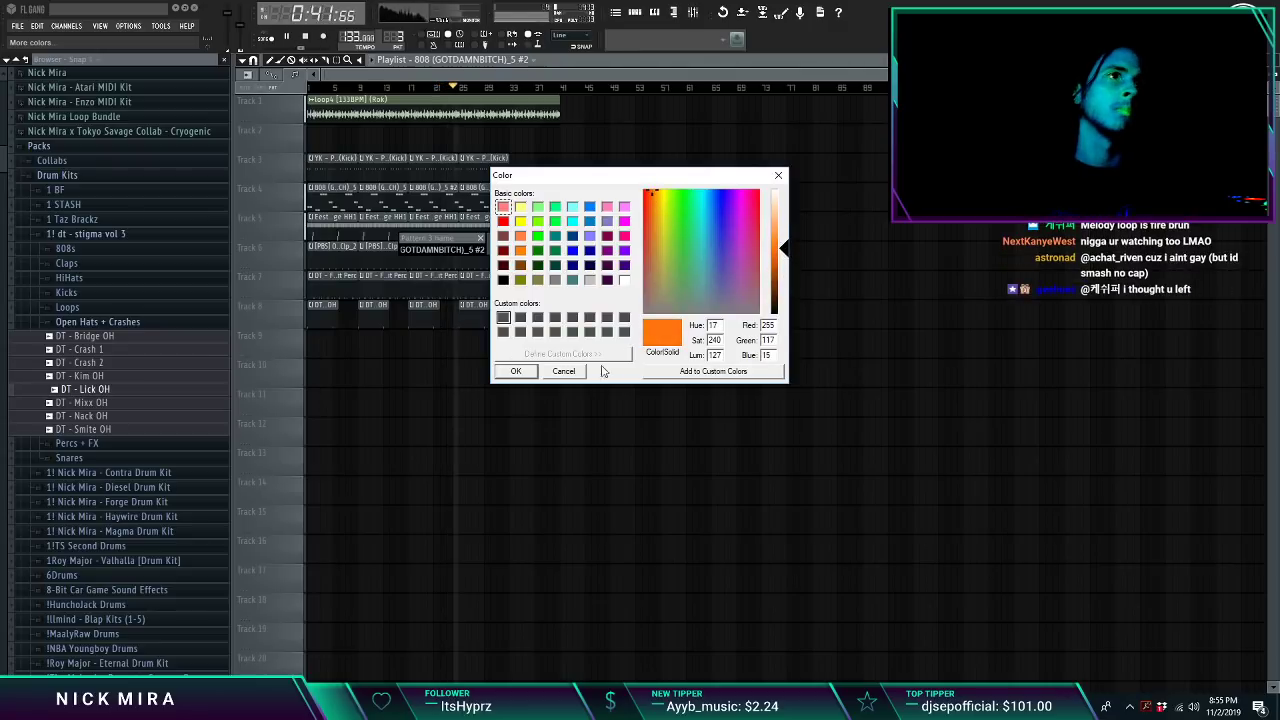
{"action": "left_click", "coordinate": [516, 371]}
{"action": "key", "text": "Return"}
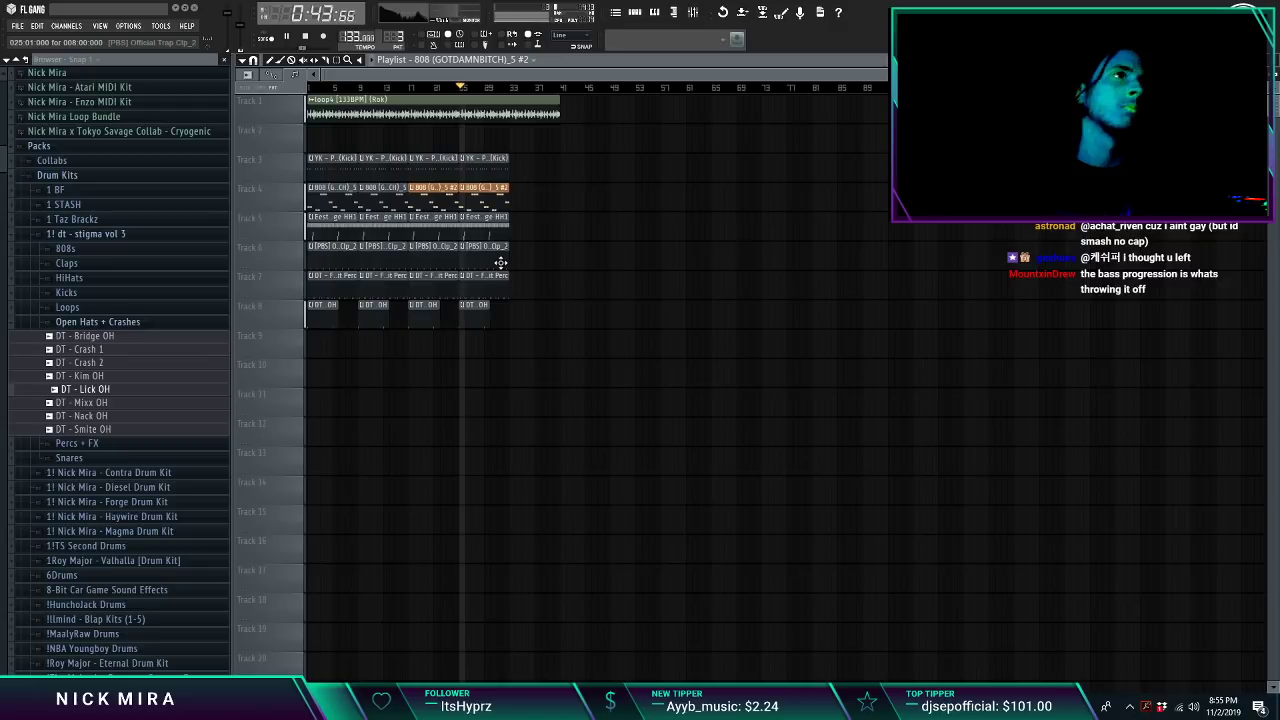
Step: Recolor the 808 #2 pattern bright green with RGB 0, 253, 101
{"action": "left_click", "coordinate": [412, 188]}
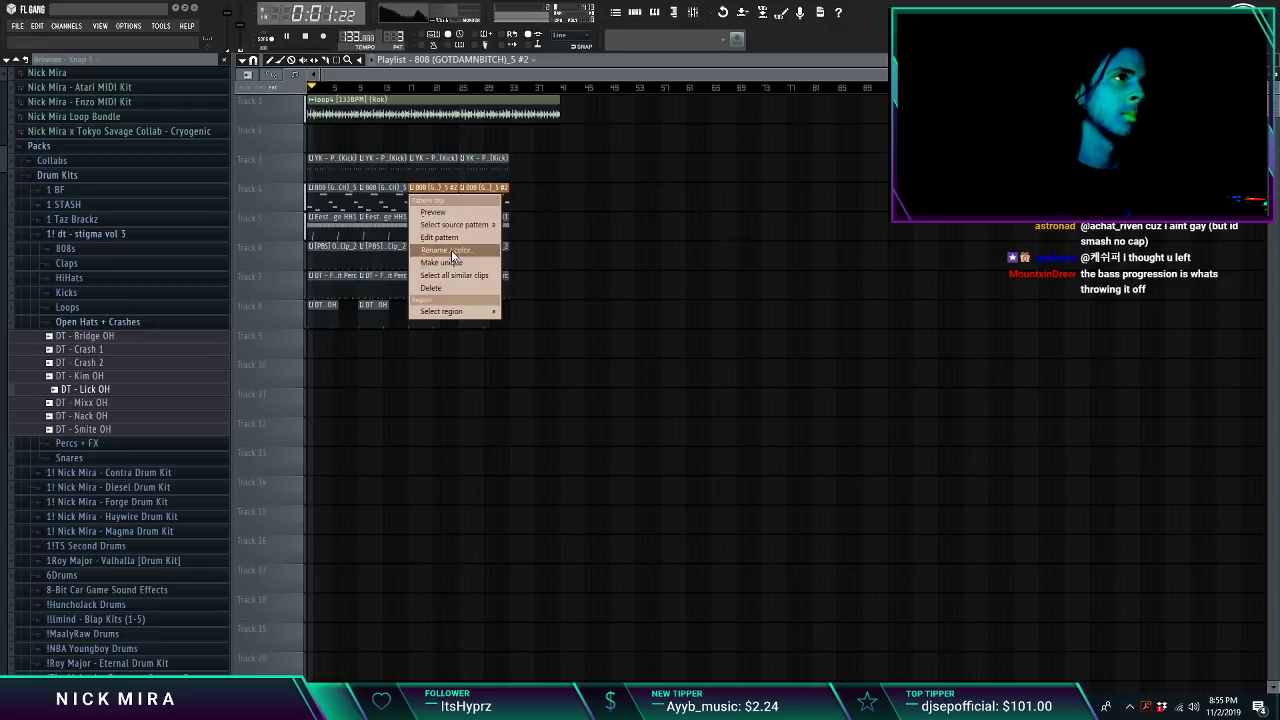
{"action": "left_click", "coordinate": [451, 250]}
{"action": "left_click", "coordinate": [446, 245]}
{"action": "left_click", "coordinate": [437, 279]}
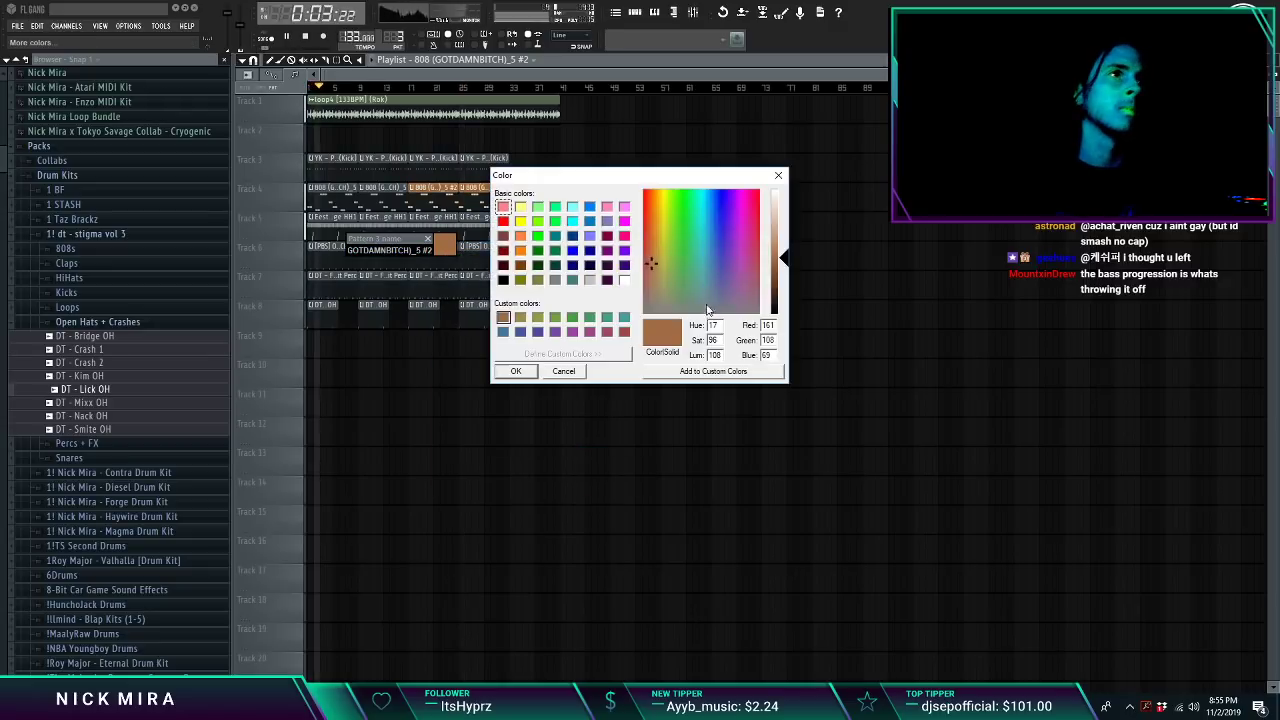
{"action": "left_click", "coordinate": [715, 189]}
{"action": "left_click", "coordinate": [704, 189]}
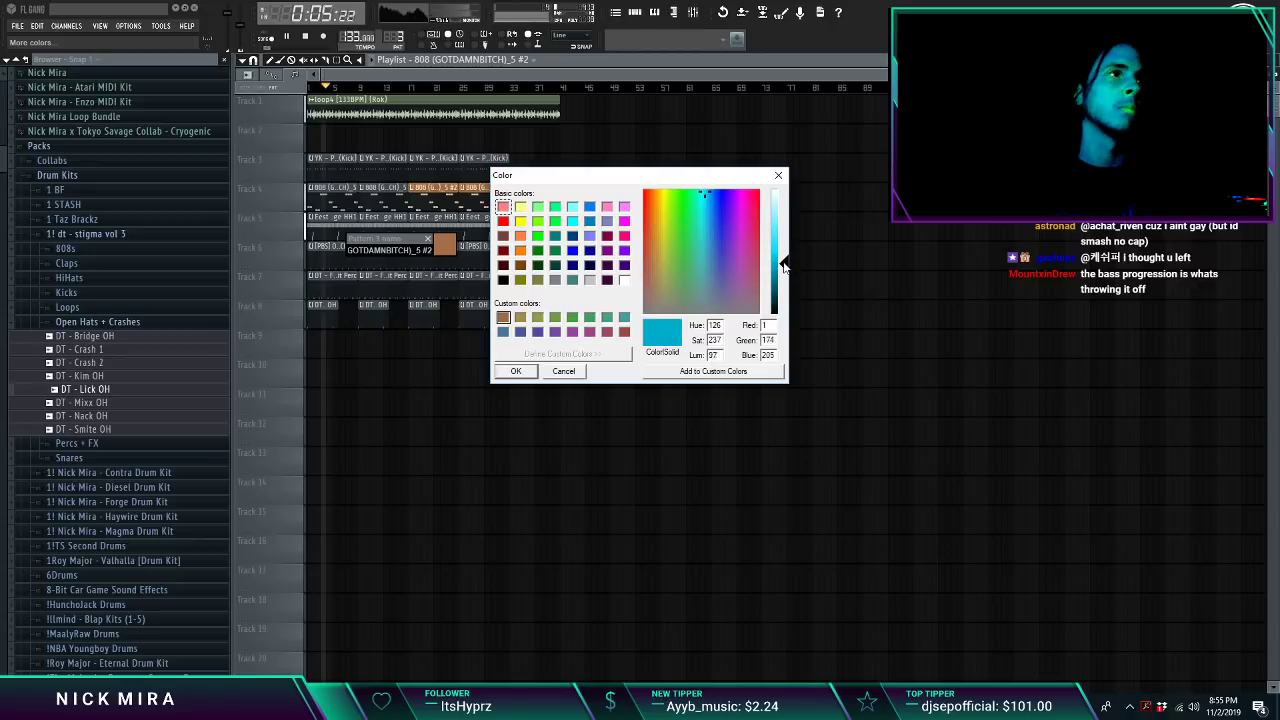
{"action": "left_click_drag", "start_coordinate": [785, 263], "coordinate": [785, 252]}
{"action": "left_click", "coordinate": [706, 189]}
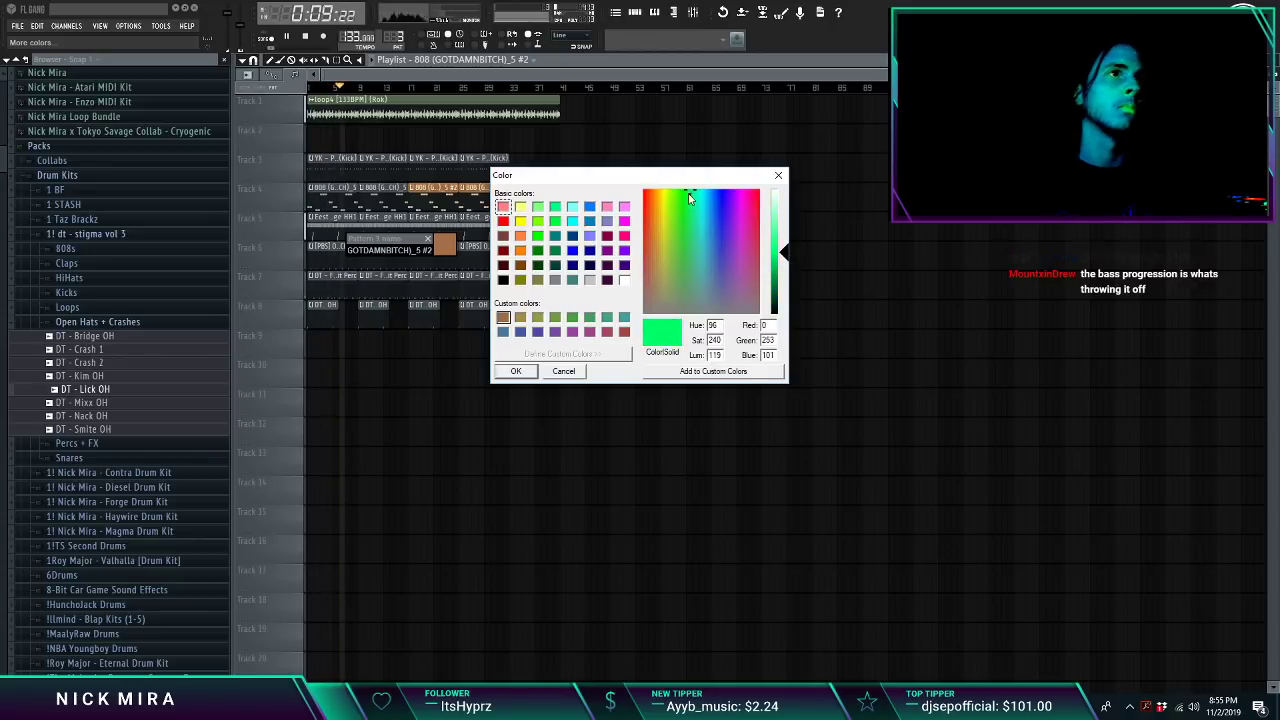
{"action": "left_click", "coordinate": [515, 371]}
{"action": "key", "text": "Return"}
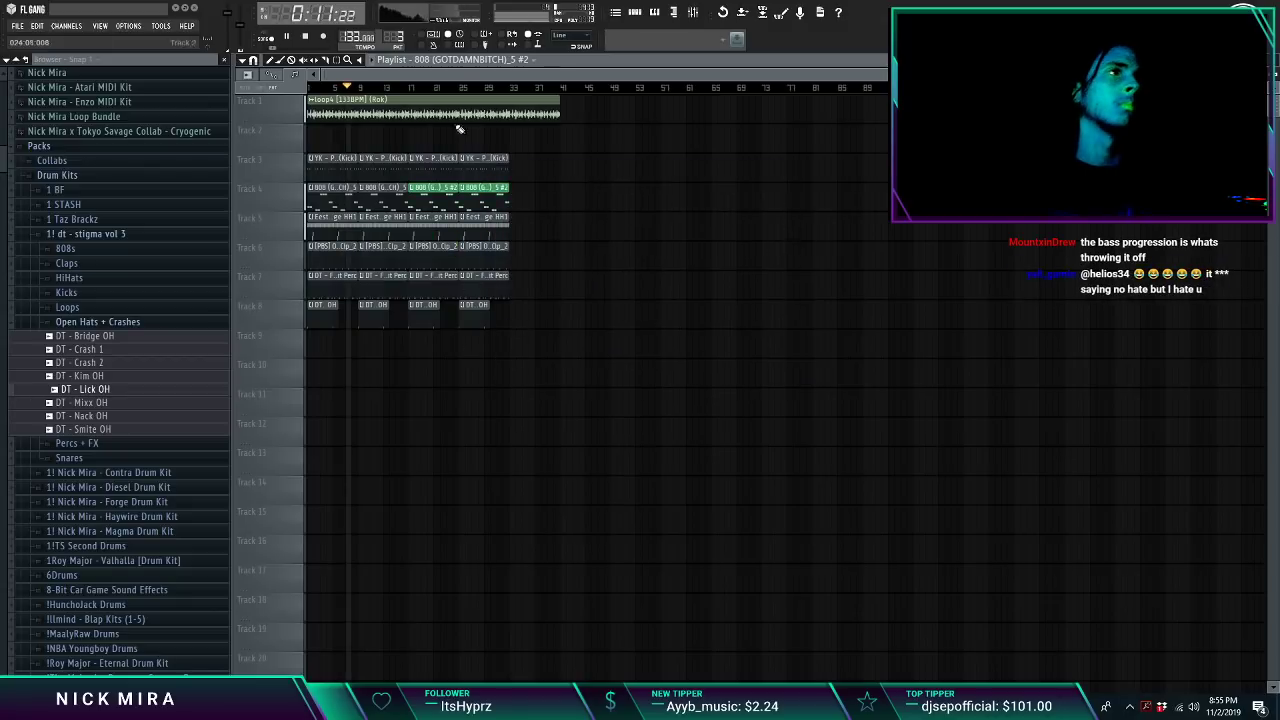
Step: Play from bar 17 and adjust the playlist's grid color to a near-black shade
{"action": "left_click", "coordinate": [413, 87]}
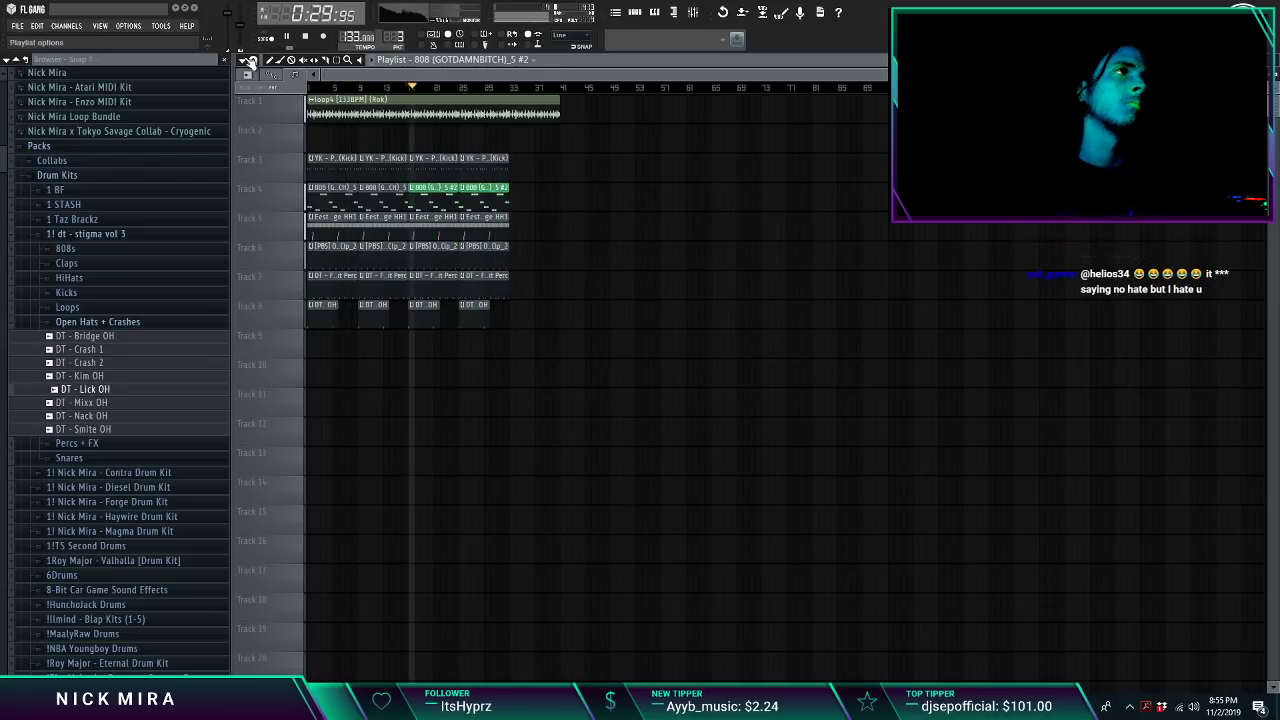
{"action": "left_click", "coordinate": [250, 60]}
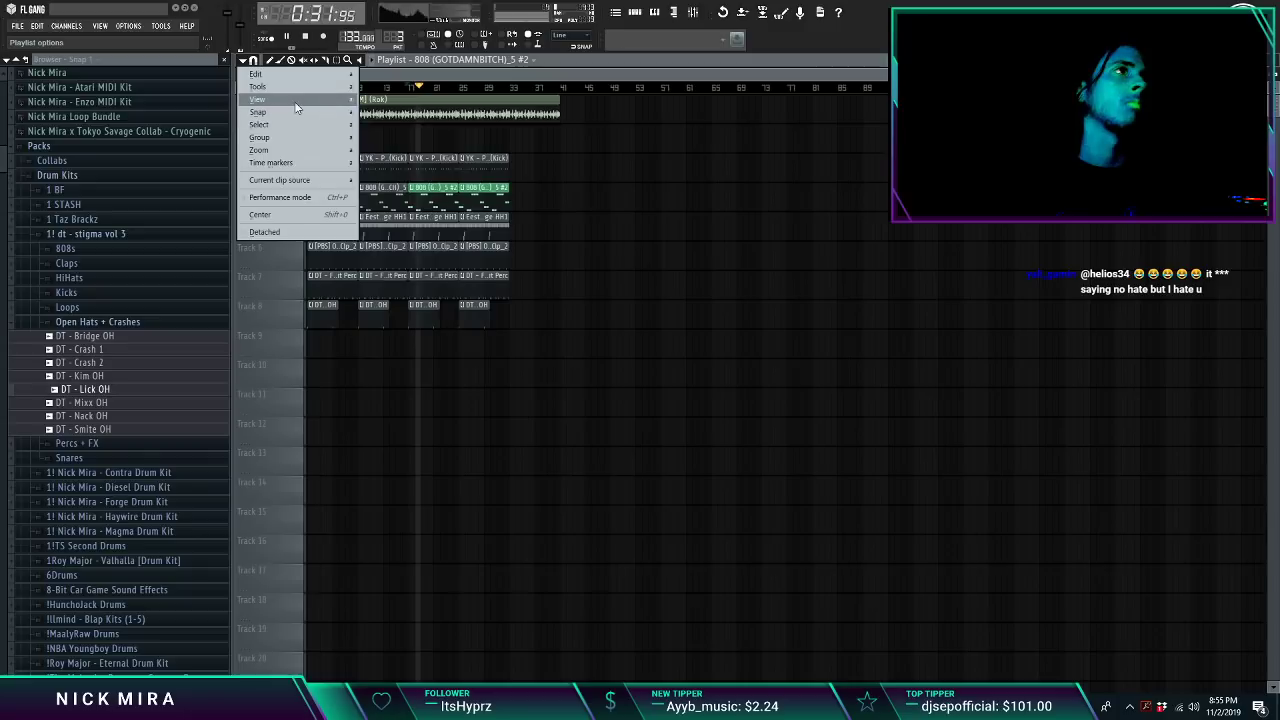
{"action": "mouse_move", "coordinate": [297, 104]}
{"action": "left_click", "coordinate": [416, 112]}
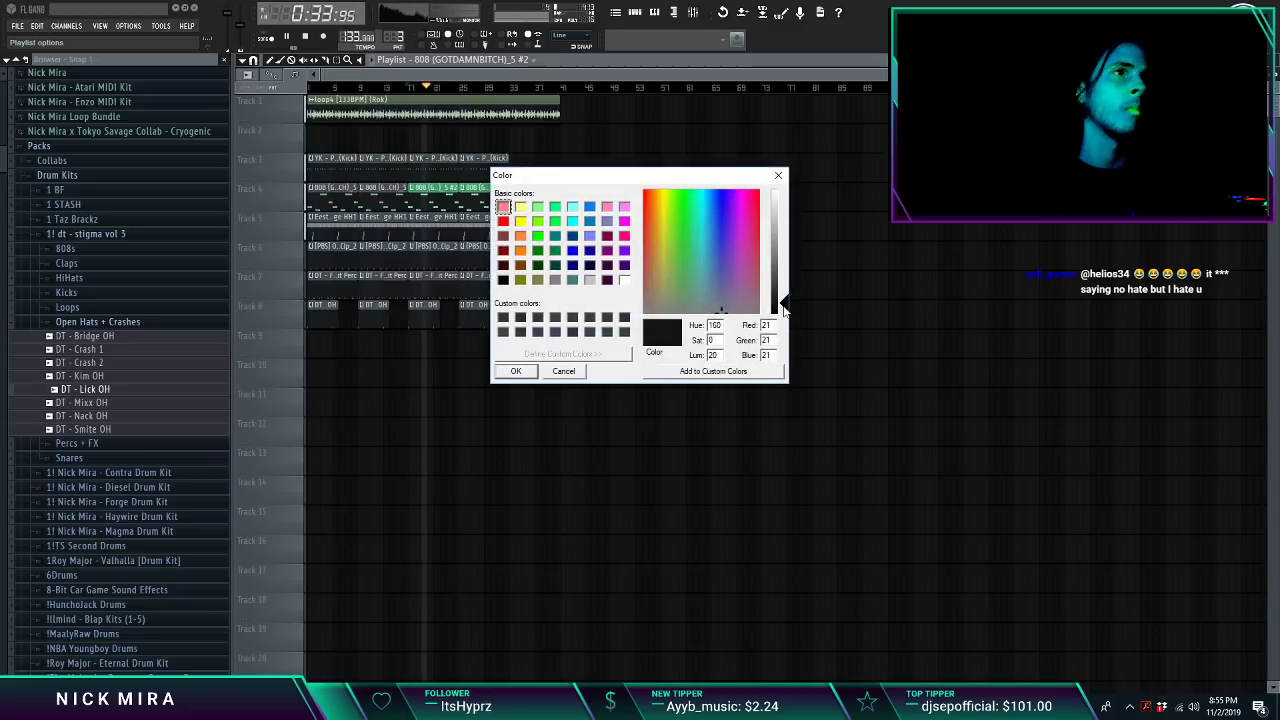
{"action": "left_click", "coordinate": [514, 371]}
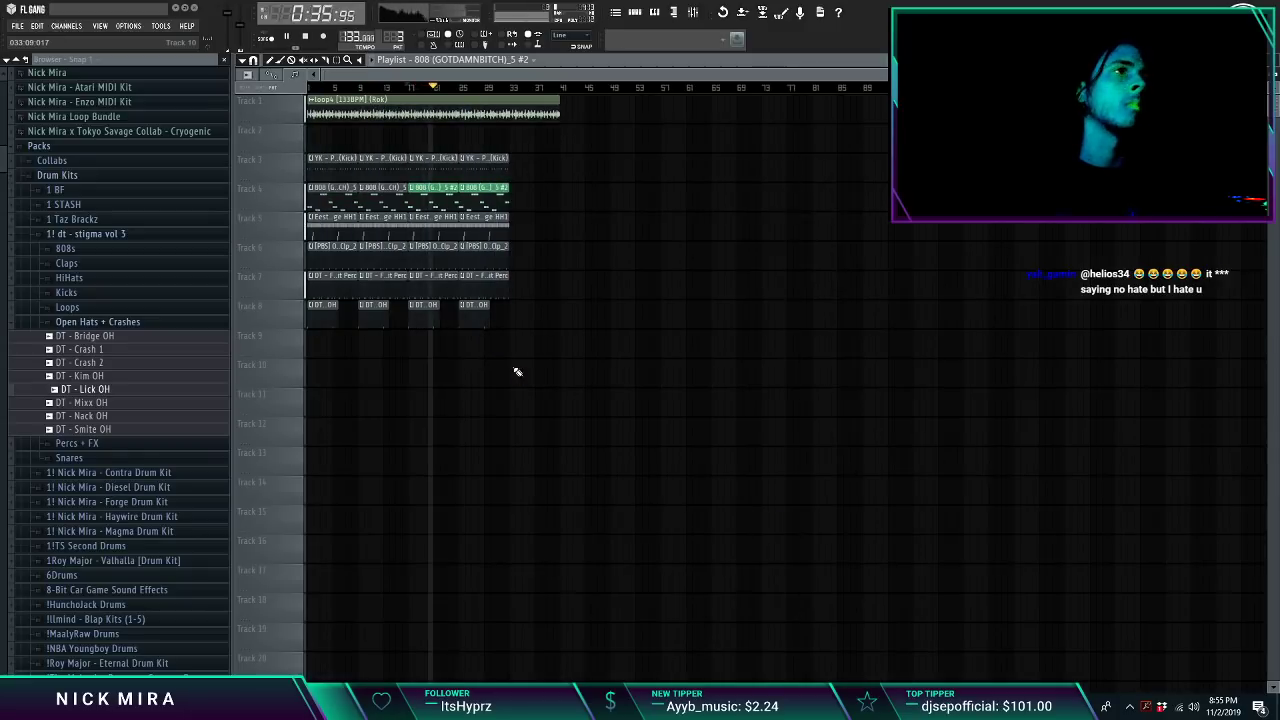
Step: Edit the 808 #2 pattern so that its opening B and A notes sound an octave higher than the rest of the melody
{"action": "scroll", "coordinate": [405, 90], "scroll_direction": "up", "scroll_amount": 3}
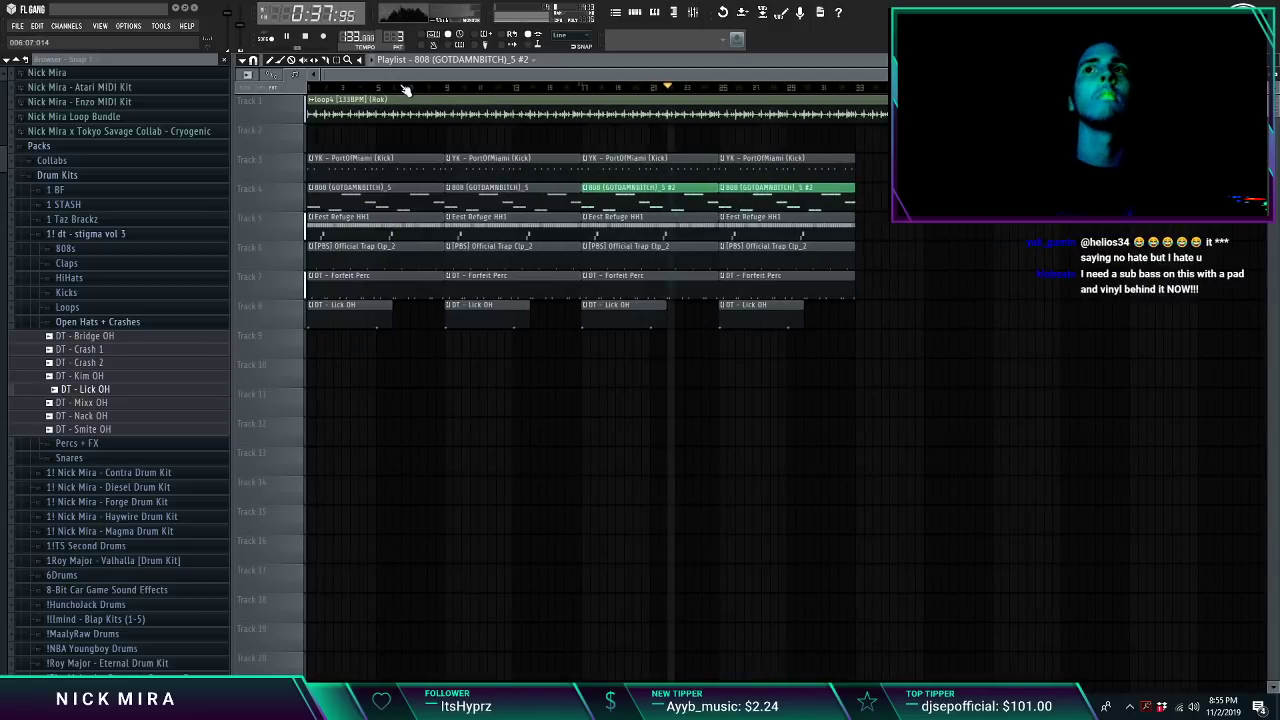
{"action": "left_click", "coordinate": [585, 189]}
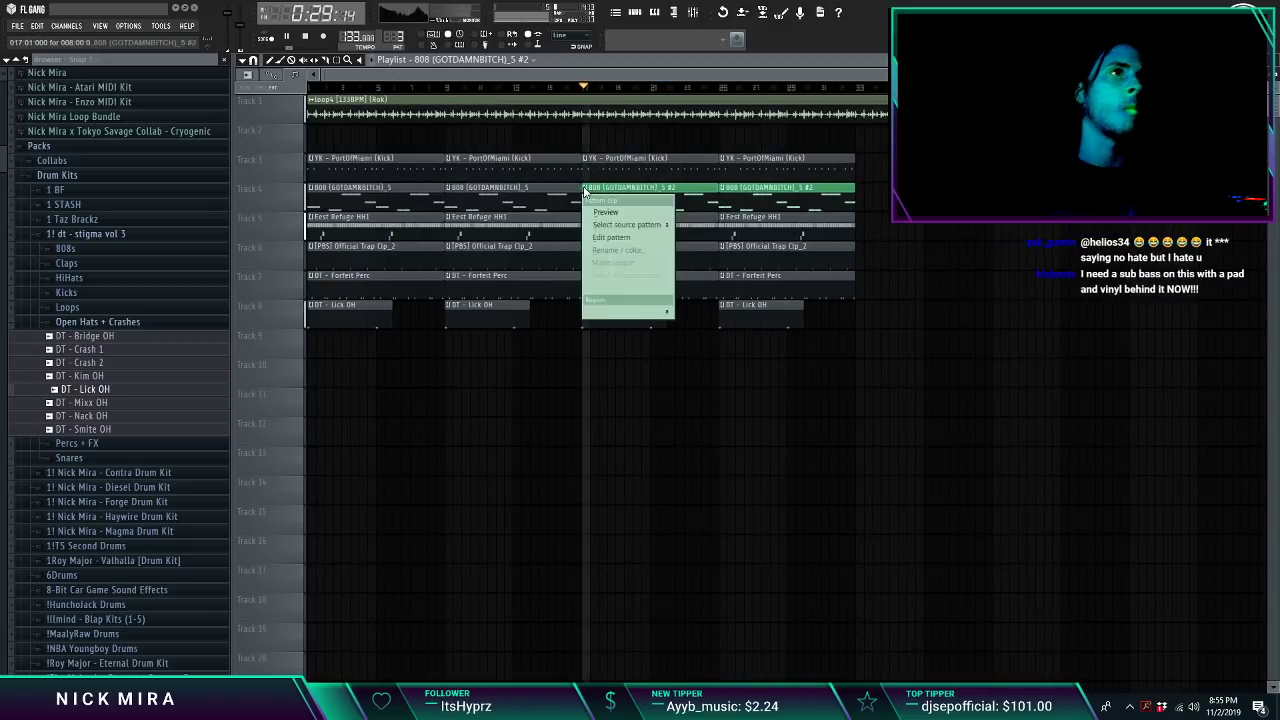
{"action": "left_click", "coordinate": [612, 237]}
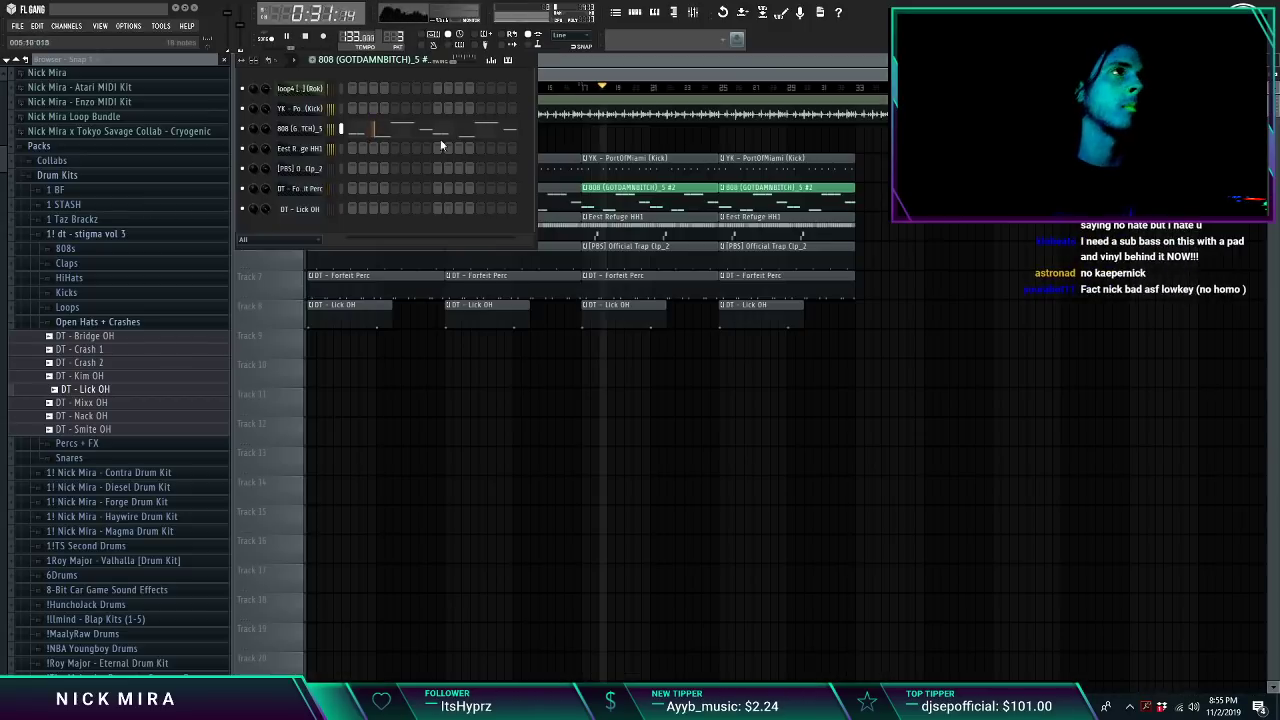
{"action": "key", "text": "ctrl+Up"}
{"action": "key", "text": "space"}
{"action": "key", "text": "space"}
{"action": "scroll", "coordinate": [438, 96], "scroll_direction": "down", "scroll_amount": 5}
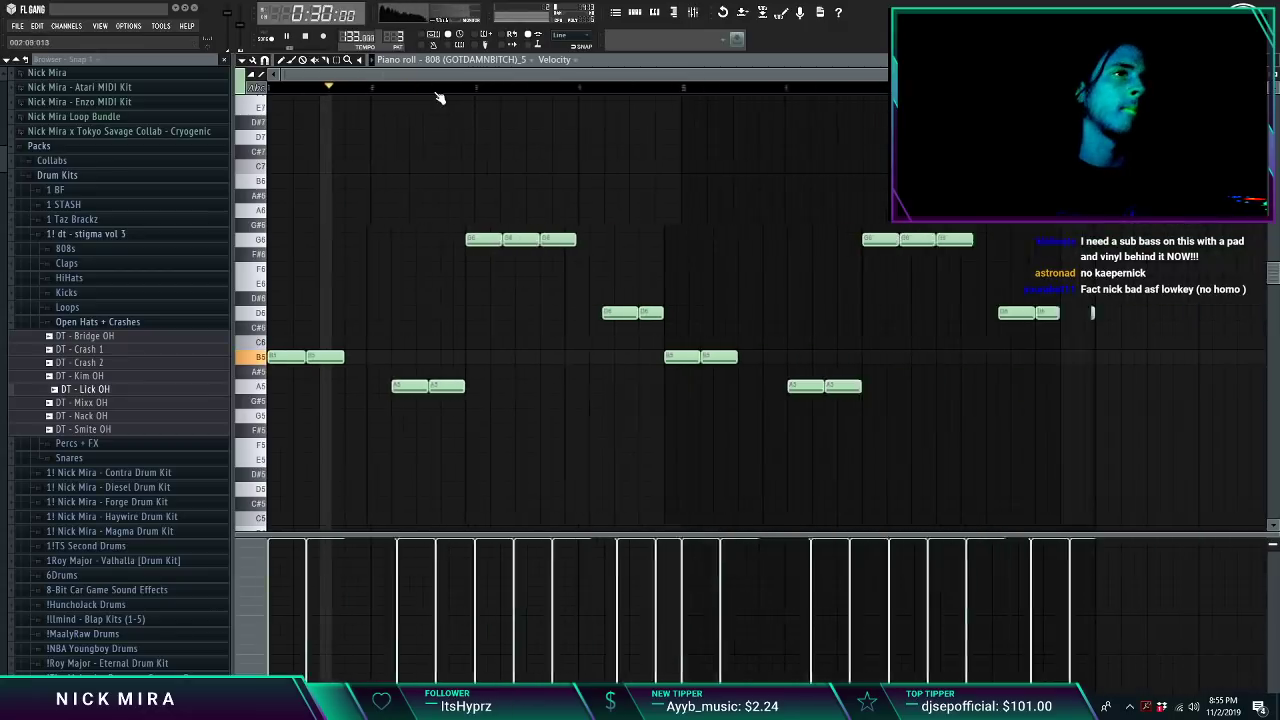
{"action": "left_click_drag", "start_coordinate": [462, 185], "coordinate": [1096, 419]}
{"action": "key", "text": "ctrl+Down"}
{"action": "key", "text": "Escape"}
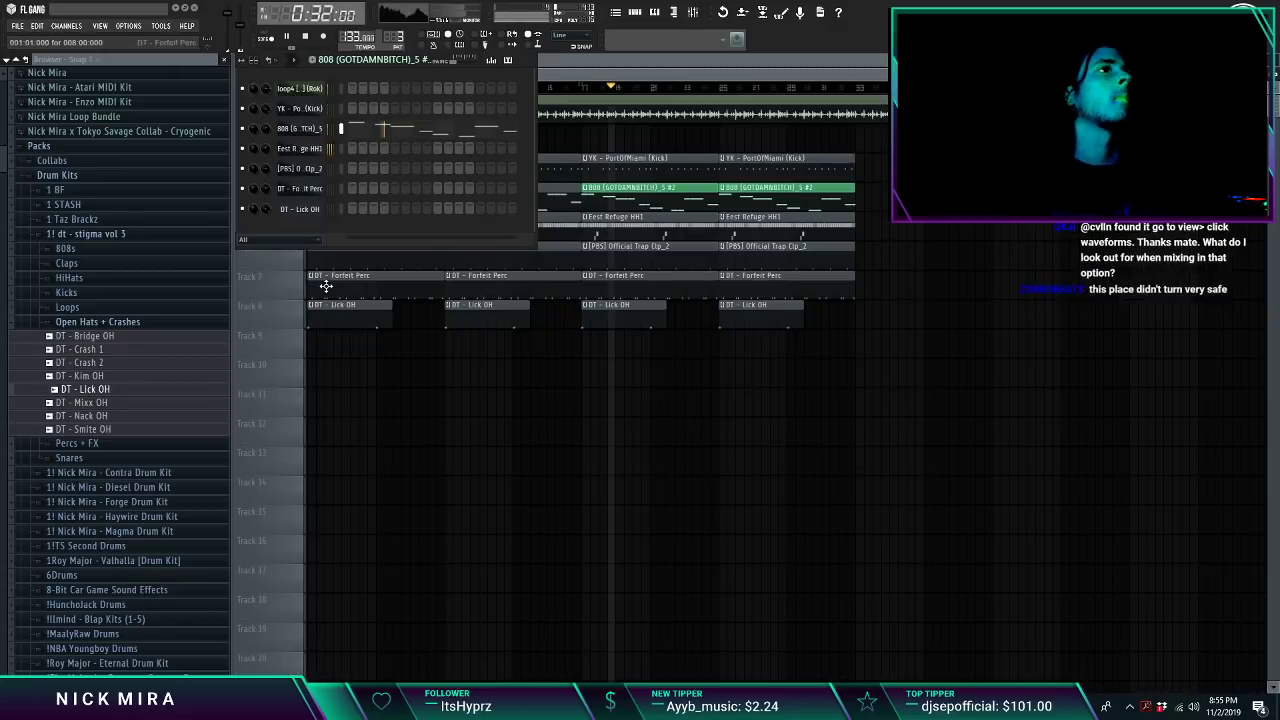
Step: Clone the 808 channel and move the 808 #2 pattern's notes from the original channel to the clone
{"action": "right_click", "coordinate": [310, 128]}
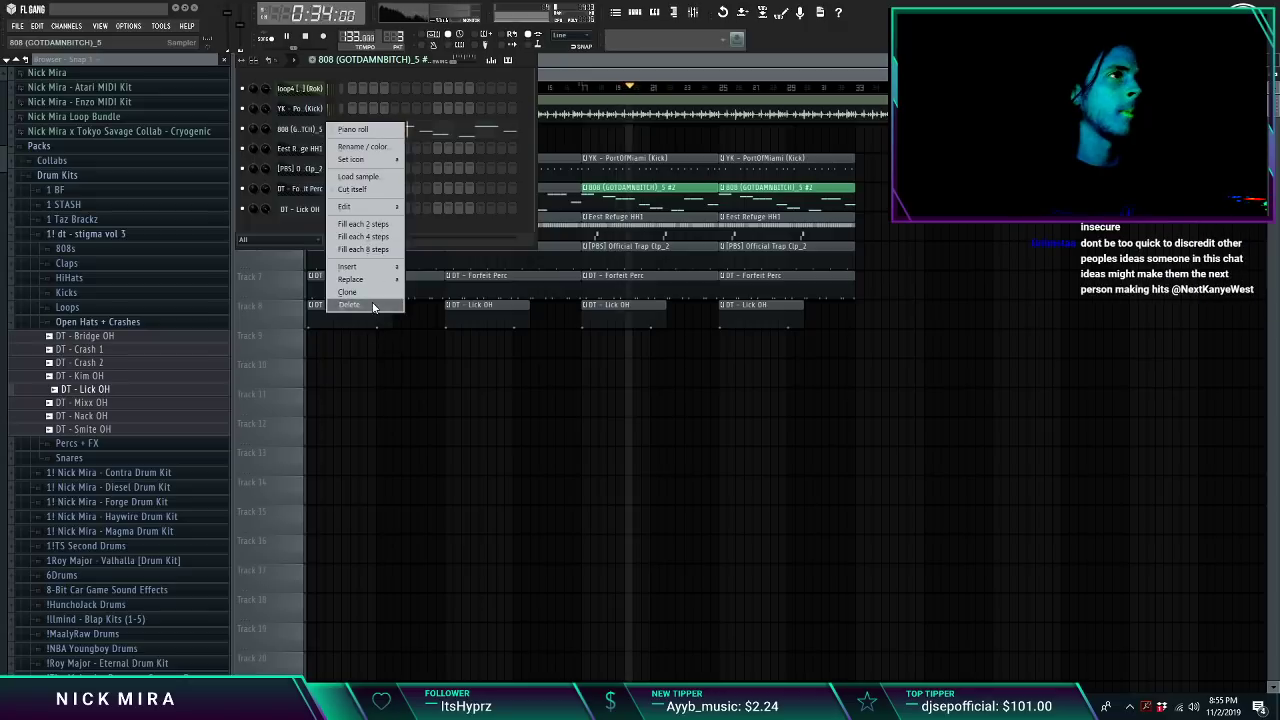
{"action": "left_click", "coordinate": [371, 292]}
{"action": "left_click", "coordinate": [341, 128]}
{"action": "key", "text": "ctrl+x"}
{"action": "left_click", "coordinate": [341, 148]}
{"action": "key", "text": "ctrl+v"}
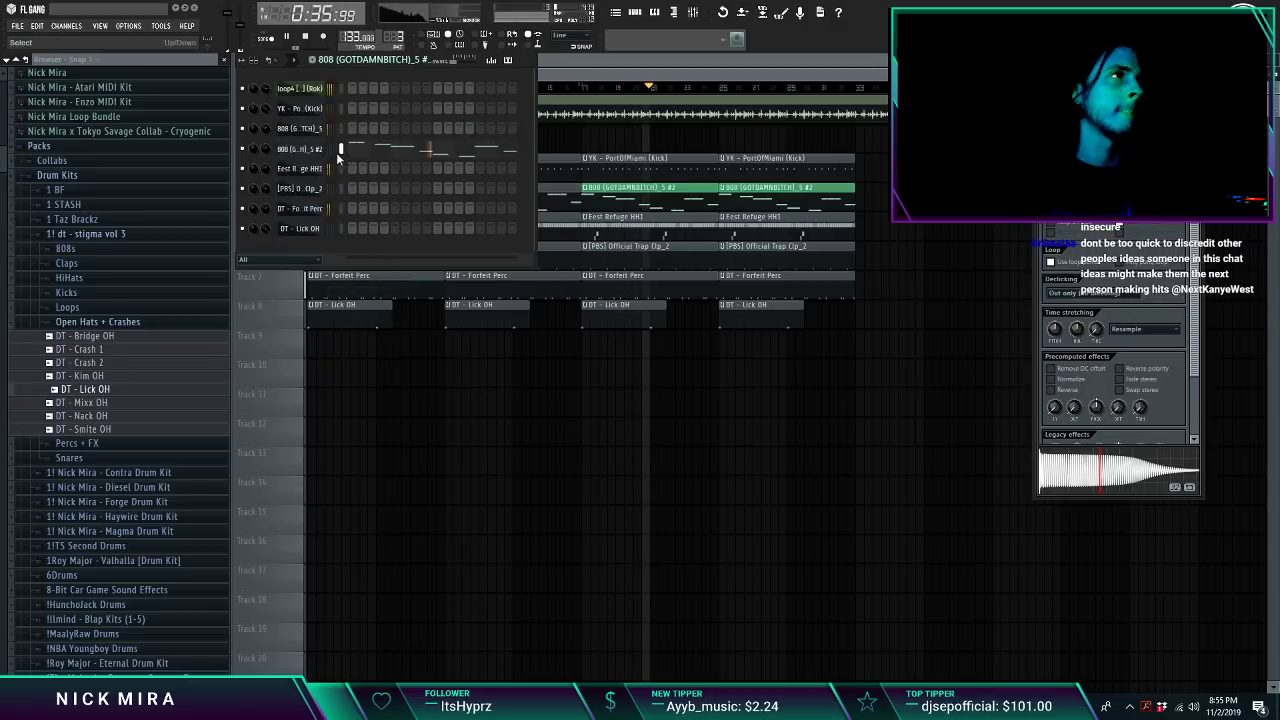
Step: Replace the cloned 808 channel's sample with Boop 808 - Loop - Loop from the 1 STASH 808s folder
{"action": "left_click", "coordinate": [86, 322]}
{"action": "left_click", "coordinate": [80, 234]}
{"action": "left_click", "coordinate": [76, 206]}
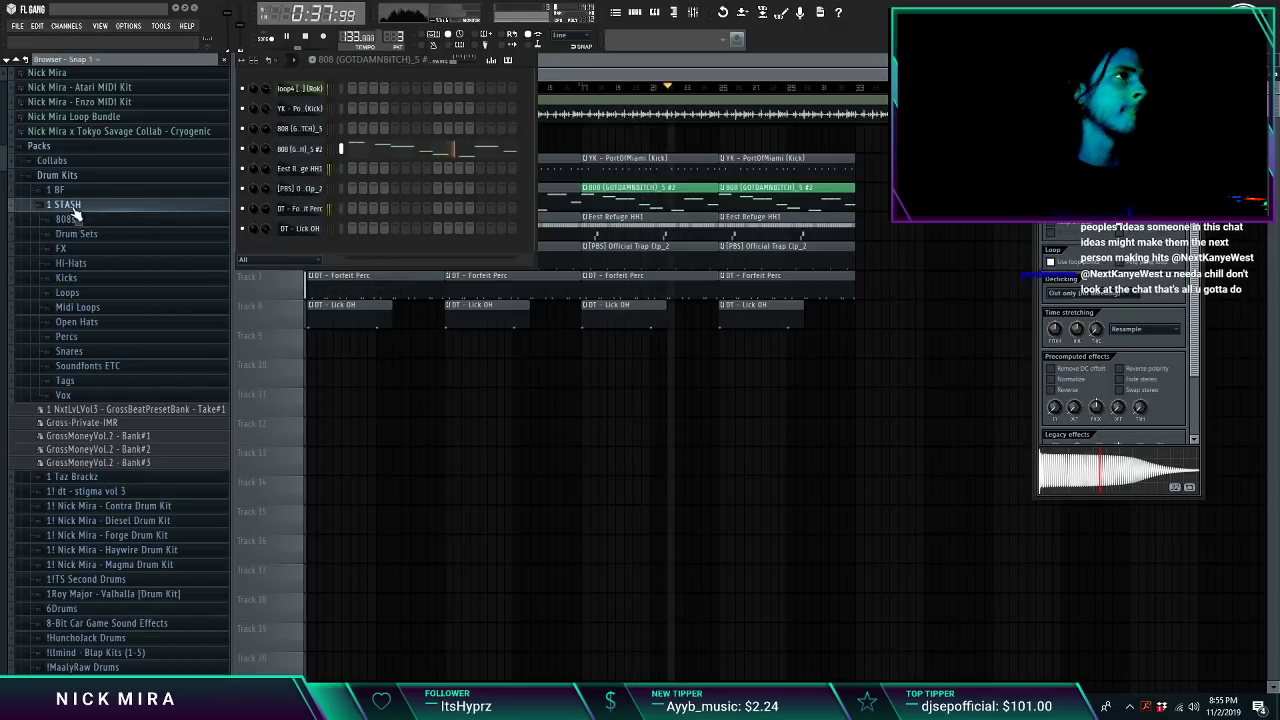
{"action": "left_click", "coordinate": [79, 220]}
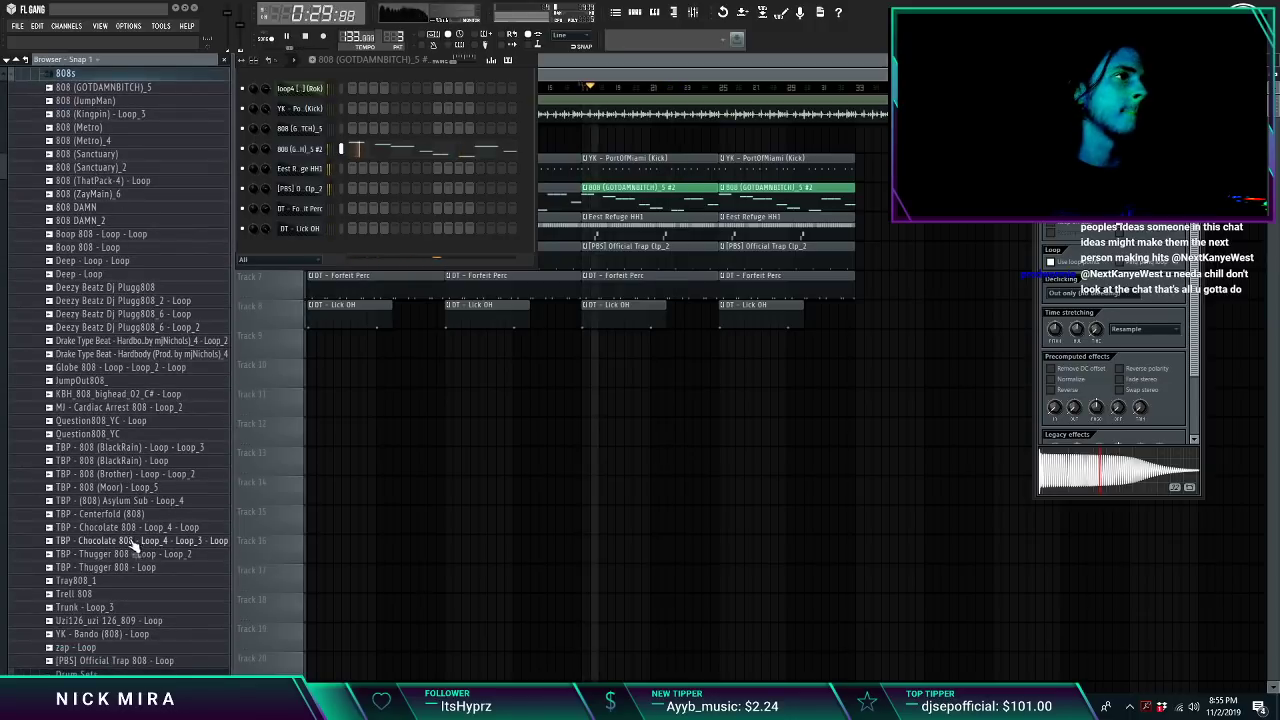
{"action": "left_click_drag", "start_coordinate": [100, 233], "coordinate": [291, 151]}
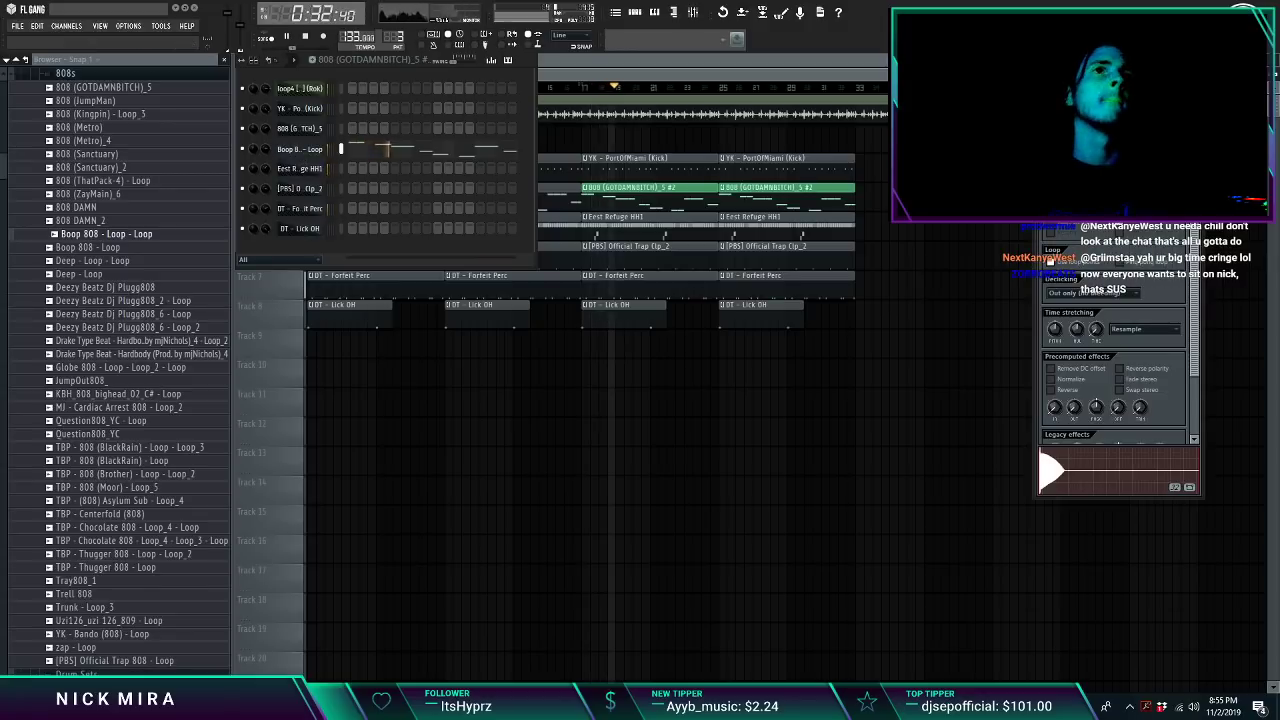
Step: Delete the kick clip at bar 17 from the playlist so the second 808 part starts without it
{"action": "left_click", "coordinate": [398, 148]}
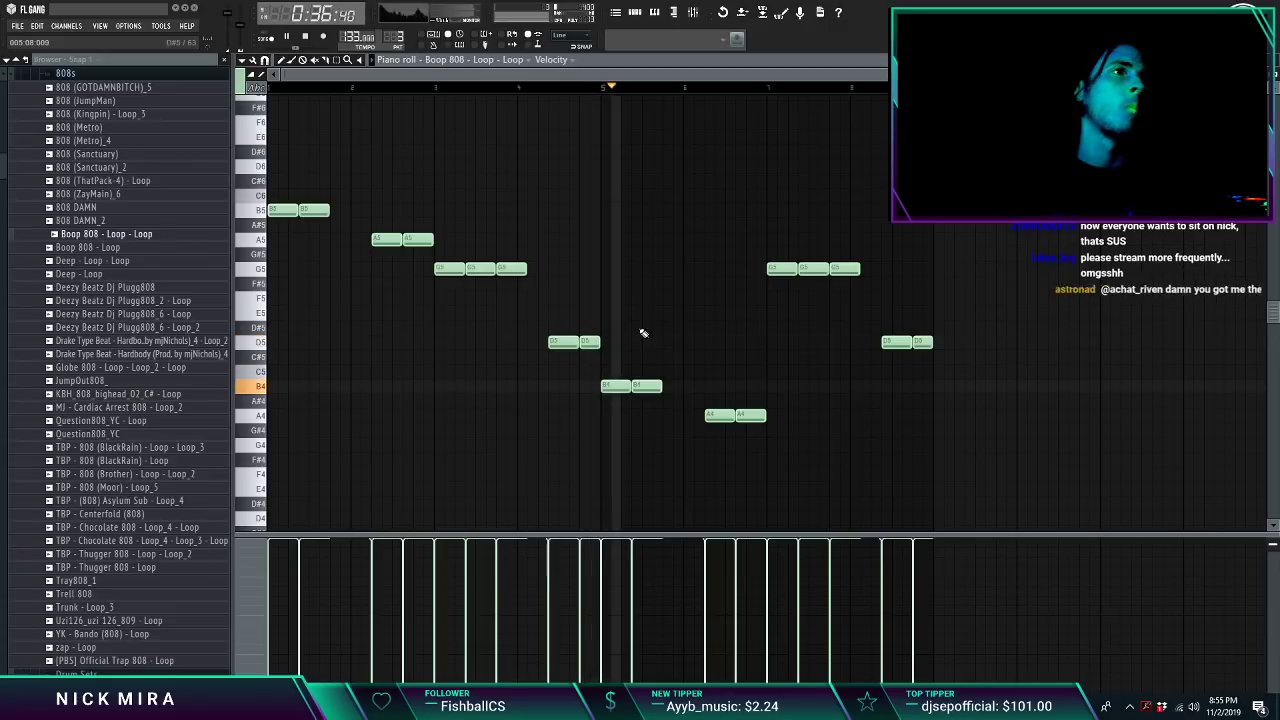
{"action": "key", "text": "Escape"}
{"action": "right_click", "coordinate": [626, 168]}
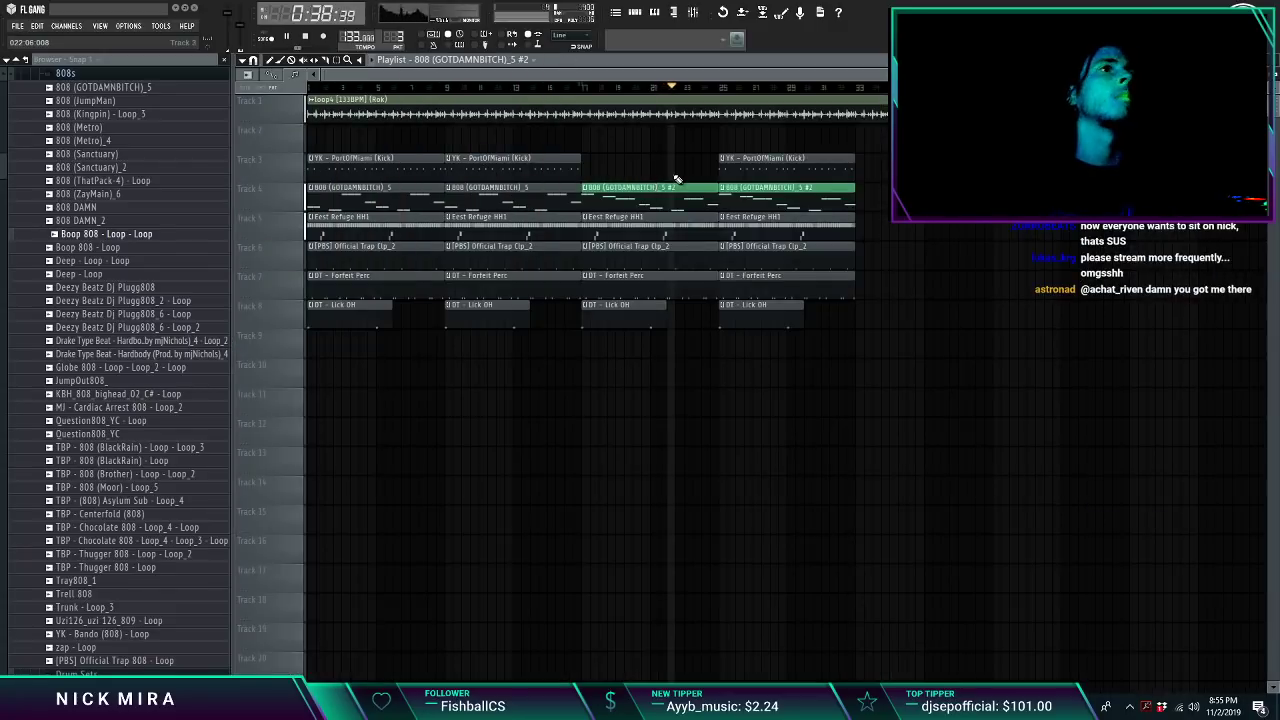
Step: Raise the B4 and A4 notes in bars 5 and 6 of the 808 #2 pattern by an octave
{"action": "key", "text": "F7"}
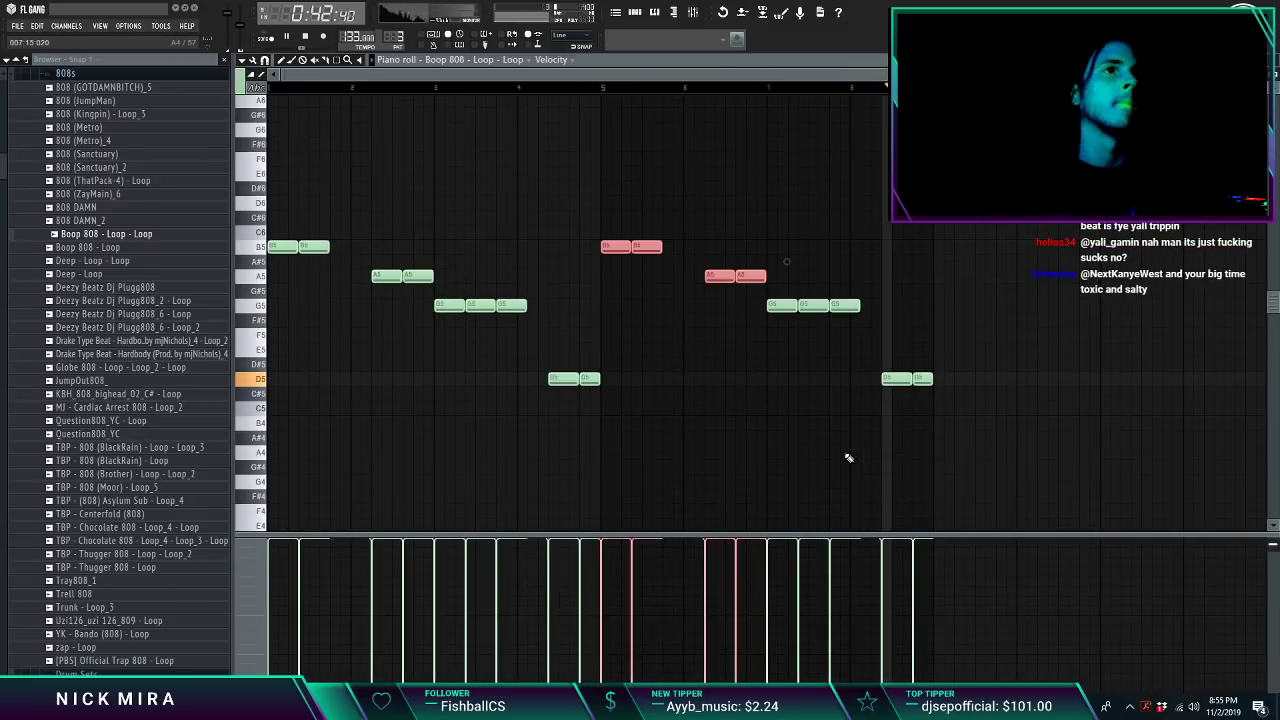
{"action": "key", "text": "F7"}
{"action": "key", "text": "F6"}
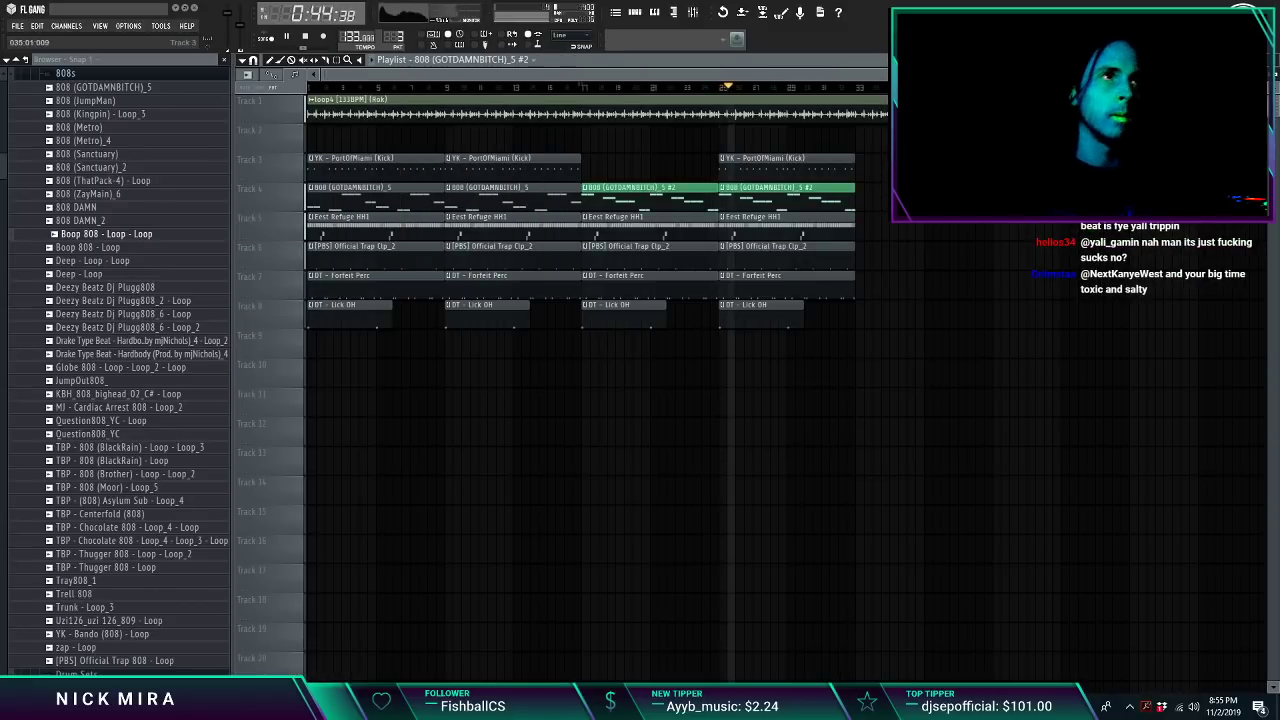
Step: Move the drum and 808 clips from bar 17 onward eight bars later and fill the gap with a copy of the bars 9–16 clips
{"action": "left_click_drag", "start_coordinate": [609, 125], "coordinate": [748, 328]}
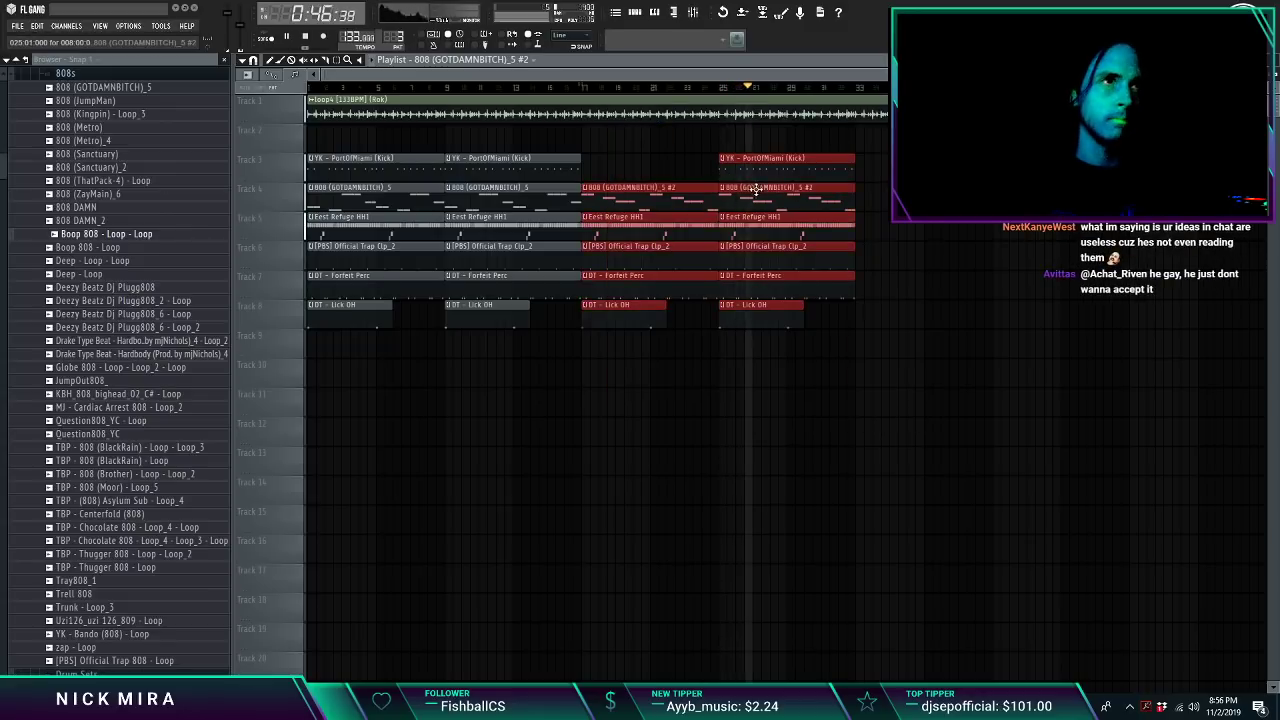
{"action": "left_click_drag", "start_coordinate": [745, 187], "coordinate": [882, 187]}
{"action": "key", "text": "ctrl+d"}
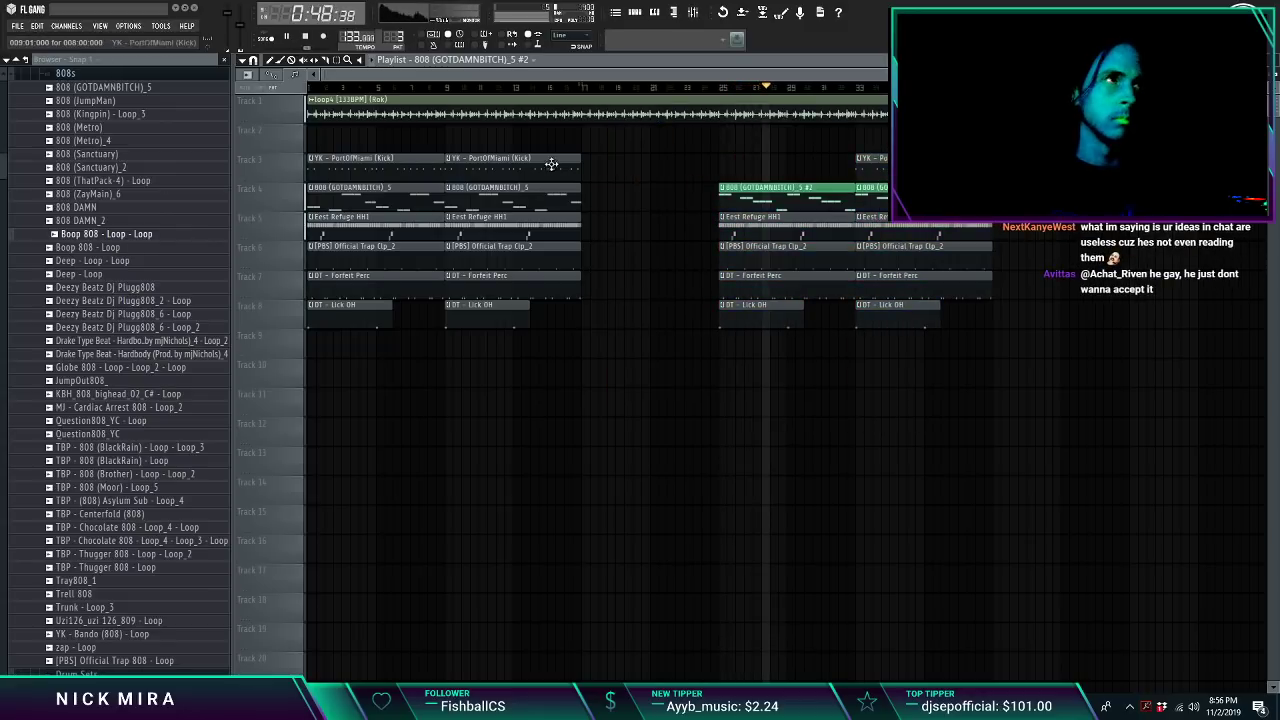
{"action": "left_click_drag", "start_coordinate": [551, 164], "coordinate": [509, 301], "text": "ctrl"}
{"action": "key", "text": "ctrl+b"}
{"action": "key", "text": "ctrl+d"}
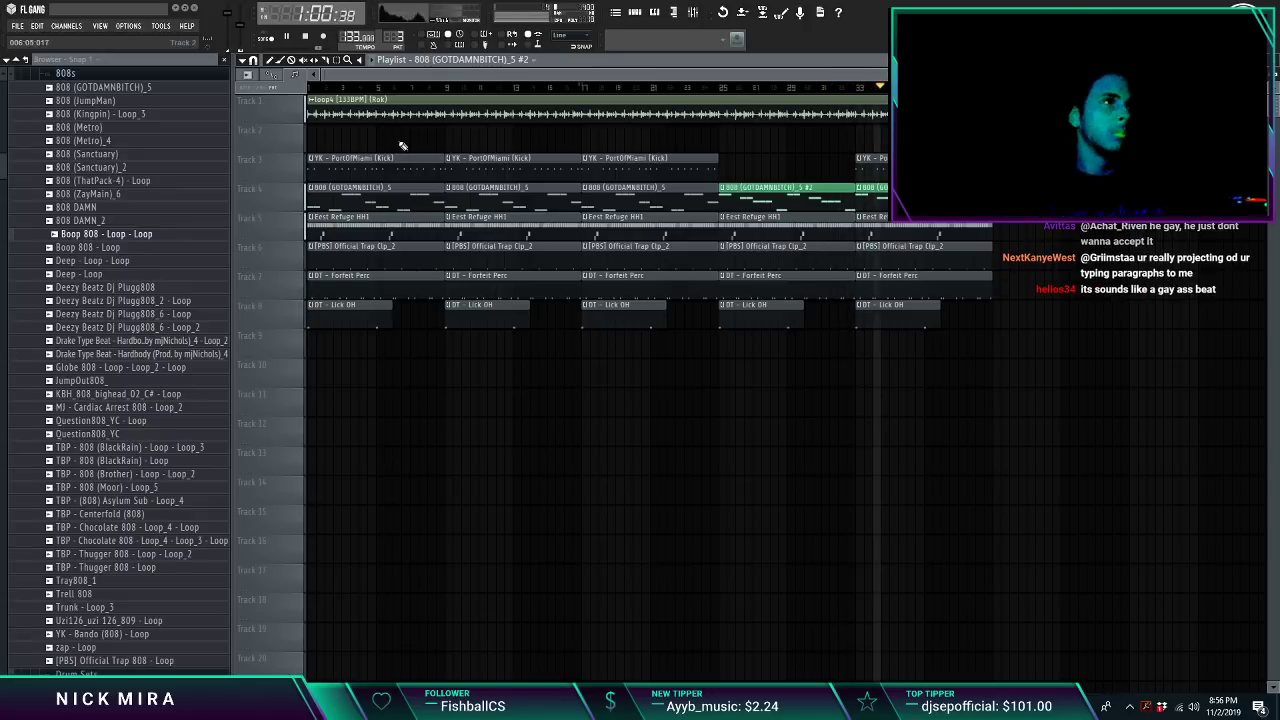
Step: Play from bar 9, remove all drum and 808 clips from the first eight bars, and collapse the browser's 808s folder
{"action": "key", "text": "space"}
{"action": "left_click", "coordinate": [452, 89]}
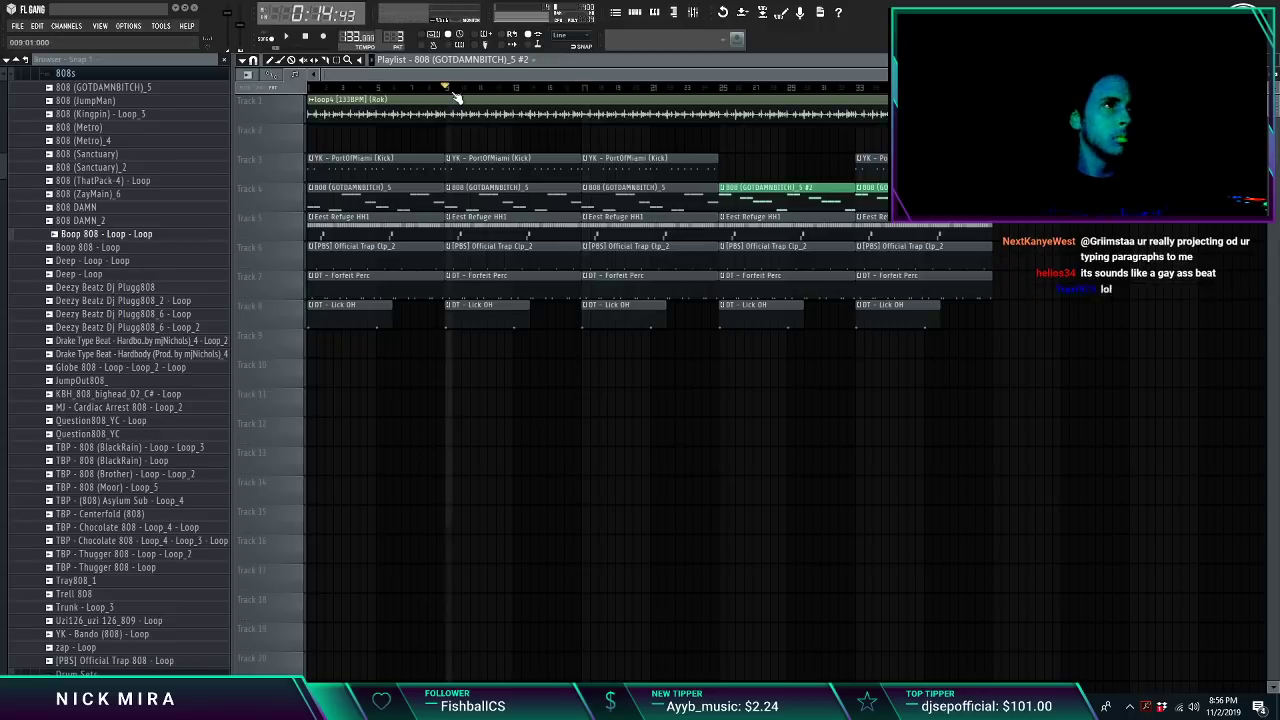
{"action": "right_click", "coordinate": [384, 170]}
{"action": "right_click", "coordinate": [380, 196]}
{"action": "right_click", "coordinate": [380, 226]}
{"action": "right_click", "coordinate": [380, 256]}
{"action": "right_click", "coordinate": [380, 285]}
{"action": "right_click", "coordinate": [380, 314]}
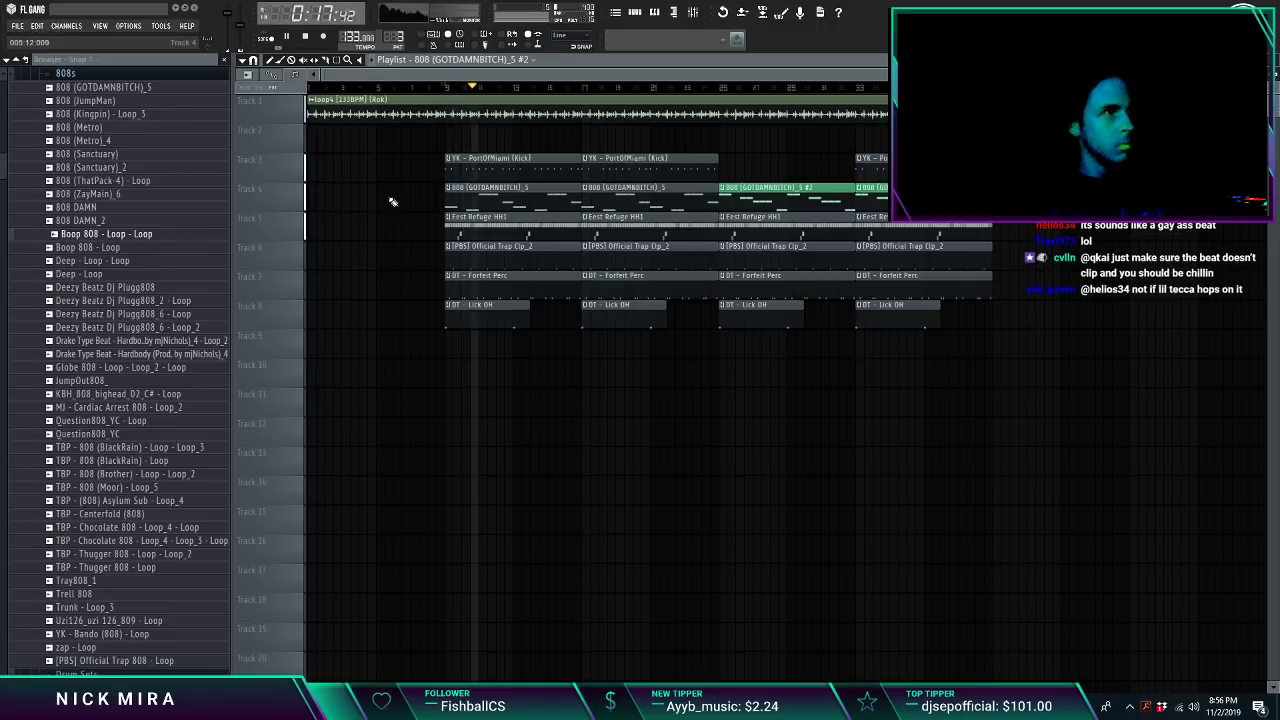
{"action": "left_click", "coordinate": [203, 77]}
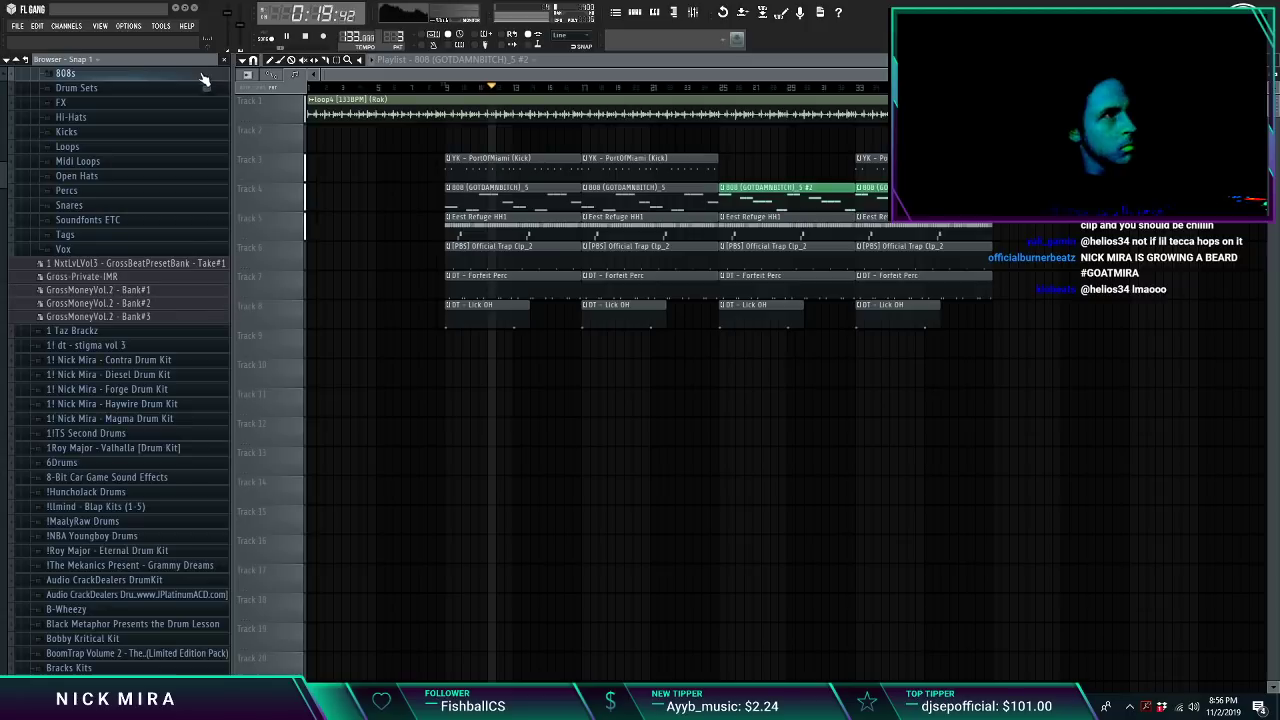
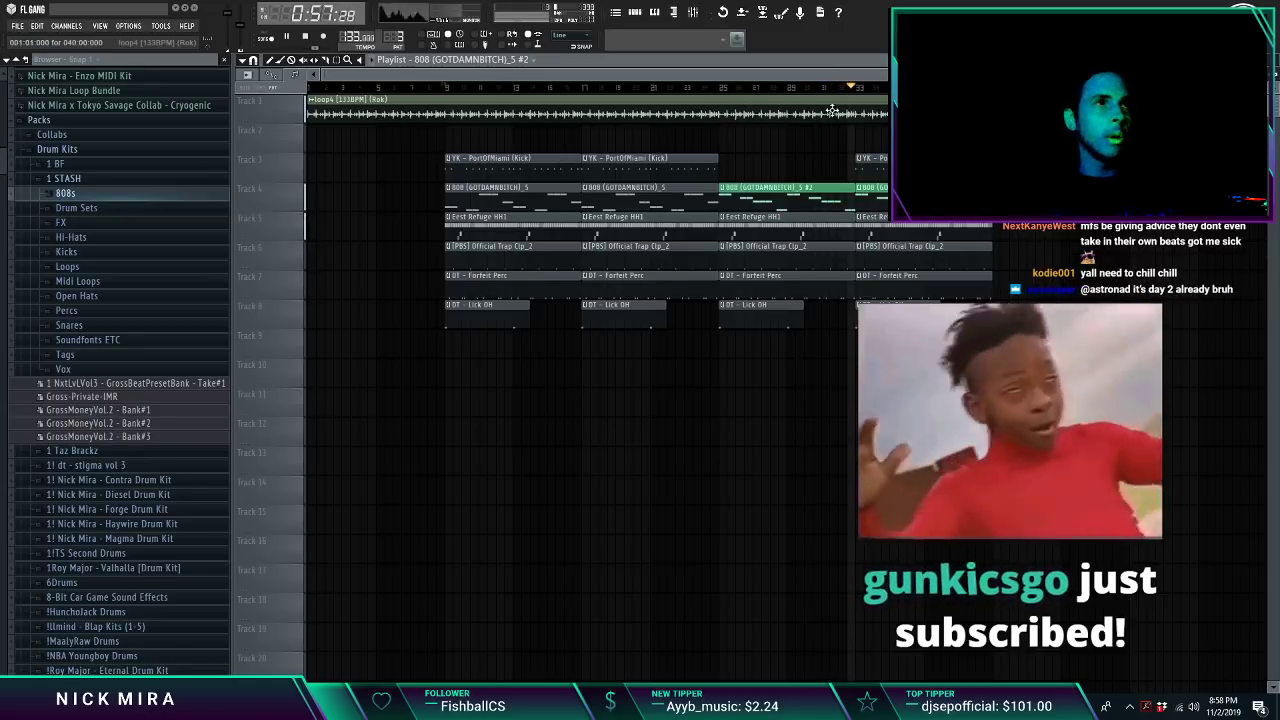
Step: Slice the loop4 audio clip on track 1 at bars 25, 41 and 9
{"action": "key", "text": "c"}
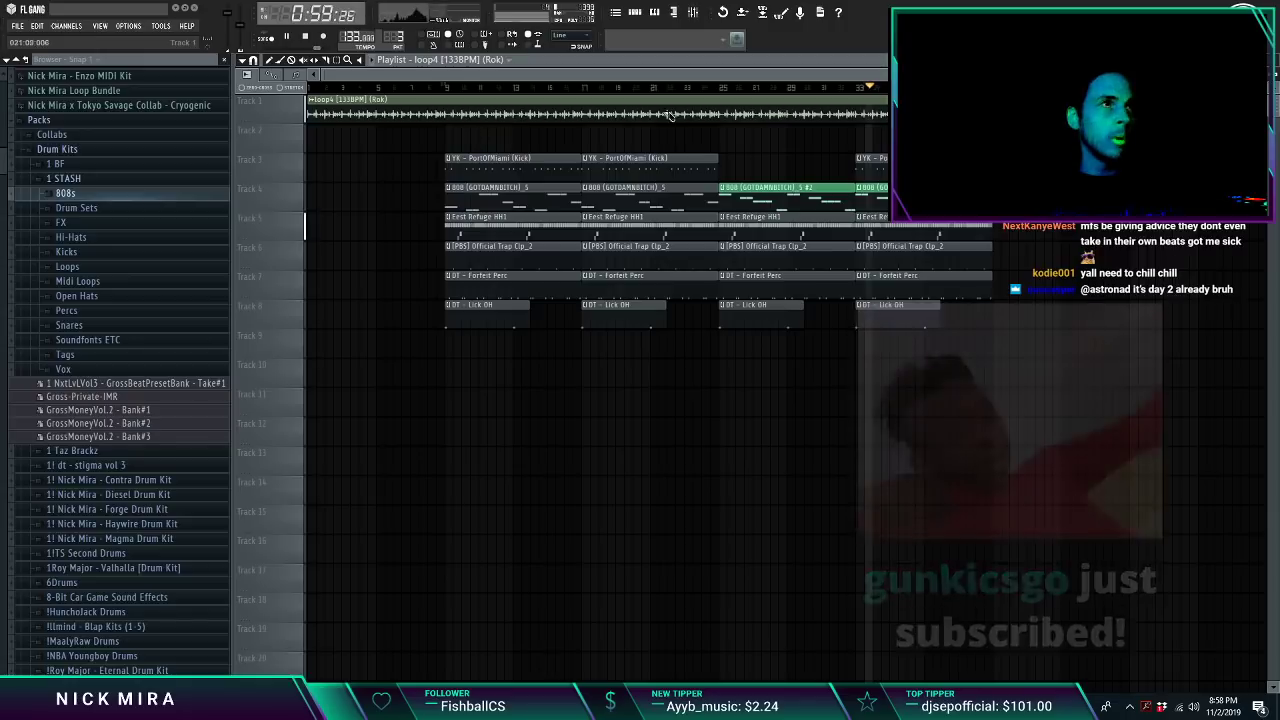
{"action": "left_click_drag", "start_coordinate": [719, 117], "coordinate": [719, 134]}
{"action": "left_click", "coordinate": [865, 88]}
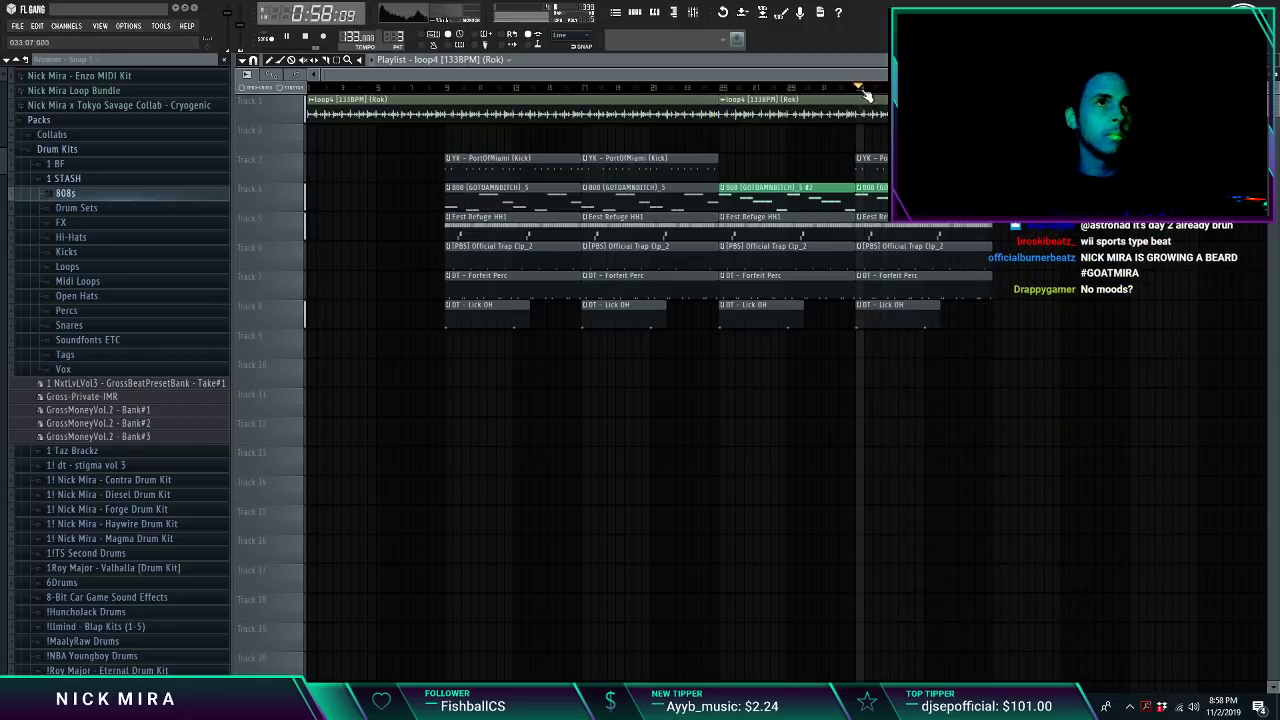
{"action": "left_click", "coordinate": [858, 109], "text": "ctrl"}
{"action": "left_click", "coordinate": [998, 88]}
{"action": "scroll", "coordinate": [975, 108], "scroll_direction": "down", "scroll_amount": 2}
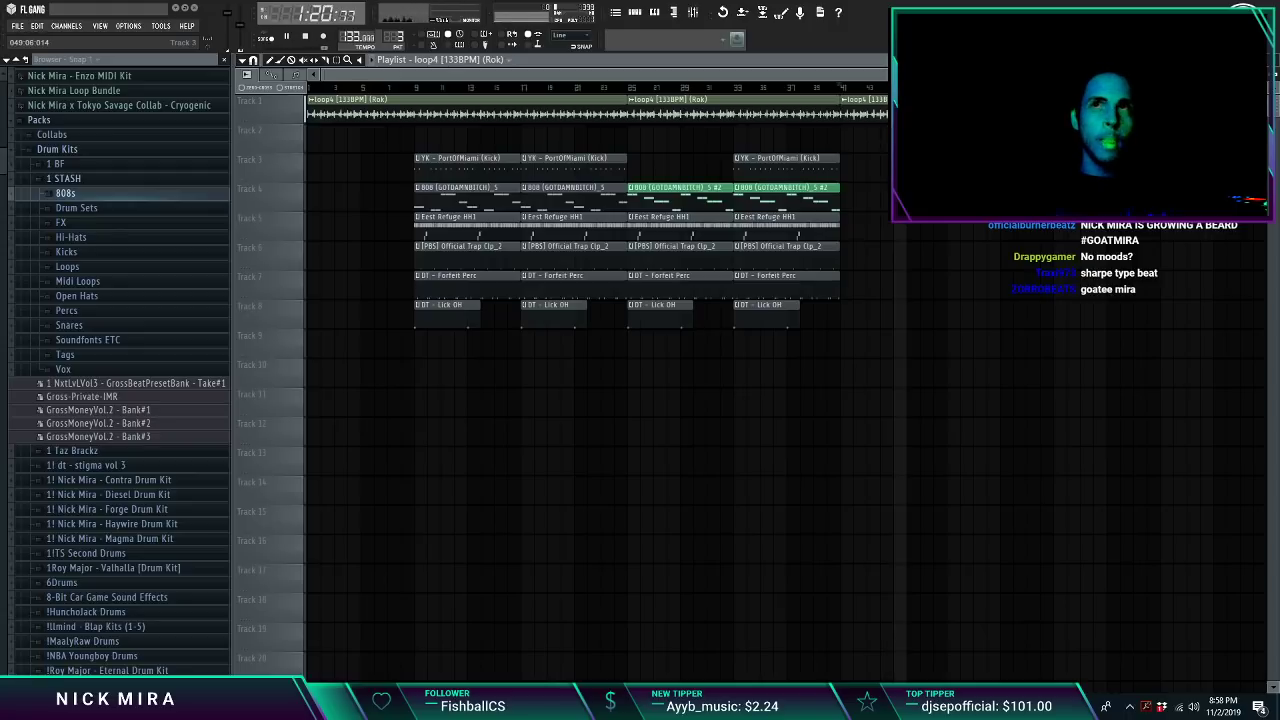
{"action": "left_click", "coordinate": [415, 112]}
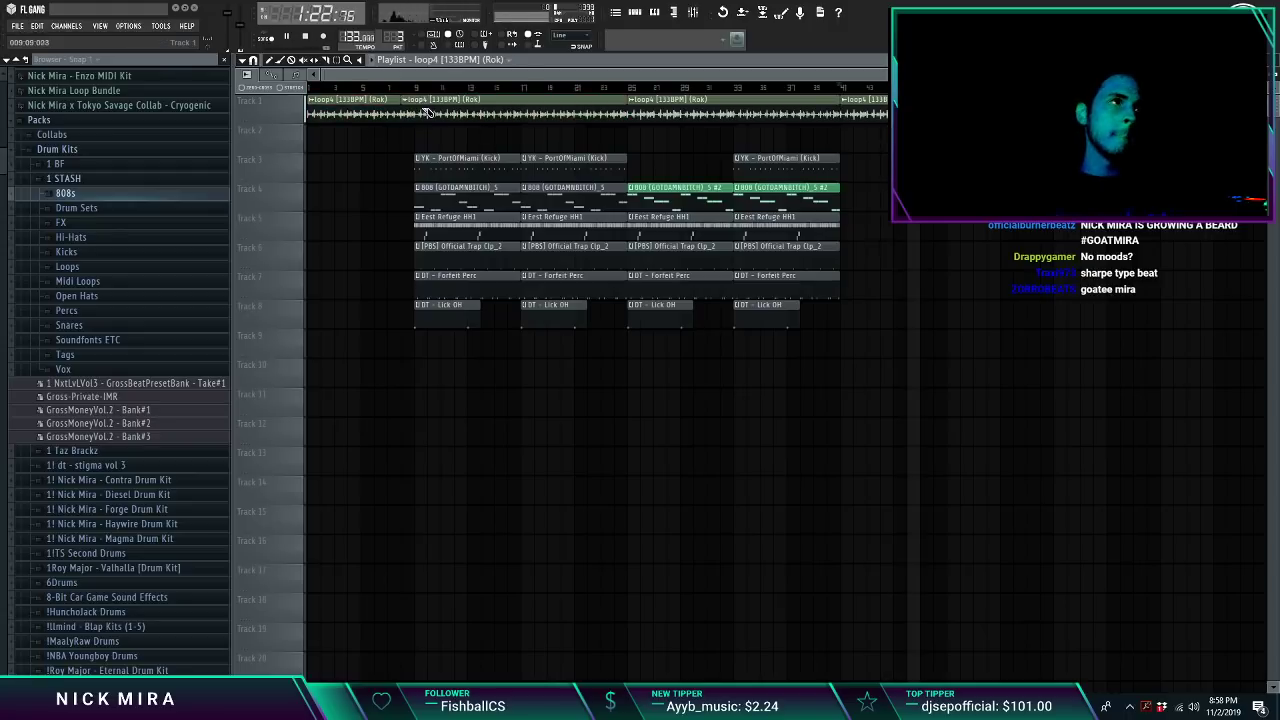
{"action": "key", "text": "ctrl+z"}
Step: Duplicate all clips from bar 9 onward so the copy of the drums starts at bar 49
{"action": "left_click_drag", "start_coordinate": [415, 97], "coordinate": [1160, 428]}
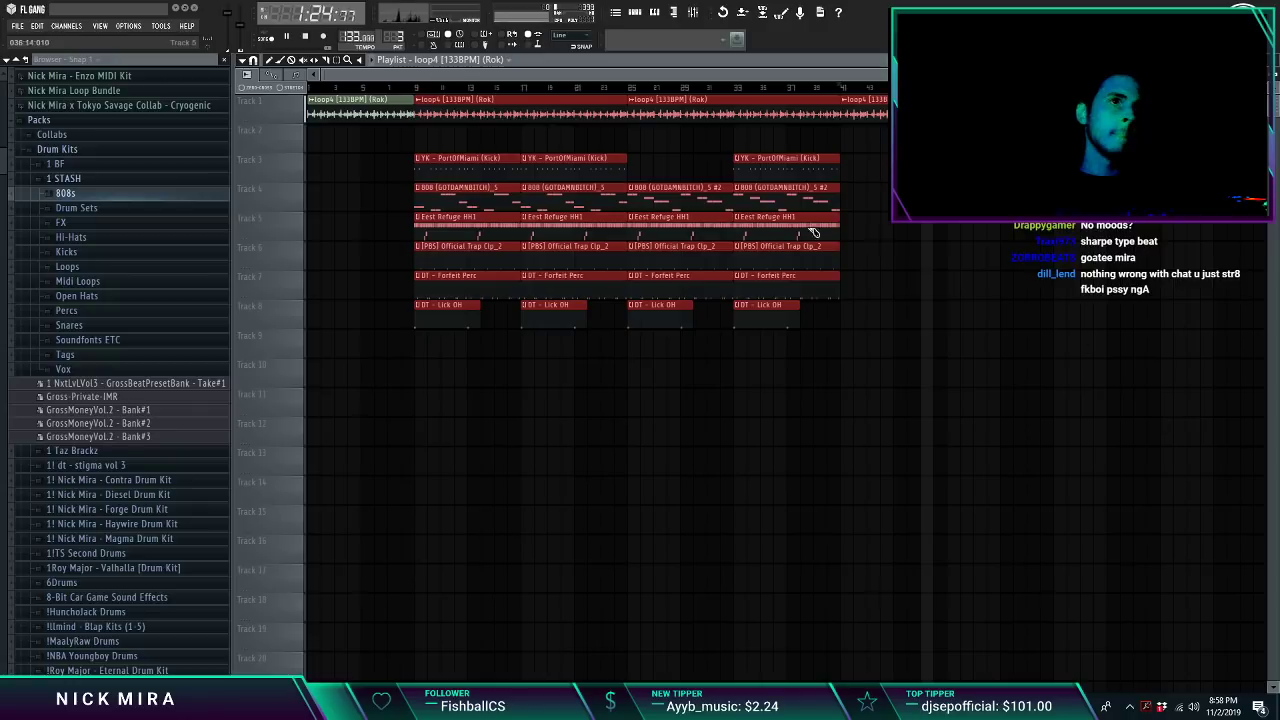
{"action": "key", "text": "ctrl+b"}
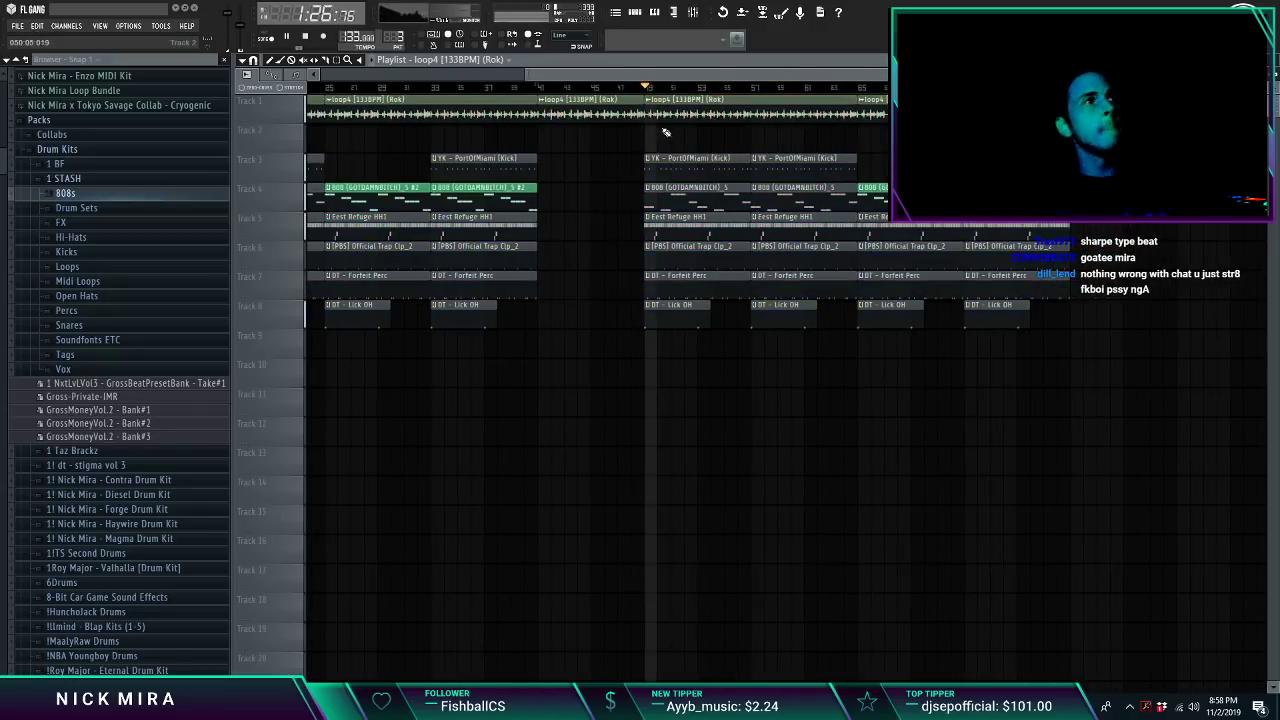
{"action": "scroll", "coordinate": [674, 93], "scroll_direction": "down", "scroll_amount": 3}
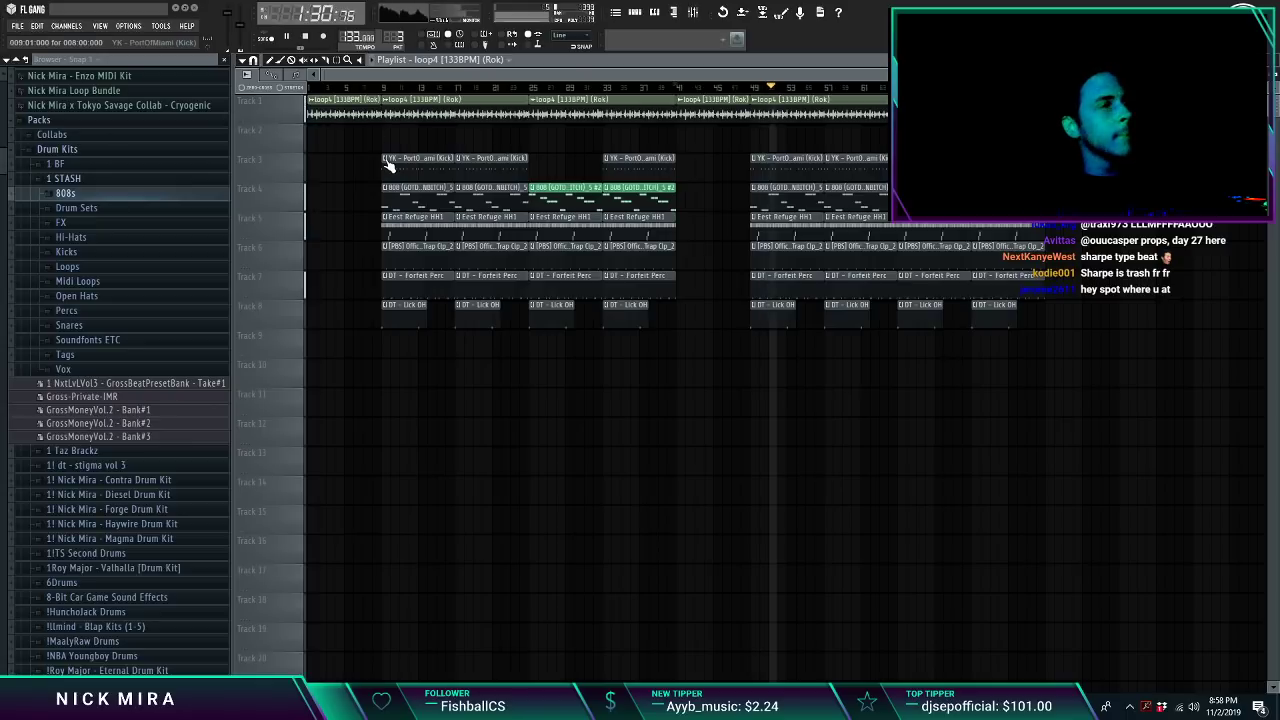
Step: Add Fruity Parametric EQ 2 to the 808 (GOTDAMNBITCH)_5 mixer track and cut band 4 to about -10.7 dB at 517 Hz
{"action": "left_click", "coordinate": [692, 12]}
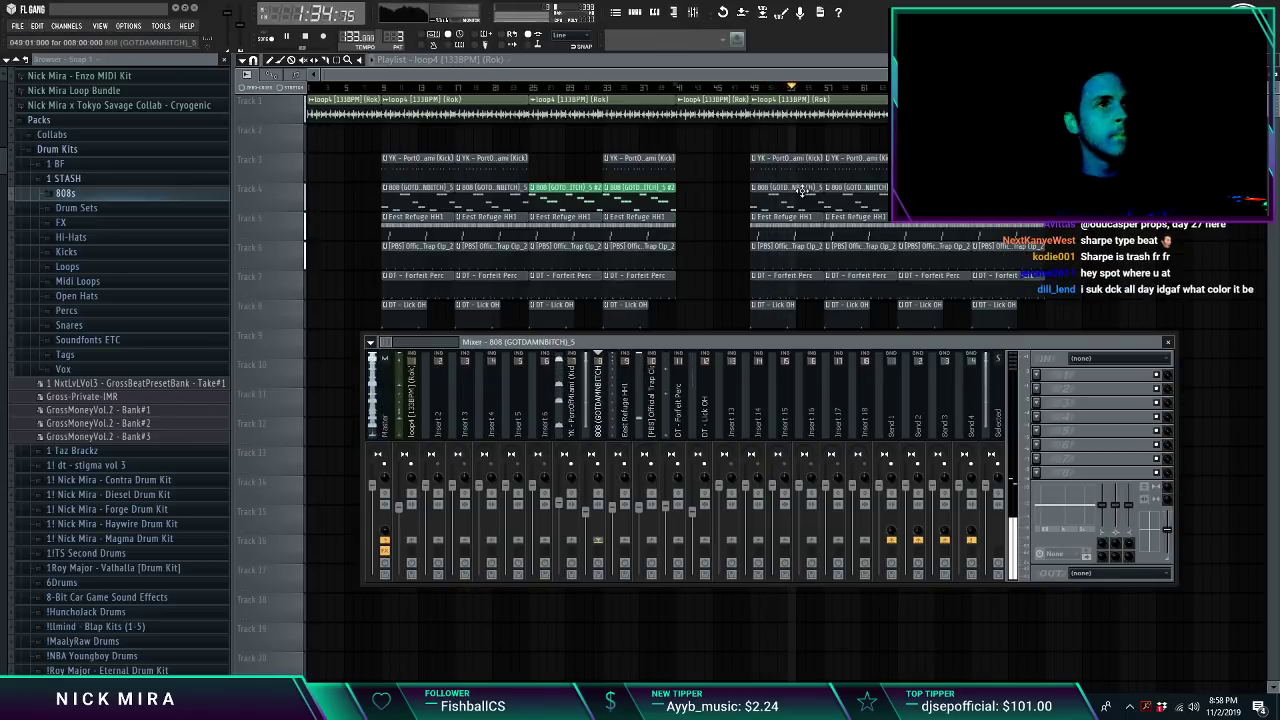
{"action": "left_click", "coordinate": [1041, 390]}
{"action": "left_click", "coordinate": [1195, 468]}
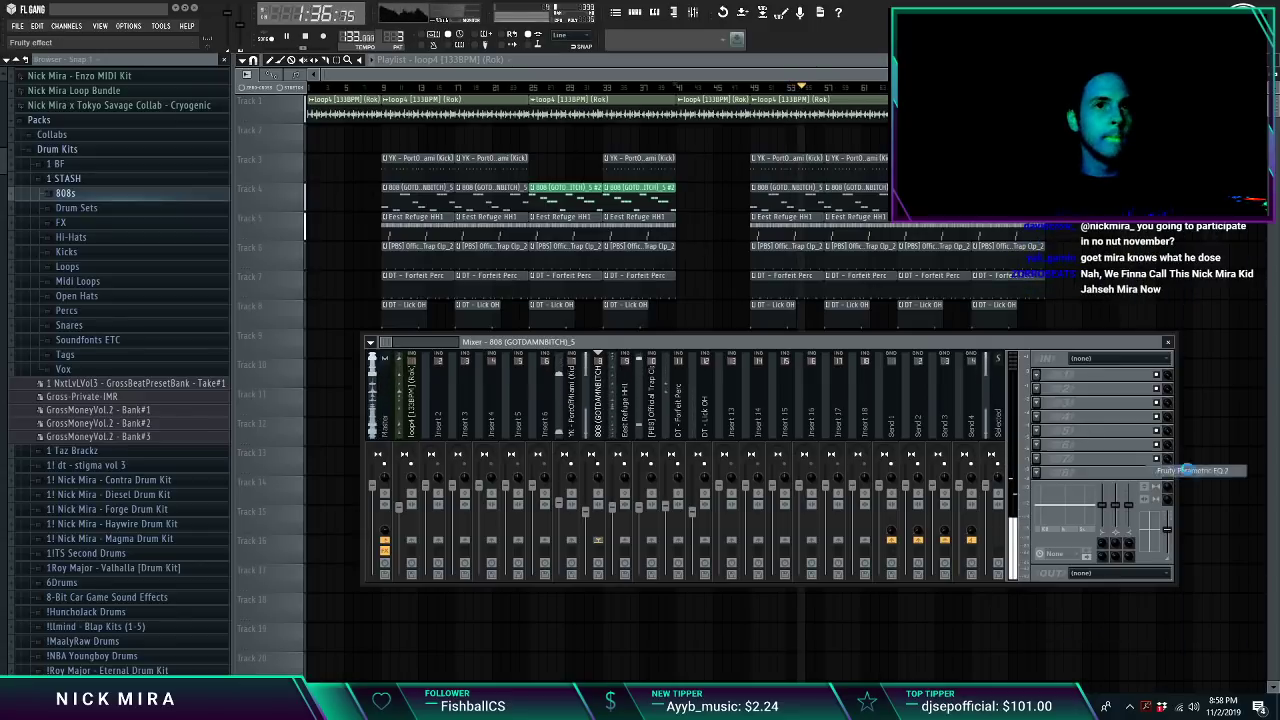
{"action": "left_click_drag", "start_coordinate": [398, 253], "coordinate": [396, 290]}
{"action": "scroll", "coordinate": [395, 290], "scroll_direction": "down", "scroll_amount": 3}
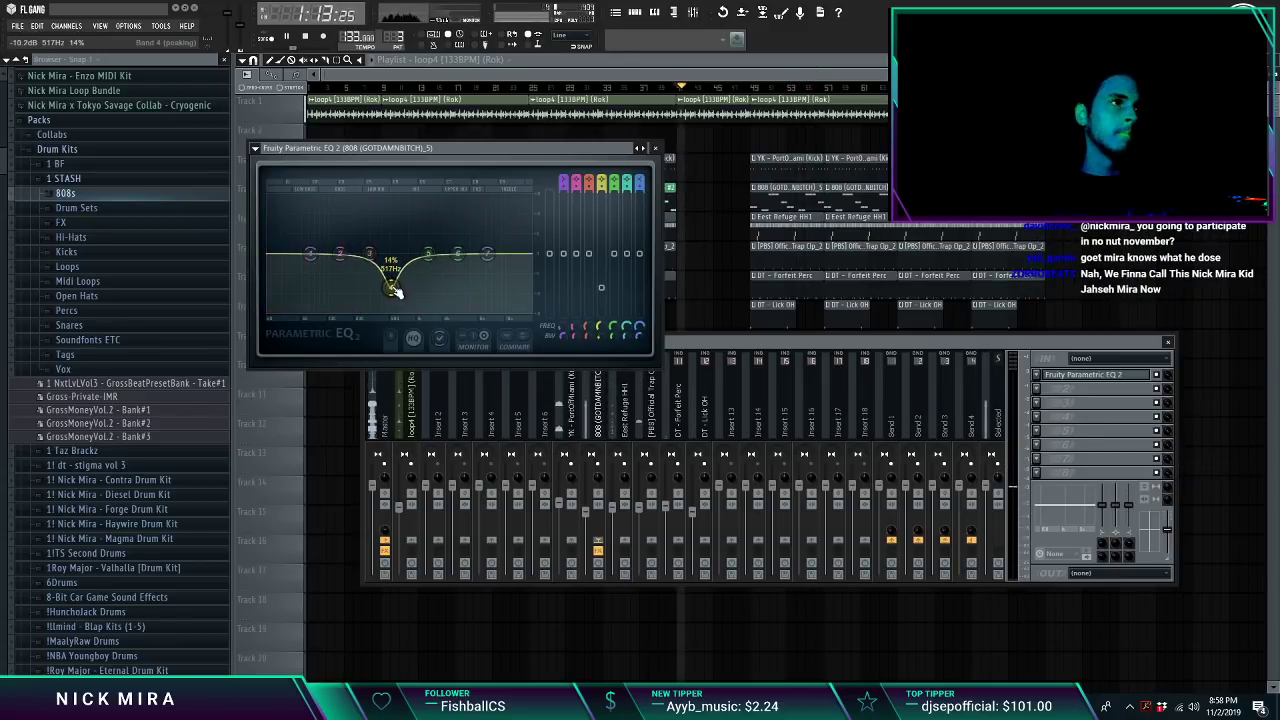
Step: Play from bar 49, lower bands 6 and 7 of the 808's EQ, and set band 4 to about -2.0 dB at 714 Hz
{"action": "left_click", "coordinate": [754, 88]}
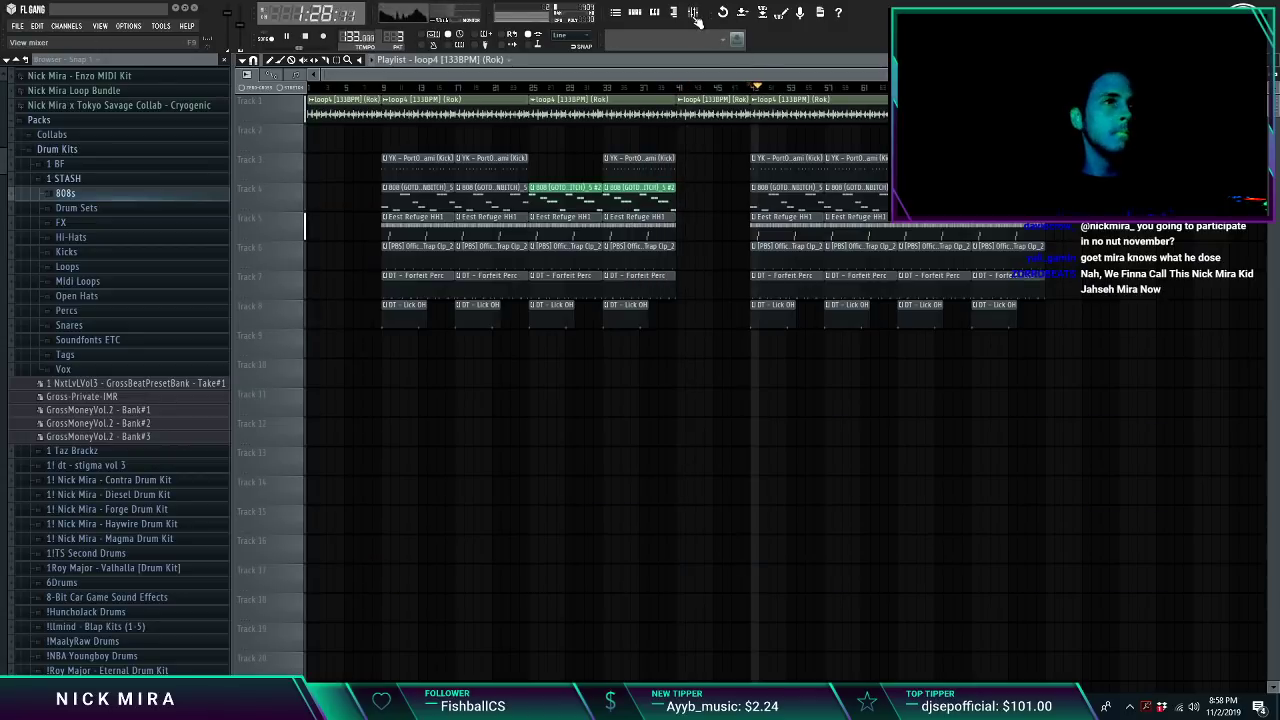
{"action": "left_click", "coordinate": [693, 13]}
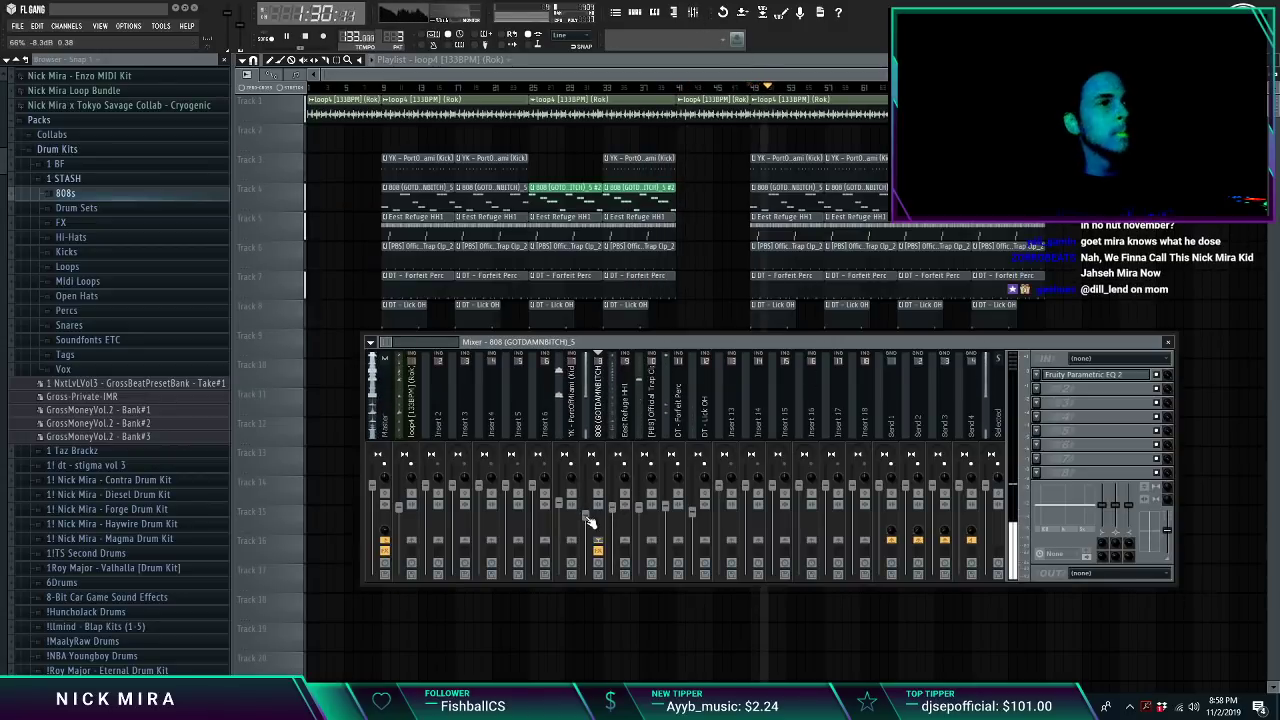
{"action": "left_click", "coordinate": [1120, 378]}
{"action": "left_click_drag", "start_coordinate": [390, 288], "coordinate": [491, 273]}
{"action": "left_click_drag", "start_coordinate": [417, 268], "coordinate": [404, 261]}
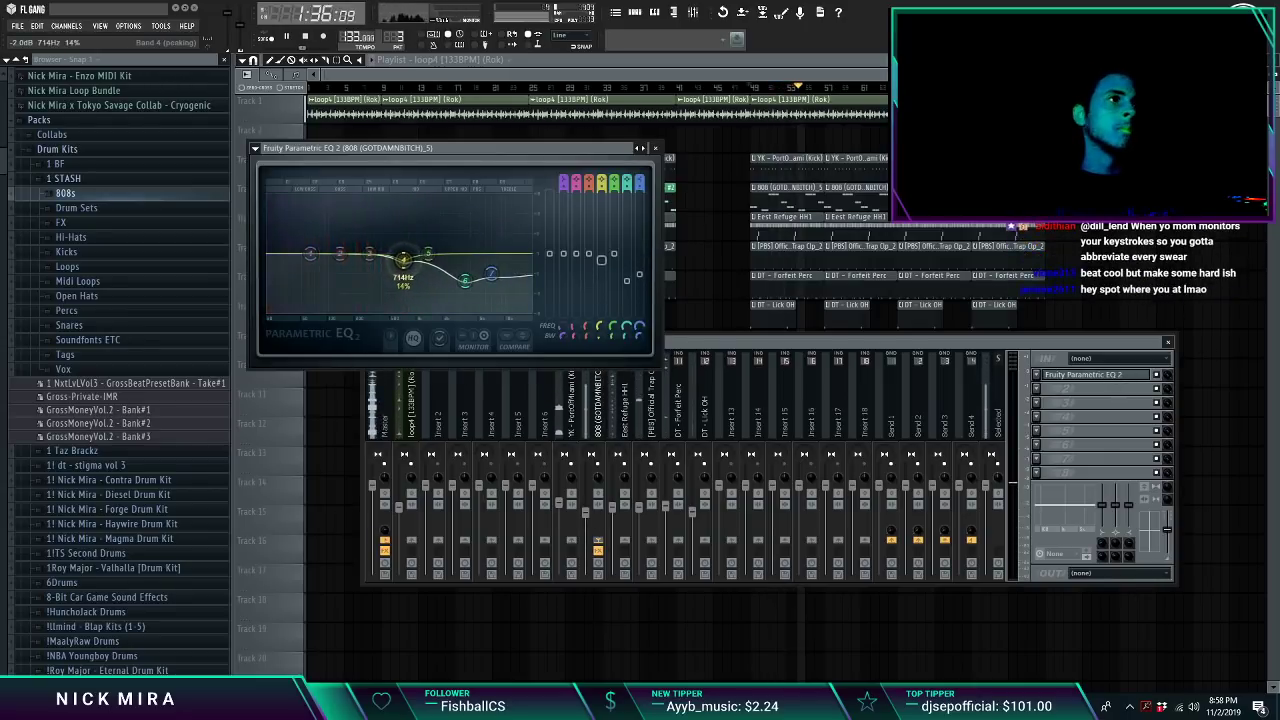
{"action": "key", "text": "Escape"}
{"action": "key", "text": "Escape"}
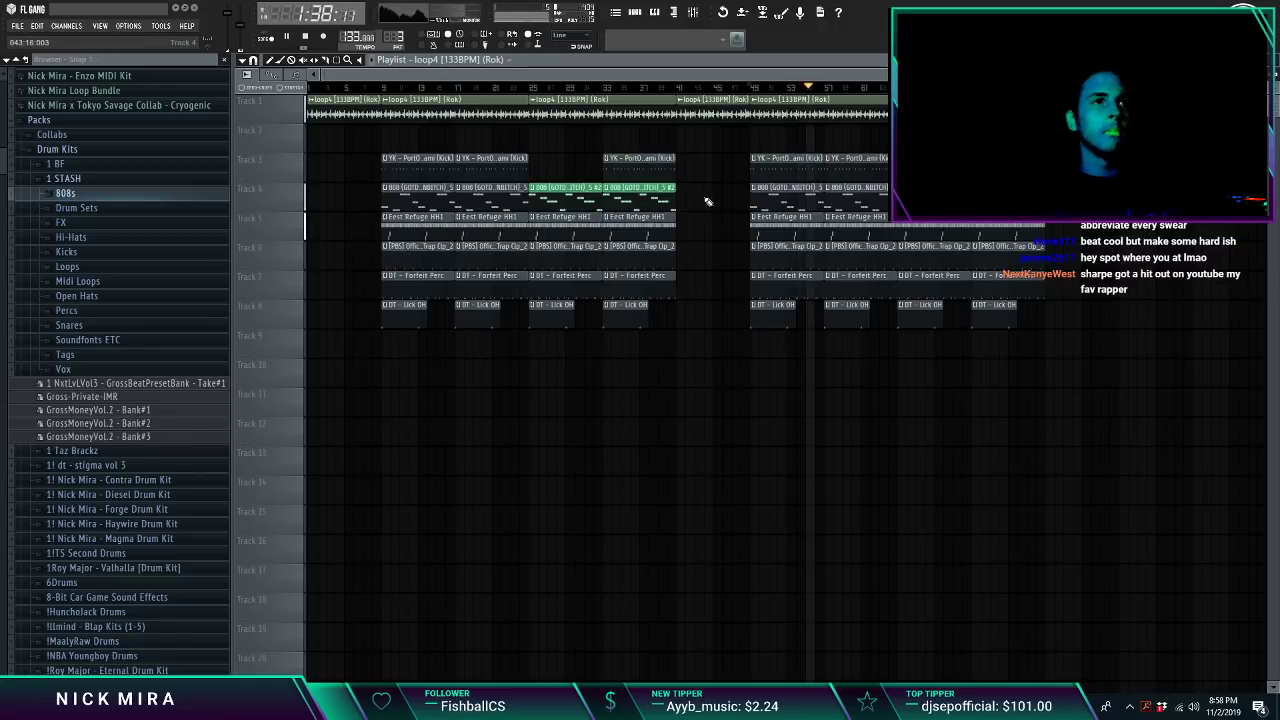
{"action": "right_click", "coordinate": [709, 202], "text": "ctrl"}
{"action": "right_click", "coordinate": [709, 202], "text": "ctrl"}
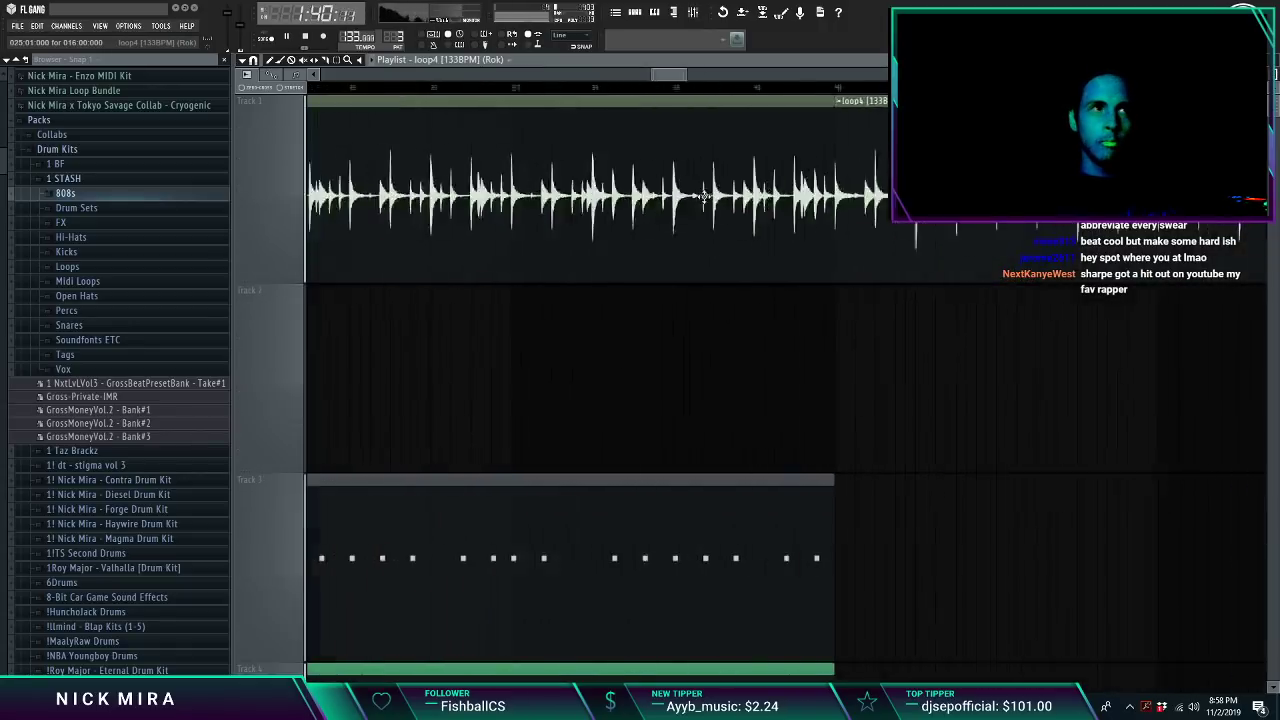
{"action": "right_click", "coordinate": [709, 202], "text": "ctrl"}
{"action": "scroll", "coordinate": [708, 202], "scroll_direction": "down", "scroll_amount": 3, "text": "alt"}
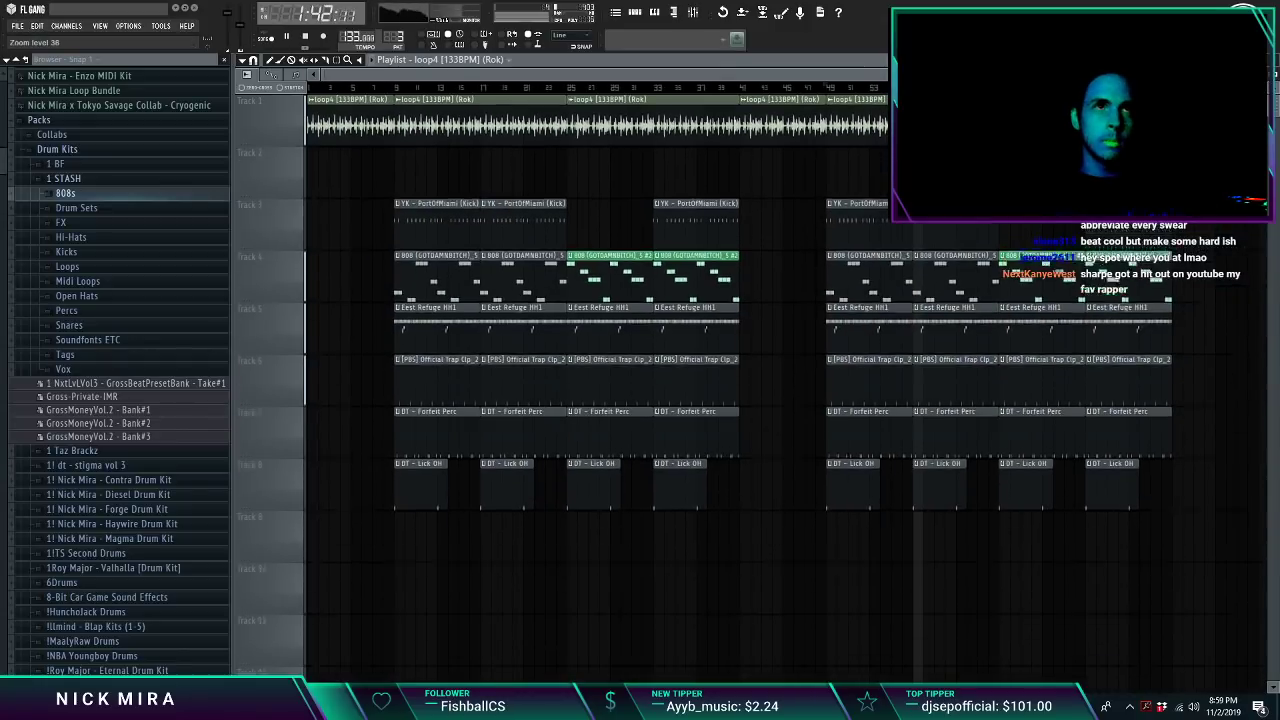
{"action": "scroll", "coordinate": [708, 202], "scroll_direction": "down", "scroll_amount": 3, "text": "alt"}
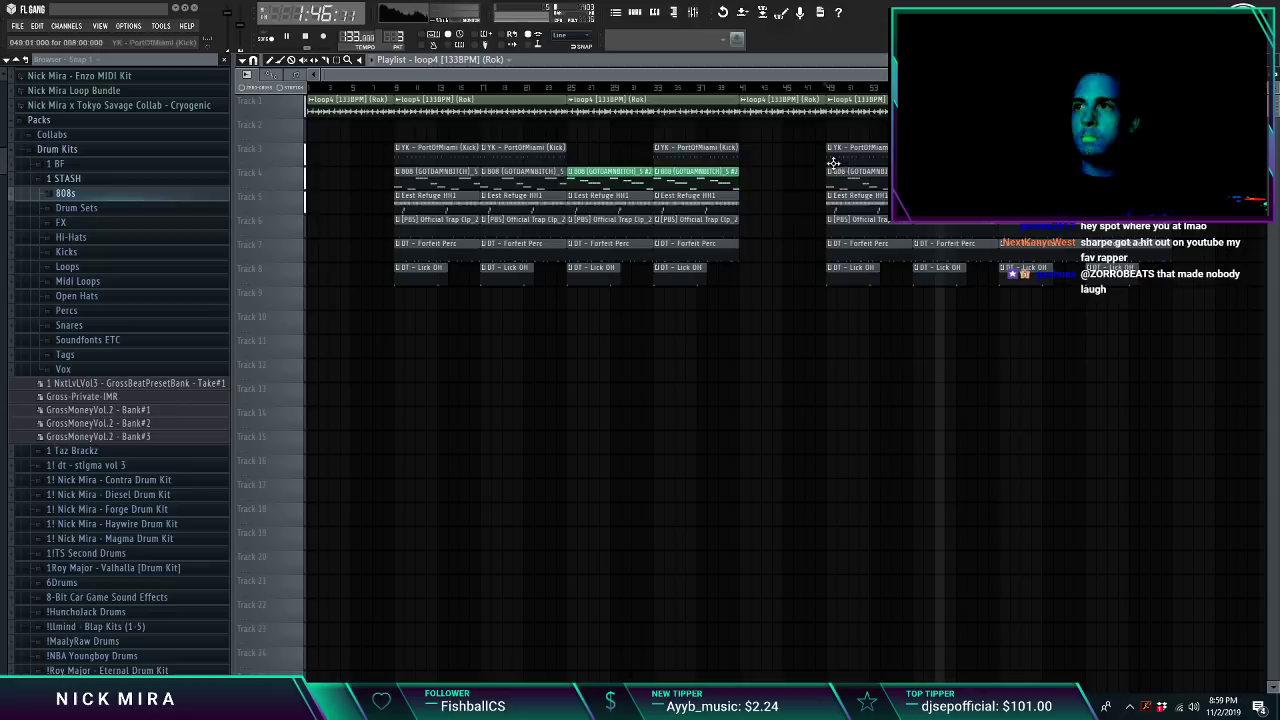
Step: Shift the whole arrangement eight bars later, place an eight-bar loop4 clip at bar 1, and restart playback from the beginning
{"action": "key", "text": "space"}
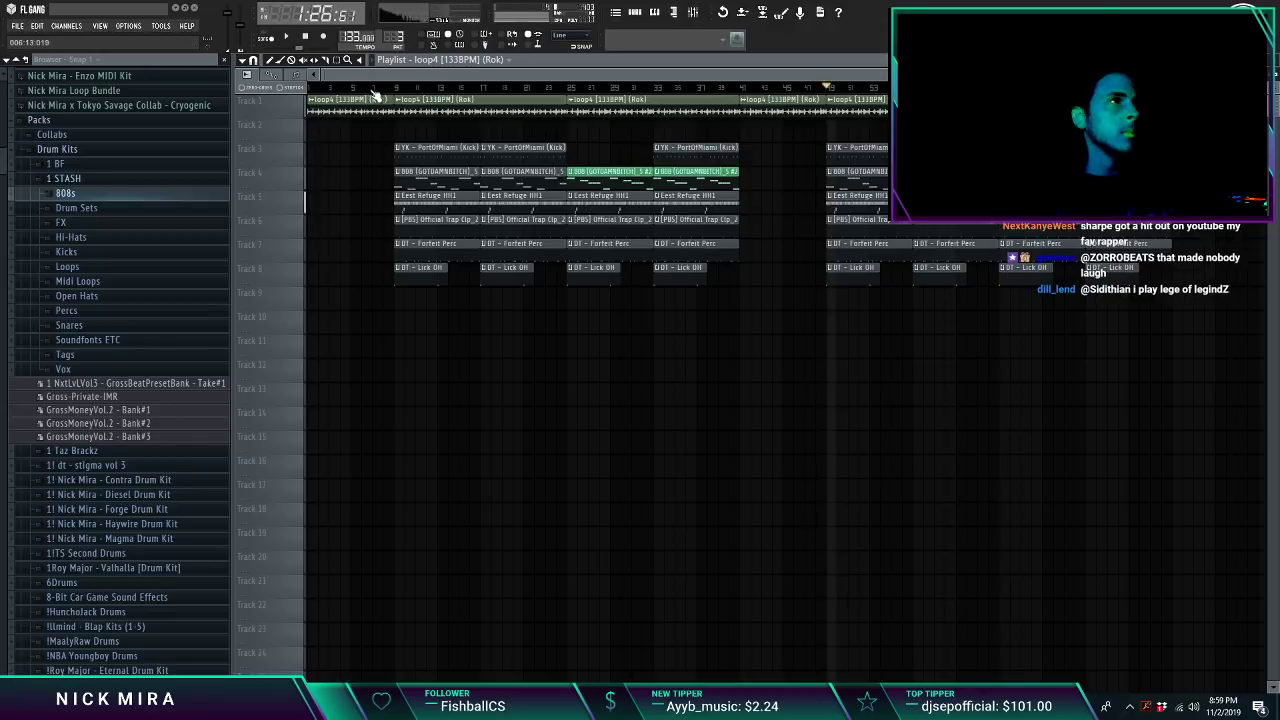
{"action": "left_click", "coordinate": [311, 88]}
{"action": "key", "text": "space"}
{"action": "key", "text": "ctrl+a"}
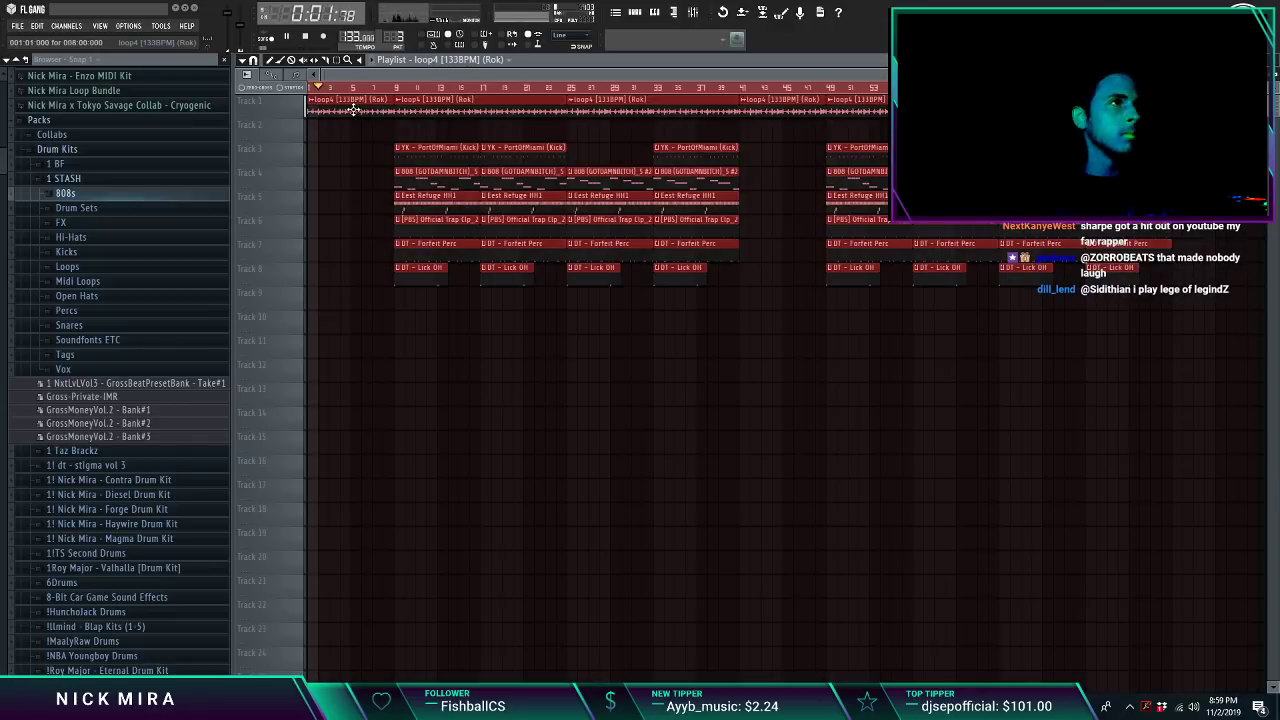
{"action": "left_click_drag", "start_coordinate": [354, 109], "coordinate": [438, 109]}
{"action": "key", "text": "ctrl+d"}
{"action": "left_click", "coordinate": [350, 108]}
{"action": "left_click", "coordinate": [311, 88]}
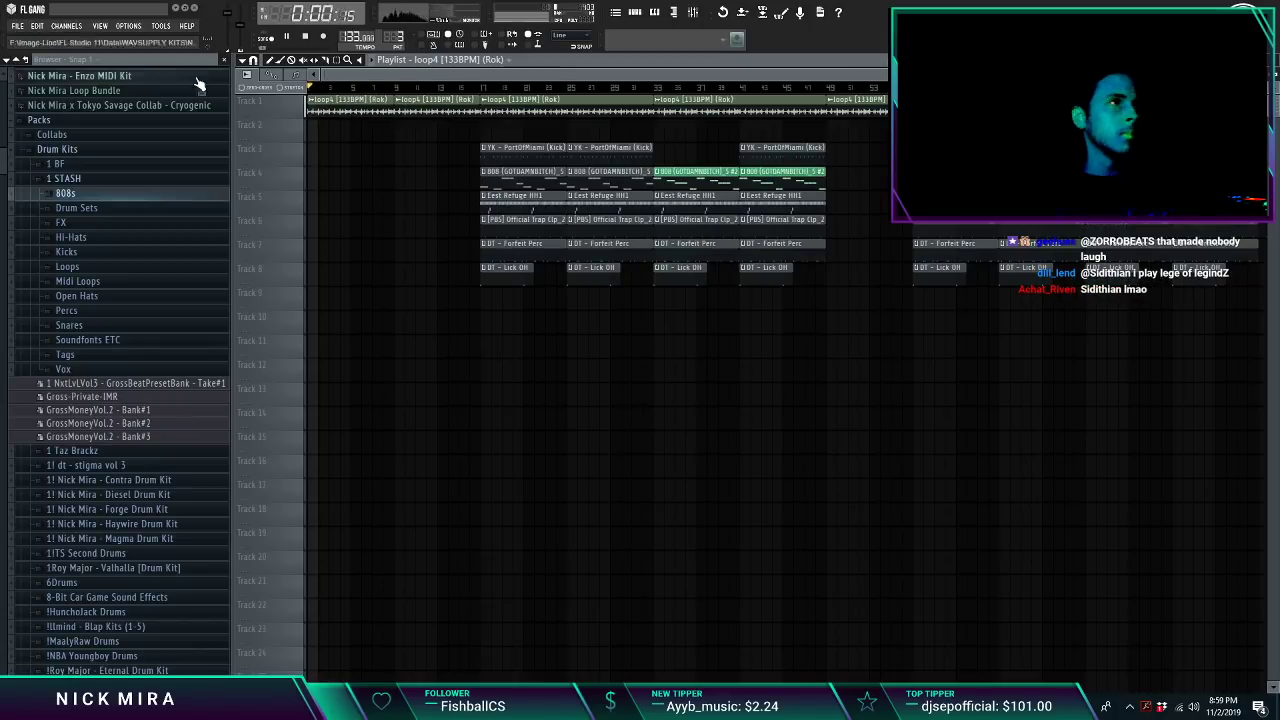
Step: Add Gross Beat to the loop4 mixer track, choose the 4 1/2 time slot from the custom Mira preset, and restart playback
{"action": "left_click", "coordinate": [693, 14]}
{"action": "left_click", "coordinate": [415, 402]}
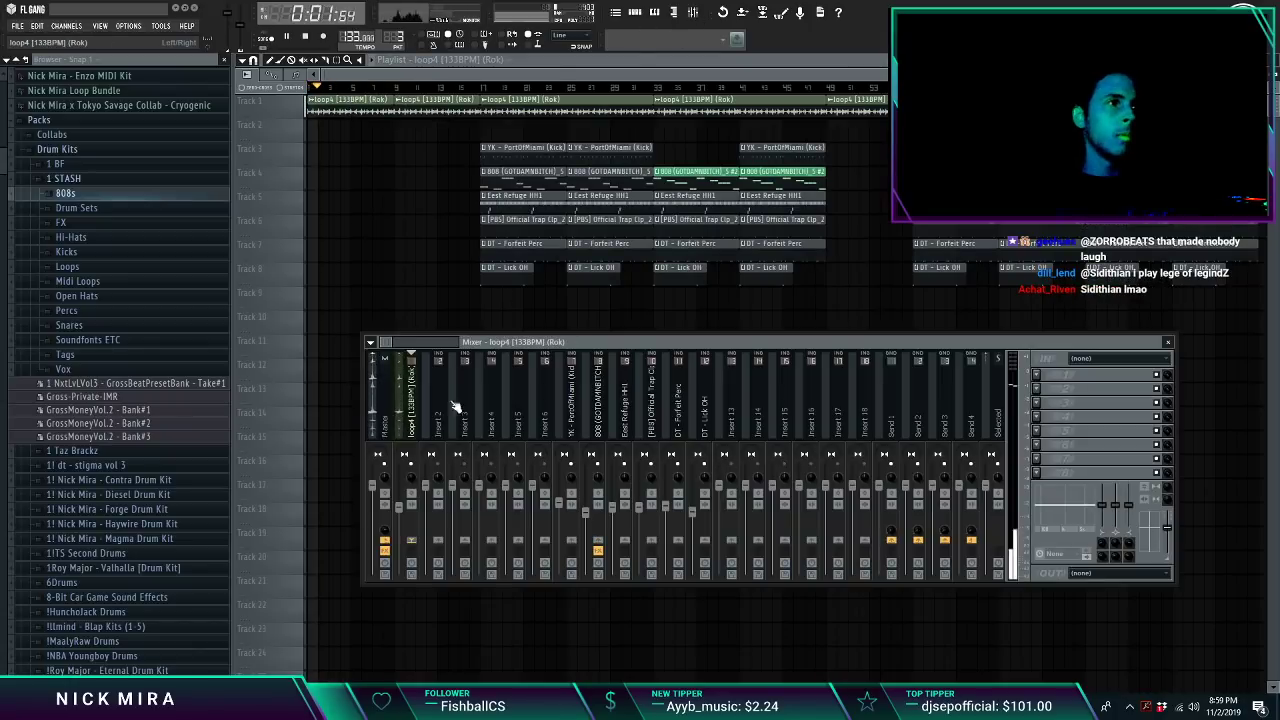
{"action": "left_click", "coordinate": [1037, 375]}
{"action": "left_click", "coordinate": [1181, 536]}
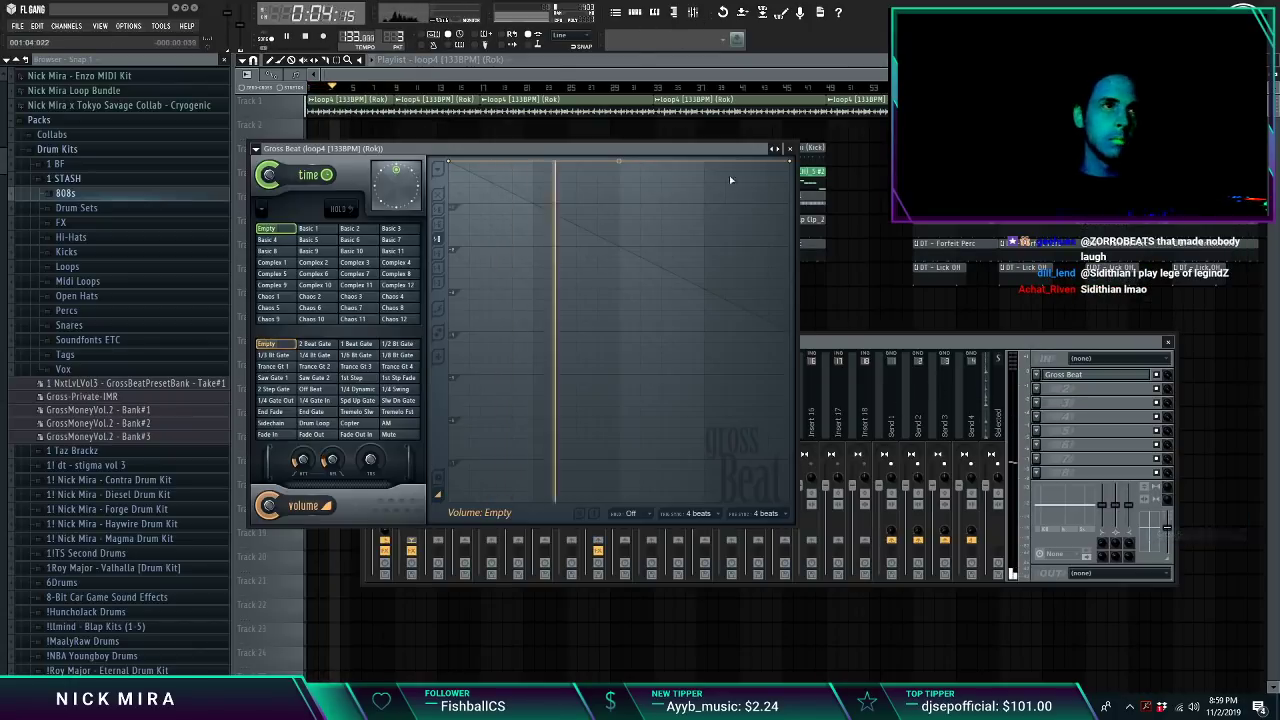
{"action": "right_click", "coordinate": [774, 149]}
{"action": "left_click", "coordinate": [803, 195]}
{"action": "key", "text": "space"}
{"action": "key", "text": "space"}
{"action": "key", "text": "space"}
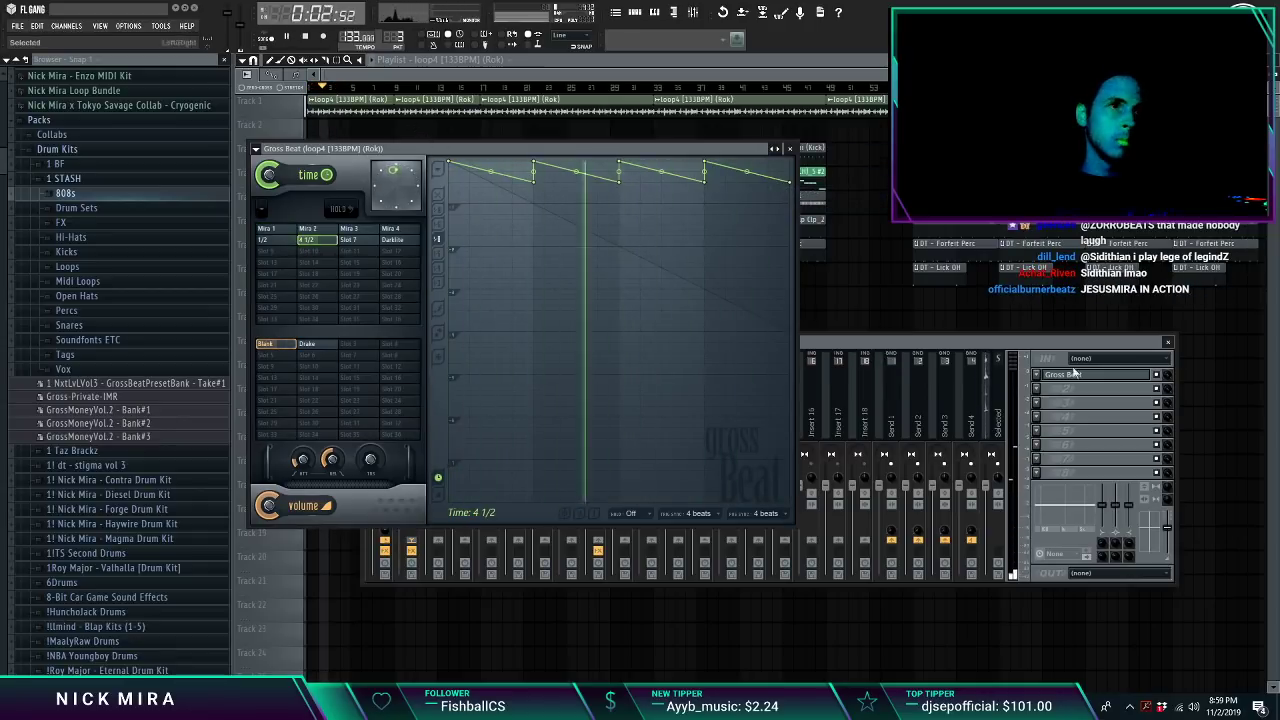
Step: Create an automation clip for Gross Beat's mix level on track 2 and add level changes at bars 9 and 17
{"action": "left_click", "coordinate": [1166, 378]}
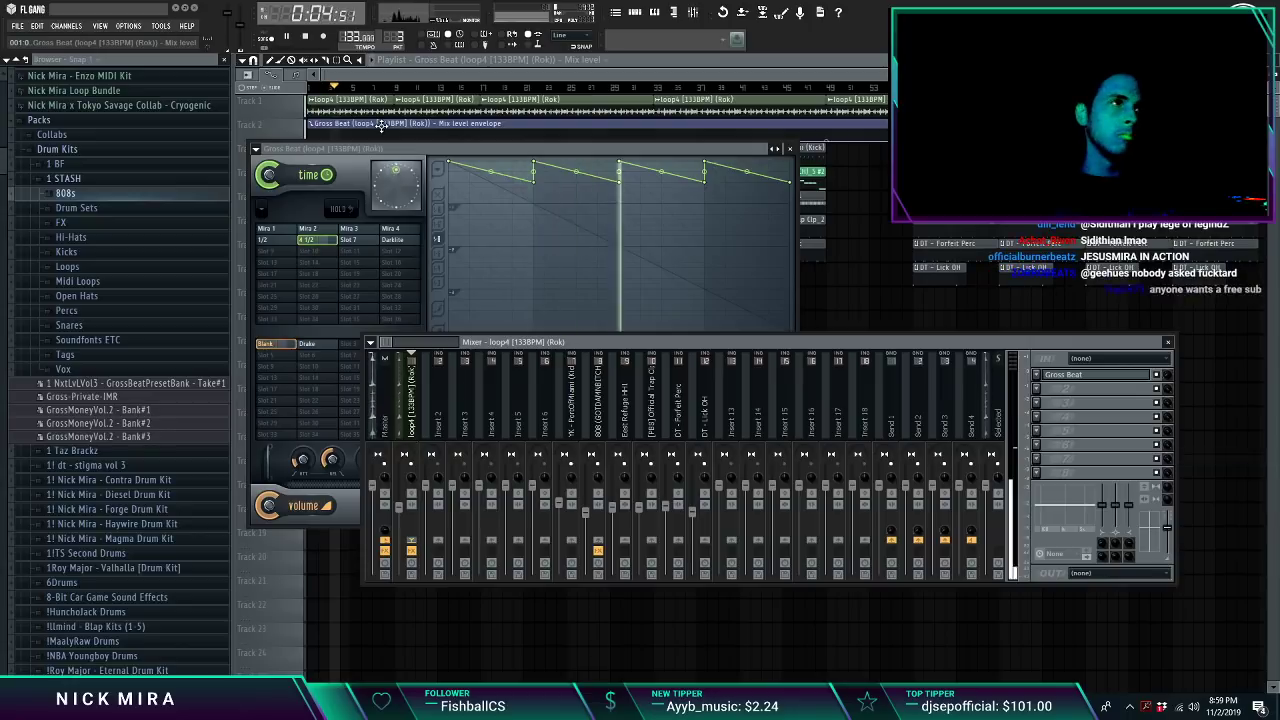
{"action": "key", "text": "F12"}
{"action": "key", "text": "ctrl+z"}
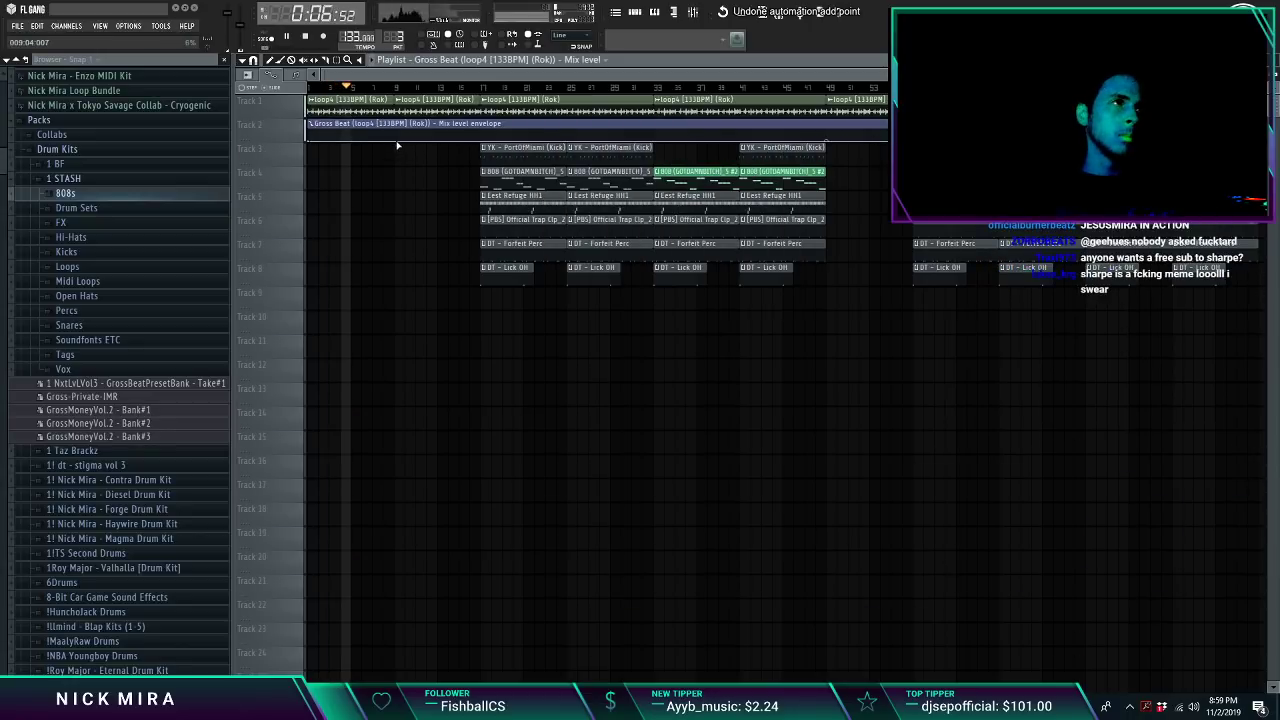
{"action": "left_click", "coordinate": [396, 136]}
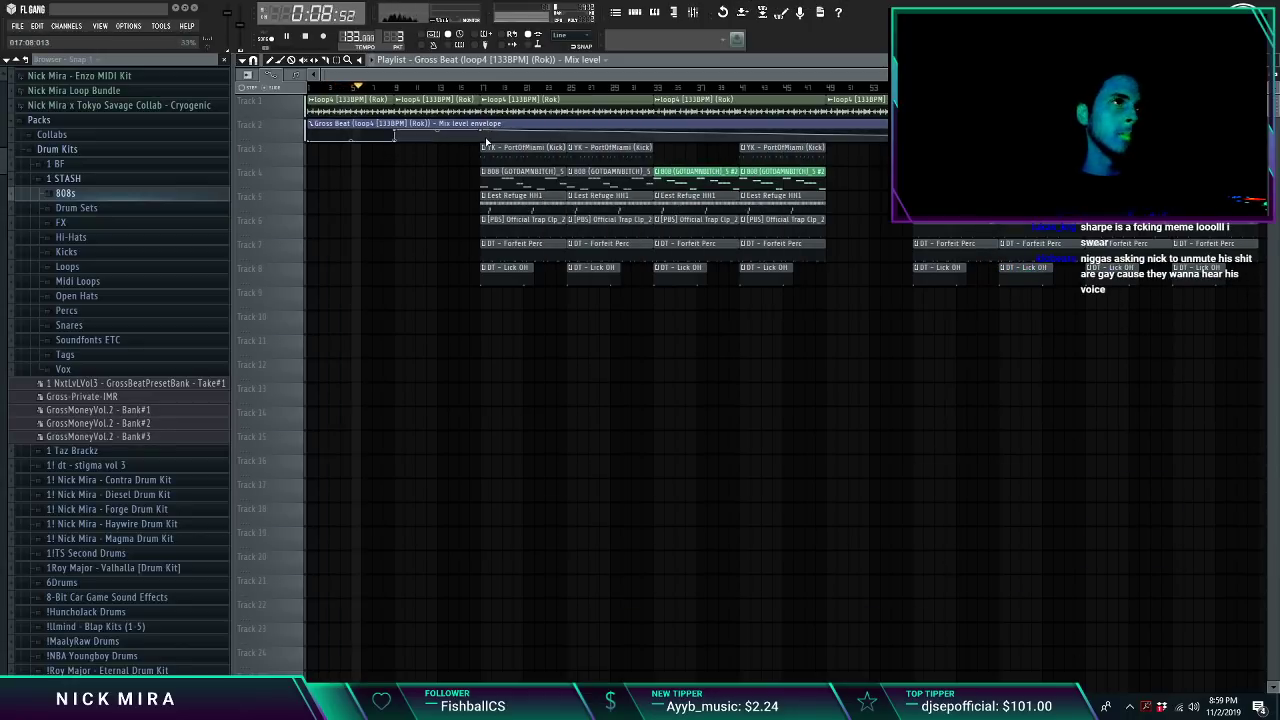
{"action": "right_click", "coordinate": [486, 140]}
Step: Copy the hi-hat, clap, perc and open-hat clips from bar 17 to bar 9 and play from bar 9
{"action": "left_click", "coordinate": [510, 206], "text": "ctrl"}
{"action": "left_click_drag", "start_coordinate": [503, 241], "coordinate": [417, 241]}
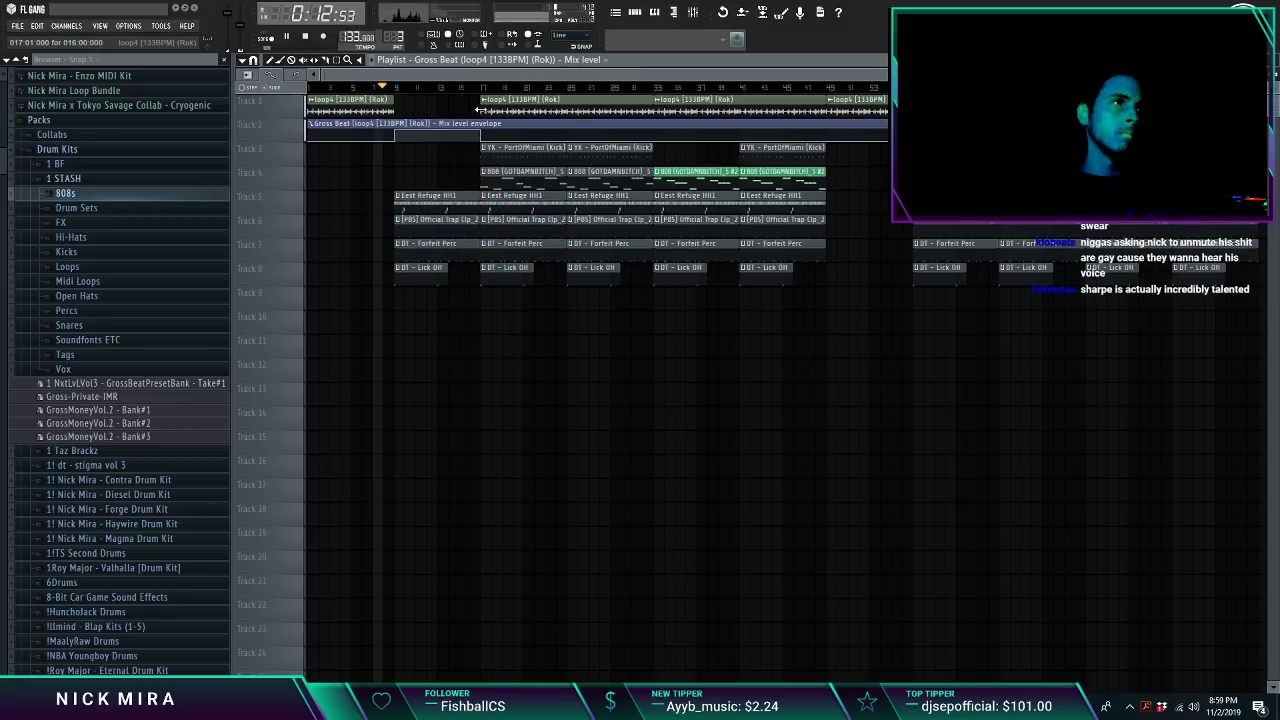
{"action": "left_click_drag", "start_coordinate": [479, 110], "coordinate": [409, 110]}
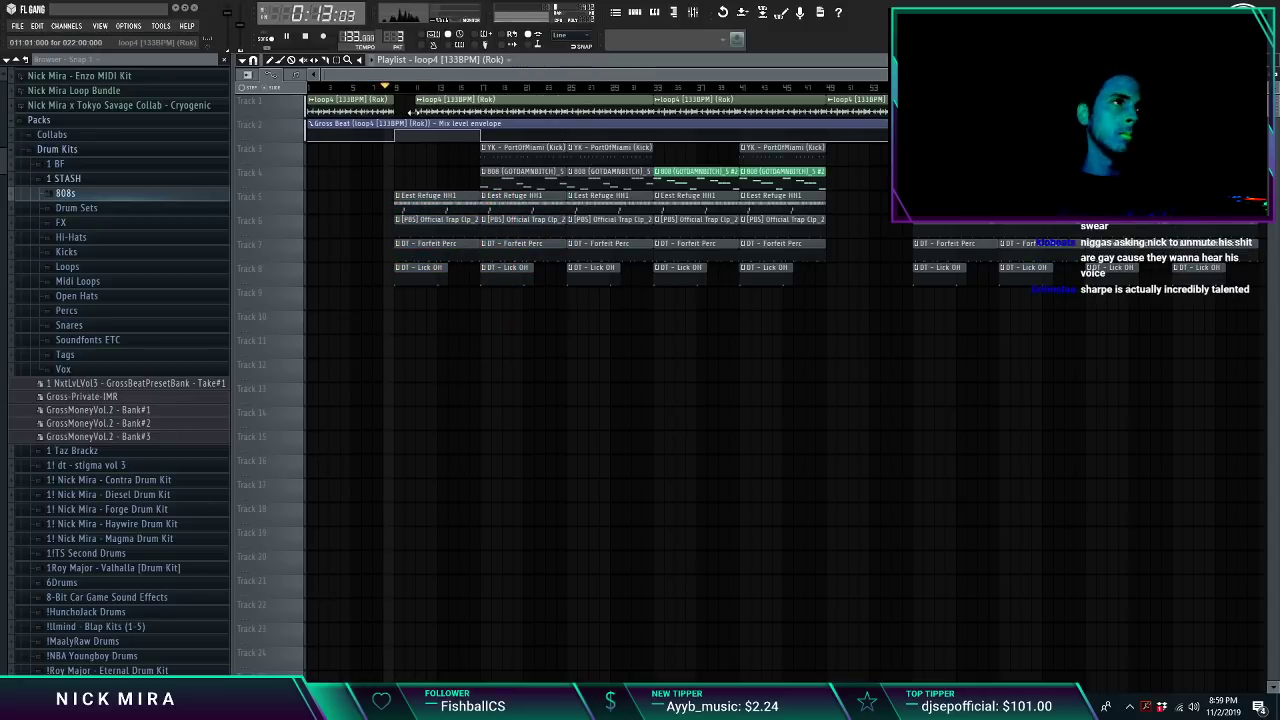
{"action": "left_click", "coordinate": [399, 88]}
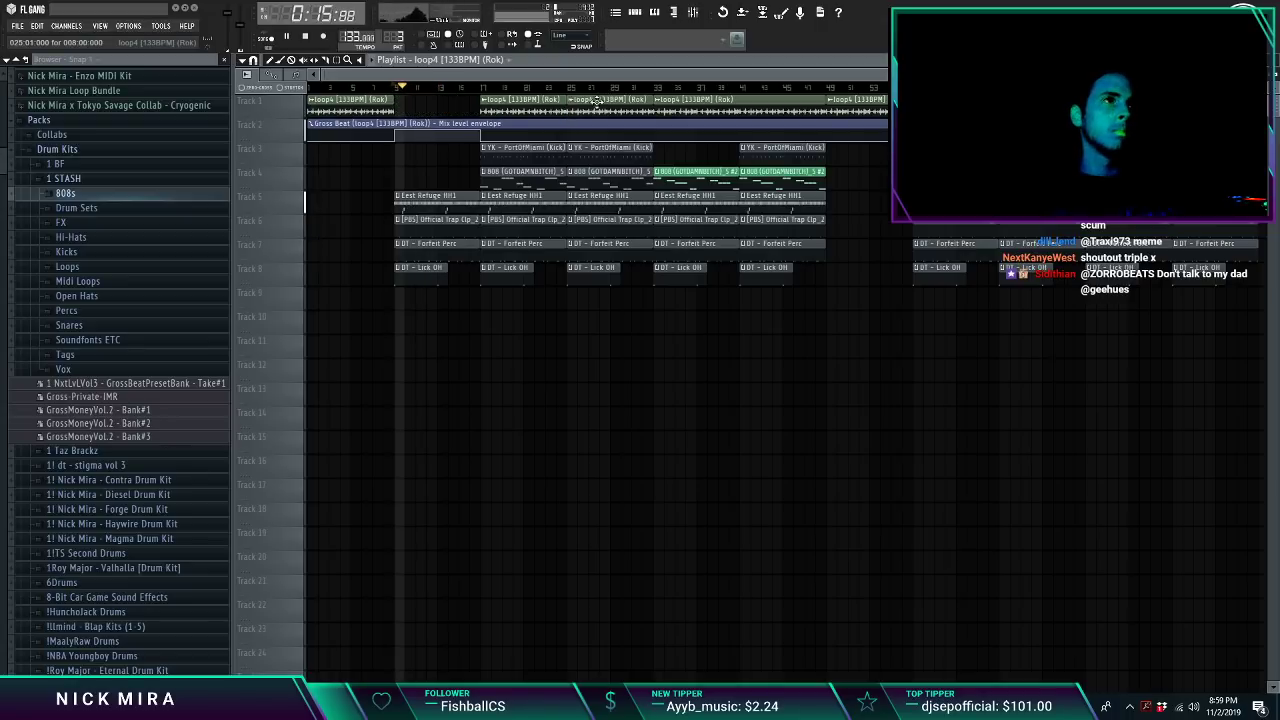
Step: Fill the gap on track 1 between bars 9 and 17 with a loop4 clip
{"action": "left_click_drag", "start_coordinate": [597, 100], "coordinate": [424, 101]}
{"action": "key", "text": "space"}
{"action": "key", "text": "space"}
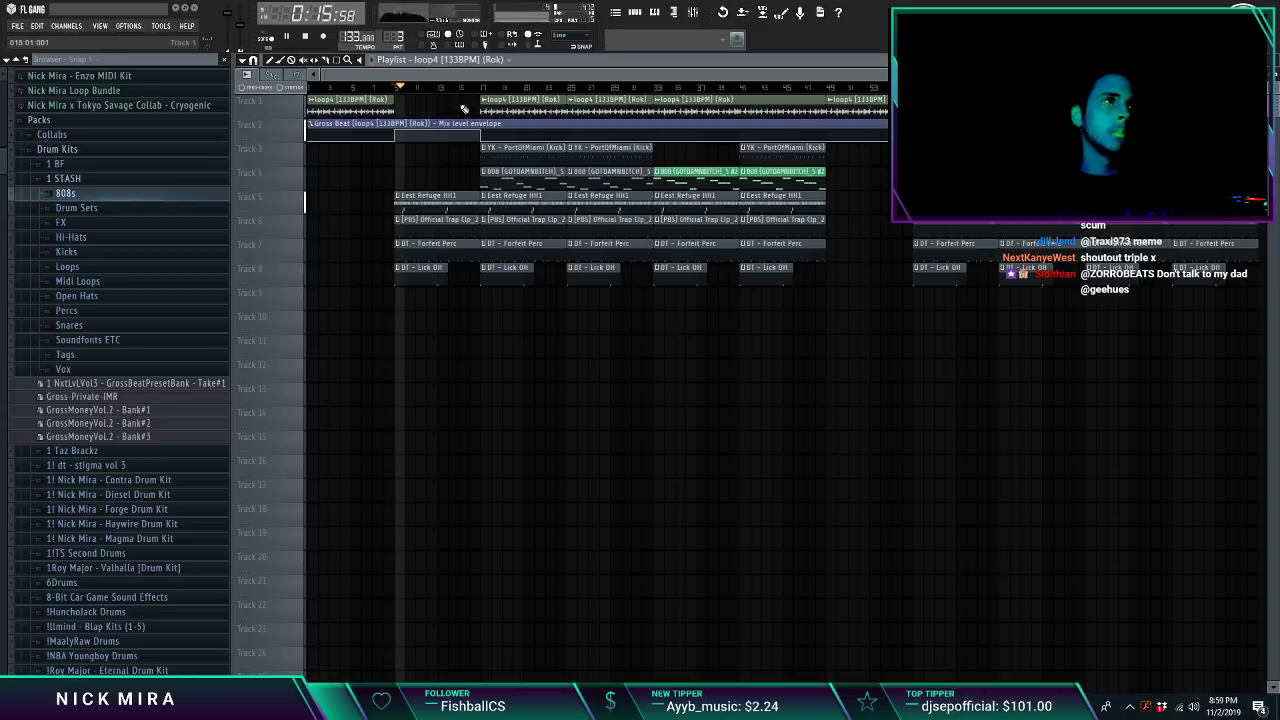
{"action": "left_click_drag", "start_coordinate": [687, 102], "coordinate": [341, 168]}
{"action": "key", "text": "space"}
{"action": "key", "text": "space"}
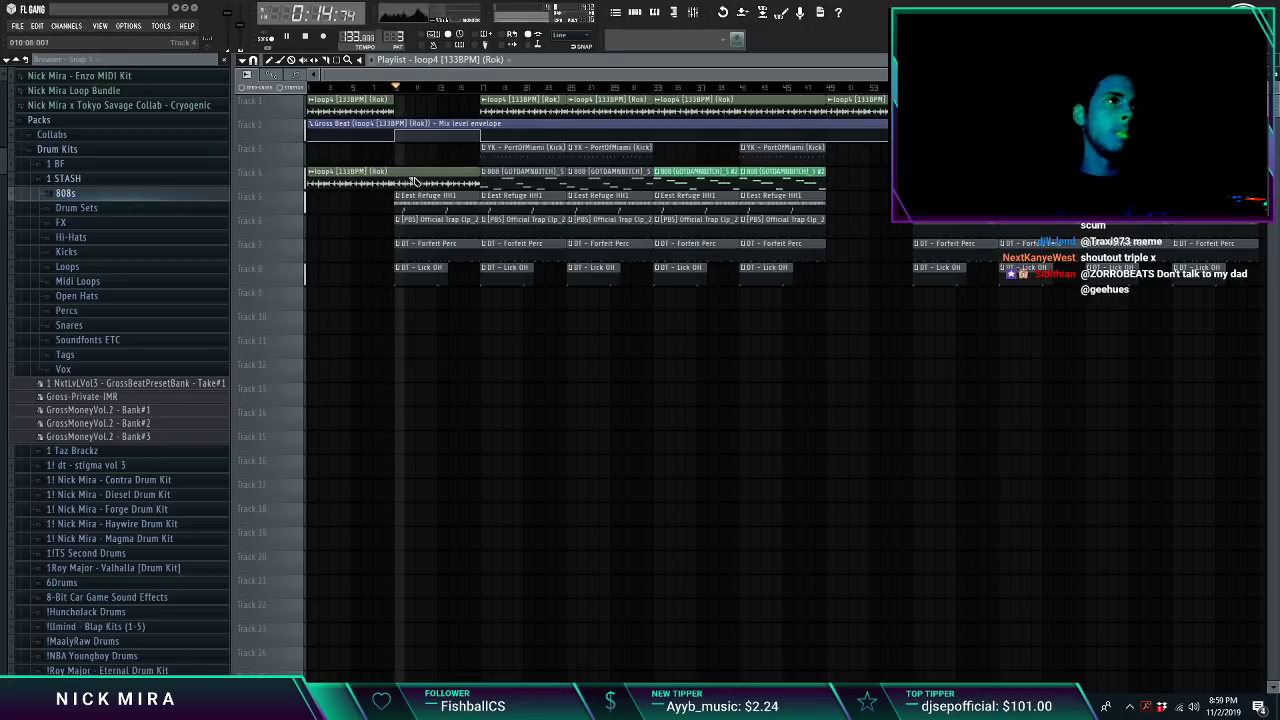
{"action": "left_click_drag", "start_coordinate": [422, 176], "coordinate": [422, 95]}
Step: Reopen Gross Beat on the loop4 mixer track, adjust its time mix level, and restart playback
{"action": "left_click", "coordinate": [675, 13]}
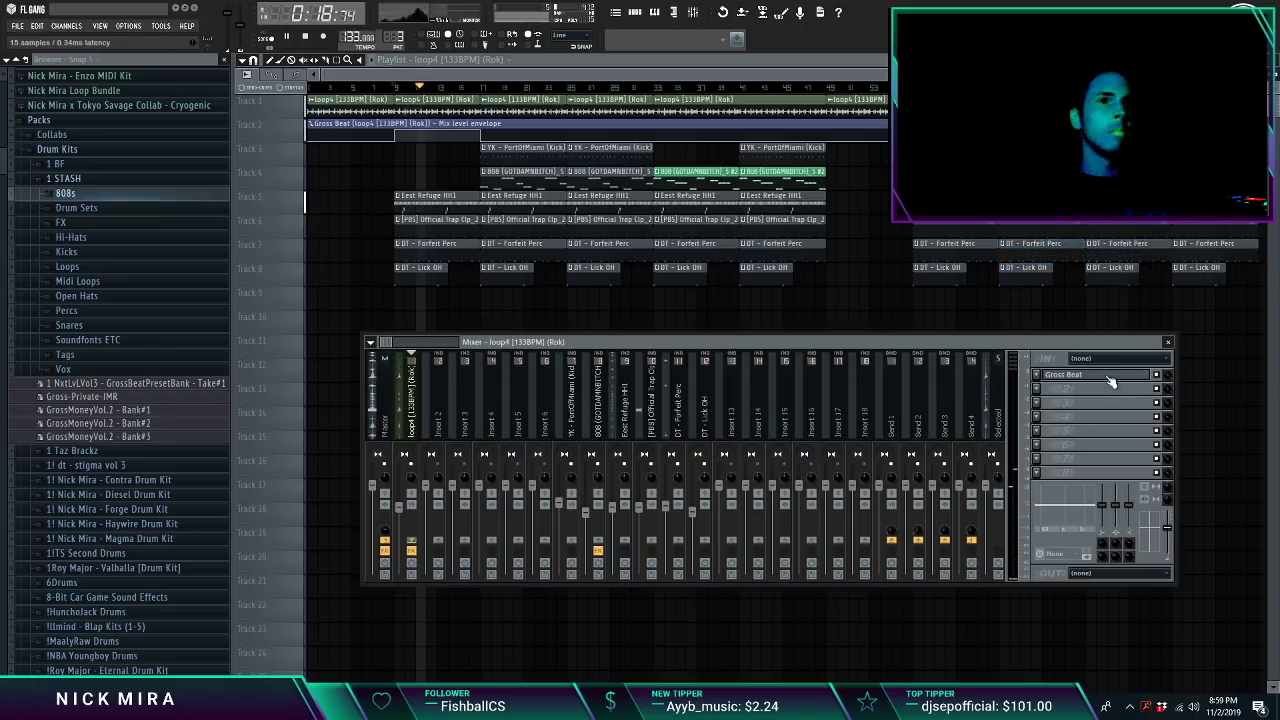
{"action": "left_click", "coordinate": [1105, 375]}
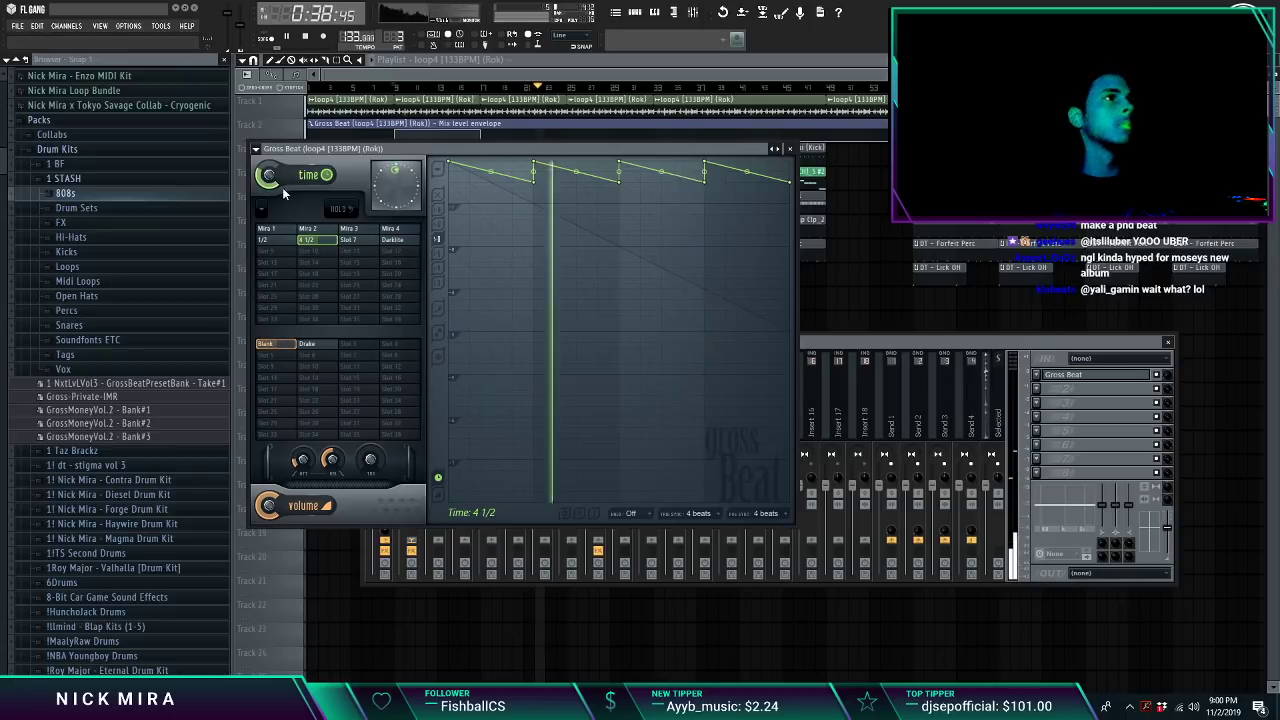
{"action": "left_click_drag", "start_coordinate": [270, 175], "coordinate": [270, 168]}
{"action": "key", "text": "Escape"}
{"action": "key", "text": "space"}
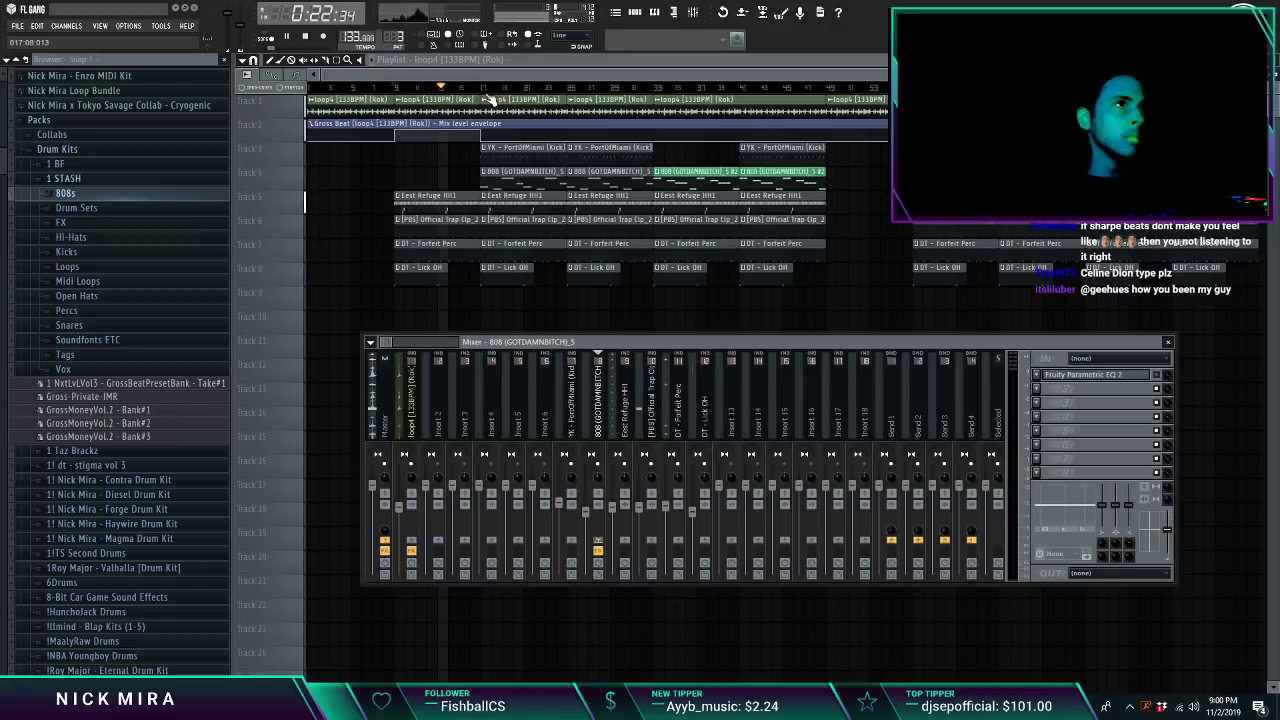
Step: Delete the kick clip at bar 17, placing the 808 #2 pattern at bar 17 and the original 808 pattern at bar 41
{"action": "right_click", "coordinate": [517, 163]}
{"action": "right_click", "coordinate": [522, 180]}
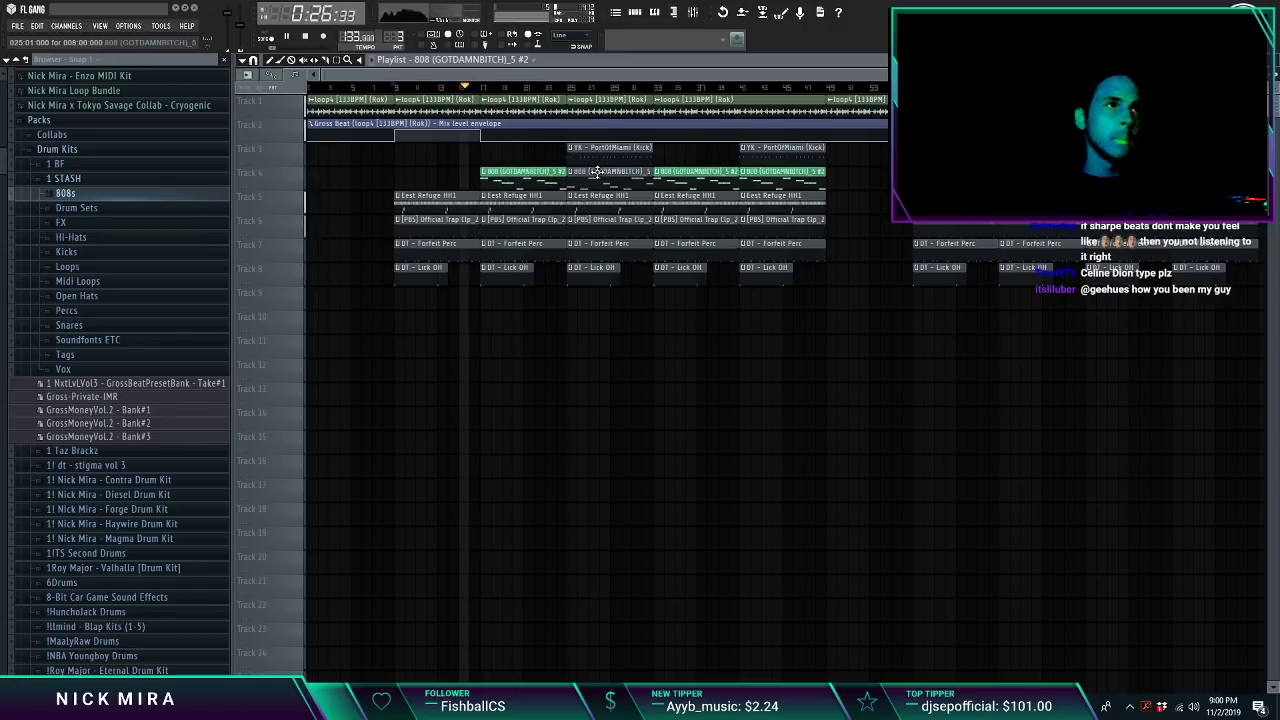
{"action": "scroll", "coordinate": [692, 95], "scroll_direction": "down", "scroll_amount": 1}
{"action": "right_click", "coordinate": [676, 173]}
{"action": "right_click", "coordinate": [548, 174]}
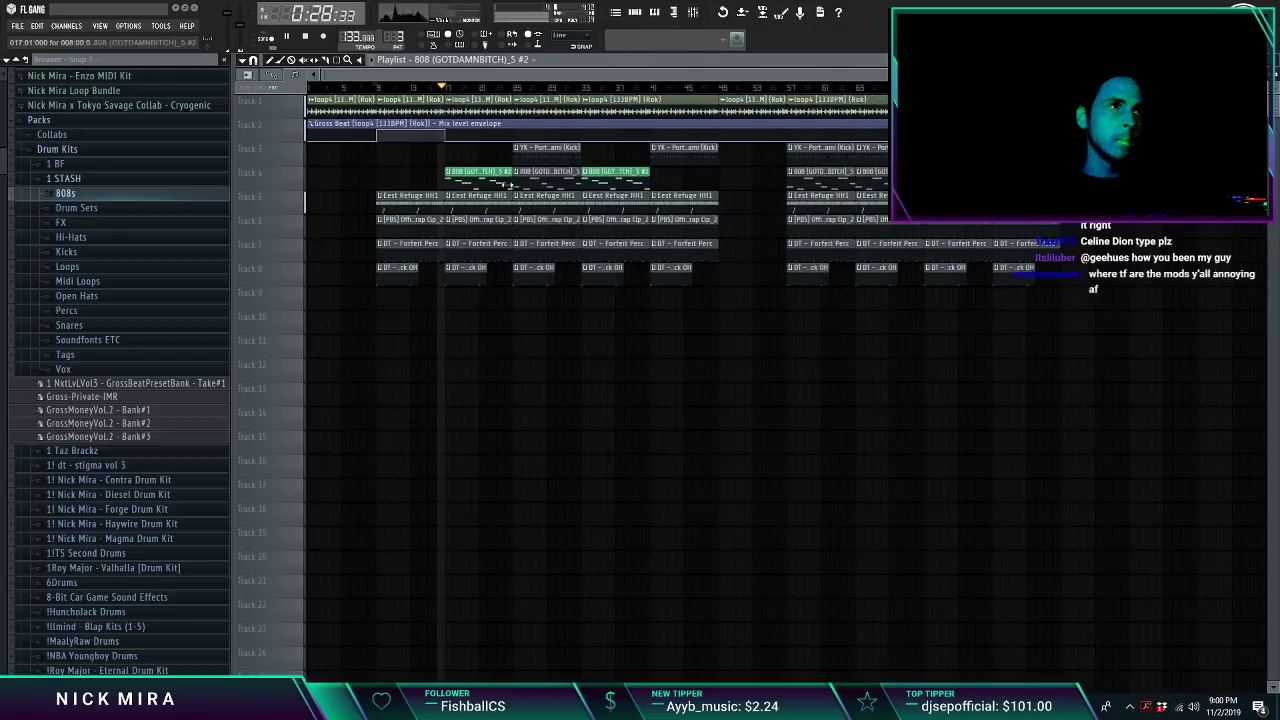
{"action": "left_click_drag", "start_coordinate": [510, 174], "coordinate": [580, 176]}
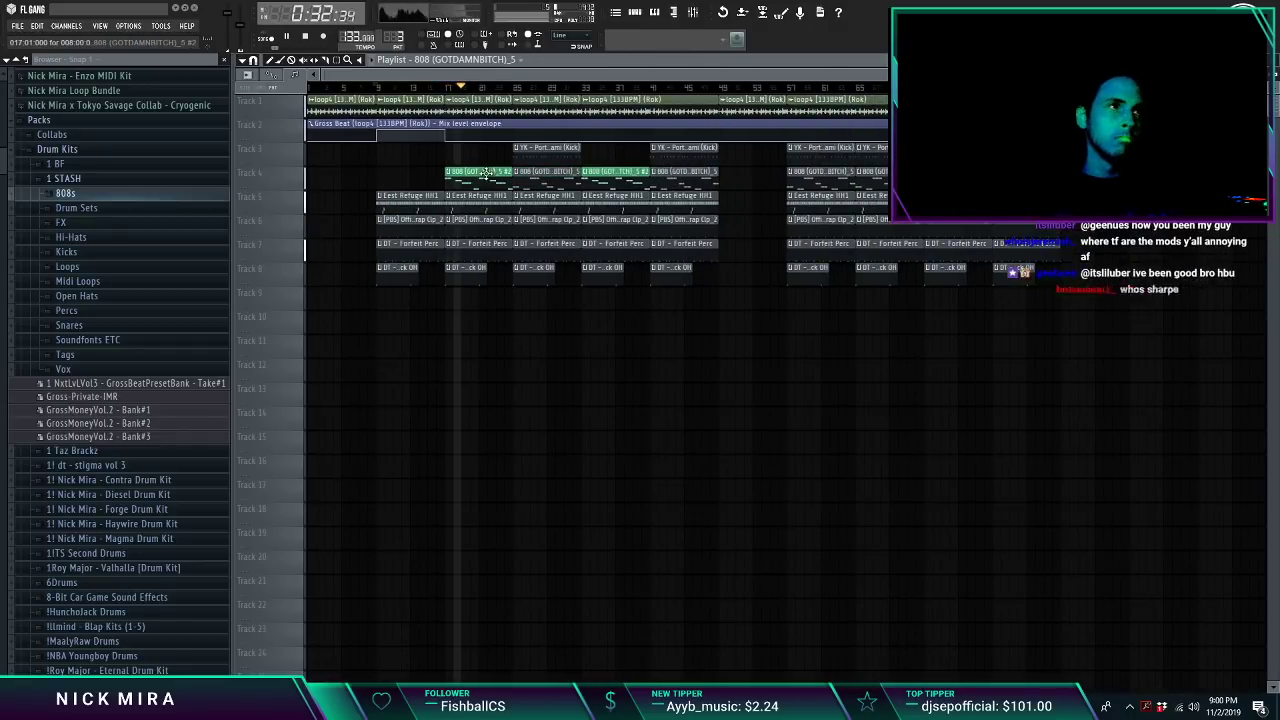
Step: Compare both 808 patterns and raise the B4 and A4 notes of the original one an octave to B5 and A5
{"action": "double_click", "coordinate": [490, 178]}
{"action": "scroll", "coordinate": [493, 76], "scroll_direction": "down", "scroll_amount": 4}
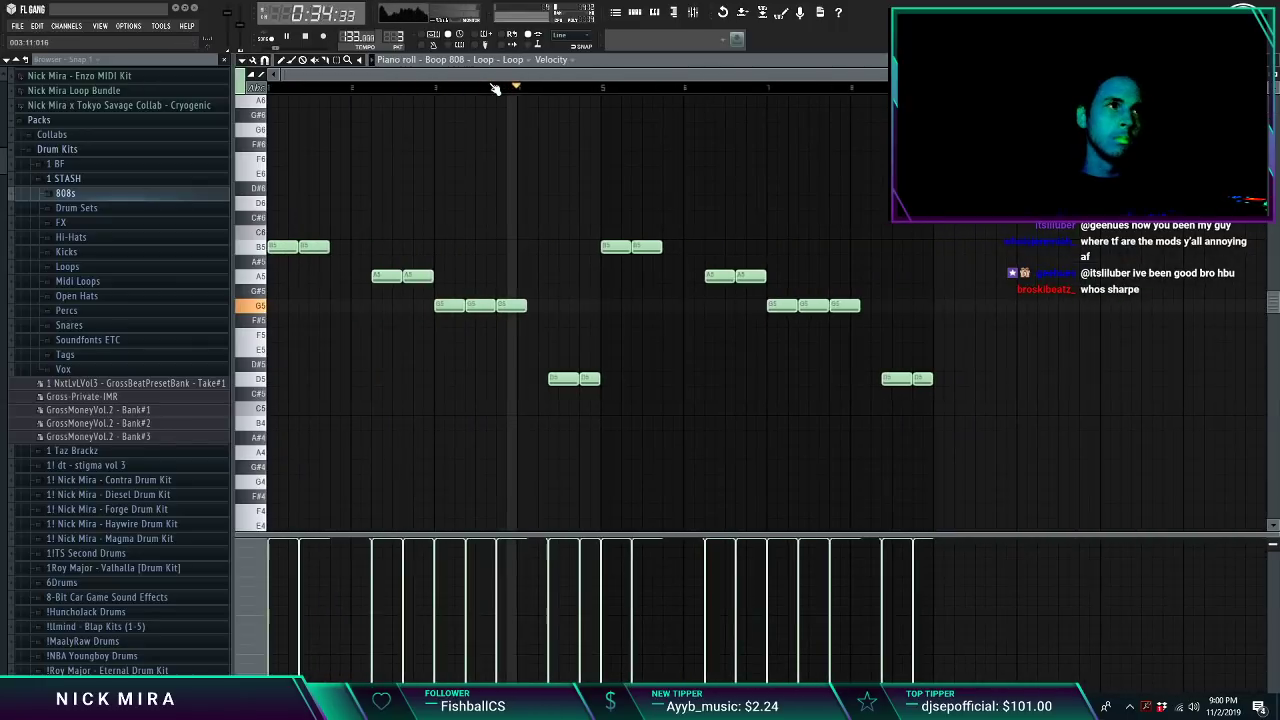
{"action": "key", "text": "Escape"}
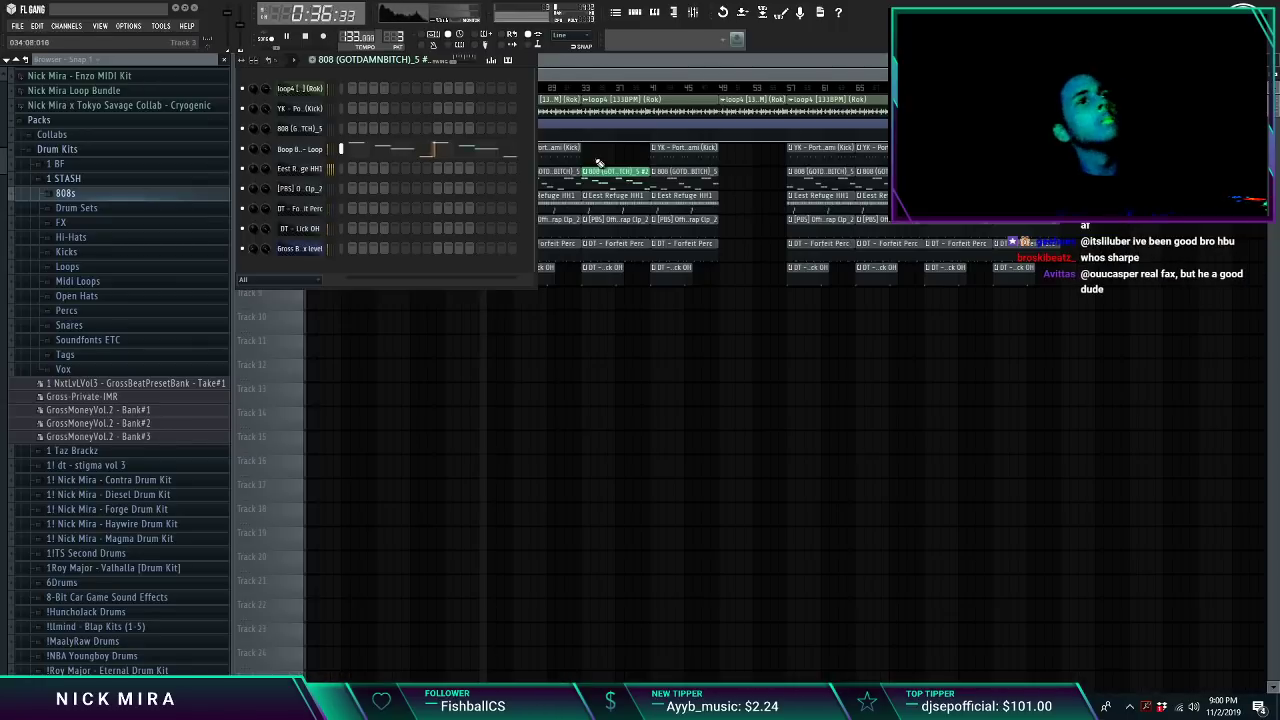
{"action": "key", "text": "F6"}
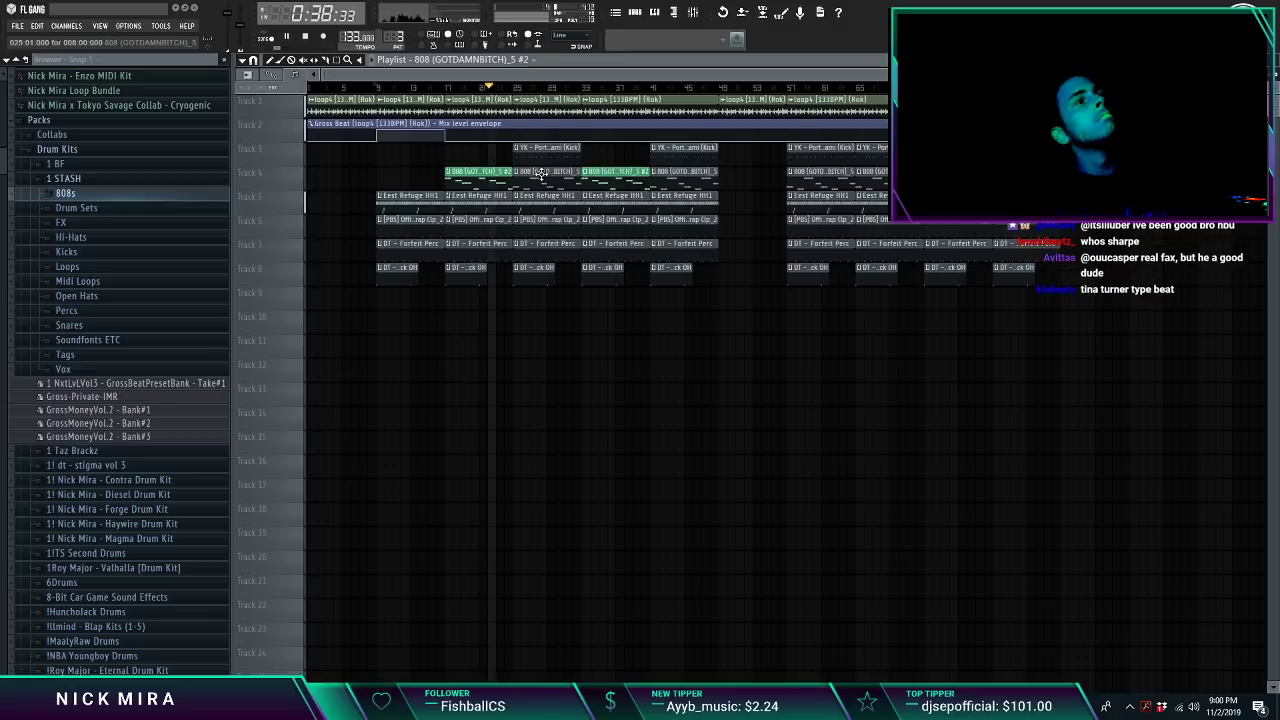
{"action": "double_click", "coordinate": [537, 174]}
{"action": "scroll", "coordinate": [550, 90], "scroll_direction": "down", "scroll_amount": 8}
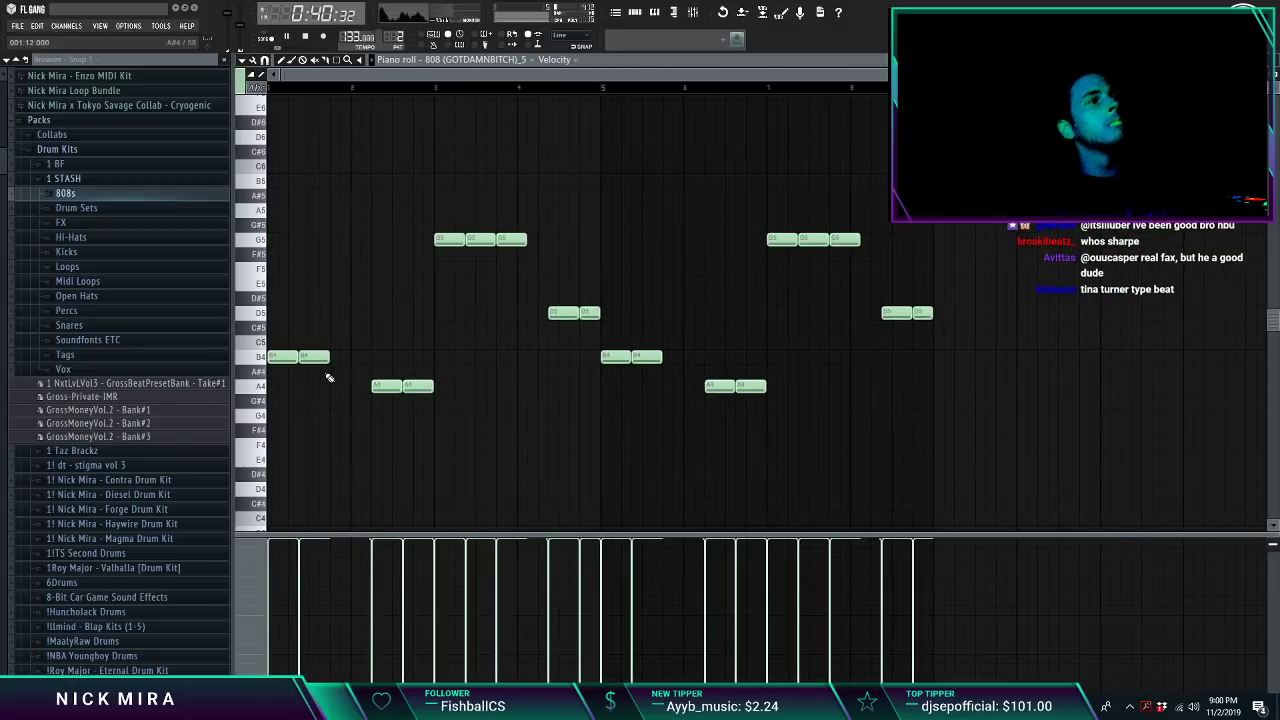
{"action": "left_click_drag", "start_coordinate": [264, 357], "coordinate": [266, 437]}
{"action": "left_click", "coordinate": [268, 440]}
{"action": "scroll", "coordinate": [370, 390], "scroll_direction": "up", "scroll_amount": 2}
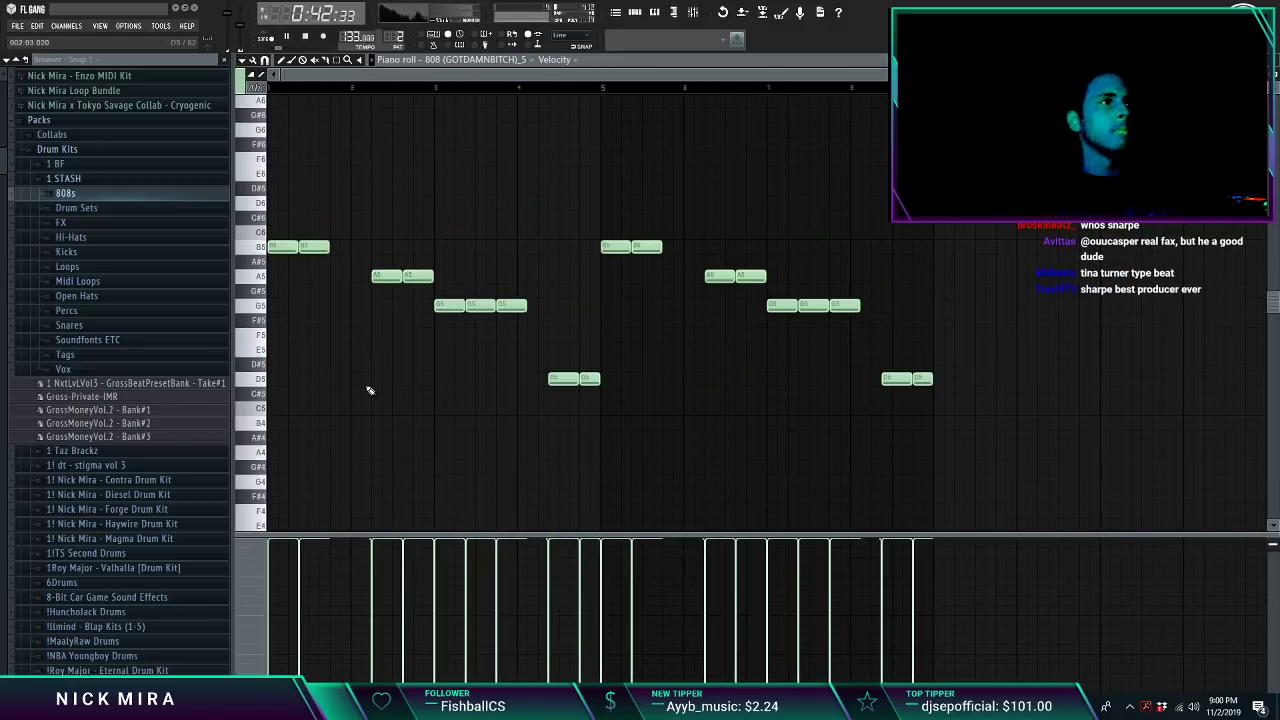
{"action": "key", "text": "Escape"}
{"action": "key", "text": "Escape"}
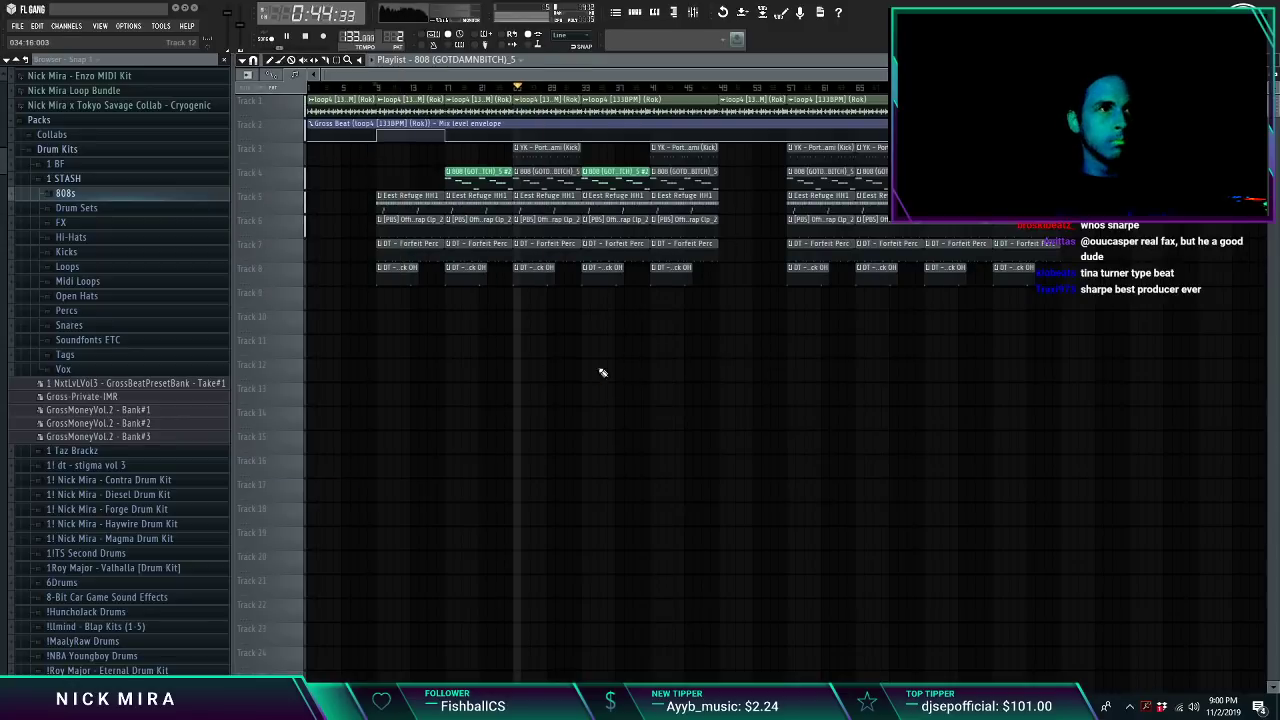
{"action": "key", "text": "F7"}
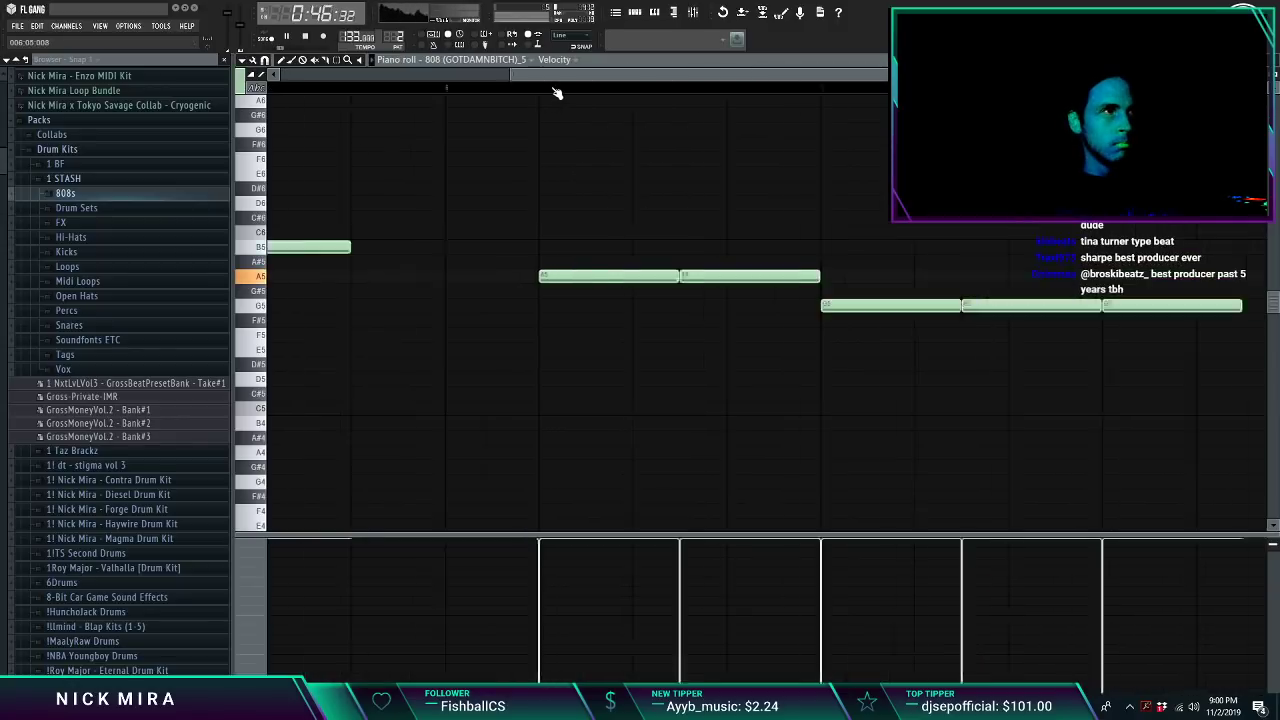
{"action": "left_click", "coordinate": [258, 247]}
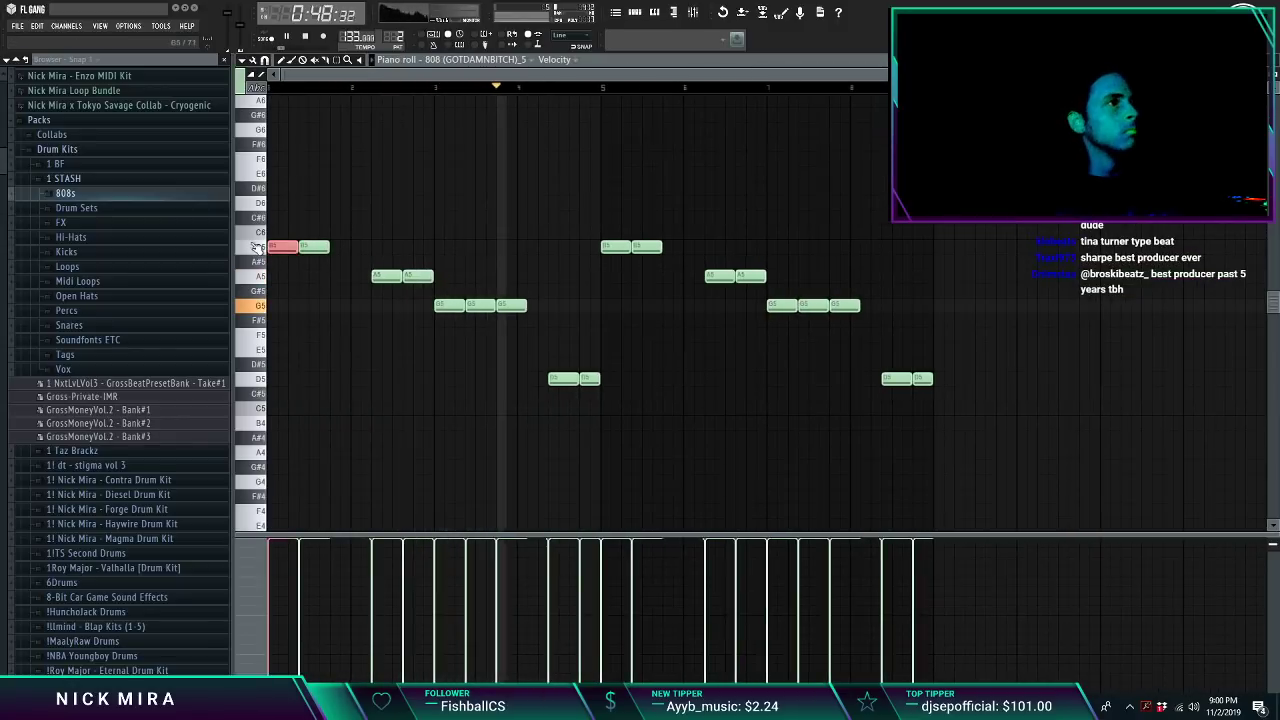
{"action": "key", "text": "F7"}
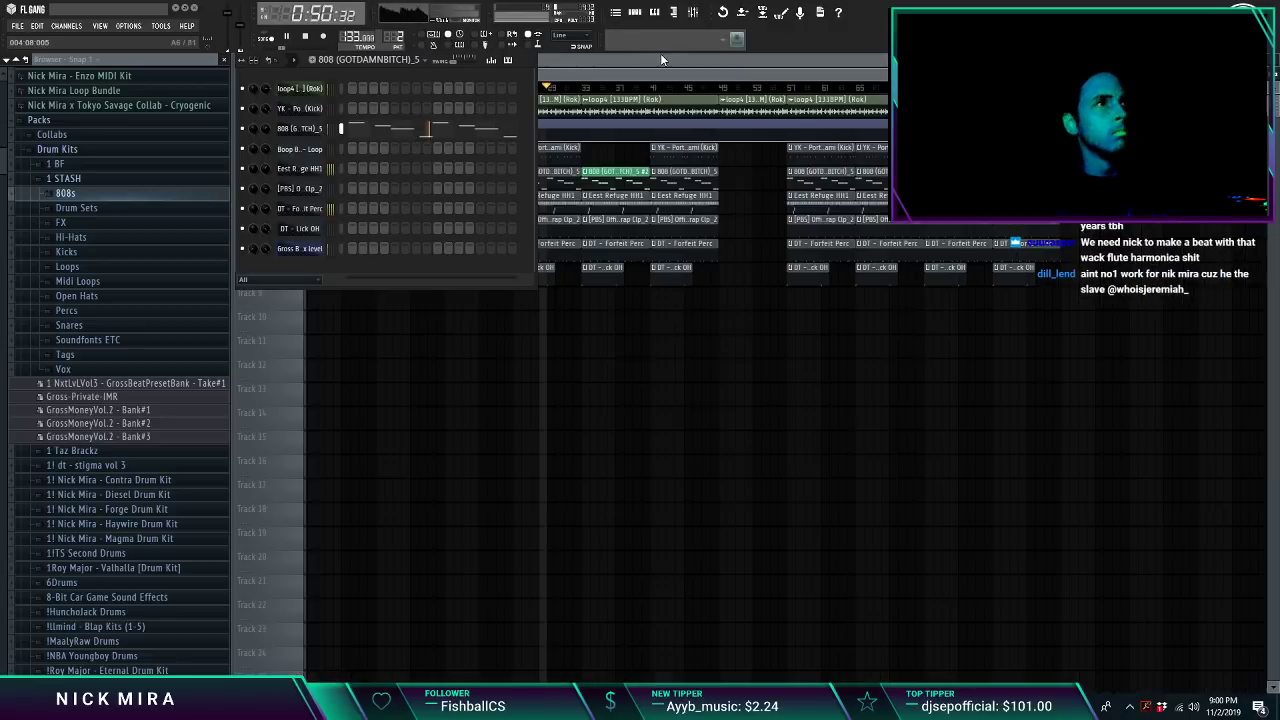
Step: Deepen the high-frequency cut on the 808's Fruity Parametric EQ 2 by lowering bands 5, 6 and 7
{"action": "left_click", "coordinate": [695, 13]}
{"action": "left_click", "coordinate": [1111, 376]}
{"action": "left_click", "coordinate": [1157, 375]}
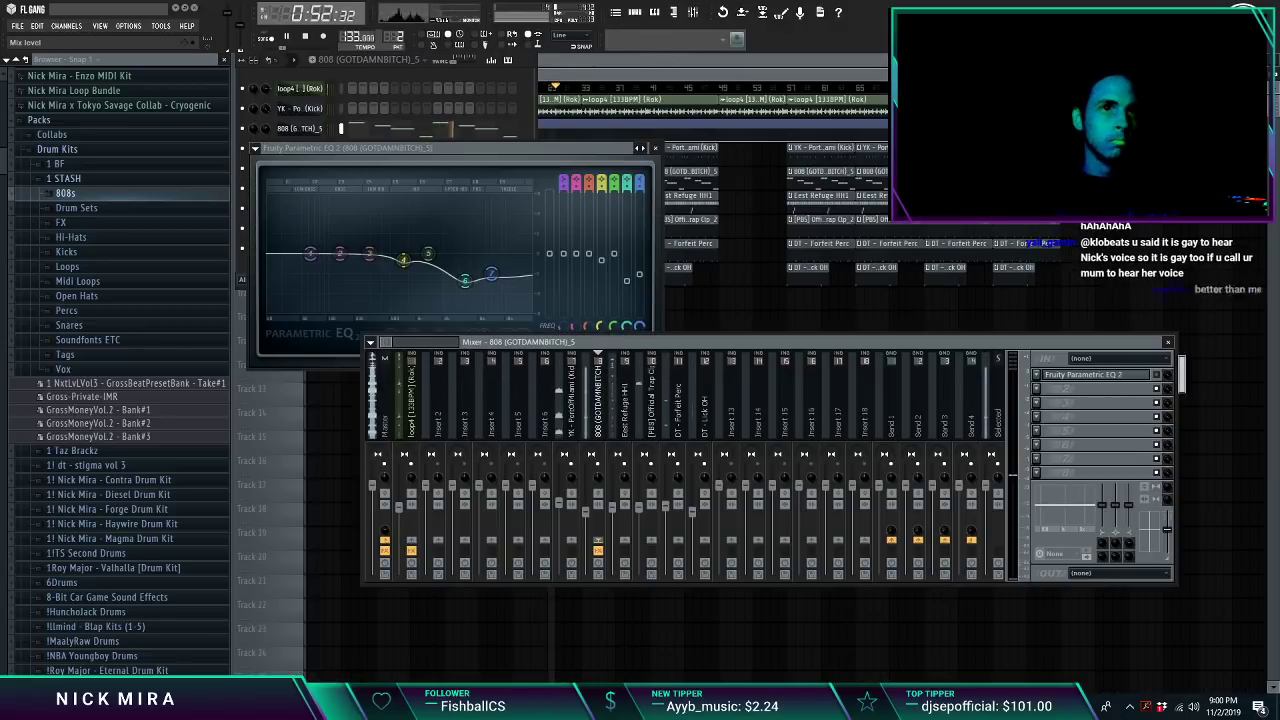
{"action": "left_click", "coordinate": [1158, 375]}
{"action": "left_click_drag", "start_coordinate": [492, 273], "coordinate": [464, 306]}
{"action": "left_click_drag", "start_coordinate": [428, 254], "coordinate": [472, 309]}
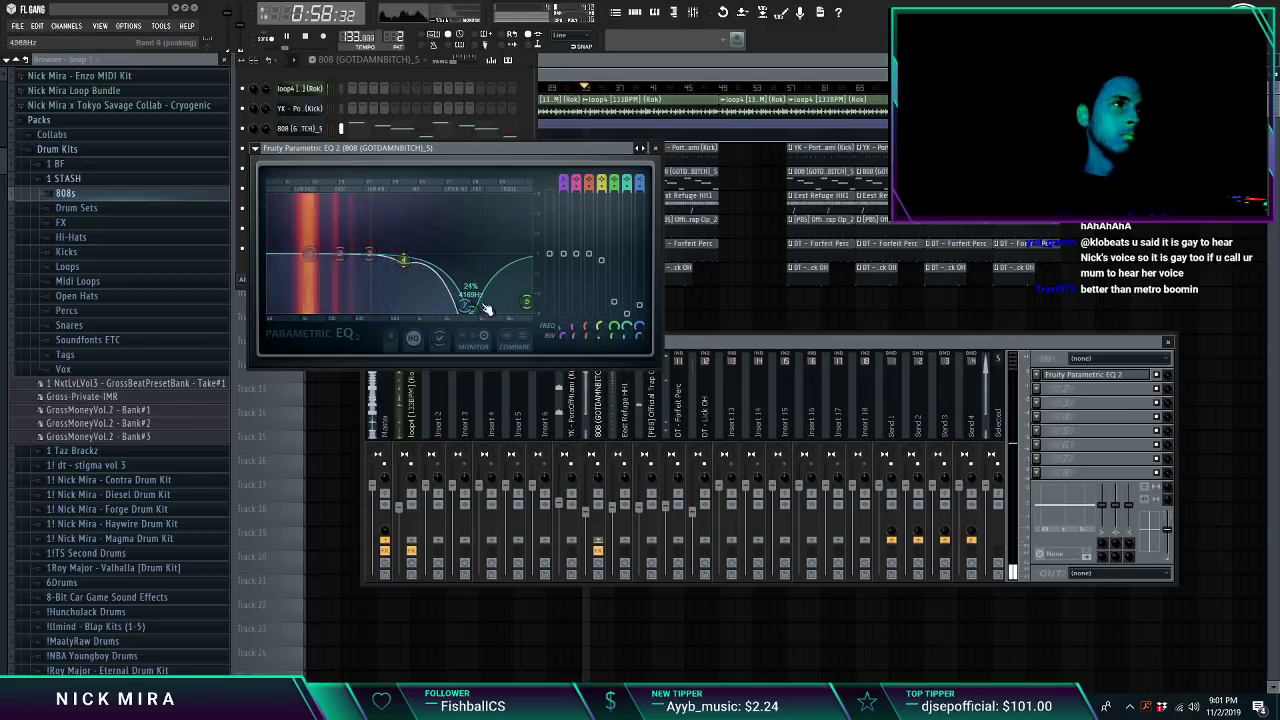
{"action": "left_click", "coordinate": [655, 148]}
Step: Delete every clip from bar 49 onward and add a single eight-bar loop4 clip at bar 49 as the outro
{"action": "right_click", "coordinate": [730, 241]}
{"action": "key", "text": "ctrl+z"}
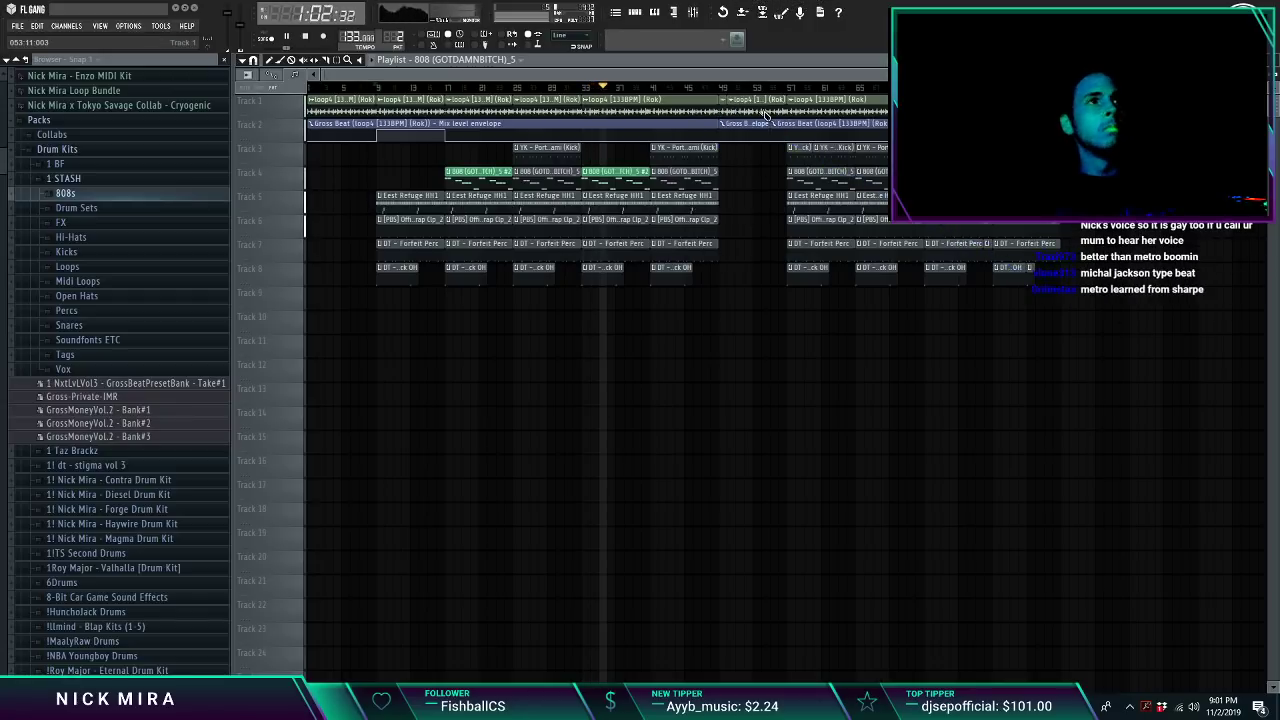
{"action": "left_click_drag", "start_coordinate": [728, 95], "coordinate": [1177, 357]}
{"action": "key", "text": "Delete"}
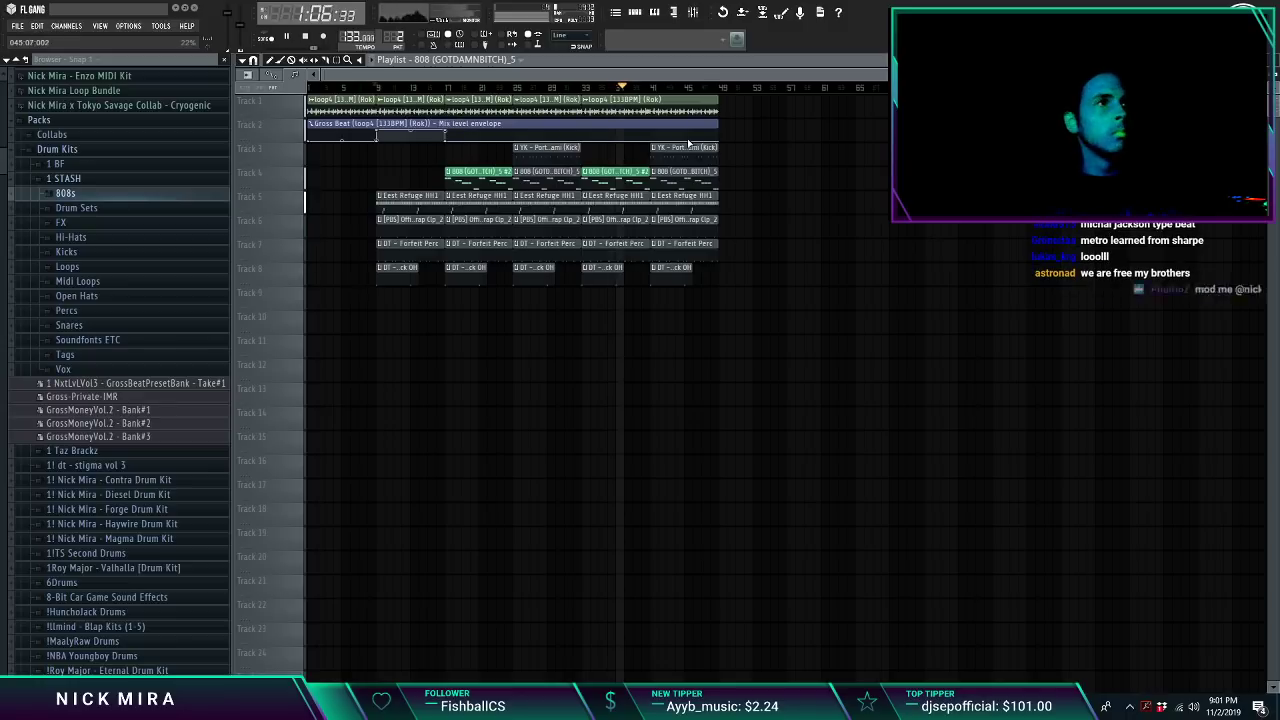
{"action": "key", "text": "ctrl+b"}
{"action": "key", "text": "ctrl+d"}
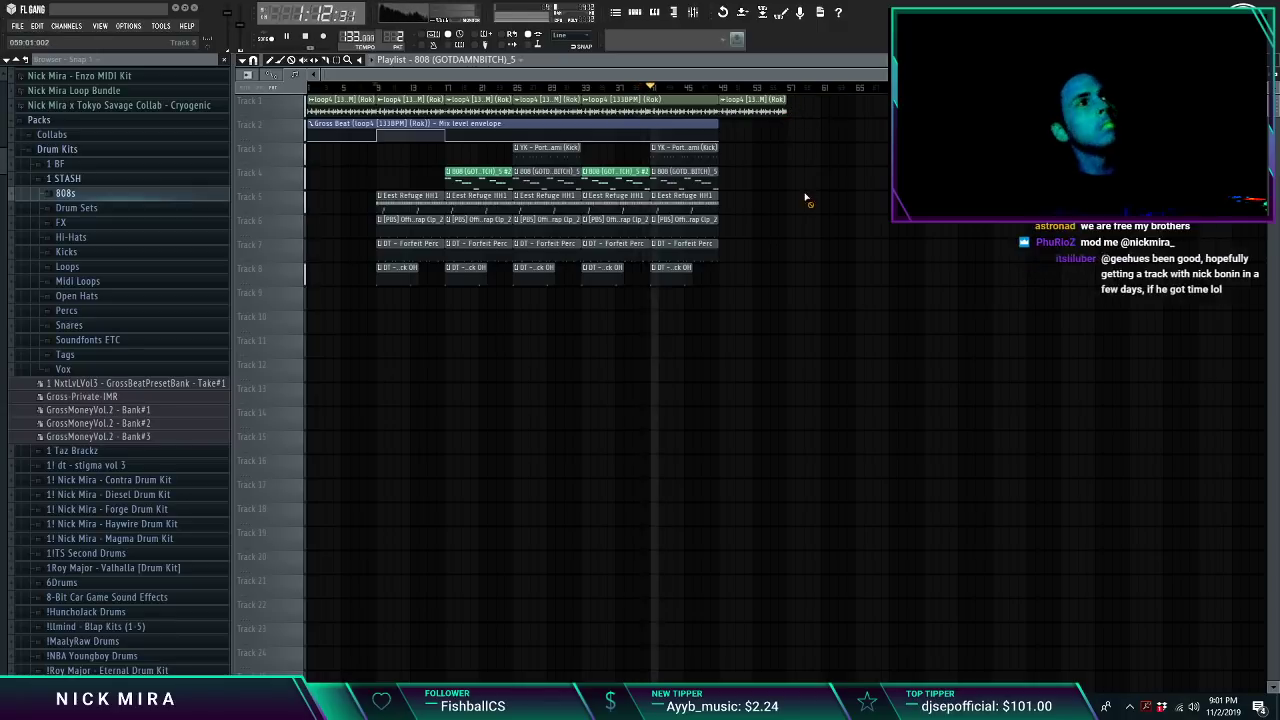
Step: Make the 808 pattern at bar 41 unique and lower all its B5 and A5 notes an octave to B4 and A4
{"action": "left_click", "coordinate": [659, 176]}
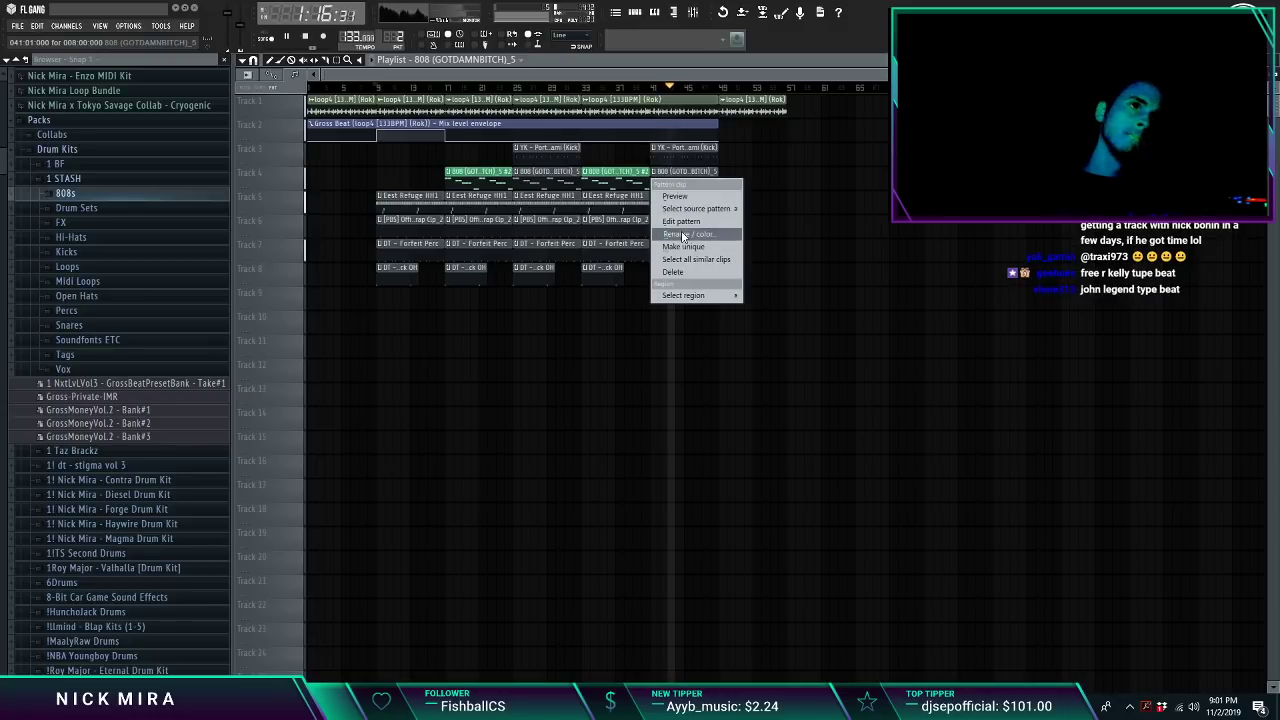
{"action": "left_click", "coordinate": [684, 254]}
{"action": "double_click", "coordinate": [668, 172]}
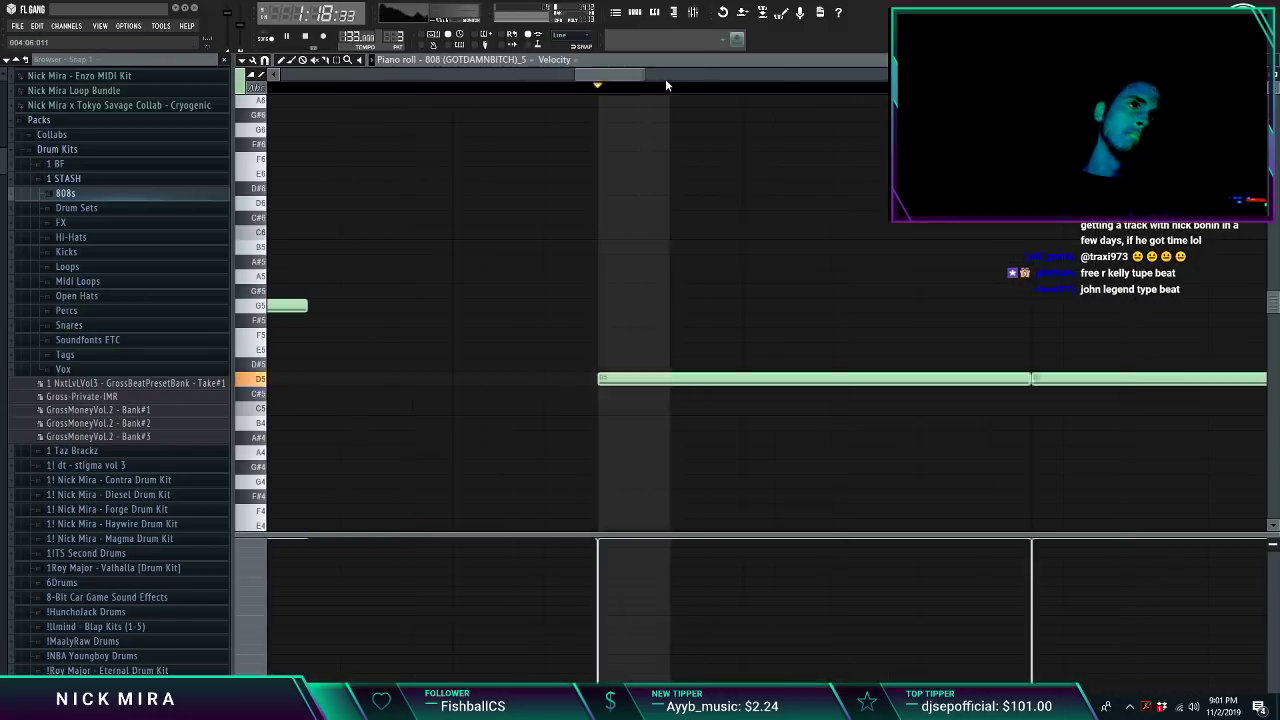
{"action": "scroll", "coordinate": [660, 94], "scroll_direction": "down", "scroll_amount": 3}
{"action": "left_click_drag", "start_coordinate": [592, 232], "coordinate": [717, 284]}
{"action": "key", "text": "ctrl+Down"}
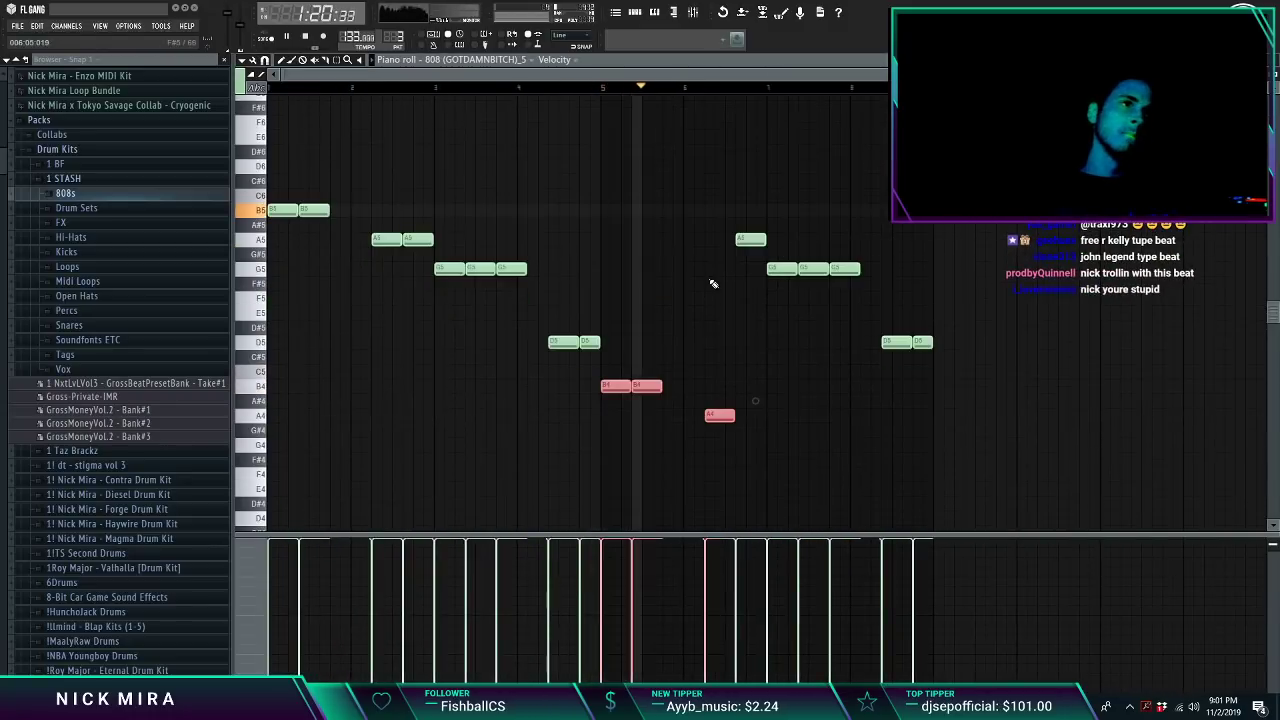
{"action": "left_click", "coordinate": [750, 240]}
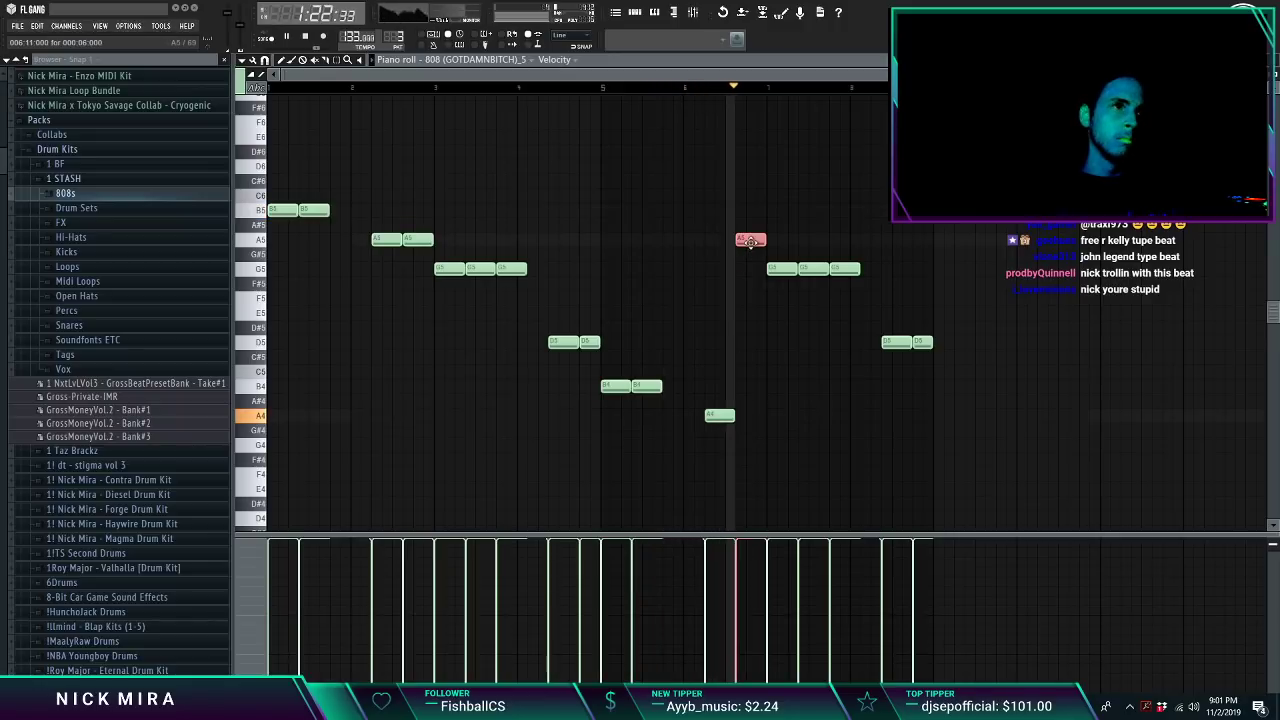
{"action": "key", "text": "ctrl+Down"}
{"action": "left_click_drag", "start_coordinate": [420, 160], "coordinate": [296, 267]}
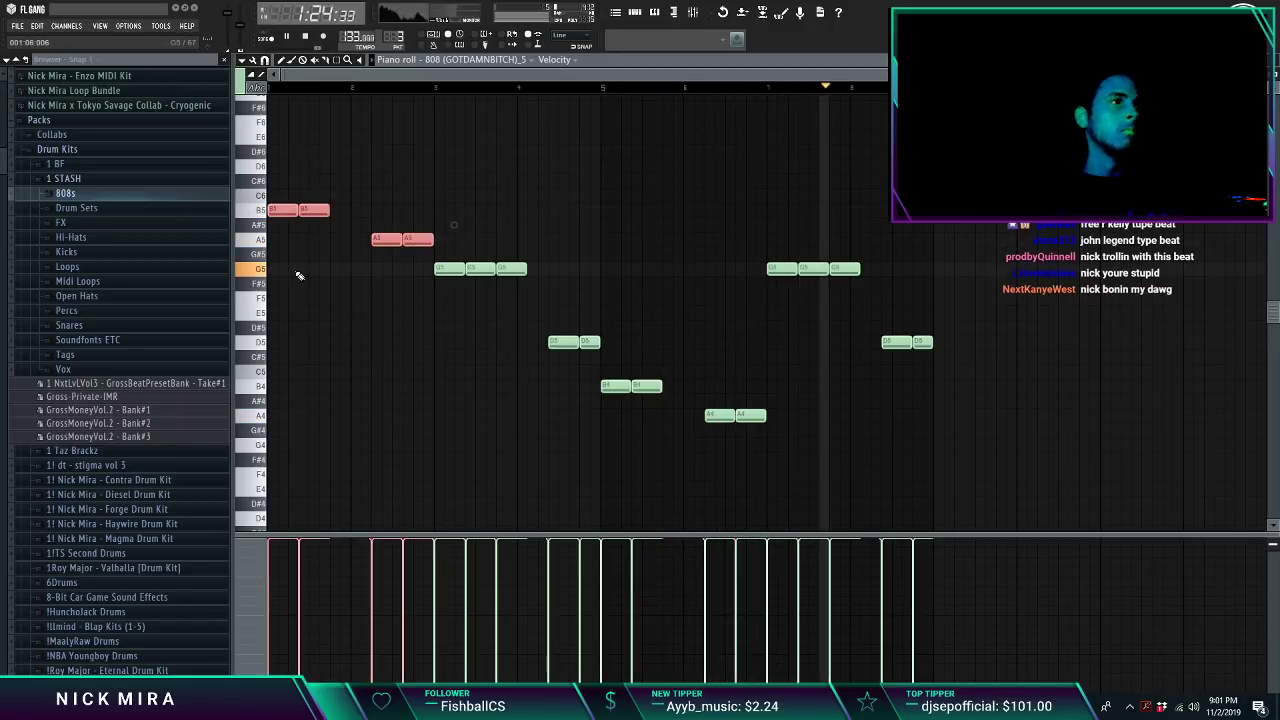
{"action": "key", "text": "ctrl+Down"}
{"action": "key", "text": "Escape"}
Step: Replace the 808 clip at bar 25 with the unique 808 #3 pattern from bar 41
{"action": "left_click", "coordinate": [709, 180]}
{"action": "right_click", "coordinate": [550, 180]}
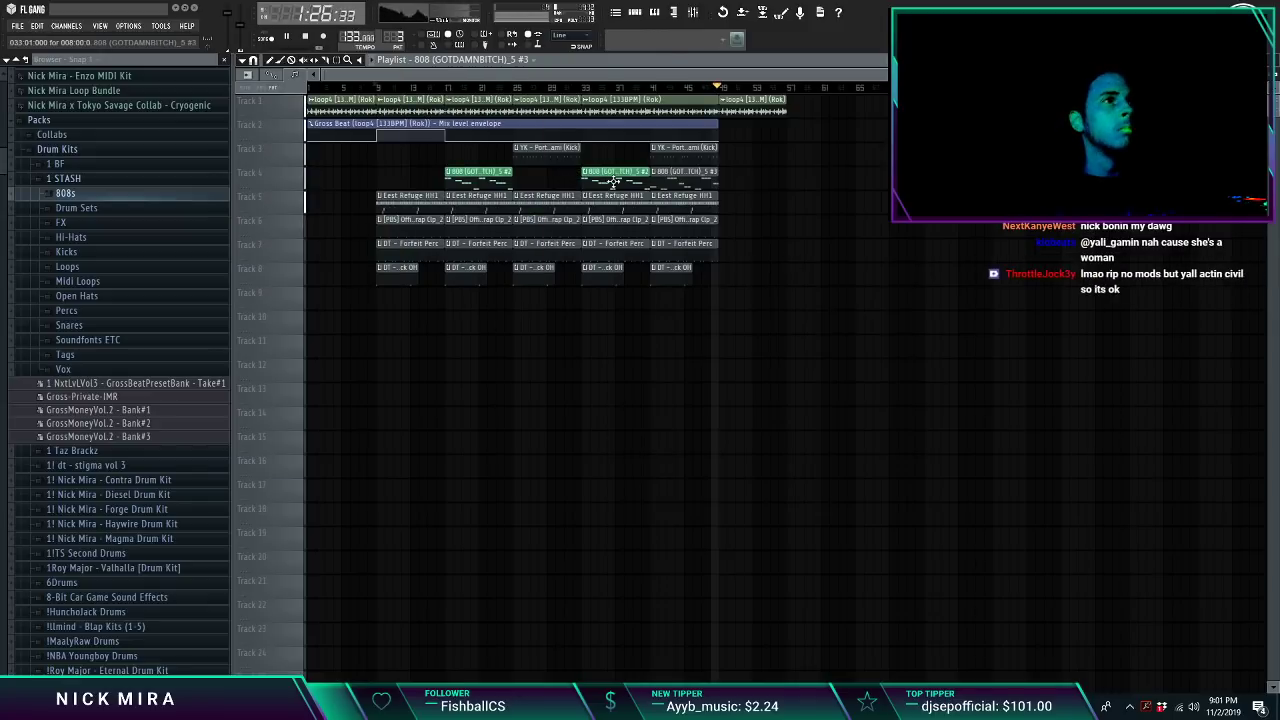
{"action": "left_click_drag", "start_coordinate": [688, 179], "coordinate": [559, 178]}
Step: Duplicate everything from bar 17 through the loop outro twice, with the copies starting at bars 57 and 97
{"action": "left_click", "coordinate": [516, 90]}
{"action": "scroll", "coordinate": [530, 100], "scroll_direction": "up", "scroll_amount": 4}
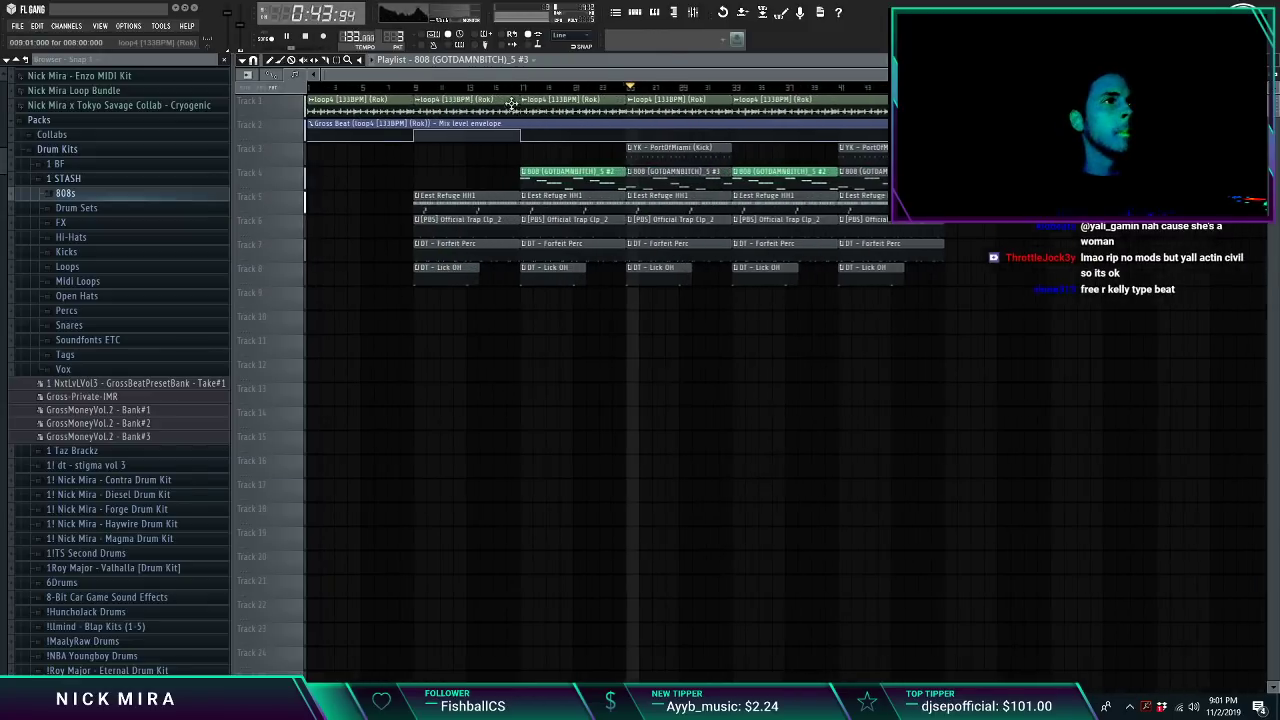
{"action": "left_click_drag", "start_coordinate": [543, 104], "coordinate": [991, 320]}
{"action": "key", "text": "ctrl+b"}
{"action": "scroll", "coordinate": [786, 90], "scroll_direction": "down", "scroll_amount": 2}
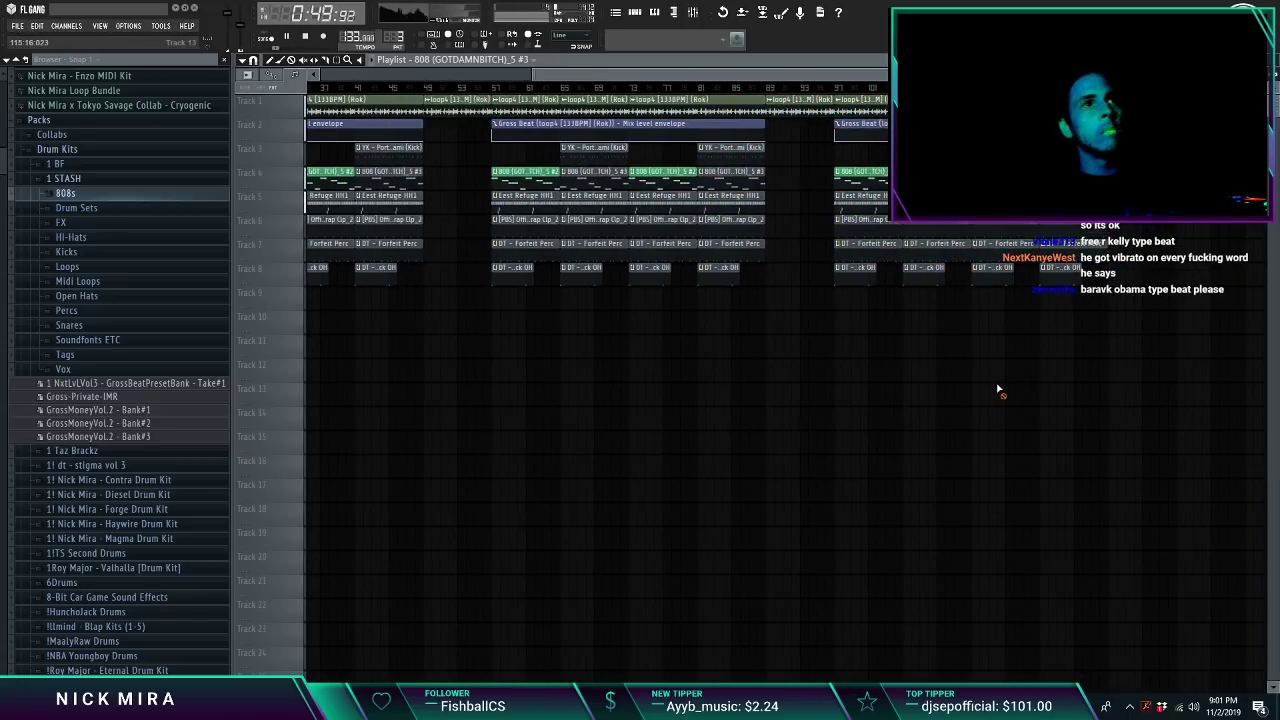
{"action": "double_click", "coordinate": [1029, 106]}
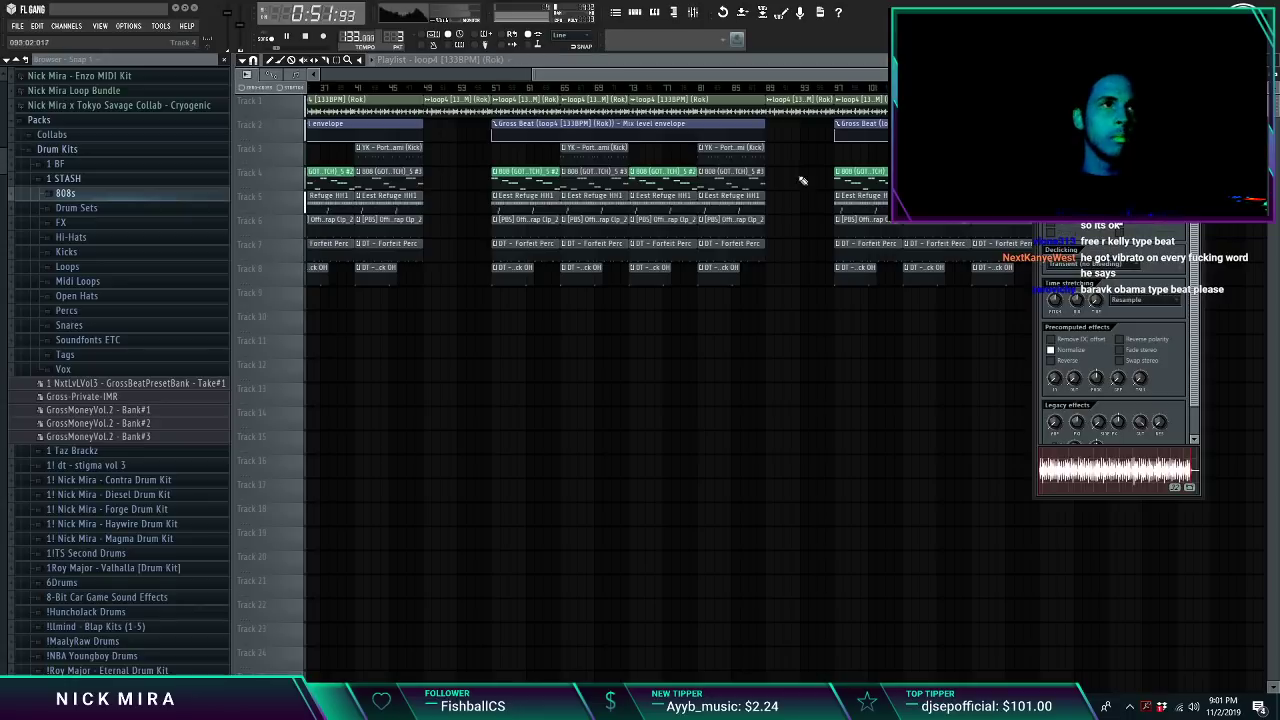
Step: Start saving the project and browse from Dropbox to the Beats folder inside November
{"action": "key", "text": "ctrl+s"}
{"action": "left_click", "coordinate": [490, 203]}
{"action": "double_click", "coordinate": [600, 248]}
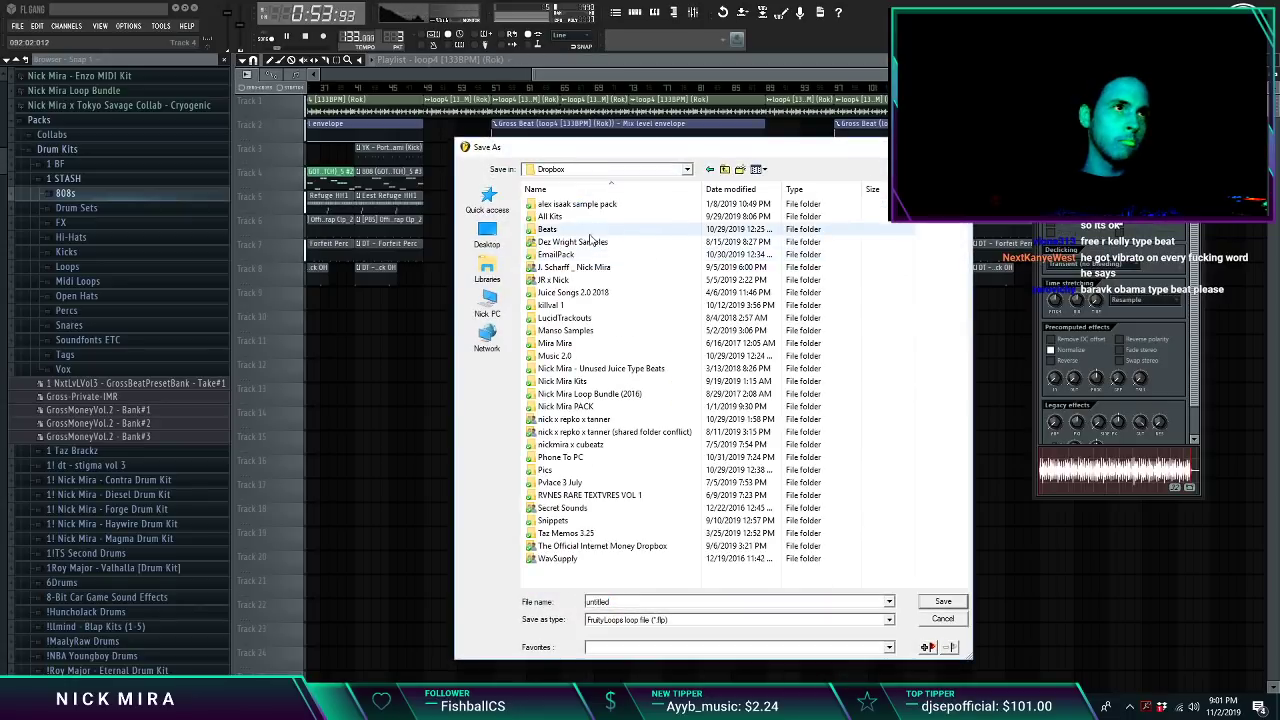
{"action": "double_click", "coordinate": [592, 229]}
{"action": "double_click", "coordinate": [600, 204]}
{"action": "double_click", "coordinate": [600, 204]}
{"action": "double_click", "coordinate": [600, 204]}
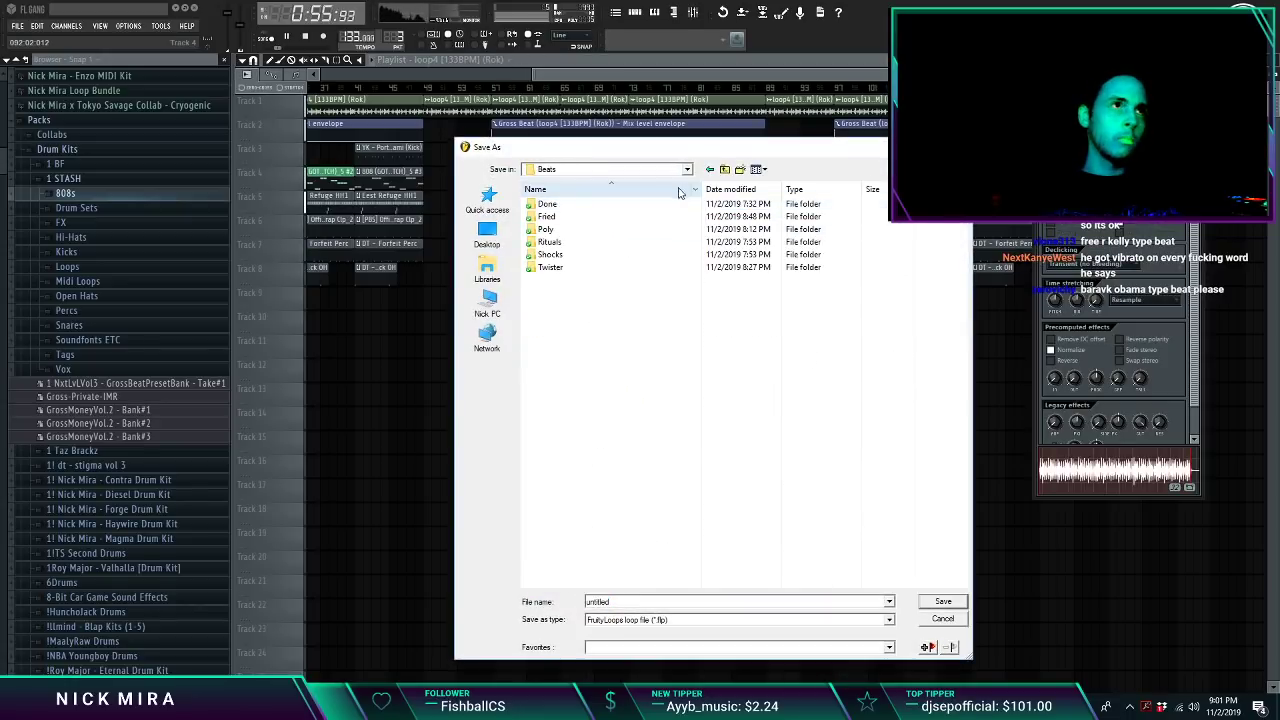
{"action": "left_click", "coordinate": [728, 171]}
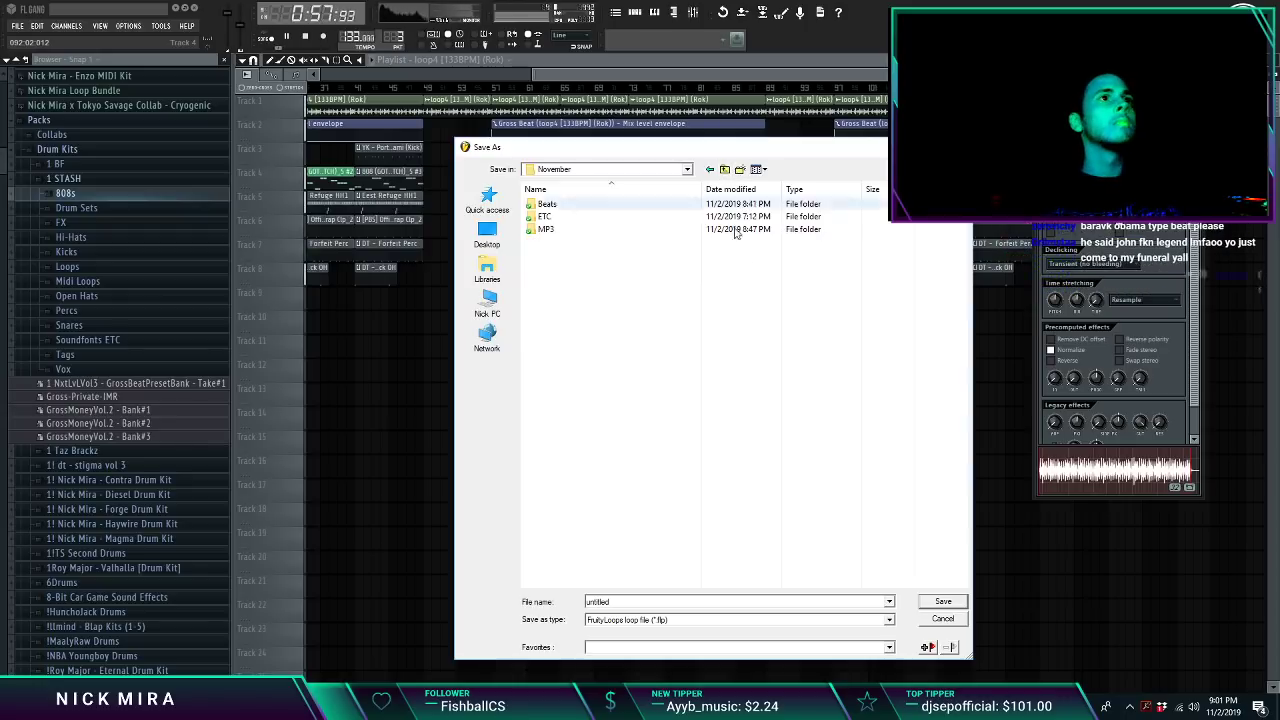
{"action": "double_click", "coordinate": [600, 204]}
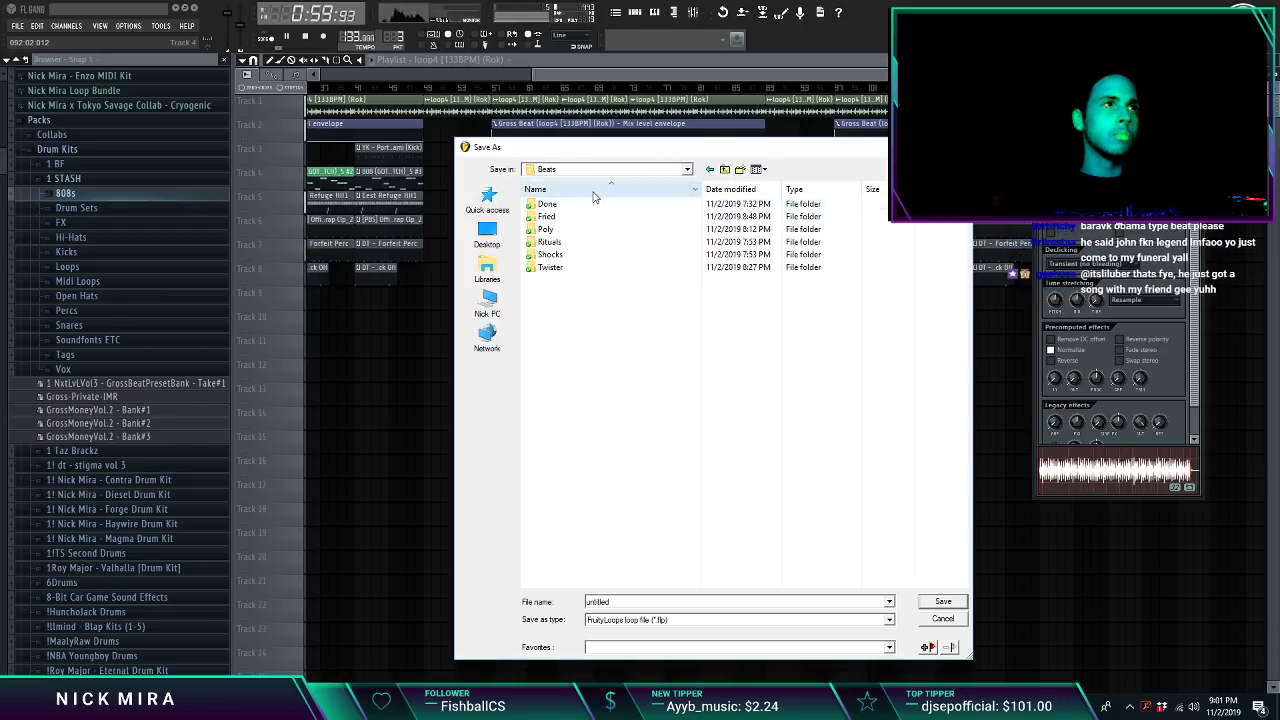
Step: Create a folder named Vanilla inside Beats and open it as the save location
{"action": "left_click", "coordinate": [740, 170]}
{"action": "type", "text": "Vanilla"}
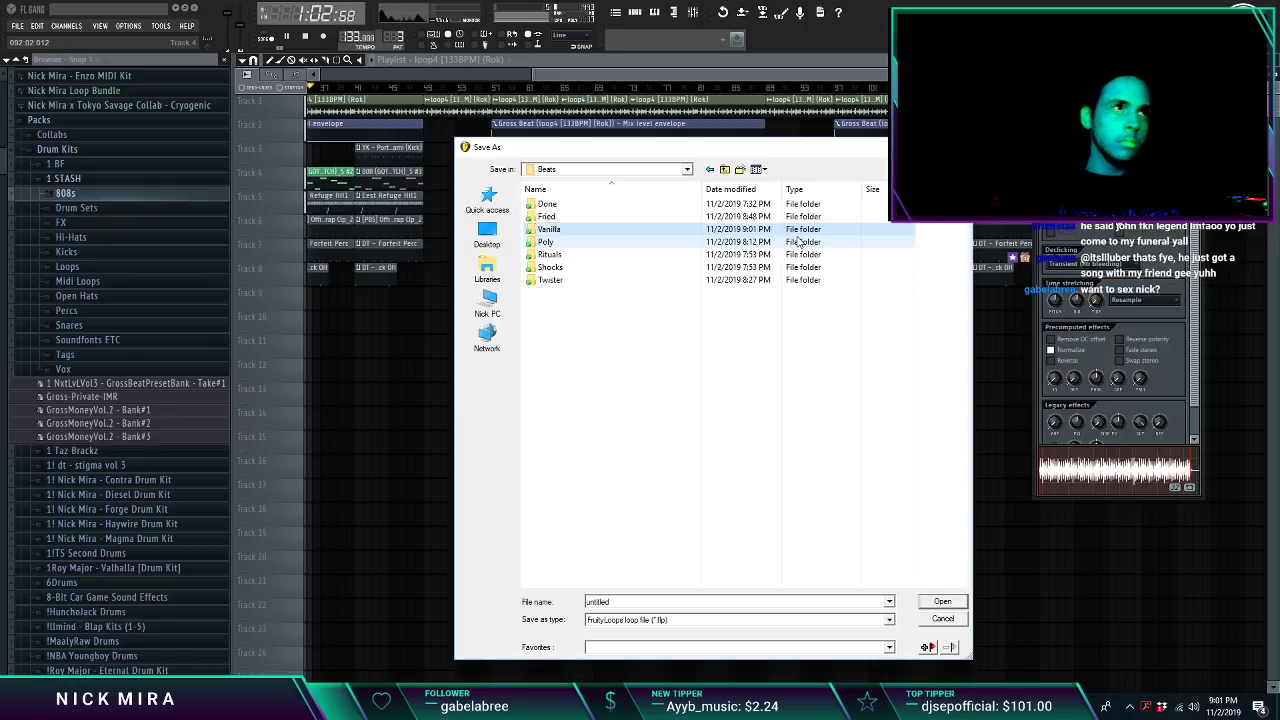
{"action": "key", "text": "Return"}
{"action": "key", "text": "Return"}
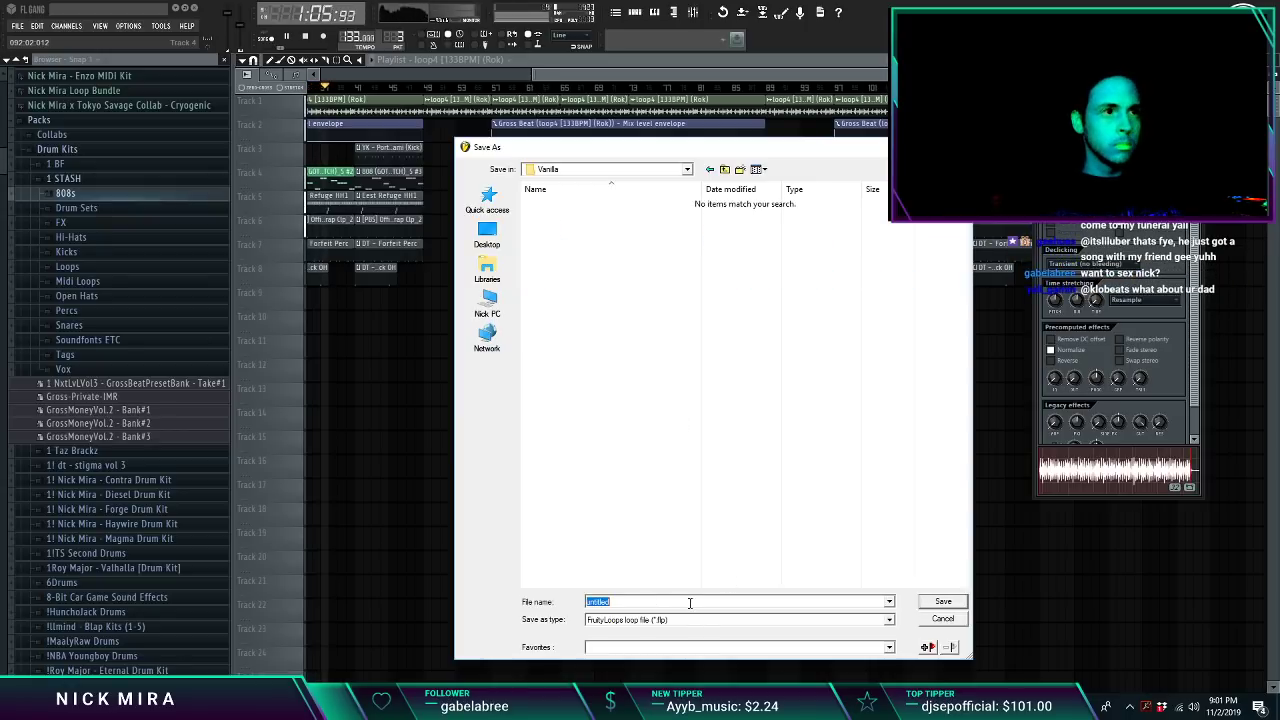
Step: Save the project as "NM x Rok - Vanilla 133BPM"
{"action": "type", "text": "NM x Rok -"}
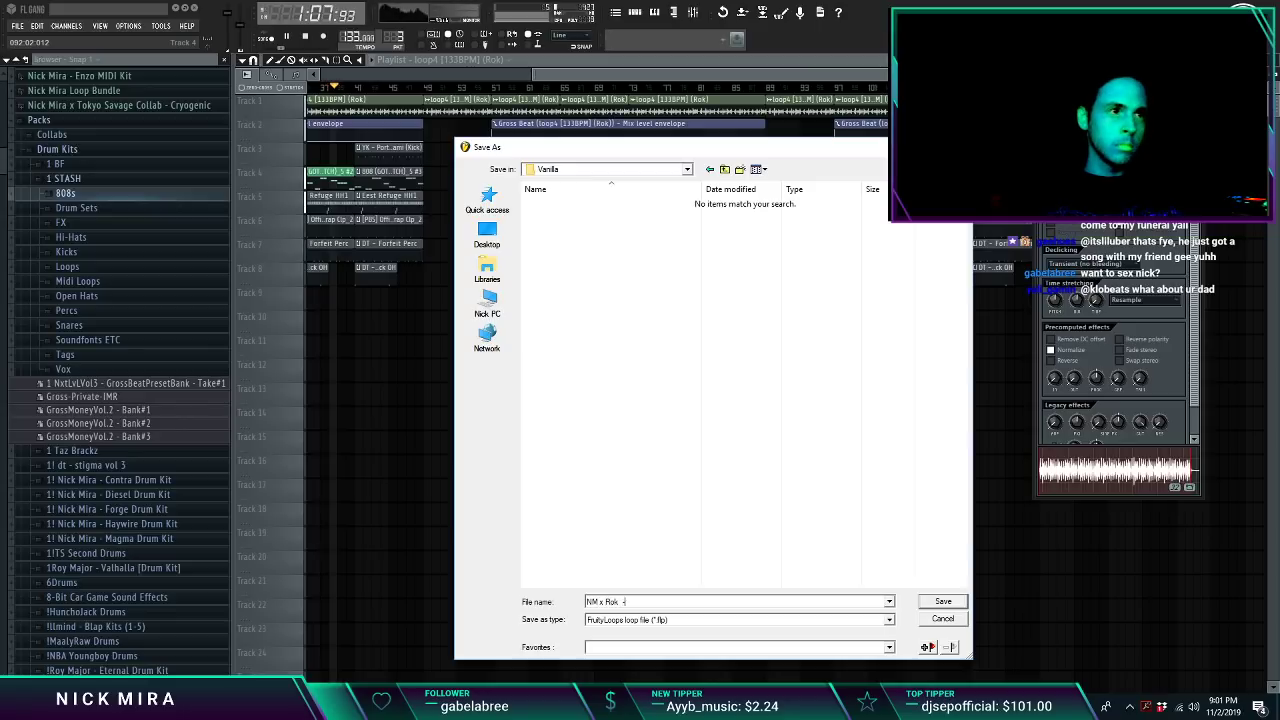
{"action": "type", "text": " Vanilla 133B"}
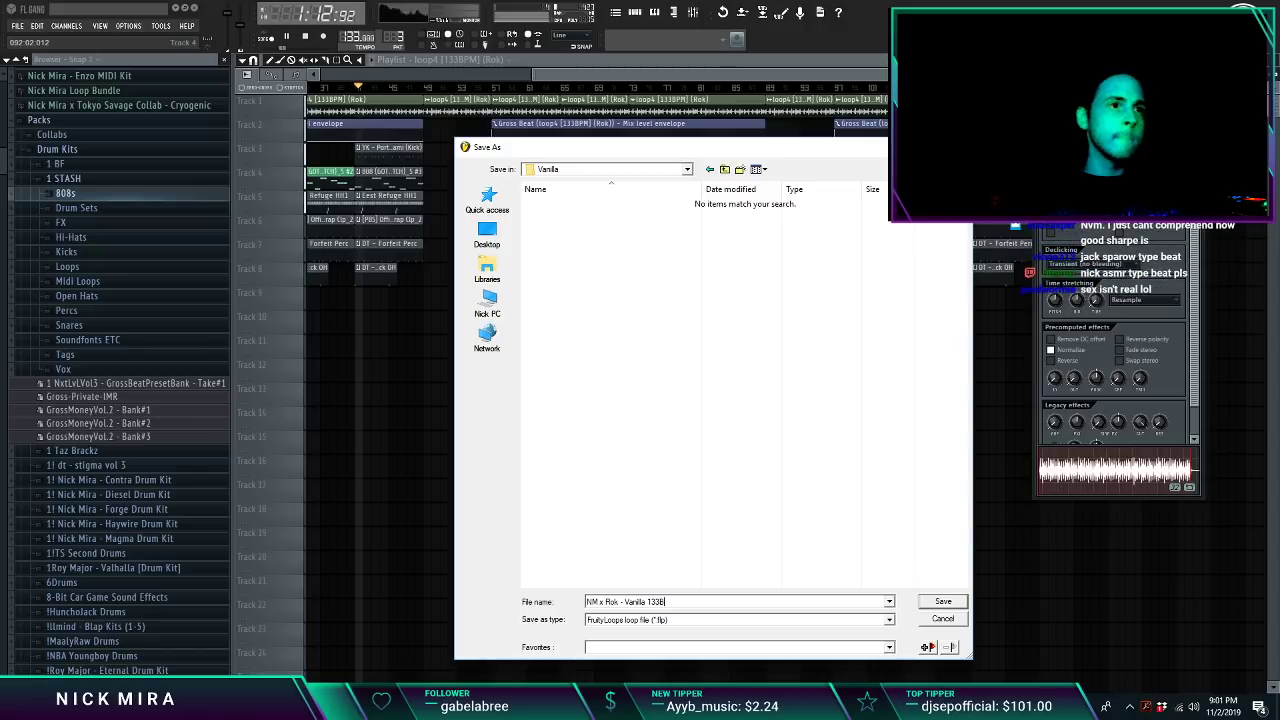
{"action": "key", "text": "Return"}
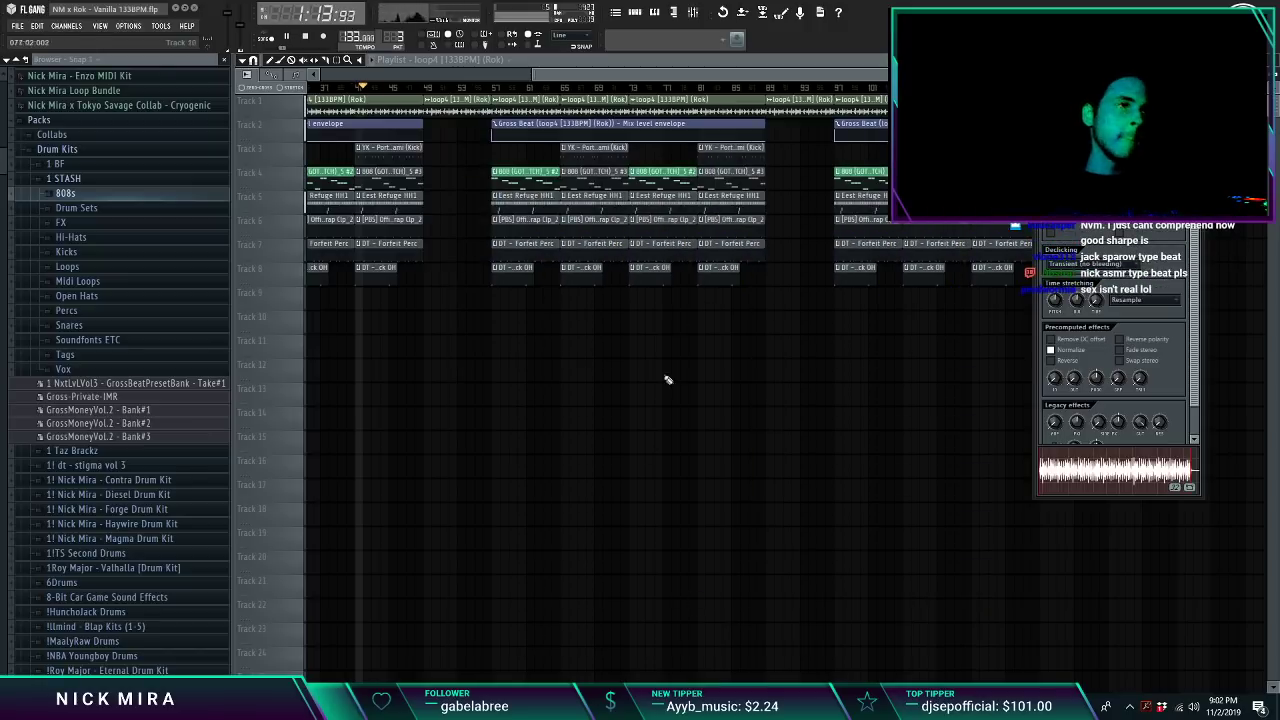
Step: Bring the audio file "NM x Rok - Fried 151BPM_Rok Tag Sauced" from File Explorer's RokLoops folder onto playlist track 13 at bar 1
{"action": "scroll", "coordinate": [645, 90], "scroll_direction": "down", "scroll_amount": 3}
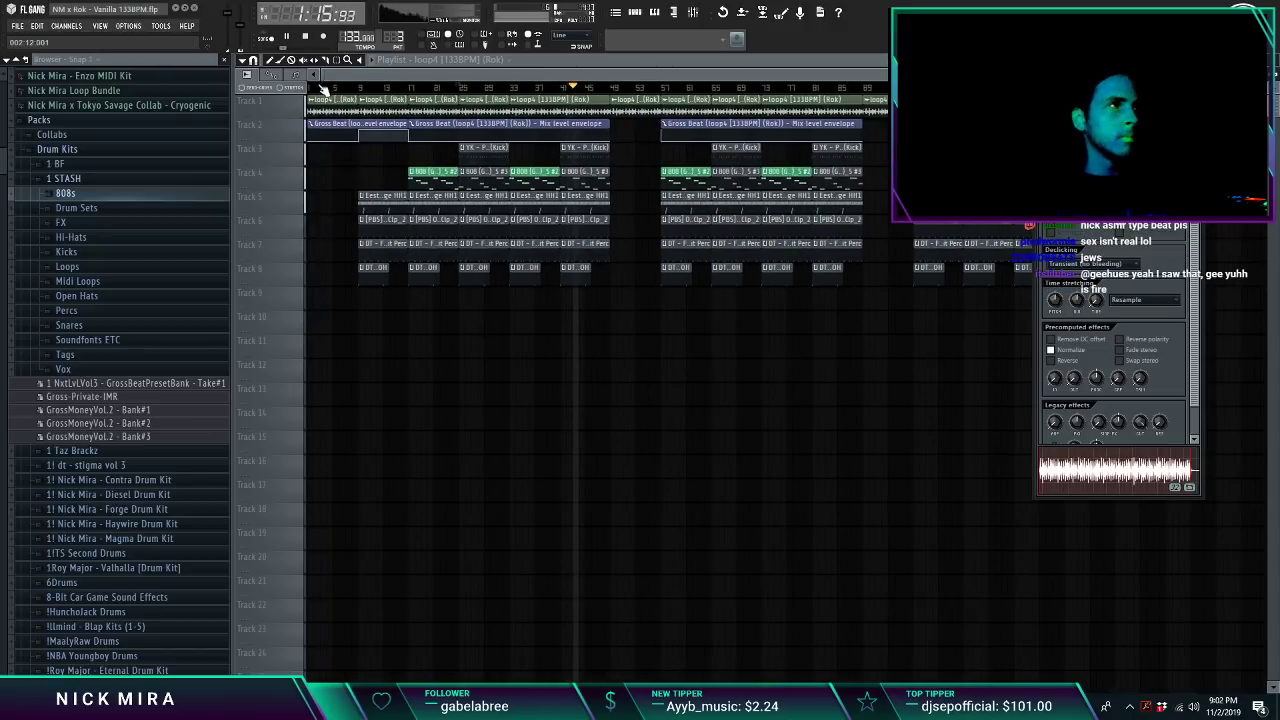
{"action": "left_click", "coordinate": [334, 89]}
{"action": "scroll", "coordinate": [336, 90], "scroll_direction": "up", "scroll_amount": 5}
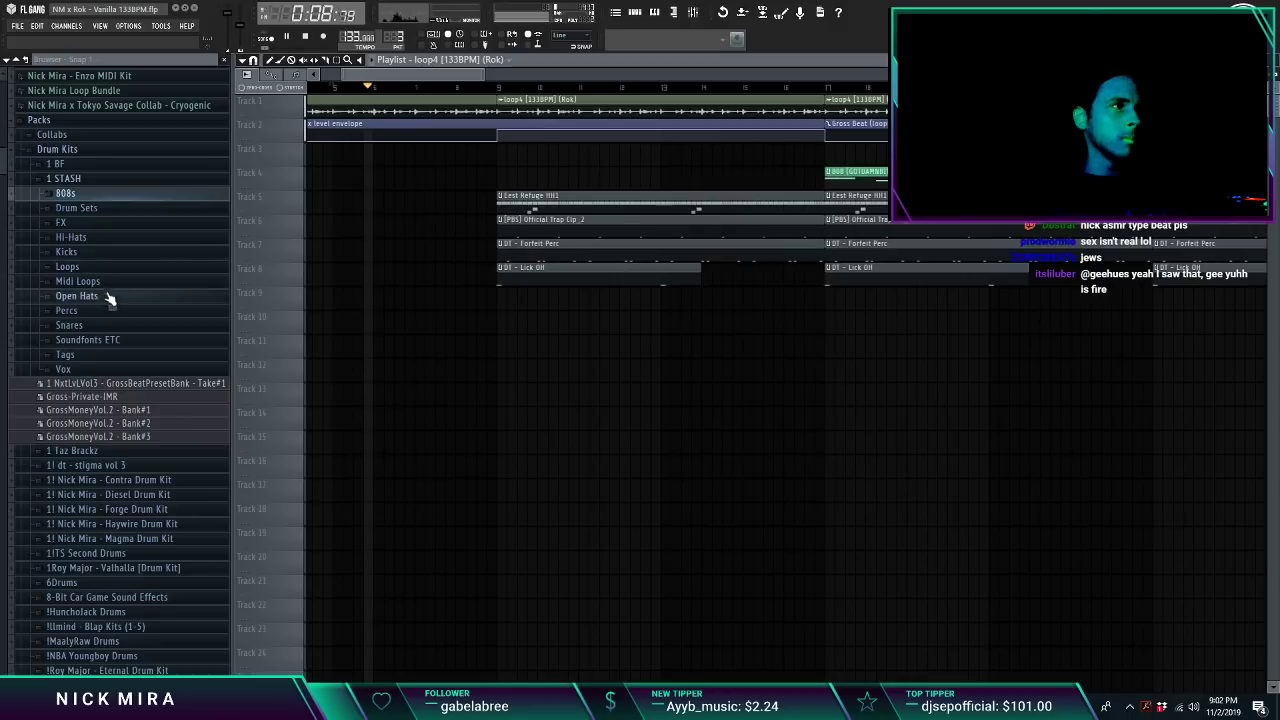
{"action": "key", "text": "space"}
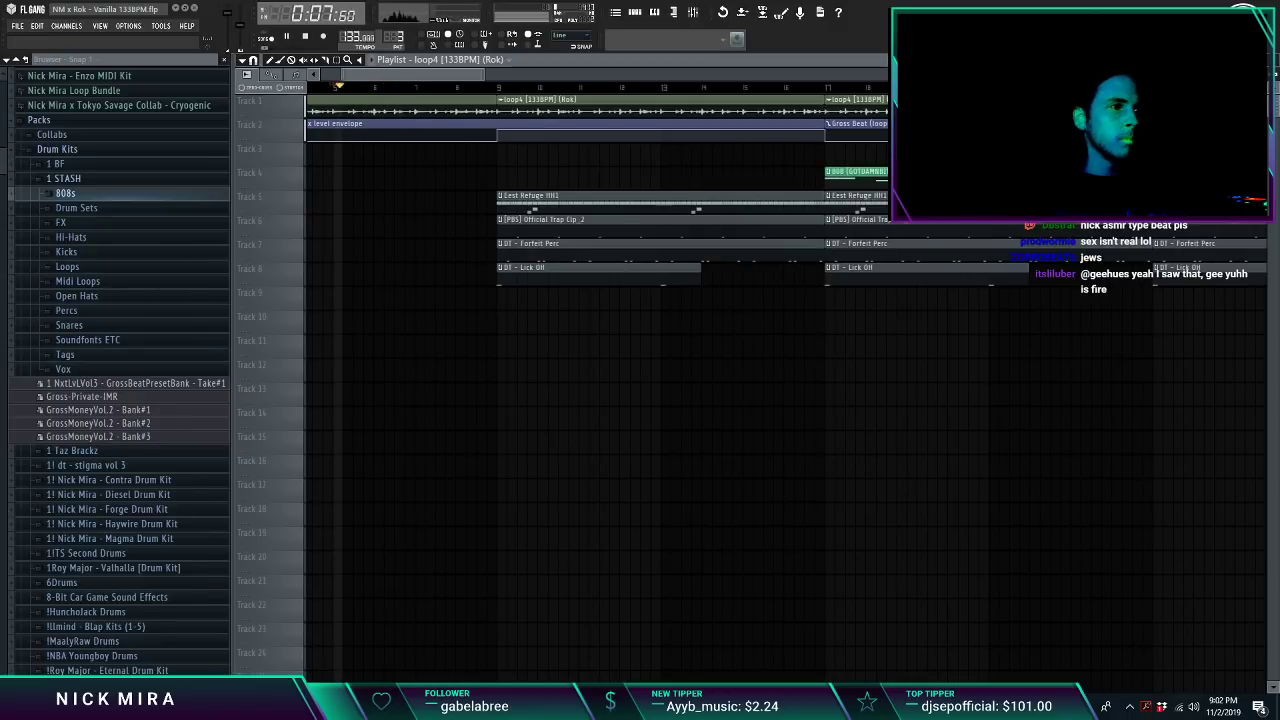
{"action": "mouse_move", "coordinate": [280, 706]}
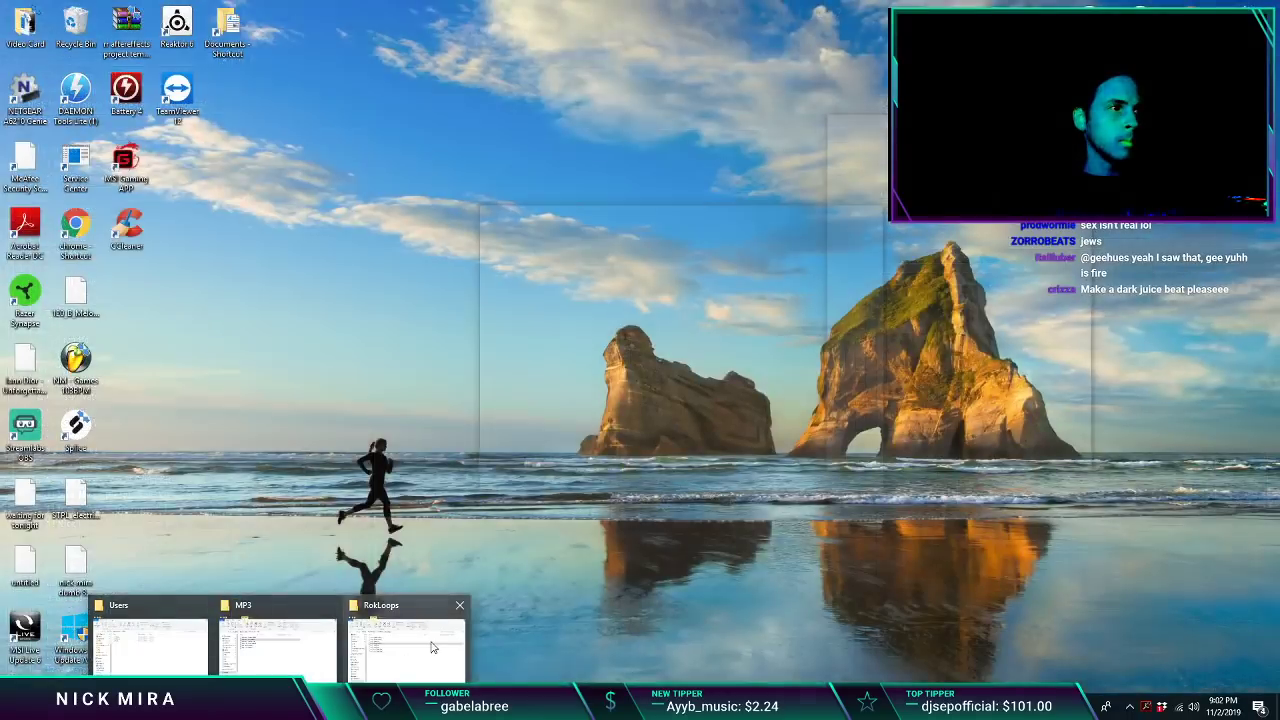
{"action": "left_click", "coordinate": [432, 647]}
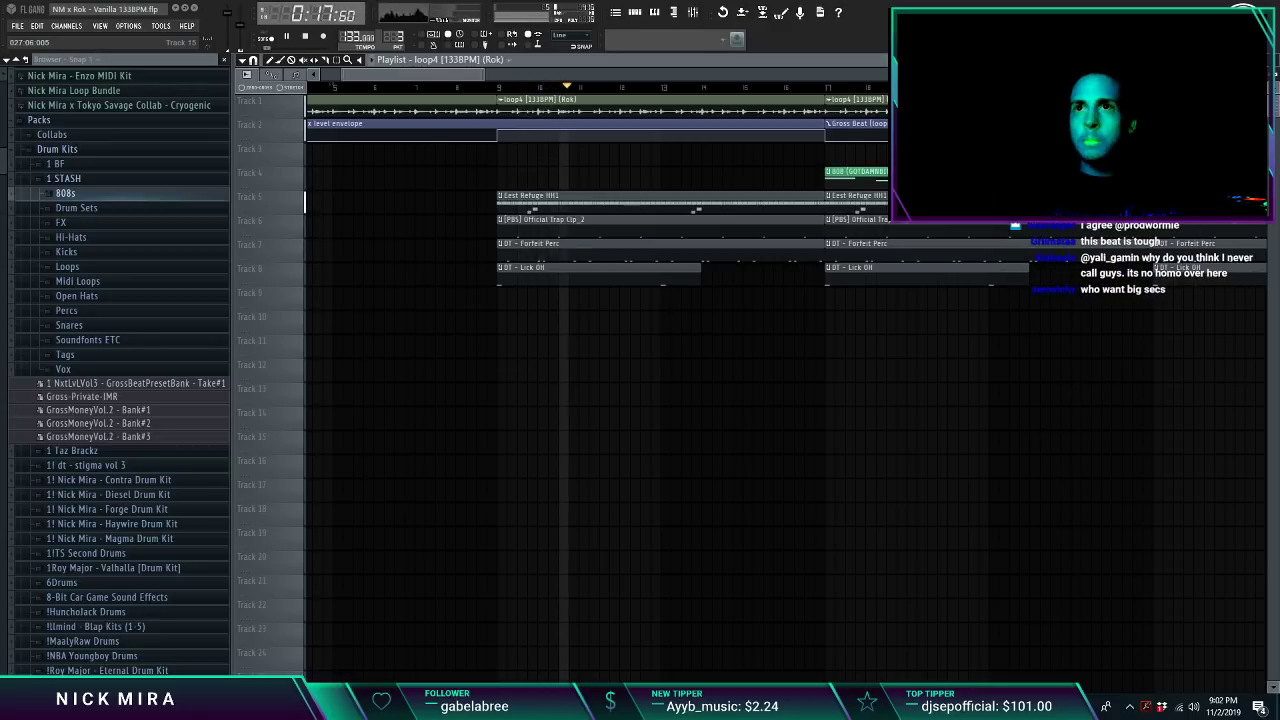
{"action": "left_click_drag", "start_coordinate": [1279, 415], "coordinate": [289, 403]}
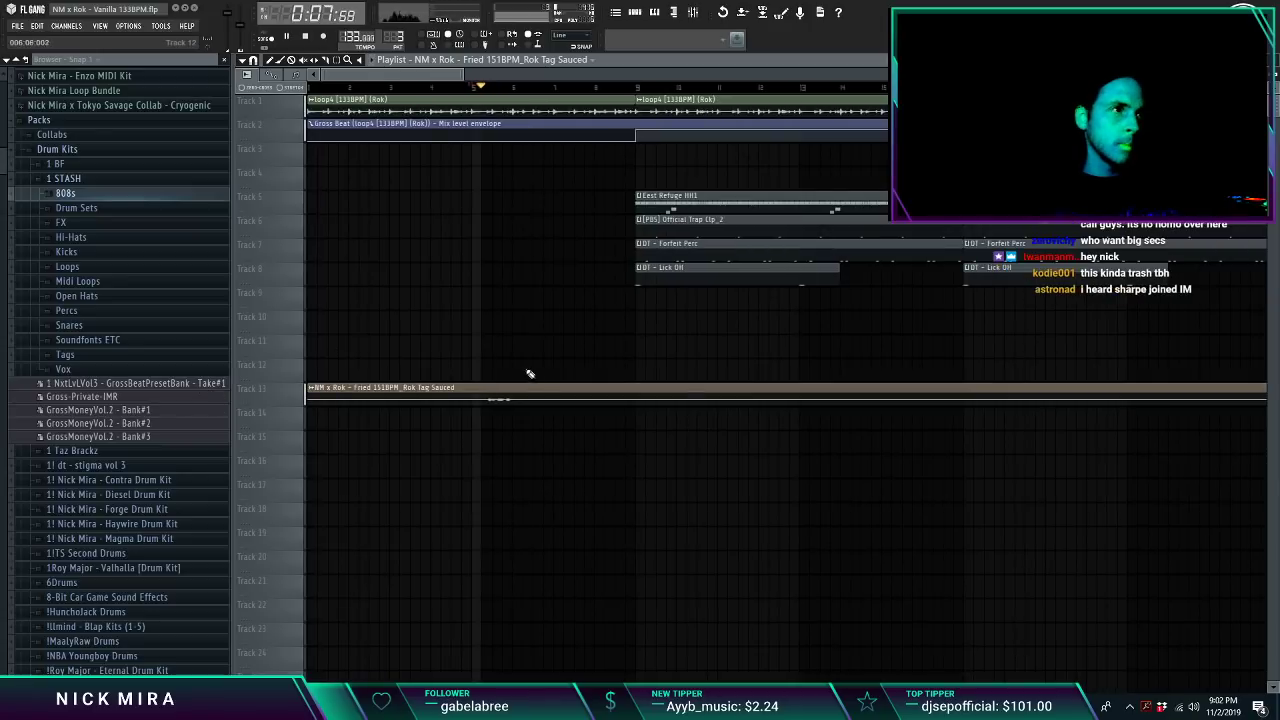
Step: Stop playback and open the Rok Tag Sauced sample in Edison for editing
{"action": "key", "text": "space"}
{"action": "double_click", "coordinate": [510, 397]}
{"action": "right_click", "coordinate": [1147, 473]}
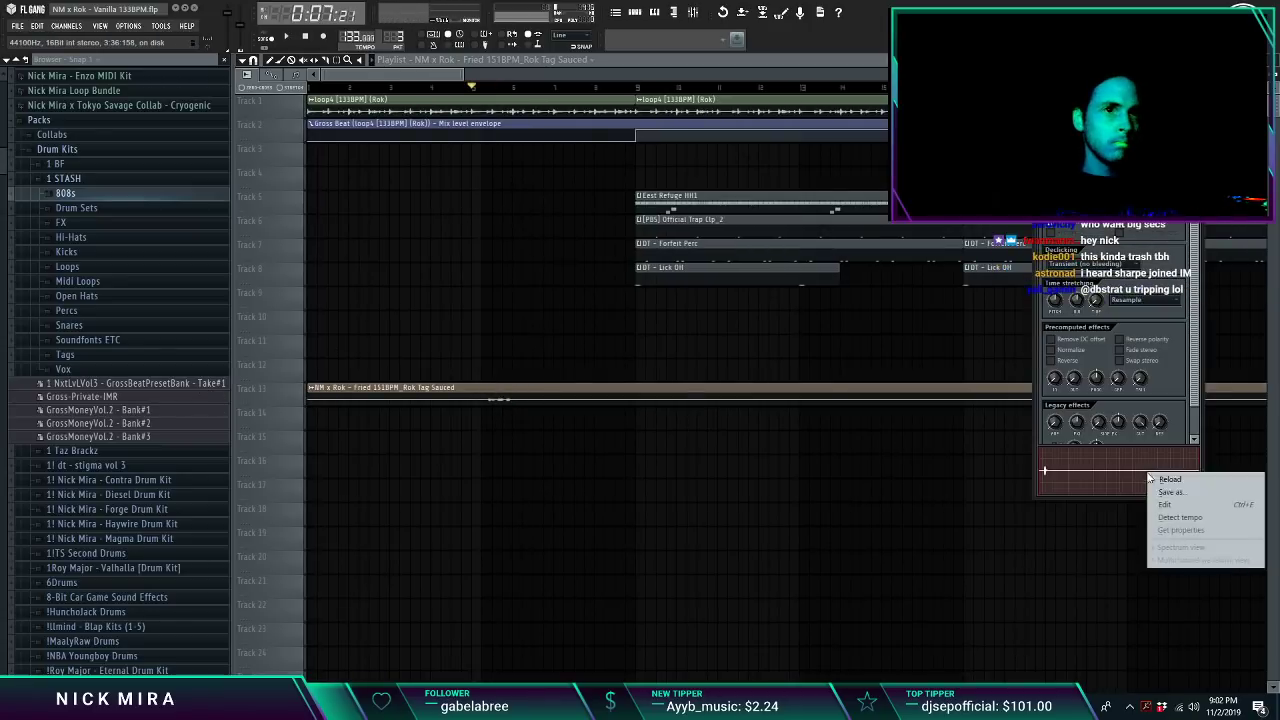
{"action": "left_click", "coordinate": [1161, 506]}
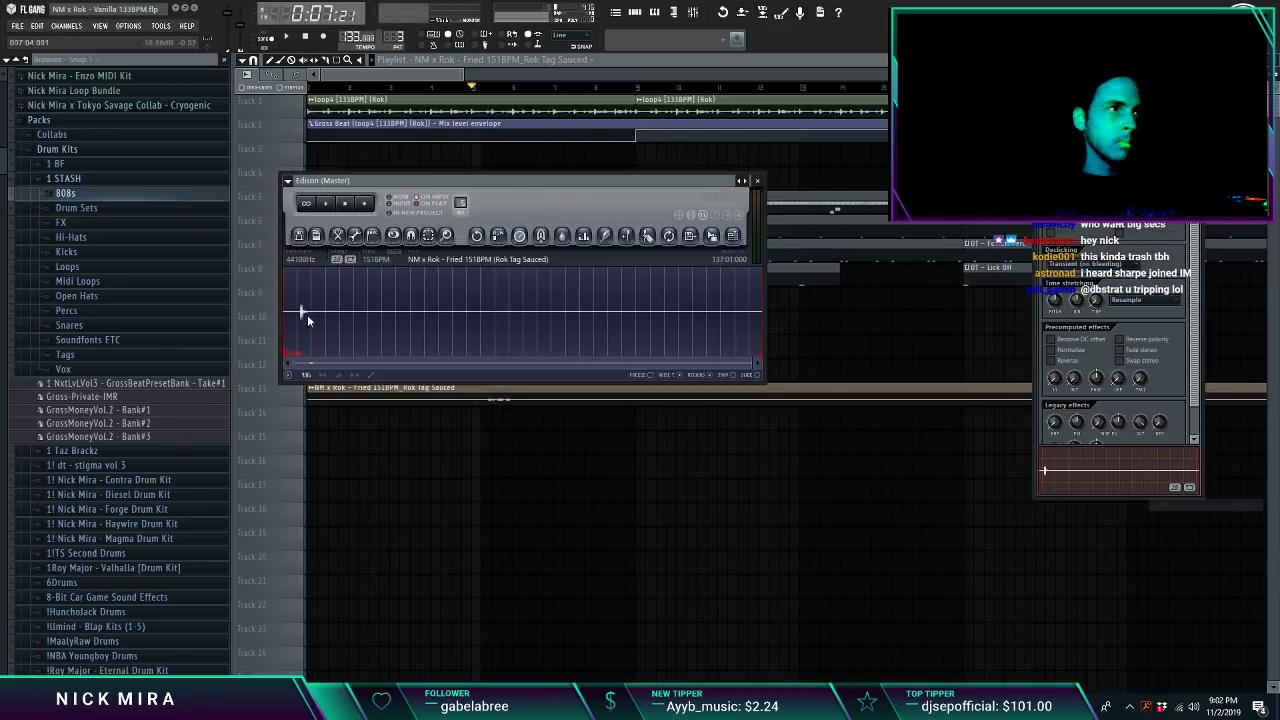
{"action": "left_click", "coordinate": [315, 236]}
{"action": "left_click", "coordinate": [315, 236]}
{"action": "left_click", "coordinate": [315, 236]}
{"action": "left_click", "coordinate": [315, 236]}
{"action": "left_click", "coordinate": [315, 236]}
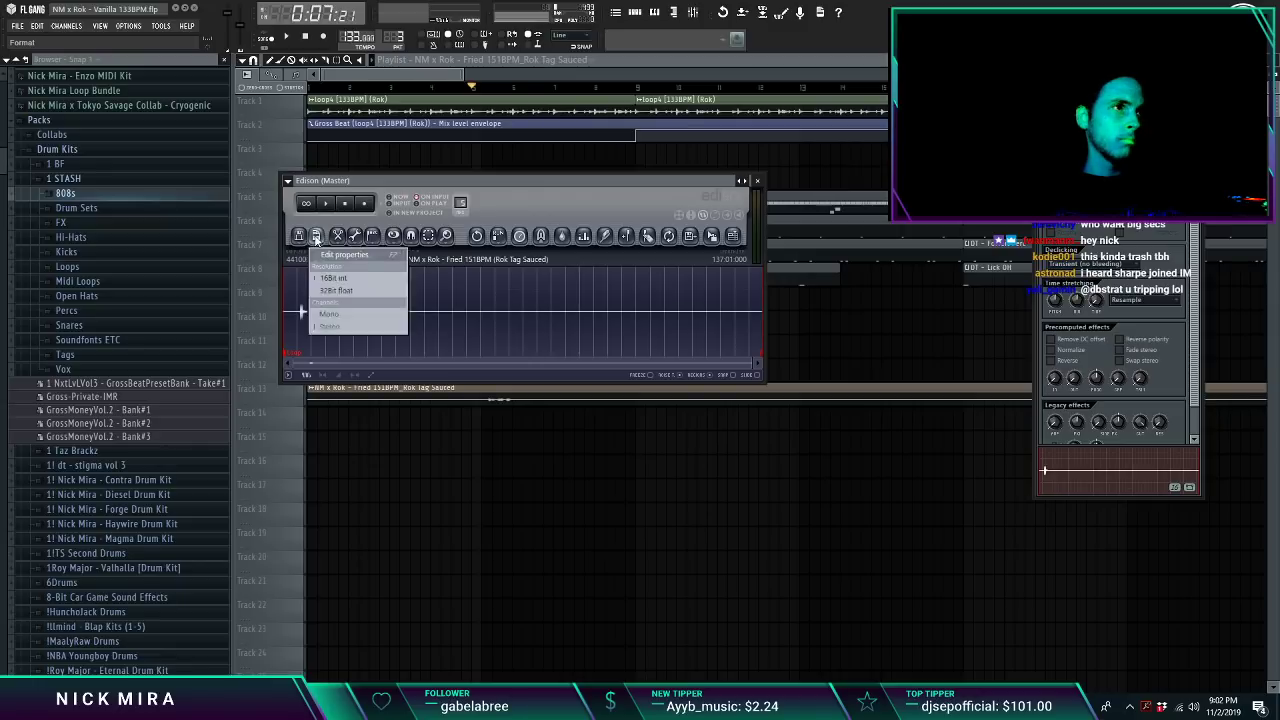
{"action": "left_click", "coordinate": [315, 236]}
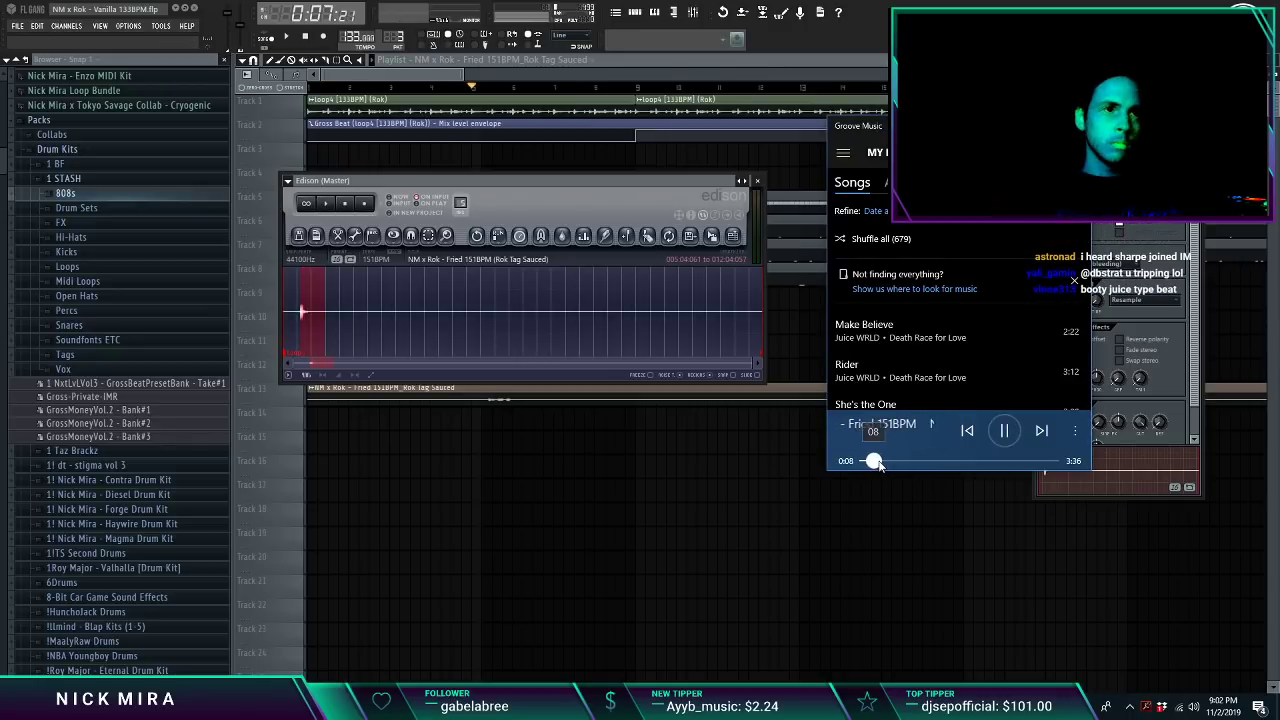
Step: Select the tag audio from bar 6 to bar 9 in Edison and place that excerpt on playlist track 13 from bar 6 to bar 9
{"action": "left_click", "coordinate": [1075, 126]}
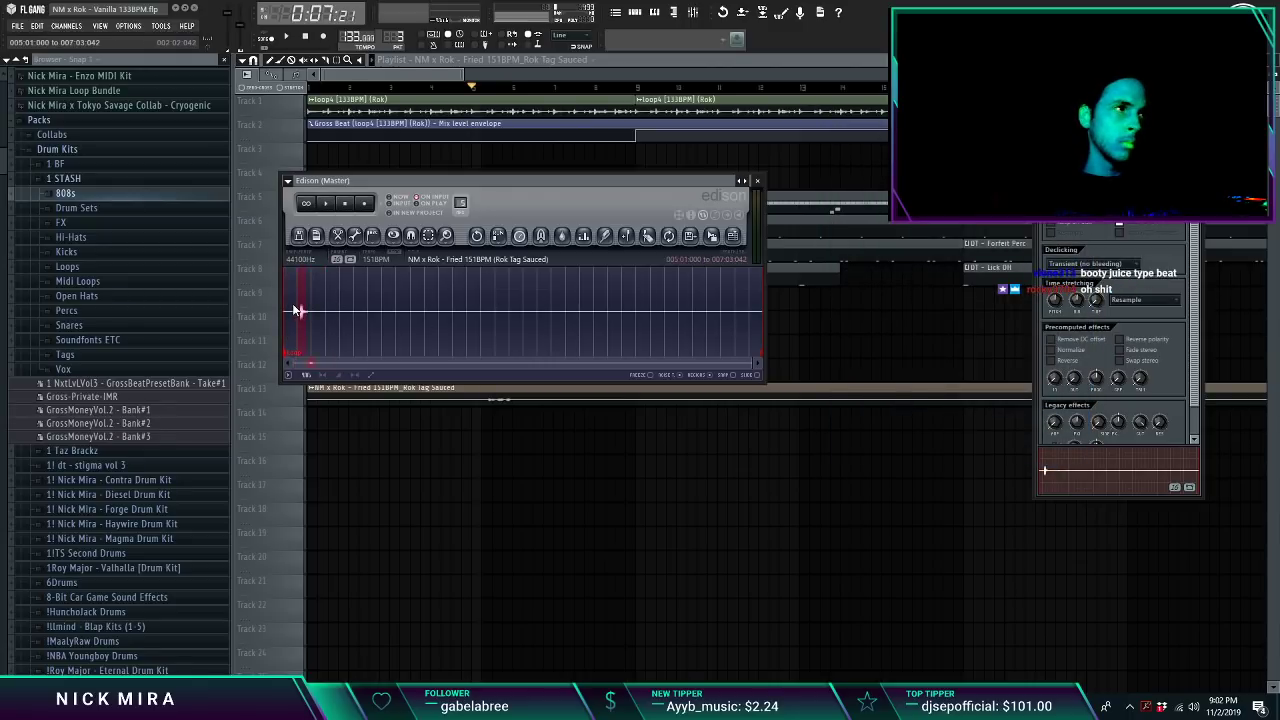
{"action": "scroll", "coordinate": [294, 295], "scroll_direction": "up", "scroll_amount": 5}
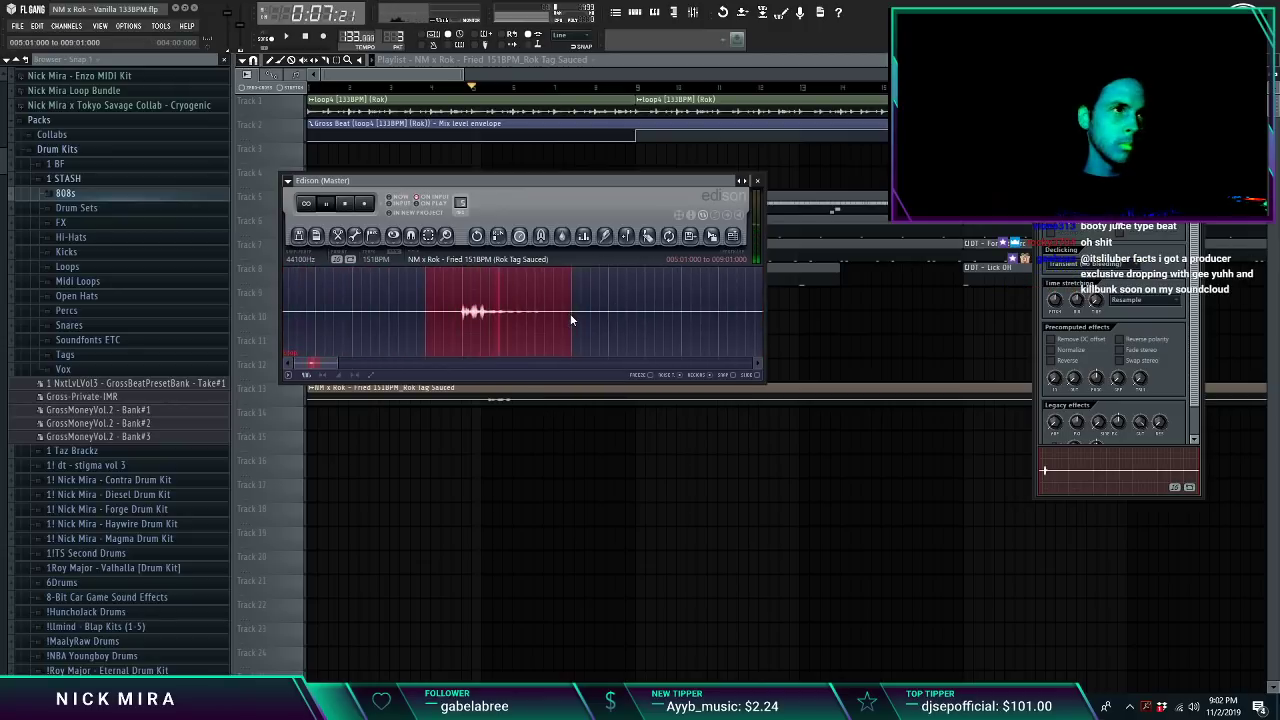
{"action": "left_click_drag", "start_coordinate": [570, 316], "coordinate": [444, 299]}
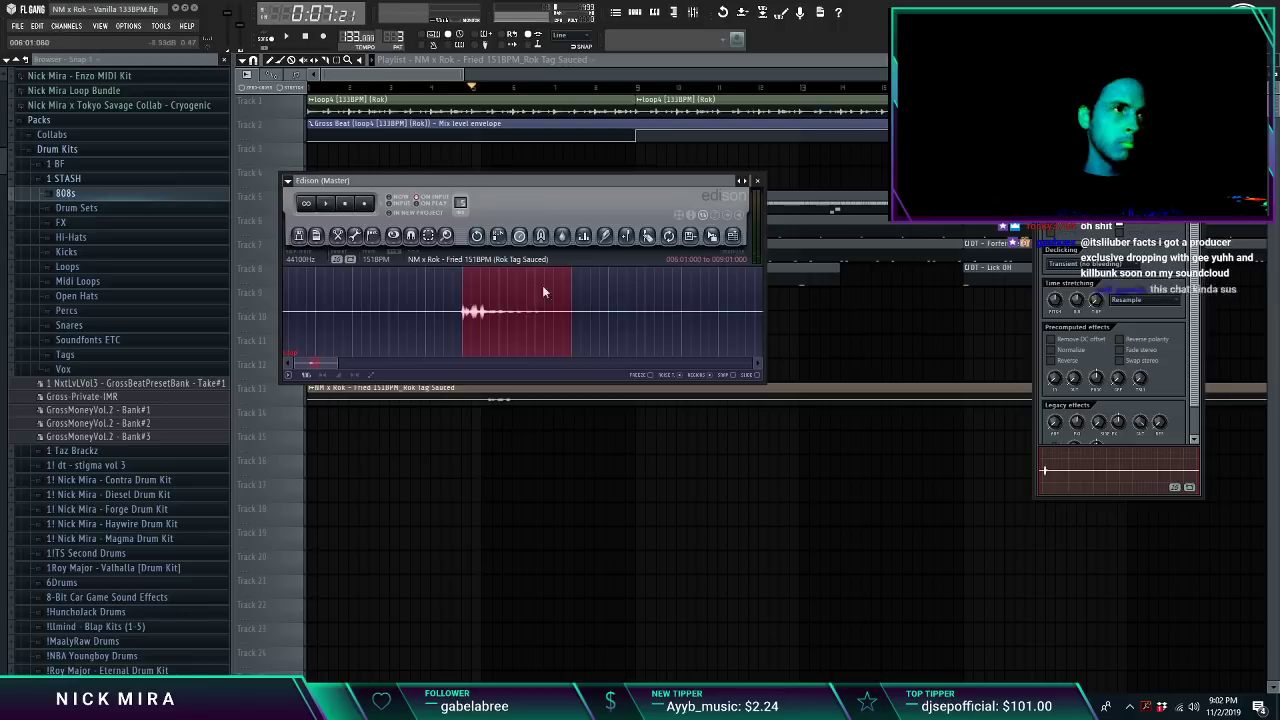
{"action": "left_click", "coordinate": [354, 240]}
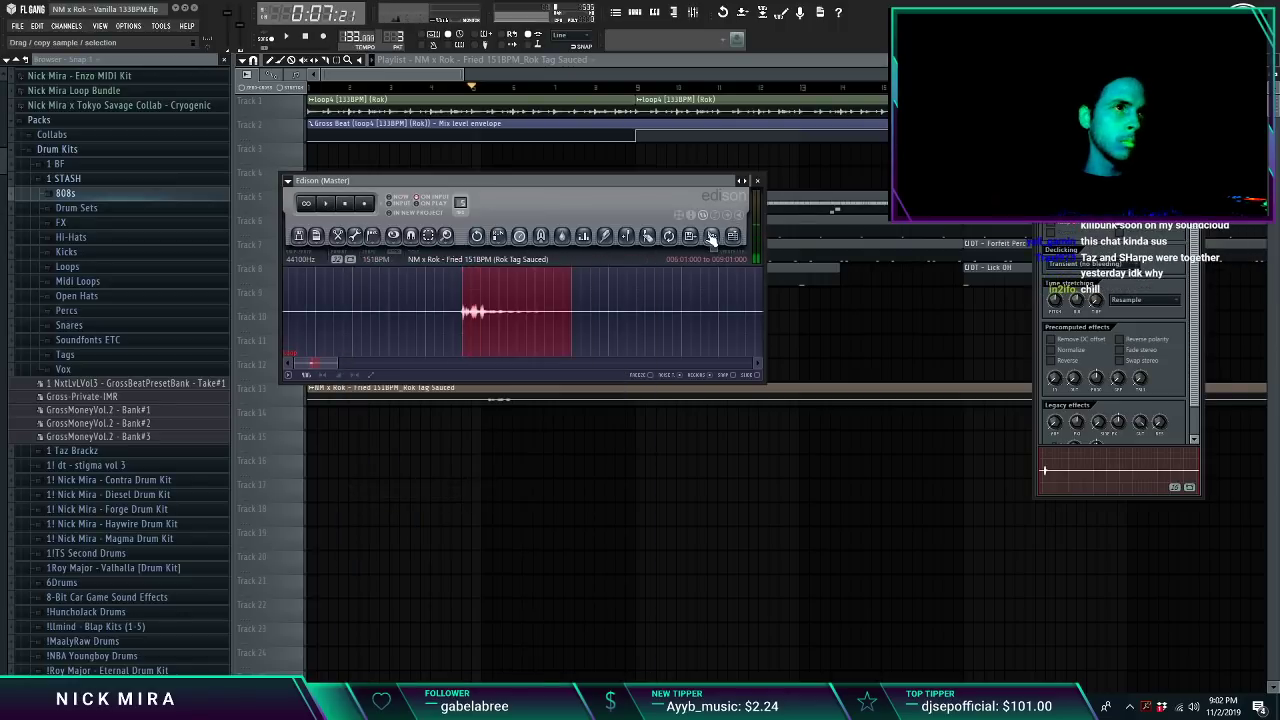
{"action": "left_click_drag", "start_coordinate": [711, 237], "coordinate": [509, 402]}
{"action": "left_click_drag", "start_coordinate": [355, 395], "coordinate": [571, 390]}
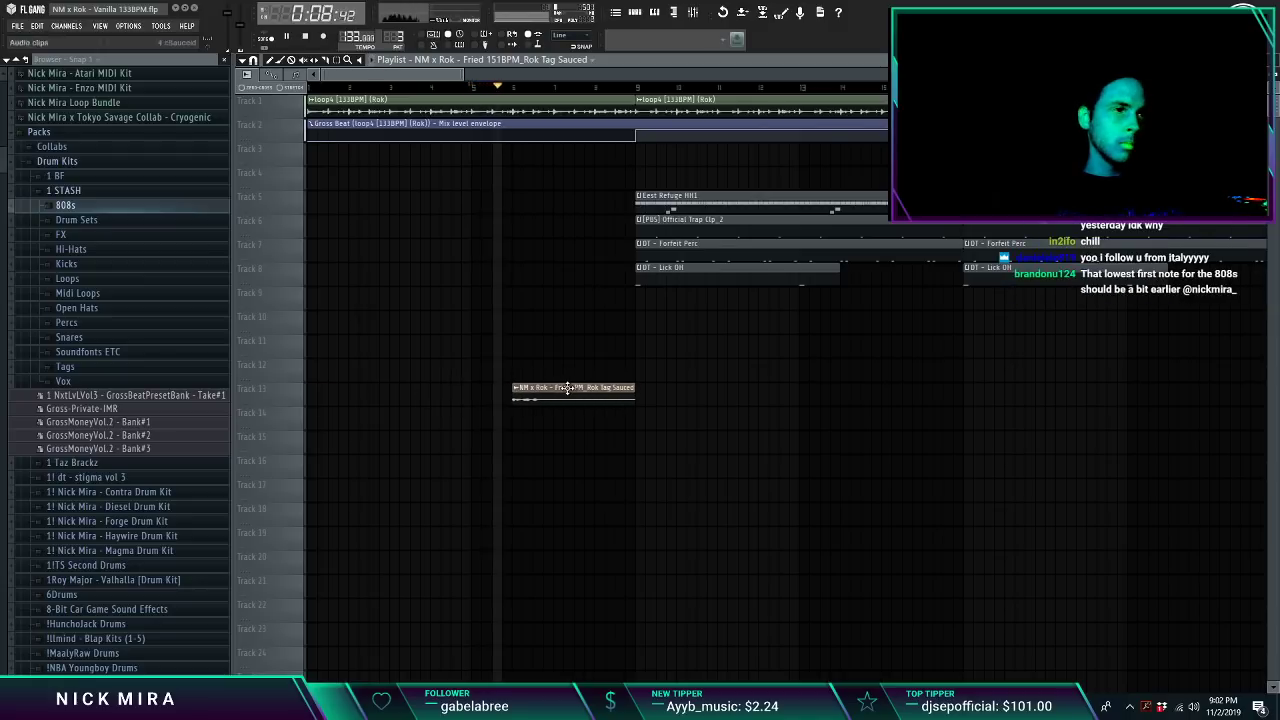
Step: Normalize the trimmed Rok tag sample and play it back with the beat
{"action": "double_click", "coordinate": [571, 389]}
{"action": "left_click", "coordinate": [1056, 351]}
{"action": "key", "text": "space"}
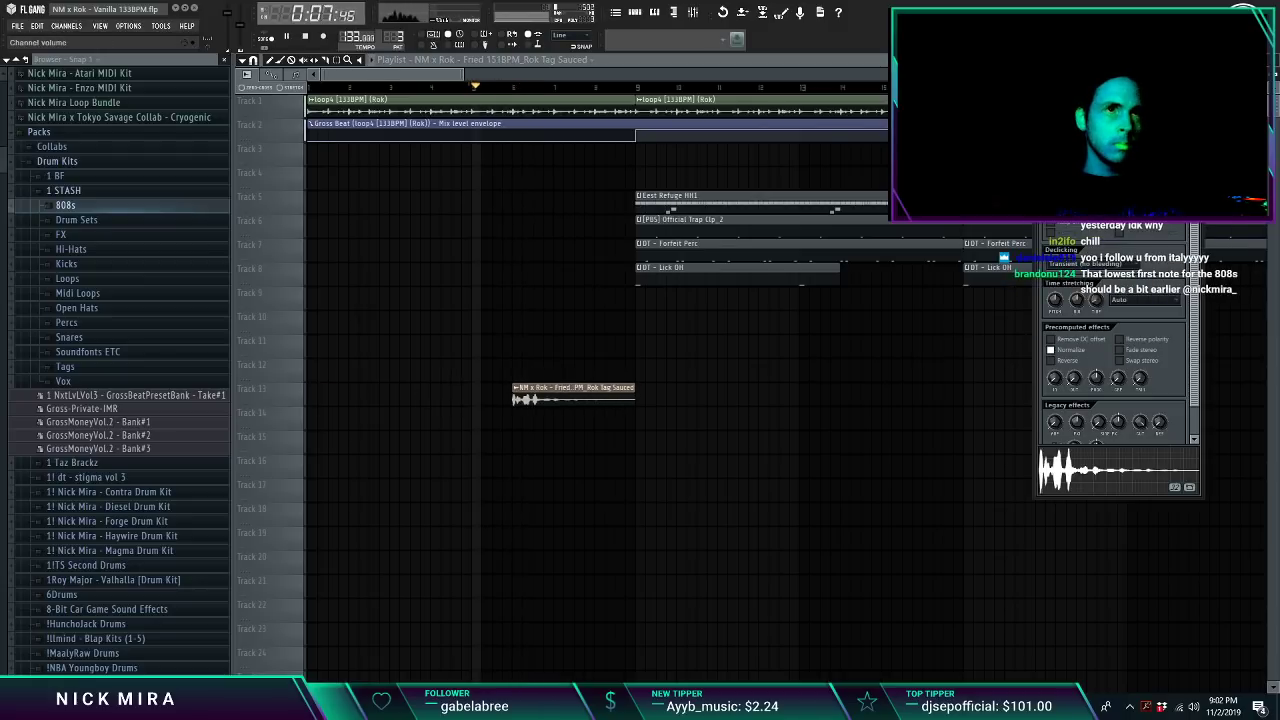
Step: Adjust the Rok tag's level through its mixer channel and sample settings while playing the beat
{"action": "key", "text": "F9"}
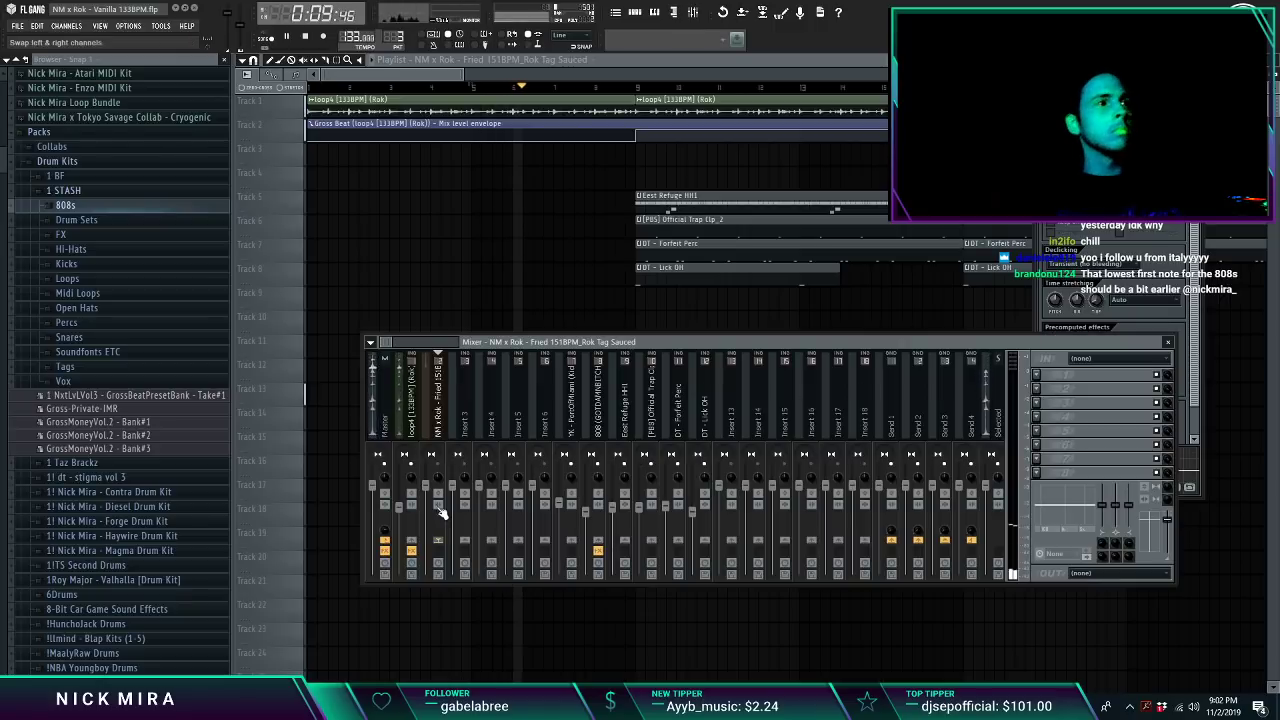
{"action": "key", "text": "F9"}
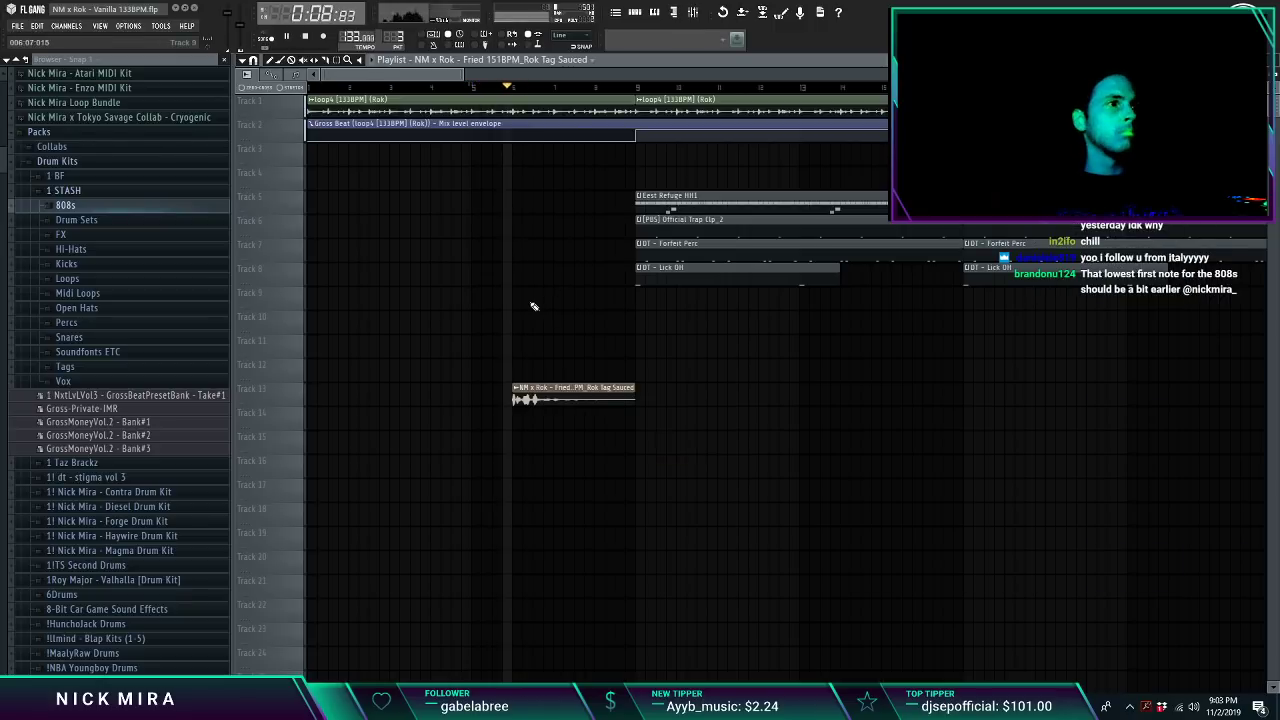
{"action": "scroll", "coordinate": [534, 88], "scroll_direction": "up", "scroll_amount": 3}
{"action": "key", "text": "space"}
{"action": "double_click", "coordinate": [586, 386]}
{"action": "key", "text": "space"}
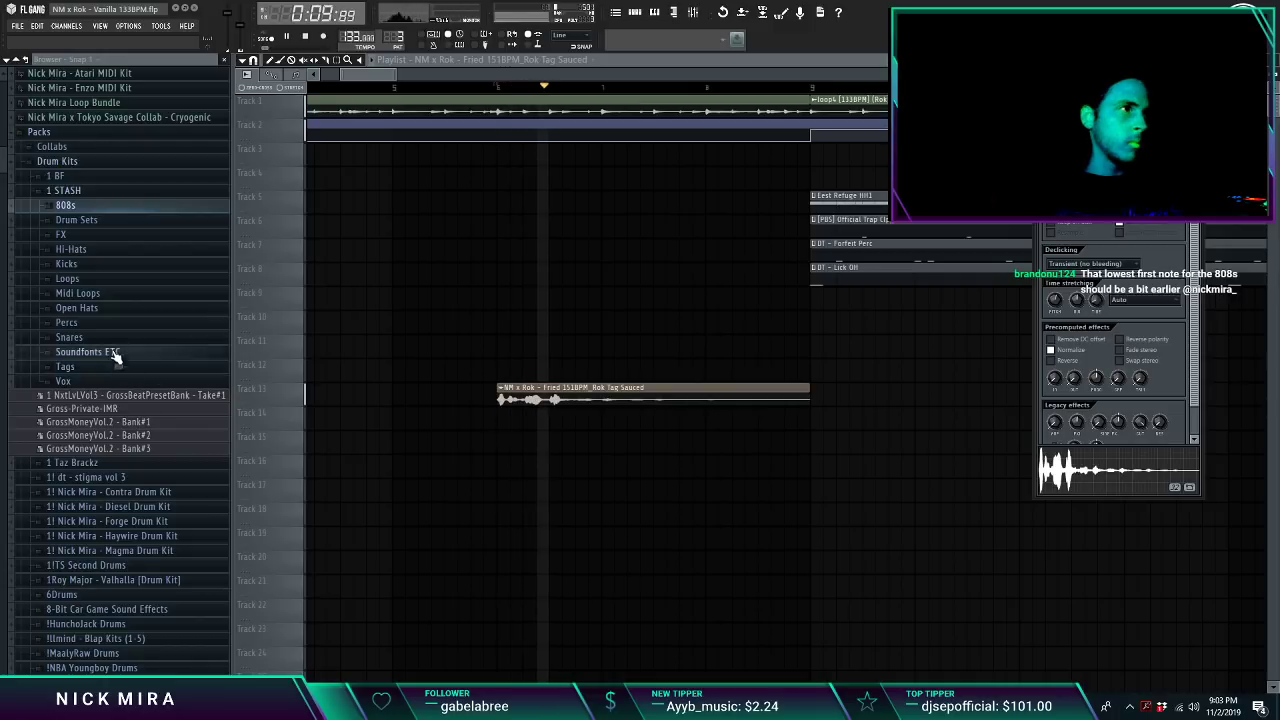
Step: Add the "nick youre stupid" tag from the browser's Tags folder to playlist track 14 at bar 7
{"action": "left_click", "coordinate": [65, 366]}
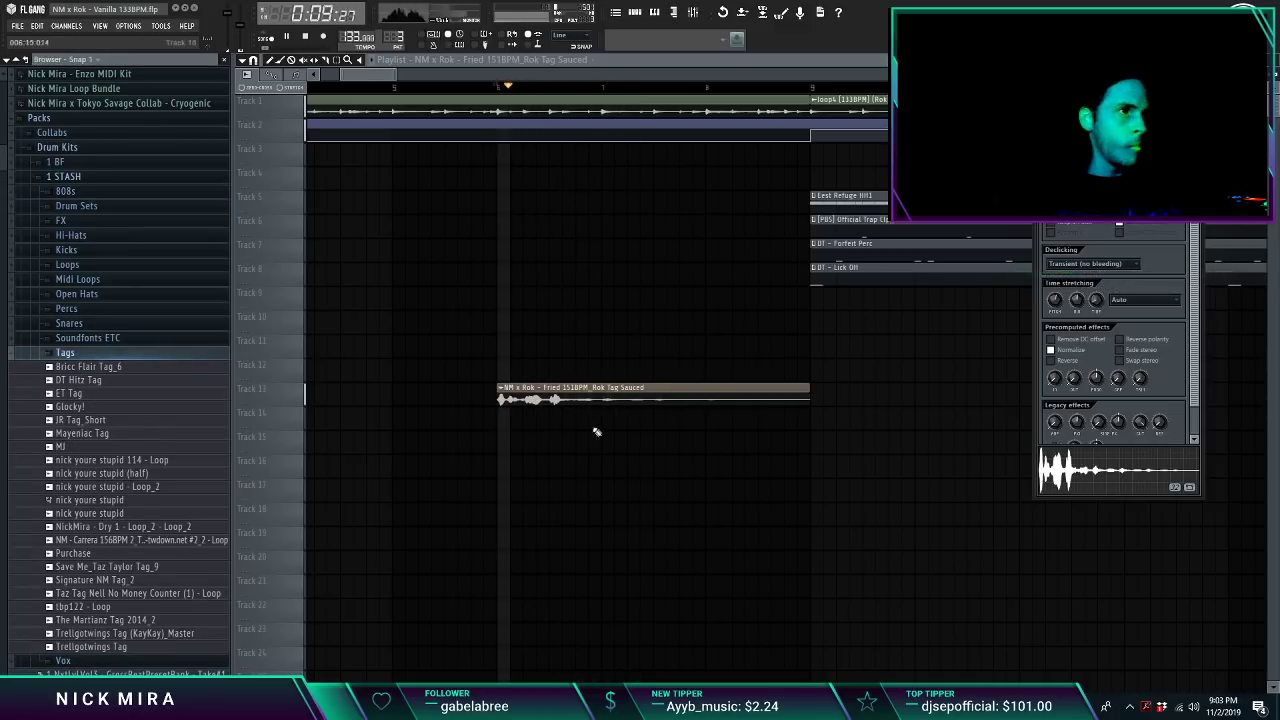
{"action": "left_click", "coordinate": [395, 88]}
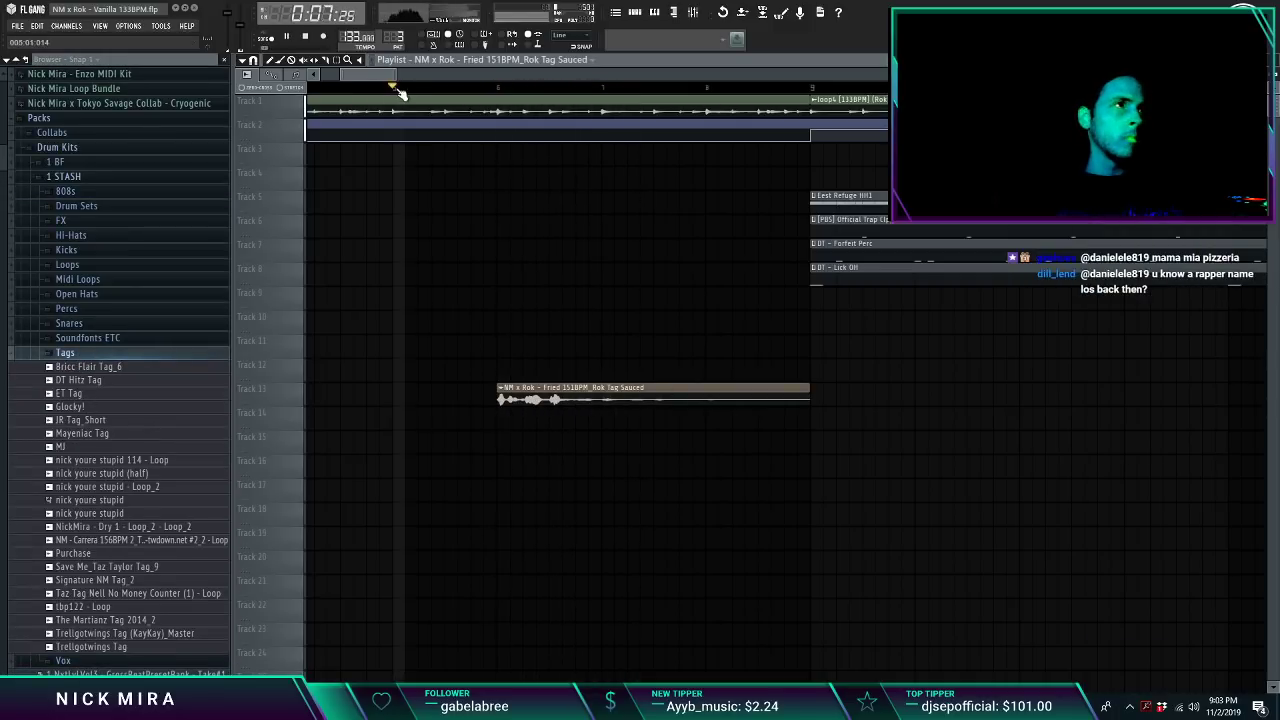
{"action": "left_click_drag", "start_coordinate": [140, 515], "coordinate": [633, 421]}
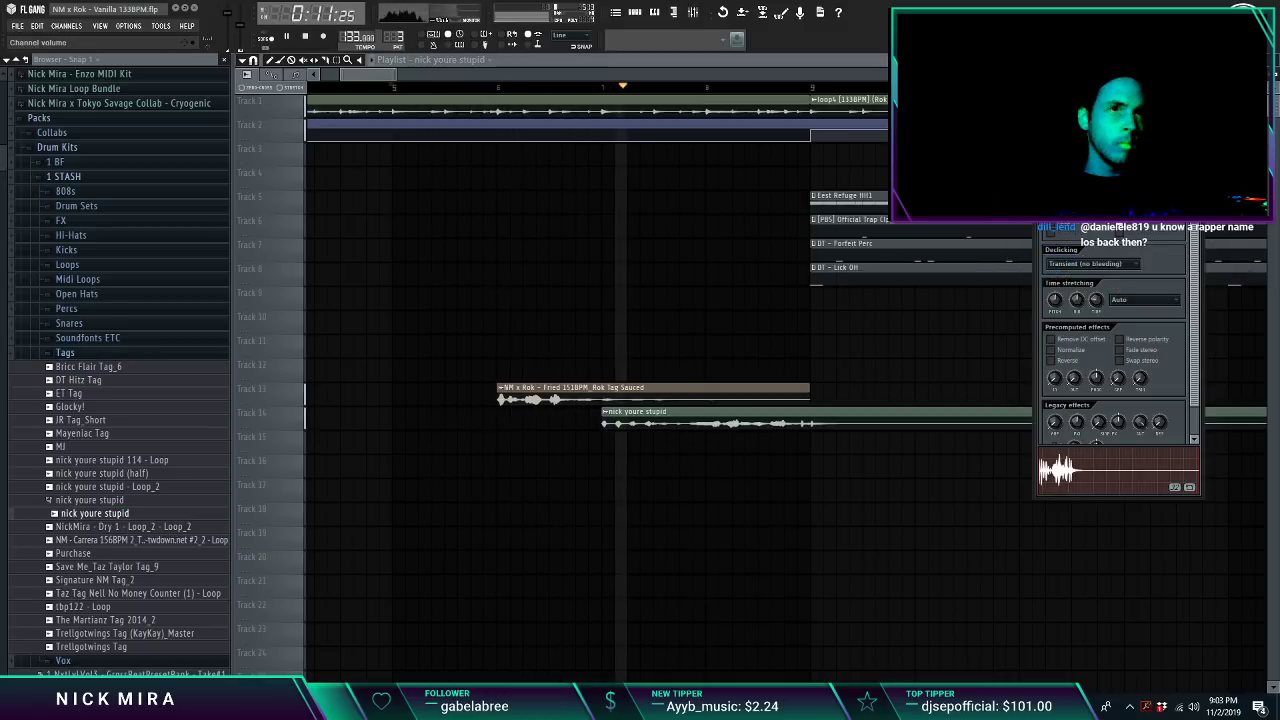
Step: Cut the lows and boost the highs of the "nick youre stupid" mixer channel, and set its sample's channel volume to about 43%
{"action": "key", "text": "F9"}
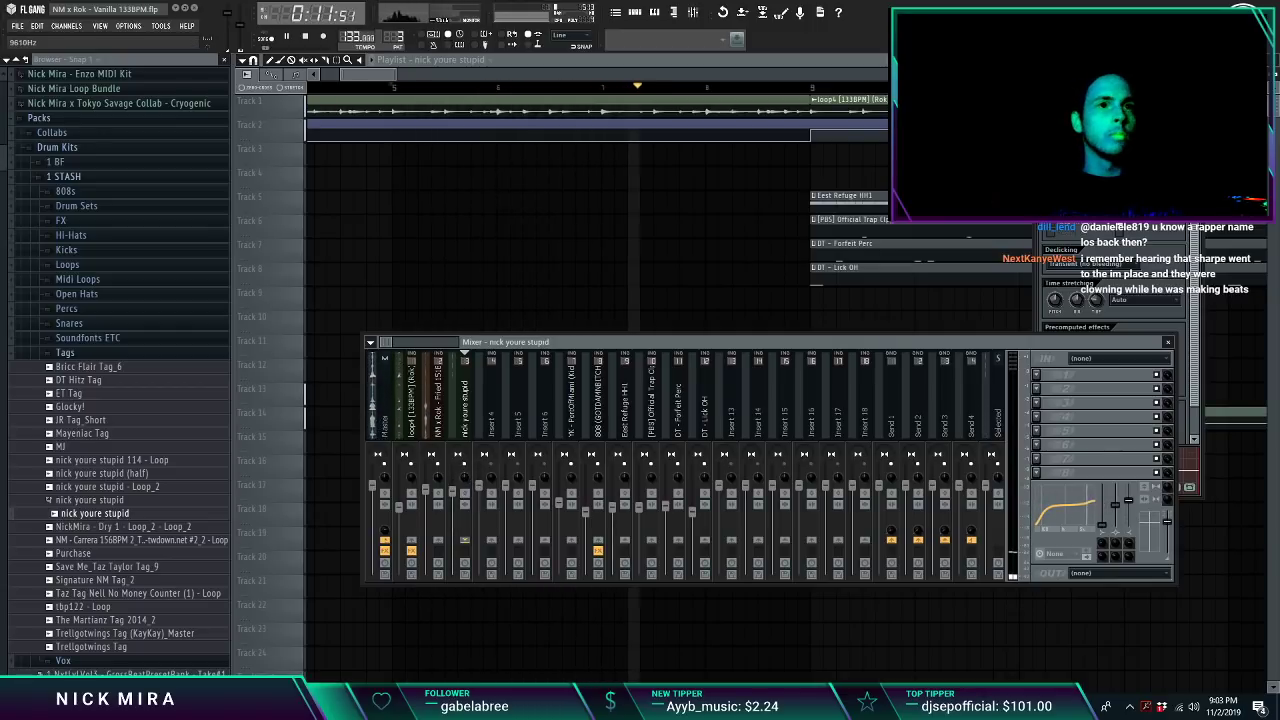
{"action": "left_click", "coordinate": [1115, 170]}
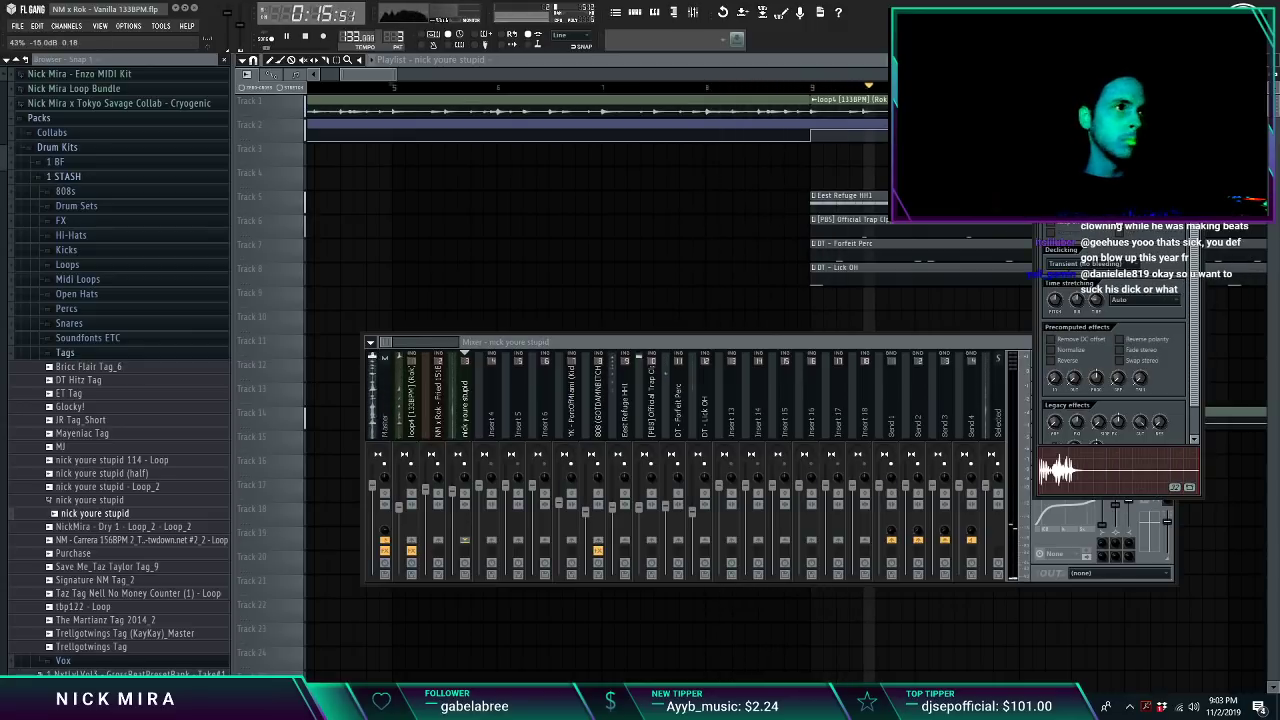
Step: Lower the mixer volumes of the Rok tag and the "nick youre stupid" tag slightly
{"action": "left_click", "coordinate": [430, 498]}
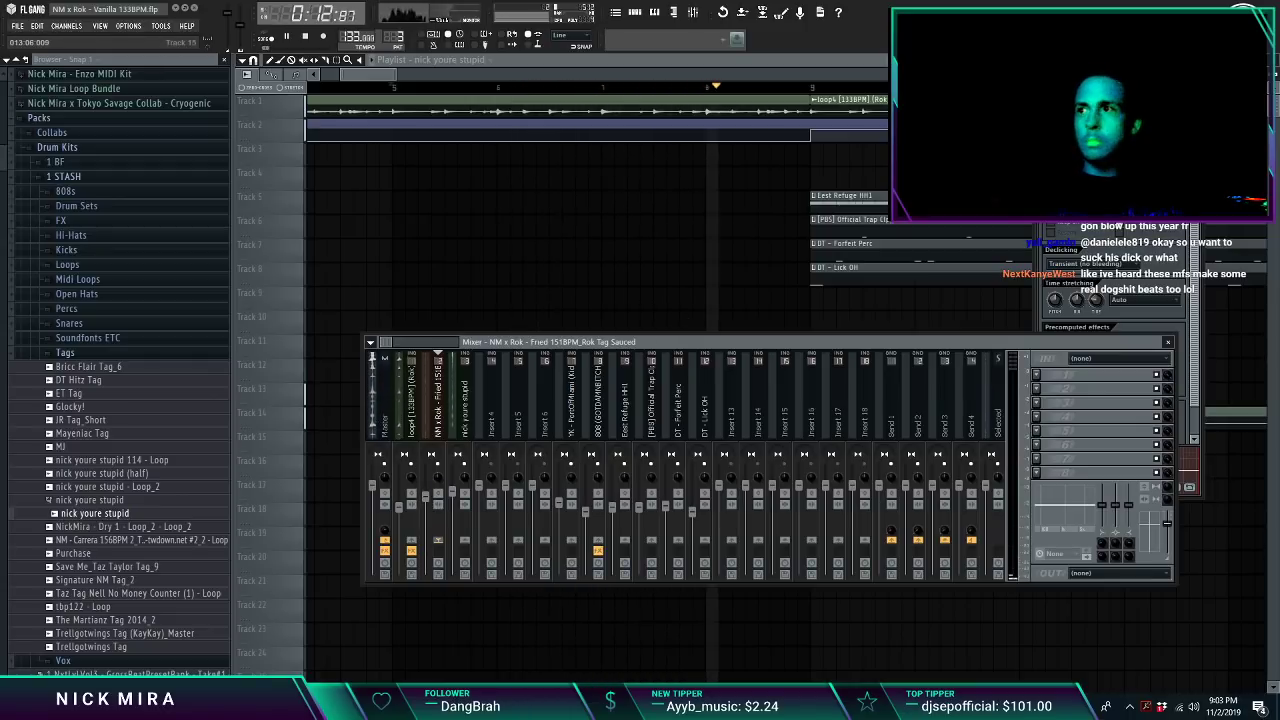
{"action": "left_click", "coordinate": [460, 500]}
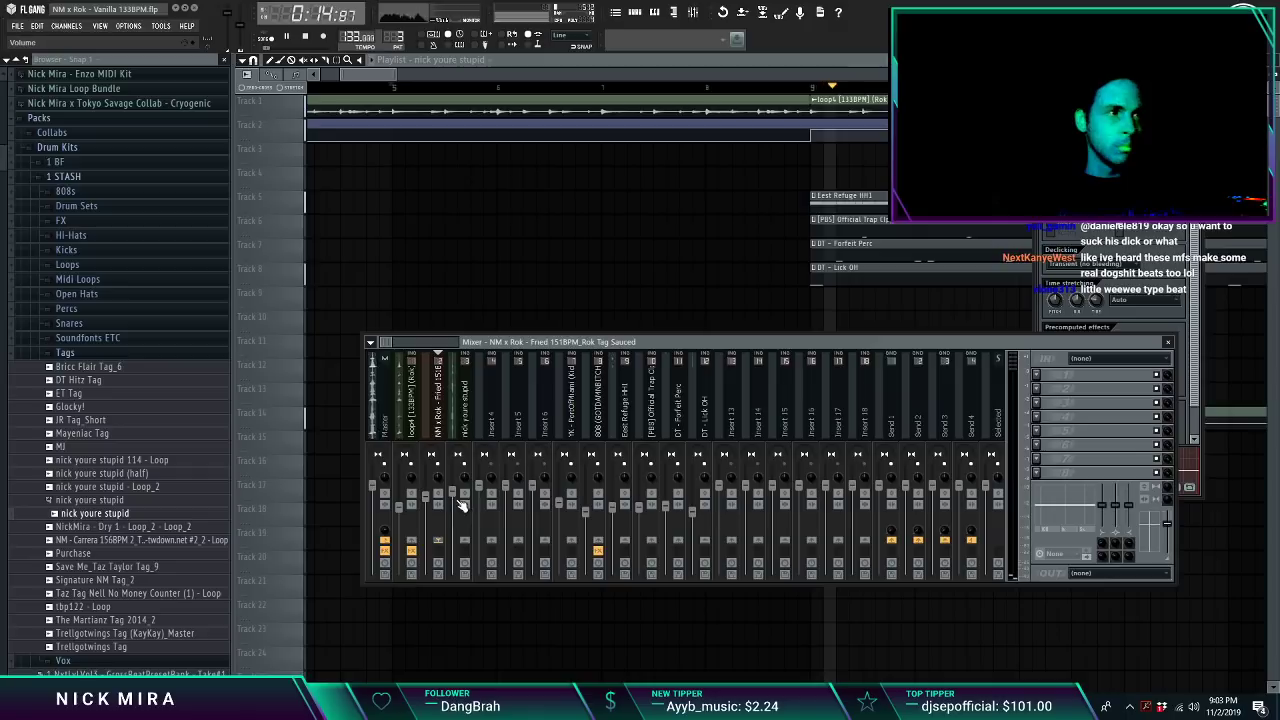
{"action": "left_click", "coordinate": [604, 291]}
{"action": "key", "text": "F9"}
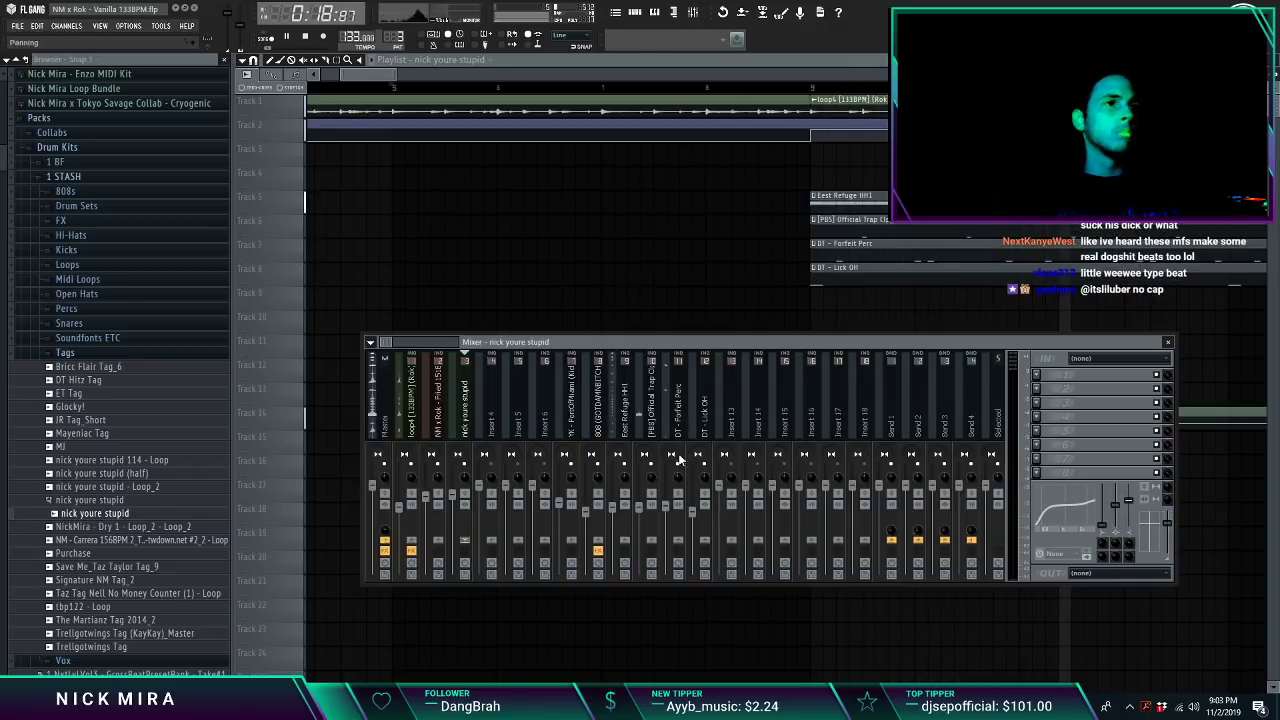
Step: Lower the mixer volumes of the Refuge HH1 hi-hat and the Official Trap clap slightly
{"action": "left_click", "coordinate": [621, 511]}
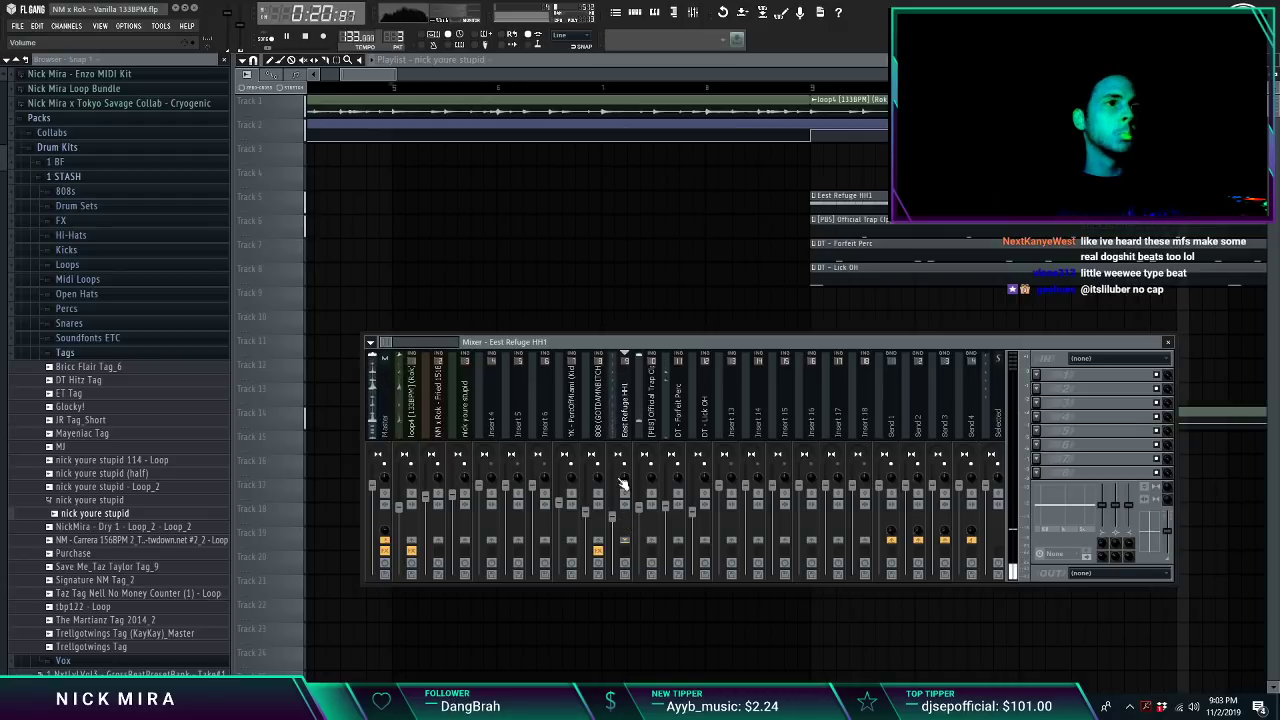
{"action": "left_click_drag", "start_coordinate": [613, 507], "coordinate": [613, 517]}
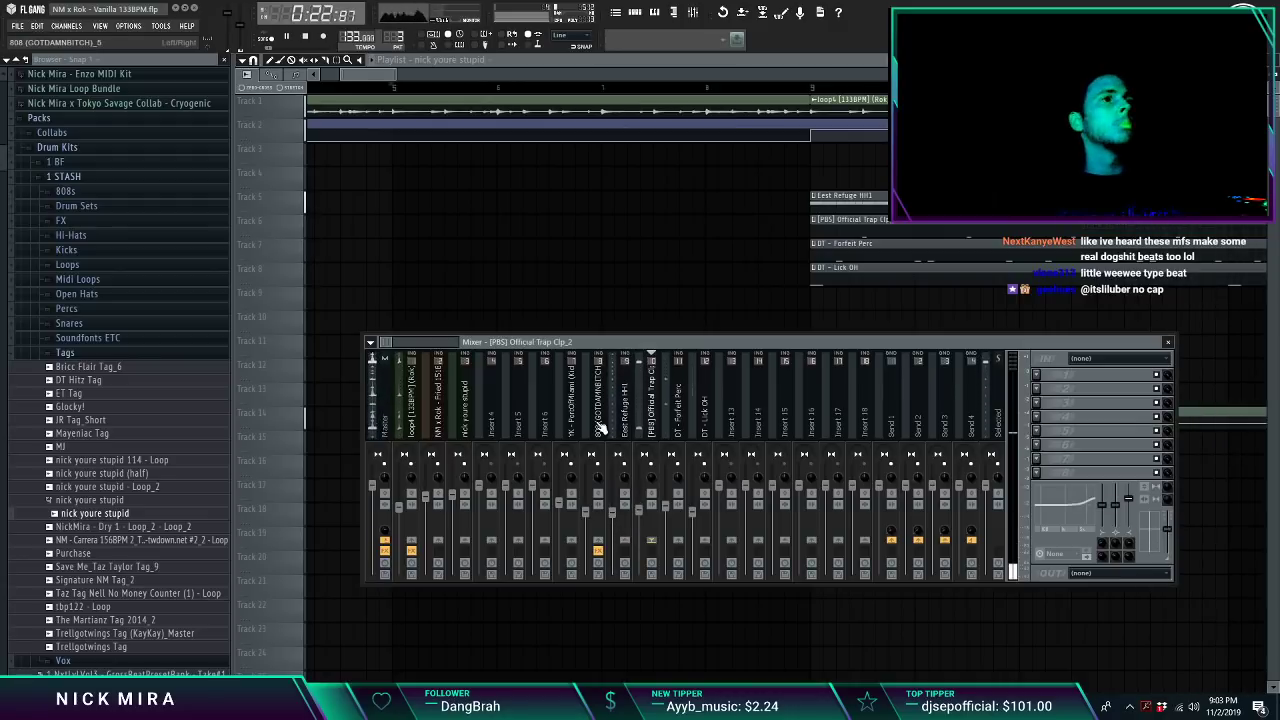
{"action": "key", "text": "F9"}
Step: Try the Rok tag at bar 8 and the "nick youre stupid" tag at bar 15 in the playlist
{"action": "scroll", "coordinate": [667, 92], "scroll_direction": "down", "scroll_amount": 8}
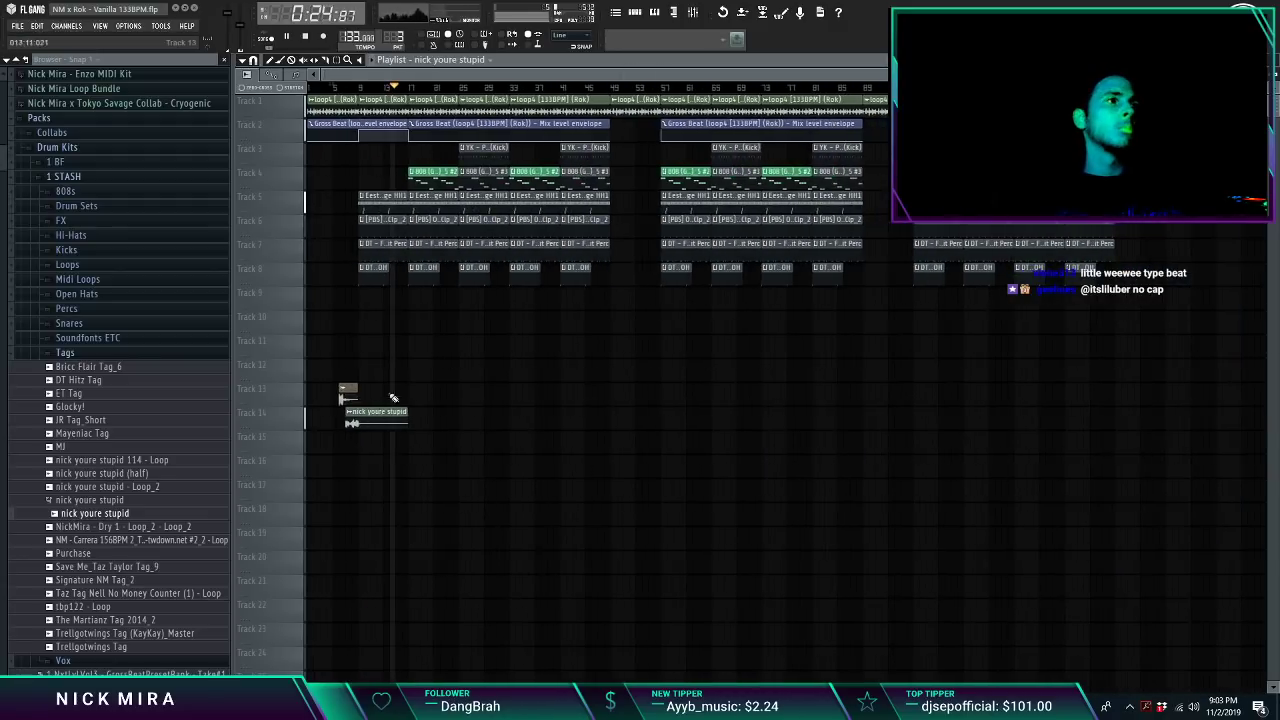
{"action": "left_click_drag", "start_coordinate": [391, 397], "coordinate": [430, 418]}
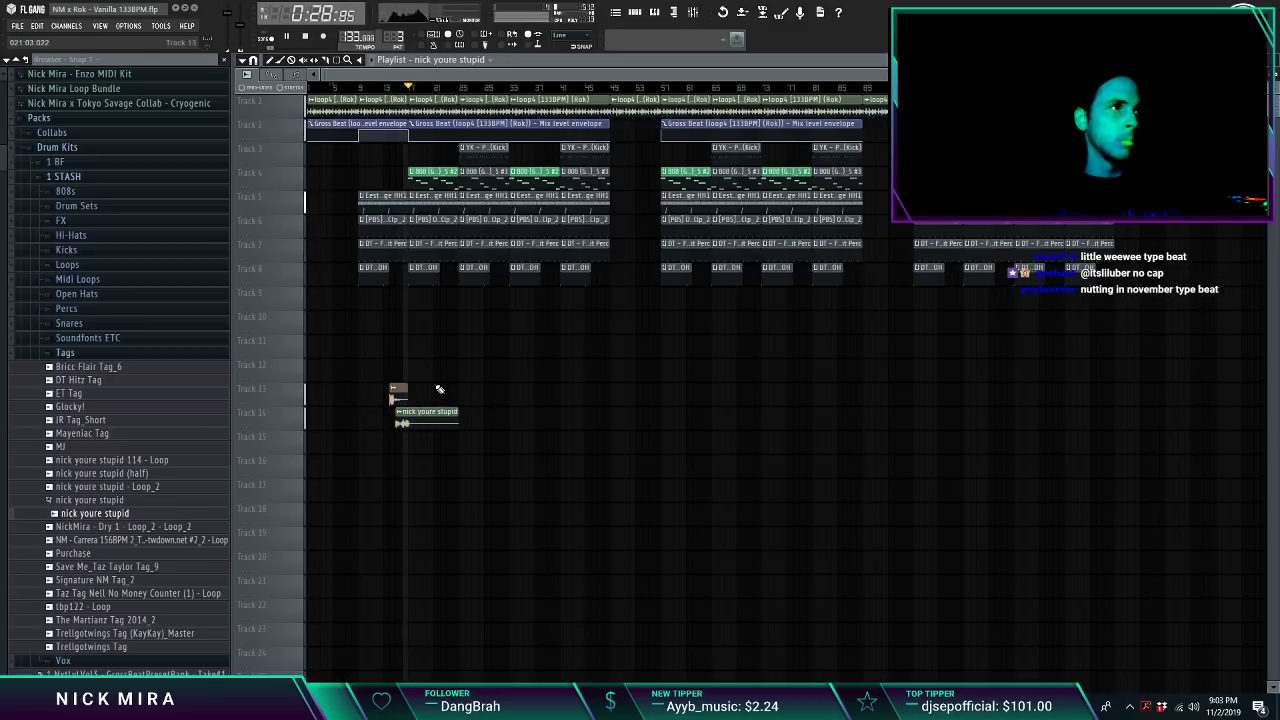
{"action": "left_click_drag", "start_coordinate": [400, 398], "coordinate": [357, 397]}
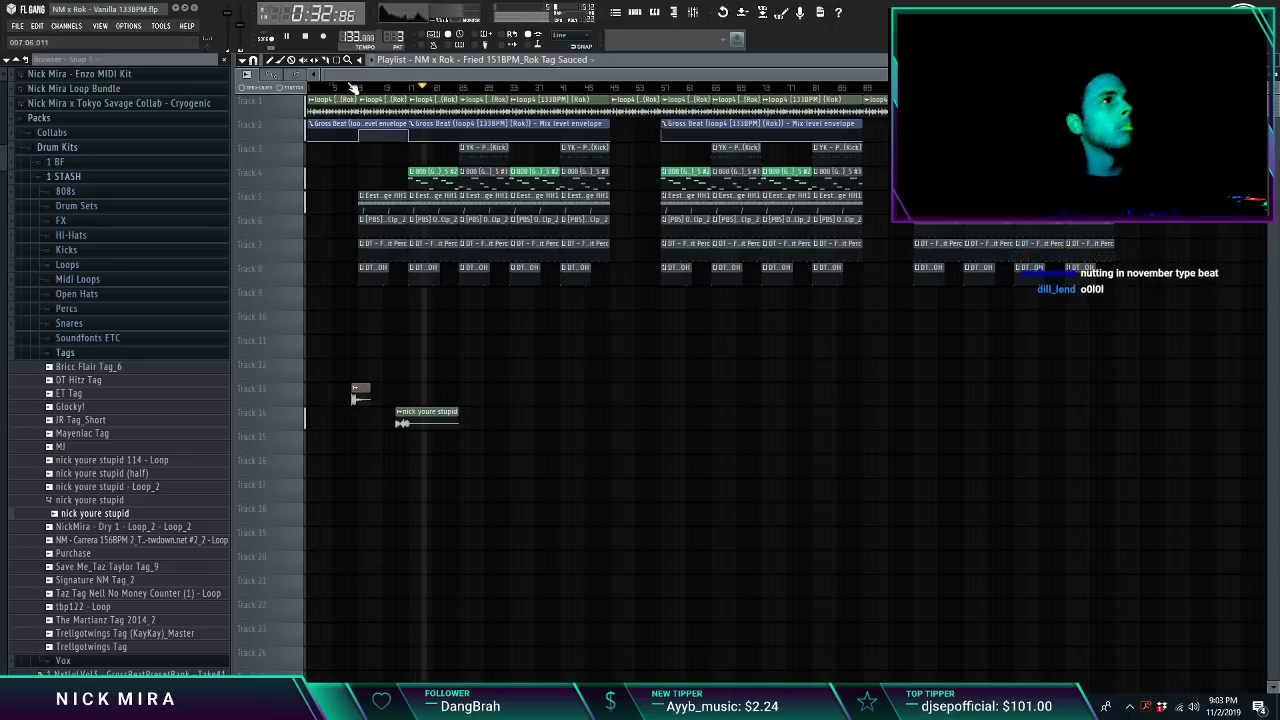
{"action": "left_click", "coordinate": [350, 87]}
{"action": "scroll", "coordinate": [351, 87], "scroll_direction": "up", "scroll_amount": 5}
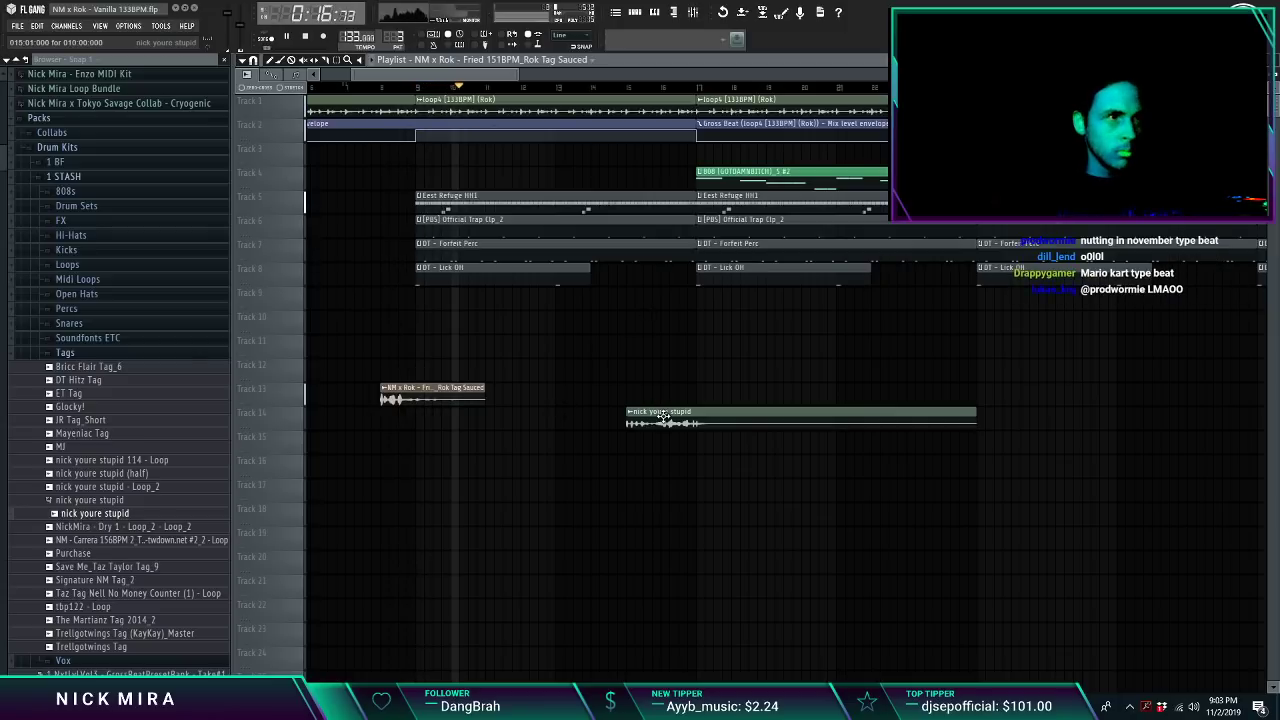
{"action": "mouse_move", "coordinate": [663, 415]}
{"action": "left_mouse_down"}
{"action": "mouse_move", "coordinate": [583, 415]}
{"action": "mouse_move", "coordinate": [679, 415]}
{"action": "mouse_move", "coordinate": [660, 408]}
{"action": "left_mouse_up"}
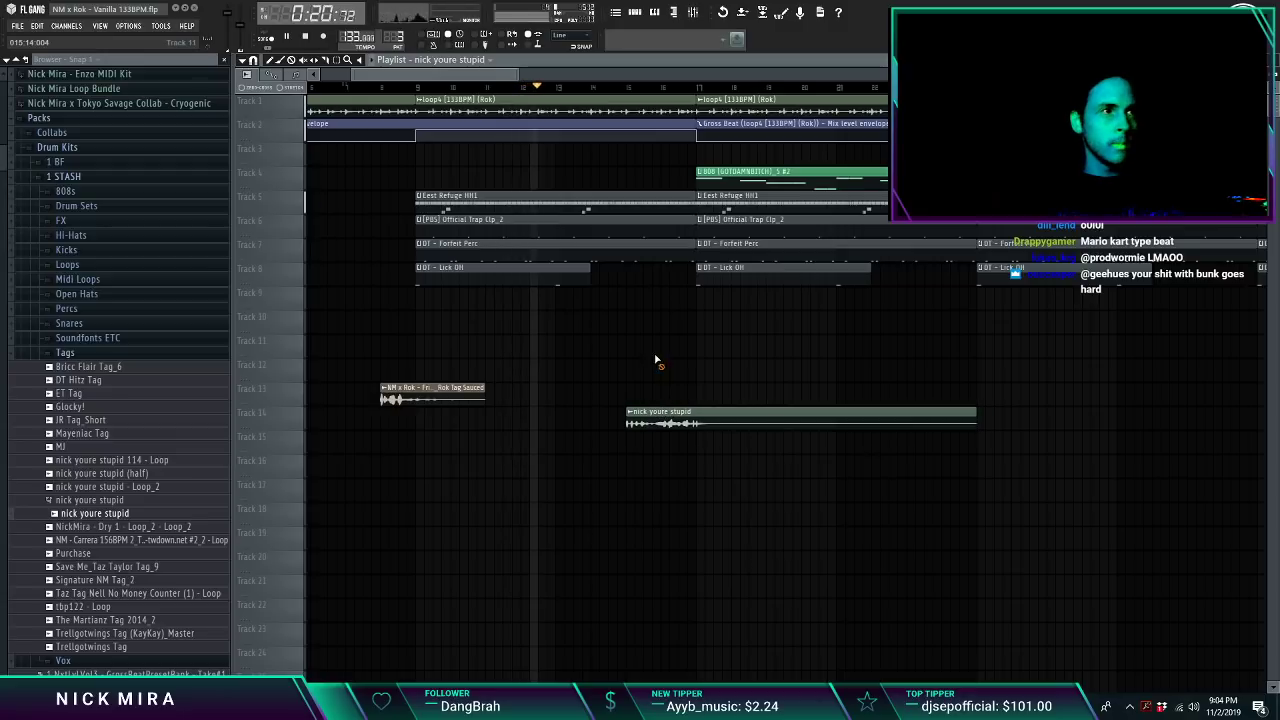
Step: Lengthen all DT - Lick OH clips on playlist track 8 to eight bars each
{"action": "scroll", "coordinate": [571, 96], "scroll_direction": "down", "scroll_amount": 6}
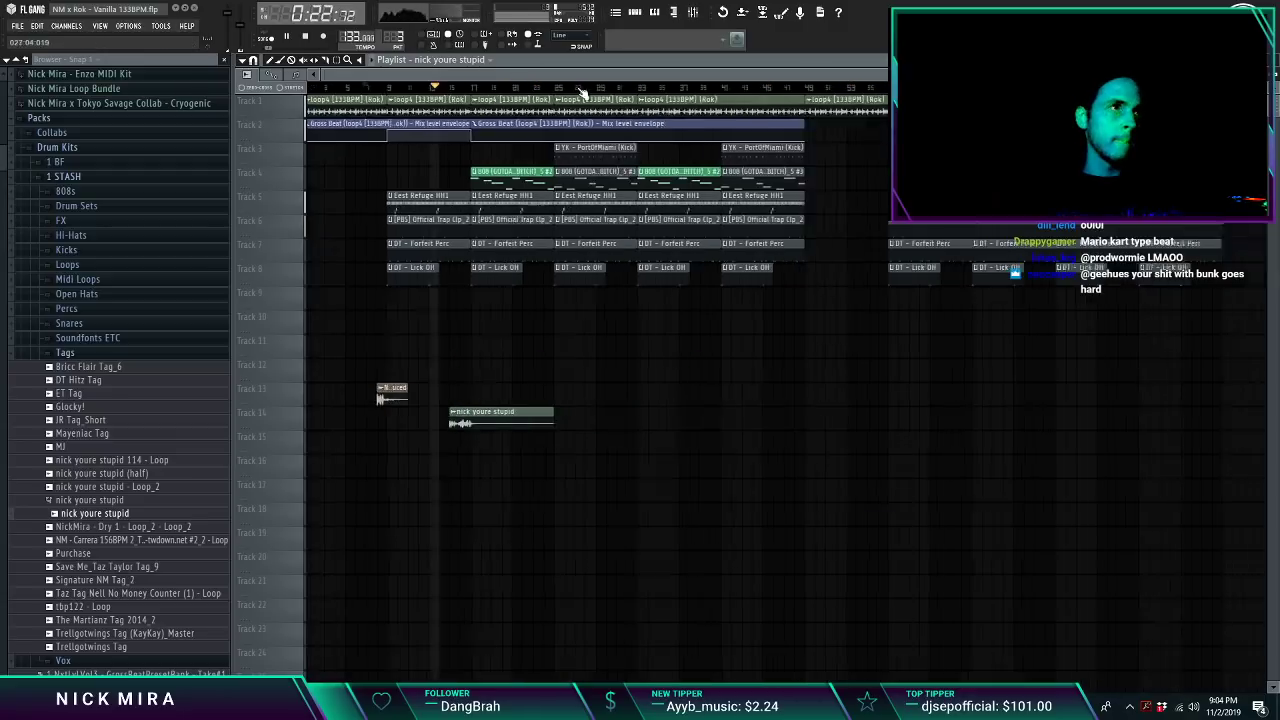
{"action": "left_click_drag", "start_coordinate": [382, 283], "coordinate": [1115, 273]}
{"action": "left_click", "coordinate": [1037, 320], "text": "ctrl"}
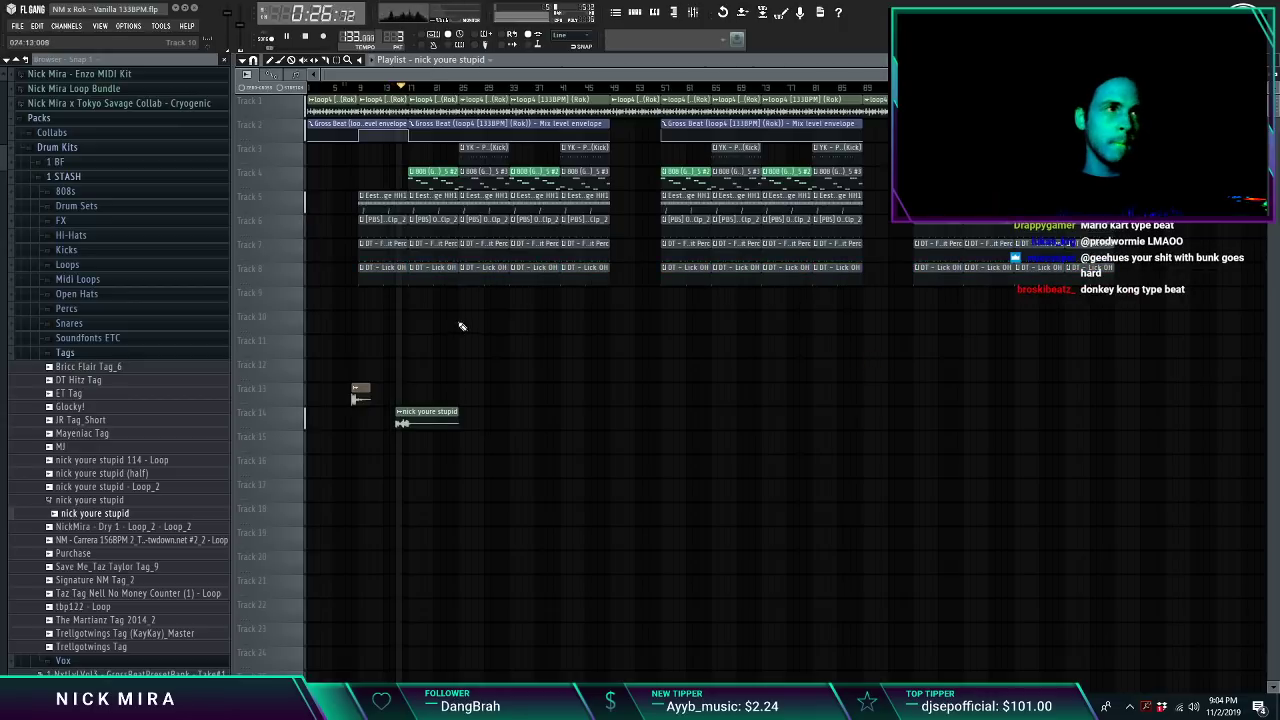
Step: Move the Rok tag clip to bar 4 and the "nick youre stupid" clip to bar 7
{"action": "scroll", "coordinate": [314, 89], "scroll_direction": "up", "scroll_amount": 5}
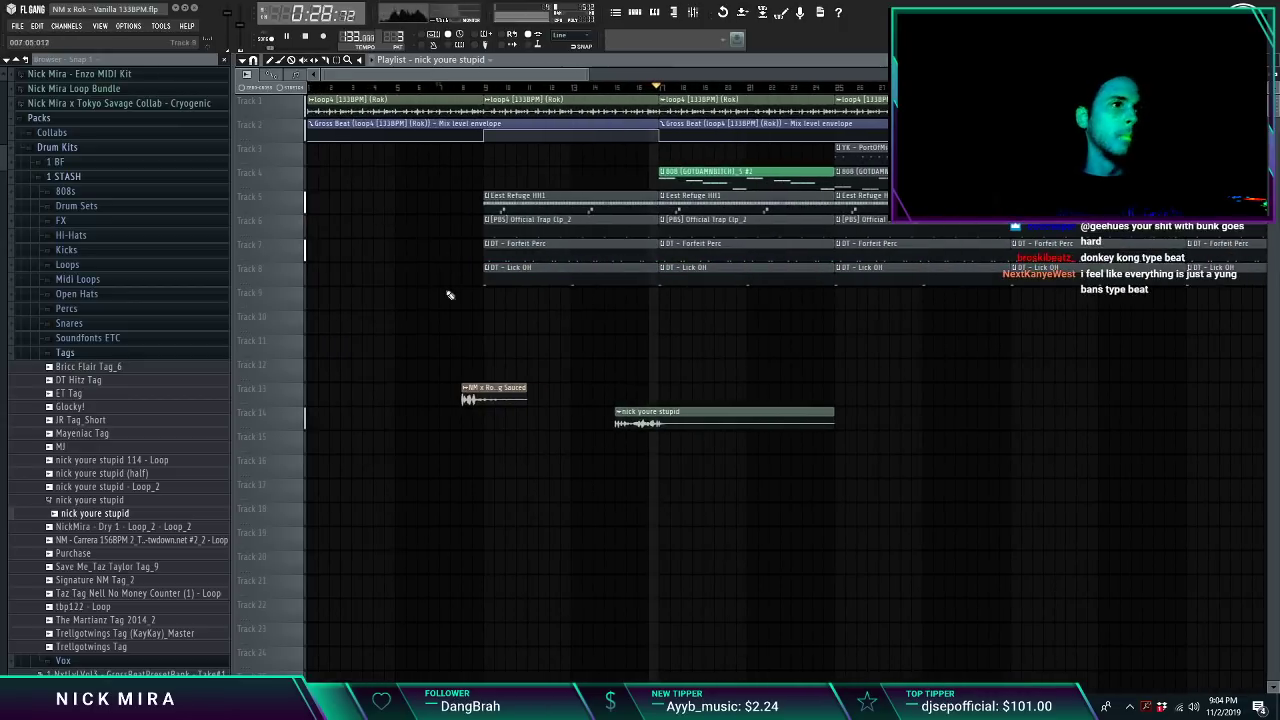
{"action": "left_click_drag", "start_coordinate": [503, 384], "coordinate": [566, 440], "text": "ctrl"}
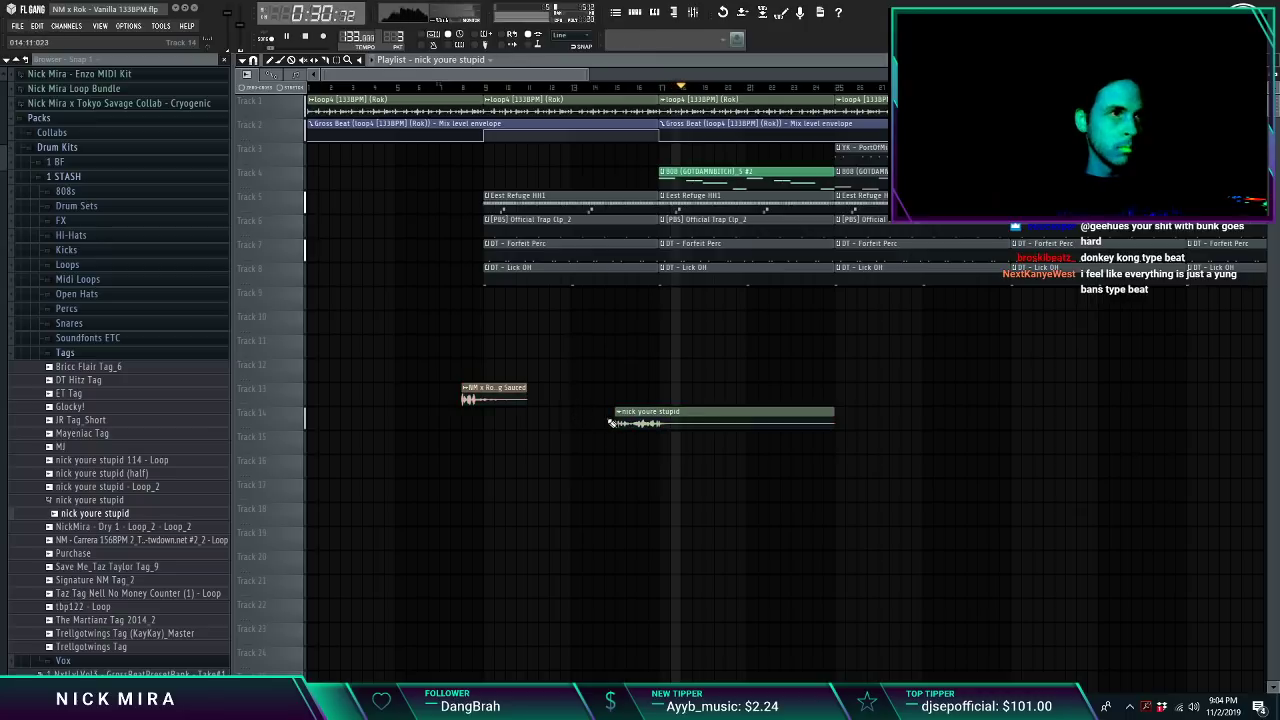
{"action": "left_click_drag", "start_coordinate": [500, 396], "coordinate": [384, 399]}
{"action": "key", "text": "ctrl+z"}
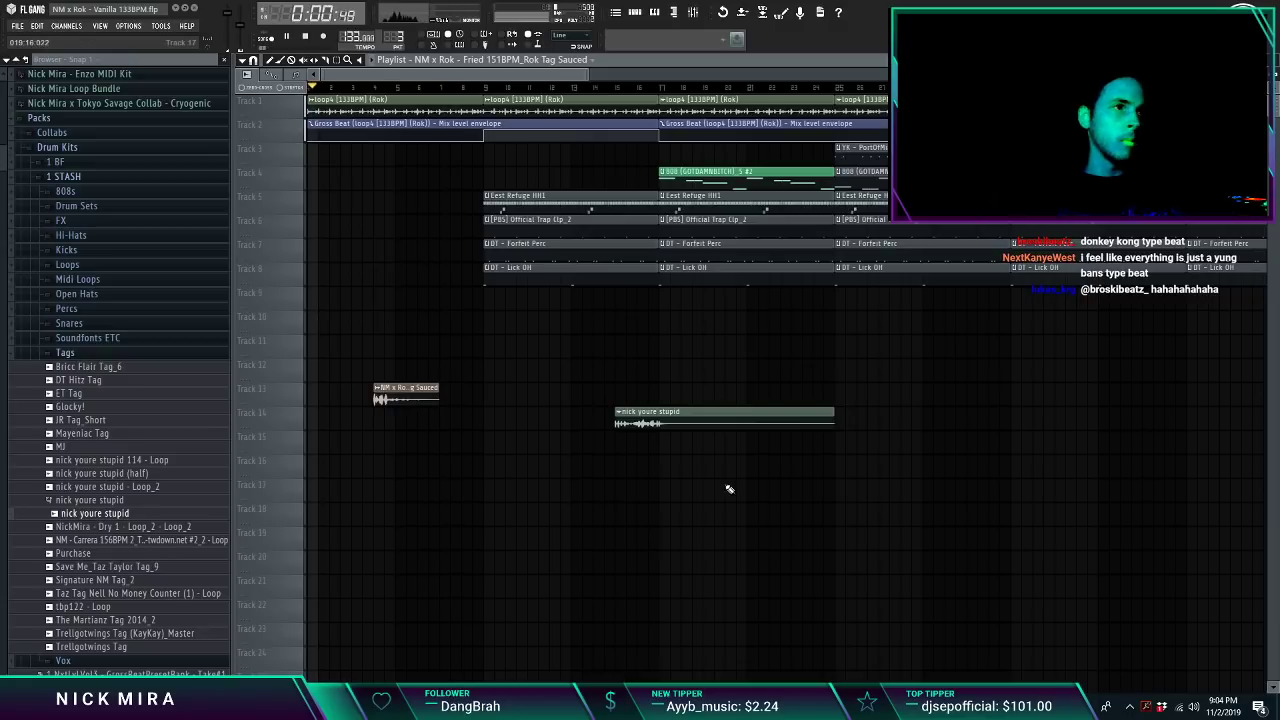
{"action": "left_click_drag", "start_coordinate": [707, 413], "coordinate": [531, 413]}
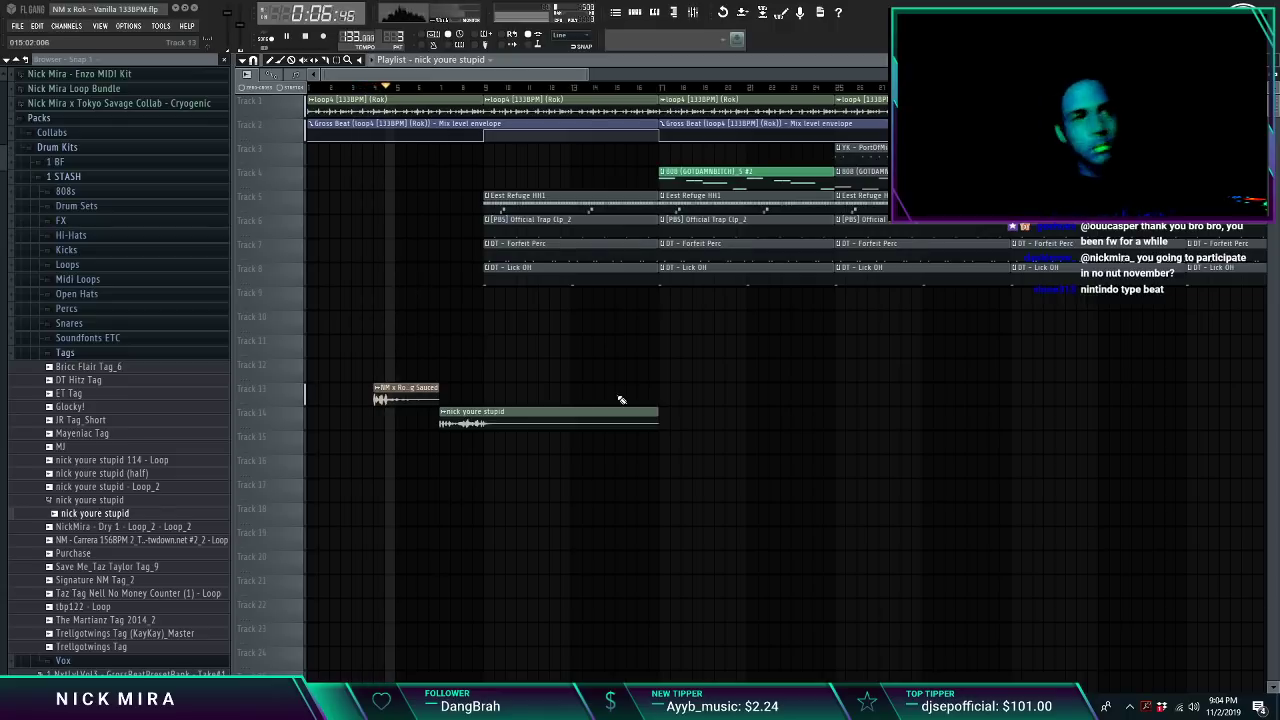
Step: Fine-tune the channel volumes of the Rok tag and "nick youre stupid" samples in their channel settings
{"action": "double_click", "coordinate": [431, 402]}
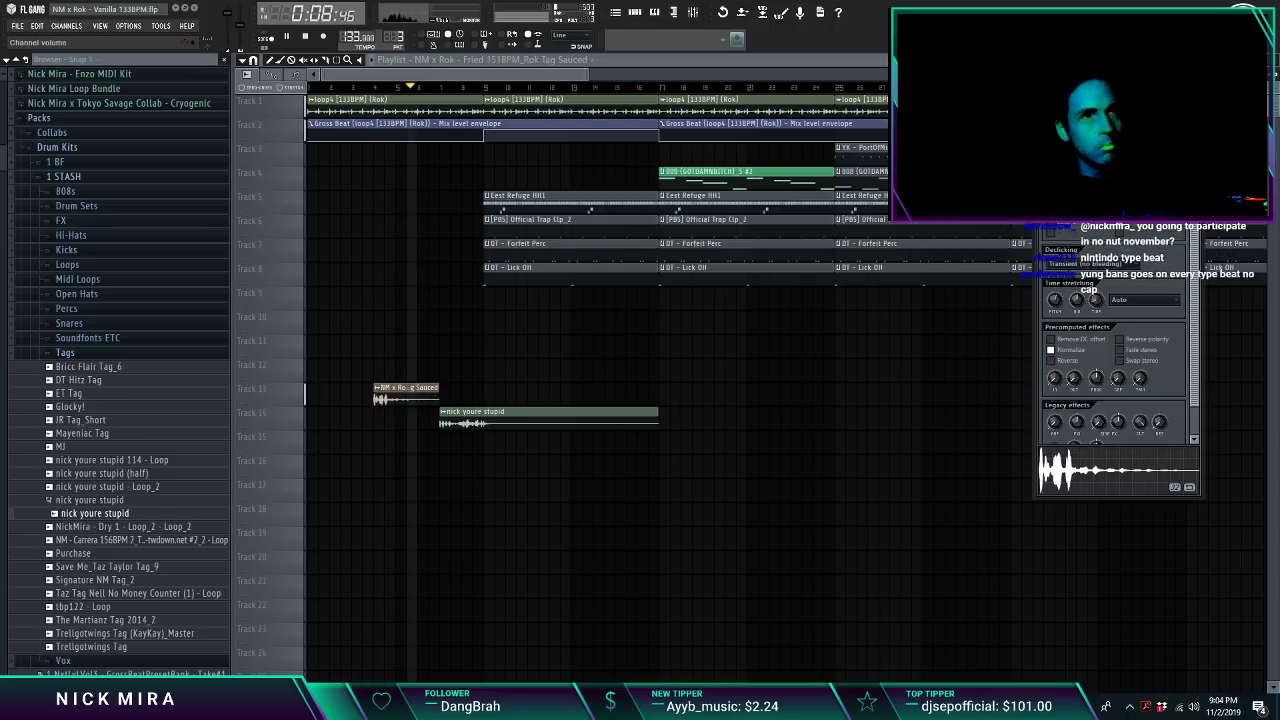
{"action": "key", "text": "Escape"}
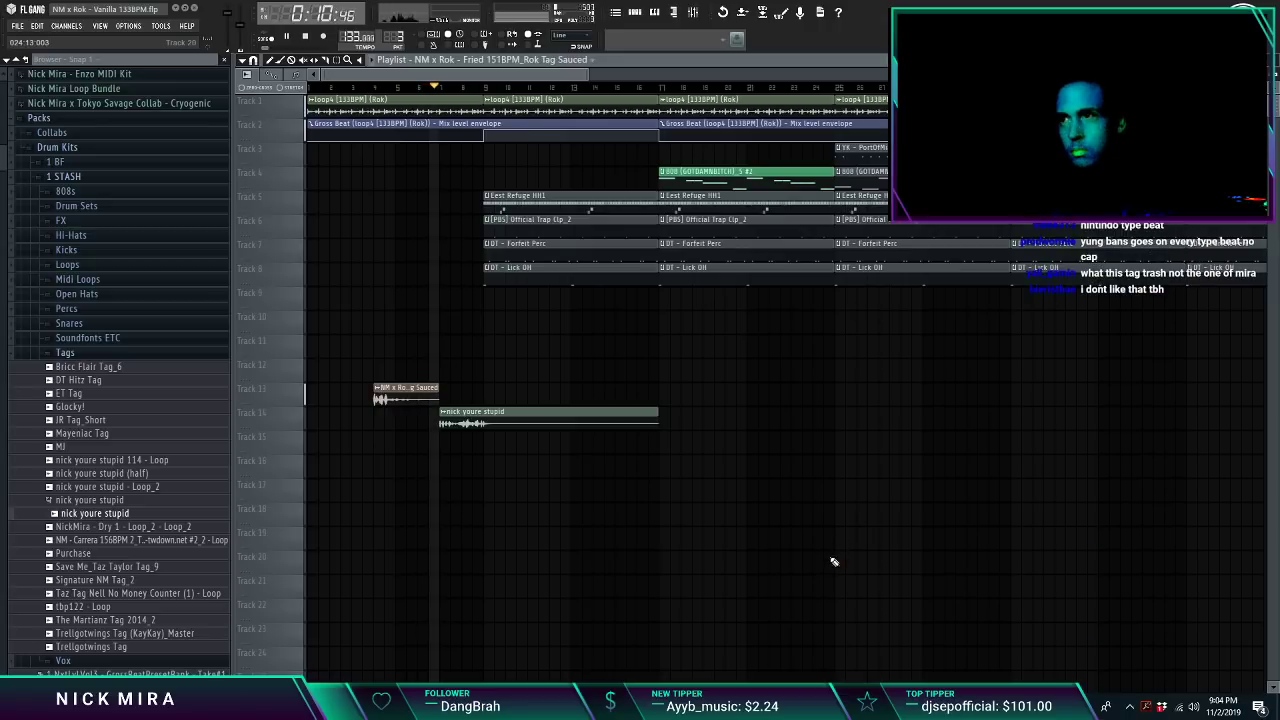
{"action": "double_click", "coordinate": [600, 425]}
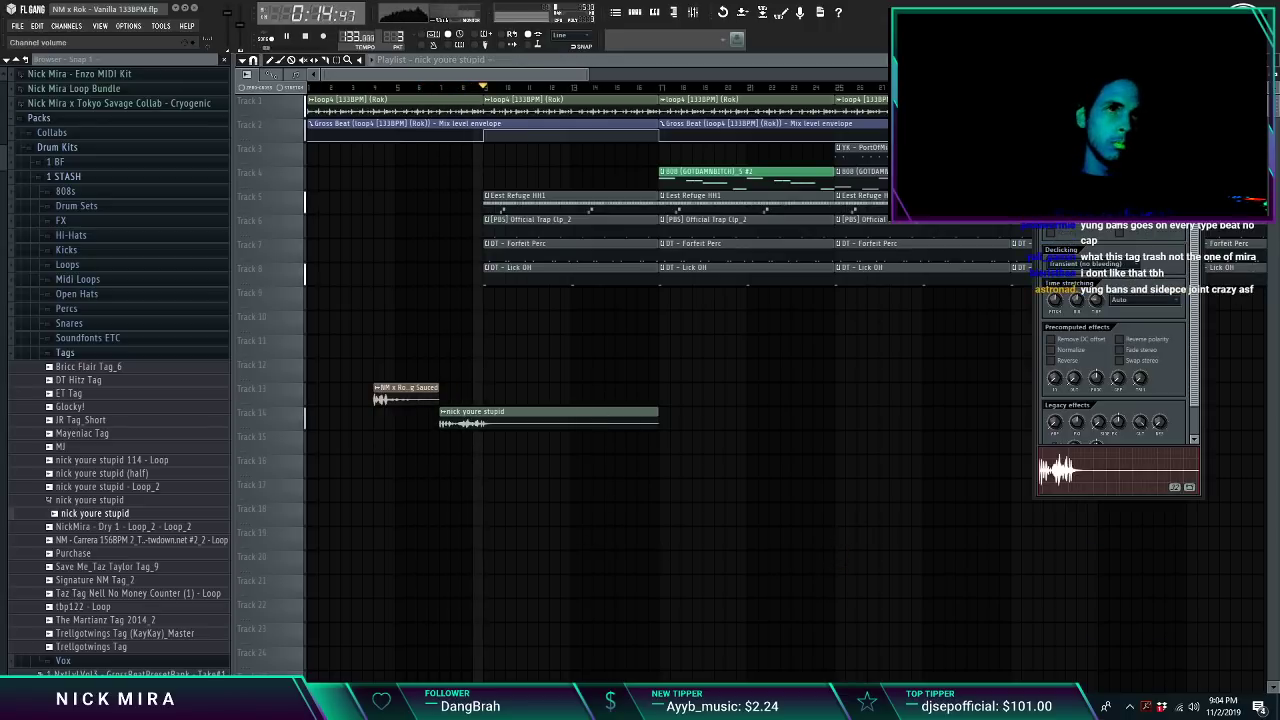
{"action": "key", "text": "Escape"}
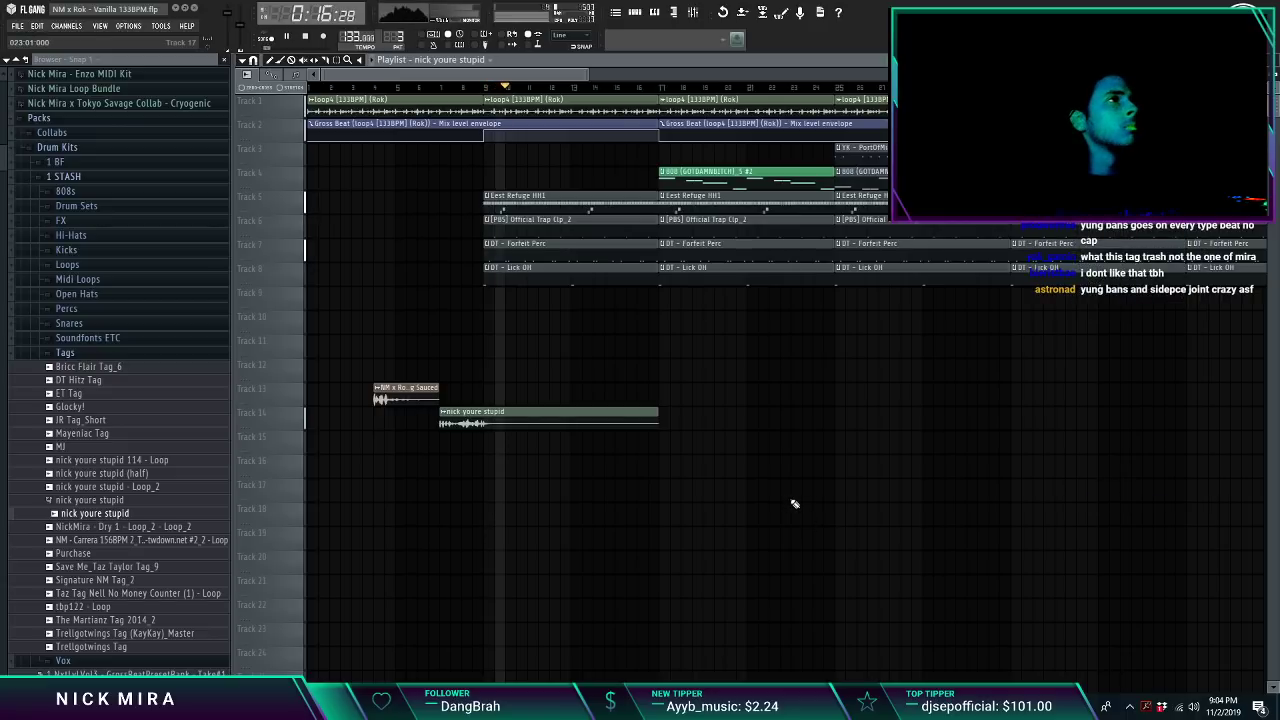
Step: Render the full song as WAV and MP3 named "NM x Rok - Vanilla 133BPM" into the Vanilla folder
{"action": "key", "text": "ctrl+r"}
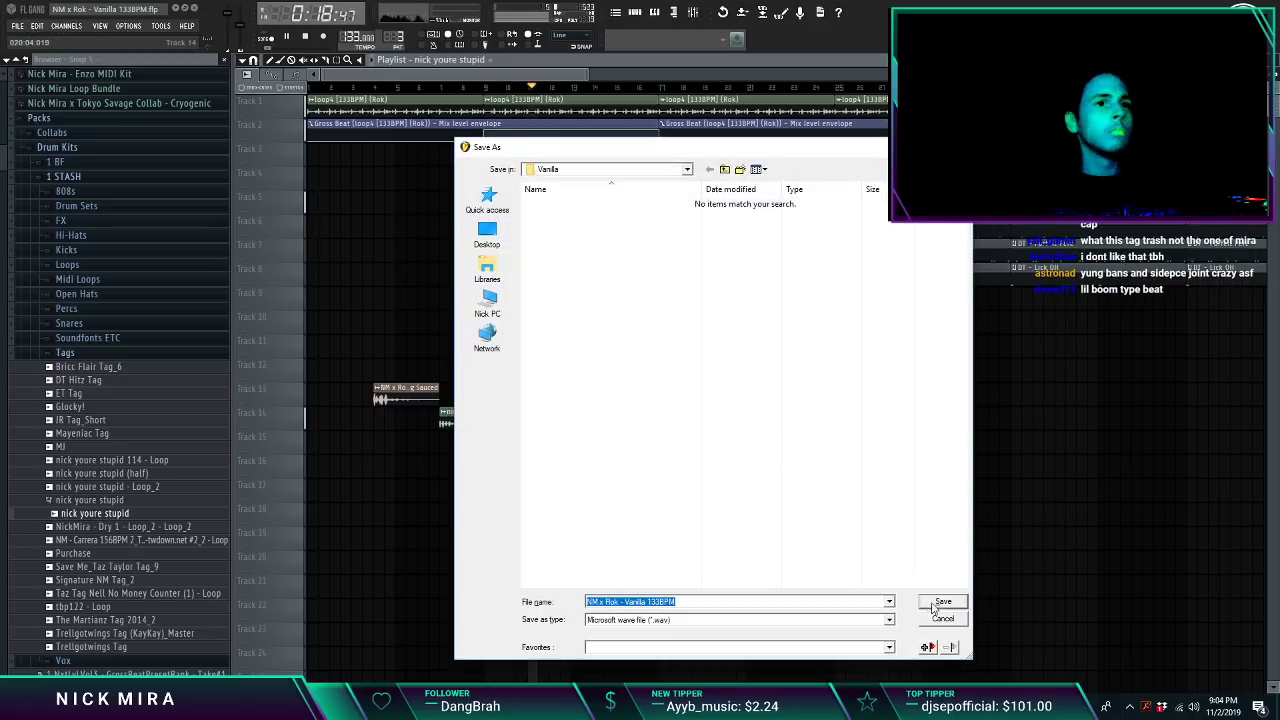
{"action": "left_click", "coordinate": [942, 603]}
{"action": "left_click", "coordinate": [713, 254]}
{"action": "left_click", "coordinate": [710, 459]}
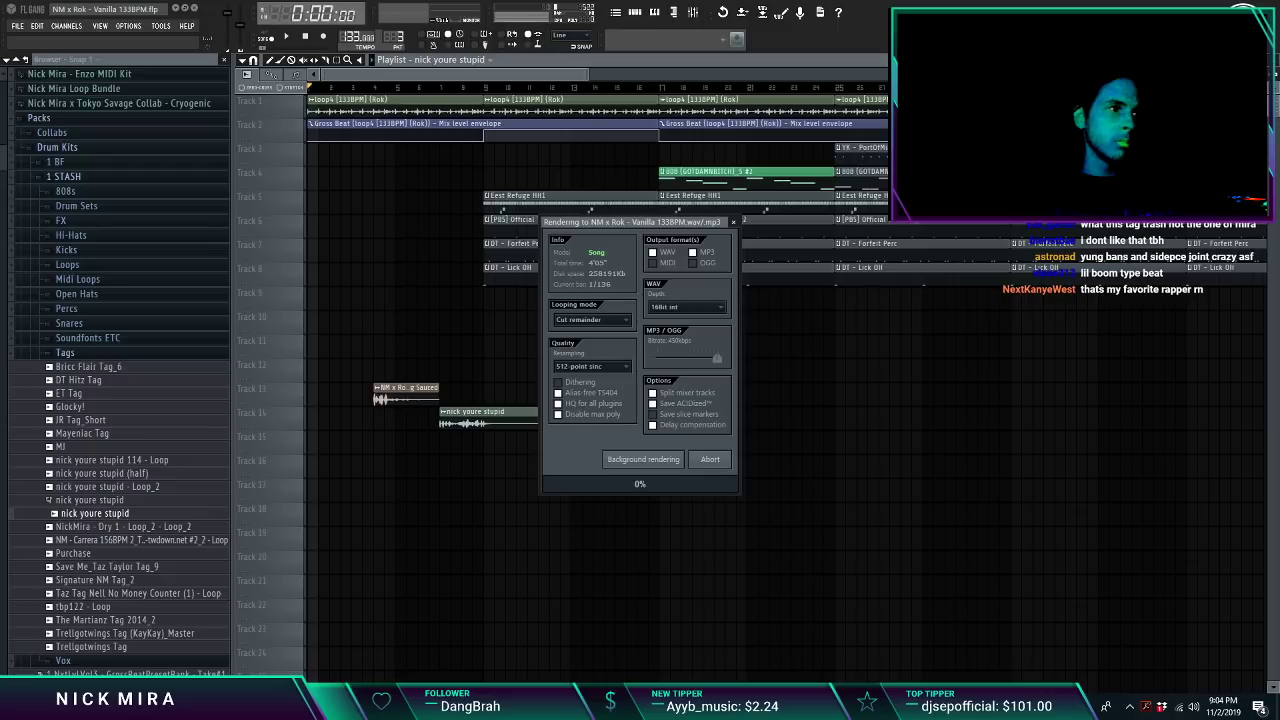
Step: Switch to Groove Music, play the "NM x Rok - Fried" beat and skip through other tracks during the render
{"action": "mouse_move", "coordinate": [278, 705]}
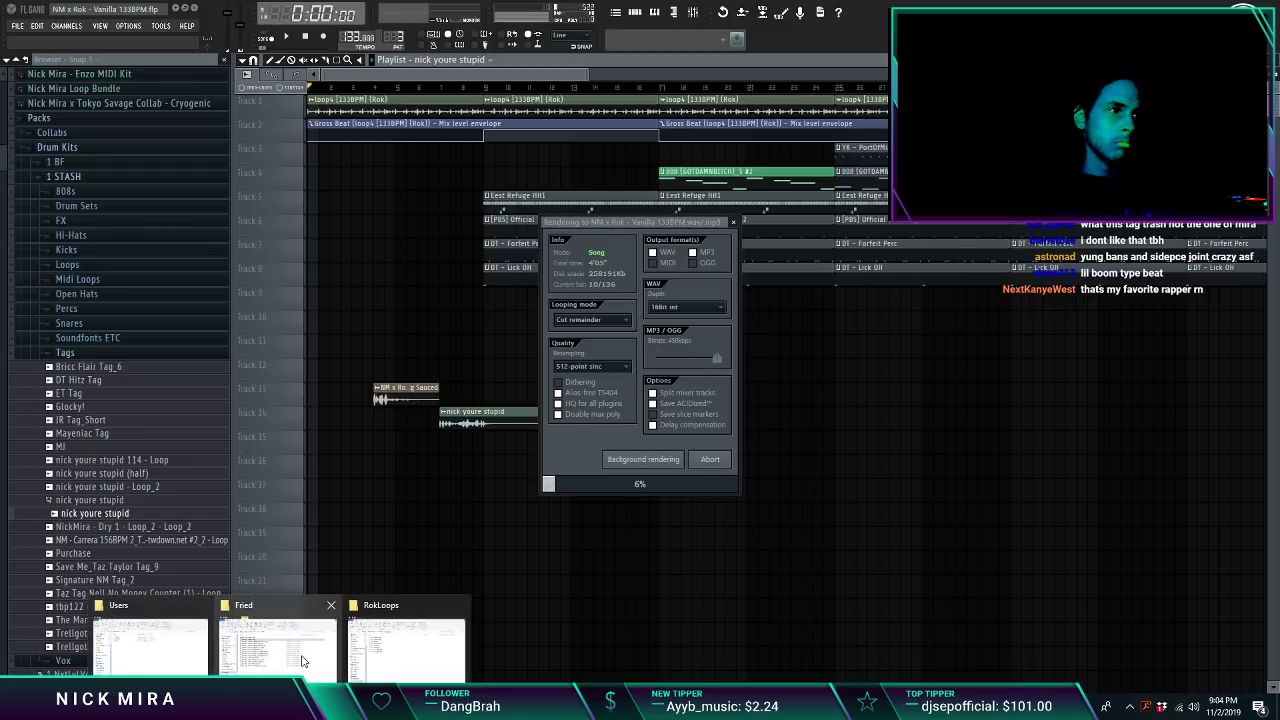
{"action": "mouse_move", "coordinate": [418, 649]}
{"action": "left_click", "coordinate": [312, 705]}
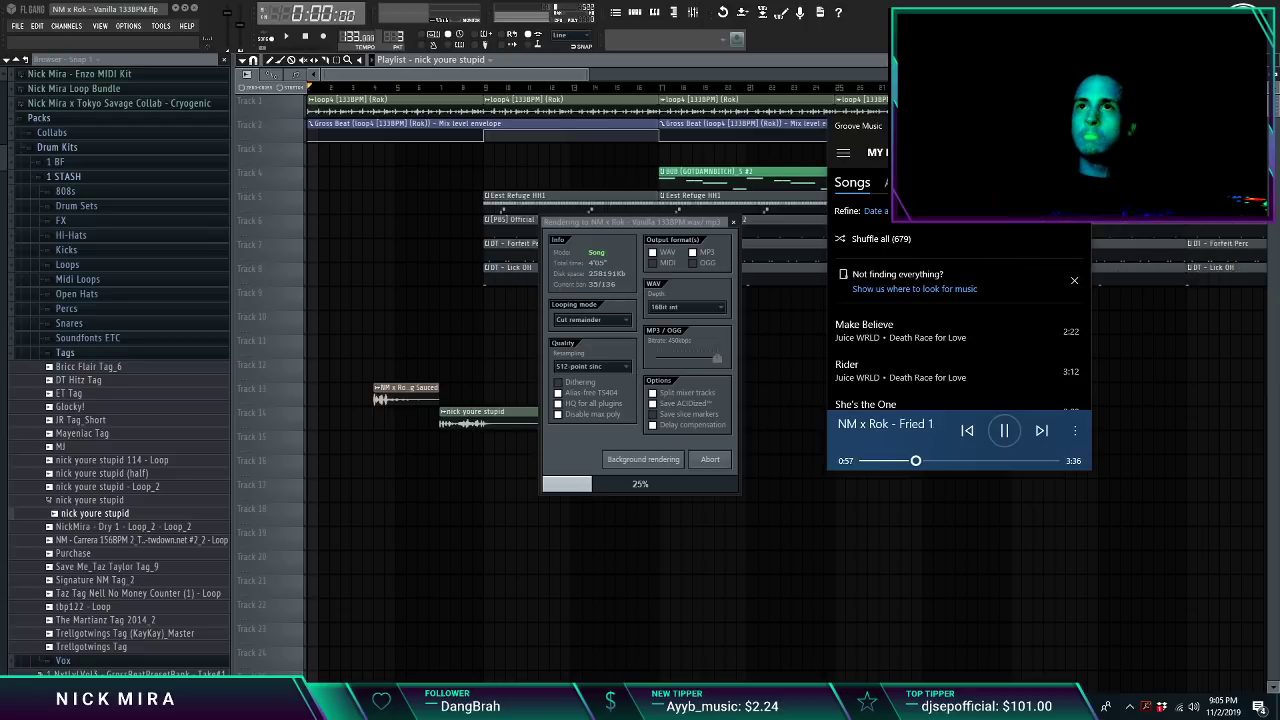
{"action": "key", "text": "XF86AudioNext"}
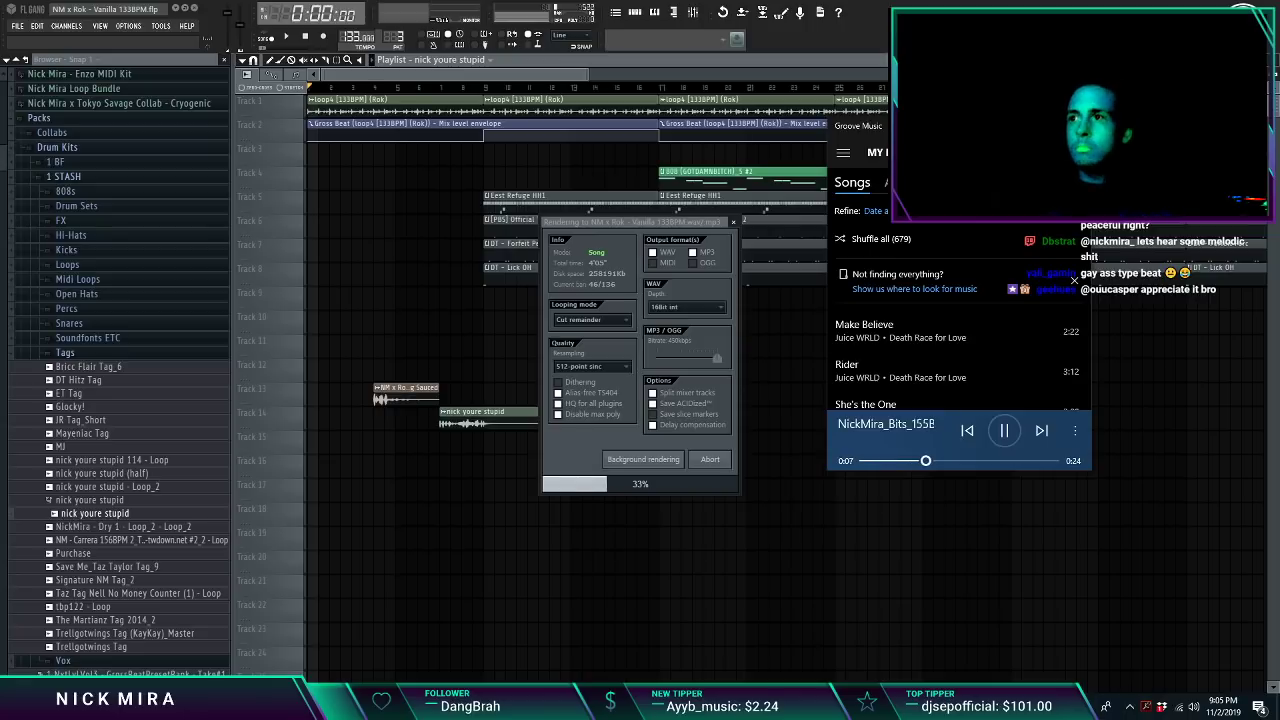
{"action": "left_click", "coordinate": [1041, 431]}
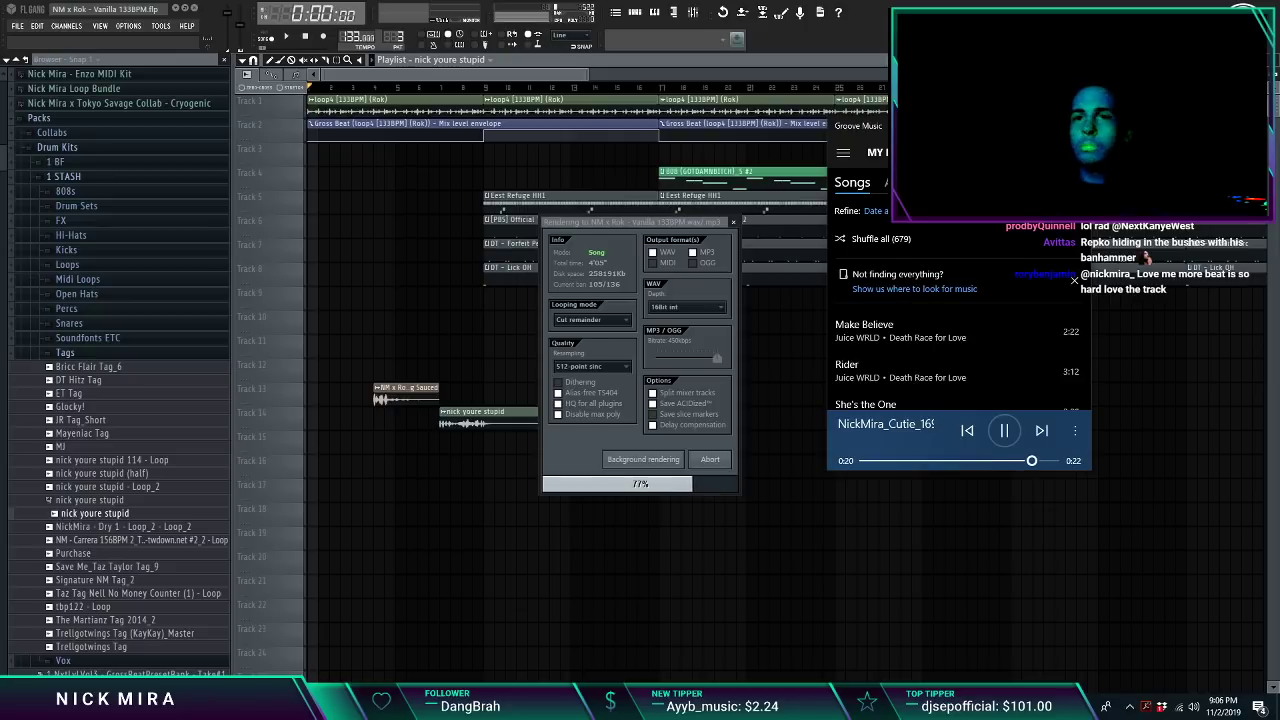
{"action": "mouse_move", "coordinate": [1278, 708]}
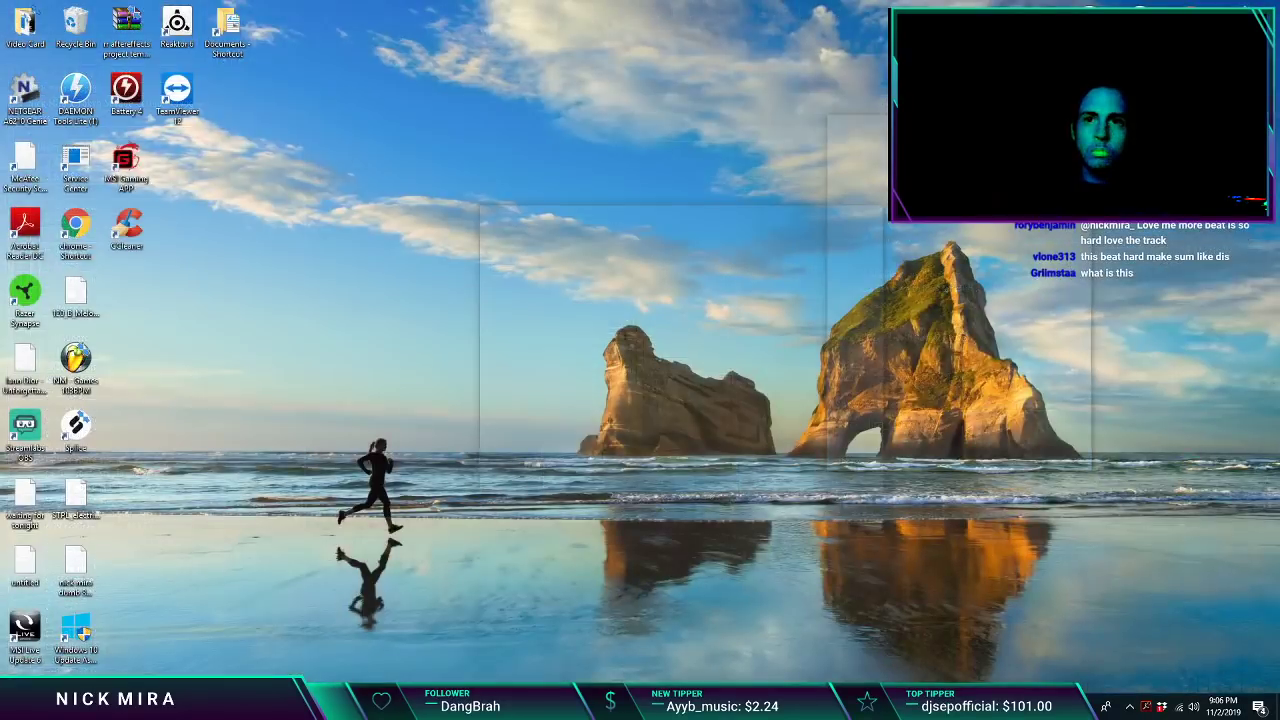
Step: Skip through the queued tracks in Groove Music while the render finishes
{"action": "key", "text": "super+d"}
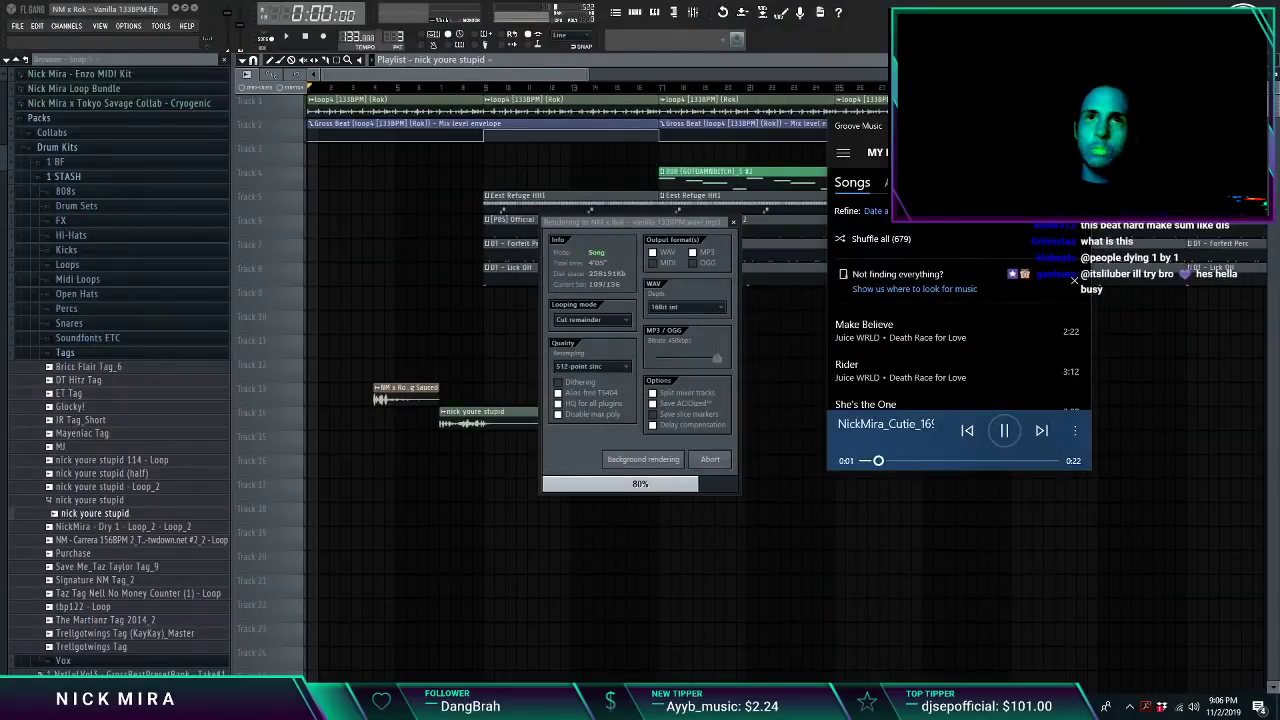
{"action": "key", "text": "XF86AudioNext"}
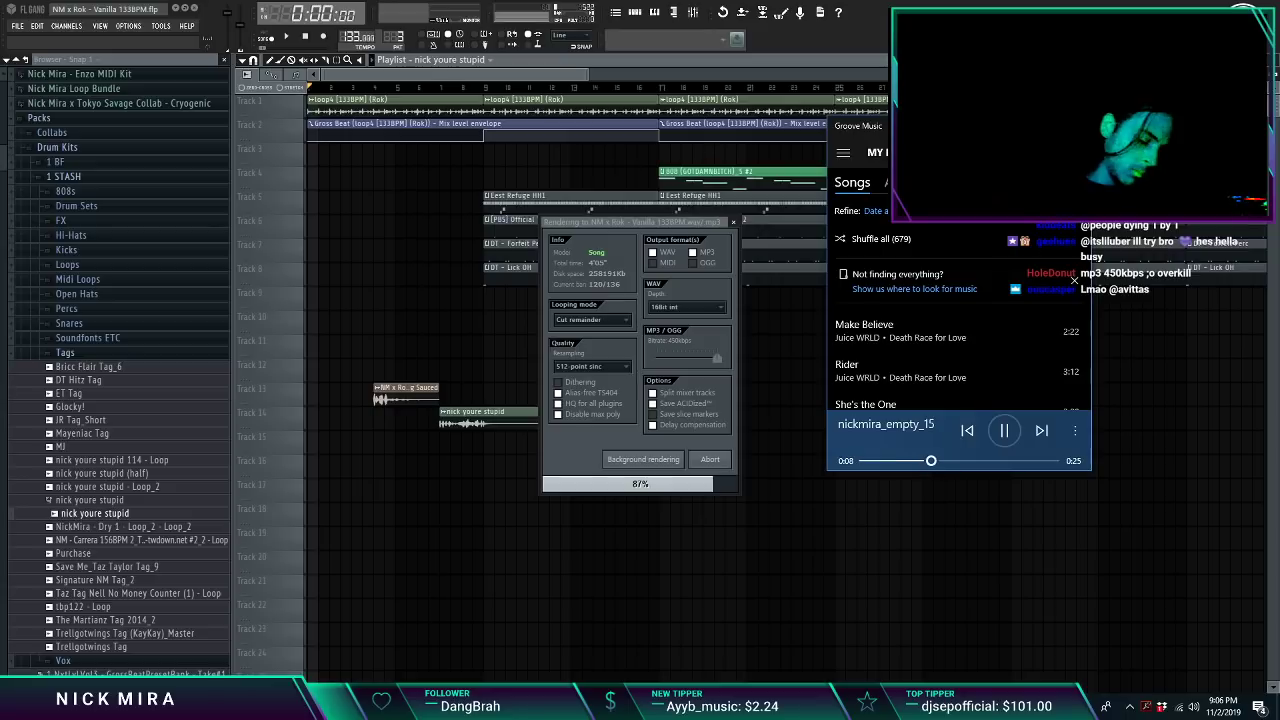
{"action": "key", "text": "XF86AudioNext"}
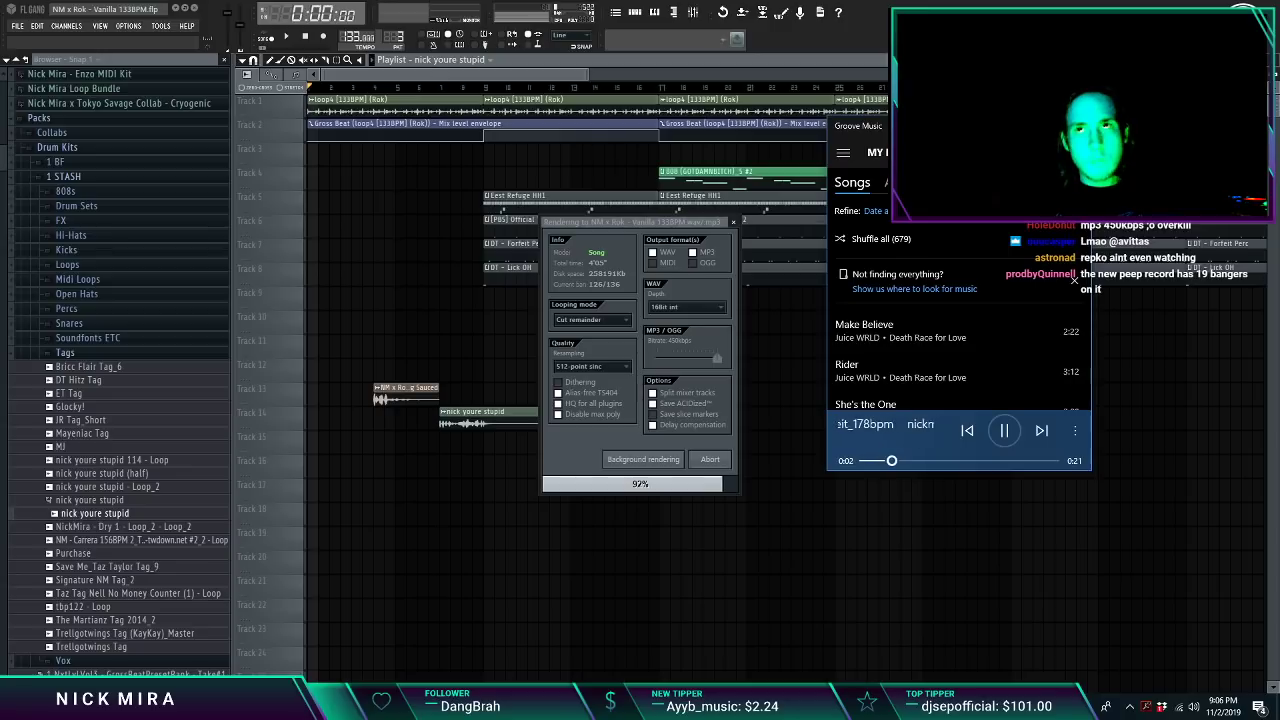
{"action": "key", "text": "XF86AudioNext"}
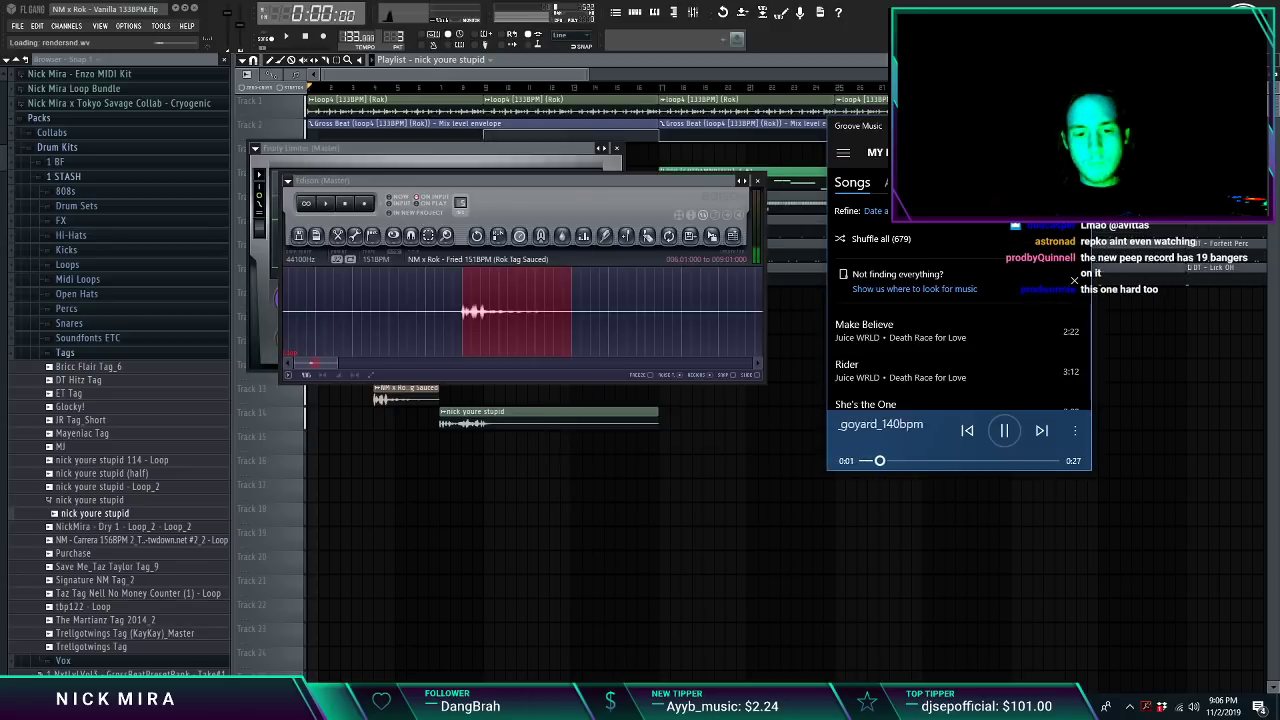
{"action": "key", "text": "XF86AudioNext"}
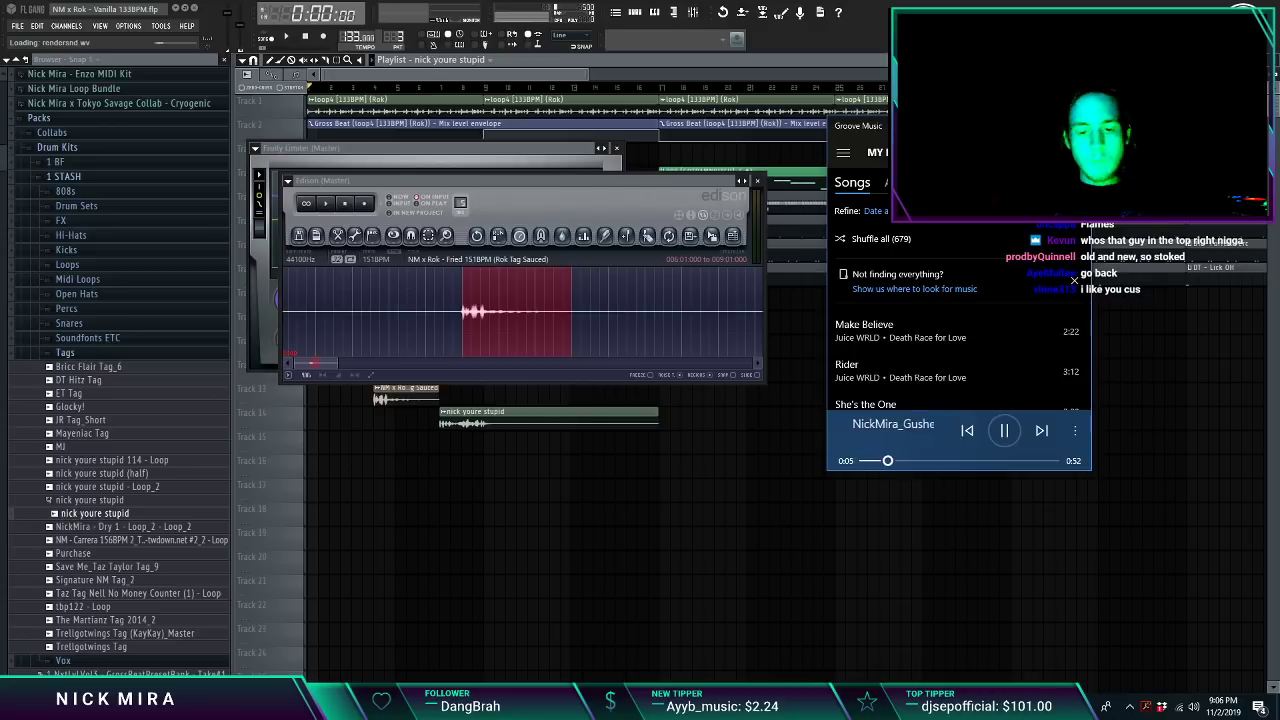
{"action": "key", "text": "XF86AudioNext"}
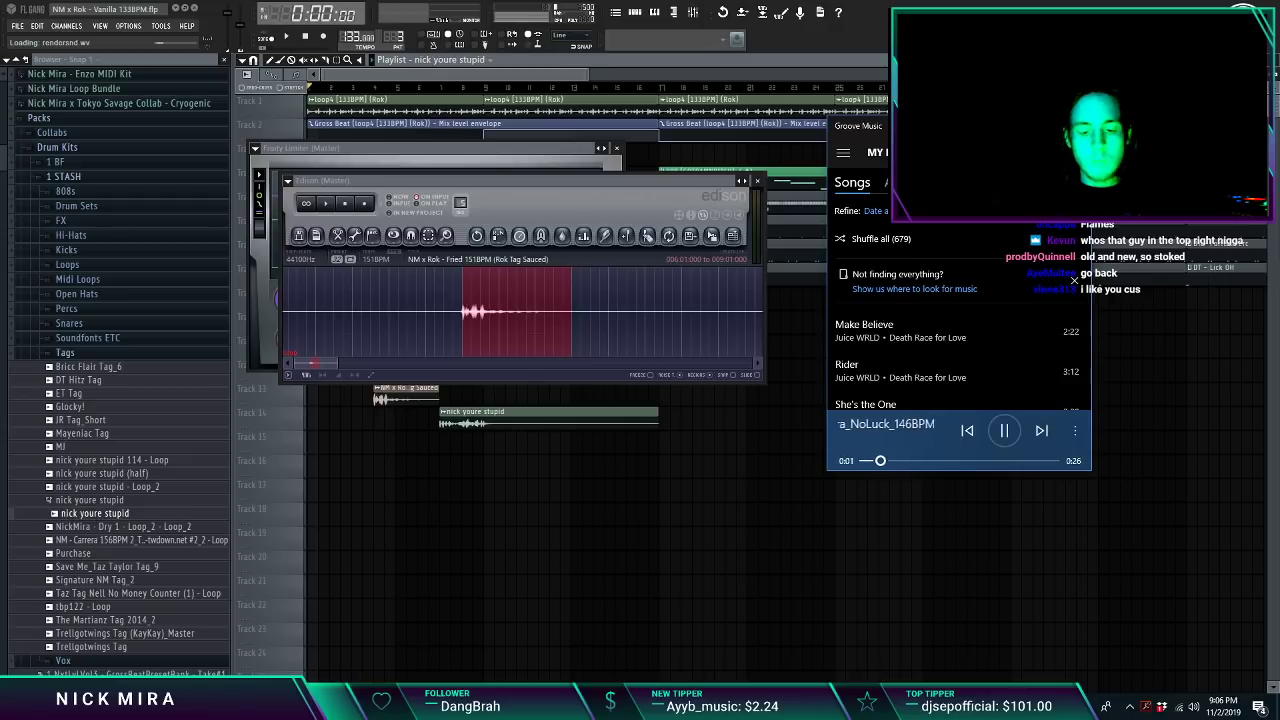
{"action": "key", "text": "XF86AudioNext"}
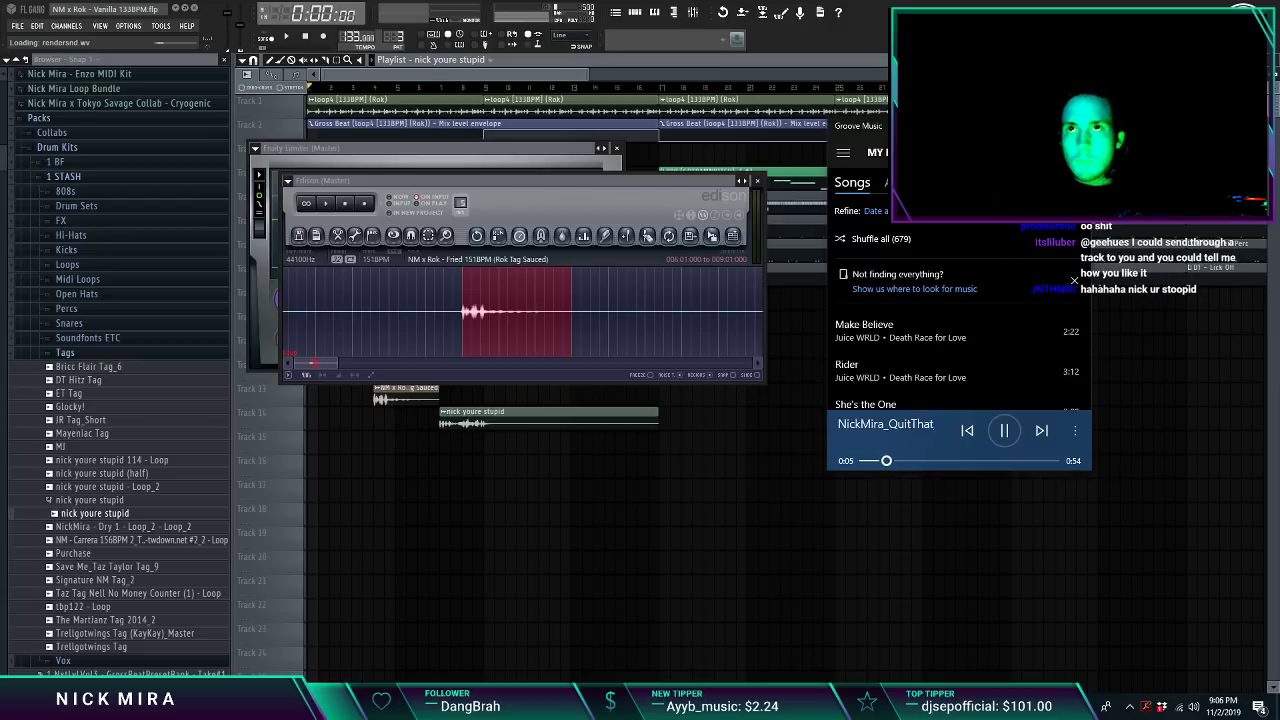
{"action": "key", "text": "XF86AudioNext"}
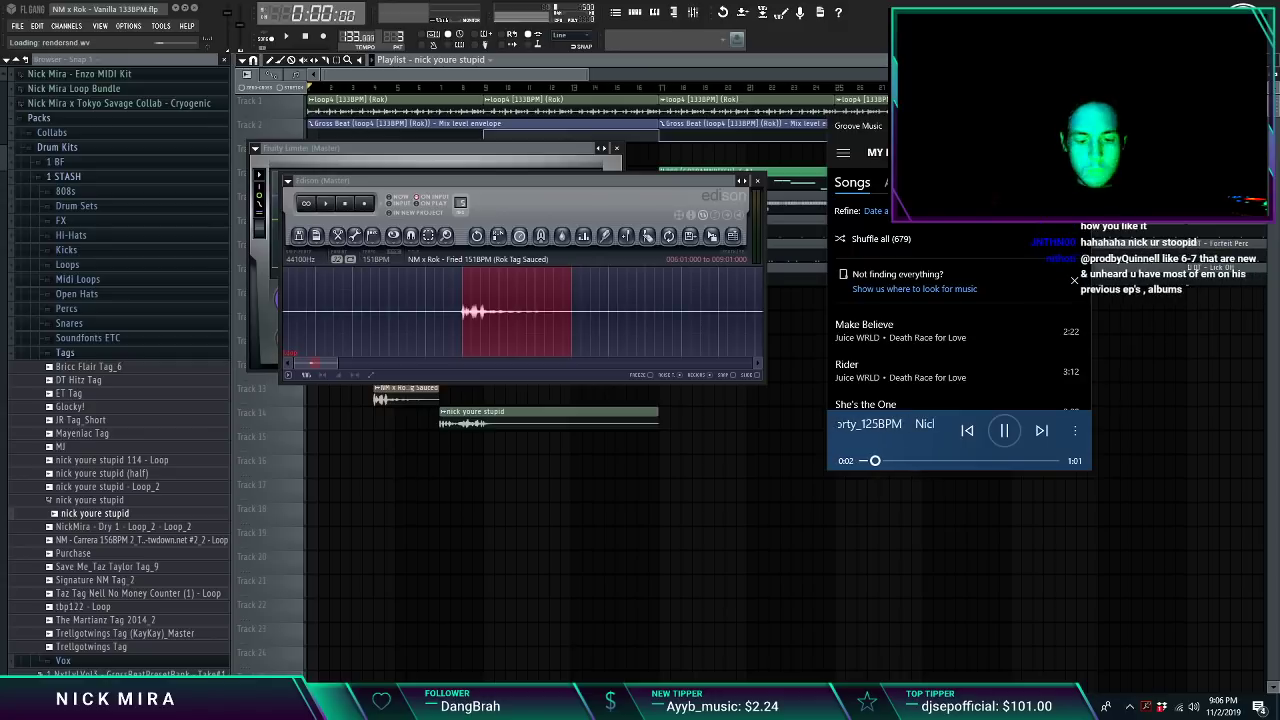
{"action": "key", "text": "XF86AudioNext"}
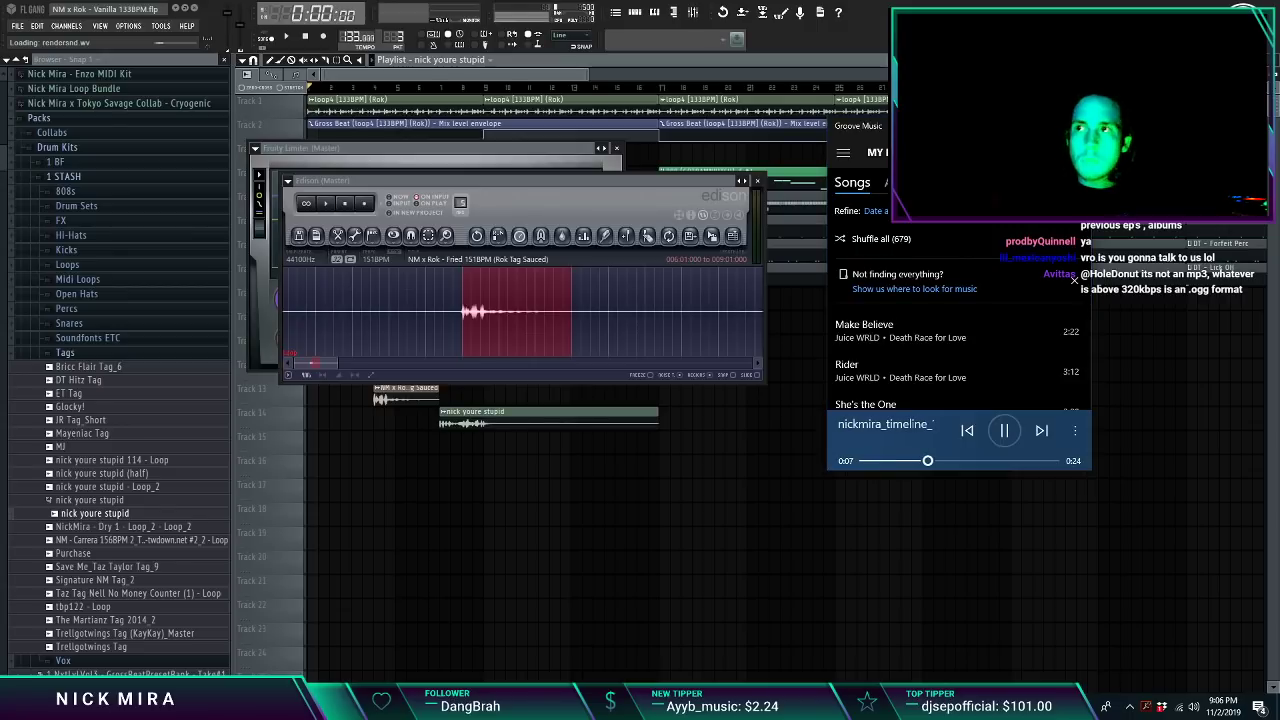
{"action": "key", "text": "XF86AudioNext"}
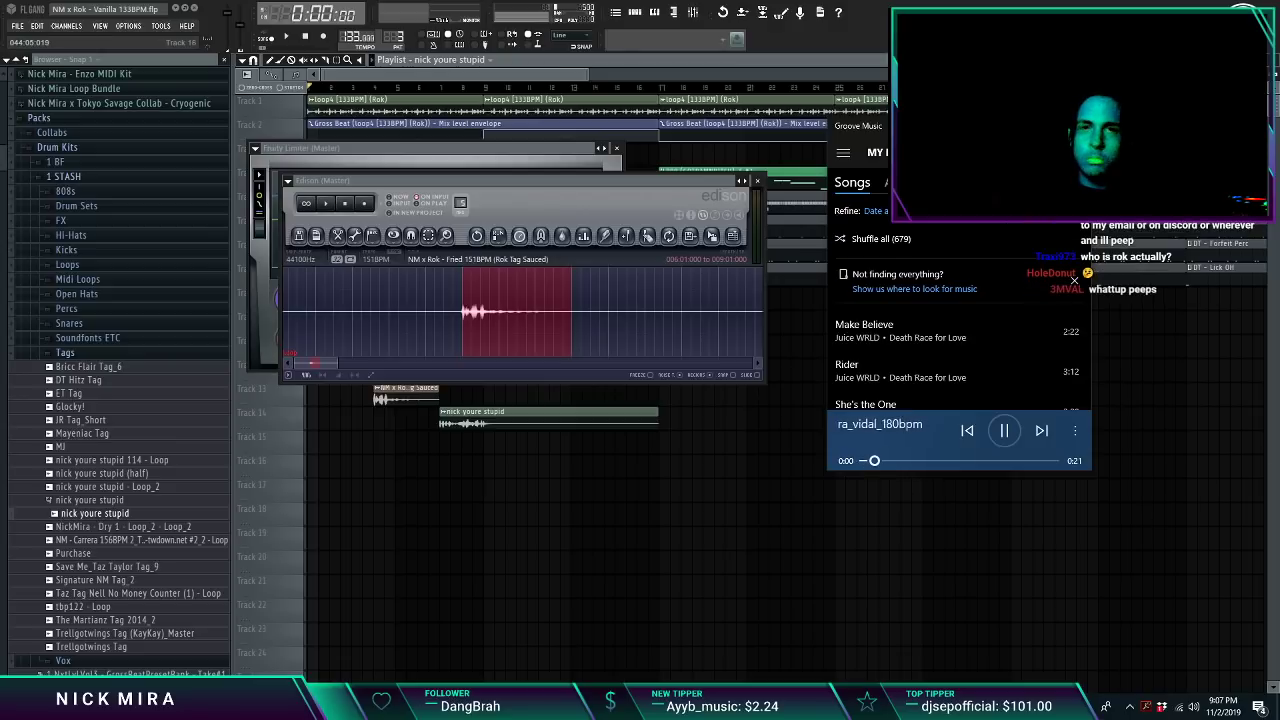
{"action": "key", "text": "XF86AudioNext"}
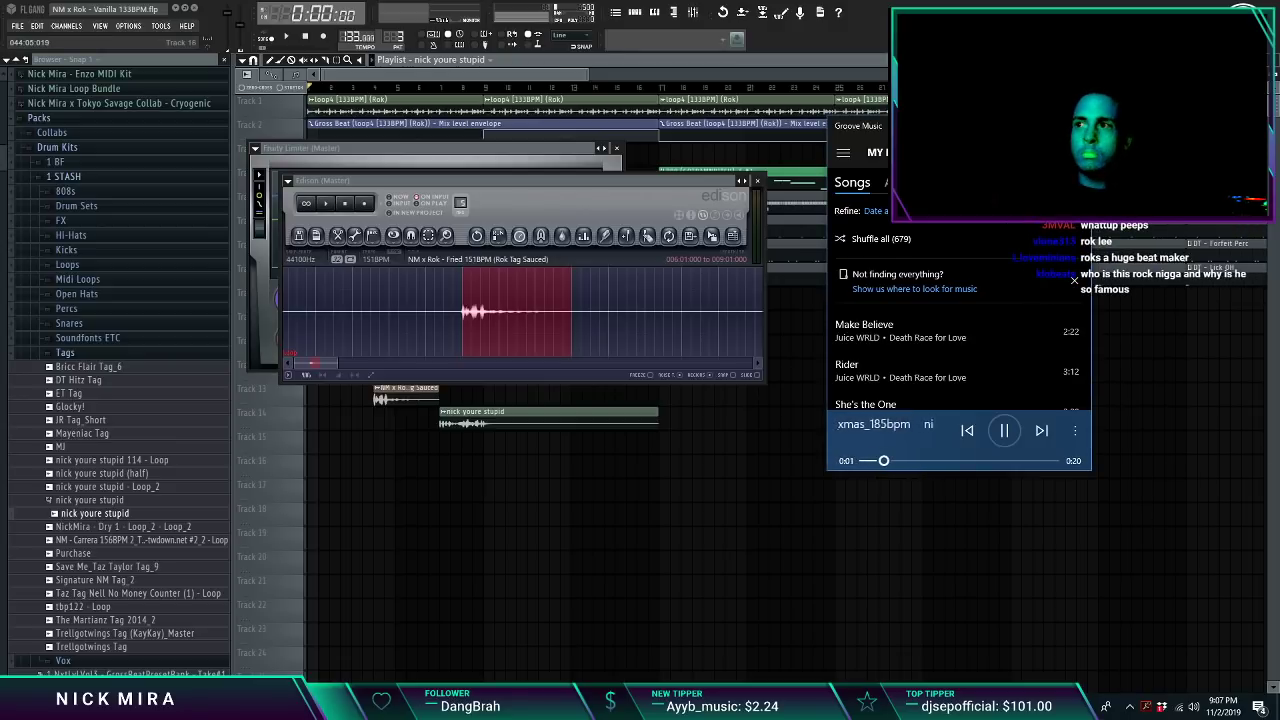
Step: Switch back to FL Studio and play the Vanilla arrangement from bar 24 and from bar 17
{"action": "key", "text": "alt+Tab"}
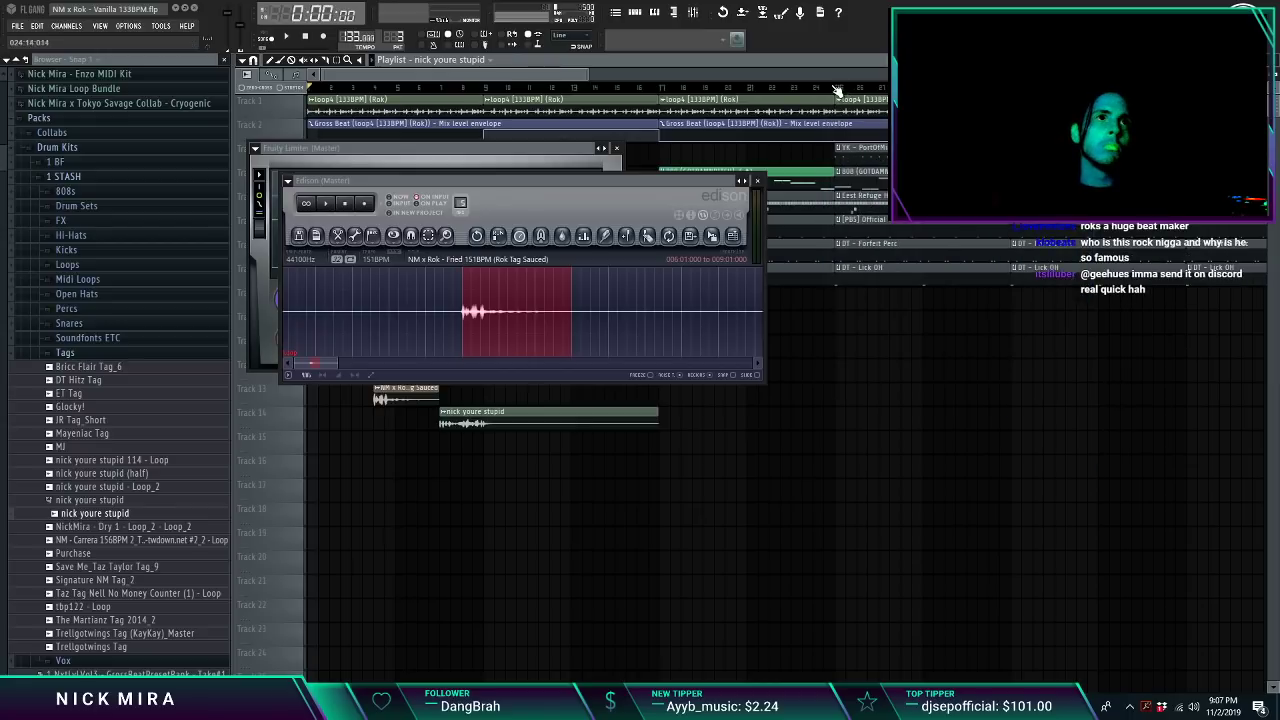
{"action": "left_click", "coordinate": [836, 88]}
{"action": "key", "text": "space"}
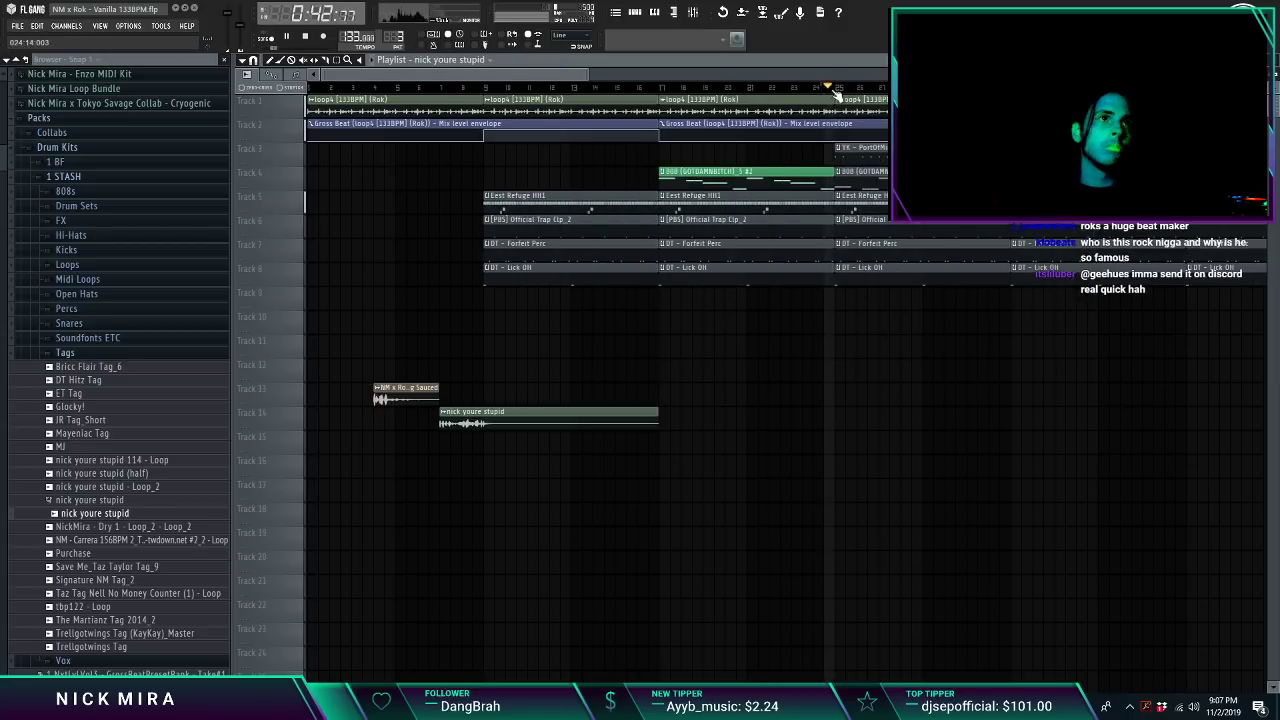
{"action": "scroll", "coordinate": [842, 93], "scroll_direction": "down", "scroll_amount": 2}
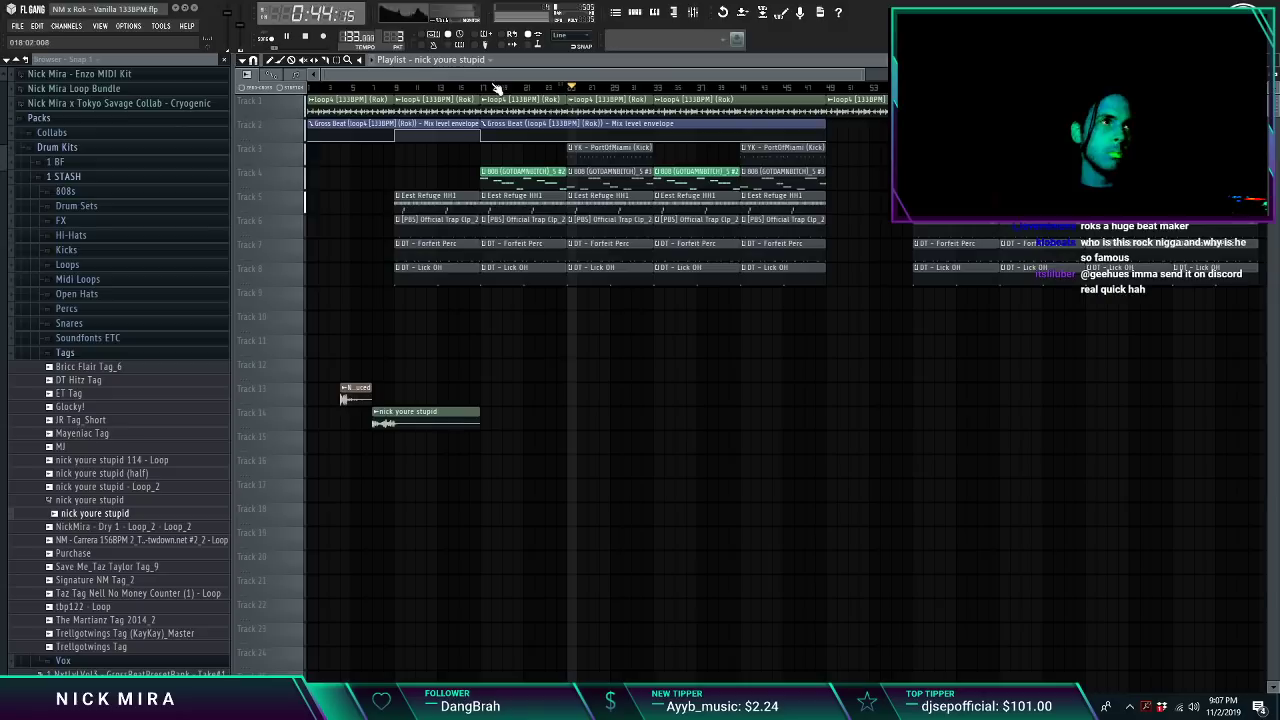
{"action": "left_click", "coordinate": [484, 88]}
{"action": "scroll", "coordinate": [479, 108], "scroll_direction": "down", "scroll_amount": 2}
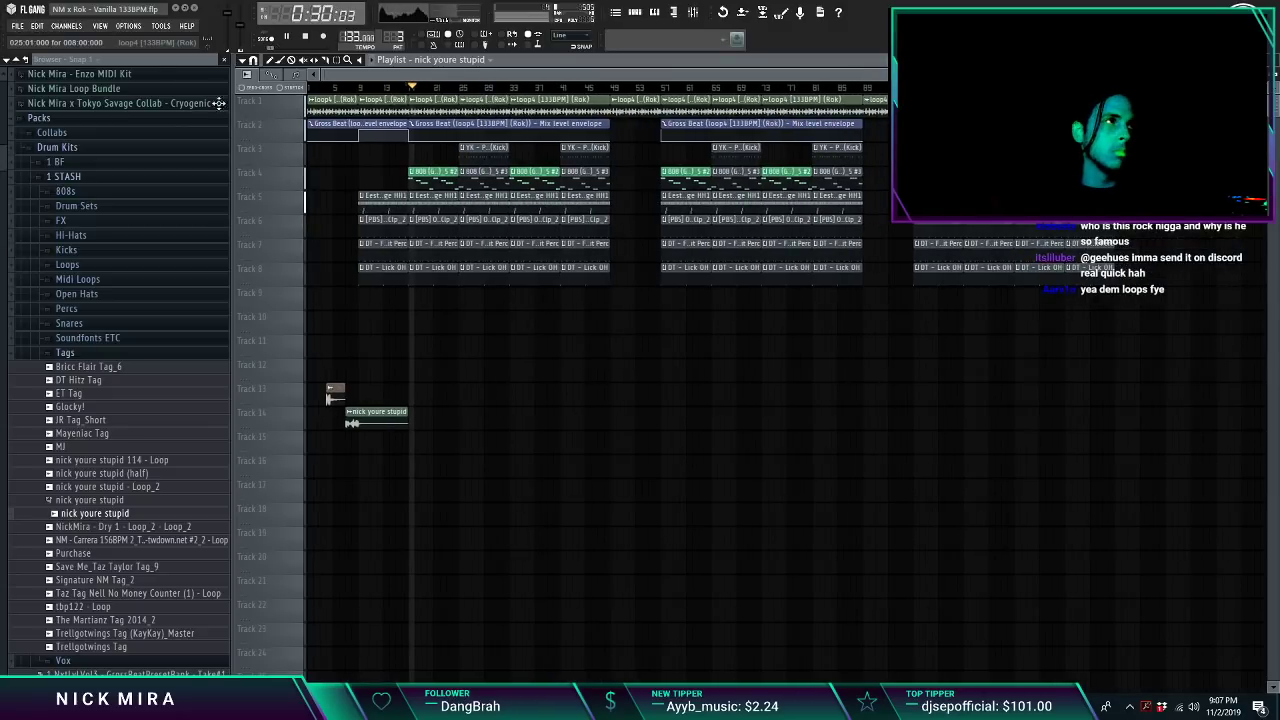
Step: Start a new empty project and stop the playback
{"action": "left_click", "coordinate": [18, 26]}
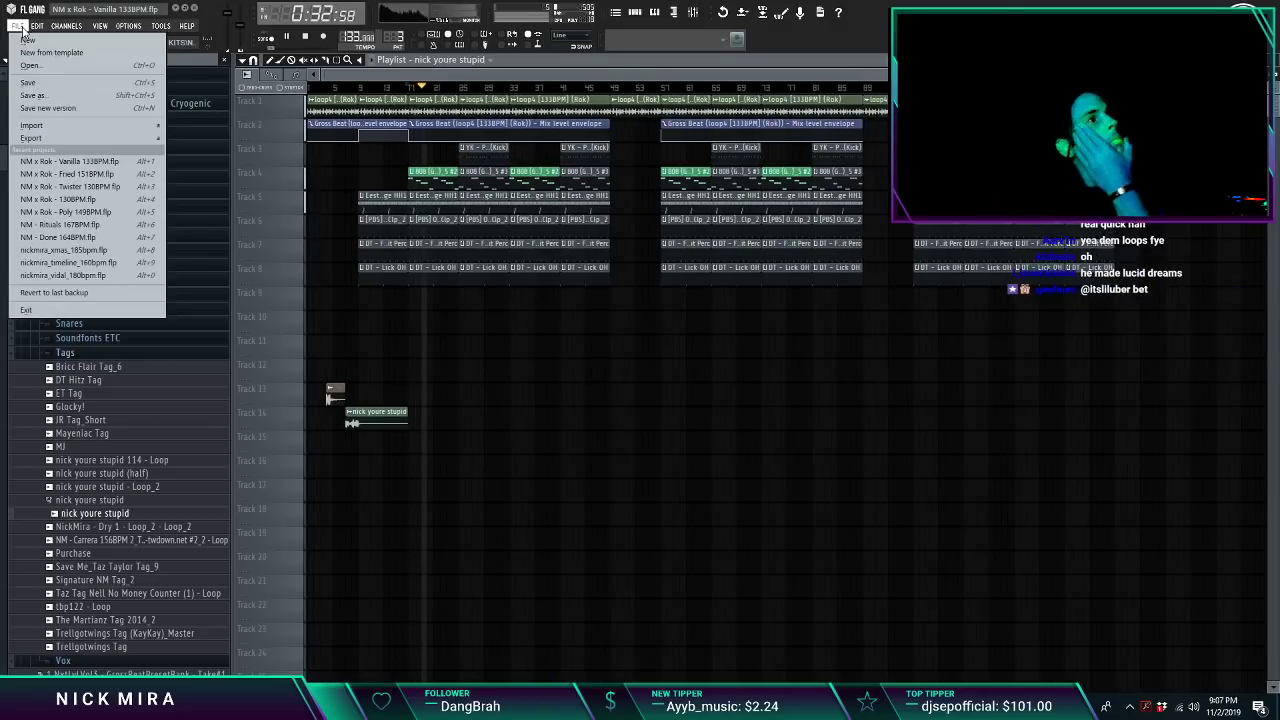
{"action": "left_click", "coordinate": [27, 39]}
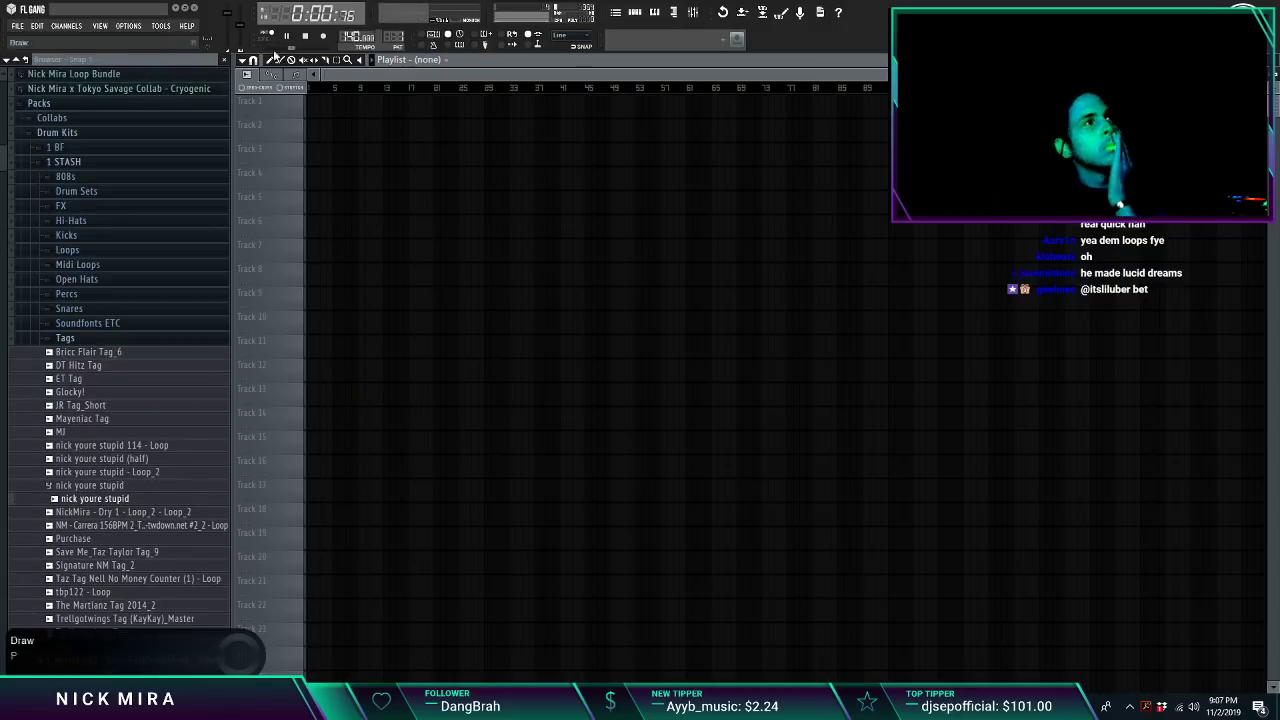
{"action": "key", "text": "space"}
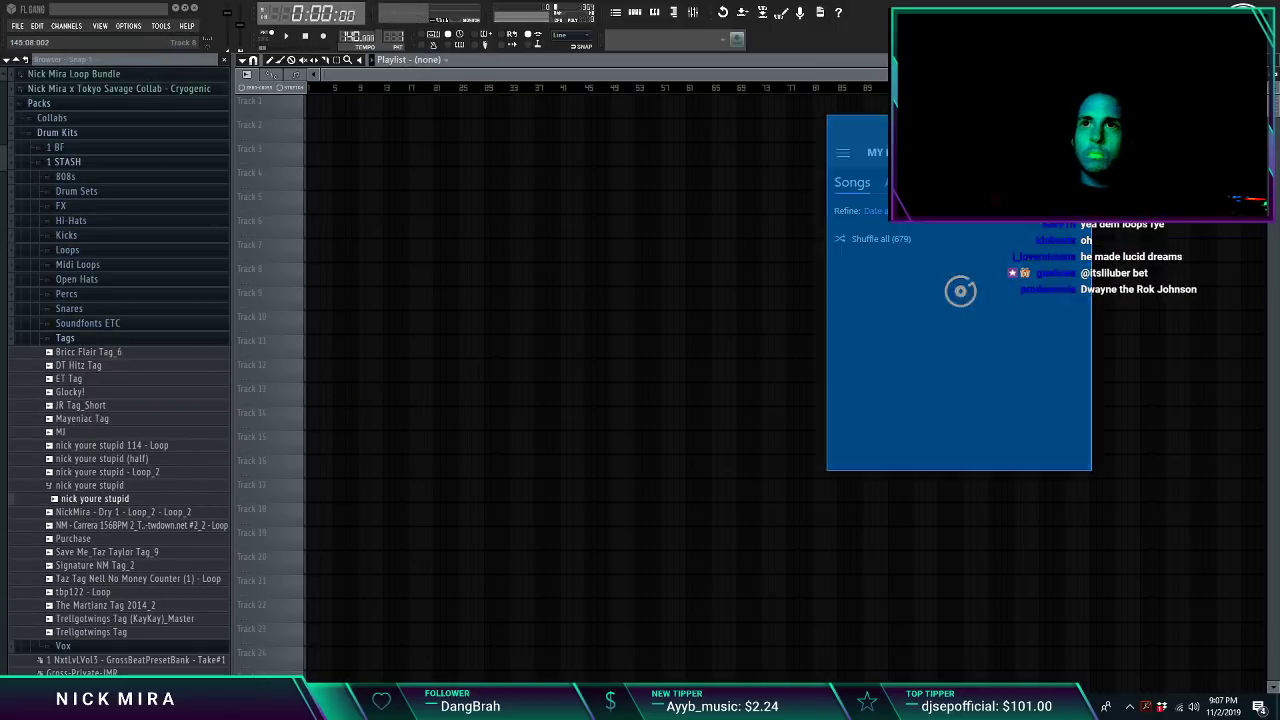
Step: Audition loops in Groove Music and add "loop17 [142BPM] (Rok)" to the start of playlist track 1
{"action": "key", "text": "ctrl+f"}
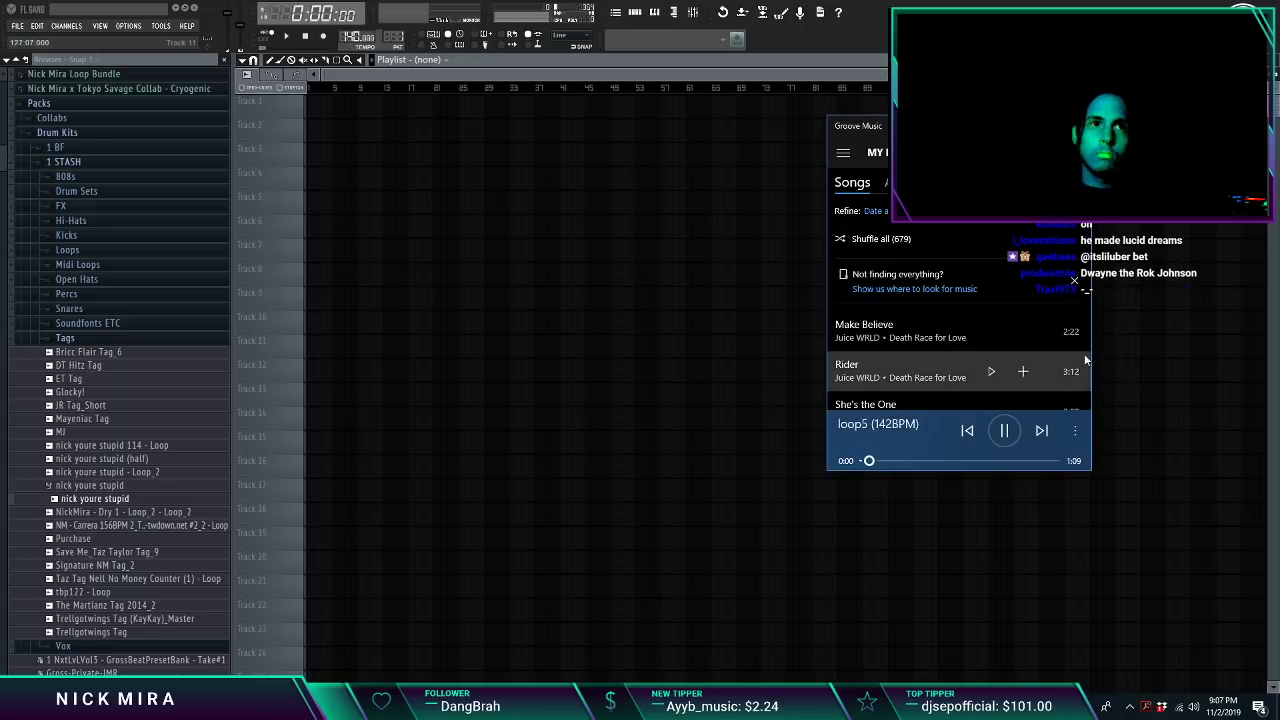
{"action": "left_click", "coordinate": [1076, 125]}
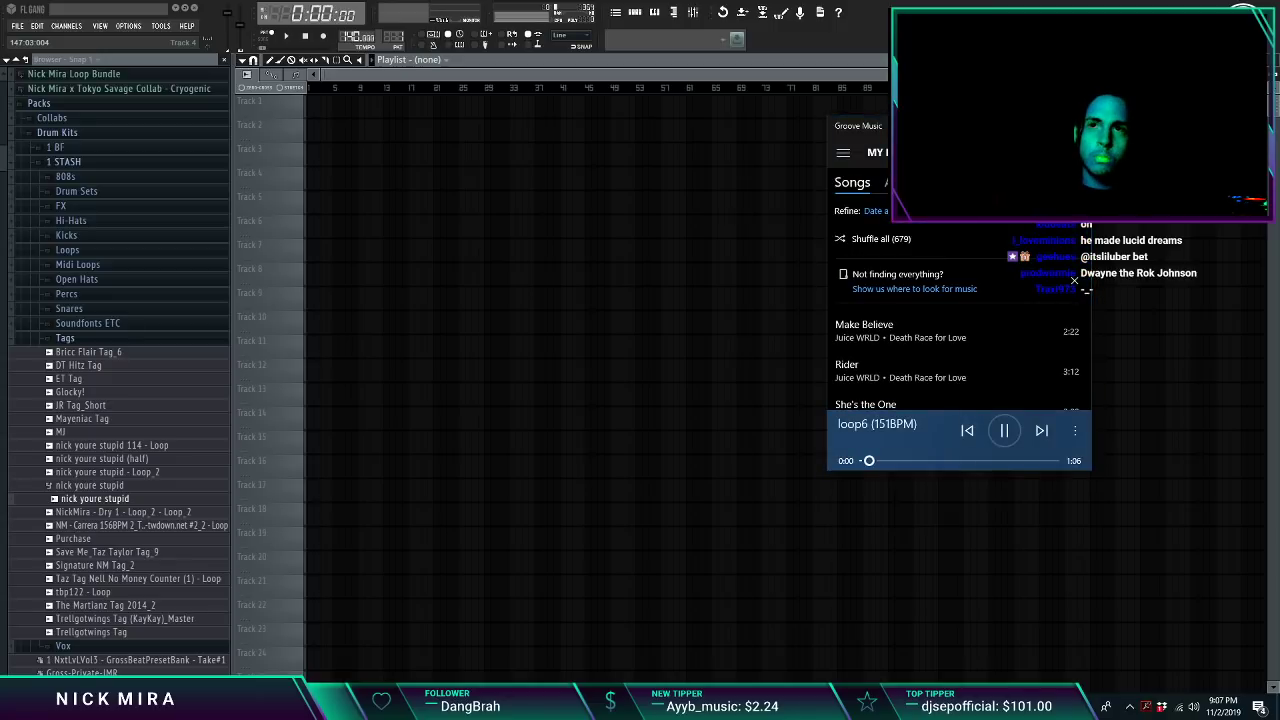
{"action": "key", "text": "ctrl+f"}
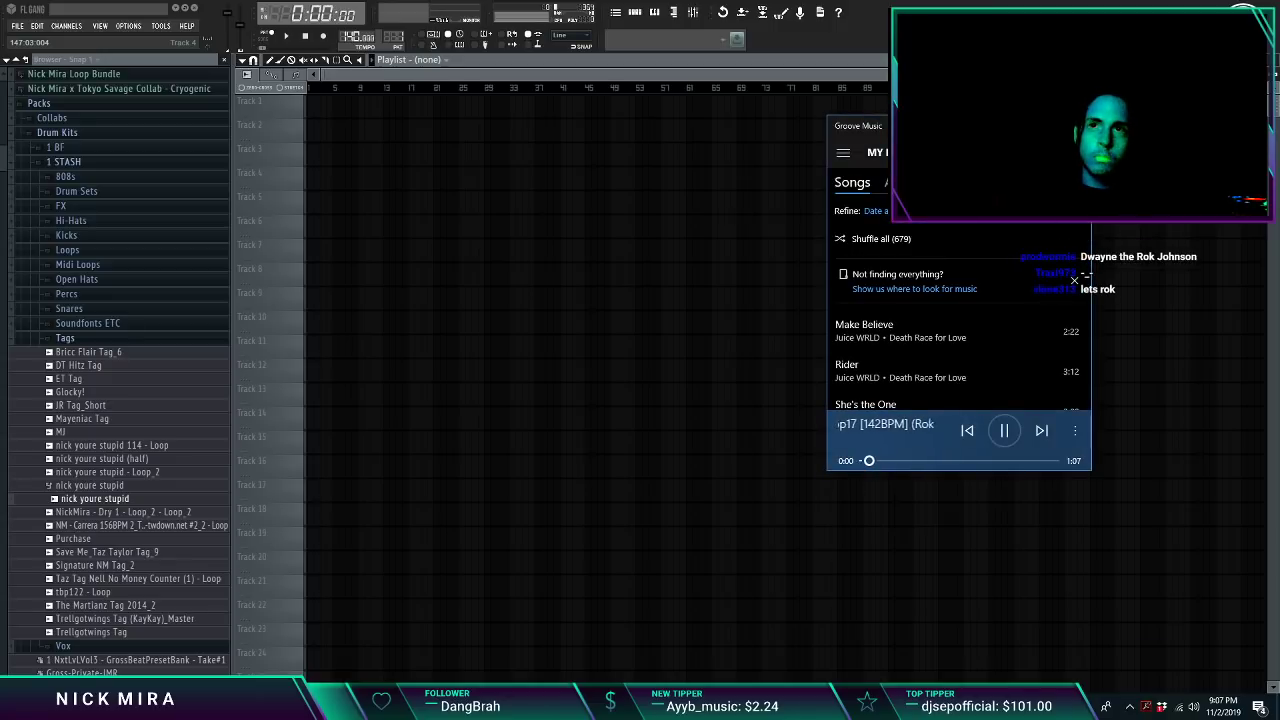
{"action": "left_click_drag", "start_coordinate": [1279, 352], "coordinate": [279, 55]}
{"action": "left_click", "coordinate": [652, 706]}
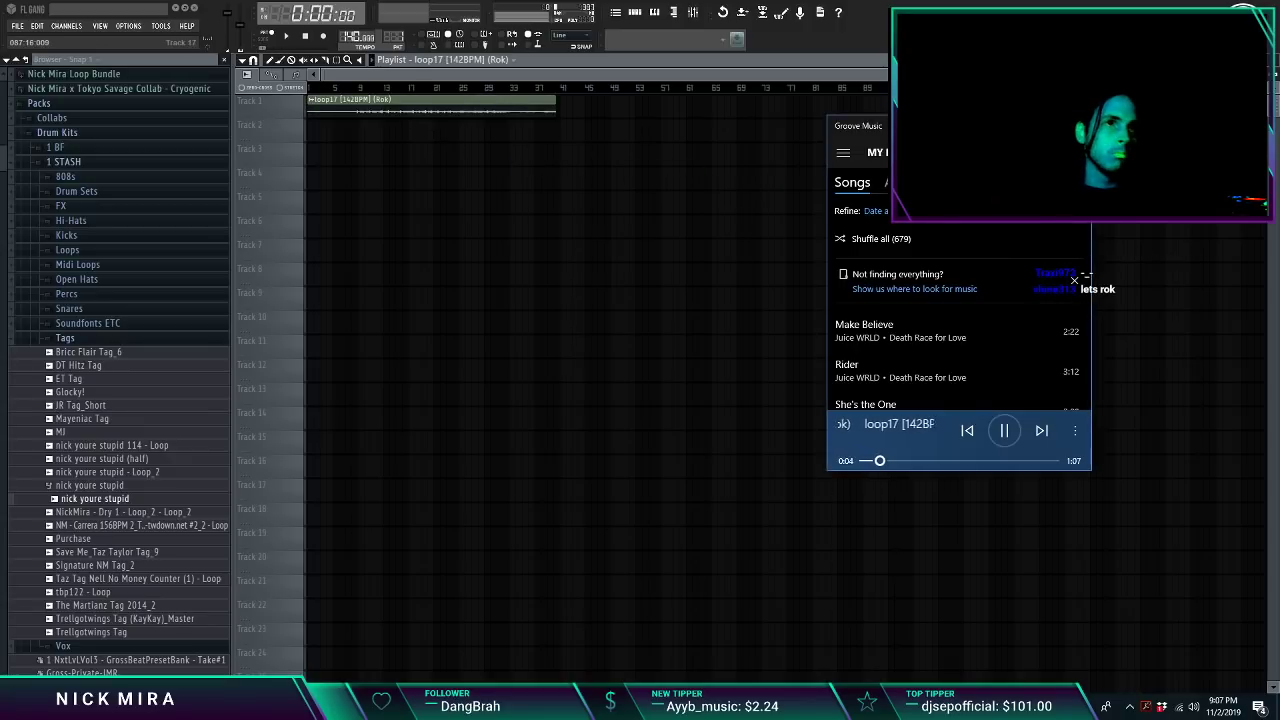
{"action": "left_click", "coordinate": [1077, 131]}
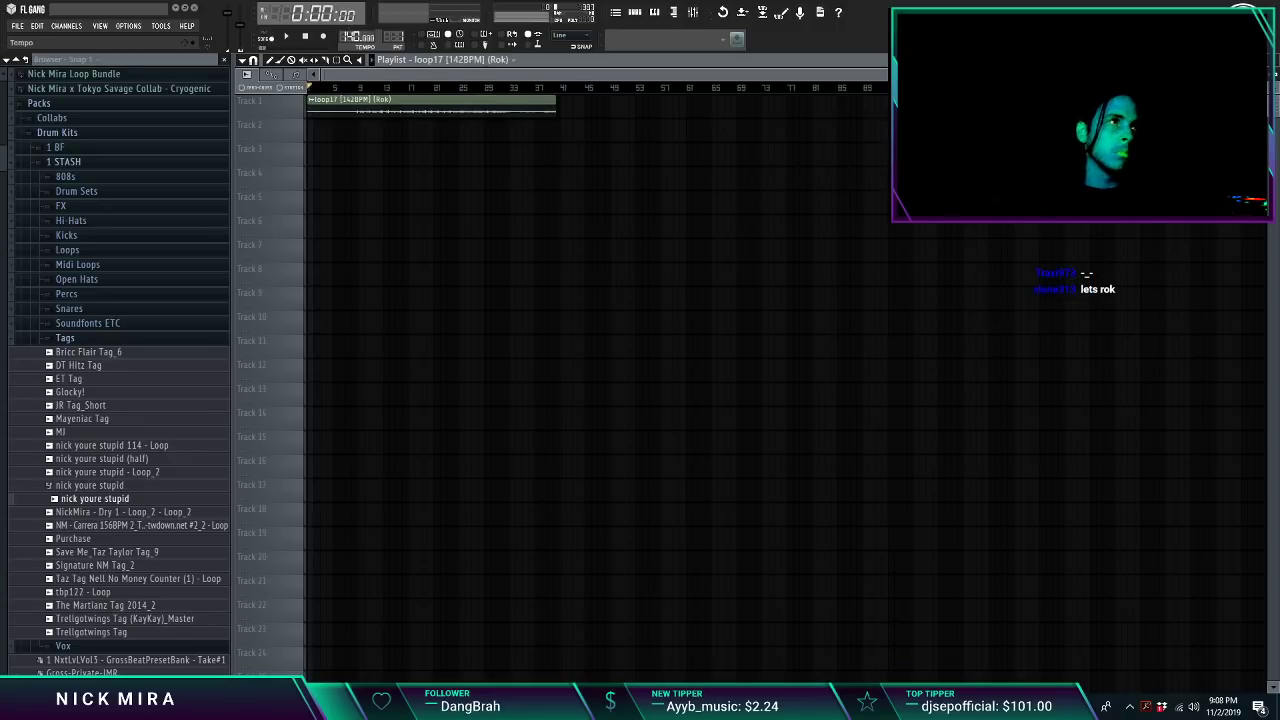
Step: Set the tempo to 142 BPM and normalize the loop17 sample, checking playback from bar 9 and from the start
{"action": "key", "text": "space"}
{"action": "scroll", "coordinate": [316, 96], "scroll_direction": "up", "scroll_amount": 6}
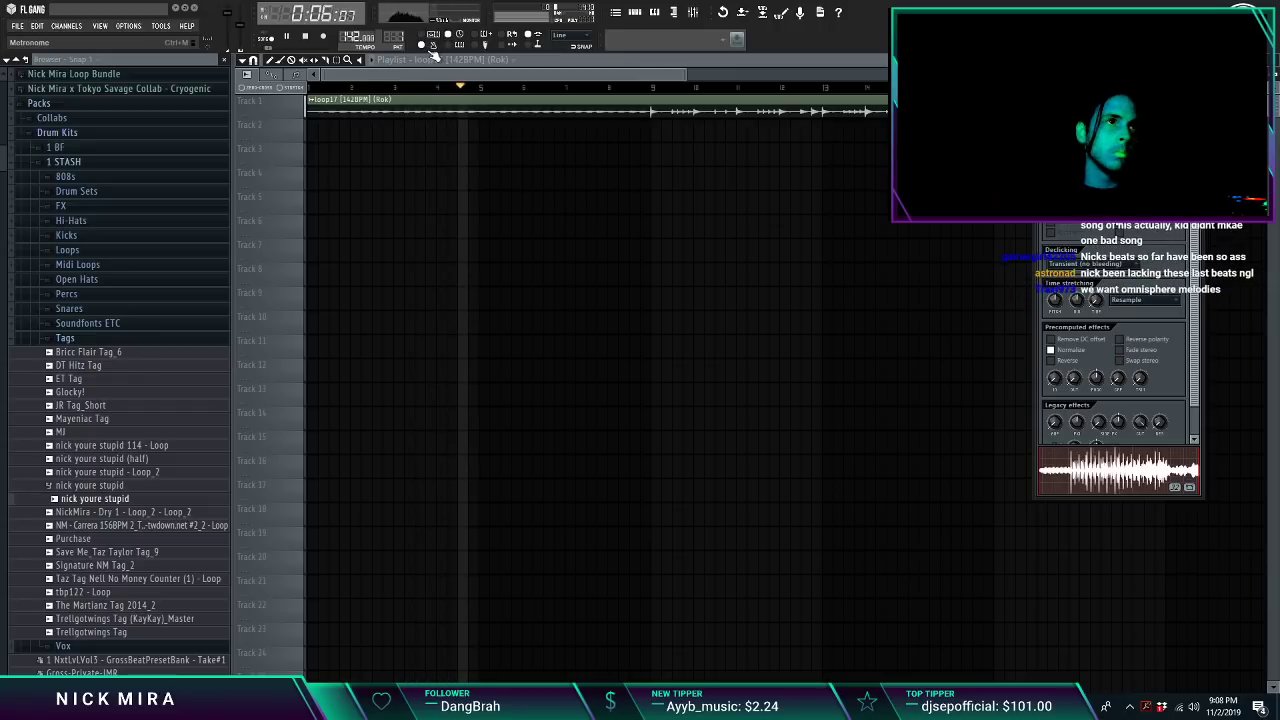
{"action": "left_click", "coordinate": [657, 90]}
{"action": "scroll", "coordinate": [662, 93], "scroll_direction": "down", "scroll_amount": 3}
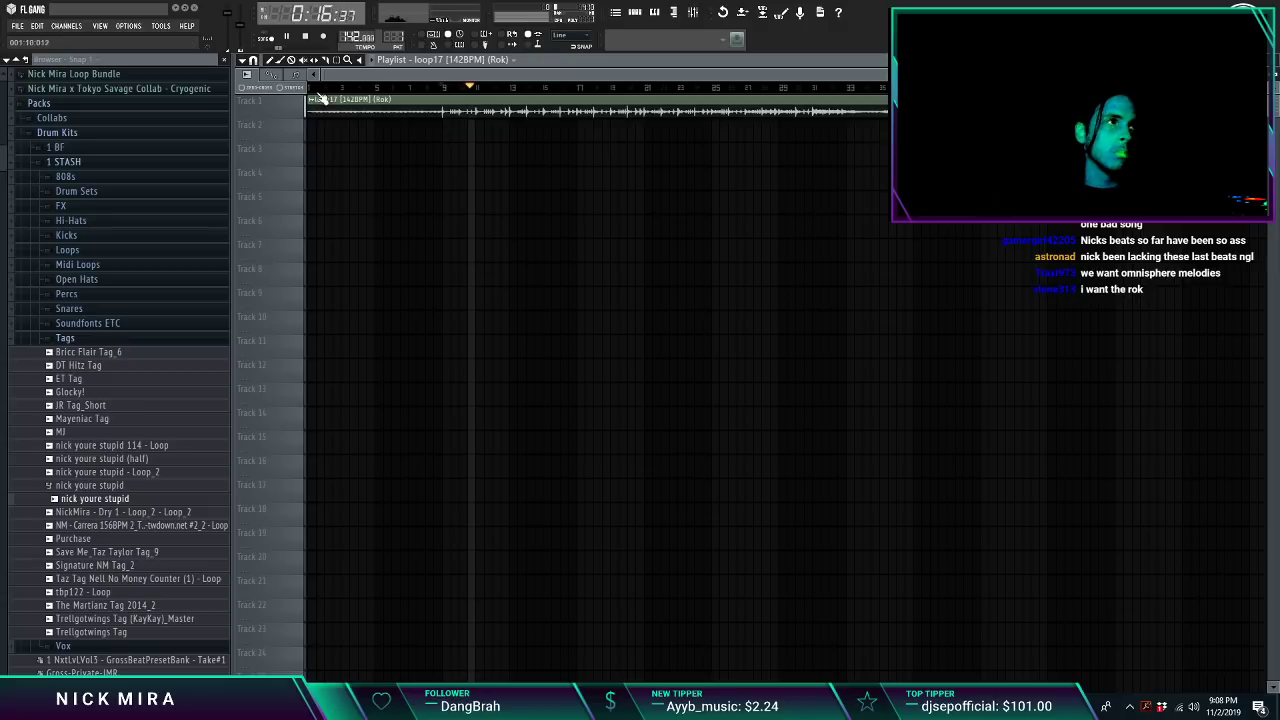
{"action": "scroll", "coordinate": [315, 92], "scroll_direction": "up", "scroll_amount": 4}
{"action": "scroll", "coordinate": [315, 92], "scroll_direction": "up", "scroll_amount": 3}
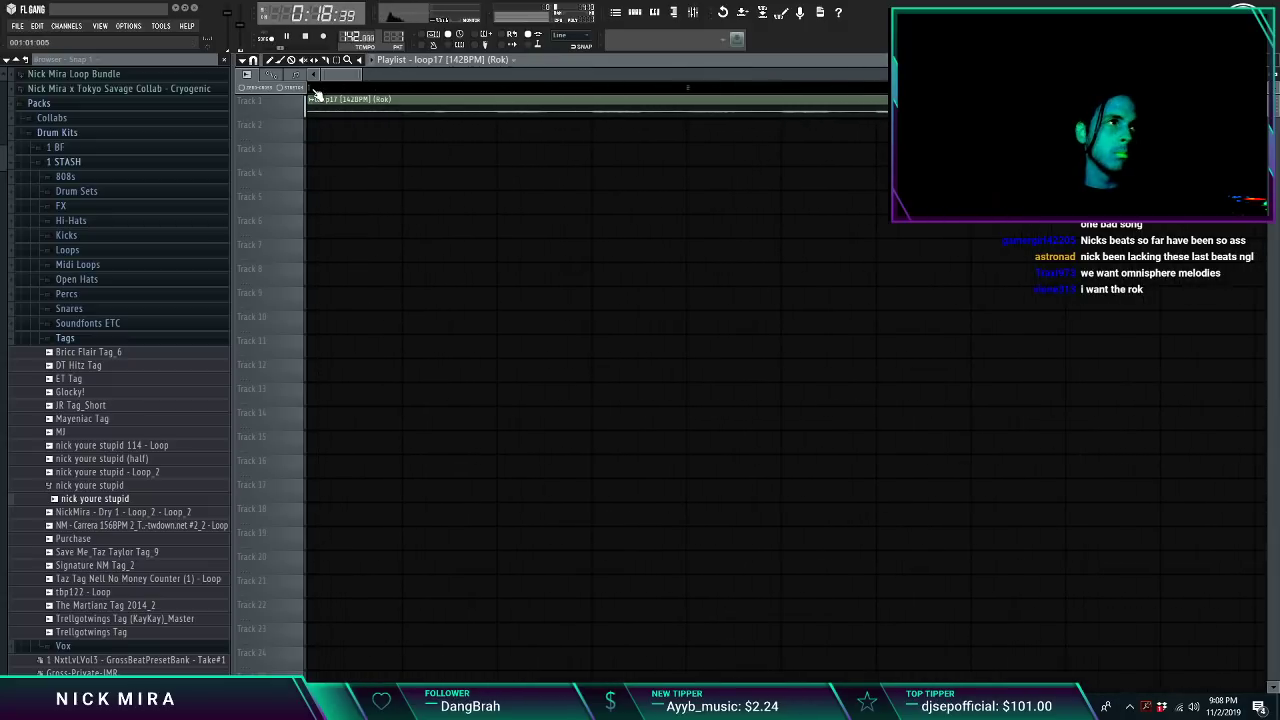
{"action": "left_click", "coordinate": [315, 92]}
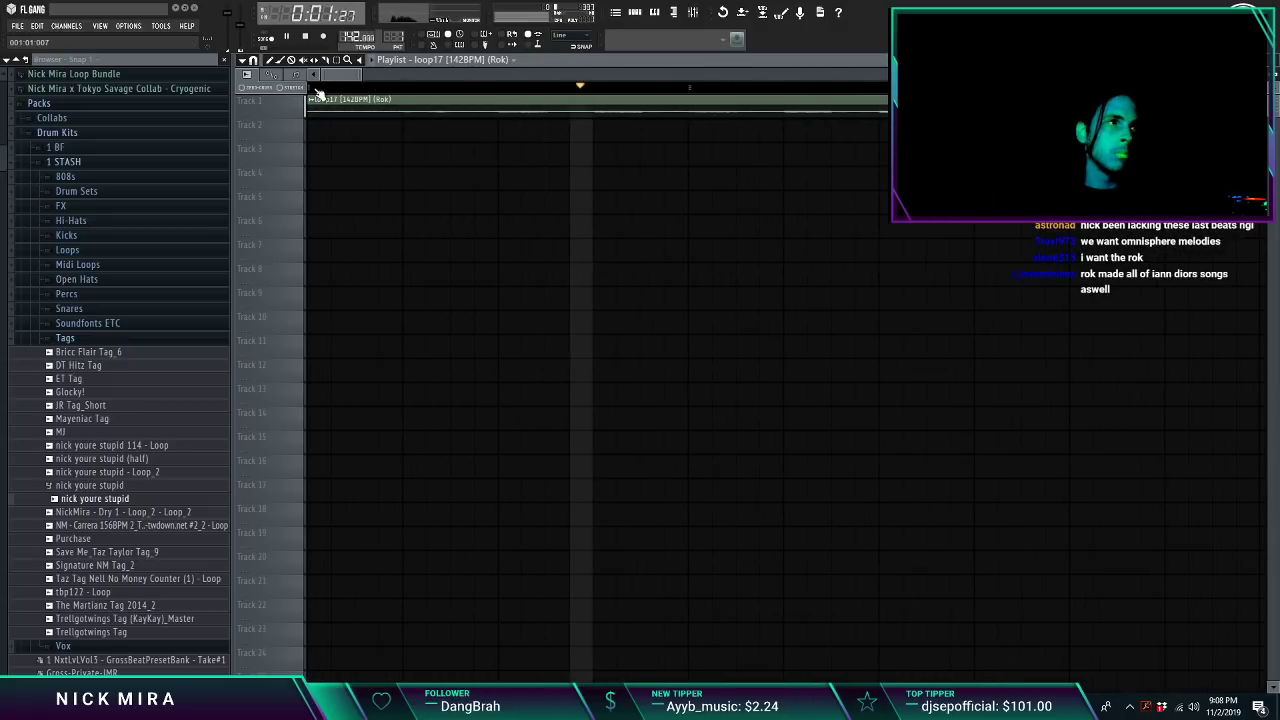
{"action": "scroll", "coordinate": [317, 92], "scroll_direction": "down", "scroll_amount": 7}
Step: Place Pattern 1 at bar 1 of track 3, lengthen it to eight bars and repeat it along the loop
{"action": "left_click", "coordinate": [654, 12]}
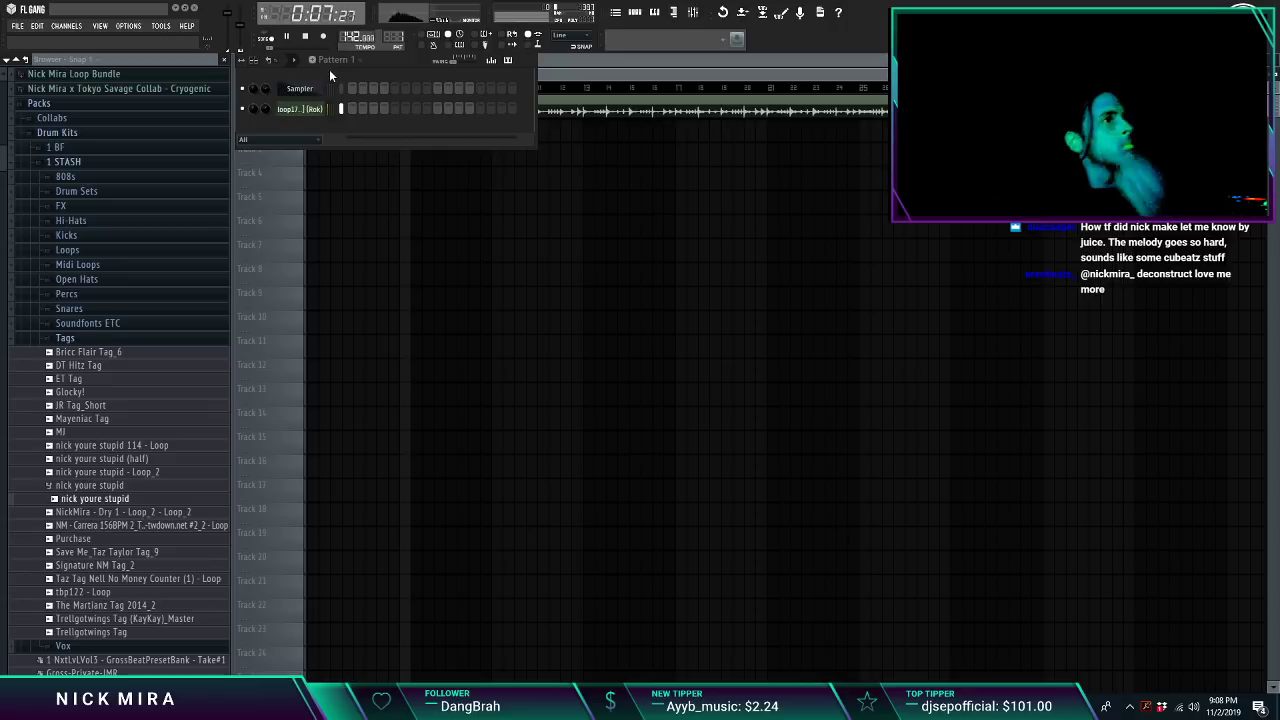
{"action": "left_click", "coordinate": [347, 64]}
{"action": "right_click", "coordinate": [663, 281]}
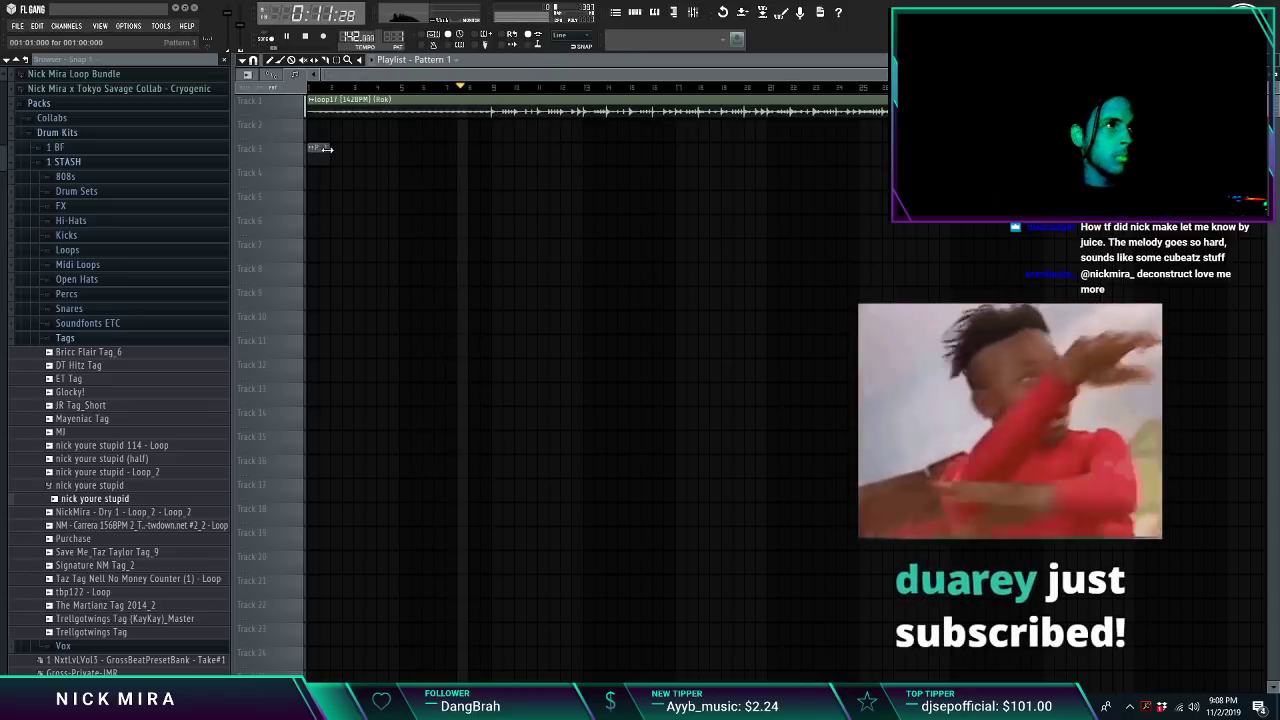
{"action": "mouse_move", "coordinate": [316, 149]}
{"action": "left_mouse_down"}
{"action": "mouse_move", "coordinate": [485, 156]}
{"action": "mouse_move", "coordinate": [620, 142]}
{"action": "left_mouse_up"}
{"action": "key", "text": "ctrl+b"}
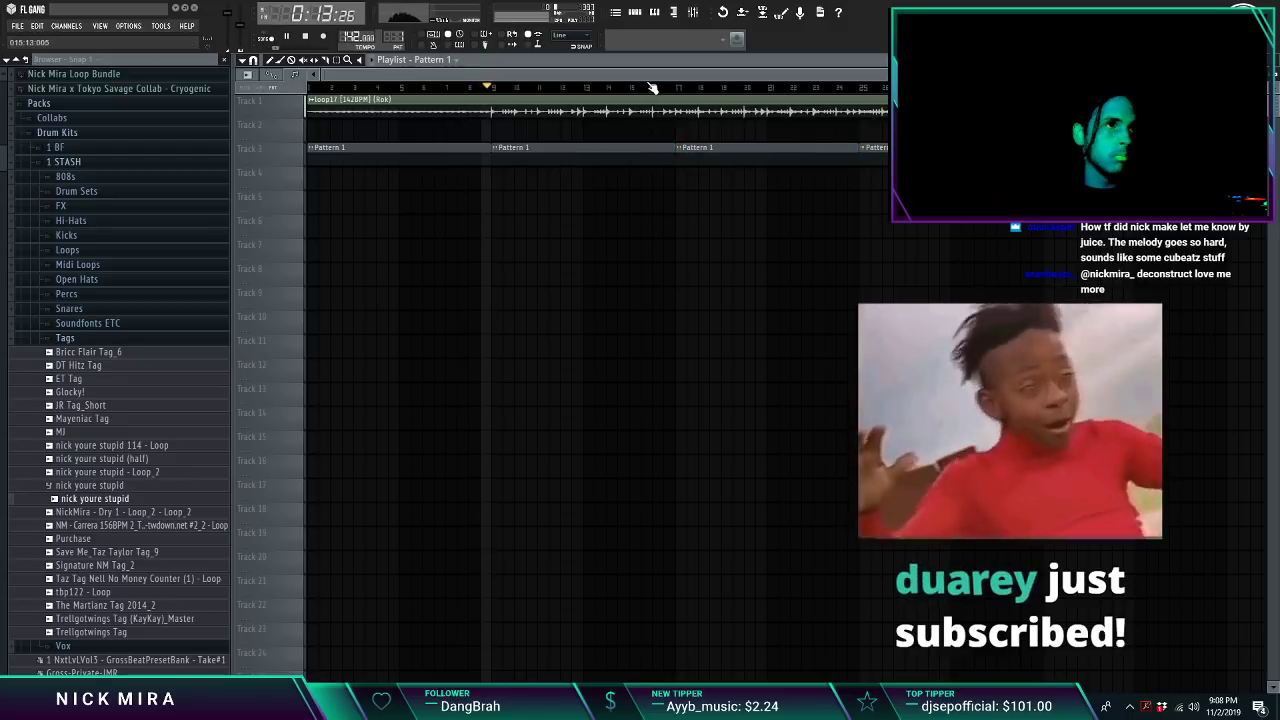
{"action": "scroll", "coordinate": [654, 88], "scroll_direction": "down", "scroll_amount": 2}
{"action": "key", "text": "ctrl+b"}
Step: Audition samples in the Snares folder and add "[PBS] Official Trap Clp_2" as a new channel
{"action": "key", "text": "F5"}
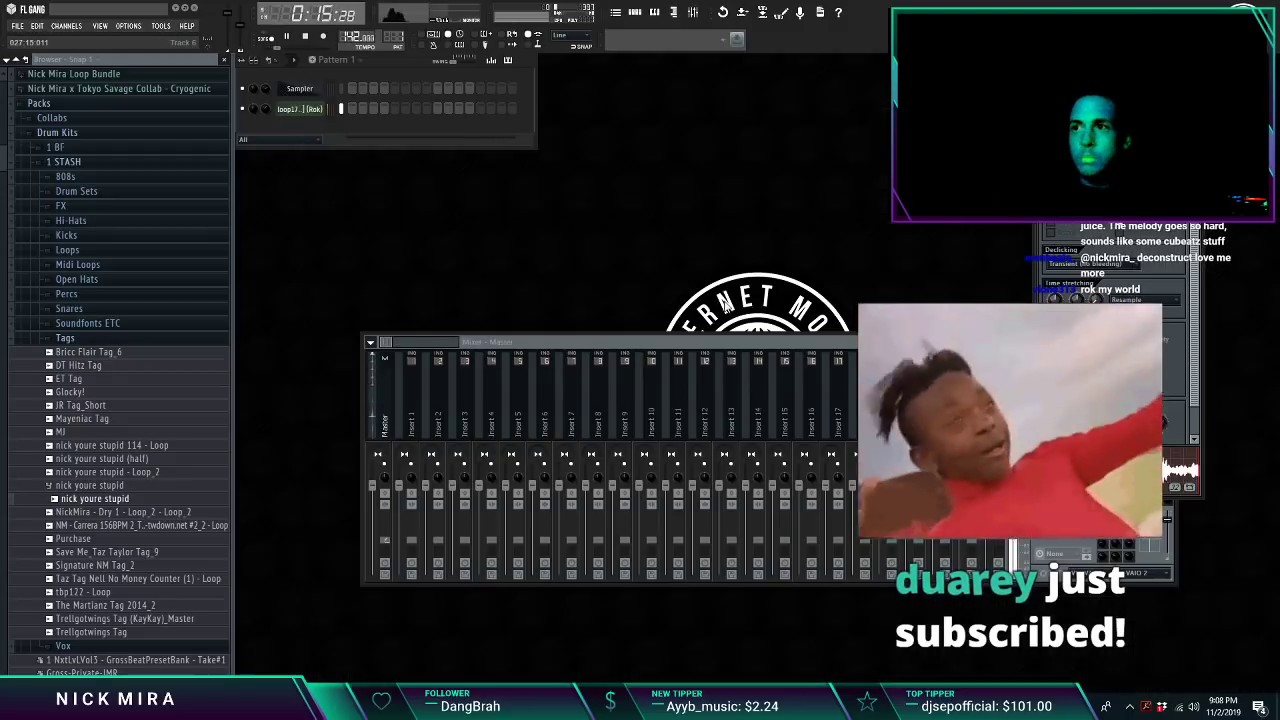
{"action": "left_click", "coordinate": [294, 141]}
{"action": "left_click", "coordinate": [289, 155]}
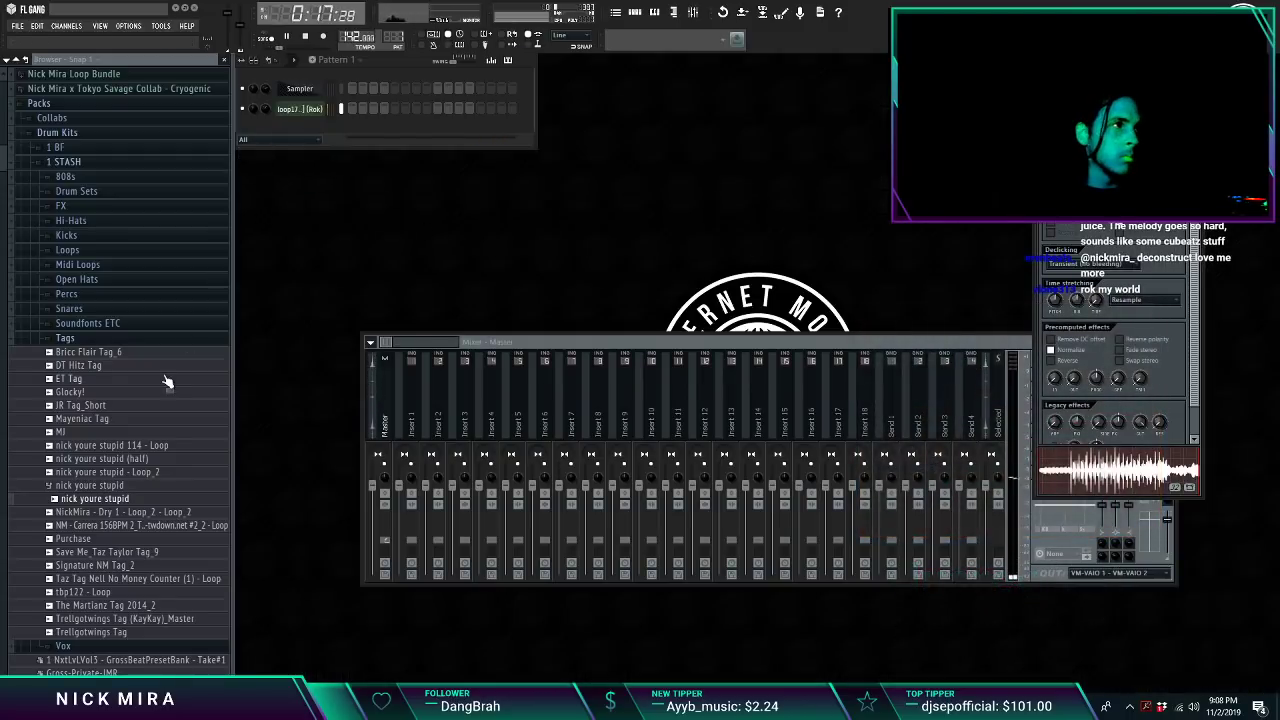
{"action": "left_click", "coordinate": [132, 337]}
{"action": "left_click", "coordinate": [123, 312]}
{"action": "scroll", "coordinate": [125, 318], "scroll_direction": "down", "scroll_amount": 1}
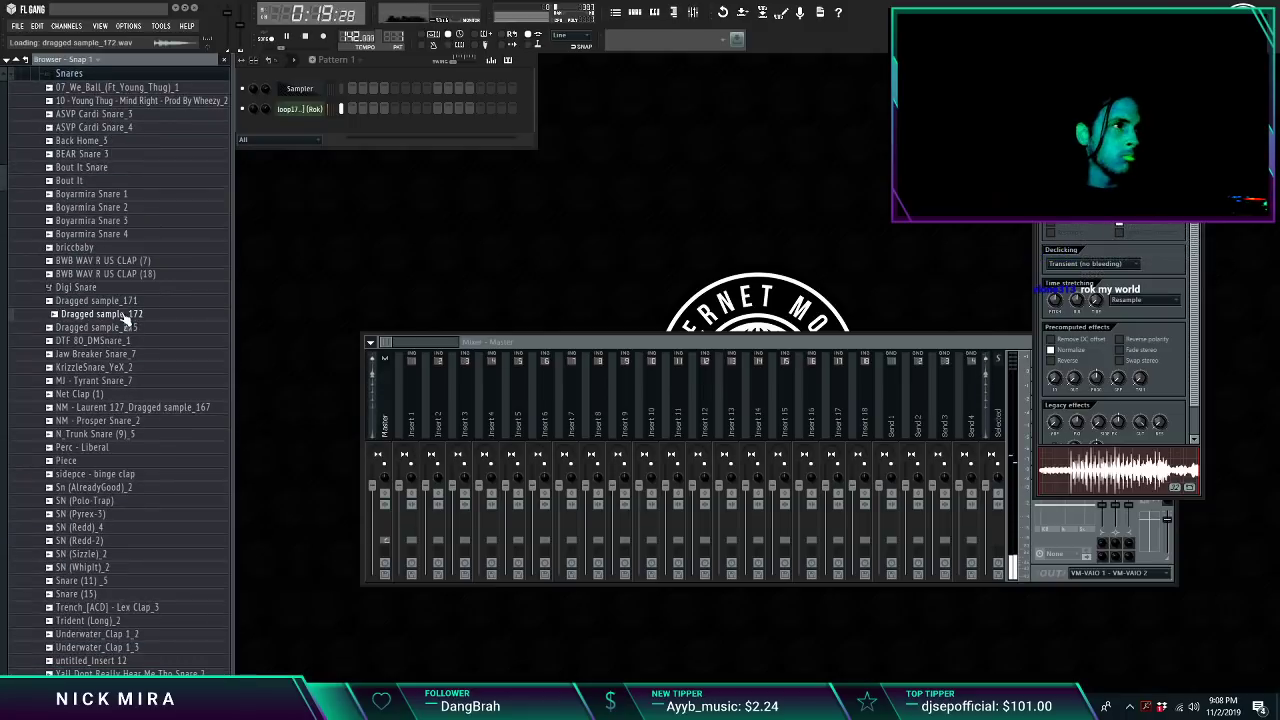
{"action": "scroll", "coordinate": [155, 500], "scroll_direction": "down", "scroll_amount": 3}
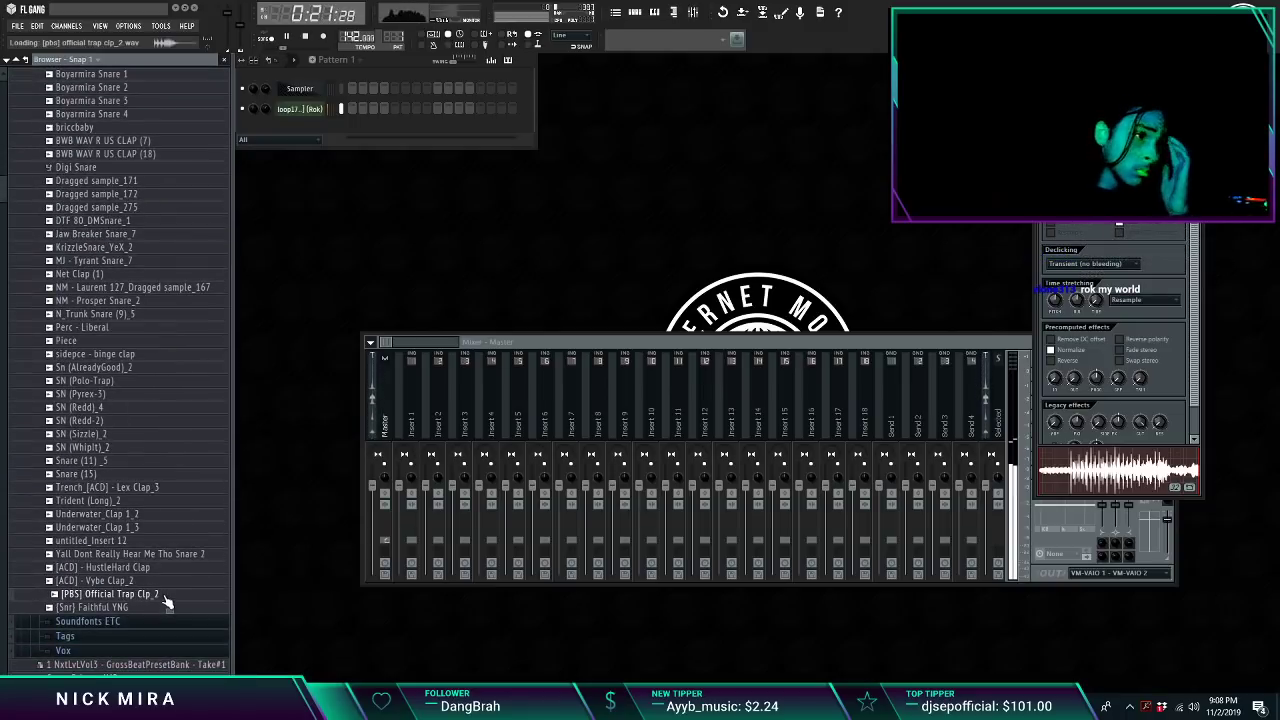
{"action": "left_click_drag", "start_coordinate": [105, 593], "coordinate": [318, 134]}
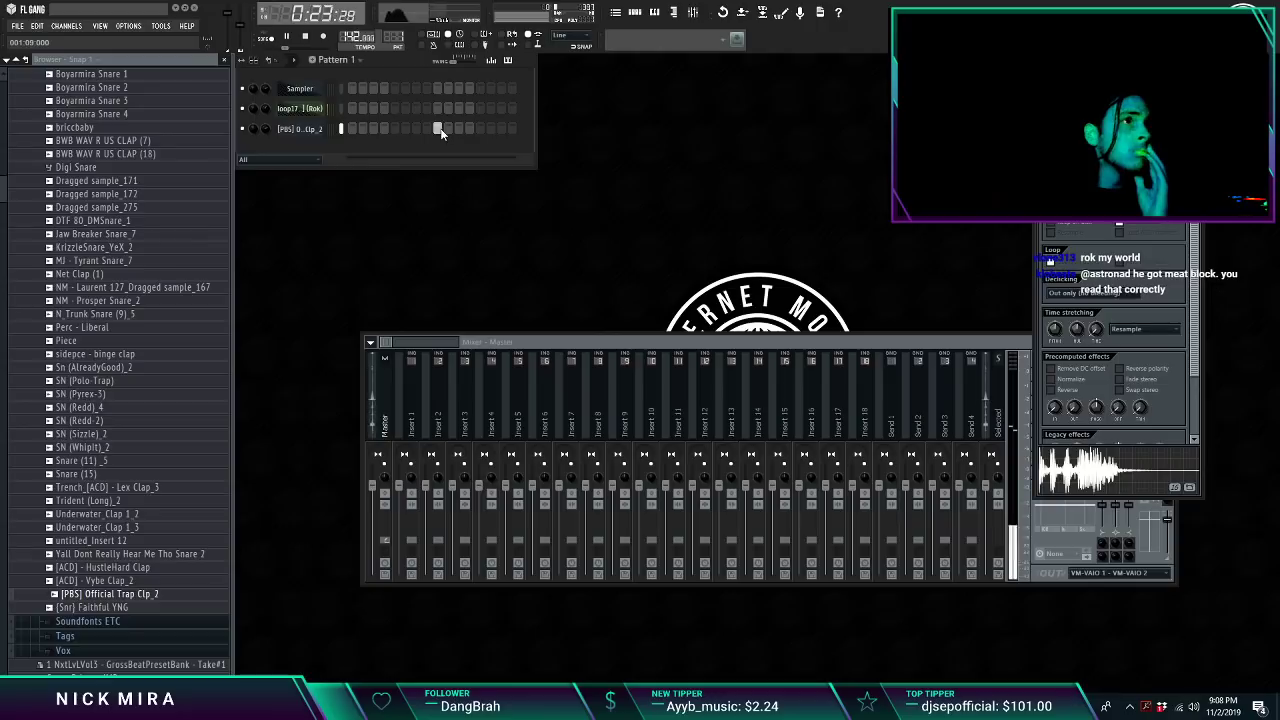
Step: In the piano roll of "[PBS] Official Trap Clp_2", lengthen the clap note to one bar and repeat it every bar
{"action": "right_click", "coordinate": [320, 129]}
{"action": "left_click", "coordinate": [360, 129]}
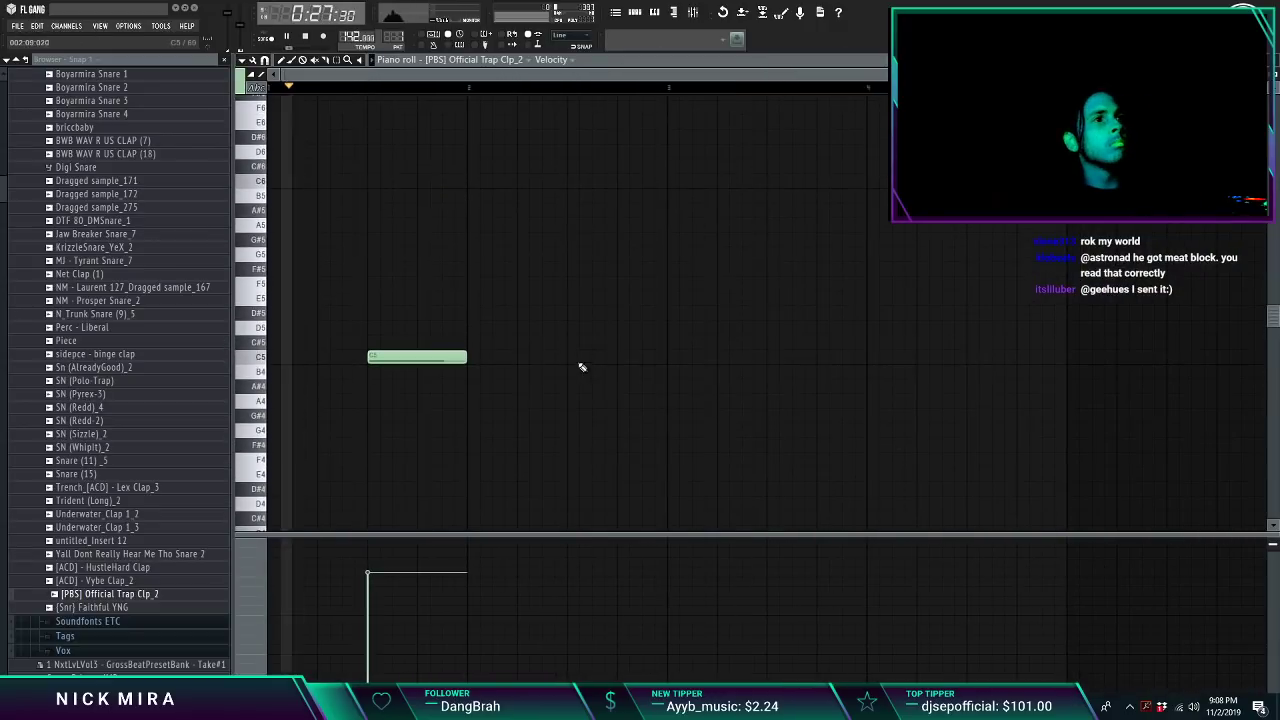
{"action": "left_click_drag", "start_coordinate": [465, 357], "coordinate": [577, 357]}
{"action": "key", "text": "ctrl+b"}
{"action": "key", "text": "ctrl+b"}
{"action": "key", "text": "ctrl+b"}
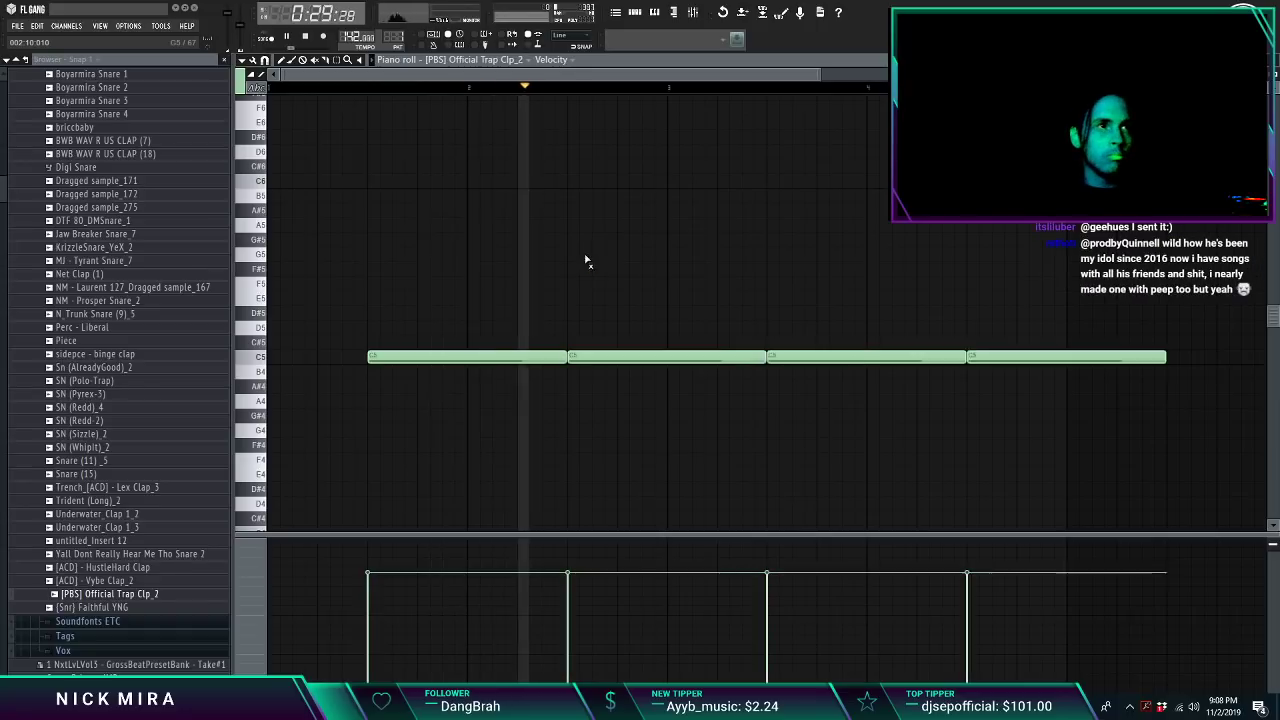
Step: Shorten the clap notes across the eight bars and raise their velocity to maximum
{"action": "key", "text": "shift+d"}
{"action": "key", "text": "ctrl+a"}
{"action": "scroll", "coordinate": [574, 360], "scroll_direction": "up", "scroll_amount": 4}
{"action": "left_click", "coordinate": [583, 301], "text": "ctrl"}
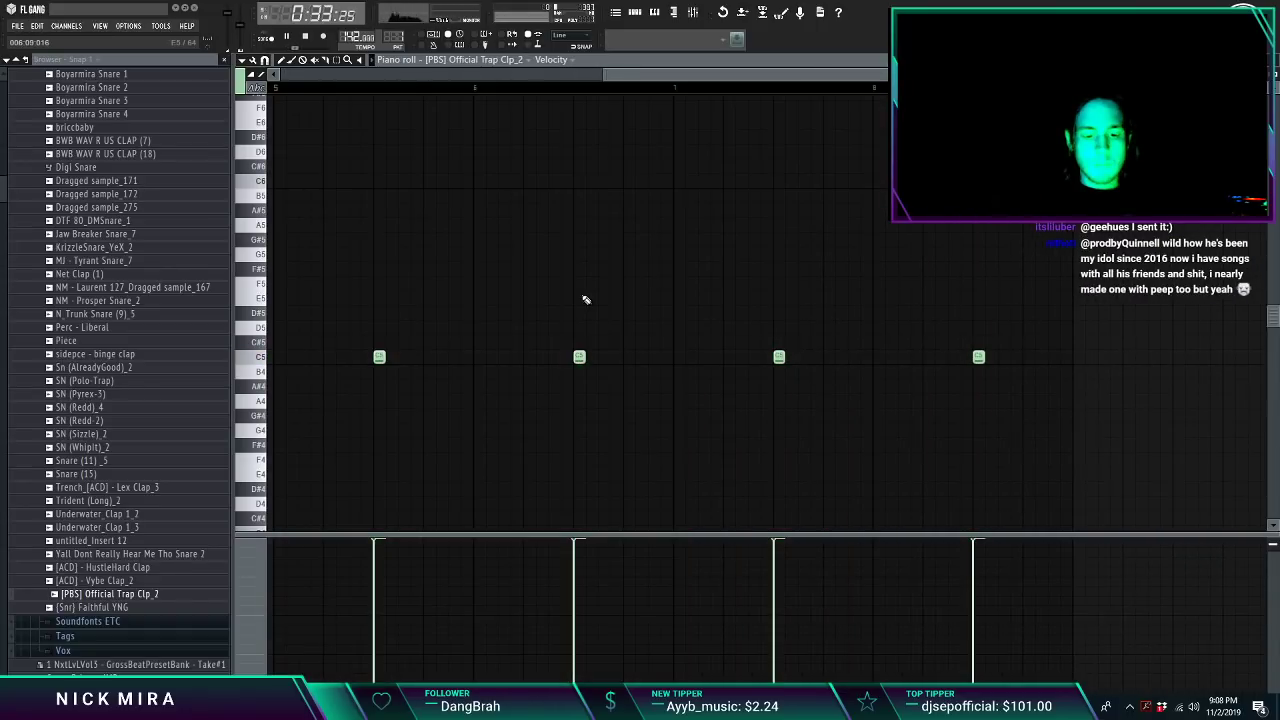
{"action": "key", "text": "space"}
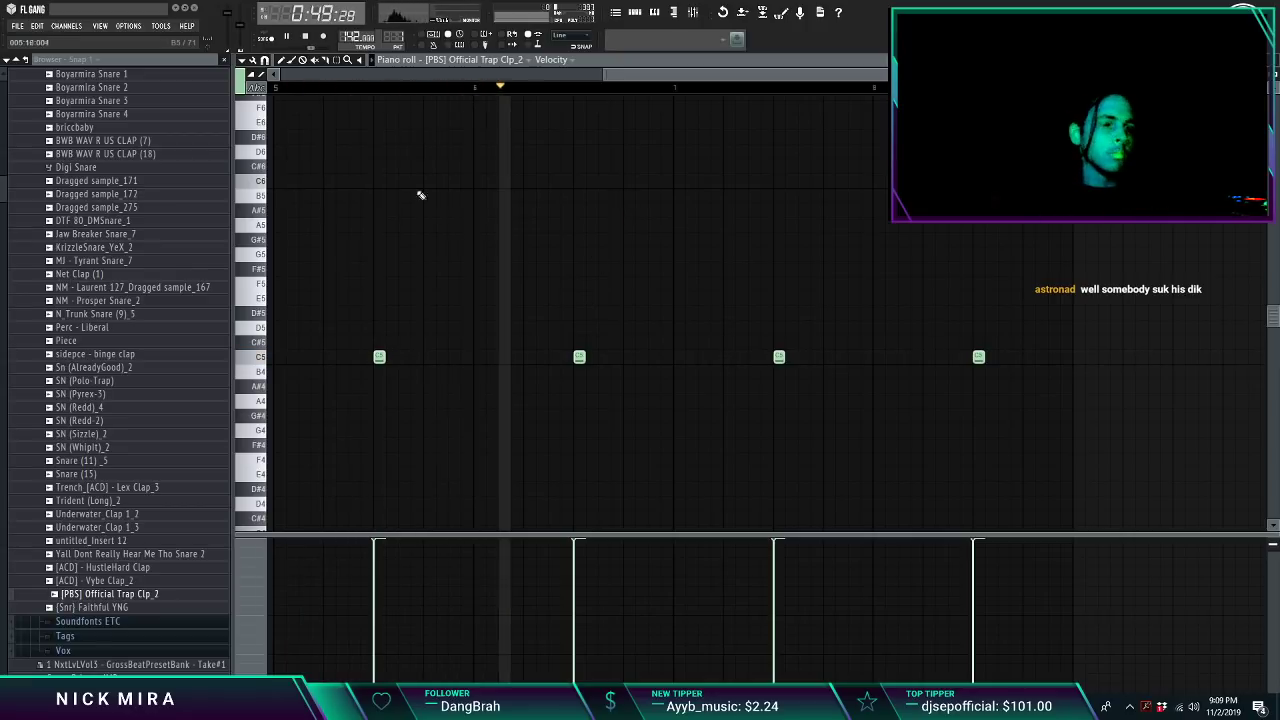
Step: Delete the empty Sampler channel from the channel rack
{"action": "key", "text": "F7"}
{"action": "right_click", "coordinate": [308, 93]}
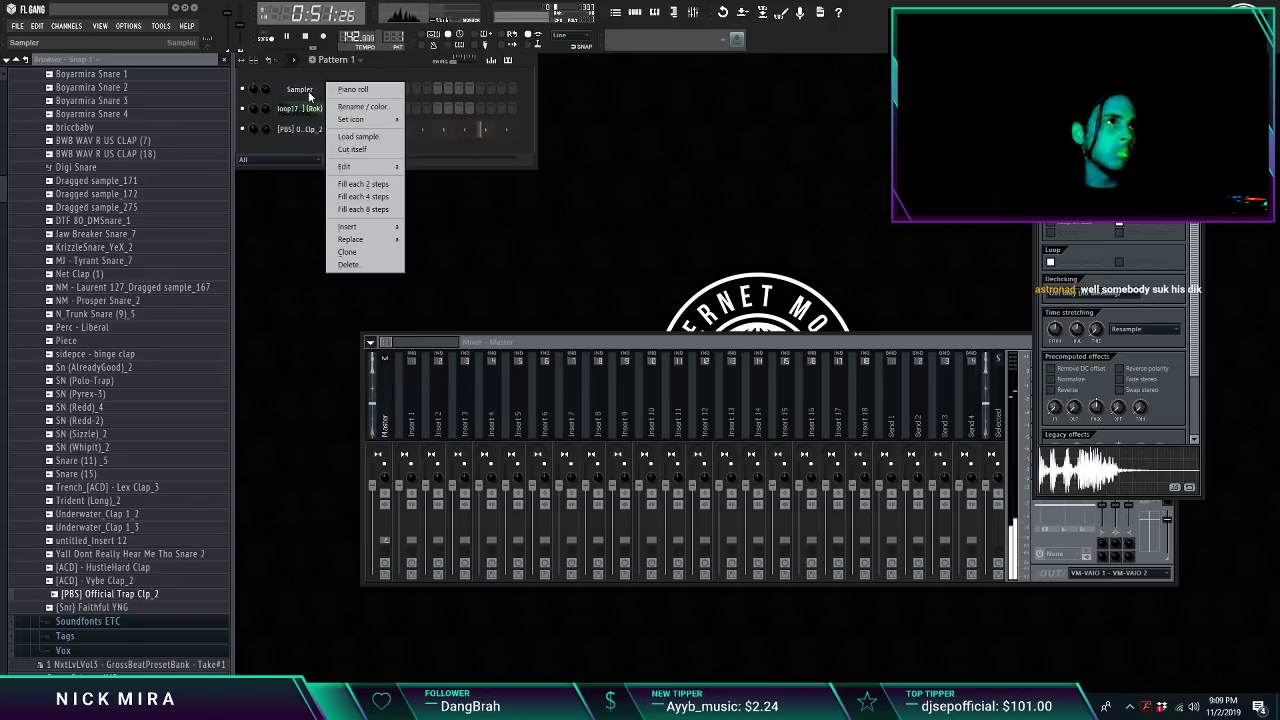
{"action": "left_click", "coordinate": [346, 264]}
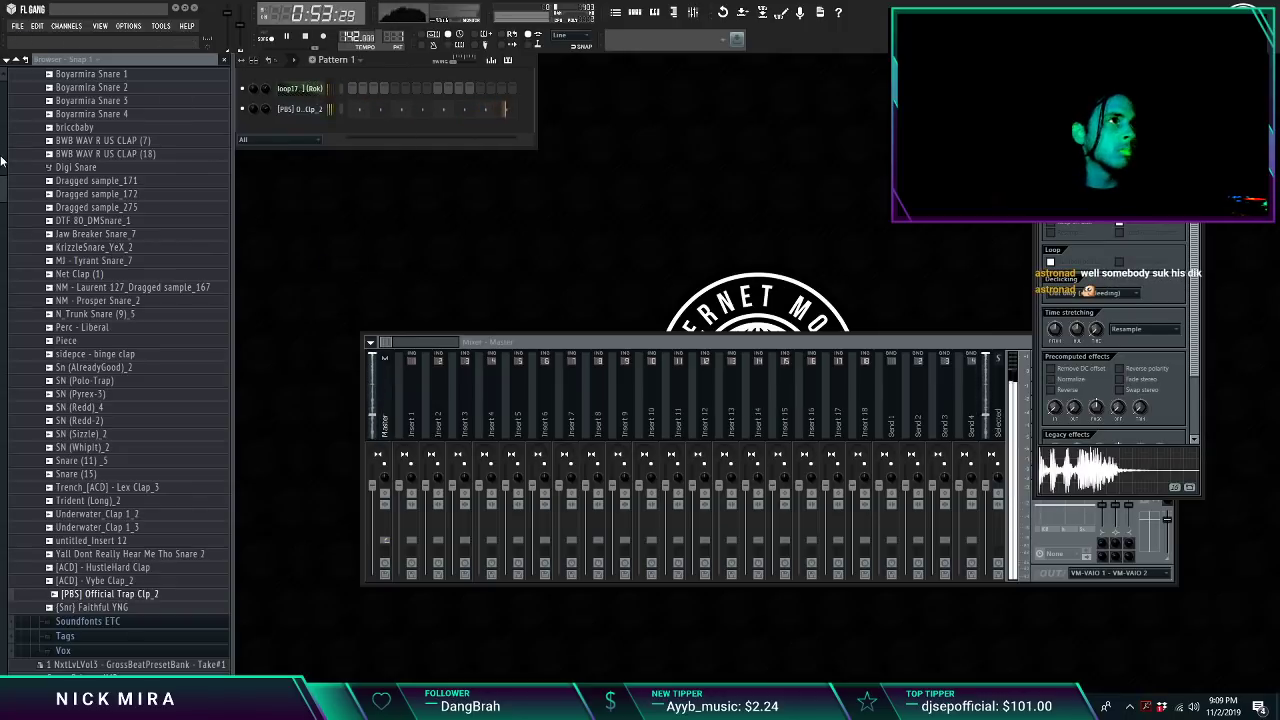
Step: Browse the STASH Percs folder and add "Z Shaker_2" as a new channel with a starting step
{"action": "scroll", "coordinate": [2, 166], "scroll_direction": "up", "scroll_amount": 7}
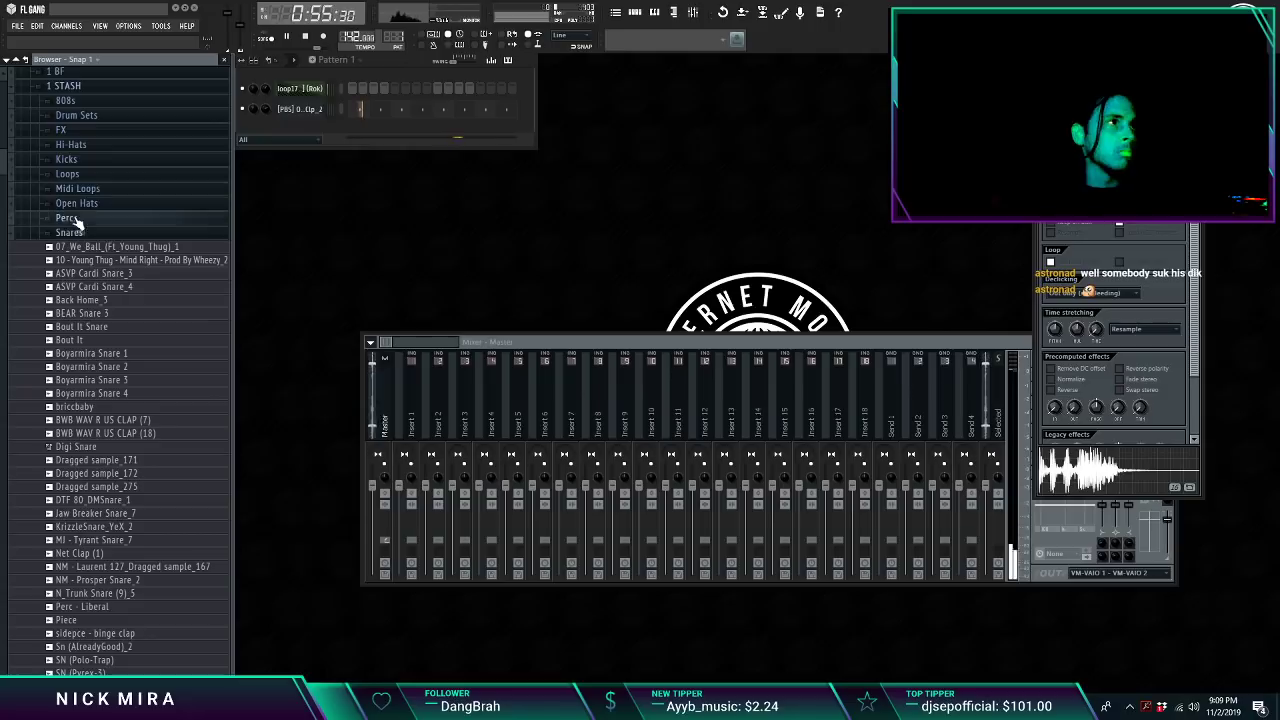
{"action": "left_click", "coordinate": [70, 218]}
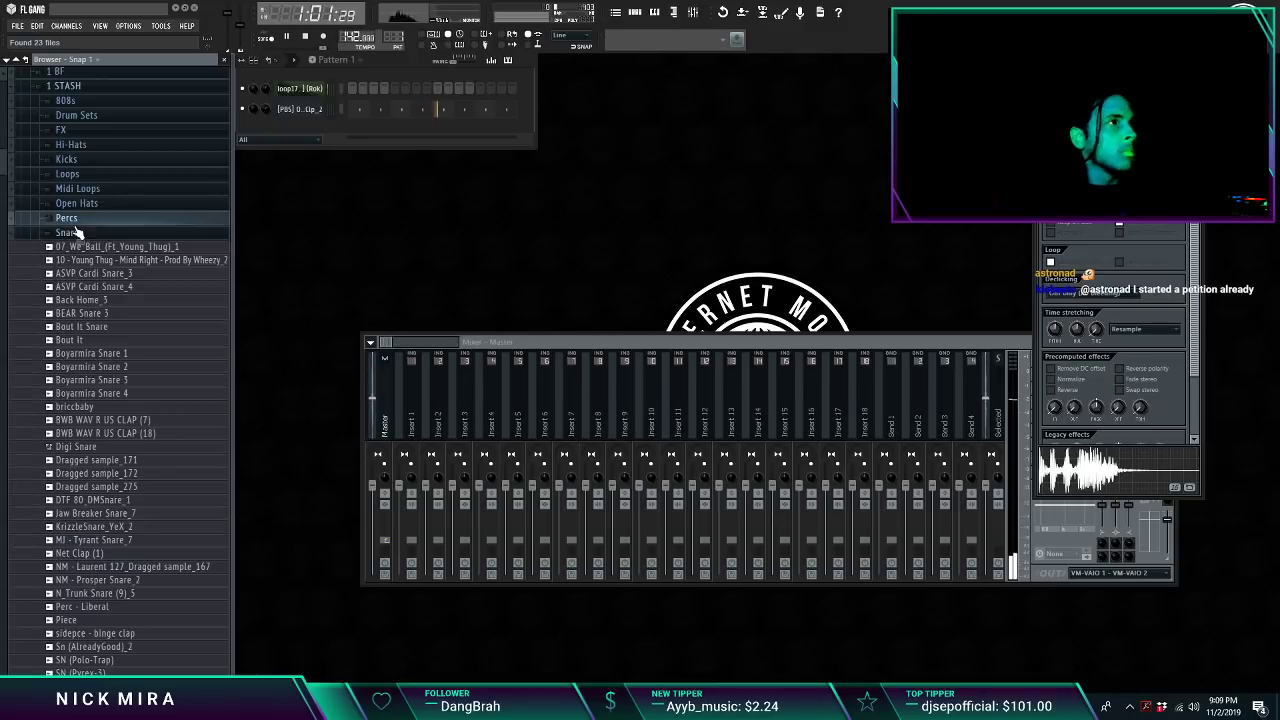
{"action": "left_click", "coordinate": [68, 218]}
{"action": "left_click", "coordinate": [80, 233]}
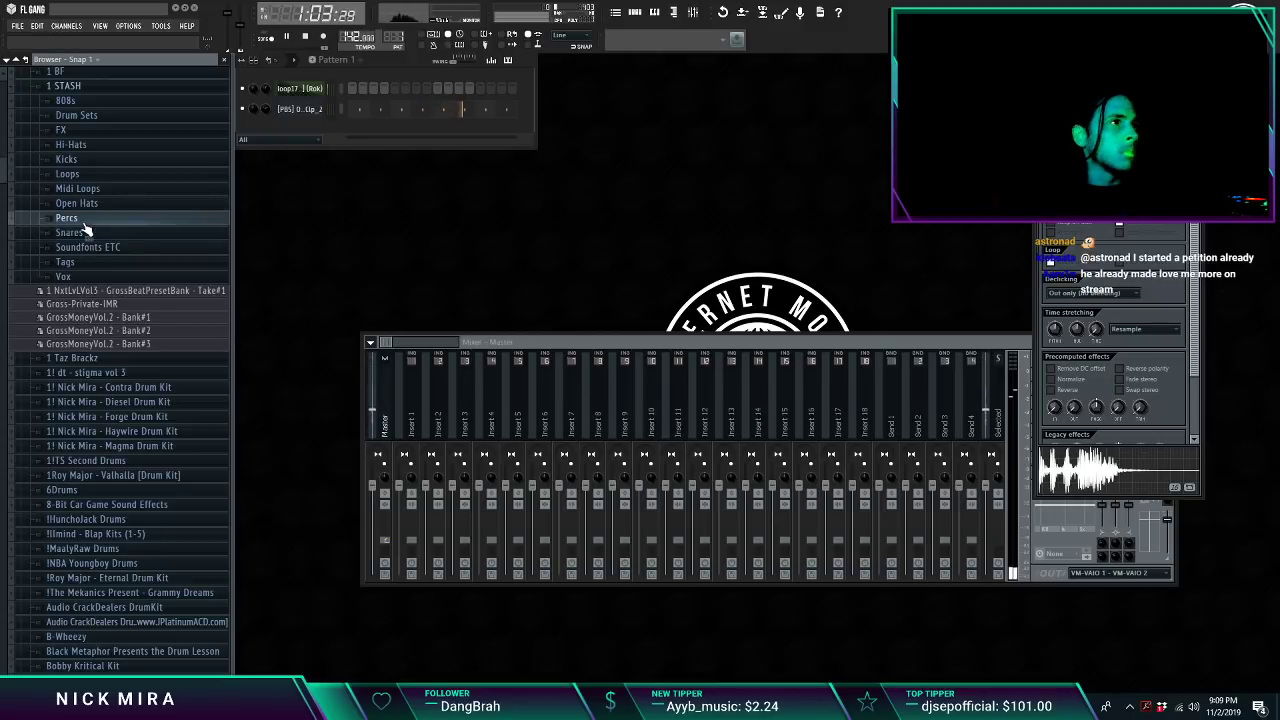
{"action": "left_click", "coordinate": [72, 219]}
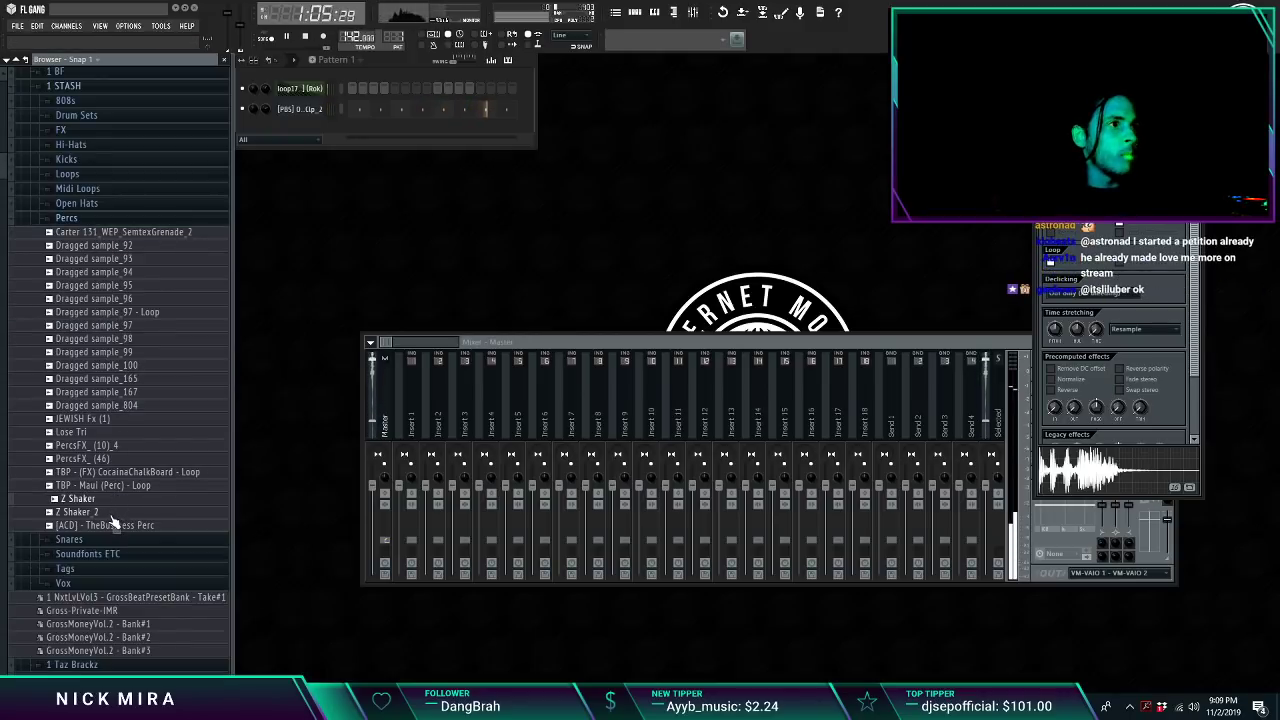
{"action": "left_click_drag", "start_coordinate": [333, 113], "coordinate": [384, 145]}
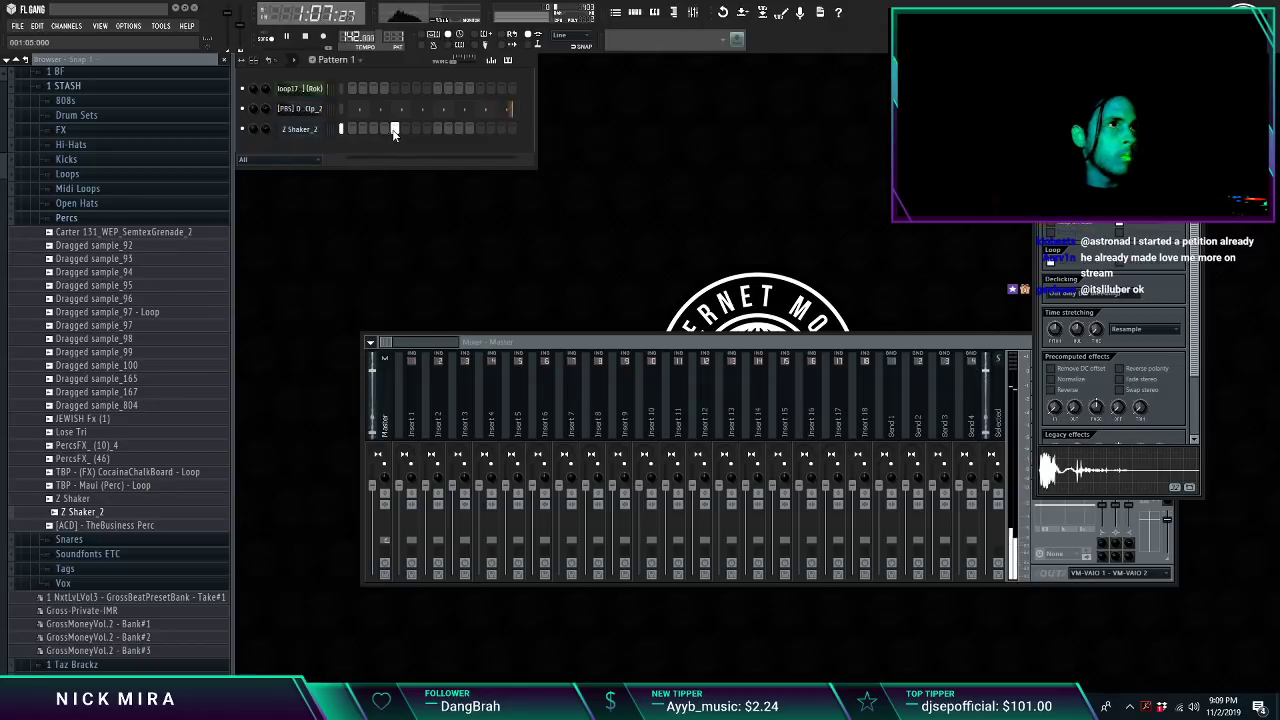
Step: Replace the long Z Shaker_2 note with short C5 hits on step 5 of bars 1, 4, 5 and 8
{"action": "right_click", "coordinate": [316, 128]}
{"action": "left_click", "coordinate": [345, 129]}
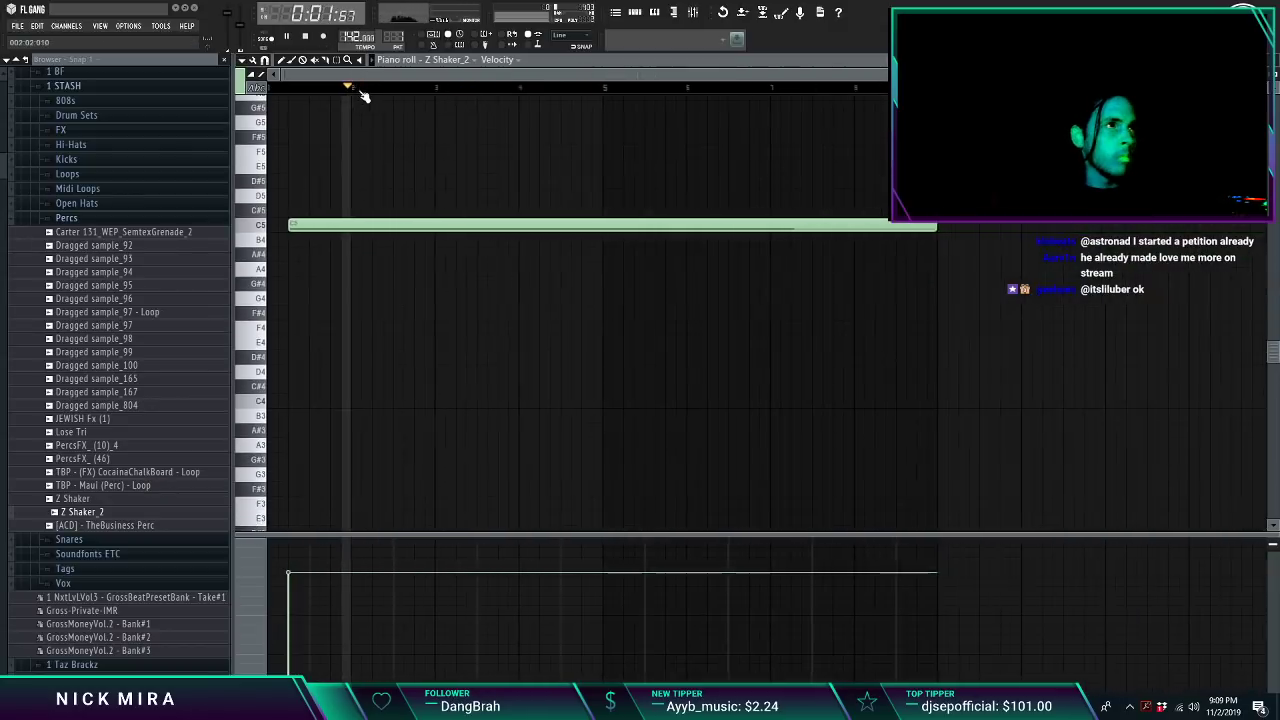
{"action": "right_click", "coordinate": [293, 225]}
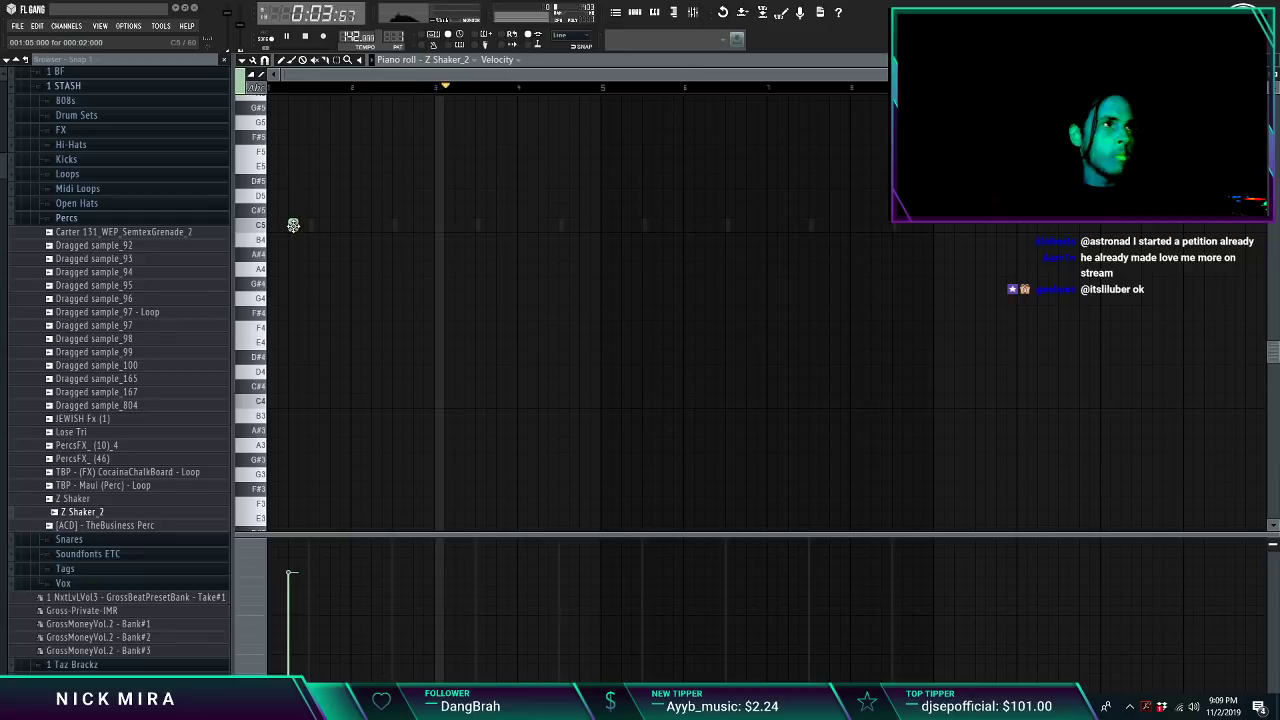
{"action": "left_click", "coordinate": [293, 225]}
{"action": "left_click", "coordinate": [543, 225]}
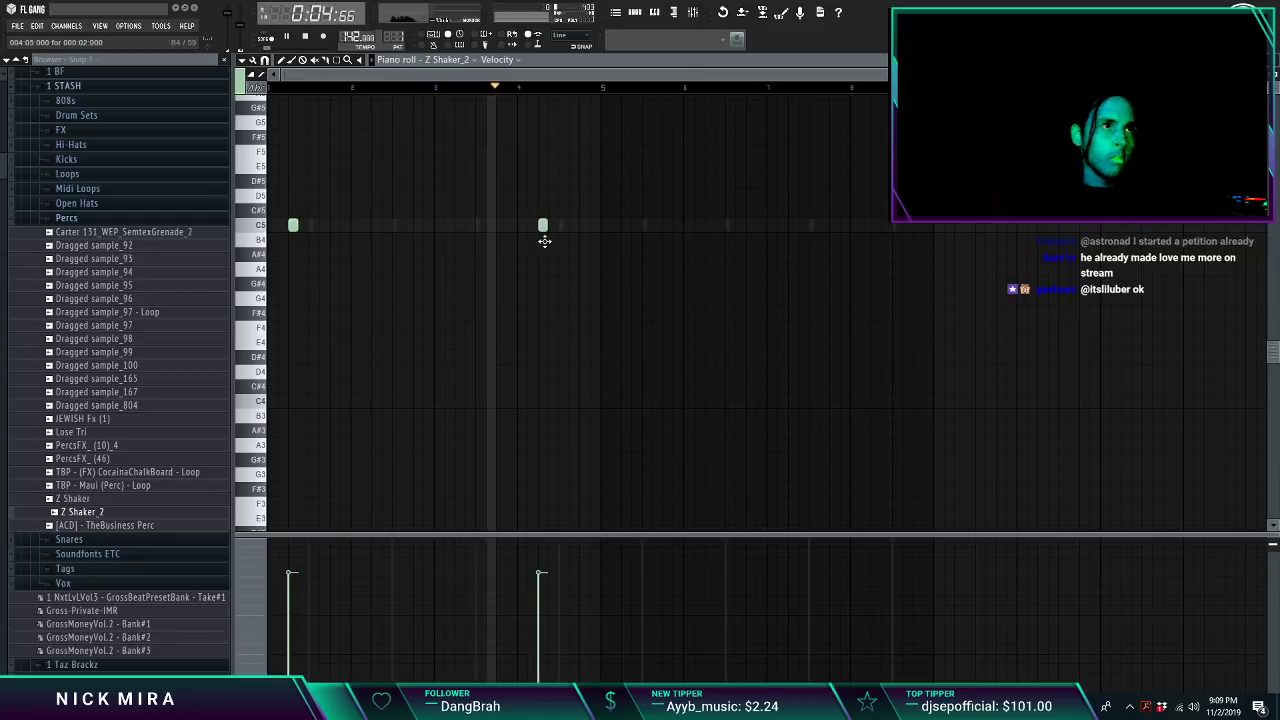
{"action": "left_click", "coordinate": [626, 224]}
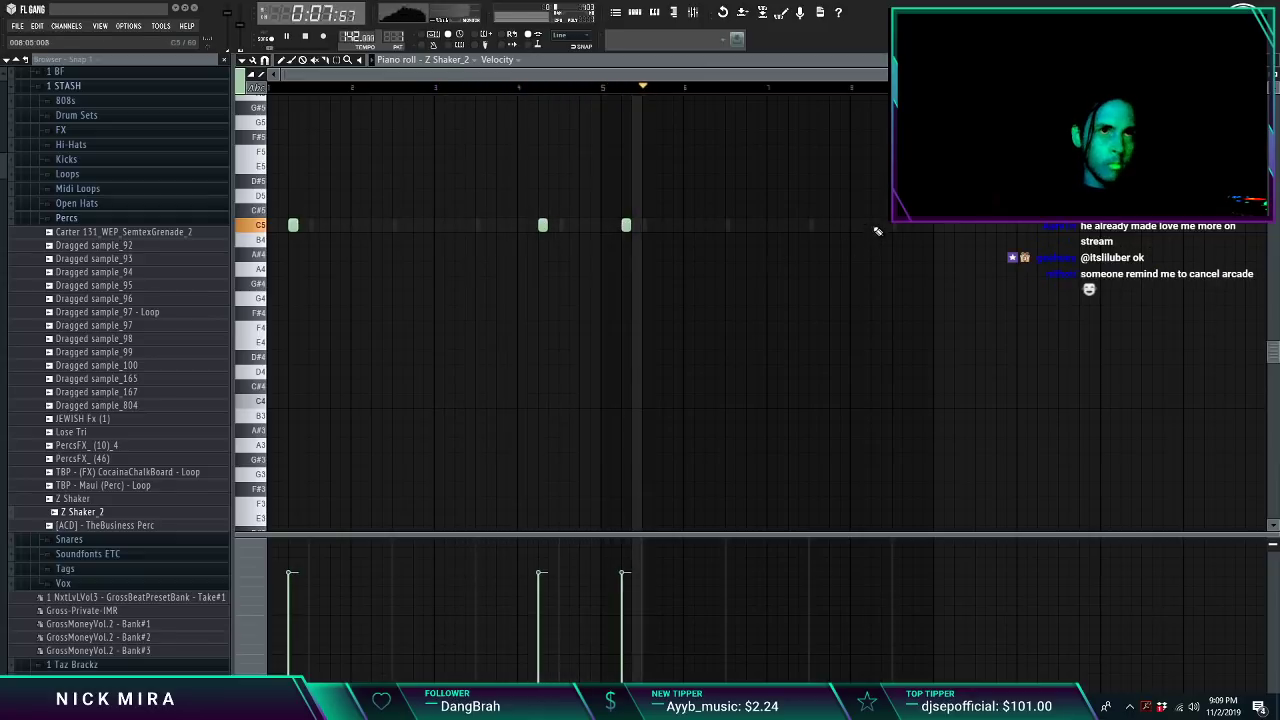
{"action": "left_click", "coordinate": [876, 229]}
{"action": "key", "text": "F7"}
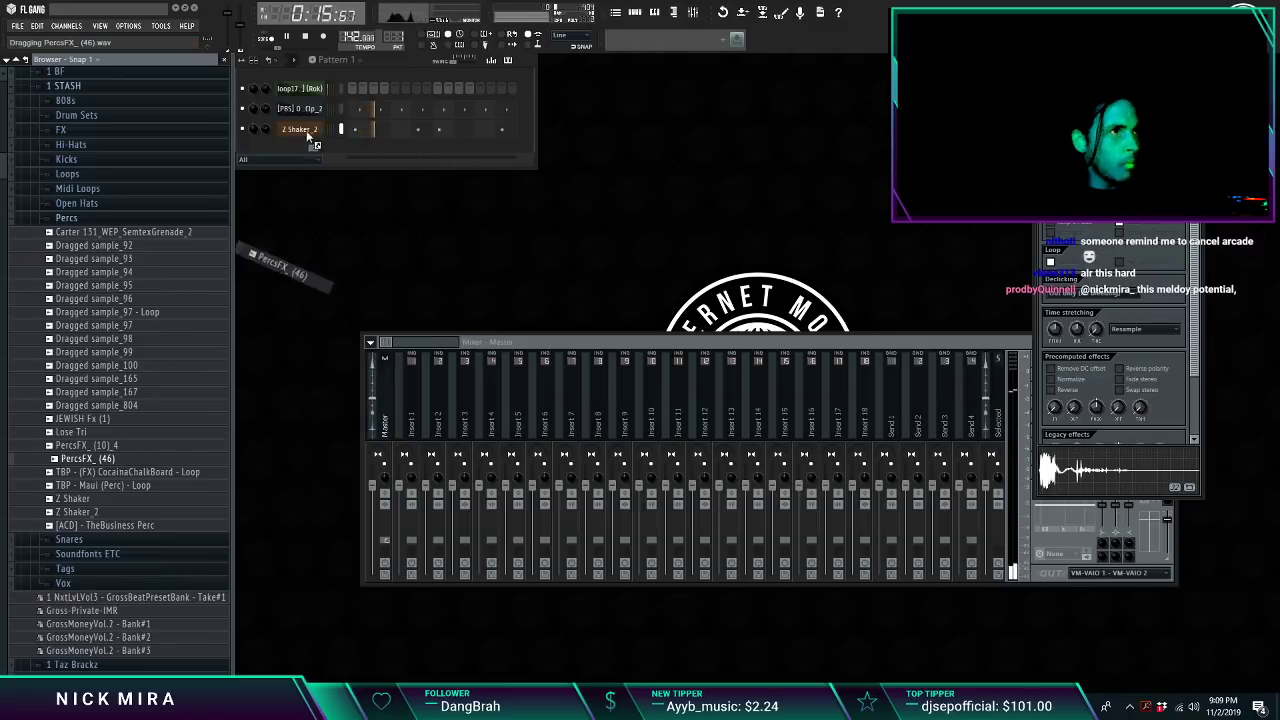
Step: Add "PercsFX_ (46)" as a new channel and send its step to the piano roll
{"action": "left_click_drag", "start_coordinate": [313, 148], "coordinate": [314, 152]}
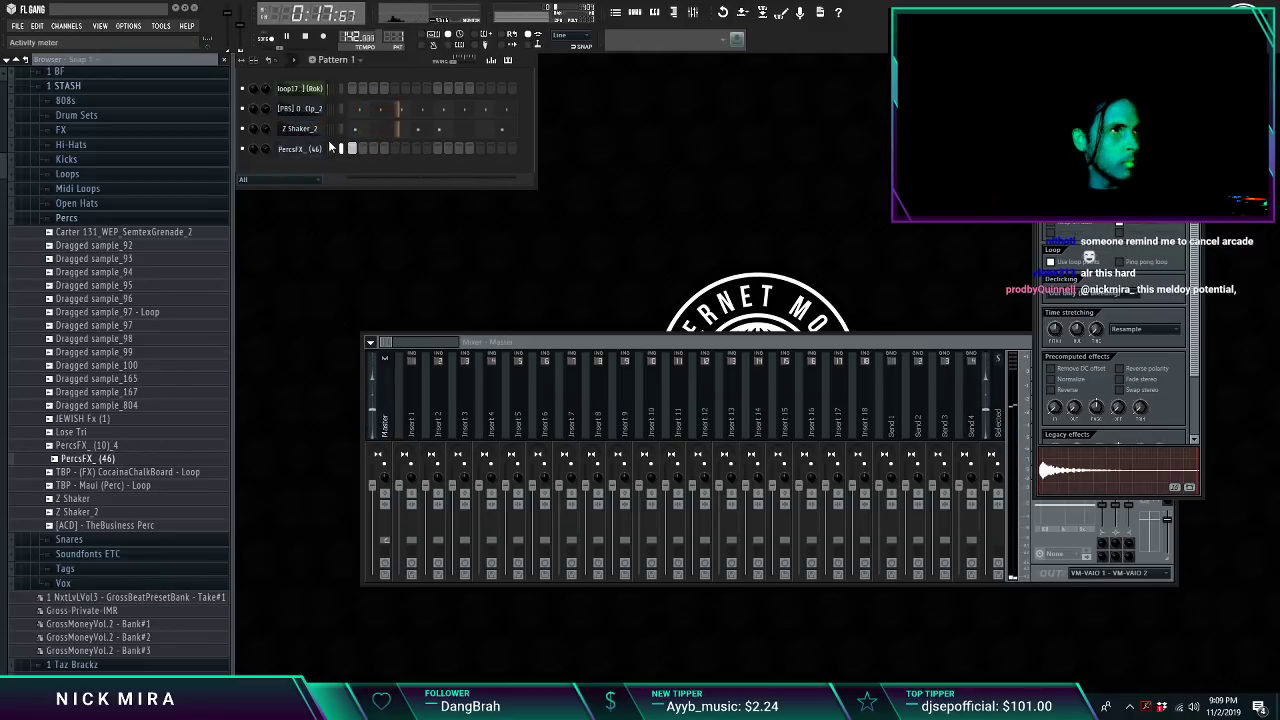
{"action": "right_click", "coordinate": [314, 152]}
{"action": "left_click", "coordinate": [332, 149]}
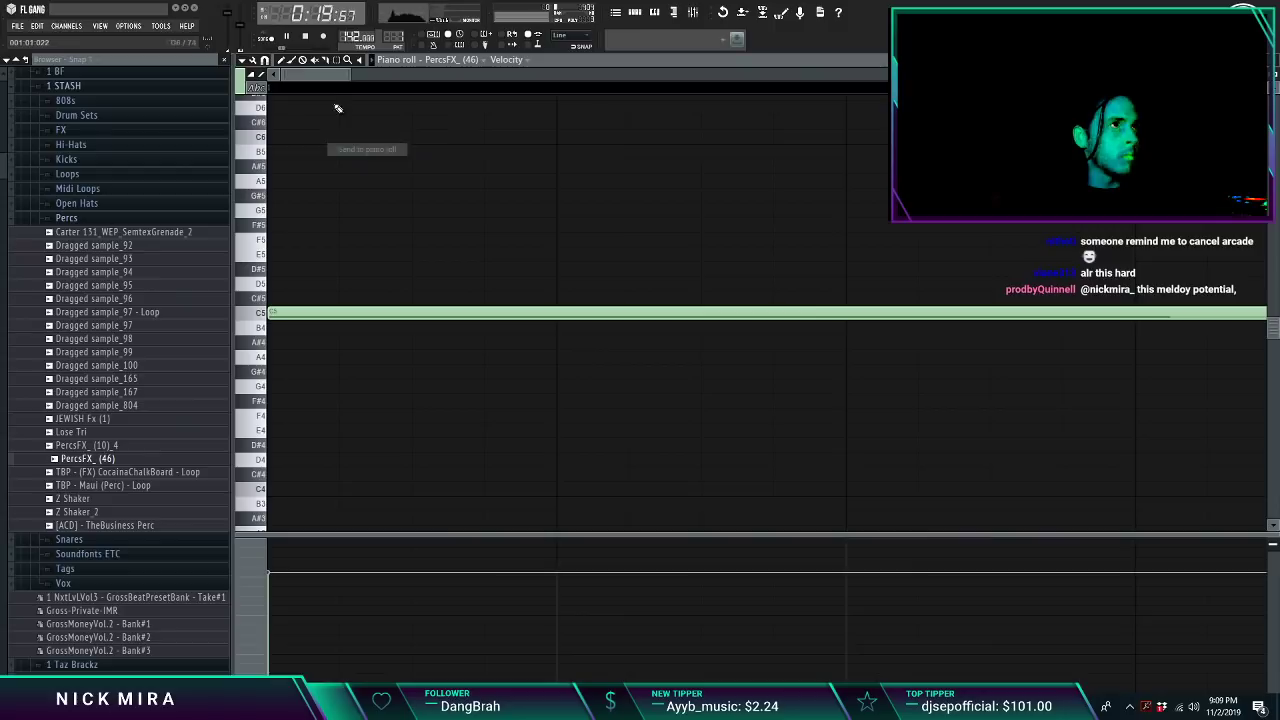
Step: Remove the PercsFX_ (46) notes except those at bars 2 and 6, and shorten the remaining two
{"action": "scroll", "coordinate": [329, 92], "scroll_direction": "down", "scroll_amount": 5}
{"action": "right_click", "coordinate": [325, 313]}
{"action": "right_click", "coordinate": [468, 312]}
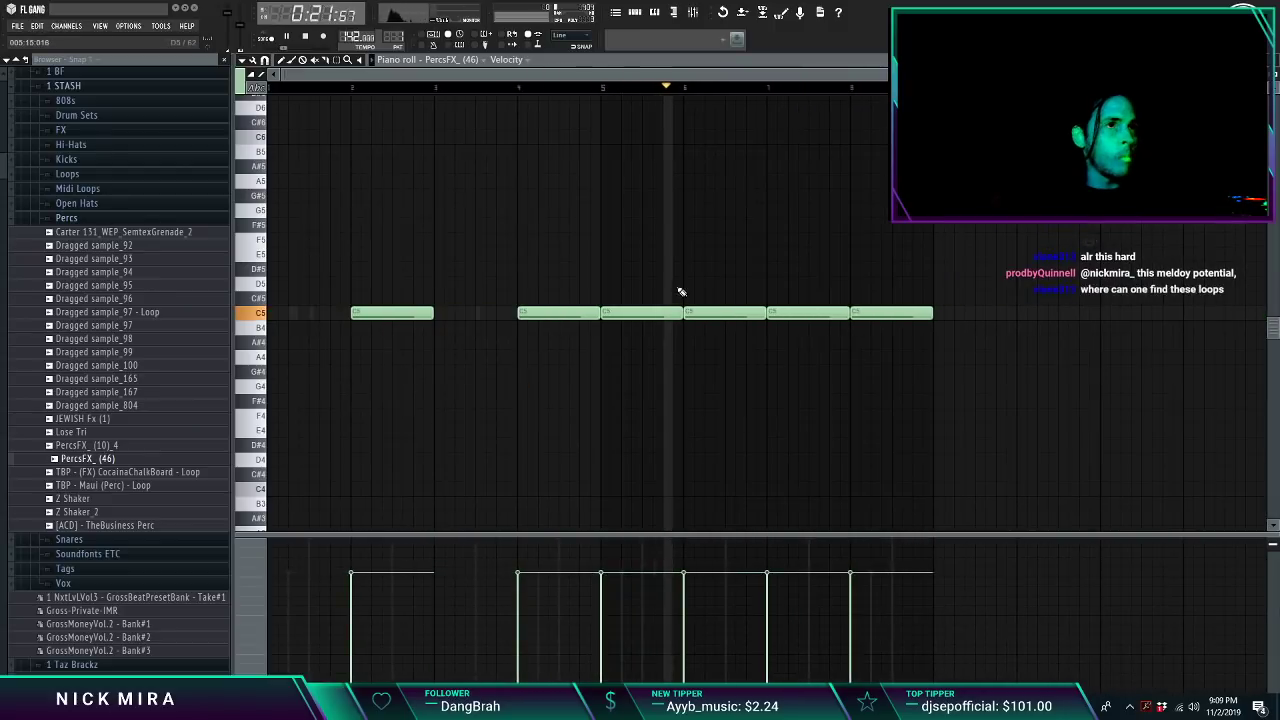
{"action": "right_click", "coordinate": [660, 313]}
{"action": "right_click", "coordinate": [805, 312]}
{"action": "right_click", "coordinate": [588, 312]}
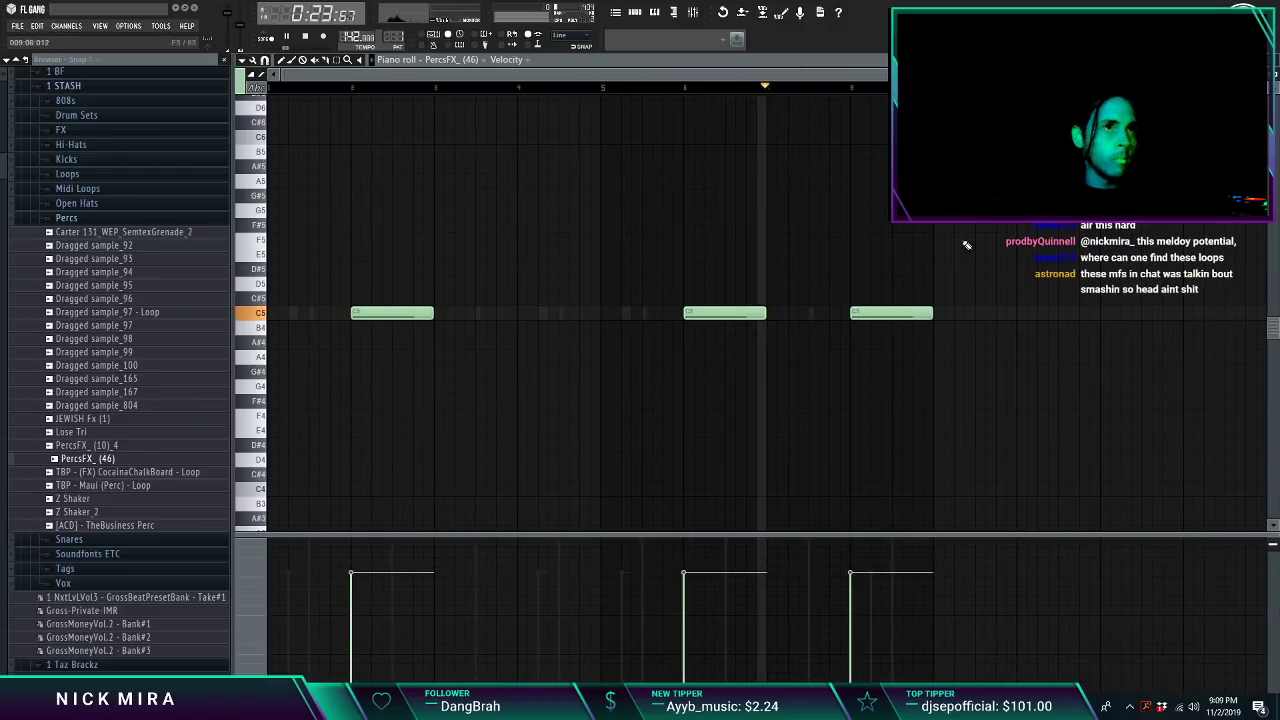
{"action": "right_click", "coordinate": [904, 313]}
{"action": "left_click_drag", "start_coordinate": [763, 313], "coordinate": [692, 309]}
{"action": "key", "text": "F7"}
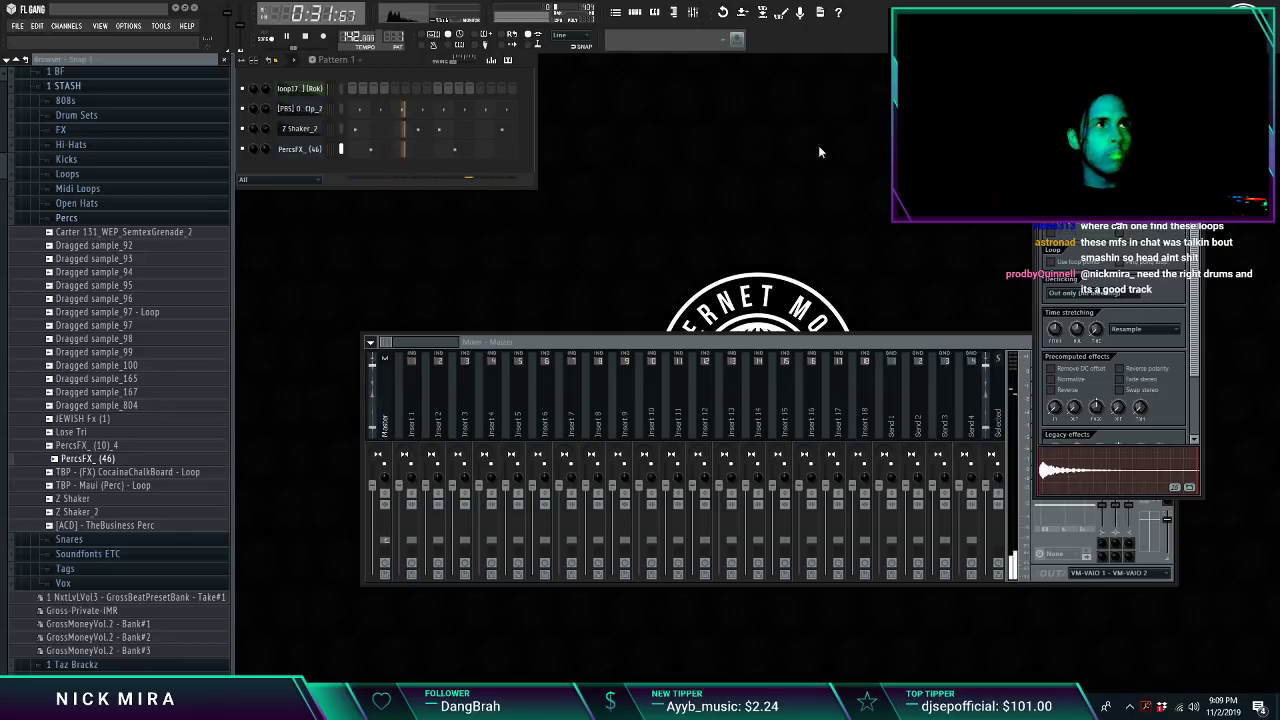
Step: Add "YK - Metro HH (Hats)_2" from the STASH Hi-Hats folder as a new channel
{"action": "left_click", "coordinate": [113, 219]}
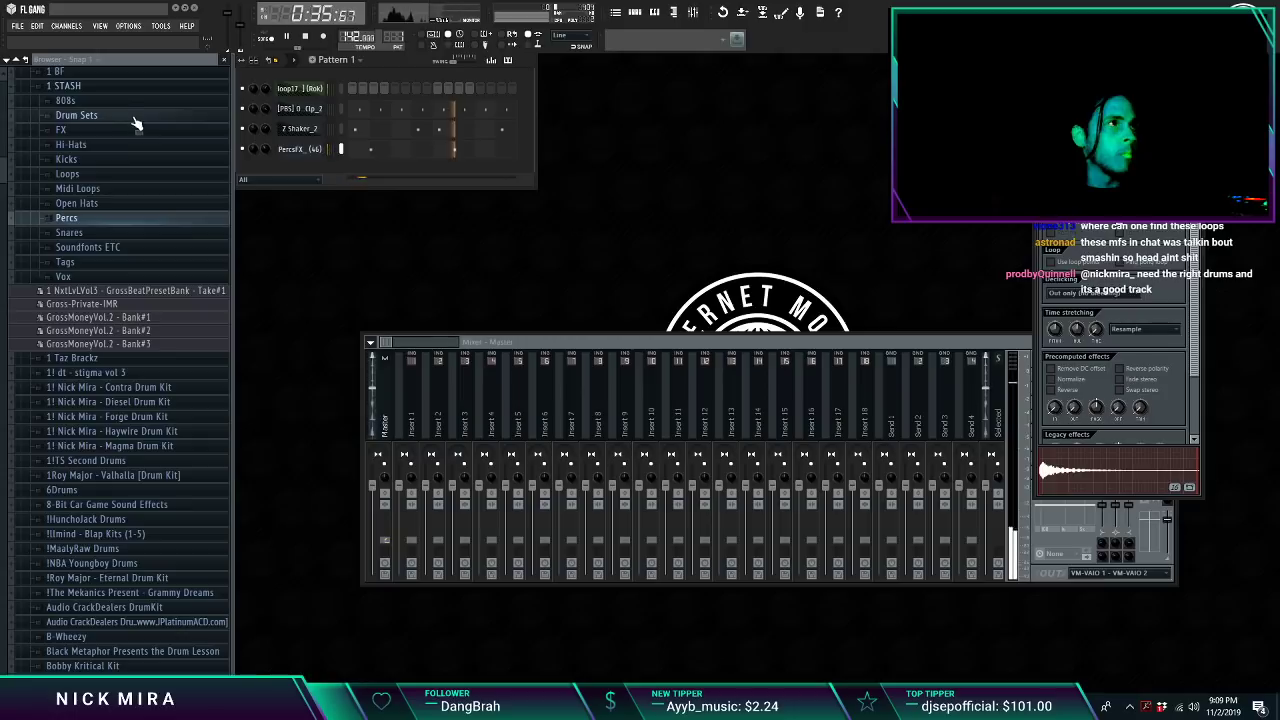
{"action": "left_click", "coordinate": [90, 144]}
{"action": "scroll", "coordinate": [133, 410], "scroll_direction": "down", "scroll_amount": 2}
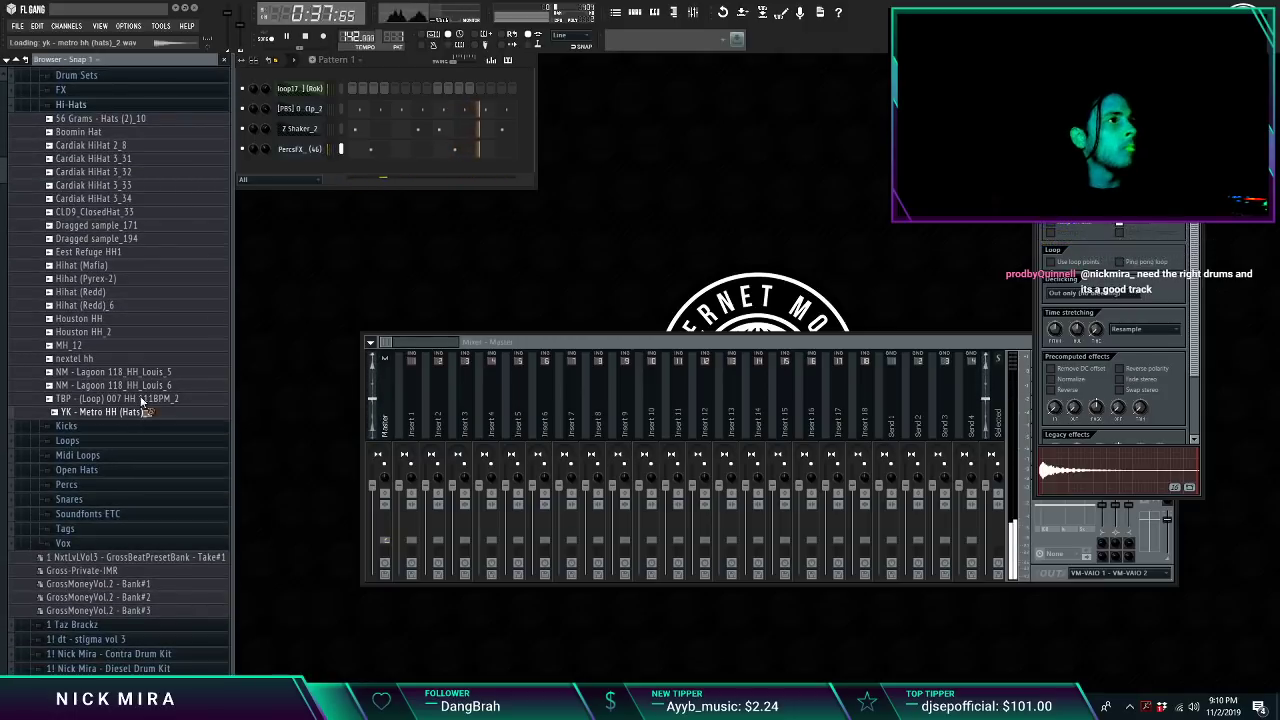
{"action": "left_click_drag", "start_coordinate": [315, 170], "coordinate": [316, 172]}
{"action": "right_click", "coordinate": [313, 174]}
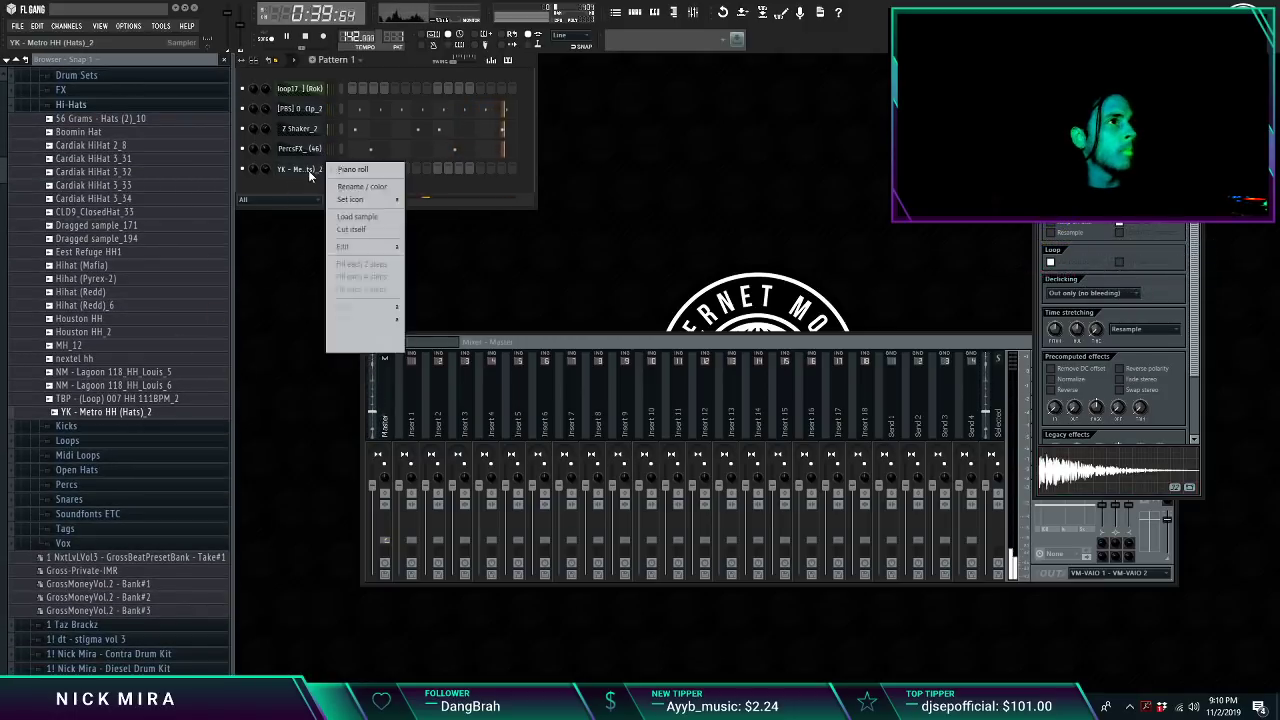
{"action": "left_click", "coordinate": [344, 169]}
Step: Replace the hi-hat channel's sample with "[PBS] Finesse Hat" from the !NBA Youngboy Drums folder and fill every two steps
{"action": "scroll", "coordinate": [130, 407], "scroll_direction": "down", "scroll_amount": 10}
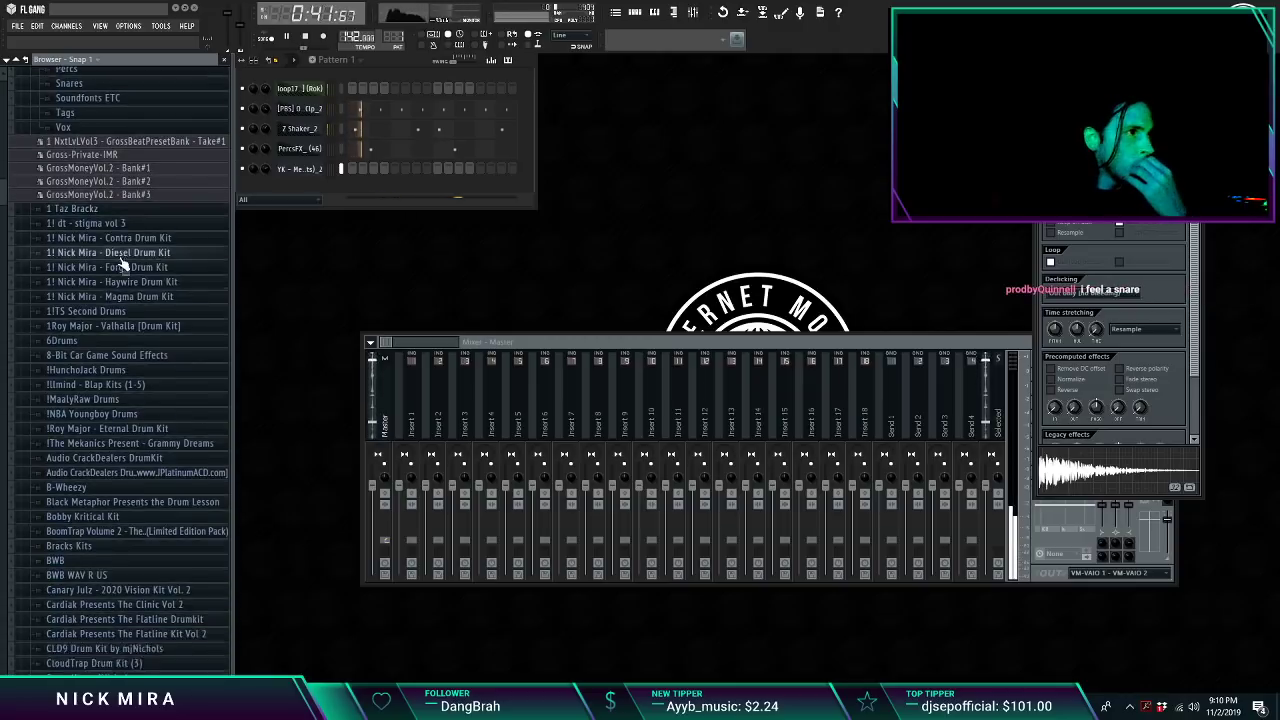
{"action": "left_click", "coordinate": [113, 363]}
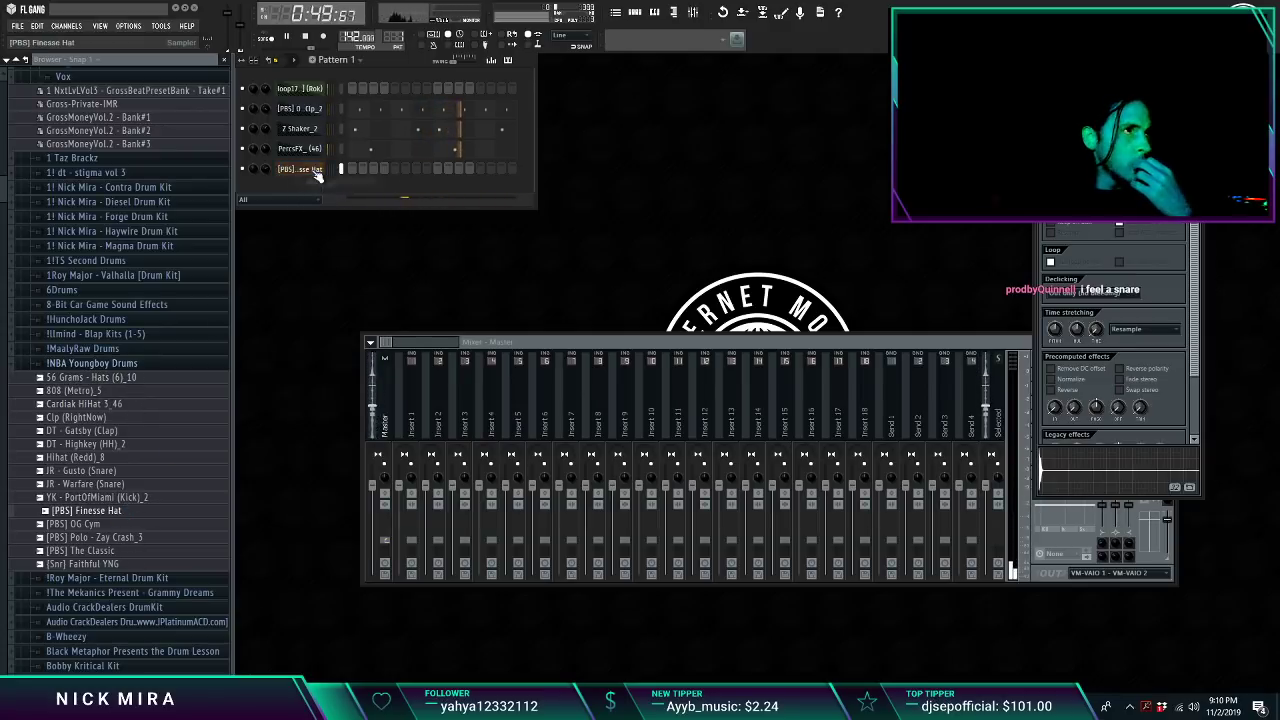
{"action": "right_click", "coordinate": [316, 172]}
{"action": "left_click", "coordinate": [341, 207]}
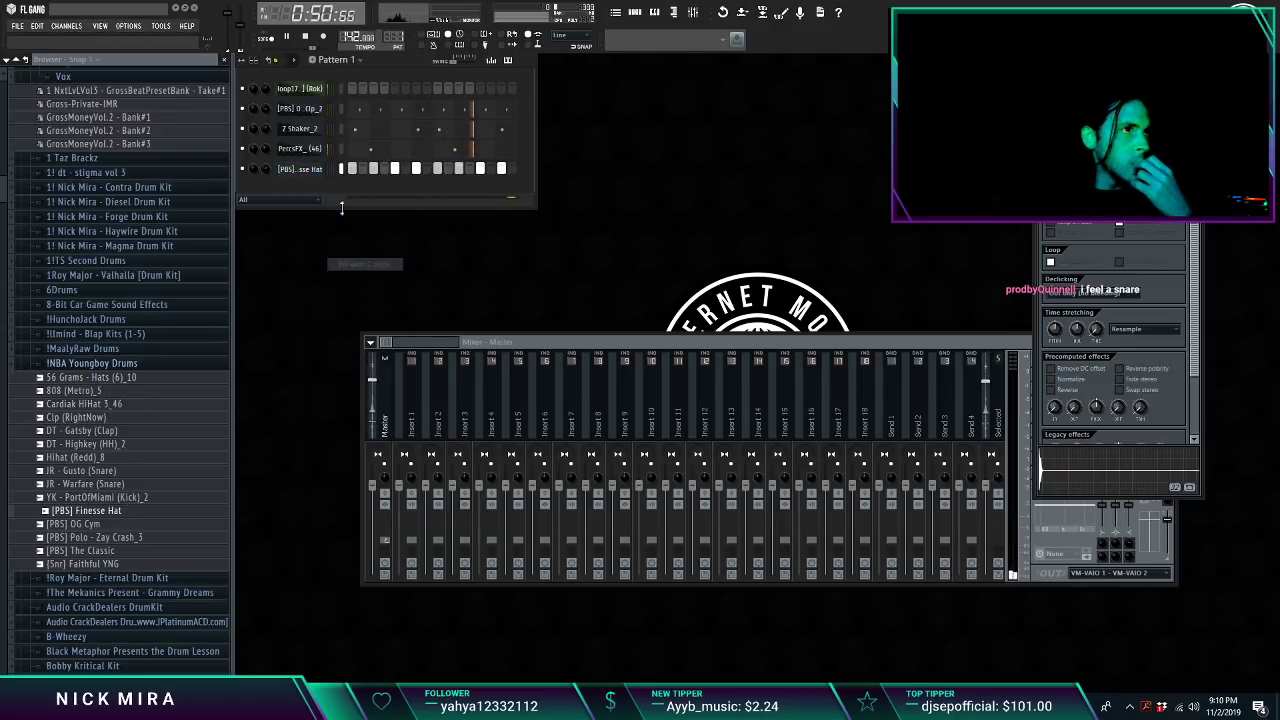
Step: Send the Finesse Hat steps to the piano roll and repeat them across eight bars
{"action": "right_click", "coordinate": [320, 162]}
{"action": "left_click", "coordinate": [350, 168]}
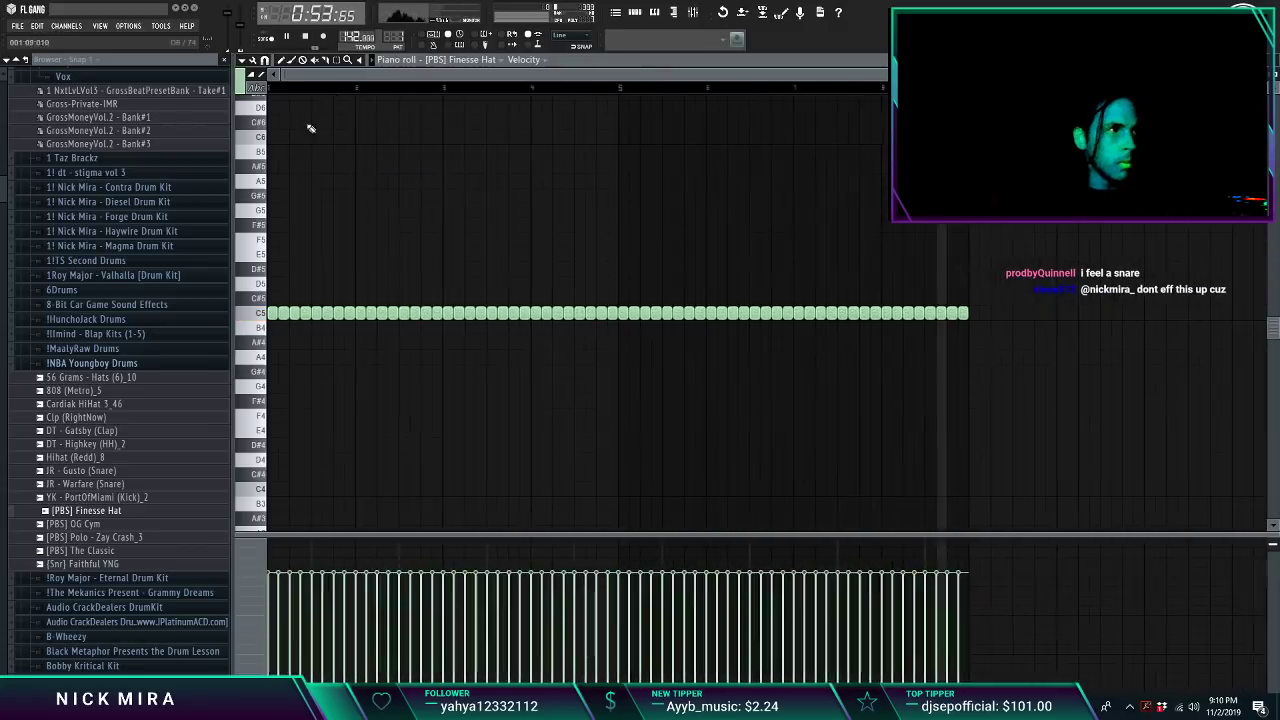
{"action": "key", "text": "F7"}
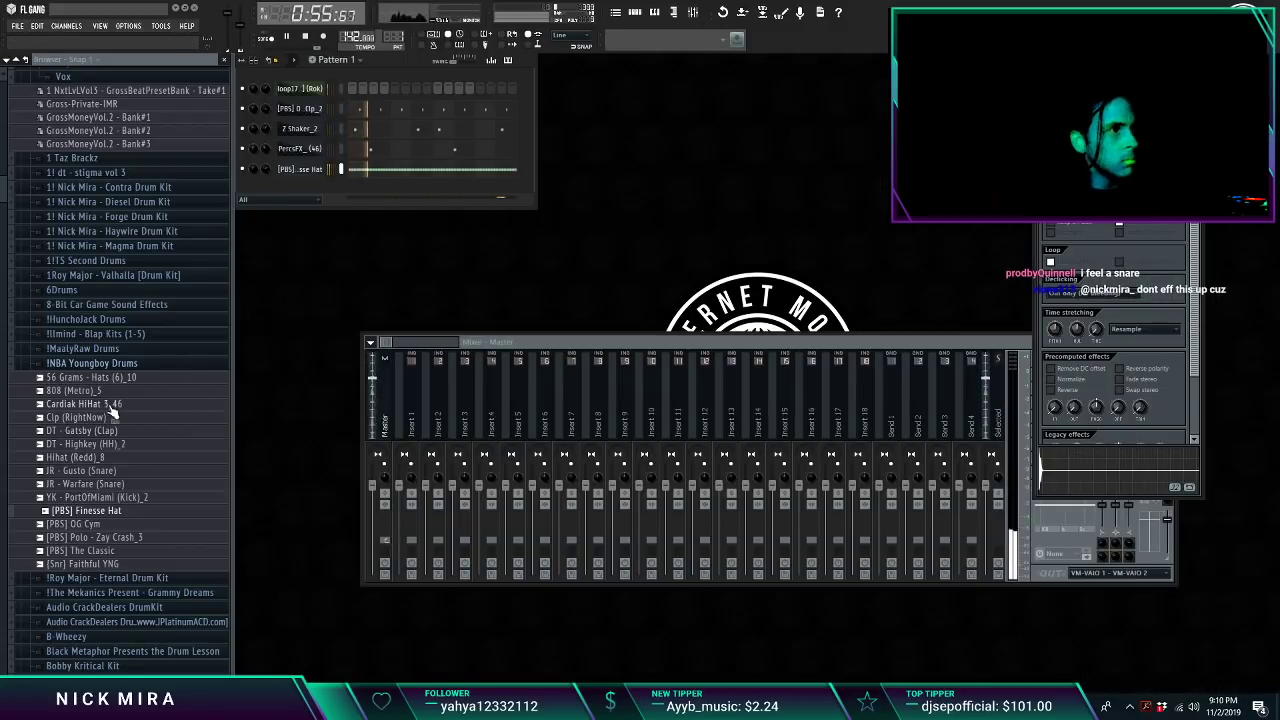
Step: Browse the drum kits and add "nm - audi 808" from the Diesel Drum Kit's 808s folder as a new channel below loop17
{"action": "left_click", "coordinate": [122, 367]}
{"action": "scroll", "coordinate": [132, 357], "scroll_direction": "up", "scroll_amount": 7}
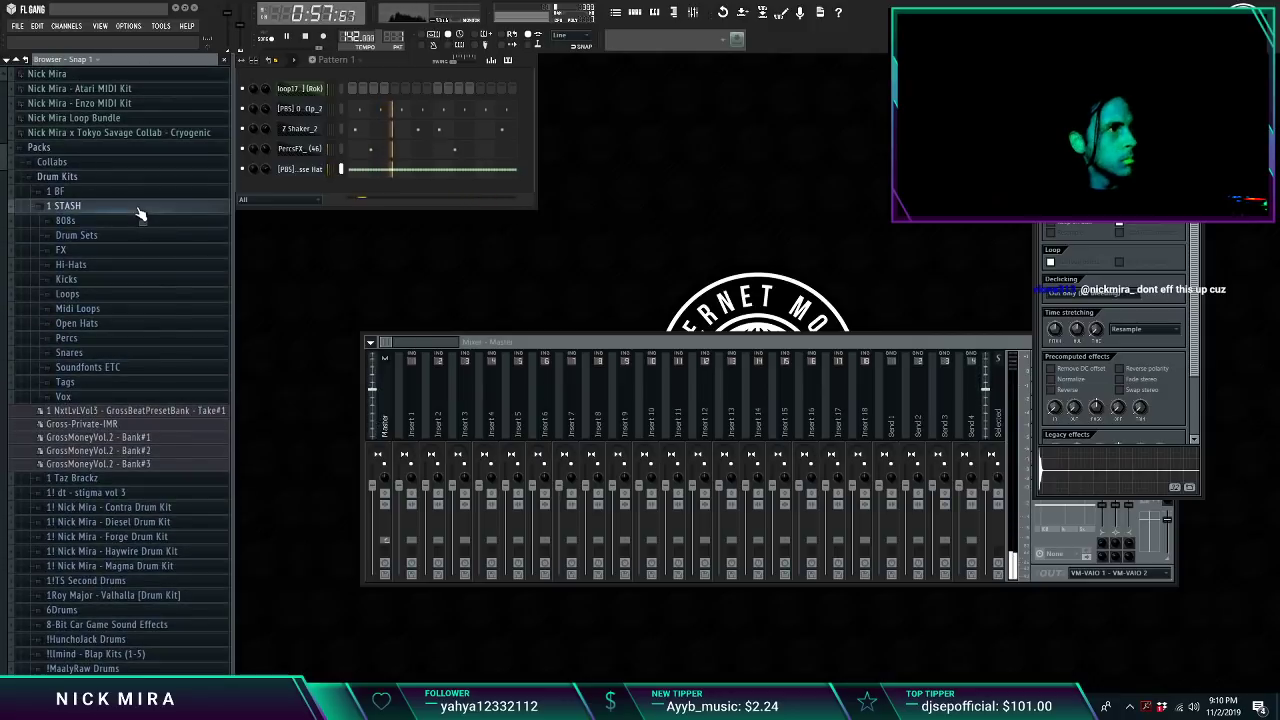
{"action": "left_click", "coordinate": [138, 208]}
{"action": "left_click", "coordinate": [160, 283]}
{"action": "left_click", "coordinate": [110, 296]}
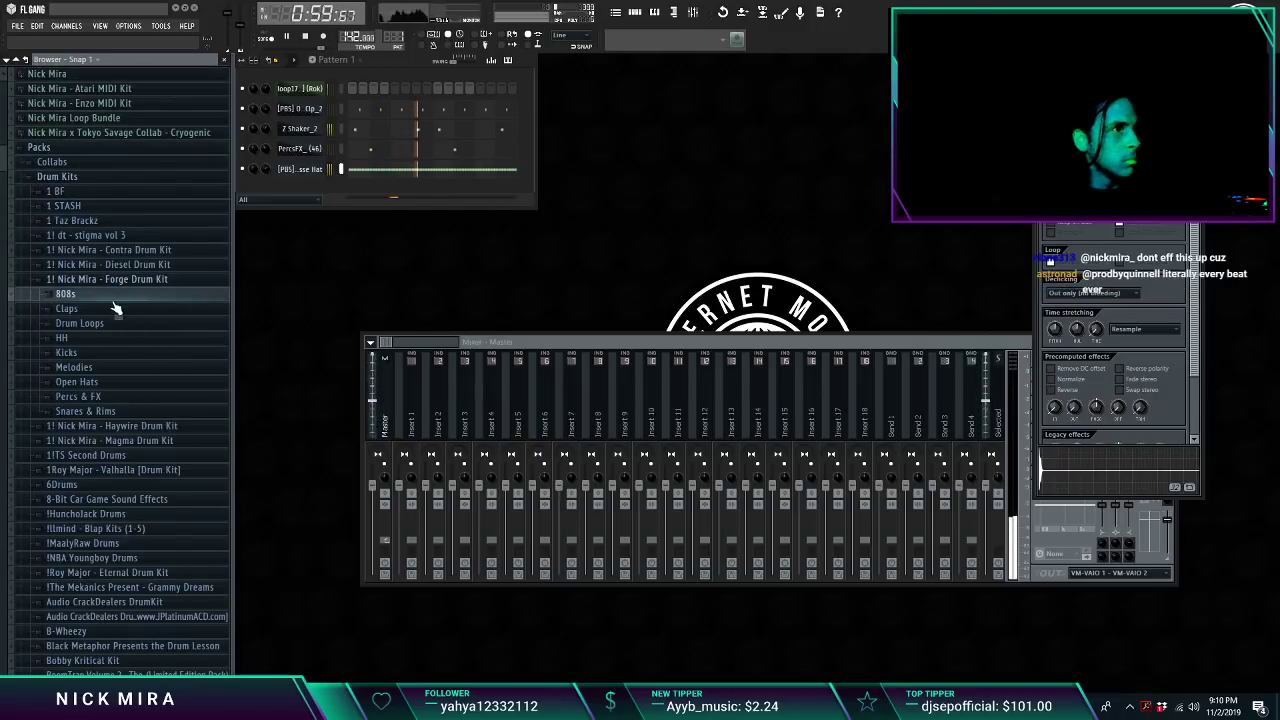
{"action": "scroll", "coordinate": [113, 318], "scroll_direction": "up", "scroll_amount": 1}
{"action": "left_click", "coordinate": [113, 318]}
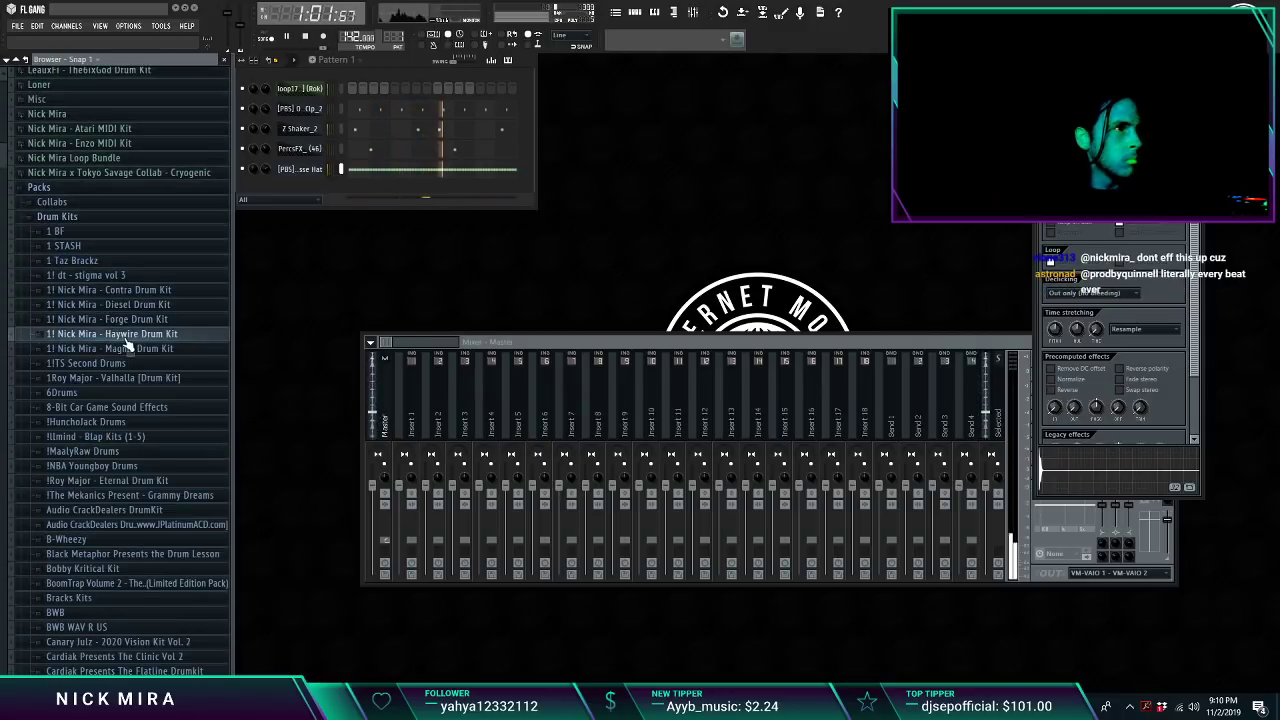
{"action": "left_click", "coordinate": [112, 305]}
{"action": "left_click", "coordinate": [66, 319]}
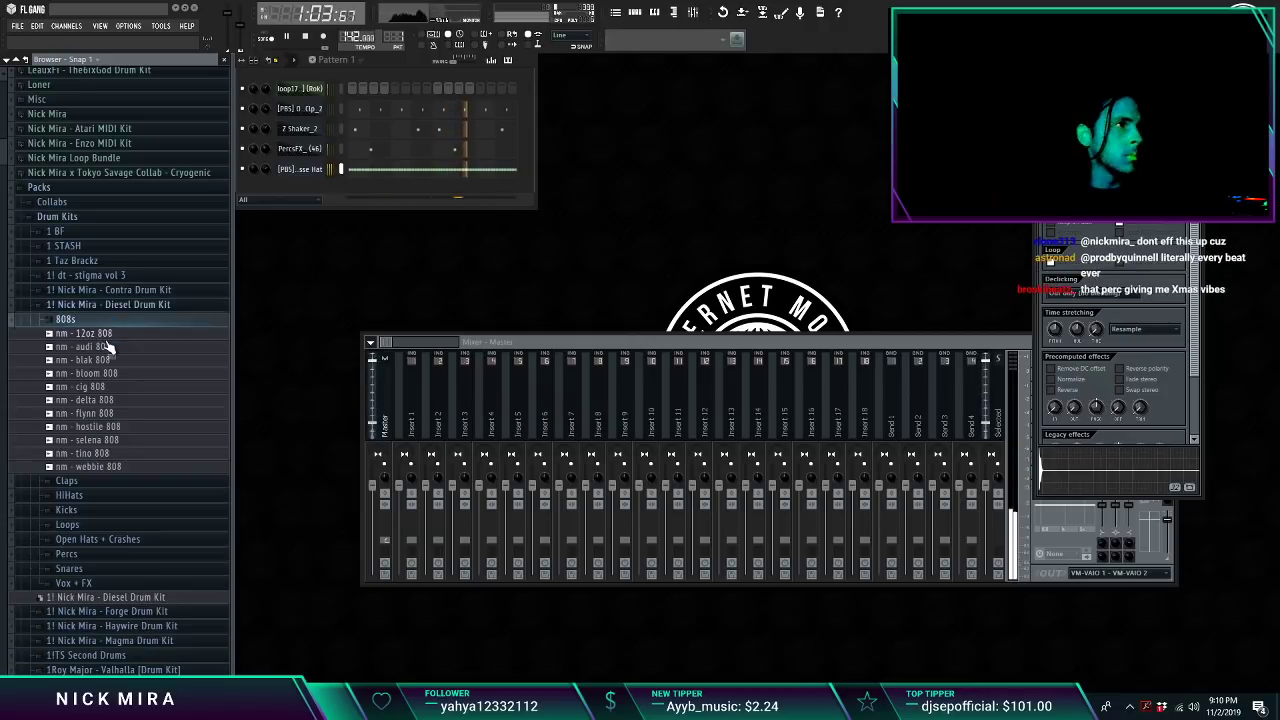
{"action": "left_click", "coordinate": [100, 346]}
{"action": "left_click_drag", "start_coordinate": [312, 104], "coordinate": [313, 105]}
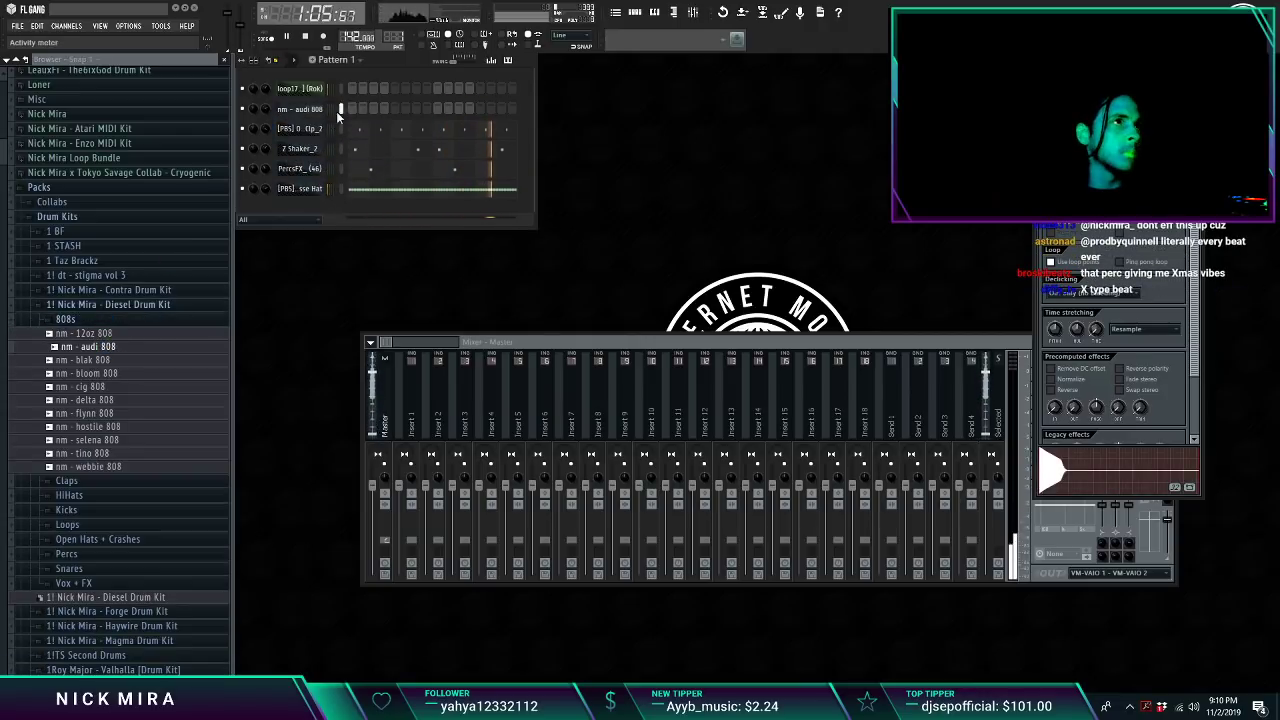
Step: Place four C#7 notes in bar 1 and a B6 note in bar 2 of the audi 808's piano roll
{"action": "right_click", "coordinate": [321, 106]}
{"action": "left_click", "coordinate": [342, 114]}
{"action": "scroll", "coordinate": [340, 234], "scroll_direction": "up", "scroll_amount": 2}
{"action": "key", "text": "space"}
{"action": "left_click", "coordinate": [303, 178]}
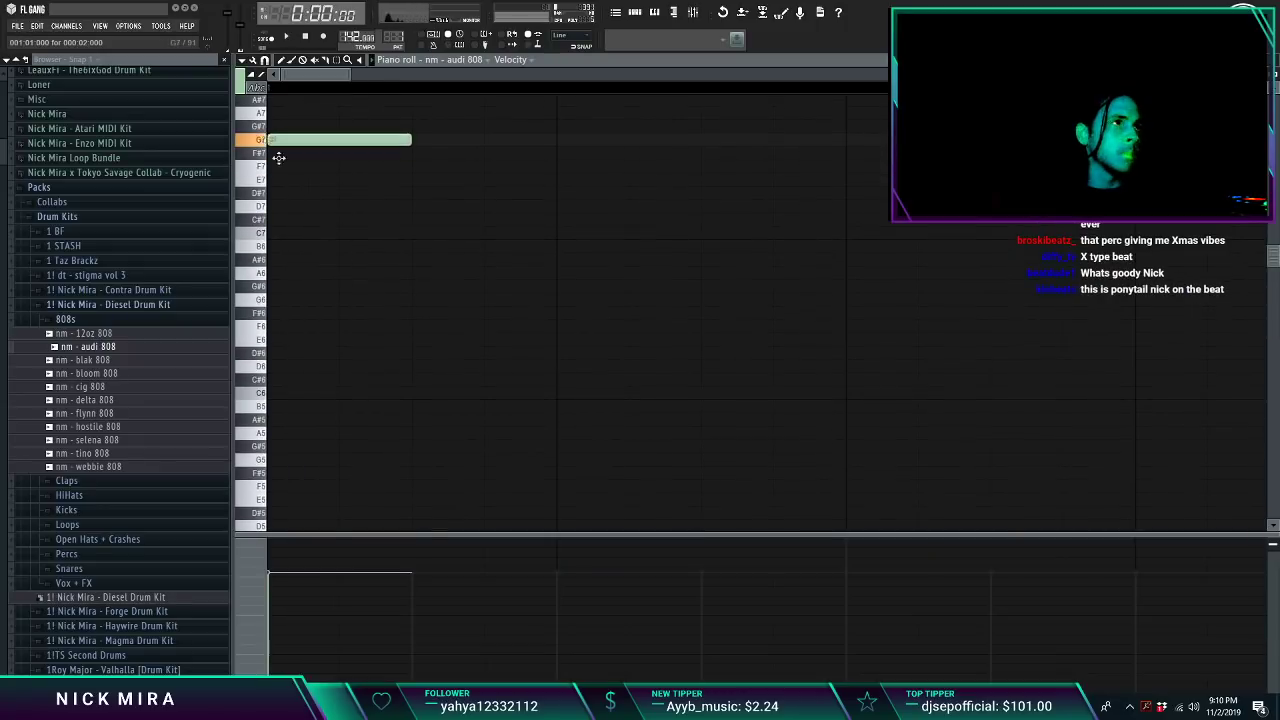
{"action": "scroll", "coordinate": [290, 90], "scroll_direction": "down", "scroll_amount": 6}
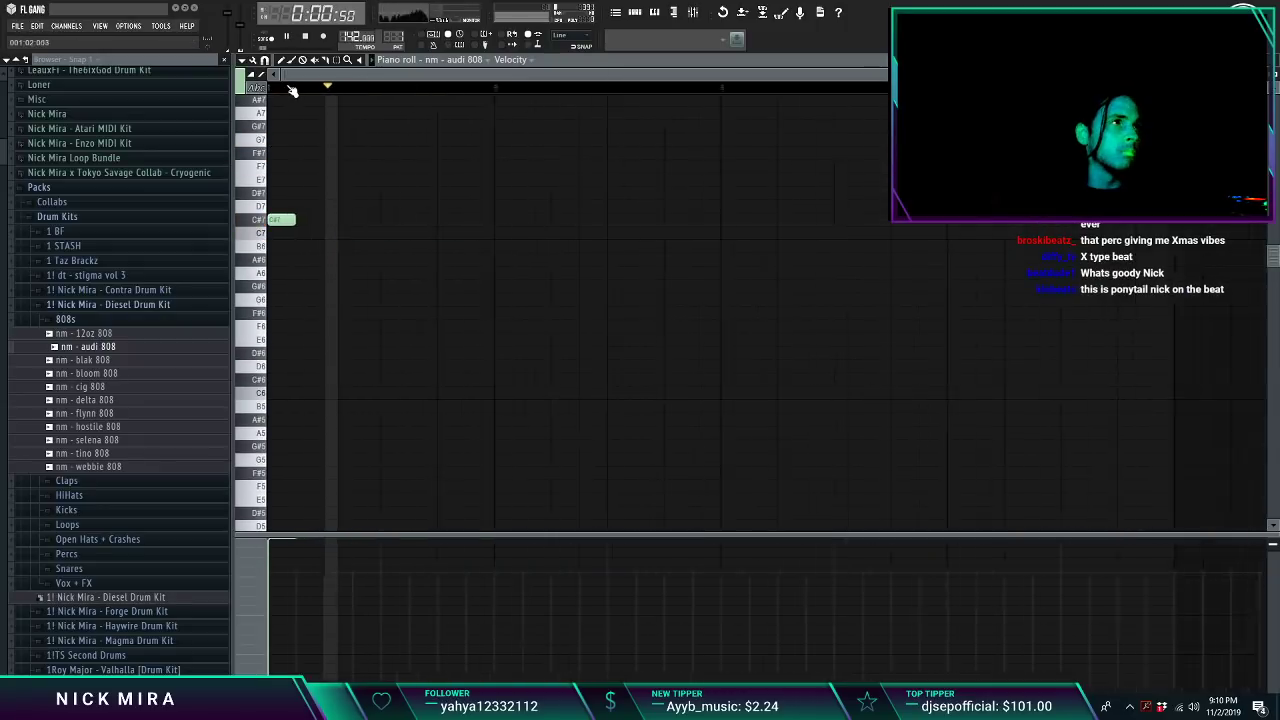
{"action": "left_click", "coordinate": [324, 221]}
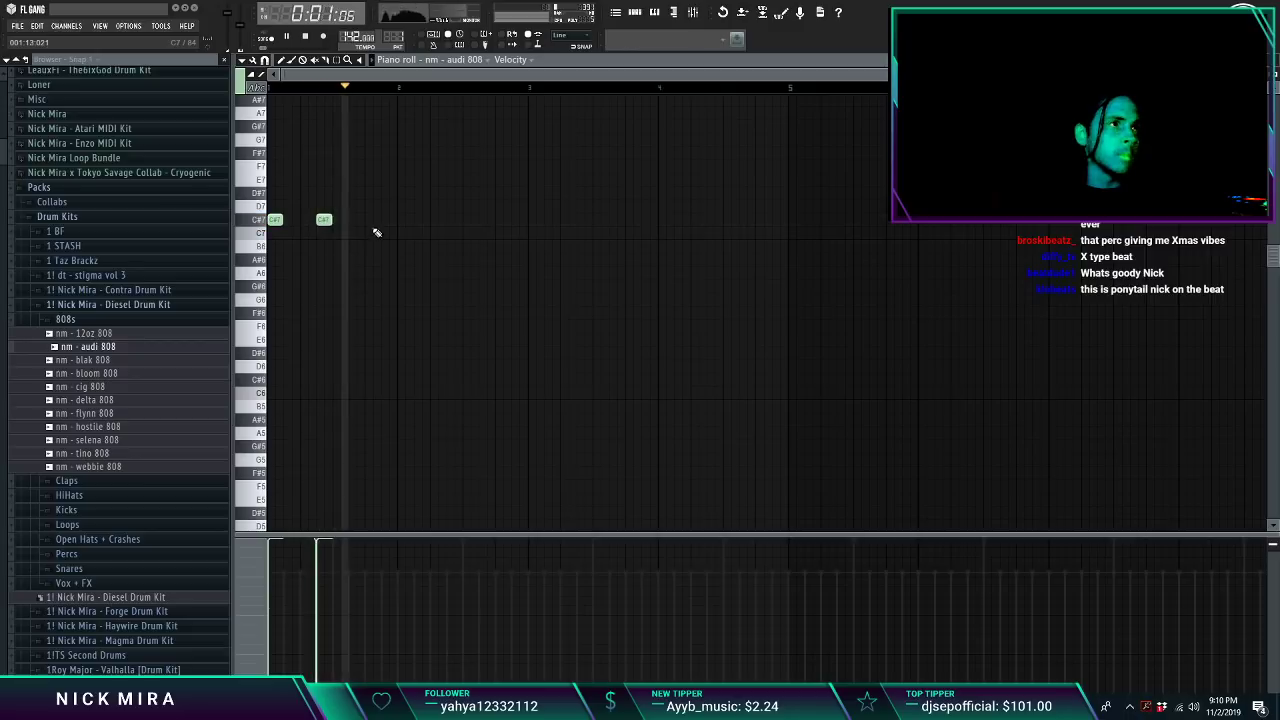
{"action": "key", "text": "space"}
{"action": "left_click", "coordinate": [353, 219]}
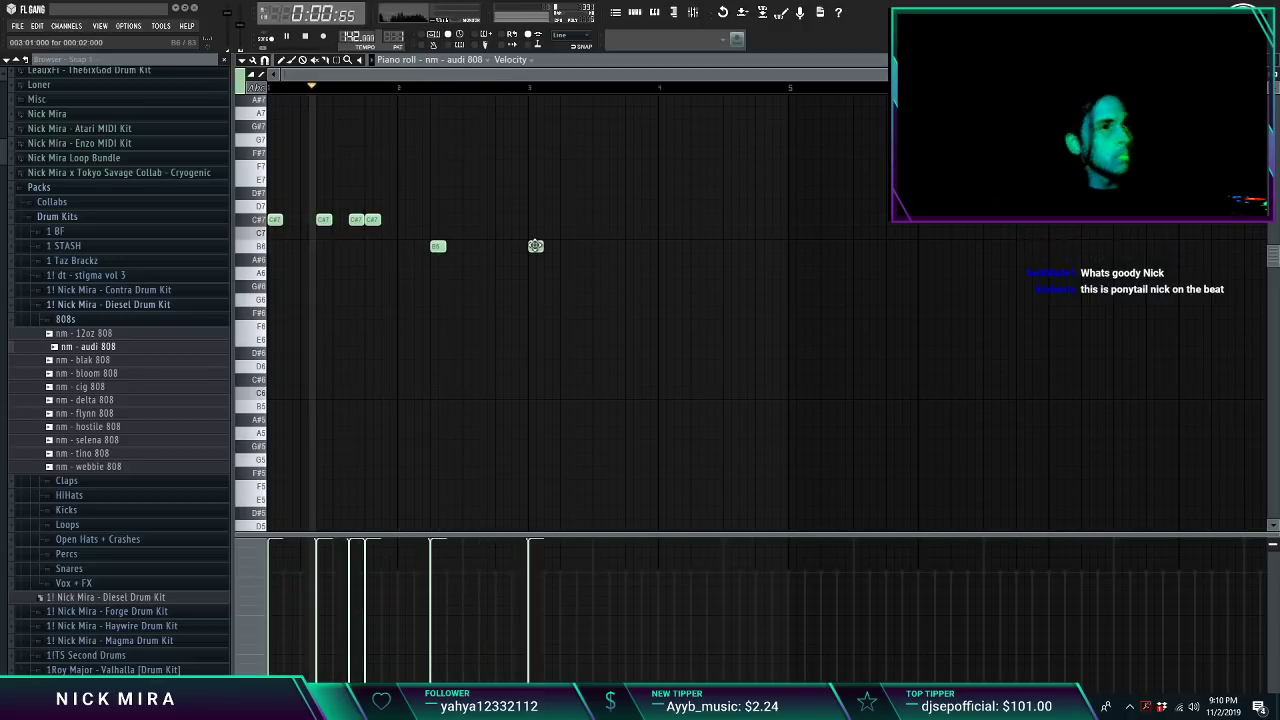
Step: Stretch the 808 notes to legato and duplicate the two-bar phrase into bars 3 and 4
{"action": "key", "text": "ctrl+l"}
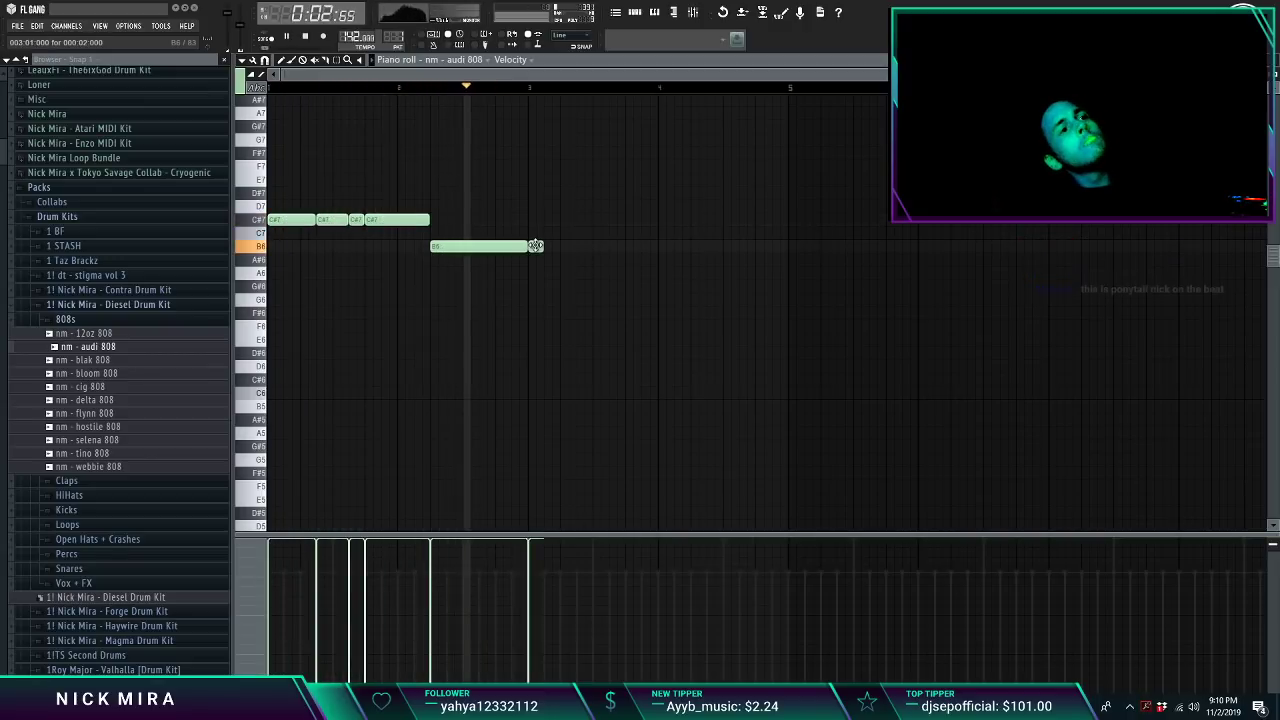
{"action": "key", "text": "ctrl+b"}
{"action": "key", "text": "ctrl+d"}
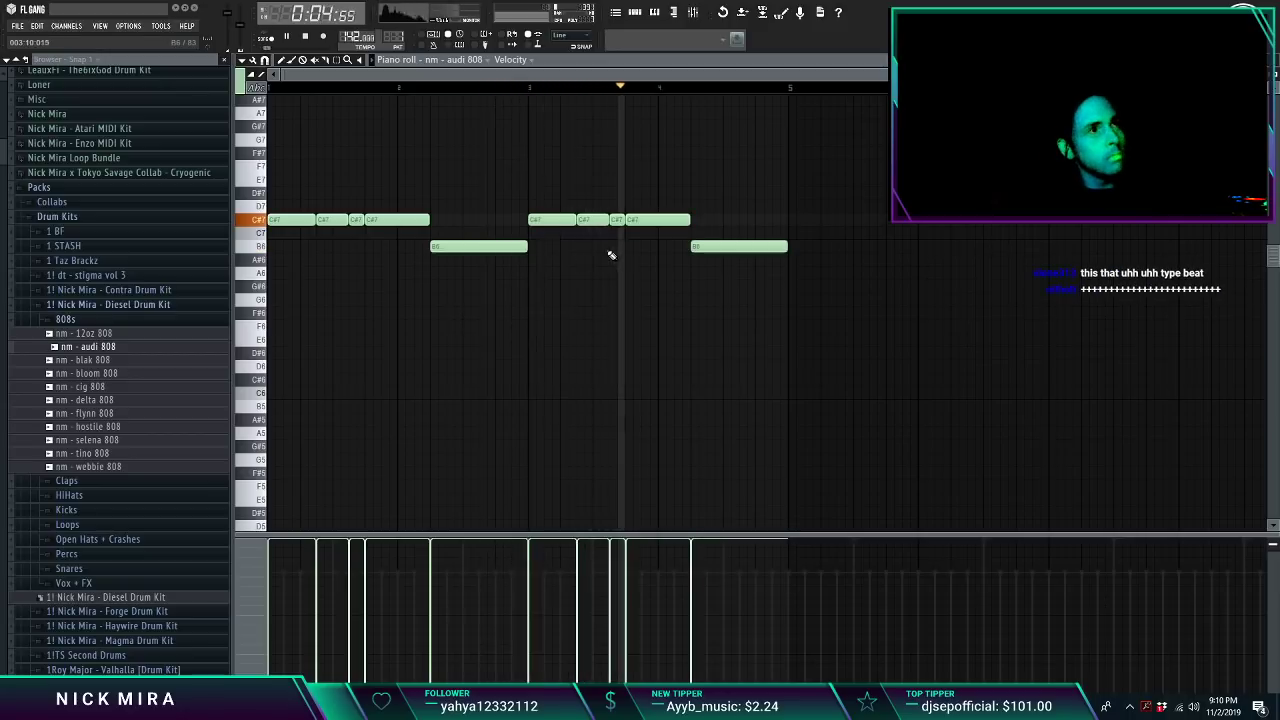
Step: Replace the long B6 note in bar 4 with a delayed B6 and a final G#6, joined legato
{"action": "key", "text": "space"}
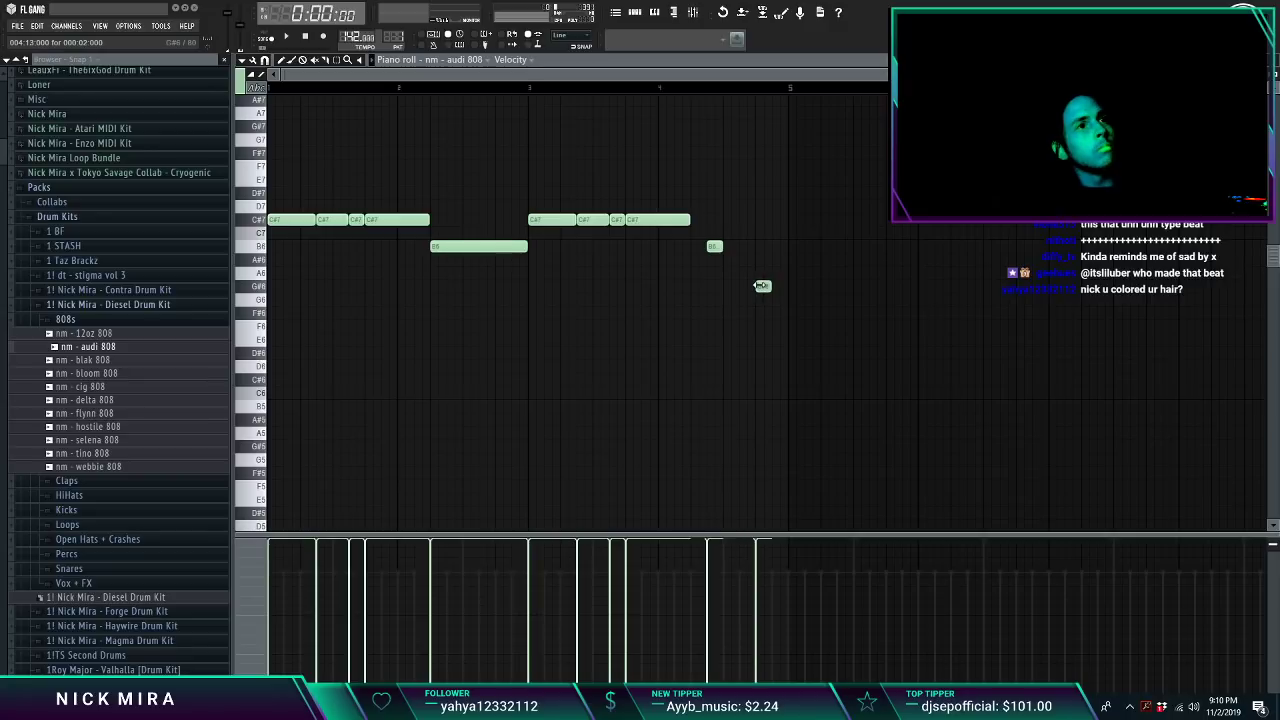
{"action": "right_click", "coordinate": [796, 259]}
{"action": "key", "text": "space"}
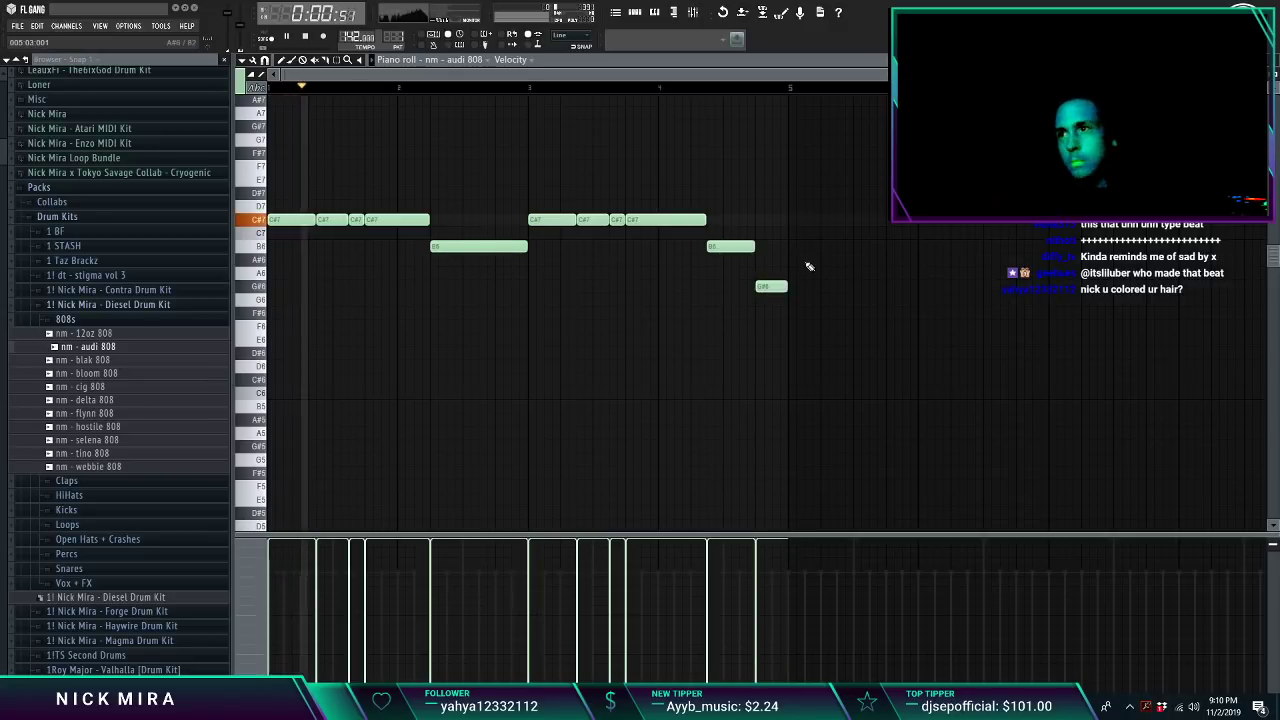
Step: Transpose the 808 bassline down to start on C#6 and duplicate its four bars into bars 5 to 8
{"action": "scroll", "coordinate": [808, 266], "scroll_direction": "up", "scroll_amount": 1}
{"action": "key", "text": "space"}
{"action": "key", "text": "space"}
{"action": "key", "text": "F7"}
{"action": "key", "text": "F7"}
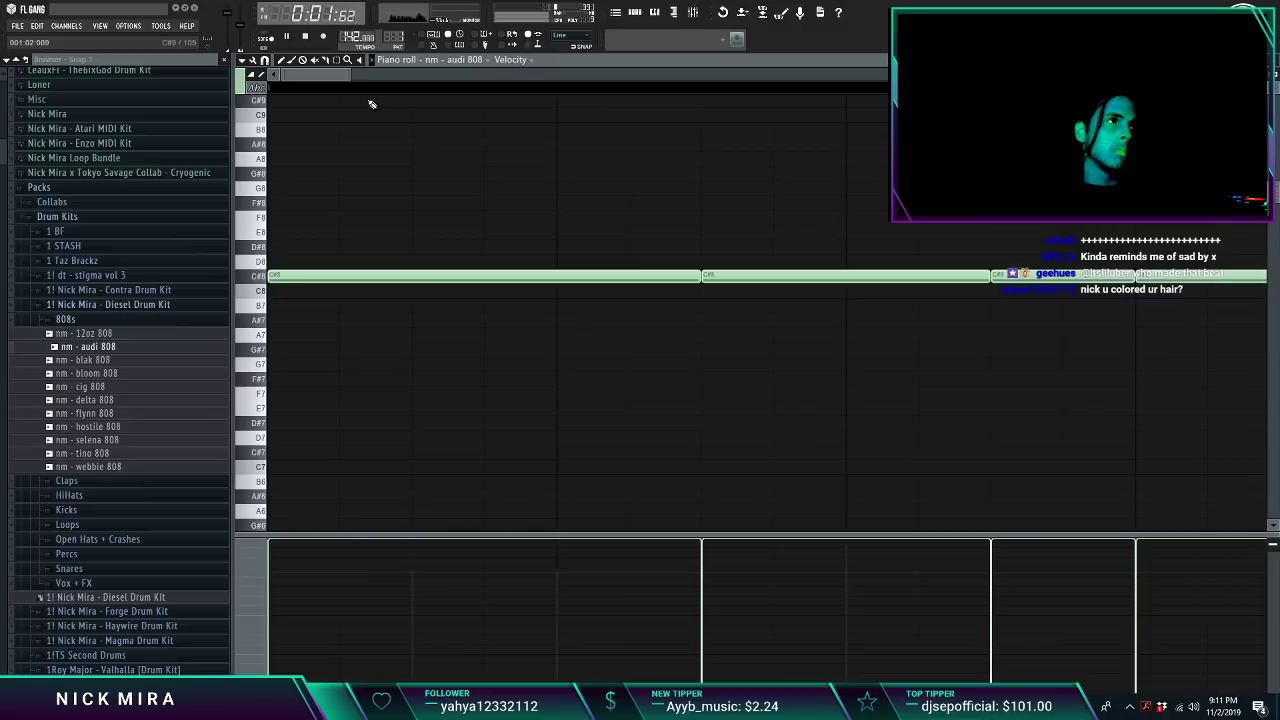
{"action": "key", "text": "ctrl+Down"}
{"action": "key", "text": "space"}
{"action": "key", "text": "space"}
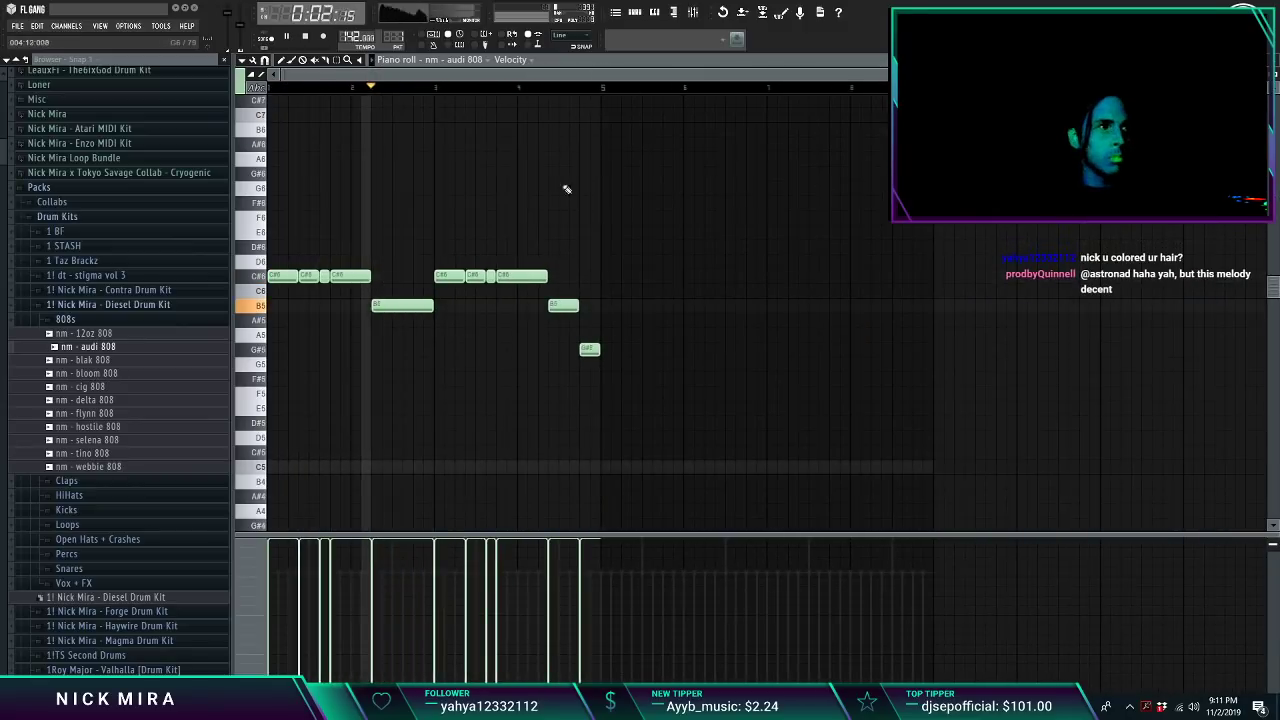
{"action": "key", "text": "ctrl+b"}
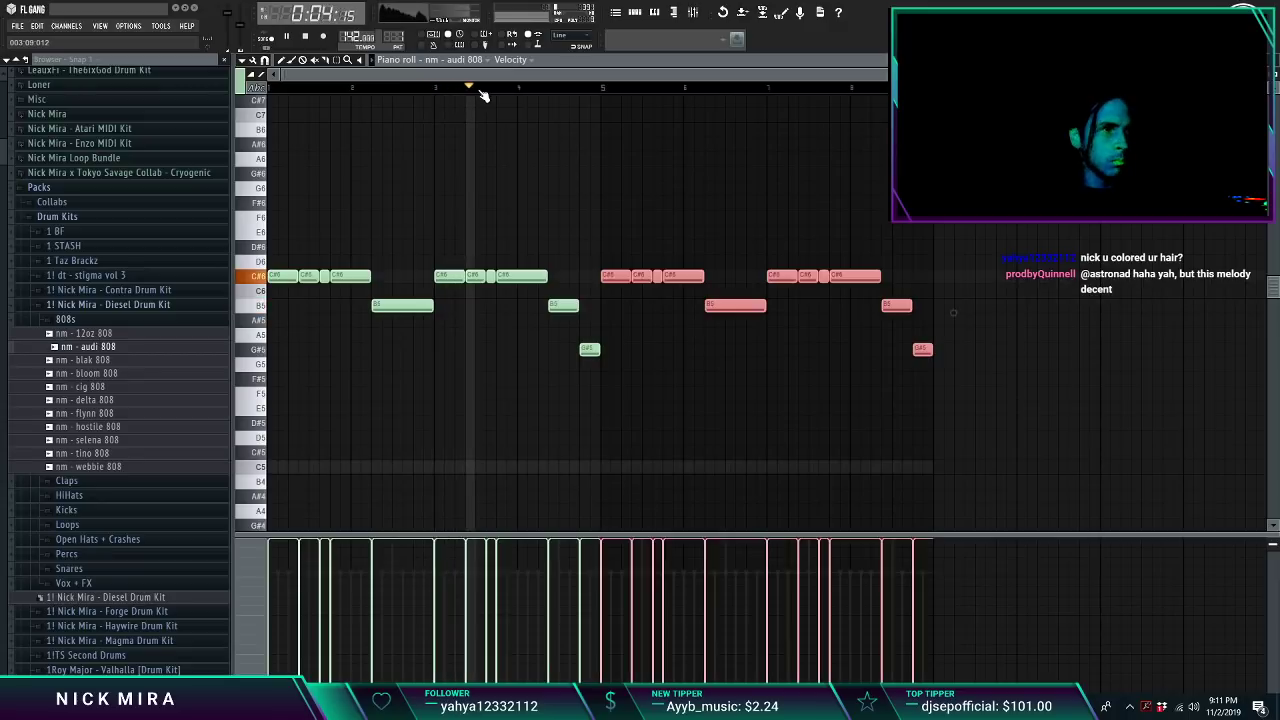
{"action": "key", "text": "ctrl+d"}
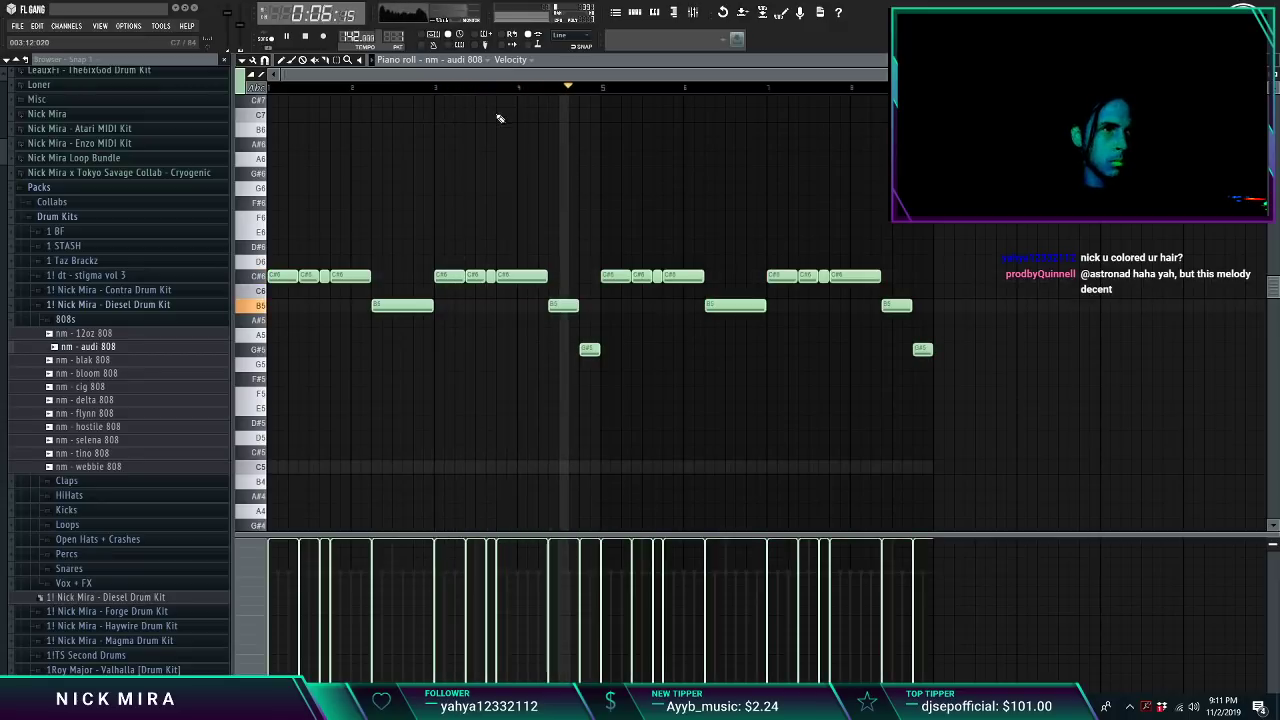
Step: Audition Pattern 1 with the loop in the playlist, and undo the deletion of the 808 notes in the piano roll
{"action": "left_click", "coordinate": [616, 14]}
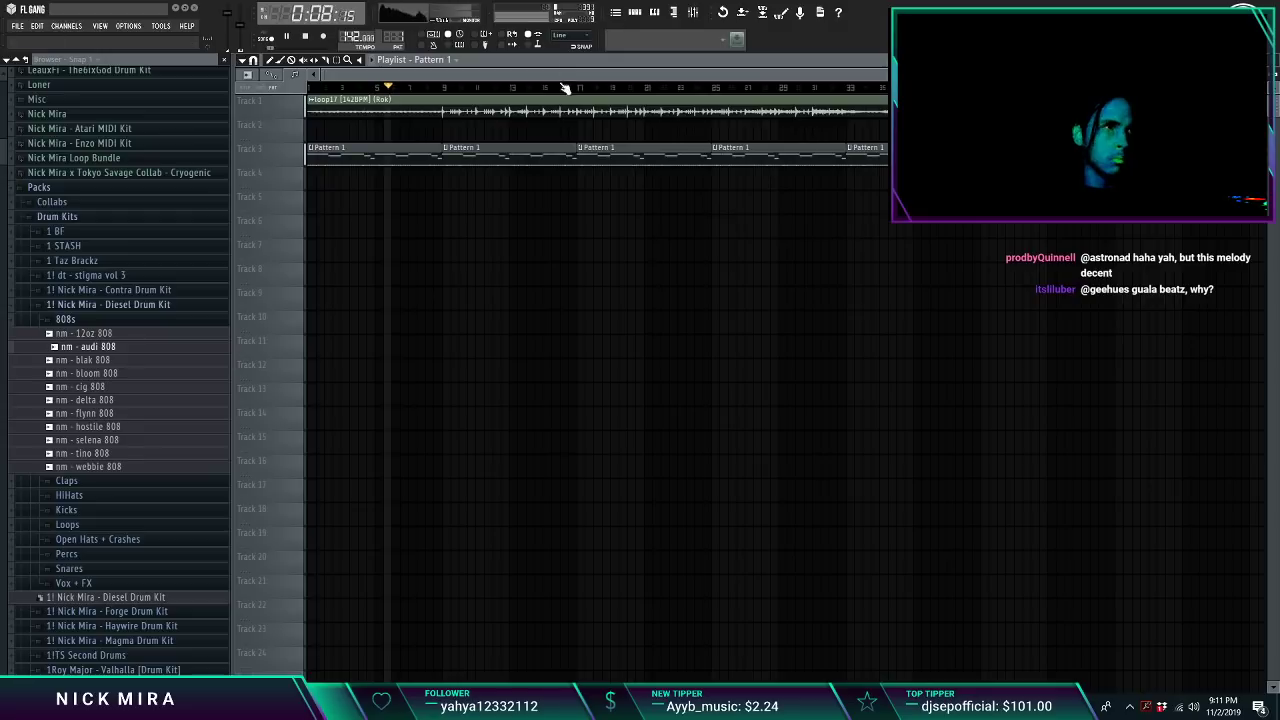
{"action": "double_click", "coordinate": [450, 152]}
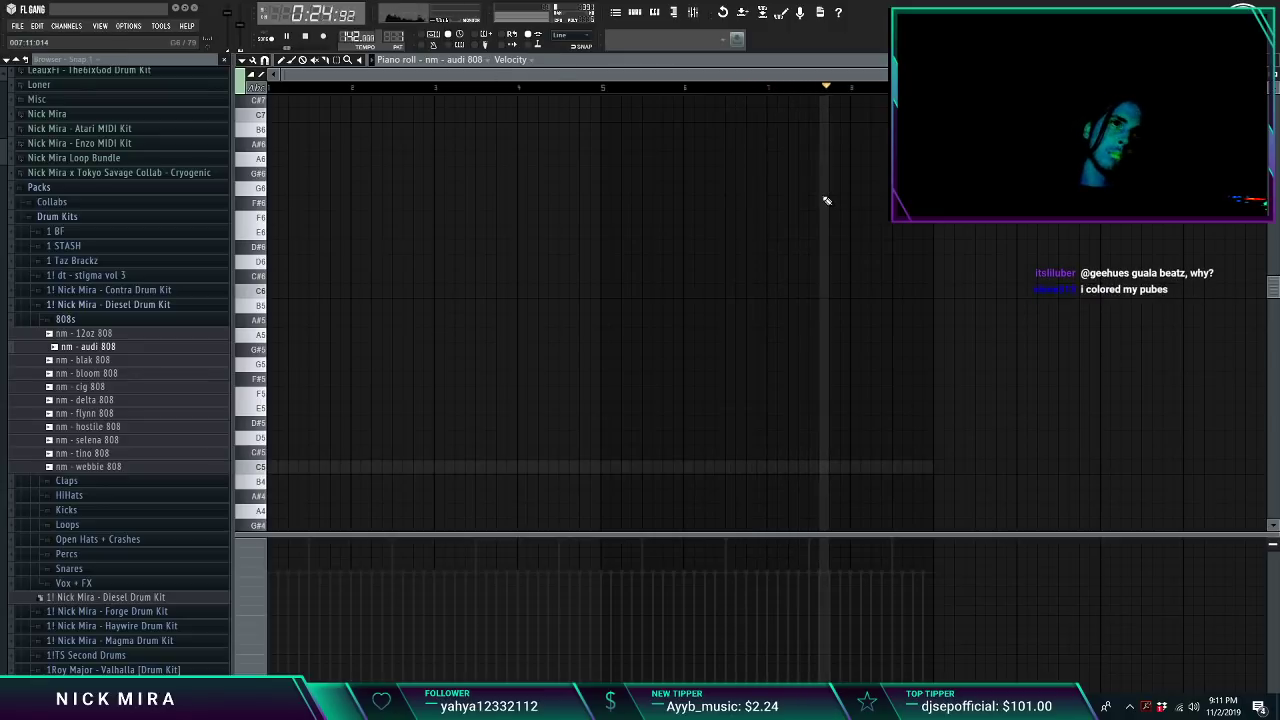
{"action": "key", "text": "ctrl+z"}
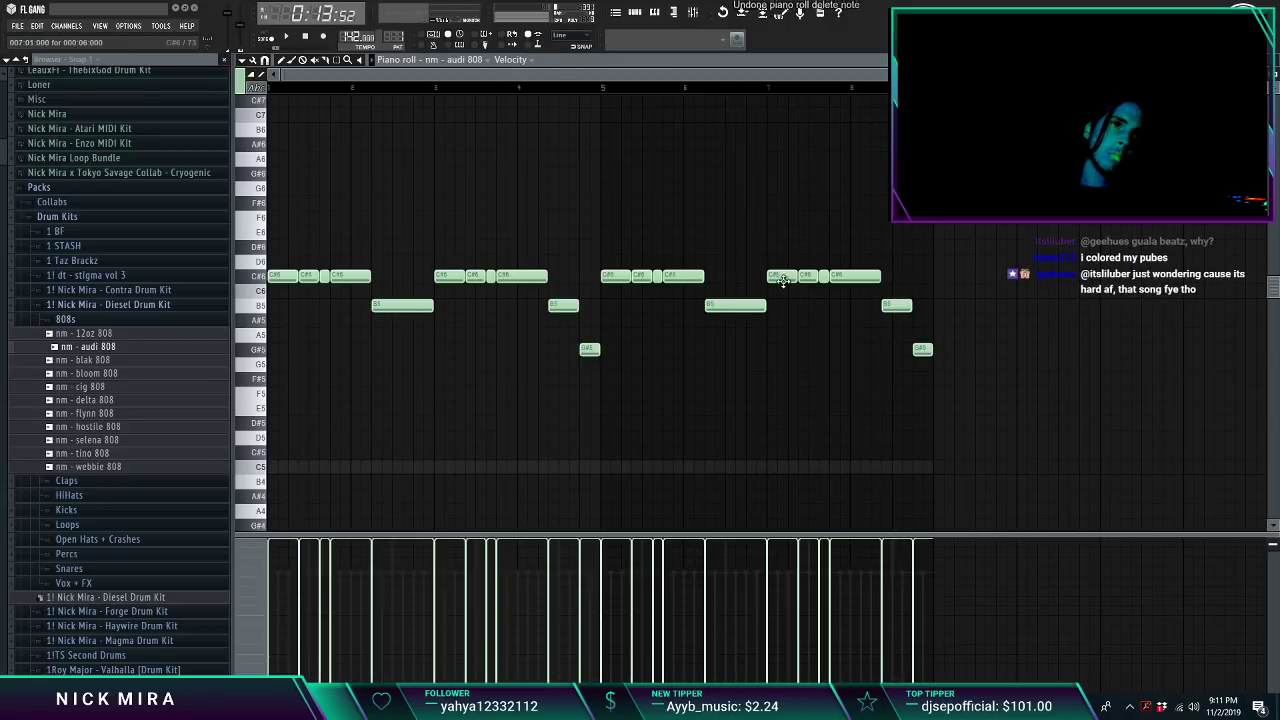
Step: Move the first 808 note of bar 7 to G#5
{"action": "left_click_drag", "start_coordinate": [779, 161], "coordinate": [778, 175]}
{"action": "key", "text": "space"}
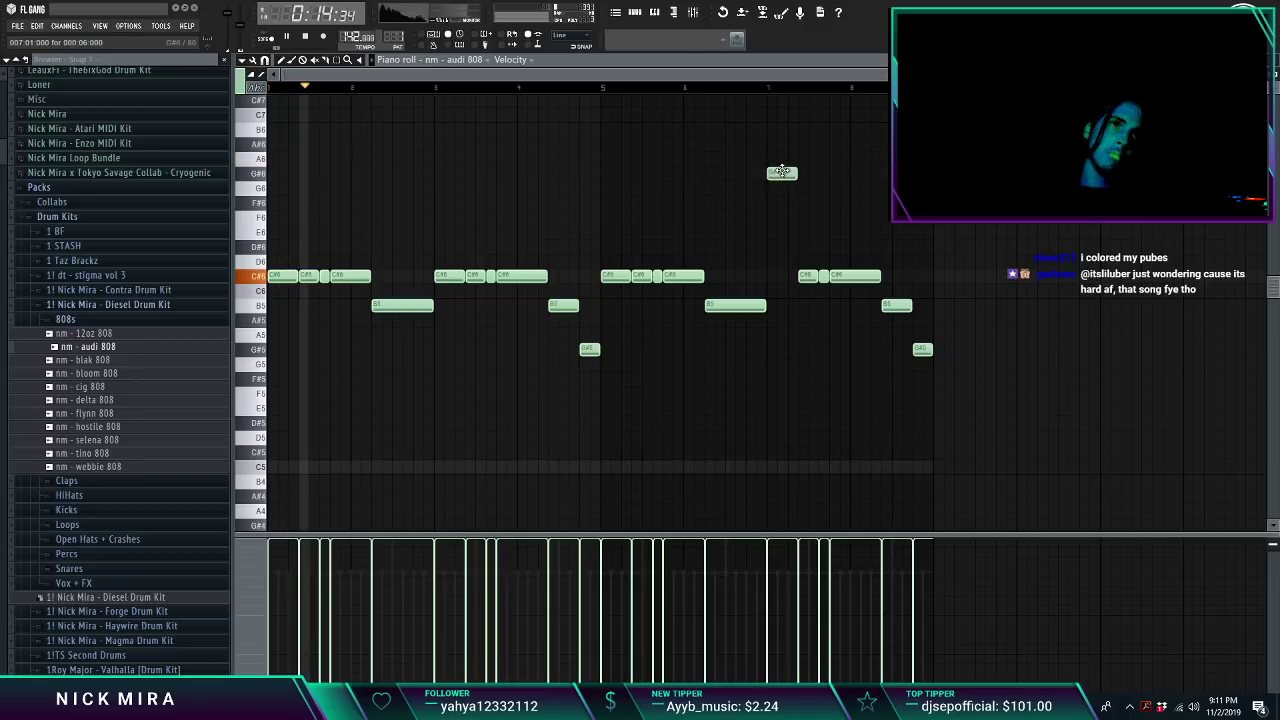
{"action": "left_click", "coordinate": [783, 174], "text": "ctrl"}
{"action": "key", "text": "ctrl+Down"}
{"action": "left_click", "coordinate": [787, 175], "text": "ctrl"}
Step: Lower the three remaining C#6 notes in bar 7 to G#5 and the B5 note in bar 8 to A5
{"action": "left_click_drag", "start_coordinate": [811, 297], "coordinate": [847, 280]}
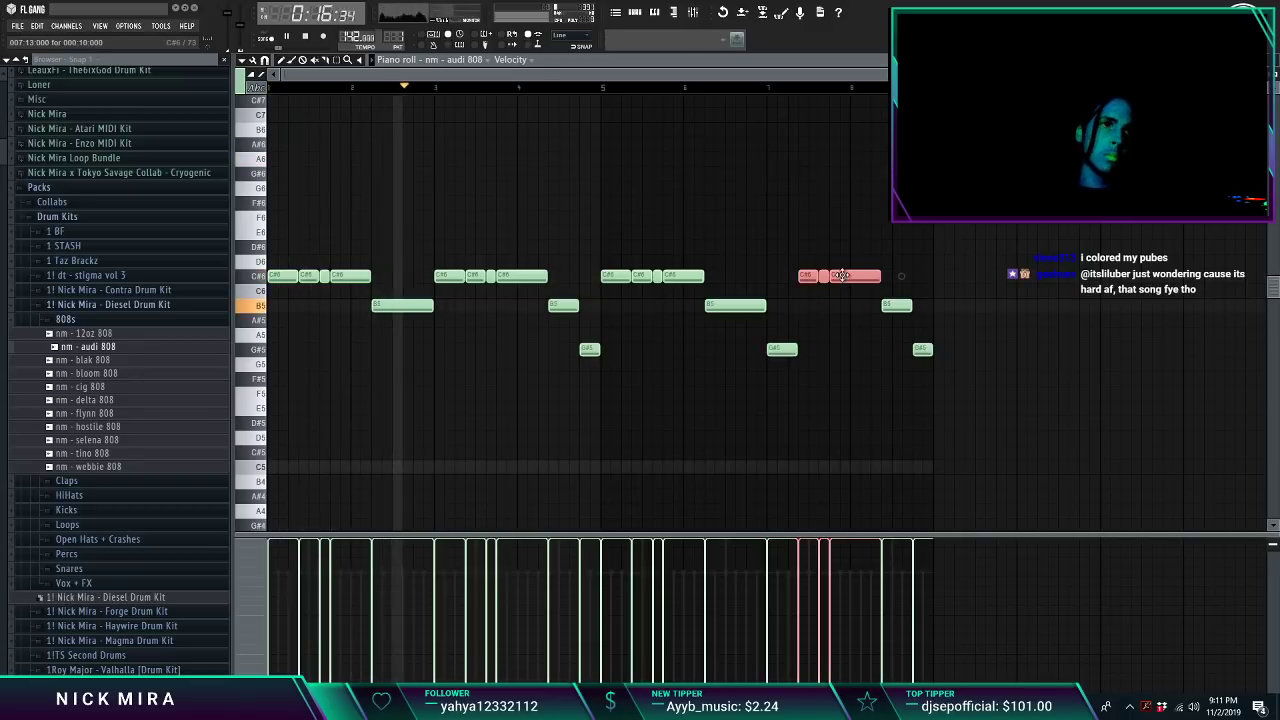
{"action": "key", "text": "shift+Down"}
{"action": "key", "text": "shift+Down"}
{"action": "key", "text": "shift+Down"}
{"action": "key", "text": "shift+Down"}
{"action": "key", "text": "Down"}
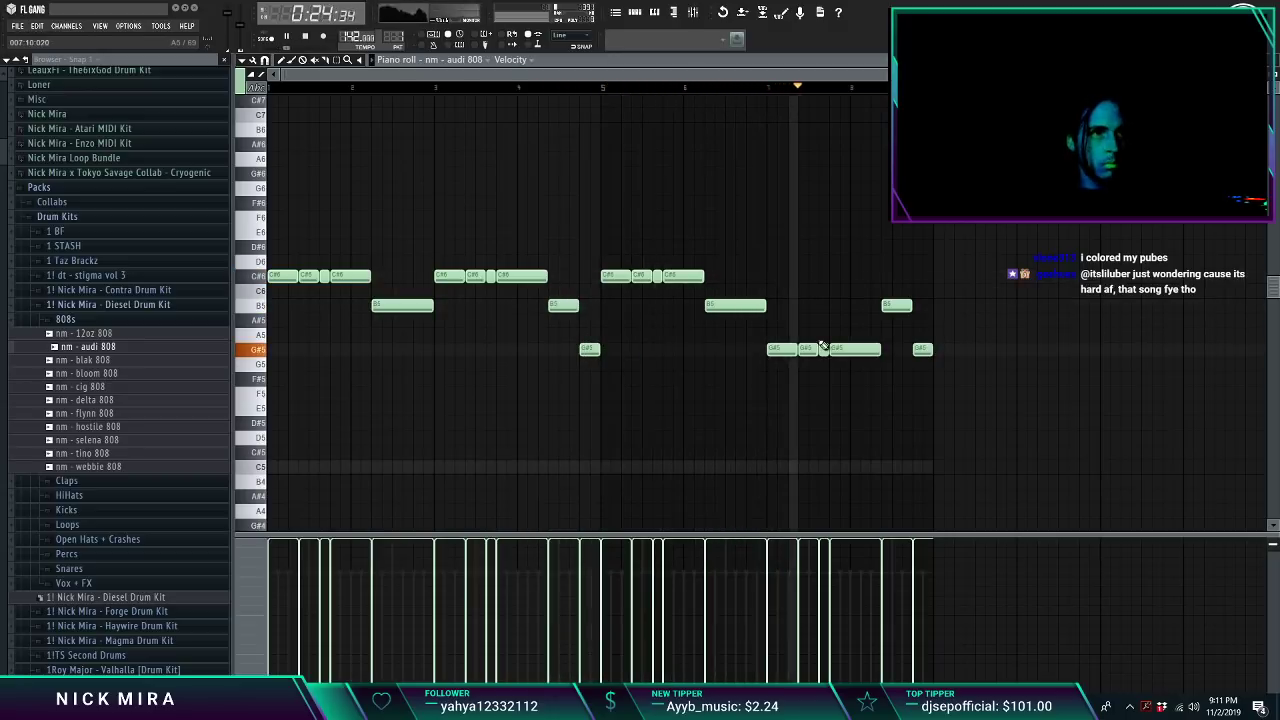
{"action": "left_click_drag", "start_coordinate": [895, 307], "coordinate": [920, 352]}
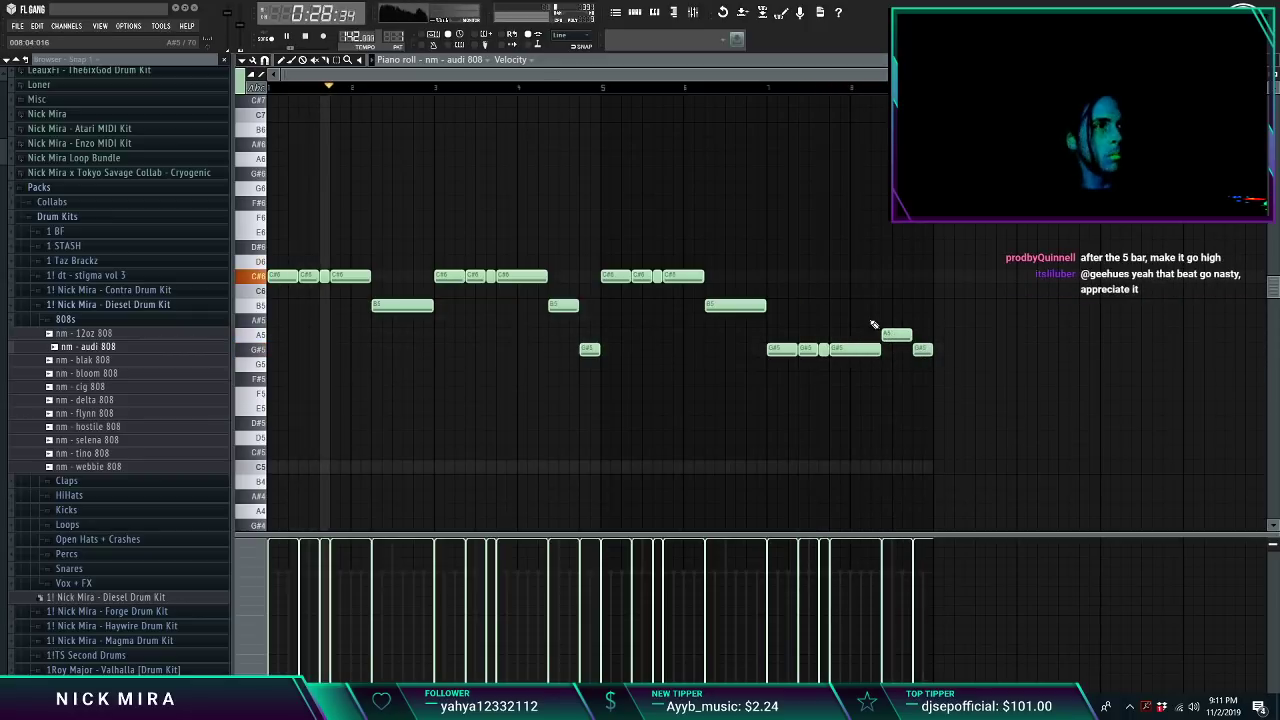
Step: Add Fruity Limiter to the first effect slot of the Master mixer track
{"action": "key", "text": "F7"}
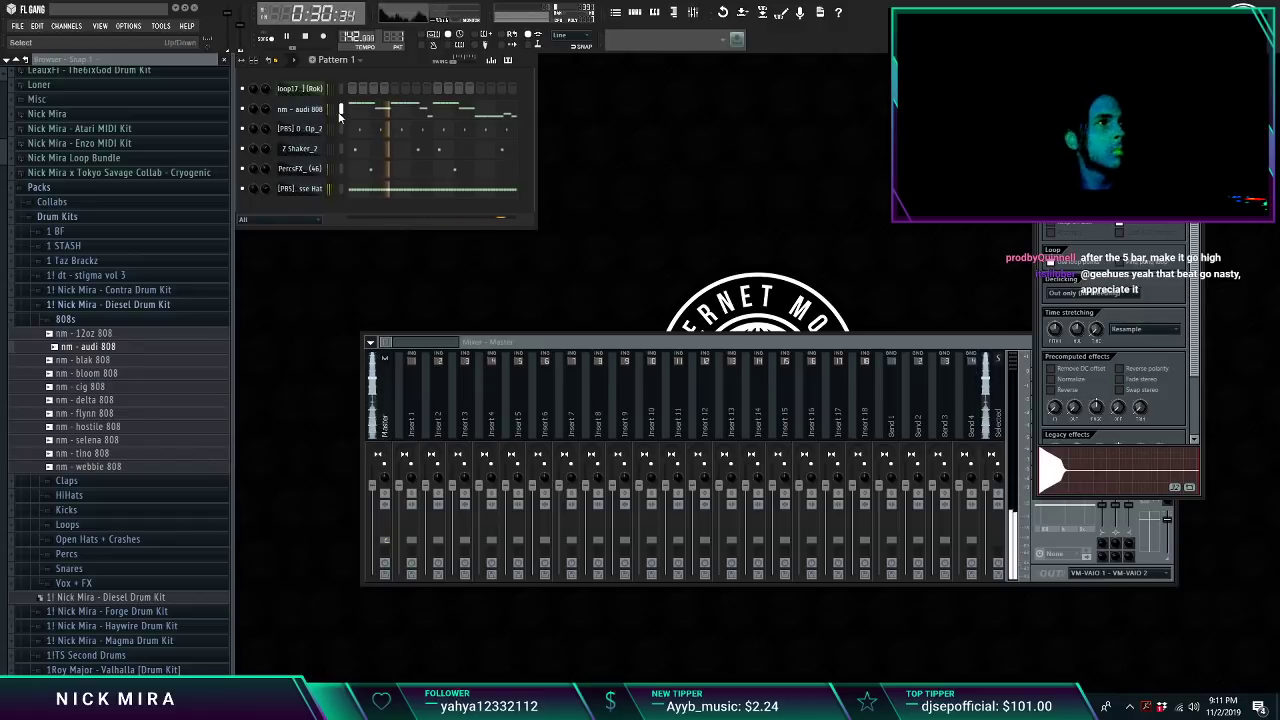
{"action": "left_click", "coordinate": [1003, 403]}
{"action": "left_click", "coordinate": [1034, 376]}
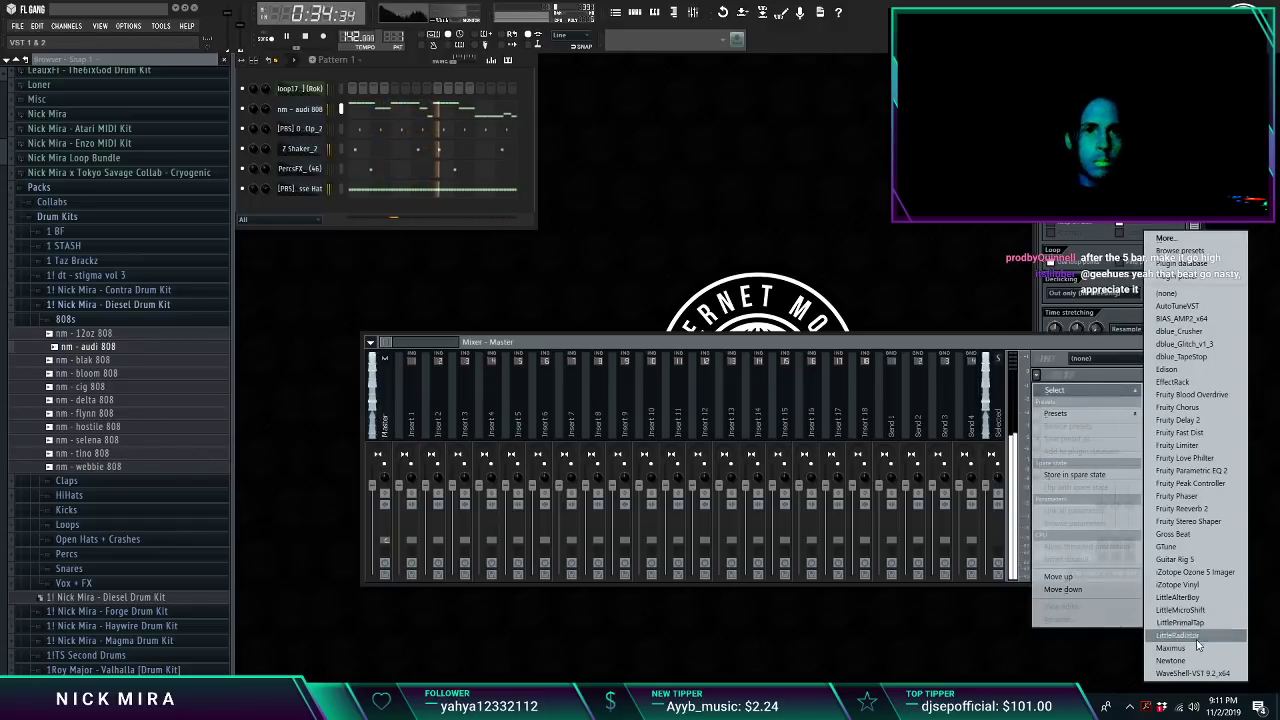
{"action": "left_click", "coordinate": [1180, 445]}
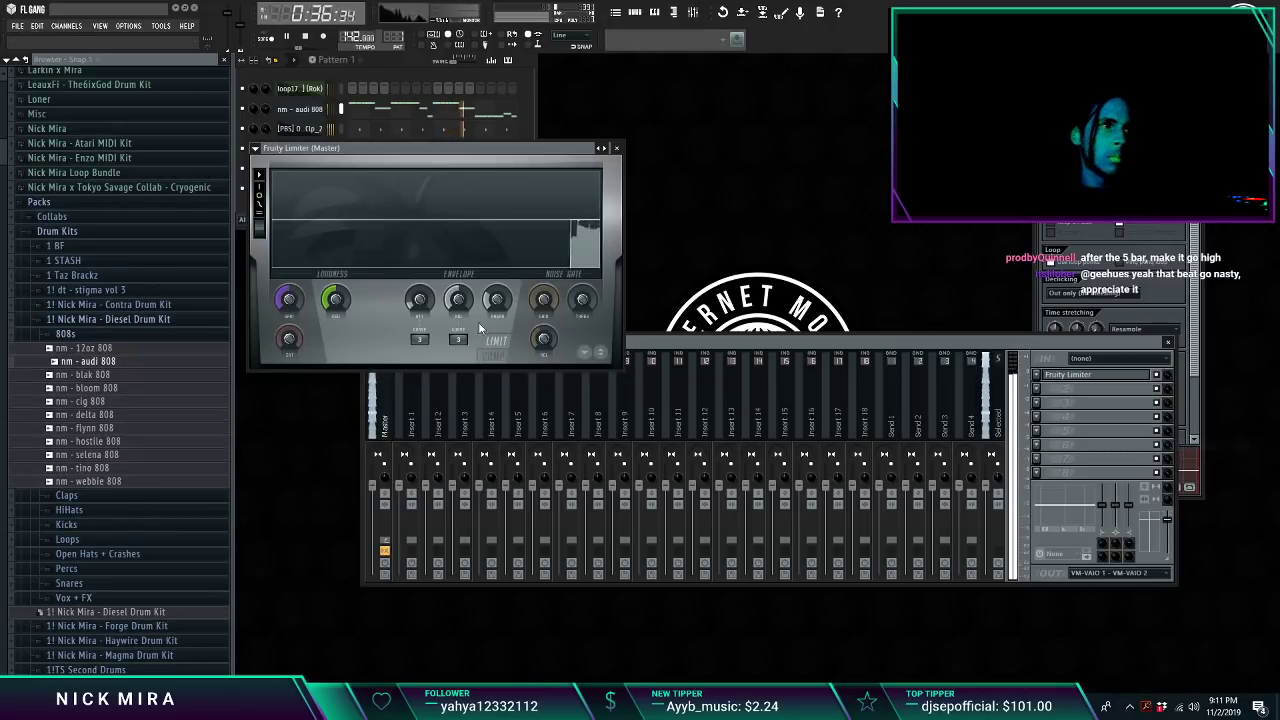
{"action": "left_click", "coordinate": [616, 148]}
Step: Lower the 808 notes in bars 1 to 6 by one octave so the line starts on C#5
{"action": "left_click", "coordinate": [445, 116]}
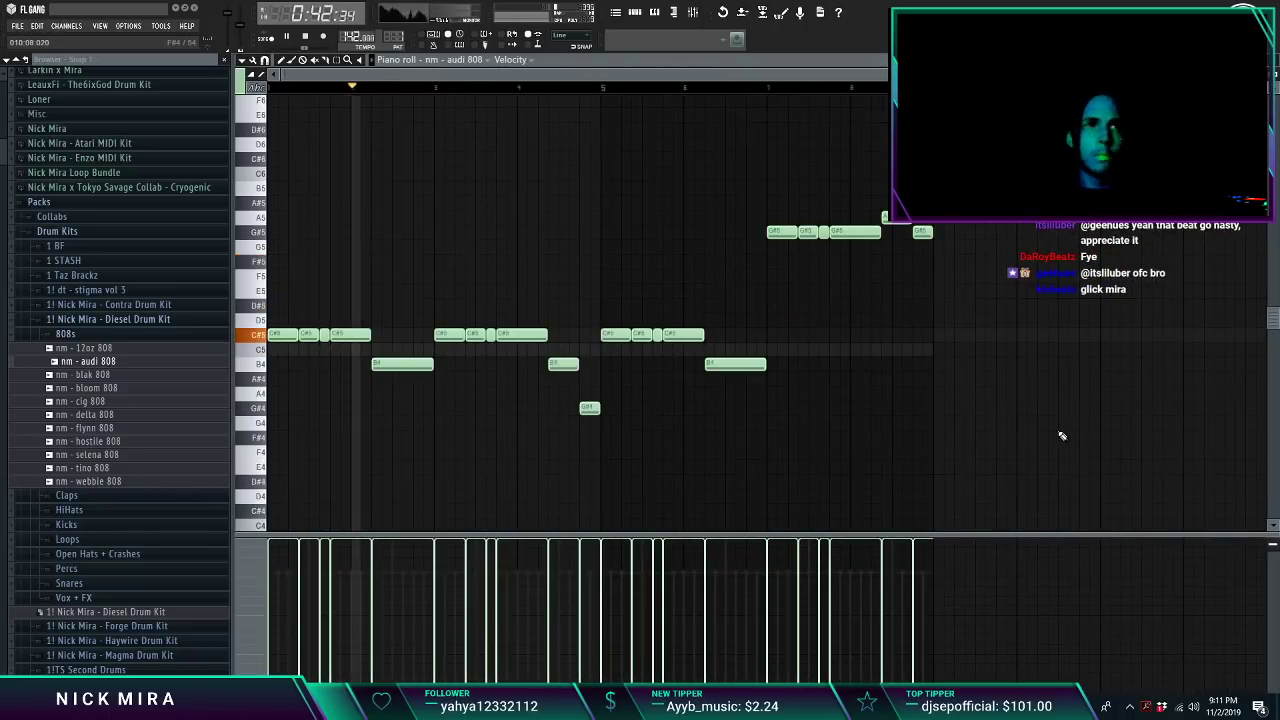
{"action": "key", "text": "F7"}
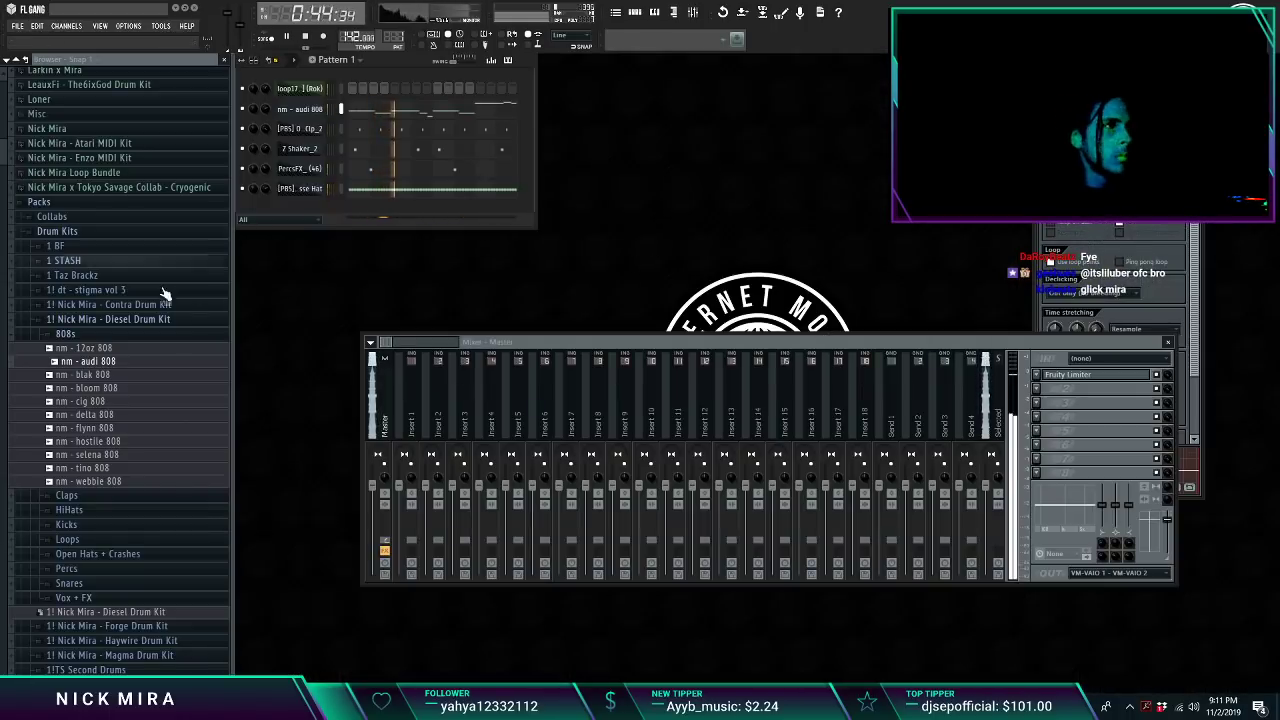
Step: Add "YK - PortOfMiami (Kick)" from the 1 BF drum kit's DOAS folder as a new channel below loop17
{"action": "left_click", "coordinate": [96, 320]}
{"action": "left_click", "coordinate": [77, 260]}
{"action": "left_click", "coordinate": [78, 260]}
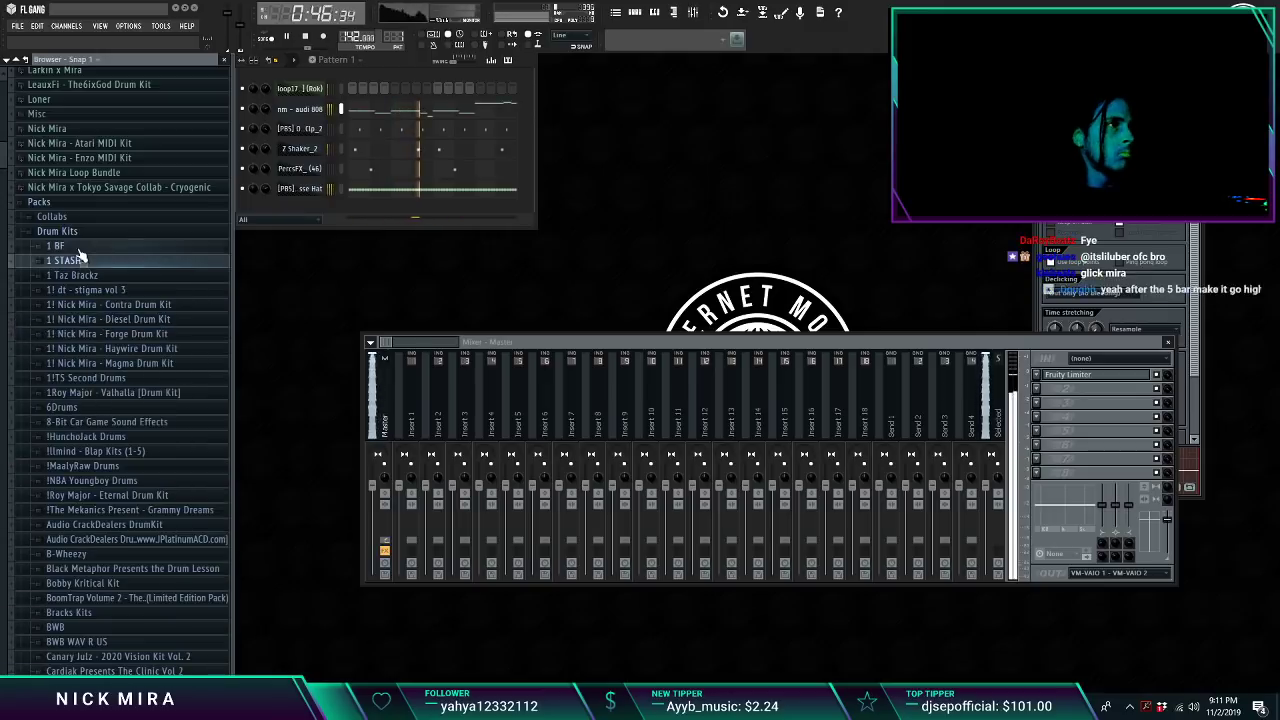
{"action": "left_click", "coordinate": [79, 247]}
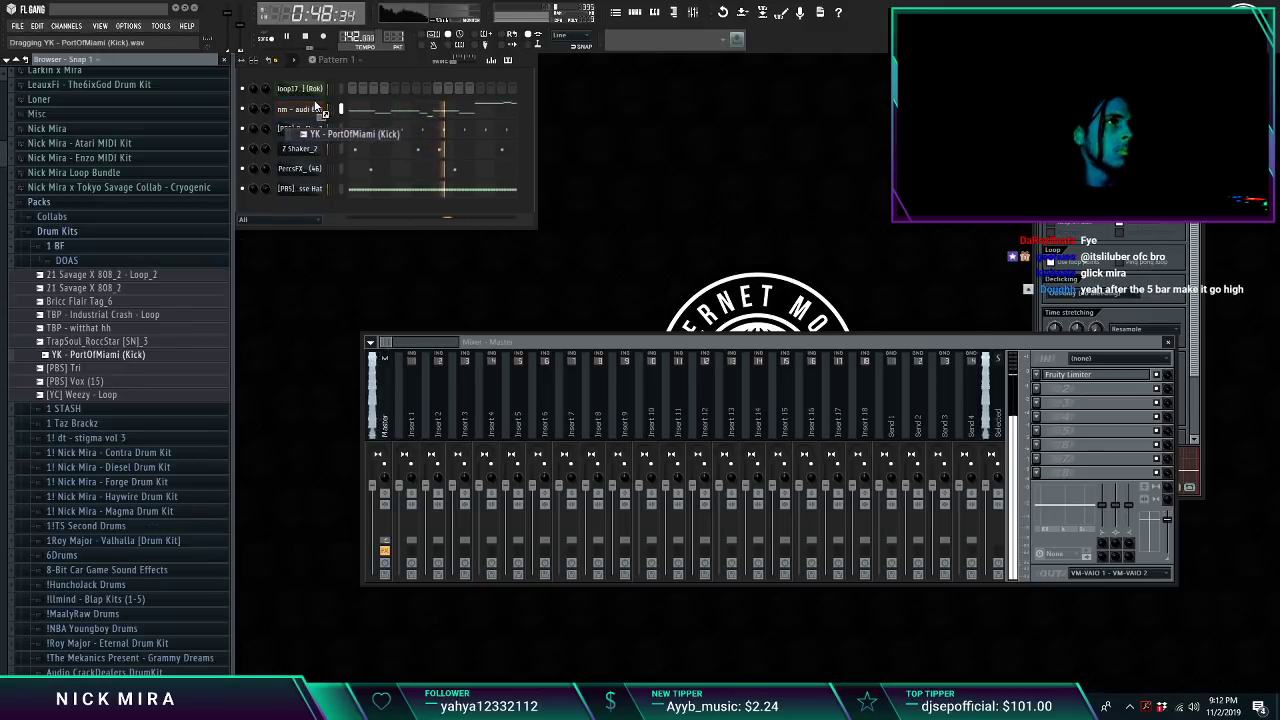
{"action": "left_click_drag", "start_coordinate": [317, 106], "coordinate": [318, 110]}
Step: Copy the 808 rhythm to the kick's piano roll as short A4 hits and delete the third hit in bar 1
{"action": "left_click", "coordinate": [376, 112]}
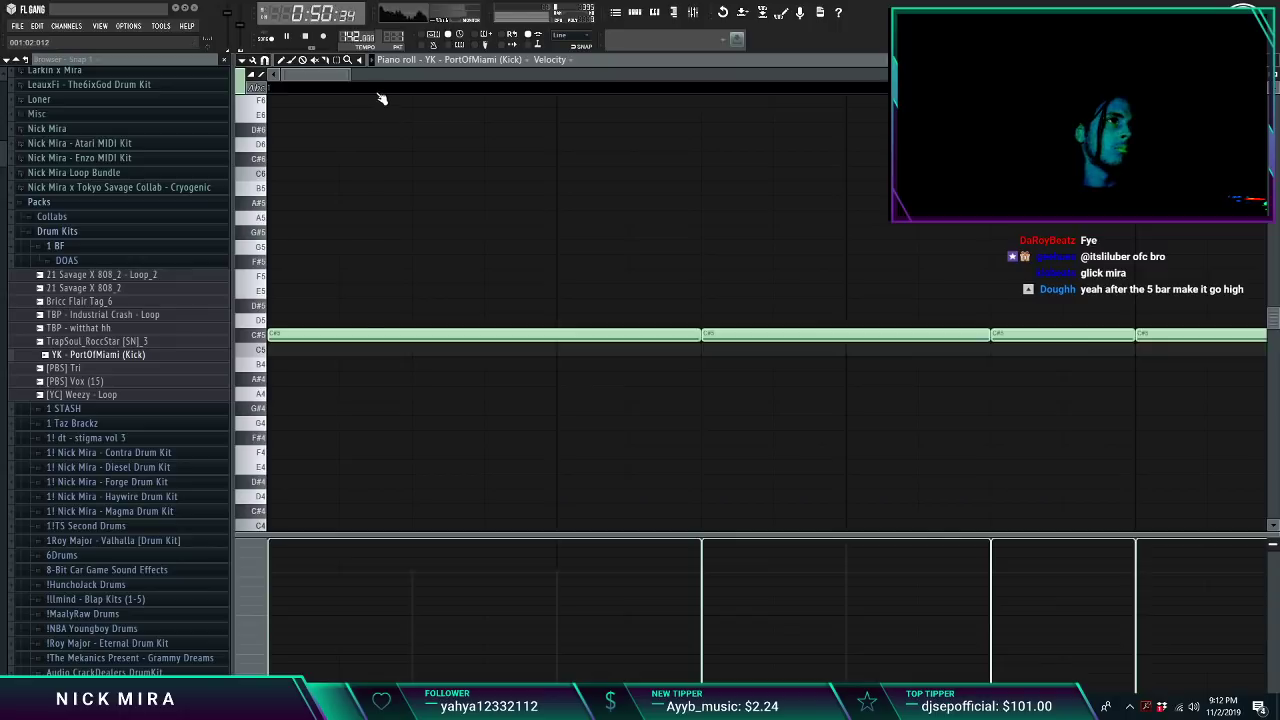
{"action": "key", "text": "shift+d"}
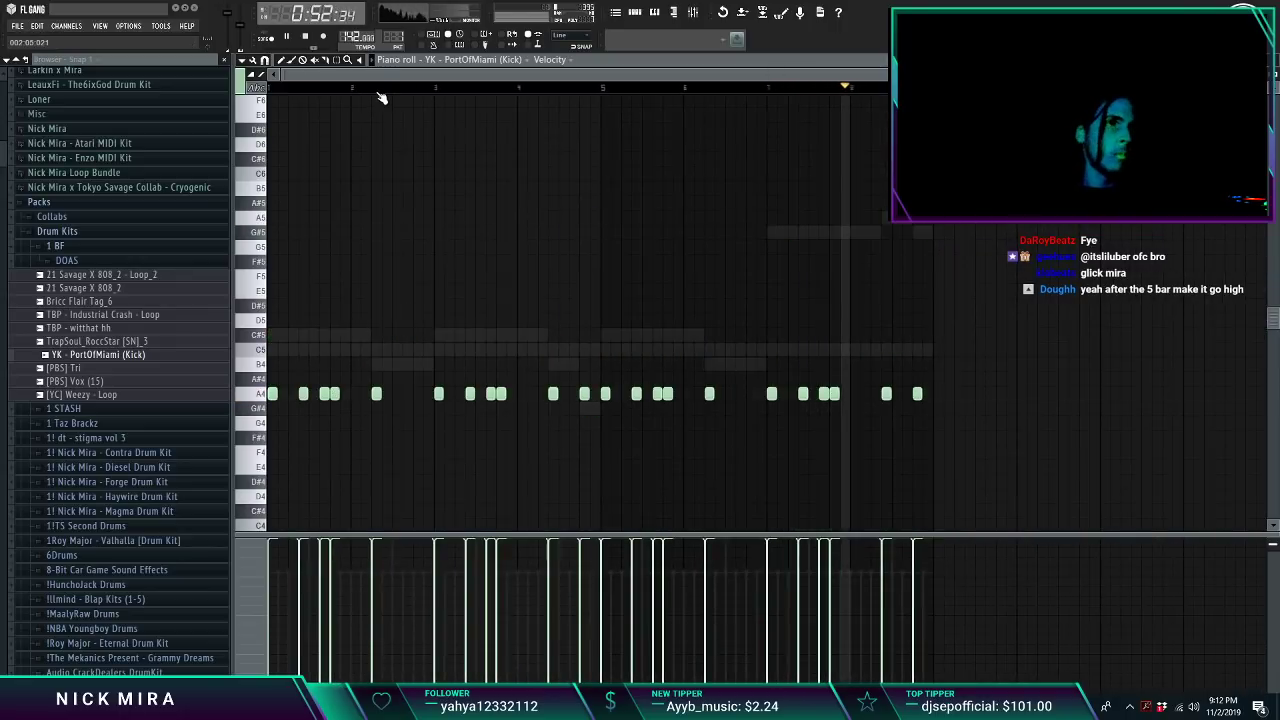
{"action": "scroll", "coordinate": [380, 98], "scroll_direction": "up", "scroll_amount": 4}
{"action": "scroll", "coordinate": [380, 98], "scroll_direction": "down", "scroll_amount": 4}
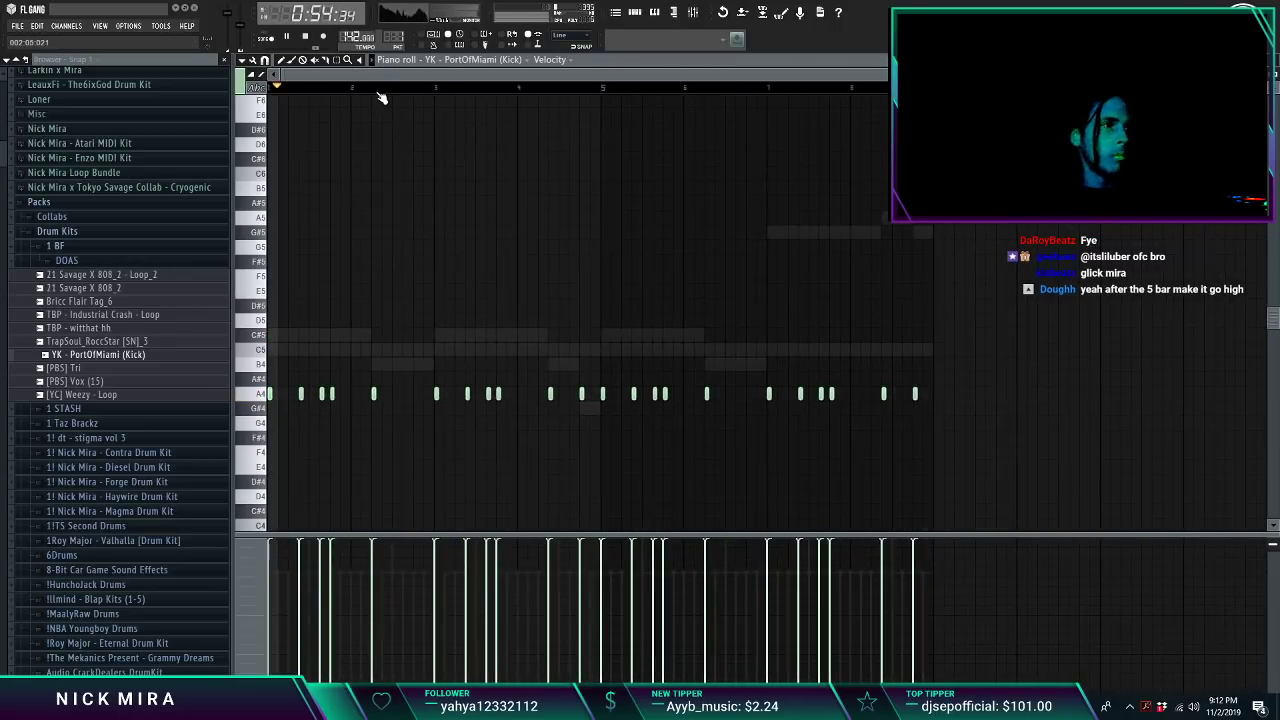
{"action": "right_click", "coordinate": [321, 396]}
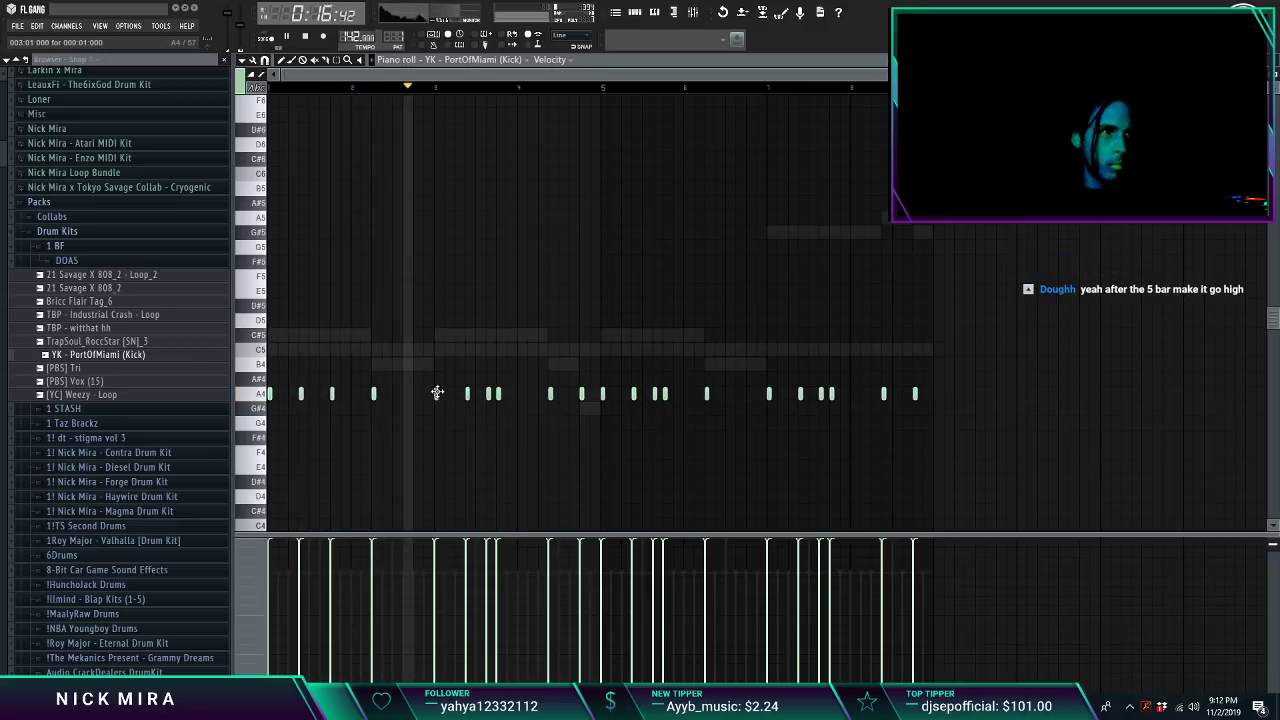
Step: Set the loop17 channel's volume to 81% and raise the pitch of its sample
{"action": "key", "text": "F7"}
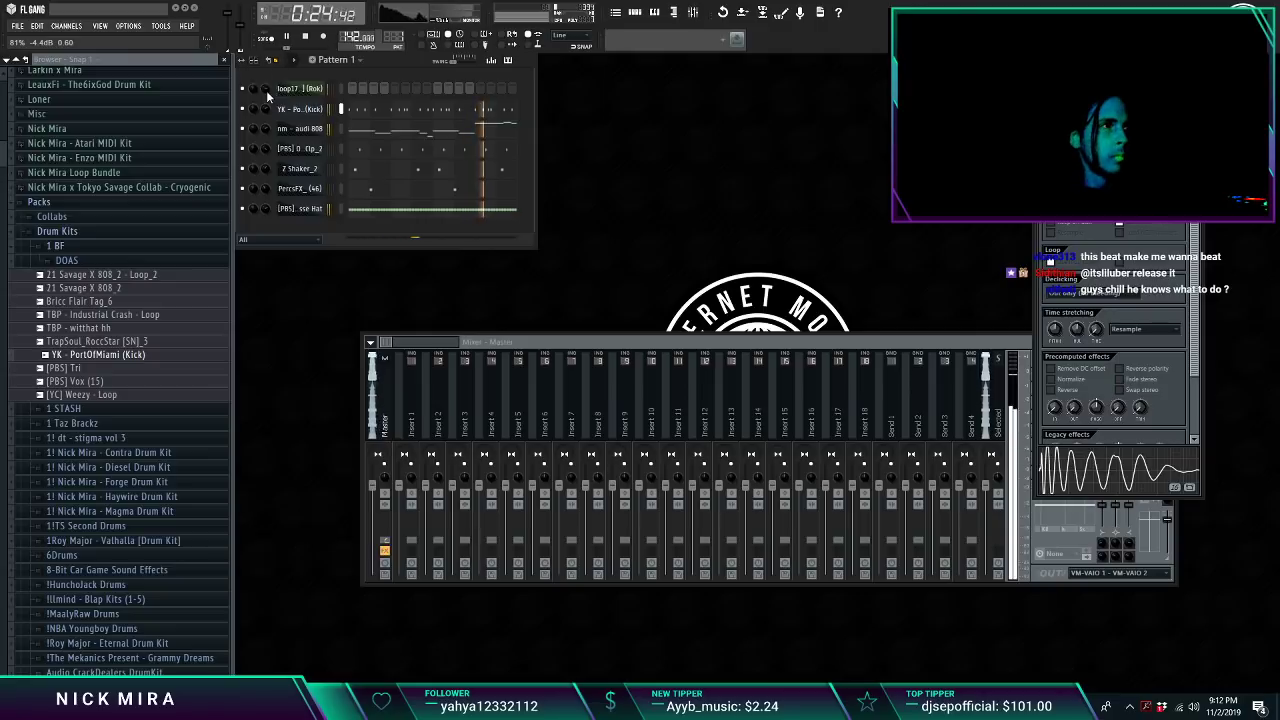
{"action": "left_click", "coordinate": [398, 129]}
{"action": "scroll", "coordinate": [383, 90], "scroll_direction": "down", "scroll_amount": 7}
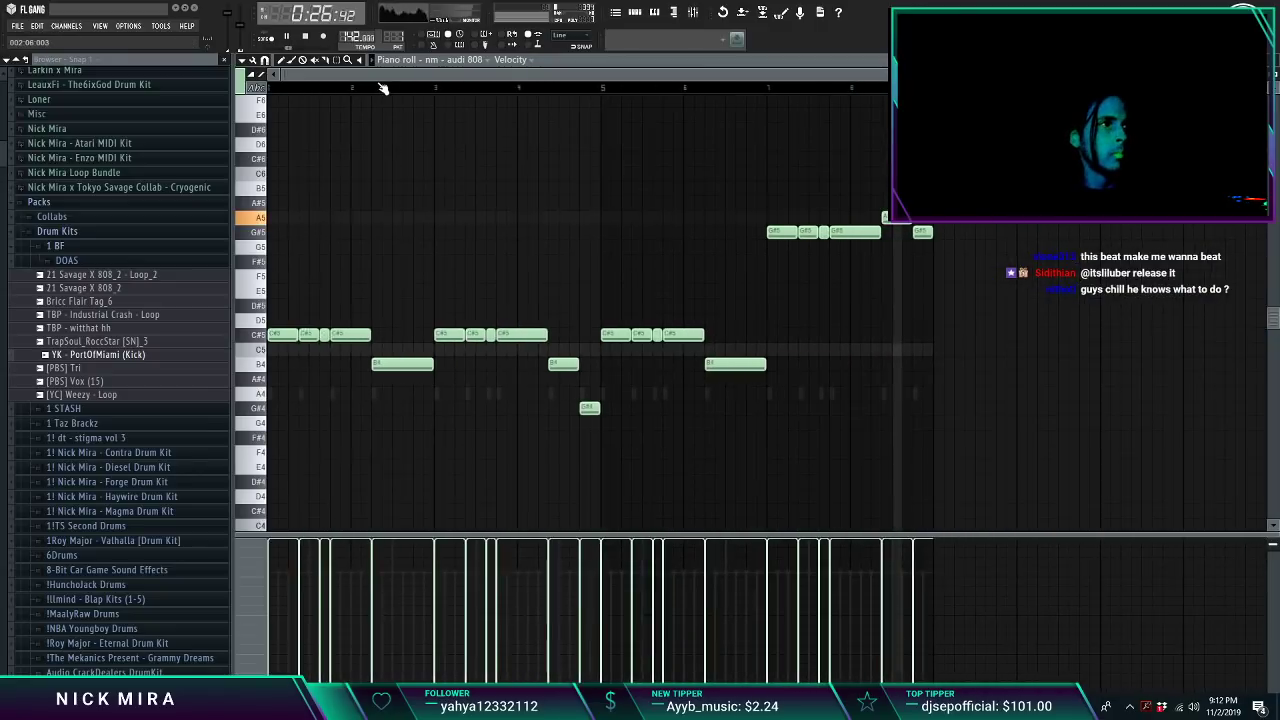
{"action": "key", "text": "space"}
{"action": "key", "text": "Escape"}
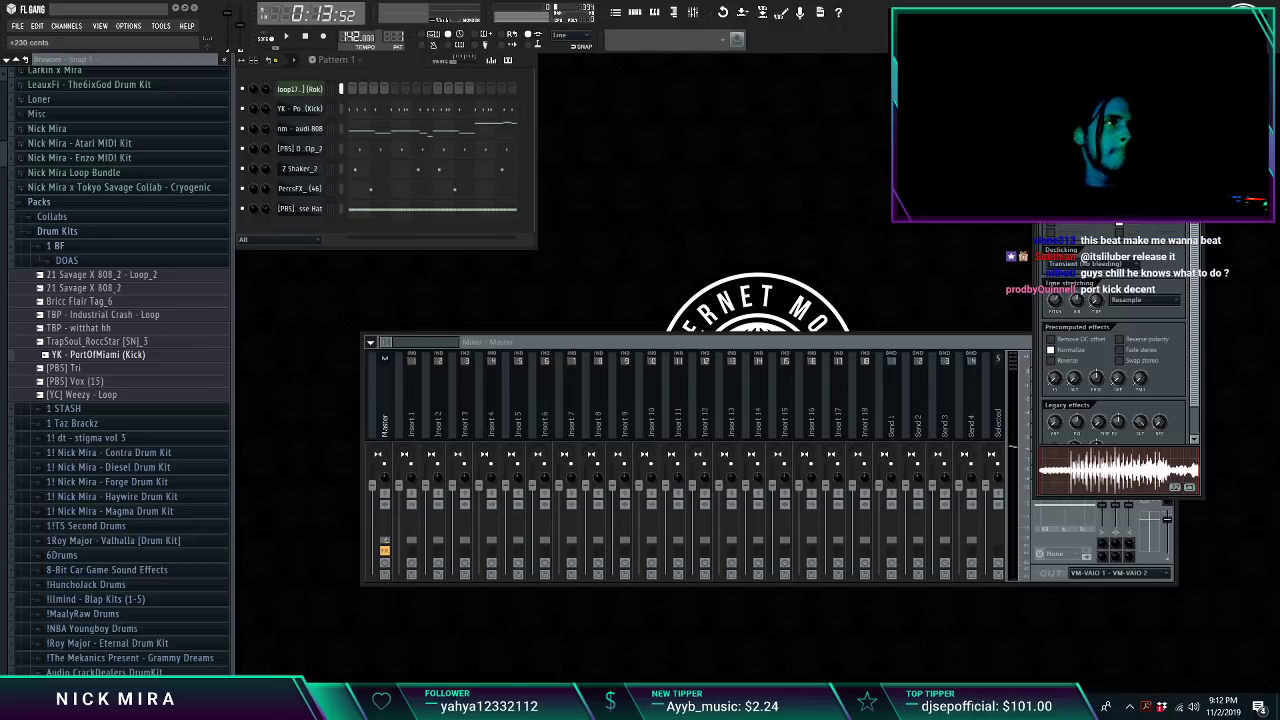
Step: Transpose the 808 bassline up three semitones so it starts on E5
{"action": "left_click", "coordinate": [383, 137]}
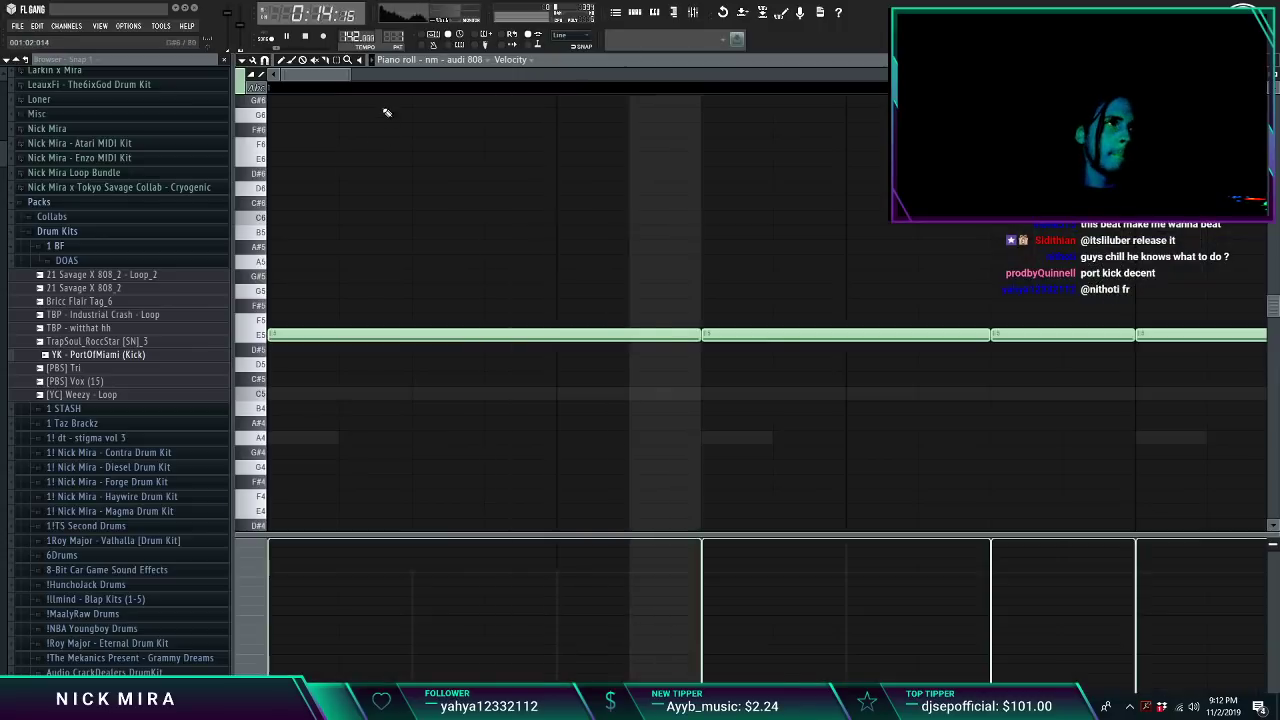
{"action": "scroll", "coordinate": [823, 163], "scroll_direction": "up", "scroll_amount": 6}
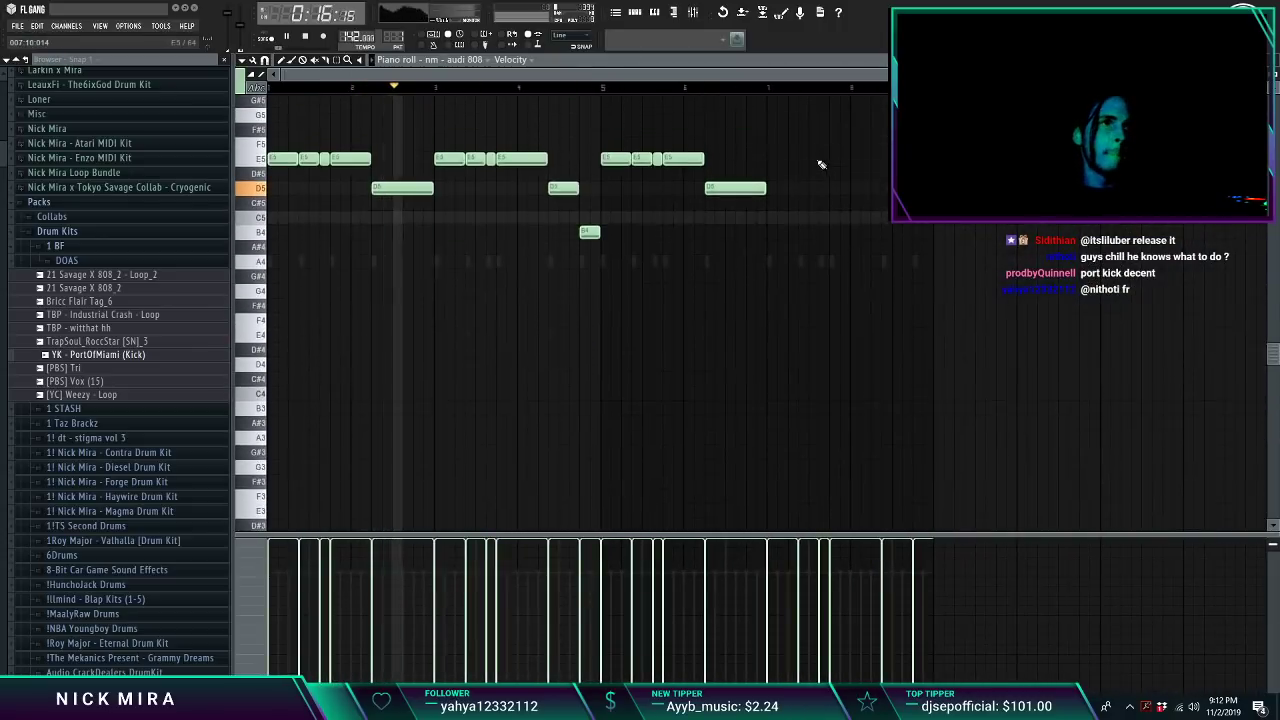
Step: Transpose the 808 notes in bars 7 and 8 down one octave and close the piano roll
{"action": "left_click_drag", "start_coordinate": [762, 222], "coordinate": [1037, 350]}
{"action": "key", "text": "ctrl+Down"}
{"action": "key", "text": "Escape"}
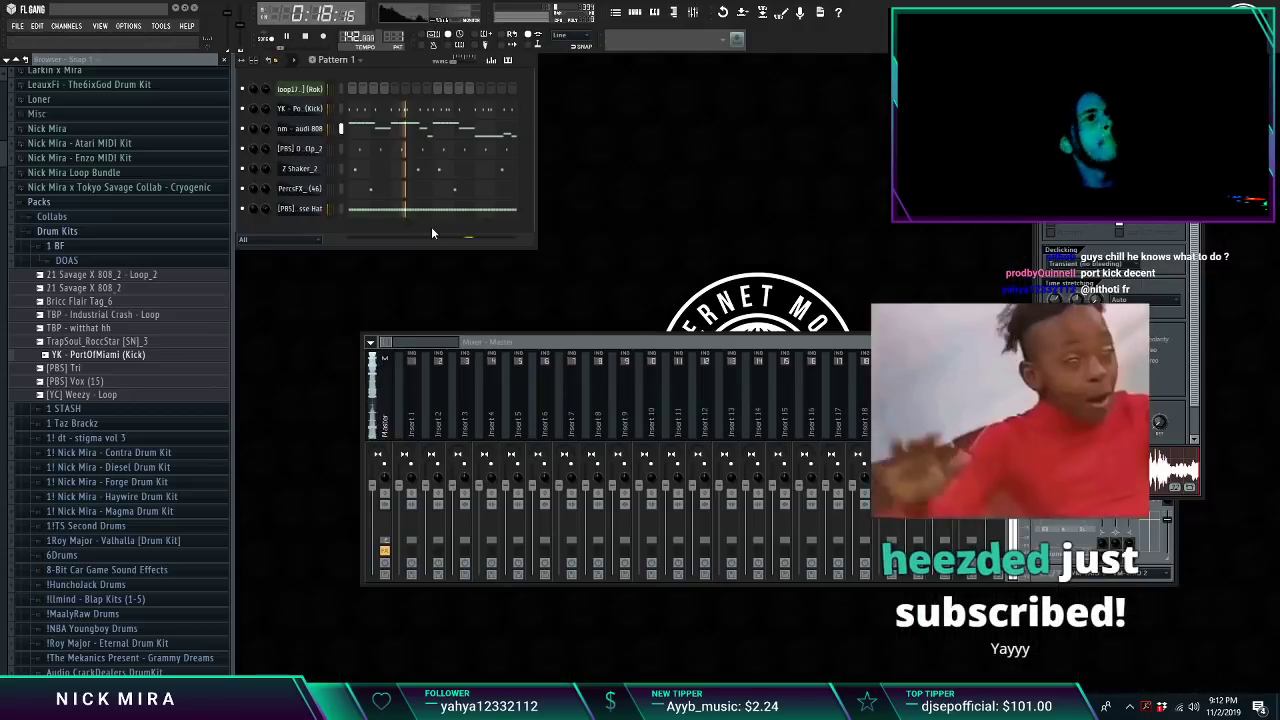
Step: Transpose the whole 808 bassline down two octaves so it starts on E5
{"action": "left_click", "coordinate": [390, 132]}
{"action": "key", "text": "F7"}
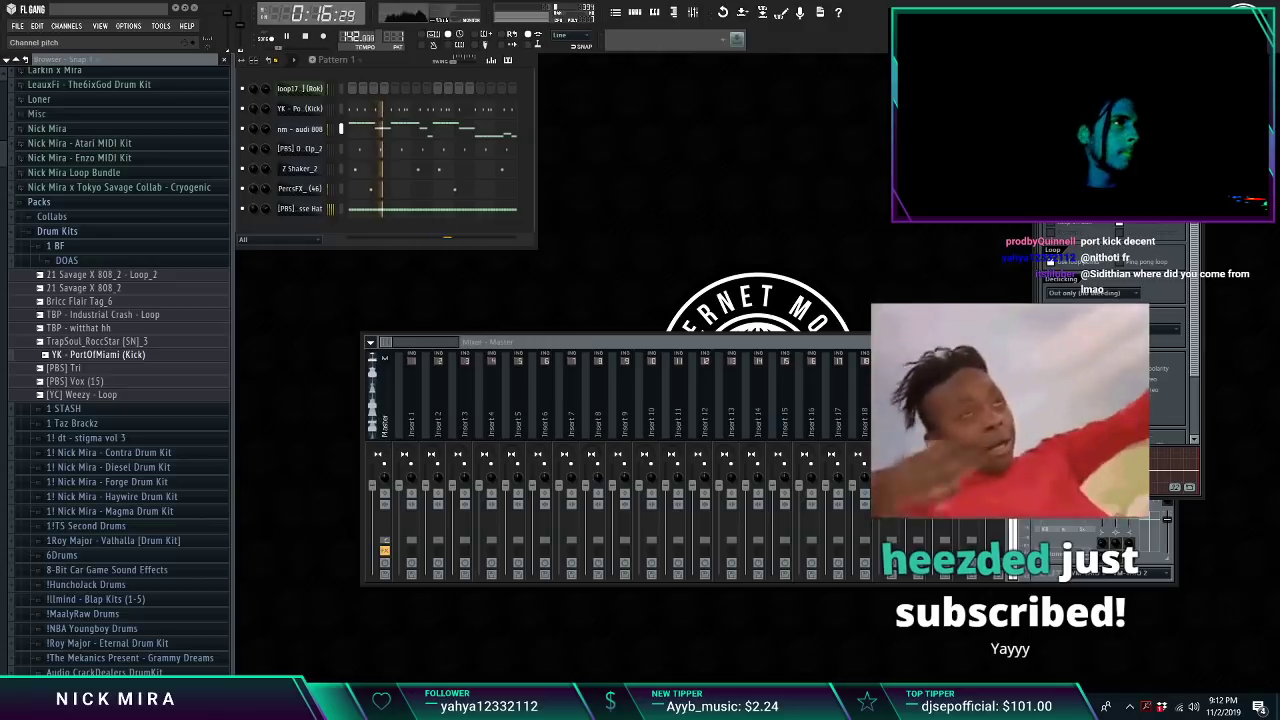
{"action": "key", "text": "F7"}
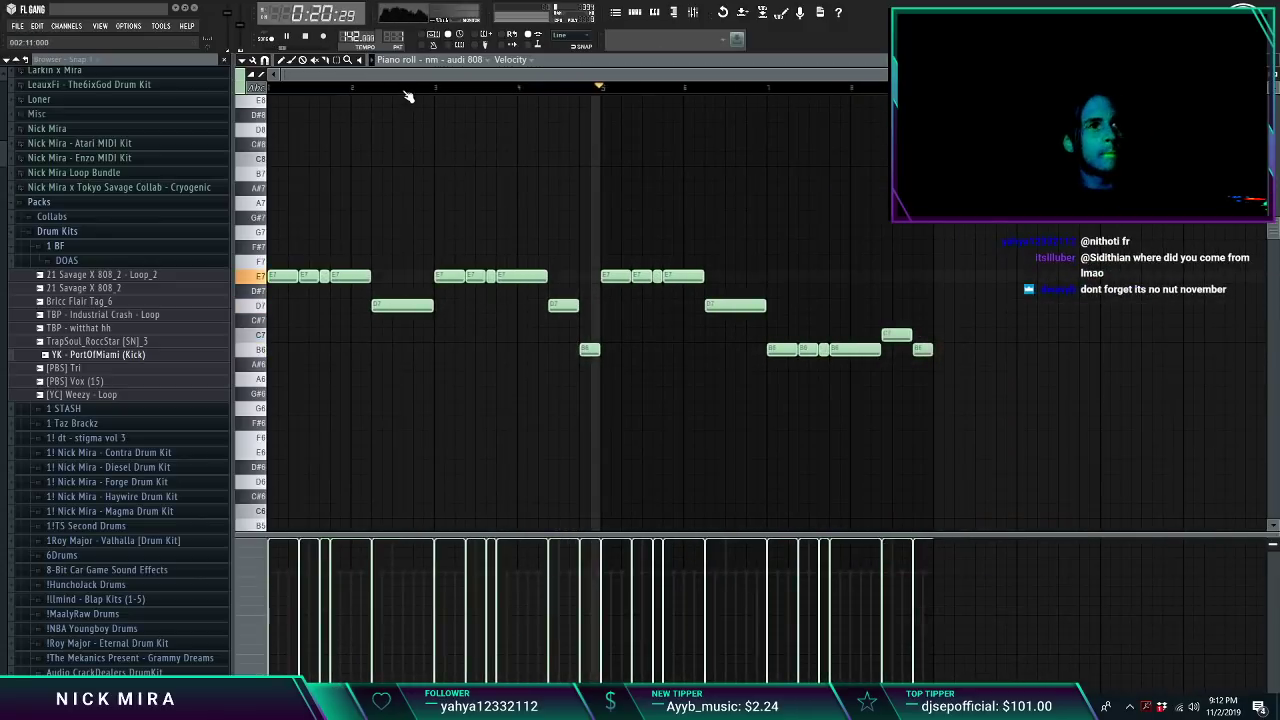
{"action": "key", "text": "ctrl+Down"}
{"action": "key", "text": "ctrl+Down"}
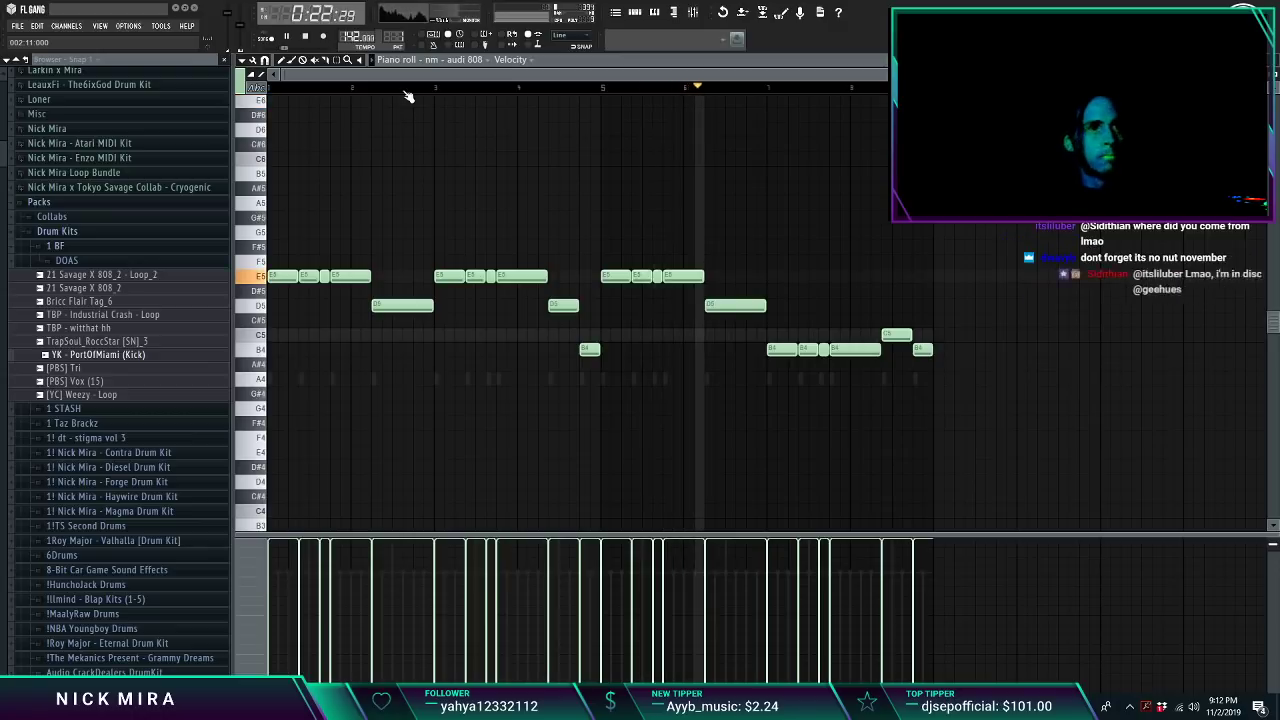
{"action": "key", "text": "F7"}
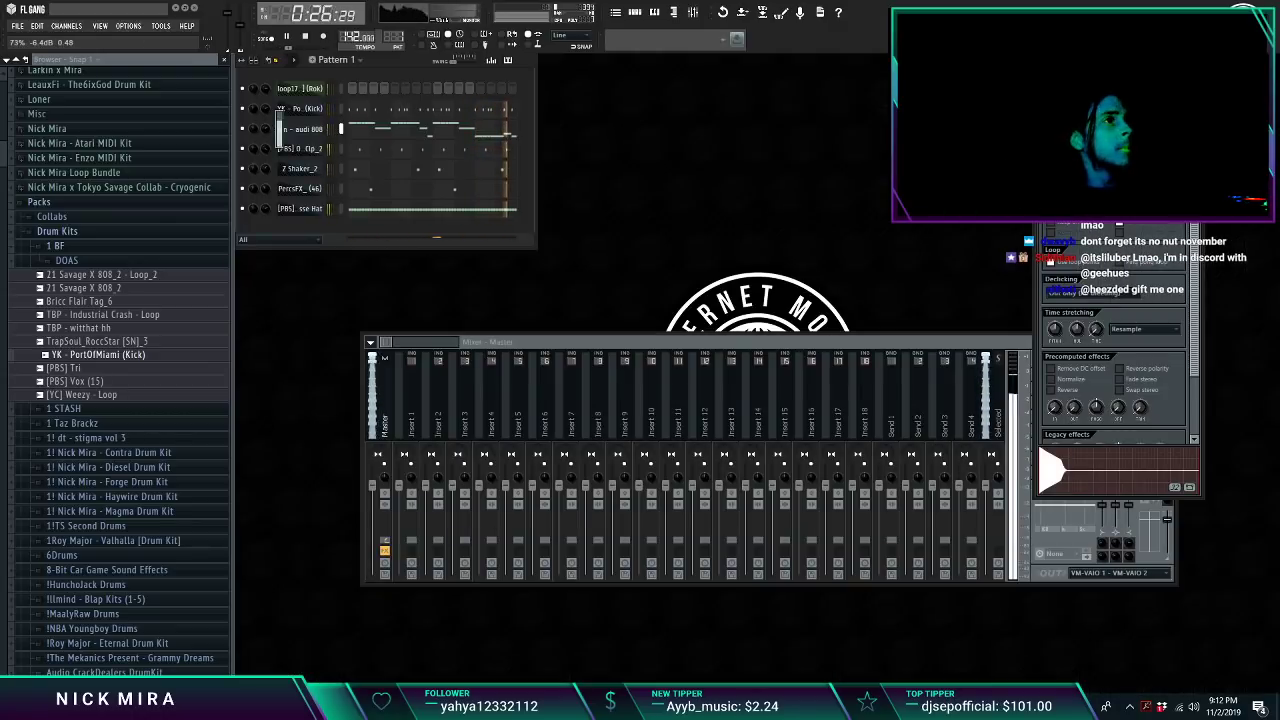
Step: Collapse the 1 BF drum kit and expand the 1 STASH kit folder in the browser, leaving its 808s subfolder closed
{"action": "left_click", "coordinate": [307, 90]}
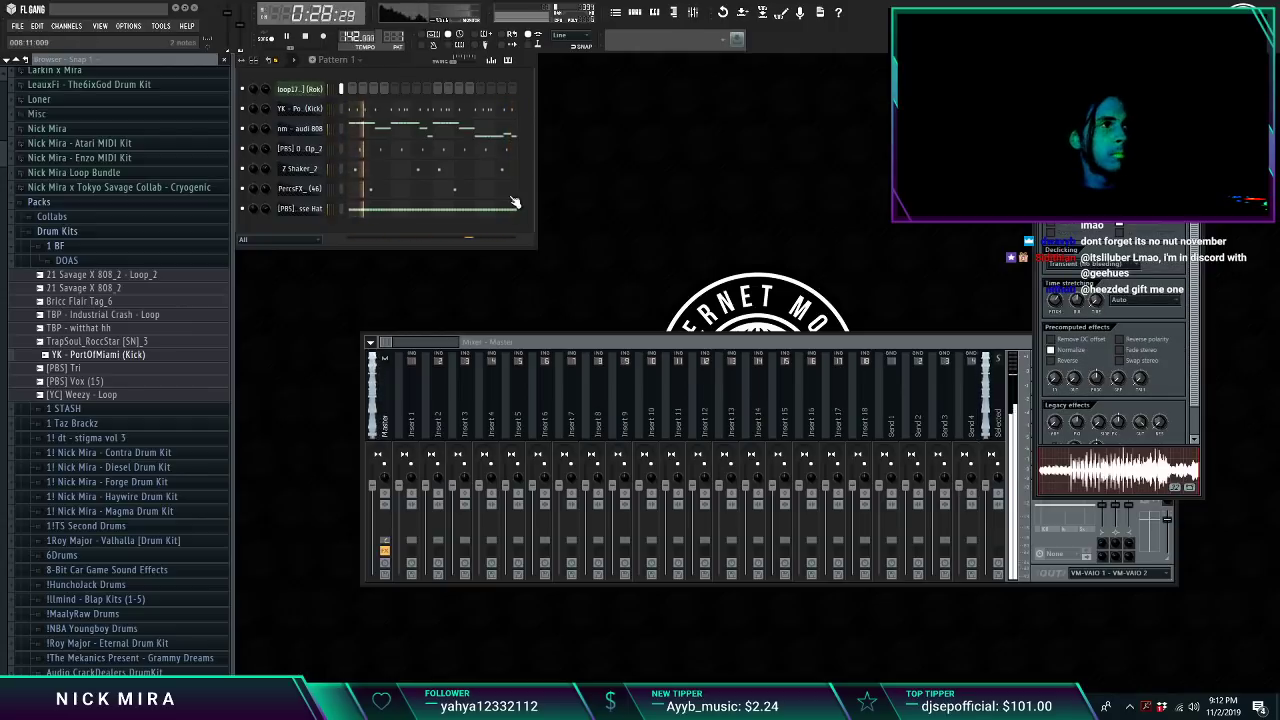
{"action": "left_click", "coordinate": [305, 95]}
{"action": "left_click", "coordinate": [90, 248]}
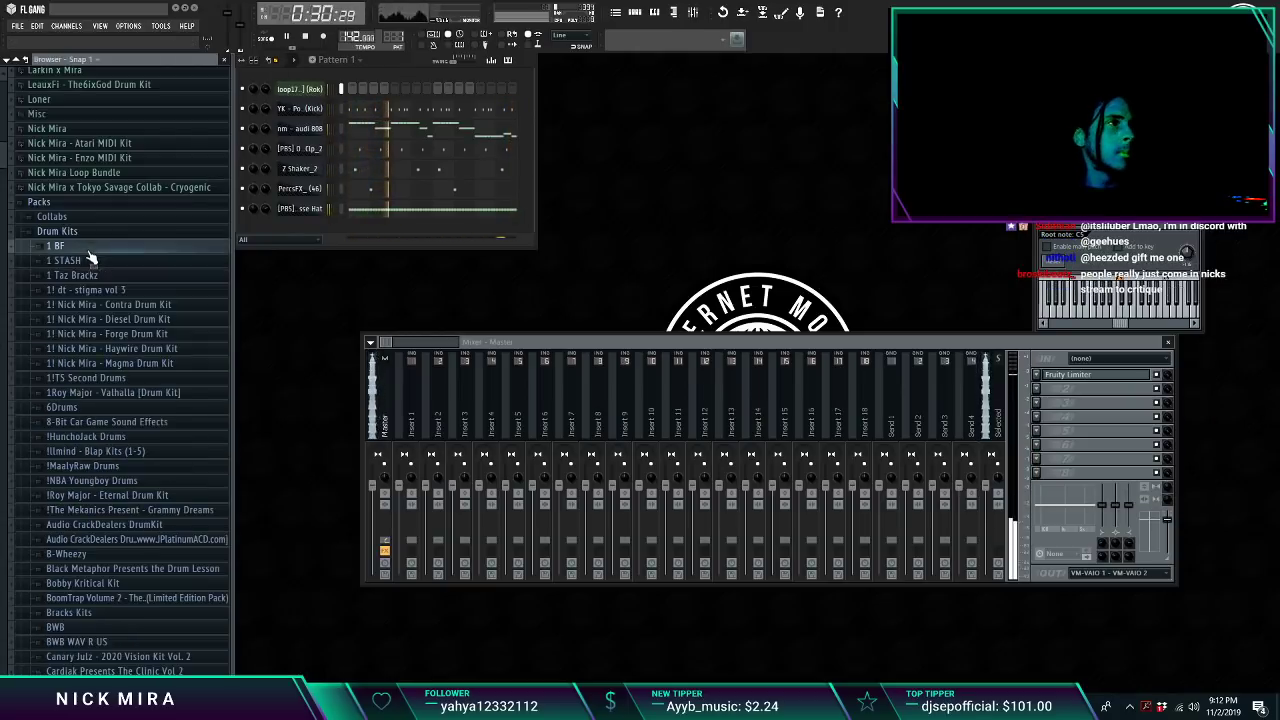
{"action": "left_click", "coordinate": [91, 261]}
{"action": "left_click", "coordinate": [92, 276]}
{"action": "scroll", "coordinate": [152, 155], "scroll_direction": "down", "scroll_amount": 5}
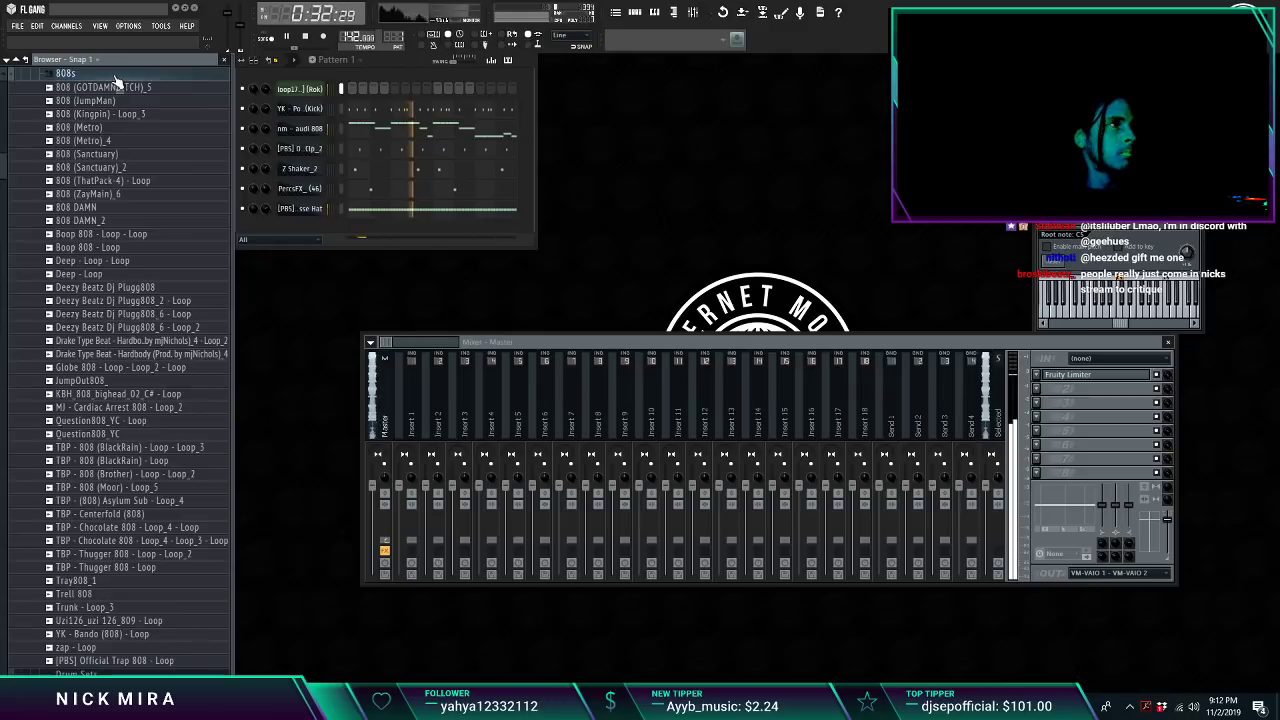
{"action": "left_click", "coordinate": [115, 76]}
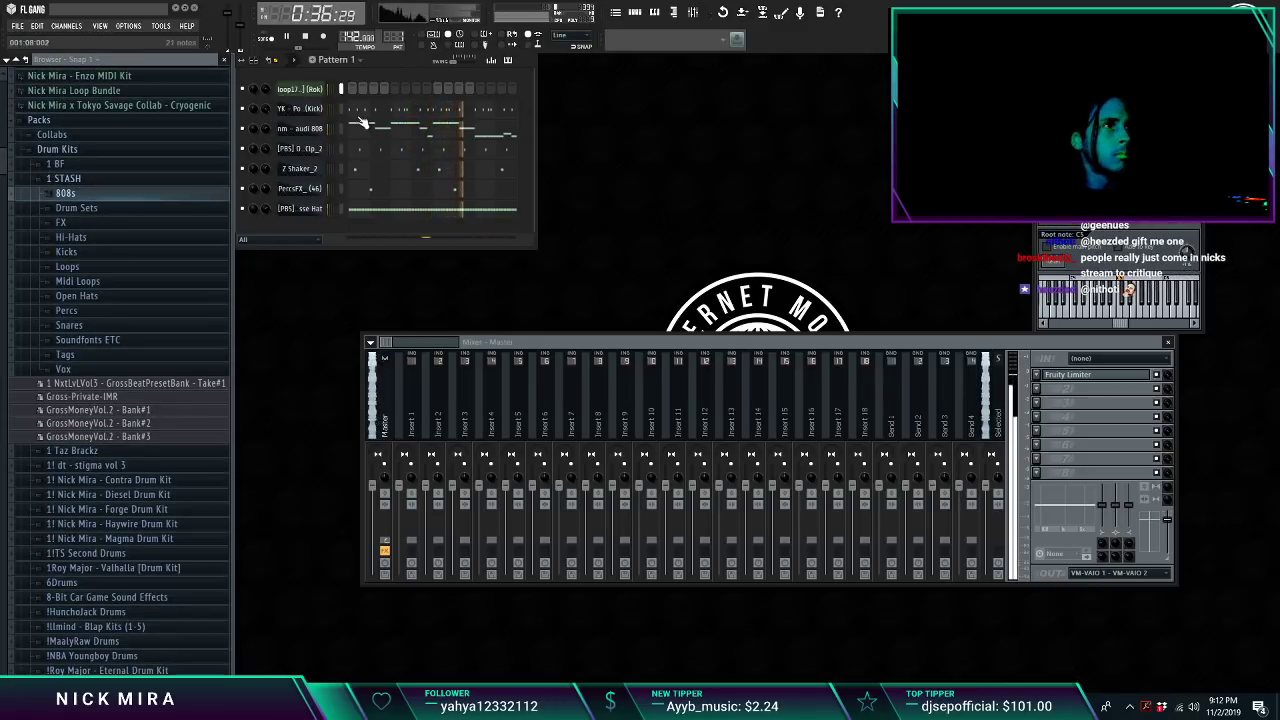
Step: Route the kick, 808 and percussion channels to consecutive mixer tracks from Insert 7, and route loop17 to Insert 1
{"action": "right_click", "coordinate": [574, 405]}
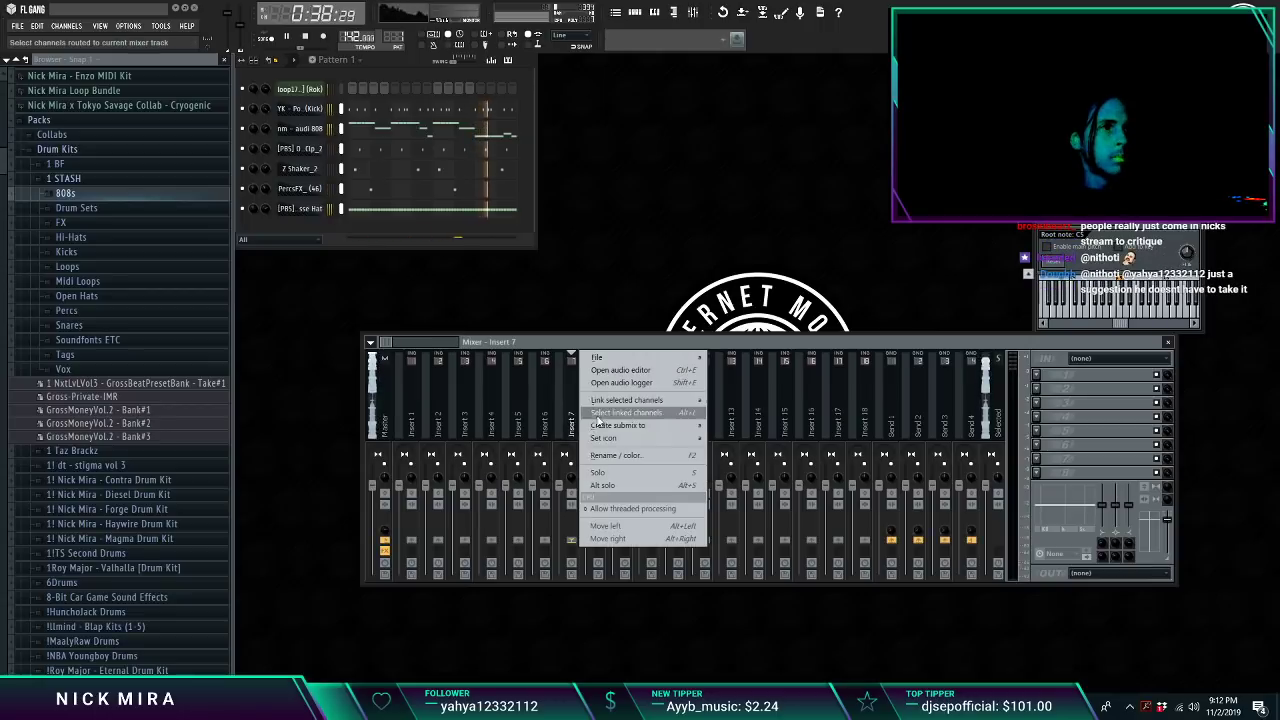
{"action": "left_click", "coordinate": [770, 413]}
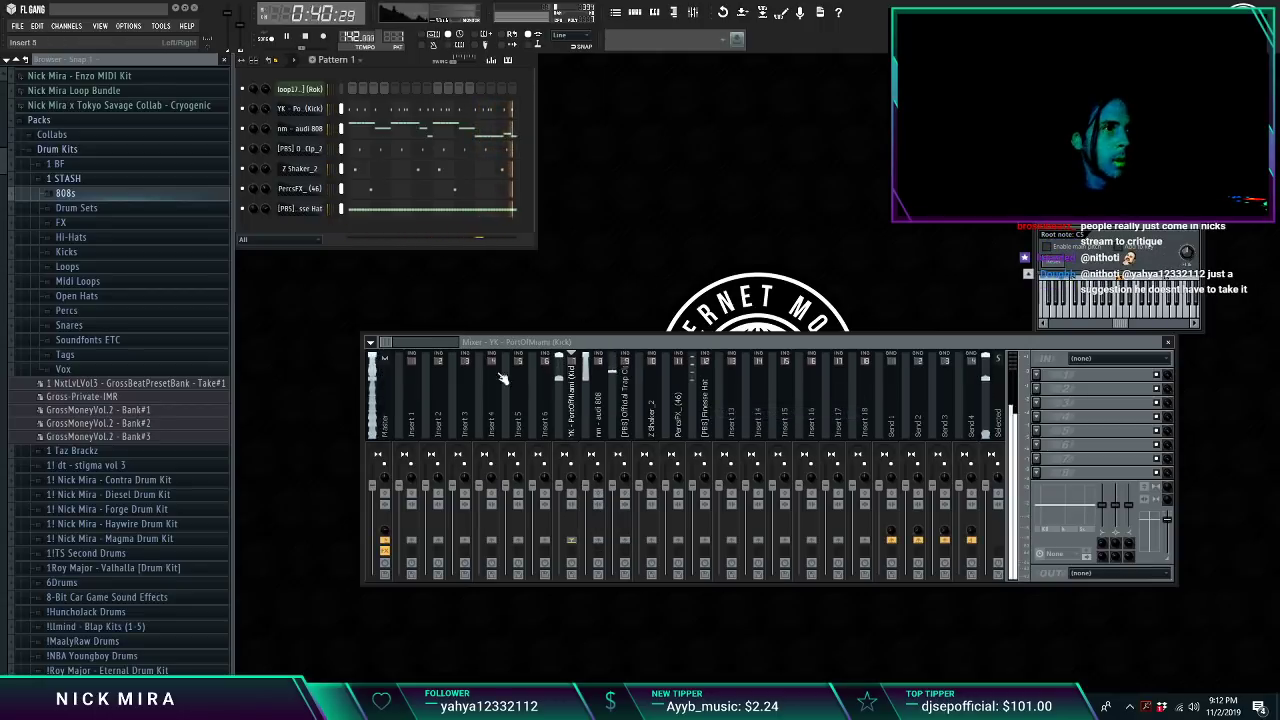
{"action": "left_click", "coordinate": [402, 386]}
{"action": "left_click", "coordinate": [342, 89]}
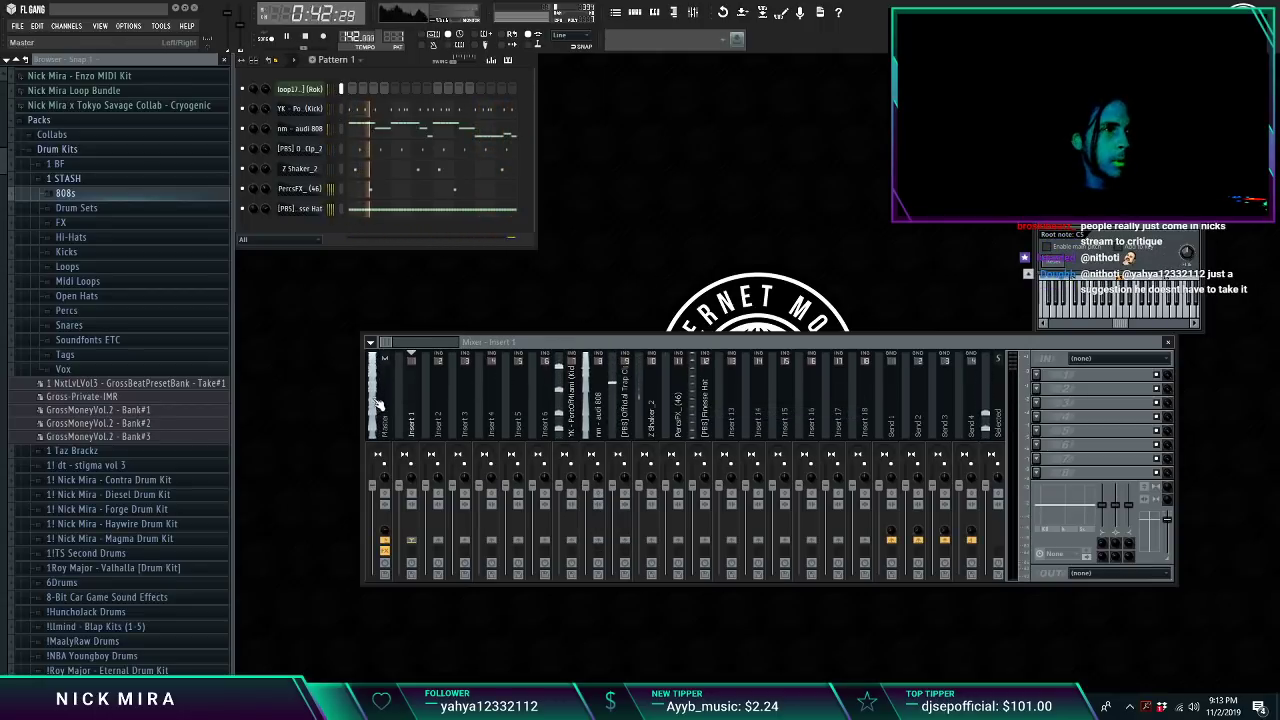
{"action": "right_click", "coordinate": [408, 408]}
{"action": "mouse_move", "coordinate": [522, 399]}
{"action": "left_click", "coordinate": [640, 401]}
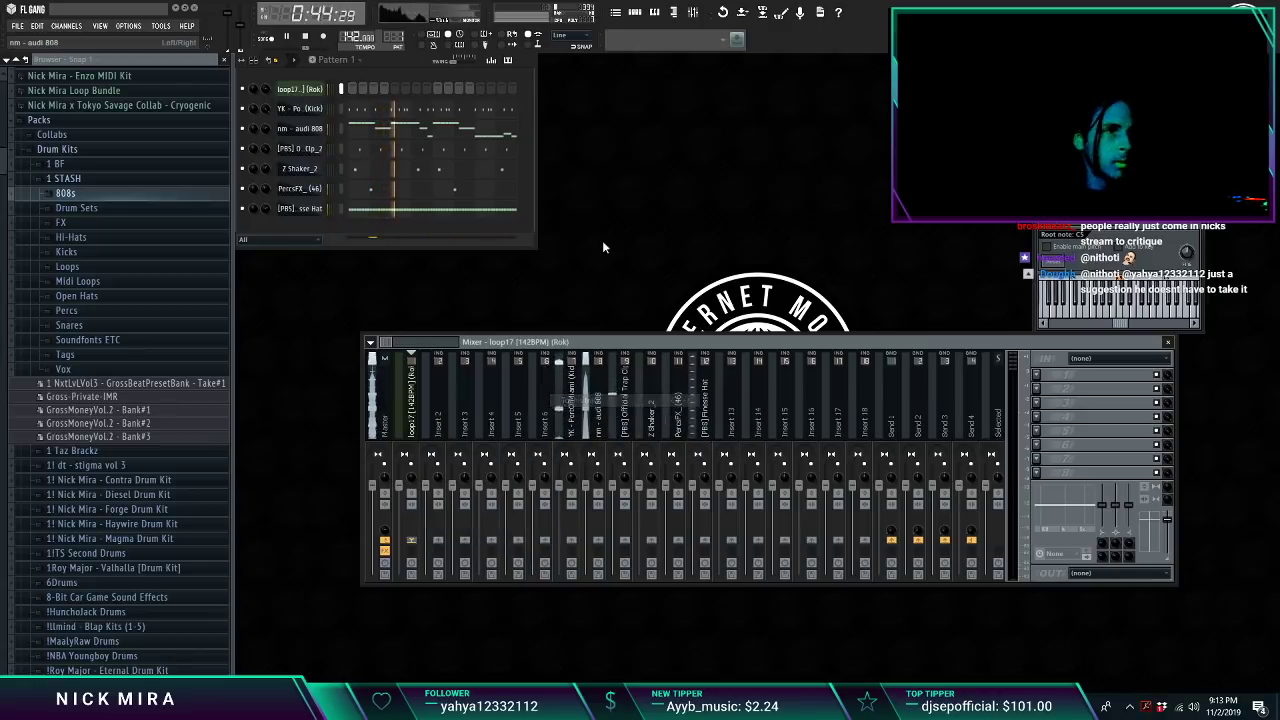
Step: Add "N_Trunk Snare (9)_5" from the 1 STASH kit's Snares folder as a new channel below the hi-hat
{"action": "left_click", "coordinate": [95, 325]}
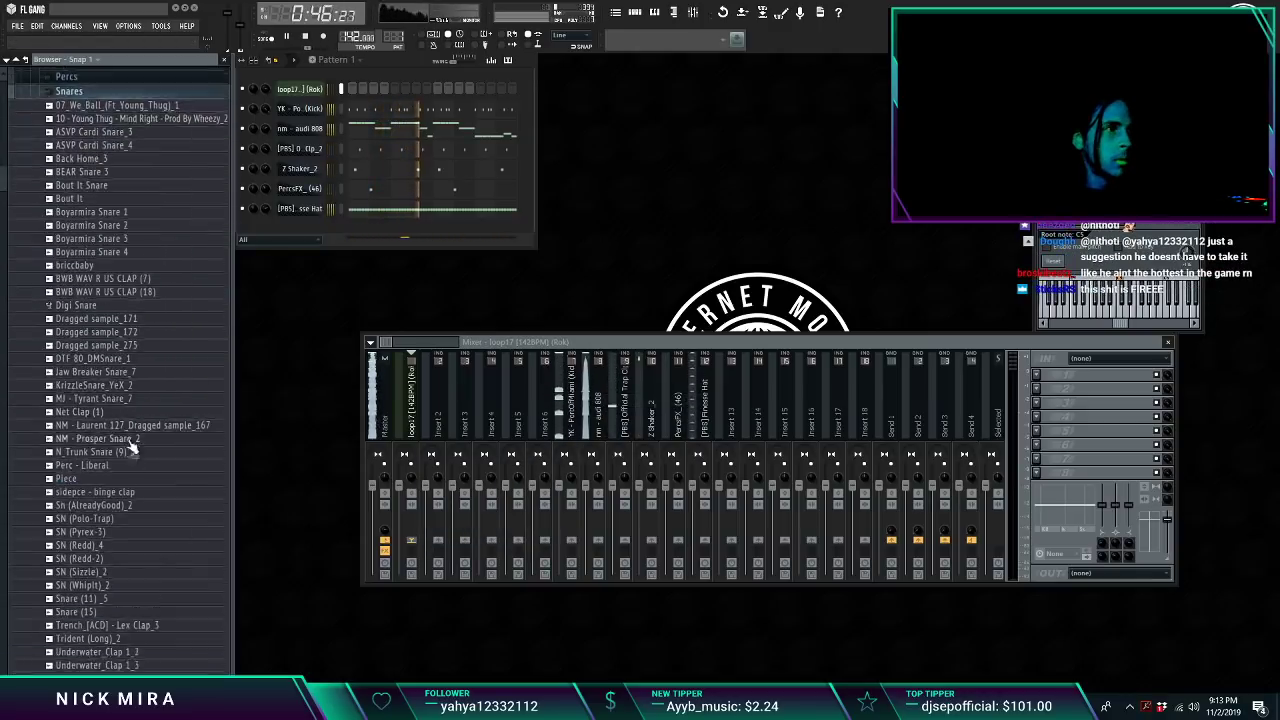
{"action": "left_click_drag", "start_coordinate": [130, 448], "coordinate": [143, 252]}
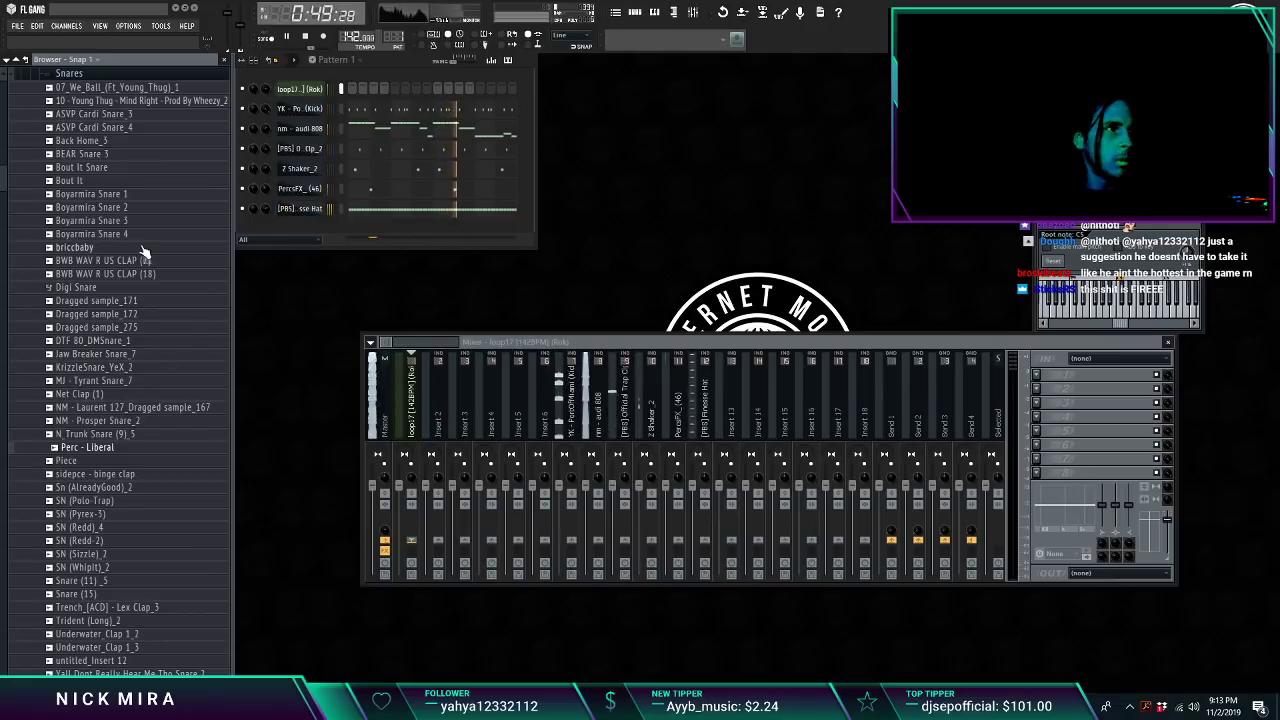
{"action": "left_click", "coordinate": [158, 435]}
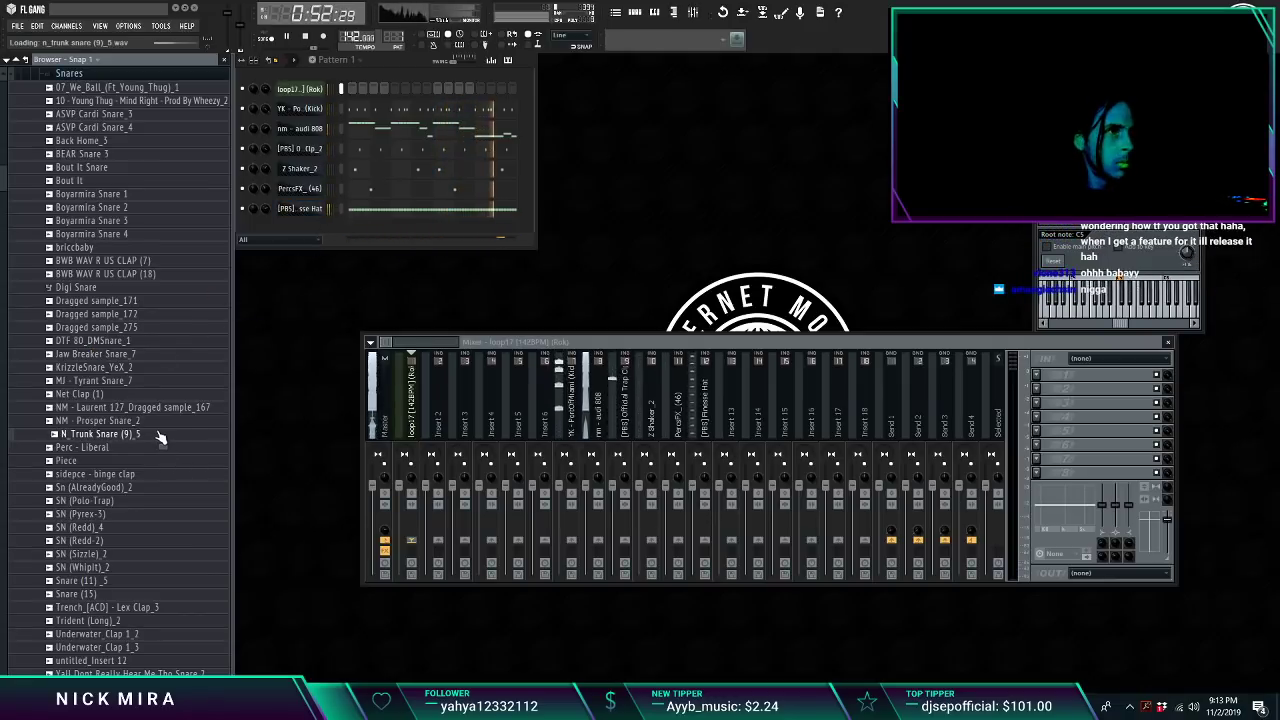
{"action": "left_click_drag", "start_coordinate": [168, 436], "coordinate": [378, 240]}
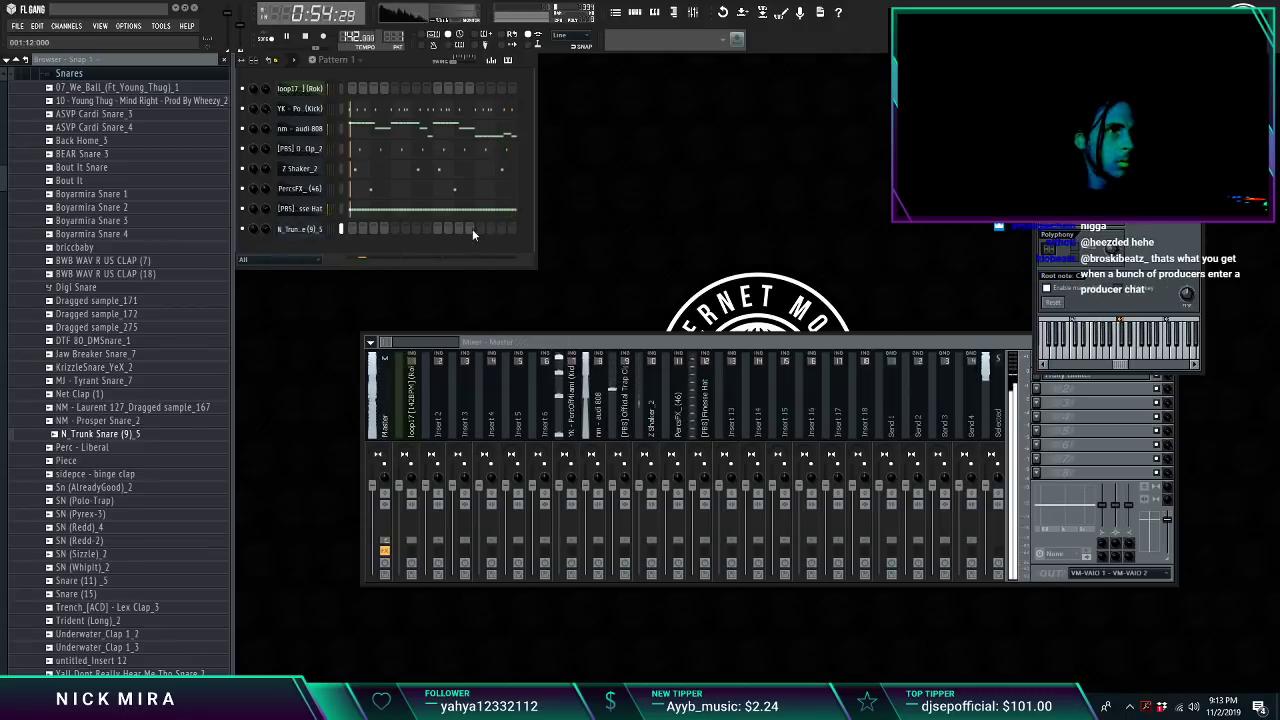
{"action": "right_click", "coordinate": [296, 235]}
{"action": "left_click", "coordinate": [366, 233]}
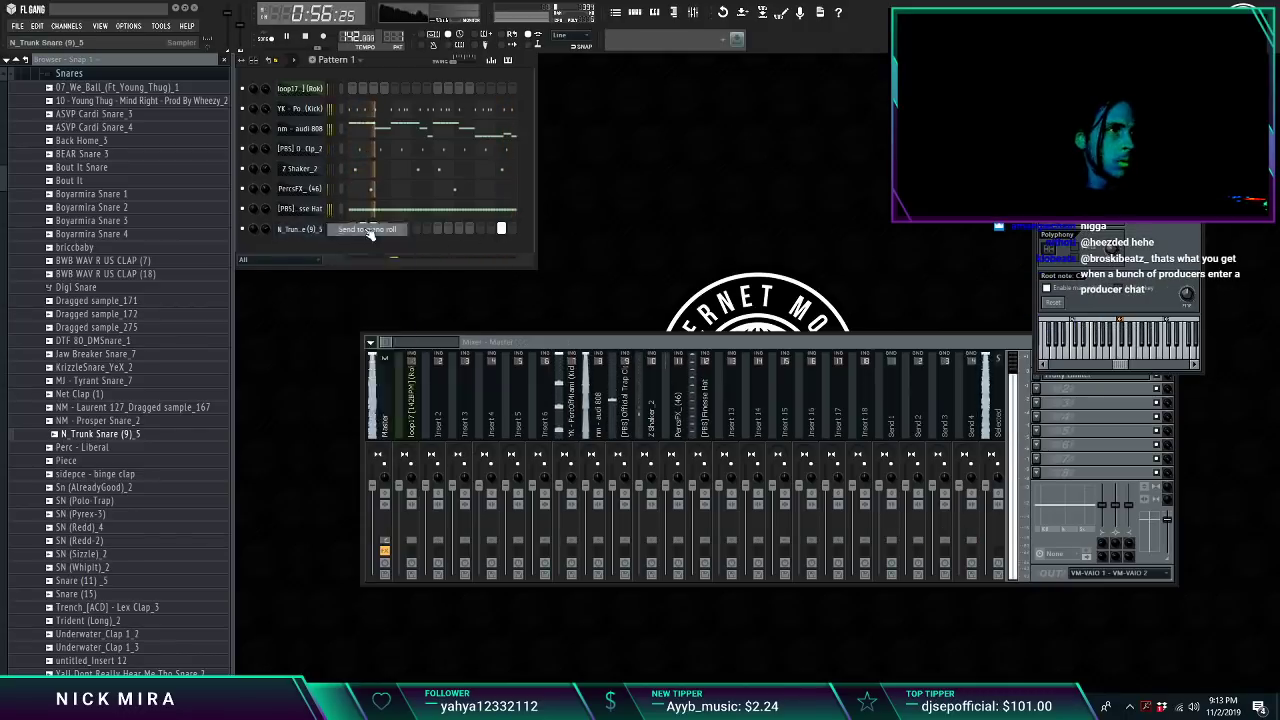
{"action": "scroll", "coordinate": [357, 89], "scroll_direction": "down", "scroll_amount": 5}
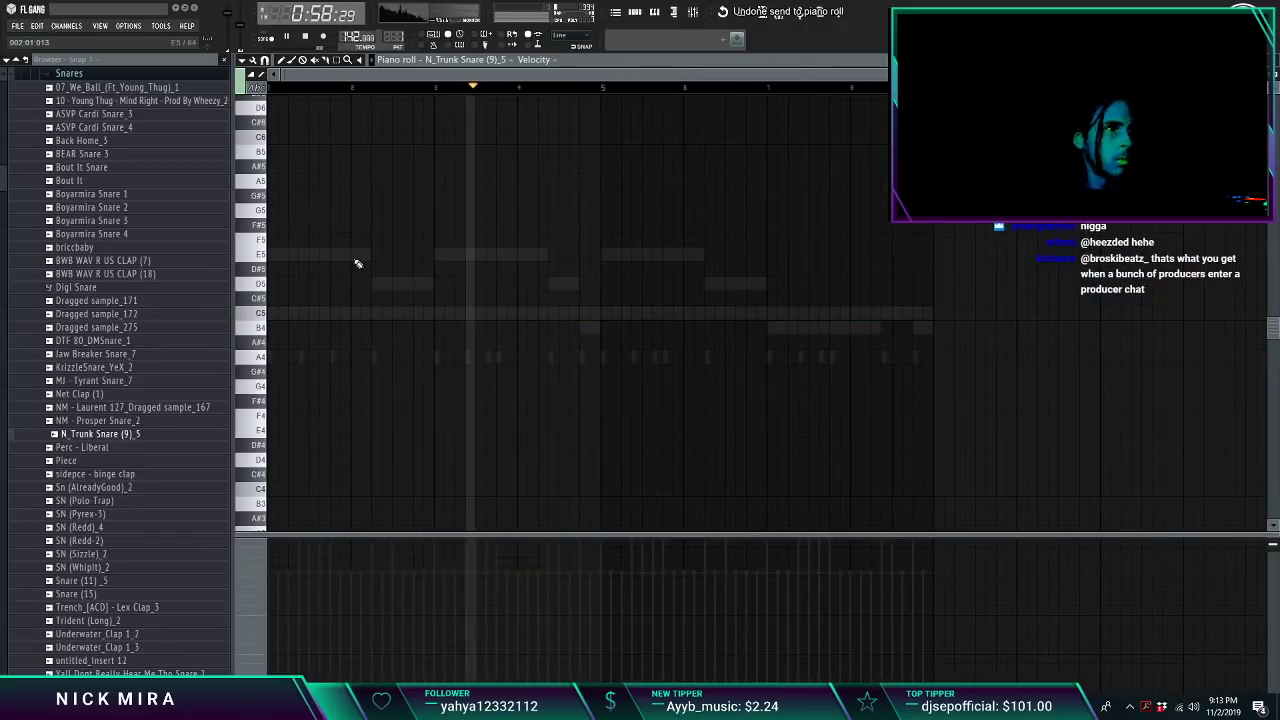
Step: Send the N_Trunk Snare steps to the piano roll and repeat its short C5 hits around each bar line through bar 8
{"action": "key", "text": "F7"}
{"action": "right_click", "coordinate": [330, 229]}
{"action": "left_click", "coordinate": [340, 232]}
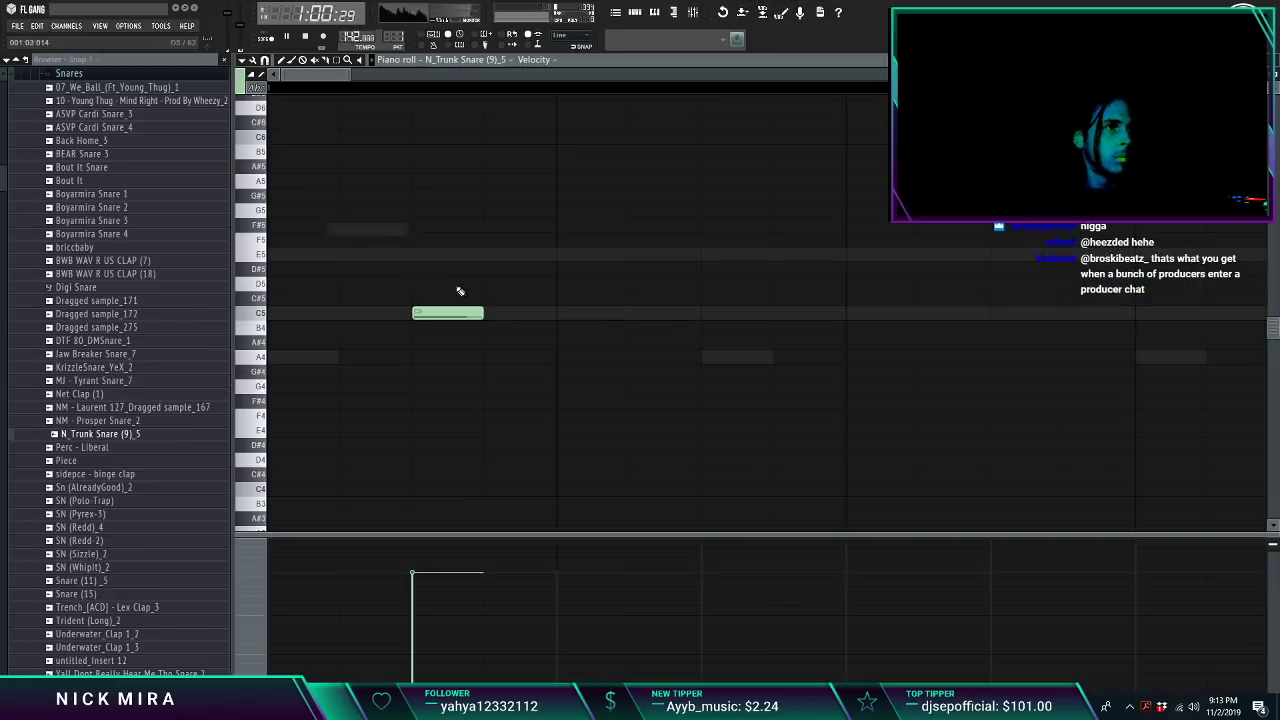
{"action": "scroll", "coordinate": [428, 88], "scroll_direction": "down", "scroll_amount": 5}
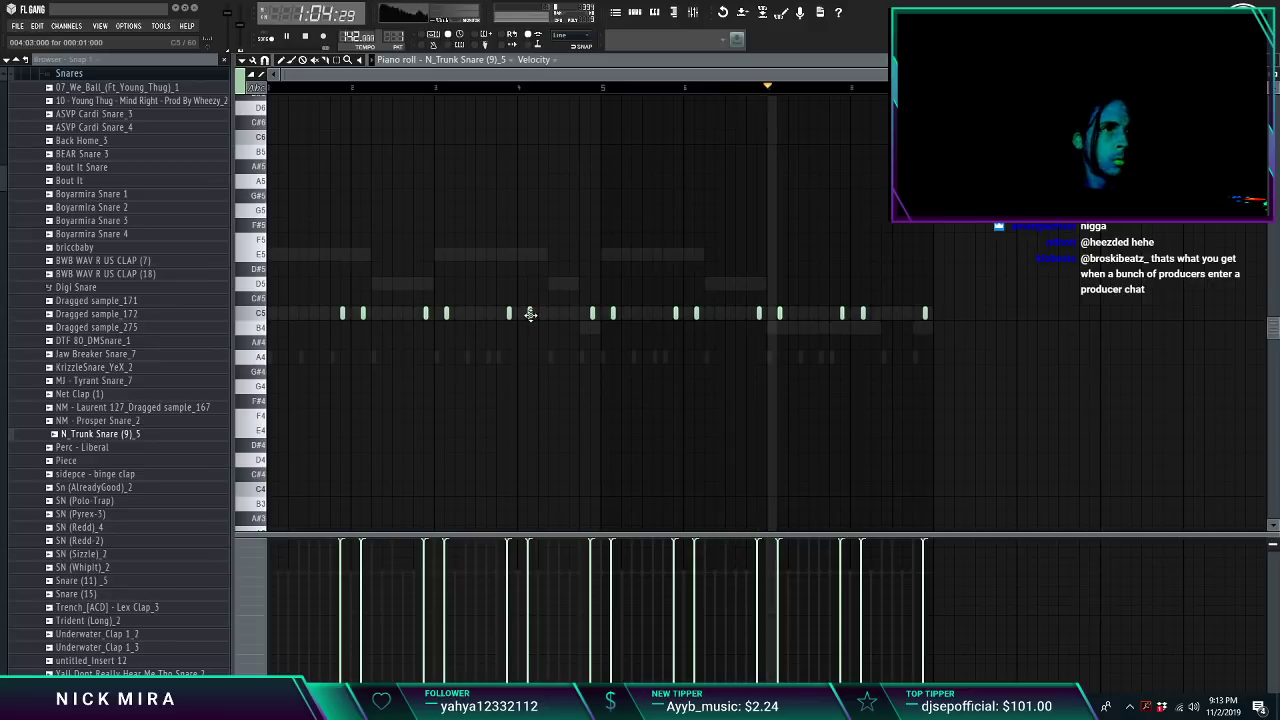
Step: Delete the snare hits near the start of bars 3, 5 and 7, keeping the hits at the ends of bars 2, 4 and 6
{"action": "right_click", "coordinate": [760, 315]}
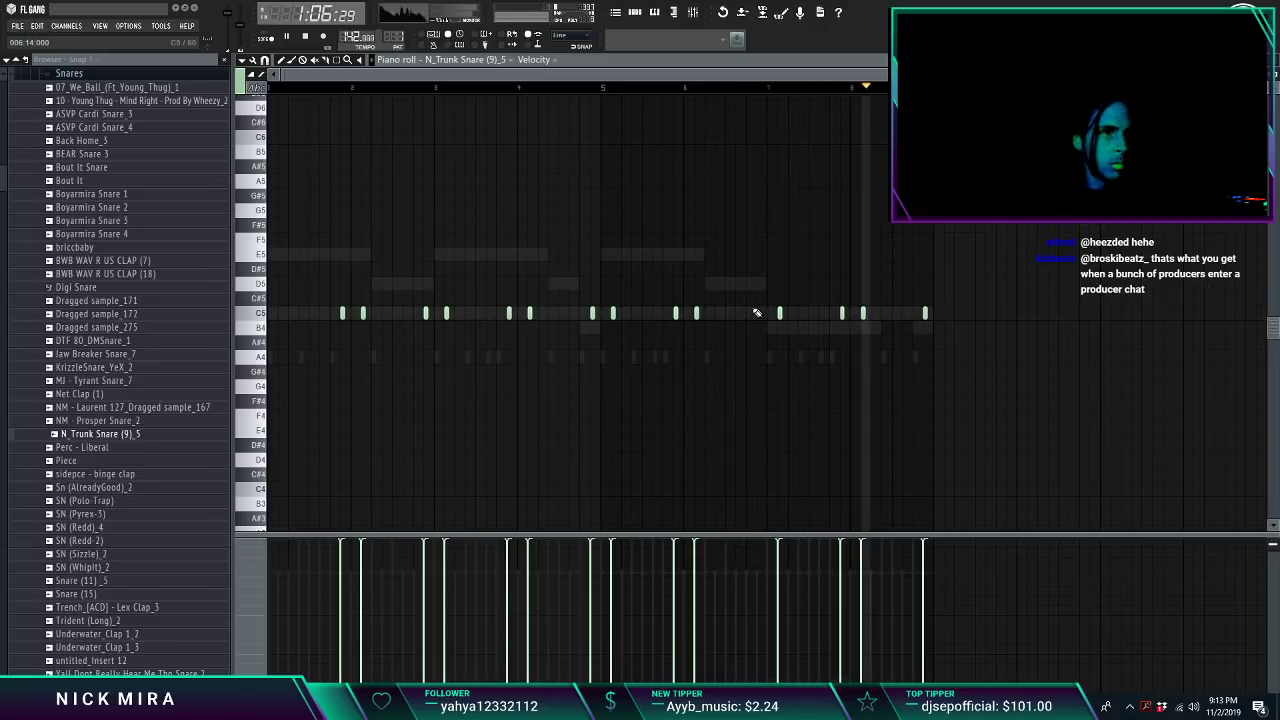
{"action": "right_click", "coordinate": [425, 317]}
{"action": "right_click", "coordinate": [447, 317]}
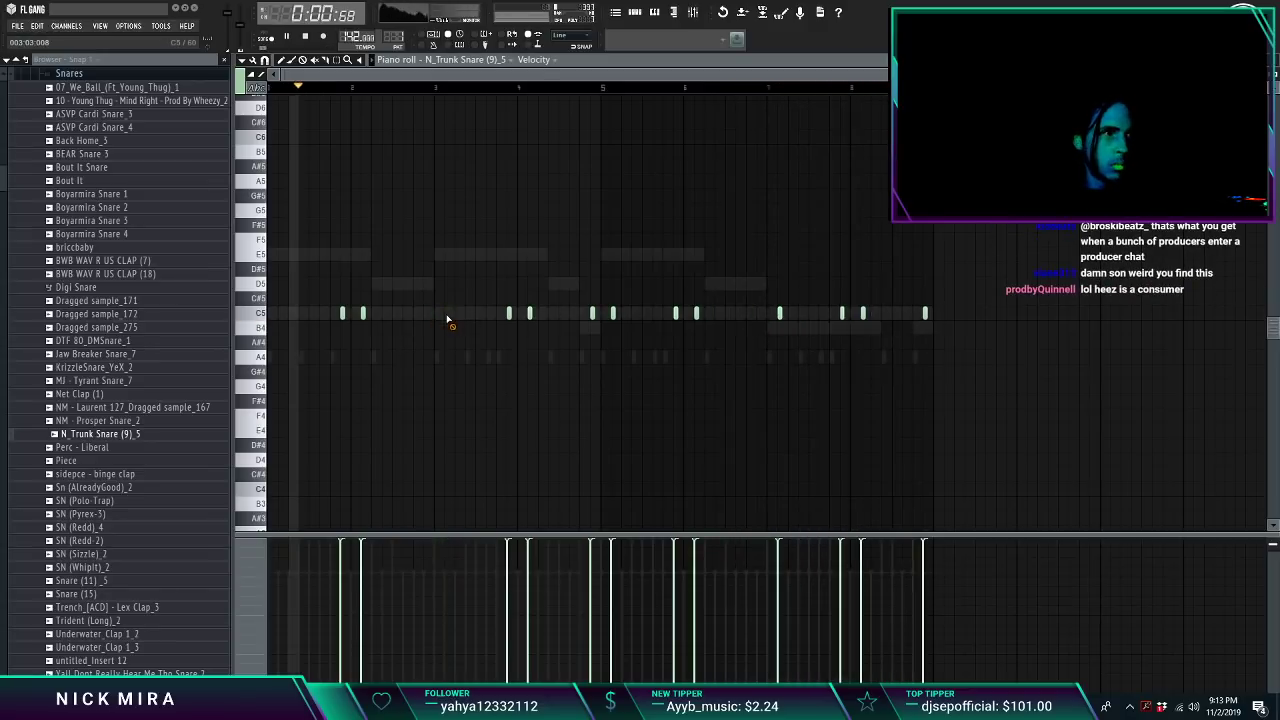
{"action": "key", "text": "ctrl+z"}
{"action": "right_click", "coordinate": [446, 314]}
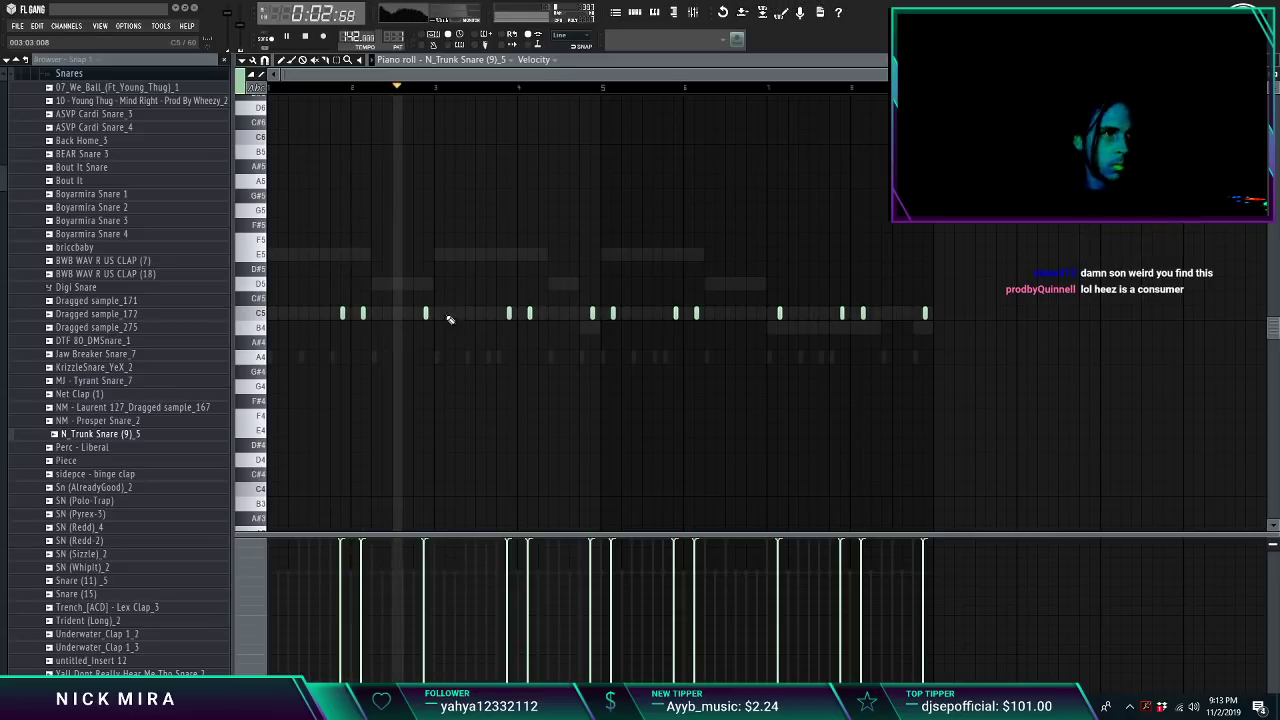
{"action": "right_click", "coordinate": [593, 315]}
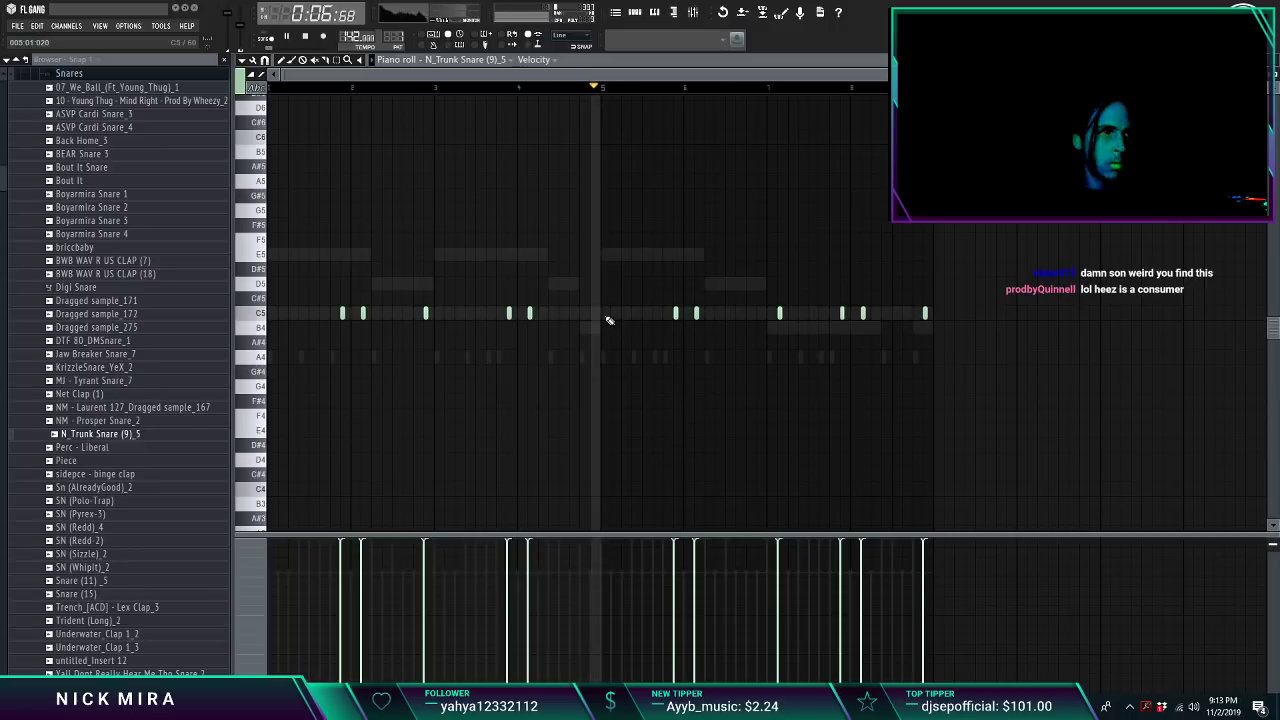
{"action": "key", "text": "ctrl+alt+z"}
{"action": "right_click", "coordinate": [612, 314]}
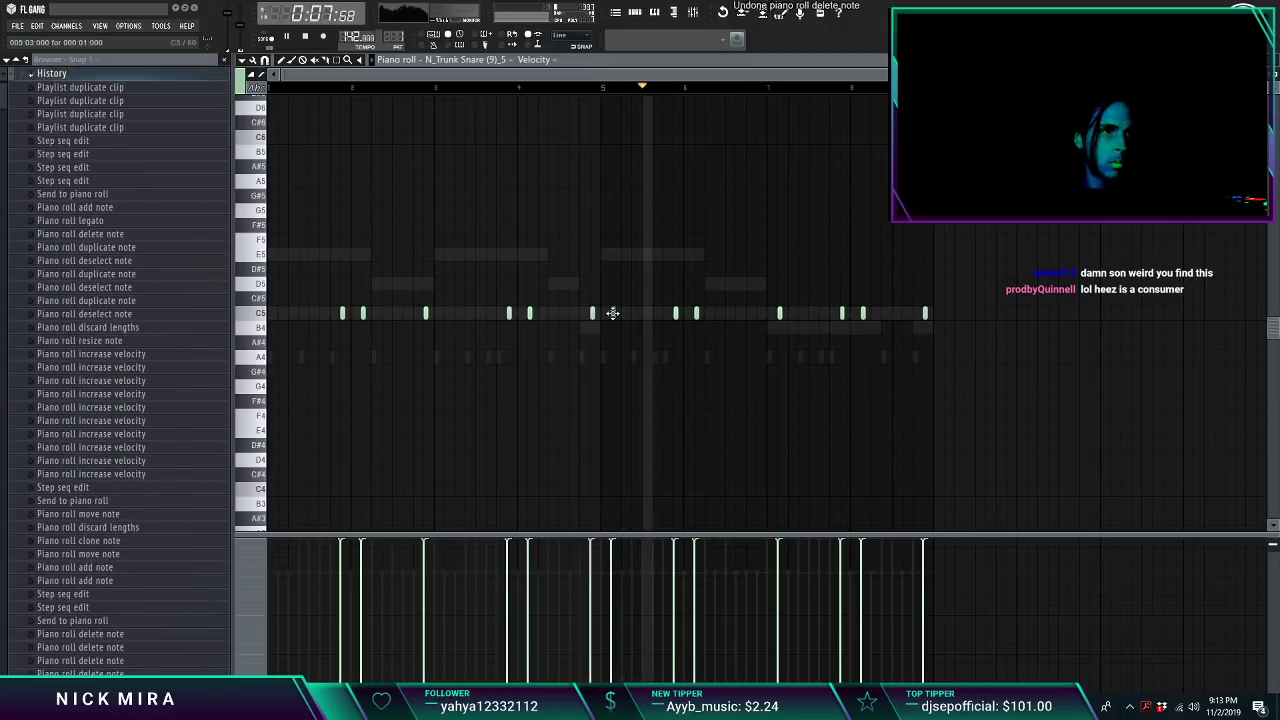
{"action": "right_click", "coordinate": [780, 314]}
{"action": "left_click", "coordinate": [760, 310]}
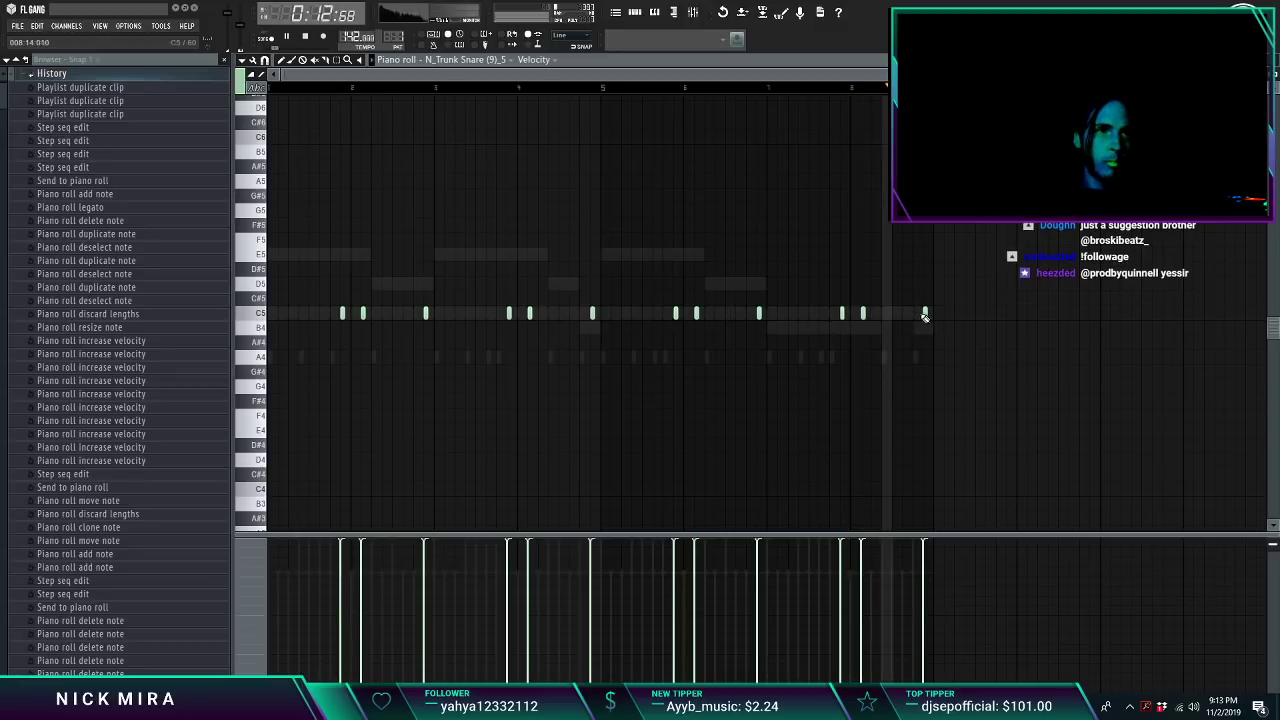
Step: Lengthen all the snare hits to two steps each, deselect them and close the piano roll
{"action": "scroll", "coordinate": [936, 316], "scroll_direction": "down", "scroll_amount": 1}
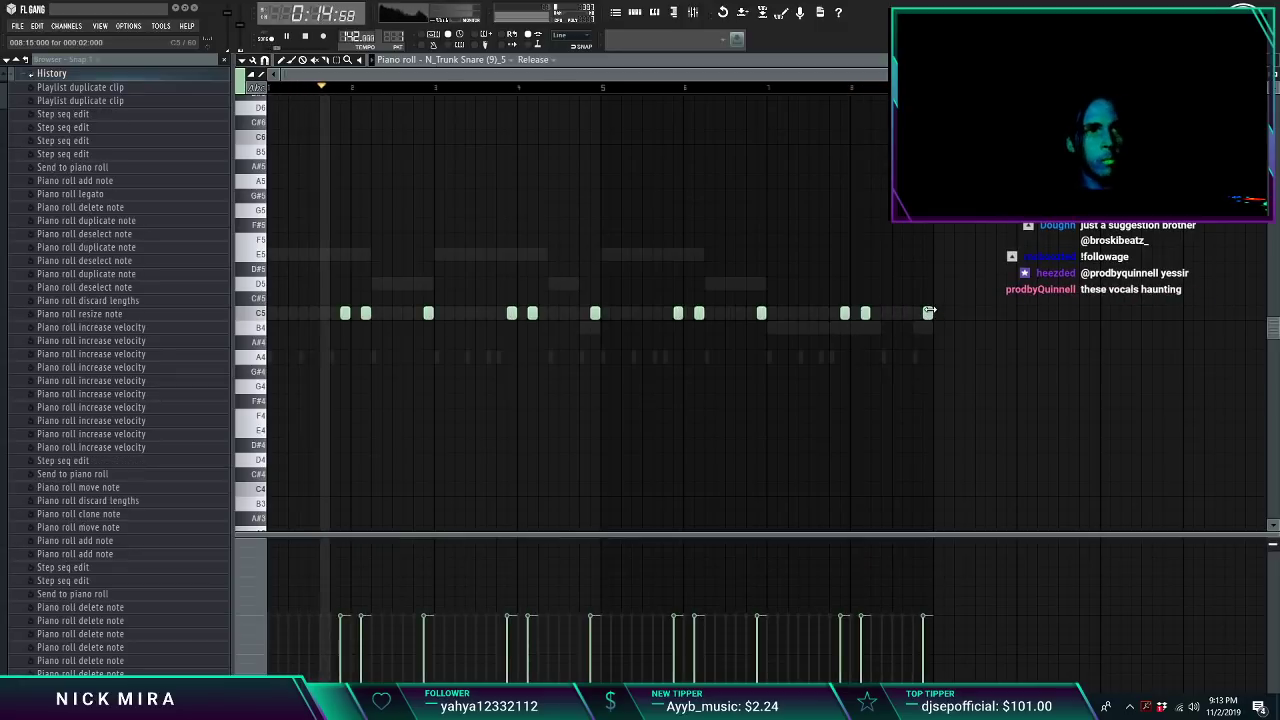
{"action": "key", "text": "ctrl+a"}
{"action": "scroll", "coordinate": [936, 316], "scroll_direction": "up", "scroll_amount": 6}
{"action": "key", "text": "ctrl+d"}
{"action": "key", "text": "F7"}
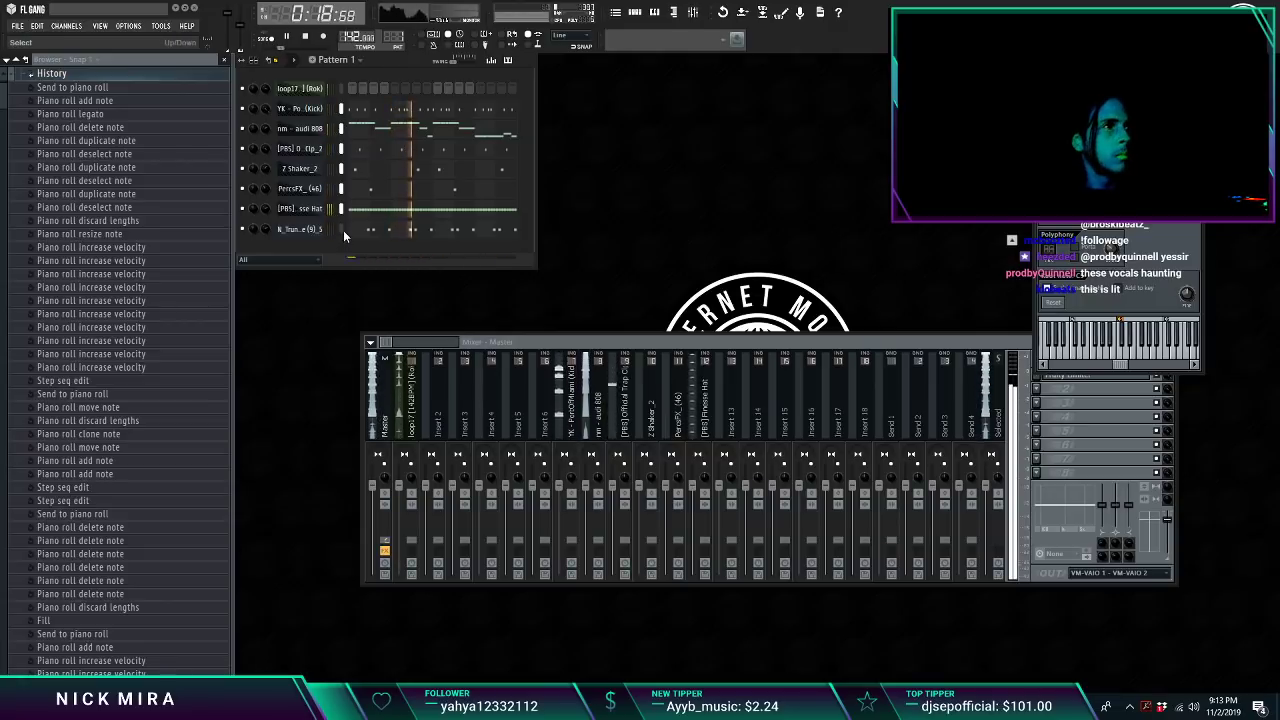
Step: Route the kick through snare channels to consecutive mixer tracks starting from the kick's track, placing N_Trunk Snare on Insert 13
{"action": "right_click", "coordinate": [578, 356]}
{"action": "mouse_move", "coordinate": [678, 424]}
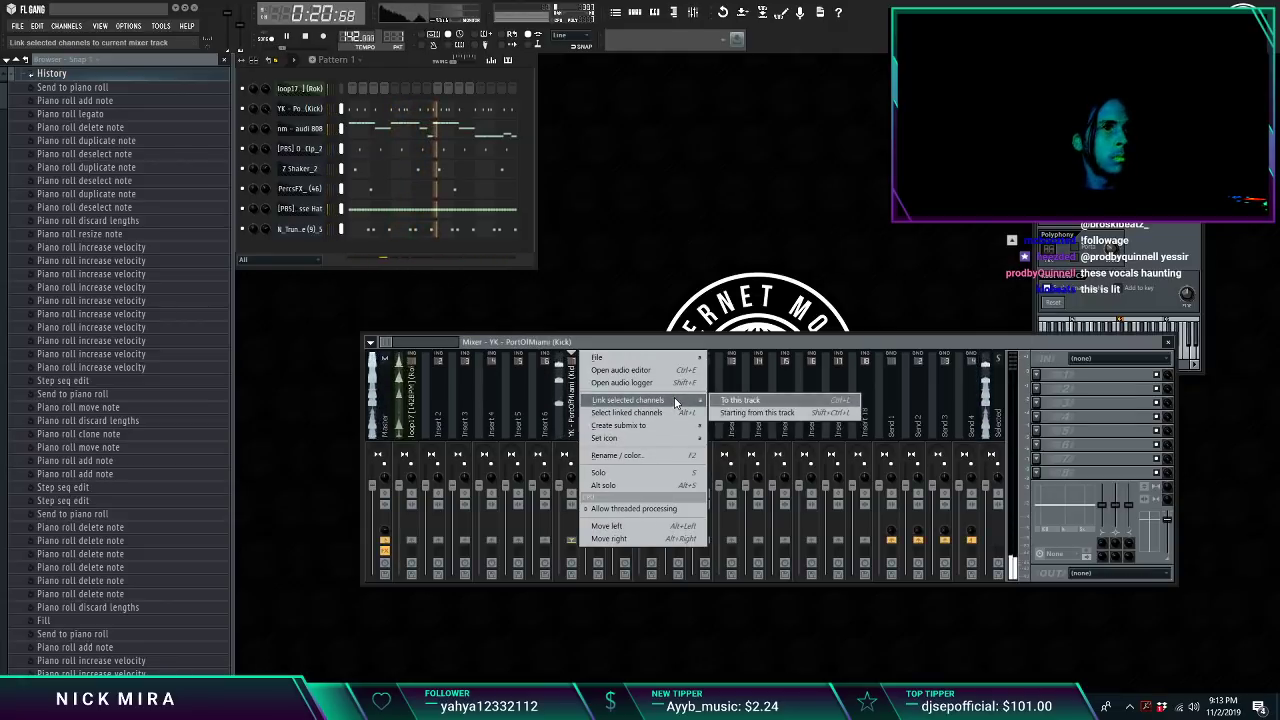
{"action": "left_click", "coordinate": [734, 413]}
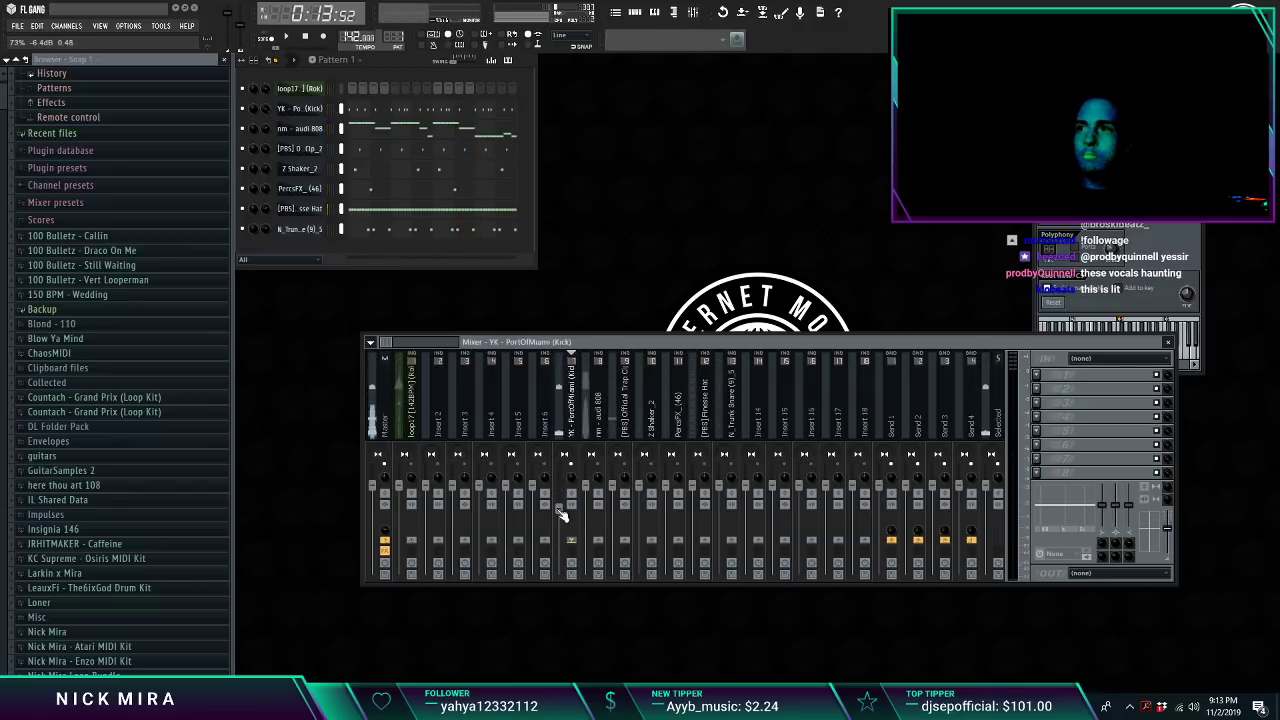
Step: Lower the mixer levels of the 808, clap, shaker, percussion, hi-hat and snare tracks, and boost the clap track's high frequencies
{"action": "left_click_drag", "start_coordinate": [587, 486], "coordinate": [618, 527]}
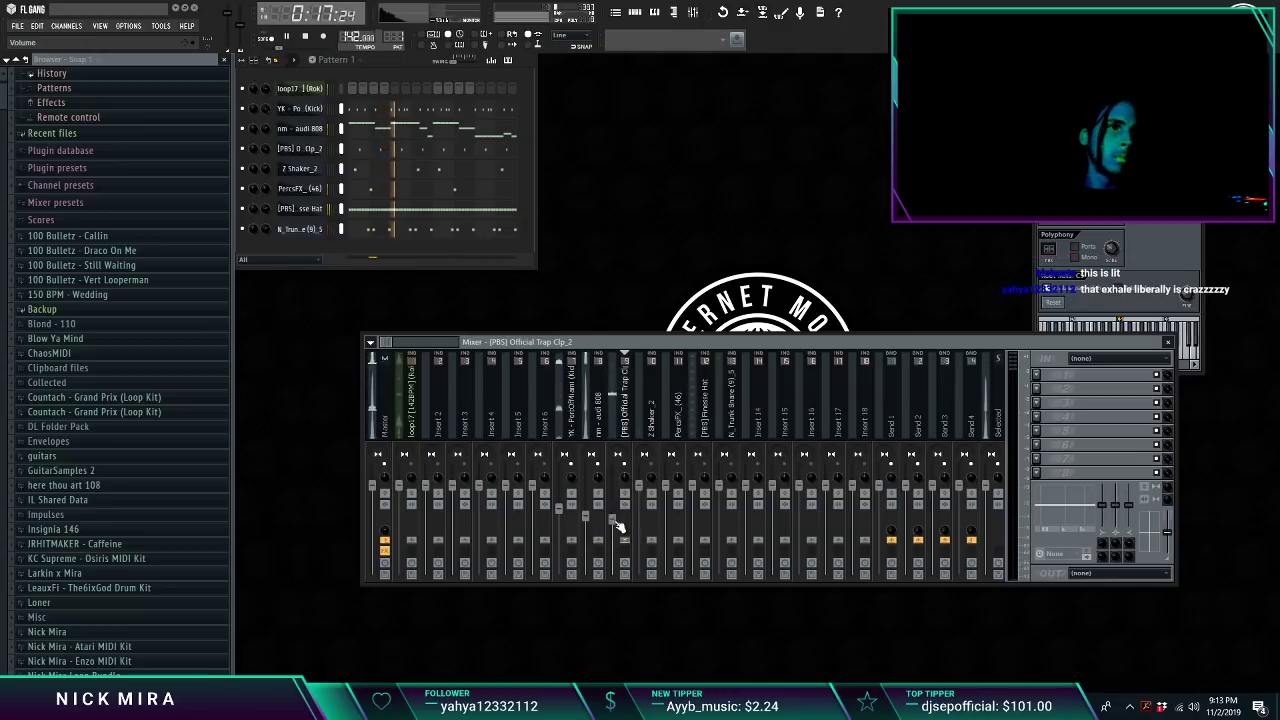
{"action": "left_click_drag", "start_coordinate": [1083, 521], "coordinate": [1083, 511]}
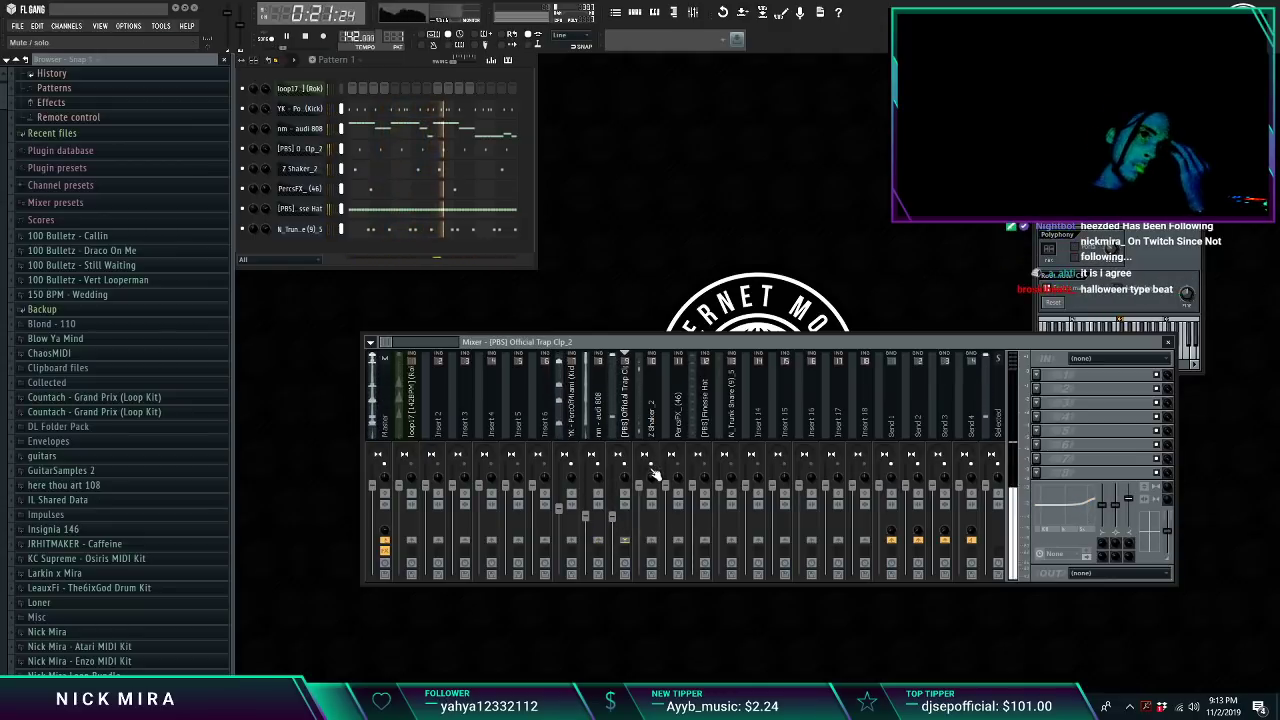
{"action": "left_click_drag", "start_coordinate": [638, 482], "coordinate": [691, 515]}
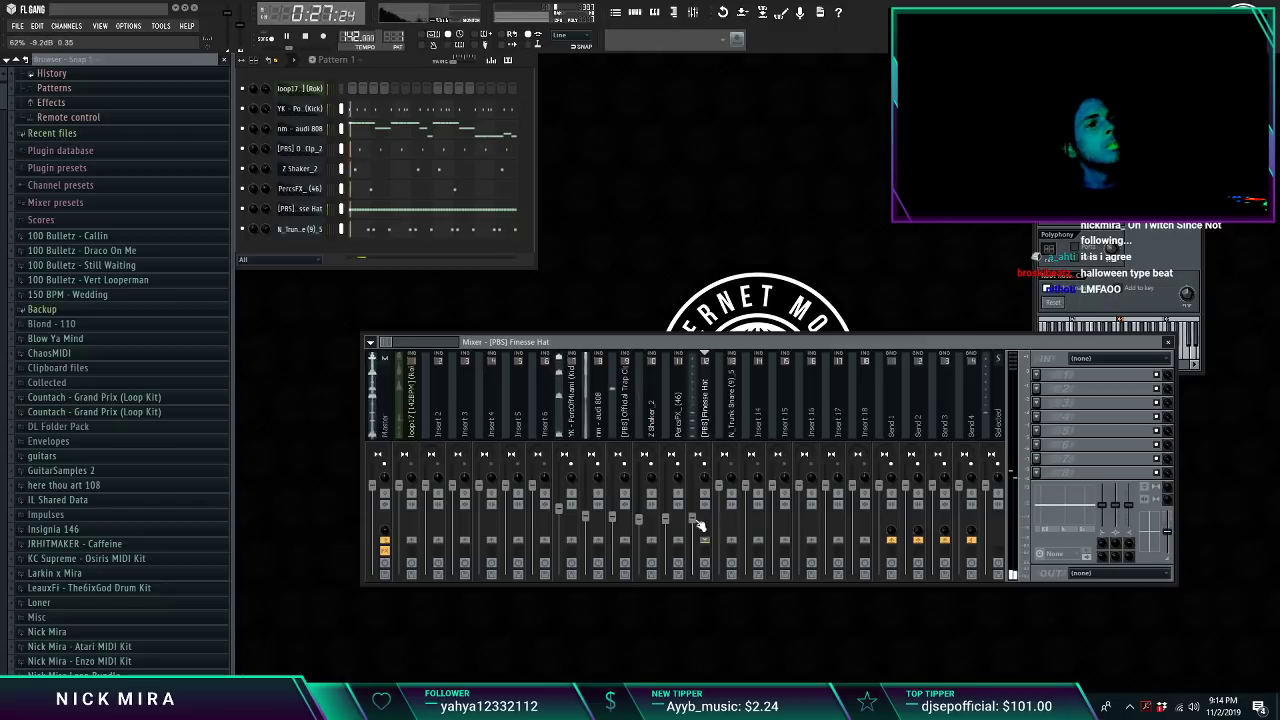
{"action": "left_click_drag", "start_coordinate": [729, 481], "coordinate": [729, 498]}
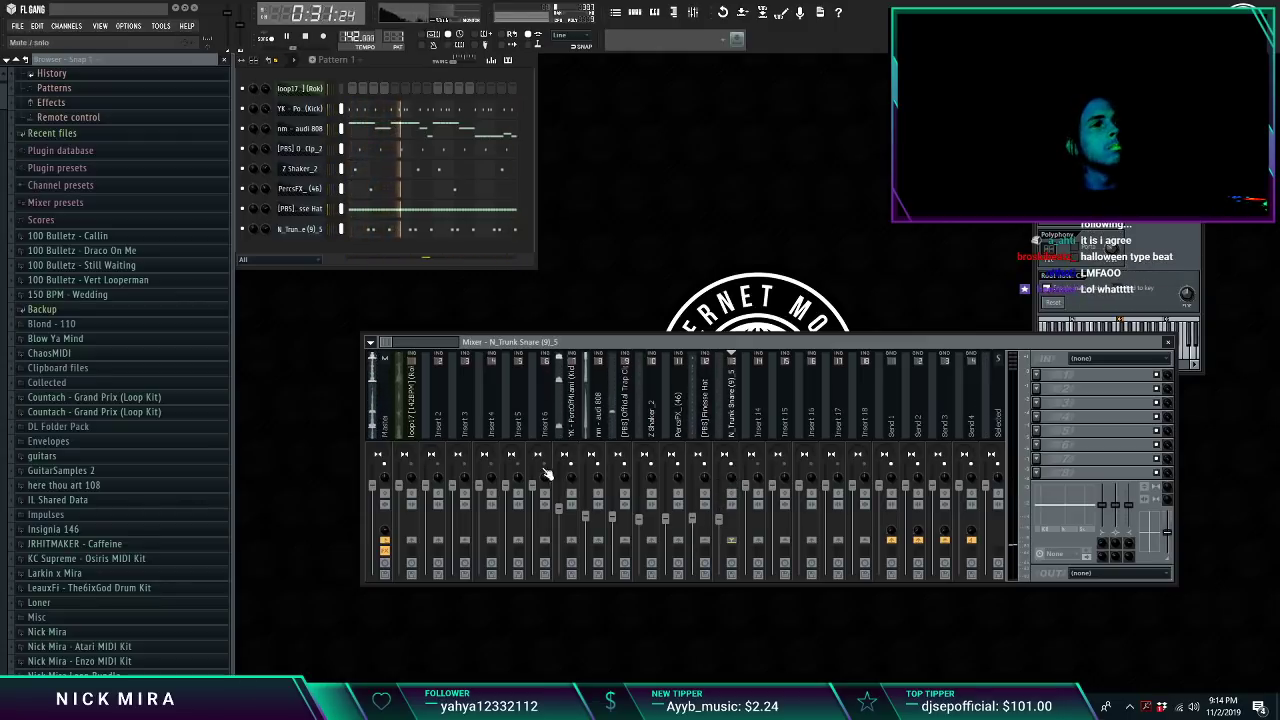
Step: Lower the loop17 melody's mixer level and open the Fruity Limiter on the Master track
{"action": "left_click_drag", "start_coordinate": [398, 487], "coordinate": [399, 520]}
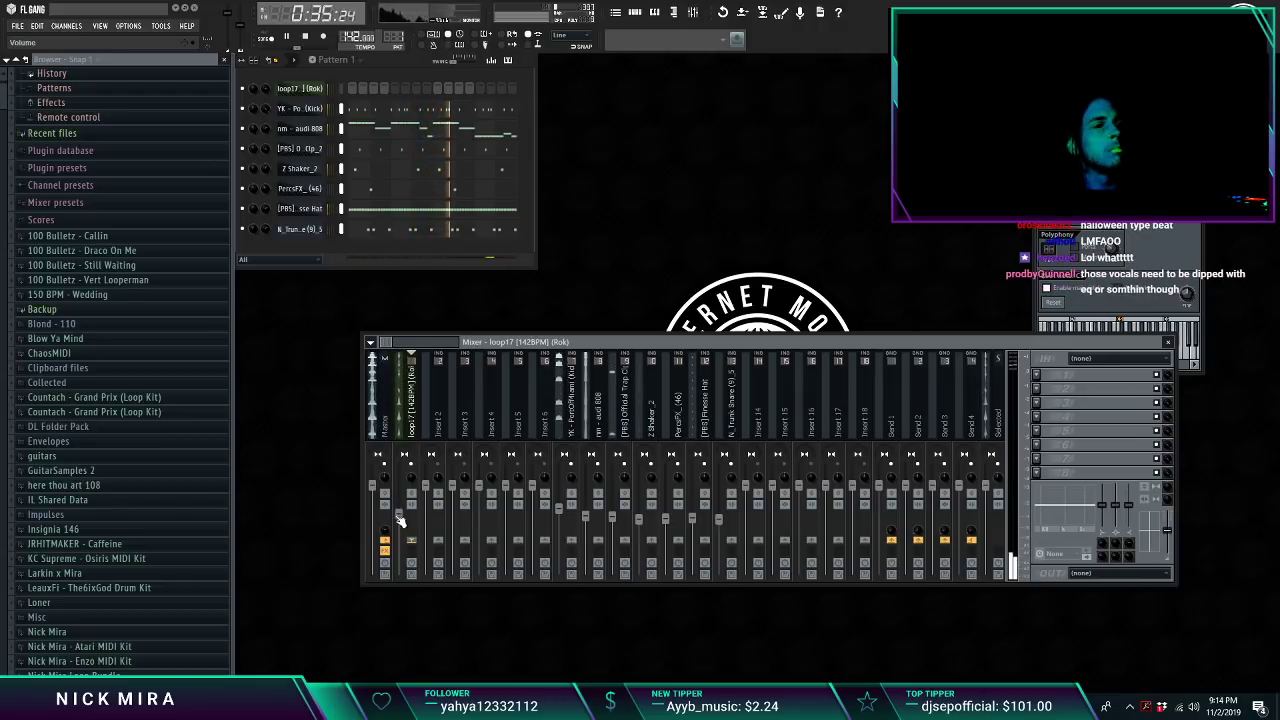
{"action": "left_click", "coordinate": [381, 392]}
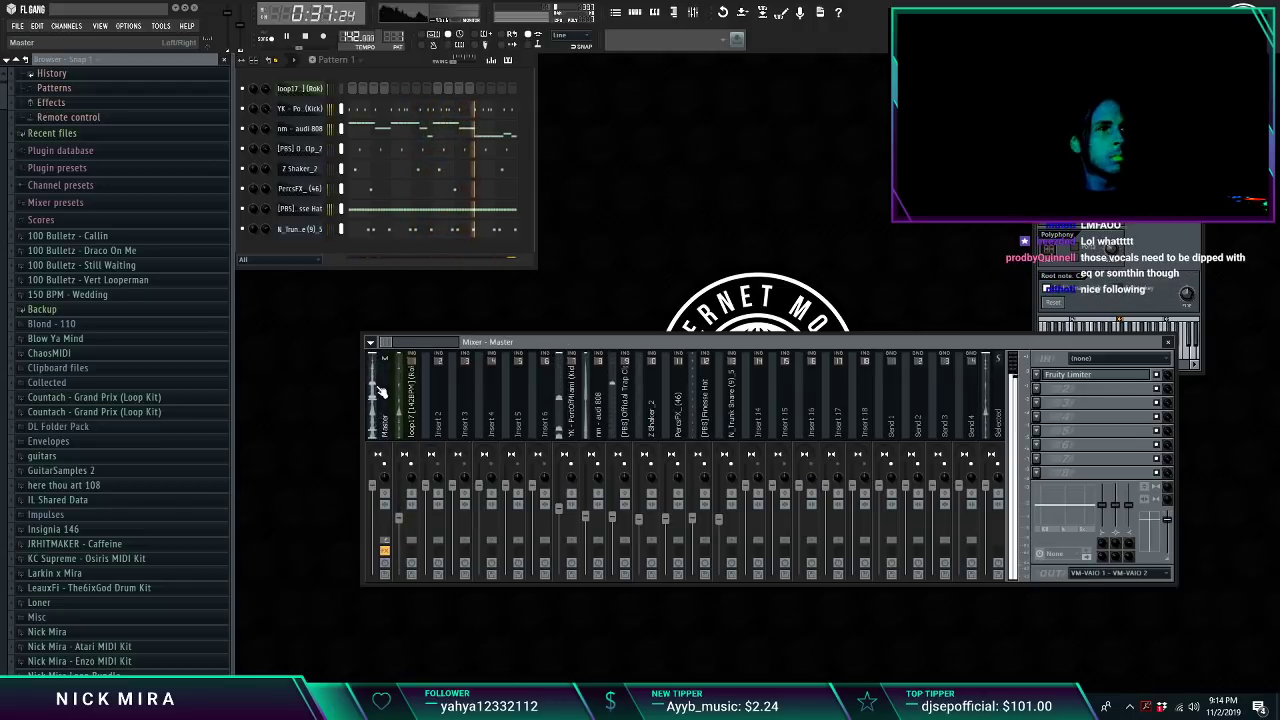
{"action": "left_click", "coordinate": [1116, 381]}
{"action": "left_click", "coordinate": [1118, 382]}
{"action": "left_click", "coordinate": [1122, 387]}
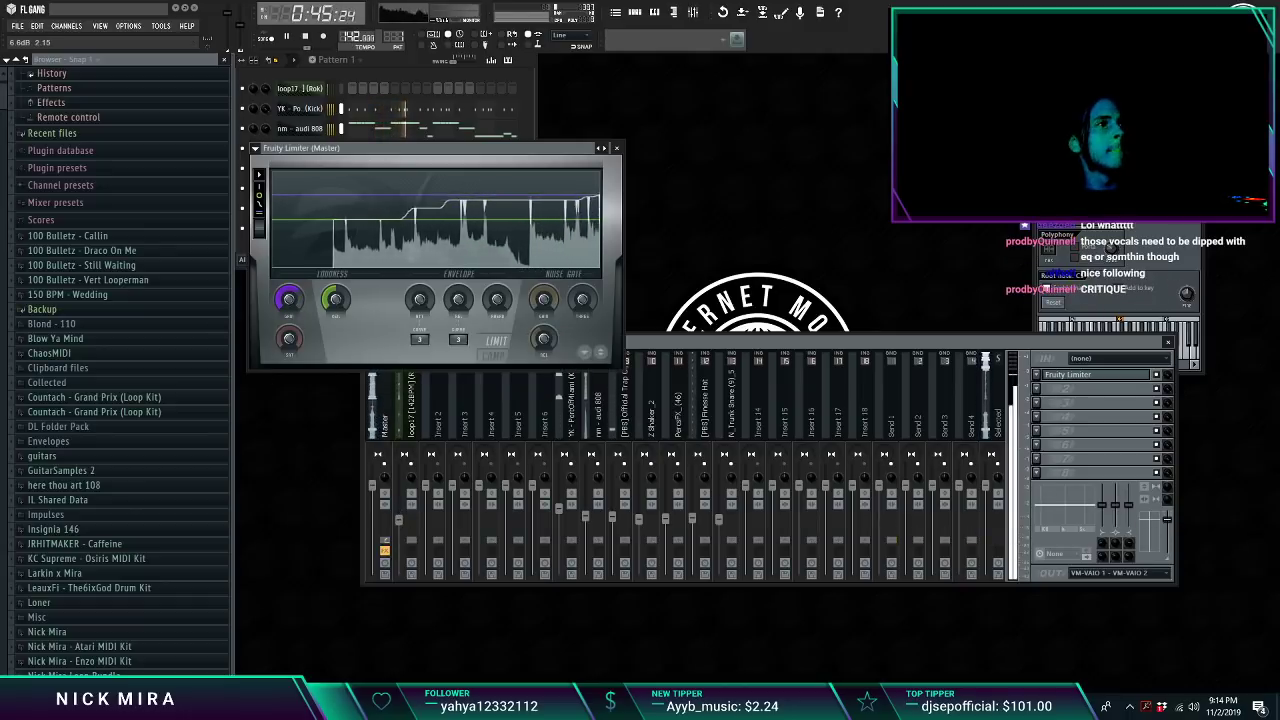
Step: Lower the Finesse Hat track's mixer level slightly and select the kick track
{"action": "left_click", "coordinate": [595, 521]}
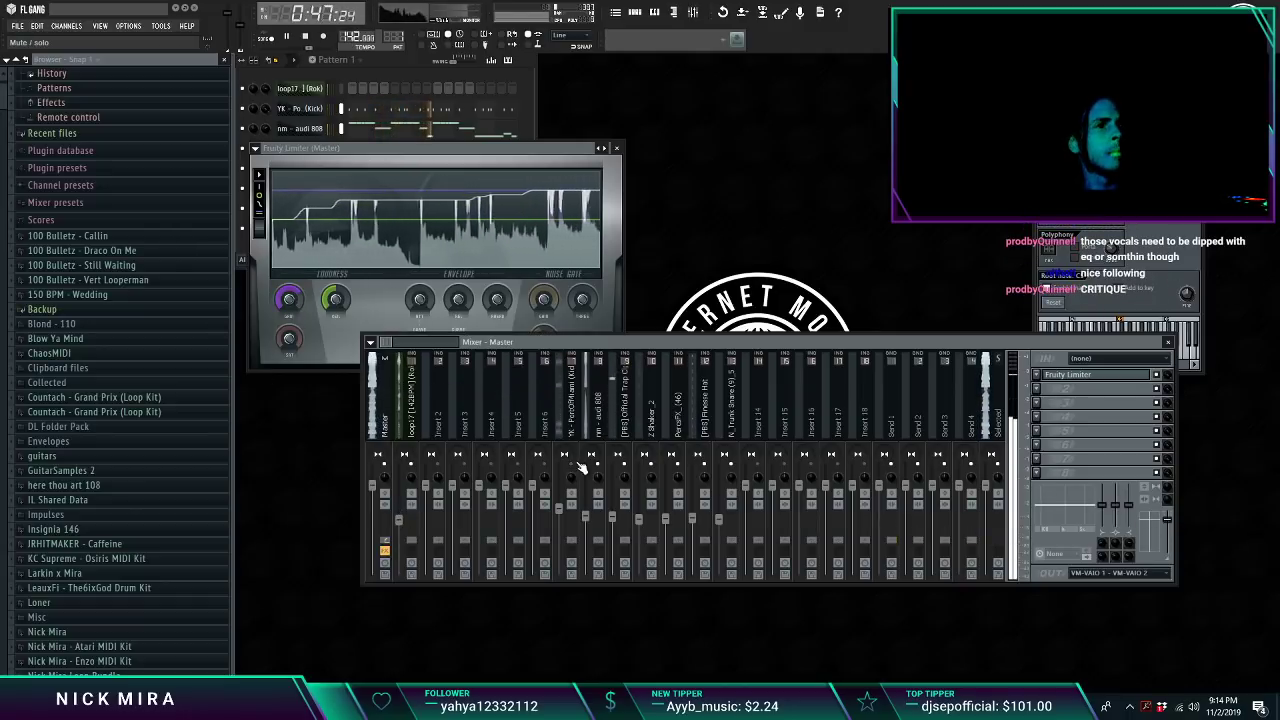
{"action": "left_click", "coordinate": [595, 521]}
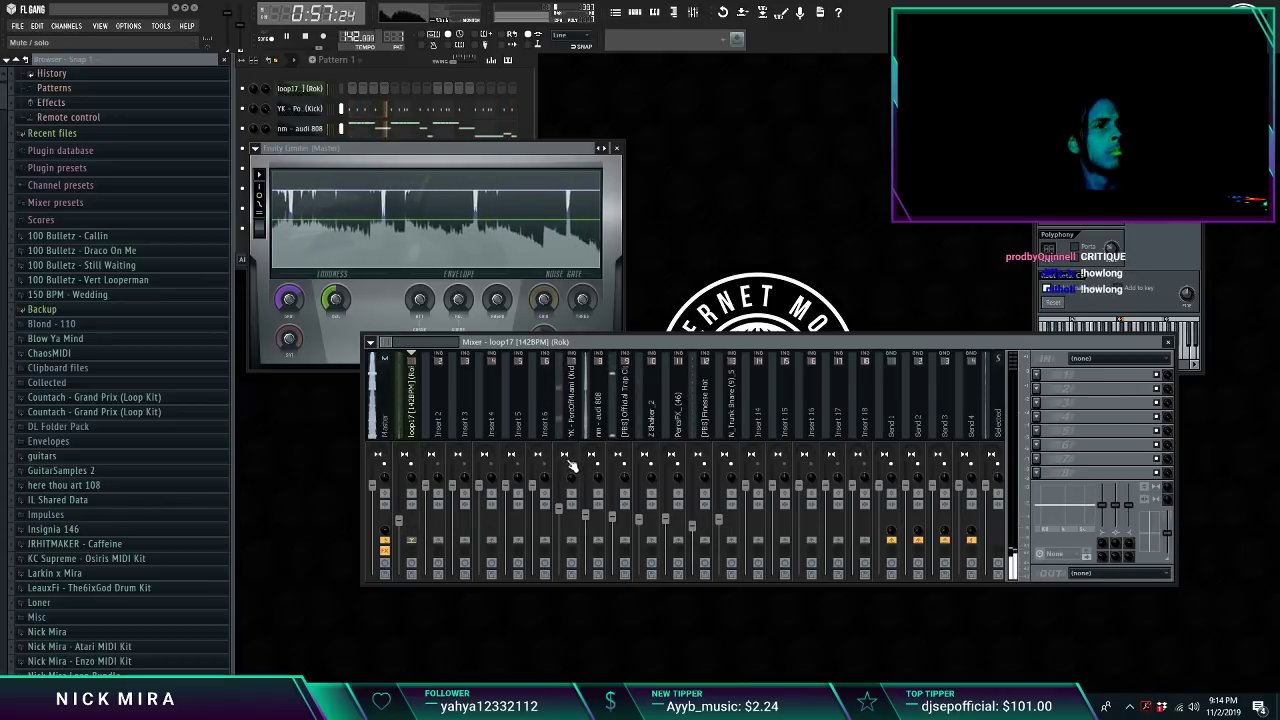
{"action": "left_click", "coordinate": [556, 511]}
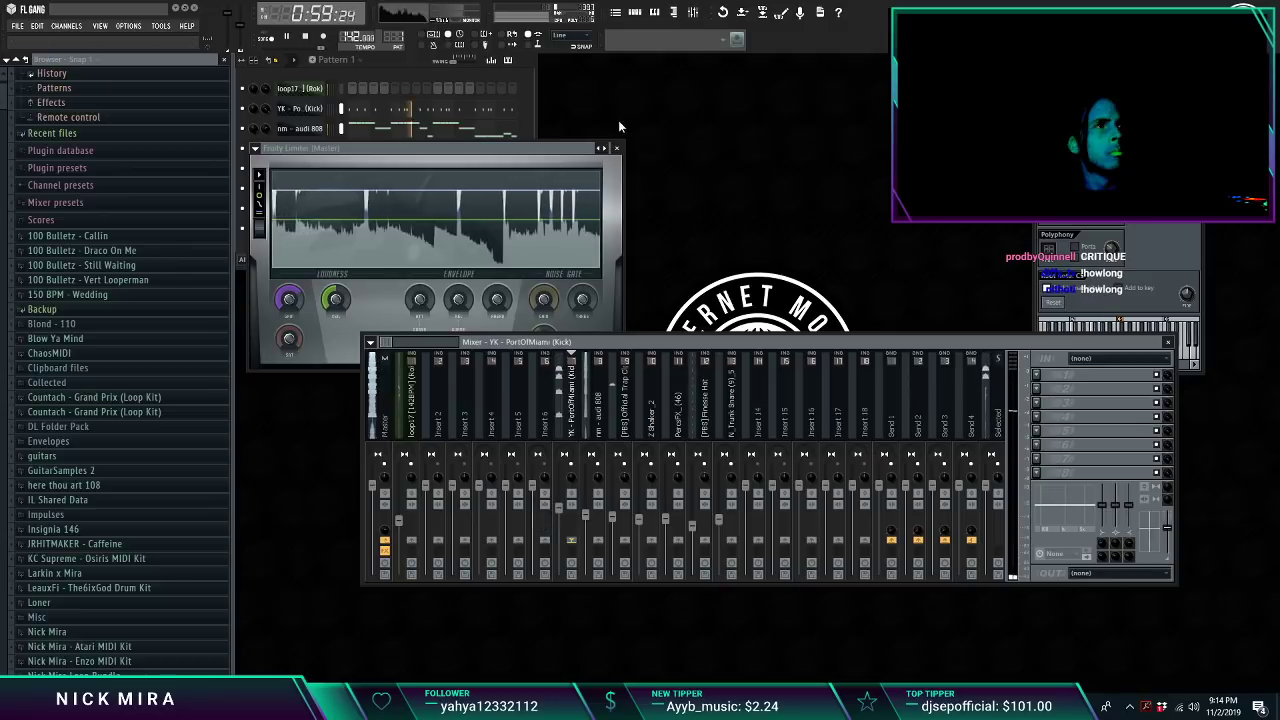
Step: Select the loop17 mixer track and play the playlist arrangement from around bar 25, keeping the mixer open
{"action": "key", "text": "F6"}
{"action": "key", "text": "F5"}
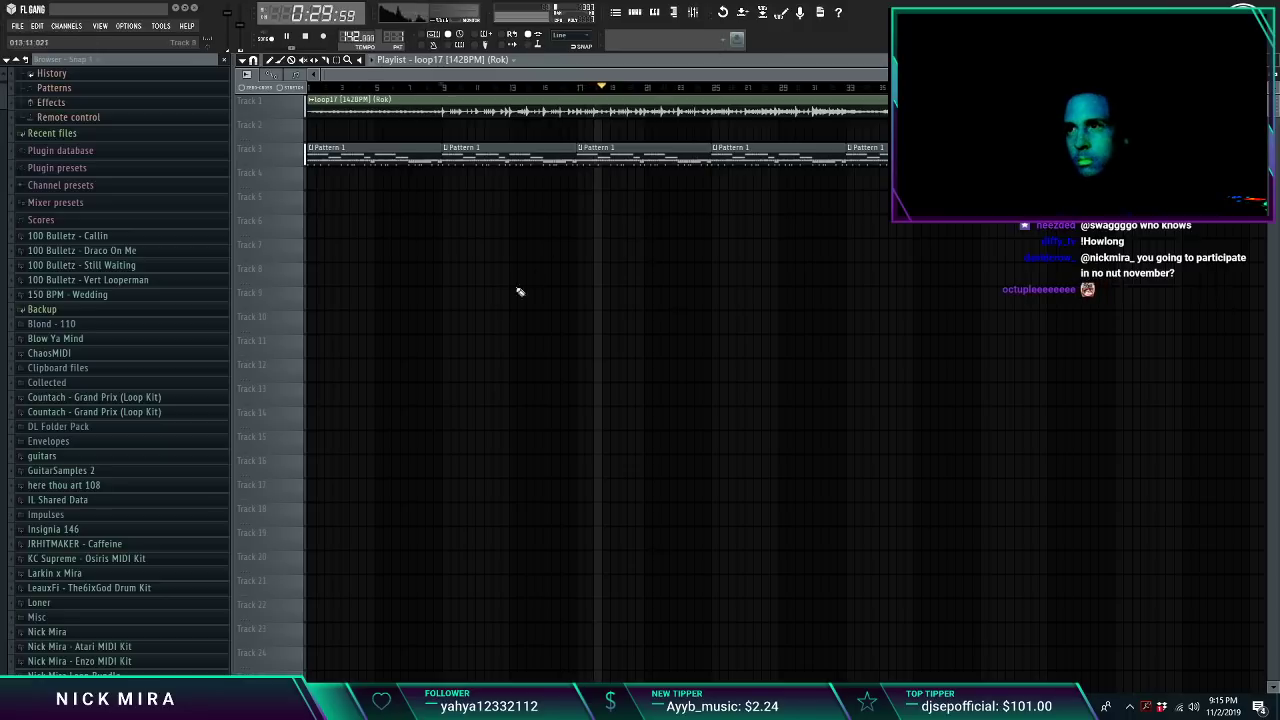
{"action": "key", "text": "F5"}
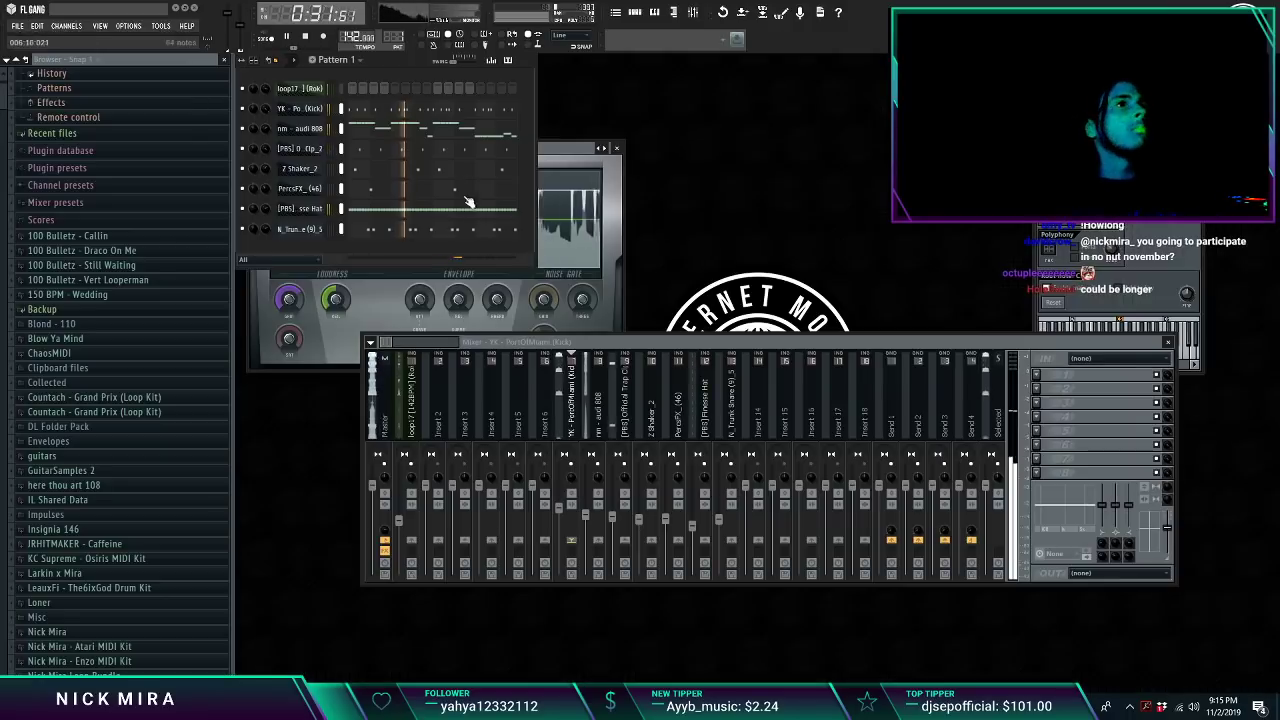
{"action": "left_click", "coordinate": [424, 418]}
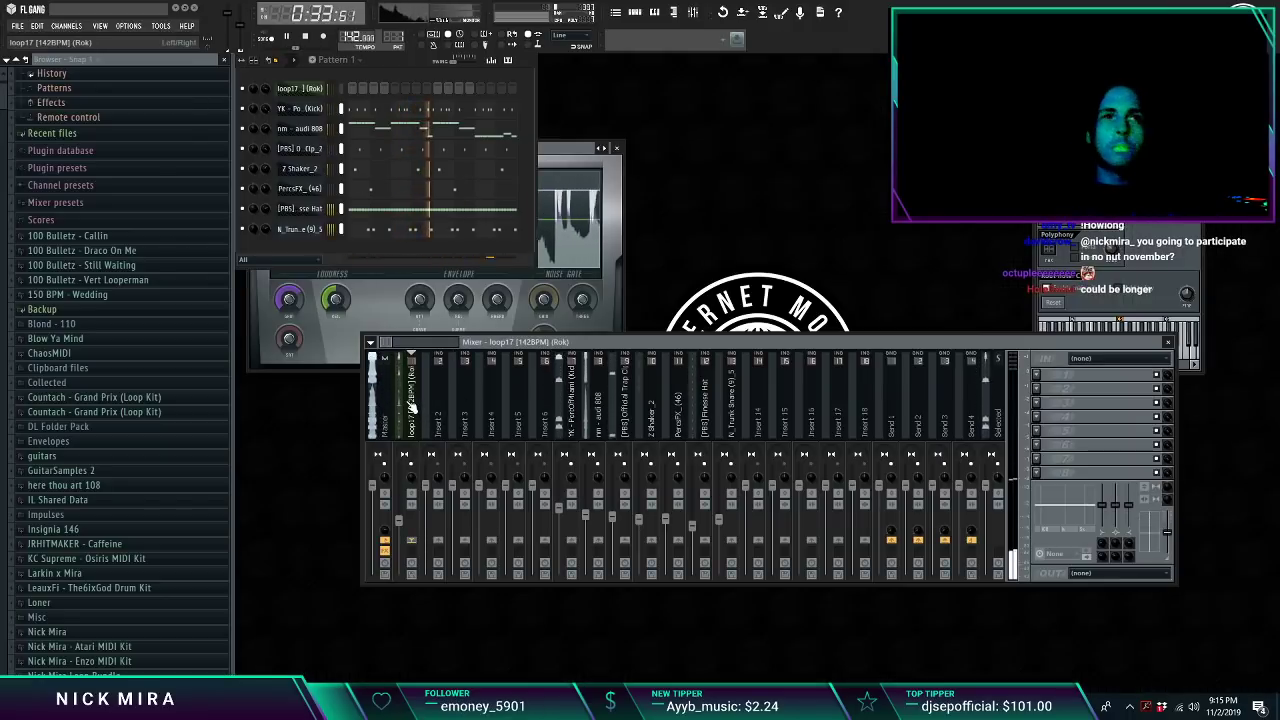
{"action": "left_click", "coordinate": [412, 405]}
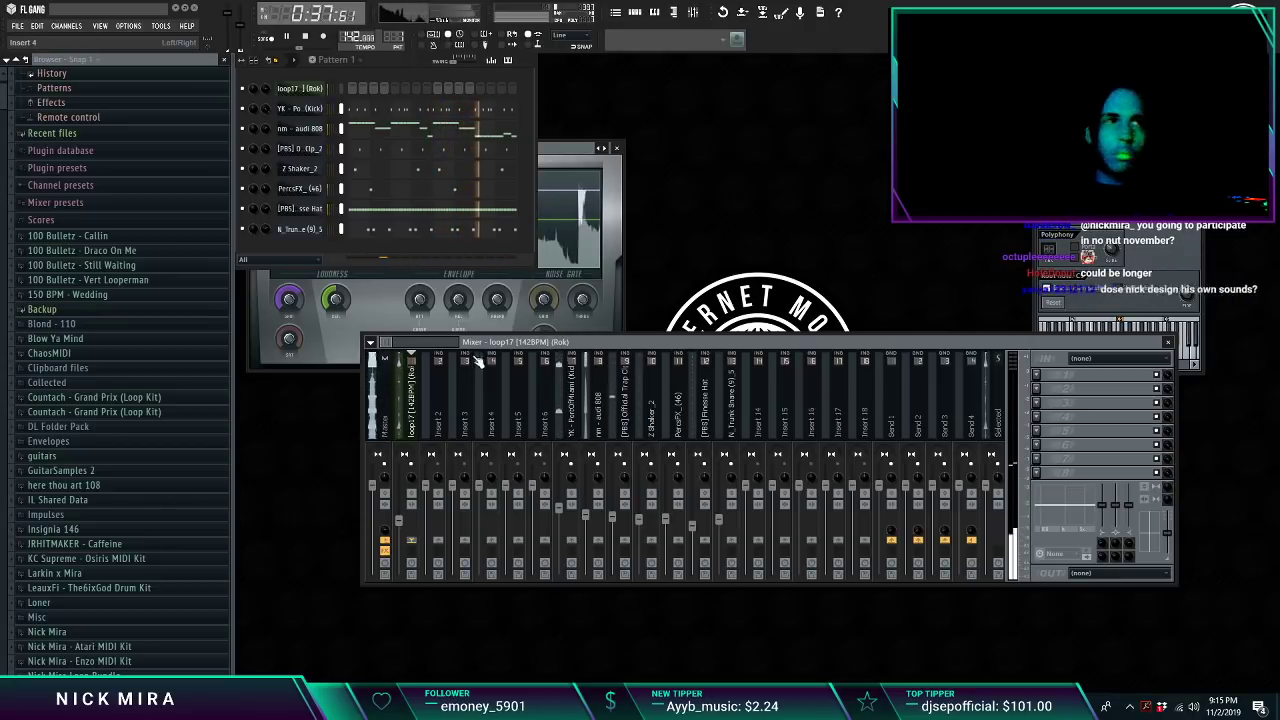
{"action": "key", "text": "F5"}
{"action": "left_click", "coordinate": [724, 88]}
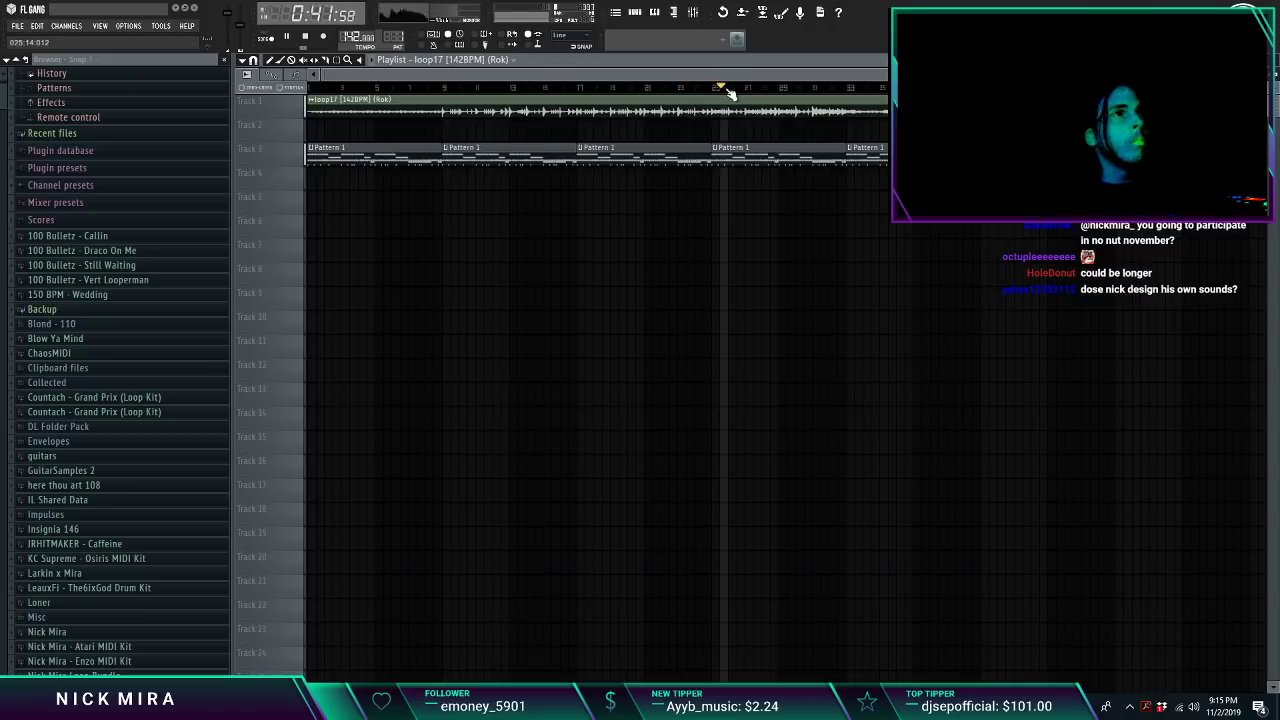
{"action": "left_click", "coordinate": [716, 89]}
{"action": "left_click", "coordinate": [692, 13]}
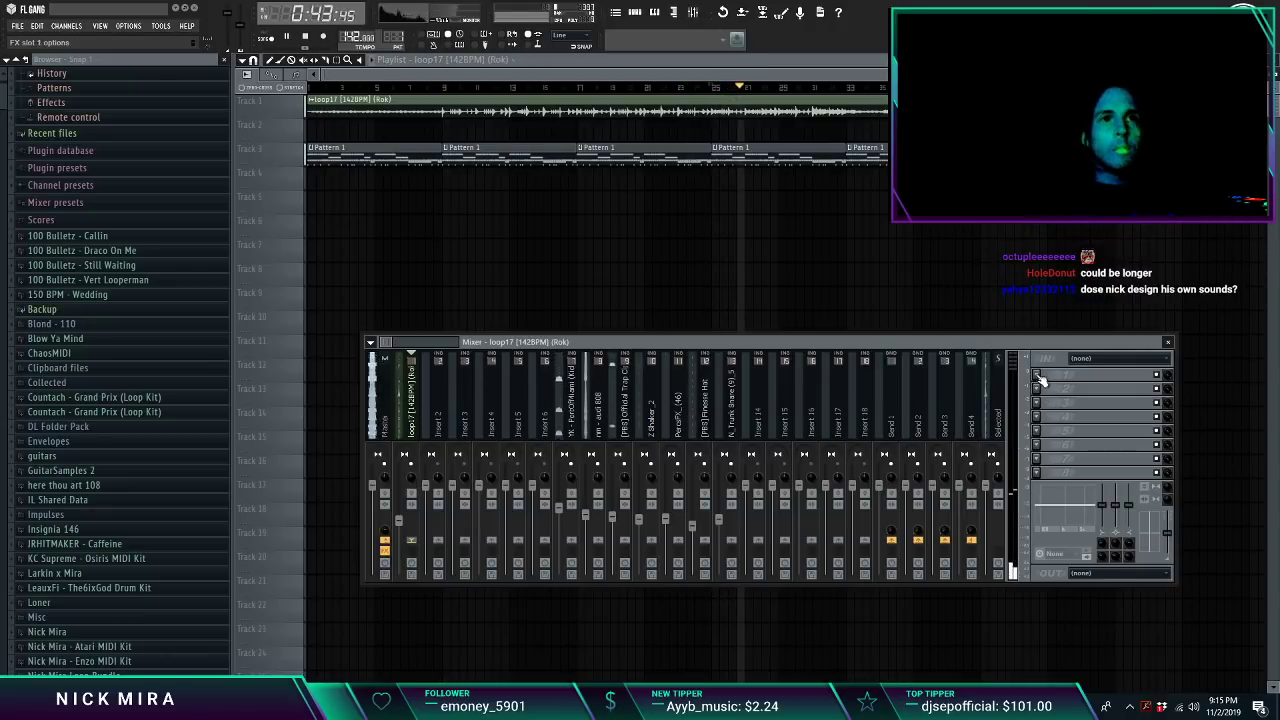
Step: Add Fruity Parametric EQ 2 to the loop17 track and make narrow cuts with bands 4, 5 and 6, with band 5 around 1480 Hz
{"action": "left_click", "coordinate": [1040, 375]}
{"action": "left_click", "coordinate": [1190, 477]}
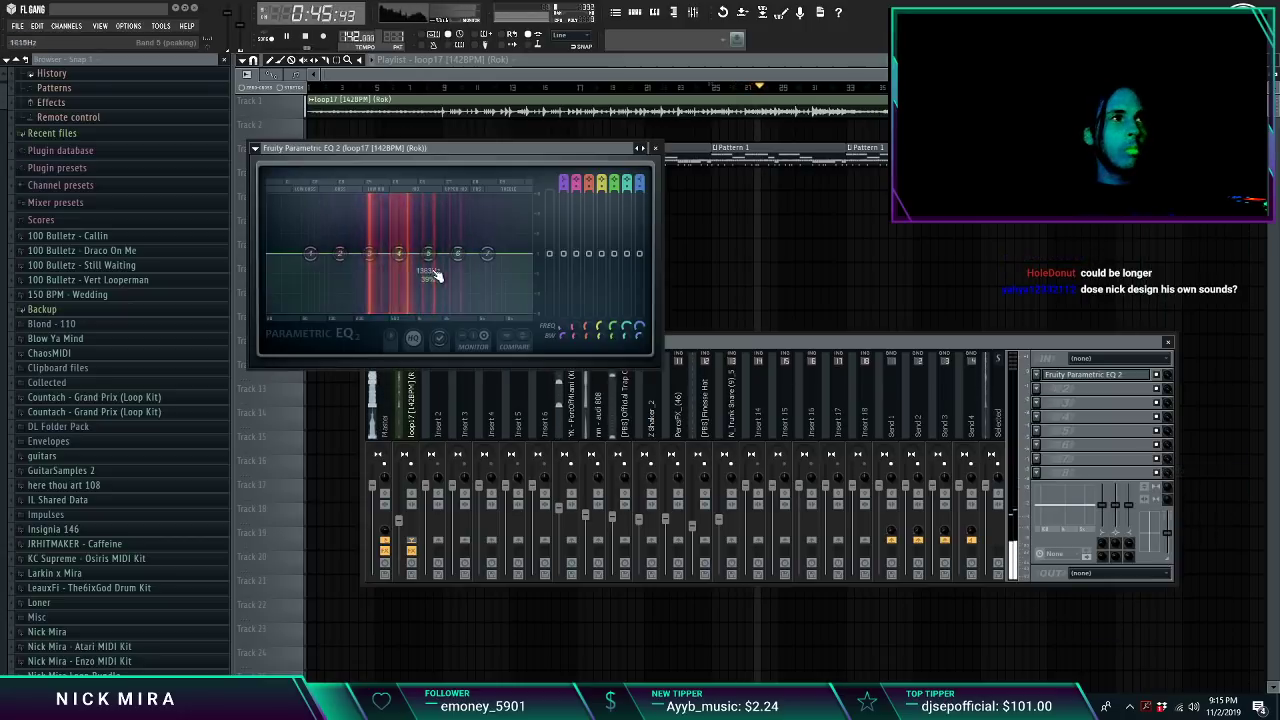
{"action": "left_click_drag", "start_coordinate": [398, 253], "coordinate": [434, 264]}
{"action": "scroll", "coordinate": [434, 265], "scroll_direction": "down", "scroll_amount": 3}
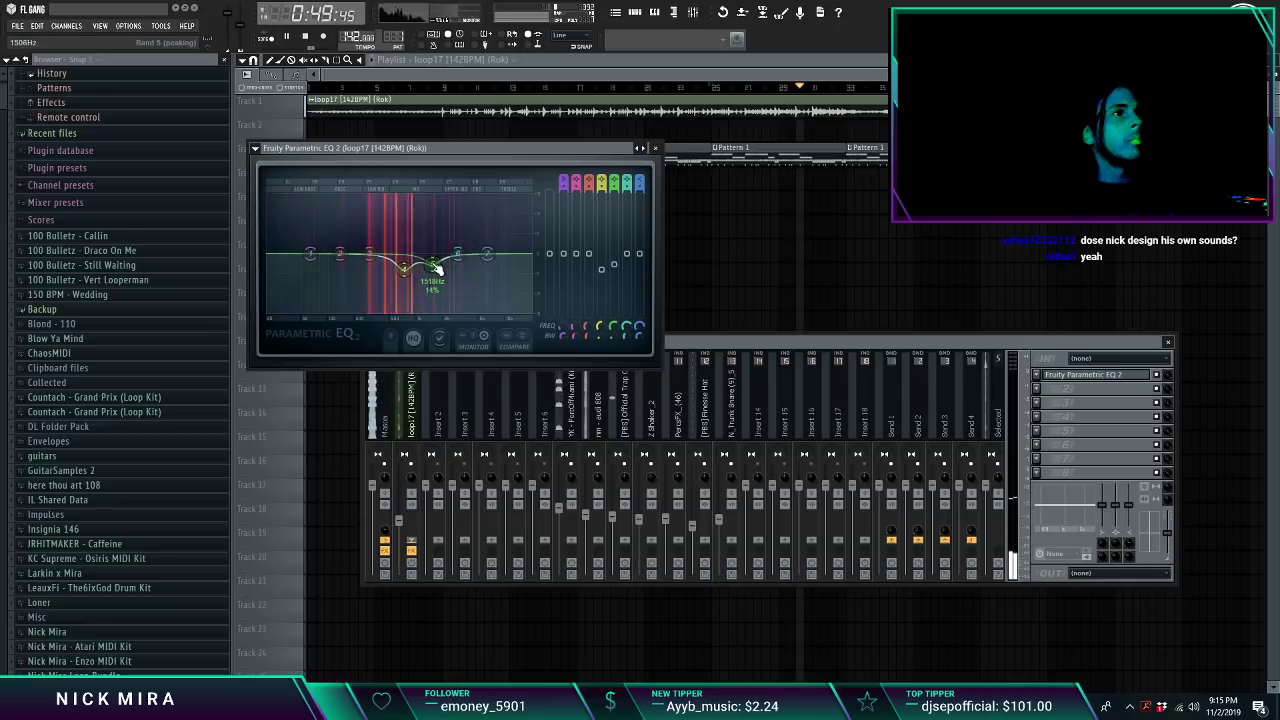
{"action": "scroll", "coordinate": [405, 277], "scroll_direction": "down", "scroll_amount": 4}
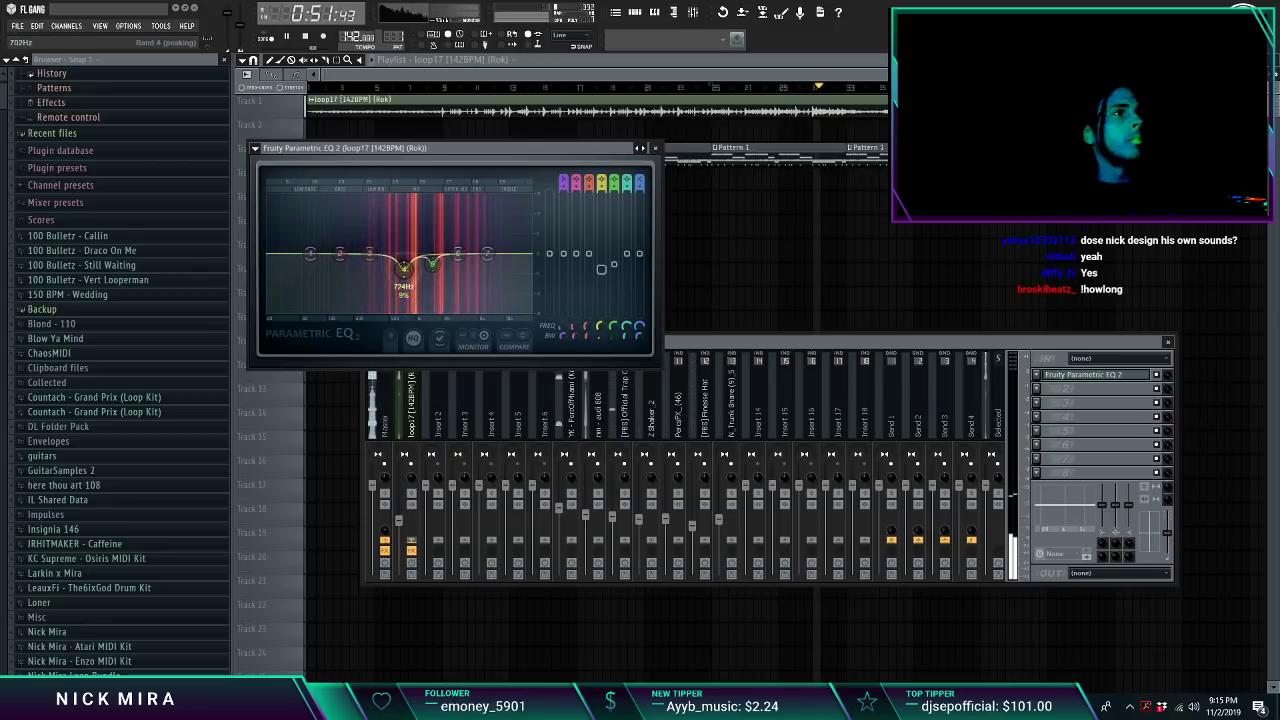
{"action": "left_click_drag", "start_coordinate": [460, 256], "coordinate": [457, 275]}
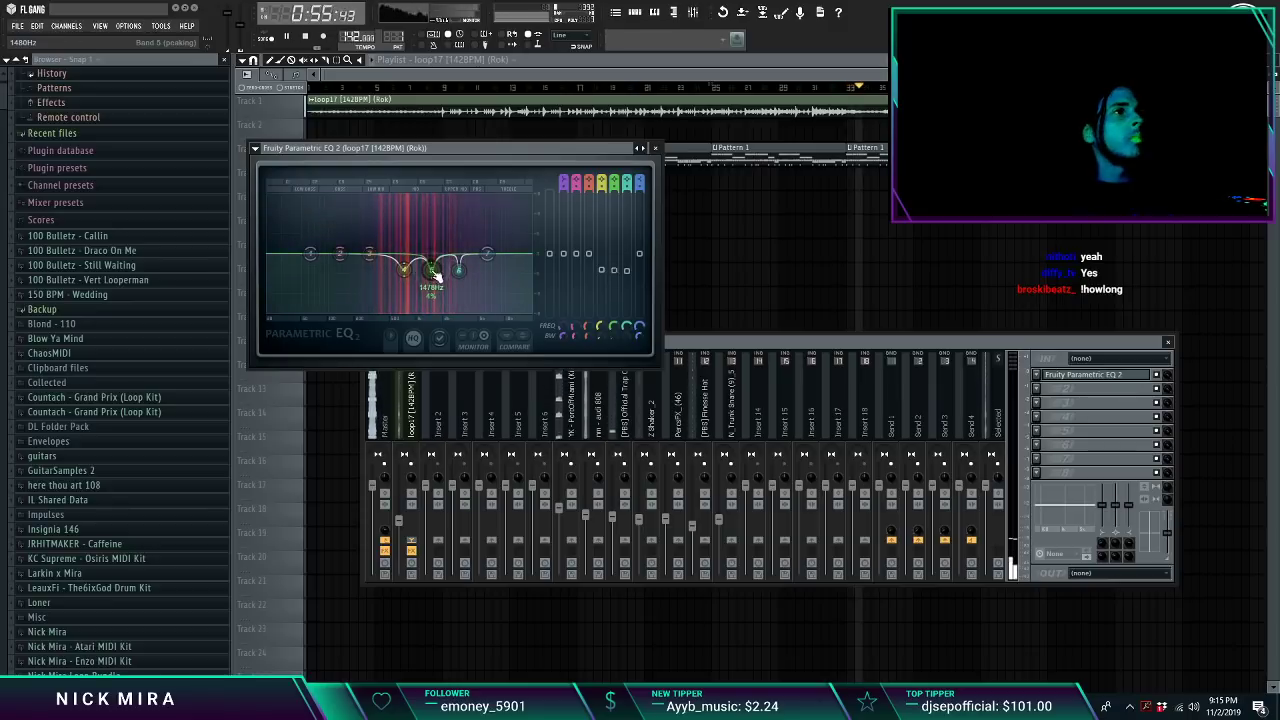
{"action": "key", "text": "Escape"}
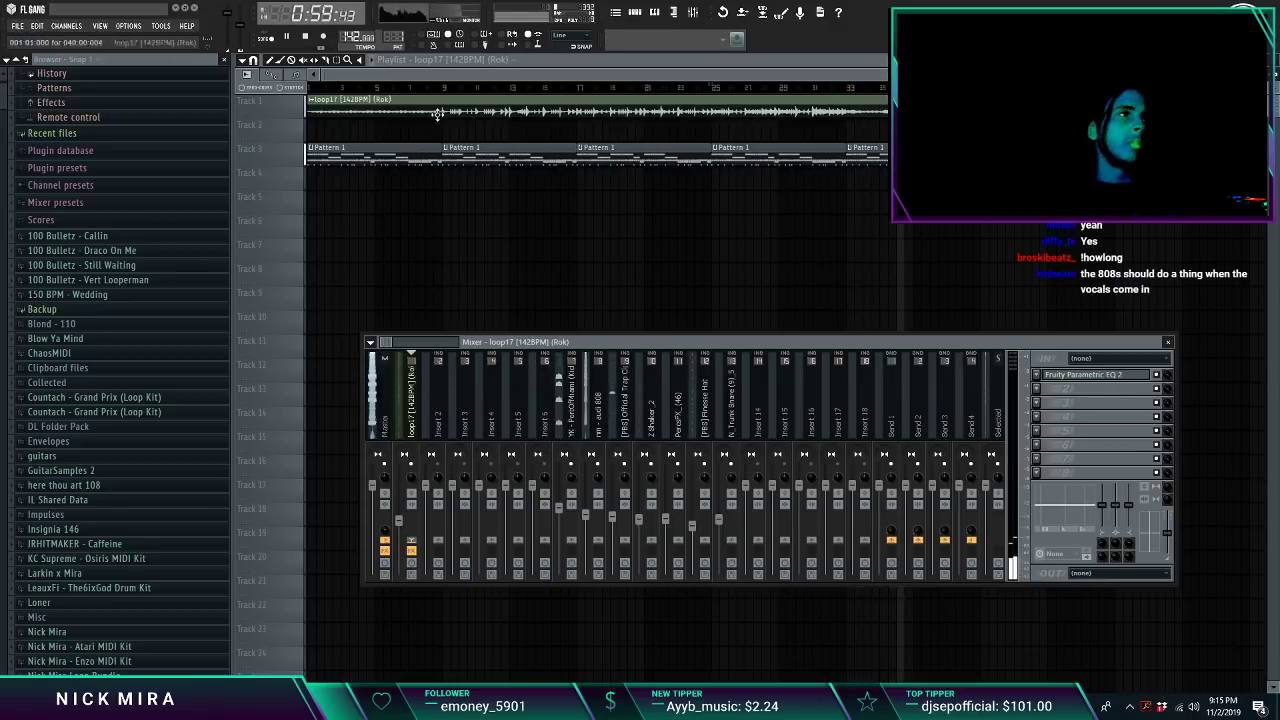
Step: Raise the 808 track's mixer level slightly and lower the loop17 melody's level a little
{"action": "left_click", "coordinate": [590, 513]}
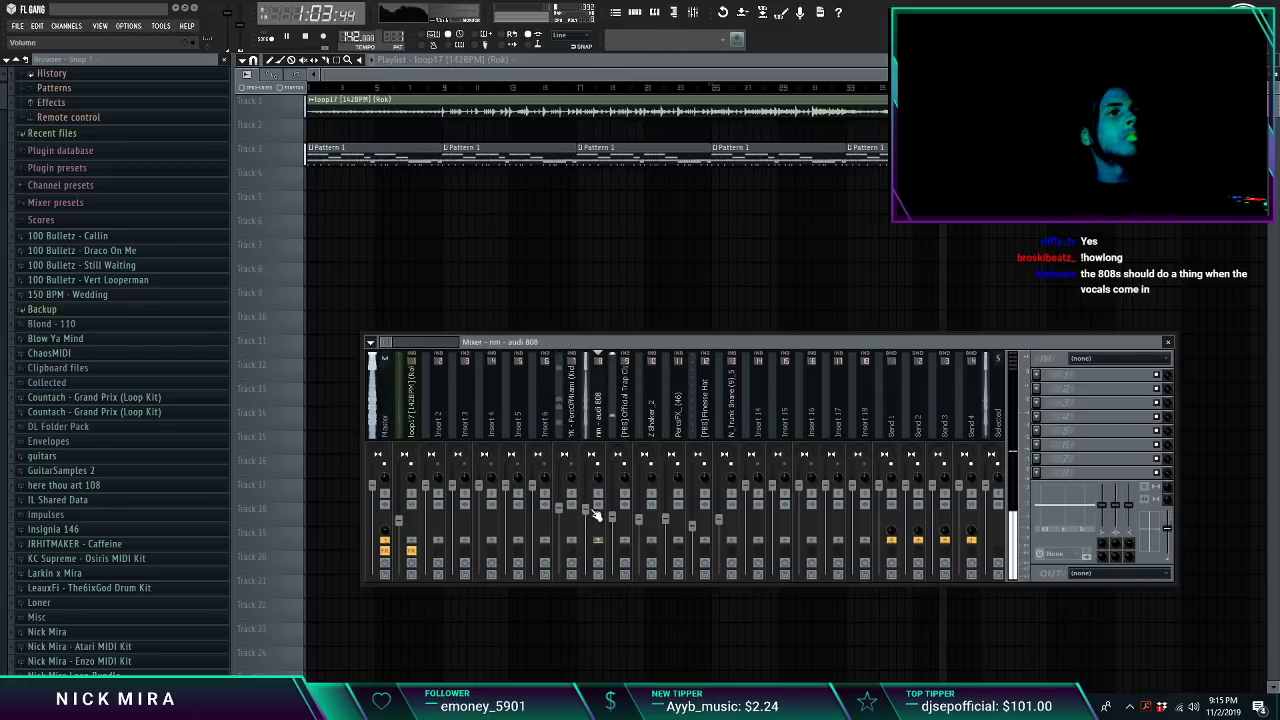
{"action": "left_click", "coordinate": [398, 520]}
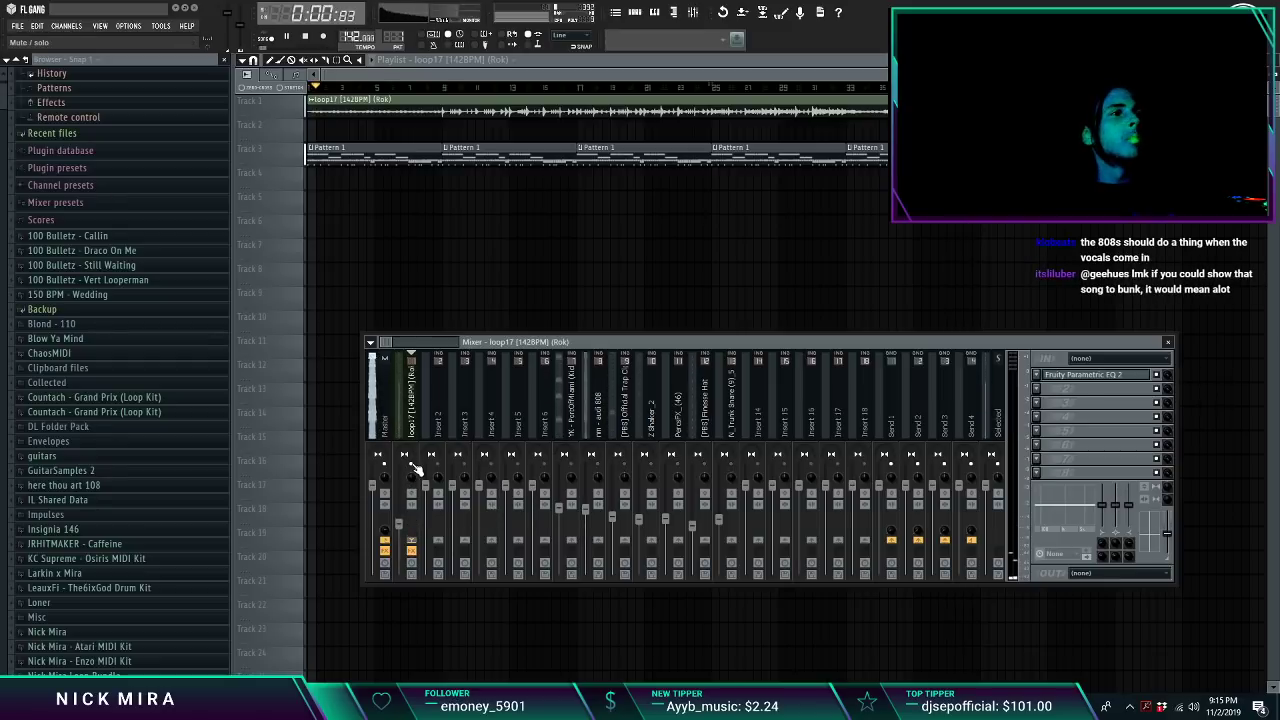
Step: Delete the first two Pattern 1 clips, at bars 1 and 9, from the playlist
{"action": "right_click", "coordinate": [353, 158]}
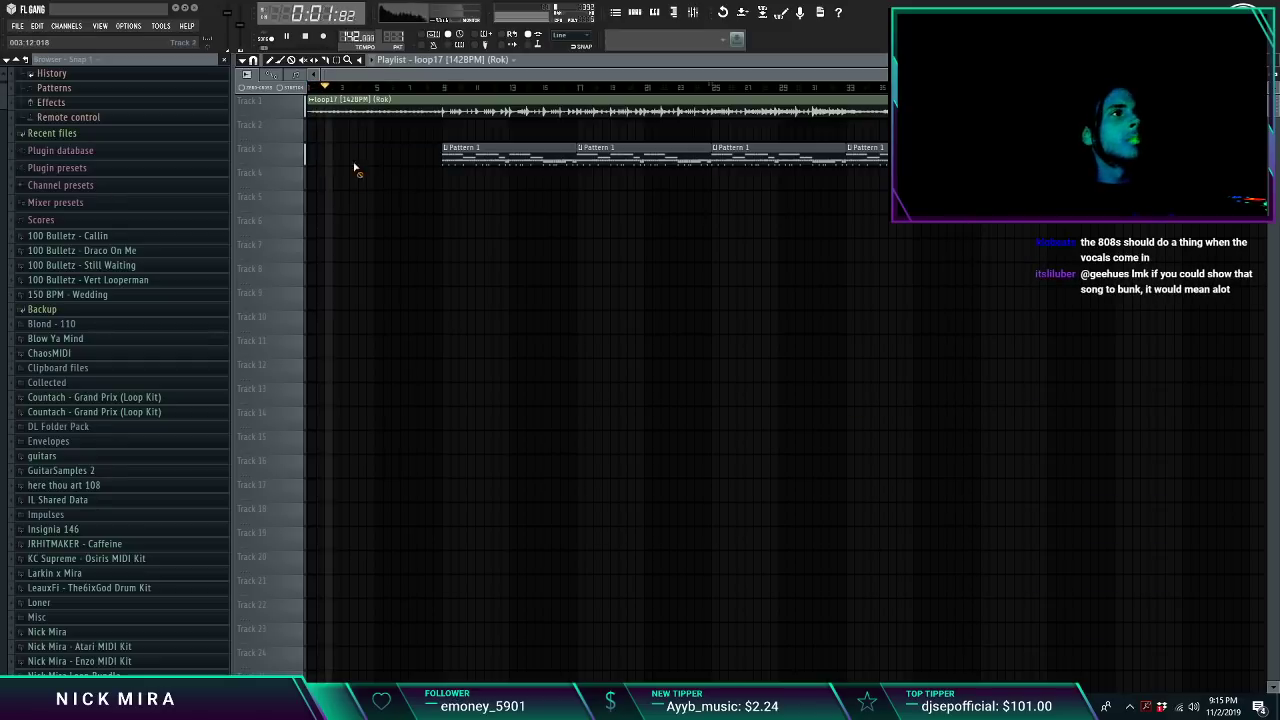
{"action": "key", "text": "7"}
{"action": "right_click", "coordinate": [484, 155]}
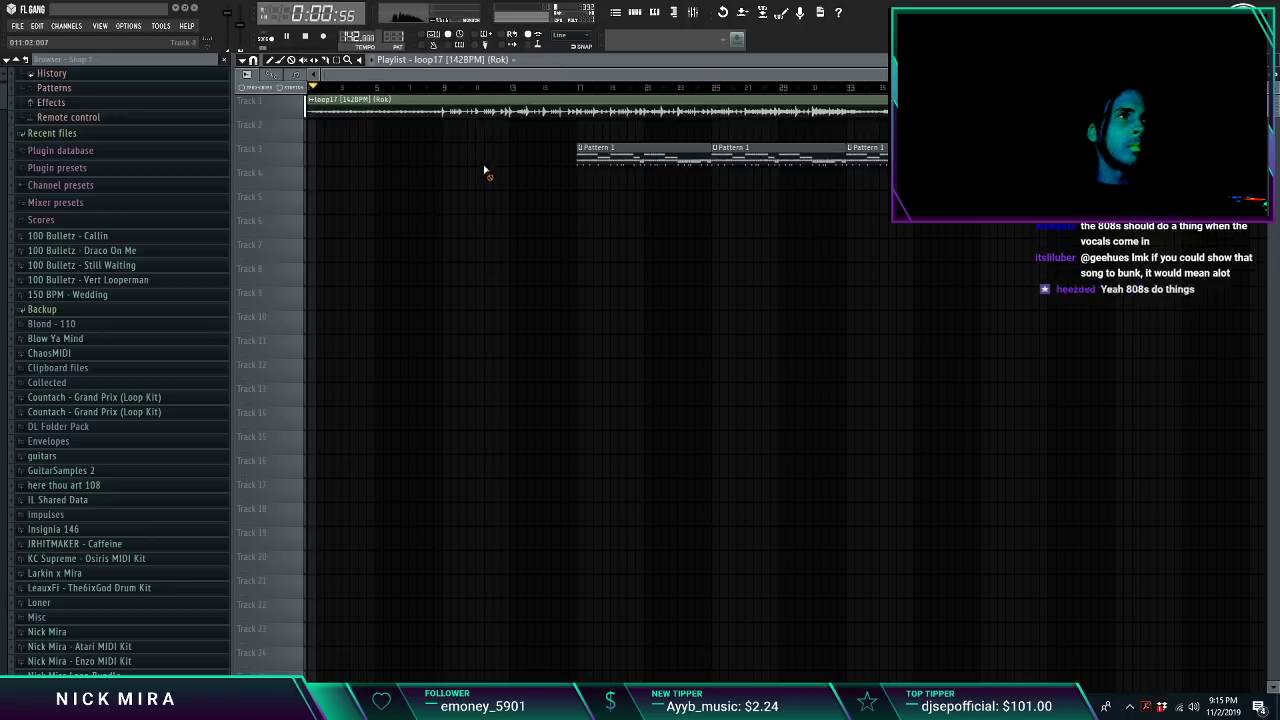
Step: Split Pattern 1 by channel and delete the remaining pattern clips from Track 3 of the playlist
{"action": "key", "text": "F6"}
{"action": "left_click", "coordinate": [336, 62]}
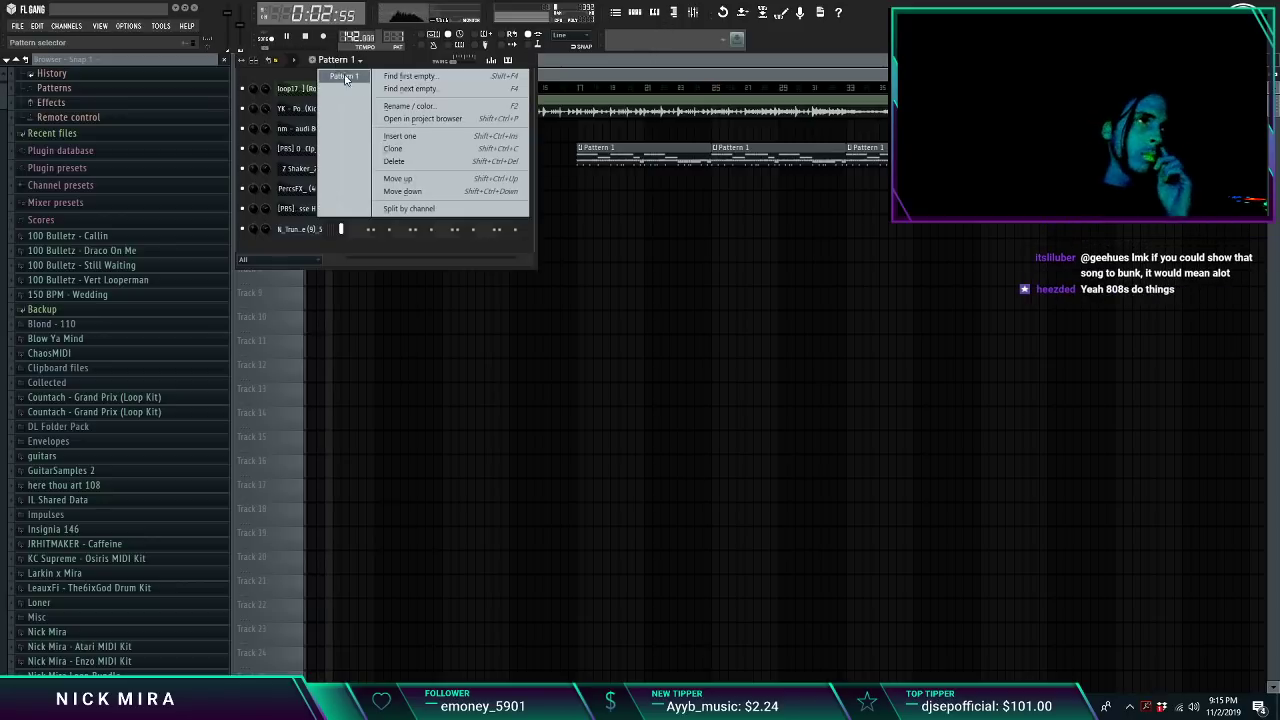
{"action": "left_click", "coordinate": [442, 210]}
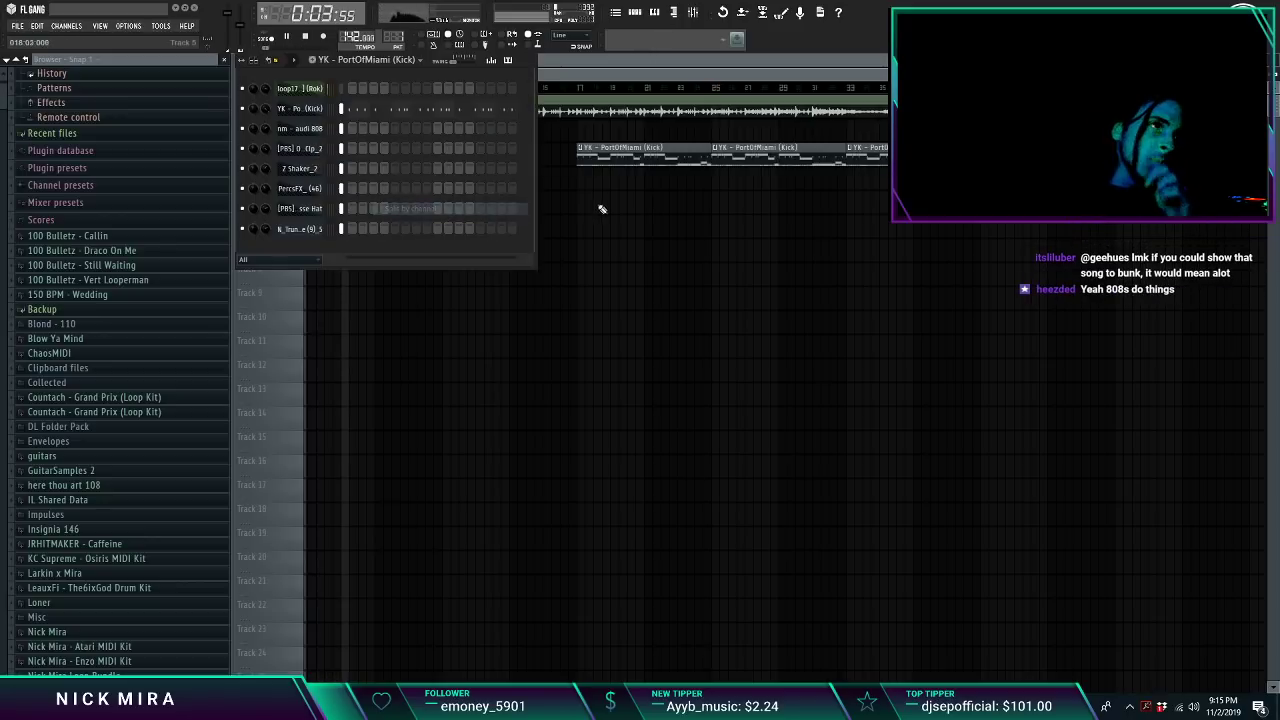
{"action": "right_click", "coordinate": [637, 146]}
{"action": "right_click", "coordinate": [778, 164]}
{"action": "right_click", "coordinate": [866, 158]}
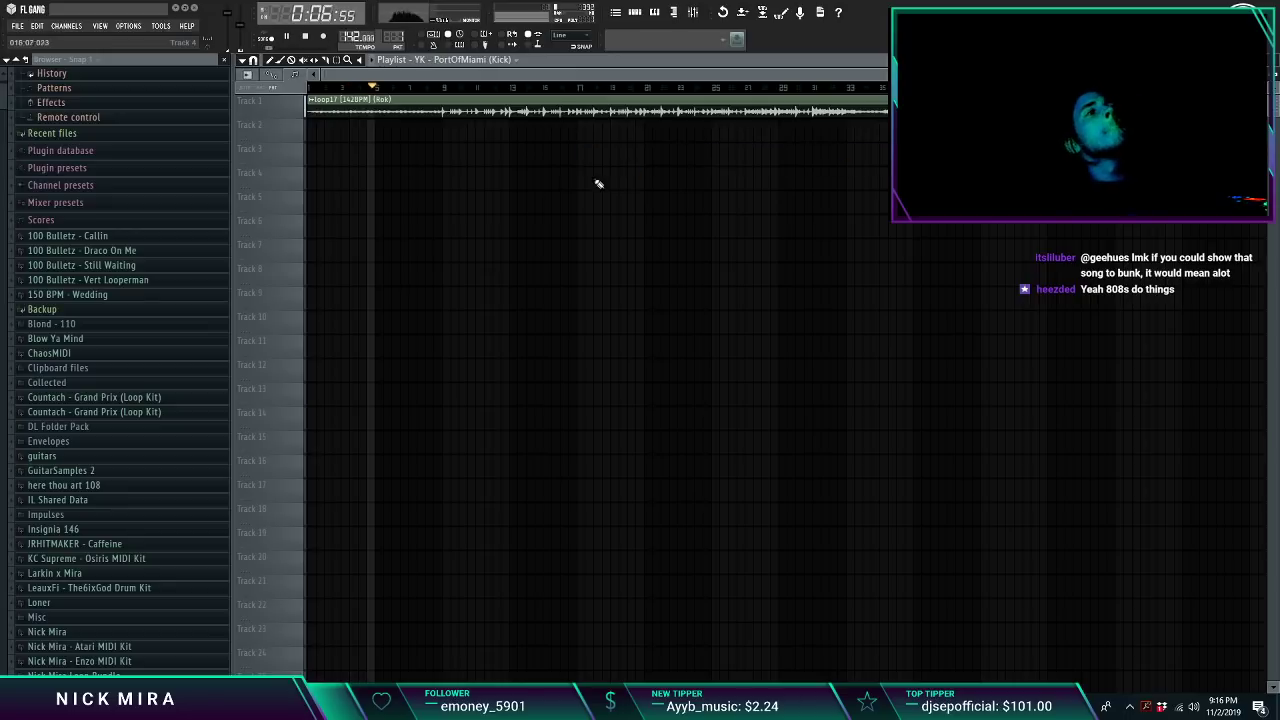
Step: Place the kick, 808, clap, shaker, percussion, hi-hat and snare patterns at bar 9 on Tracks 4 to 10, removing the extra empty clip
{"action": "left_click_drag", "start_coordinate": [456, 182], "coordinate": [447, 180]}
{"action": "key", "text": "KP_Add"}
{"action": "left_click", "coordinate": [453, 201]}
{"action": "key", "text": "KP_Add"}
{"action": "left_click", "coordinate": [450, 222]}
{"action": "left_click", "coordinate": [446, 246]}
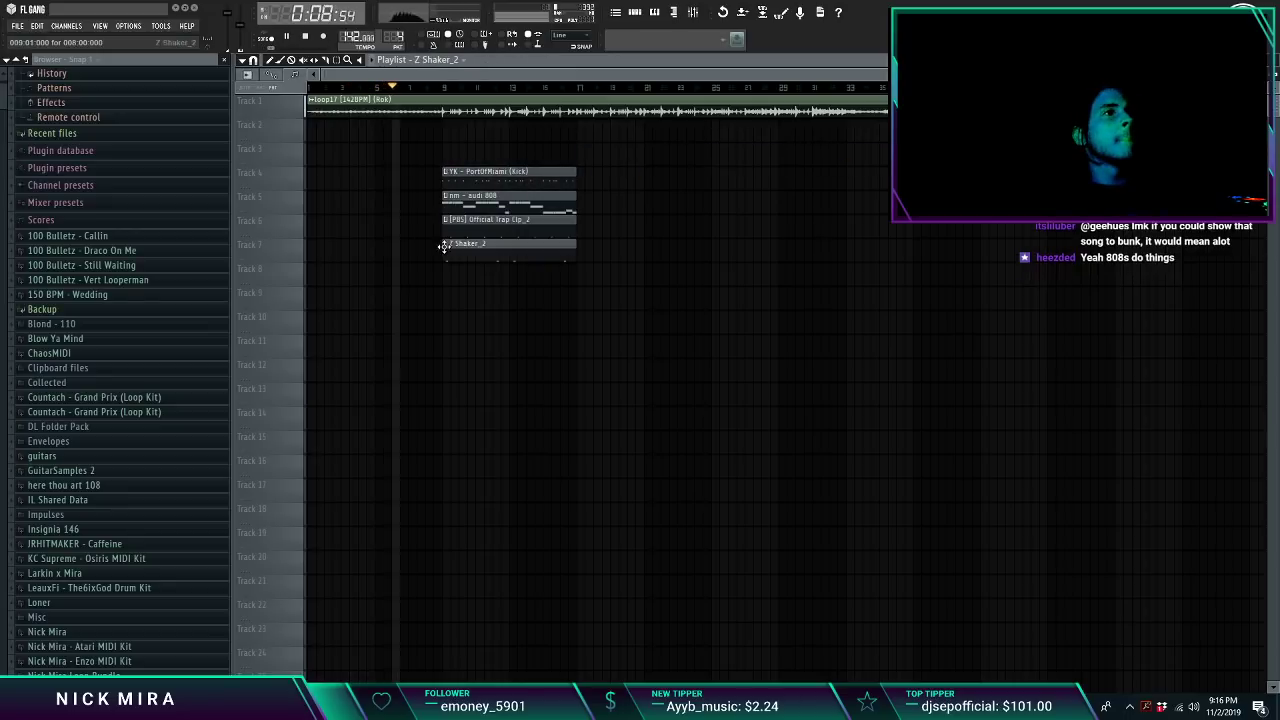
{"action": "left_click", "coordinate": [446, 269]}
{"action": "left_click", "coordinate": [447, 293]}
{"action": "left_click", "coordinate": [450, 317]}
{"action": "left_click", "coordinate": [452, 340]}
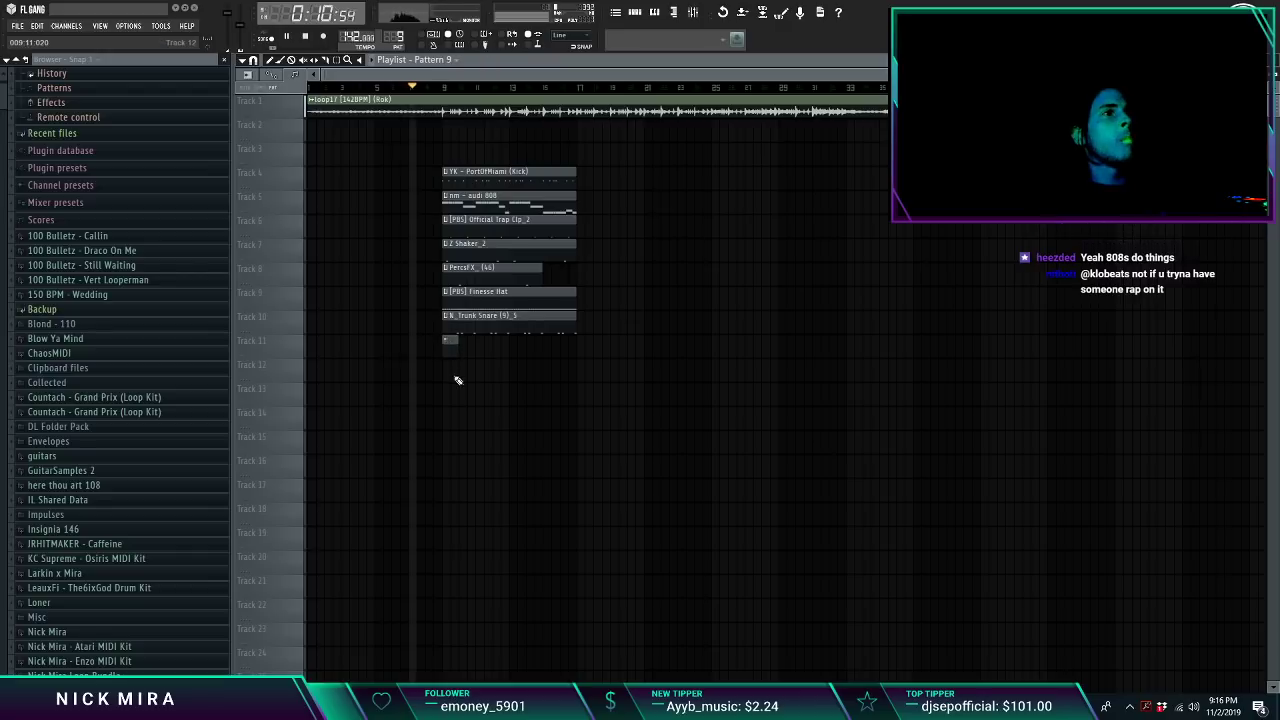
{"action": "right_click", "coordinate": [454, 372]}
Step: Duplicate all the drum and 808 clips to bar 17, and delete the kick and 808 clips at bar 9
{"action": "left_click_drag", "start_coordinate": [482, 180], "coordinate": [492, 320]}
{"action": "key", "text": "ctrl+b"}
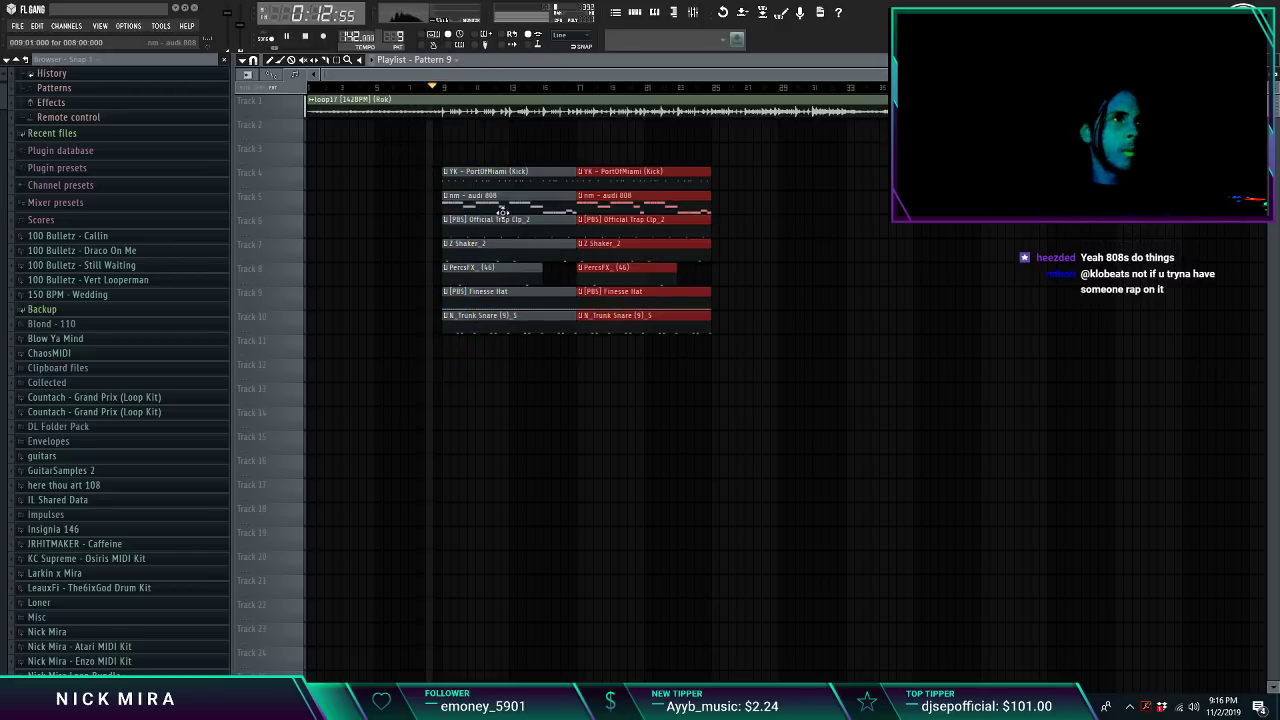
{"action": "right_click", "coordinate": [501, 204]}
{"action": "right_click", "coordinate": [501, 174]}
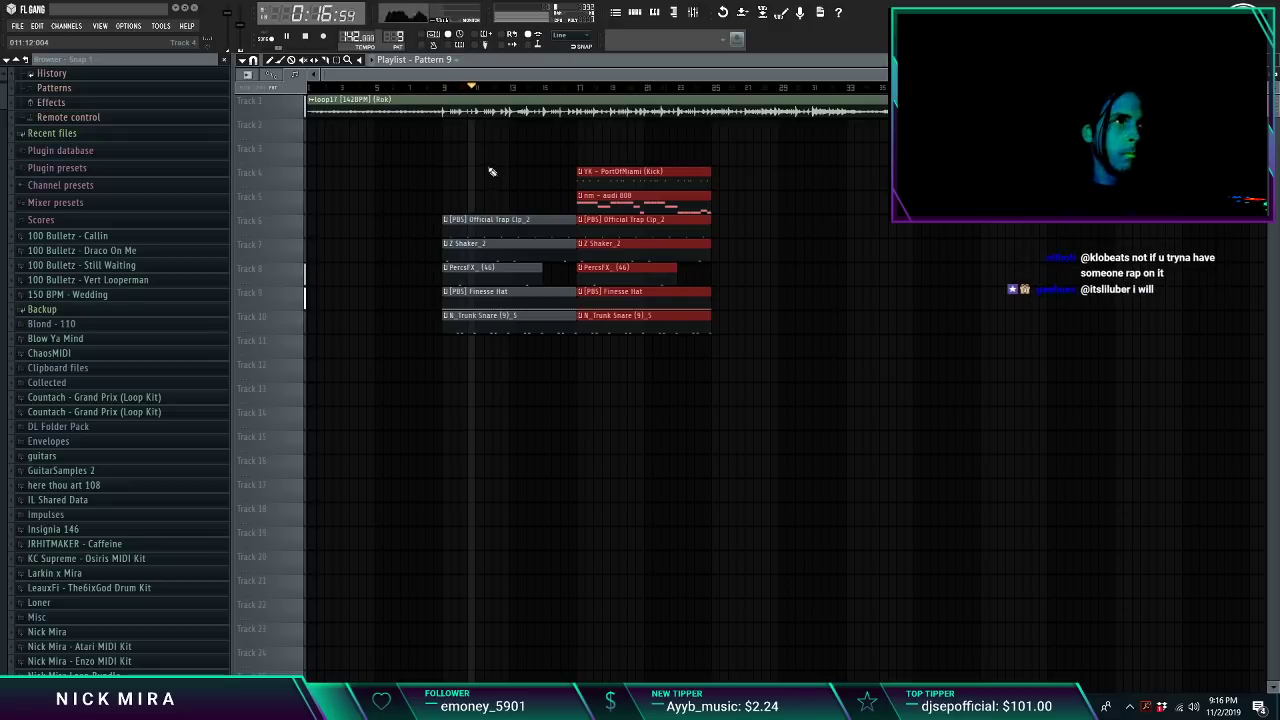
Step: Add the "DC - WhiteNoiz TransFX_10" sample from the FX folder of 1 STASH to Track 12 at bar 5
{"action": "left_click", "coordinate": [2, 166]}
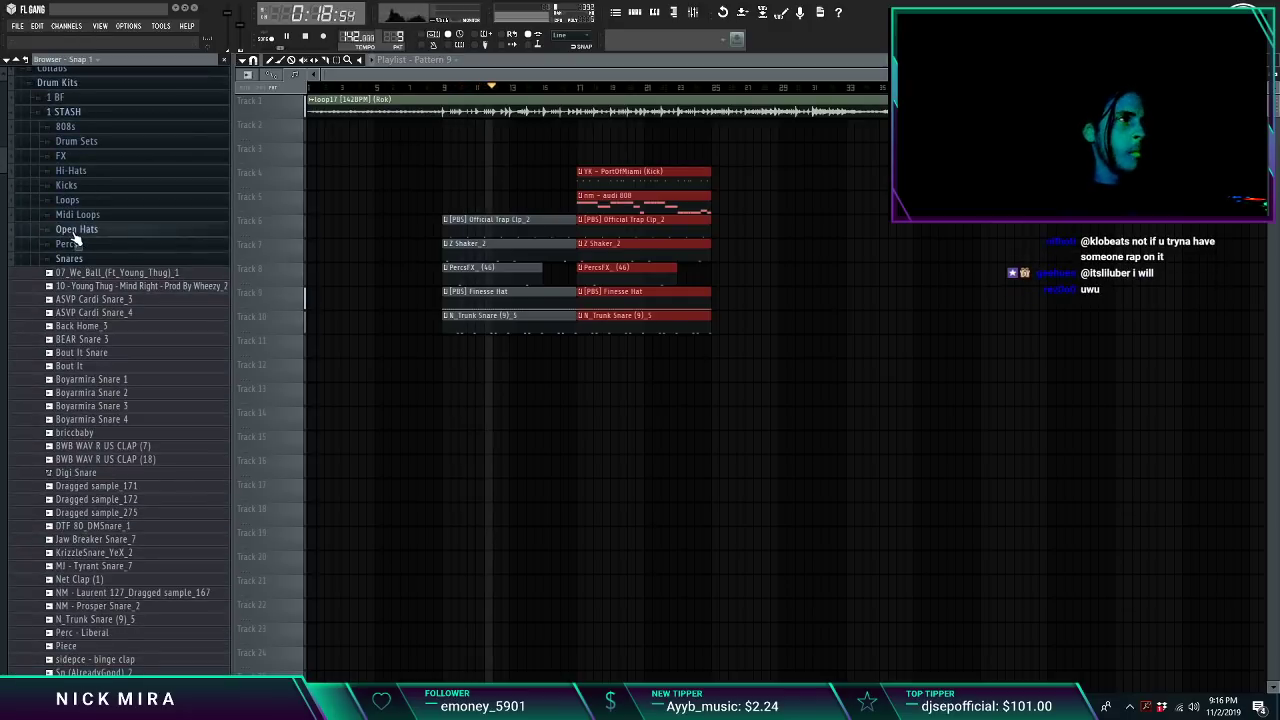
{"action": "left_click", "coordinate": [79, 260]}
{"action": "left_click", "coordinate": [90, 160]}
{"action": "left_click", "coordinate": [88, 159]}
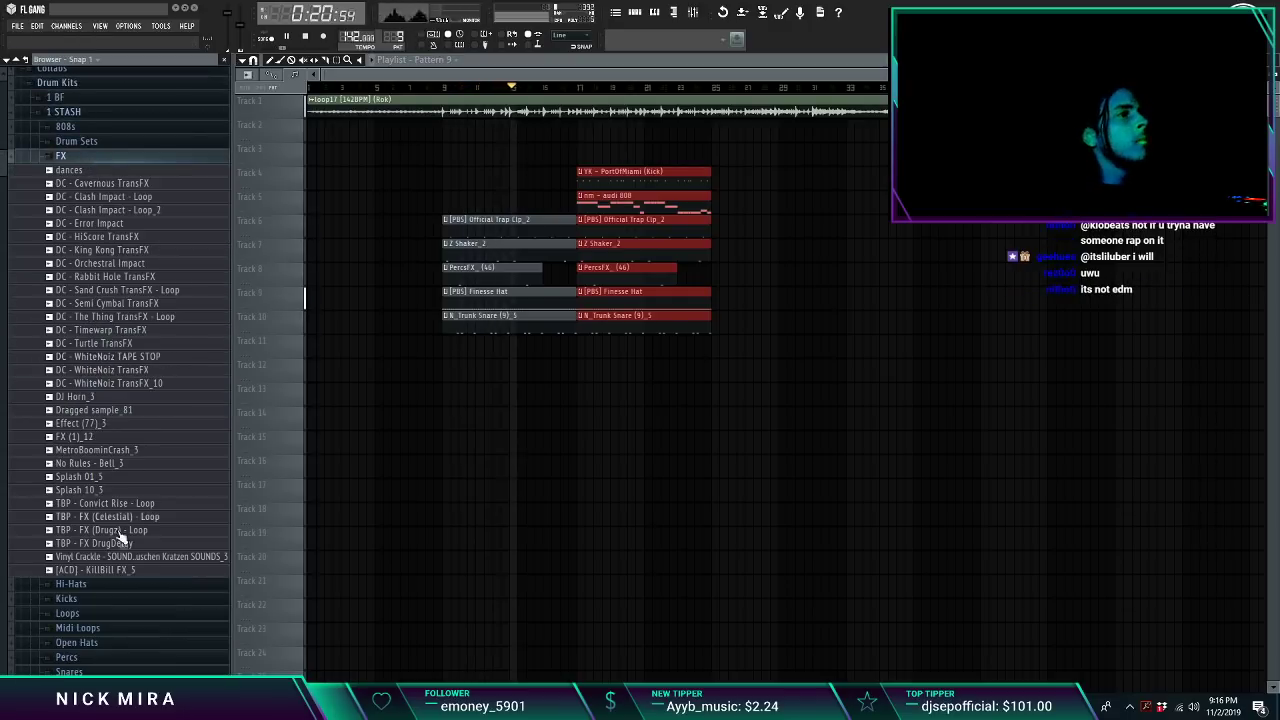
{"action": "left_click_drag", "start_coordinate": [152, 385], "coordinate": [423, 367]}
Step: Time-stretch the white noise transition sample so its playlist clip ends at bar 17
{"action": "double_click", "coordinate": [423, 367]}
{"action": "key", "text": "space"}
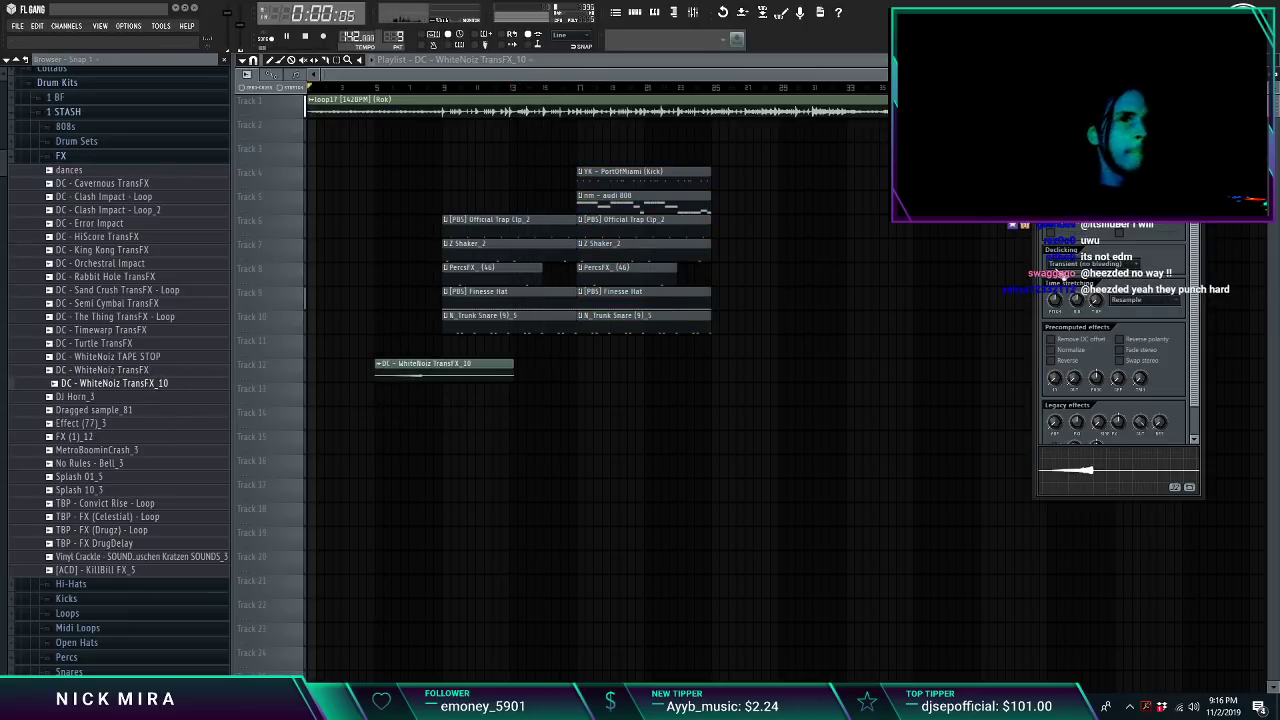
{"action": "left_click_drag", "start_coordinate": [1098, 302], "coordinate": [1098, 298]}
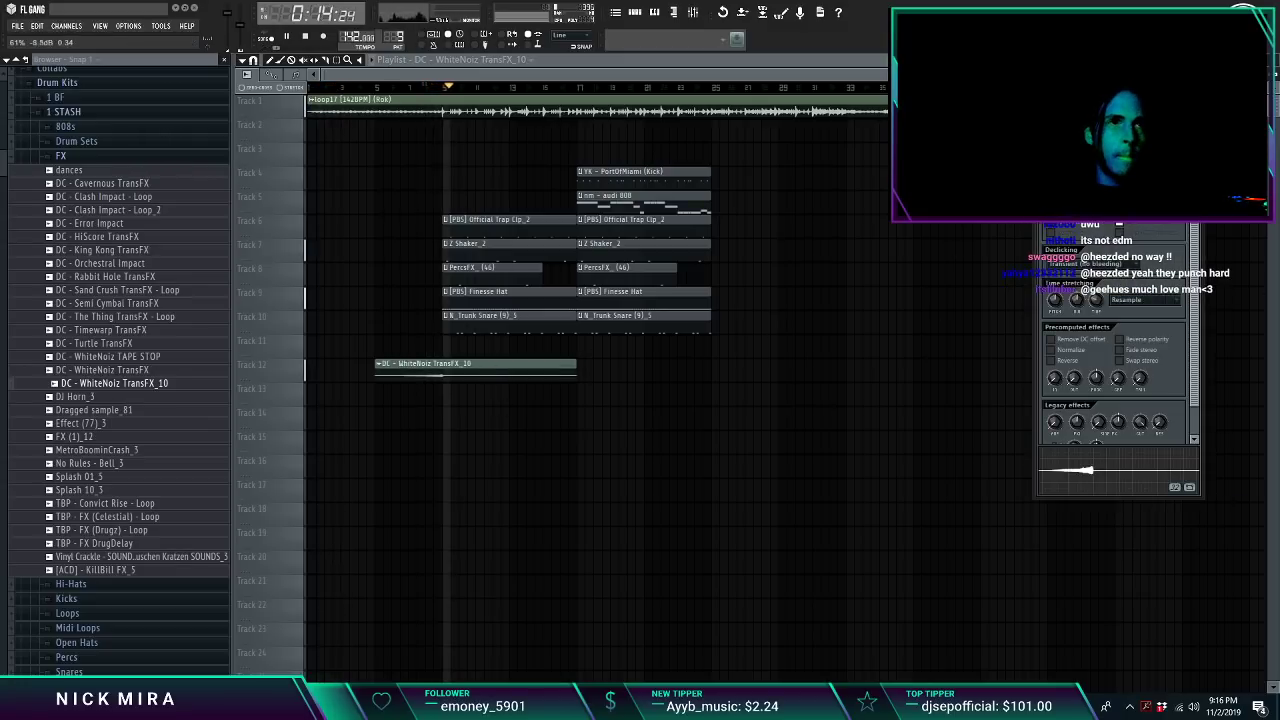
Step: Lower the white noise transition's mixer level to about -8.1 dB, close the mixer and collapse the FX folder
{"action": "key", "text": "F9"}
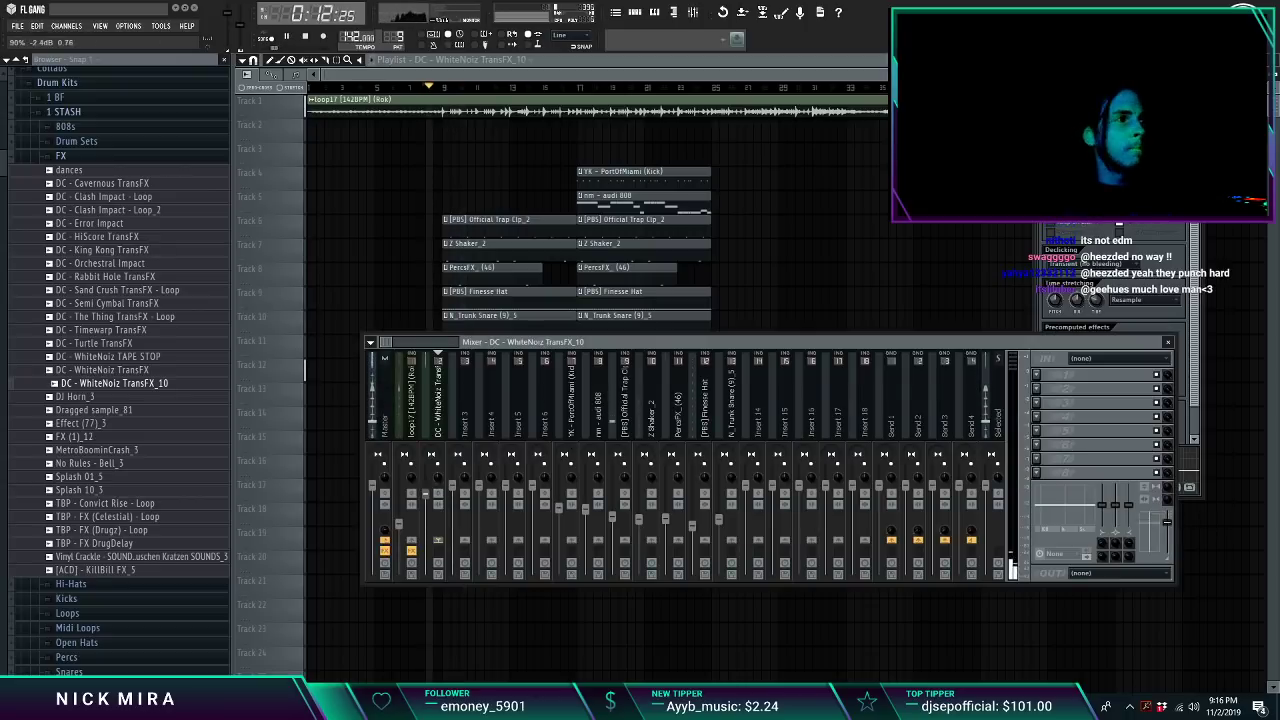
{"action": "left_click_drag", "start_coordinate": [425, 494], "coordinate": [425, 515]}
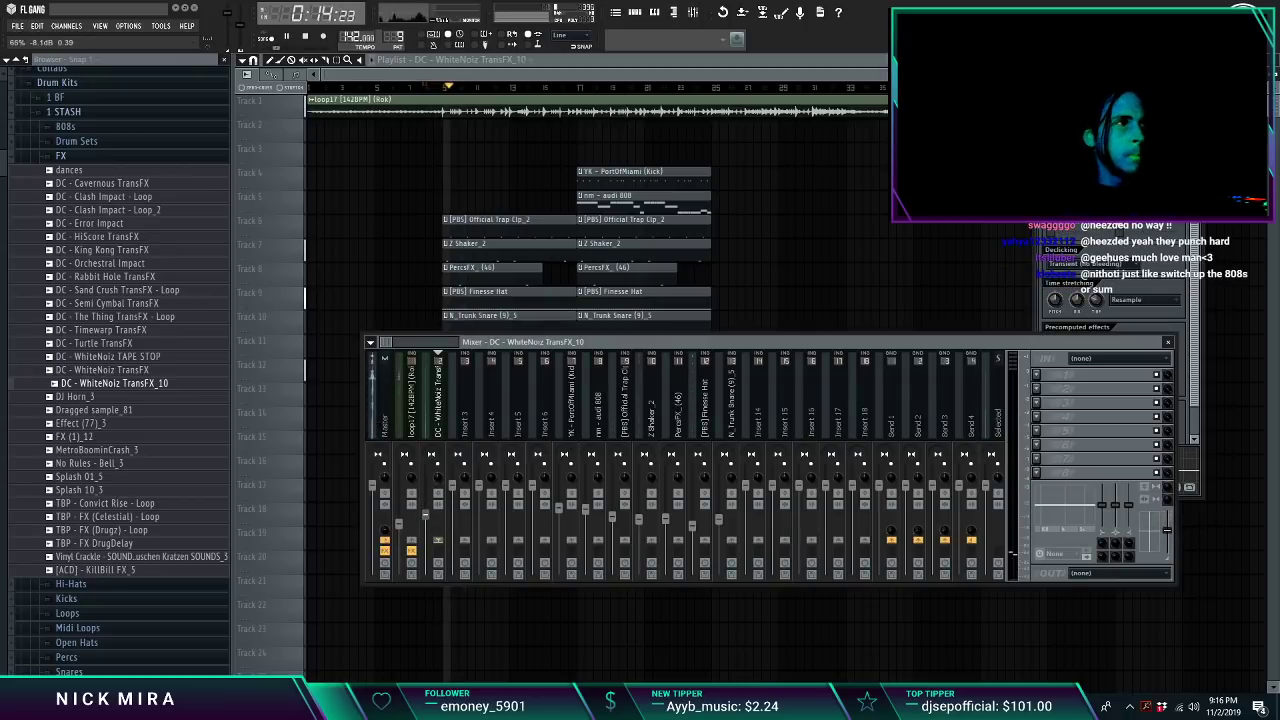
{"action": "key", "text": "F9"}
{"action": "left_click", "coordinate": [98, 158]}
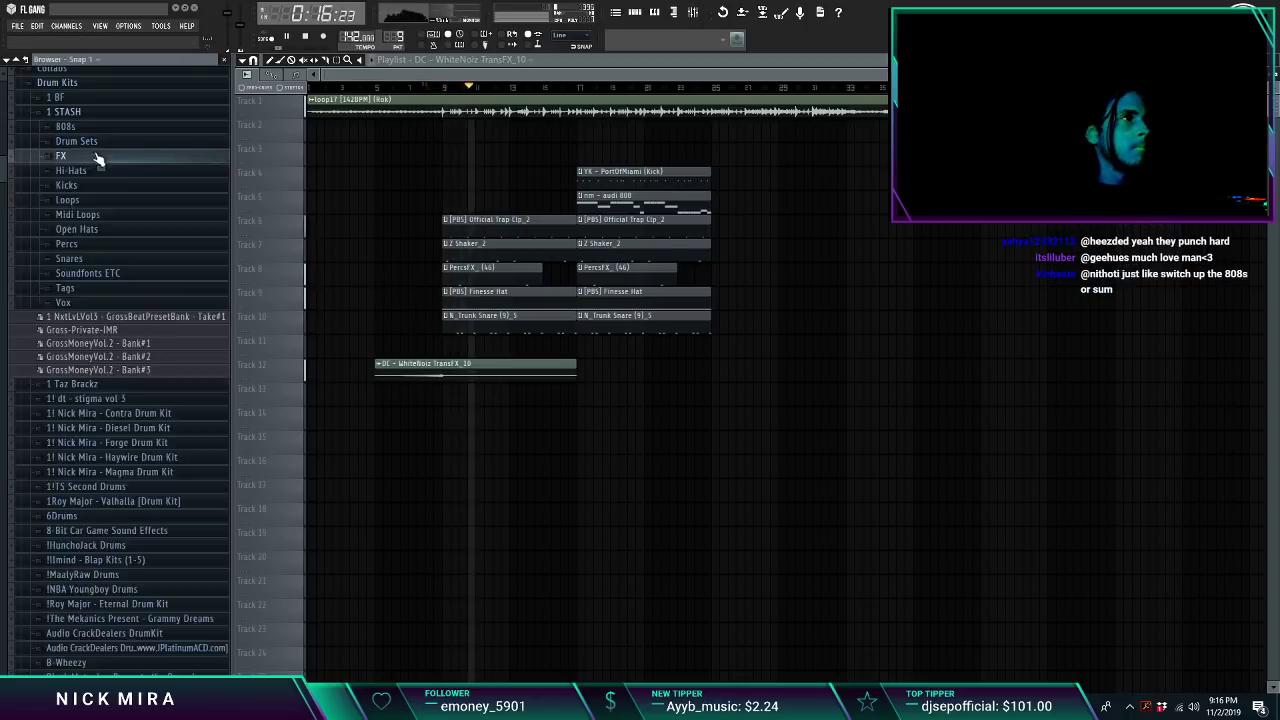